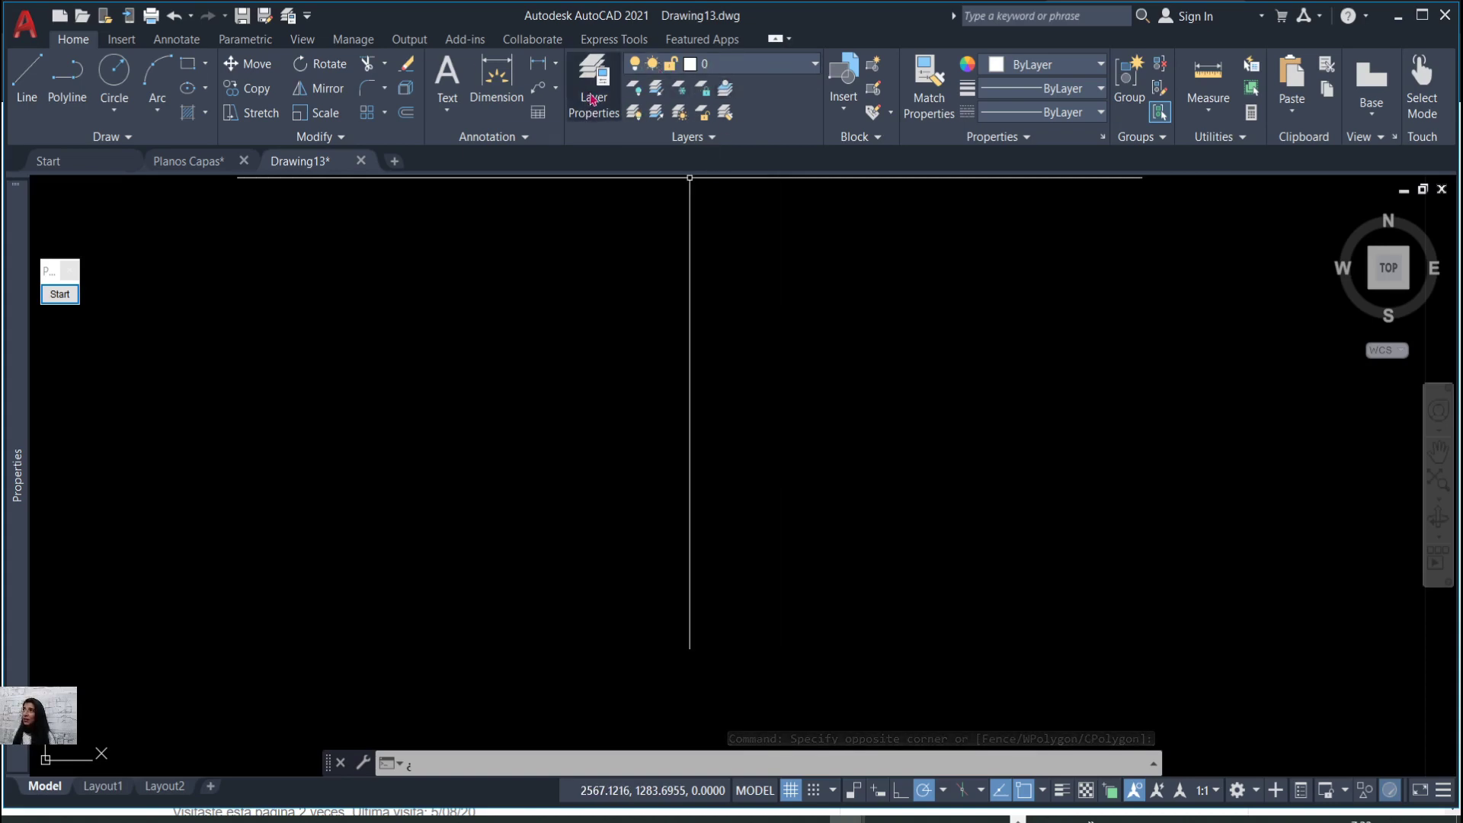
left_click(61, 300)
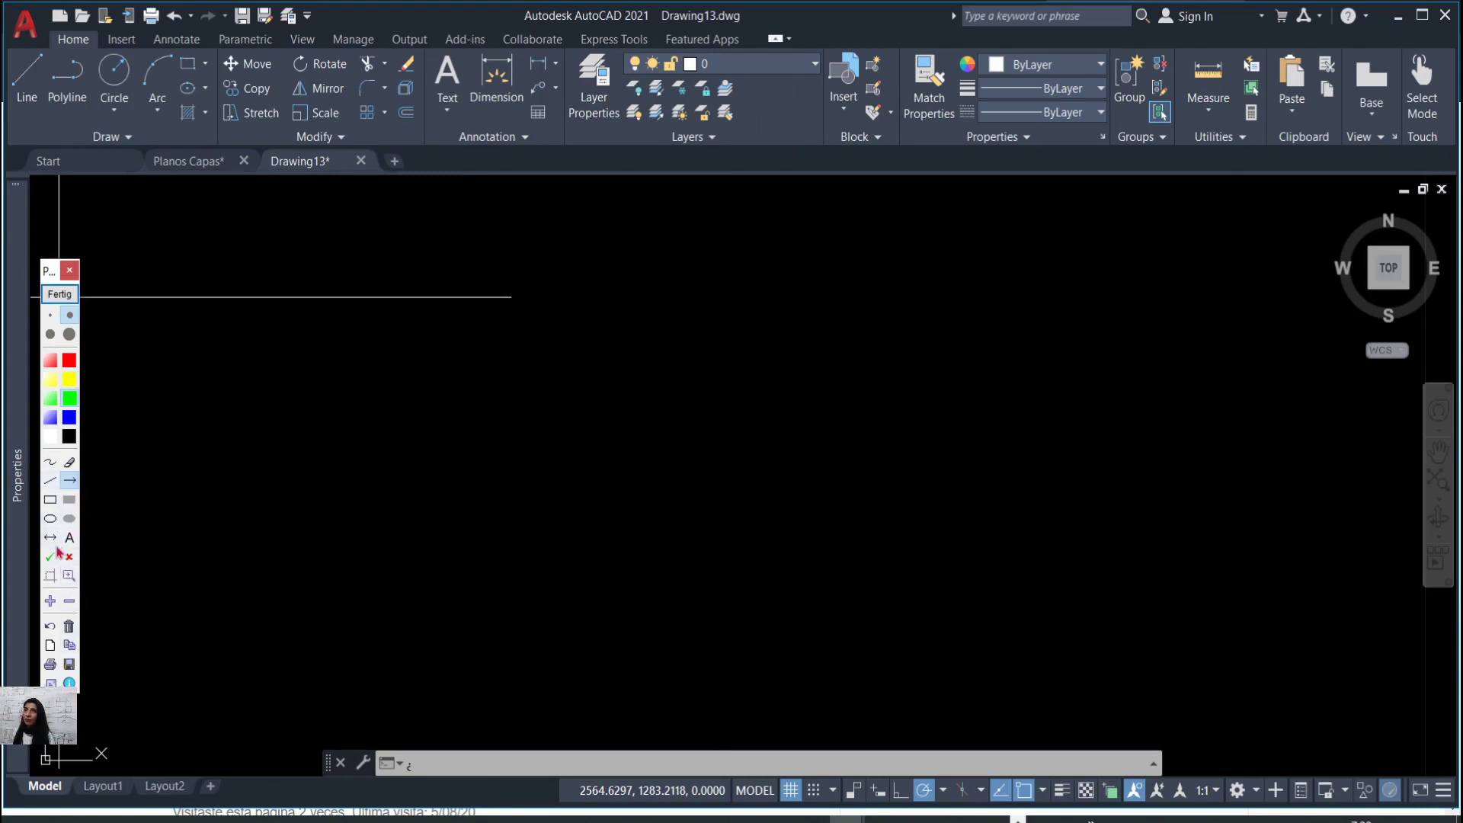
left_click(51, 500)
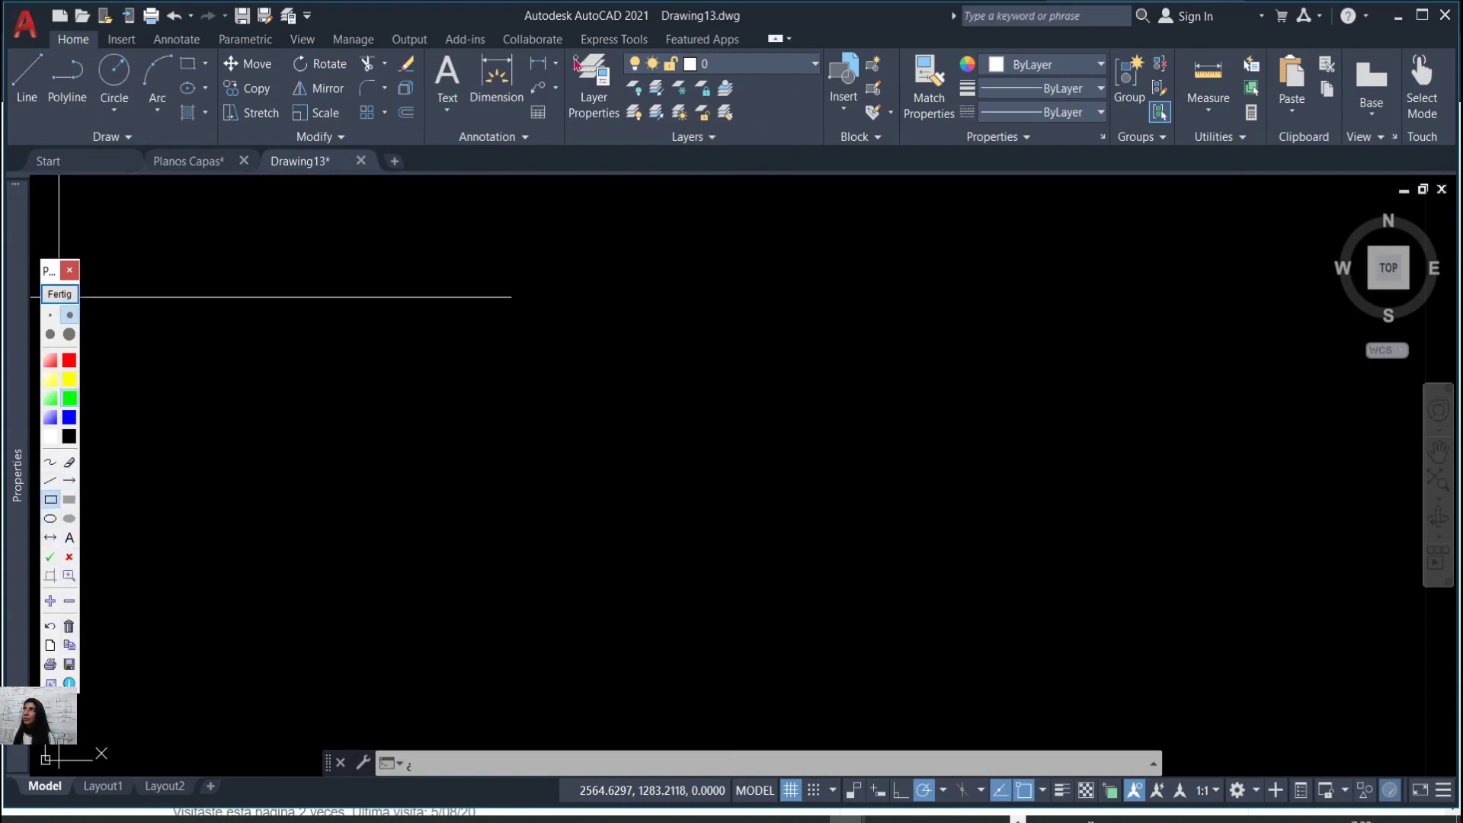
mouse_move(564, 43)
left_mouse_down()
mouse_move(755, 154)
mouse_move(843, 157)
mouse_move(810, 147)
mouse_move(832, 193)
left_mouse_up()
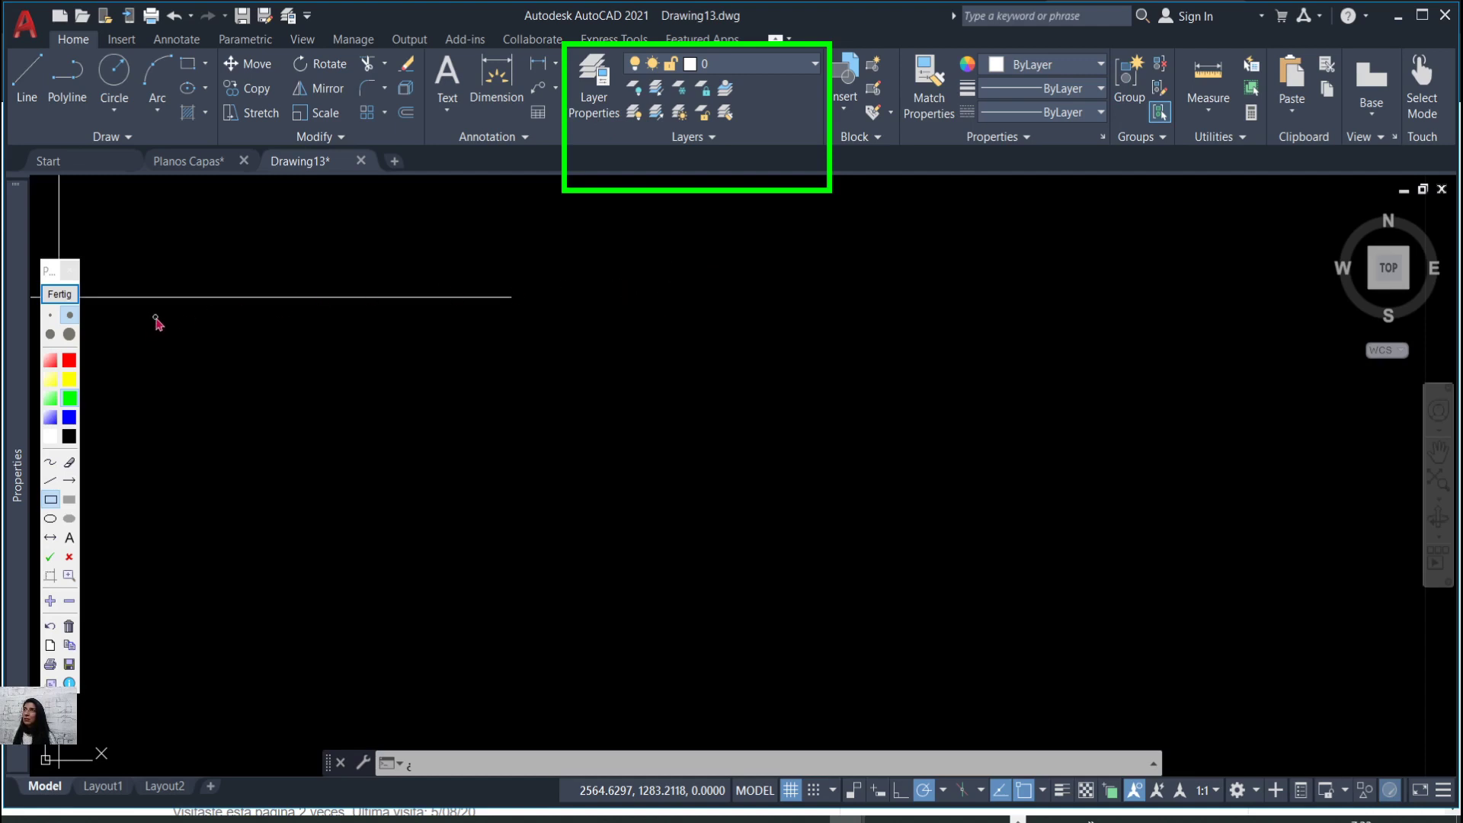
left_click(62, 301)
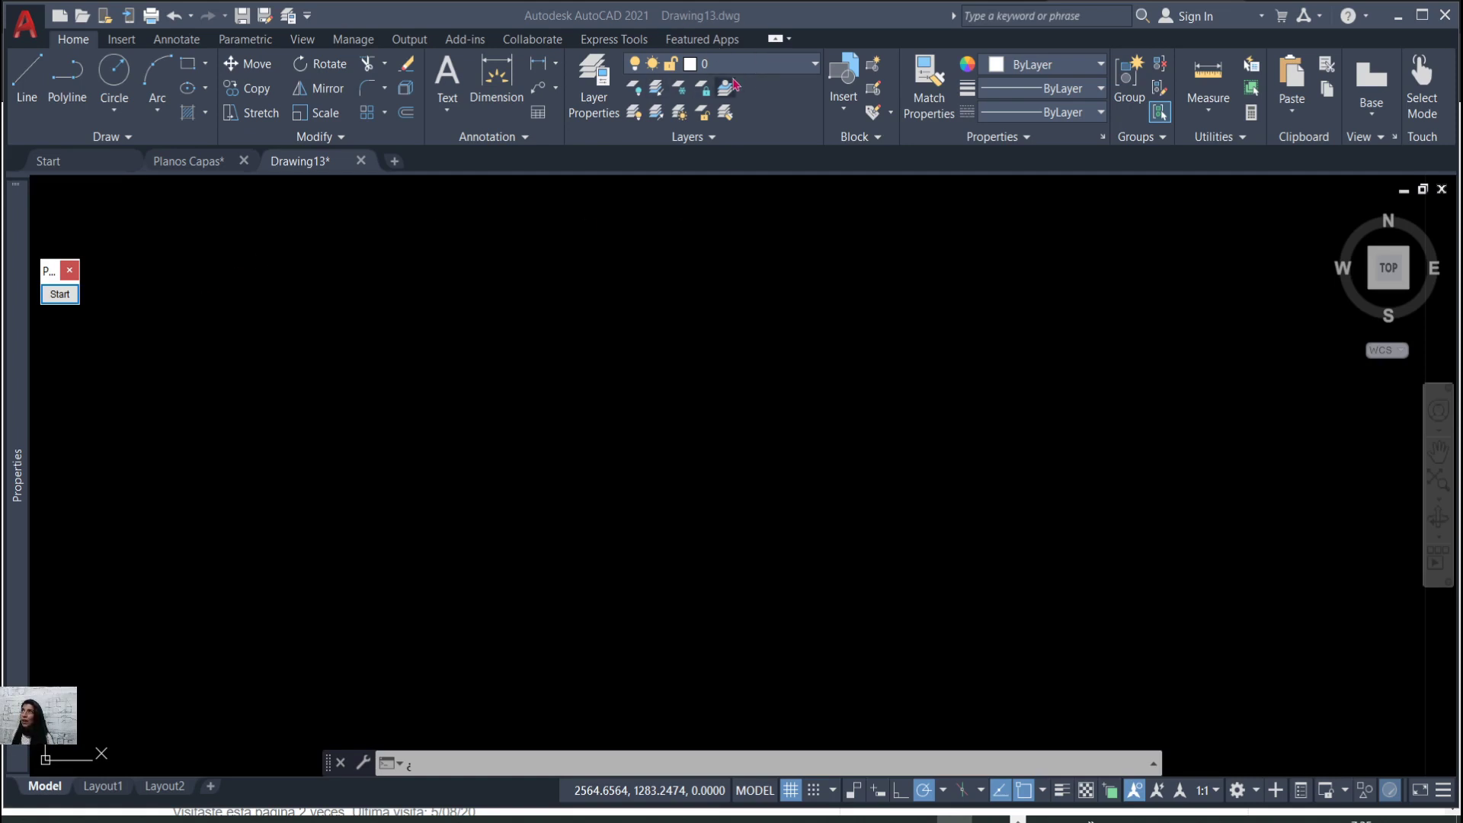
left_click(771, 76)
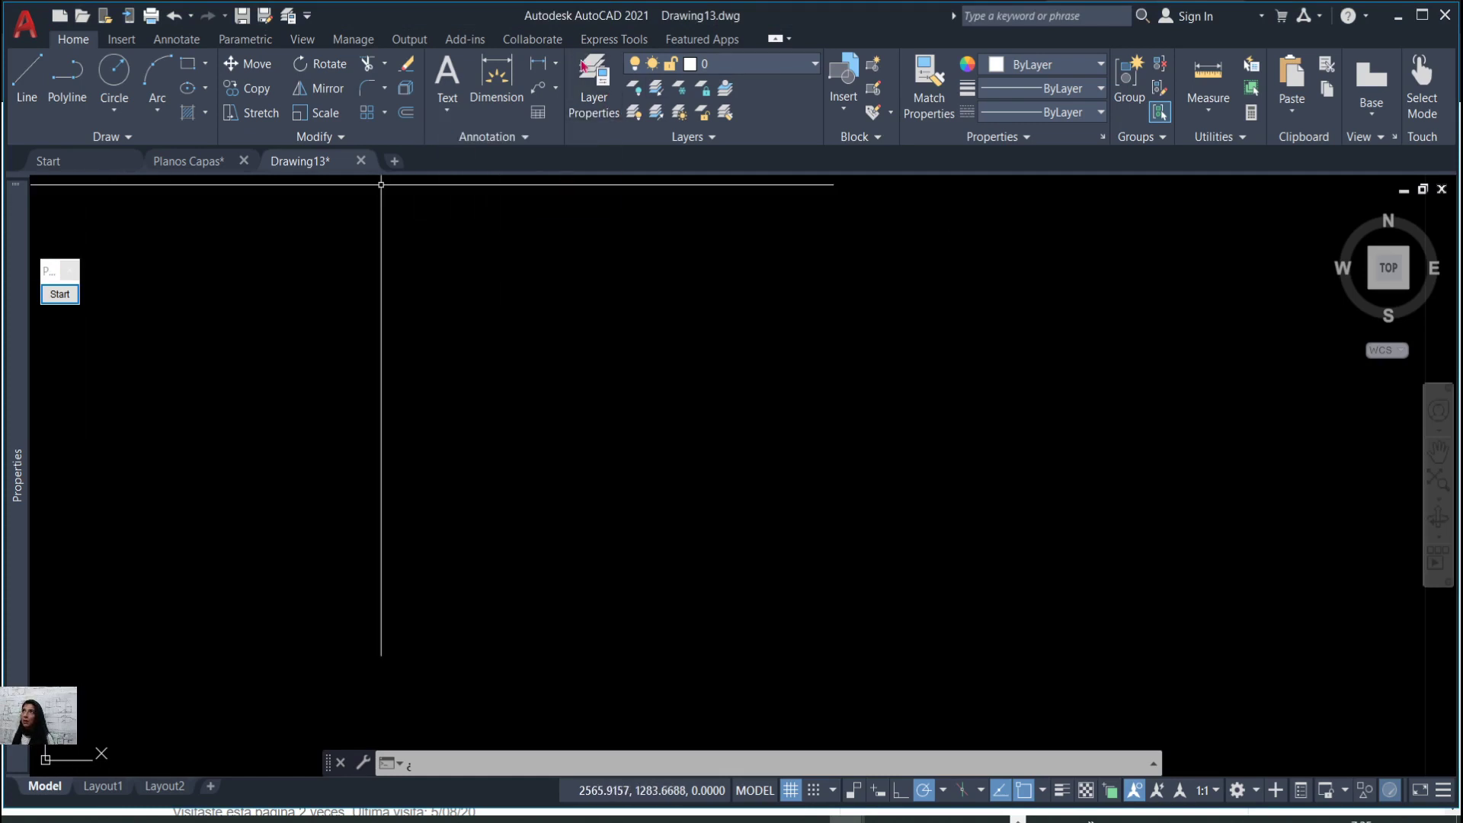
left_click(607, 106)
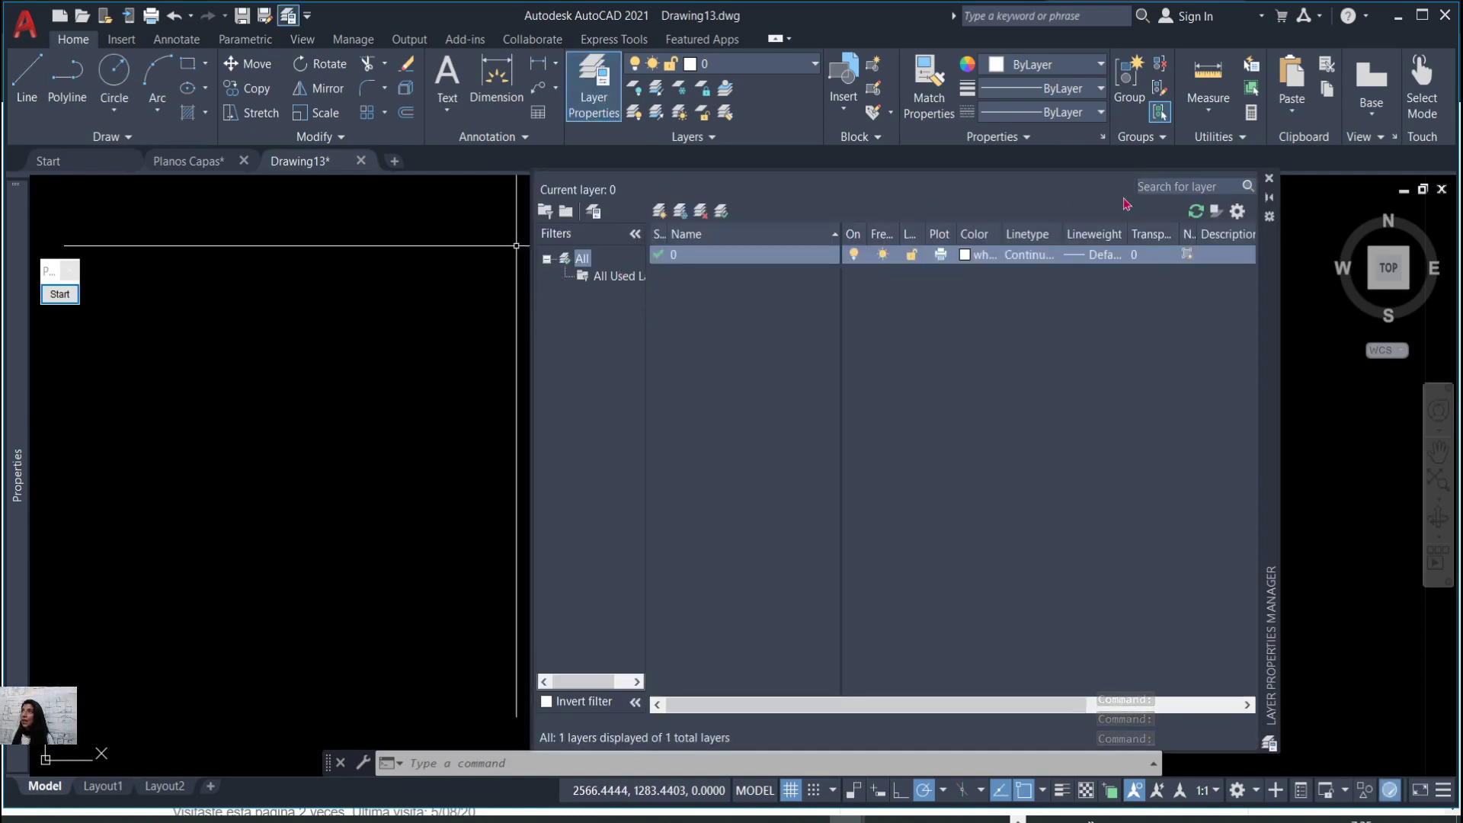
left_click(1269, 177)
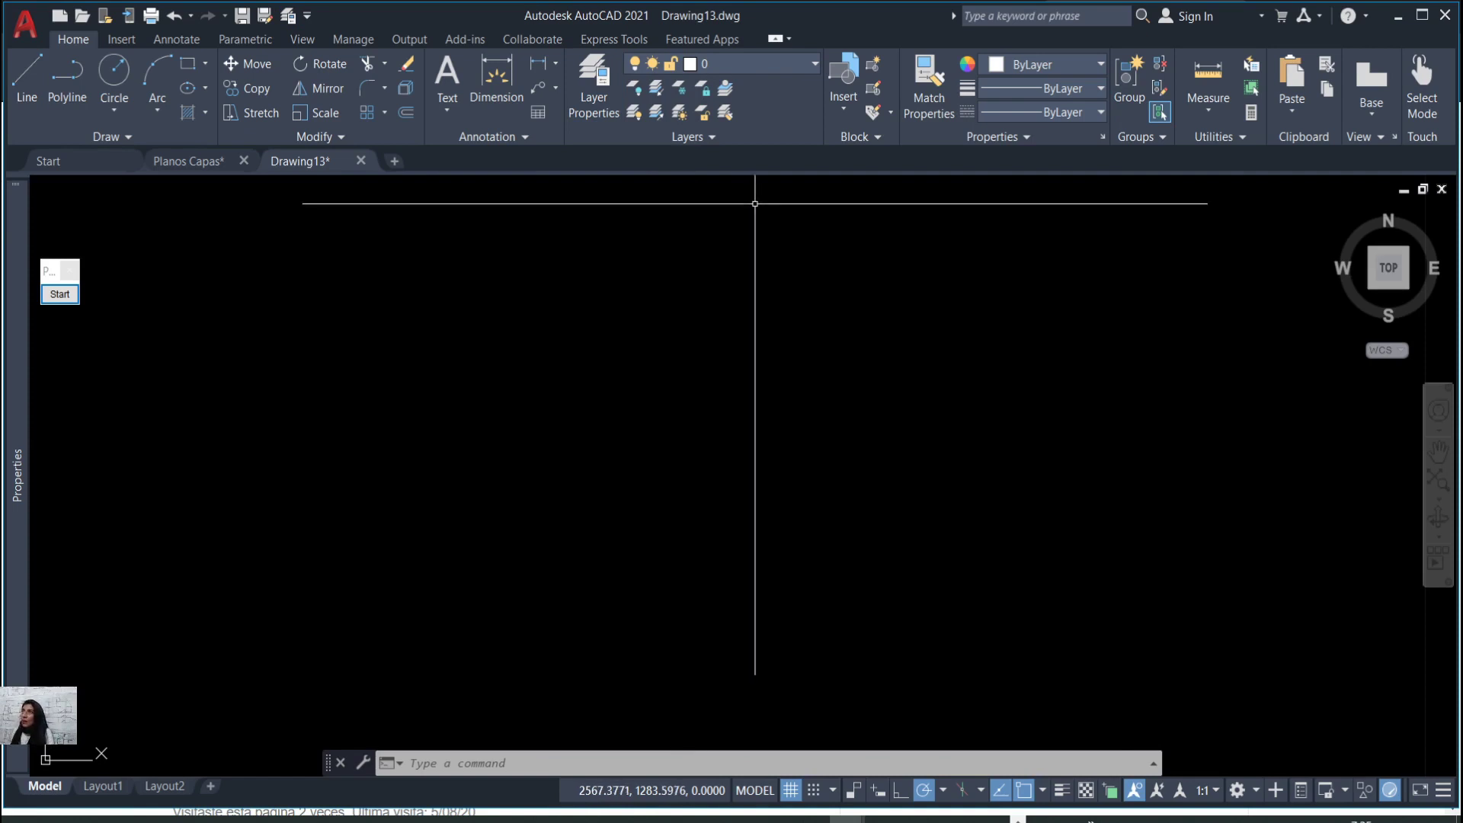
left_click(815, 64)
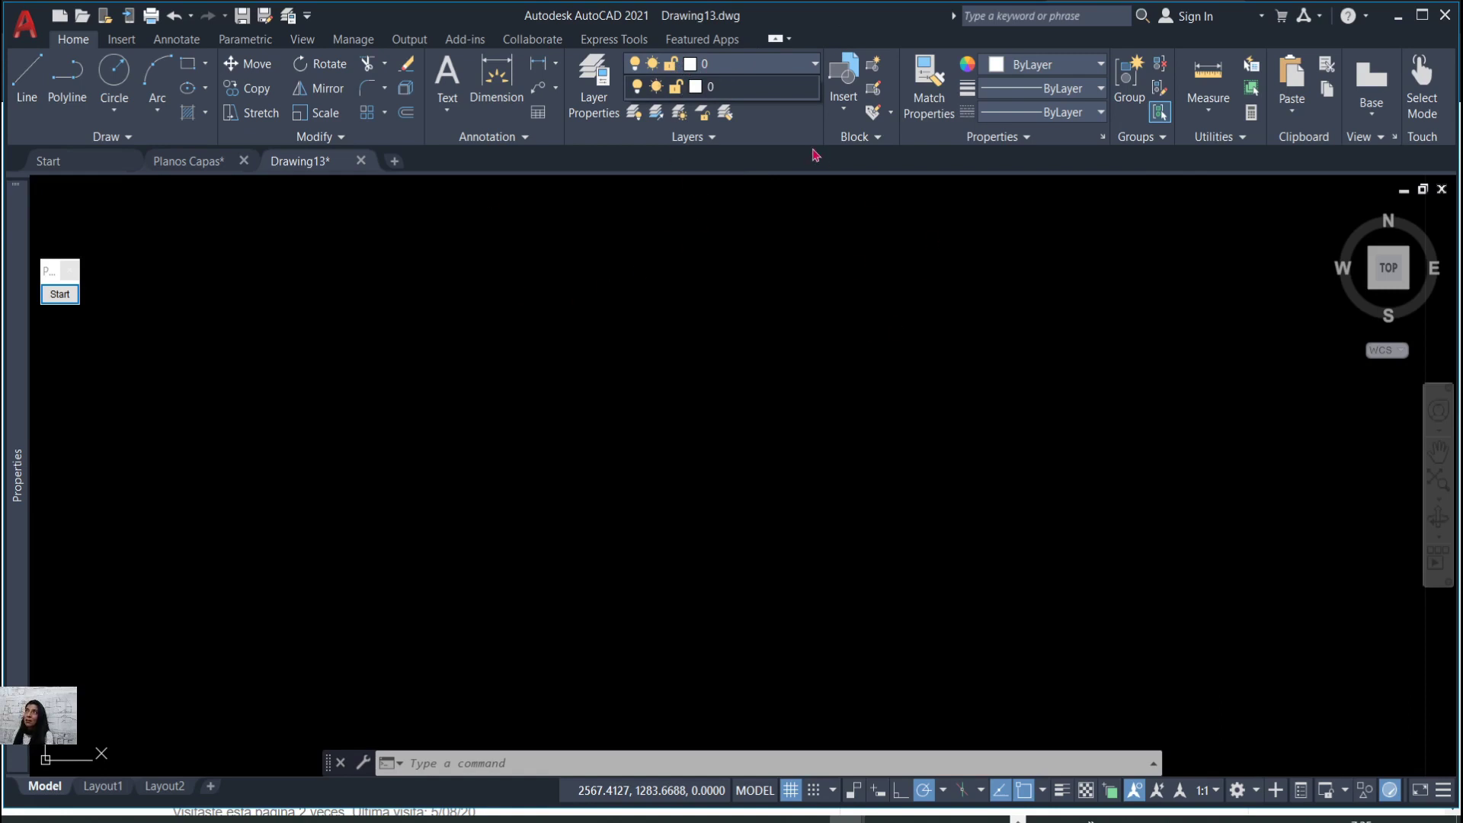
left_click(795, 76)
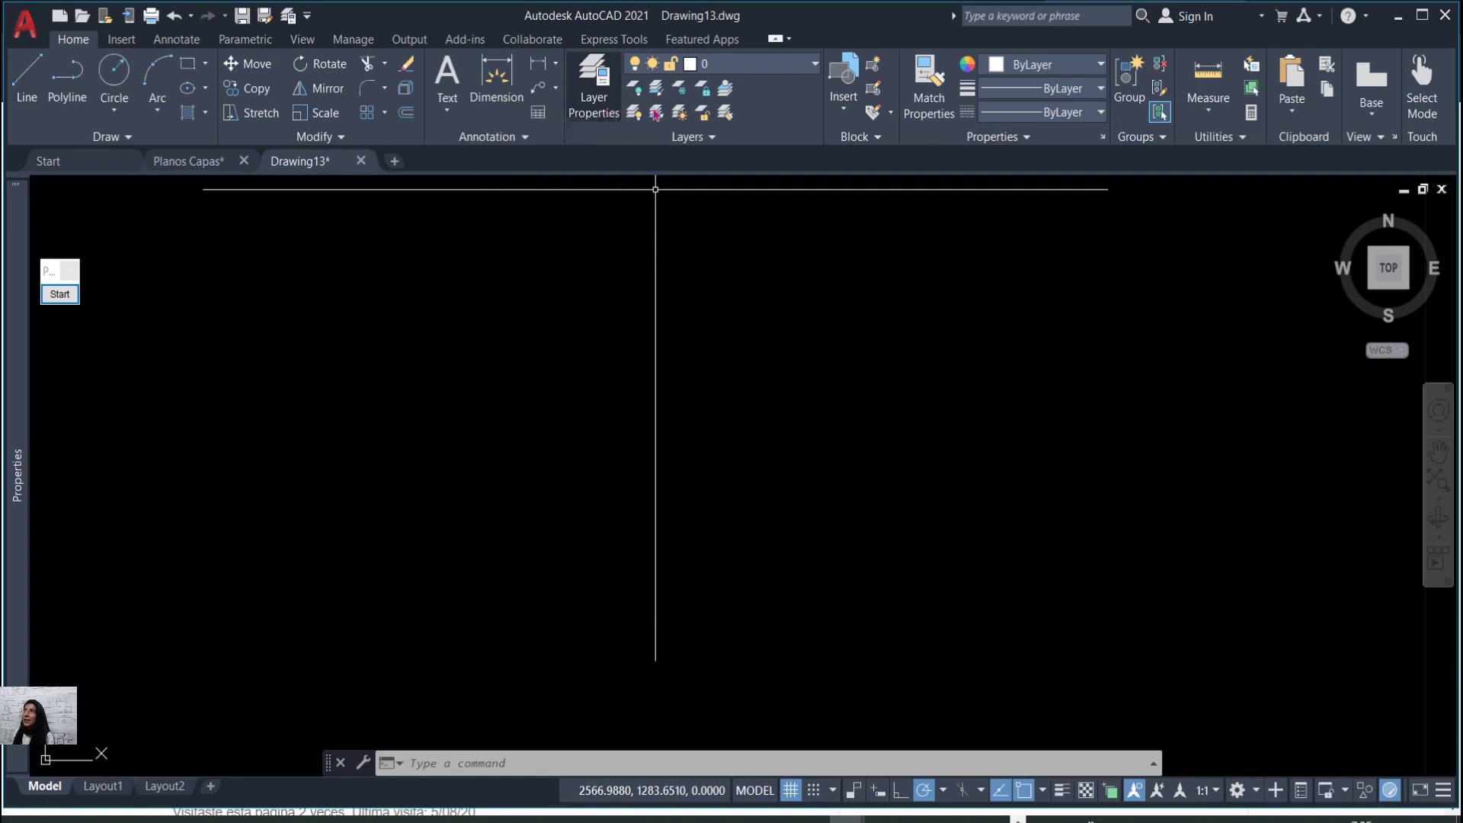
Open the Layer Properties Manager and move it to the middle of the drawing area.
left_click(605, 96)
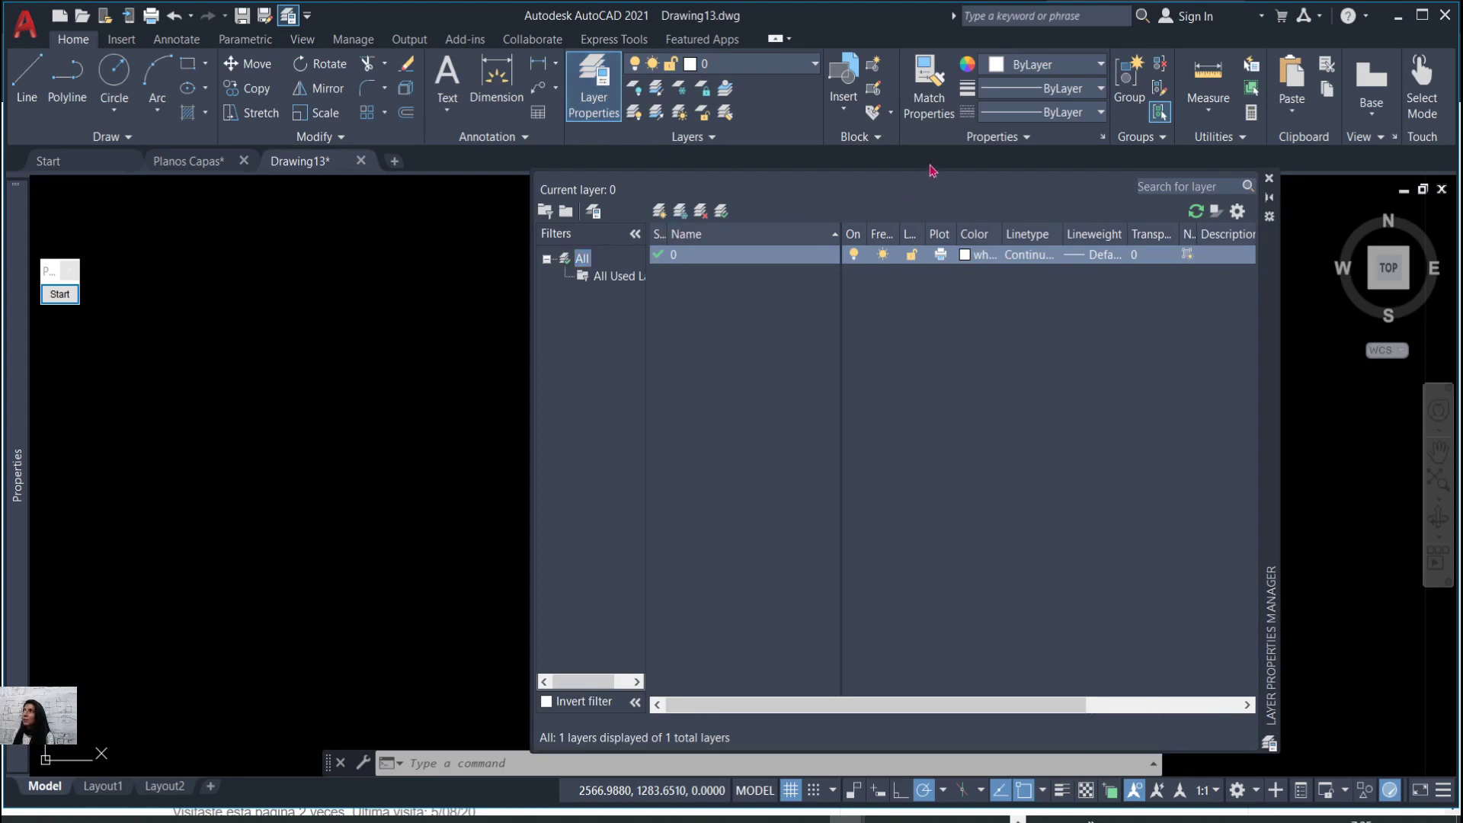
left_click_drag(1267, 280, 1071, 355)
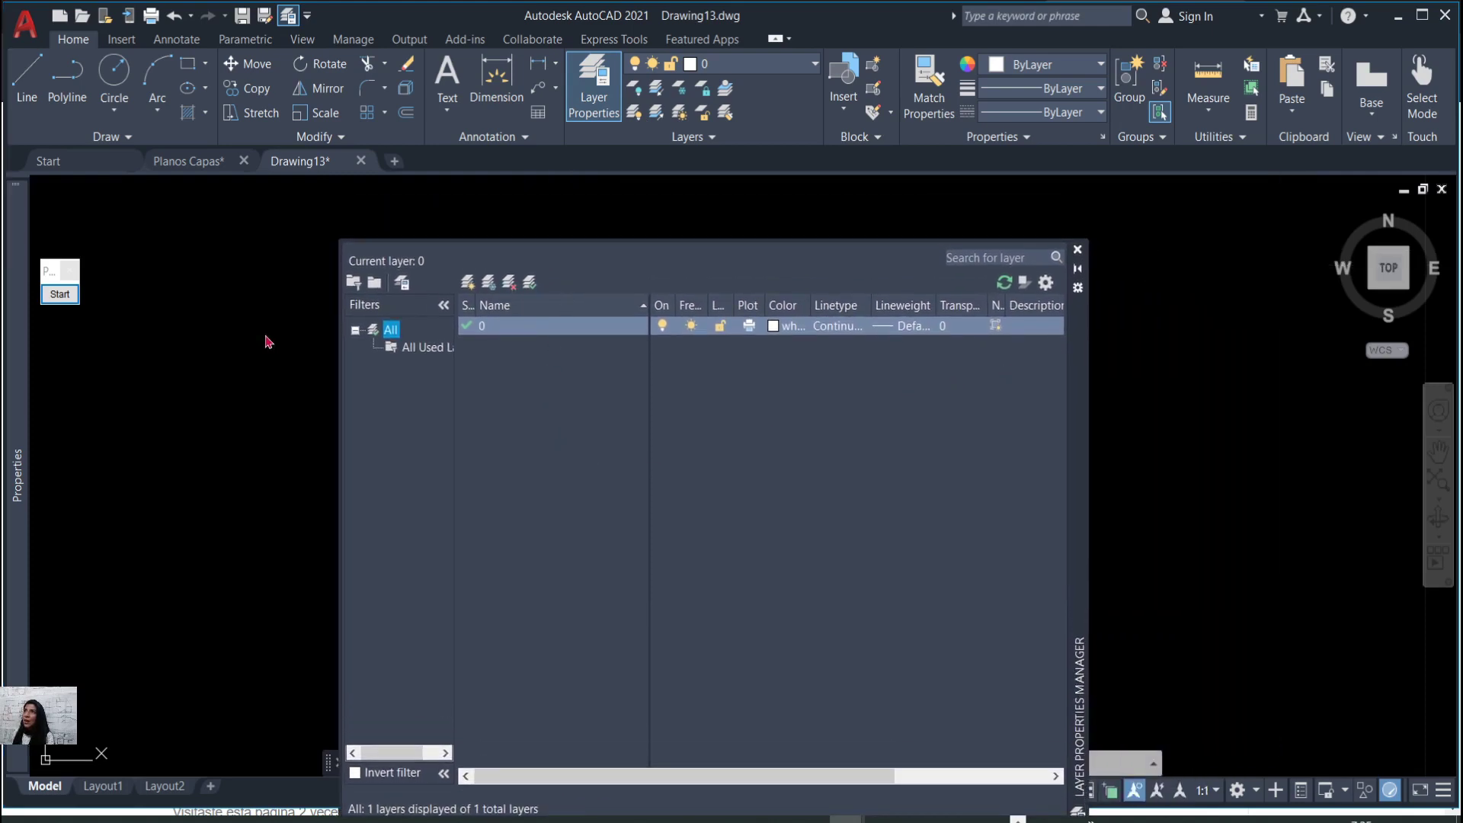
left_click(61, 297)
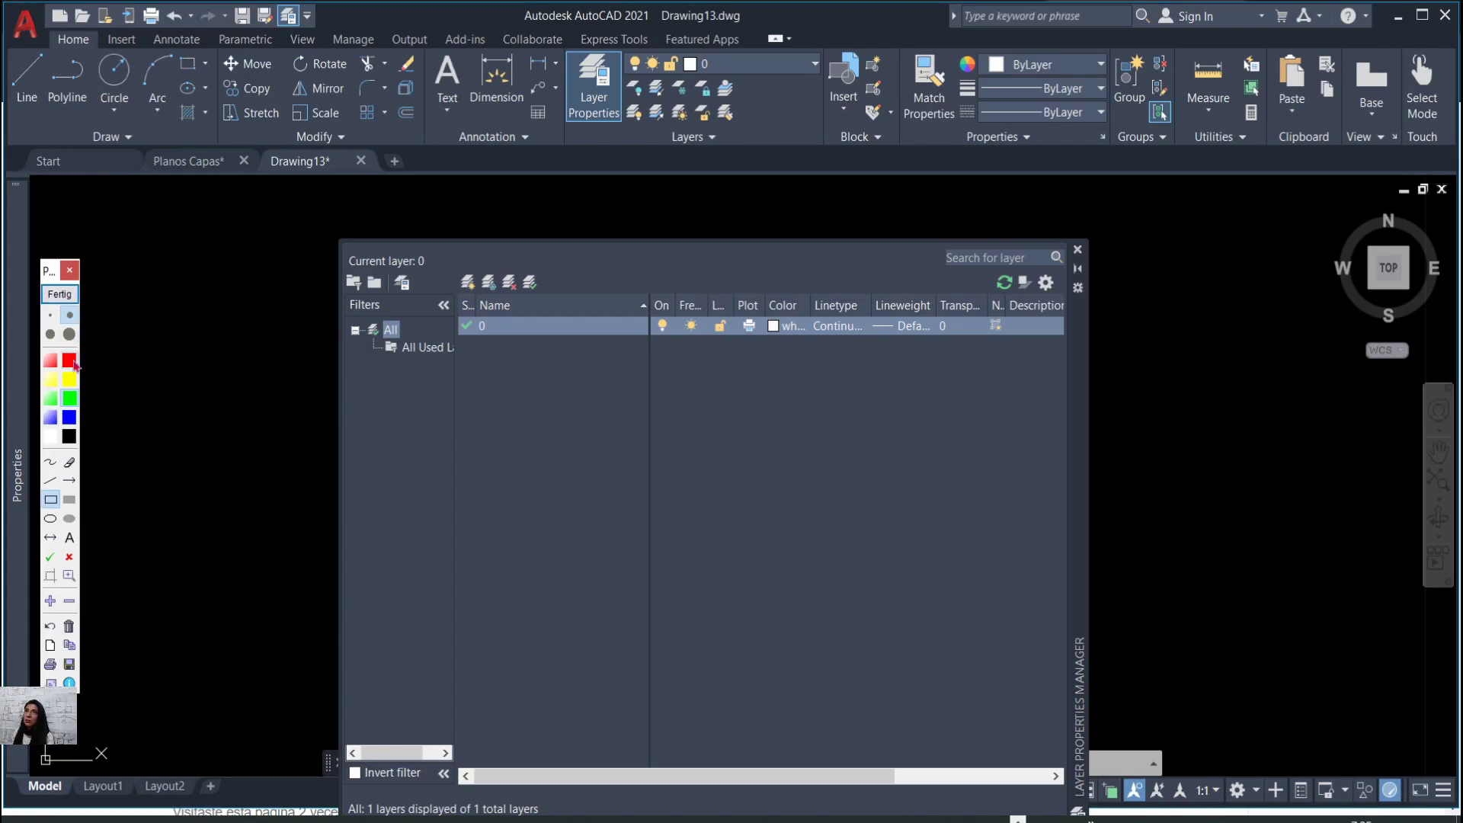
left_click(50, 501)
left_click_drag(457, 259, 550, 299)
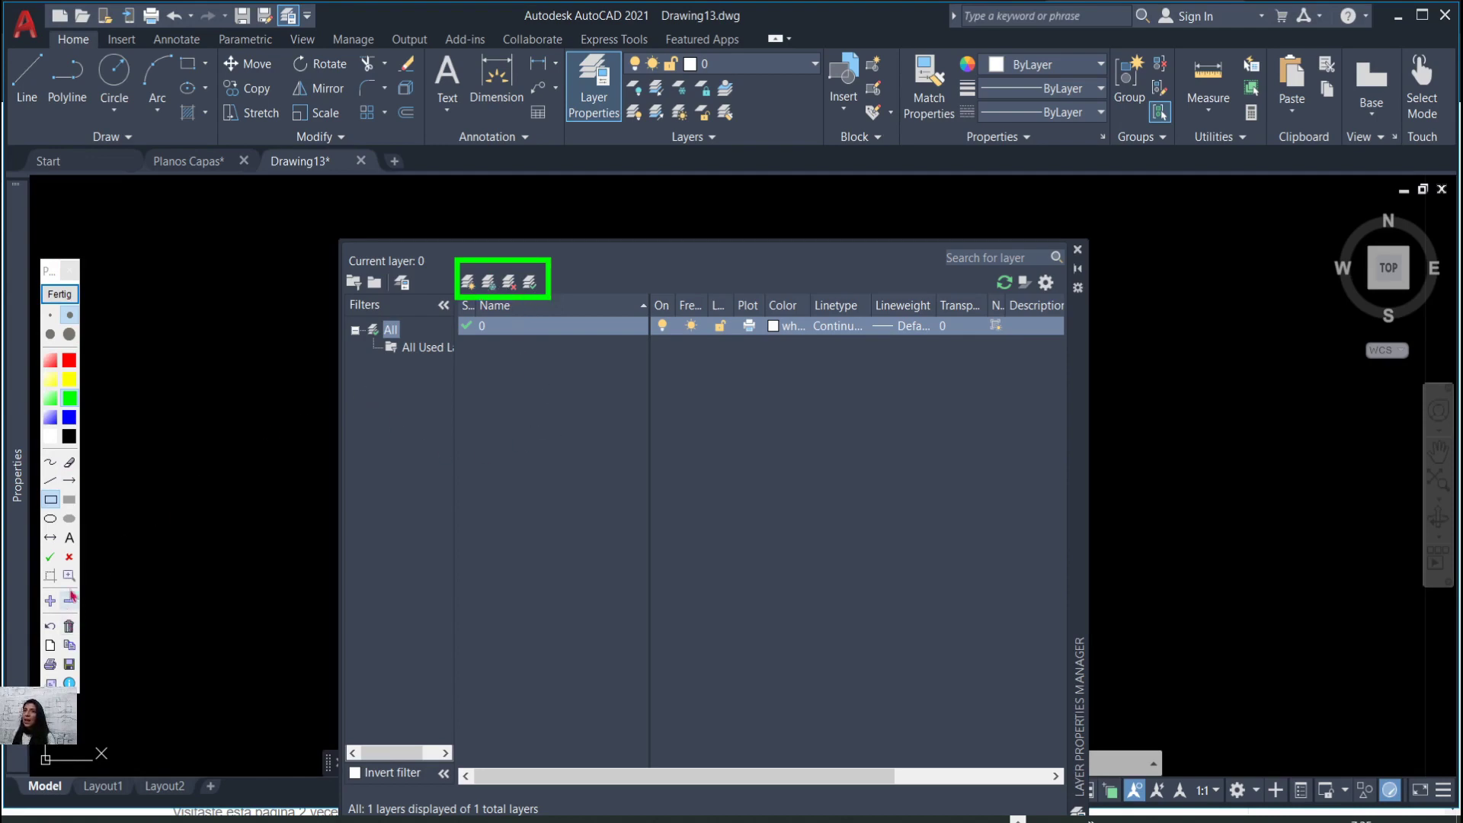
left_click(50, 558)
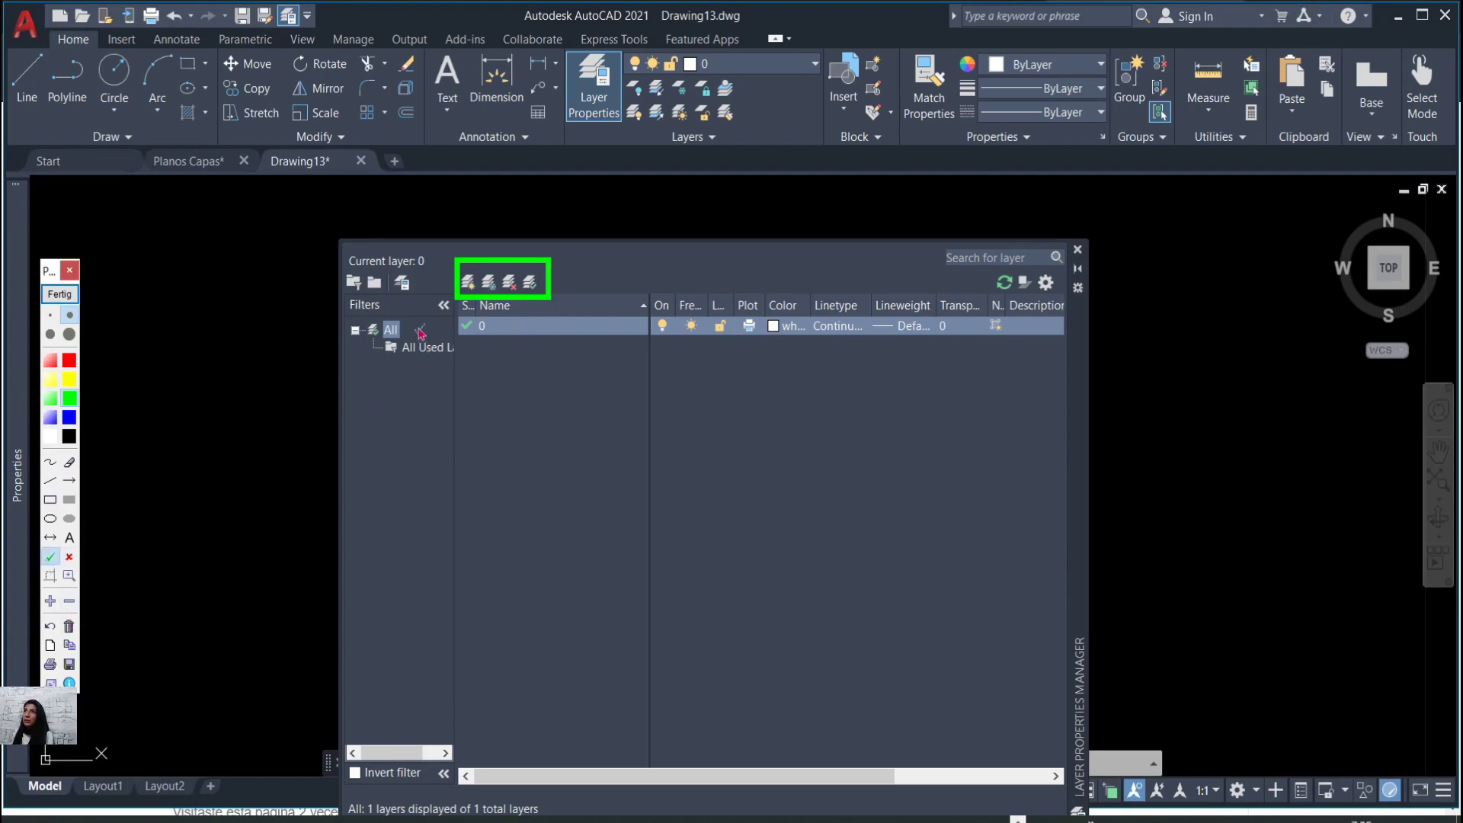
left_click(466, 281)
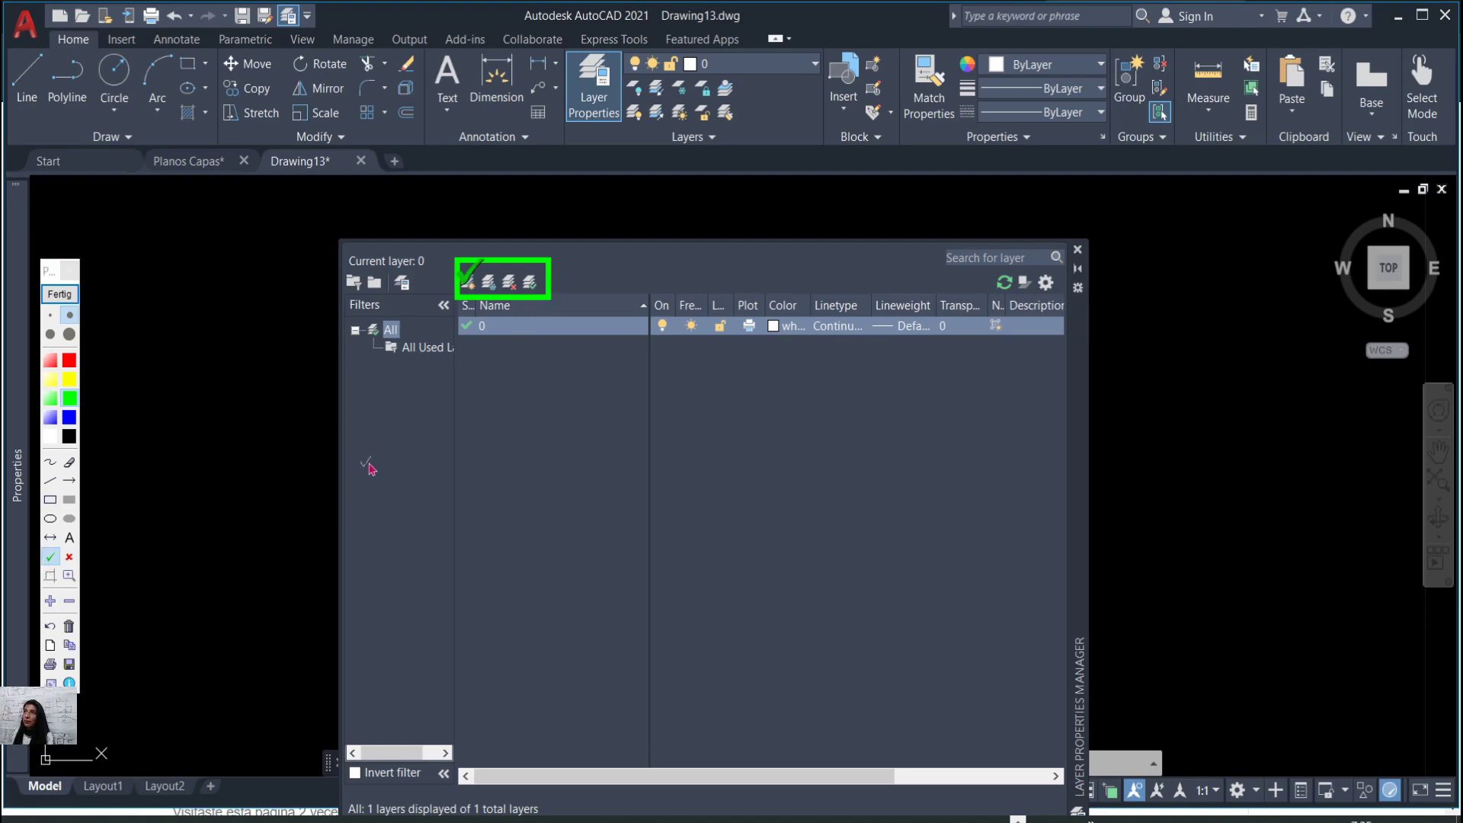
left_click(494, 282)
left_click(517, 285)
left_click(535, 287)
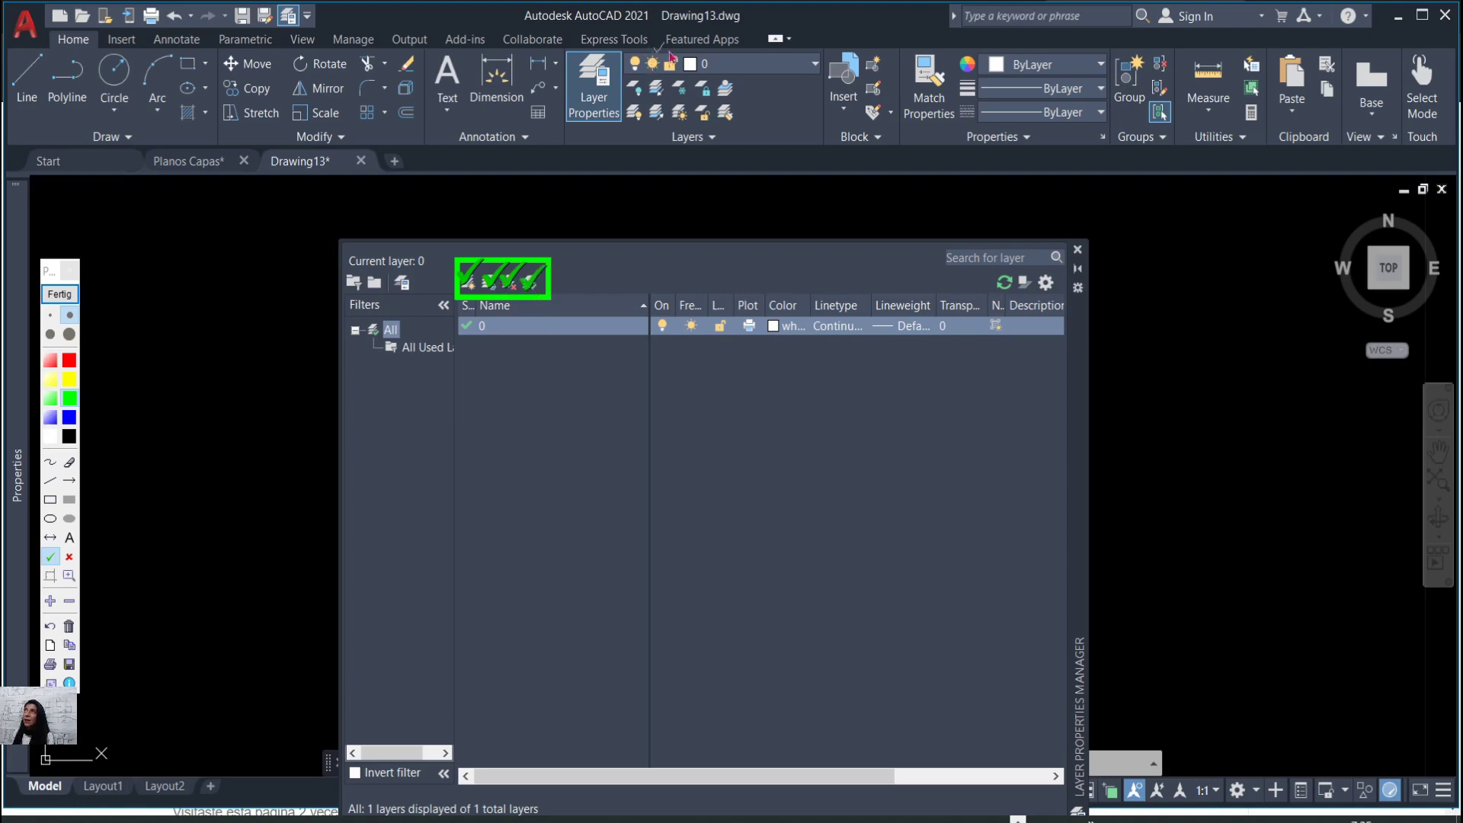
left_click(49, 500)
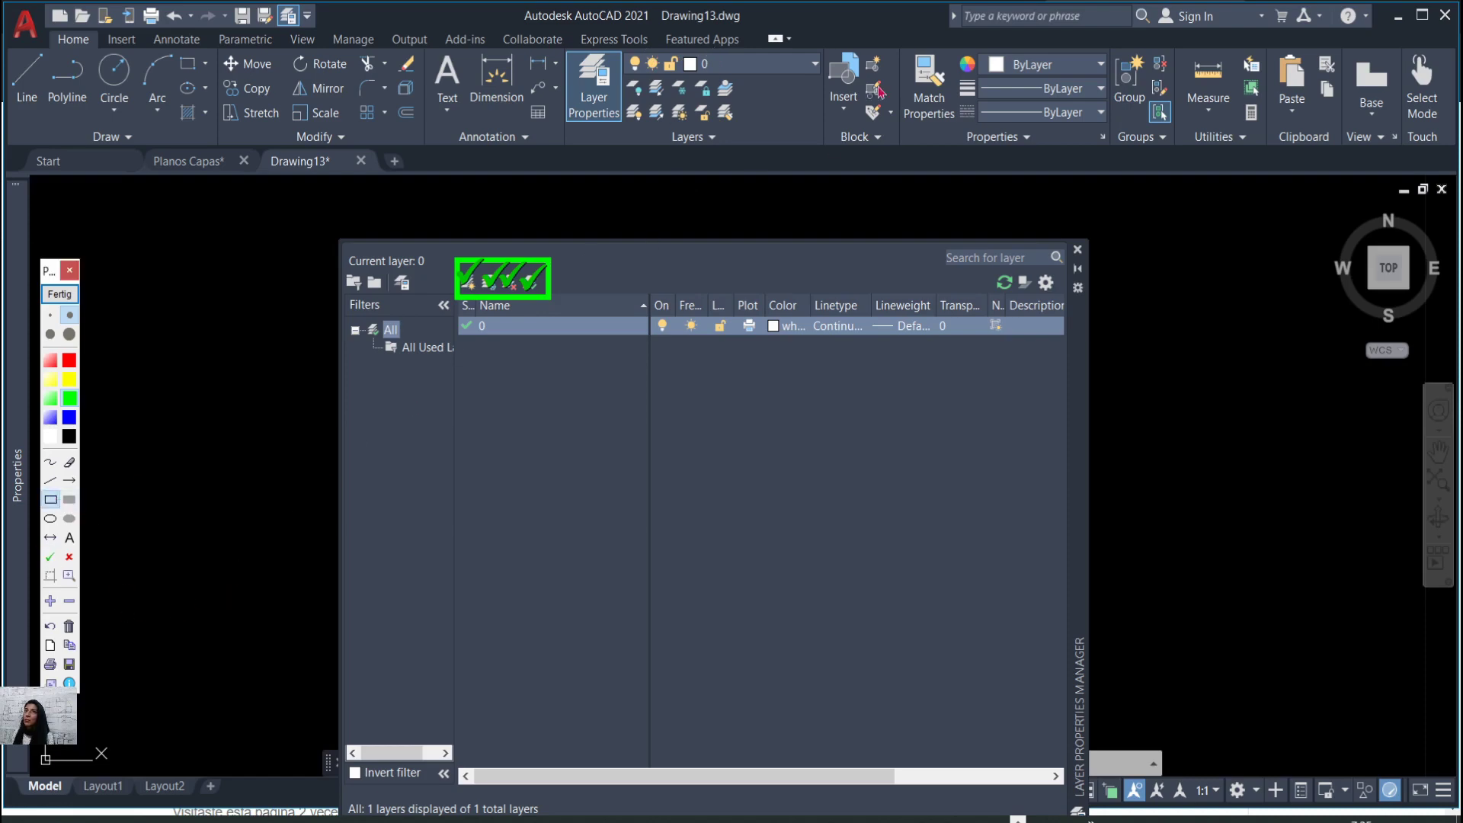
mouse_move(623, 44)
left_mouse_down()
mouse_move(770, 87)
mouse_move(830, 87)
left_mouse_up()
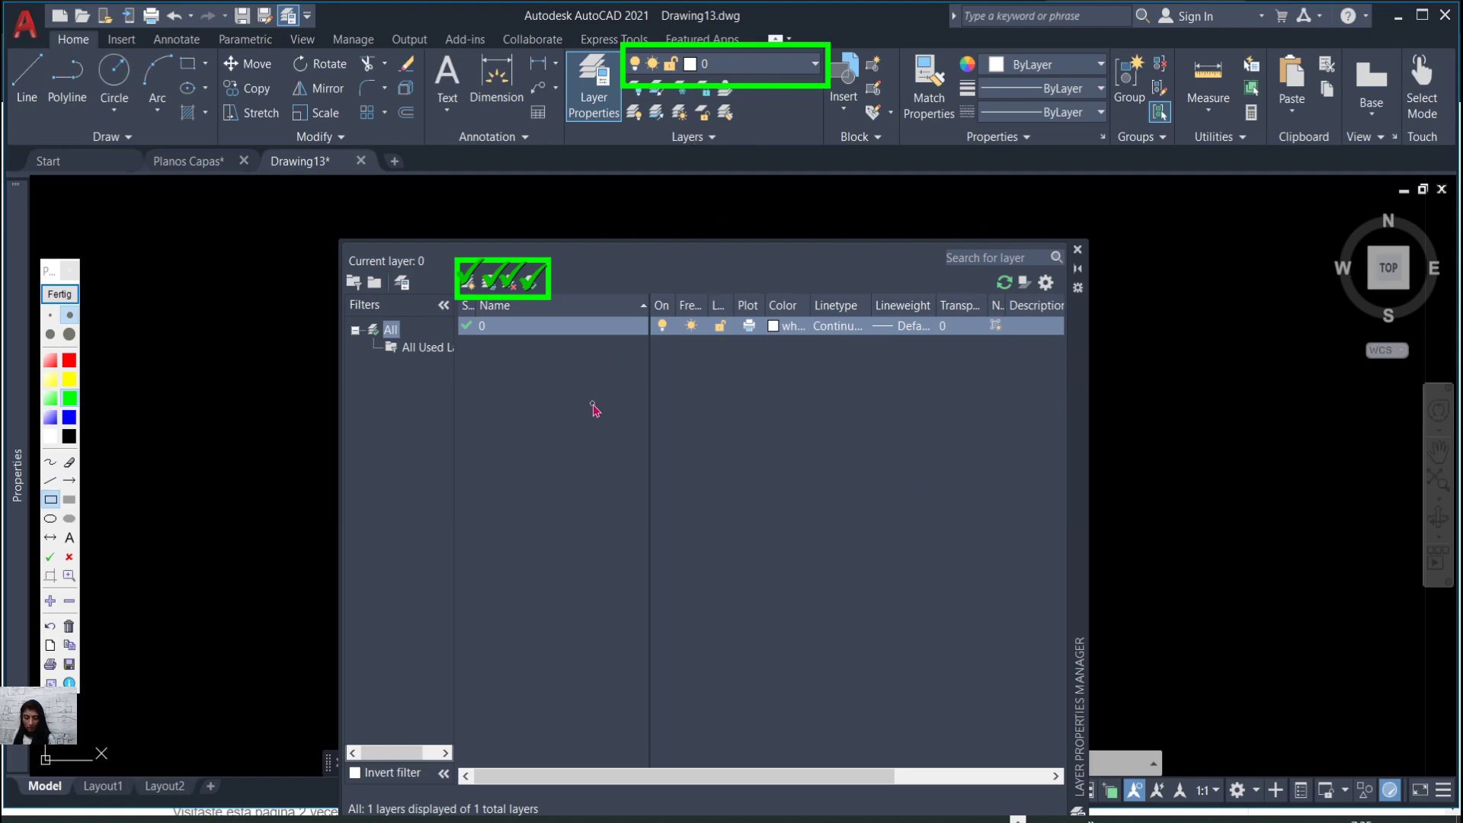
left_click(59, 293)
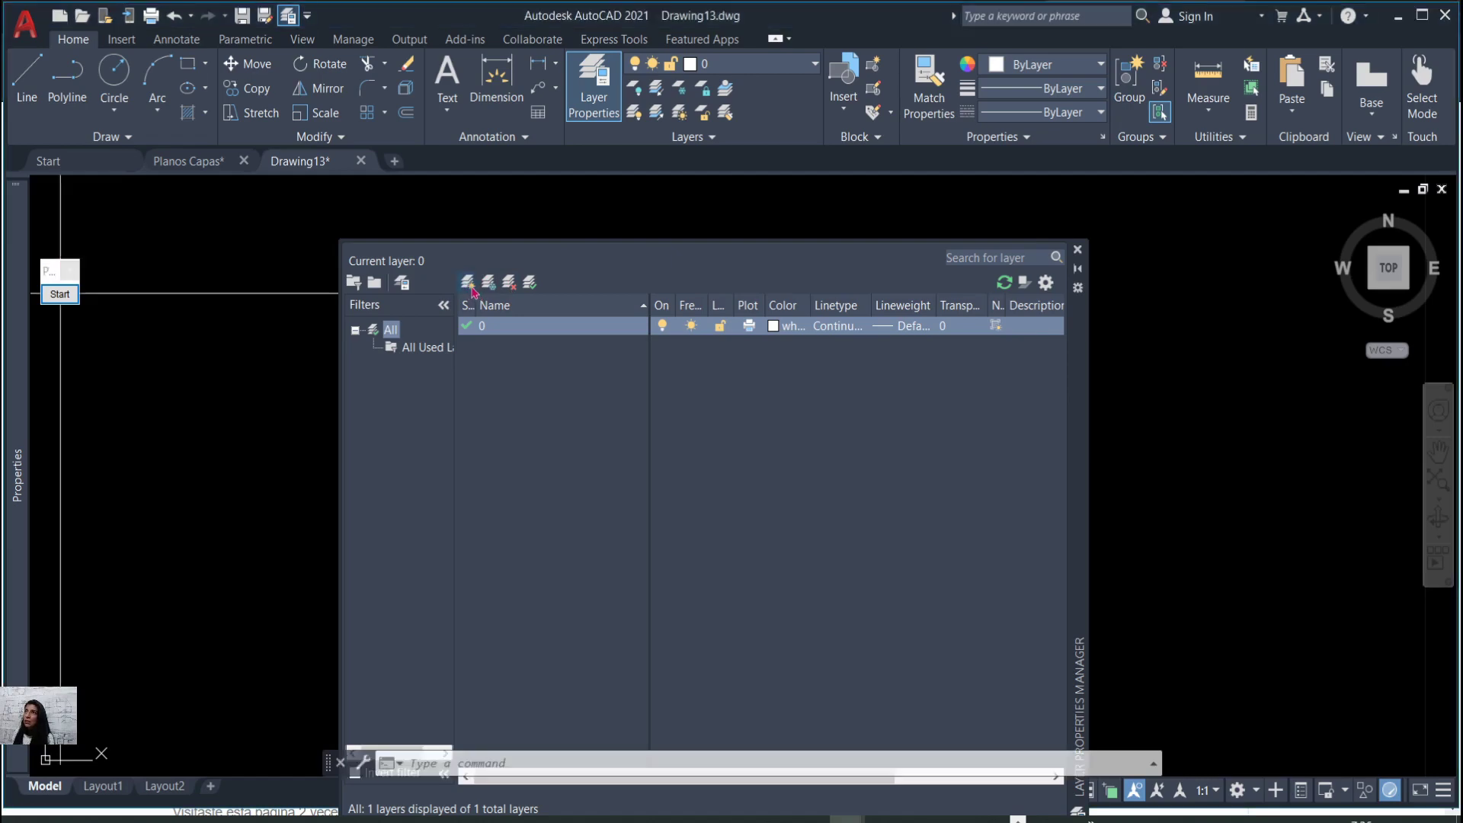
Create eight new layers below layer 0, keeping their default names and properties.
left_click(470, 285)
left_click(471, 285)
left_click(470, 286)
left_click(470, 285)
left_click(470, 285)
left_click(470, 285)
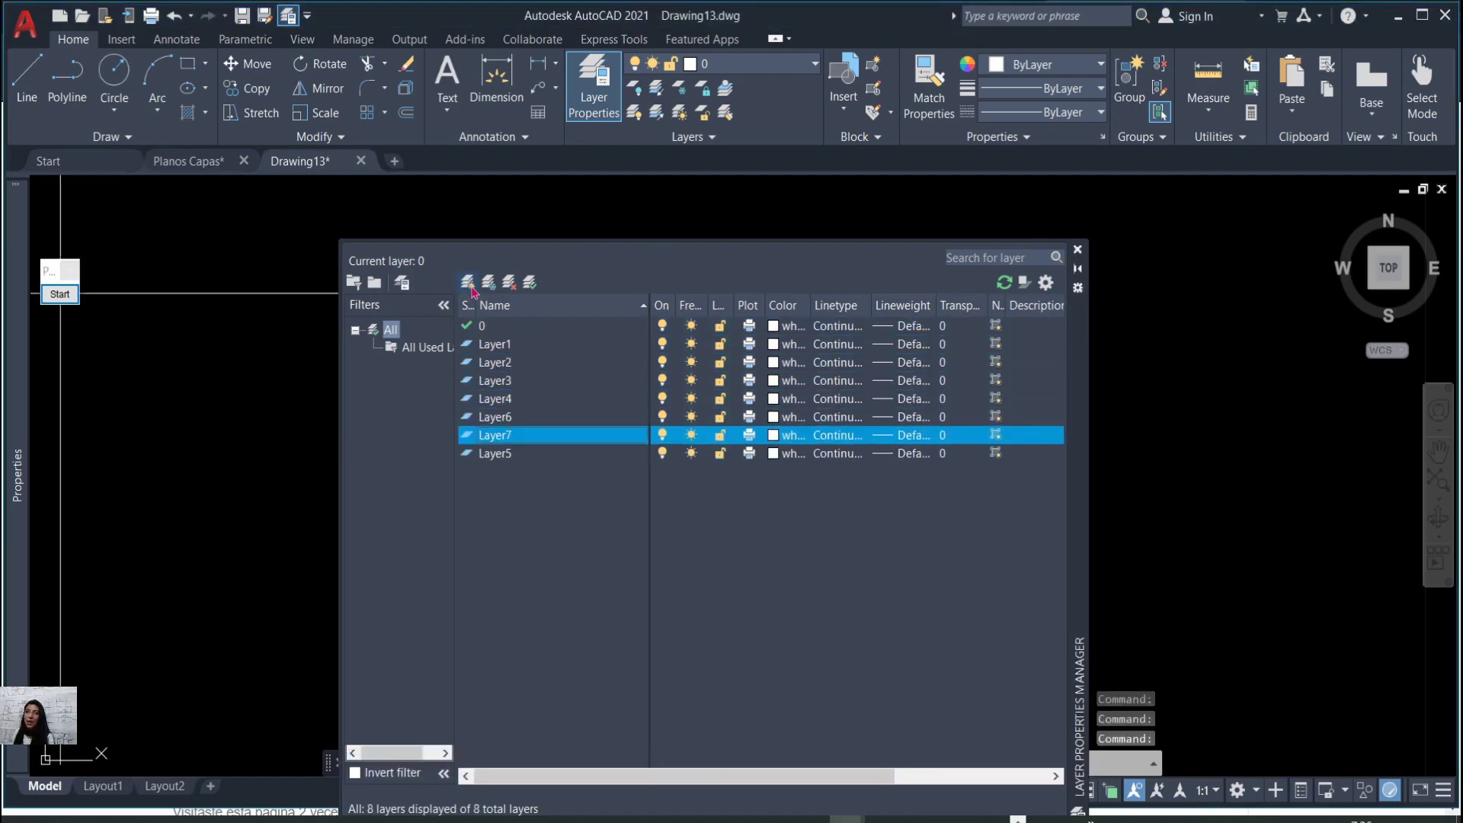
left_click(470, 285)
left_click(470, 285)
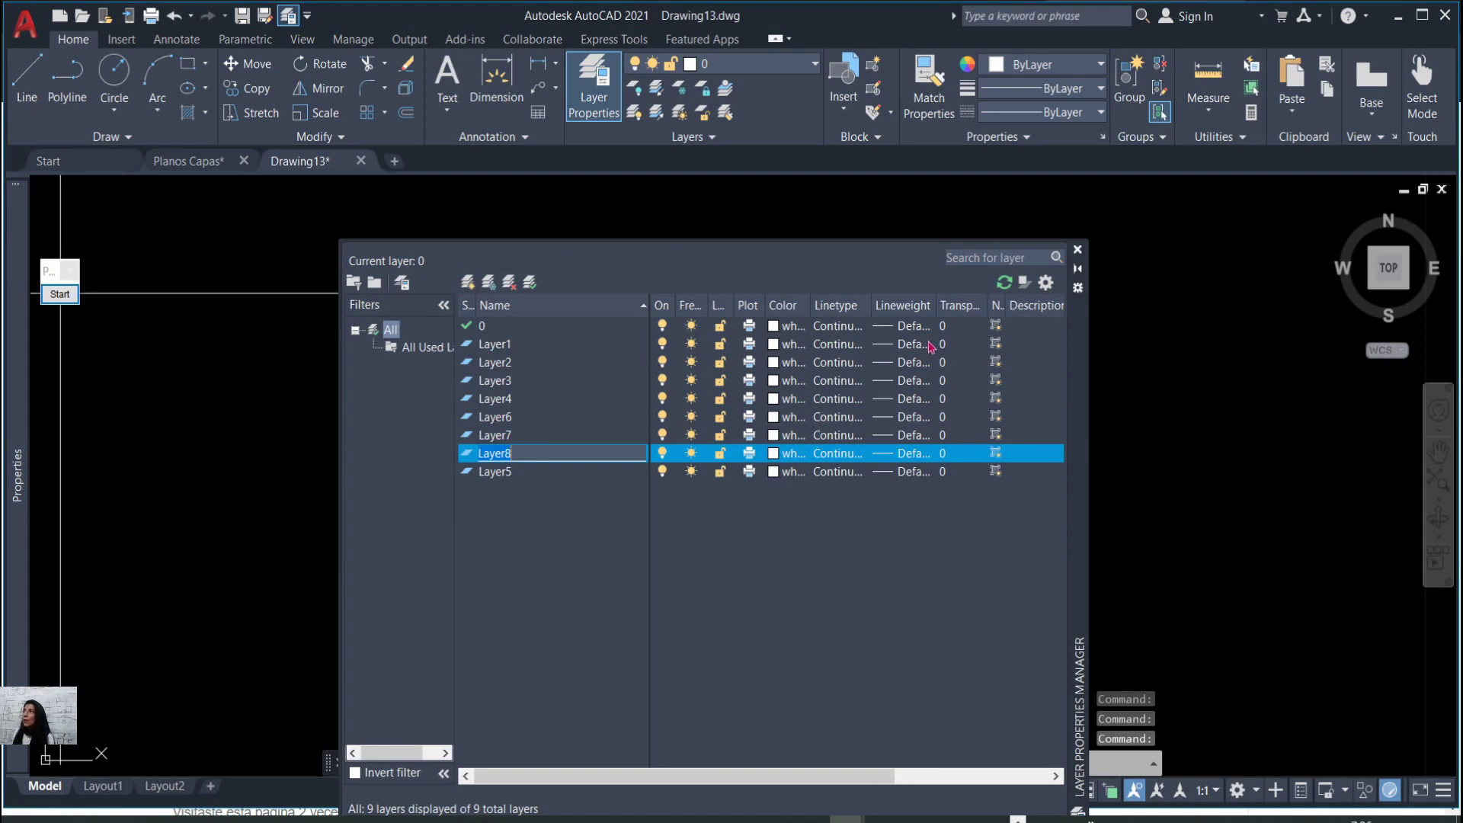
Make Layer1 the current layer and rename it A_Muros.
double_click(507, 350)
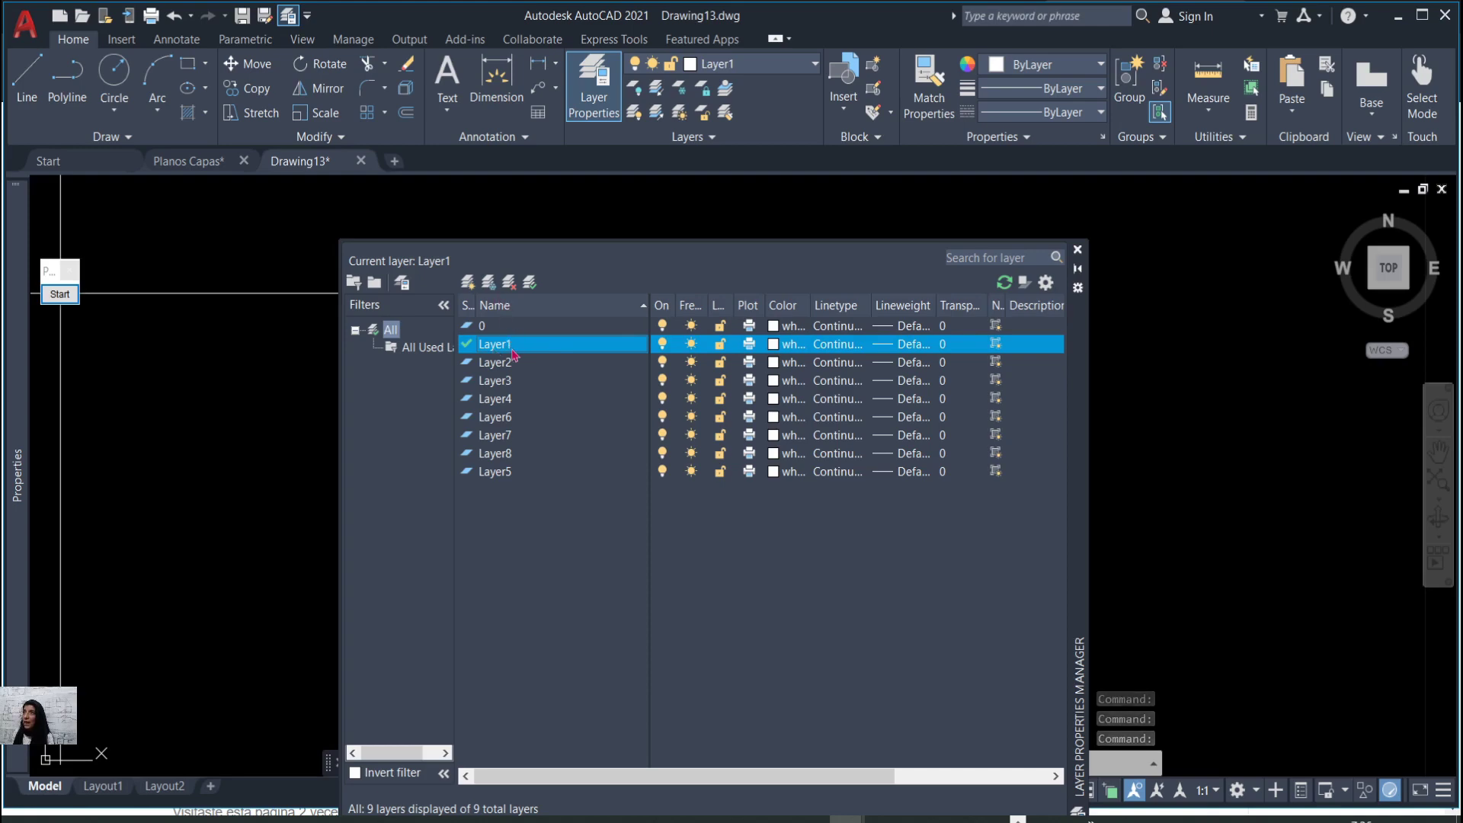
left_click(516, 349)
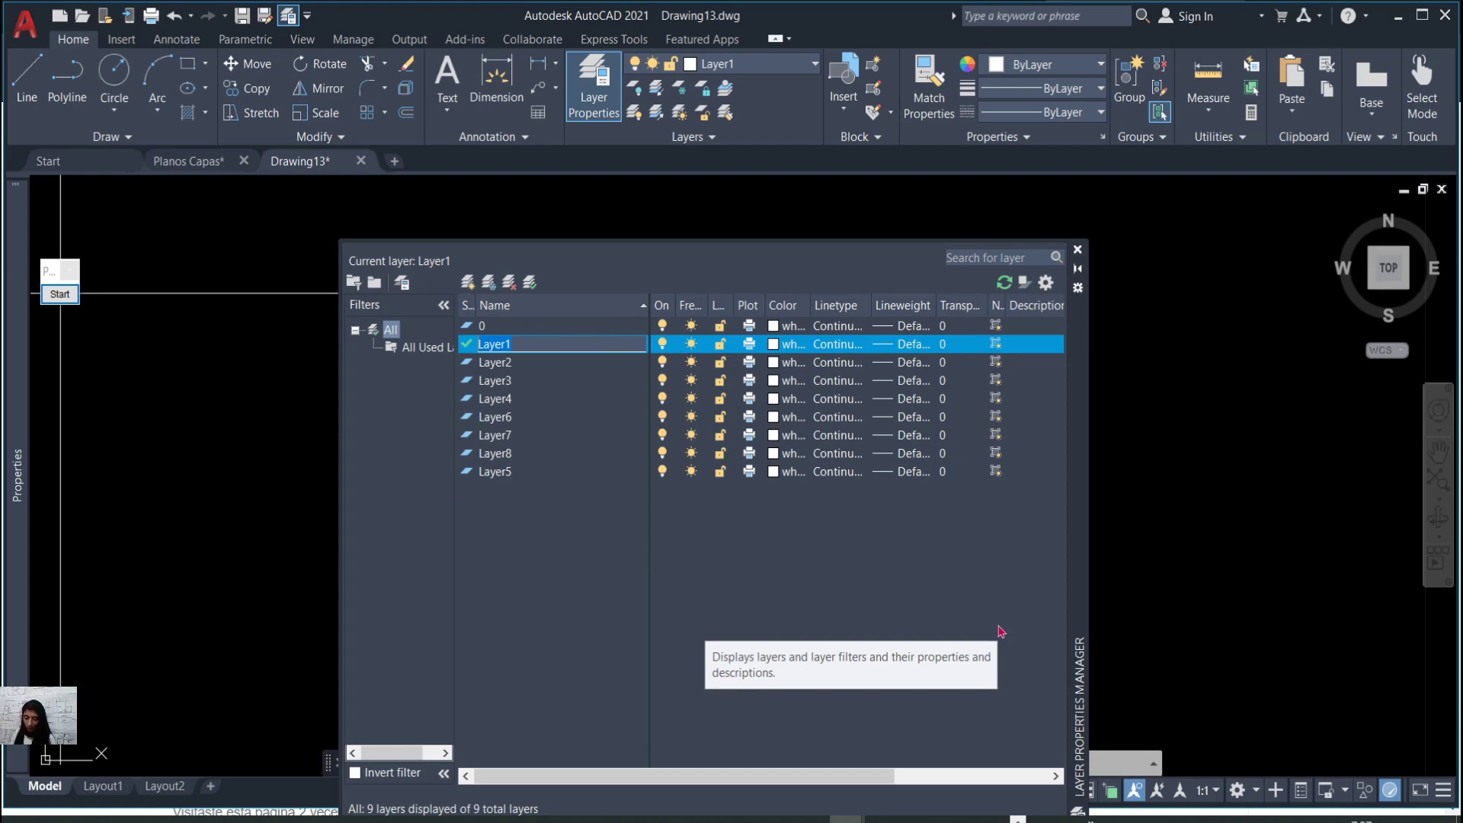
type("A")
type("_Muros")
Make Layer2 the current layer and rename it A_Estructura.
left_click(573, 364)
double_click(538, 368)
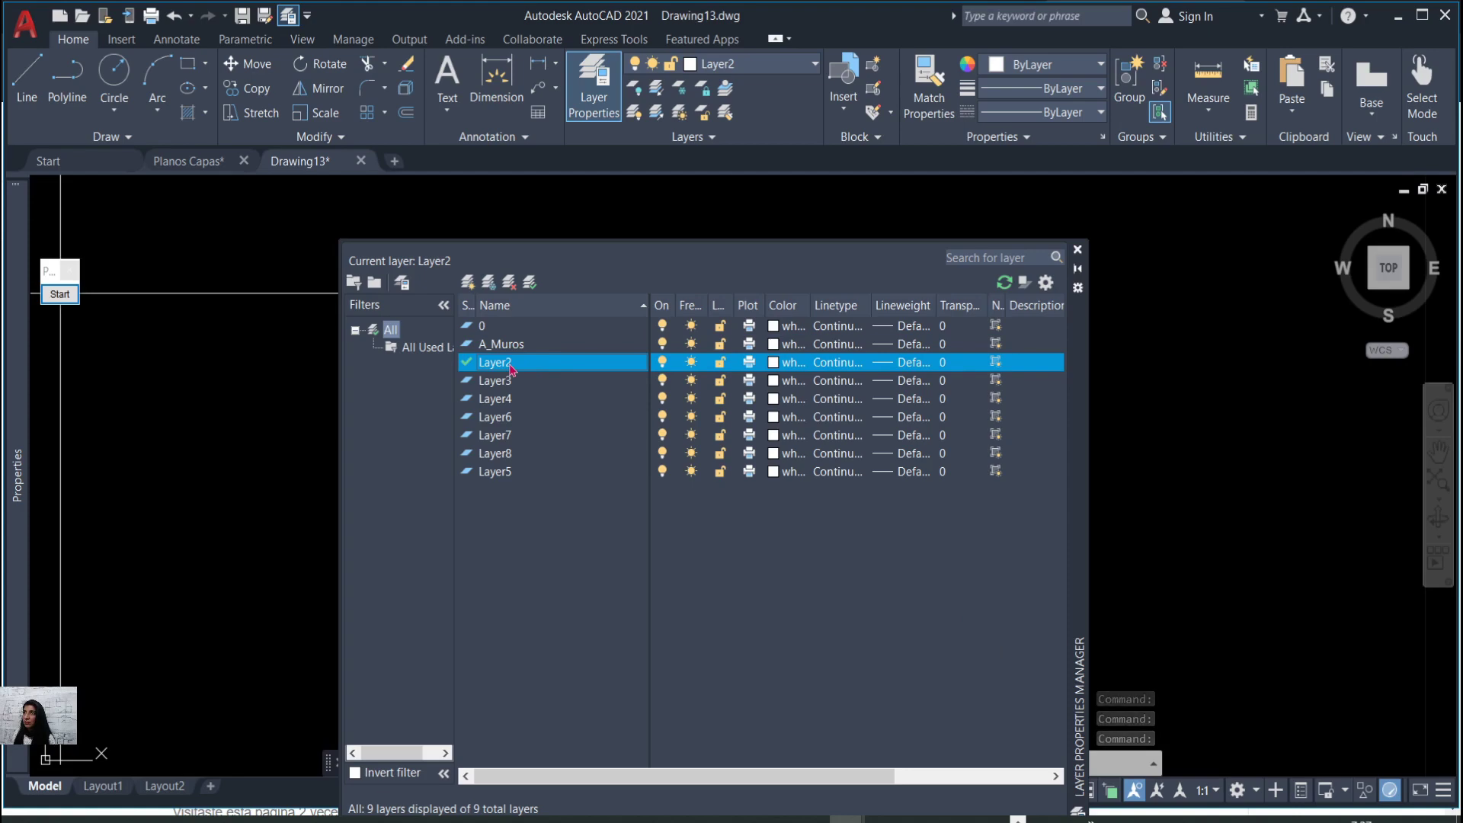
left_click(510, 366)
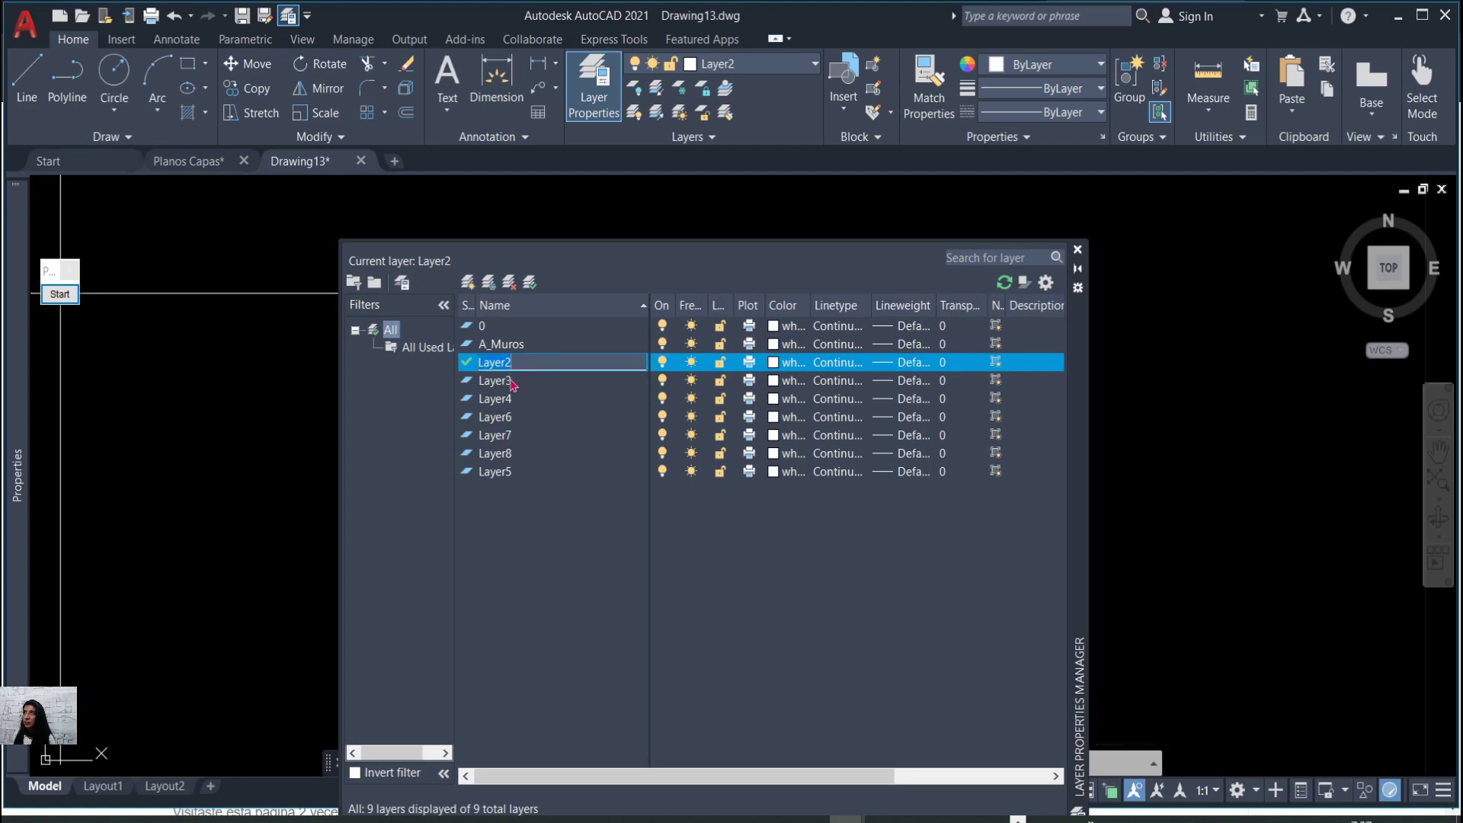
key("BackSpace")
type("A_Estructura")
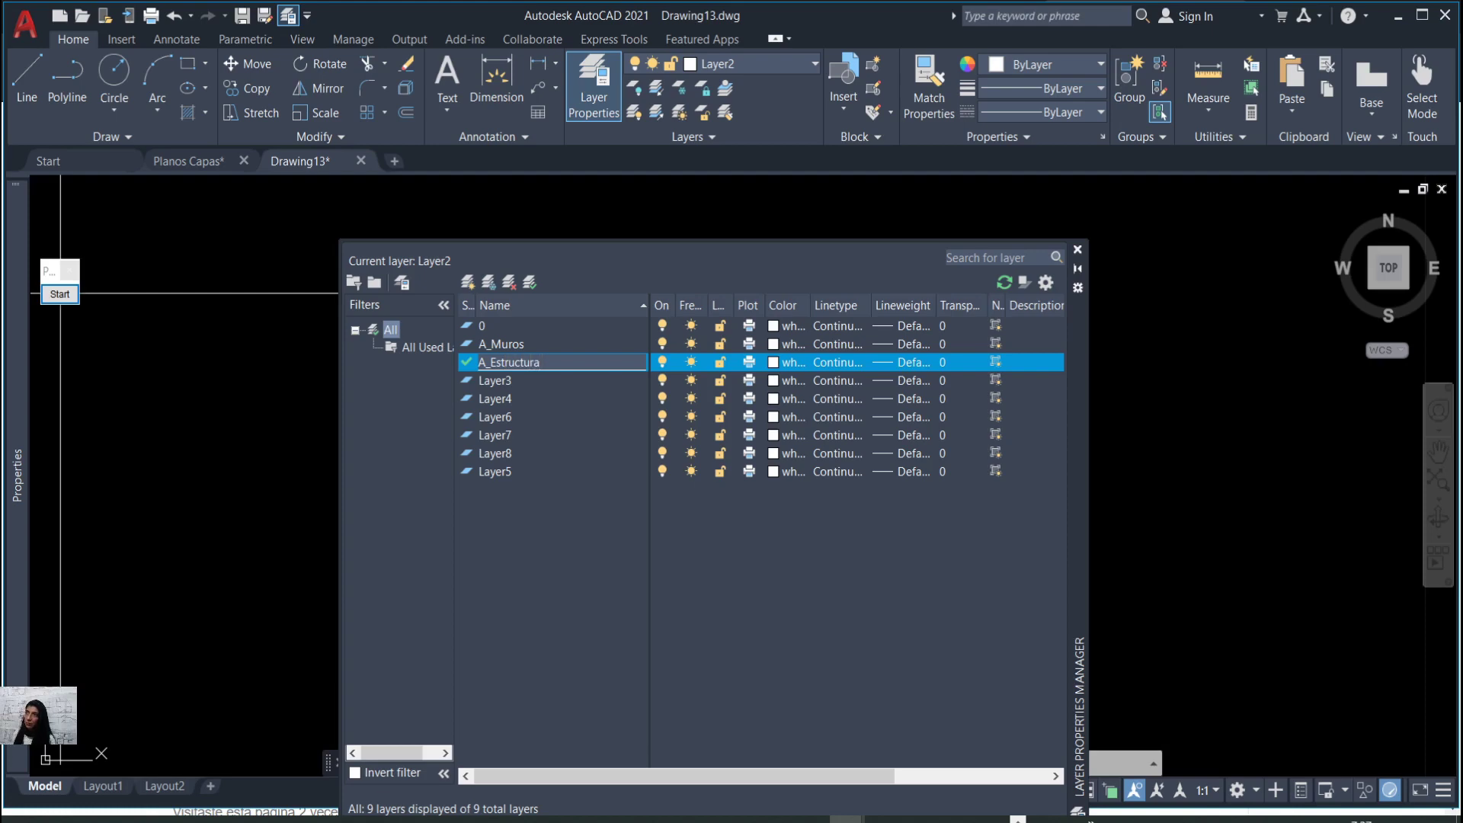
Make Layer3 the current layer and rename it A_Mobiliario.
left_click(488, 381)
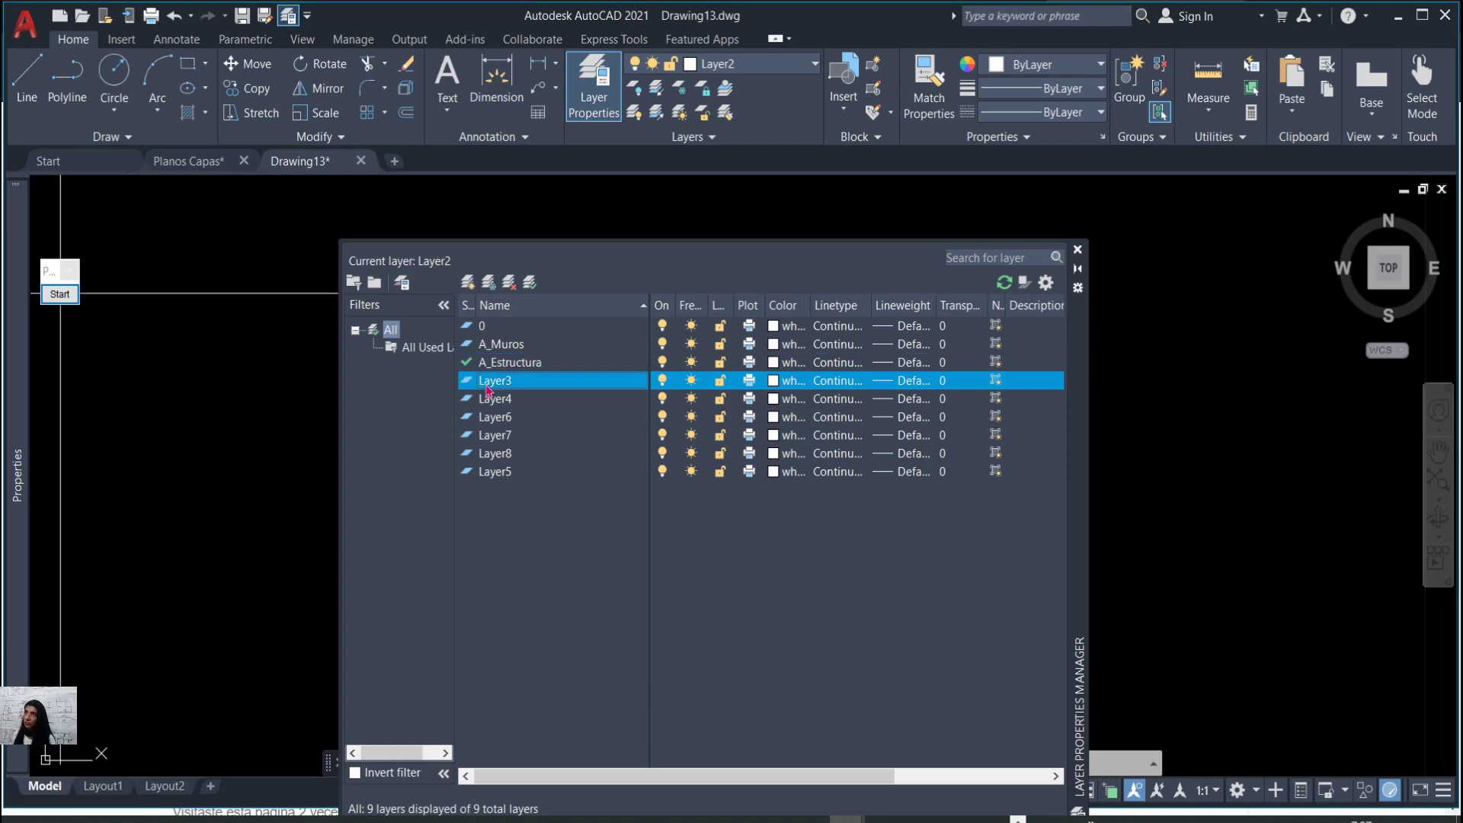
double_click(488, 389)
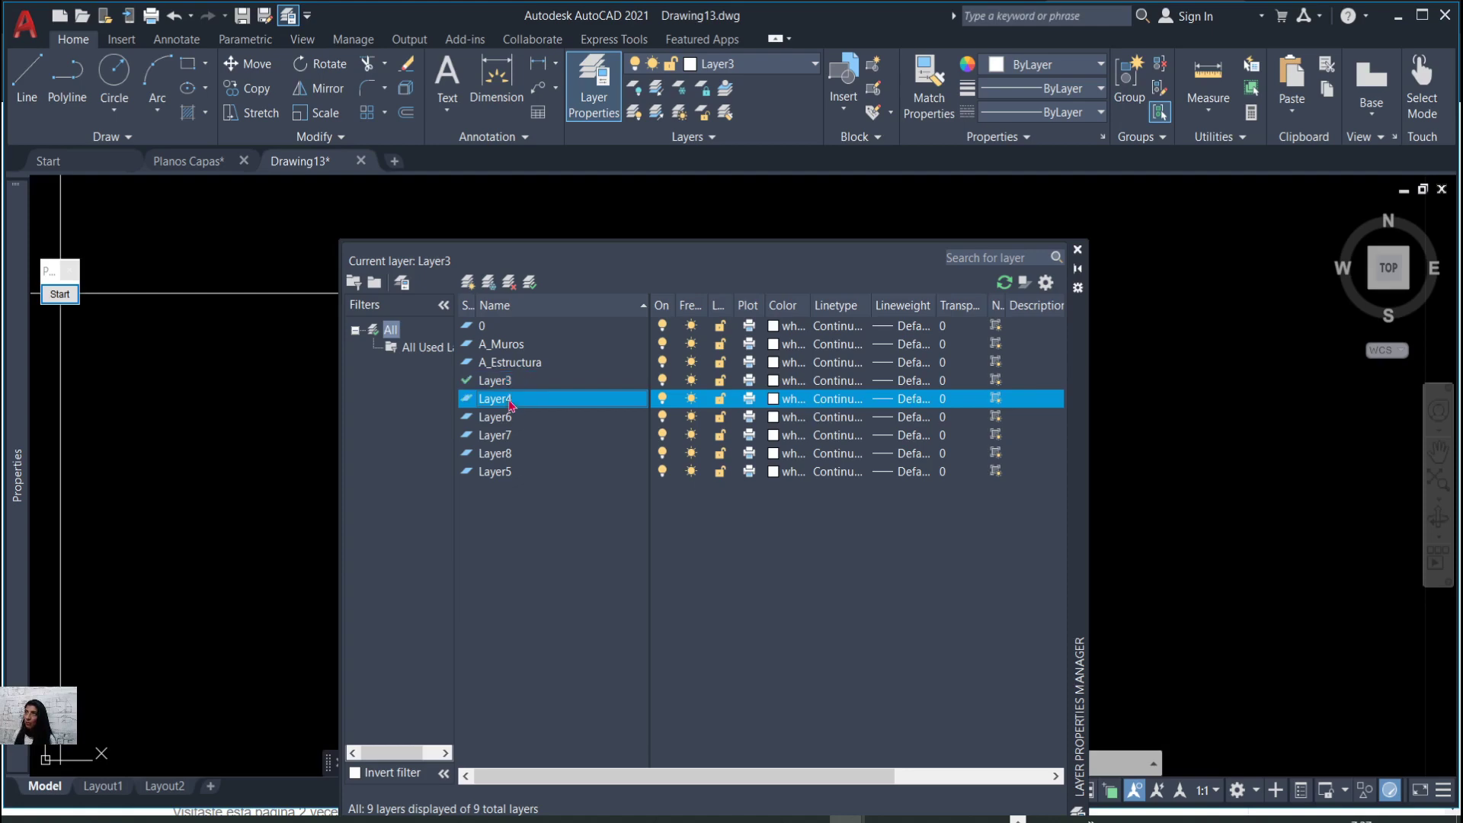
left_click(515, 385)
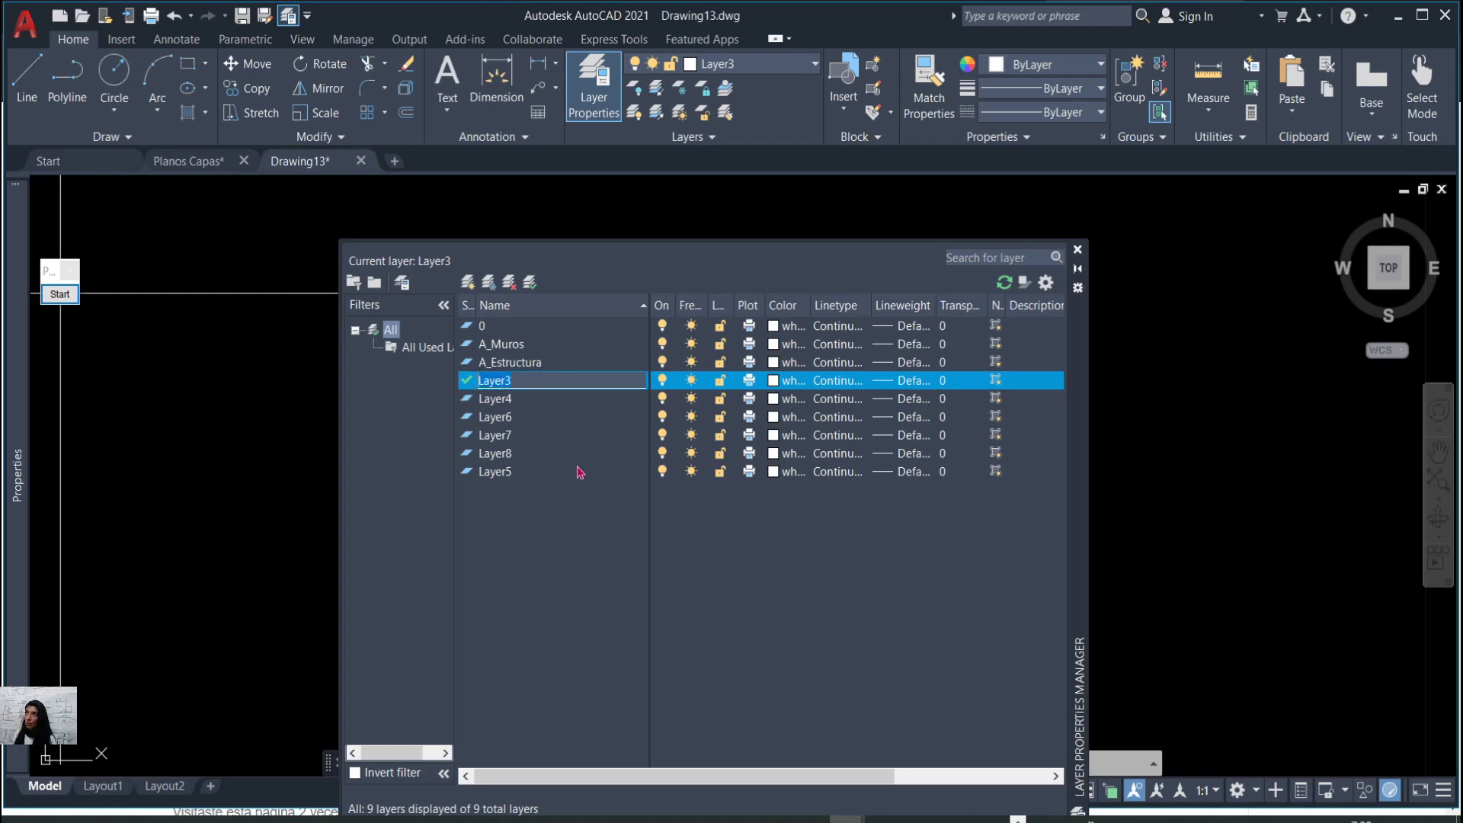
type("A_")
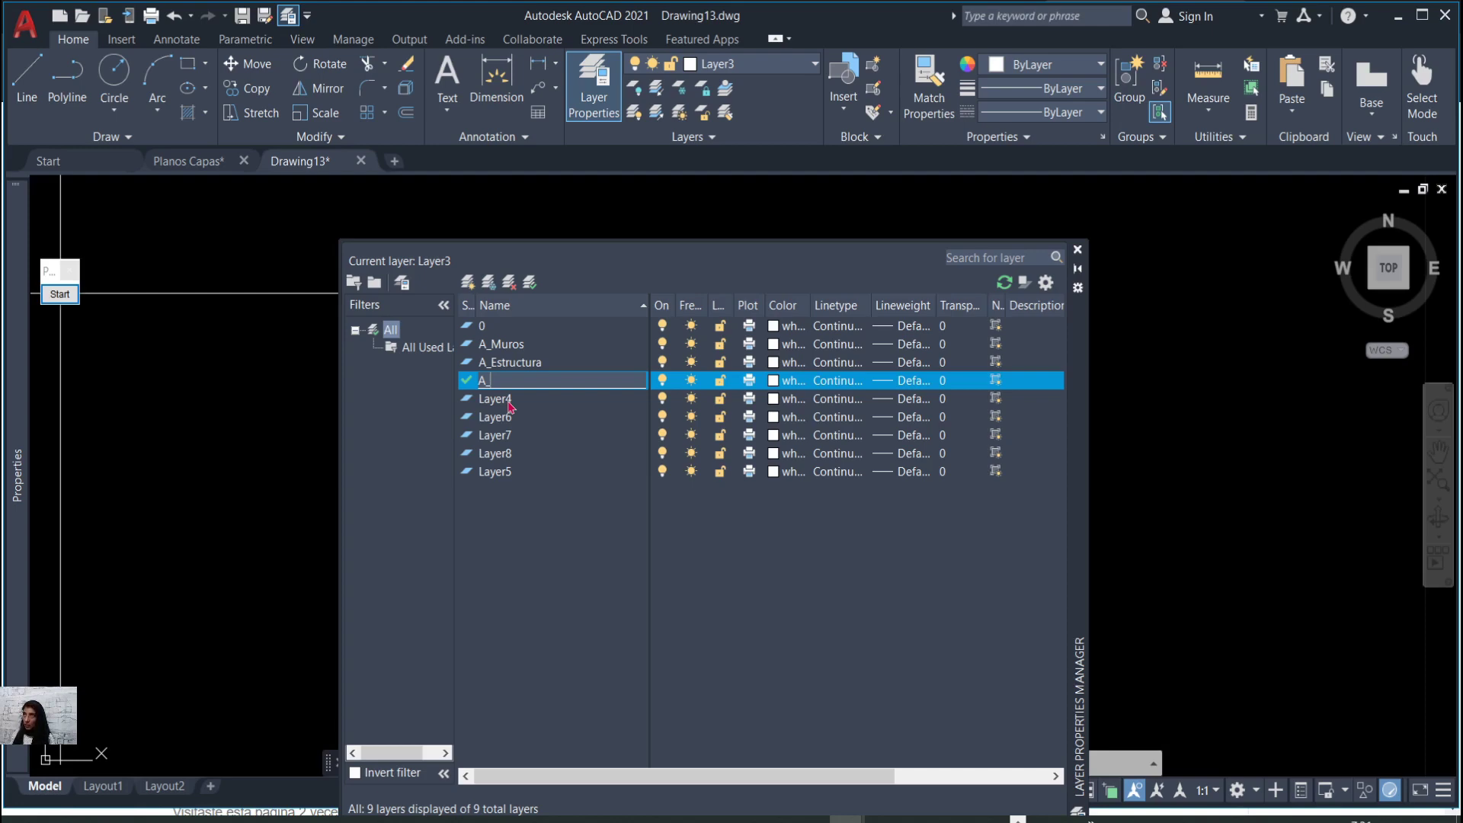
type("Mobiliario")
Make Layer4 the current layer and rename it with a capital D.
double_click(500, 401)
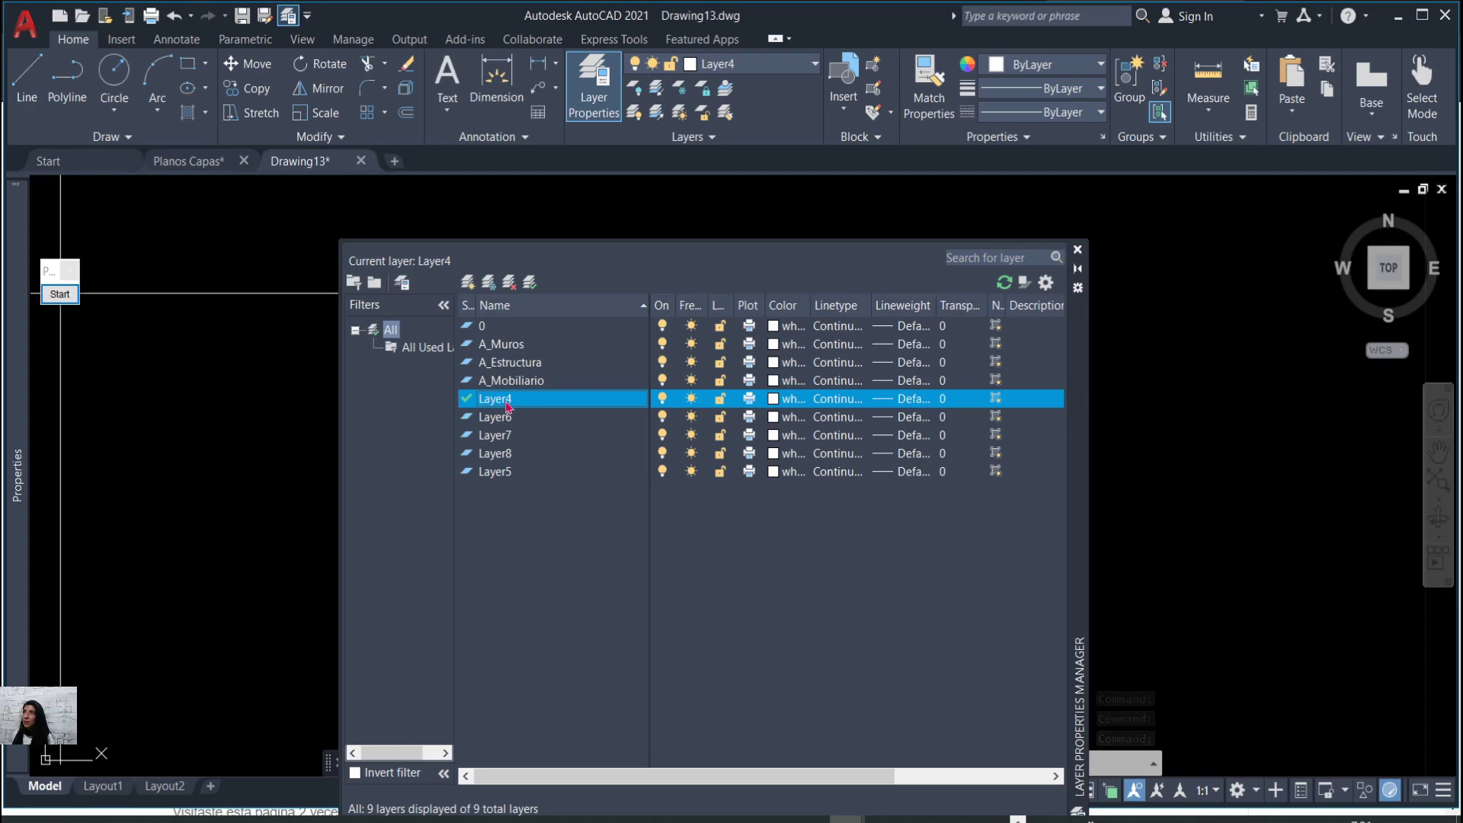
left_click(531, 401)
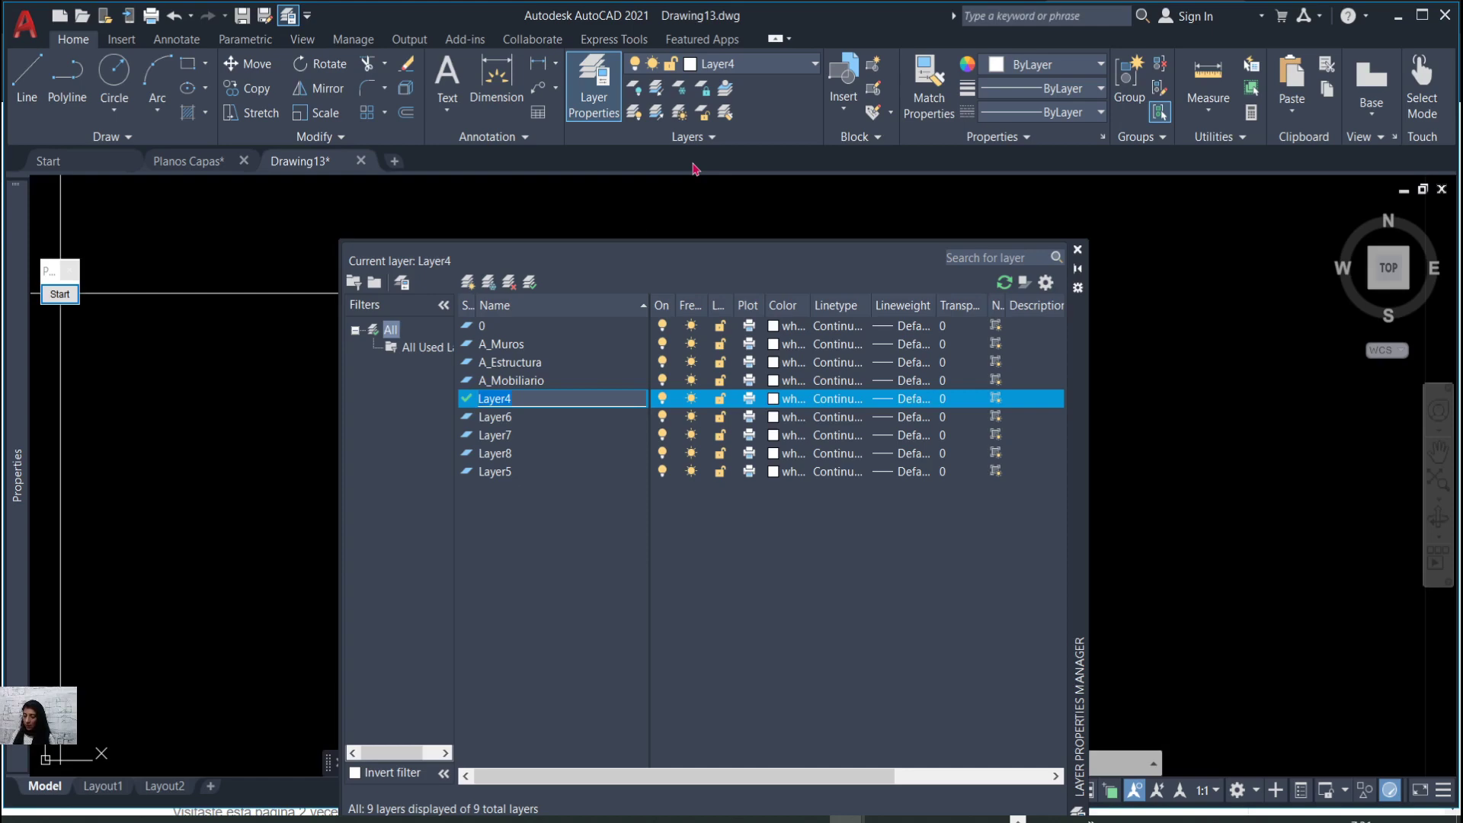
type("d")
key("BackSpace")
type("D")
Make Layer6 the current layer and rename it p.
left_click(511, 417)
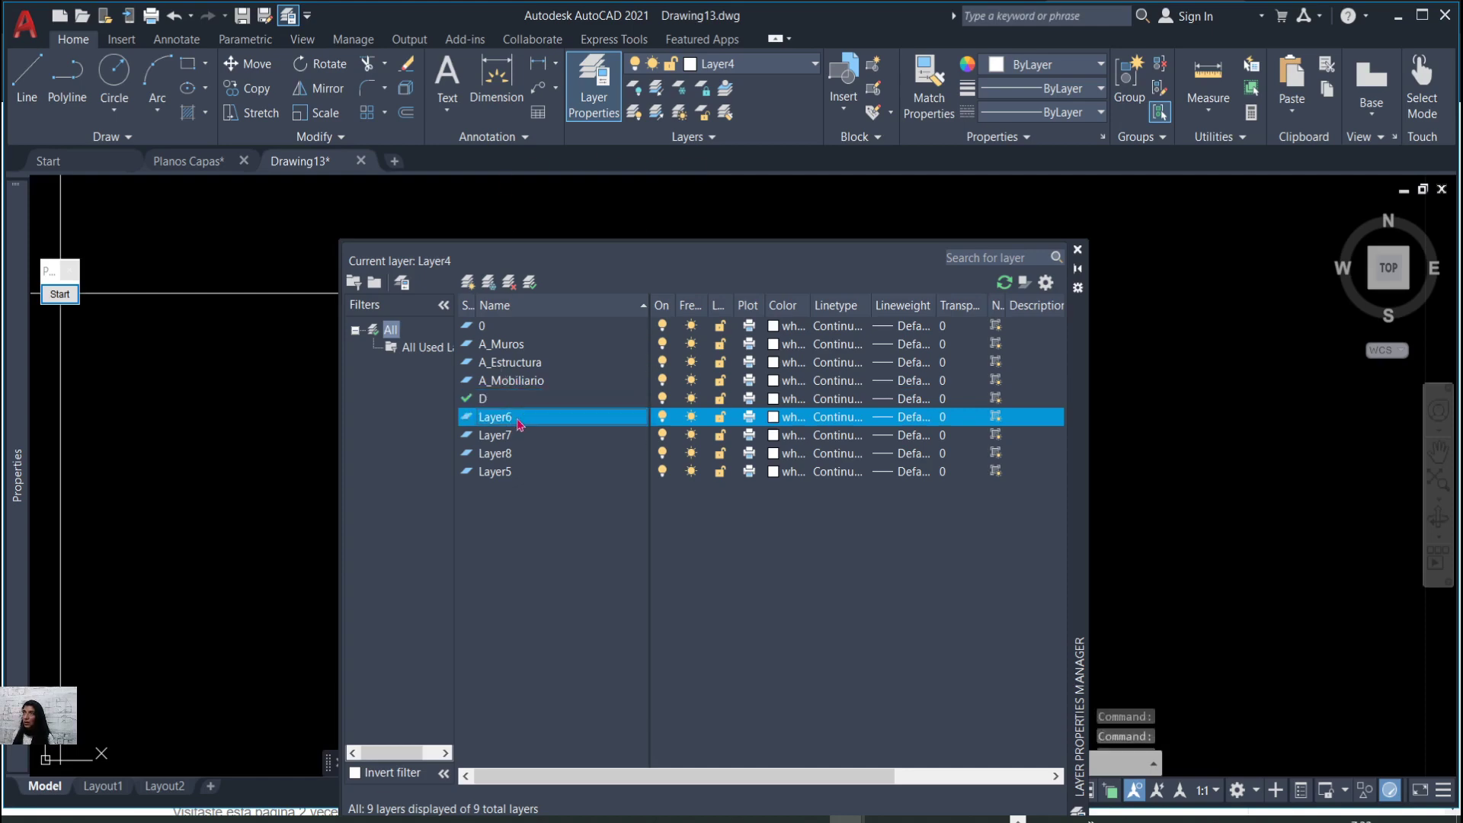
double_click(511, 418)
left_click(509, 418)
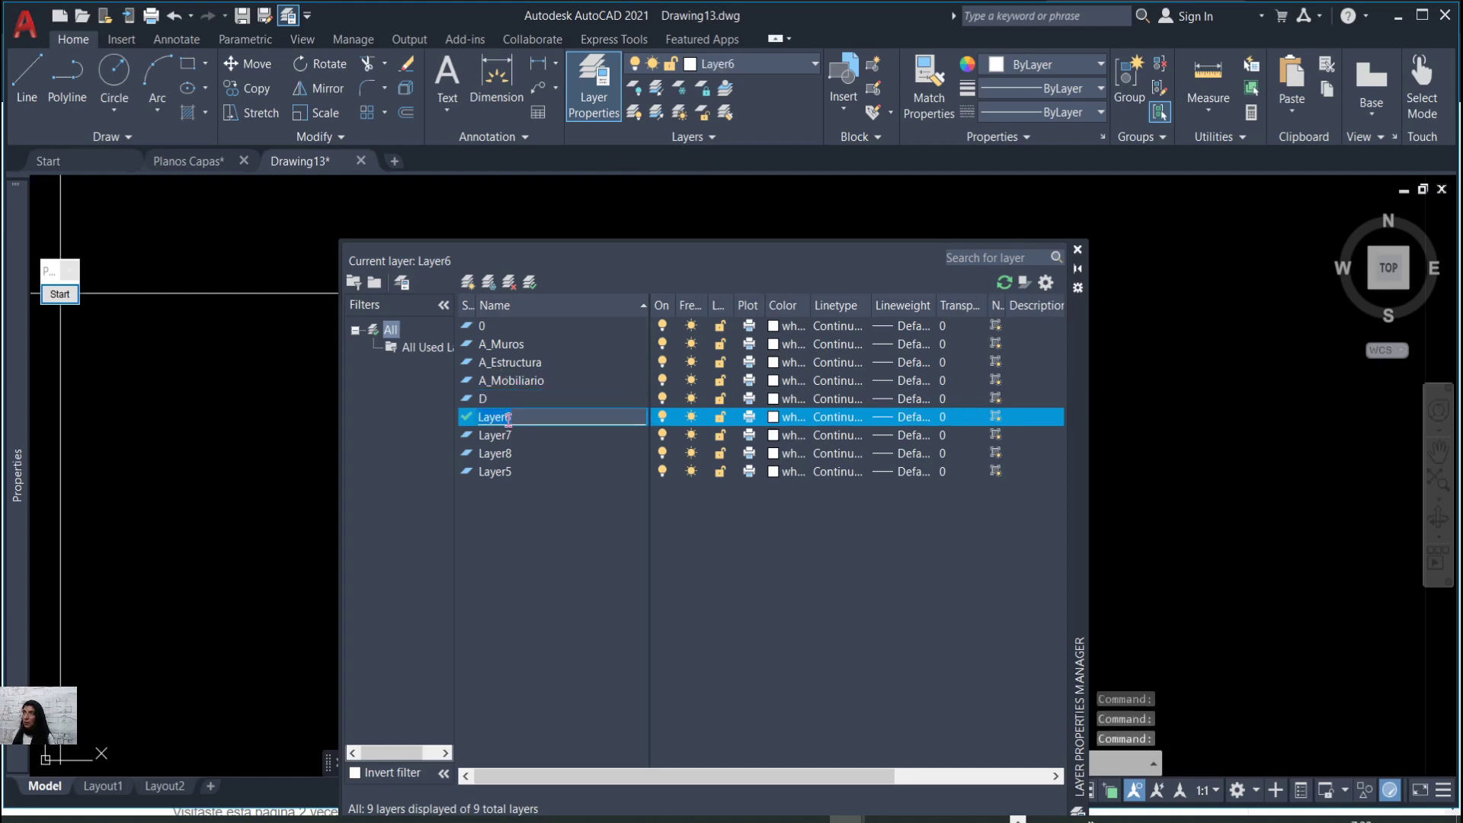
type("p")
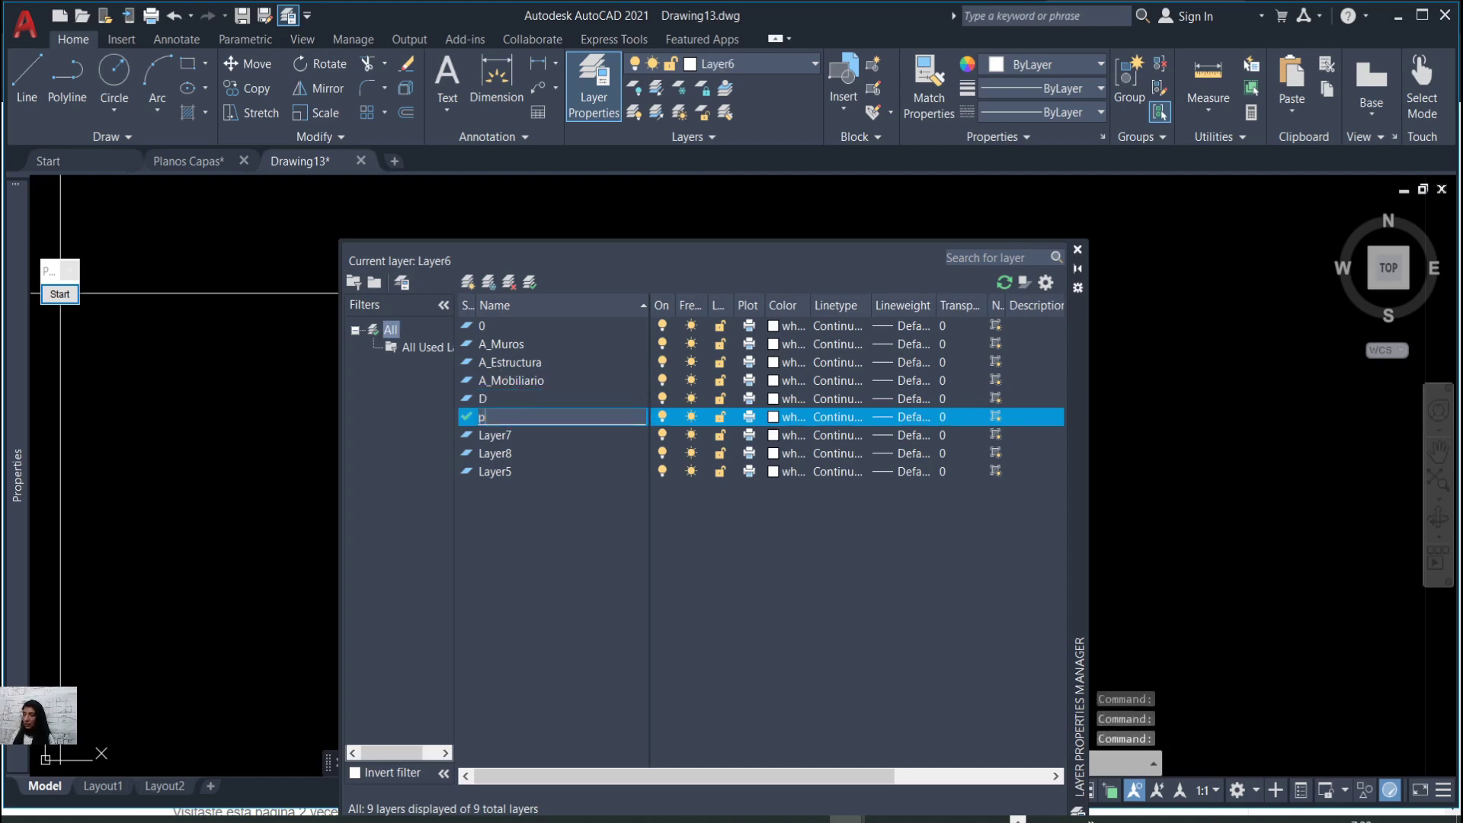
Make Layer7 the current layer and rename it Z with a capital letter.
left_click(504, 439)
double_click(504, 441)
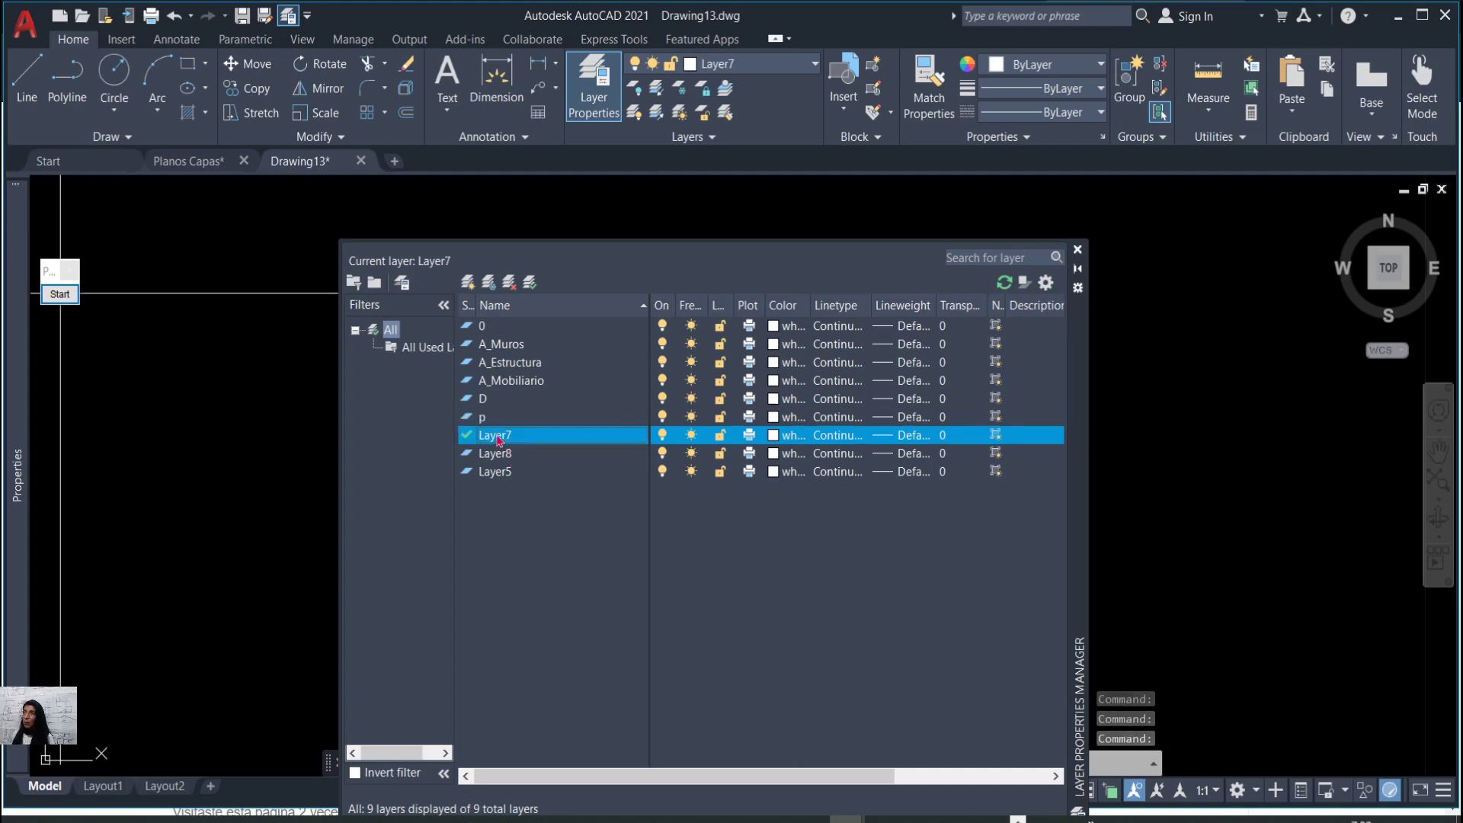
left_click(497, 439)
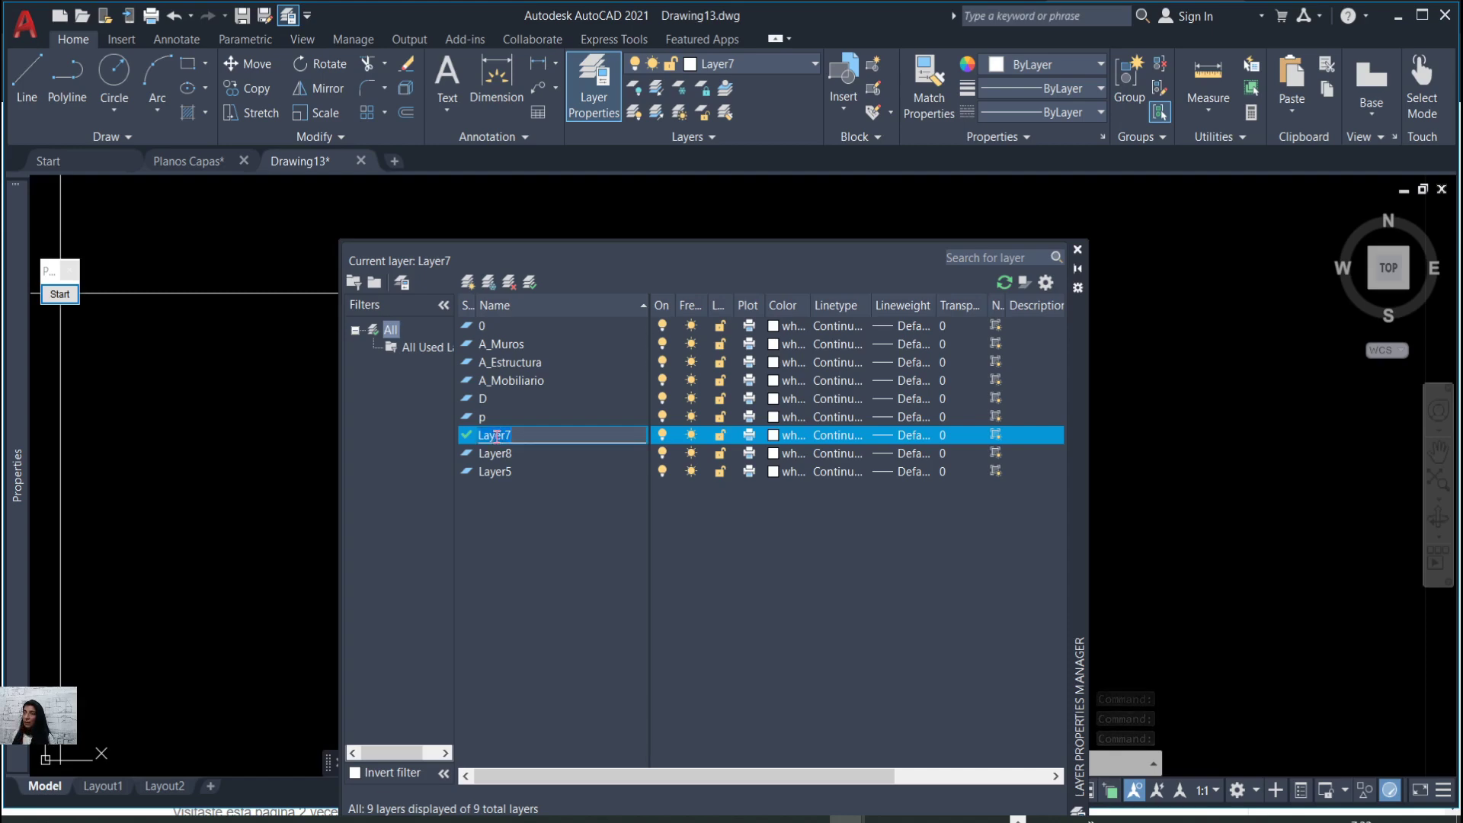
type("Z")
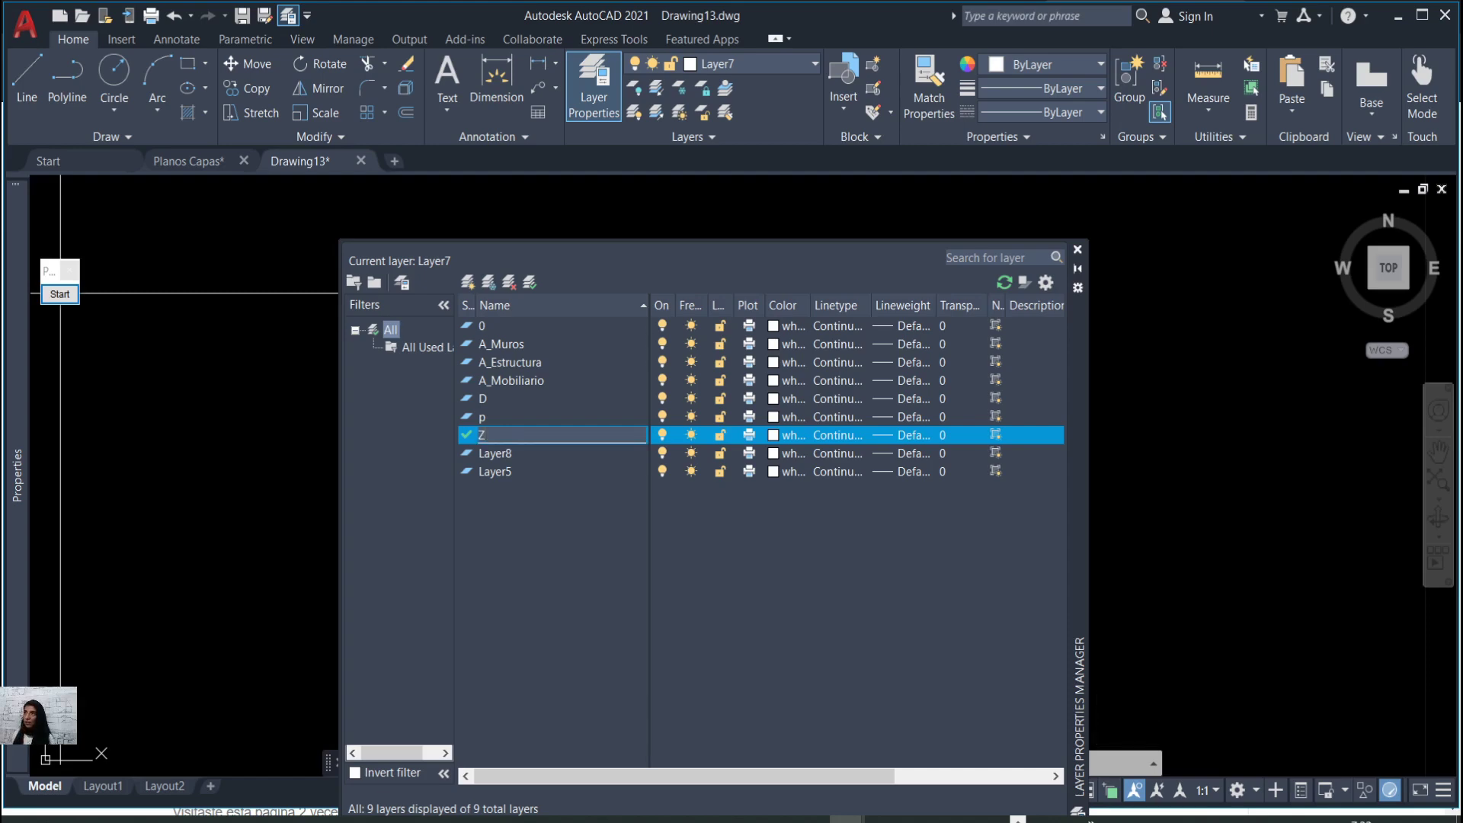
key("Return")
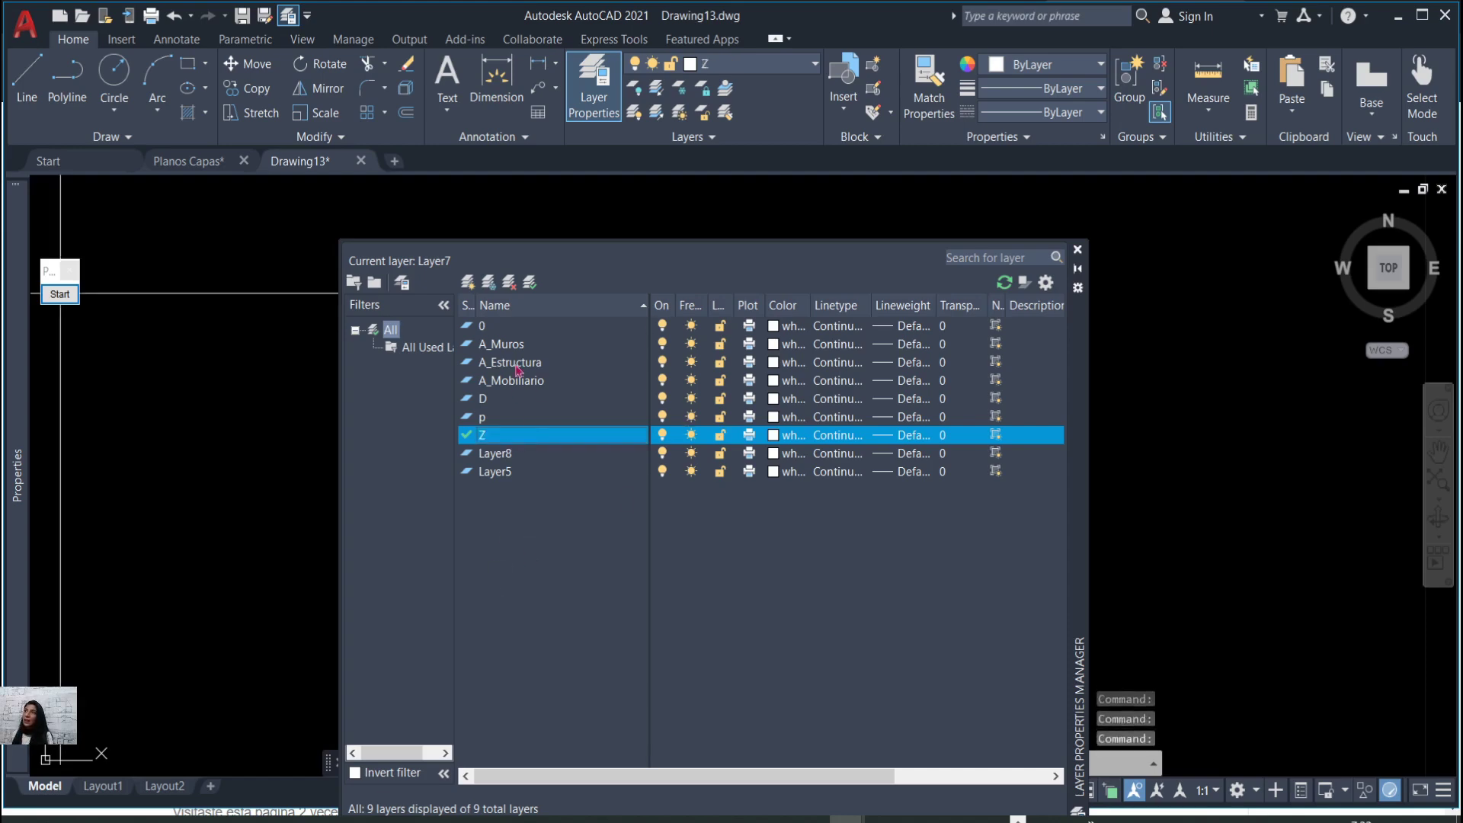
Sort the layer list by name in descending order and return it to ascending order.
left_click(499, 311)
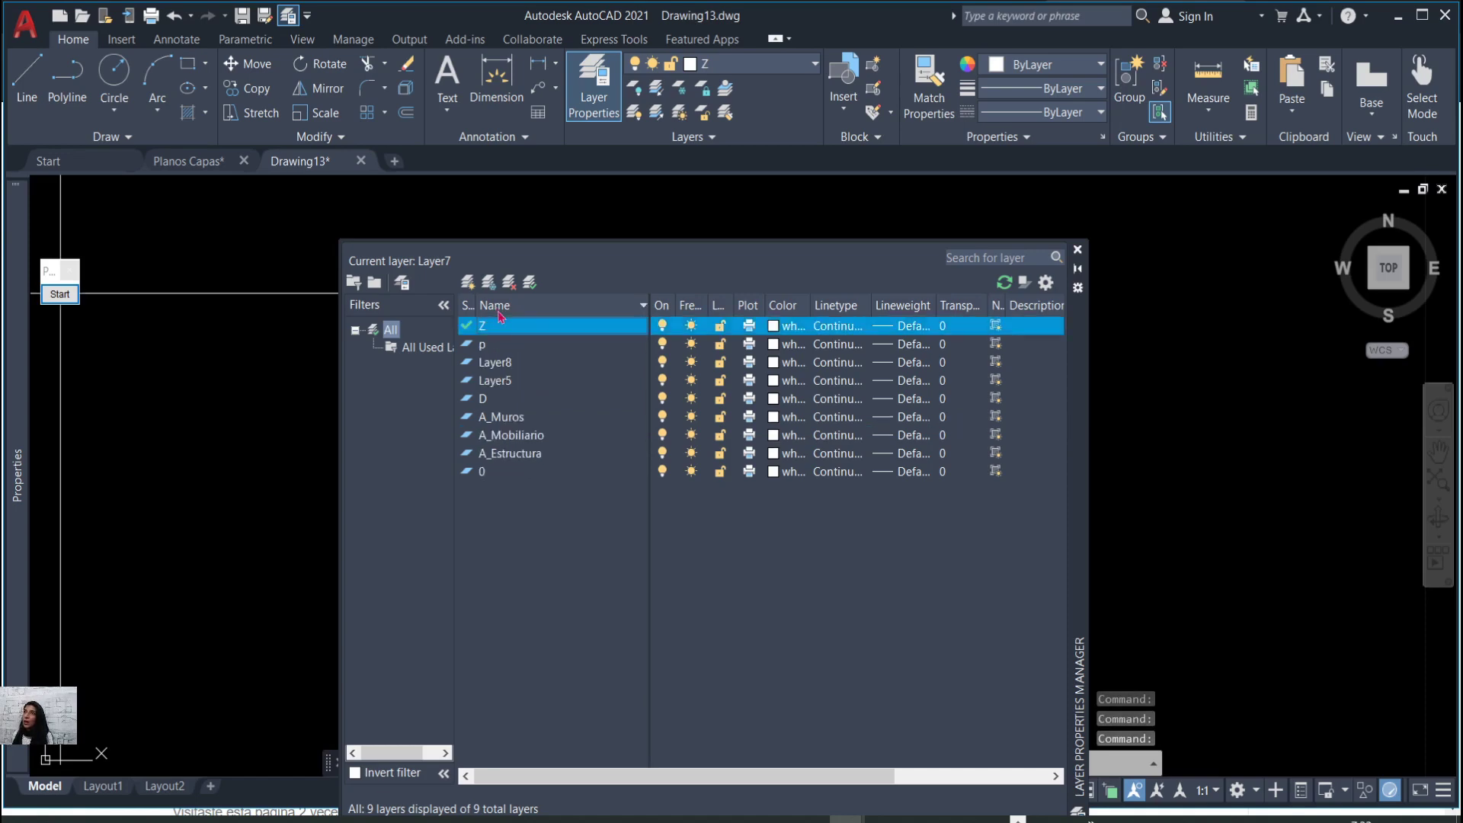
left_click(526, 315)
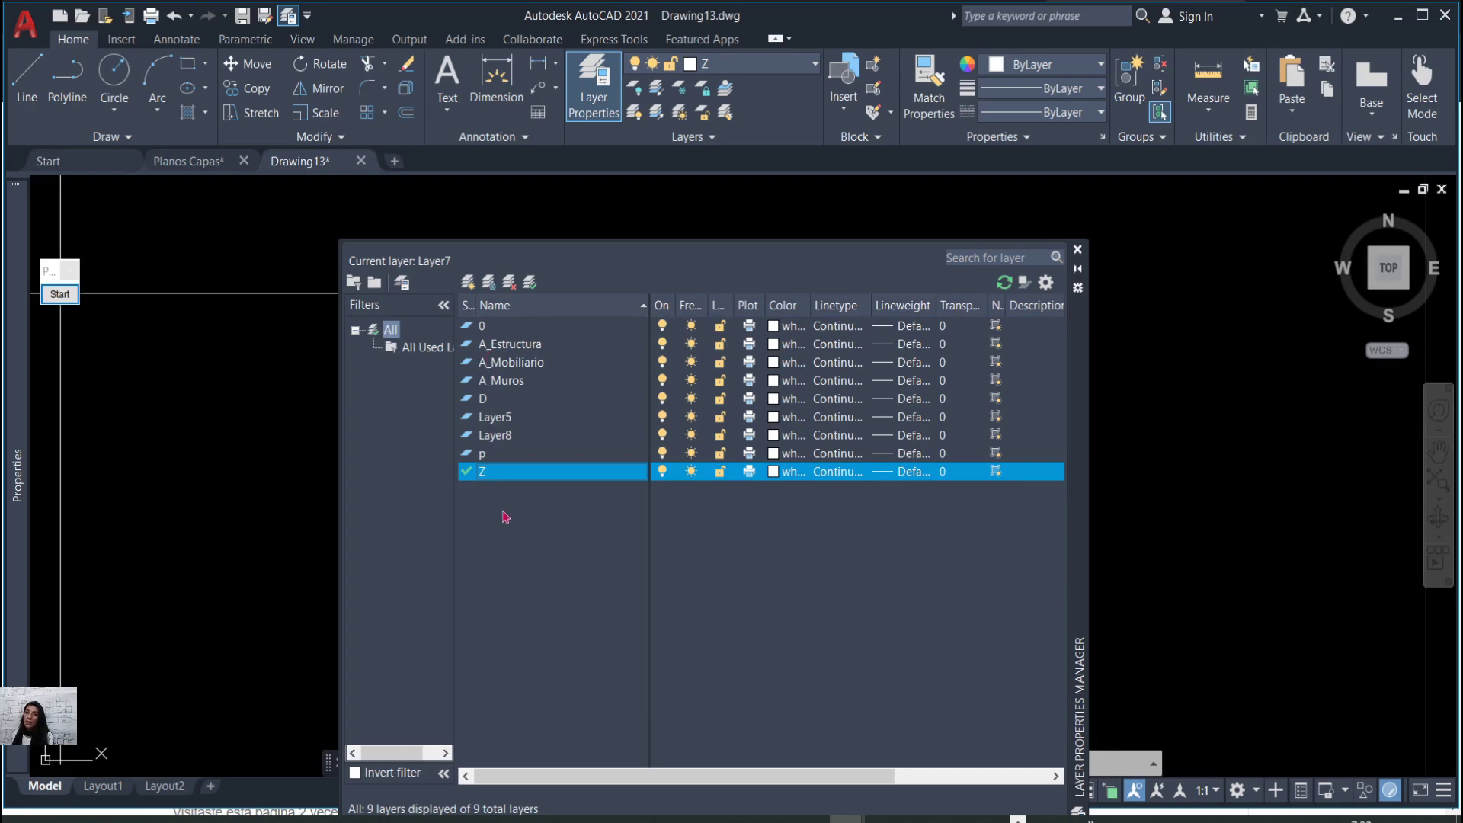
left_click(500, 307)
left_click(500, 306)
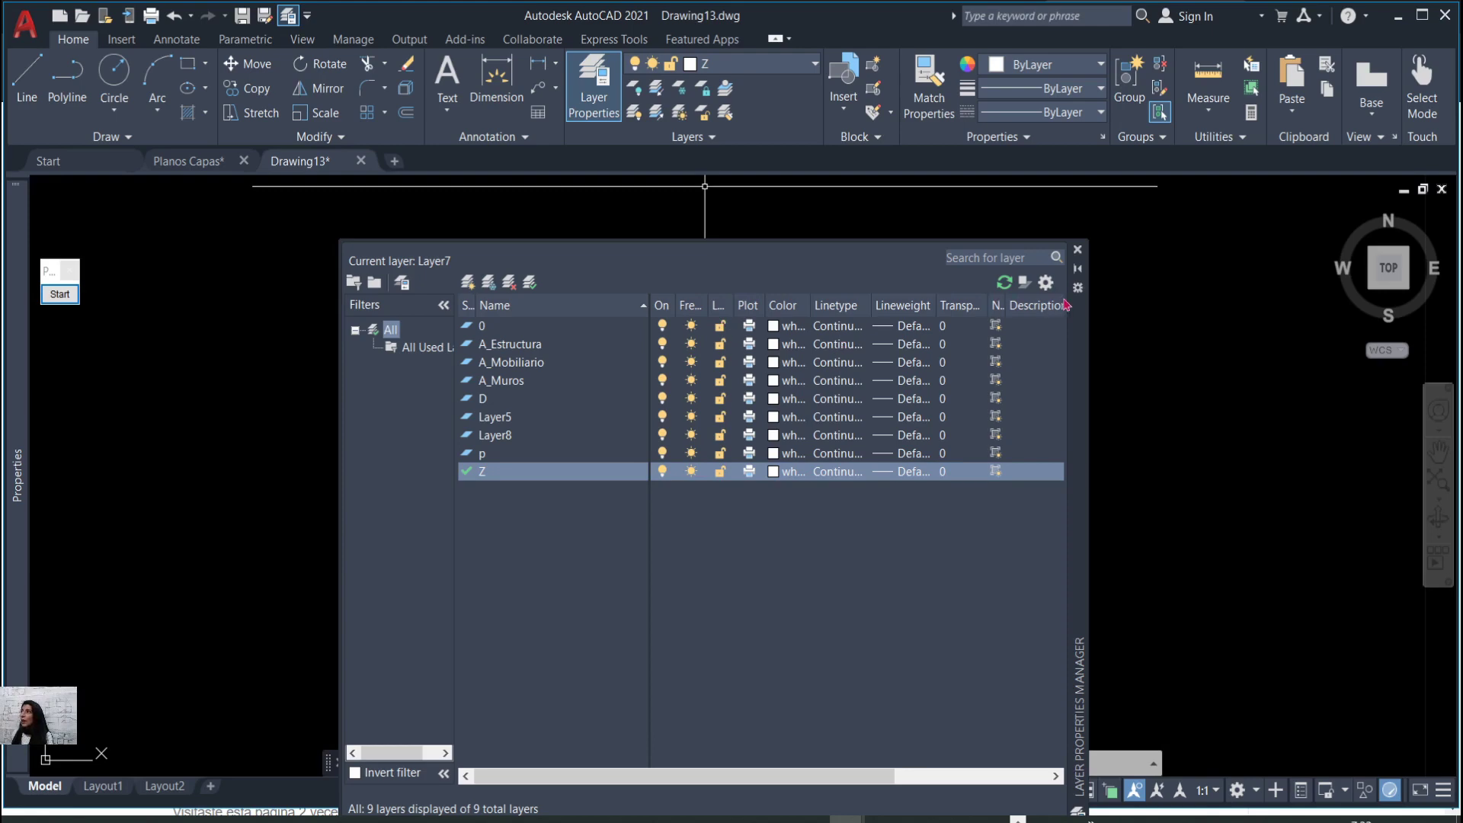
Set the color of layer 0 to index color 40.
left_click(774, 326)
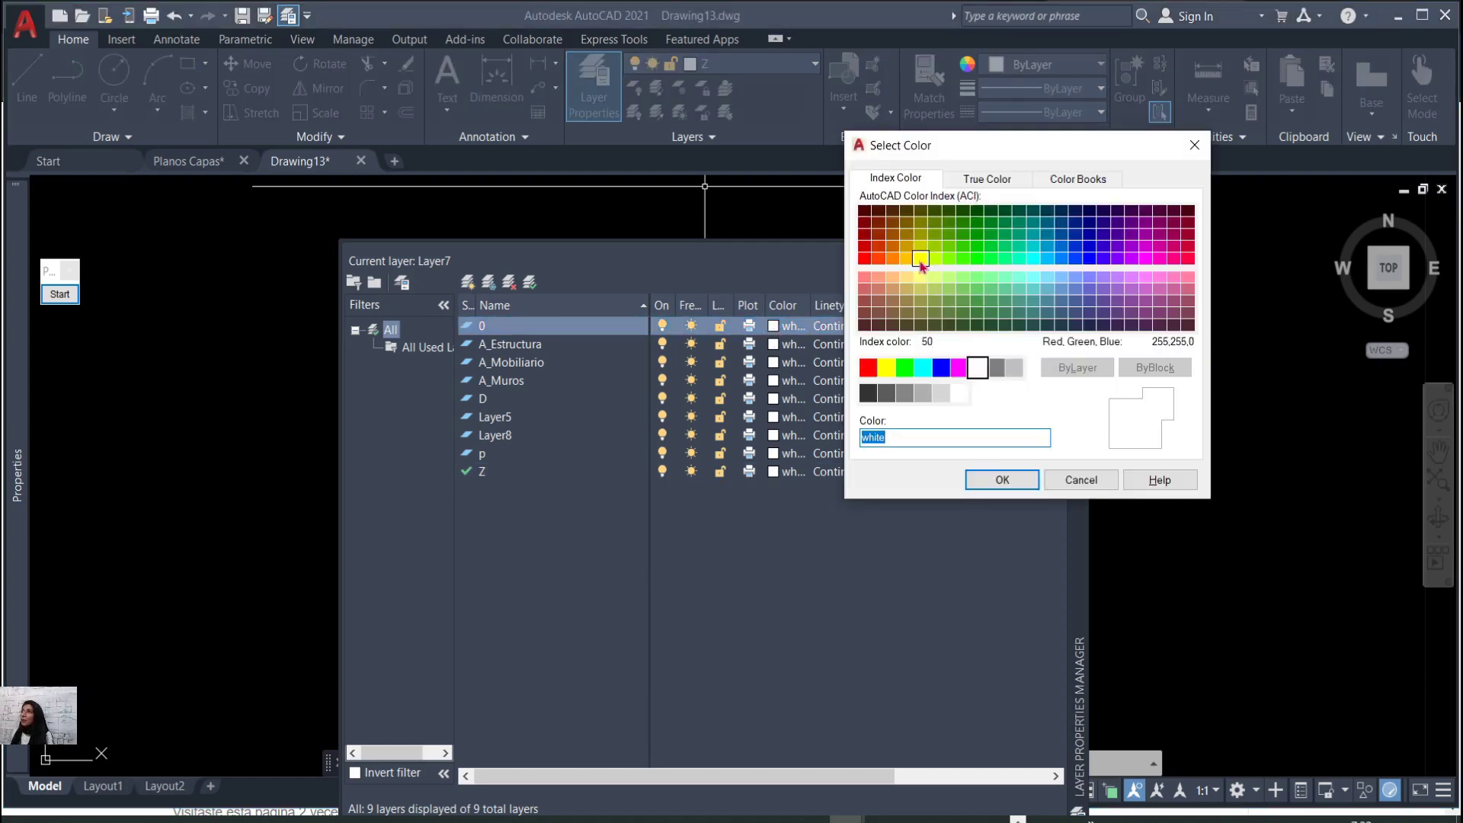
left_click(906, 259)
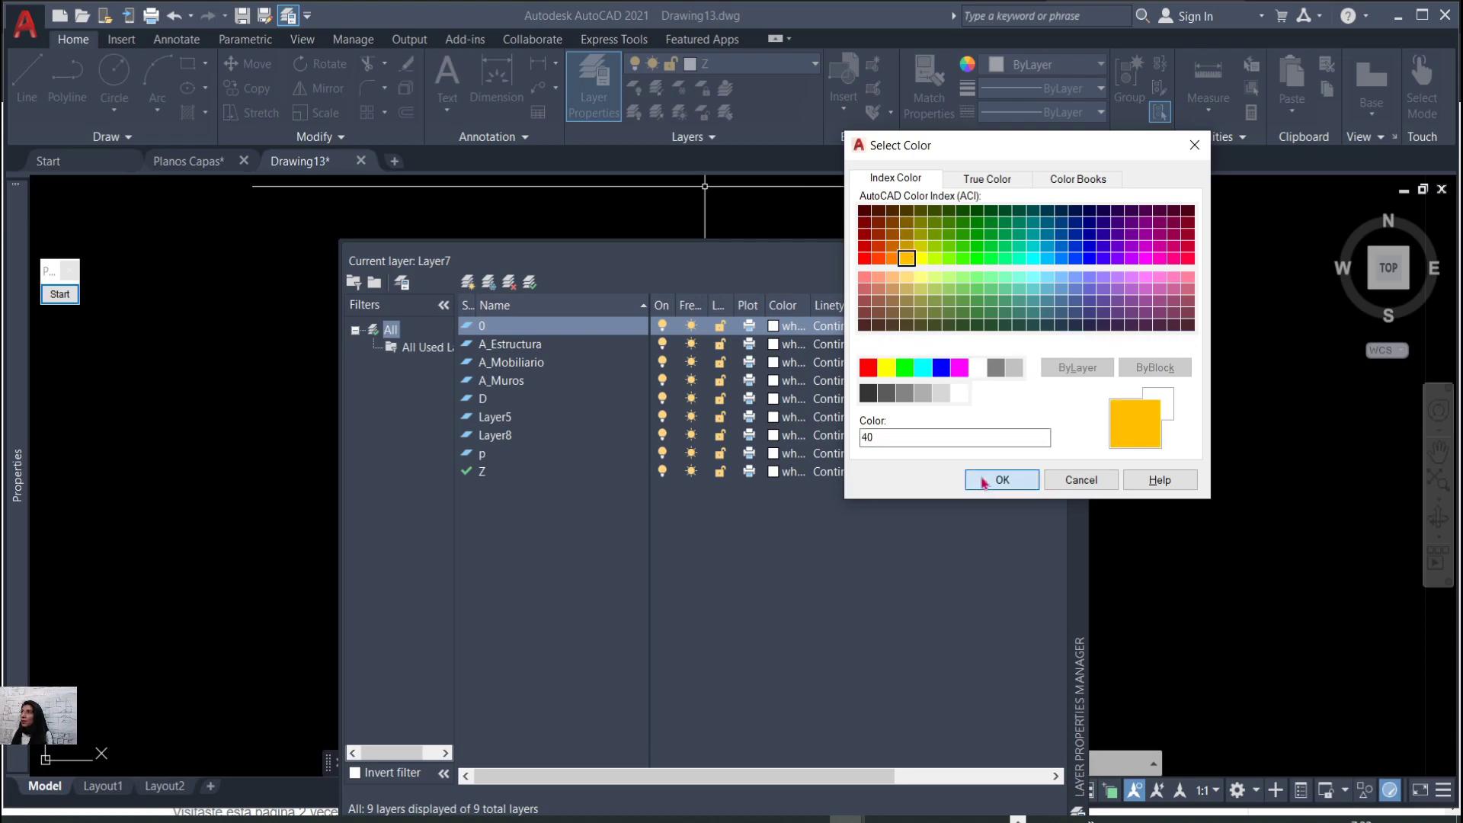
left_click(983, 480)
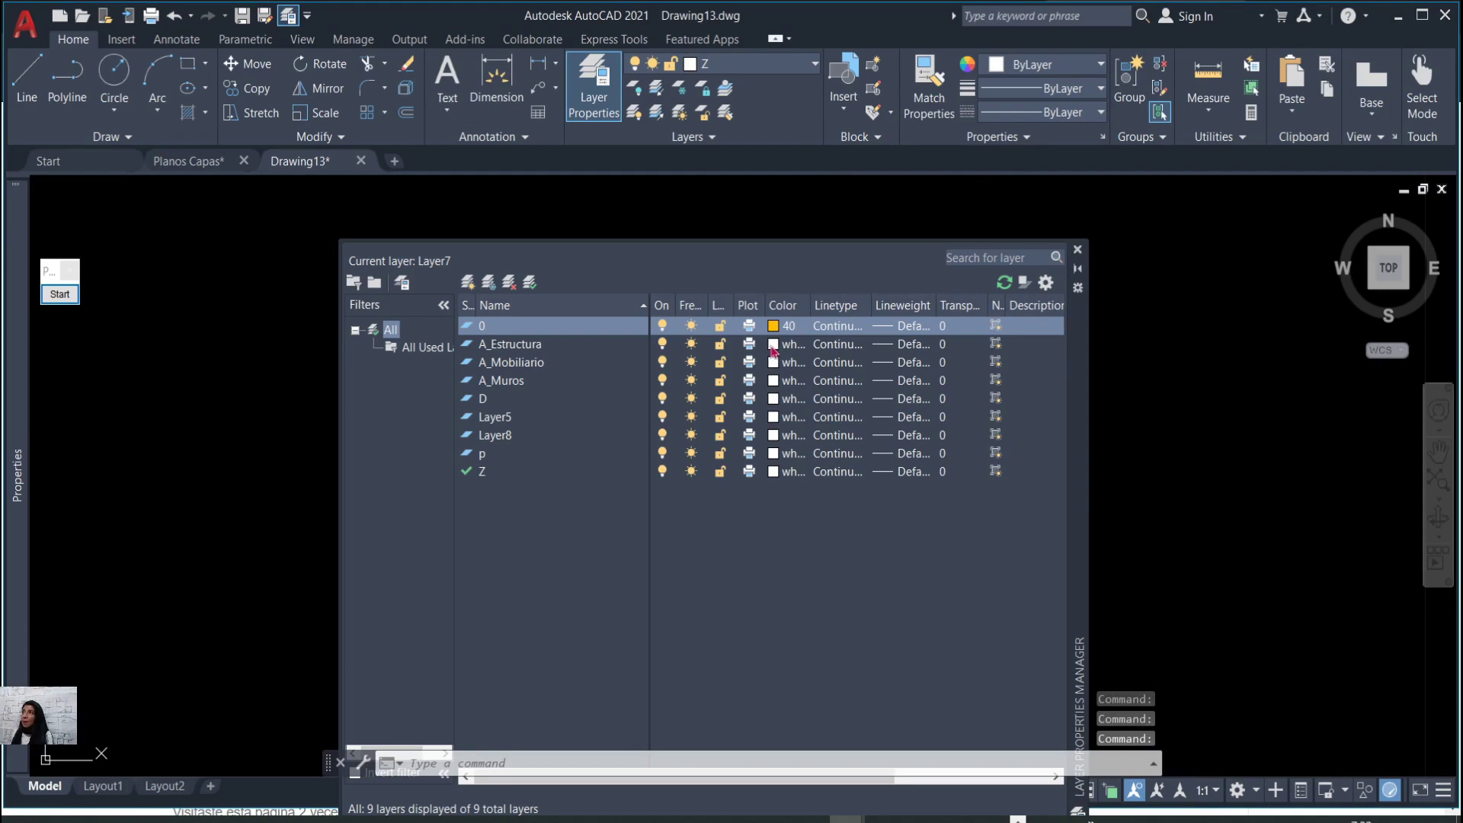
Set the A_Estructura layer to index color 22 and the A_Mobiliario layer to index color 190.
left_click(774, 344)
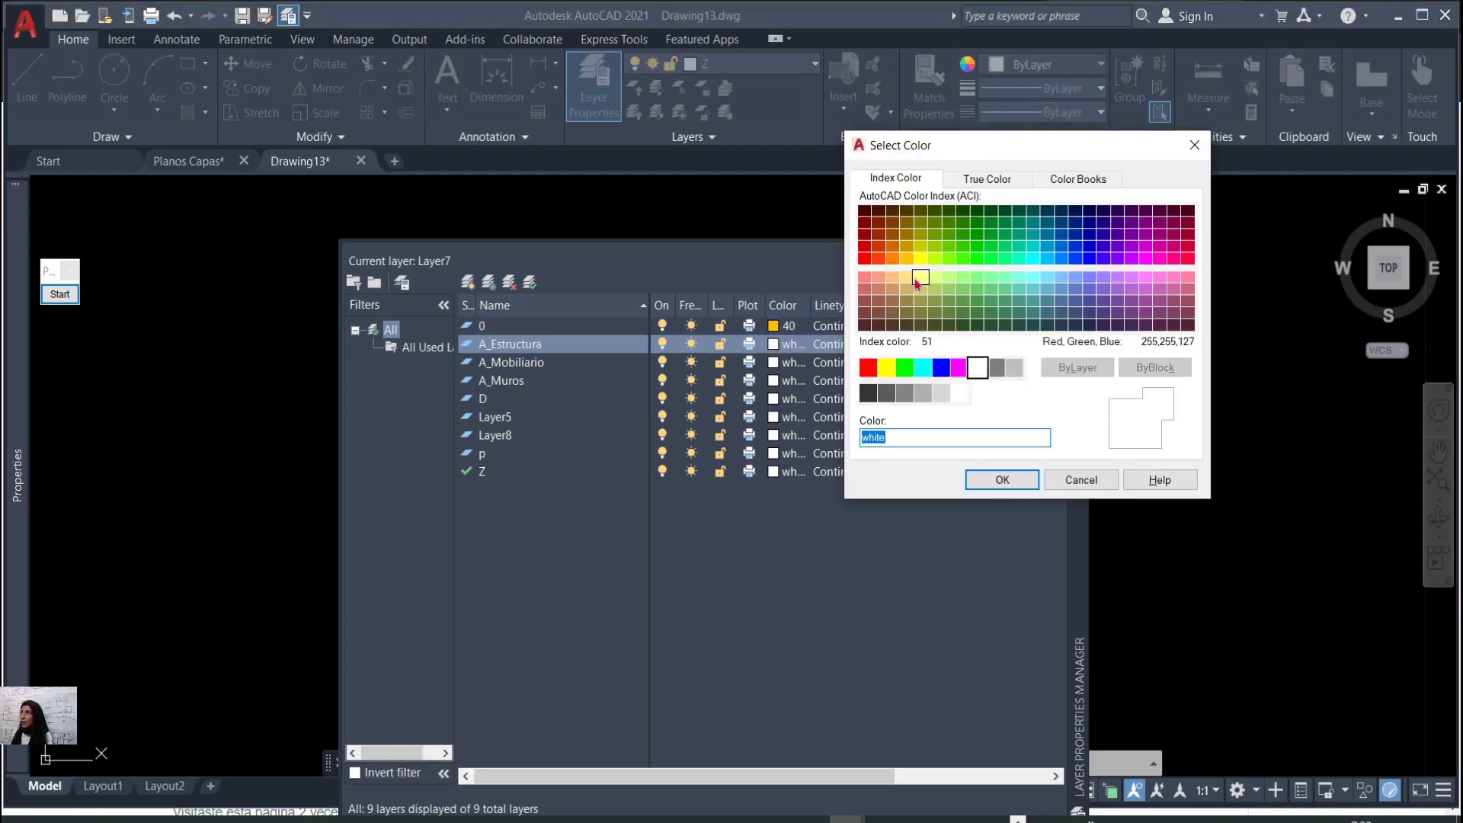
left_click(878, 246)
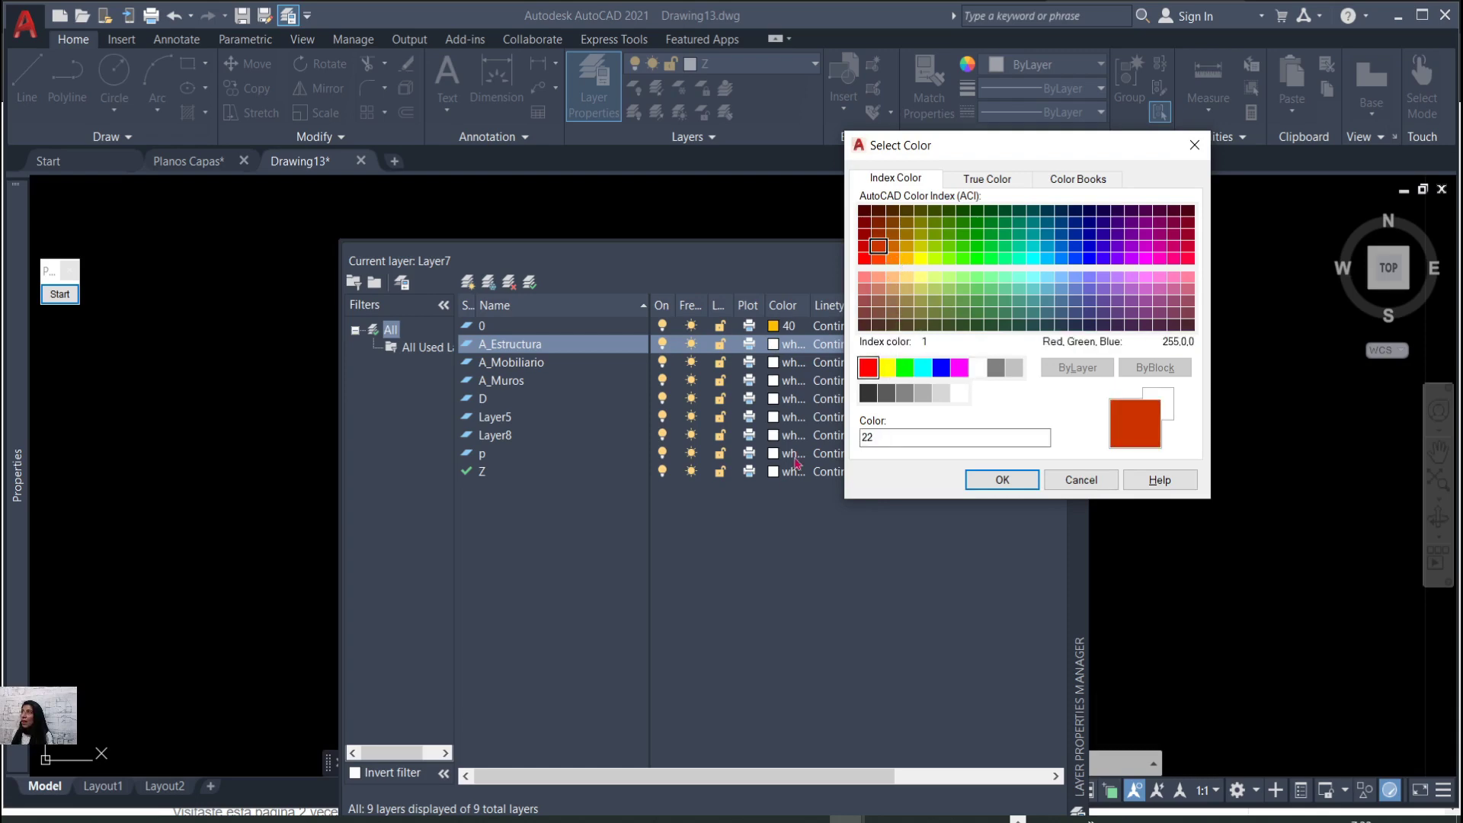
left_click(1000, 480)
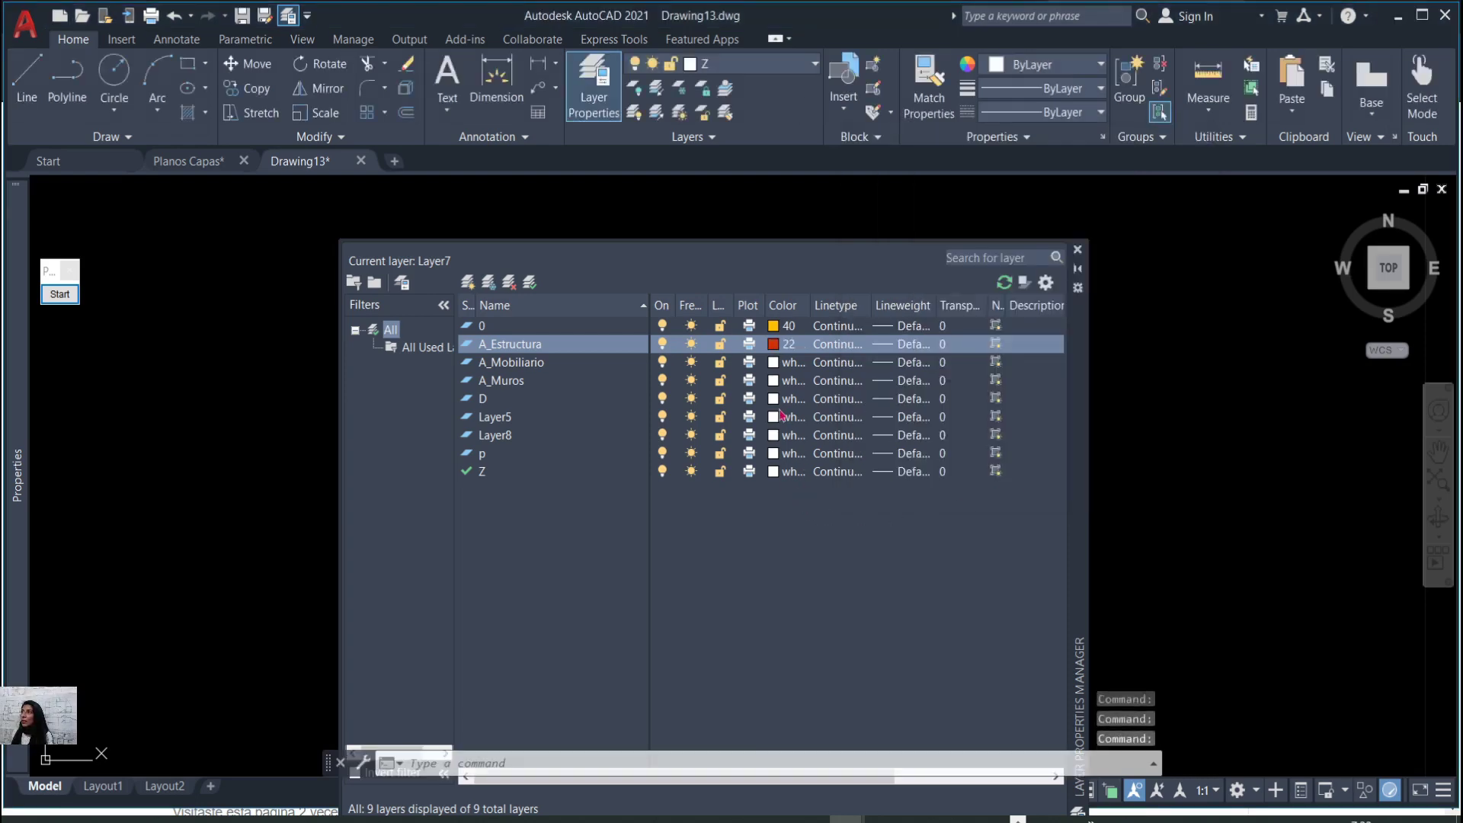
left_click(774, 364)
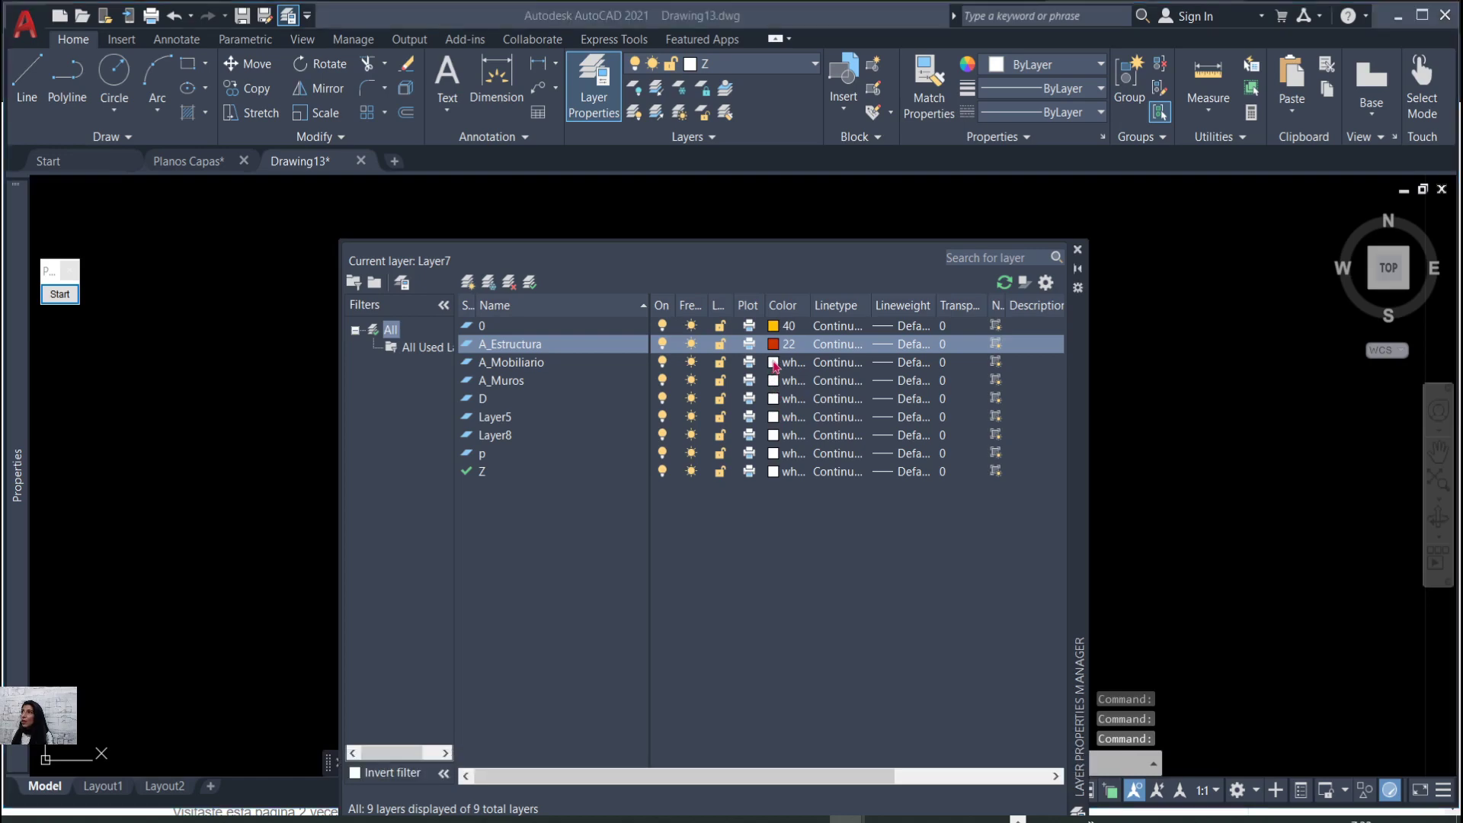
left_click(1117, 258)
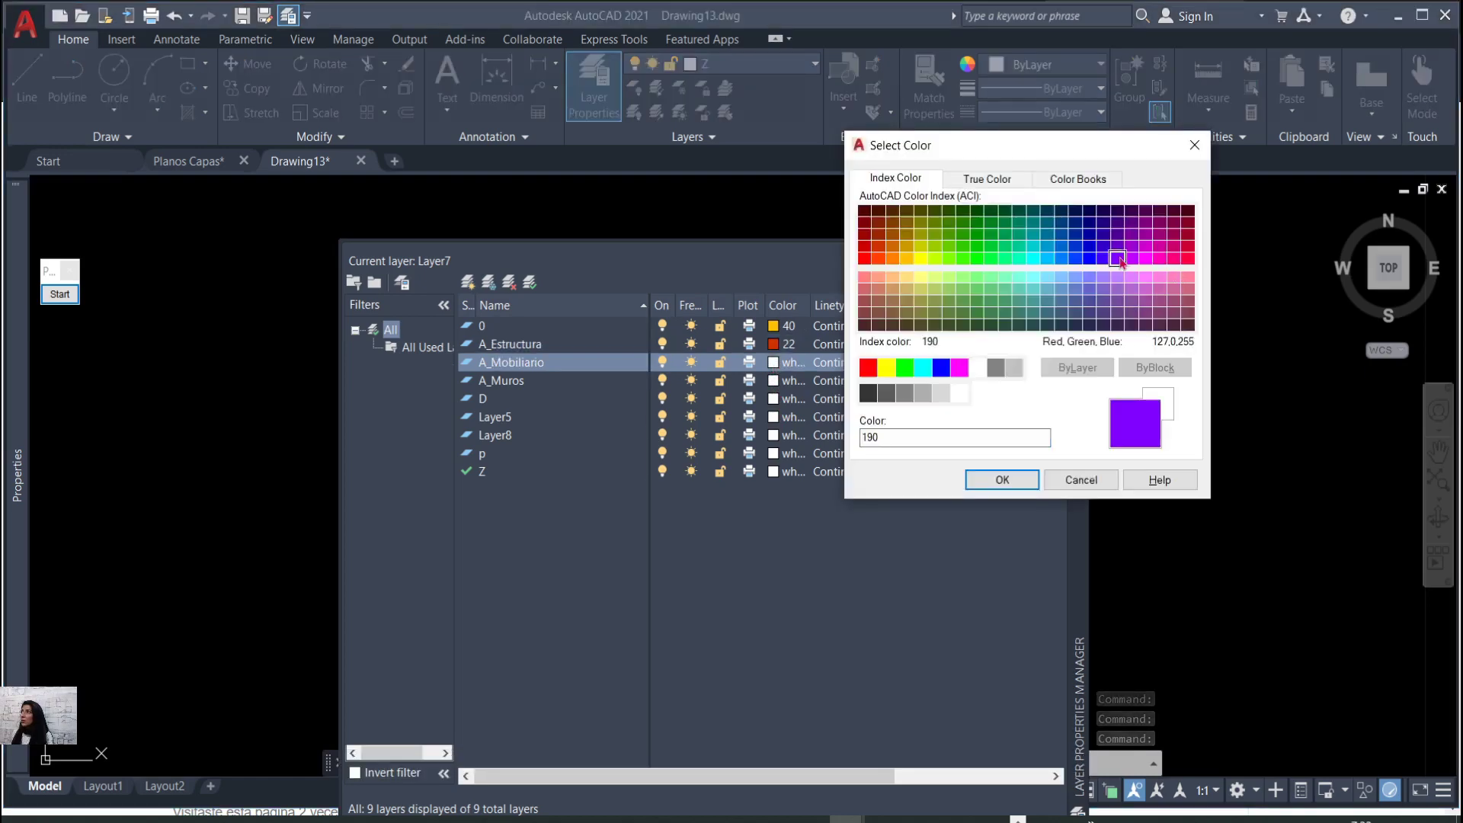
left_click(1000, 480)
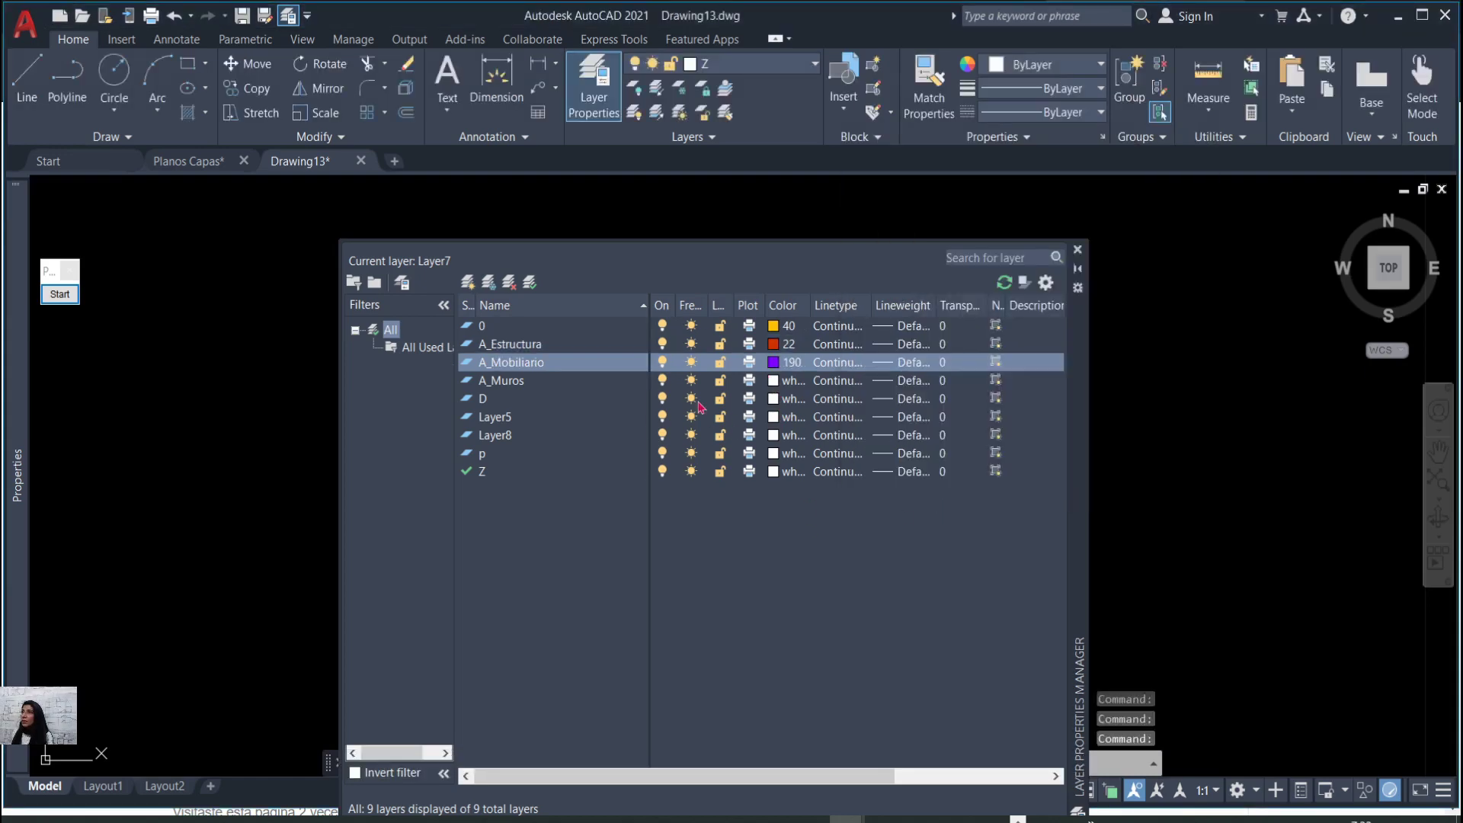
Set the color of layer 0 back to white, index color 7.
left_click(774, 327)
left_click(775, 327)
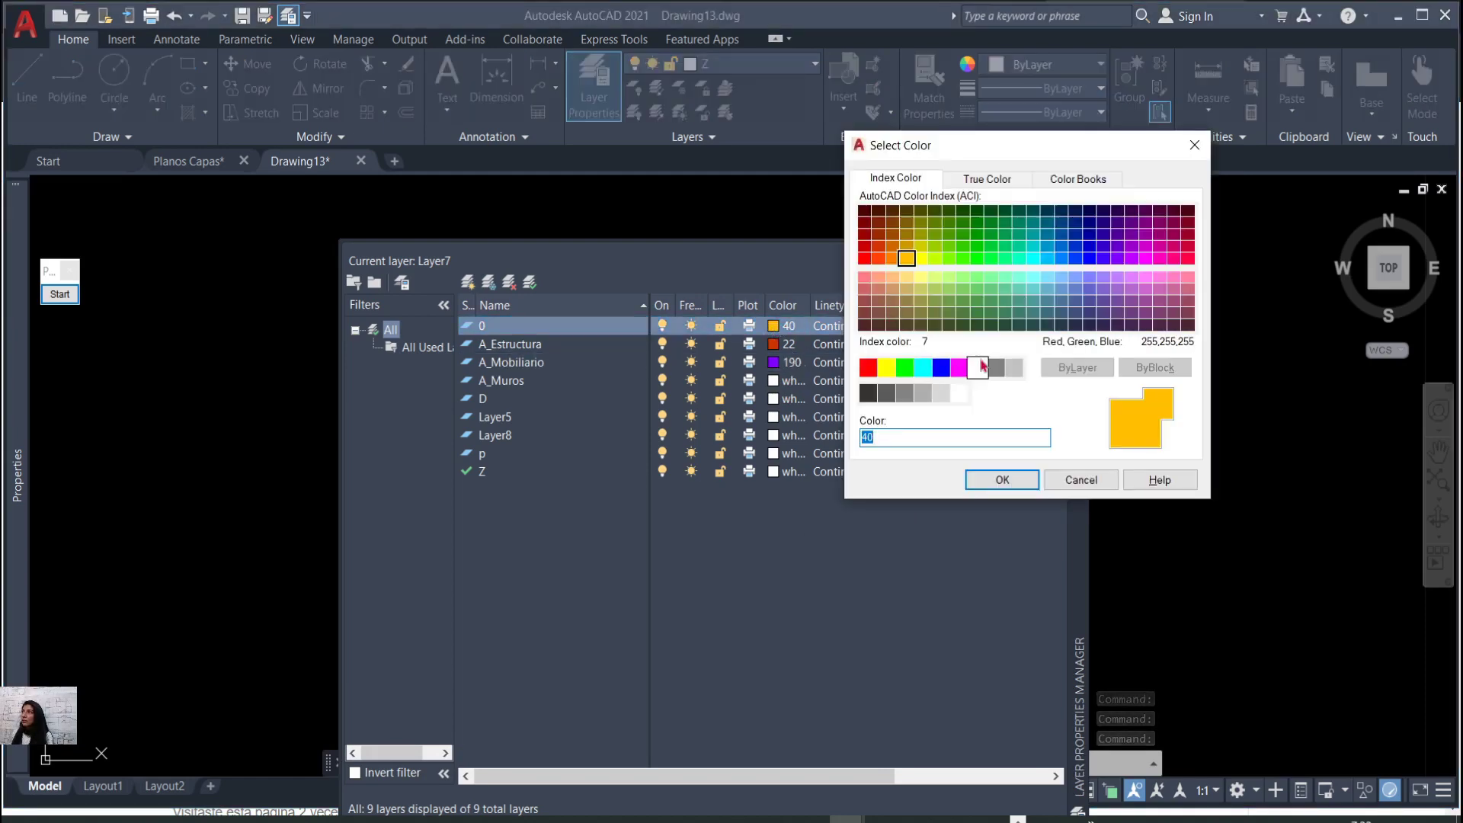
left_click(983, 366)
left_click(1004, 480)
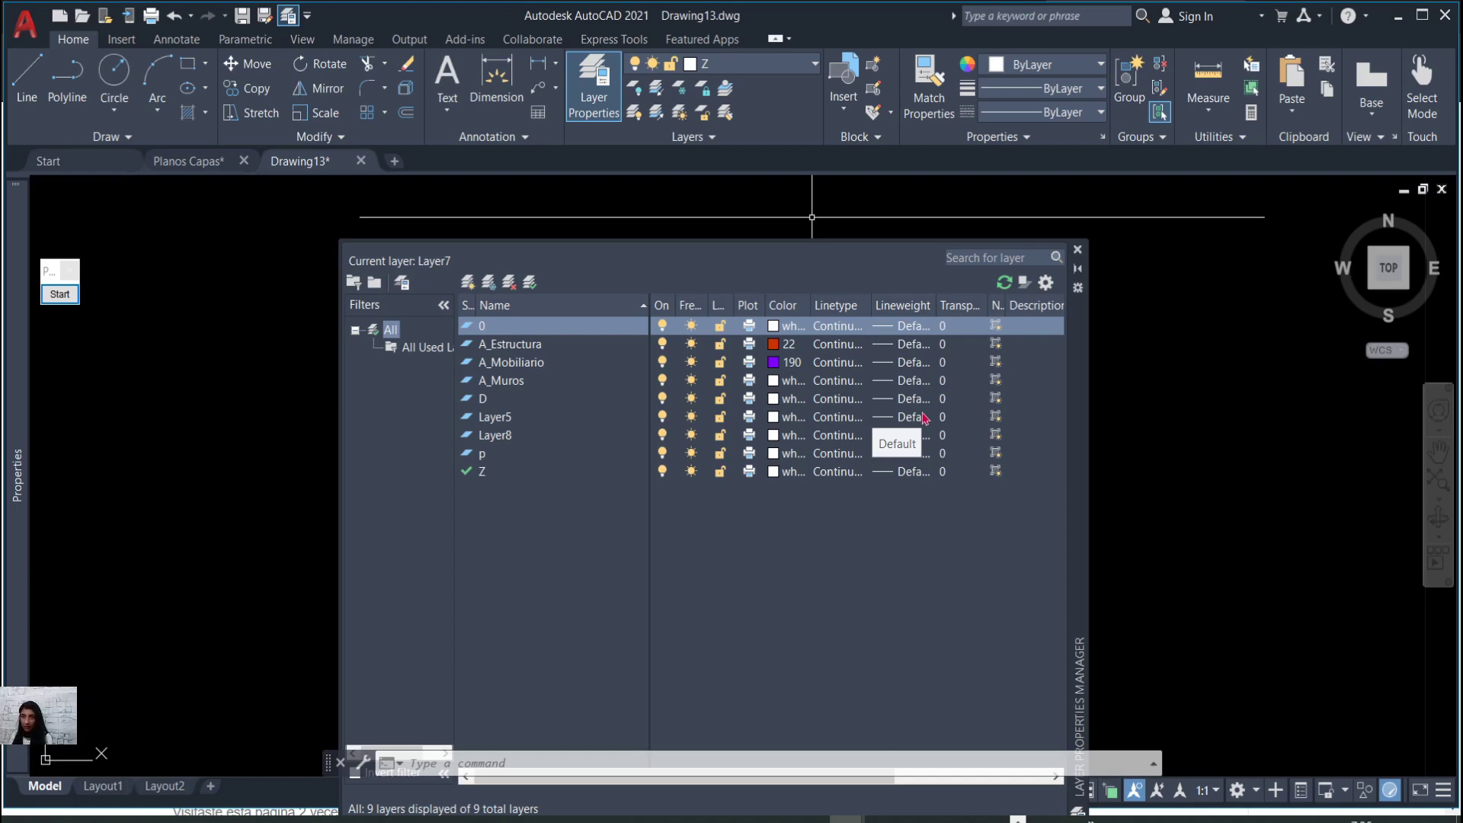
Examine the lineweights offered for the A_Estructura layer and leave without choosing one.
left_click(915, 348)
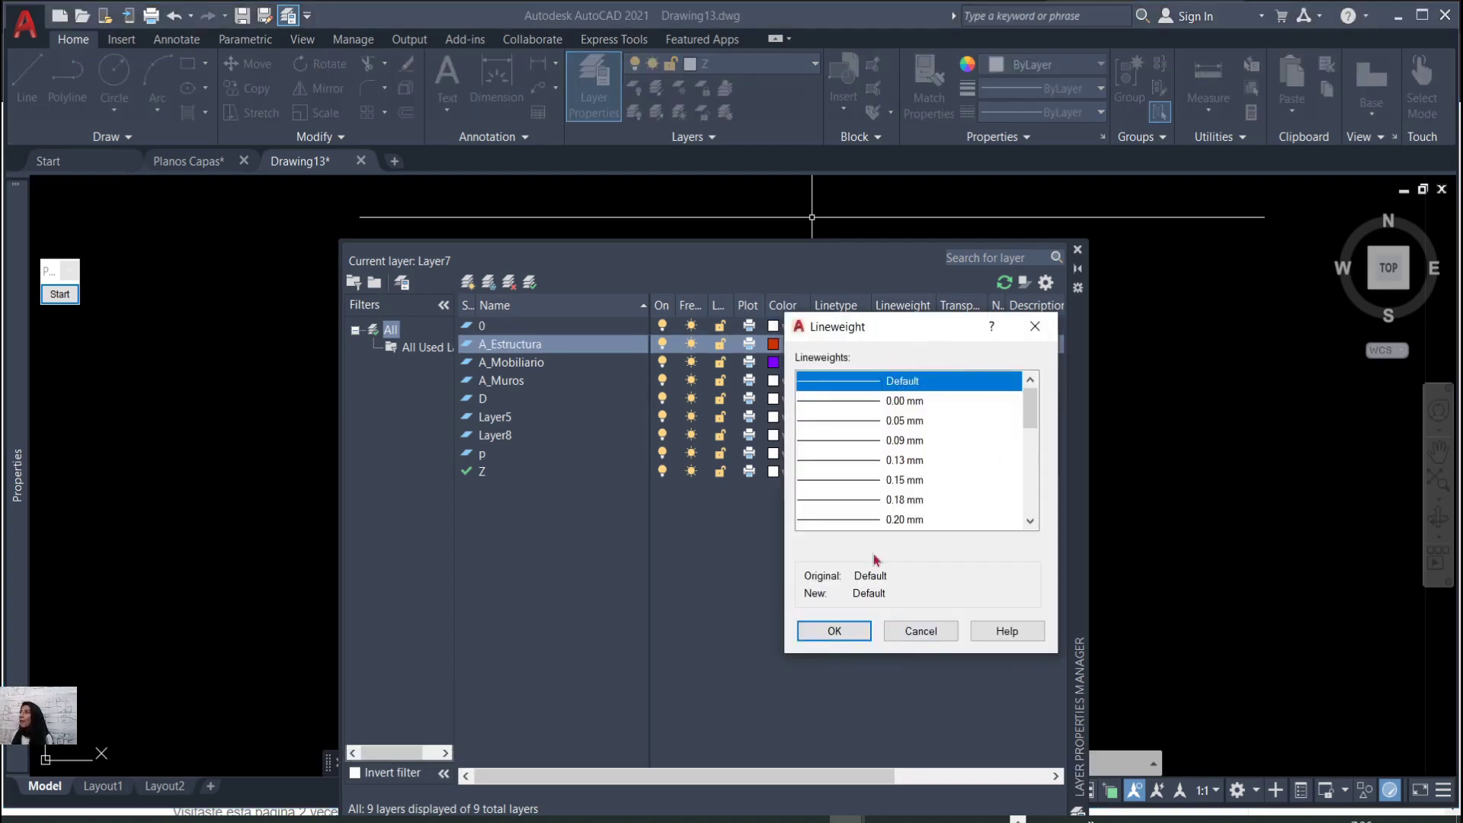
left_click_drag(1037, 414, 1043, 453)
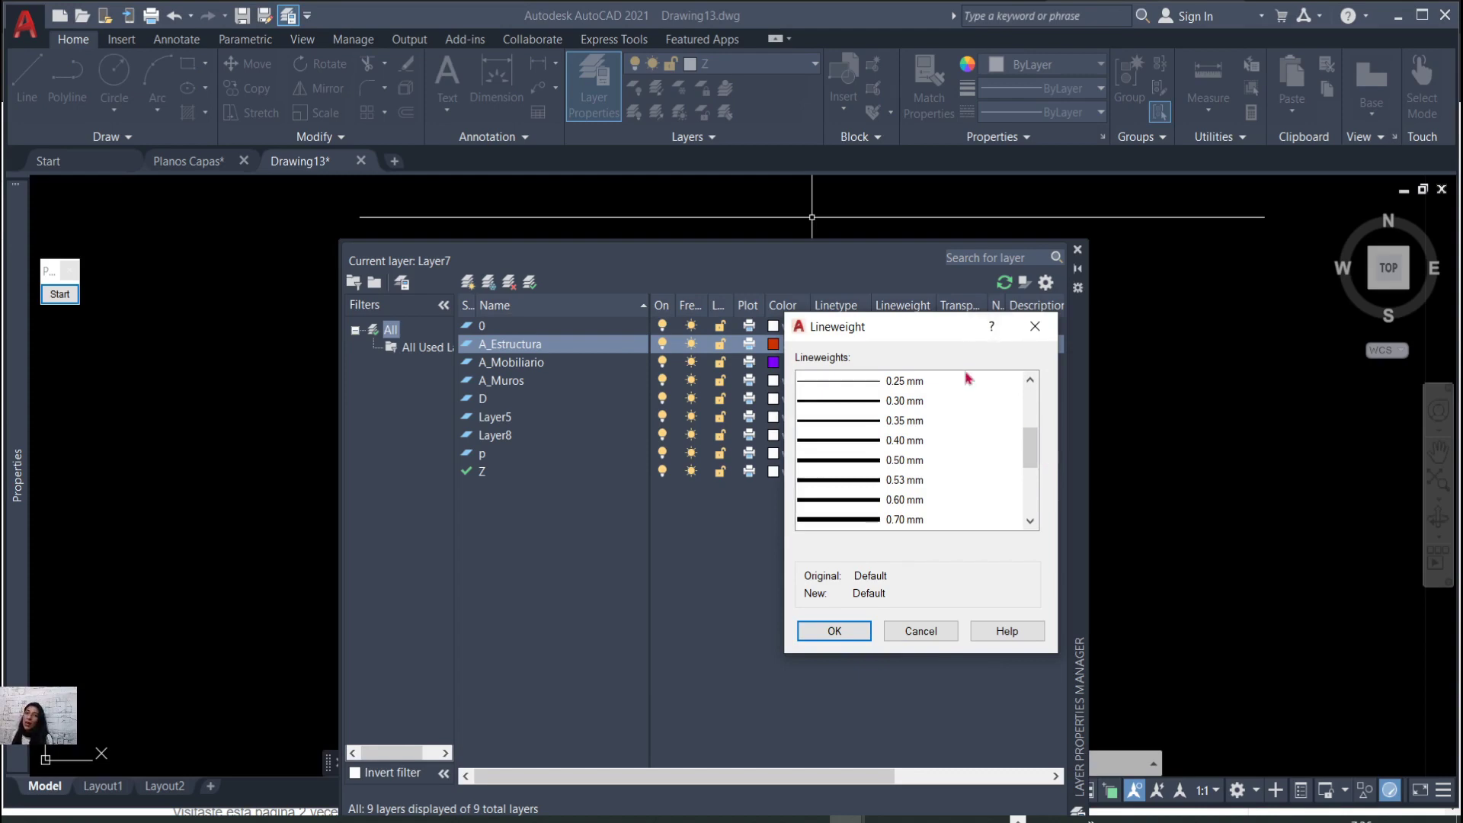
left_click(1032, 327)
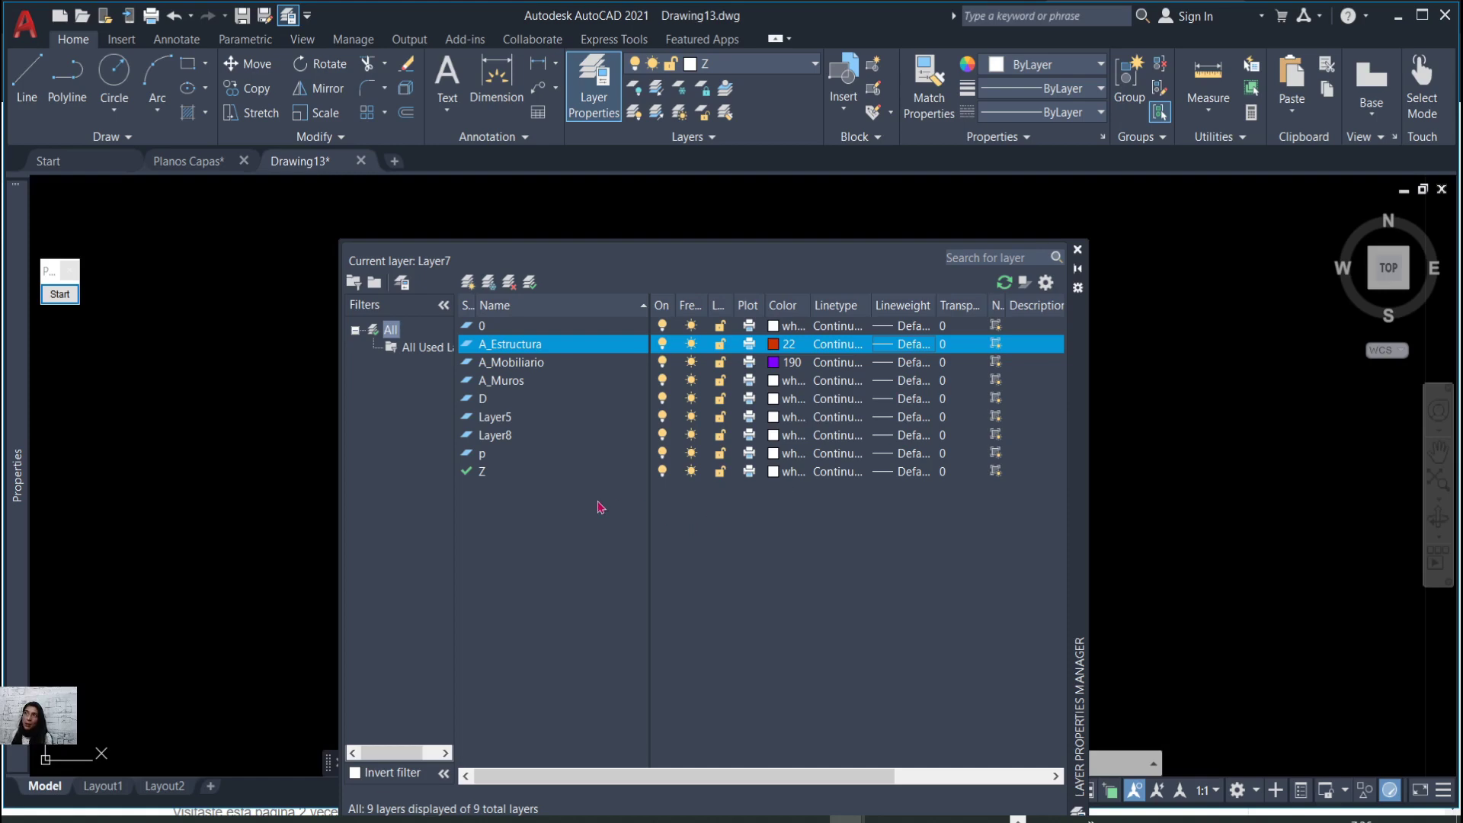
left_click(532, 370)
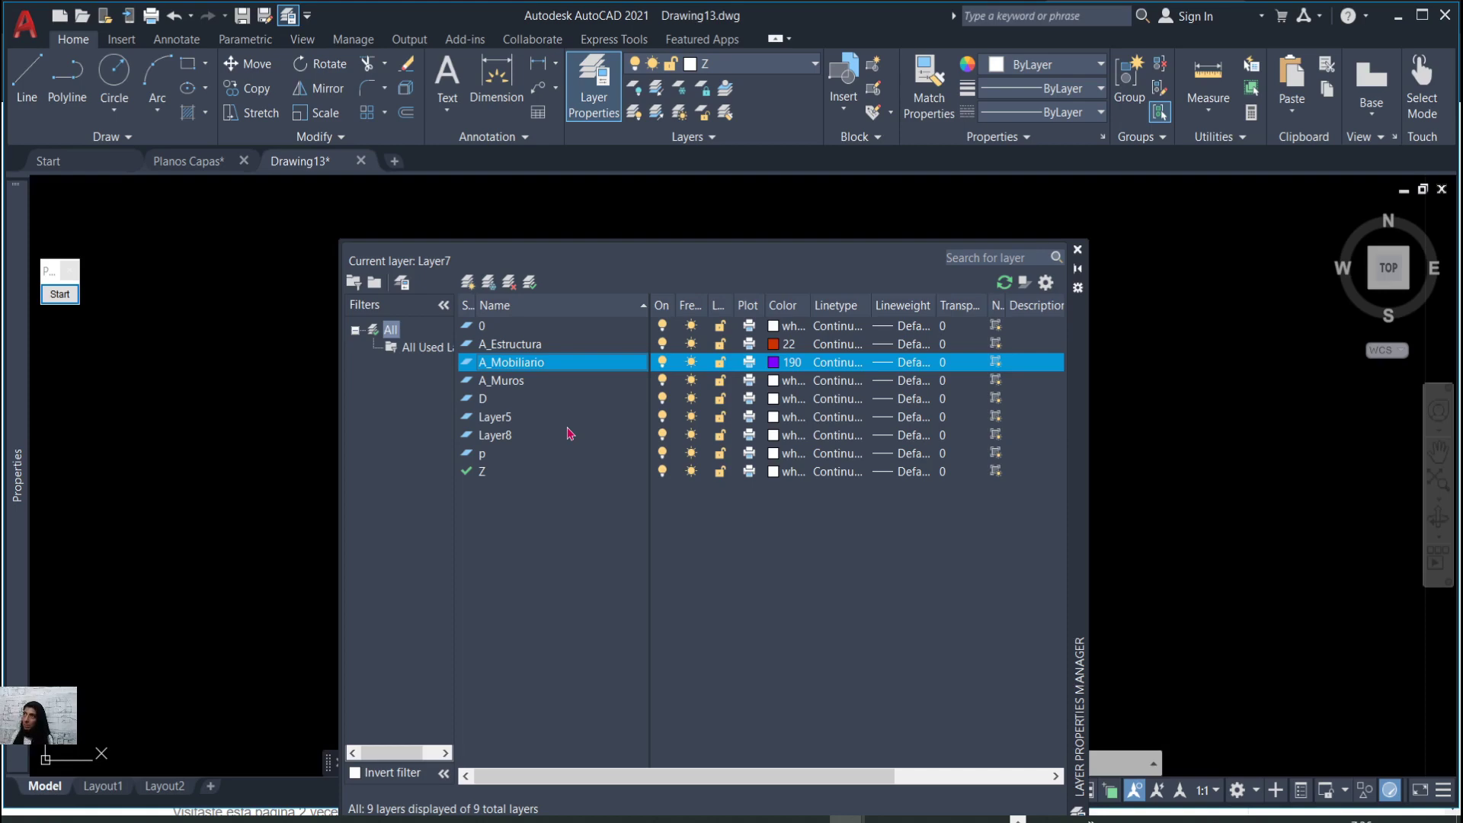
left_click(515, 473)
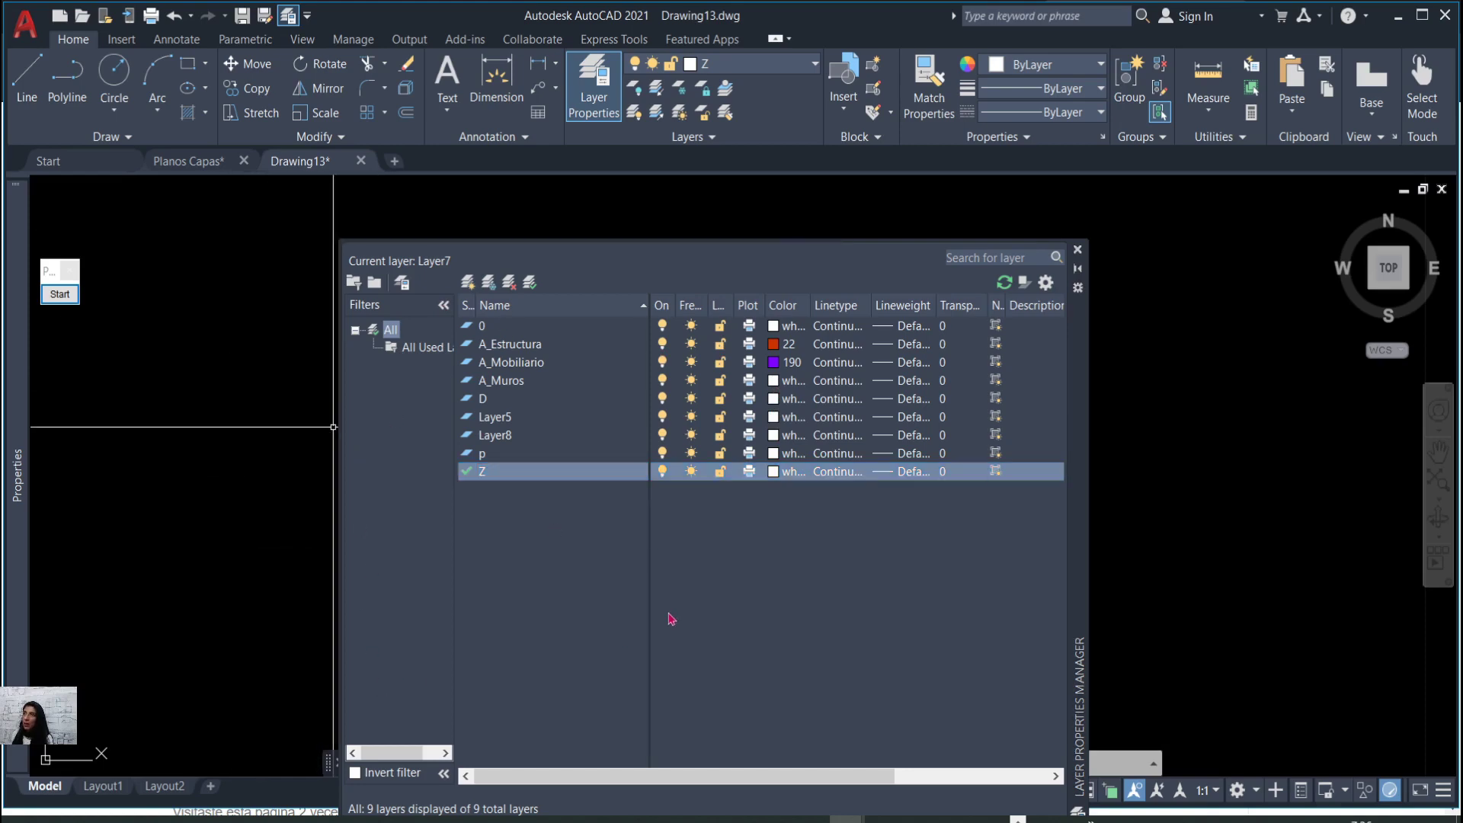
Set the color of the A_Muros layer to cyan.
left_click(766, 383)
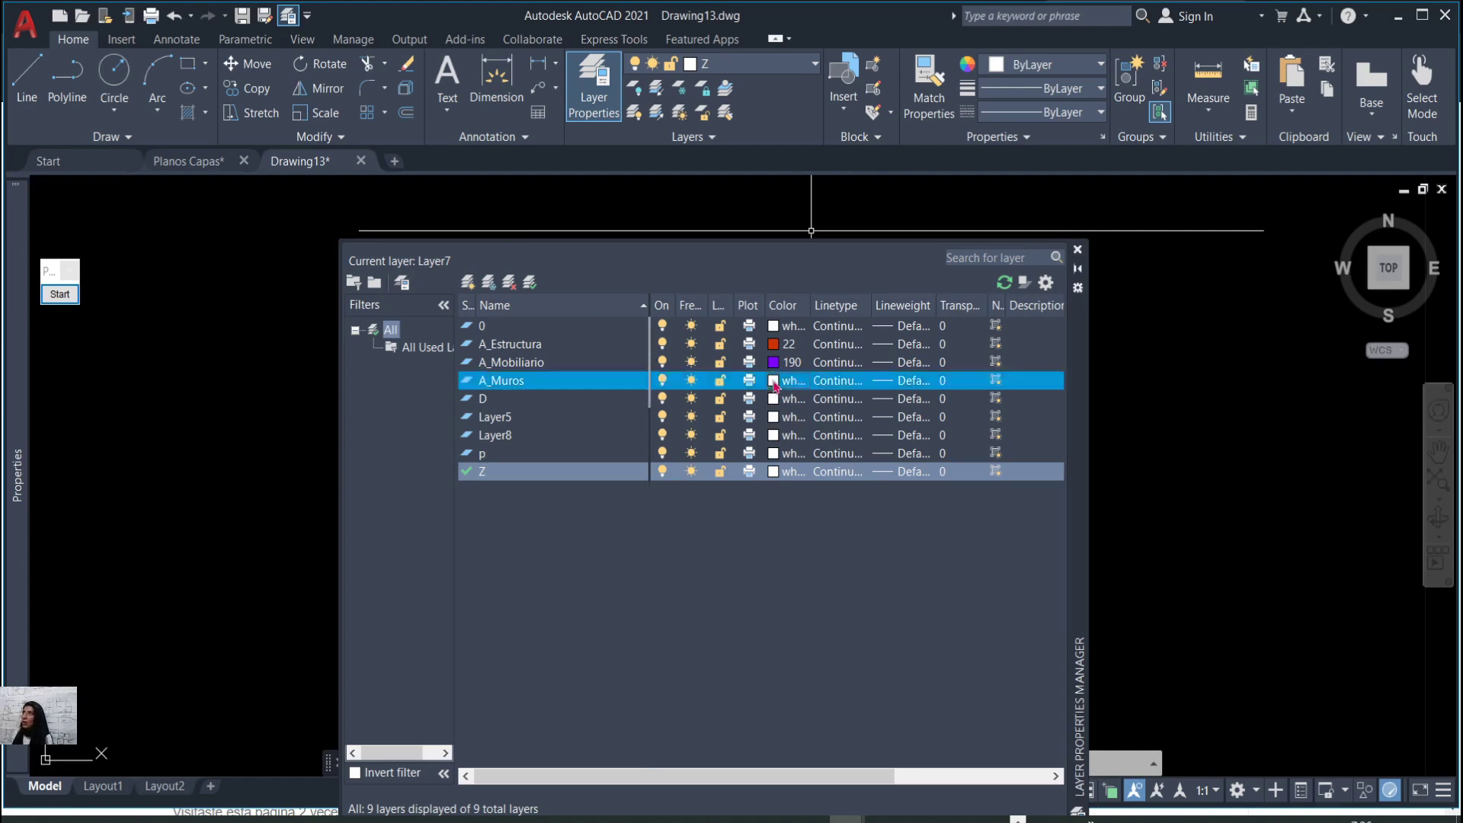
left_click(771, 381)
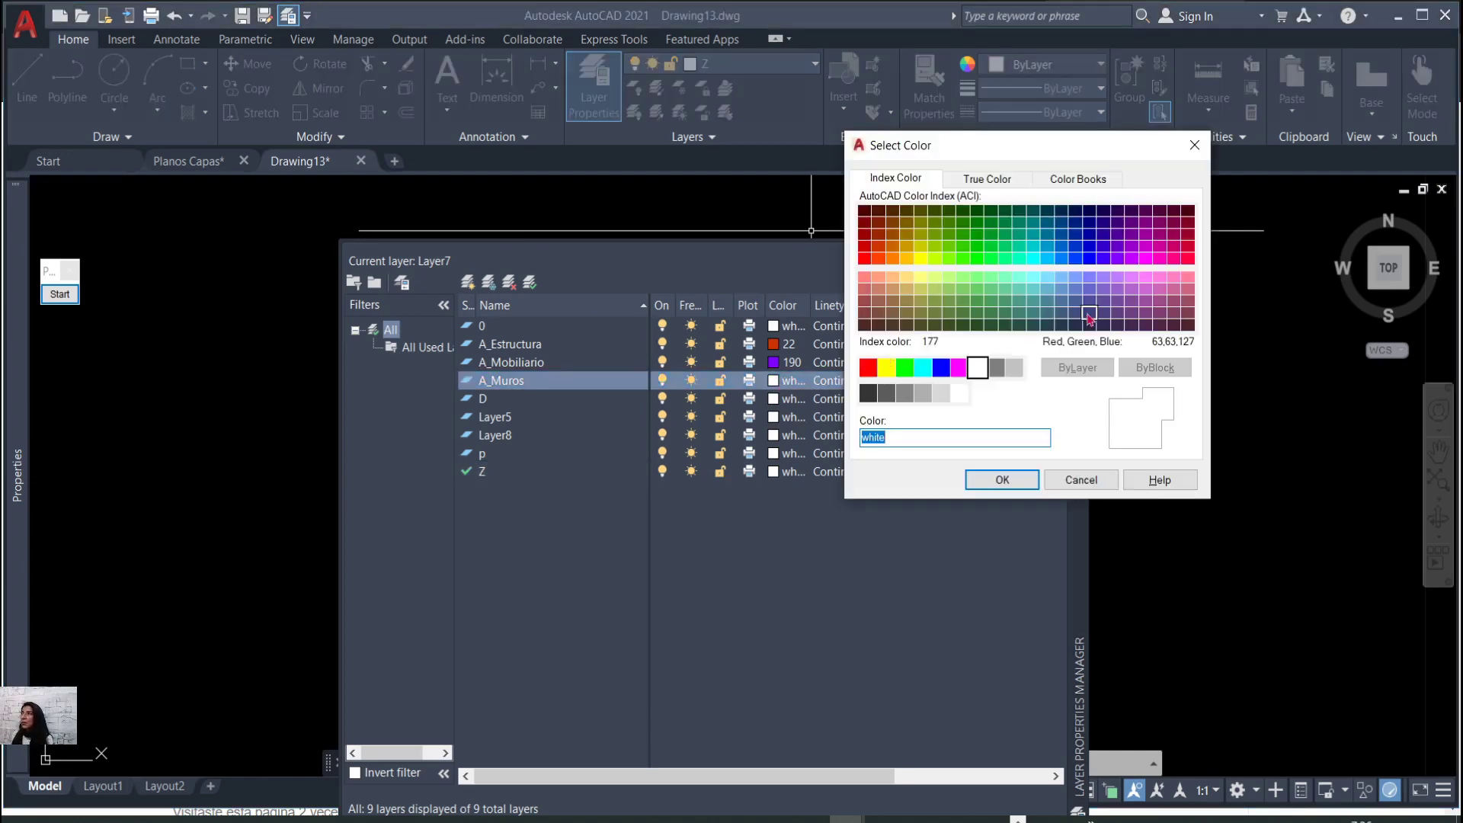
left_click(922, 368)
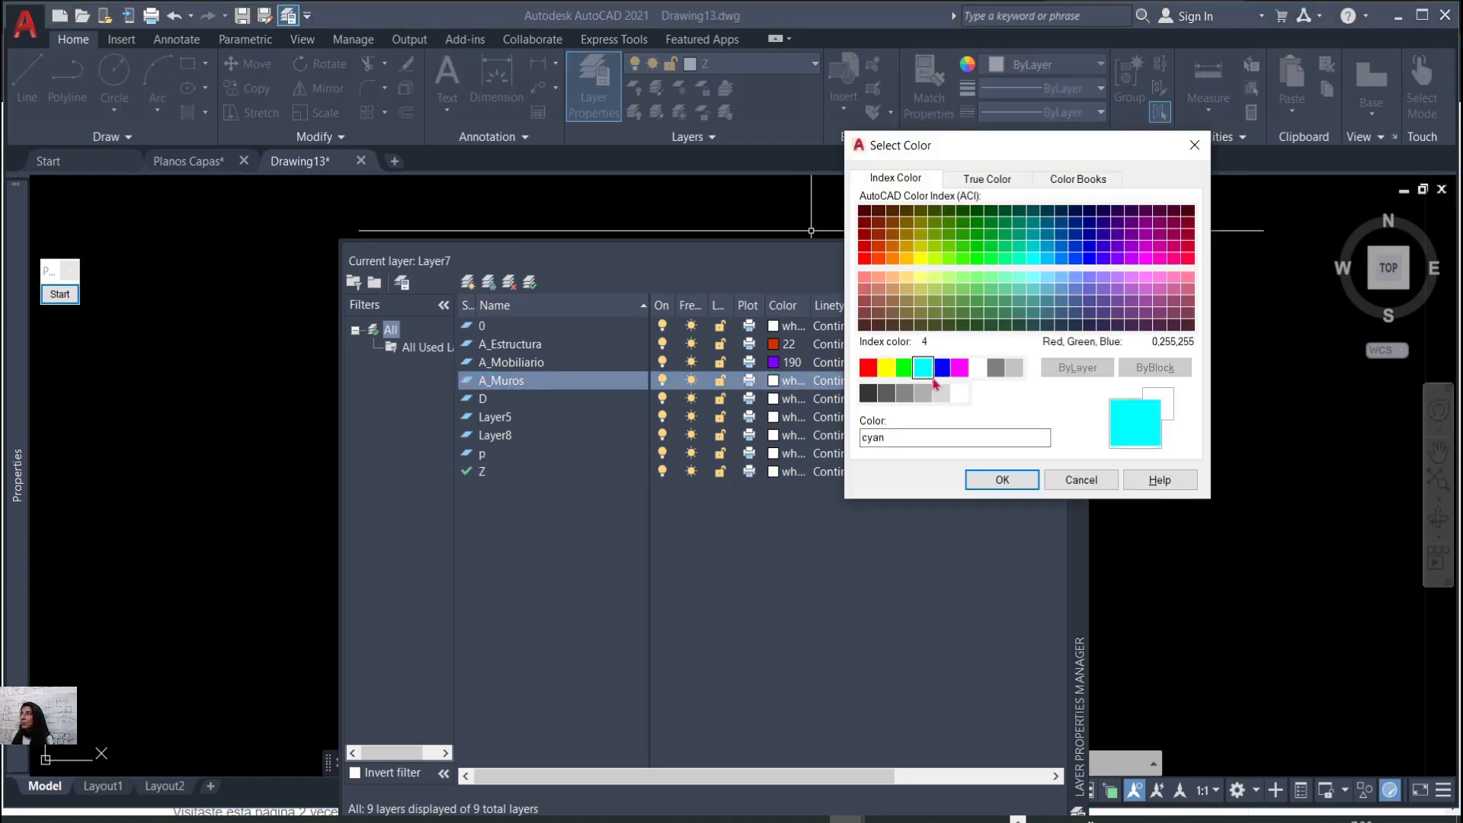
left_click(1000, 479)
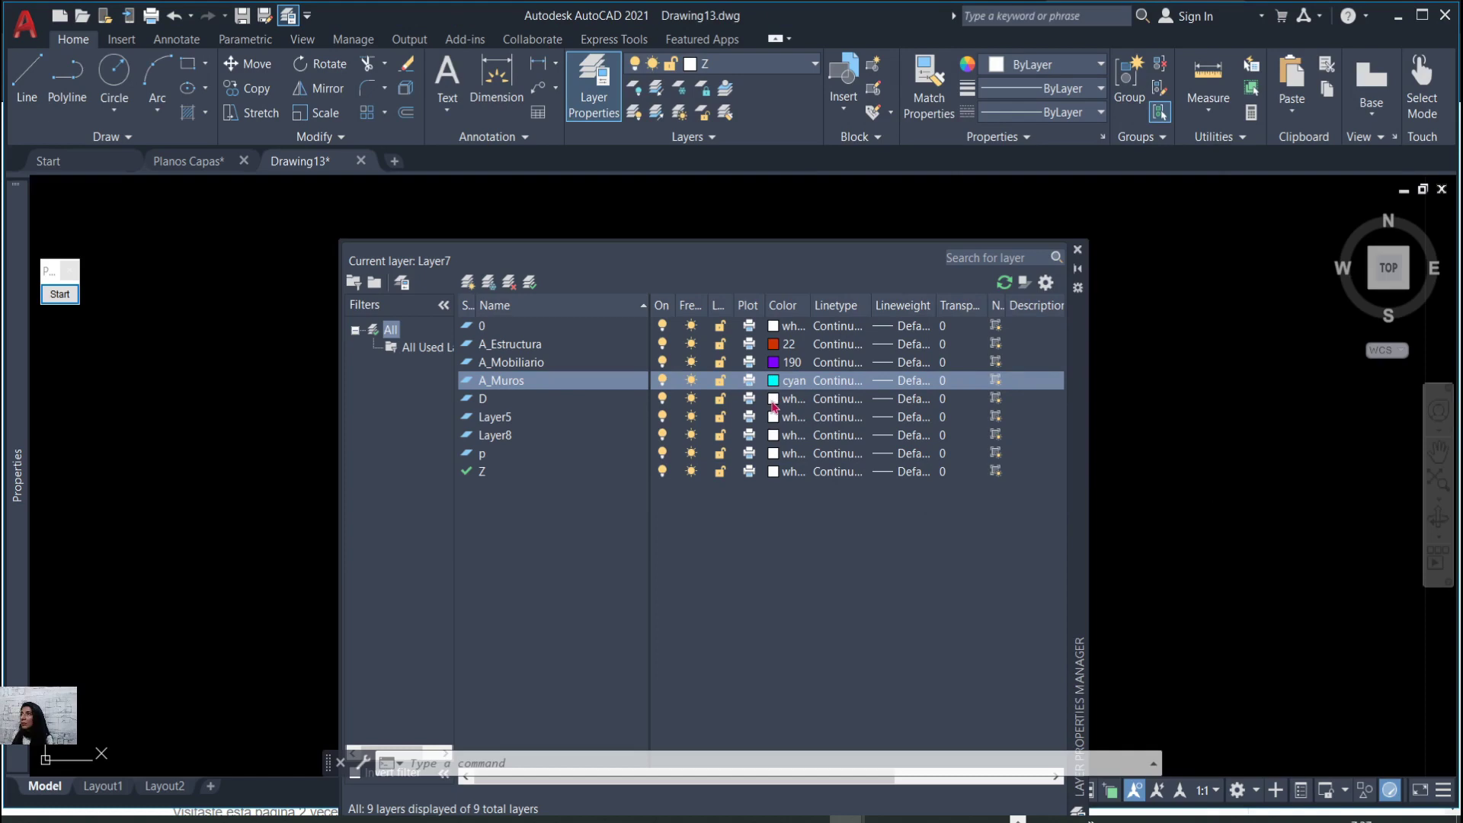
Set layer D to index color 251 and Layer5 to index color 144.
left_click(773, 401)
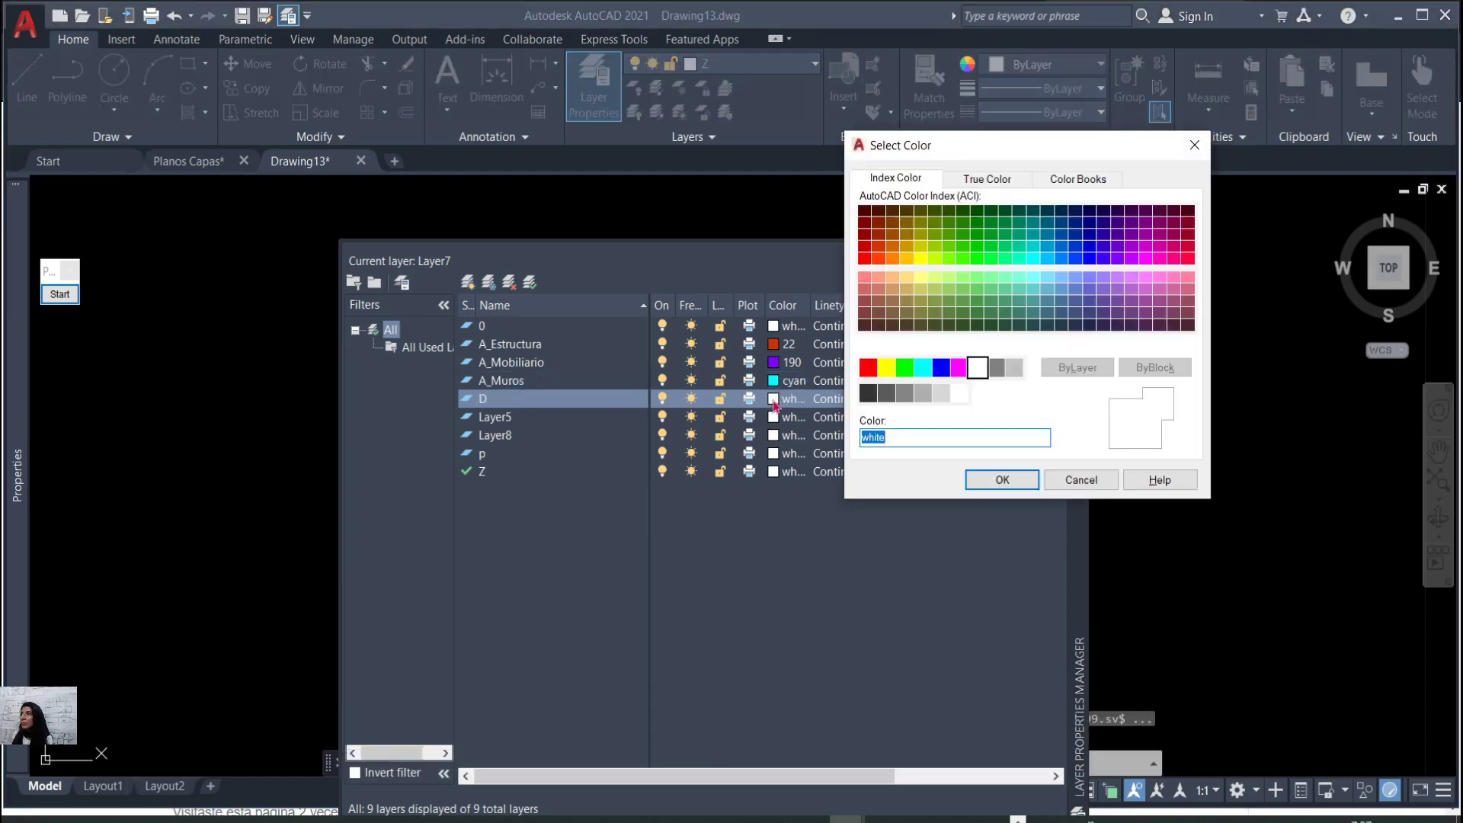
left_click(886, 393)
left_click(999, 480)
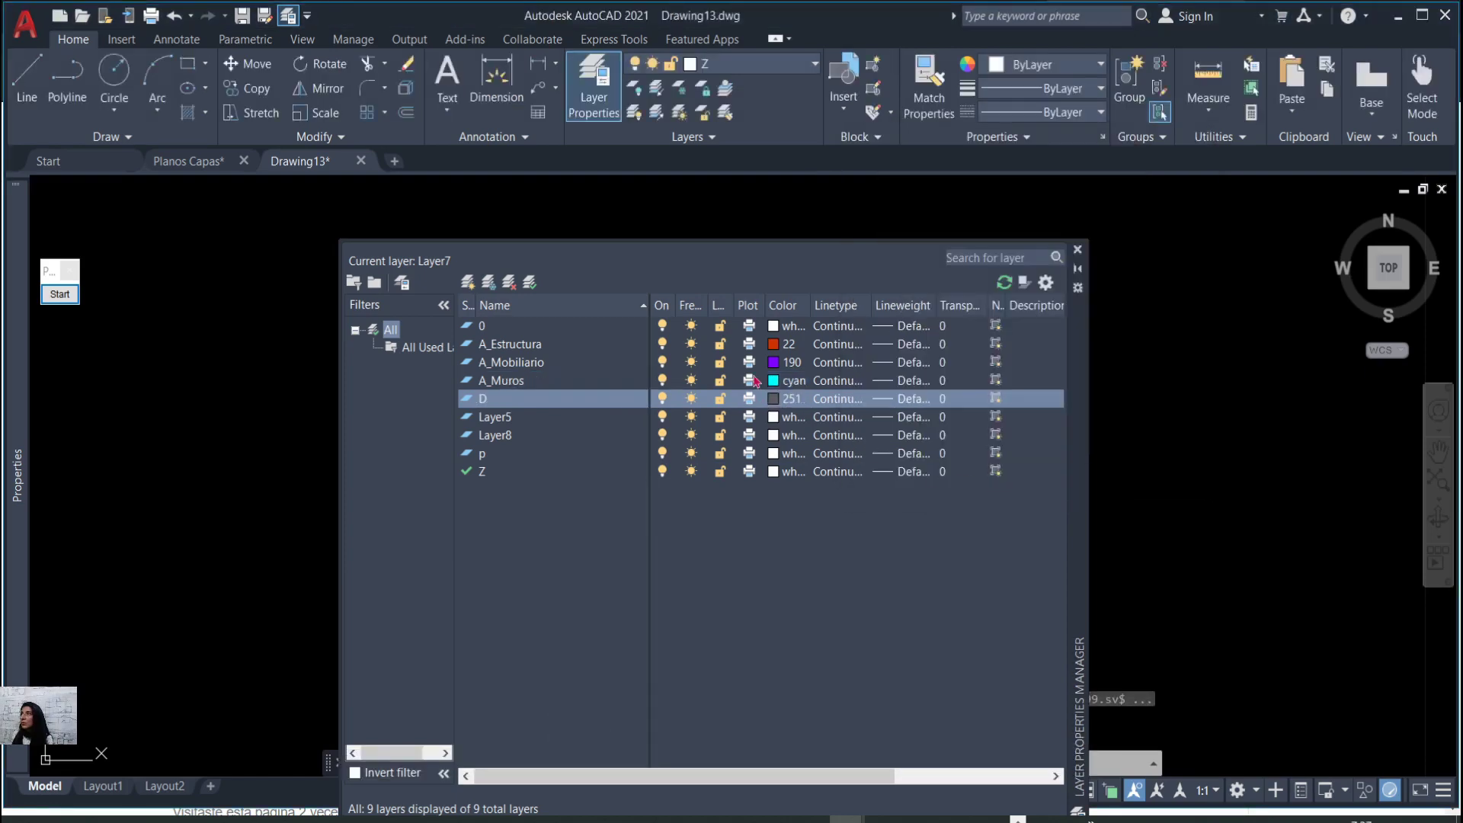
left_click(774, 418)
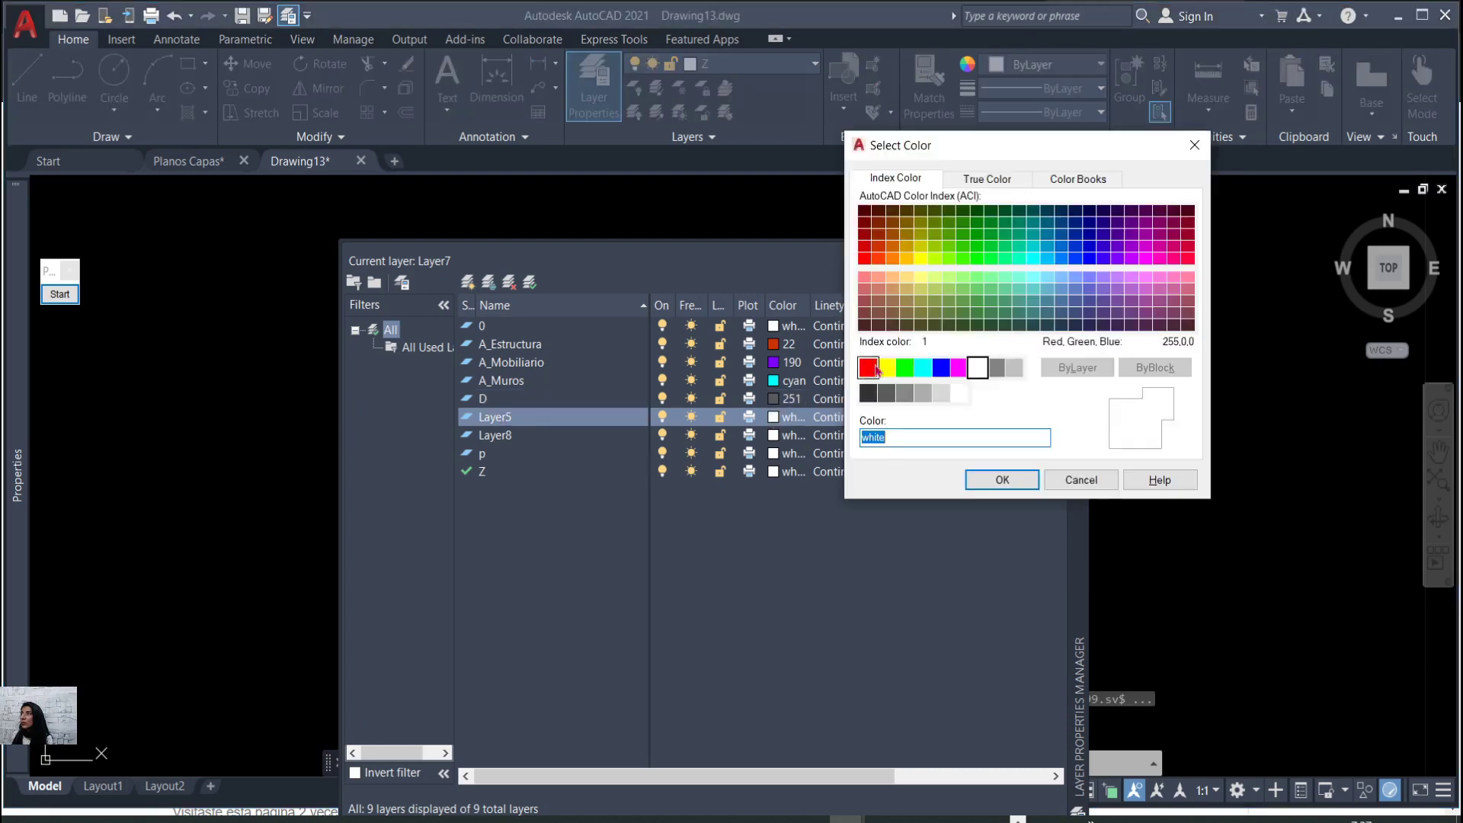
left_click(1047, 234)
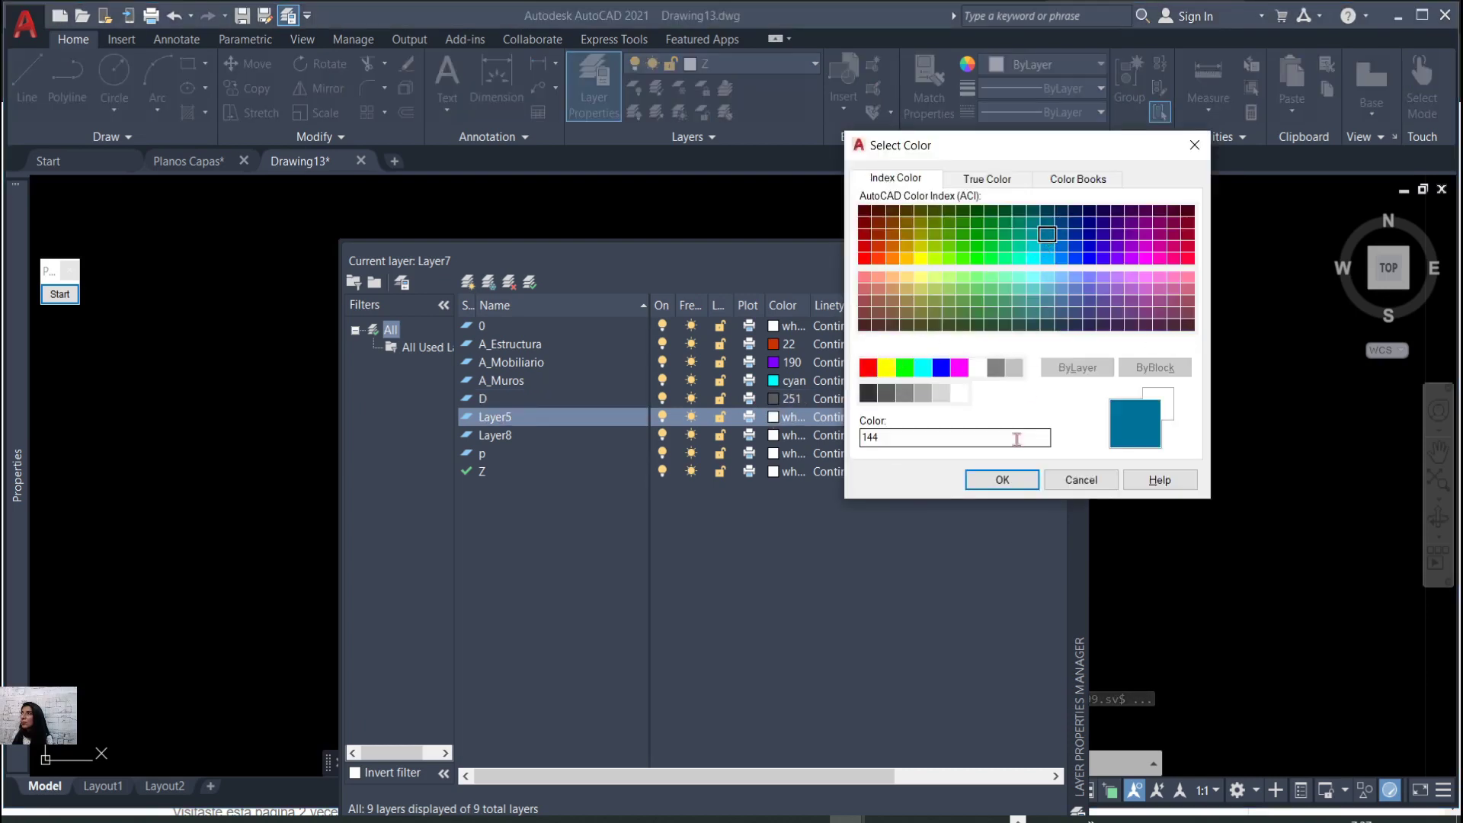
left_click(1002, 480)
Set the color of Layer8 to green and the color of layer p to index color 160.
left_click(774, 435)
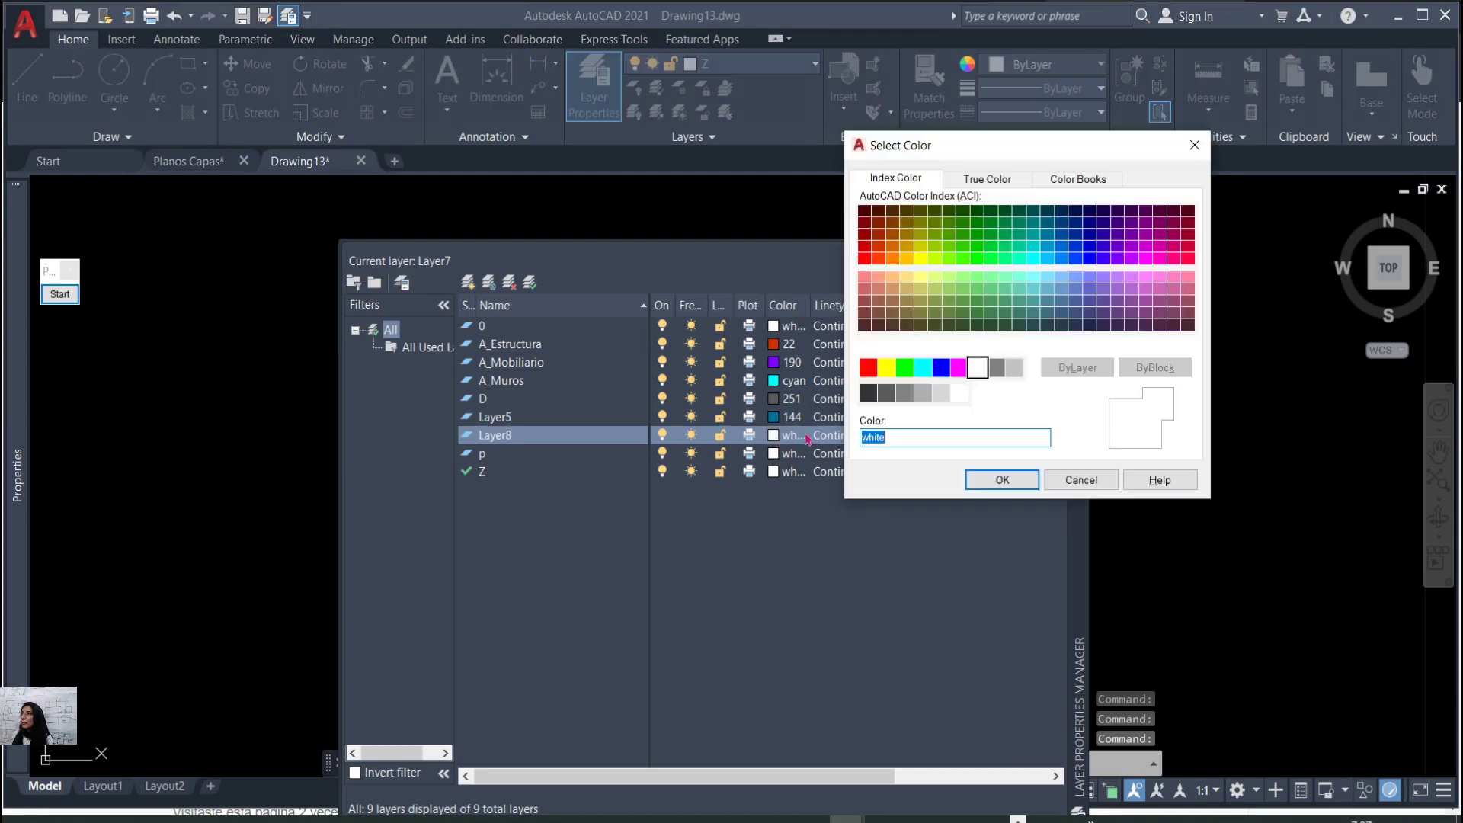
left_click(904, 373)
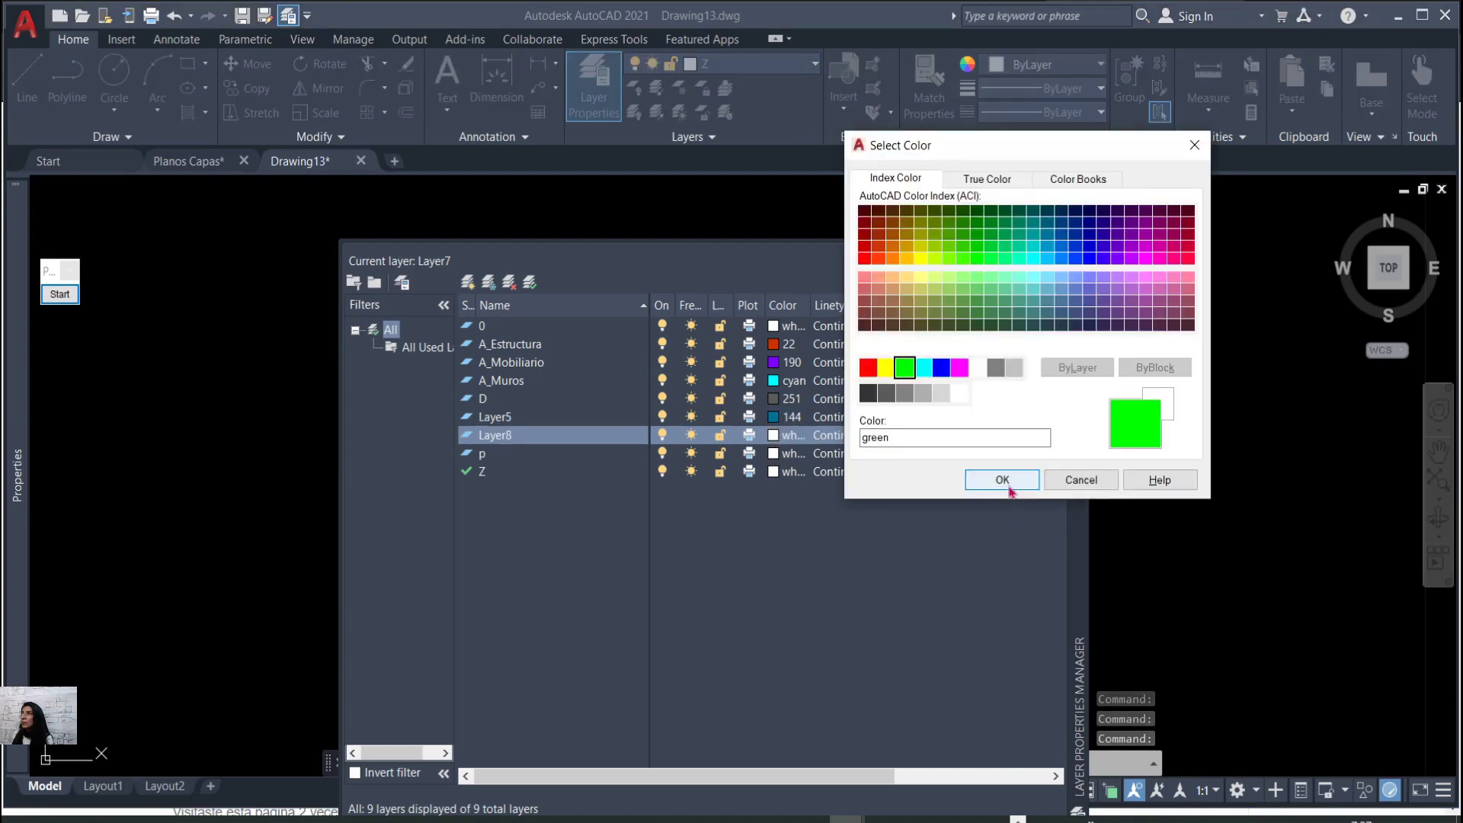
left_click(1003, 481)
left_click(789, 454)
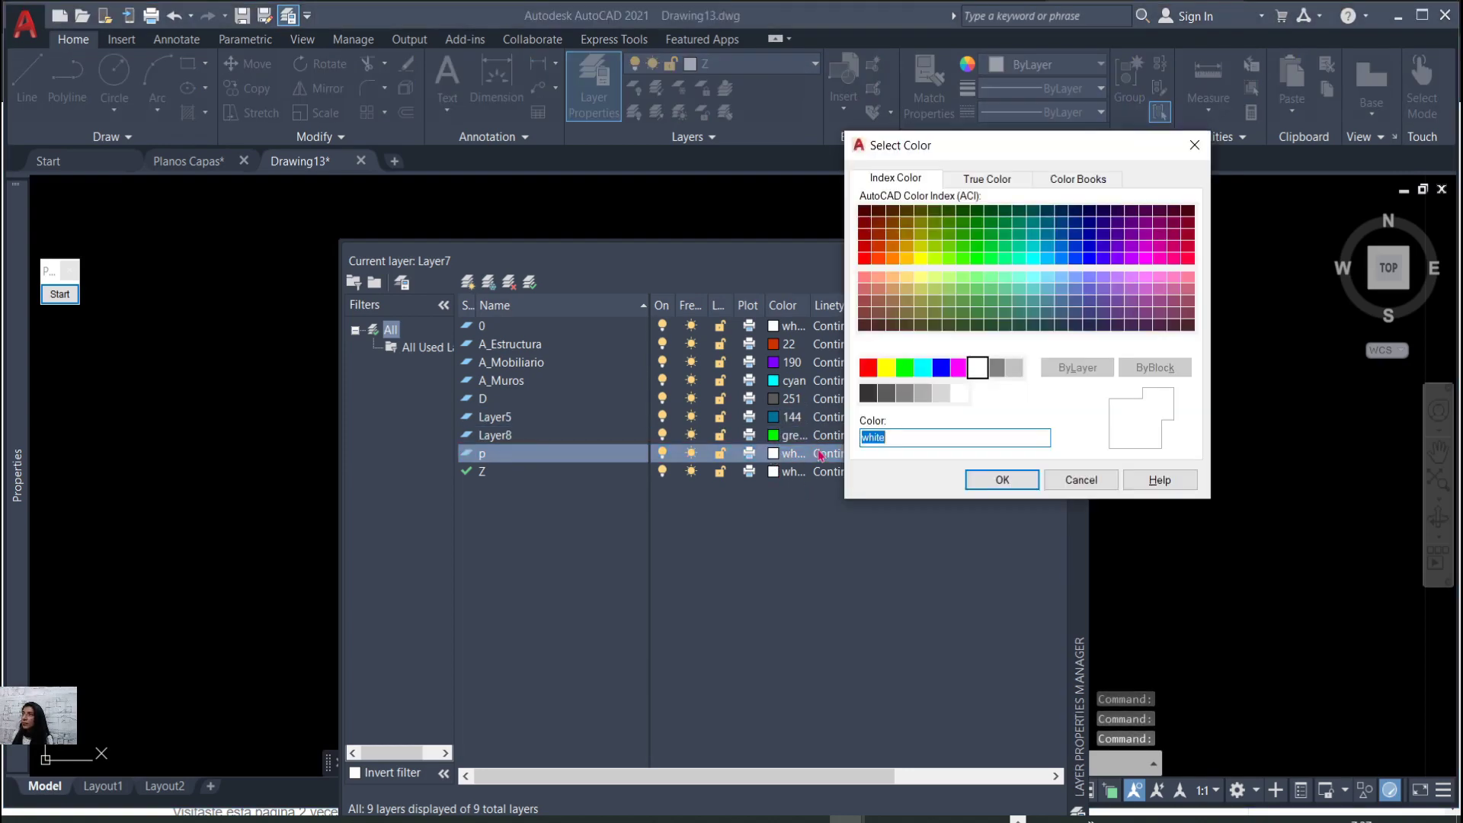
left_click(1075, 257)
left_click(1002, 480)
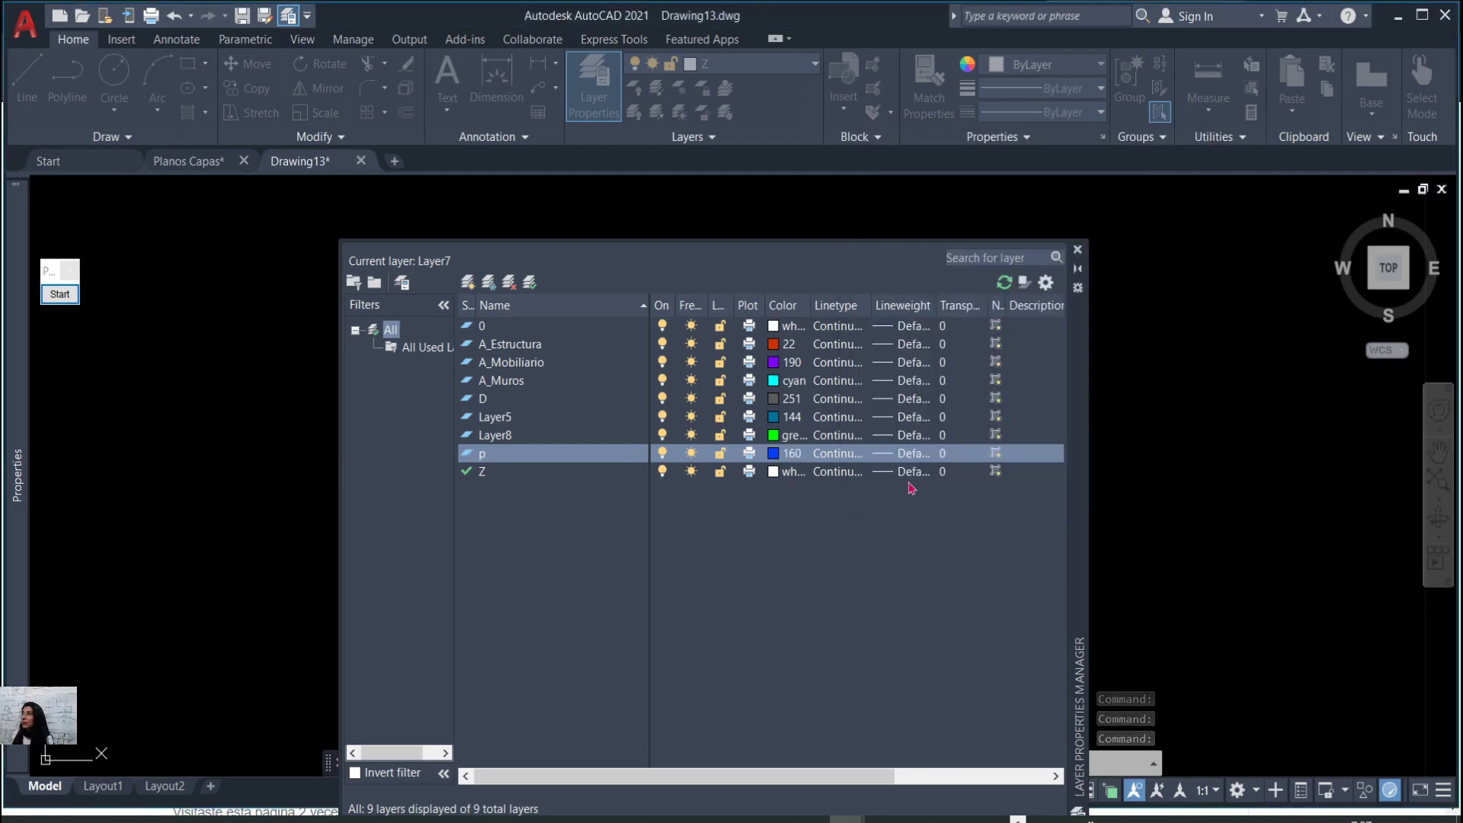
Set the color of layer Z to index color 83.
left_click(773, 472)
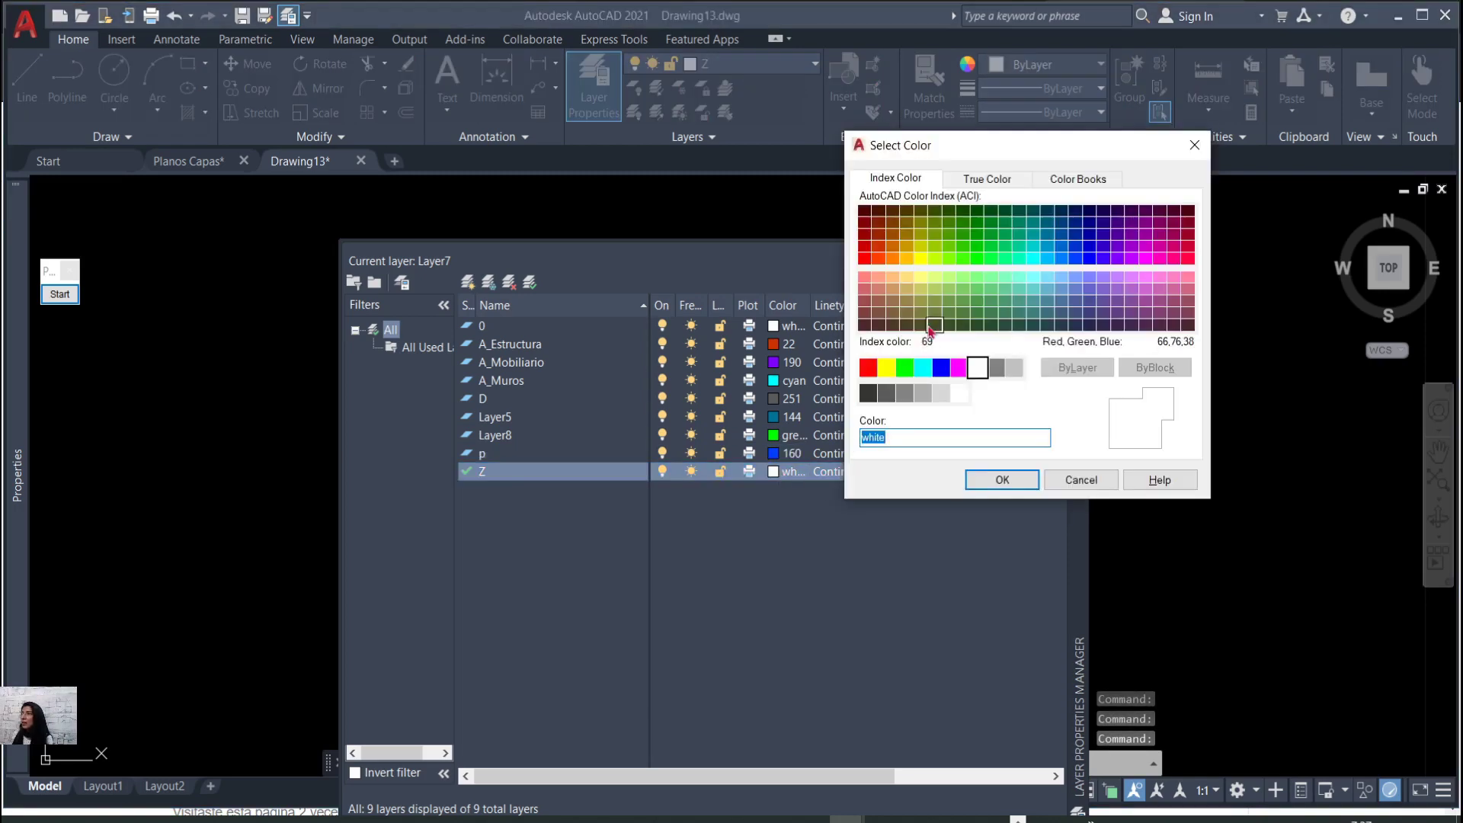
left_click(963, 289)
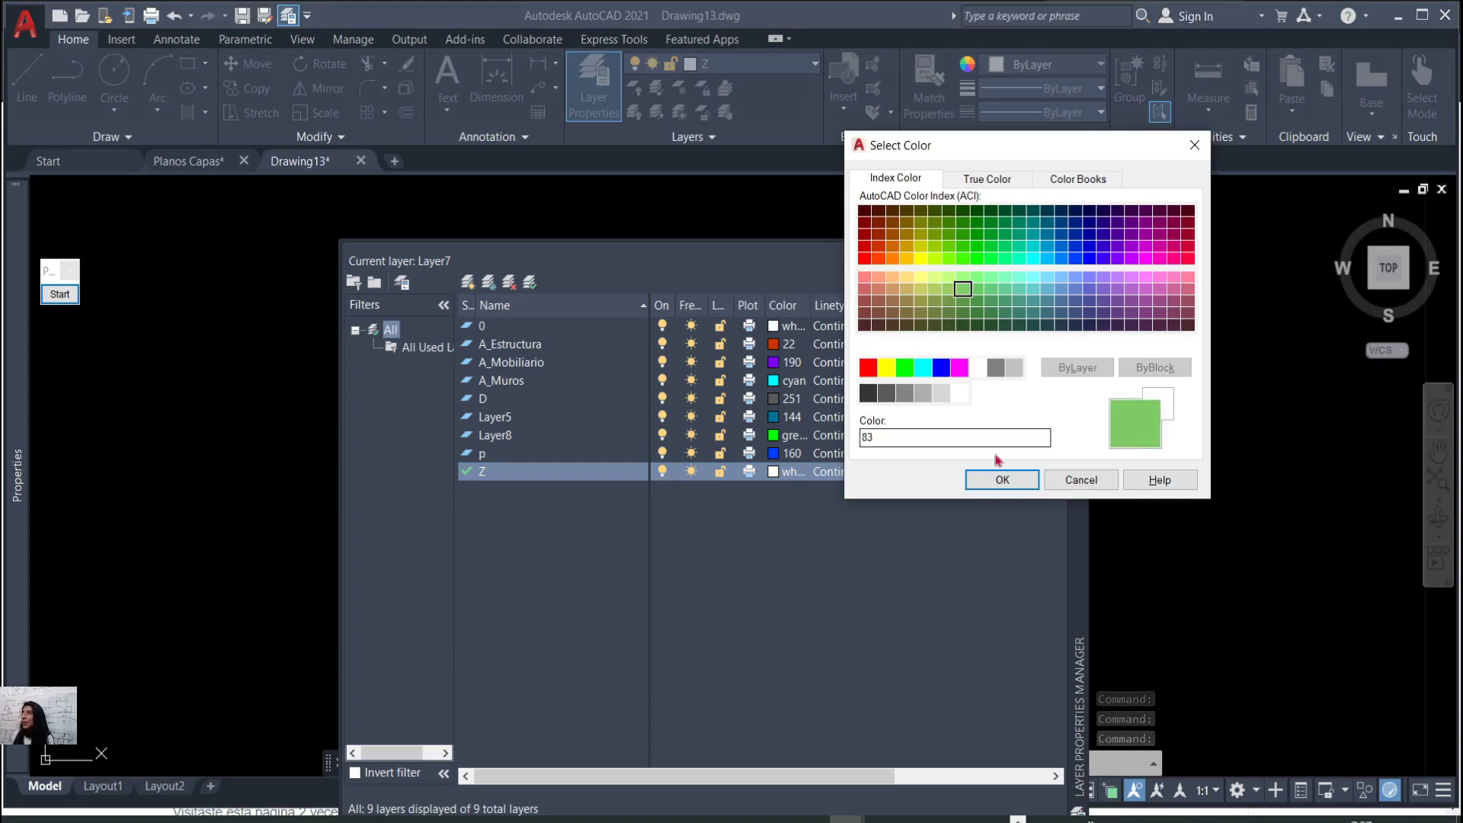
left_click(1002, 480)
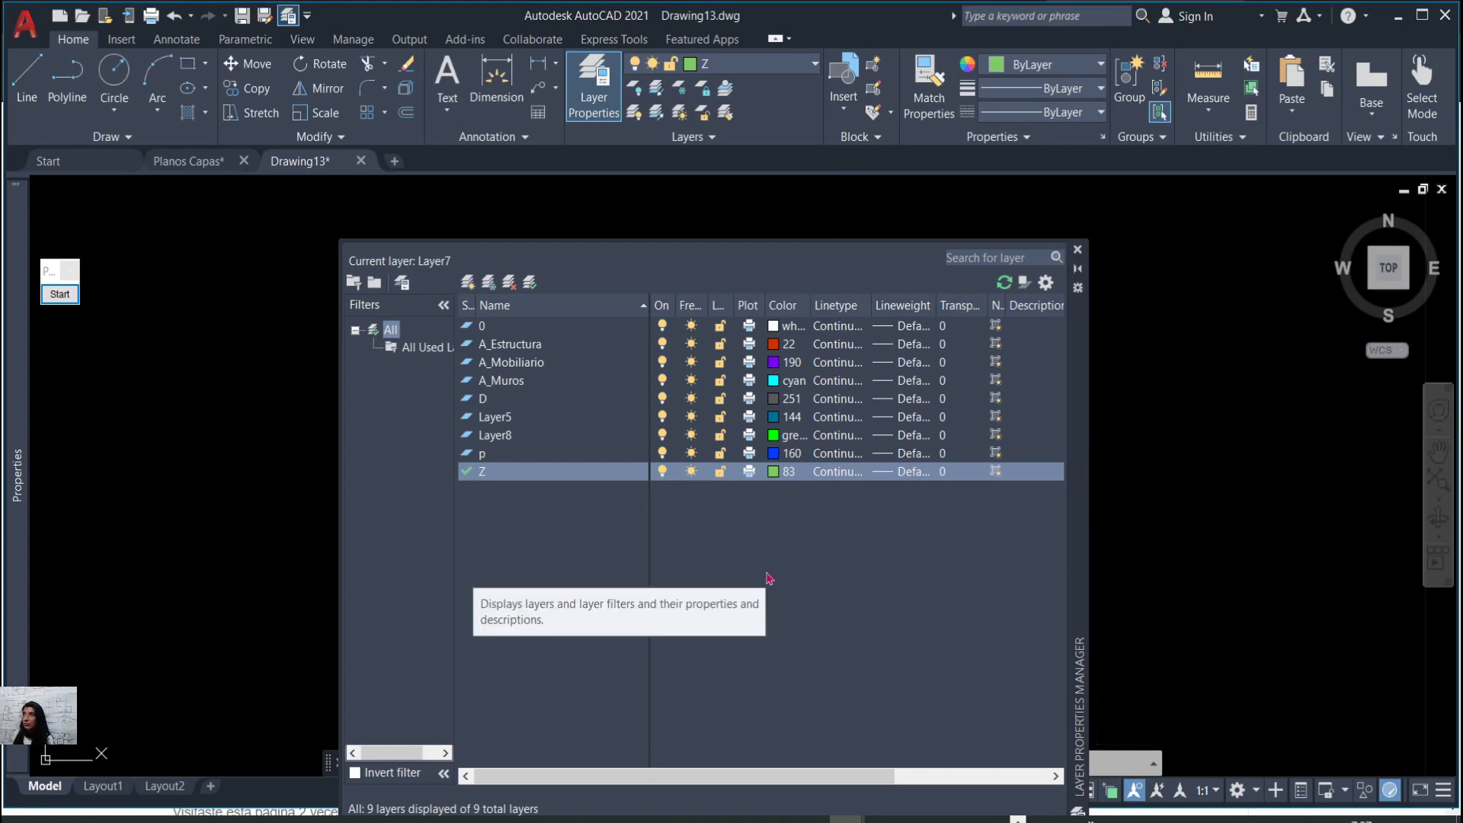
left_click(745, 535)
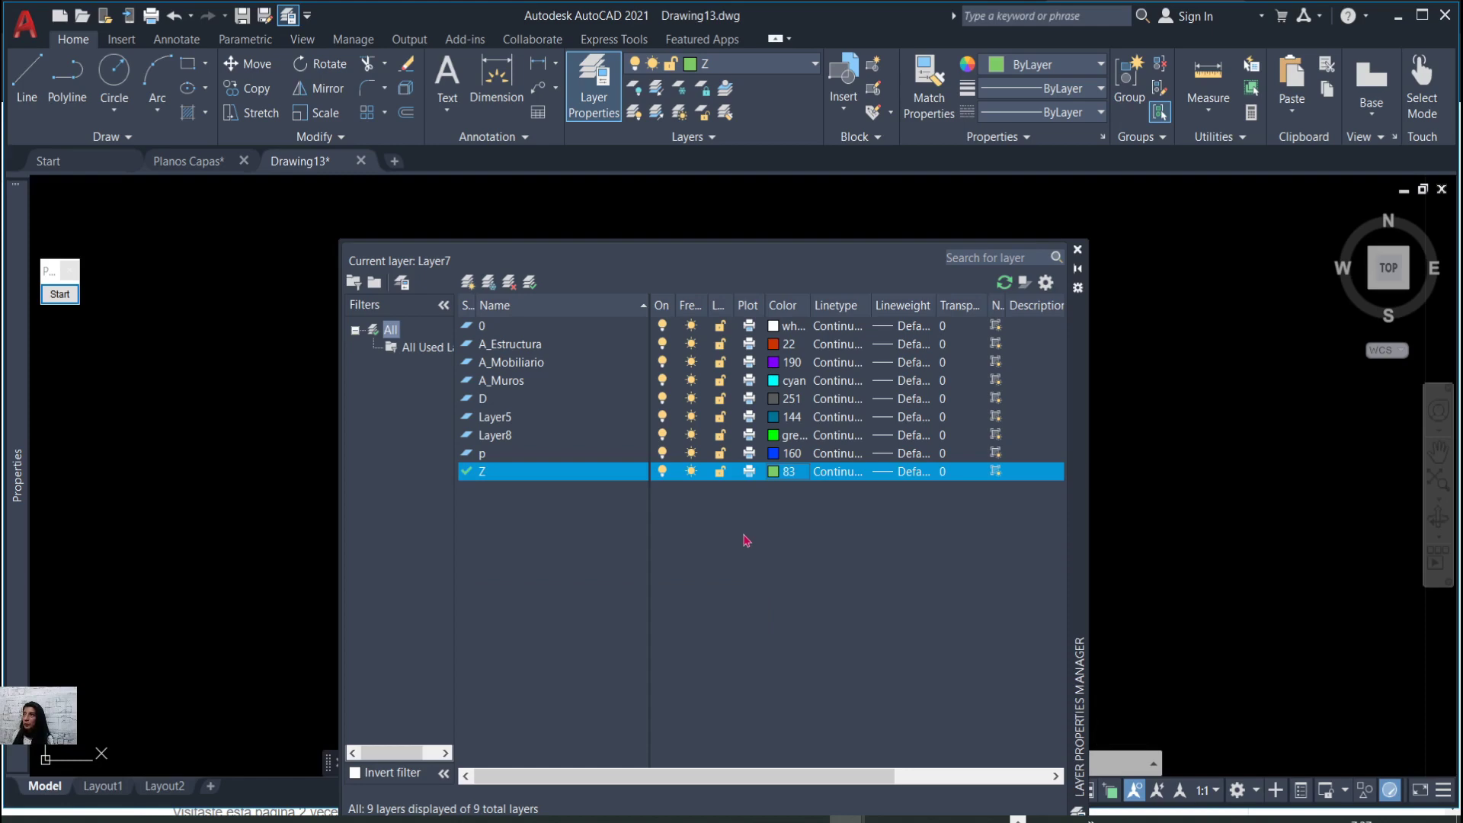
Set the lineweight of the A_Estructura layer to 0.50 mm.
left_click(884, 349)
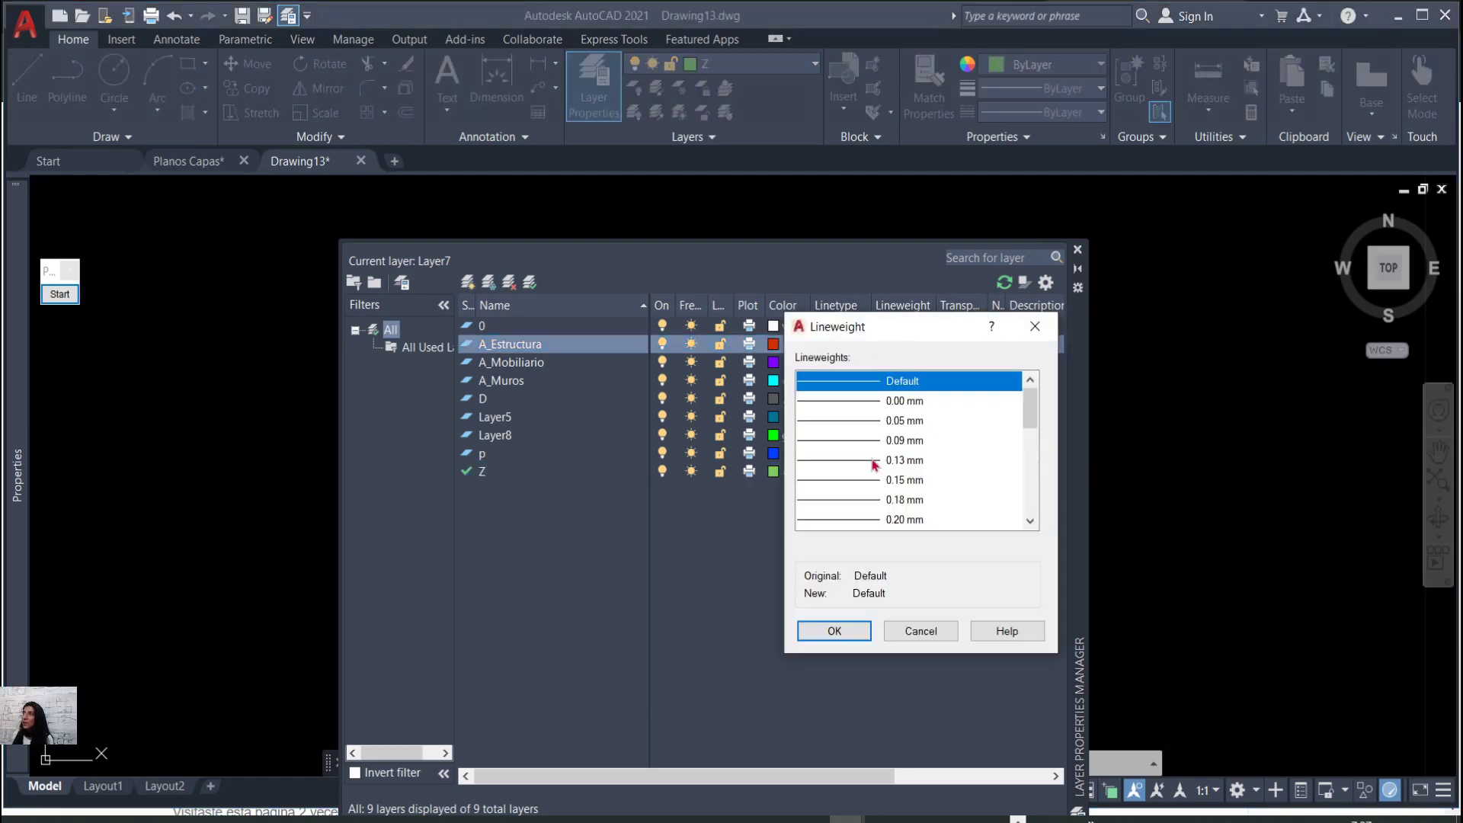
scroll(875, 464, "down", 3)
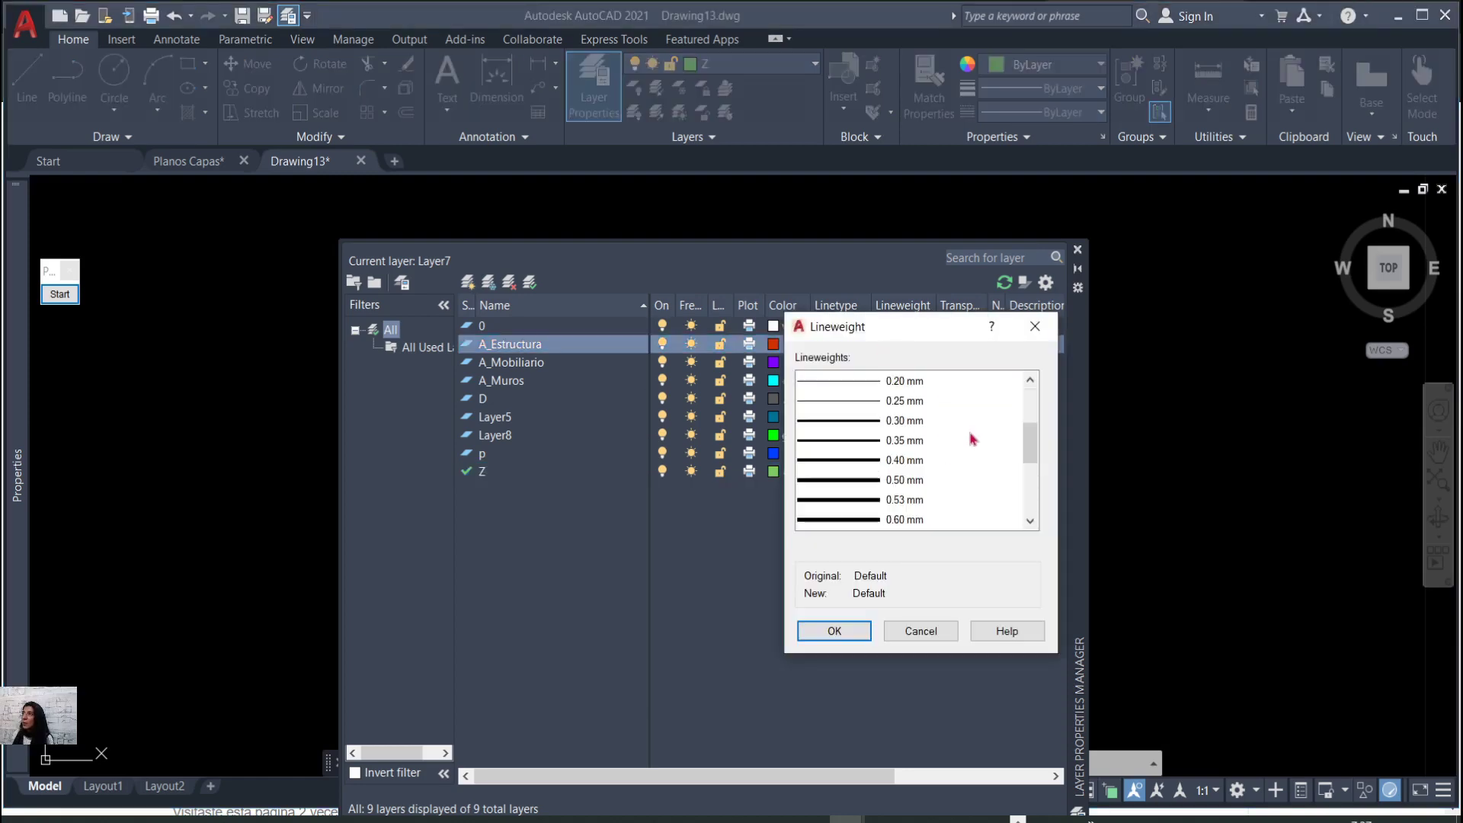
left_click(859, 483)
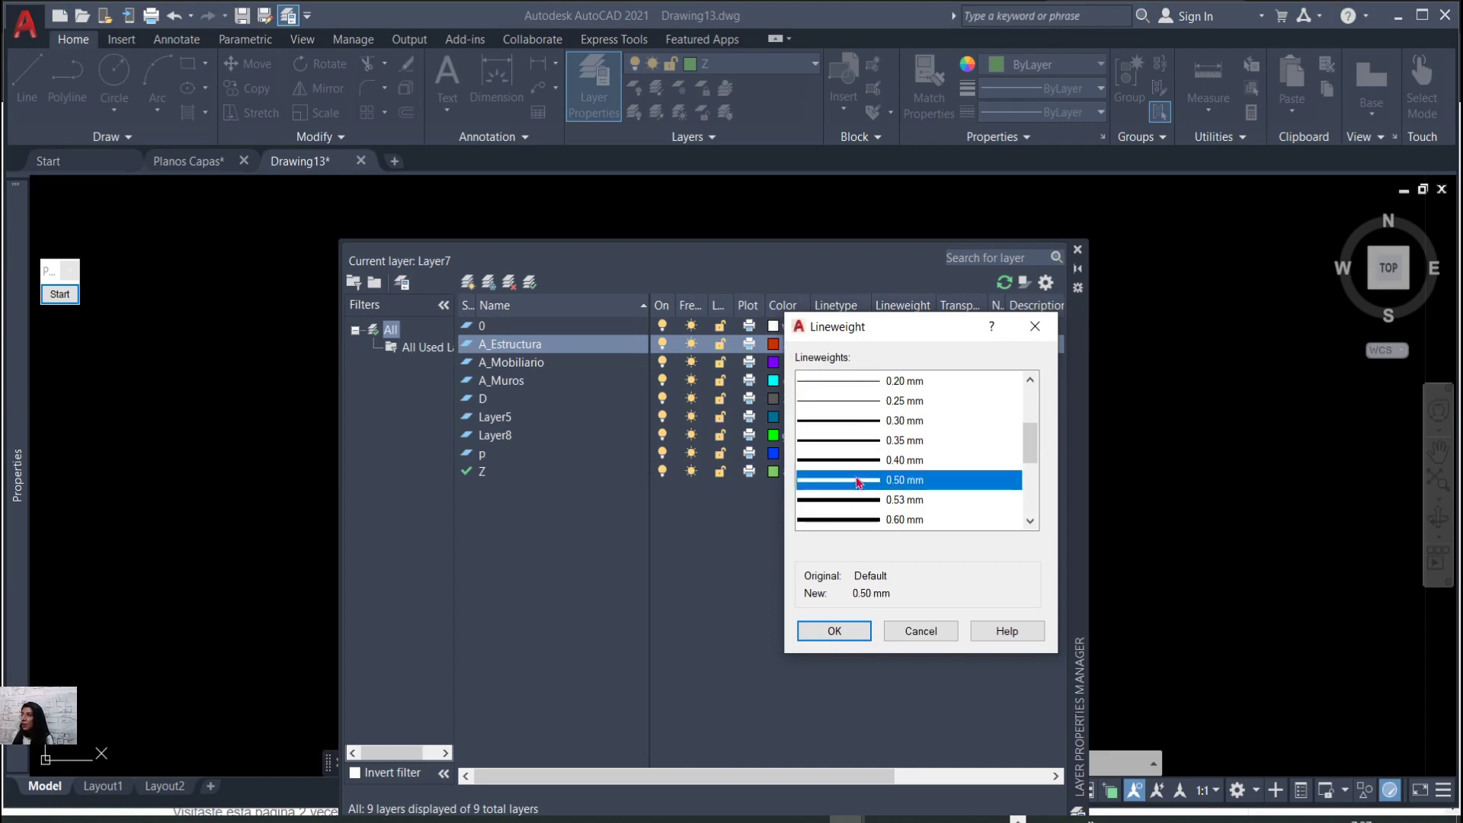
left_click(835, 631)
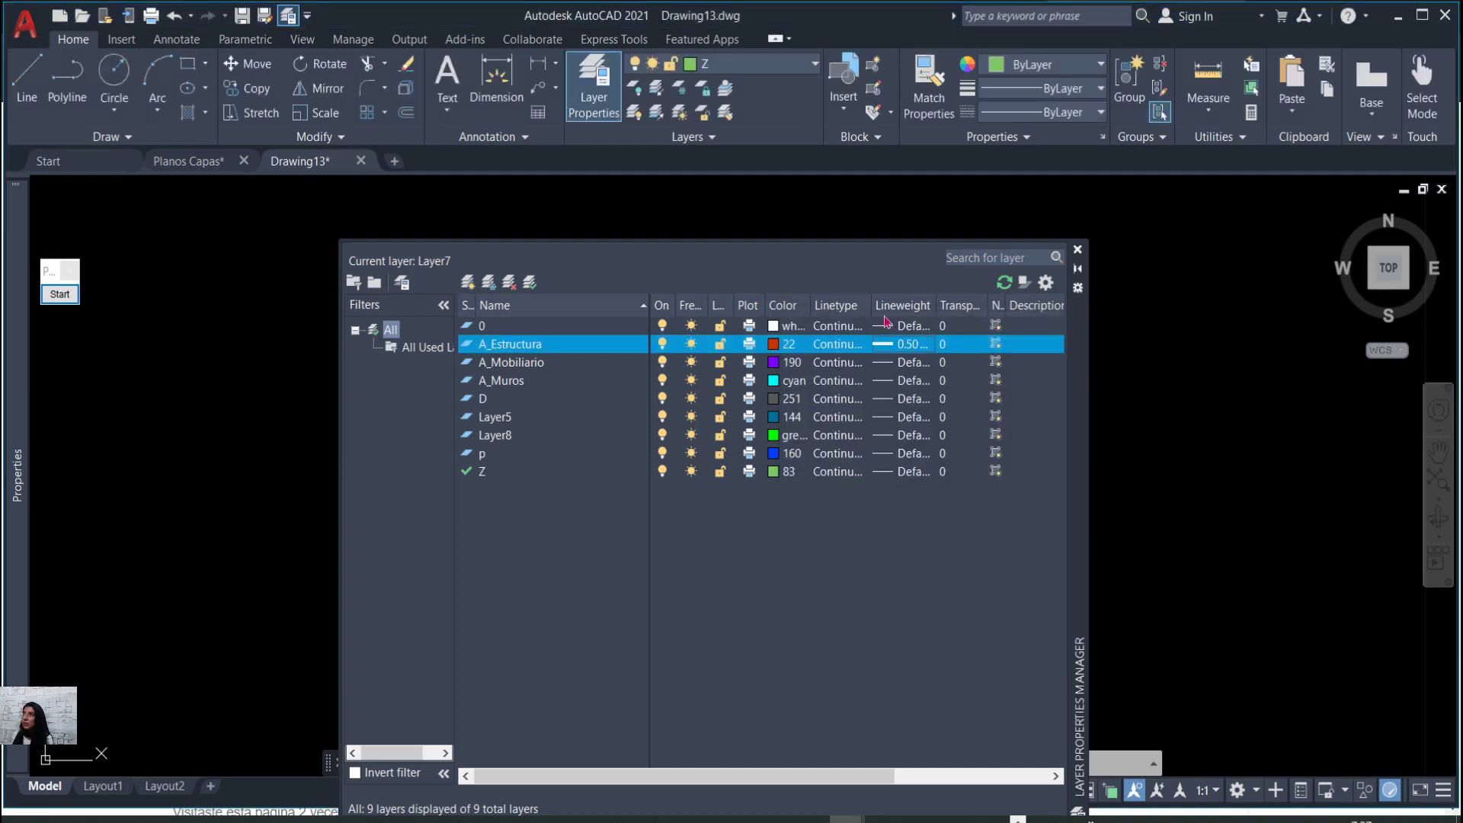
Set the lineweight of the A_Mobiliario layer to 0.13 mm.
left_click(885, 364)
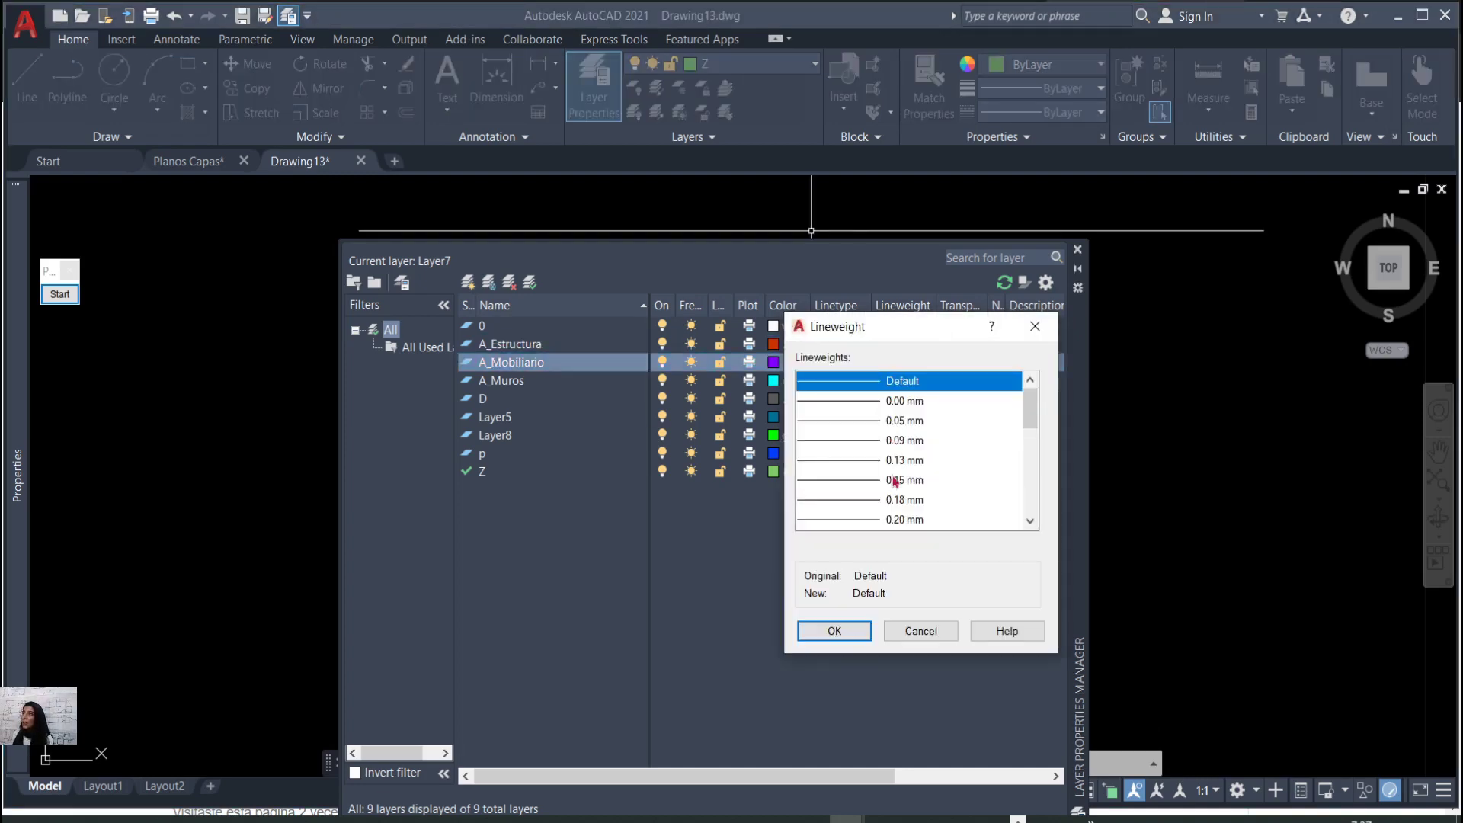
left_click_drag(1038, 422, 1030, 450)
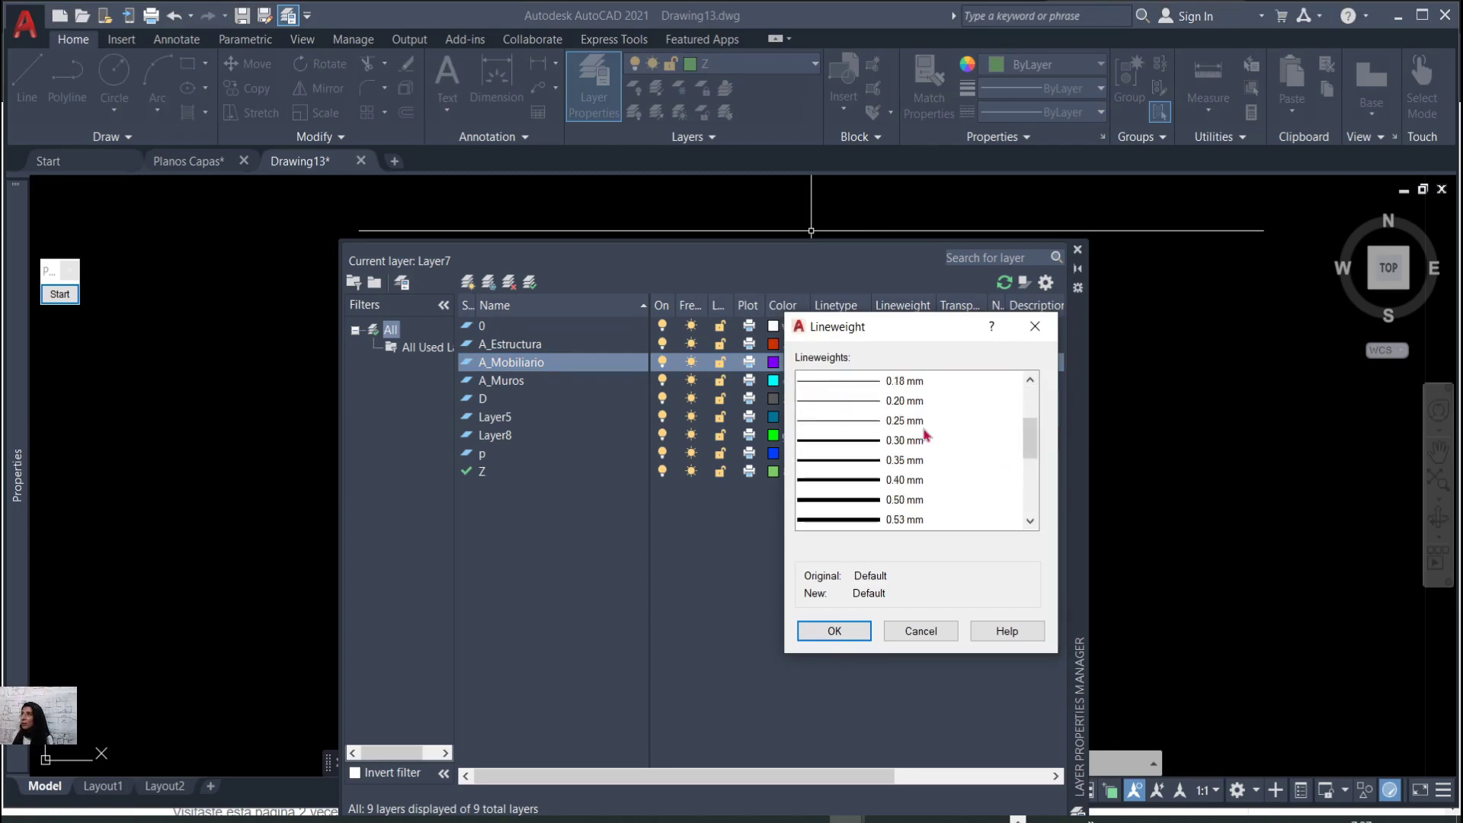
left_click(897, 461)
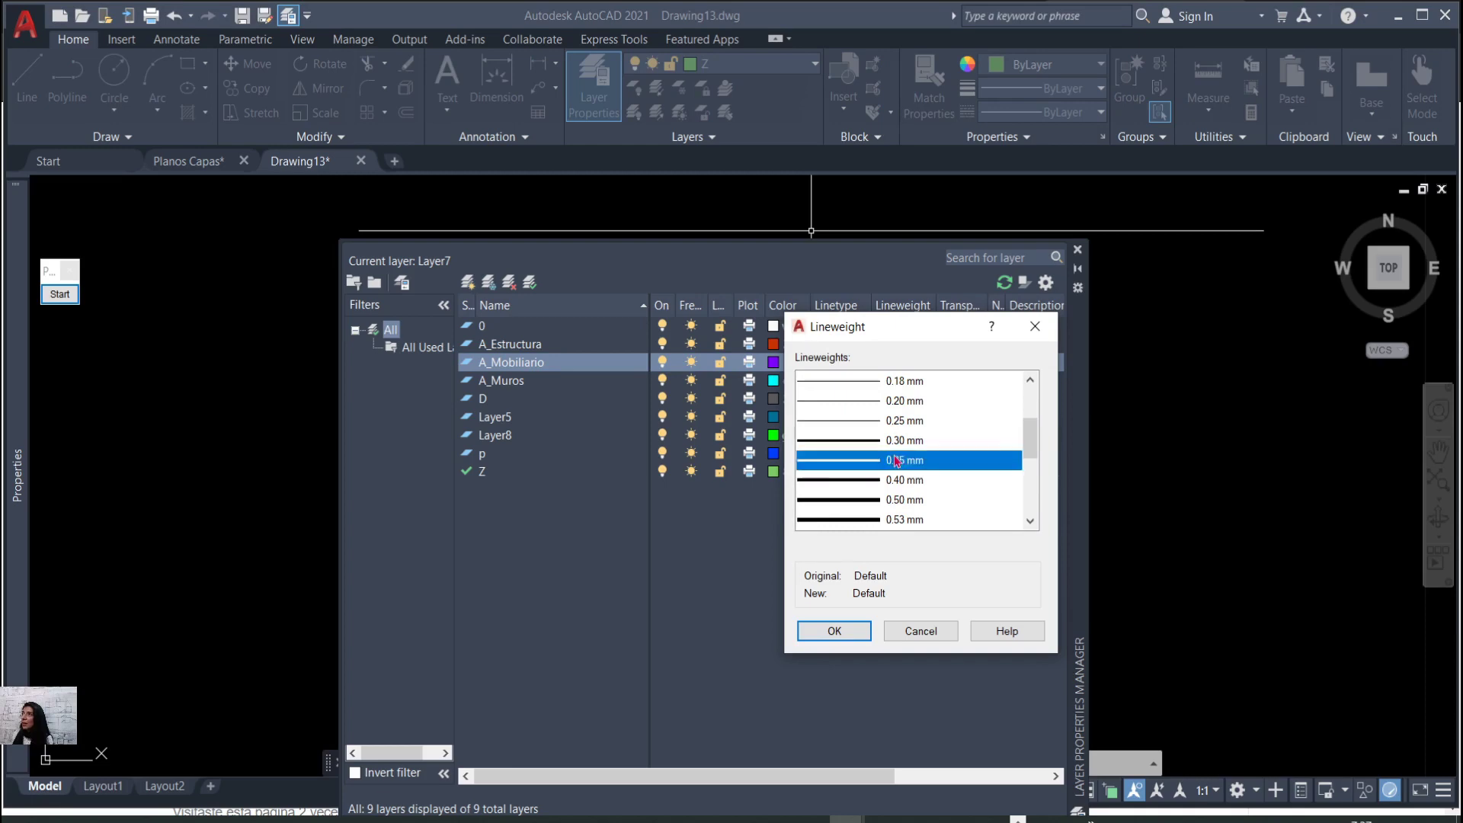
left_click(901, 385)
scroll(911, 404, "up", 1)
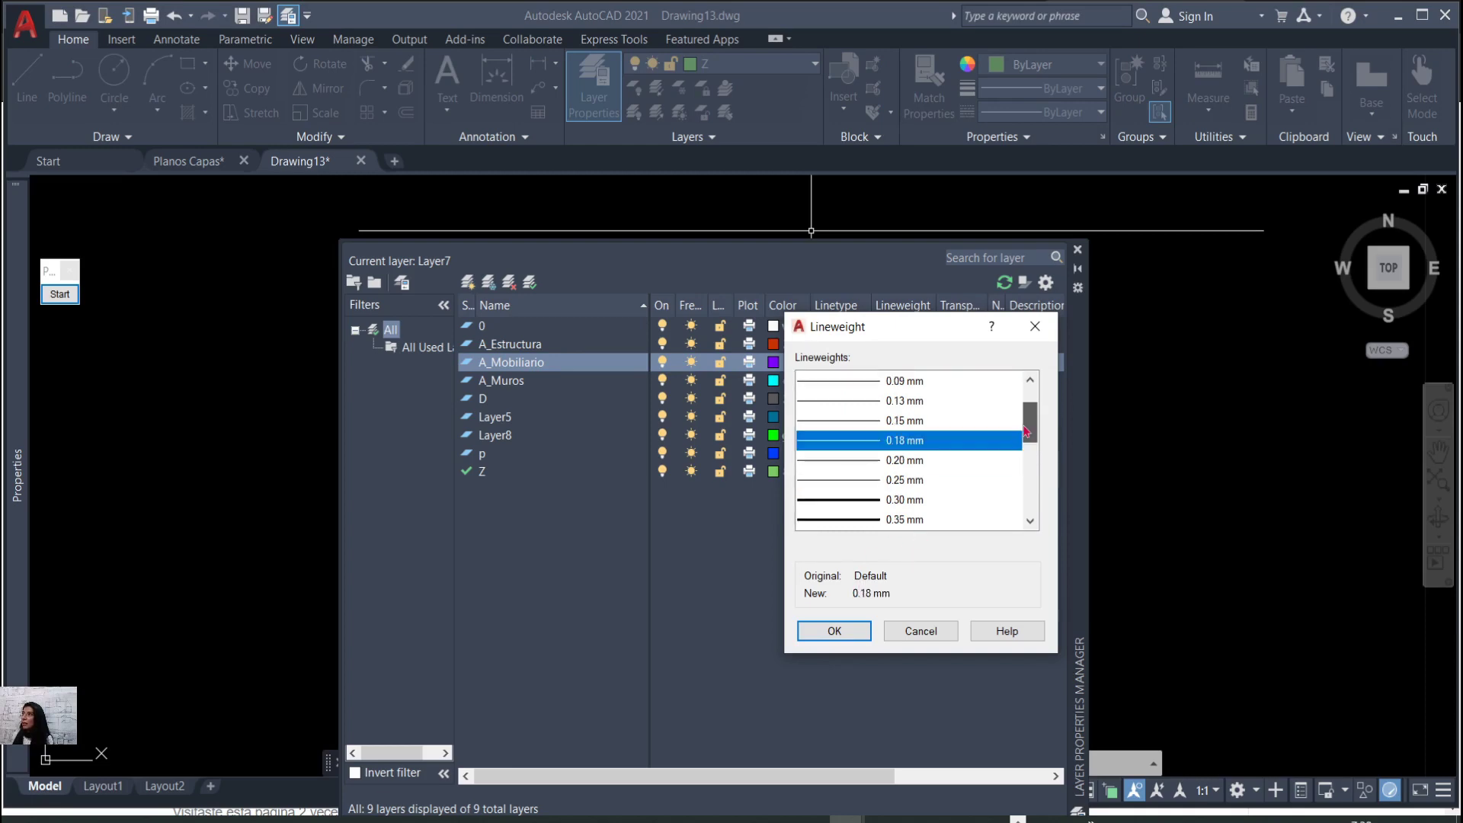
left_click(903, 402)
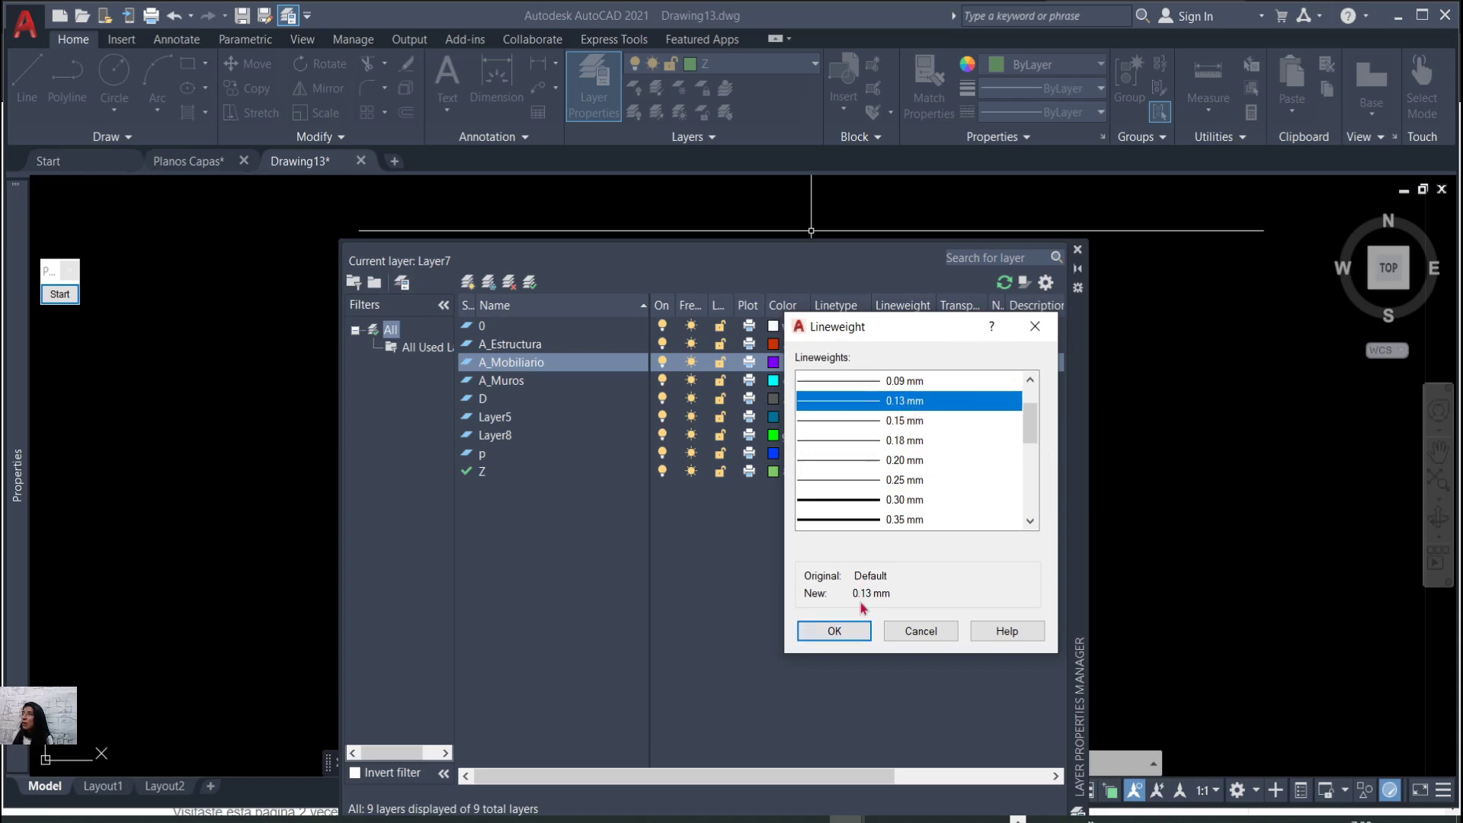
left_click(848, 634)
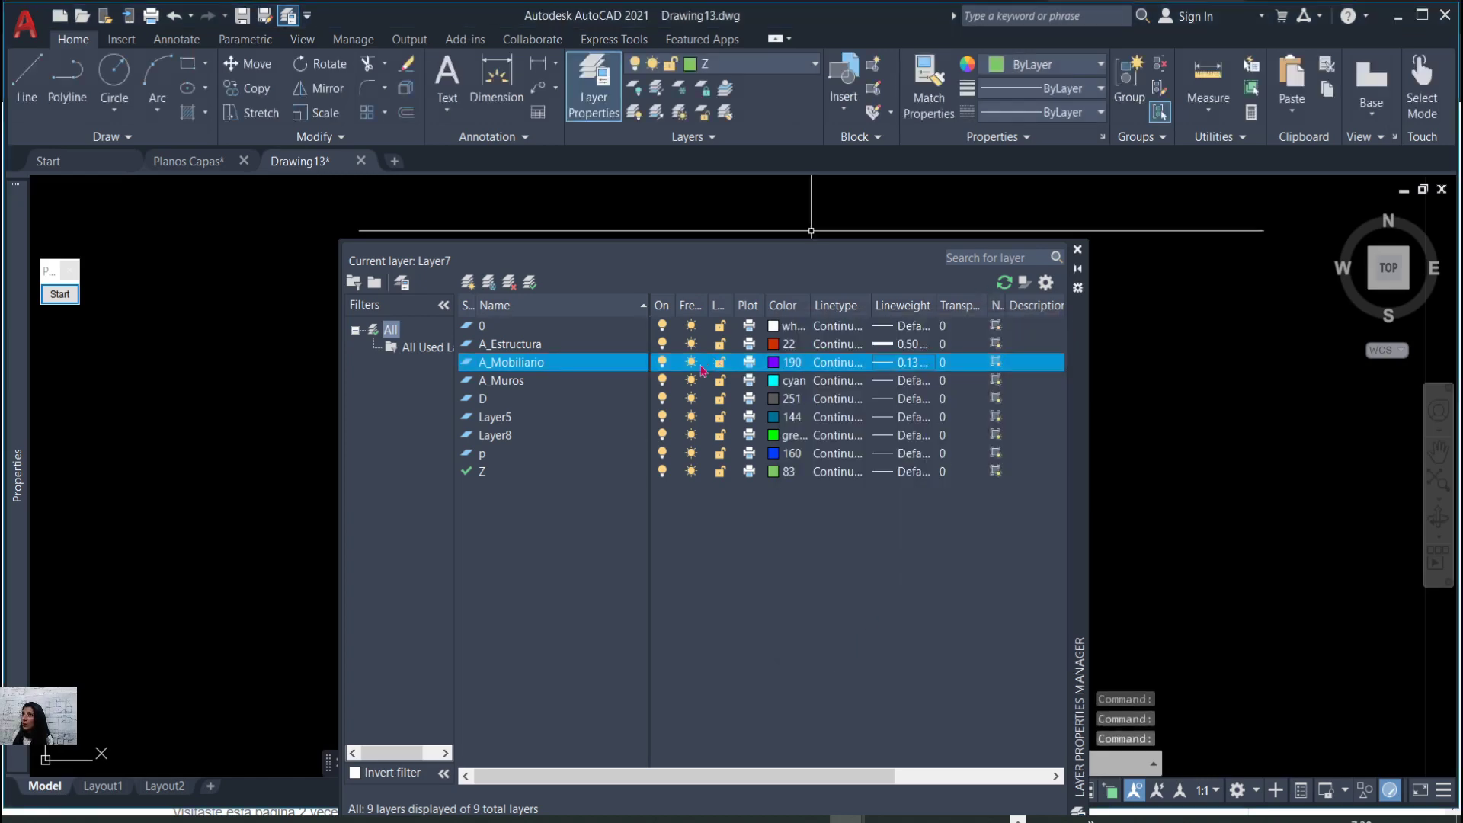
Set the lineweight of the A_Muros layer to 0.35 mm.
left_click(591, 381)
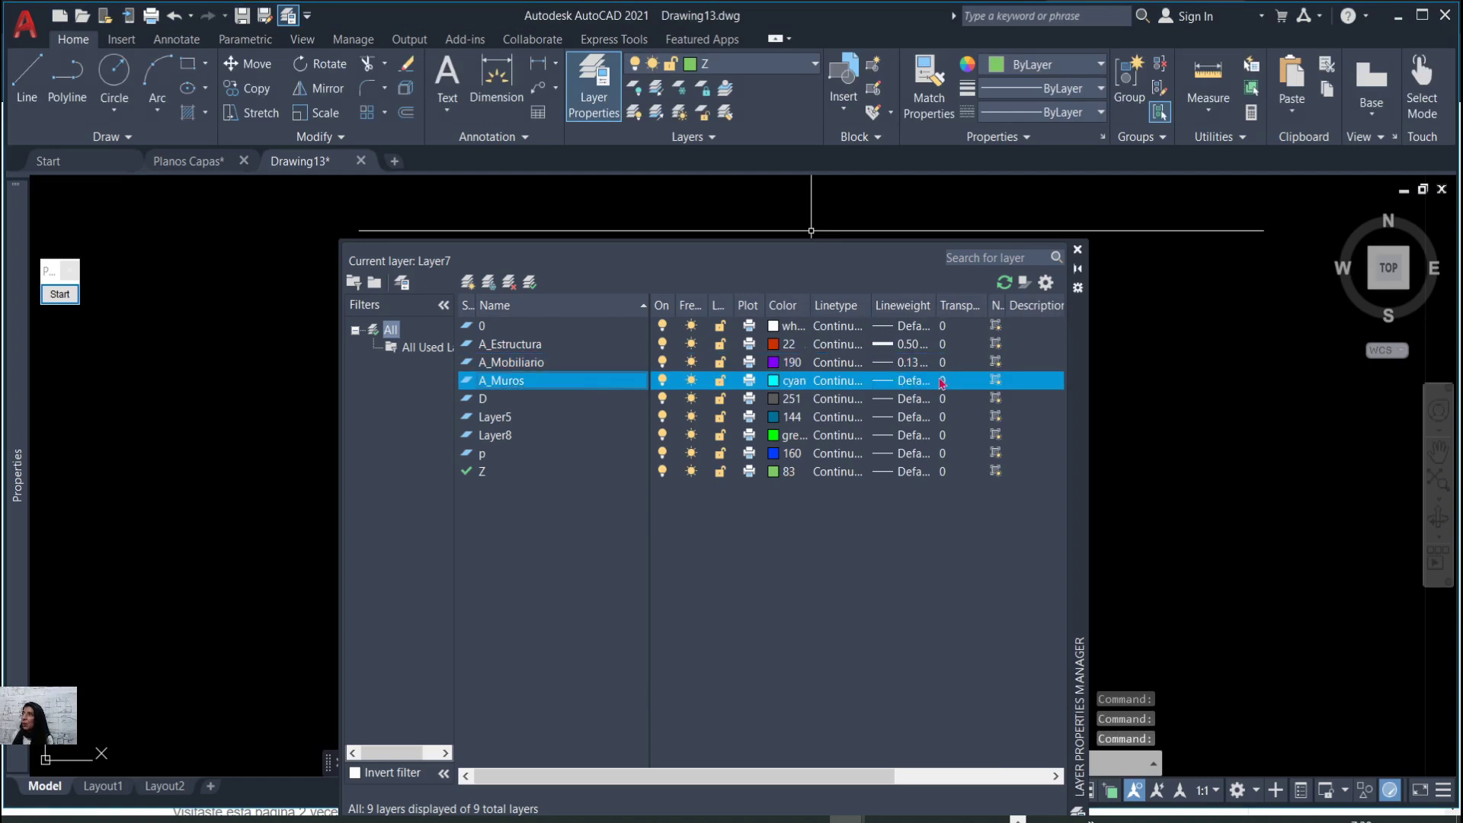
left_click(904, 386)
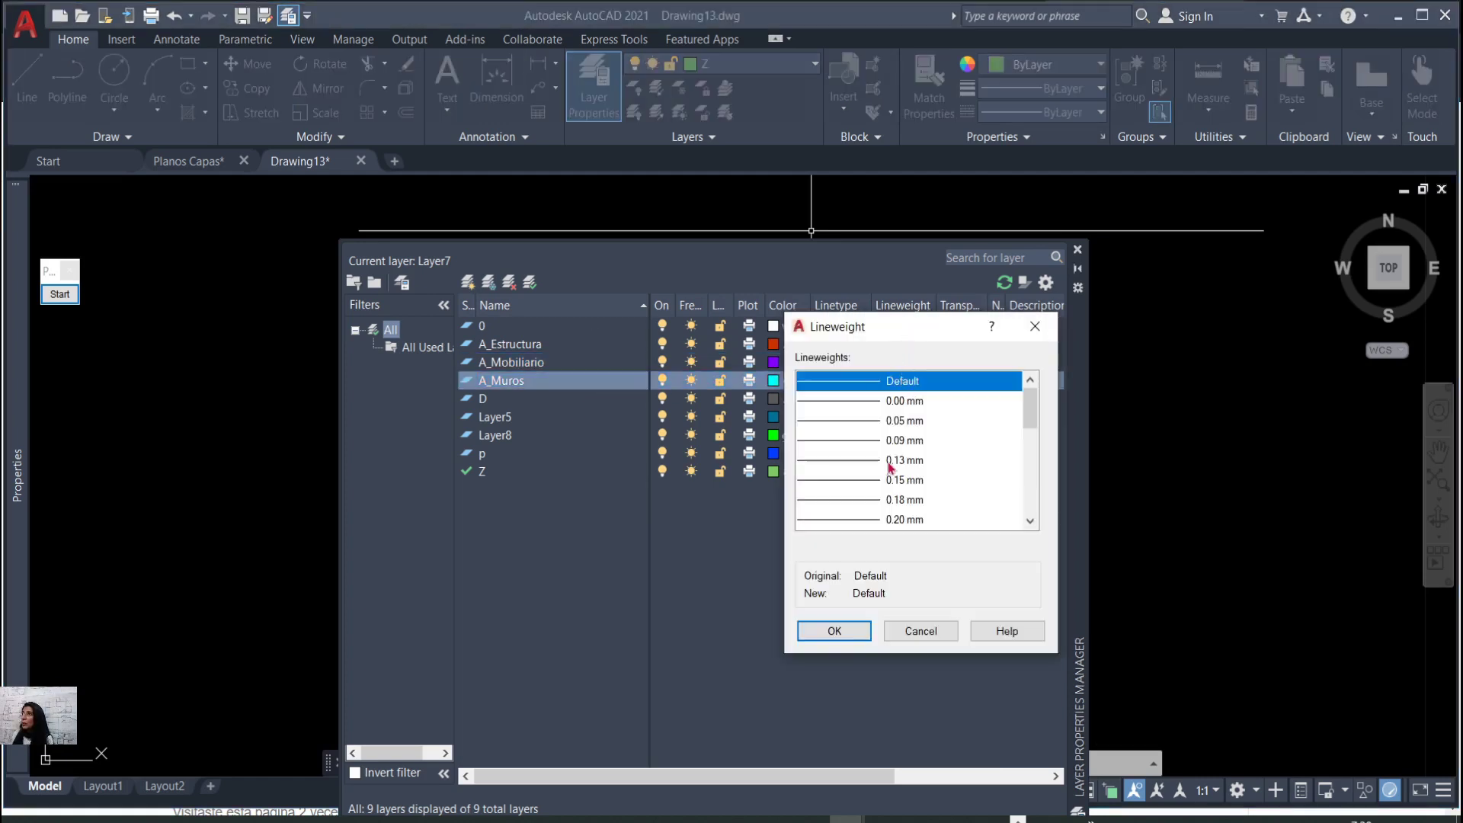
scroll(1011, 408, "down", 3)
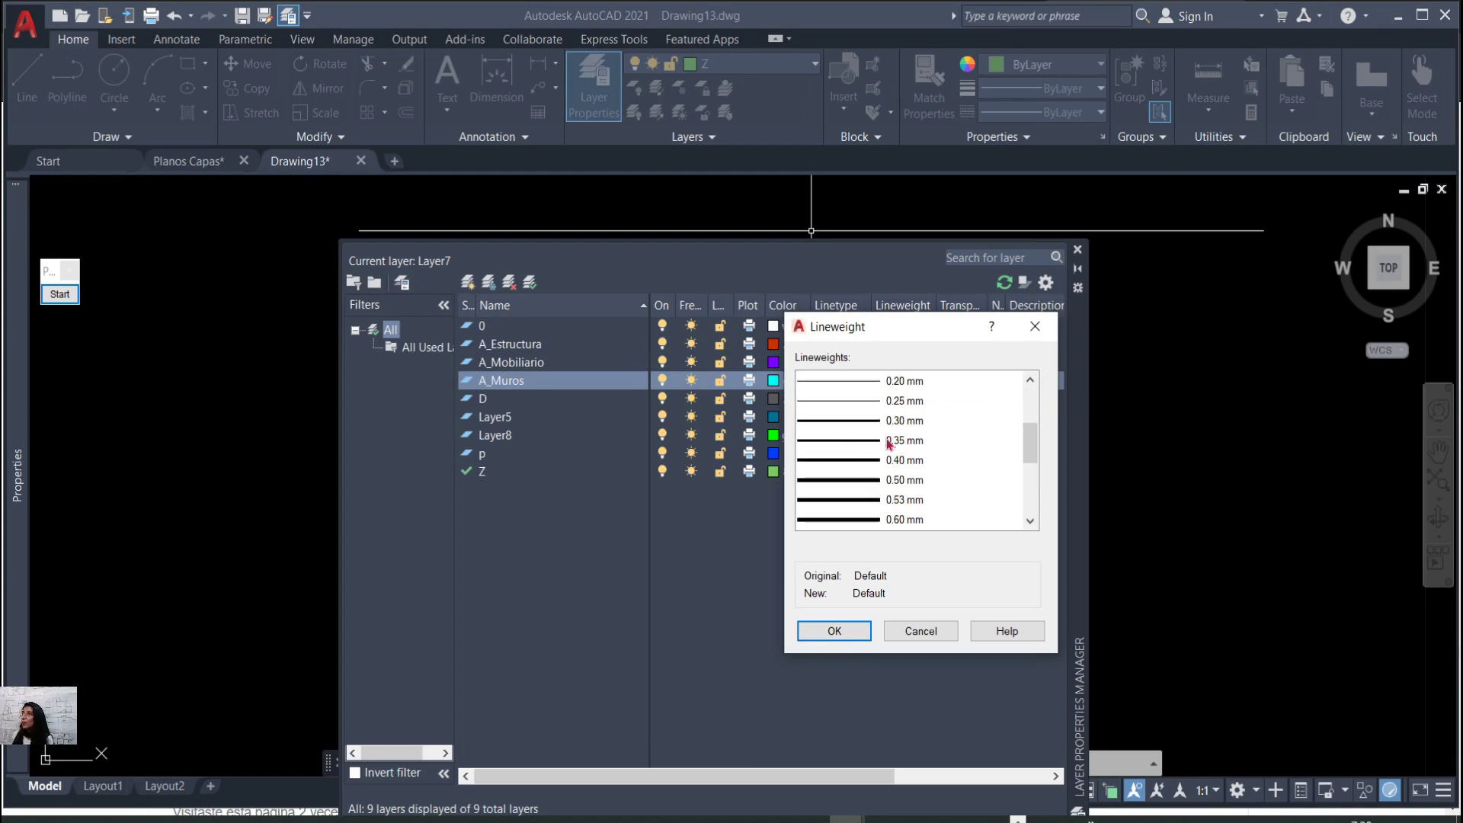
left_click(884, 442)
left_click(835, 631)
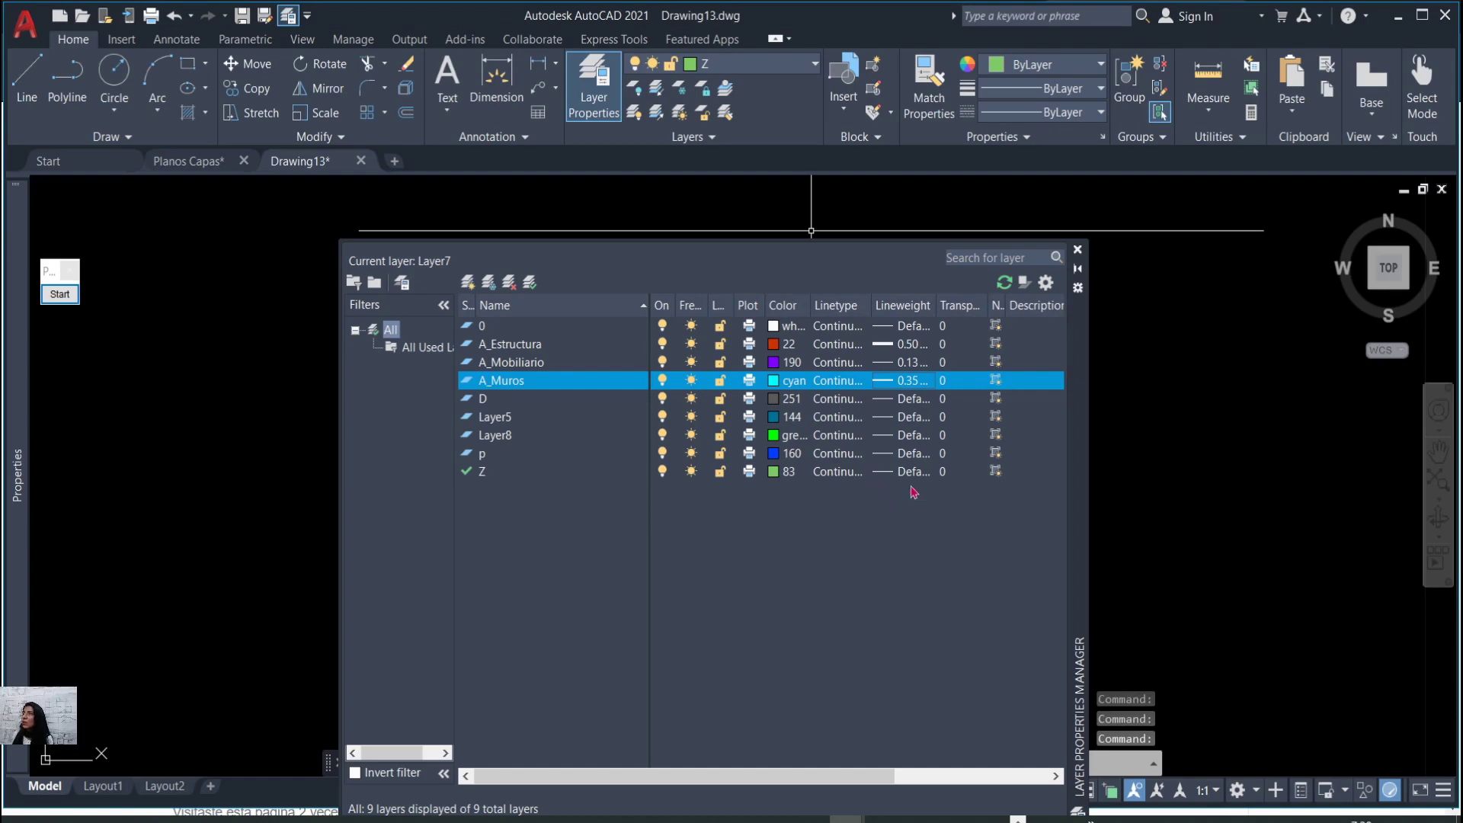
Examine the lineweights offered for layer D and leave without choosing one.
left_click(894, 403)
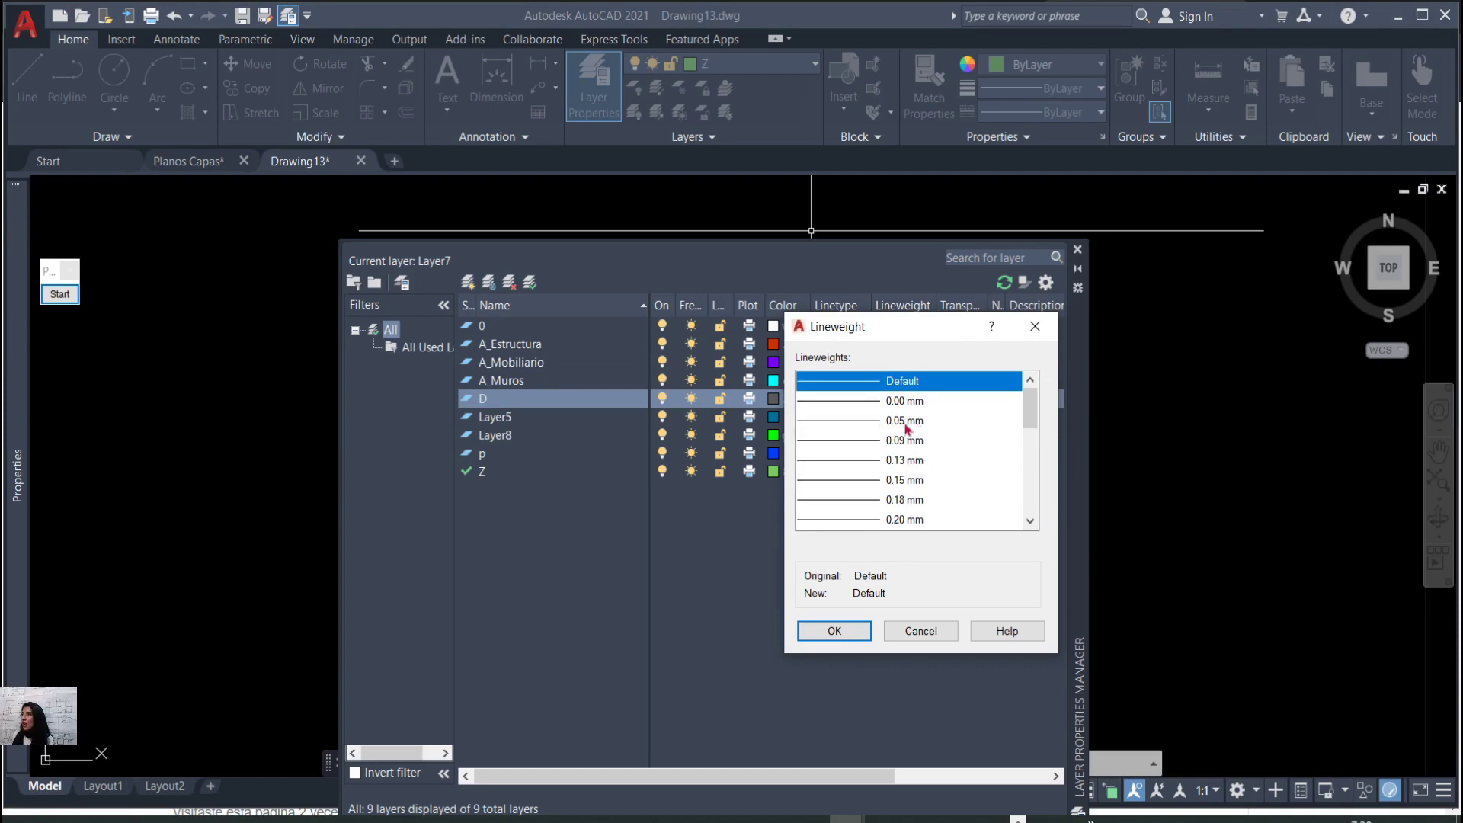
left_click(1035, 326)
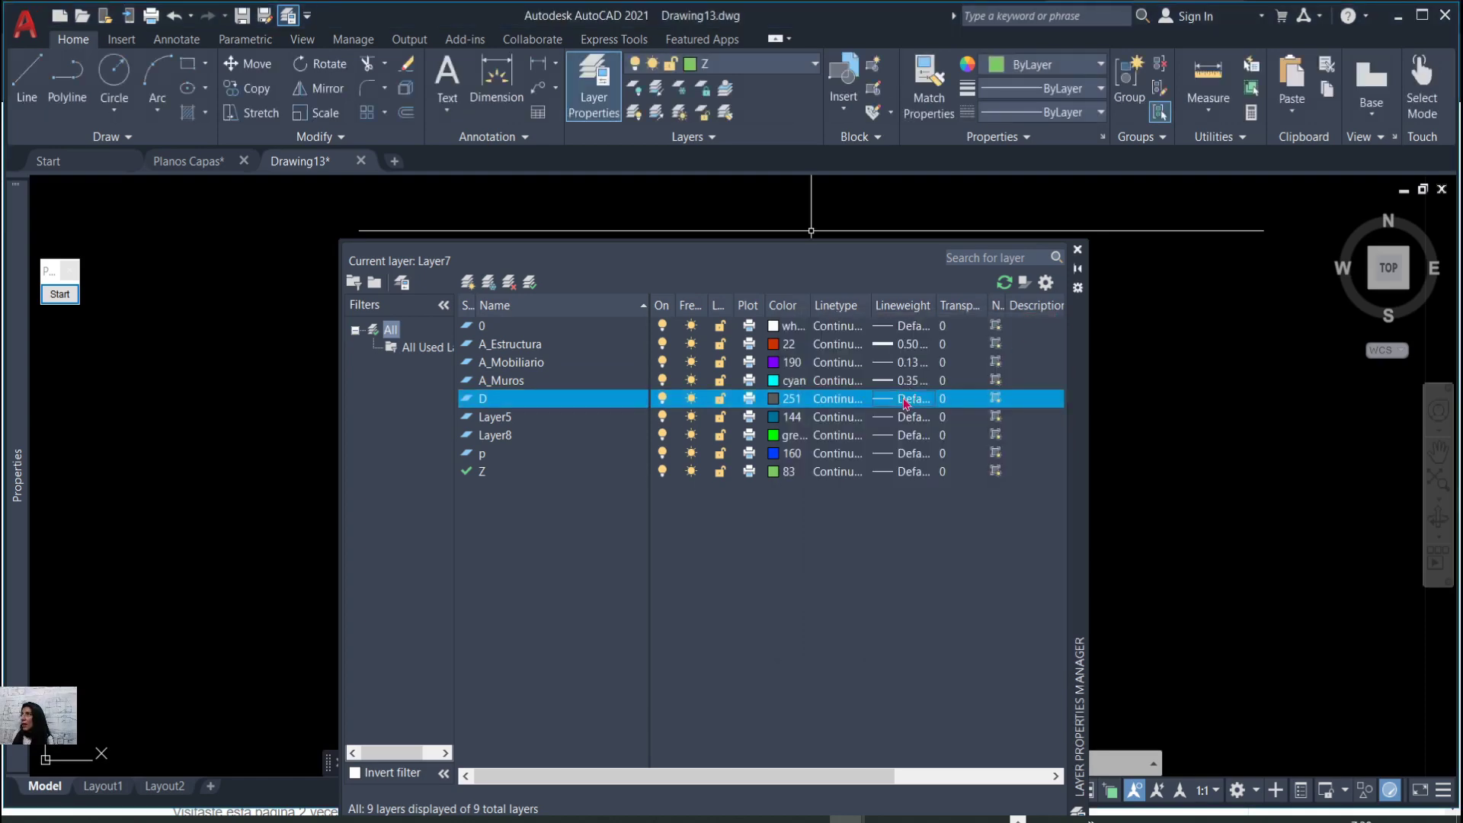
left_click(906, 399)
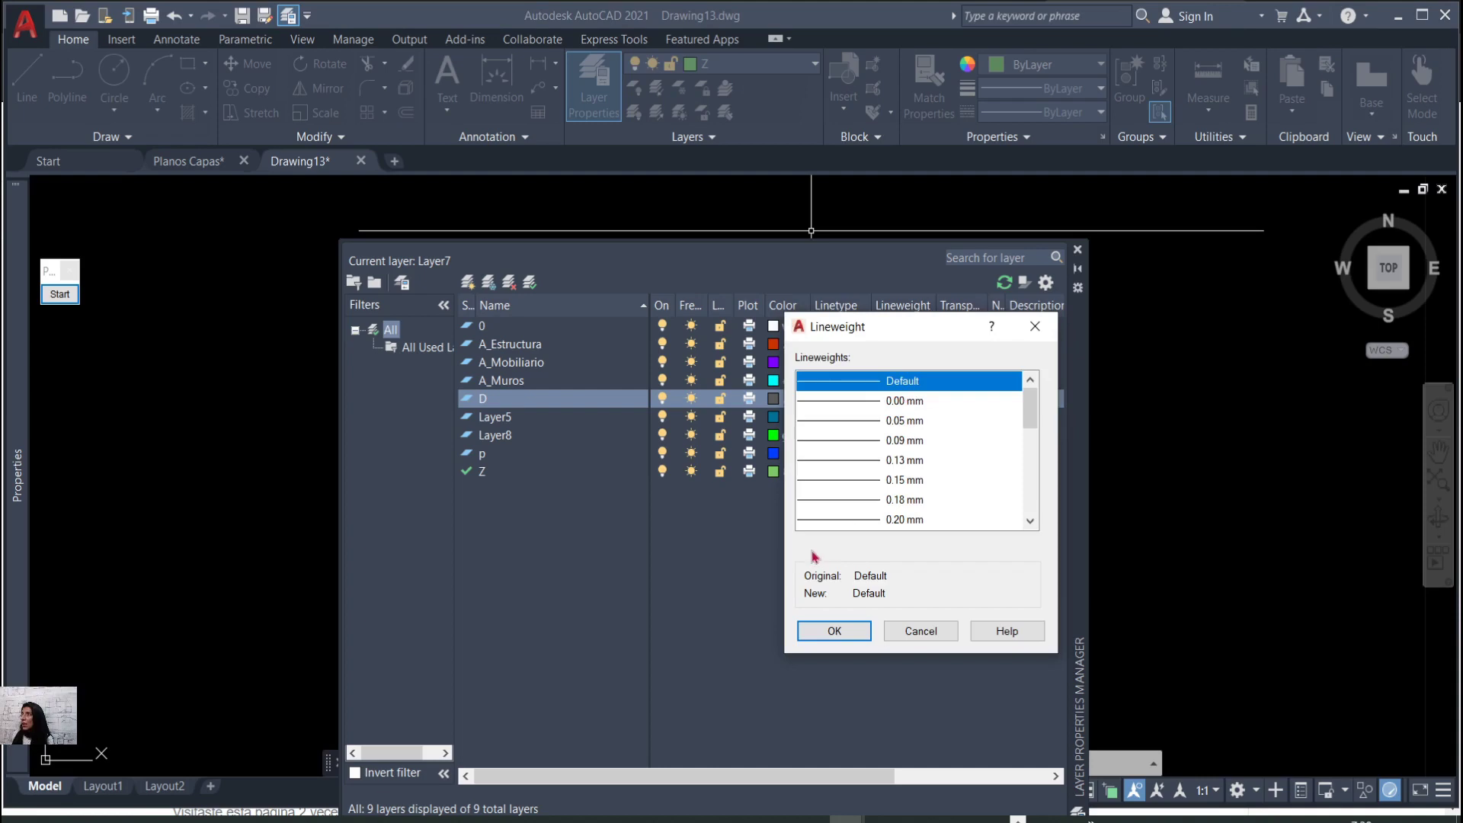
scroll(1037, 429, "down", 1)
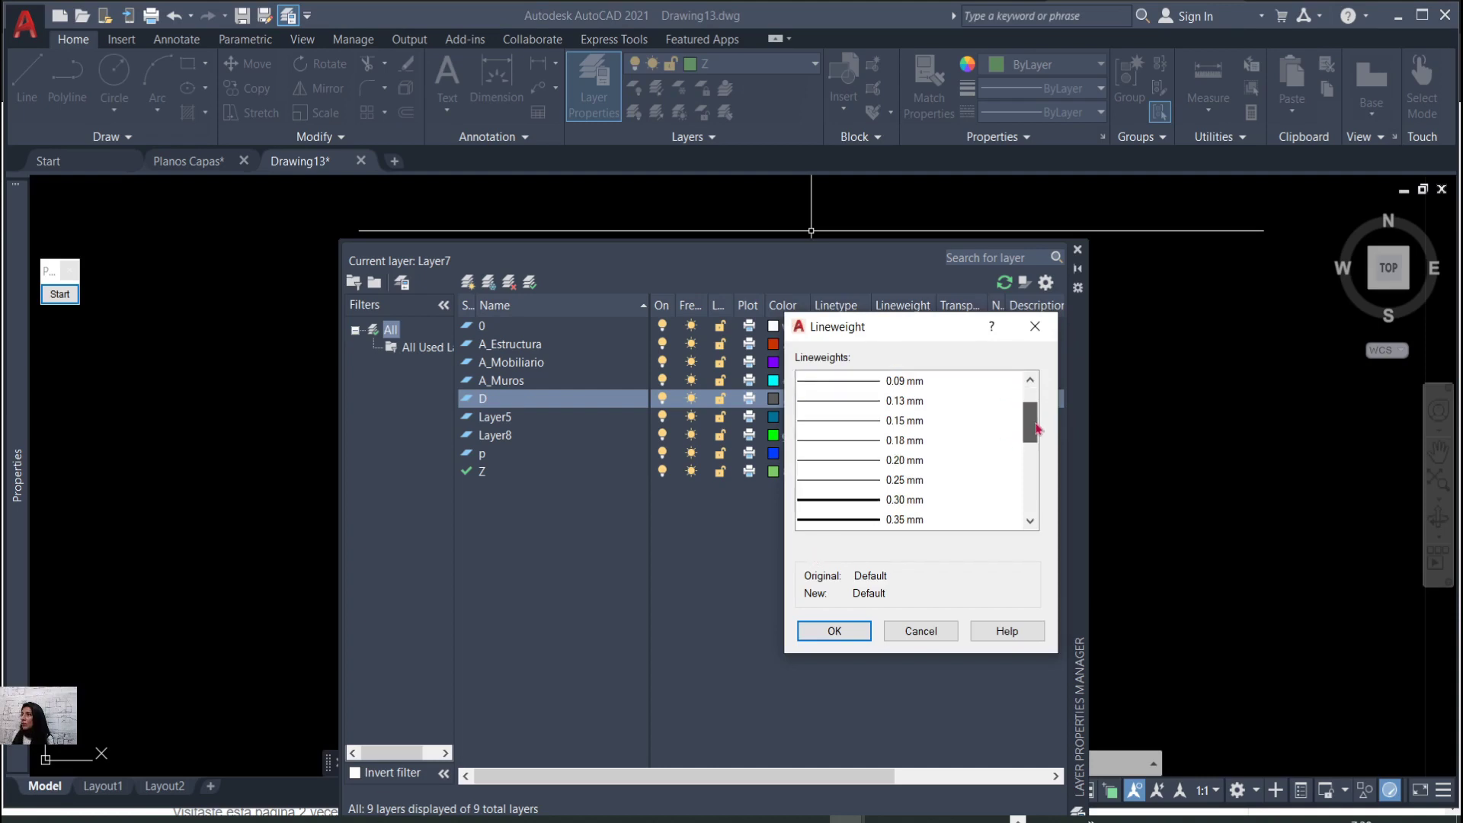
scroll(1036, 423, "down", 1)
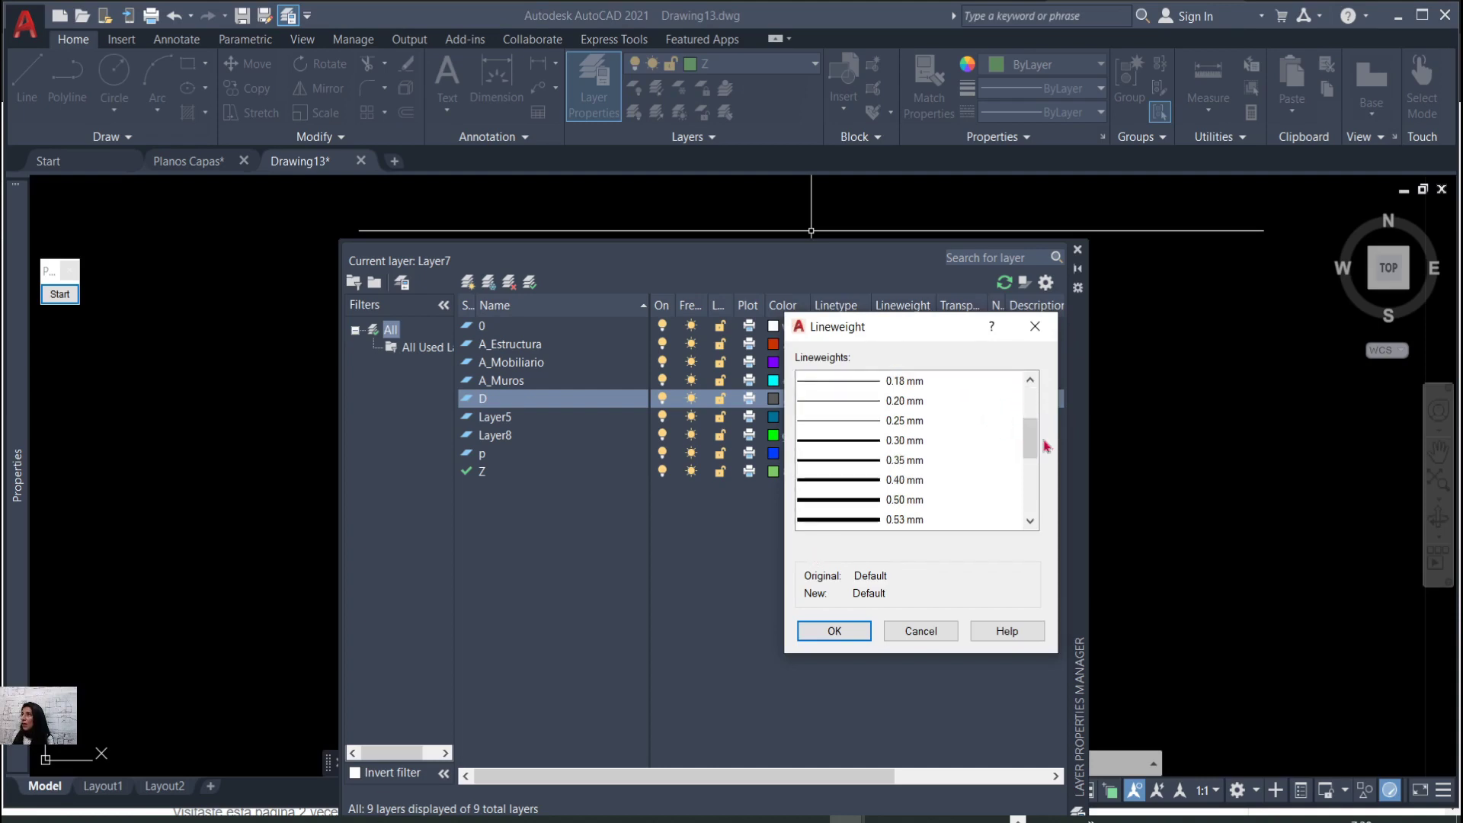
left_click(1035, 326)
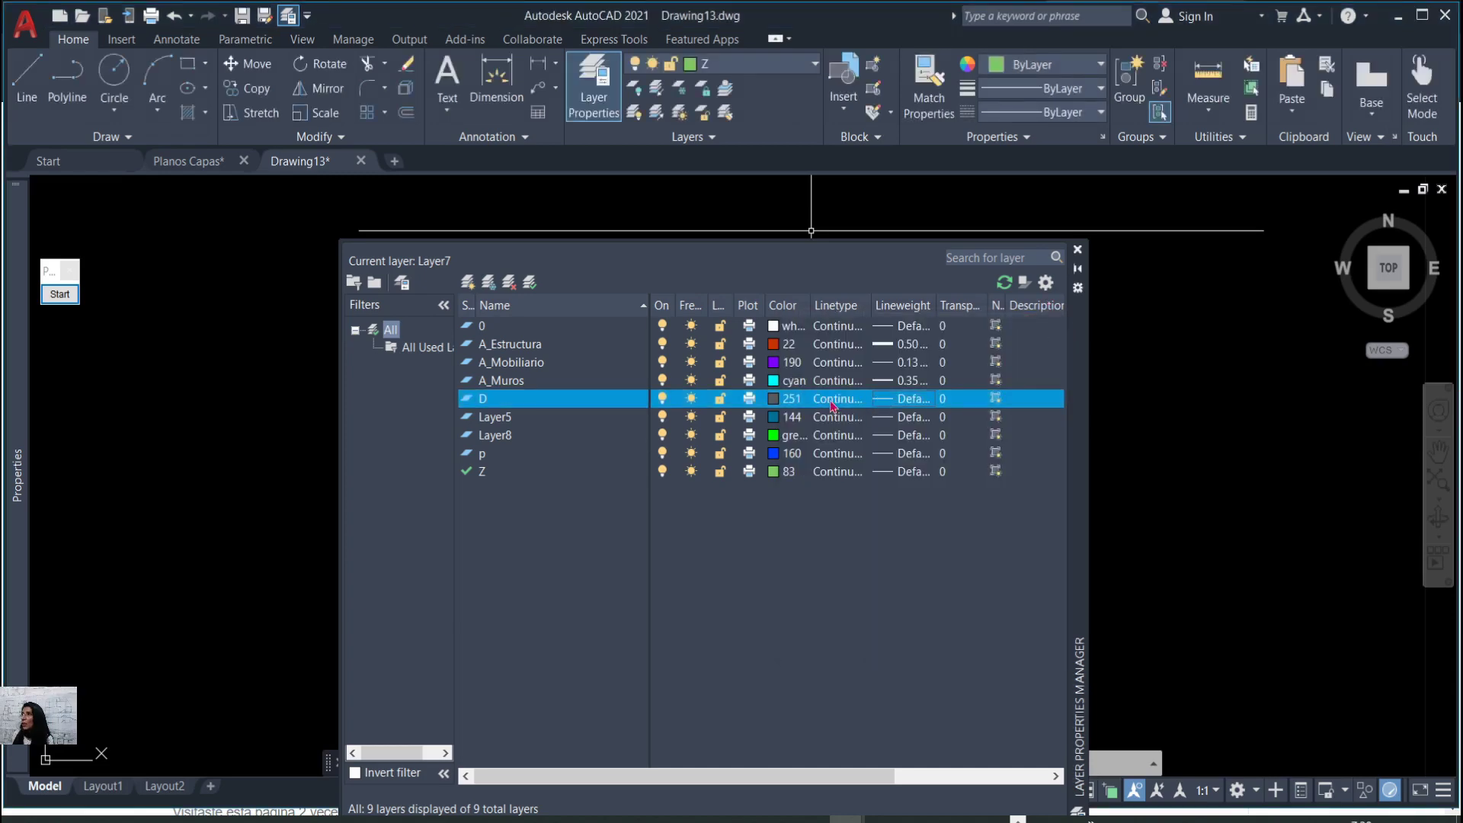
Load the ACAD_ISO04W100 (ISO long-dash dot) linetype from acadiso.lin and assign it to layer D.
left_click(833, 400)
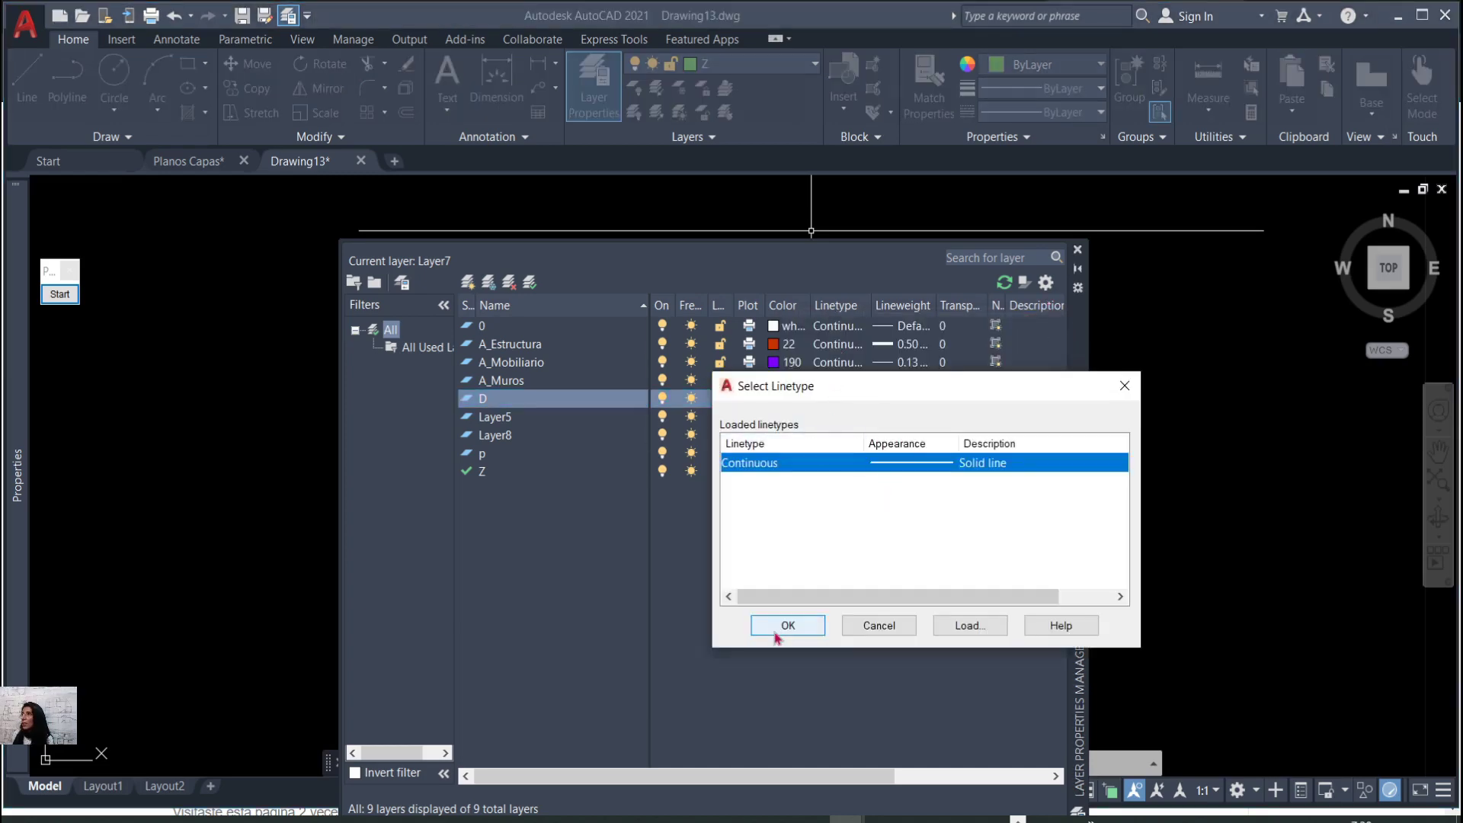
left_click(968, 626)
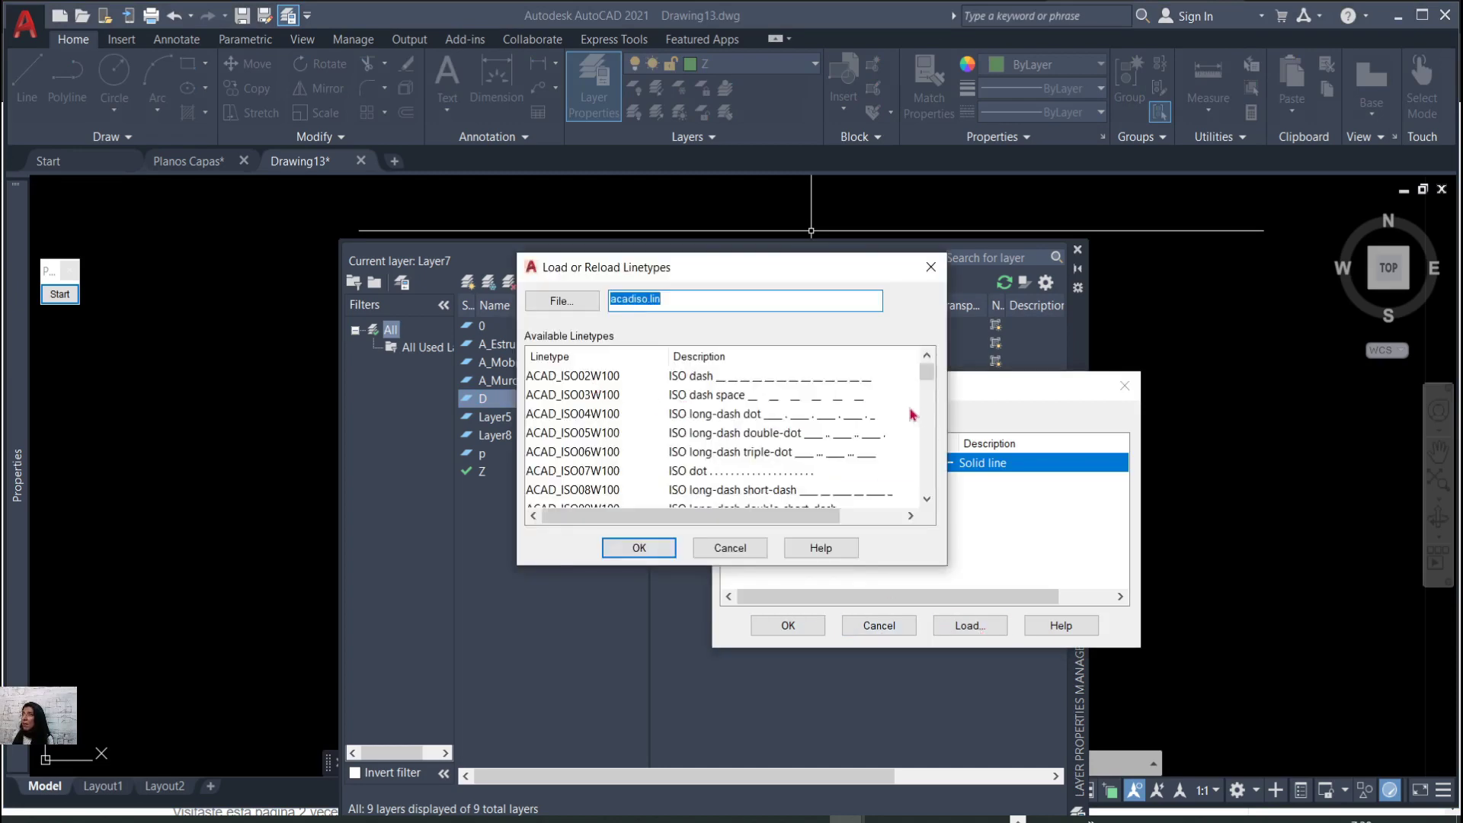
left_click_drag(927, 381, 959, 370)
left_click_drag(927, 373, 936, 409)
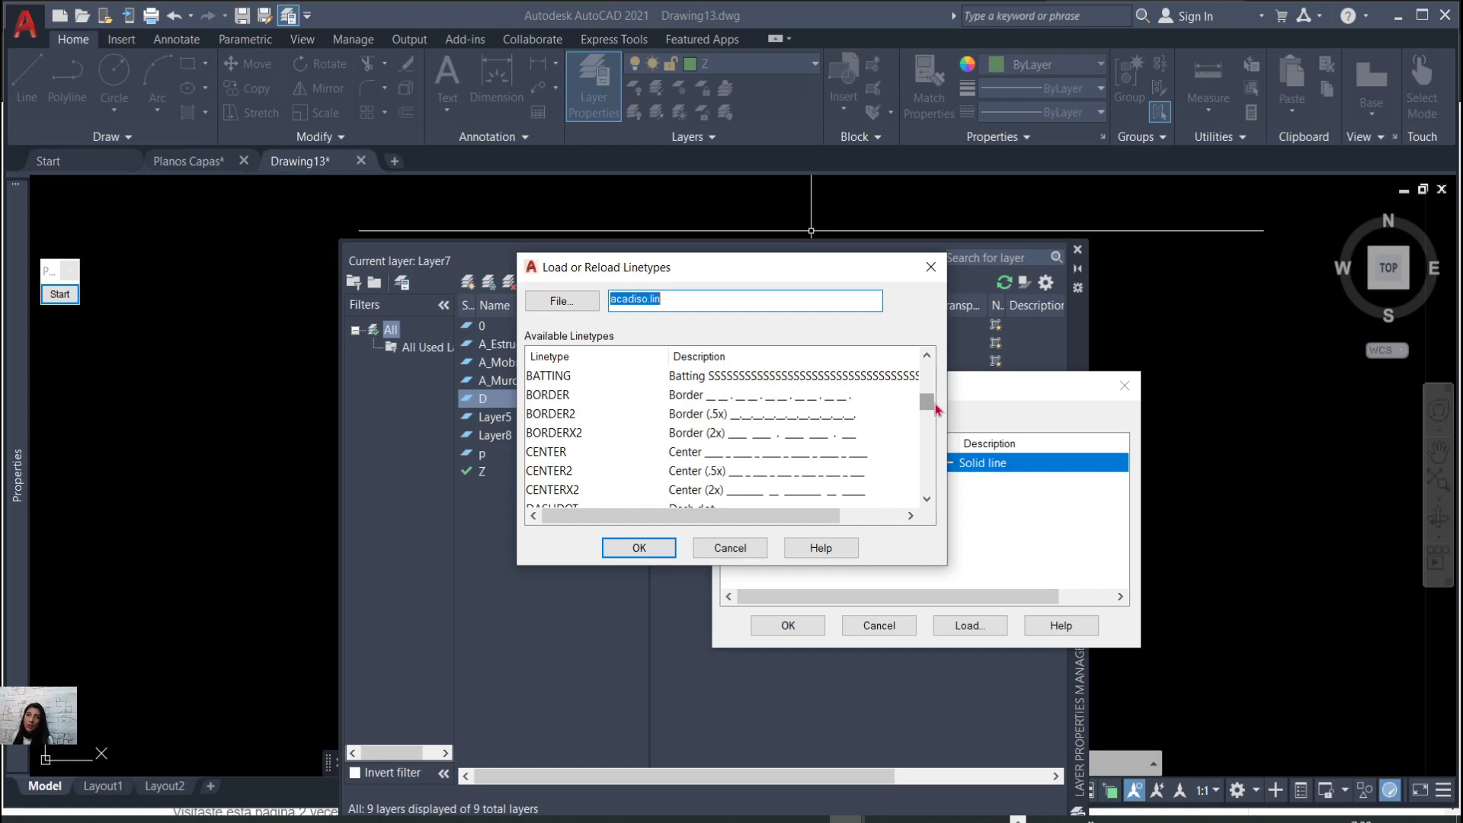
scroll(831, 418, "up", 5)
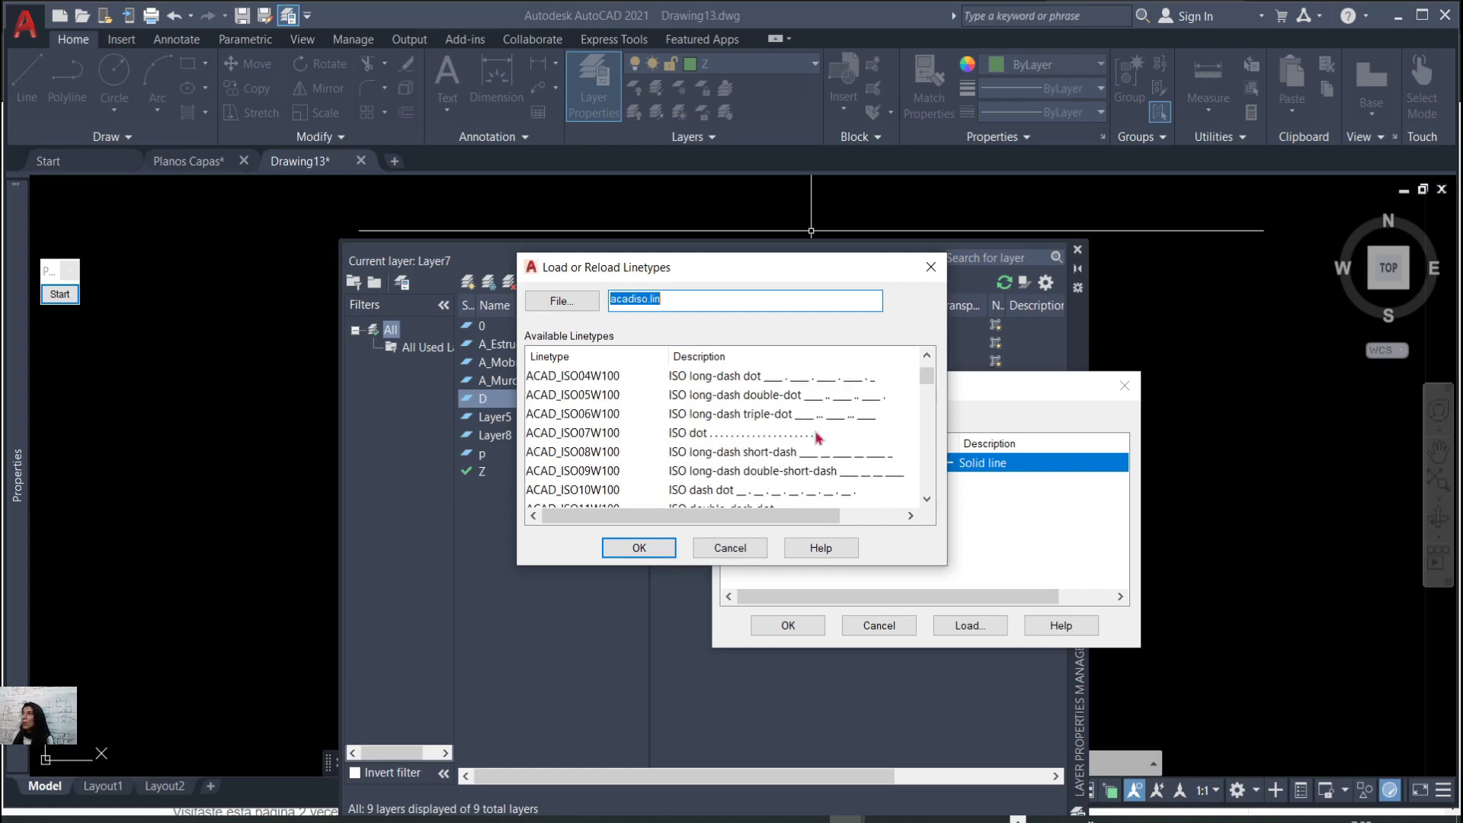
left_click(715, 383)
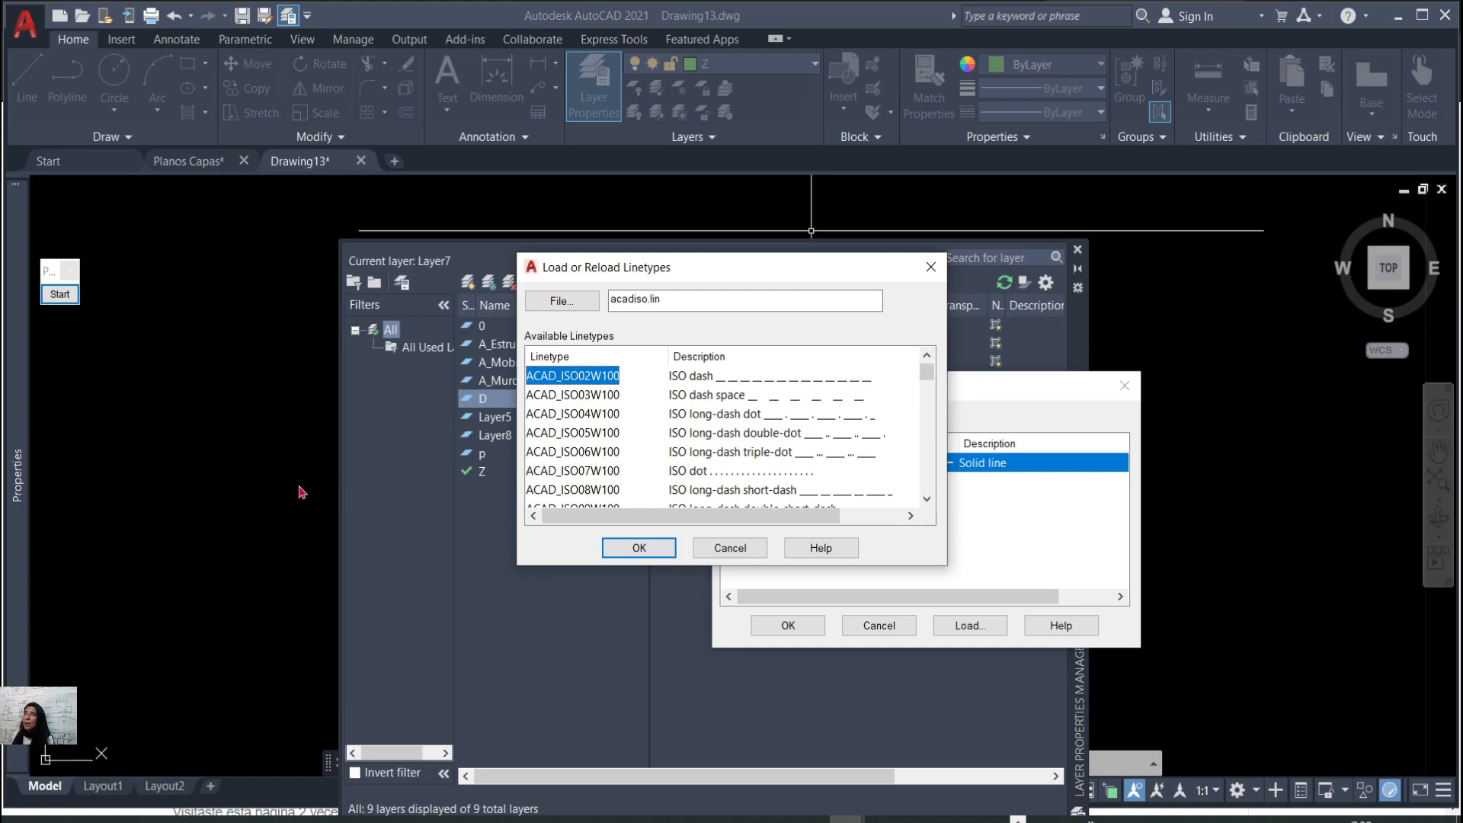
left_click_drag(928, 376, 940, 414)
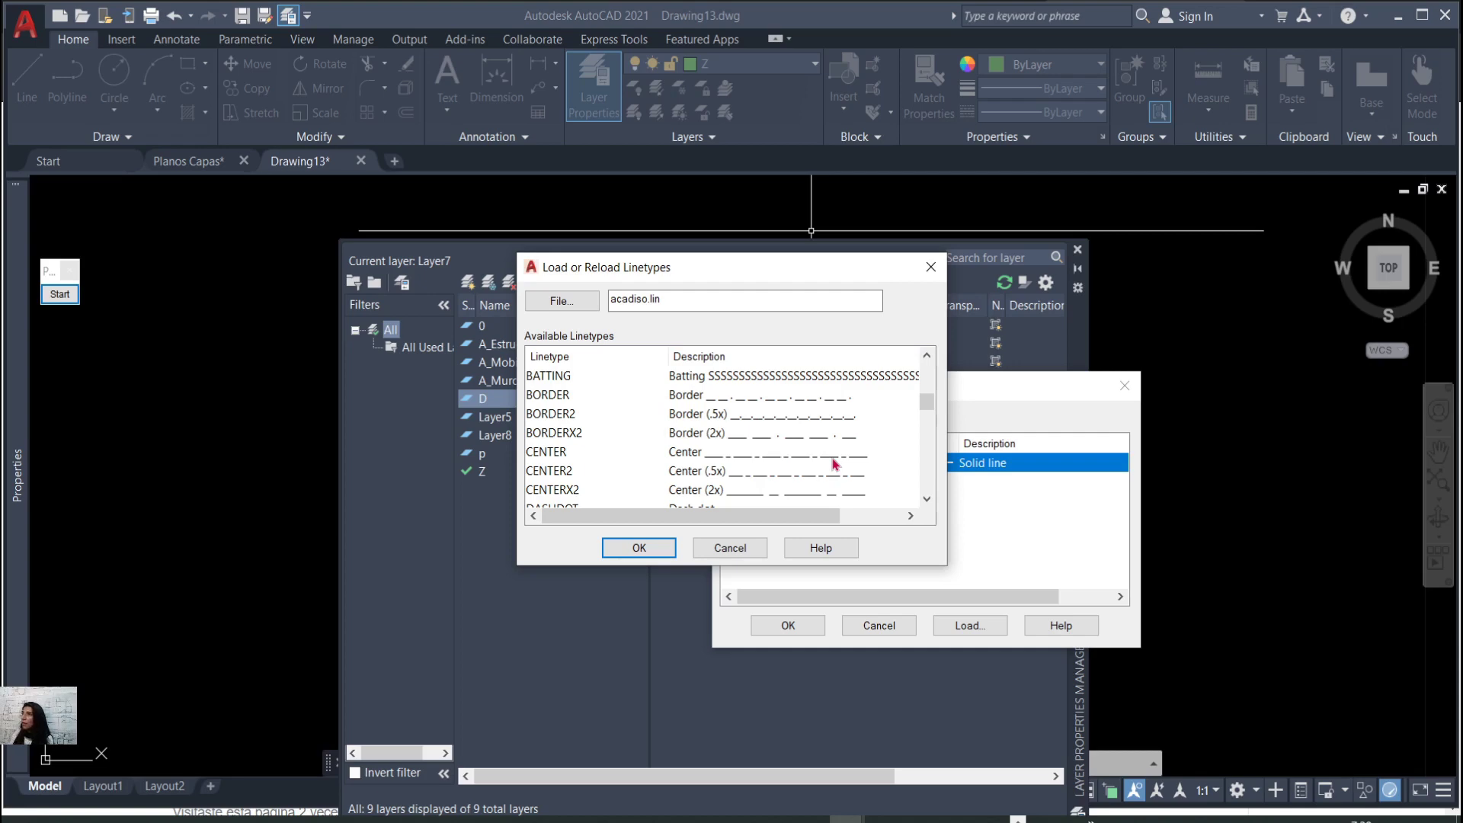
scroll(800, 451, "up", 5)
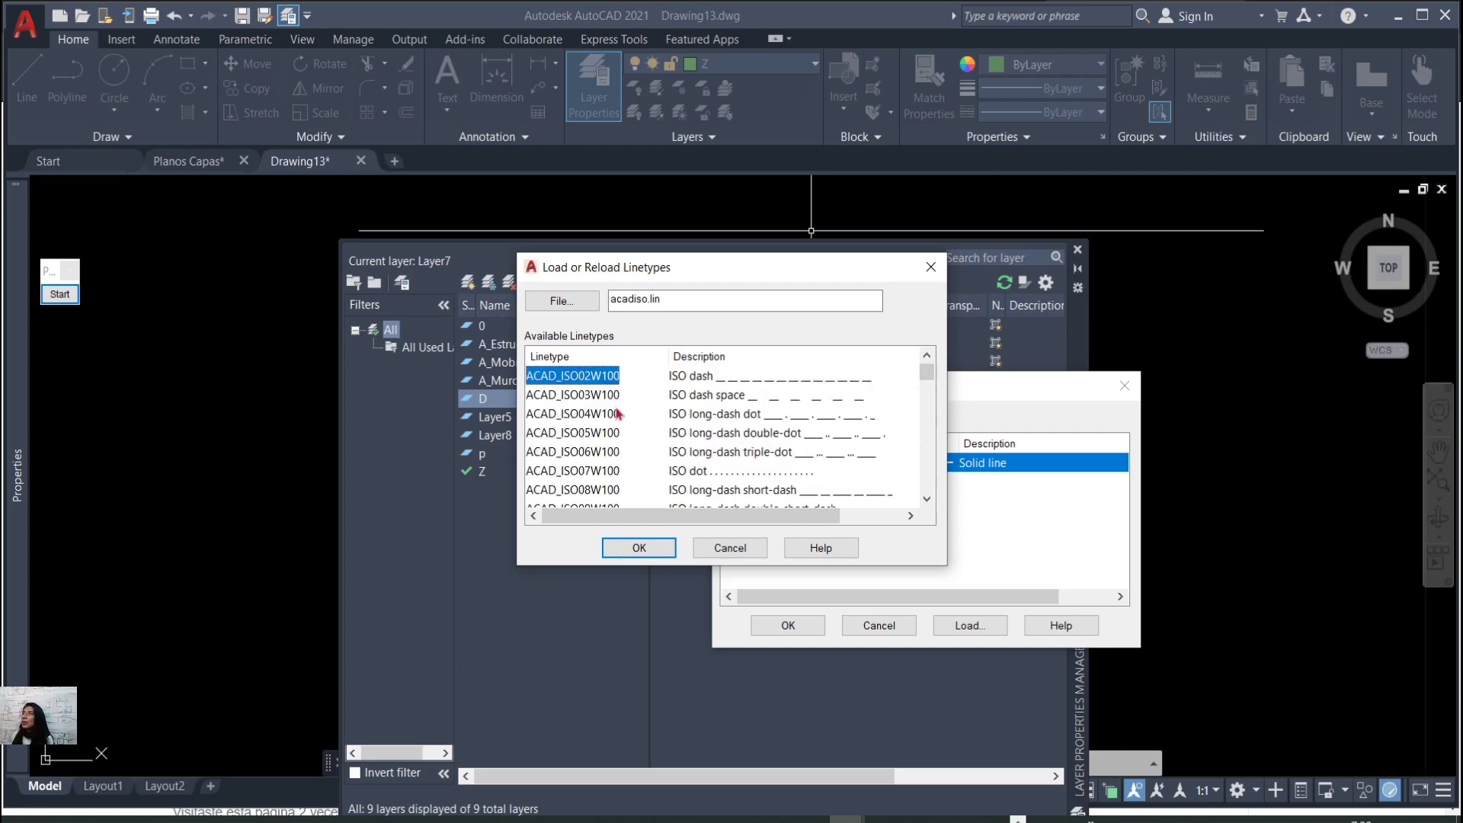
left_click(716, 451)
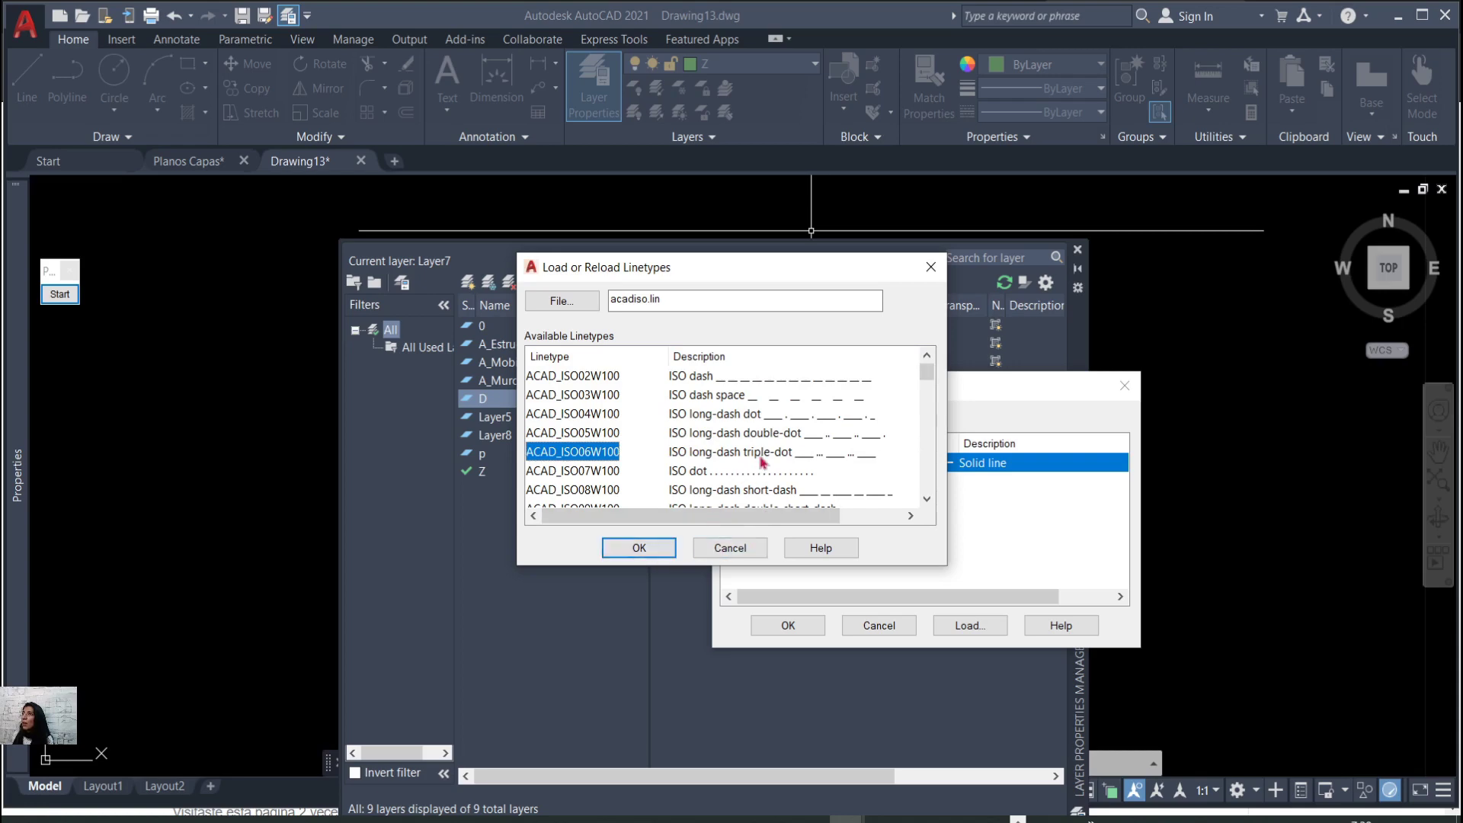
left_click(738, 417)
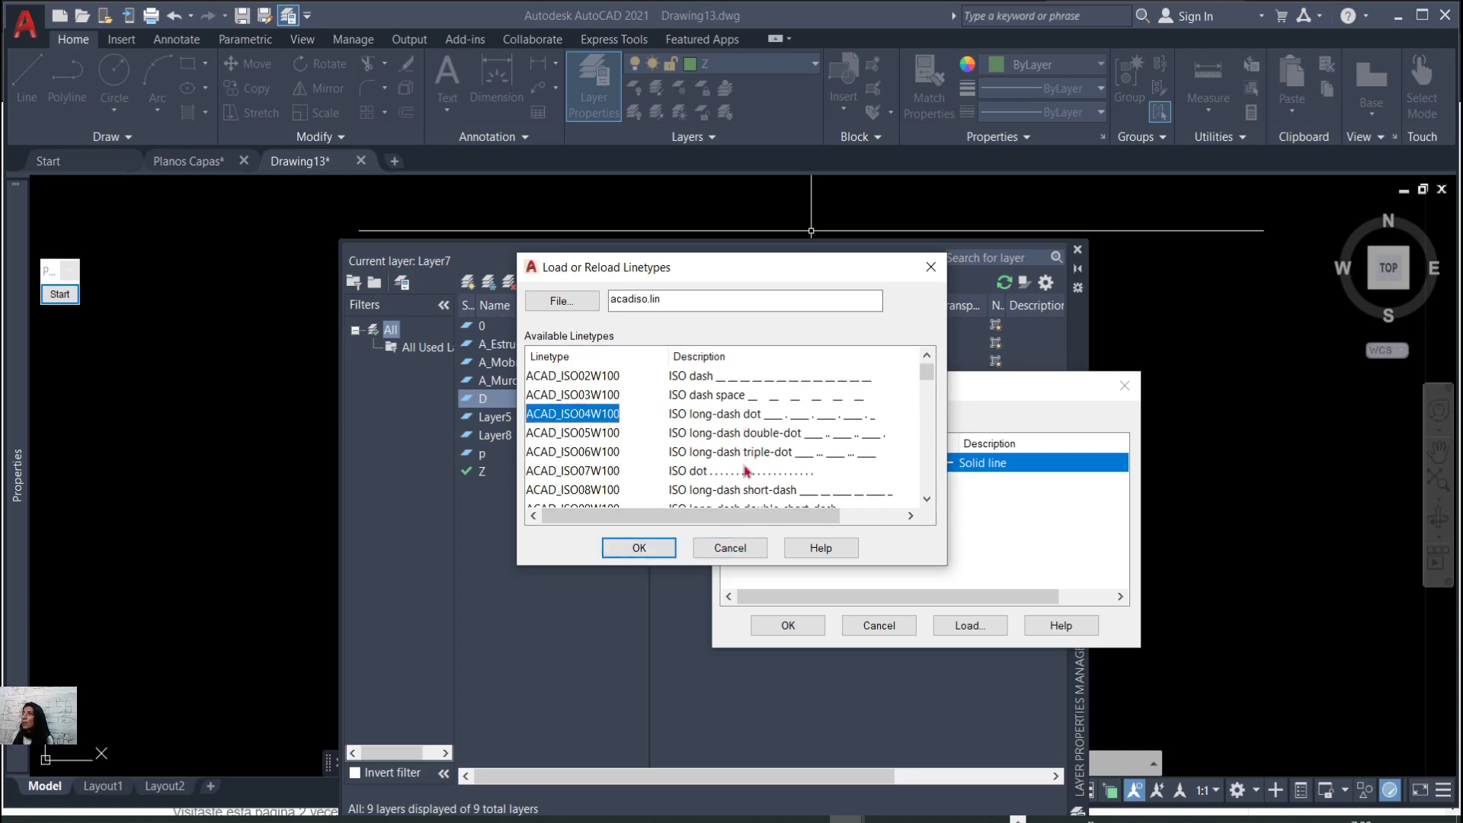
left_click(639, 547)
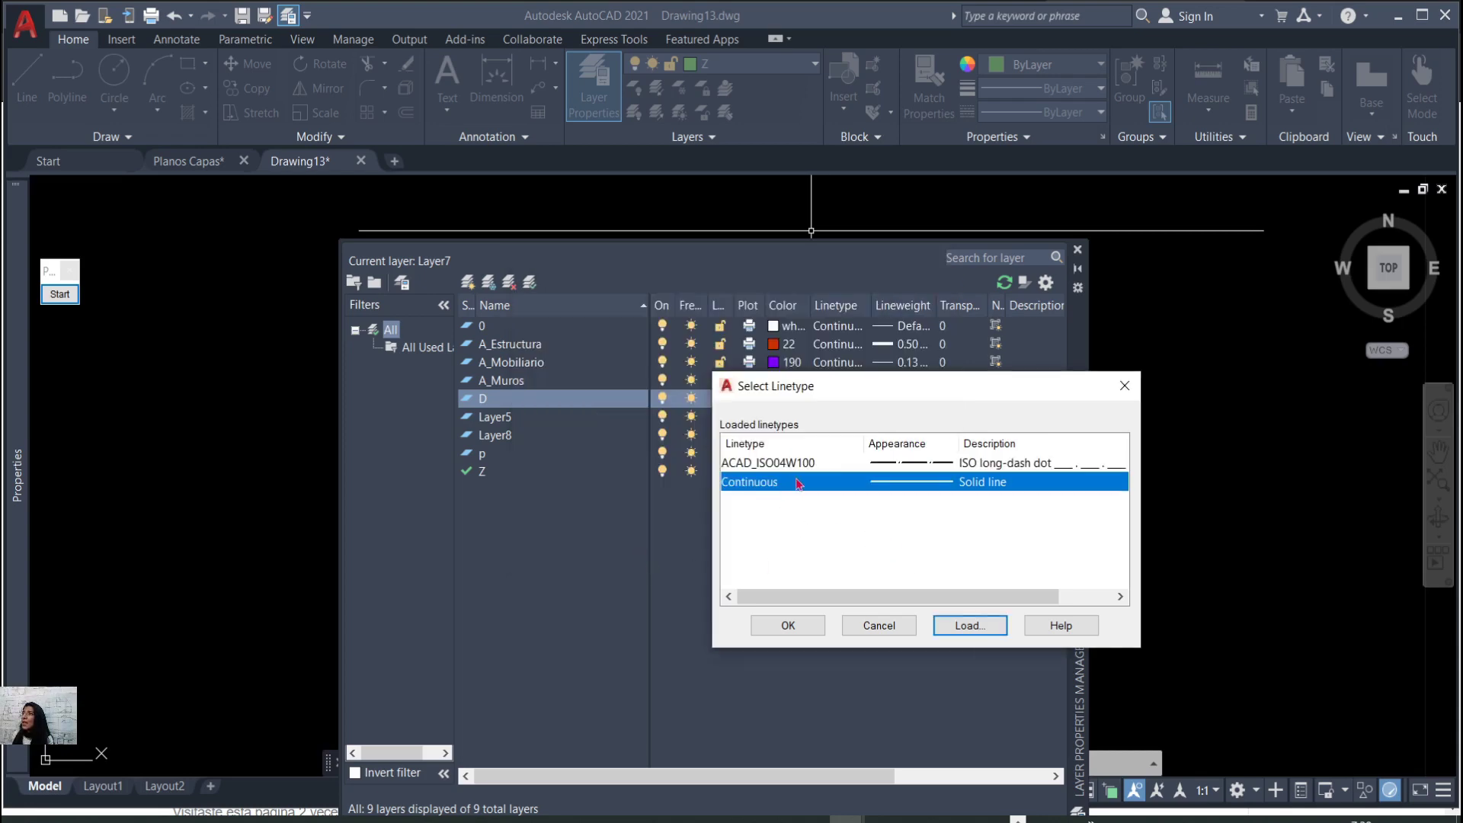
left_click(826, 464)
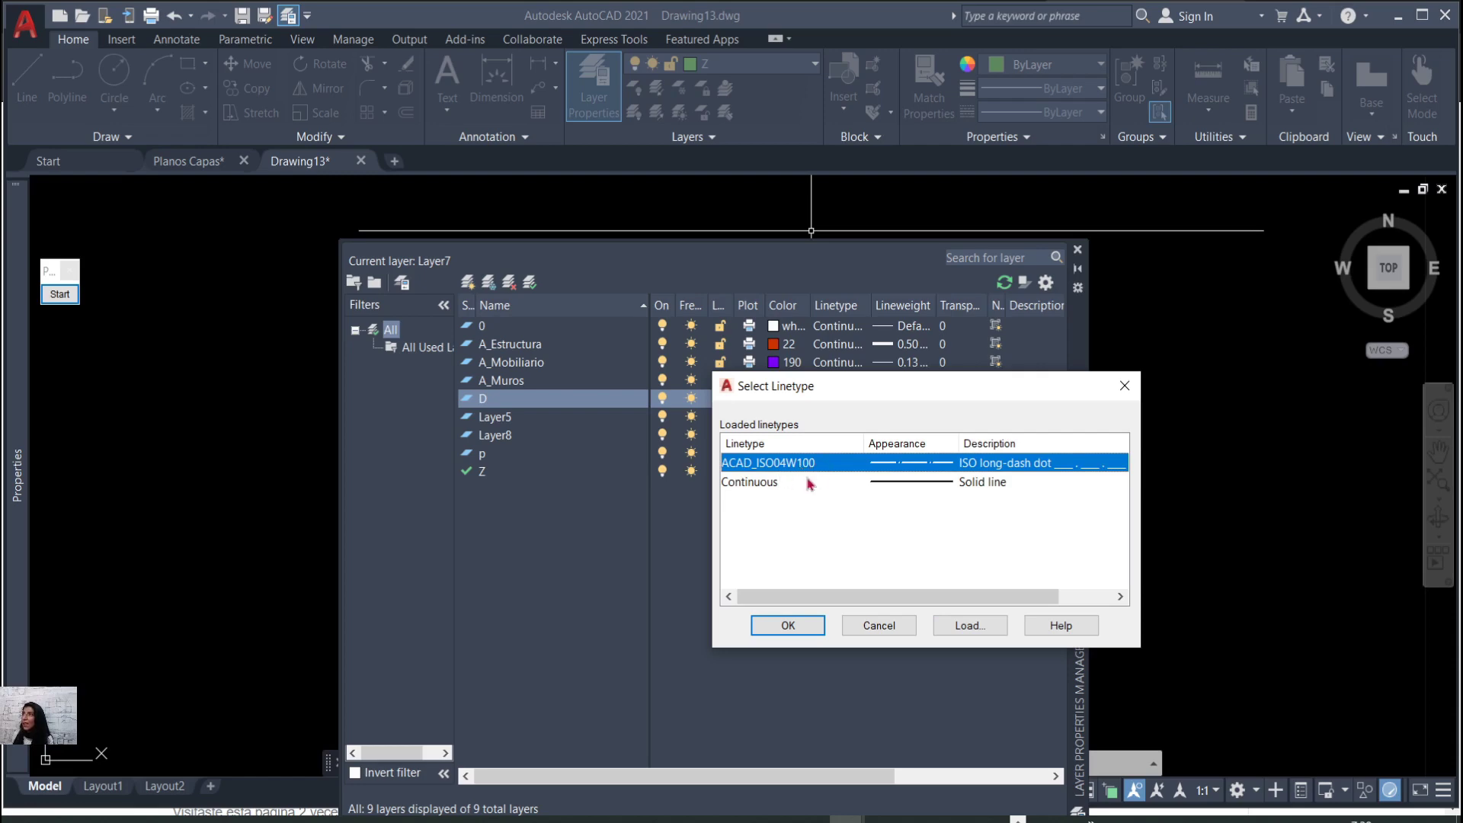
left_click(789, 625)
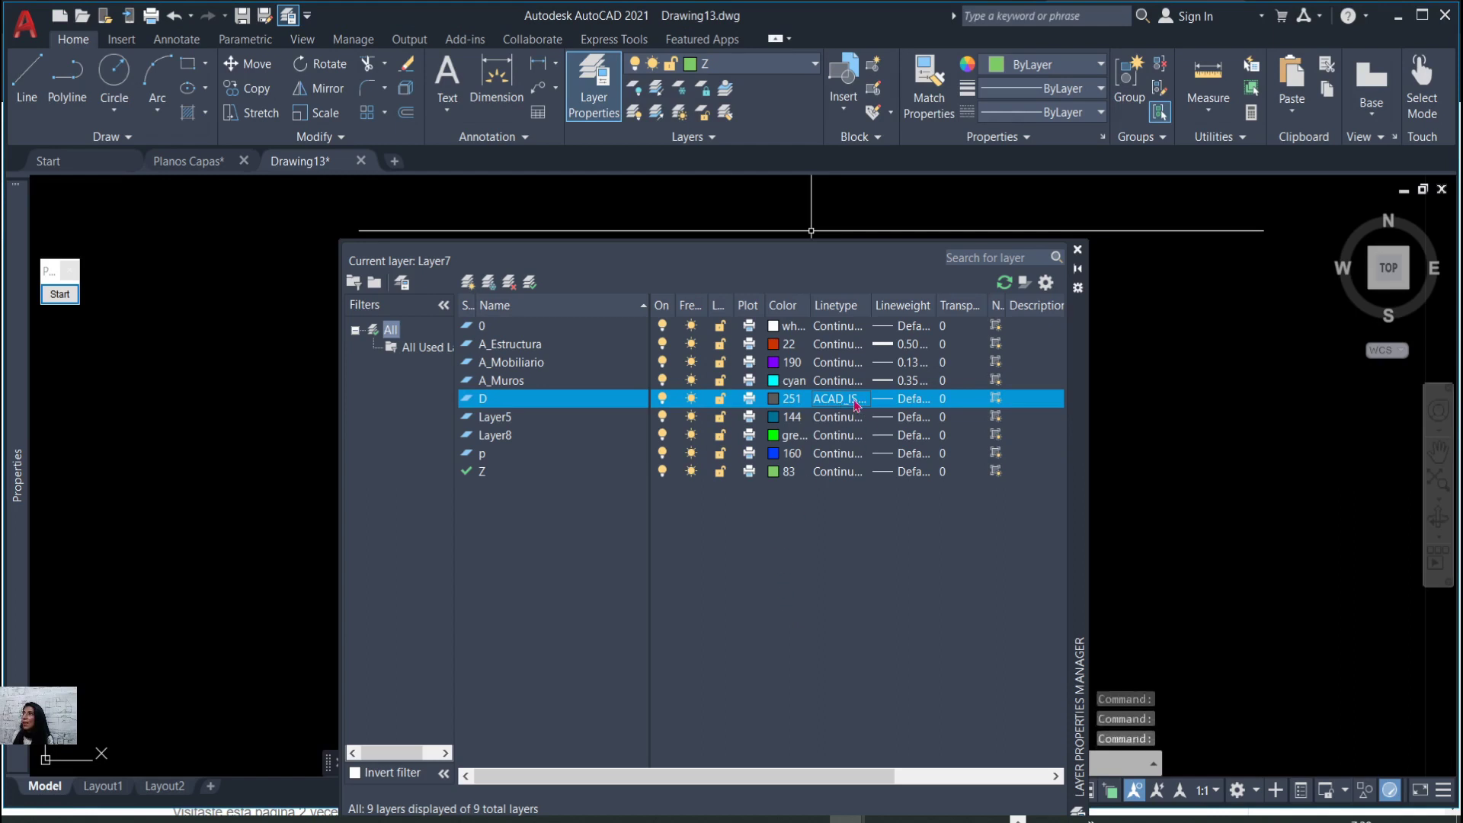
Set the lineweight of layer D to 0.05 mm.
left_click(906, 400)
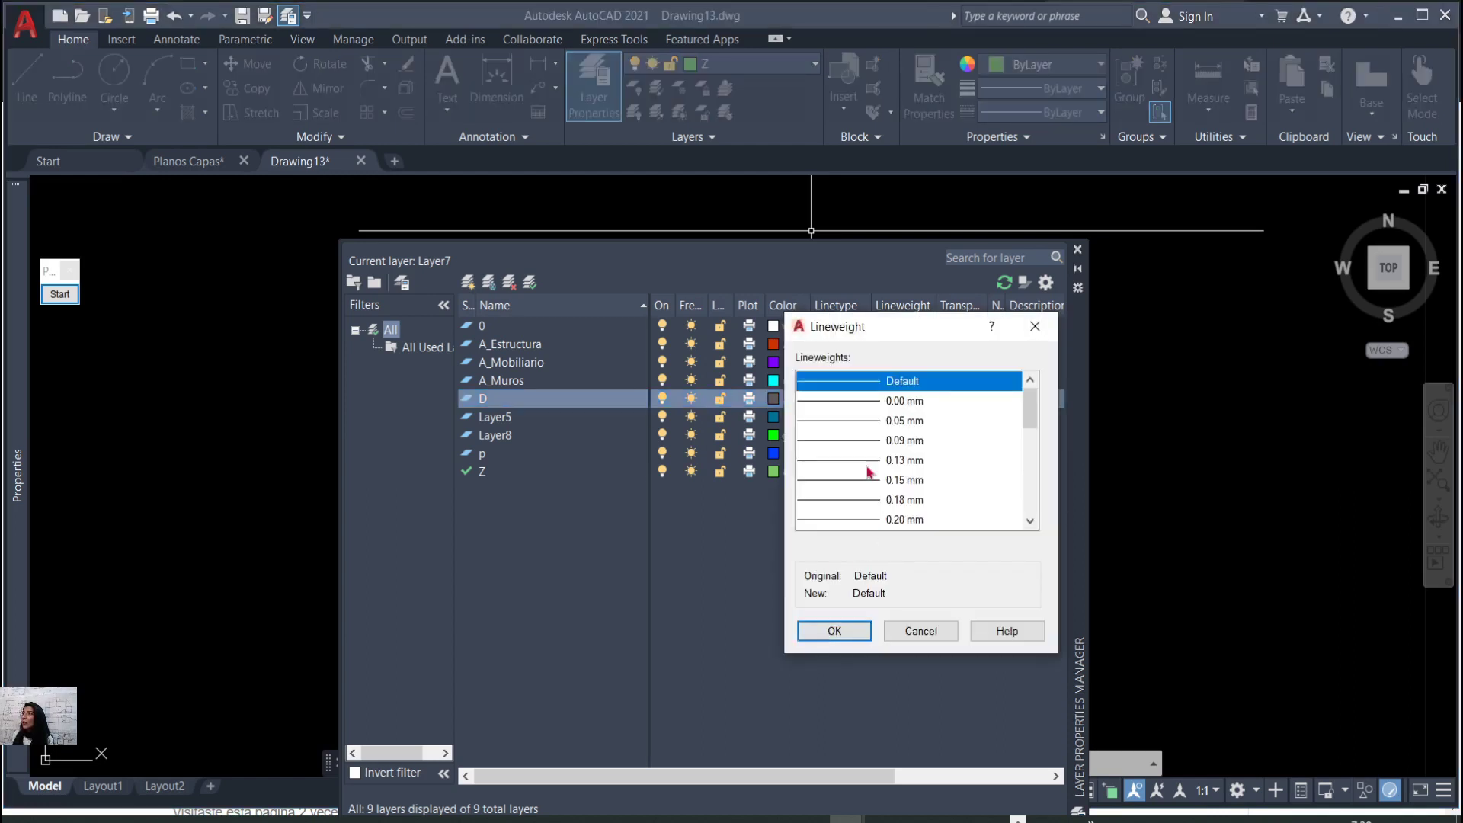
left_click(844, 424)
left_click(835, 631)
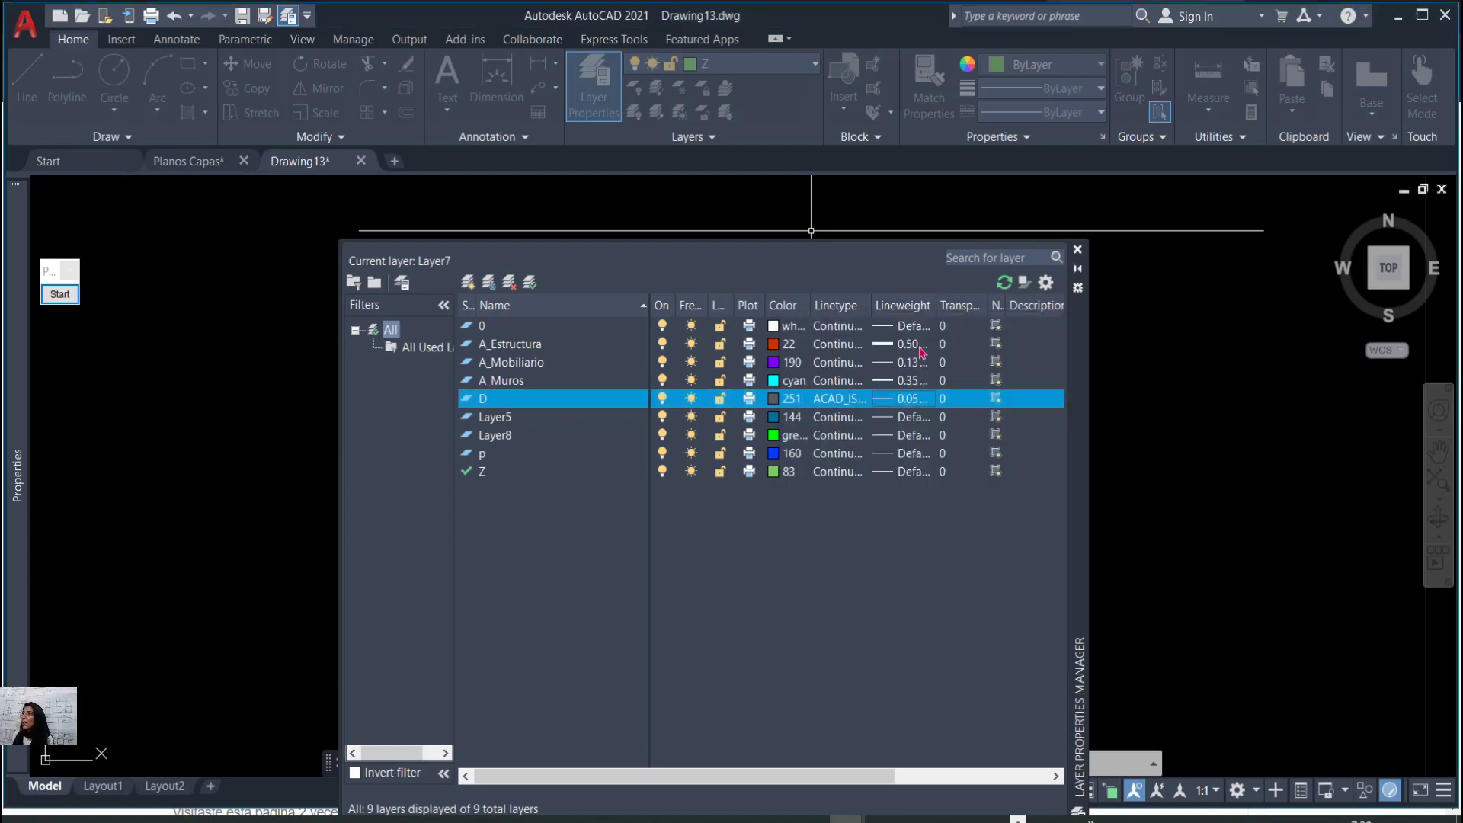
Set the lineweight of Layer5 and Layer8 to 0.05 mm each.
left_click(914, 419)
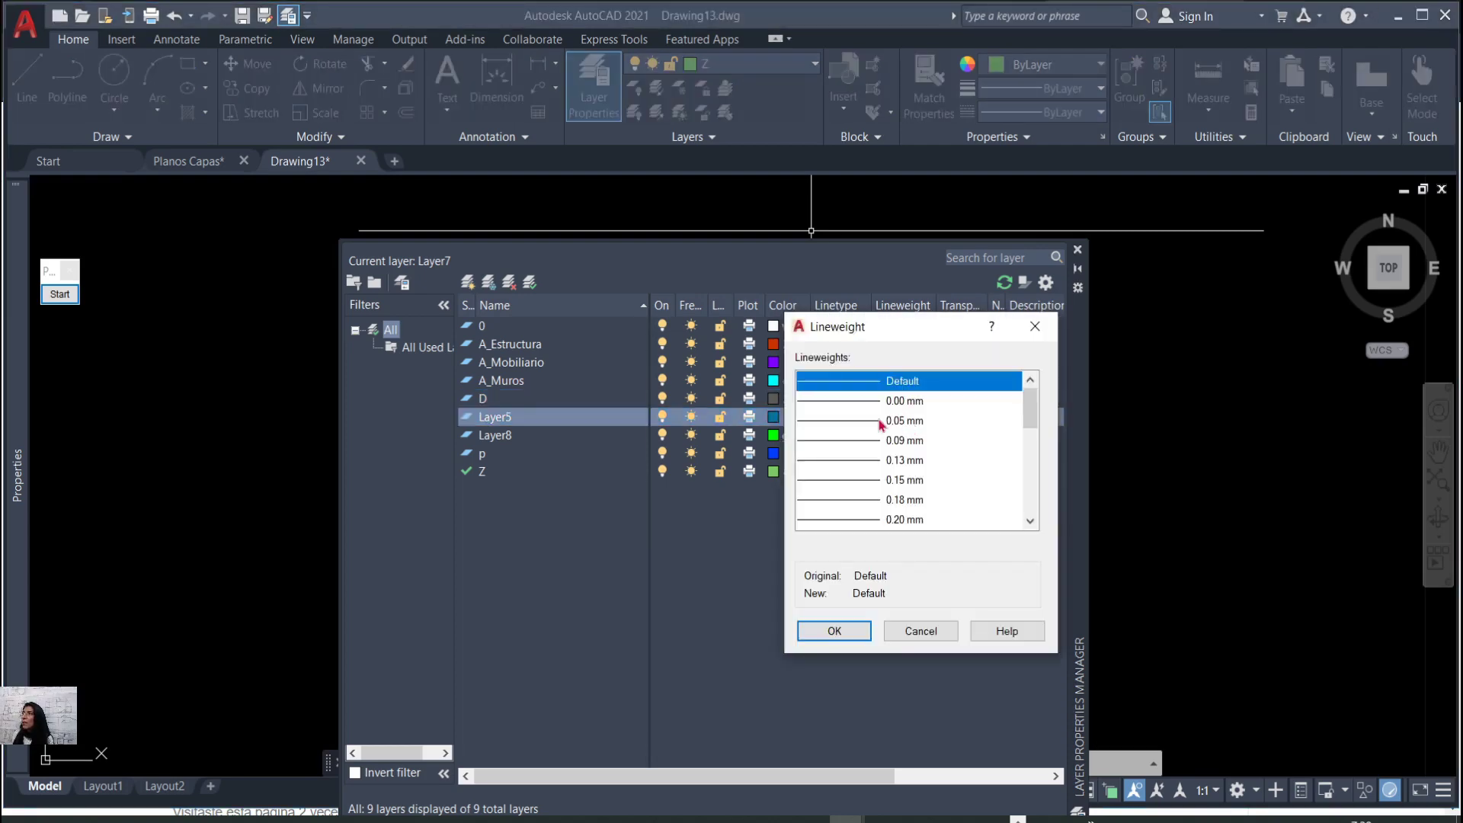
left_click(880, 422)
left_click(839, 631)
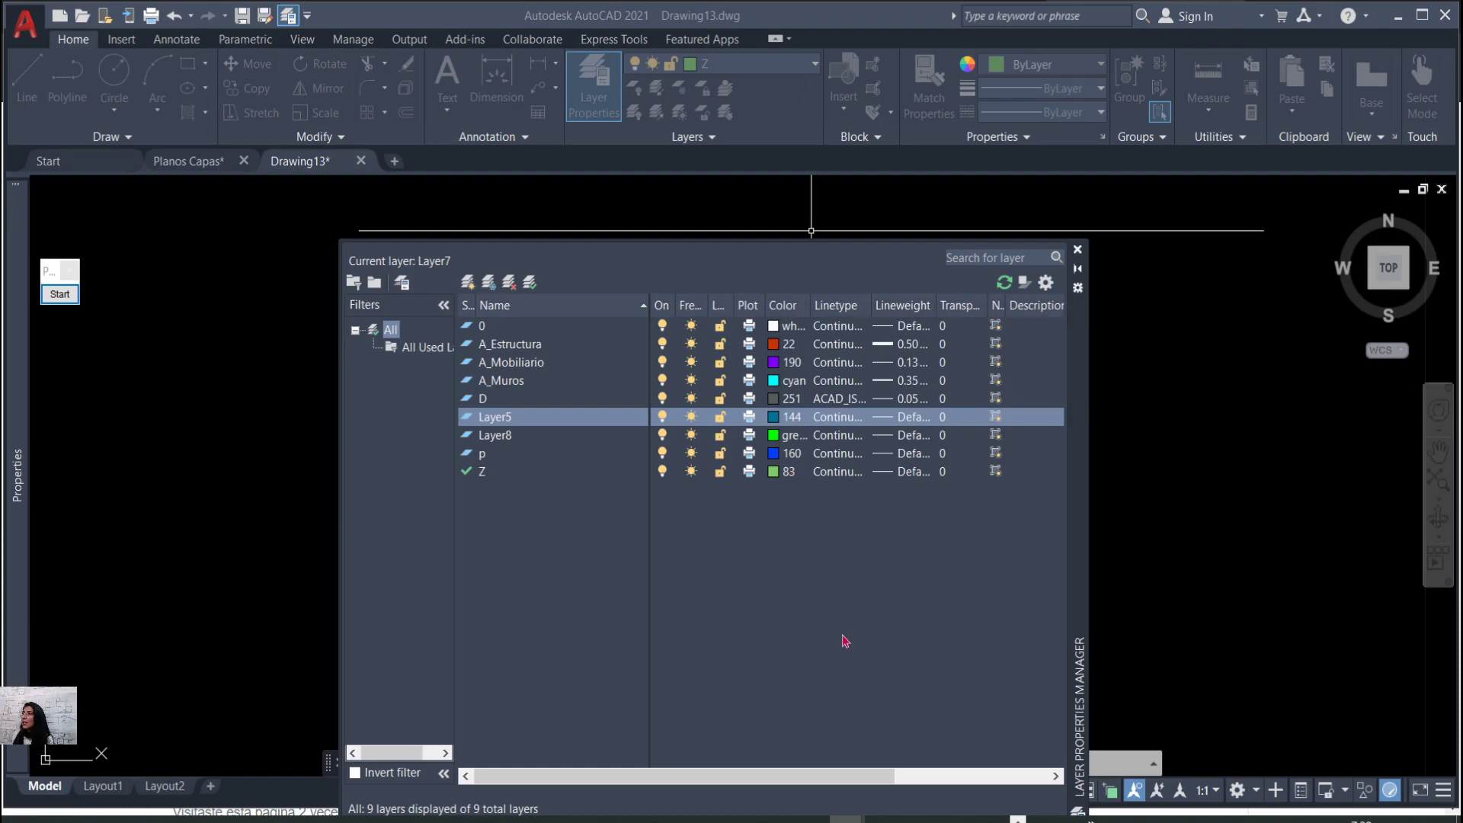
left_click(892, 439)
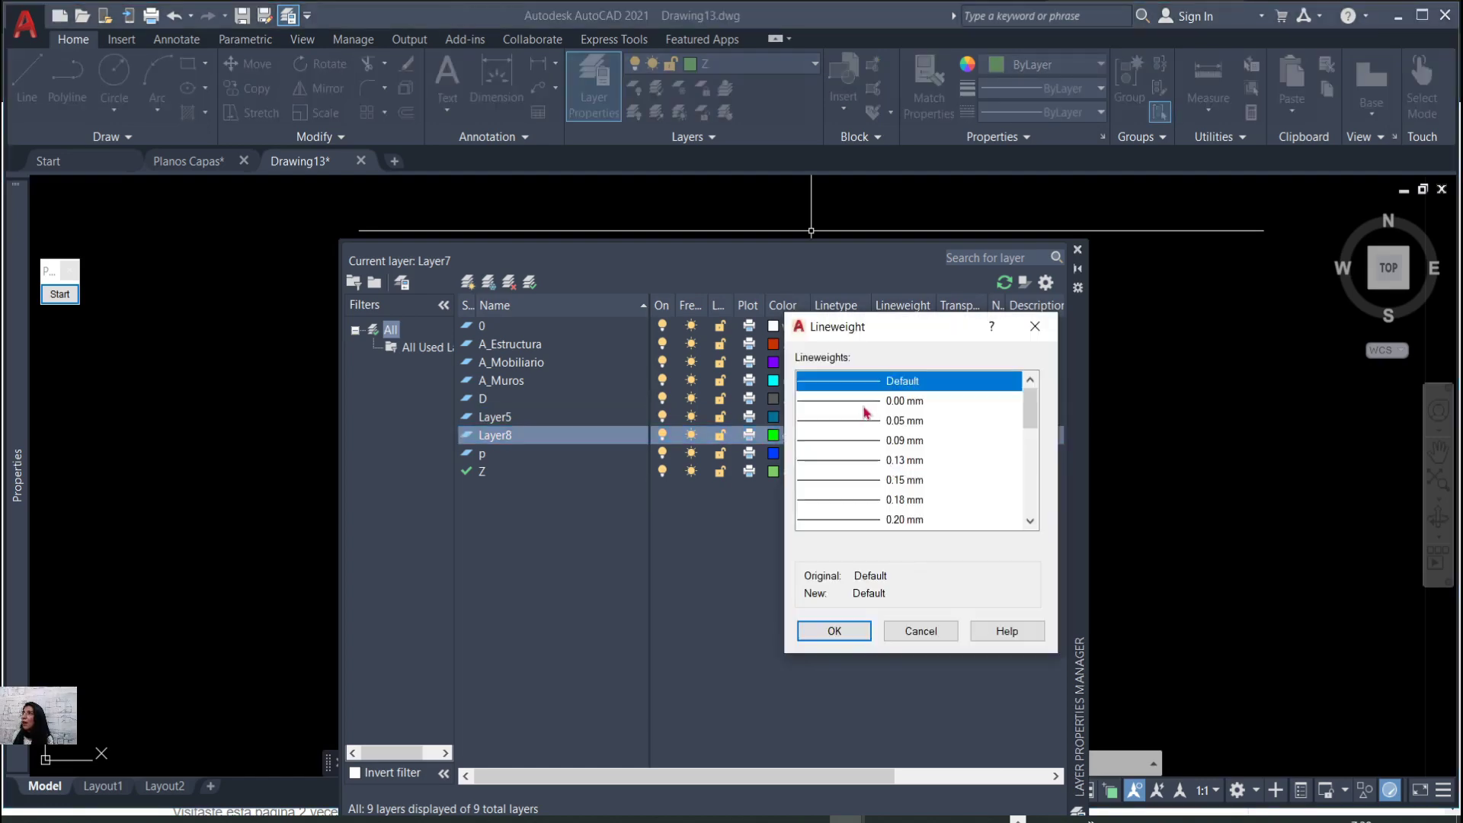
left_click(869, 421)
left_click(839, 629)
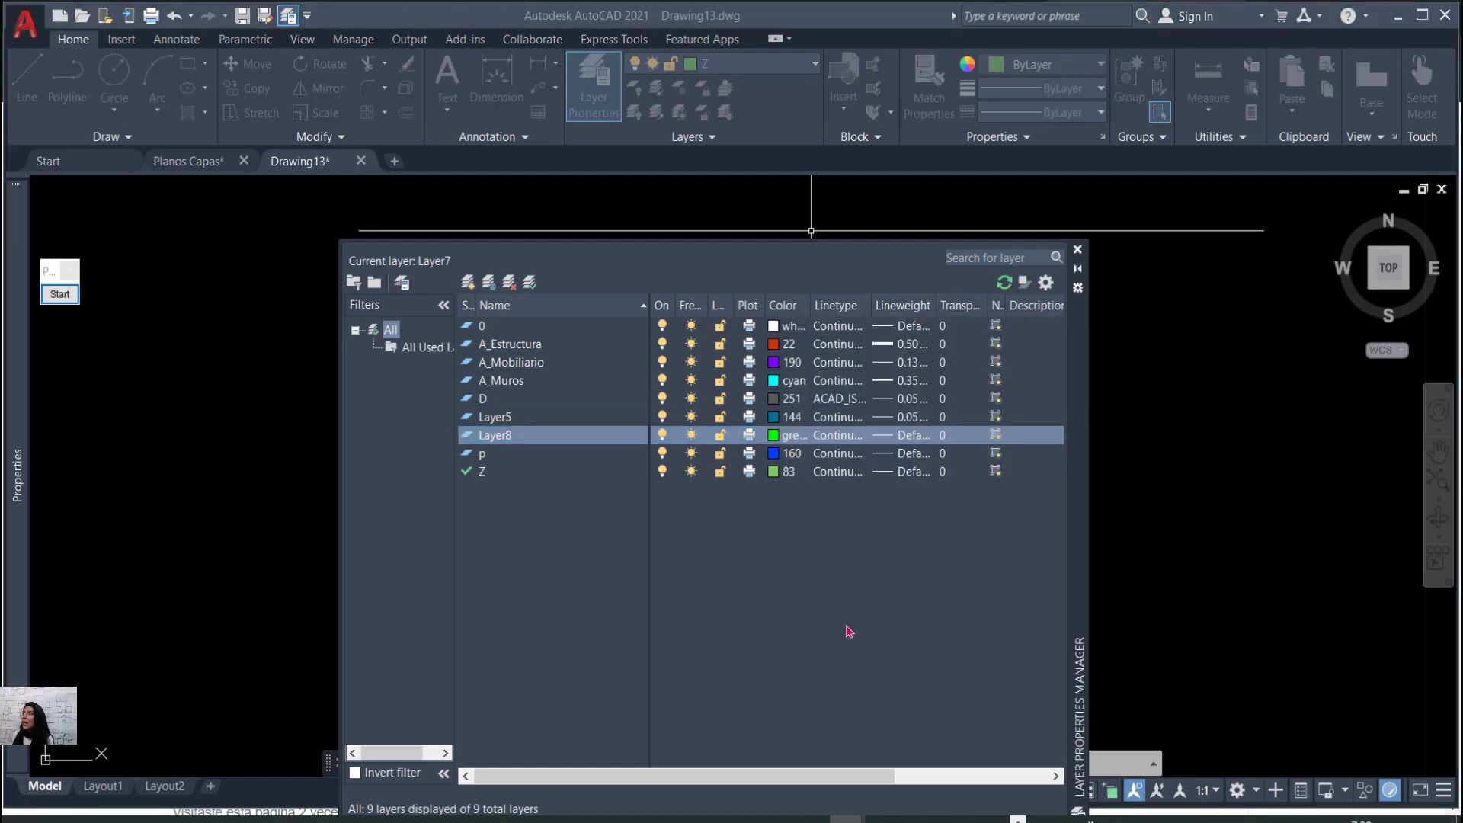
Set the lineweight of layers p and Z to 0.05 mm each and close the layer manager.
left_click(898, 454)
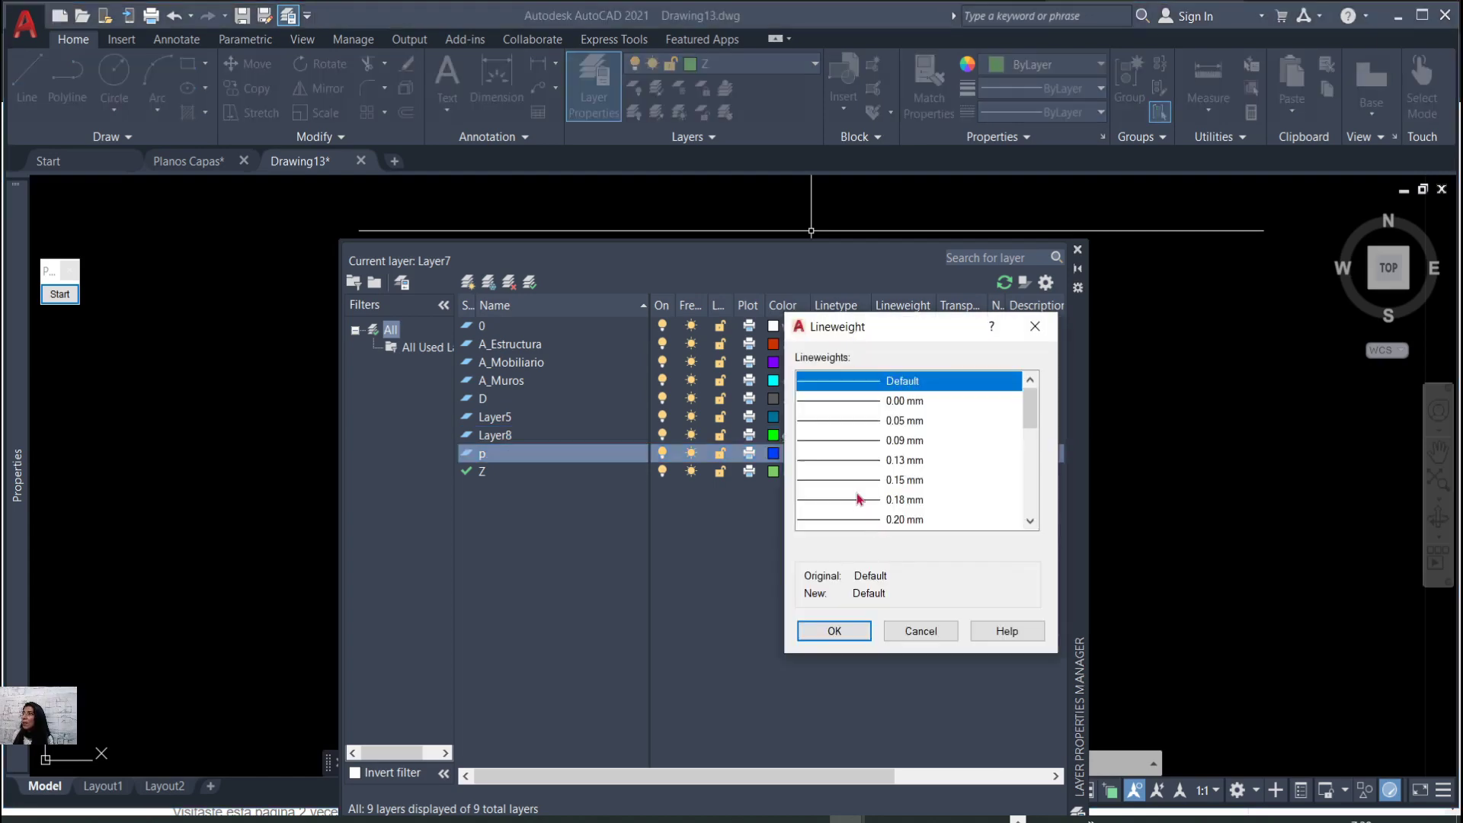
left_click(863, 402)
left_click(860, 423)
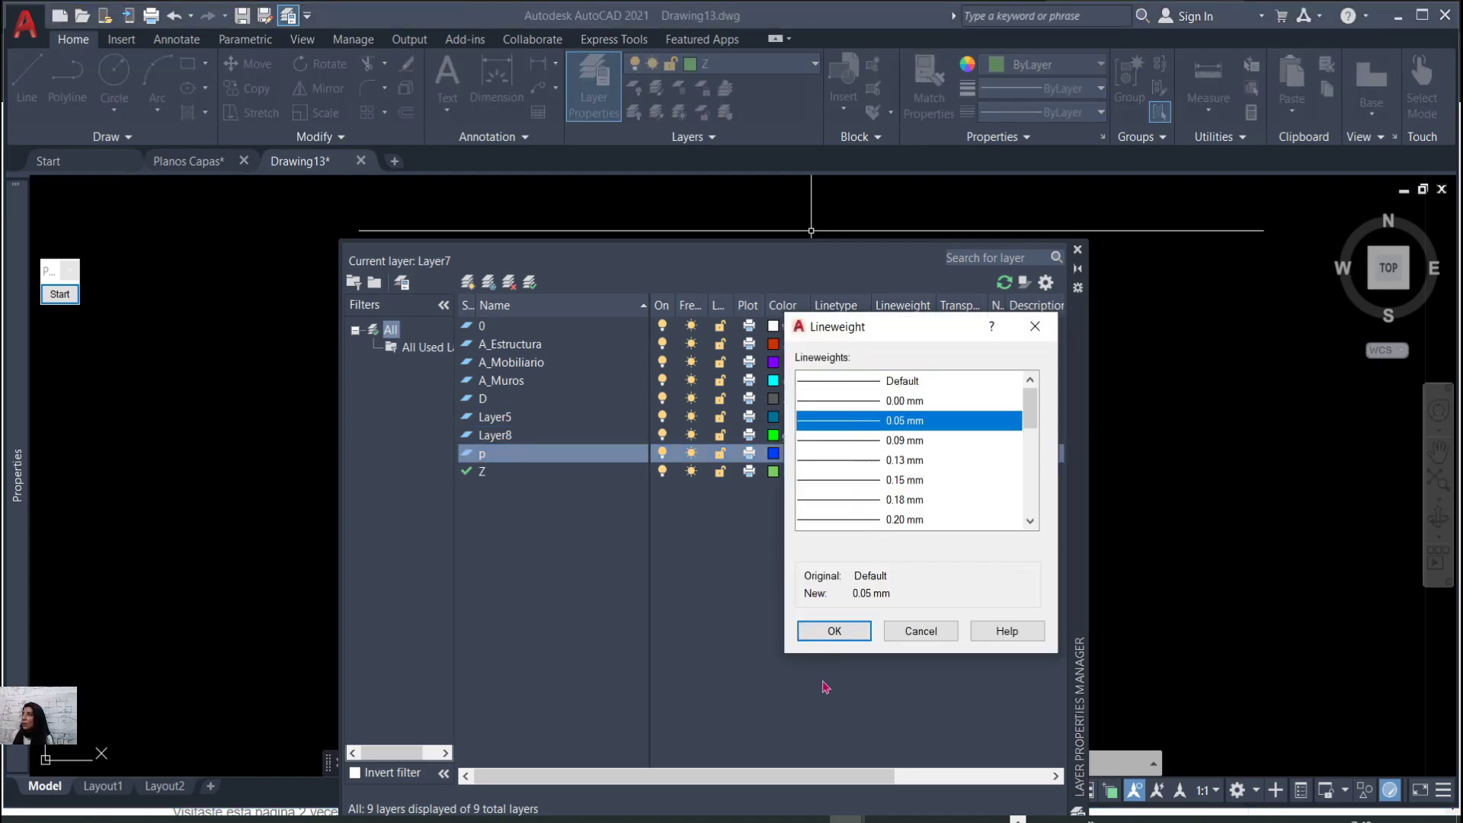
left_click(835, 631)
left_click(896, 473)
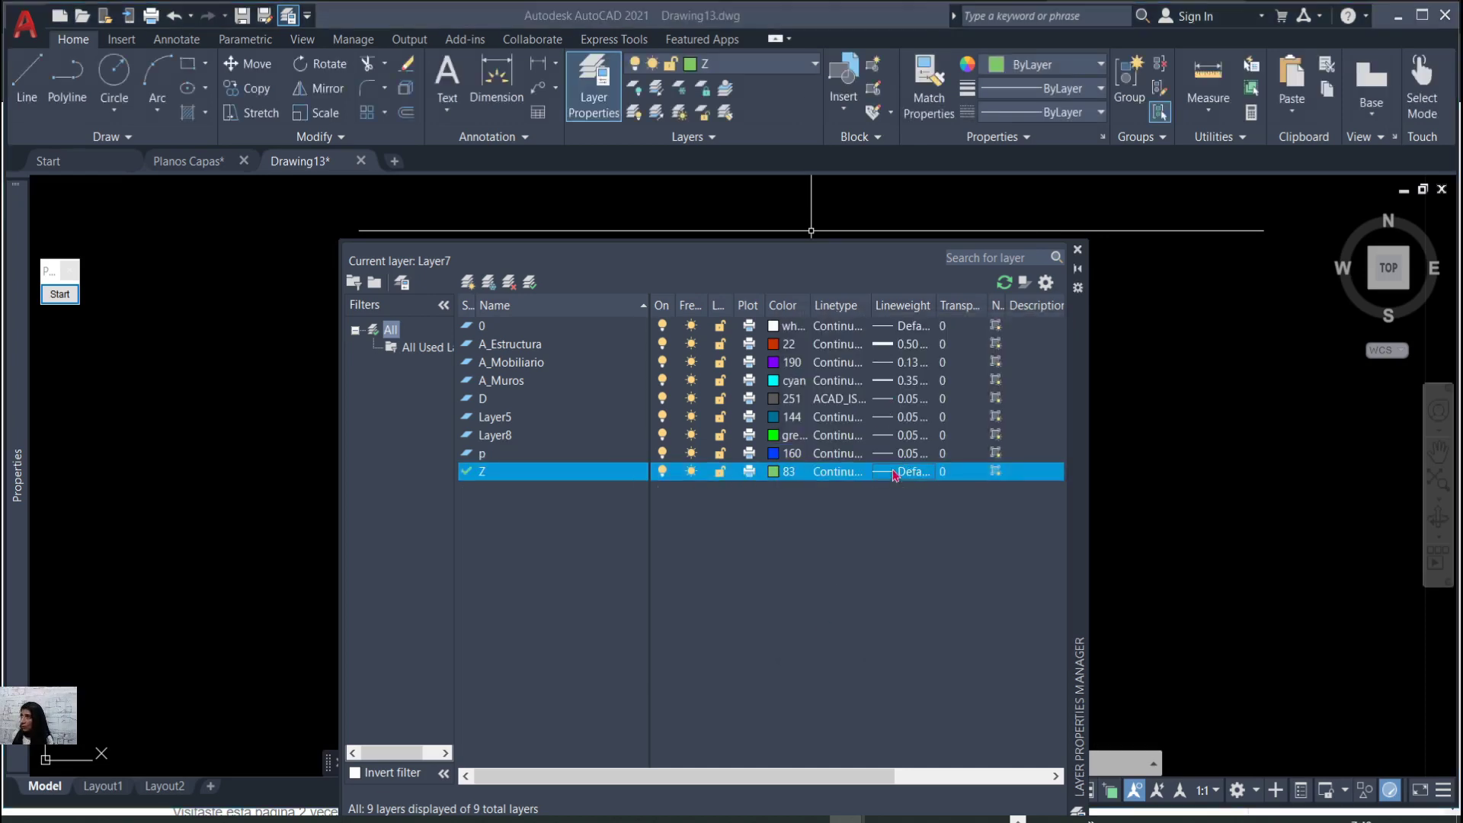
left_click(866, 427)
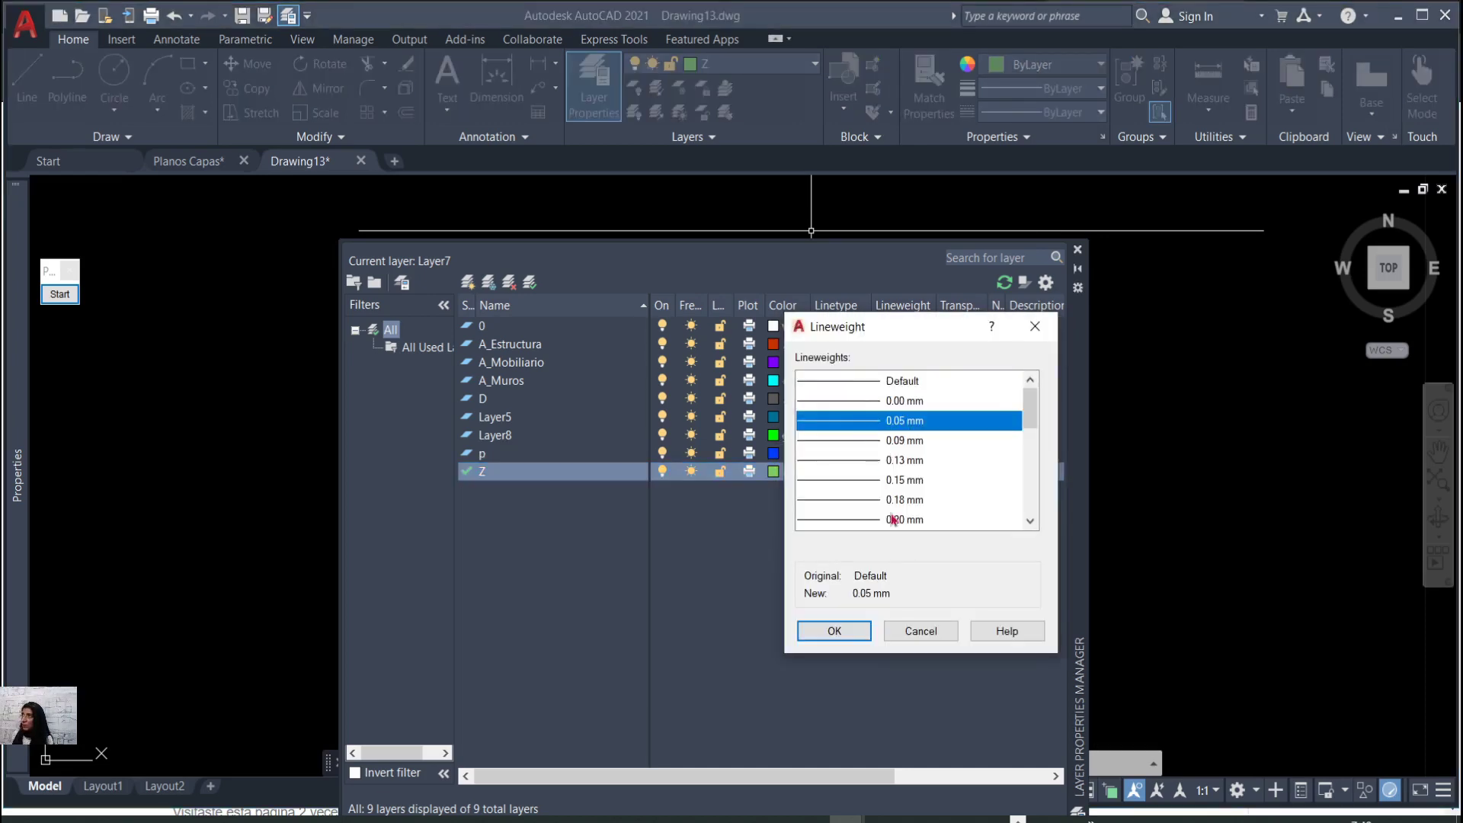
left_click(846, 631)
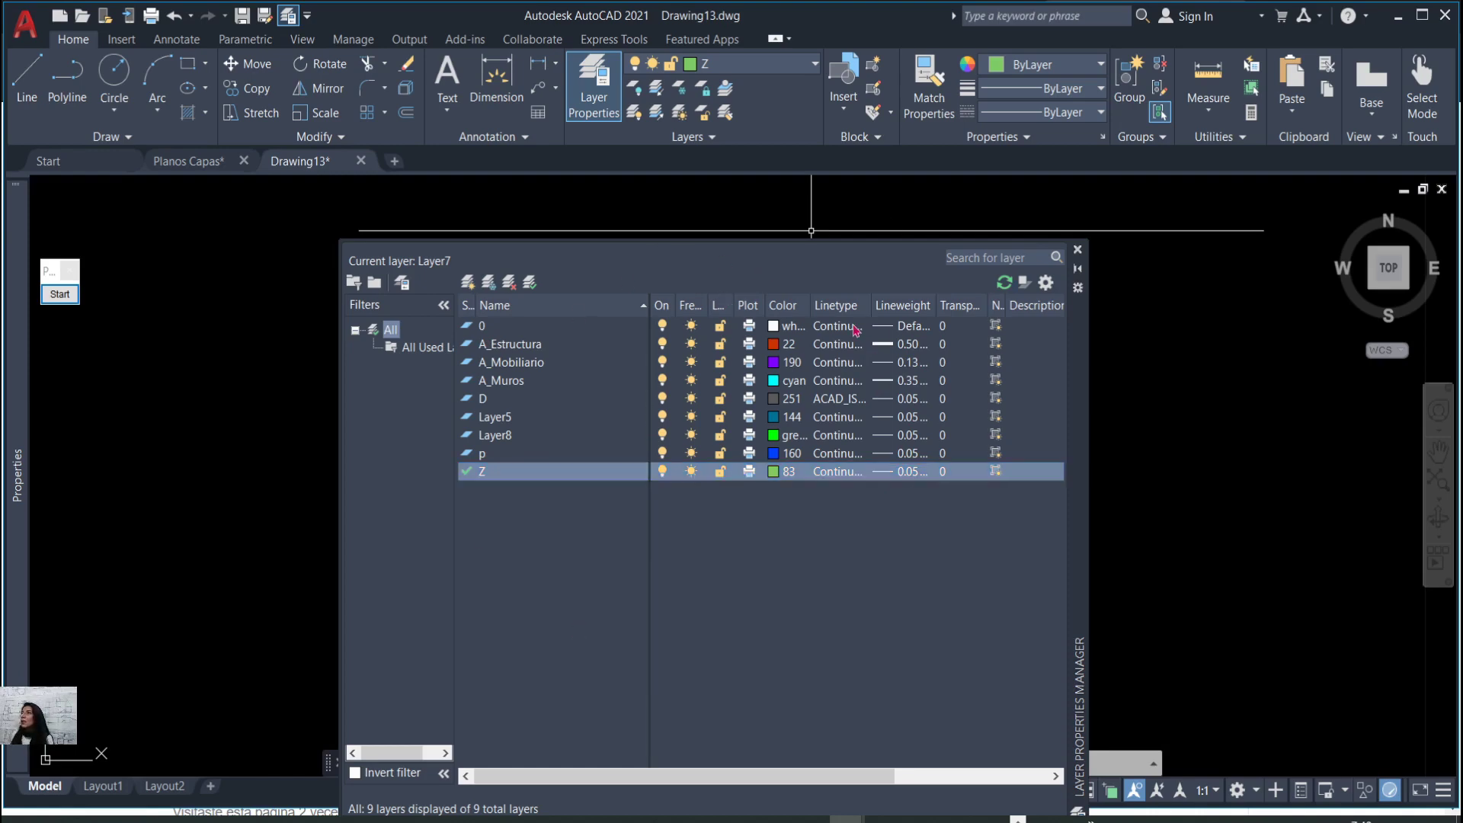
left_click(1078, 250)
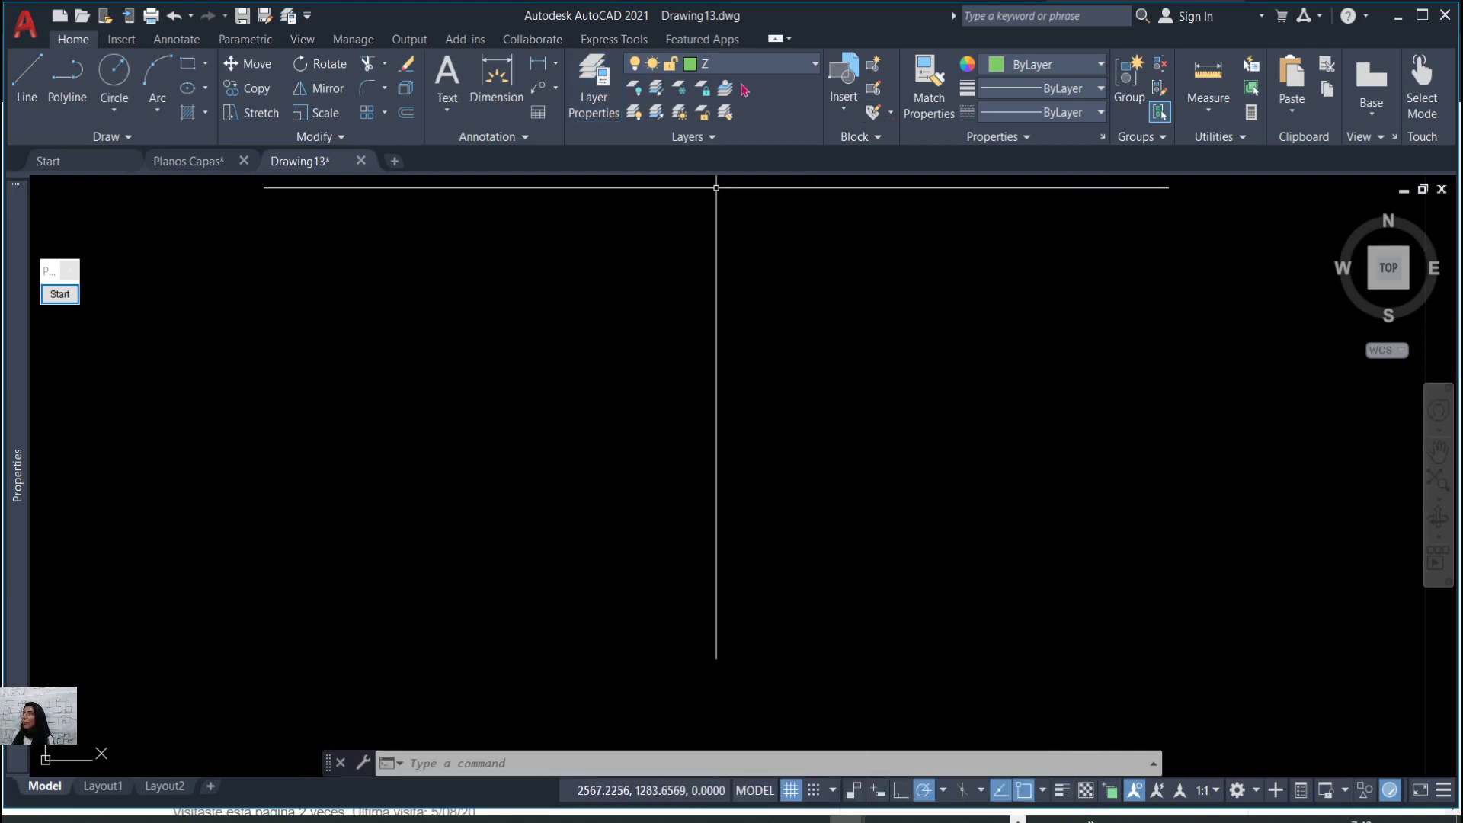
left_click(814, 67)
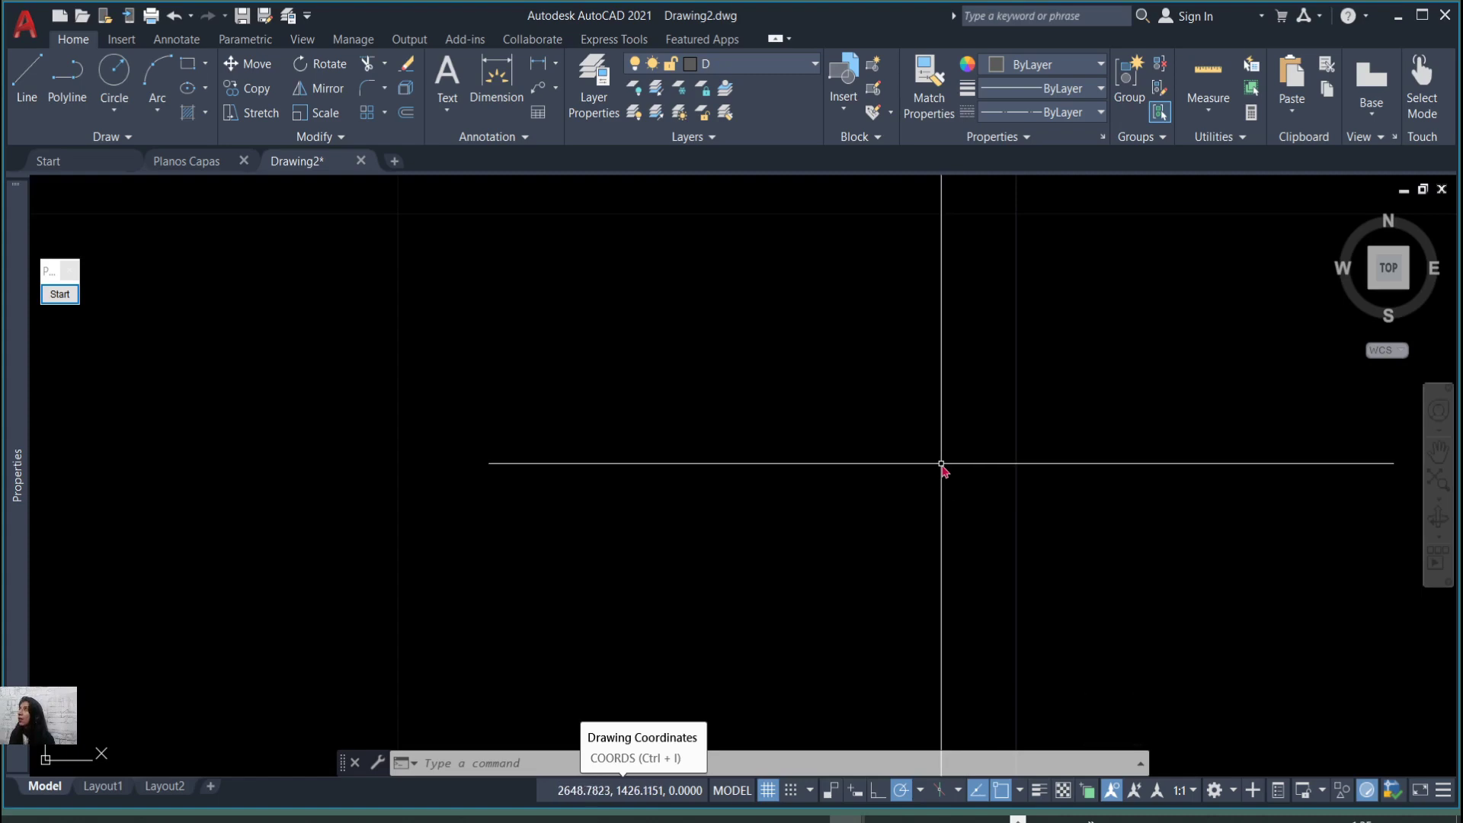
left_click(751, 65)
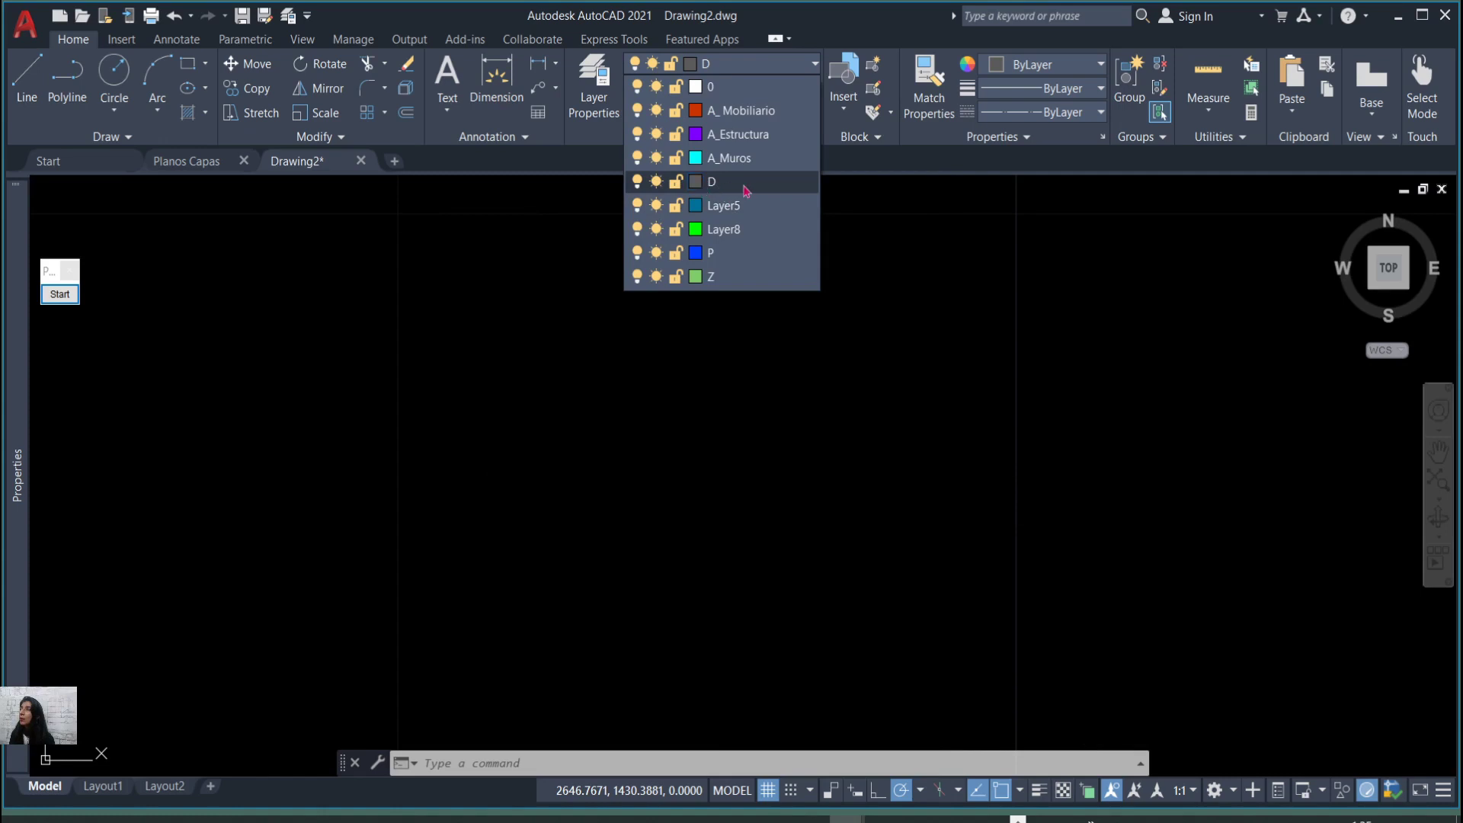
left_click(882, 319)
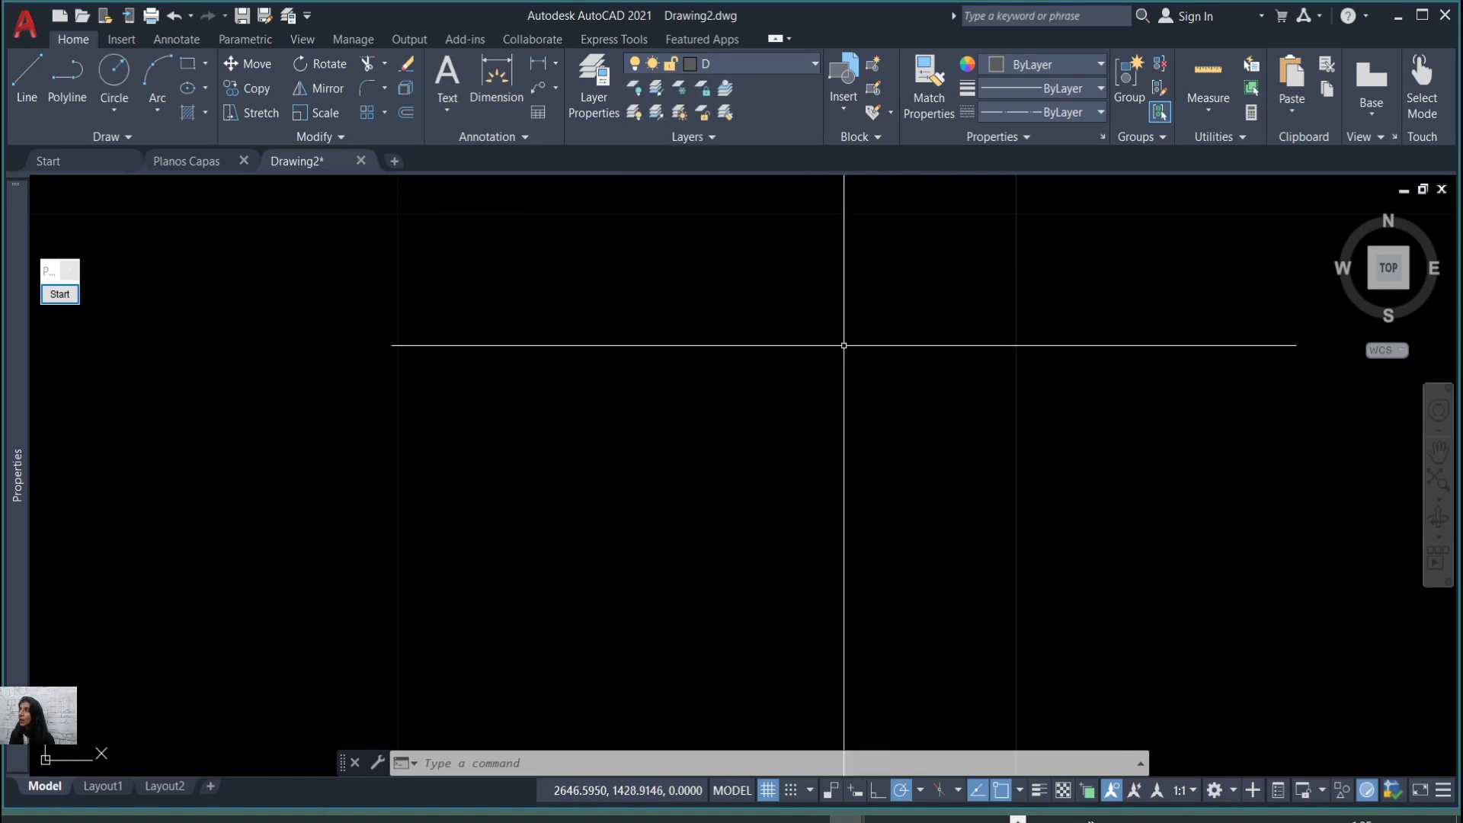
Change the color of layer D to index color 132 directly from the layer list.
left_click(792, 65)
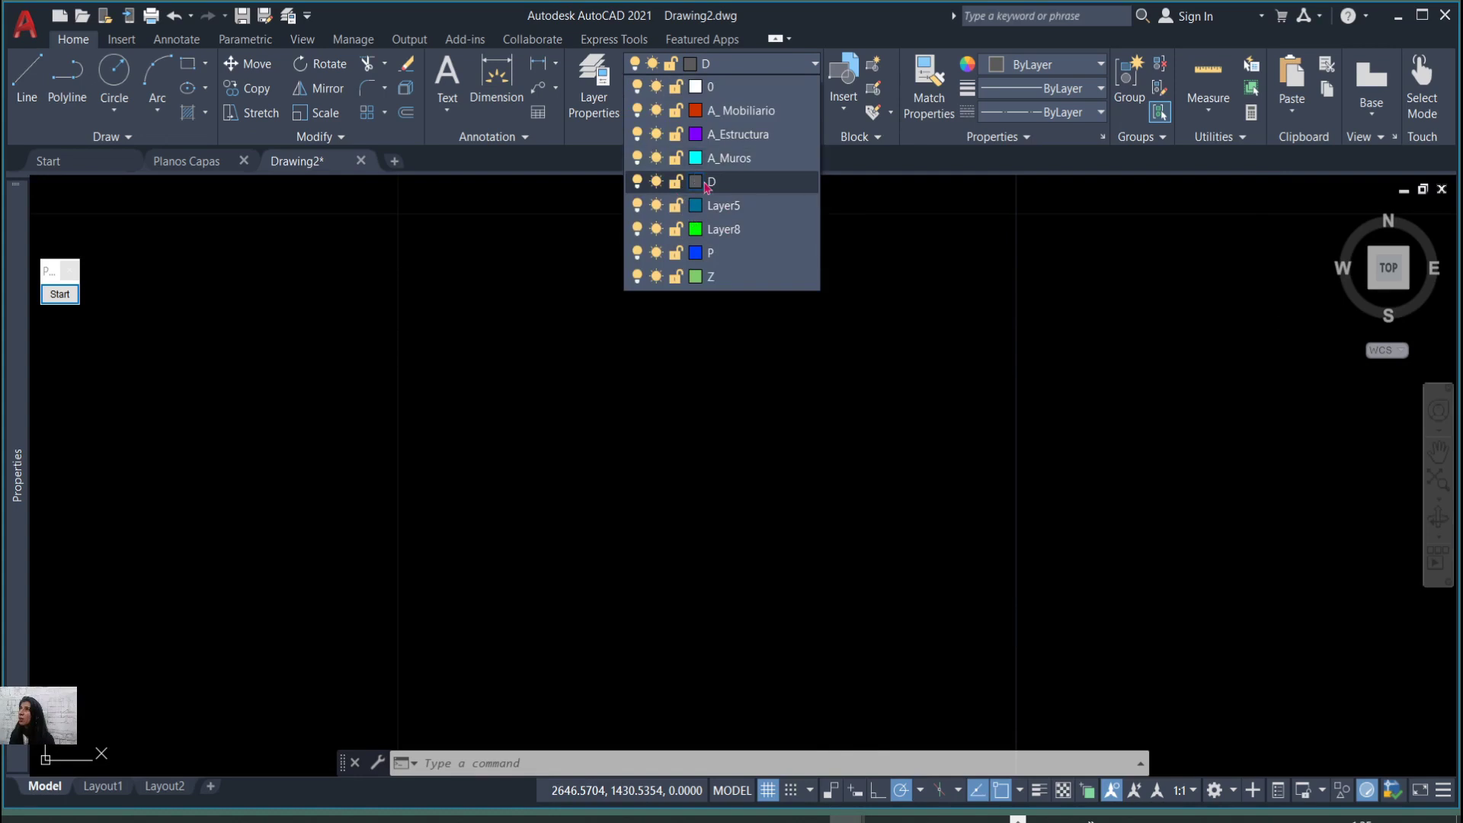
left_click(696, 181)
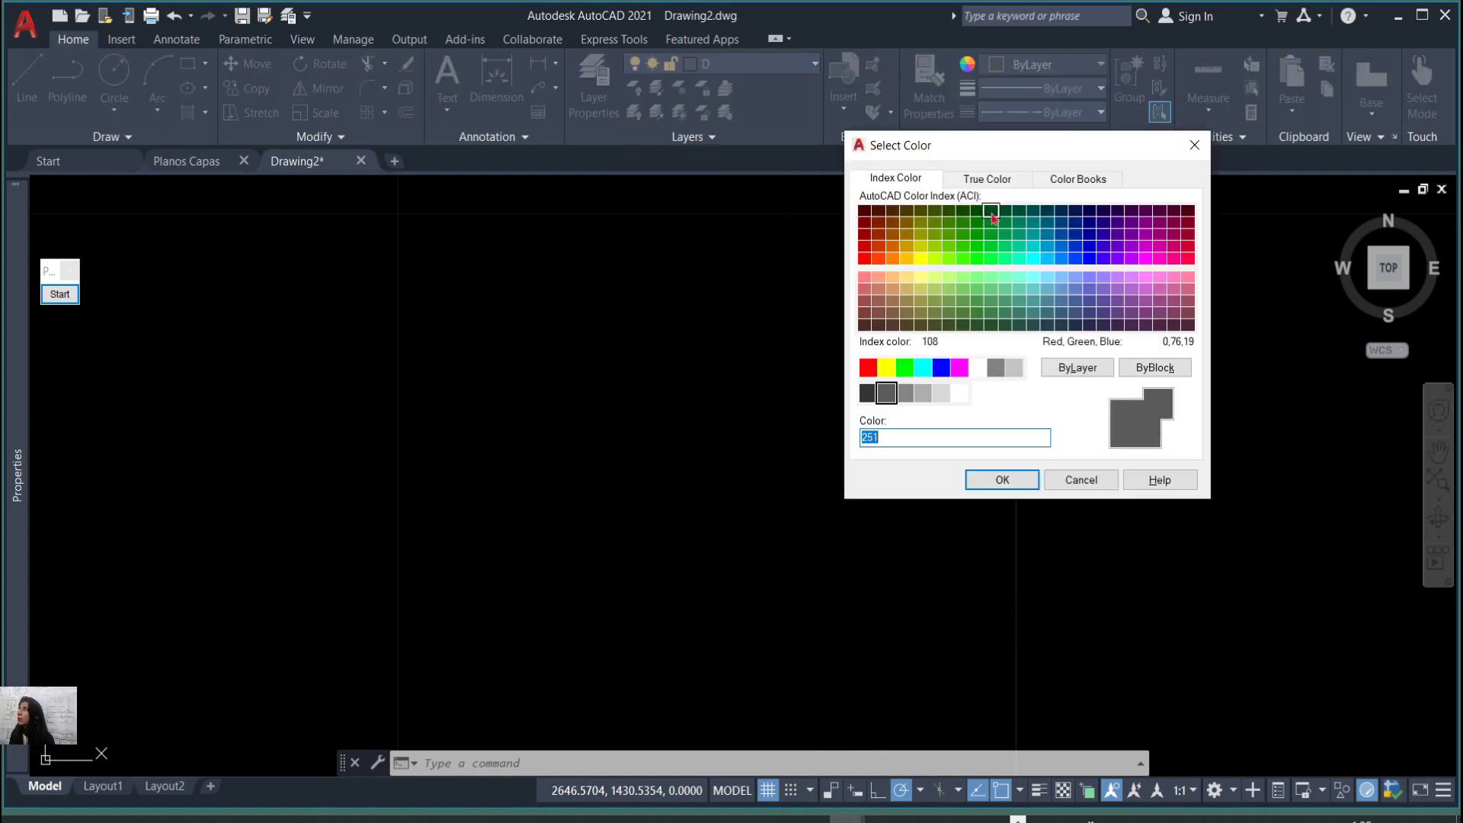
left_click(1042, 259)
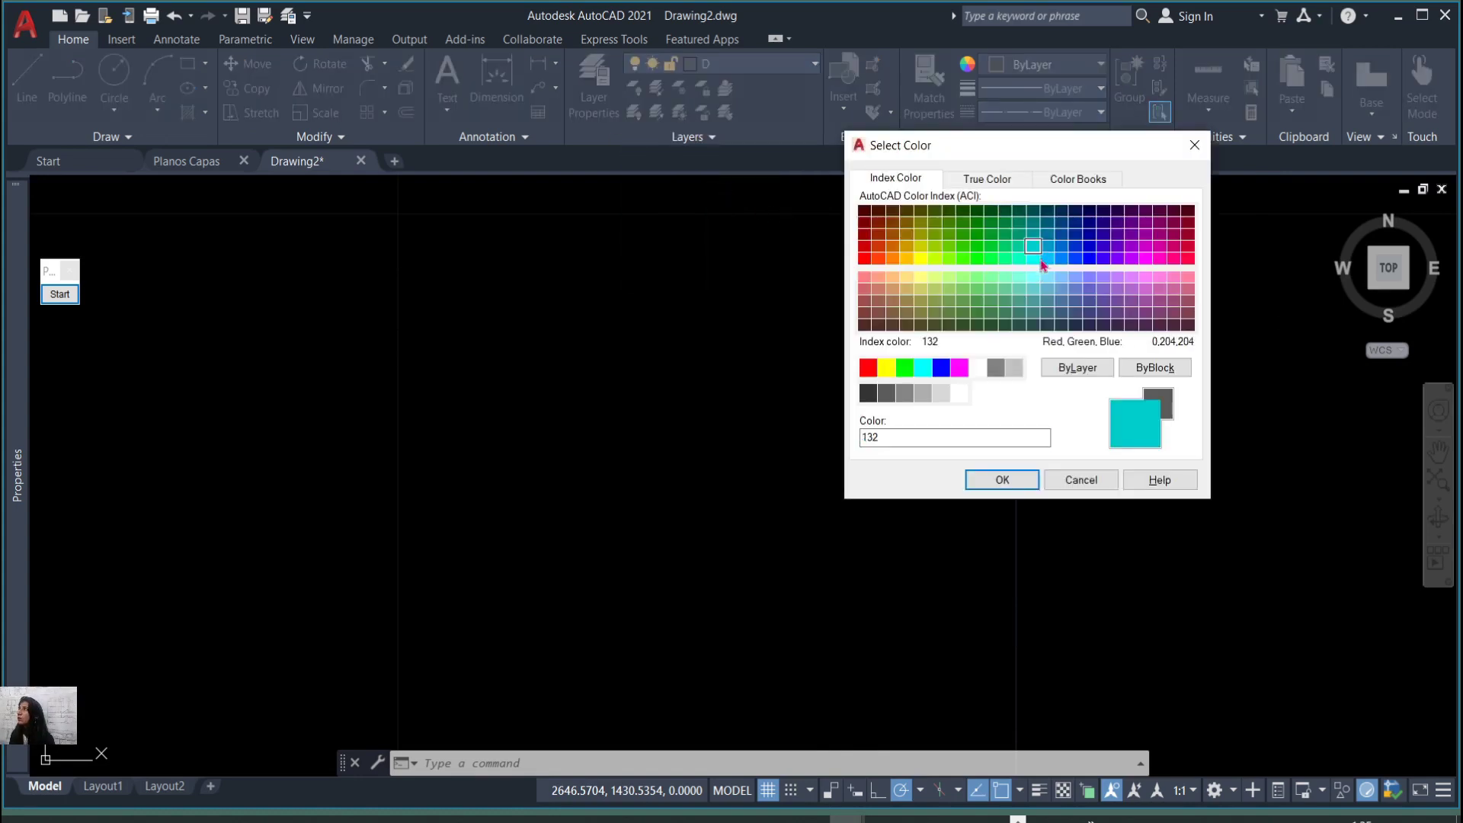
left_click(1000, 479)
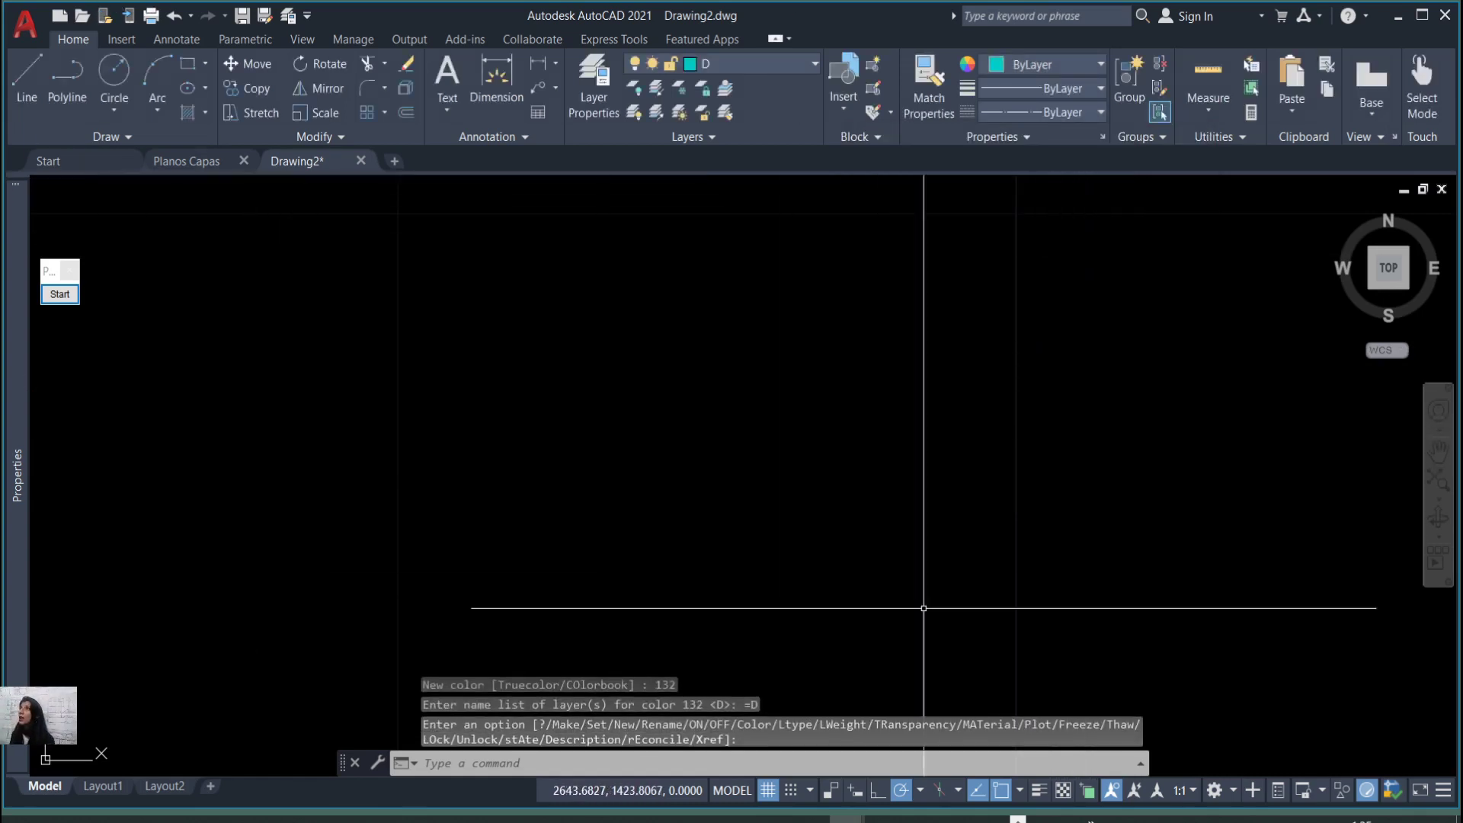
Draw a horizontal line 7 units long on layer D in the empty drawing area.
type("l")
key("Return")
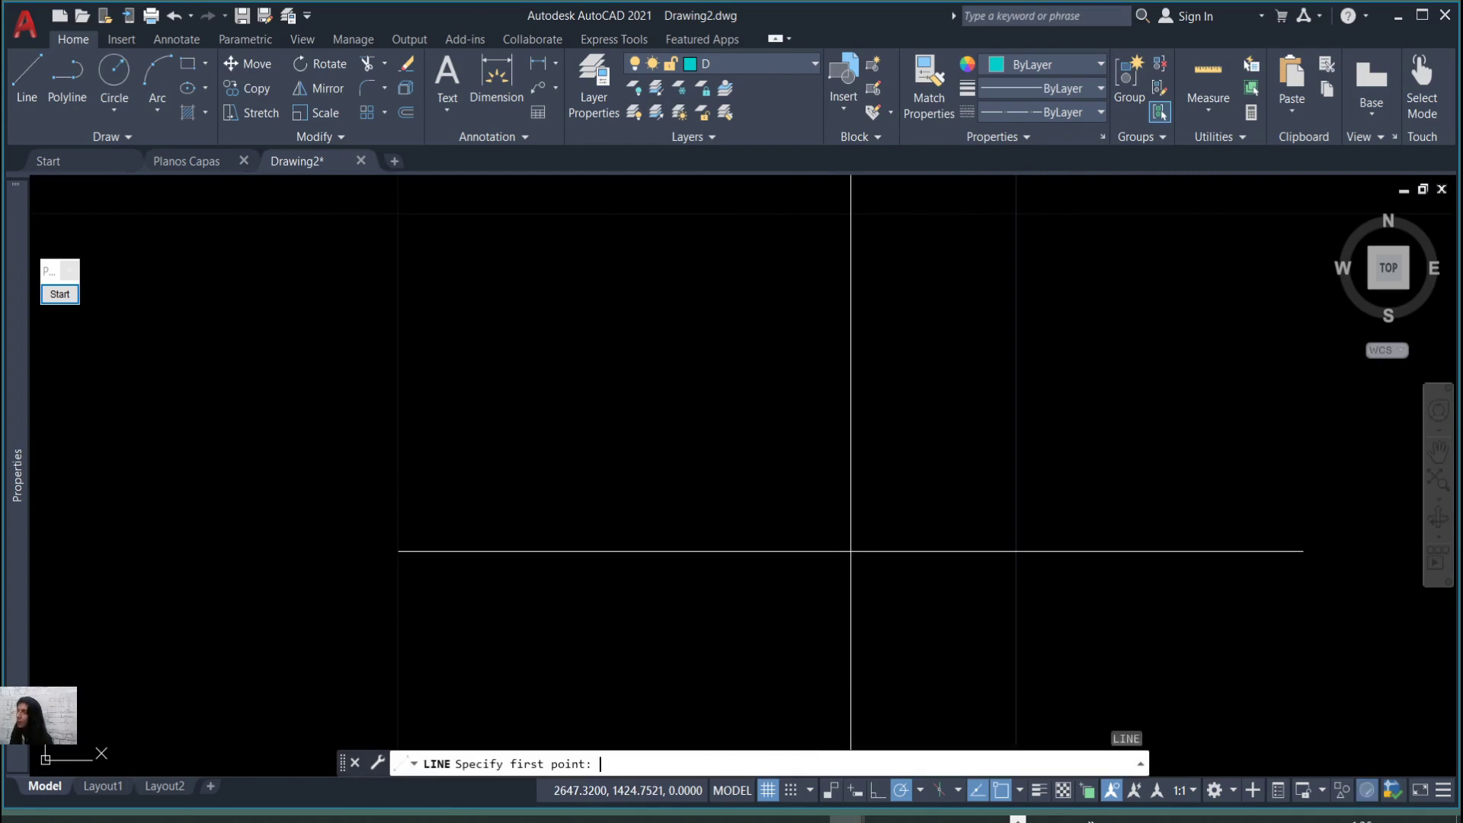
left_click(738, 497)
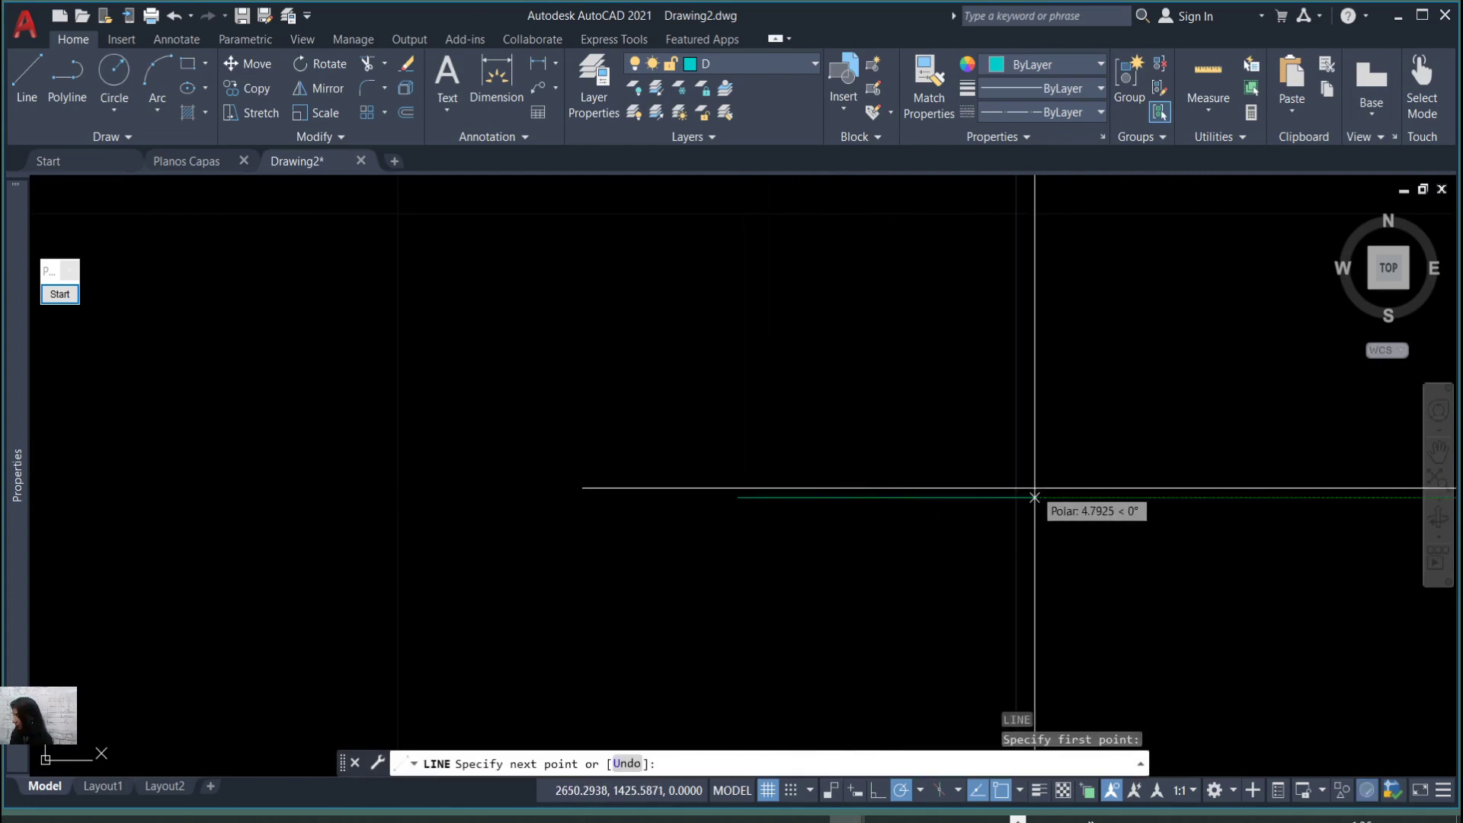
key("Return")
scroll(1166, 627, "down", 1)
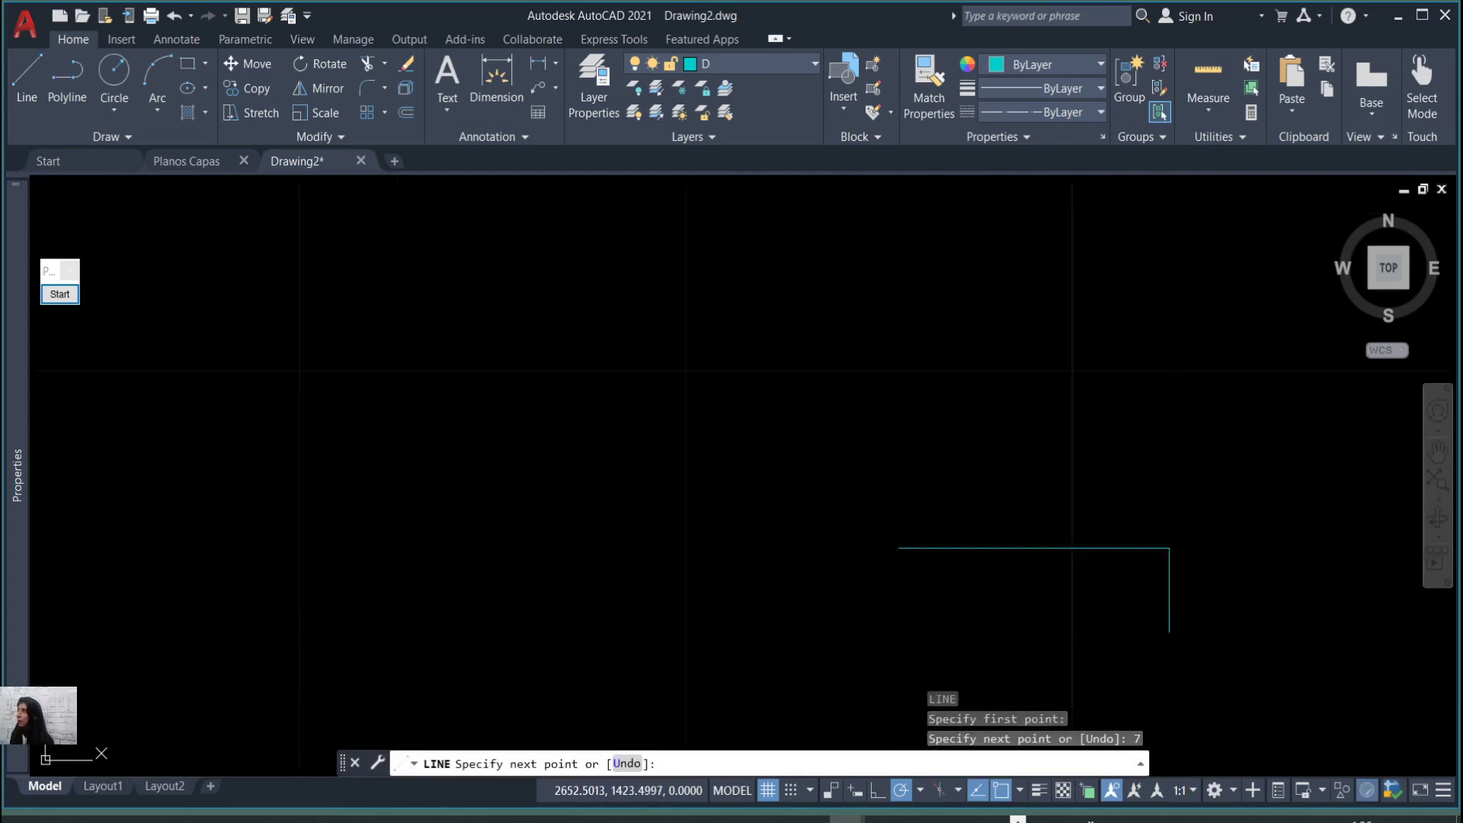
scroll(1310, 523, "up", 1)
scroll(1128, 581, "up", 2)
key("Escape")
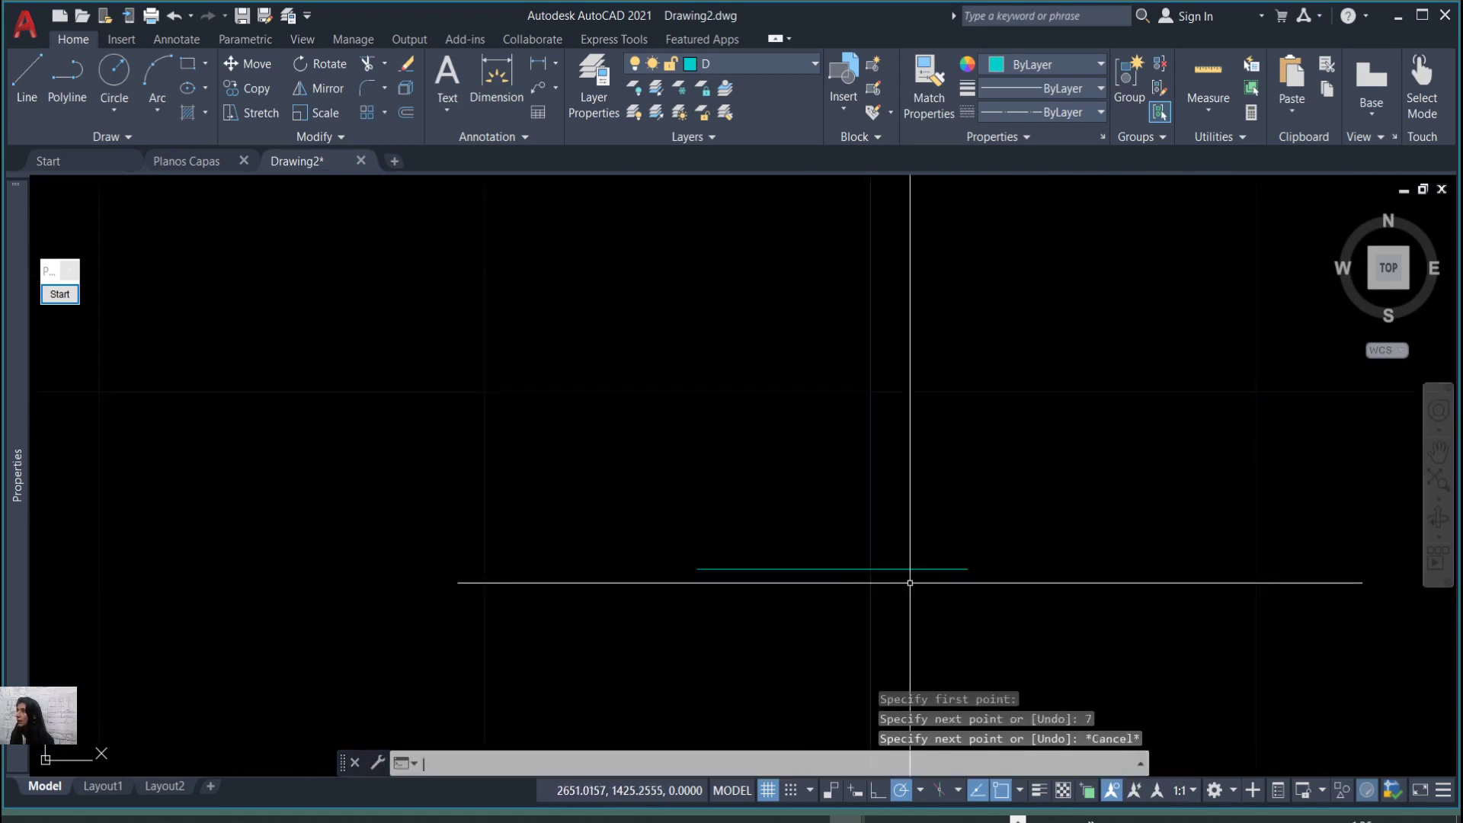
Select the horizontal line on layer D to check its linetype.
key("Escape")
left_click(965, 616)
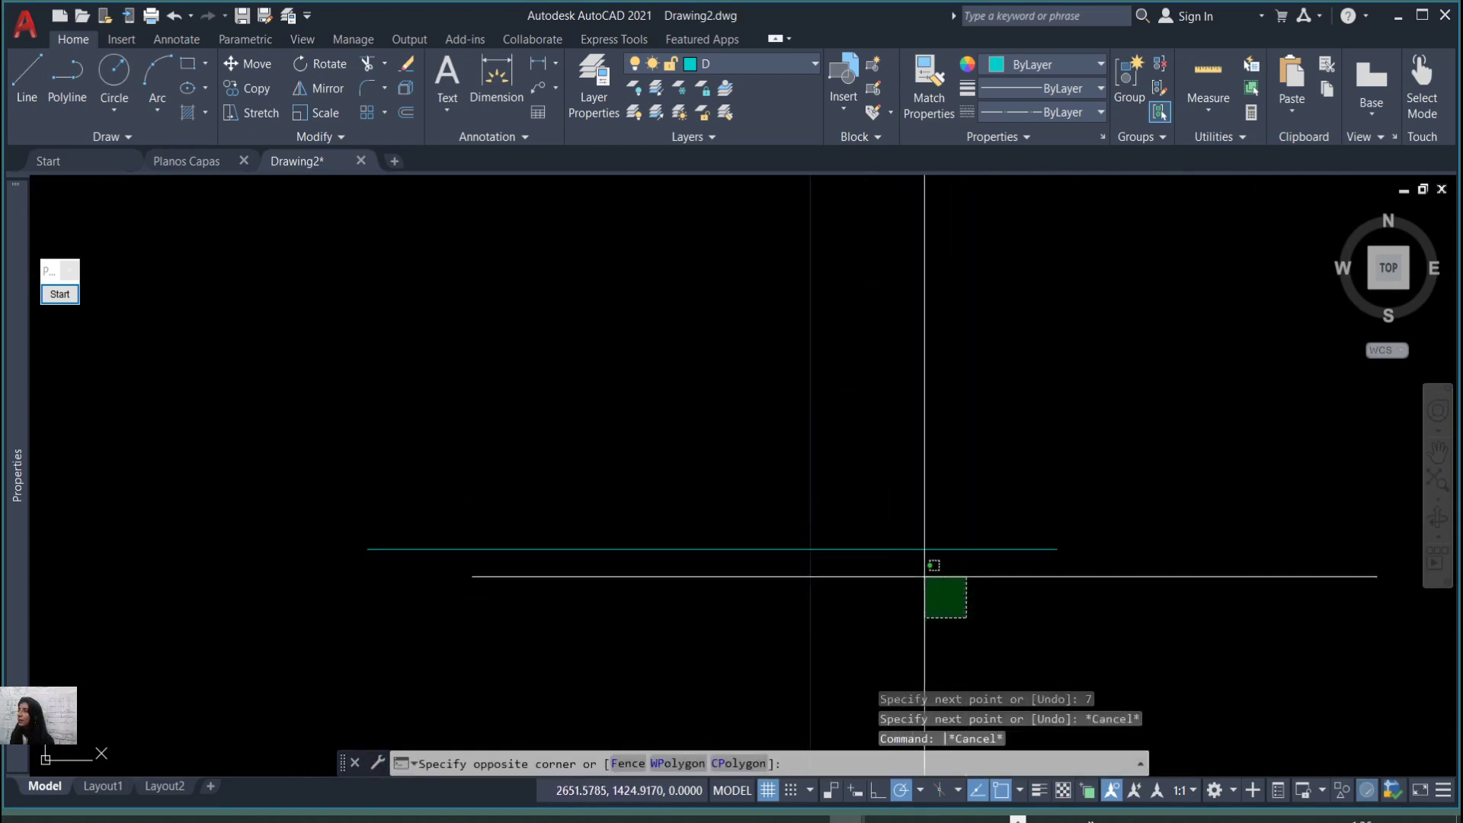
left_click(880, 517)
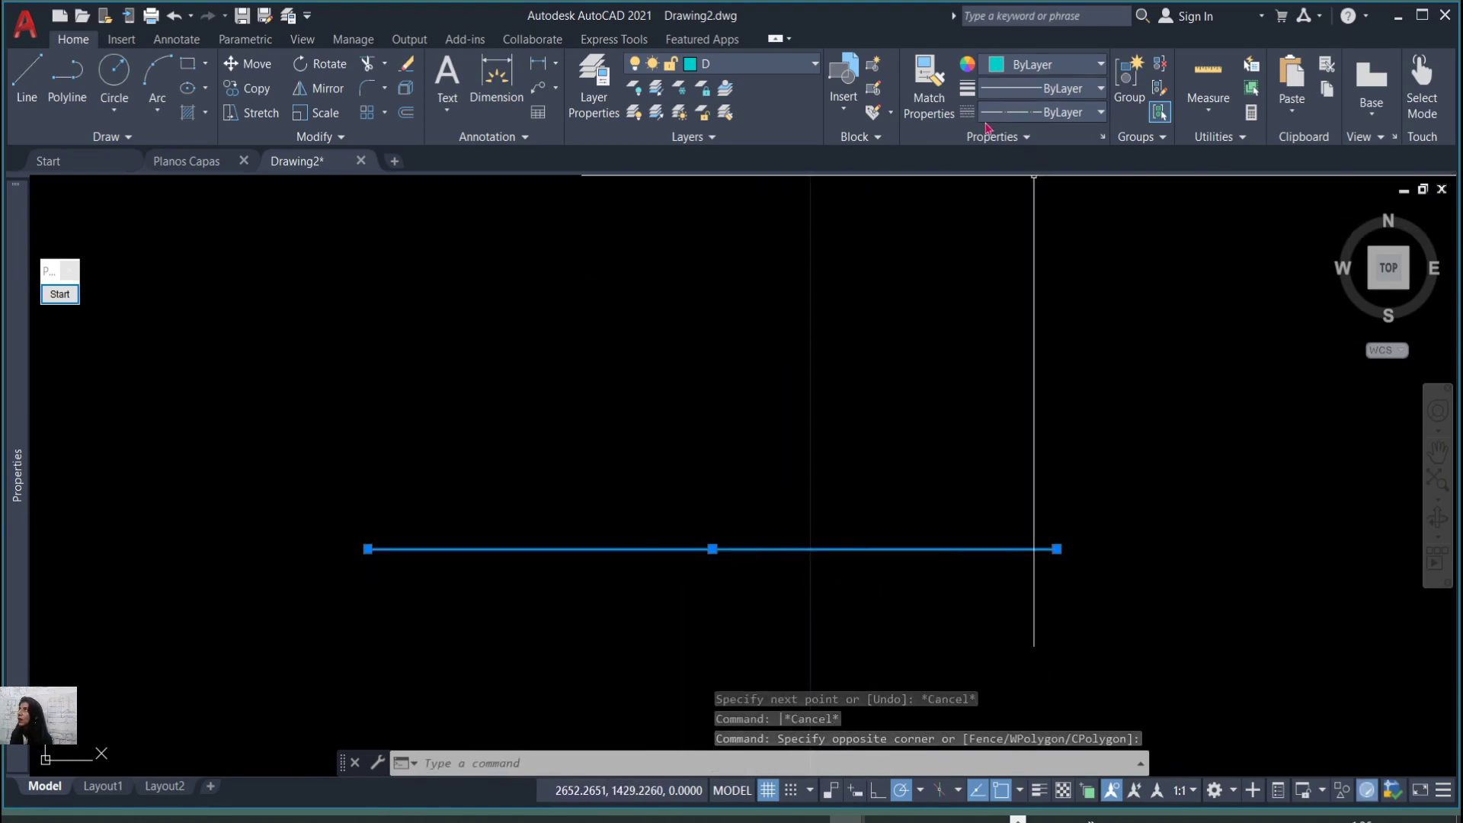
left_click(59, 295)
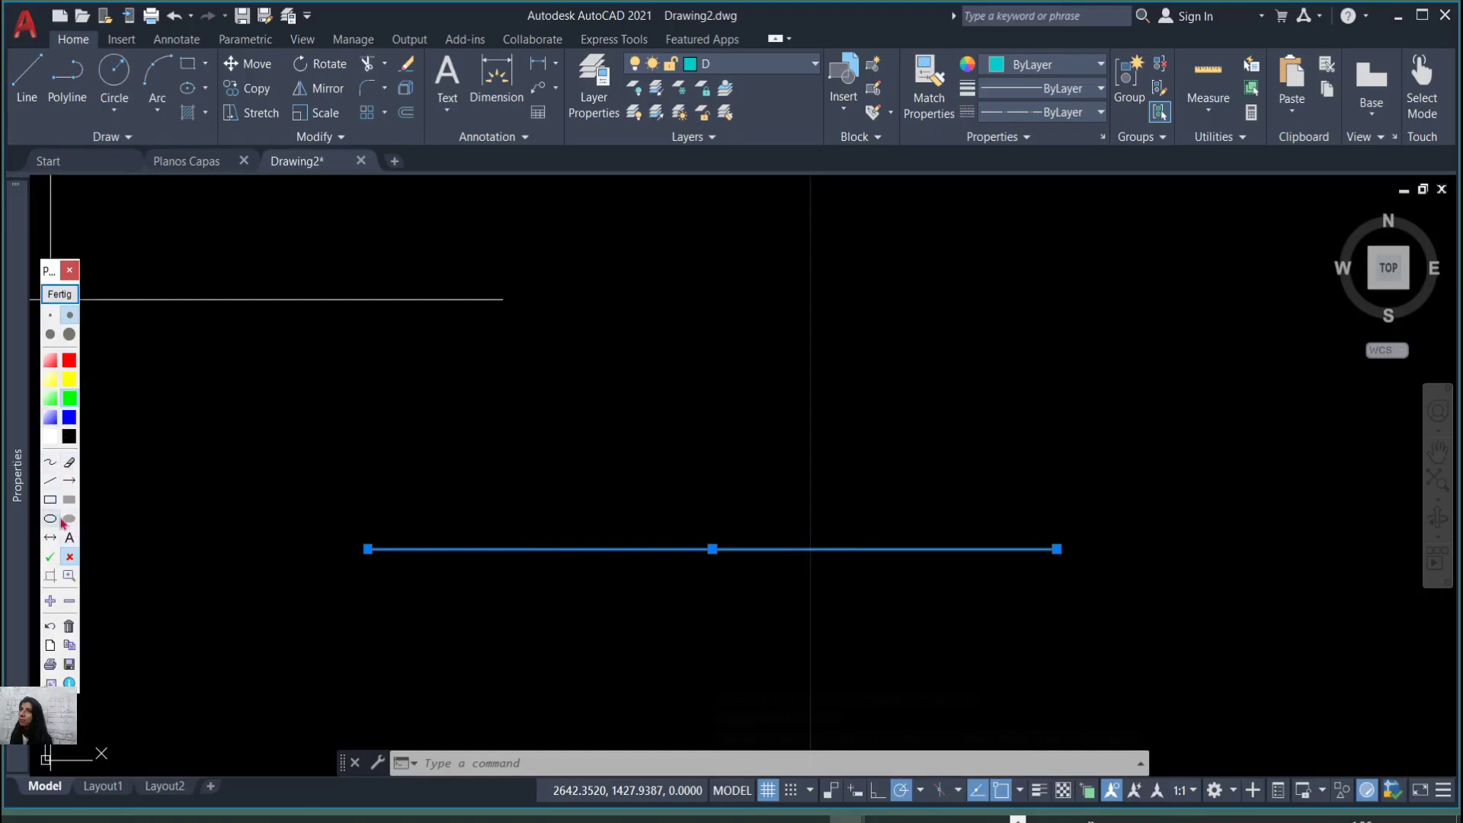
left_click(55, 502)
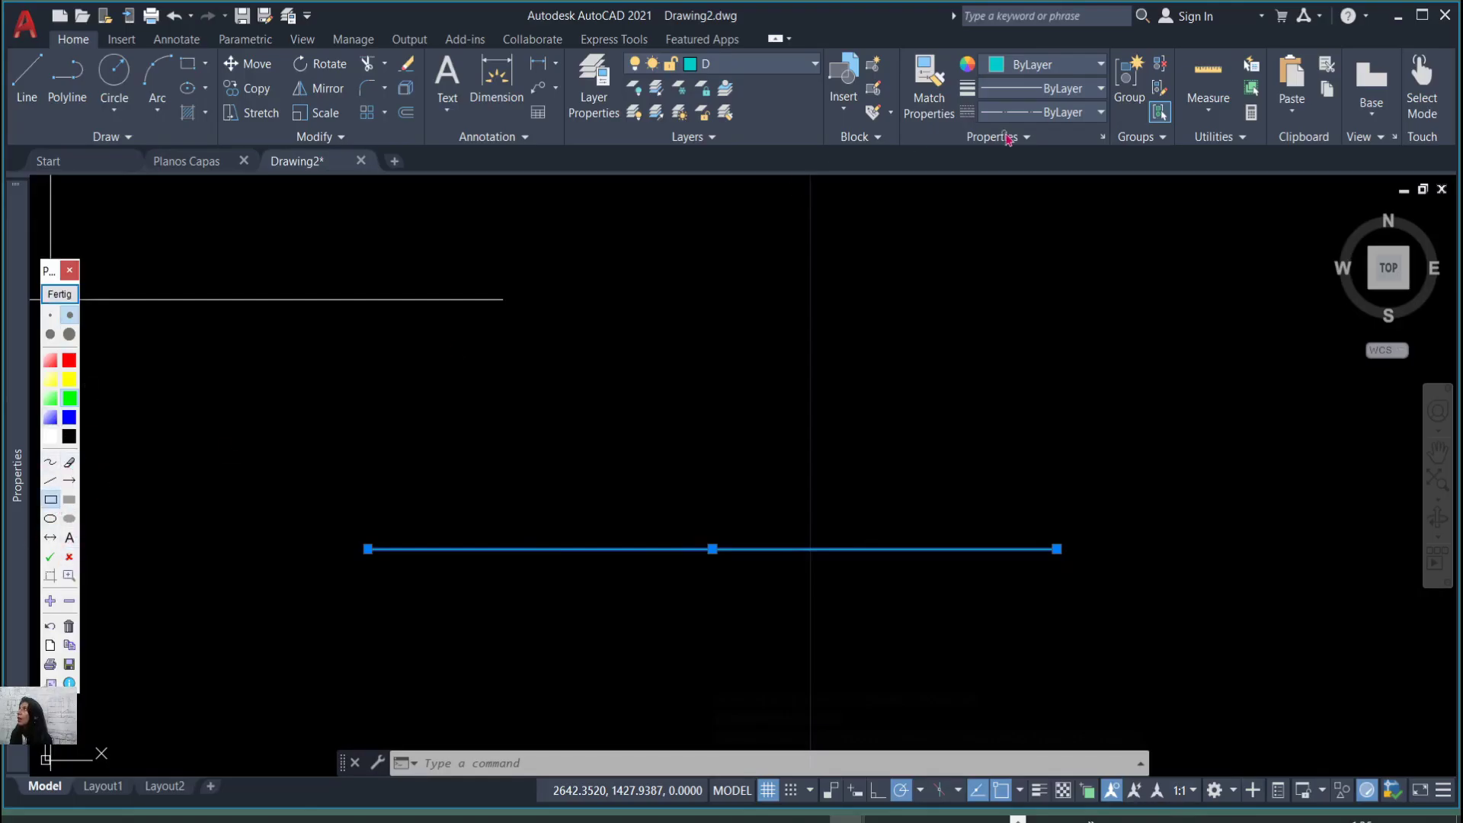
mouse_move(923, 104)
left_mouse_down()
mouse_move(1085, 130)
mouse_move(962, 104)
mouse_move(1150, 160)
mouse_move(1130, 157)
left_mouse_up()
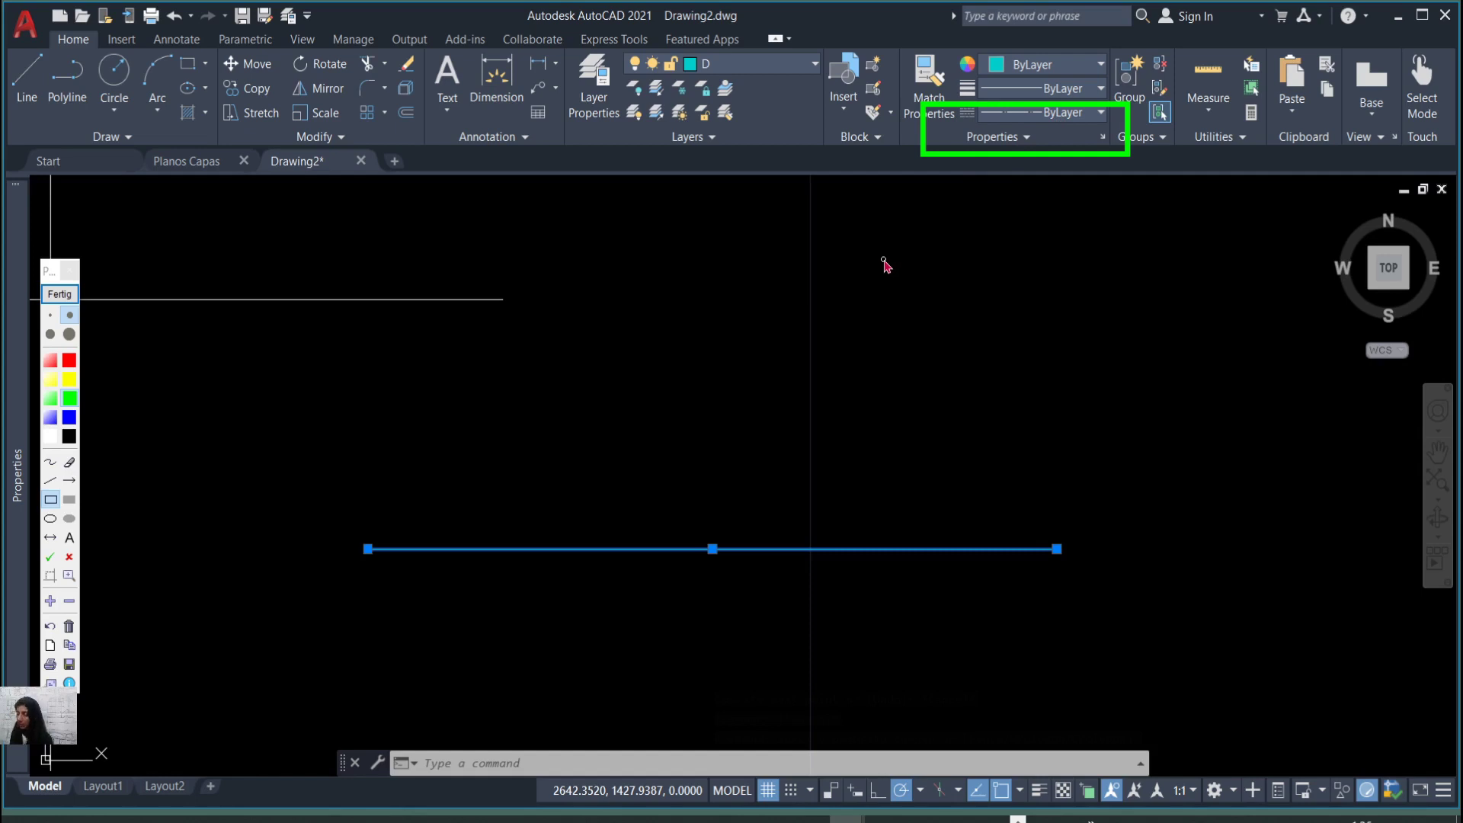
left_click(68, 284)
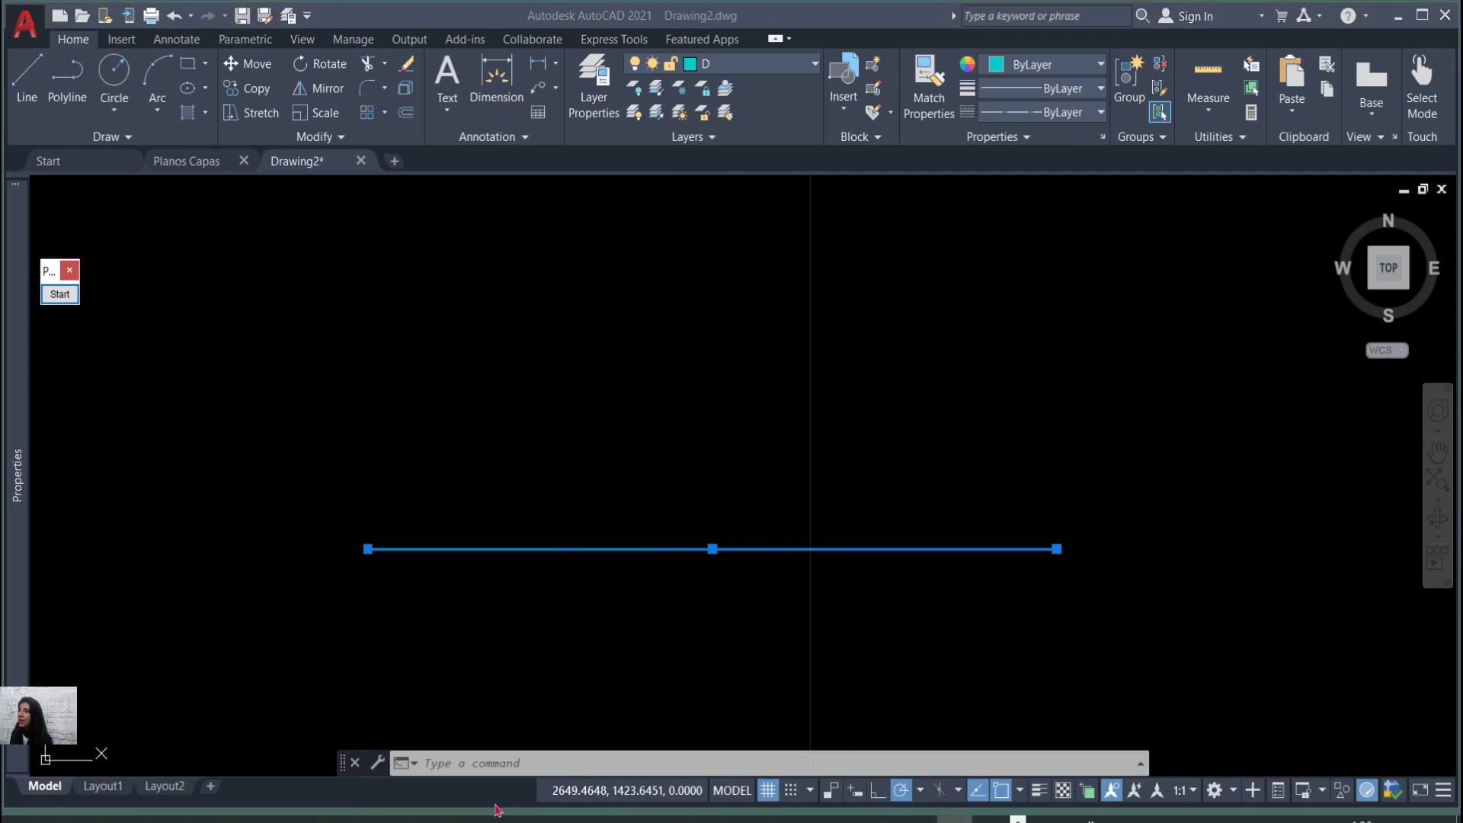
Set the drawing's global linetype scale factor (LTSCALE) to 0.05.
left_click(509, 766)
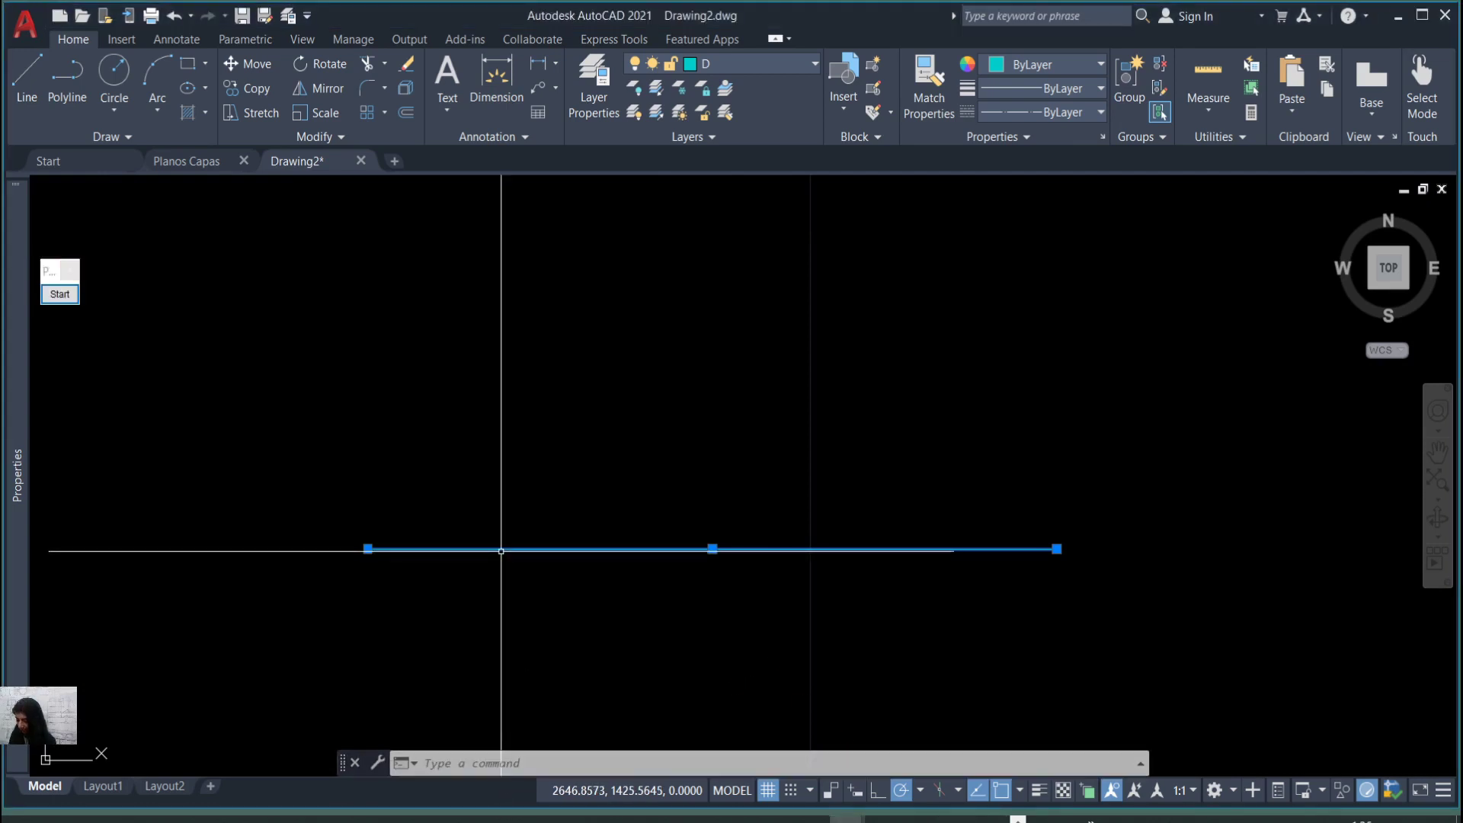
type("lts")
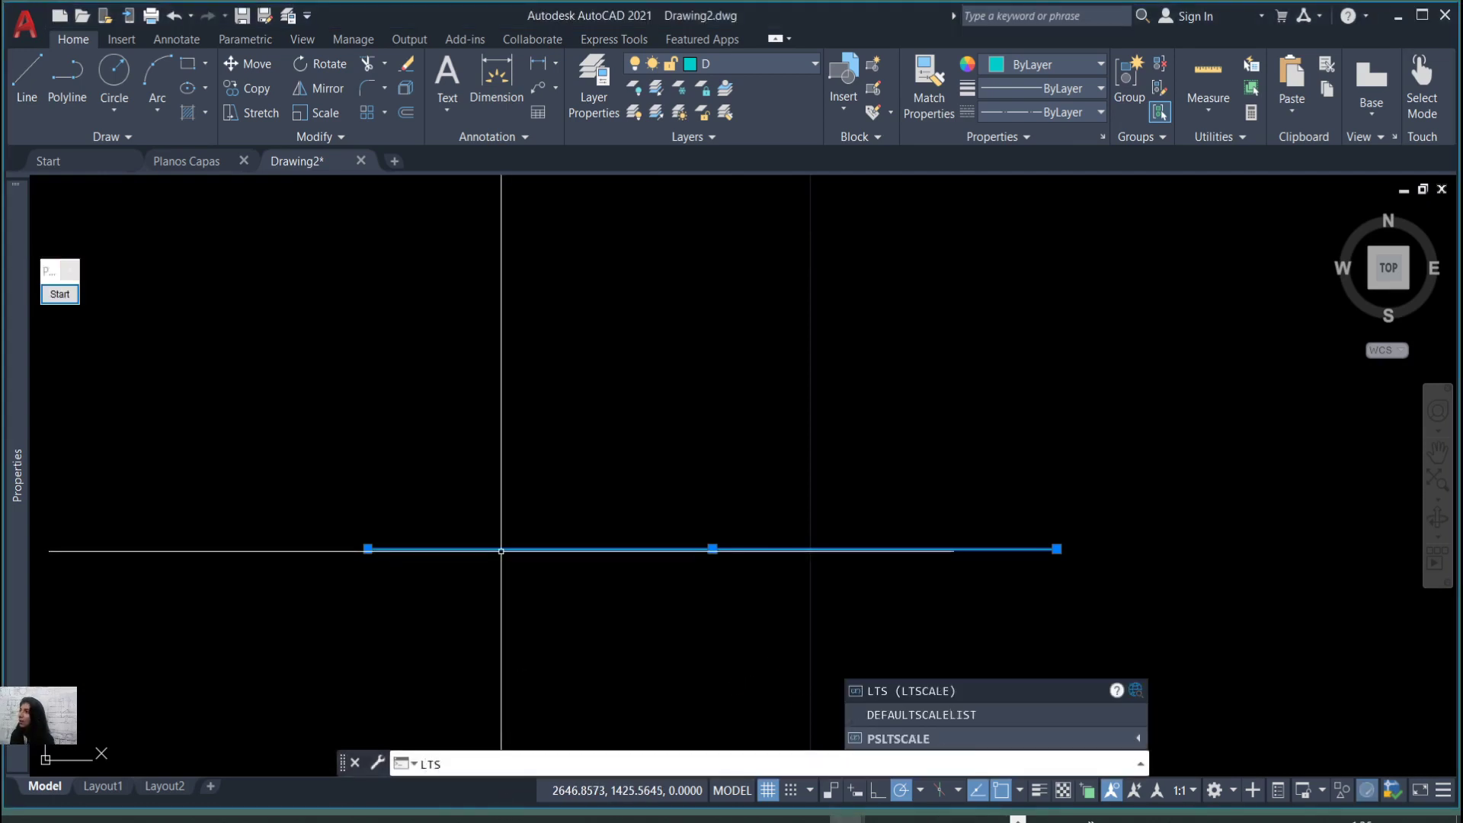
key("Return")
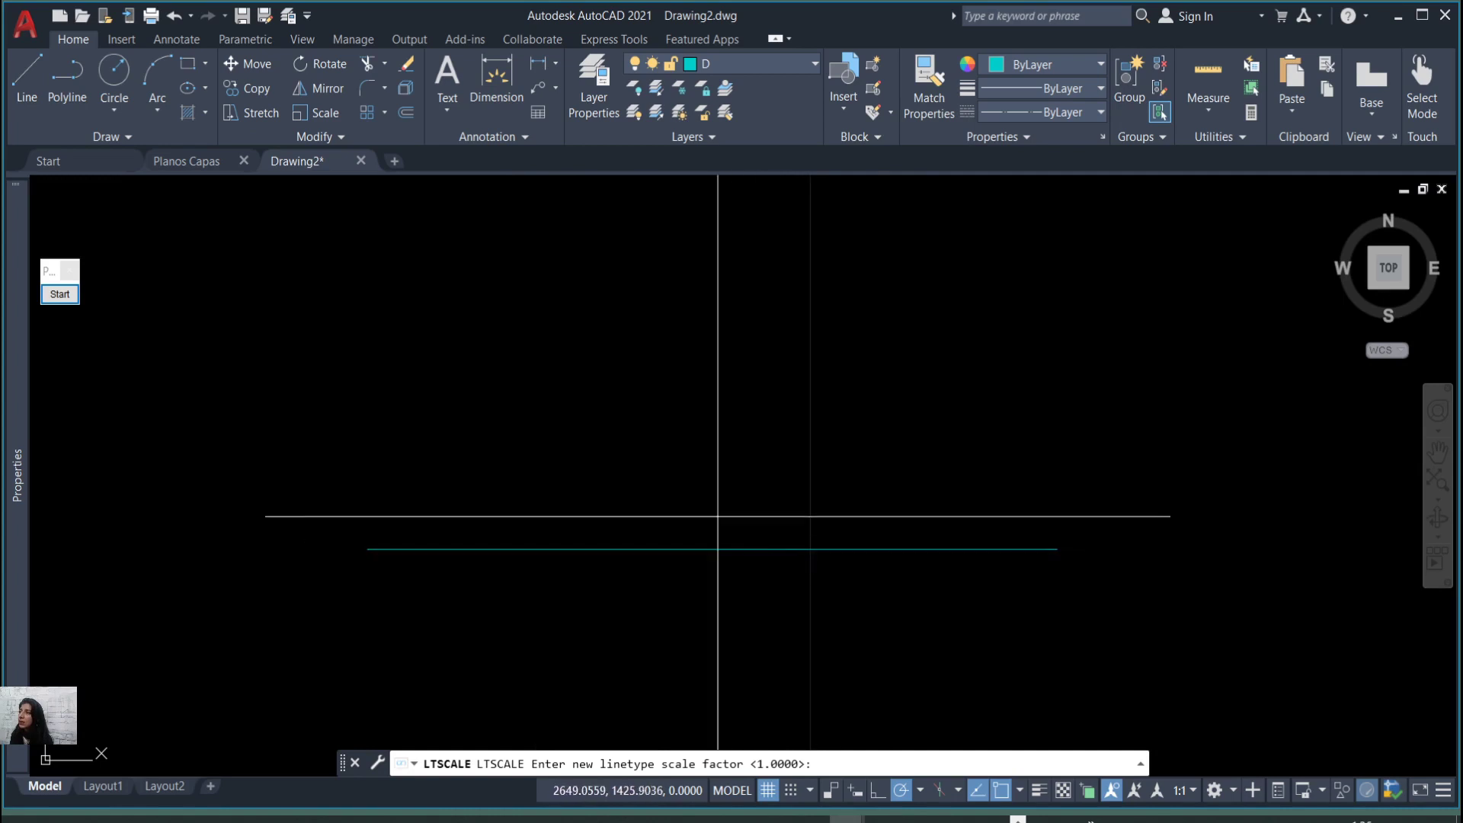
scroll(718, 516, "up", 3)
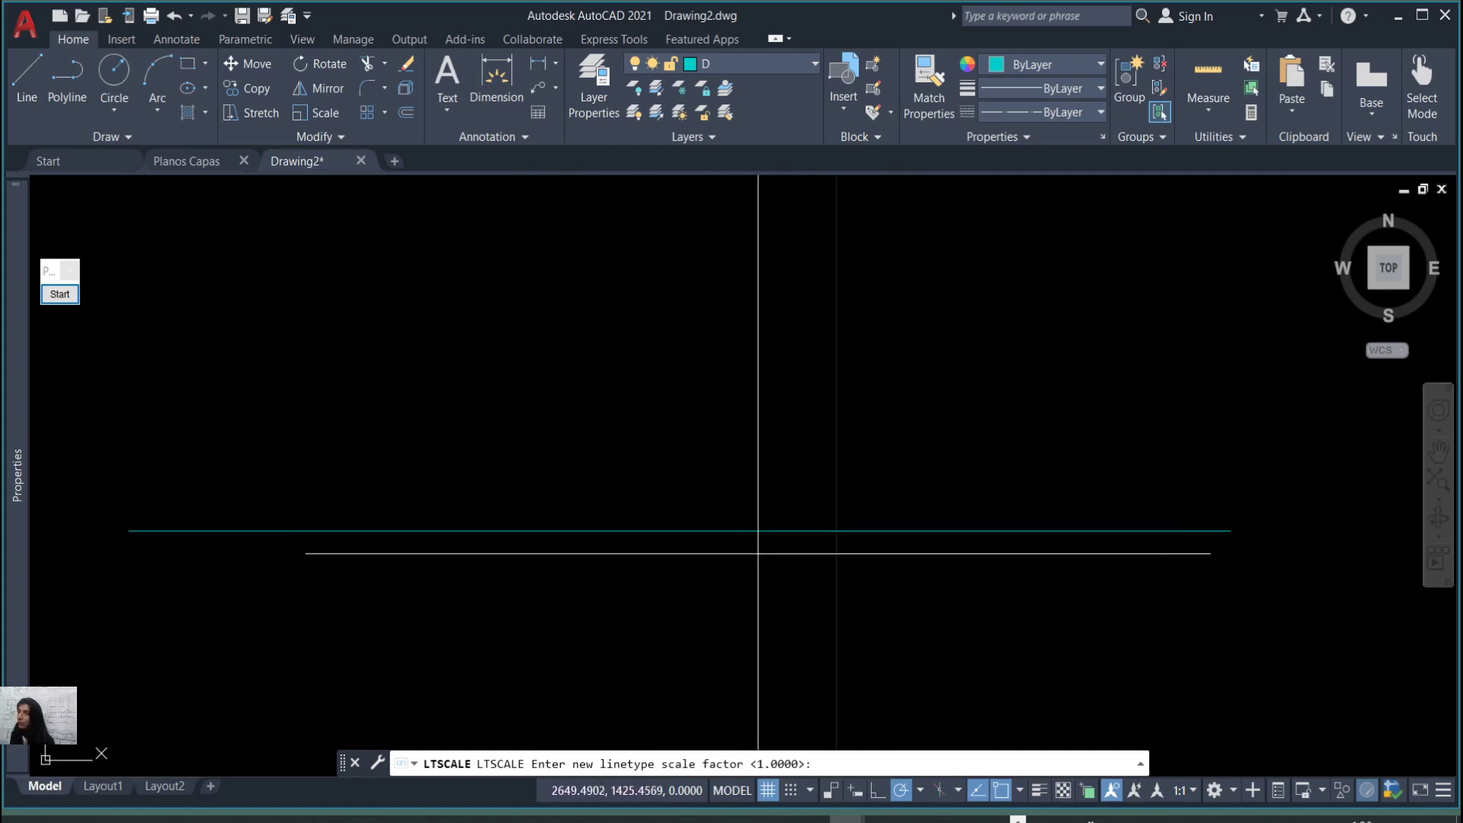
scroll(749, 549, "down", 2)
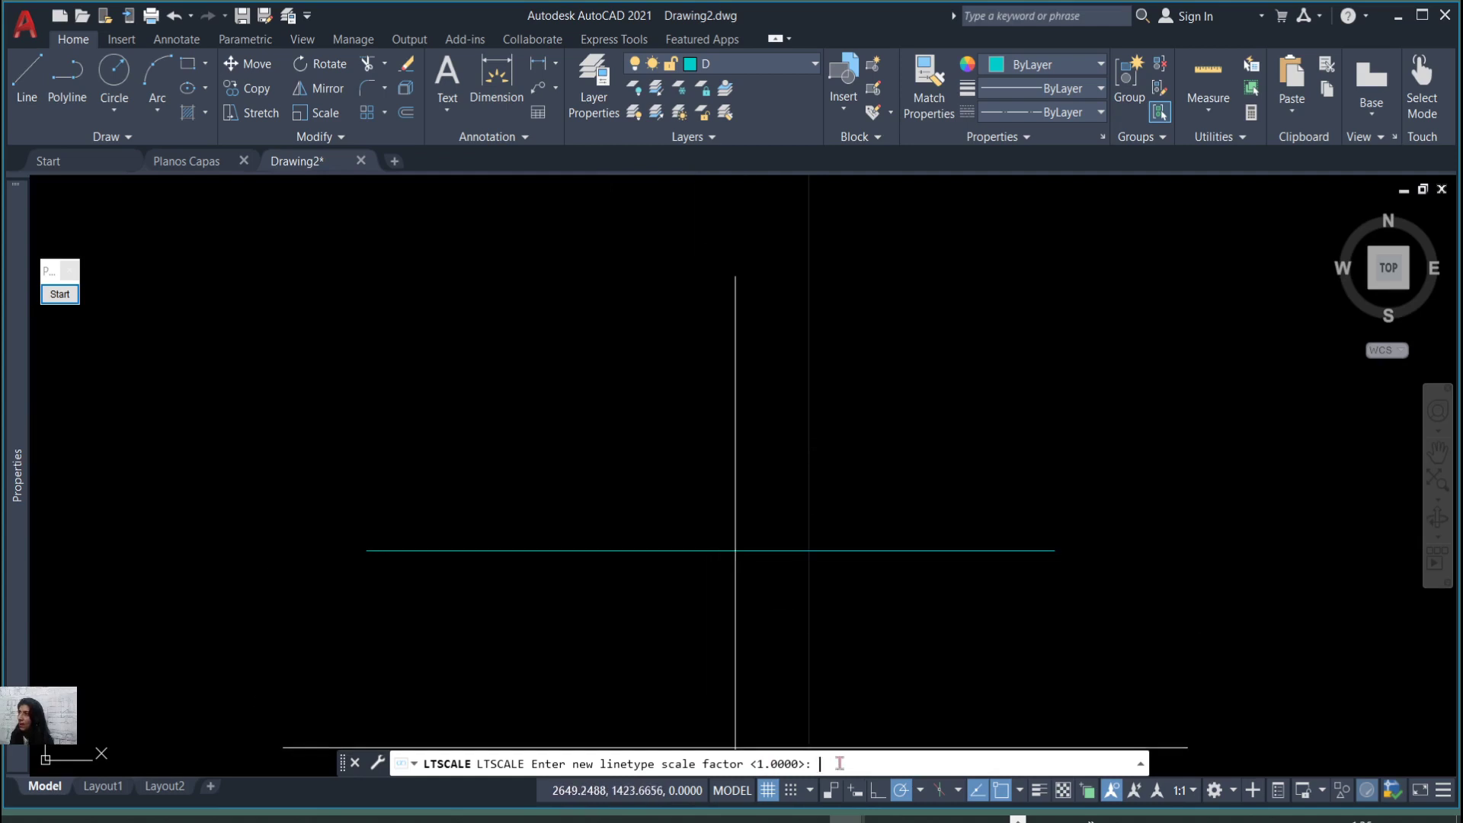
type("0.05")
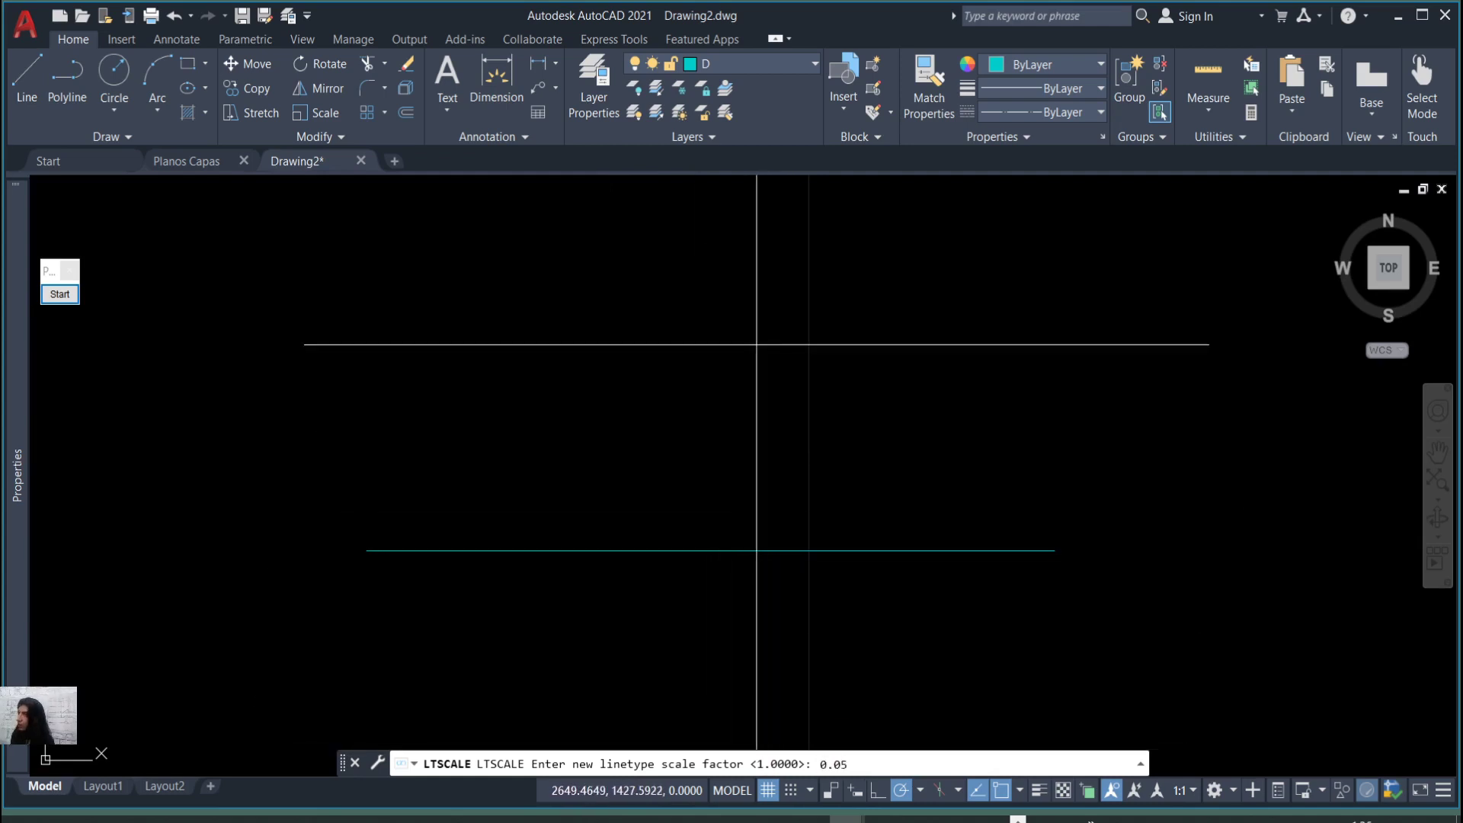
key("Return")
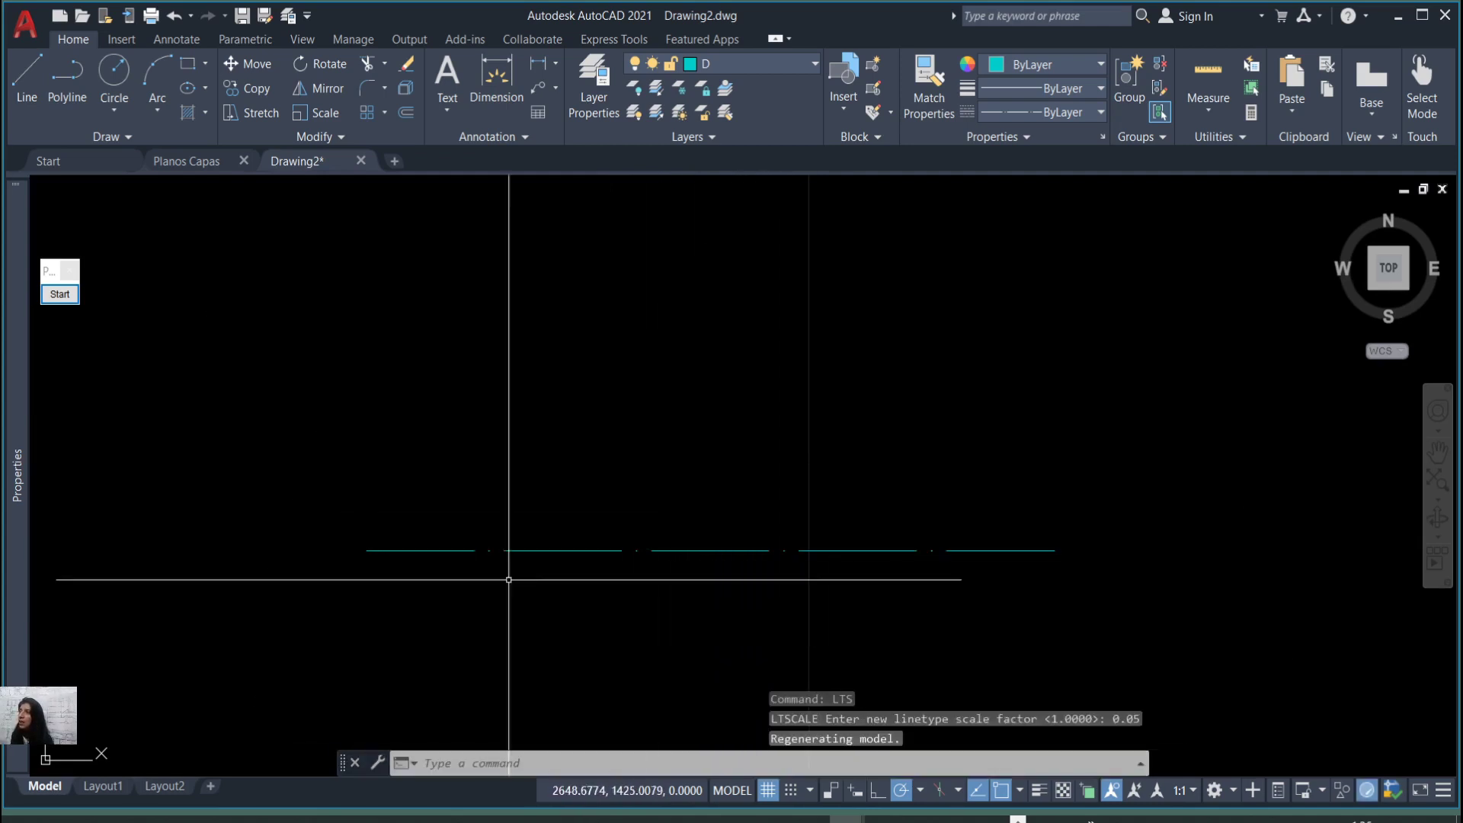
Select the line on layer D to examine its linetype pattern up close, and clear the selection.
scroll(658, 549, "up", 2)
left_click(716, 602)
left_click(615, 430)
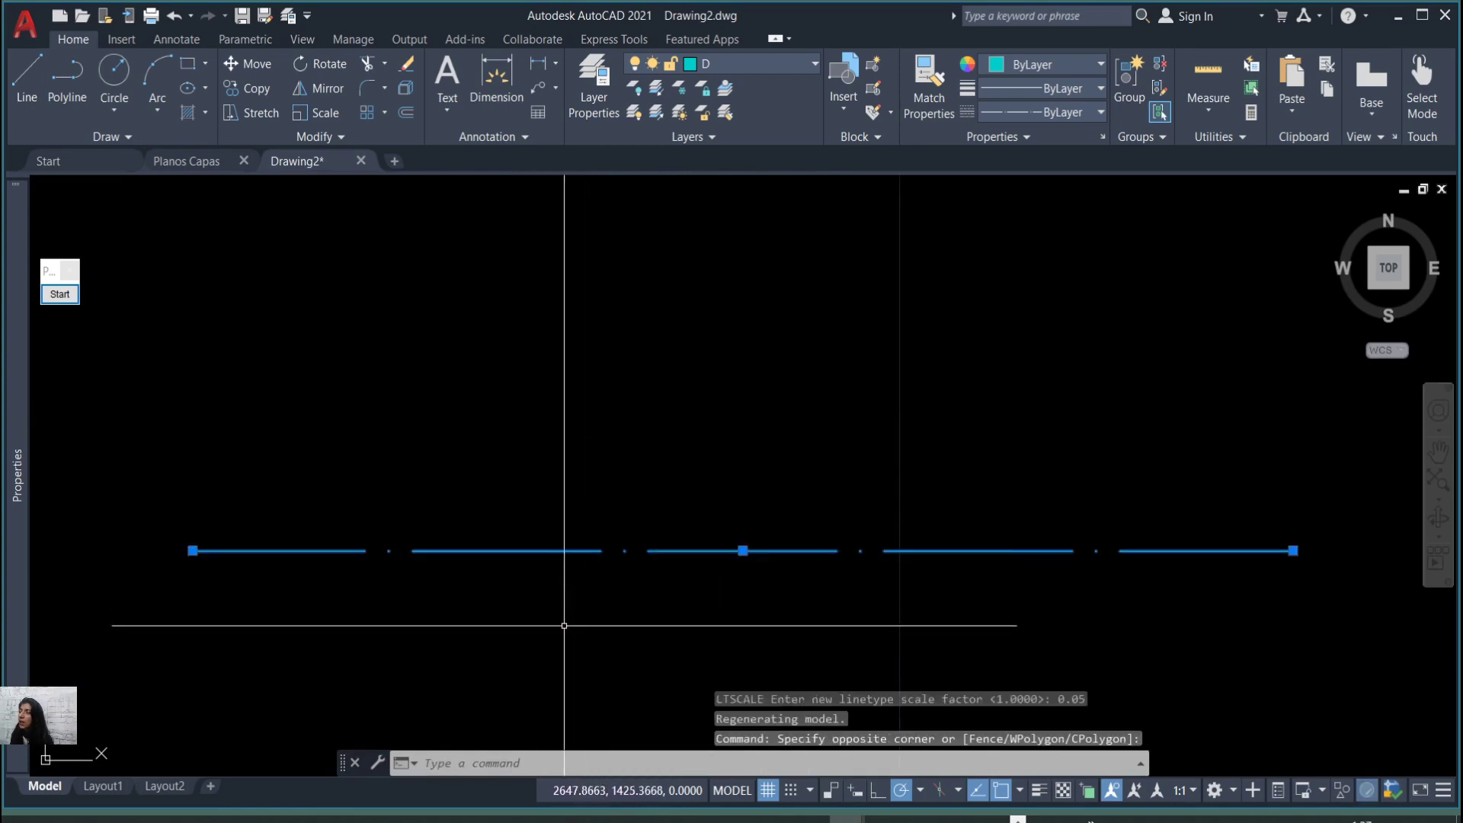
scroll(594, 602, "down", 4)
key("Escape")
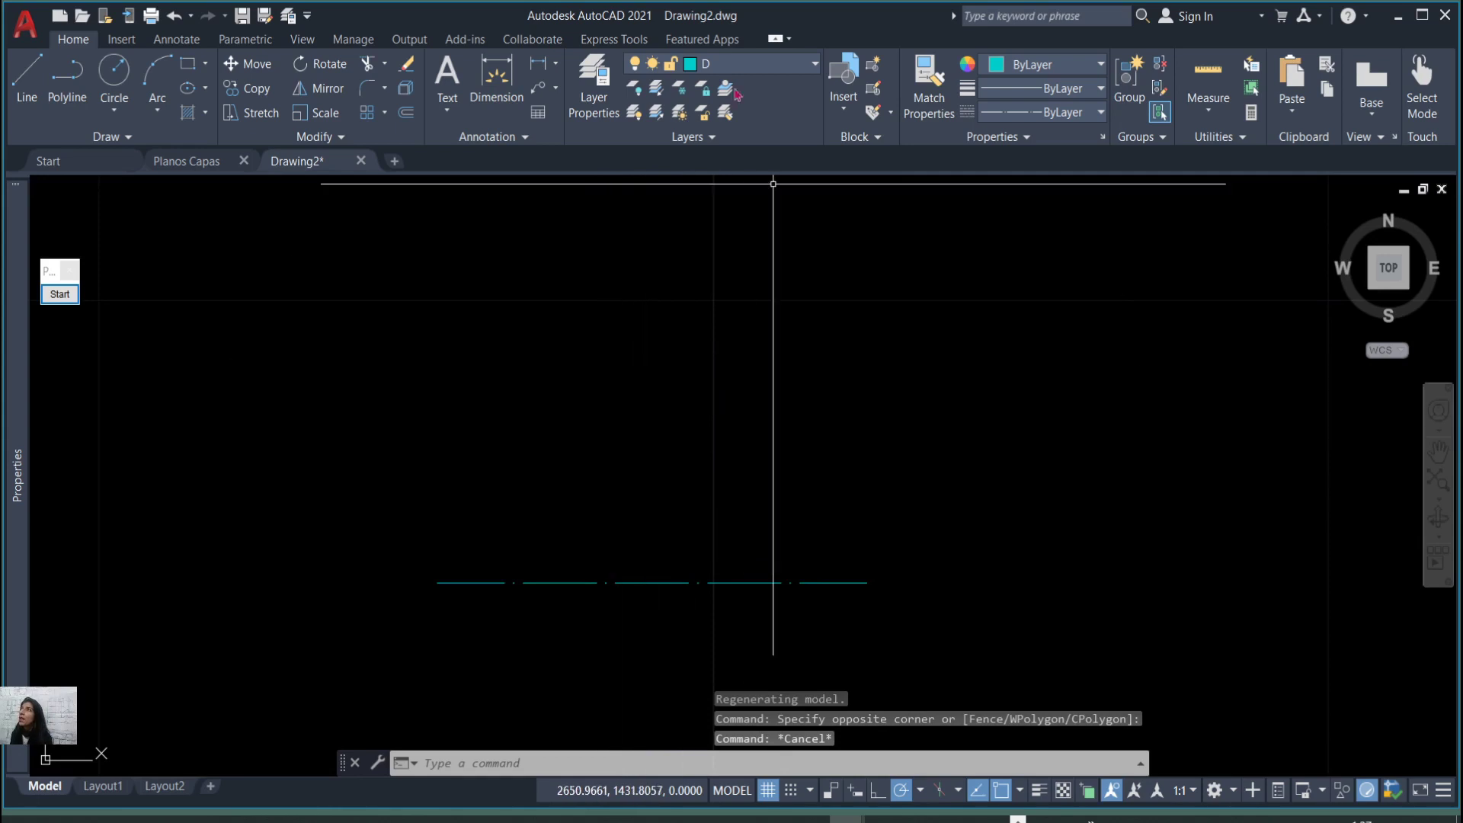
Review the linetype and lineweight settings in the layer manager and compare them with the line drawn on layer D.
left_click(594, 84)
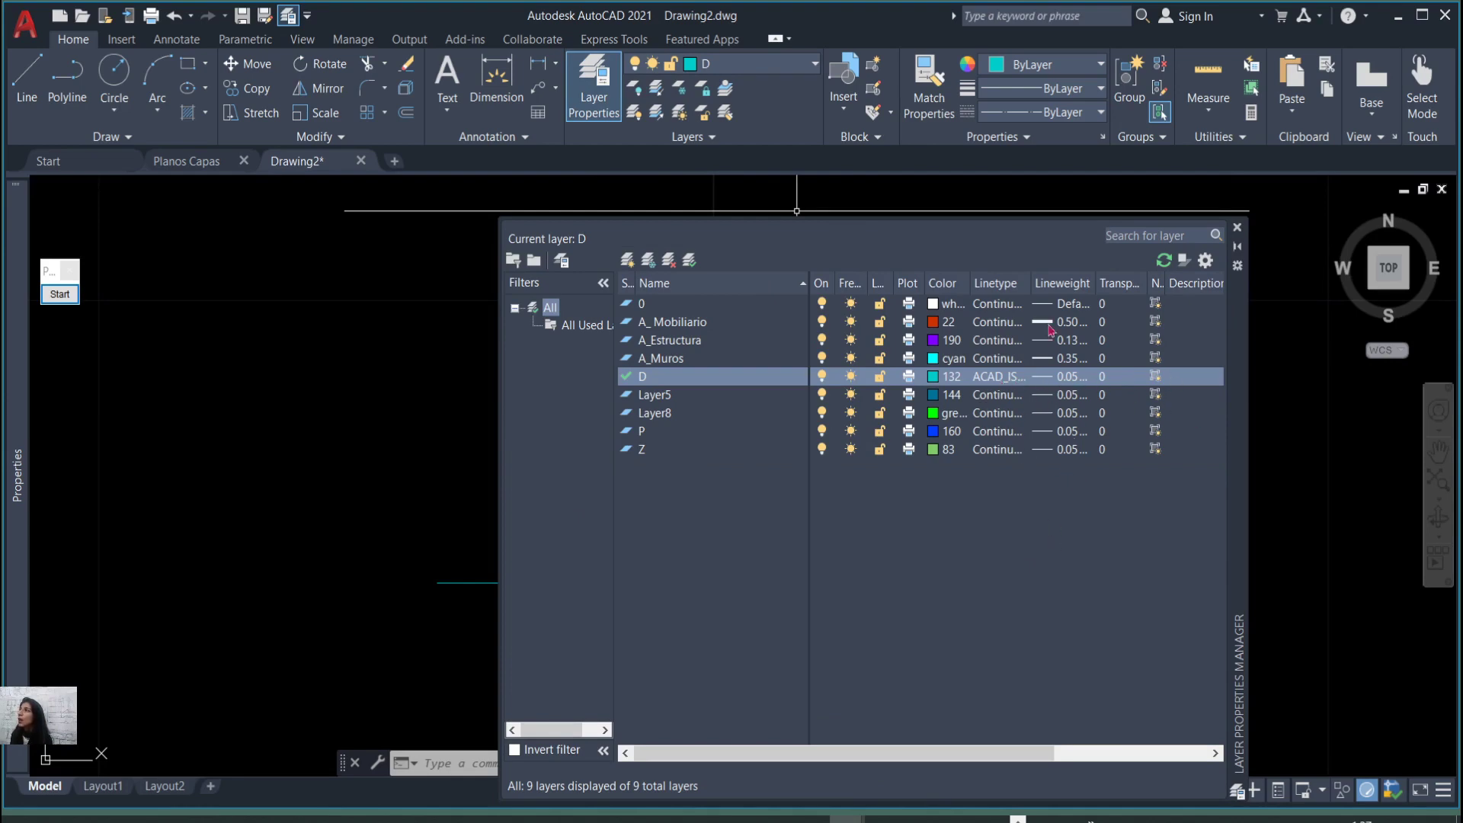
left_click(1237, 228)
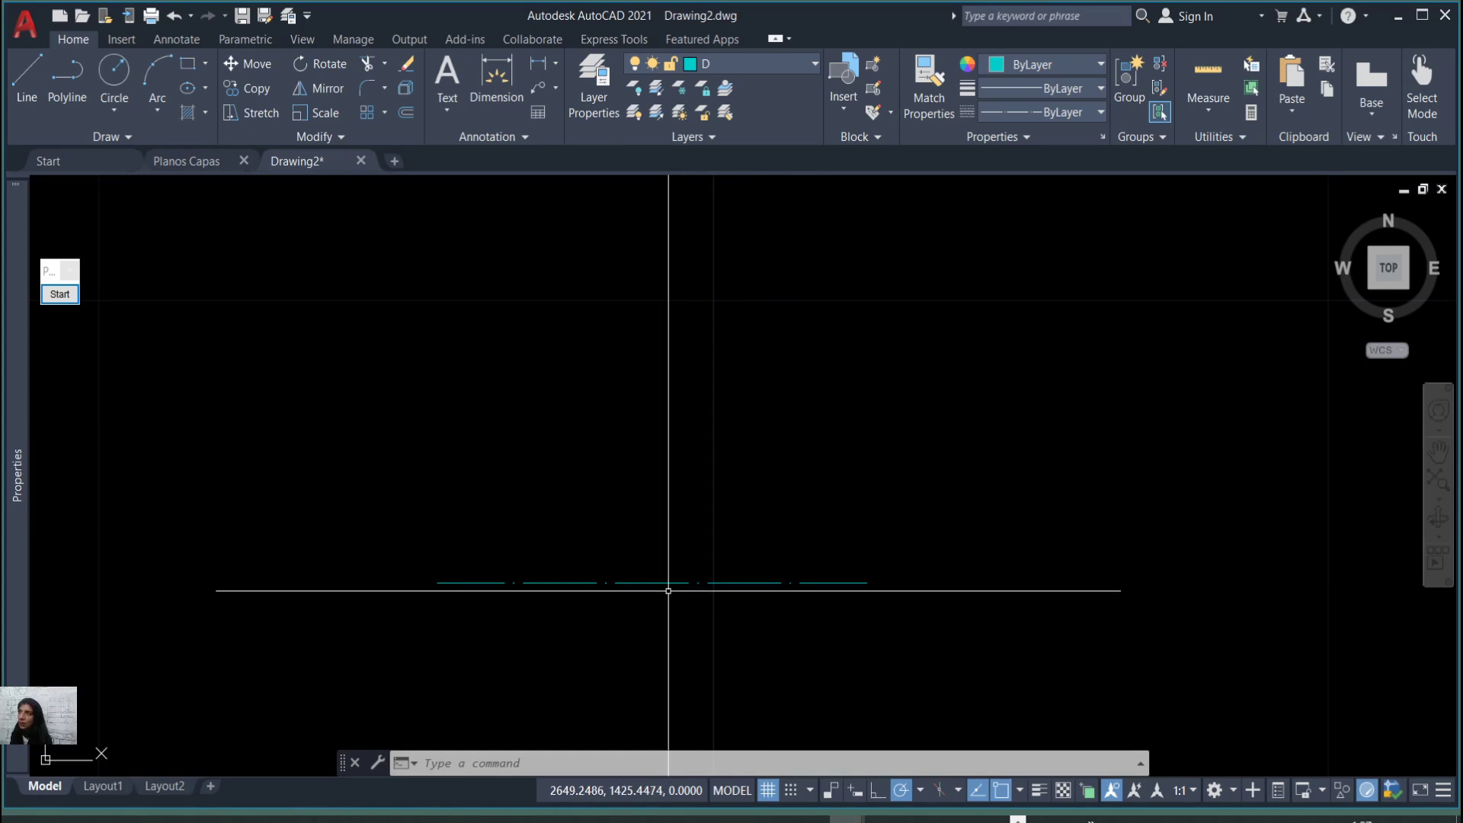
scroll(670, 596, "up", 2)
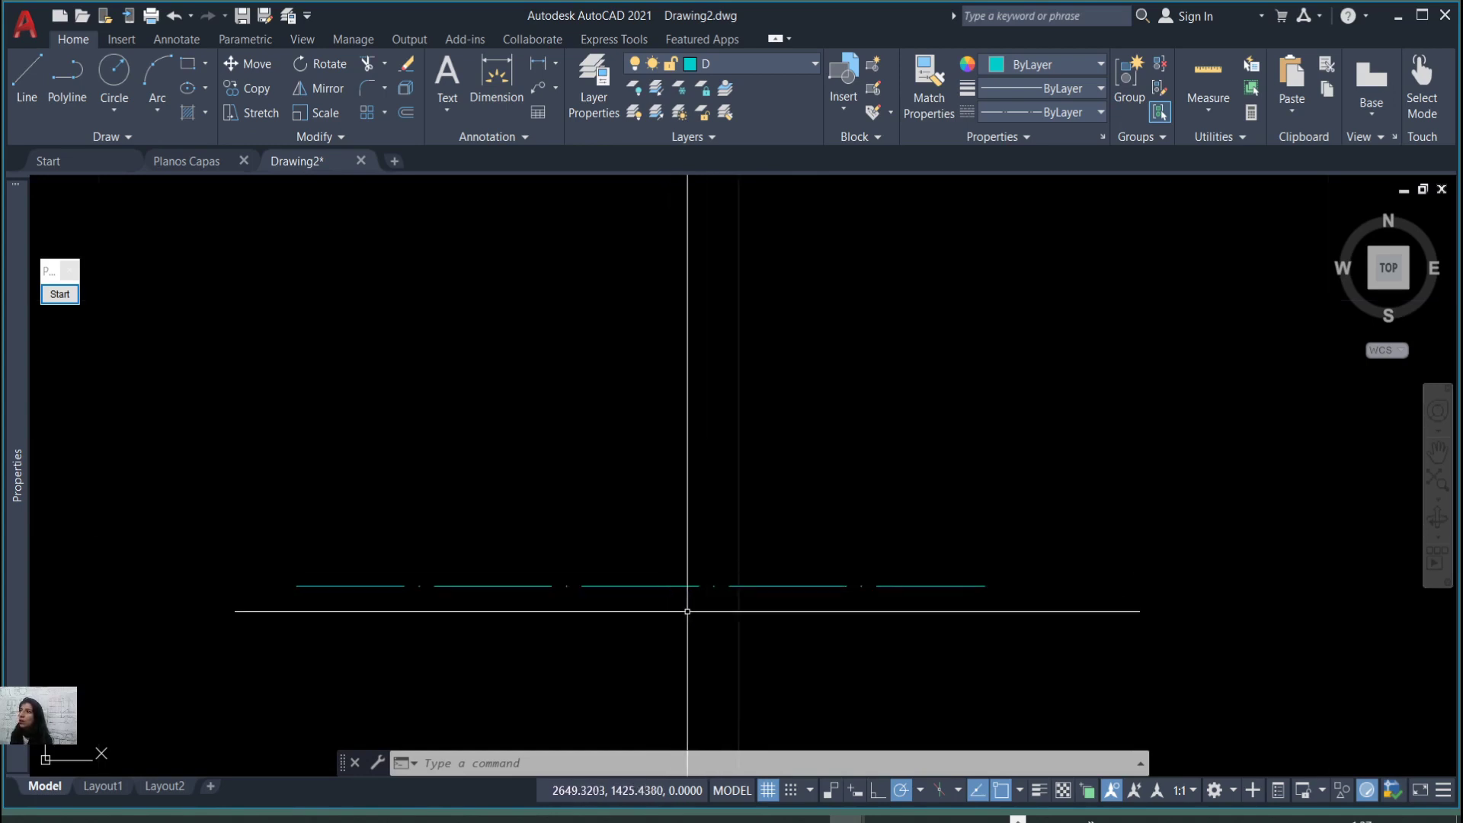
left_click(712, 624)
left_click(631, 479)
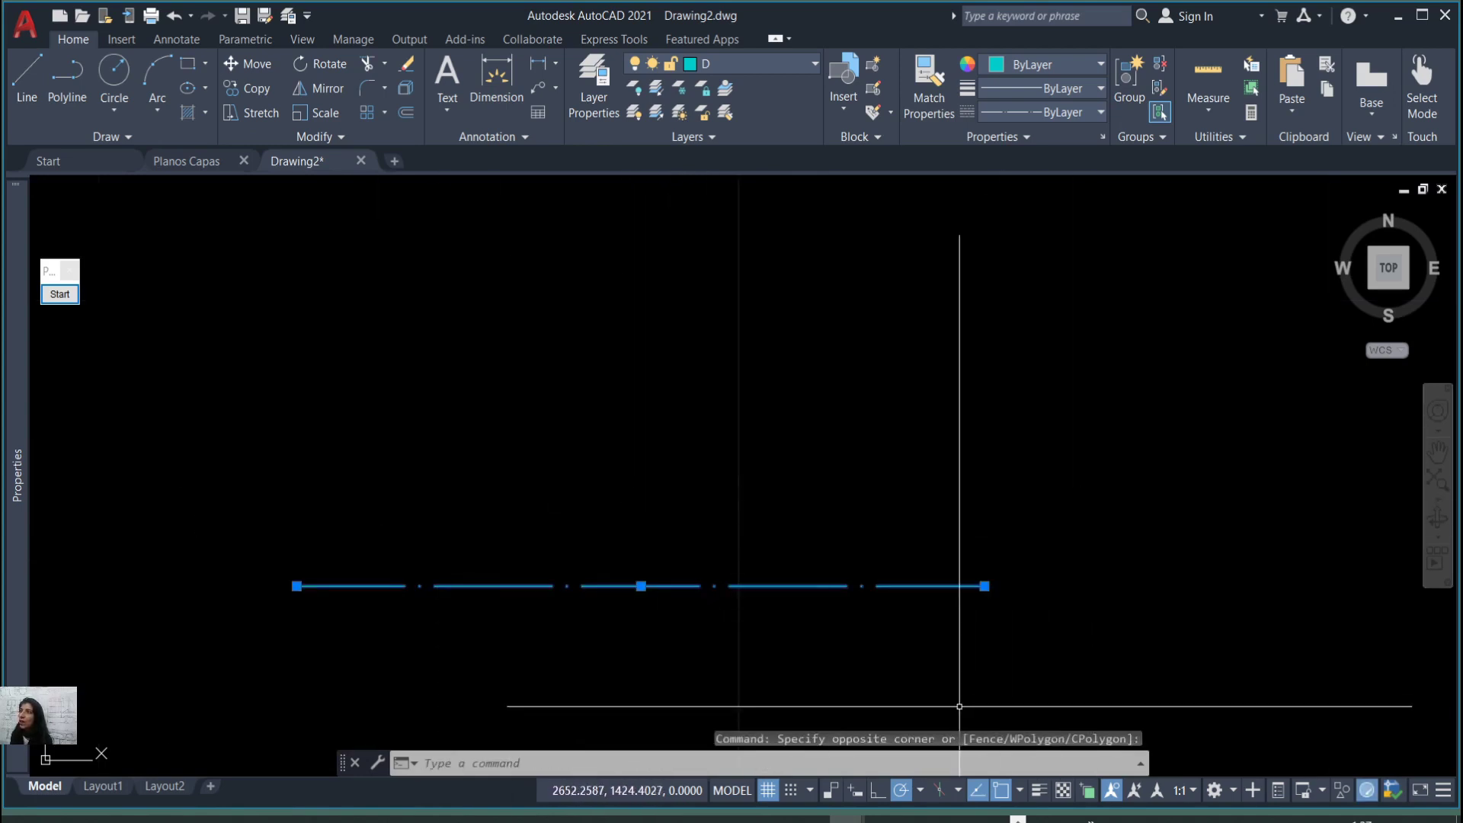
key("Escape")
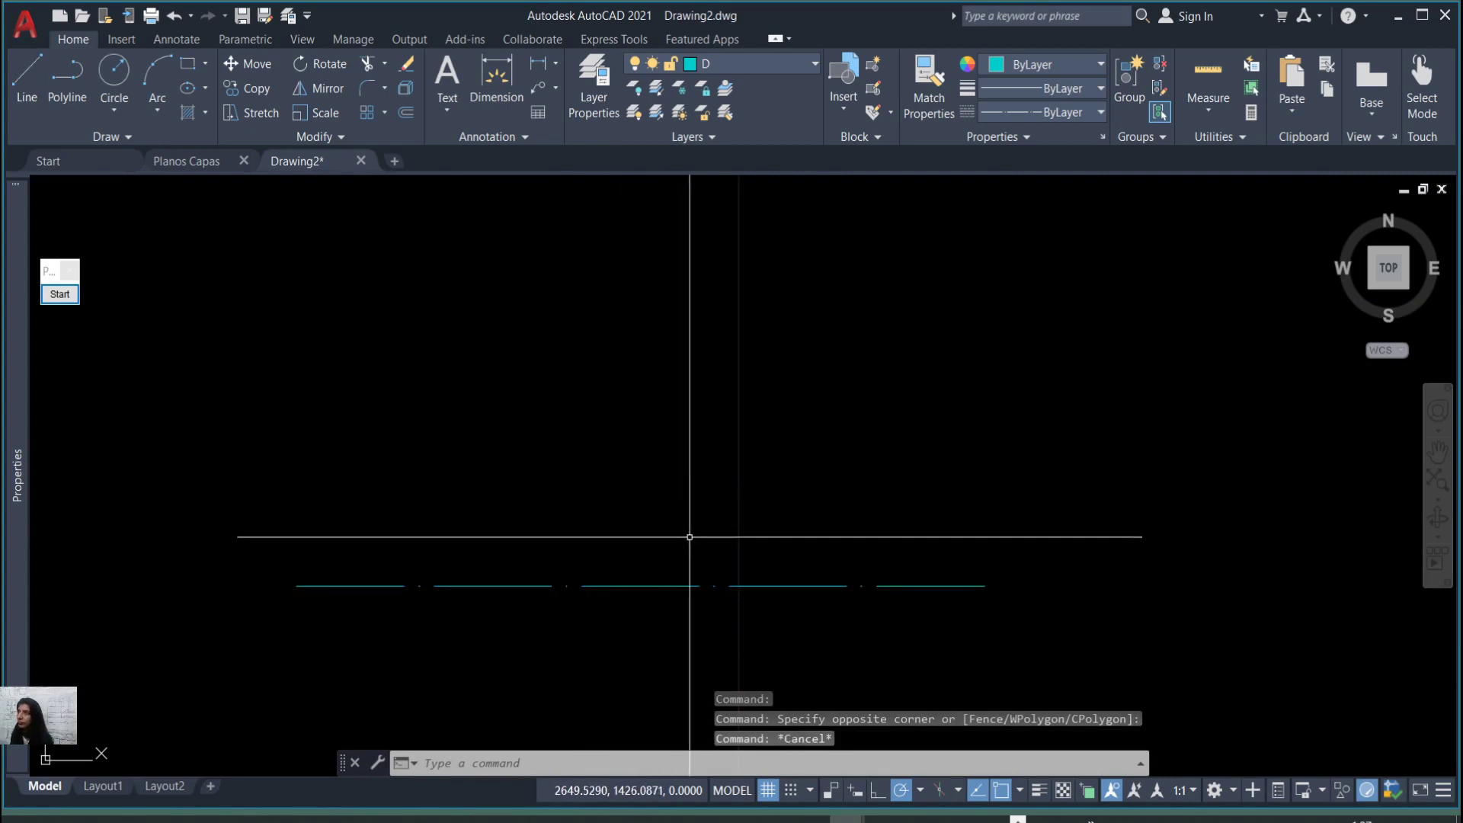
Delete the horizontal test line on layer D.
scroll(675, 556, "down", 2)
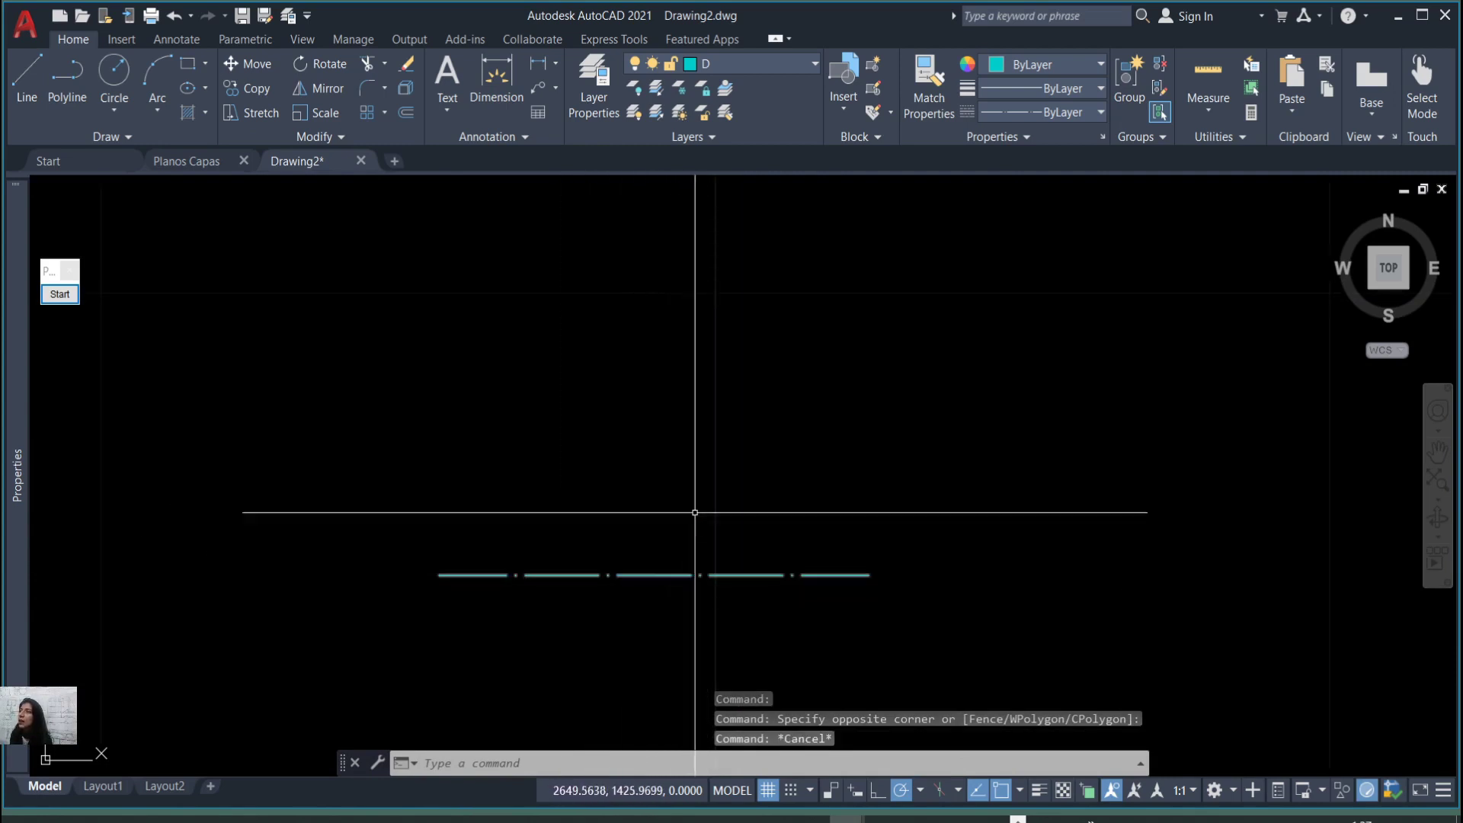
left_click(973, 610)
left_click(702, 418)
key("Delete")
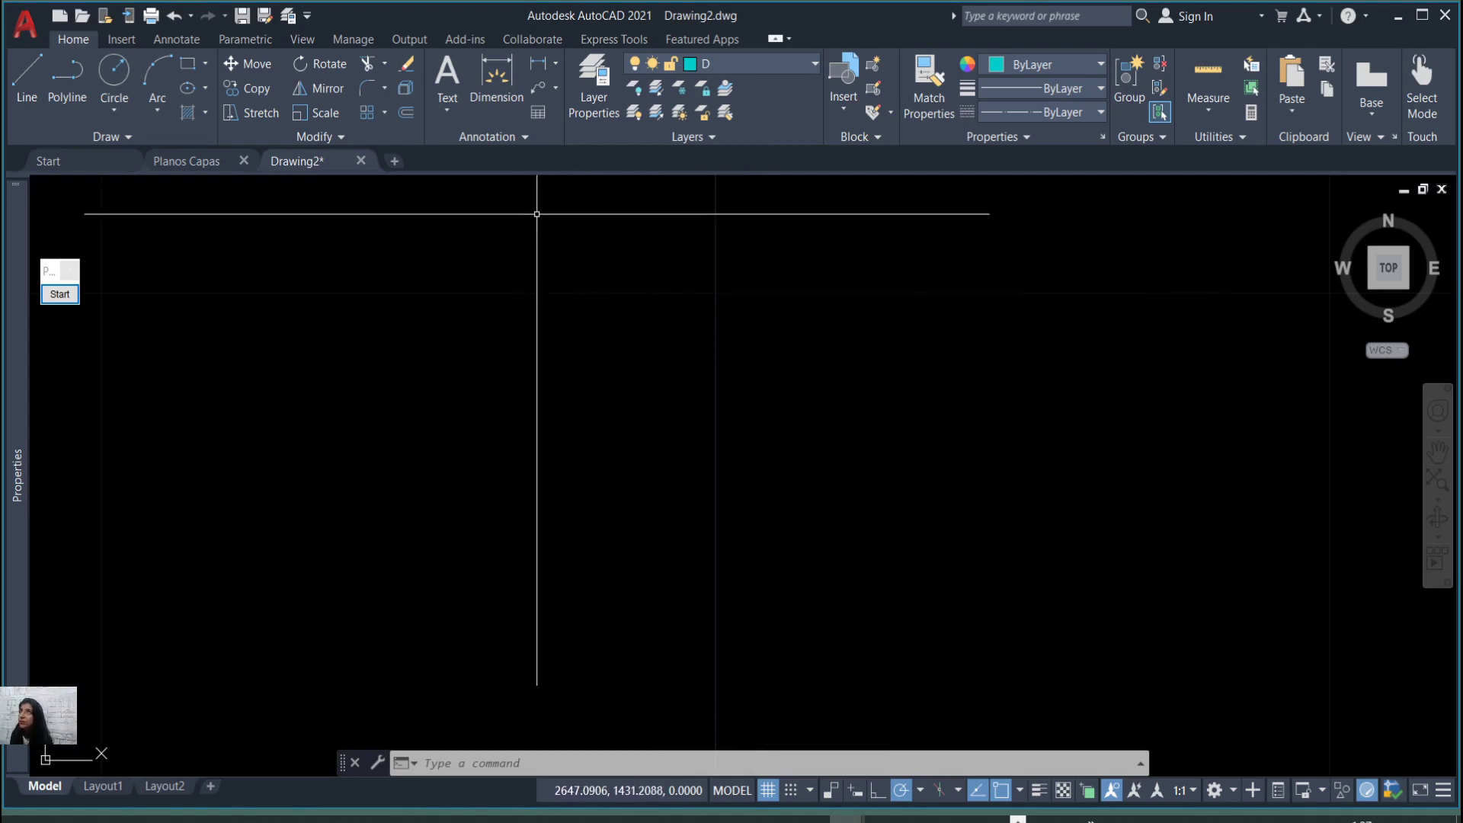
Switch to the Planos Capas drawing and look over its plans, facades and sections, focusing on the PLANTA SEGUNDO PISO plan.
left_click(192, 162)
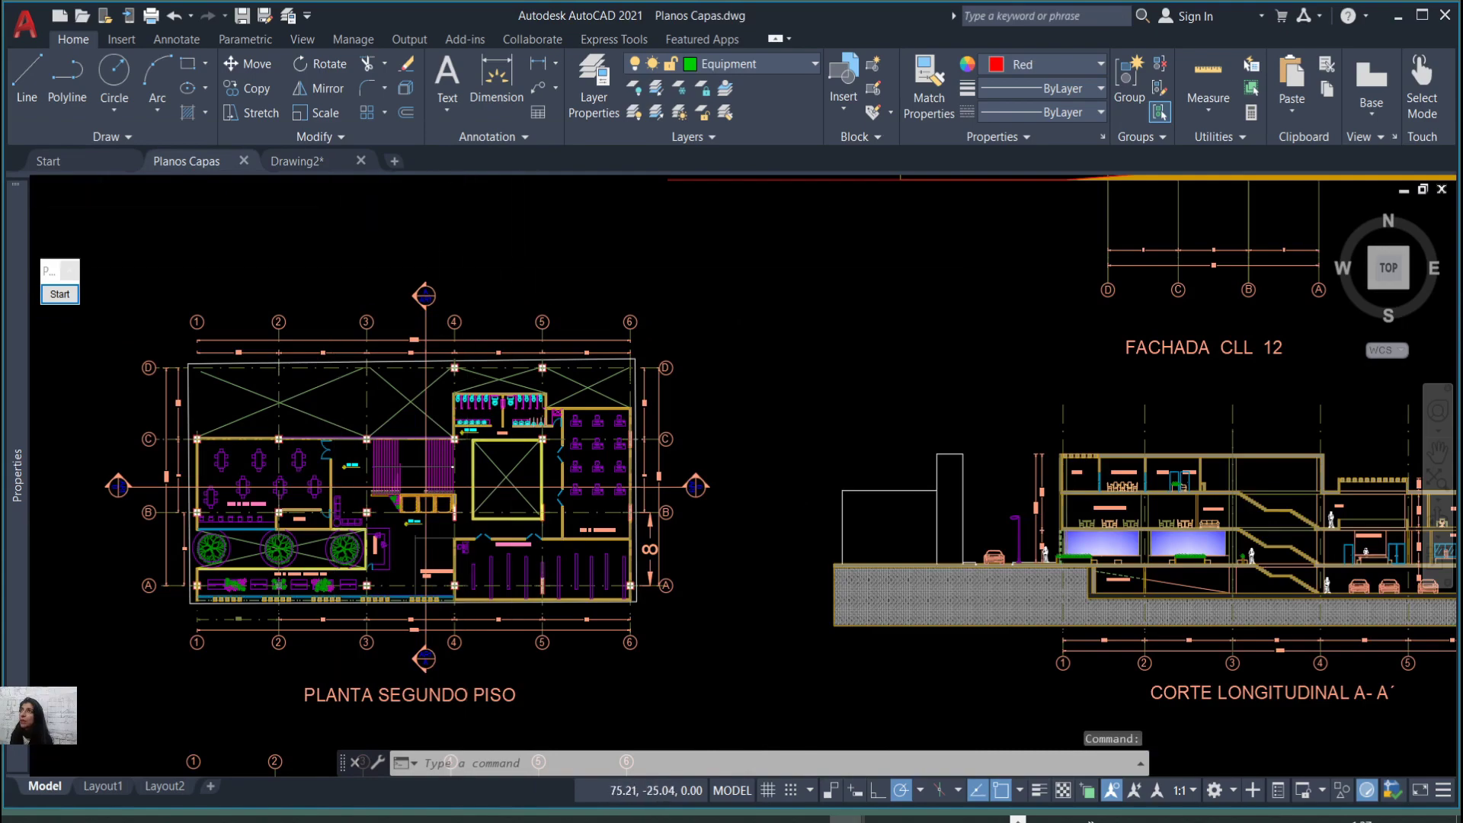
scroll(612, 355, "down", 2)
scroll(424, 262, "up", 2)
scroll(732, 314, "down", 1)
scroll(653, 498, "up", 2)
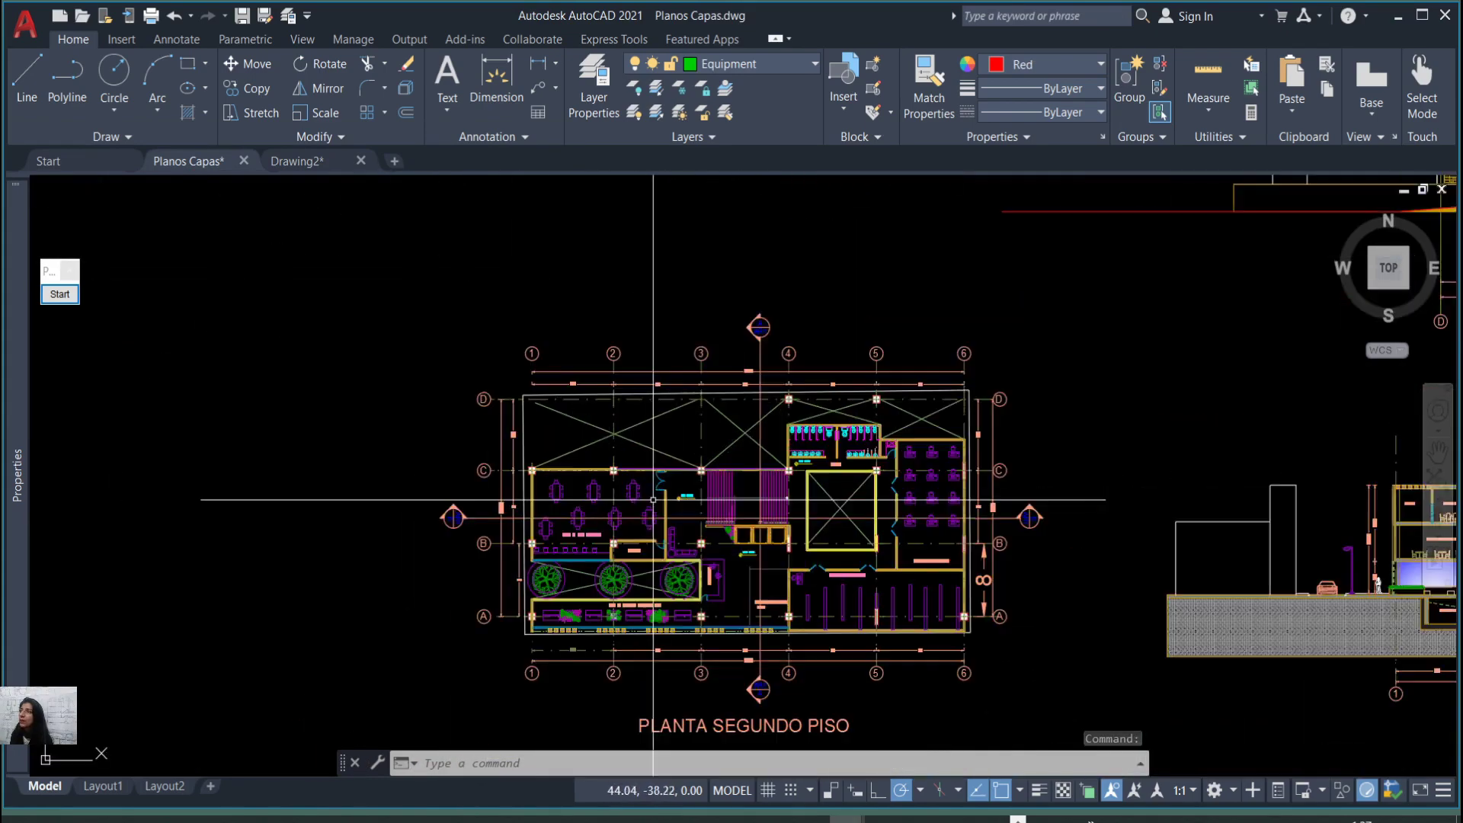
mouse_move(574, 467)
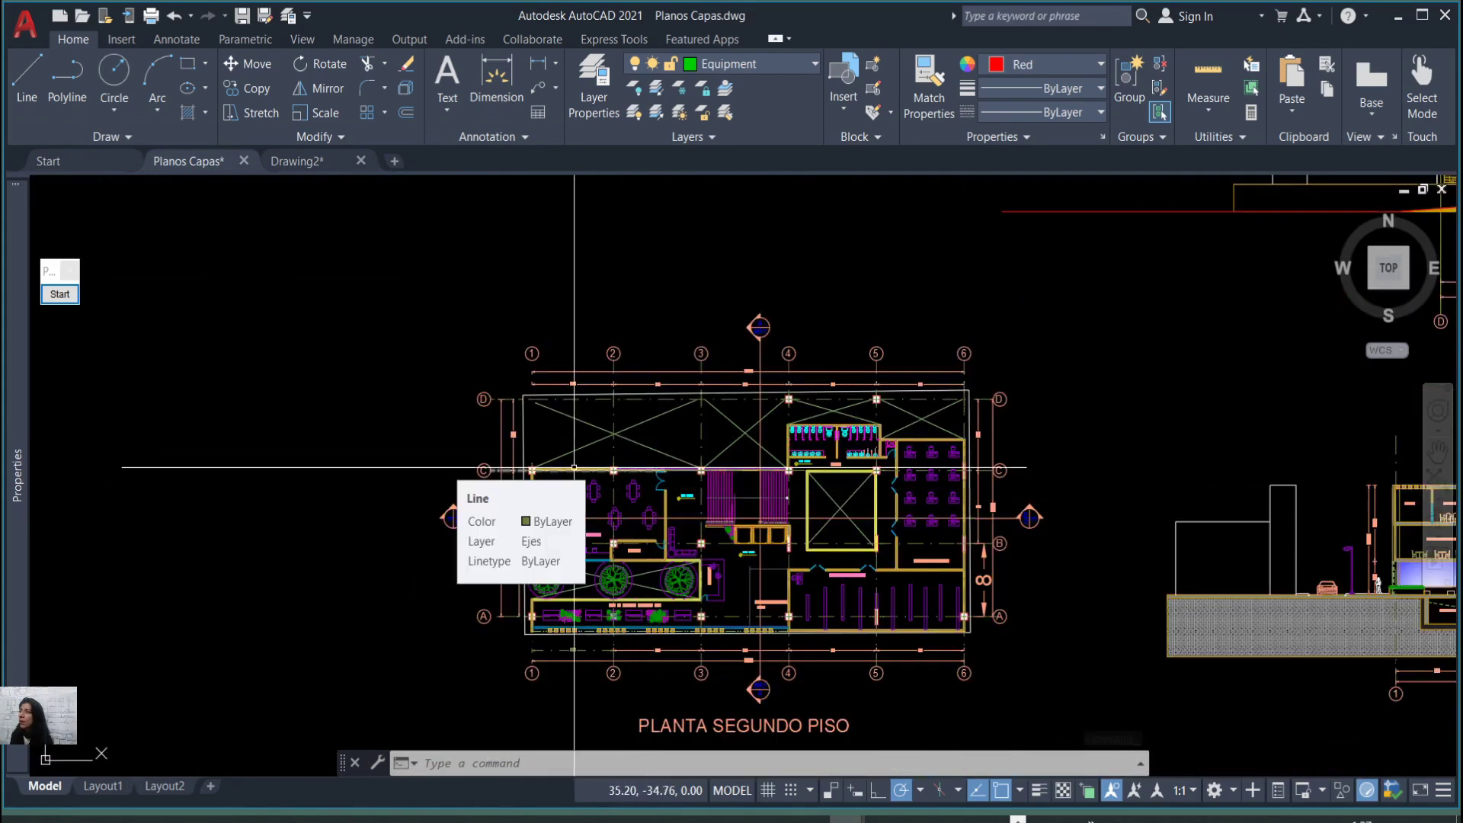
scroll(706, 484, "down", 2)
scroll(1022, 495, "up", 2)
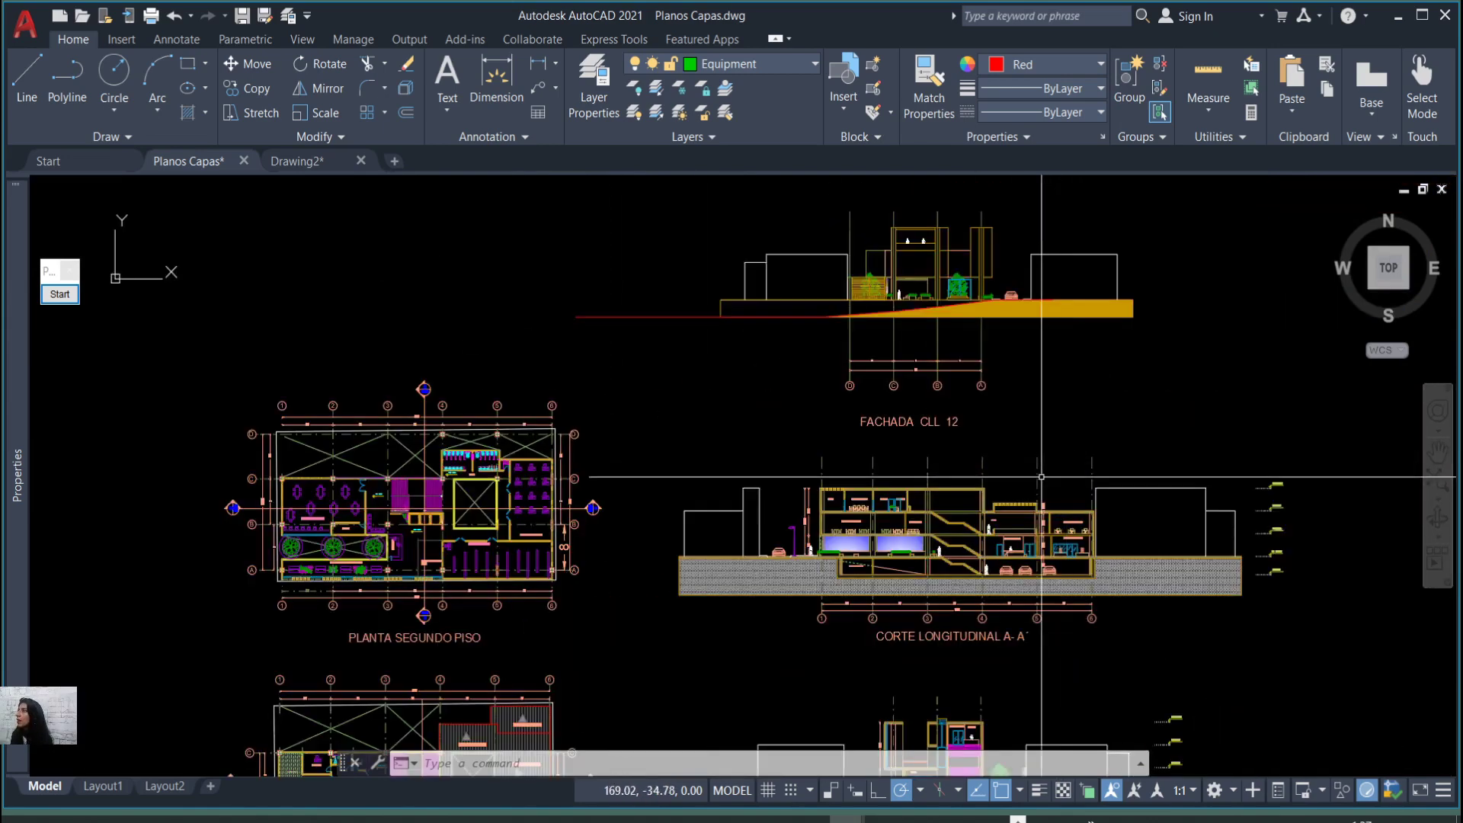
scroll(534, 507, "down", 2)
scroll(426, 377, "up", 2)
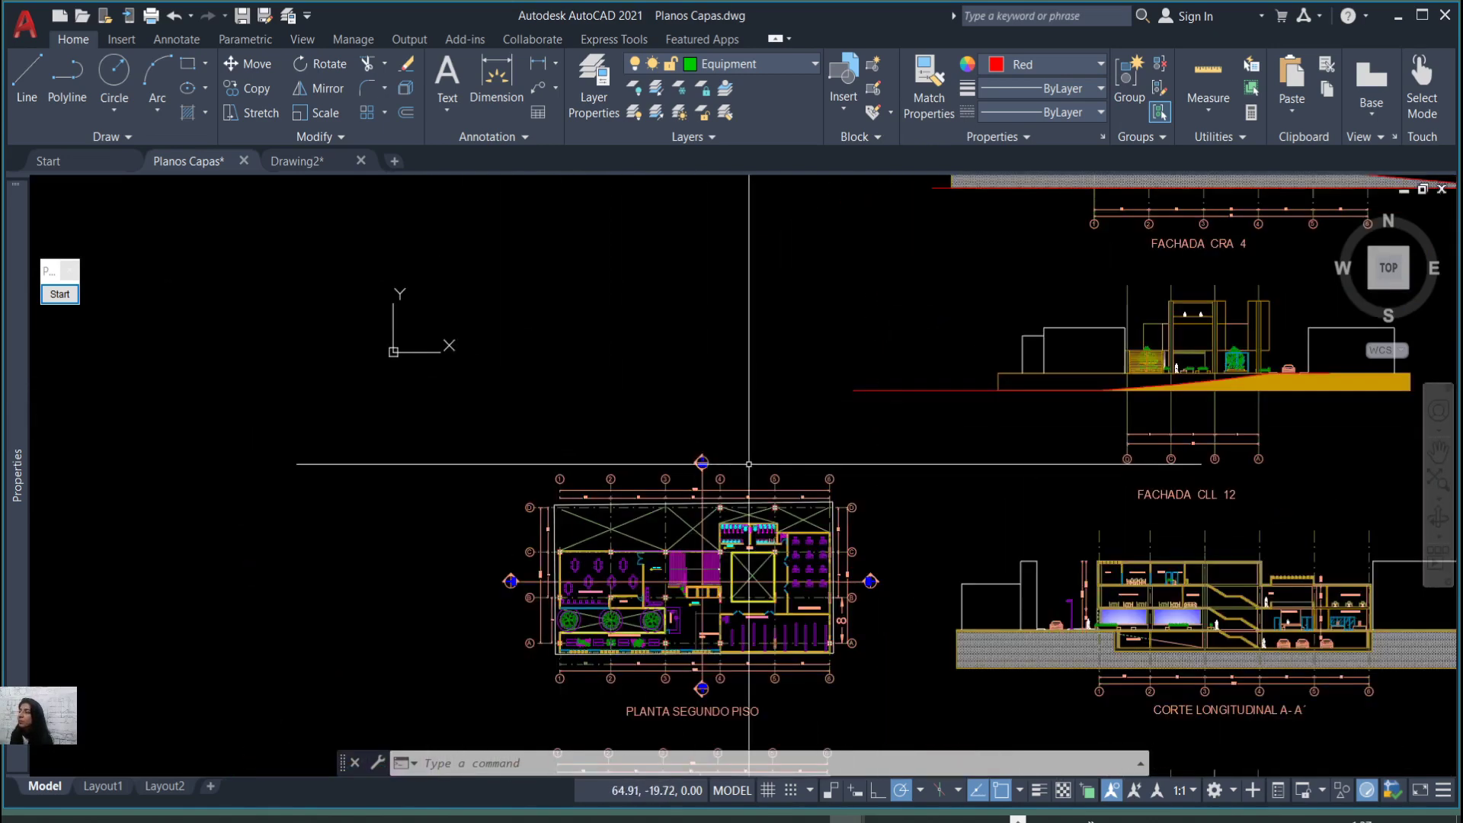
scroll(688, 419, "up", 2)
middle_click_drag(688, 418, 698, 257)
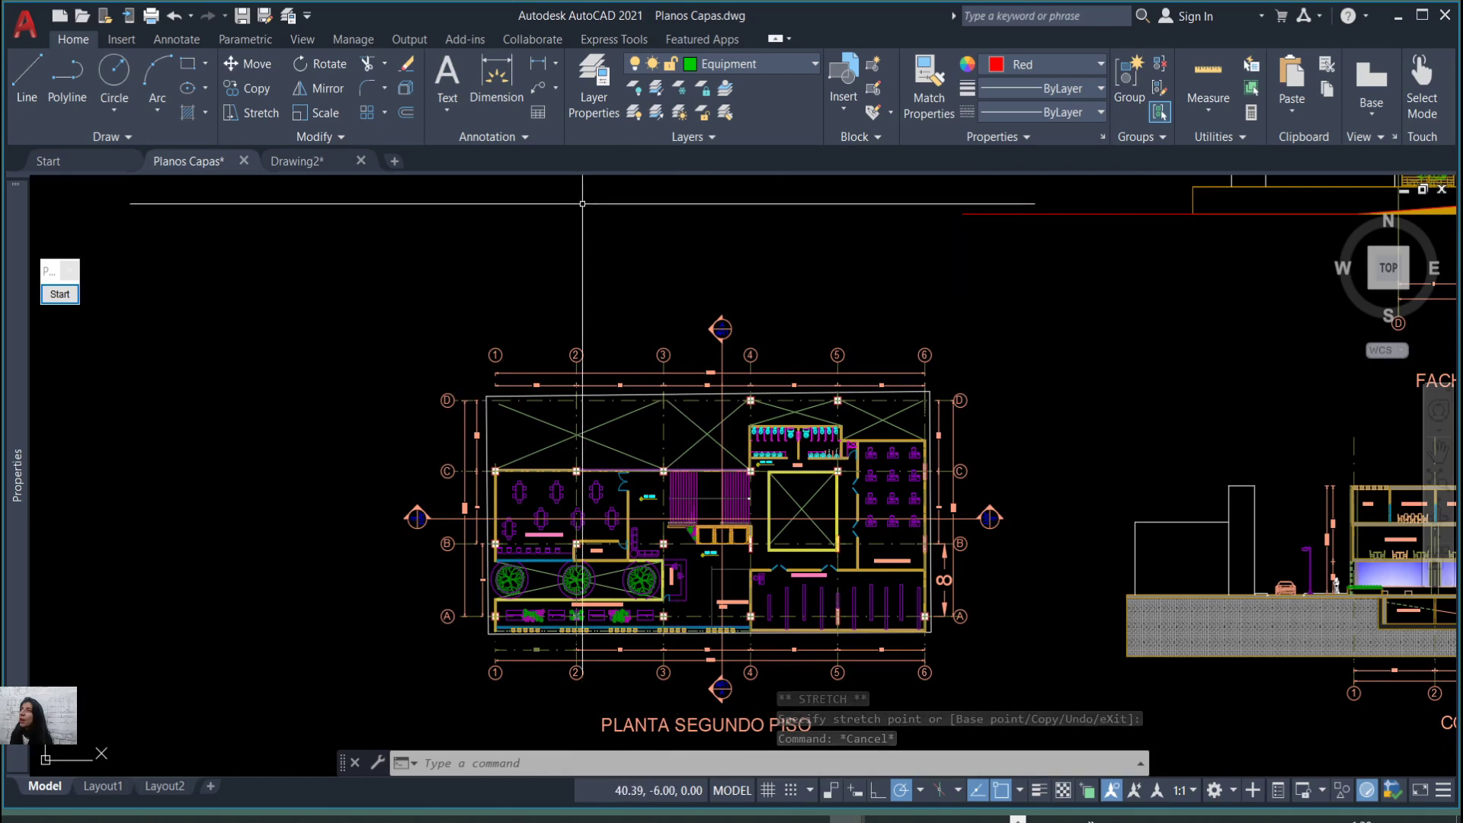
left_click(64, 300)
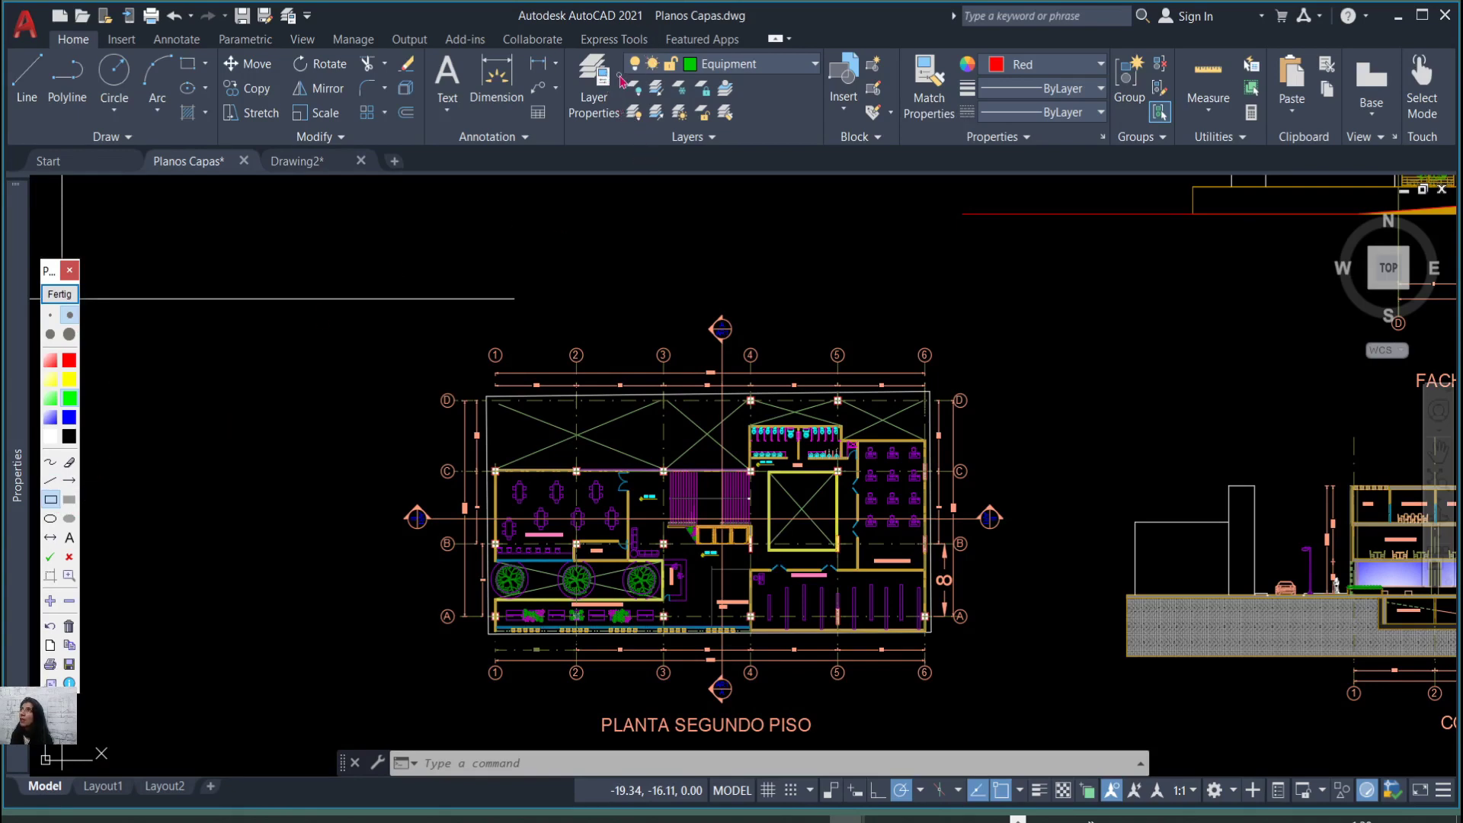
left_click_drag(620, 74, 802, 148)
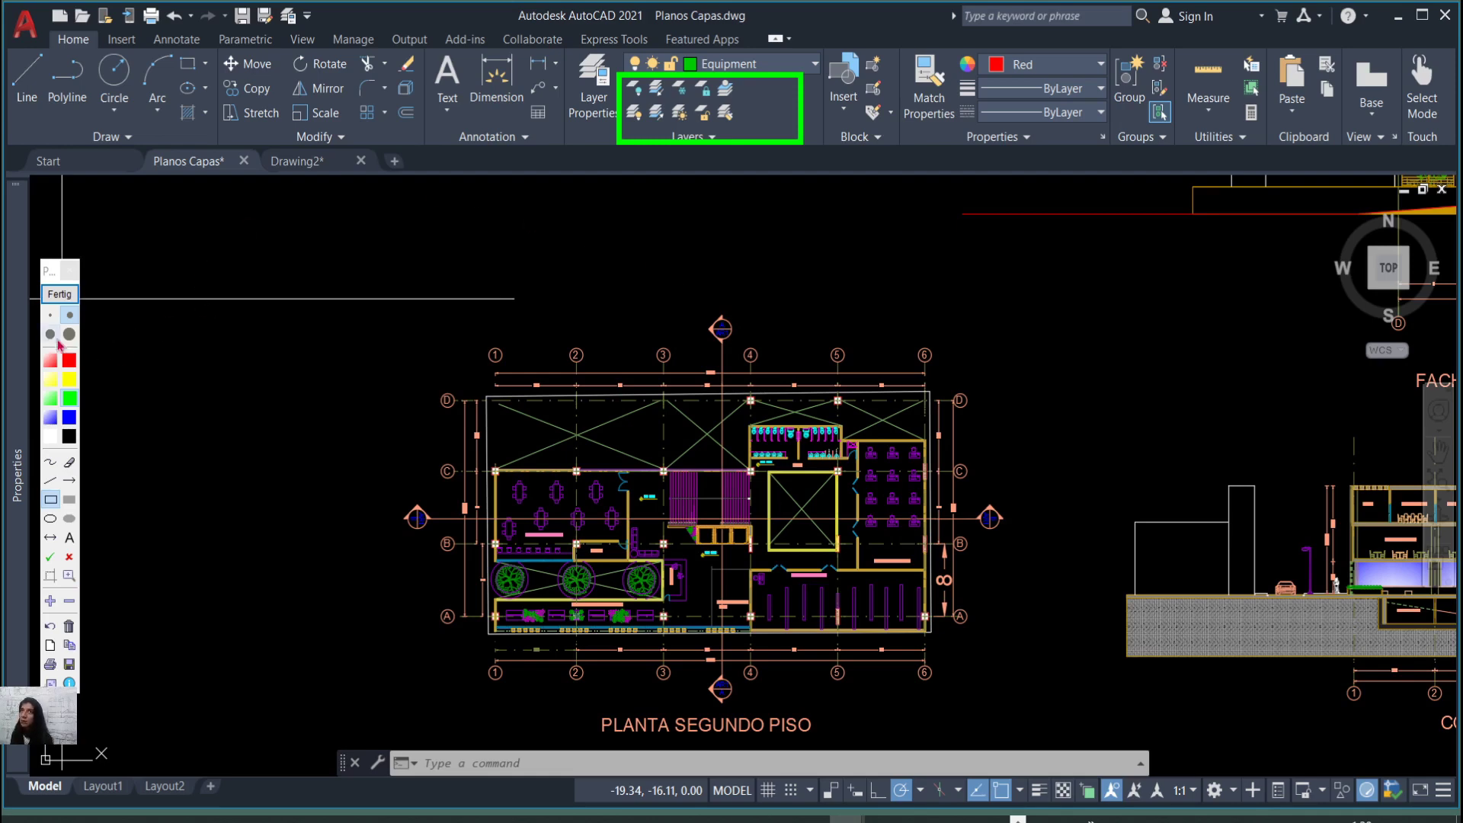
left_click(59, 293)
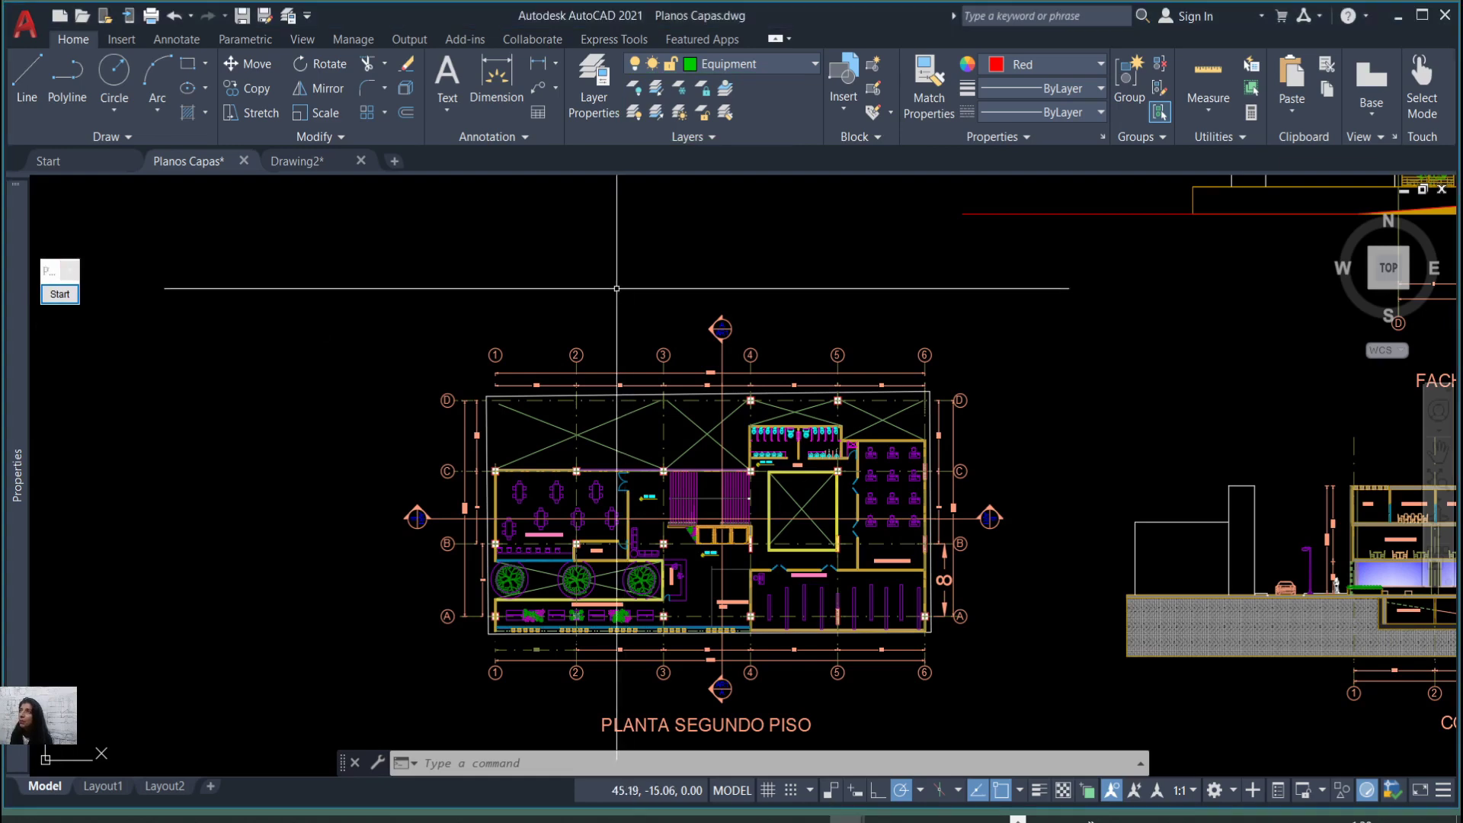
scroll(587, 335, "down", 2)
scroll(585, 344, "up", 4)
scroll(586, 344, "down", 2)
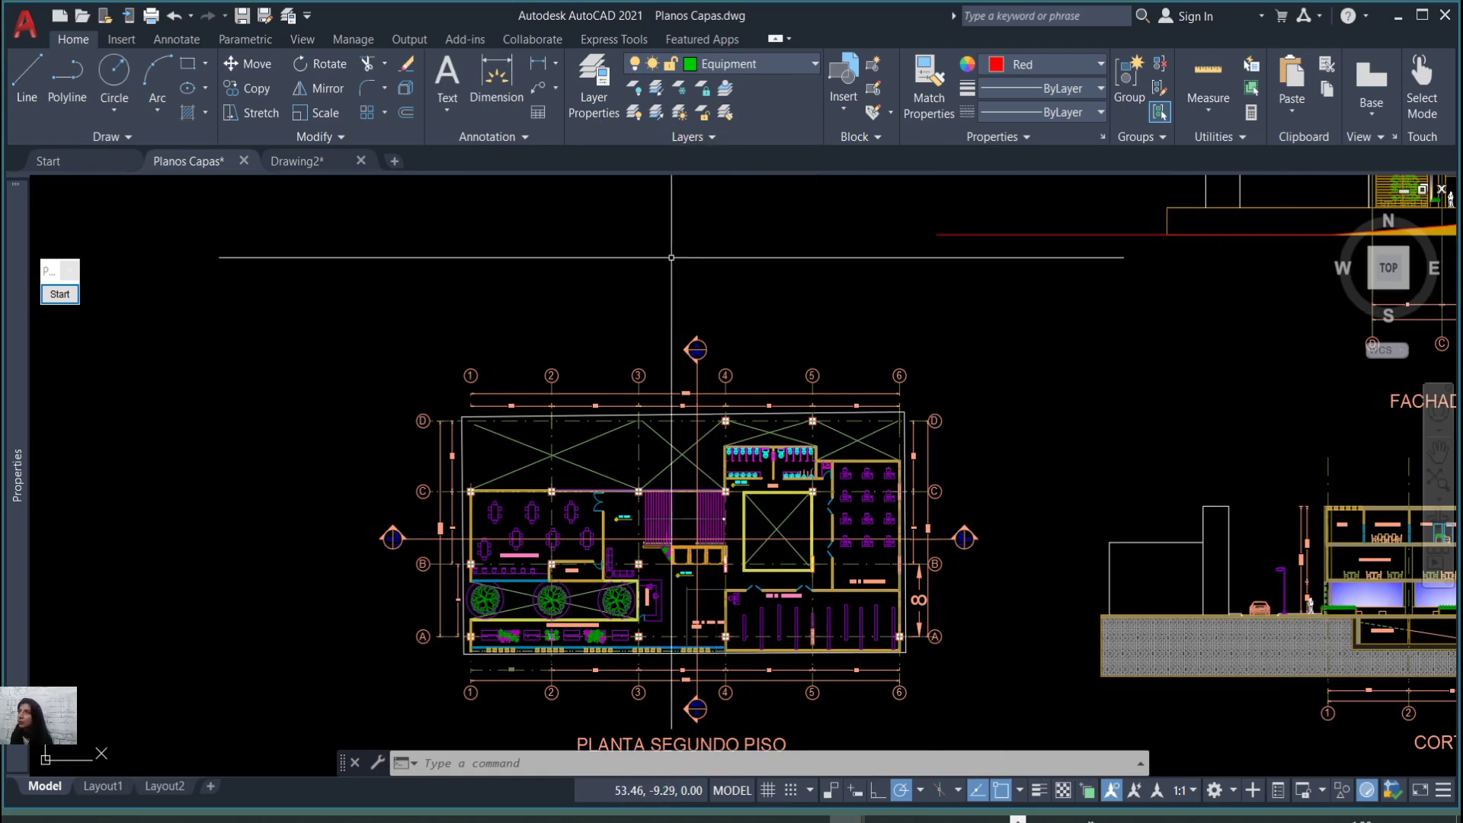
scroll(675, 194, "down", 3)
scroll(674, 194, "up", 2)
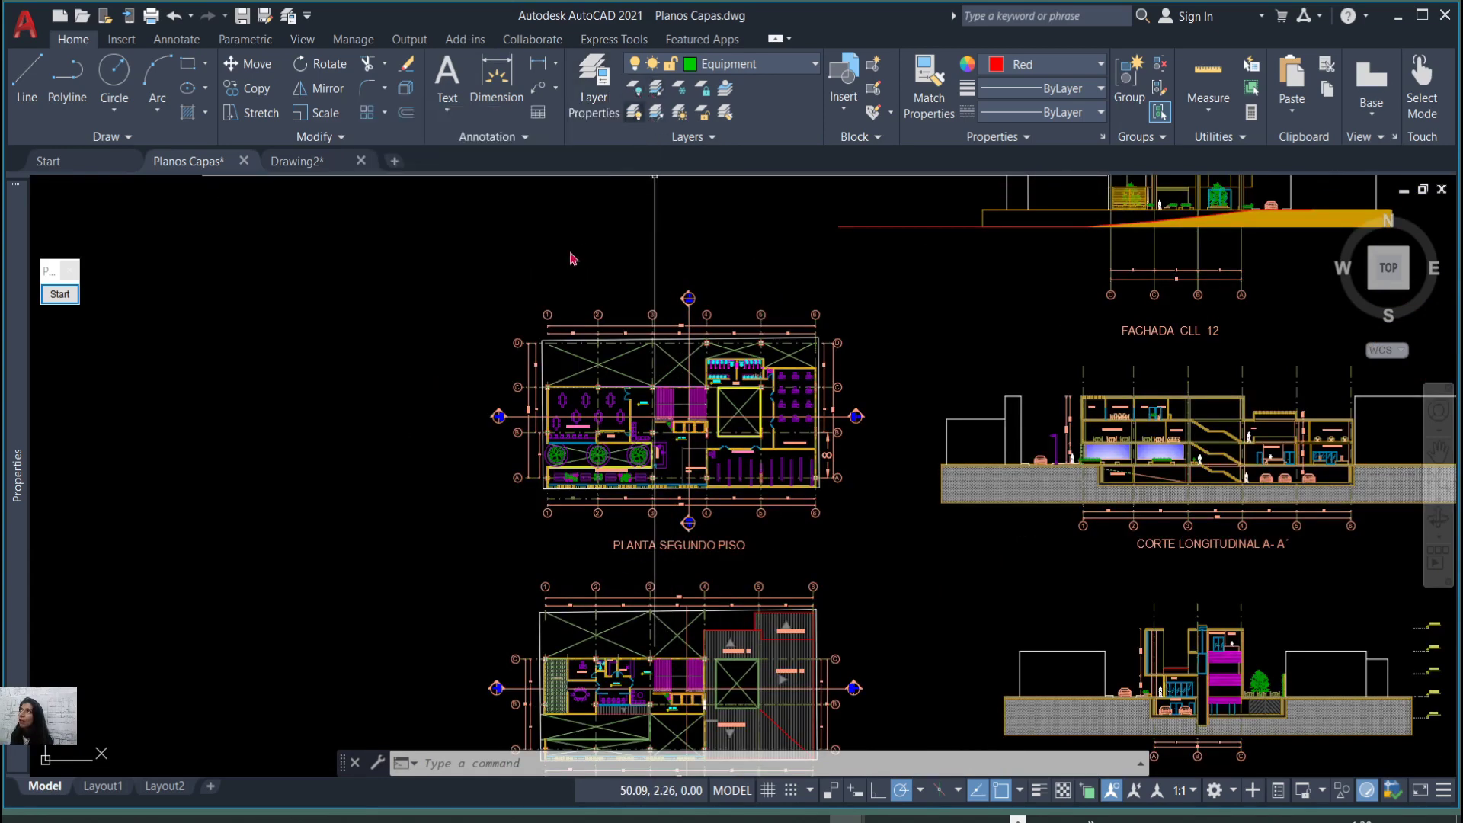
left_click(64, 300)
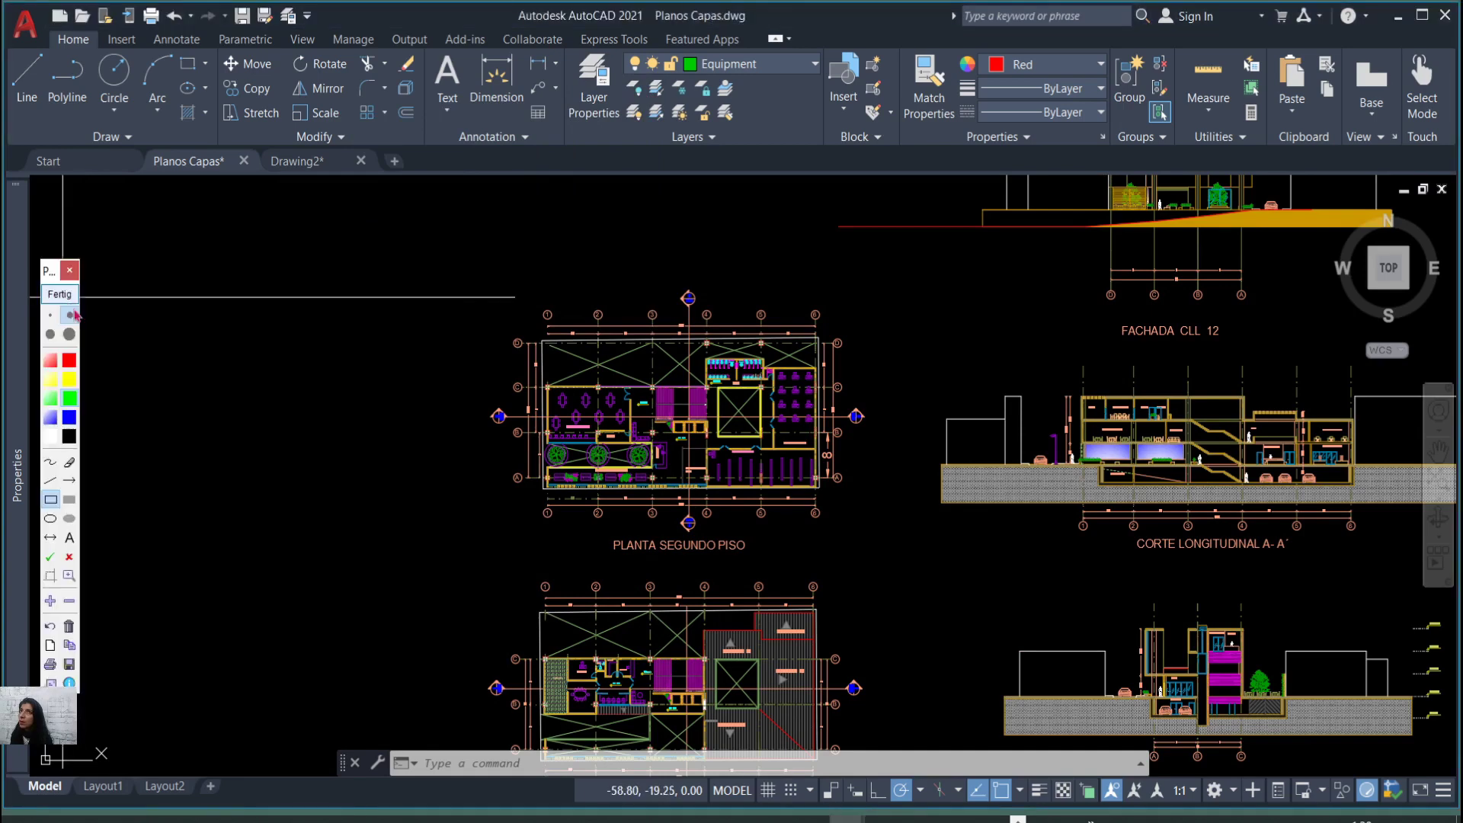
left_click(50, 501)
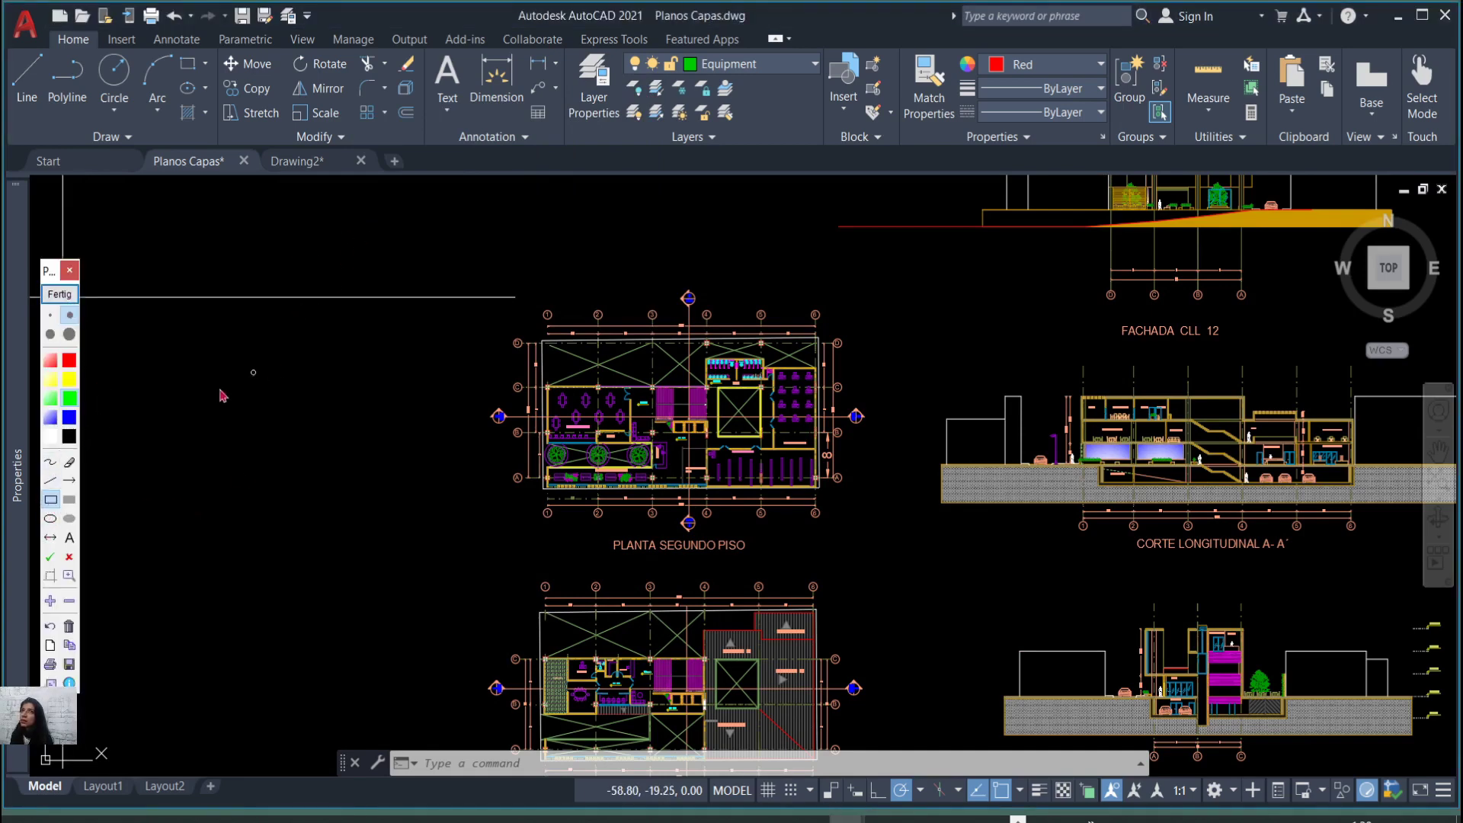
left_click(73, 579)
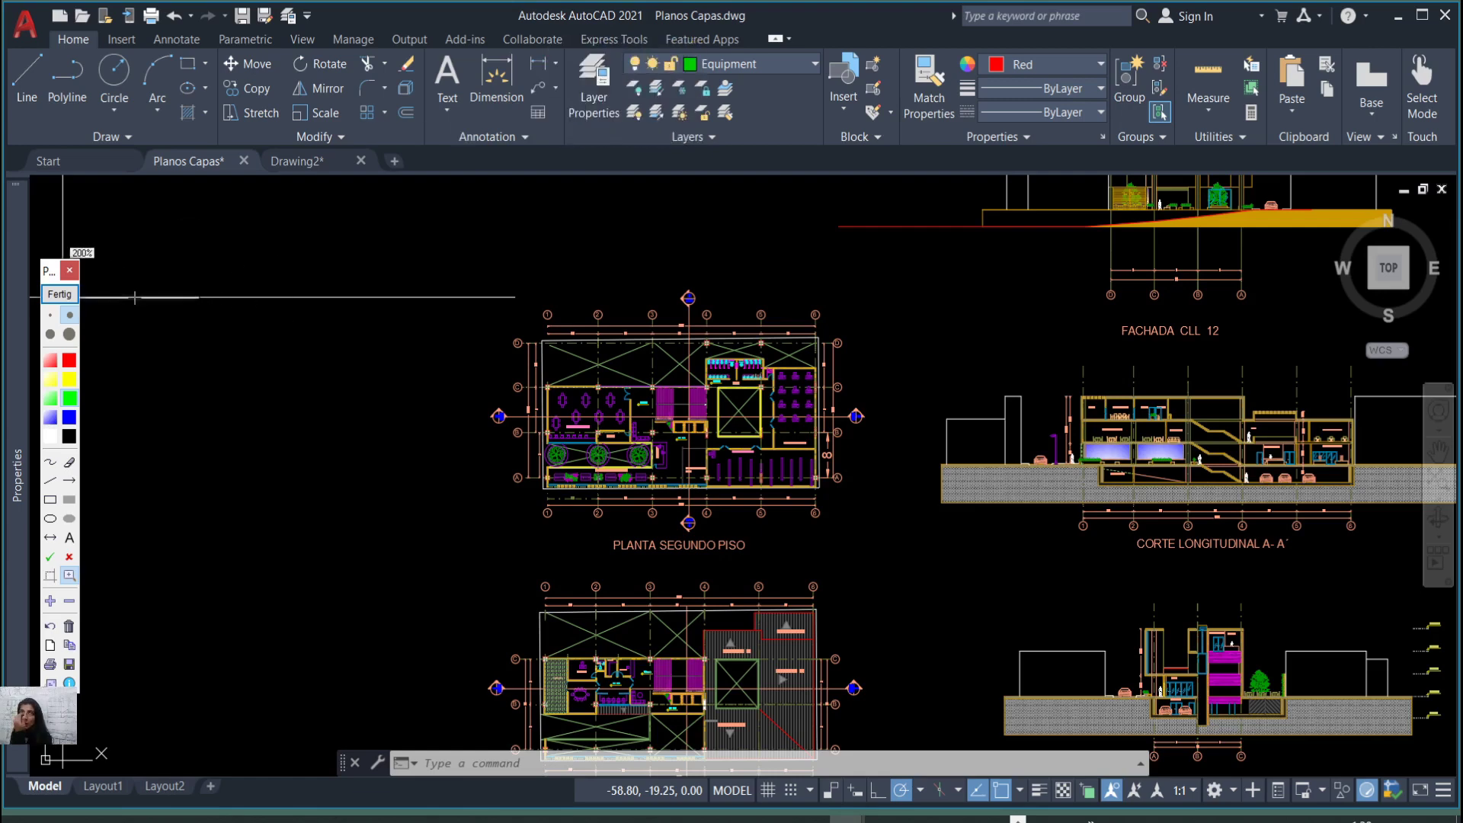
left_click(59, 294)
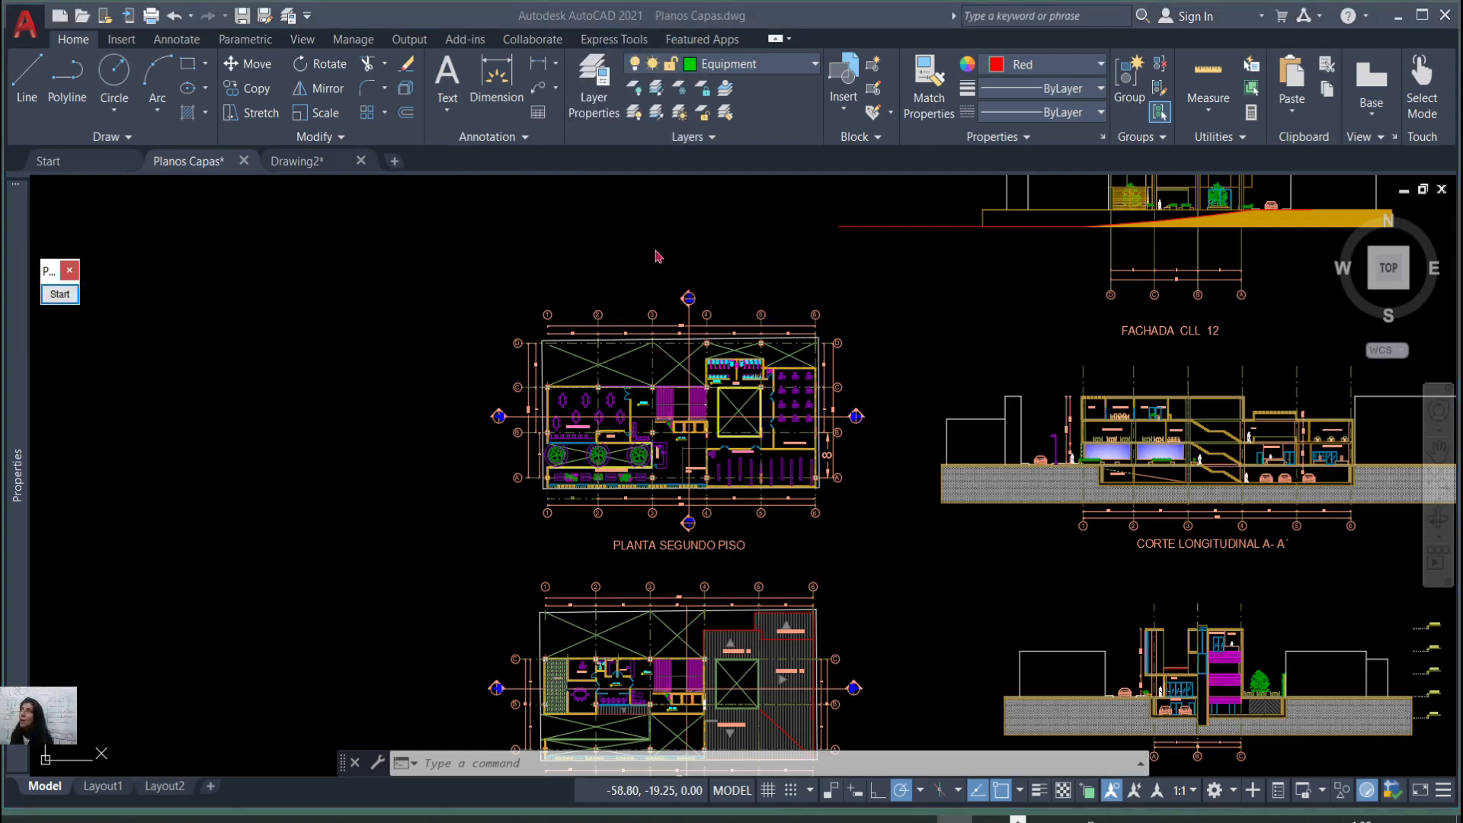
Turn off the vacios layer by picking one of the crossed void lines in the PLANTA SEGUNDO PISO plan.
left_click(634, 90)
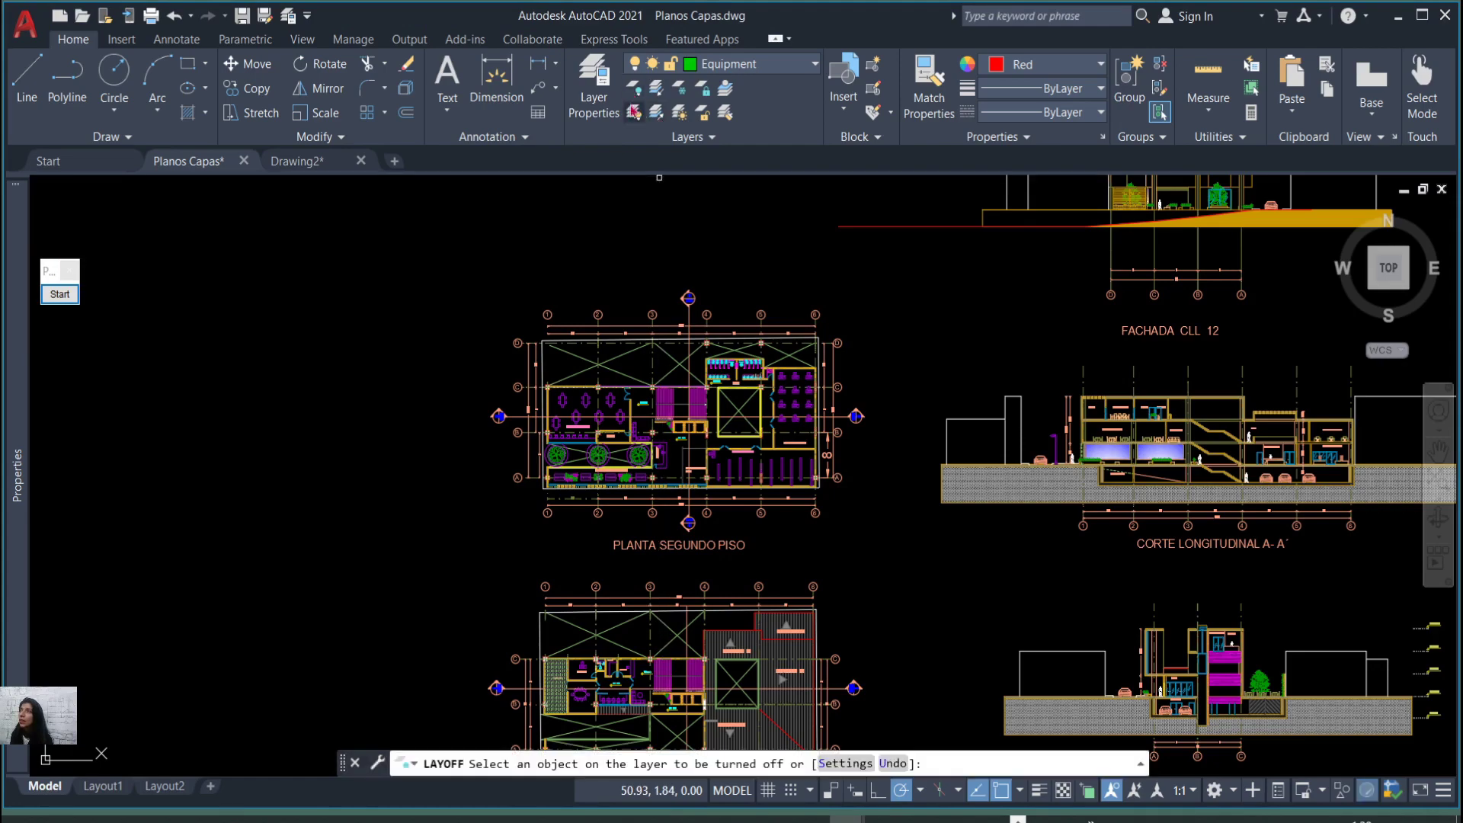
scroll(666, 350, "up", 6)
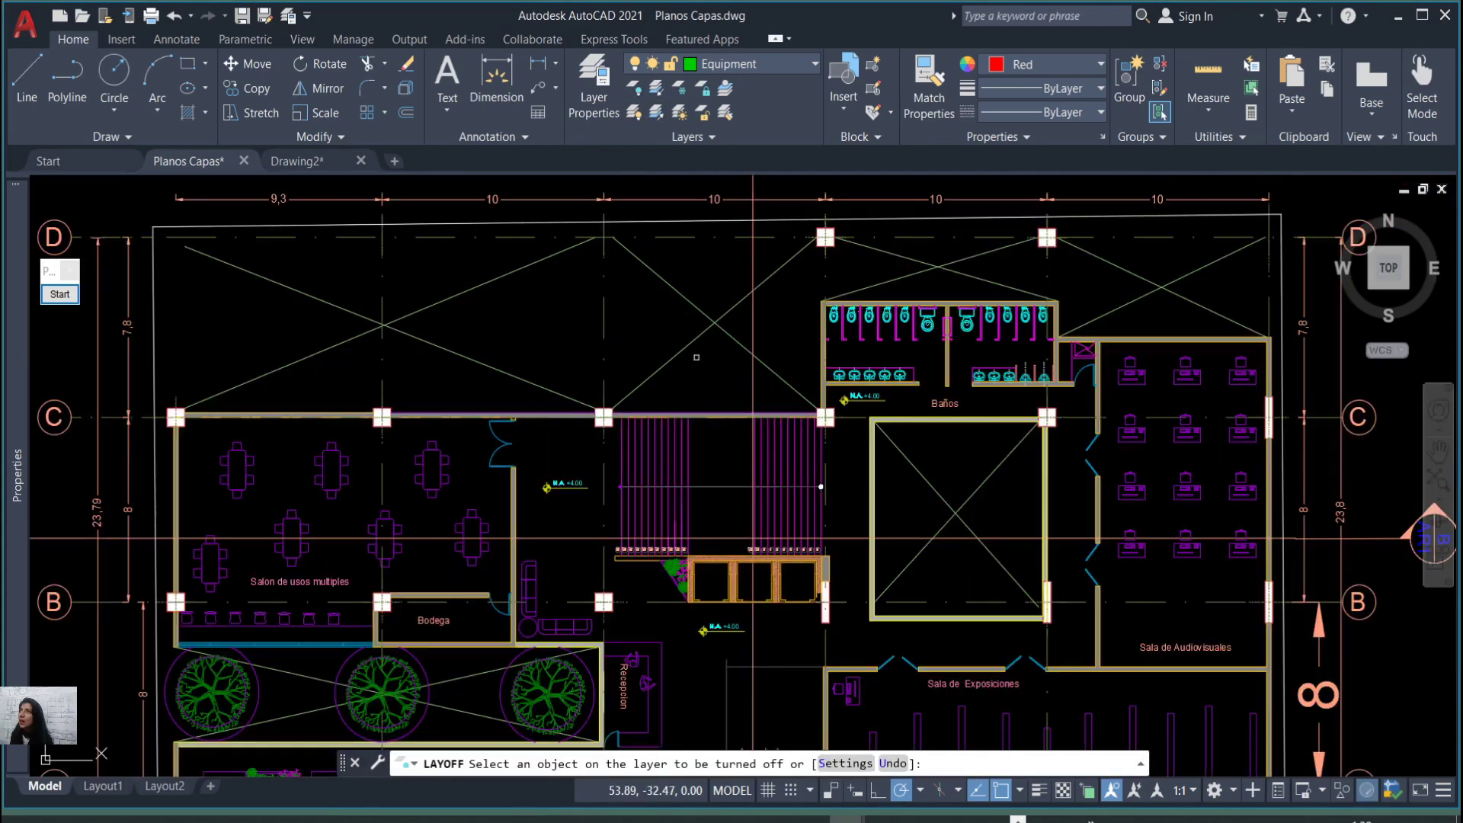
left_click(677, 351)
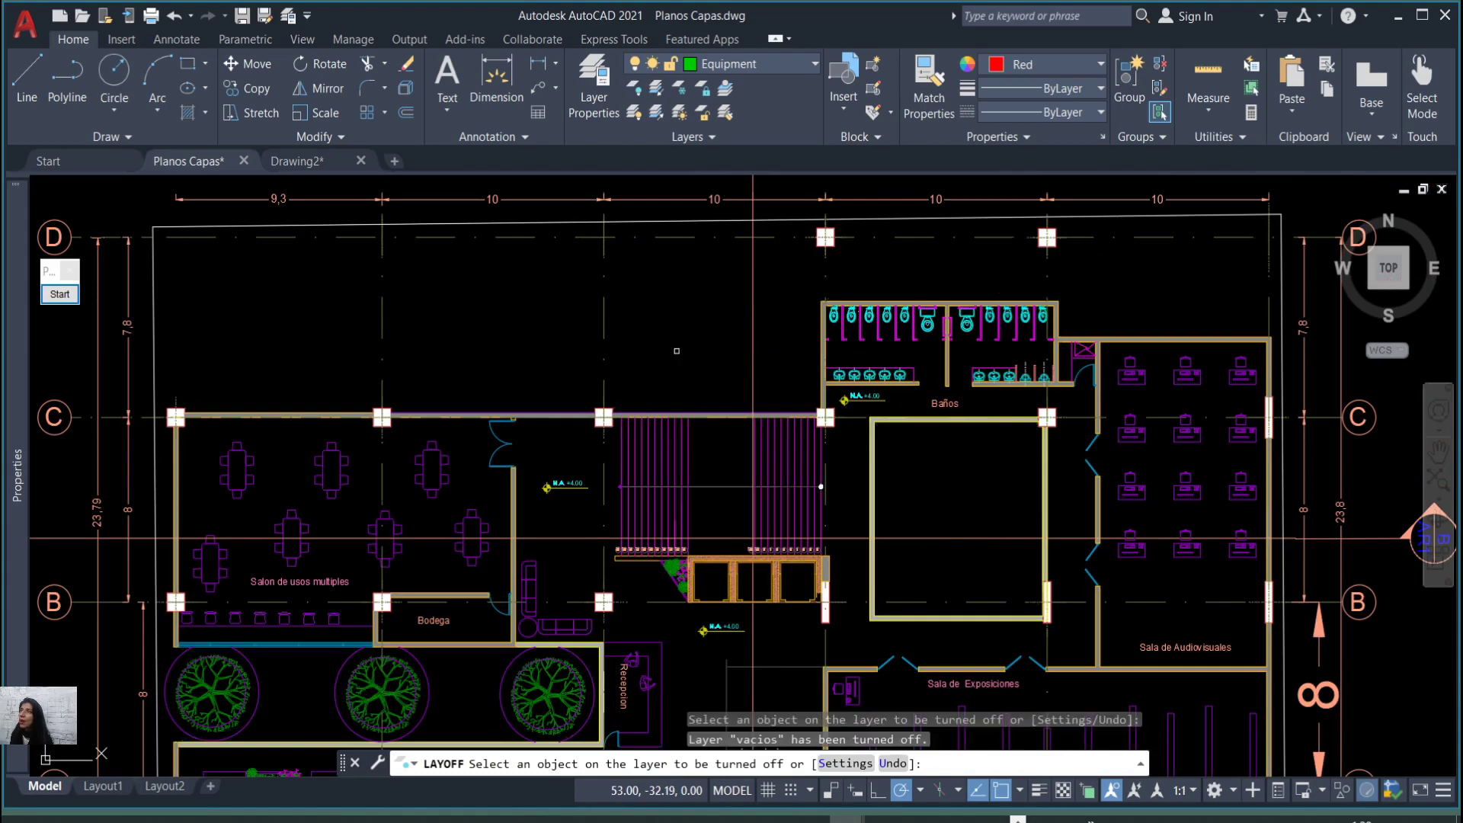
Turn off the escaleras and Mobiliario layers by picking a stair line and a desk in the second-floor plan.
scroll(677, 351, "down", 4)
scroll(697, 411, "up", 4)
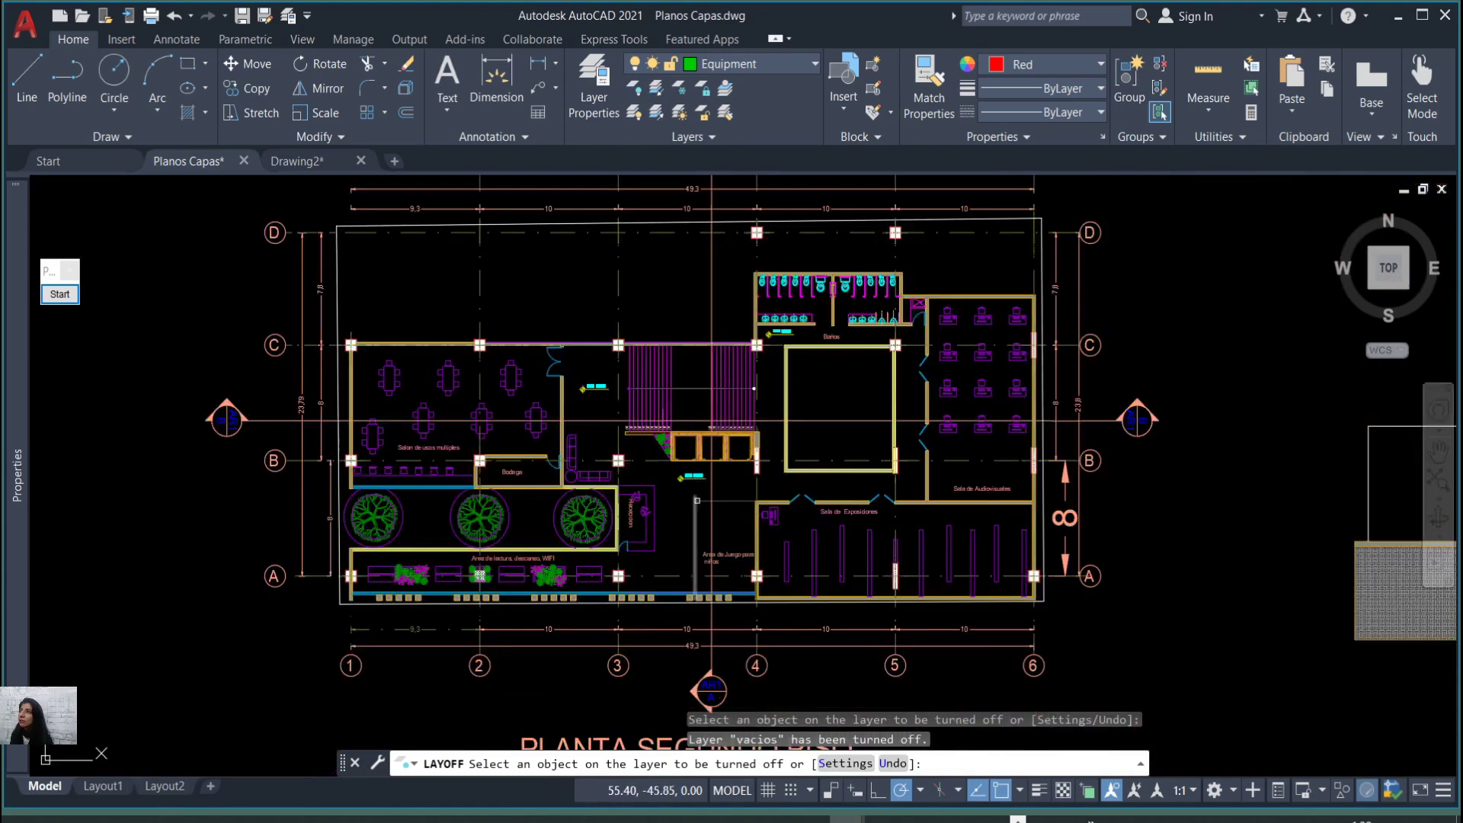
left_click(624, 353)
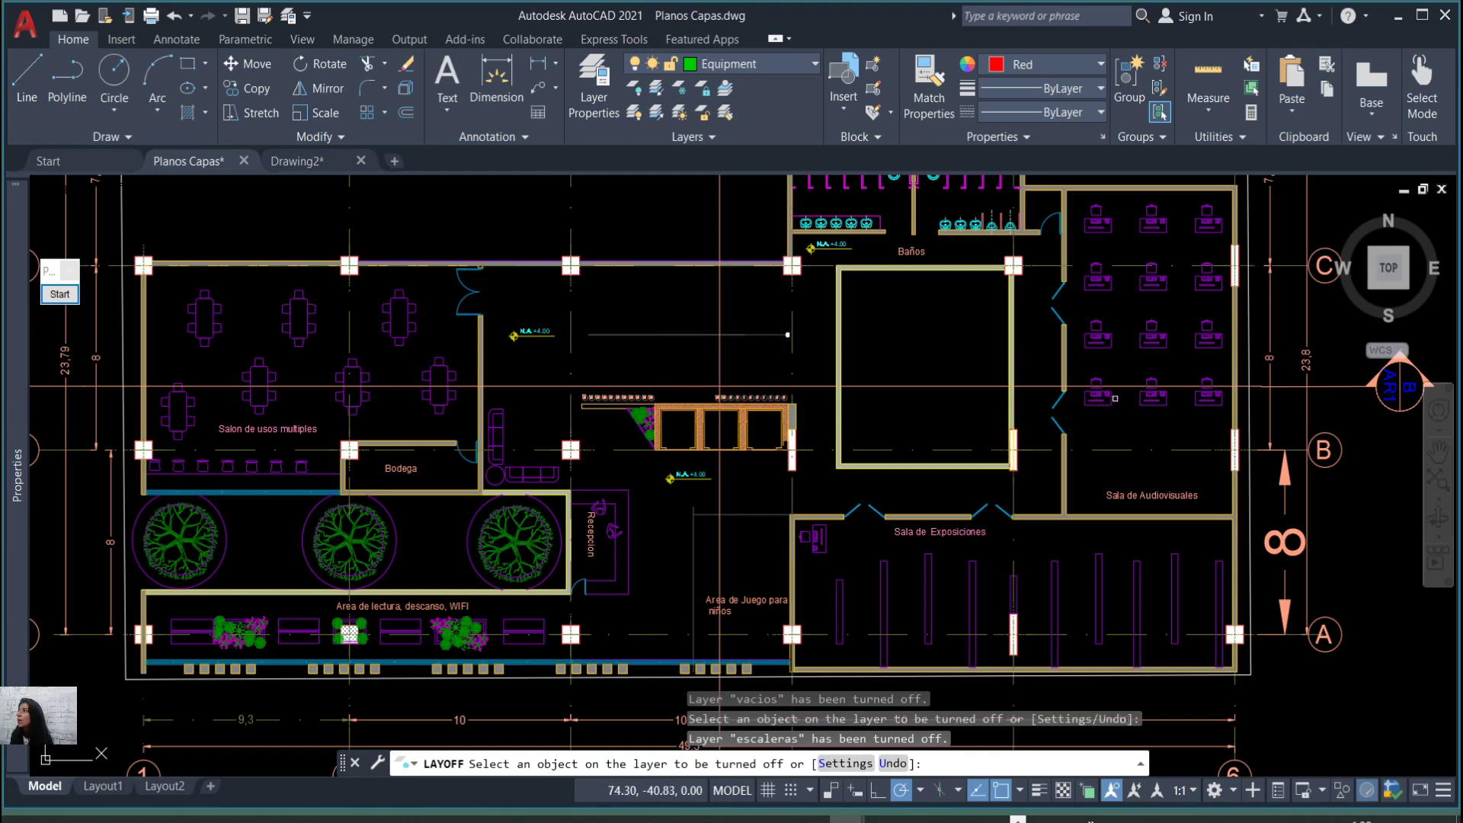
left_click(1111, 400)
scroll(867, 347, "down", 2)
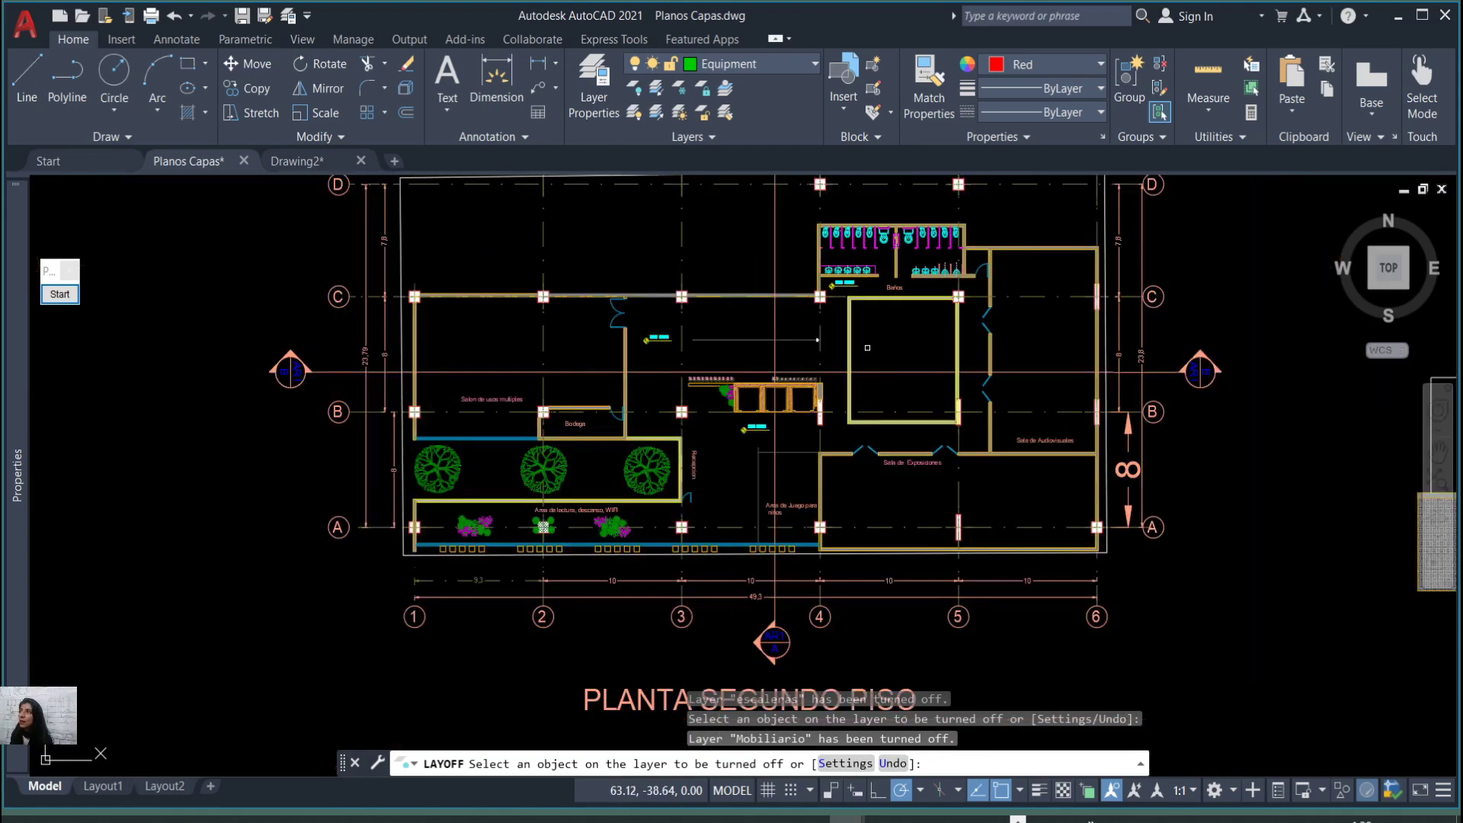
scroll(868, 347, "down", 4)
scroll(689, 234, "up", 2)
key("Escape")
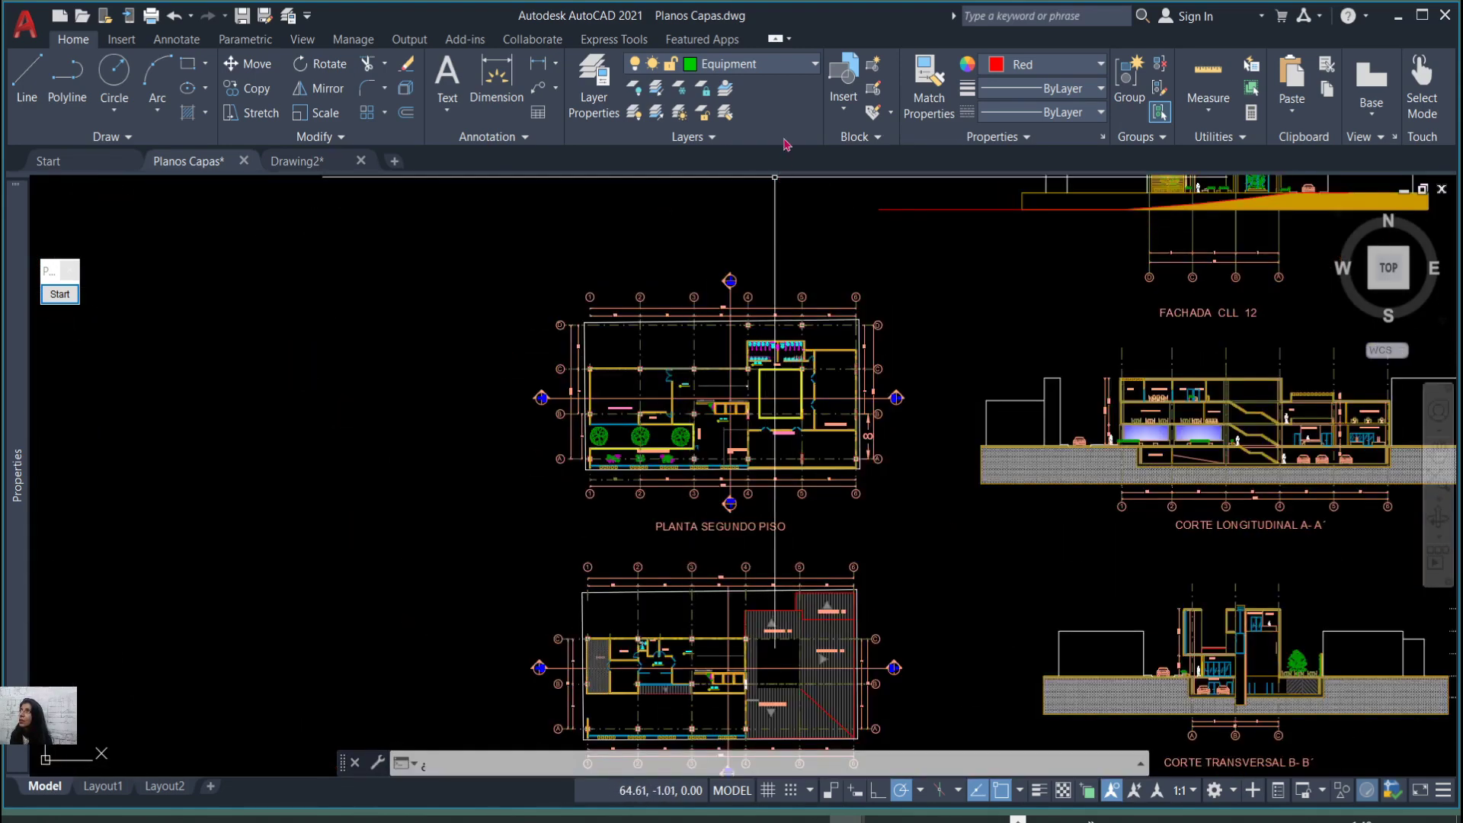
Look through the list of layers to check the on/off state of vacios, Mobiliario and escaleras.
left_click(798, 77)
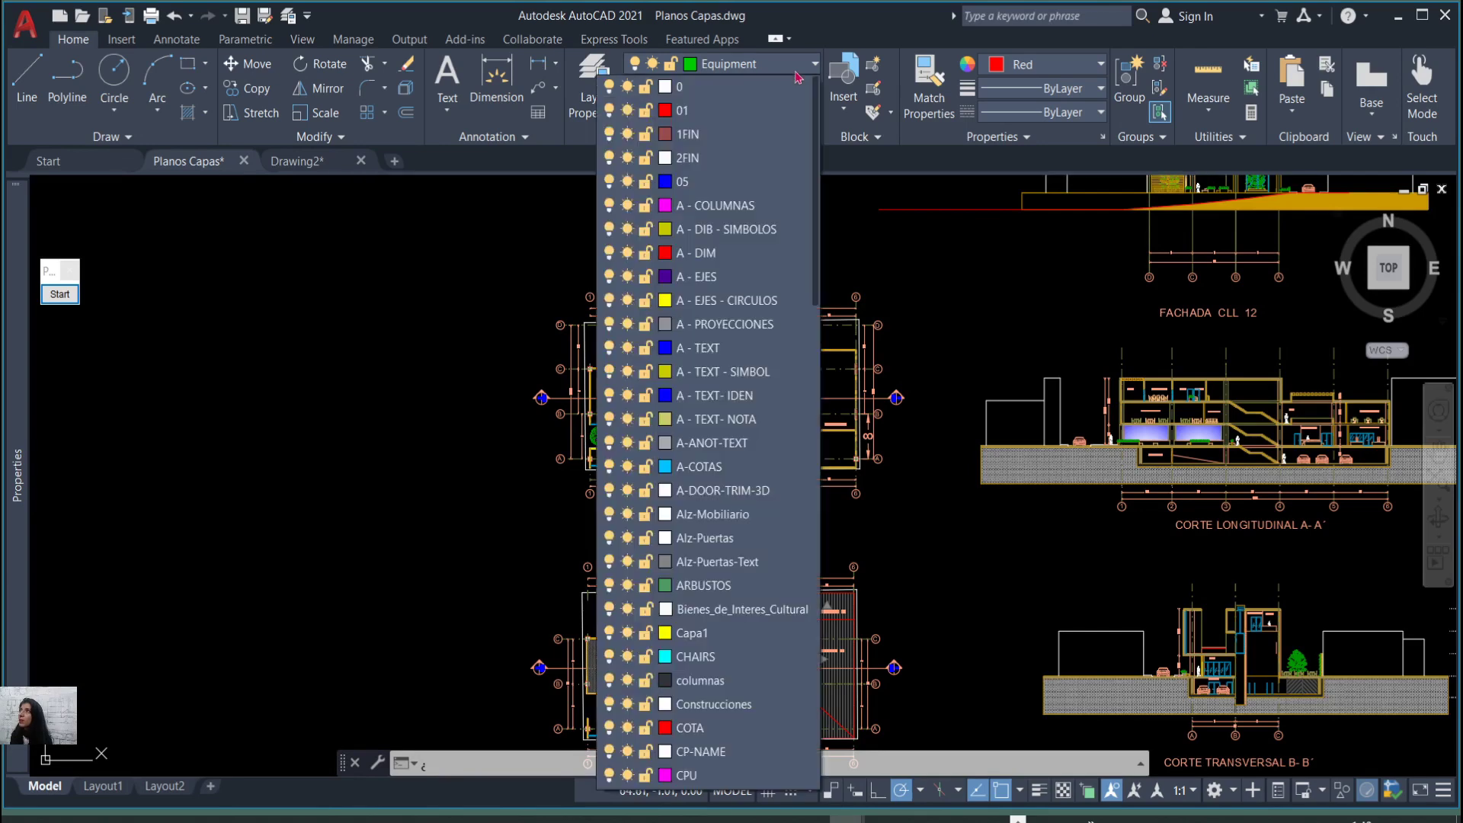
scroll(689, 428, "down", 15)
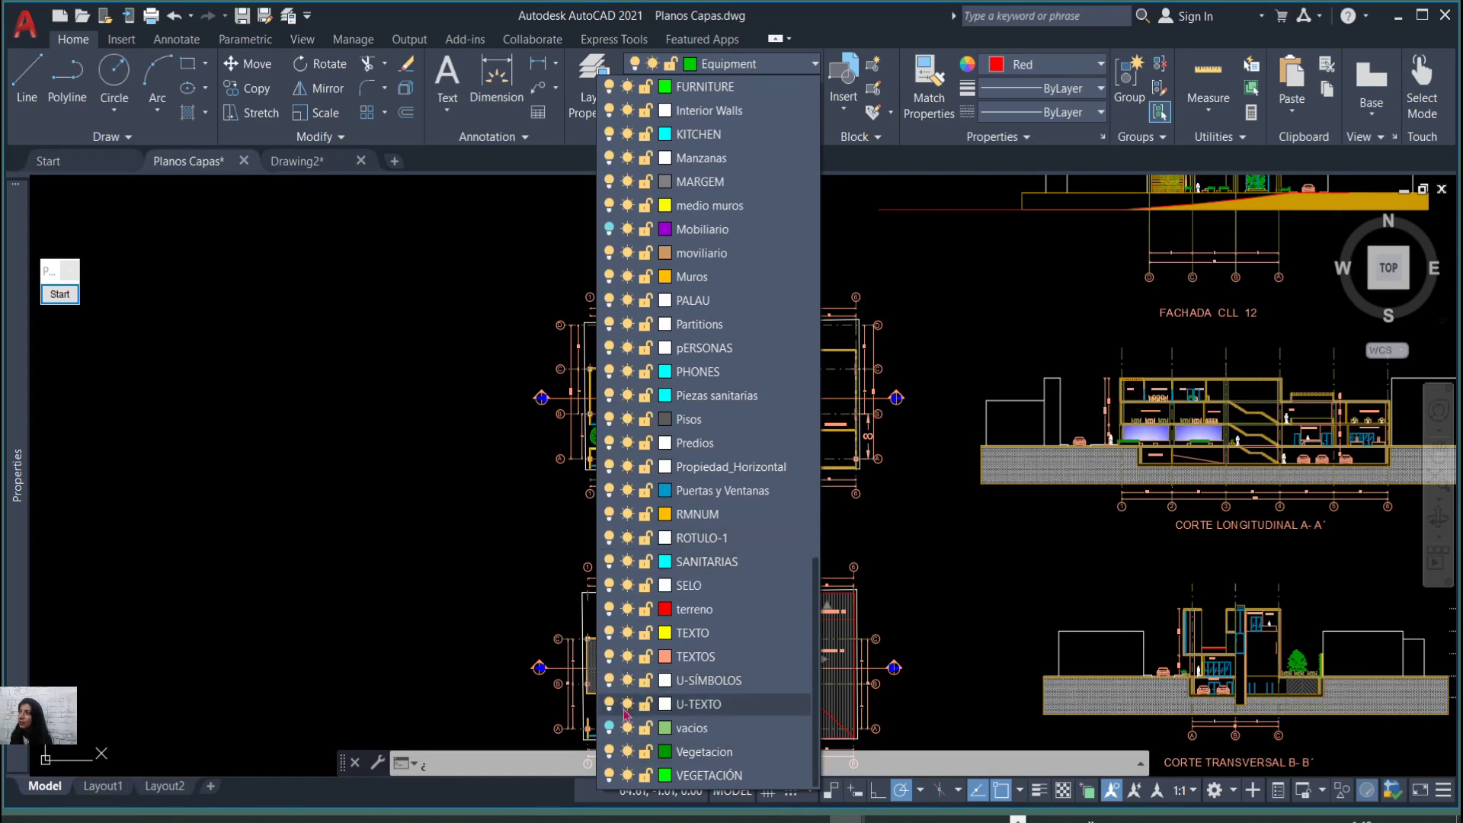
scroll(739, 608, "up", 15)
scroll(739, 607, "up", 1)
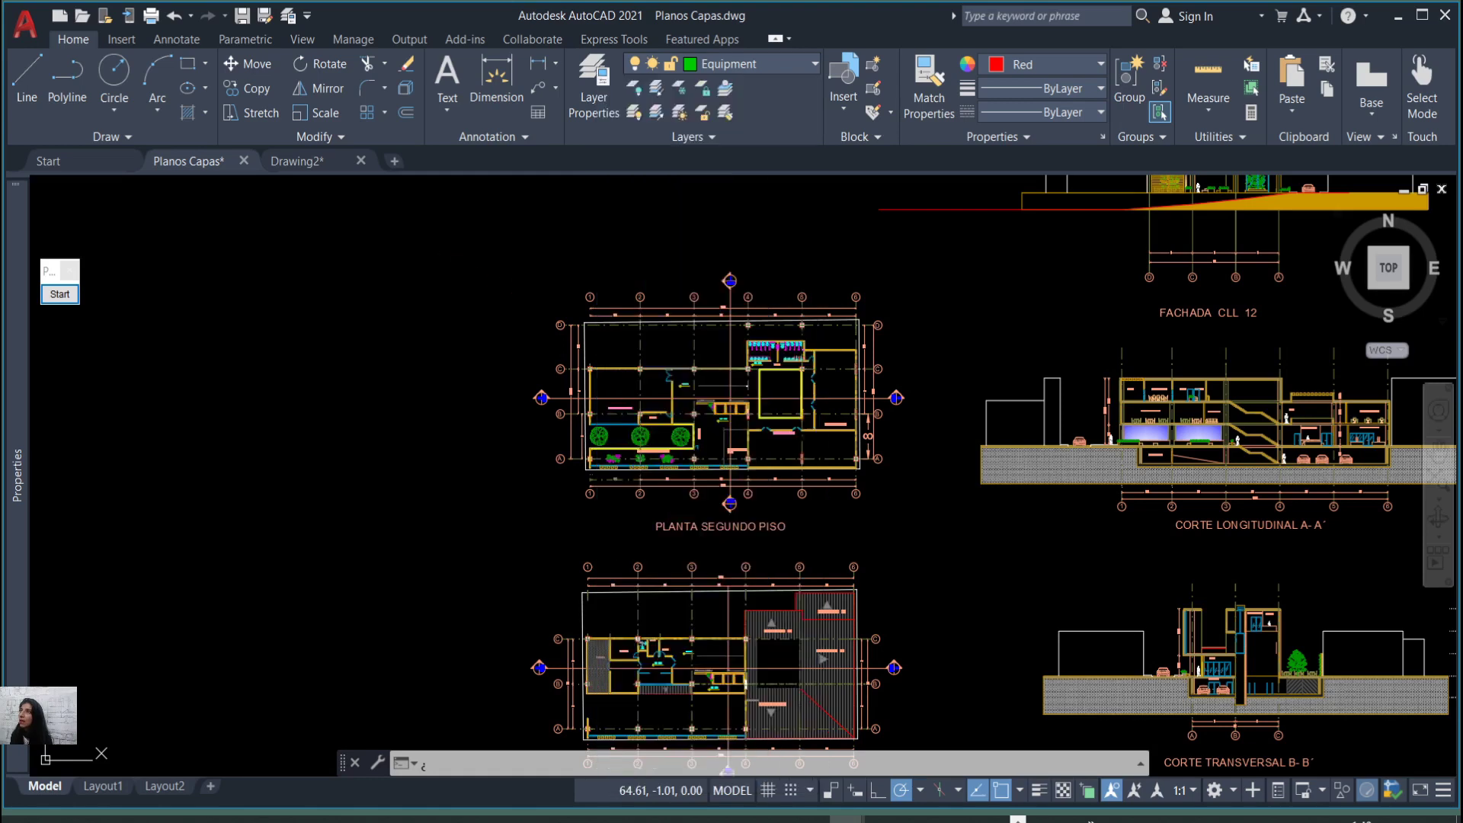
left_click(524, 289)
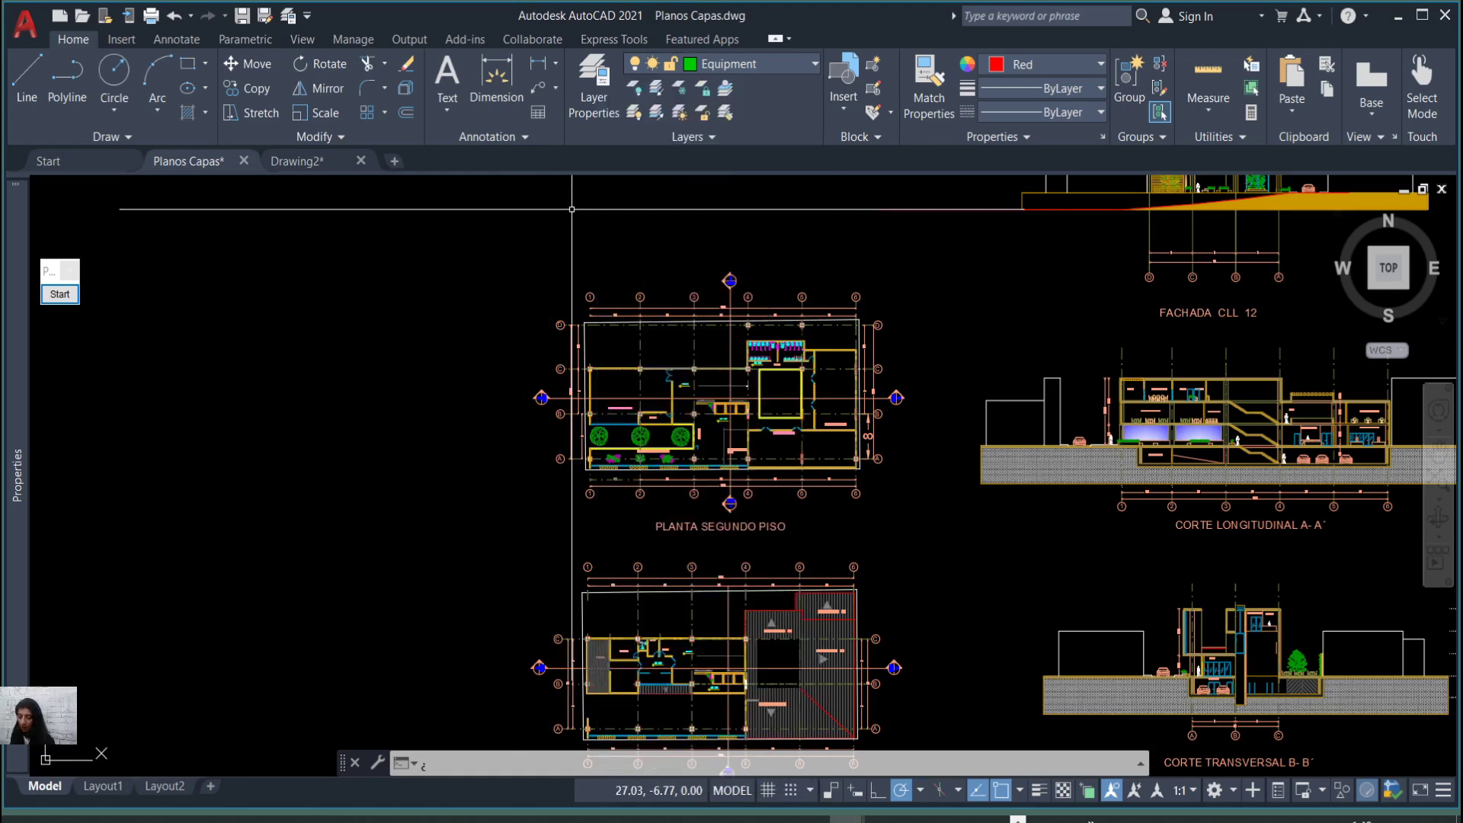
key("Escape")
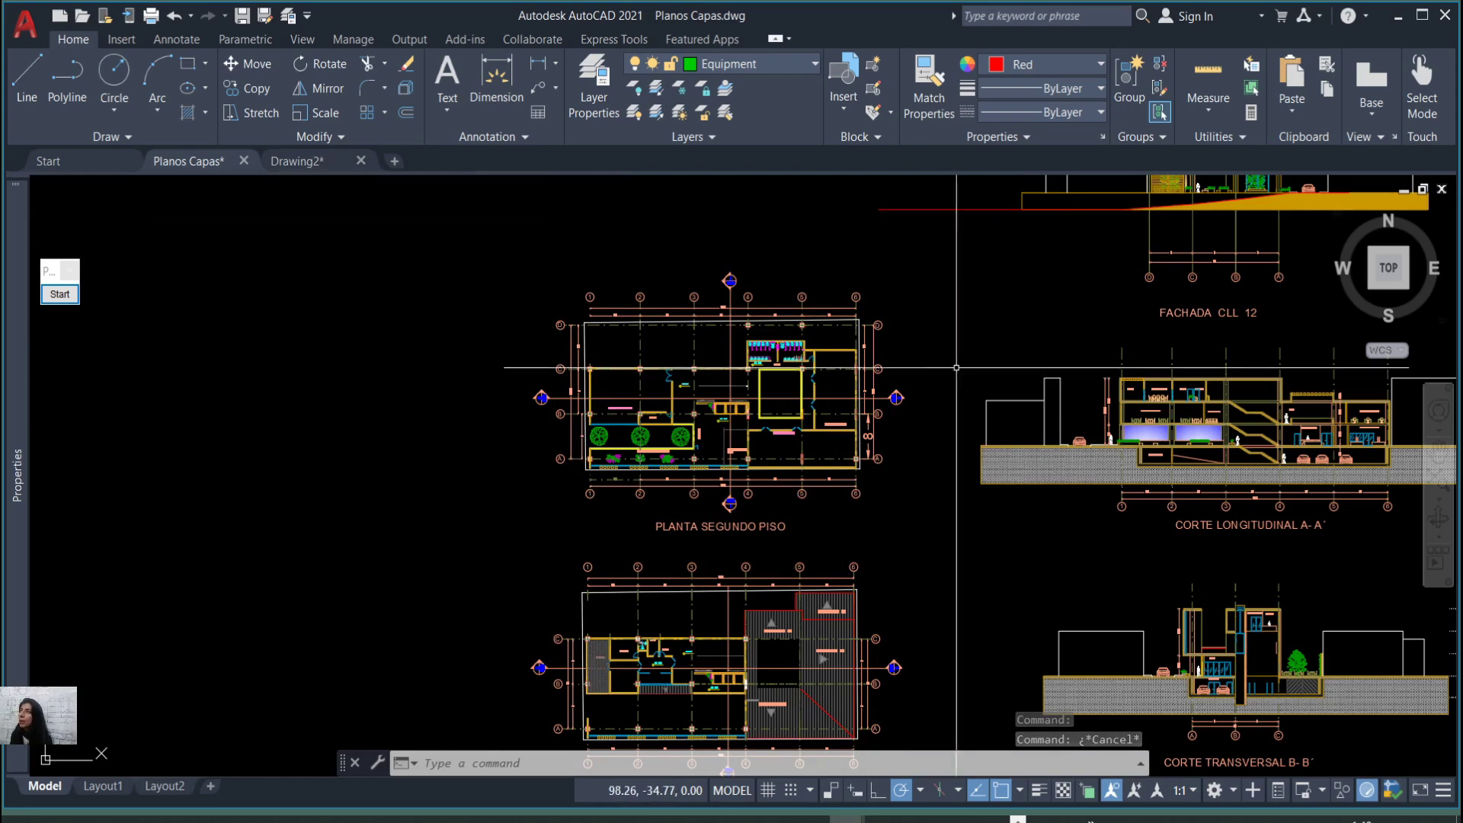
left_click(790, 69)
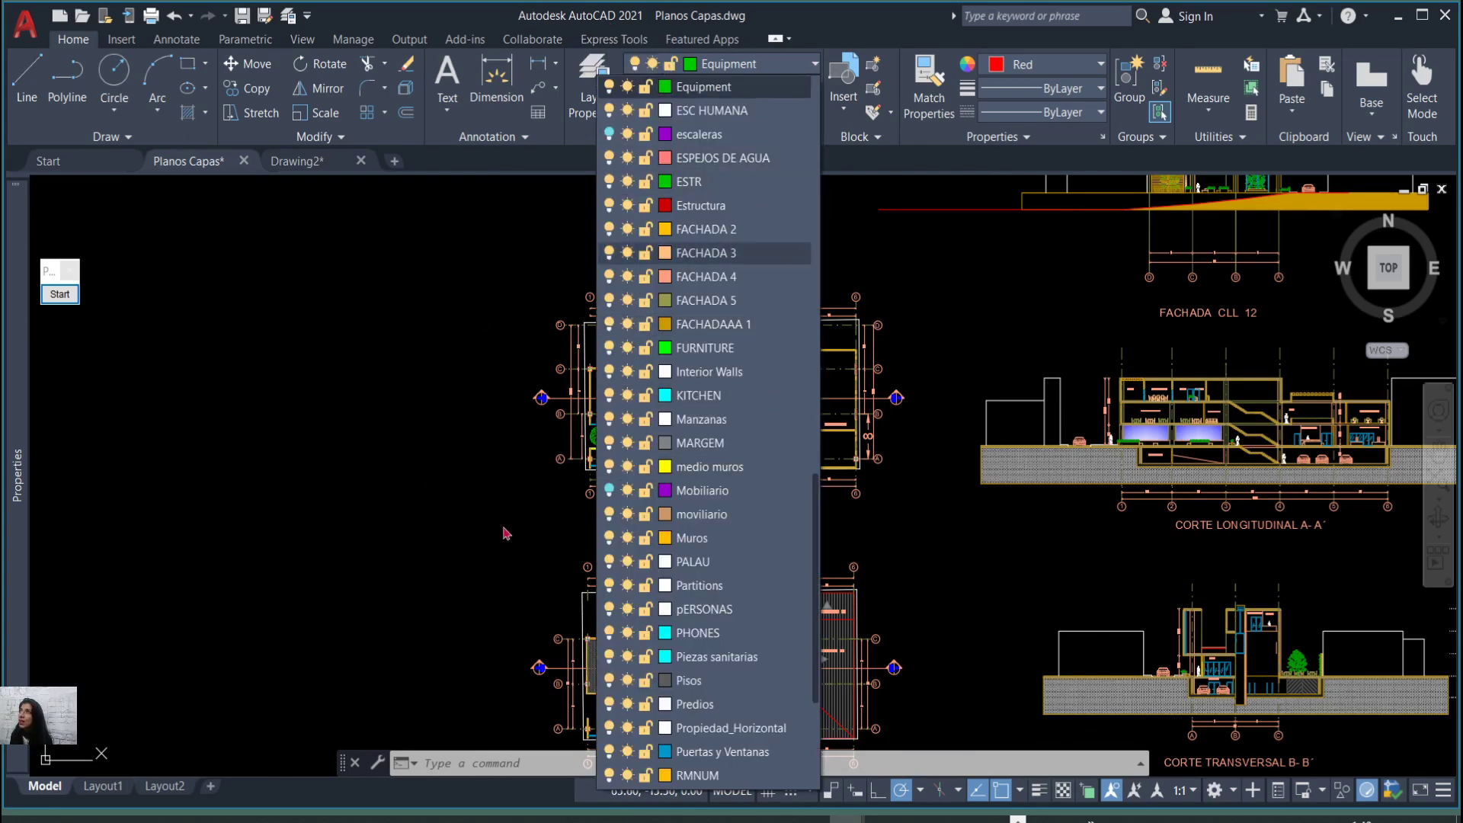
left_click(436, 420)
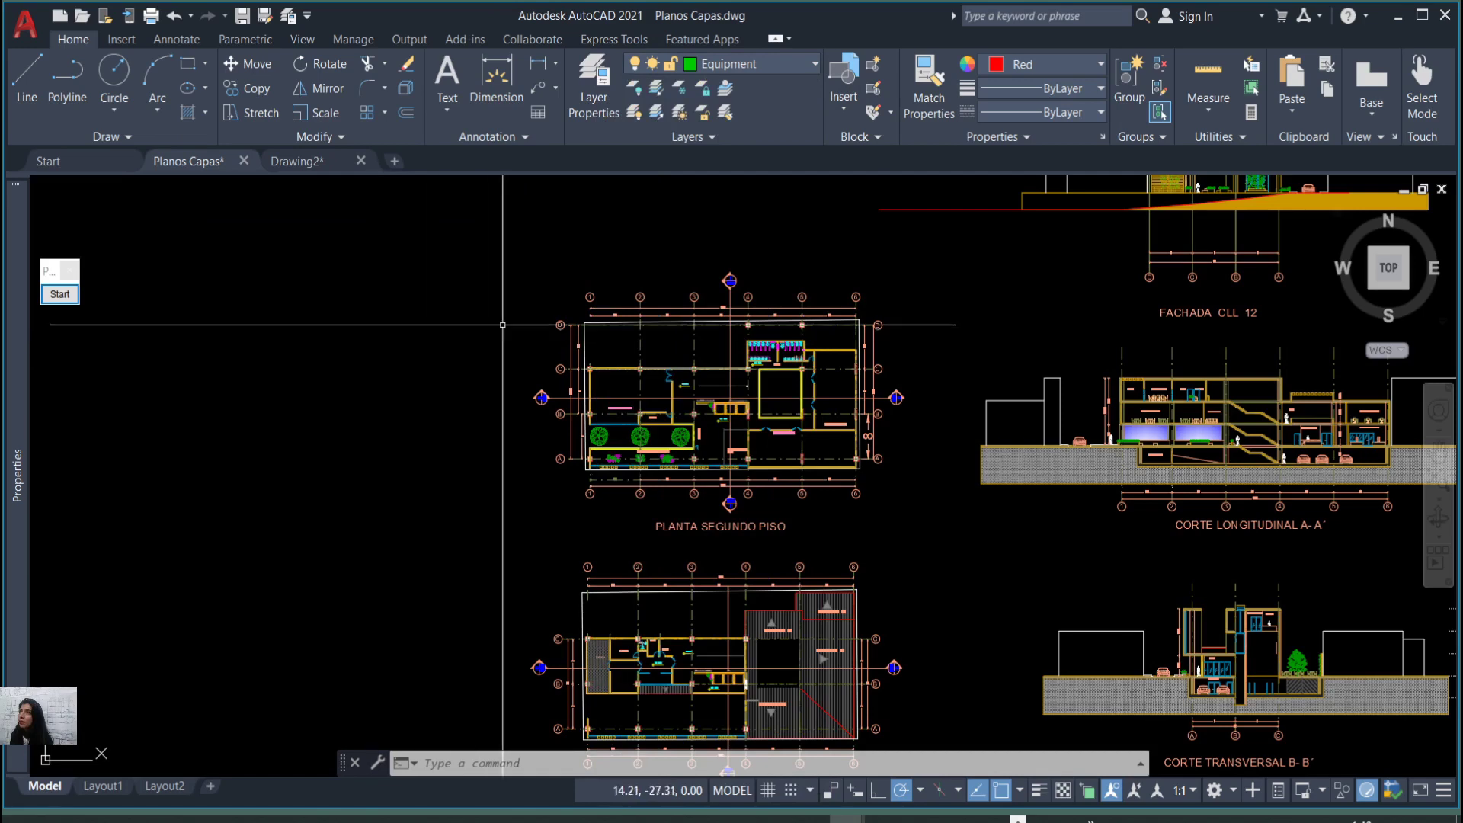
Turn all layers of the drawing back on and check the PLANTA SEGUNDO PISO plan.
scroll(497, 320, "down", 2)
scroll(496, 228, "up", 4)
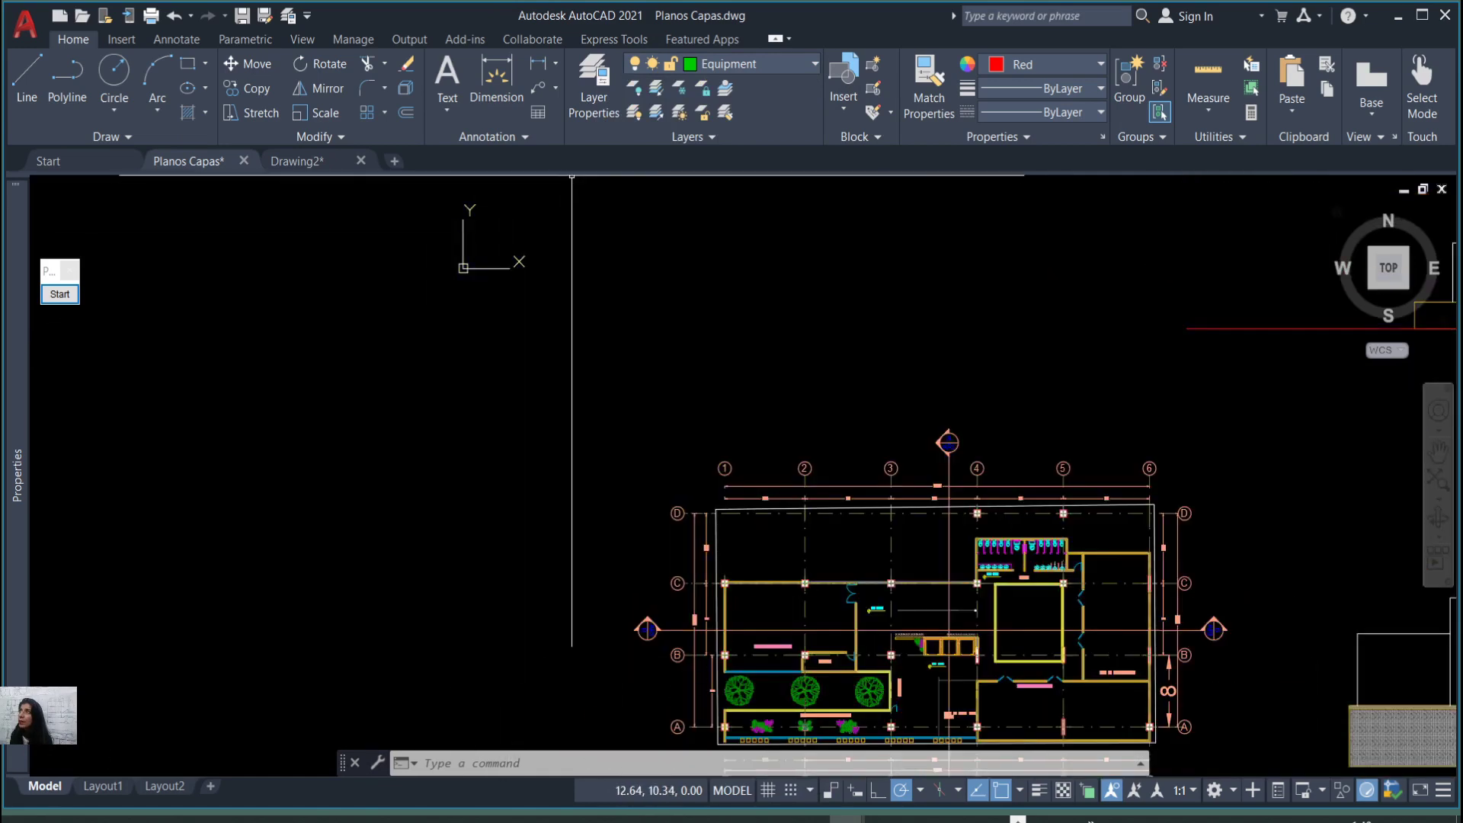
scroll(684, 319, "down", 2)
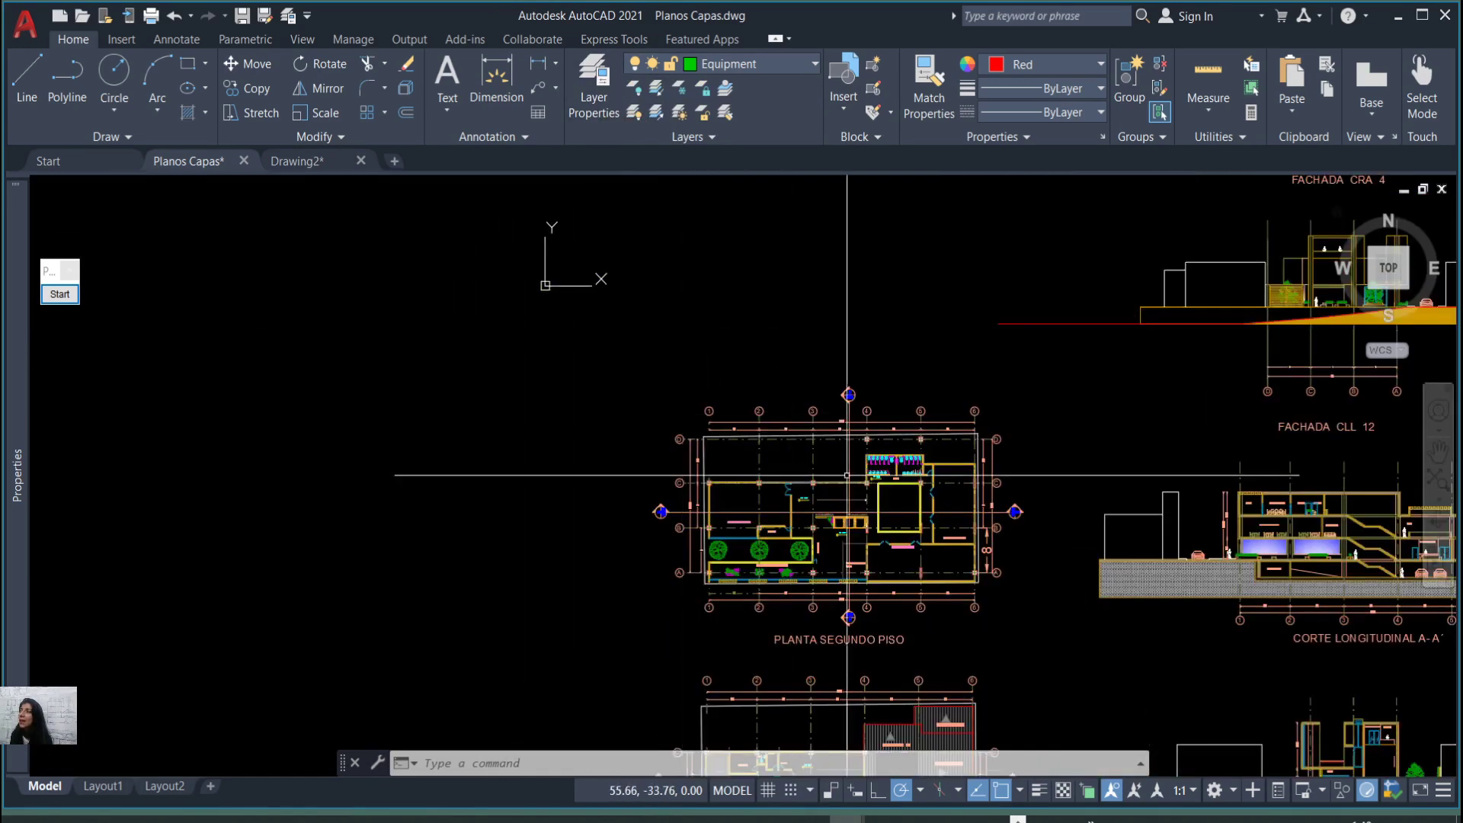
scroll(863, 492, "up", 2)
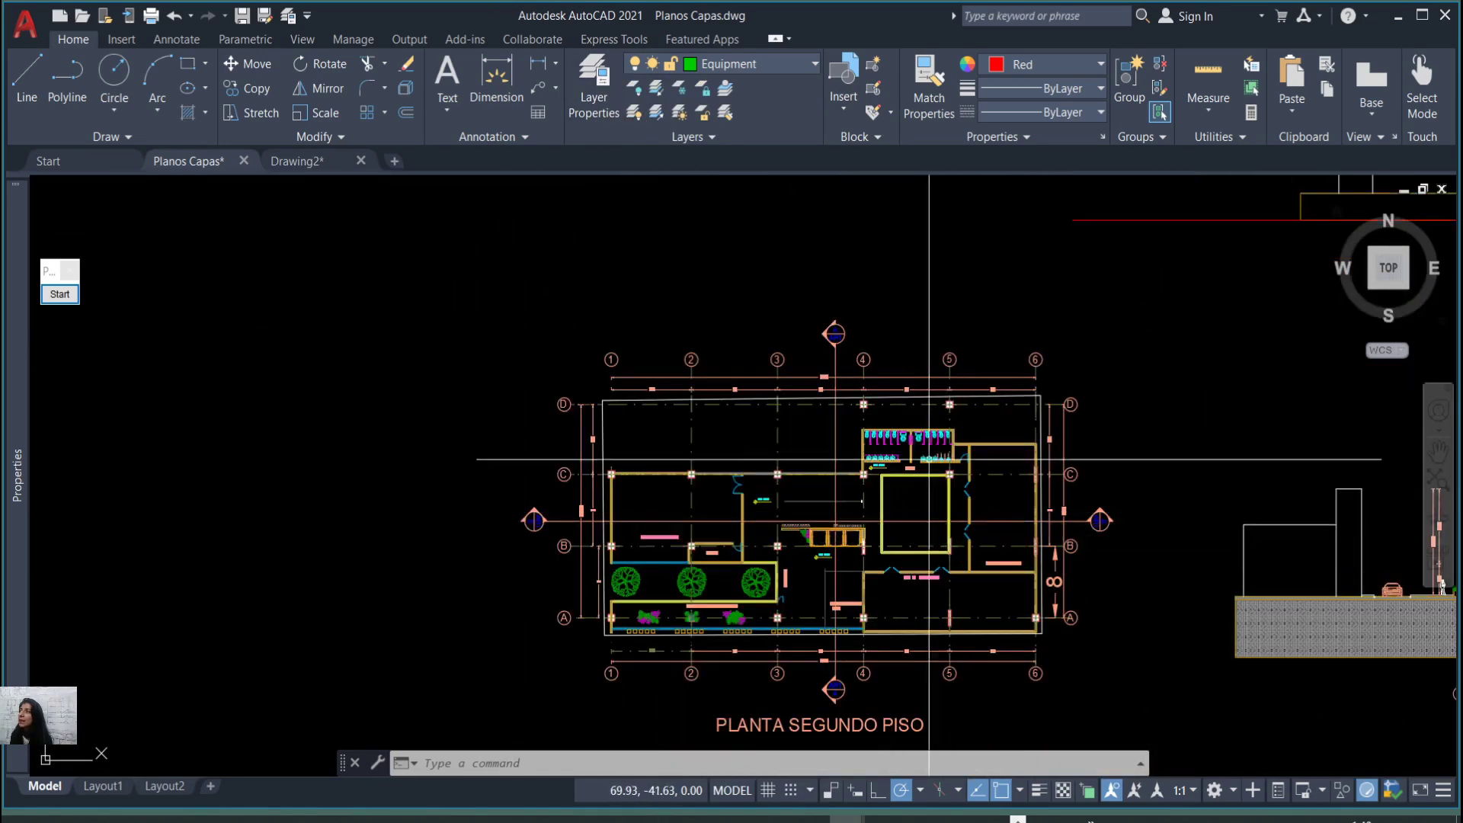
left_click(635, 113)
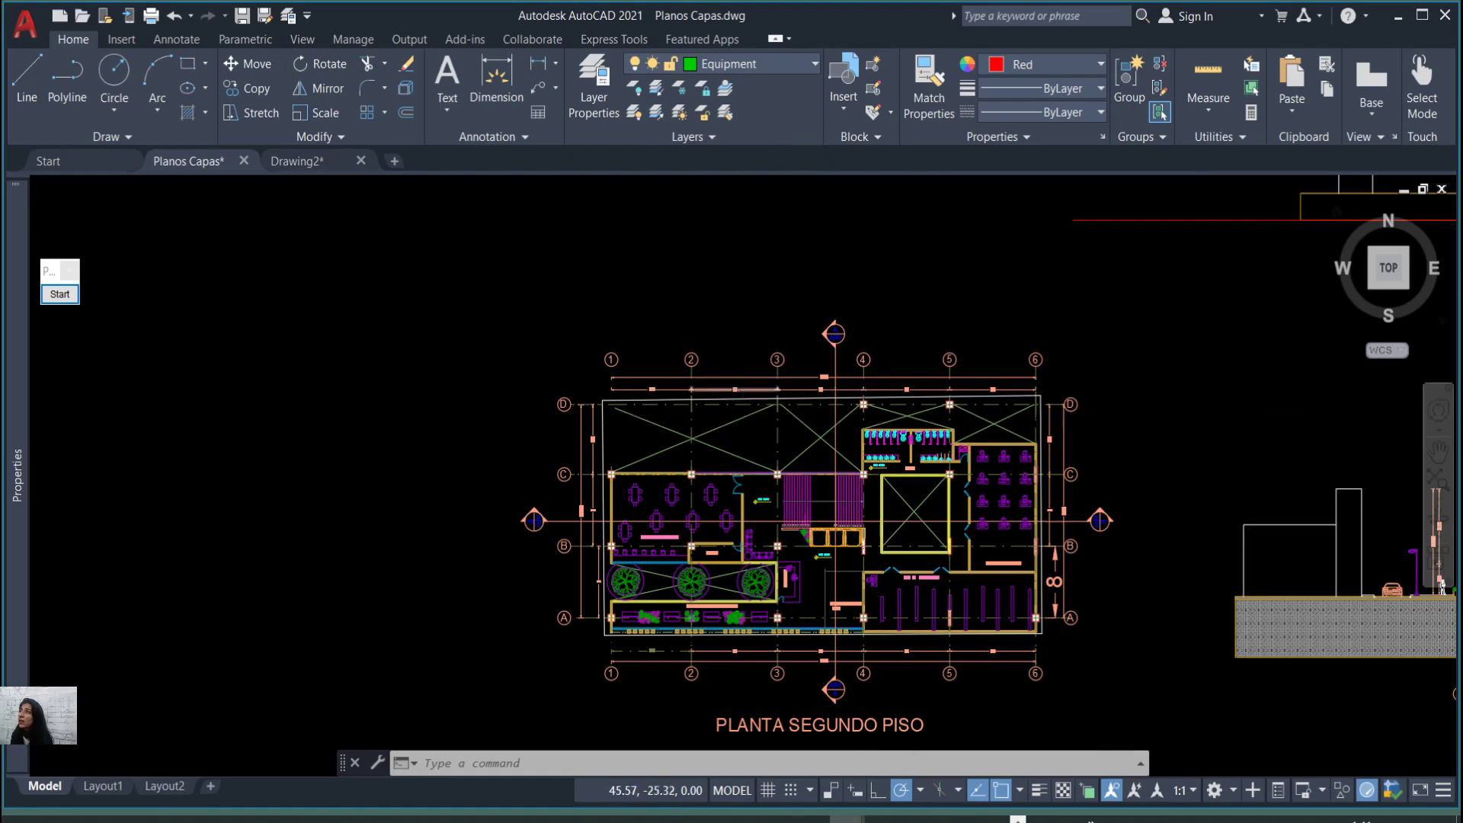
scroll(631, 276, "down", 2)
scroll(787, 404, "up", 2)
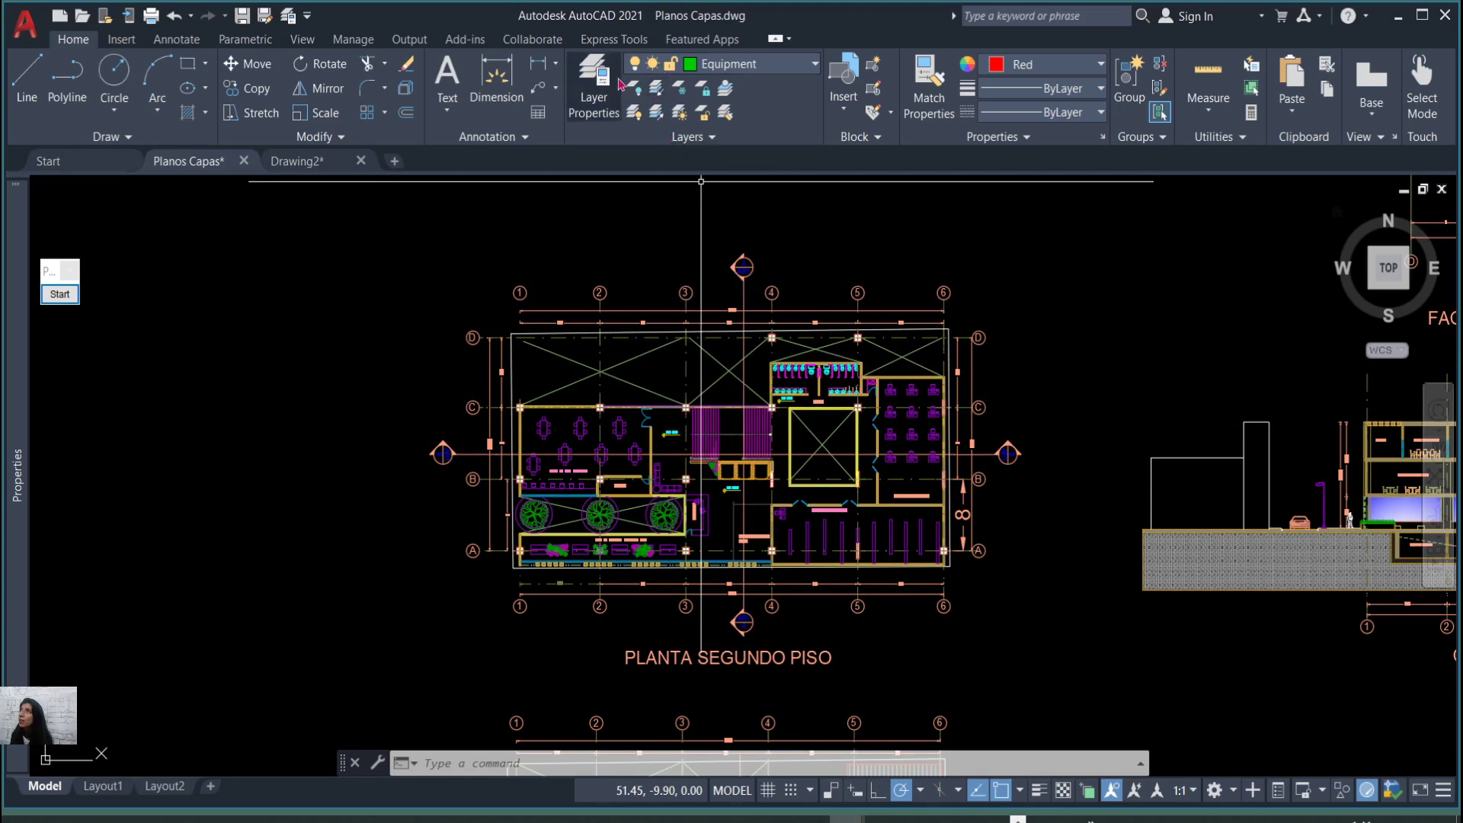
mouse_move(22, 514)
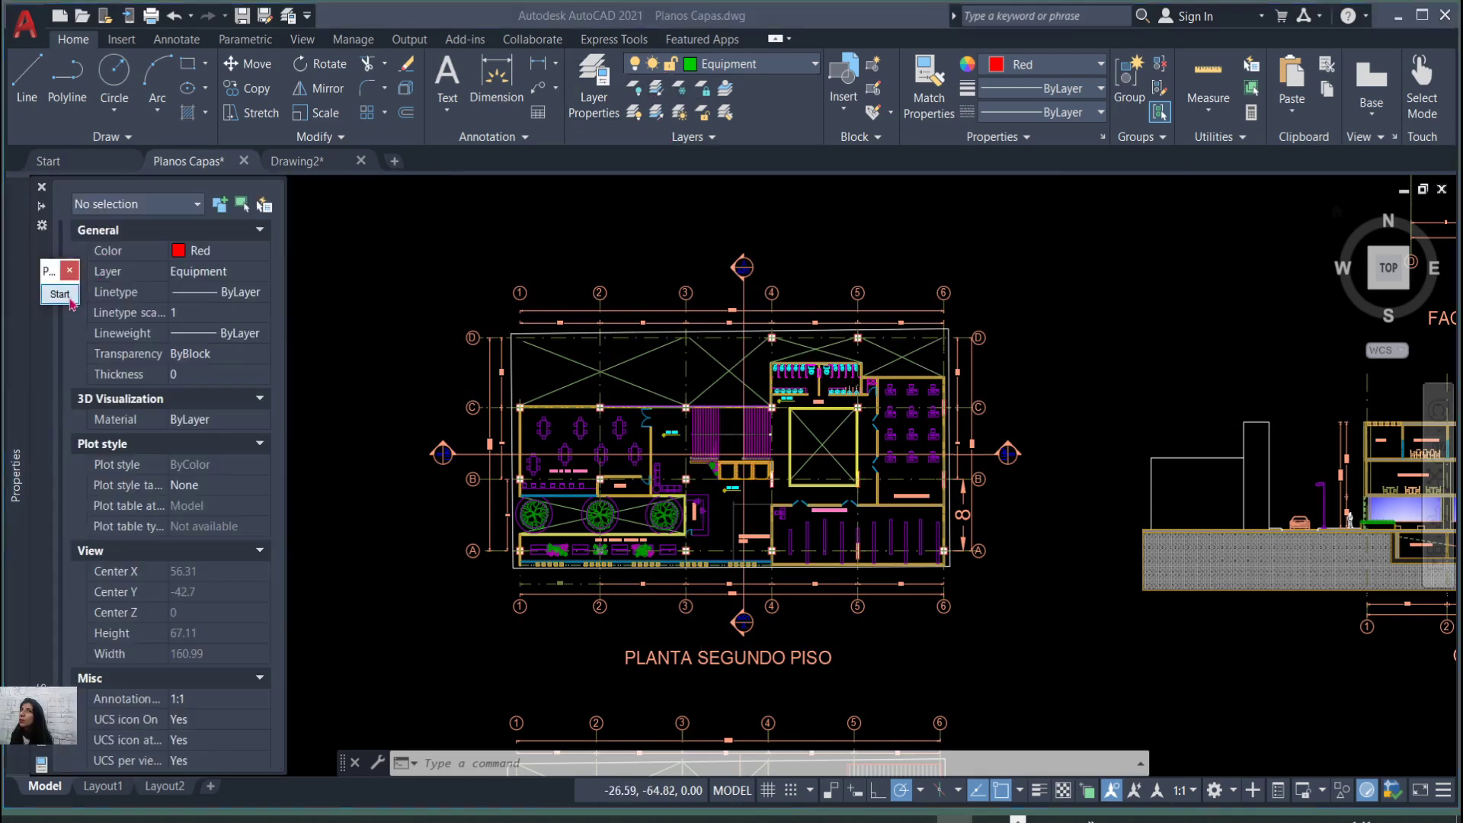
left_click(59, 294)
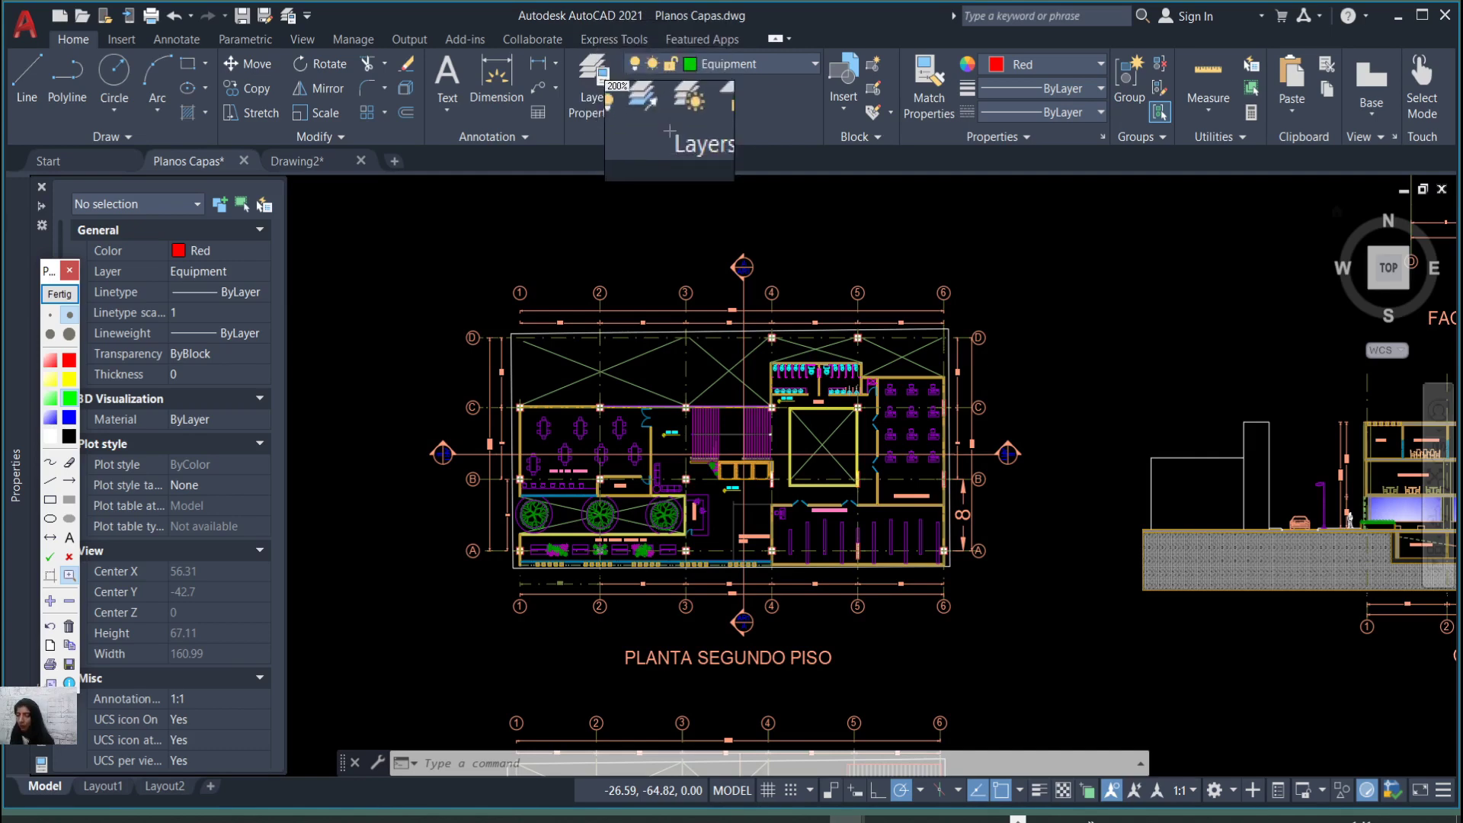
key("Escape")
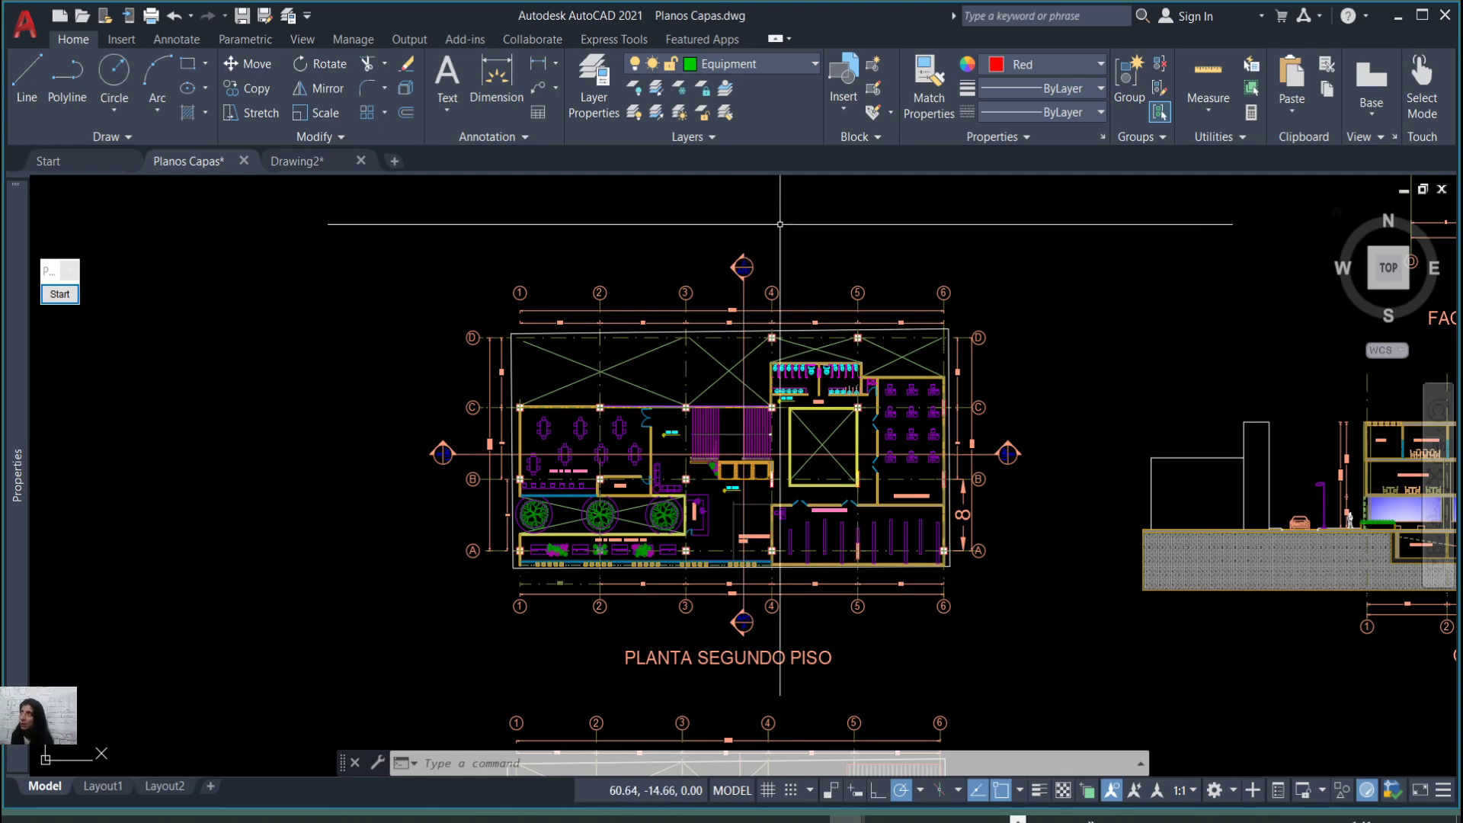
Isolate the layers of the wall below the stairs, the axis 3 line and the tree beside Recepcion in the second-floor plan.
left_click(657, 90)
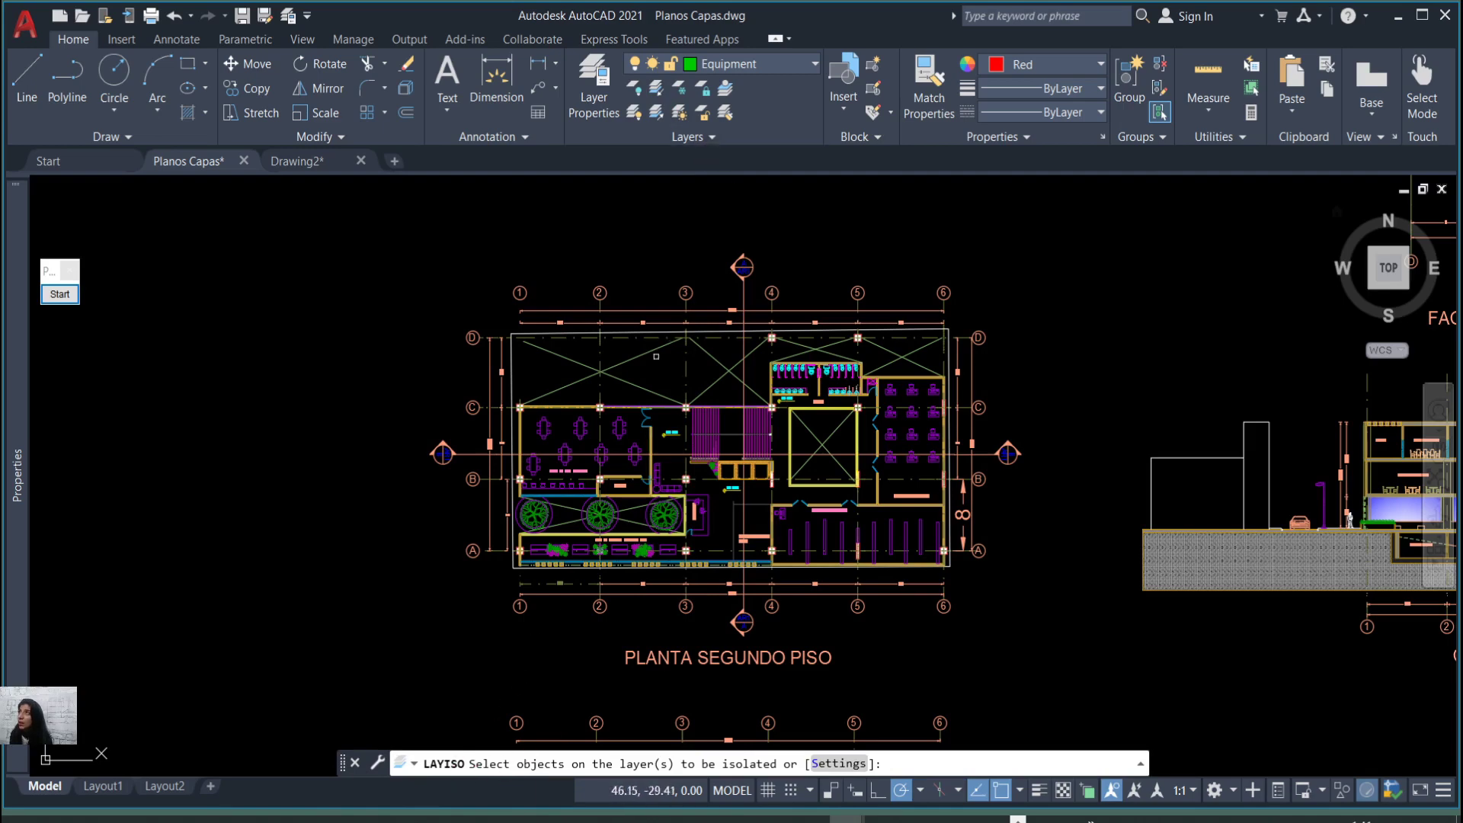
scroll(707, 487, "up", 4)
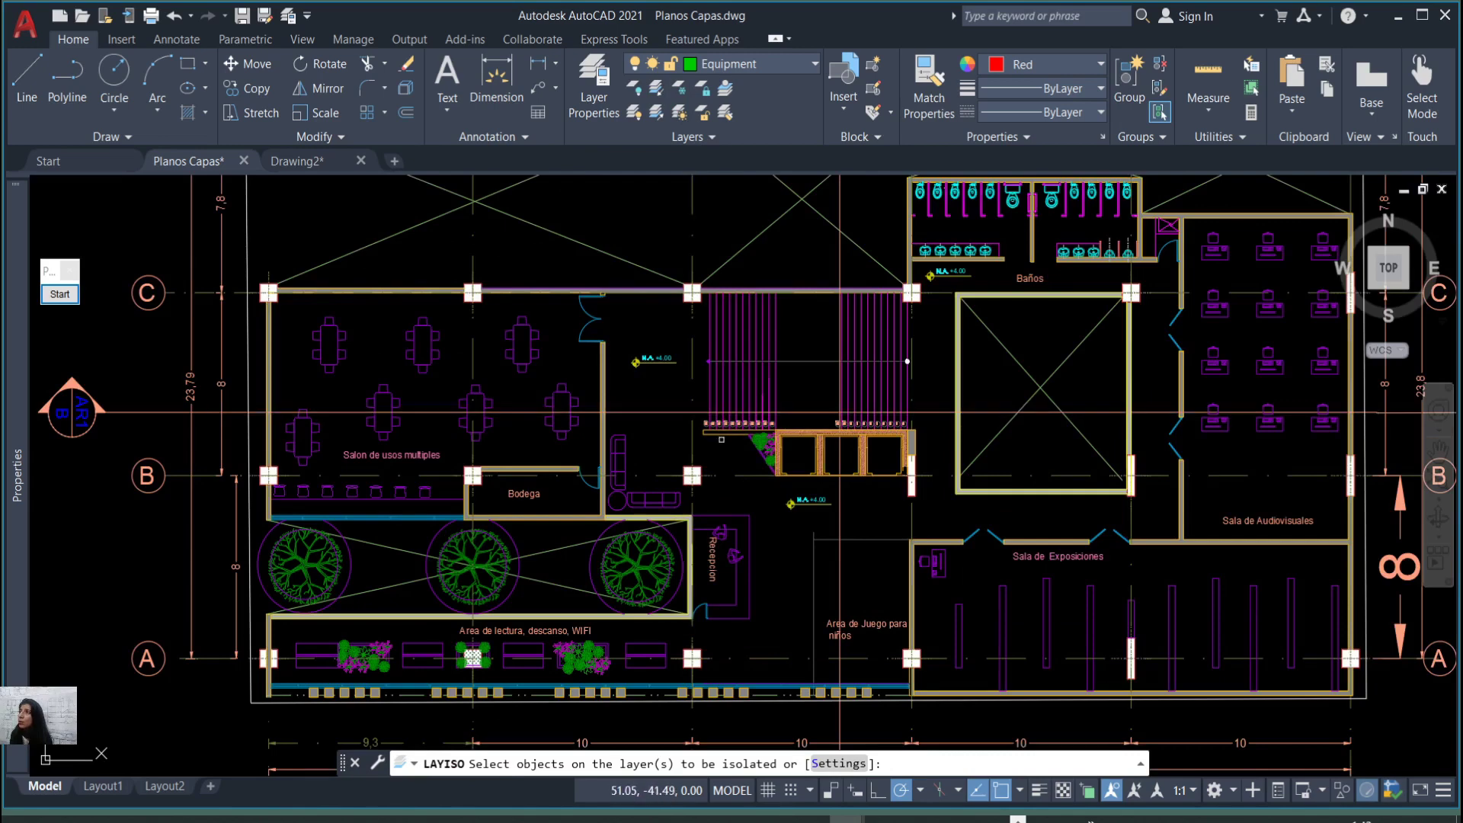
scroll(726, 425, "up", 5)
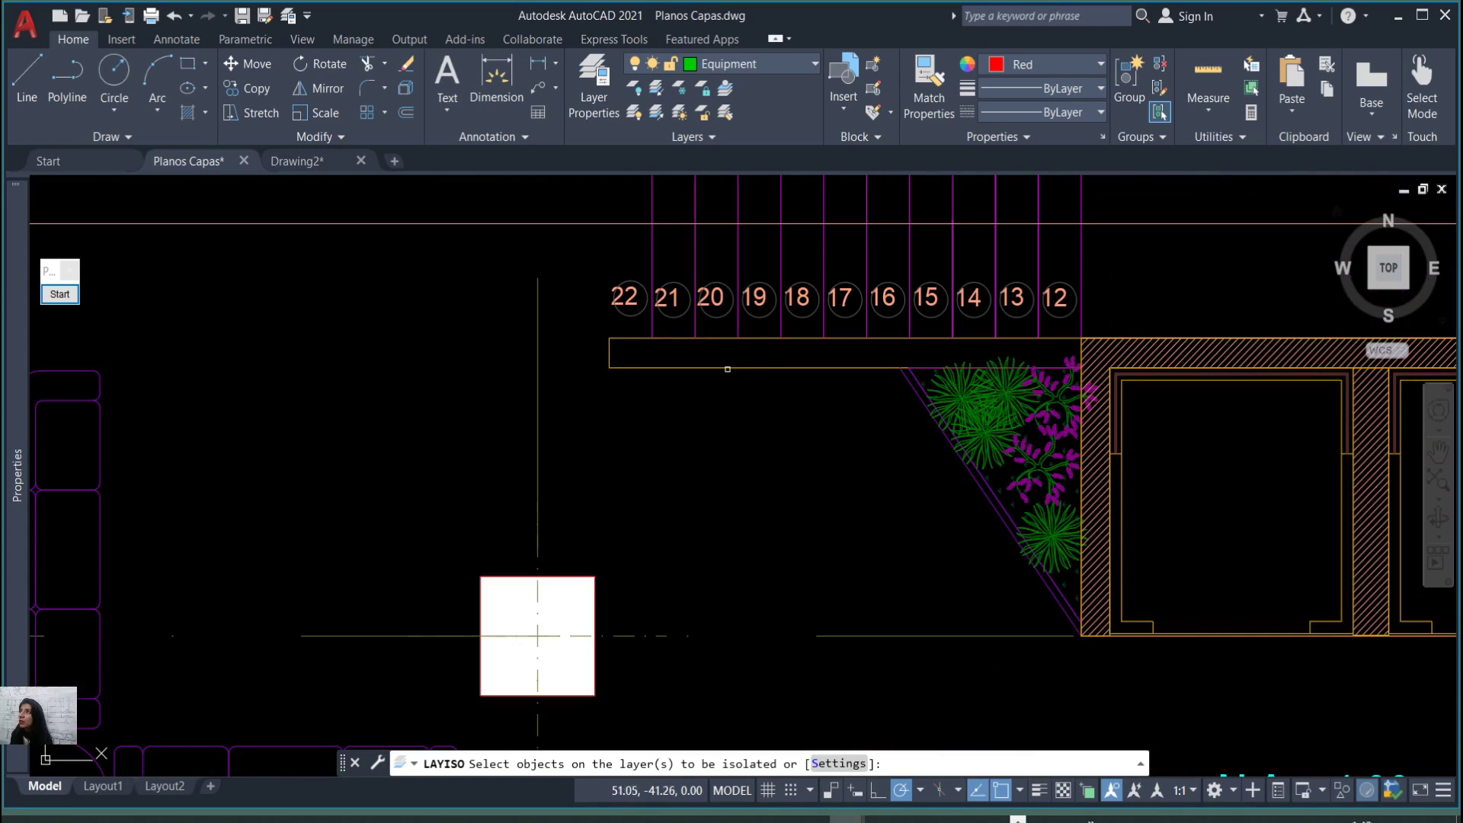
left_click(722, 365)
scroll(705, 374, "down", 6)
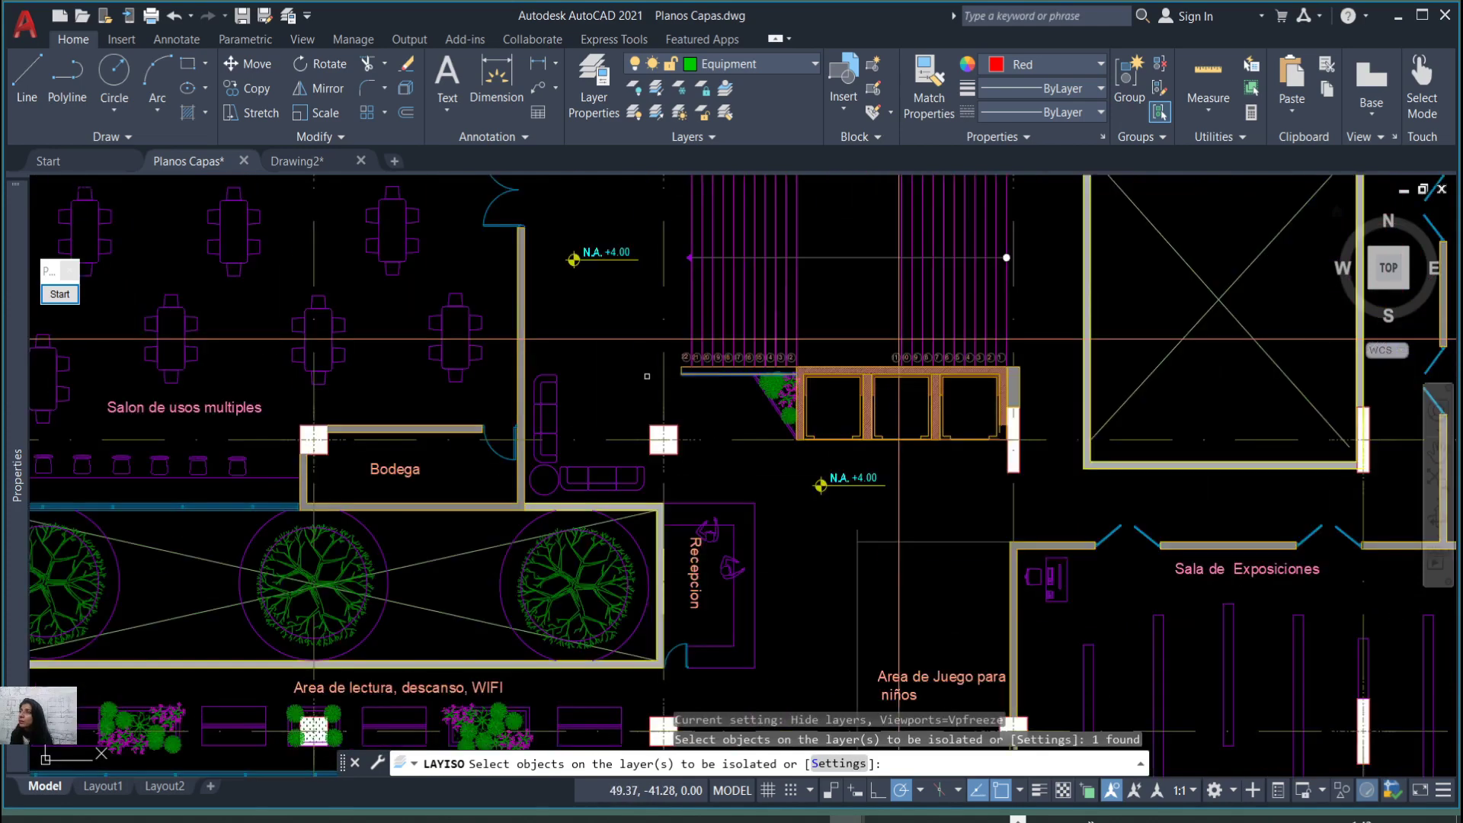
scroll(660, 372, "up", 2)
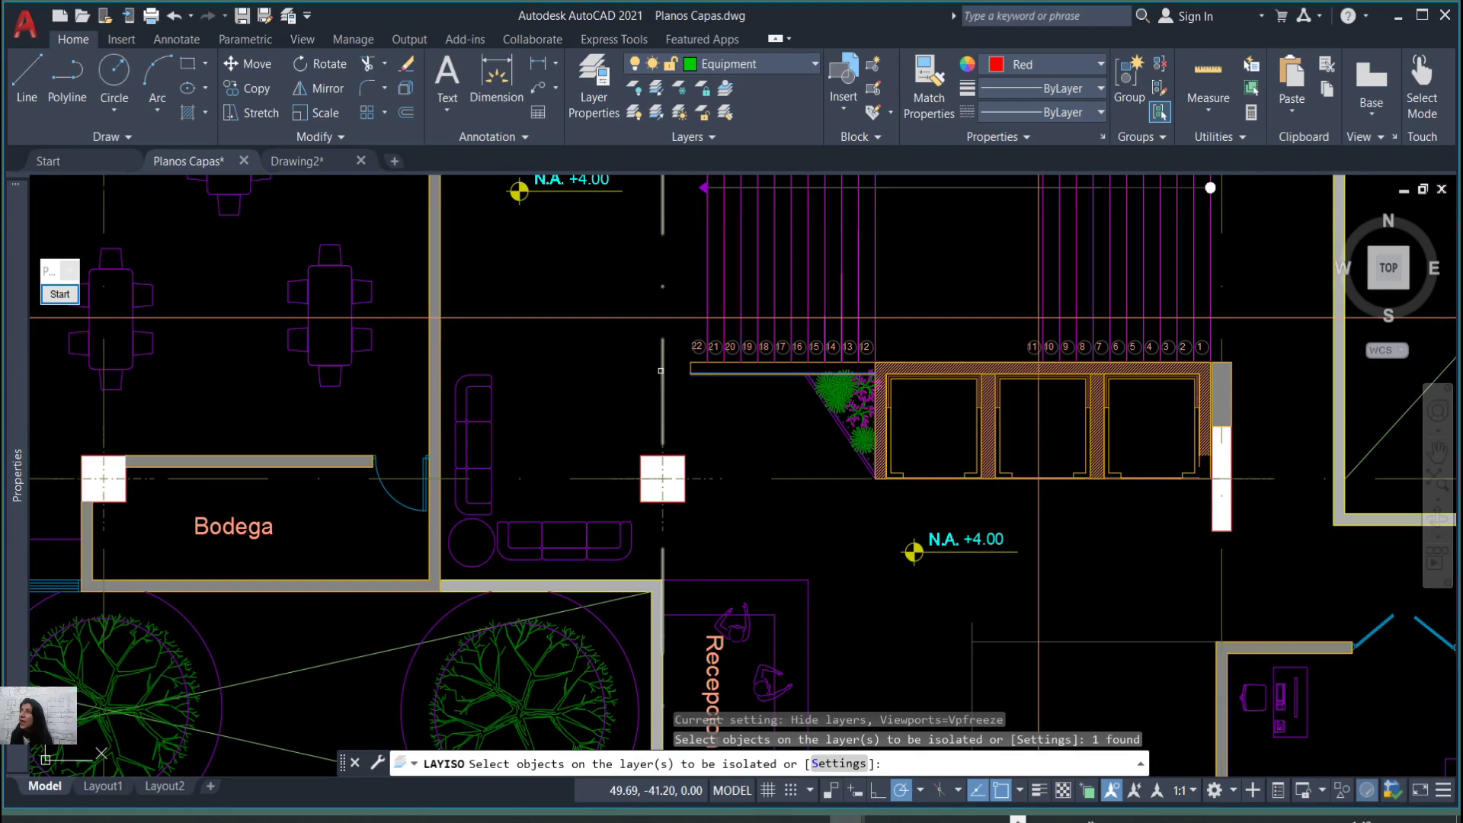
left_click(660, 371)
scroll(684, 371, "down", 6)
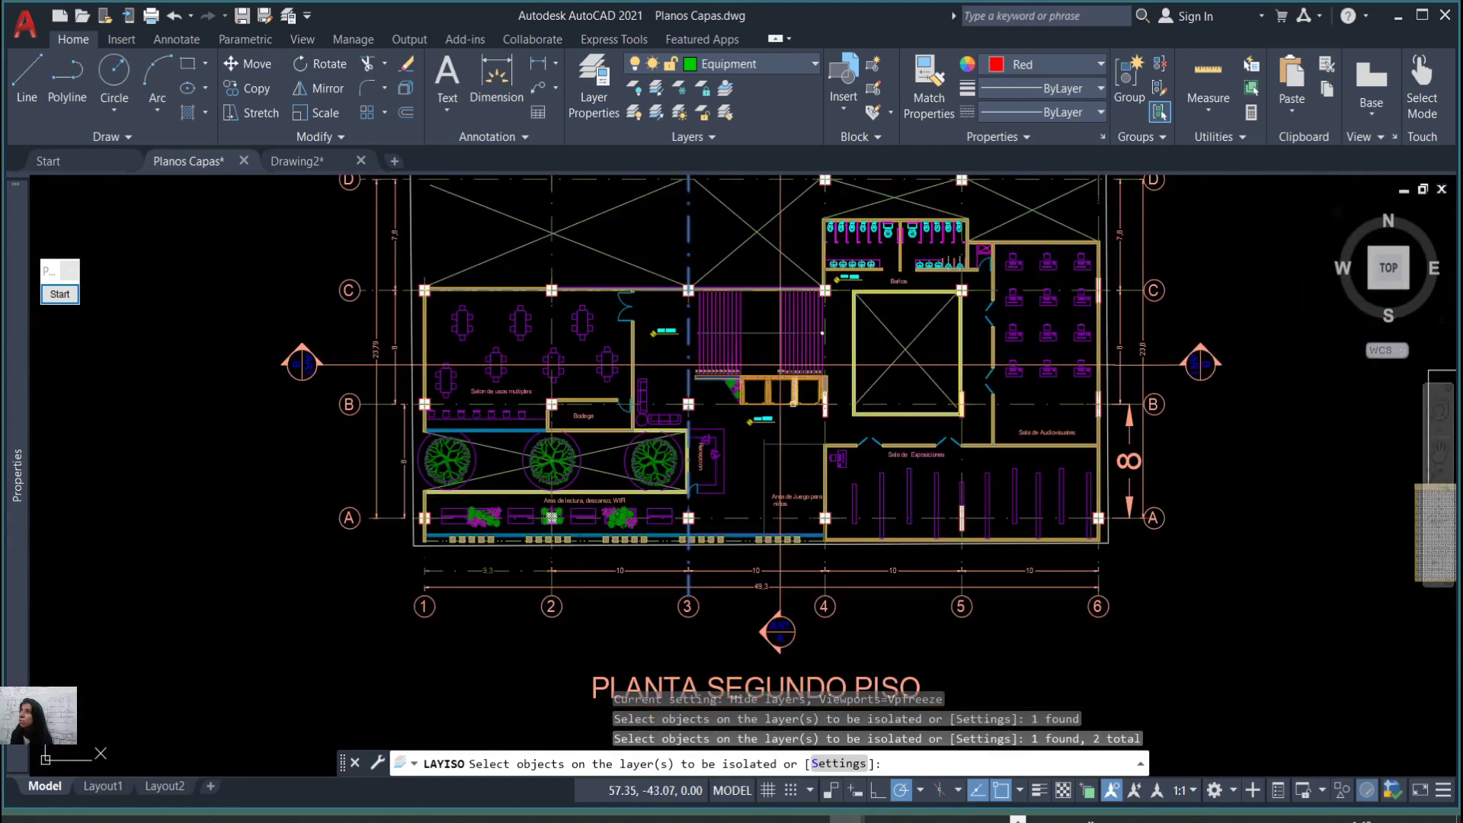
scroll(794, 404, "up", 2)
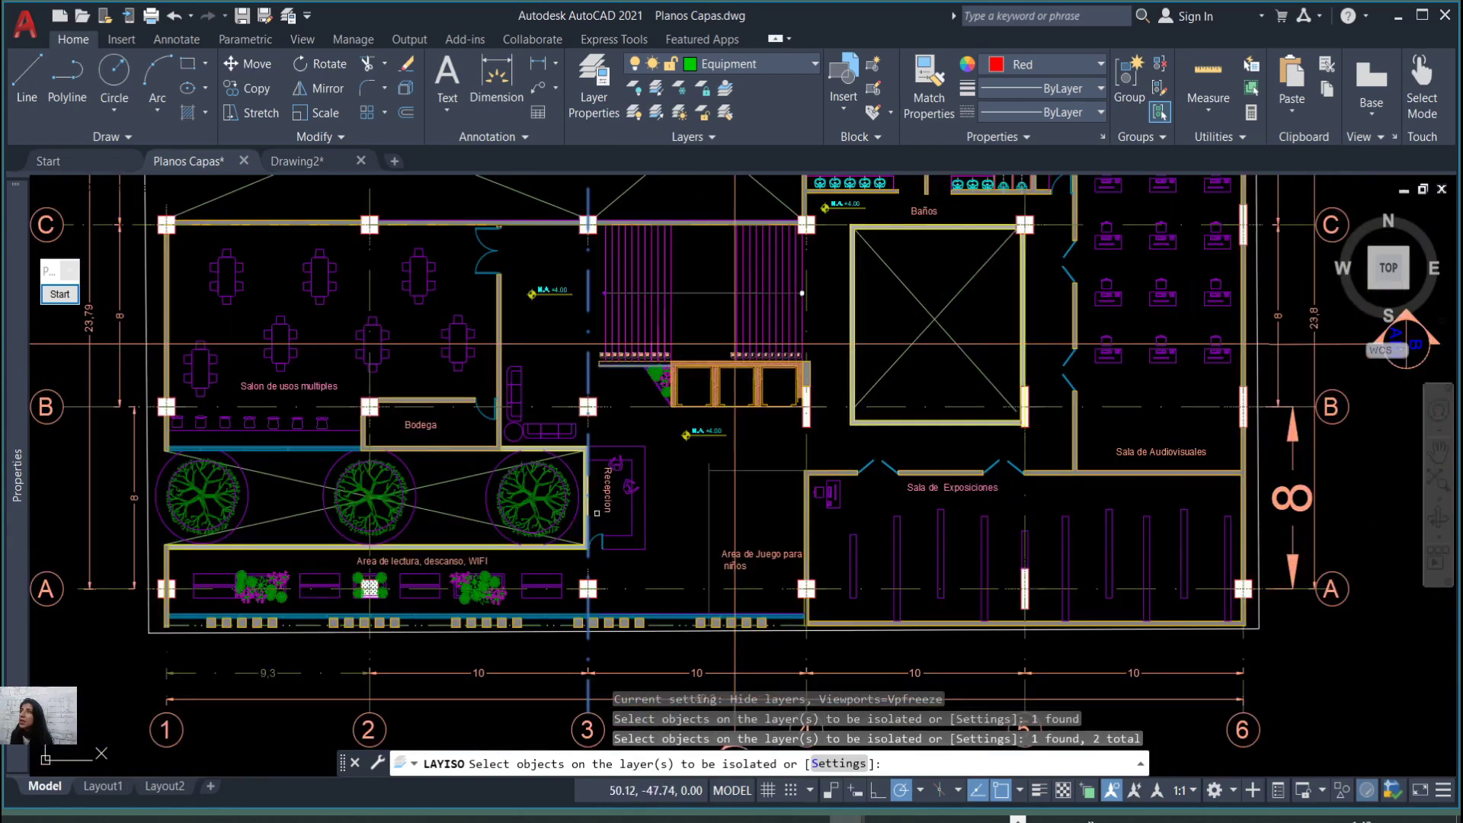
scroll(596, 513, "down", 2)
scroll(564, 503, "up", 2)
left_click(579, 534)
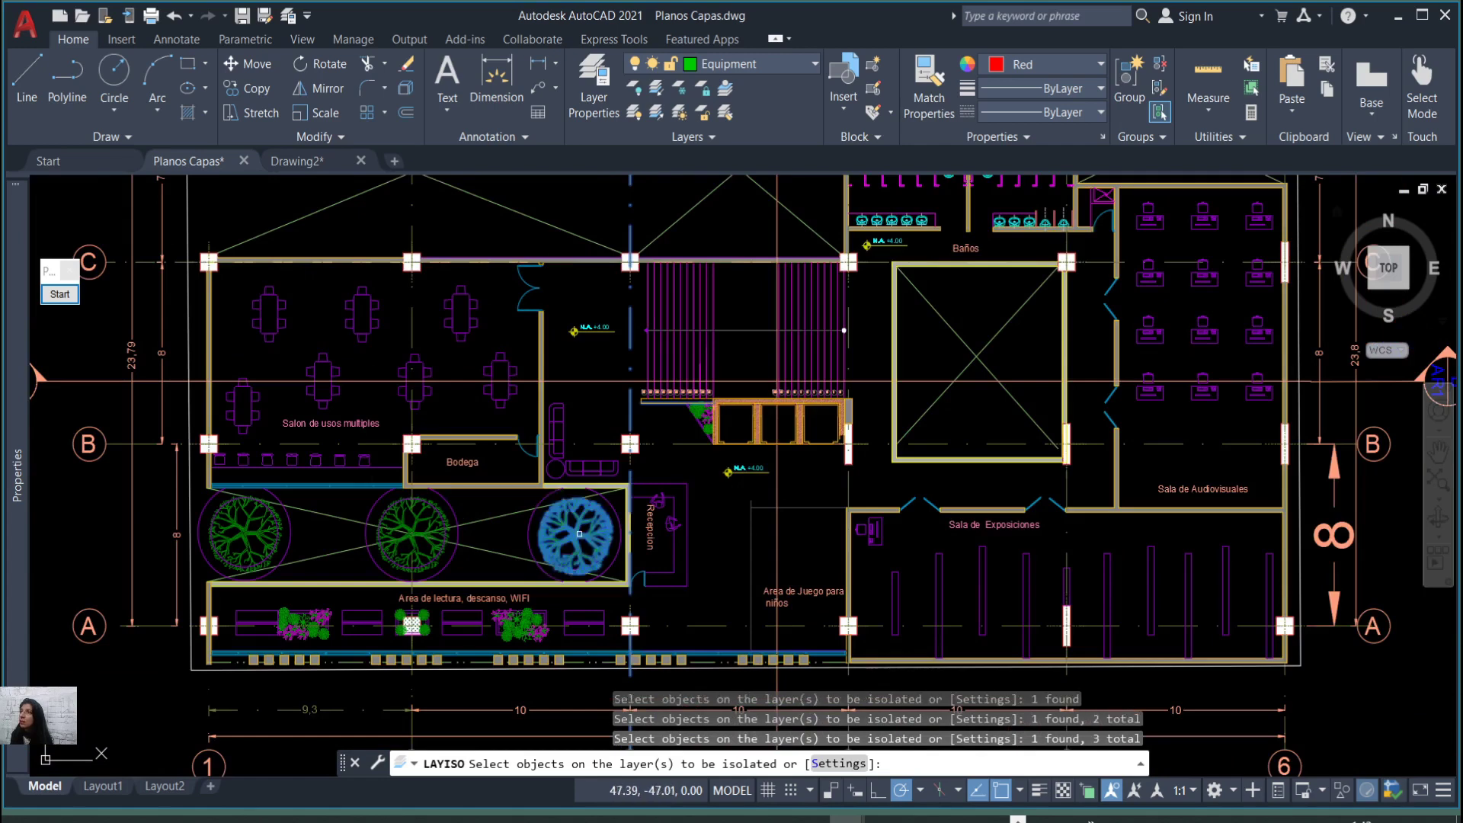
scroll(716, 505, "down", 2)
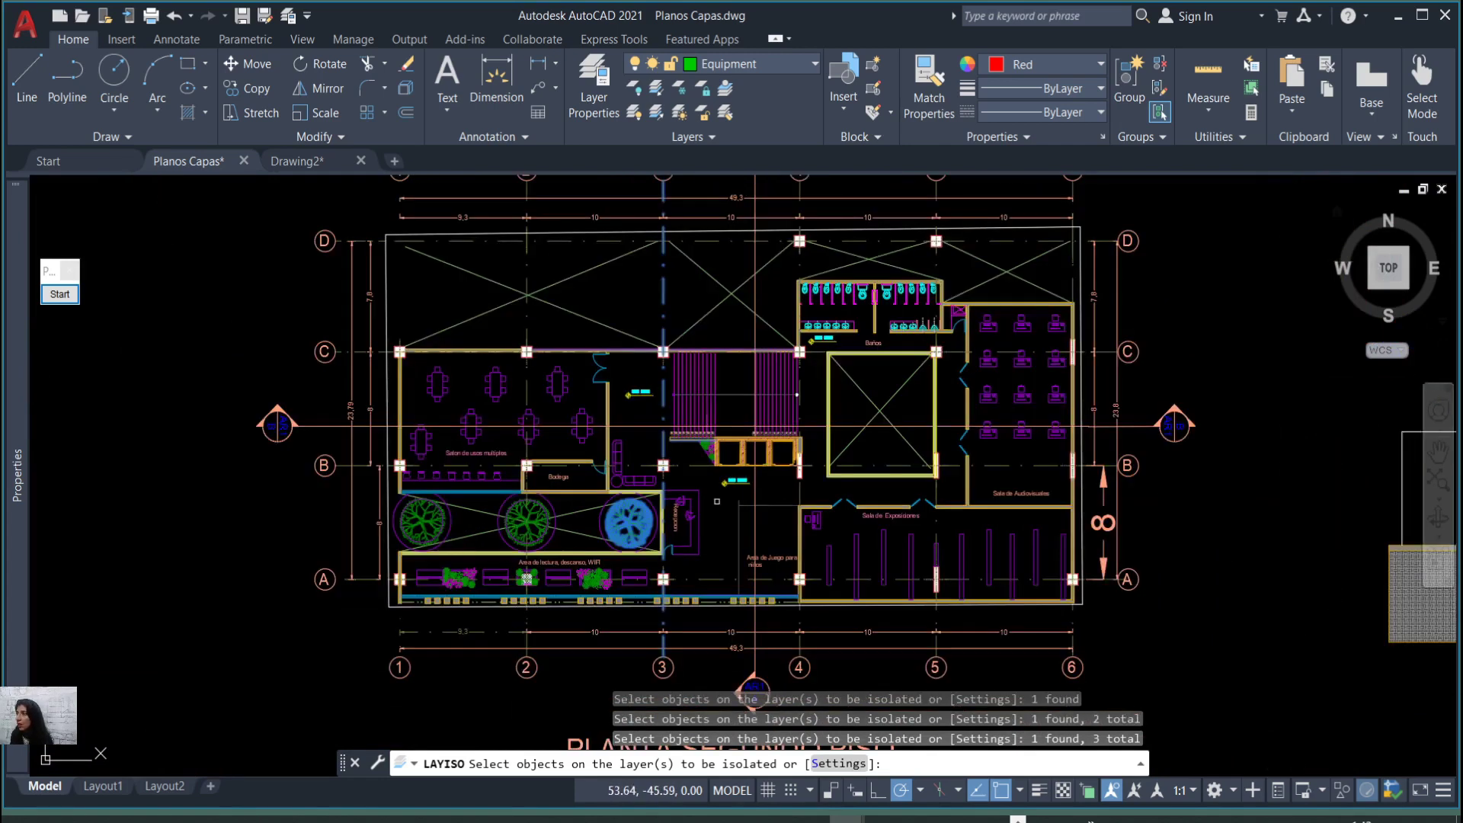
key("Return")
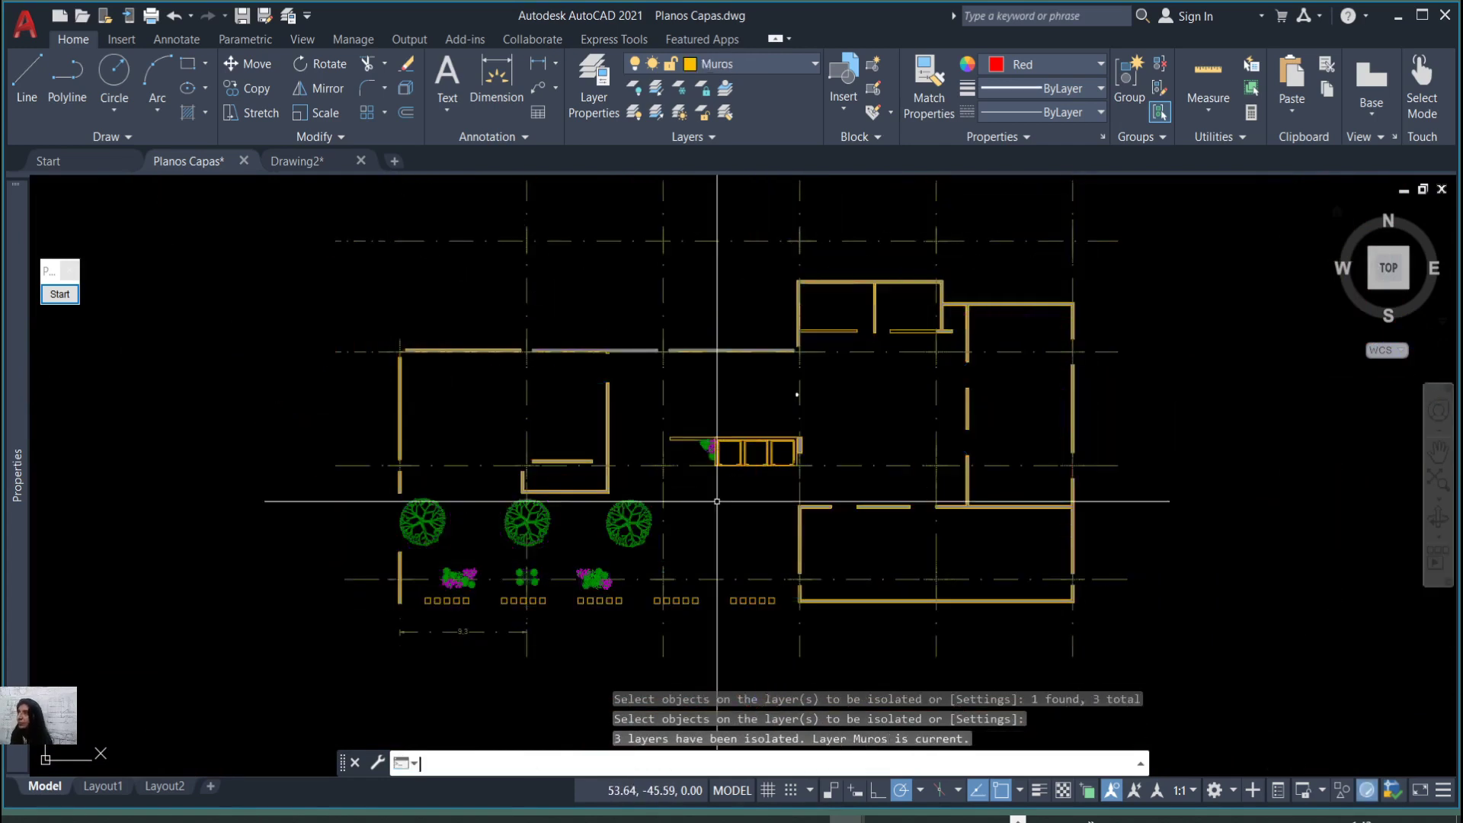
scroll(711, 499, "down", 4)
scroll(708, 396, "up", 2)
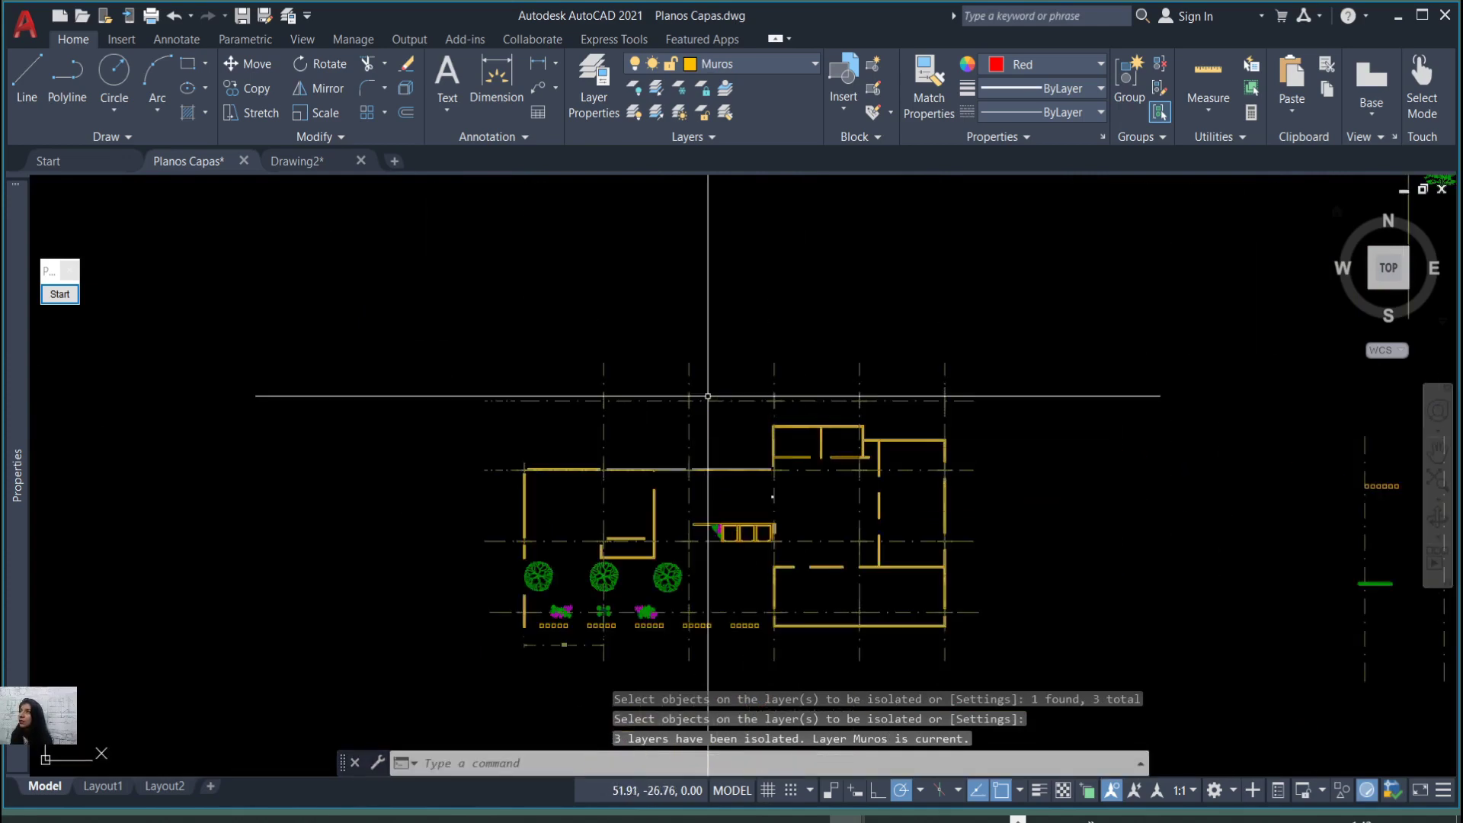
Unisolate the layers to bring back everything hidden in the PLANTA SEGUNDO PISO plan.
scroll(682, 533, "up", 2)
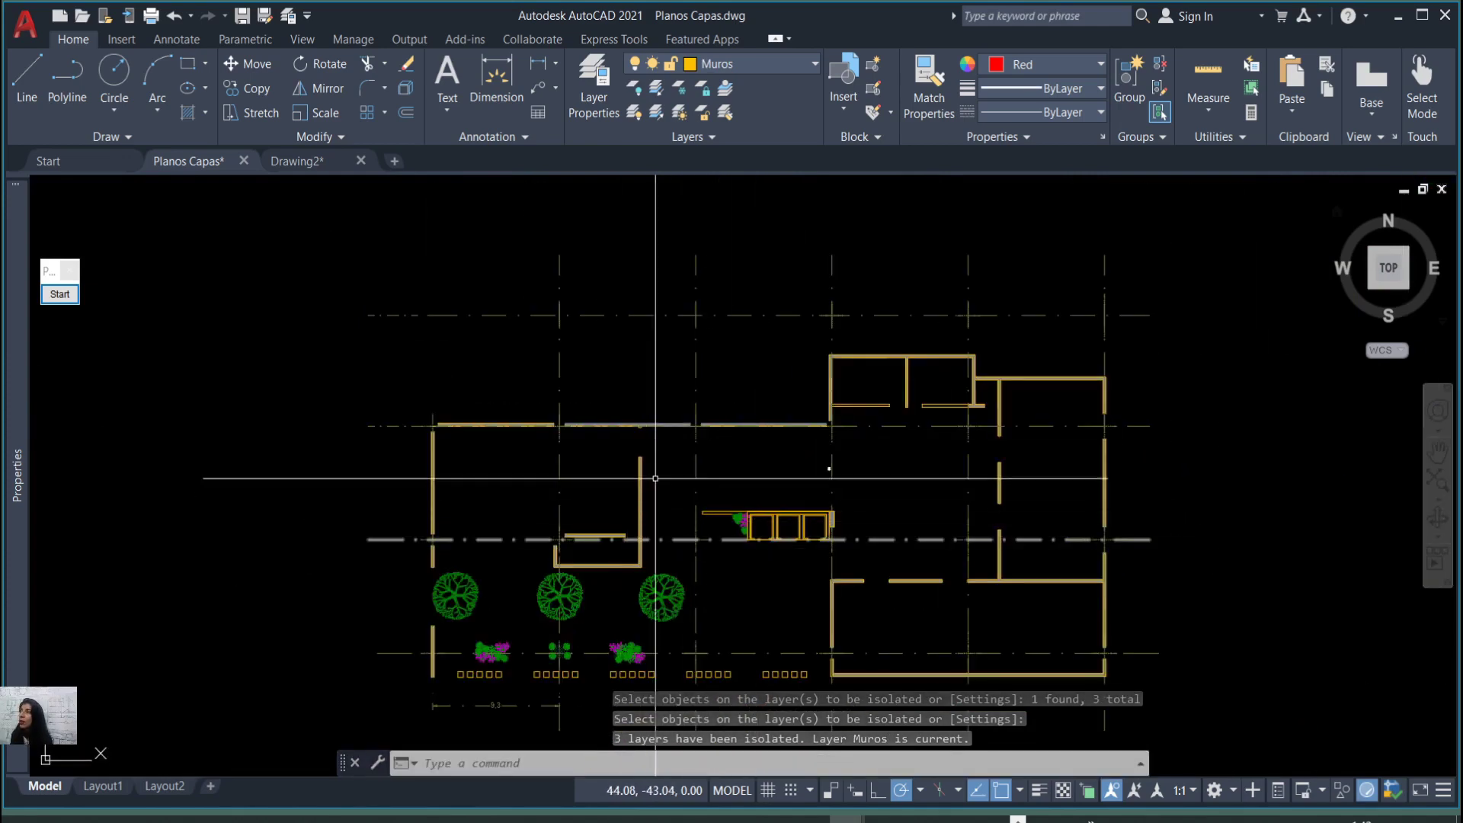
scroll(663, 506, "down", 2)
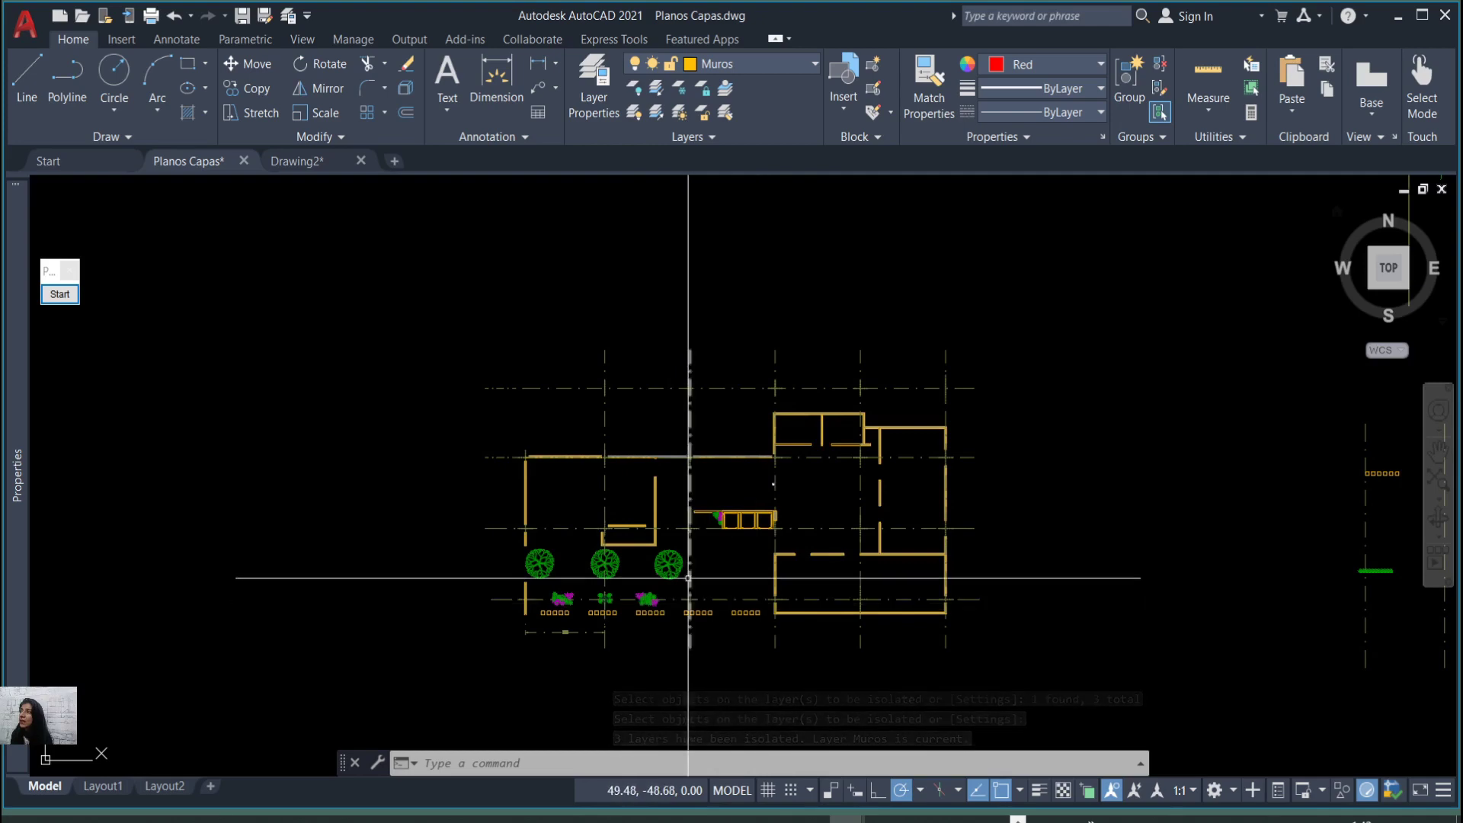
scroll(690, 534, "up", 4)
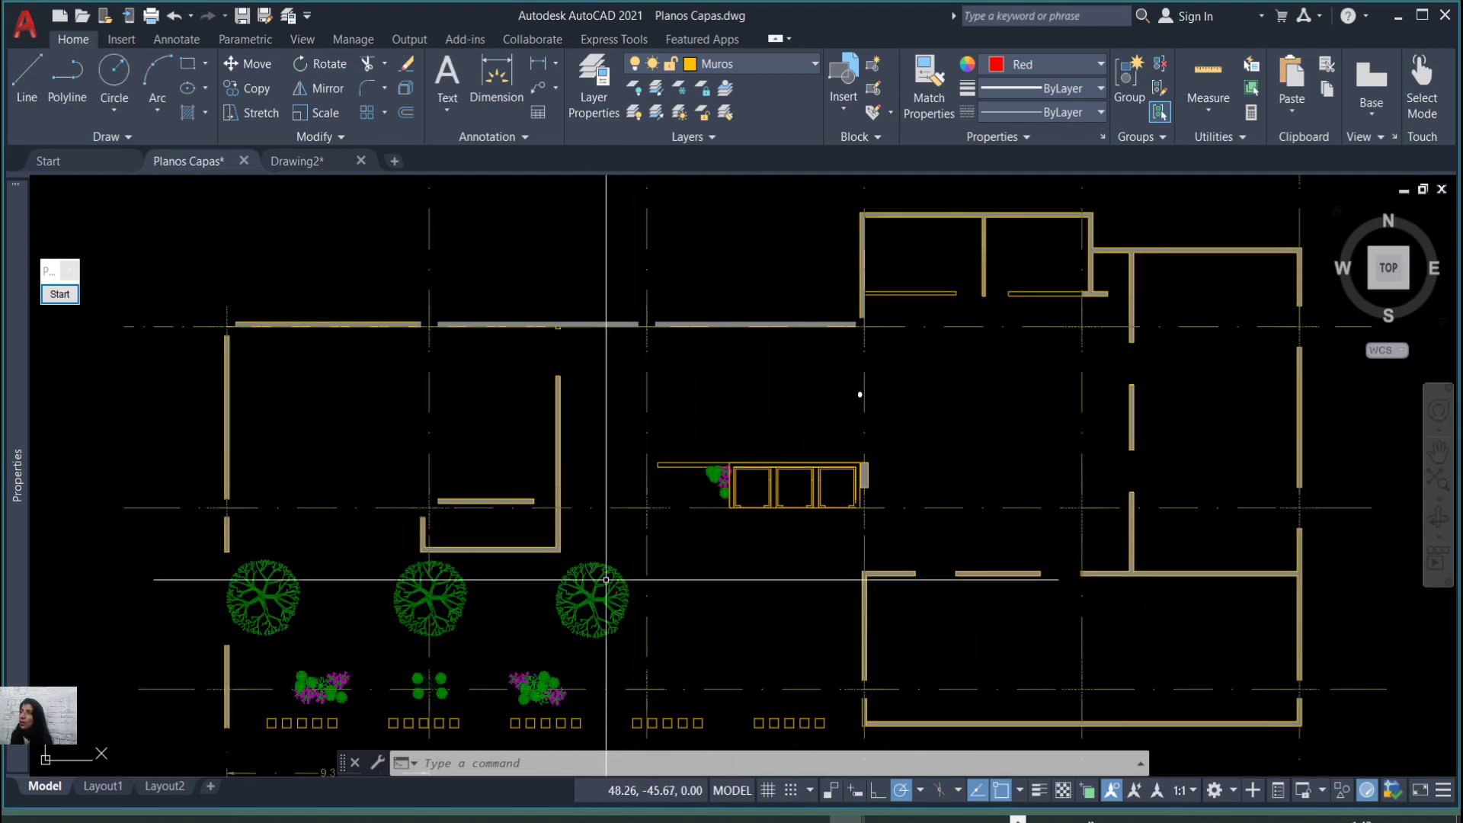
scroll(680, 610, "down", 4)
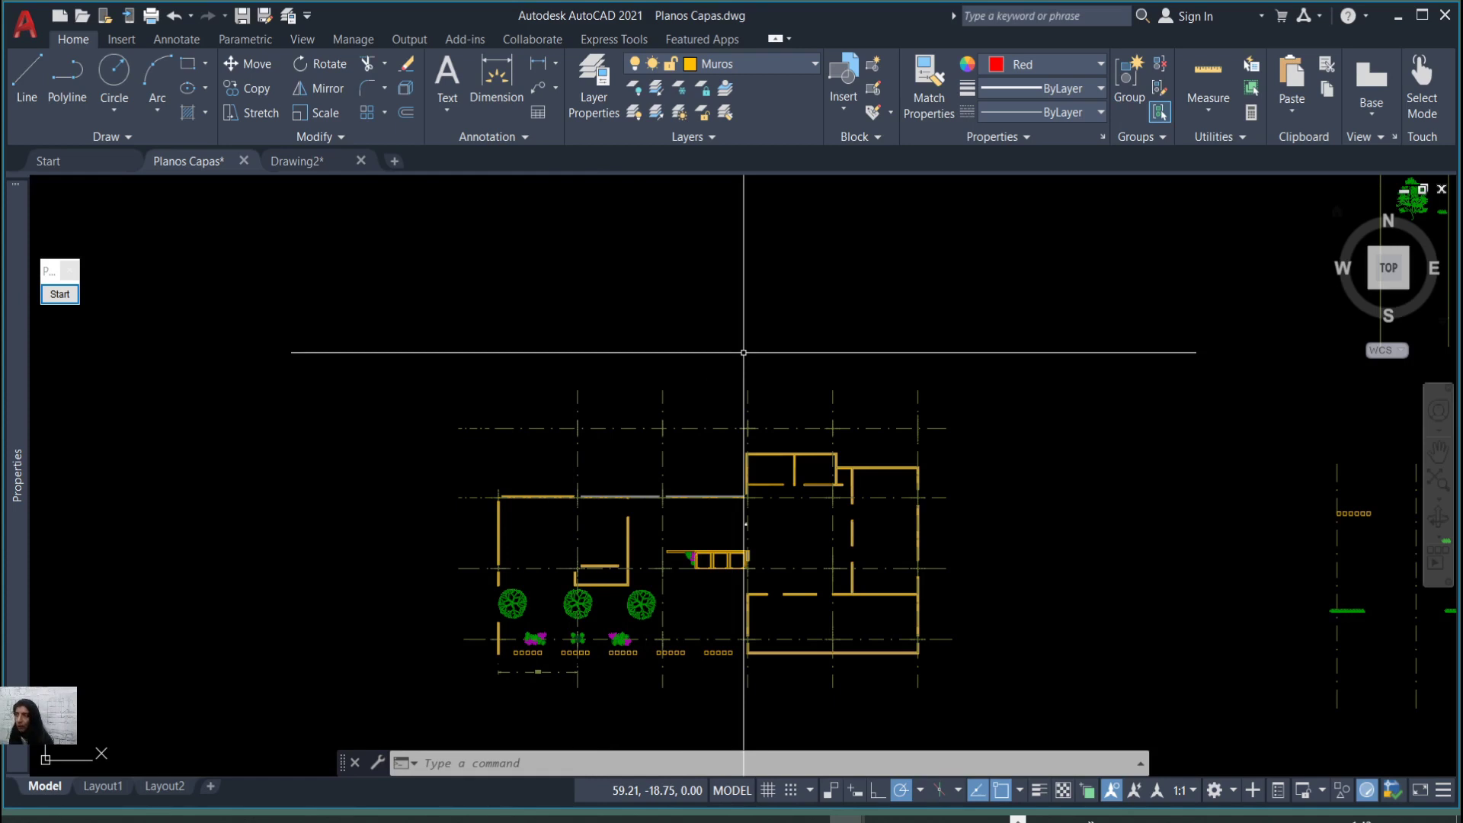
key("Escape")
key("Return")
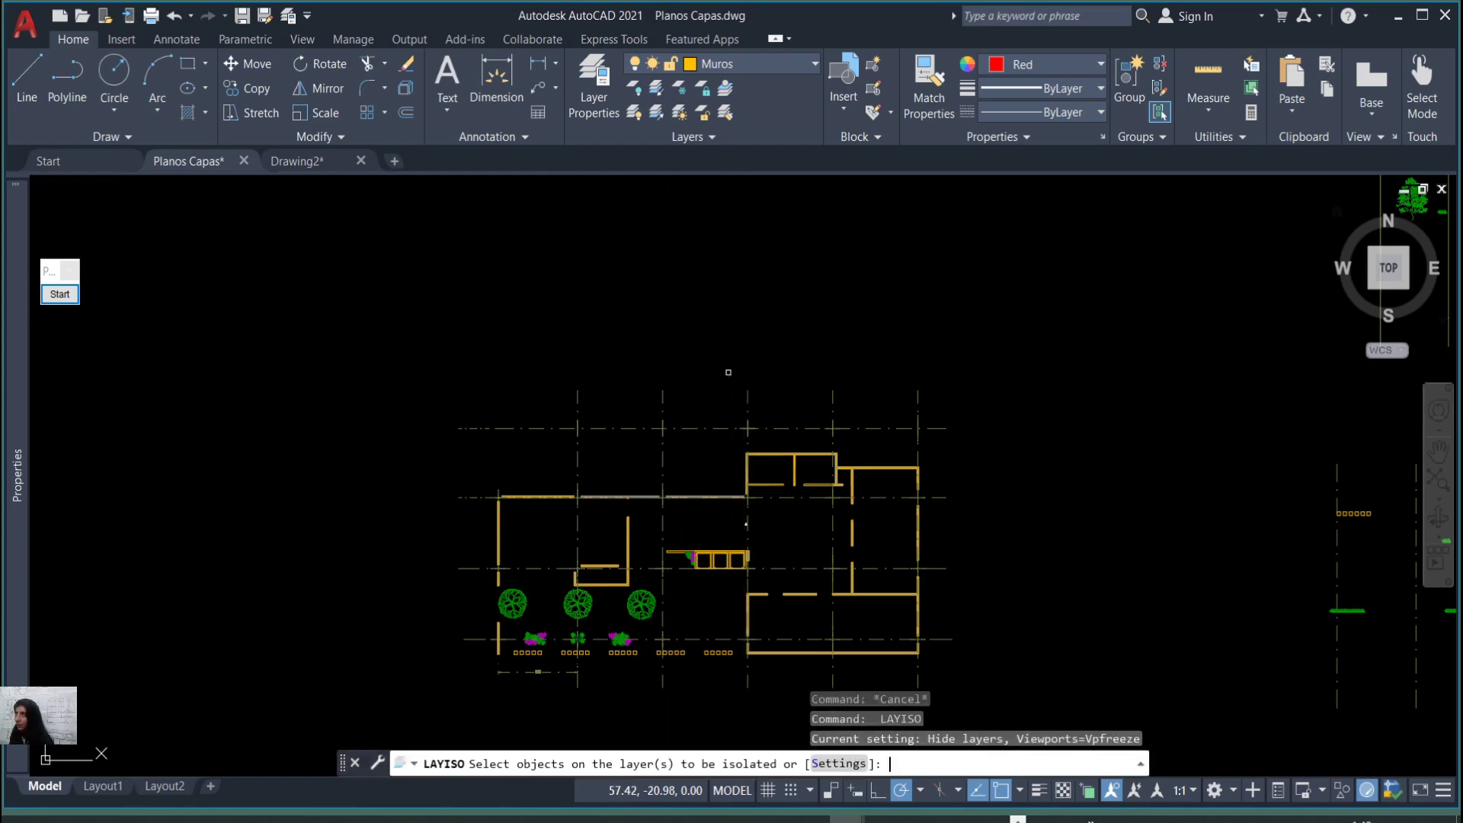
key("Escape")
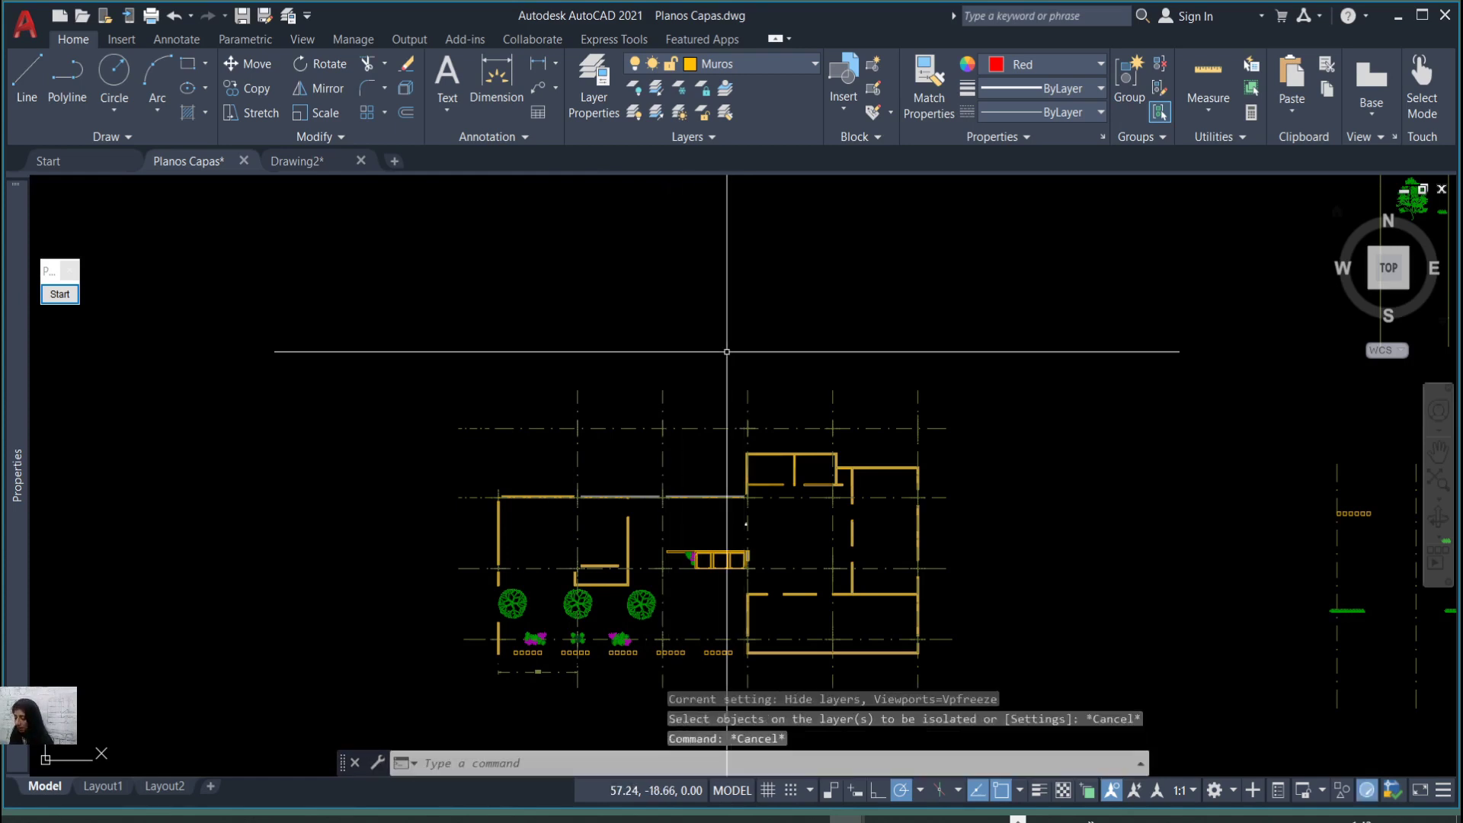
key("Return")
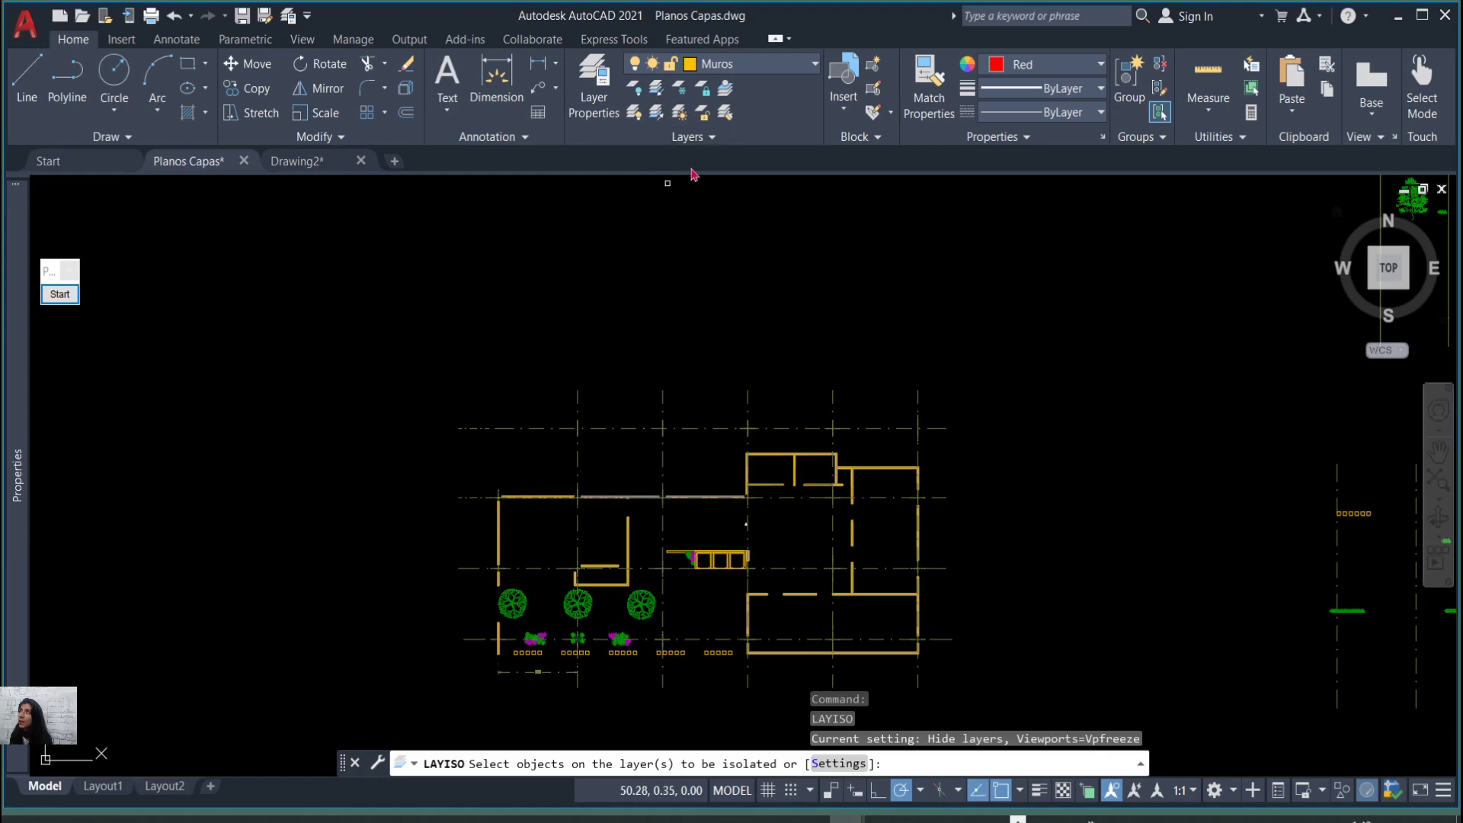
left_click(657, 114)
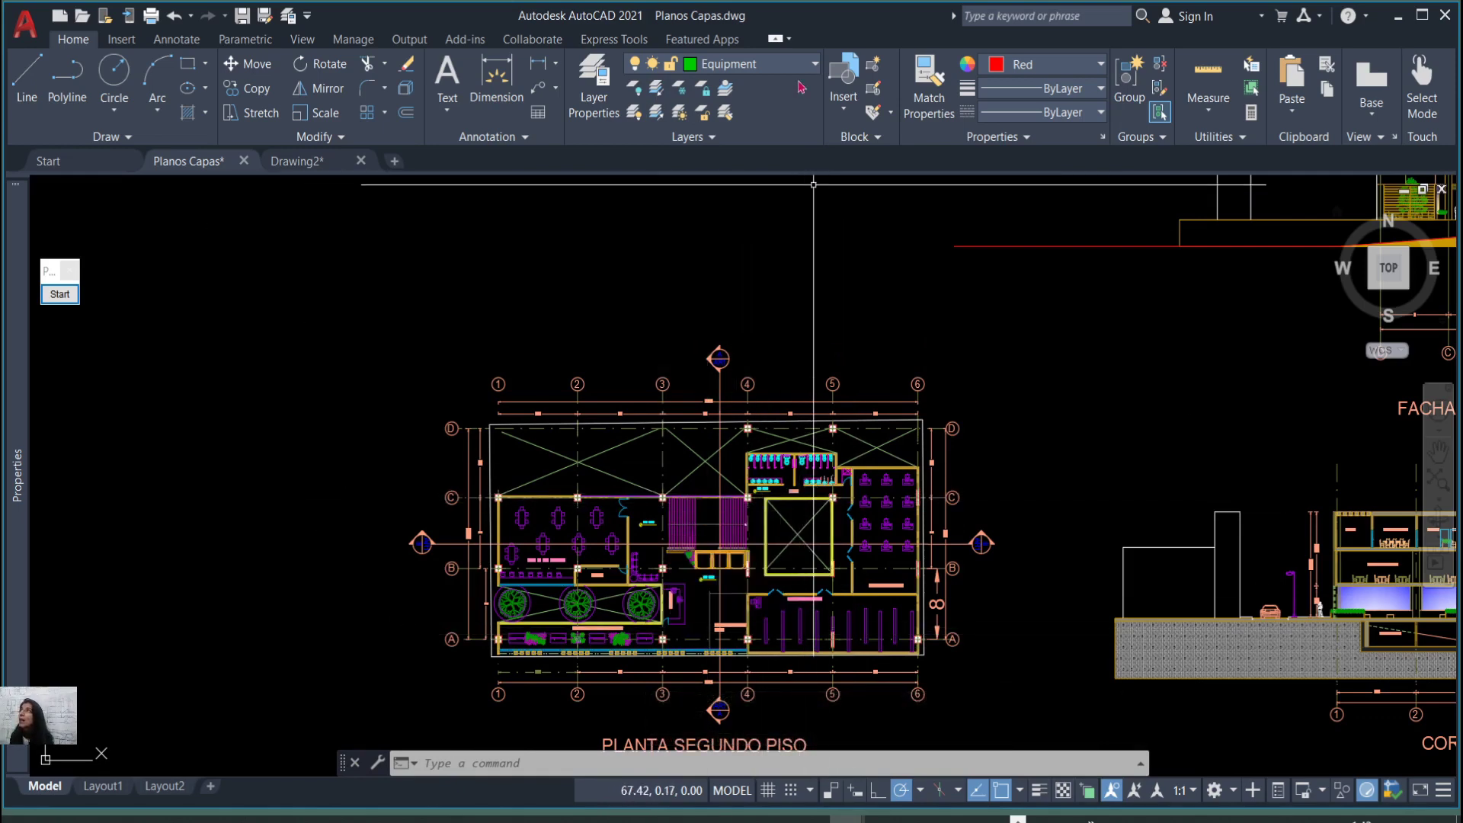
Set layers that are not isolated to Lock and fade with 61% fading in the Layer Settings, and close the layer manager.
left_click(600, 113)
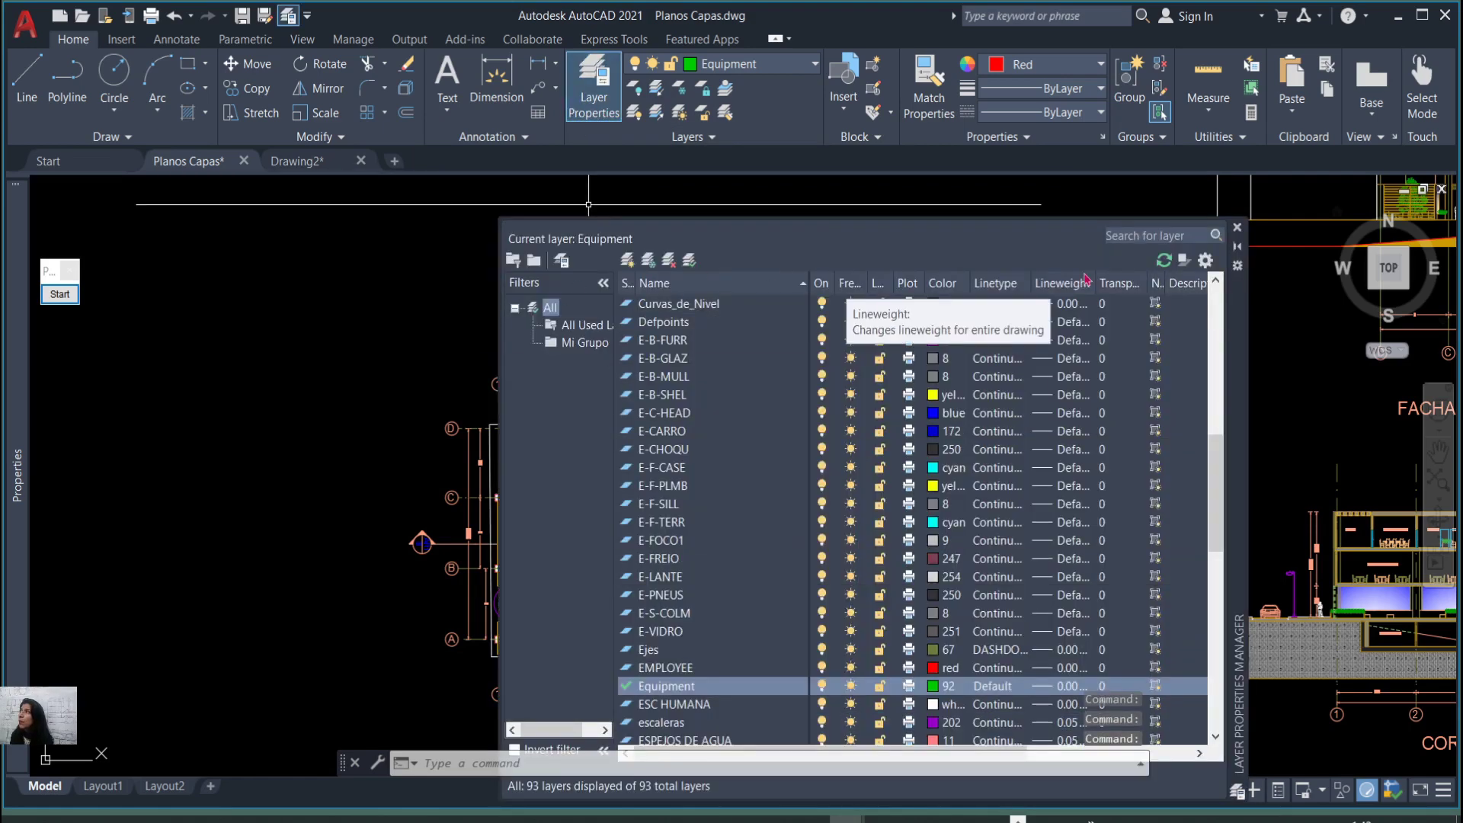
left_click(1205, 261)
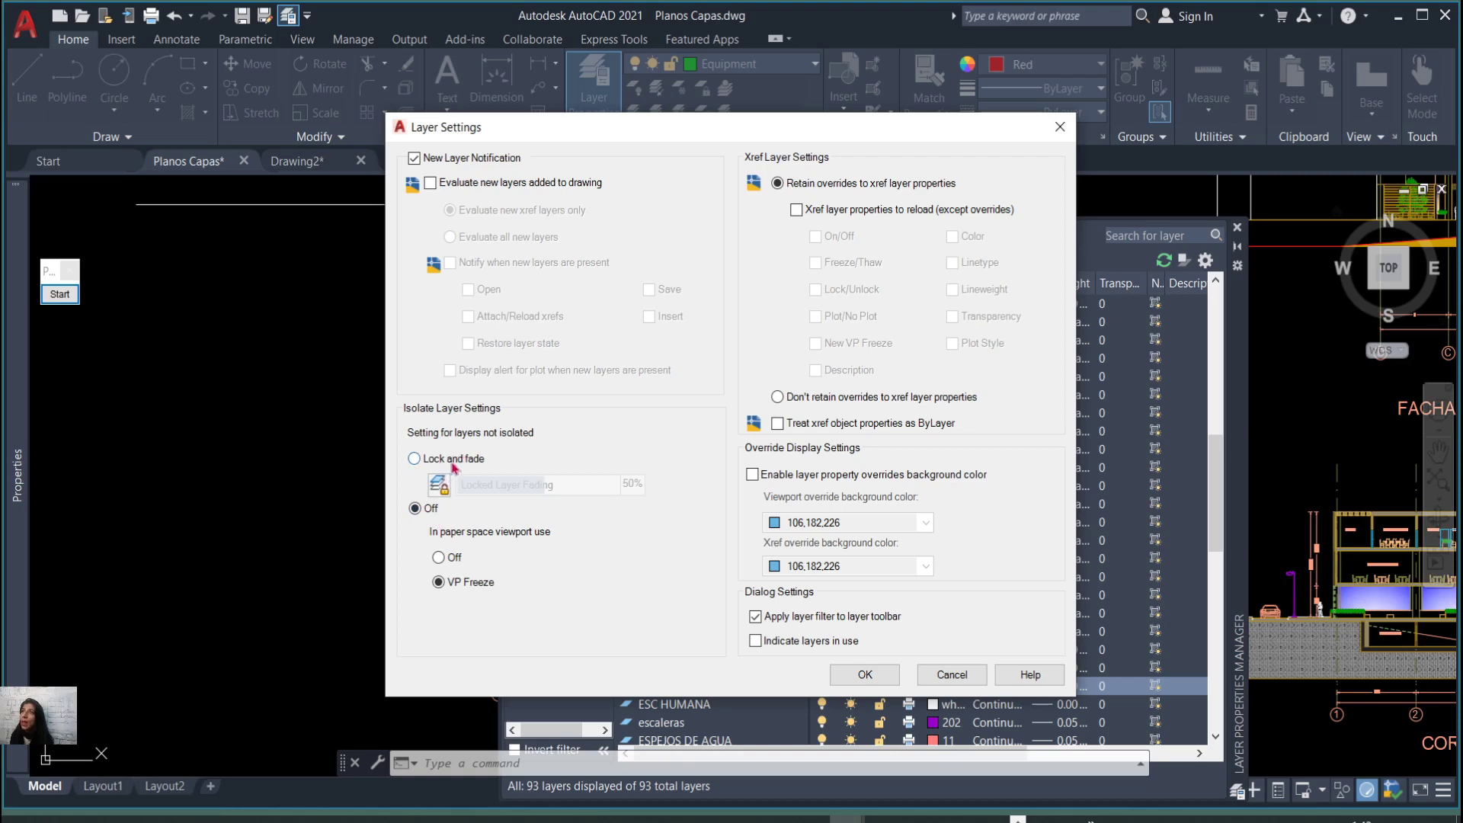
left_click(415, 459)
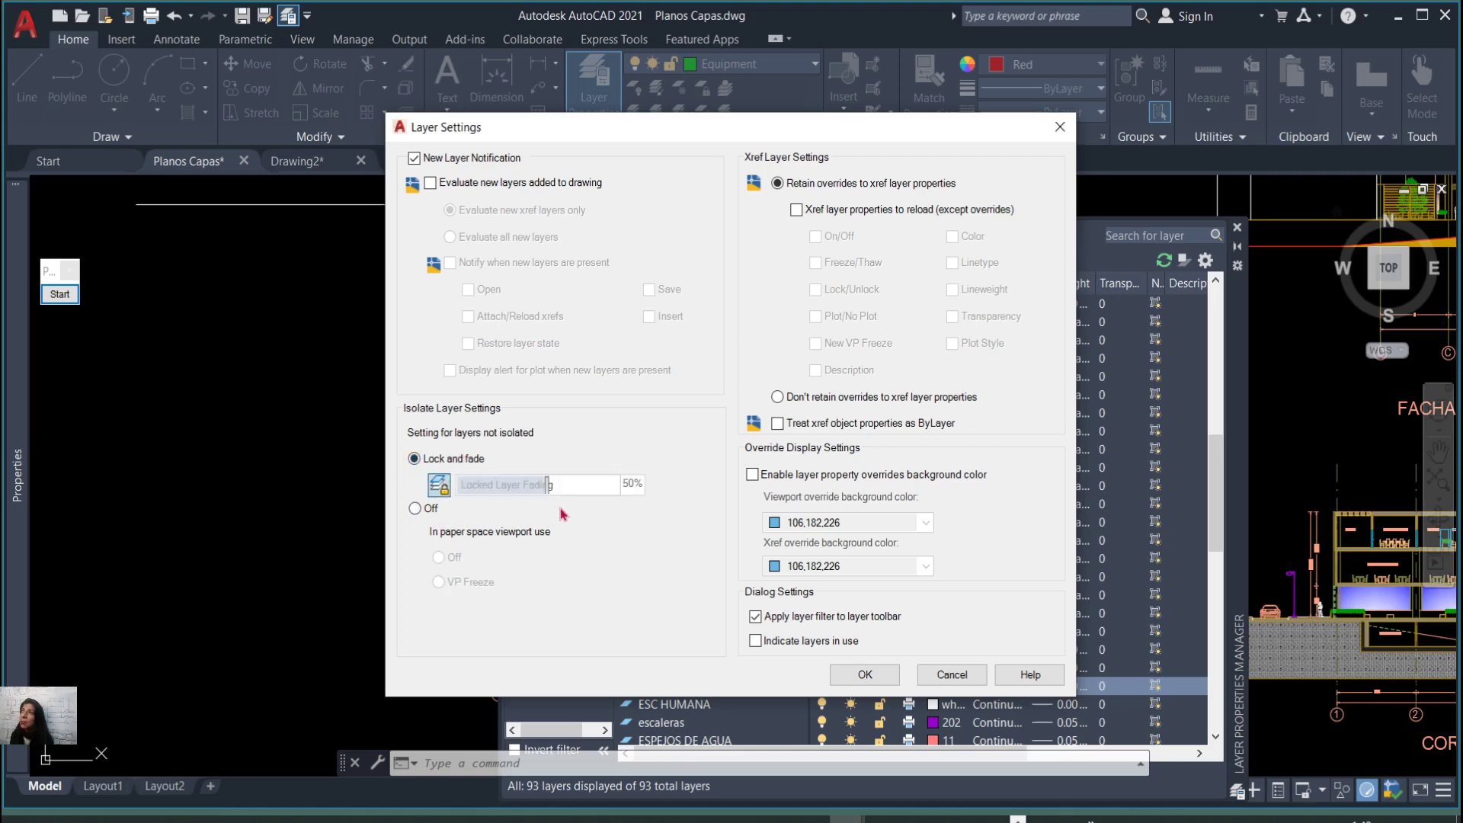
mouse_move(579, 484)
left_mouse_down()
mouse_move(516, 473)
mouse_move(598, 480)
mouse_move(447, 478)
mouse_move(564, 484)
left_mouse_up()
left_click(865, 676)
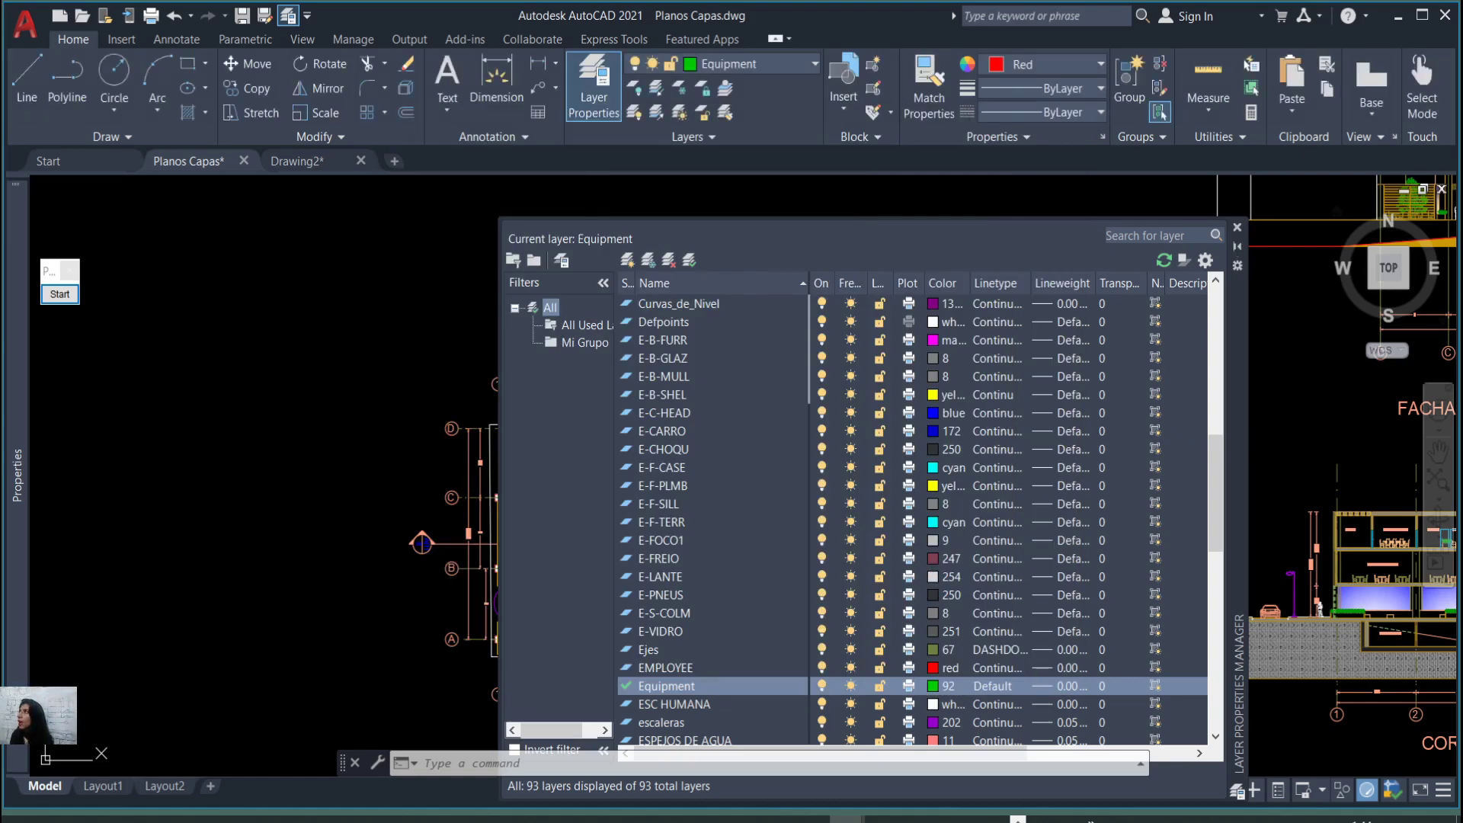
left_click(1237, 227)
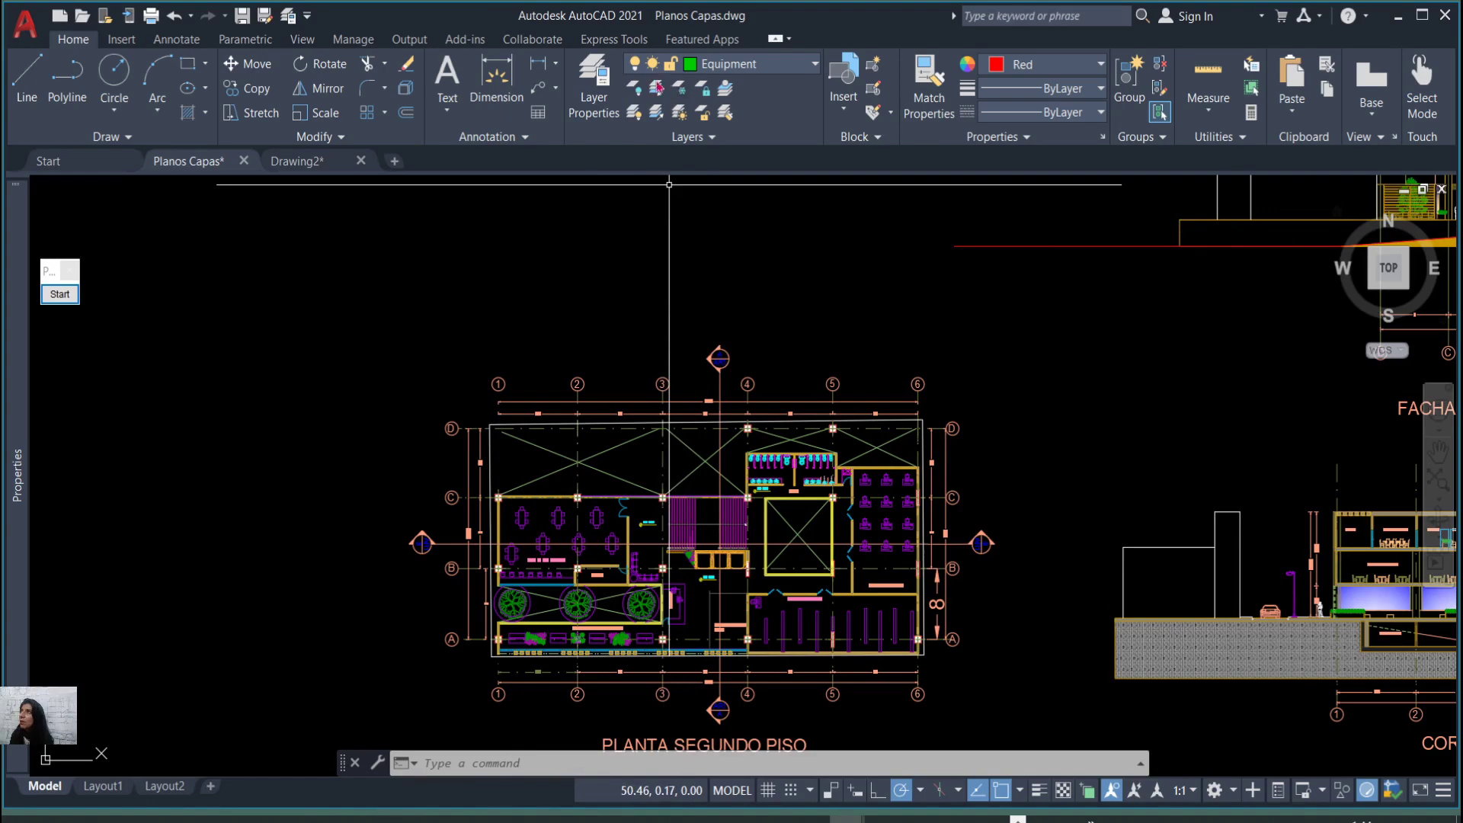
Isolate the layers of a table in Salon de usos multiples, the objects at the axis 5 and B crossing, and a Sala de Audiovisuales door.
left_click(678, 87)
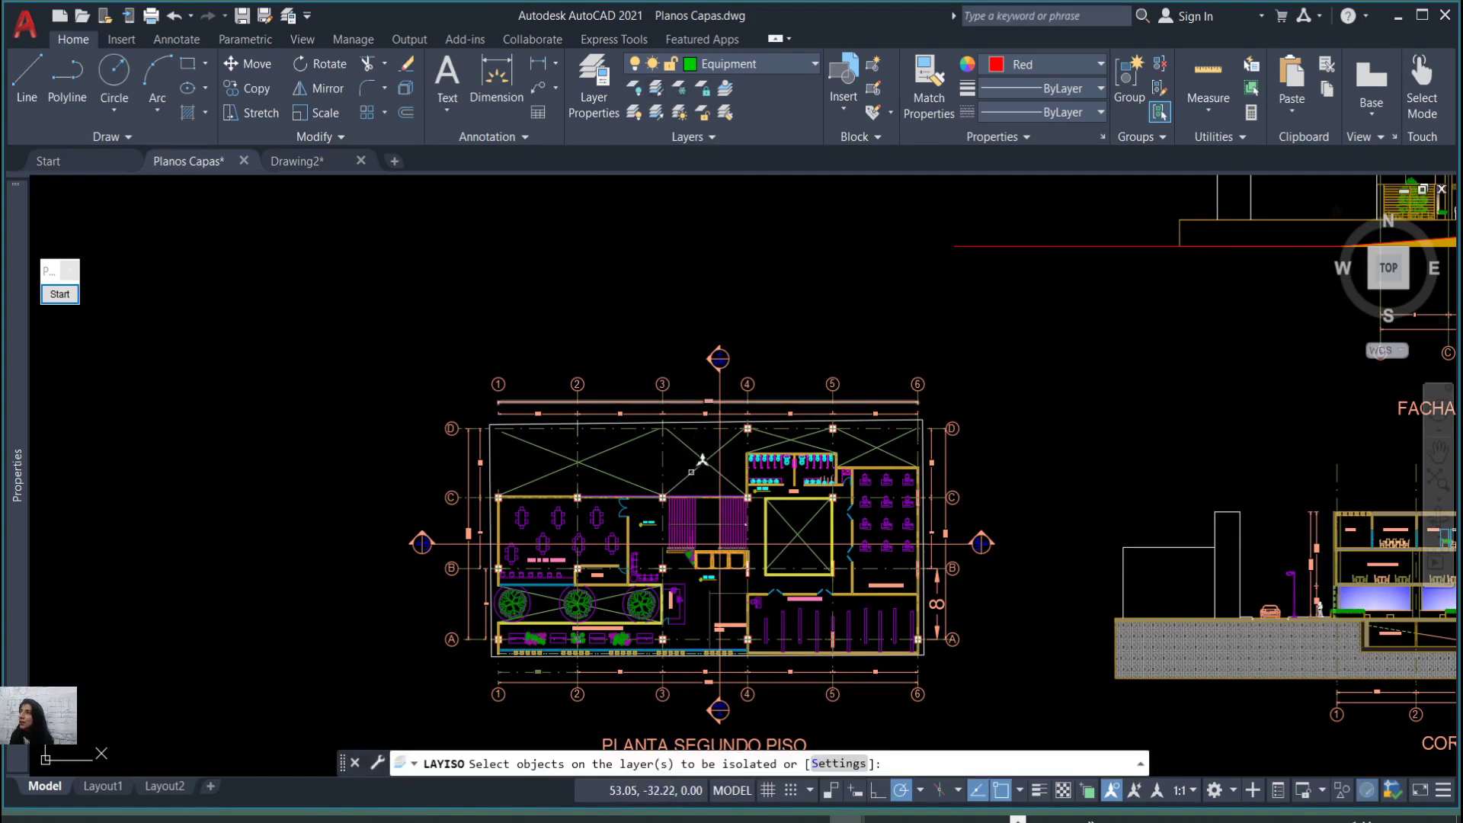
scroll(696, 541, "up", 4)
scroll(723, 546, "down", 3)
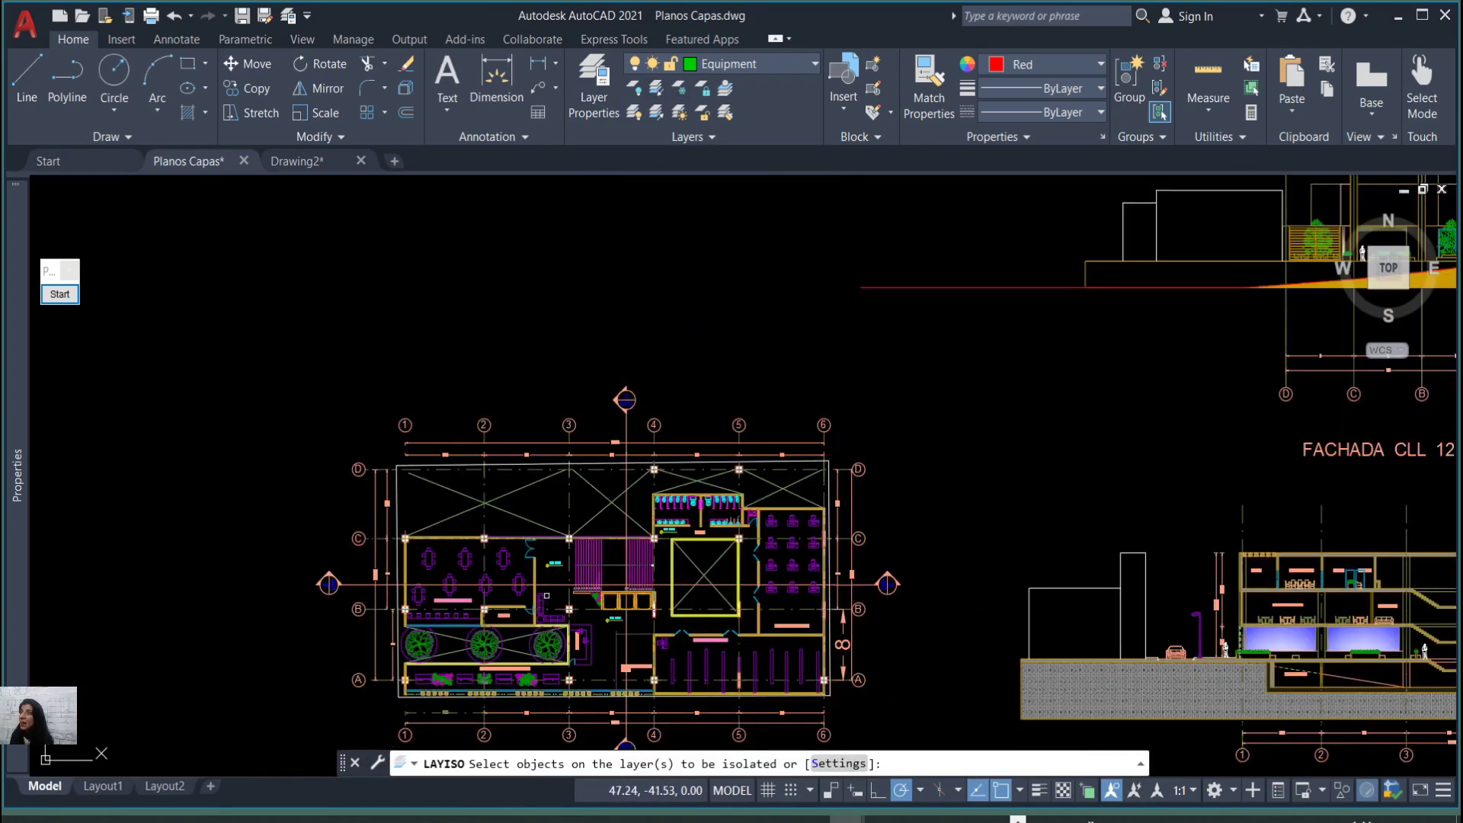
scroll(724, 546, "up", 3)
left_click(496, 568)
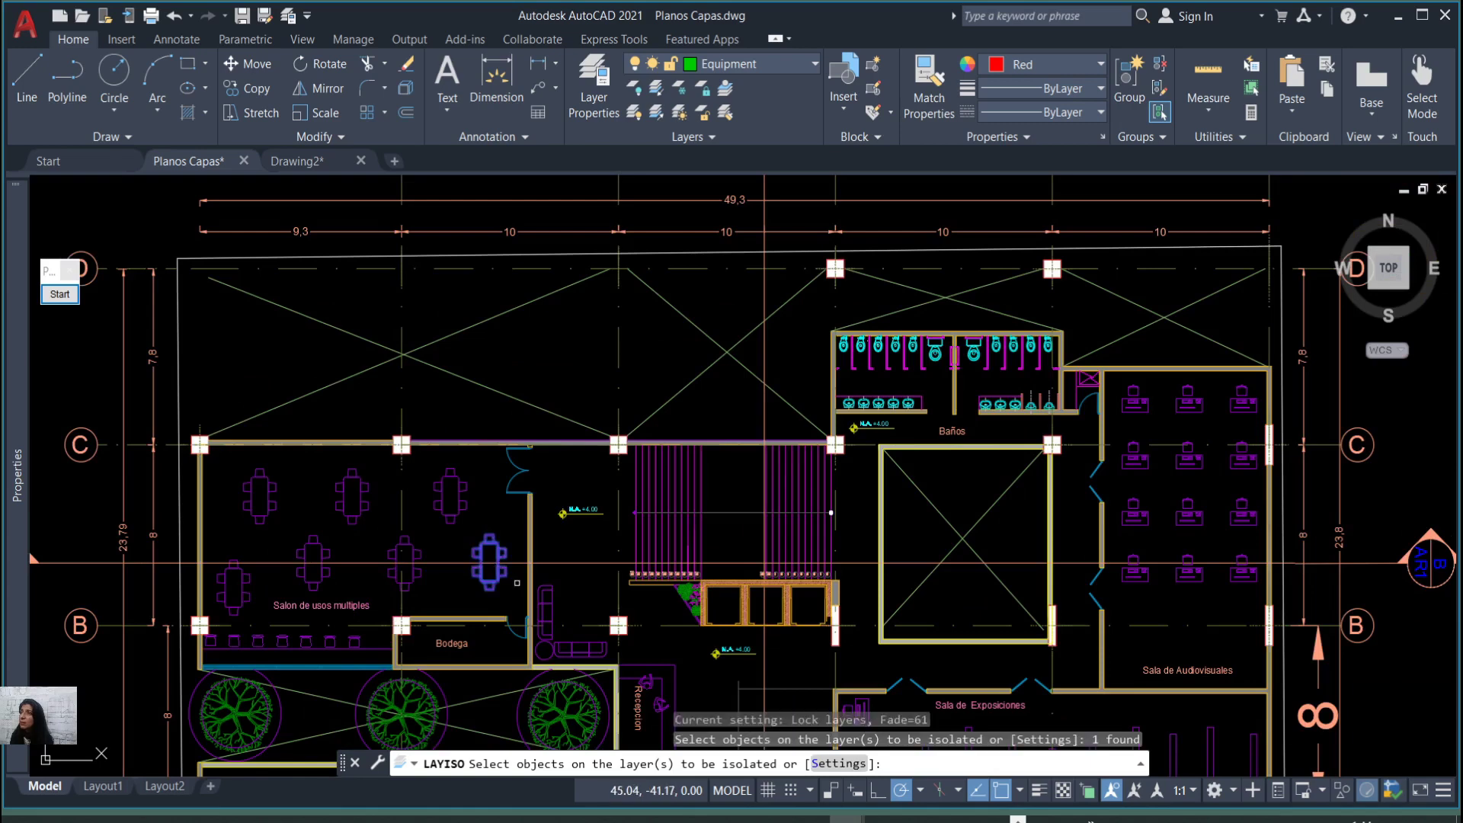
scroll(1077, 589, "down", 2)
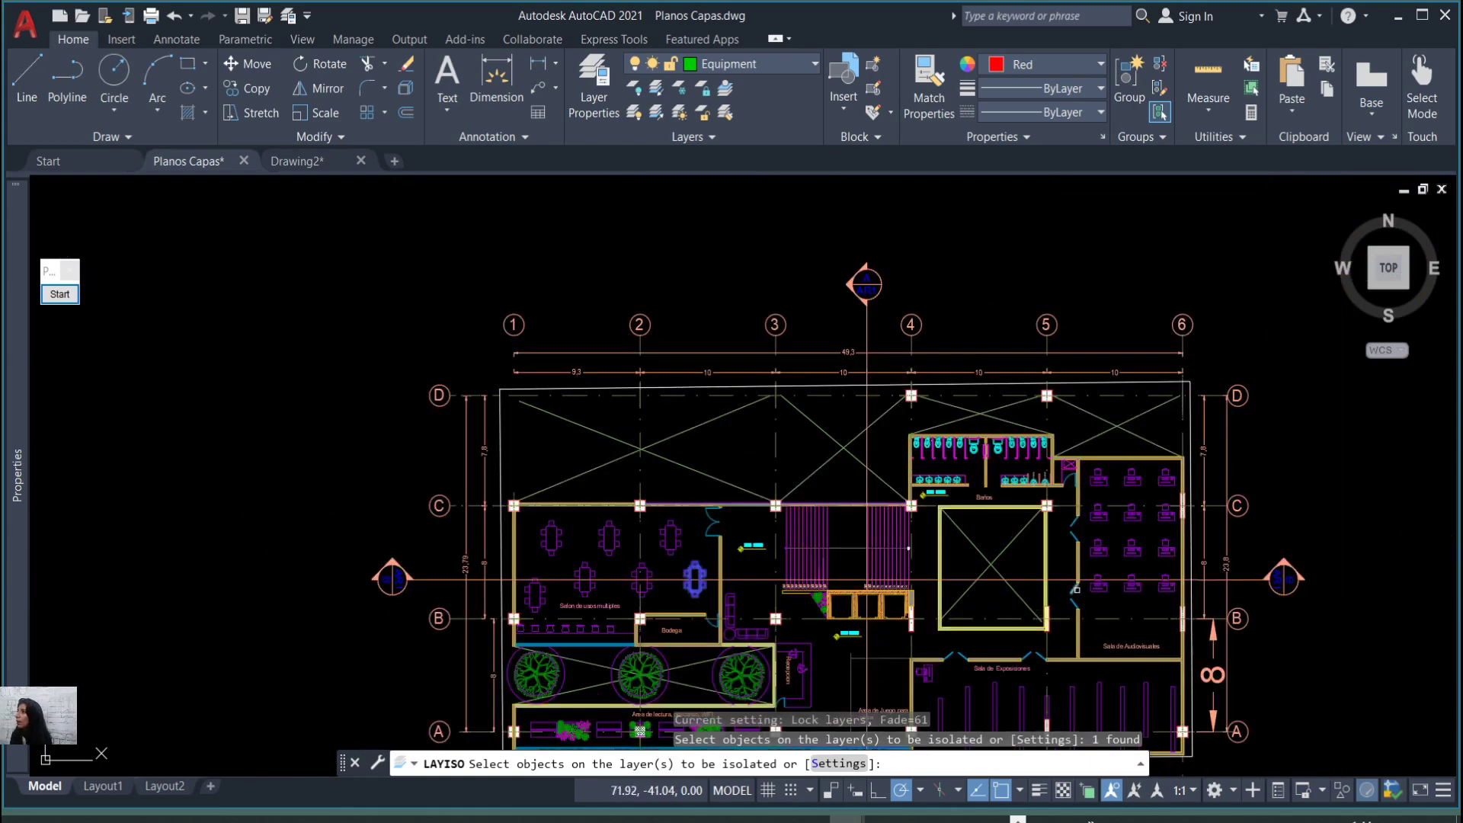
left_click(1061, 595)
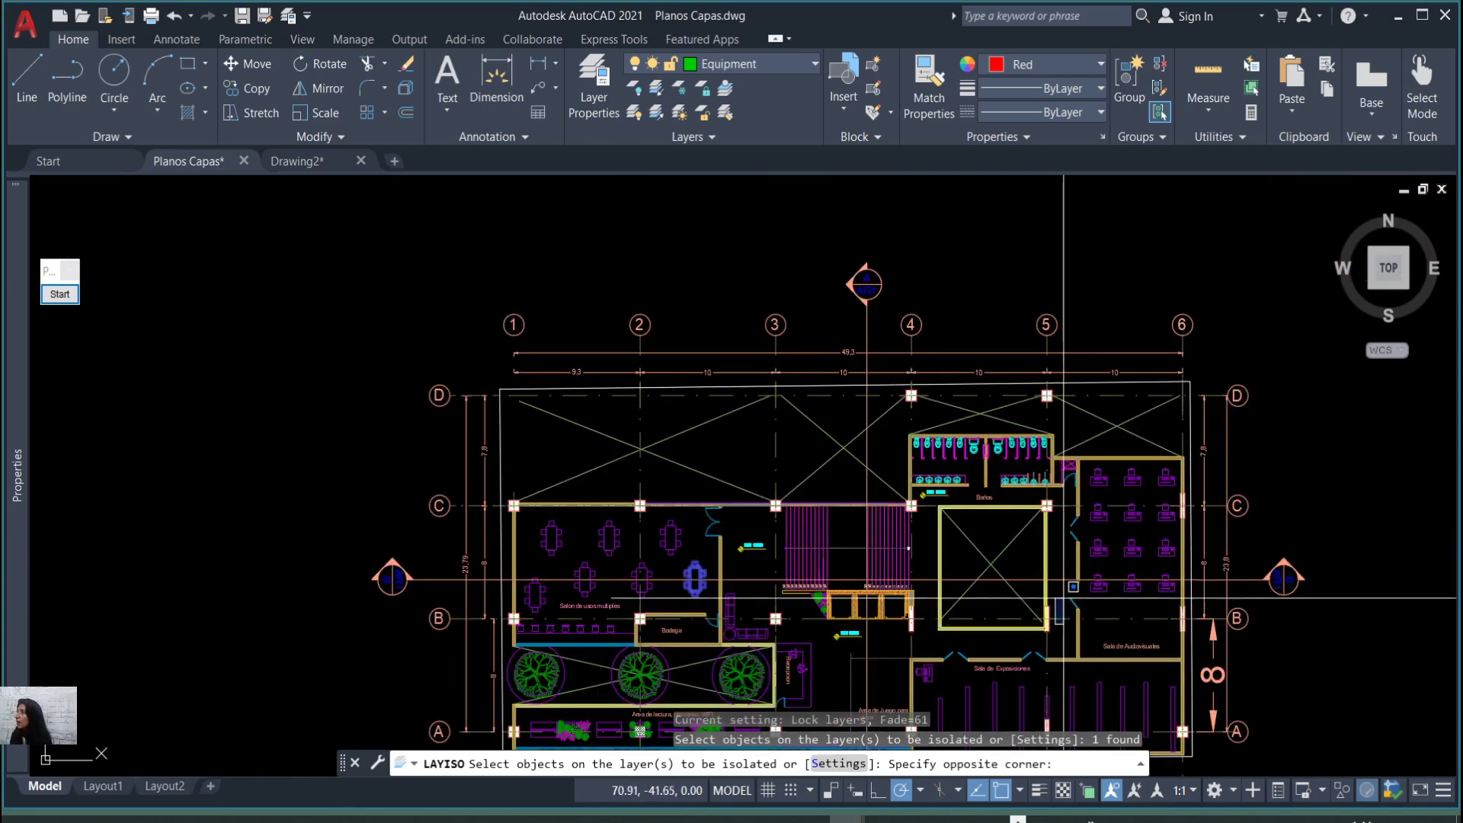
left_click(1049, 609)
scroll(1052, 610, "up", 4)
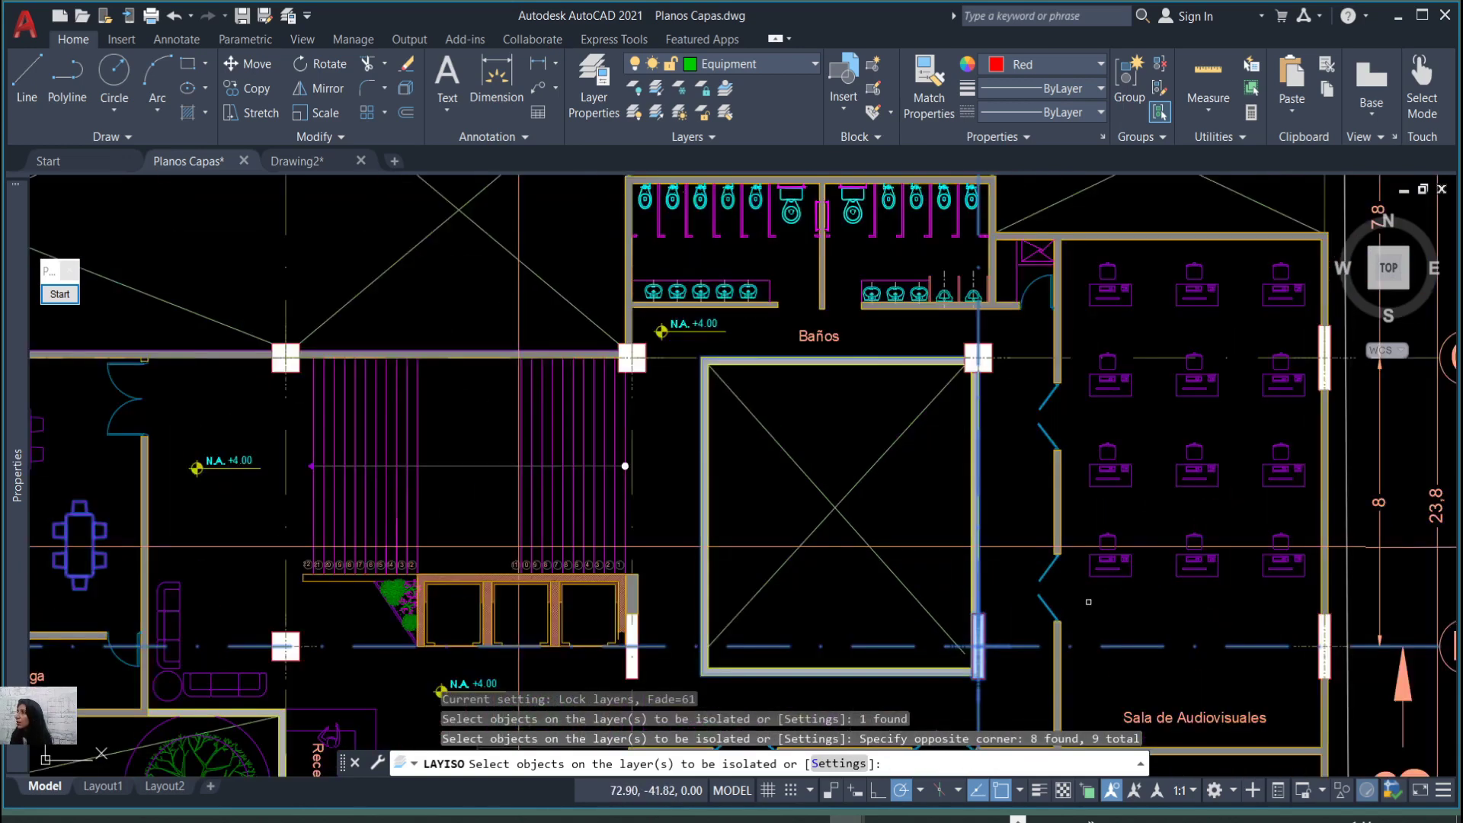
left_click(1069, 603)
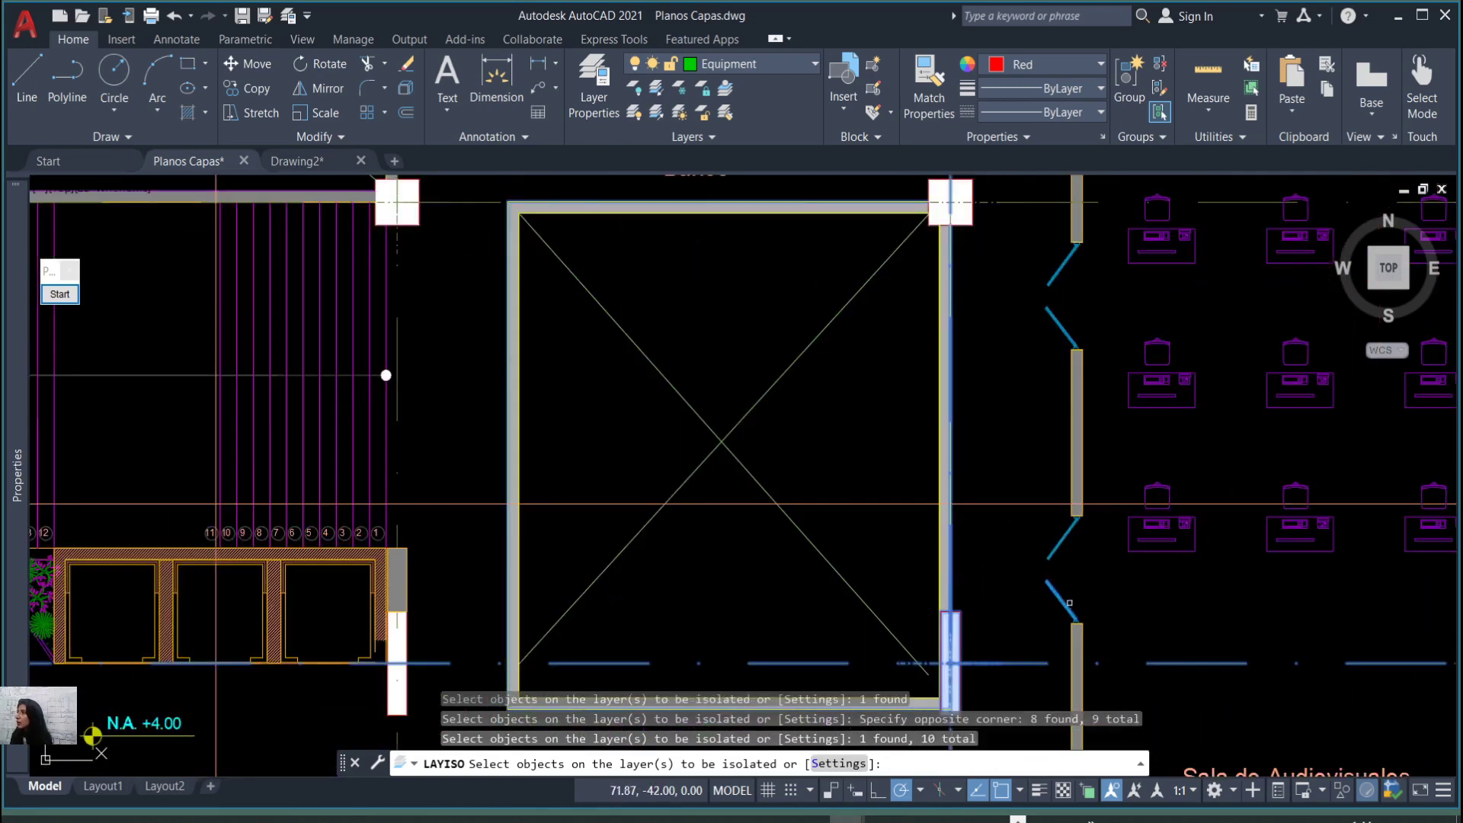
scroll(1069, 603, "down", 3)
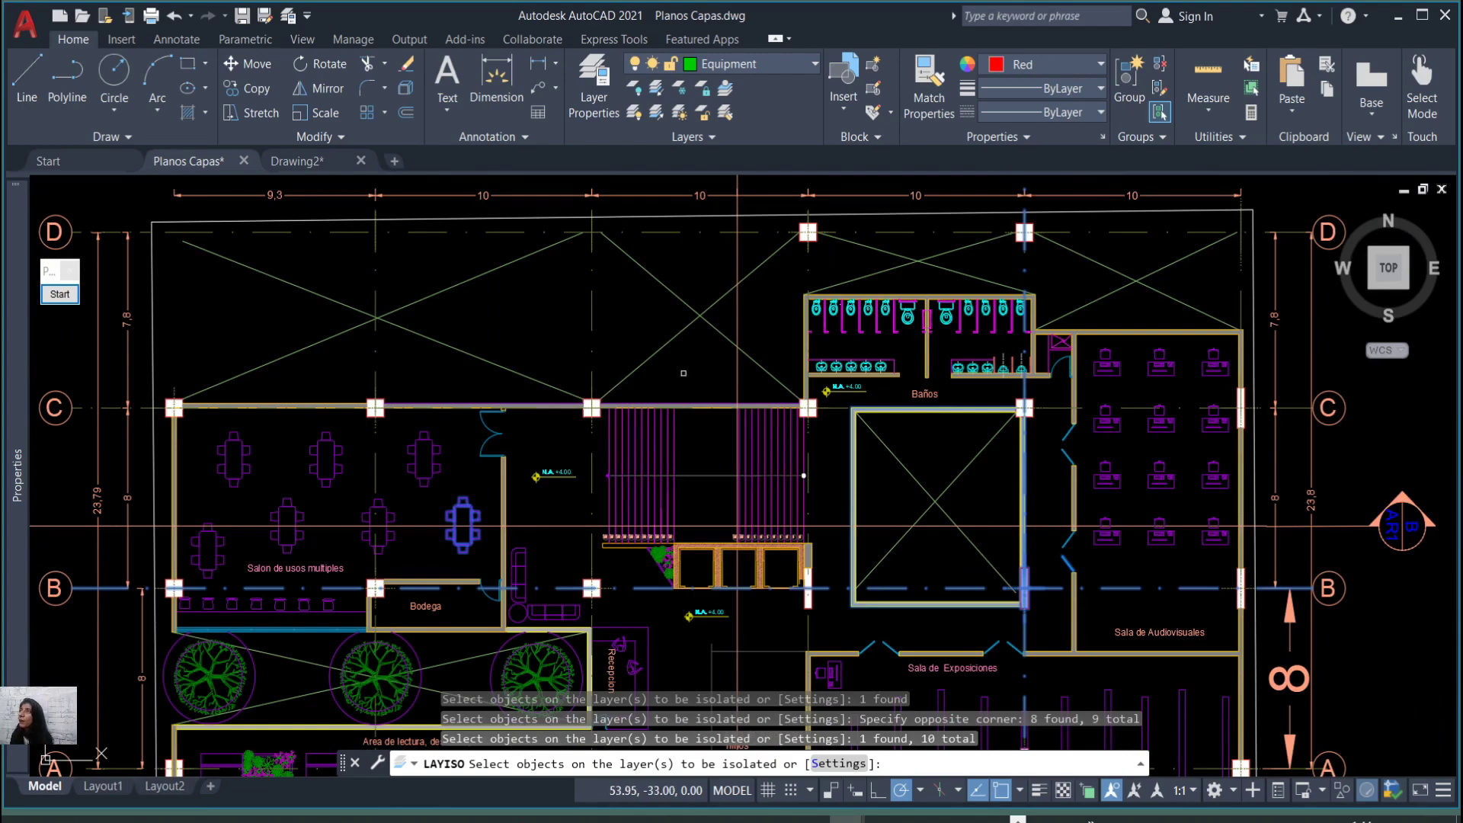
scroll(684, 373, "down", 2)
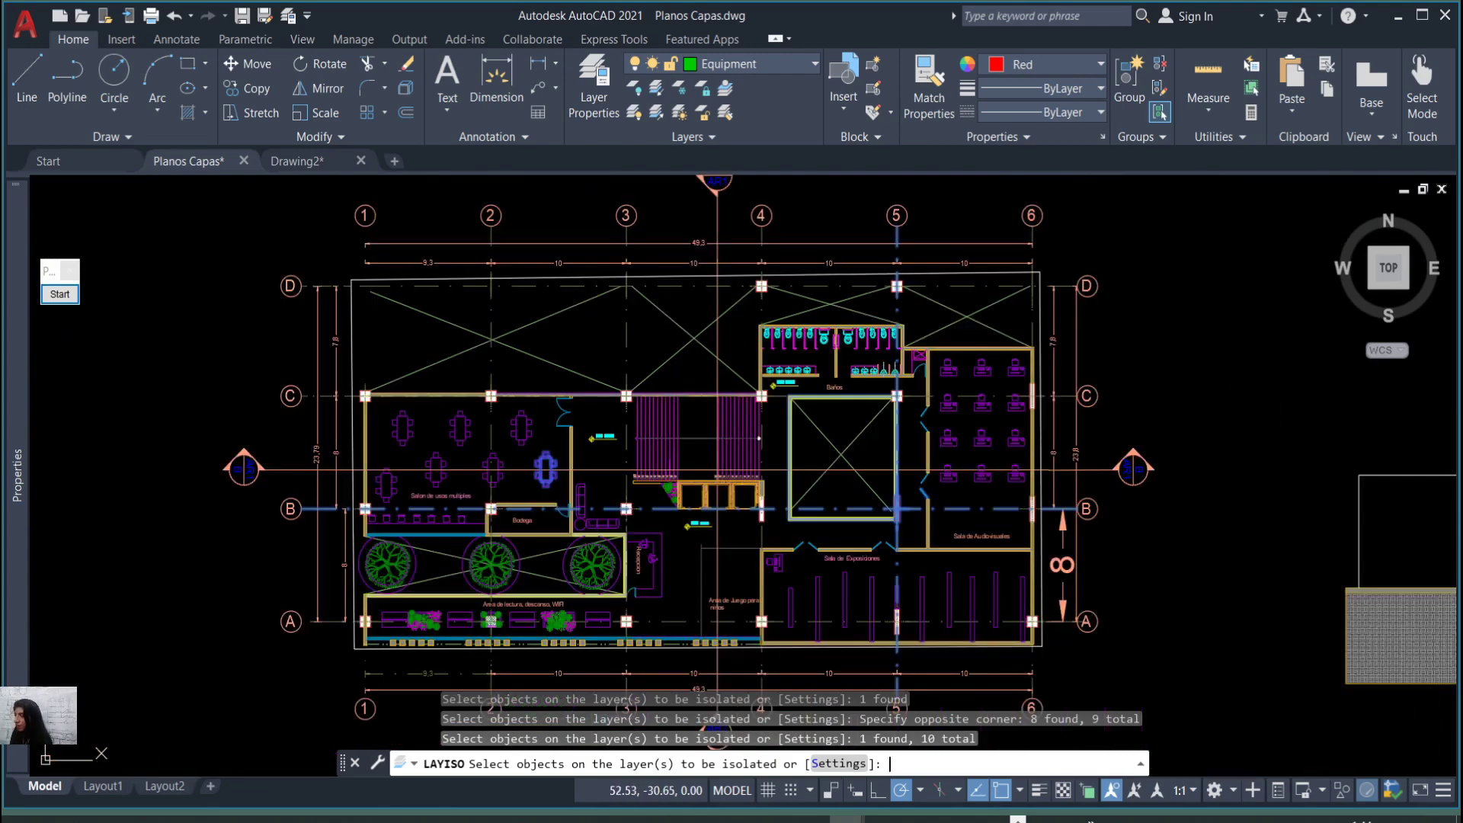
key("Return")
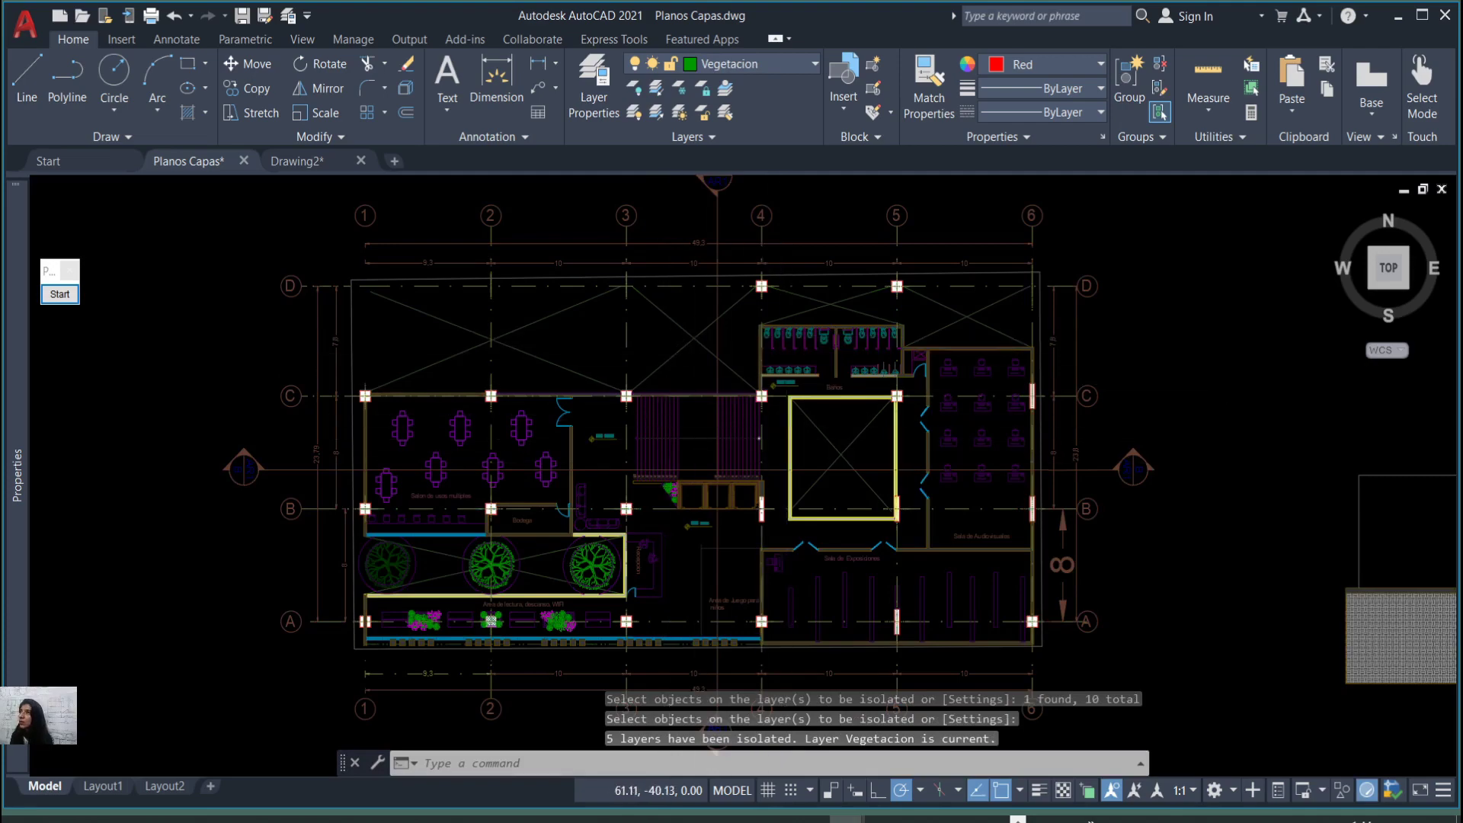
Examine how the locked, faded layers compare with the isolated ones across the second-floor plan.
scroll(653, 492, "down", 1)
scroll(631, 473, "up", 3)
scroll(636, 474, "up", 1)
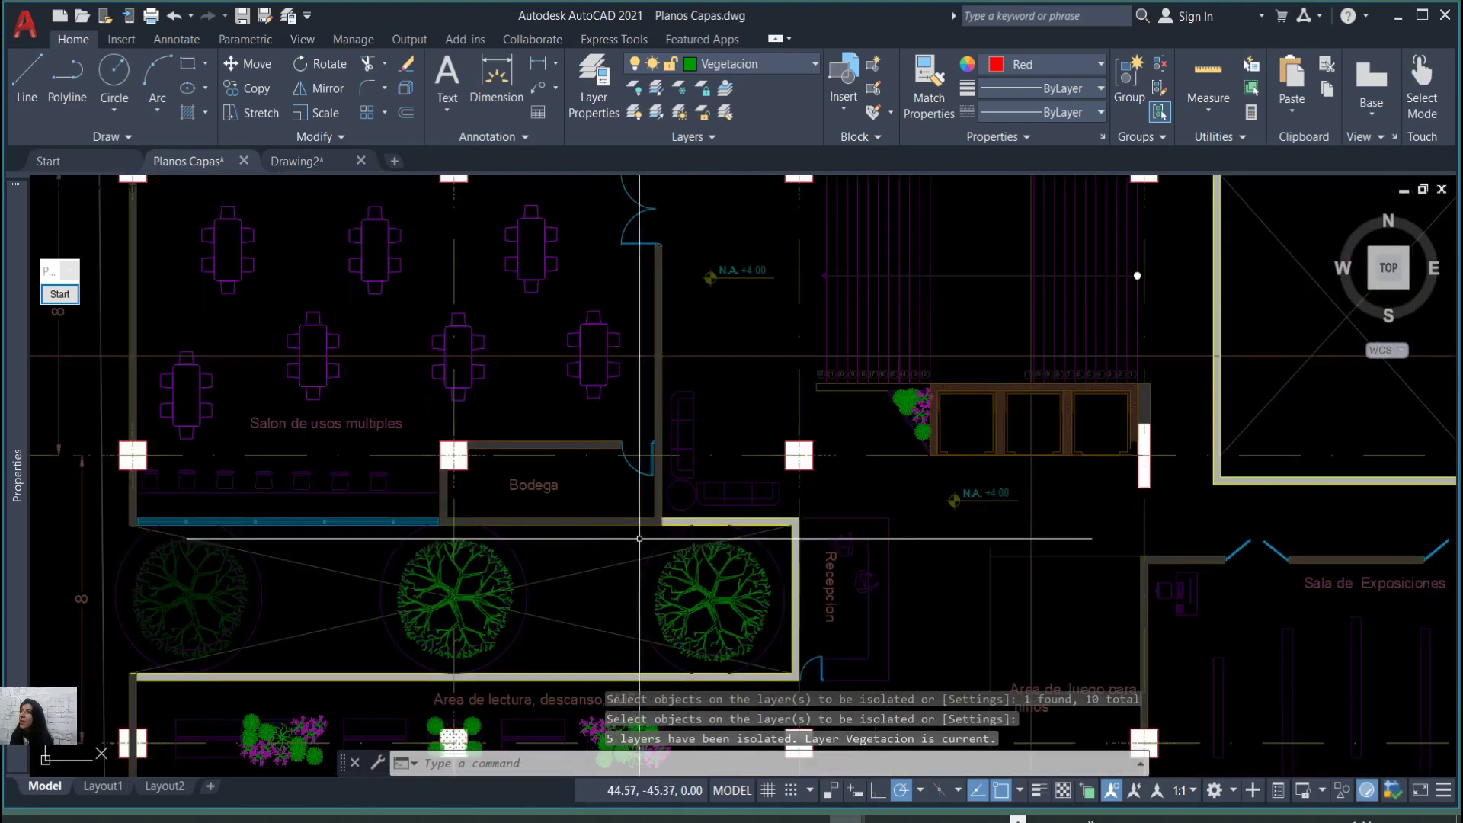
scroll(652, 475, "up", 3)
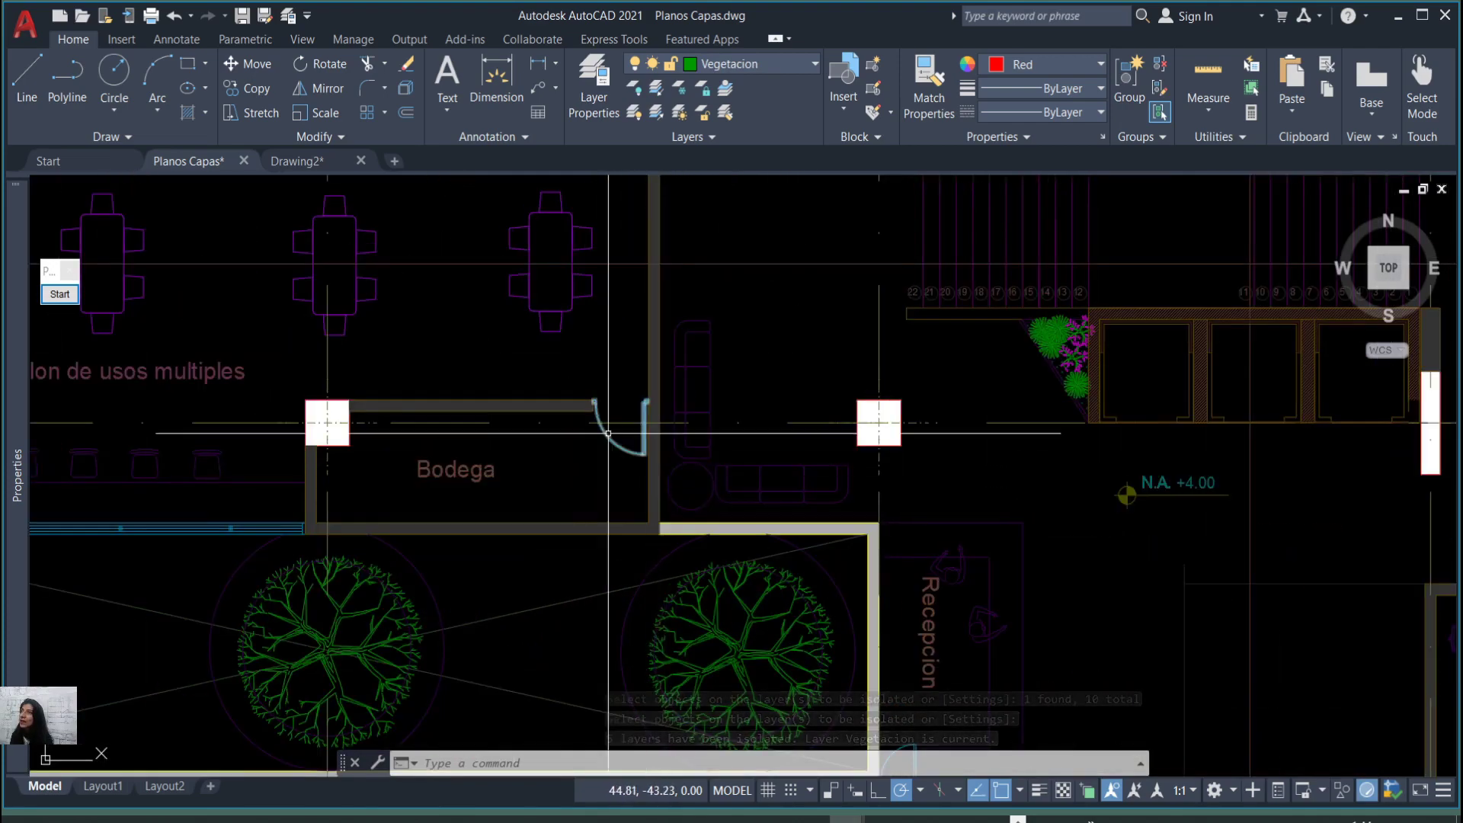
scroll(612, 437, "up", 2)
scroll(597, 464, "down", 5)
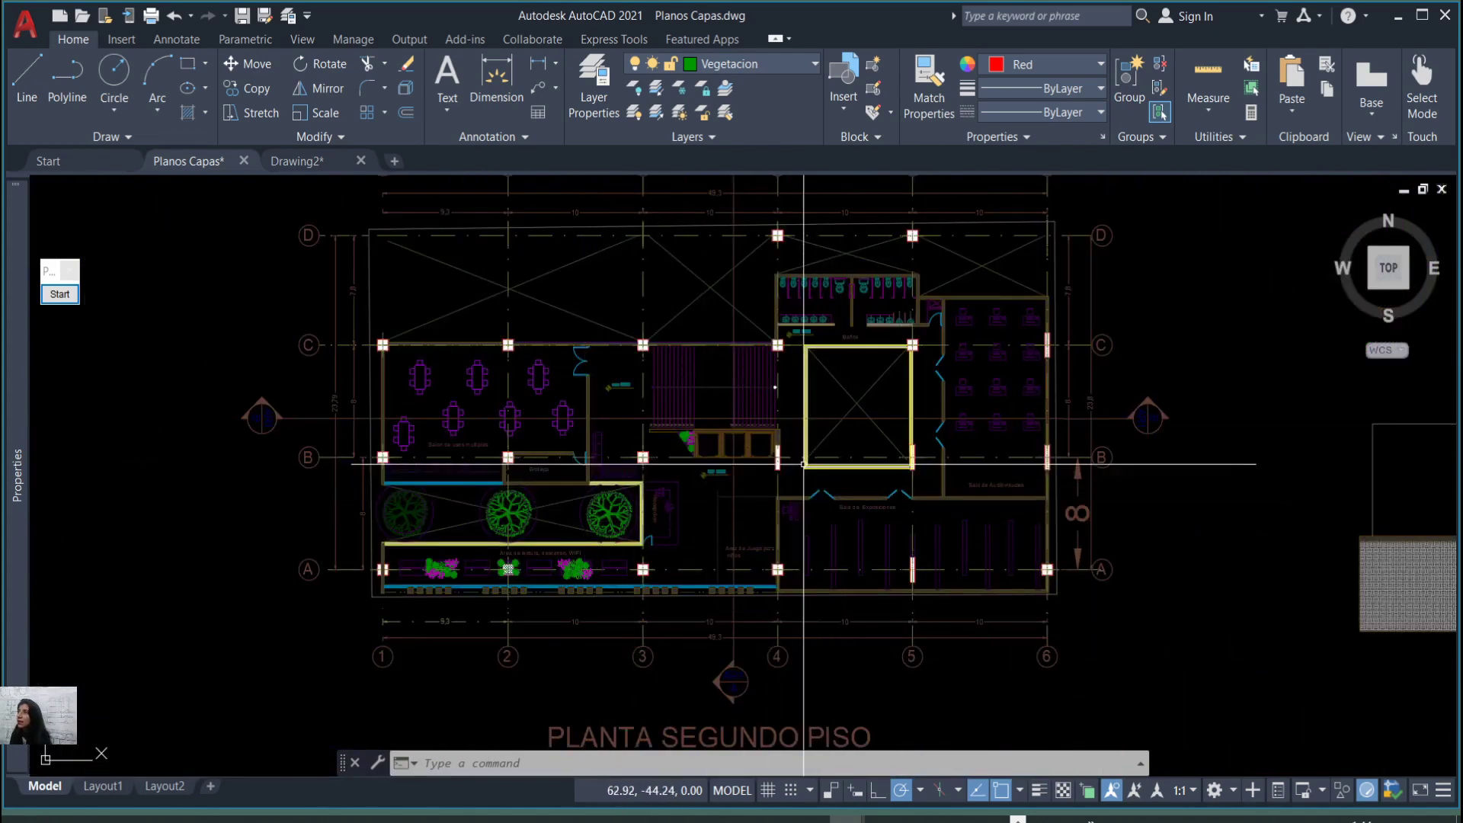
scroll(789, 465, "up", 4)
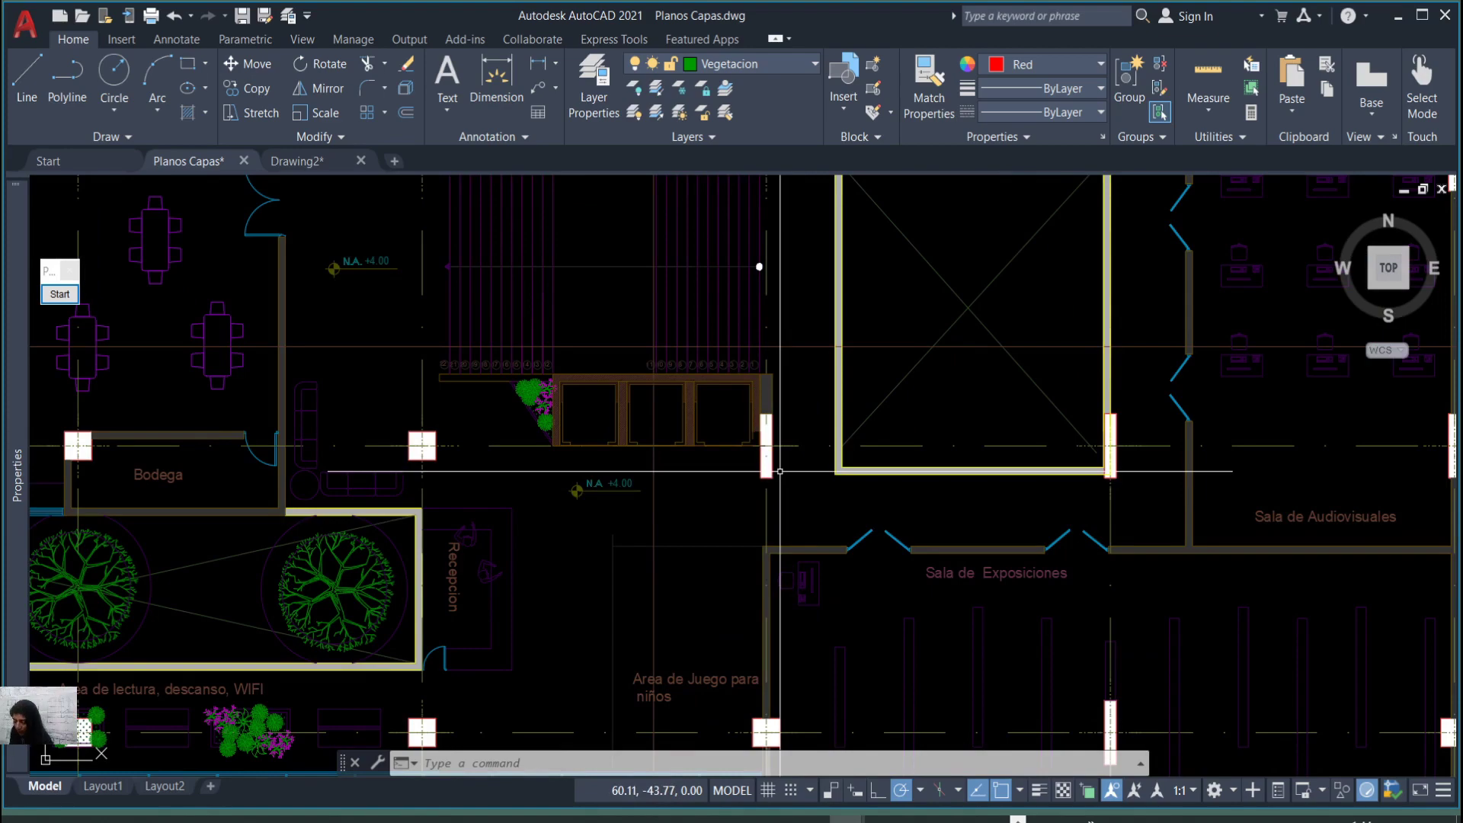
Draw a narrow upright rectangle in the void between axes C and D, just beside the Baños wall.
type("rec")
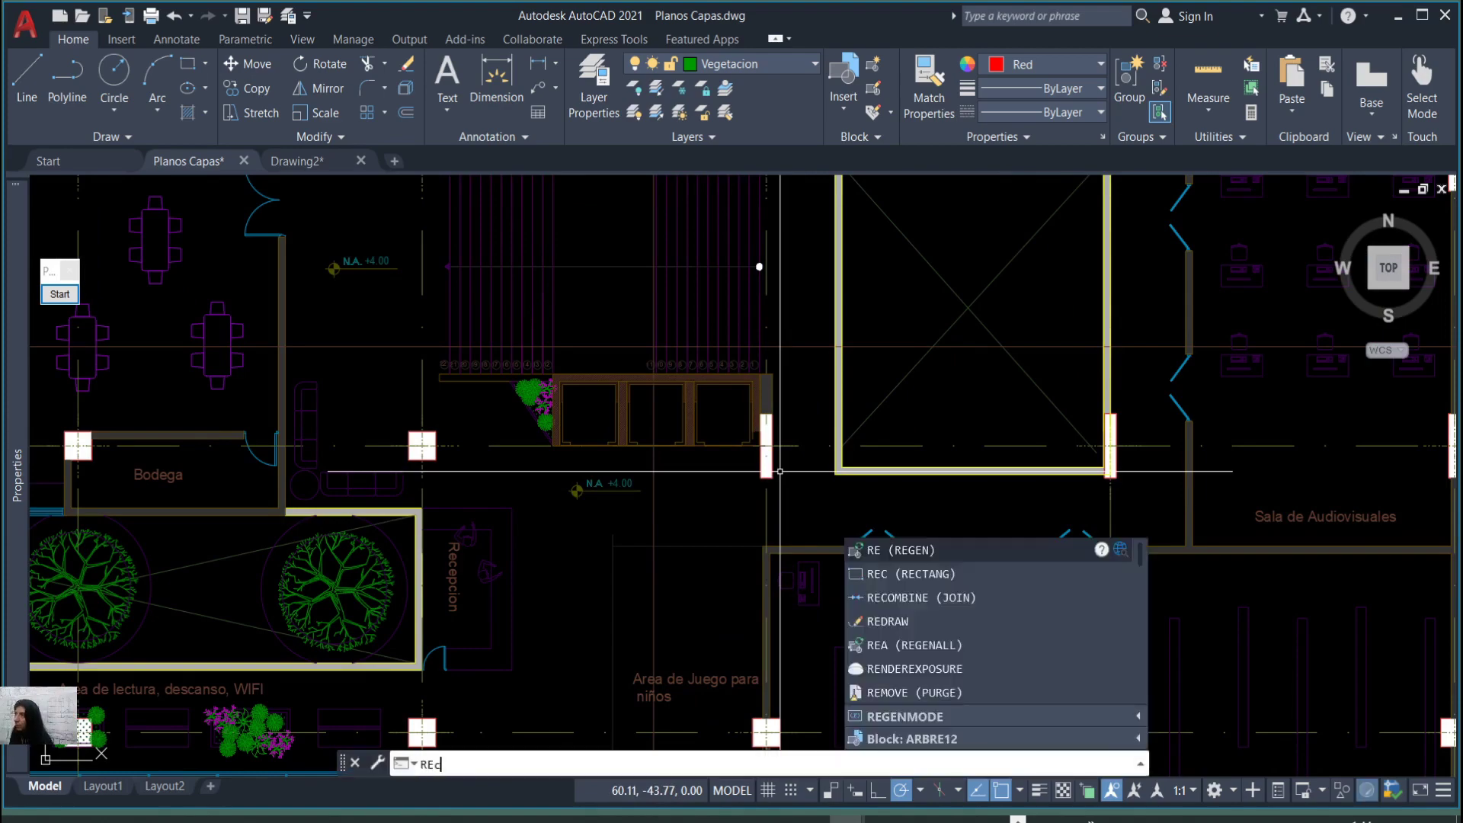
key("Return")
scroll(984, 574, "down", 5)
scroll(984, 574, "up", 5)
scroll(990, 580, "down", 5)
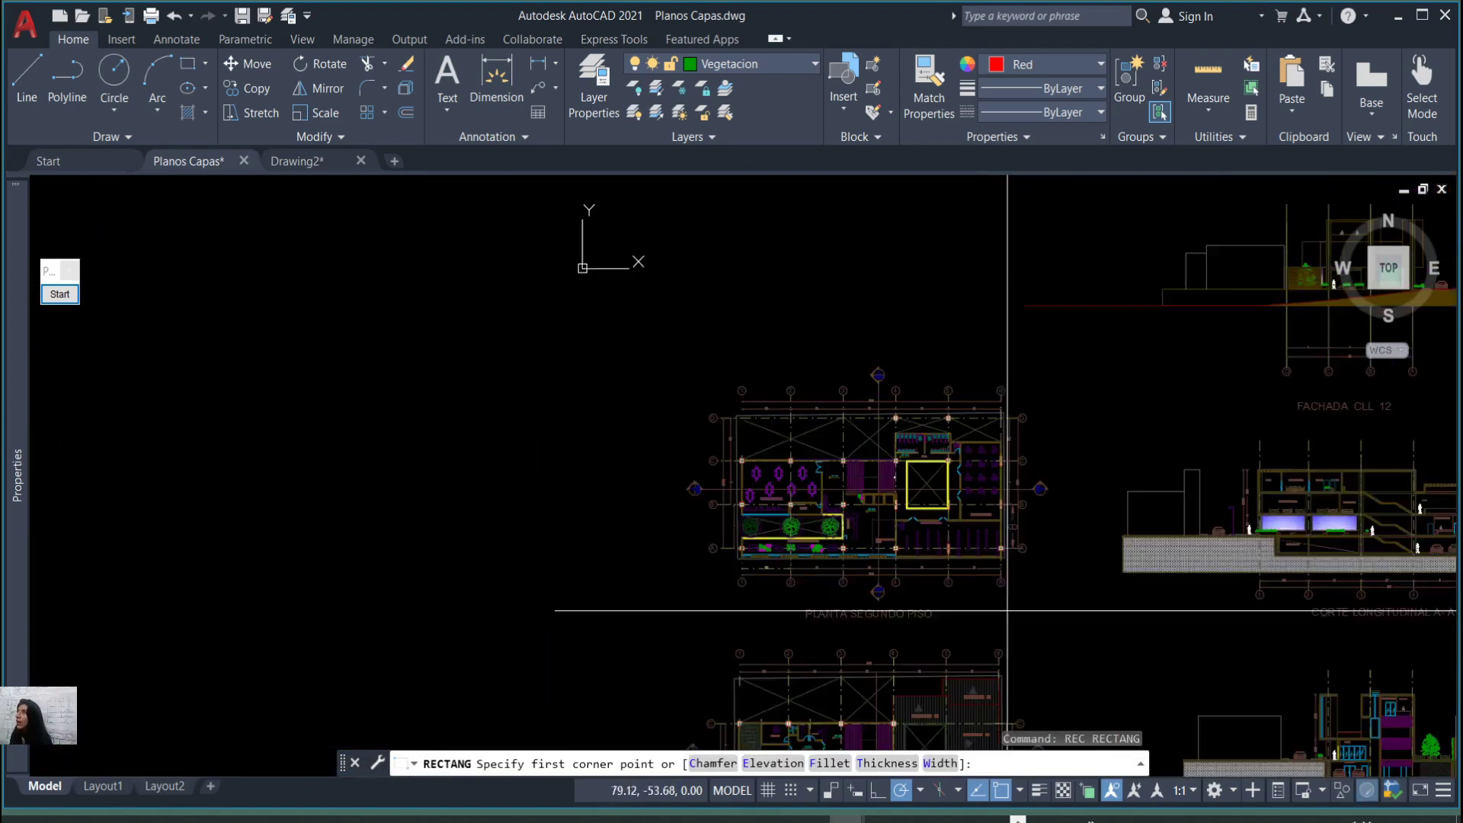
scroll(952, 556, "up", 7)
scroll(843, 514, "up", 3)
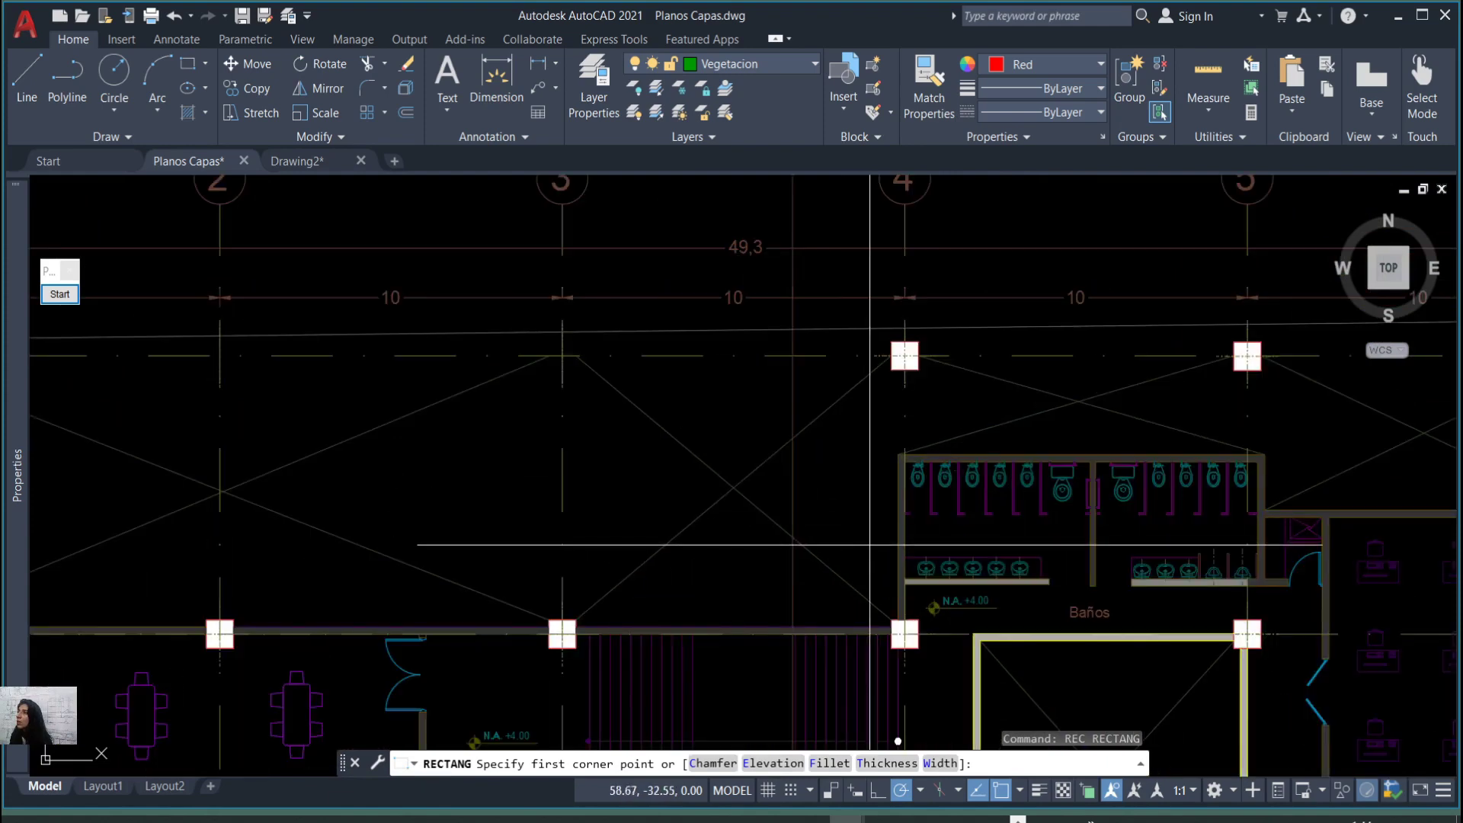
left_click(884, 545)
left_click(837, 425)
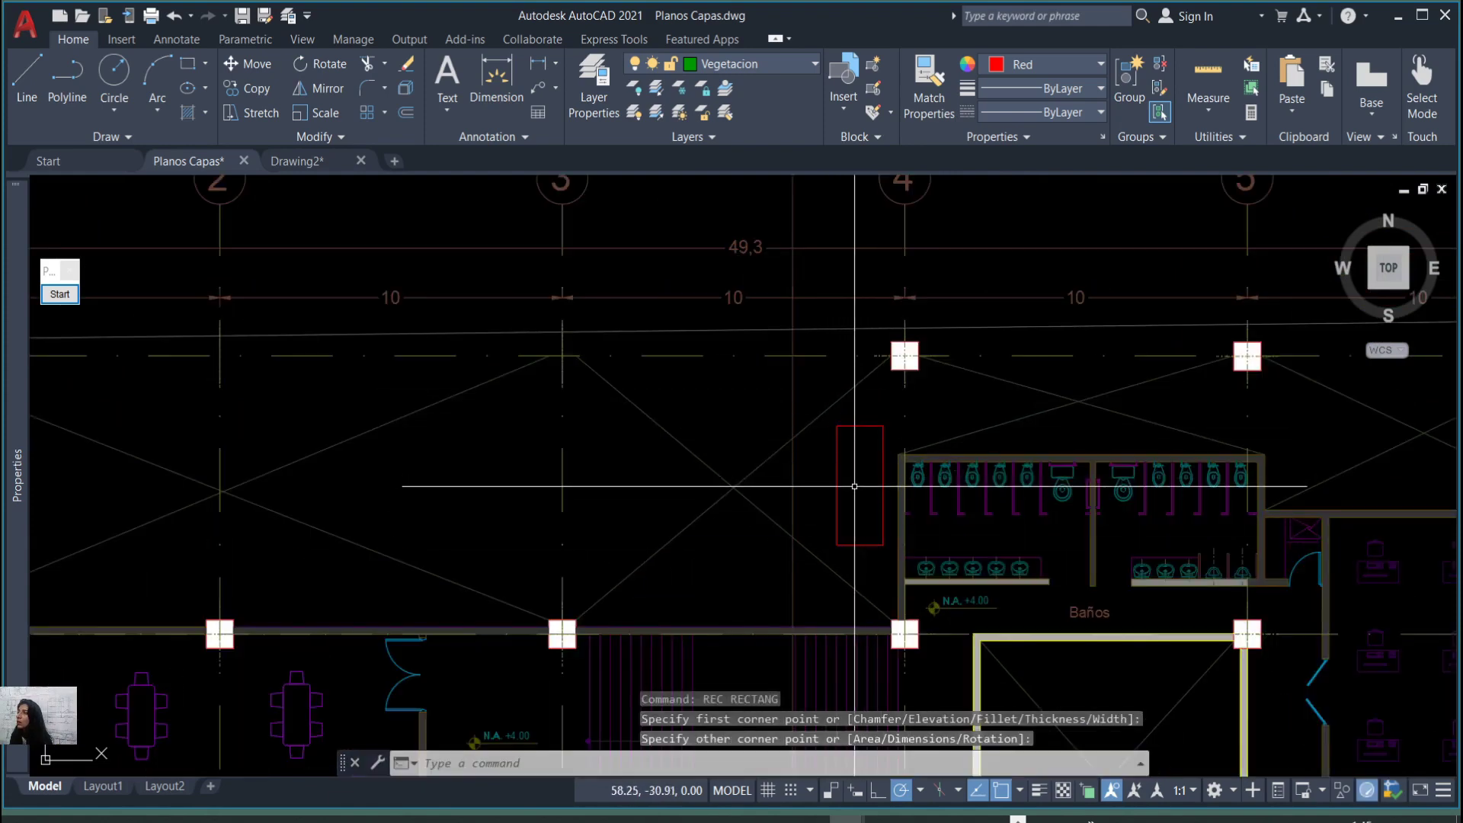
Draw two horizontal rectangles between axes 3 and 4, one overlapping the upright rectangle and one below it towards axis 3.
key("Return")
left_click(861, 494)
left_click(673, 437)
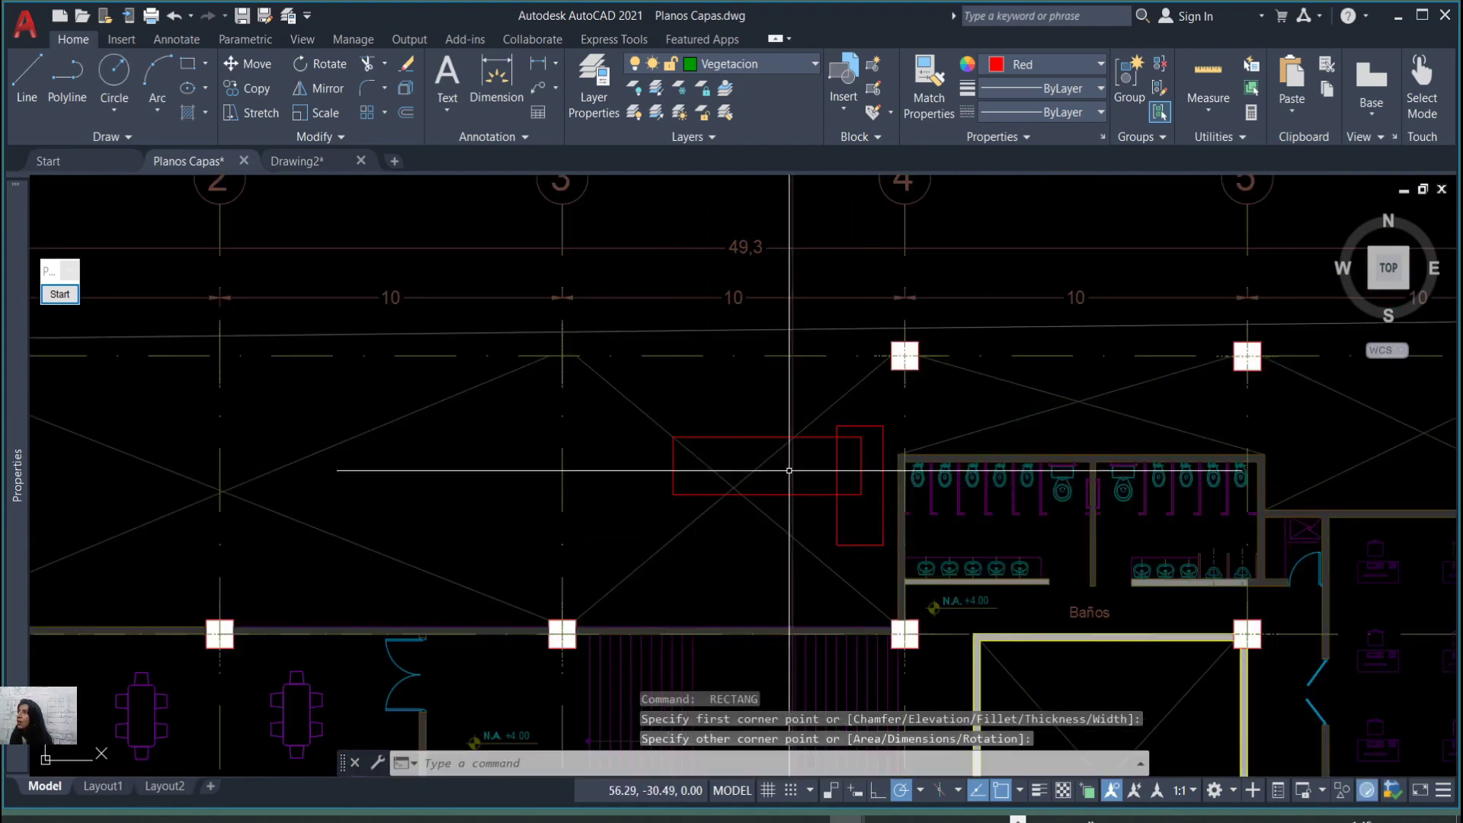
key("Return")
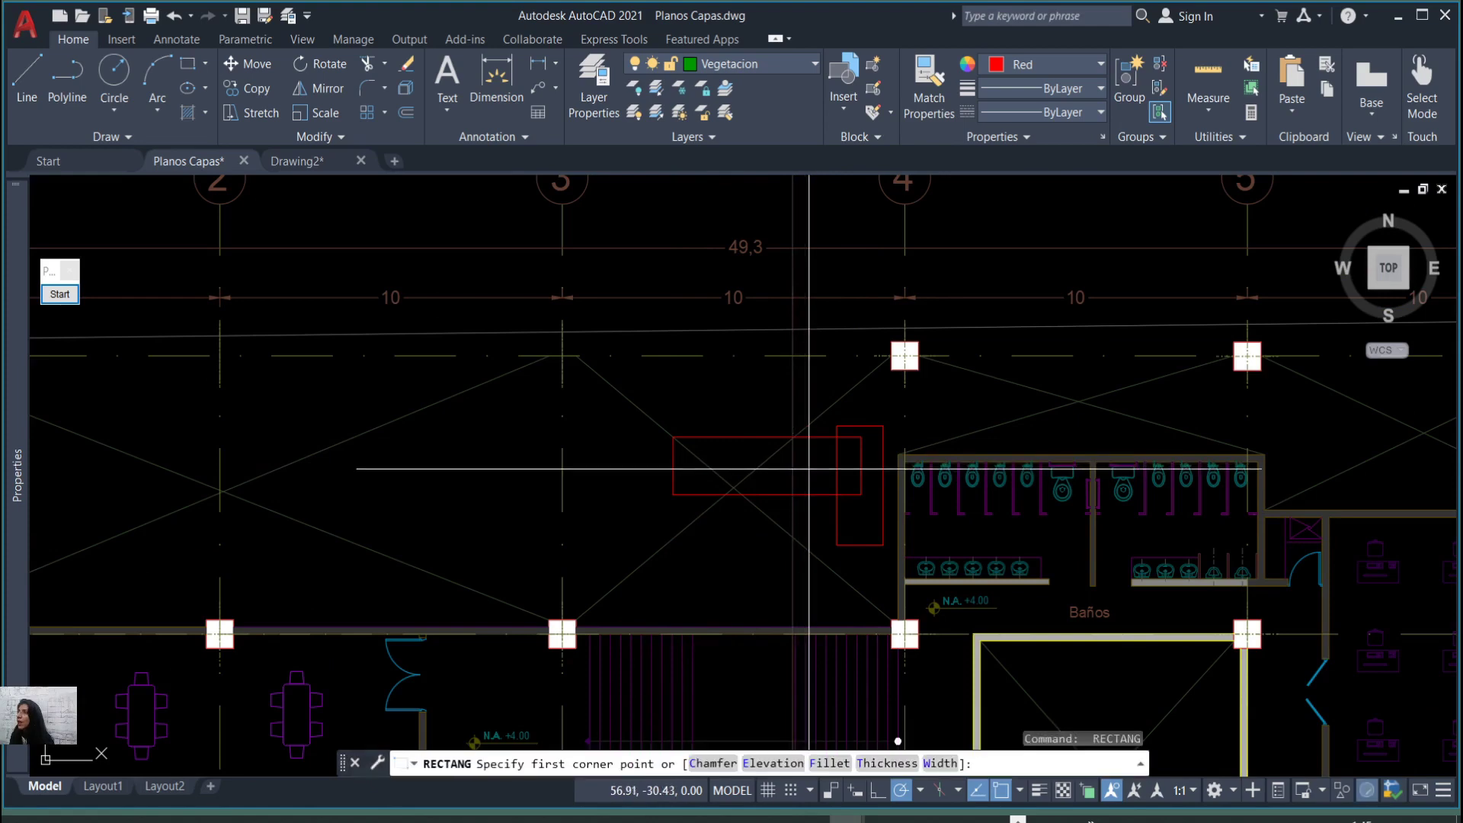
left_click(774, 578)
left_click(594, 496)
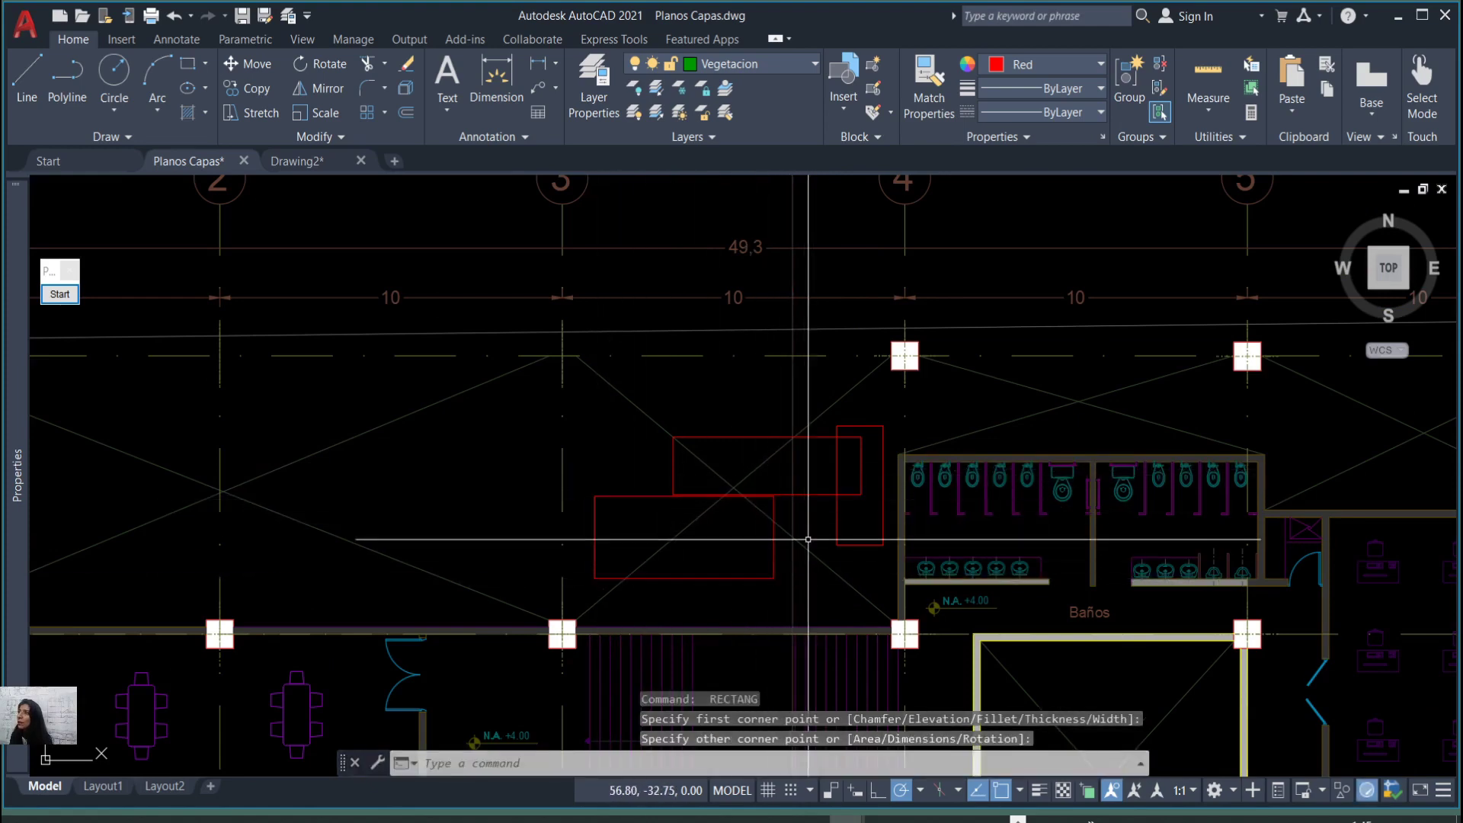
scroll(742, 408, "down", 2)
scroll(742, 408, "up", 2)
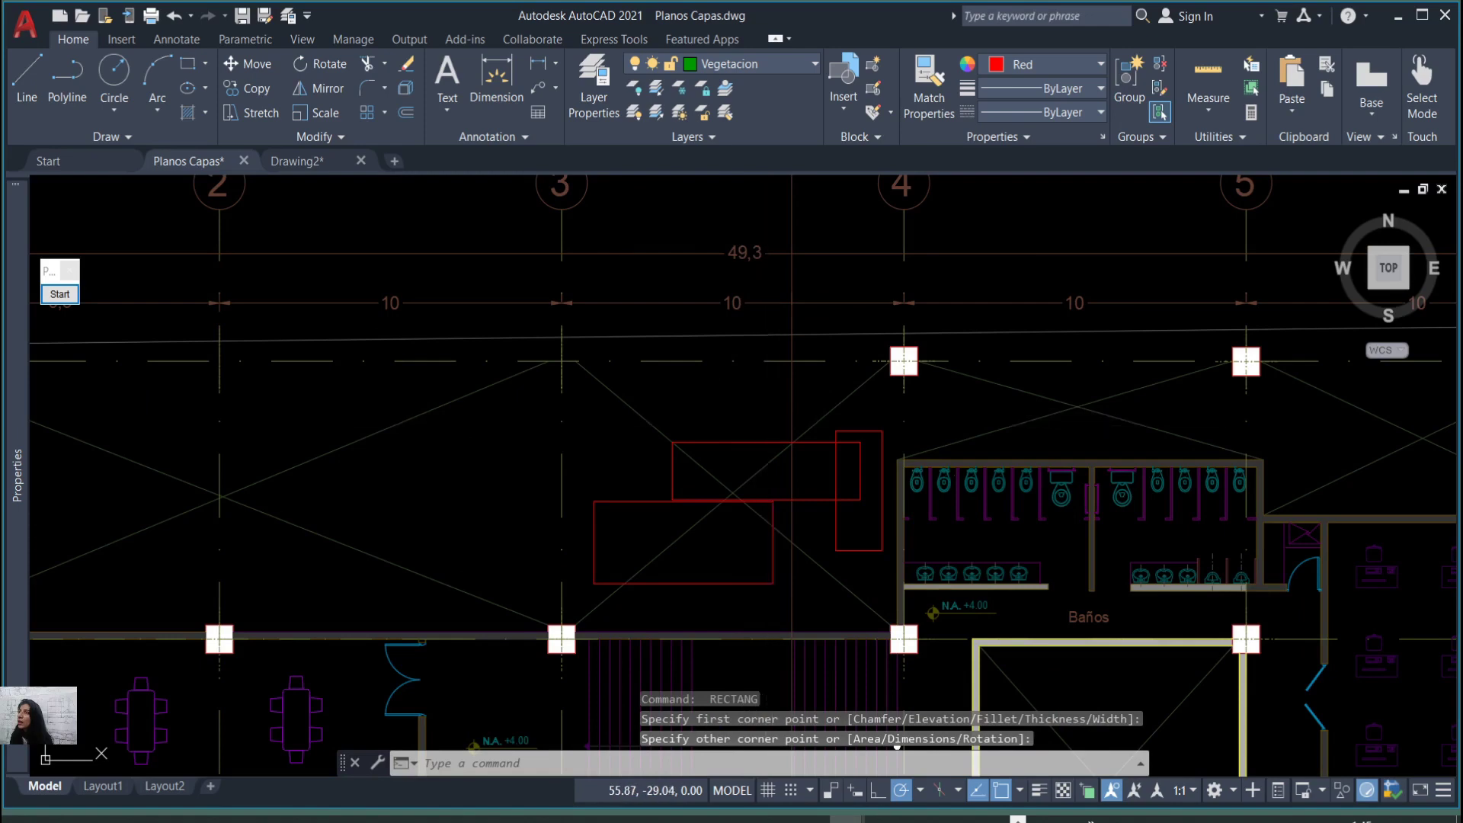
Unisolate the layers of the second-floor plan to restore the locked, faded ones.
left_click(773, 424)
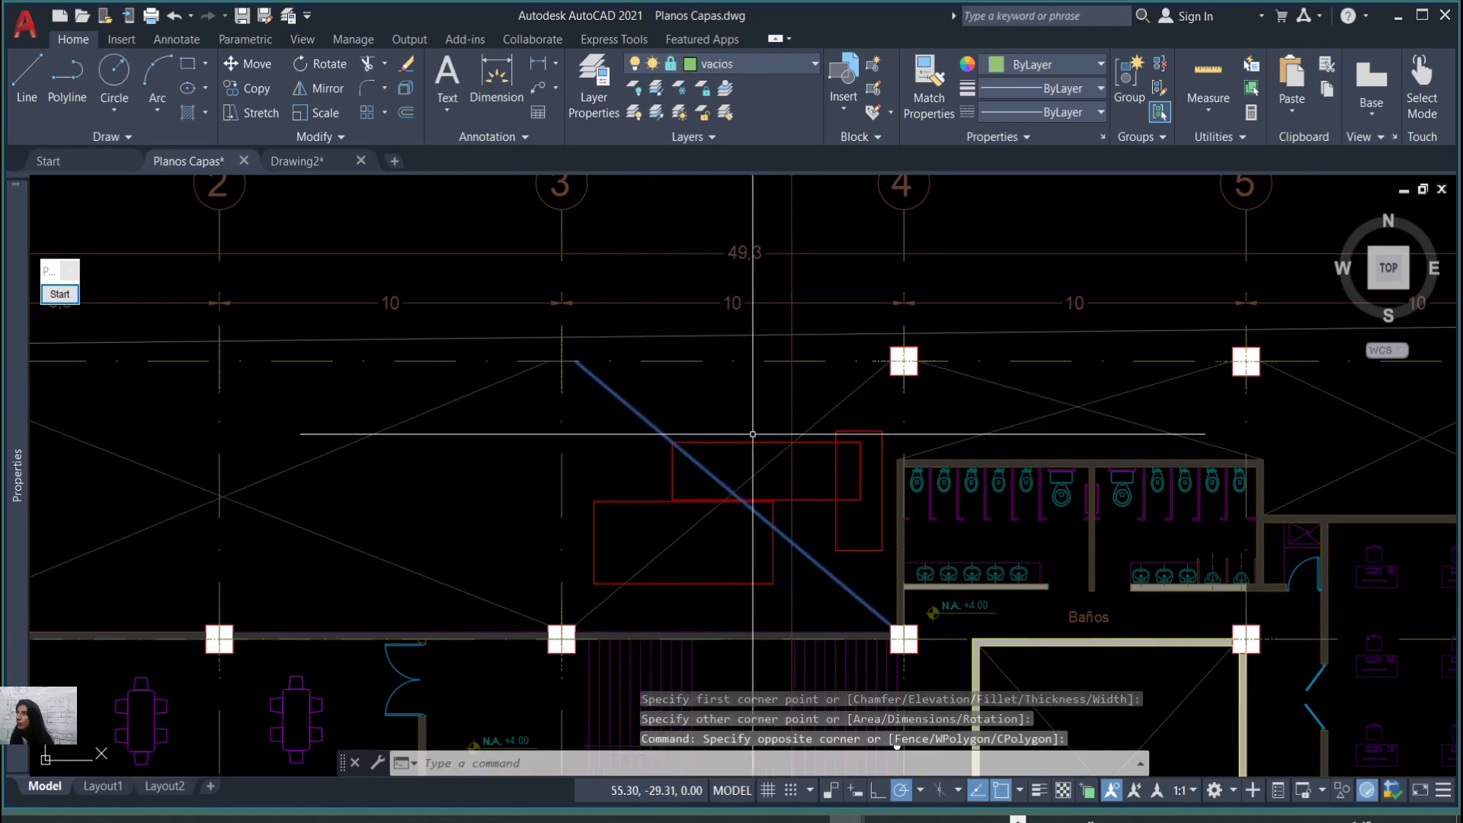
key("Escape")
scroll(772, 458, "down", 5)
scroll(772, 458, "up", 3)
scroll(793, 473, "up", 2)
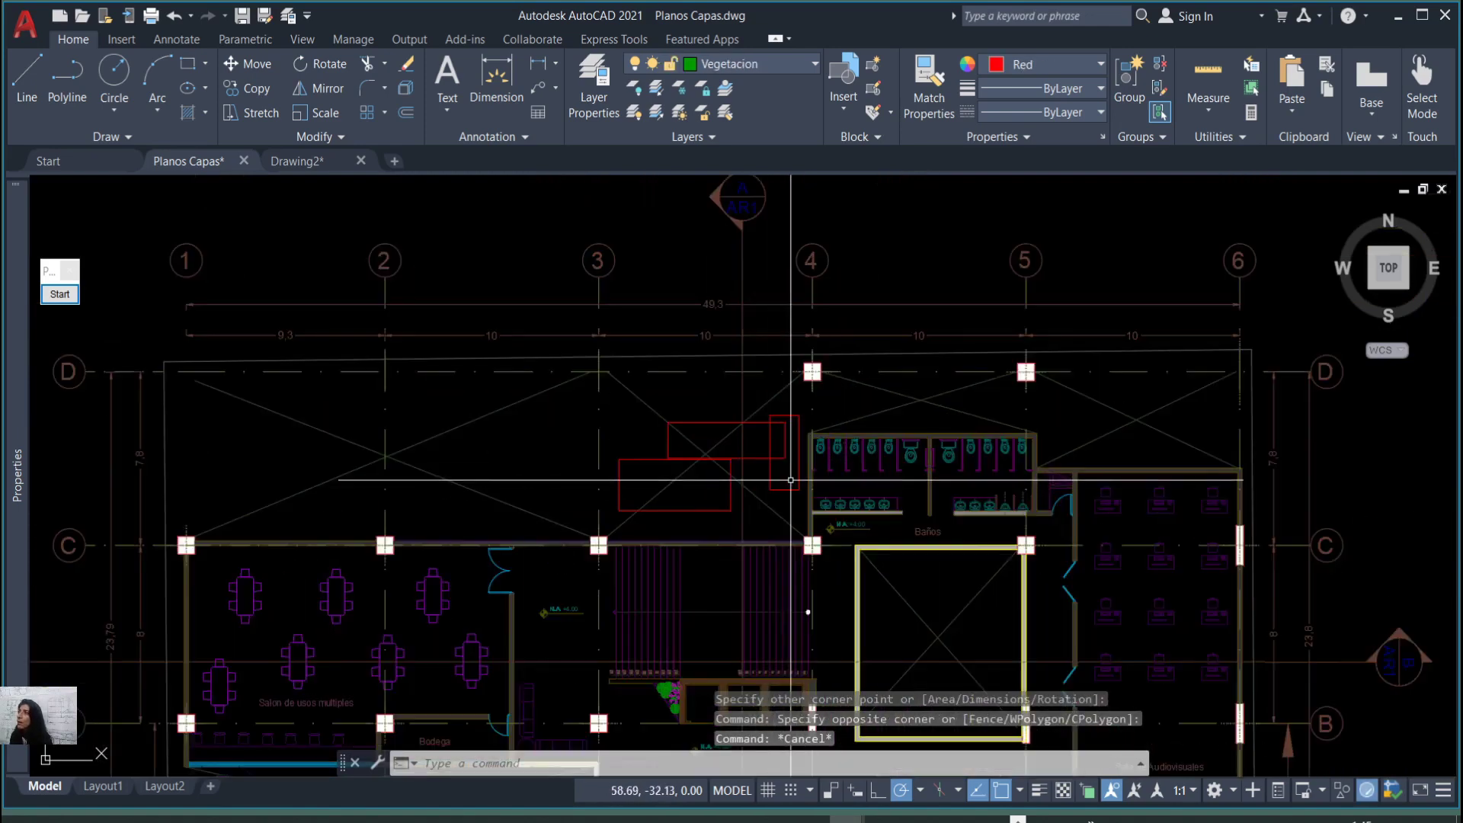
scroll(801, 610, "down", 2)
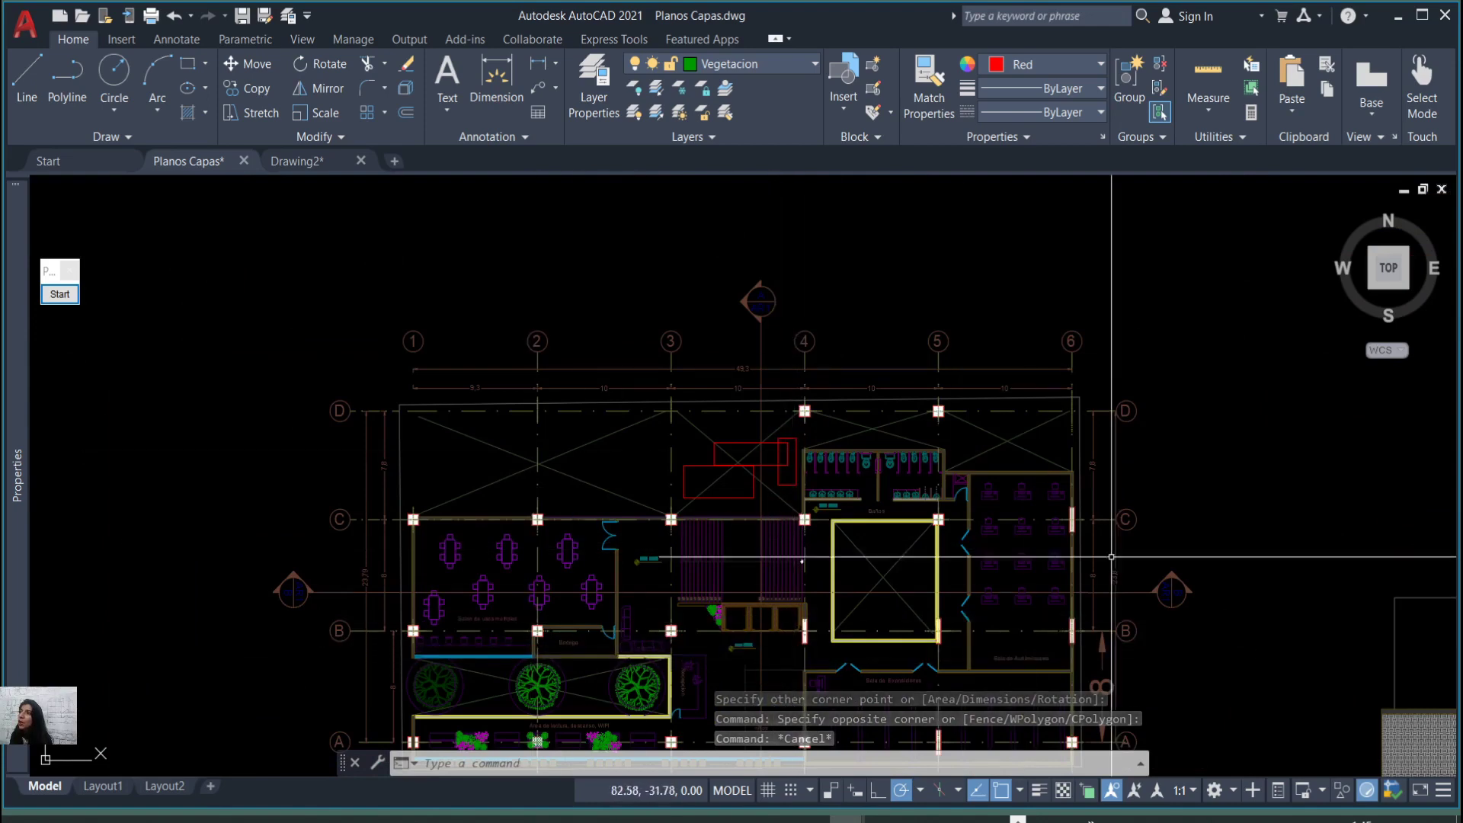
scroll(756, 290, "down", 2)
scroll(751, 439, "up", 4)
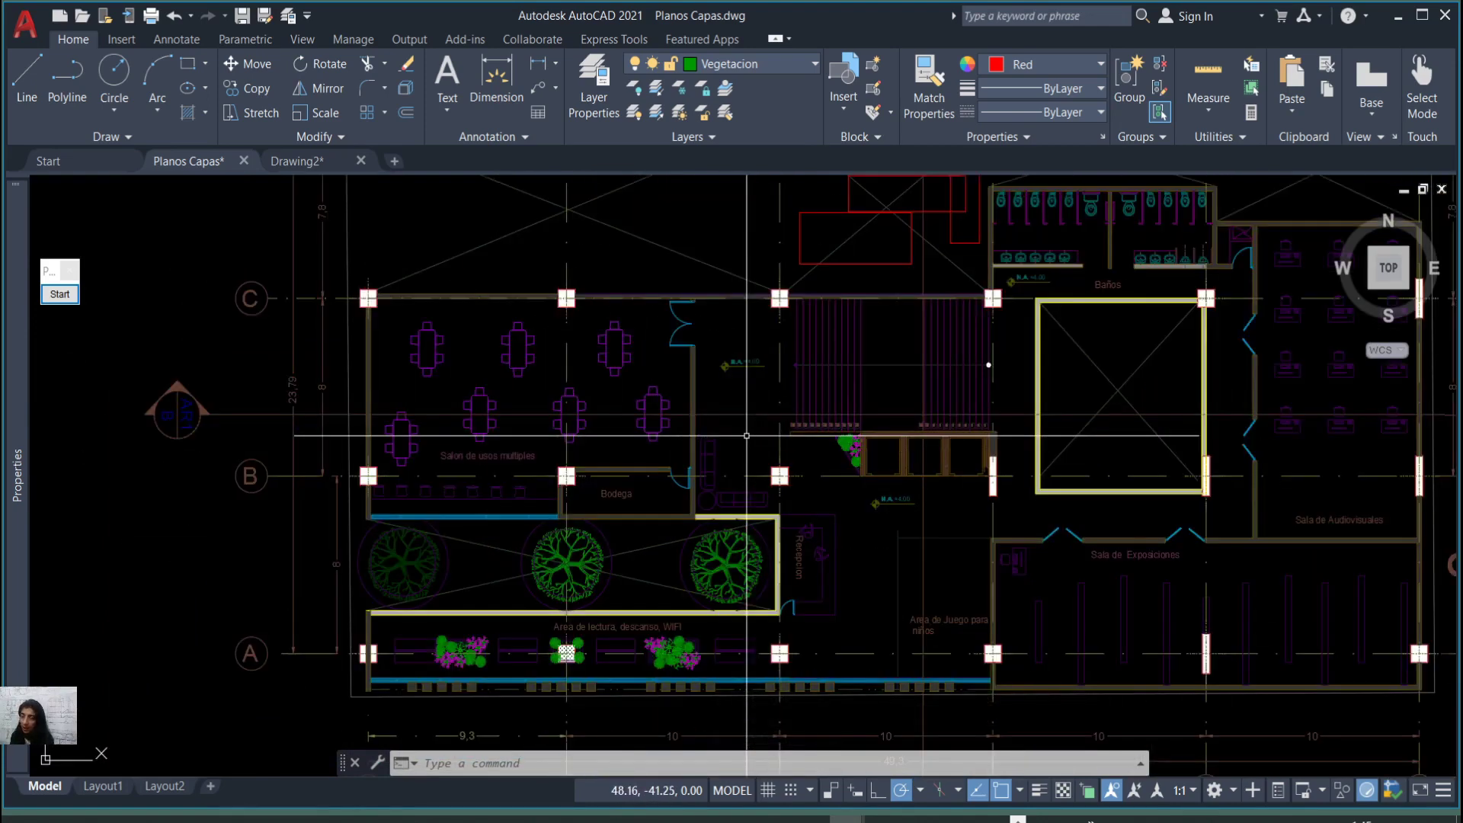
scroll(973, 326, "down", 3)
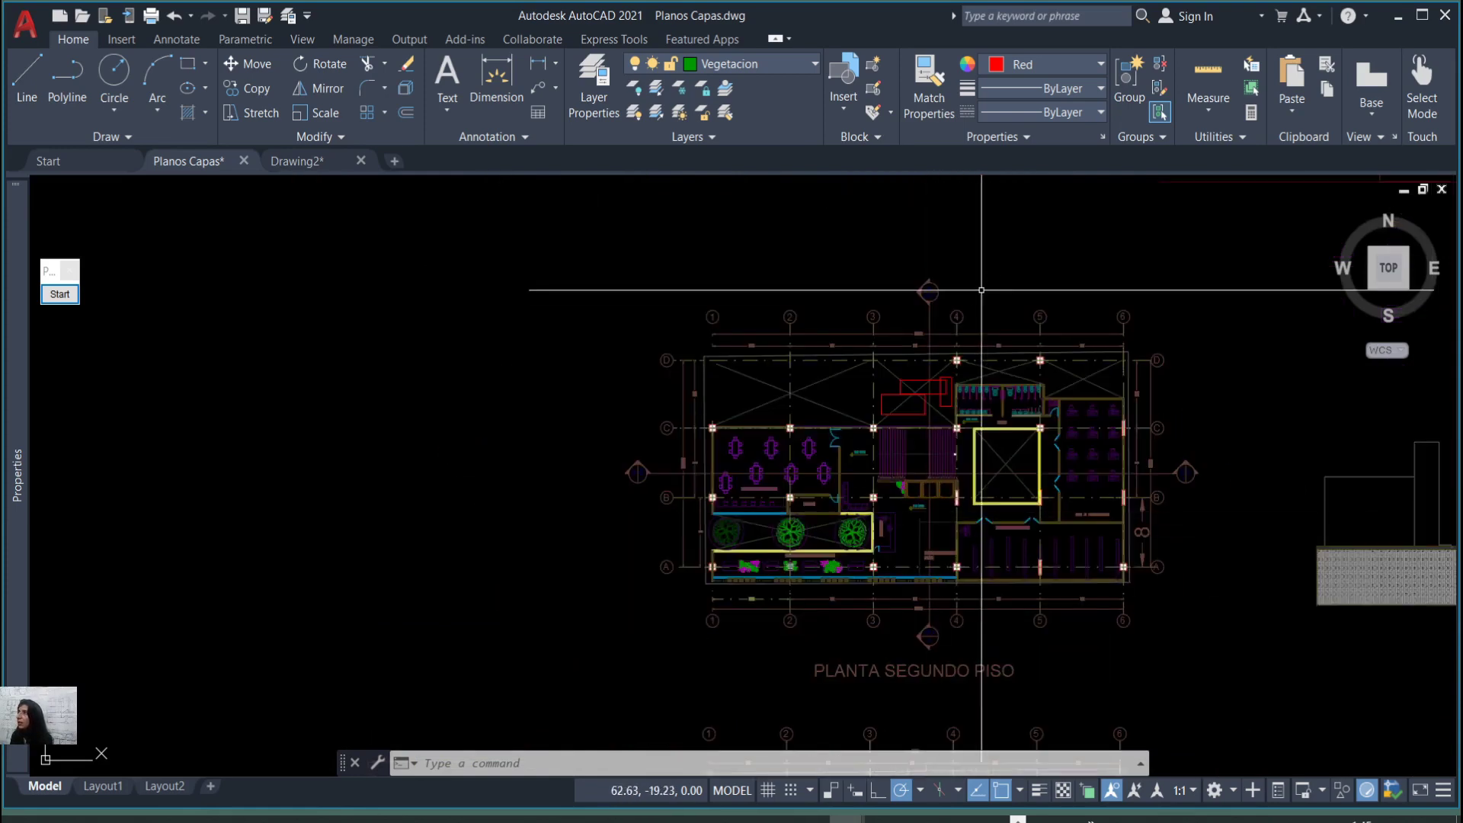
scroll(970, 314, "up", 1)
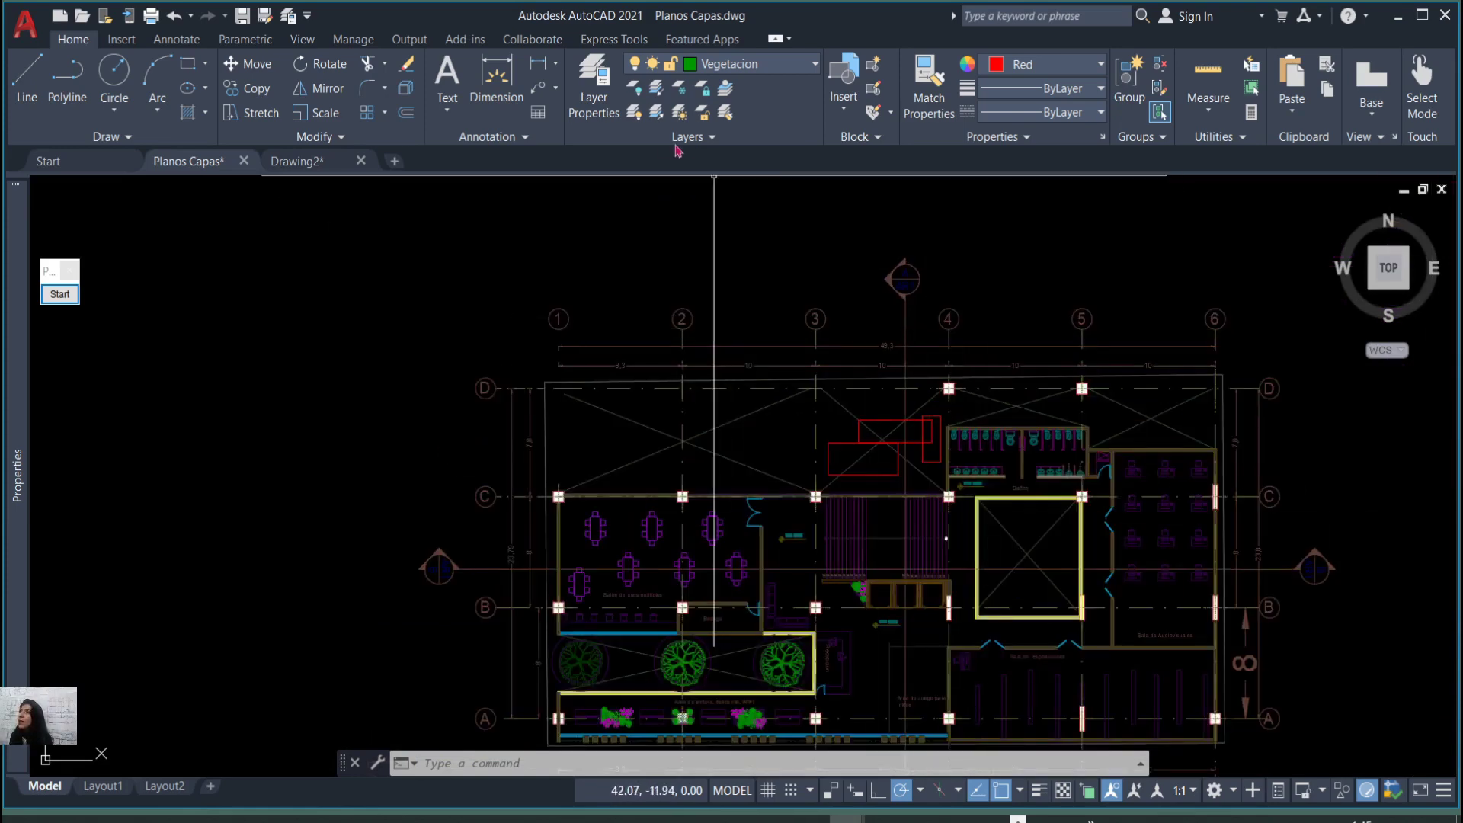
left_click(657, 114)
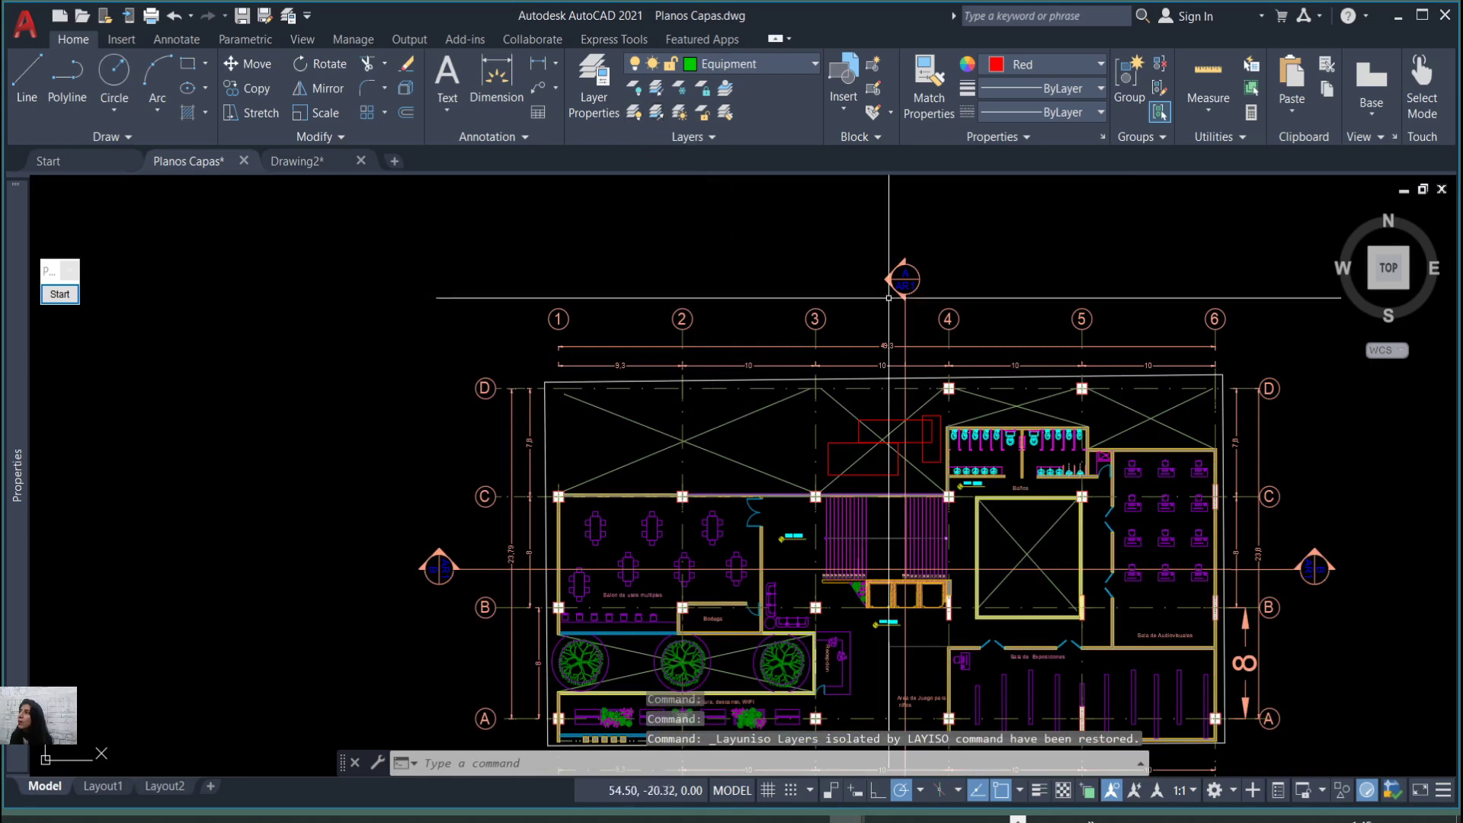
Erase the three red rectangles in the void between axes 3 and 4.
scroll(945, 467, "up", 2)
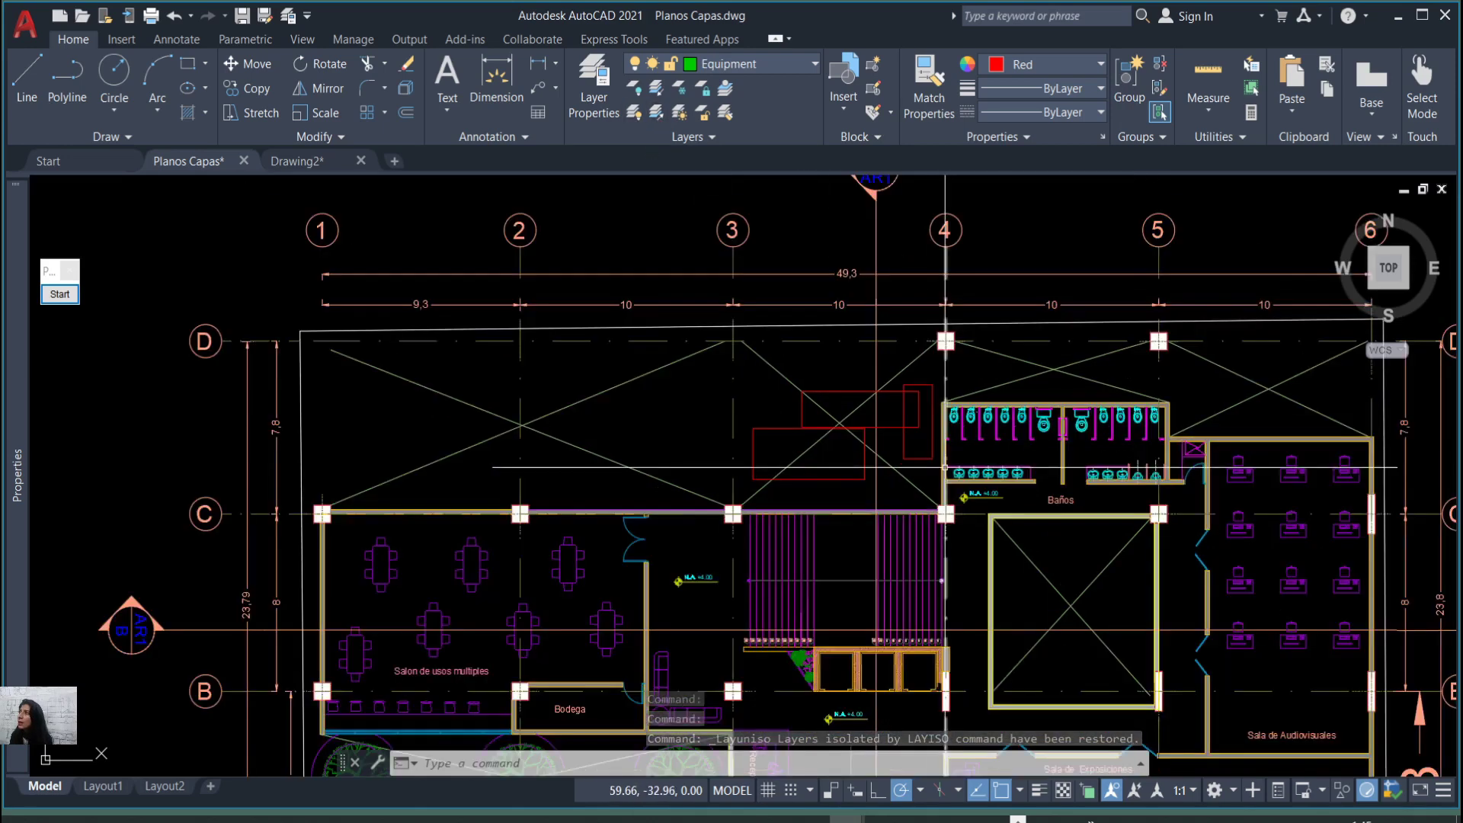
scroll(926, 435, "up", 2)
left_click(927, 416)
left_click(883, 448)
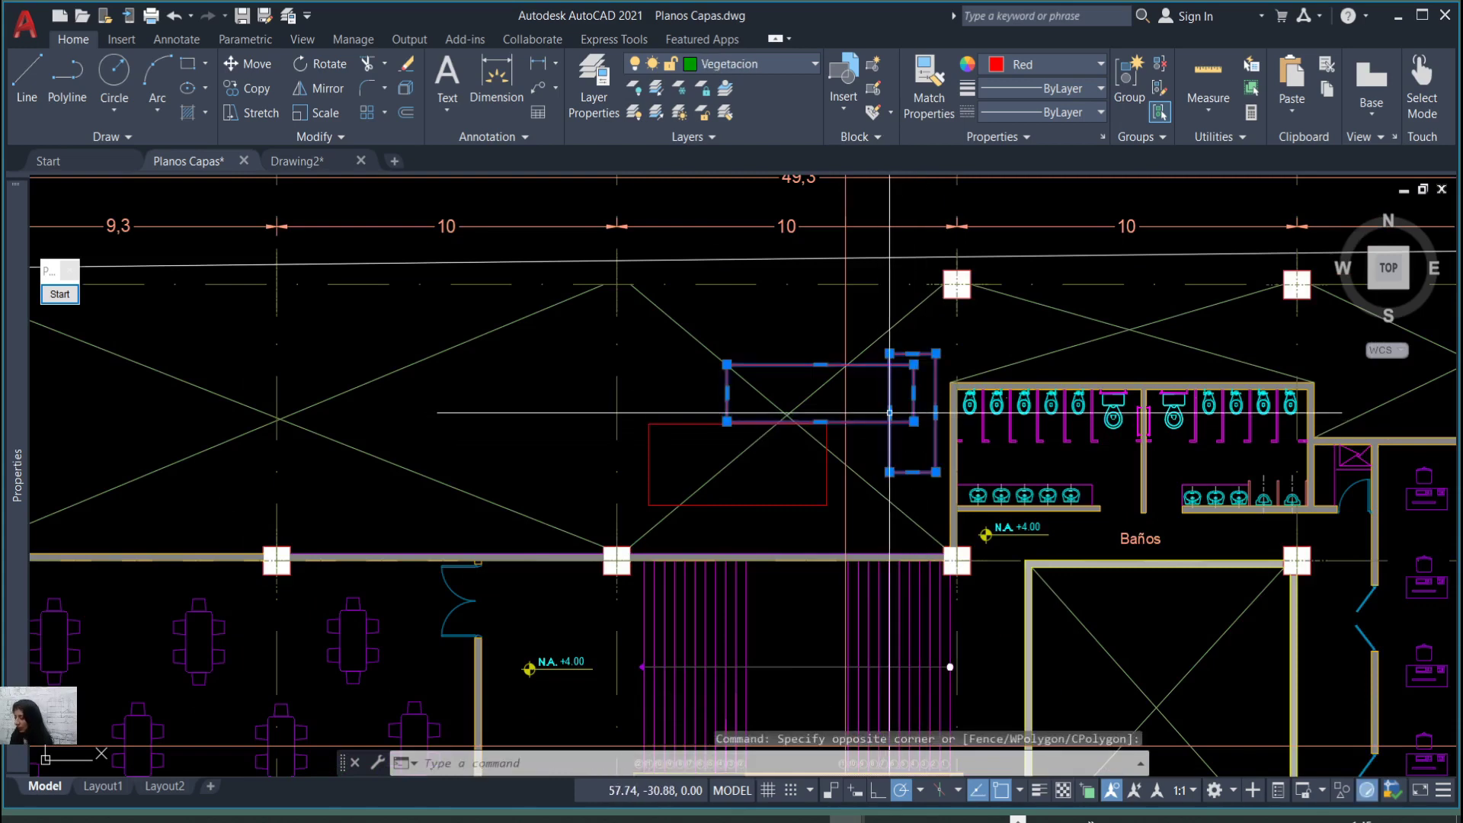
key("Delete")
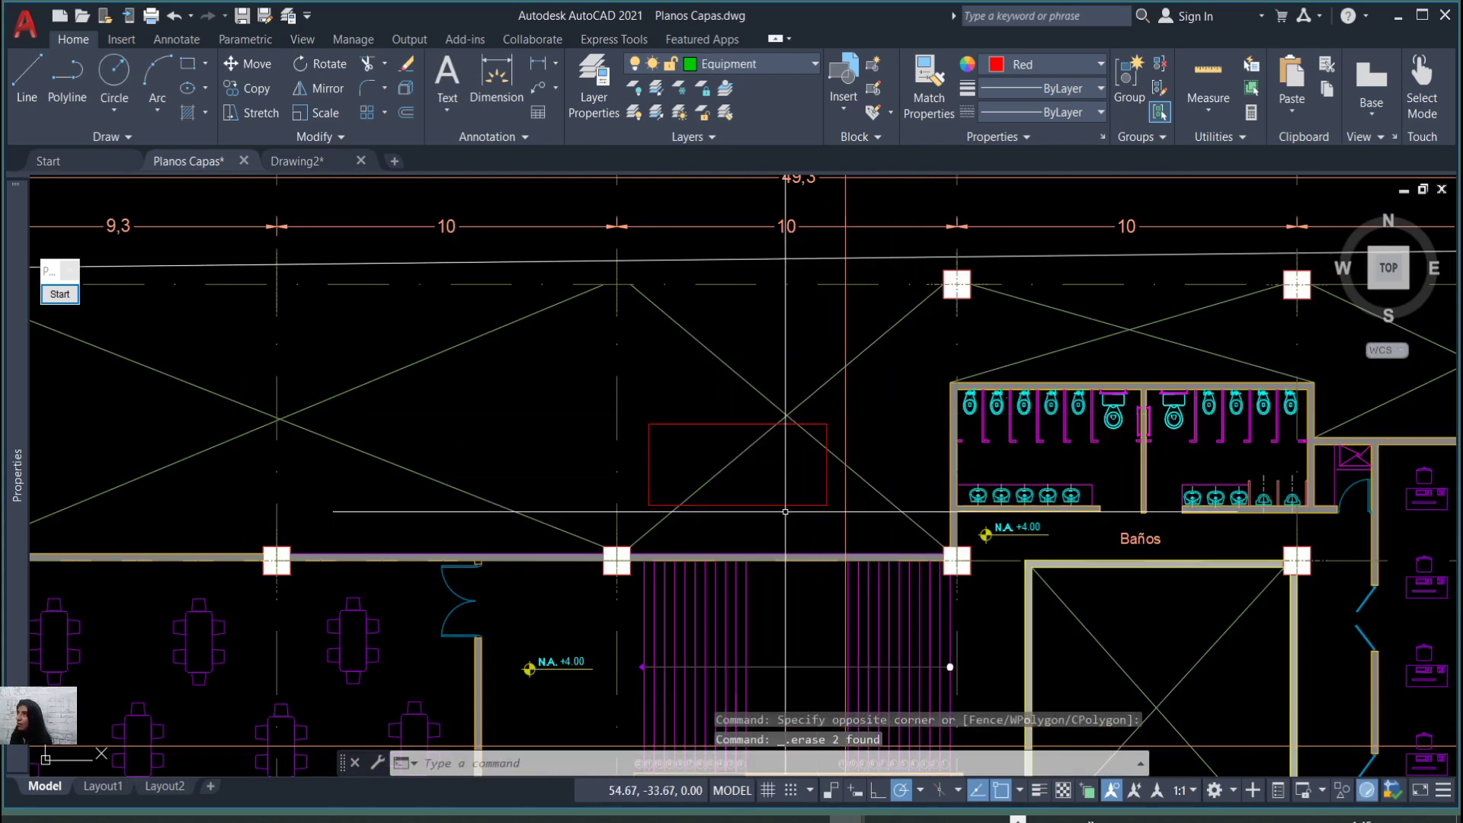
left_click(785, 511)
left_click(770, 493)
key("Delete")
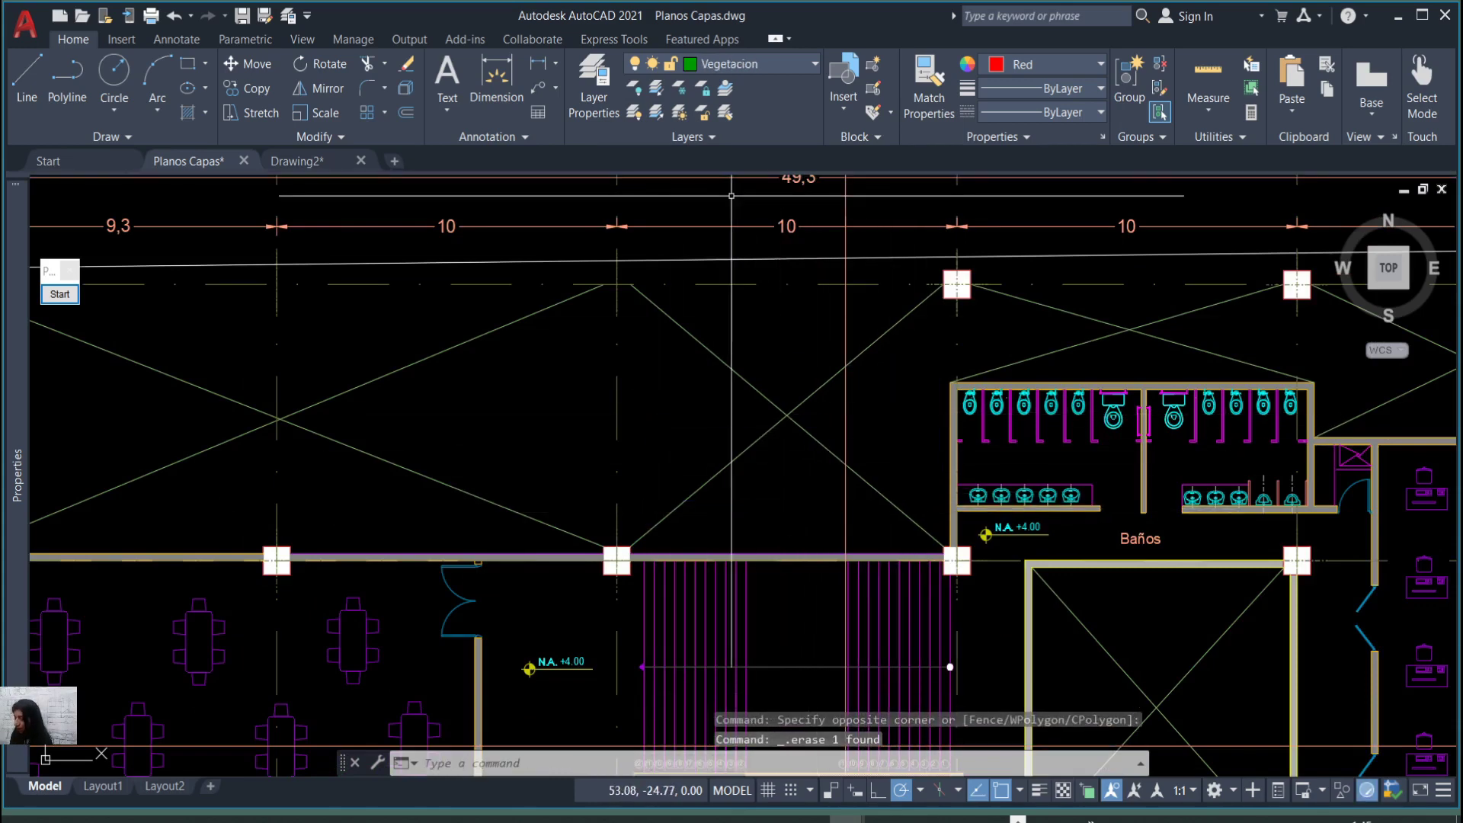
Change the isolate layer settings so that layers not isolated are turned Off instead of locked and faded.
left_click(596, 90)
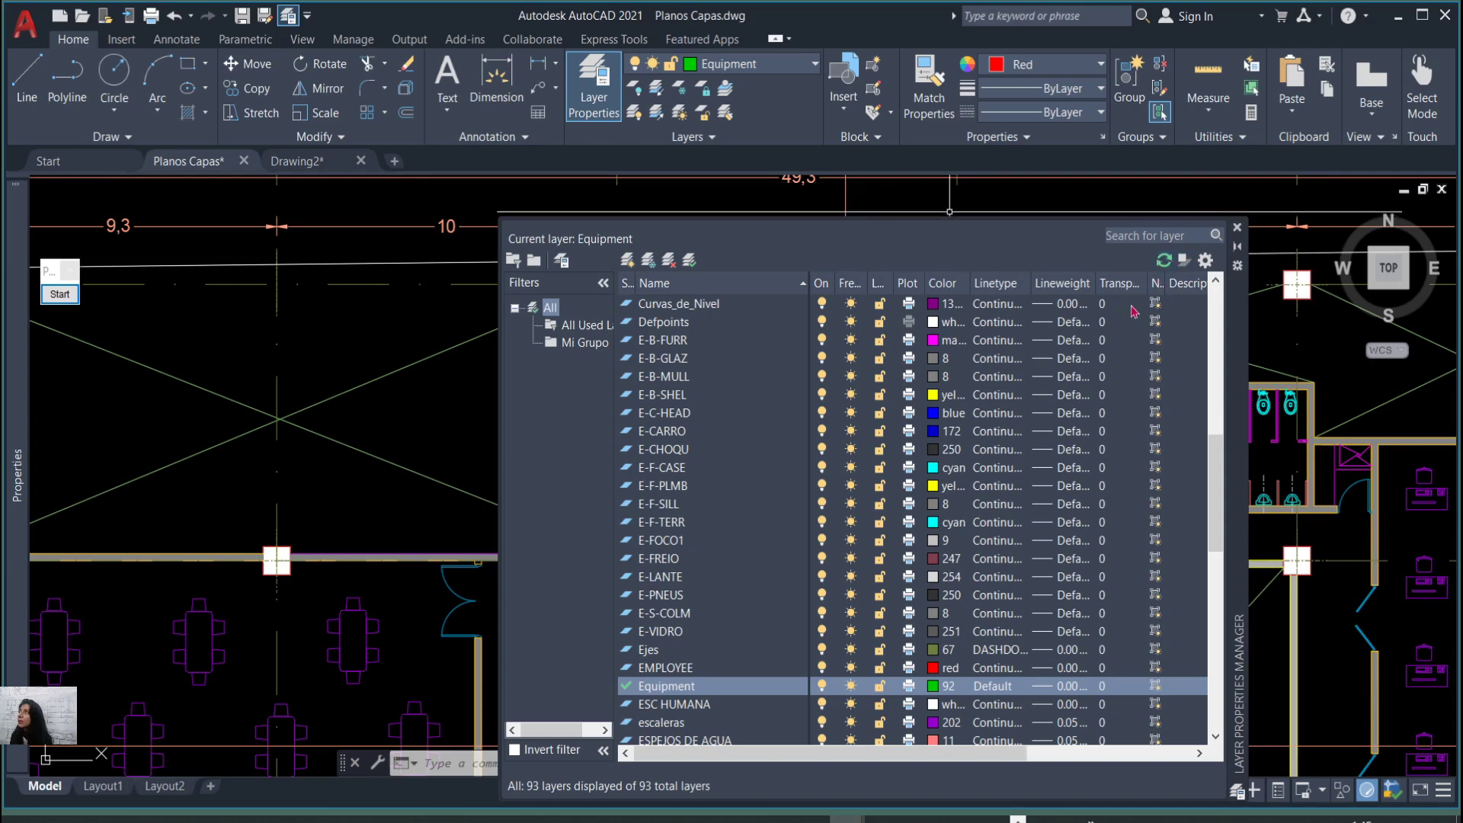
left_click(1210, 262)
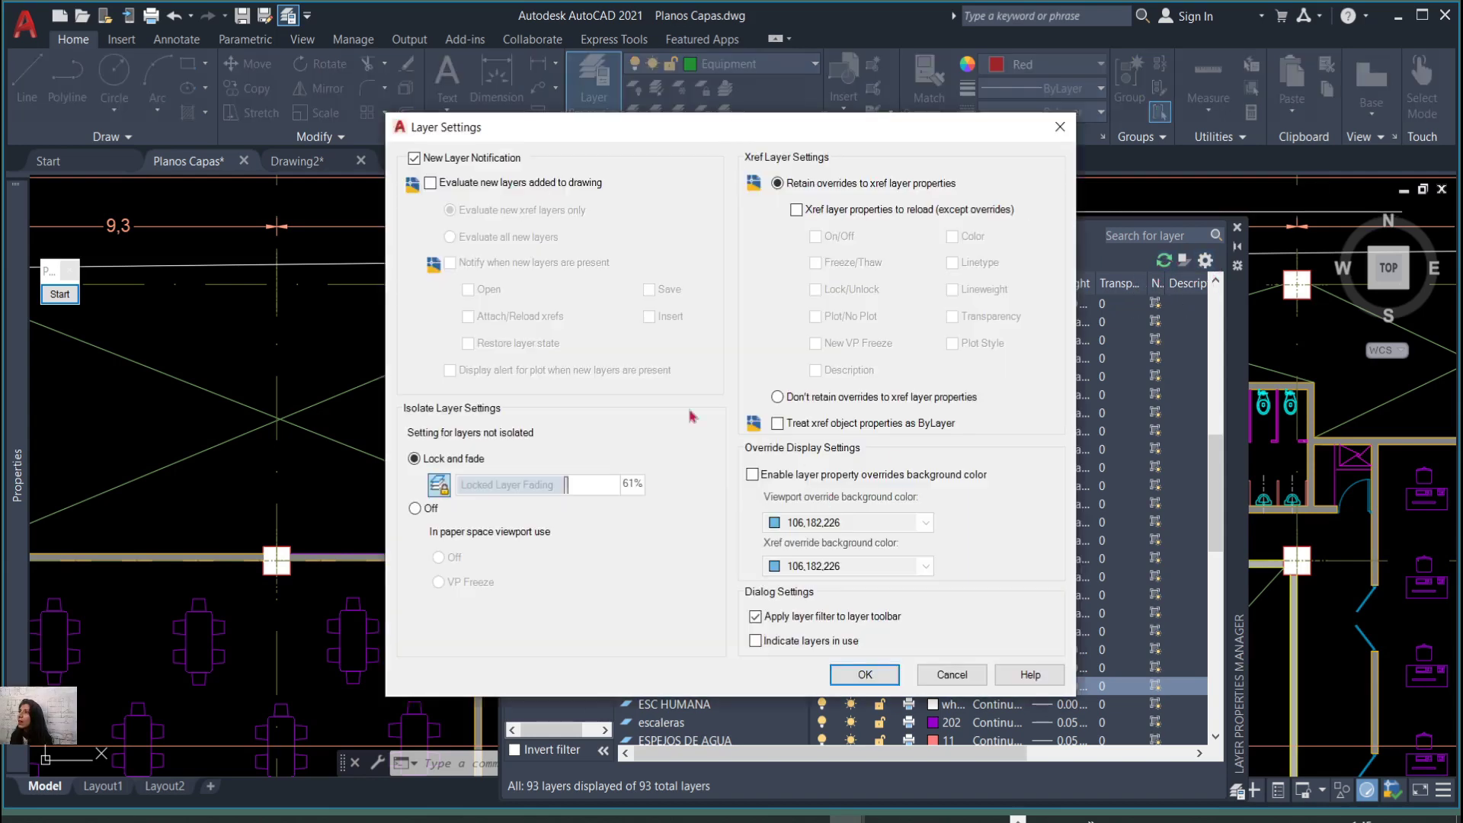
left_click(416, 509)
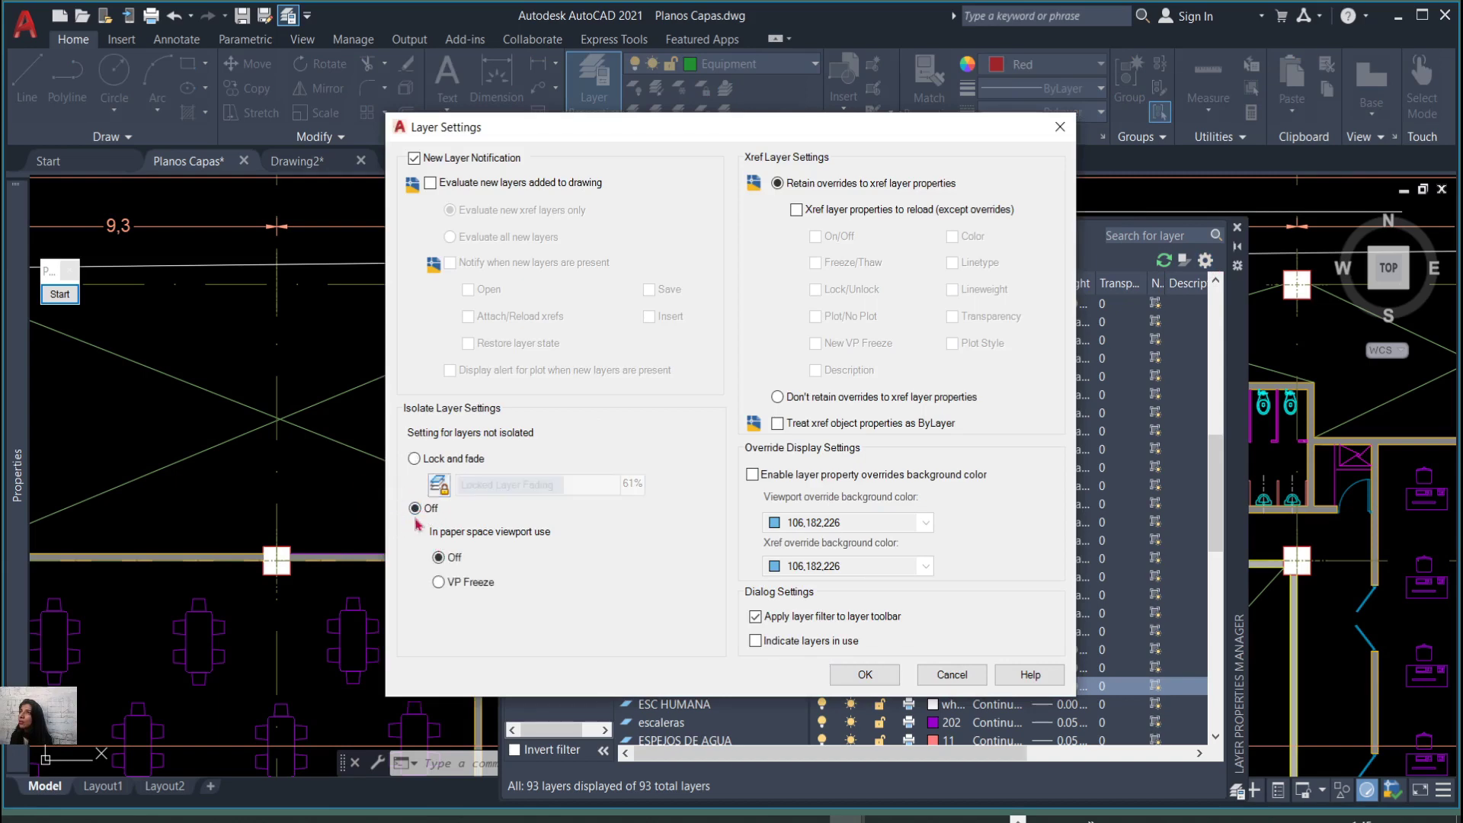
left_click(59, 294)
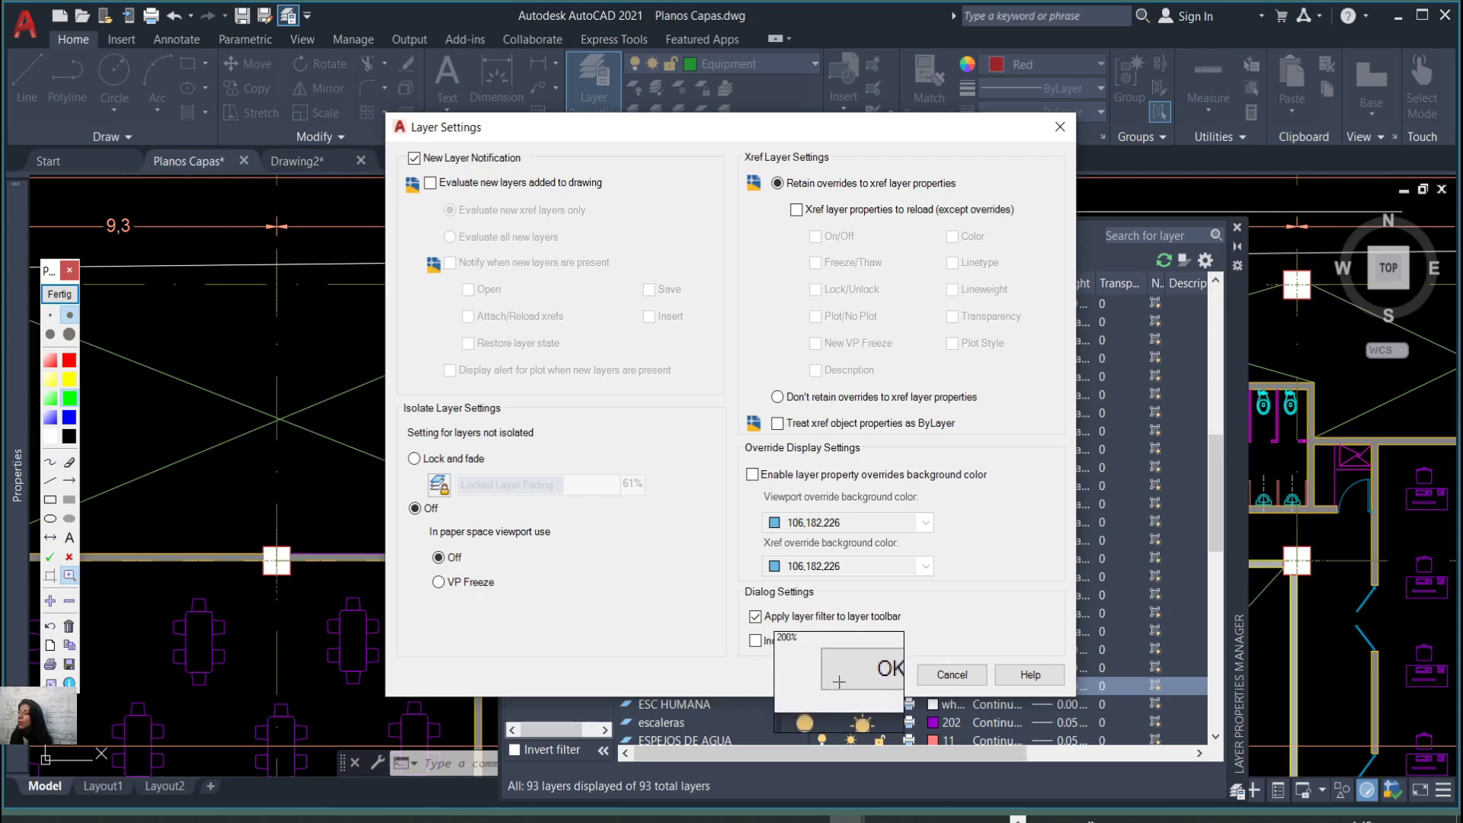
left_click(60, 294)
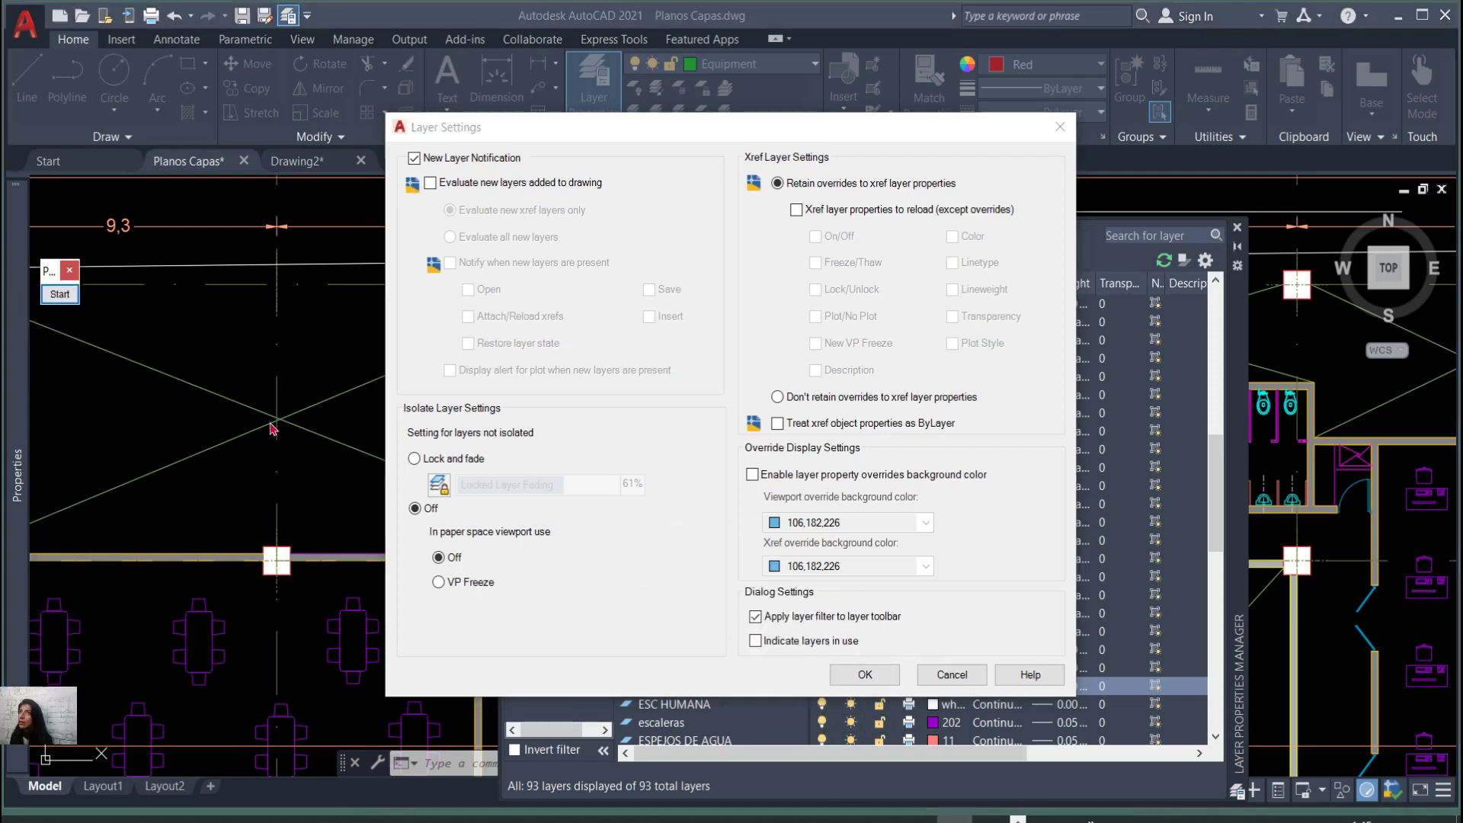
left_click(888, 679)
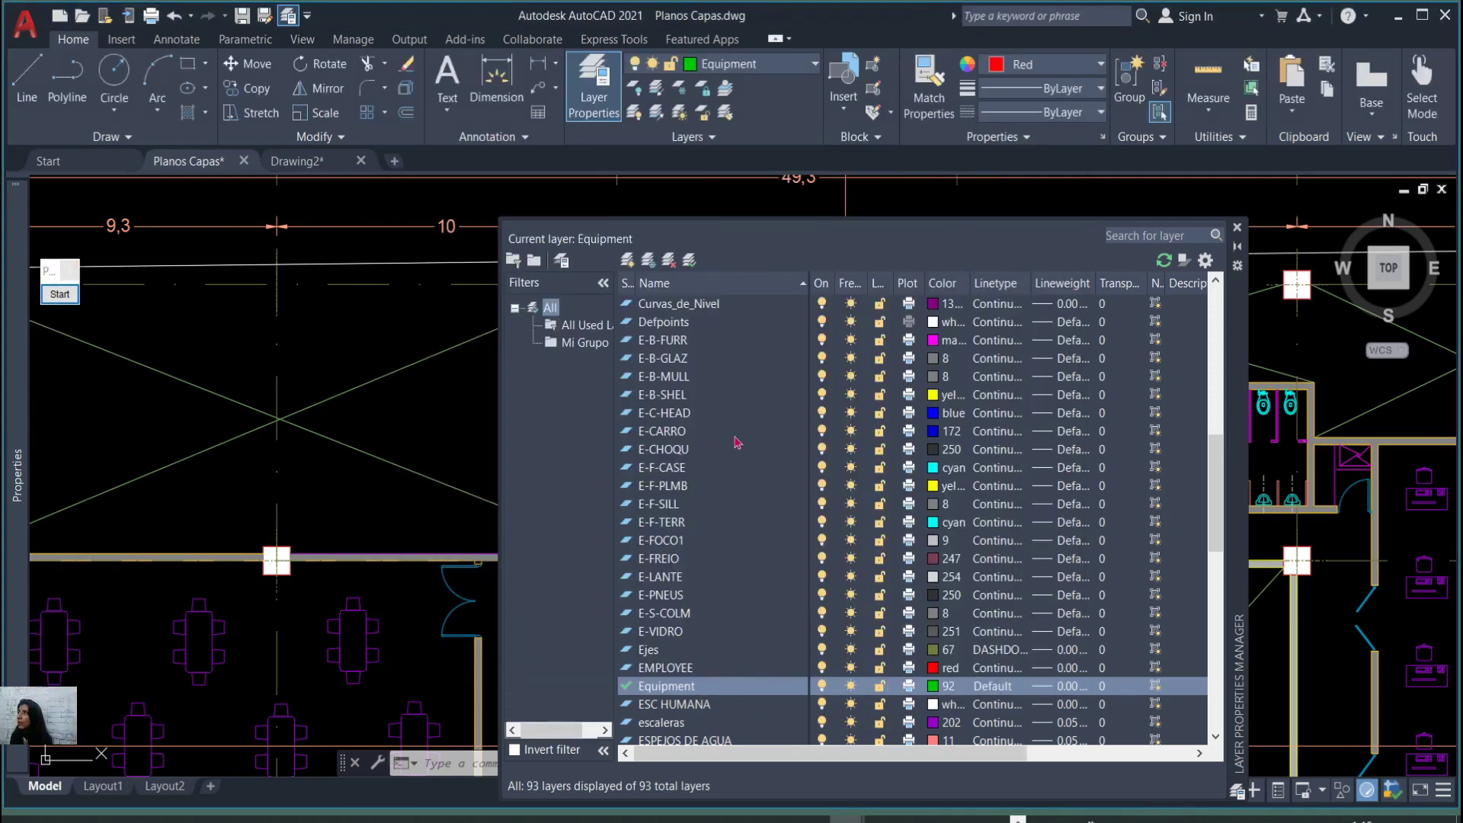
left_click(1238, 228)
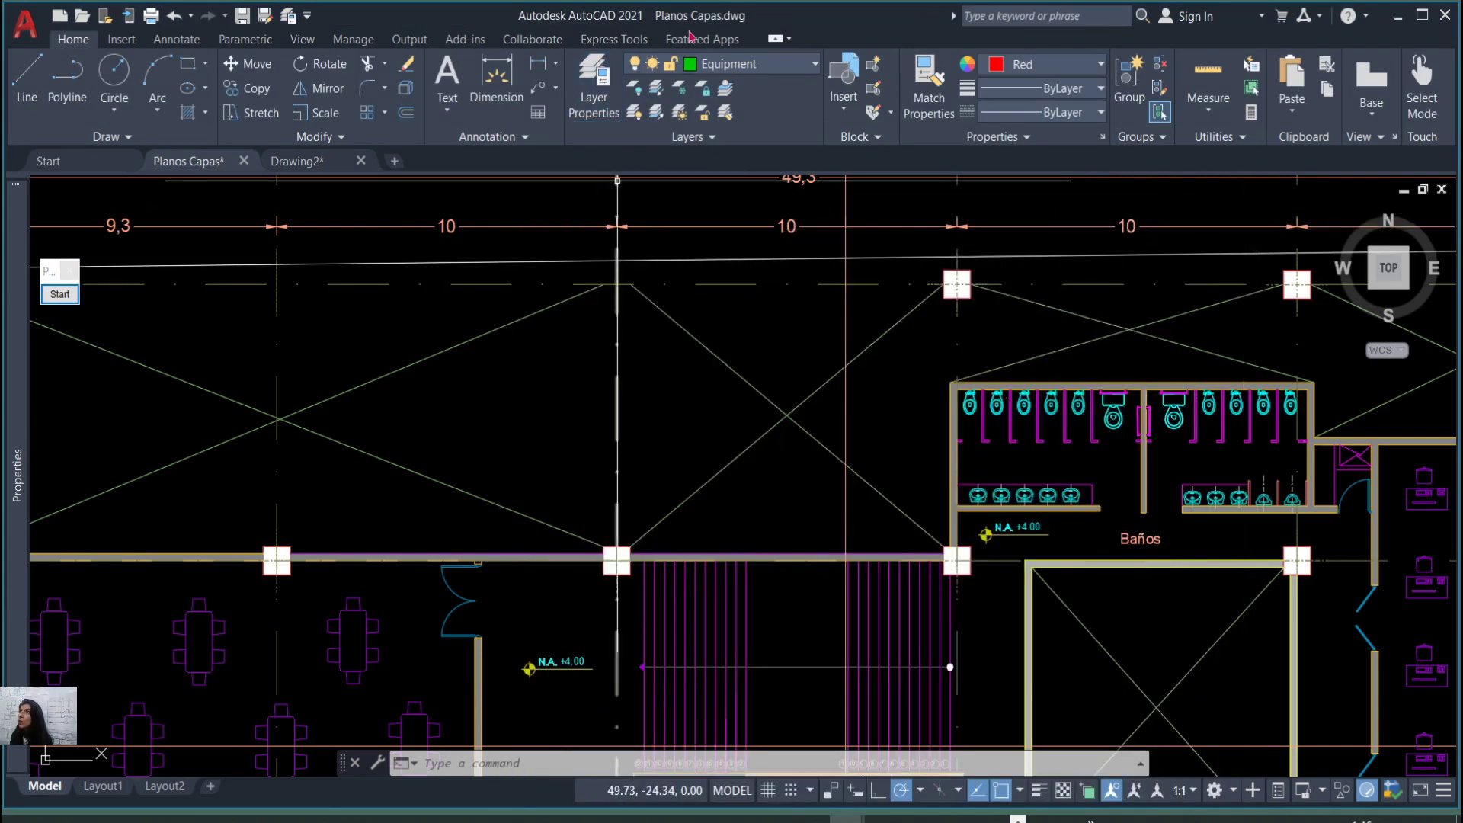
Isolate the layers of the sofa beside Bodega, the tree nearest Recepcion, and the Recepcion door.
left_click(654, 90)
scroll(789, 488, "down", 5)
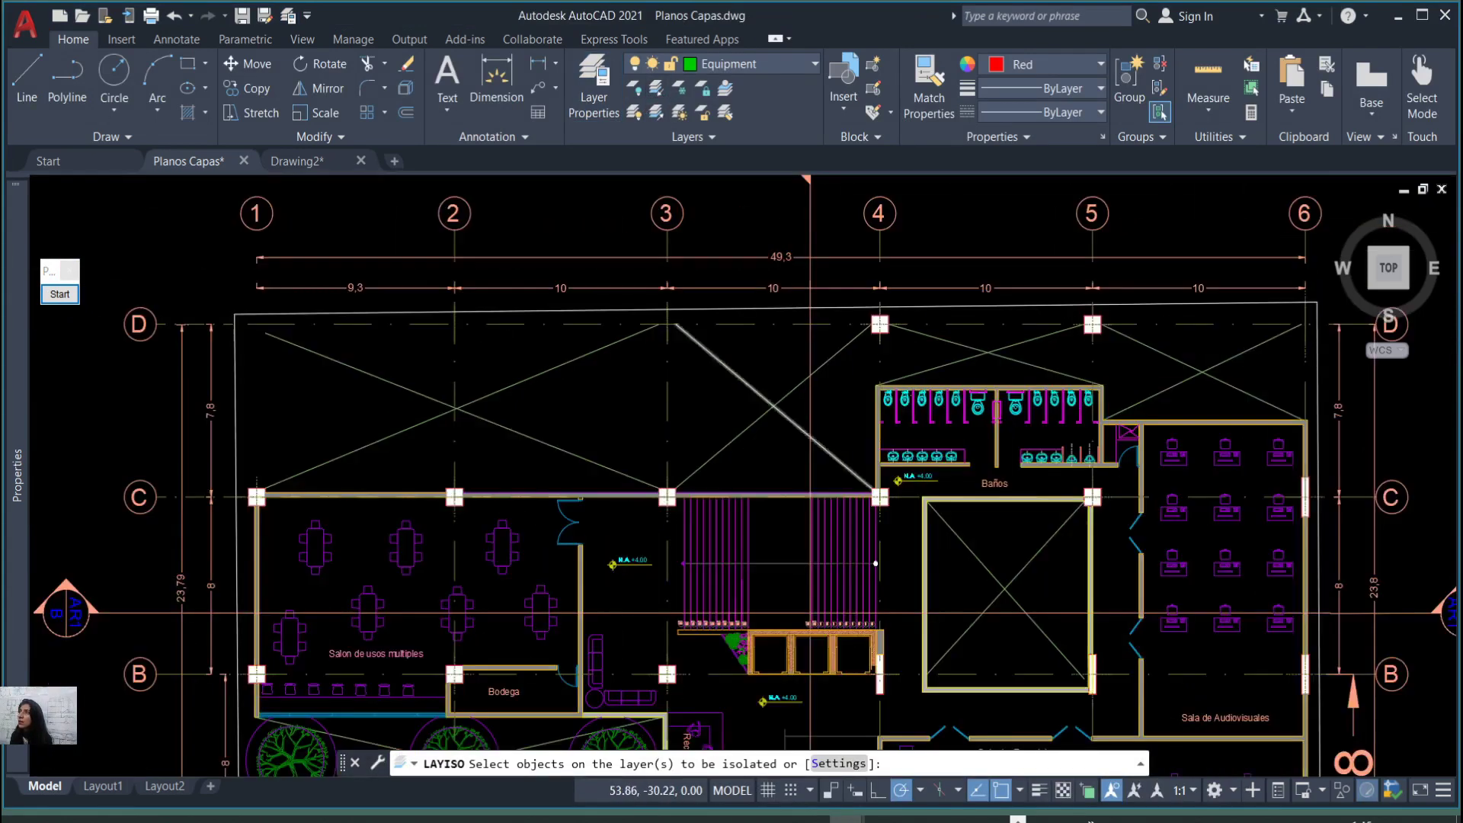
scroll(746, 477, "down", 2)
scroll(641, 495, "up", 6)
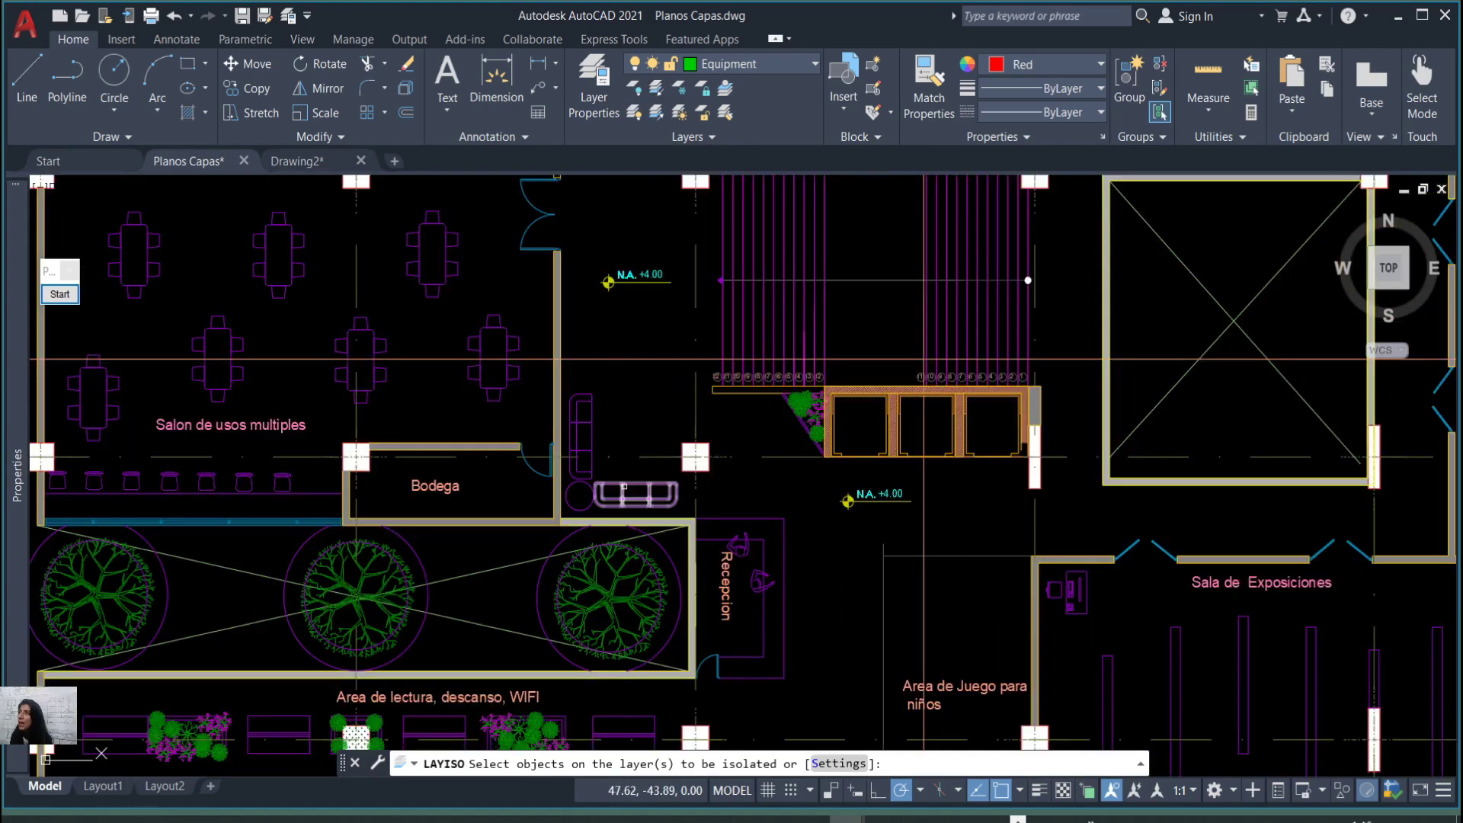
left_click(624, 486)
scroll(641, 488, "down", 6)
scroll(686, 488, "up", 4)
left_click(698, 497)
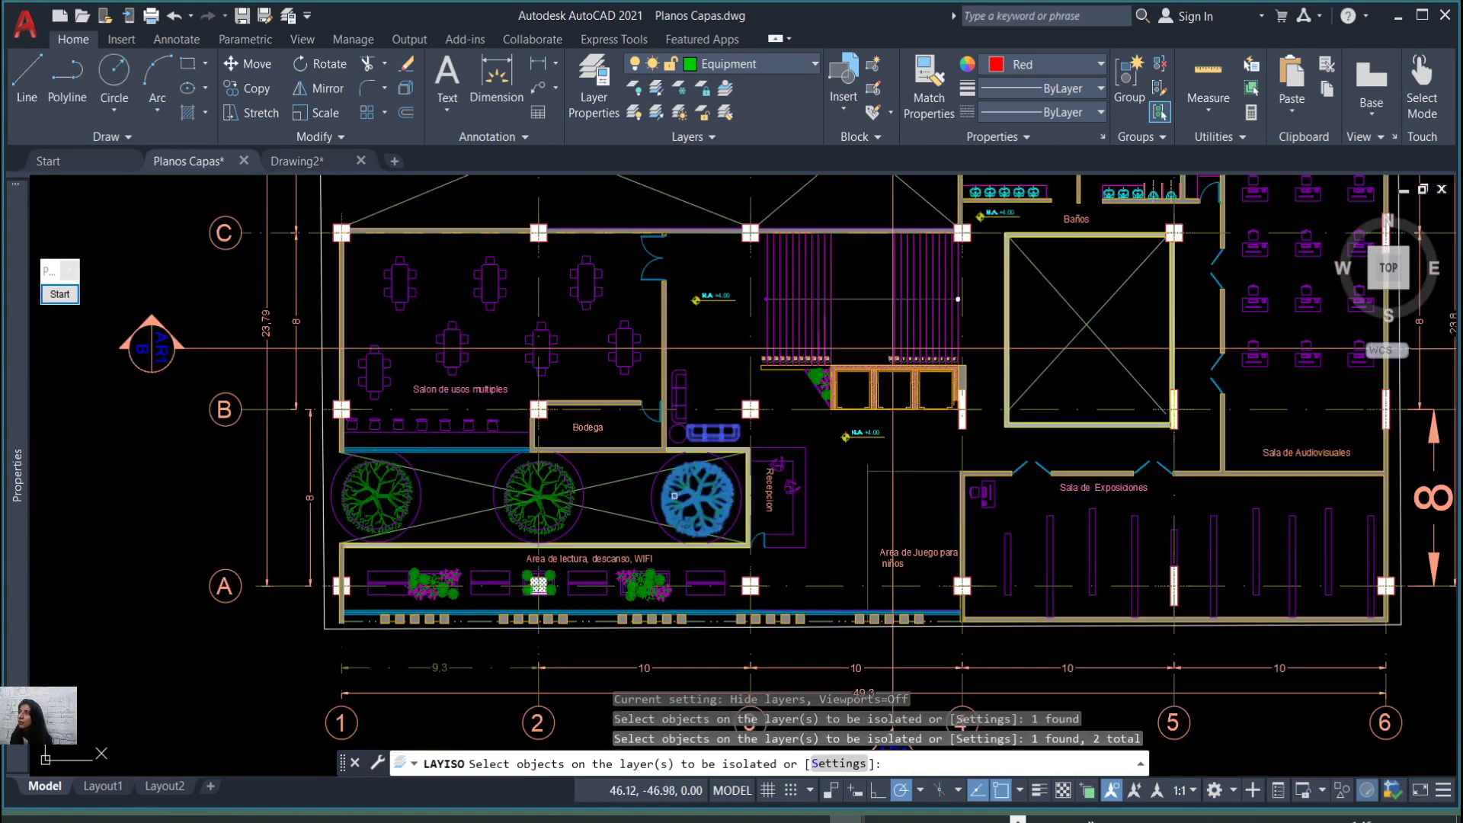
scroll(760, 574, "up", 2)
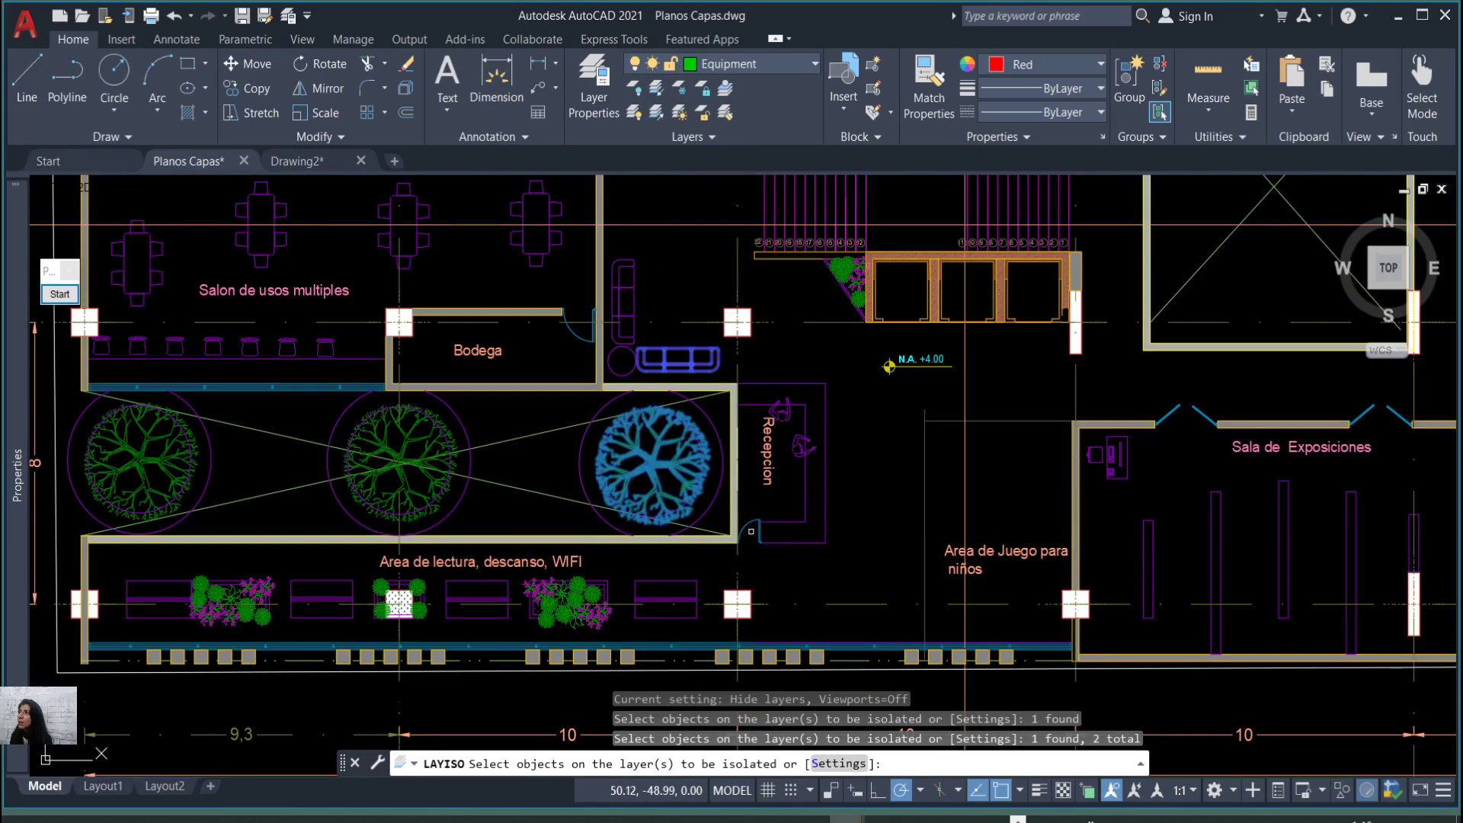
left_click(758, 532)
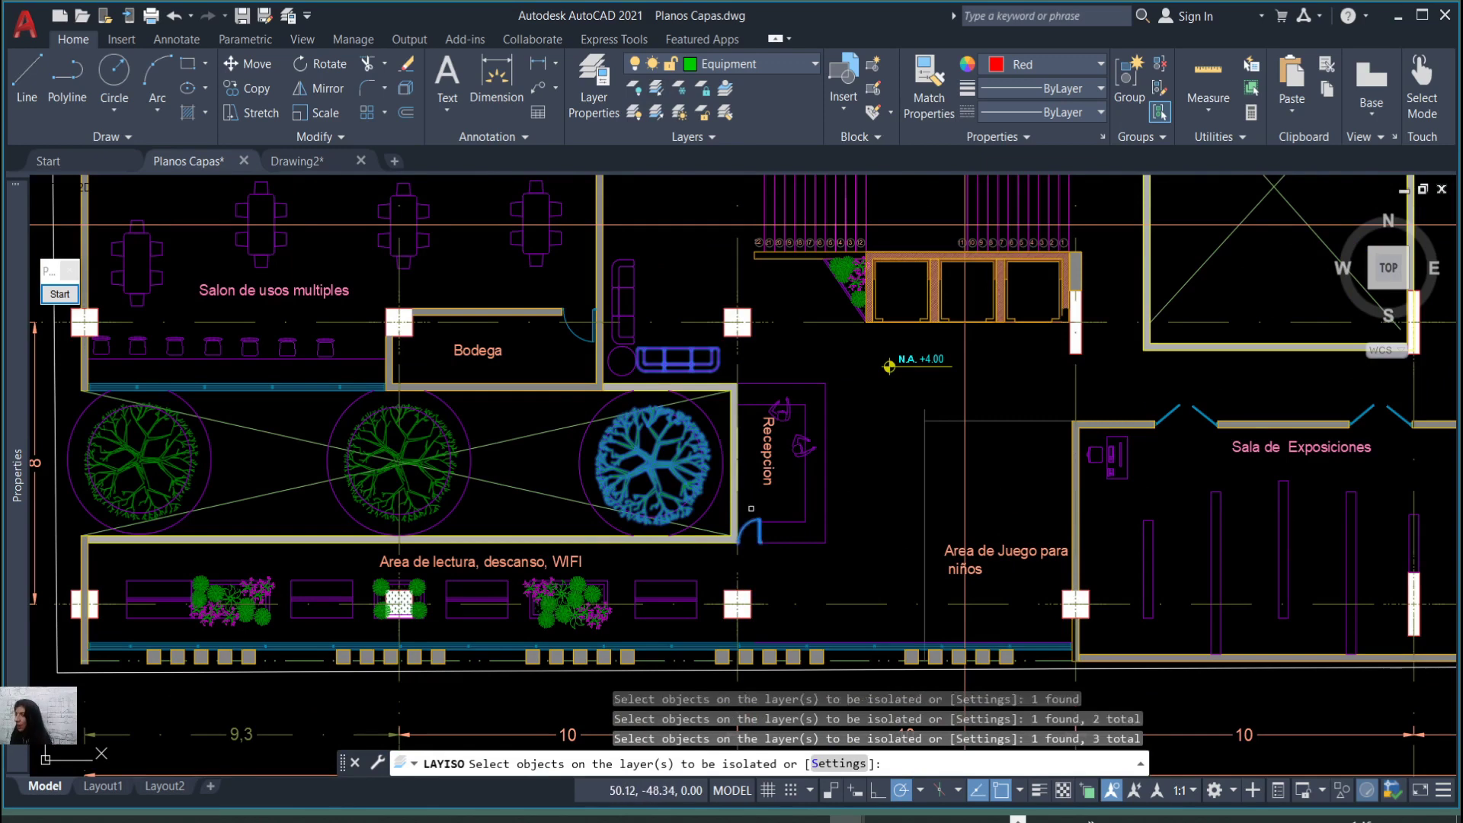
key("Return")
Unisolate the furniture, tree and door layers to bring back the layers that were turned off.
scroll(751, 508, "down", 6)
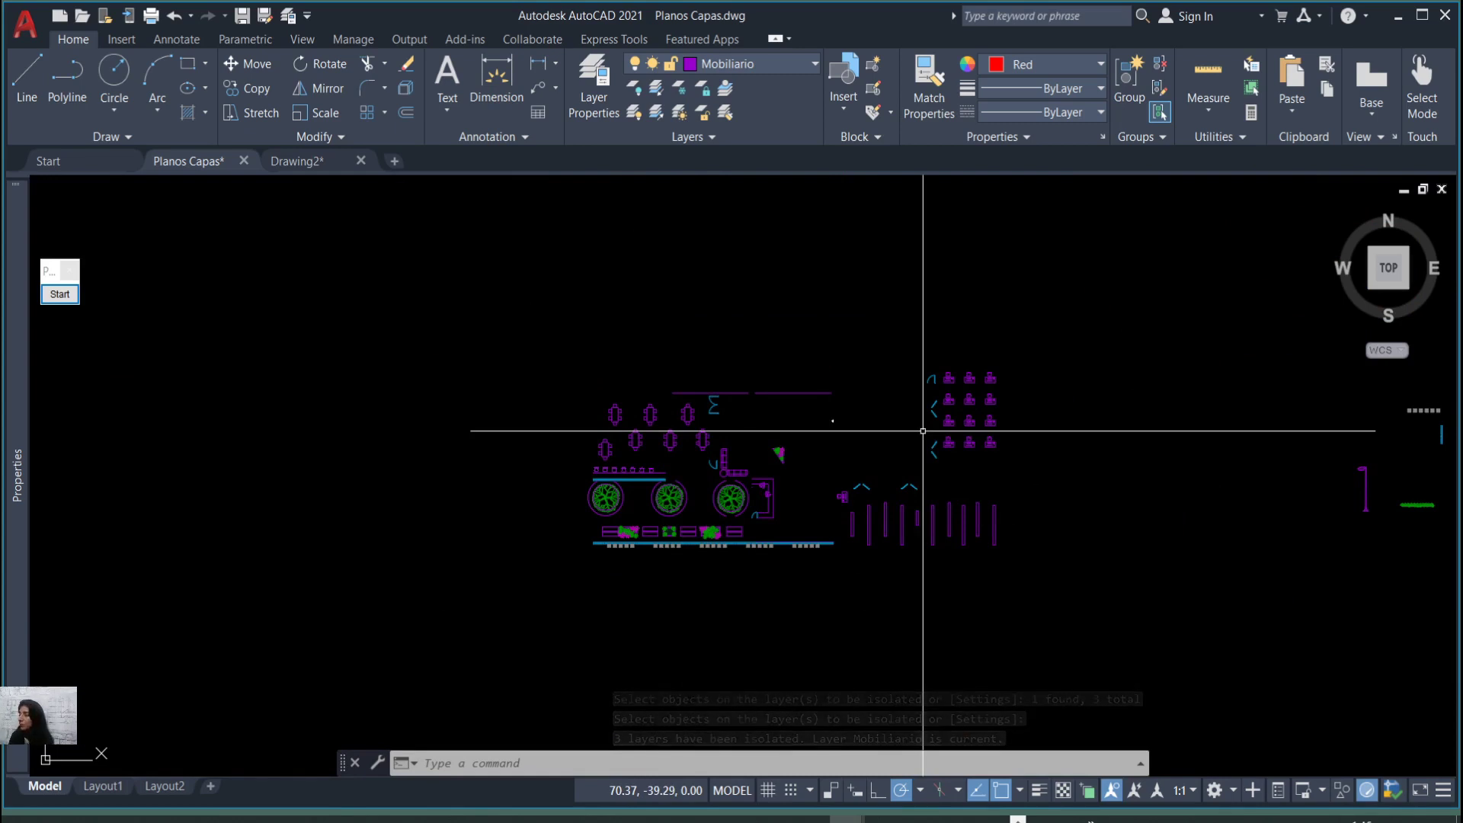
left_click(658, 114)
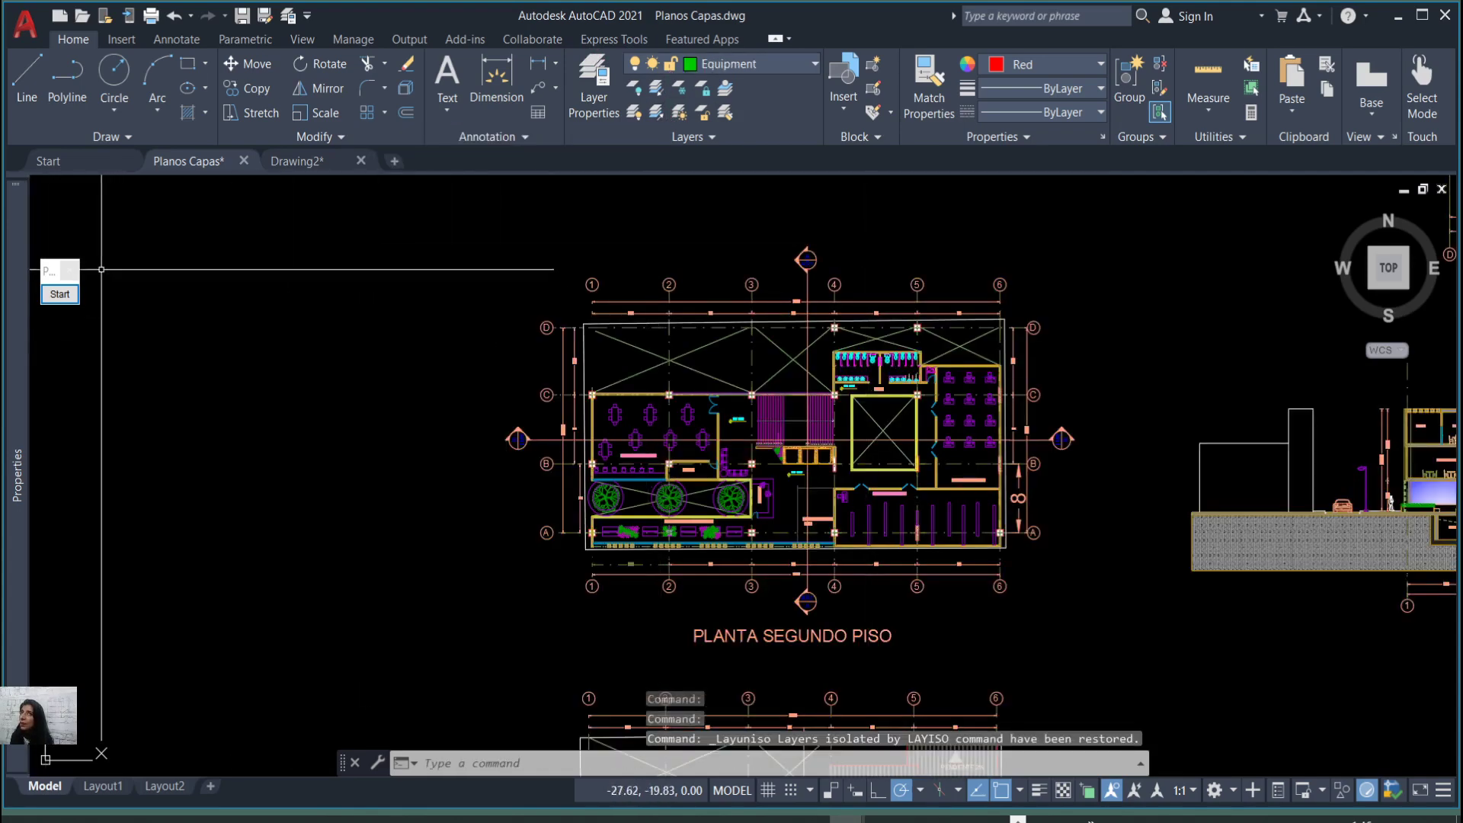
left_click(60, 294)
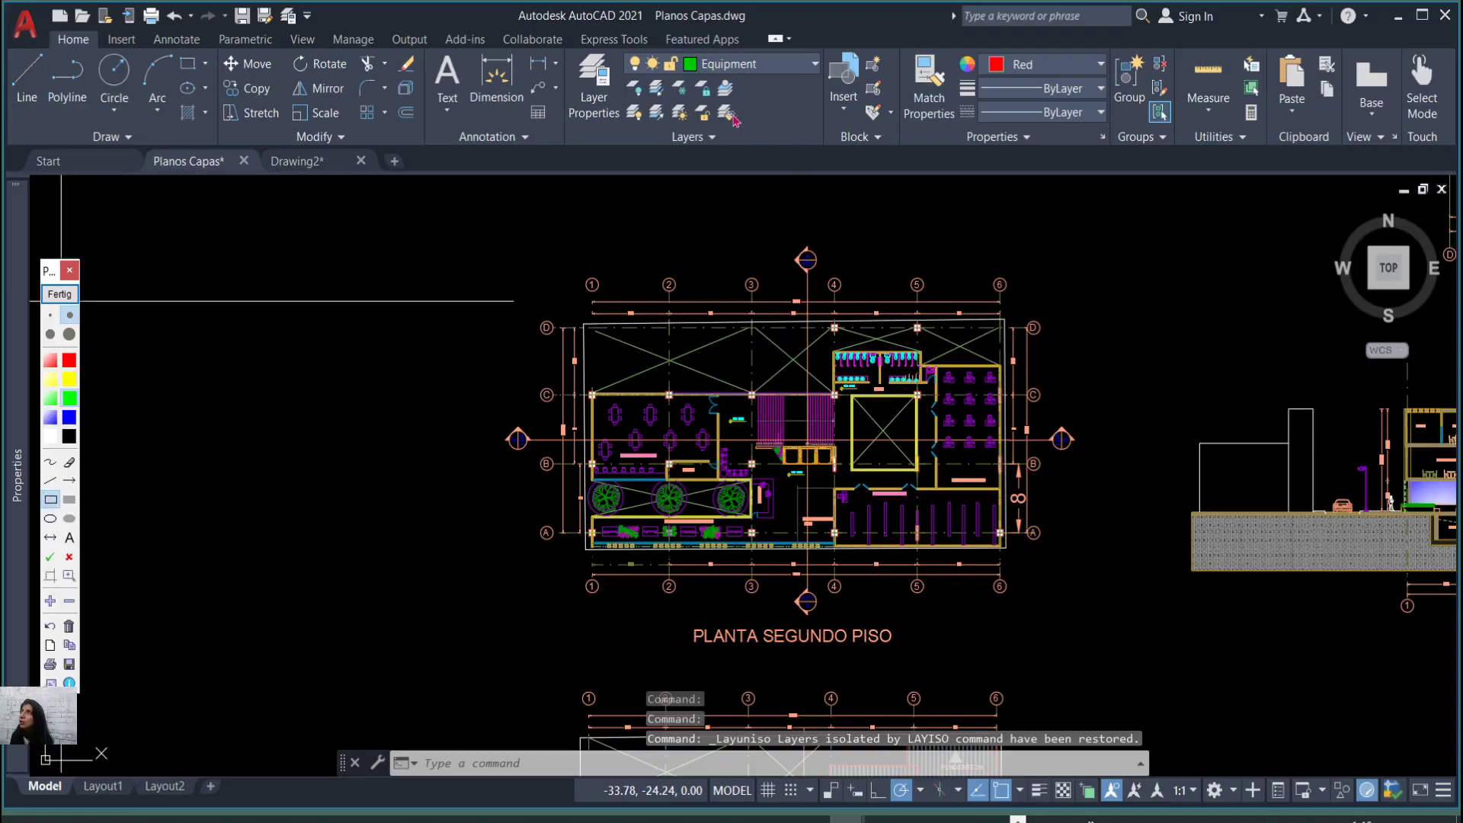
scroll(667, 72, "up", 1)
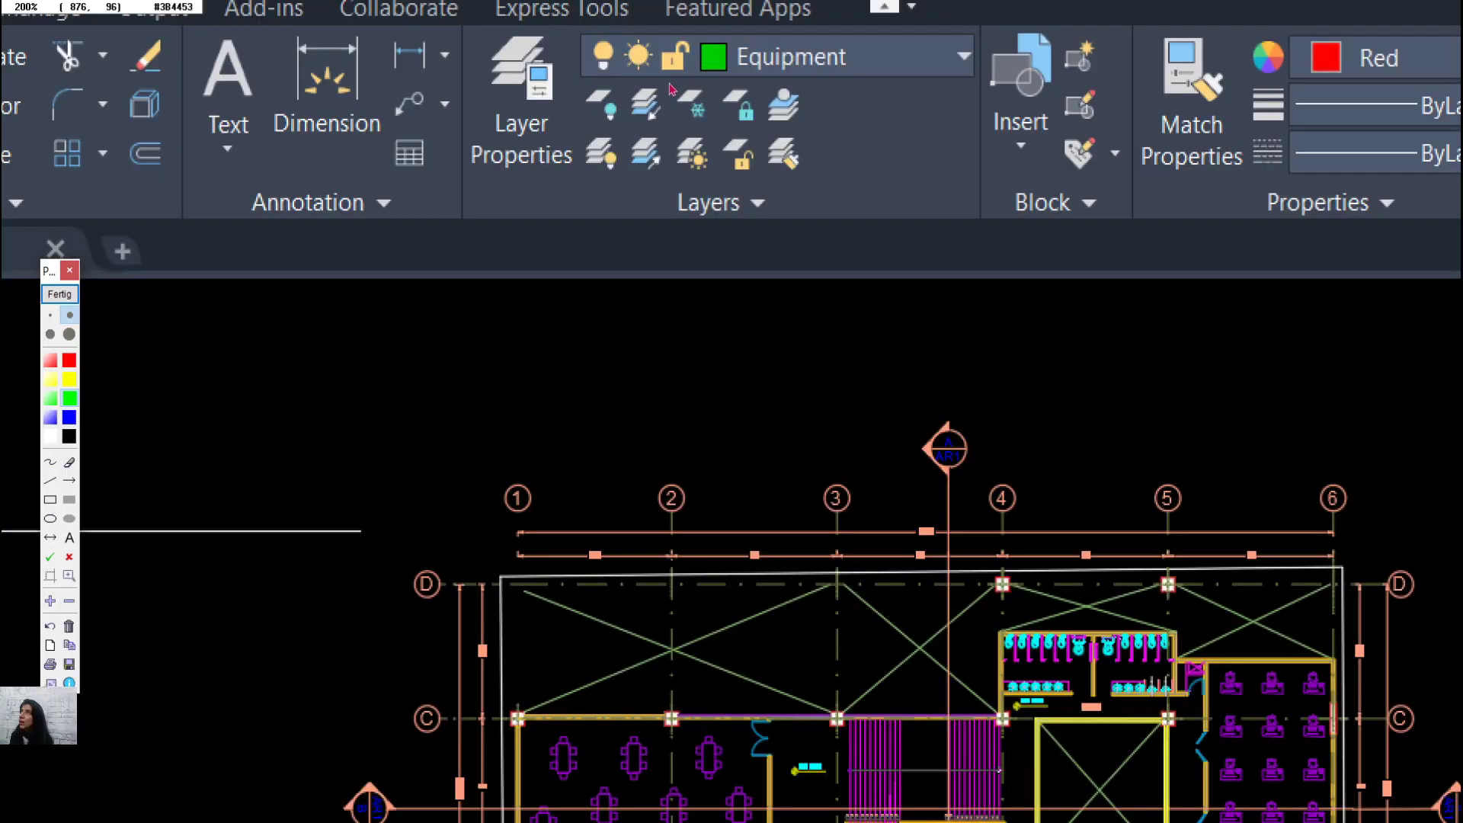
scroll(706, 140, "down", 1)
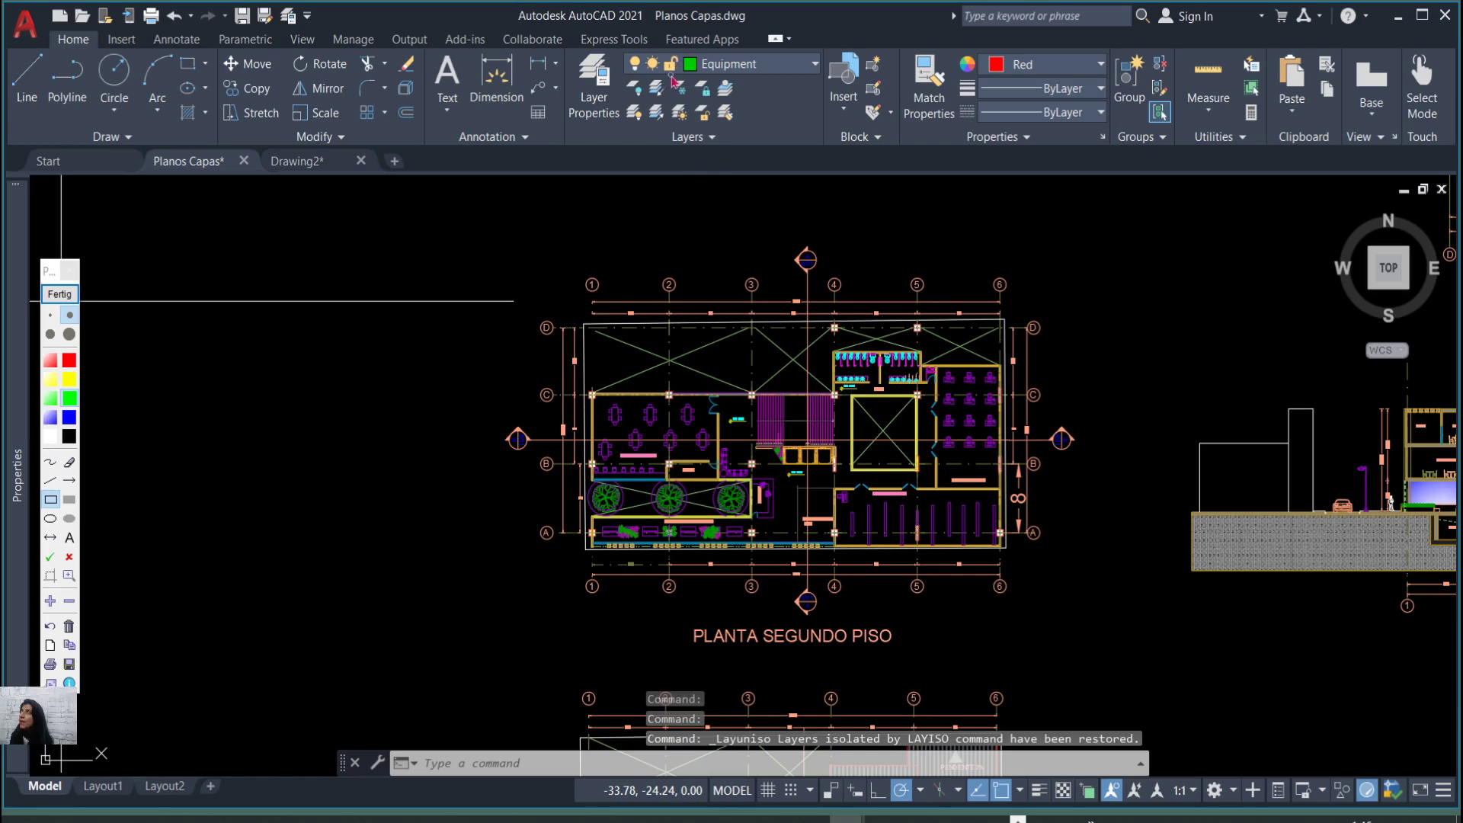
mouse_move(670, 74)
left_mouse_down()
mouse_move(710, 174)
mouse_move(695, 156)
left_mouse_up()
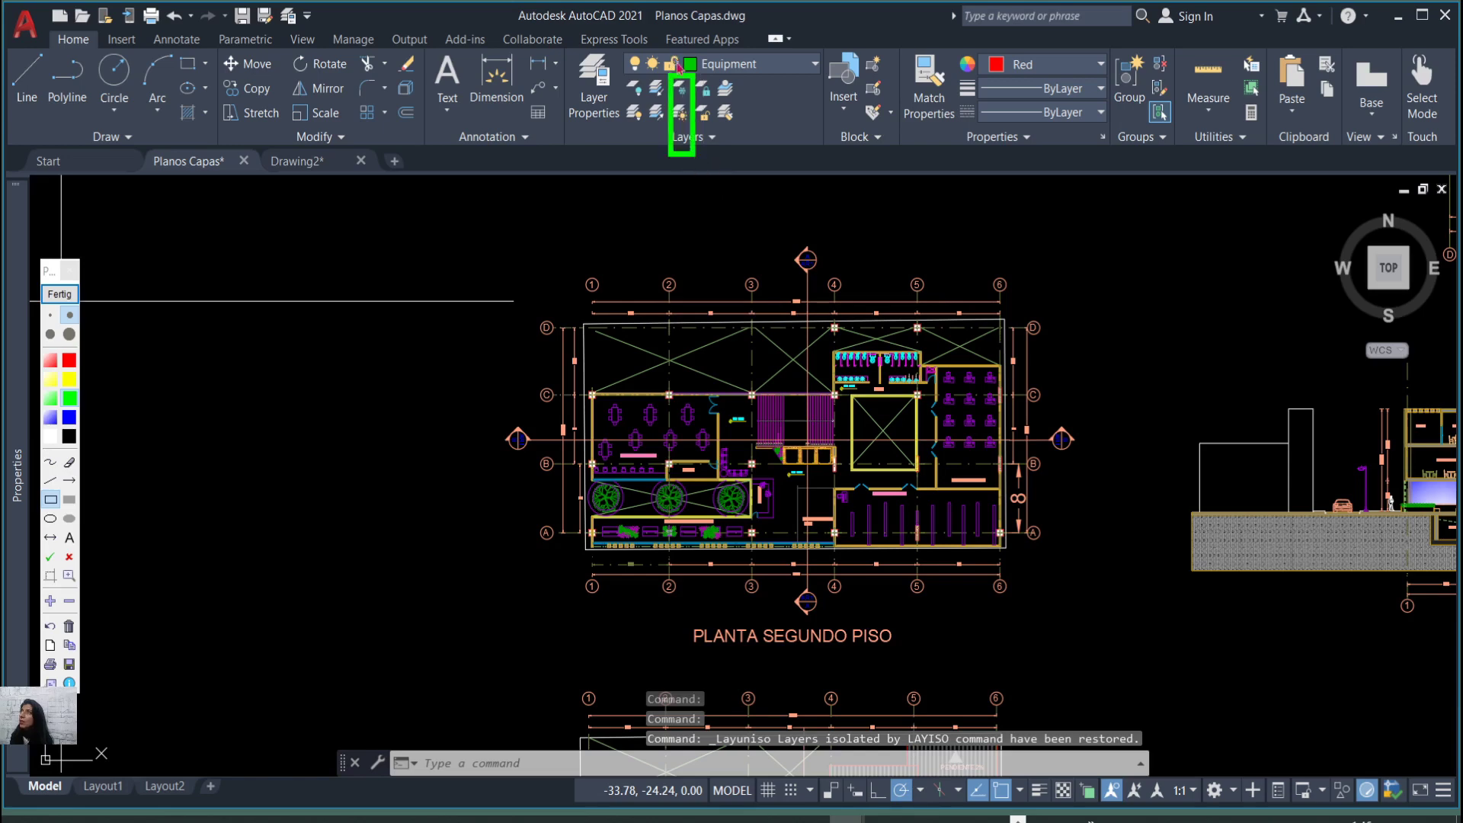
scroll(682, 111, "up", 1)
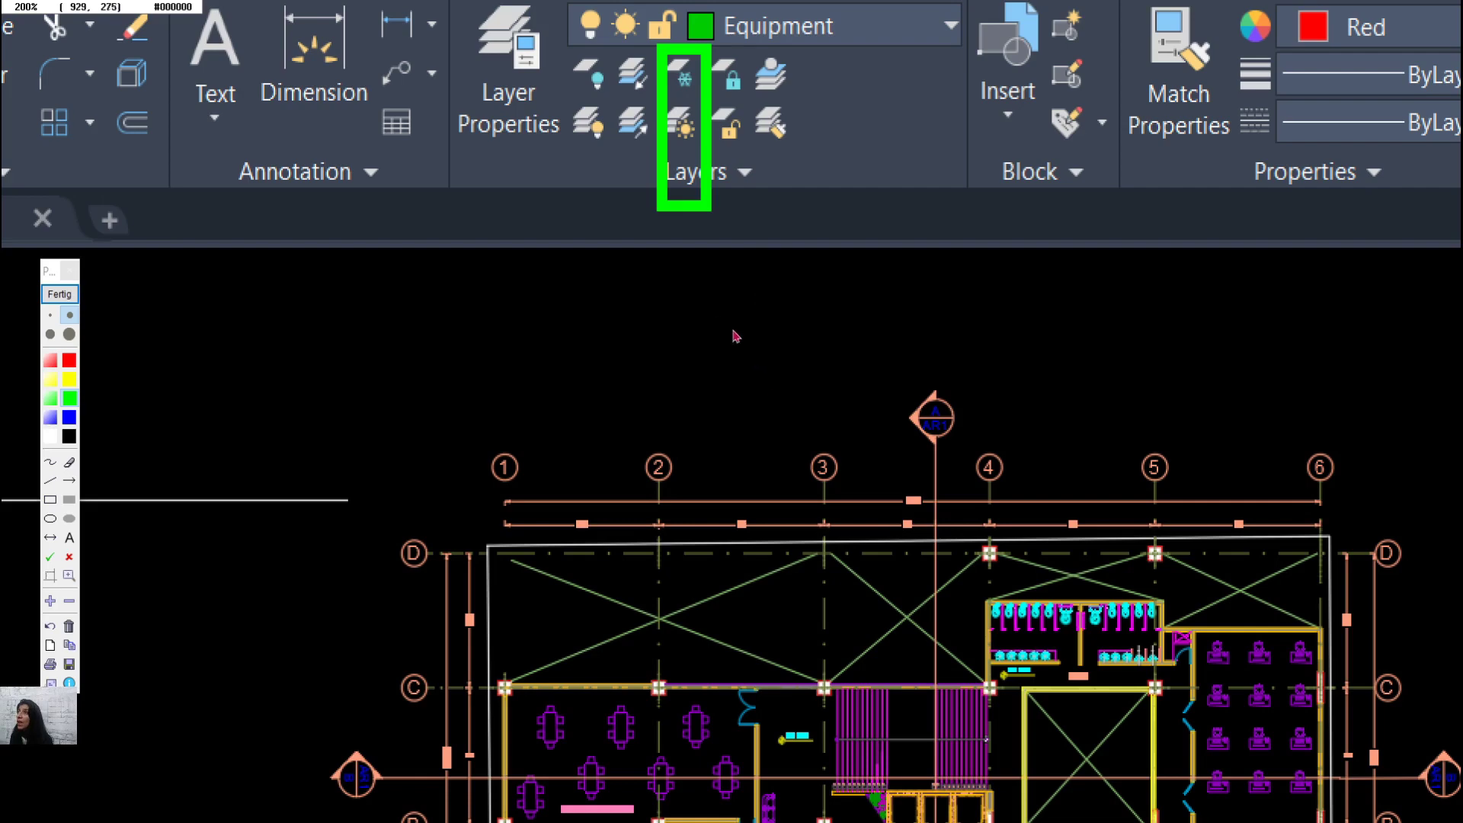
left_click(60, 294)
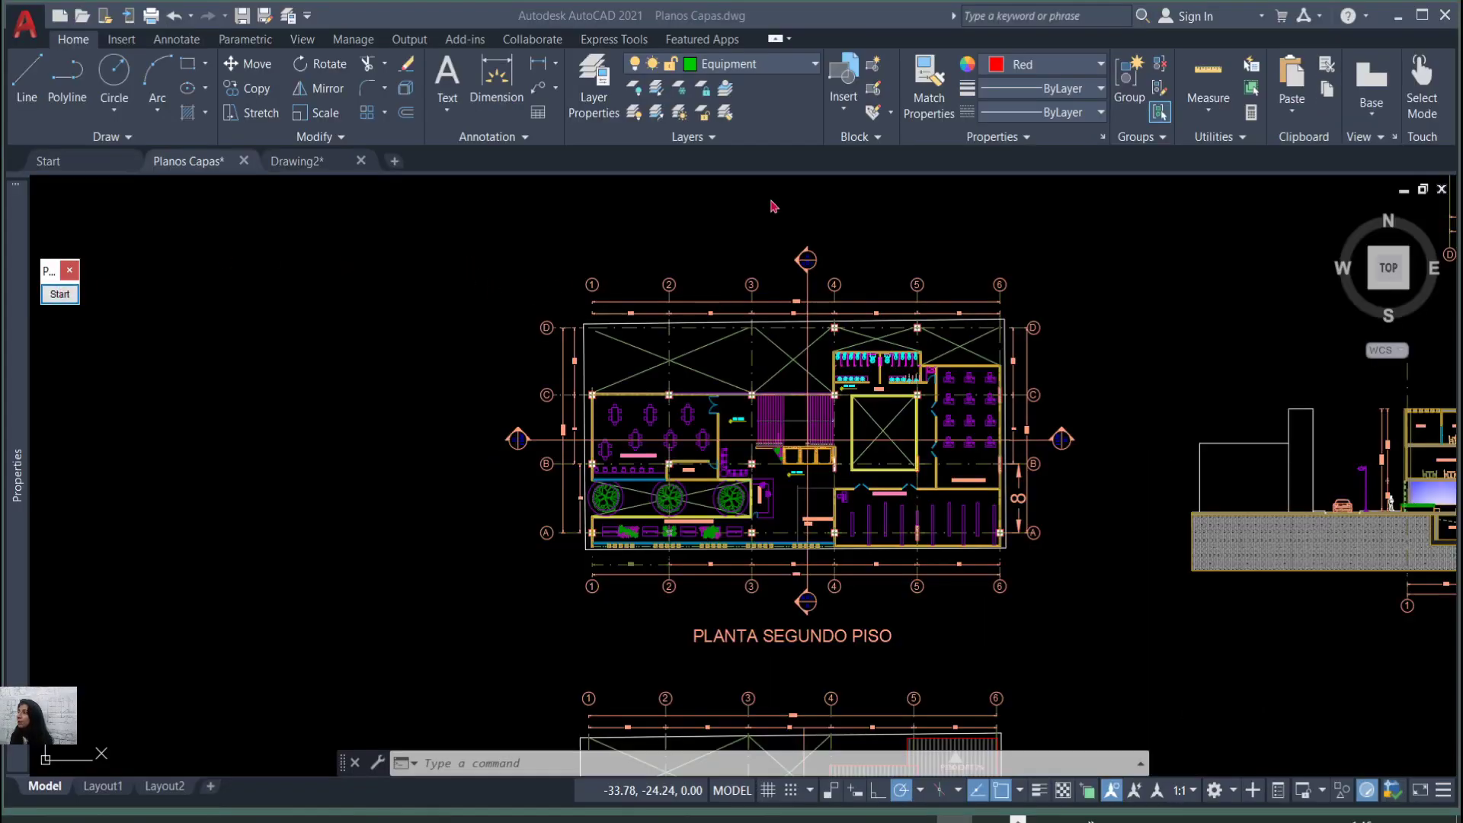
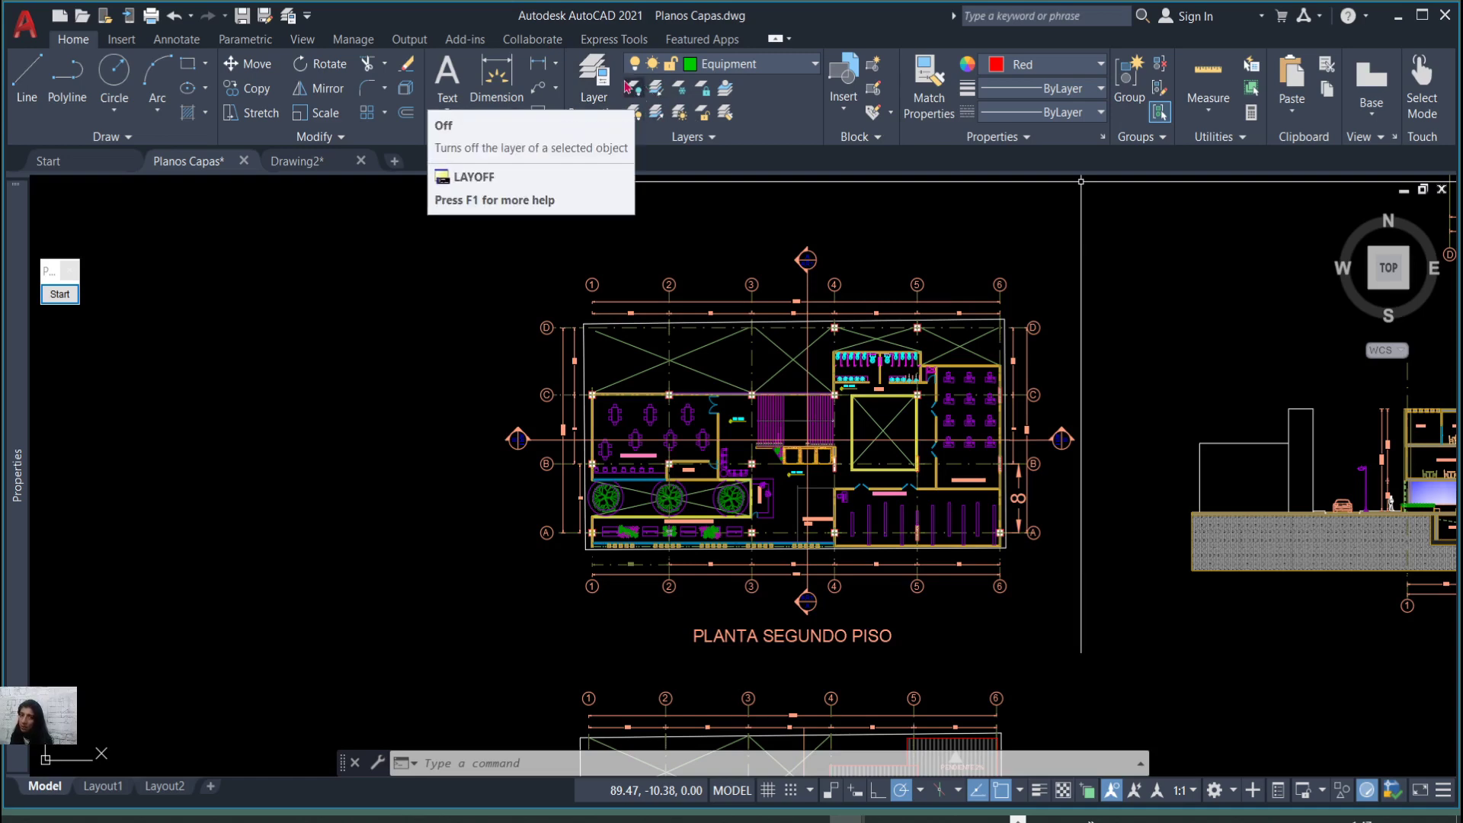
Turn off and freeze the escaleras layer.
left_click(813, 63)
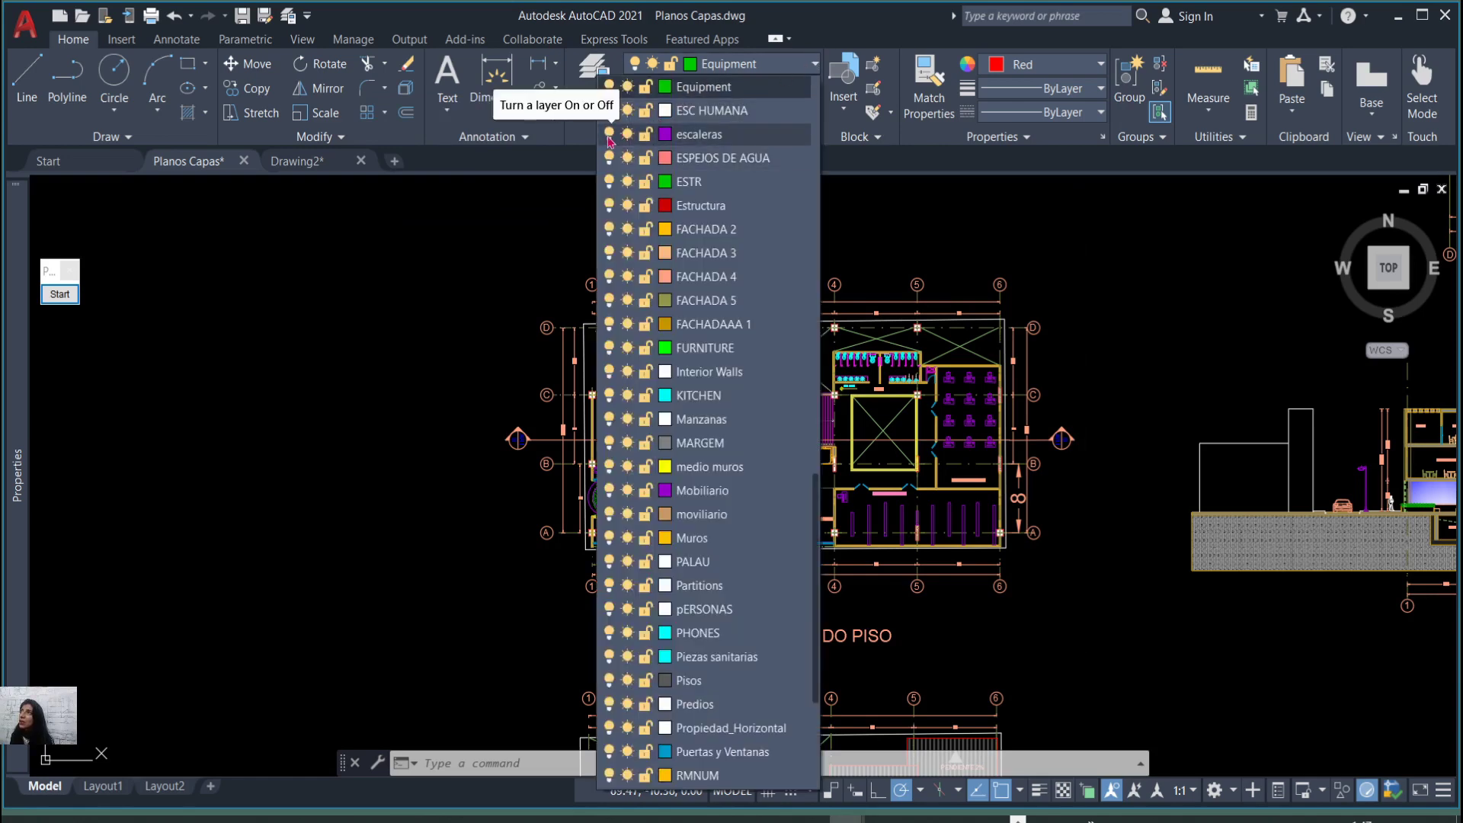
left_click(610, 137)
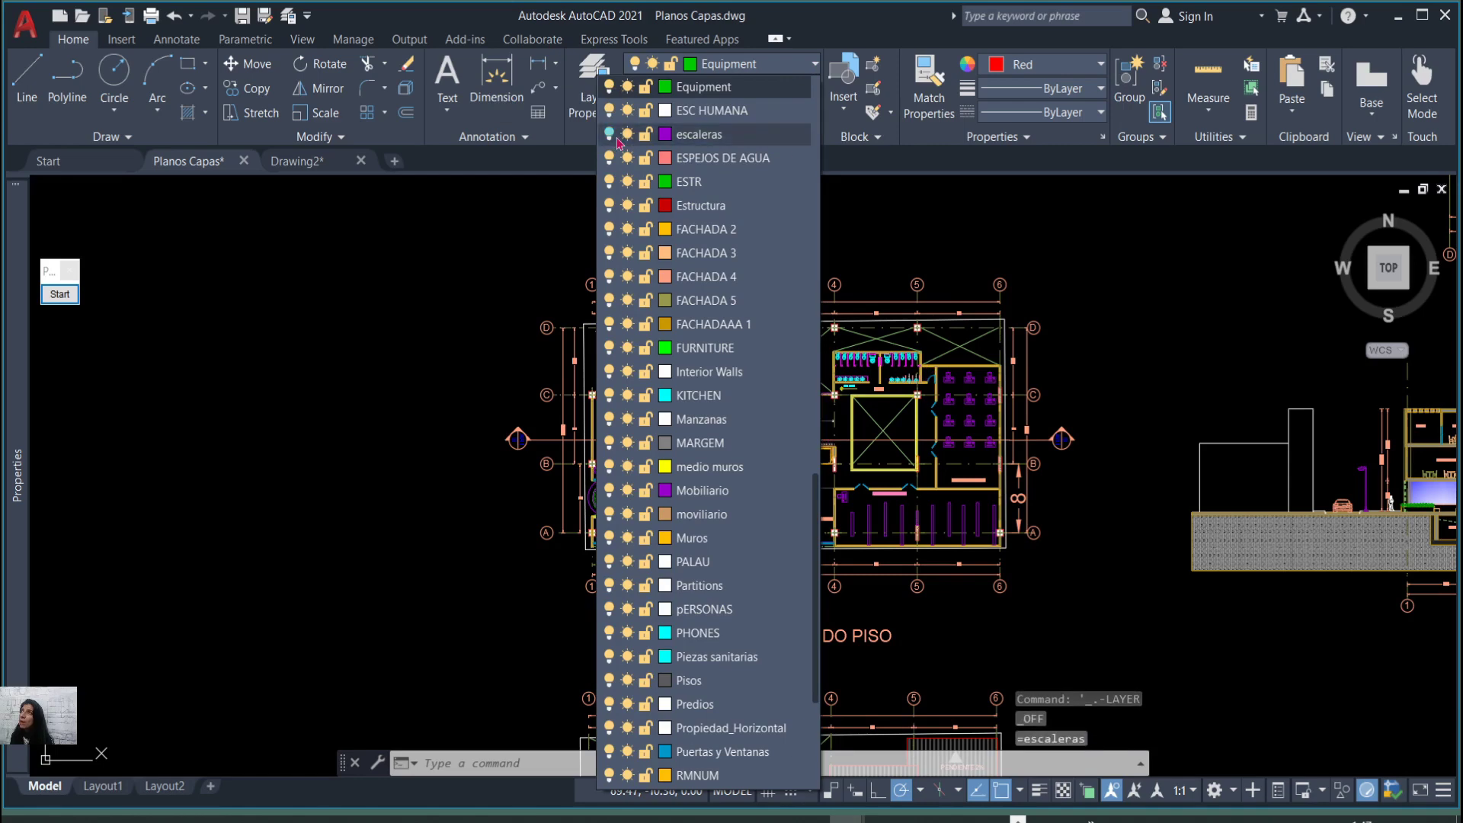
left_click(629, 137)
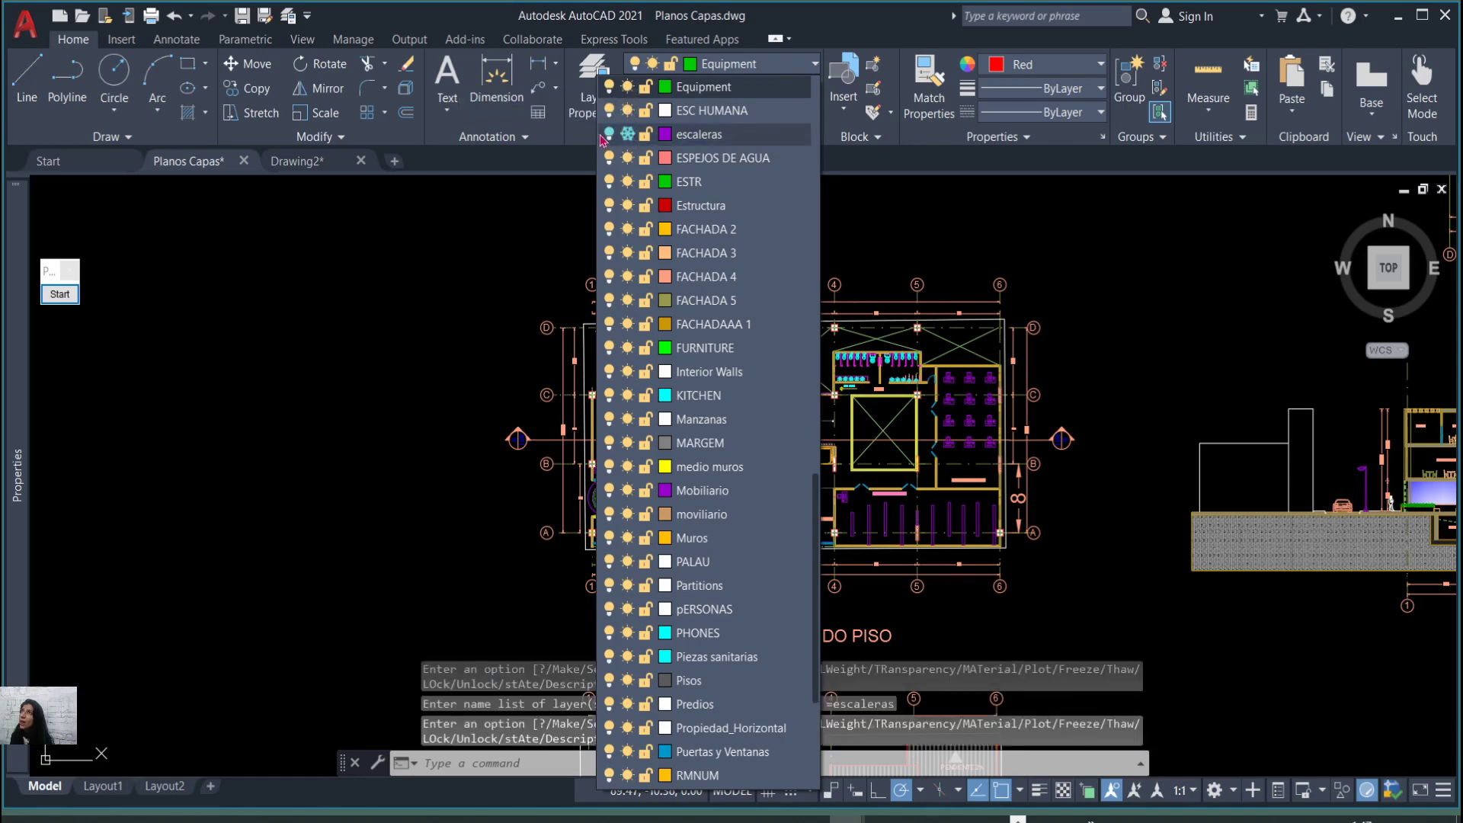
Thaw the escaleras layer and turn it back on.
left_click(610, 135)
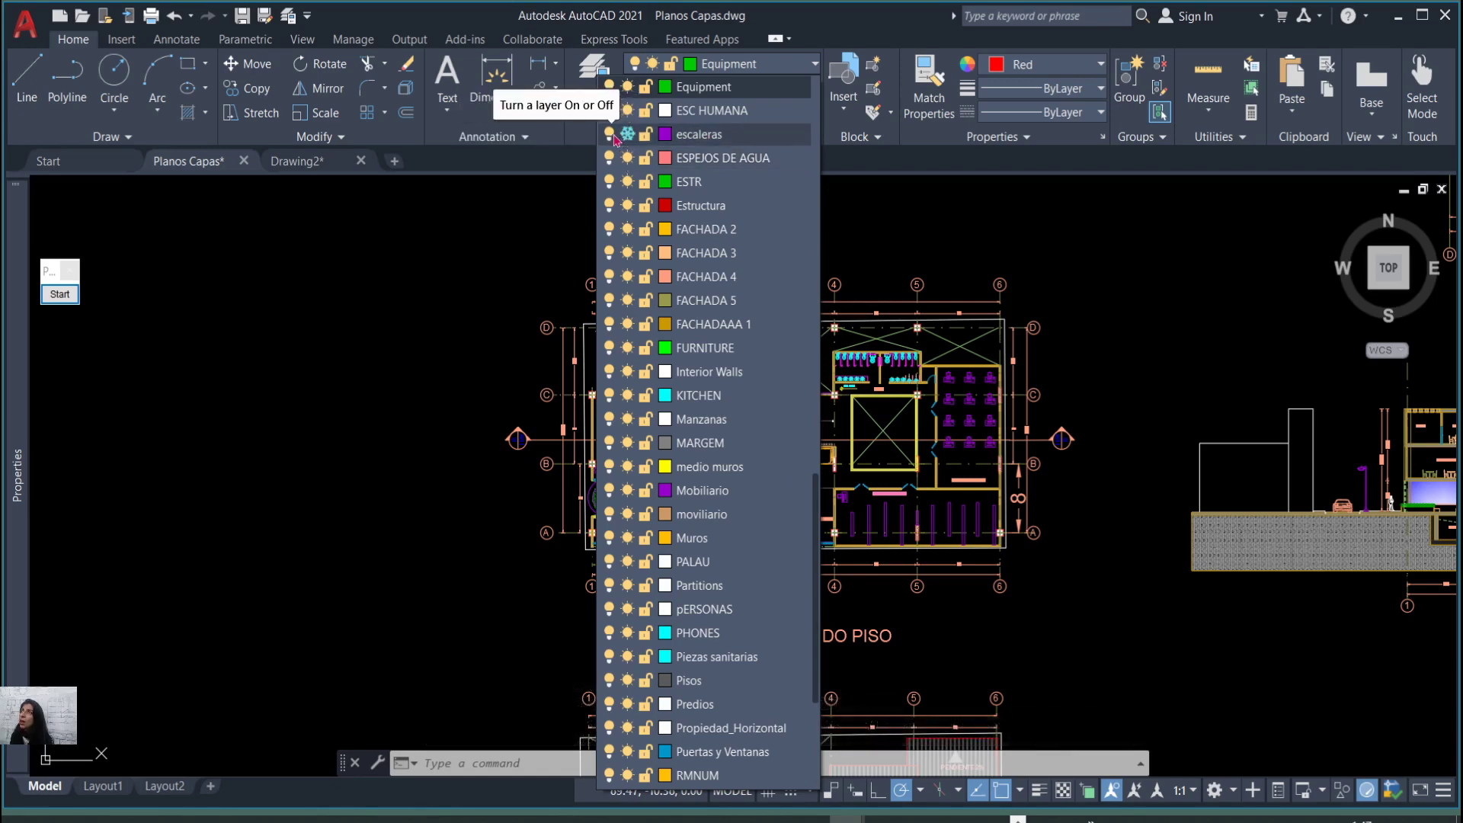
left_click(610, 135)
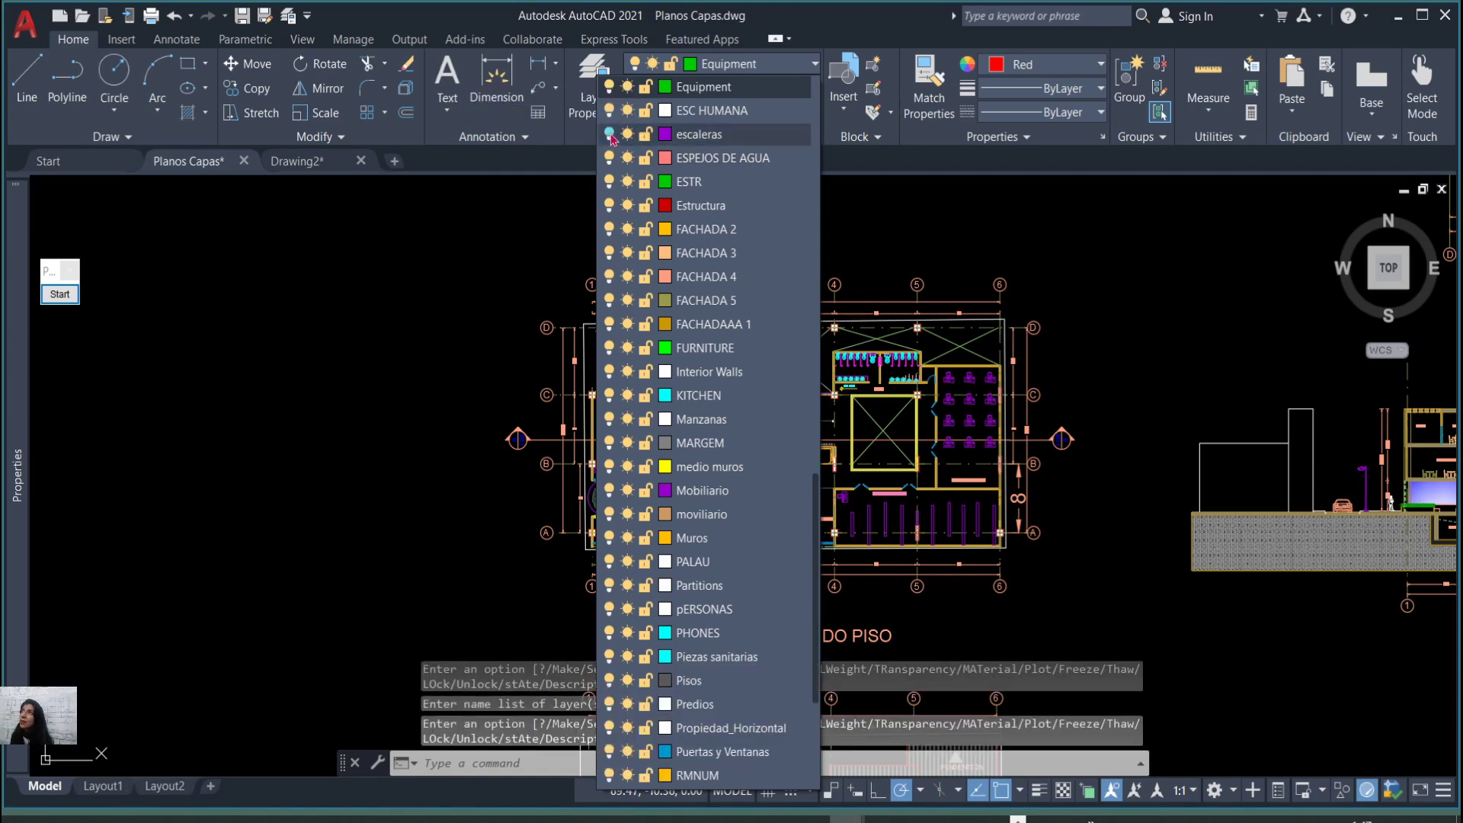
left_click(611, 135)
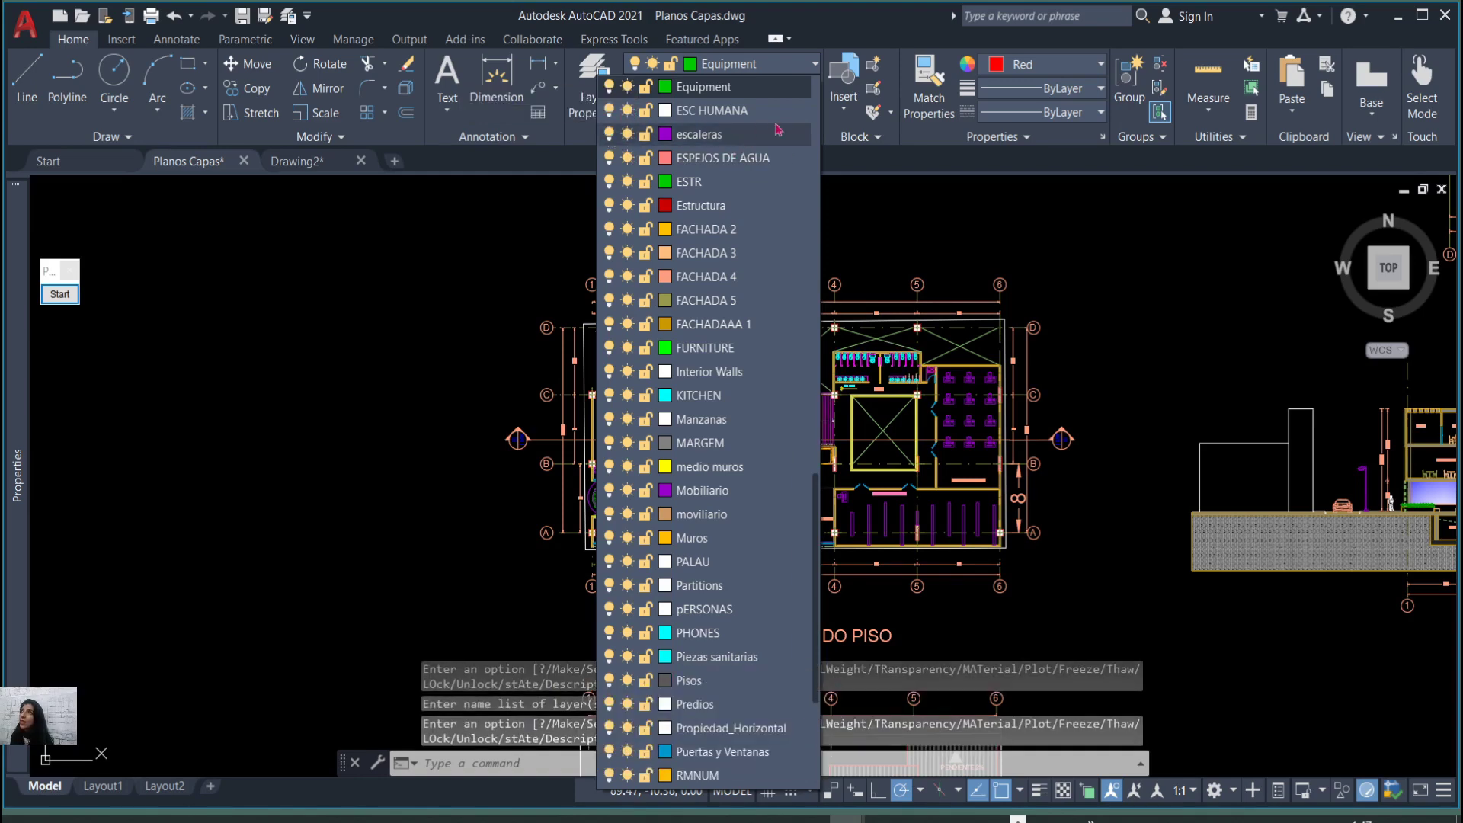
left_click(899, 220)
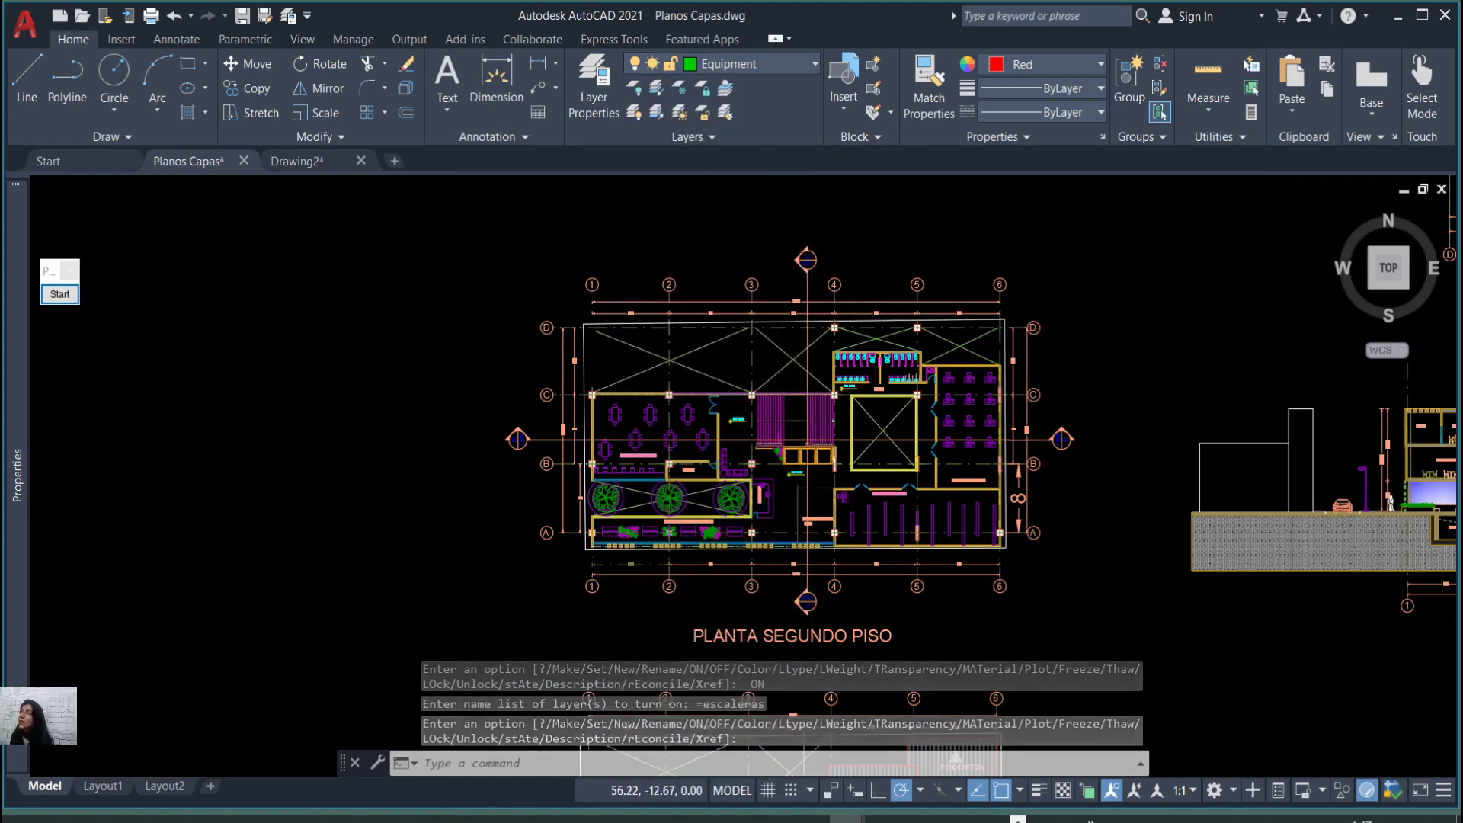
Turn off the Vegetacion layer by picking a tree in the second-floor plan with the layer-off tool.
scroll(771, 288, "down", 3)
scroll(770, 287, "up", 4)
scroll(754, 266, "down", 3)
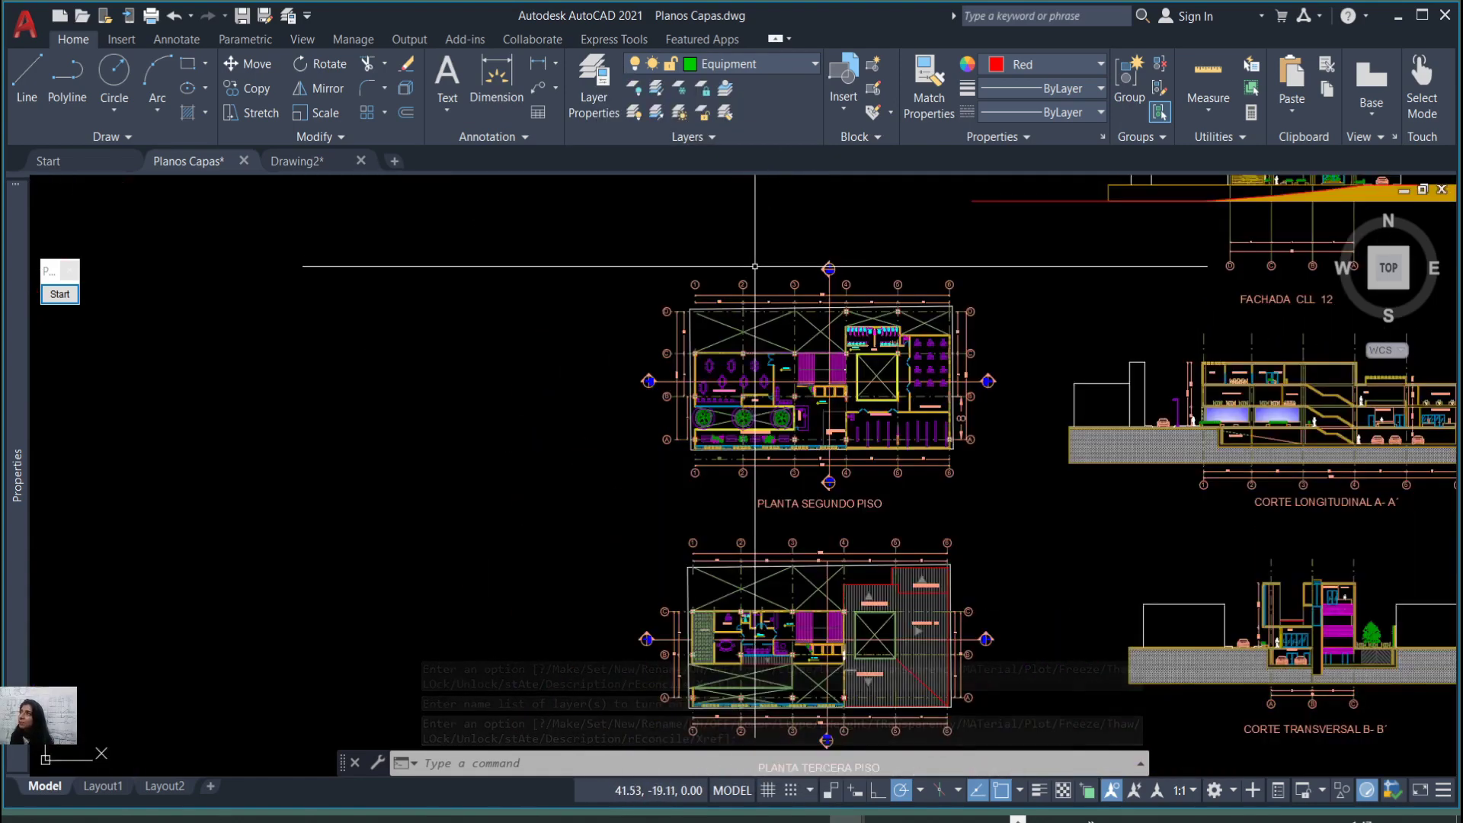
scroll(755, 266, "up", 2)
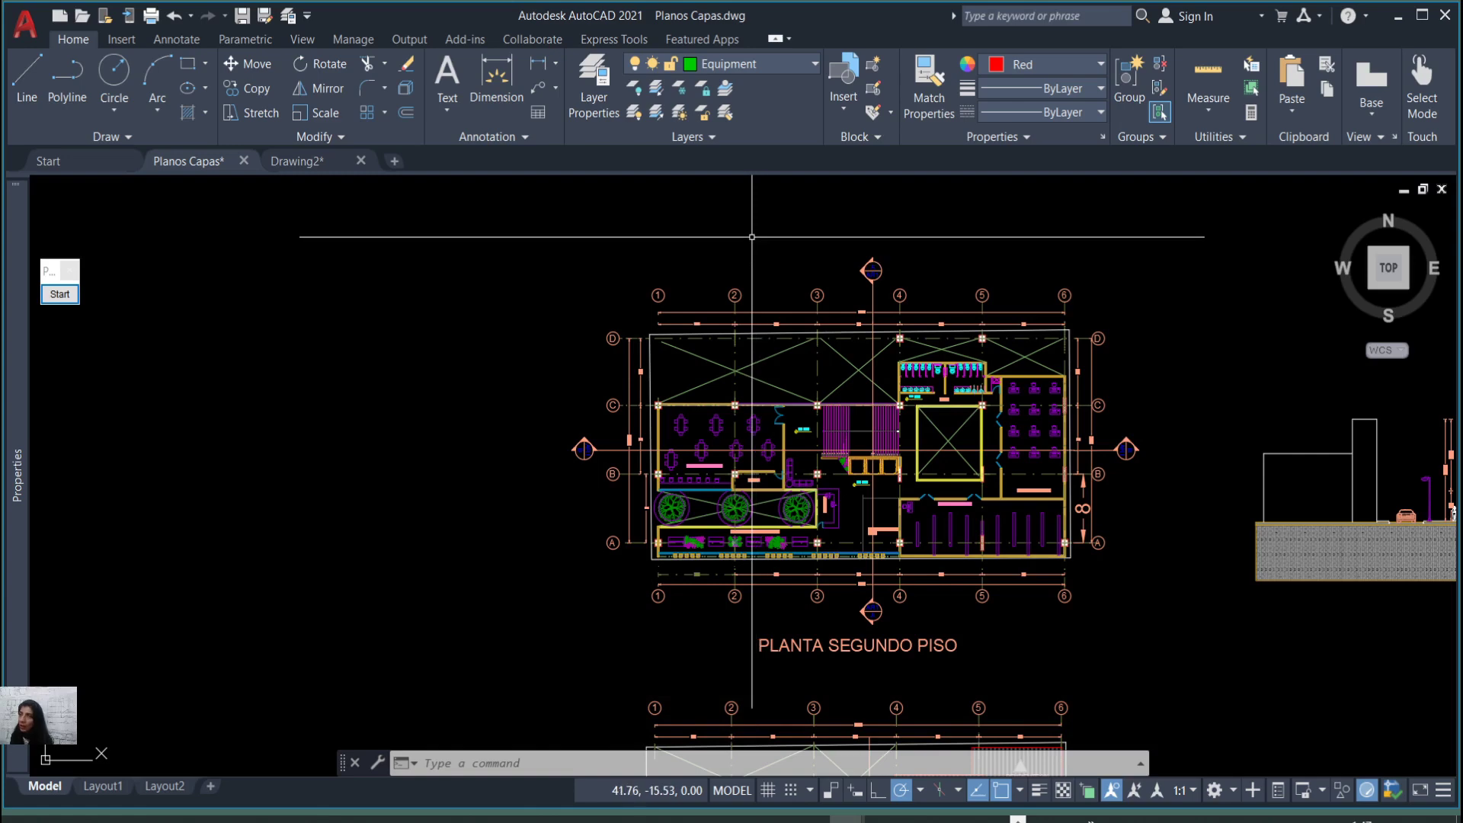
scroll(854, 183, "down", 3)
scroll(900, 168, "up", 3)
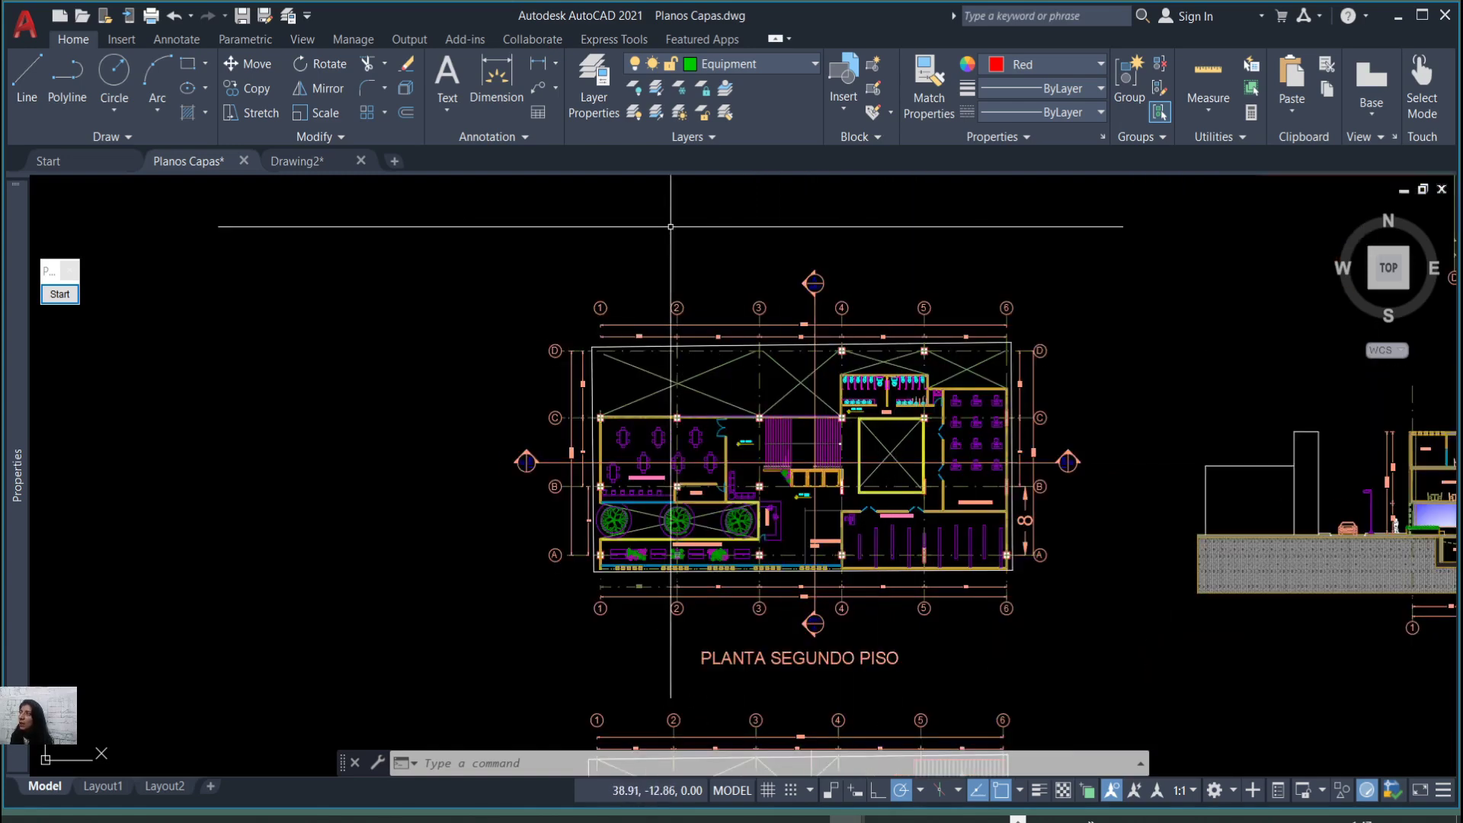
left_click(635, 90)
scroll(717, 423, "up", 4)
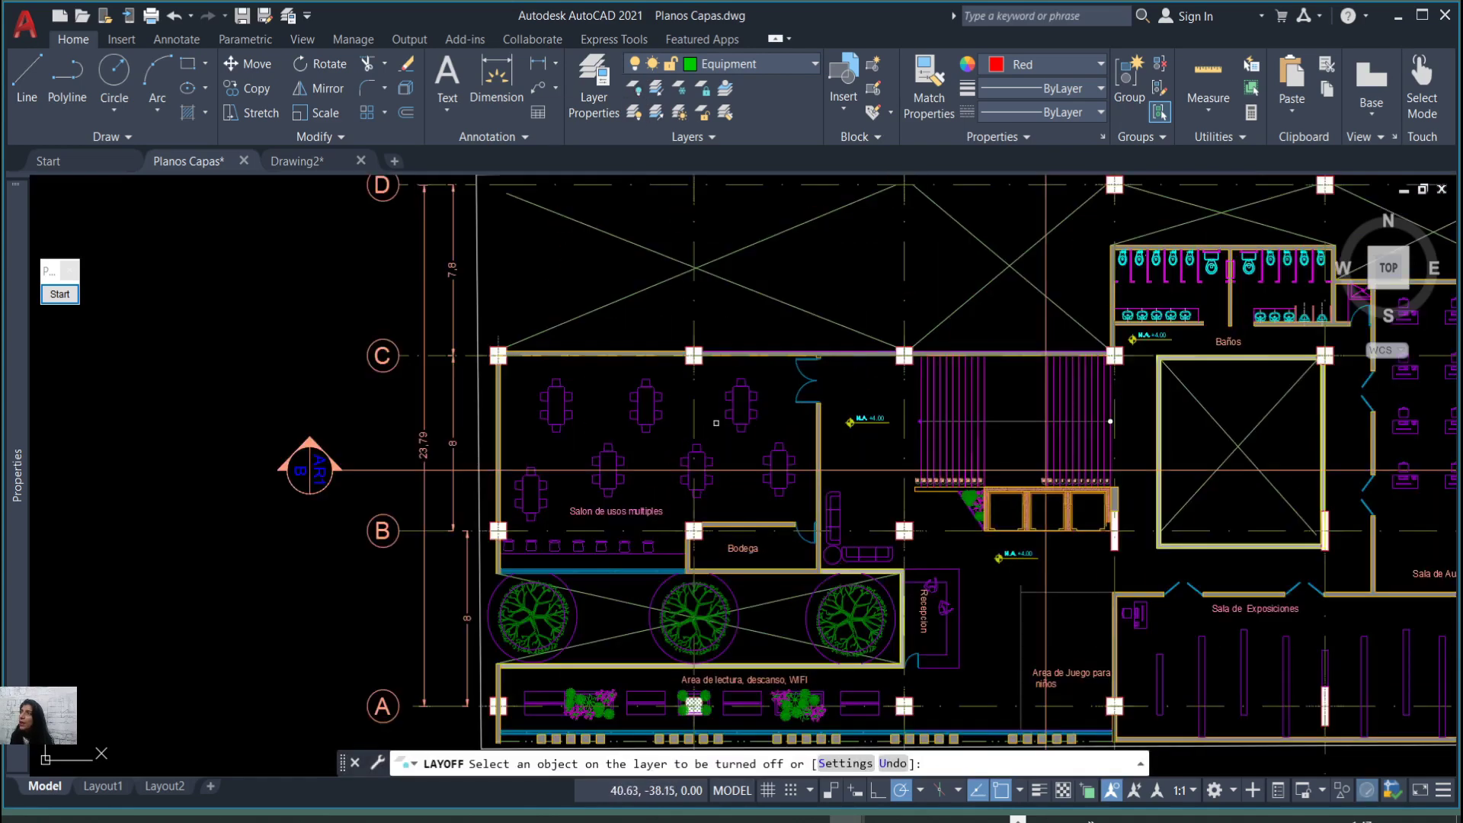
scroll(693, 441, "down", 3)
scroll(685, 533, "up", 3)
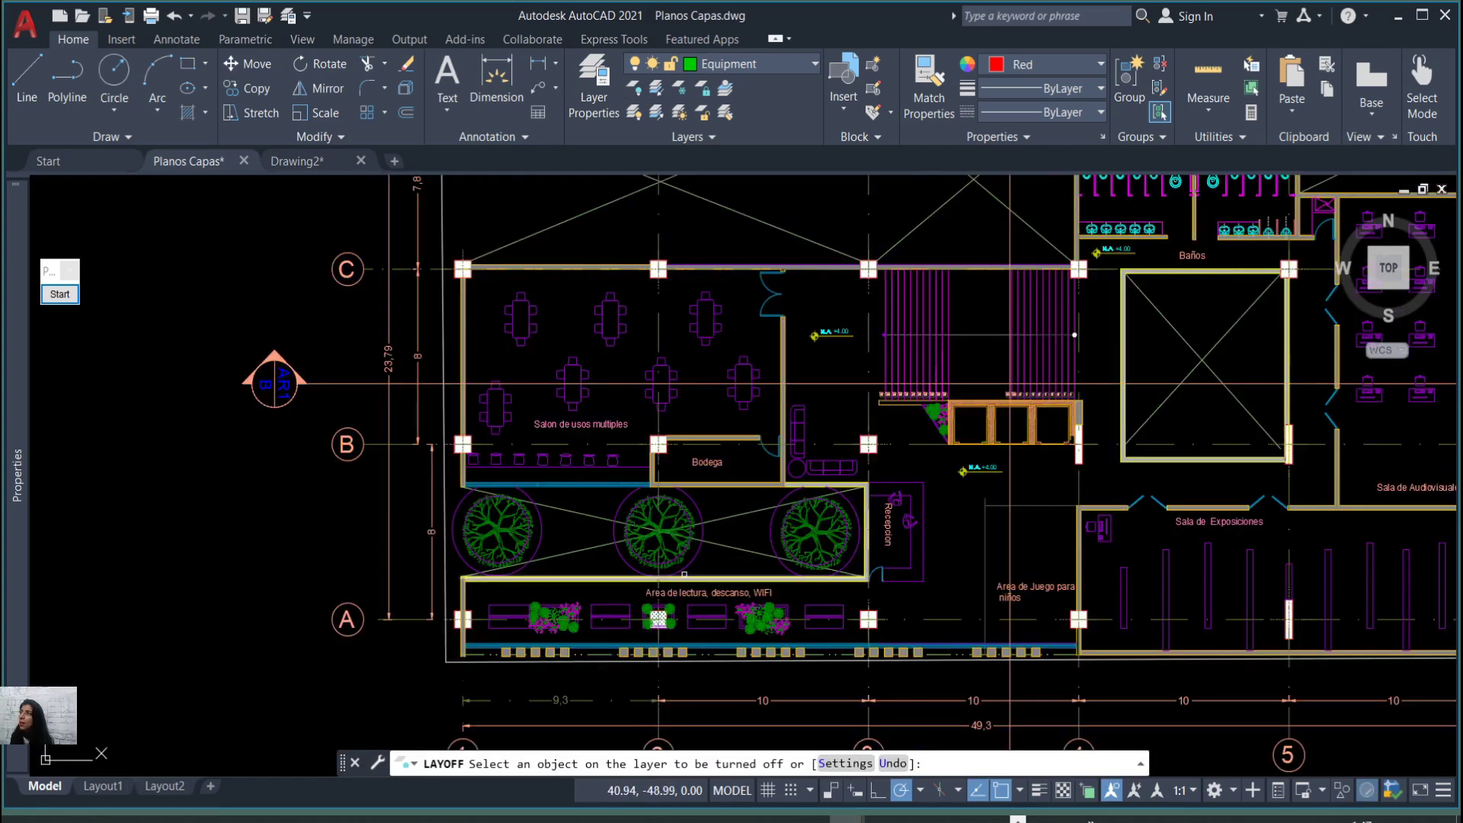
left_click(675, 547)
scroll(723, 561, "down", 3)
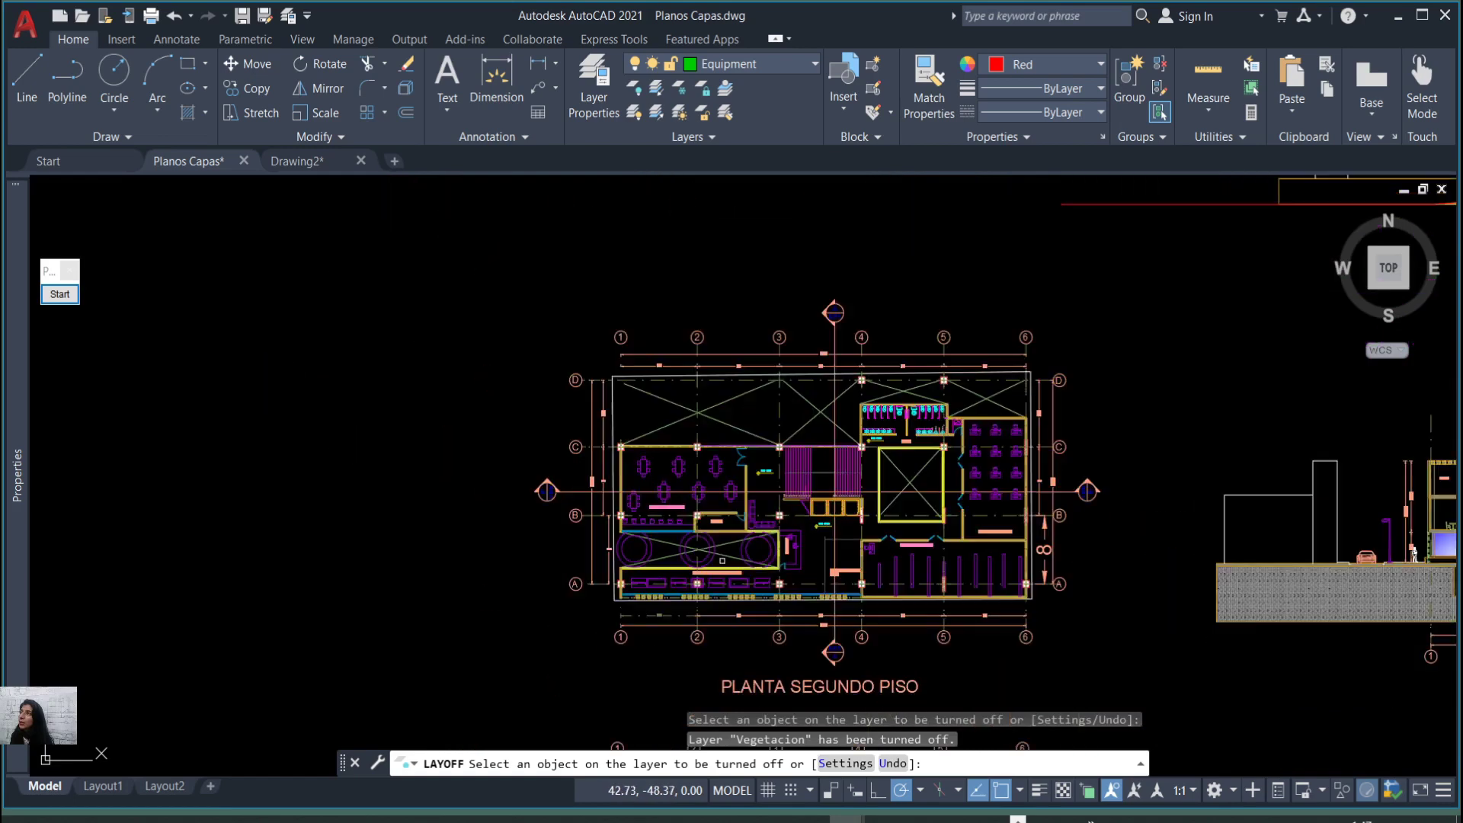
Turn off the Ejes and vacios layers by picking an axis line and a void diagonal, and end the command.
scroll(953, 607, "up", 2)
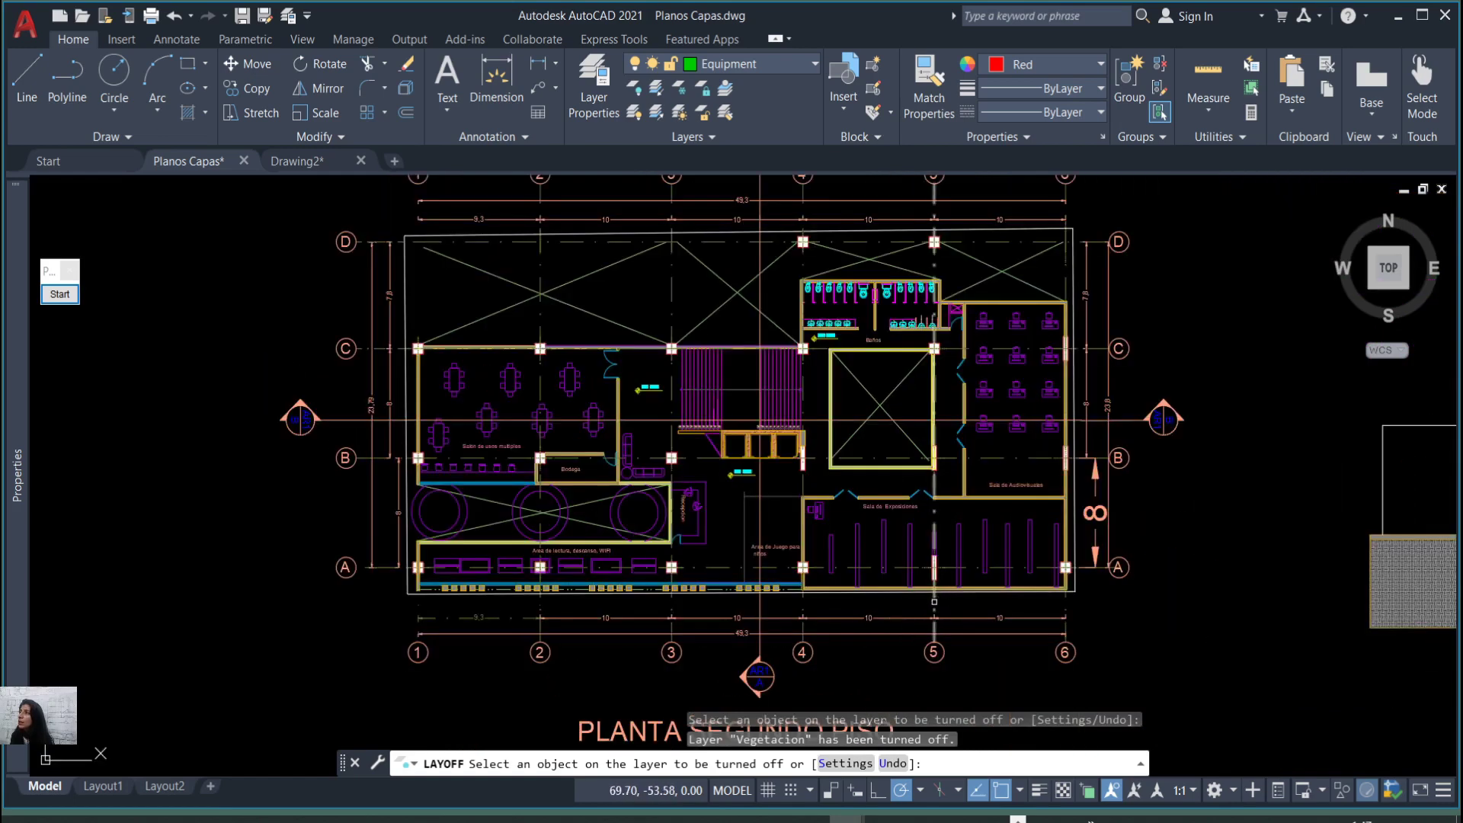
left_click(938, 598)
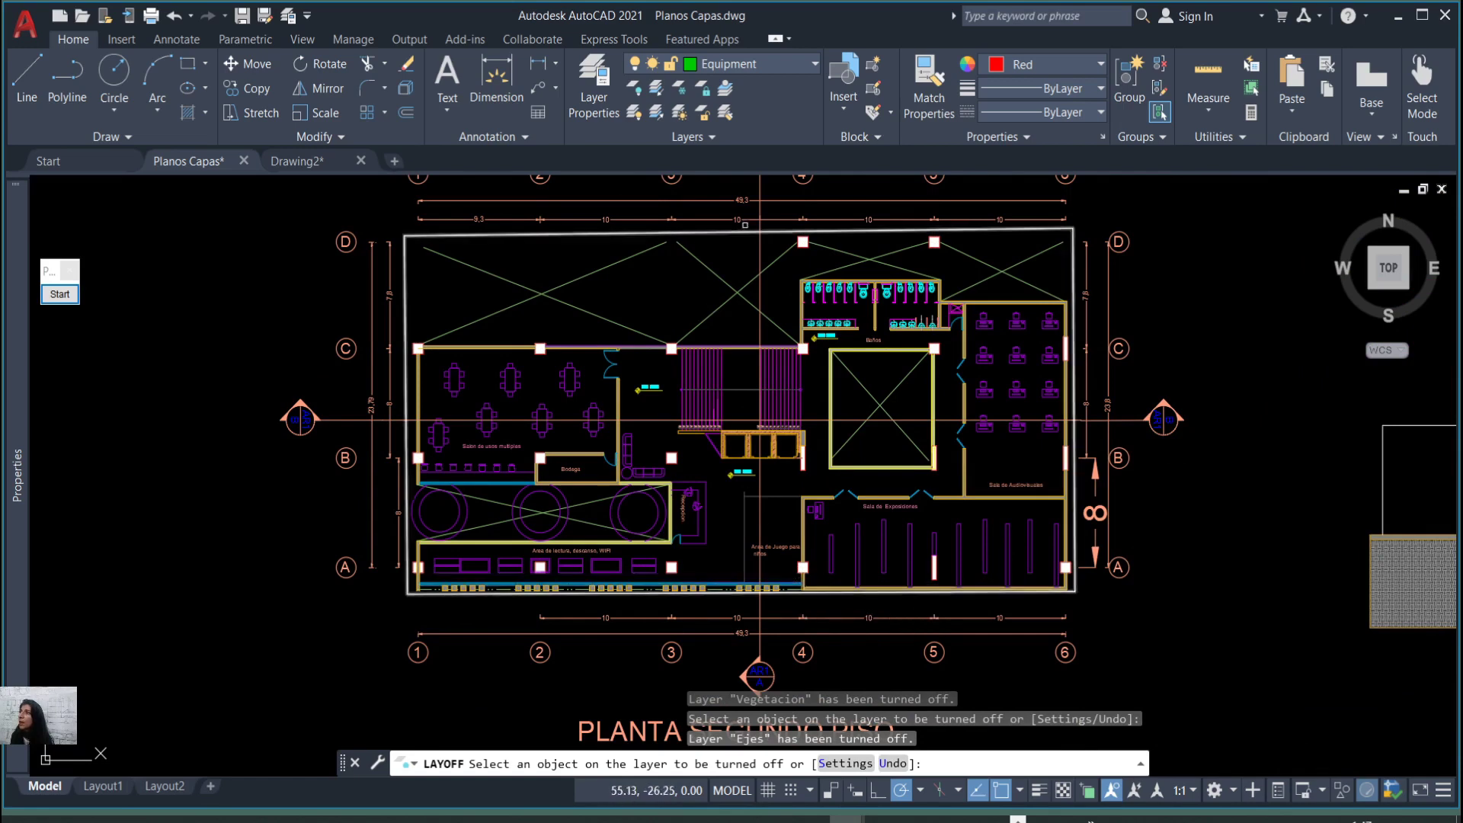
left_click(743, 287)
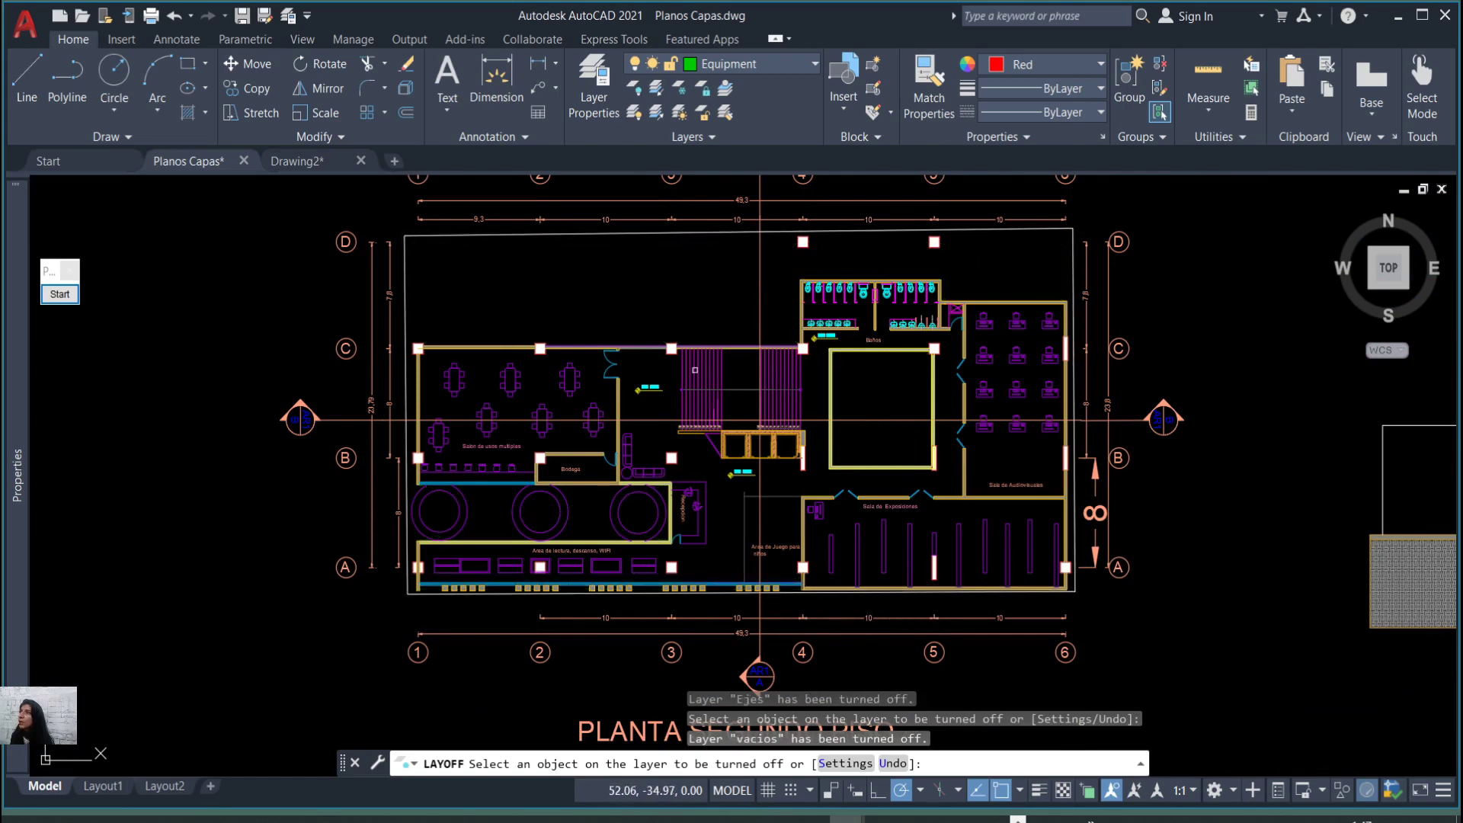
scroll(742, 290, "down", 3)
scroll(738, 350, "up", 3)
scroll(738, 350, "down", 4)
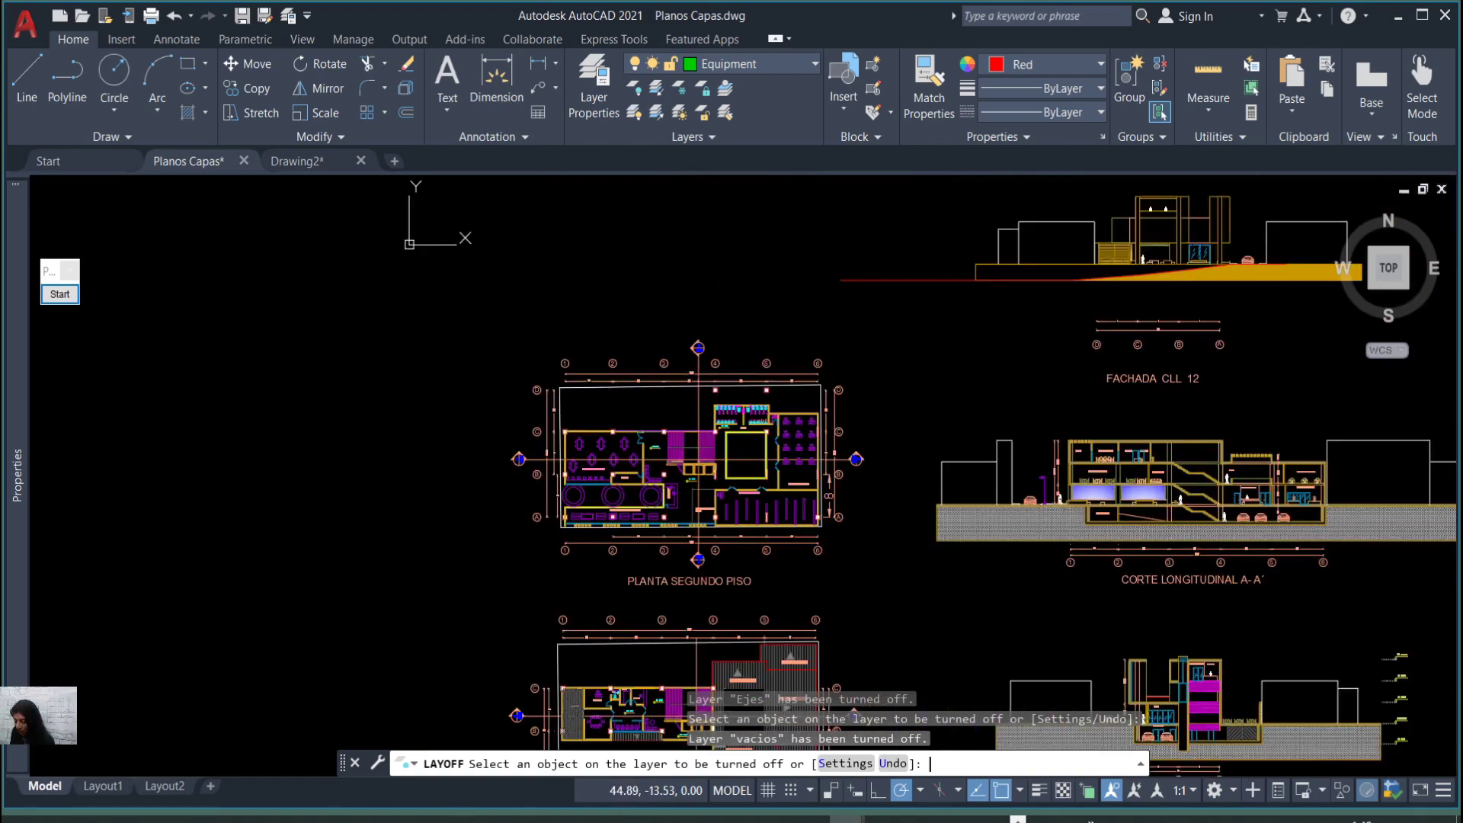
key("Return")
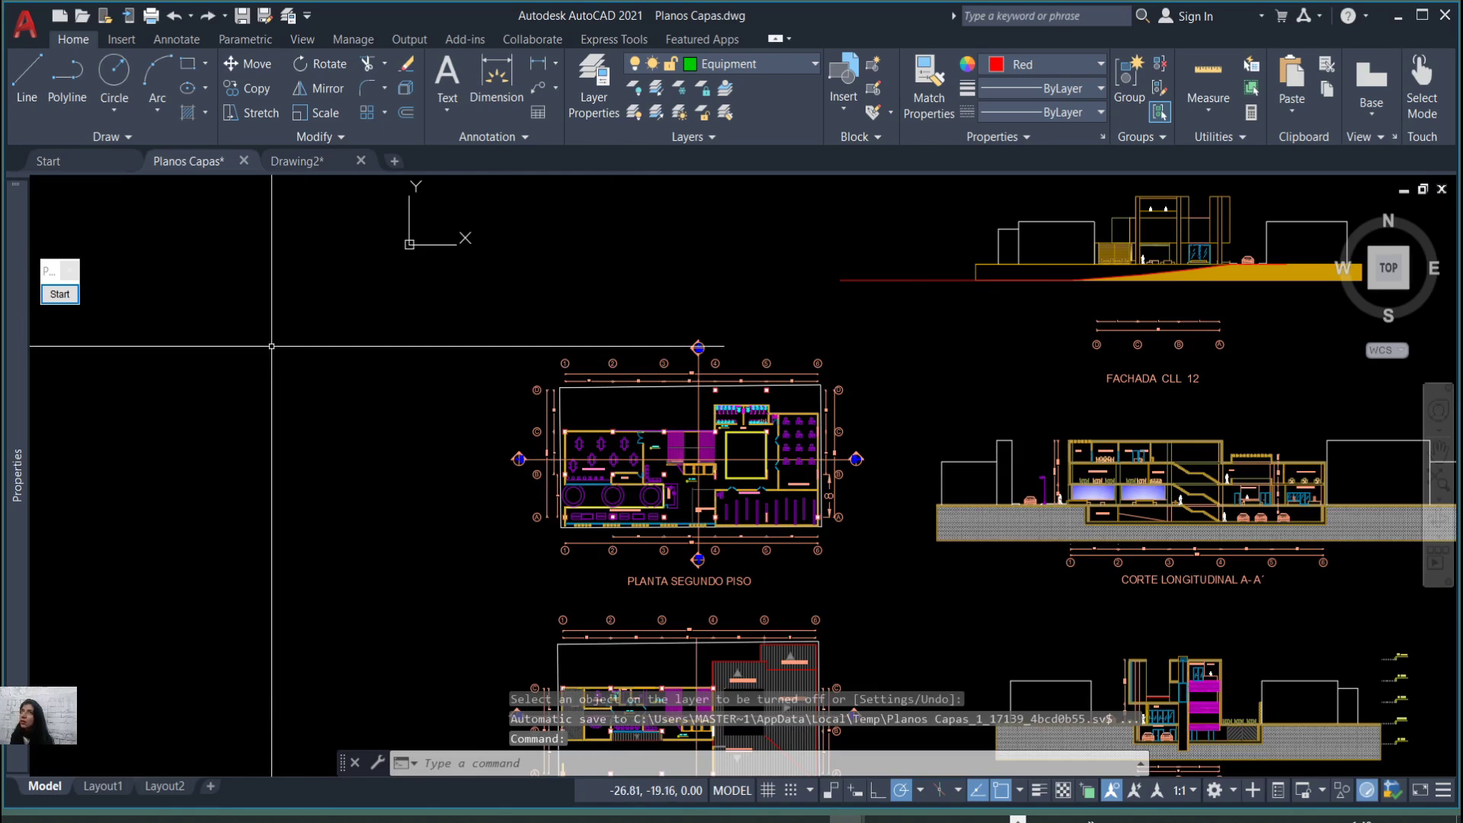
Erase every object in the drawing using the All selection option.
left_click(410, 71)
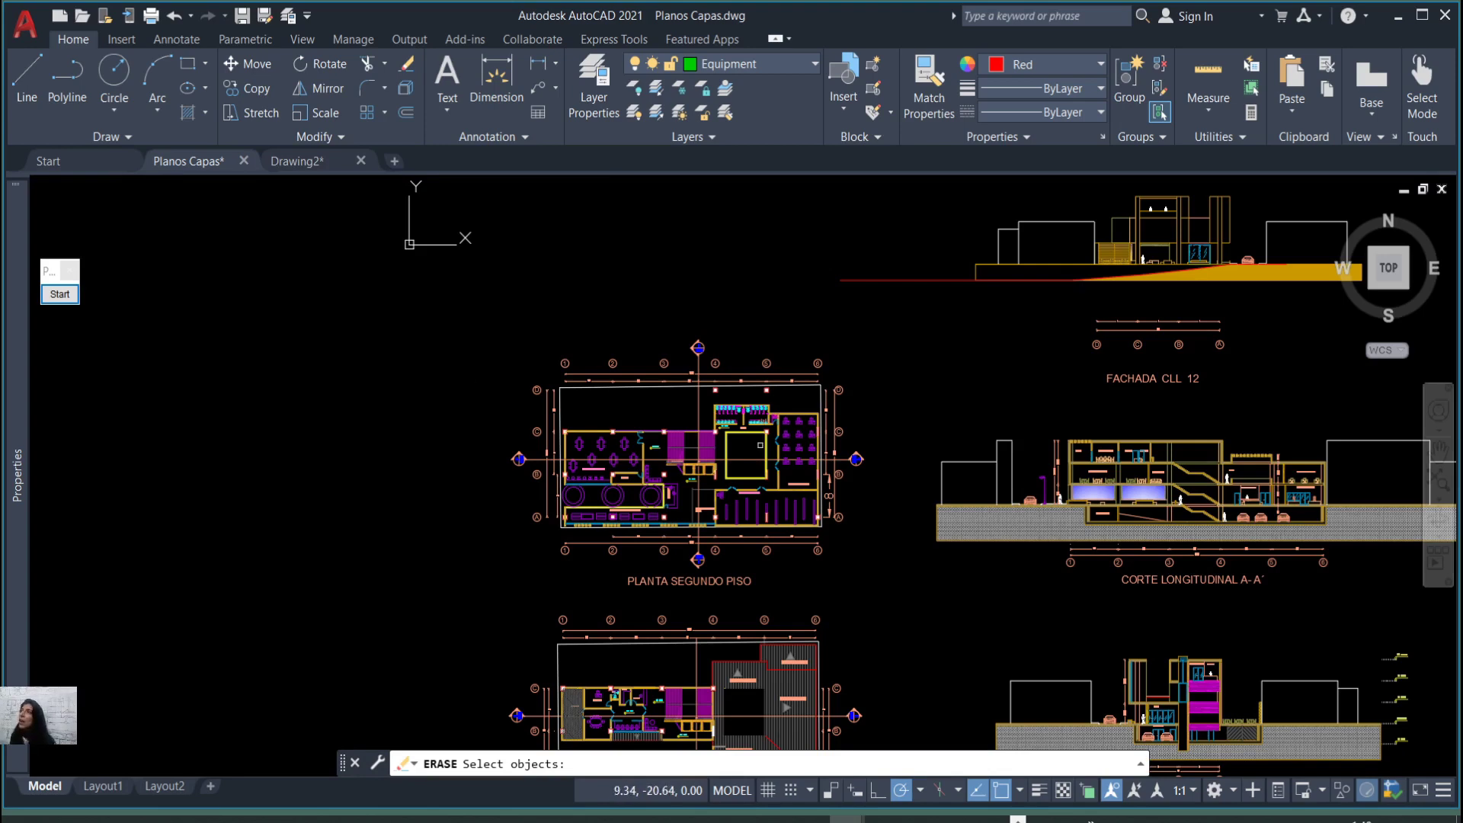
left_click(867, 592)
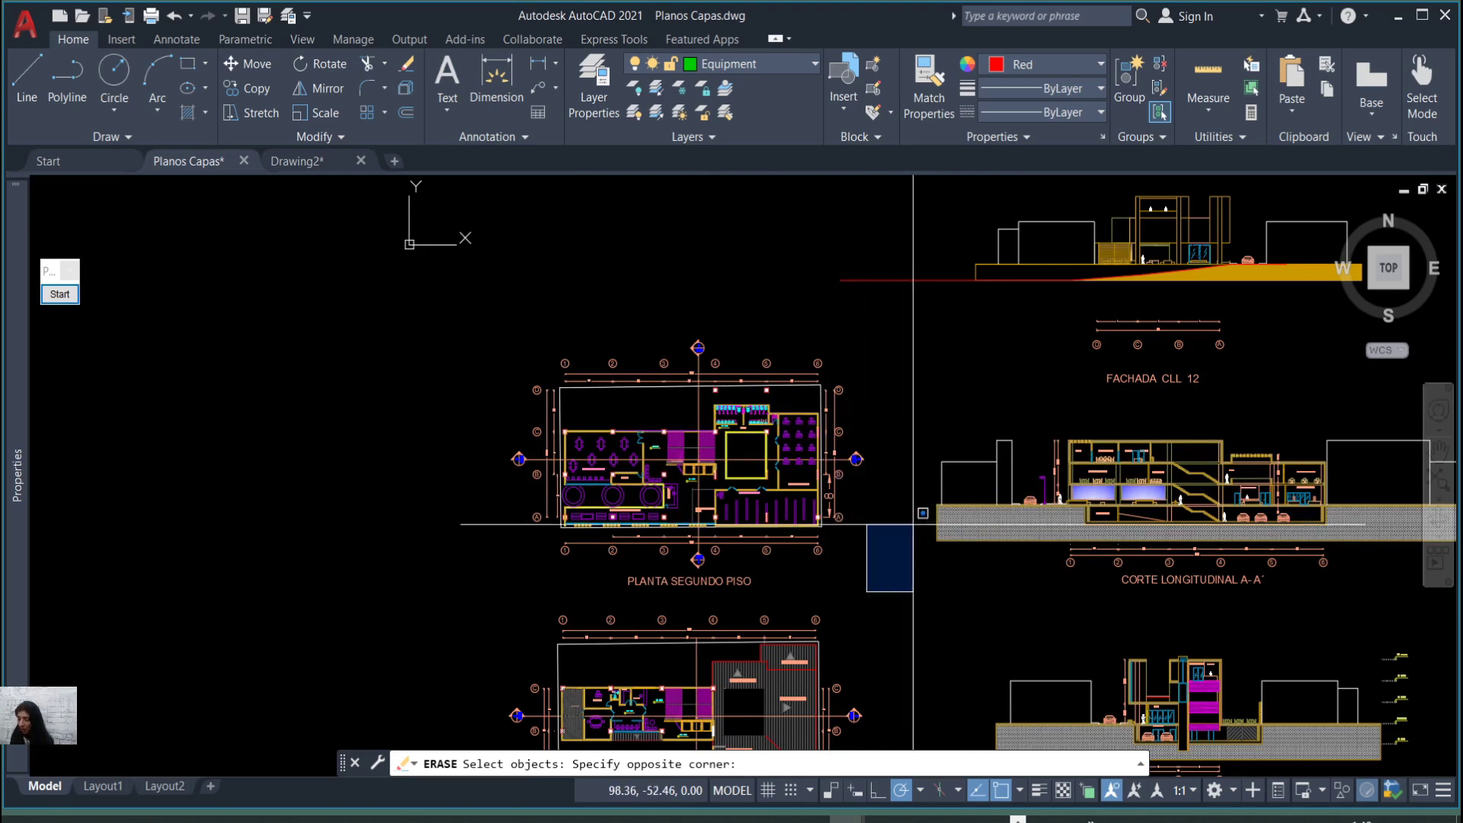
key("Escape")
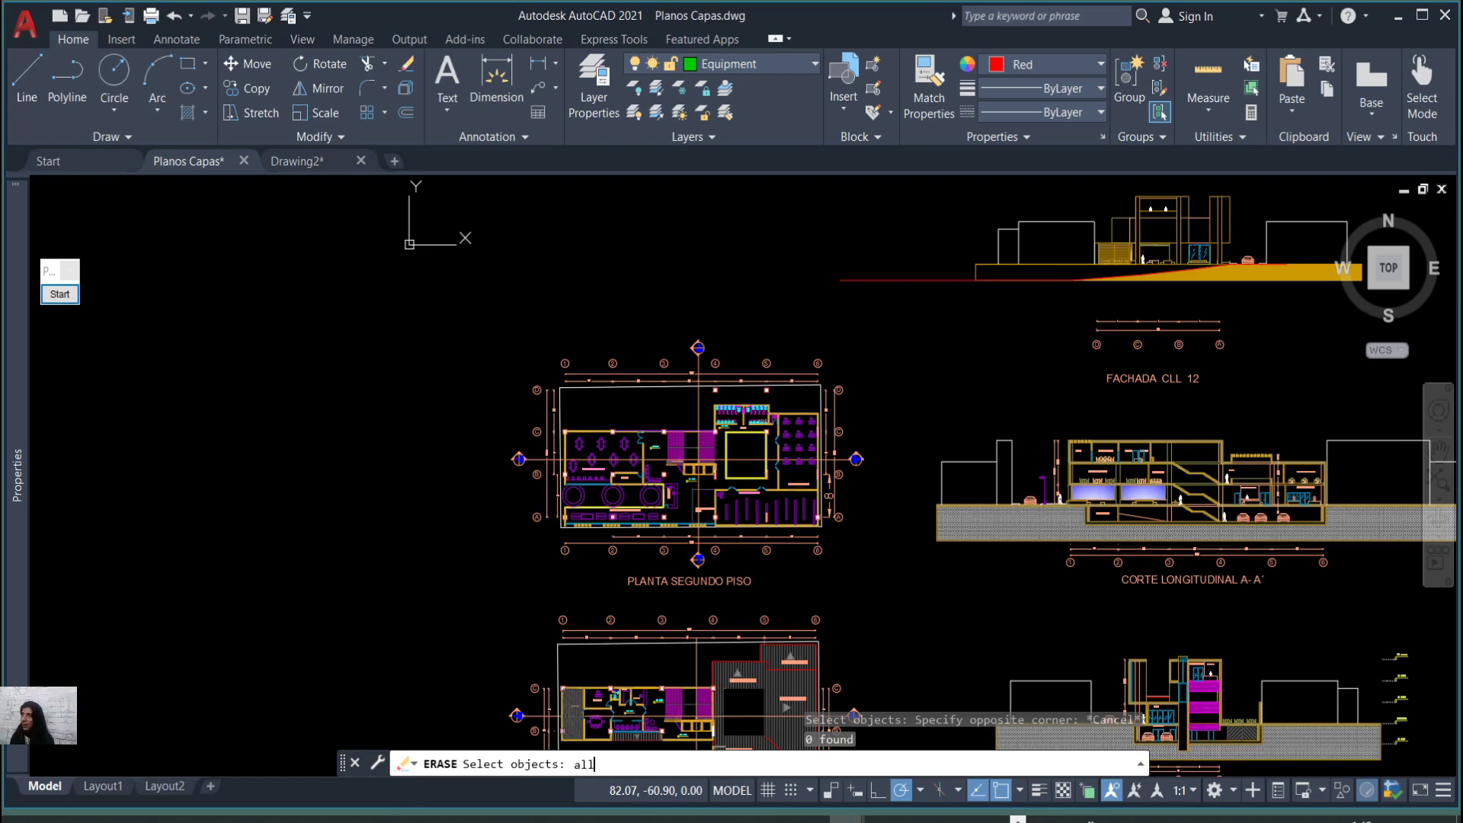
key("Return")
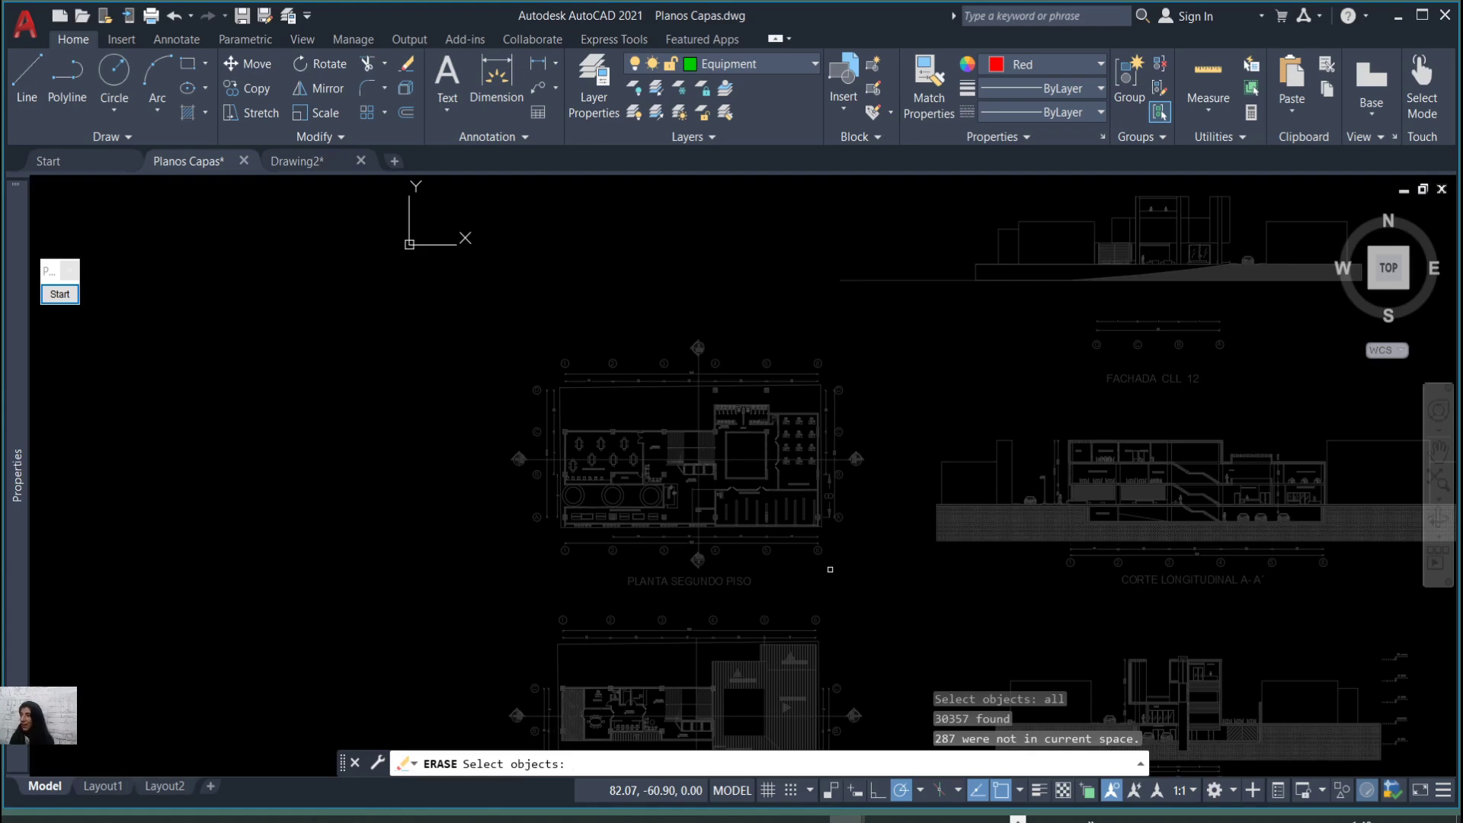
key("Return")
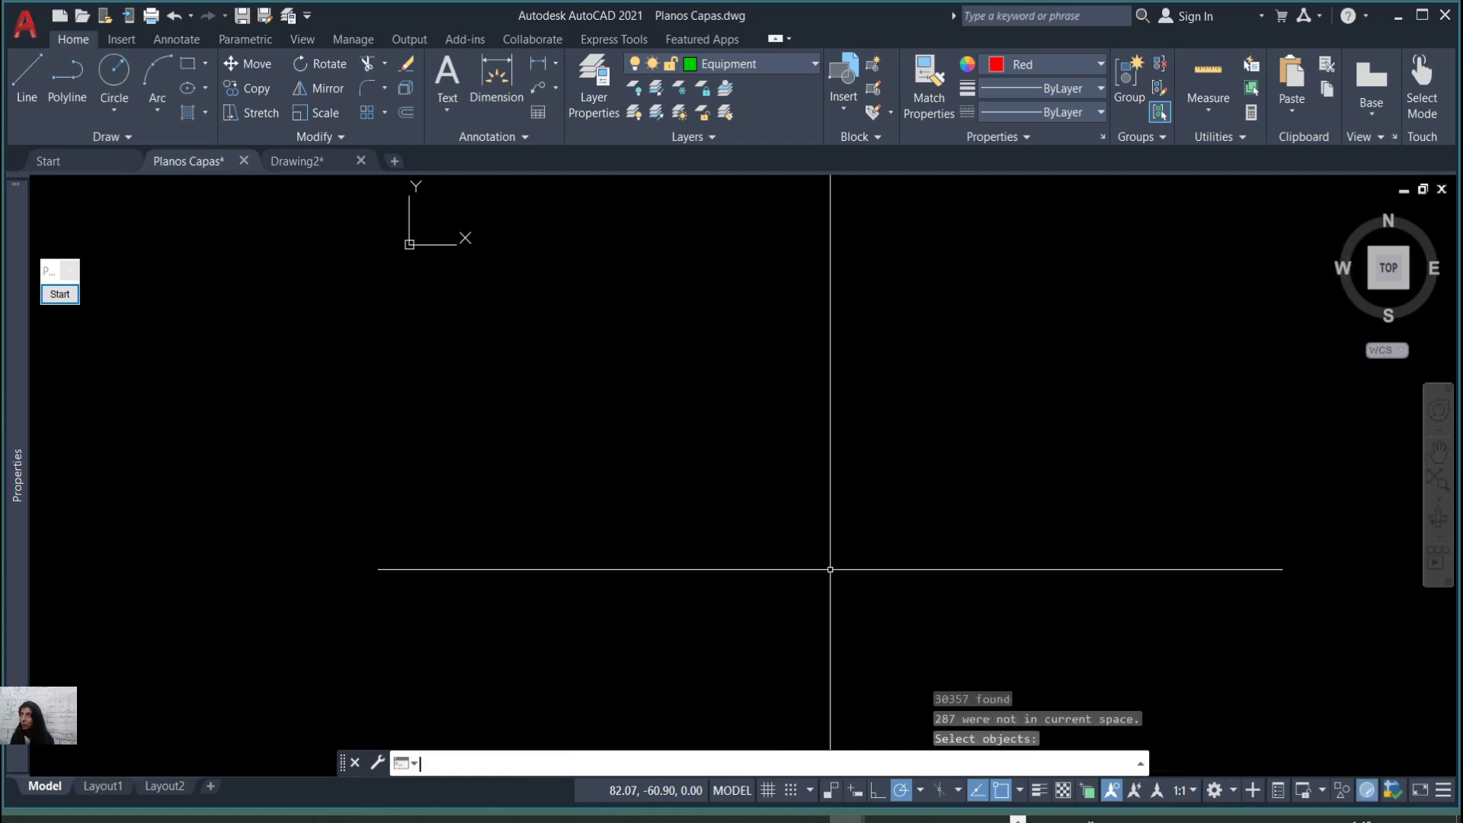
Turn on all layers and check their on/off states through the whole layer list.
scroll(811, 529, "down", 10)
scroll(810, 529, "up", 7)
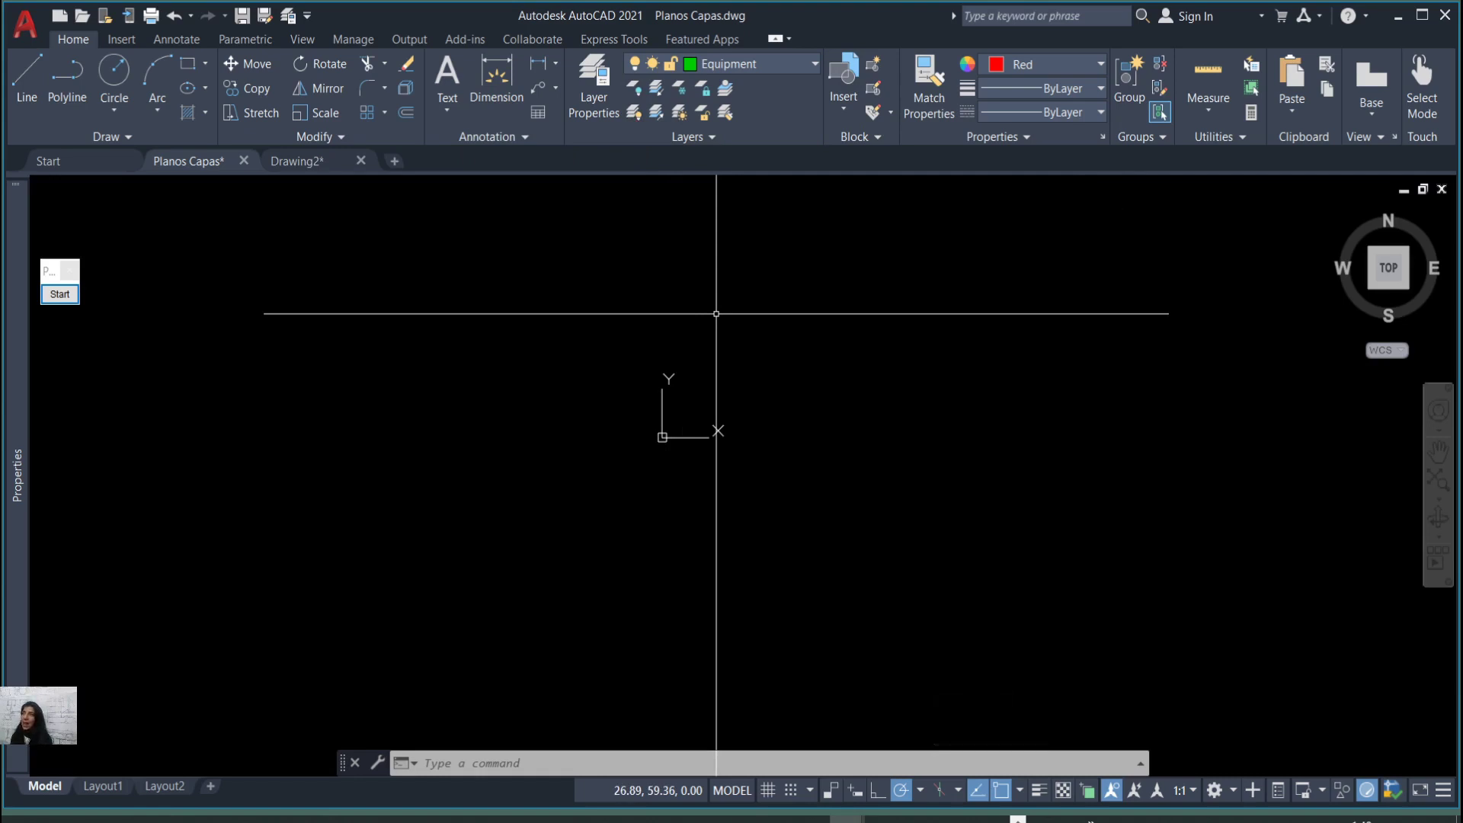
left_click(633, 112)
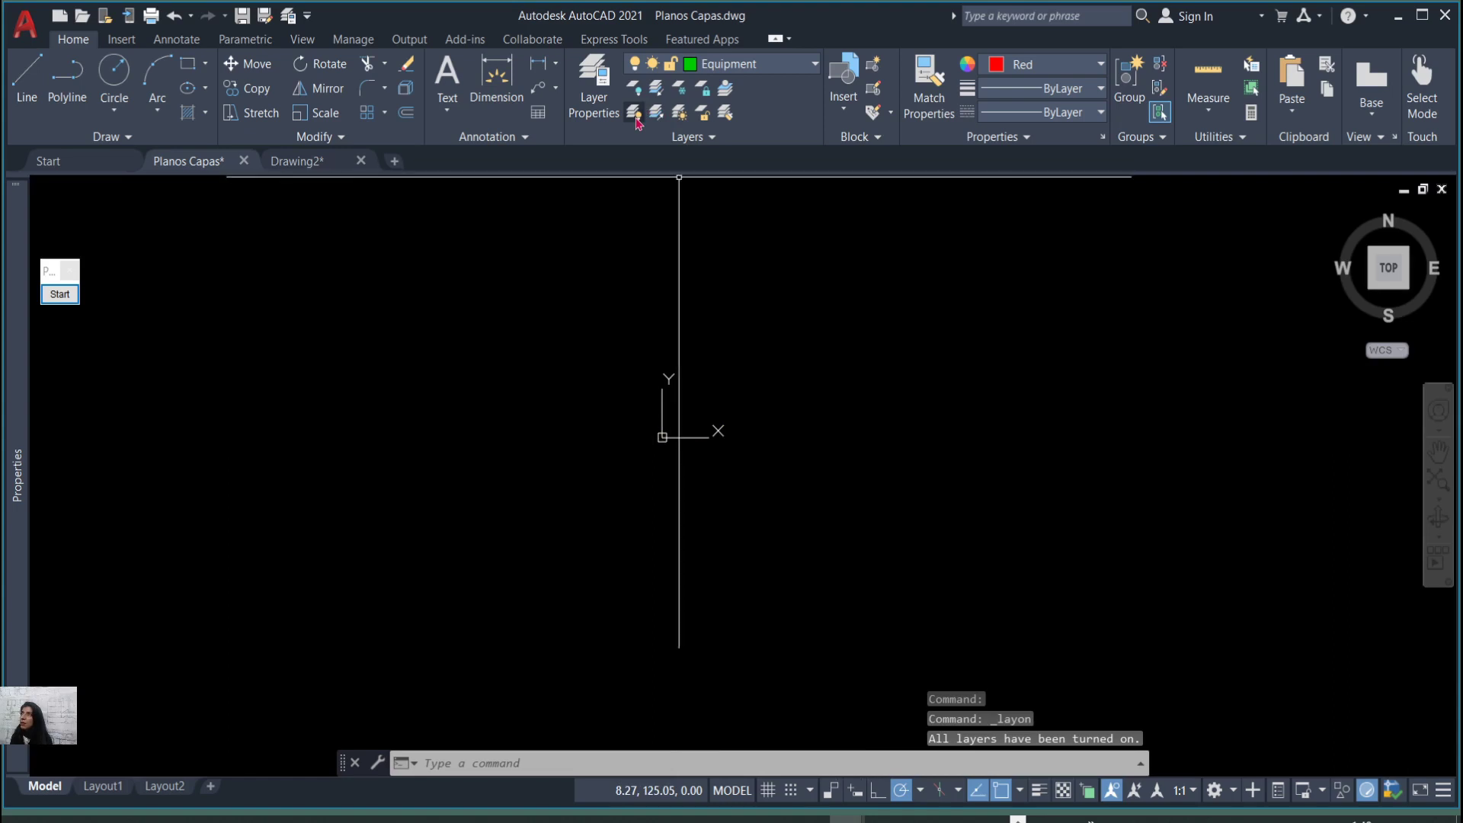
left_click(816, 67)
scroll(630, 610, "down", 4)
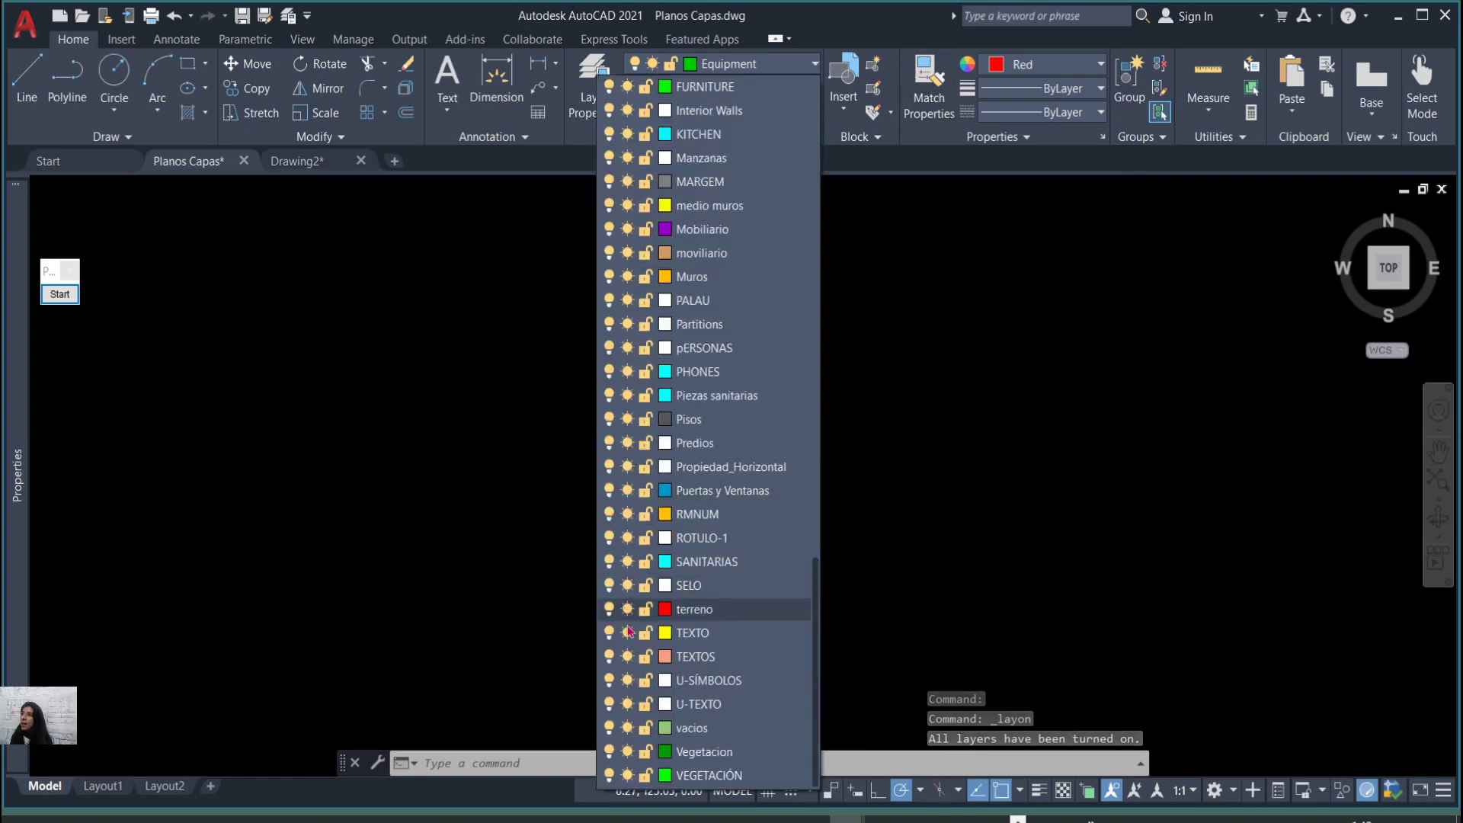
scroll(630, 631, "up", 10)
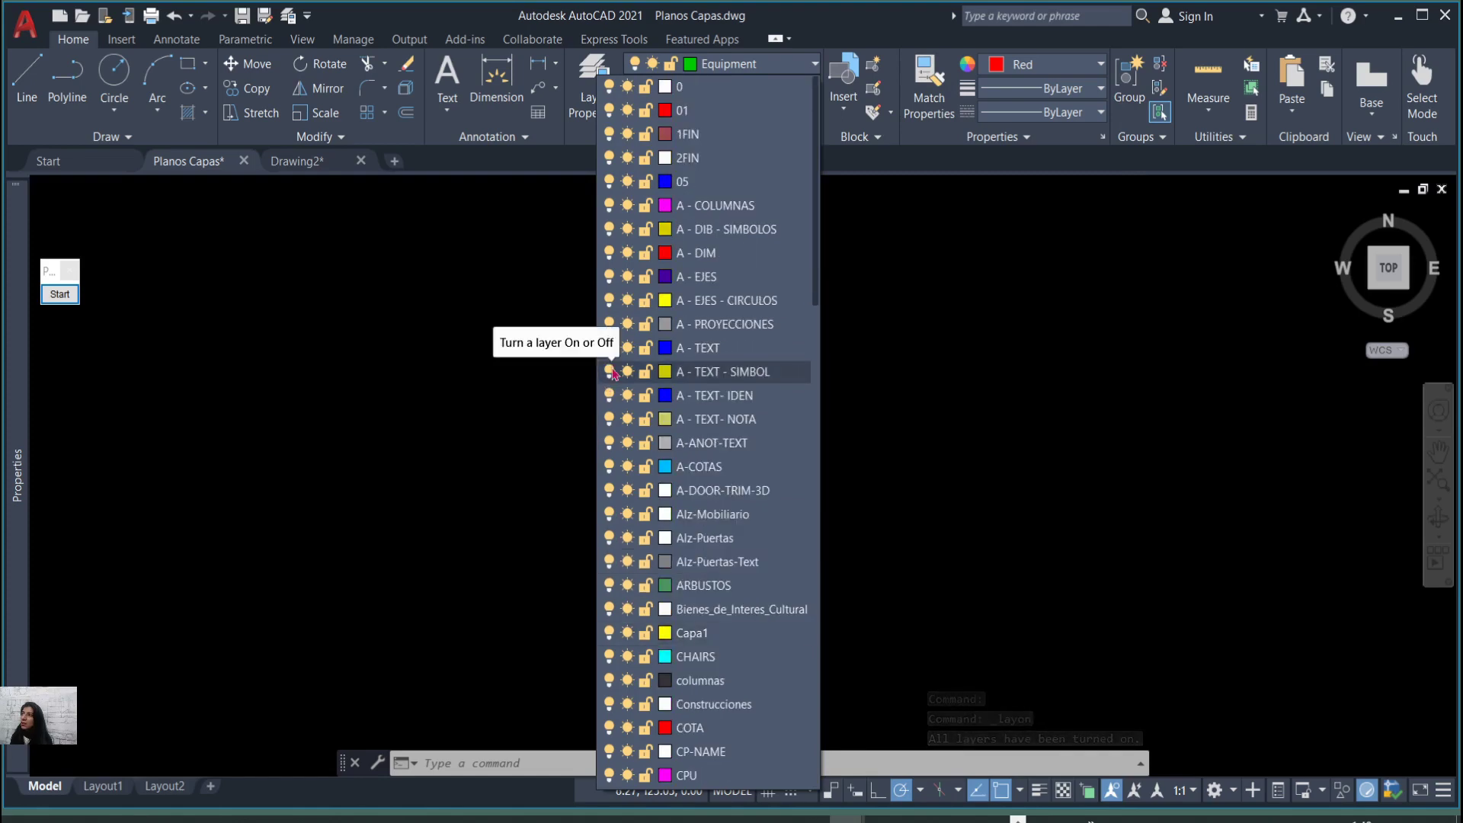
scroll(621, 467, "down", 5)
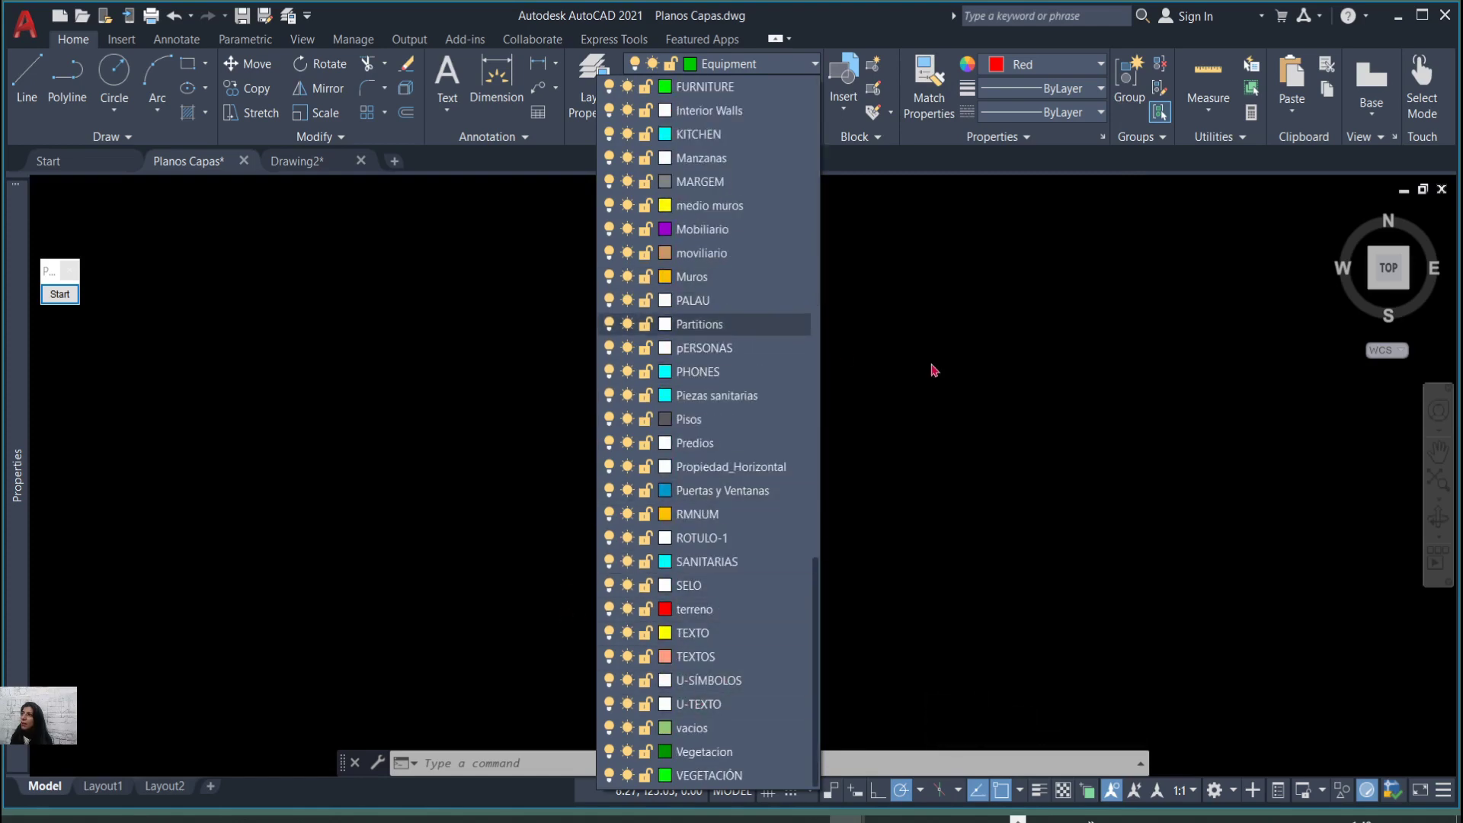
left_click(930, 369)
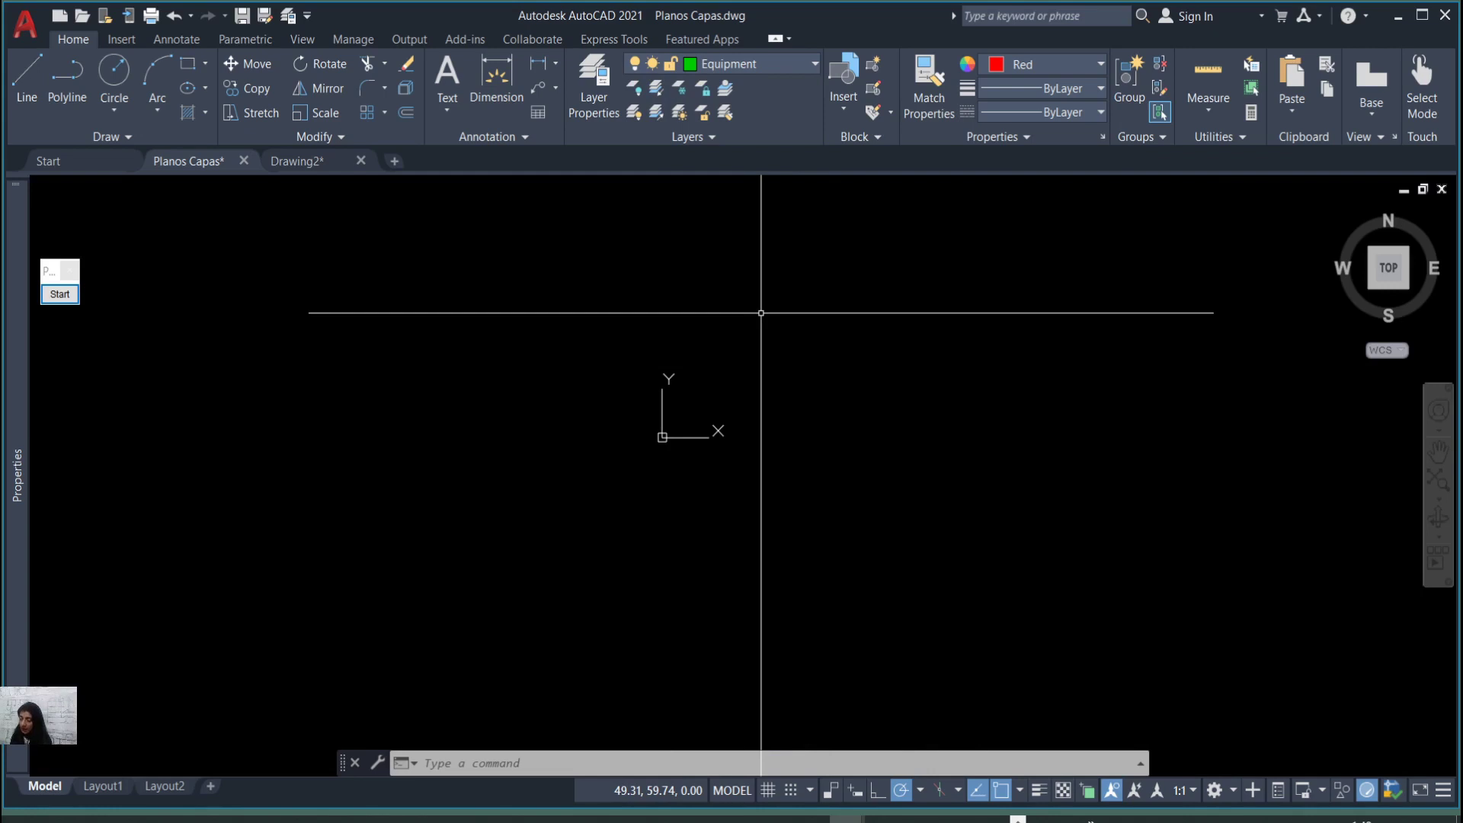
Undo turning all layers on, erasing everything, and turning off the Vegetacion, Ejes and vacios layers.
key("ctrl+z")
key("ctrl+z")
key("ctrl+z")
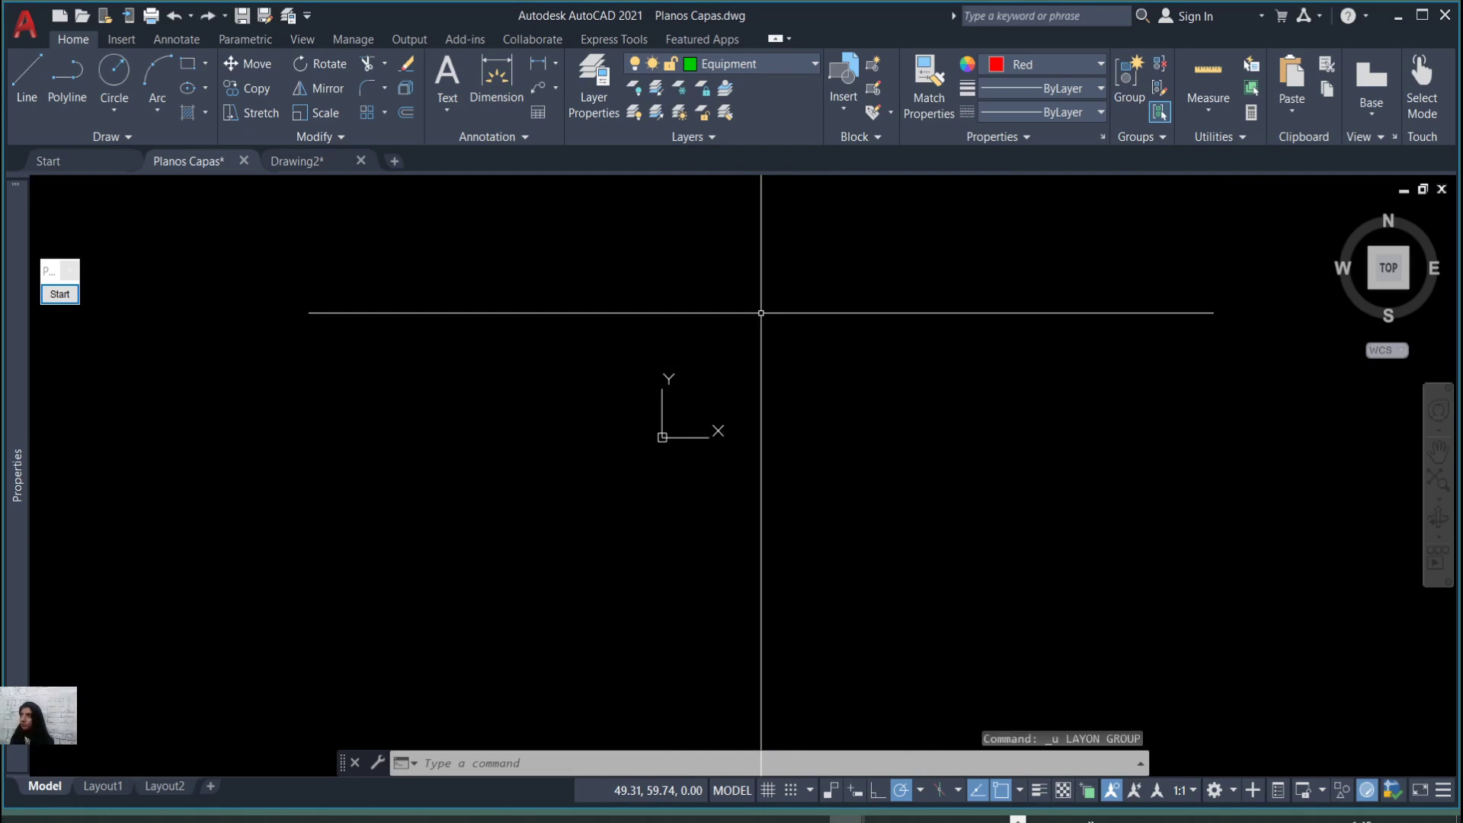
key("ctrl+z")
key("ctrl+z")
key("ctrl+z")
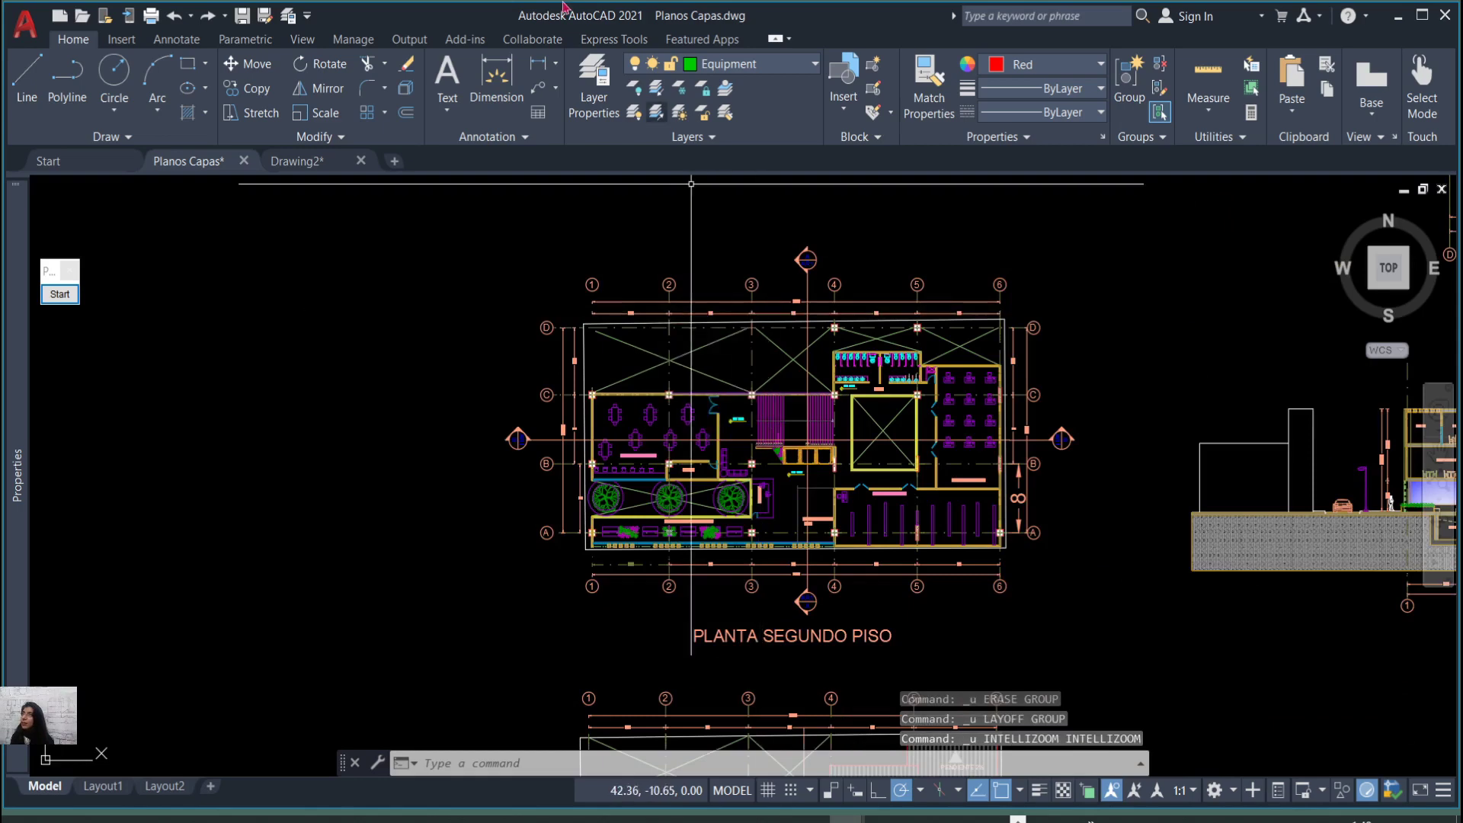
Freeze the vacios, Vegetacion and Mobiliario layers by picking a void diagonal, a plant and a piece of furniture, and end the command.
left_click(683, 91)
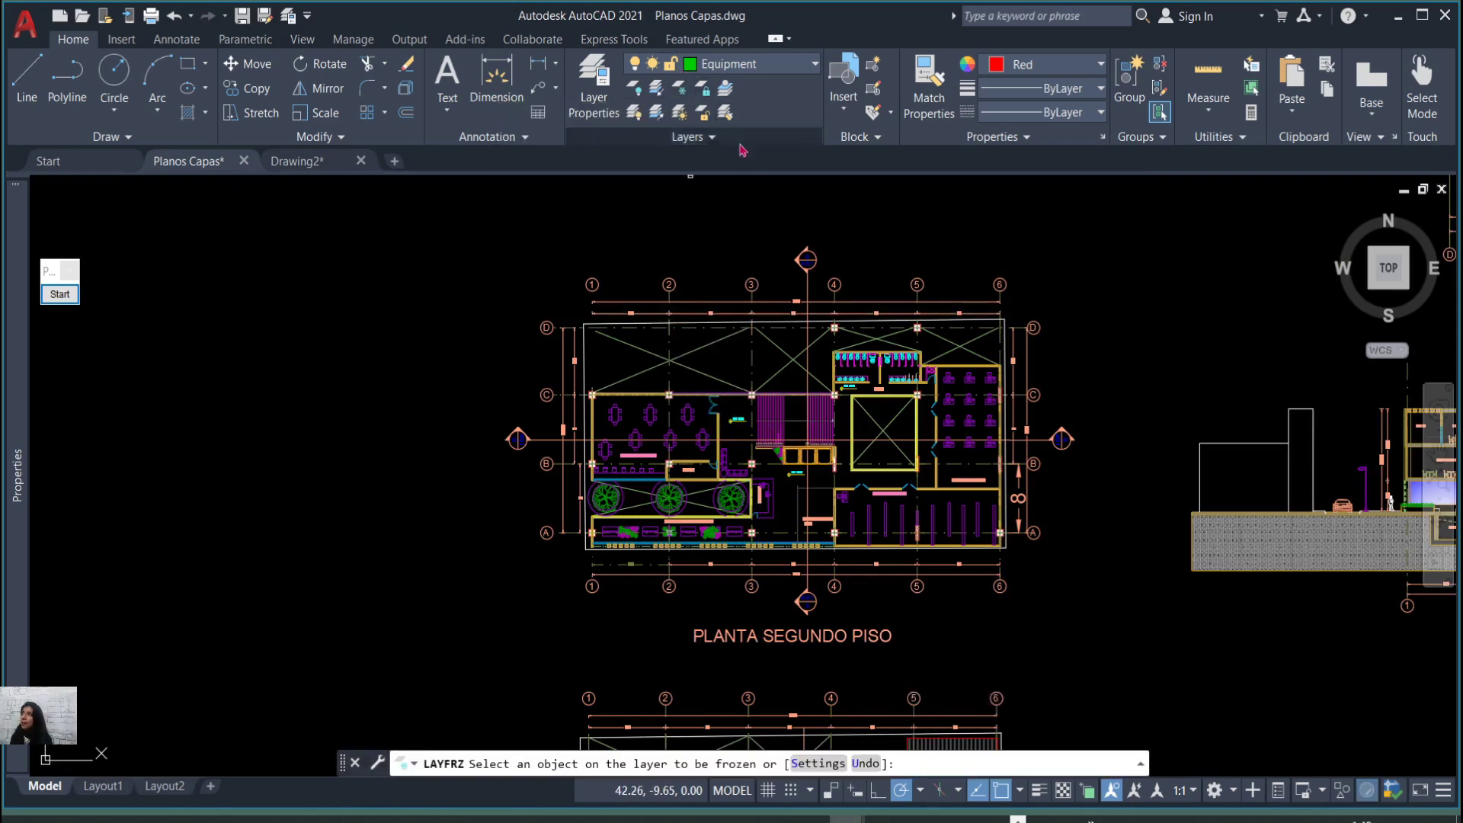
scroll(716, 328, "up", 4)
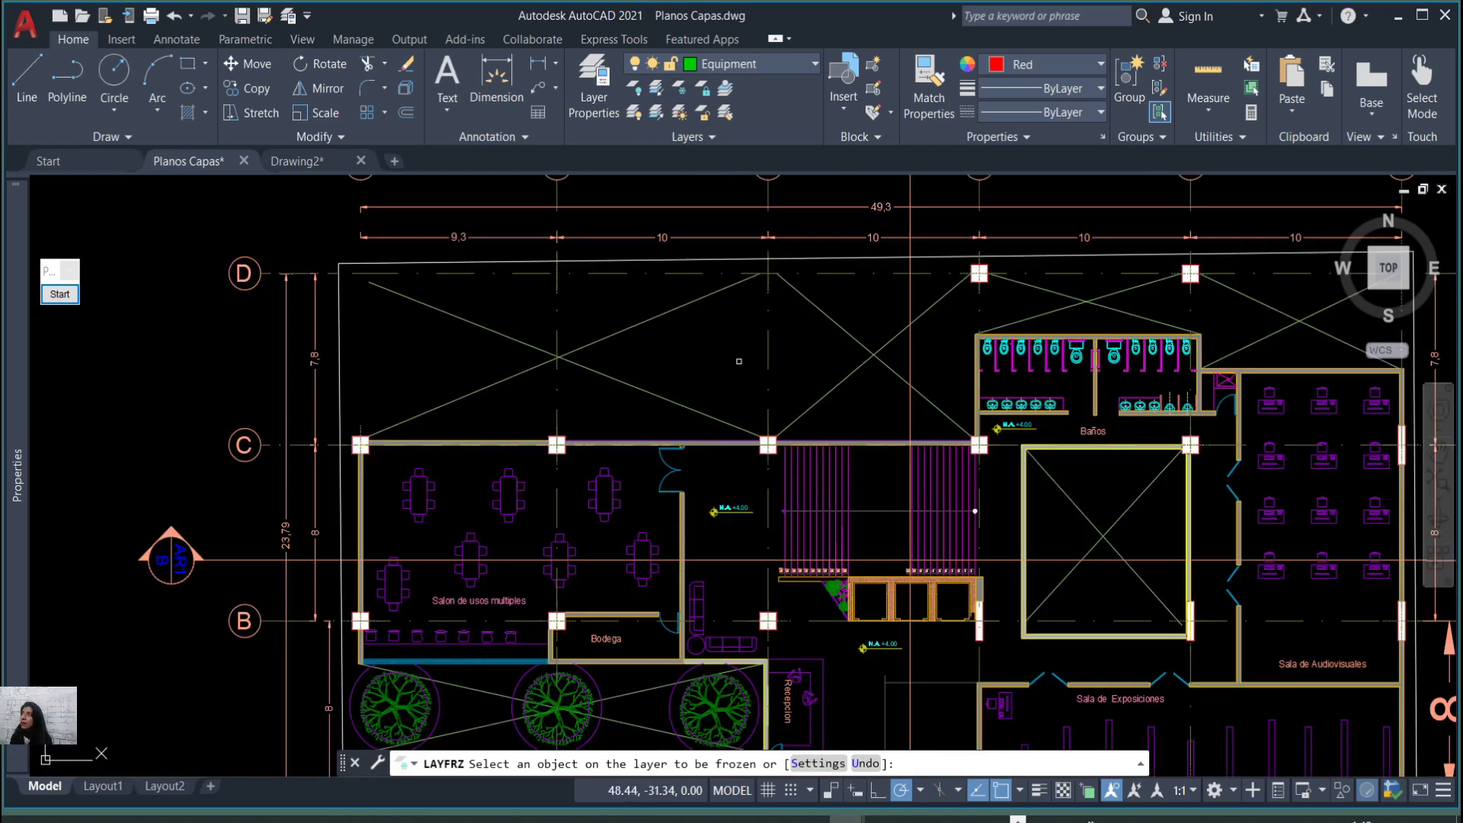
left_click(697, 307)
scroll(707, 352, "down", 5)
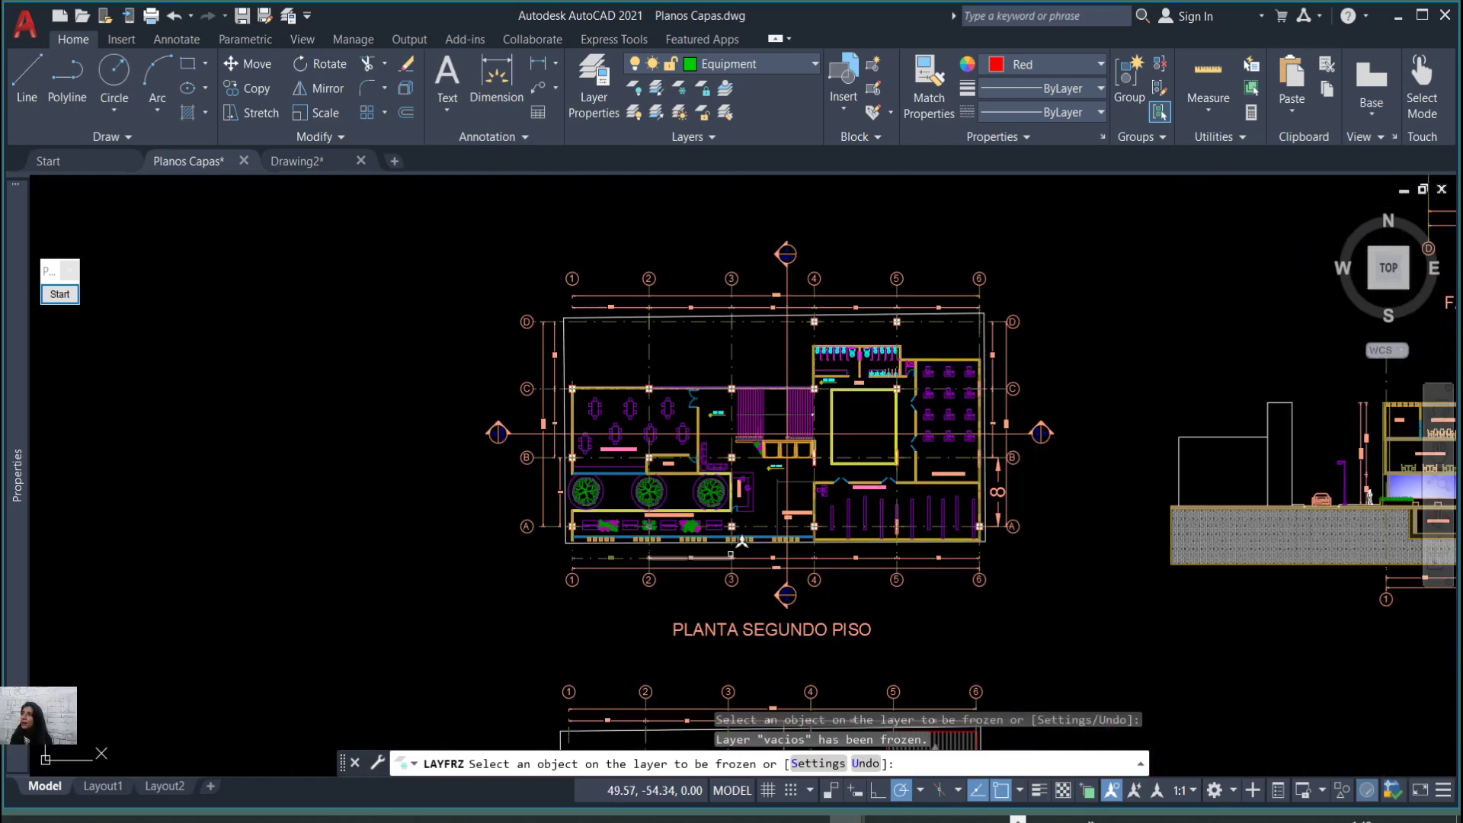
left_click(763, 518)
scroll(769, 525, "up", 4)
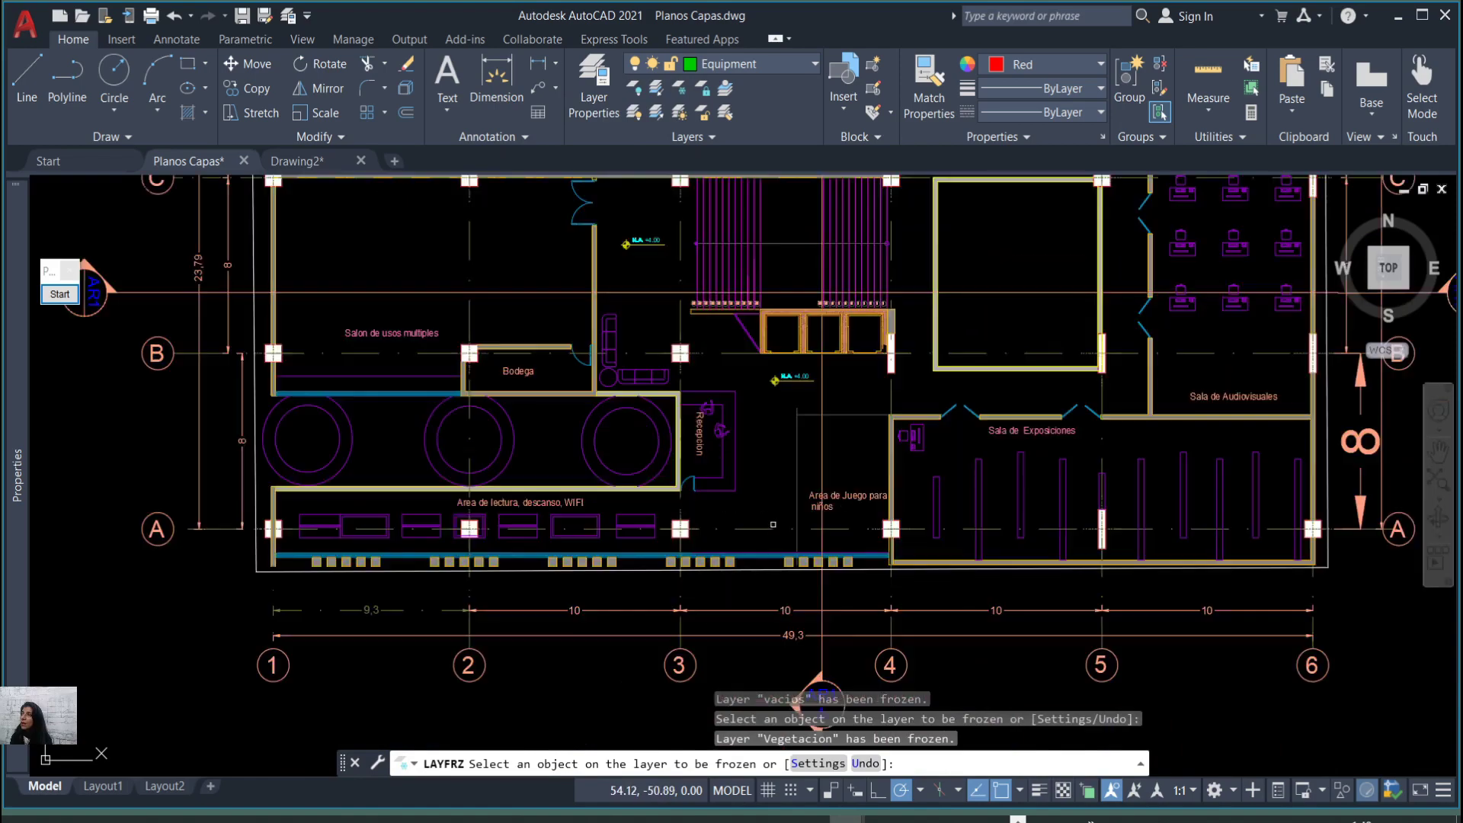
scroll(773, 524, "down", 2)
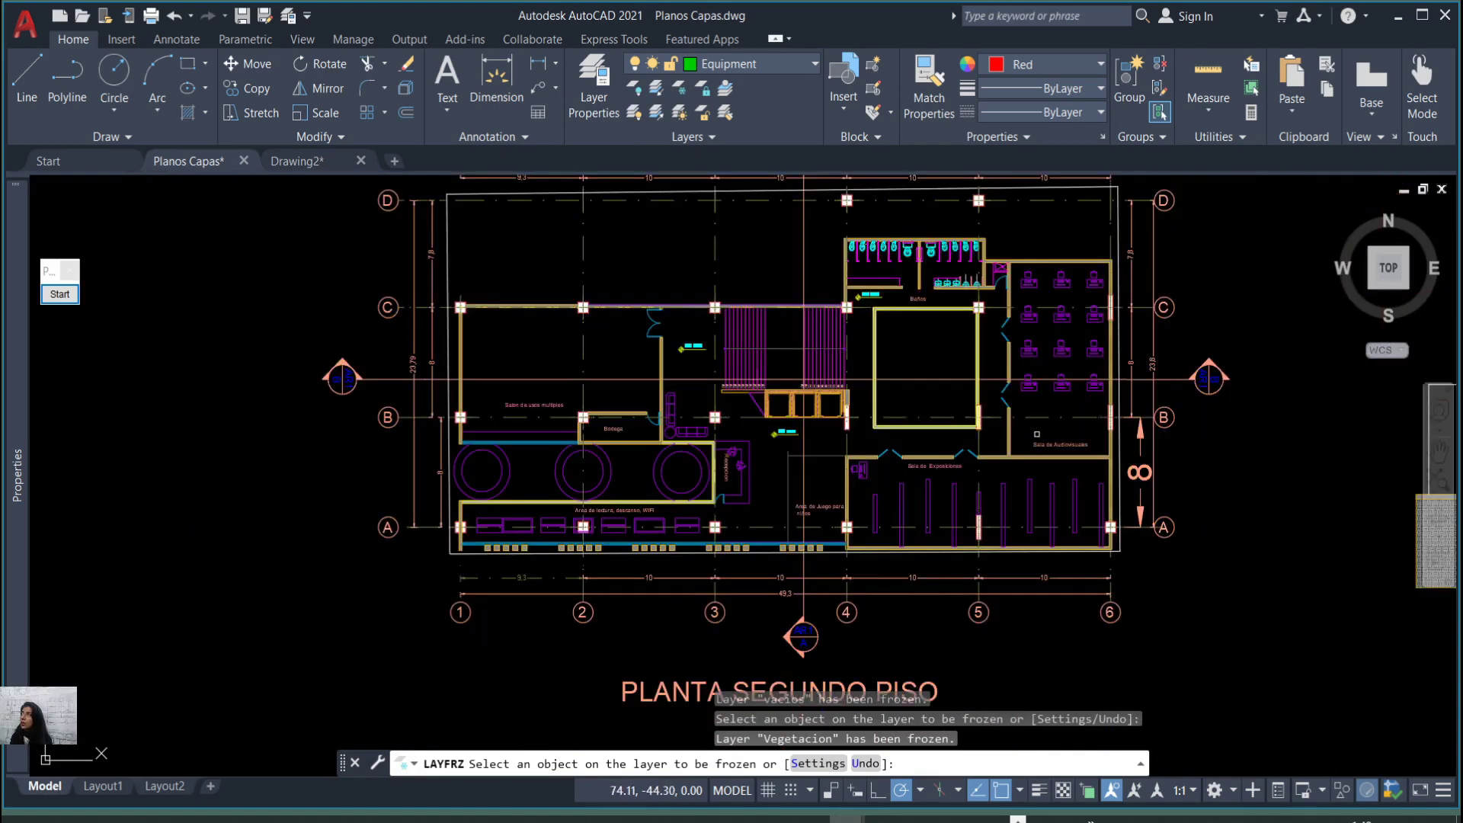
left_click(1019, 390)
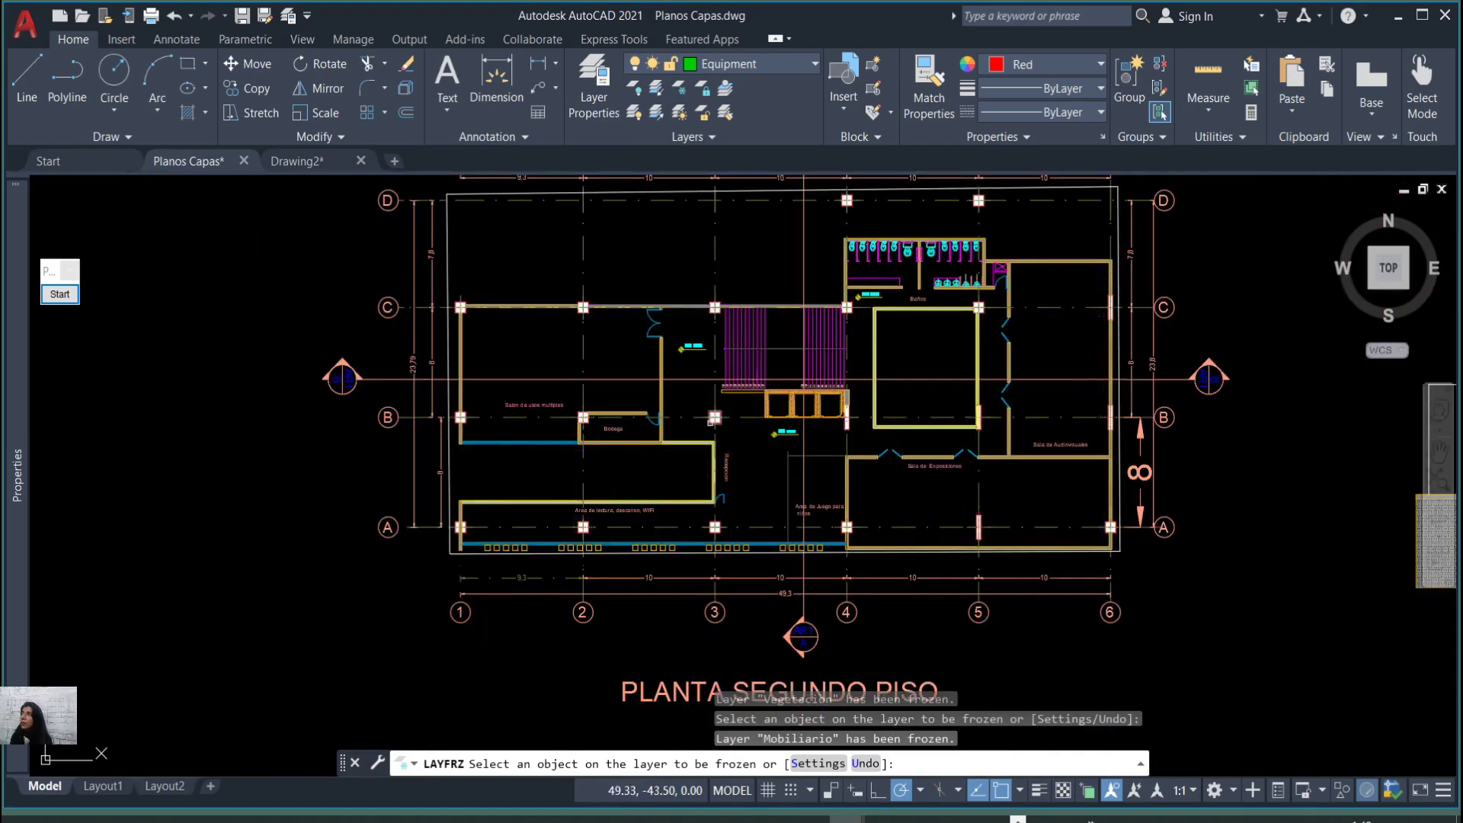
scroll(710, 421, "down", 3)
scroll(717, 386, "up", 3)
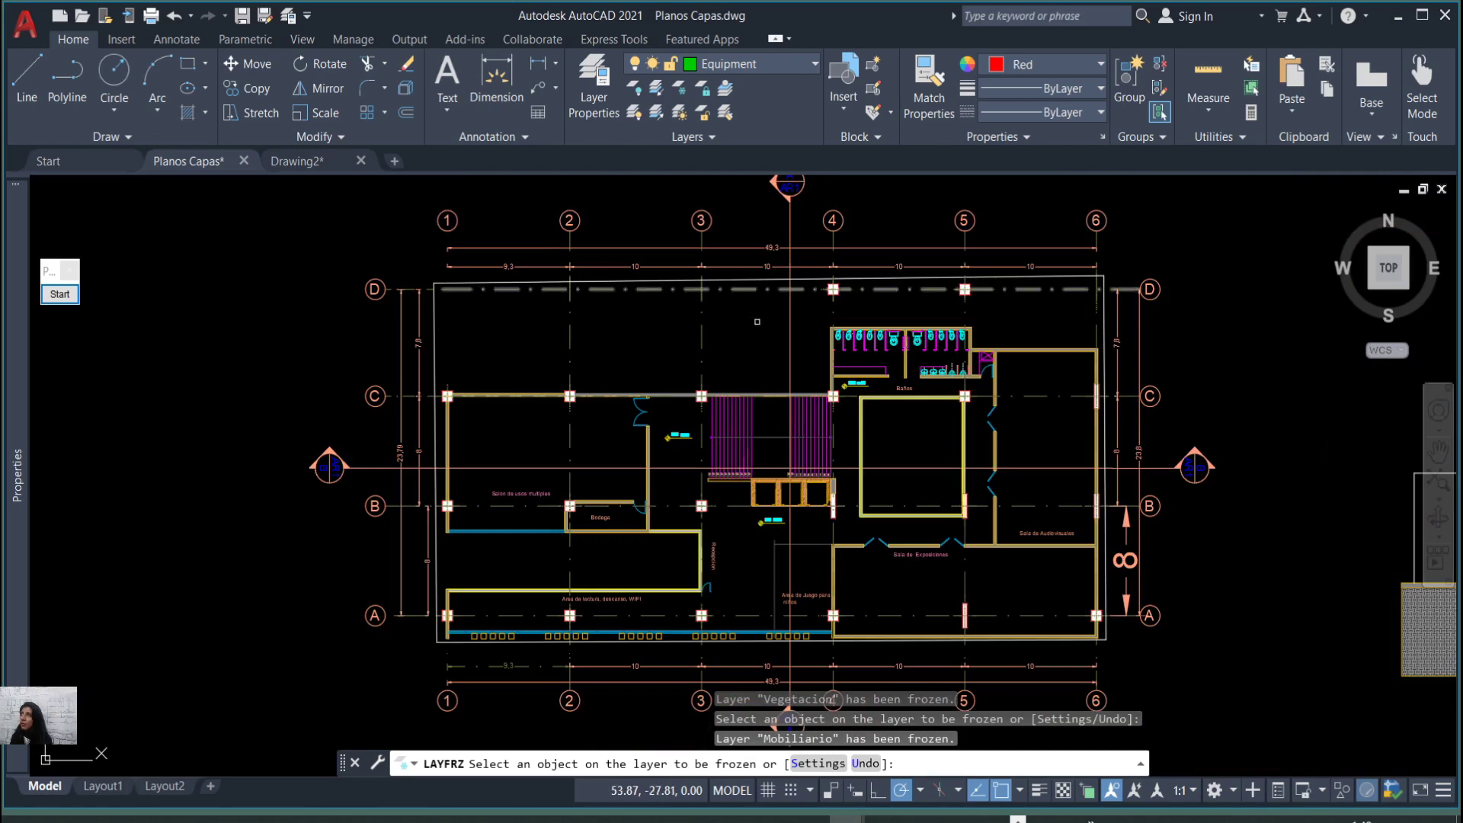
key("Return")
Erase everything in the drawing with the All selection option while the picked layers are frozen.
scroll(702, 285, "down", 3)
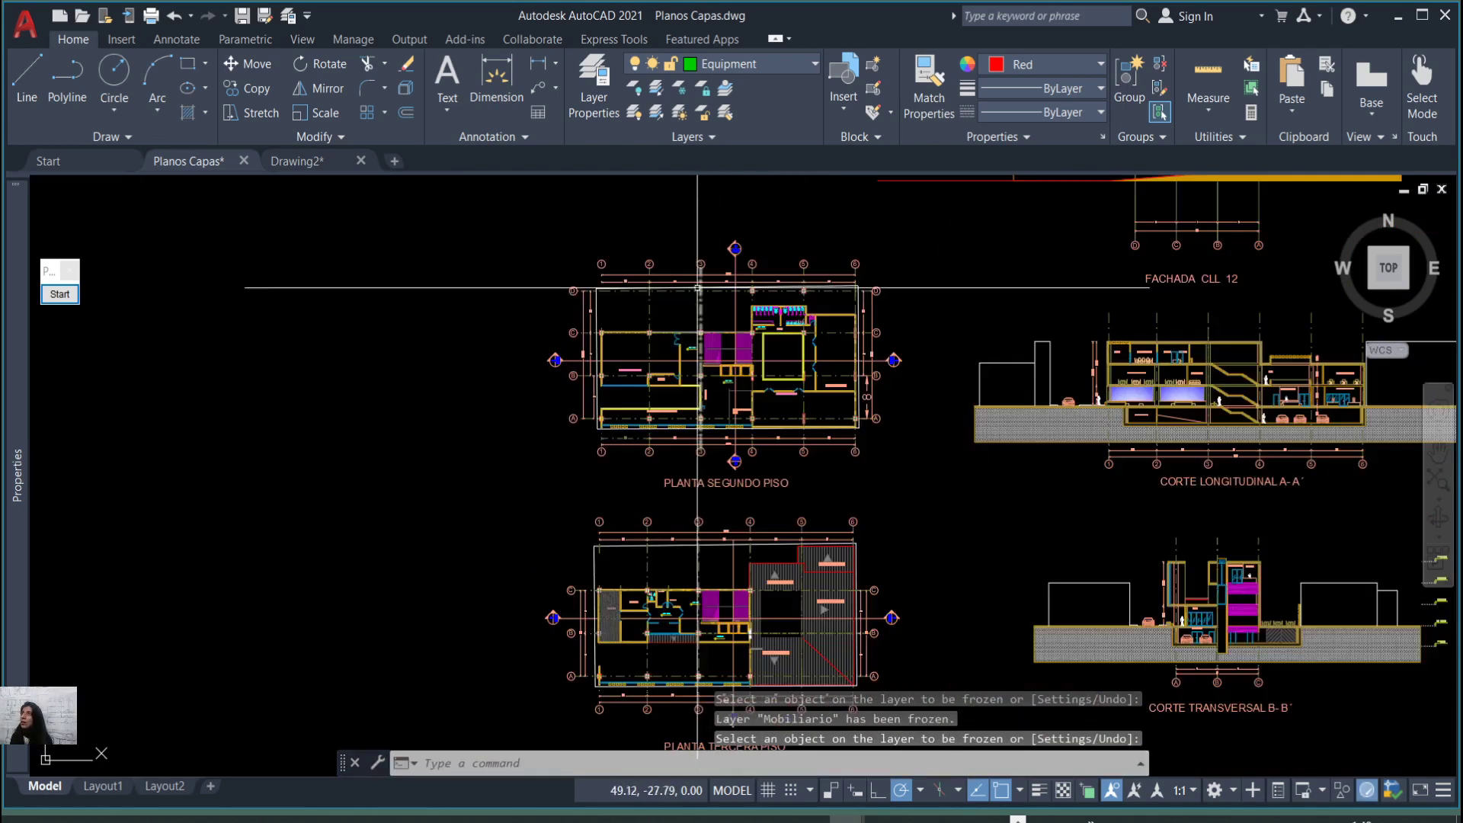
scroll(705, 290, "up", 3)
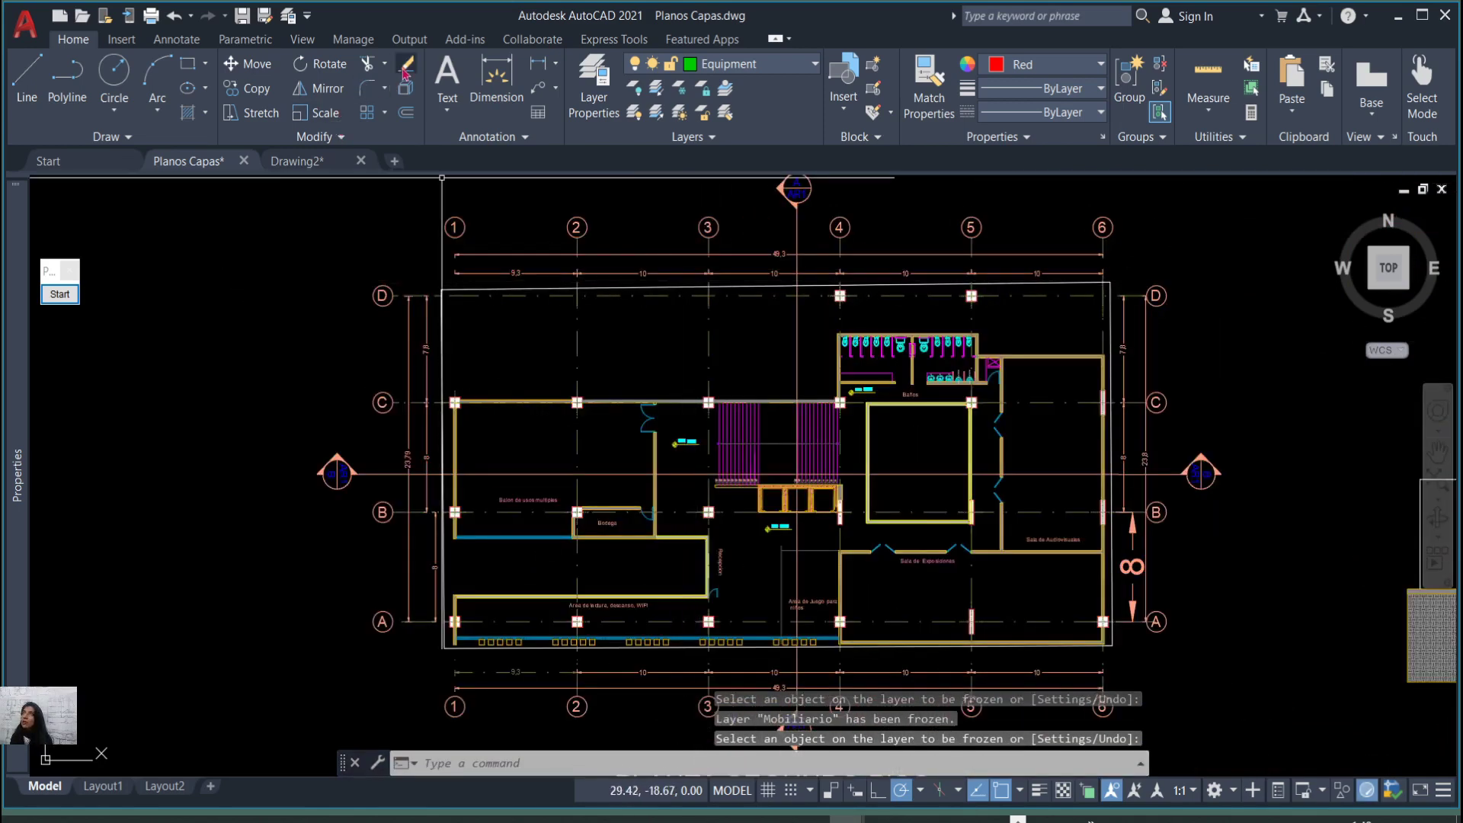
type("e")
key("Return")
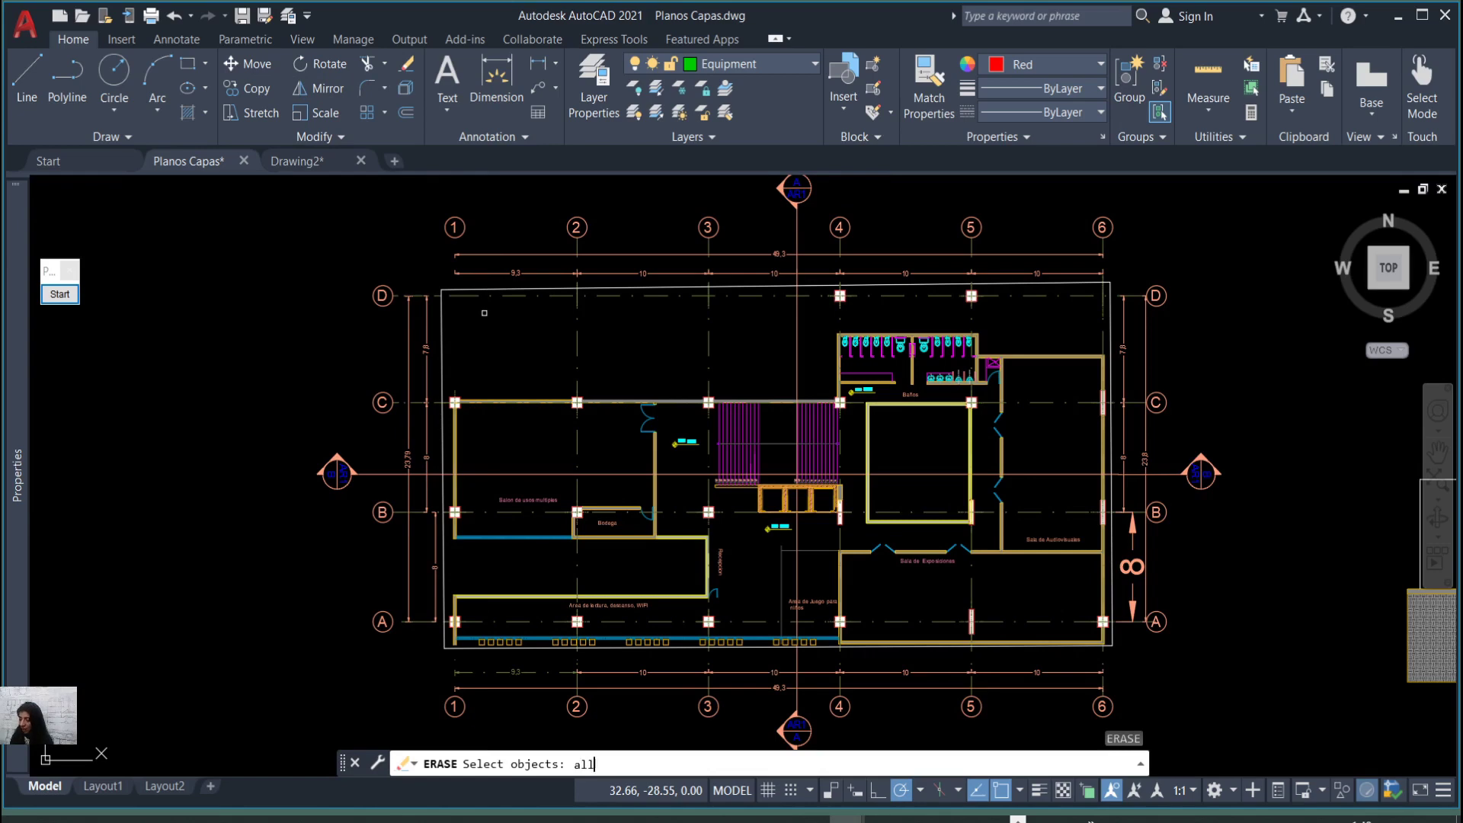
key("Return")
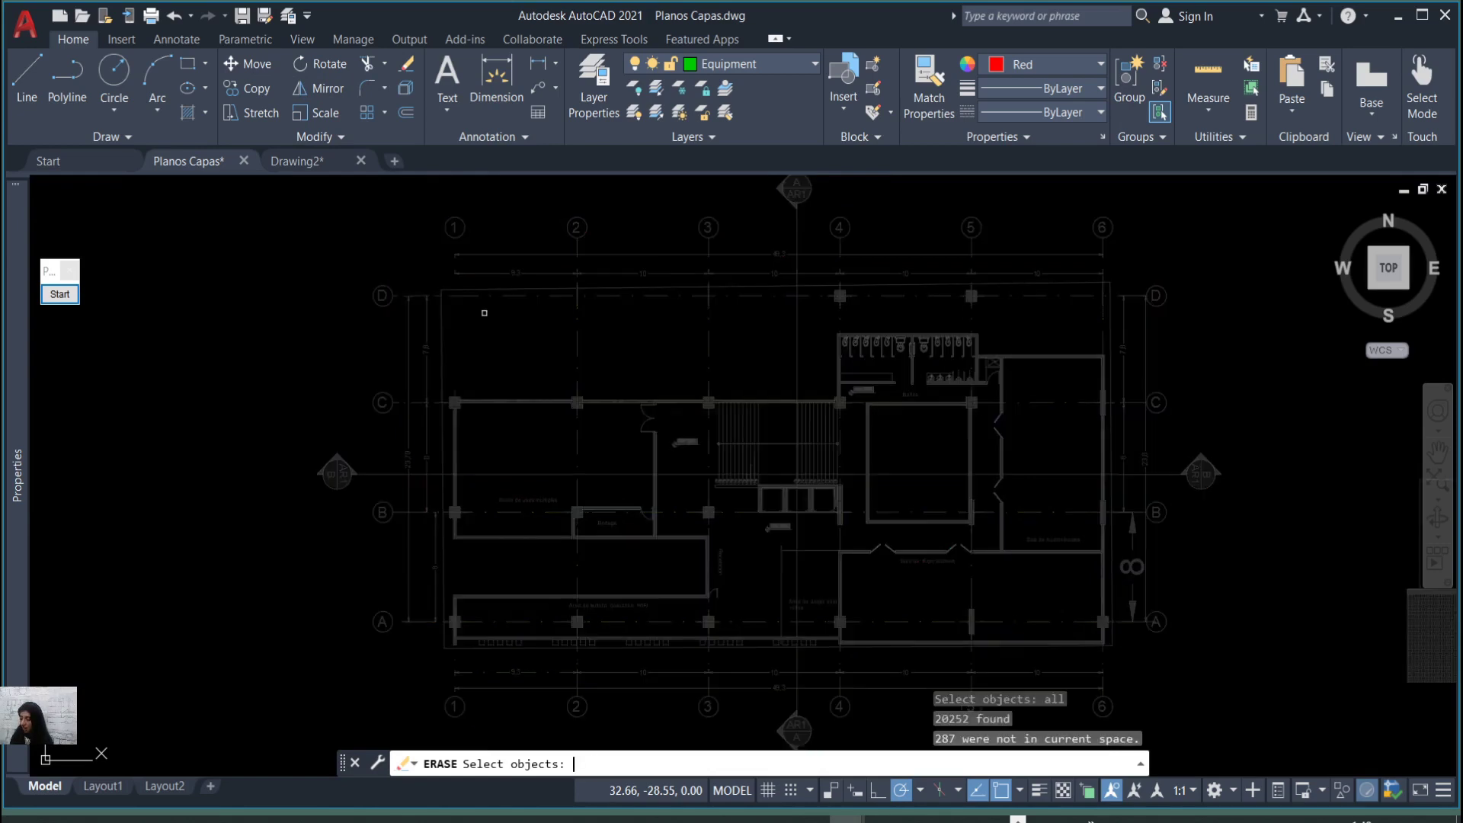
key("Return")
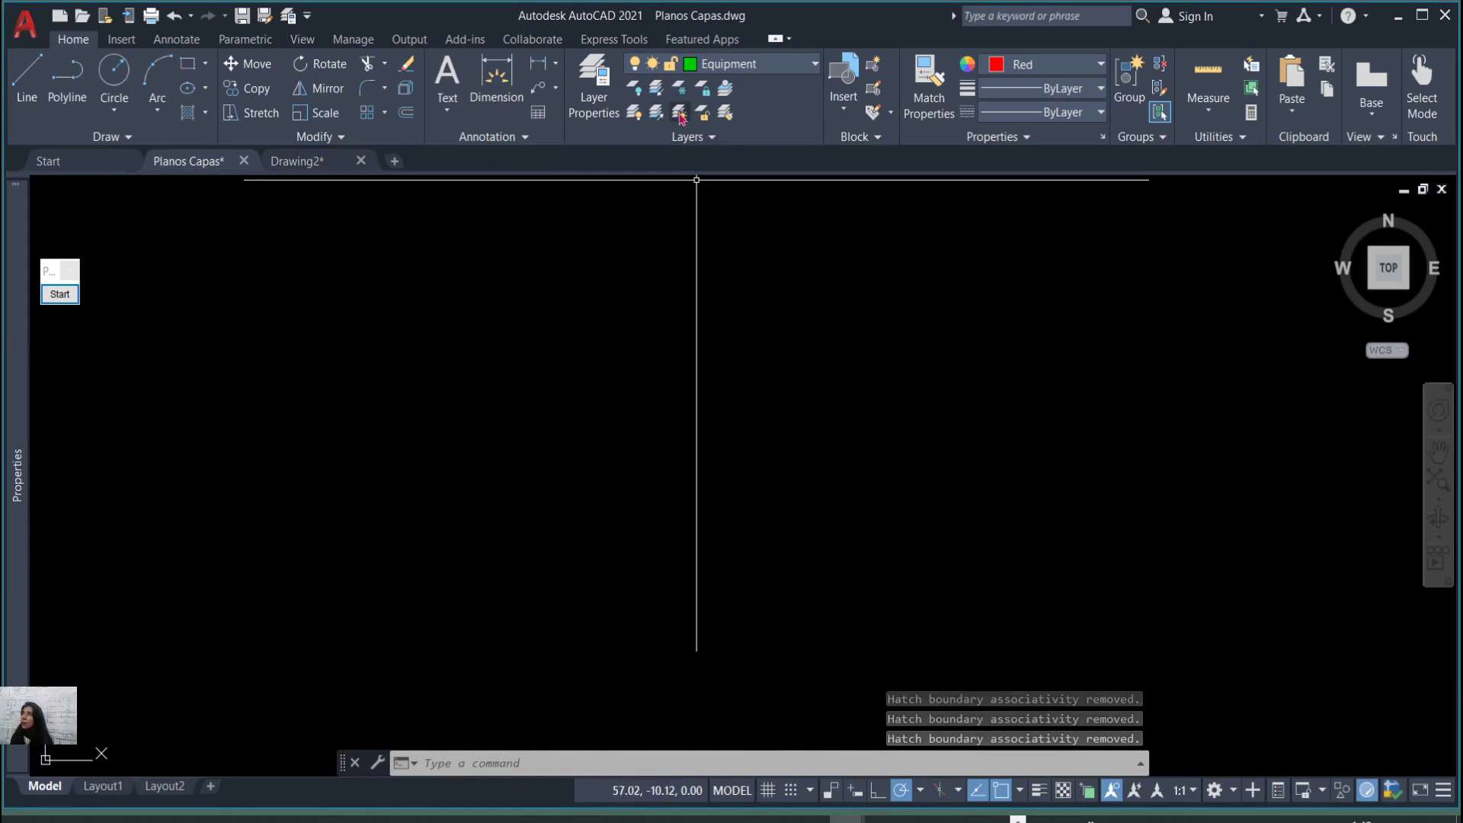
Magnify the layer tools with the screen annotation overlay to point out the thaw tool, and close the overlay.
left_click(59, 295)
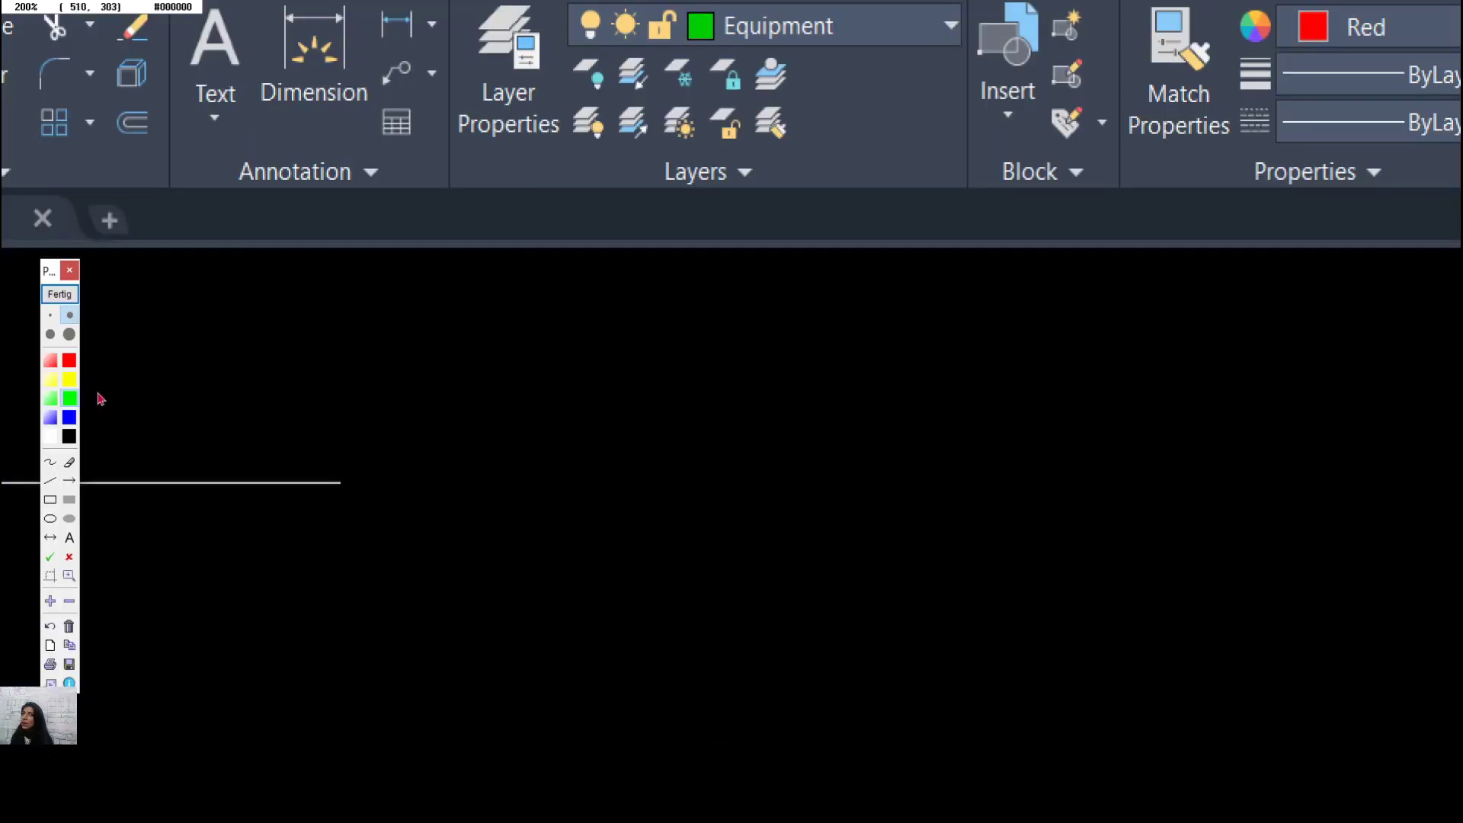
left_click(68, 577)
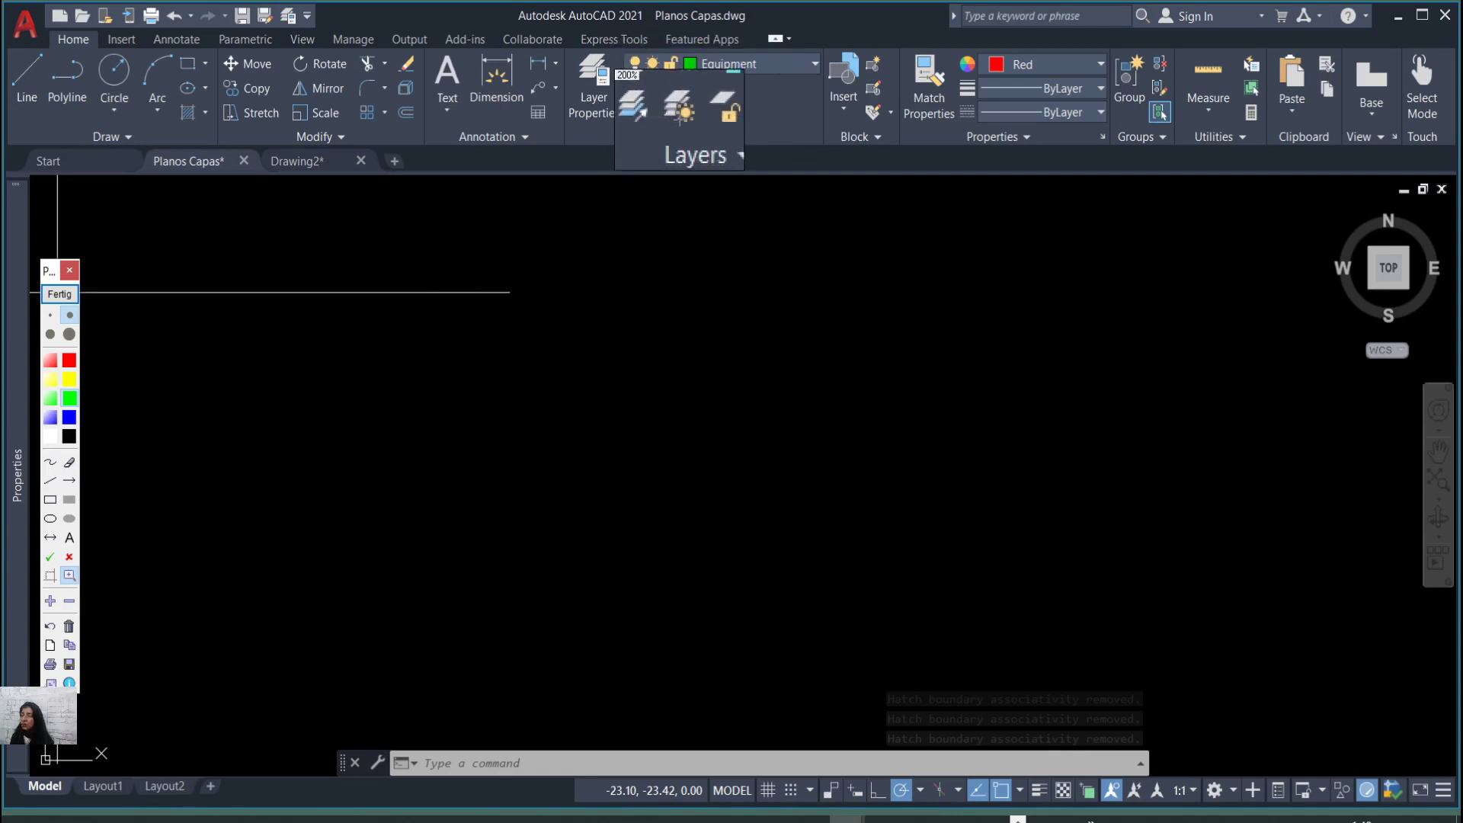
left_click(60, 294)
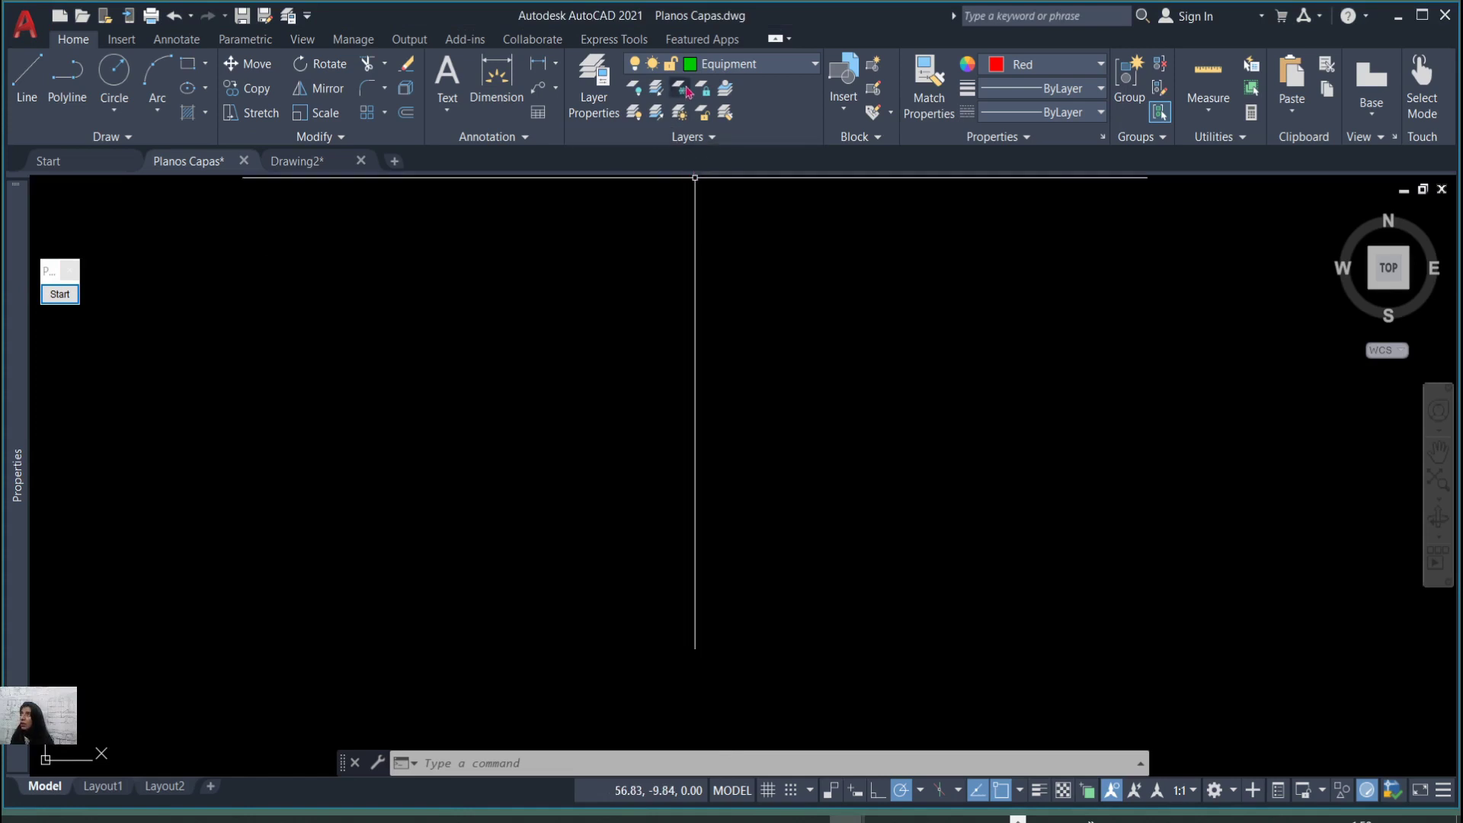
Thaw all layers and check which objects remain across the whole drawing and in the second-floor plan.
left_click(683, 113)
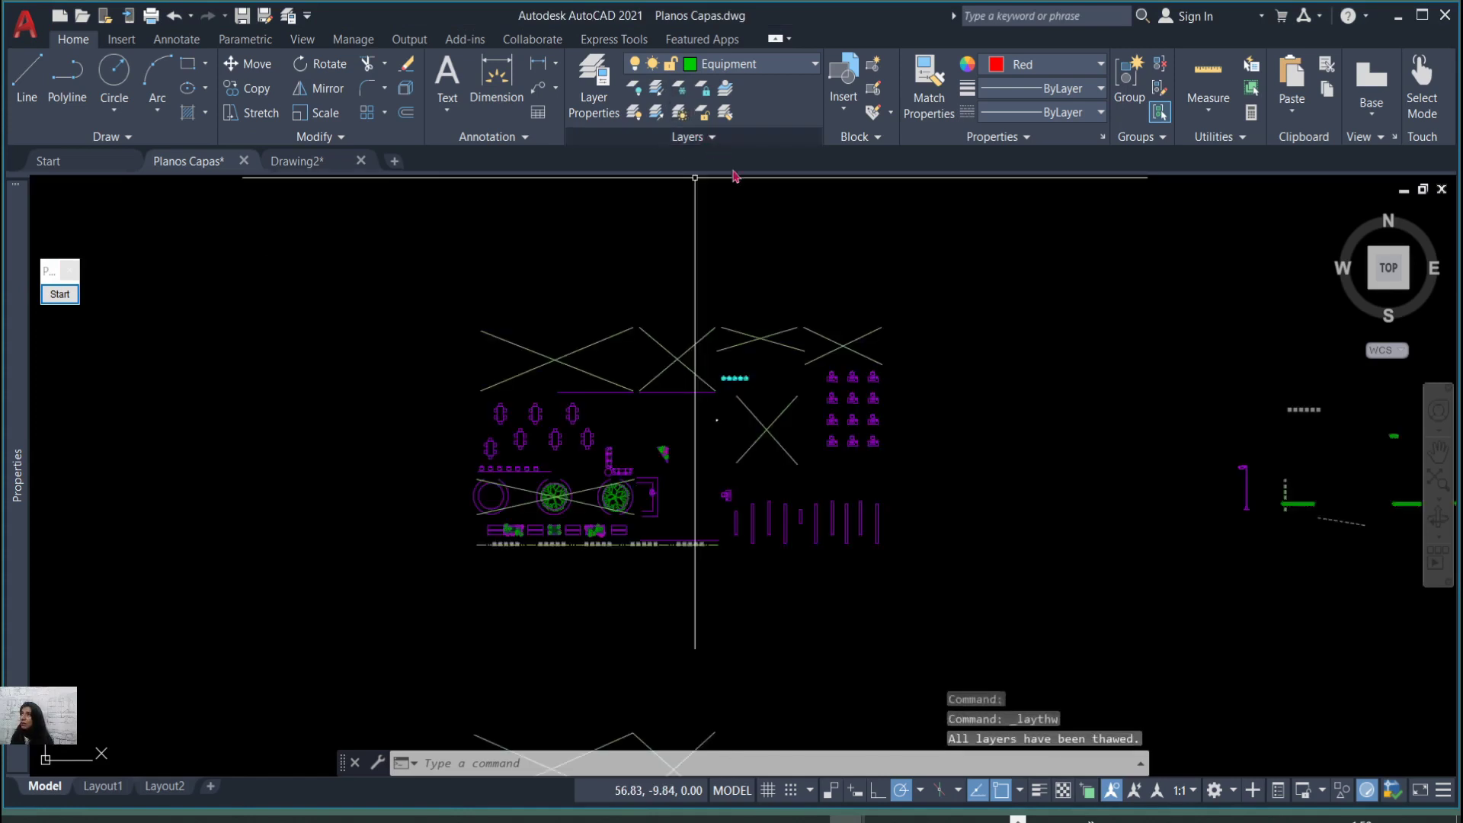
scroll(519, 373, "down", 6)
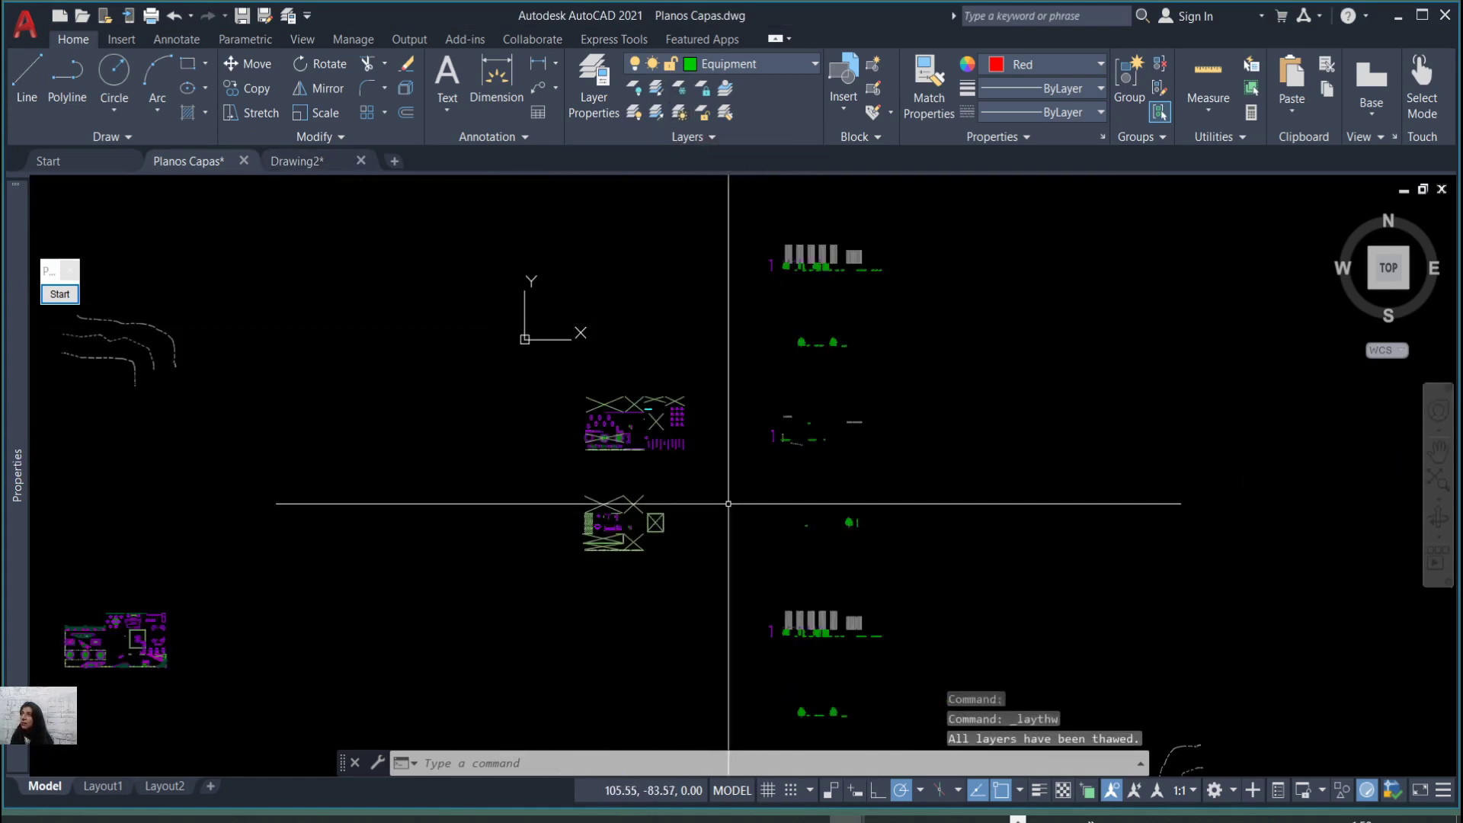
scroll(638, 426, "up", 8)
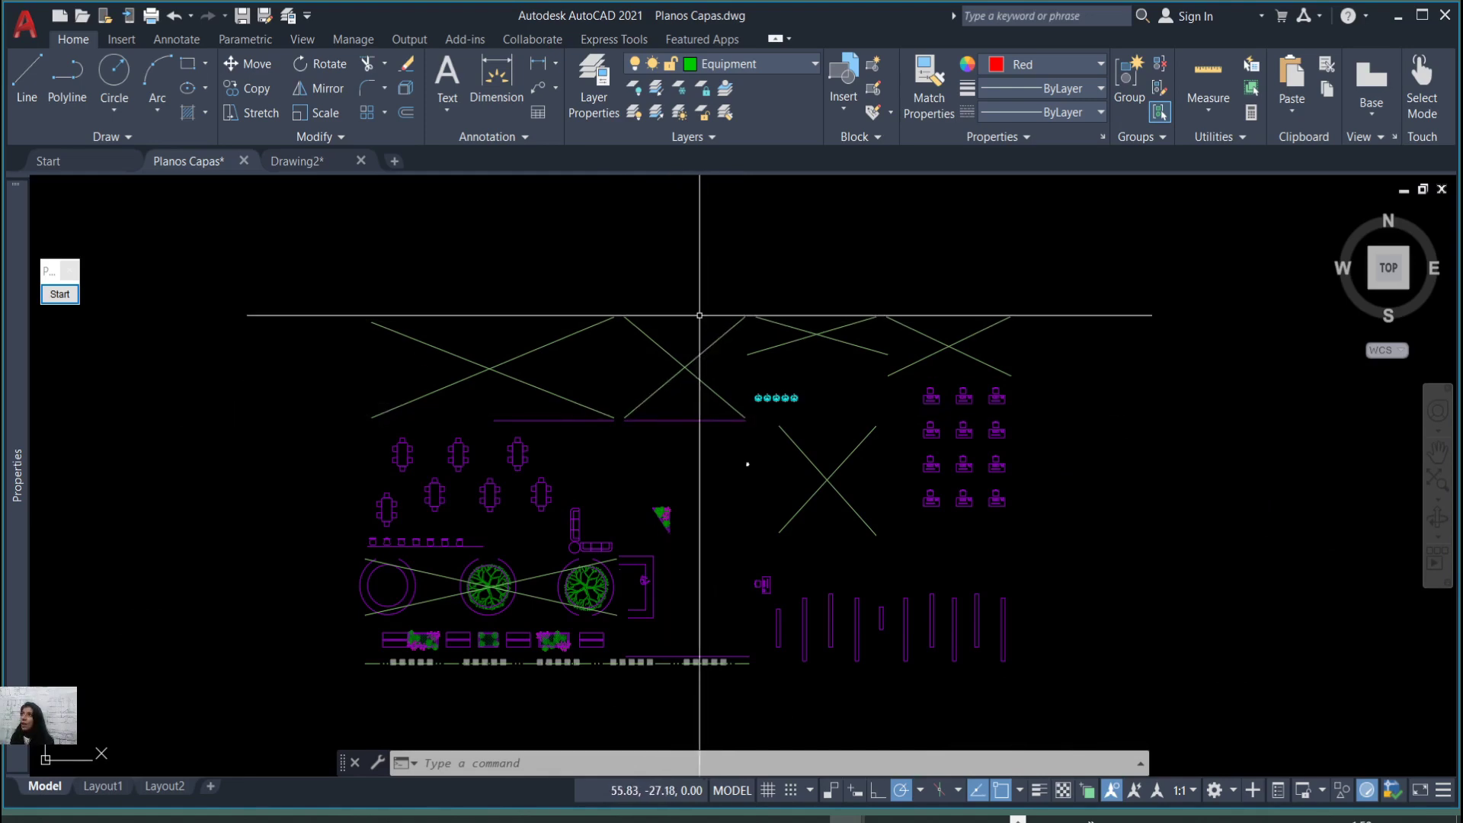
Undo thawing all layers, erasing everything, and freezing the vacios, Vegetacion and Mobiliario layers.
key("ctrl+z")
key("ctrl+z")
key("ctrl+z")
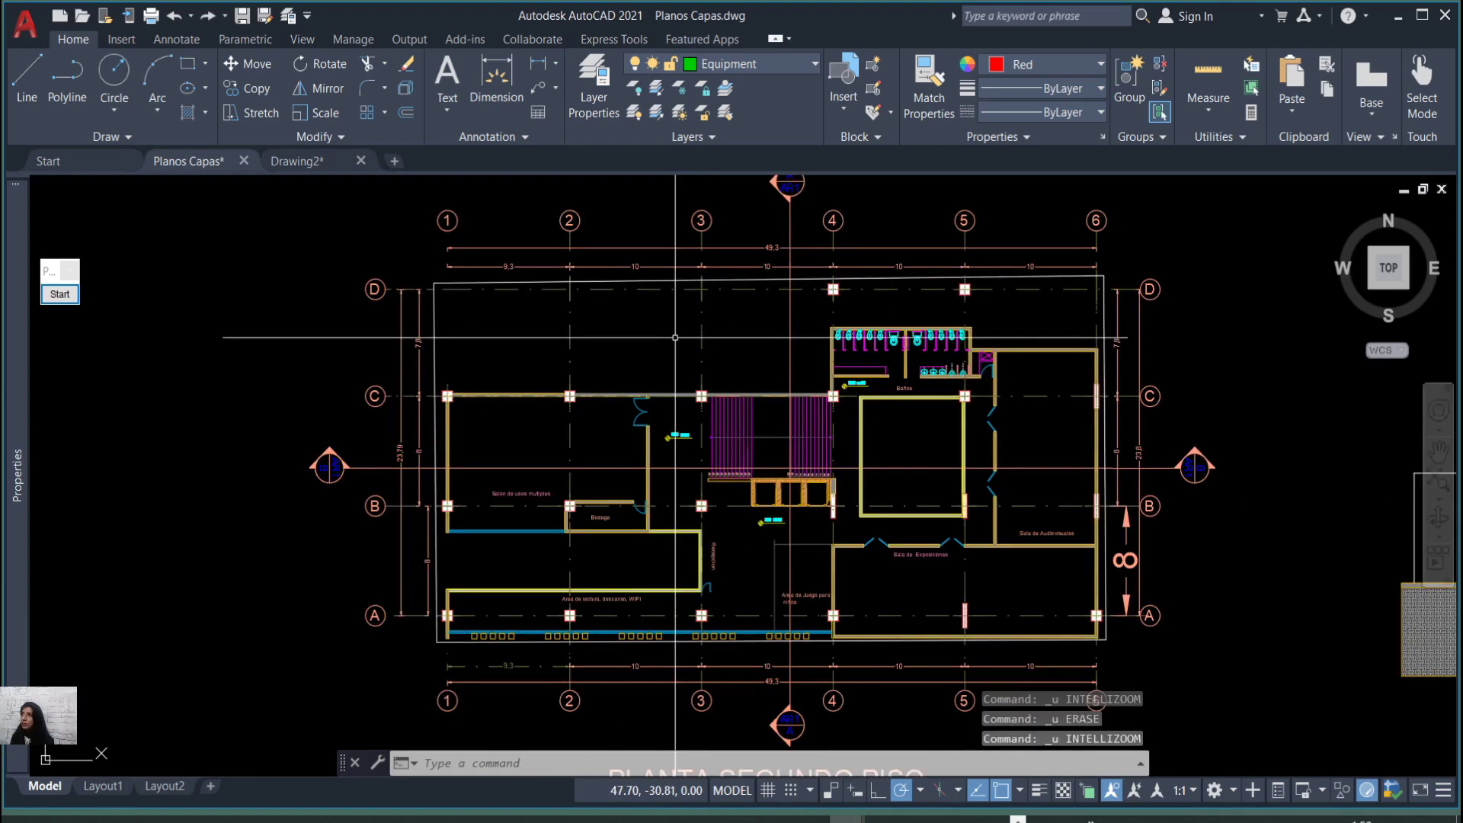
key("ctrl+z")
scroll(709, 303, "up", 1)
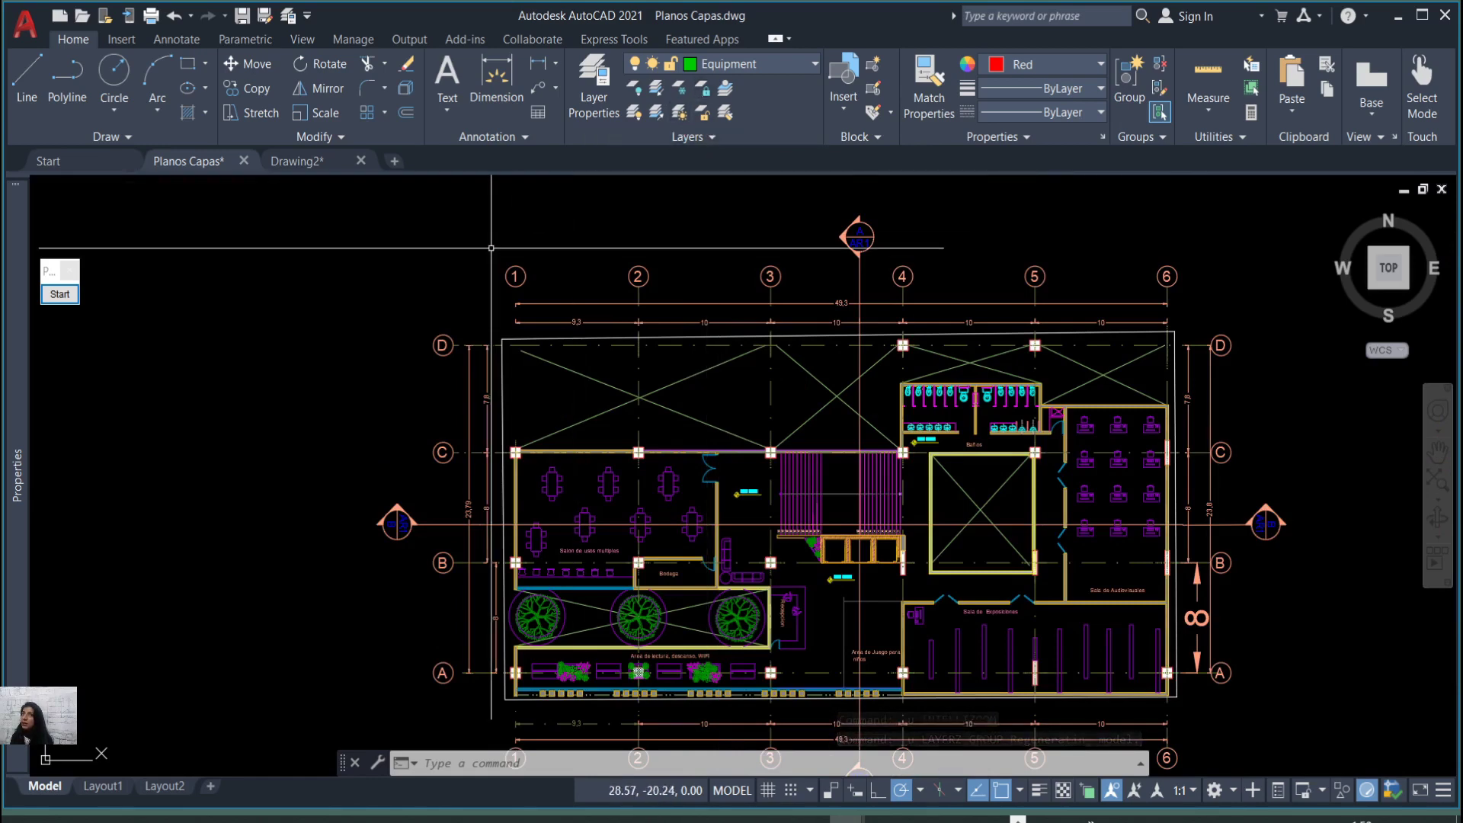
Magnify the freeze, lock and unlock layer tools with the screen annotation overlay, and close the overlay.
left_click(60, 294)
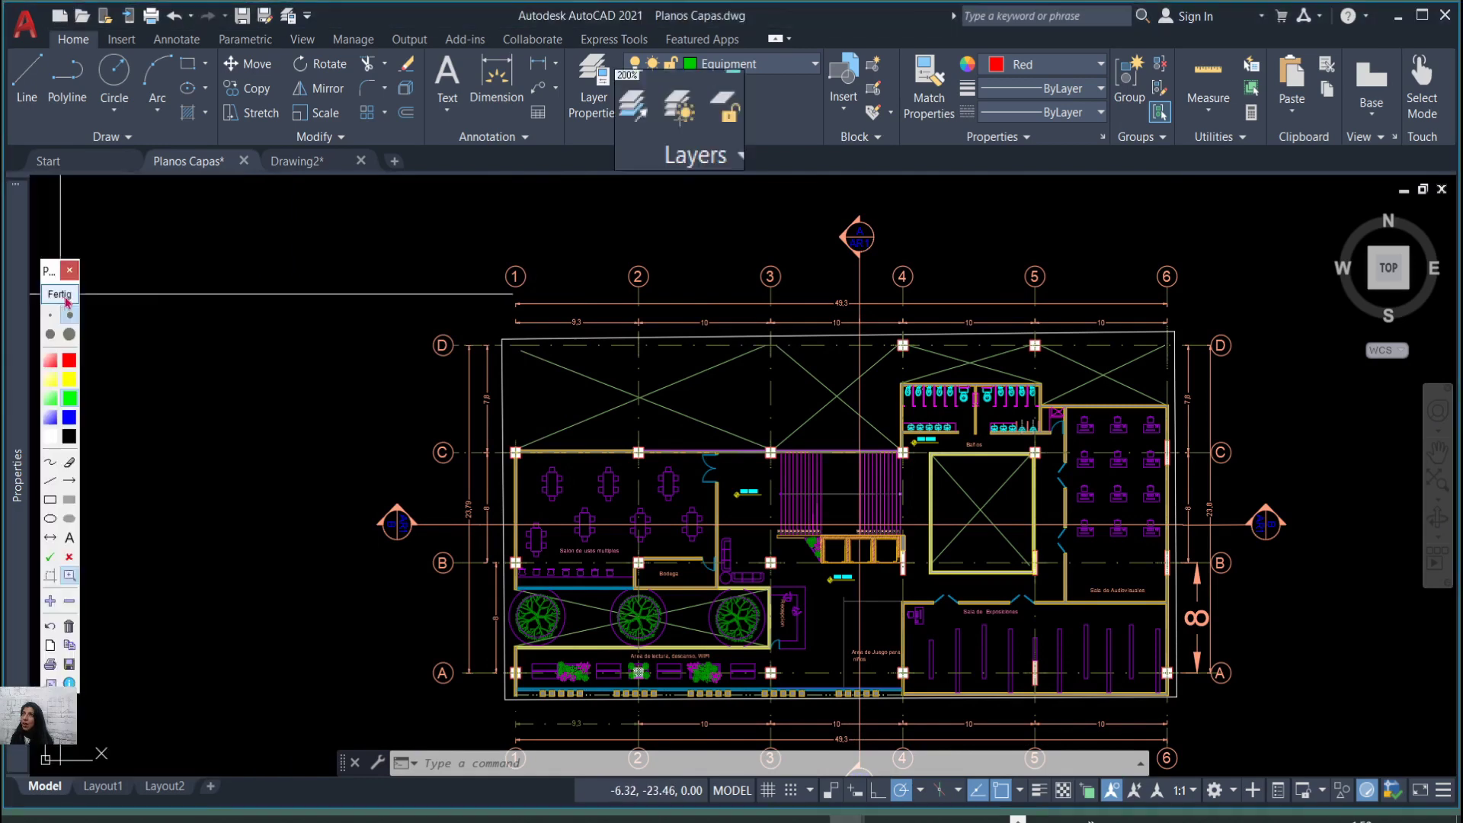
left_click(69, 576)
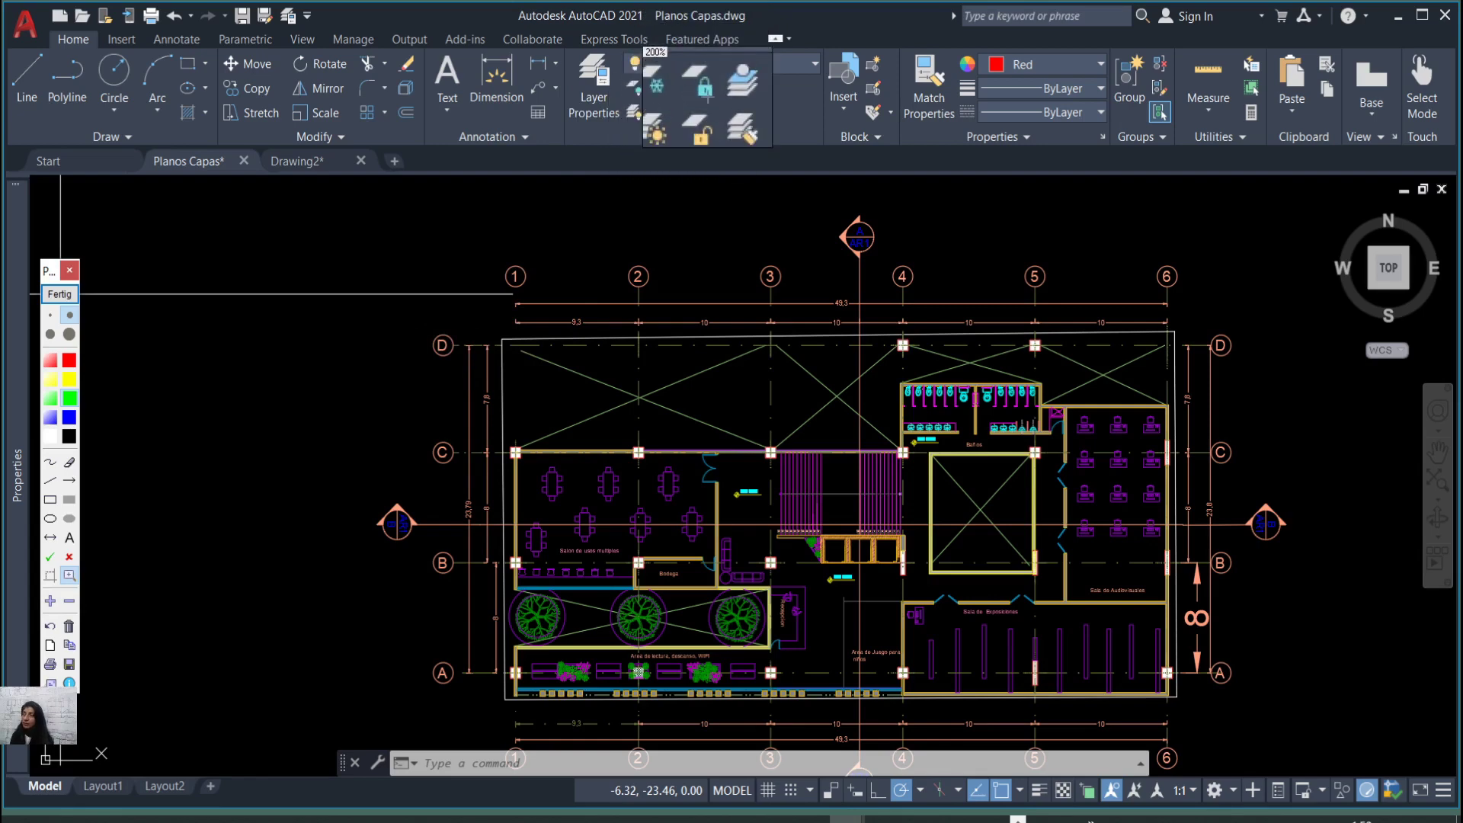
key("Escape")
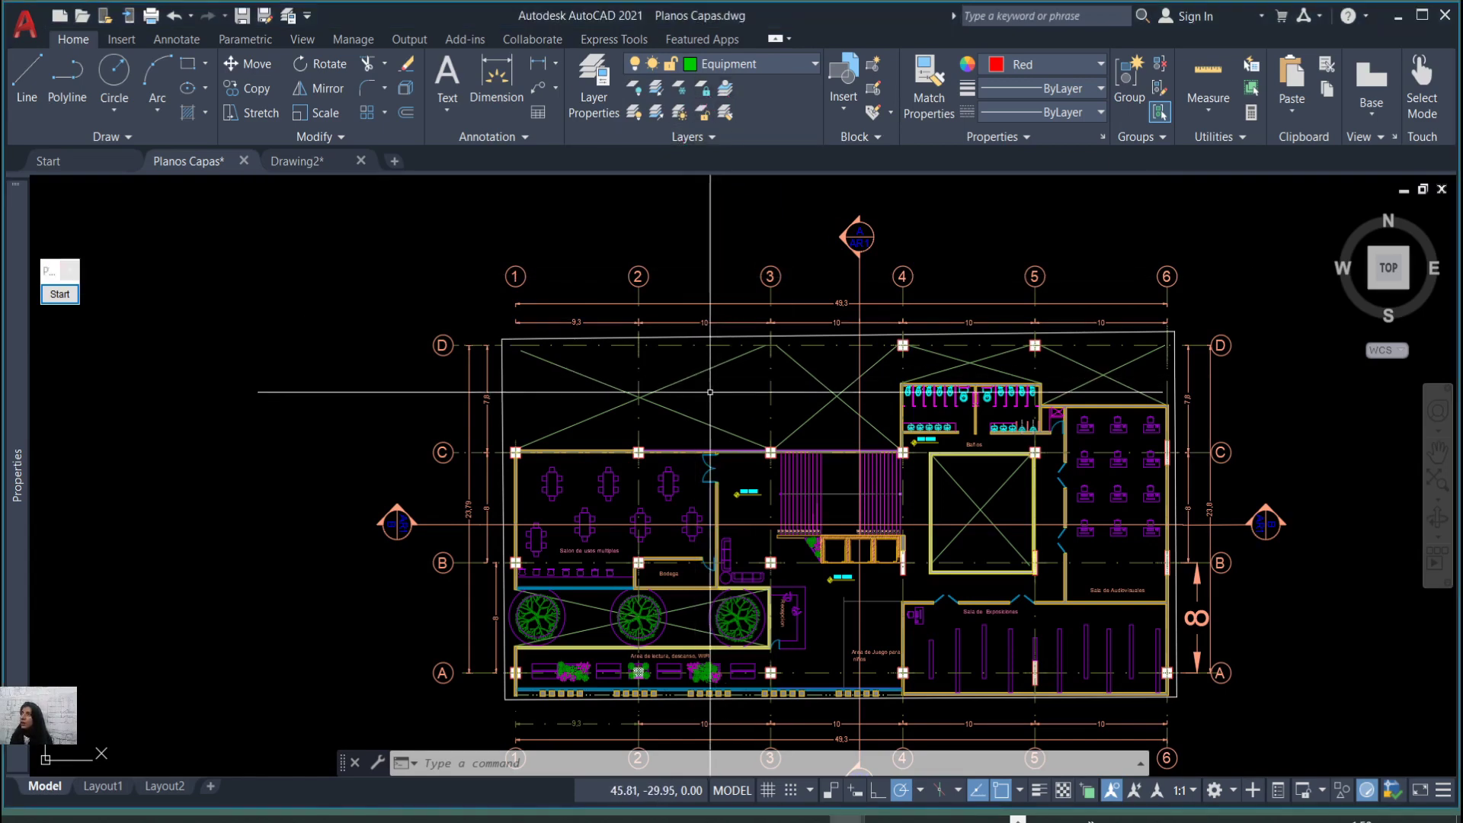
Try to lock the layer of the column at the intersection of axes C and 2 by picking its edge.
left_click(703, 90)
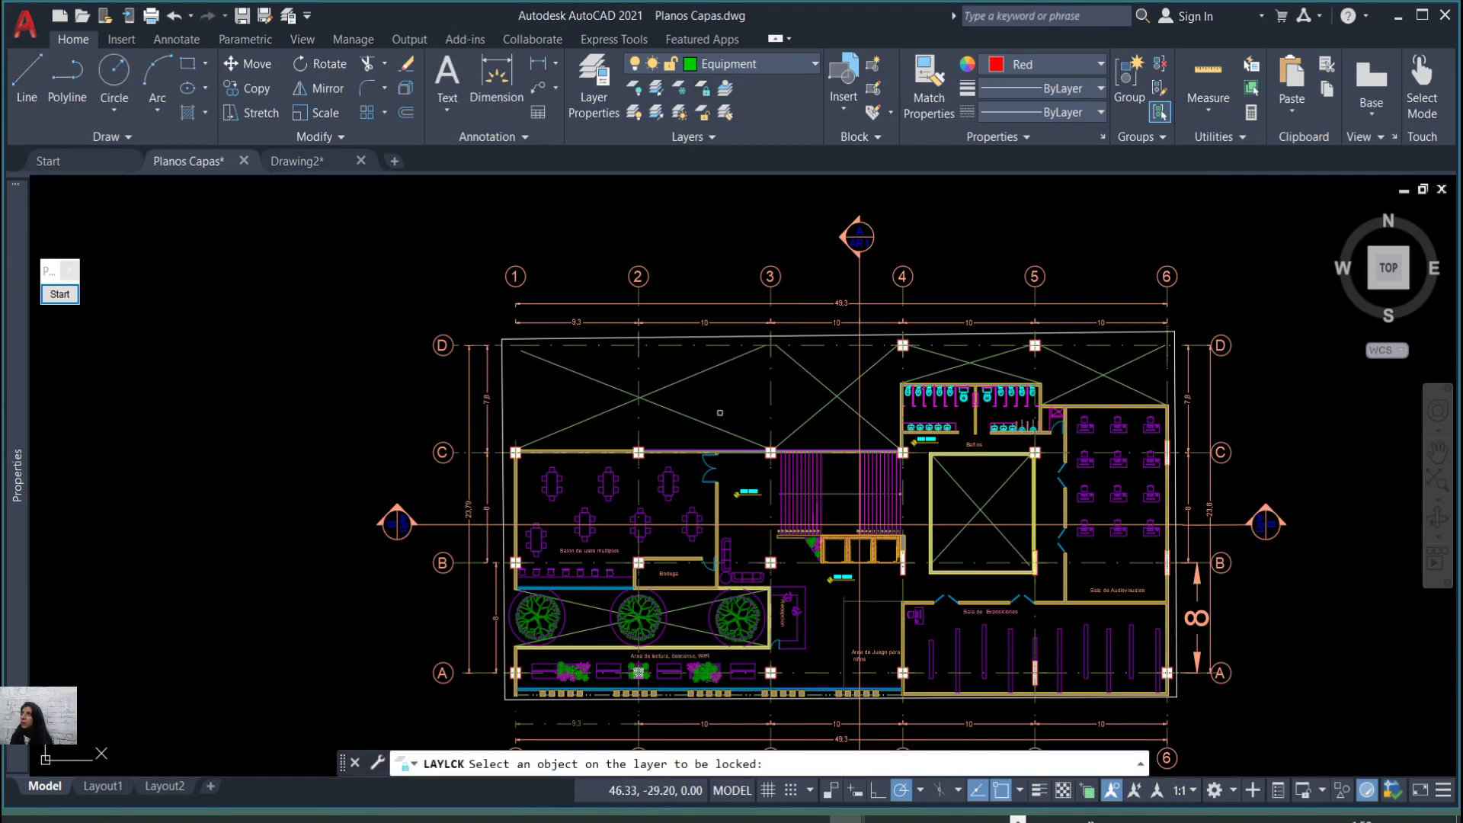
scroll(705, 413, "up", 2)
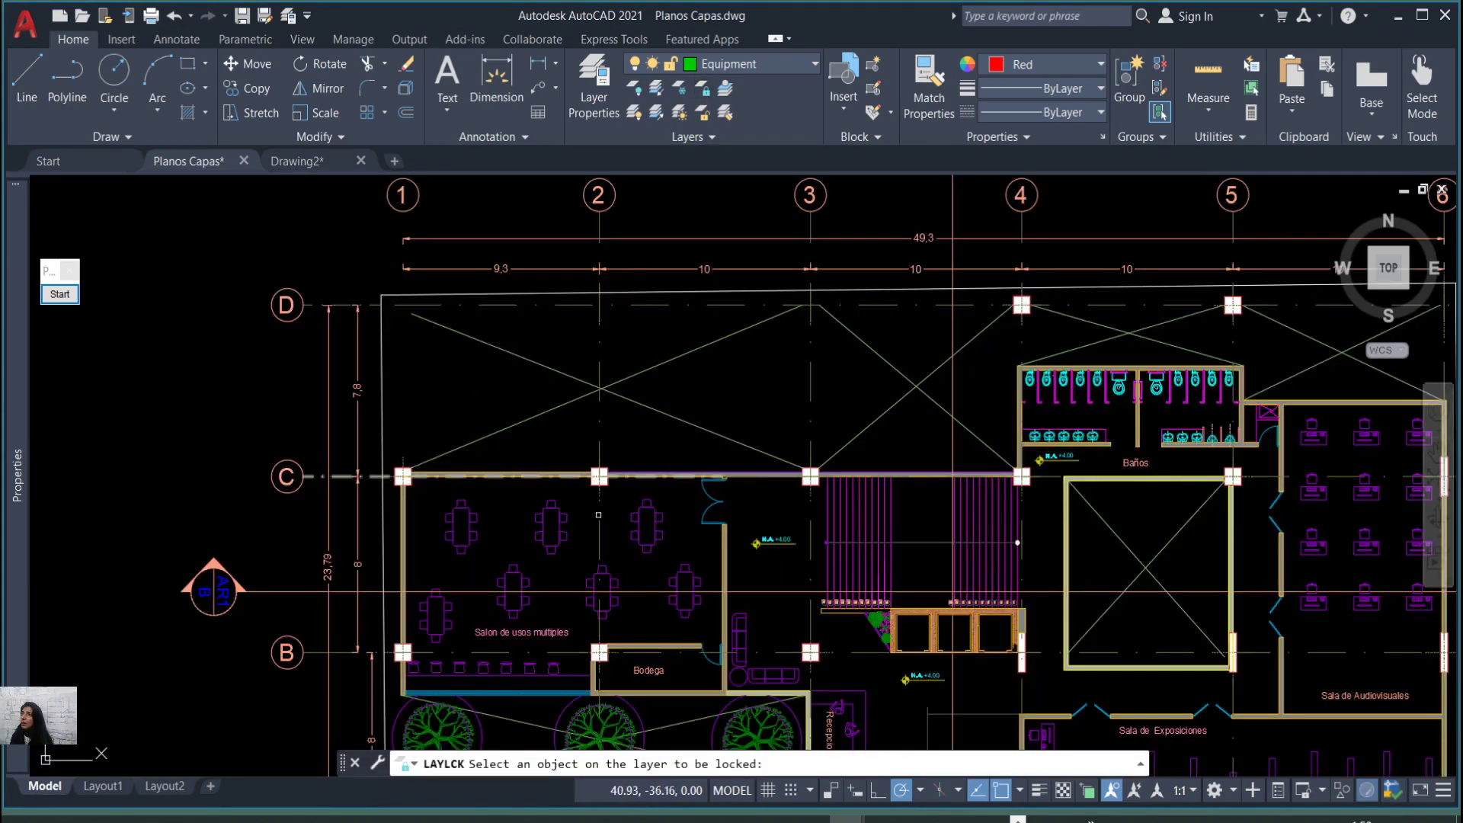
scroll(630, 424, "up", 6)
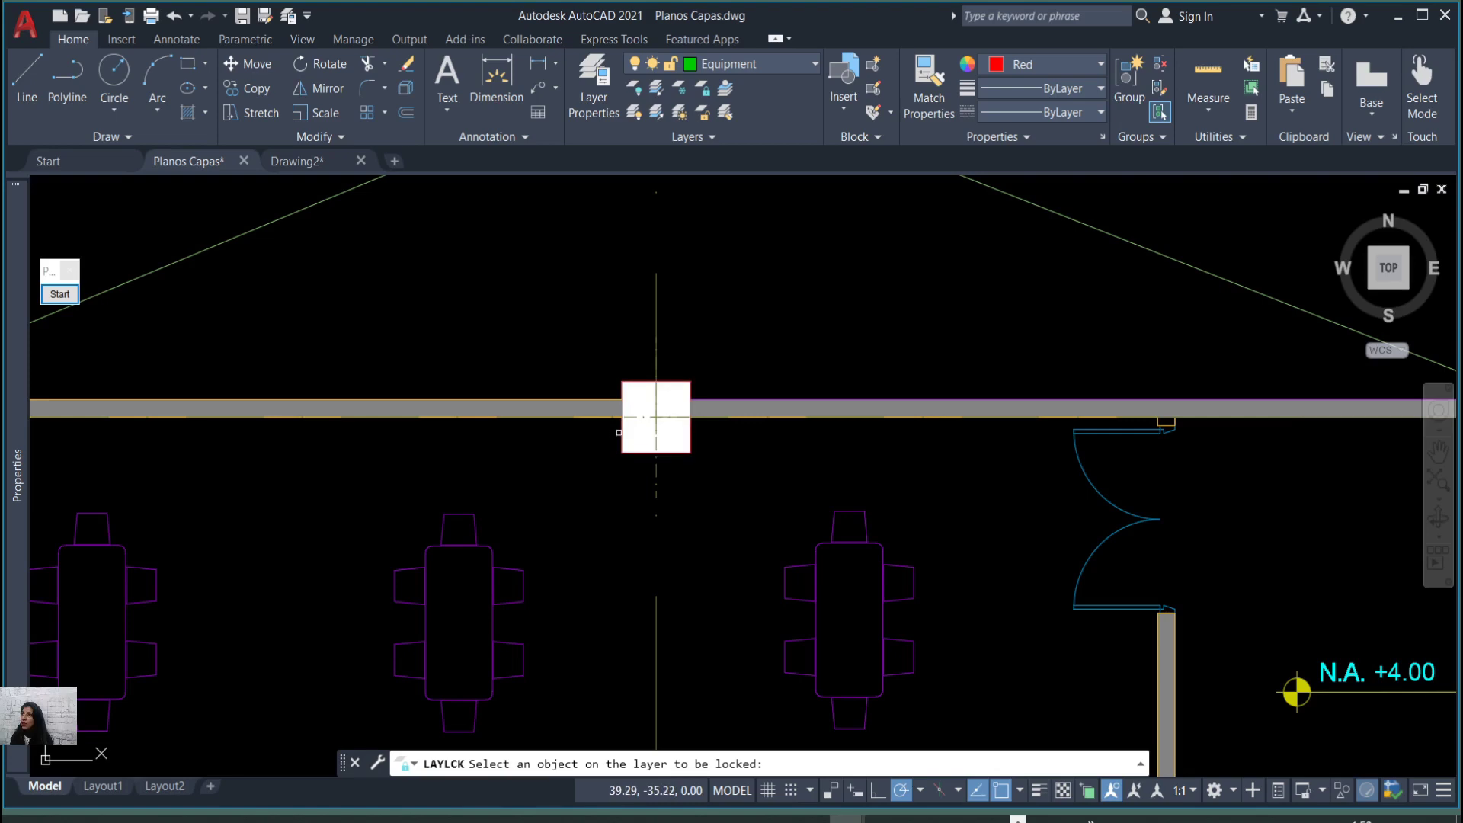
left_click(619, 429)
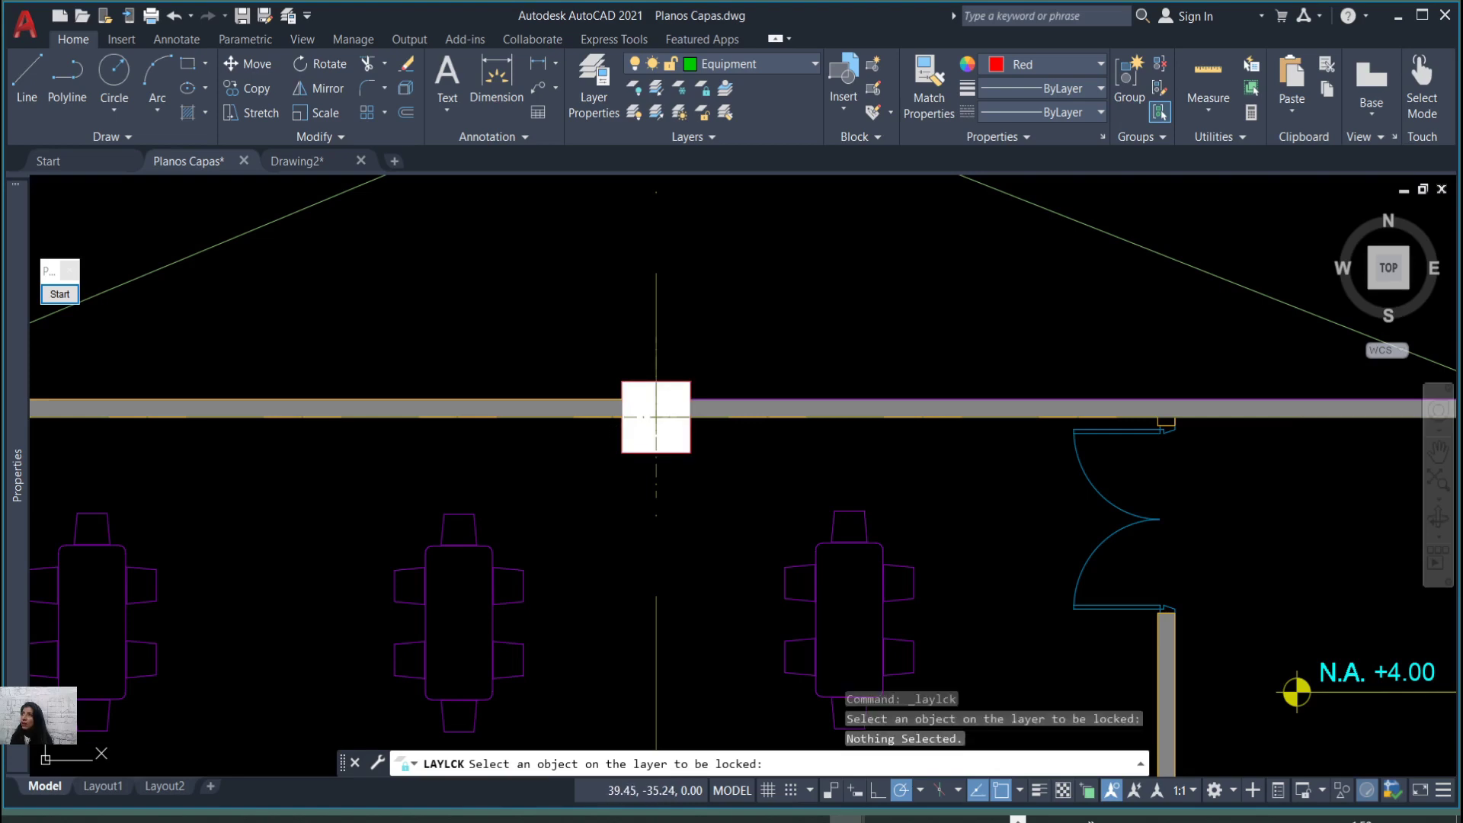
Lock the Estructura and Ejes layers by picking a column and the vertical axis line through it.
left_click(619, 442)
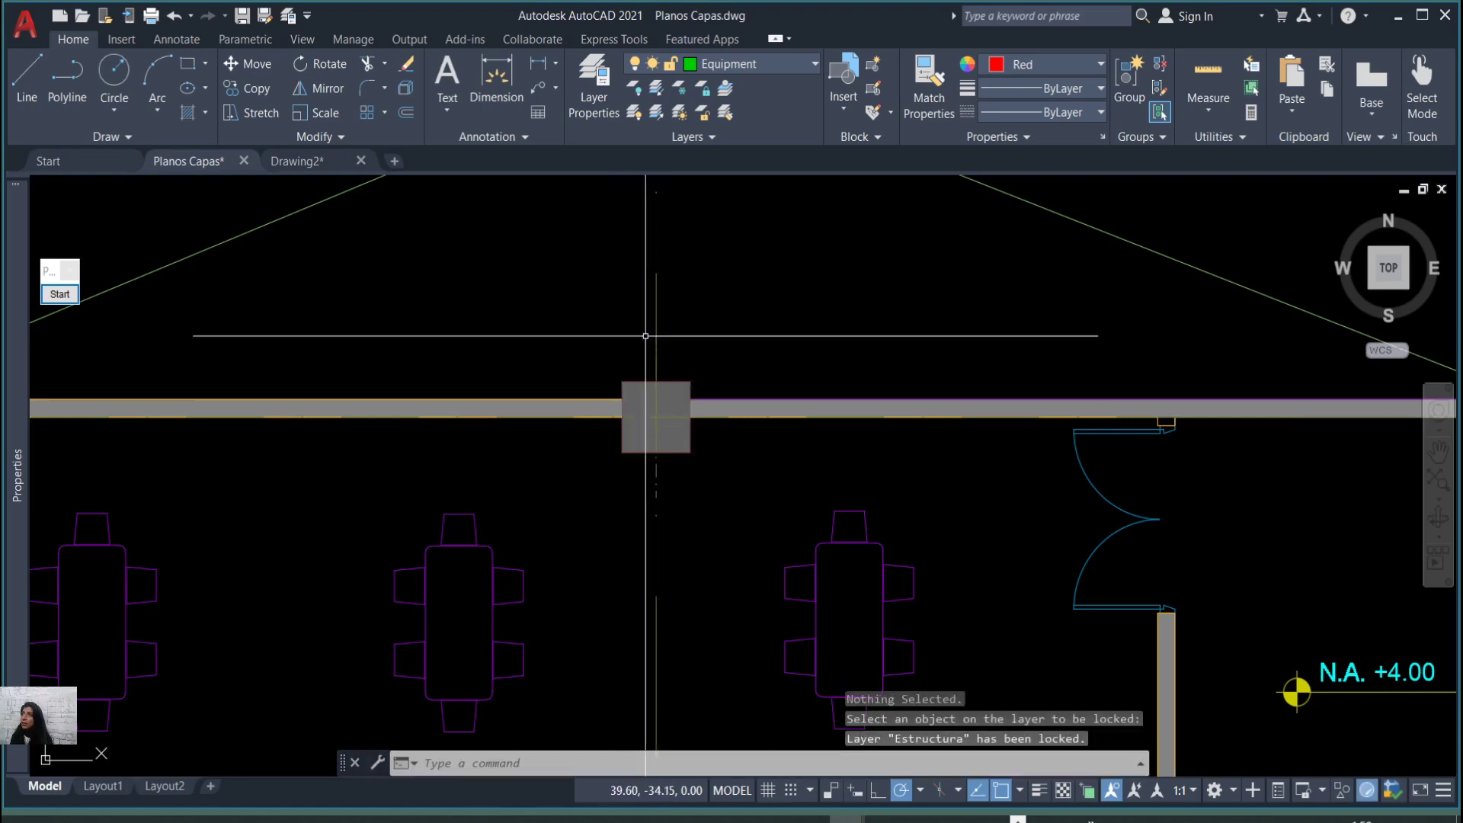
left_click(702, 93)
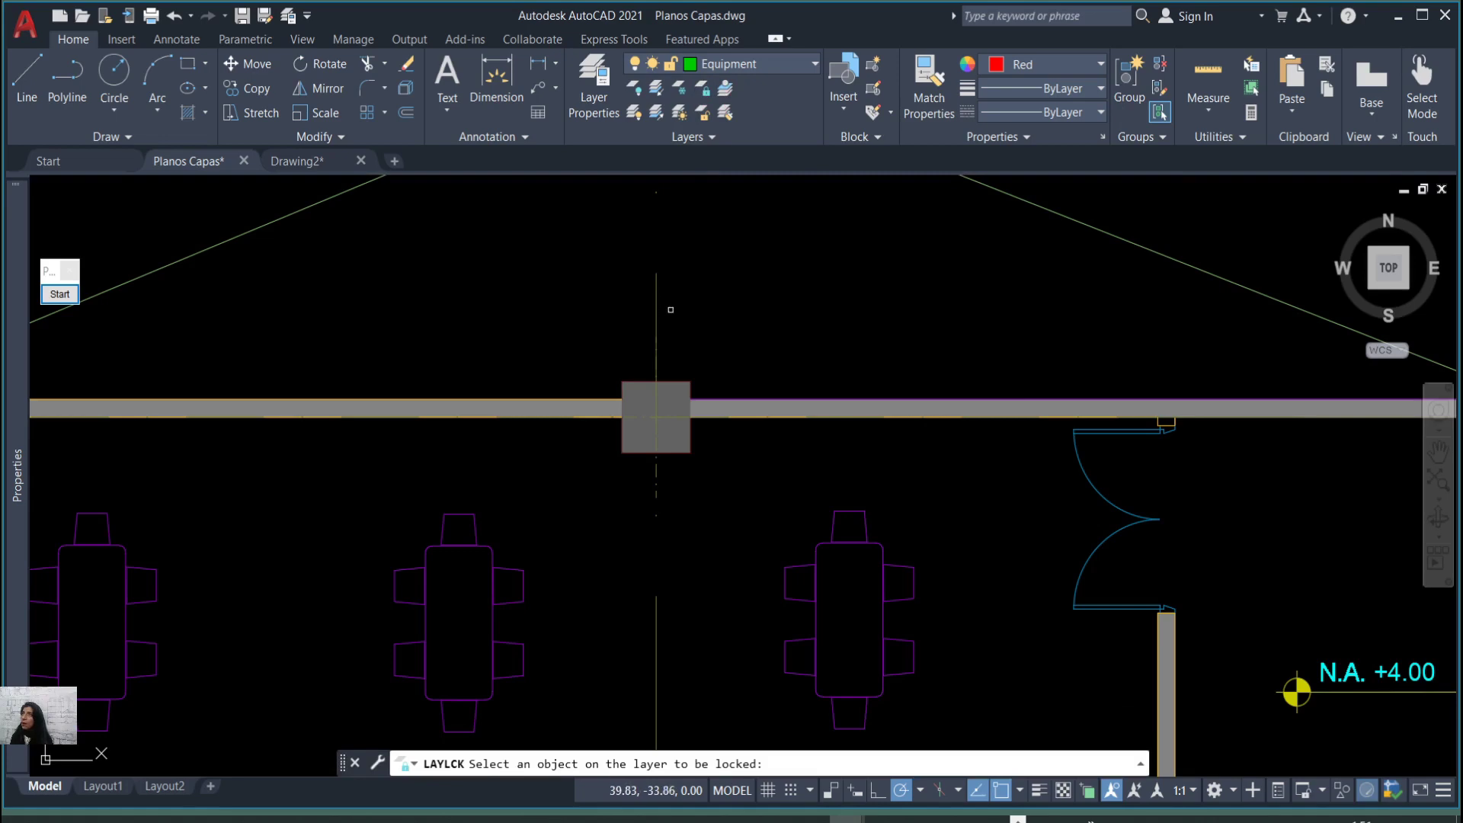
left_click(659, 310)
scroll(609, 416, "down", 4)
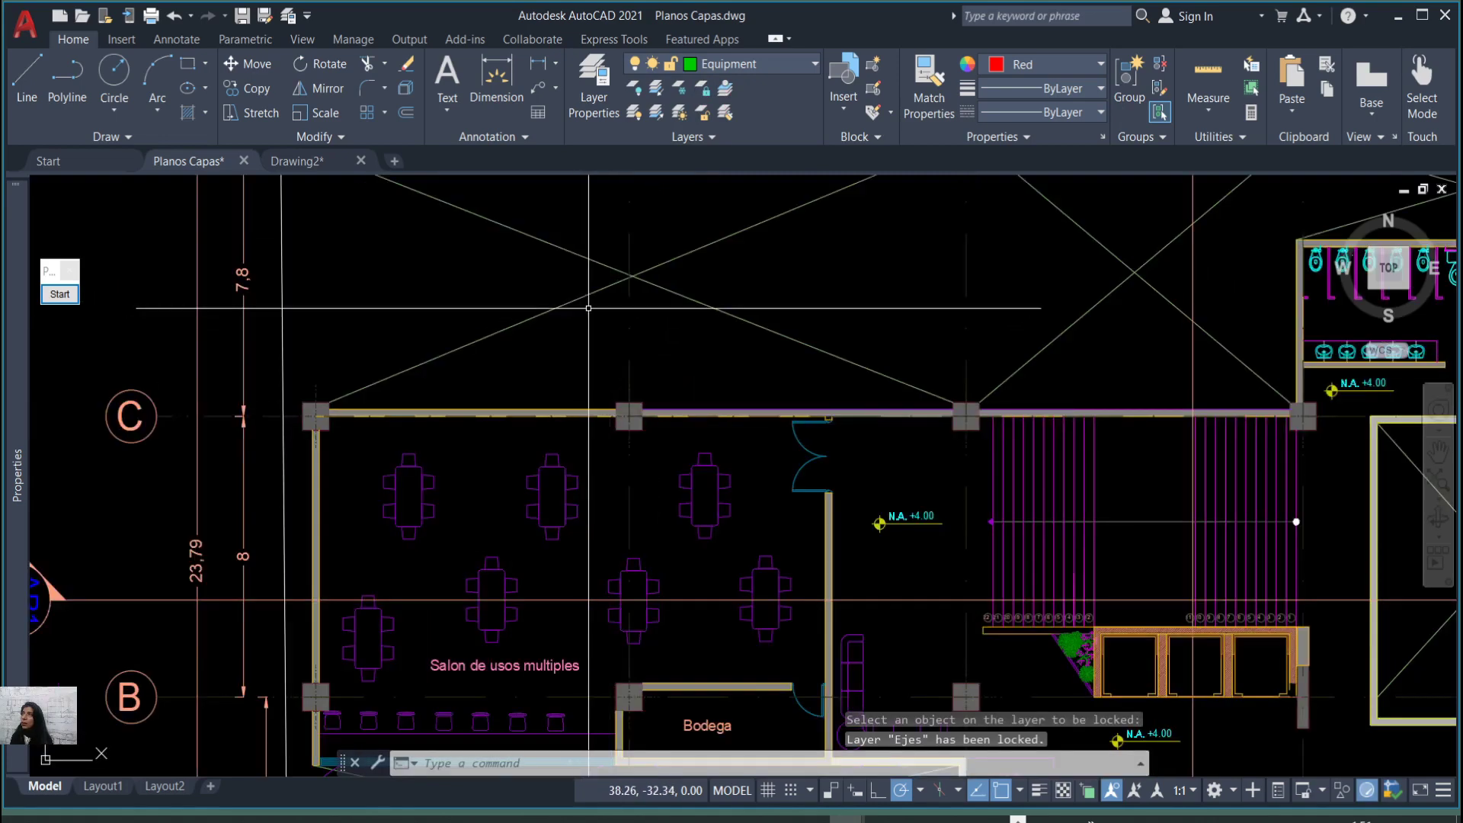
Lock the vacios layer by picking one of the diagonal void lines above the Salon de usos multiples.
left_click(816, 66)
left_click(900, 222)
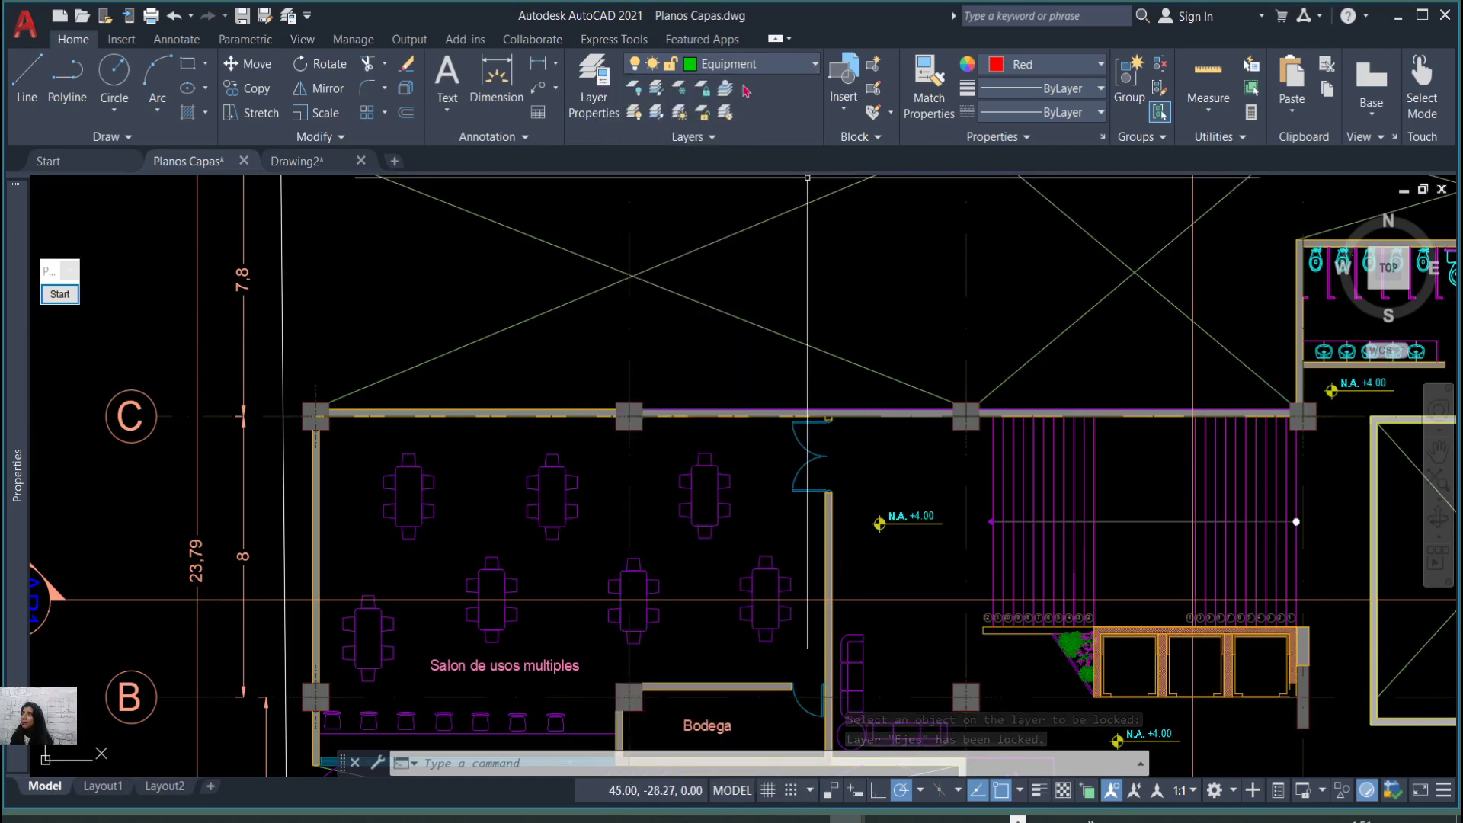
left_click(704, 88)
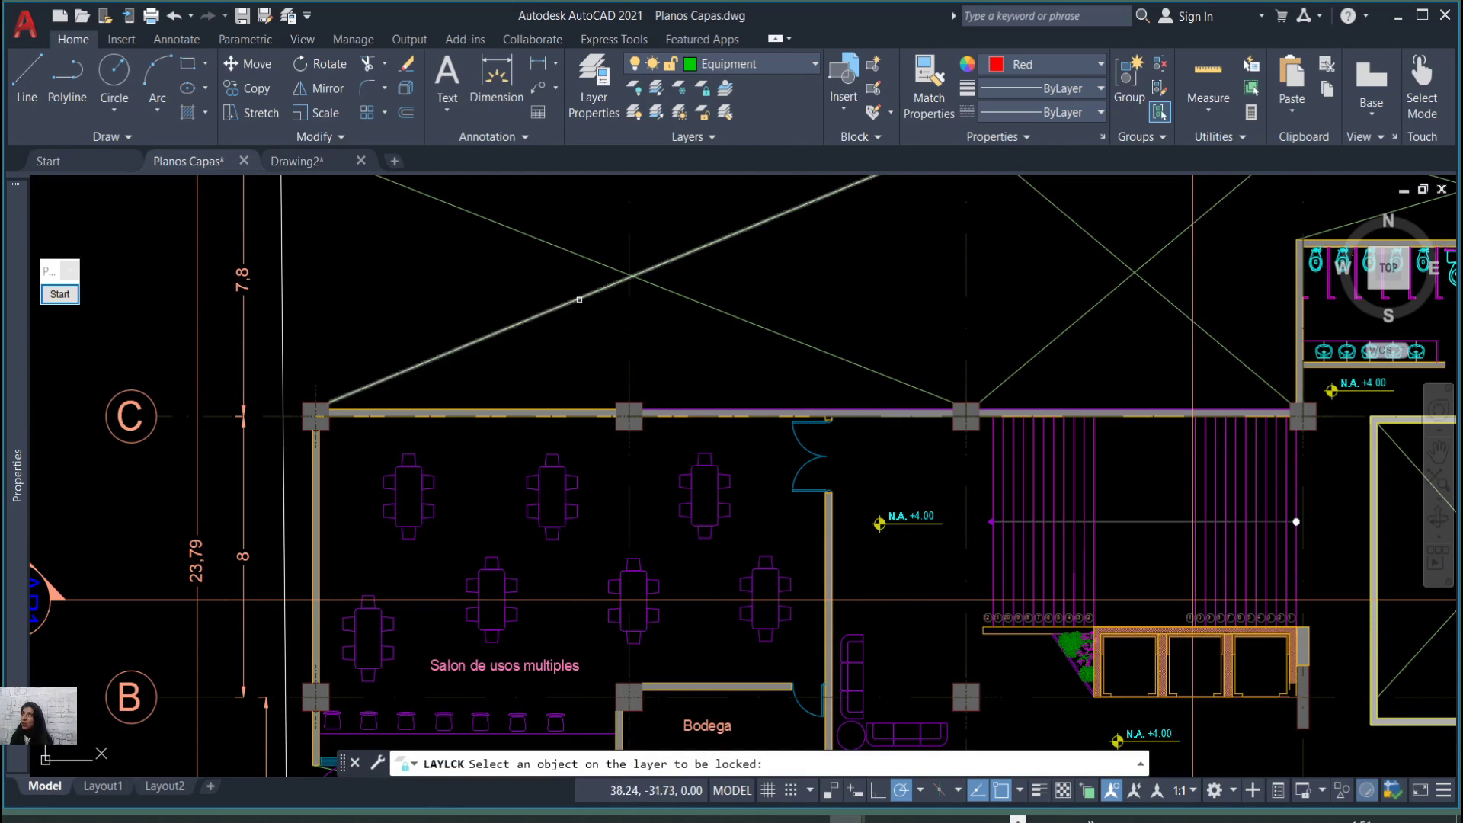
left_click(564, 306)
scroll(667, 337, "down", 4)
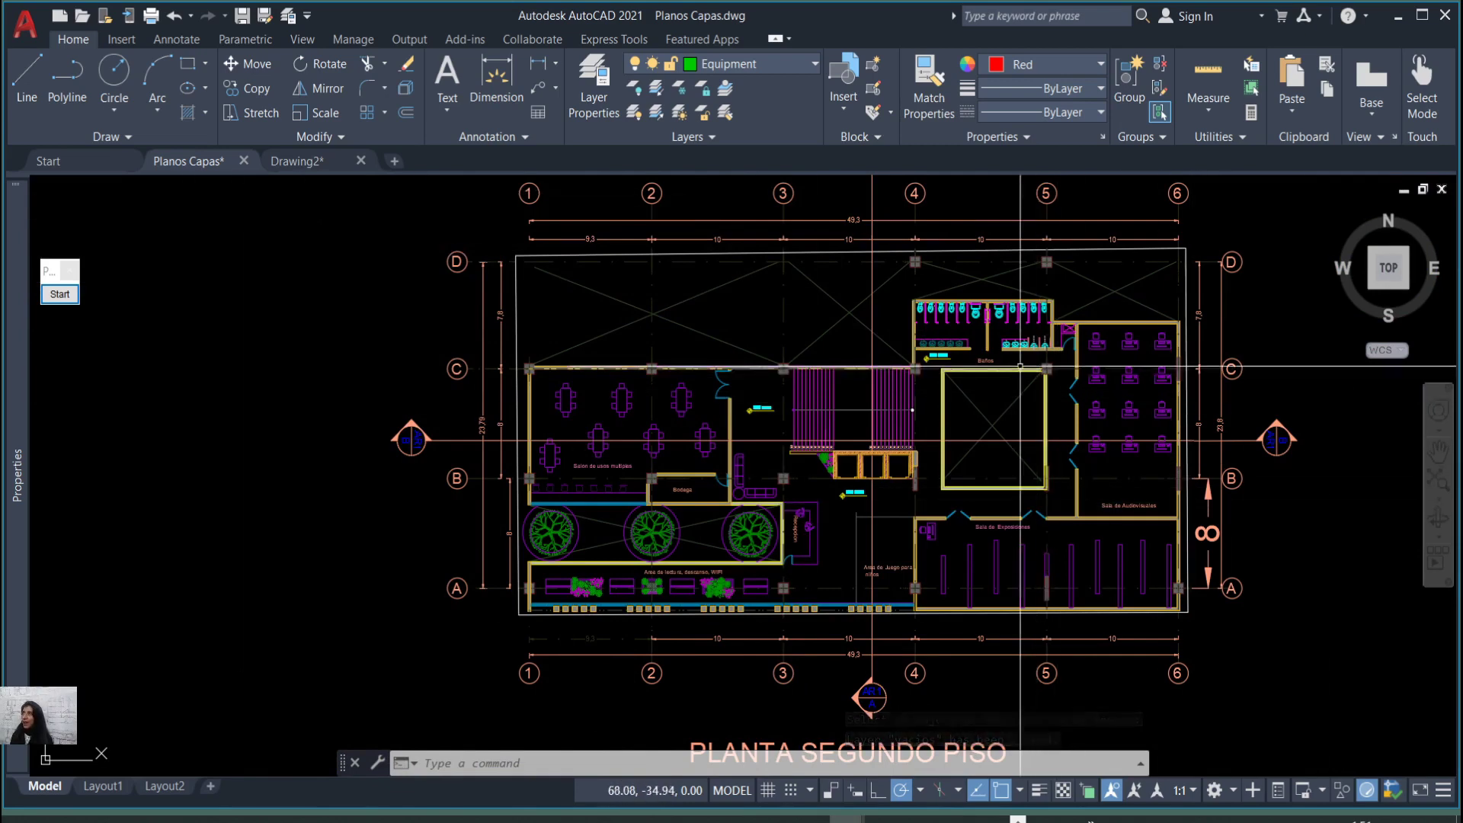
Try to erase the diagonal void lines above axis C to test the layer lock.
scroll(682, 334, "up", 2)
scroll(683, 328, "up", 2)
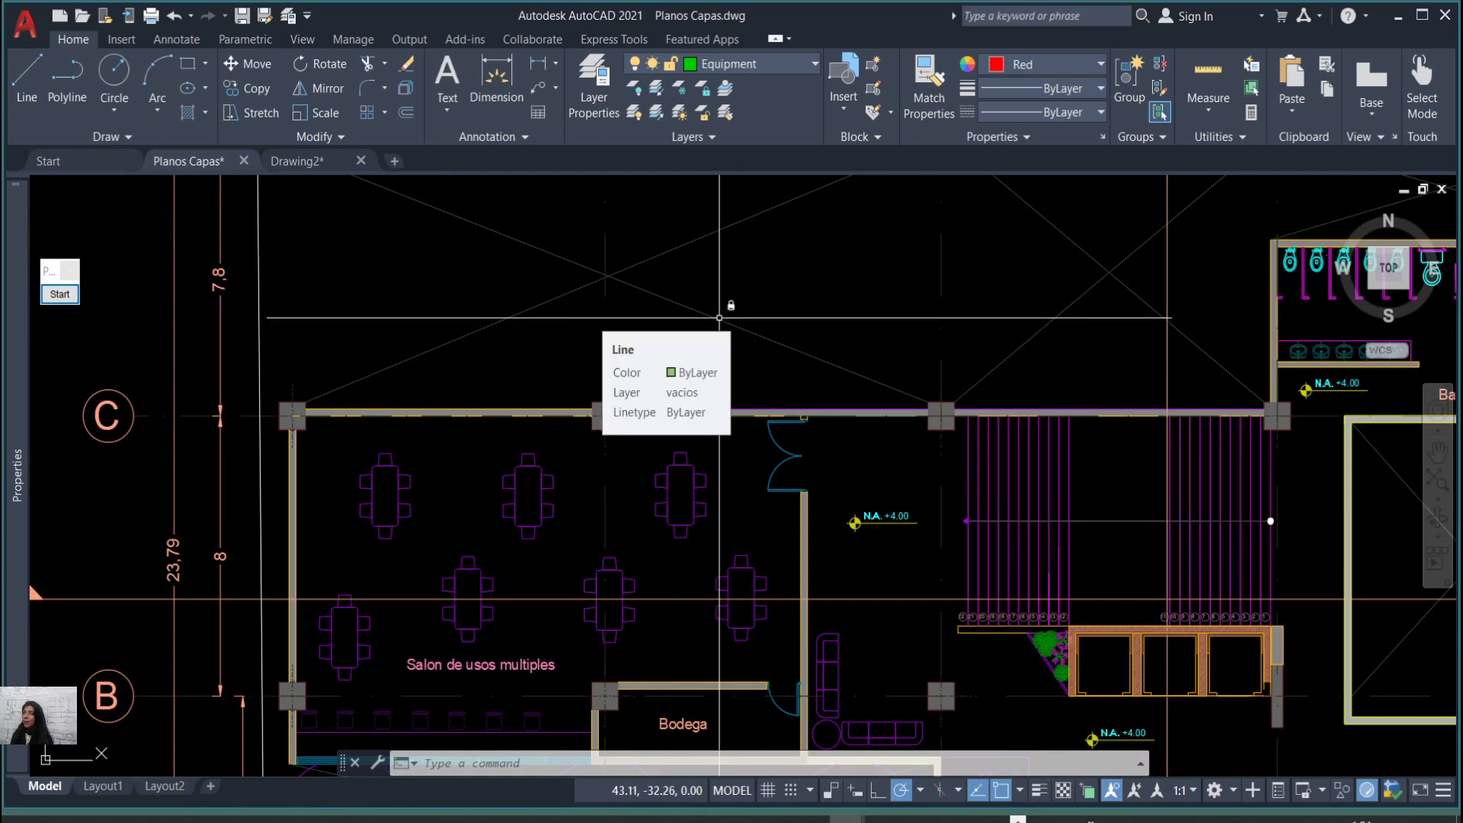
scroll(773, 313, "up", 2)
left_click(930, 383)
left_click(719, 326)
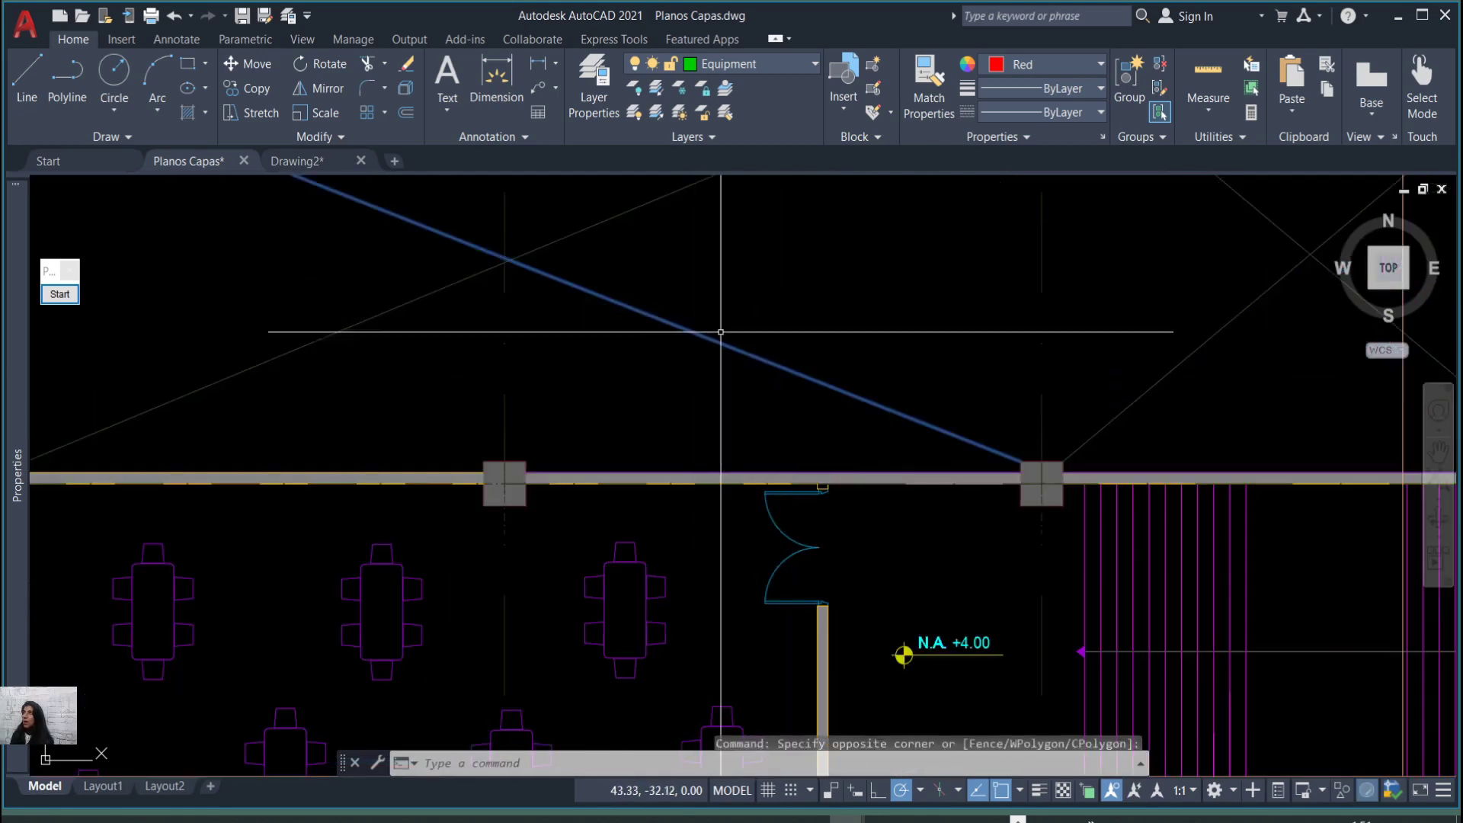
key("Delete")
left_click(732, 398)
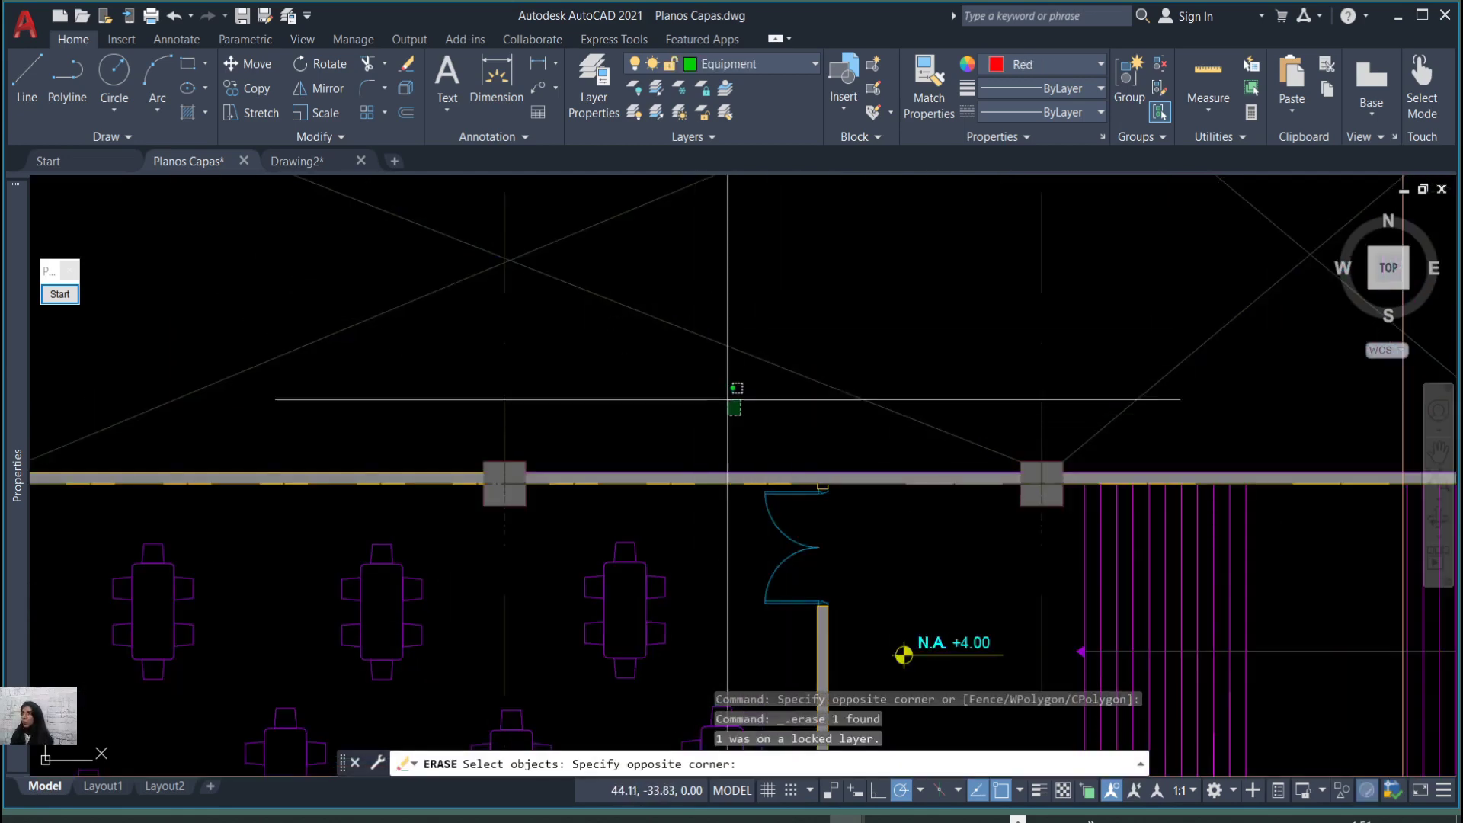
left_click(330, 229)
key("Return")
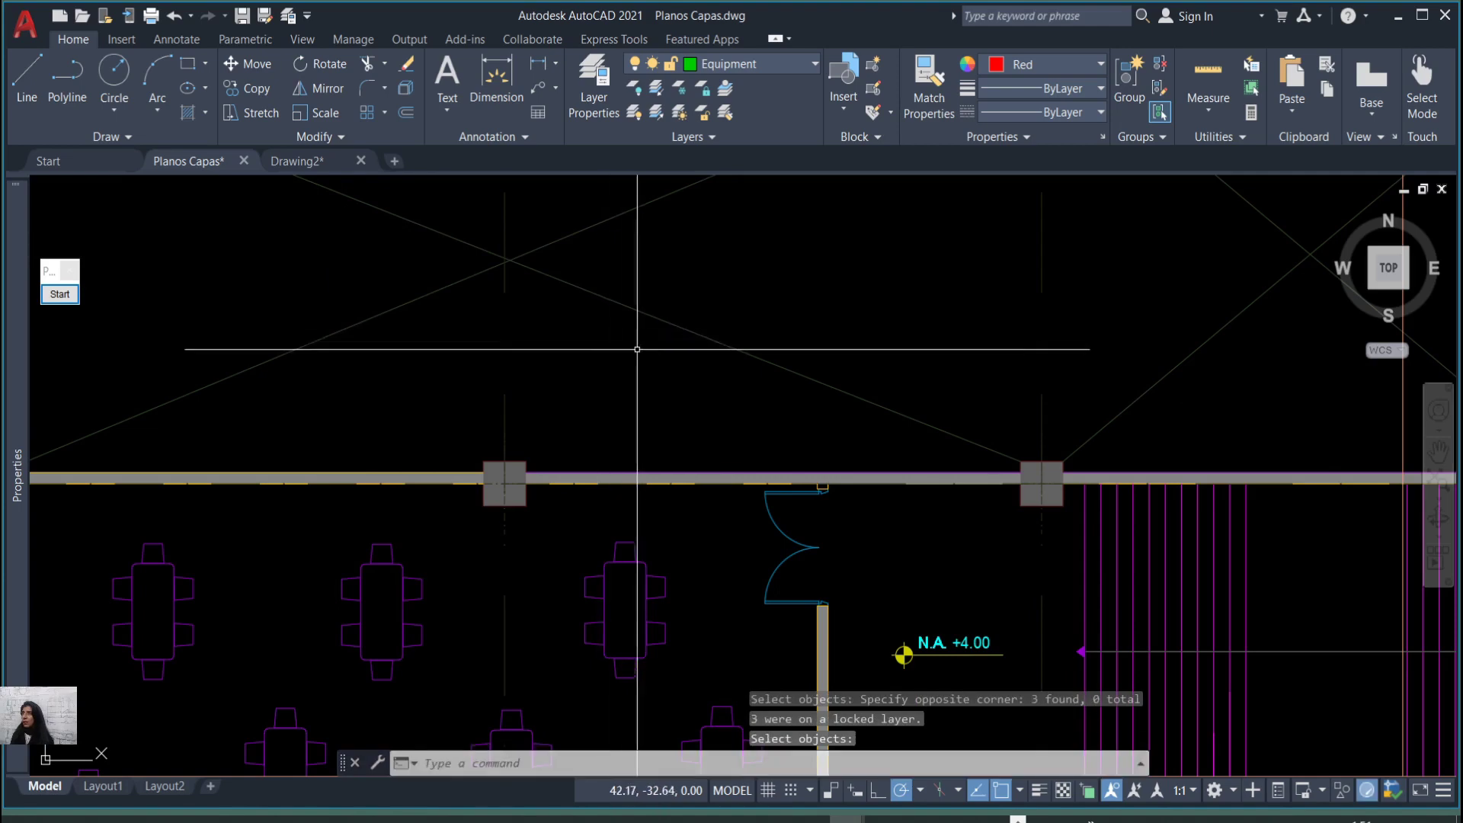
Try to move the crossed void lines and the axis 2 line on the locked layers.
left_click(637, 349)
left_click(310, 215)
scroll(583, 396, "down", 5)
scroll(557, 360, "up", 2)
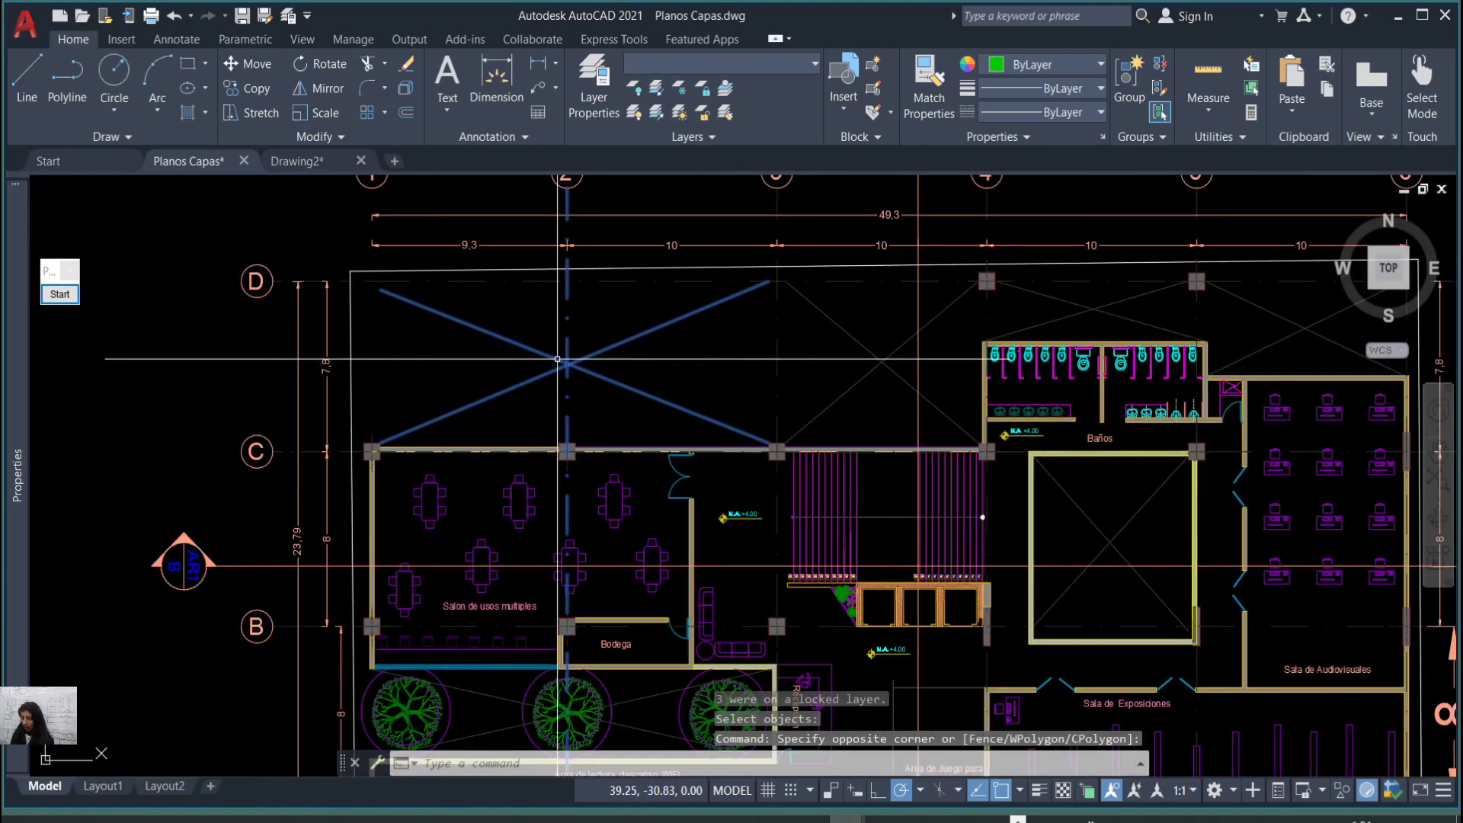
type("m")
key("Return")
left_click(544, 378)
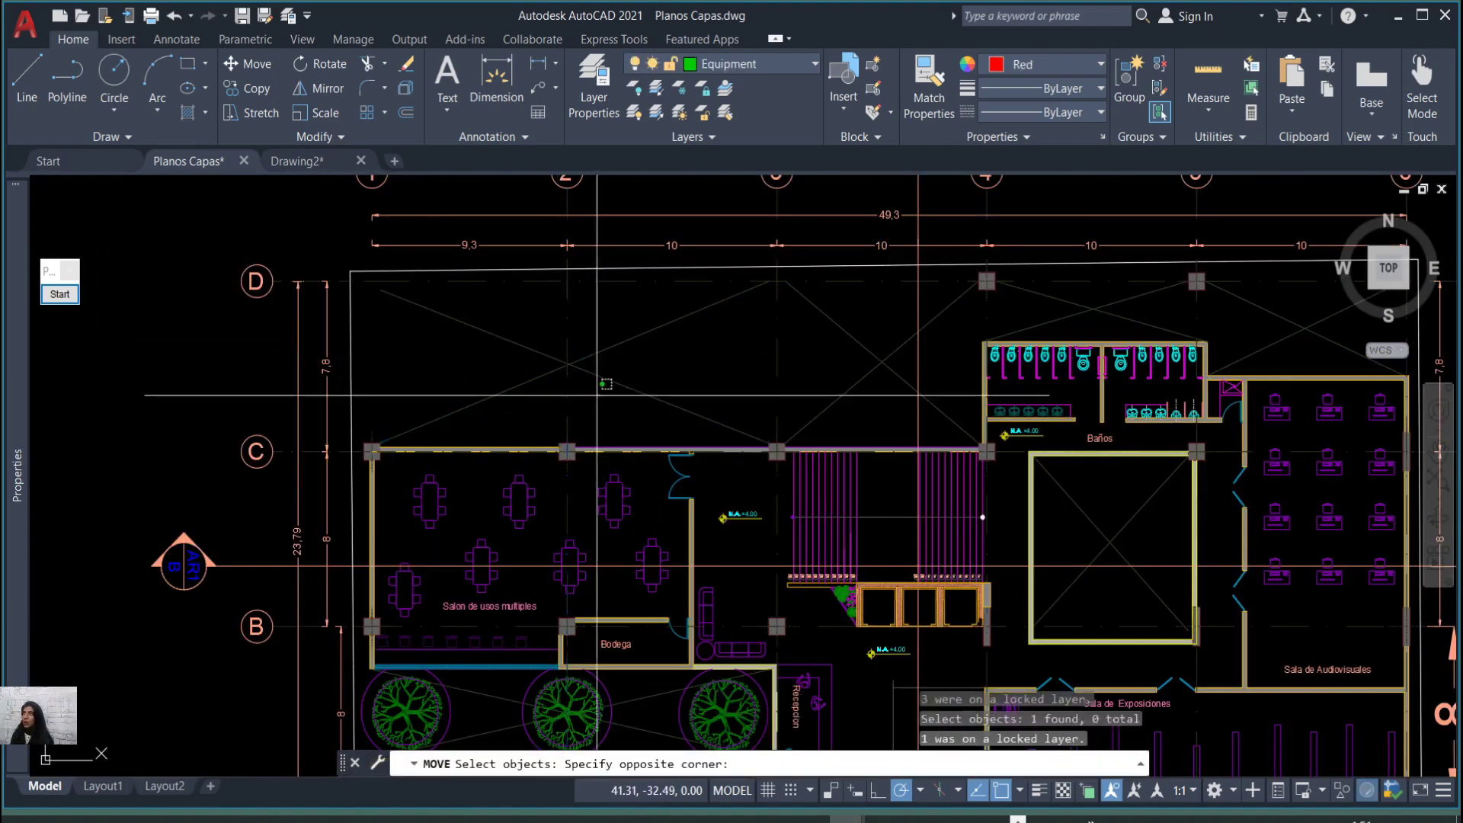
left_click(512, 355)
key("Escape")
key("Escape")
key("Escape")
Move the unlocked wall segment on axis C between axes 1 and 2 downward into the Salon de usos multiples.
scroll(586, 366, "up", 4)
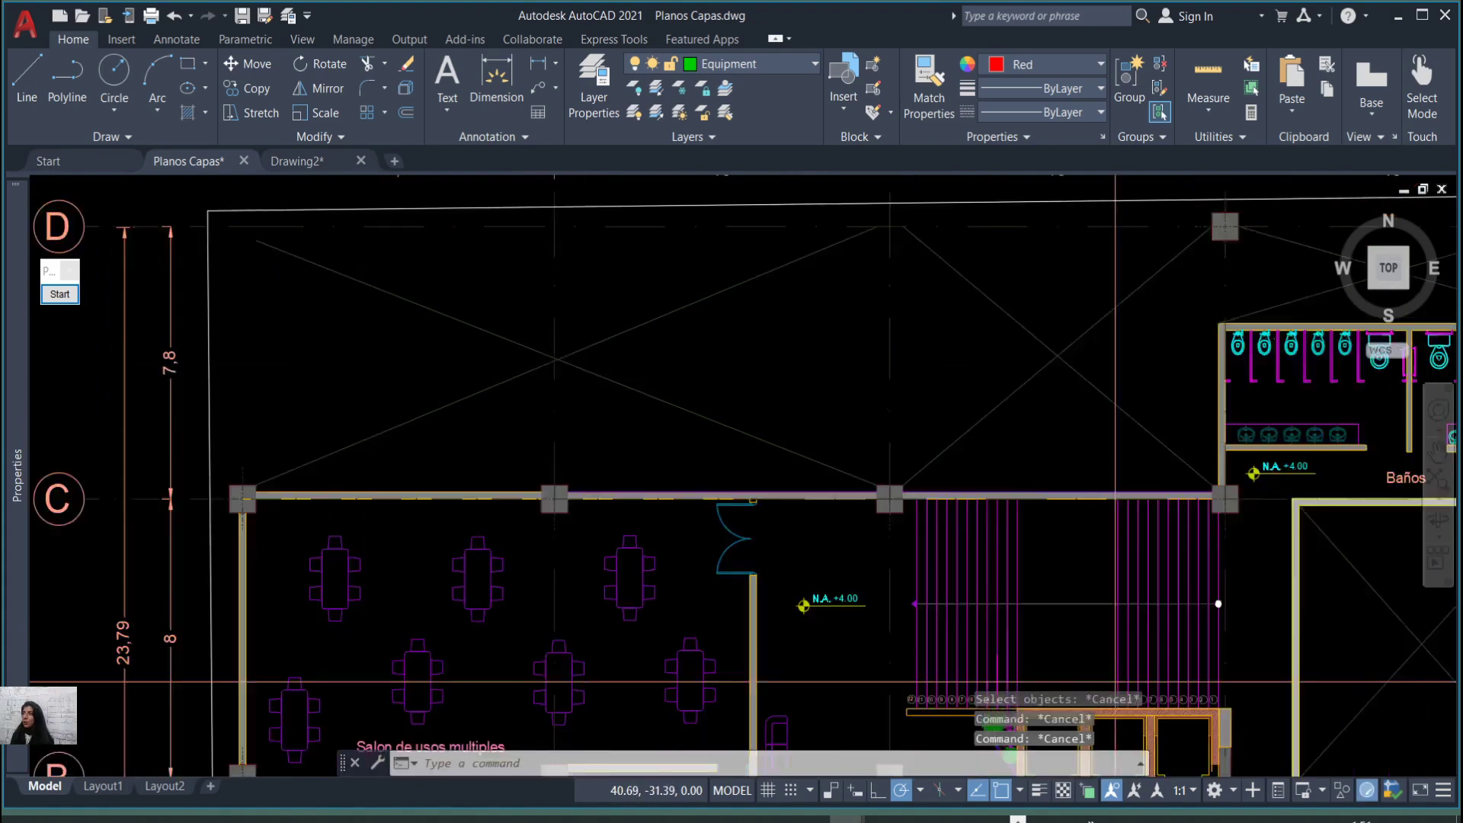
scroll(596, 453, "down", 2)
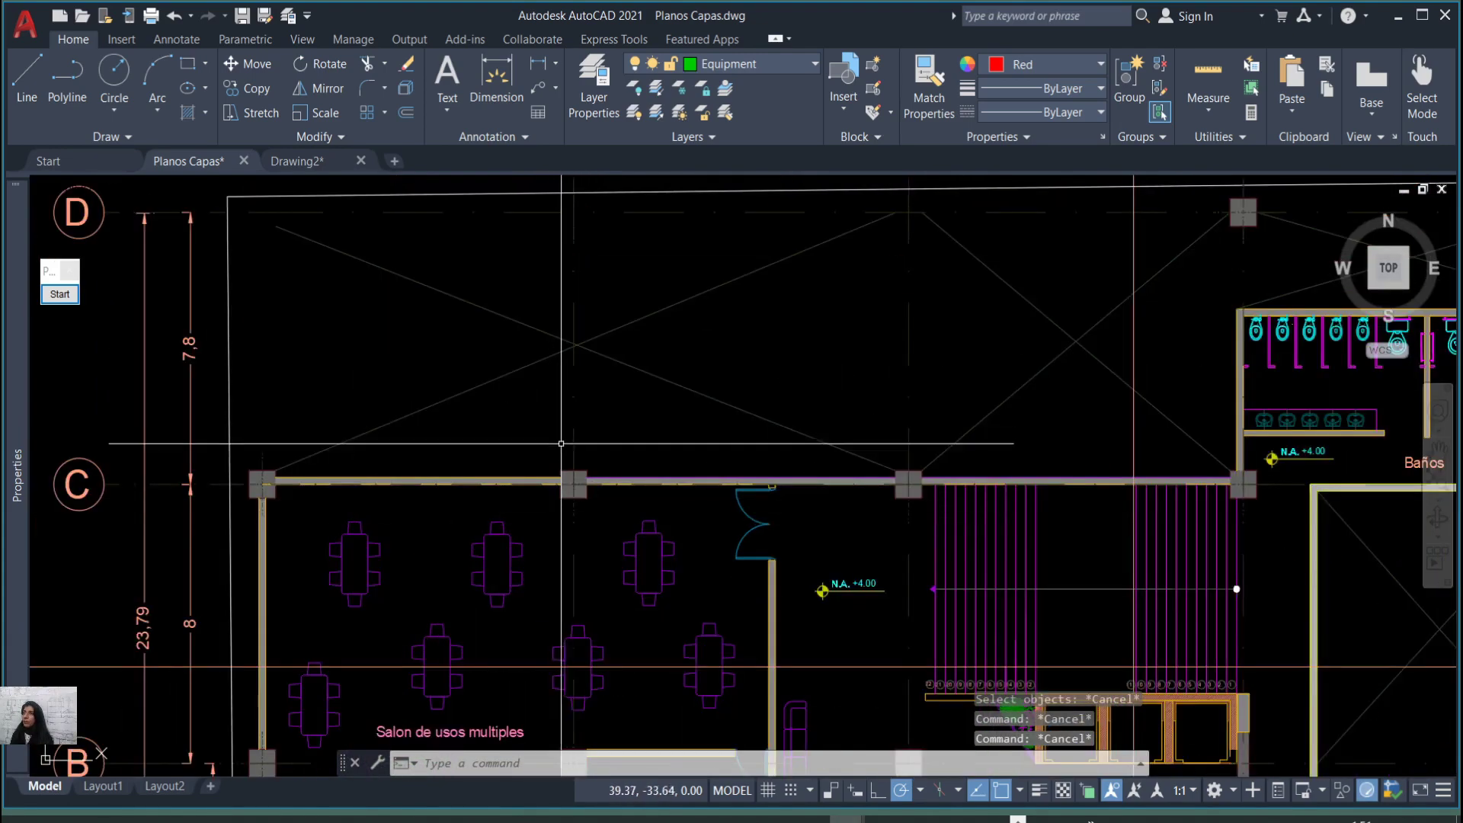
scroll(571, 362, "up", 2)
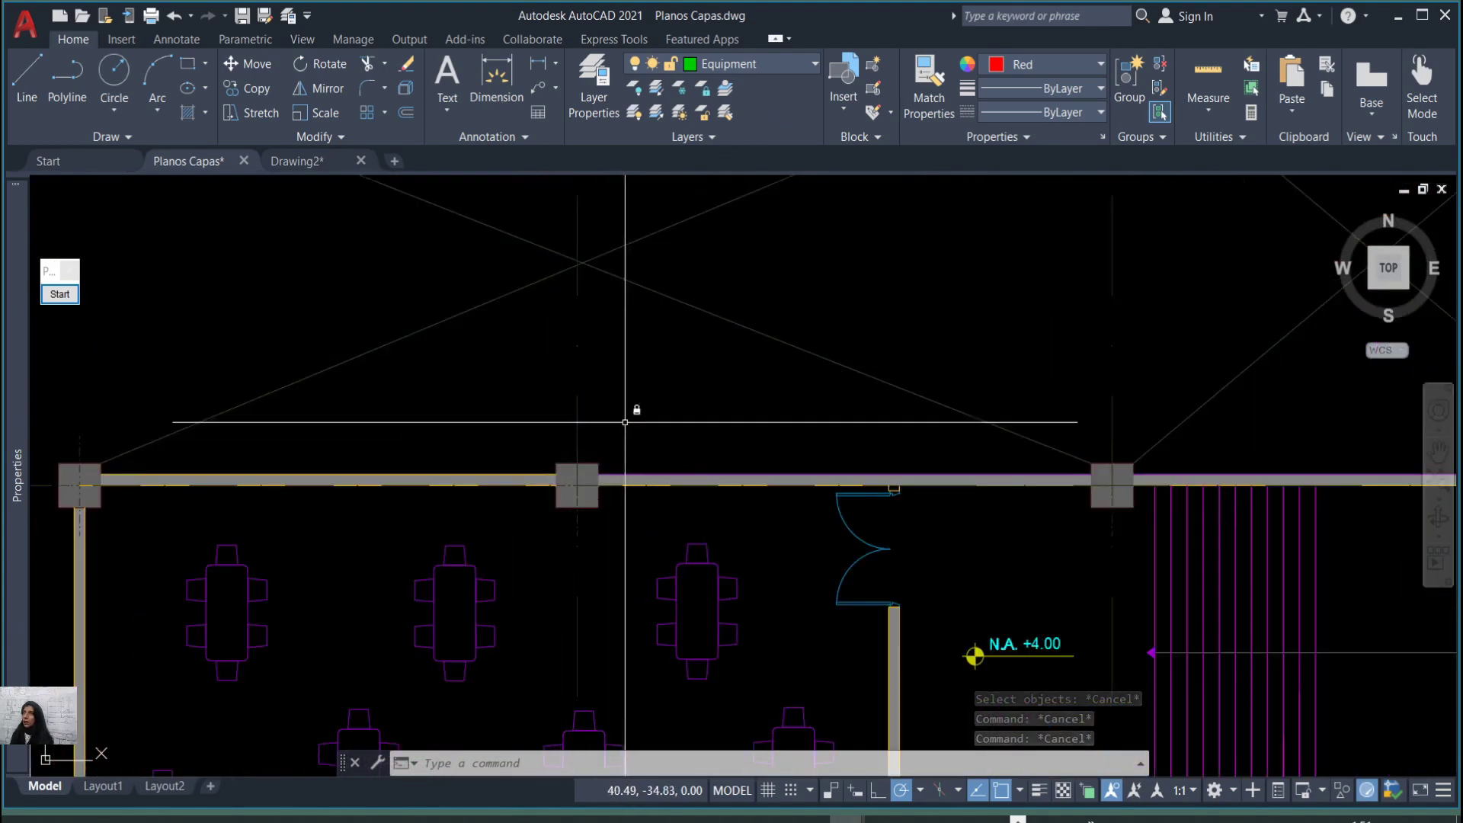
scroll(591, 477, "up", 2)
scroll(591, 476, "up", 4)
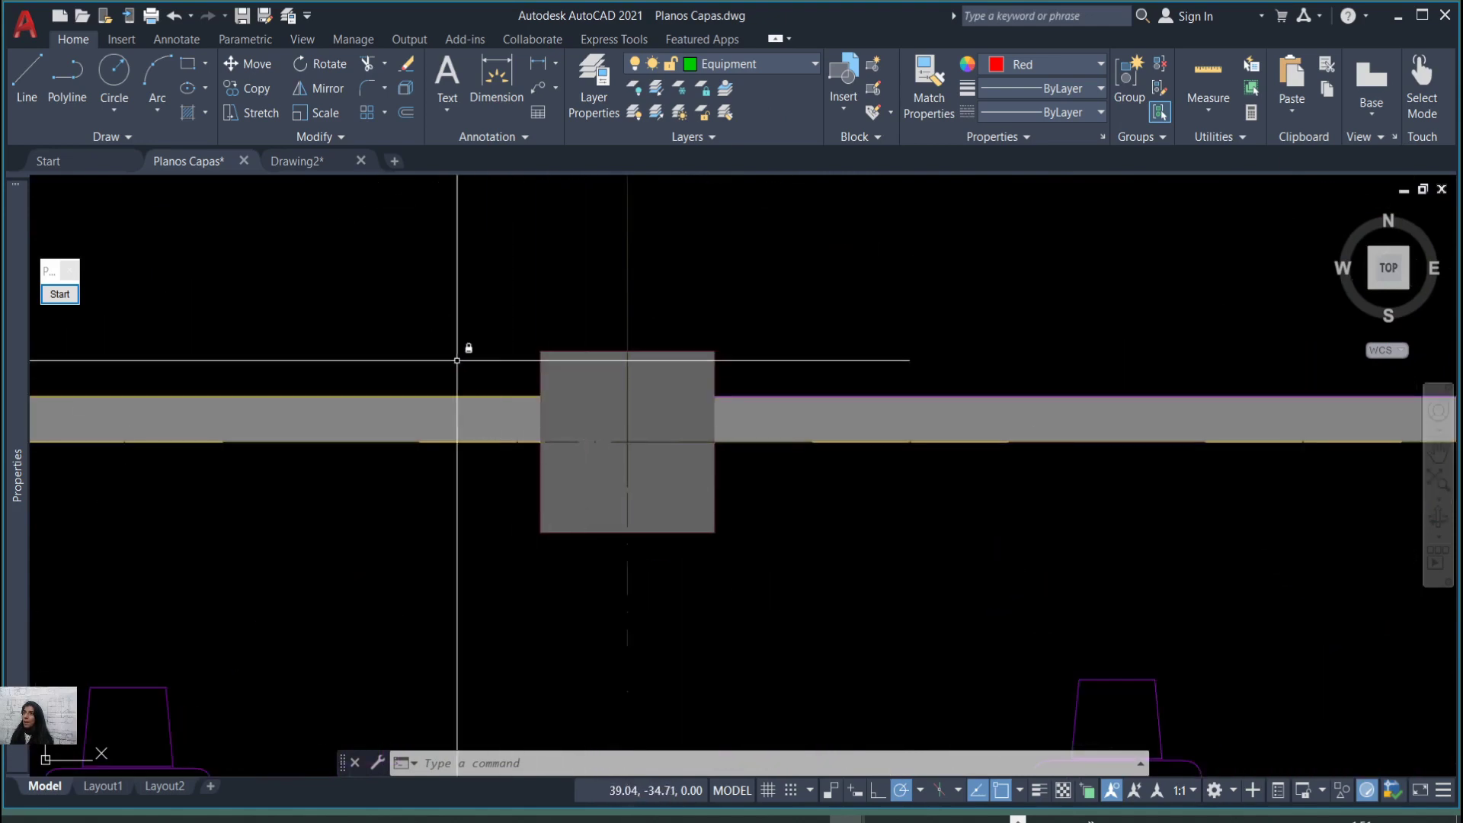
scroll(619, 453, "down", 2)
scroll(520, 430, "down", 2)
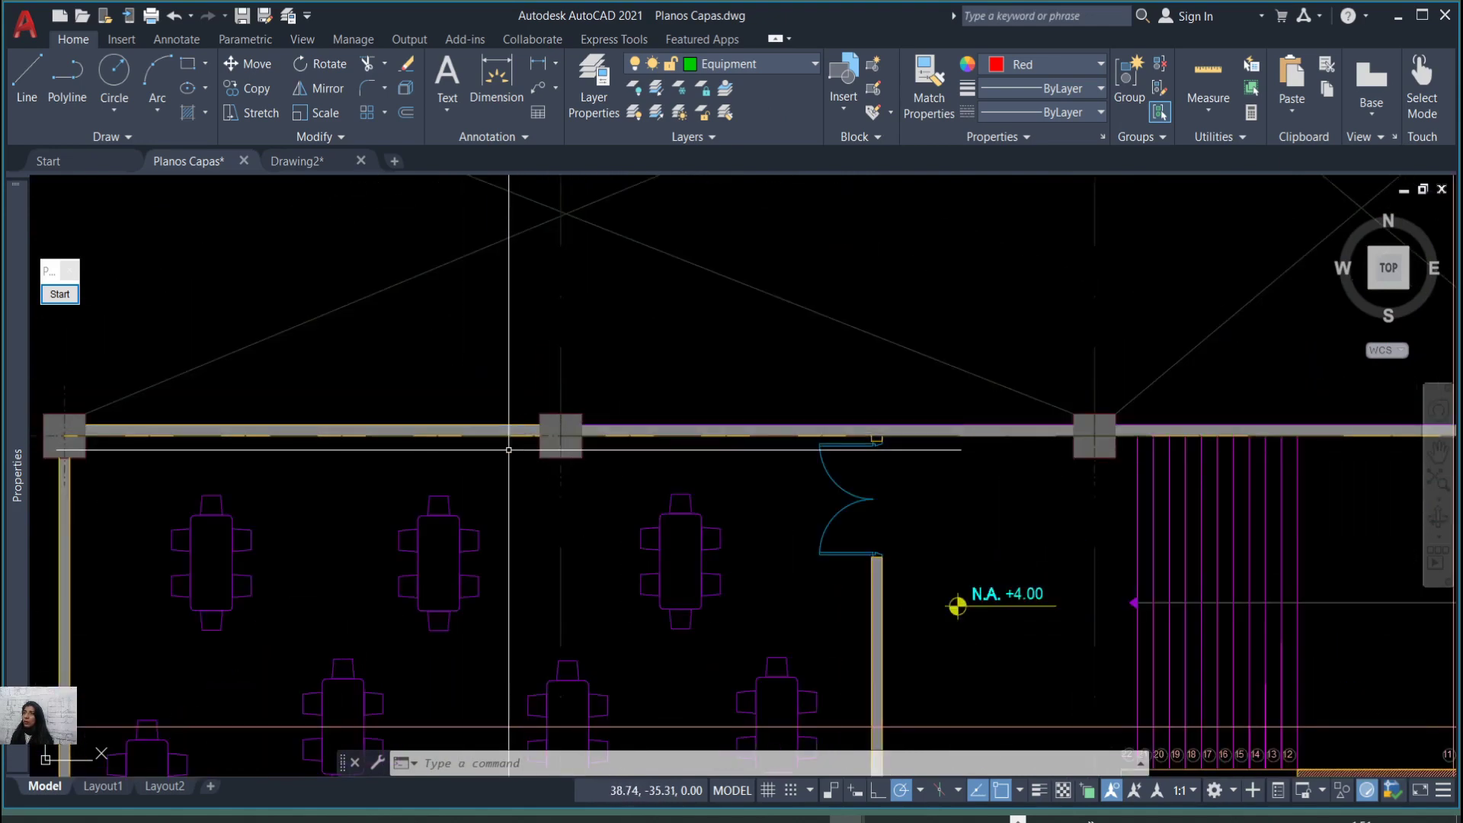
left_click(509, 450)
left_click(425, 386)
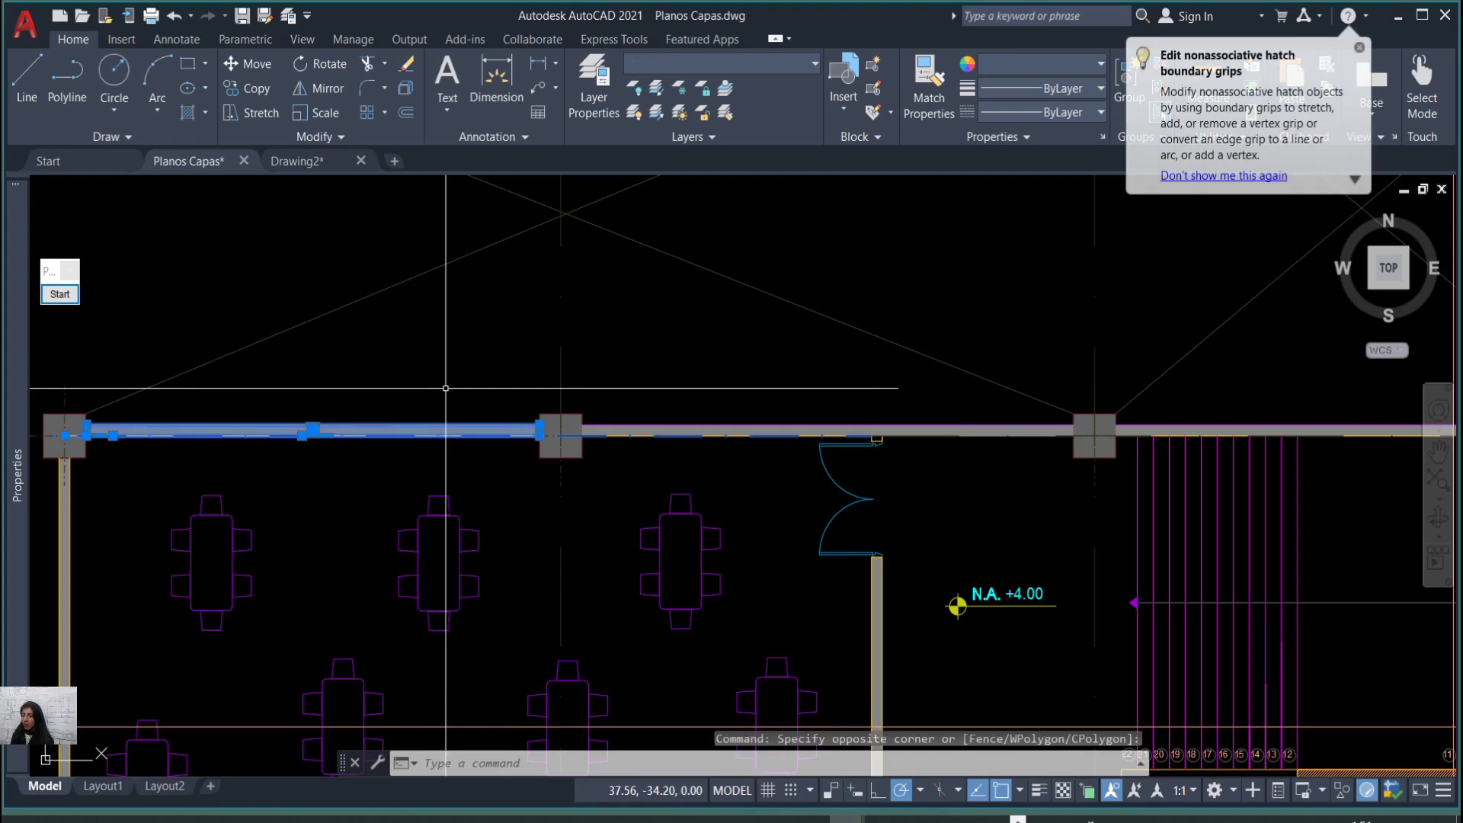
type("m")
key("Return")
scroll(465, 390, "up", 2)
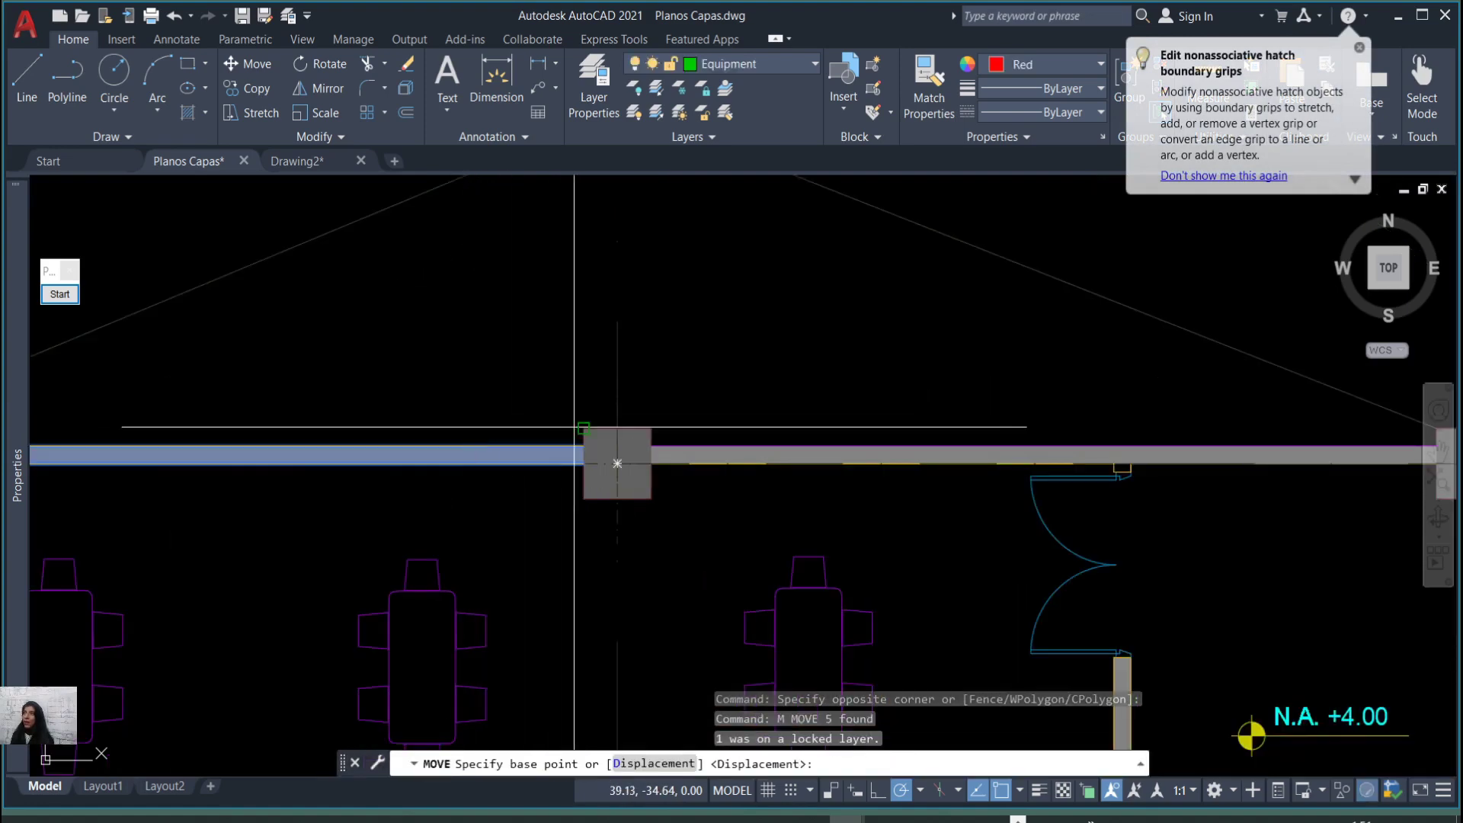
left_click(584, 446)
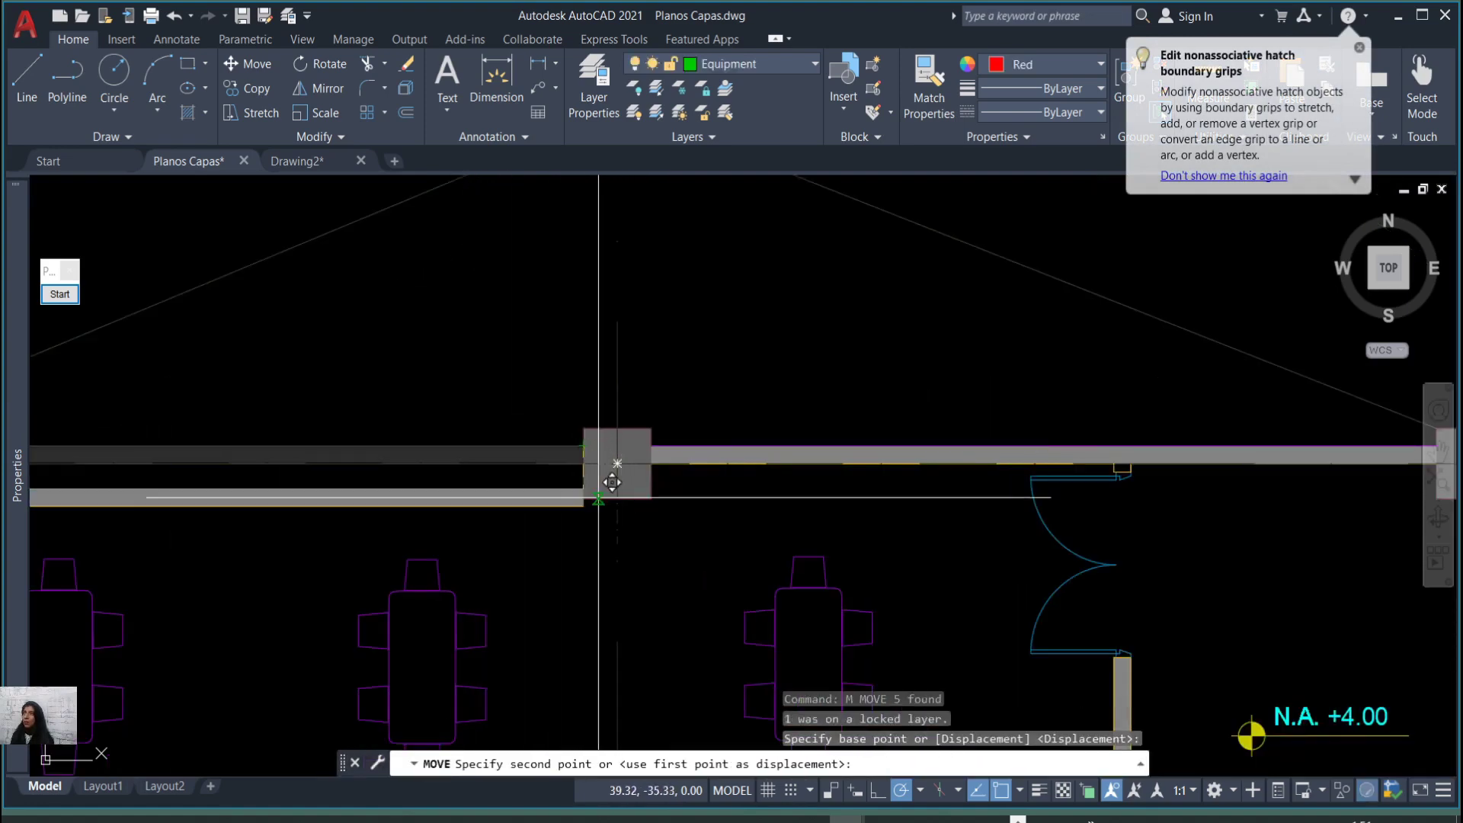
left_click(584, 548)
scroll(538, 483, "down", 4)
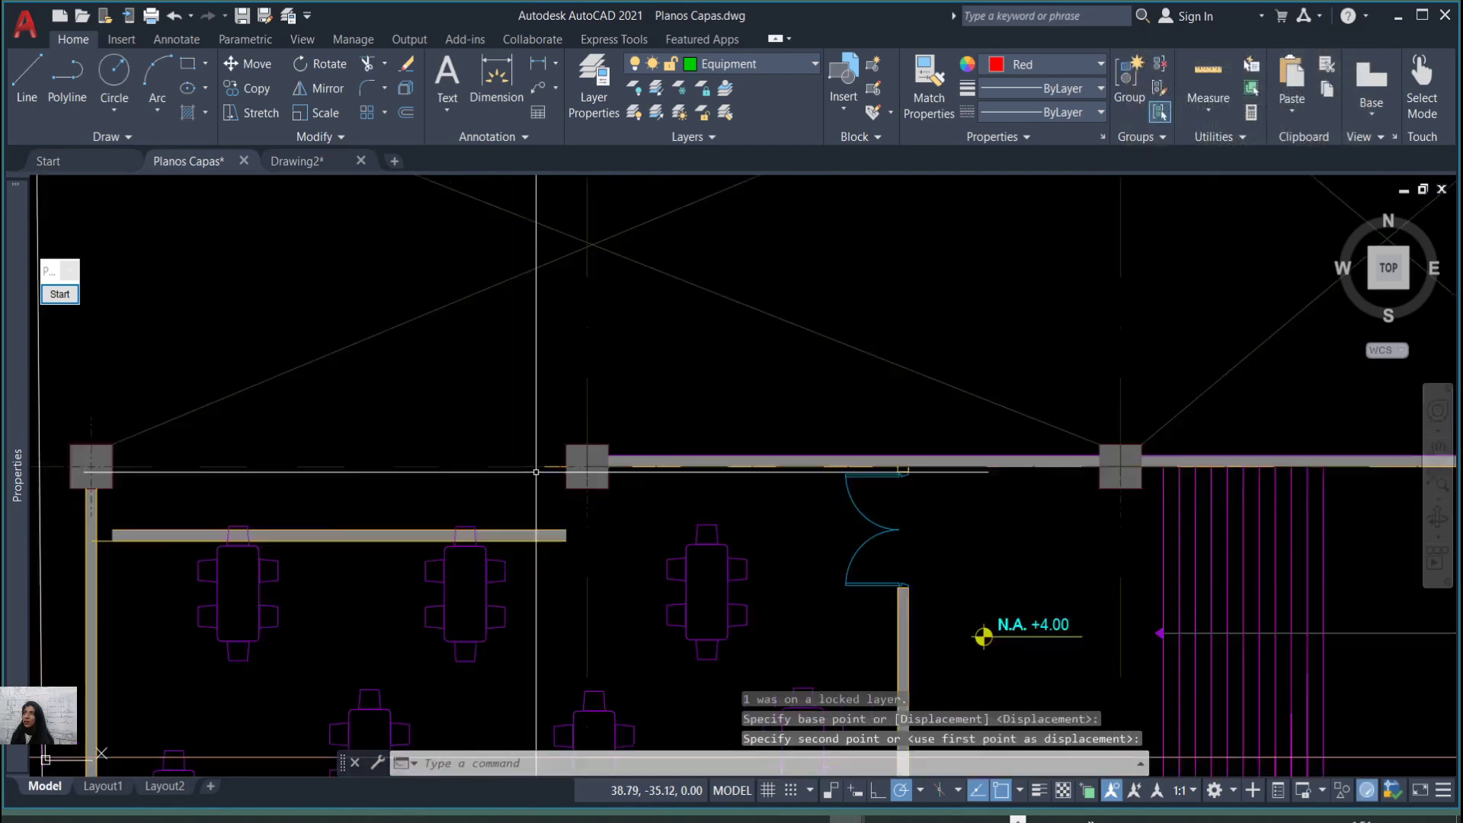
scroll(458, 465, "up", 2)
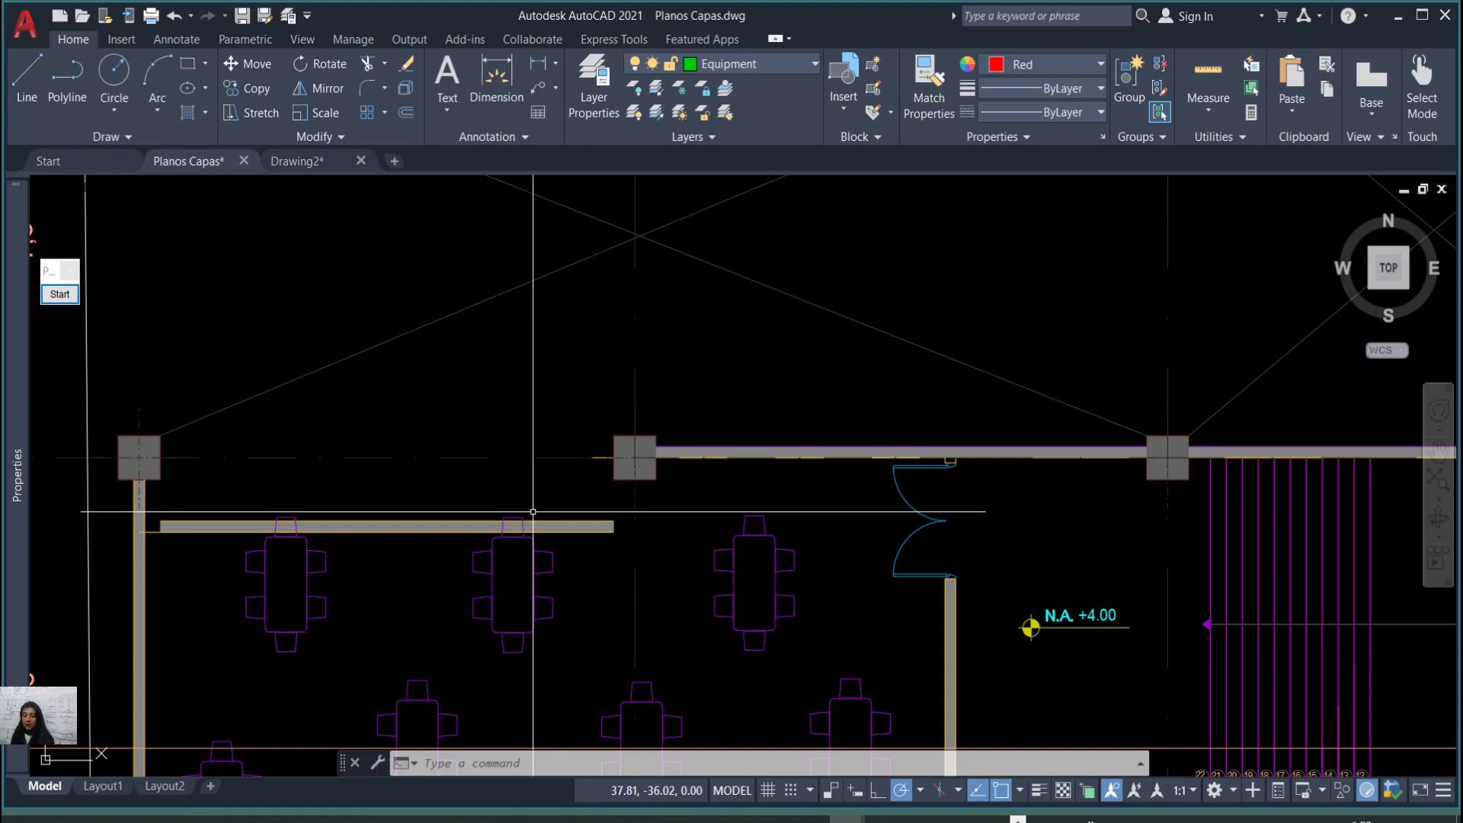
Undo the move of the wall segment between axes 1 and 2.
key("Escape")
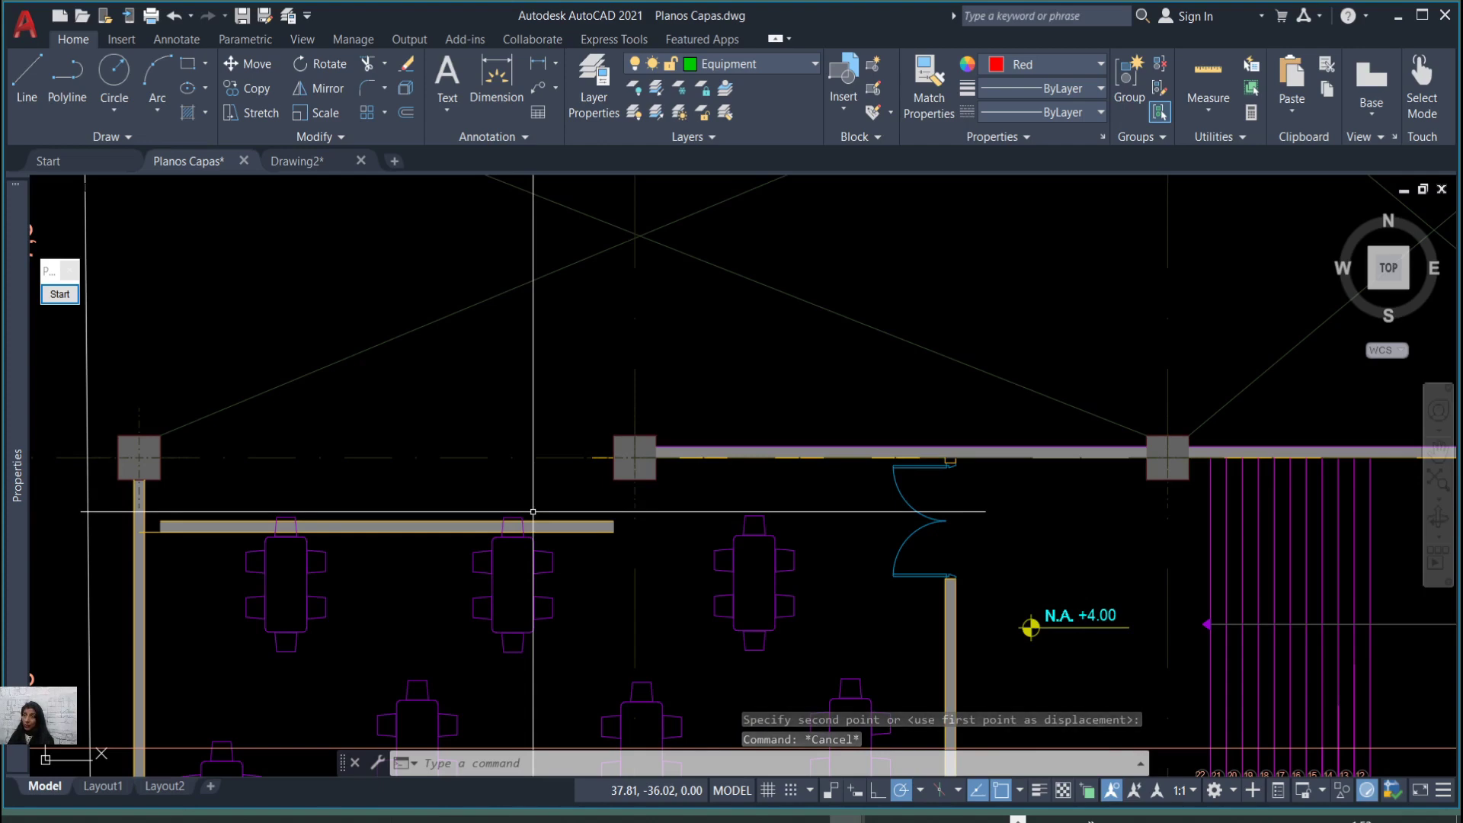
mouse_move(359, 159)
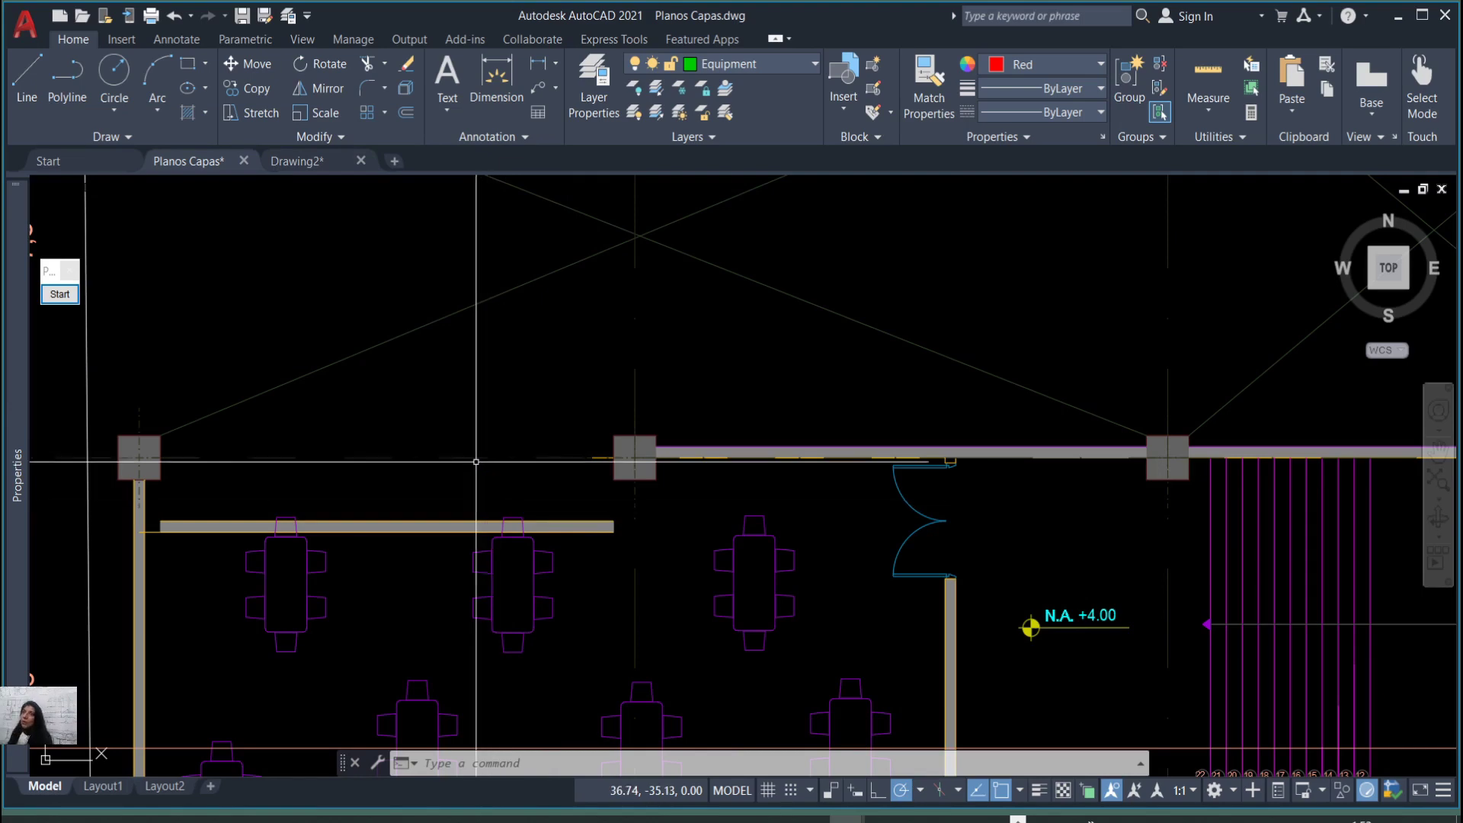
scroll(459, 571, "up", 2)
scroll(621, 540, "down", 2)
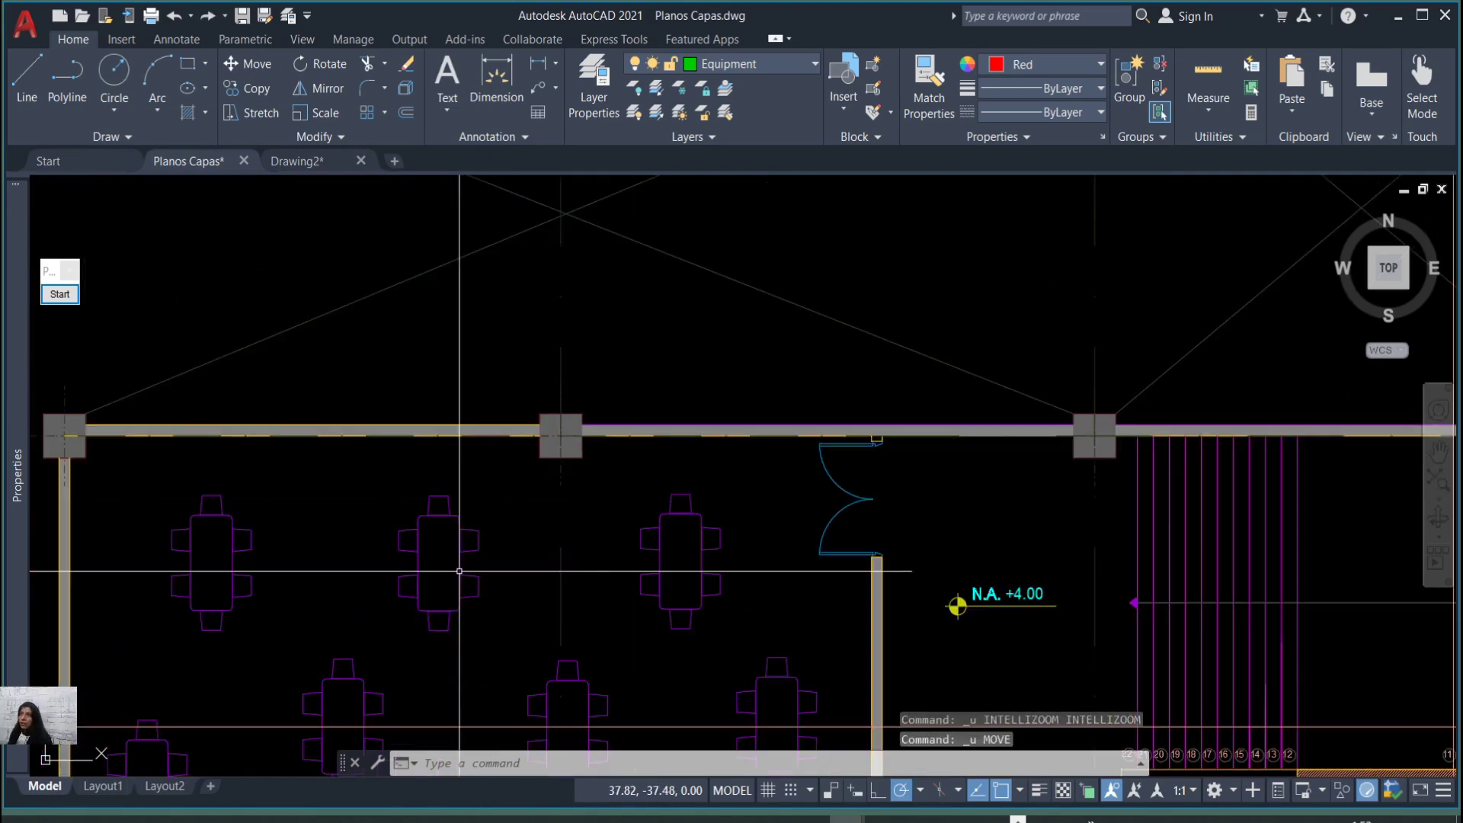
Reduce the locked layer fading so objects on locked layers display at nearly full brightness.
left_click(693, 137)
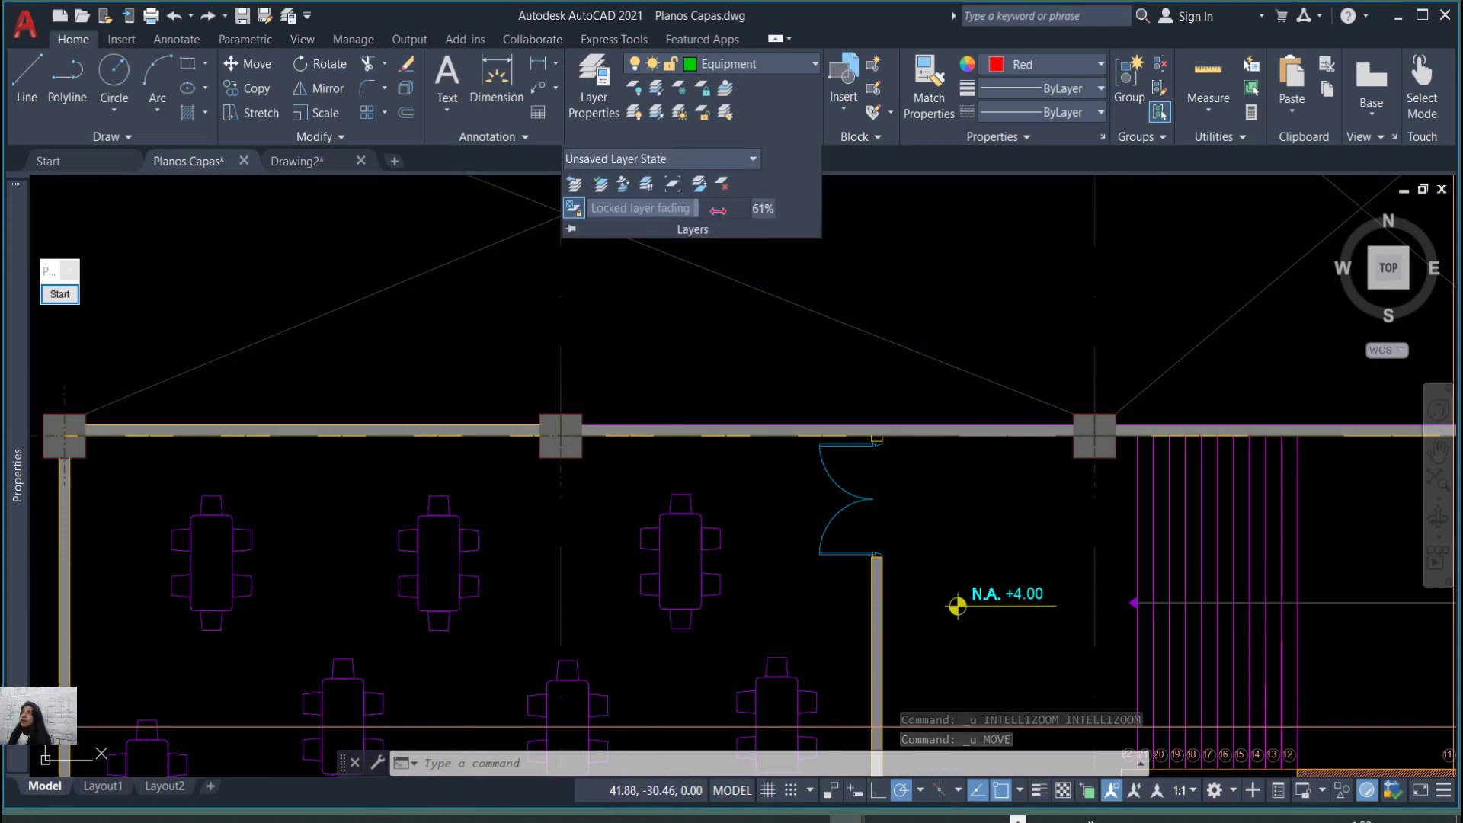
left_click(757, 281)
left_click(757, 281)
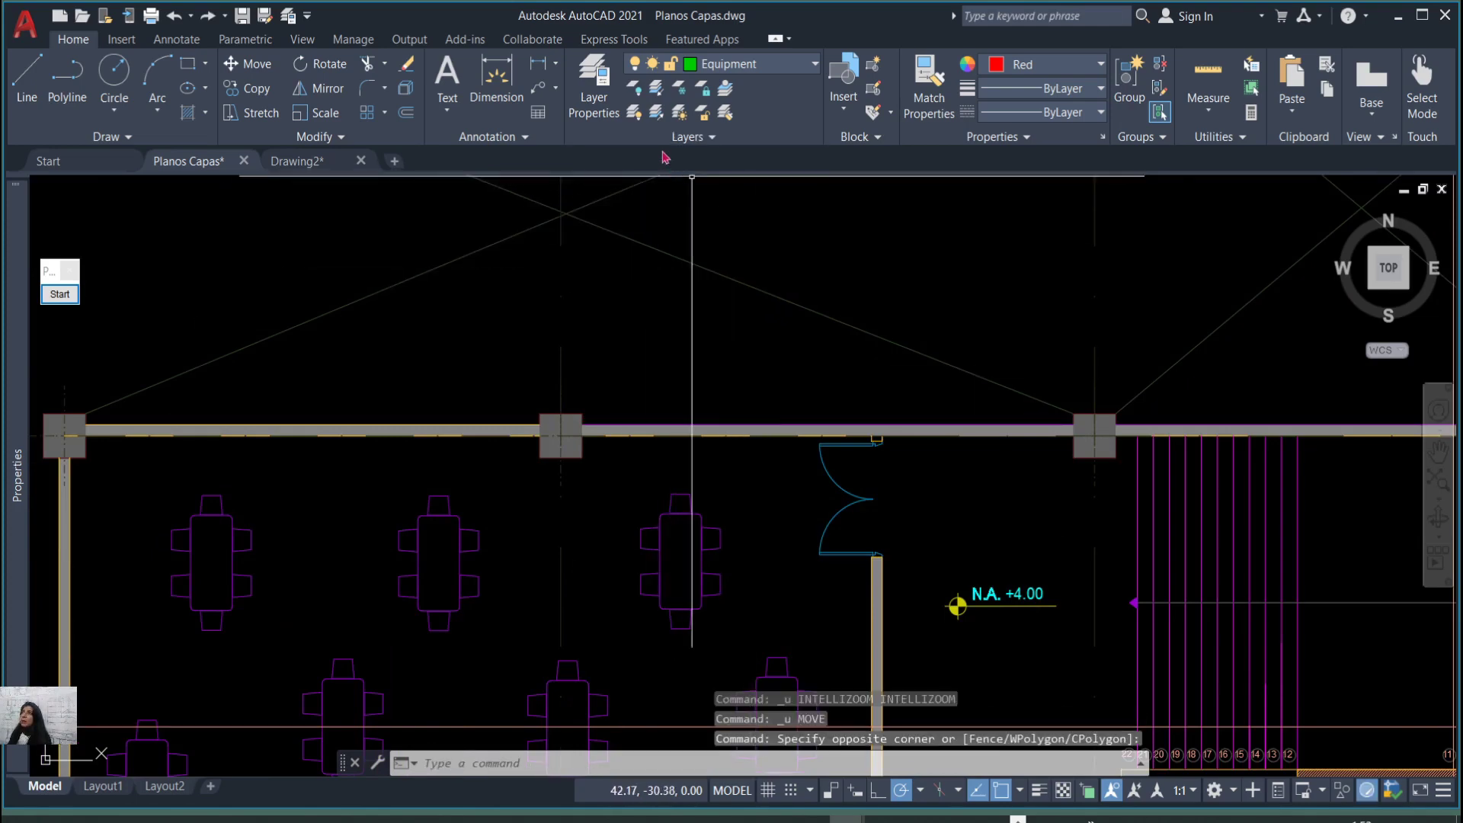
left_click(728, 140)
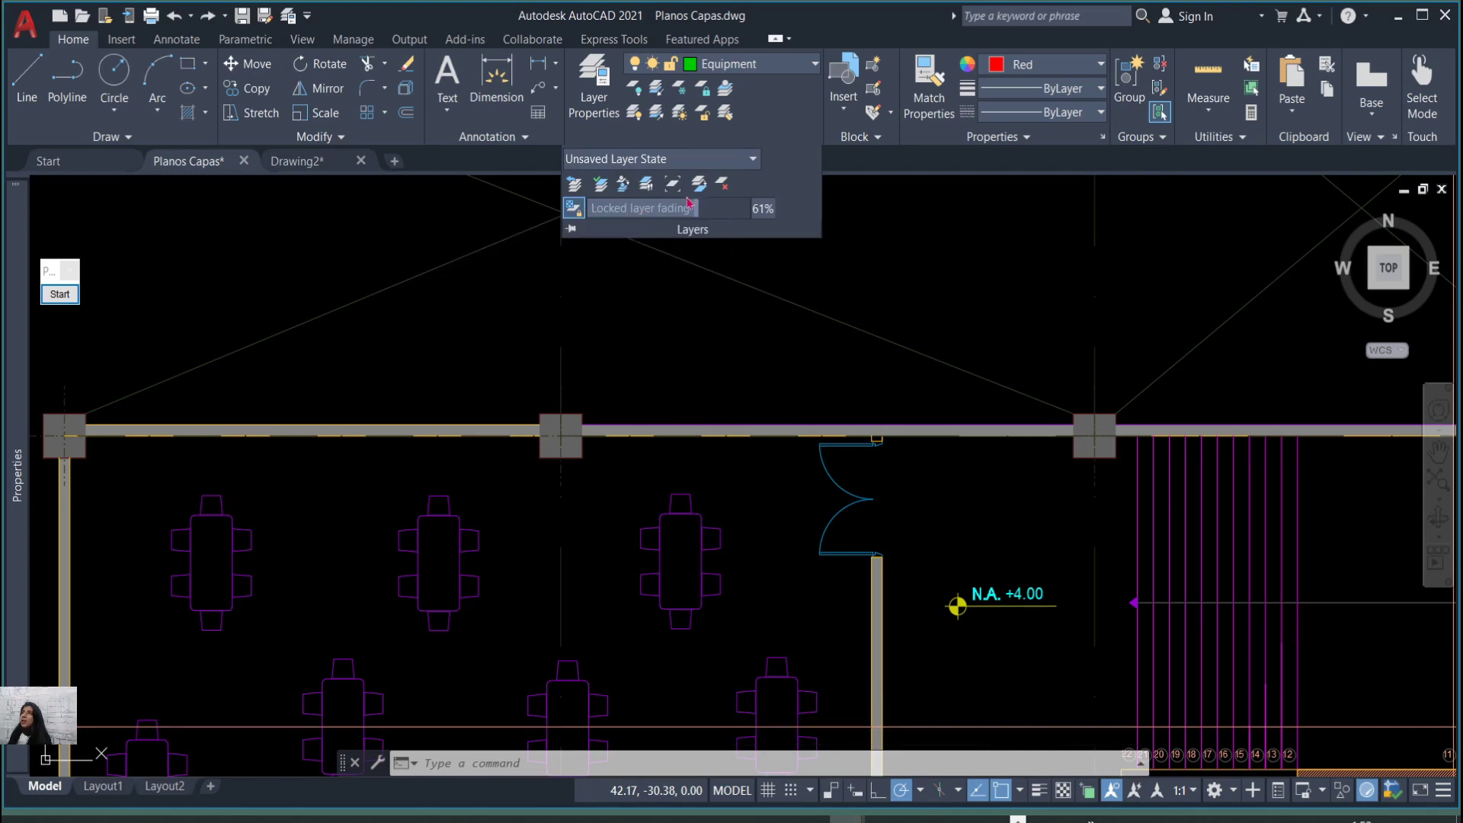
left_click_drag(693, 199, 600, 224)
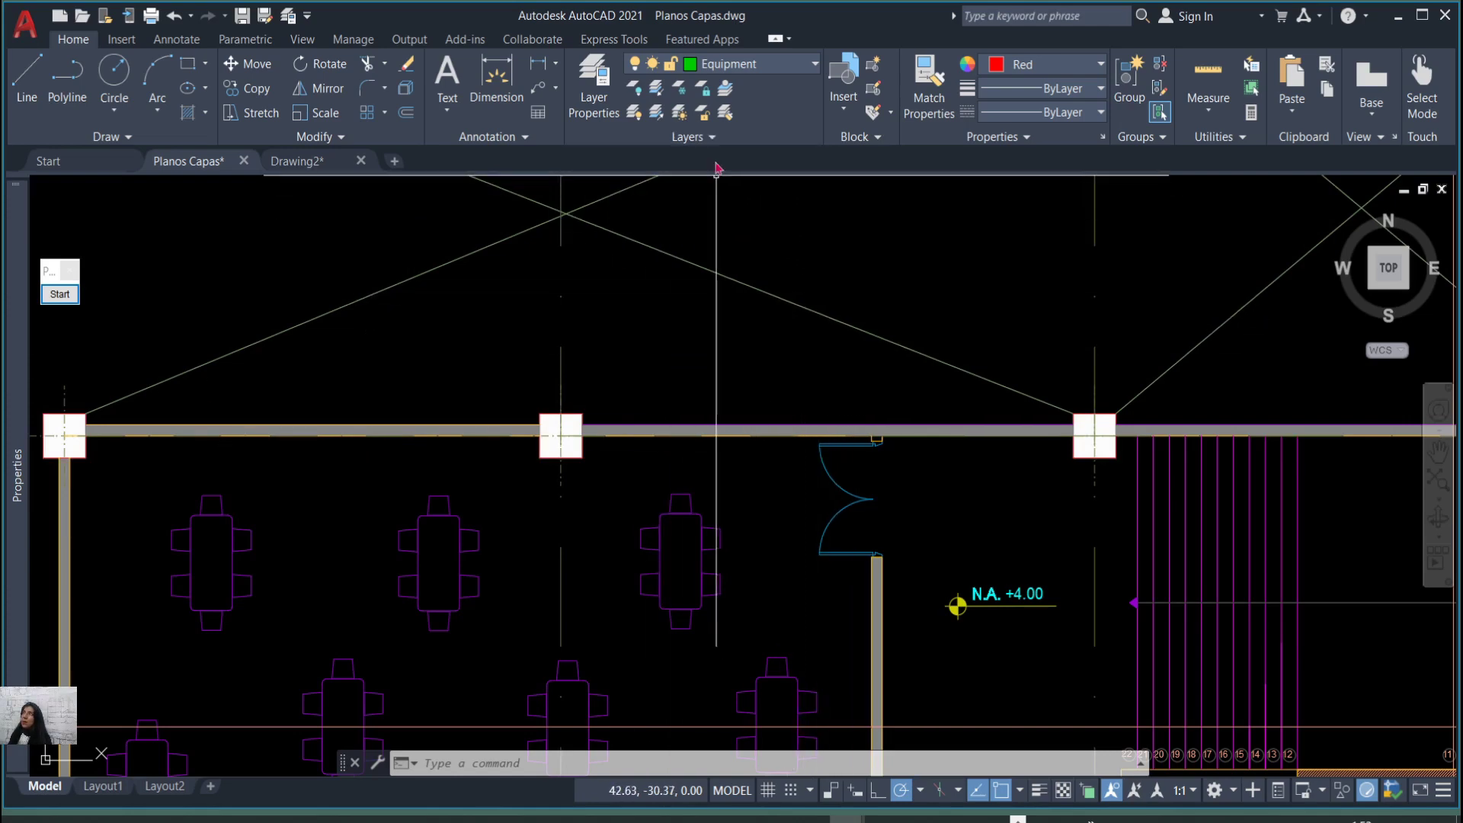
Increase the locked layer fading so the columns, axes and void lines on locked layers are strongly dimmed.
left_click(702, 138)
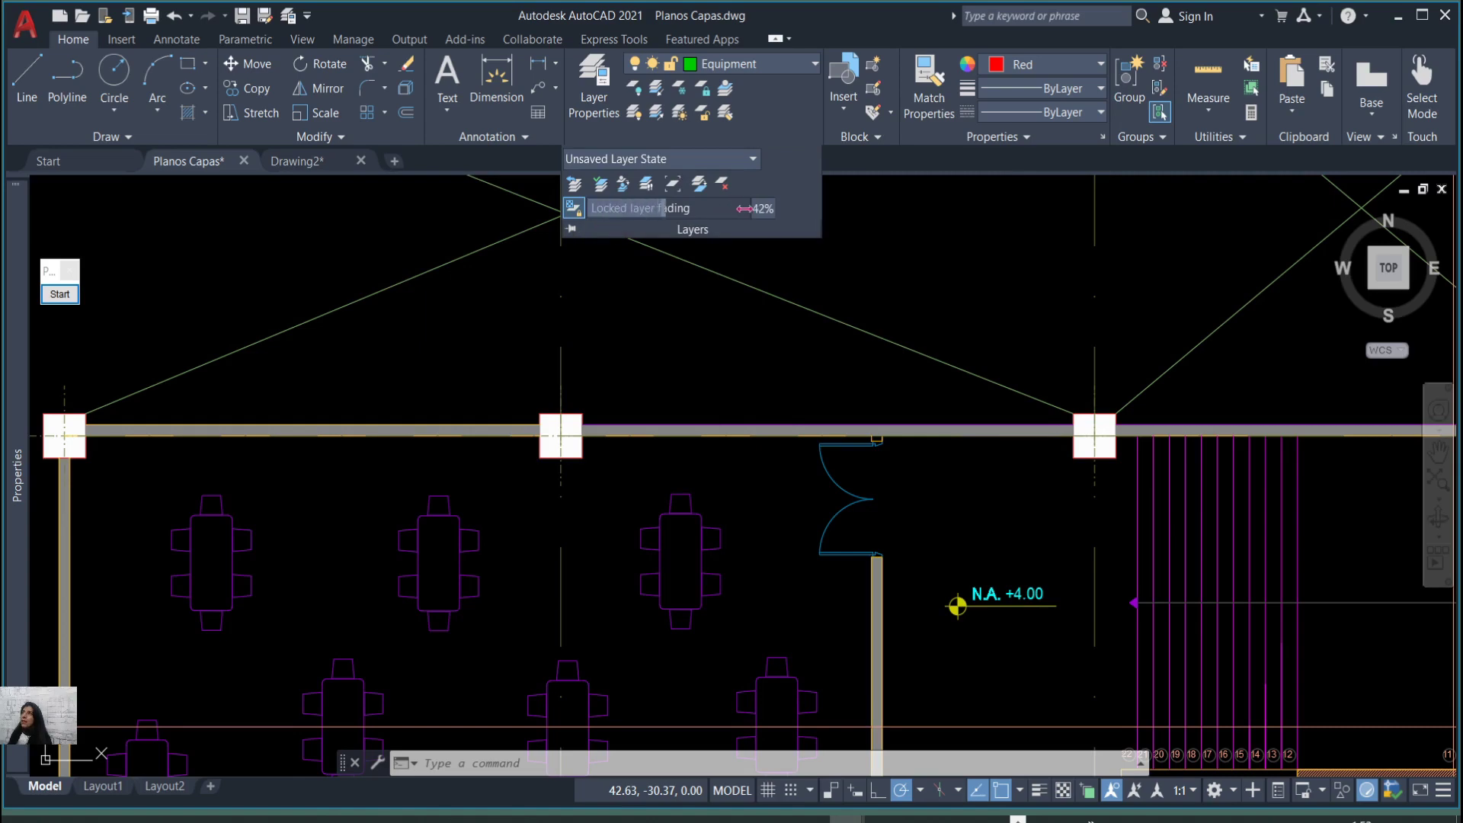
left_click_drag(743, 208, 859, 227)
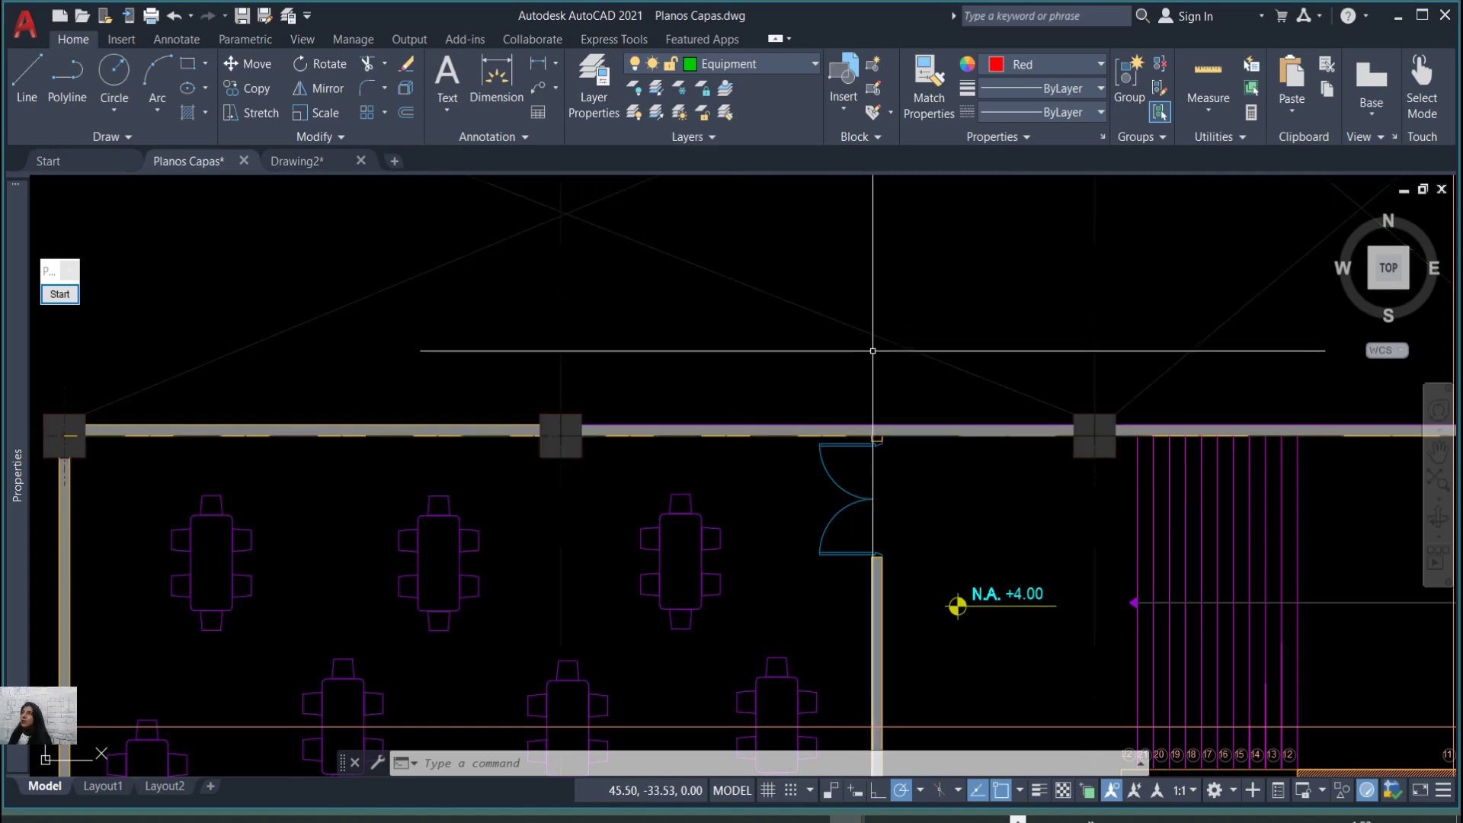
scroll(872, 351, "down", 6)
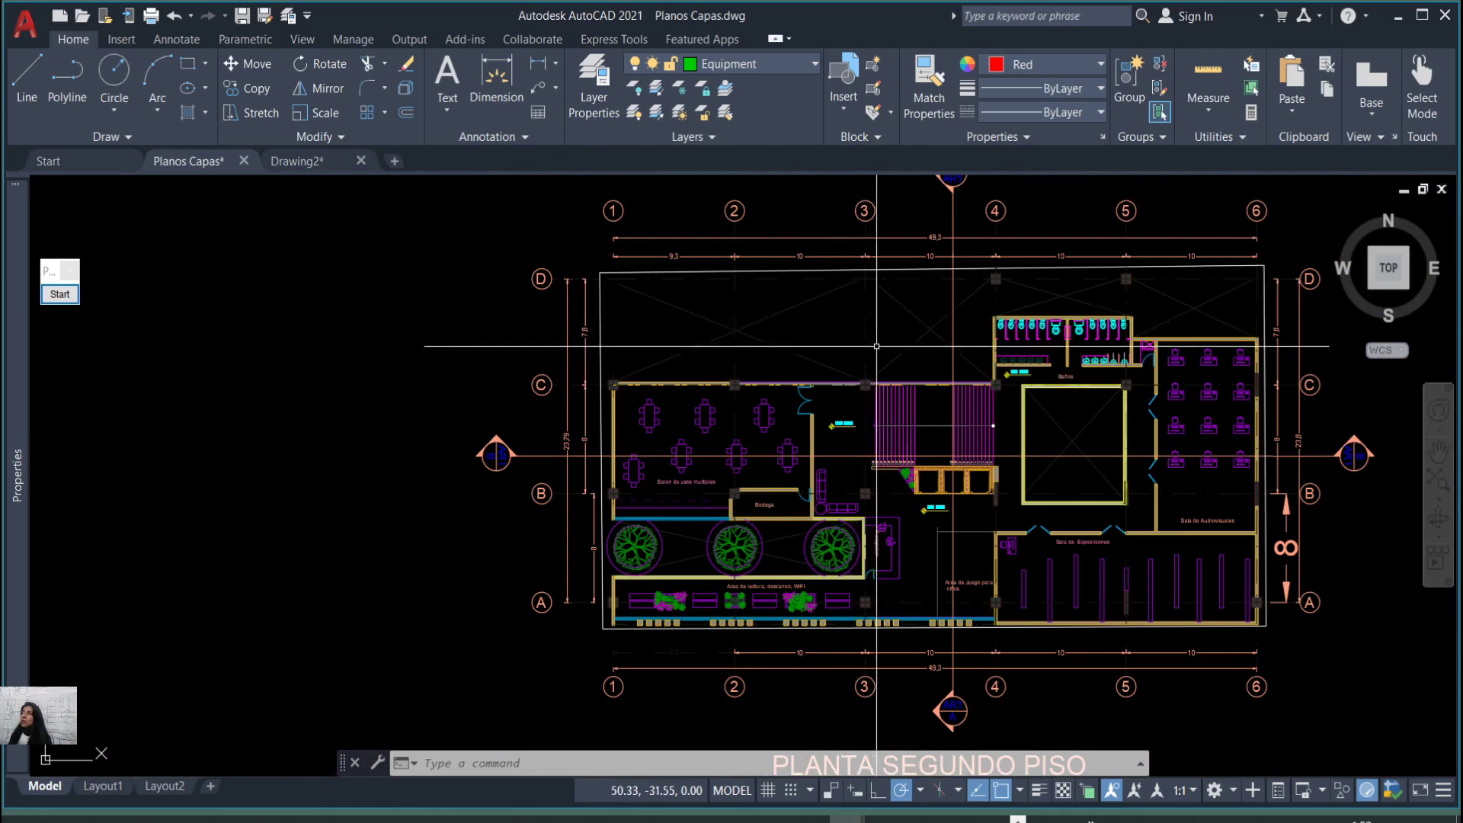
scroll(846, 369, "up", 4)
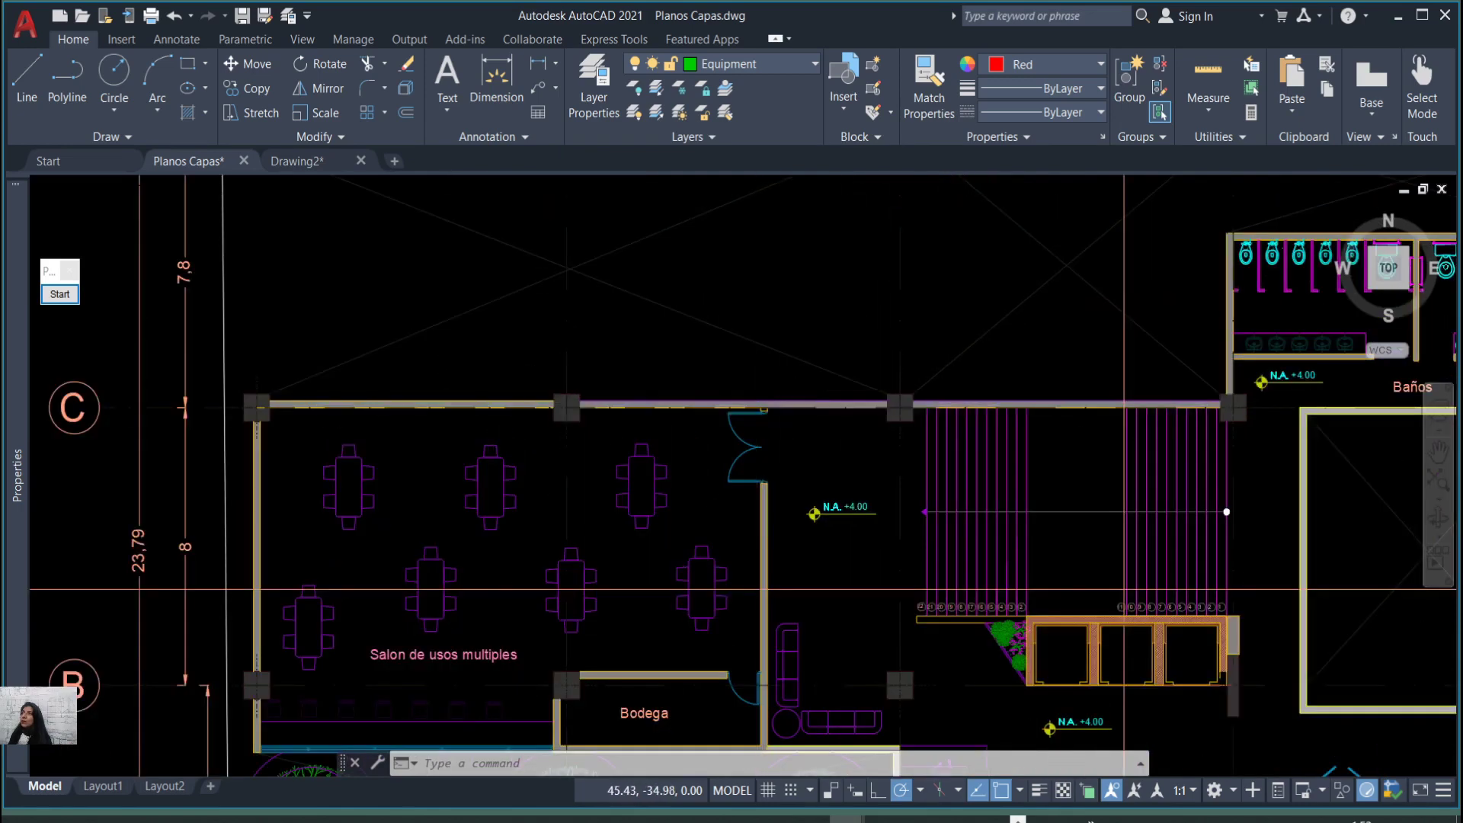
scroll(1124, 589, "down", 4)
scroll(766, 228, "up", 5)
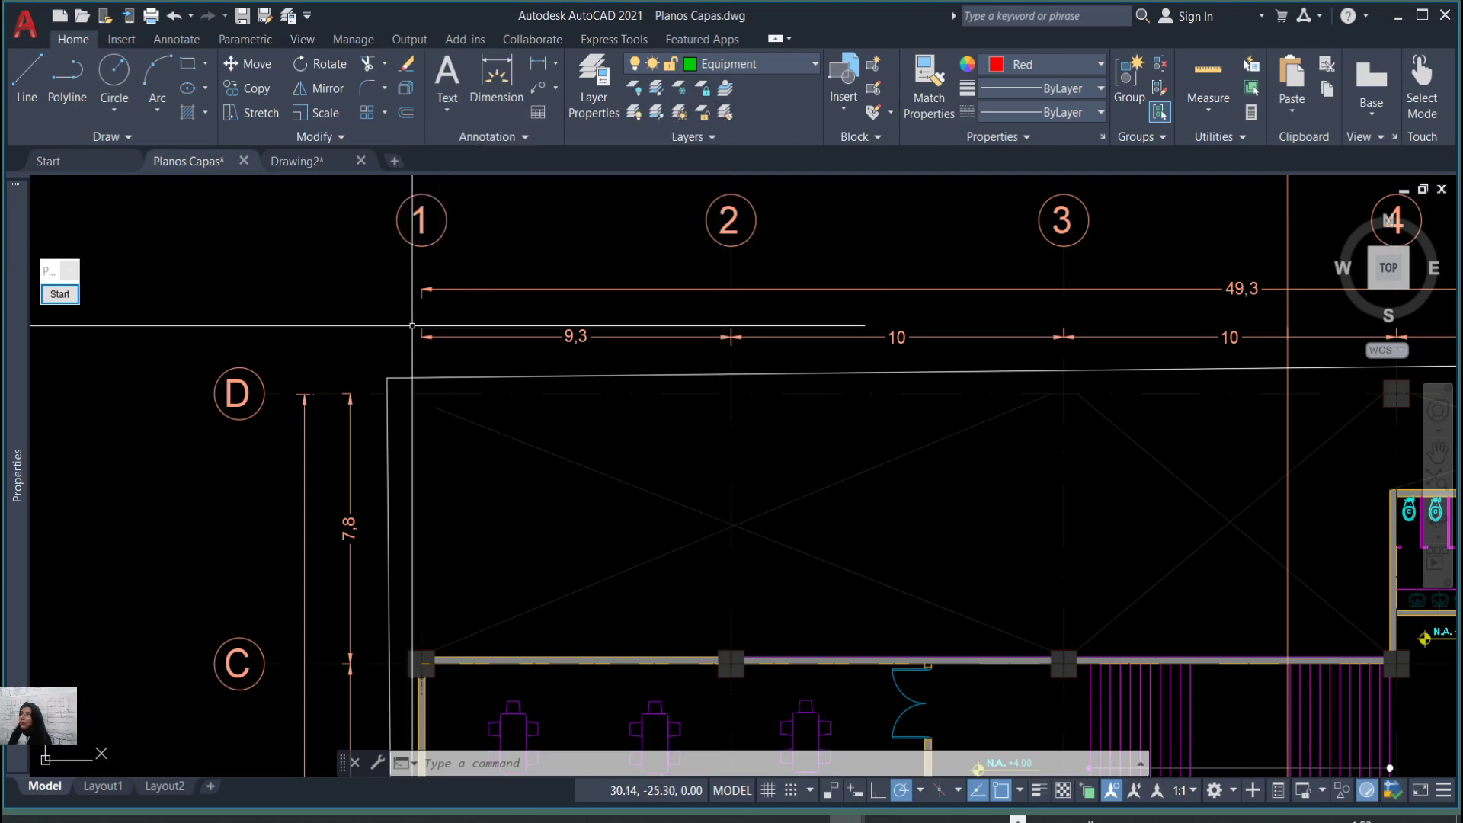
left_click(60, 295)
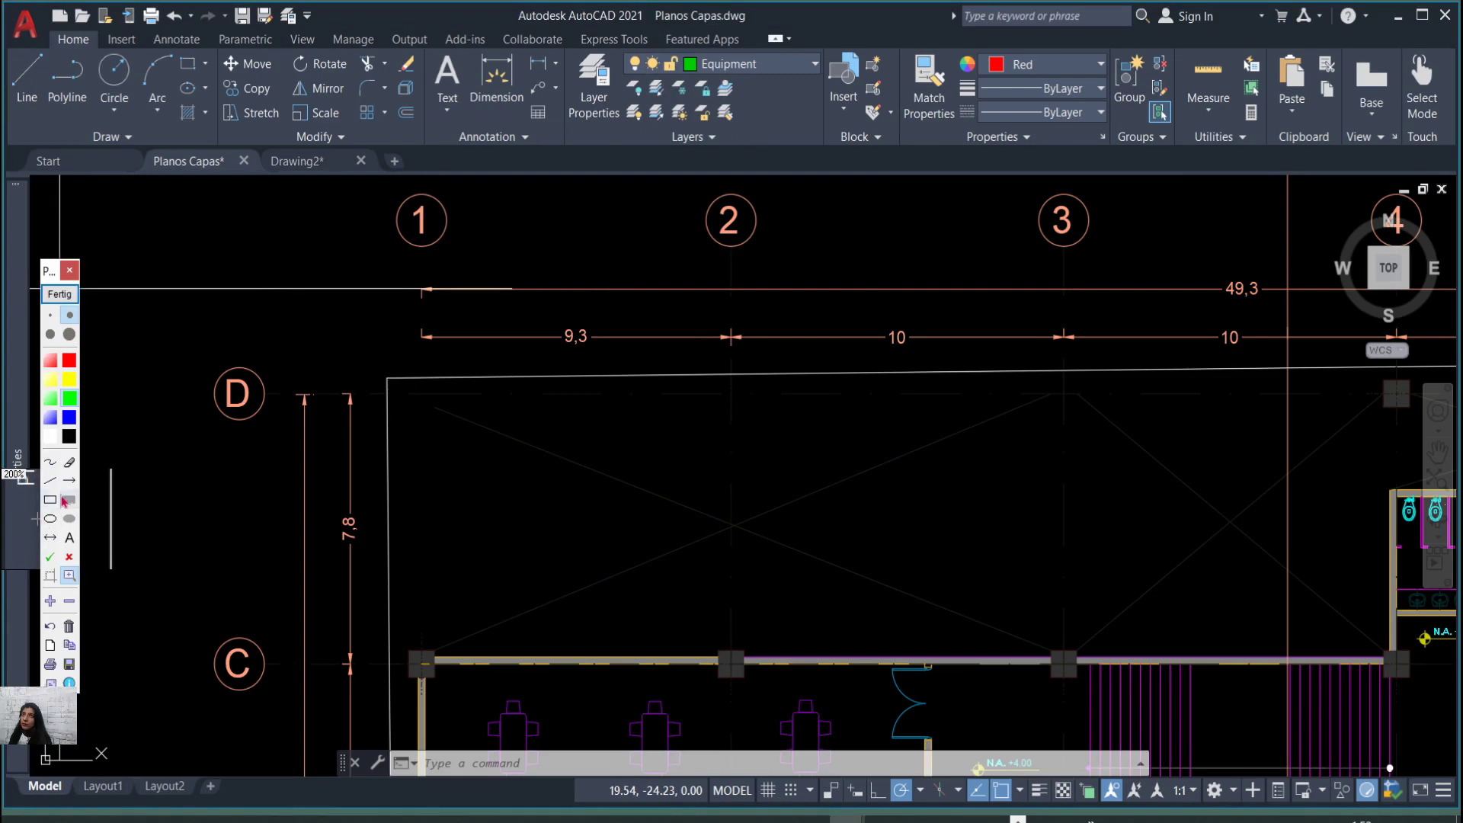
left_click(49, 500)
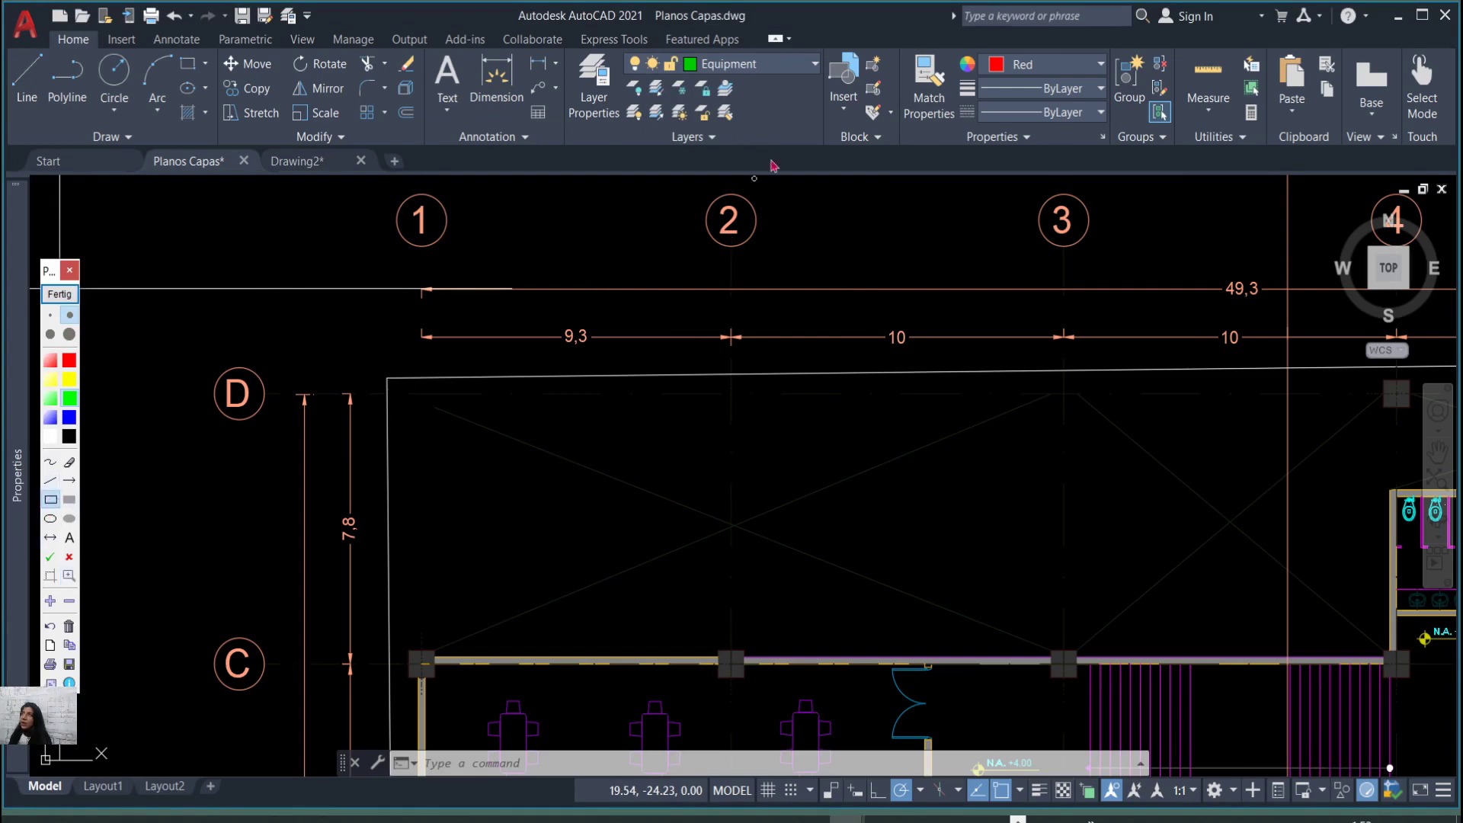
scroll(700, 65, "up", 1)
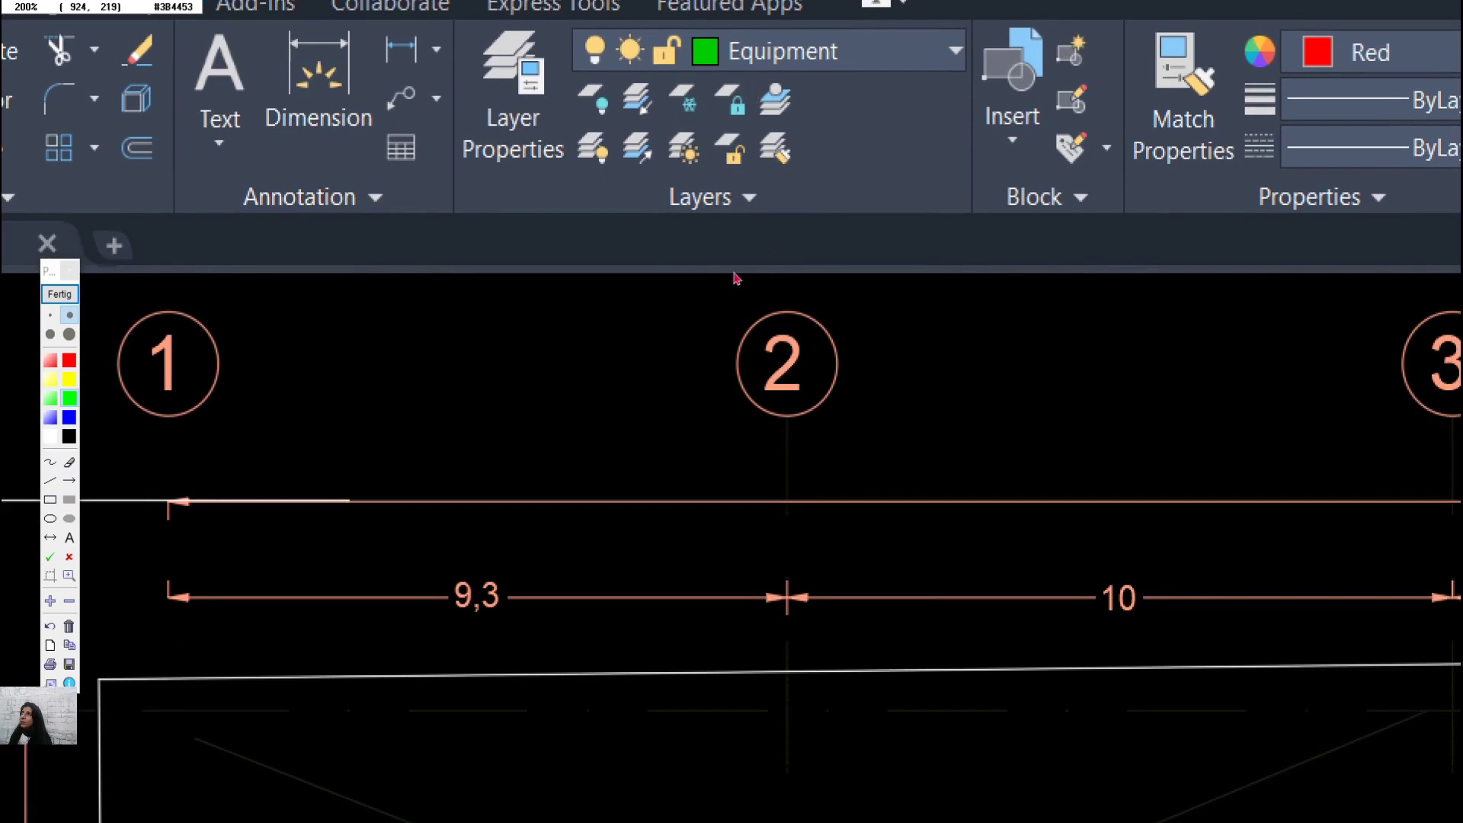
scroll(743, 279, "down", 1)
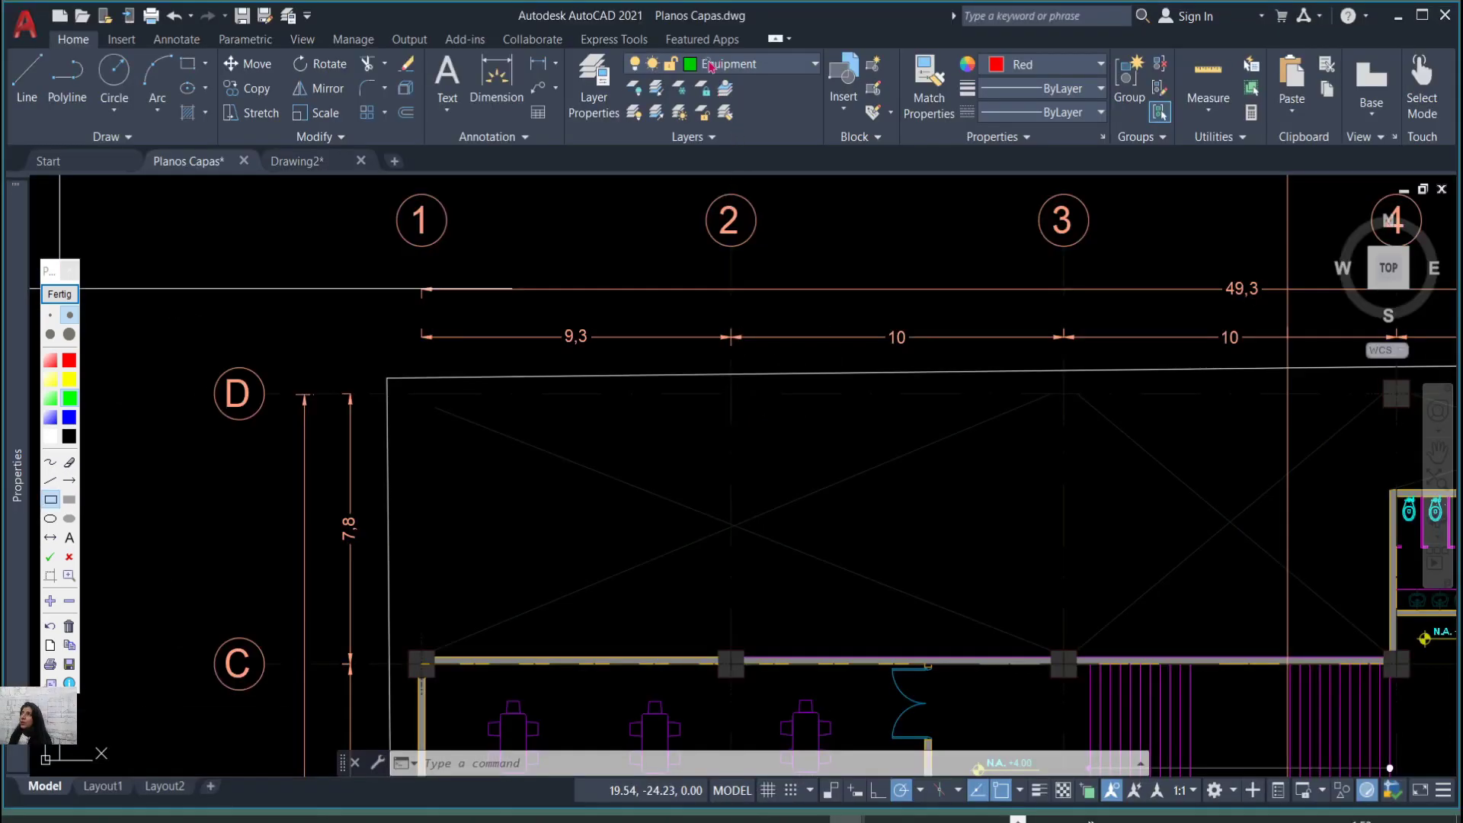
left_click_drag(709, 59, 756, 143)
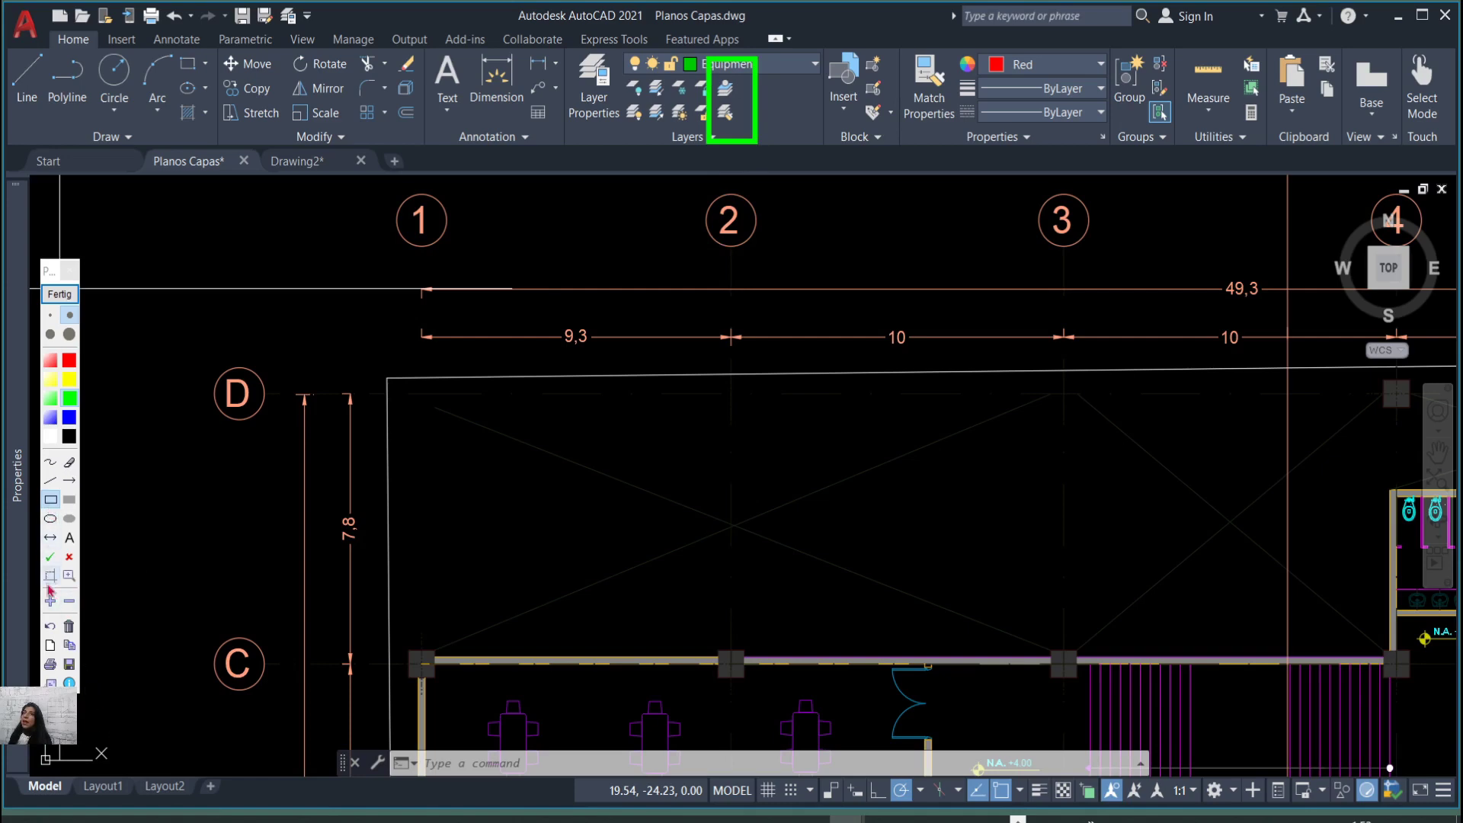
left_click(69, 576)
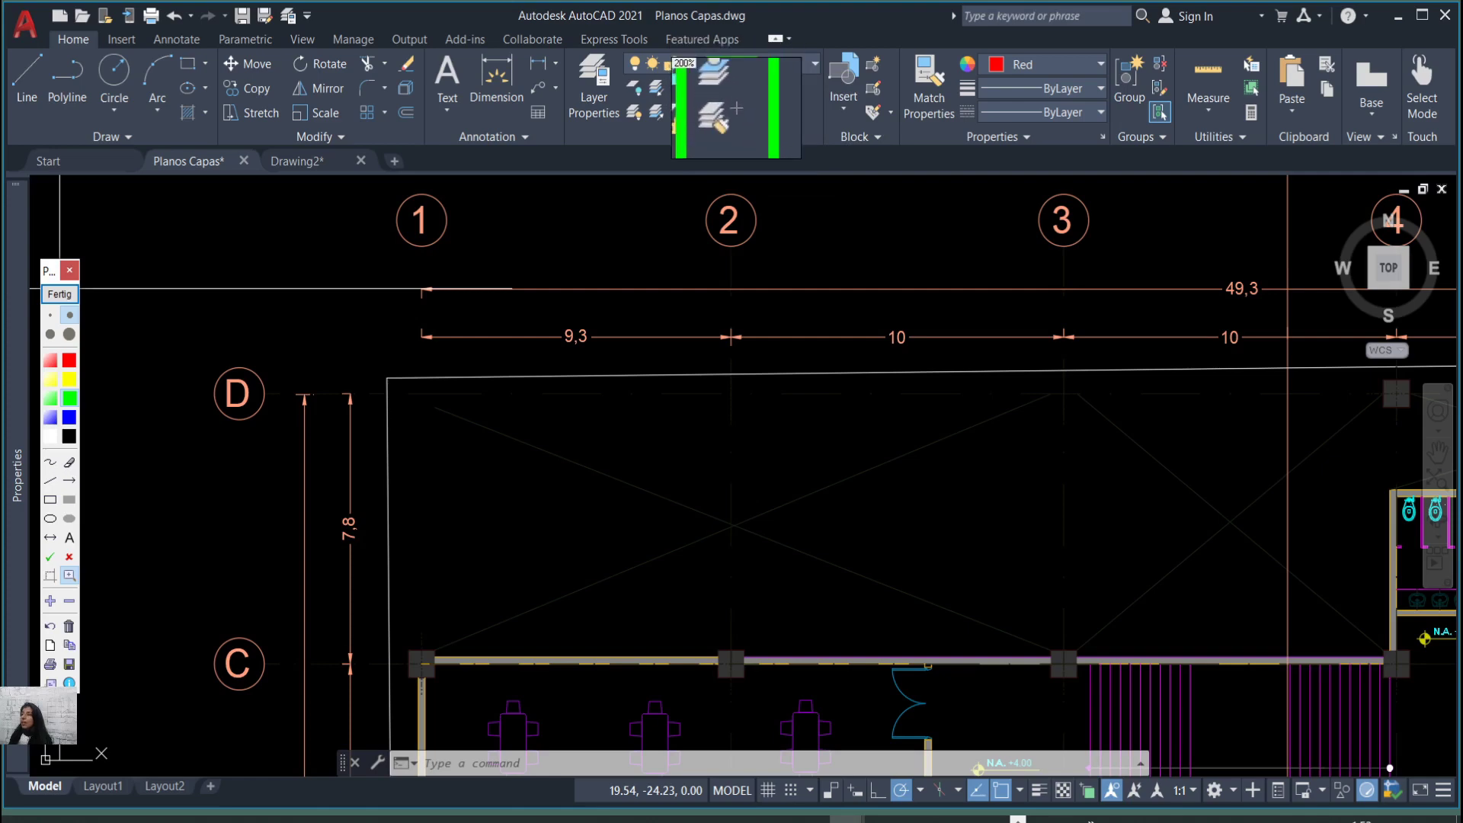
key("Escape")
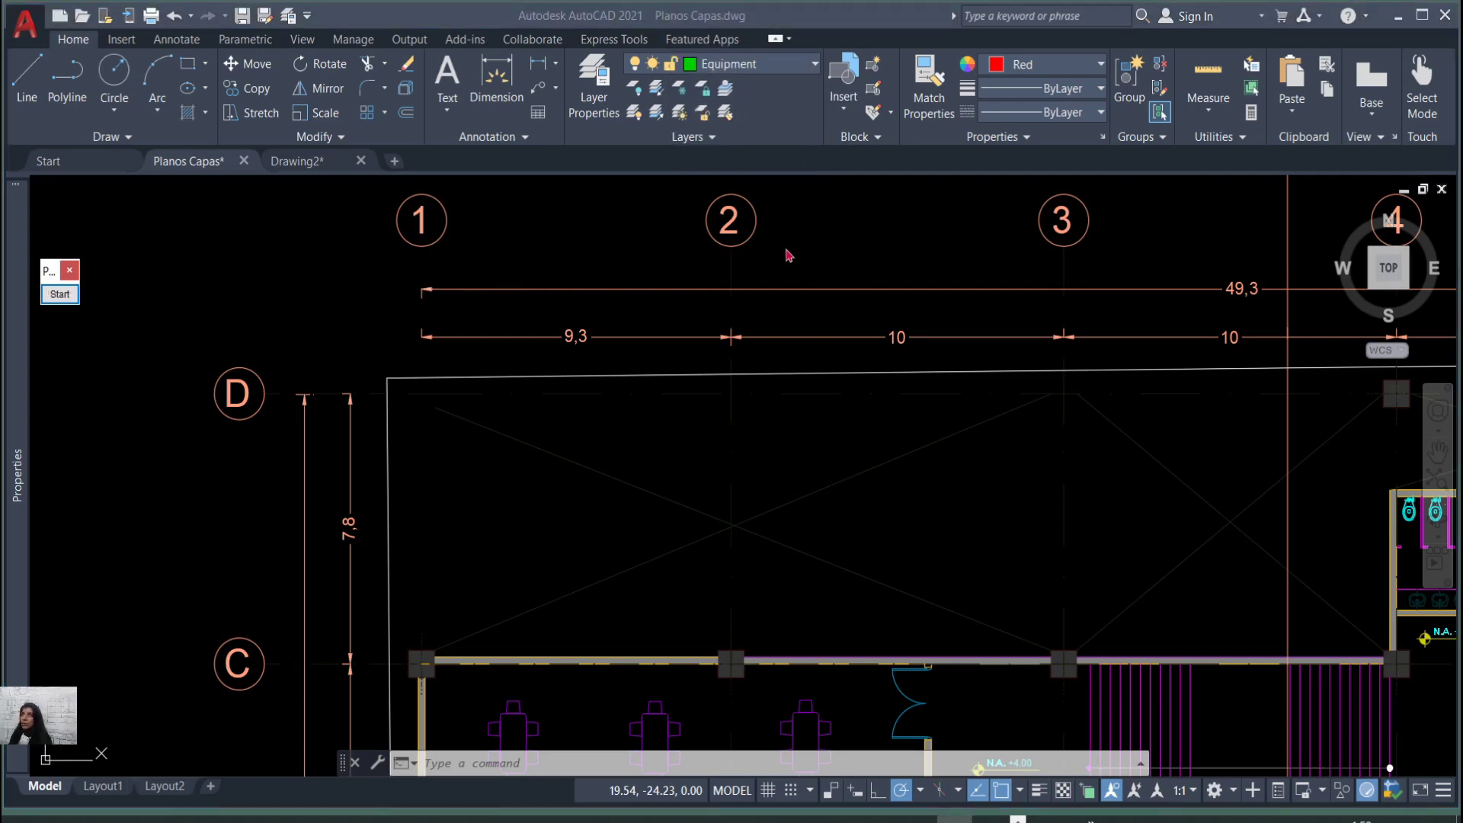
left_click(730, 96)
key("Escape")
key("Escape")
key("Escape")
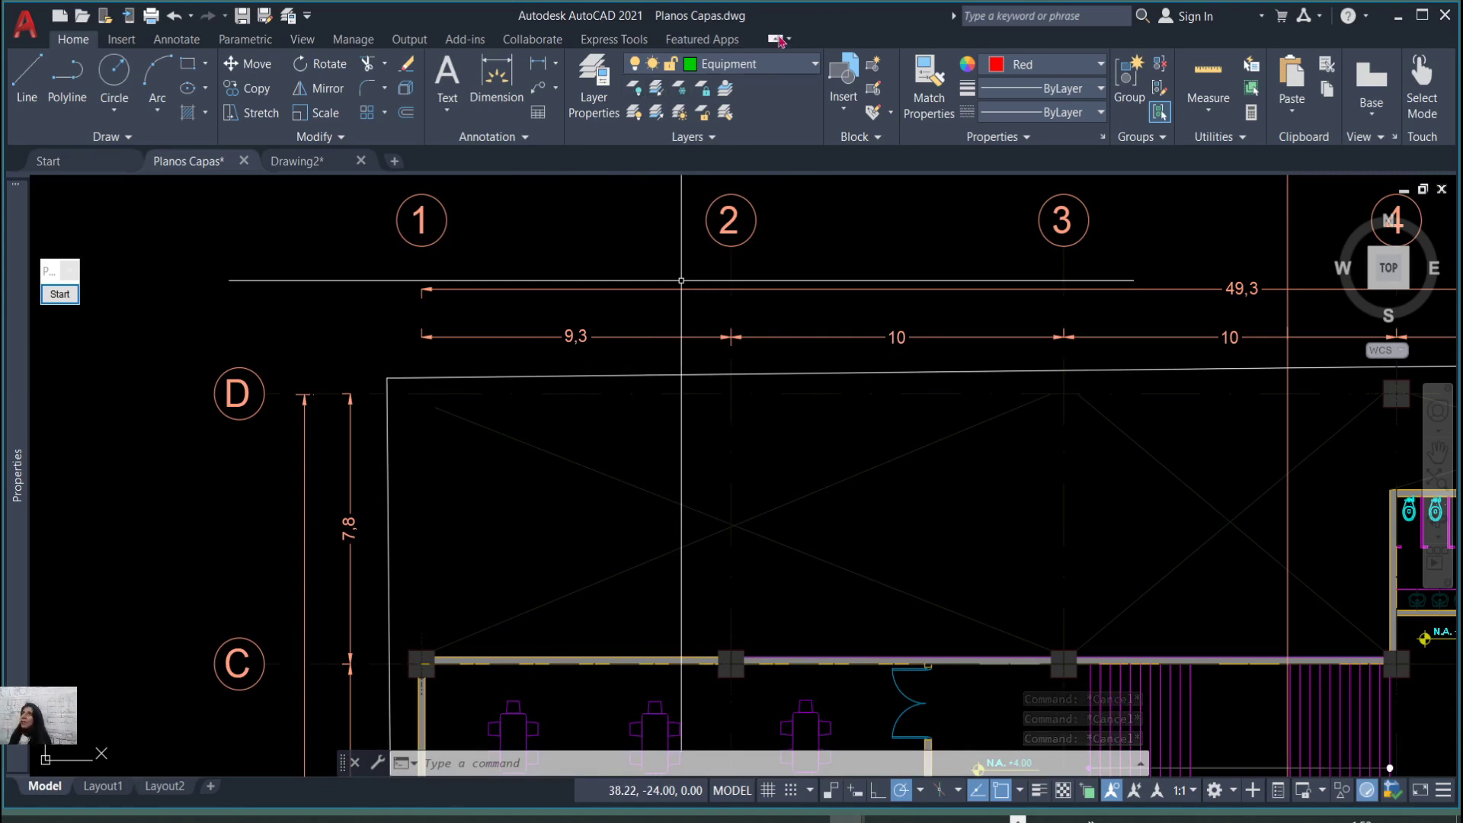
Make Puertas y Ventanas the current layer by picking the double door of the Salon de usos multiples as the source object.
left_click(728, 89)
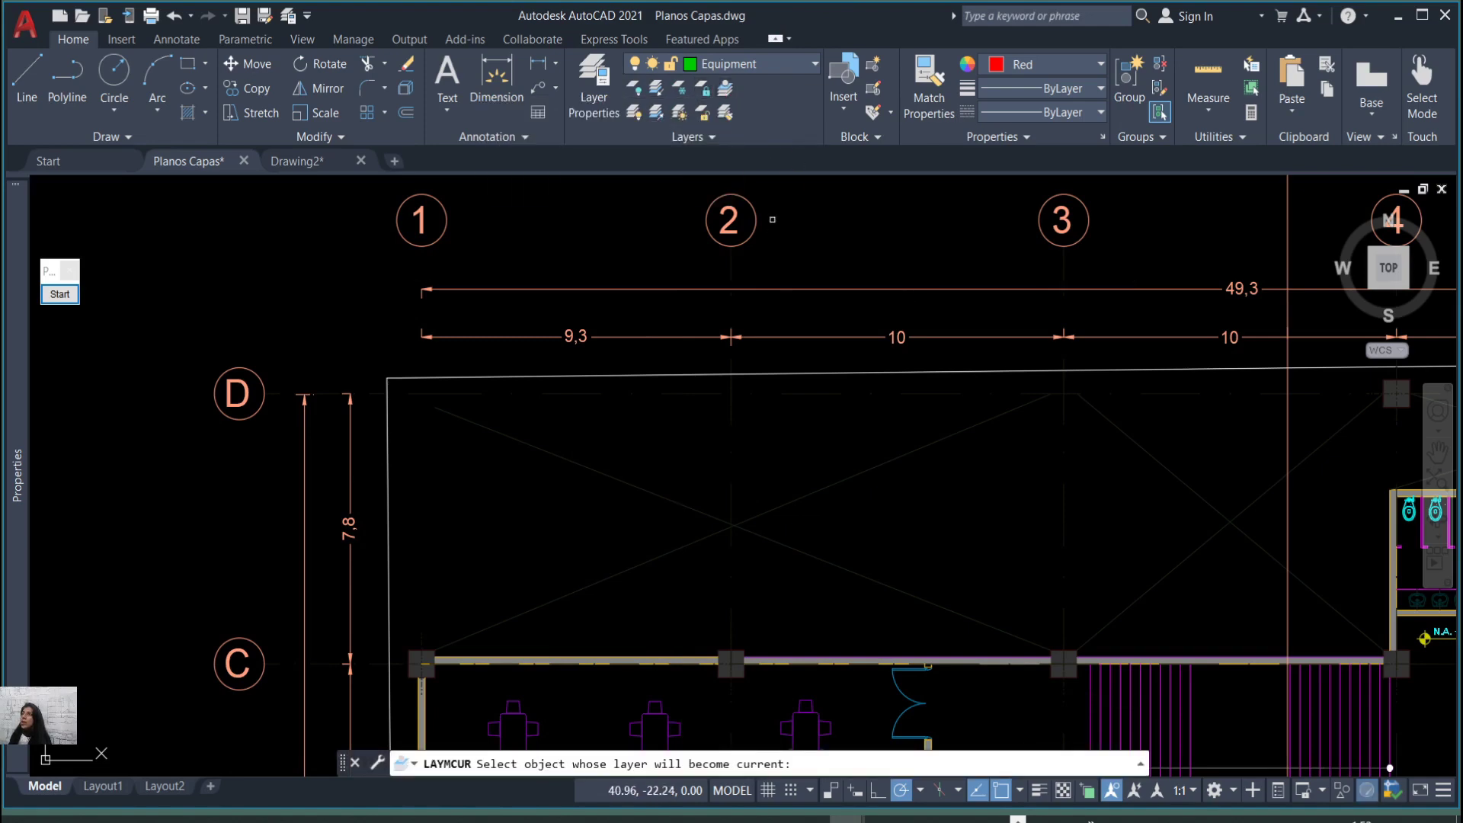
scroll(732, 560, "down", 4)
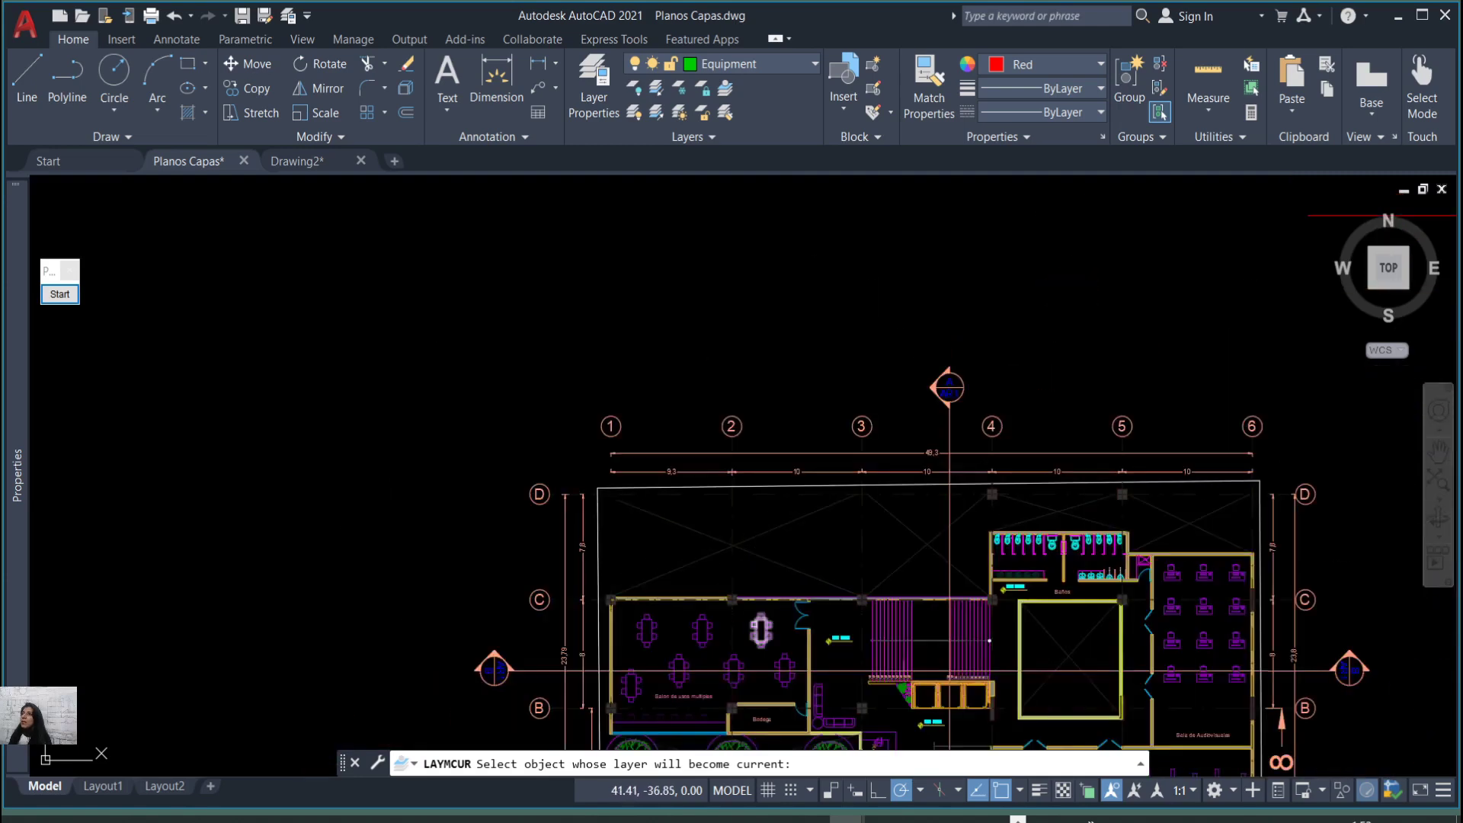
scroll(842, 635, "up", 4)
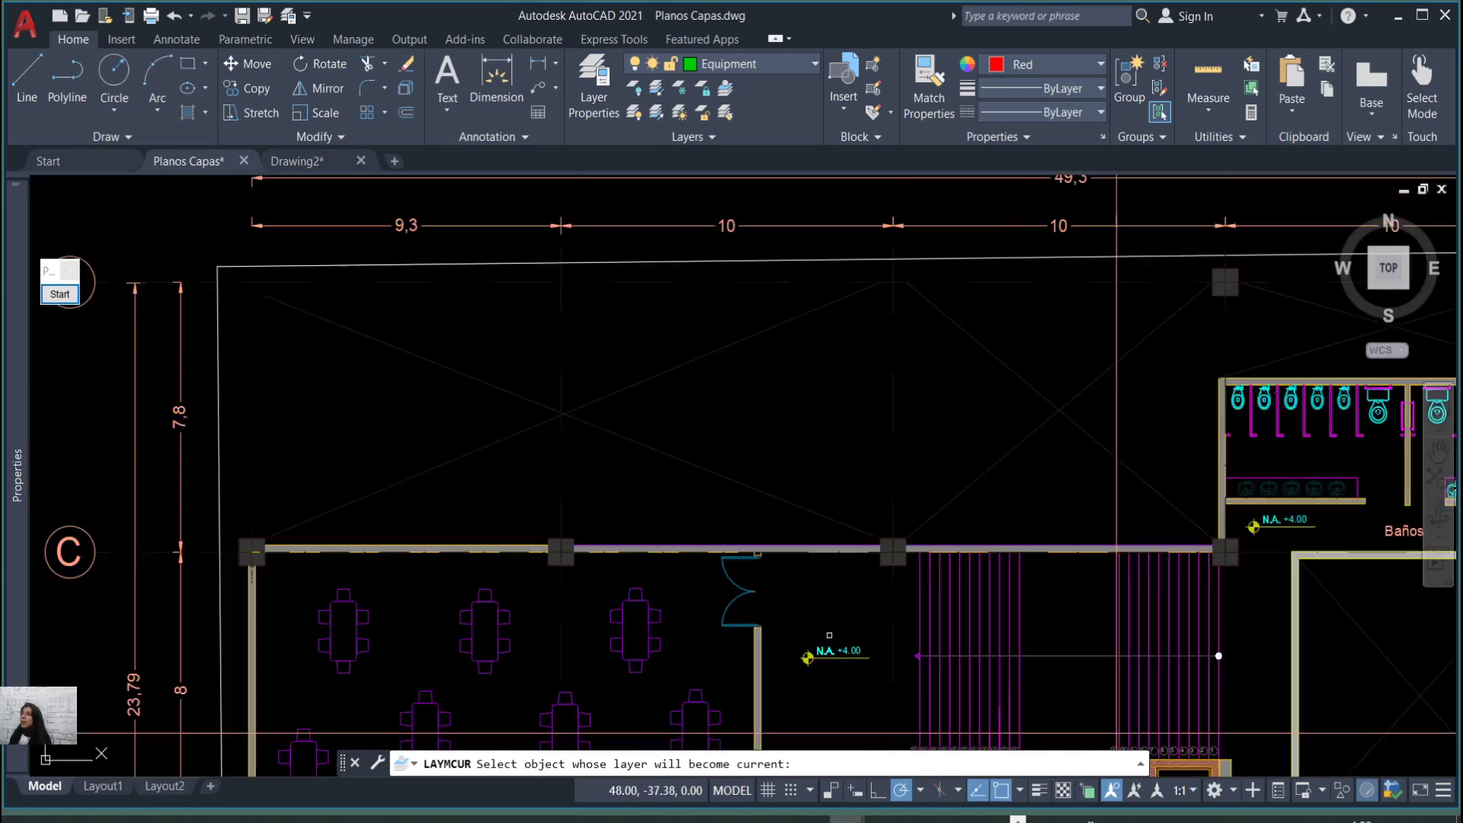
left_click(737, 598)
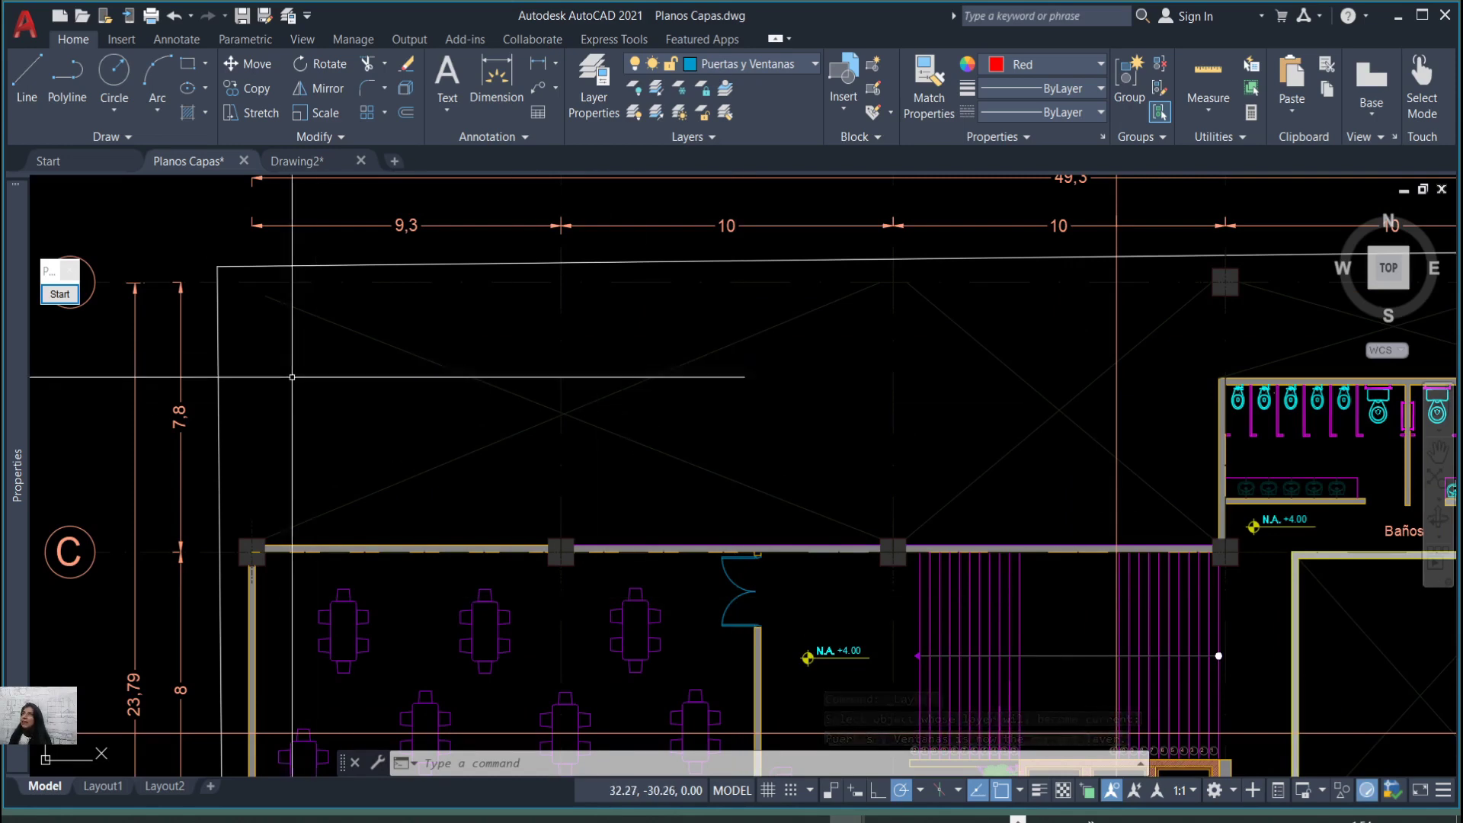
left_click(61, 294)
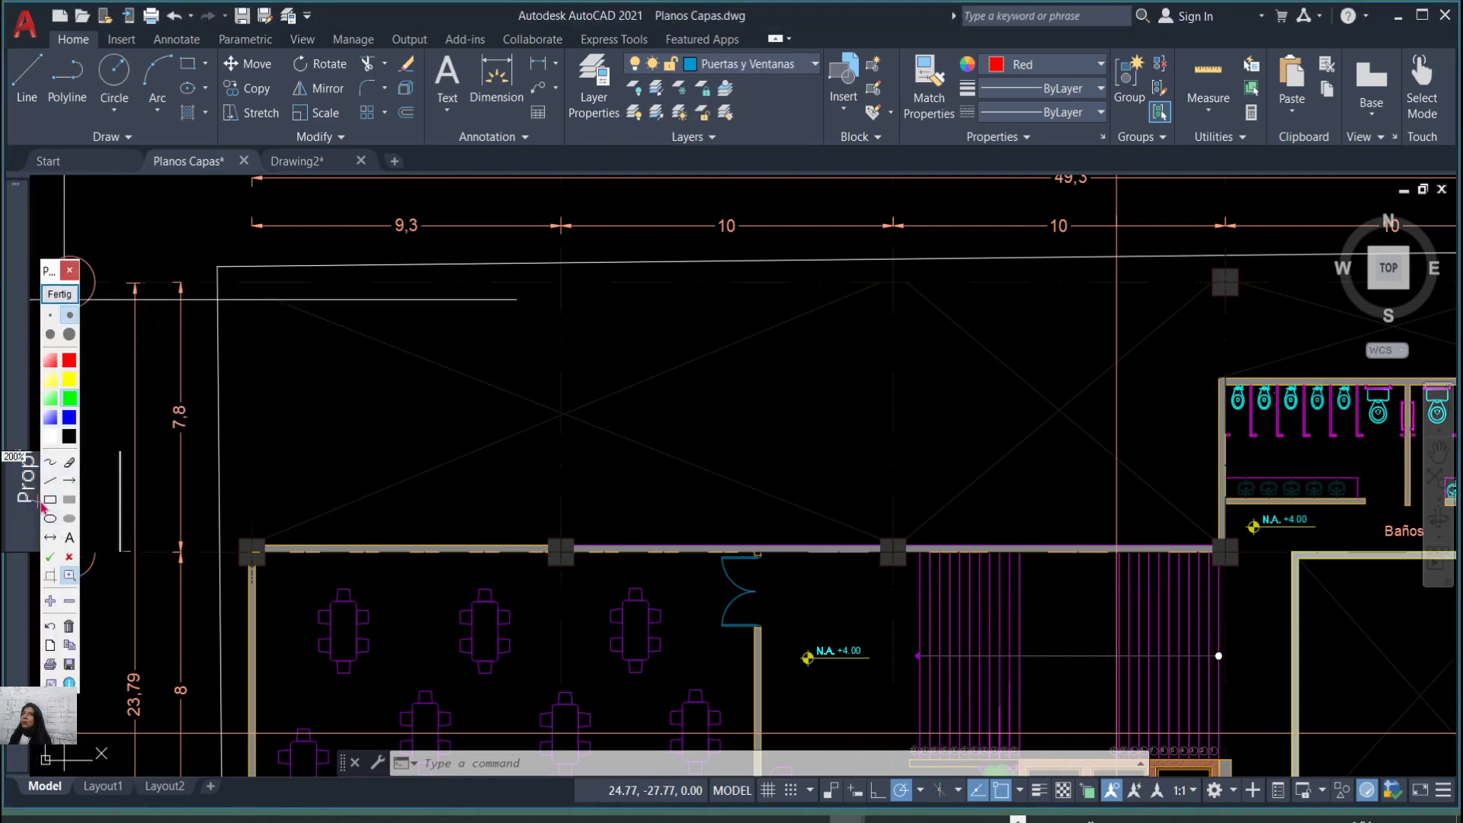
left_click(49, 501)
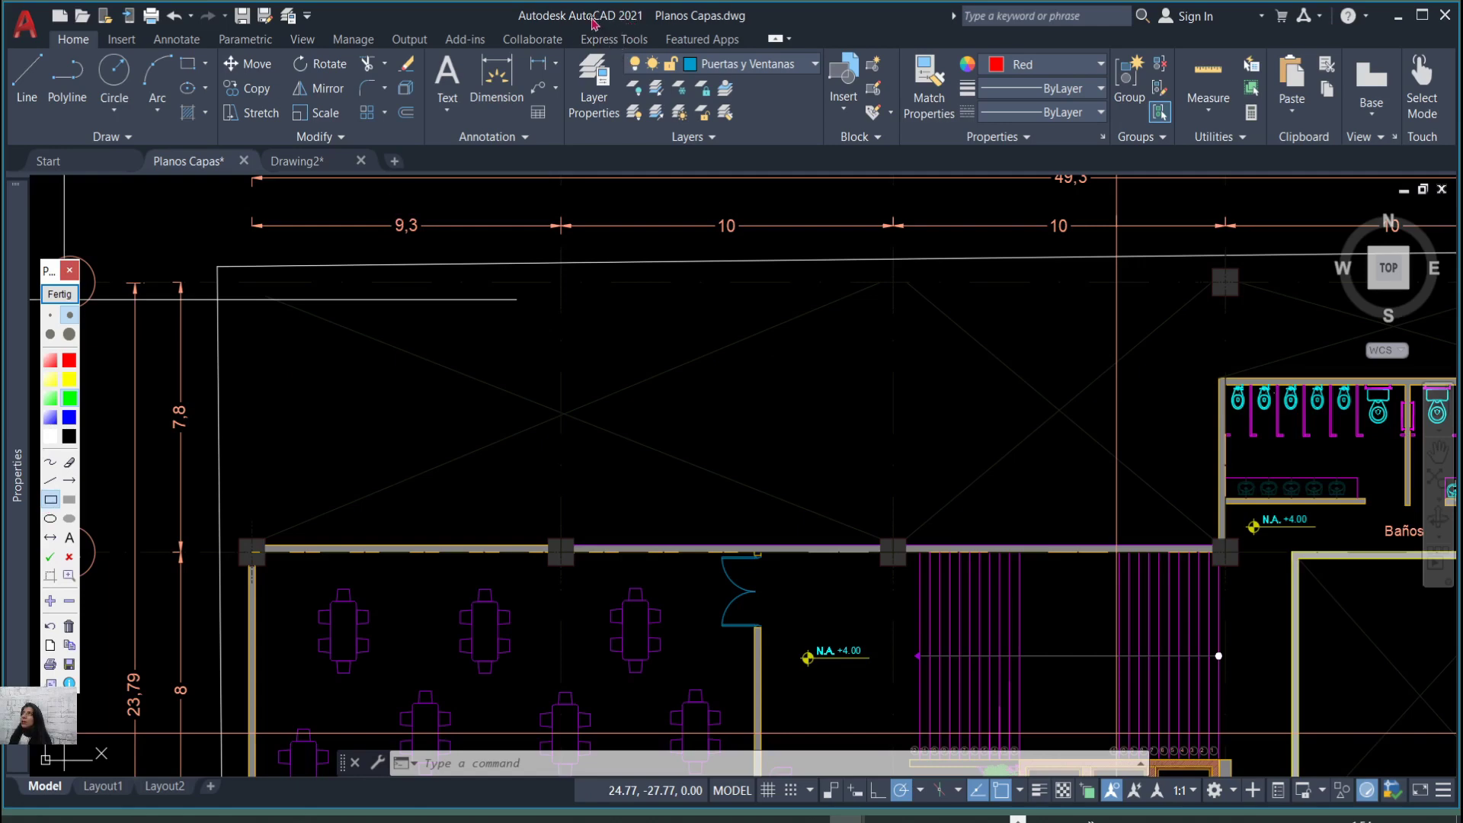
left_click_drag(613, 31, 844, 103)
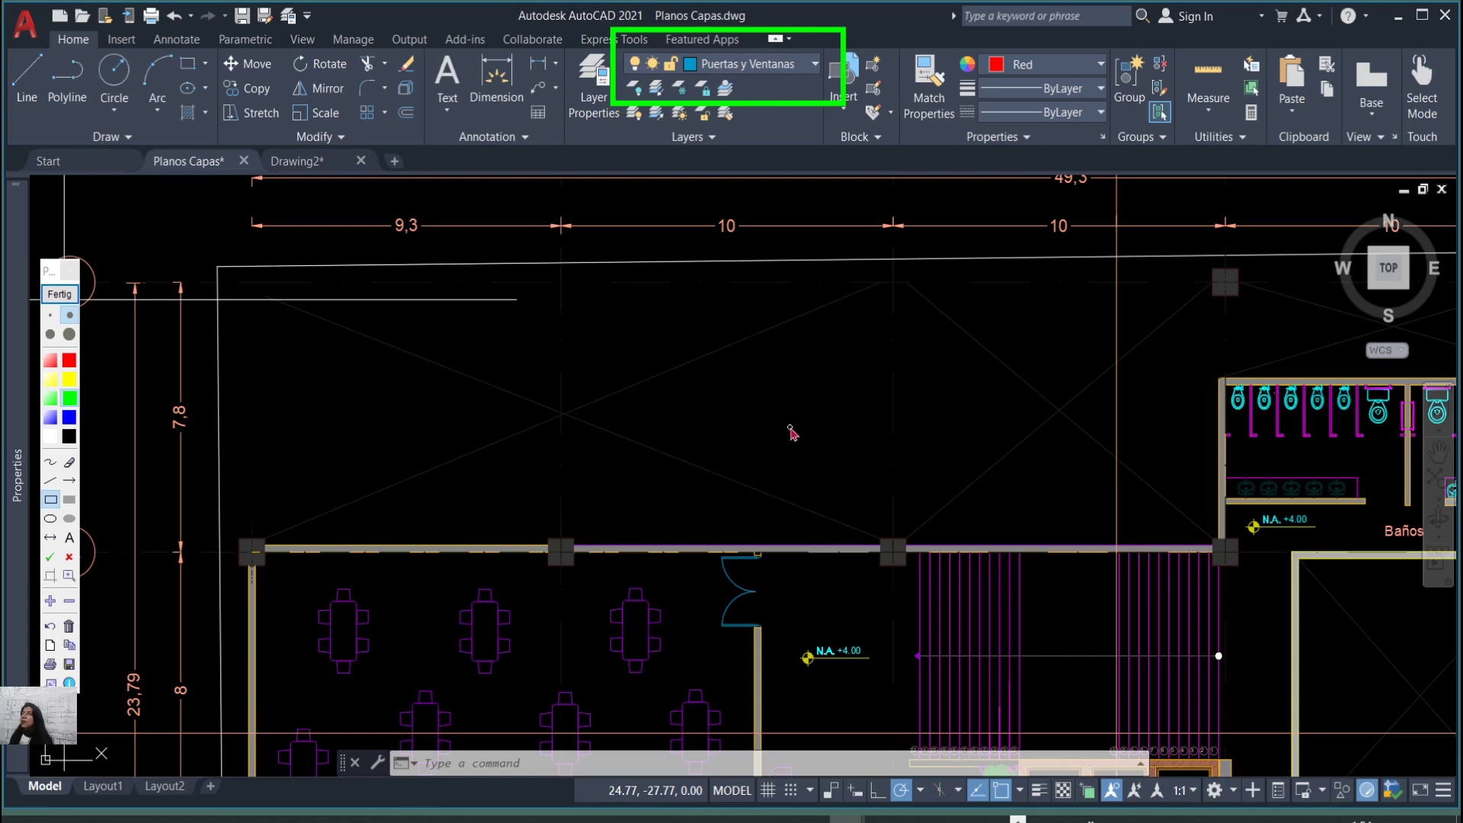
left_click(60, 294)
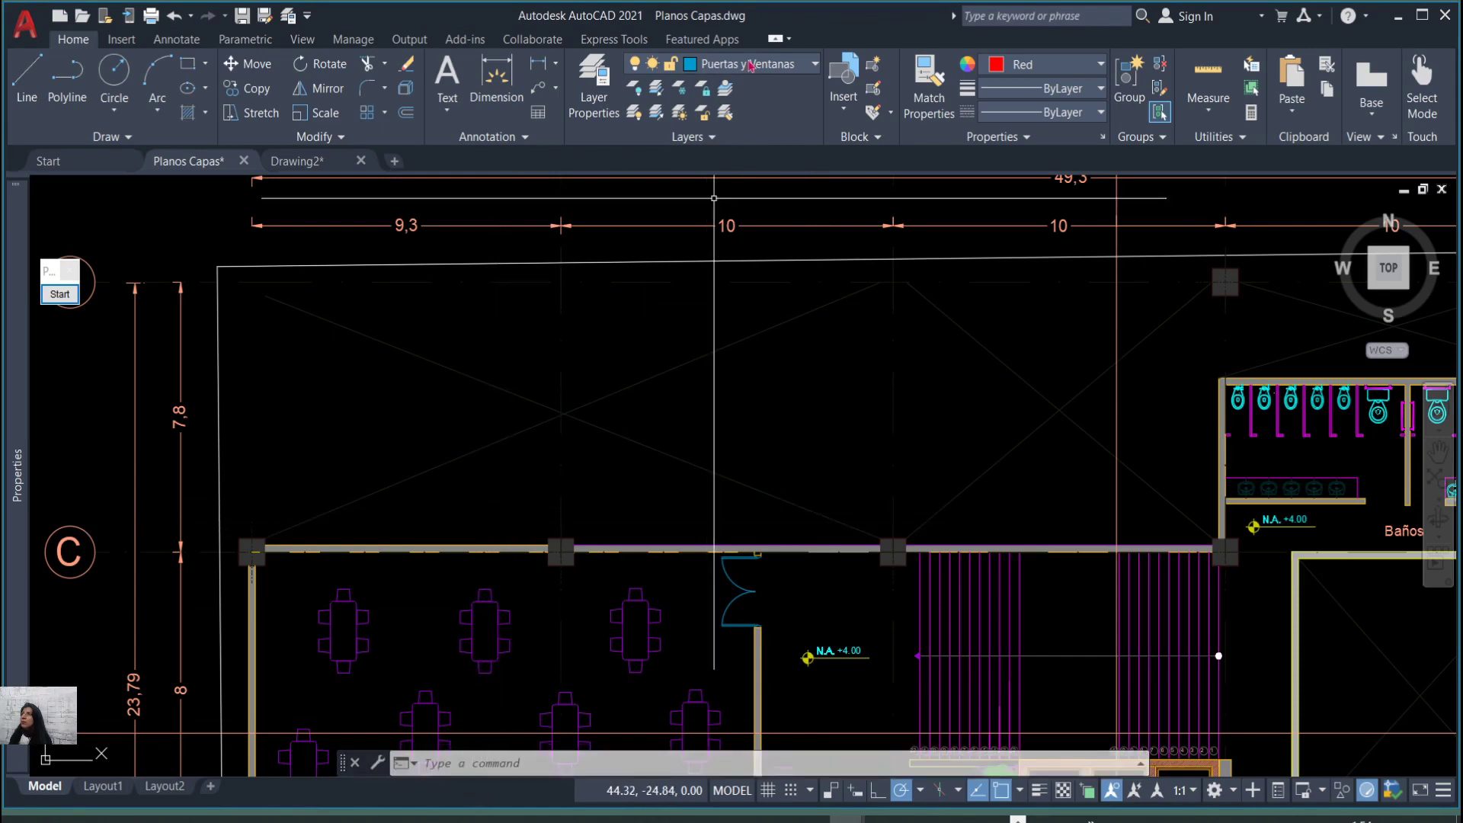
Make Vegetacion the current layer by picking the tree nearest the Recepcion as the source object.
left_click(724, 94)
scroll(689, 425, "down", 5)
scroll(776, 673, "up", 2)
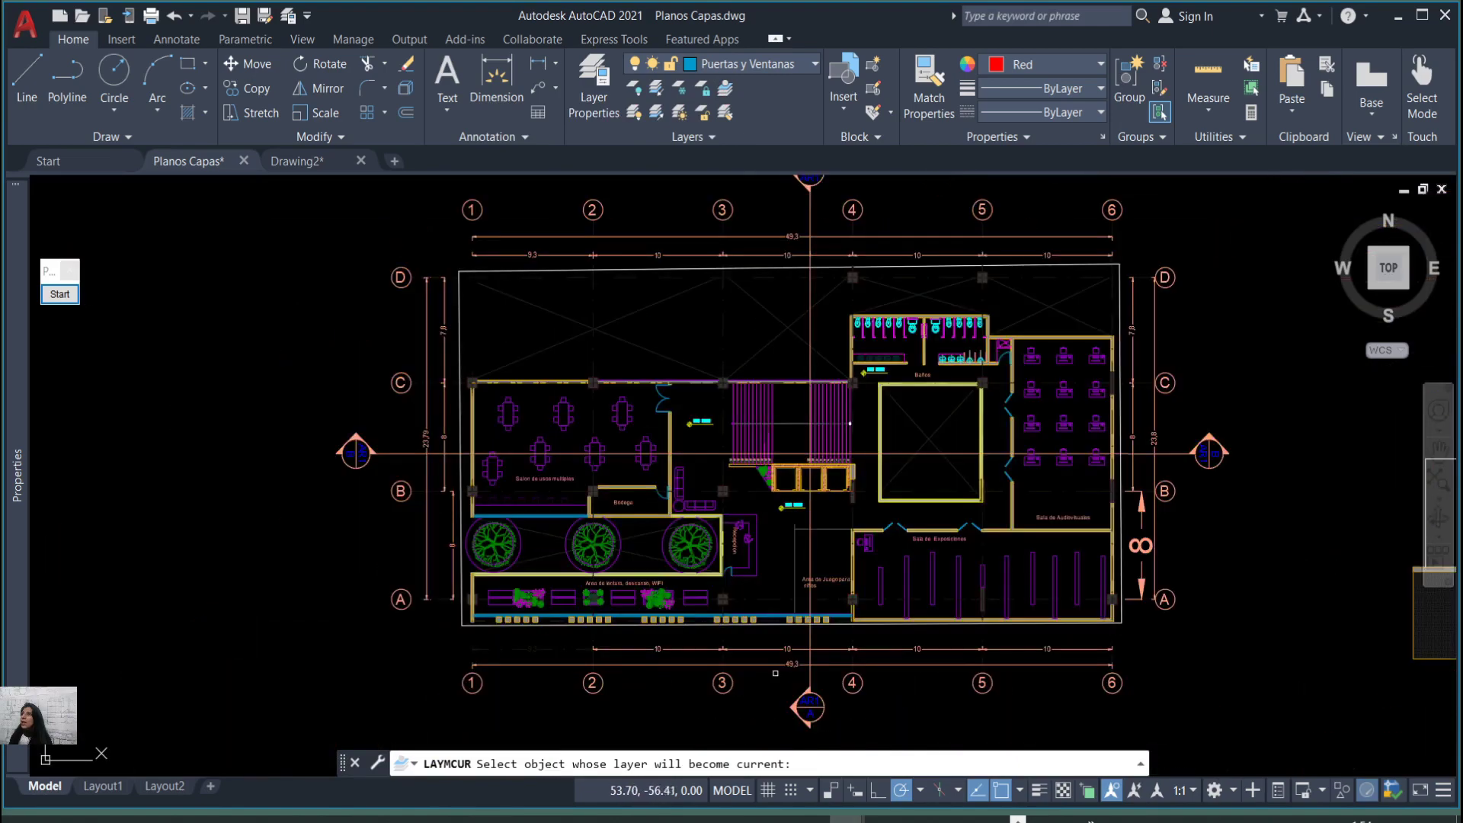
scroll(689, 546, "up", 4)
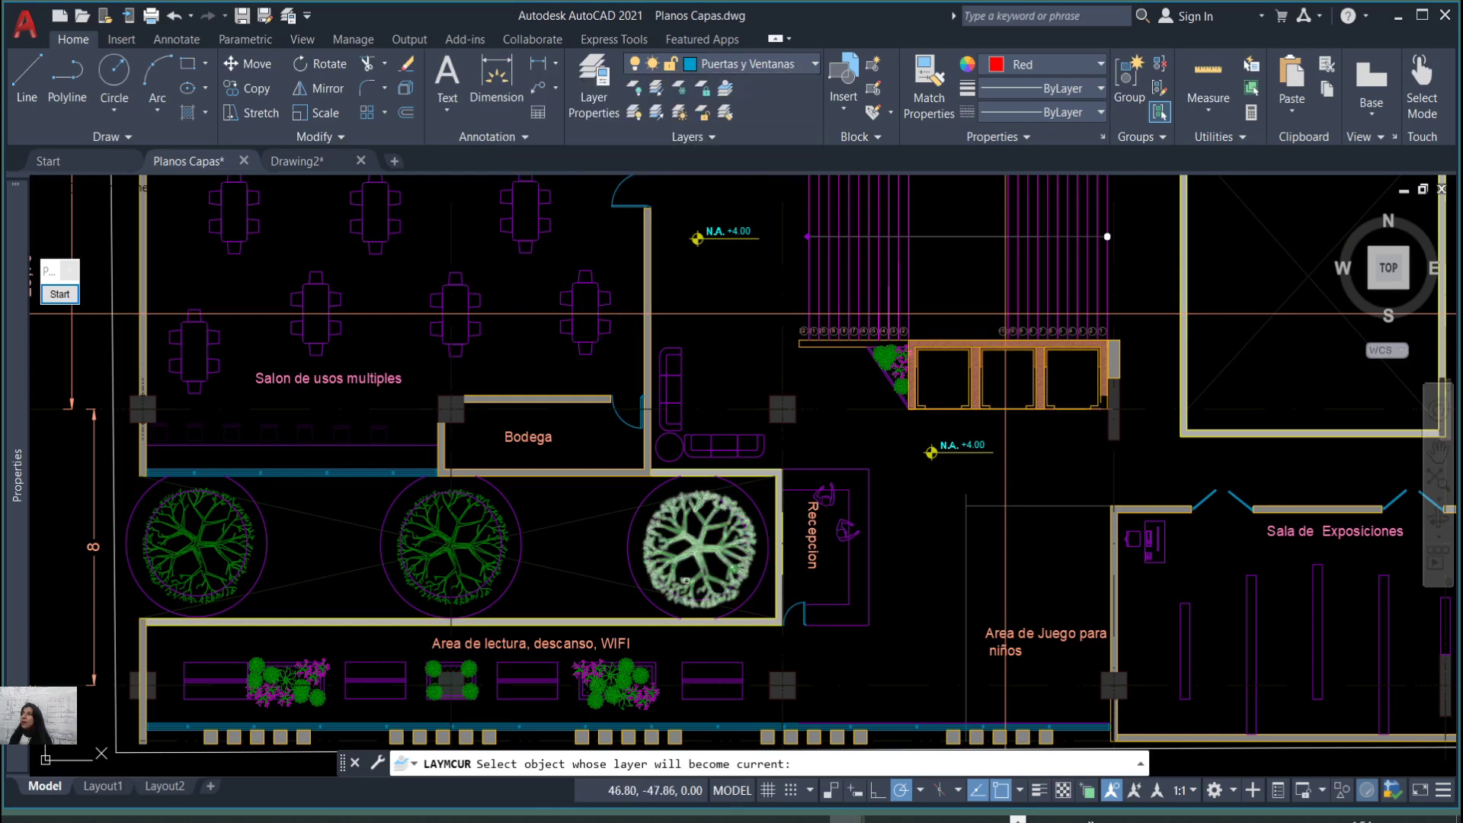
left_click(700, 549)
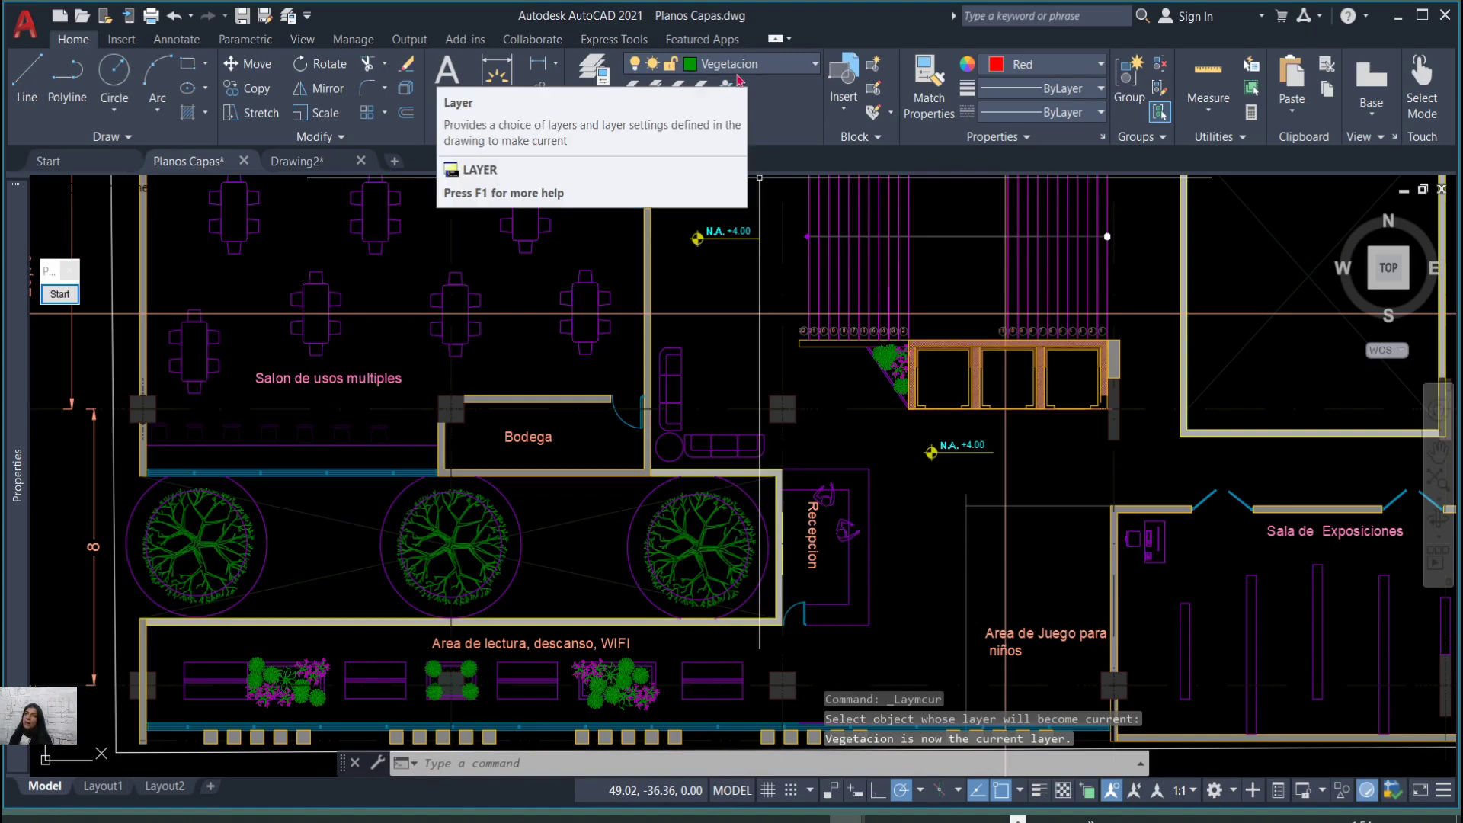
Make Mobiliario the current layer by picking the circle around the tree nearest the Recepcion as the source object.
scroll(825, 305, "down", 6)
scroll(825, 269, "up", 2)
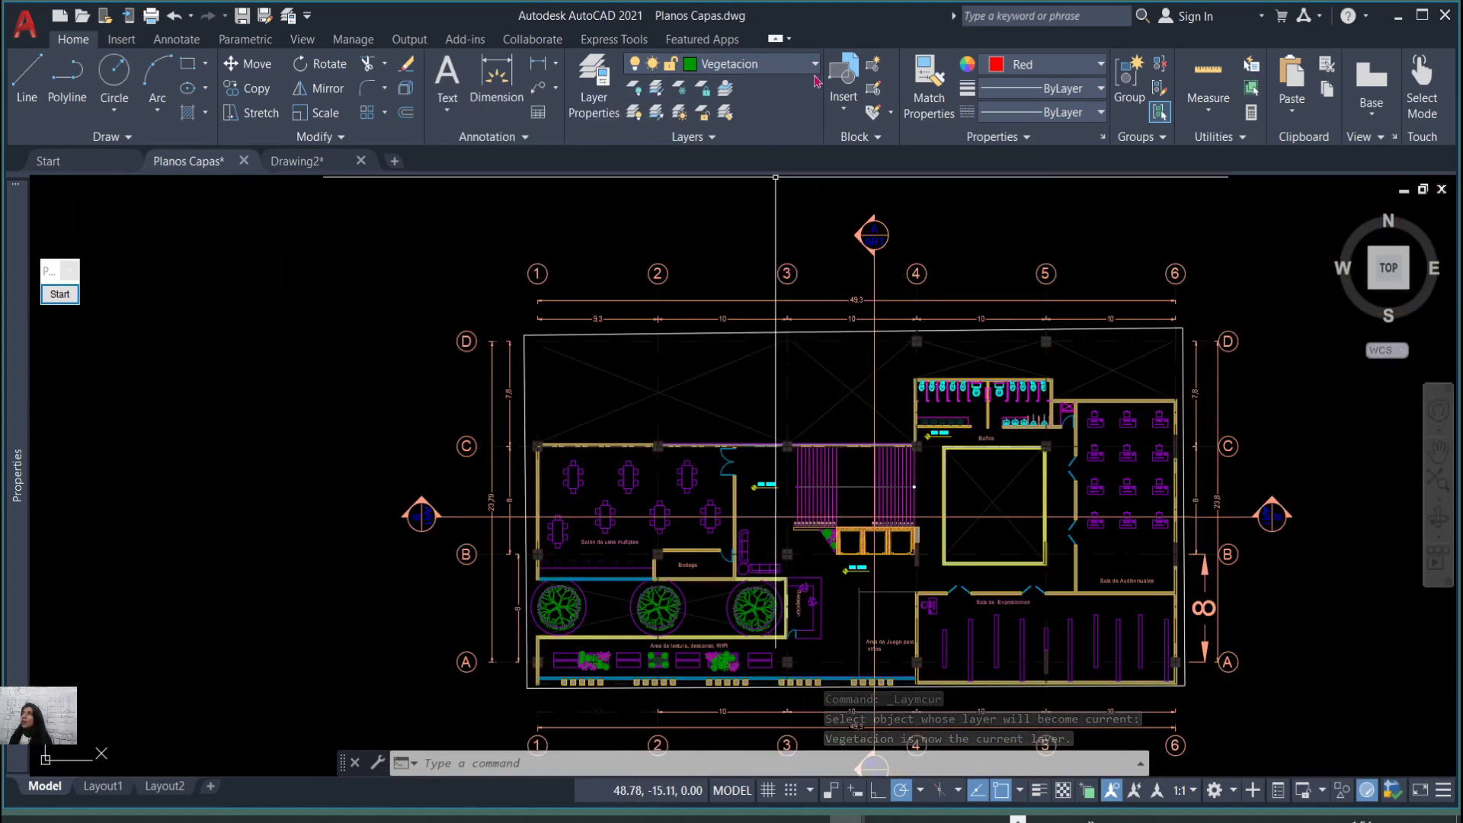
left_click(725, 91)
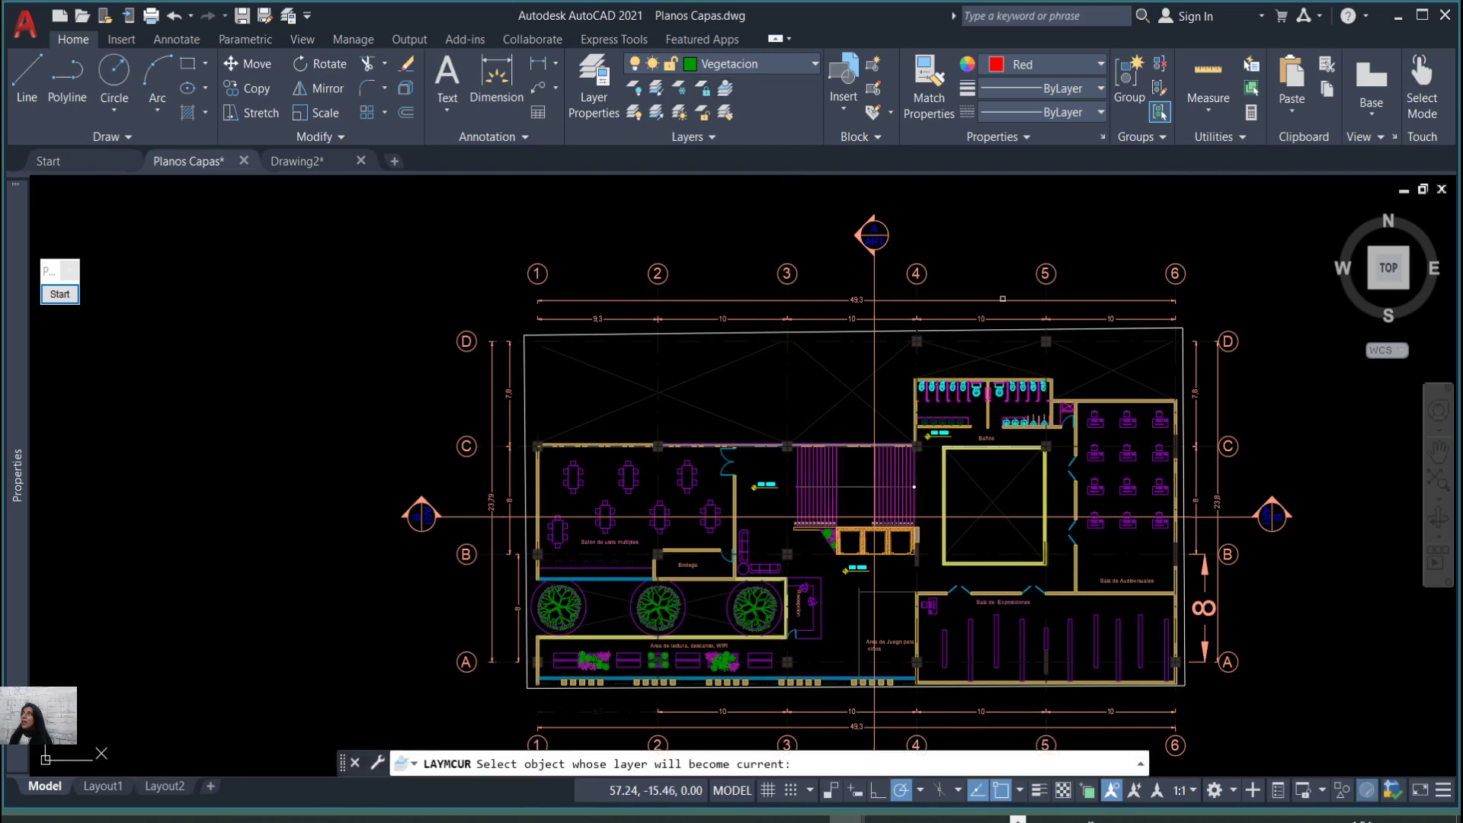
scroll(712, 251, "down", 2)
scroll(911, 621, "up", 4)
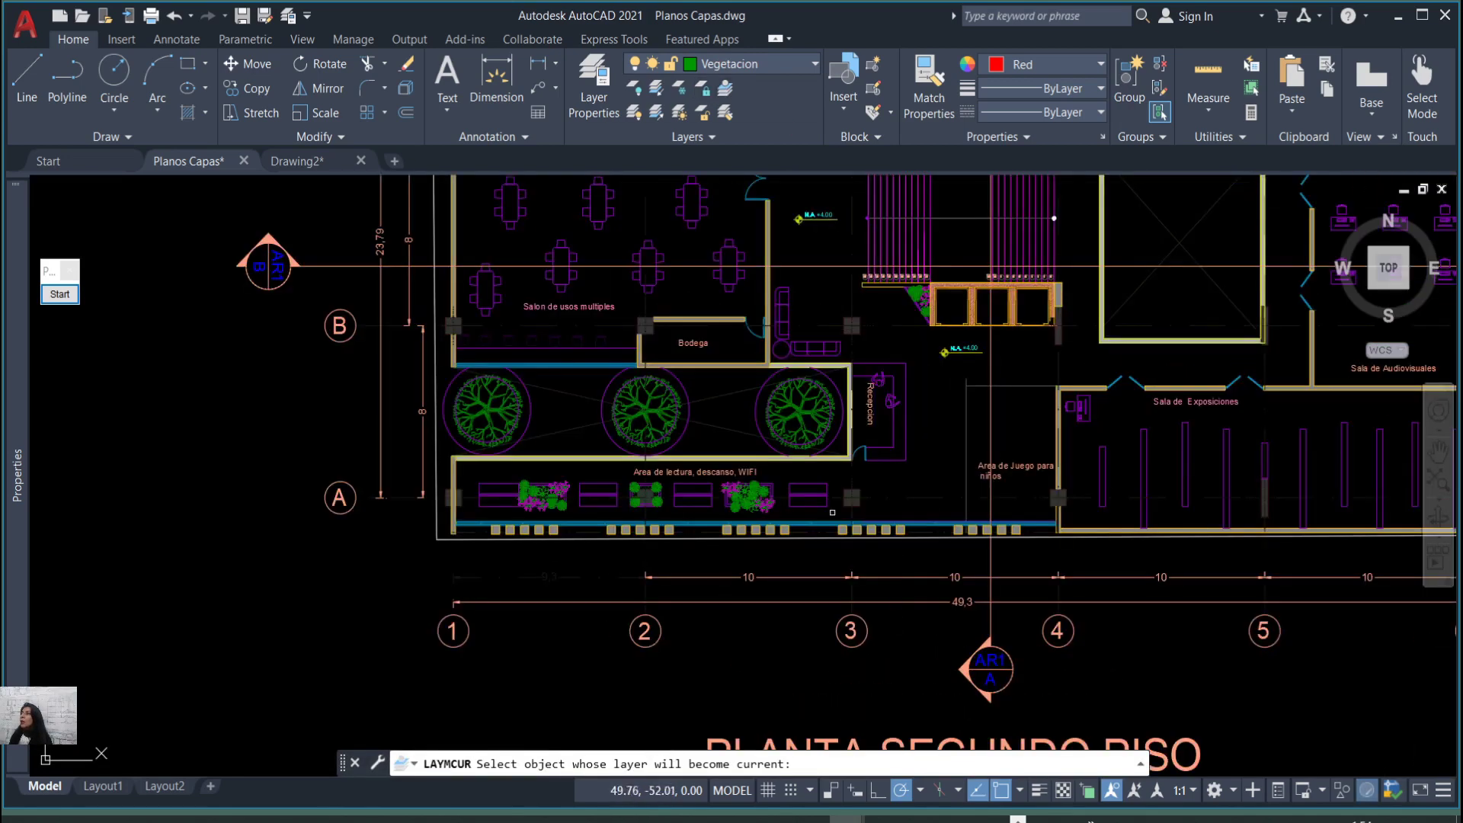
scroll(833, 512, "up", 4)
left_click(795, 347)
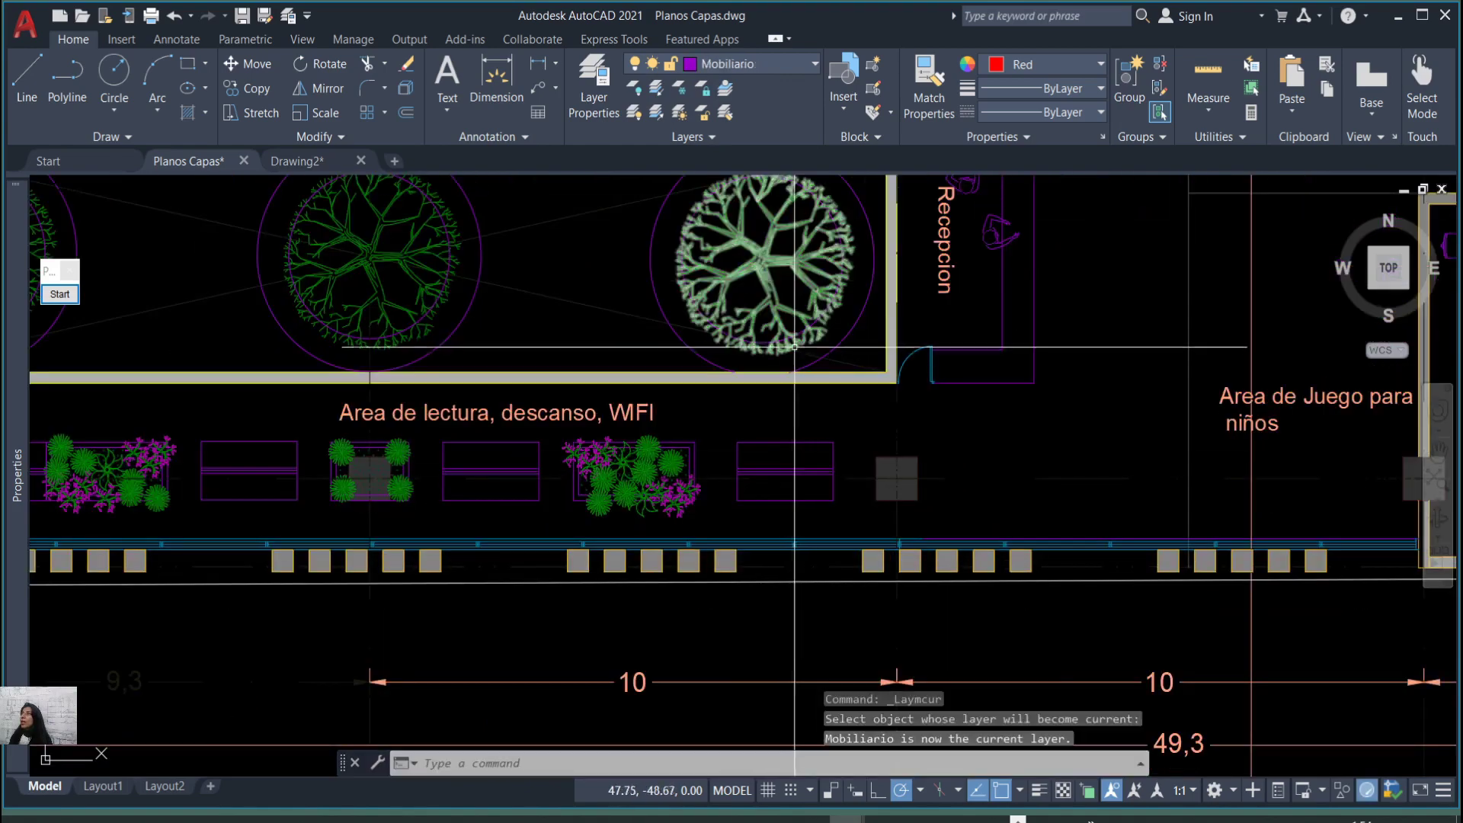
Make the locked Estructura layer current by picking the column where axes A and 4 cross.
scroll(838, 347, "down", 5)
scroll(808, 343, "up", 1)
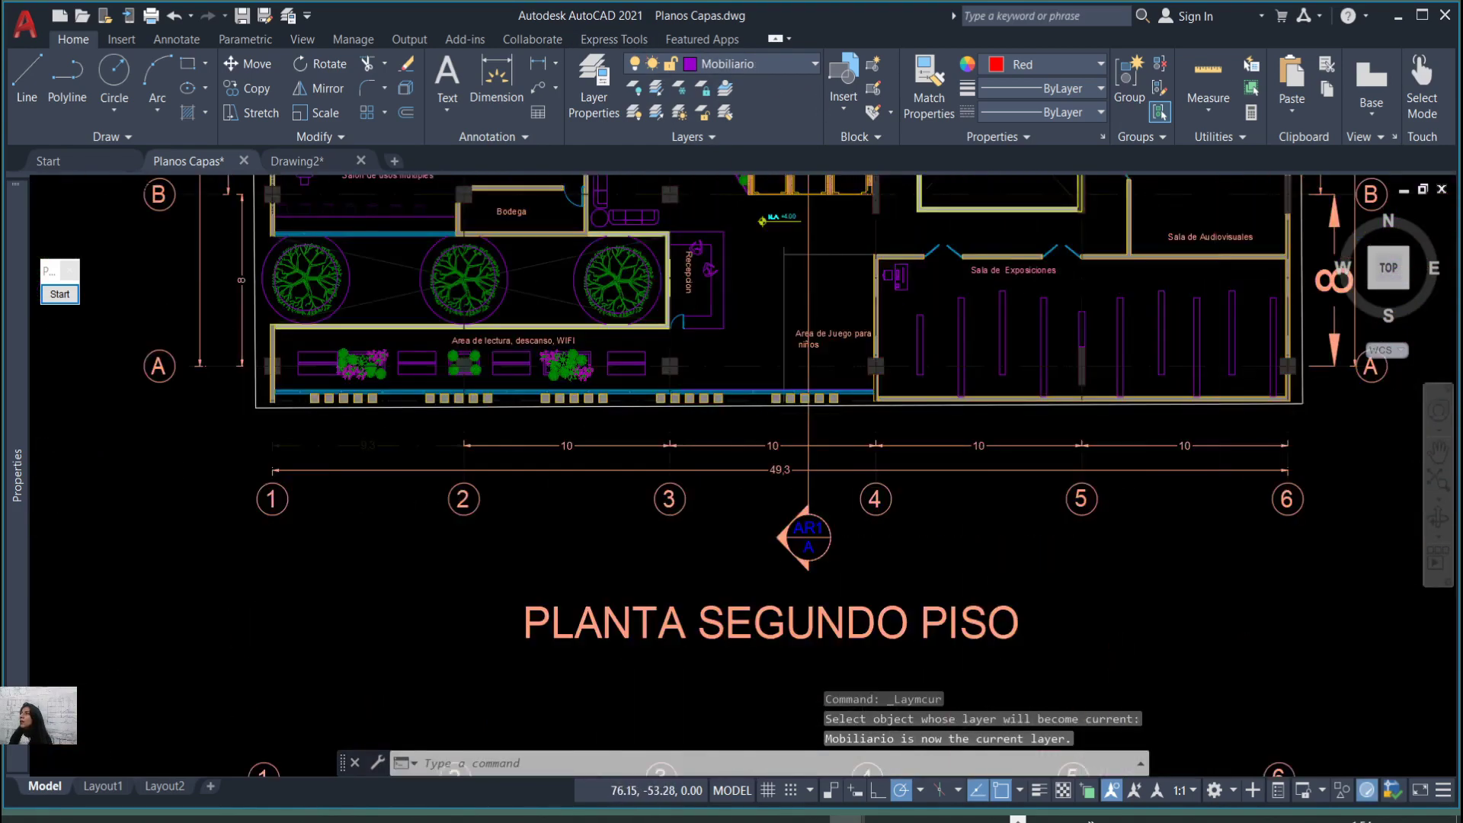
scroll(1216, 417, "up", 2)
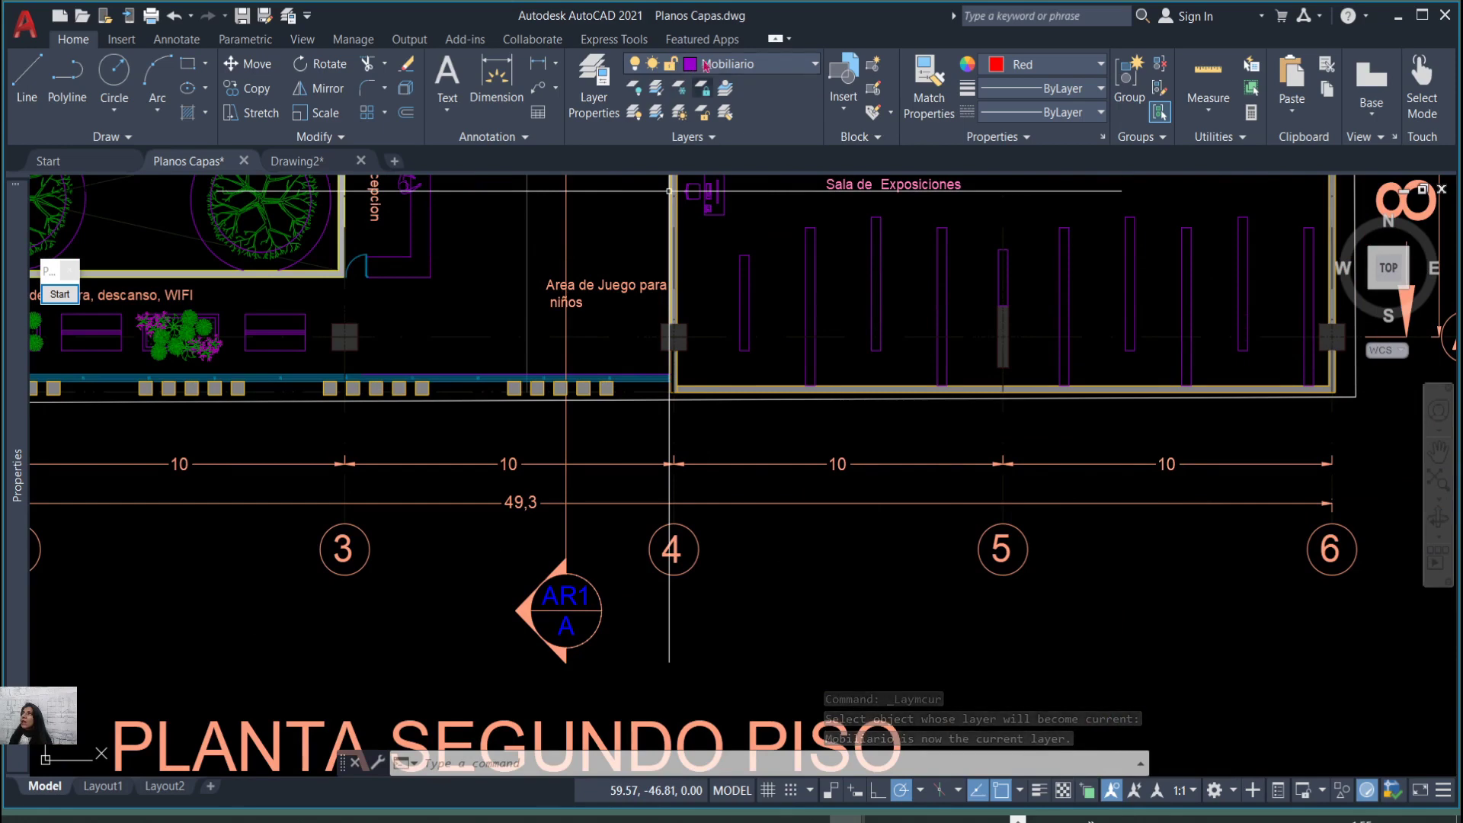
left_click(726, 88)
scroll(708, 327, "up", 6)
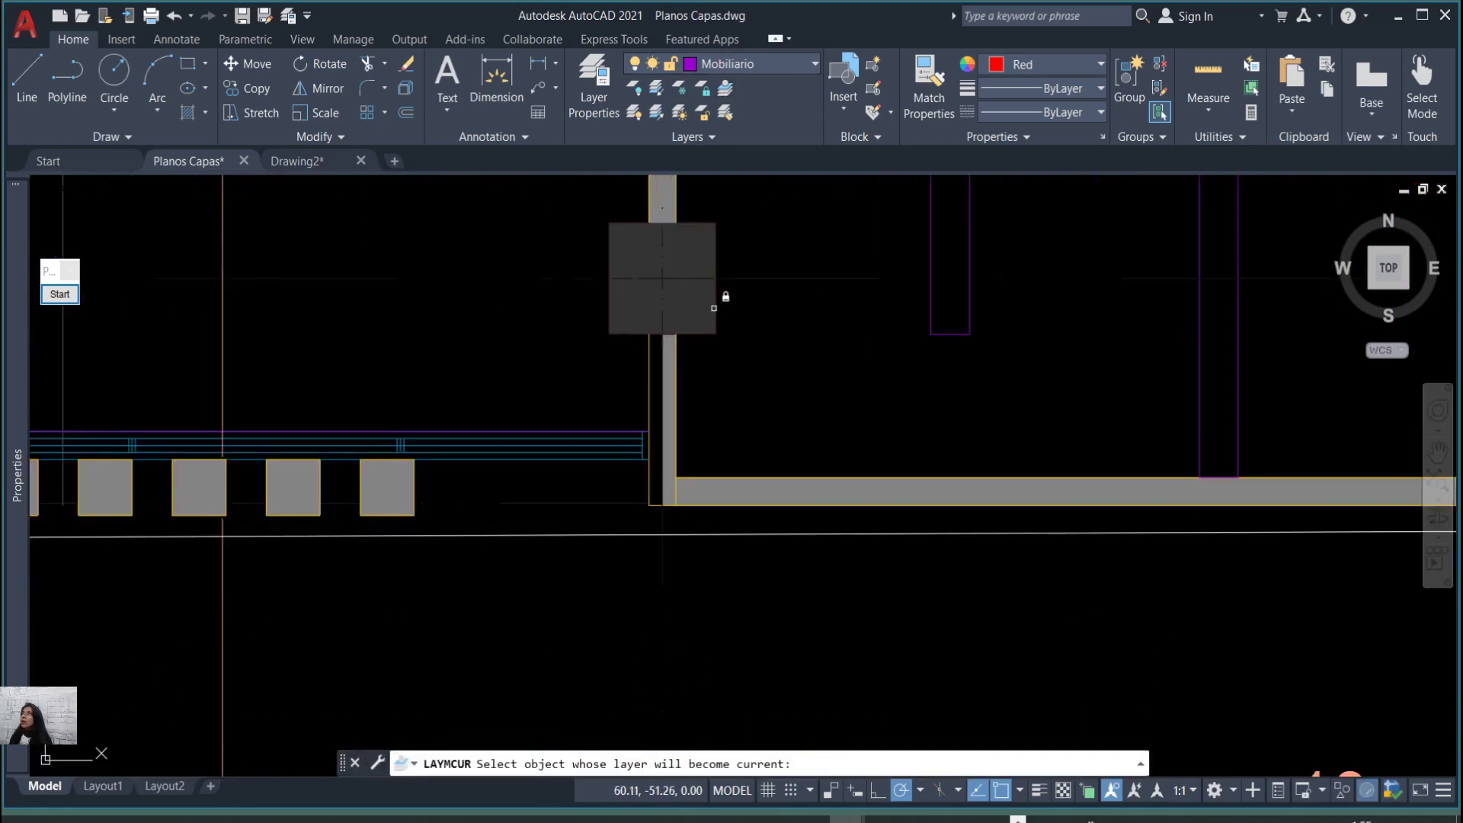
left_click(713, 308)
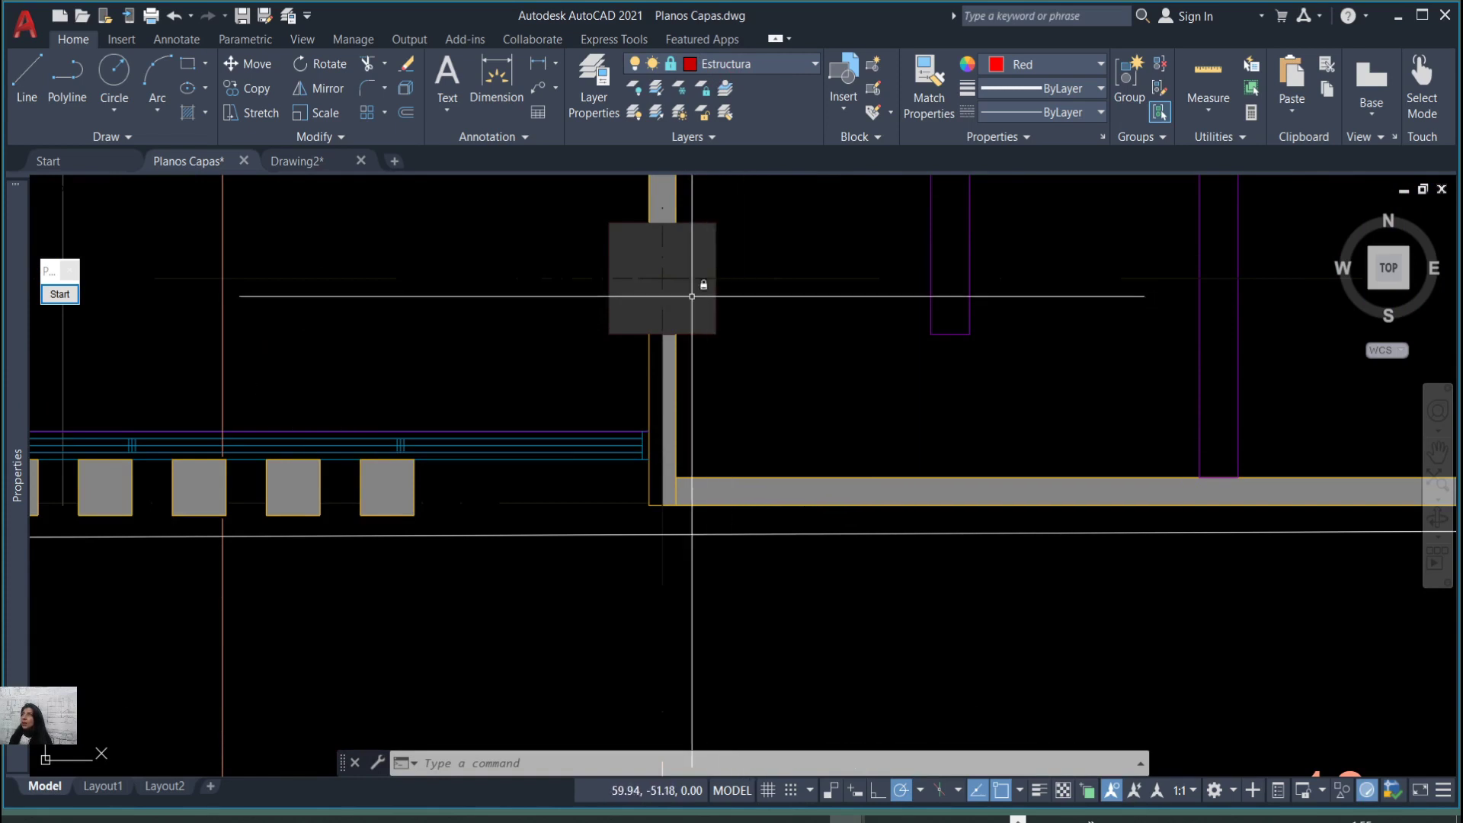
Draw a closed irregular outline with the Line command beside the axis A-4 column, inside the Sala de Exposiciones, on the locked Estructura layer.
type("l")
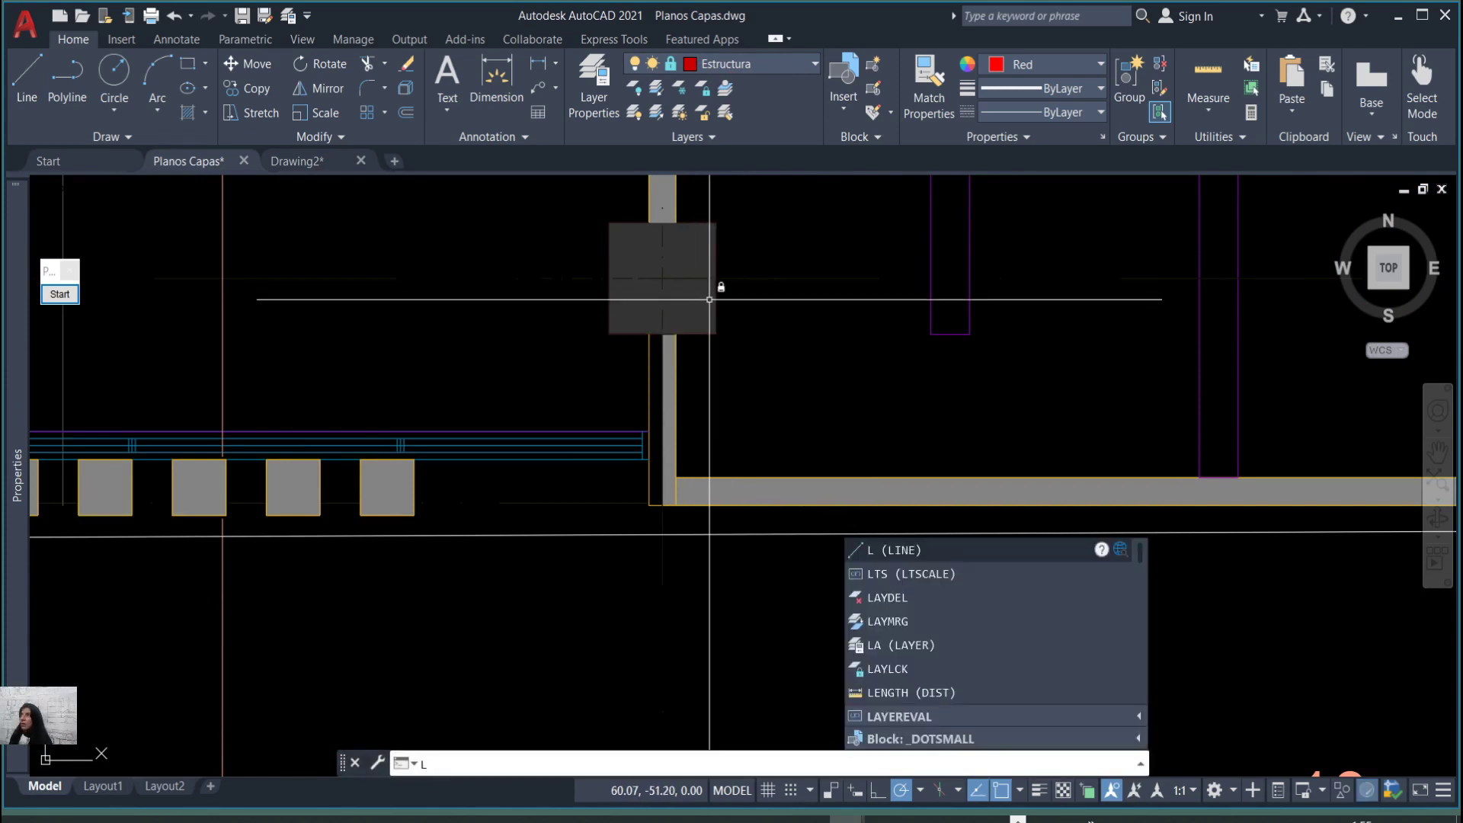
key("Return")
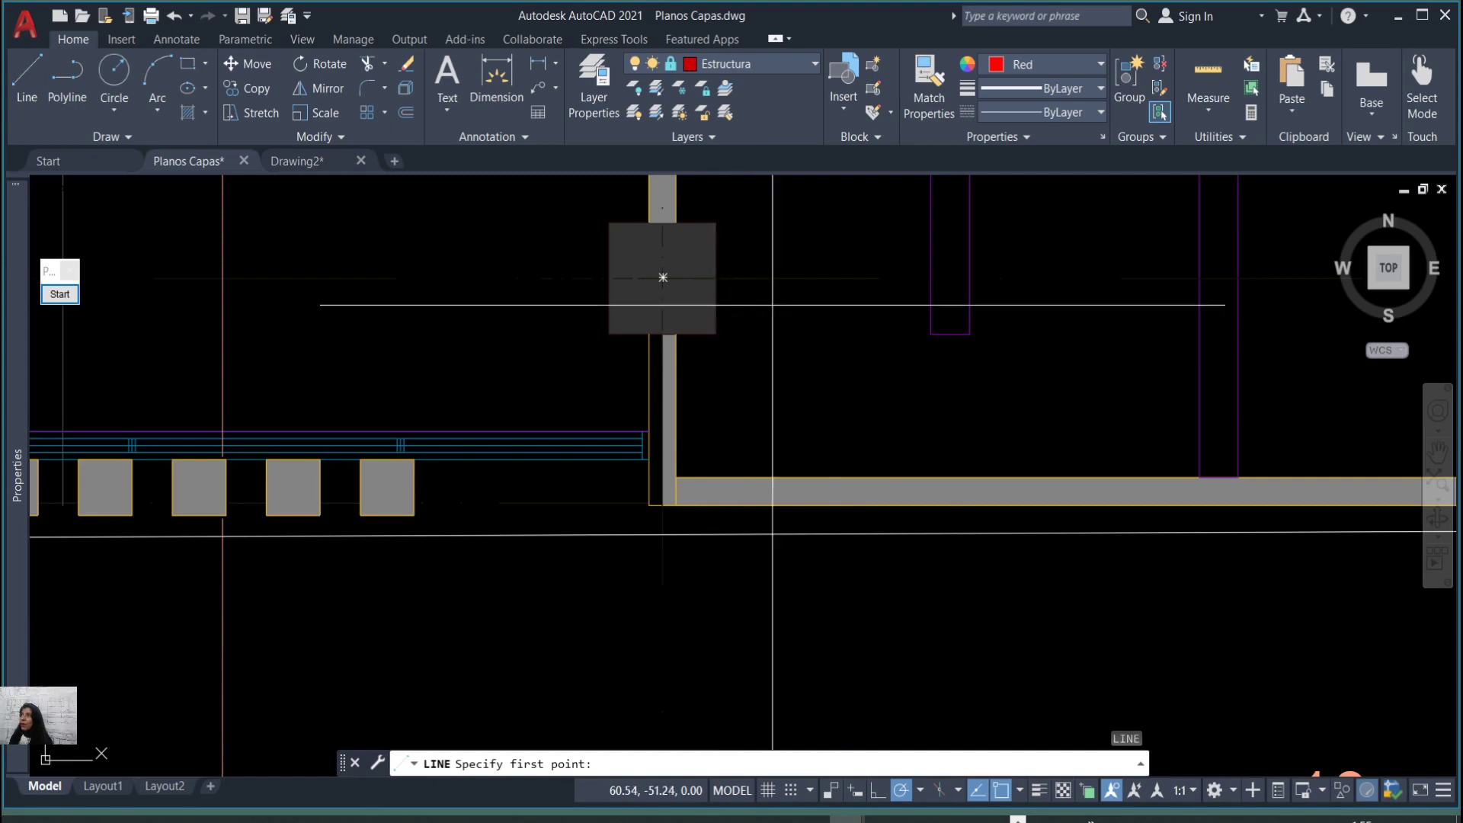
left_click(794, 347)
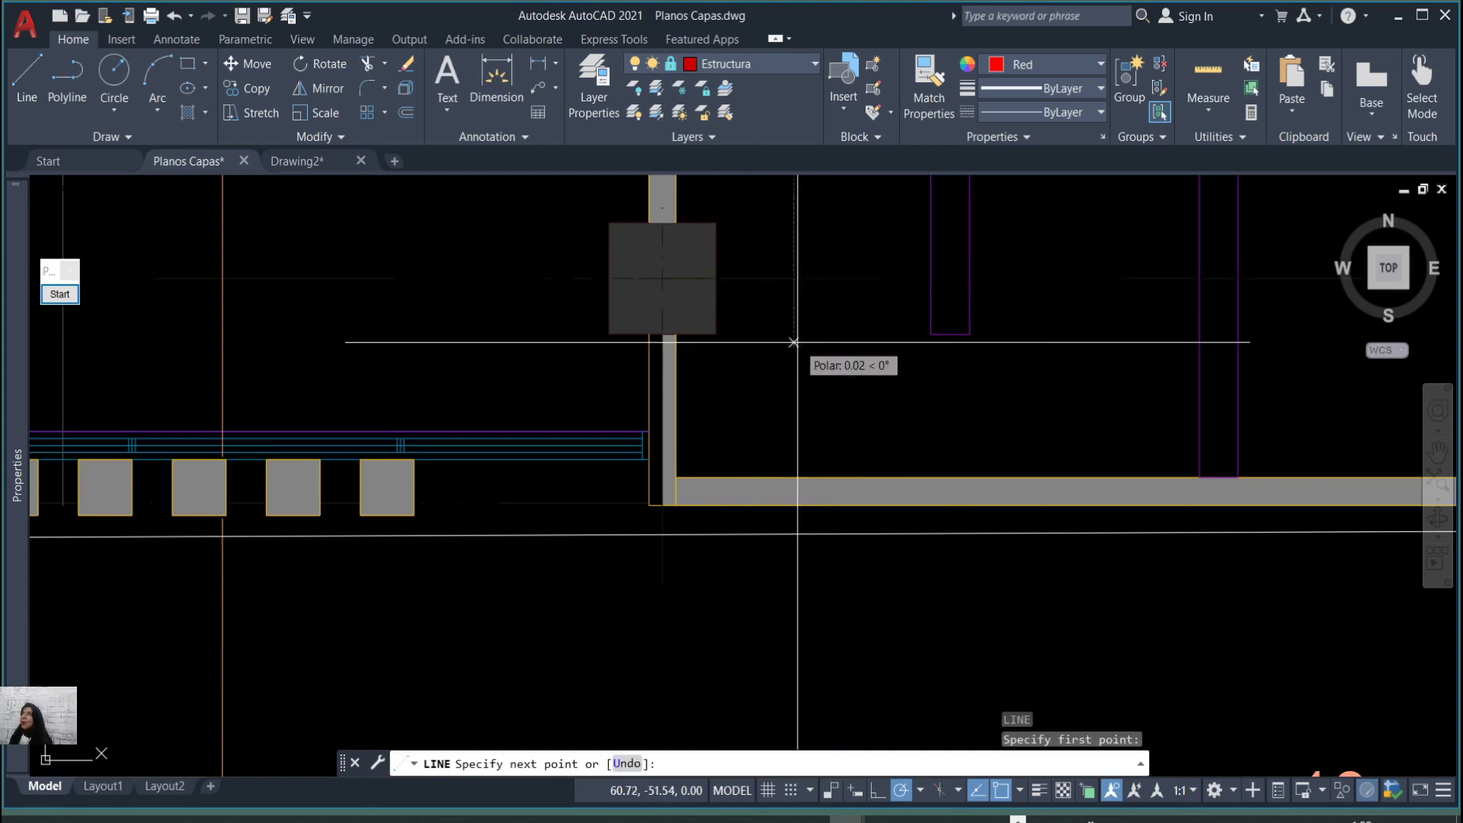
left_click(794, 249)
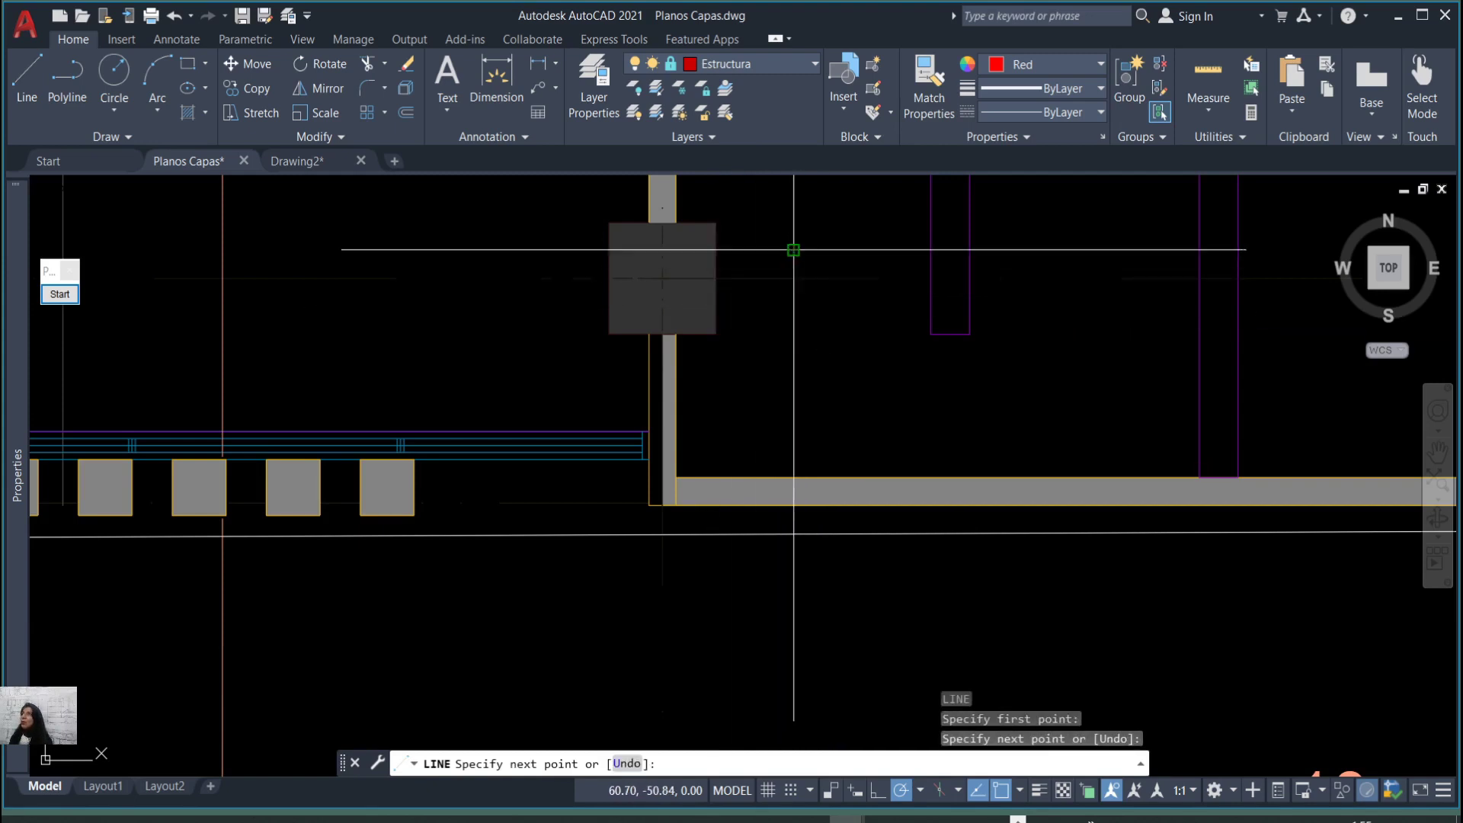
left_click(858, 318)
left_click(769, 386)
scroll(769, 387, "up", 5)
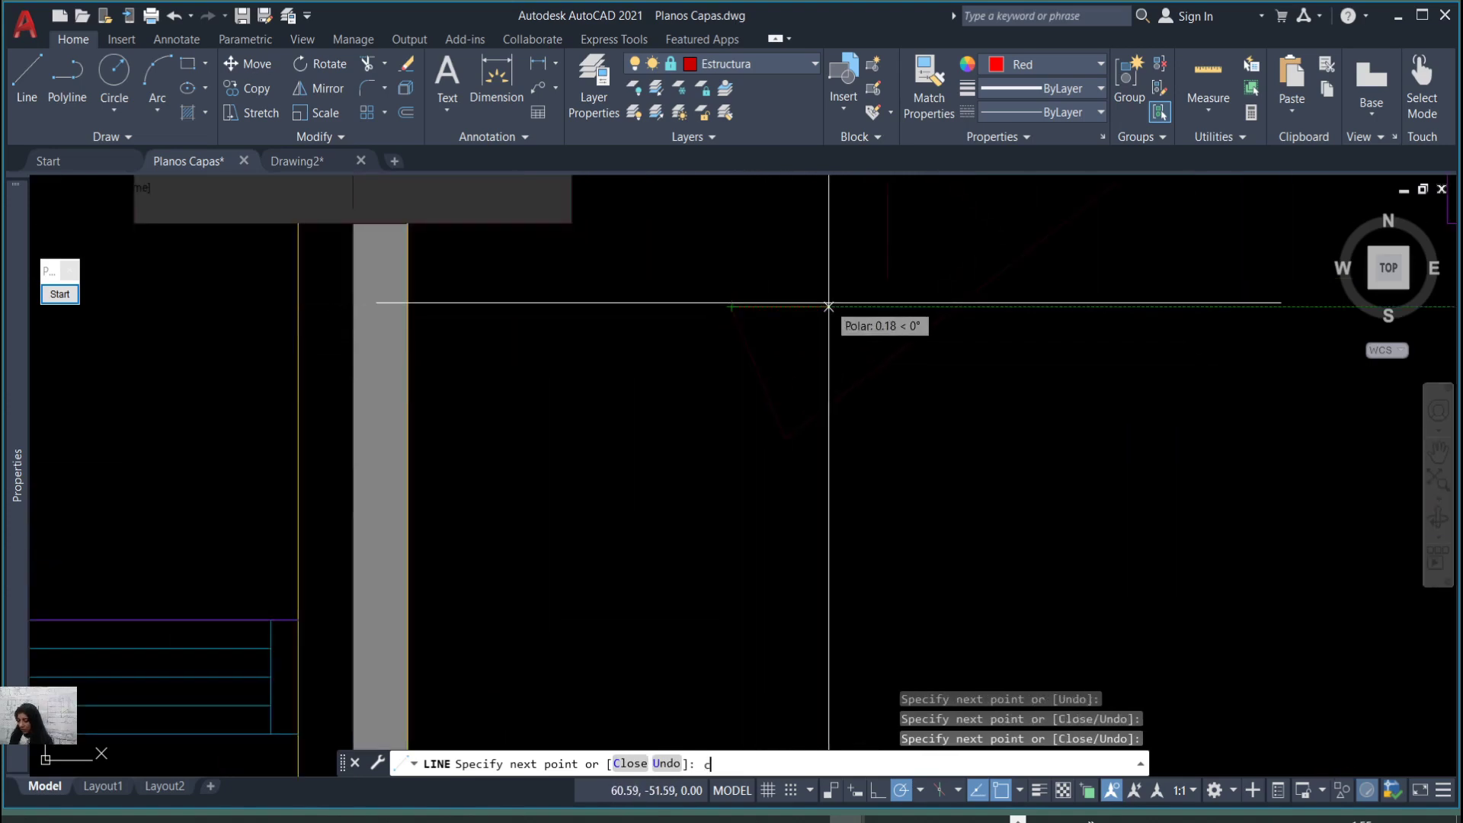
key("Return")
scroll(754, 338, "down", 6)
scroll(946, 343, "up", 4)
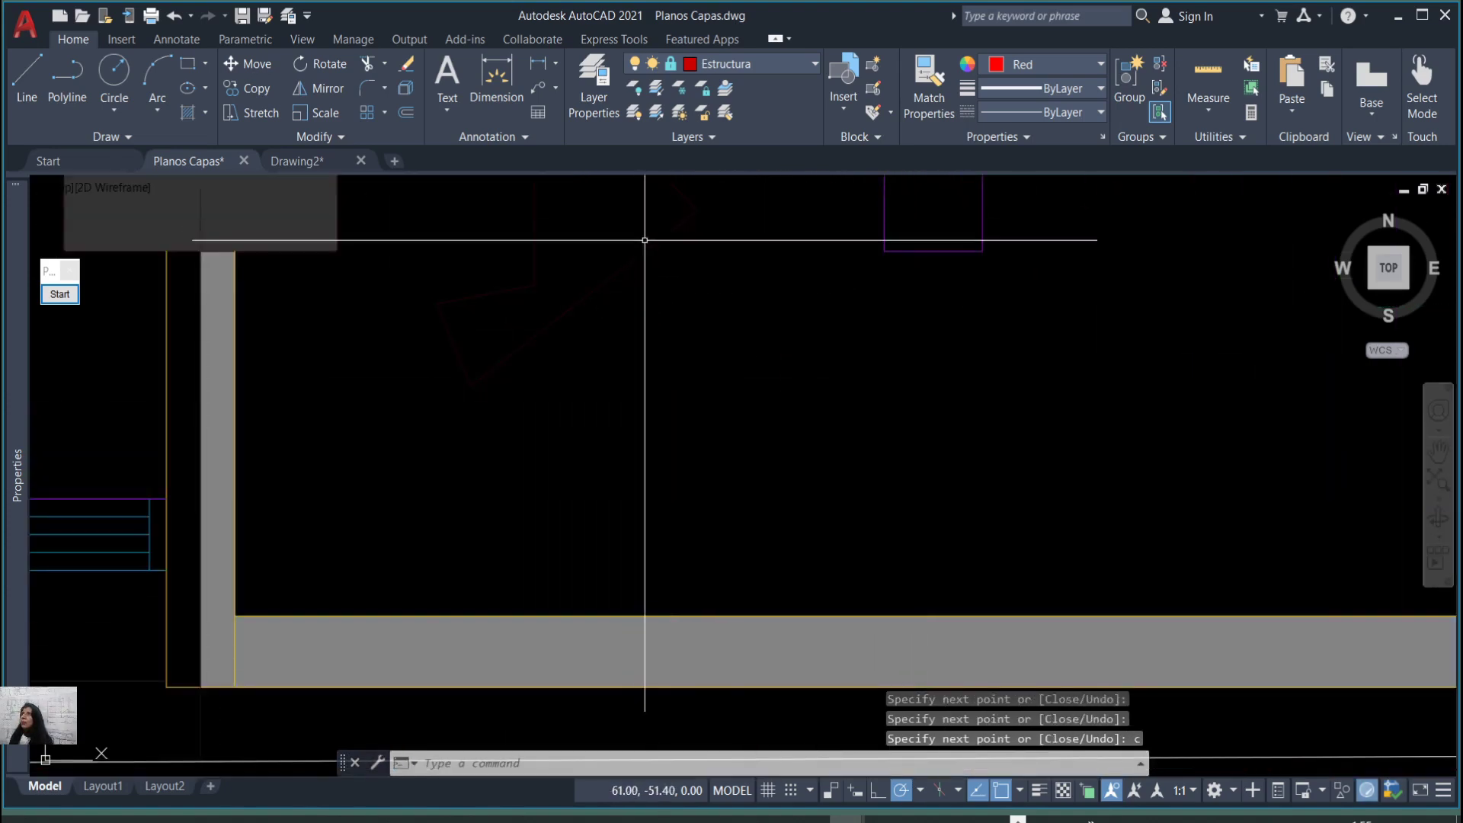
scroll(644, 240, "down", 5)
scroll(826, 418, "up", 4)
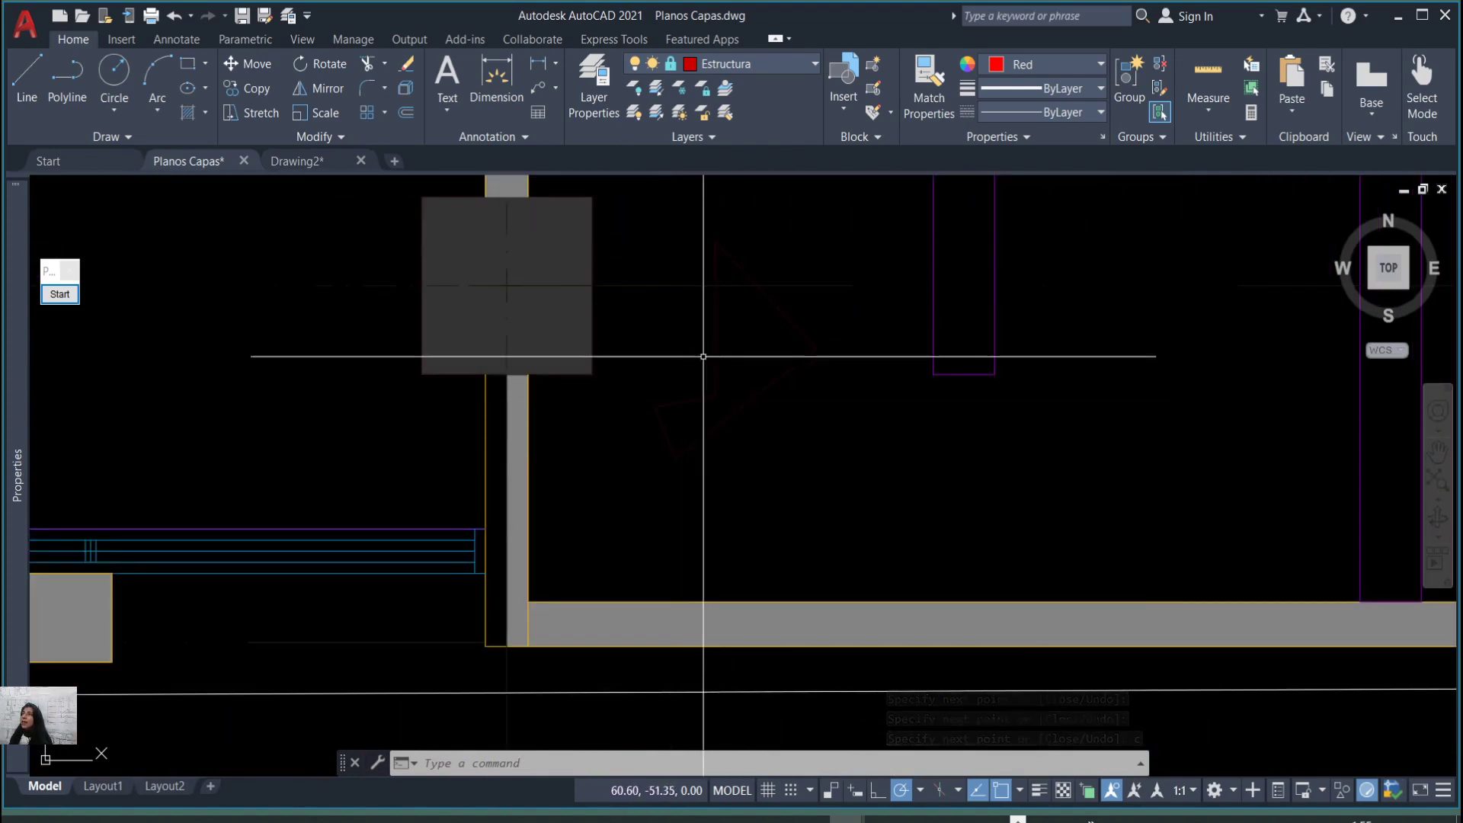
Try to move the longest slanted line of the irregular outline on the locked Estructura layer.
scroll(747, 394, "up", 2)
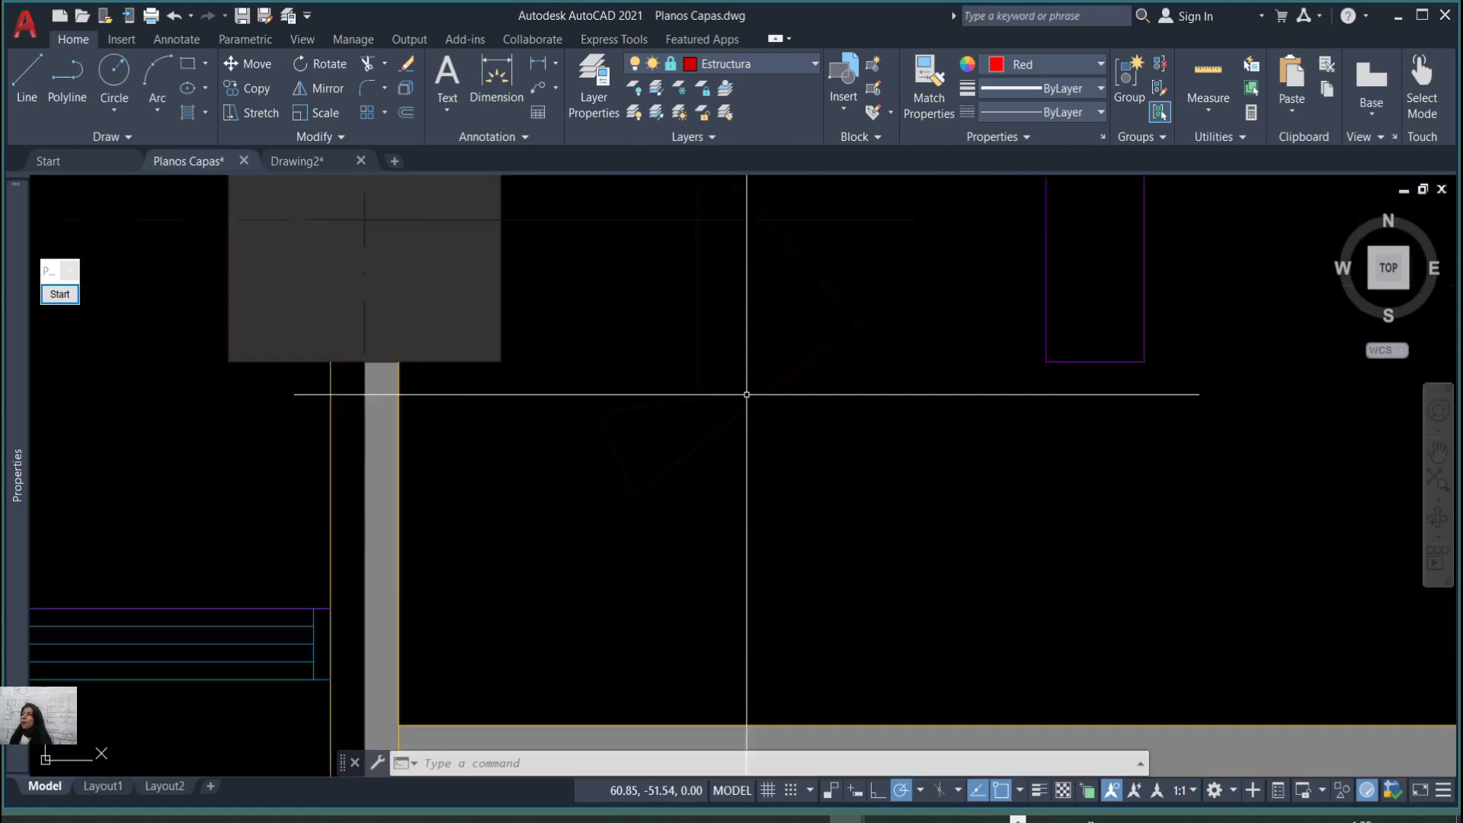
scroll(747, 395, "up", 2)
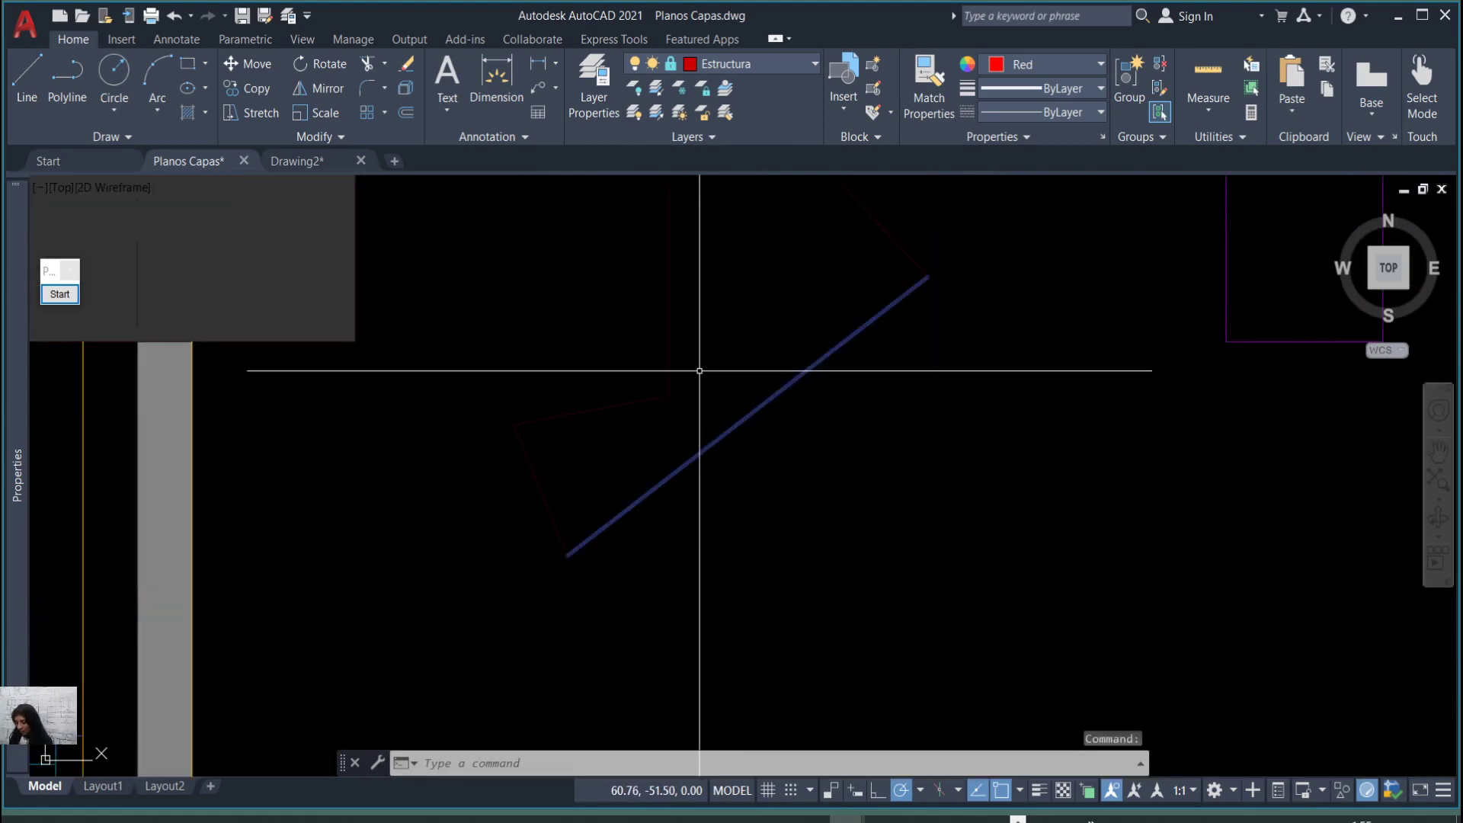
type("M")
key("Return")
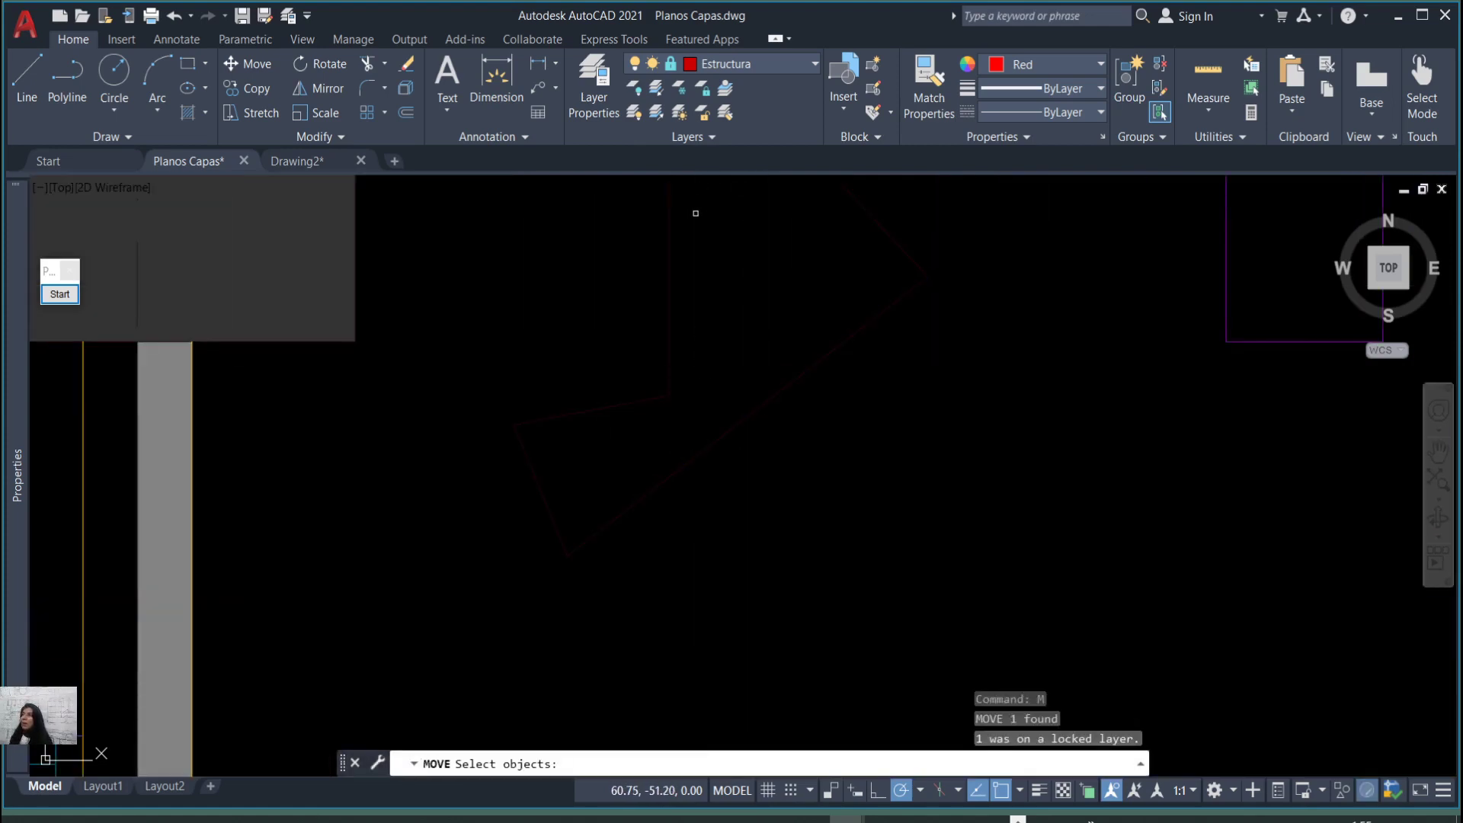
key("Escape")
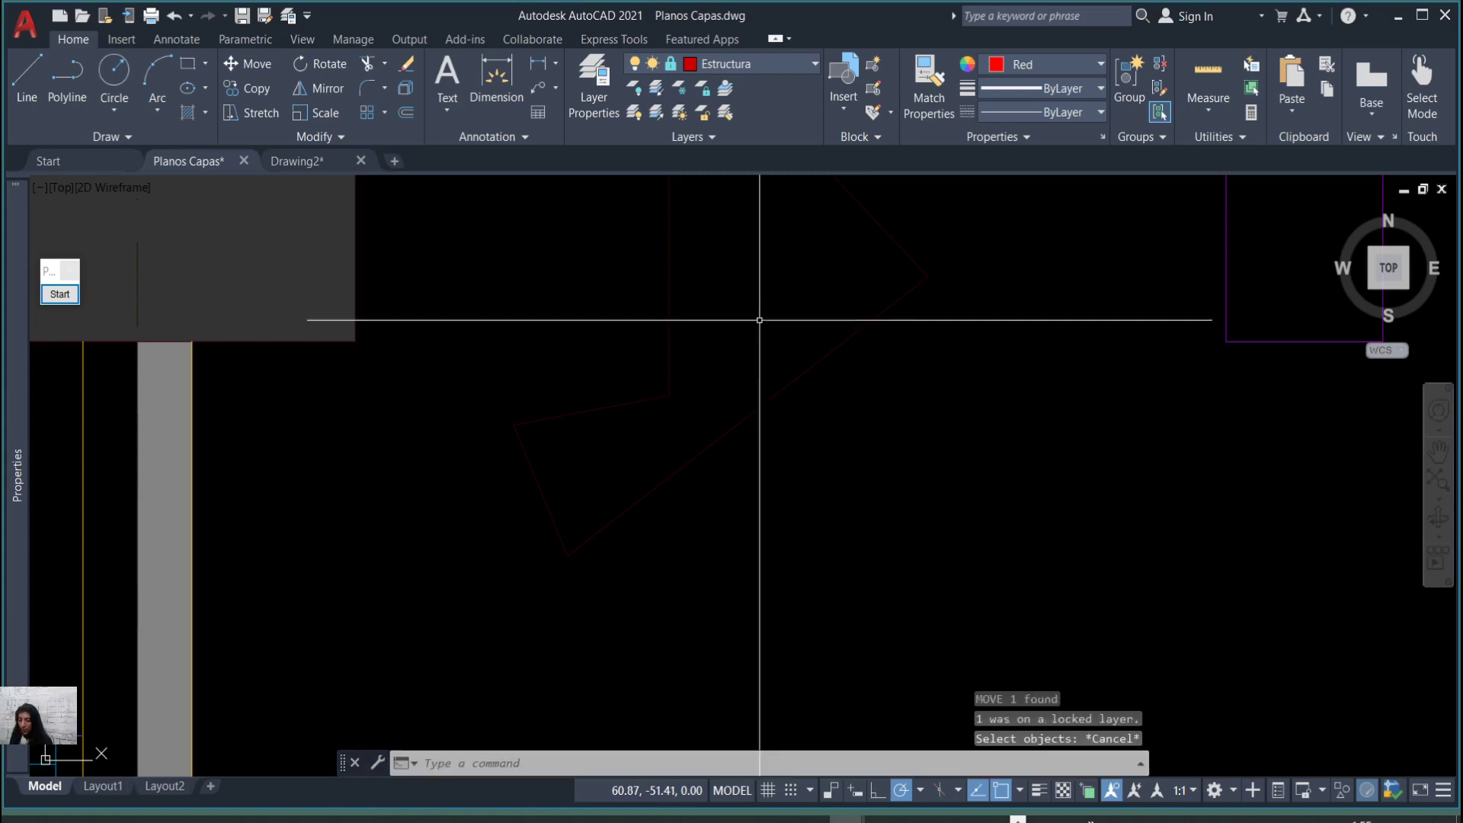
scroll(844, 384, "down", 4)
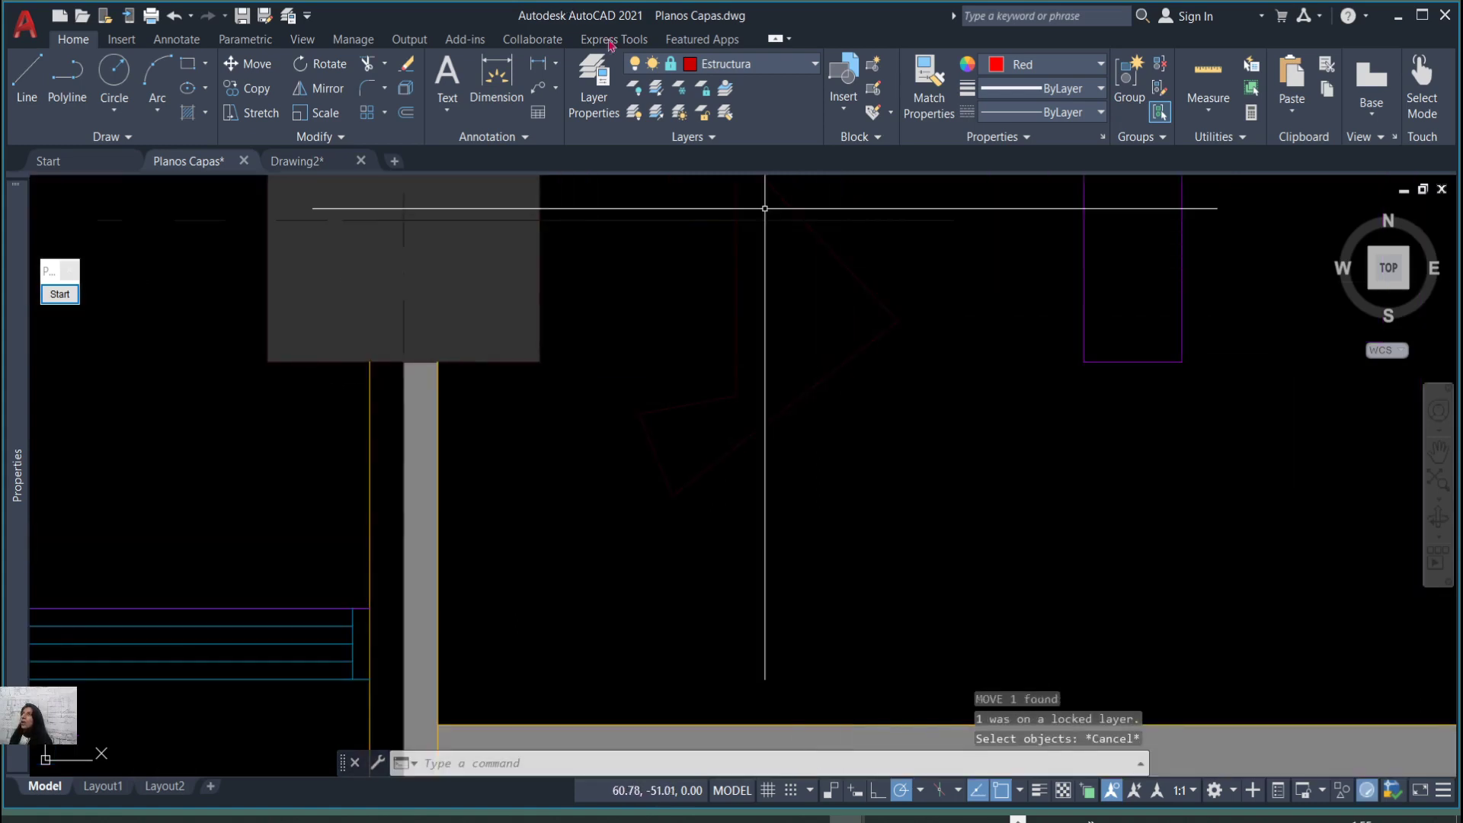
type("b")
key("Return")
key("Escape")
key("Escape")
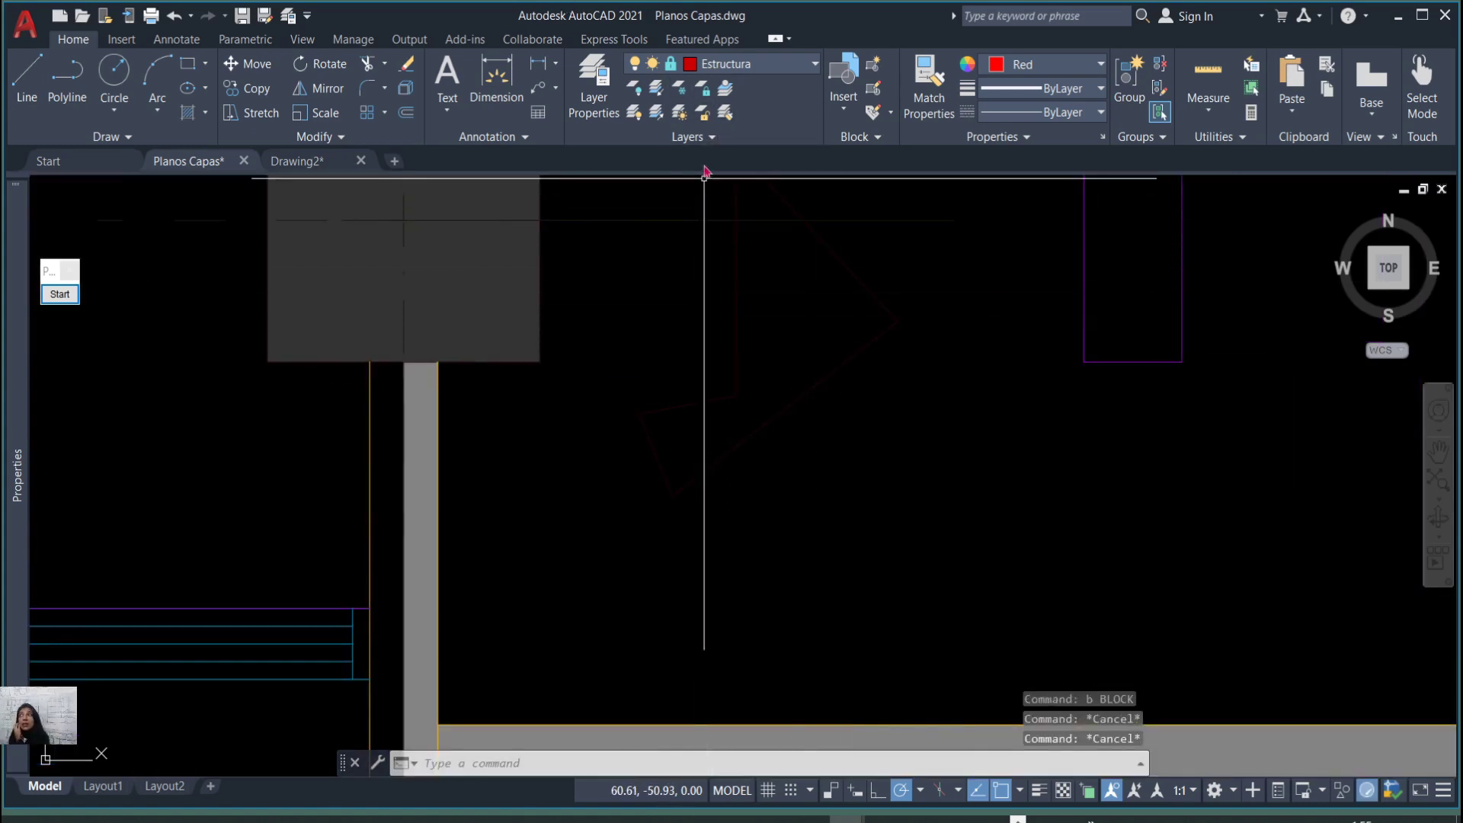
Unlock the Estructura layer by picking the vertical line of the irregular outline beside the axis A-4 column.
left_click(702, 115)
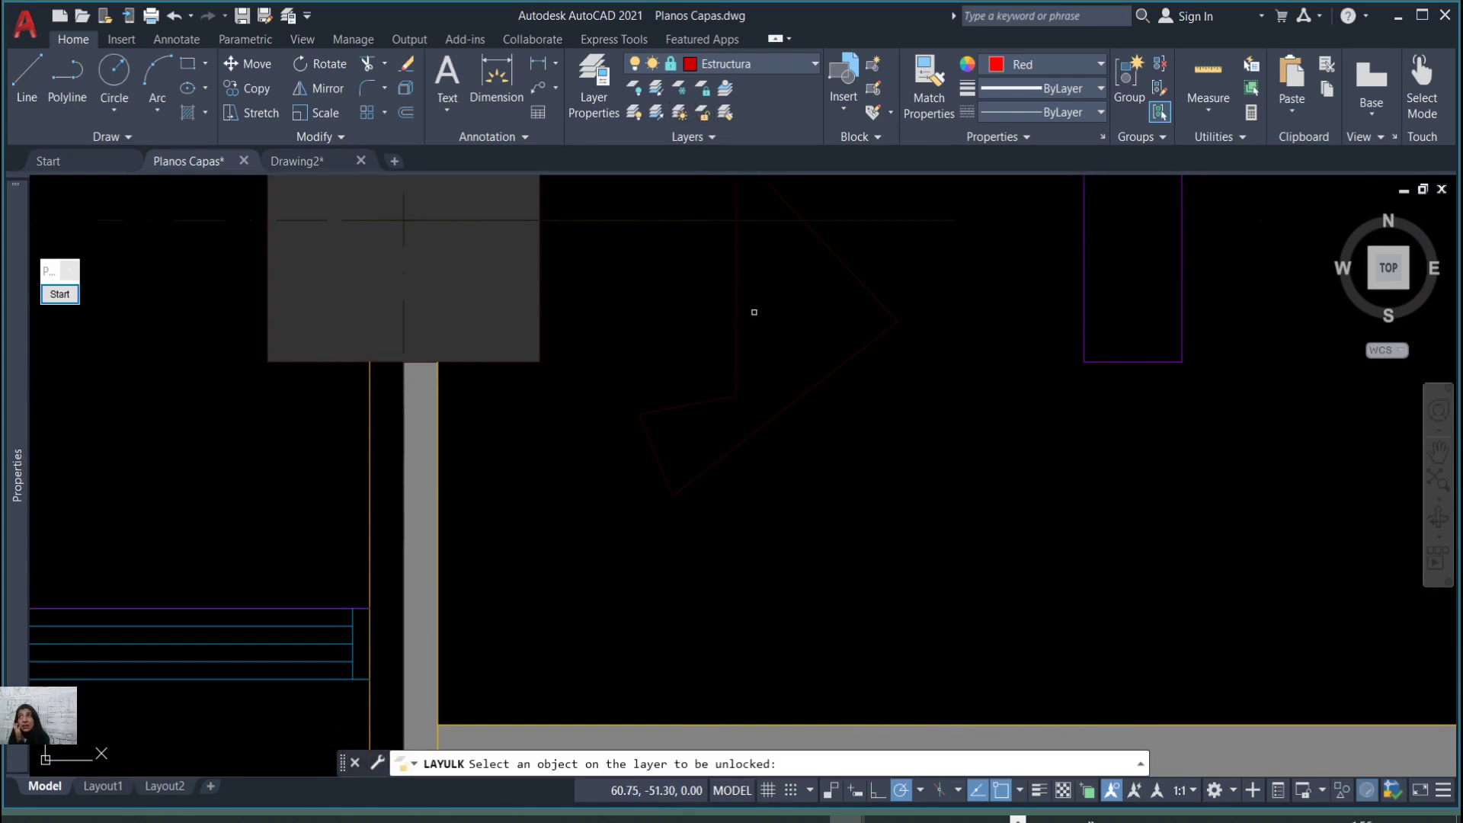
left_click(738, 319)
scroll(743, 343, "down", 8)
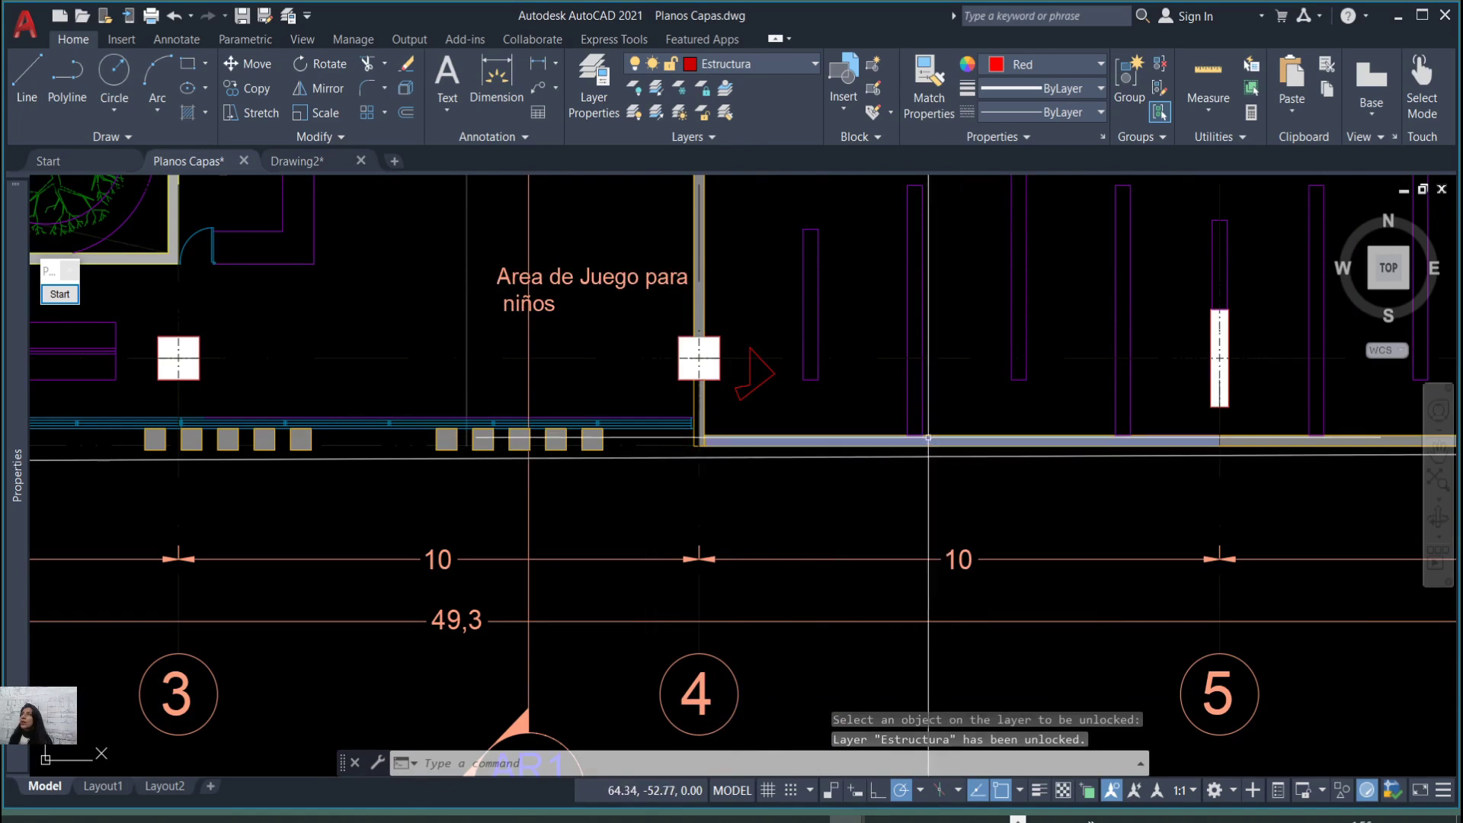
scroll(731, 405, "down", 4)
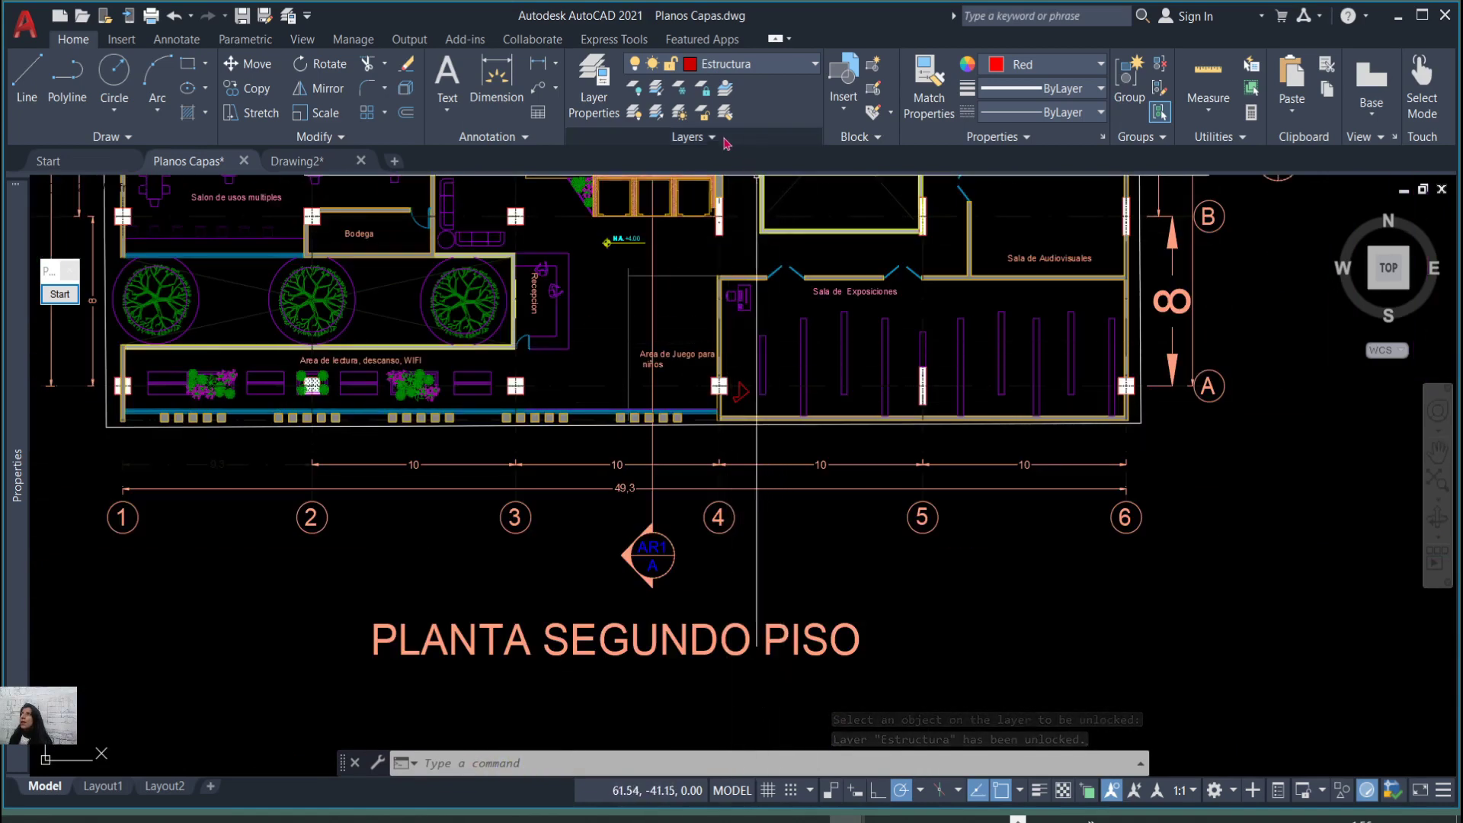
Unlock the vacios layer by picking its line along the facade below the Area de Juego para niños.
left_click(703, 113)
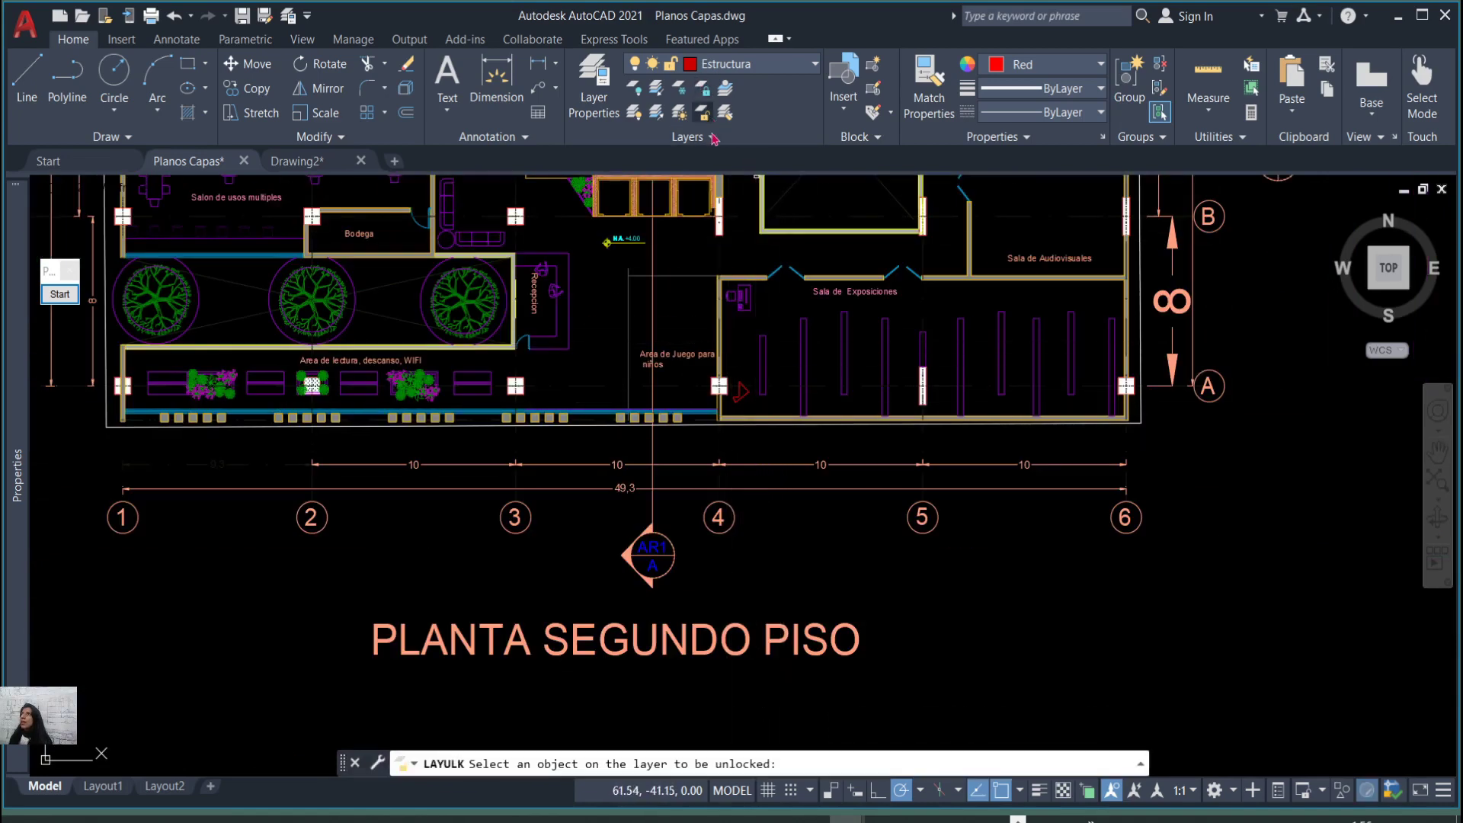
scroll(713, 404, "up", 5)
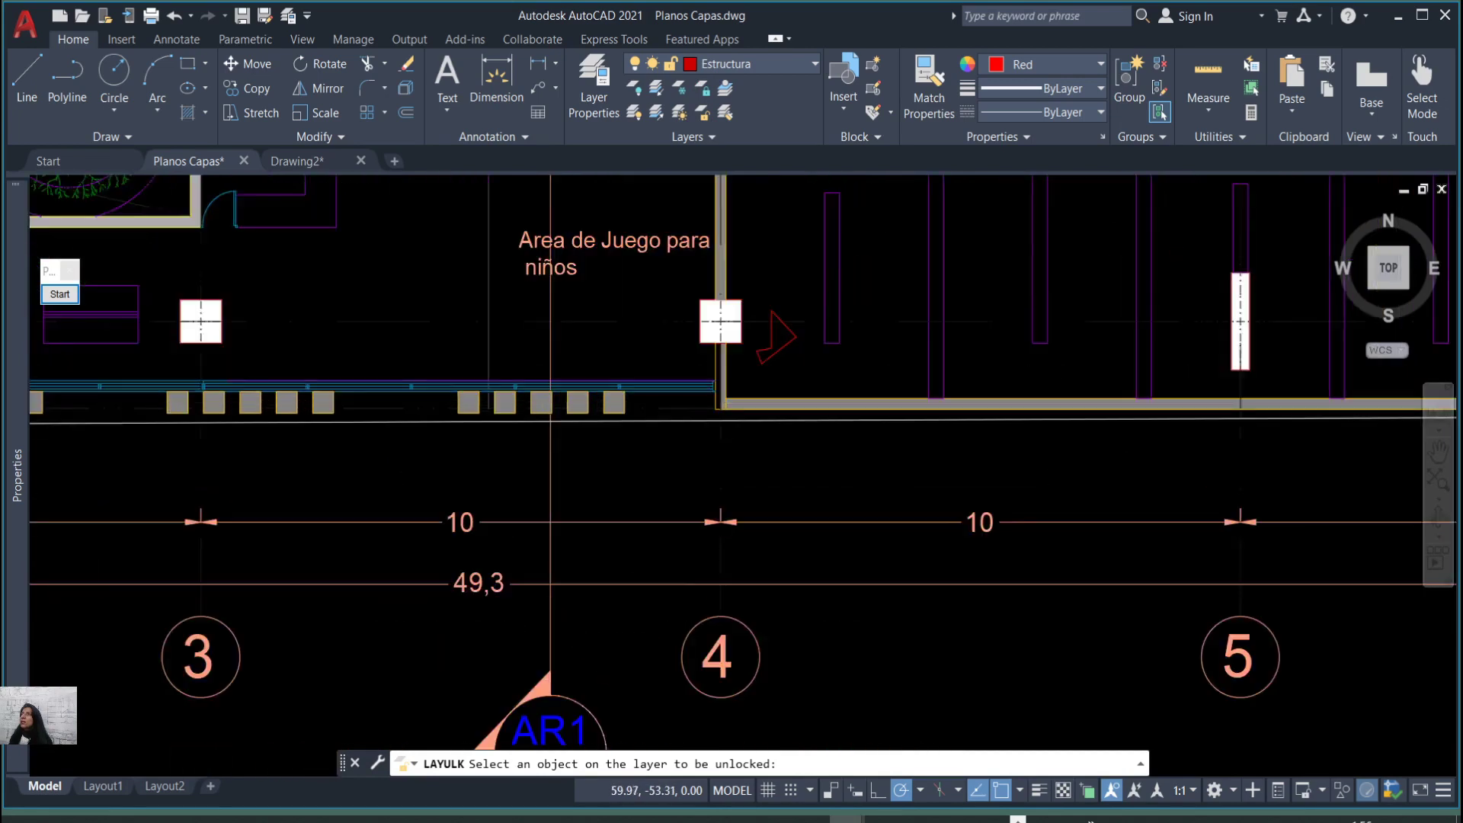
left_click(687, 385)
scroll(716, 427, "down", 5)
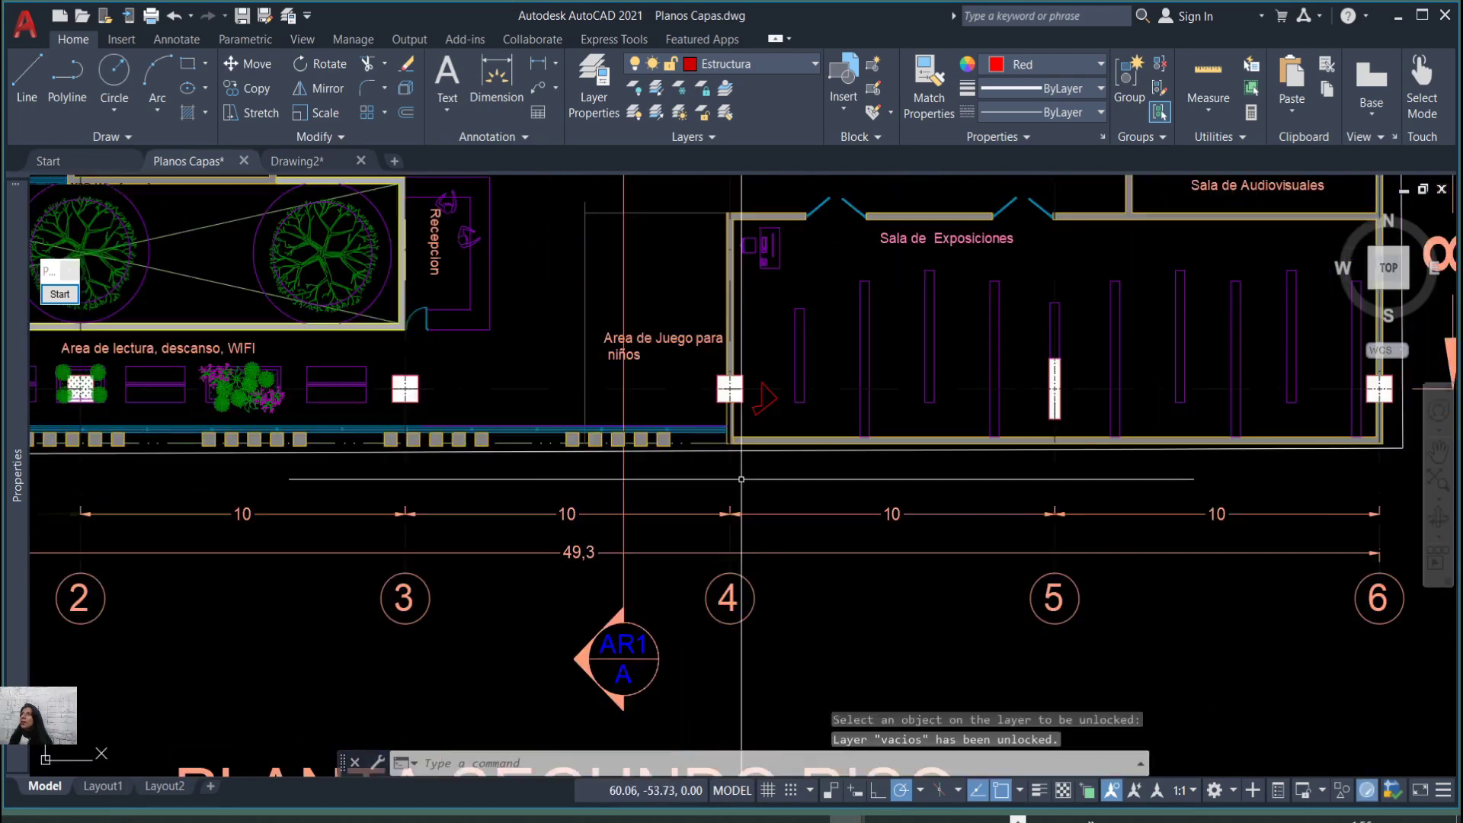
Unlock the Ejes layer by picking the faded axis 4 line just below the outer wall corner.
scroll(741, 480, "up", 2)
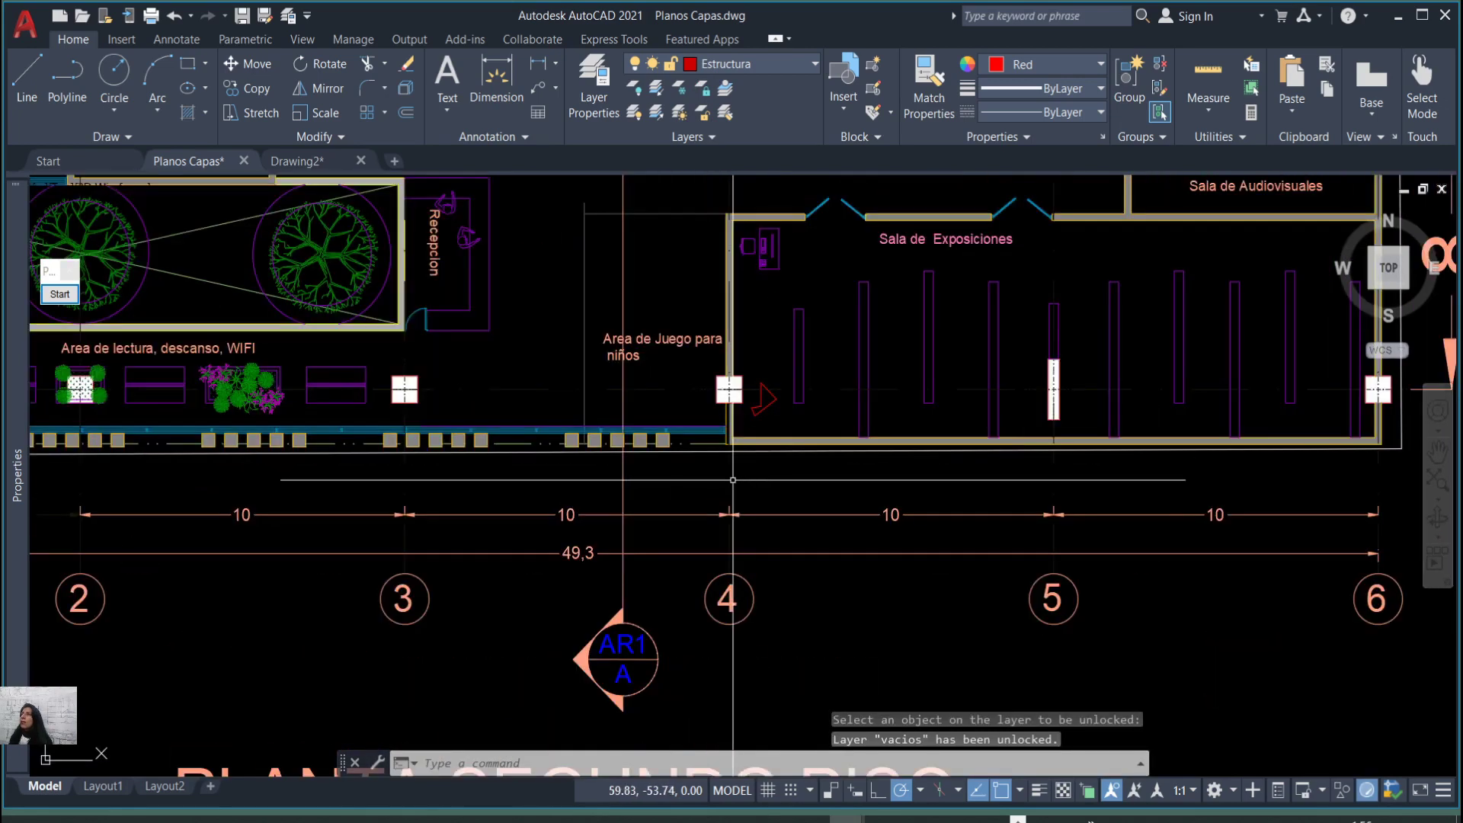
key("Return")
scroll(703, 450, "up", 7)
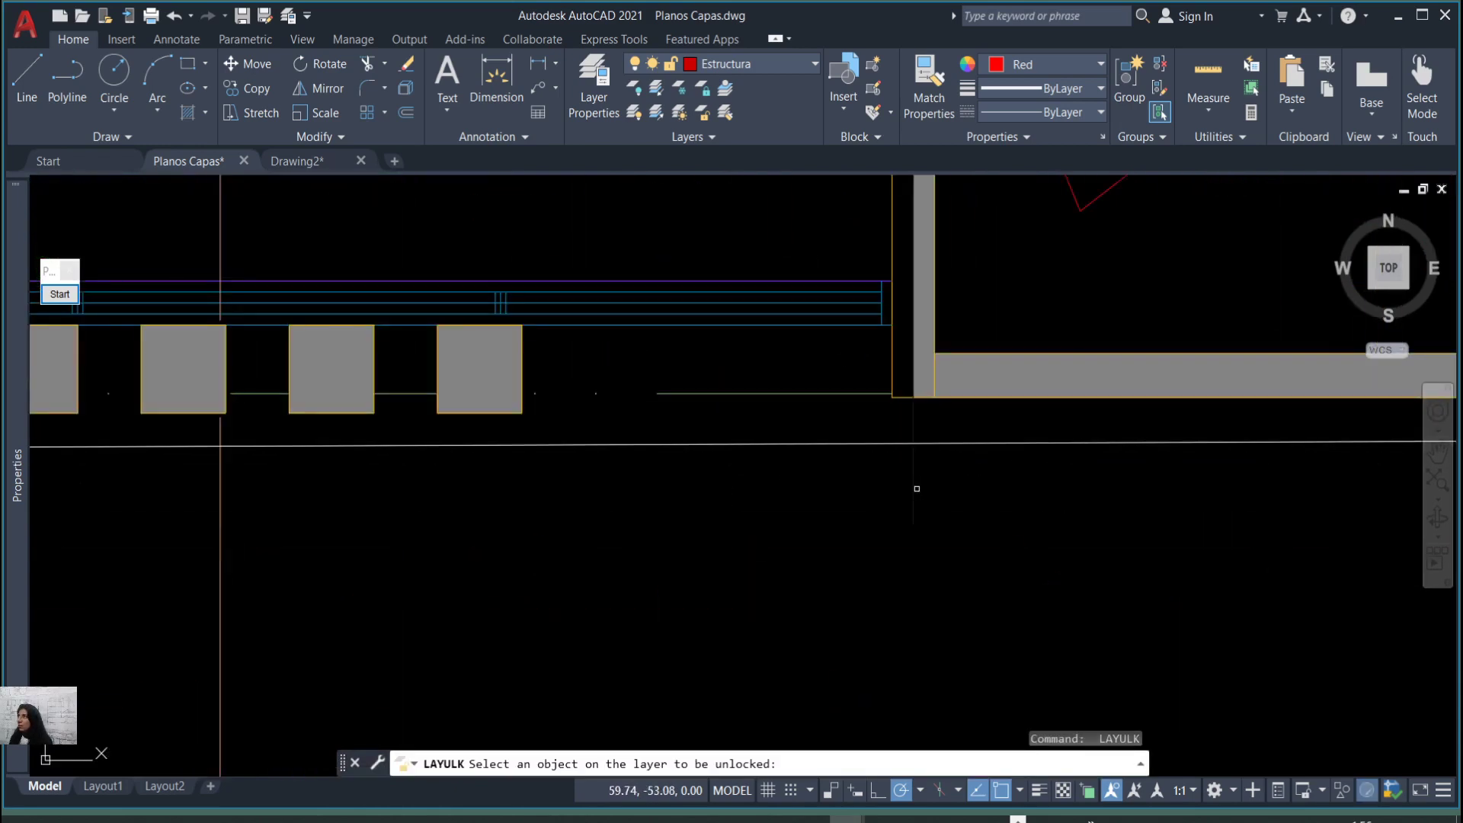
left_click(911, 491)
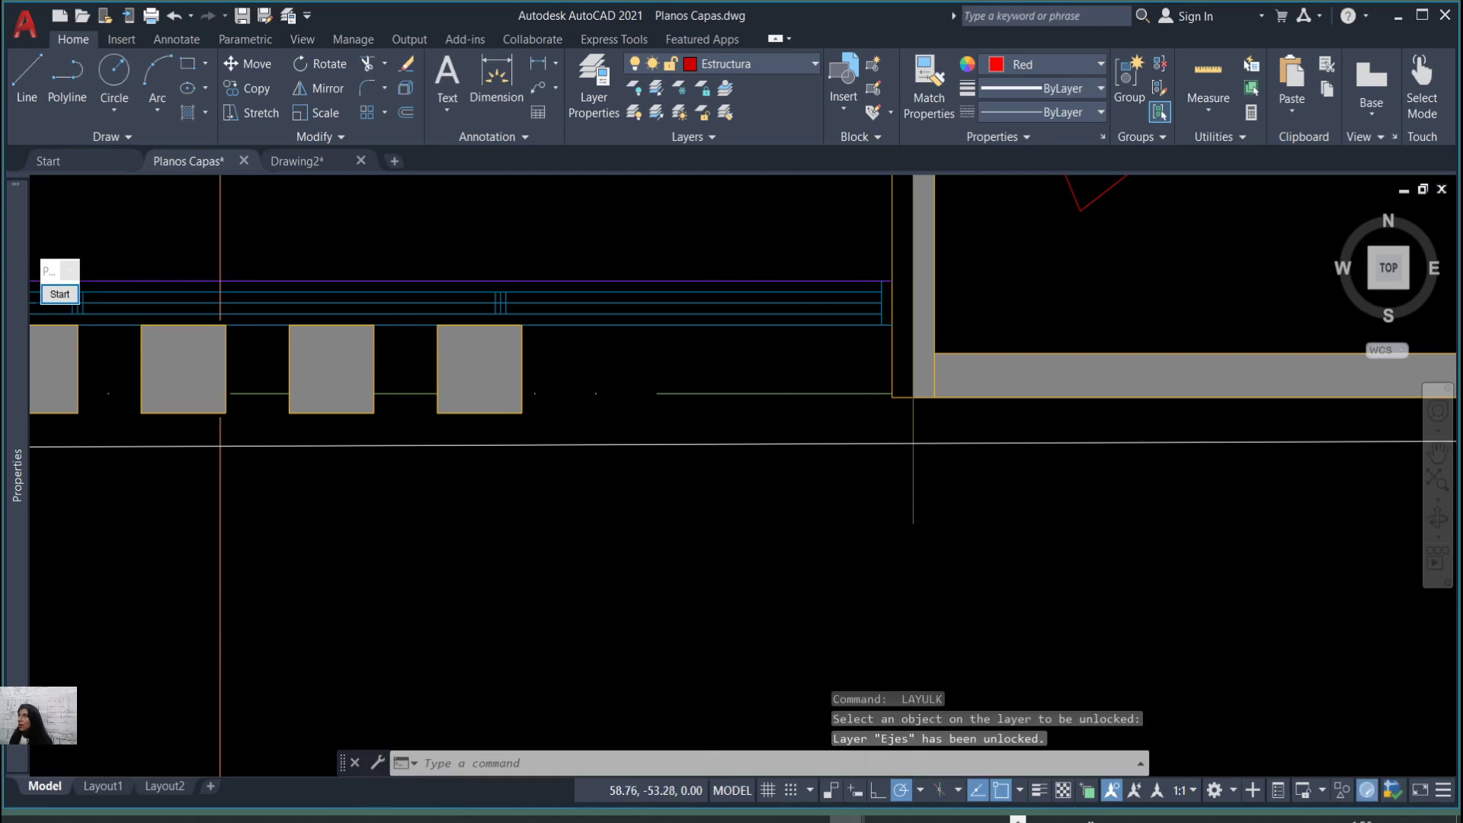
scroll(706, 516, "down", 8)
scroll(696, 428, "up", 4)
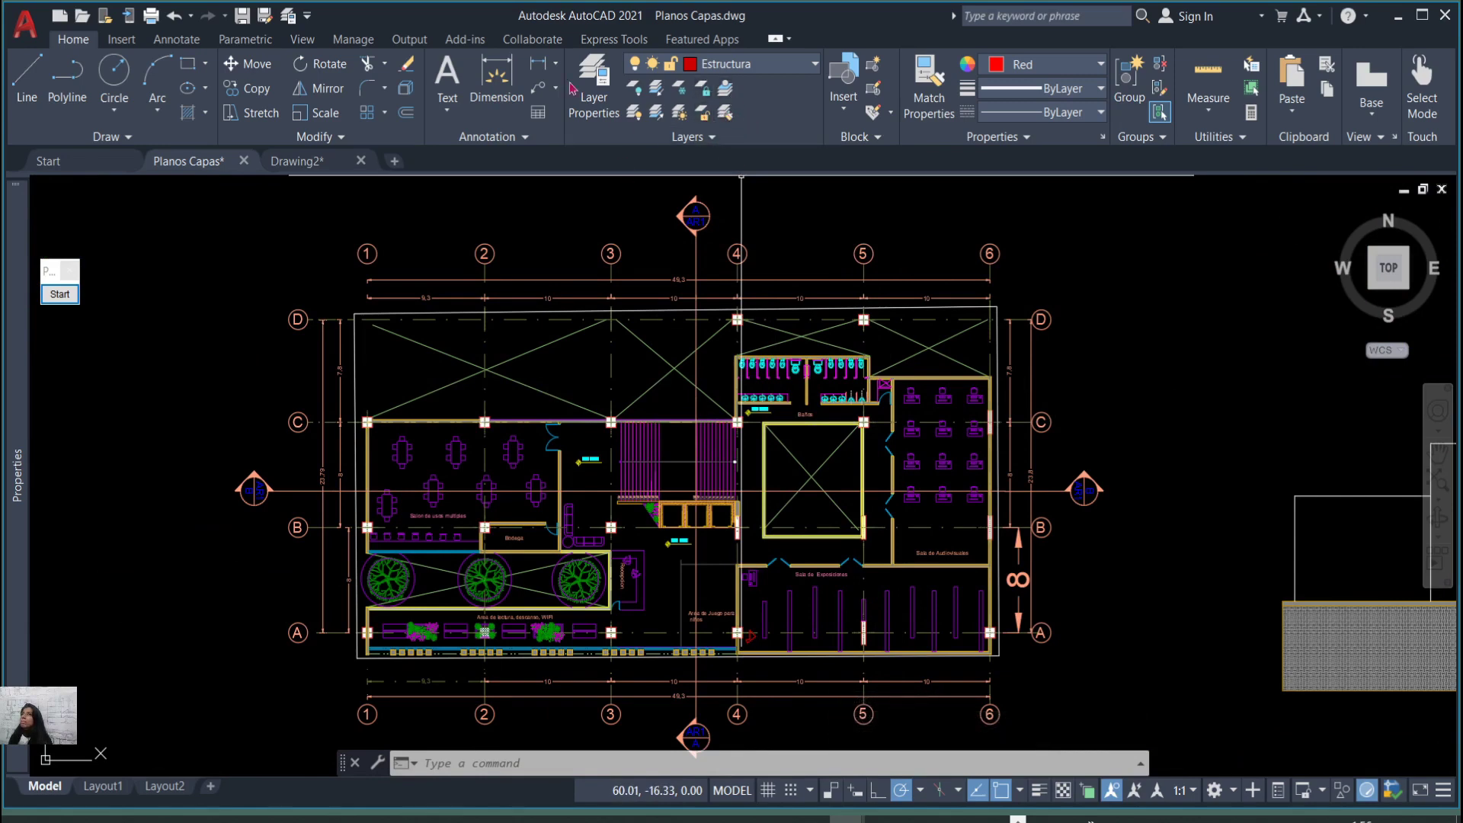
left_click(72, 296)
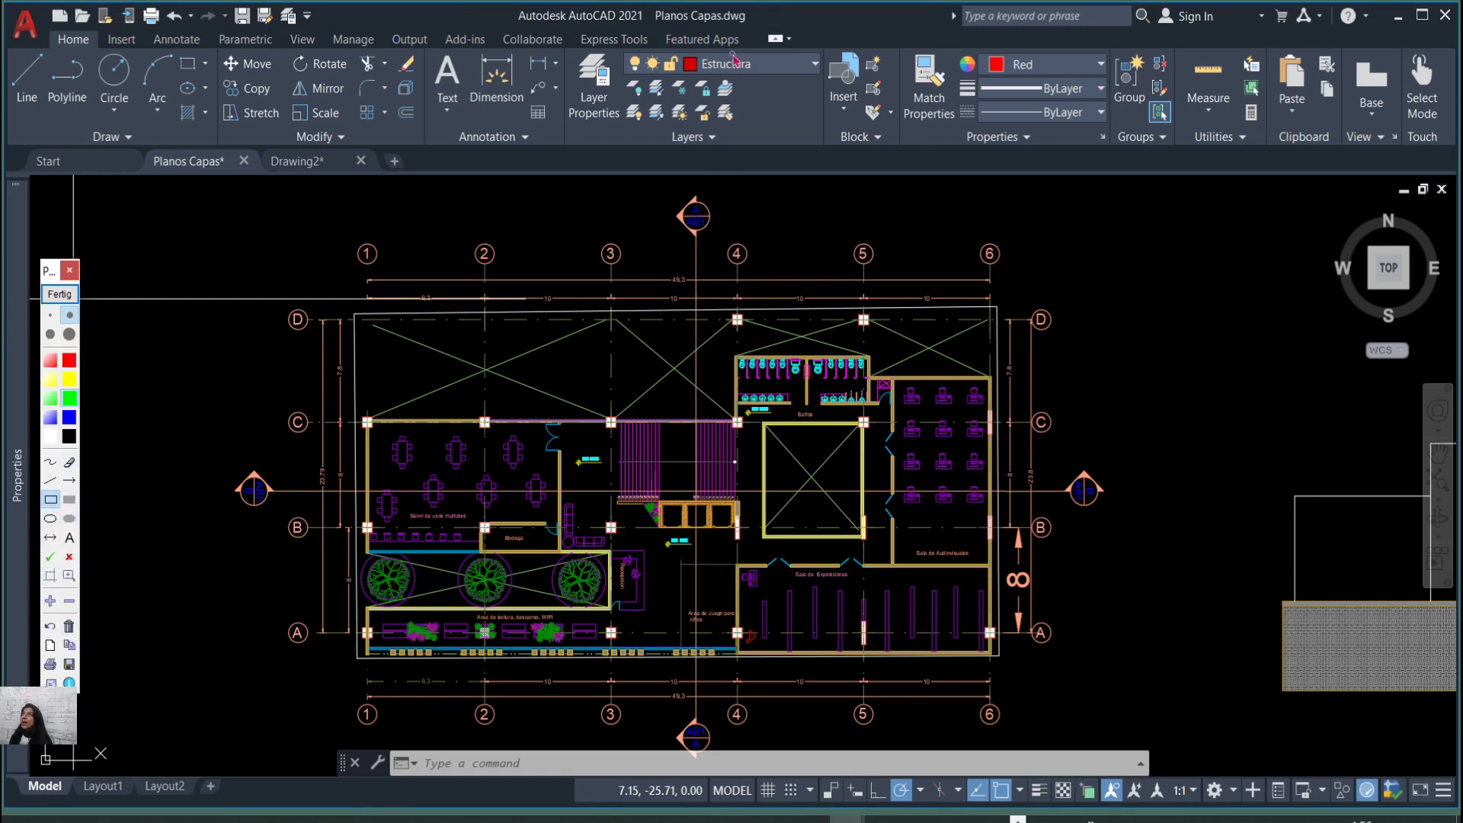
mouse_move(702, 79)
left_mouse_down()
mouse_move(813, 180)
mouse_move(748, 140)
left_mouse_up()
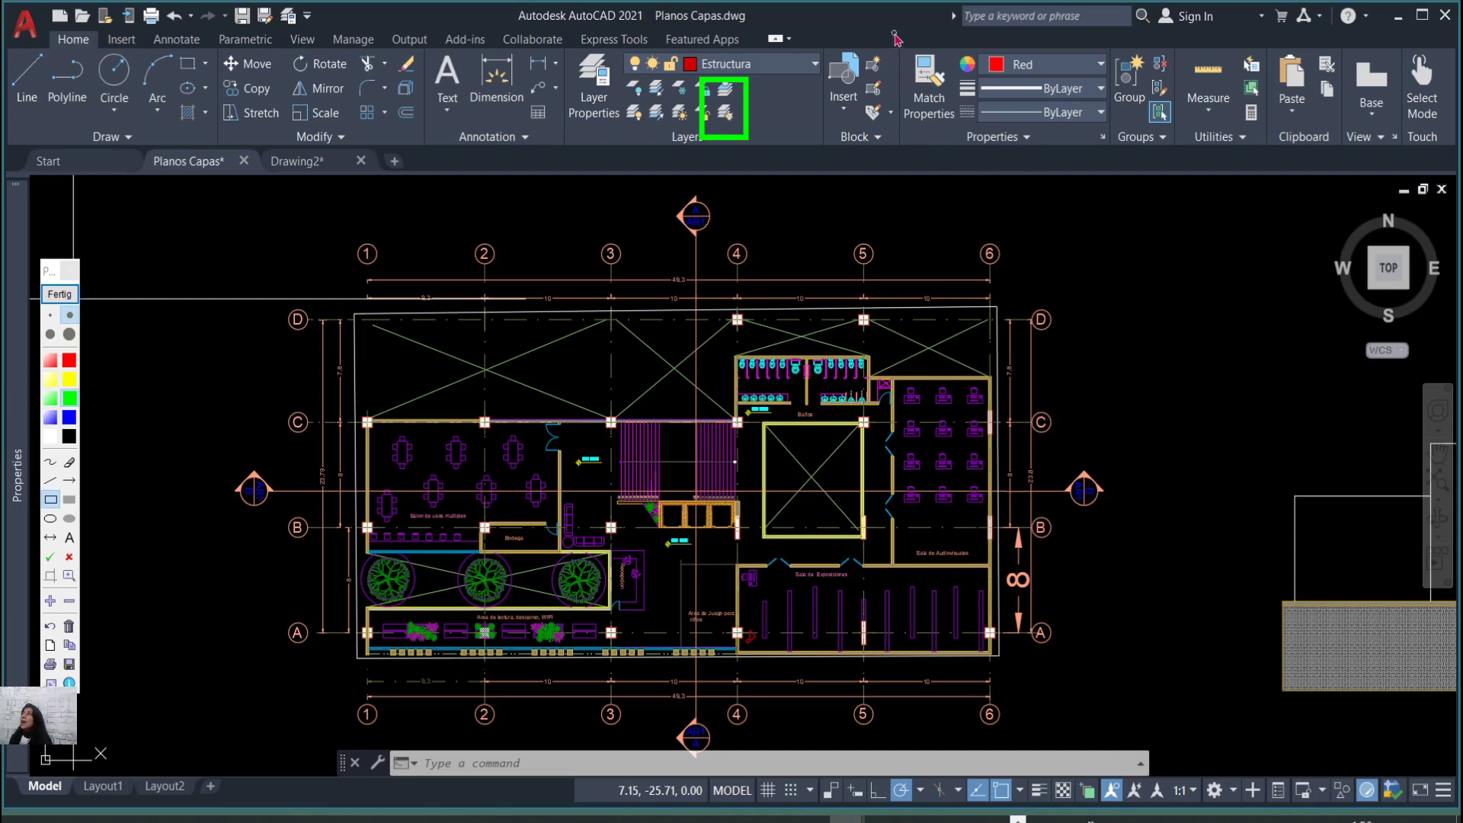
mouse_move(895, 34)
left_mouse_down()
mouse_move(951, 173)
mouse_move(970, 170)
left_mouse_up()
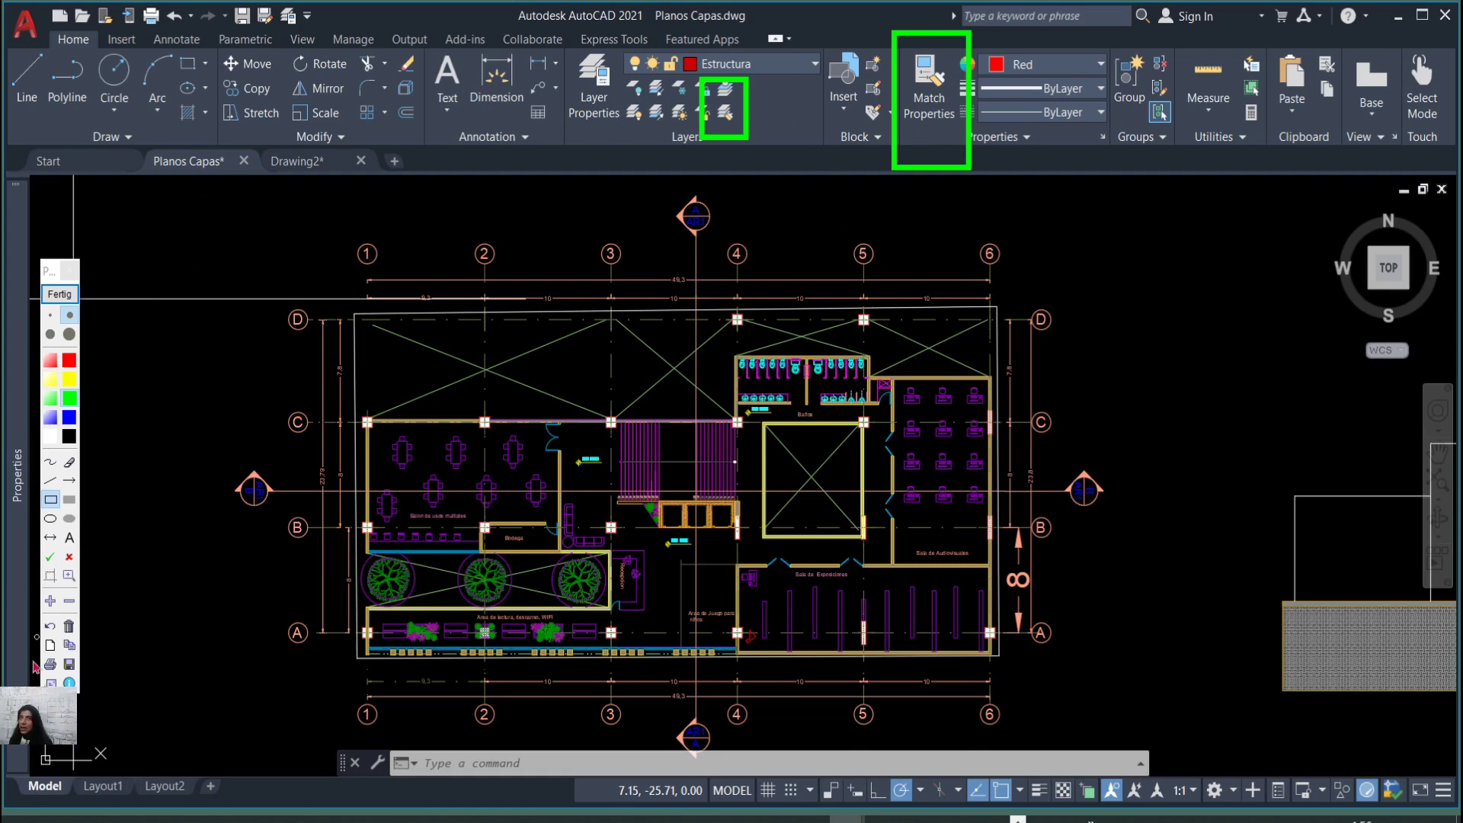
left_click(60, 295)
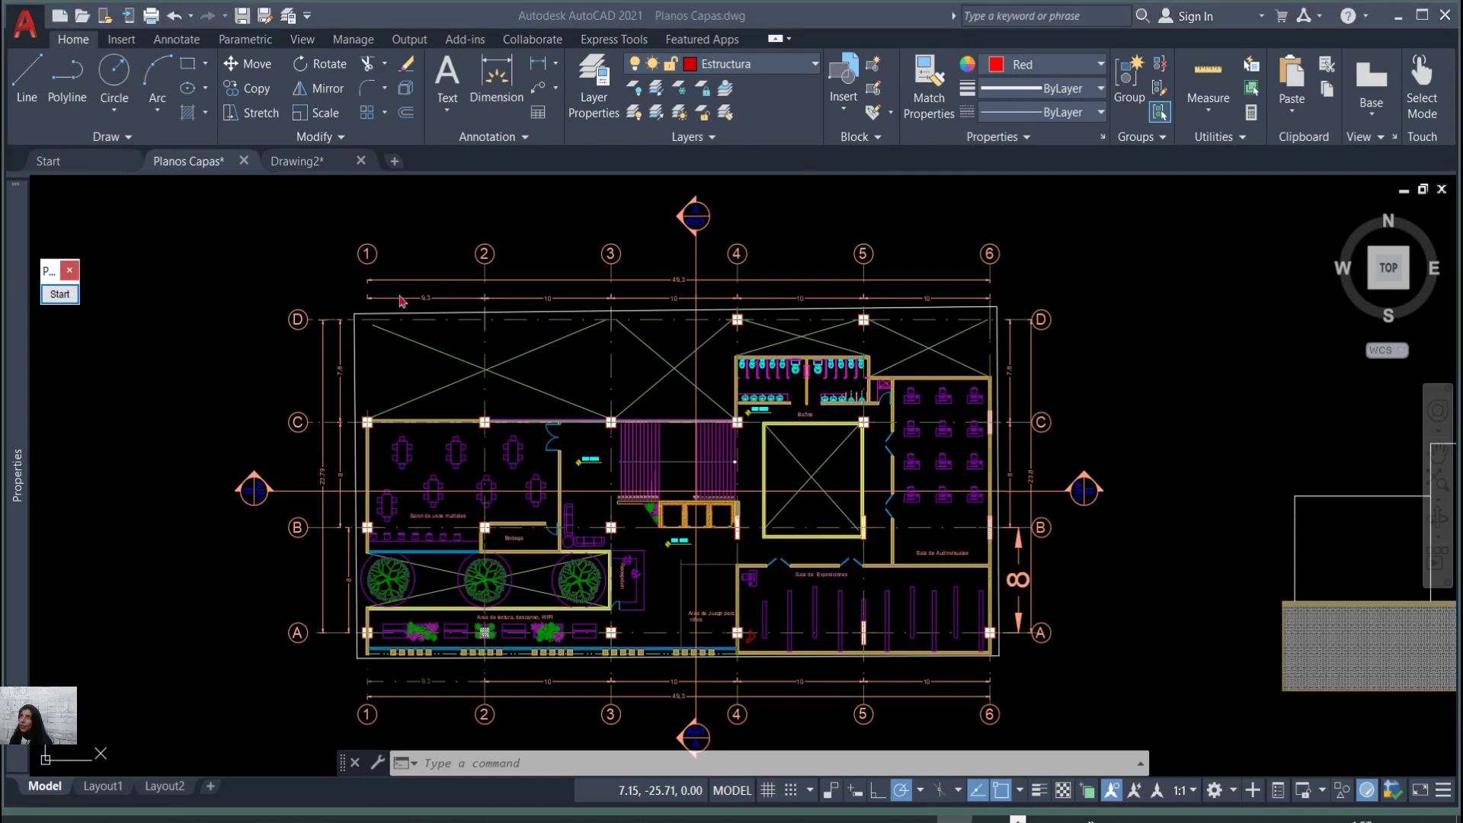
key("space")
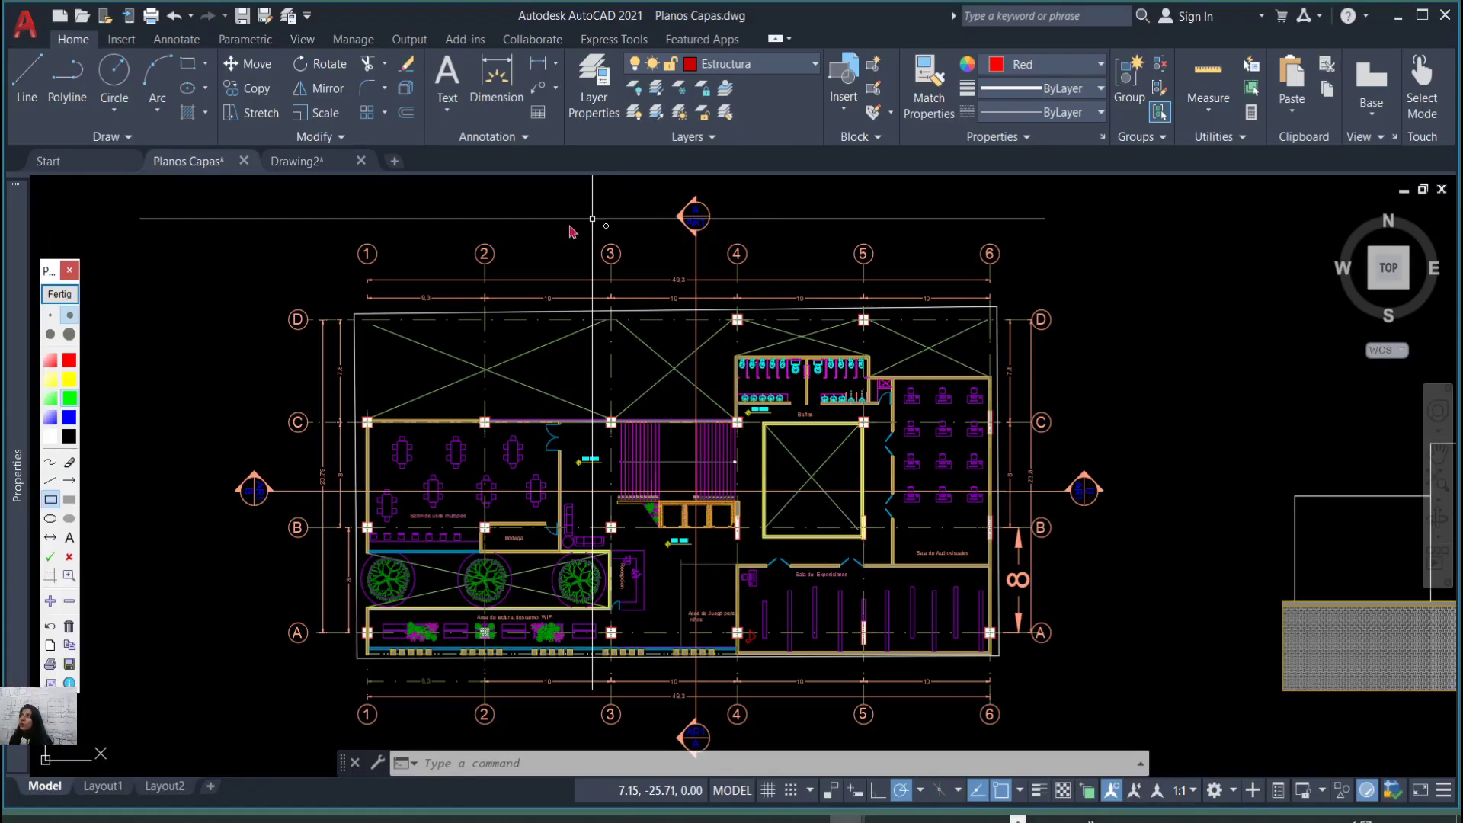
left_click(70, 298)
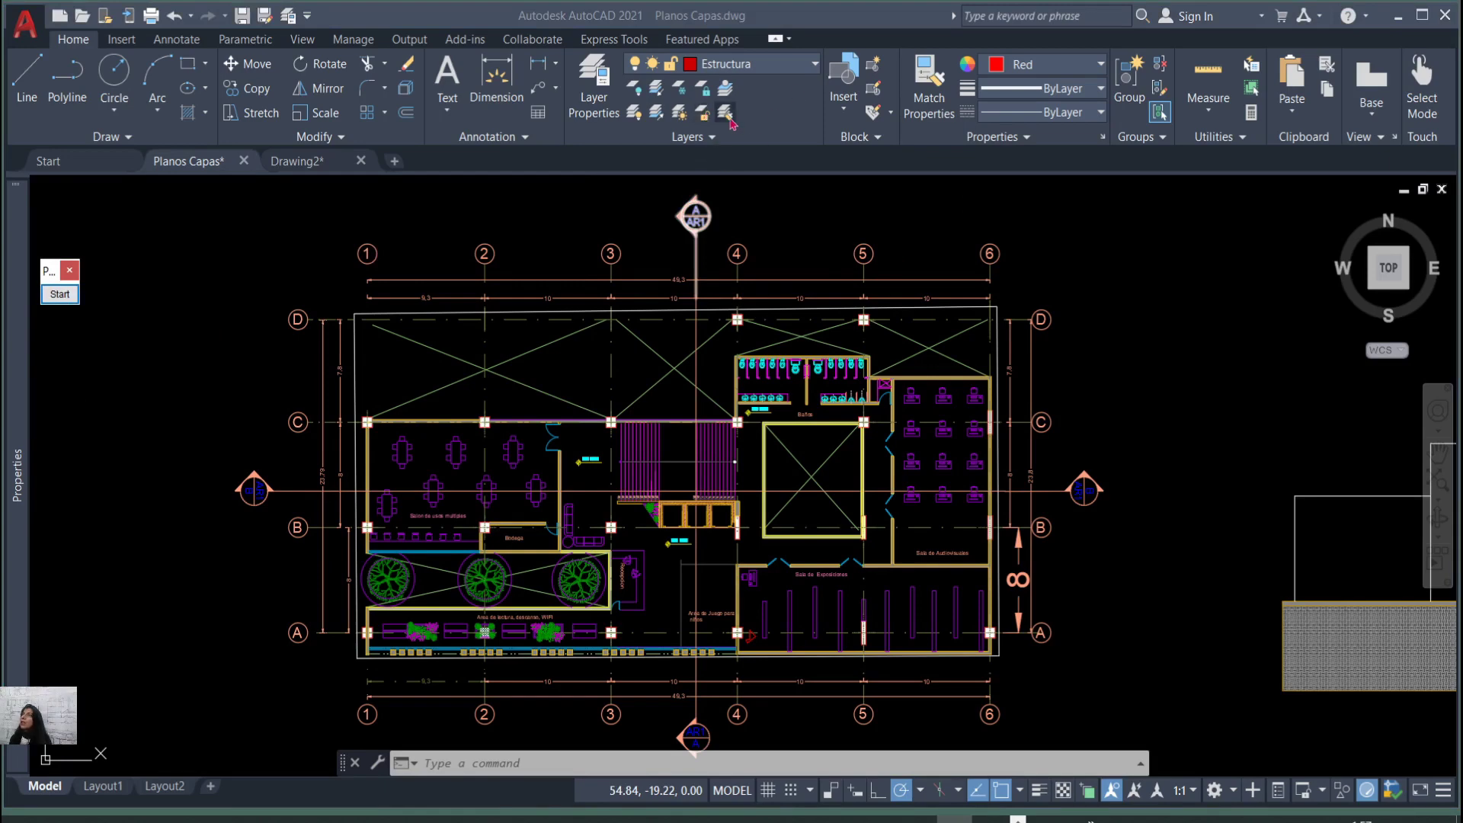
Use Match Layer to change the northwest-southeast diagonal of the square void below Baños to Muros, picking the Sala de Audiovisuales wall as destination.
scroll(864, 391, "up", 4)
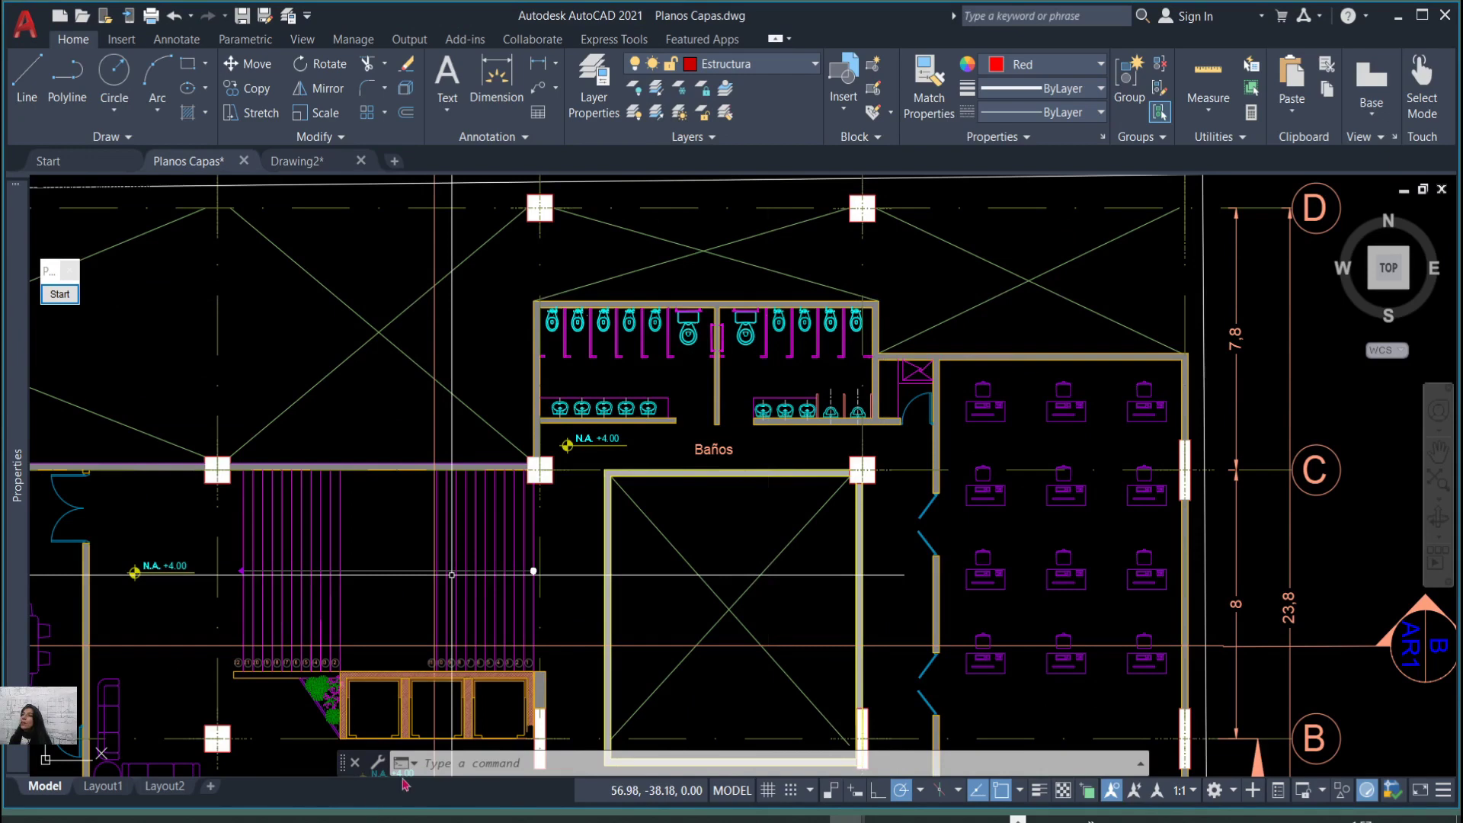
left_click(728, 115)
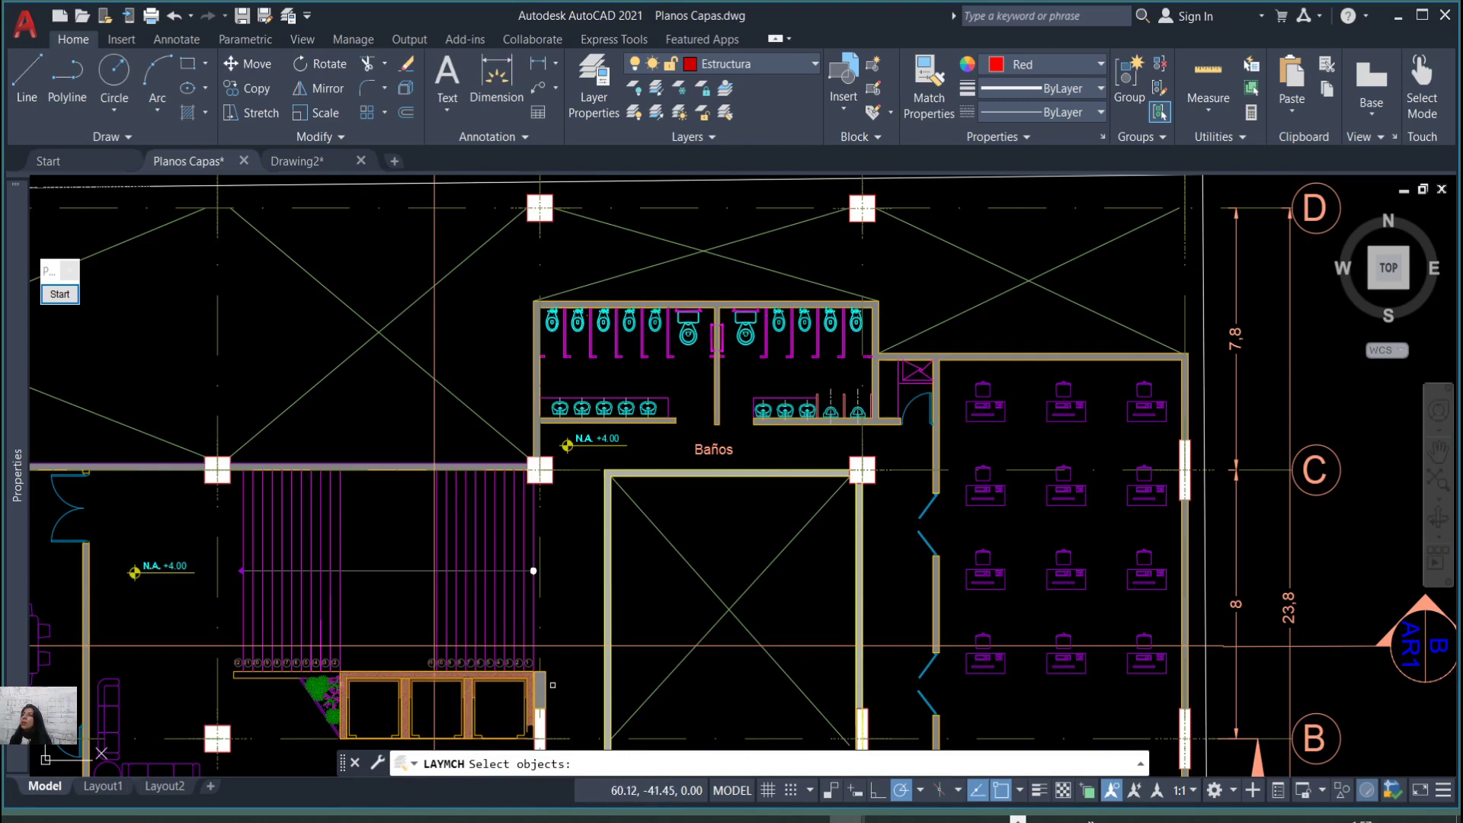
scroll(727, 556, "up", 2)
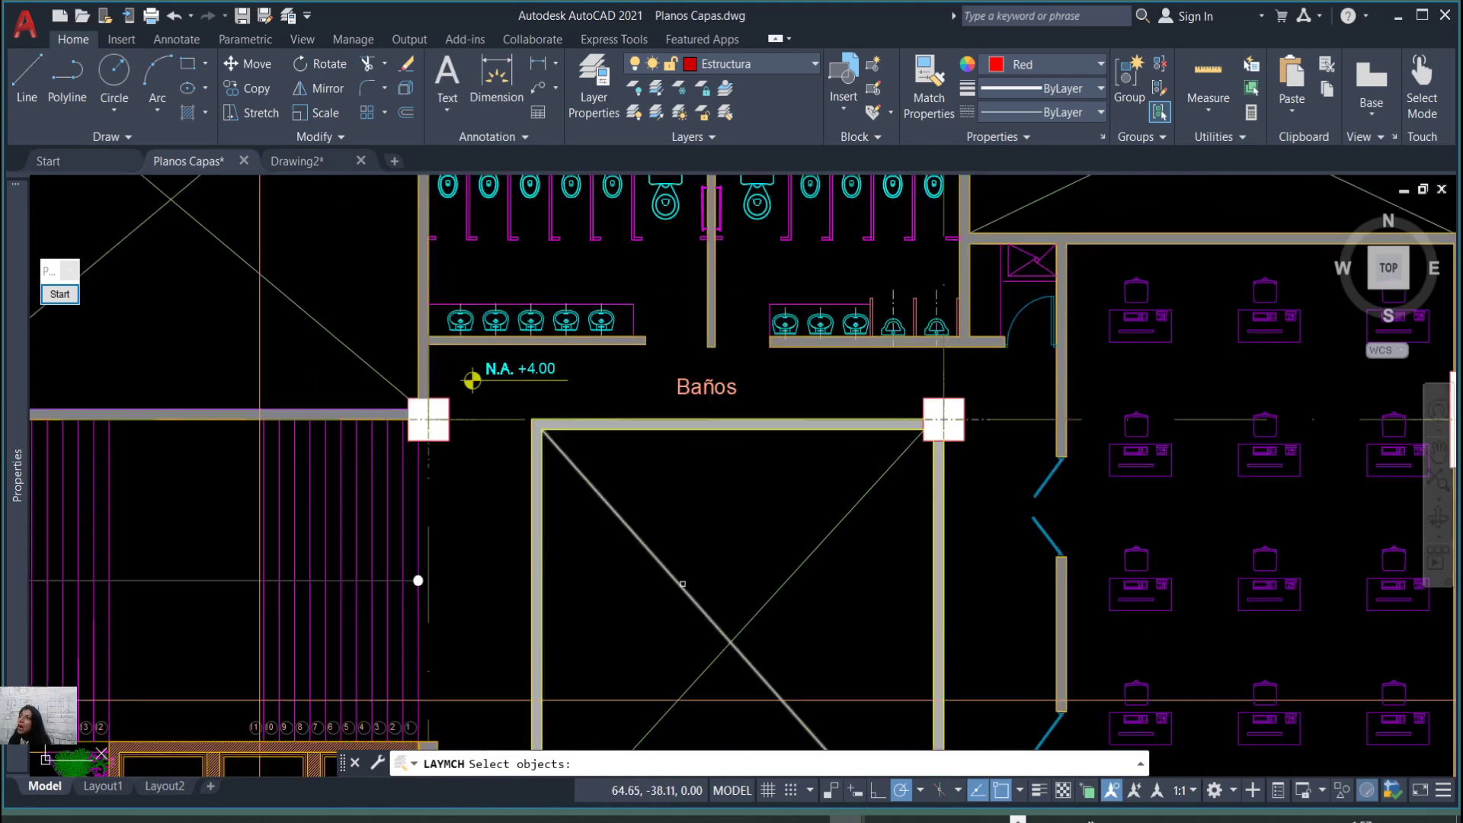
scroll(683, 584, "down", 3)
scroll(684, 578, "up", 3)
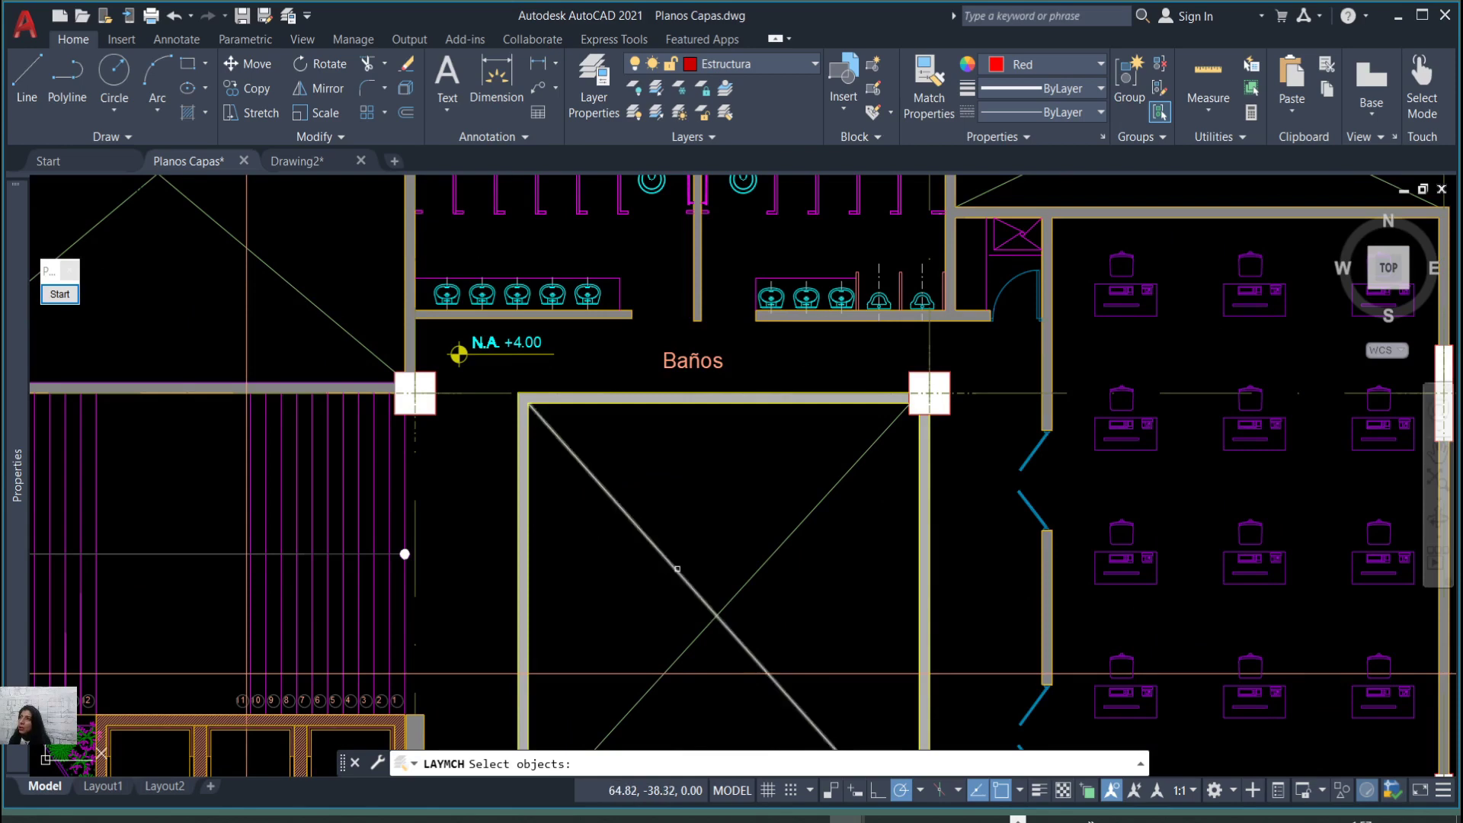
left_click(677, 568)
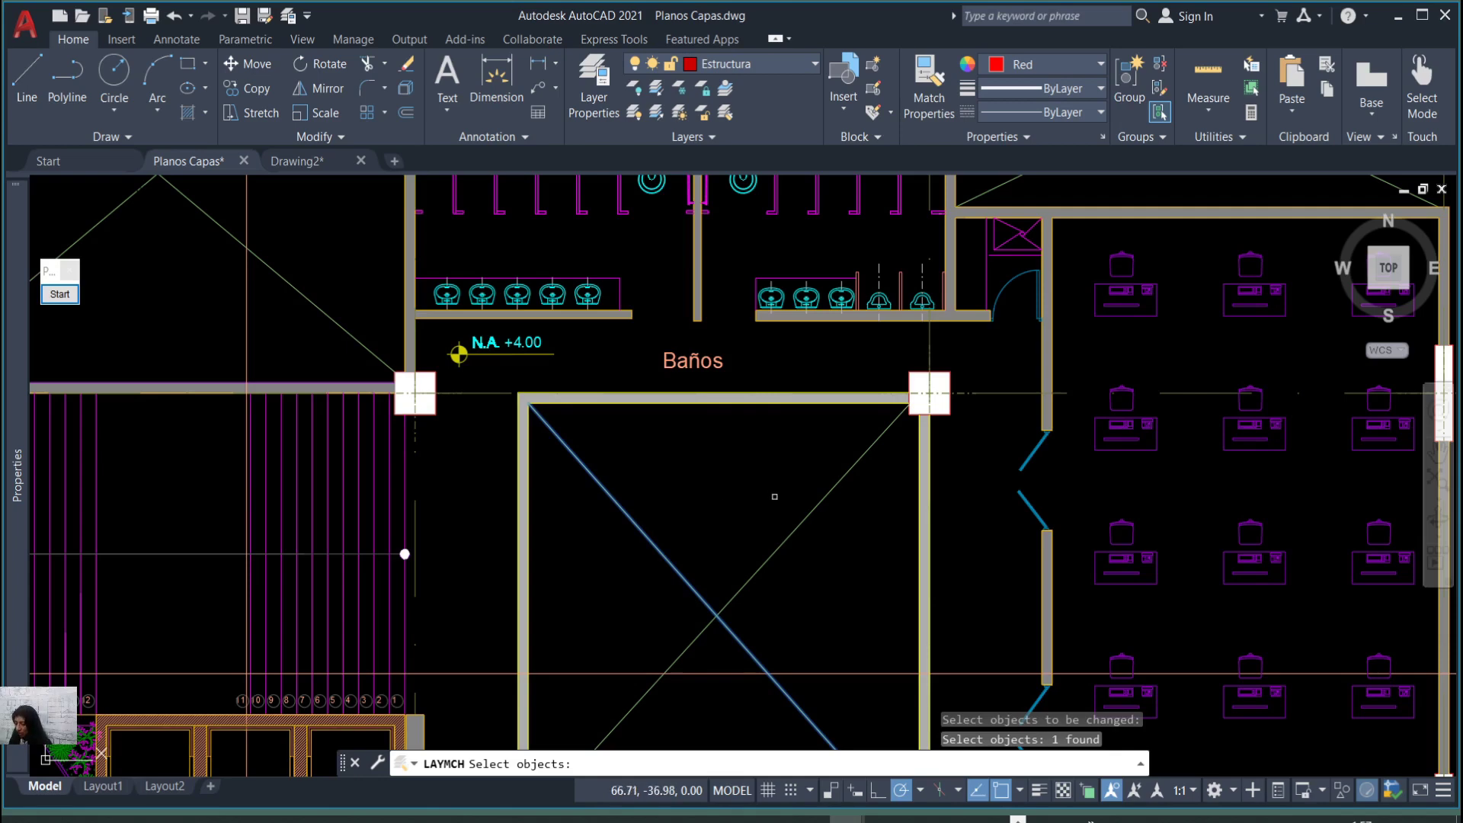
key("Return")
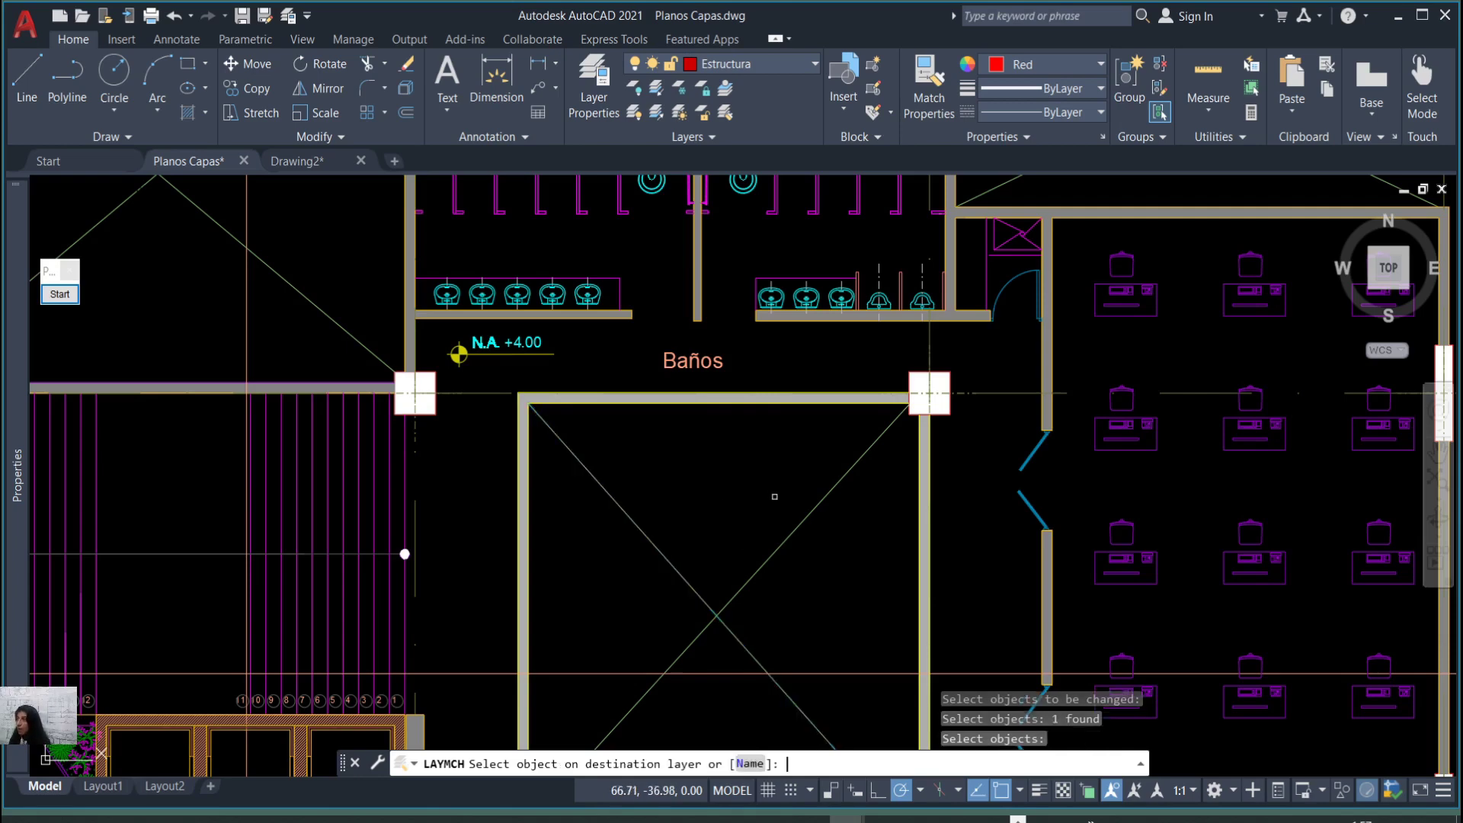
left_click(1042, 583)
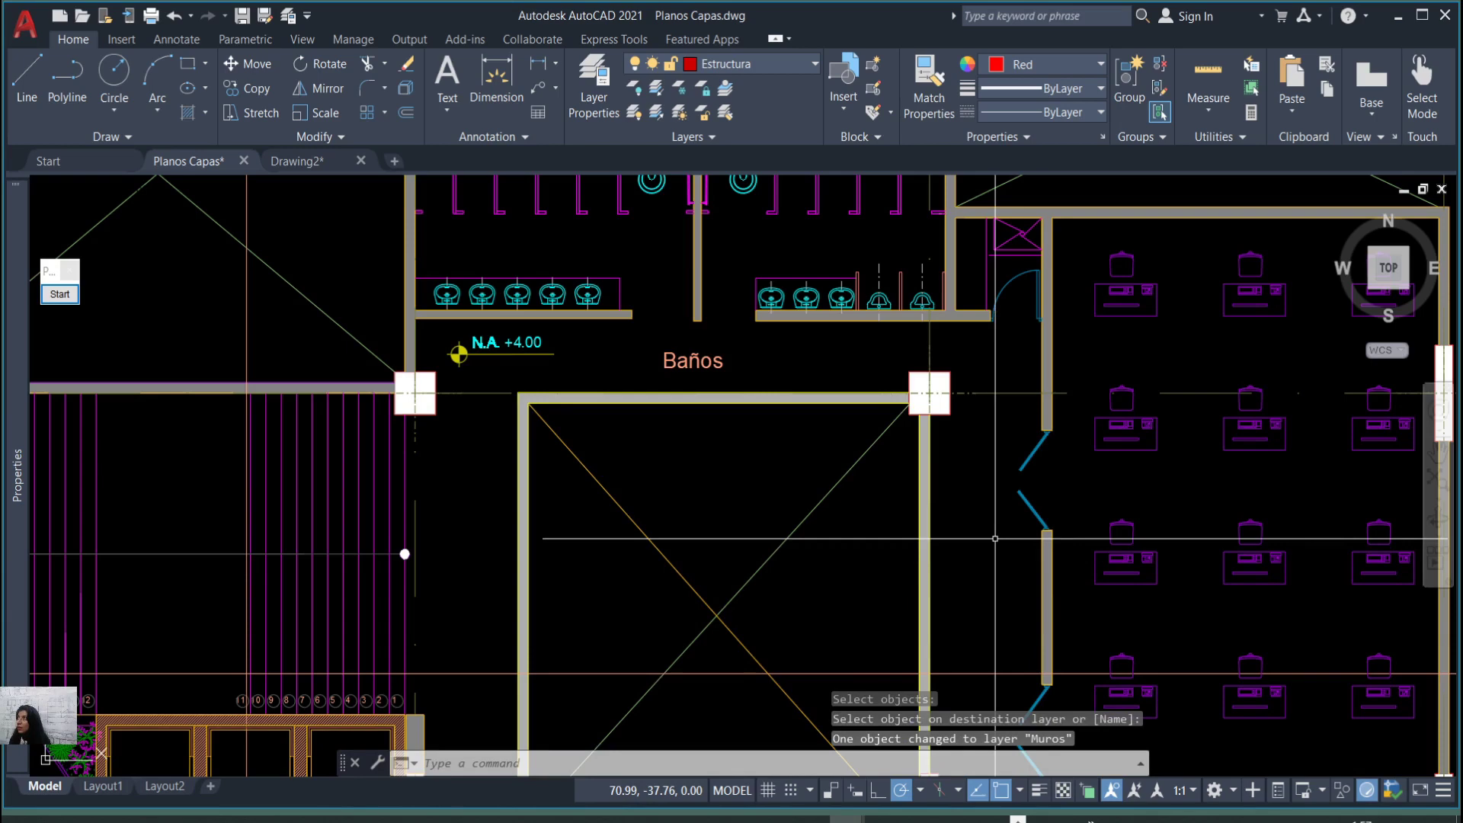
Select the changed diagonal in the void below Baños to check its layer, then clear the selection.
left_click(682, 537)
left_click(569, 448)
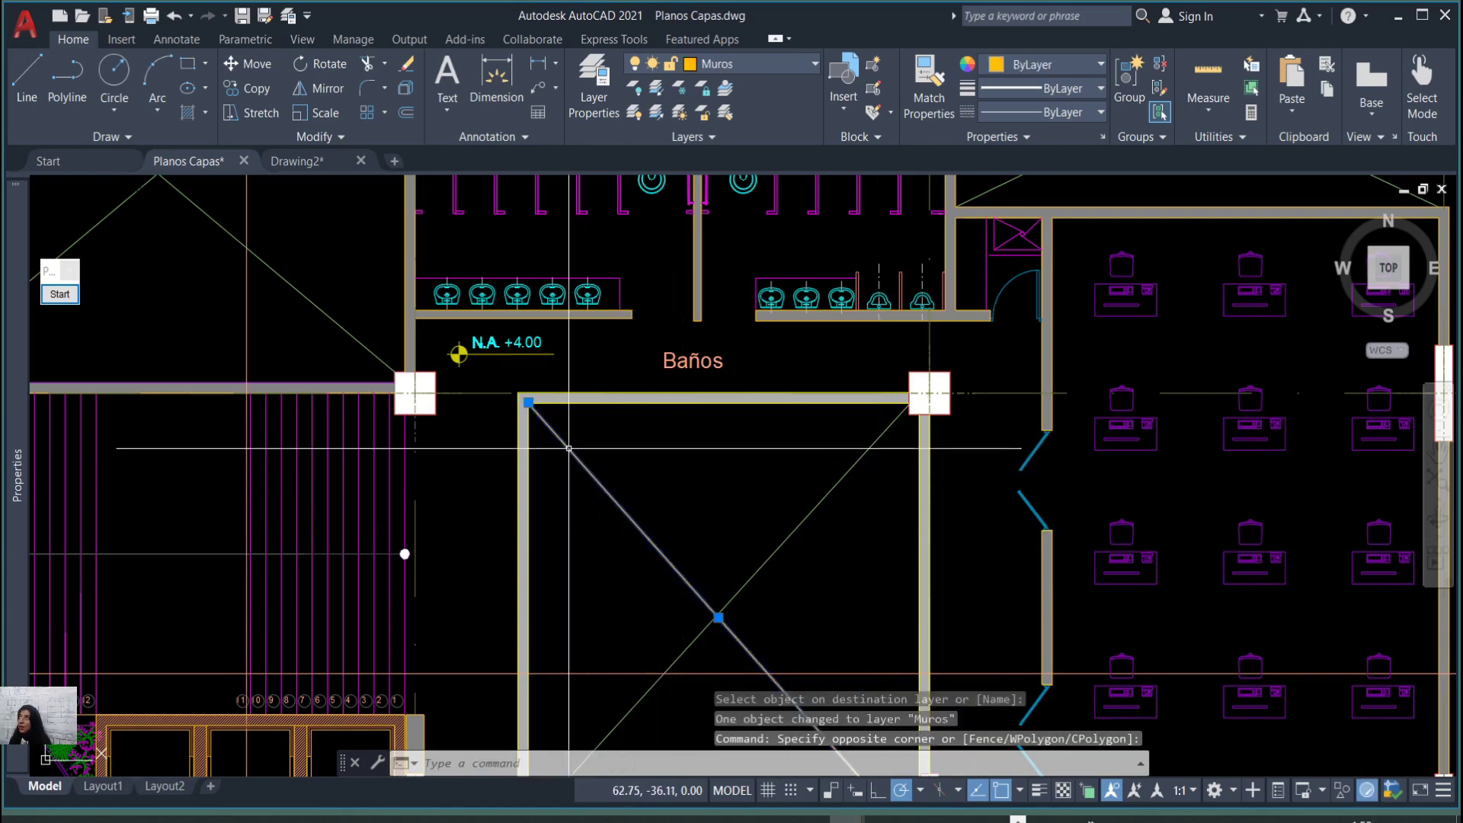
key("Escape")
Use Match Properties to copy the Muros wall's properties to the southwest-northeast void diagonal between axes 5 and 6, below axis D.
scroll(831, 601, "down", 10)
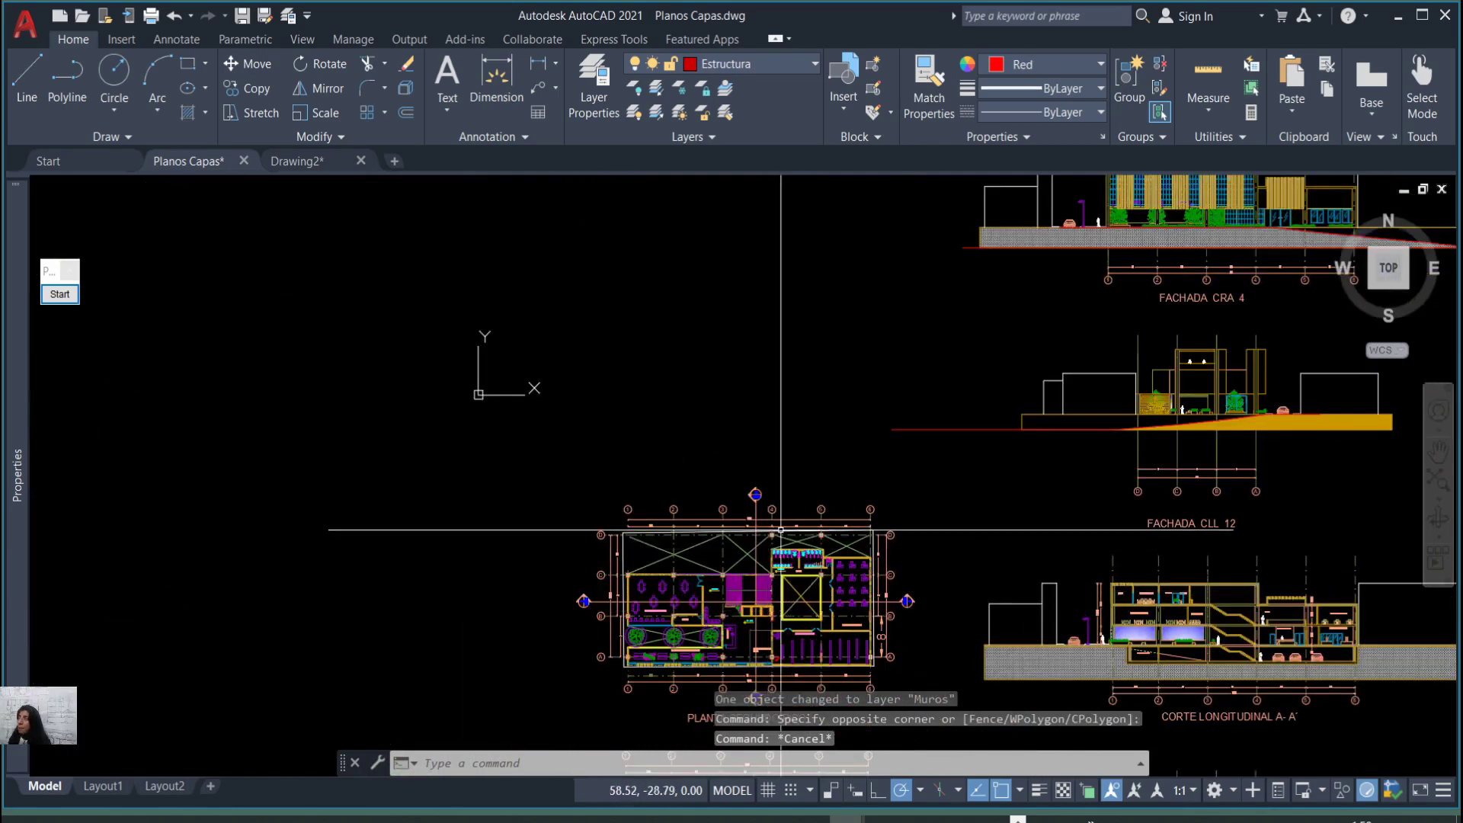
left_click(931, 115)
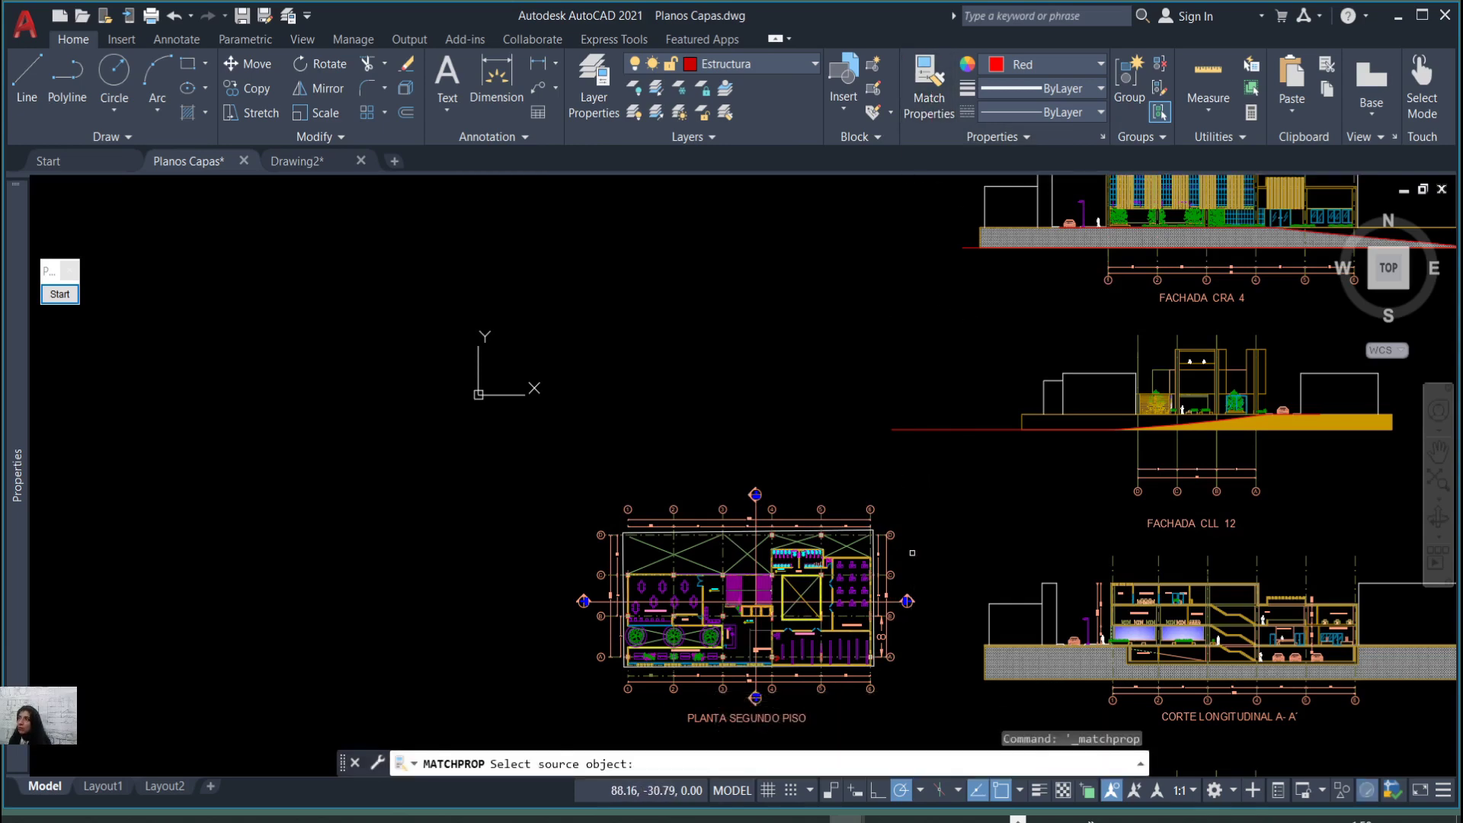
scroll(875, 588, "up", 10)
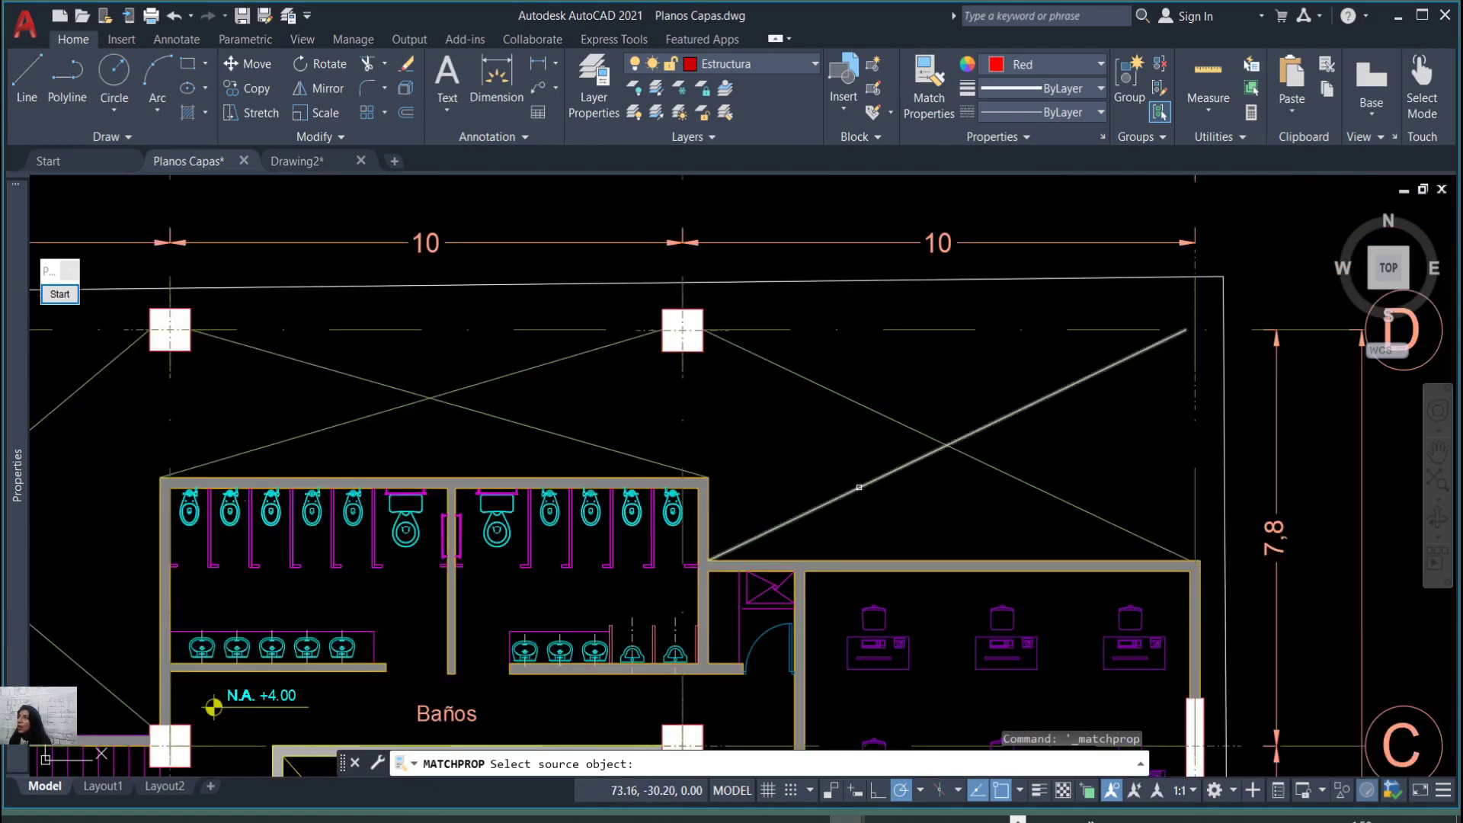
scroll(951, 577, "up", 2)
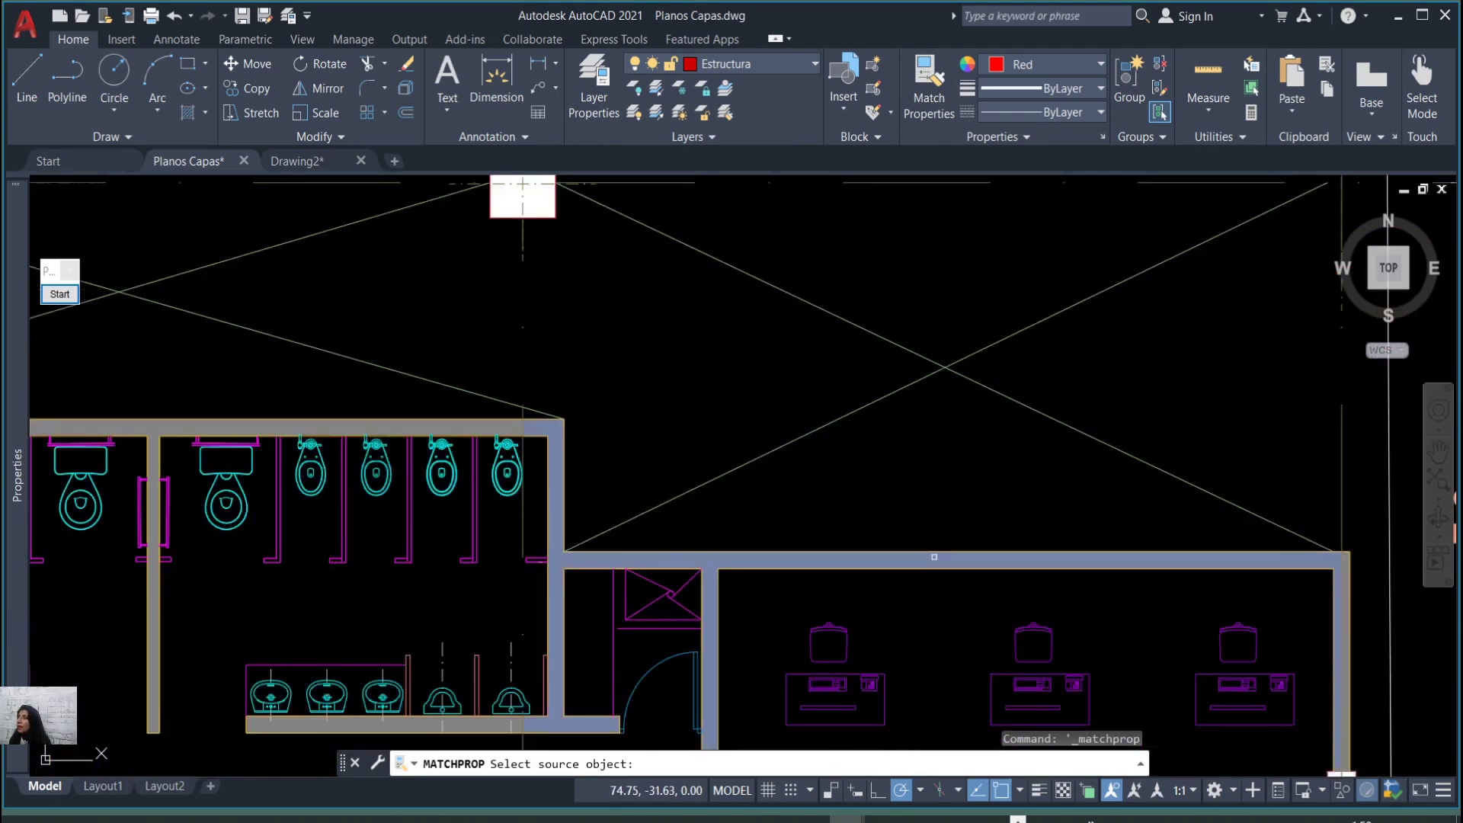
left_click(928, 550)
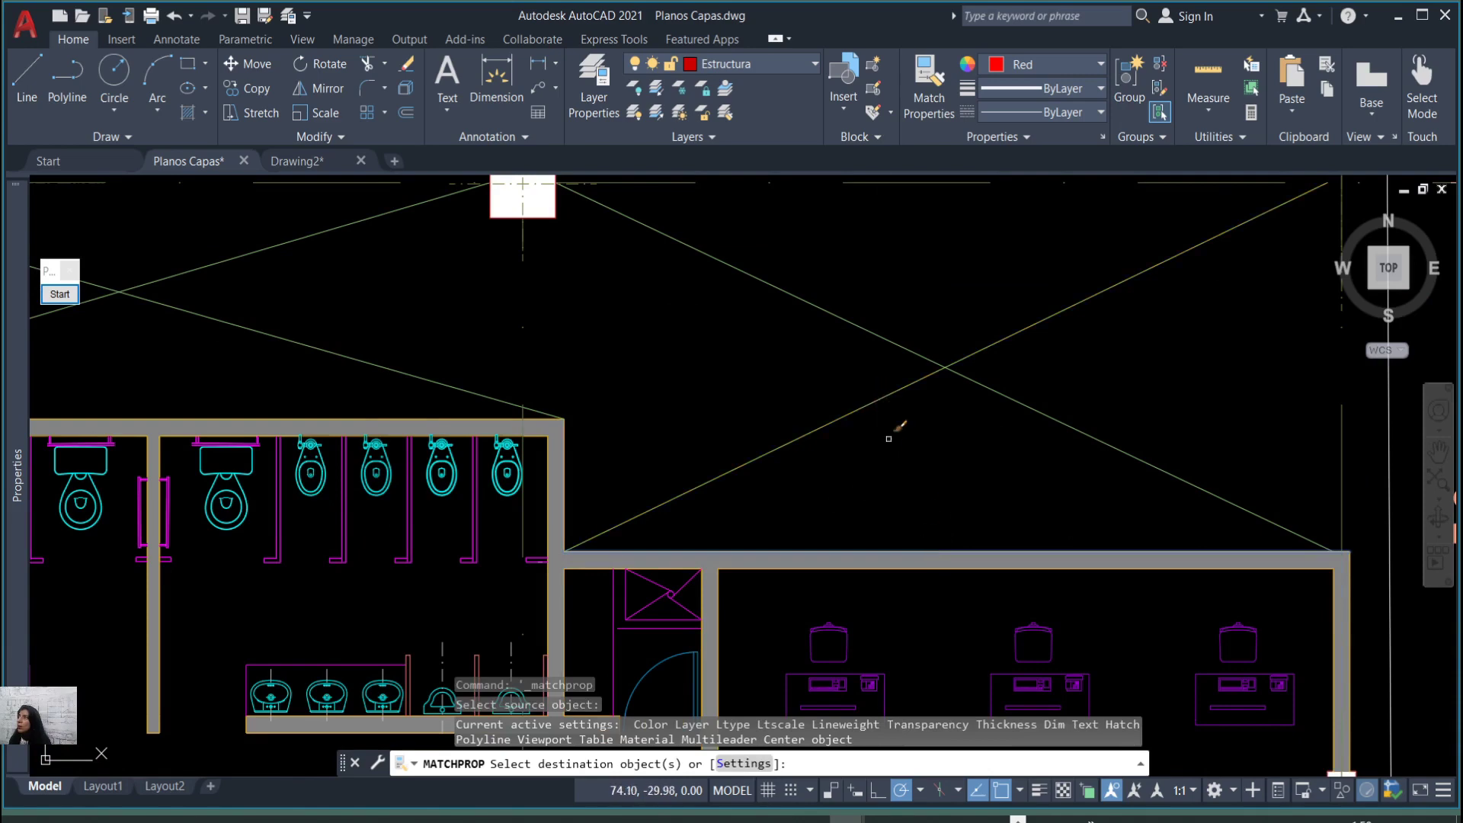
left_click(889, 439)
scroll(902, 441, "down", 8)
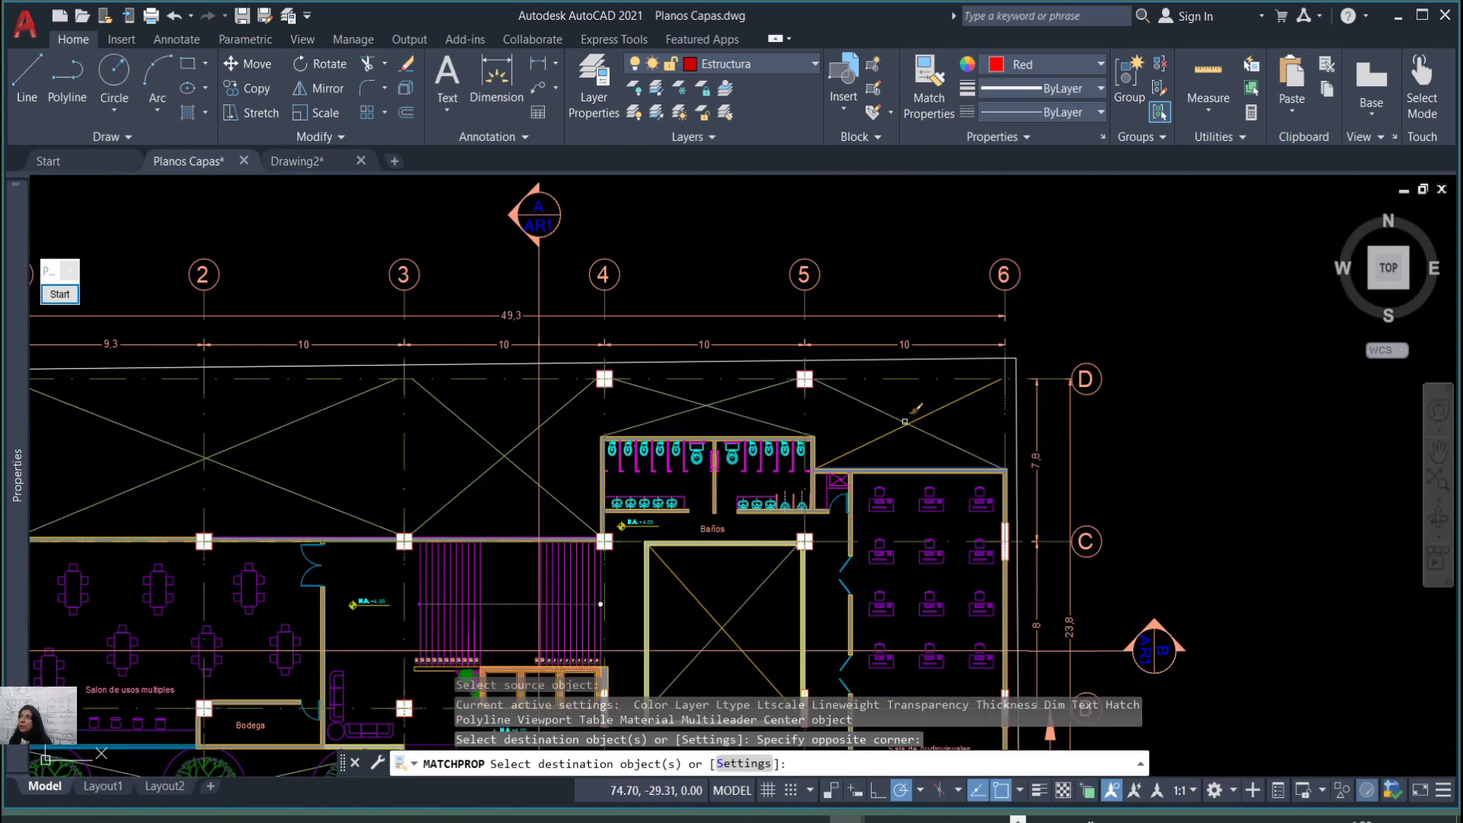
key("Escape")
Select the matched diagonal between axes 5 and 6 to check its layer and color, then clear the selection.
scroll(914, 450, "up", 2)
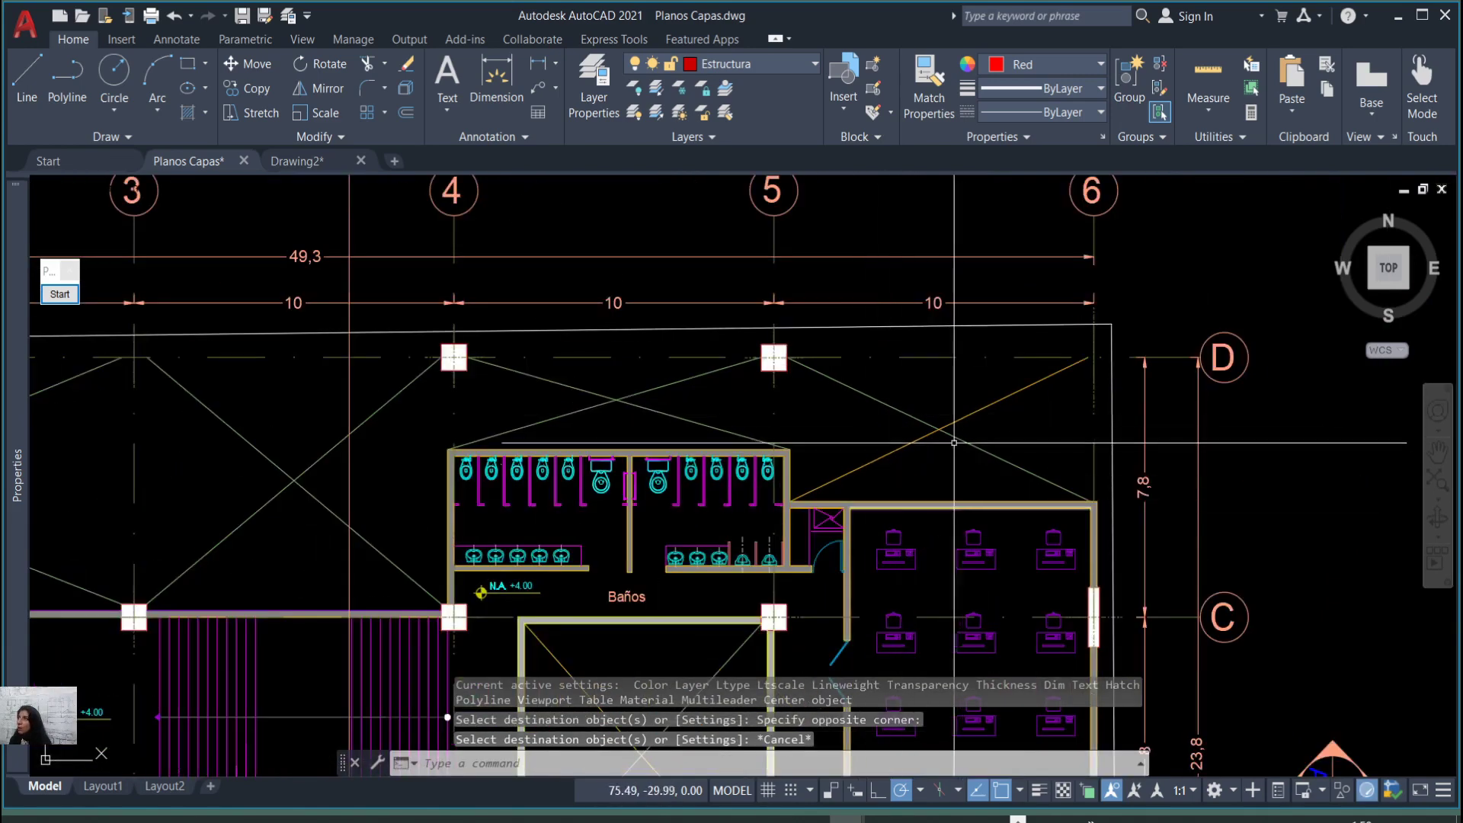
left_click(925, 473)
left_click(866, 433)
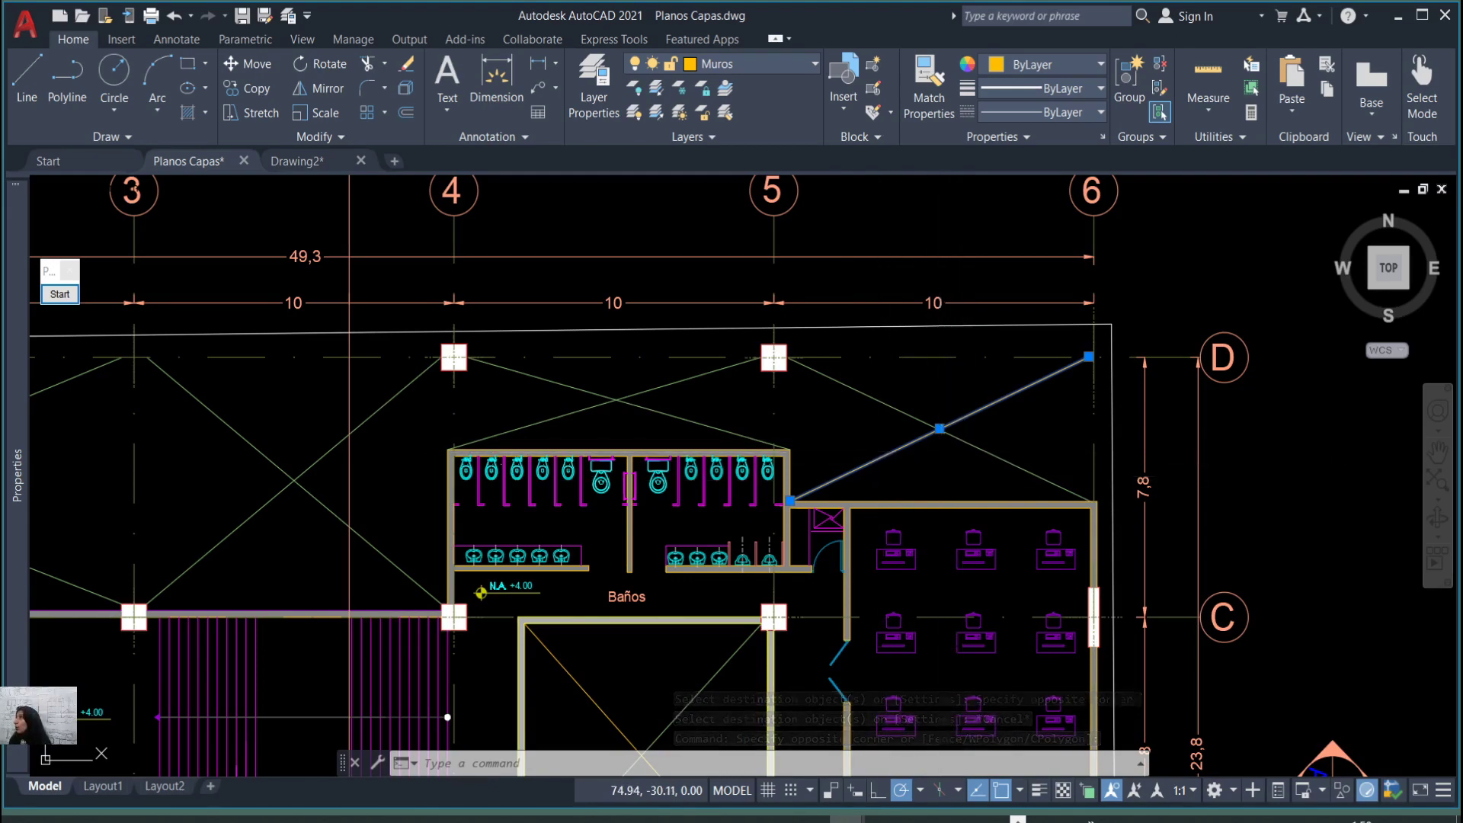
key("Escape")
Draw a circle in the empty space west of the second-floor plan.
scroll(941, 452, "down", 8)
scroll(579, 461, "up", 4)
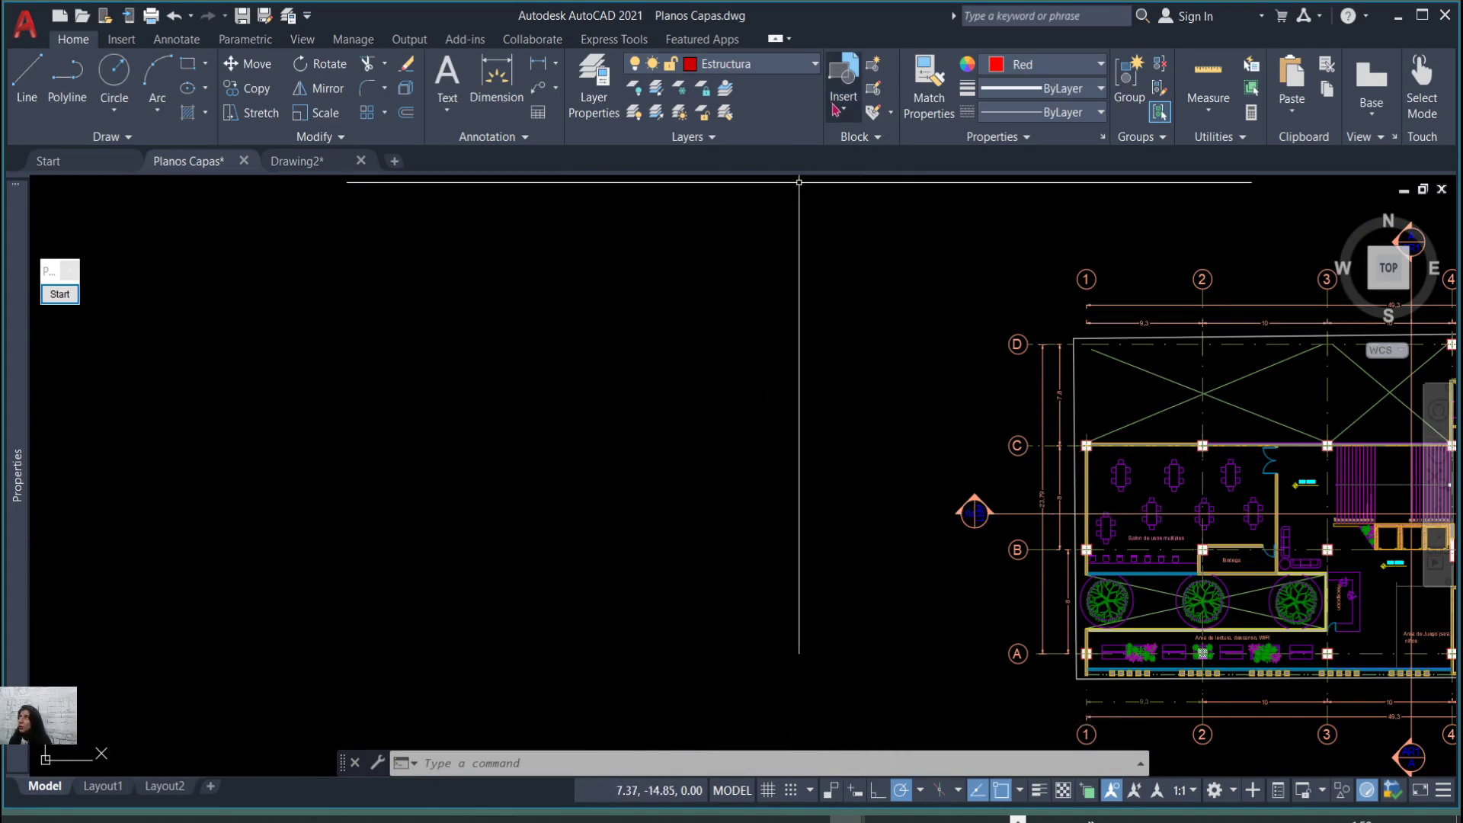
scroll(859, 467, "up", 3)
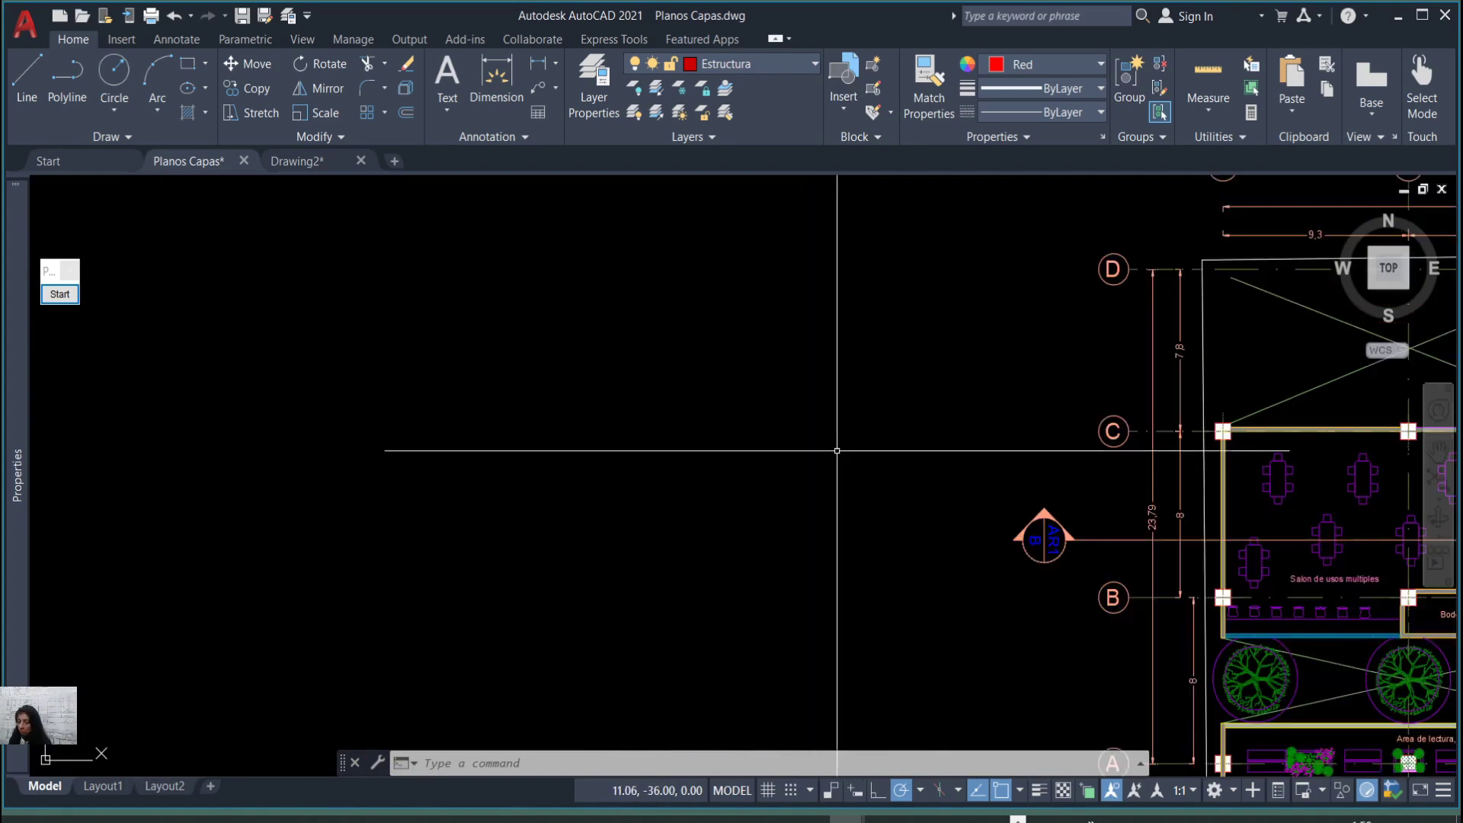
scroll(838, 455, "down", 3)
type("c")
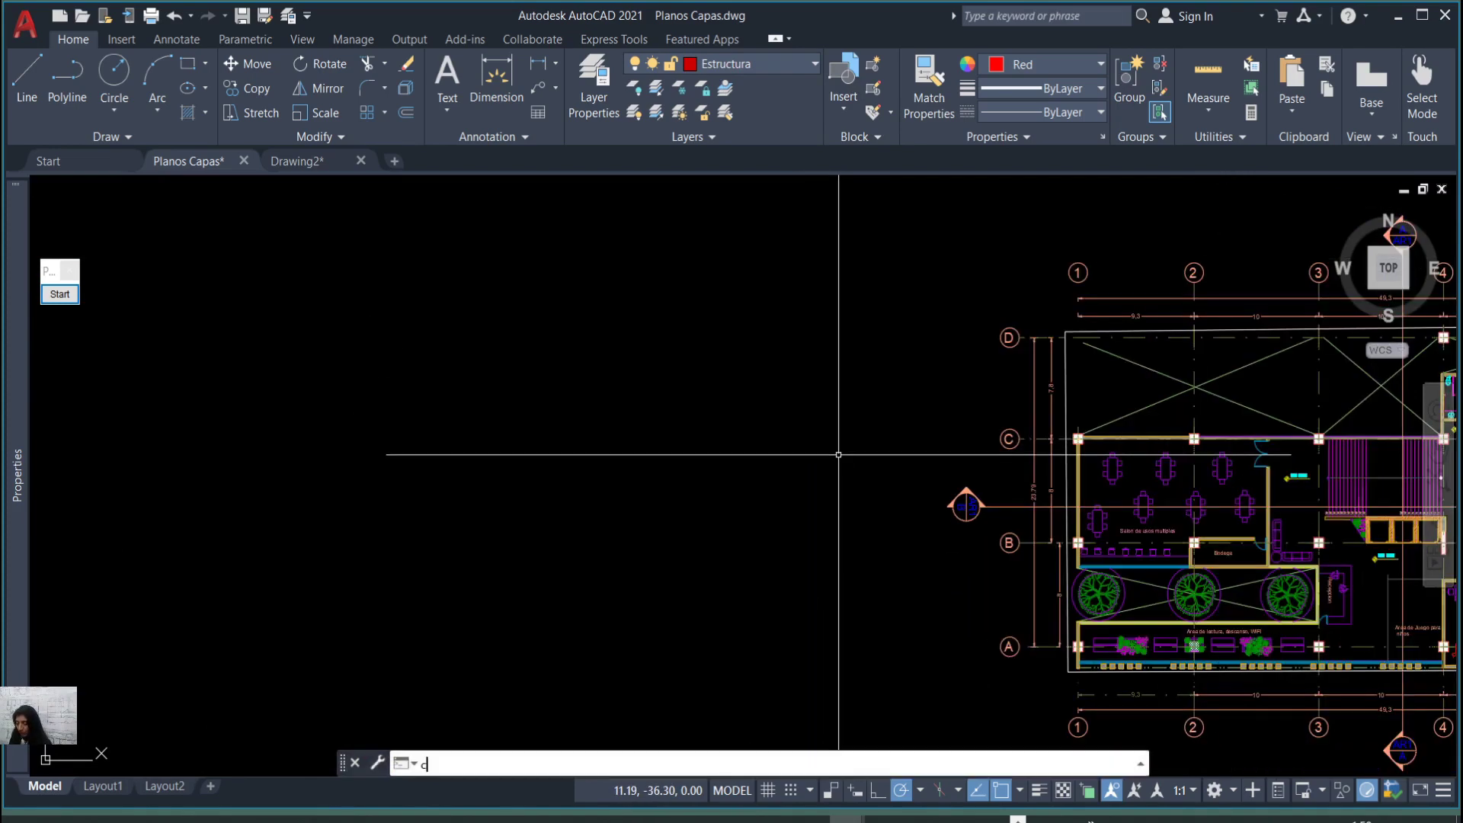
key("Return")
left_click(770, 436)
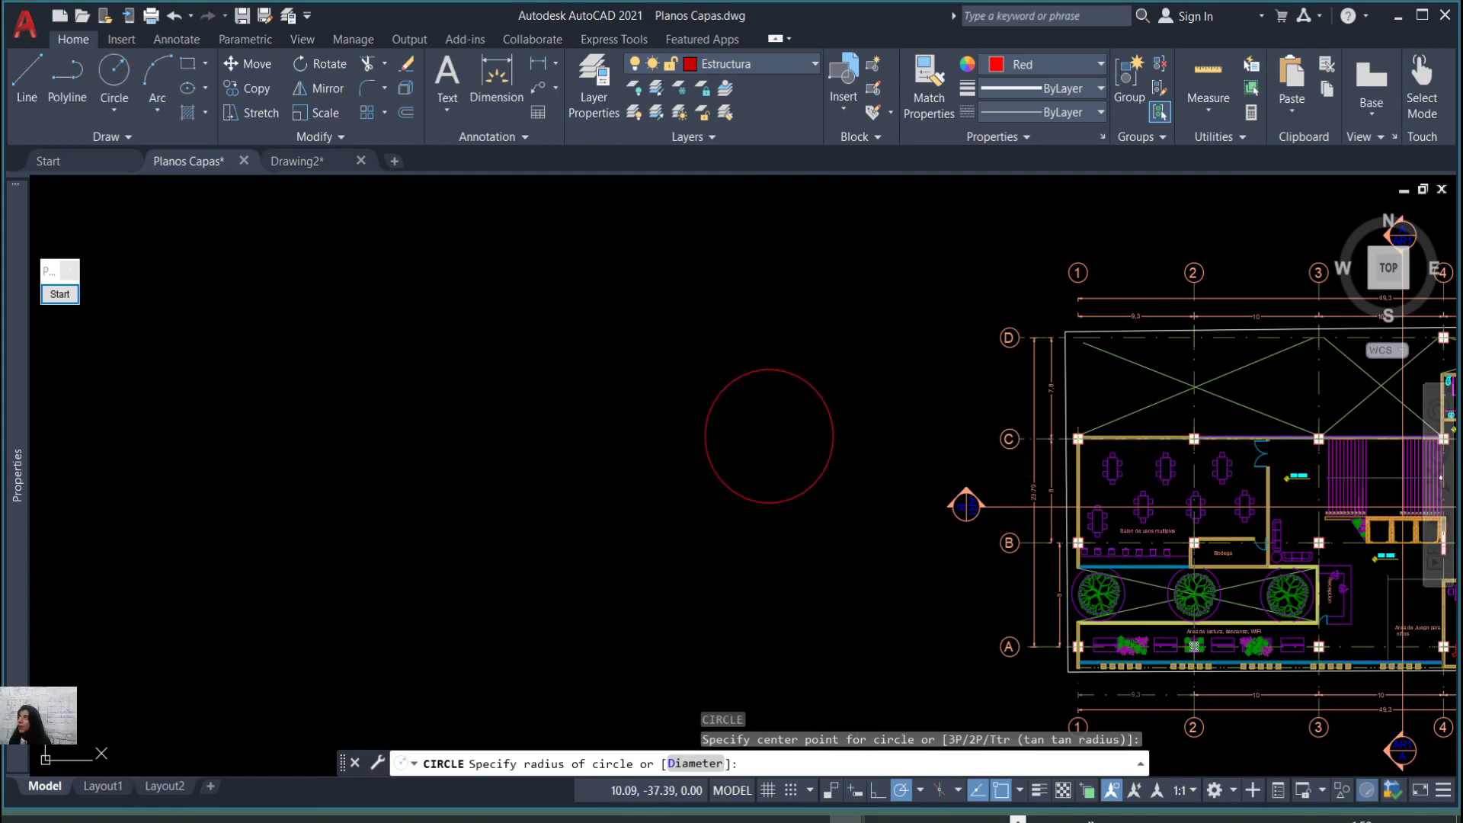
left_click(824, 468)
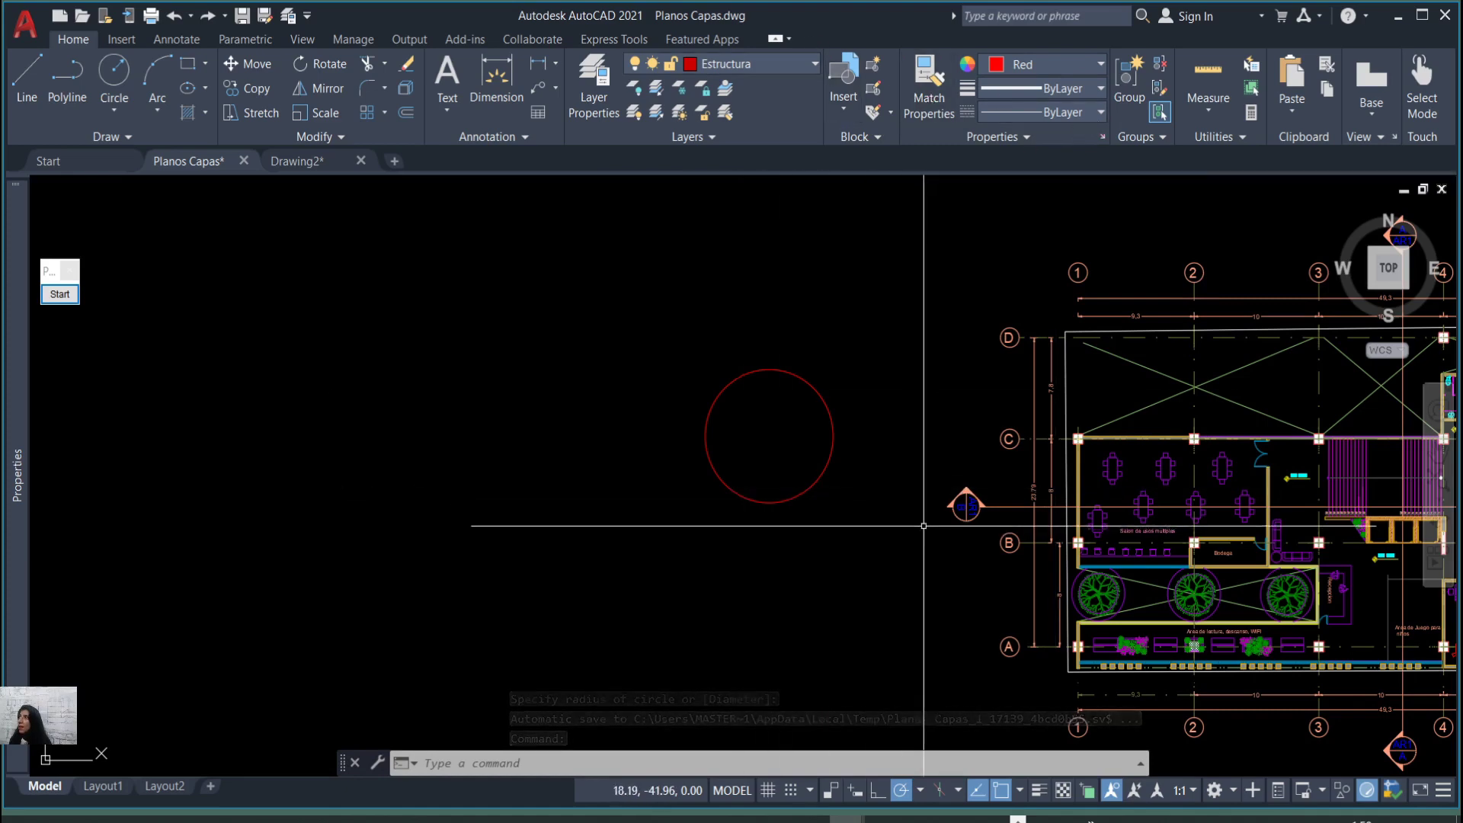
Set the new circle's linetype to ACAD_ISO12W100 and clear the selection.
left_click(816, 448)
left_click(676, 365)
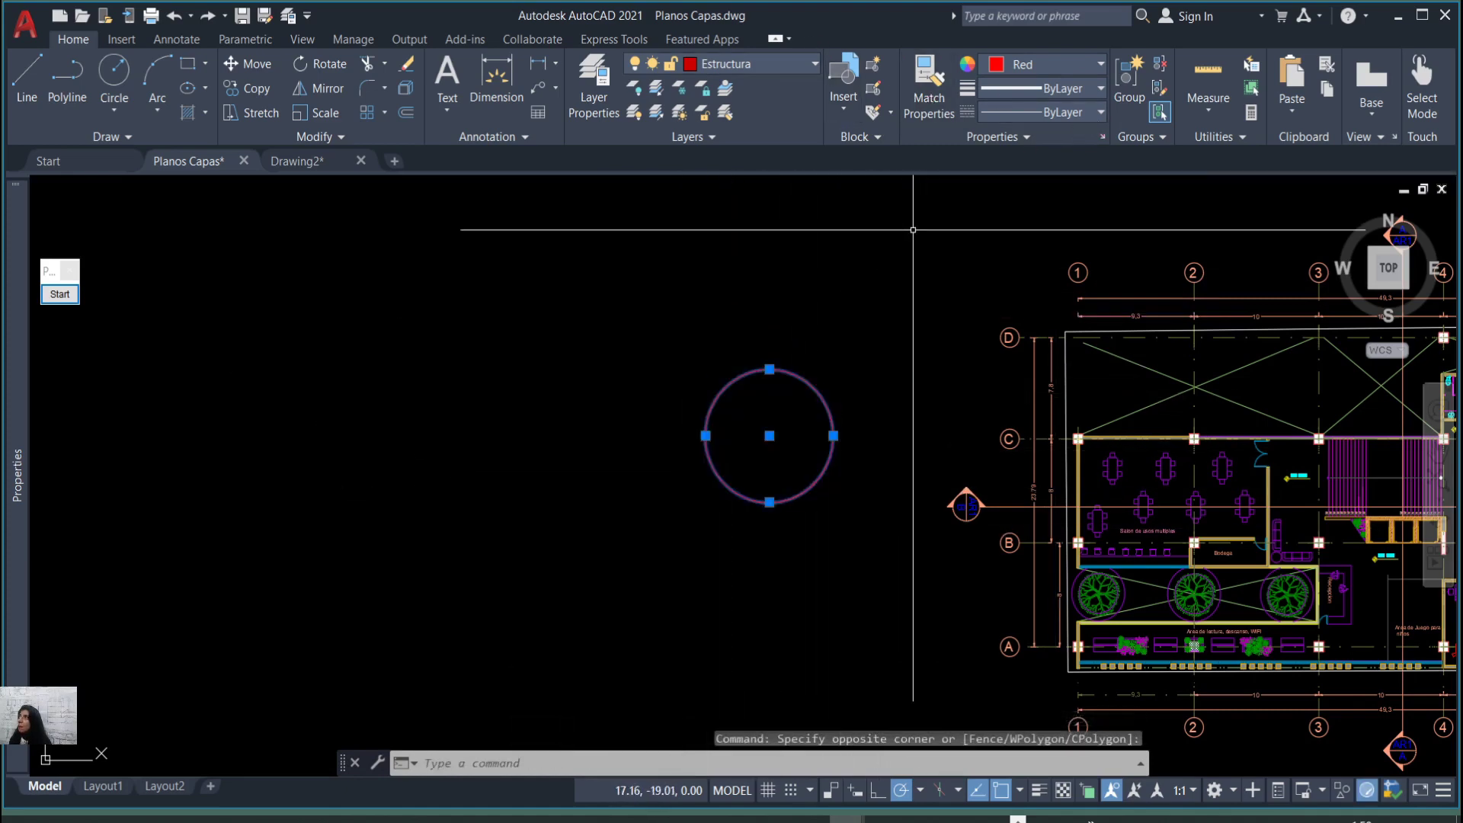
left_click(1071, 124)
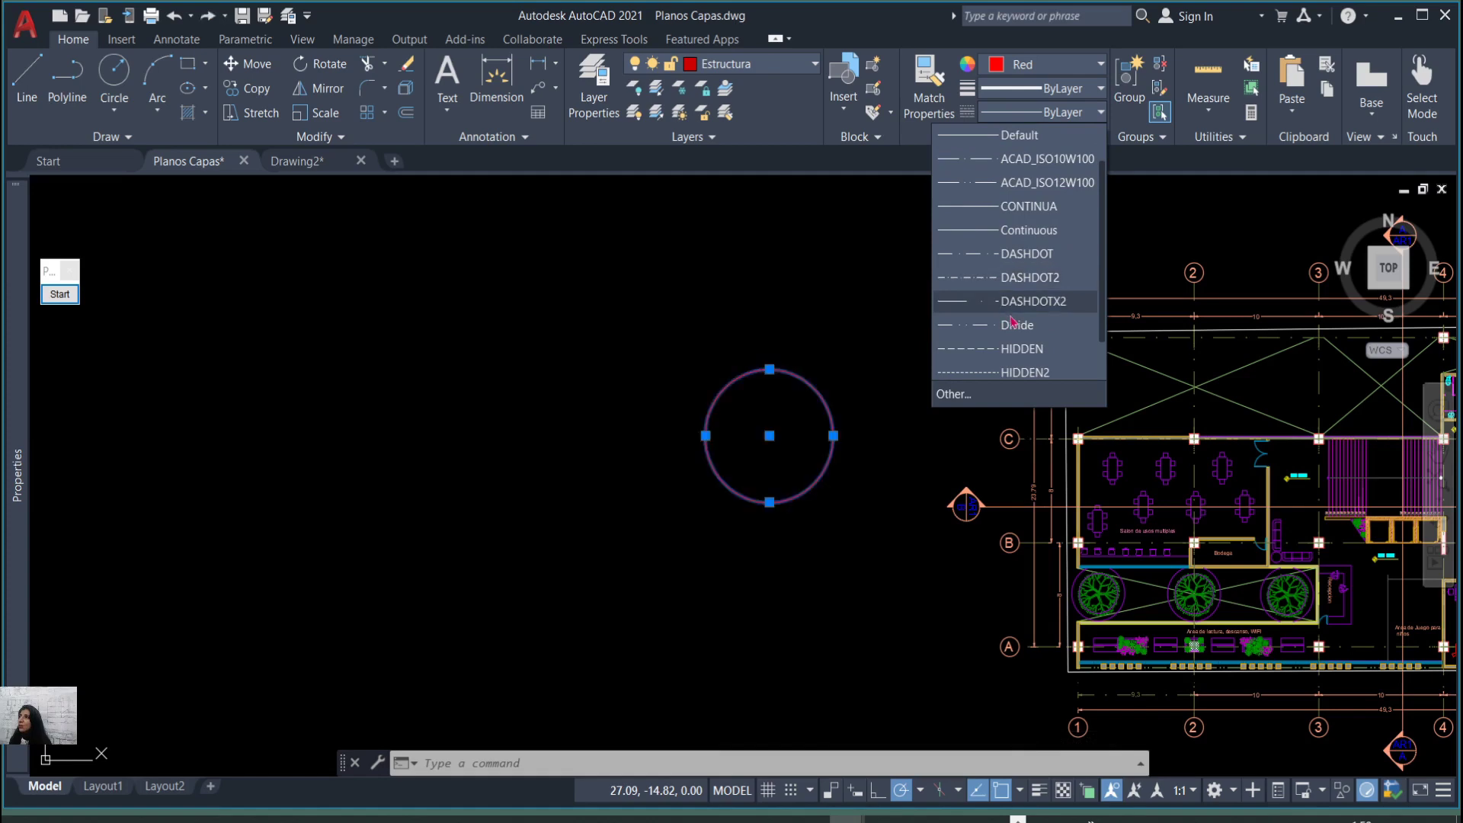
scroll(1029, 370, "down", 1)
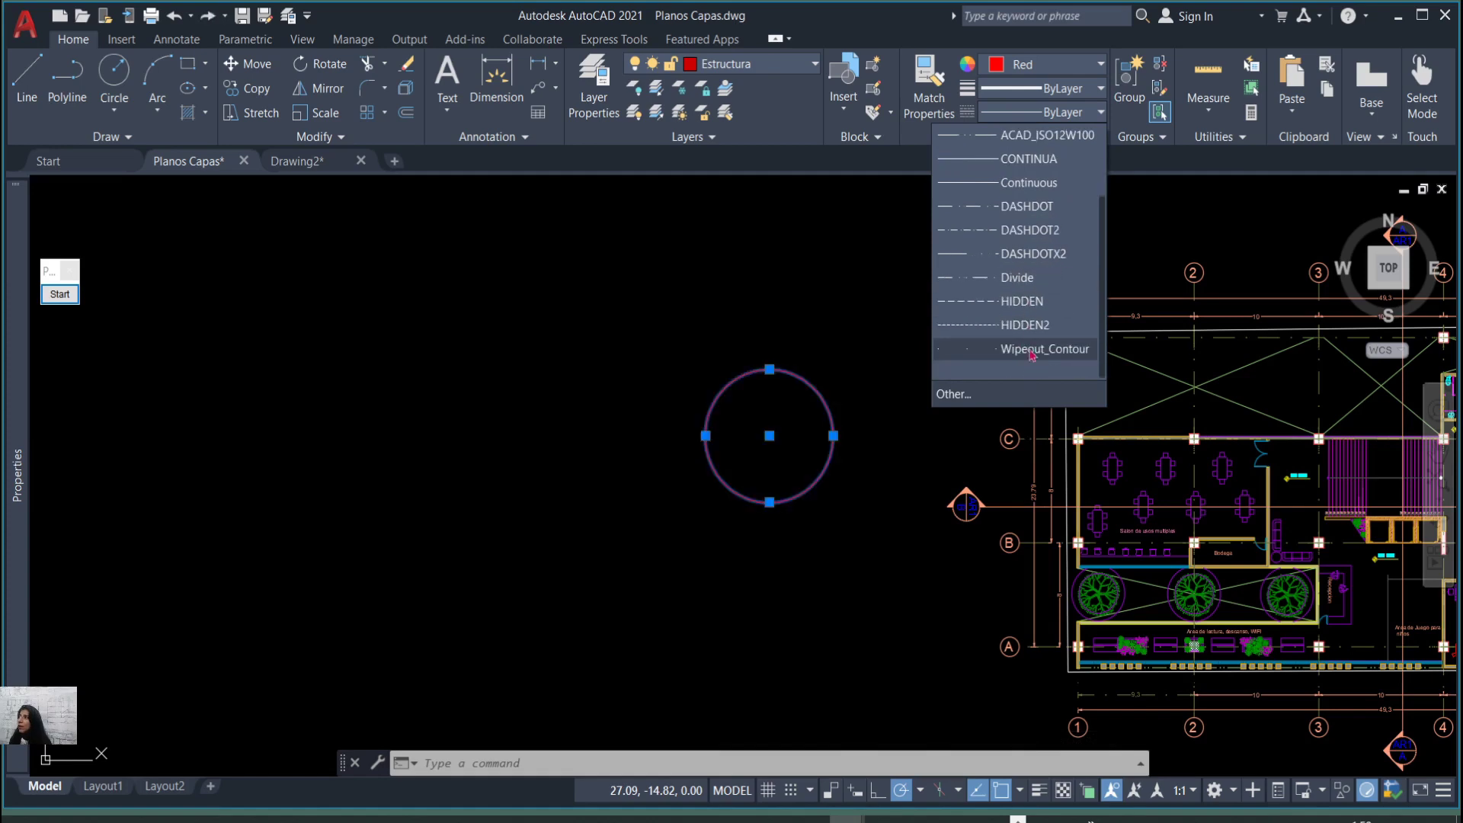
scroll(1014, 288, "up", 2)
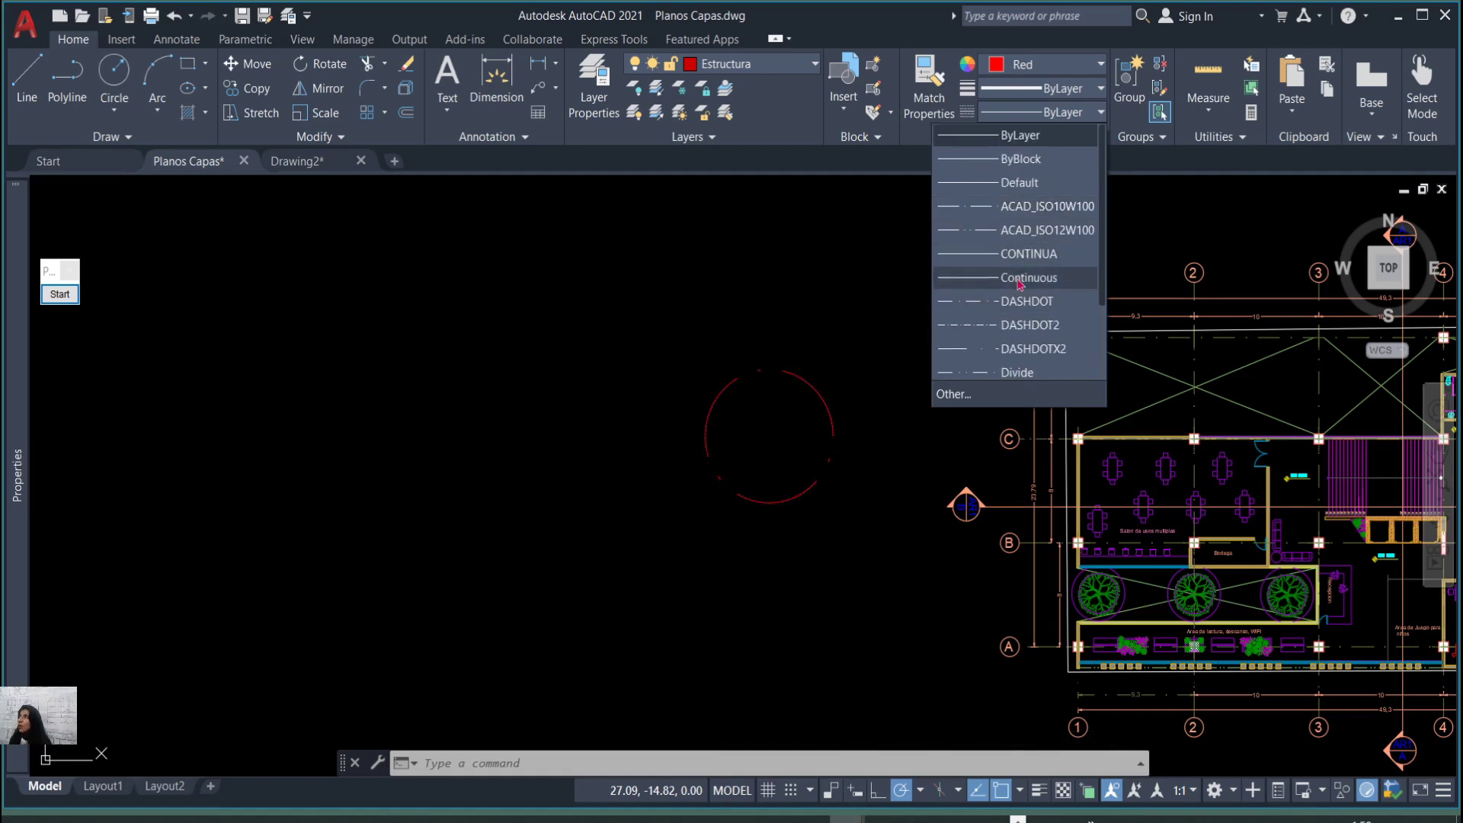
left_click(1015, 241)
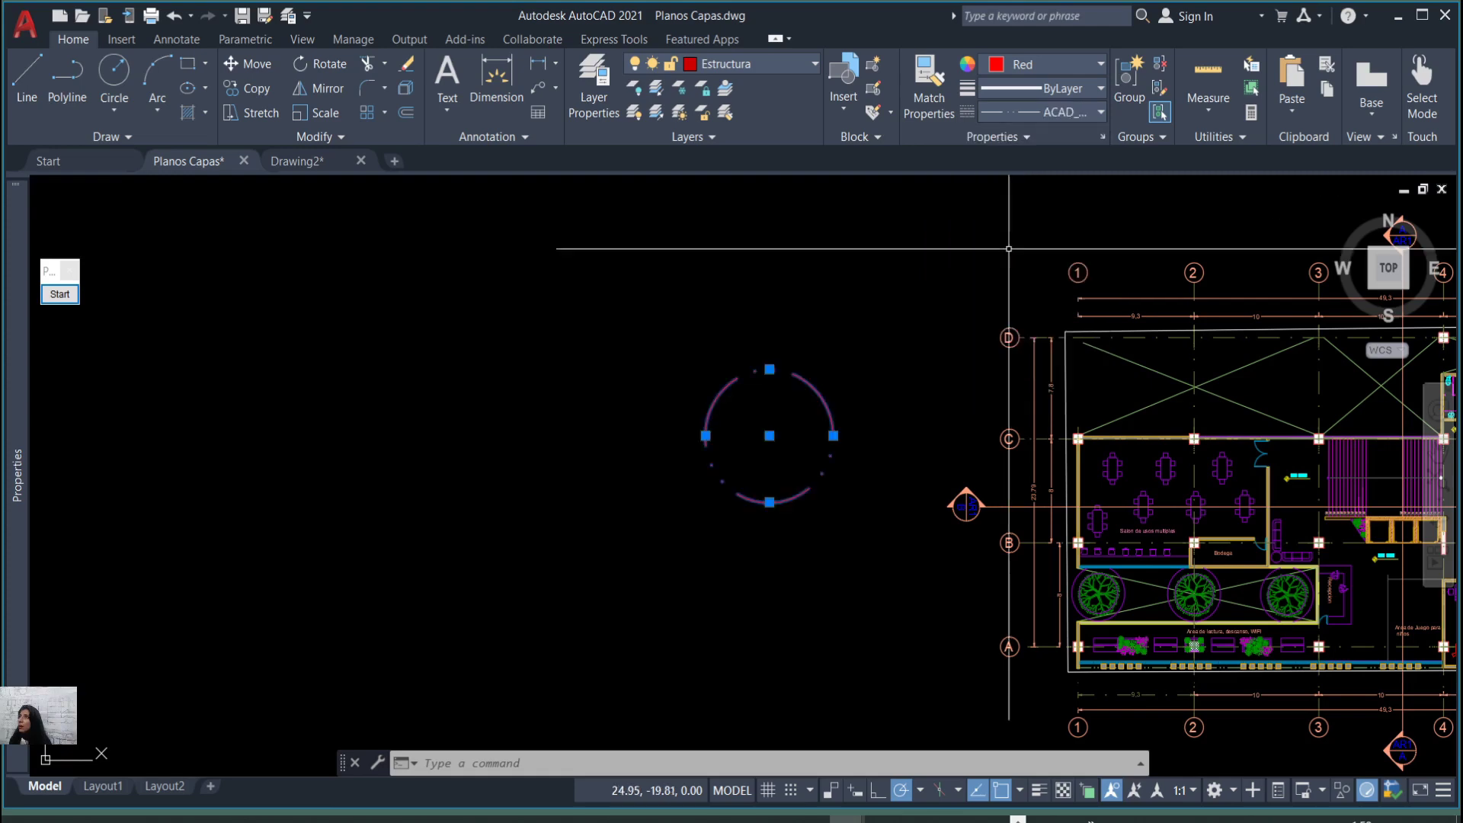
scroll(754, 388, "up", 3)
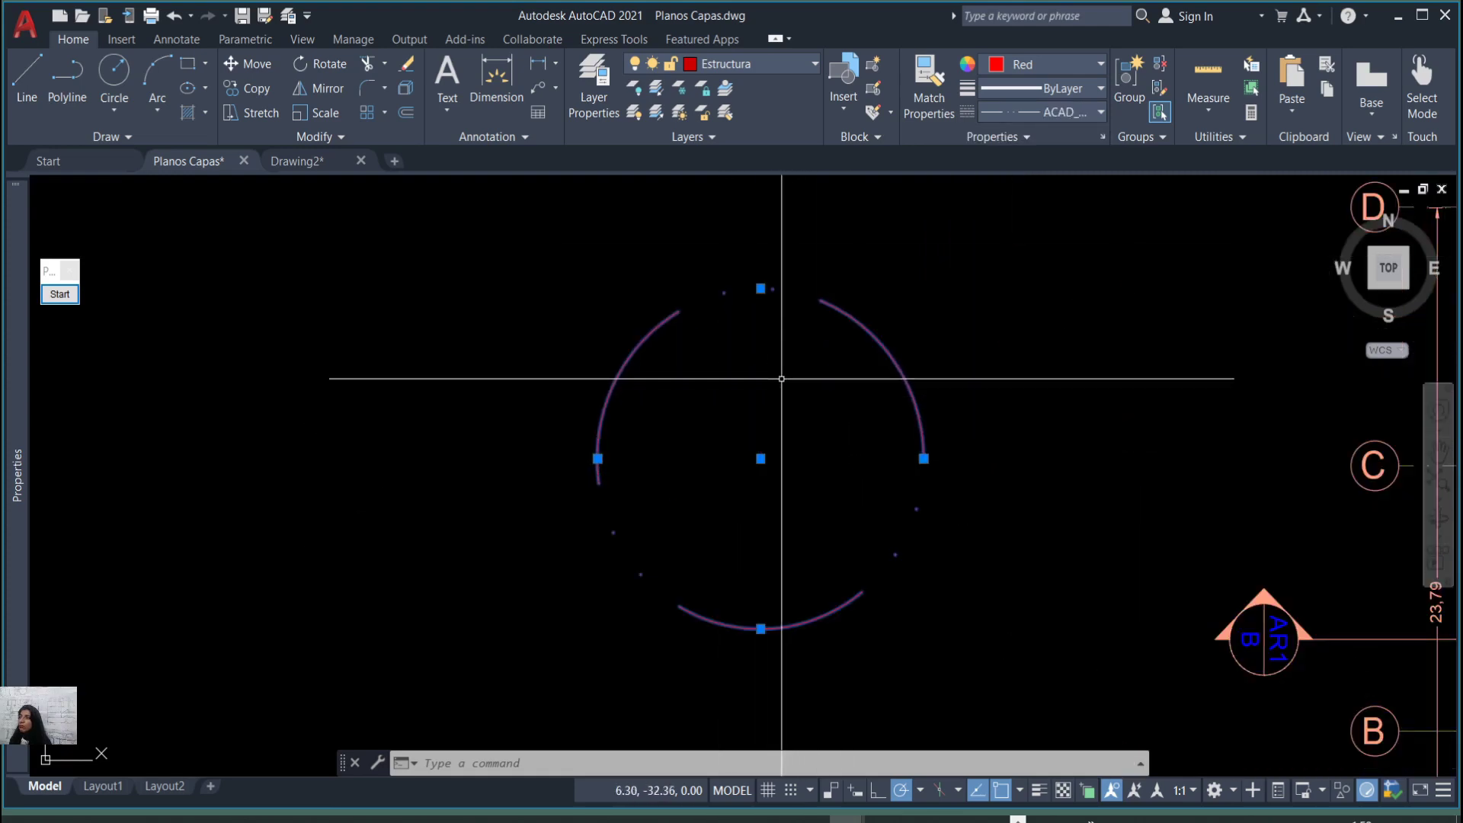
left_click(816, 477)
key("Escape")
scroll(811, 476, "down", 2)
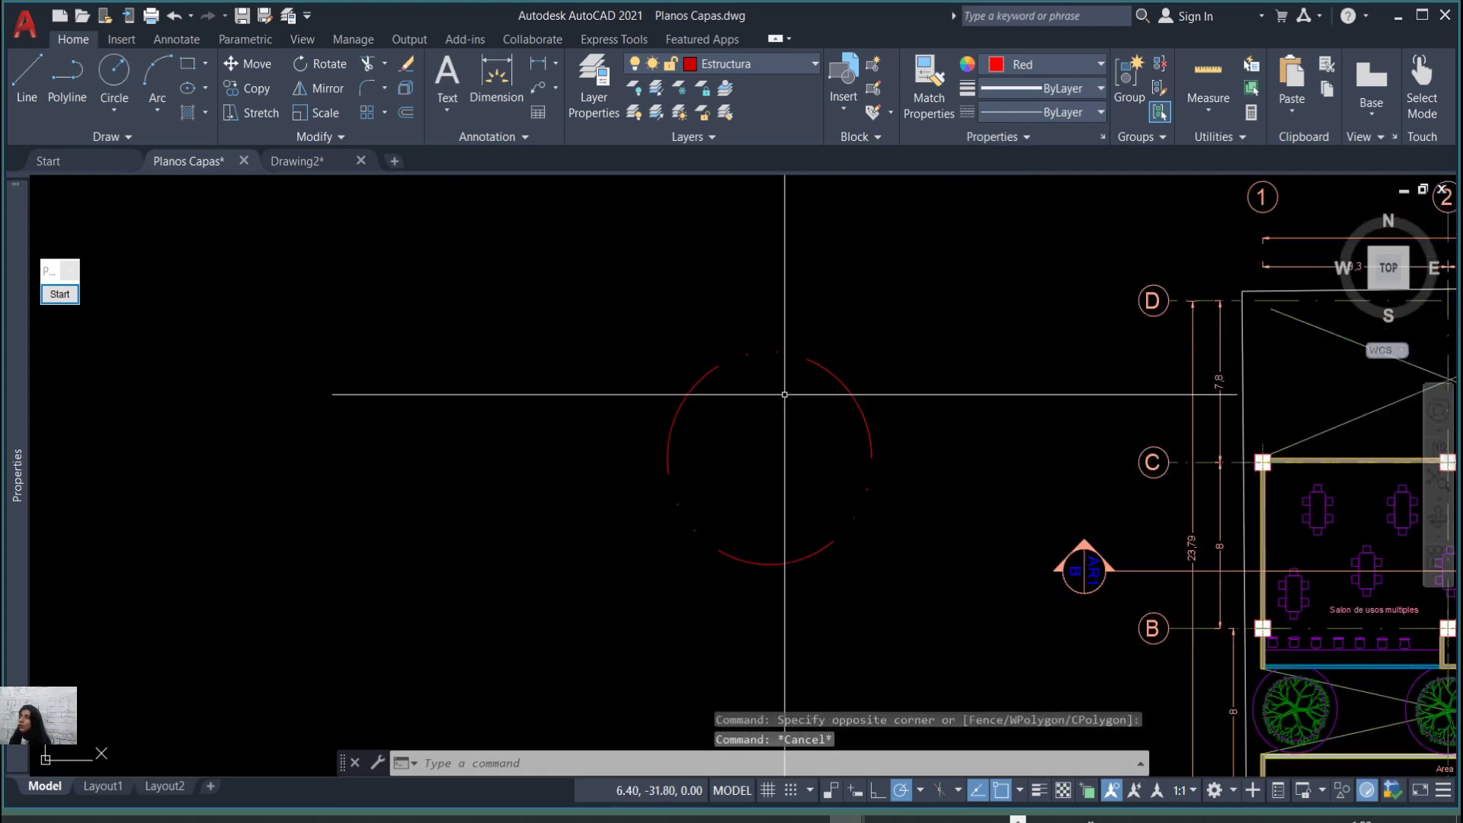
scroll(846, 420, "down", 4)
scroll(907, 429, "up", 4)
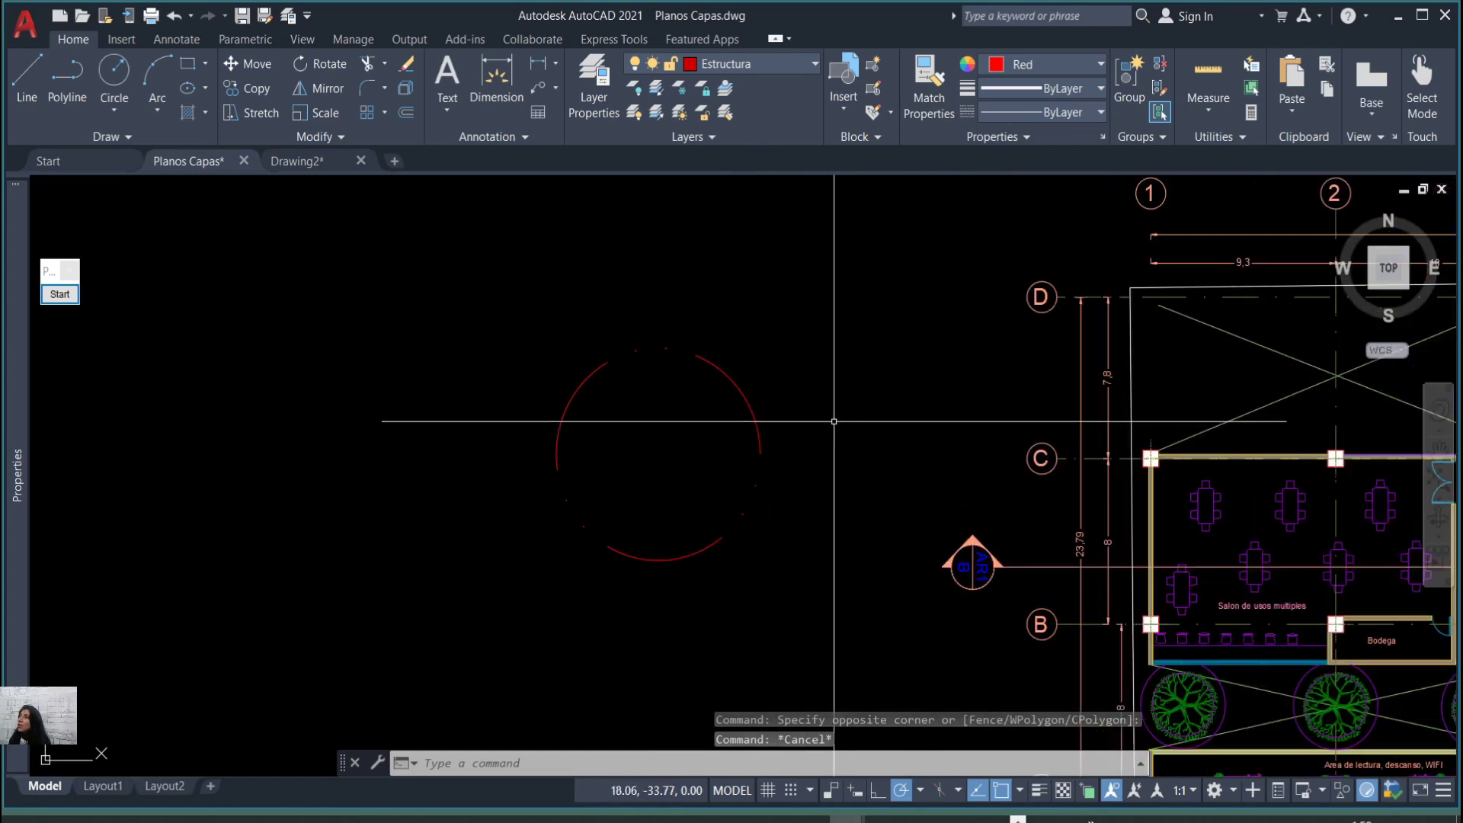
left_click(793, 419)
left_click(670, 457)
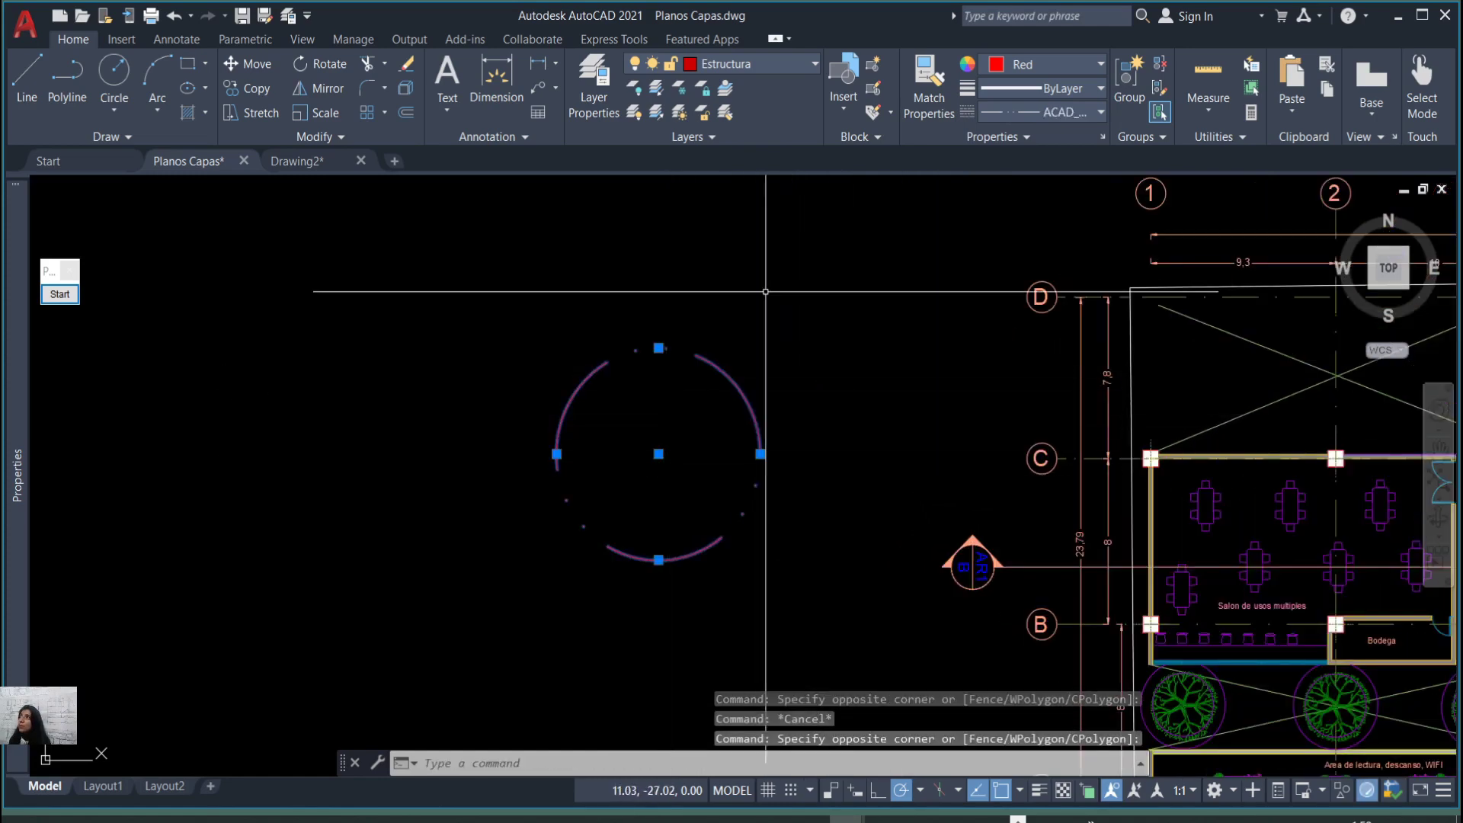
scroll(799, 303, "down", 4)
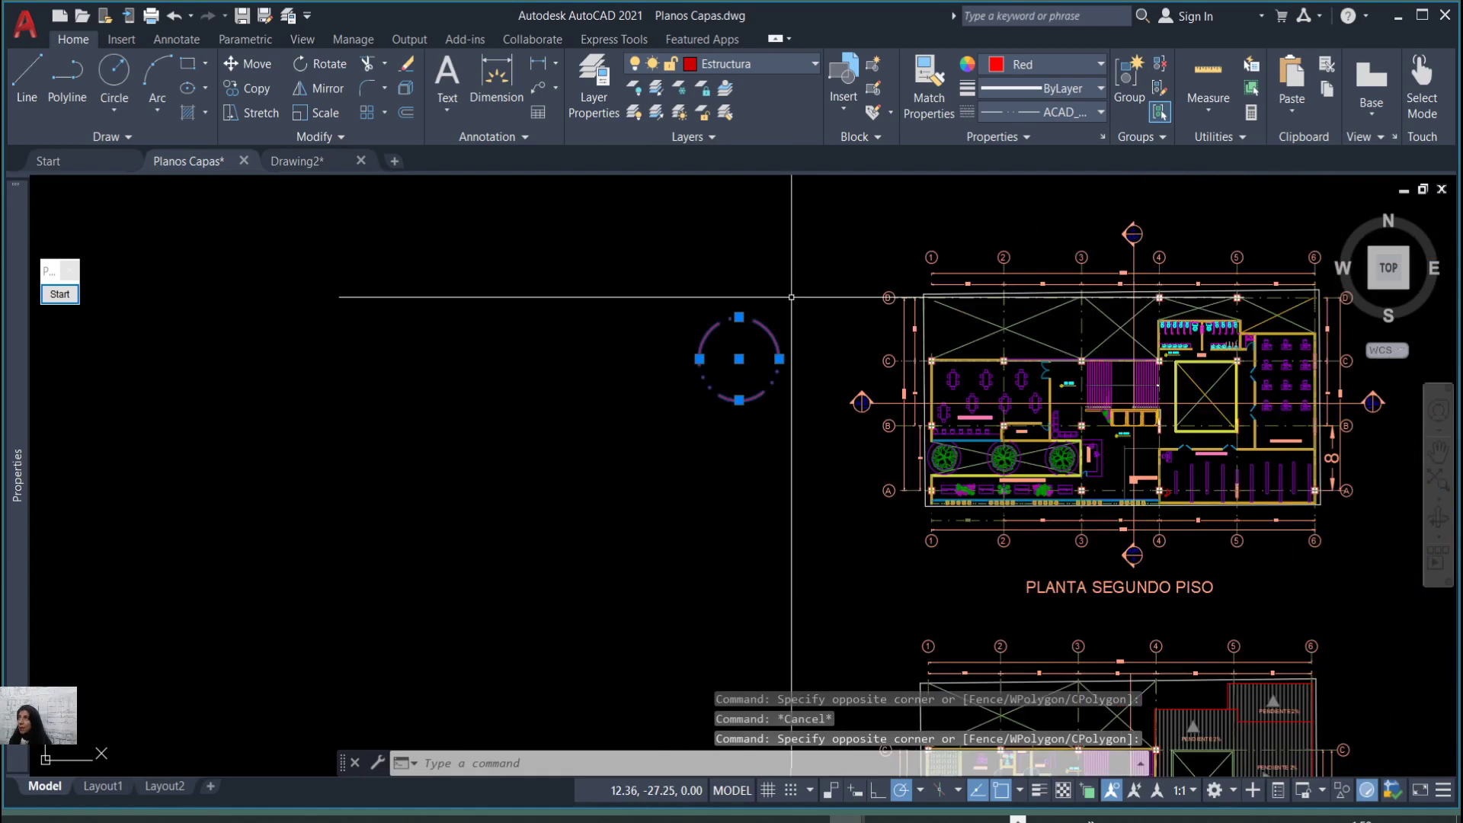
scroll(816, 405, "up", 5)
key("Escape")
Copy the dash-dot circle to a spot southwest of the original.
left_click(860, 411)
left_click(696, 343)
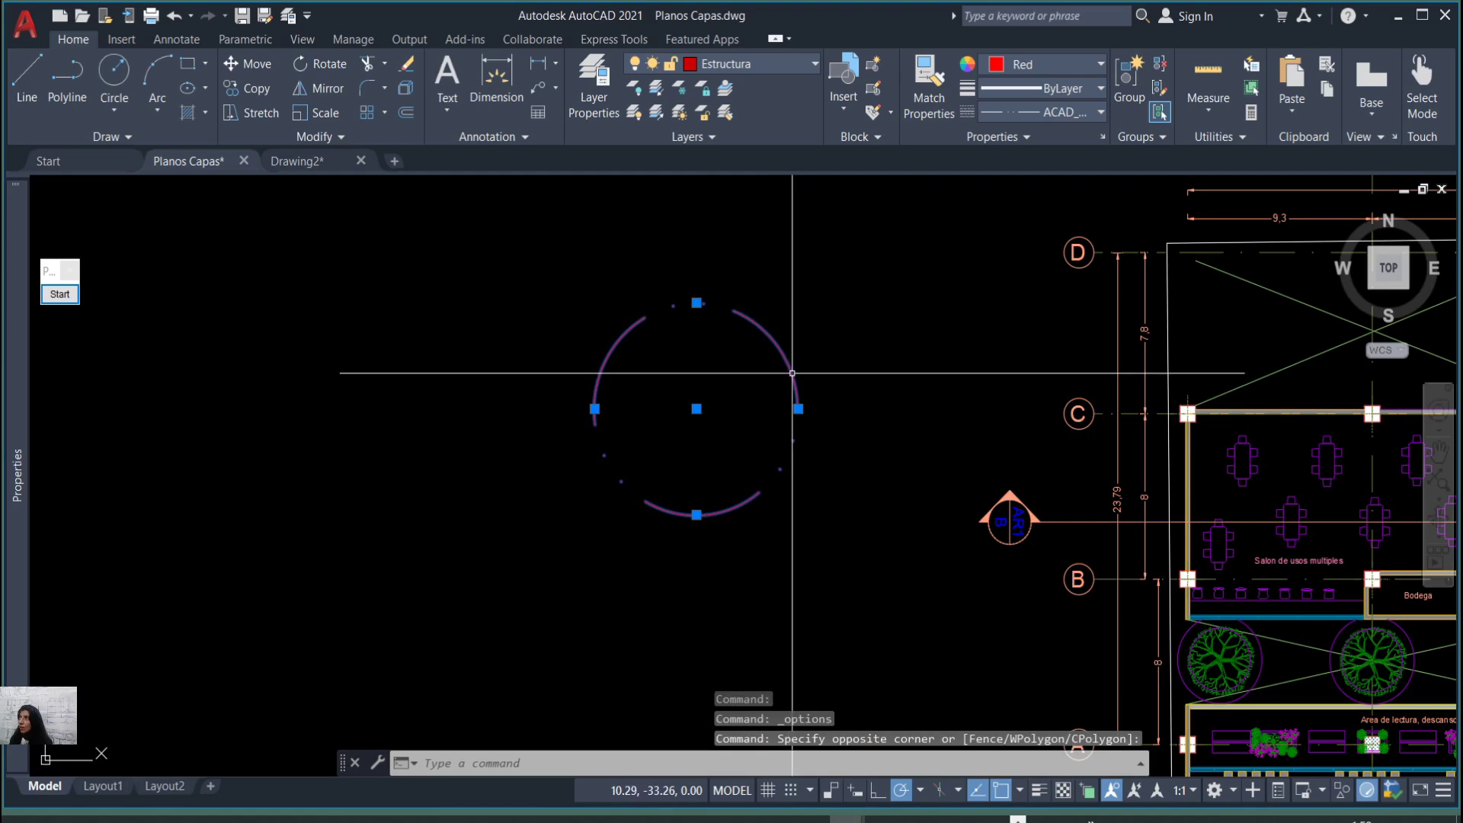
mouse_move(790, 379)
left_mouse_down()
mouse_move(670, 491)
mouse_move(555, 647)
mouse_move(506, 582)
mouse_move(515, 512)
mouse_move(541, 526)
left_mouse_up()
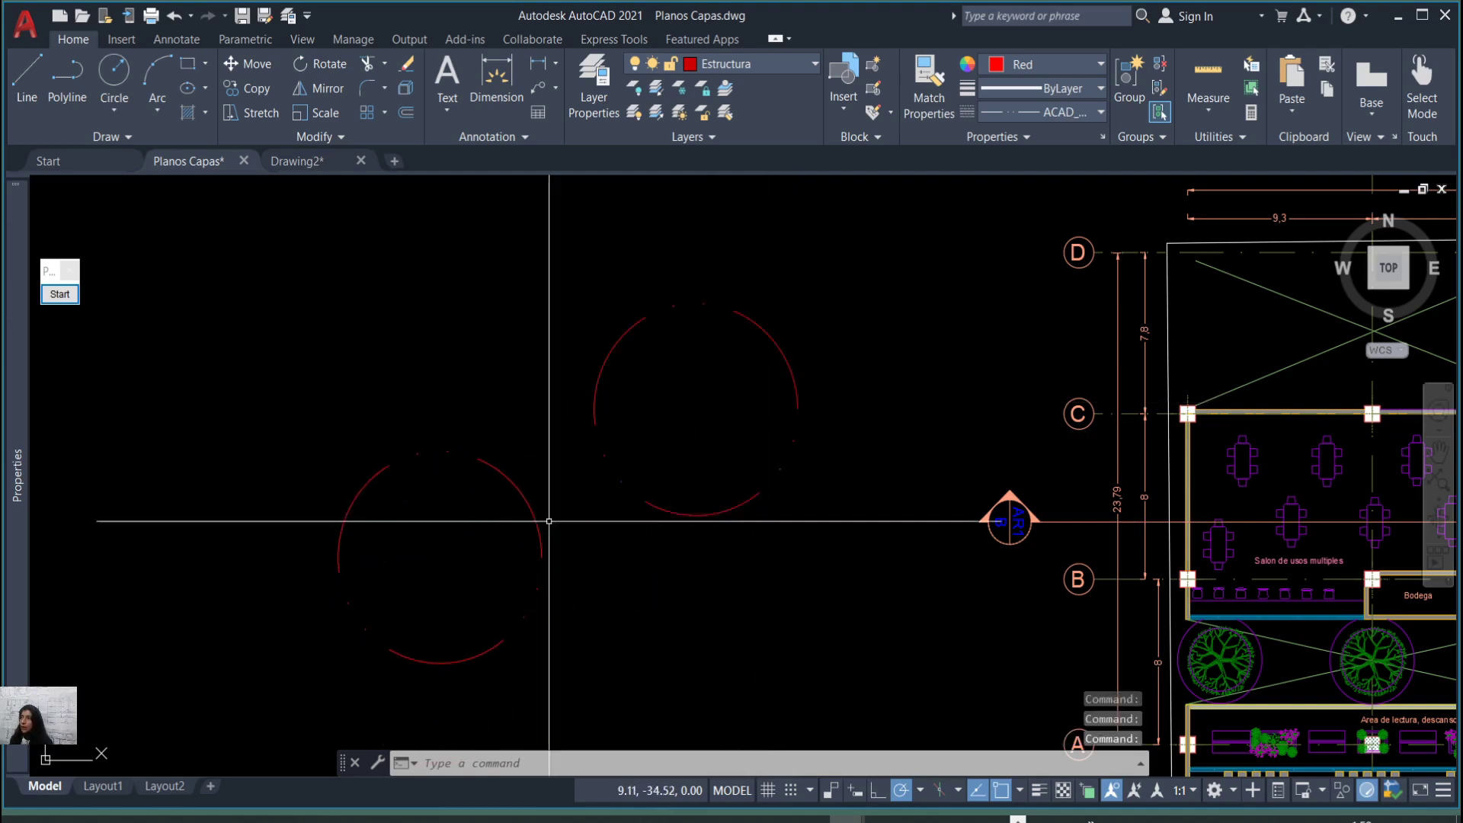
Use Match Layer to change the original northeast circle to Muros, picking the Salon de usos multiples wall on axis 1 as destination.
scroll(670, 556, "down", 2)
scroll(729, 550, "up", 2)
scroll(564, 312, "down", 3)
scroll(564, 321, "up", 3)
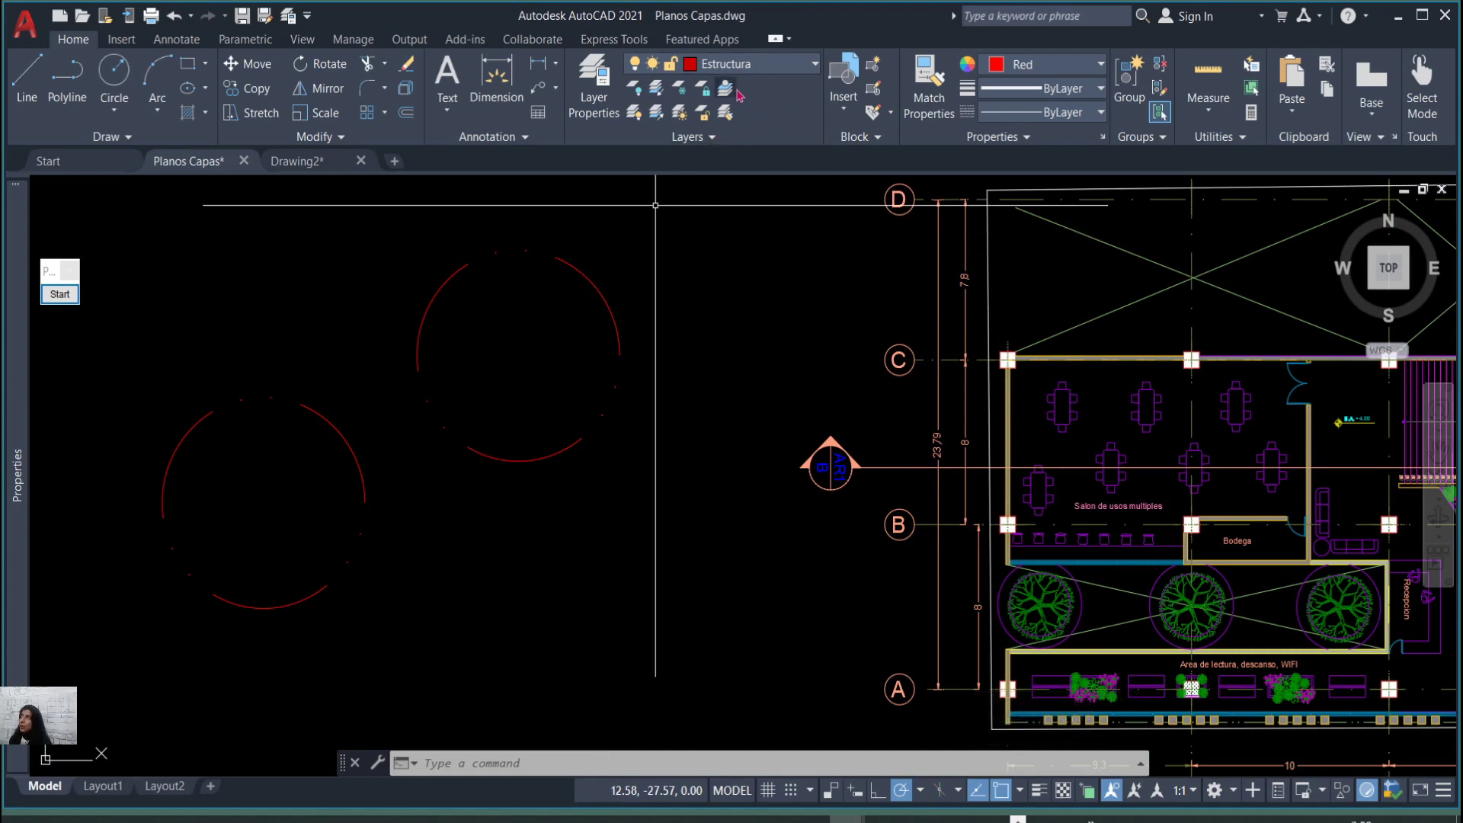
left_click(725, 114)
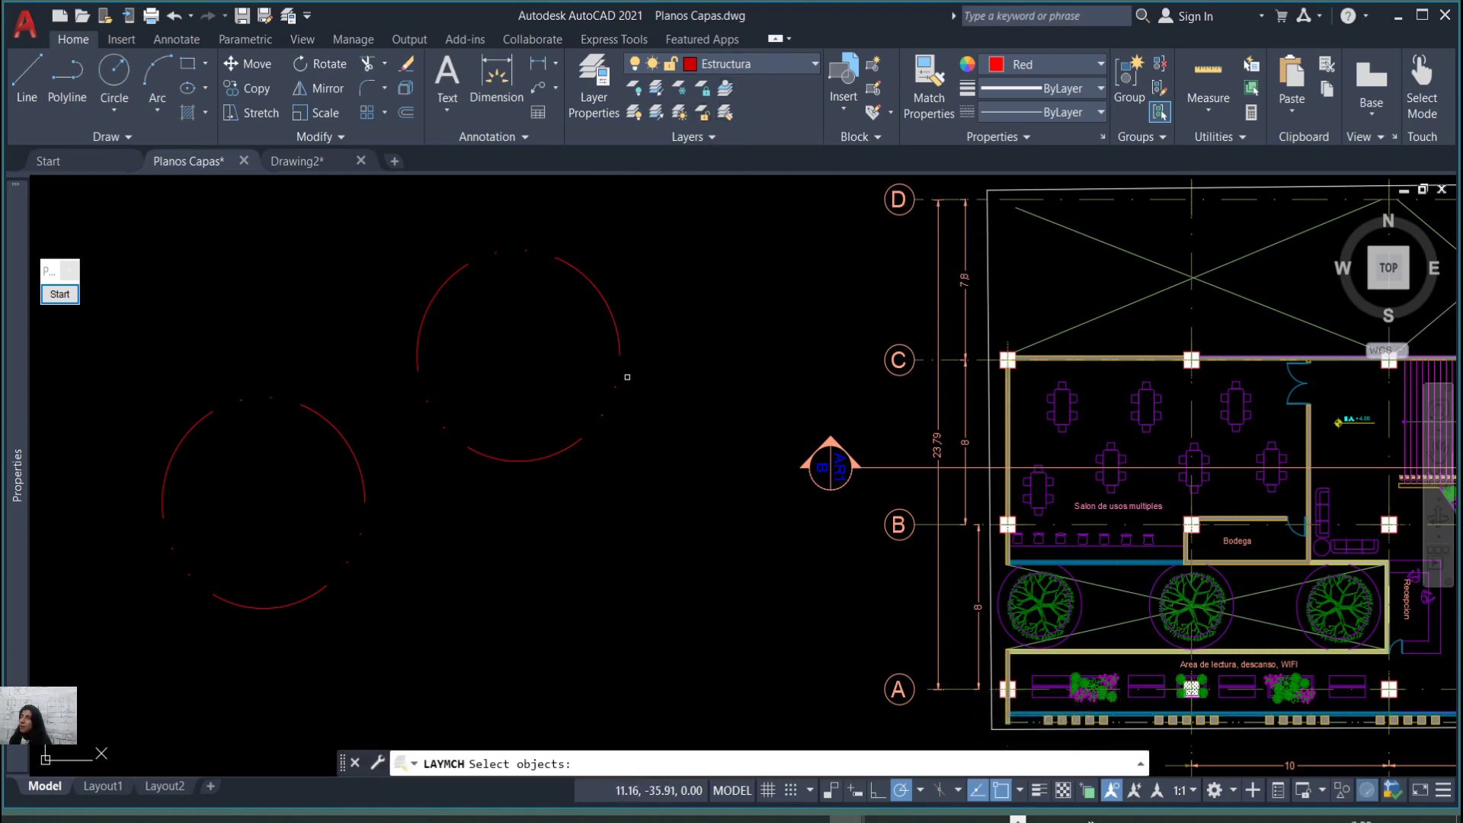
scroll(626, 376, "down", 3)
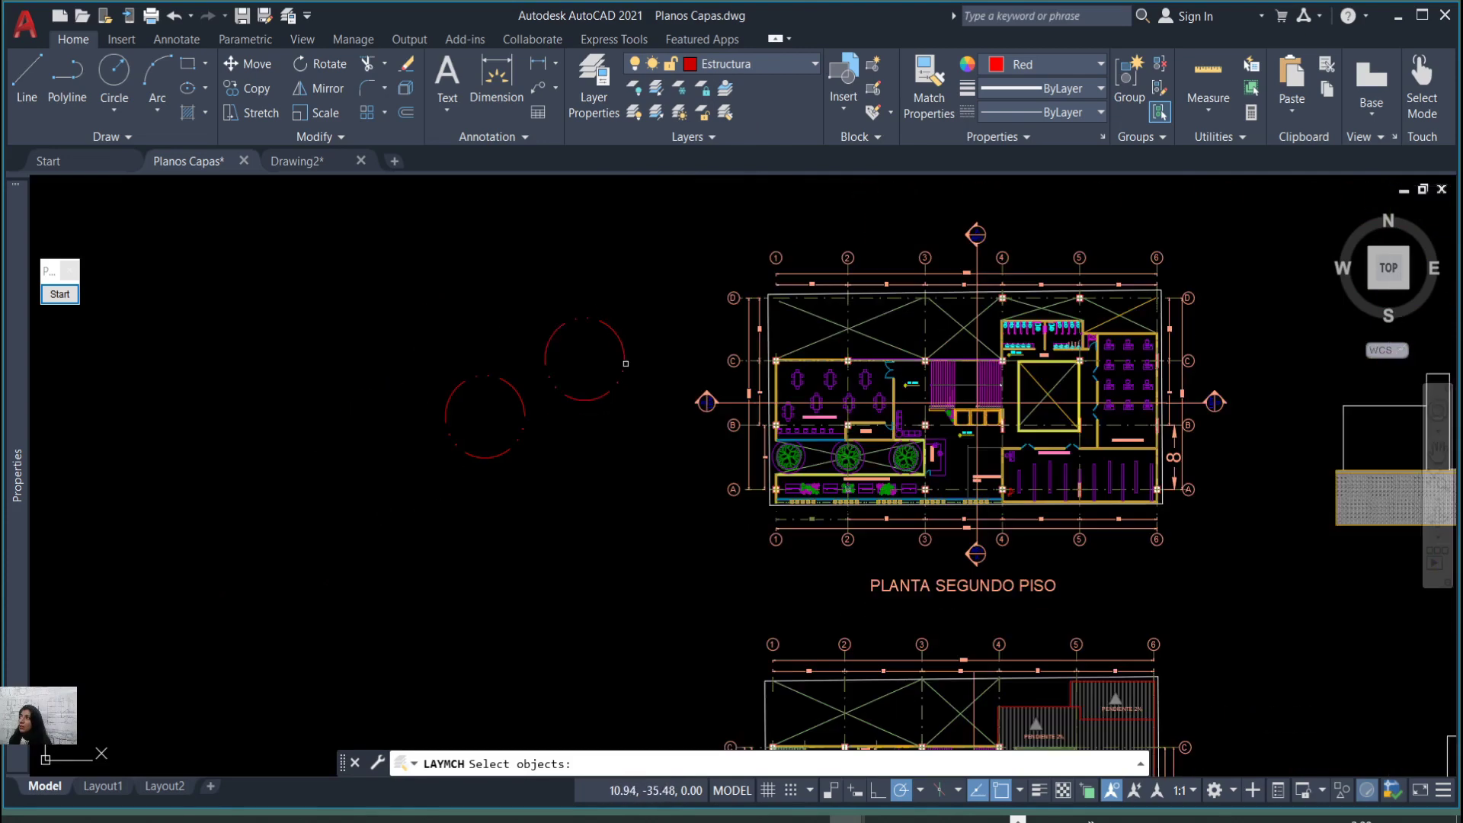
scroll(627, 353, "up", 5)
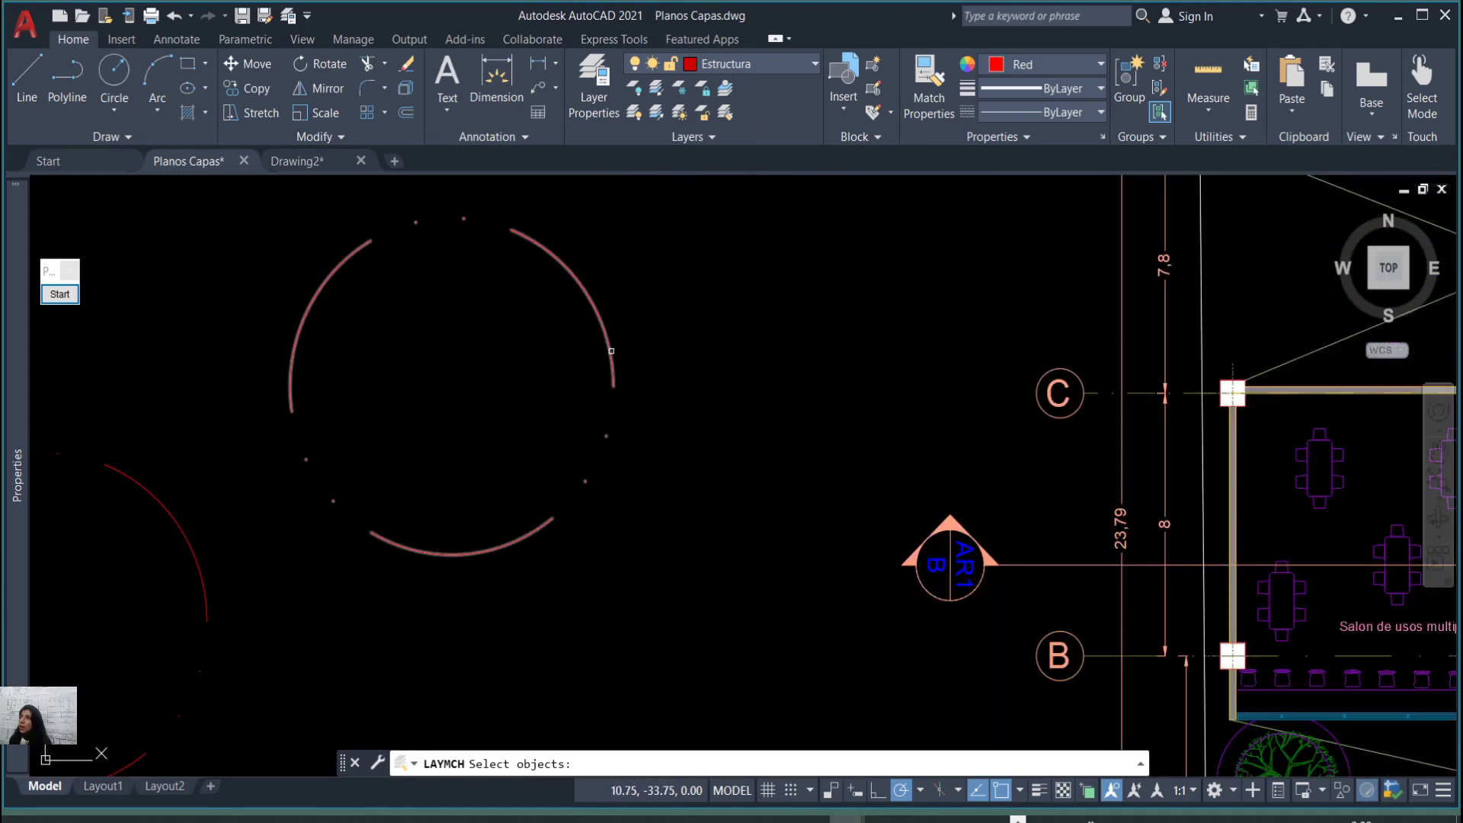
left_click(610, 352)
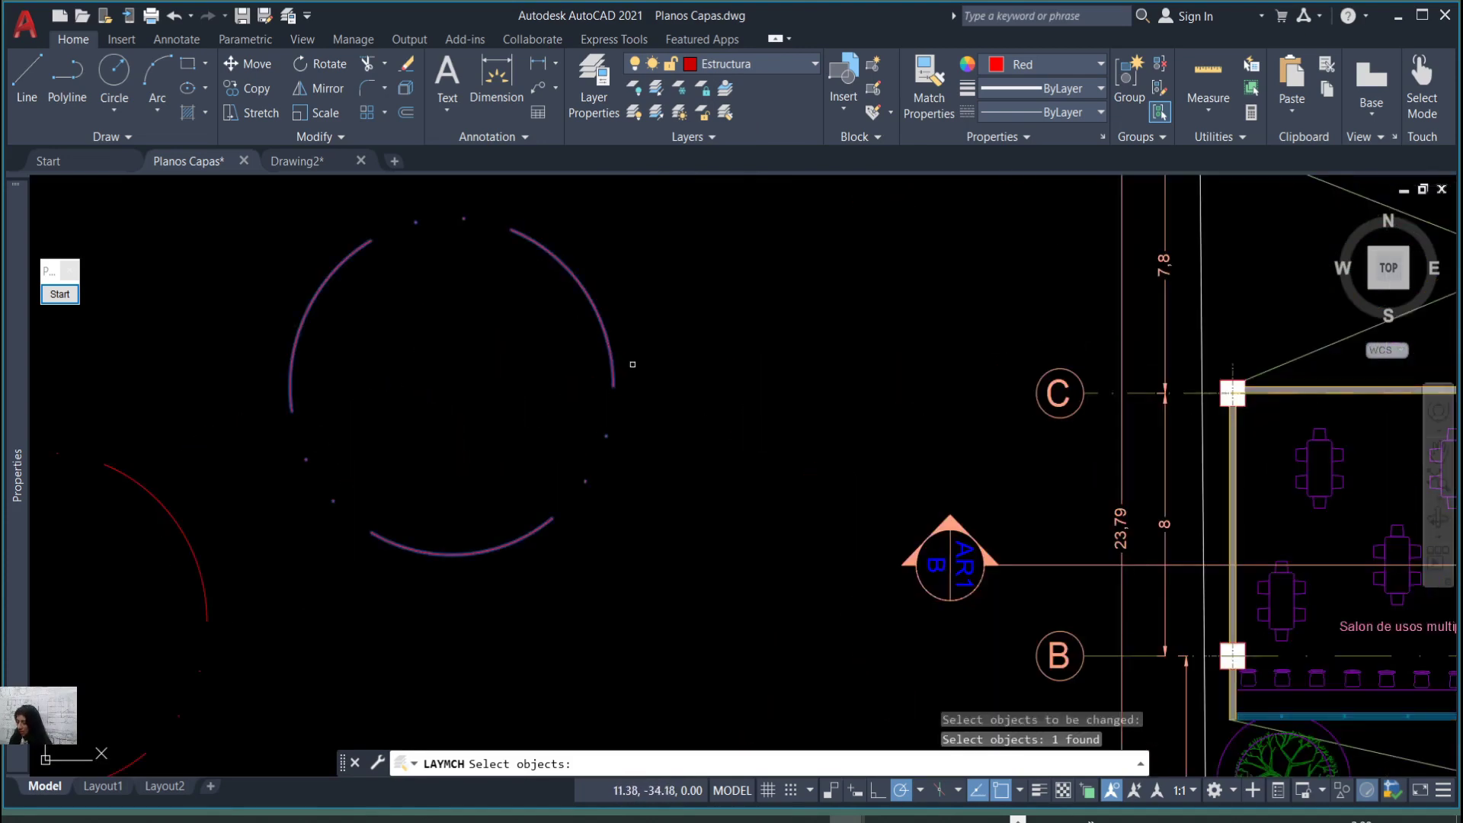
key("Return")
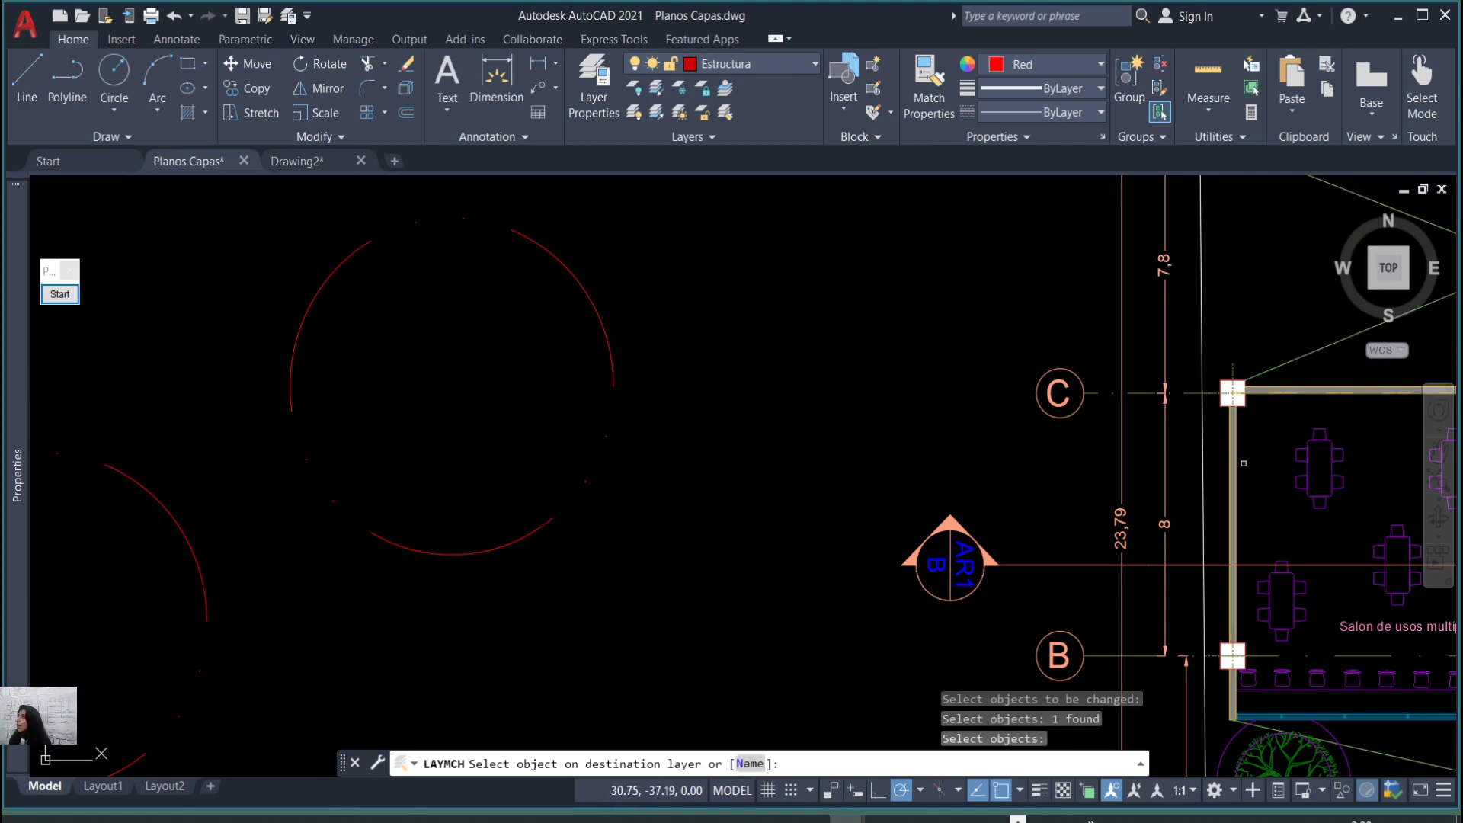
left_click(1231, 463)
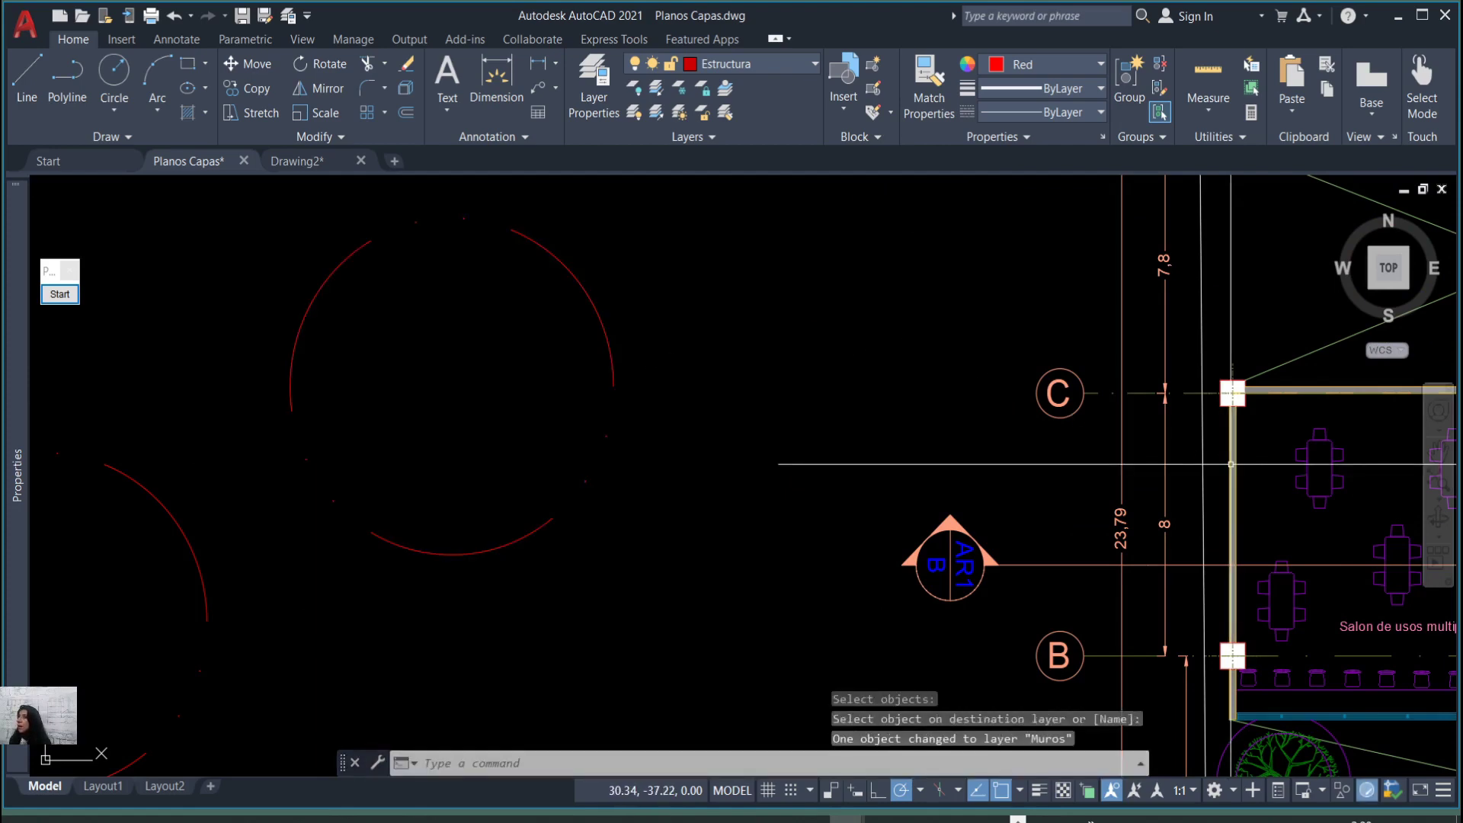
Select the northeast circle to check its layer, color and linetype after Match Layer, then clear the selection.
scroll(847, 441, "down", 3)
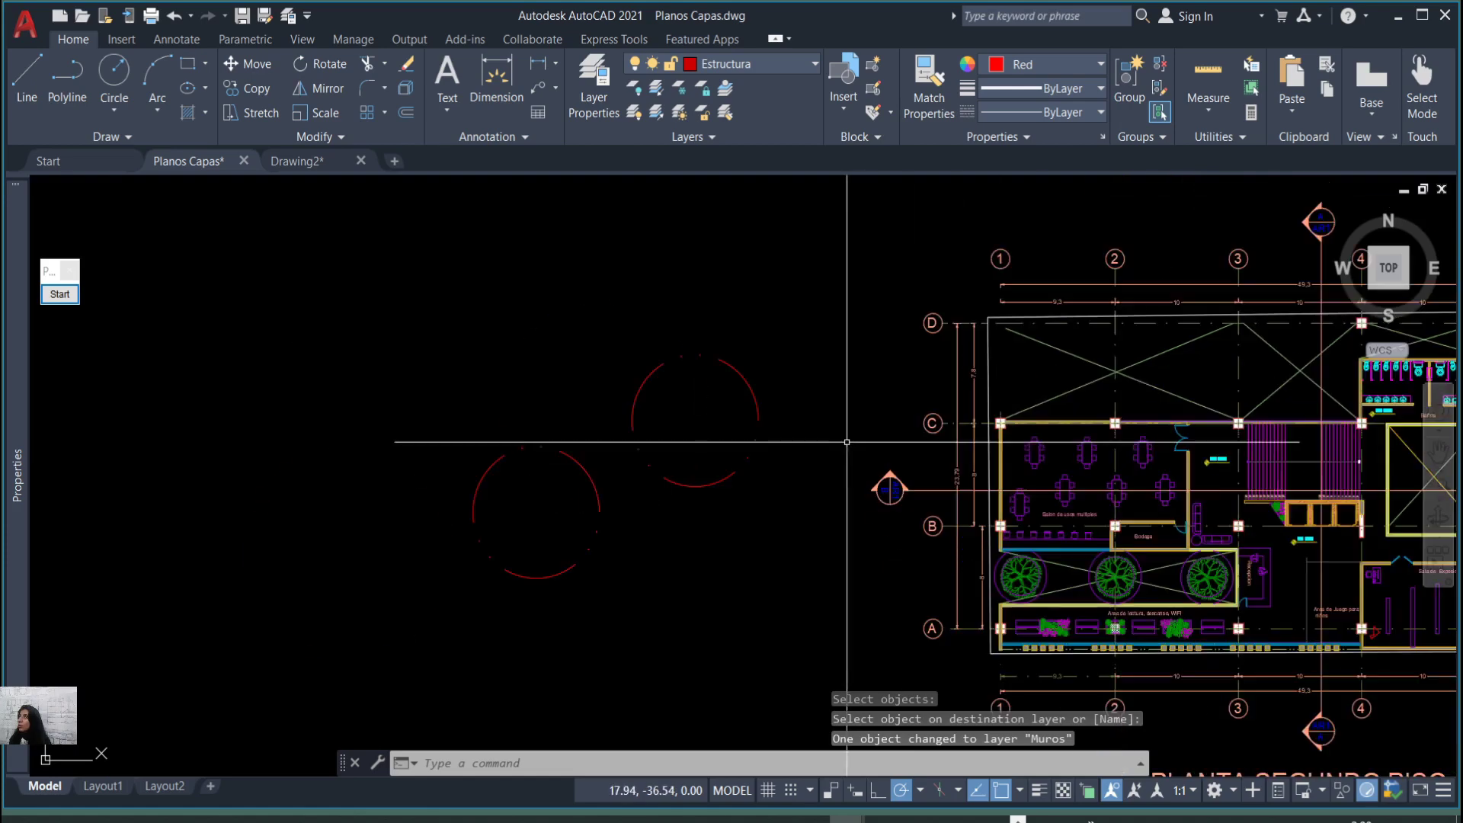
scroll(847, 441, "up", 3)
left_click(793, 400)
left_click(676, 361)
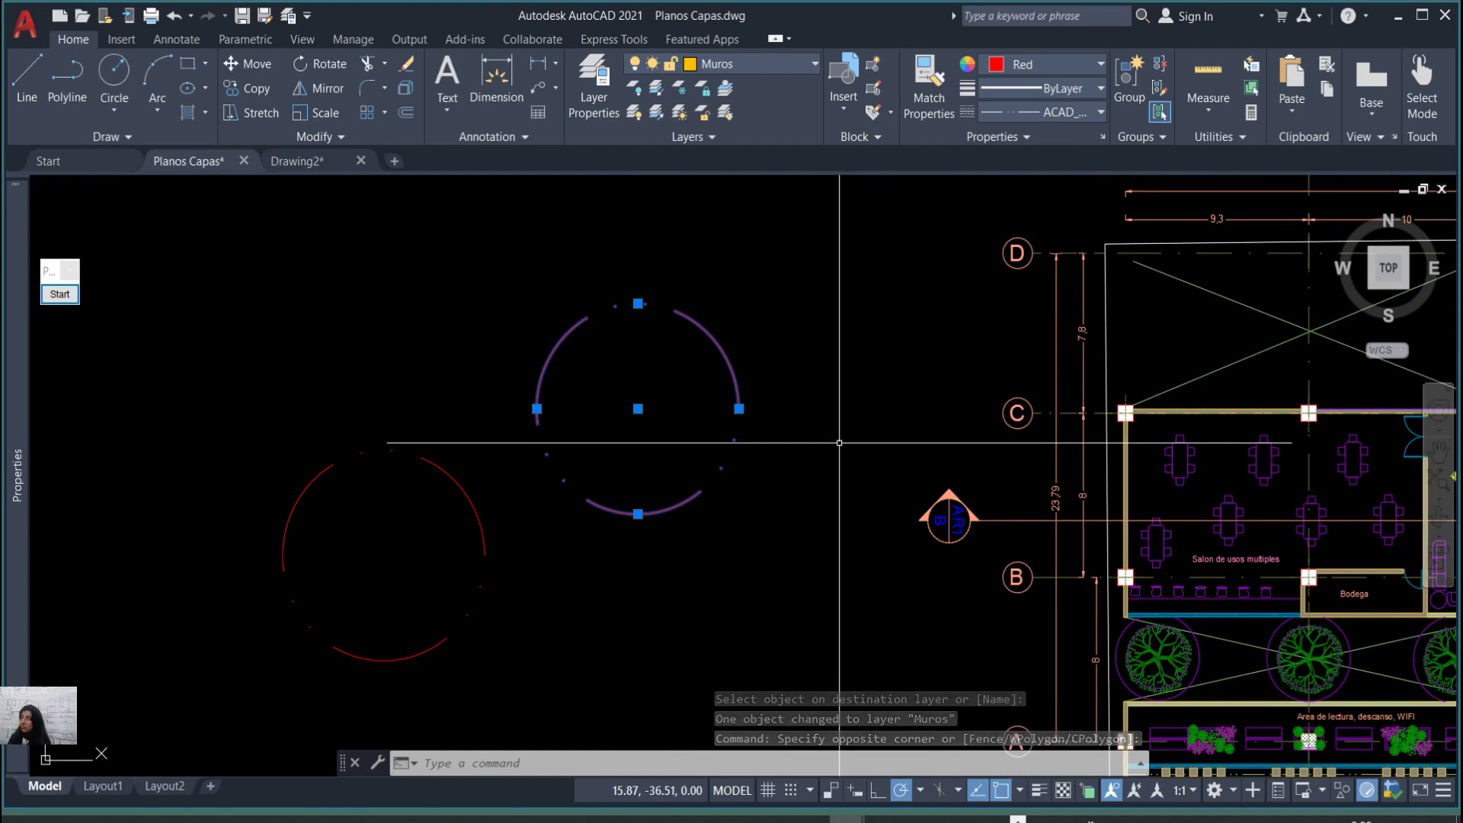
key("Escape")
key("Escape")
scroll(839, 442, "down", 2)
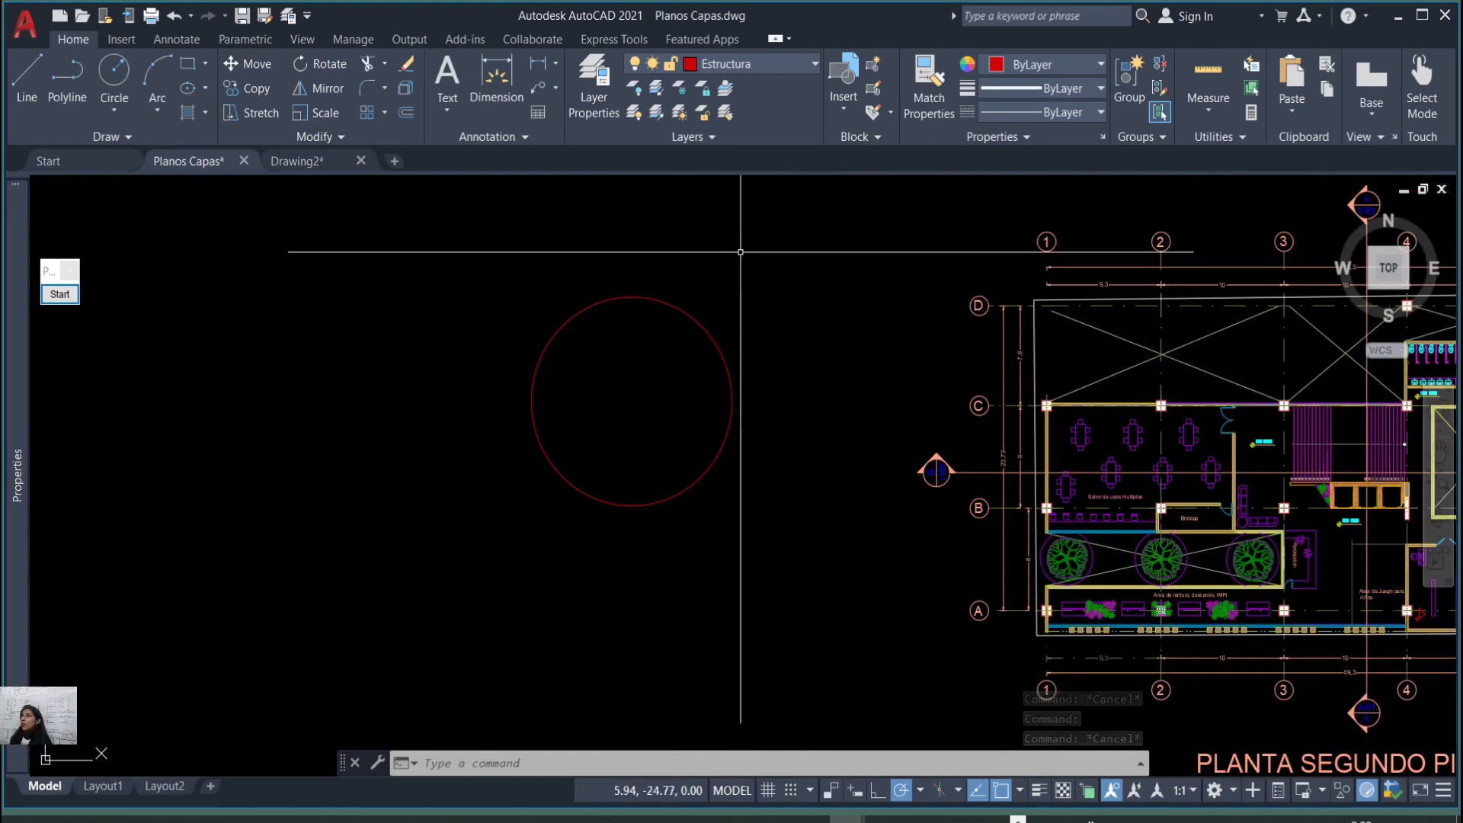
Use Match Layer to change the red circle to Ejes, picking the axis 2 line of the second-floor plan as destination.
left_click(728, 90)
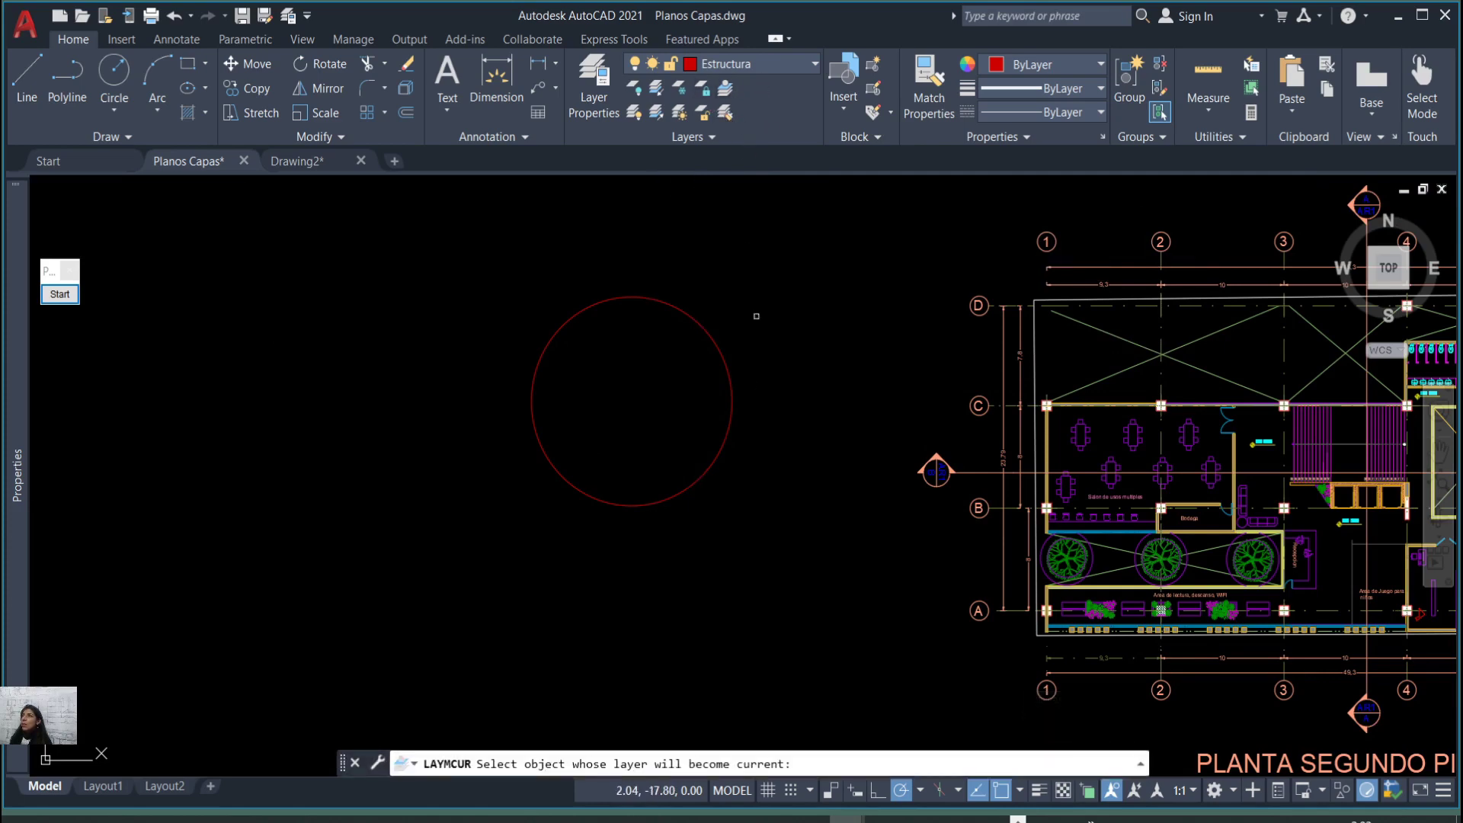
left_click(730, 394)
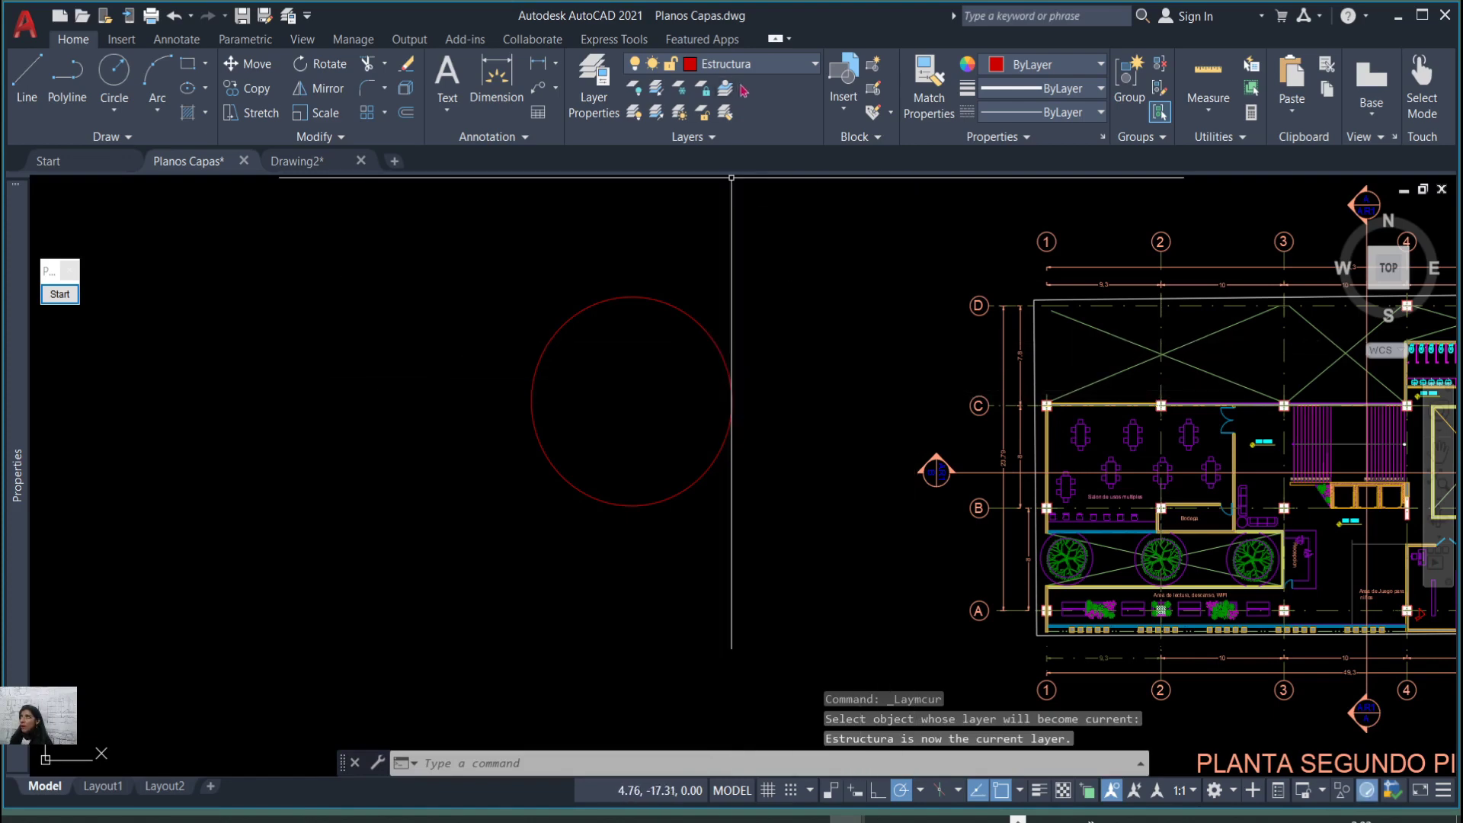
left_click(725, 113)
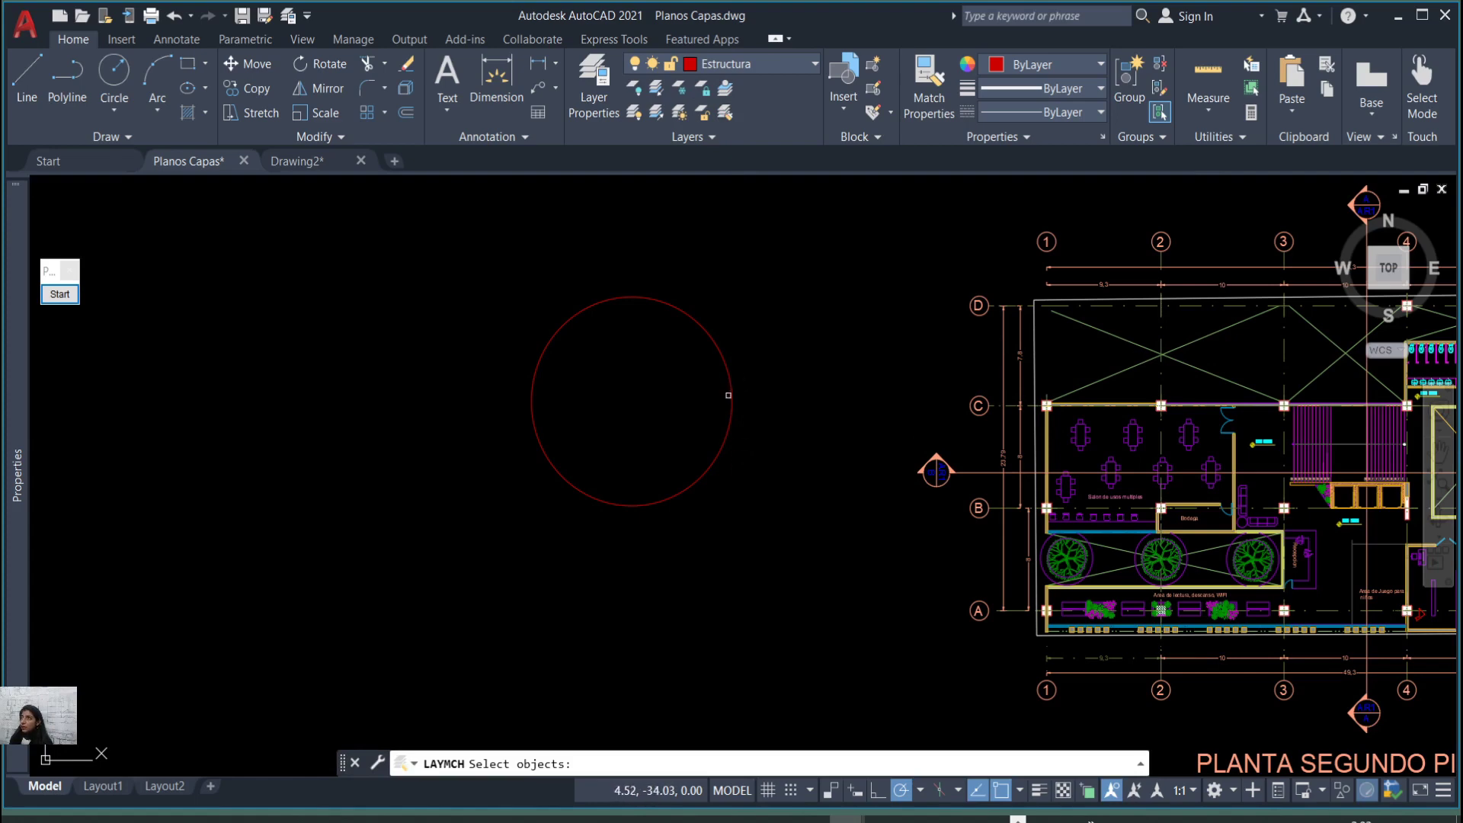
left_click(735, 401)
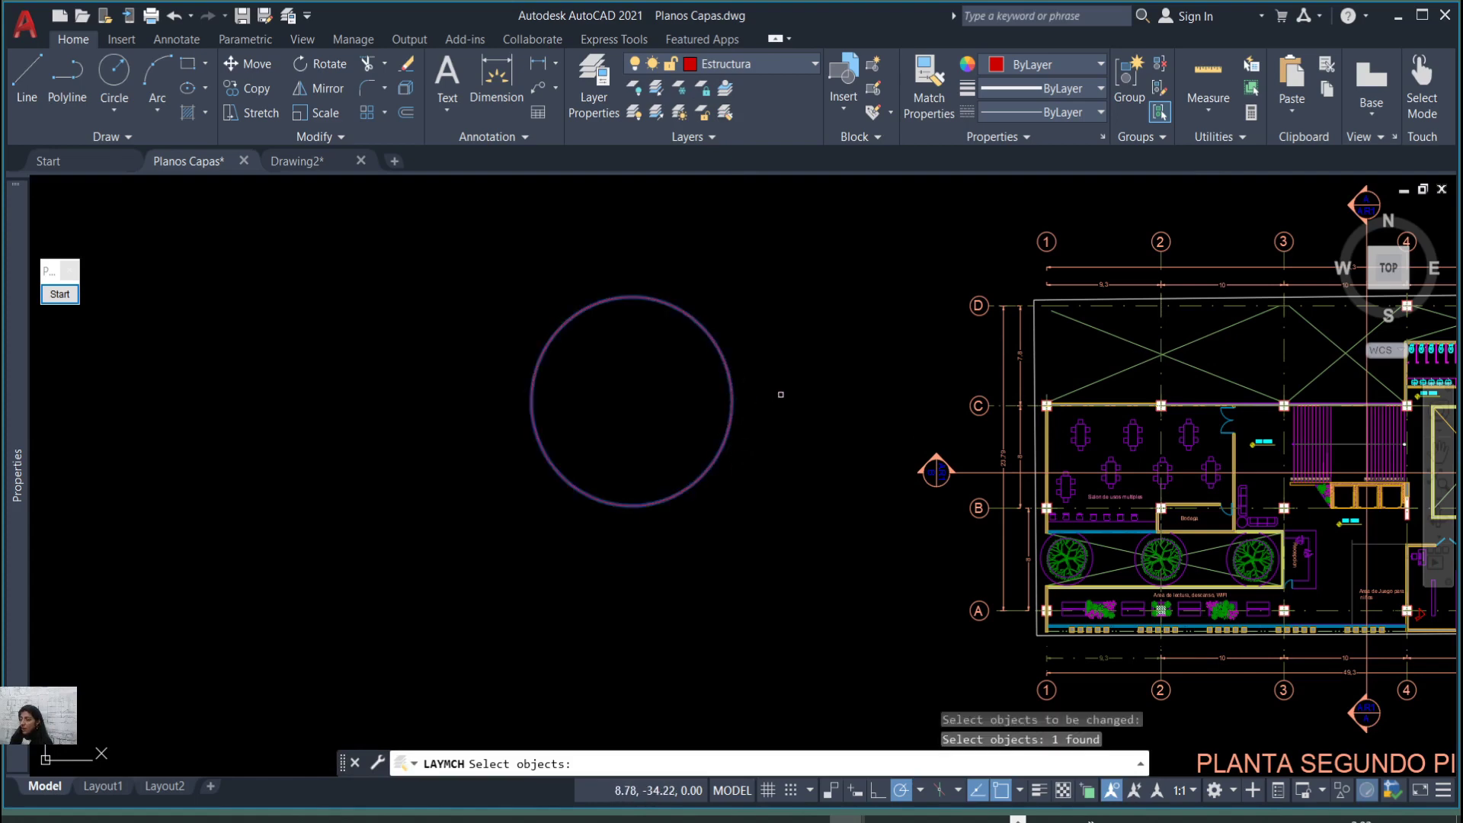
key("Return")
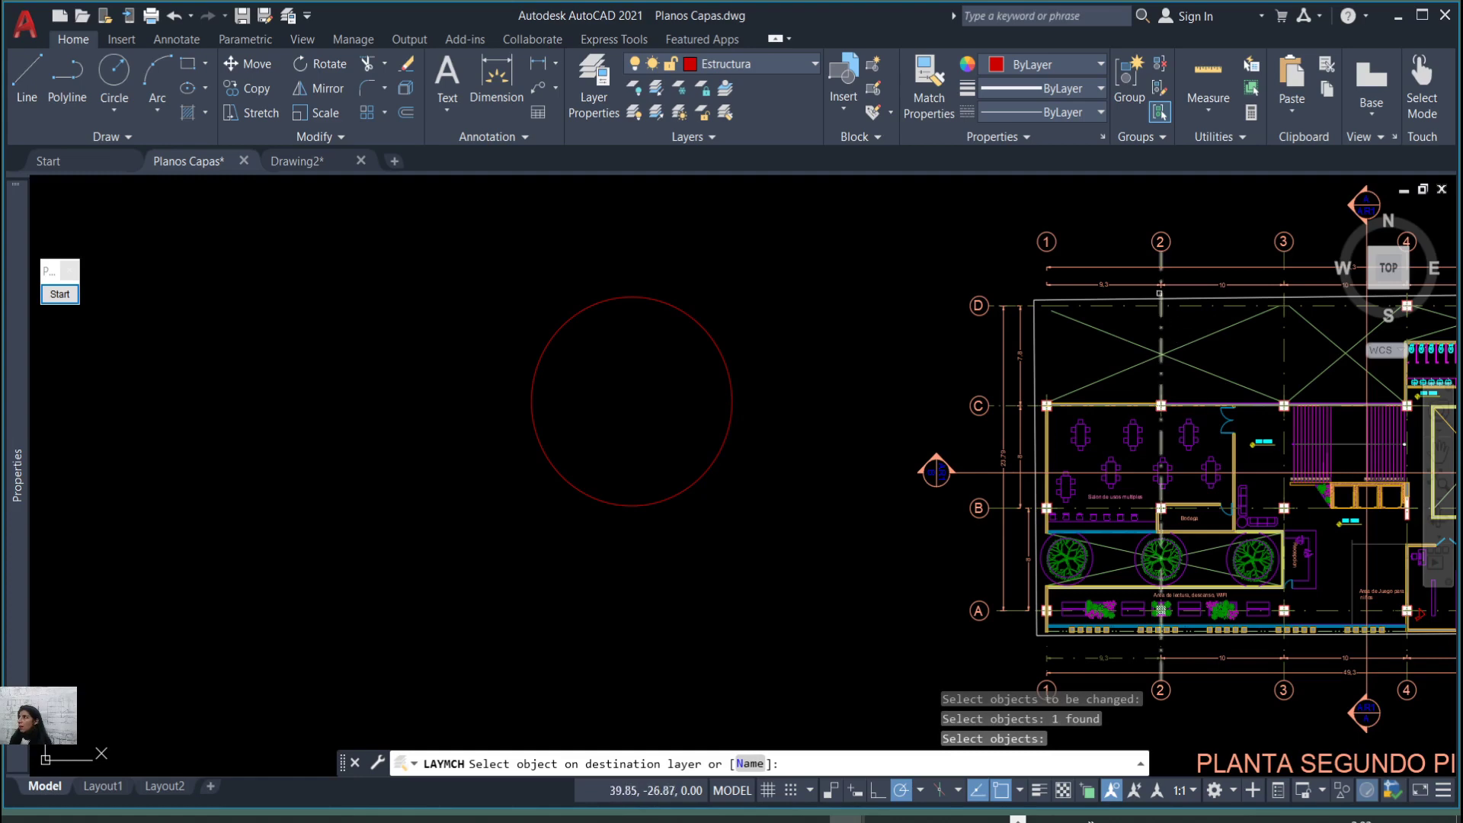
scroll(1175, 327, "up", 5)
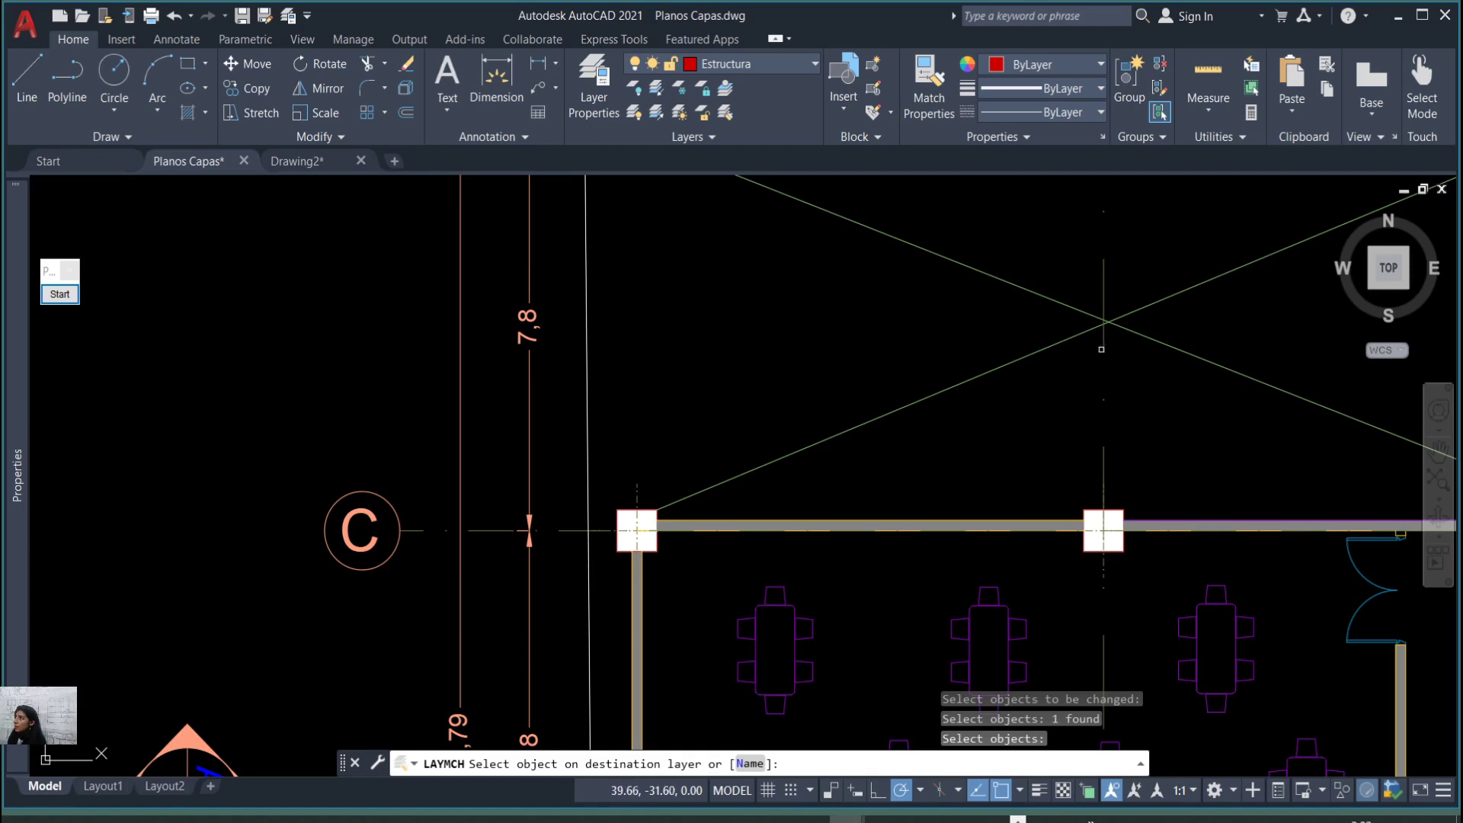
left_click(1100, 343)
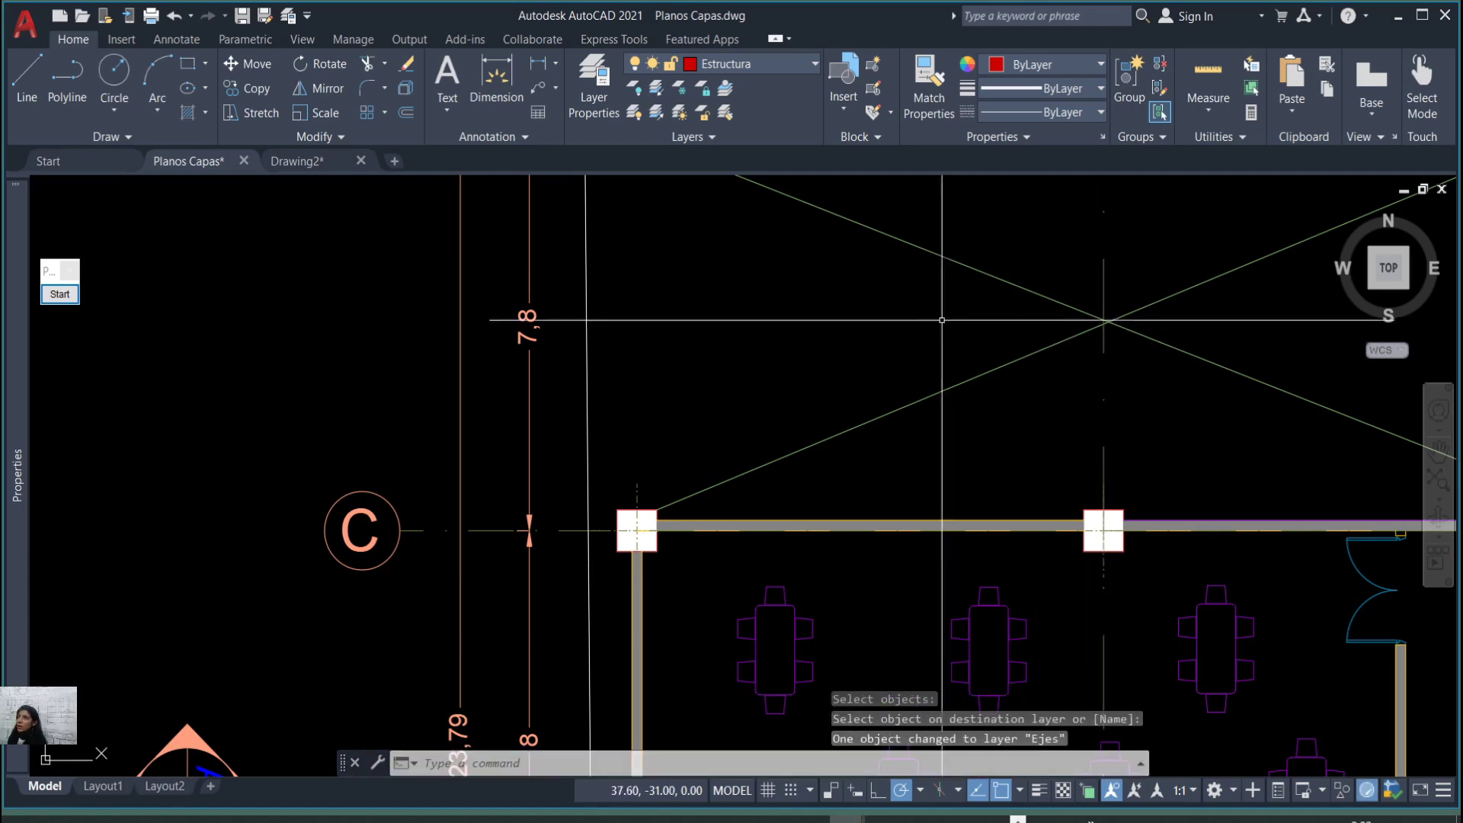
Examine the circle's linetype and color up close after the Match Layer change.
scroll(791, 356, "down", 6)
scroll(643, 242, "up", 2)
scroll(633, 419, "up", 8)
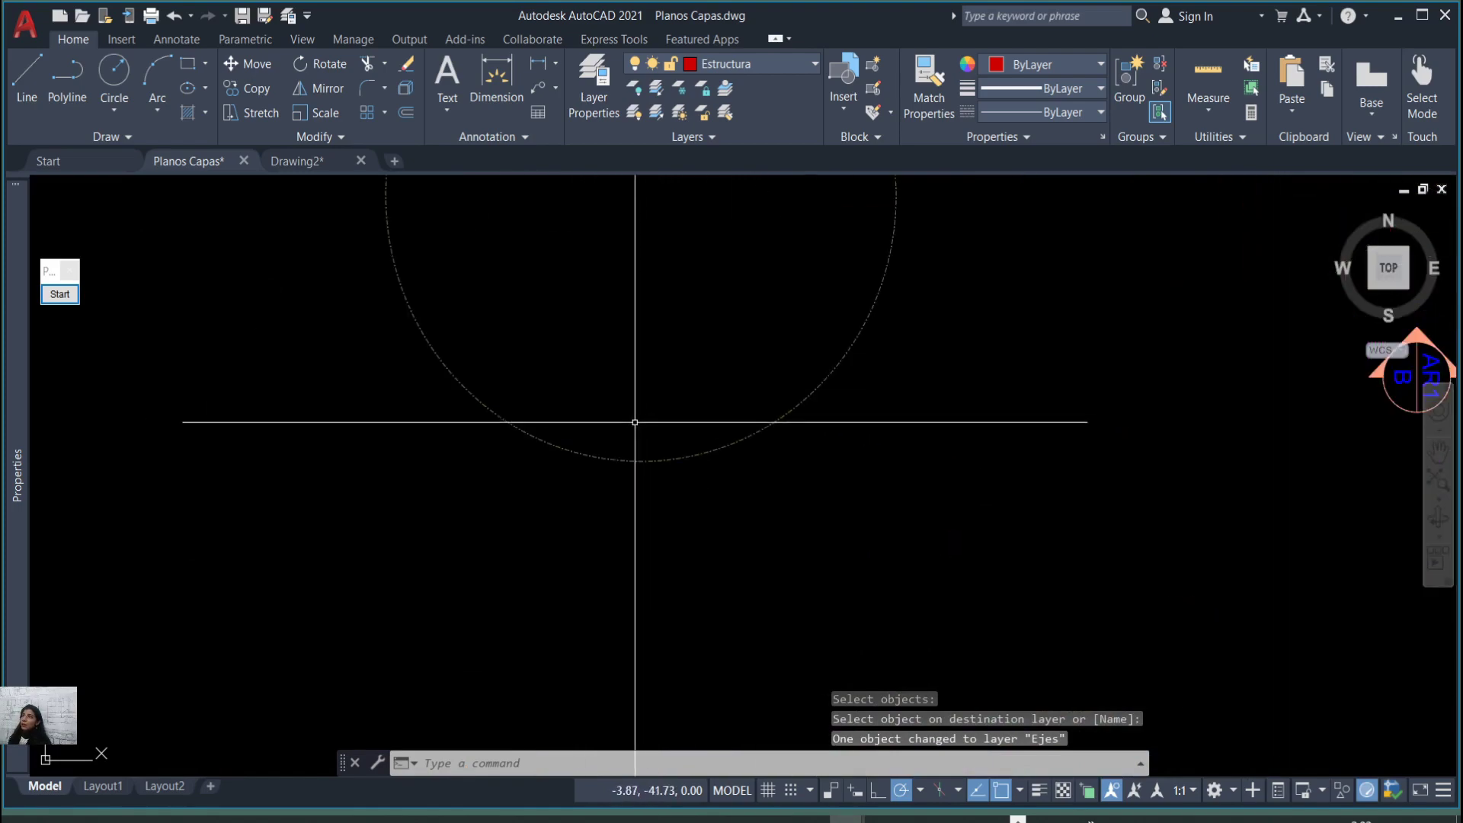
scroll(749, 490, "down", 10)
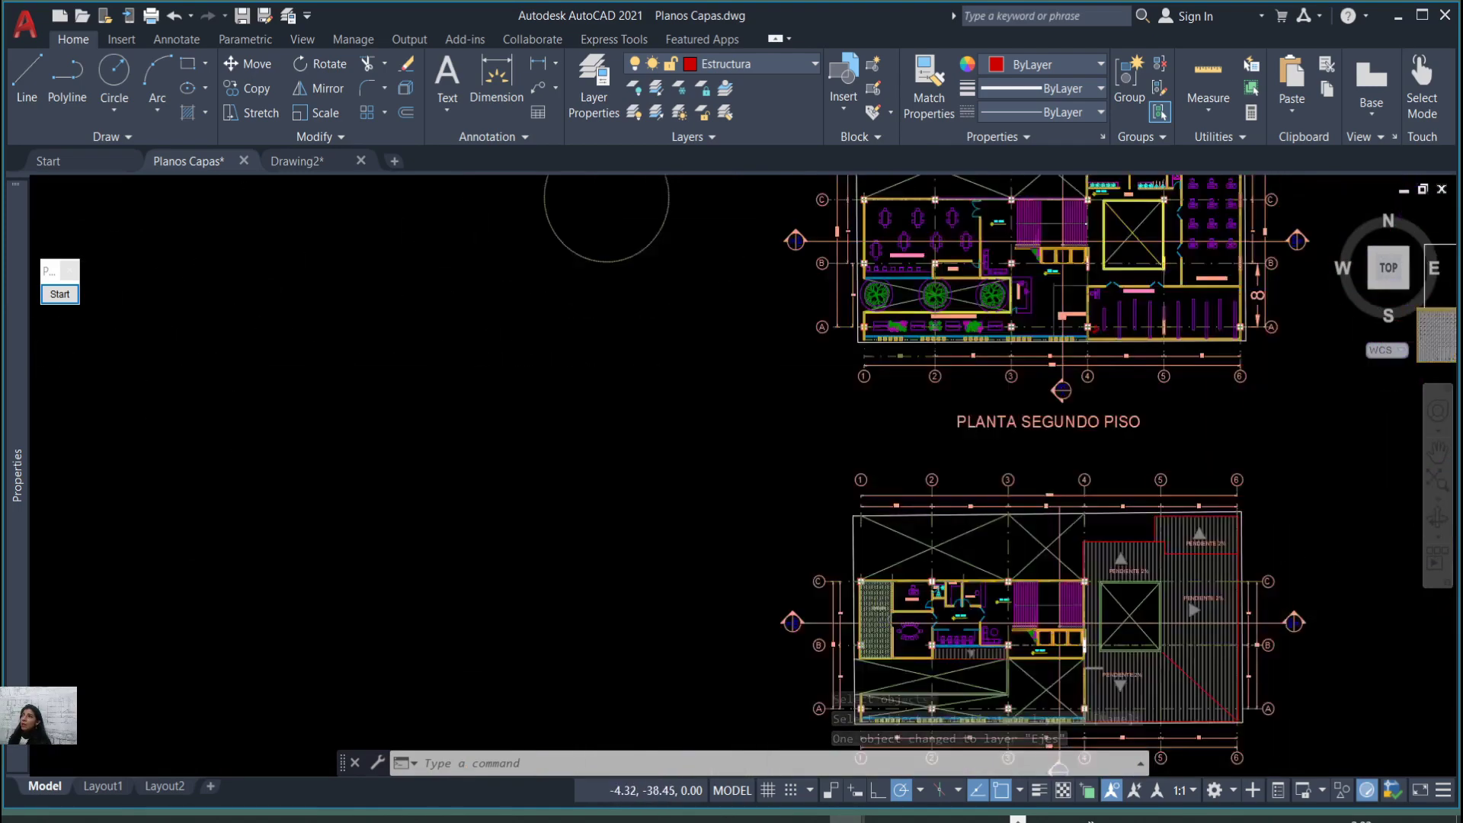
scroll(604, 217, "down", 3)
scroll(670, 251, "up", 12)
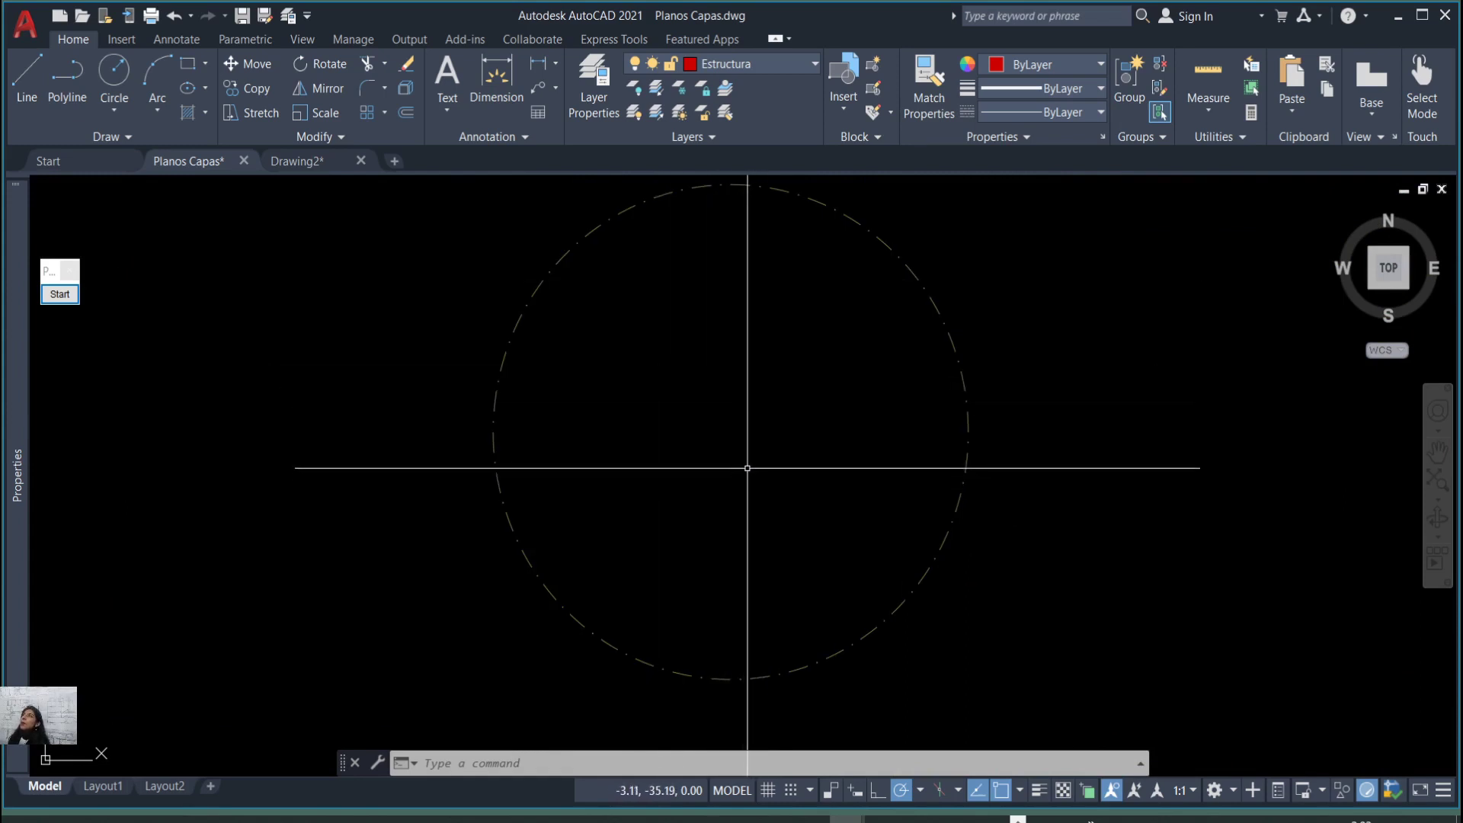
scroll(748, 467, "down", 4)
Copy the circle on the Ejes layer to a spot southeast of the original.
left_click(987, 594)
left_click(686, 432)
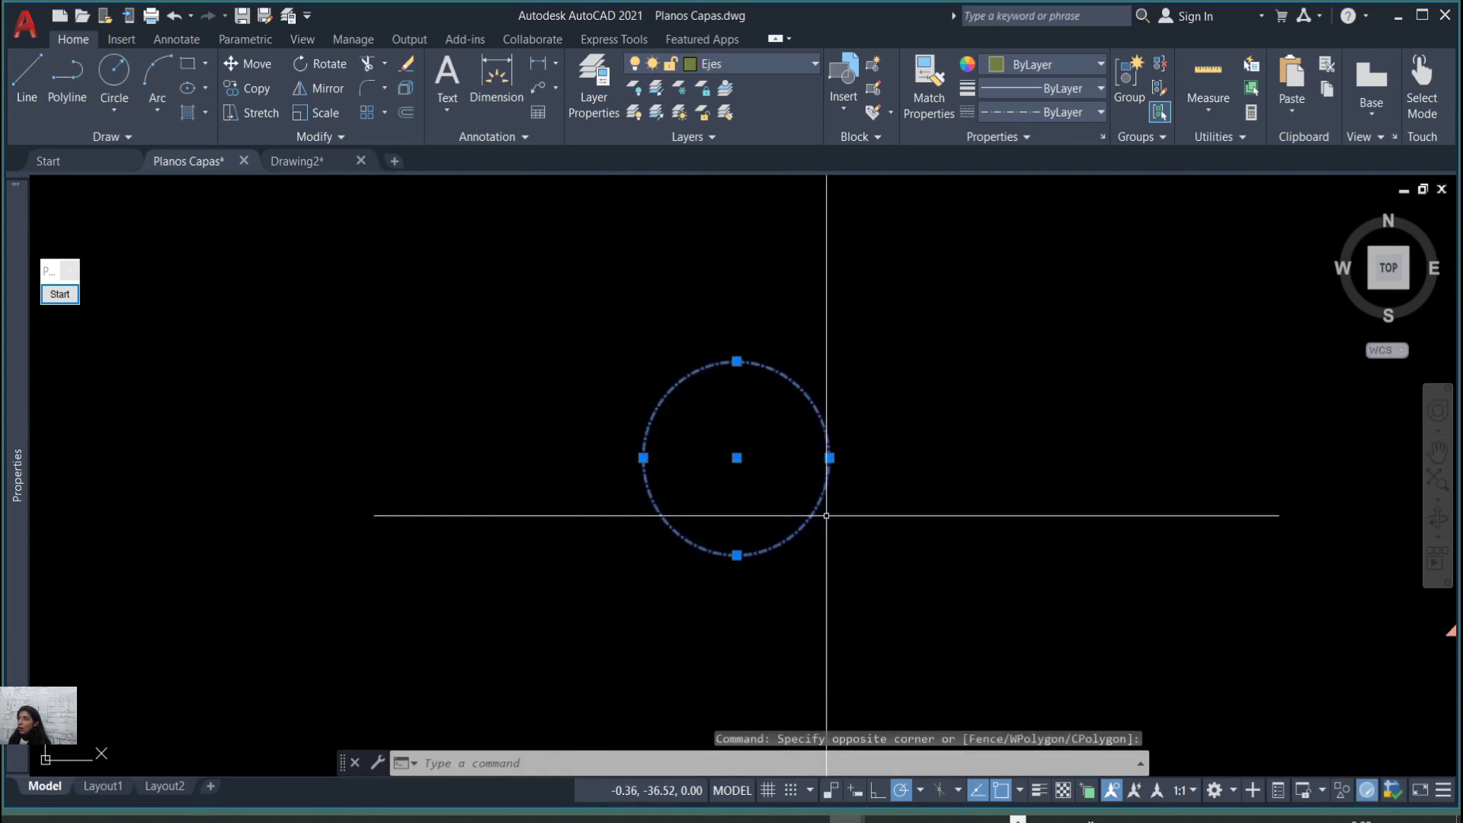
left_click_drag(813, 511, 1125, 602)
scroll(972, 574, "down", 6)
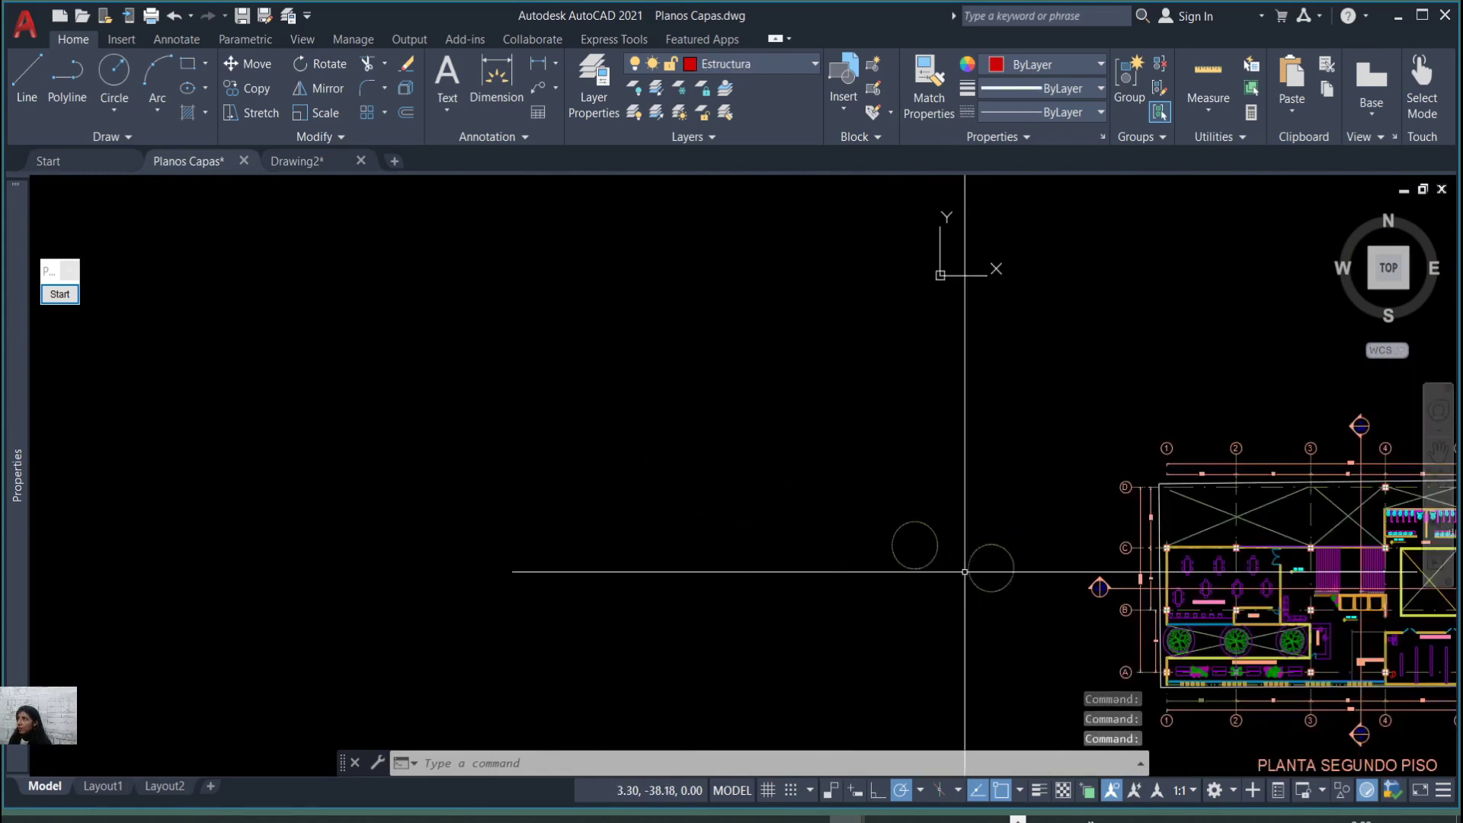
Use Match Properties to apply the properties of the Salon de usos multiples wall on axis 1 to the southeast circle.
scroll(1071, 621, "up", 2)
scroll(1032, 458, "up", 2)
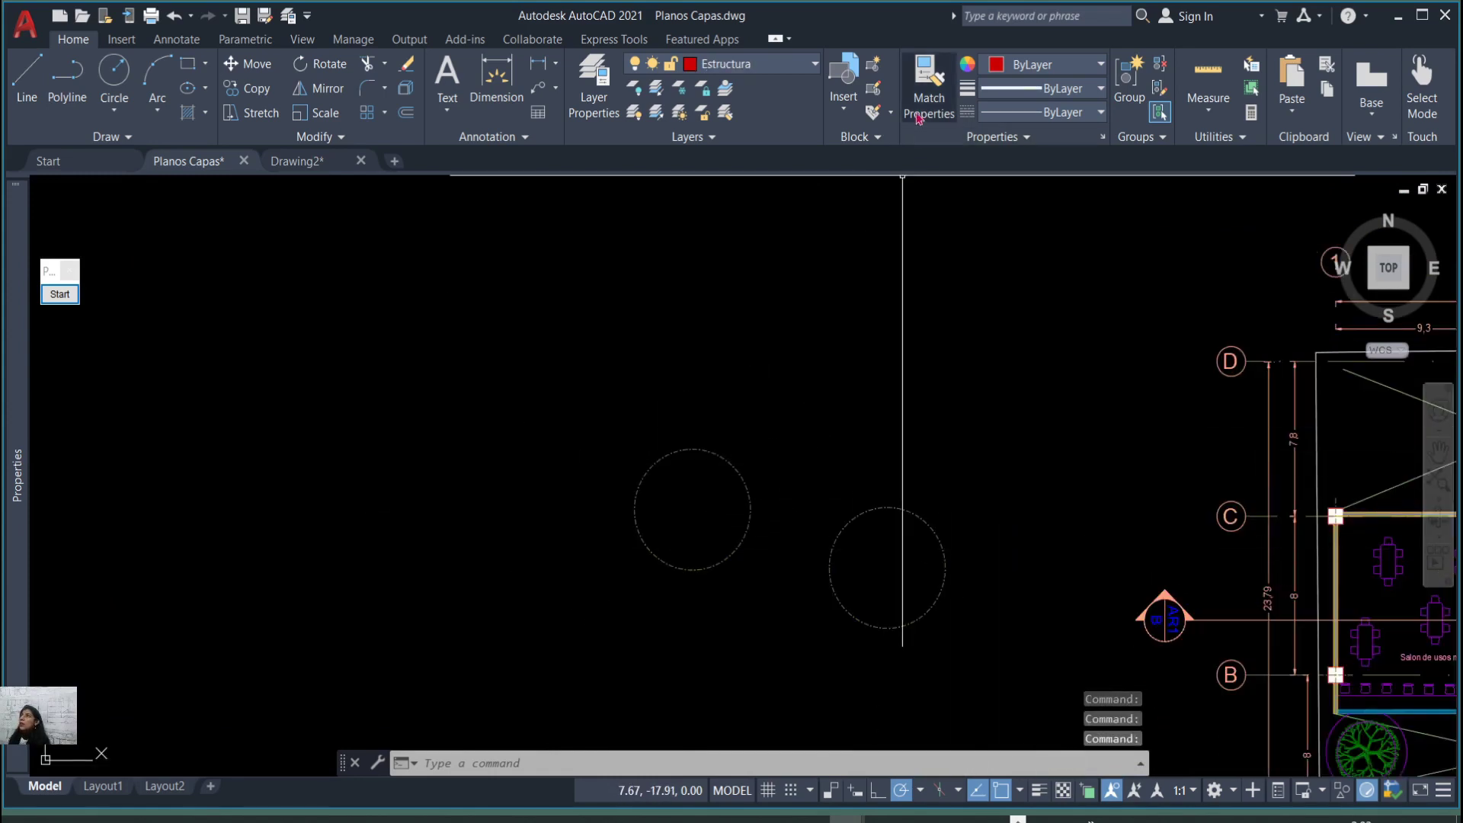
left_click(930, 84)
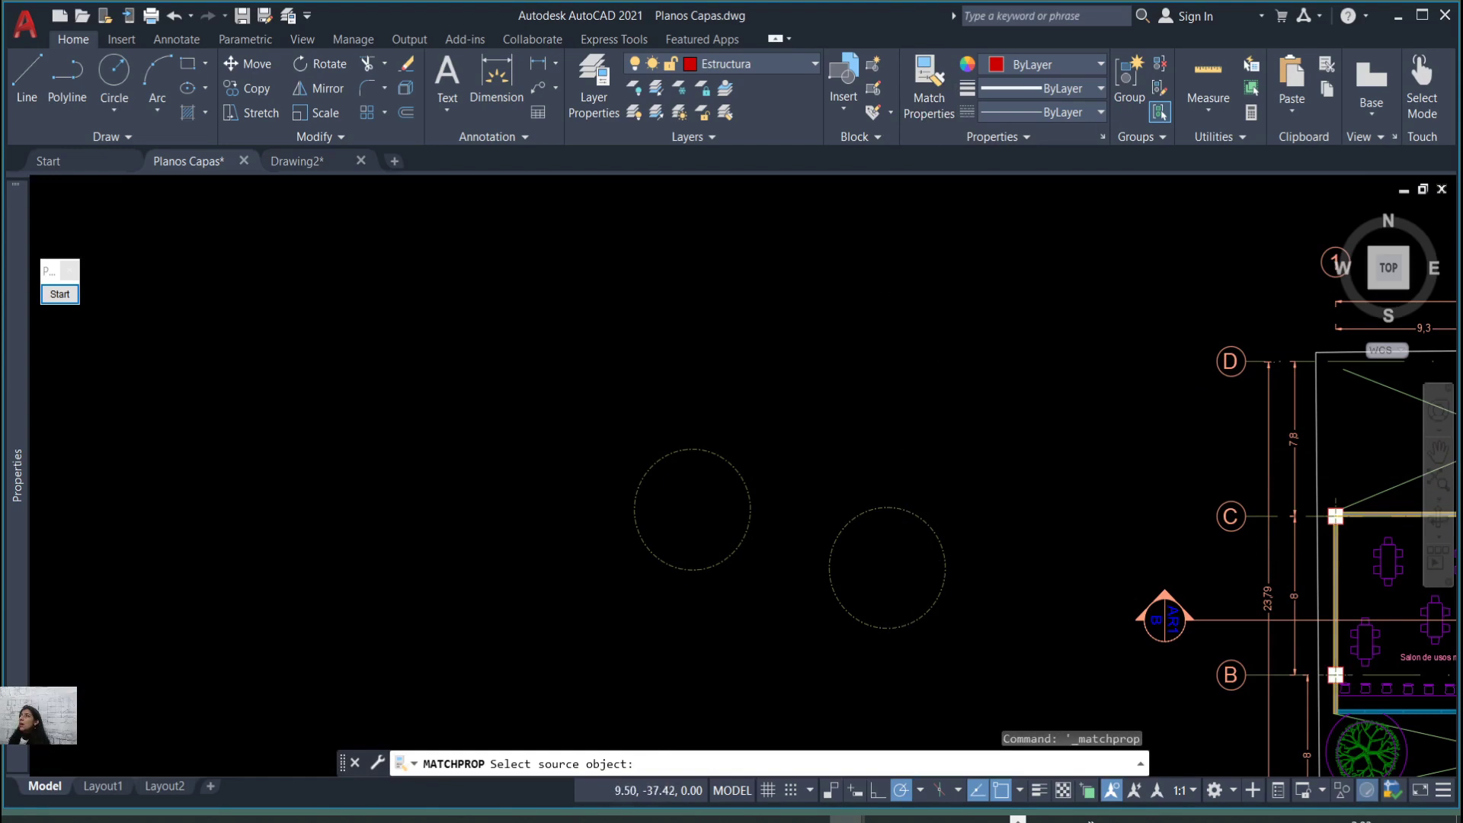
scroll(964, 485, "up", 4)
scroll(911, 494, "down", 6)
scroll(1174, 503, "up", 3)
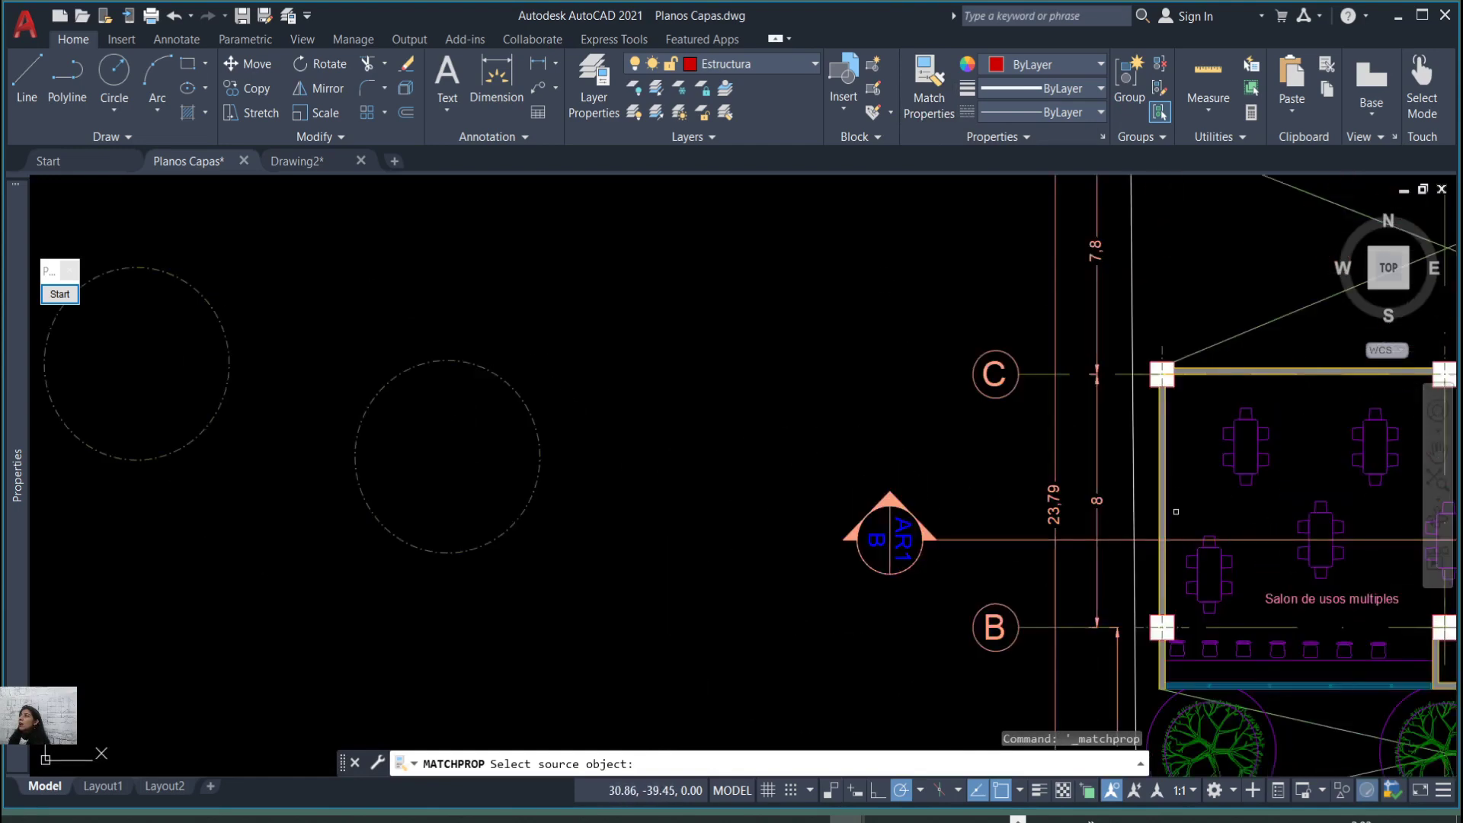
scroll(1166, 480, "up", 2)
left_click(1151, 470)
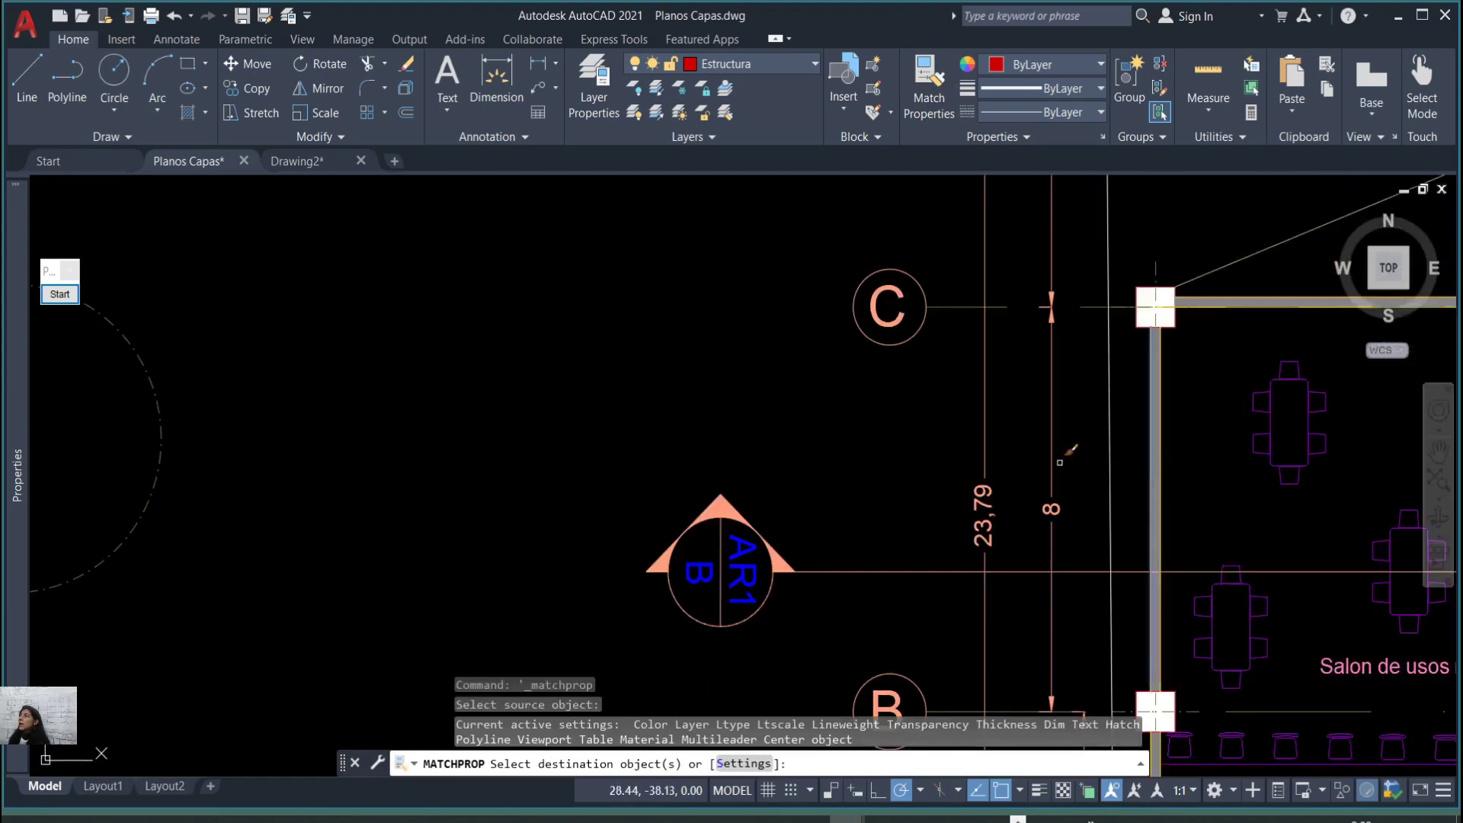
scroll(1064, 450, "down", 2)
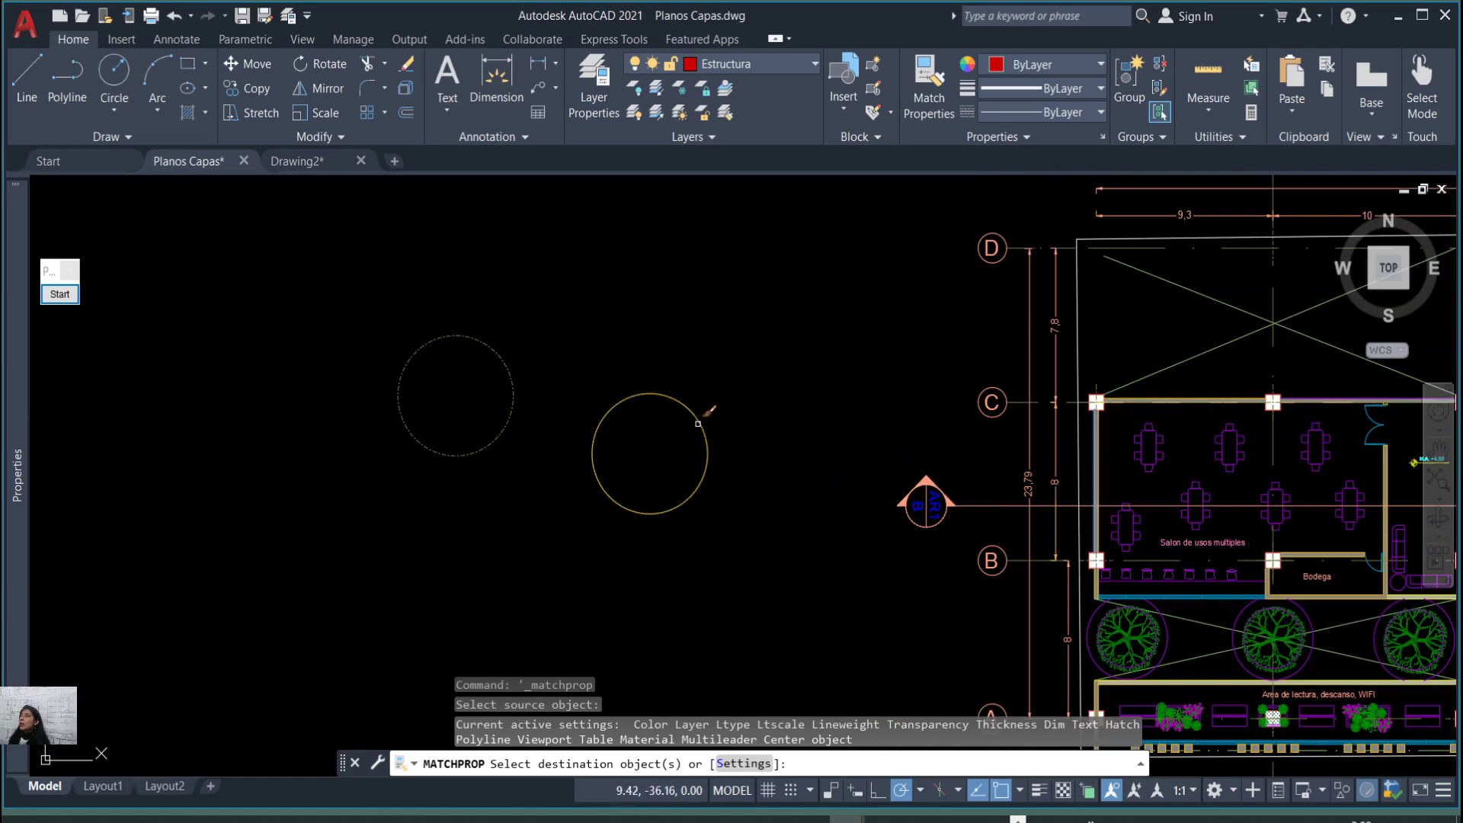
left_click(695, 423)
scroll(694, 458, "down", 2)
scroll(688, 449, "up", 2)
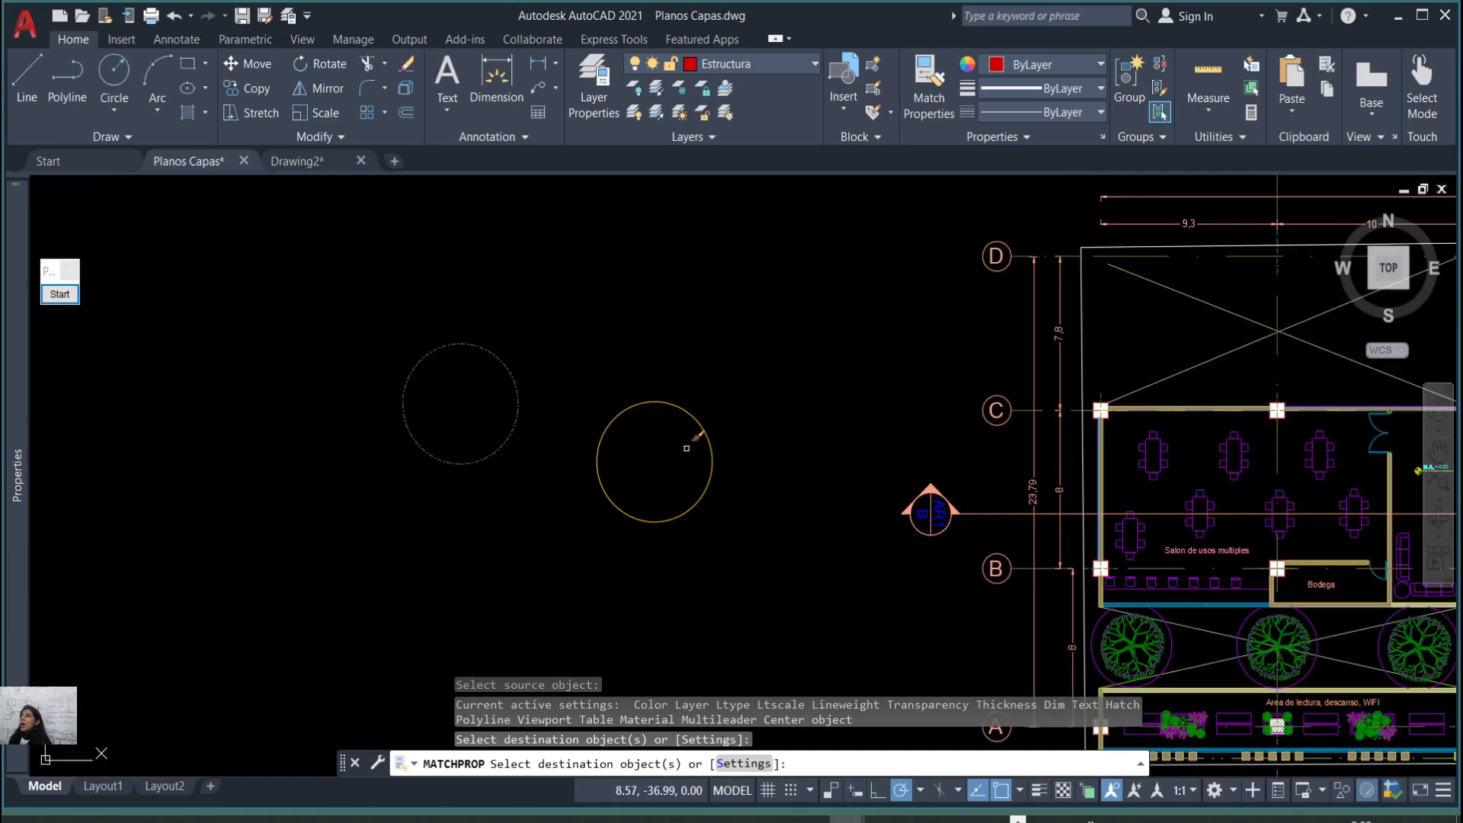
key("Return")
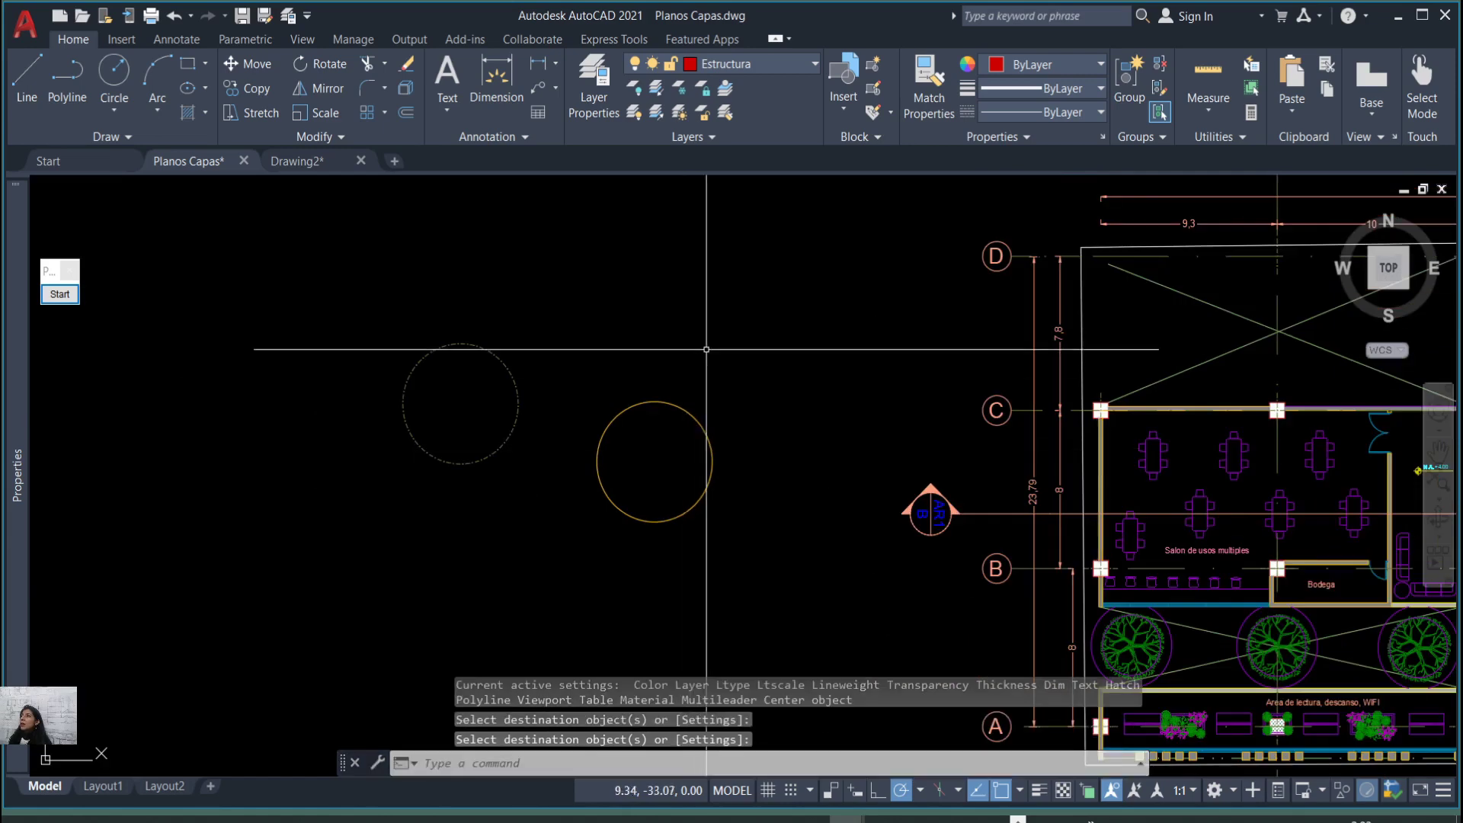
Use Match Layer to change the northwest circle to Muros, picking the Salon de usos multiples wall on axis 1 as destination.
left_click(721, 111)
scroll(1090, 505, "up", 2)
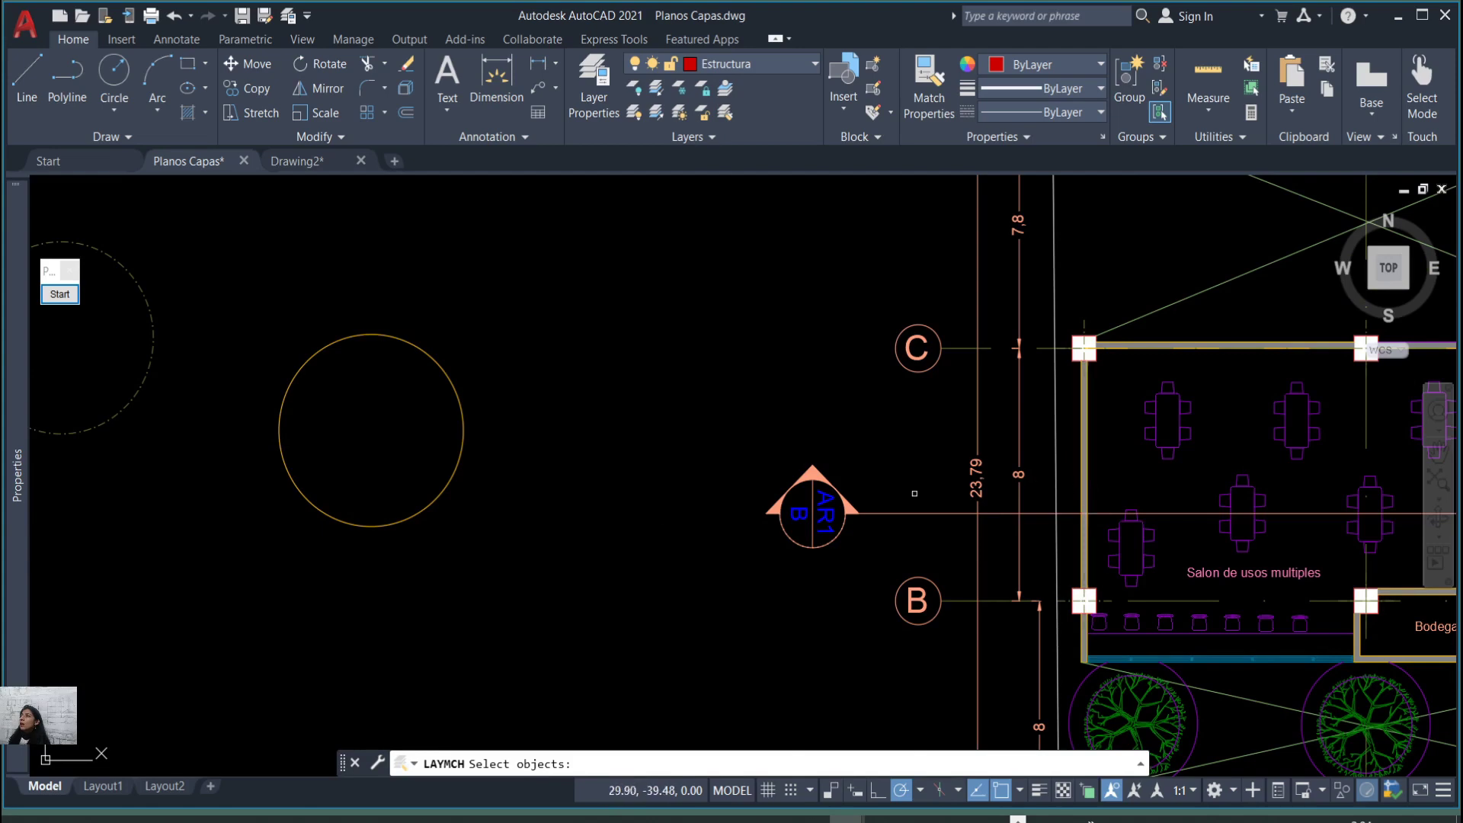
scroll(217, 381, "down", 2)
scroll(169, 371, "up", 2)
left_click(173, 361)
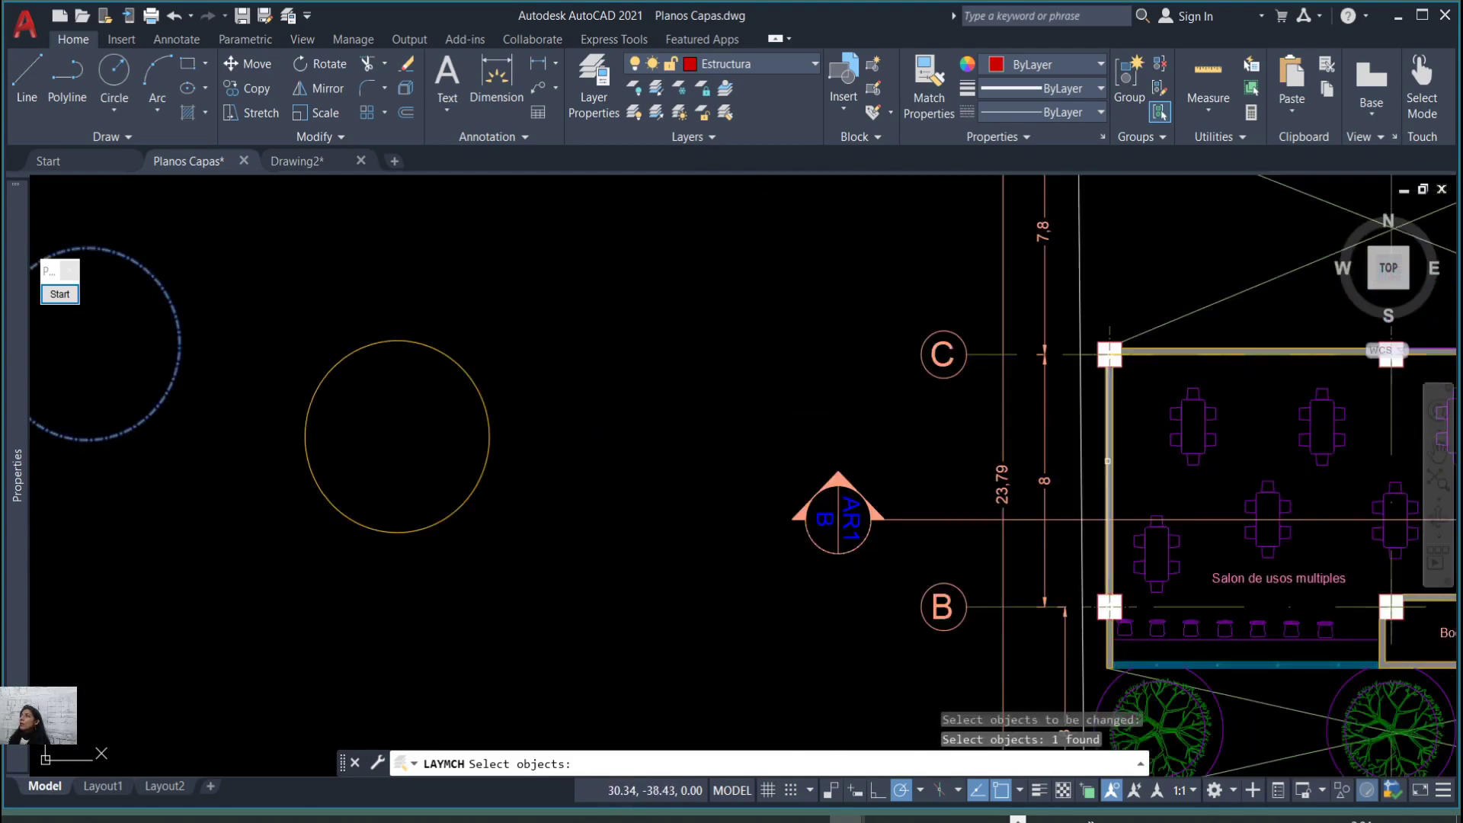
left_click(1109, 460)
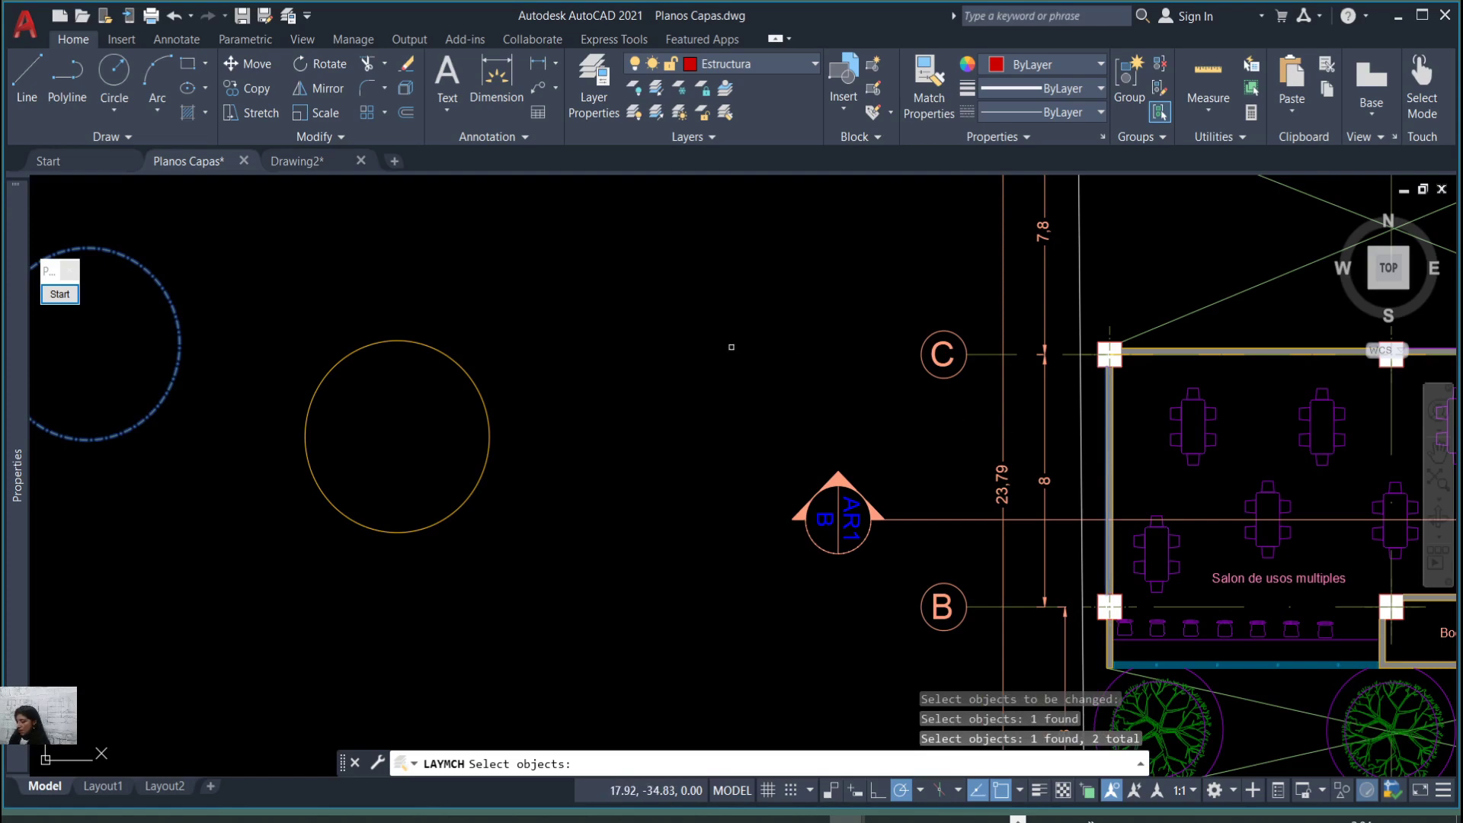
key("Return")
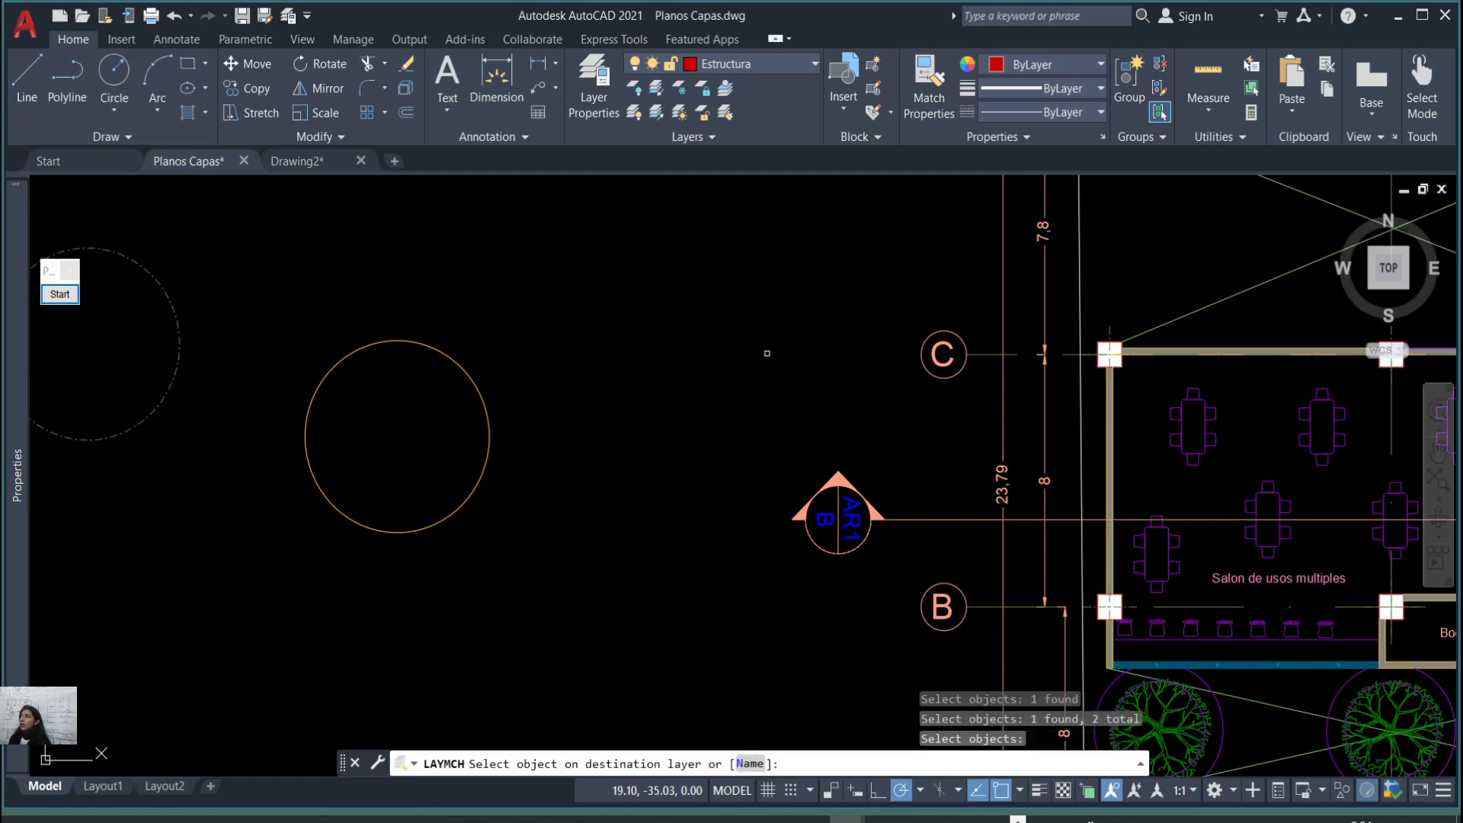
left_click(1106, 460)
scroll(686, 350, "down", 3)
scroll(643, 368, "up", 2)
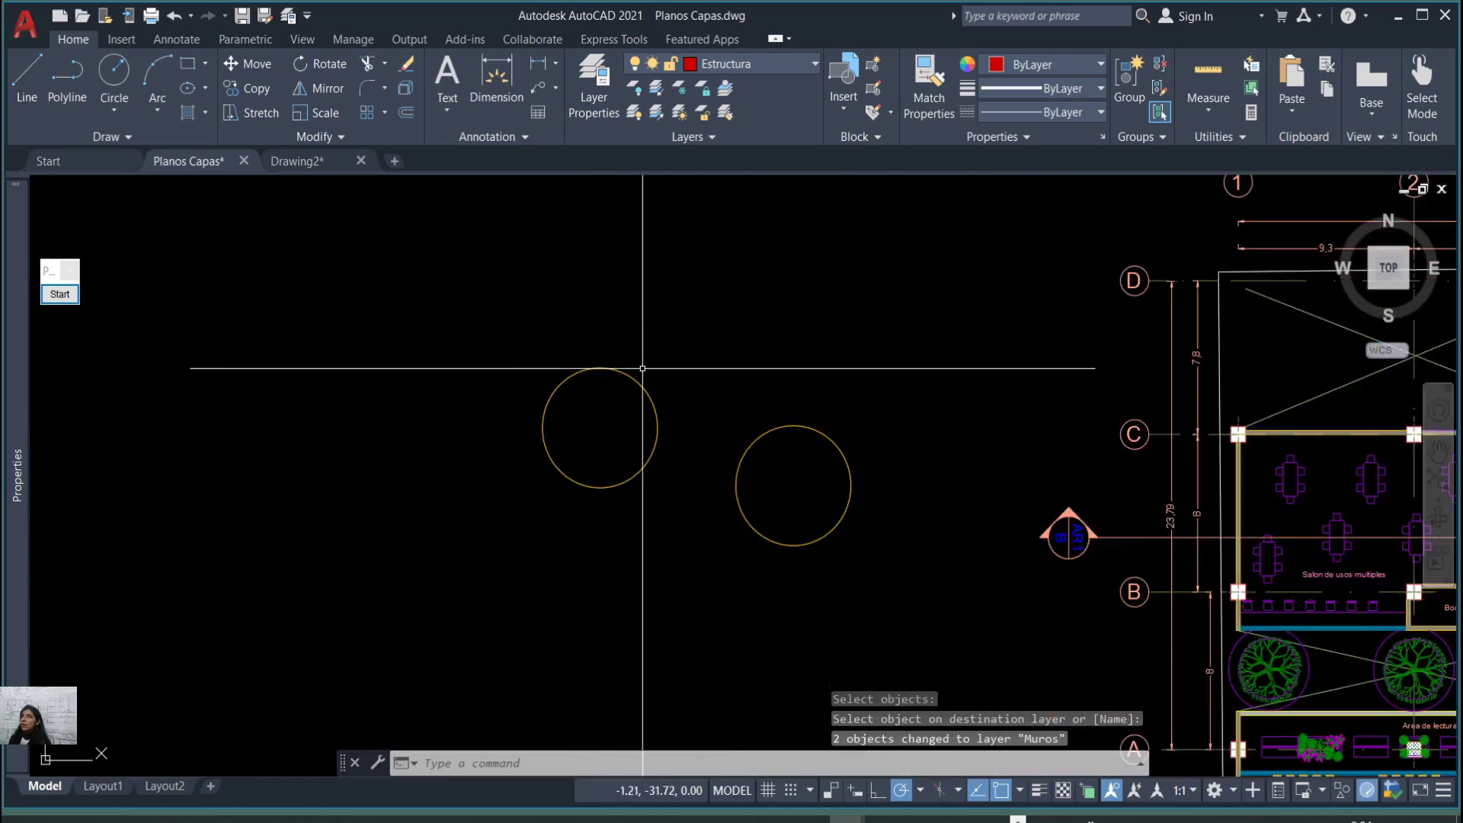
Select the two circles to compare their layer, color and linetype after Match Layer and Match Properties, clearing the selection when done.
scroll(643, 368, "up", 2)
left_click(764, 482)
left_click(618, 402)
left_click(1015, 517)
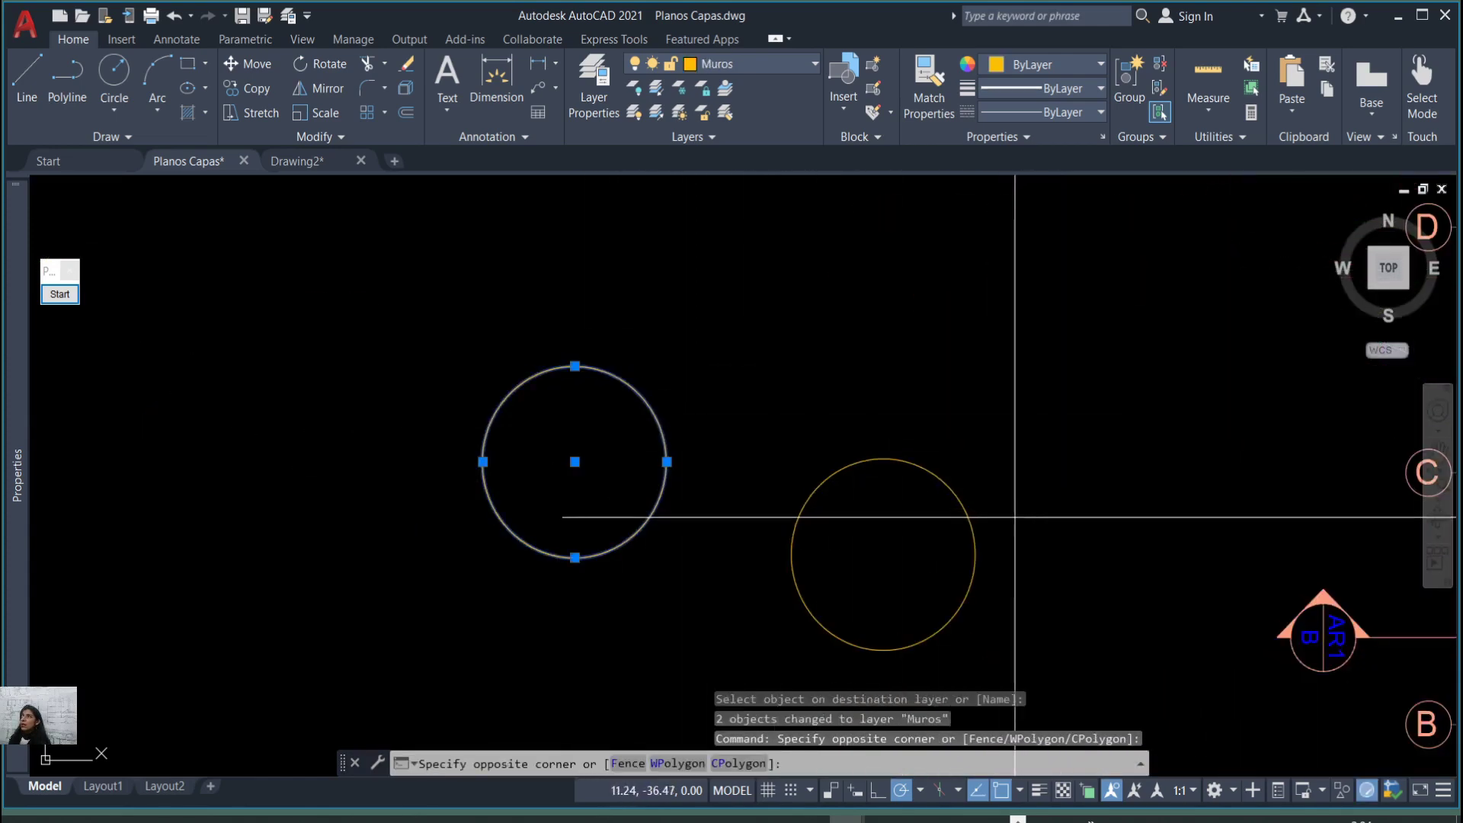
left_click(855, 392)
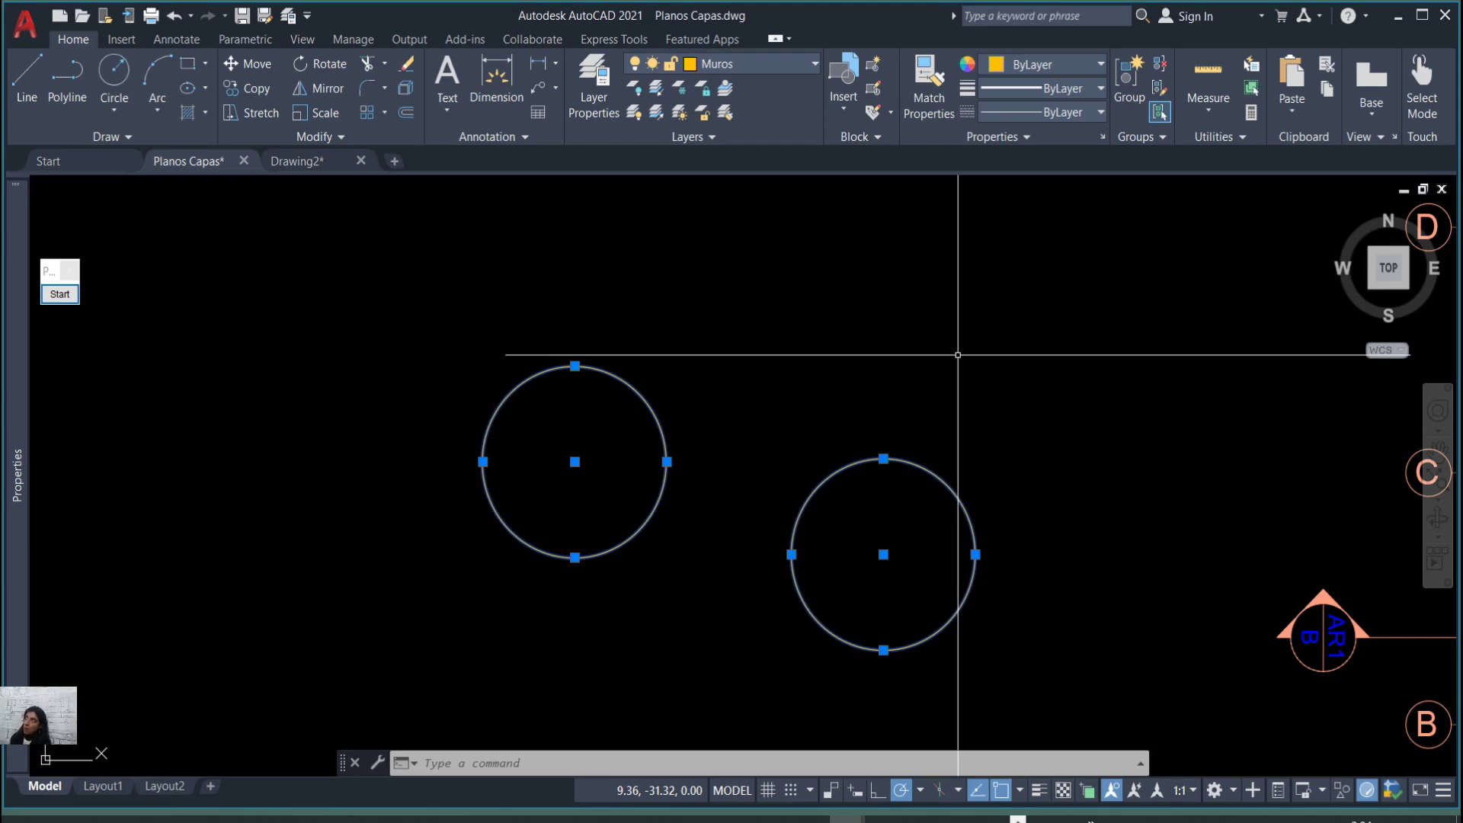
key("Escape")
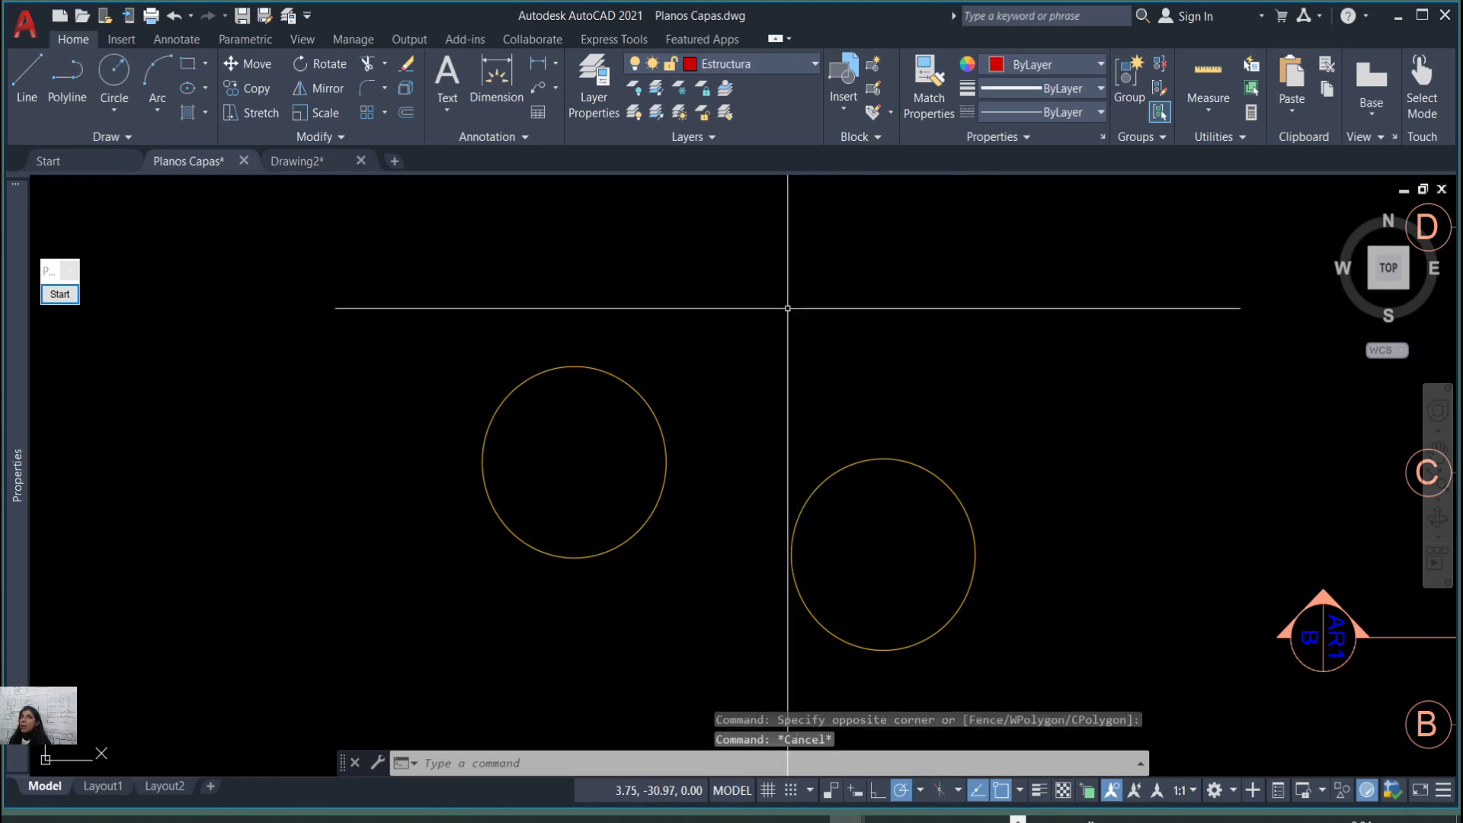
left_click(721, 475)
left_click(625, 494)
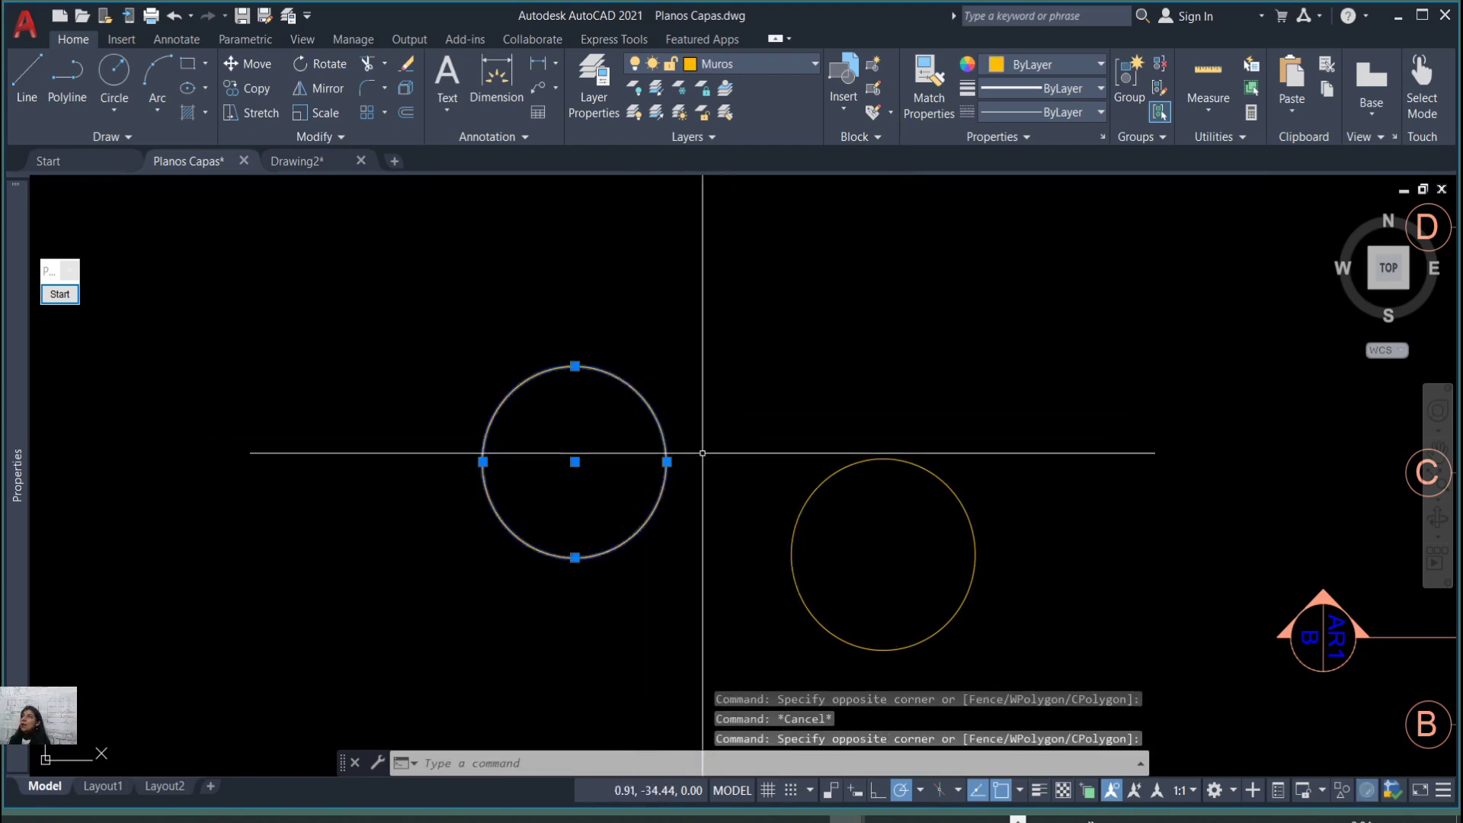
left_click(876, 500)
left_click(778, 406)
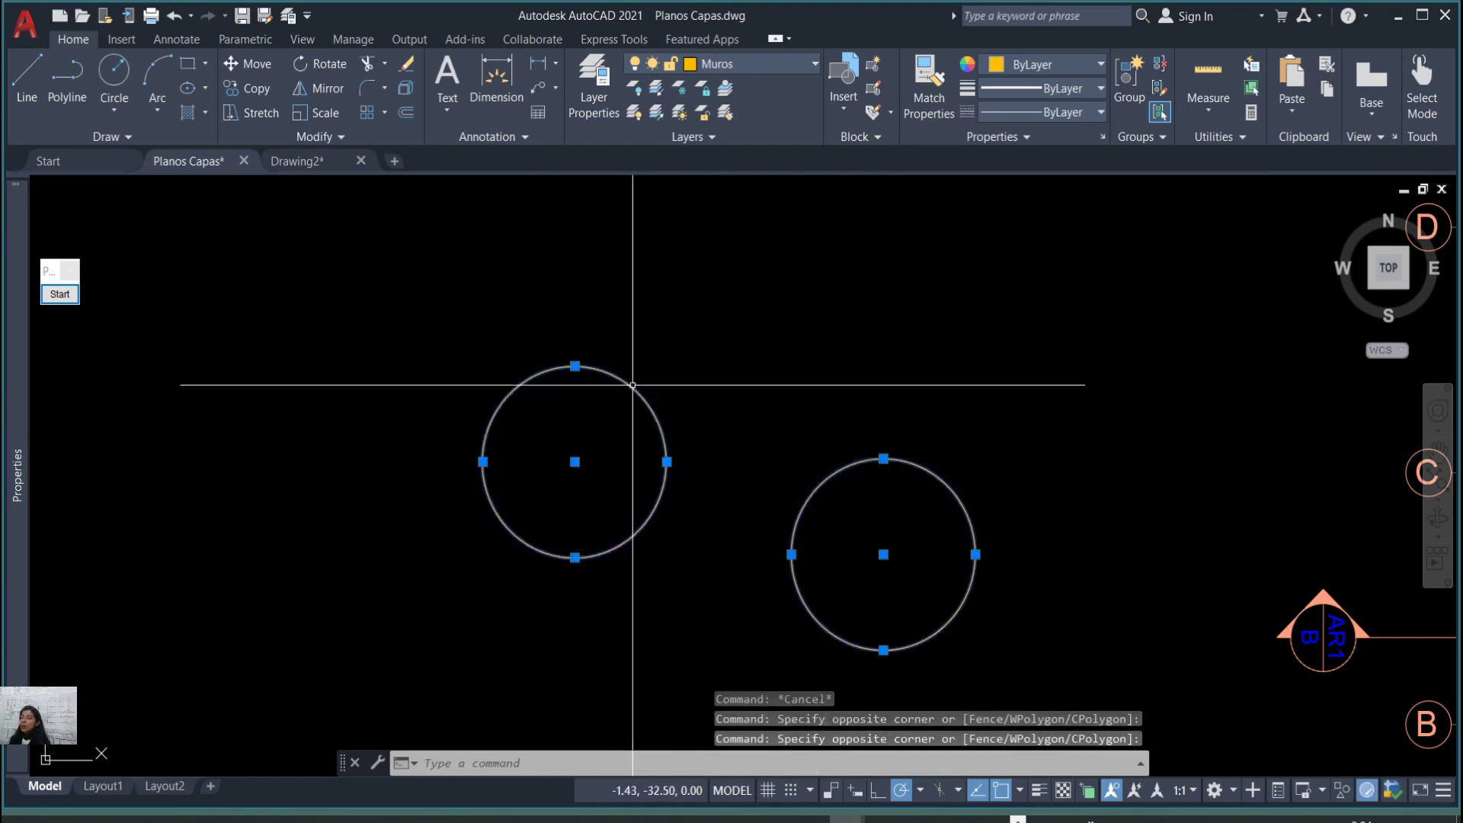
key("Escape")
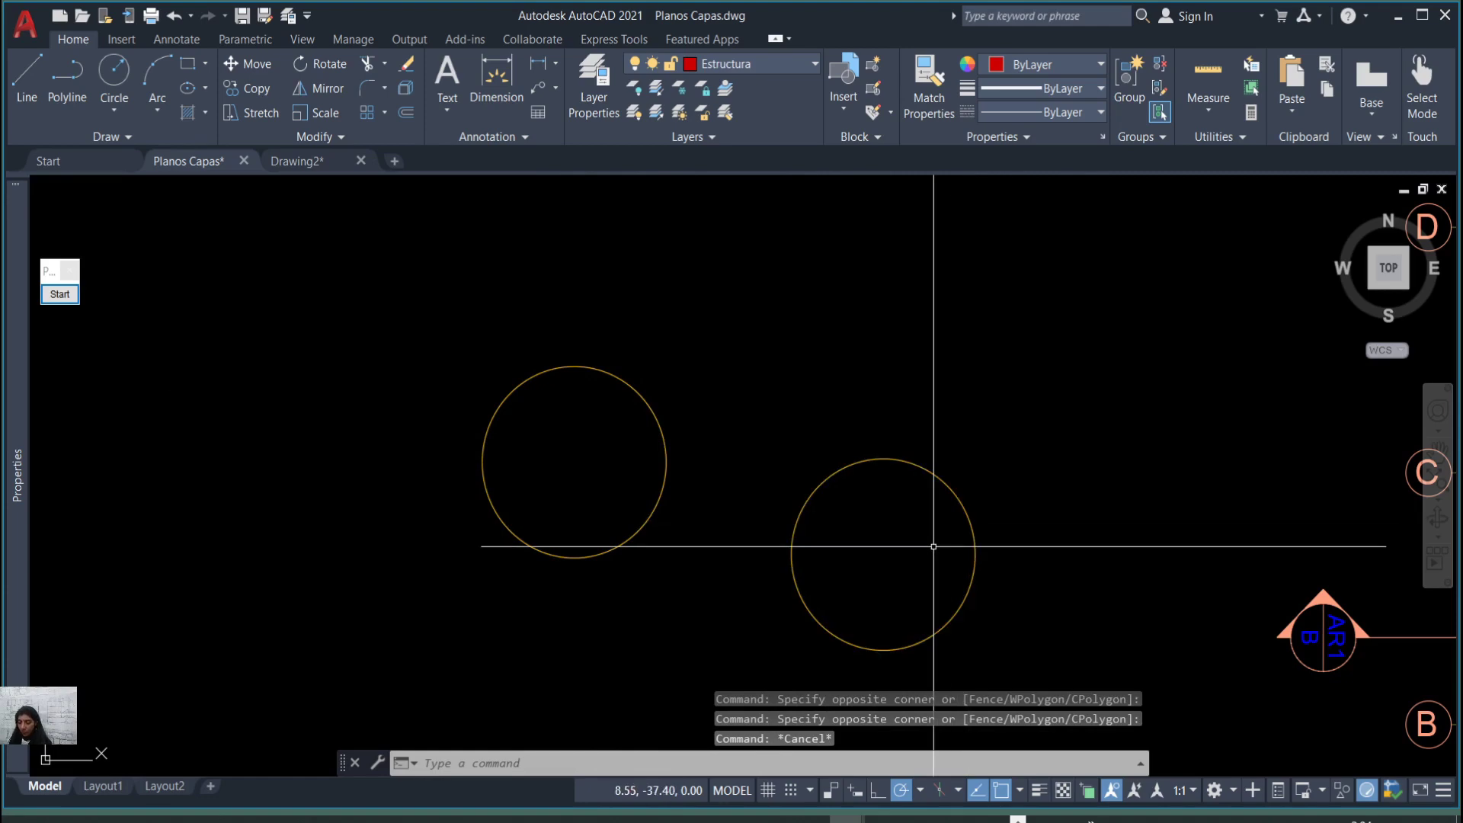
Undo the Match Layer and Match Properties changes made to the two circles.
key("ctrl+z")
key("ctrl+z")
key("ctrl+z")
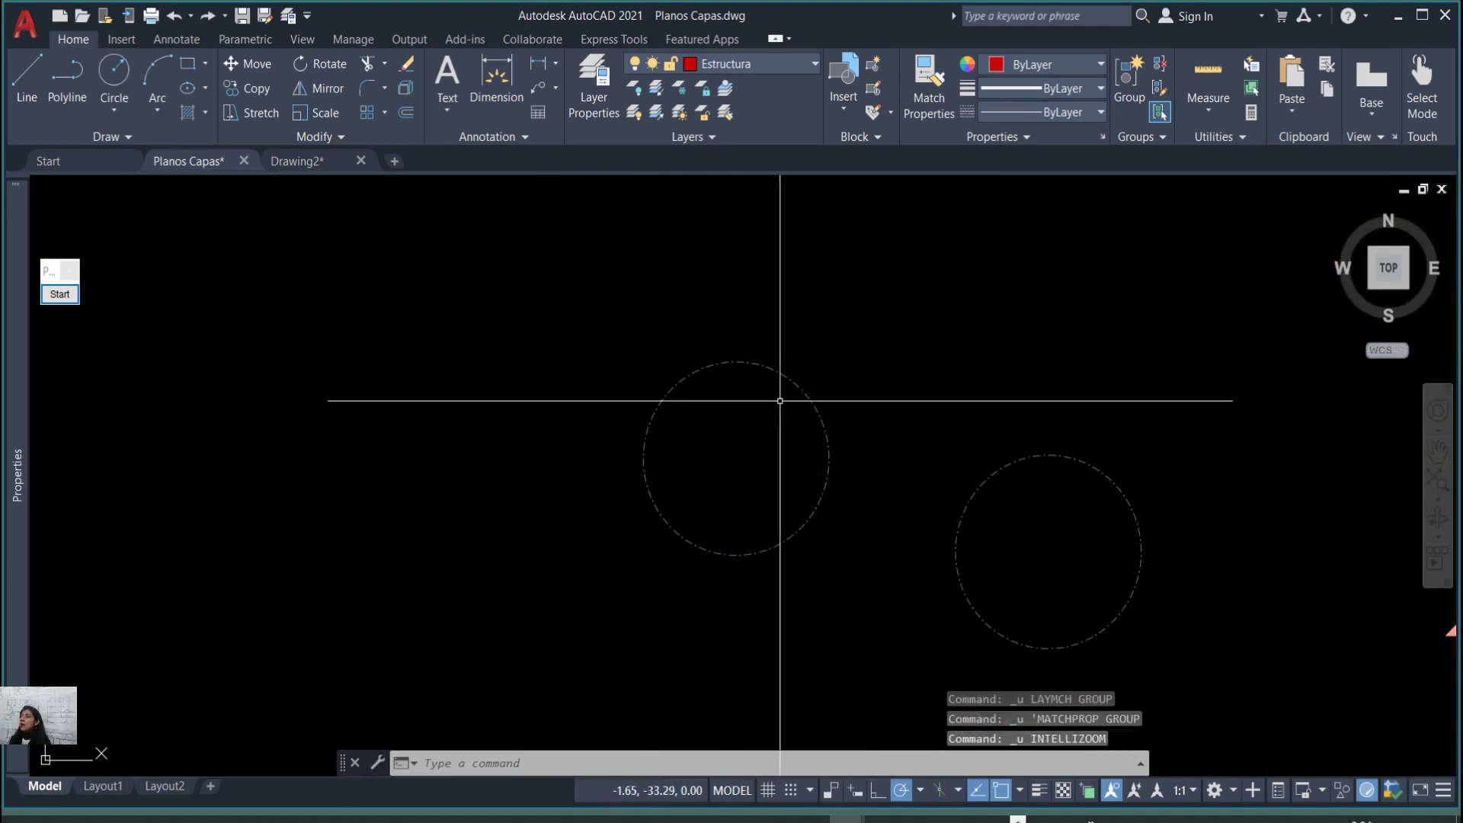
Override the northwest circle's color with the red 205,32,39.
scroll(848, 453, "up", 2)
left_click(867, 471)
left_click(732, 441)
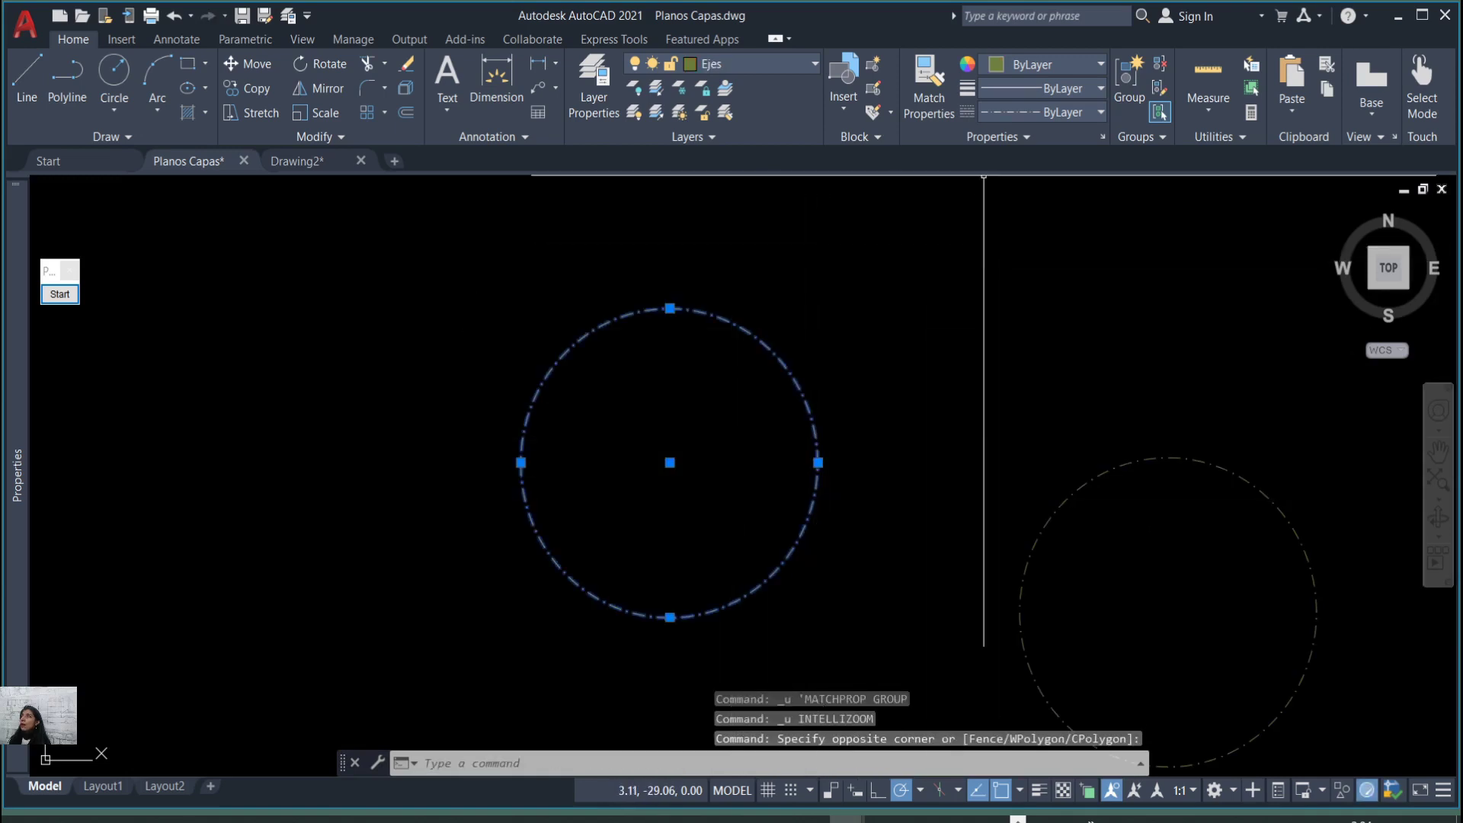
left_click(1078, 68)
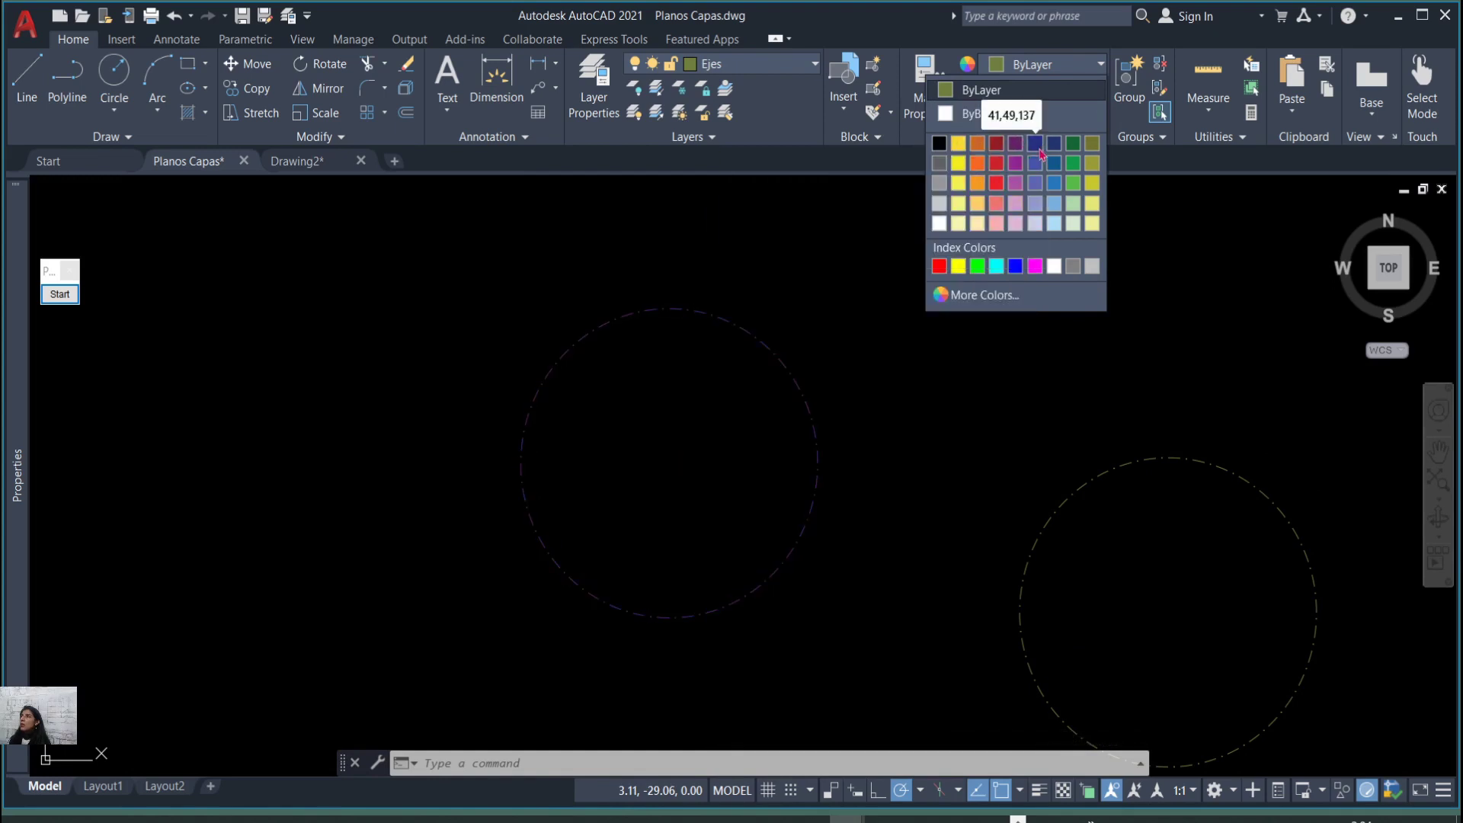
left_click(1003, 171)
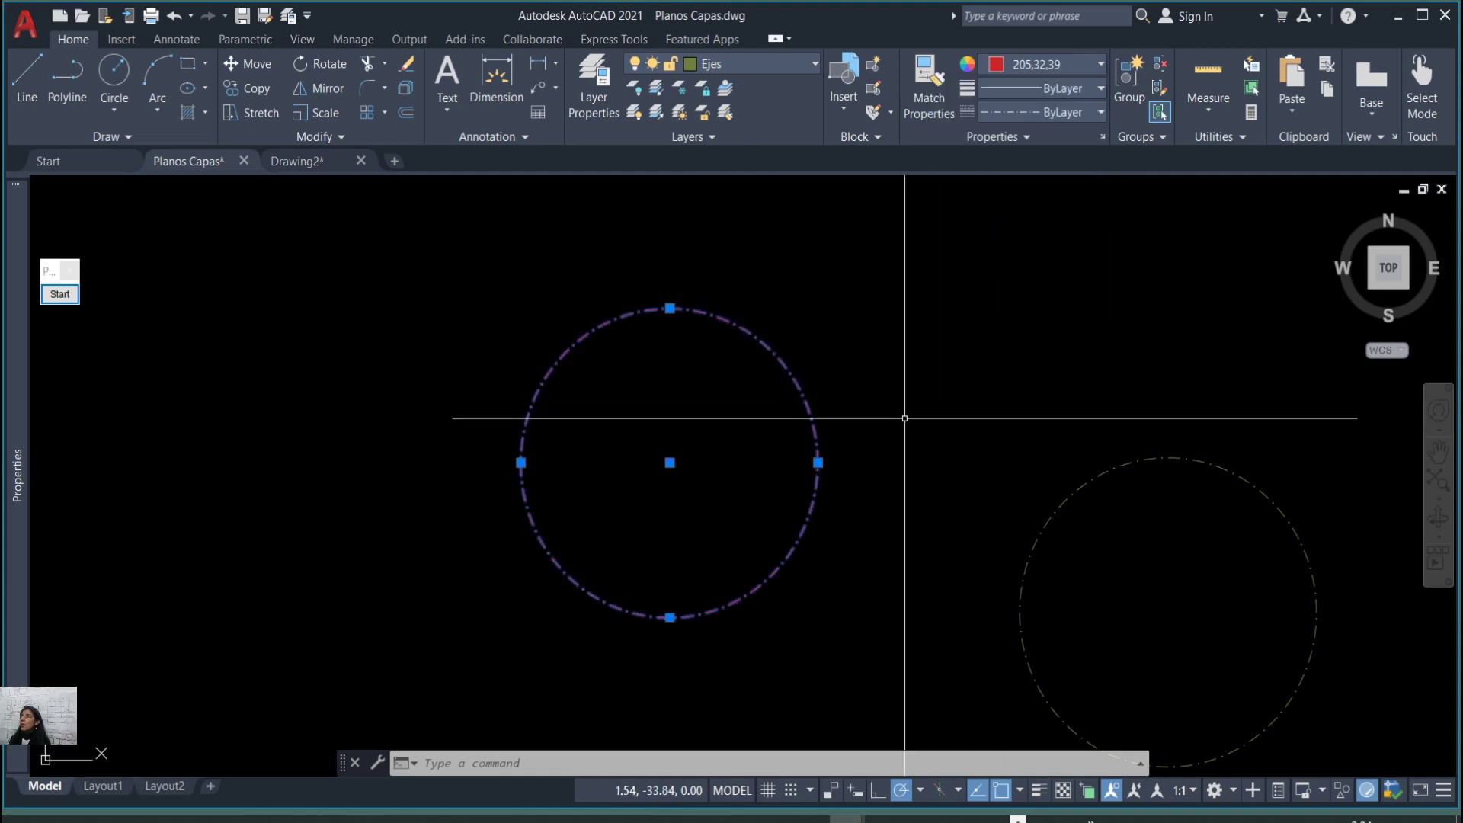
Set the northwest circle's linetype to DASHDOTX2 and clear the selection after checking its overridden properties.
left_click(1094, 114)
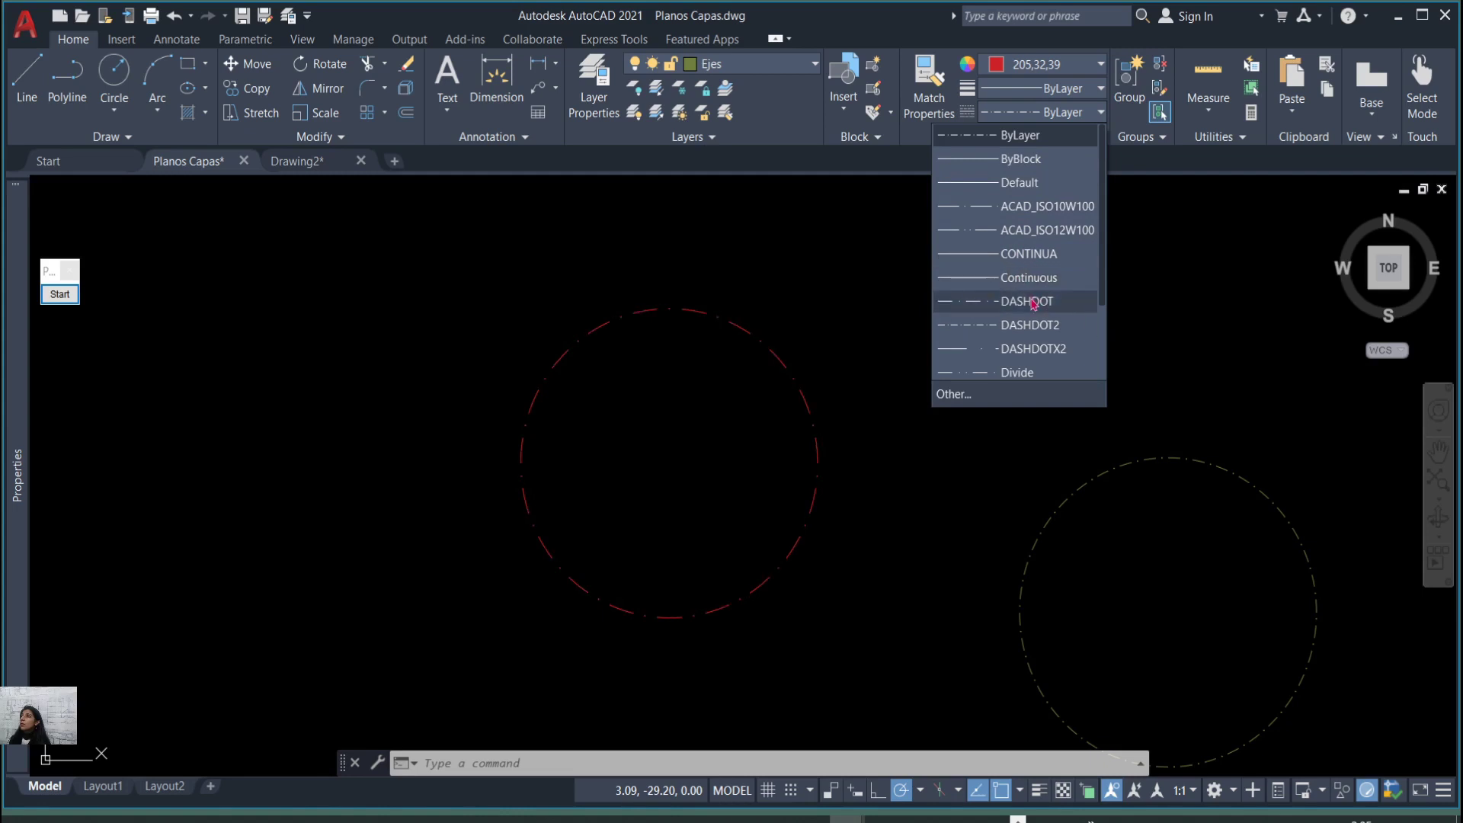
scroll(1025, 358, "down", 2)
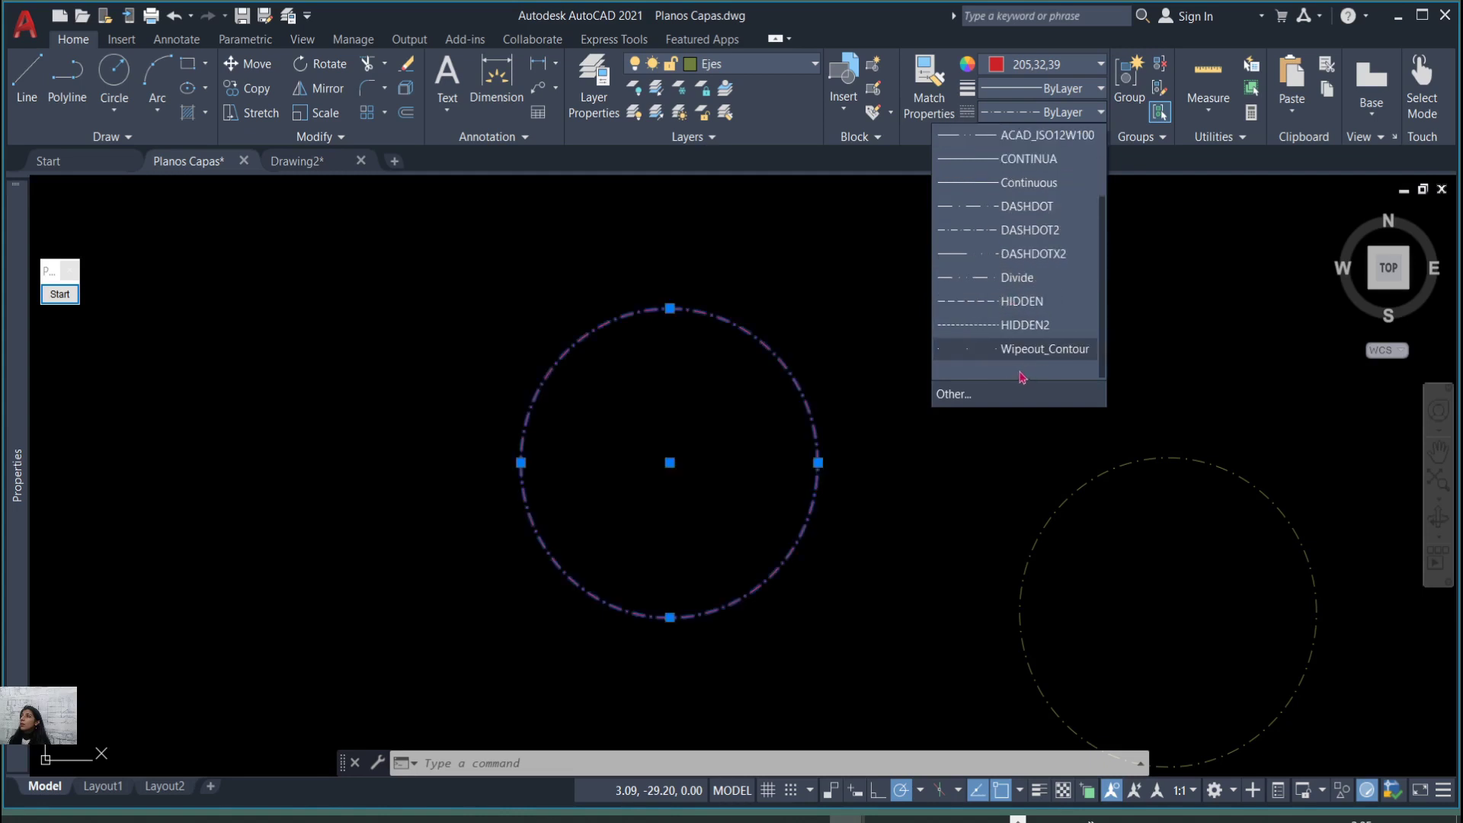
left_click(997, 260)
scroll(895, 526, "down", 6)
scroll(902, 538, "up", 6)
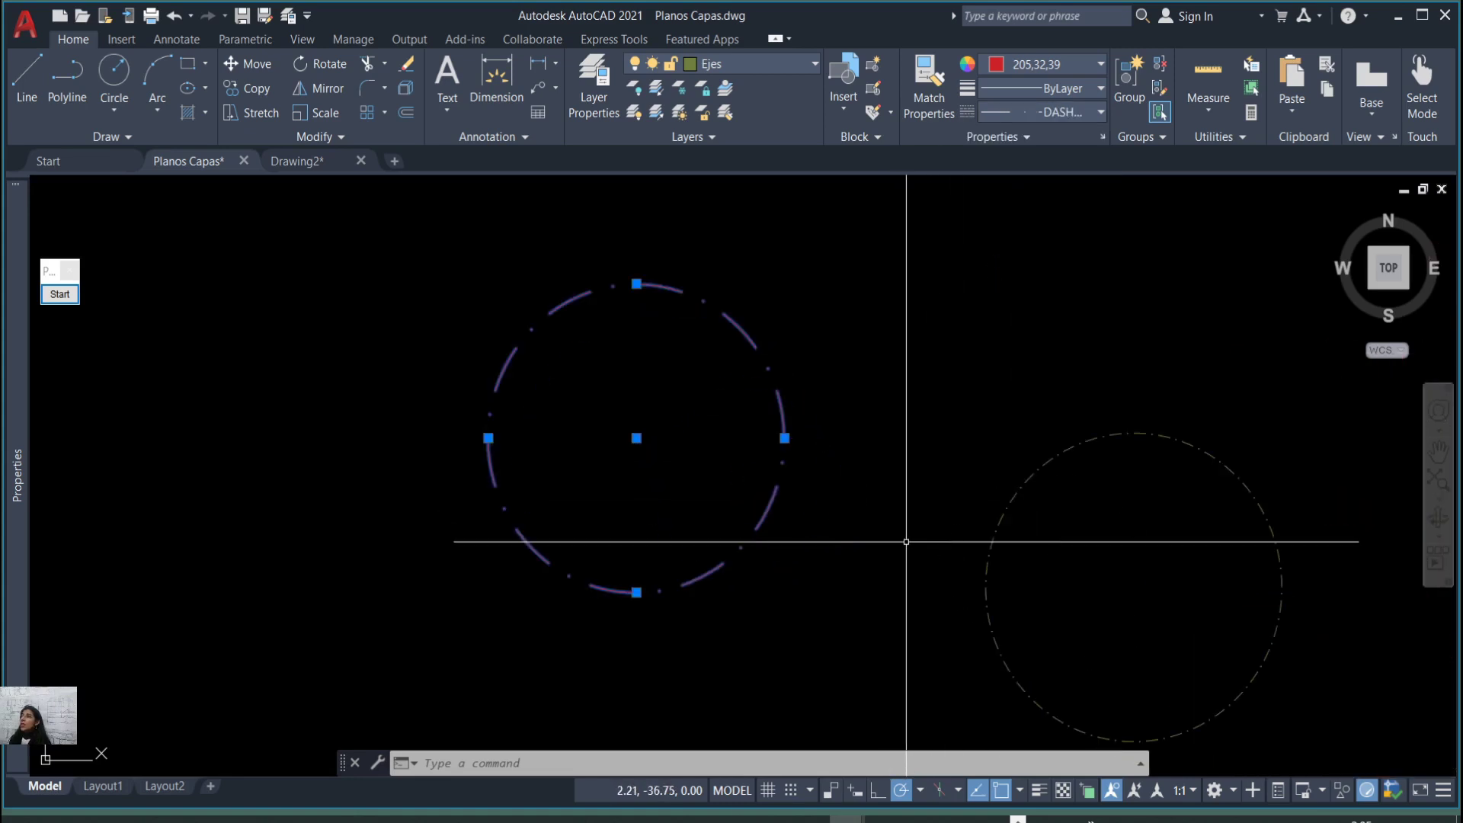
key("Escape")
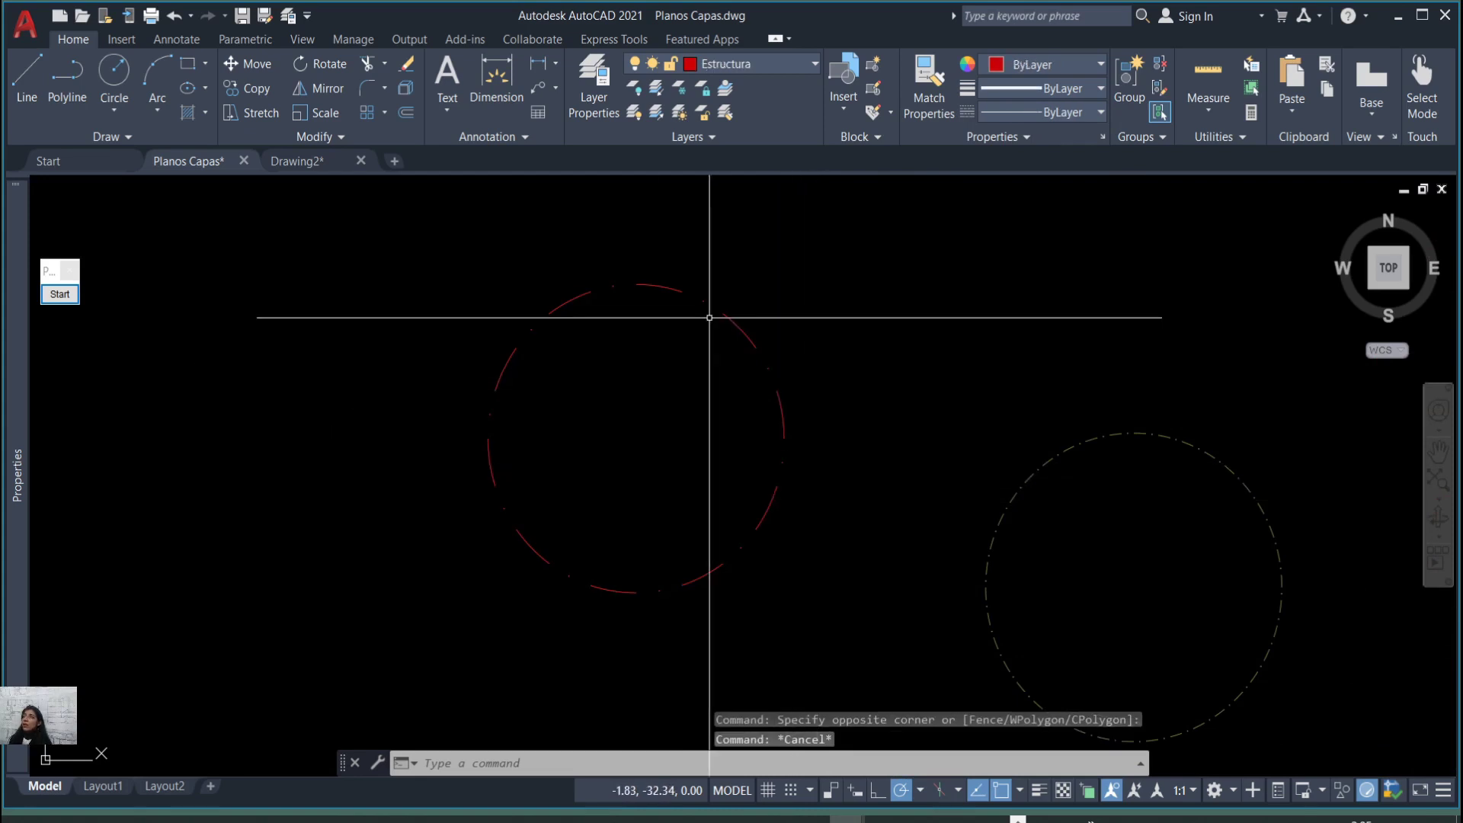
left_click(837, 418)
left_click(642, 337)
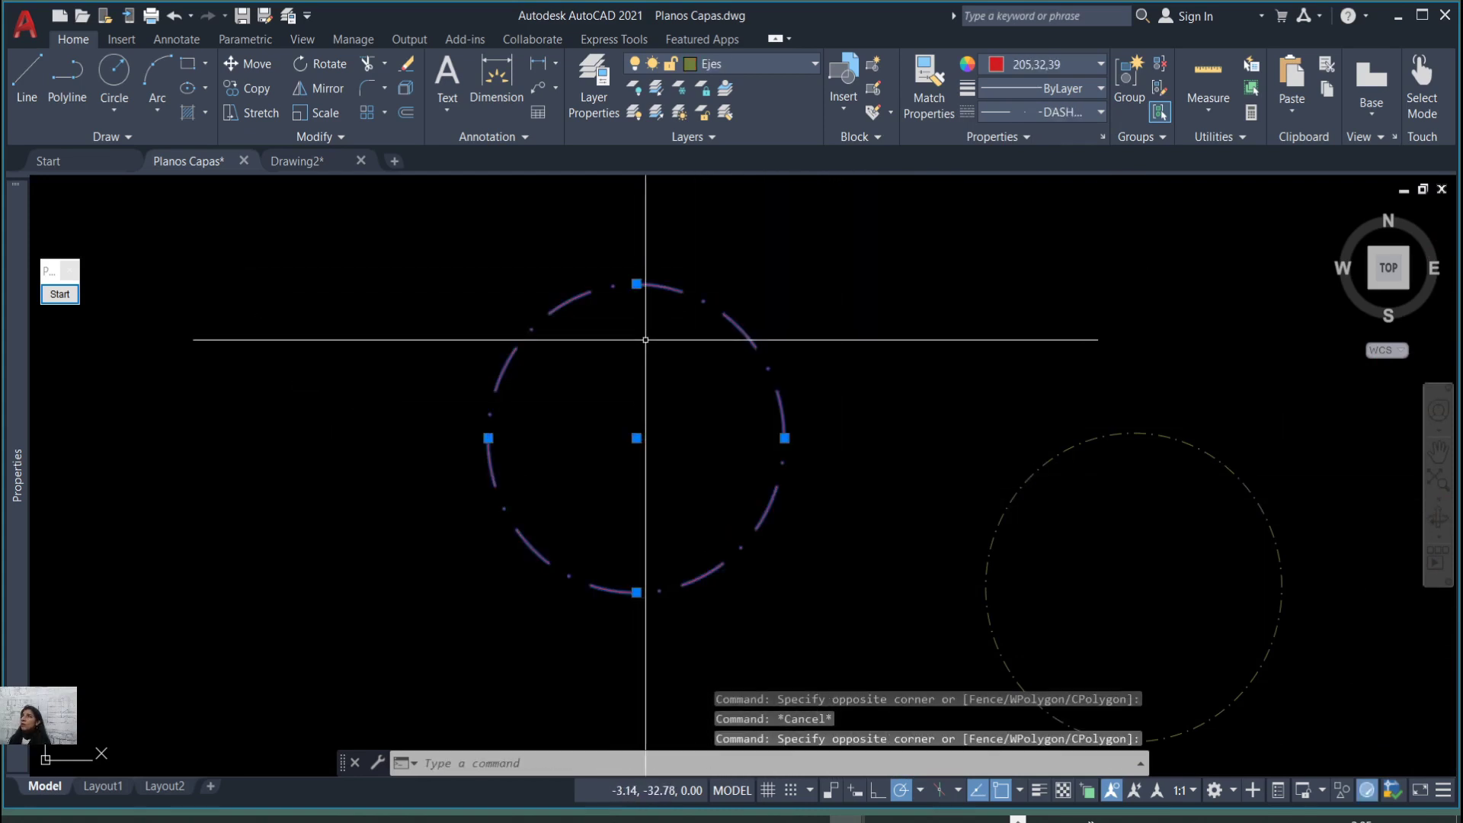
scroll(856, 376, "down", 5)
scroll(816, 405, "up", 5)
key("Escape")
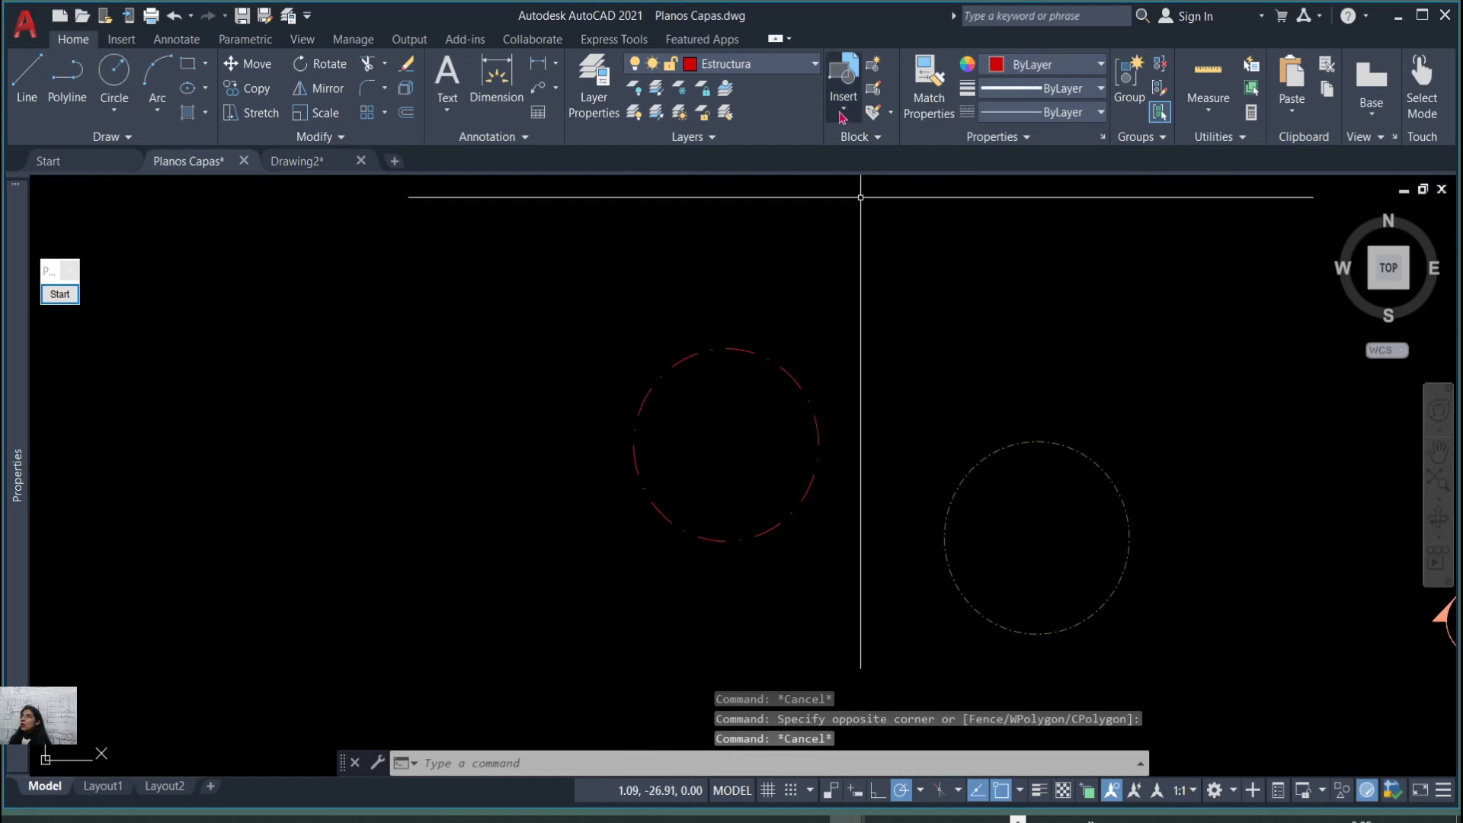
left_click(727, 113)
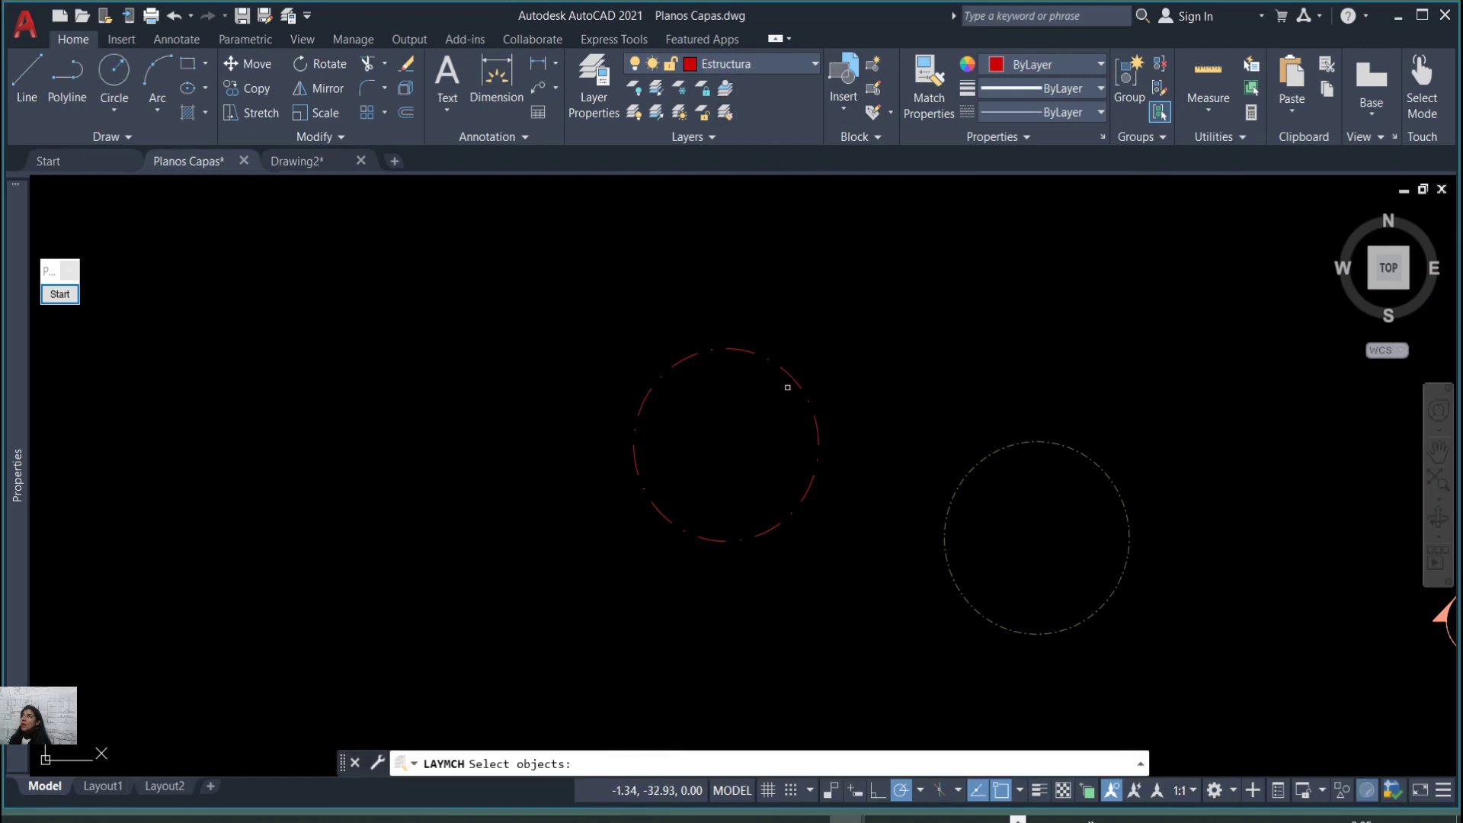
left_click(789, 376)
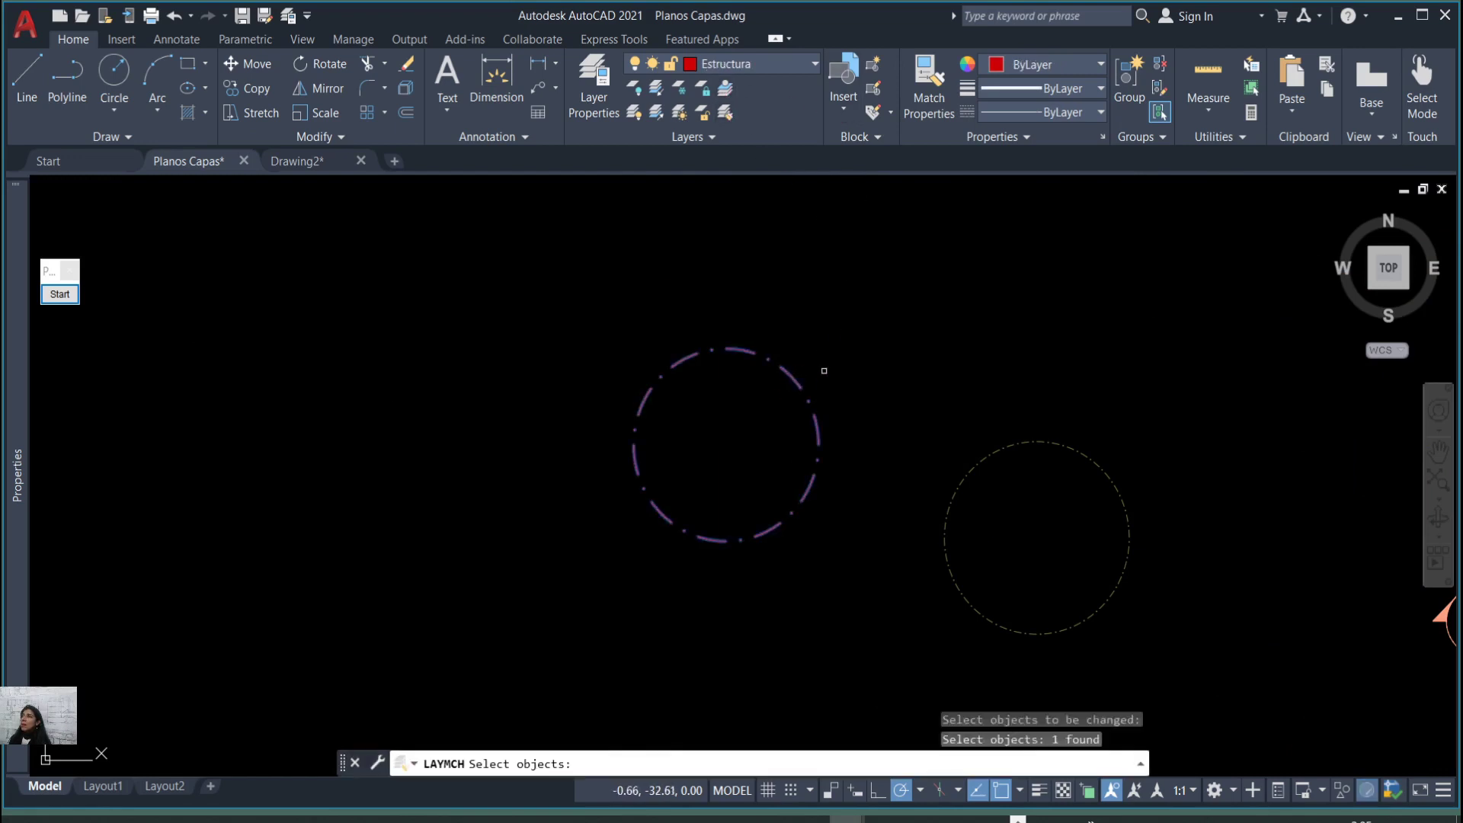
scroll(838, 335, "down", 3)
scroll(1221, 411, "up", 5)
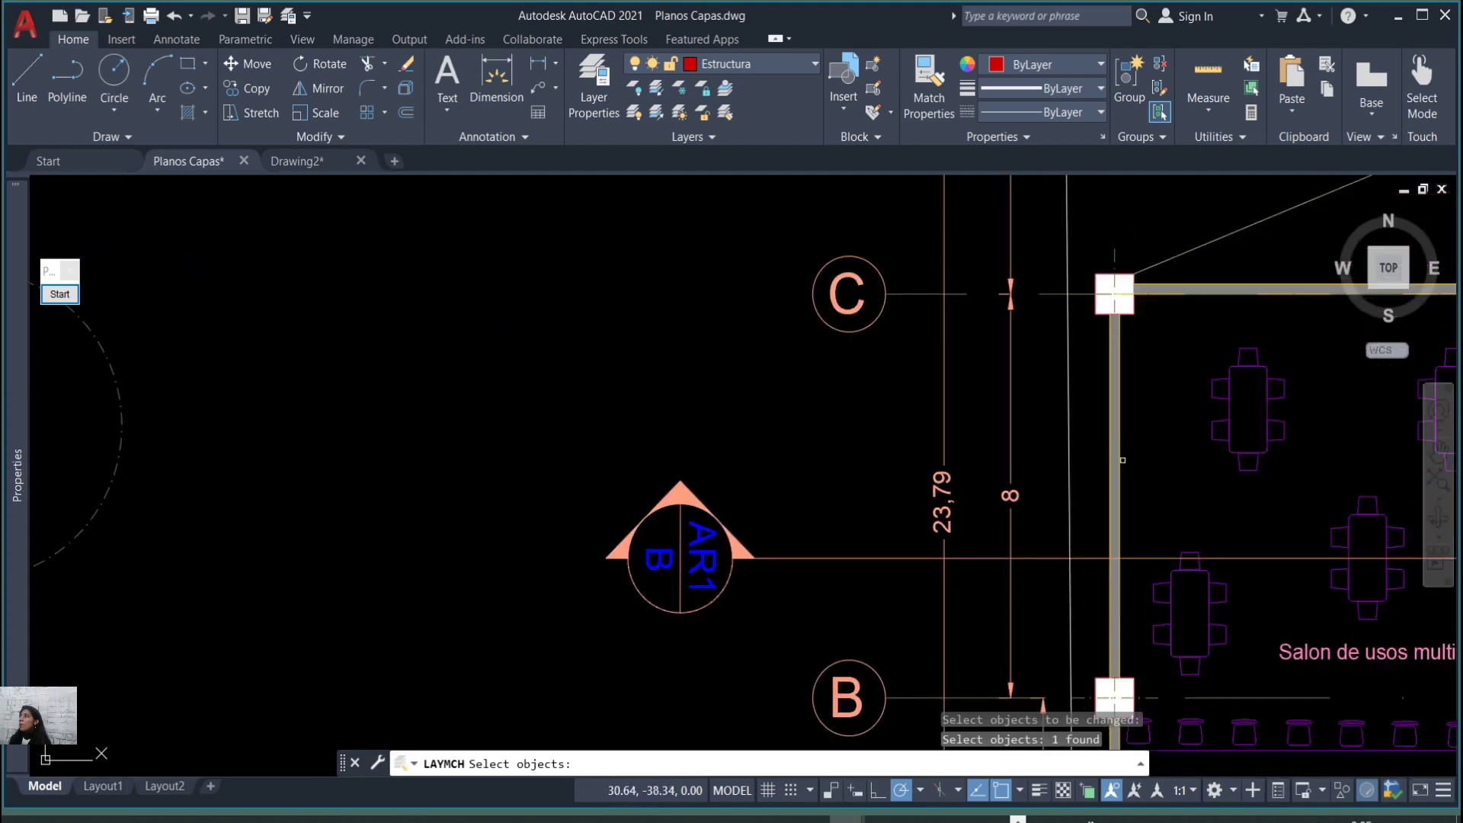
left_click(1111, 458)
scroll(1025, 460, "down", 4)
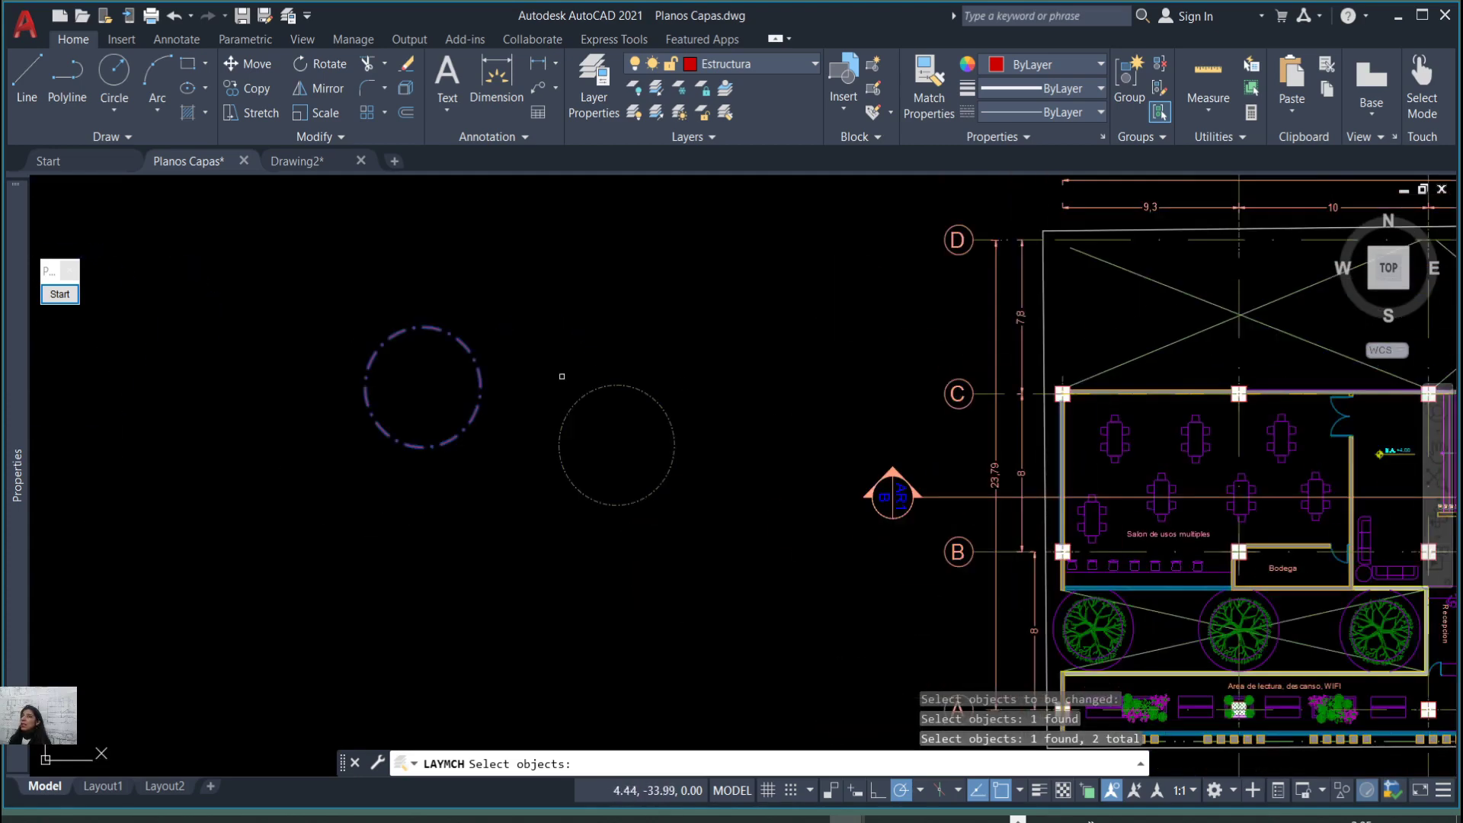
scroll(562, 377, "down", 2)
scroll(532, 372, "up", 2)
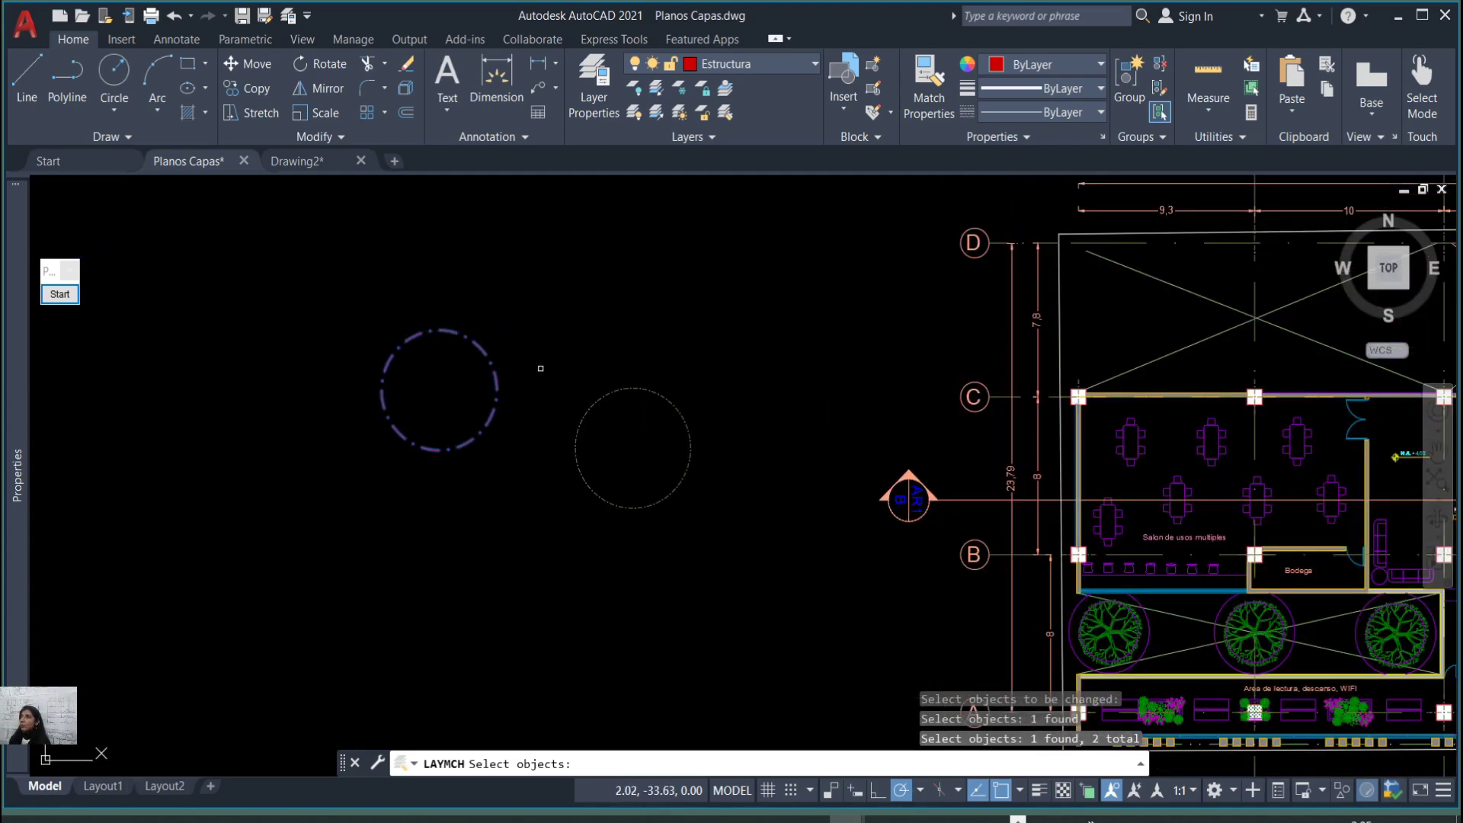
scroll(577, 364, "down", 2)
key("Escape")
left_click(556, 379)
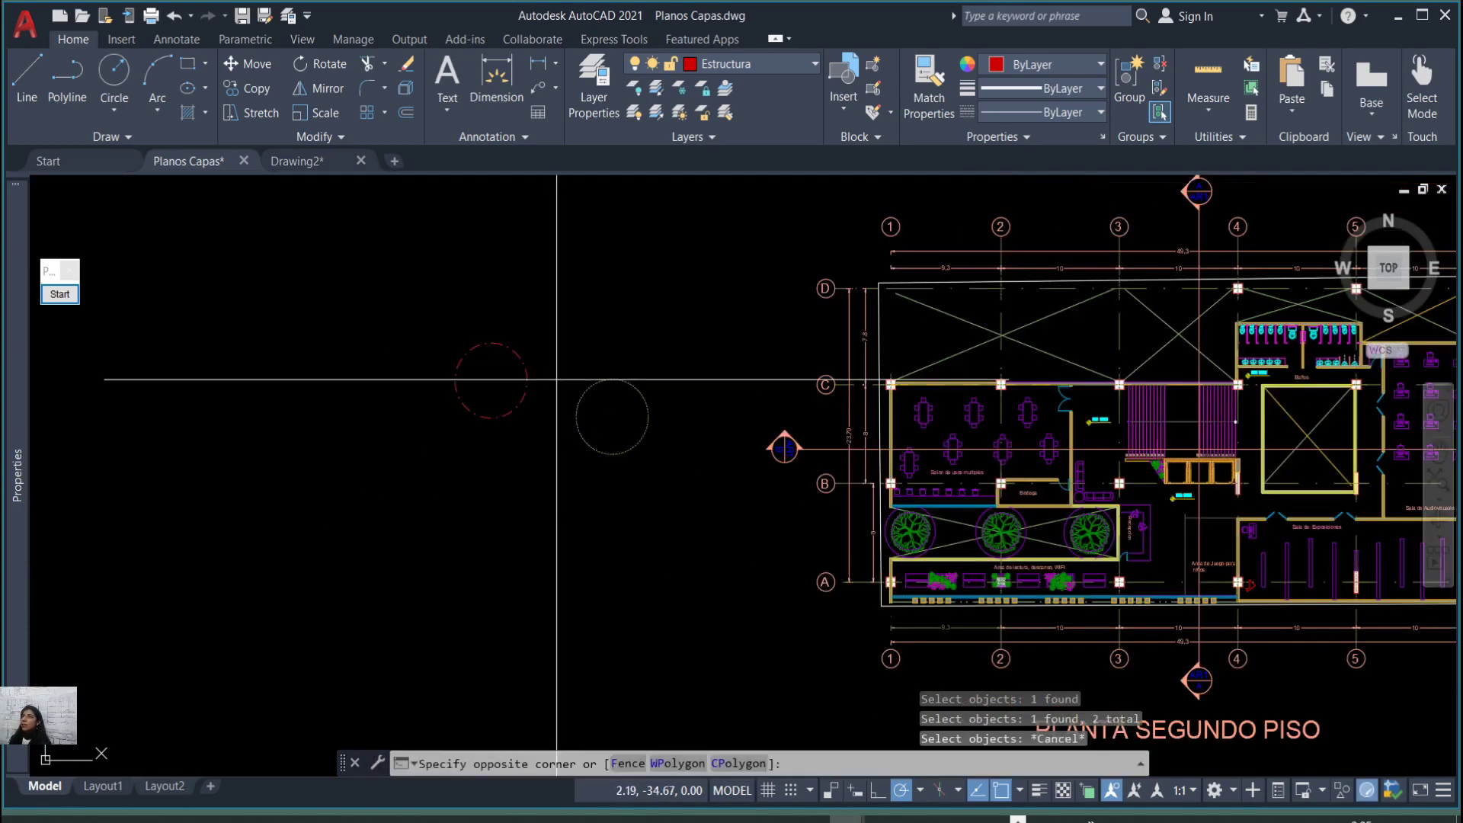
left_click(548, 342)
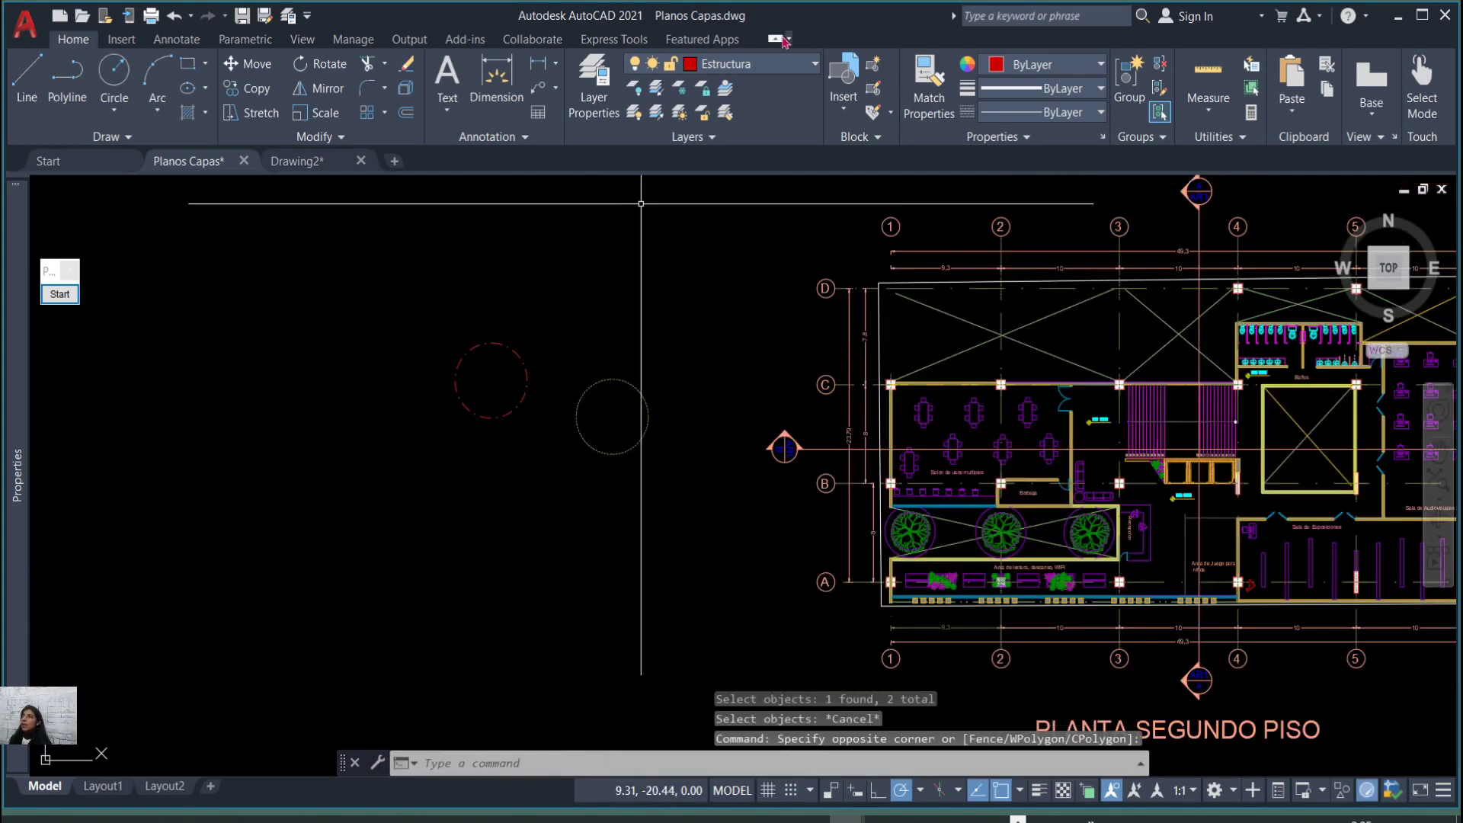
Use Match Layer to move the red northwest circle to Muros, picking the Salon de usos multiples wall on axis 1 as destination.
left_click(723, 114)
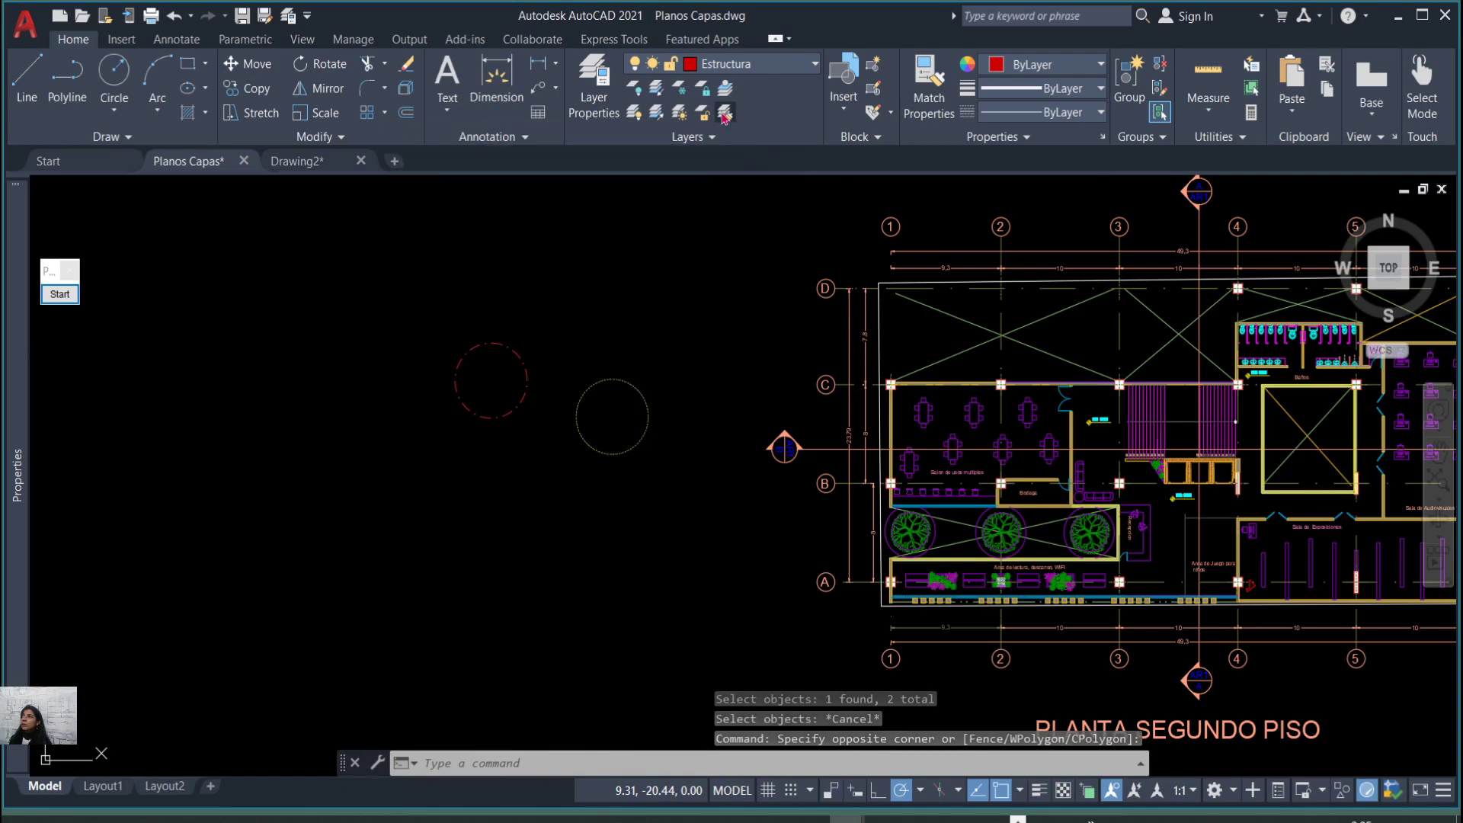
scroll(514, 375, "up", 2)
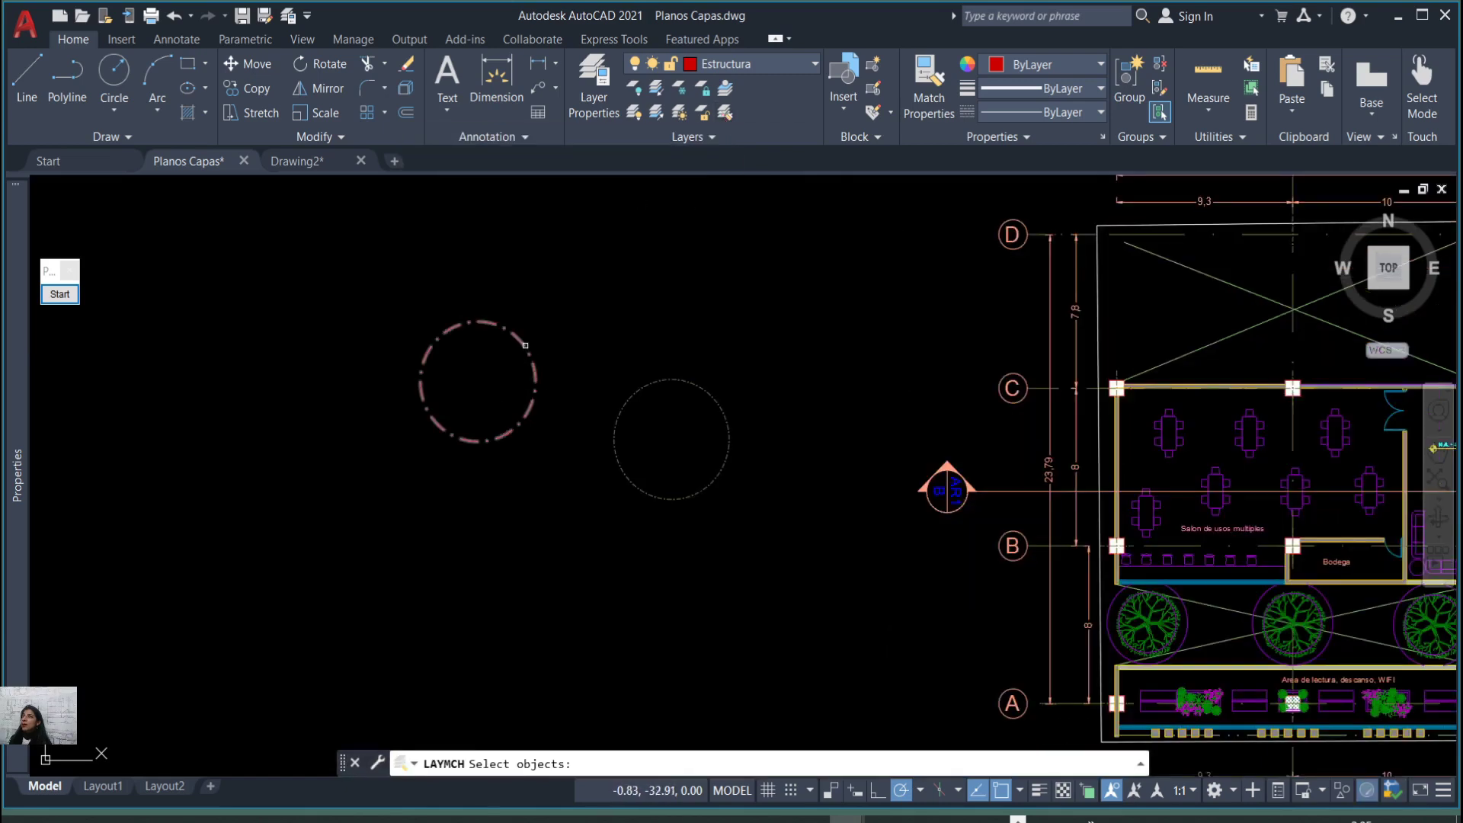
left_click(523, 346)
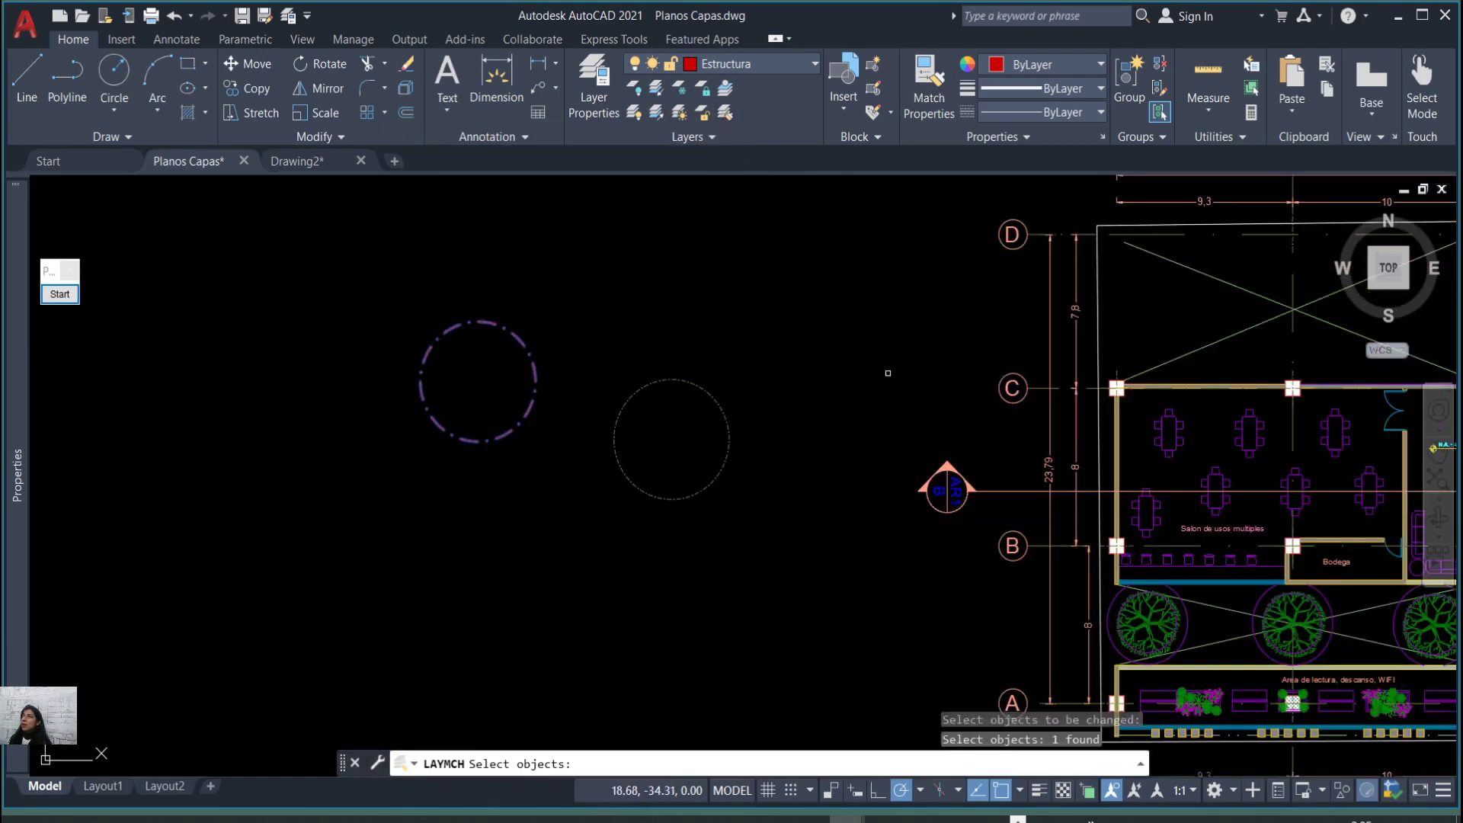
key("Return")
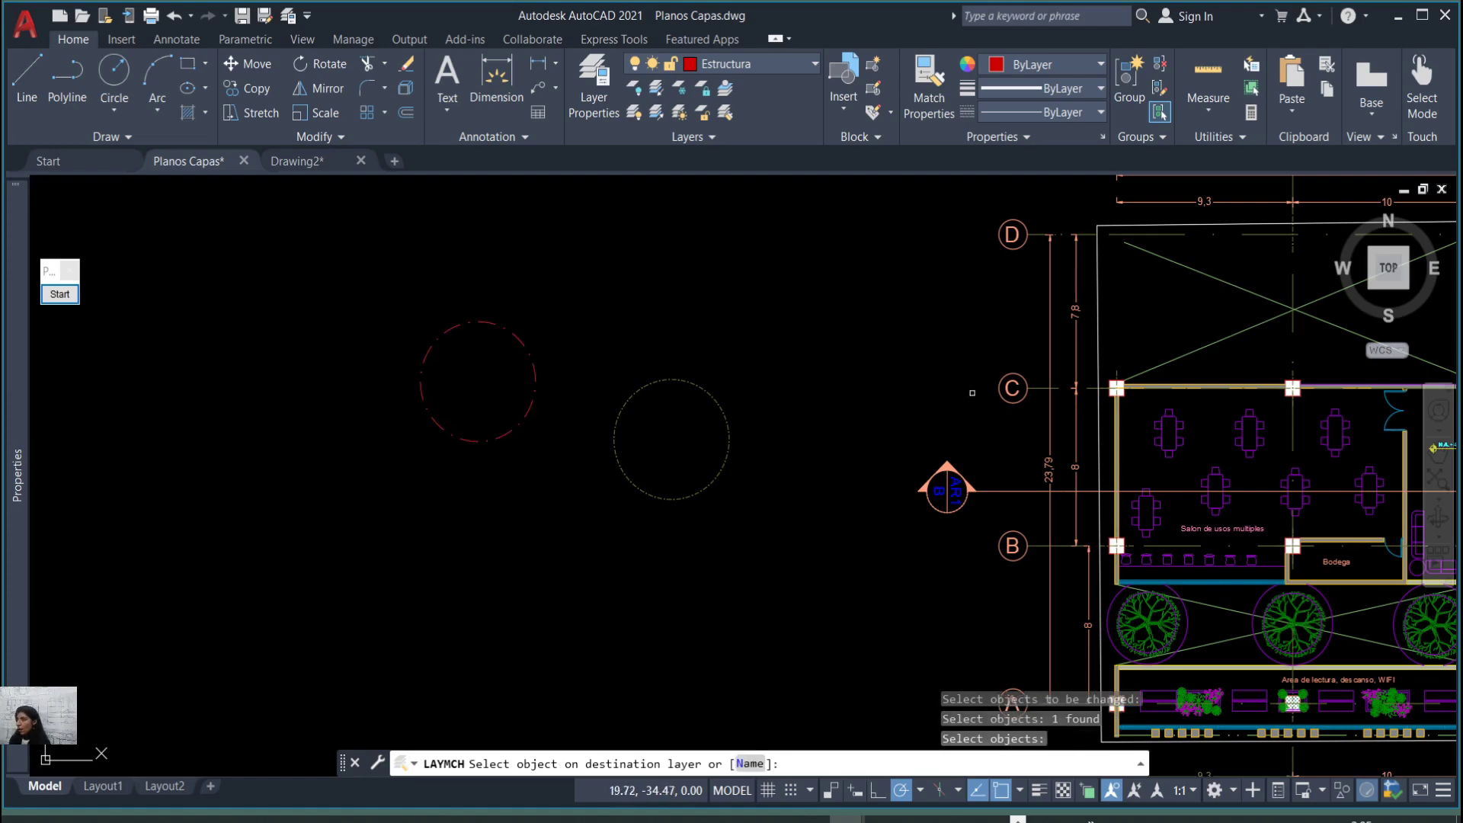
scroll(1109, 518, "up", 2)
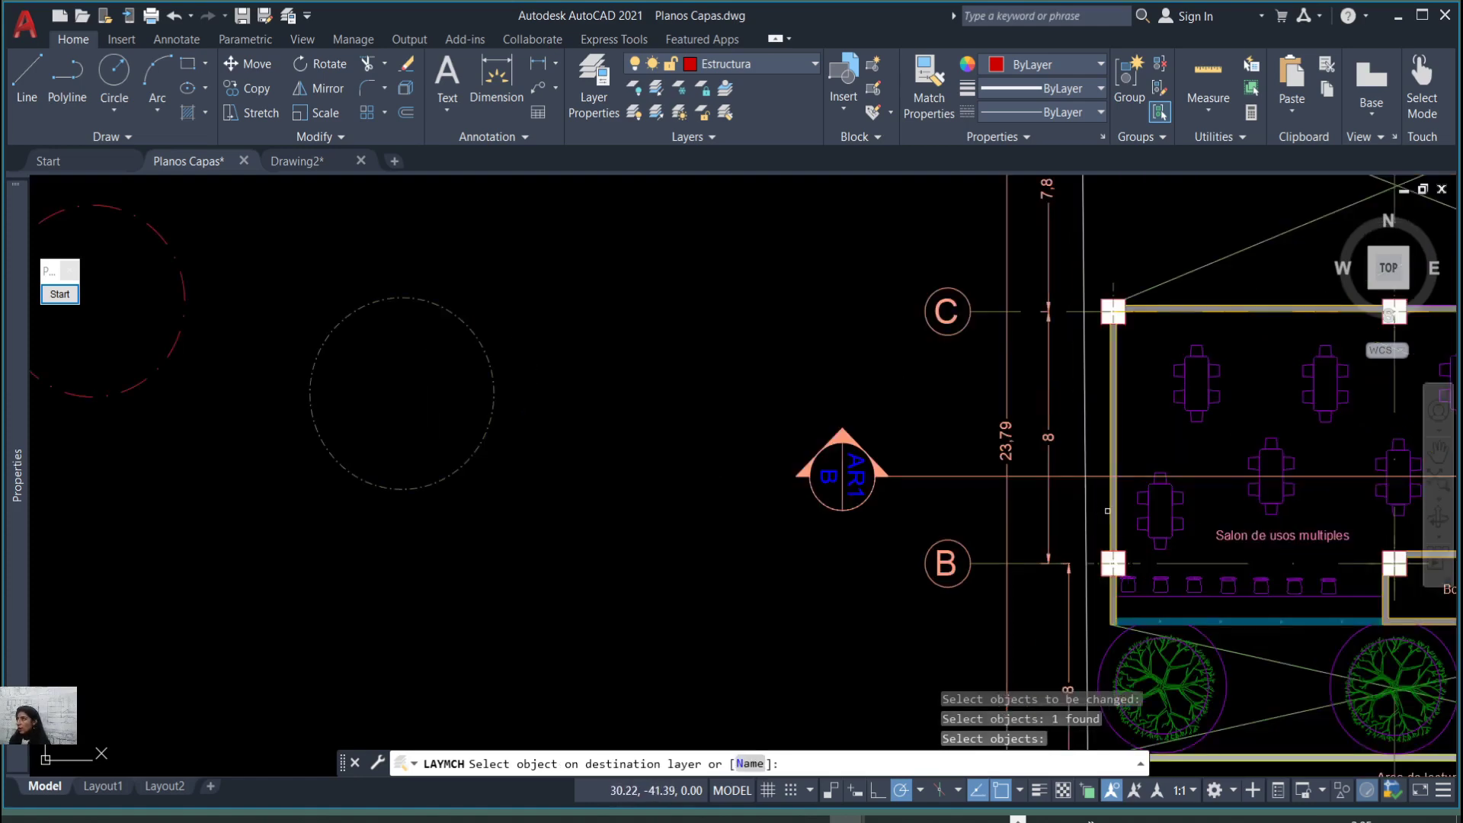
left_click(1109, 511)
scroll(884, 455, "down", 3)
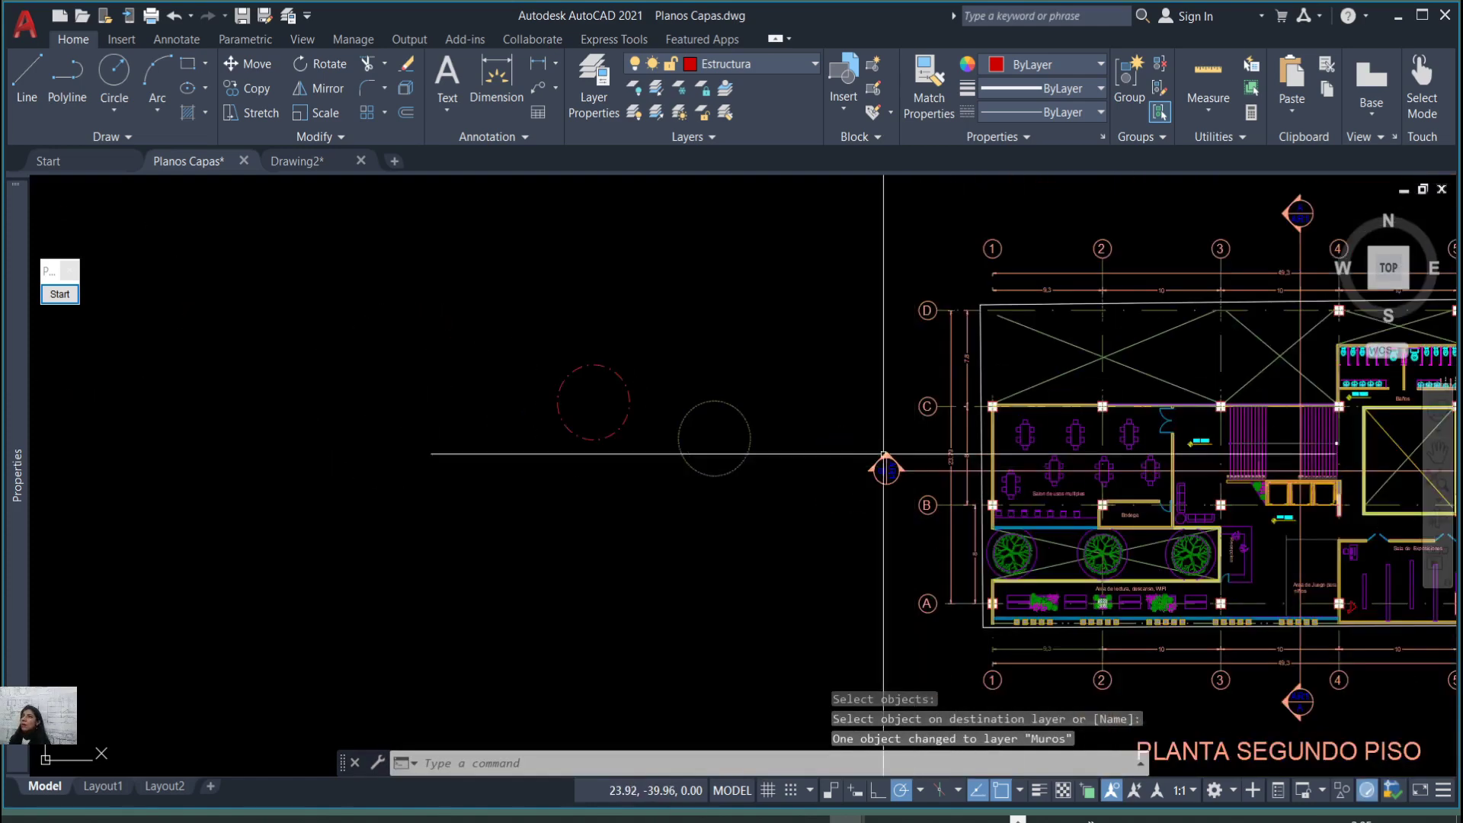
Inspect the northwest circle's layer, color and linetype after Match Layer, clearing the selection when done.
scroll(780, 387, "up", 2)
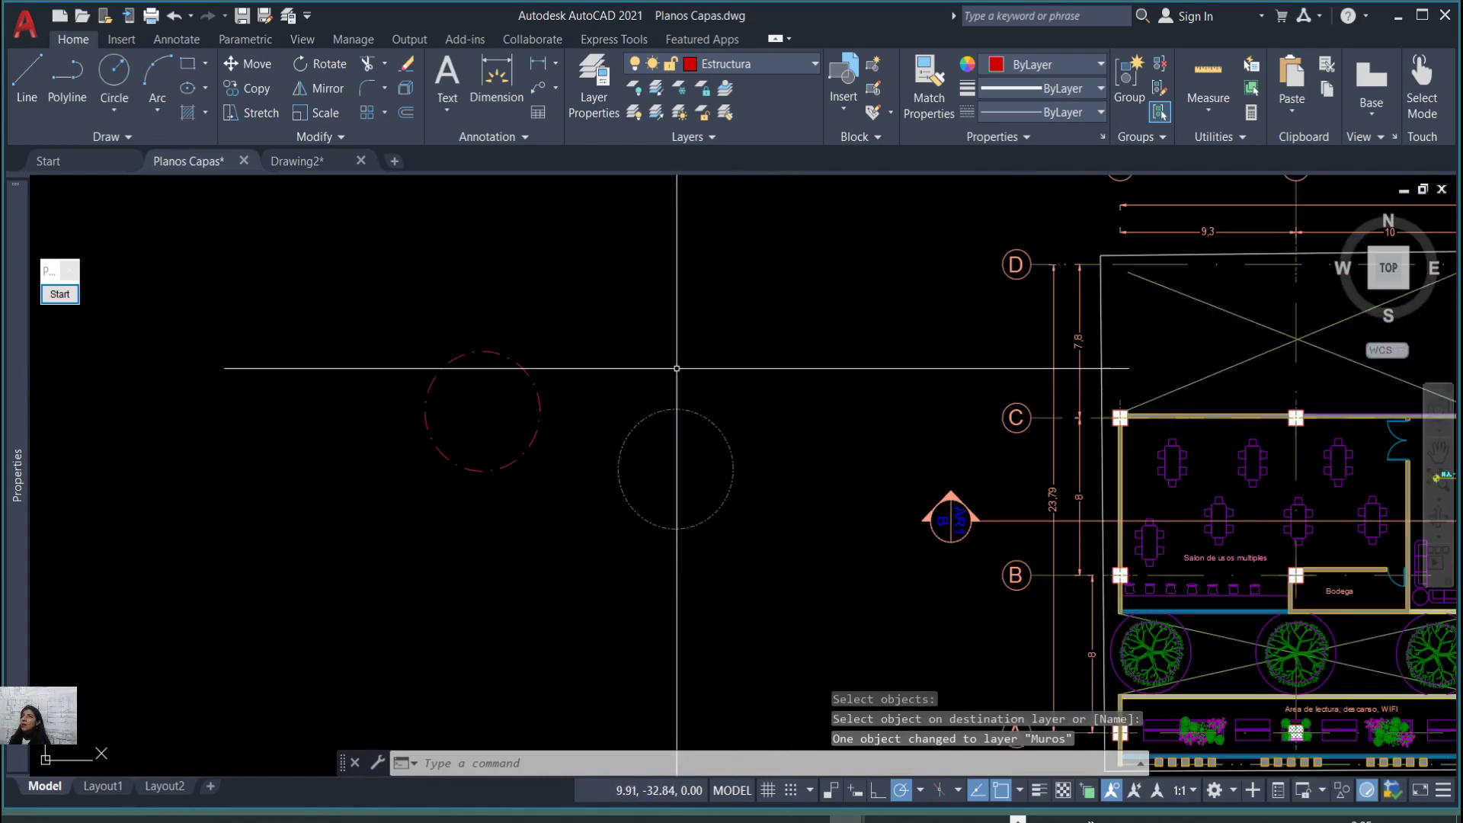
left_click(579, 415)
left_click(533, 389)
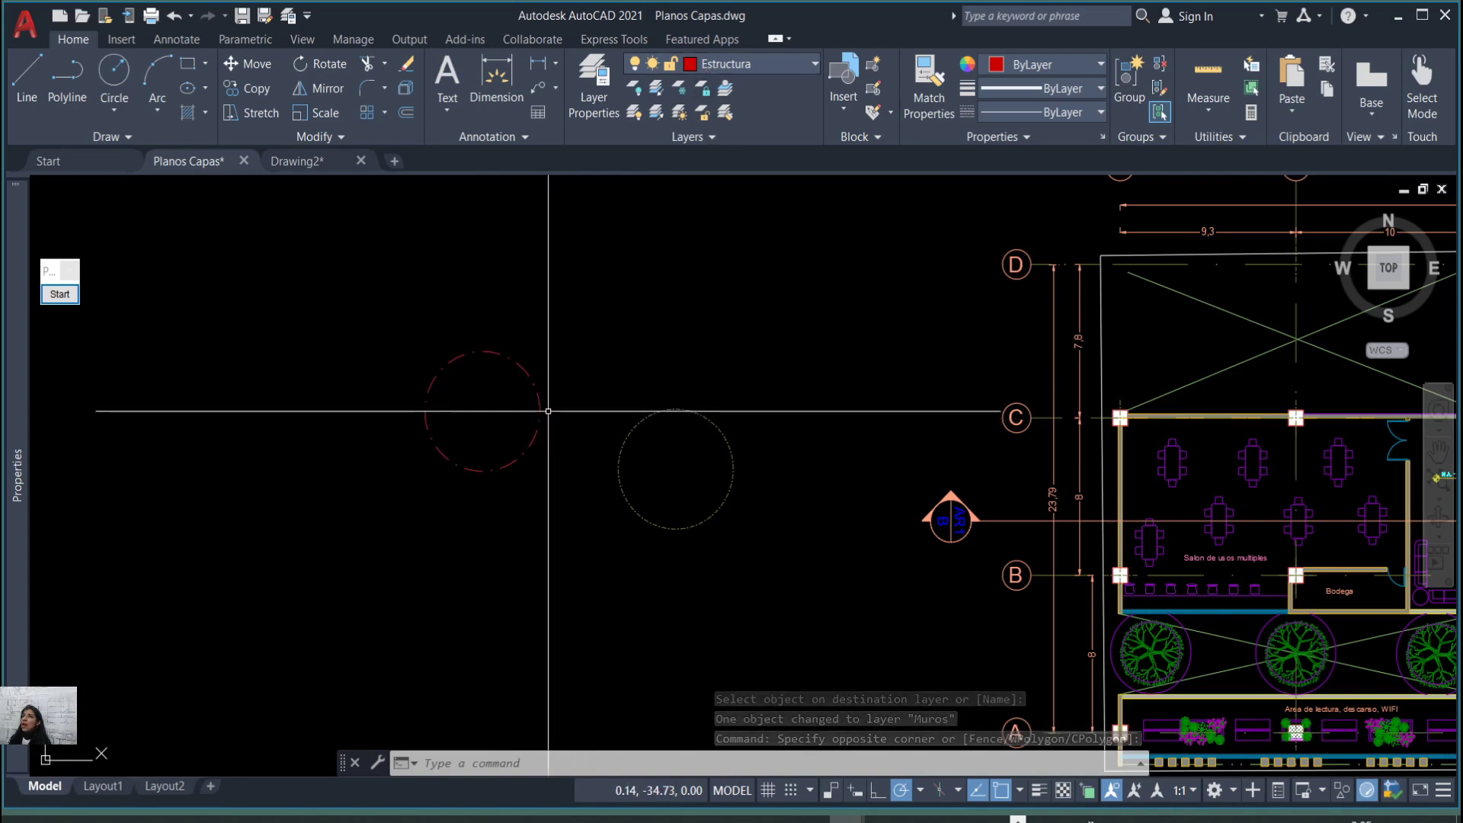
mouse_move(538, 402)
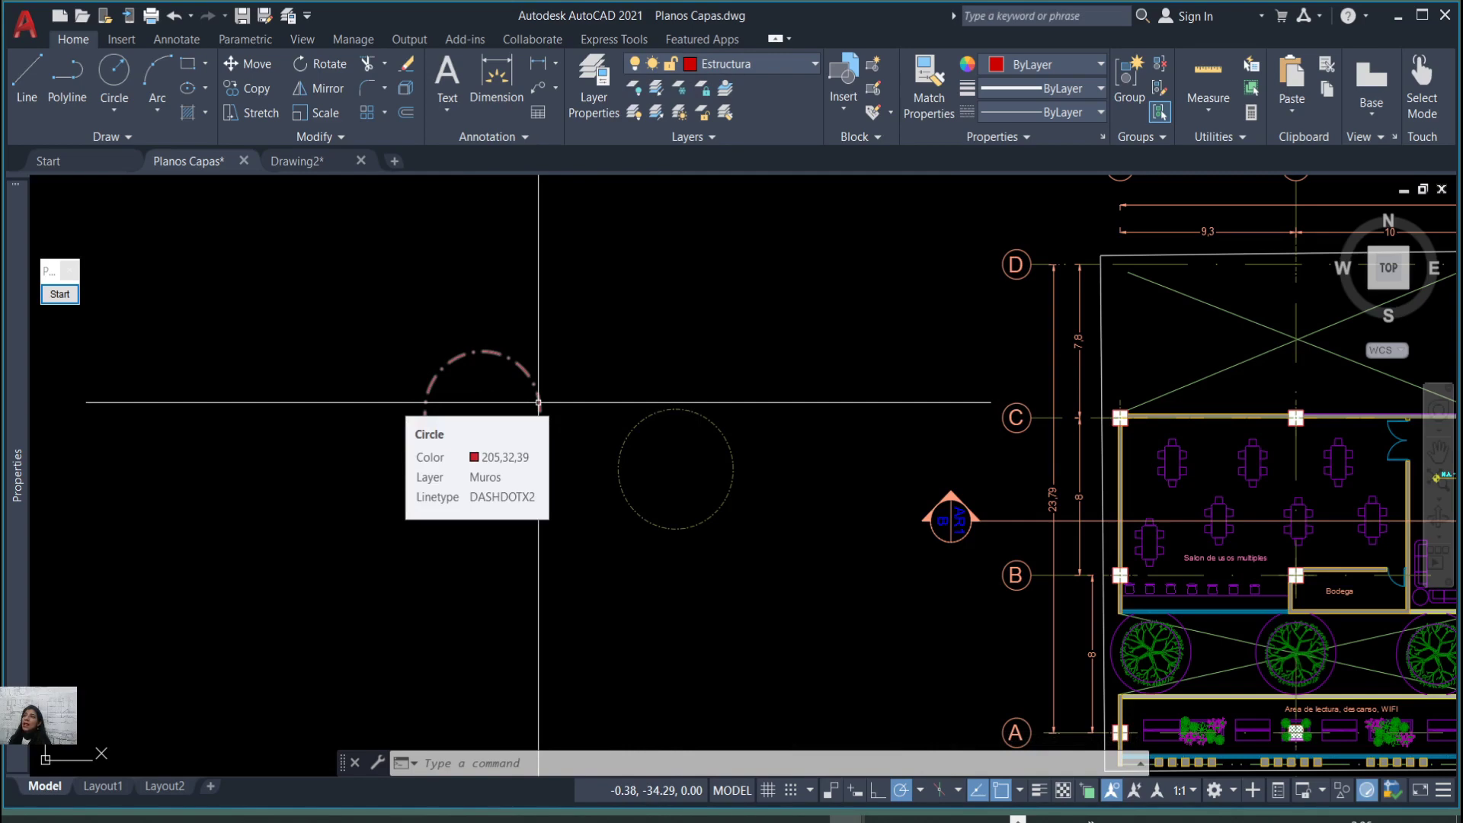
left_click(579, 418)
left_click(457, 376)
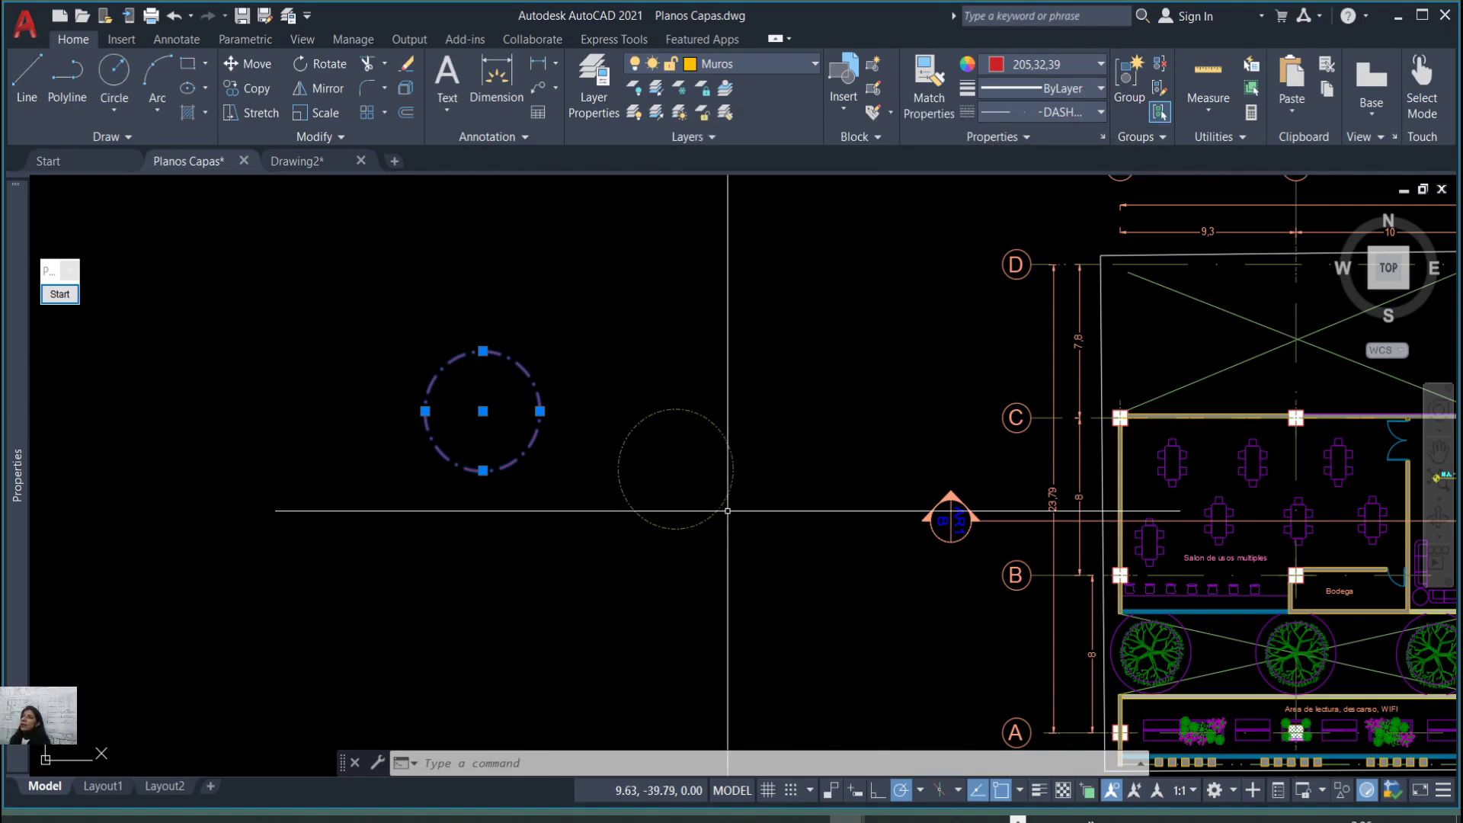
left_click(690, 503)
key("Escape")
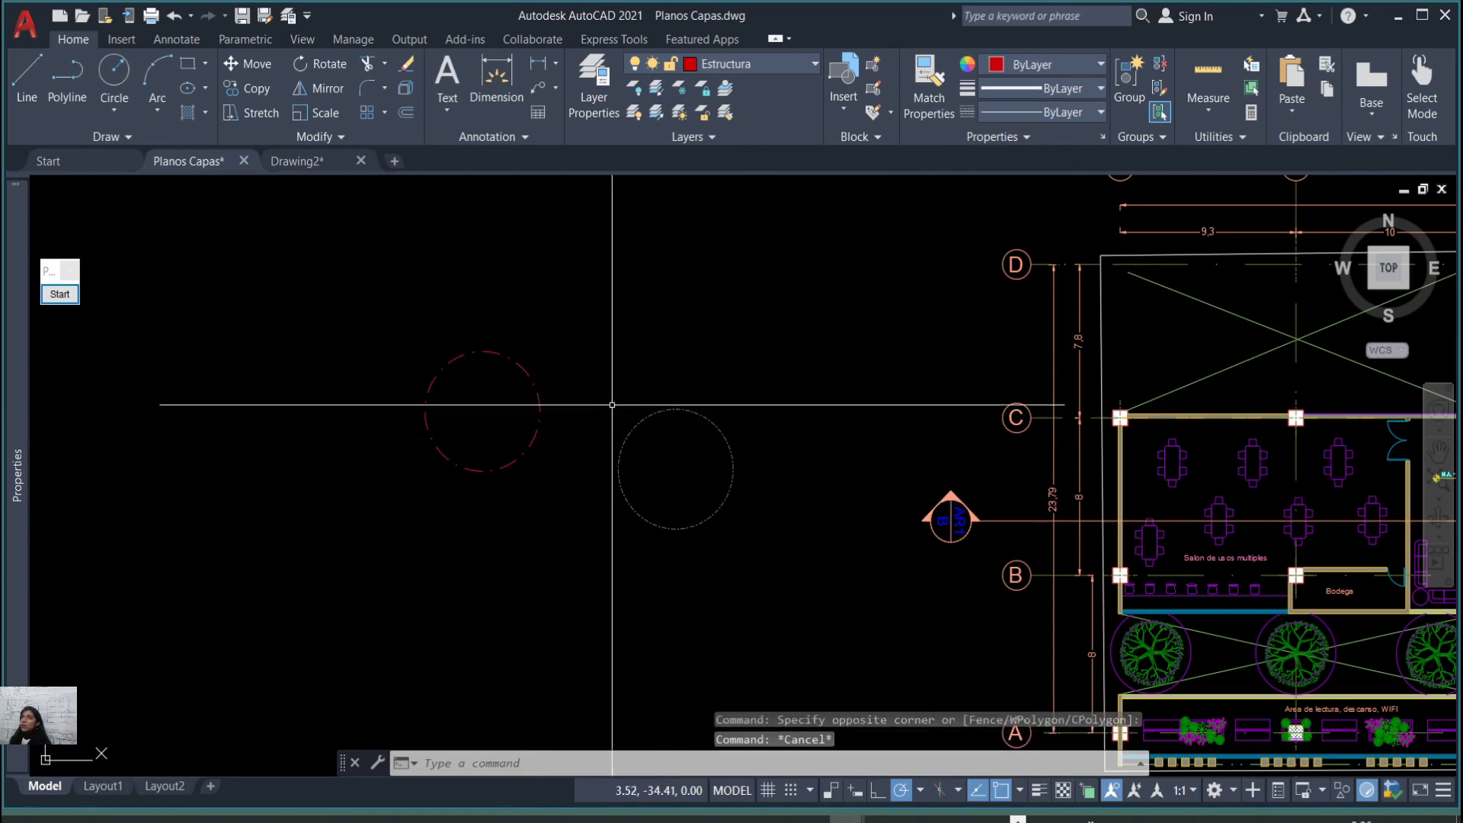
left_click(561, 450)
left_click(461, 404)
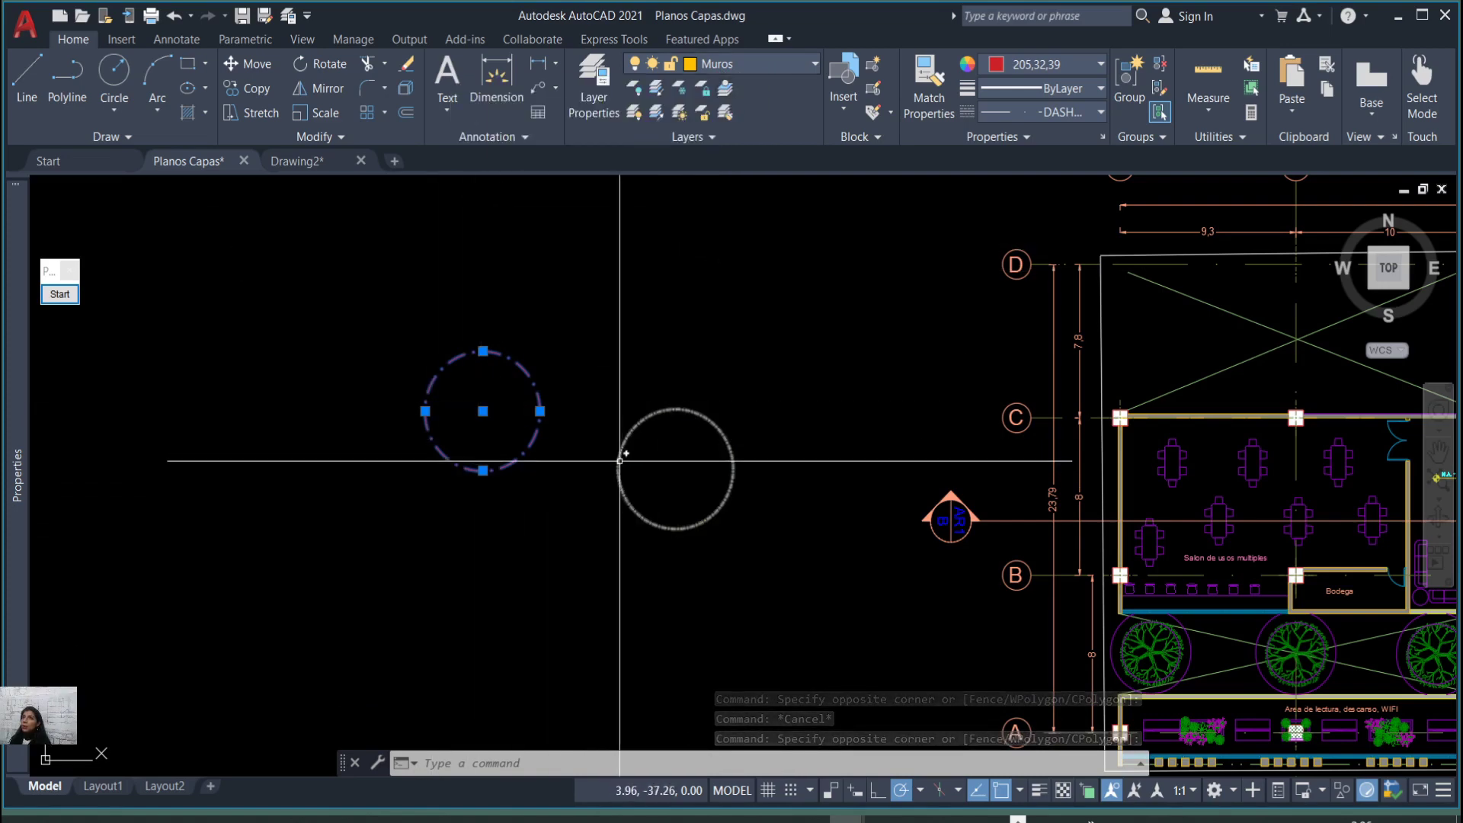
key("Escape")
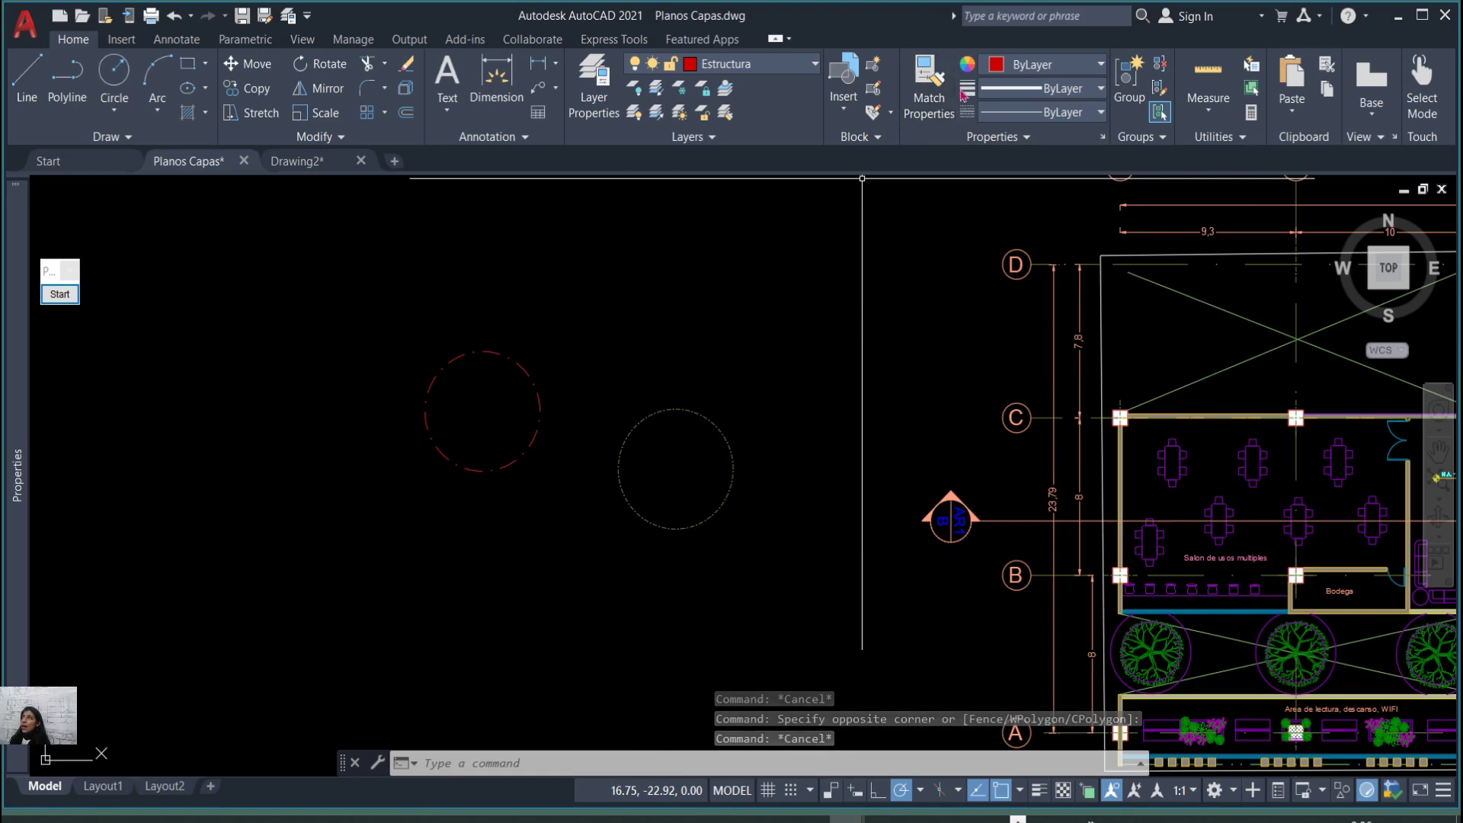
left_click(64, 301)
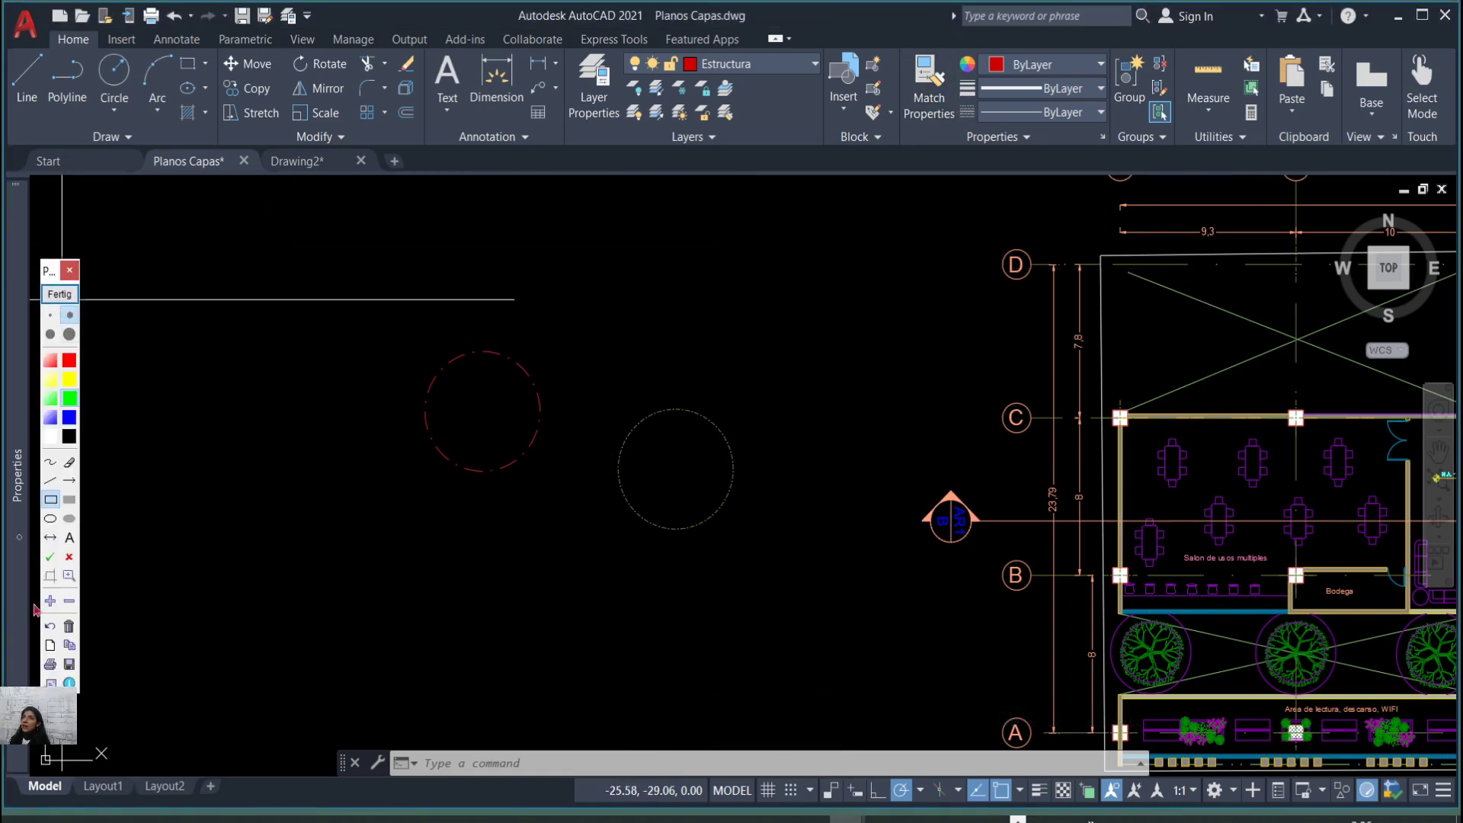
left_click(69, 577)
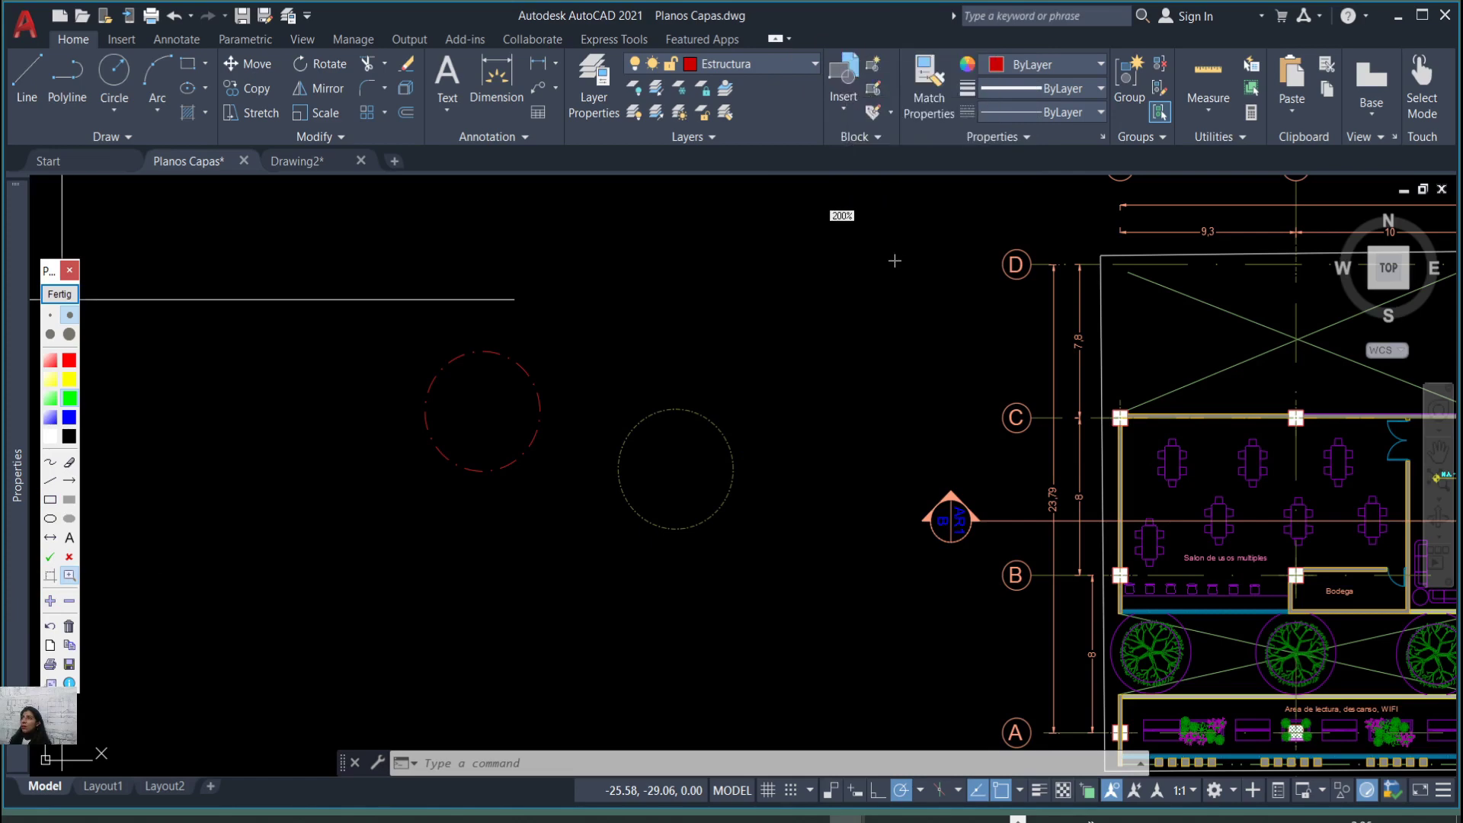
key("Escape")
key("F9")
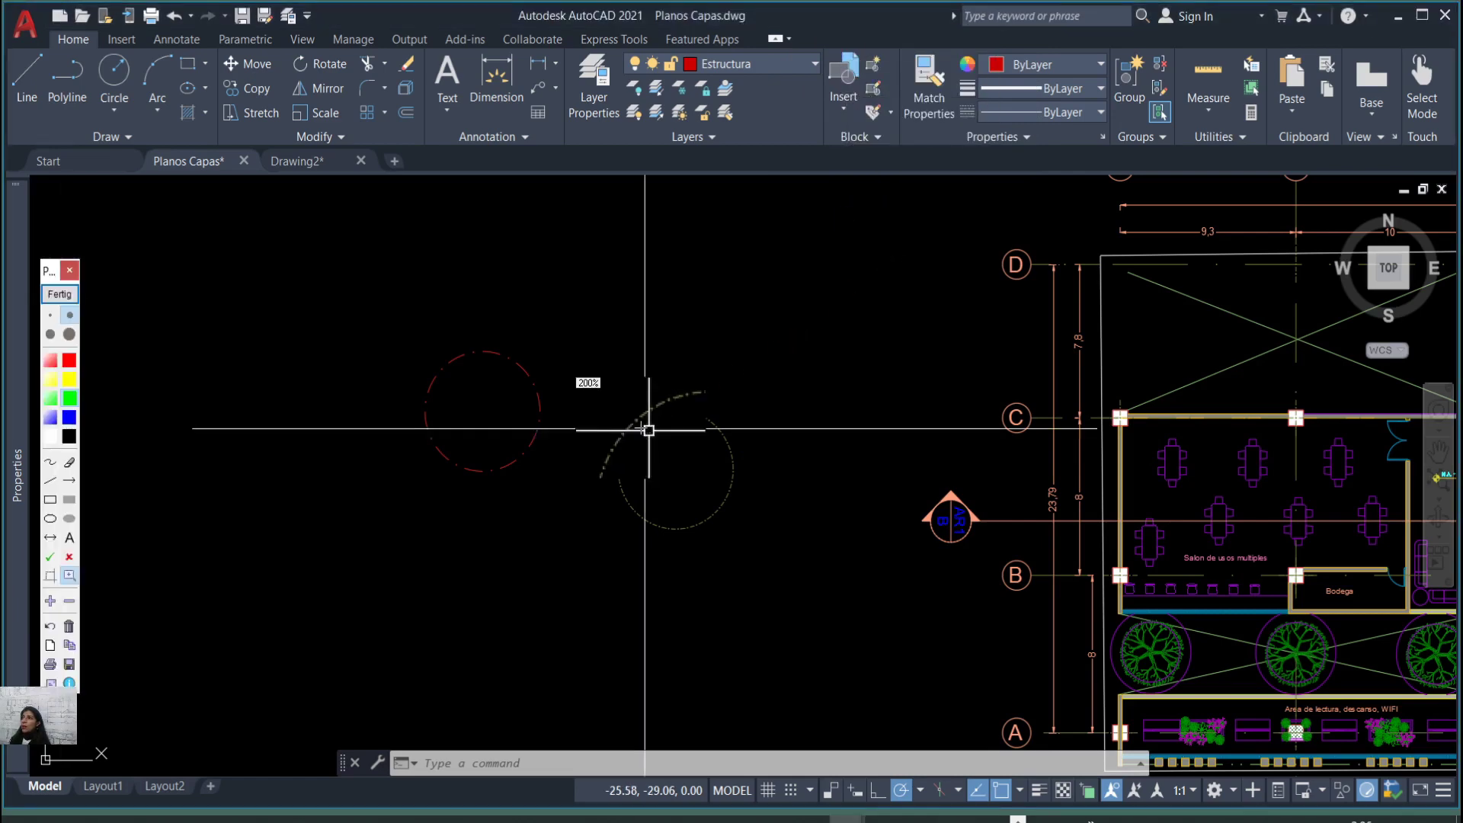
key("Escape")
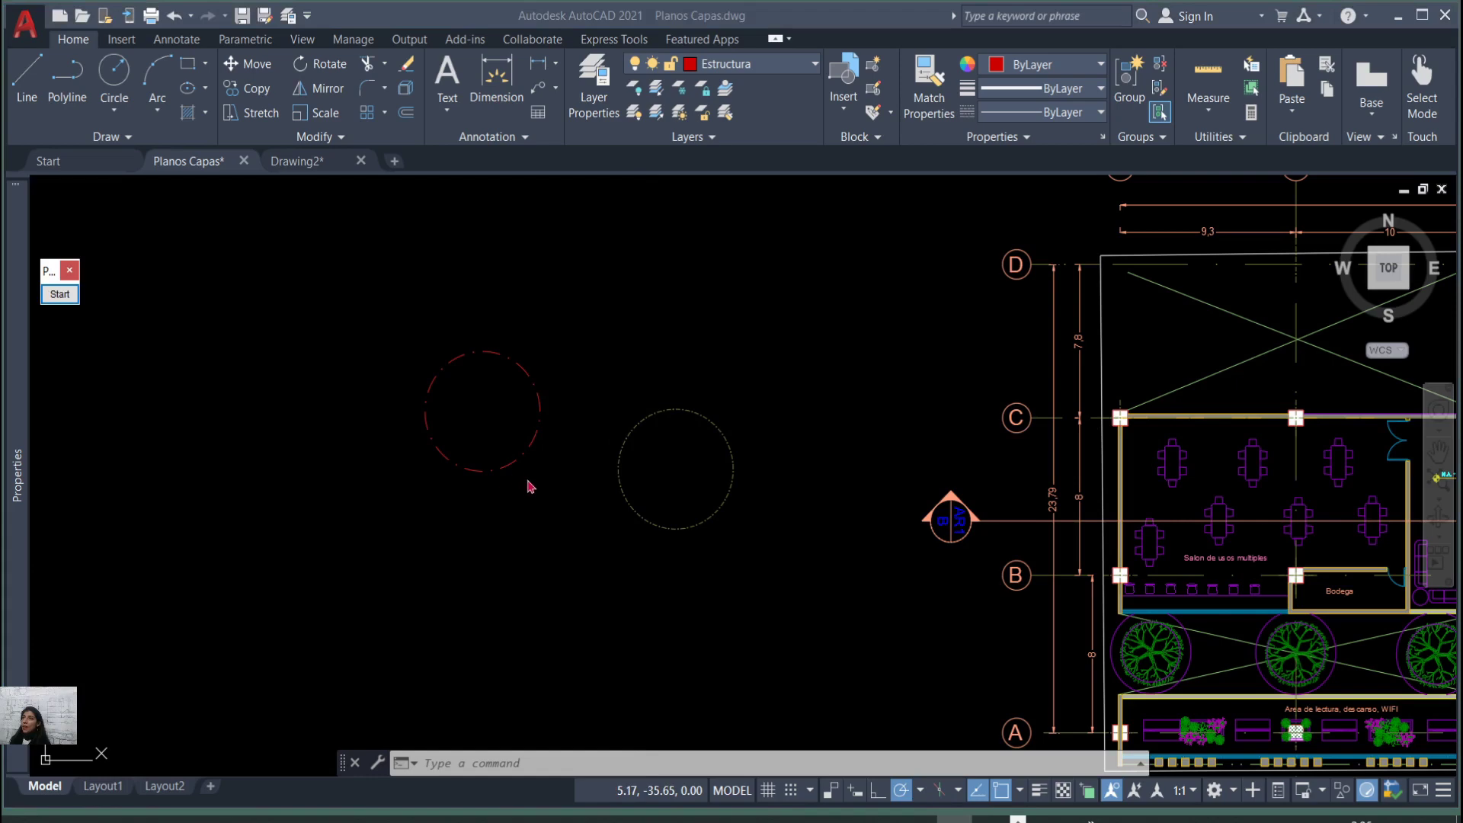
Start Match Properties with the northwest circle as source, review its basic and special property settings, and close the settings.
left_click(555, 467)
left_click(505, 392)
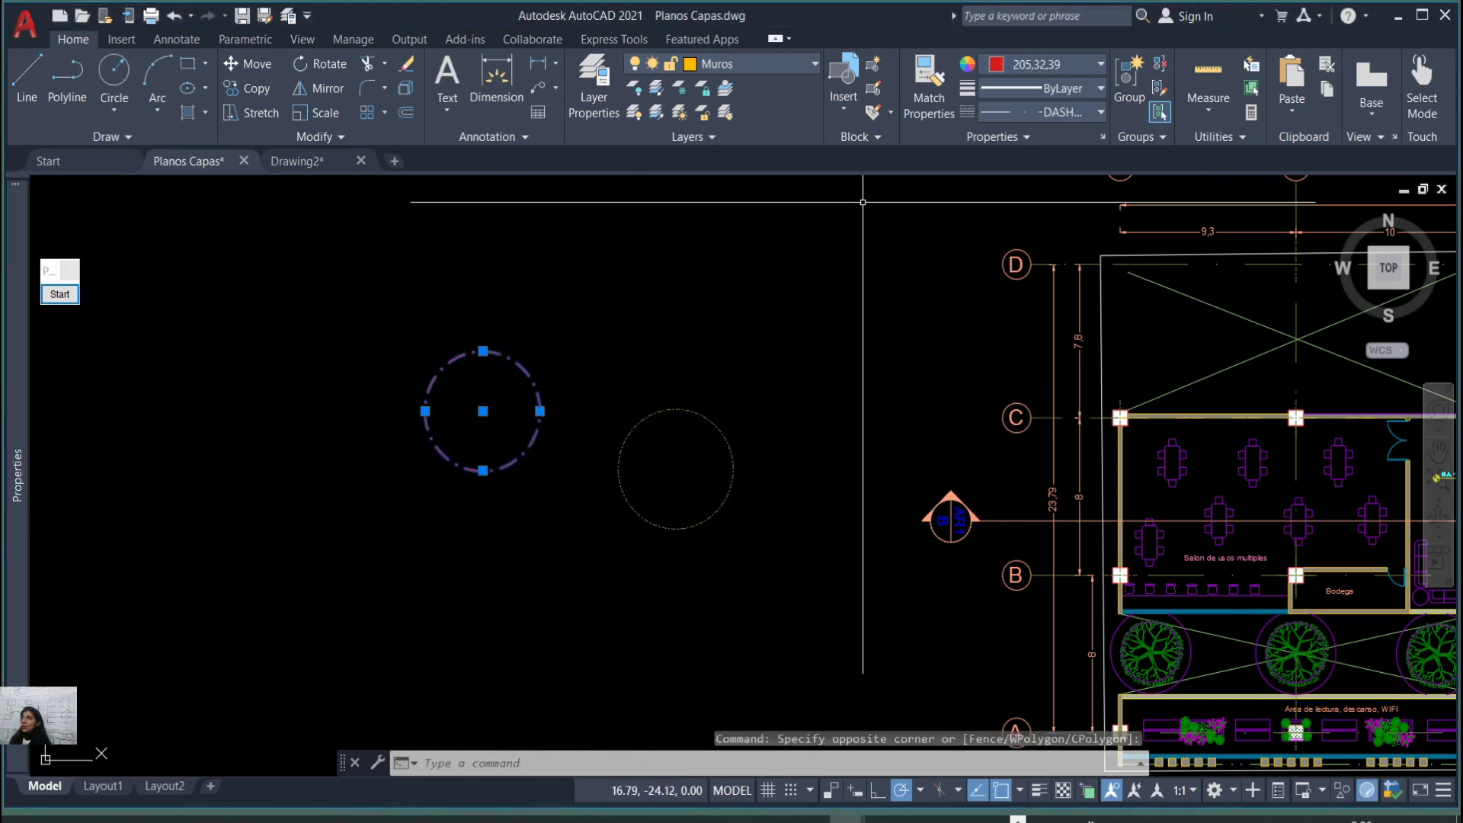
left_click(929, 85)
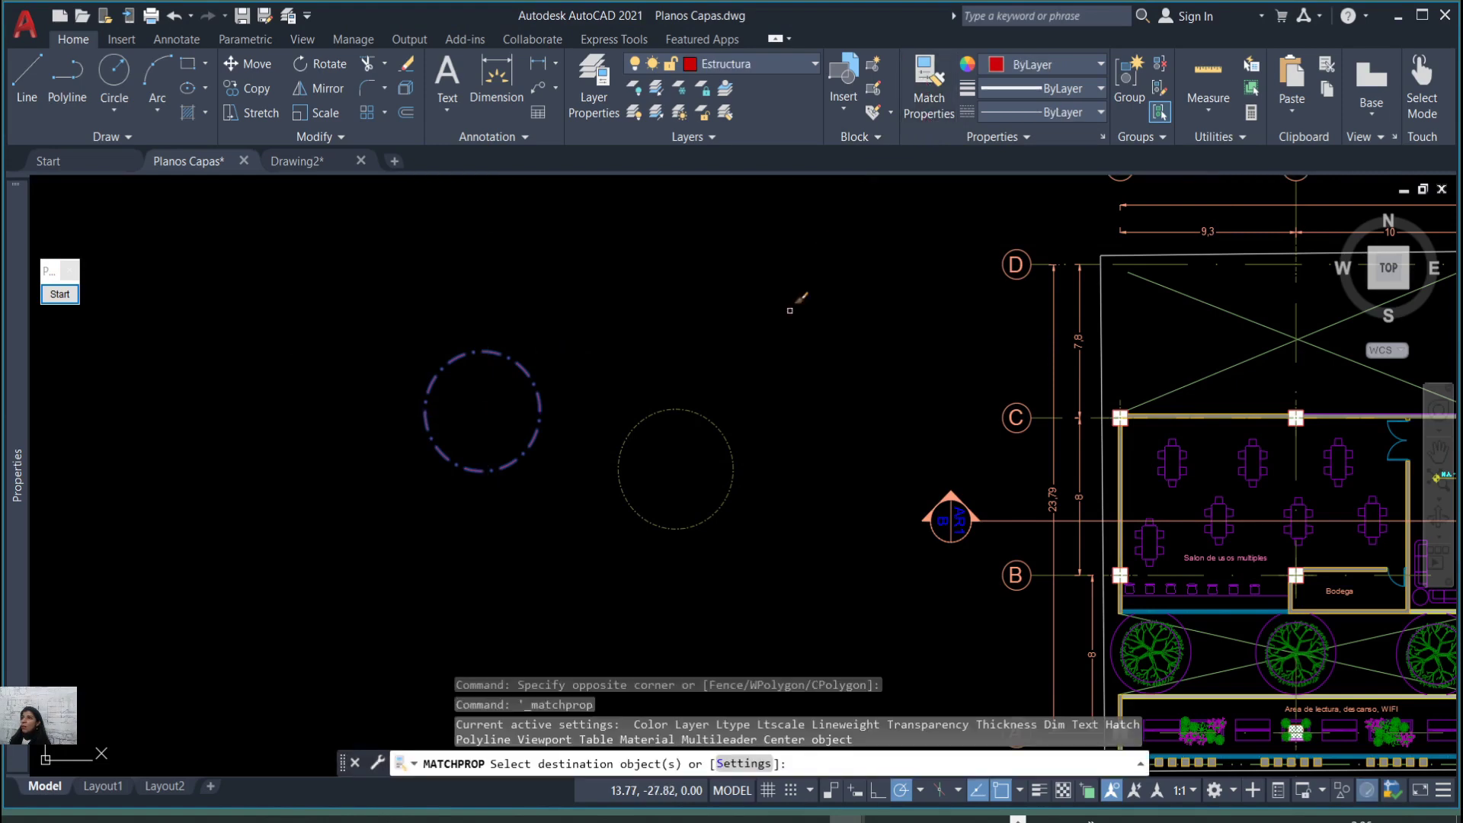
left_click(746, 763)
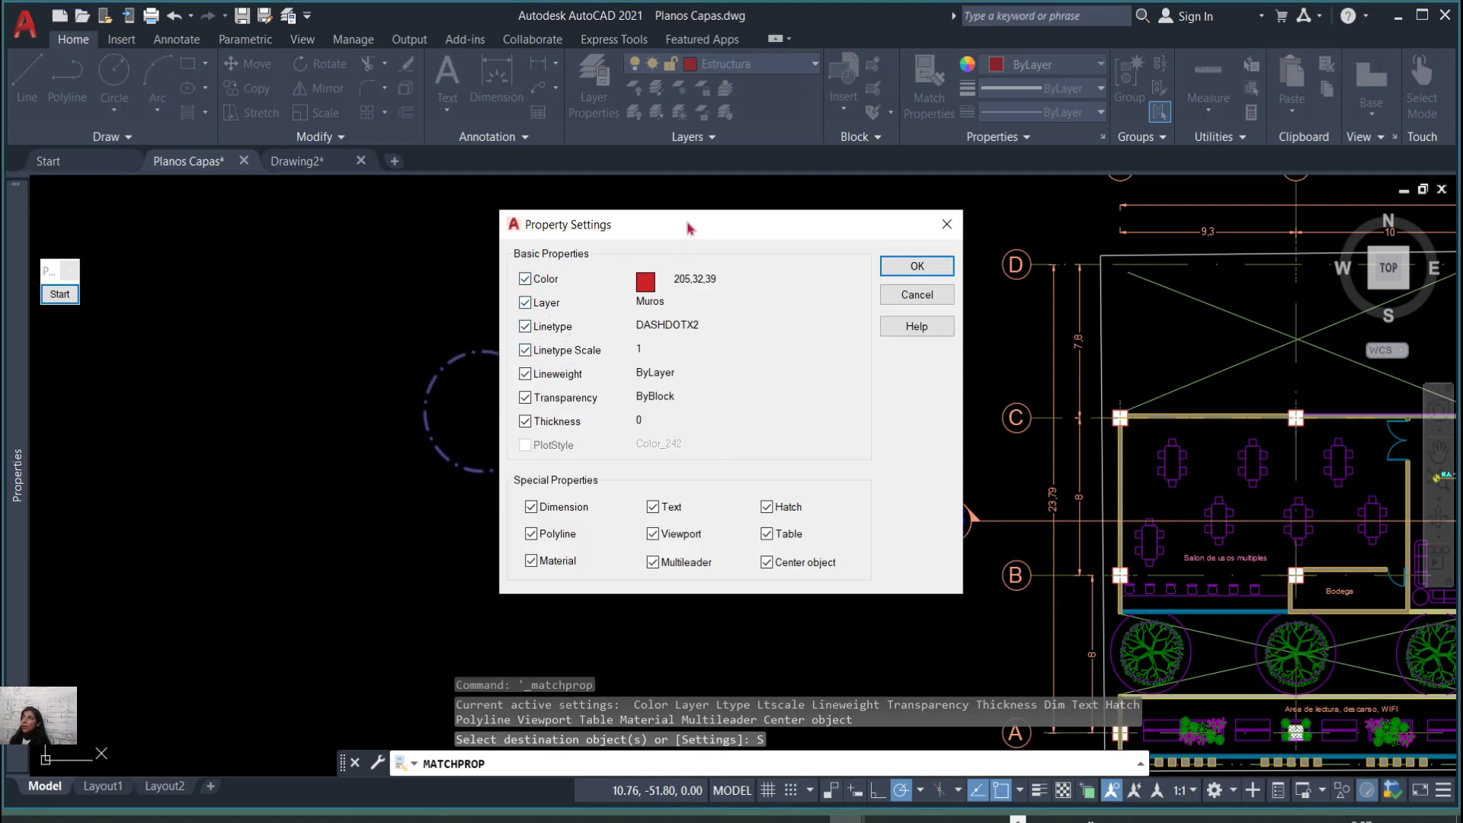
left_click_drag(687, 227, 773, 256)
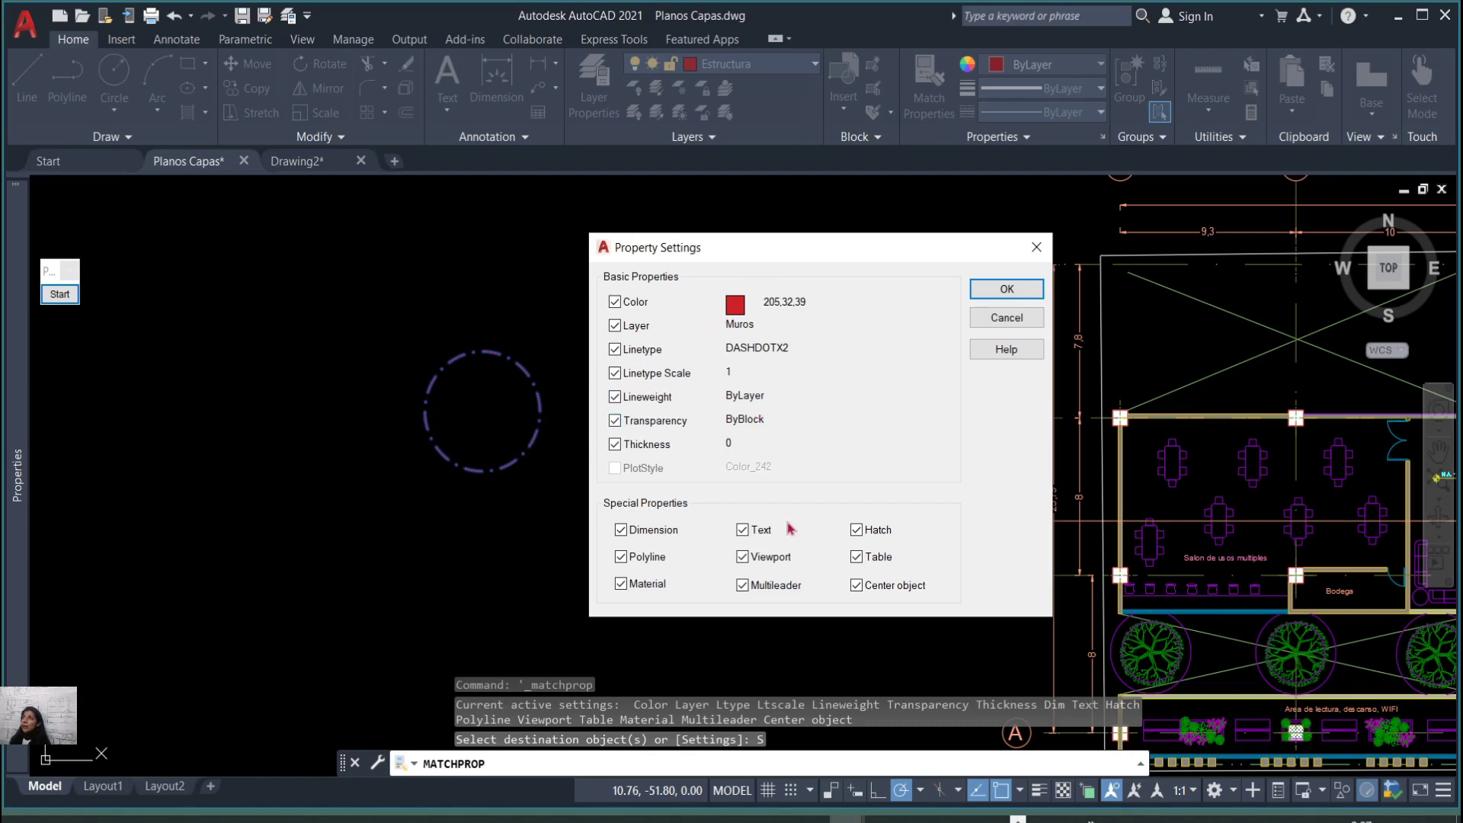
left_click(1038, 259)
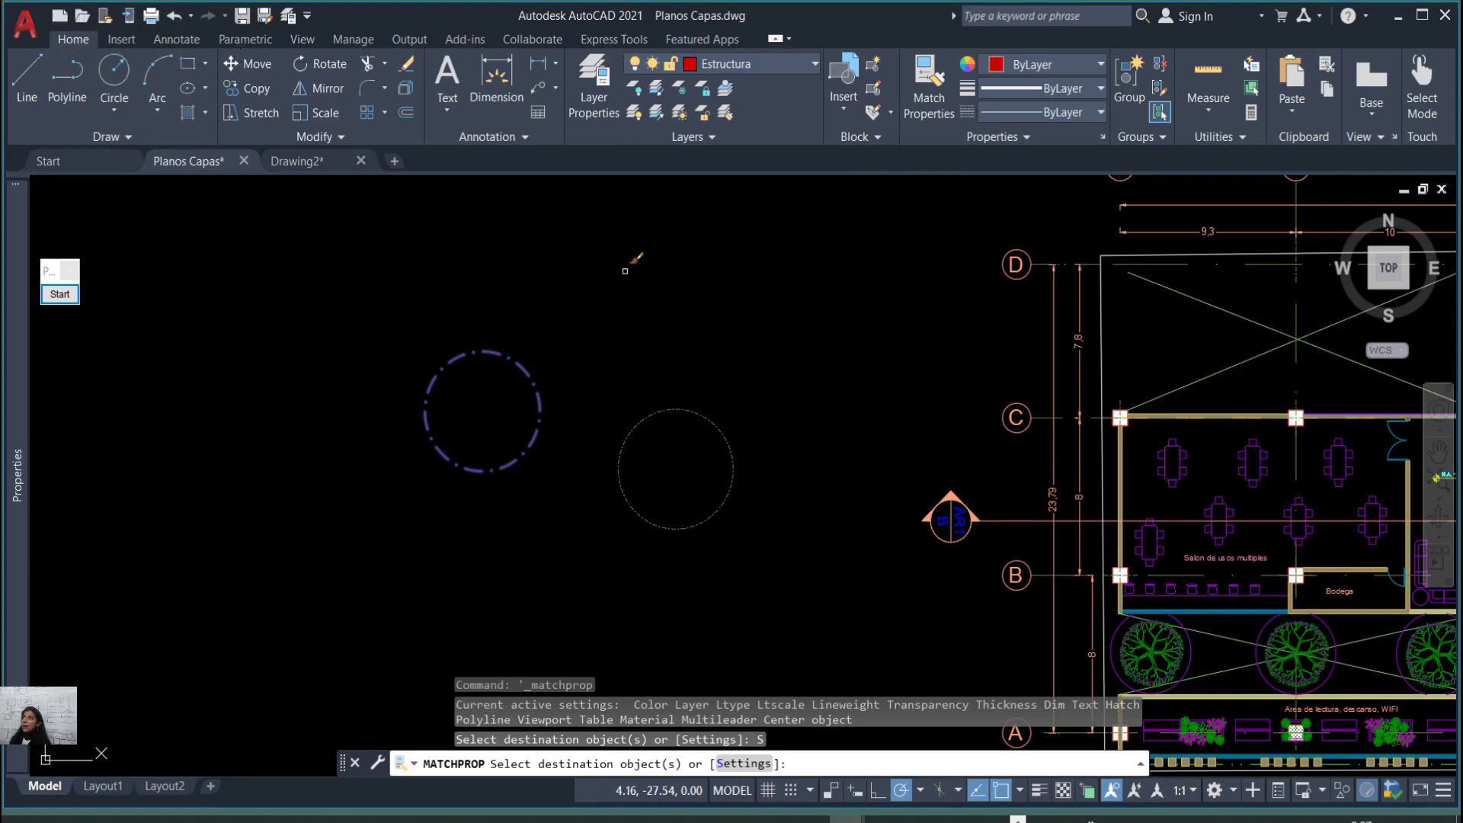
Frame the color, lineweight and linetype controls with a green annotation rectangle, clear it and cancel Match Properties.
mouse_move(16, 336)
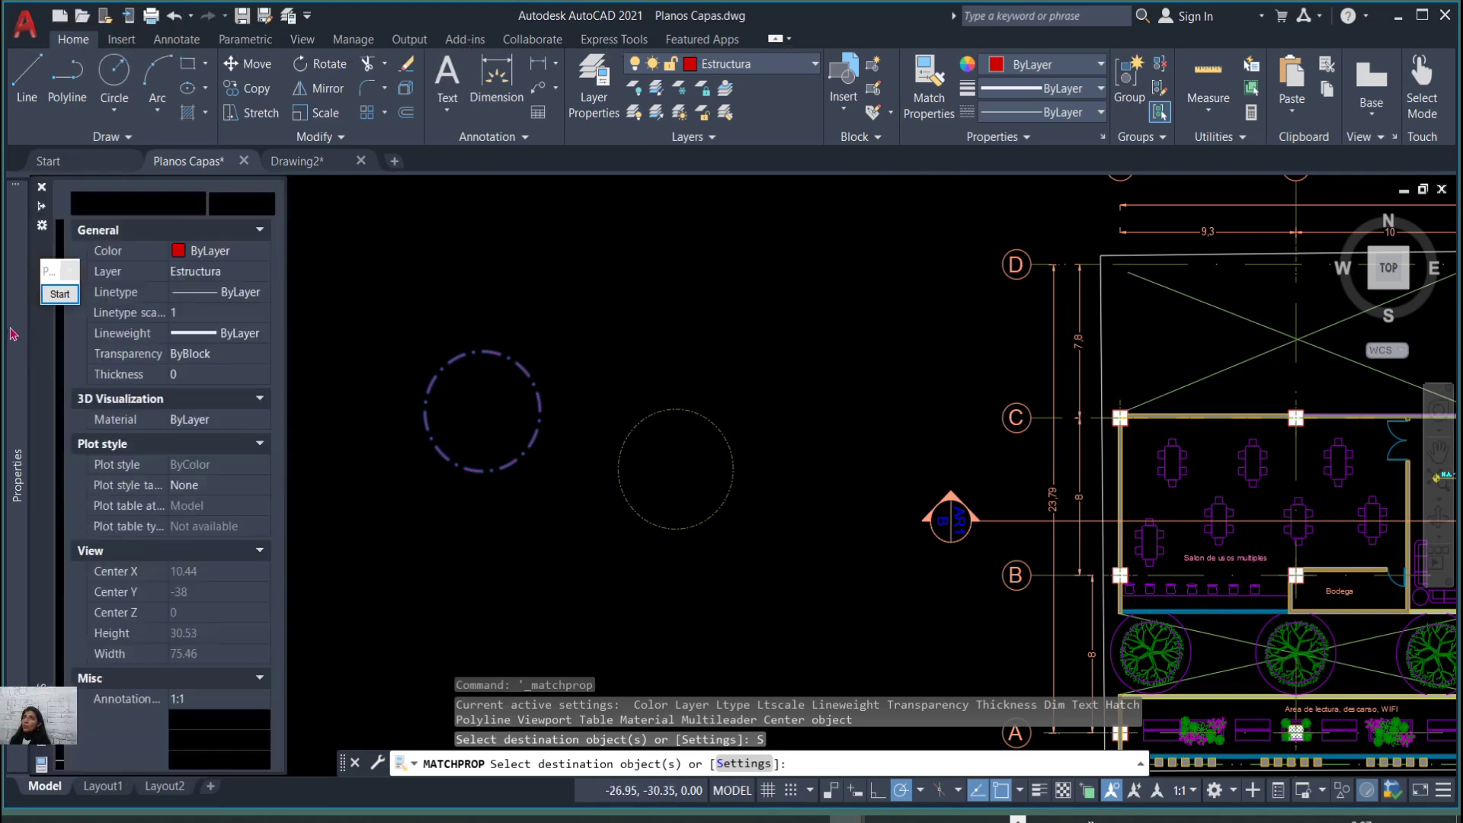
left_click(61, 295)
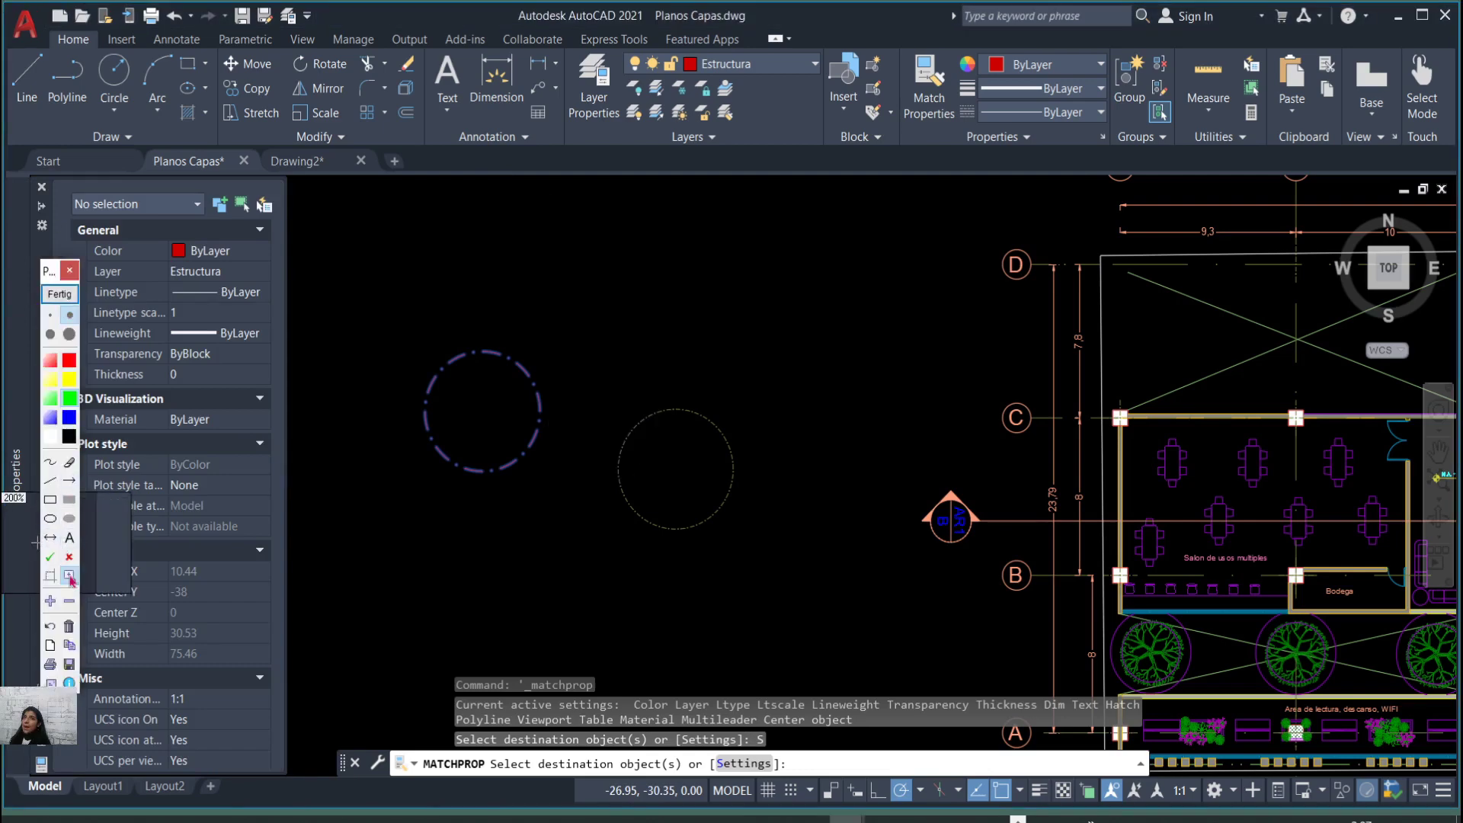
left_click(50, 500)
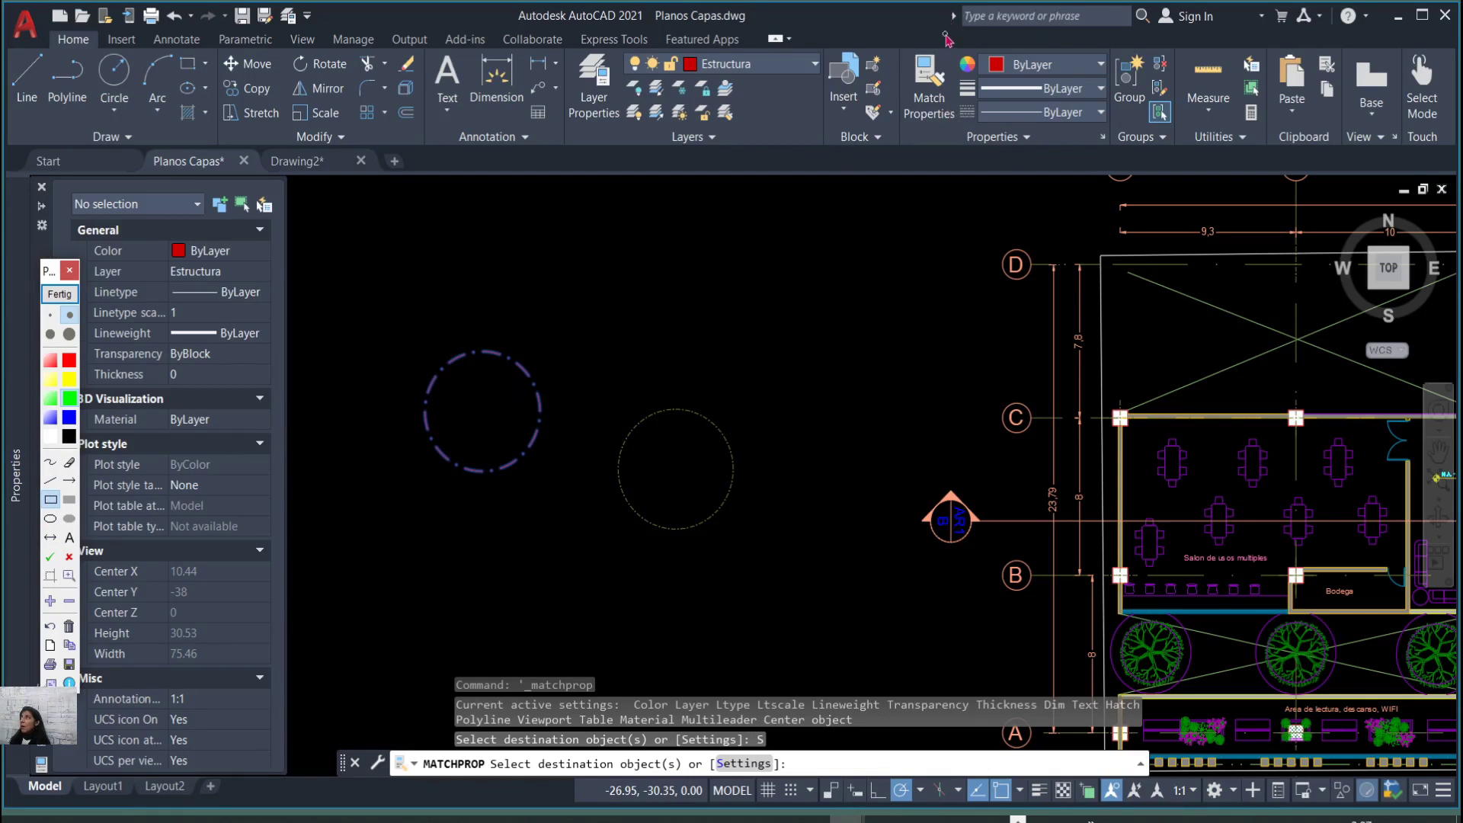
left_click_drag(950, 33, 1117, 156)
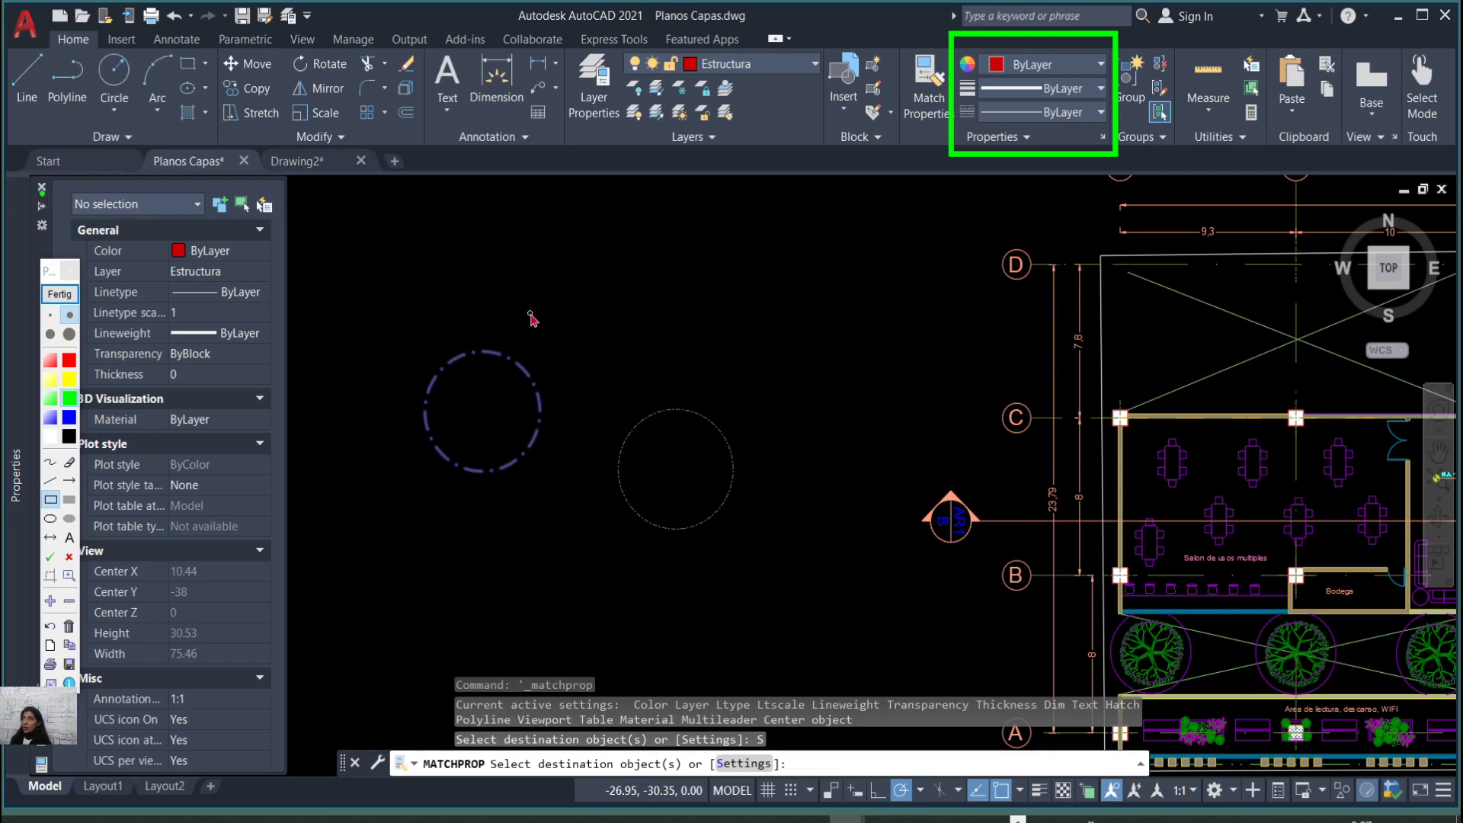
left_click(59, 293)
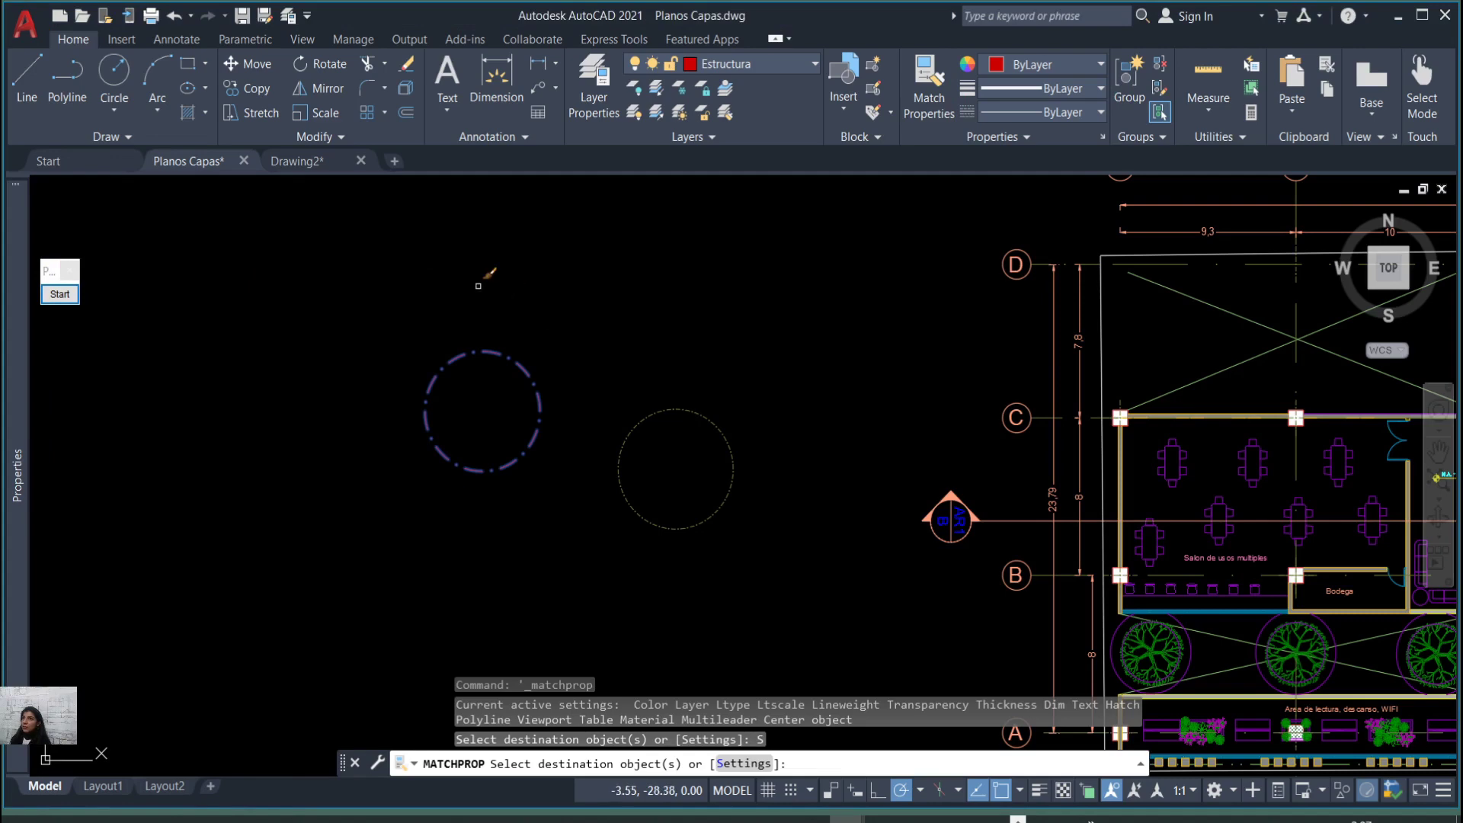
key("Escape")
key("Escape")
key("Escape")
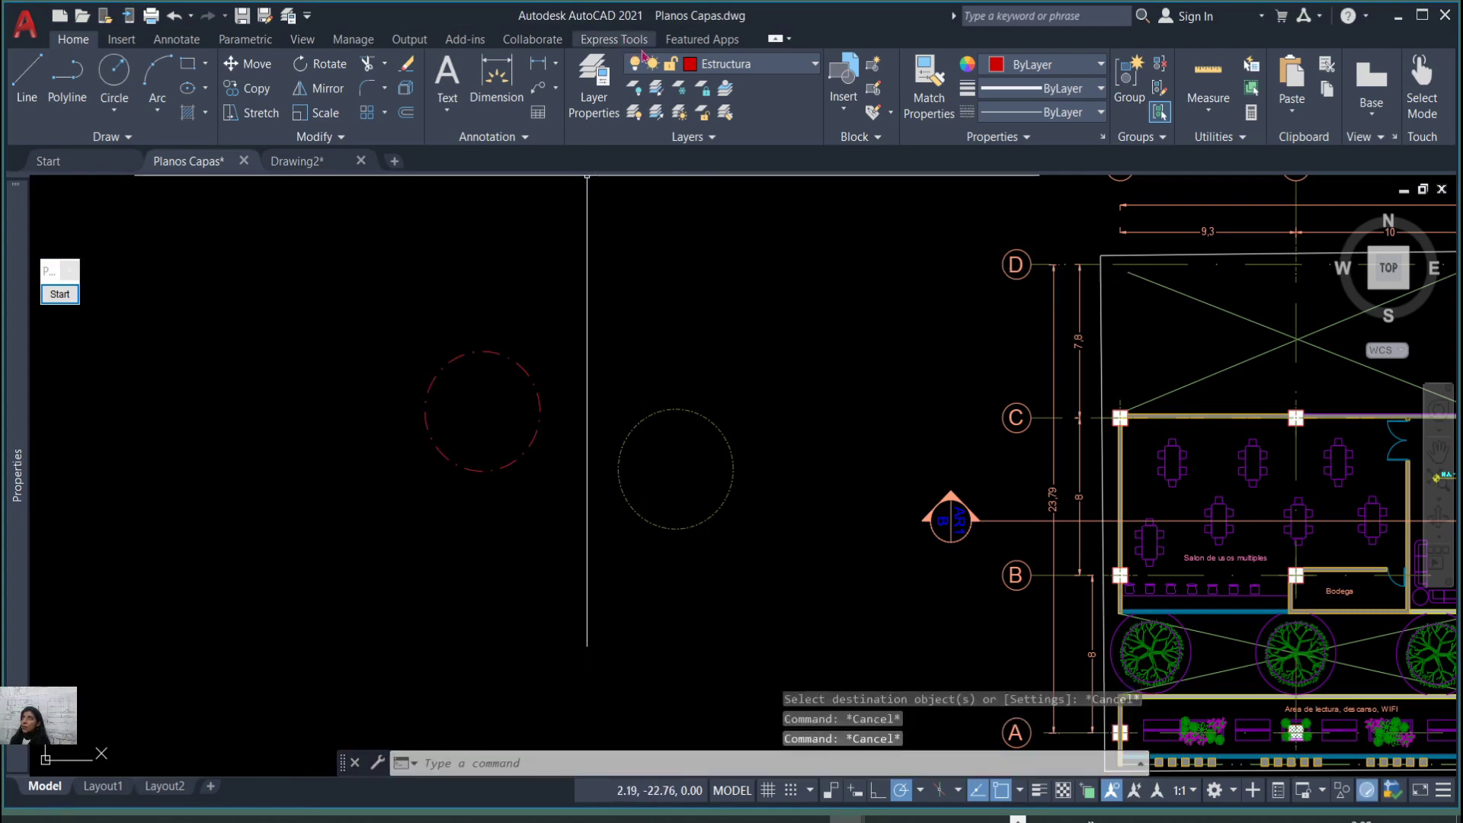
Expand the additional layer tools and pin them so they stay open.
left_click(697, 143)
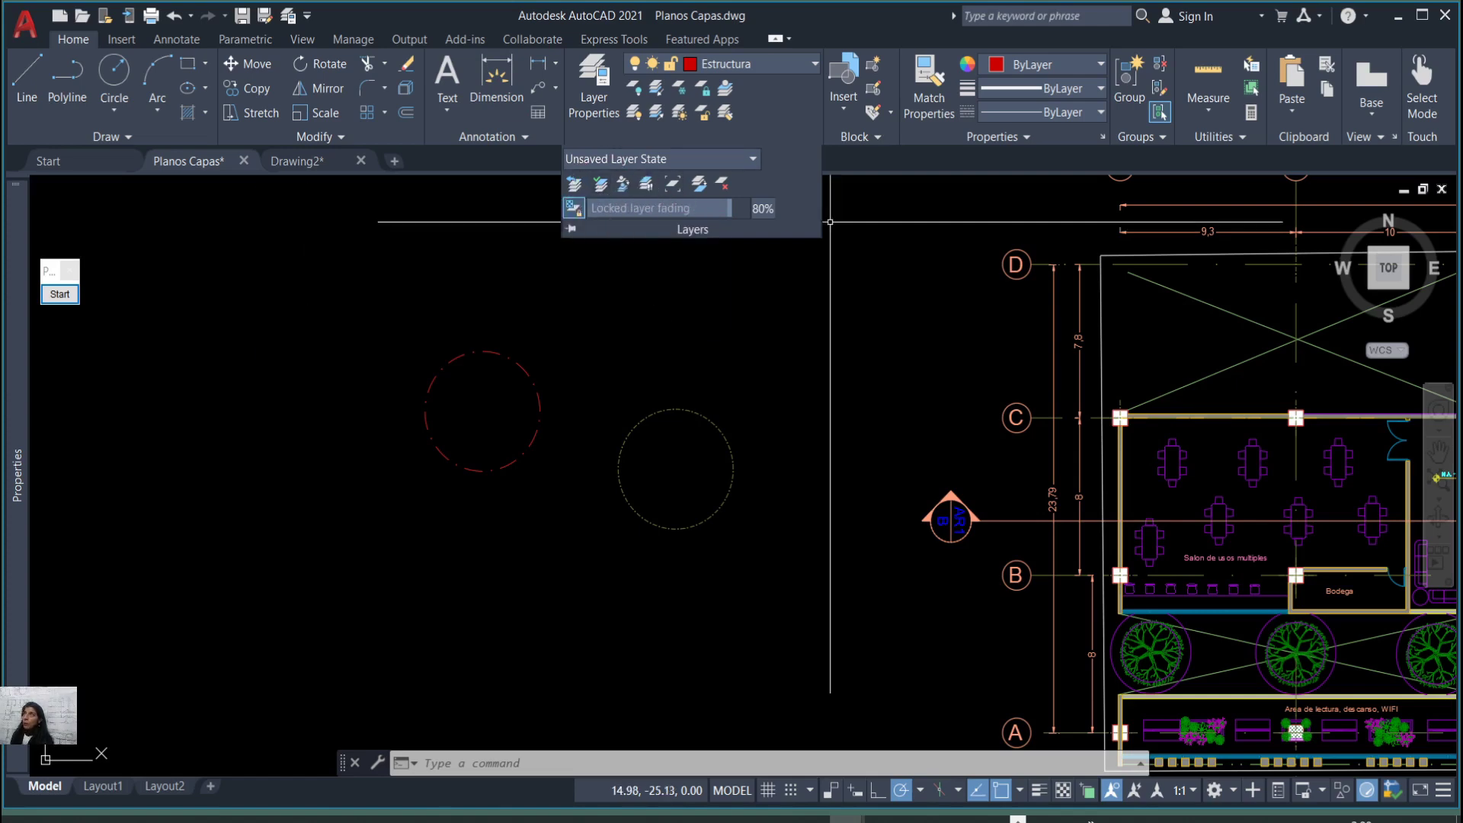
left_click(64, 294)
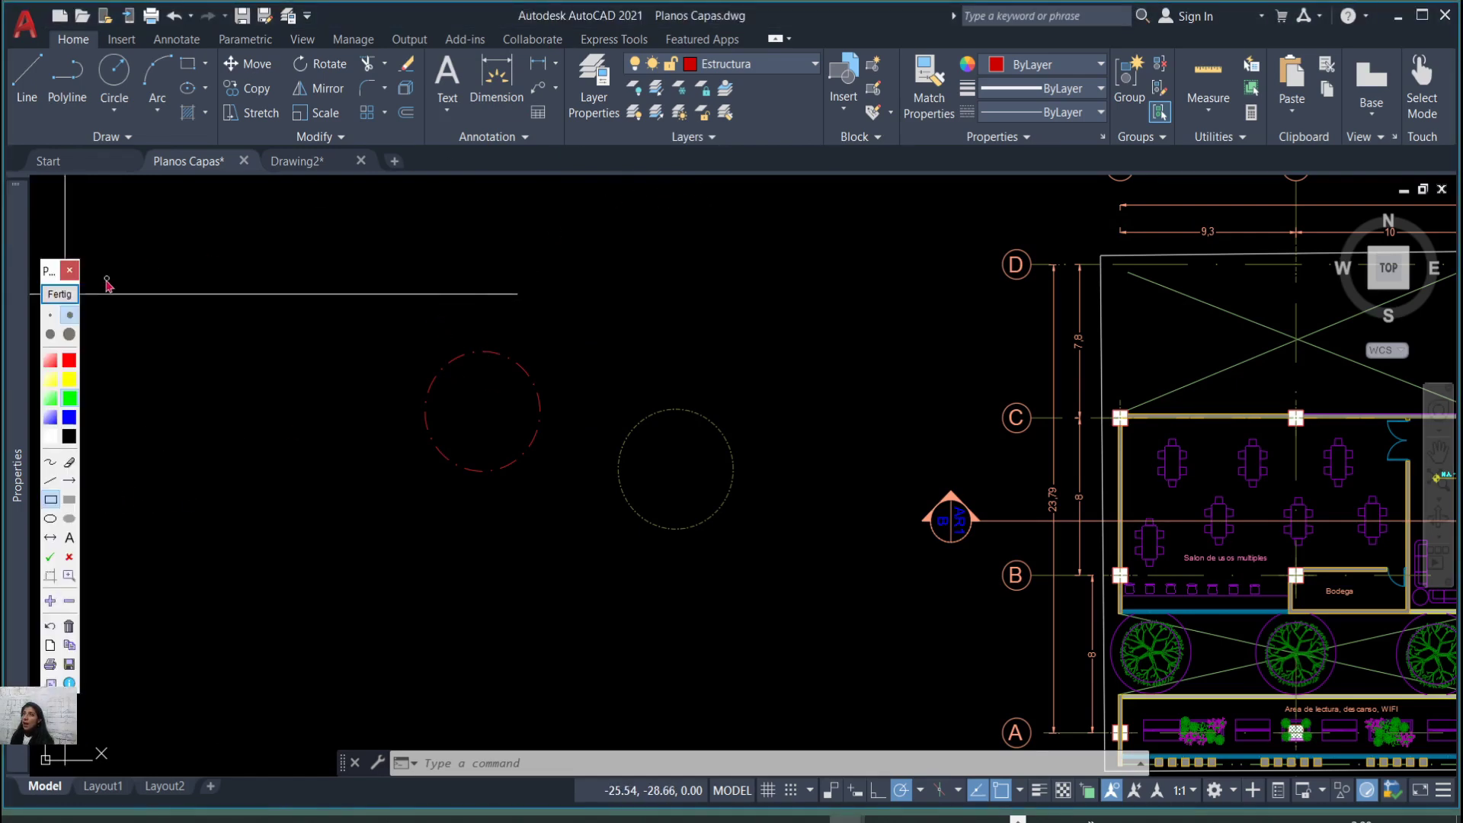
left_click(65, 295)
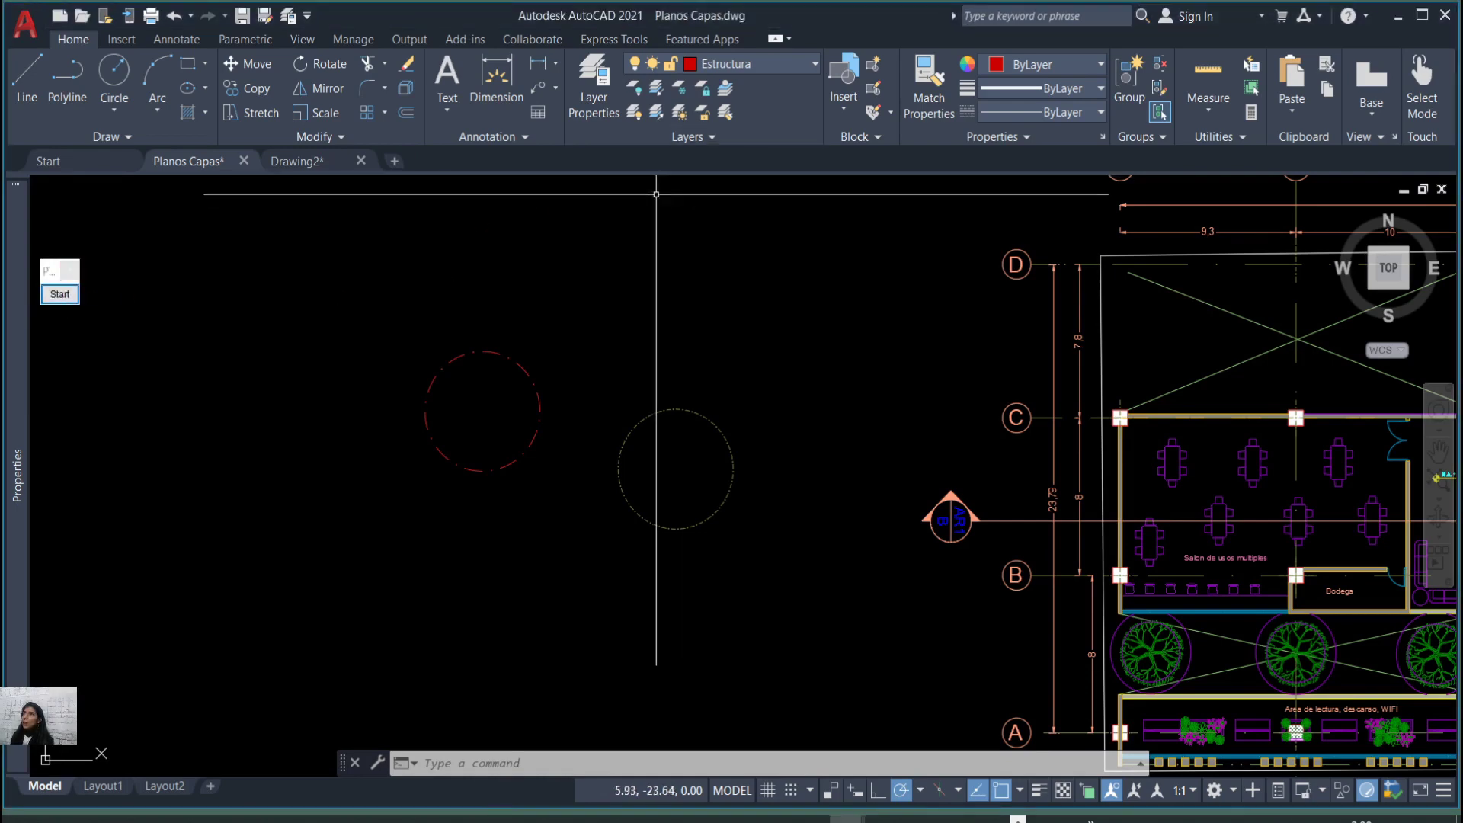
left_click(732, 139)
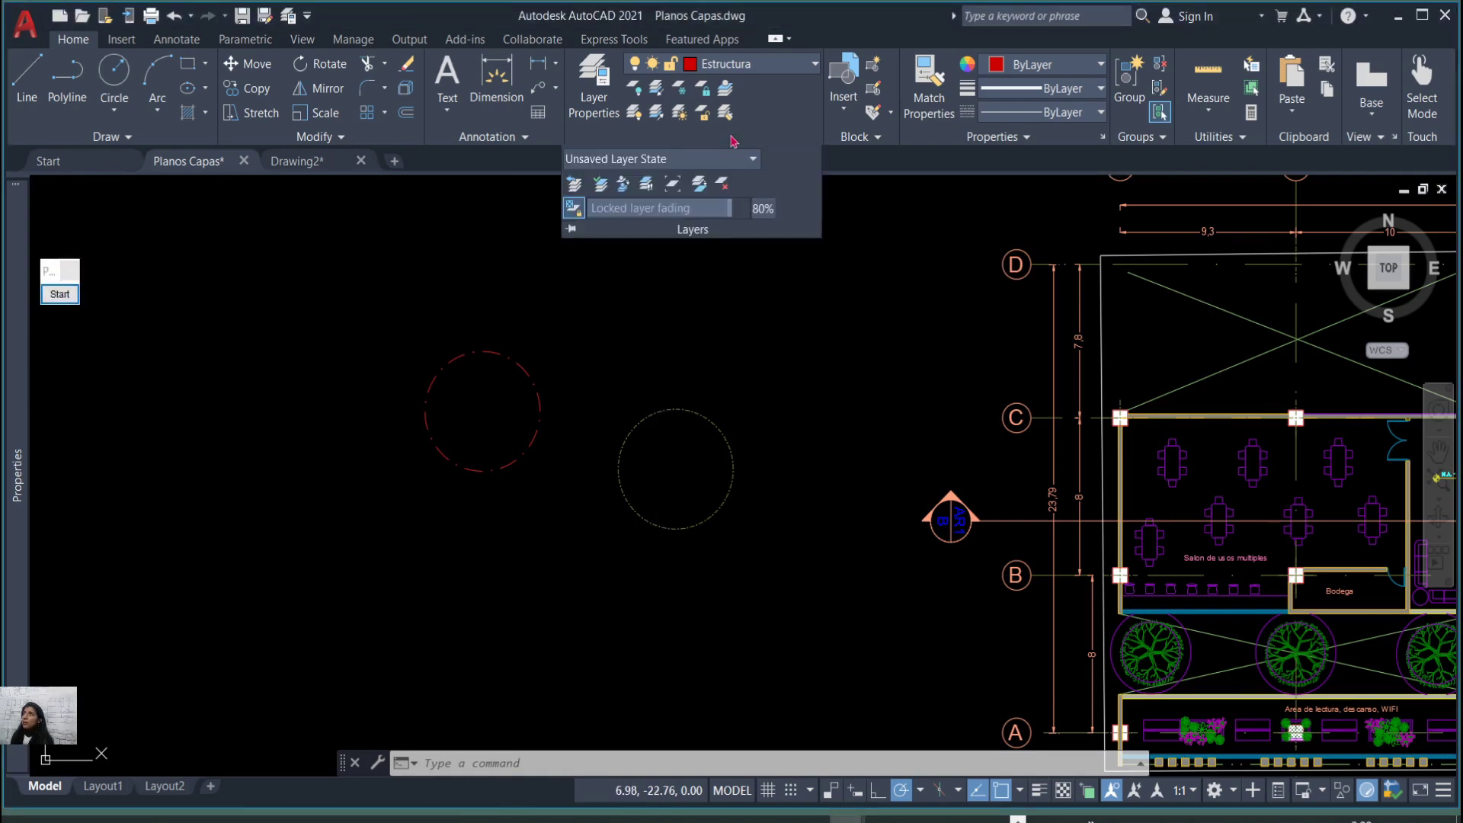
left_click(572, 230)
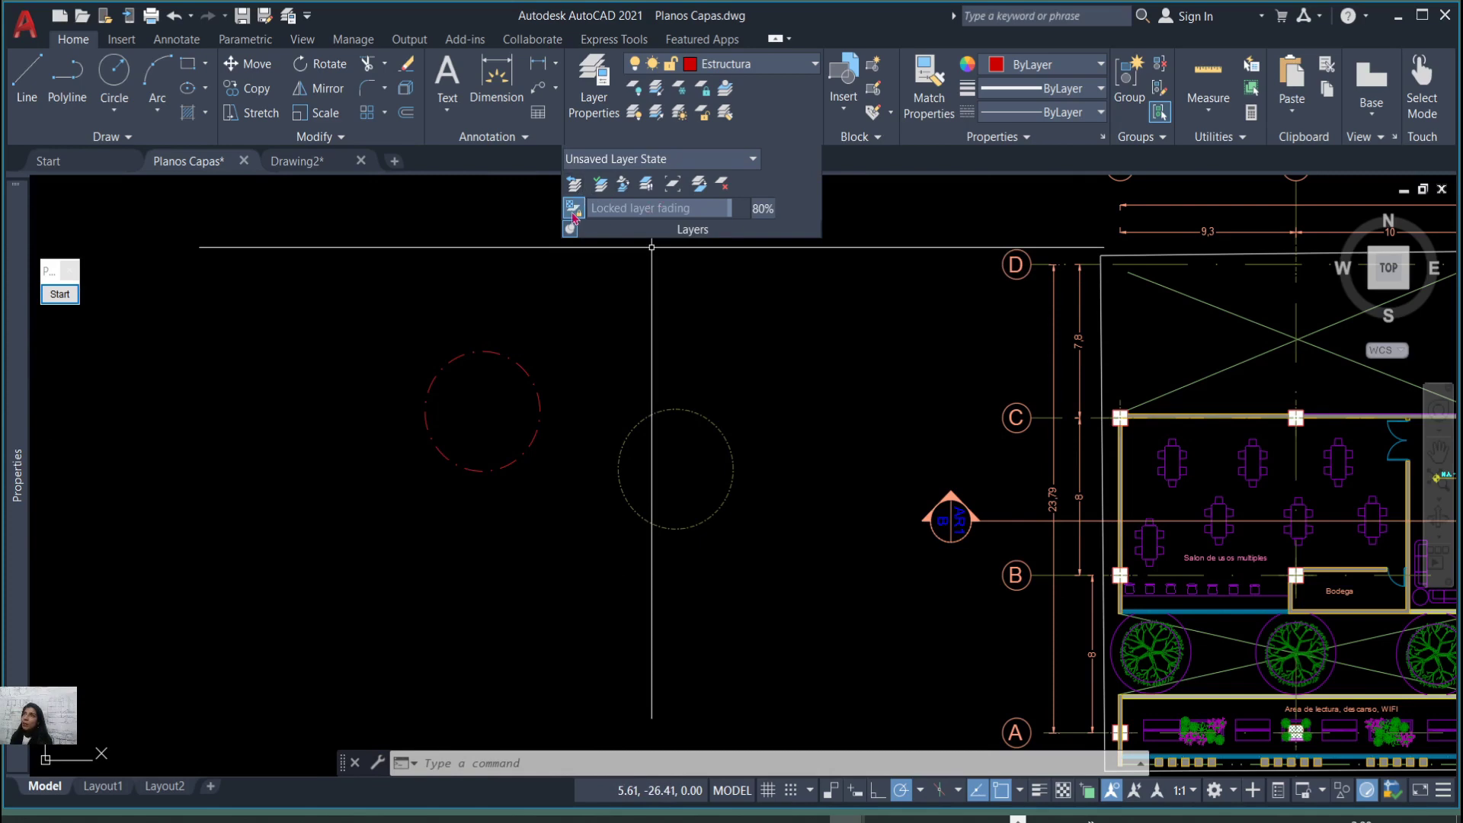
Pin the expanded annotation style settings open and unpin them again.
left_click(523, 140)
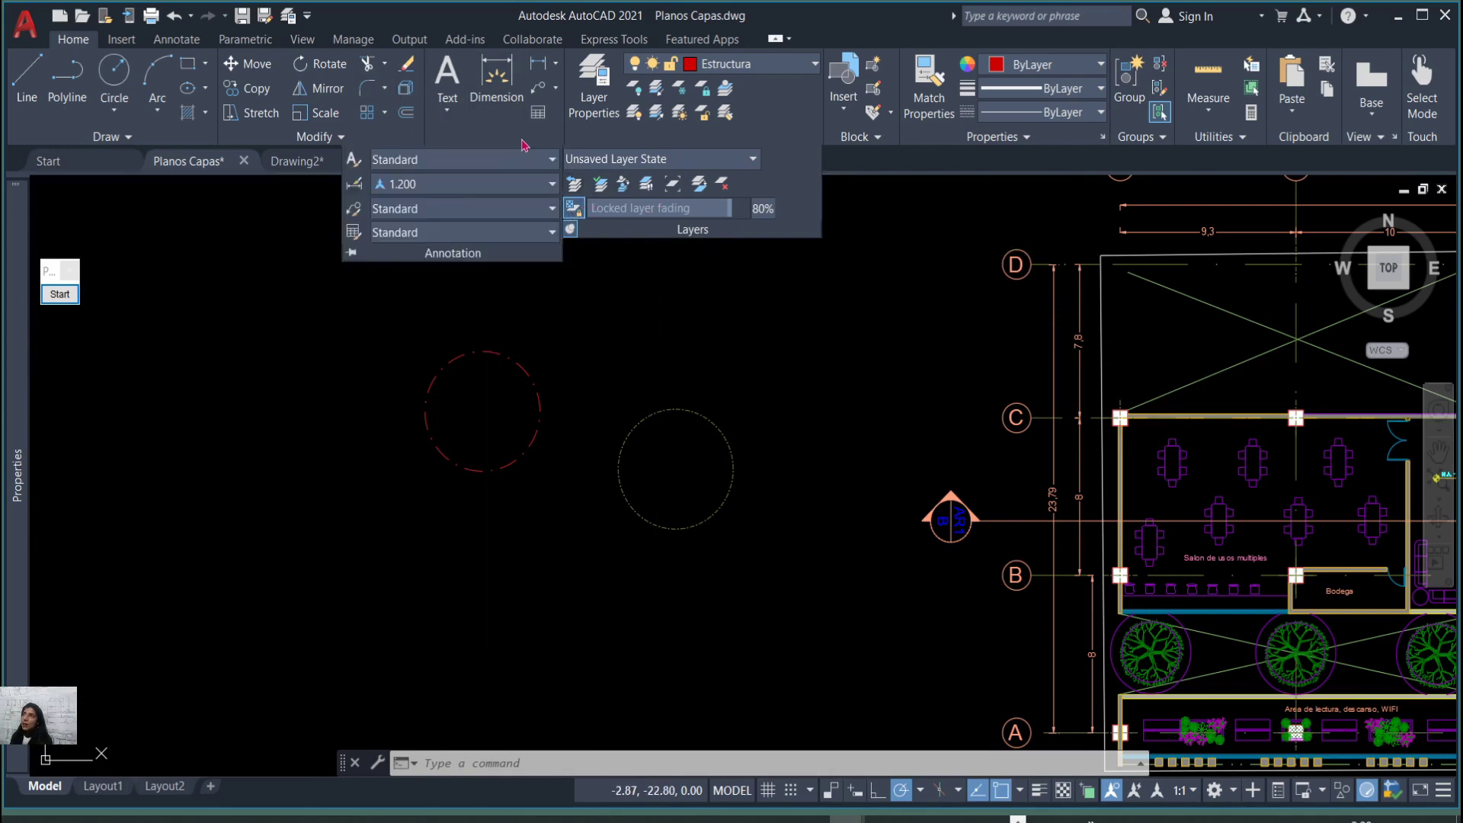
left_click(352, 253)
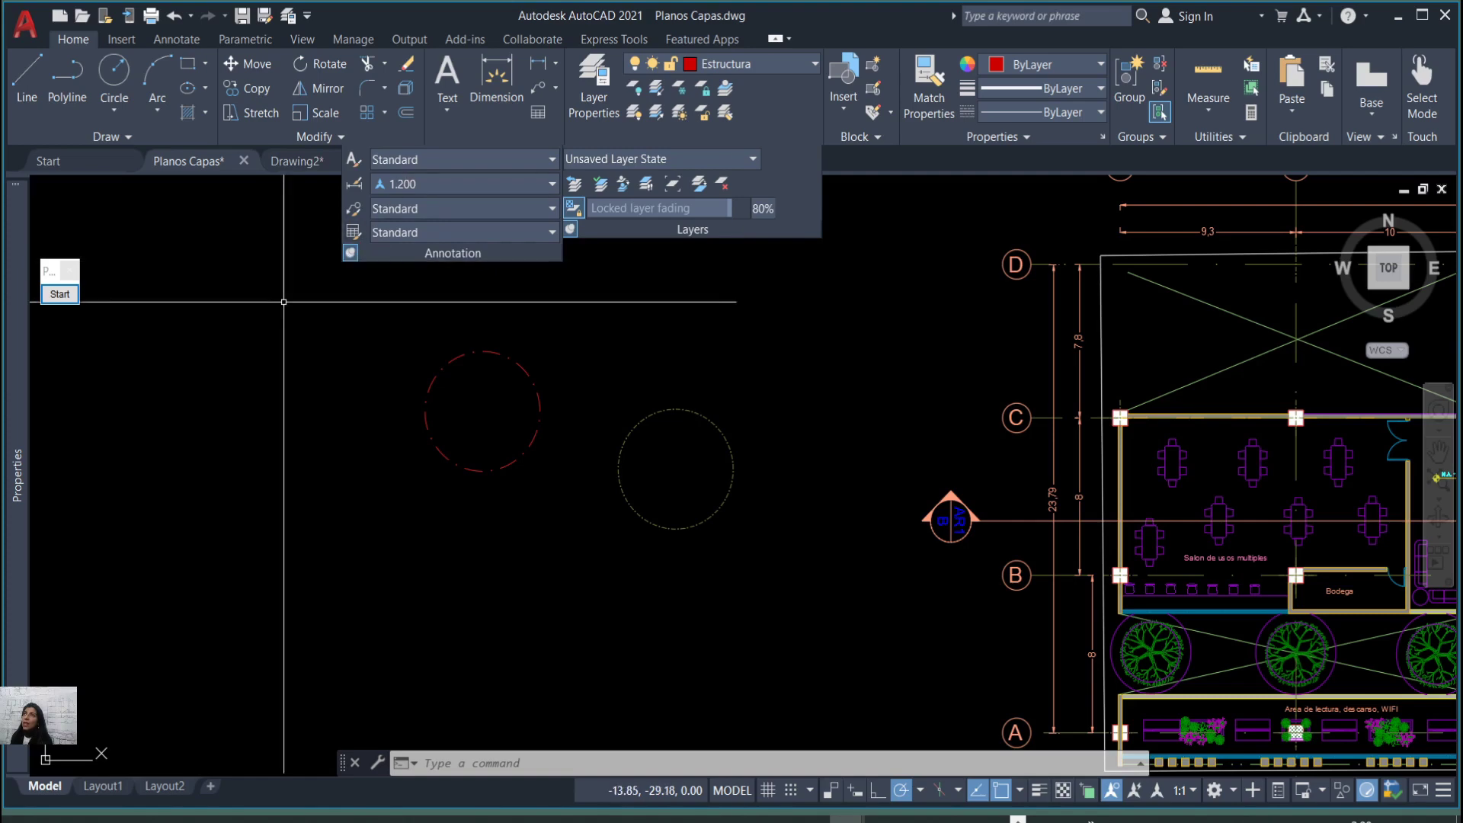
left_click(351, 252)
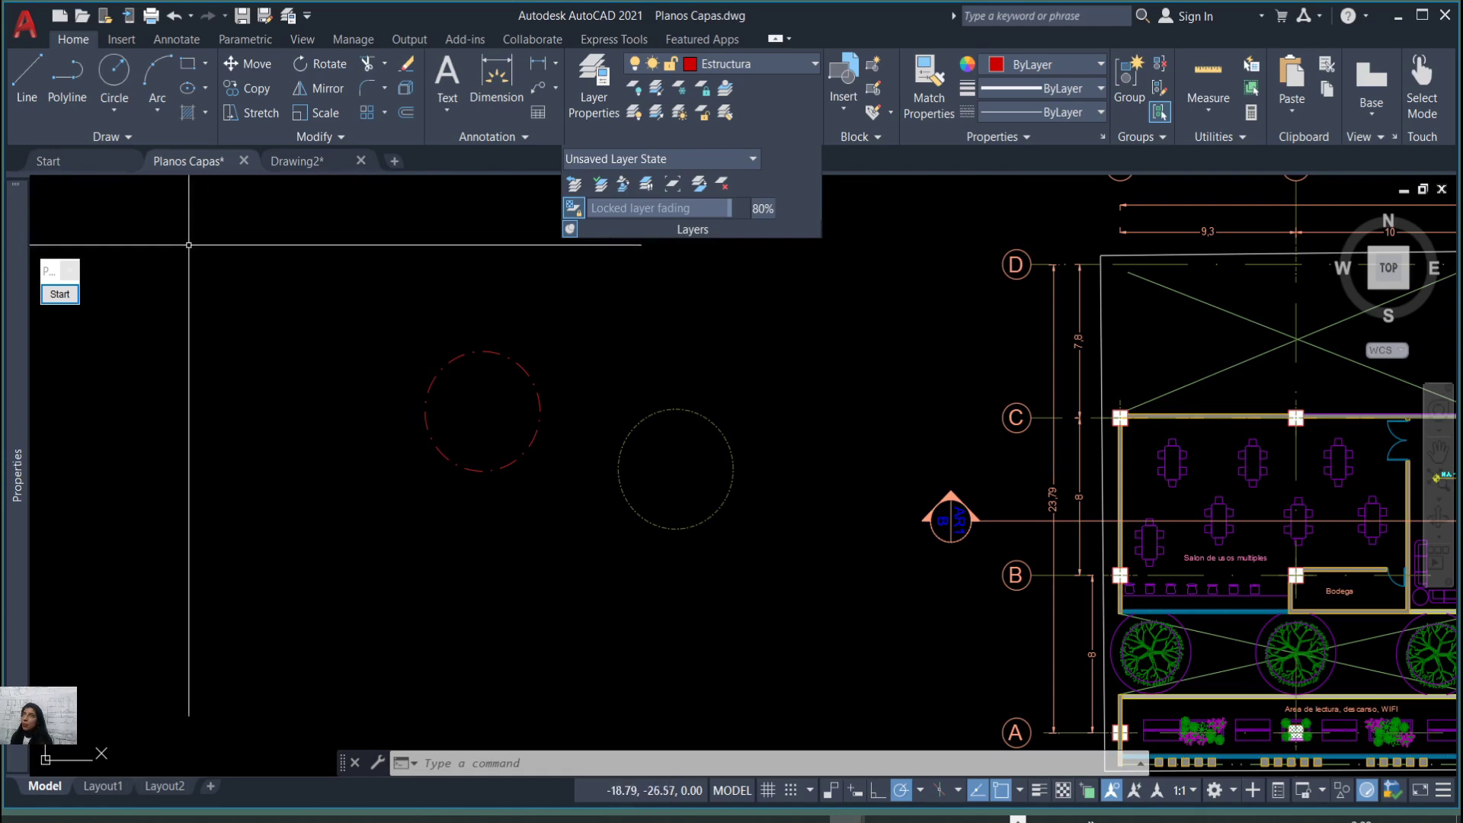
Examine the pinned layer tools at 200% with the screen magnifier, and return to the test circles.
mouse_move(23, 337)
left_click(59, 294)
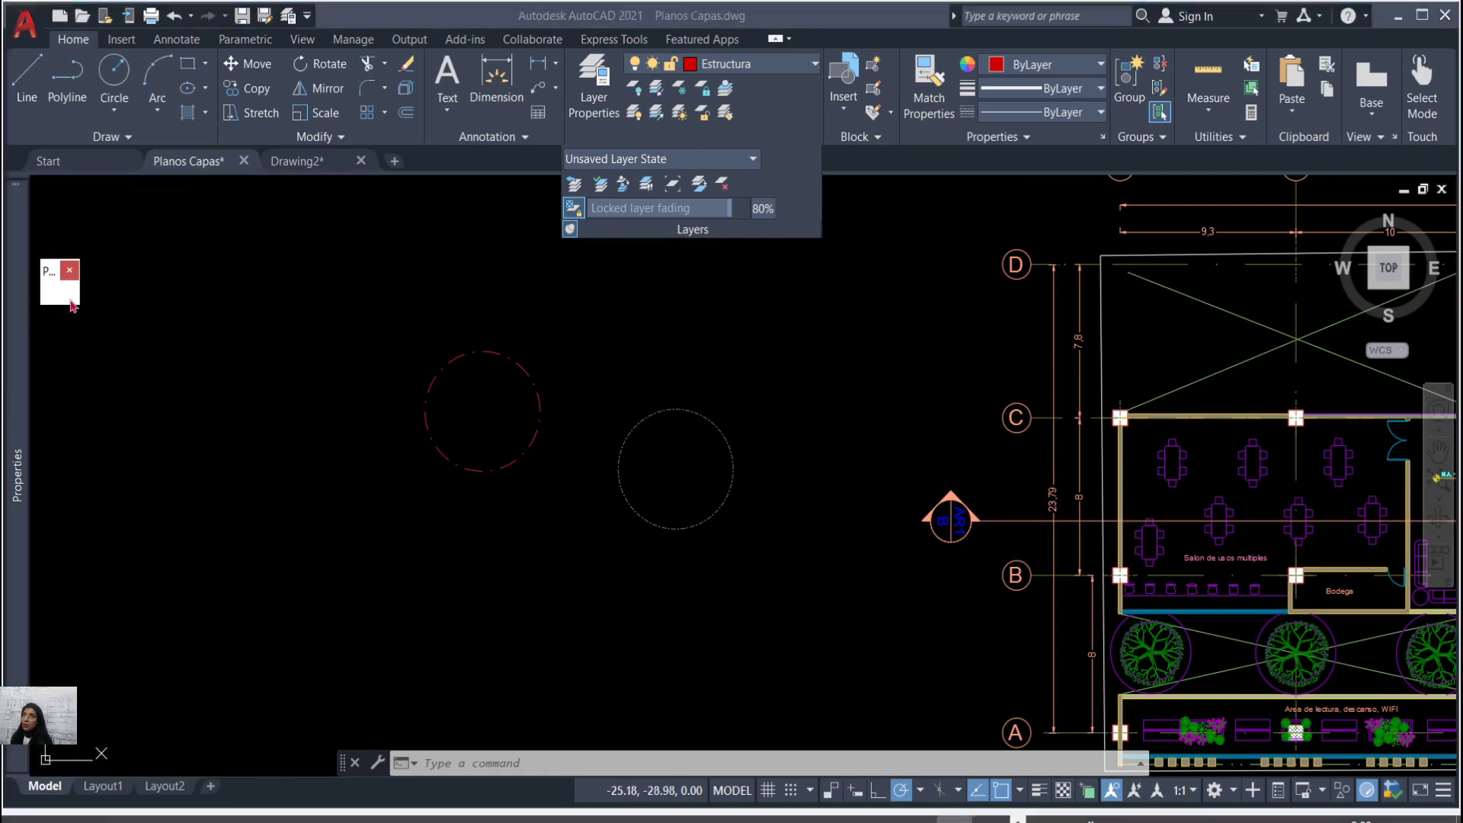
left_click(70, 577)
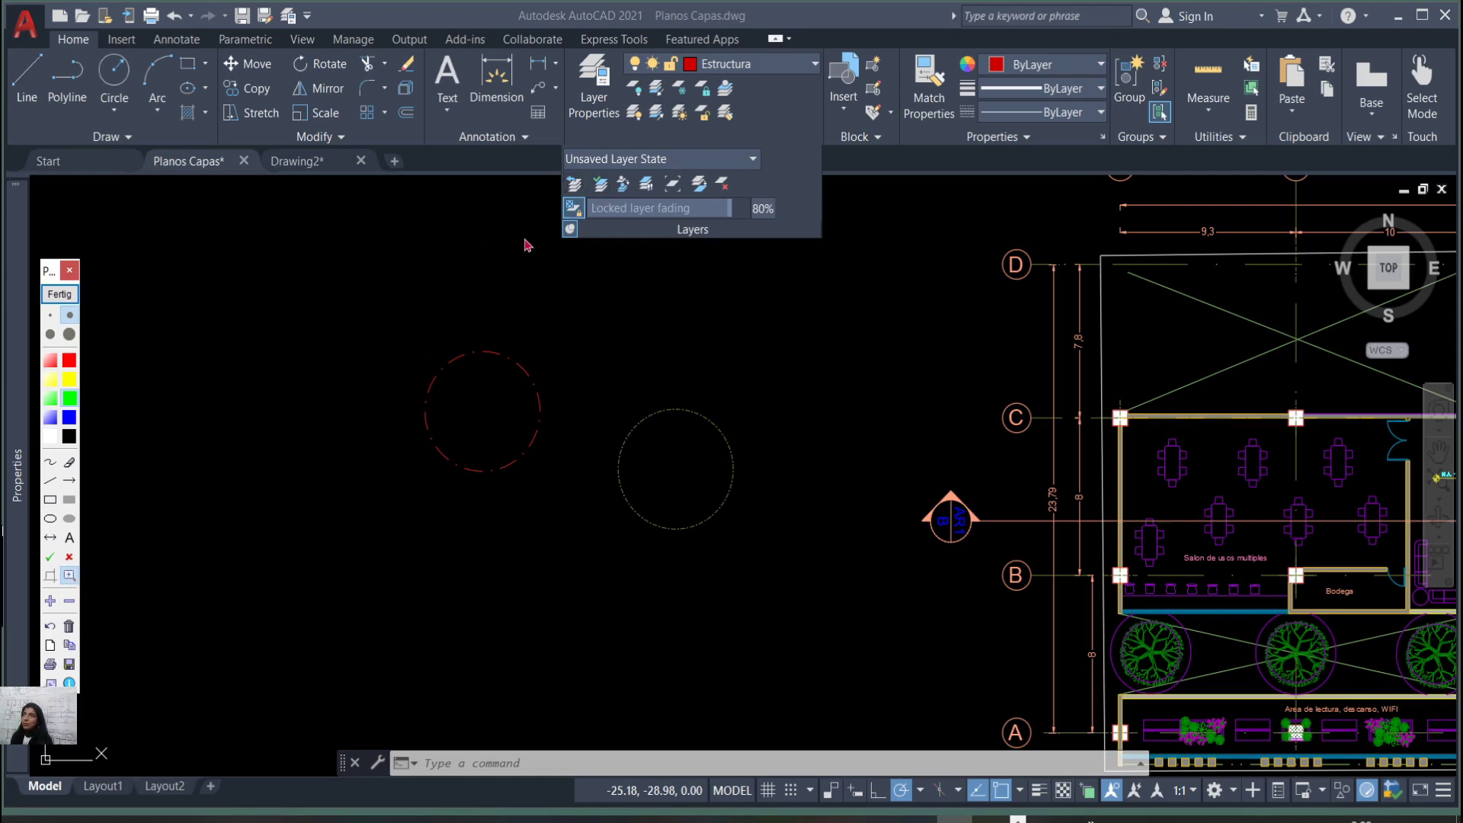
scroll(438, 292, "down", 4)
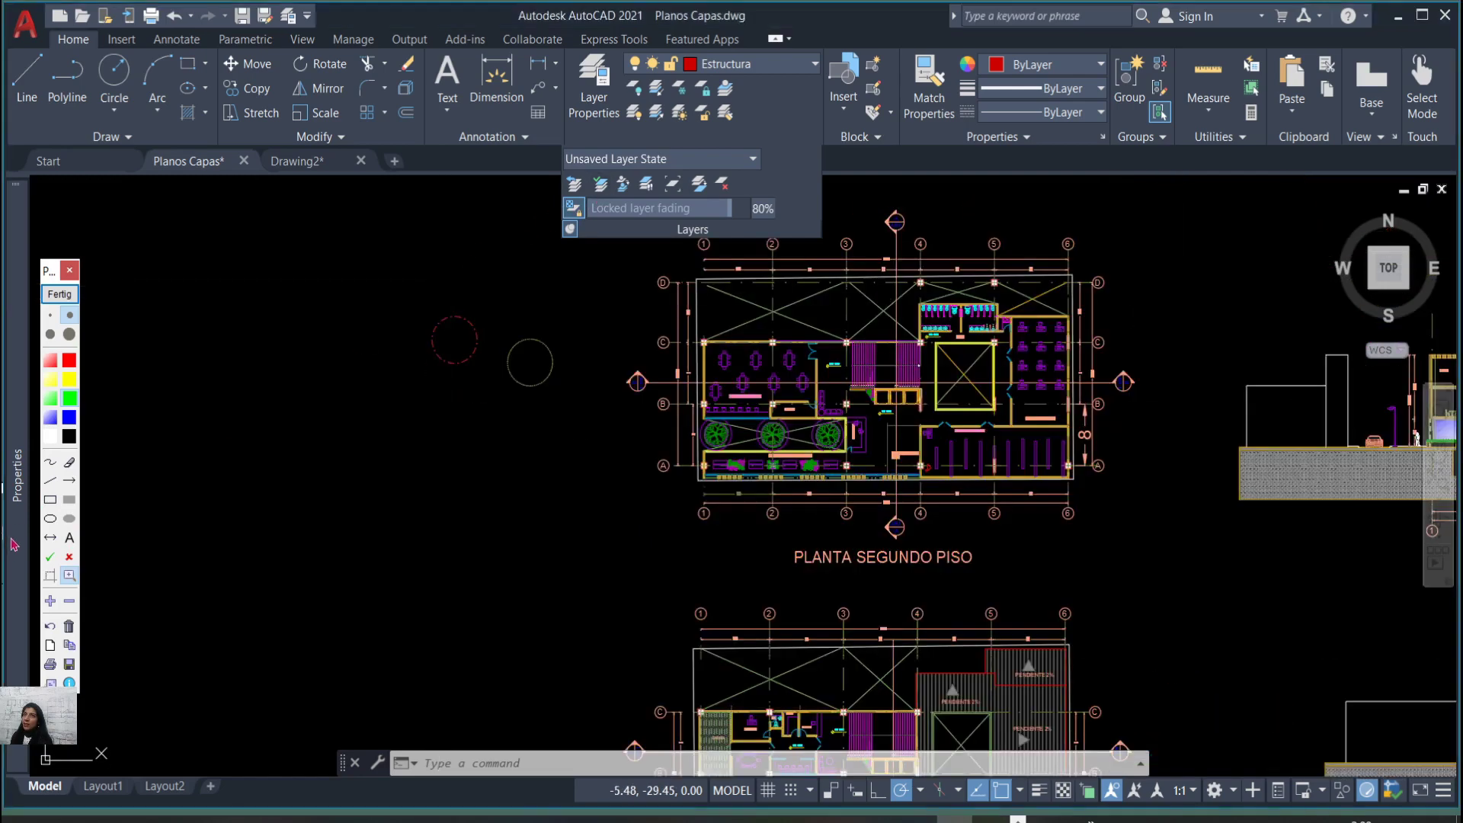
mouse_move(16, 534)
left_click(320, 427)
left_click(69, 576)
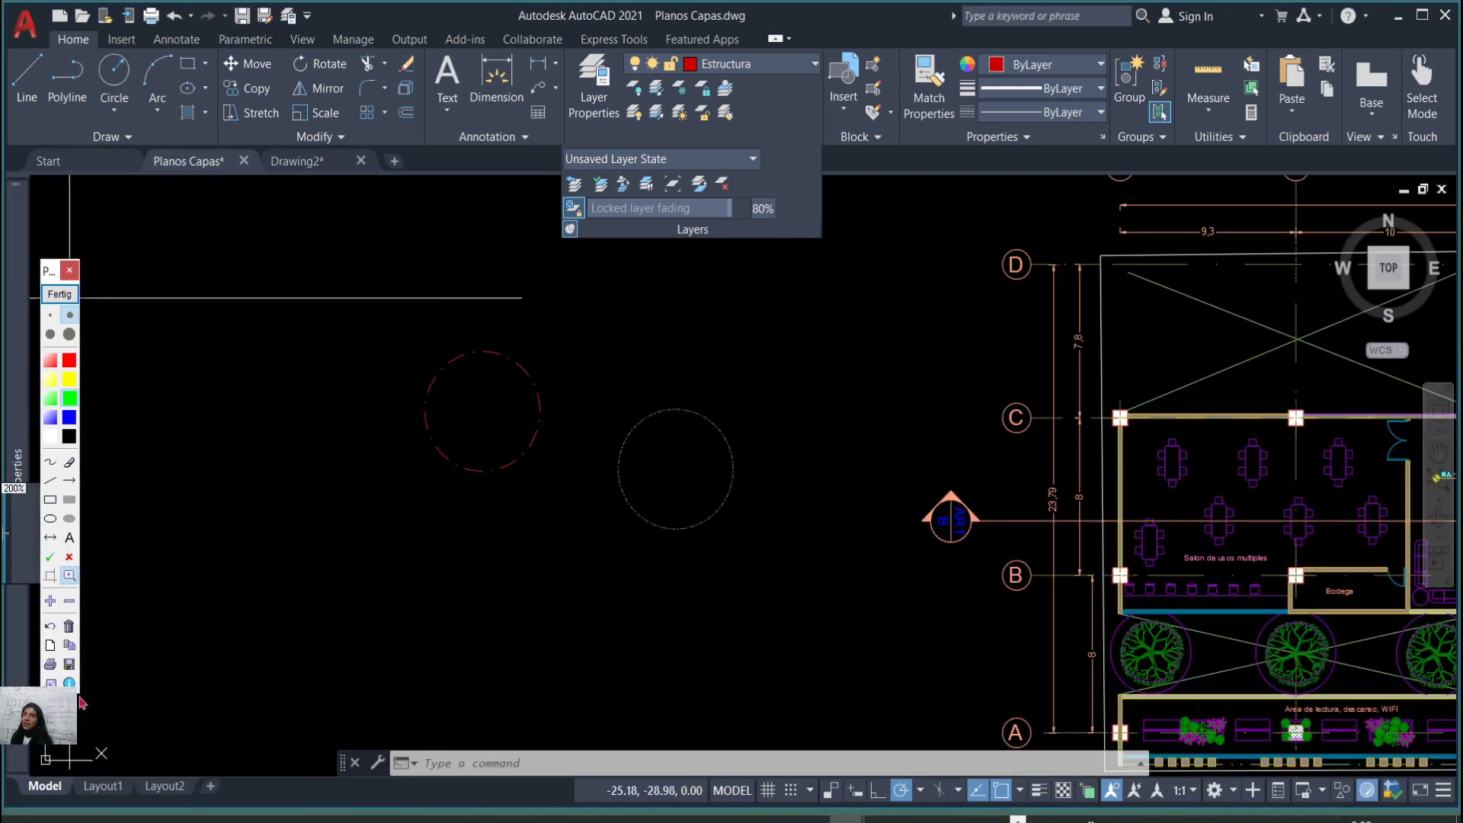
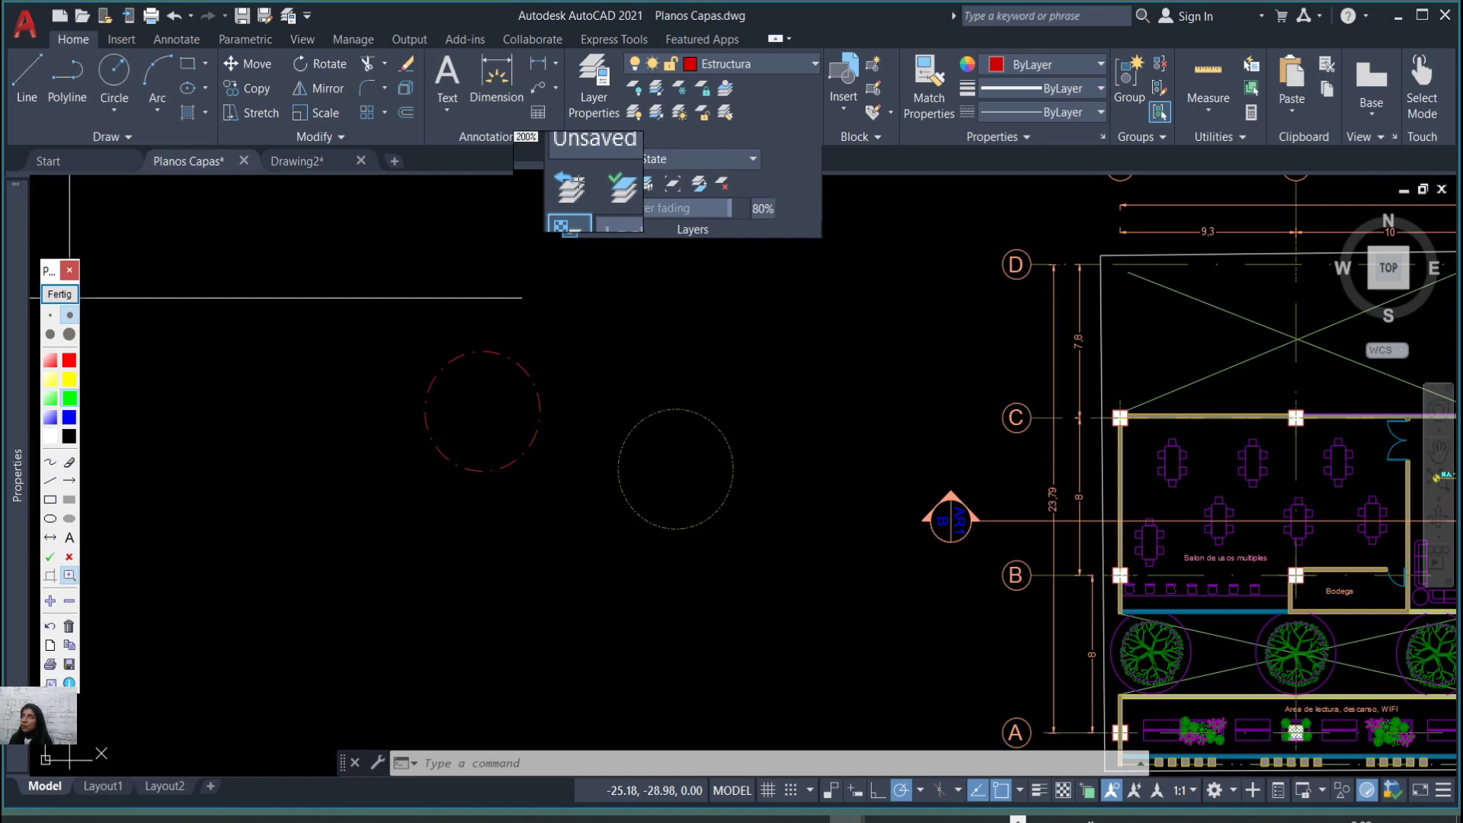
left_click(67, 295)
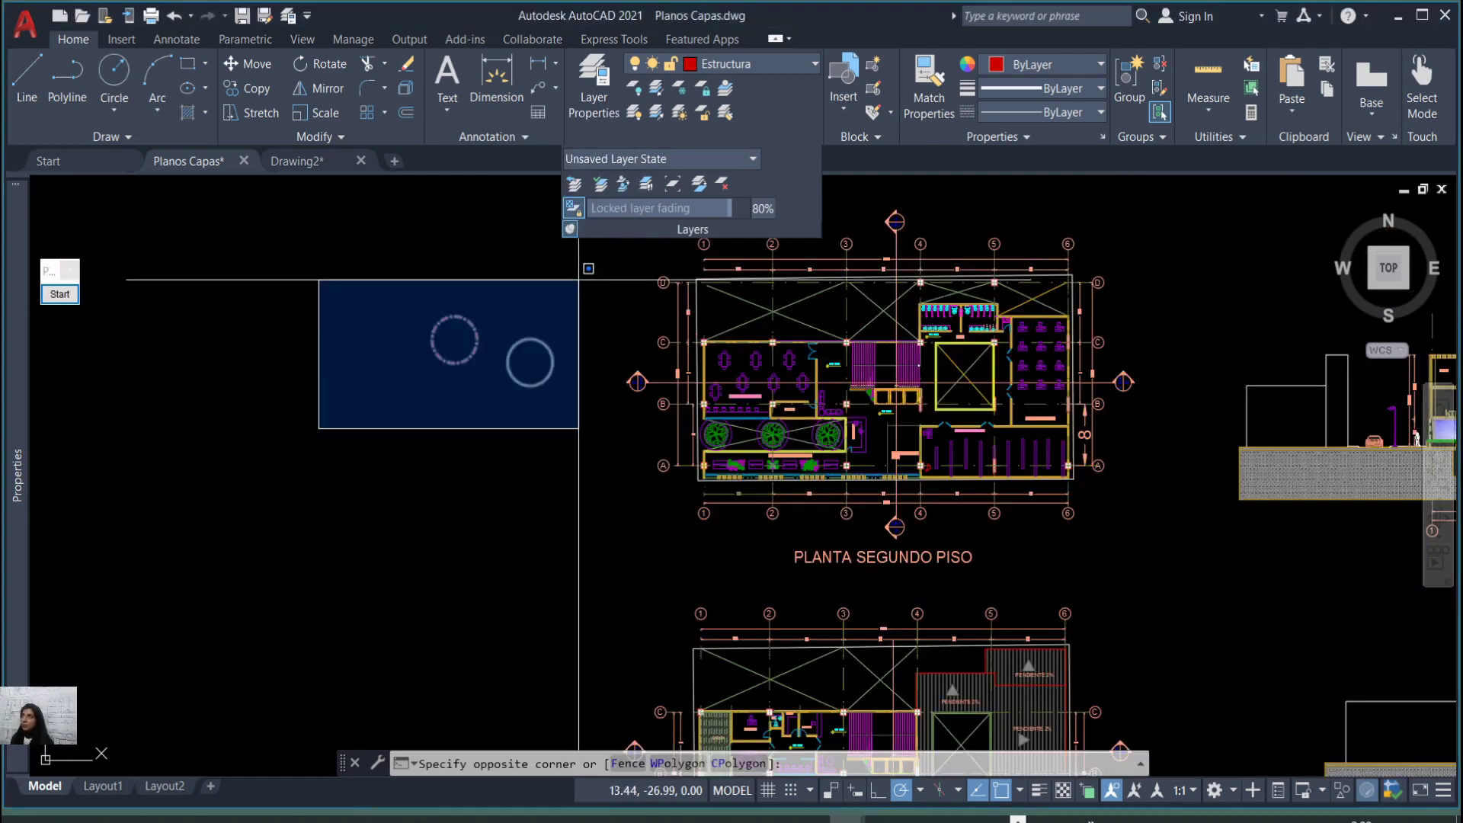
left_click(422, 300)
scroll(422, 300, "up", 2)
scroll(457, 320, "up", 2)
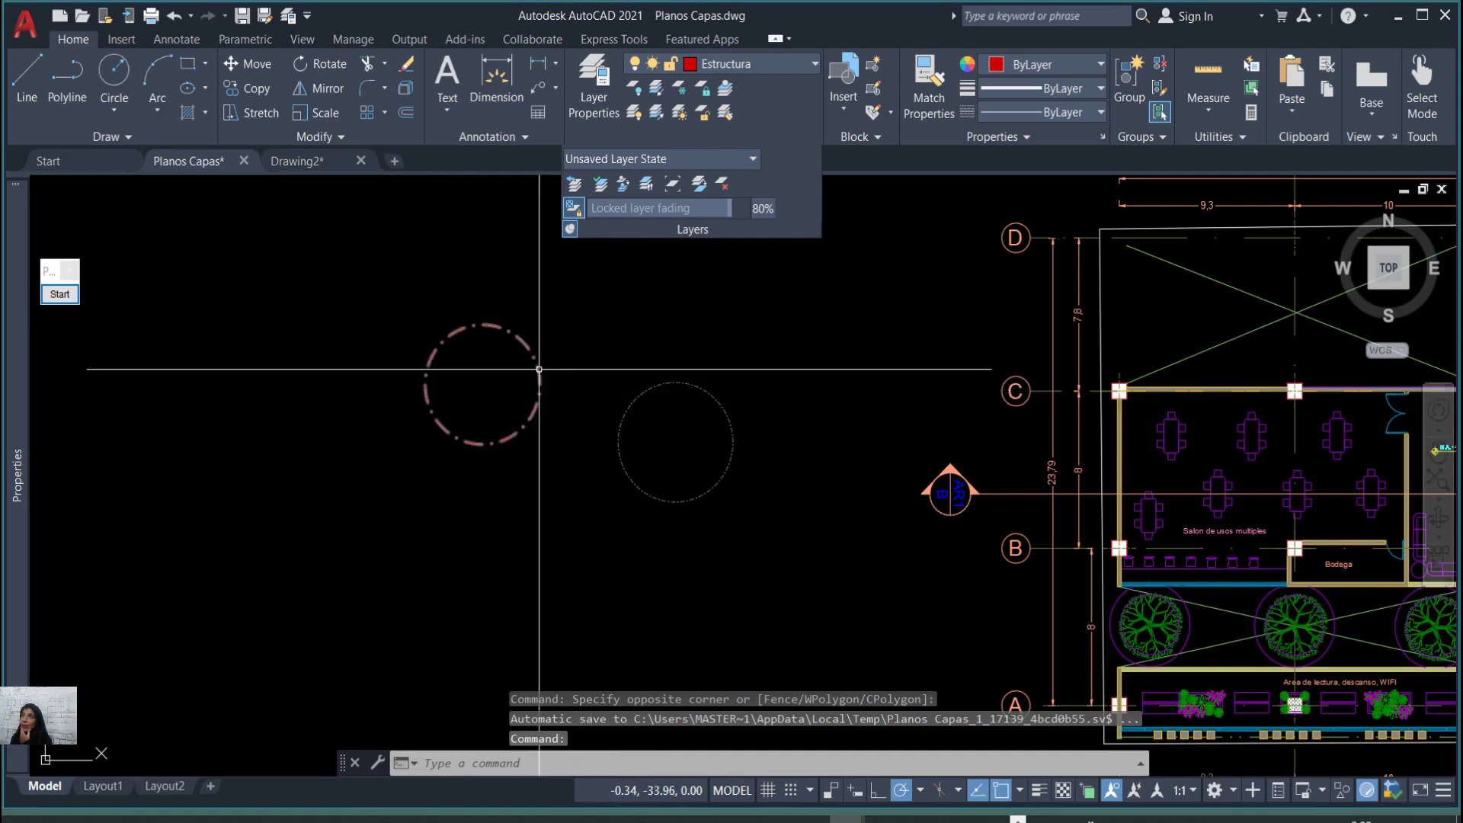
Open the Layer Properties Manager and try to select a run of layers starting at FACHADAAA 1 with a selection window.
left_click(593, 85)
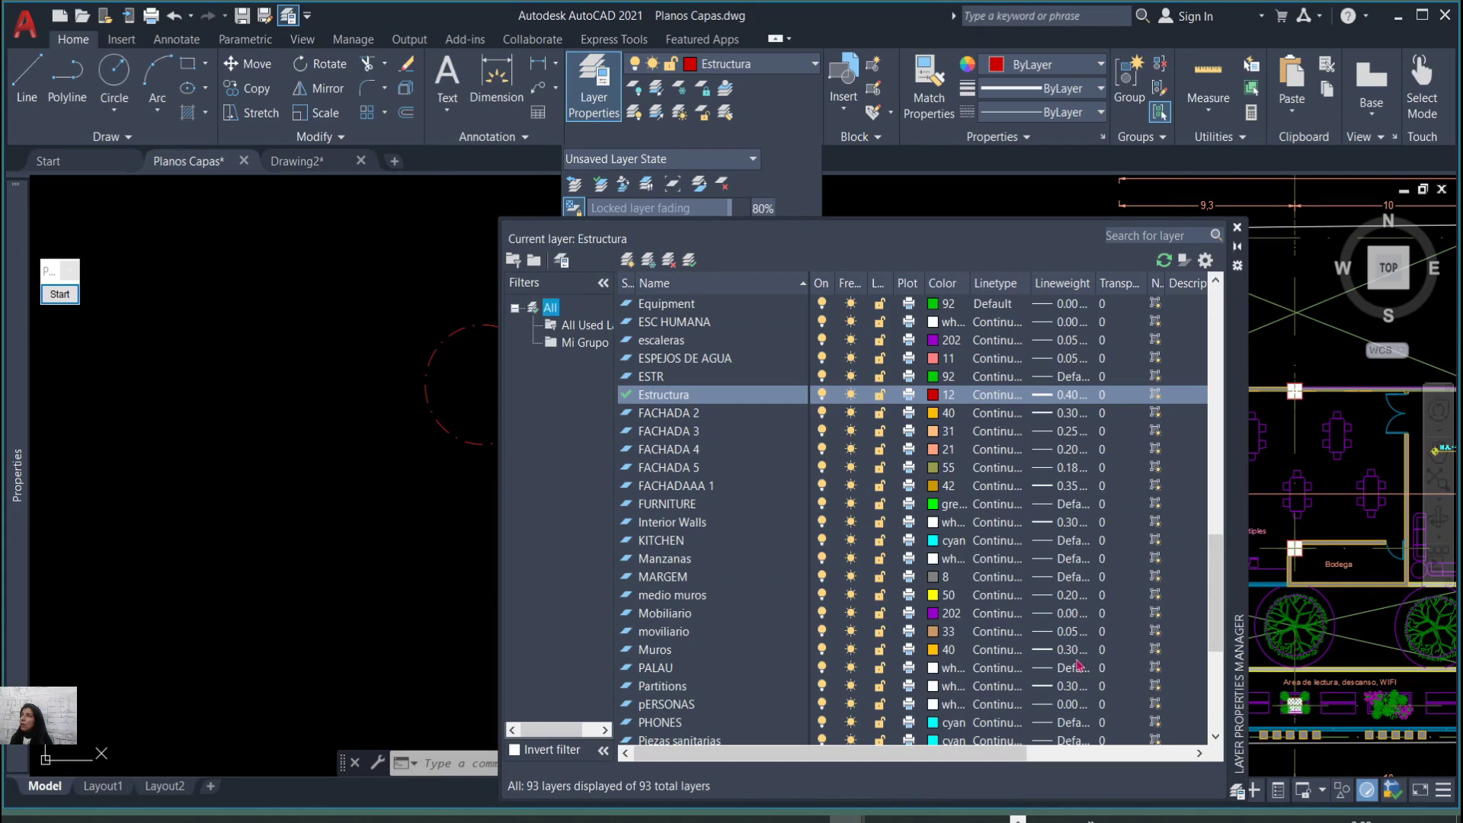
left_click_drag(691, 494, 929, 670)
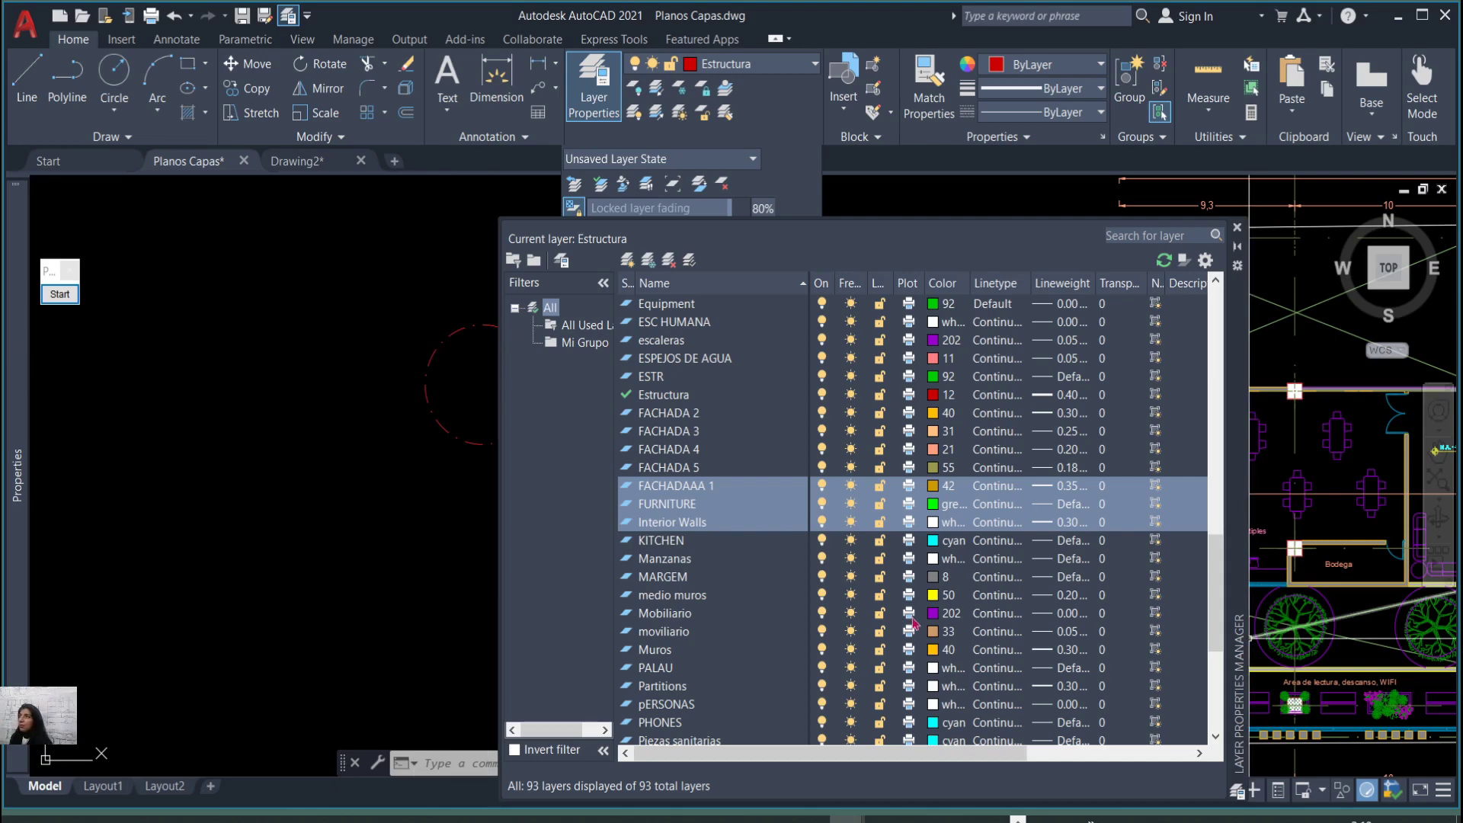
left_click(639, 488)
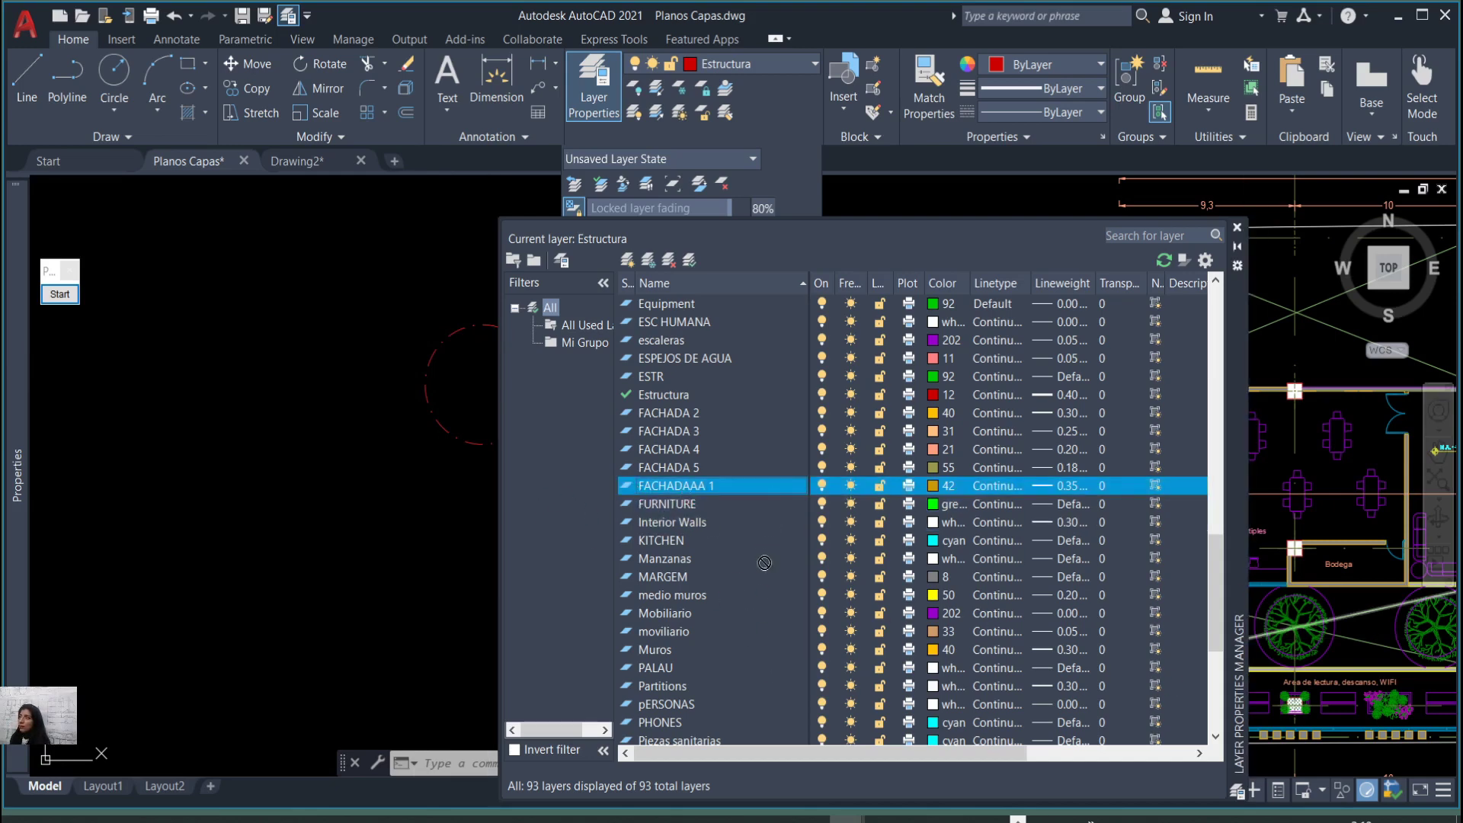
left_click(749, 506)
left_click(755, 494)
Make Partitions the current layer and select FACHADAAA 1, Interior Walls, Manzanas, medio muros and PALAU together with it.
double_click(741, 686)
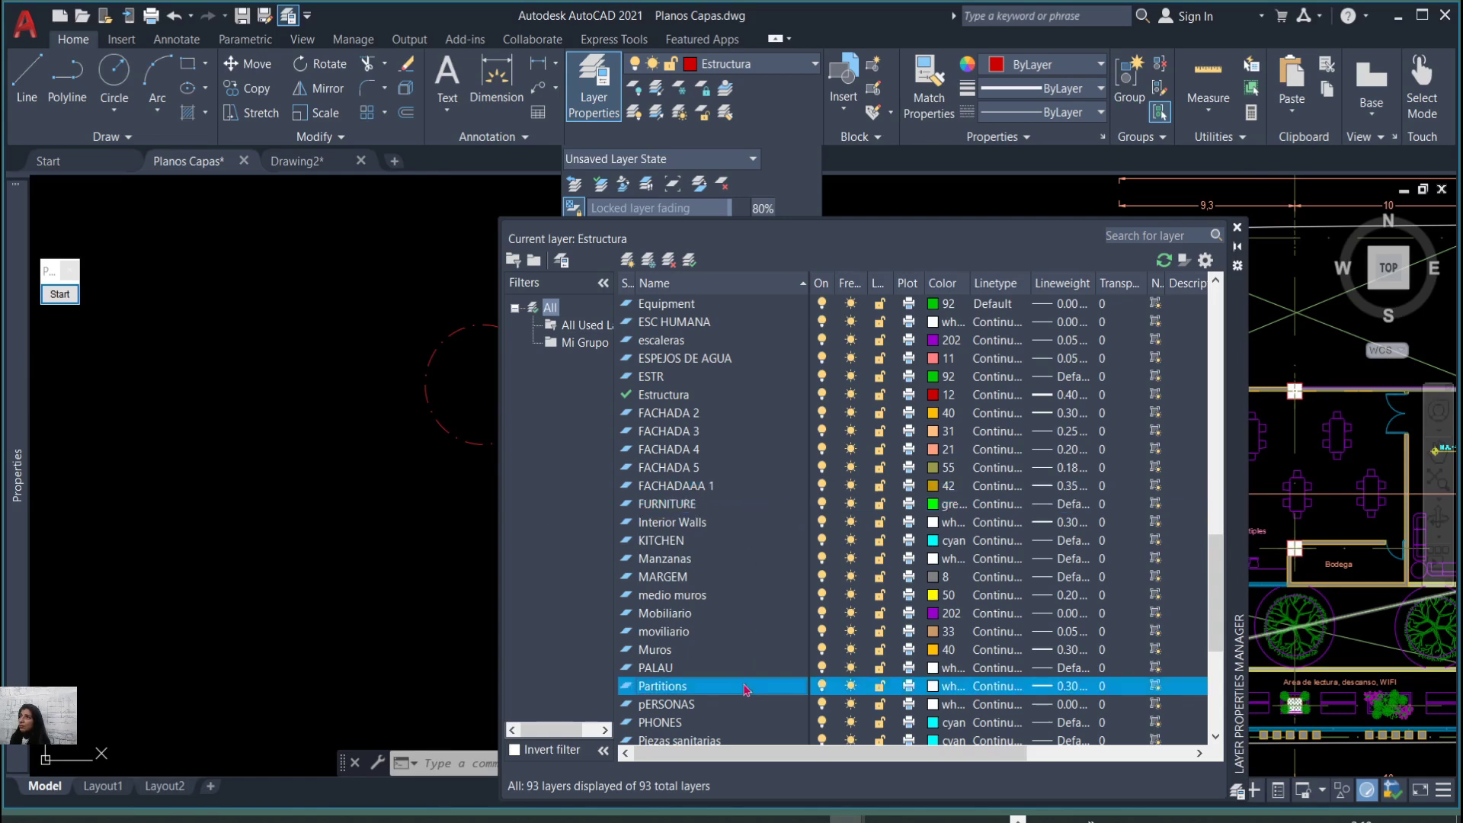
left_click(724, 486, "ctrl")
left_click(724, 523, "ctrl")
key("alt")
left_click(720, 560, "ctrl")
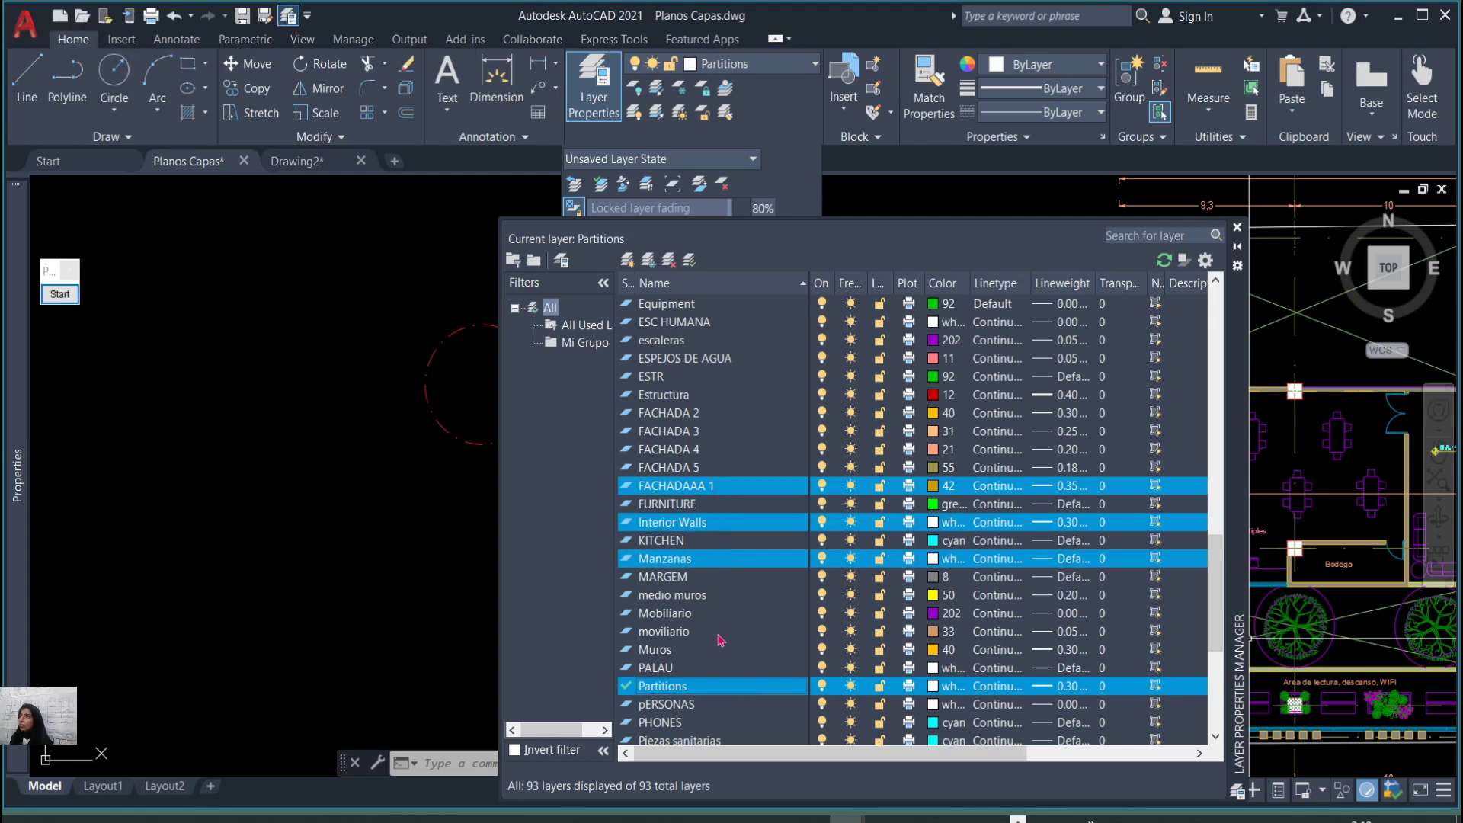
left_click(712, 596, "ctrl")
left_click(717, 668, "ctrl")
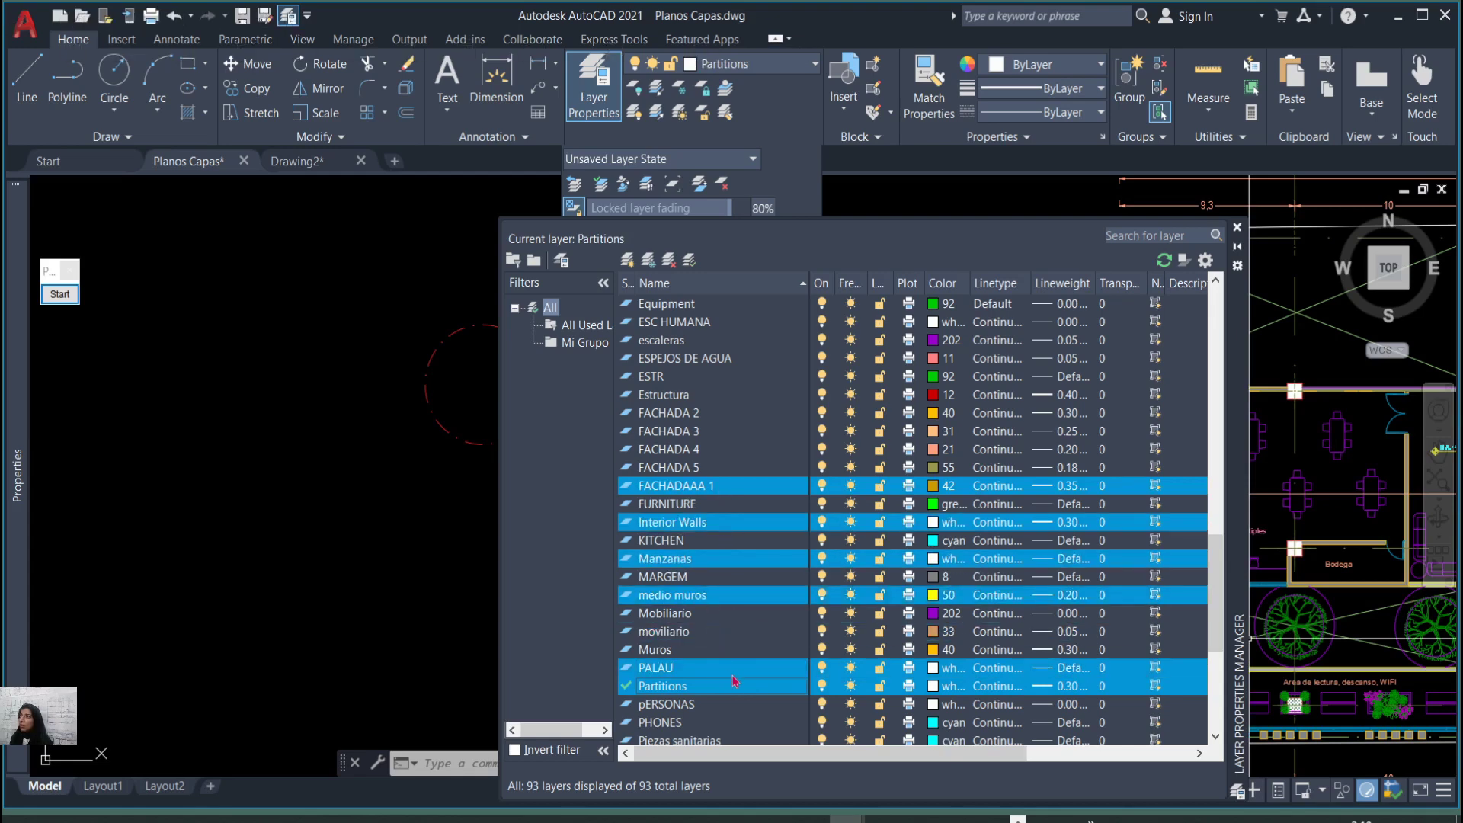
Remove PALAU and Manzanas from the layer selection and add Mobiliario and MARGEM.
left_click(733, 674, "ctrl")
left_click(733, 616, "ctrl")
left_click(747, 562, "ctrl")
left_click(749, 580, "ctrl")
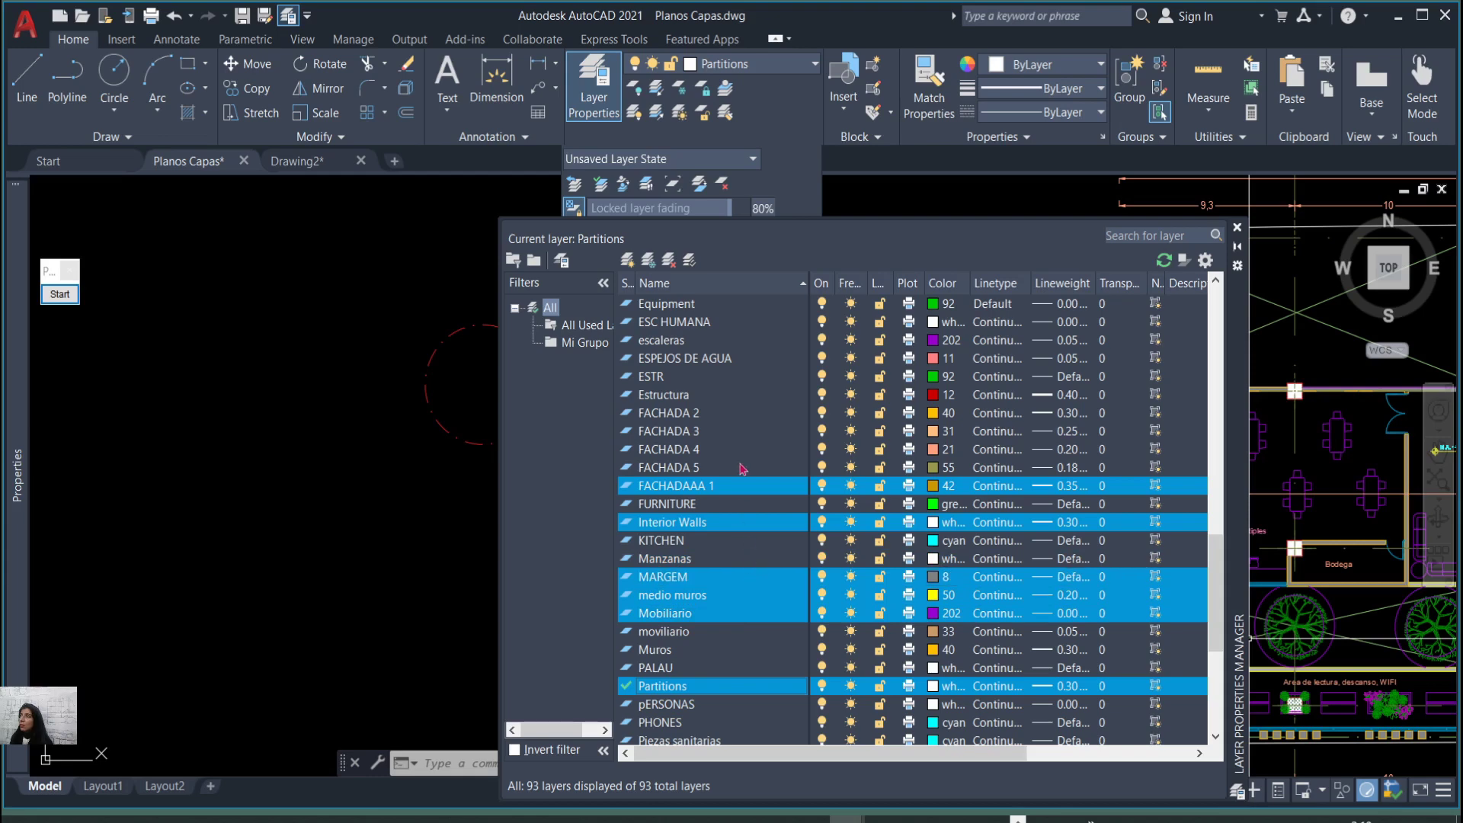
Add Estructura, FACHADA 3, FACHADA 4, FACHADA 5, FURNITURE, KITCHEN, Manzanas, moviliario, Muros and PALAU to the layer selection.
left_click(745, 396, "ctrl")
left_click(751, 451, "ctrl")
left_click(756, 431, "ctrl")
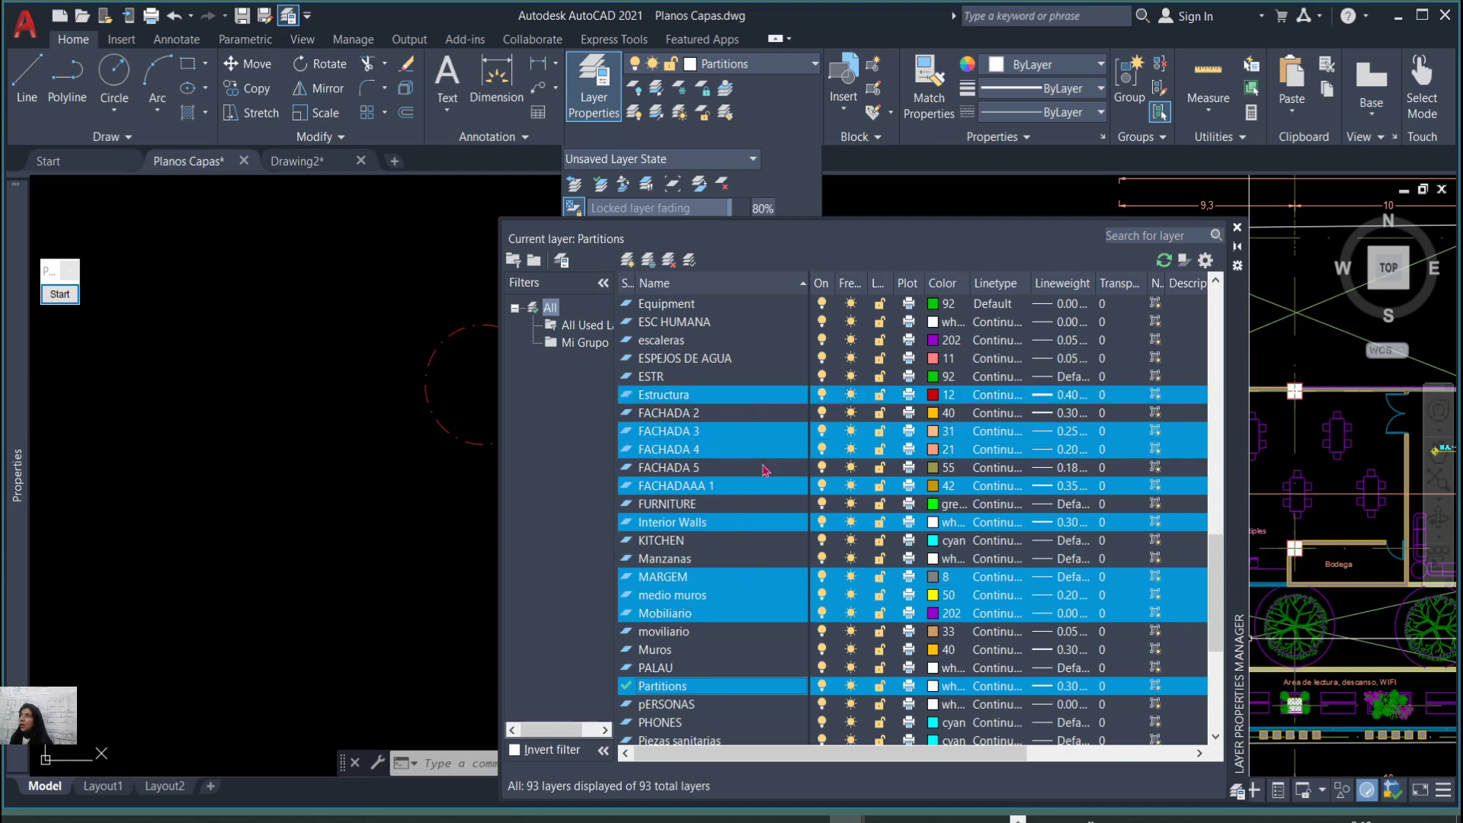
left_click(765, 468, "ctrl")
left_click(759, 508, "ctrl")
left_click(757, 542, "ctrl")
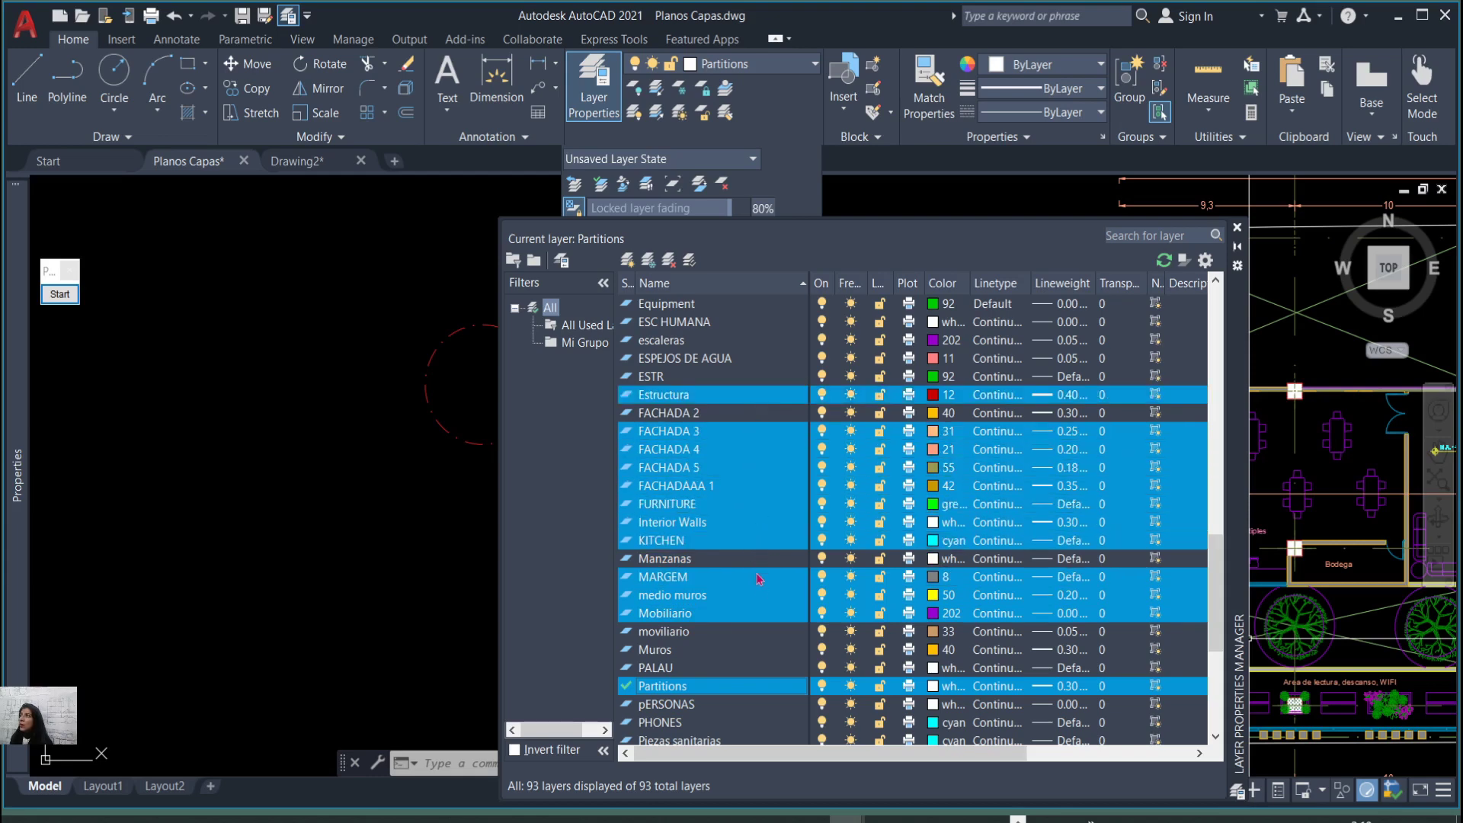
left_click(760, 563, "ctrl")
left_click(750, 634, "ctrl")
left_click(707, 653, "ctrl")
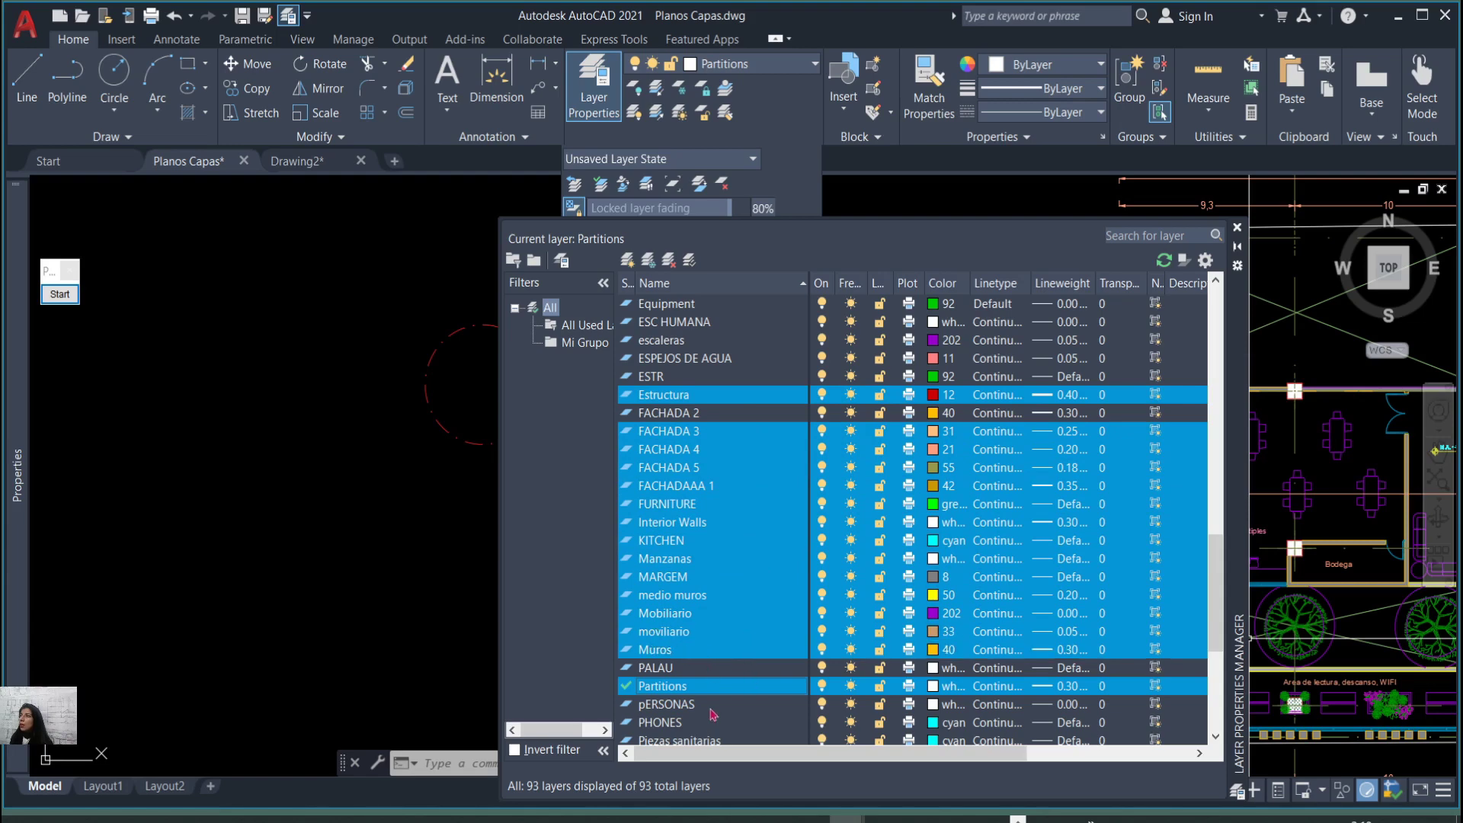
left_click(697, 669, "ctrl")
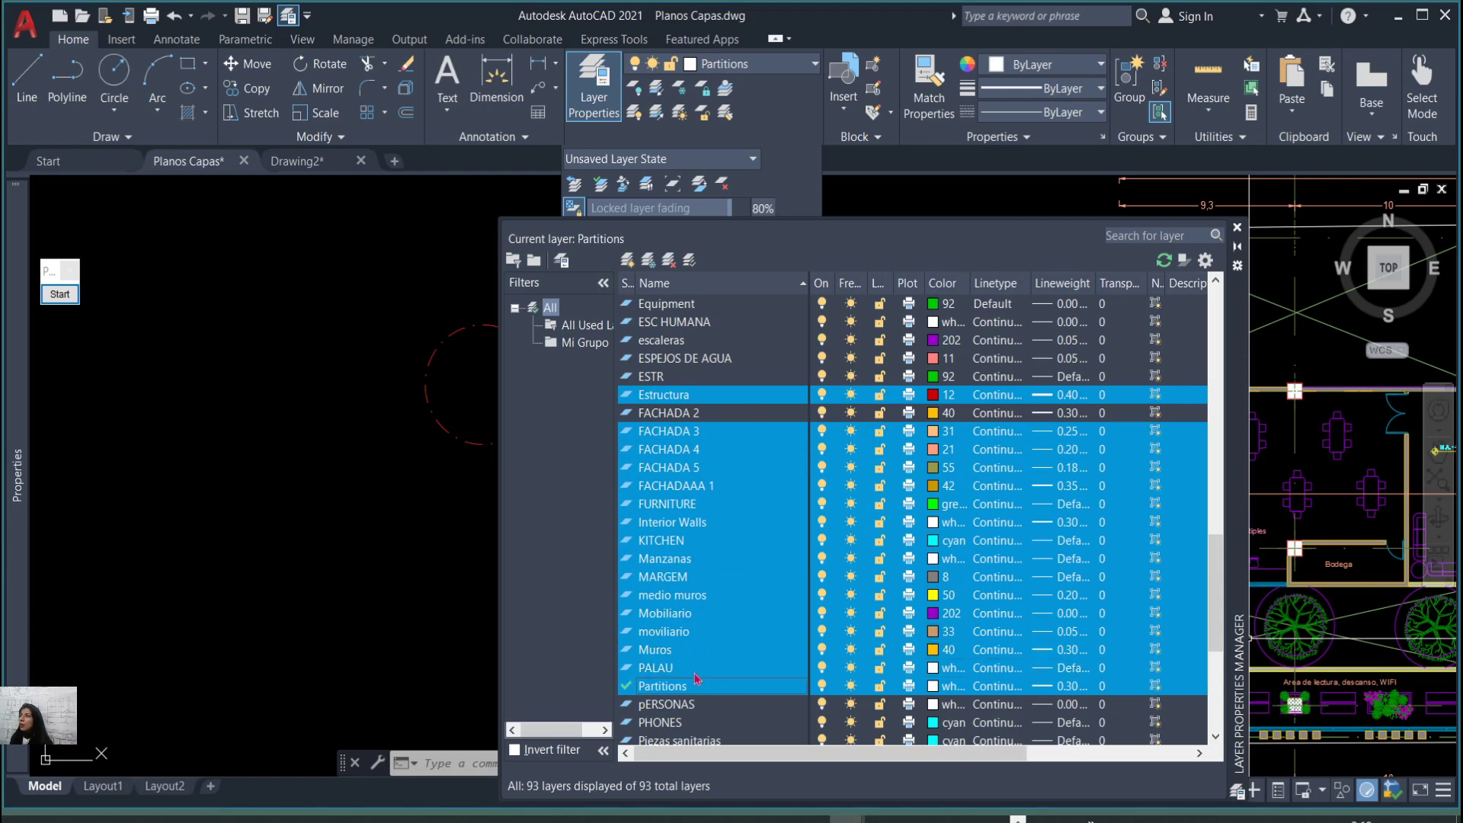
Set the color of all selected layers to index color 170.
left_click(935, 633)
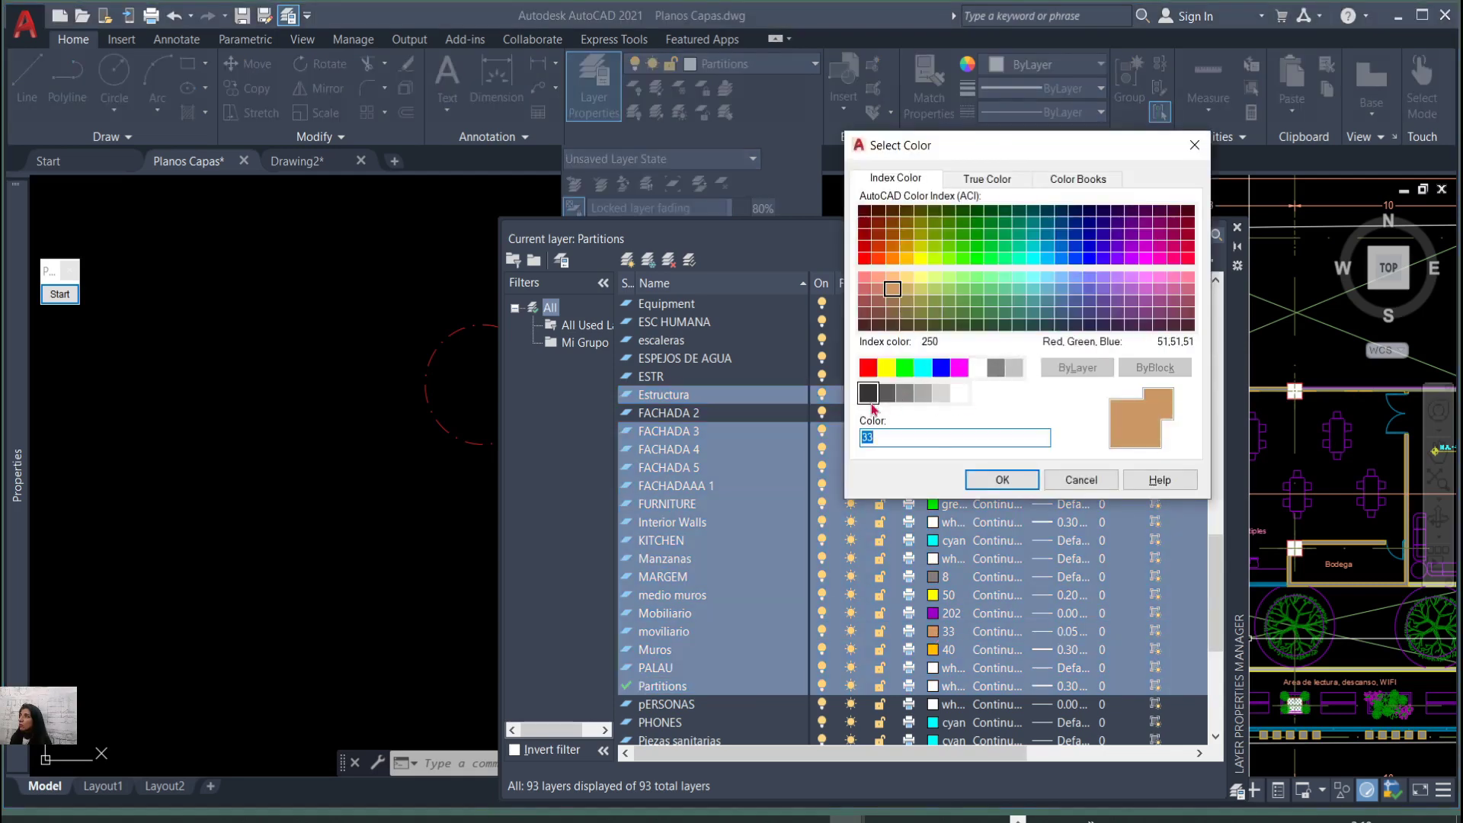
left_click(1093, 260)
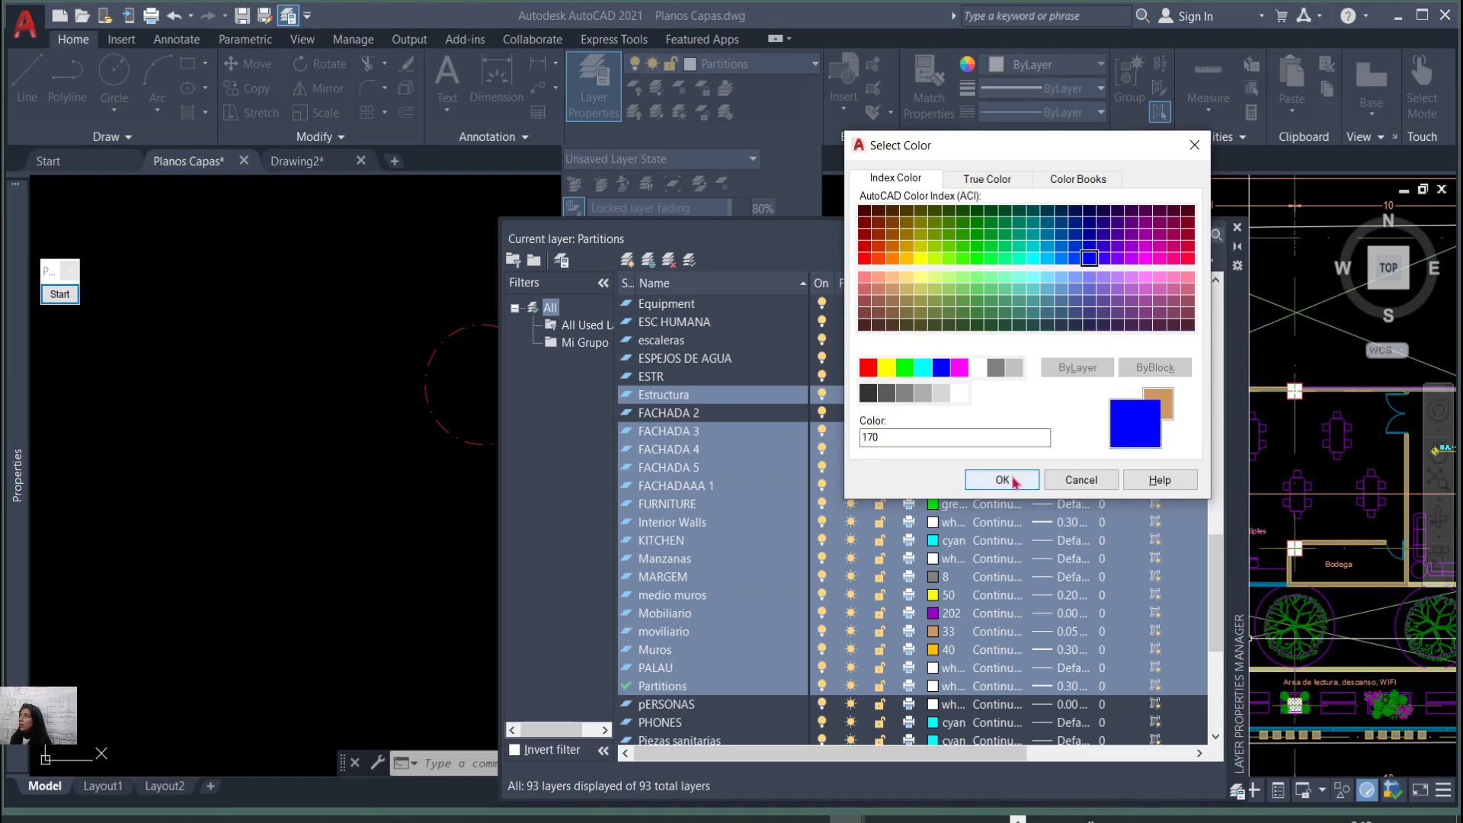
left_click(1015, 481)
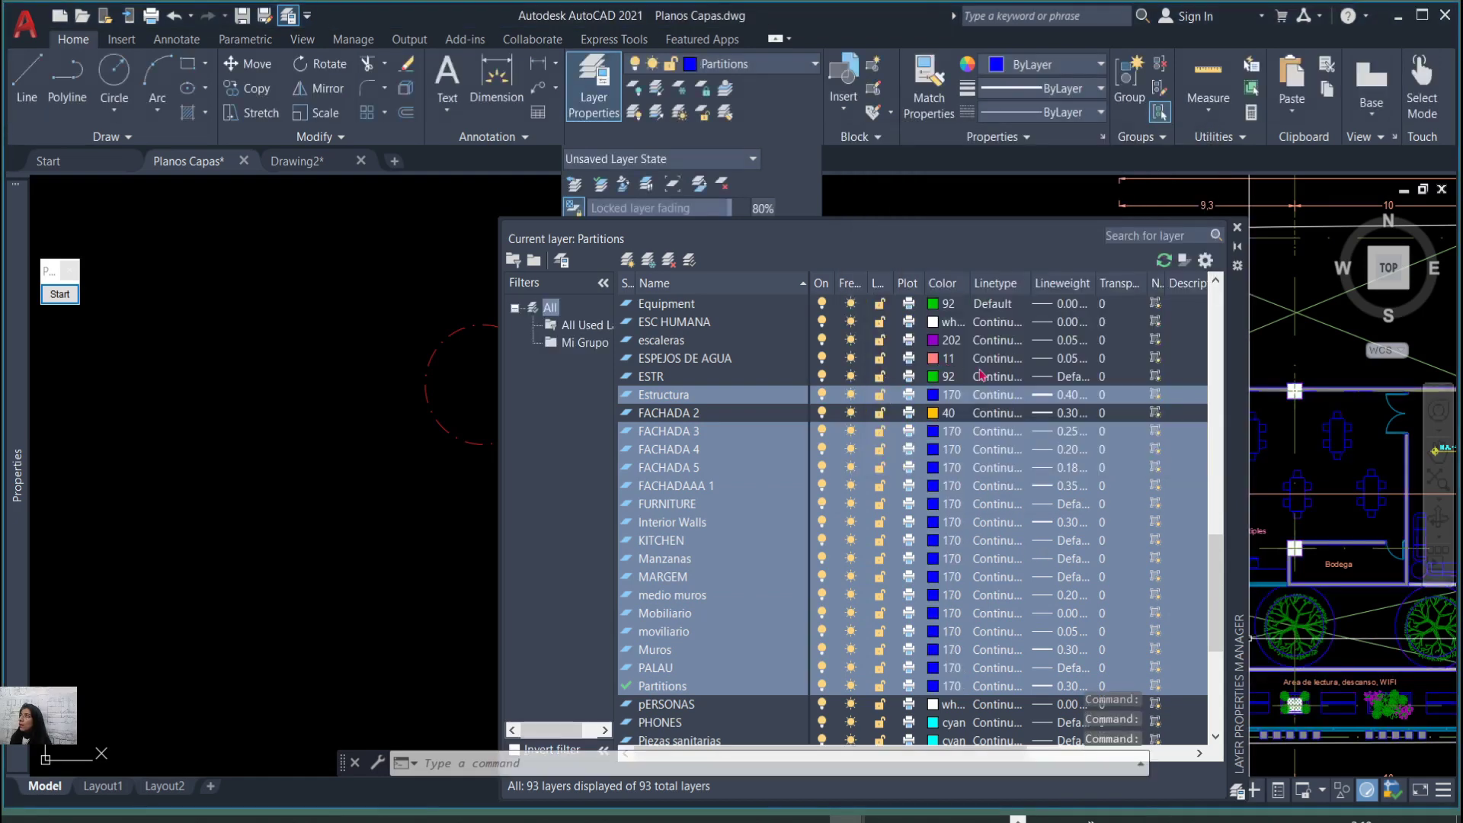
Set the lineweight of all selected layers to 1.40 mm.
left_click(1041, 439)
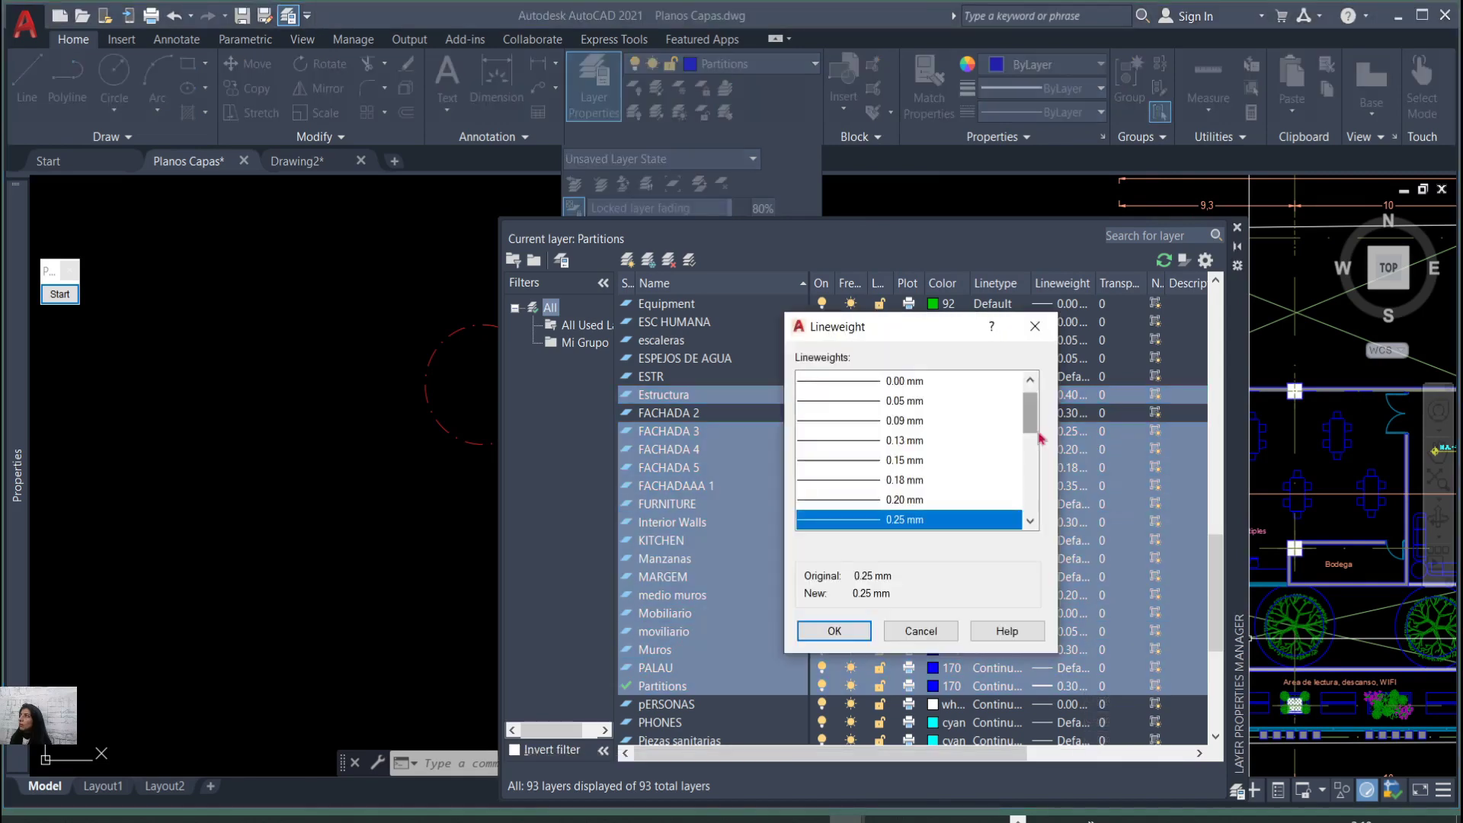
scroll(968, 466, "down", 5)
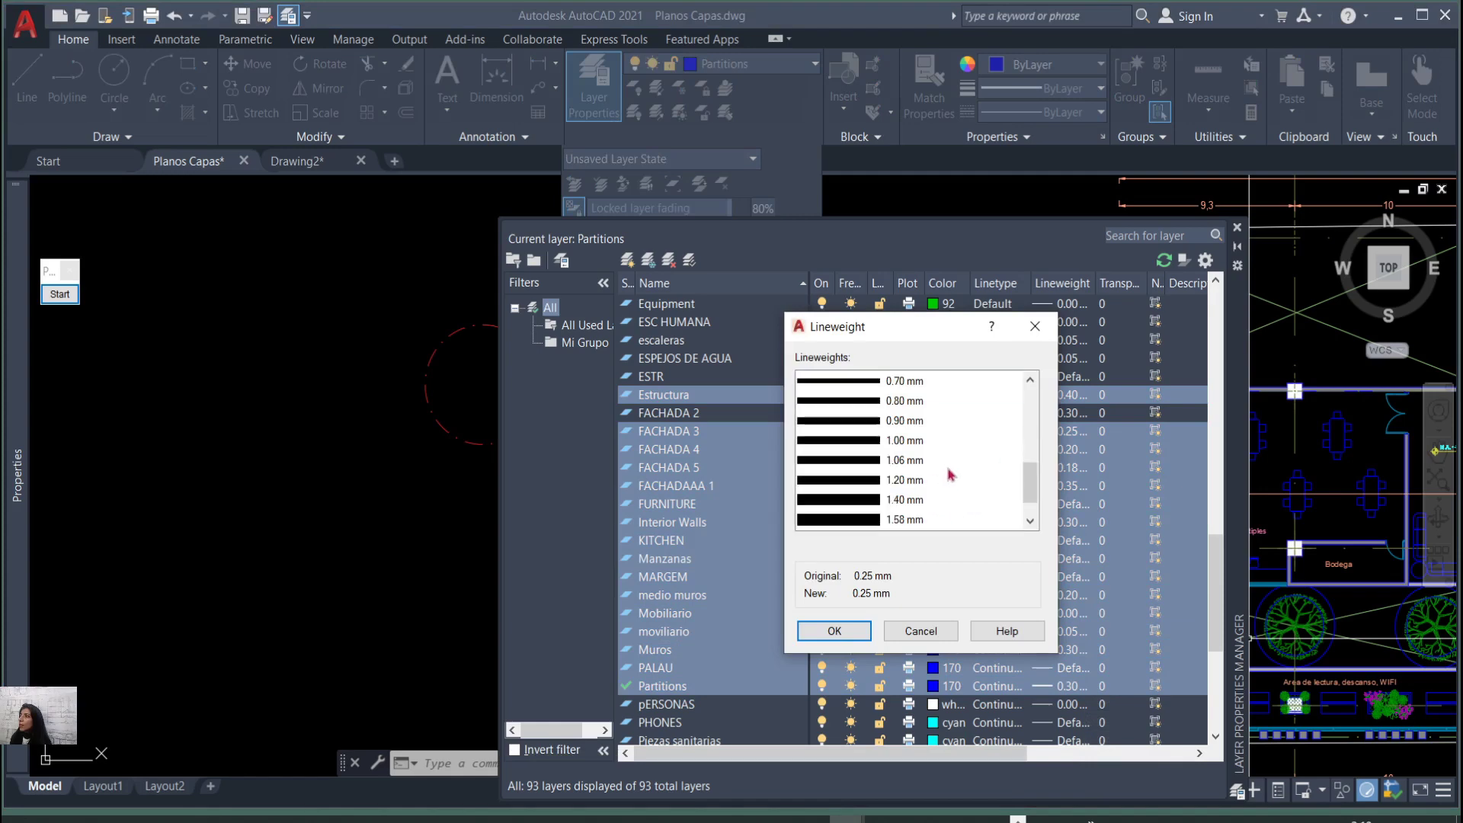
left_click(864, 507)
left_click(835, 631)
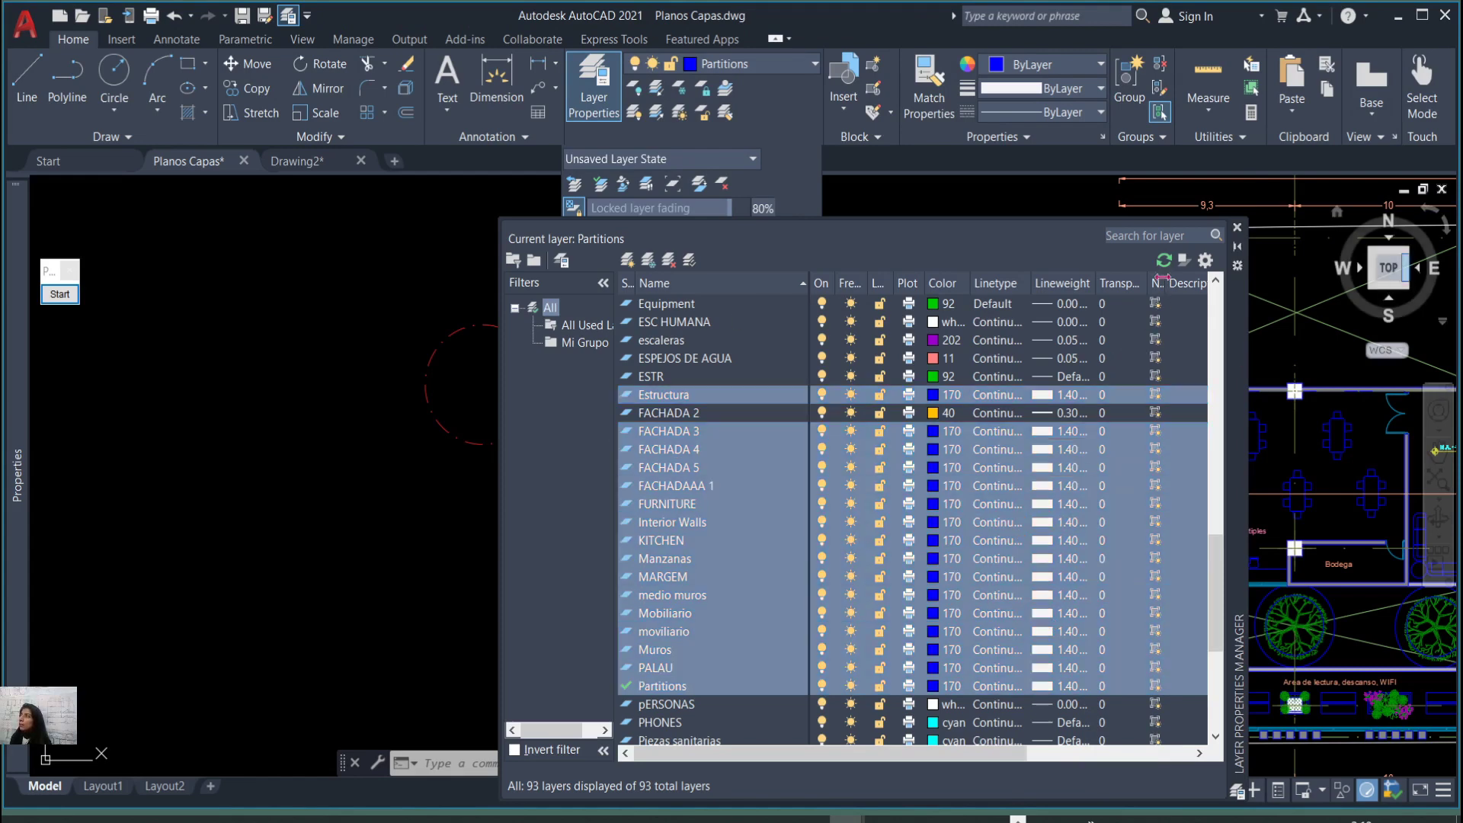
Close the Layer Properties Manager and turn on lineweight display, switching it off and on once more to compare the plan.
left_click(1237, 229)
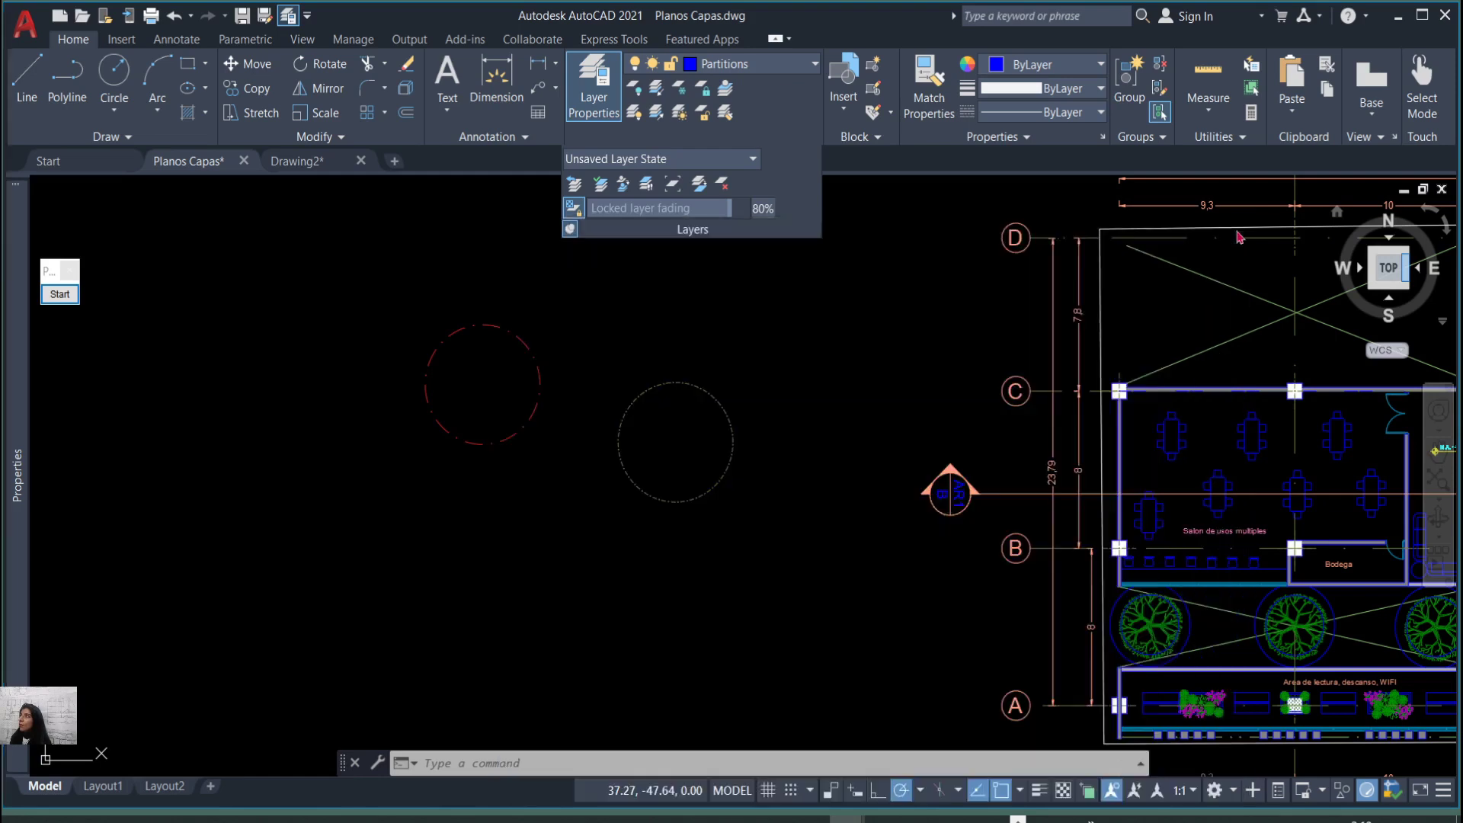
scroll(770, 568, "down", 6)
scroll(793, 549, "up", 2)
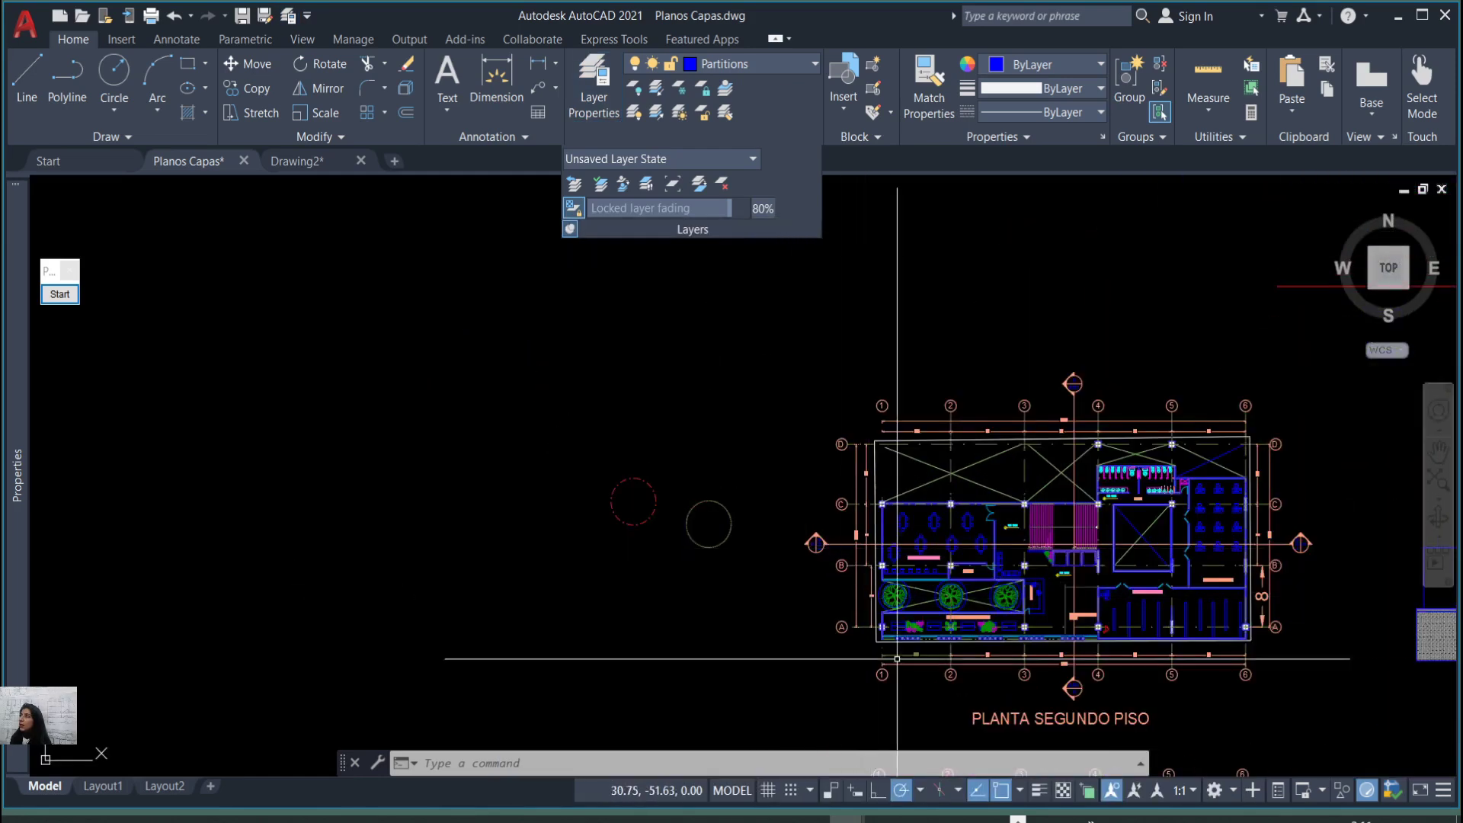
left_click(1039, 790)
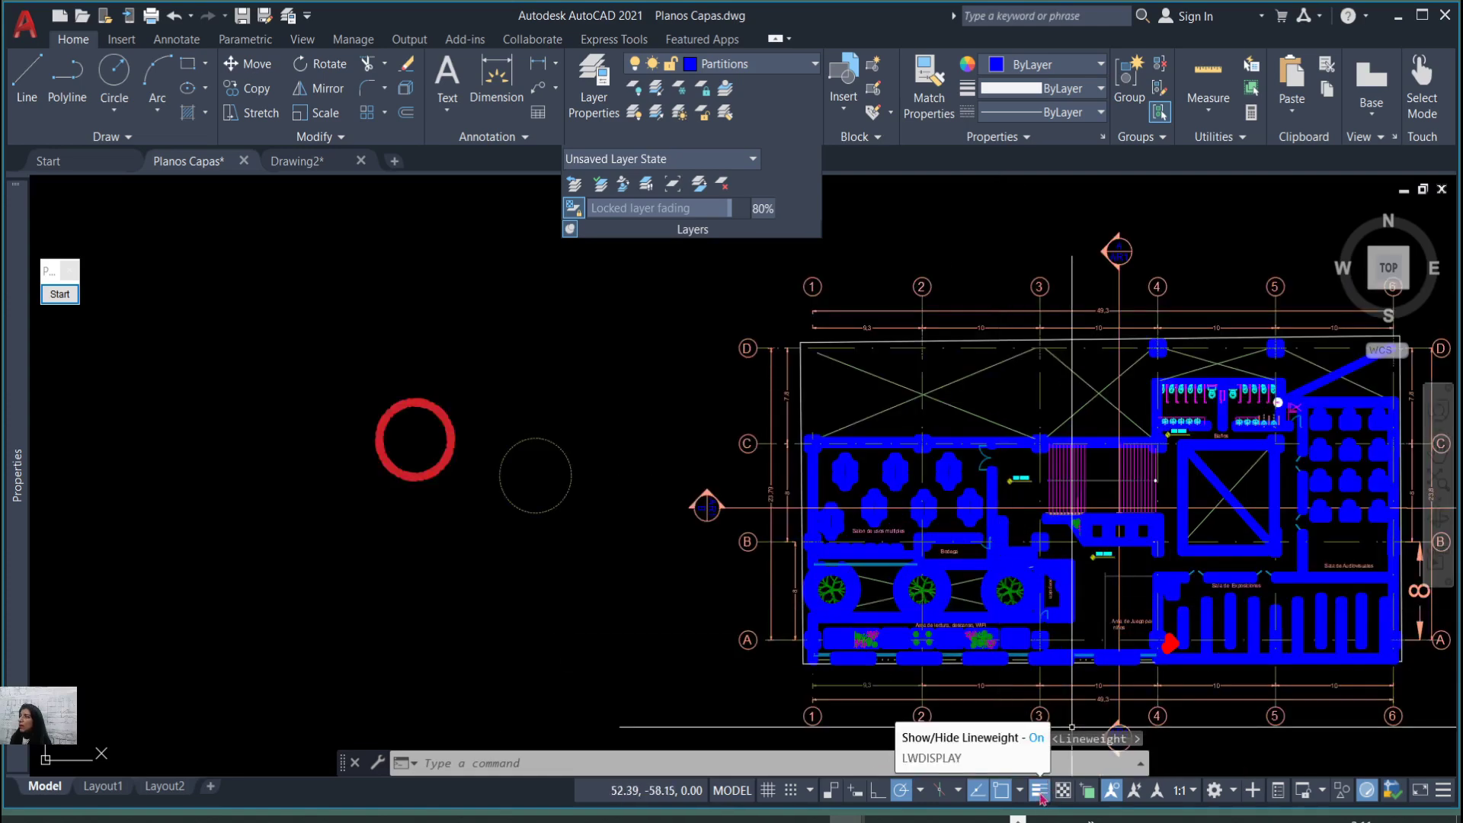
scroll(698, 527, "down", 2)
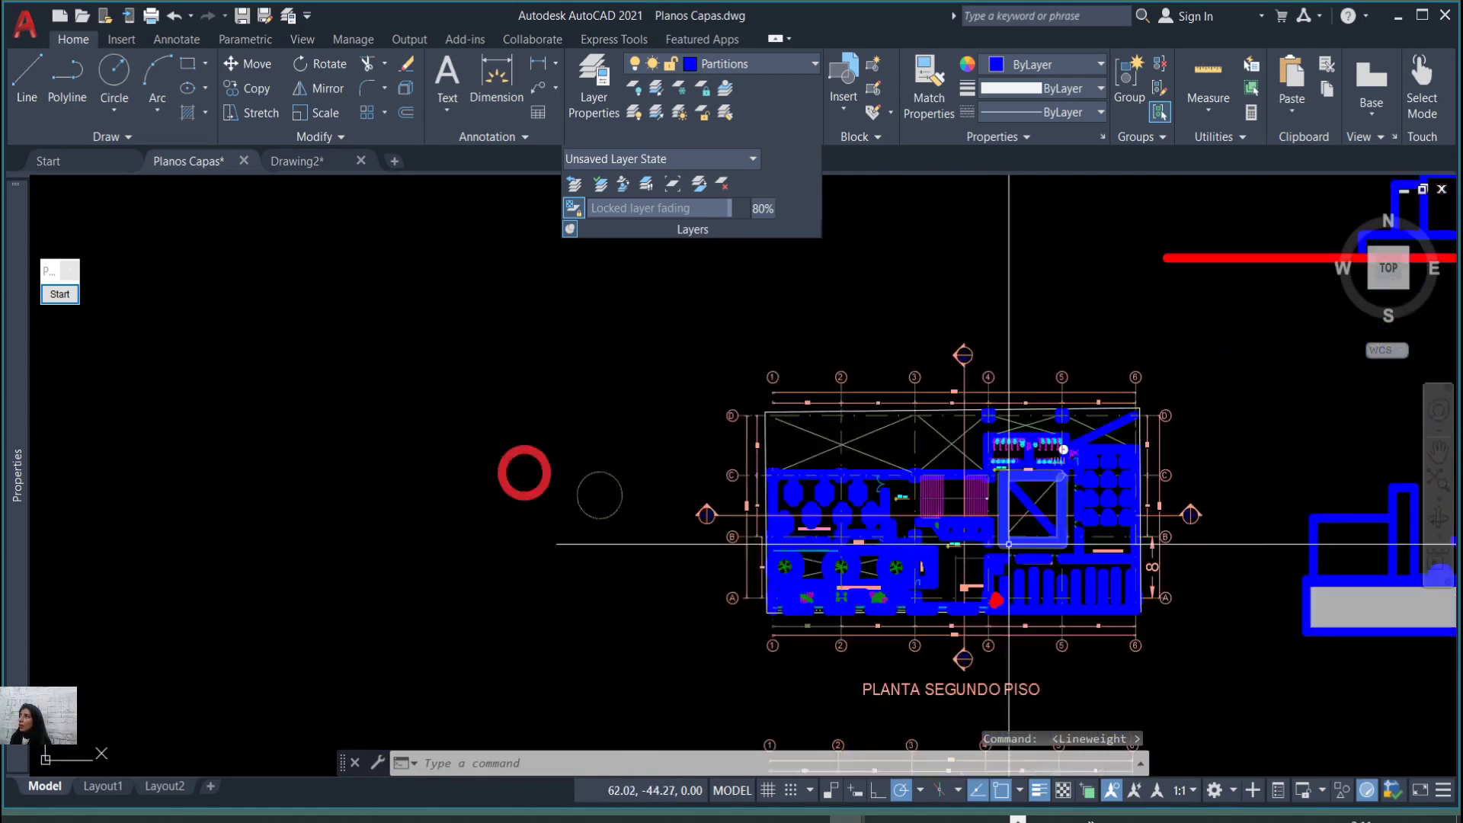
scroll(985, 526, "up", 4)
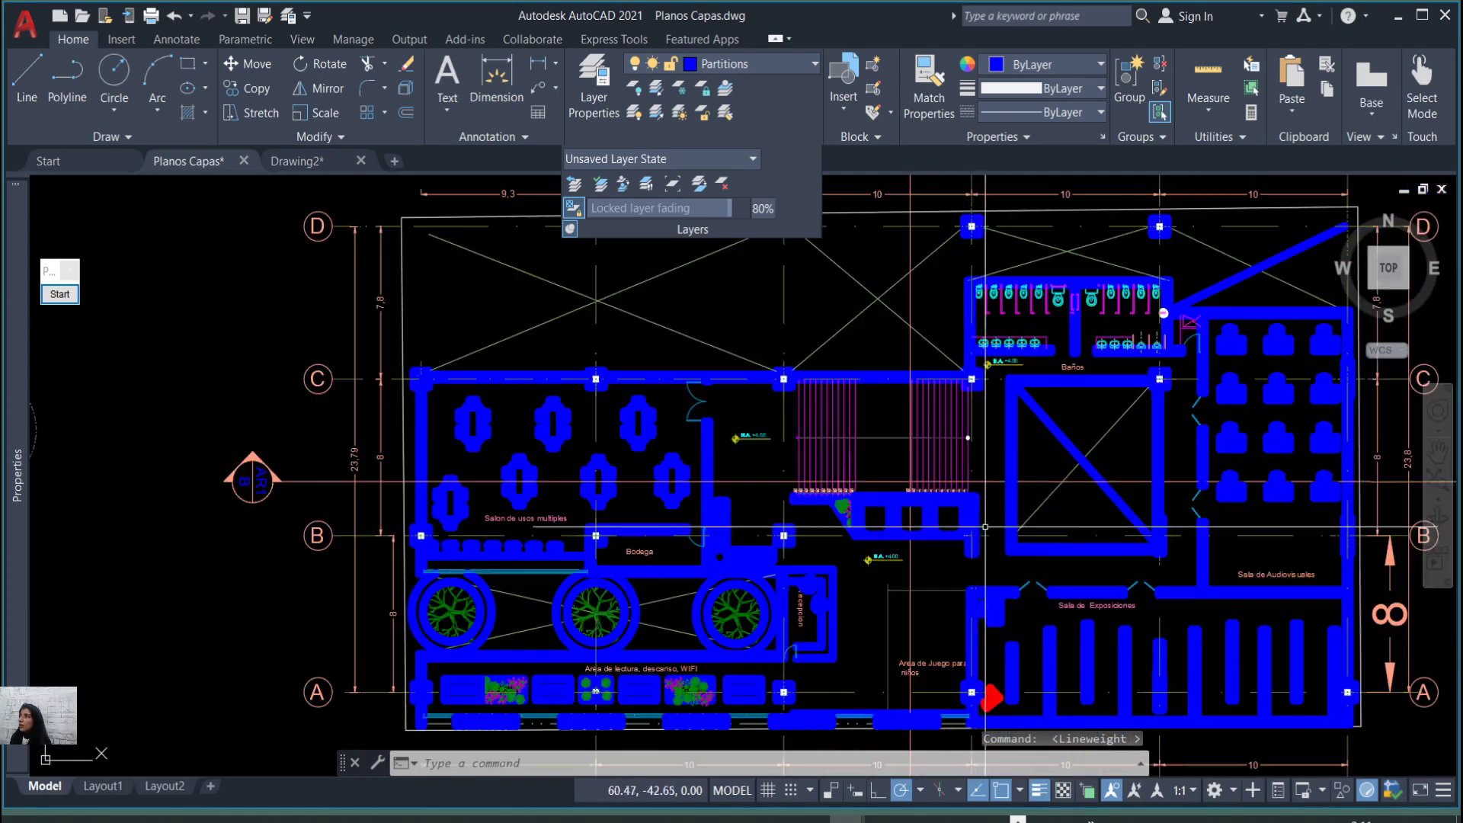
left_click(1045, 793)
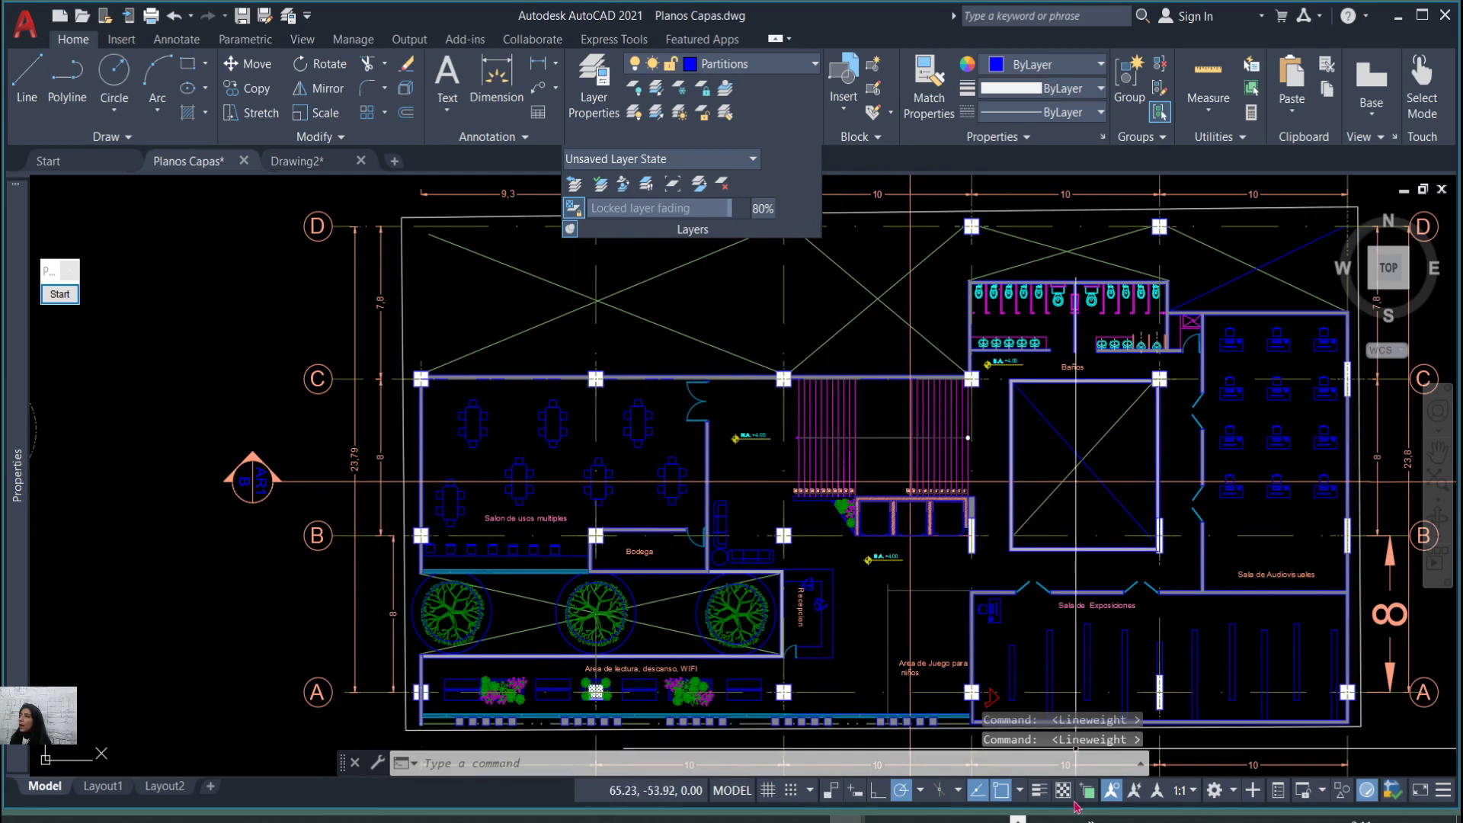
left_click(1040, 795)
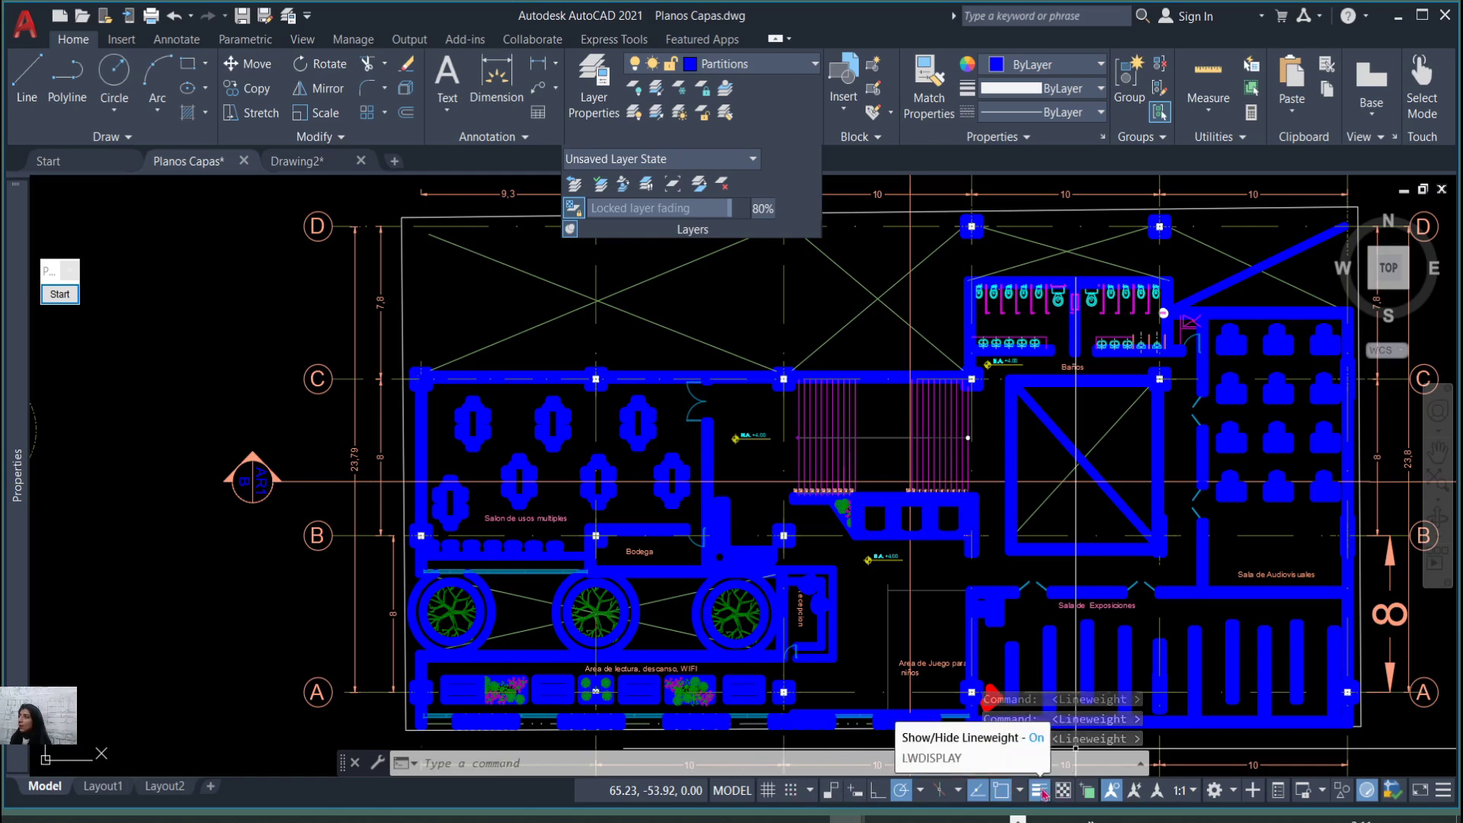
Hide the LineWeight control through the status bar customization and show it again.
left_click(1444, 790)
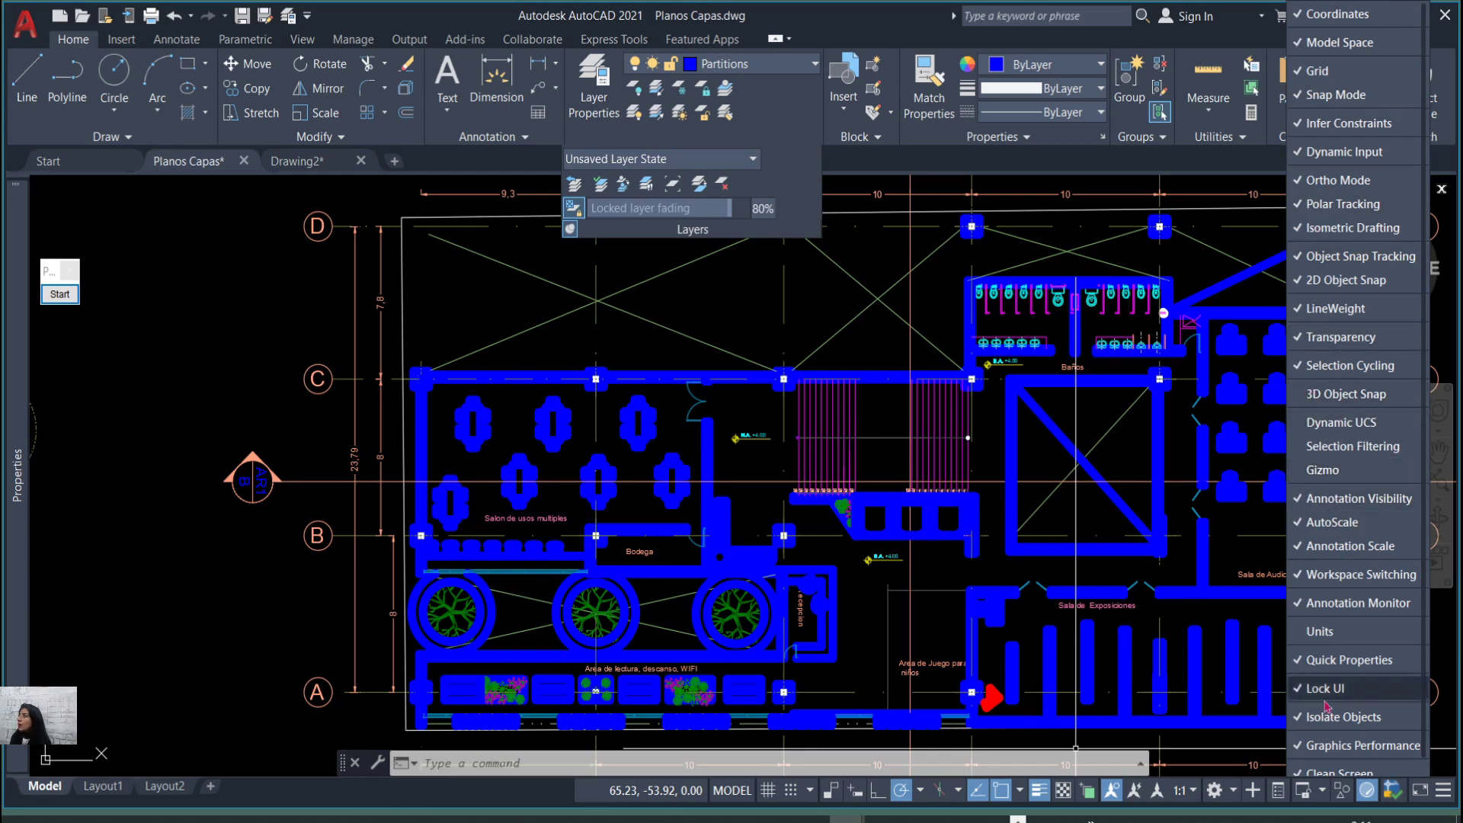
left_click(1331, 322)
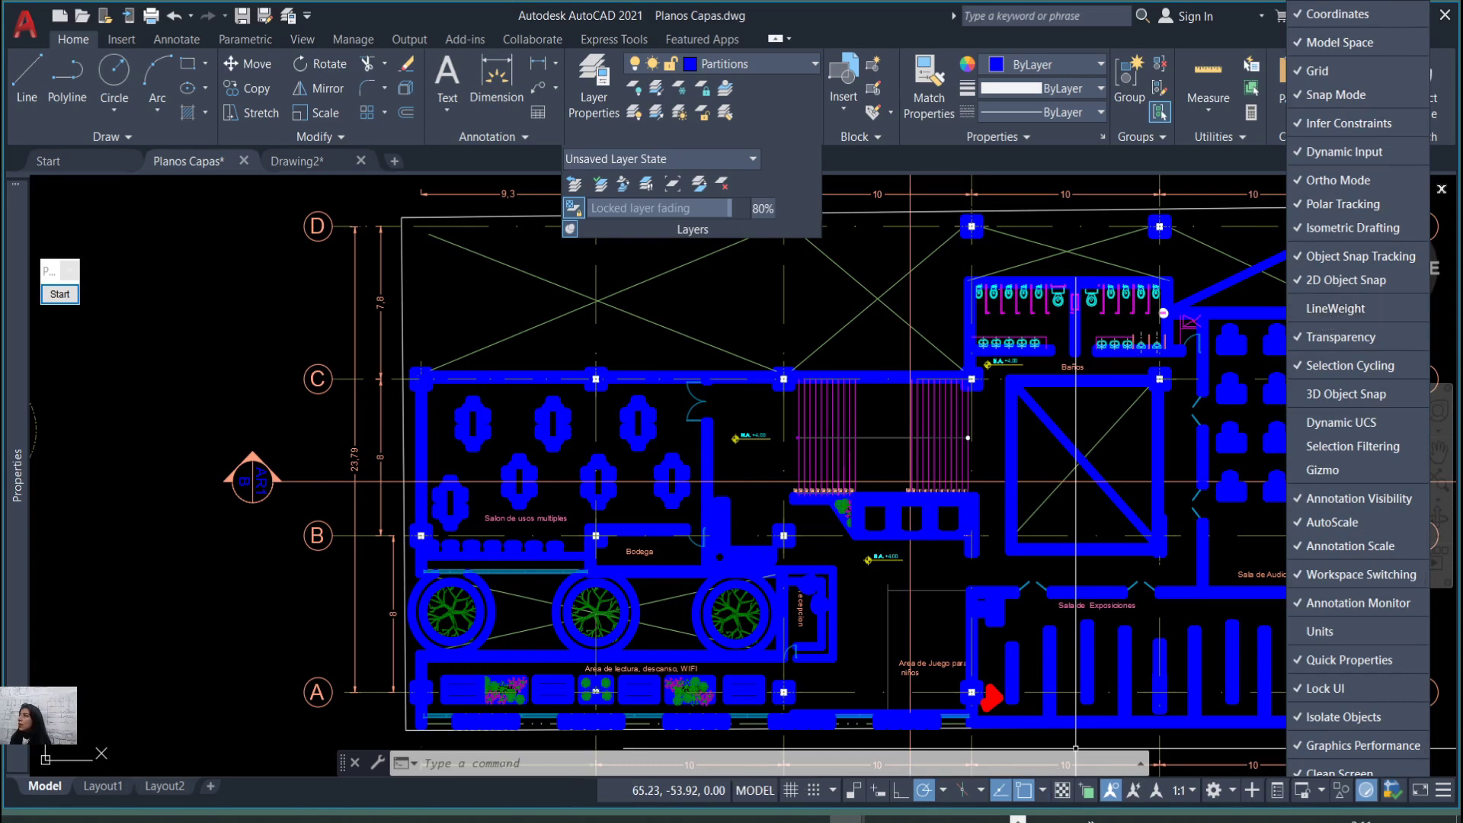
left_click(1372, 312)
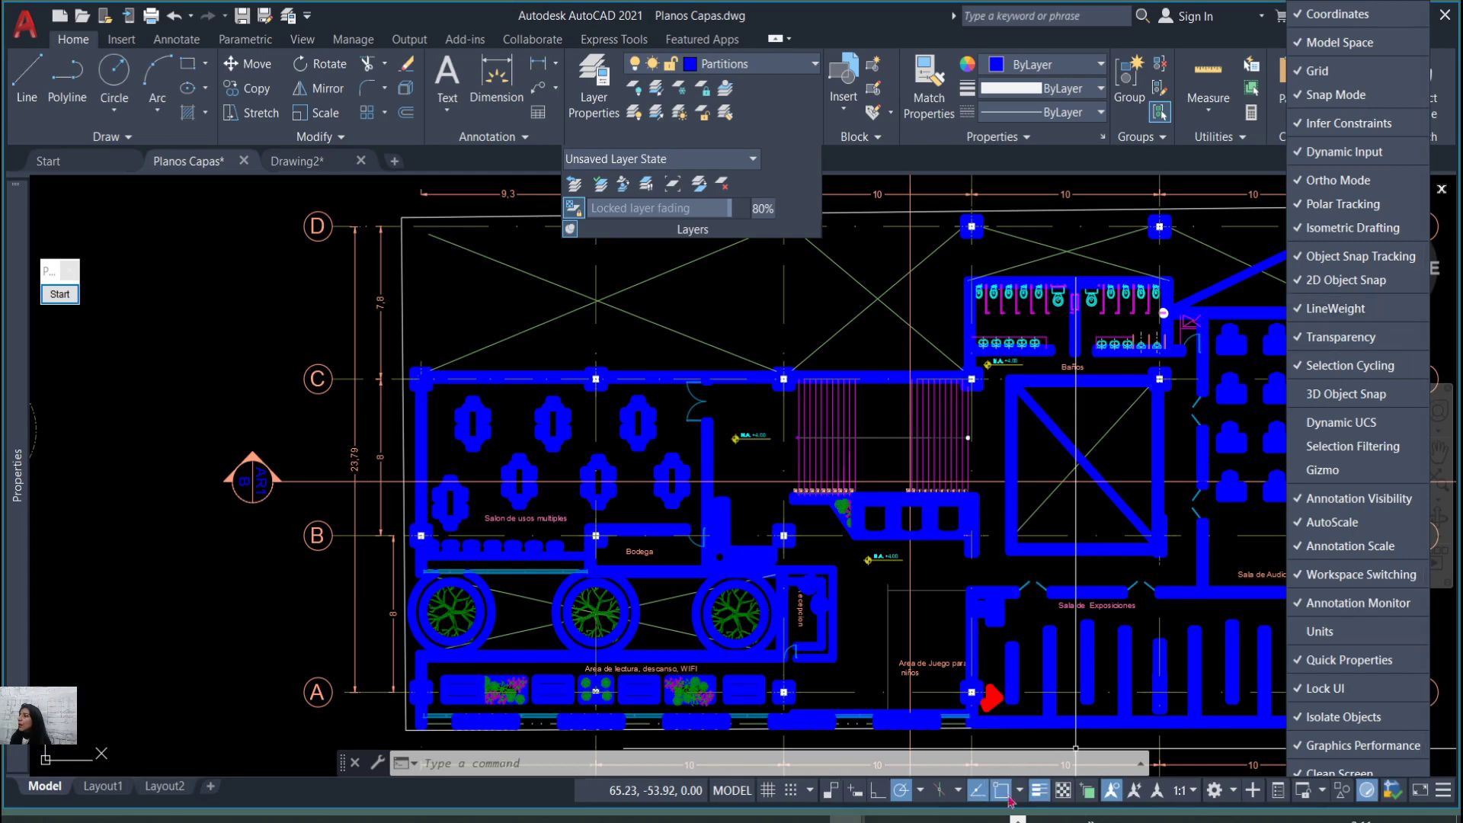
left_click(233, 673)
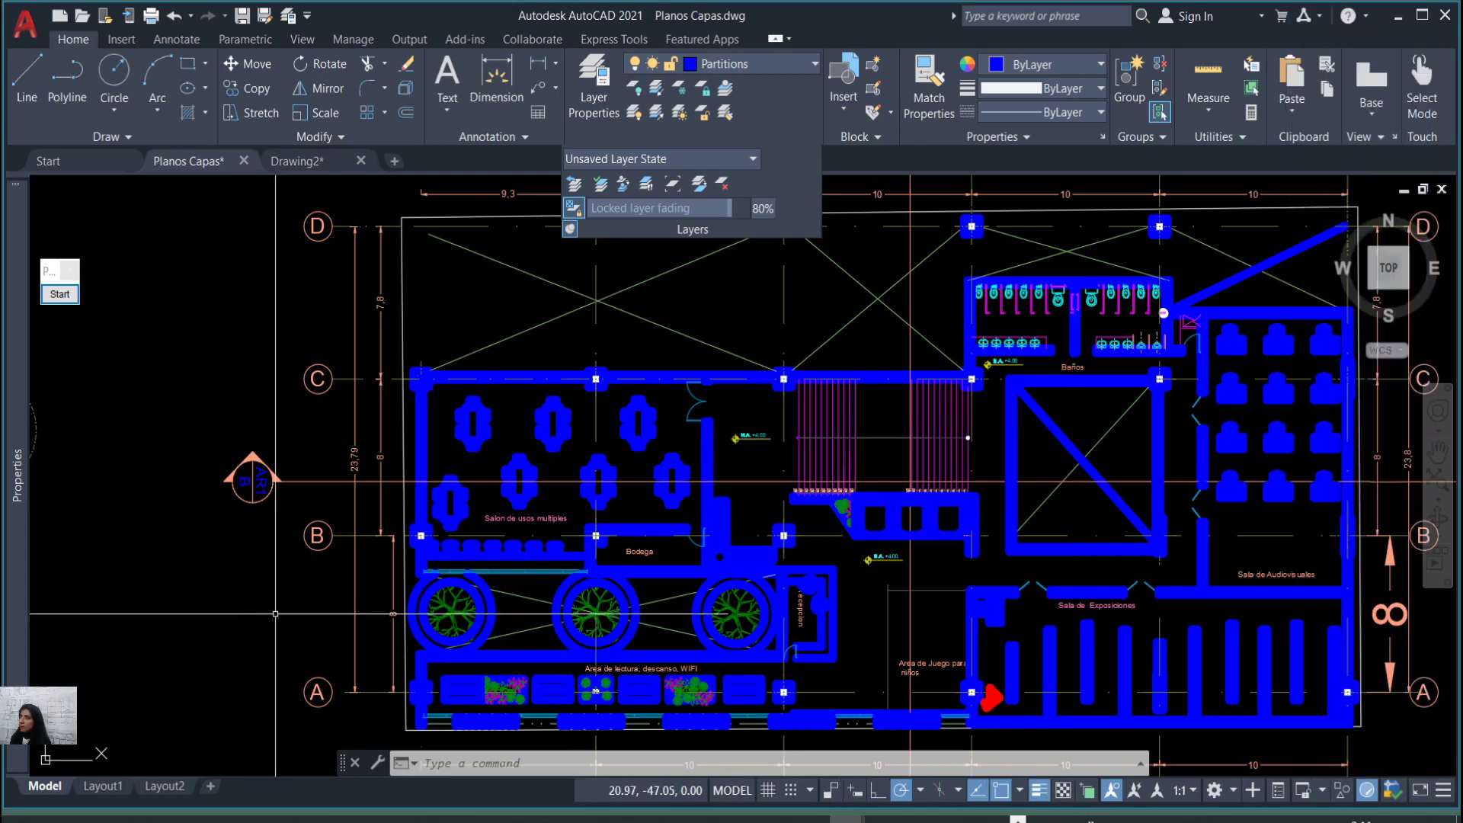
Examine the second-floor plan and the test circles with lineweights displayed.
scroll(428, 536, "down", 6)
scroll(893, 642, "up", 2)
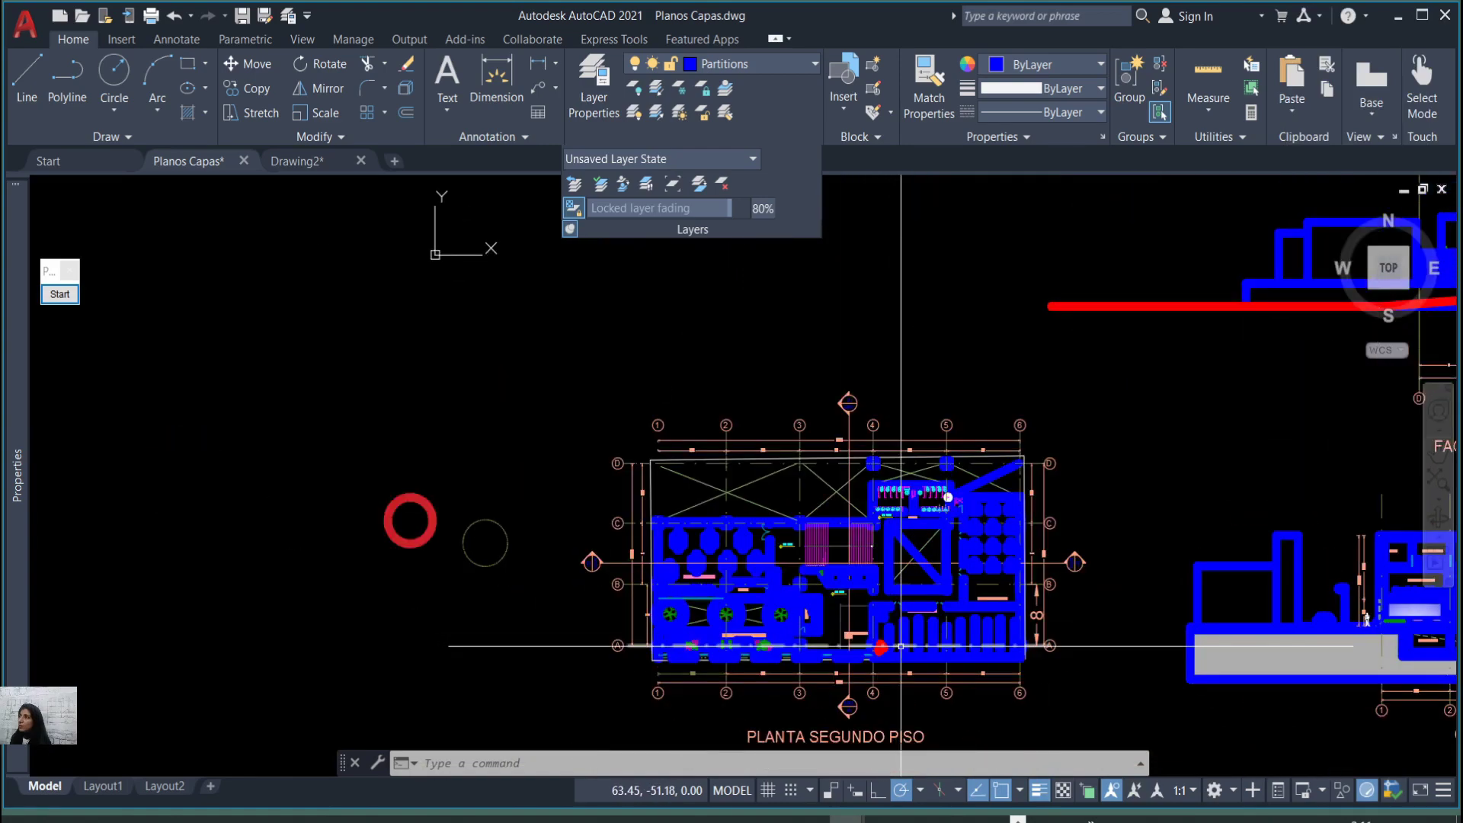
scroll(893, 642, "up", 2)
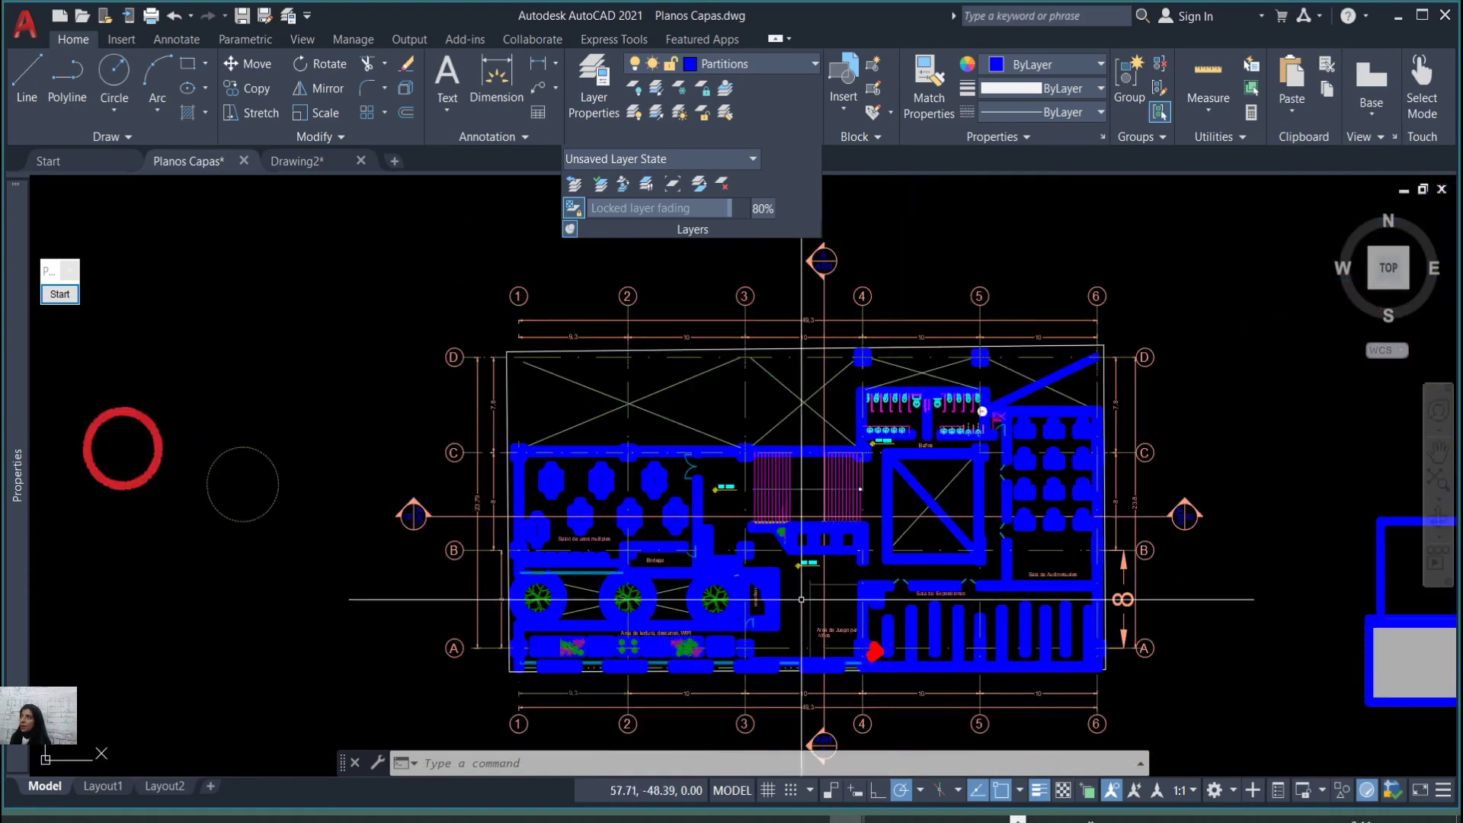
scroll(794, 546, "down", 3)
scroll(835, 509, "up", 3)
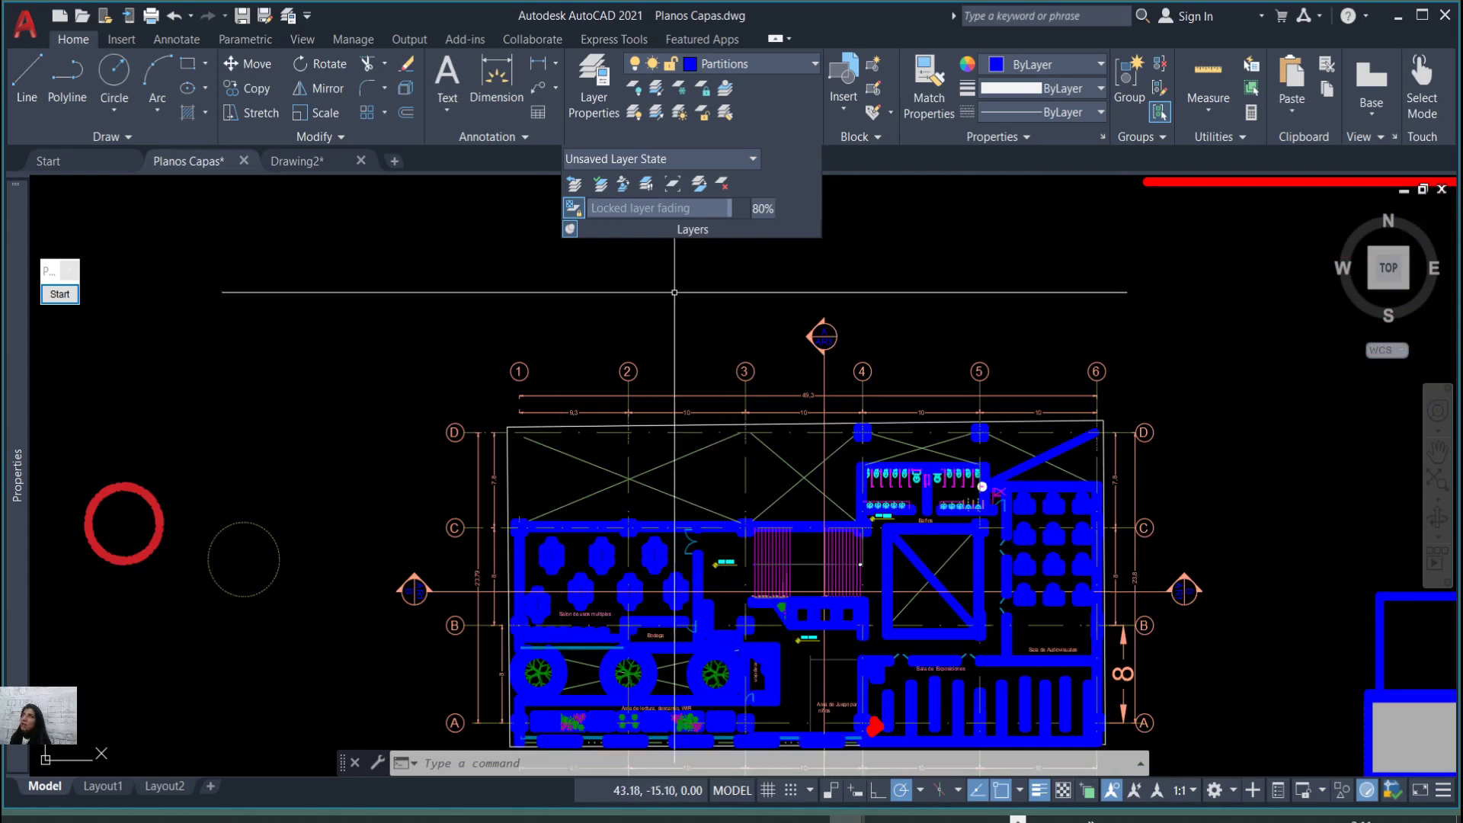
scroll(877, 317, "down", 5)
scroll(576, 502, "up", 2)
scroll(603, 499, "up", 2)
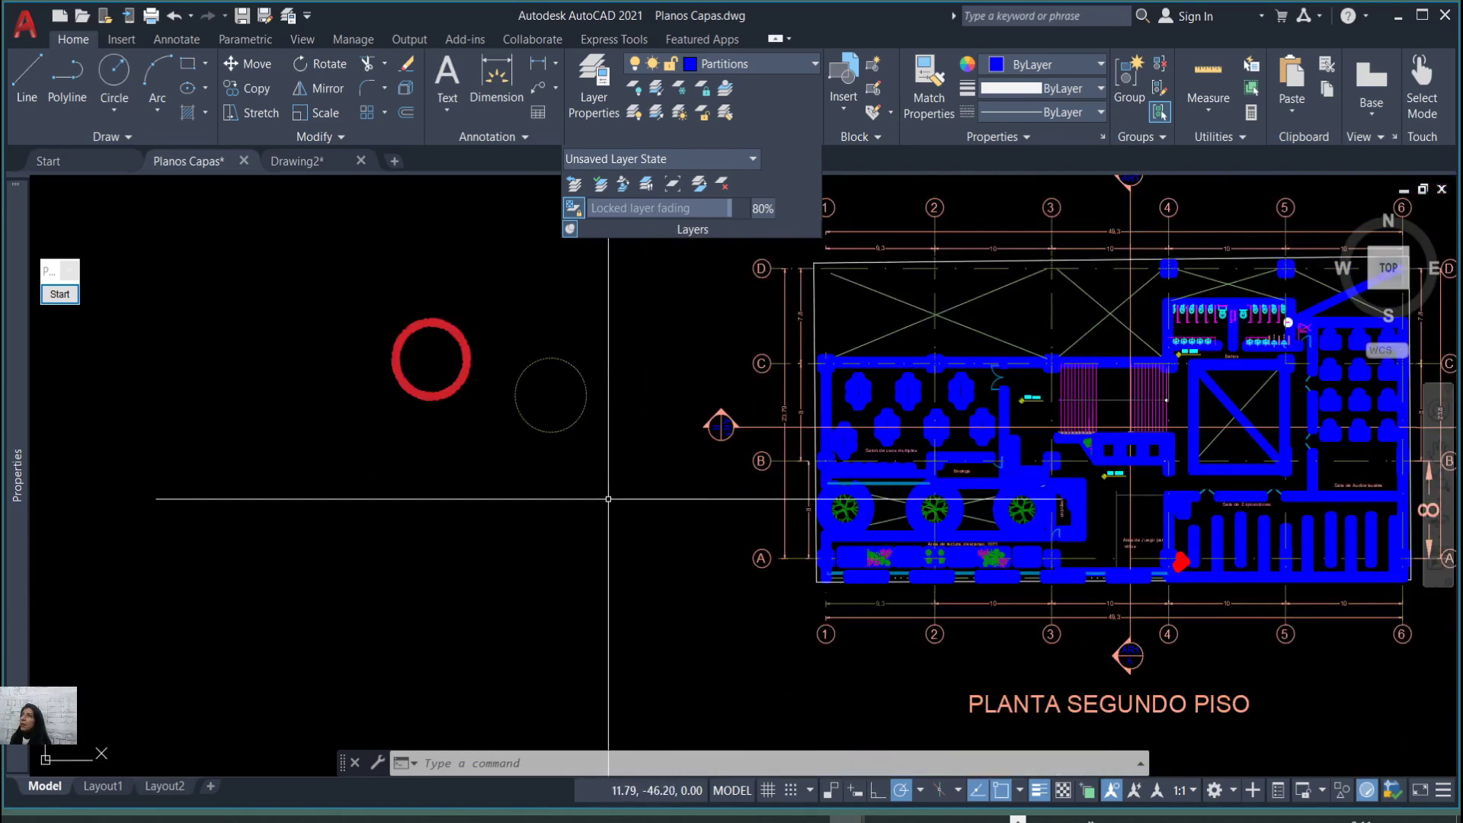
Draw a tall rectangle on the Partitions layer below the test circles and a wide rectangle crossing its lower half.
type("r")
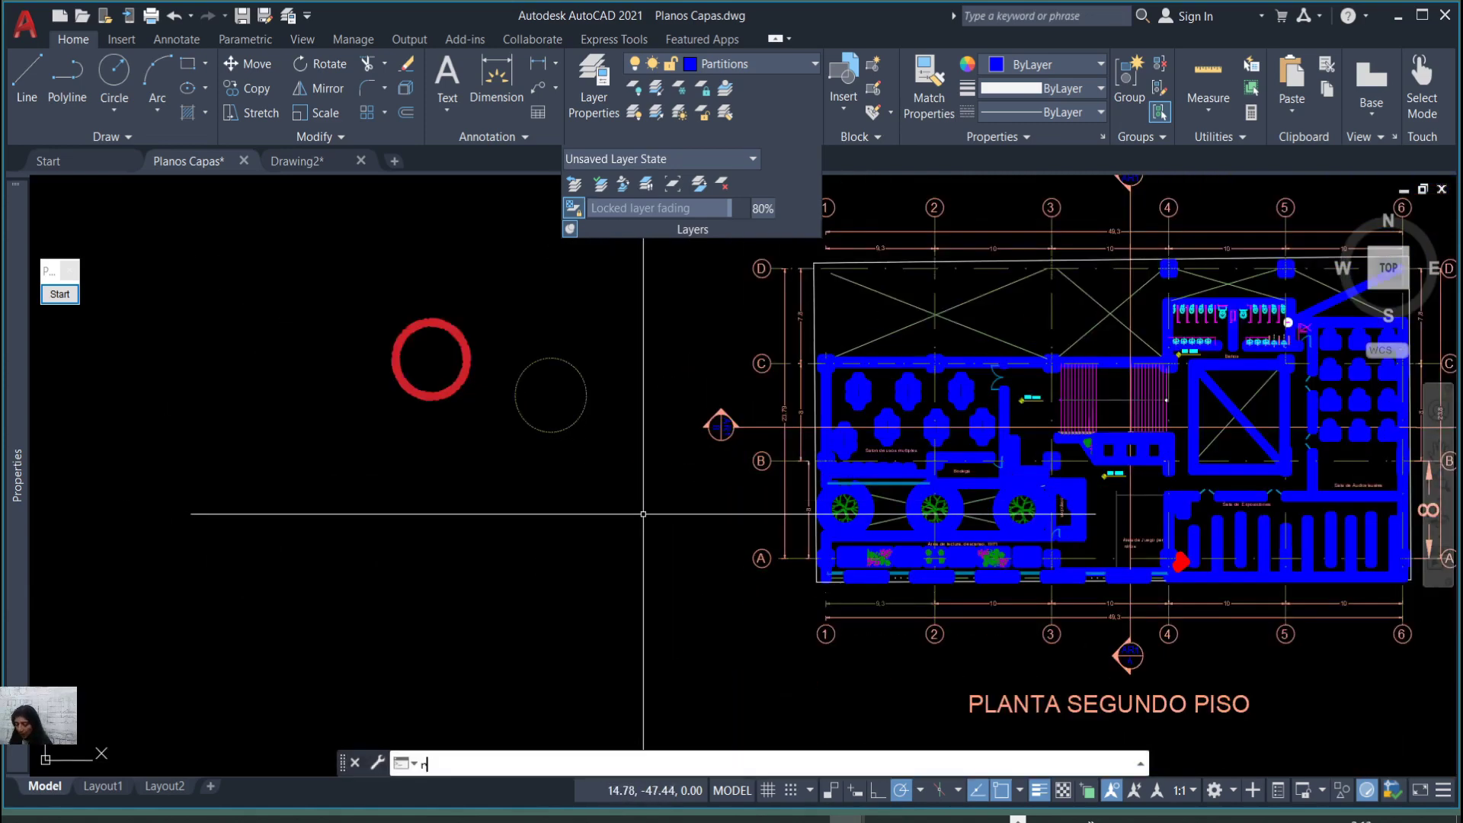
type("ec")
key("Return")
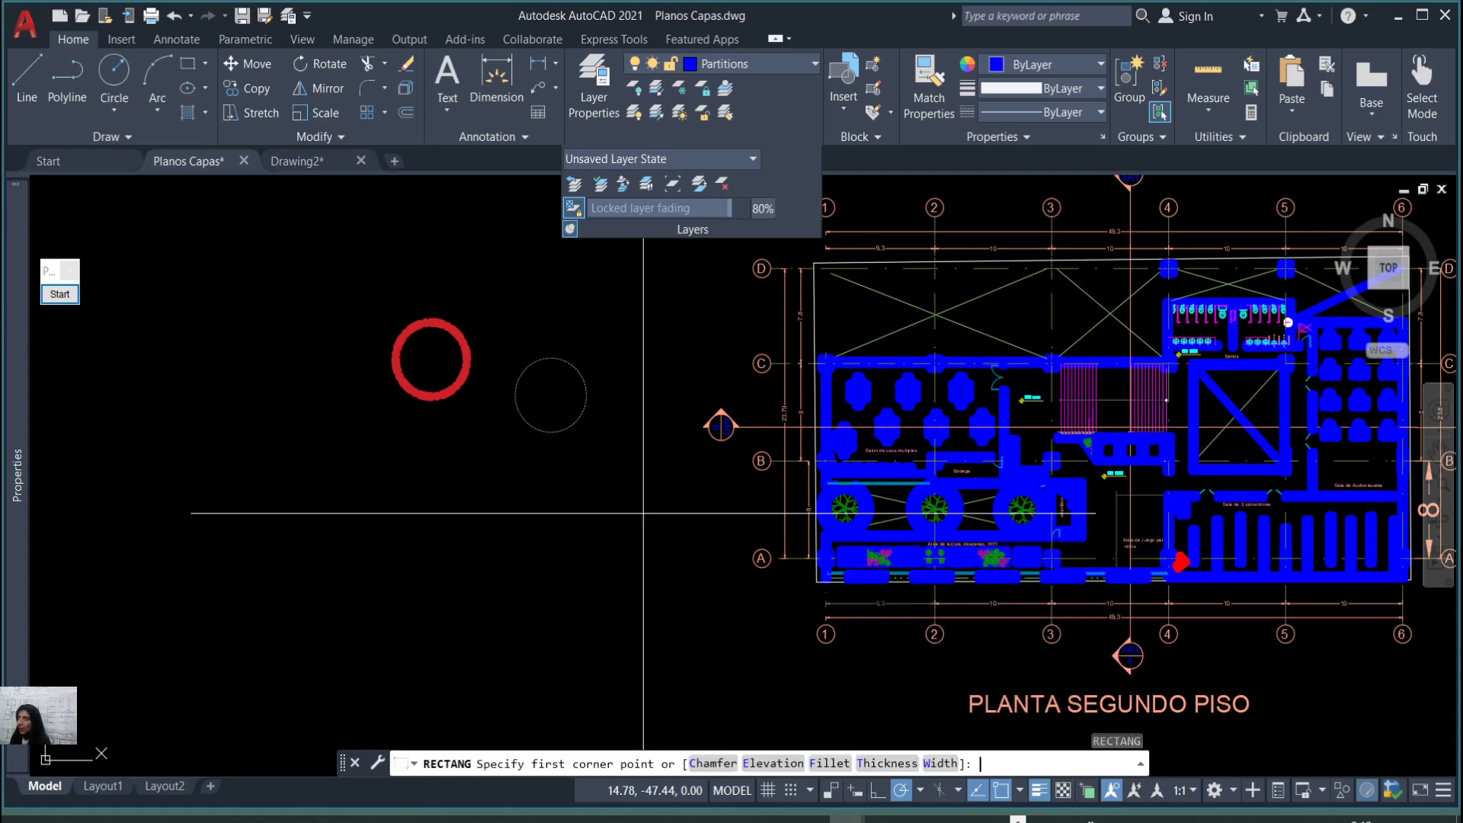
left_click(526, 474)
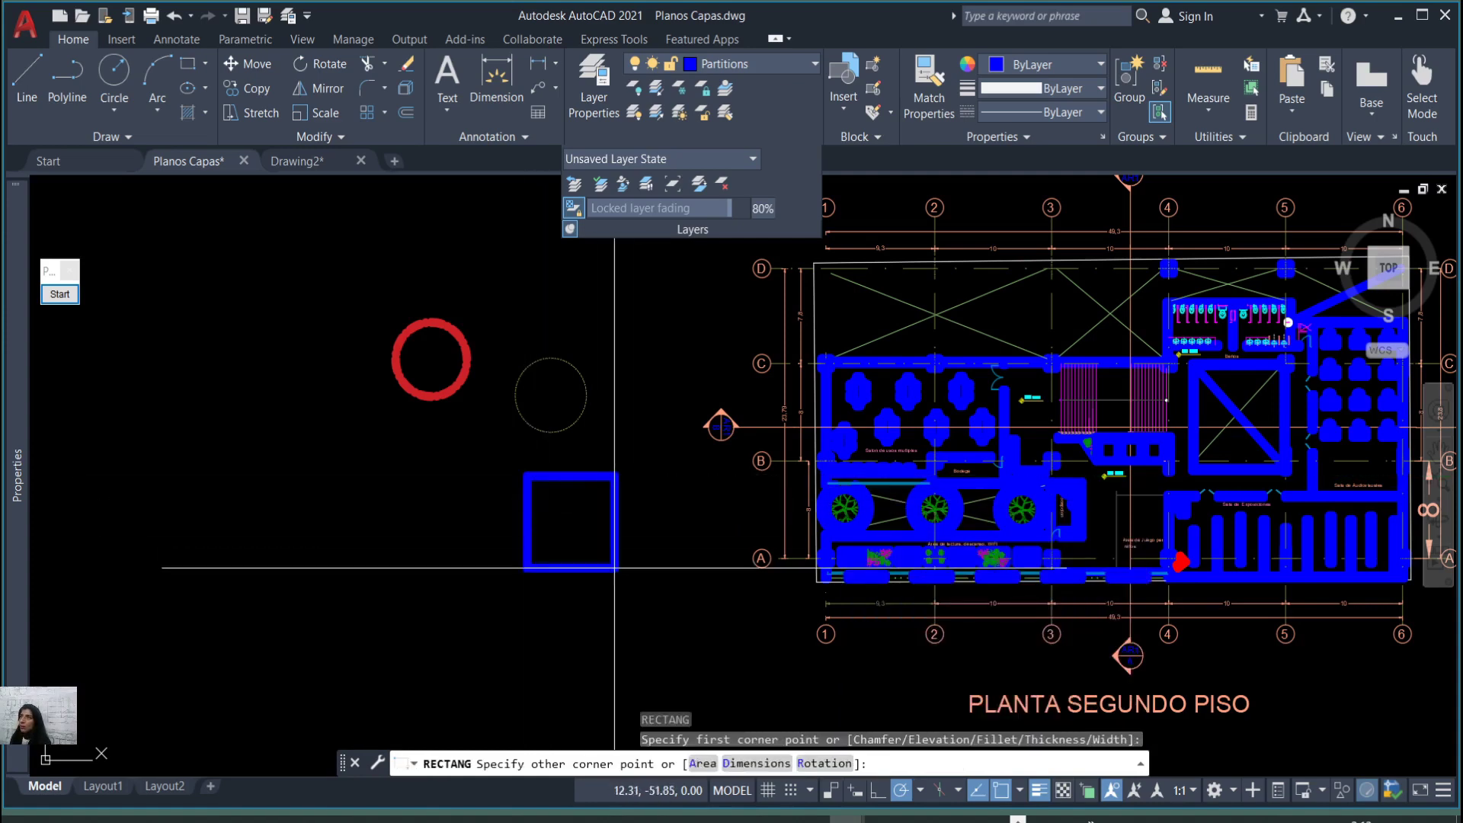
left_click(627, 680)
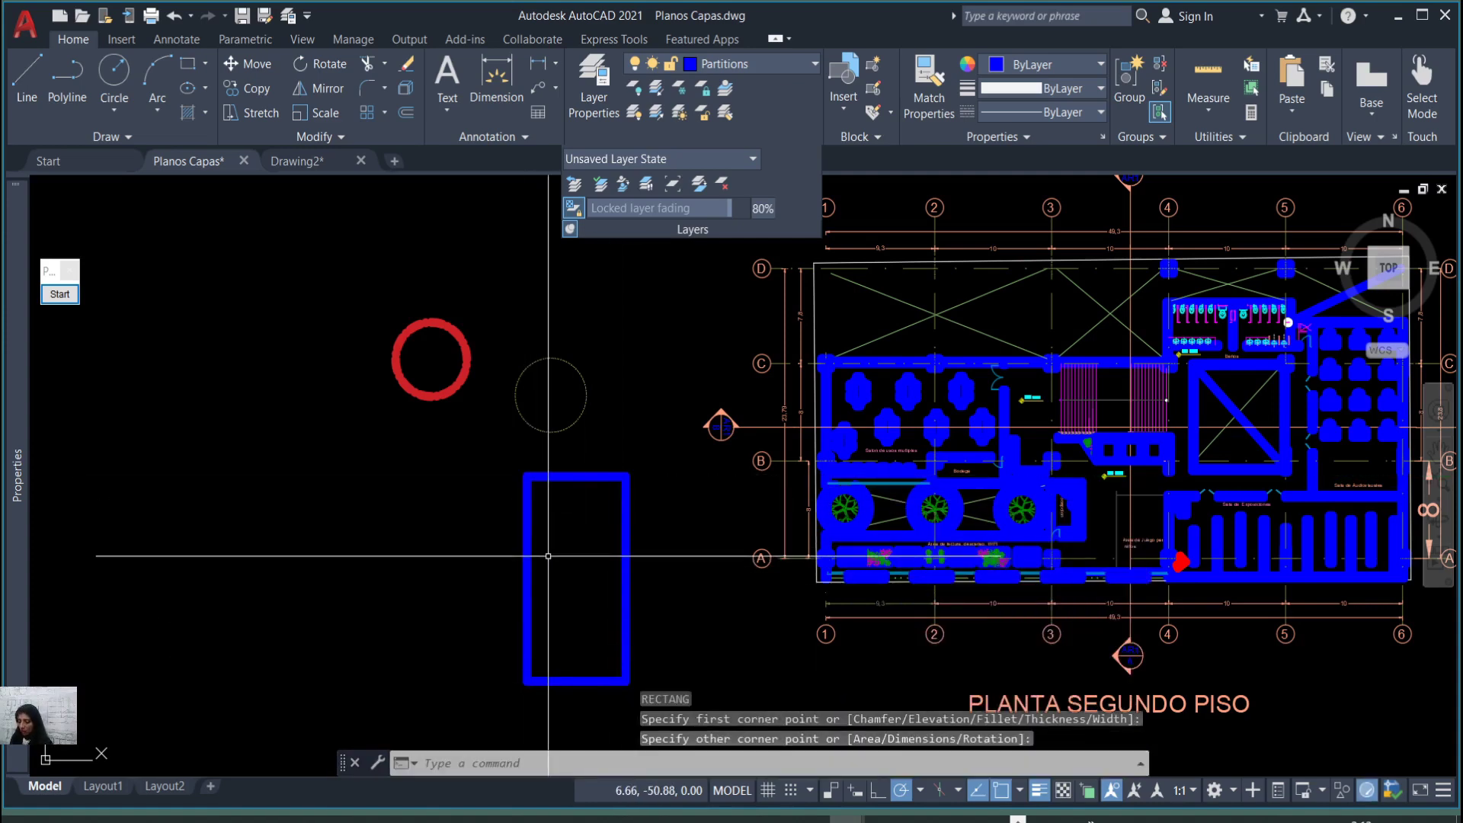
key("Return")
left_click(396, 593)
left_click(724, 701)
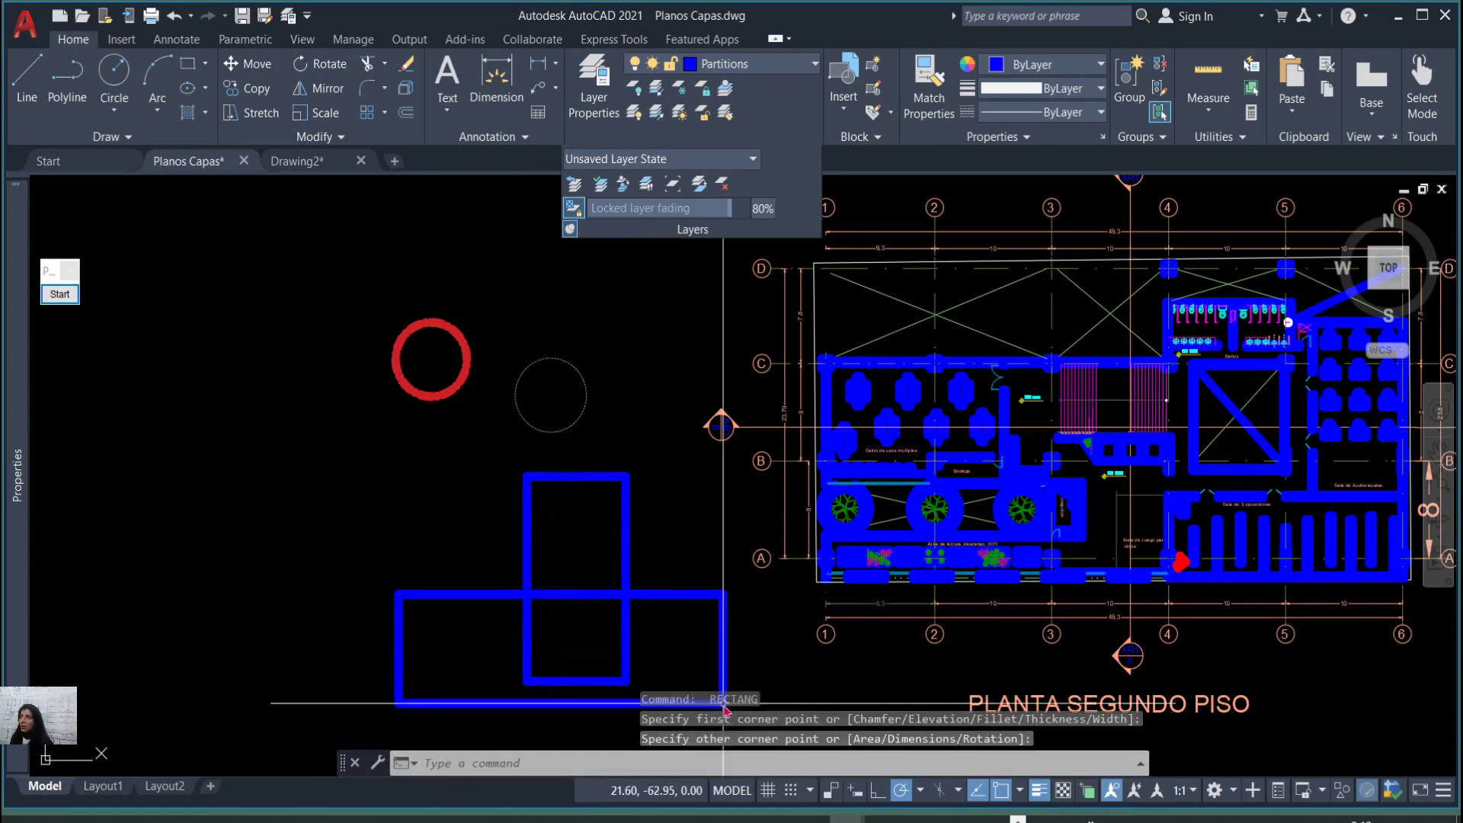
Draw two narrow upright rectangles, one on each side of the tall rectangle, overlapping the wide one.
key("Return")
left_click(444, 488)
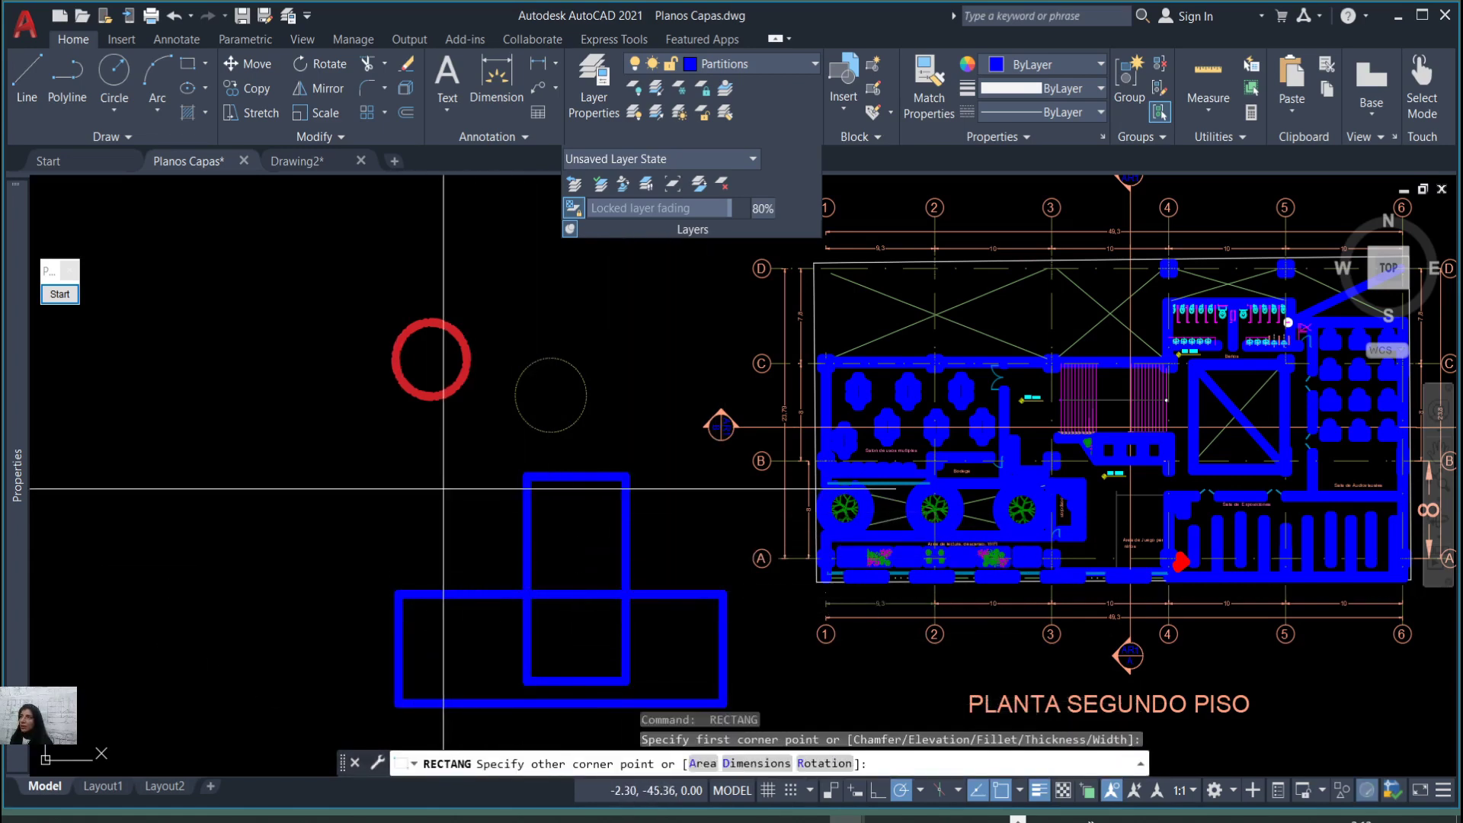
left_click(479, 653)
key("Return")
left_click(655, 493)
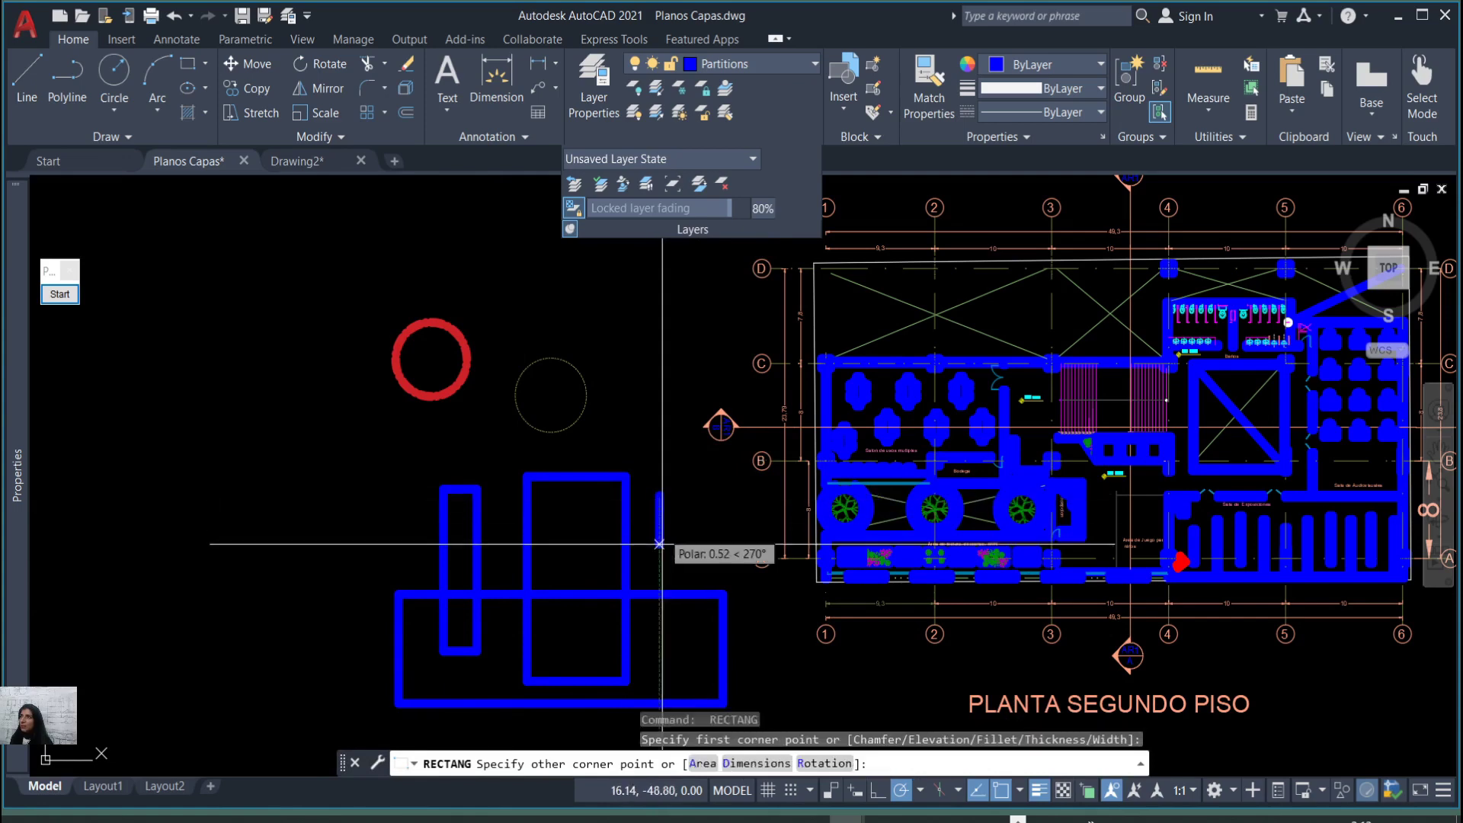
left_click(692, 654)
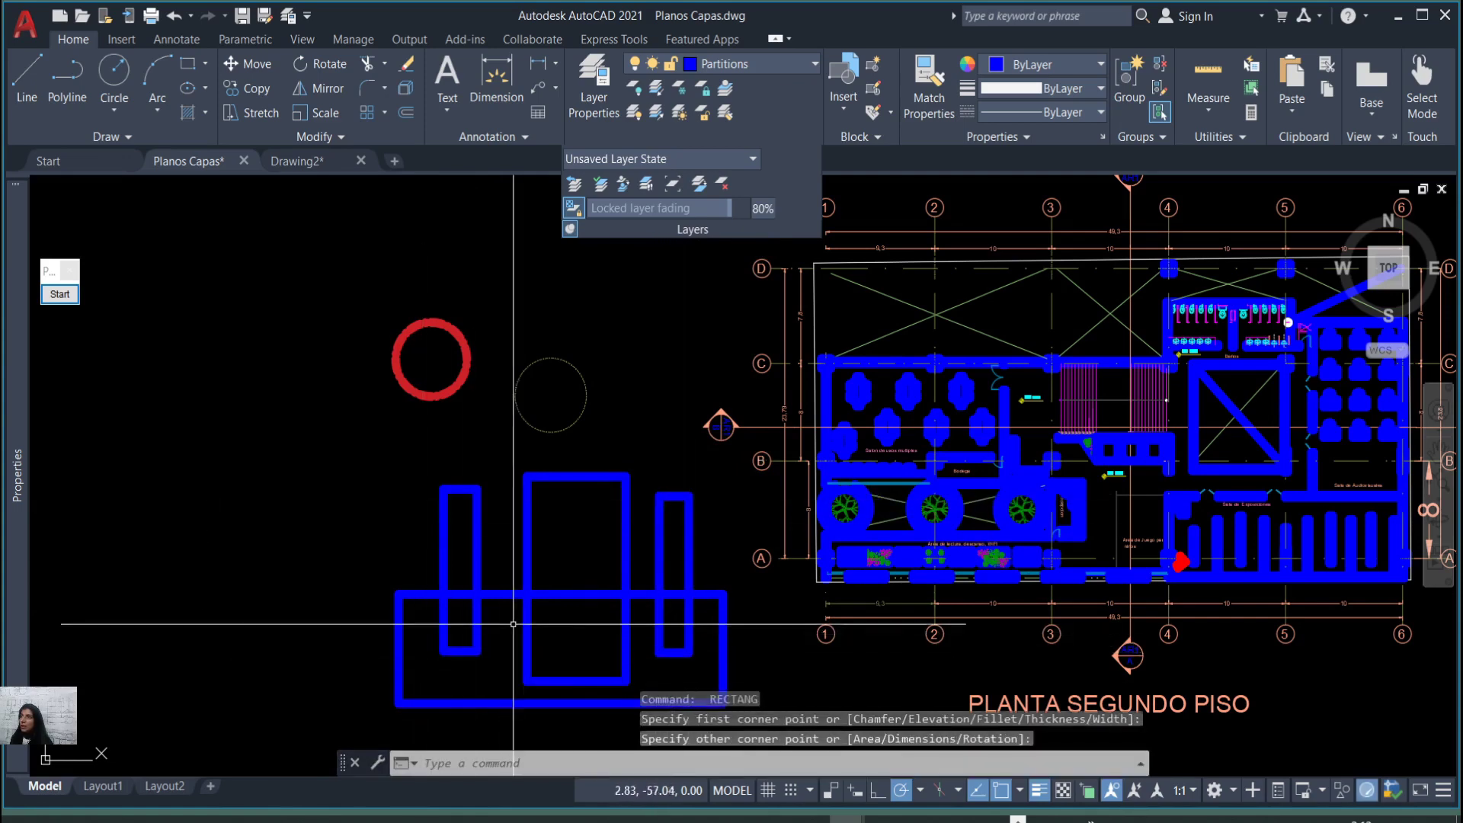
Draw a thin horizontal, a tall upright and a wide low rectangle on the Partitions layer below and beside the existing test rectangles.
scroll(526, 427, "down", 2)
key("Return")
left_click(644, 578)
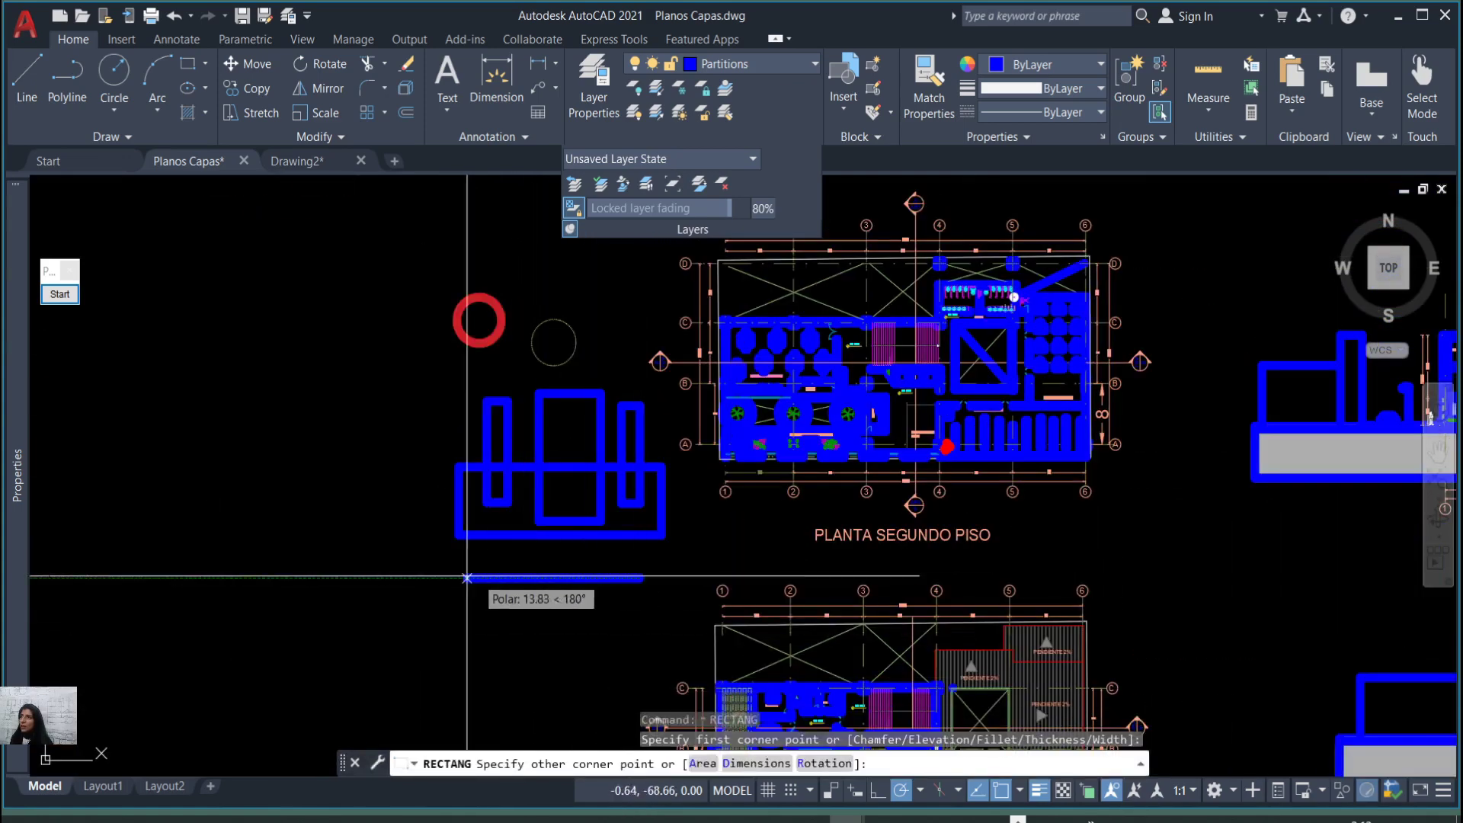
left_click(405, 562)
key("Return")
left_click(391, 430)
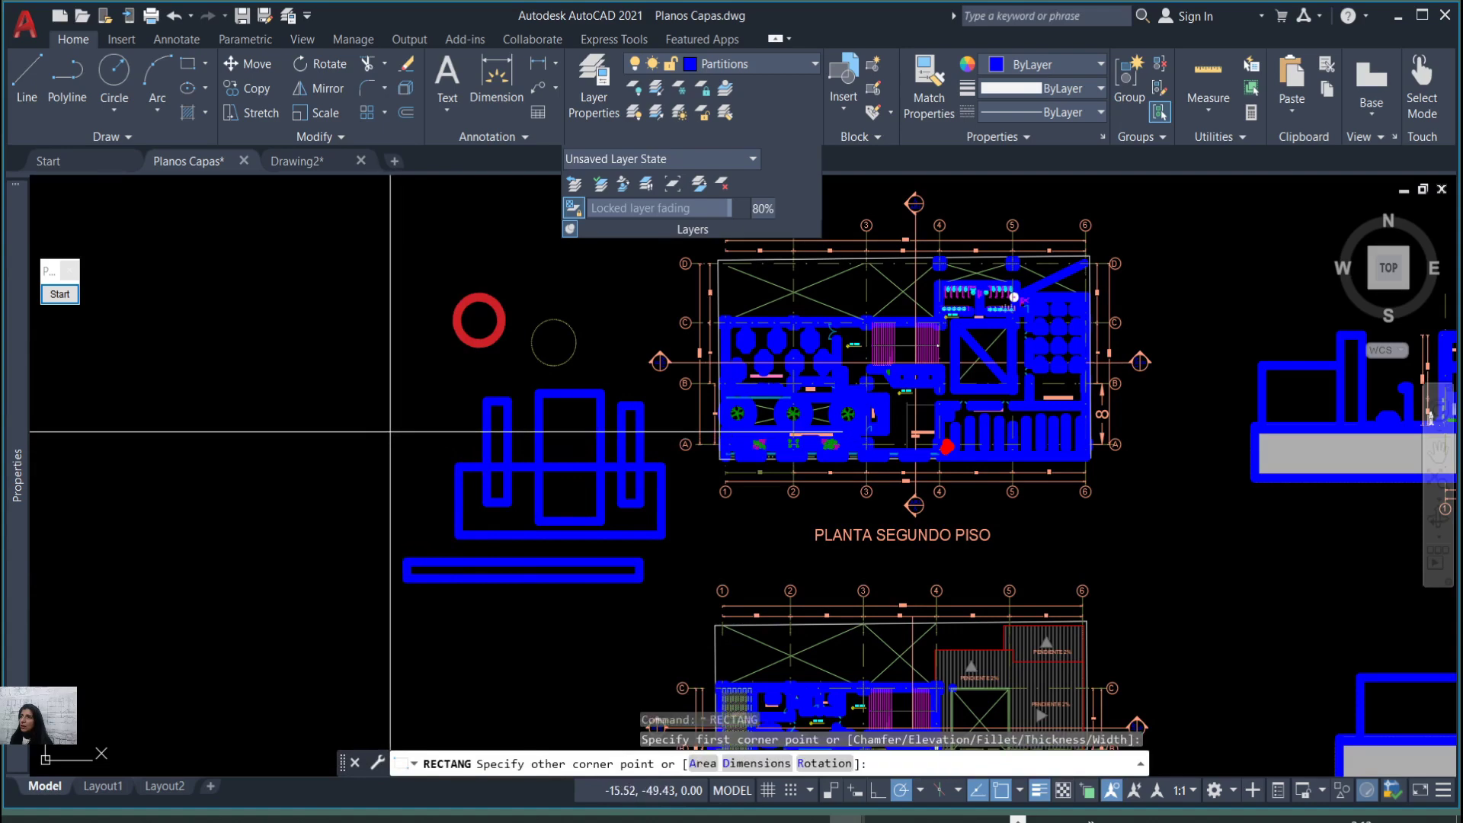
left_click(440, 674)
key("Return")
left_click(659, 643)
left_click(300, 709)
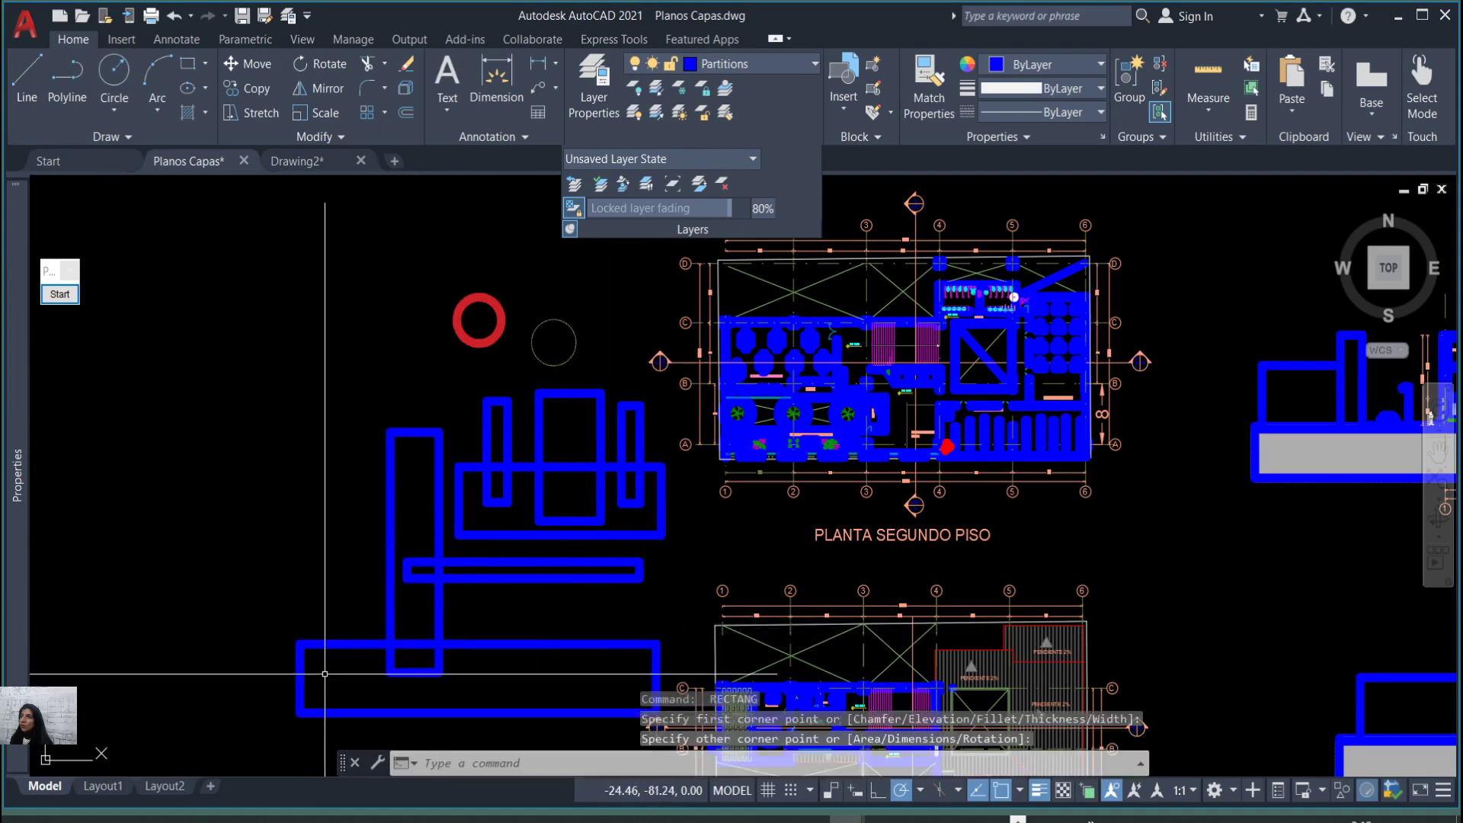
Draw one more upright rectangle on the Partitions layer, left of the thick red circle.
key("Return")
scroll(251, 515, "down", 3)
scroll(327, 438, "up", 3)
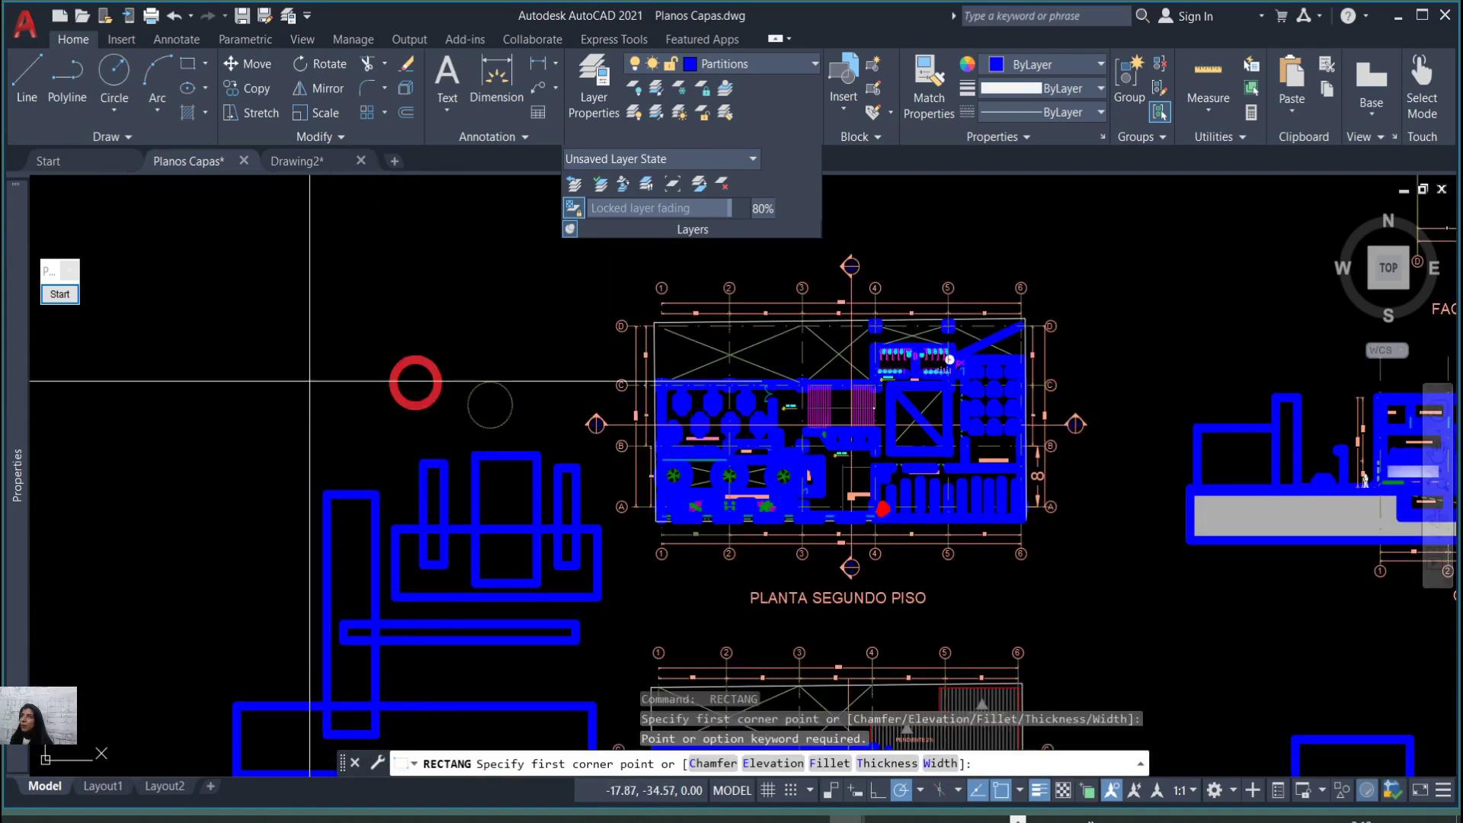
left_click(233, 379)
left_click(311, 493)
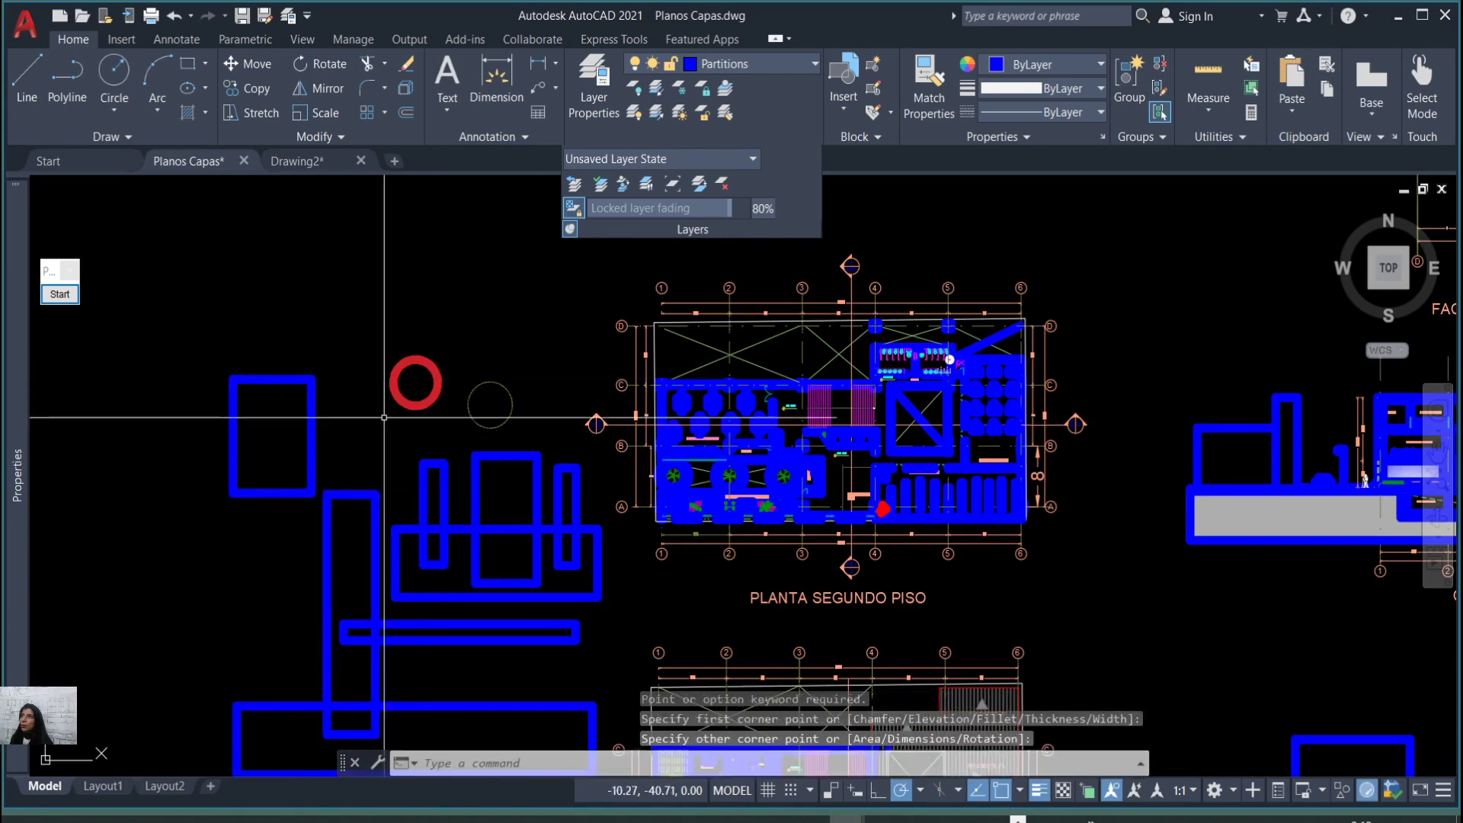
Match the rectangle beside the red circle to that circle's layer, Muros, with the Layer Match command.
left_click(725, 112)
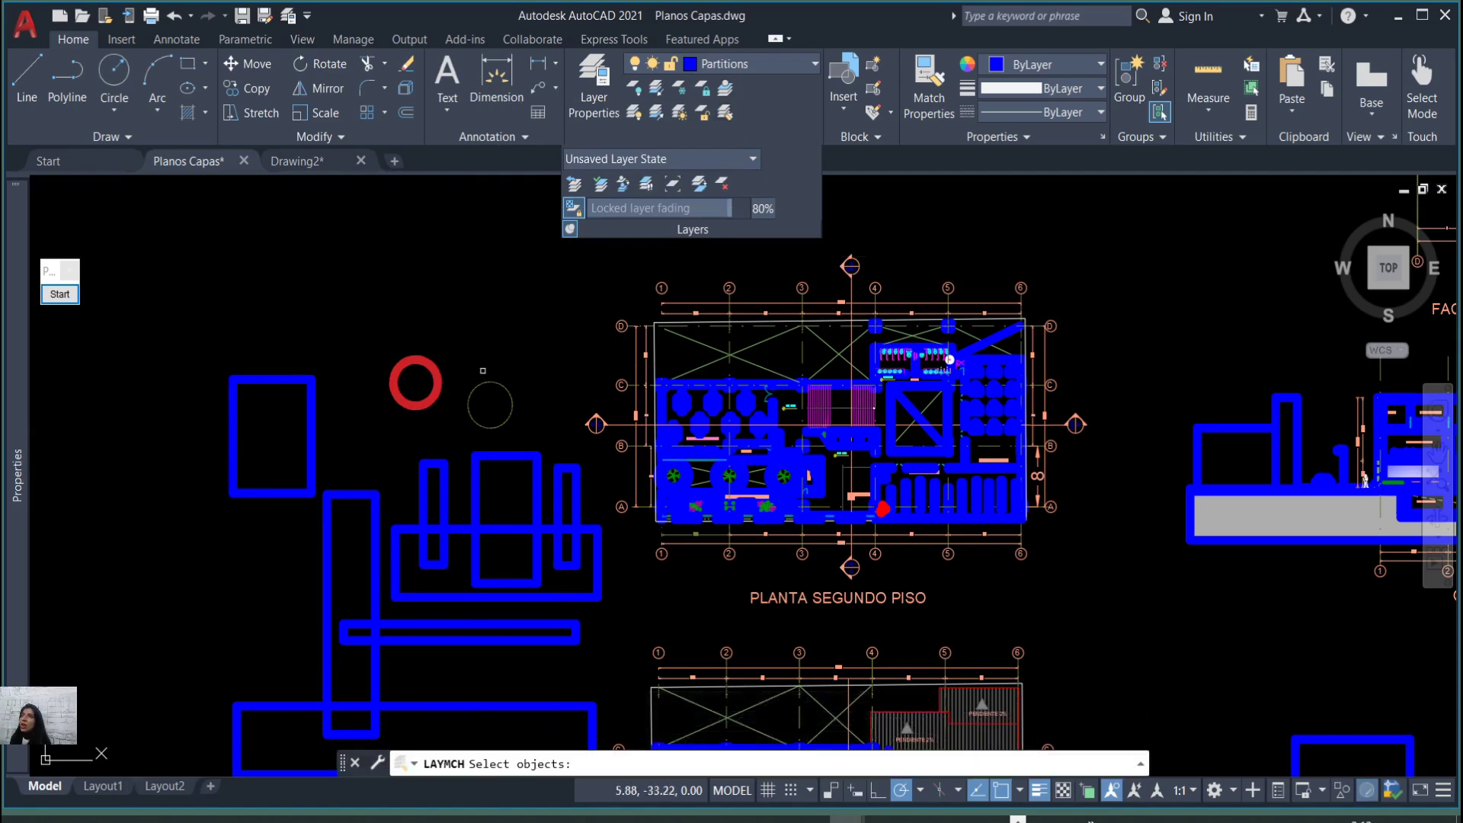
left_click(308, 455)
left_click(375, 398)
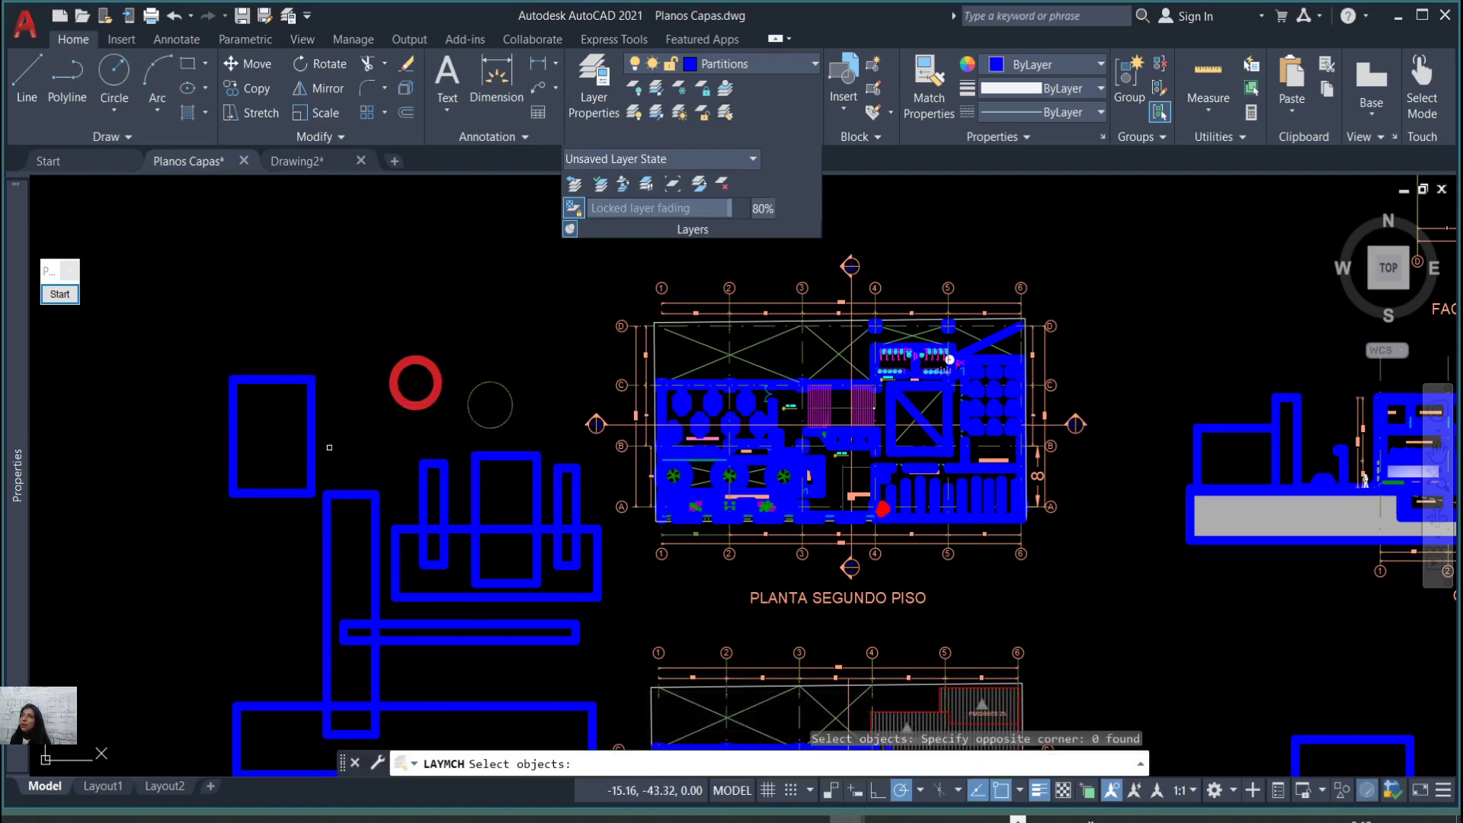
left_click(317, 442)
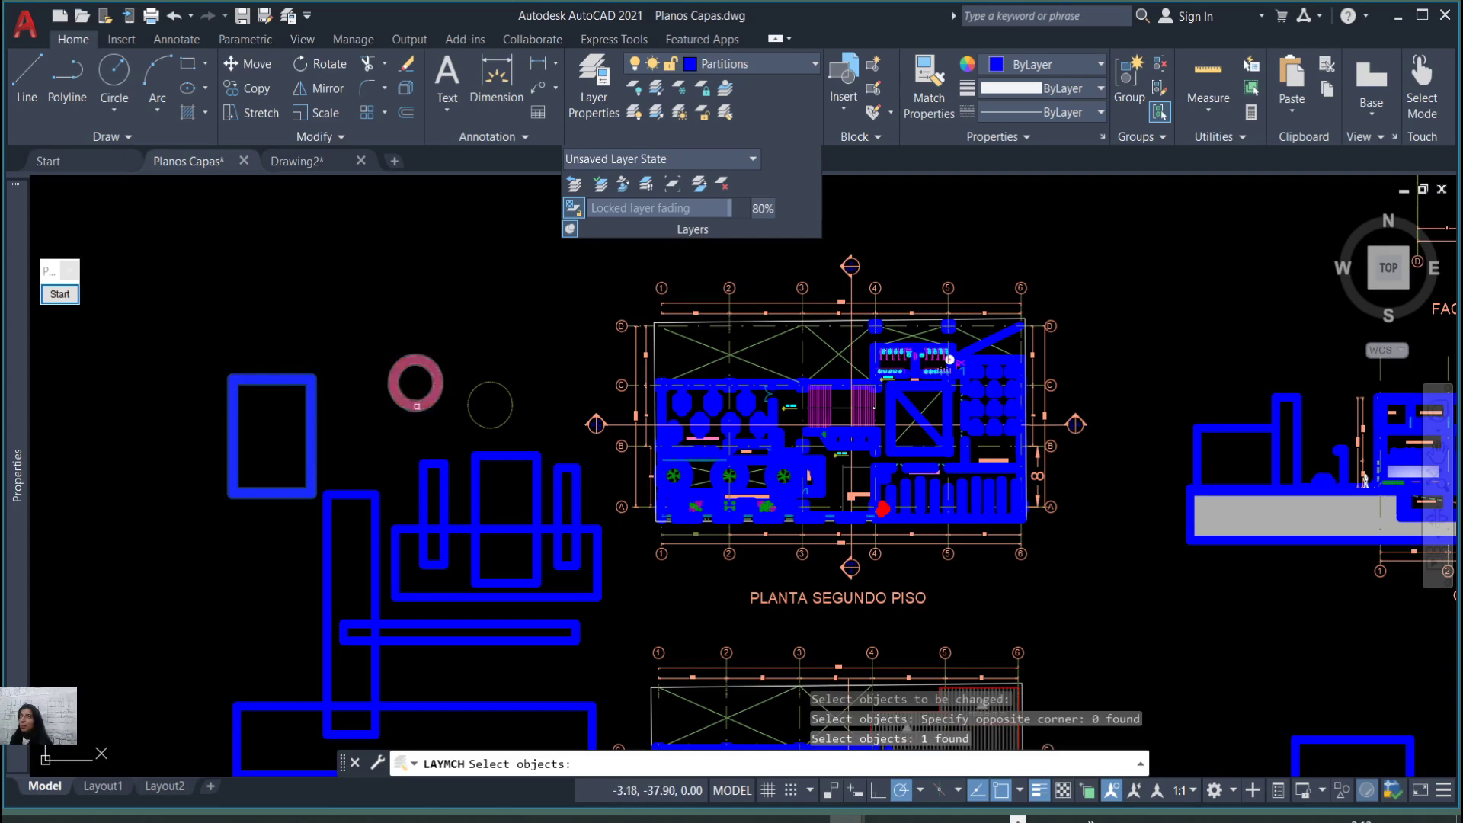
key("Return")
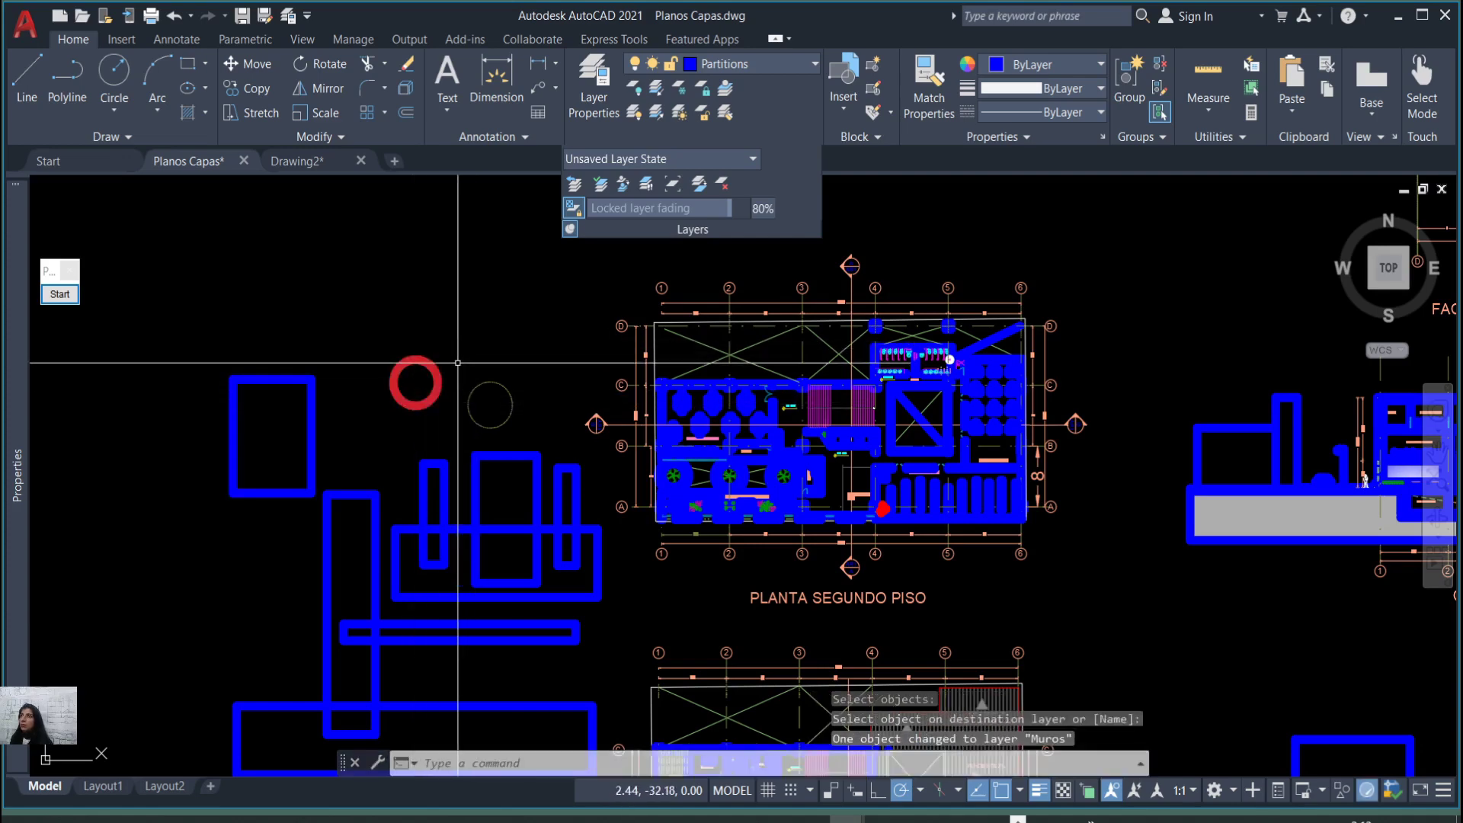
key("Return")
scroll(435, 329, "down", 3)
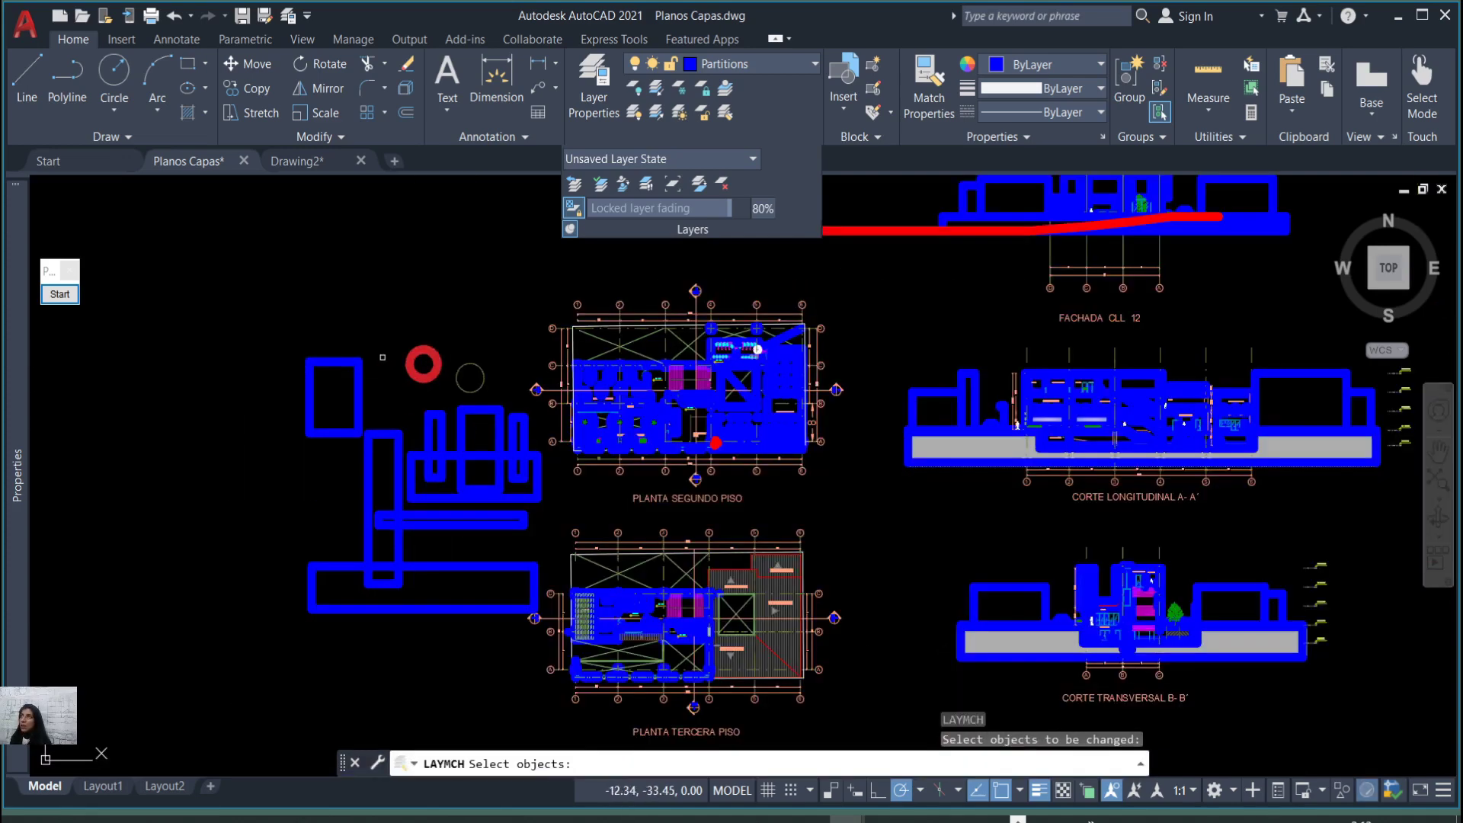
scroll(382, 360, "up", 3)
left_click(485, 392)
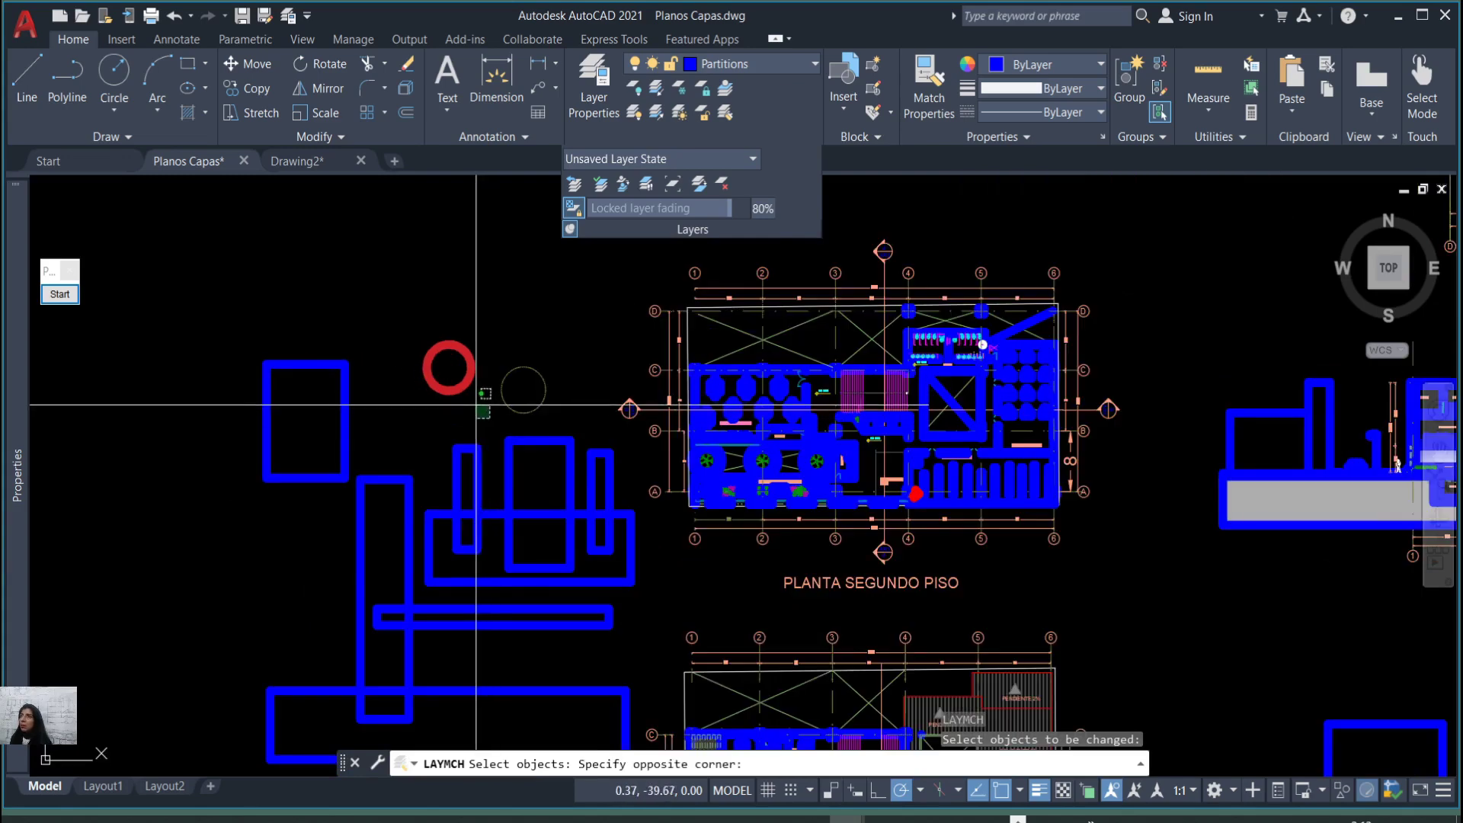
left_click(520, 402)
key("Escape")
key("Escape")
key("Escape")
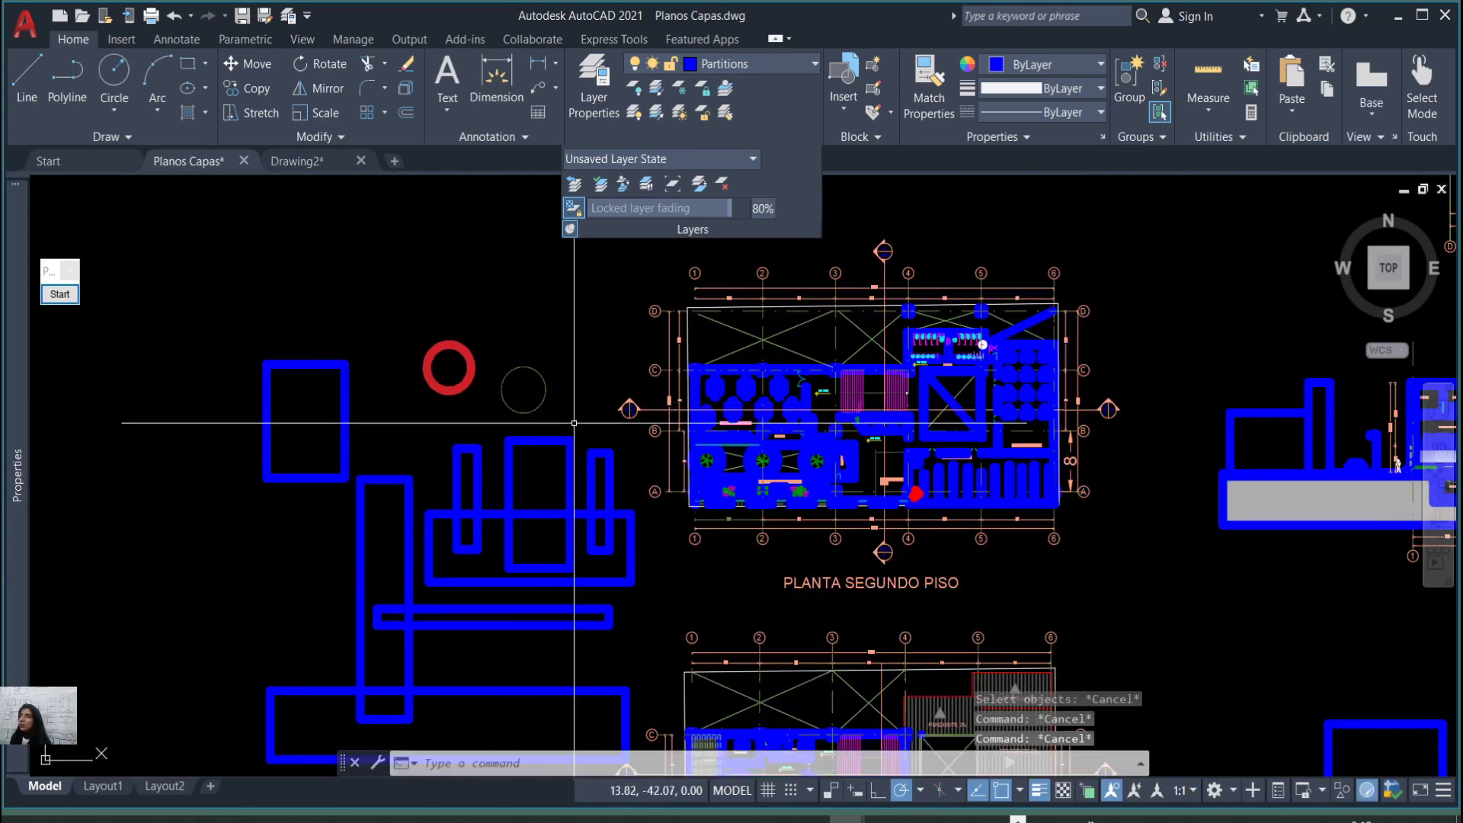
Stretch the upper-left corner of the large test rectangle inward with its grip.
middle_click_drag(503, 440, 530, 422)
left_click(544, 421)
left_click(543, 421)
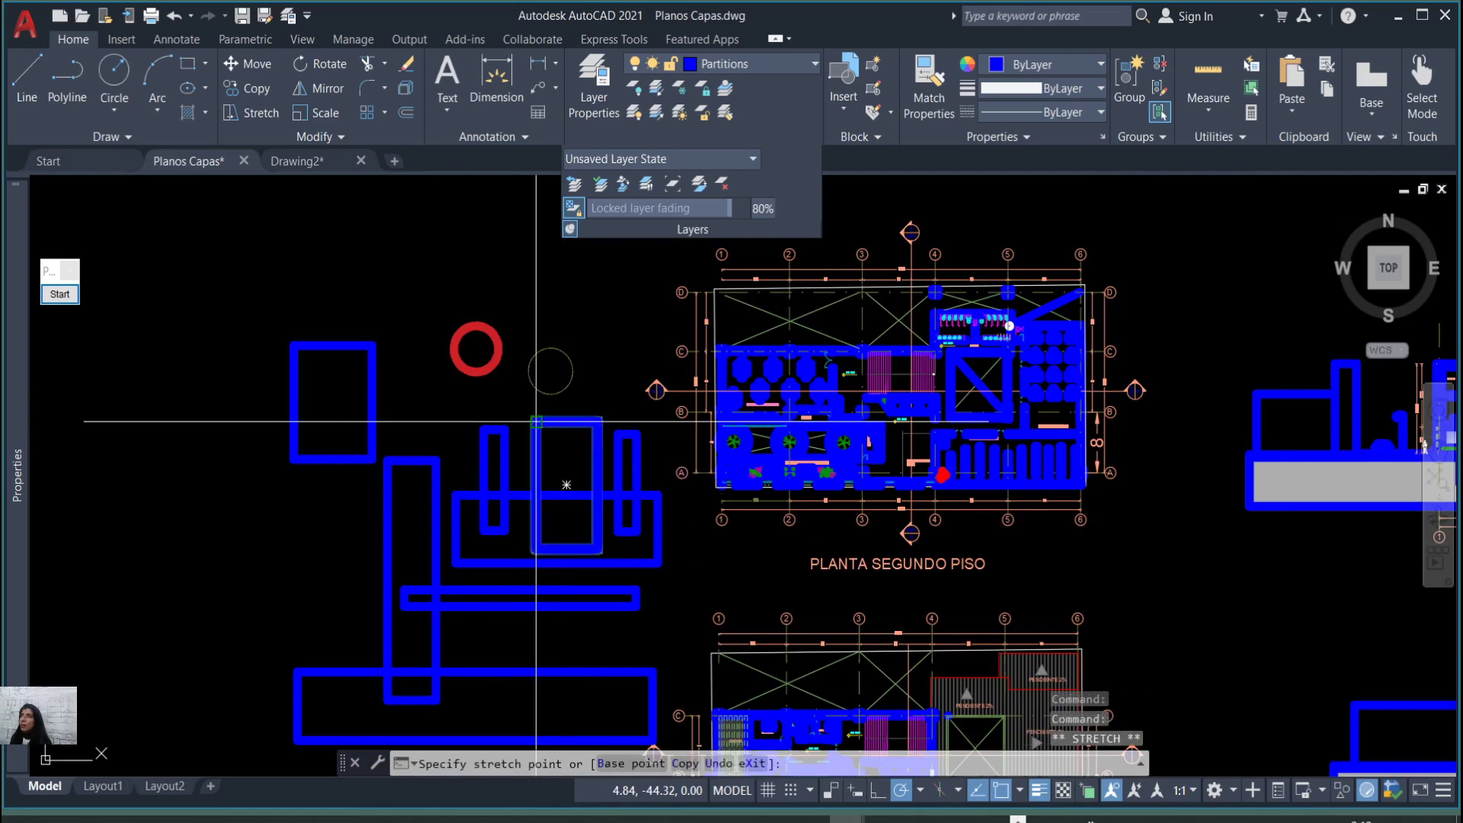
key("Escape")
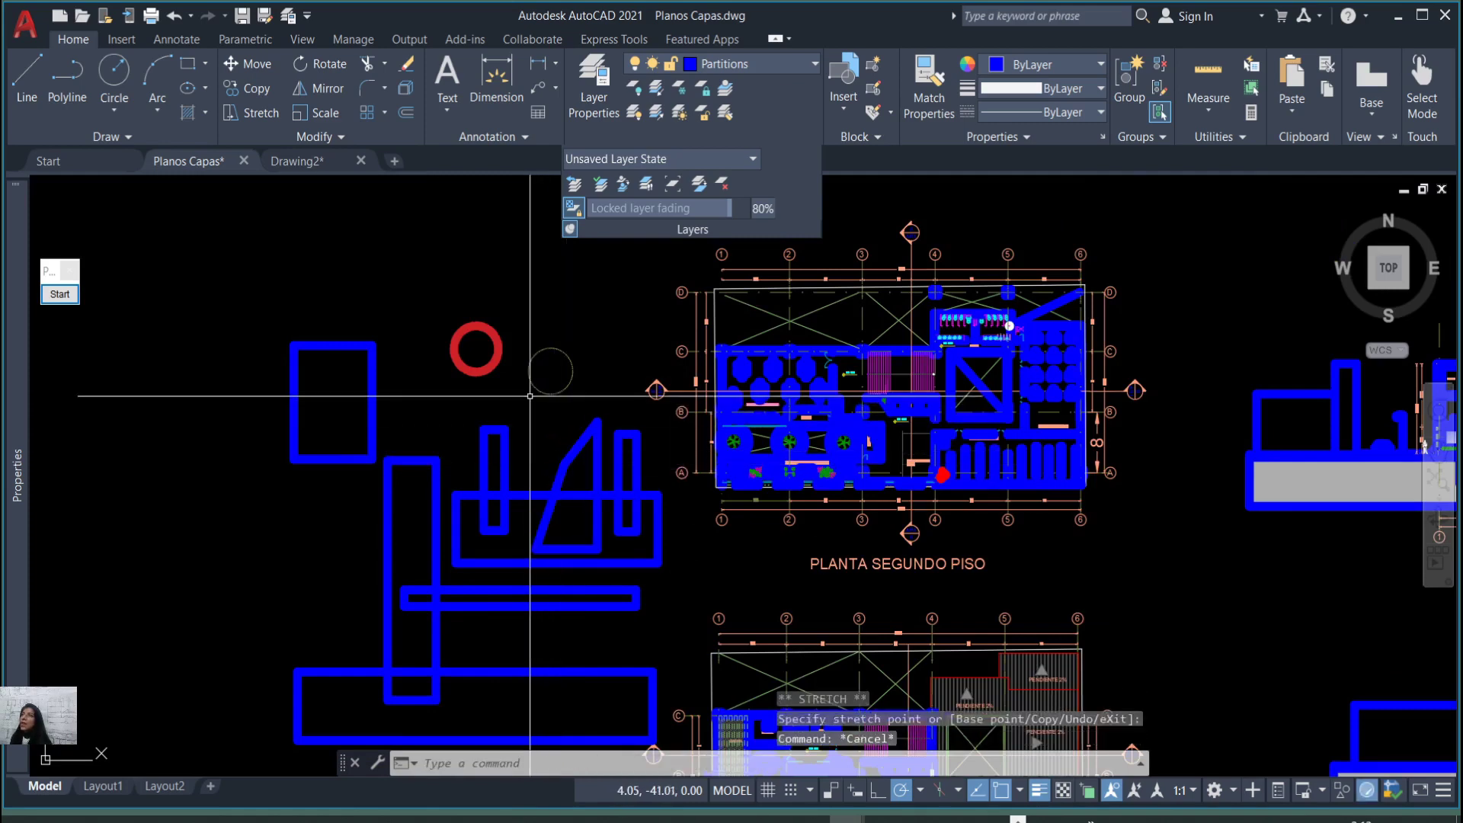
scroll(582, 396, "down", 4)
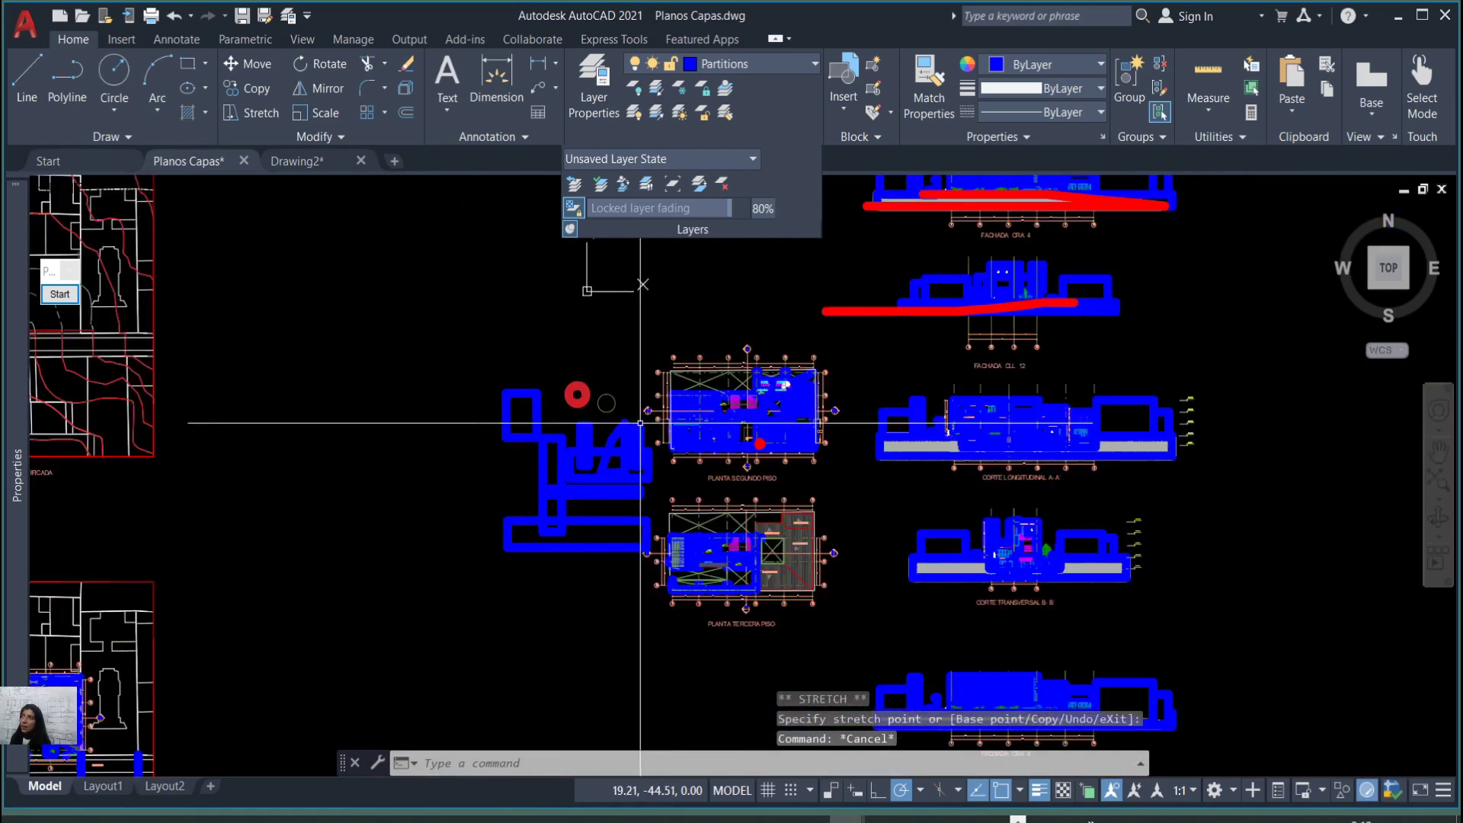
scroll(586, 450, "up", 4)
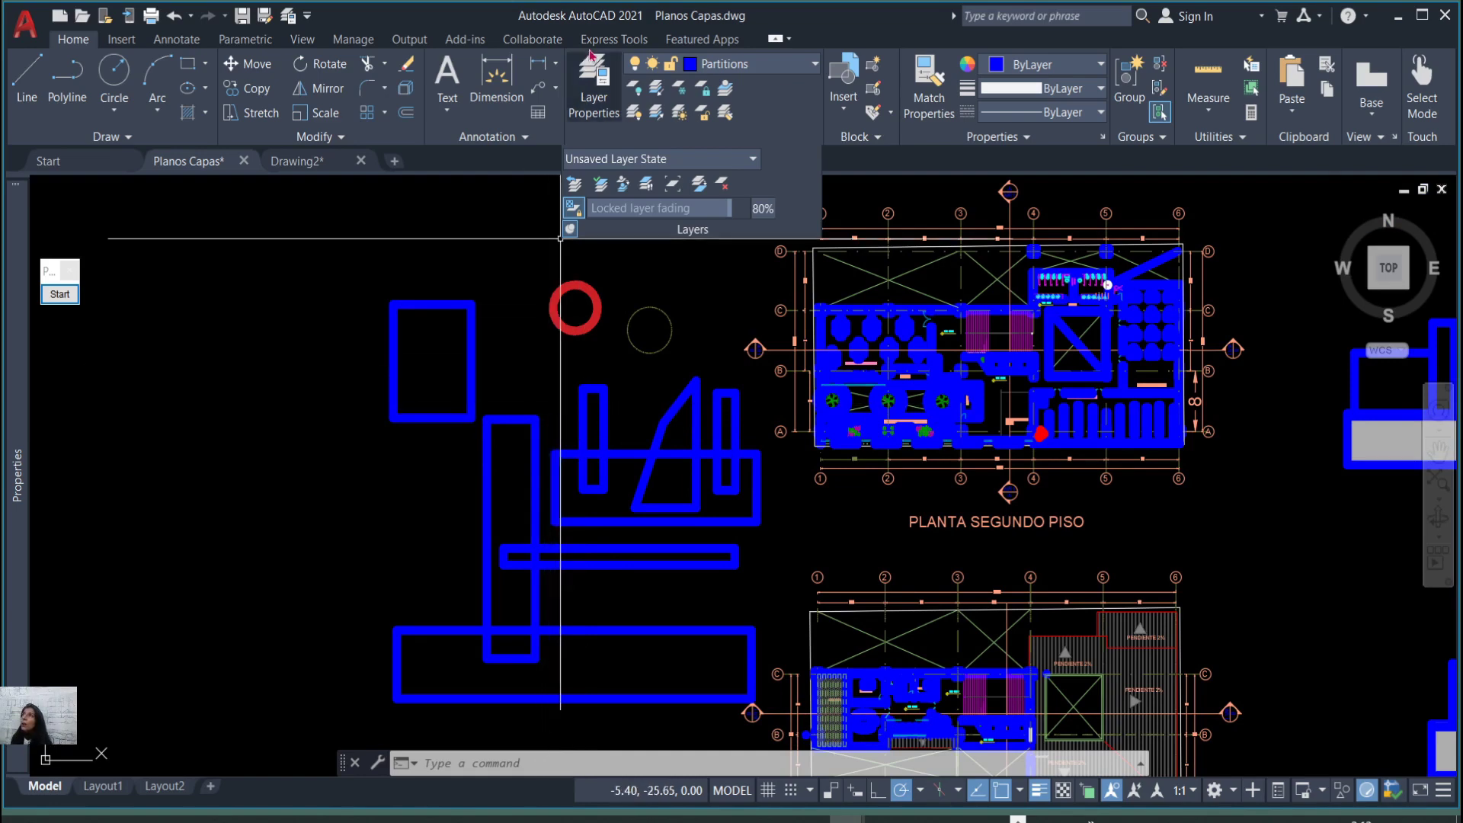
Examine the color and lineweight choices of the FACHADA 3 layer, keeping its current settings.
left_click(589, 84)
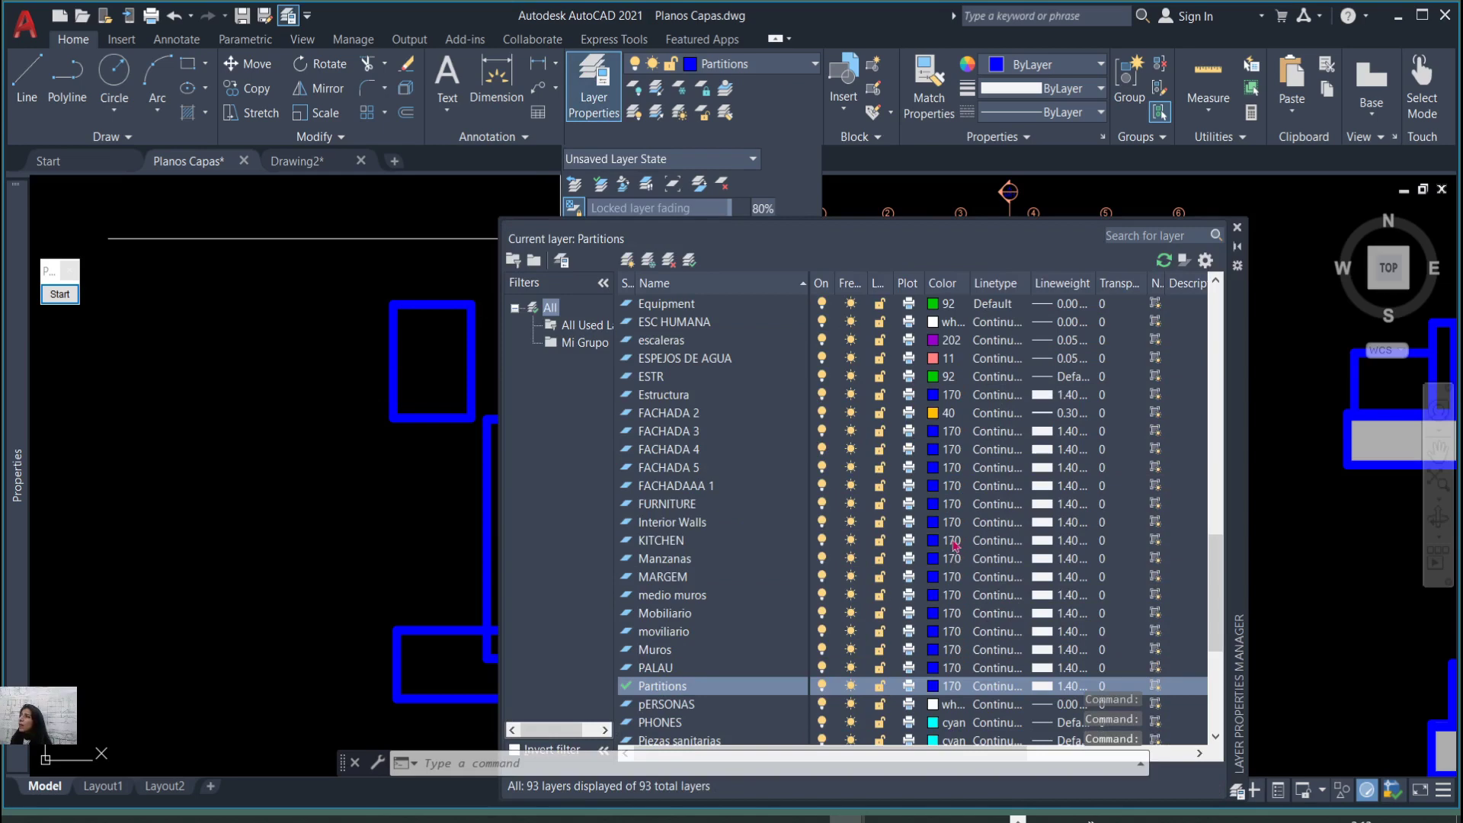
left_click(953, 431)
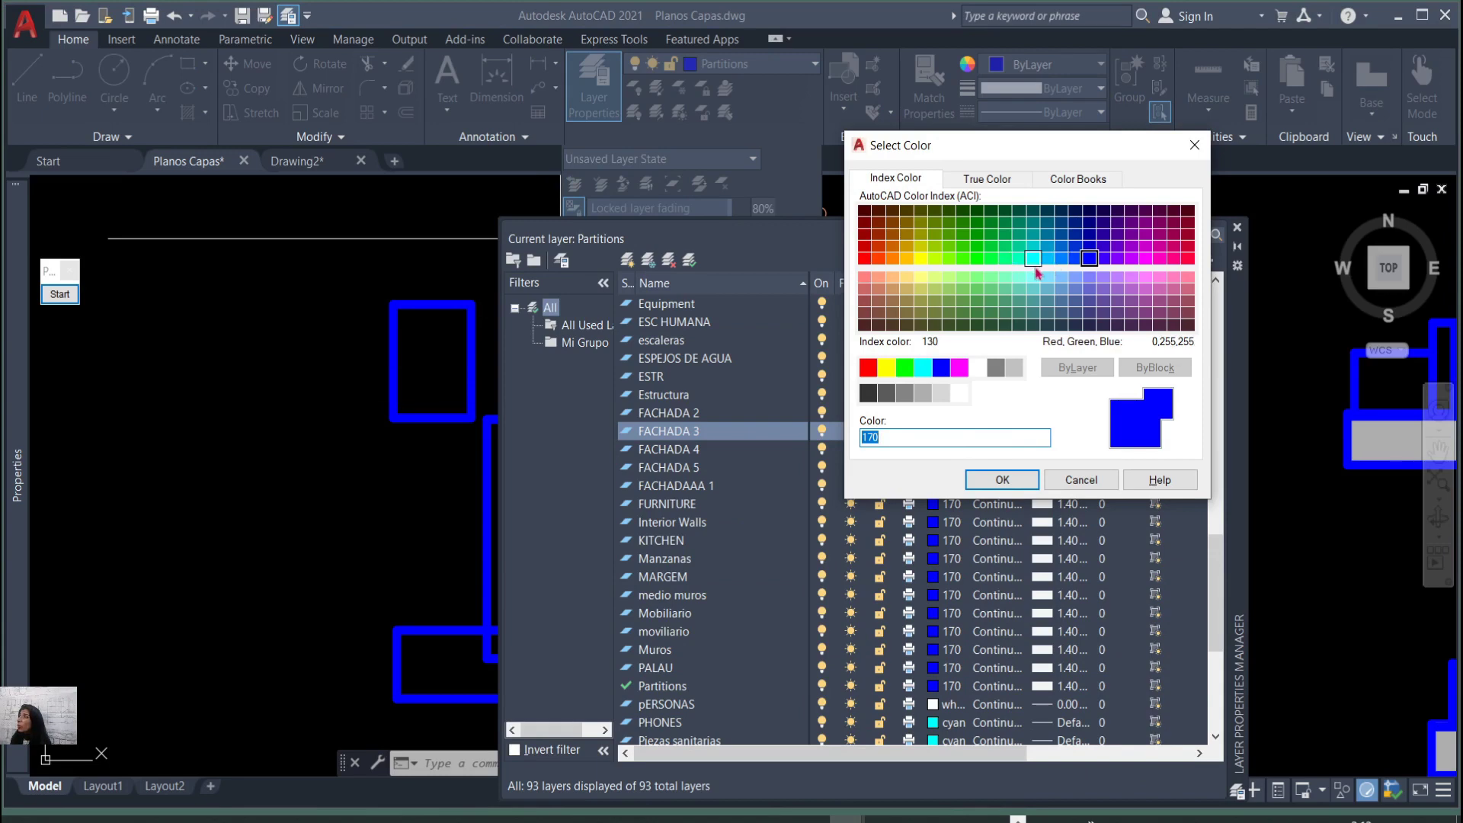
left_click(998, 480)
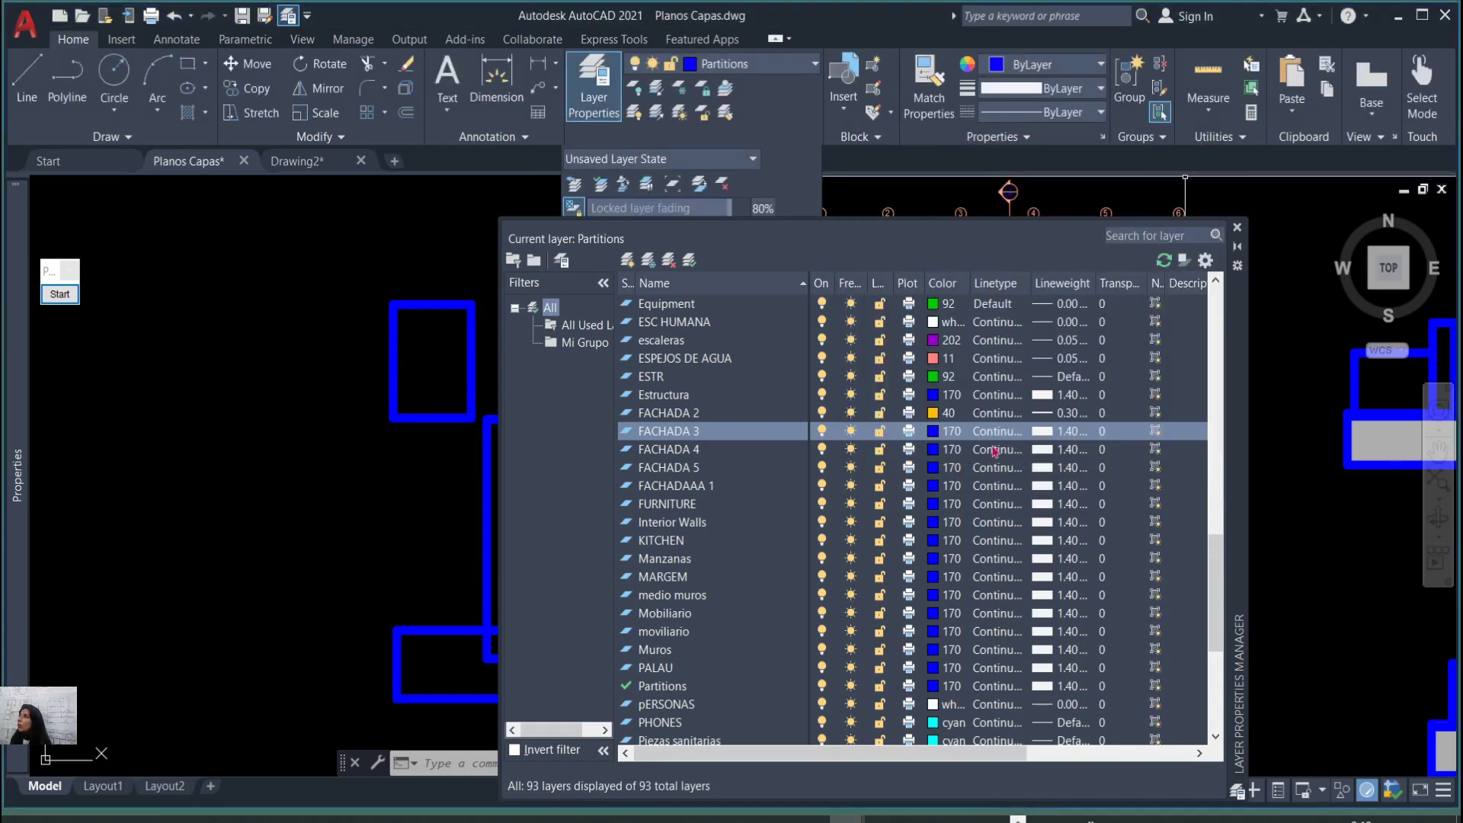
left_click(1067, 441)
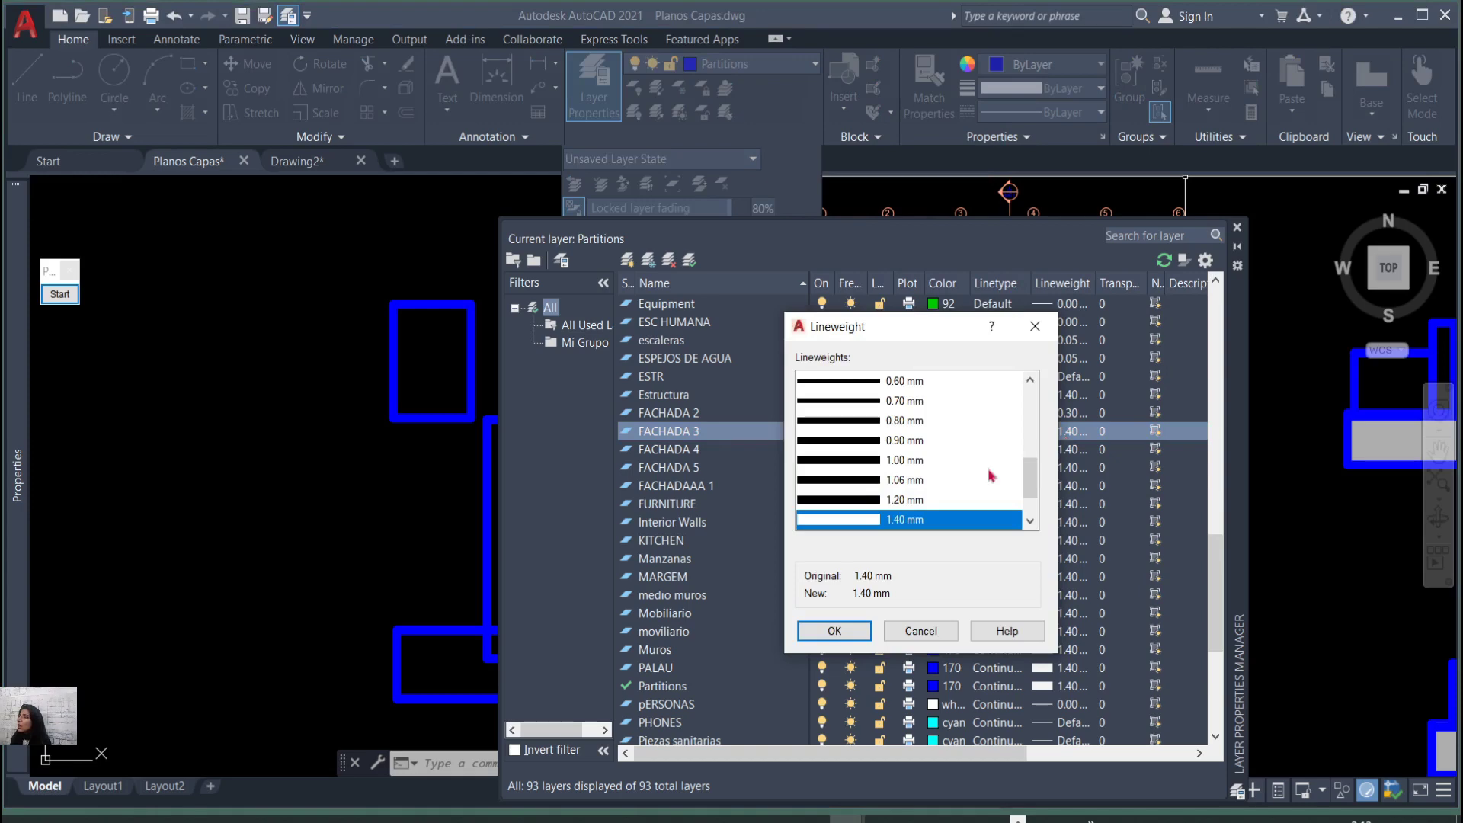
left_click_drag(1031, 478, 1032, 408)
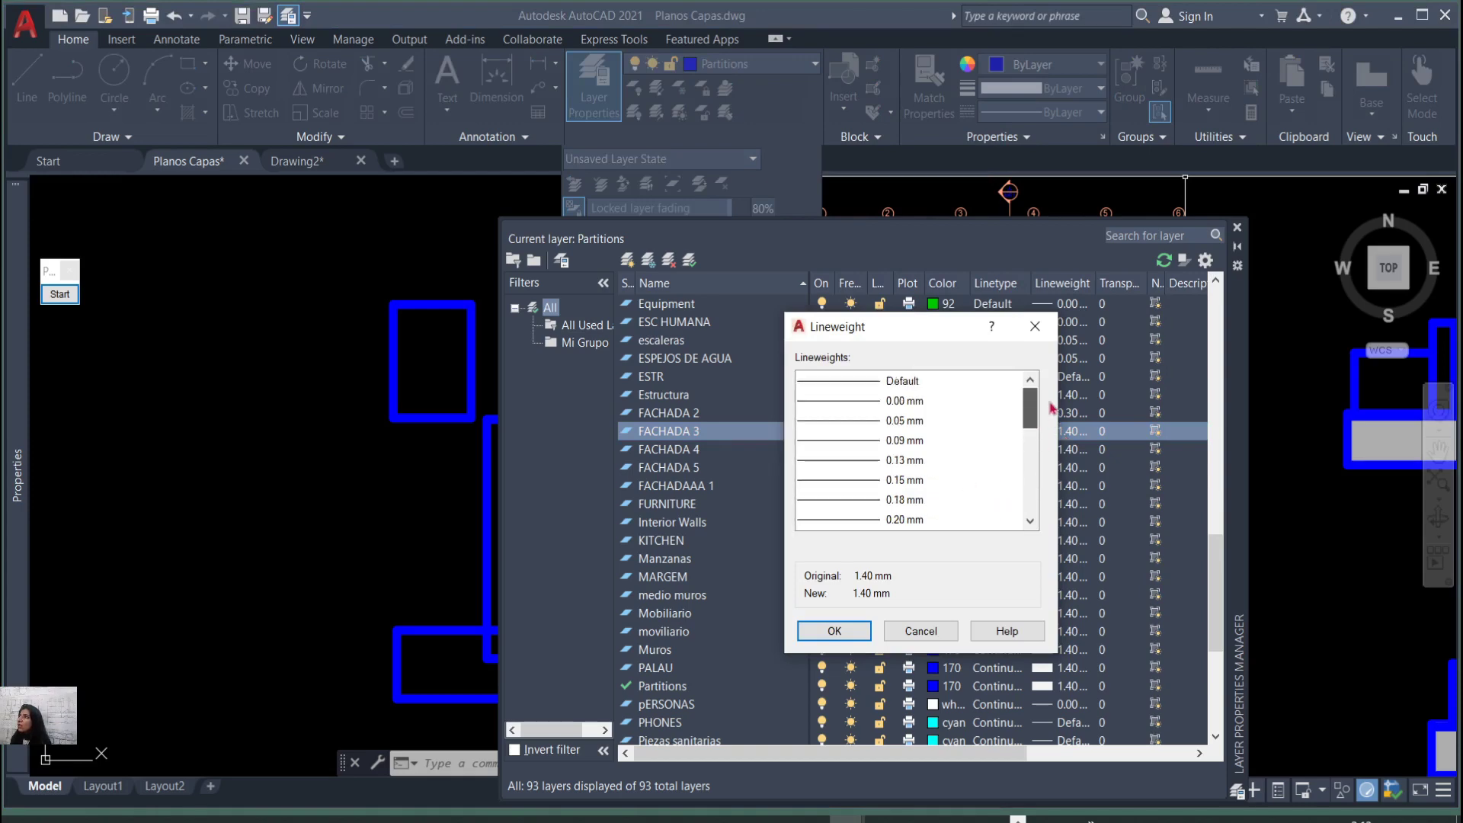
scroll(1058, 418, "down", 2)
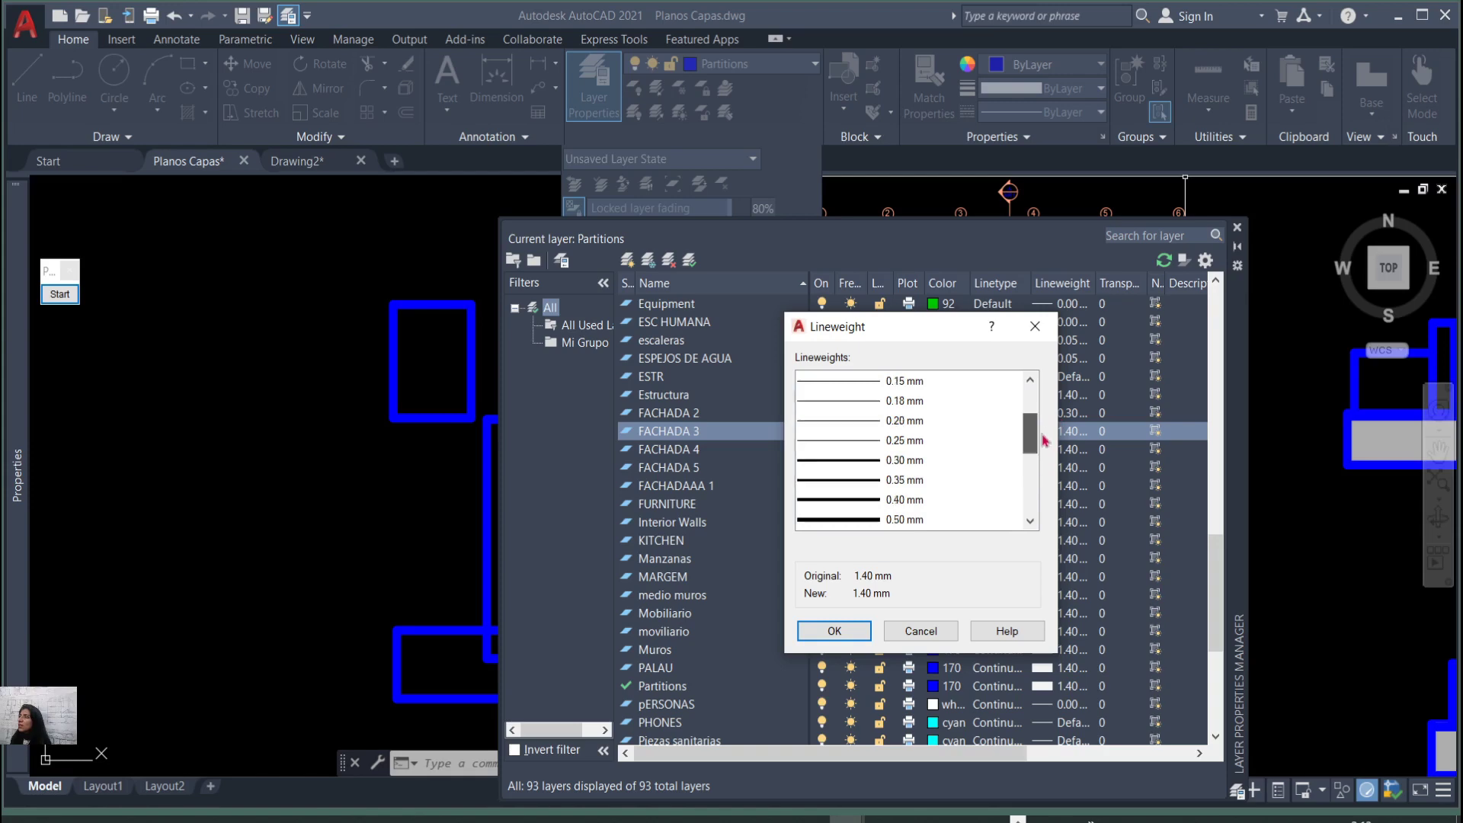
left_click(834, 631)
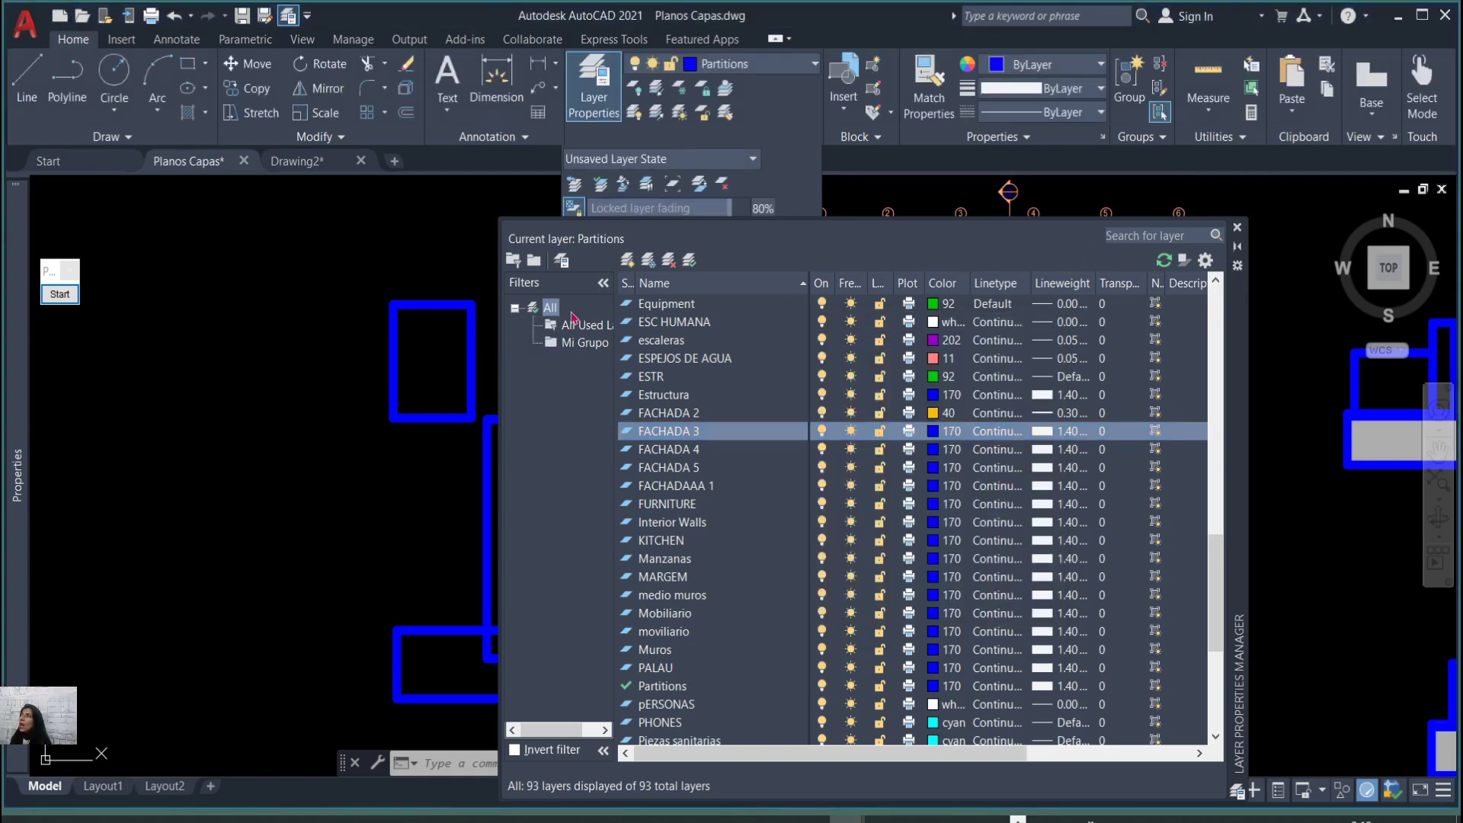
left_click(1237, 227)
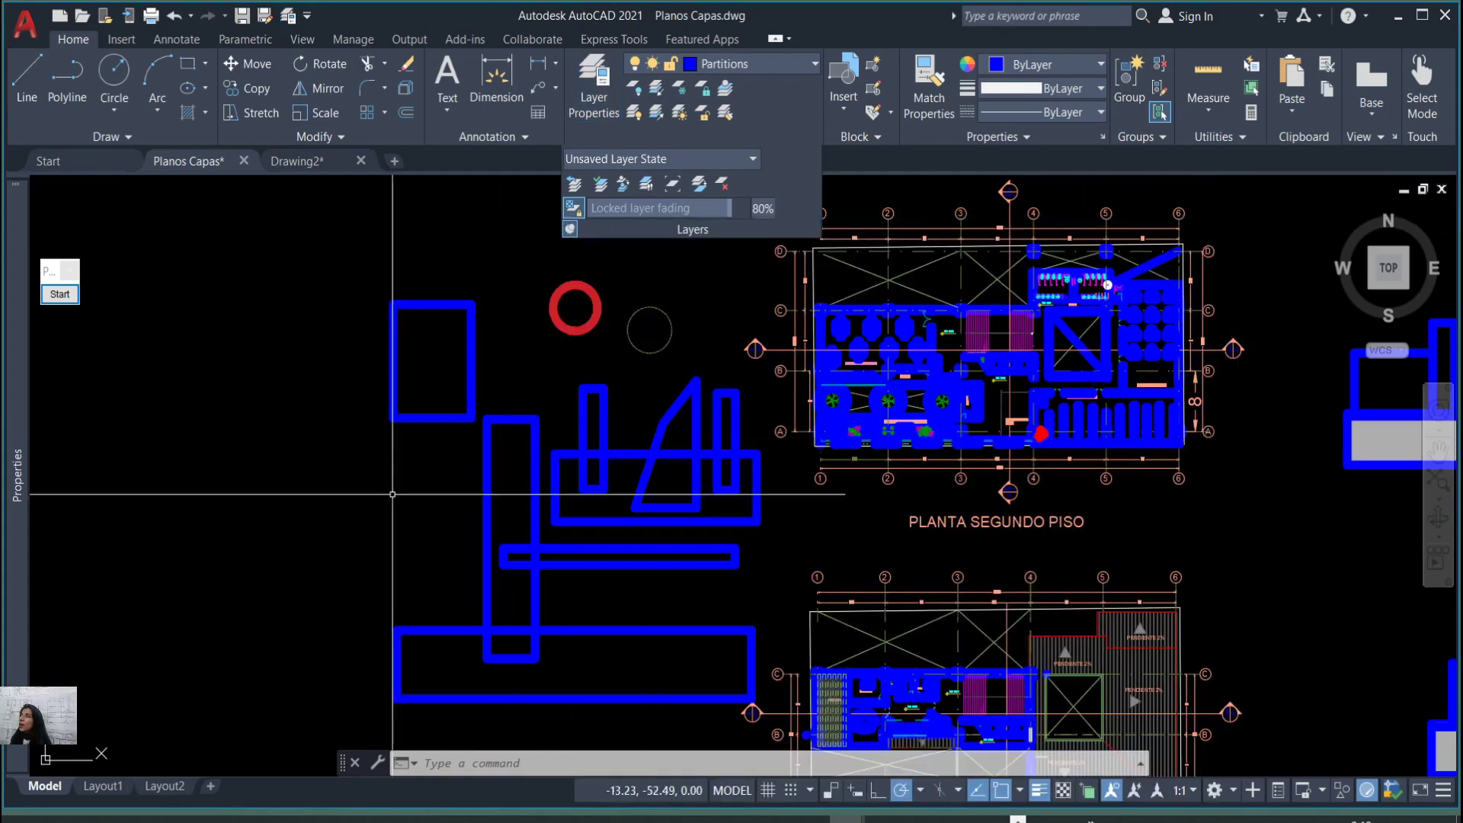
Restore the previous layer status with Layer Previous and review the layer properties list.
scroll(656, 400, "down", 3)
scroll(632, 402, "up", 3)
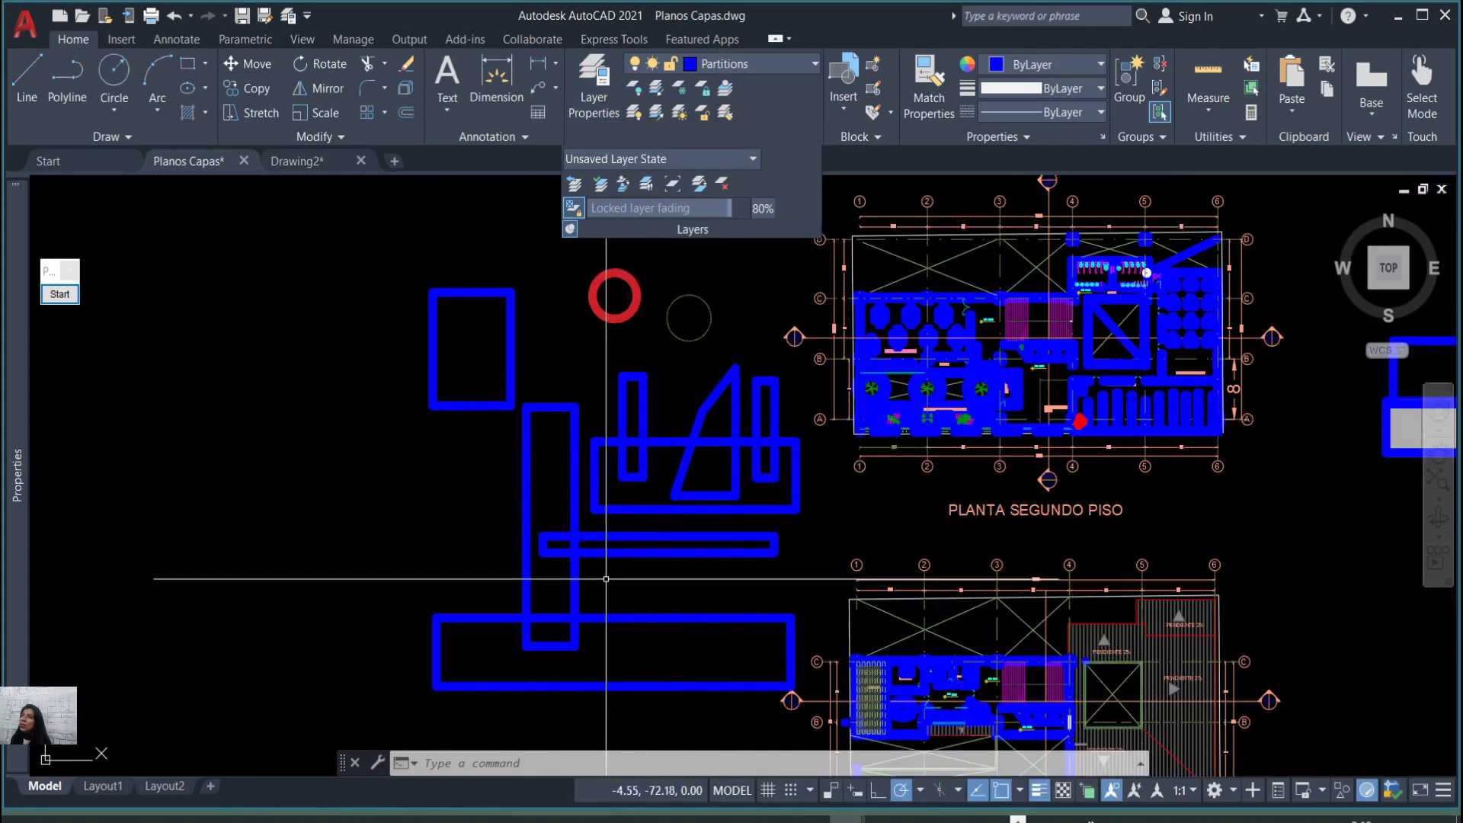
left_click(576, 185)
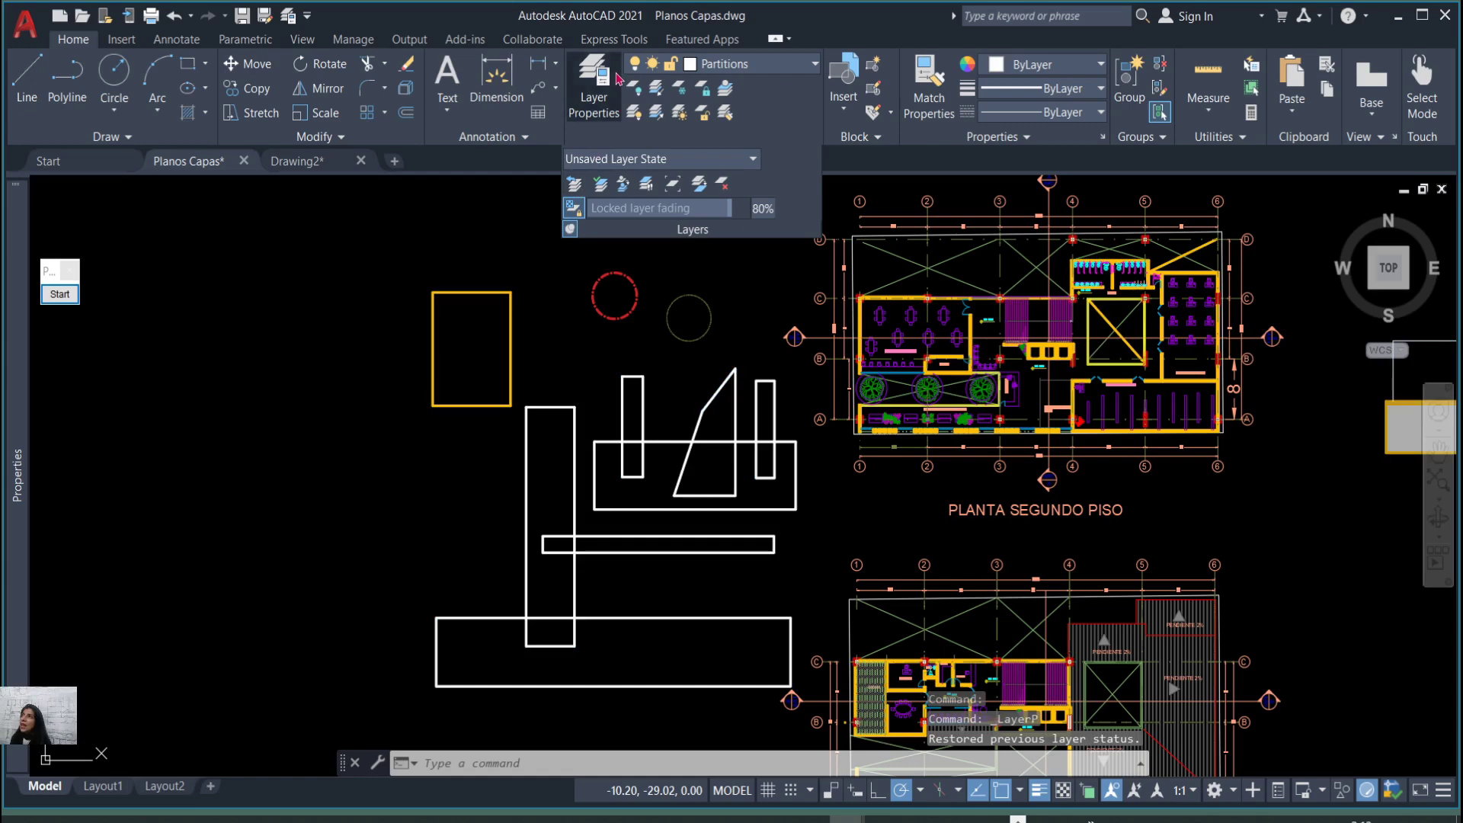
left_click(595, 84)
scroll(850, 611, "down", 6)
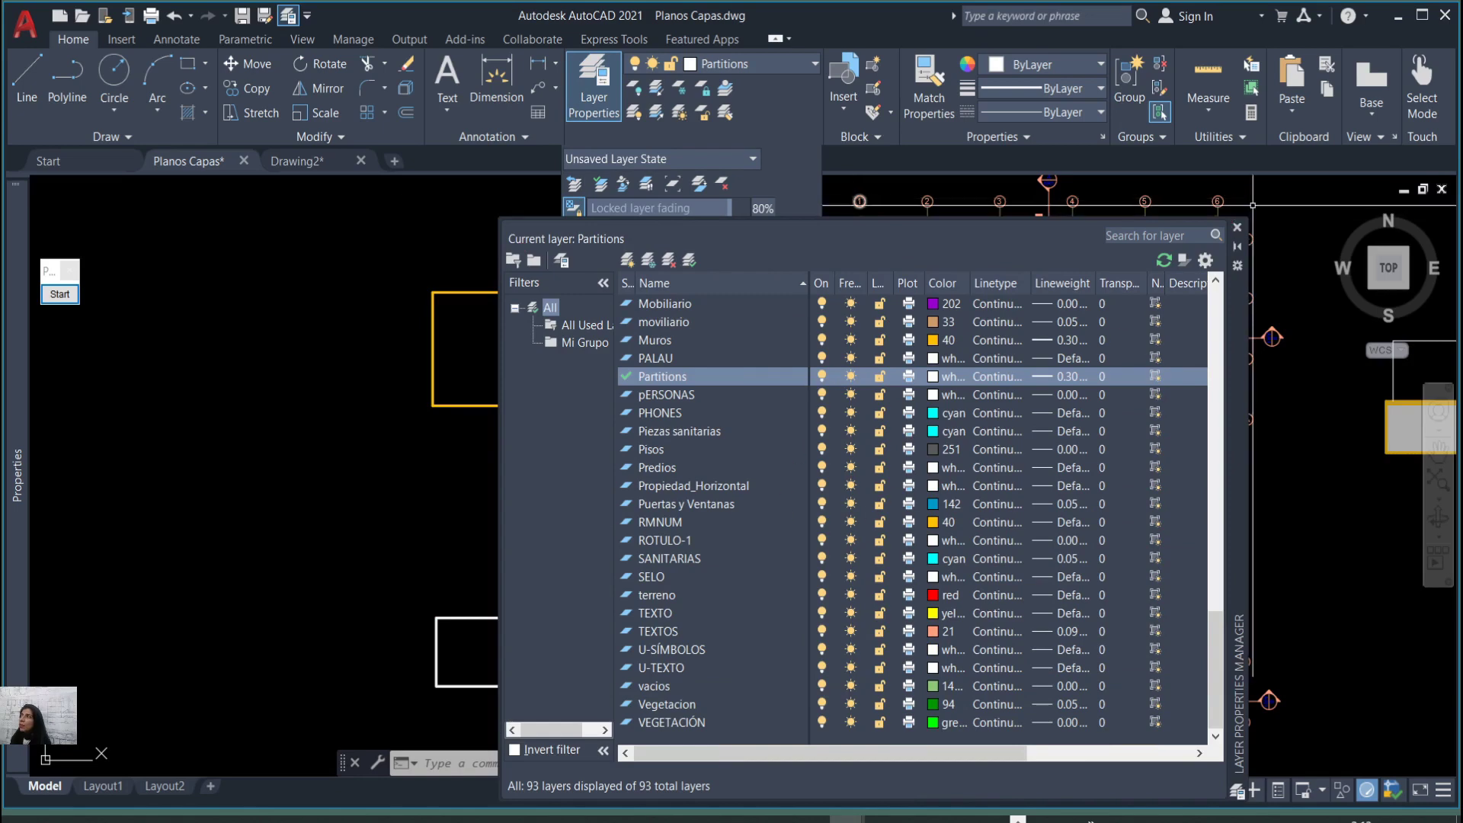
left_click(1237, 227)
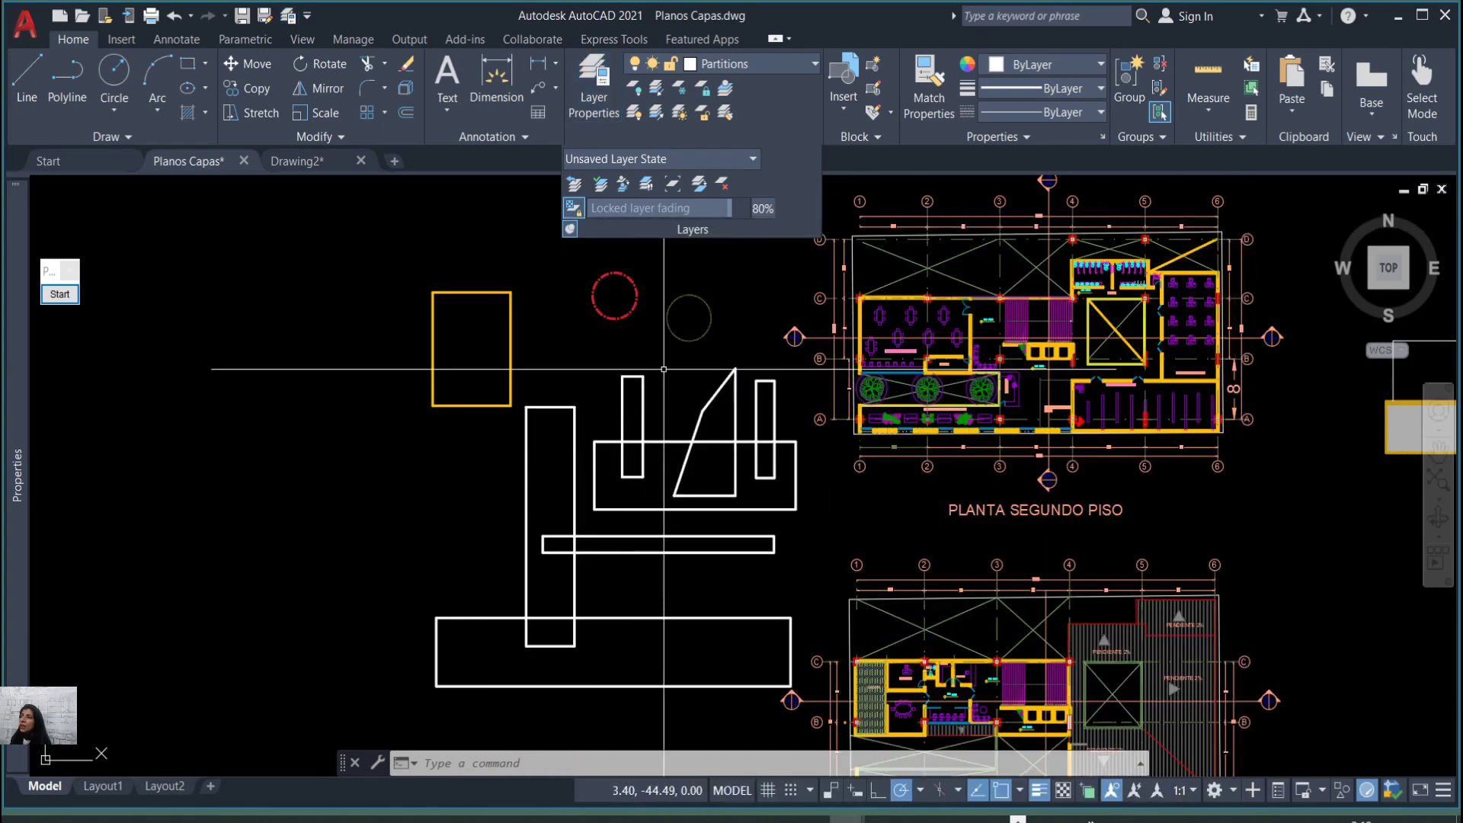
Undo the layer status restoration and the earlier commands back past the test rectangles and the lineweight change of the layers.
scroll(686, 399, "down", 2)
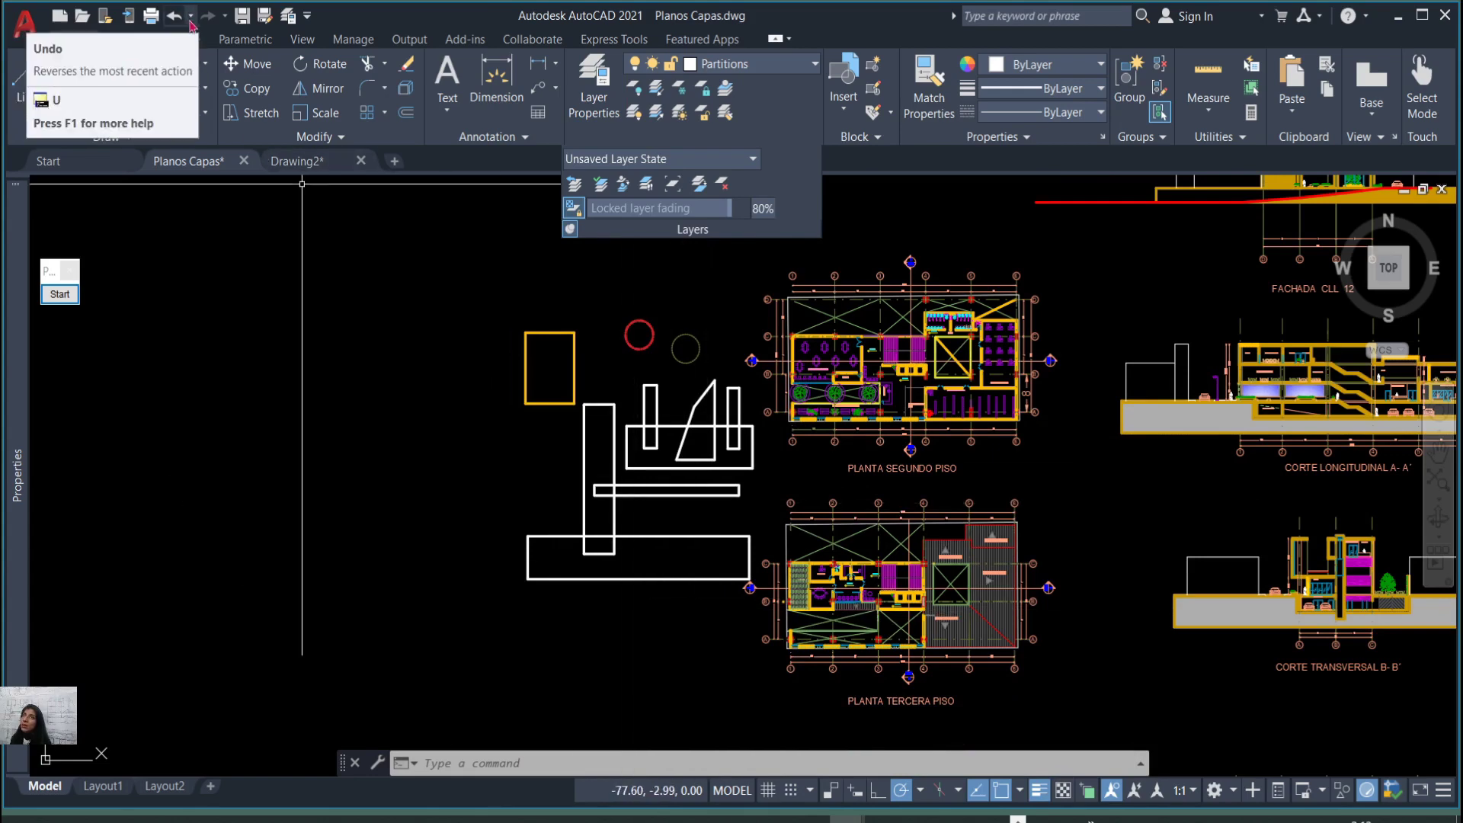
left_click(190, 18)
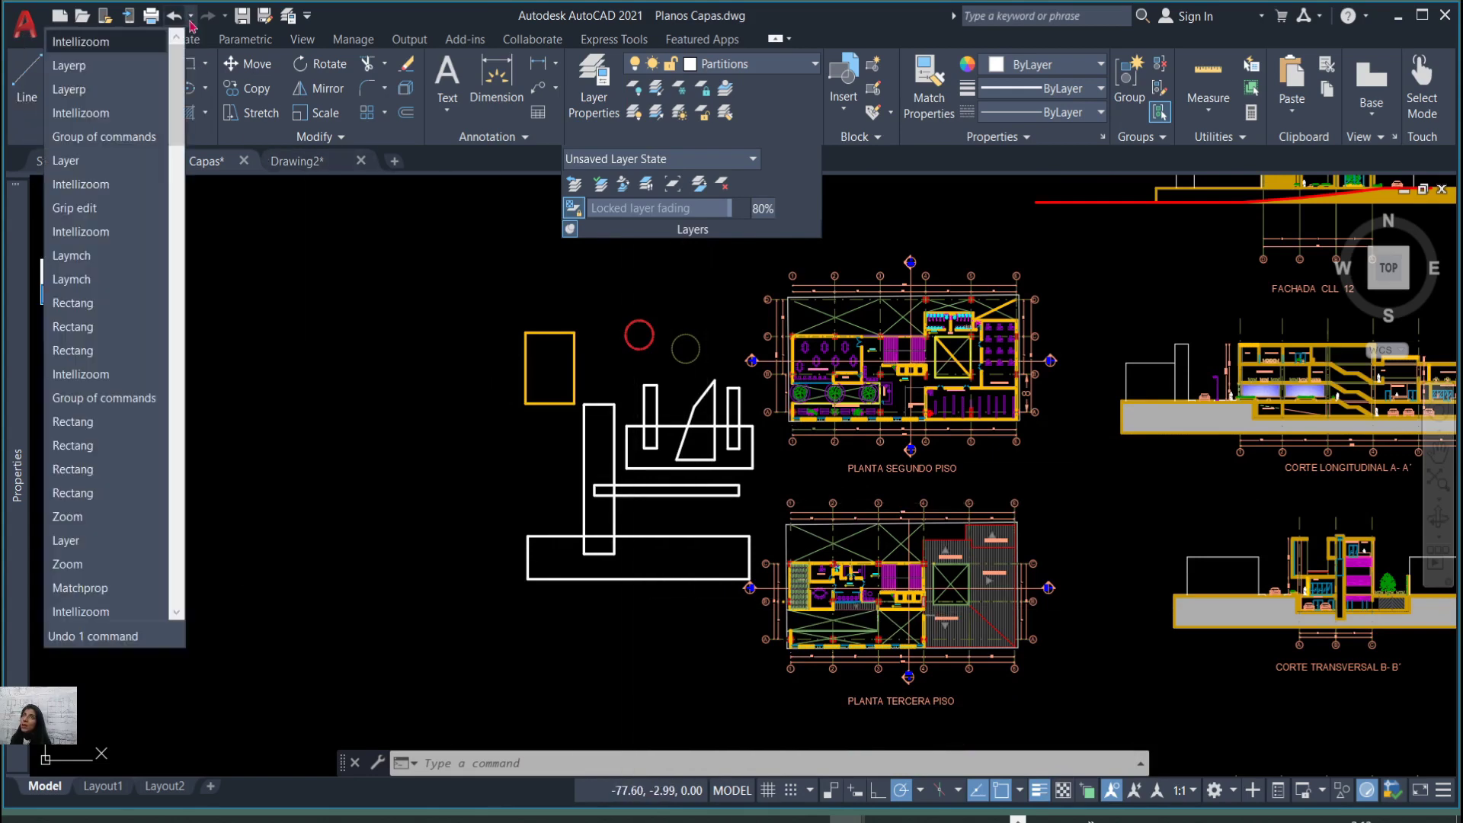
left_click(101, 217)
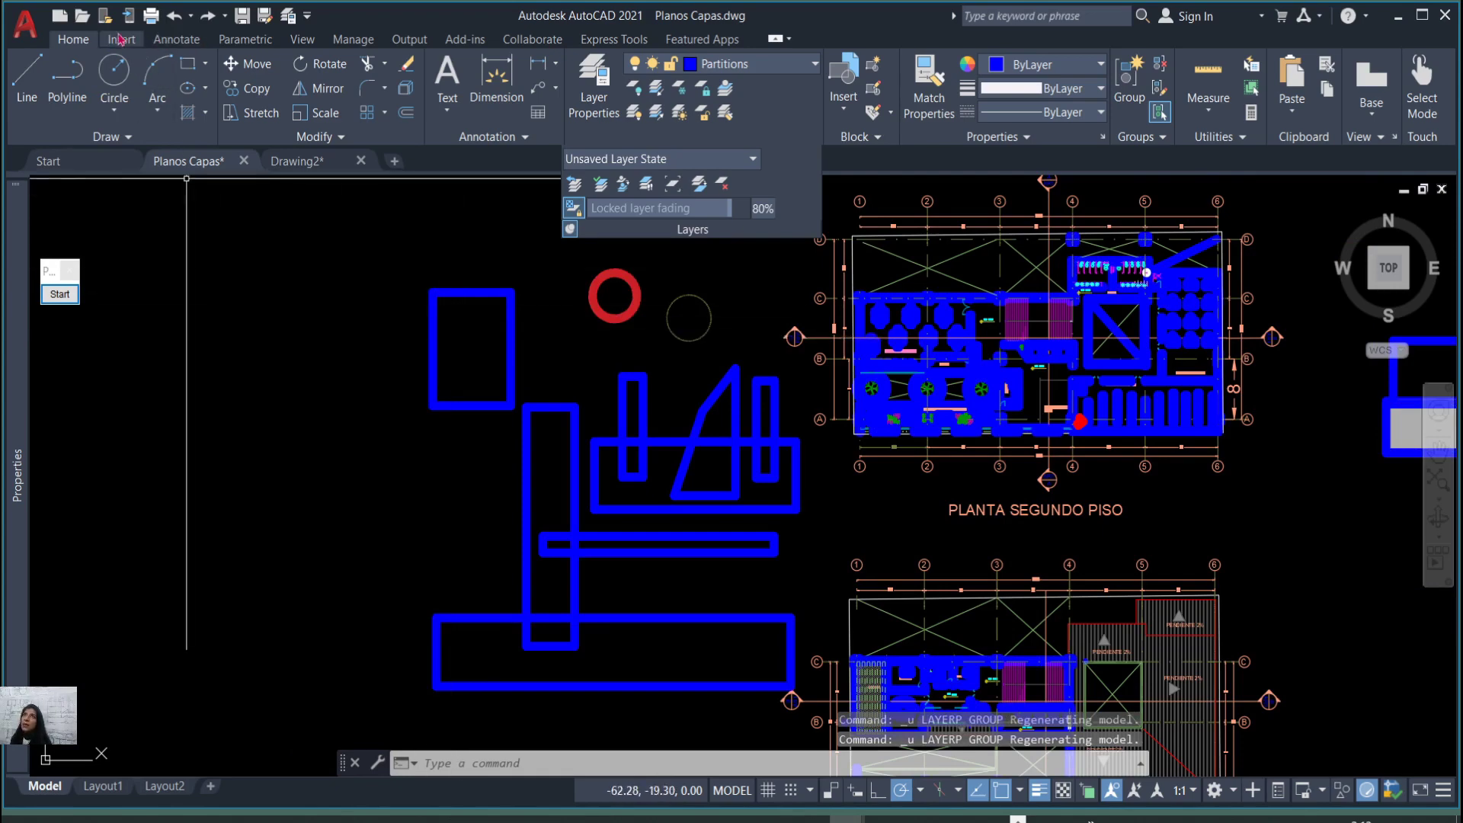
left_click(191, 16)
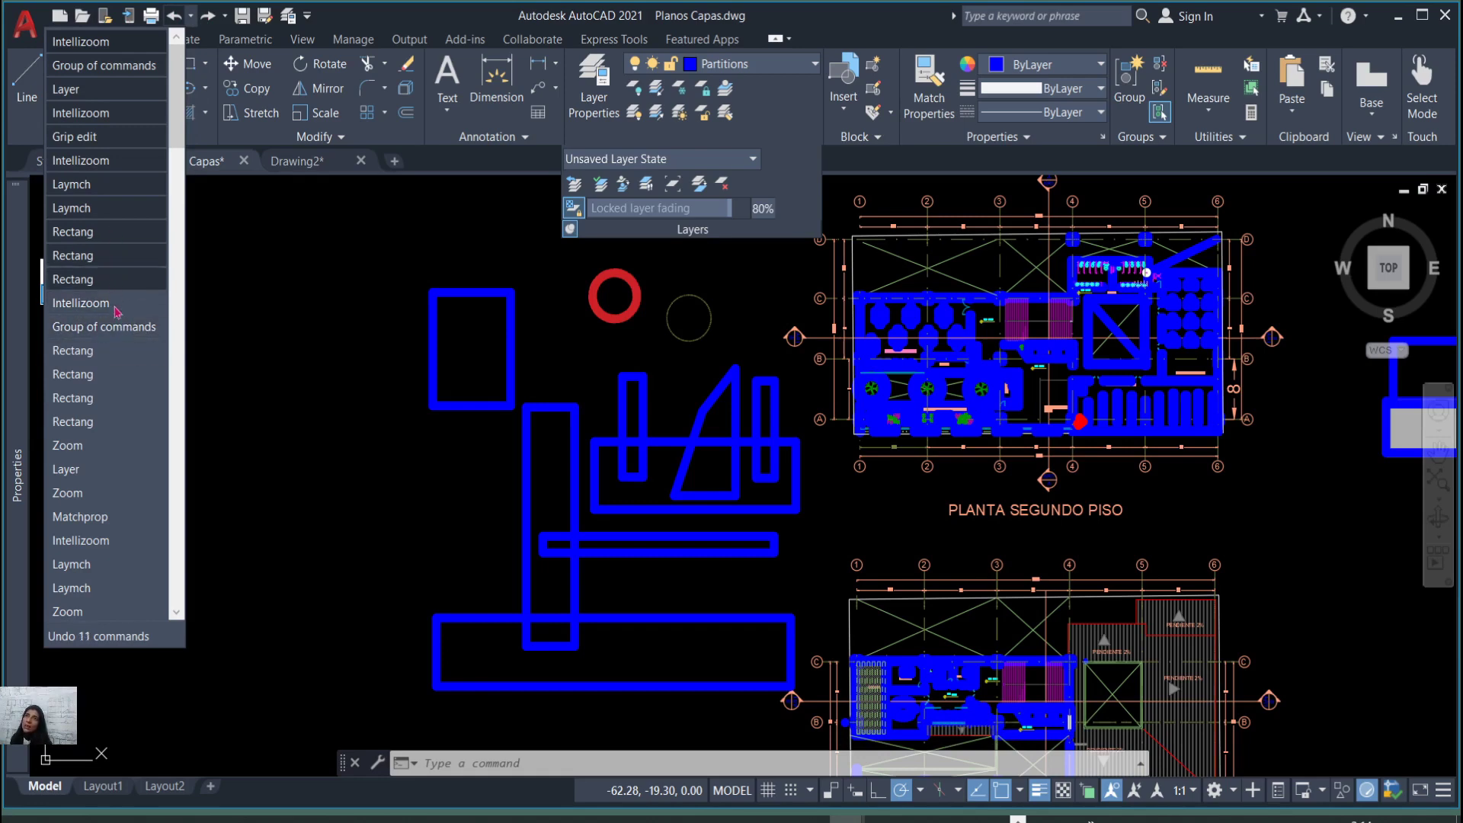
left_click(126, 429)
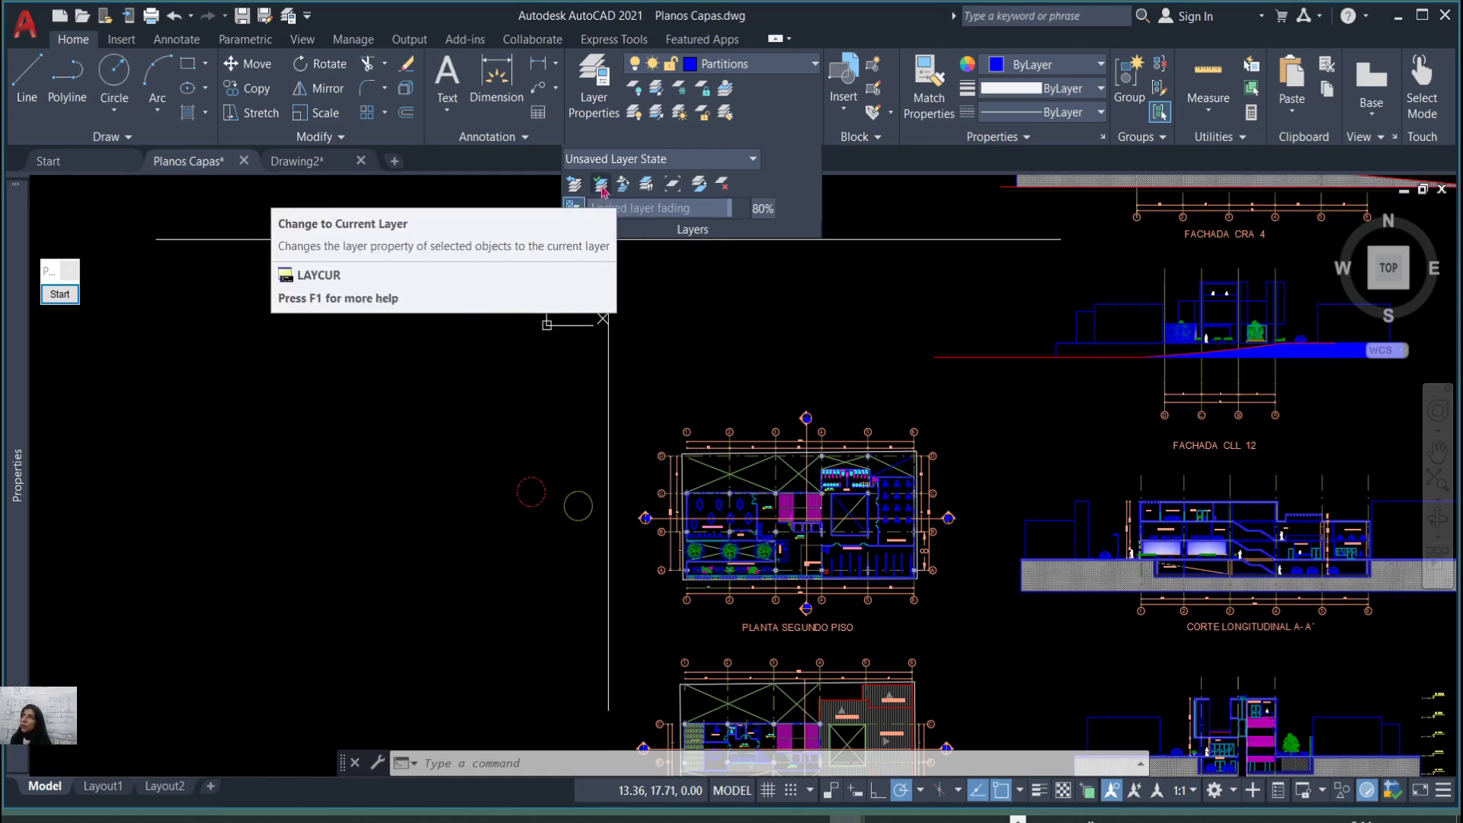
left_click(55, 297)
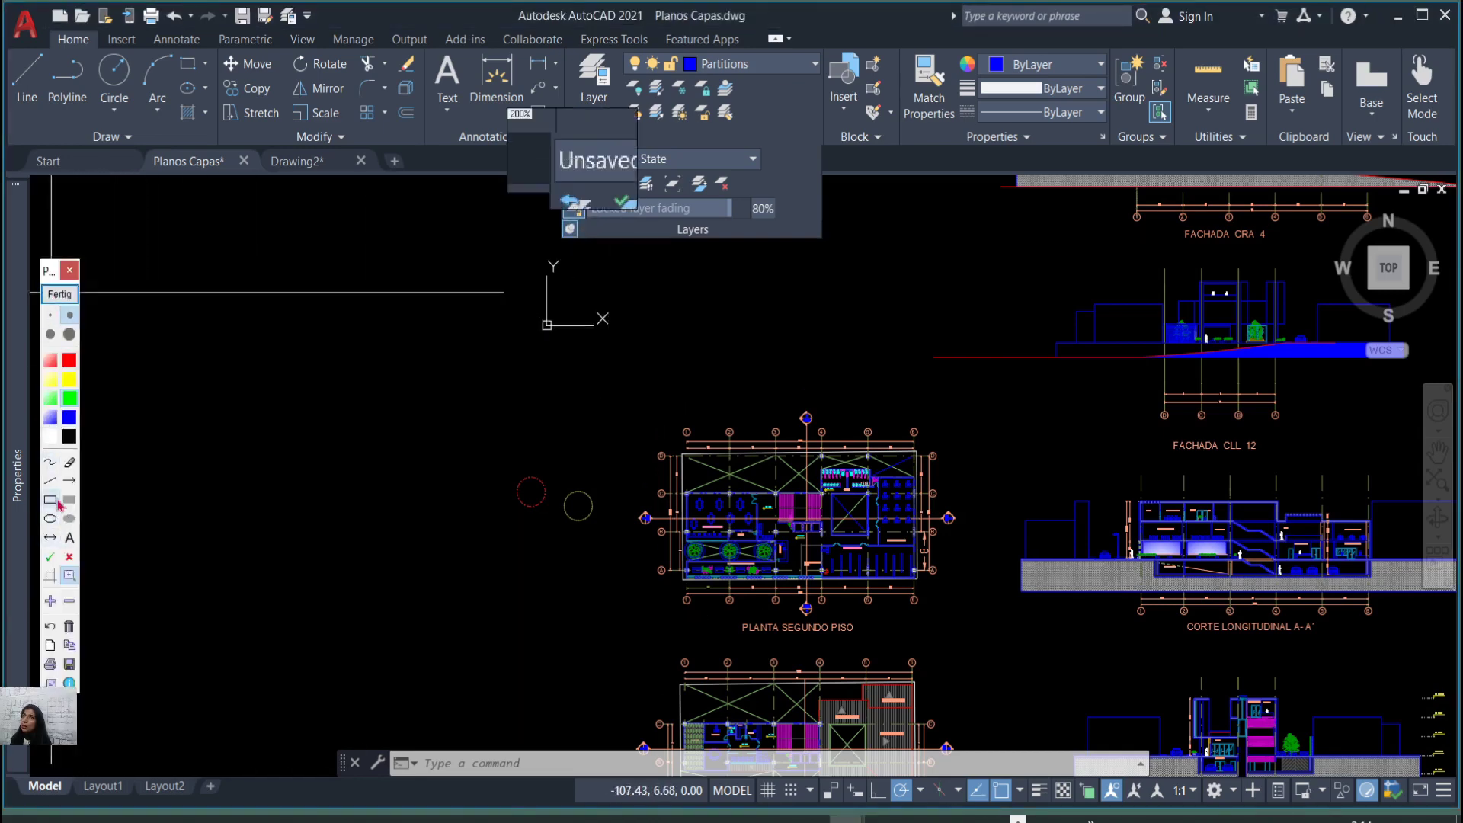
left_click(50, 501)
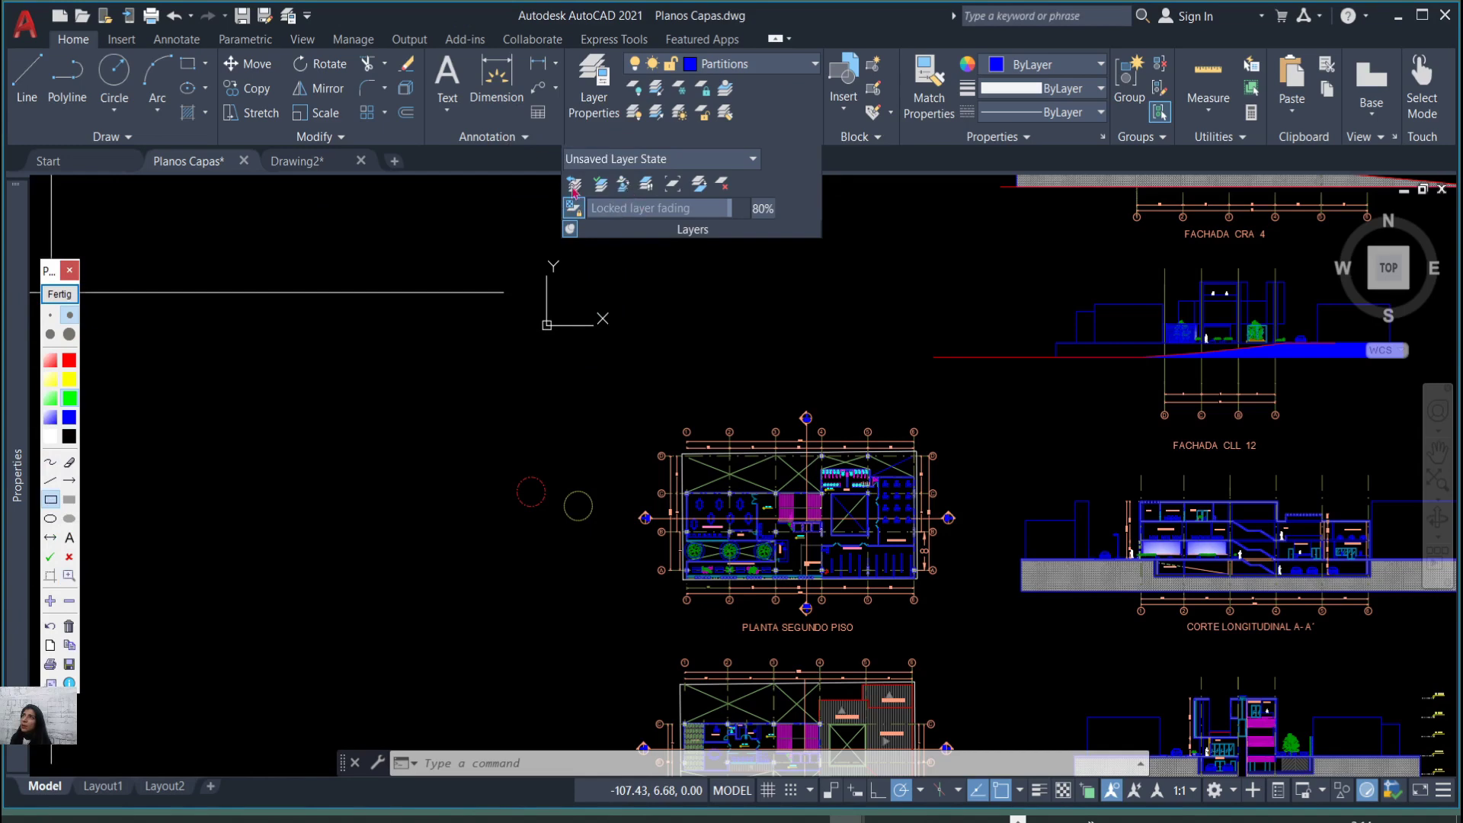
left_click_drag(579, 157, 625, 214)
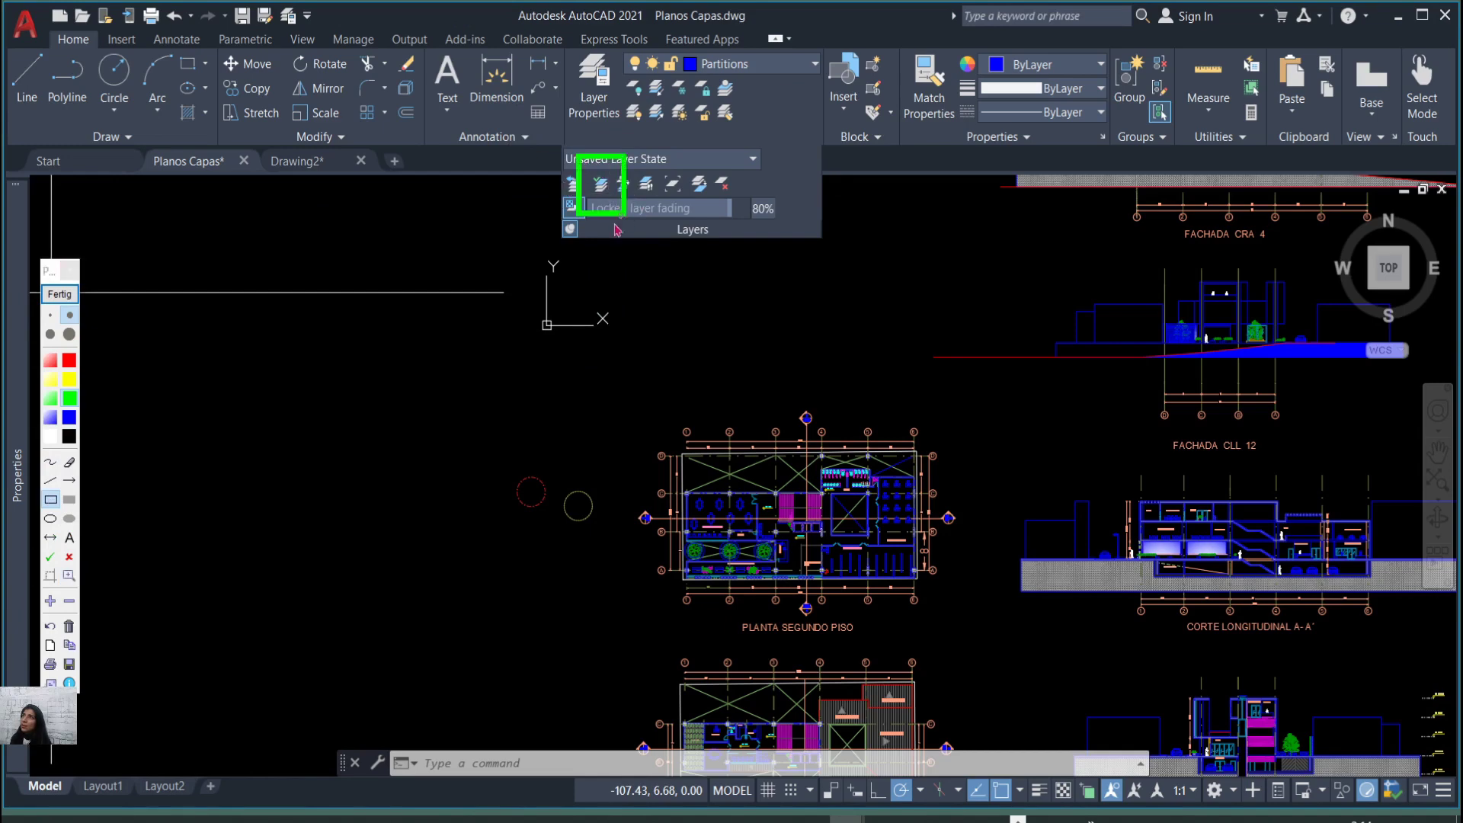
left_click(69, 575)
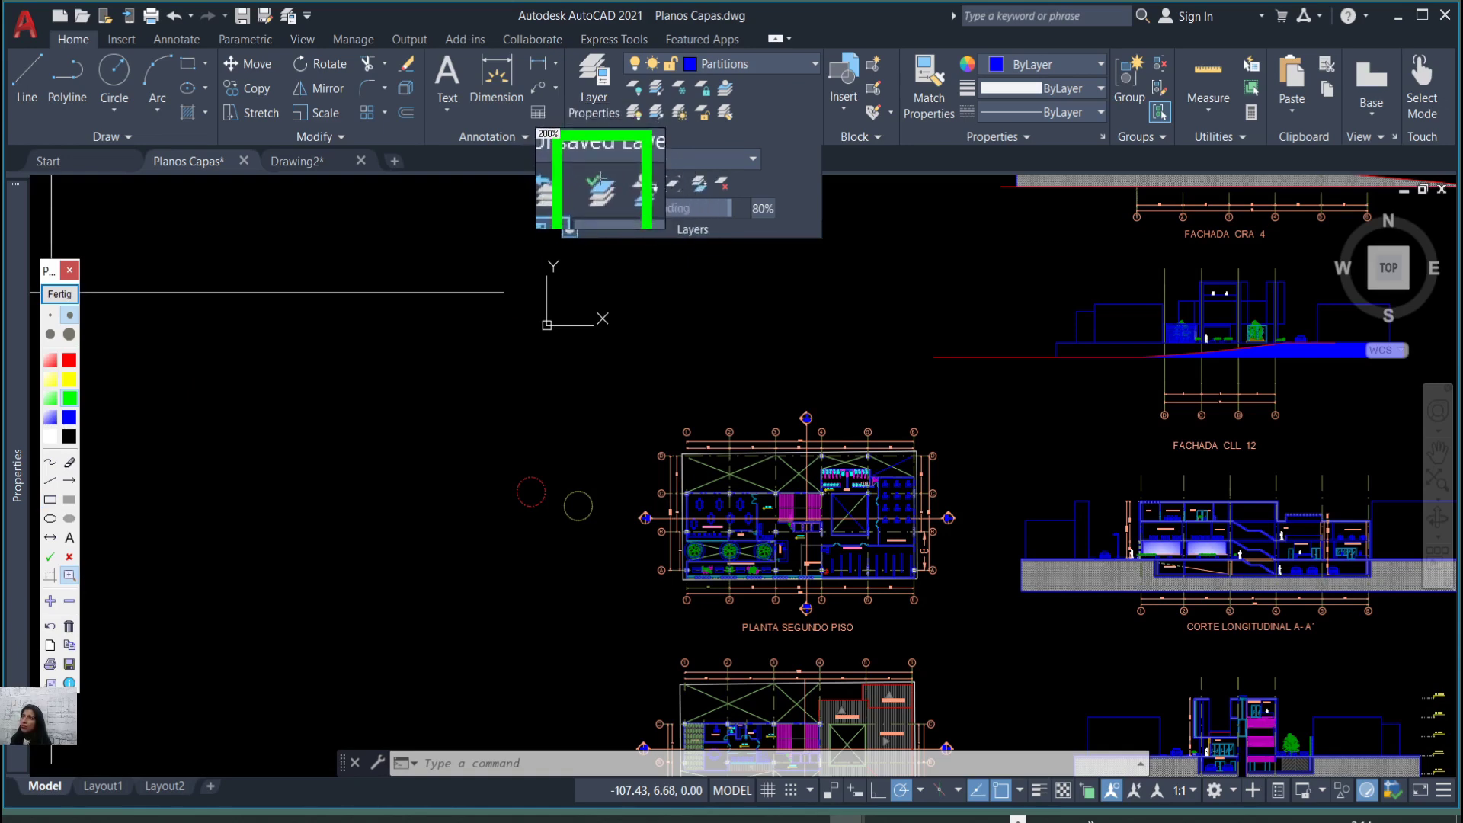
key("Escape")
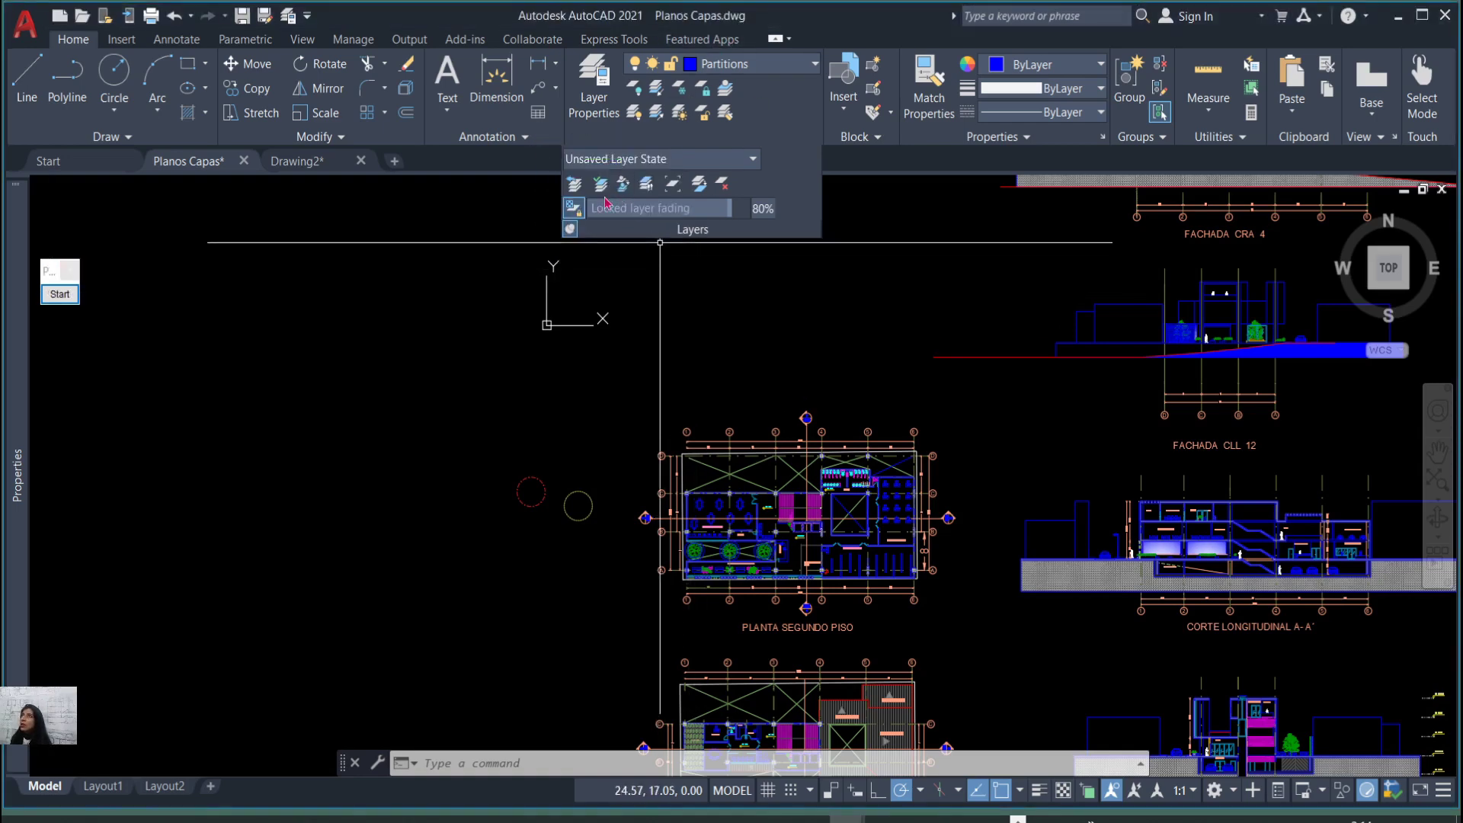
Change the descending diagonal in the second-floor plan's upper-left bay and the multipurpose room's right wall line to the current layer, Partitions.
left_click(723, 86)
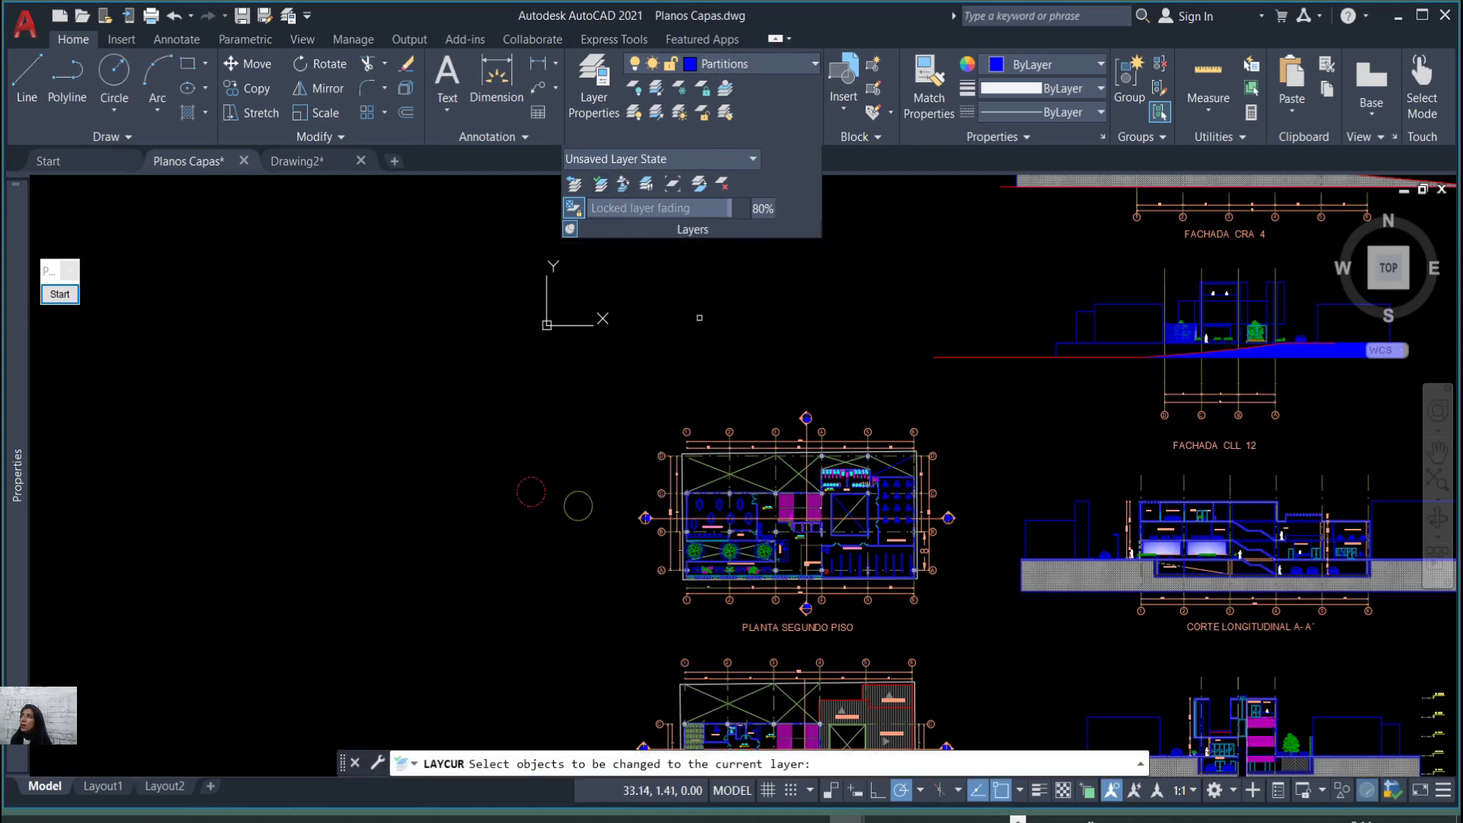
scroll(770, 496, "up", 2)
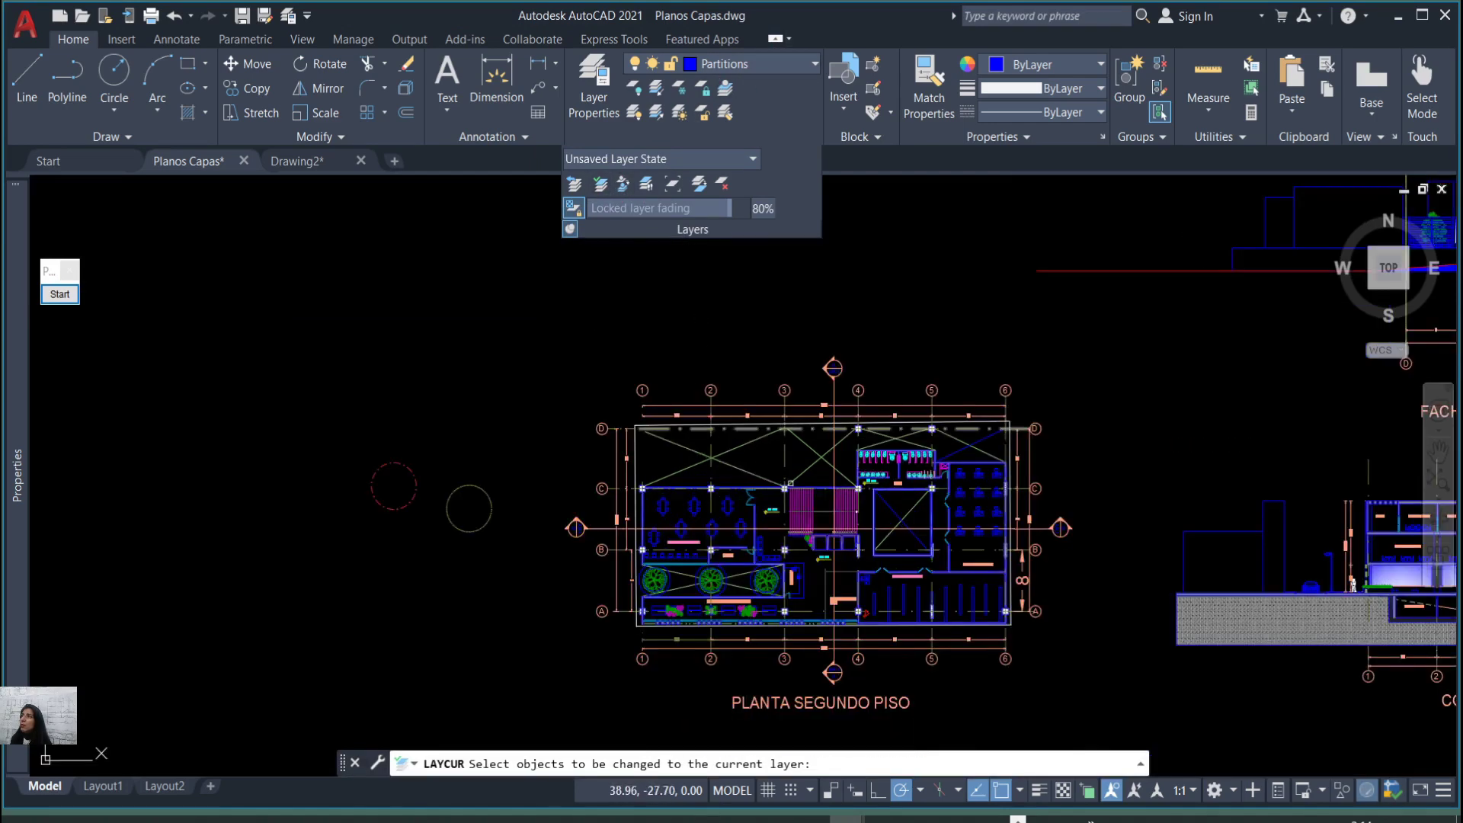
left_click(752, 474)
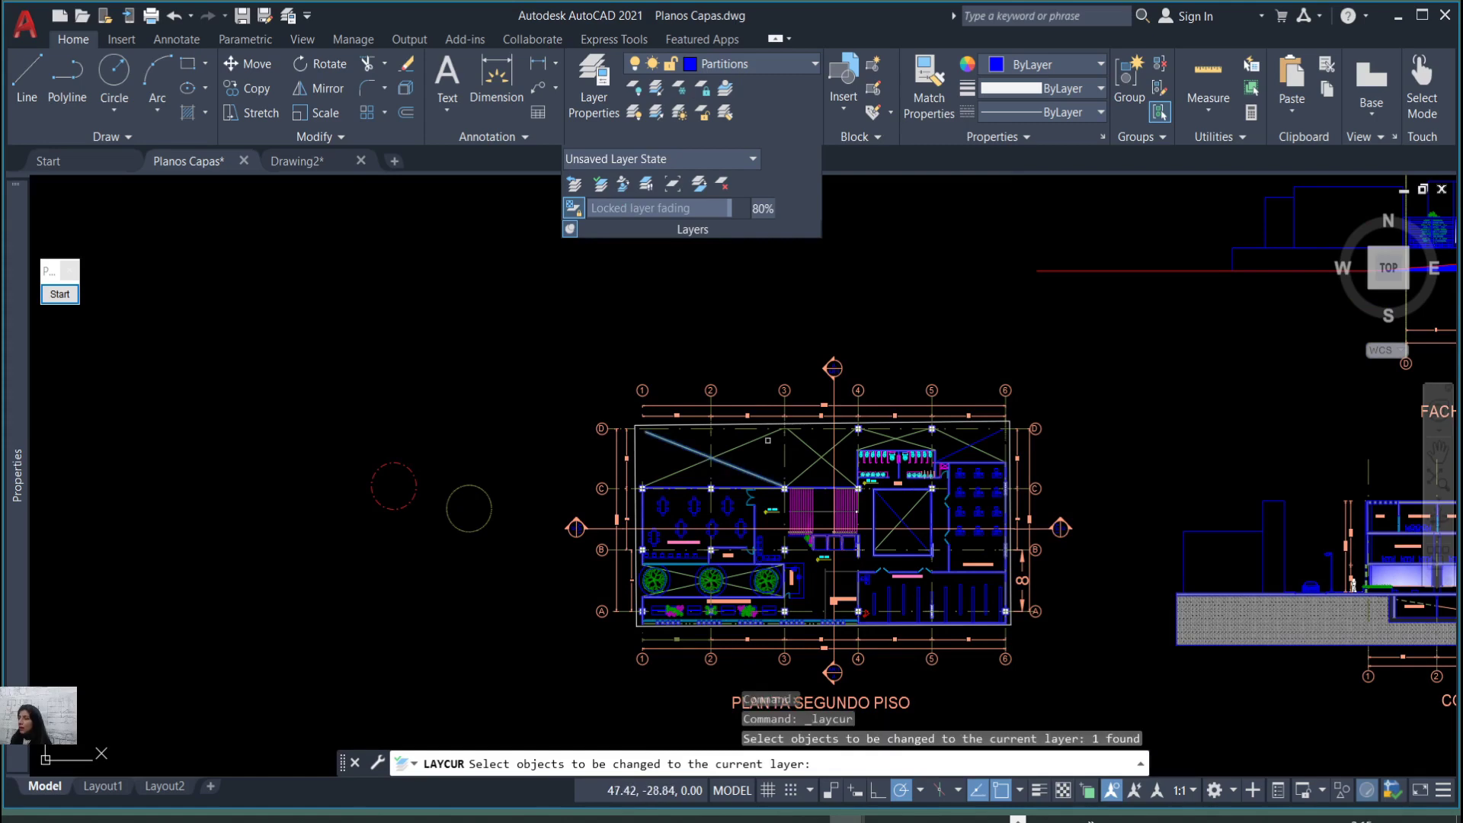
type("}")
key("Return")
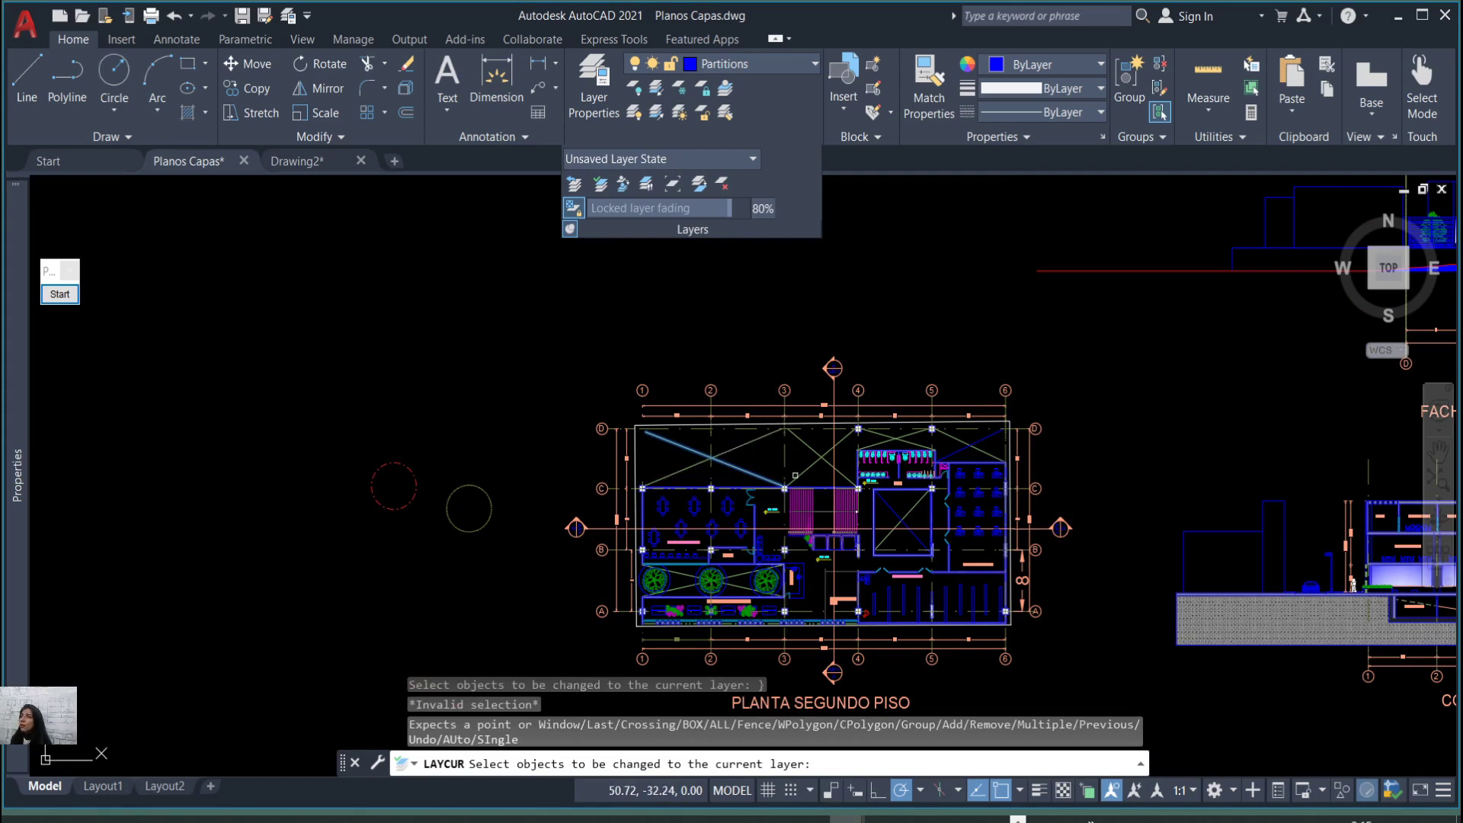
scroll(797, 475, "up", 2)
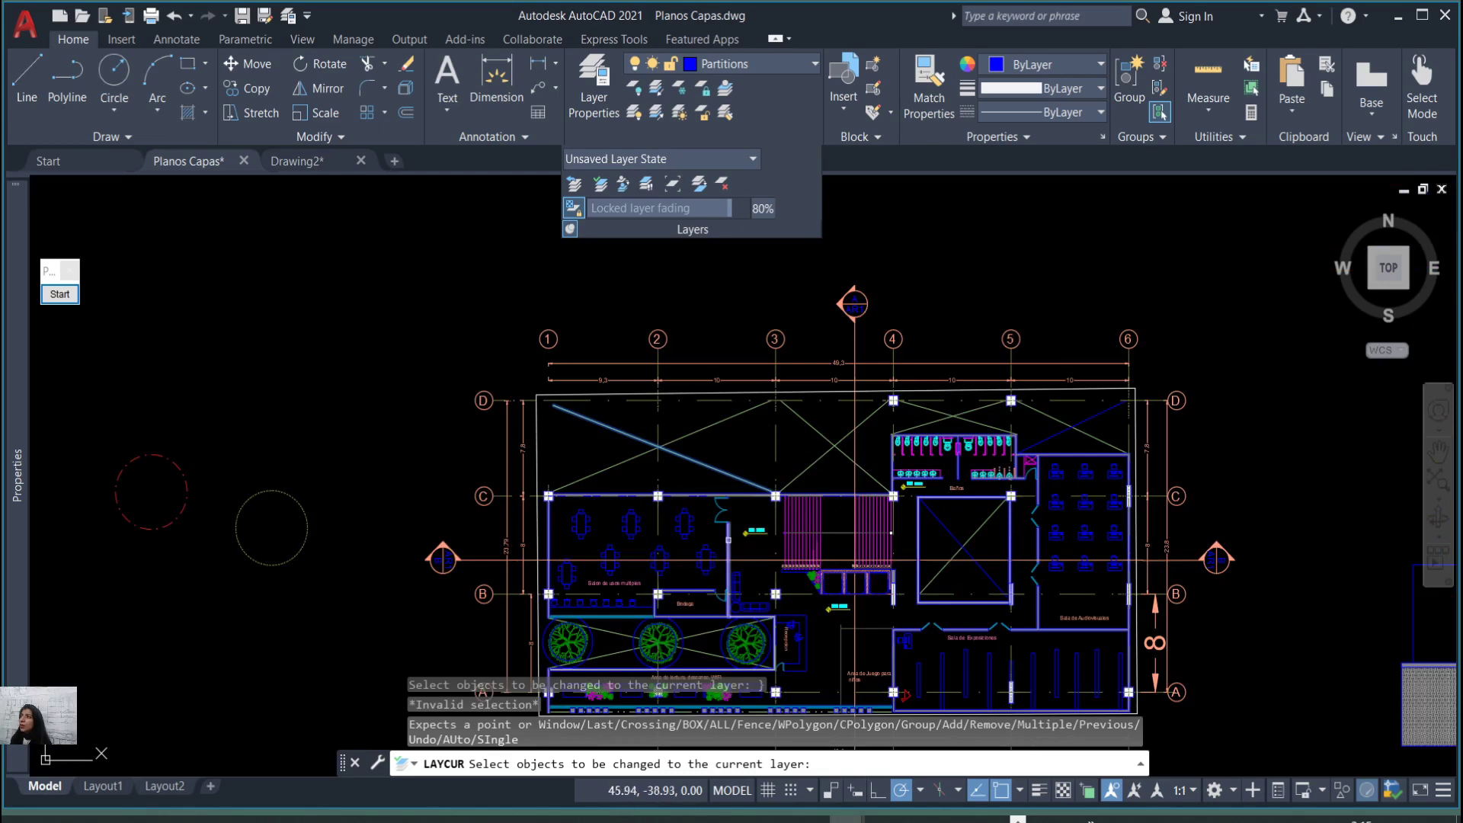
left_click(728, 537)
key("Return")
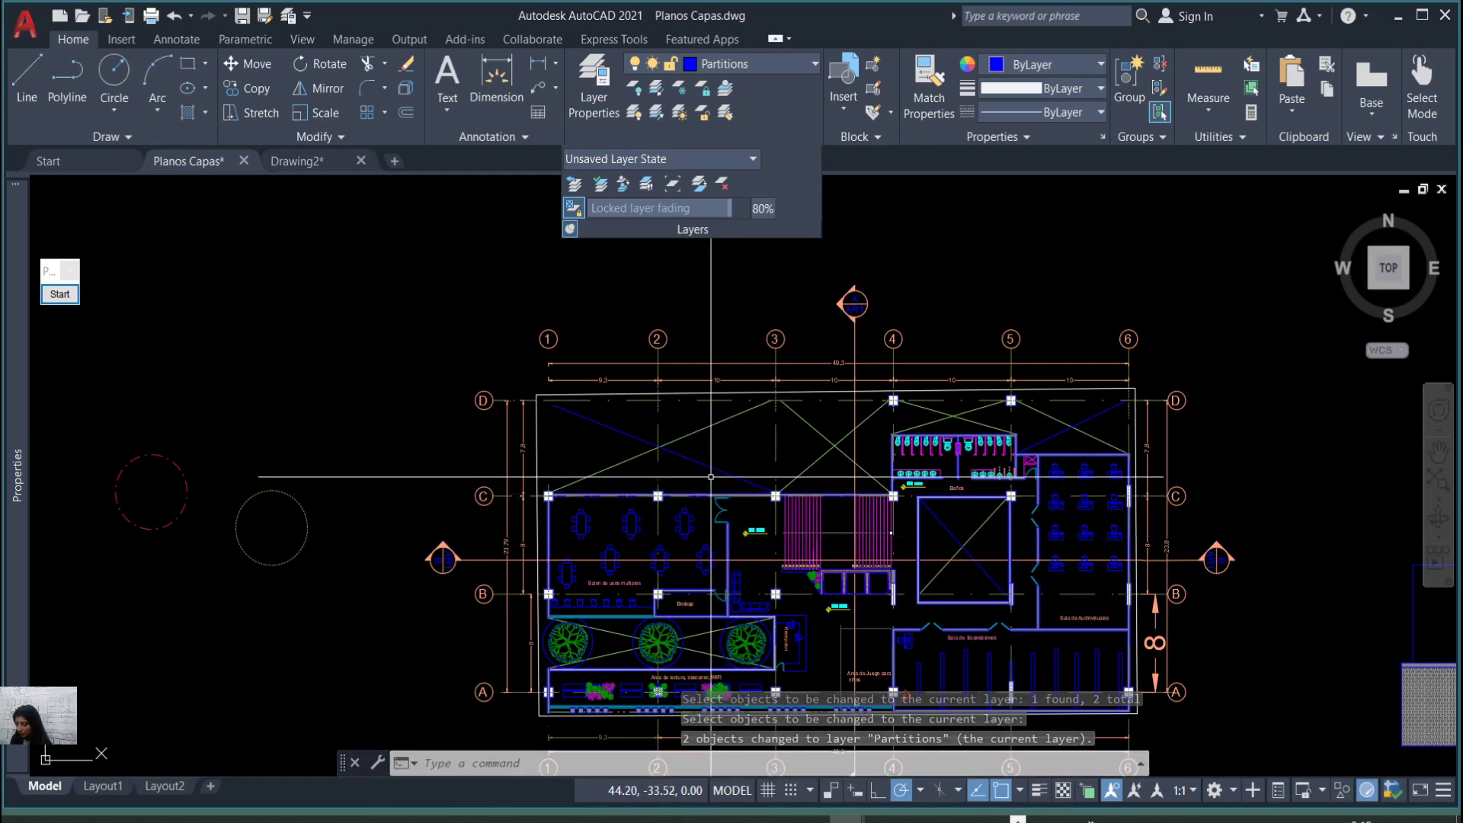
scroll(776, 492, "down", 4)
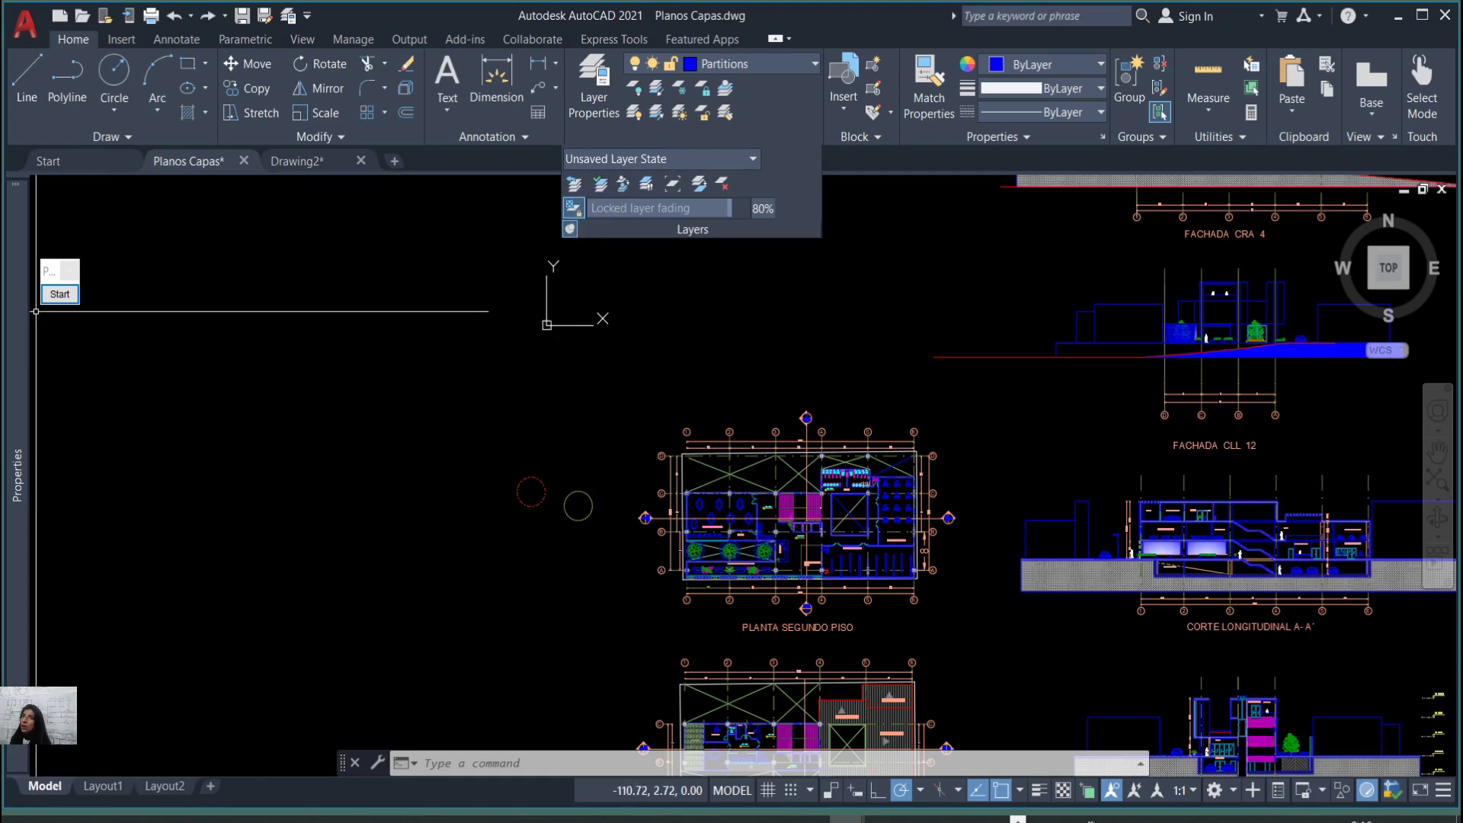
left_click(59, 294)
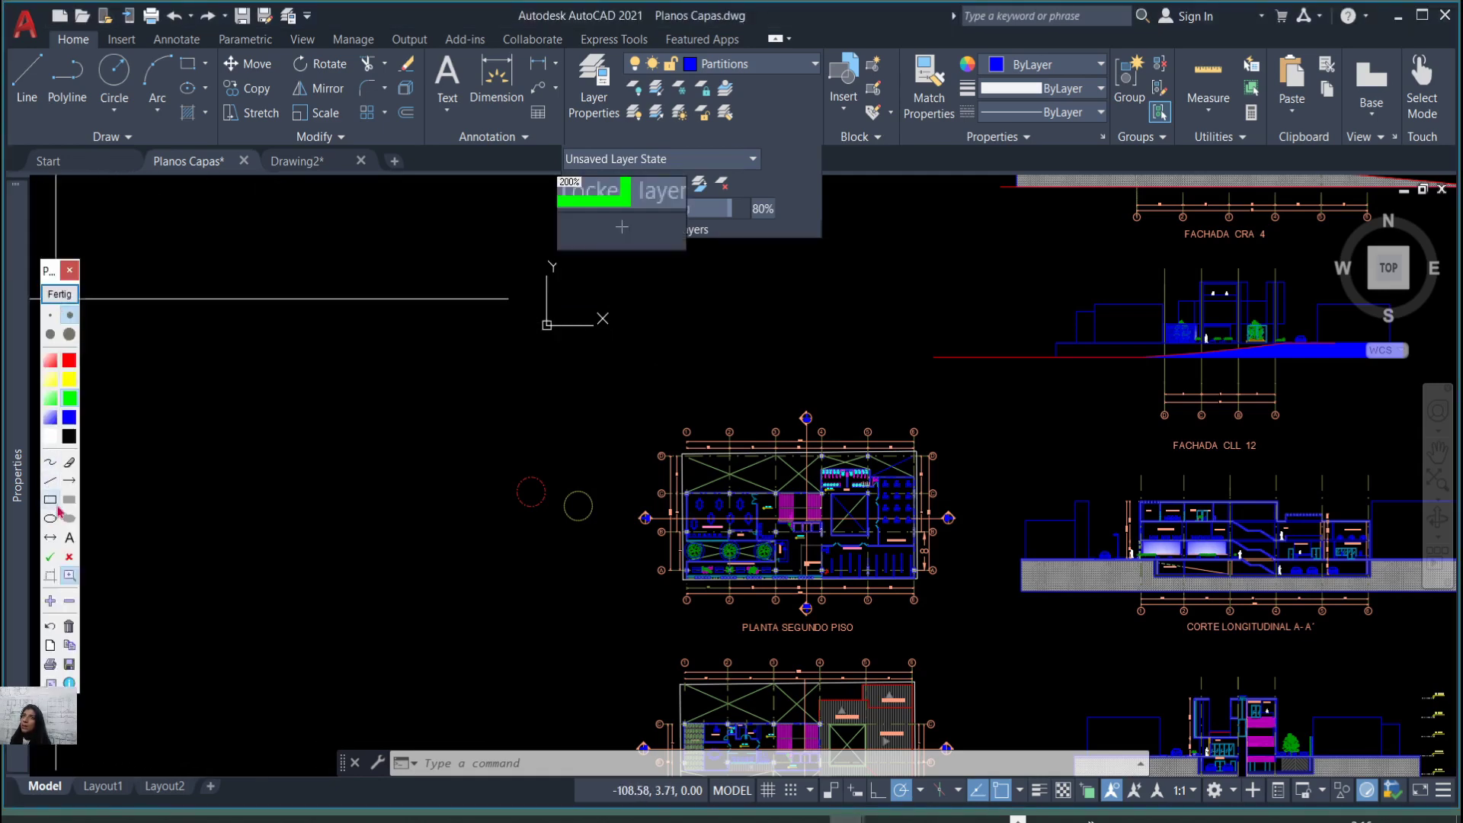
left_click(56, 504)
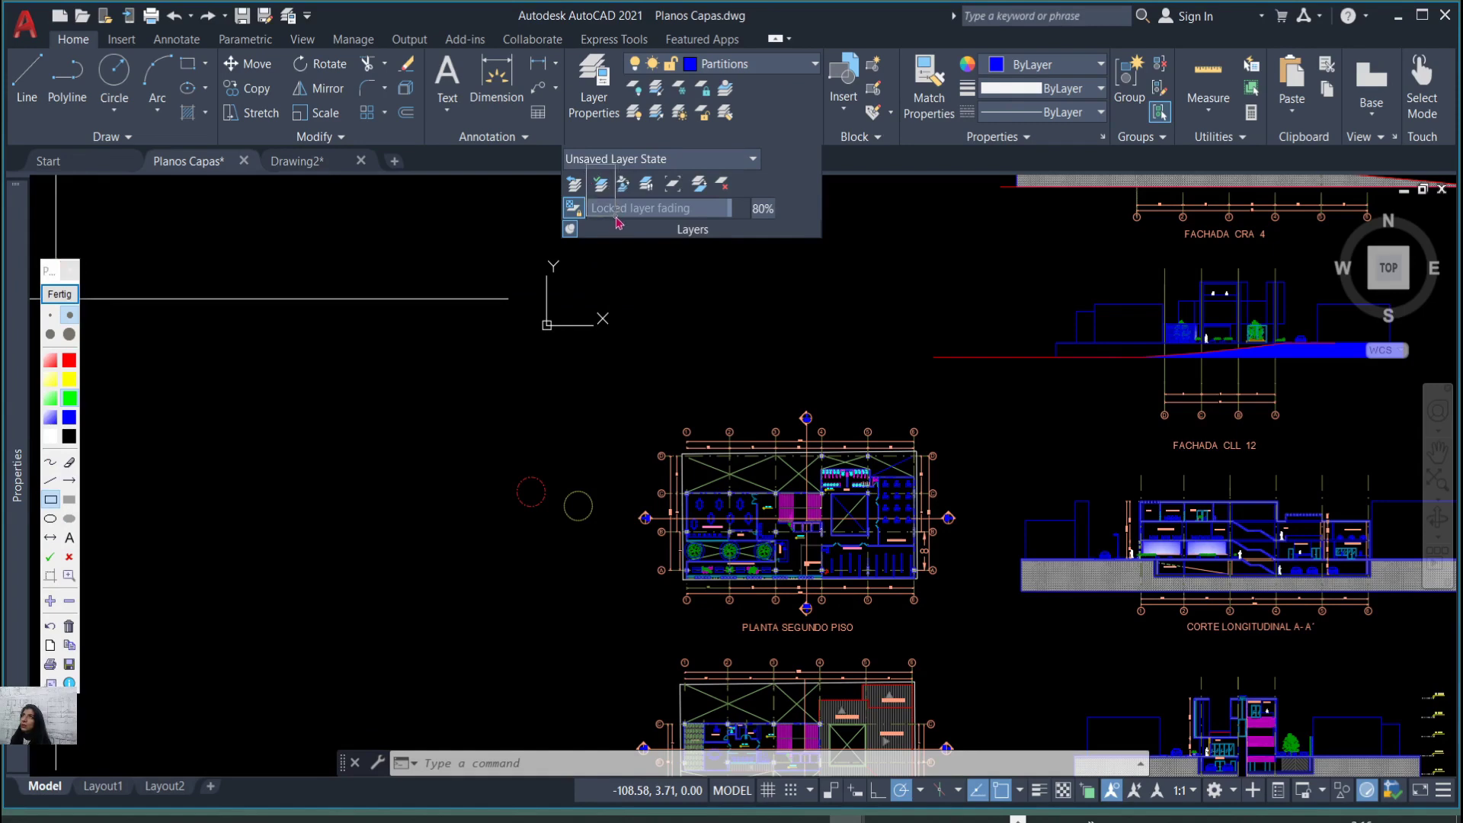
left_click_drag(617, 219, 618, 213)
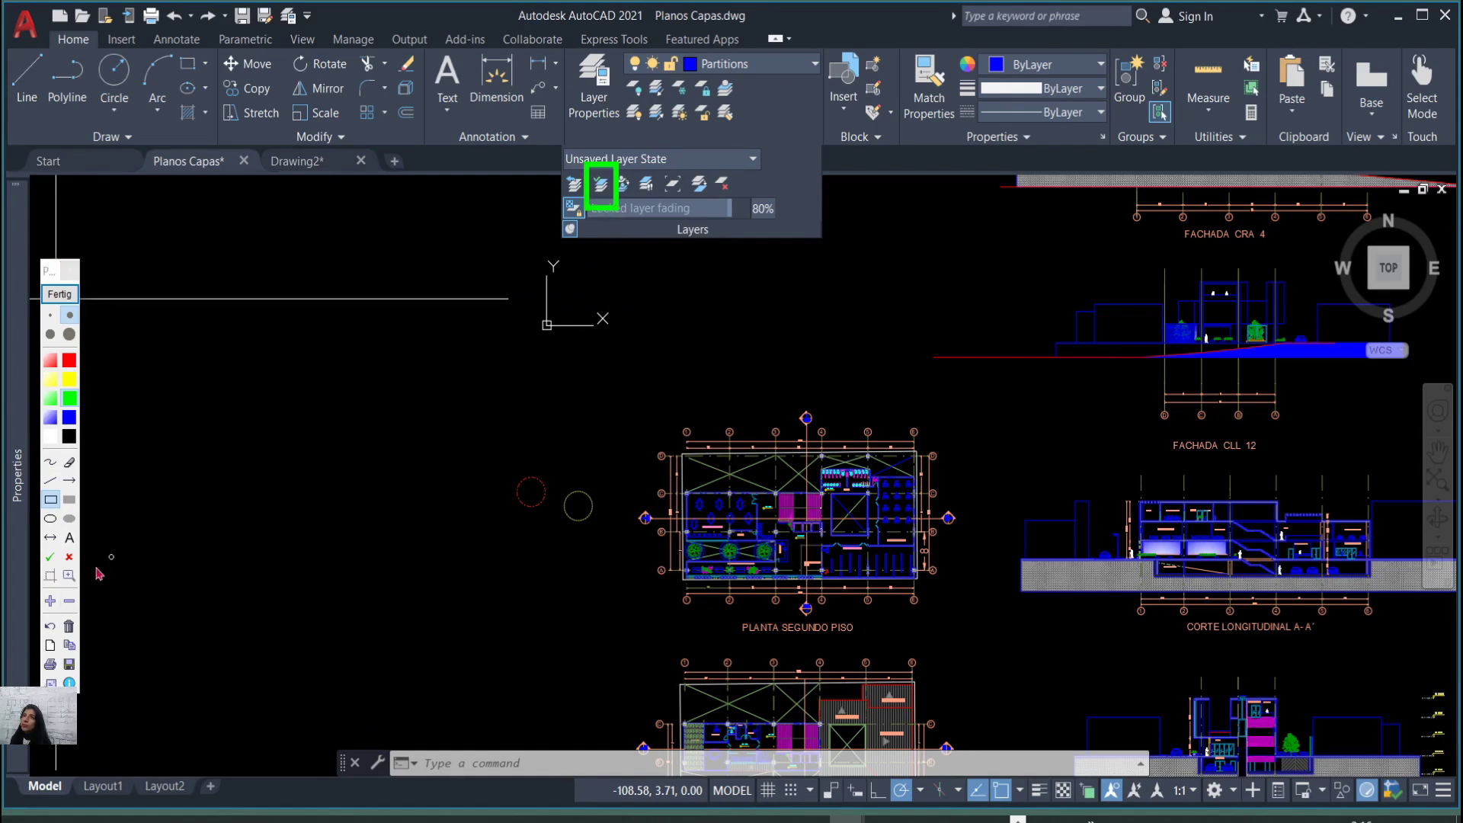
left_click(69, 575)
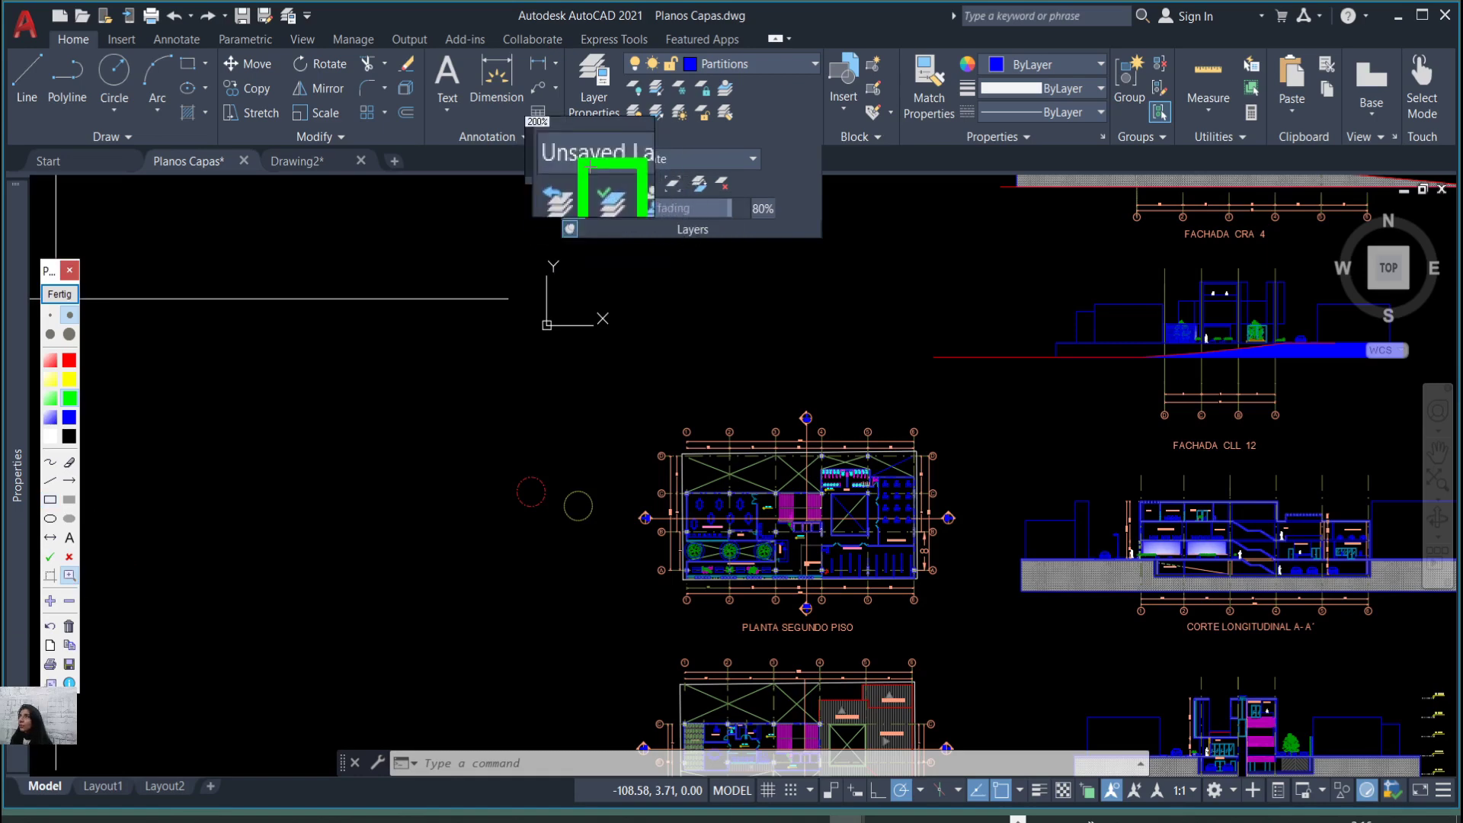
key("Escape")
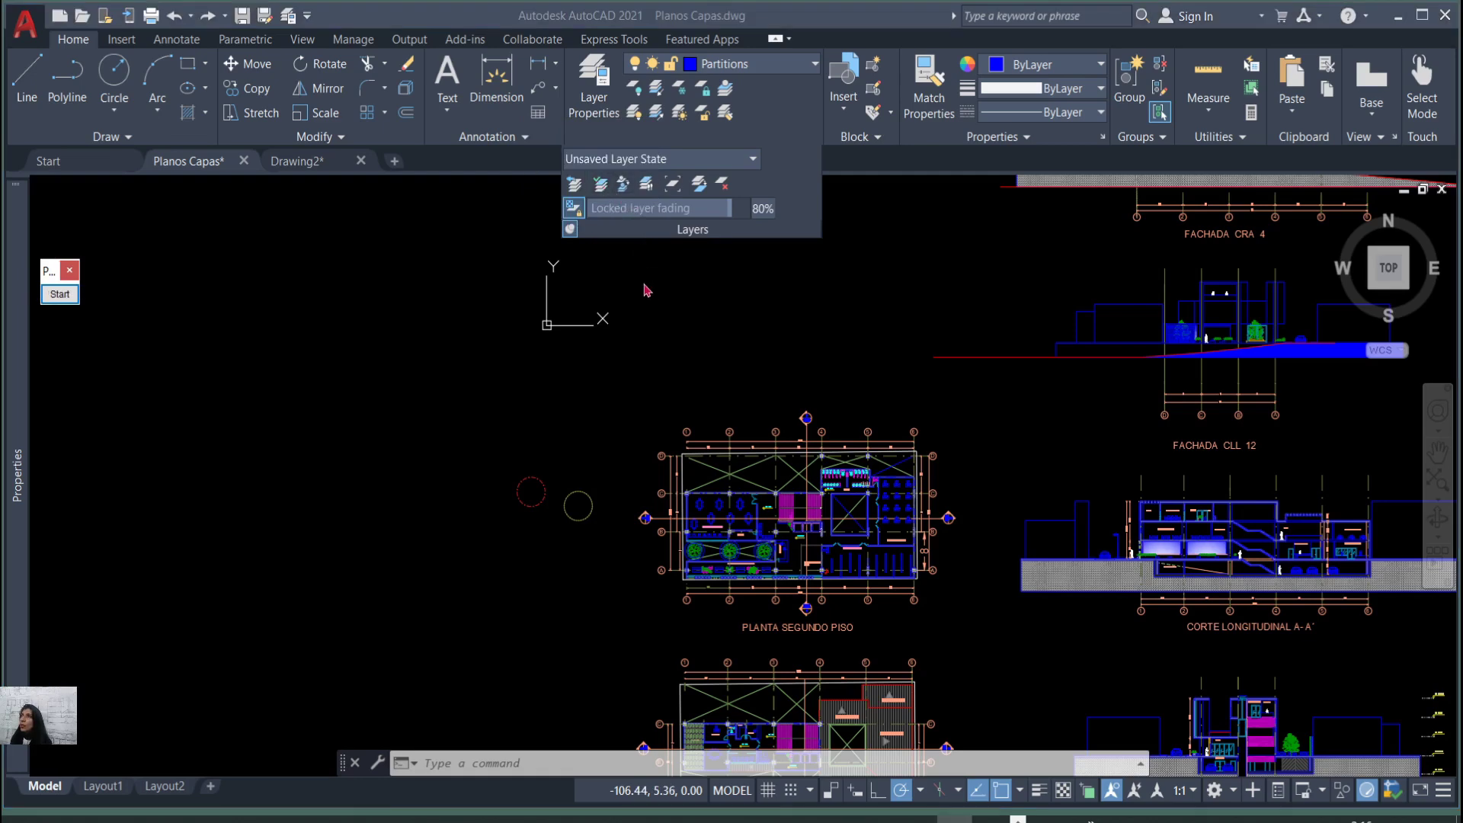
Change the rising diagonal line in the second-floor plan's upper-left bay to the current layer, Partitions, and check its layer assignment.
left_click(606, 187)
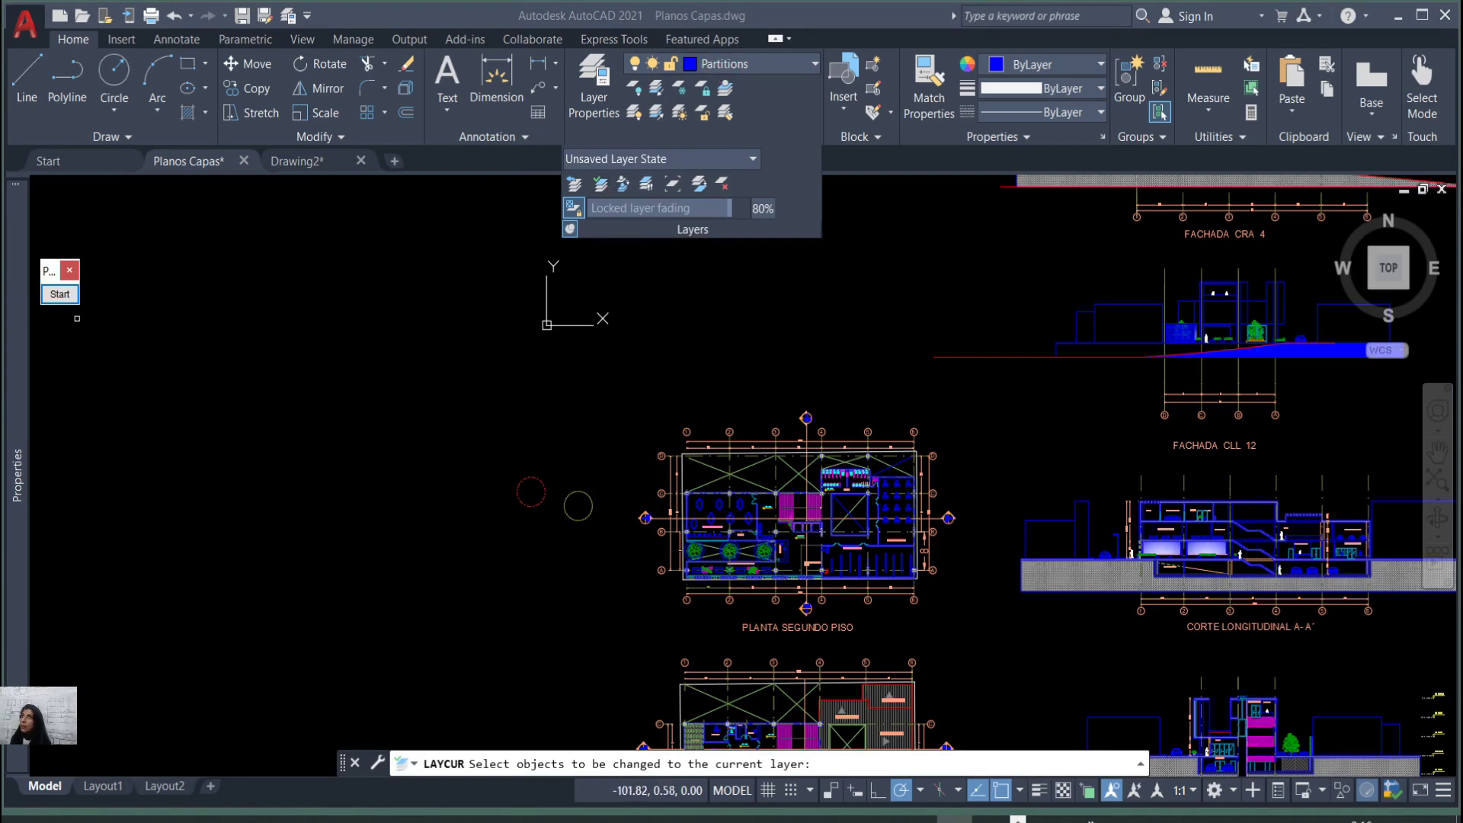
left_click(60, 294)
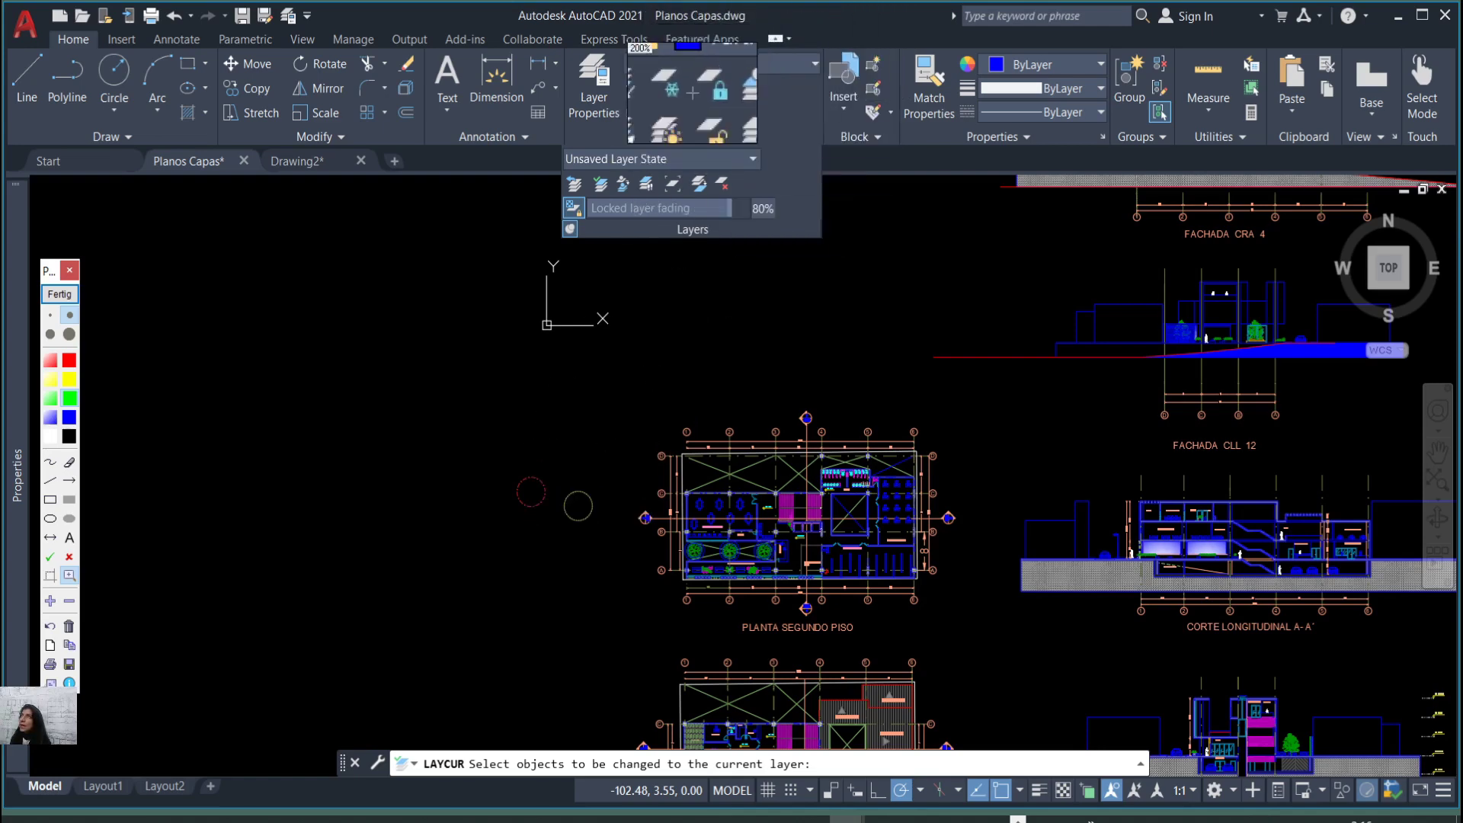
left_click(59, 294)
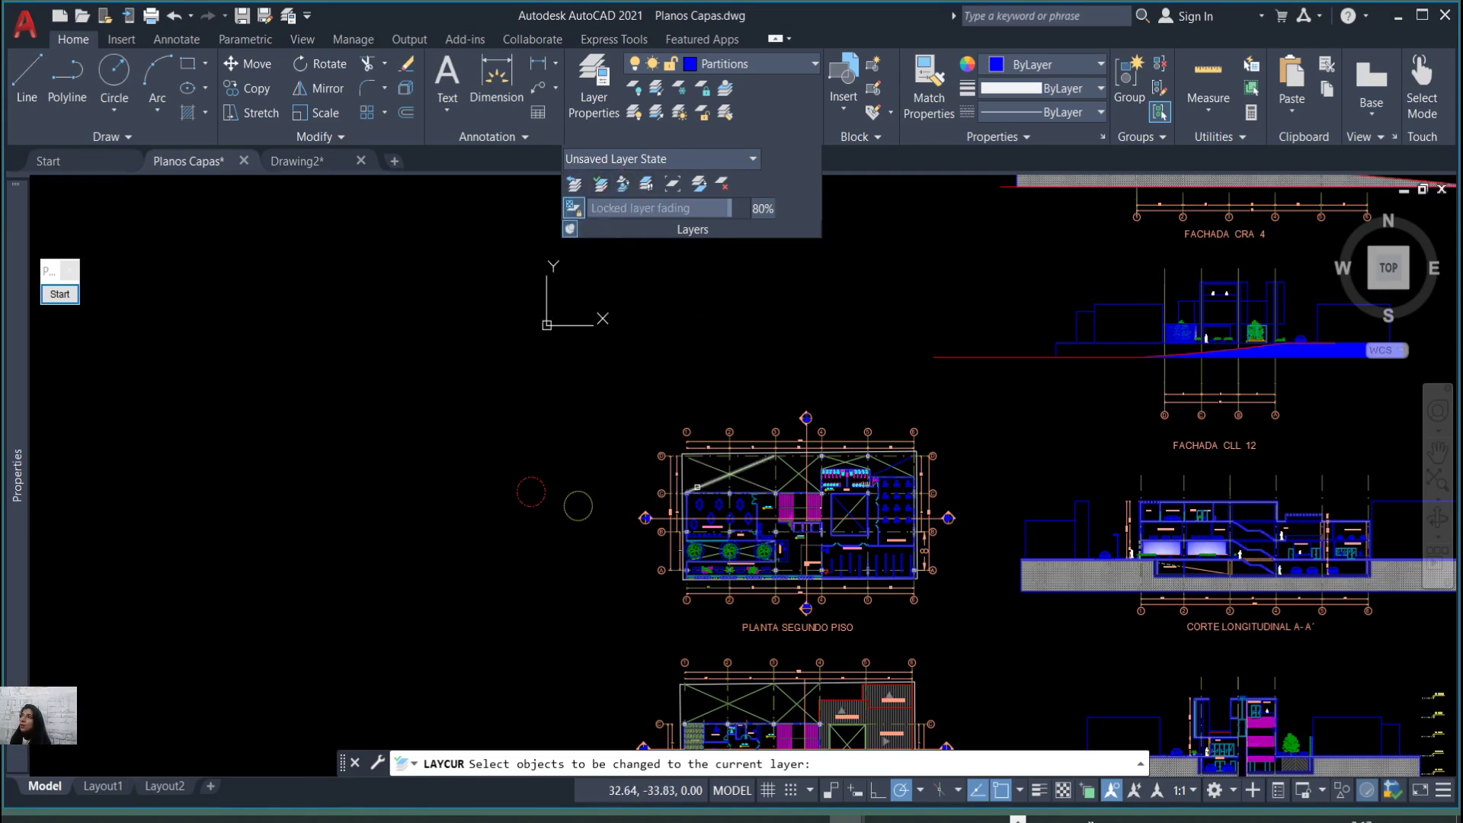
scroll(708, 480, "up", 2)
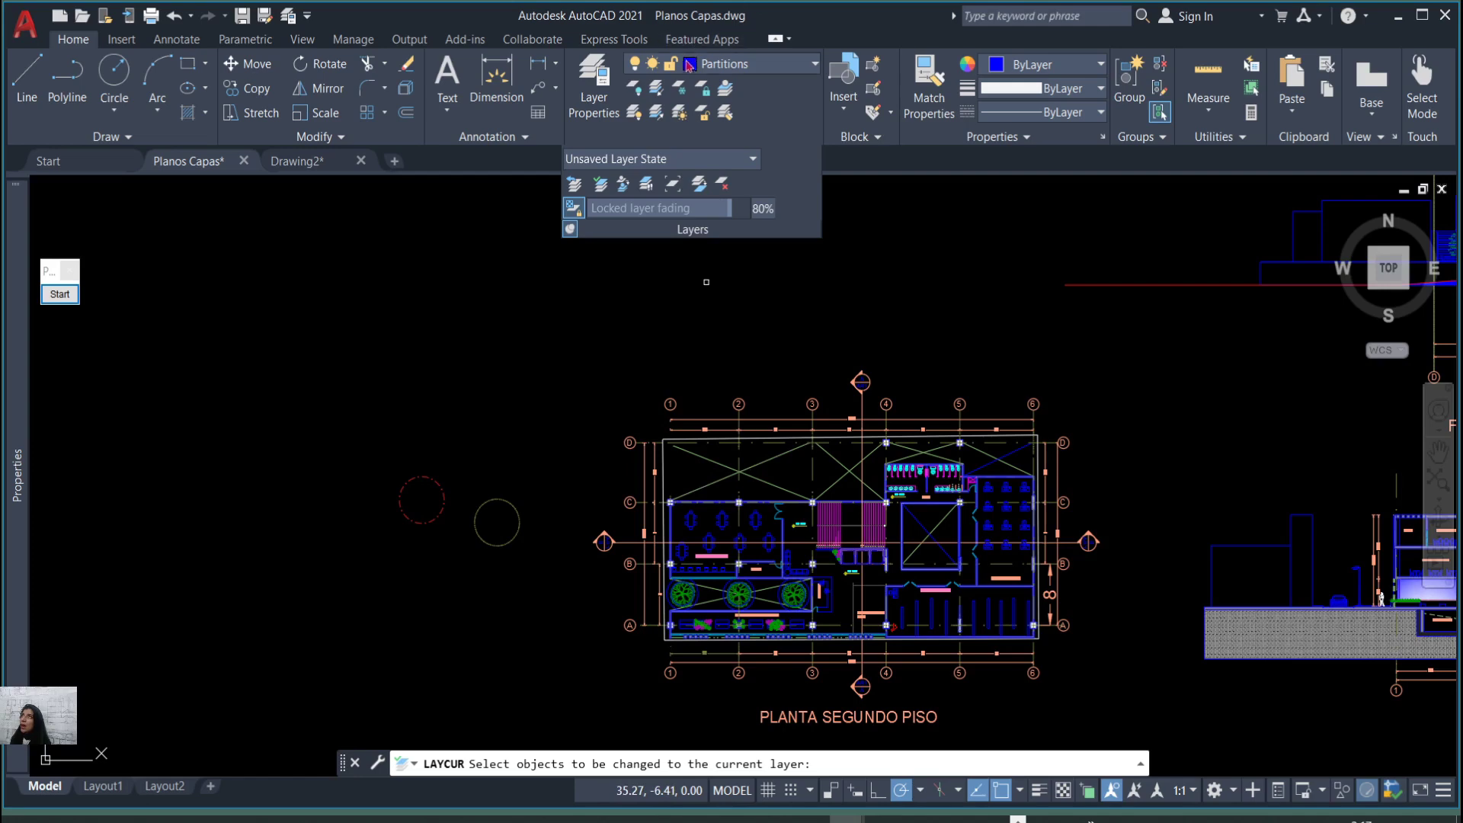
scroll(710, 486, "up", 2)
left_click(711, 484)
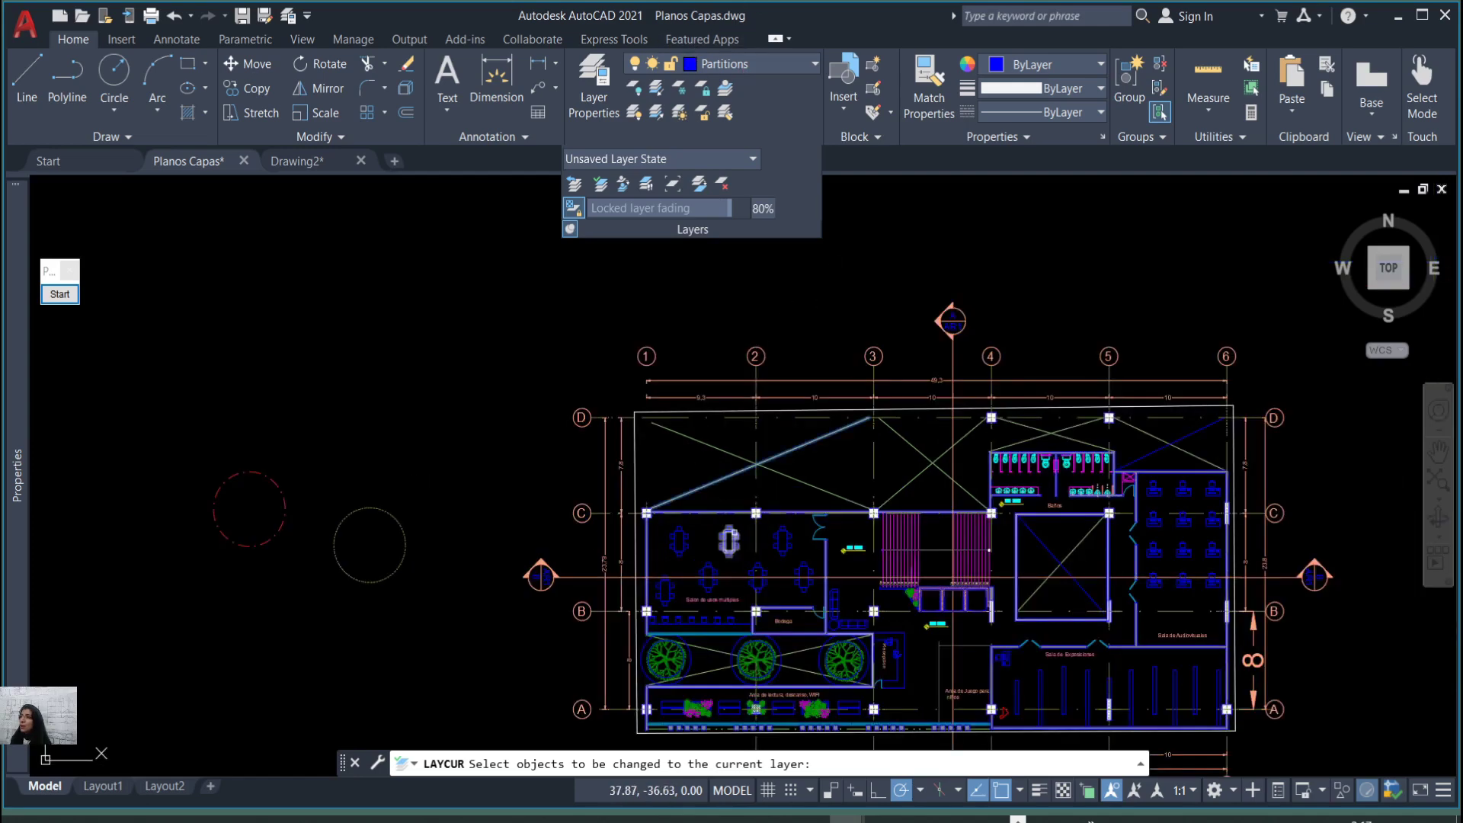
key("Return")
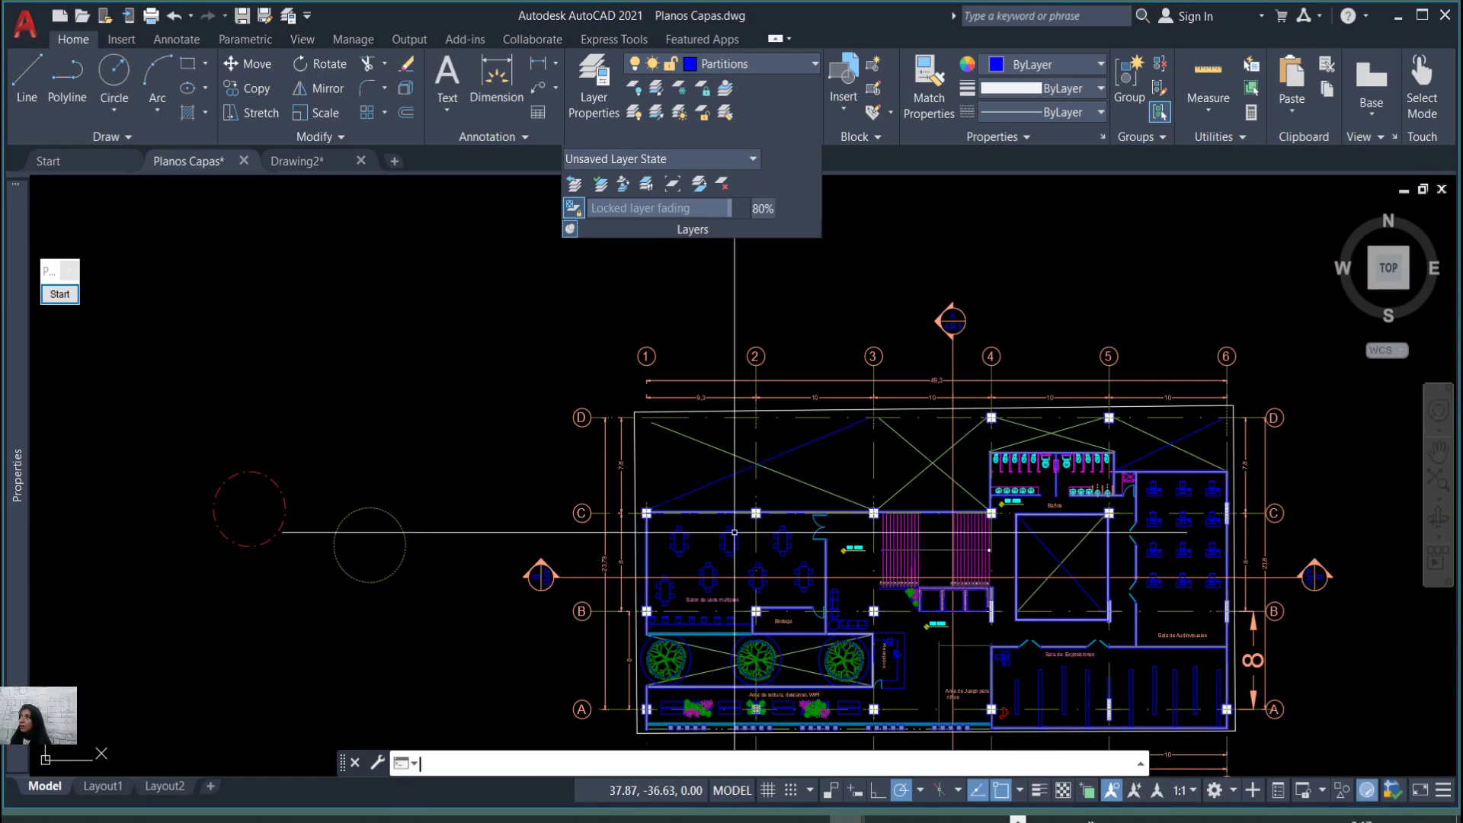
scroll(643, 445, "up", 2)
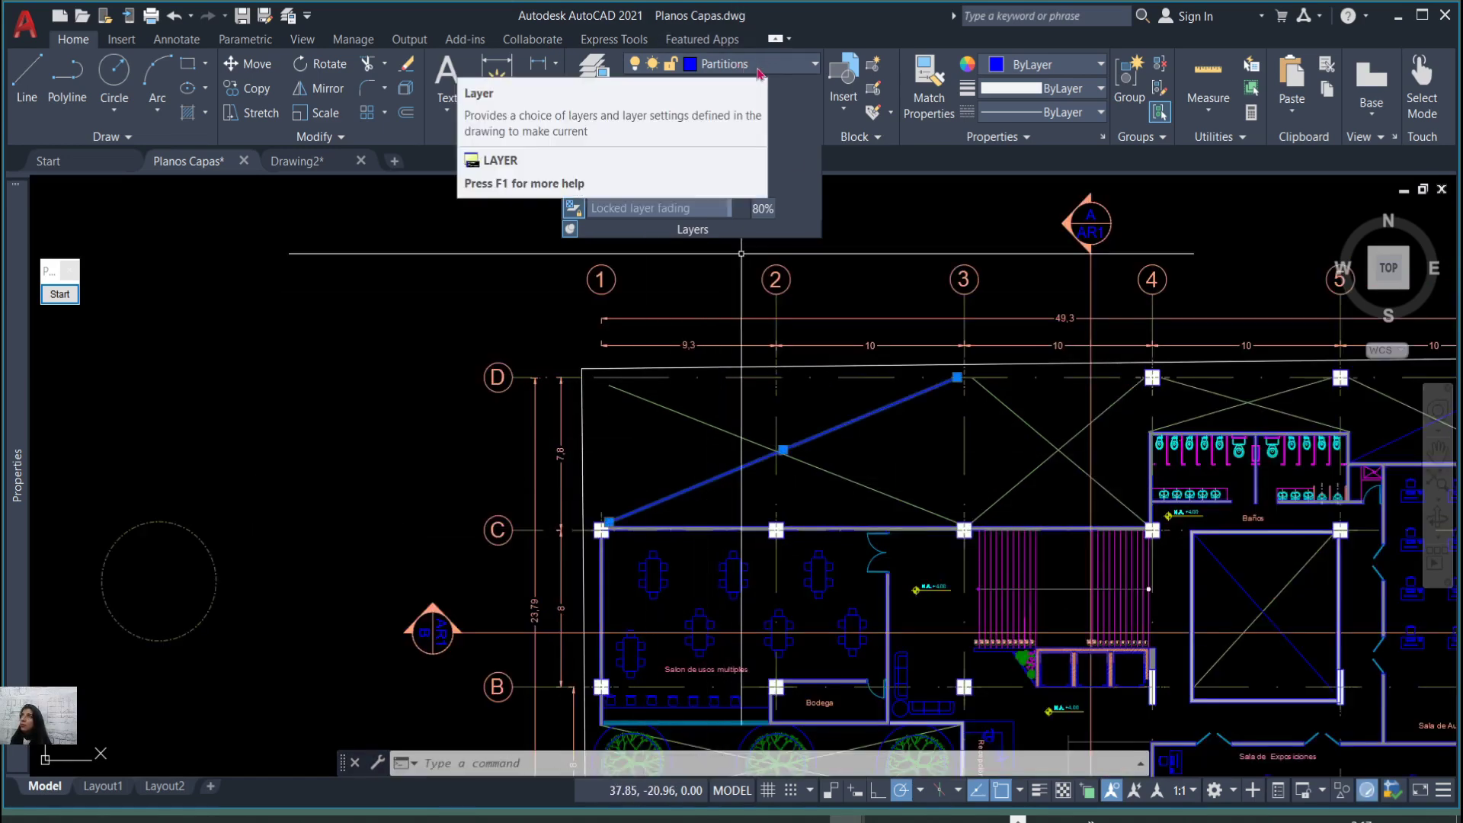
key("Escape")
Start Change to Current Layer for the remaining descending diagonal in the bay between grid axes 1 and 3.
scroll(746, 430, "up", 2)
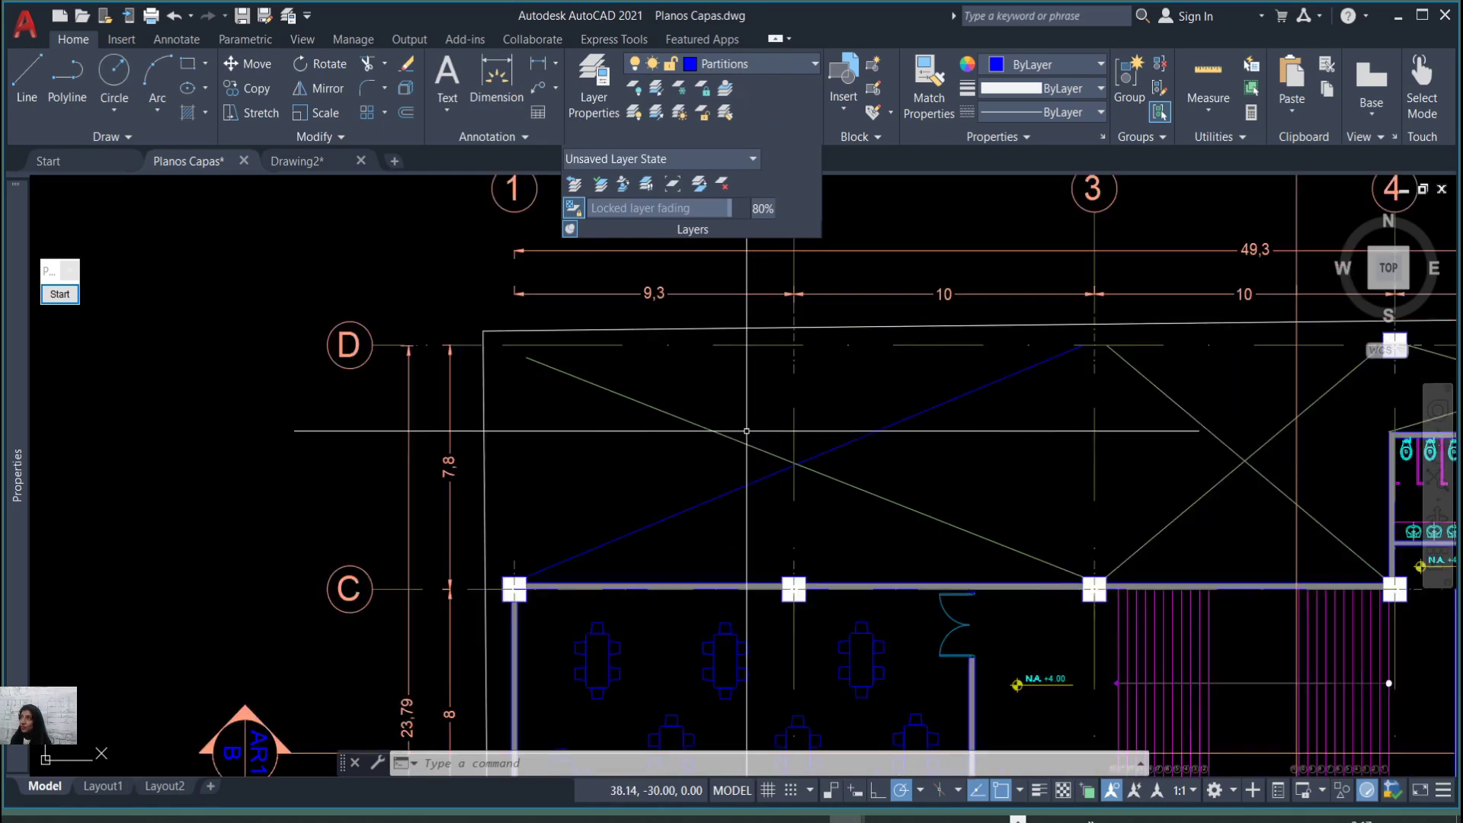
left_click(747, 404)
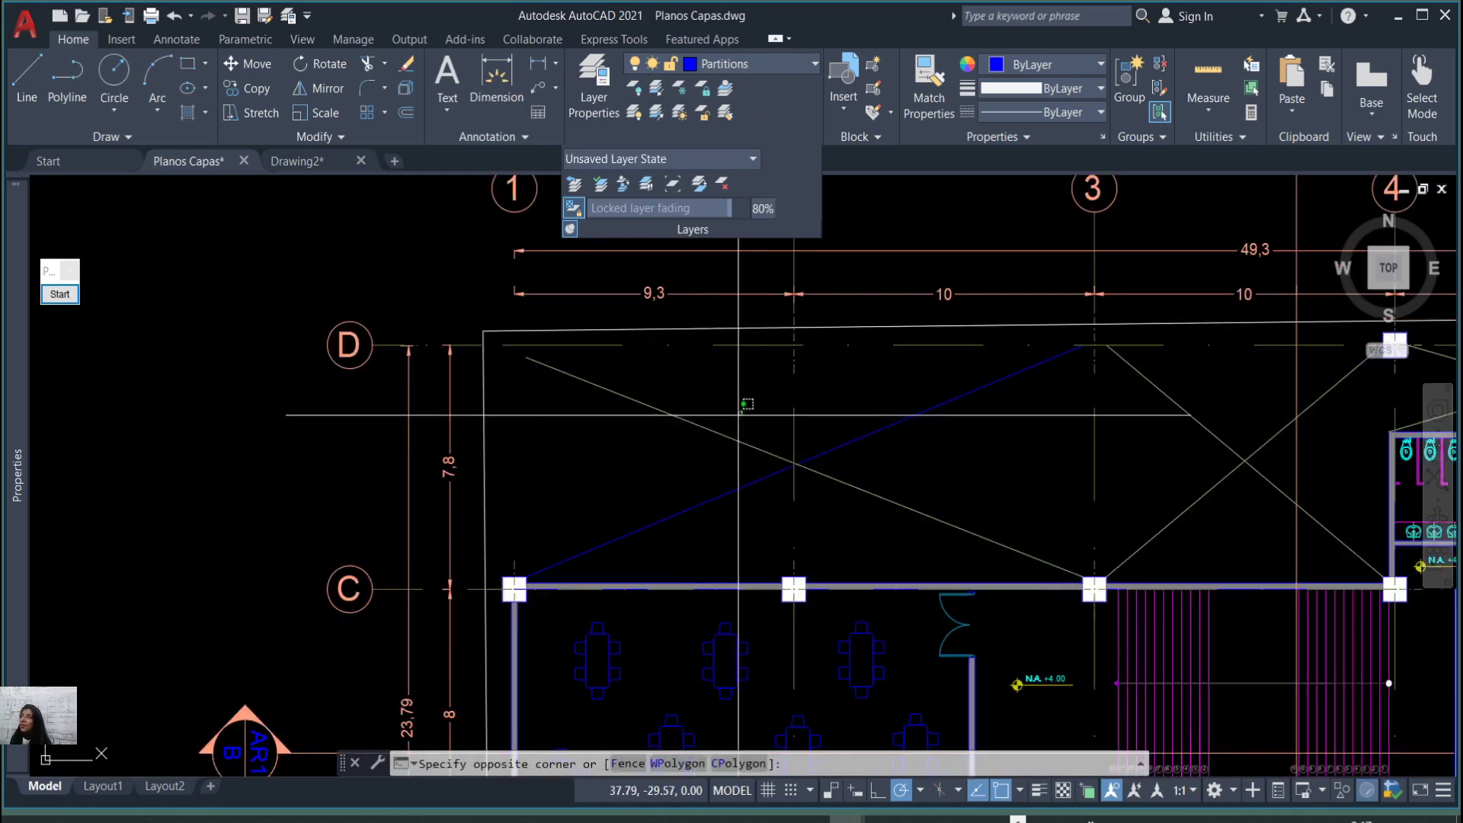
left_click(766, 246)
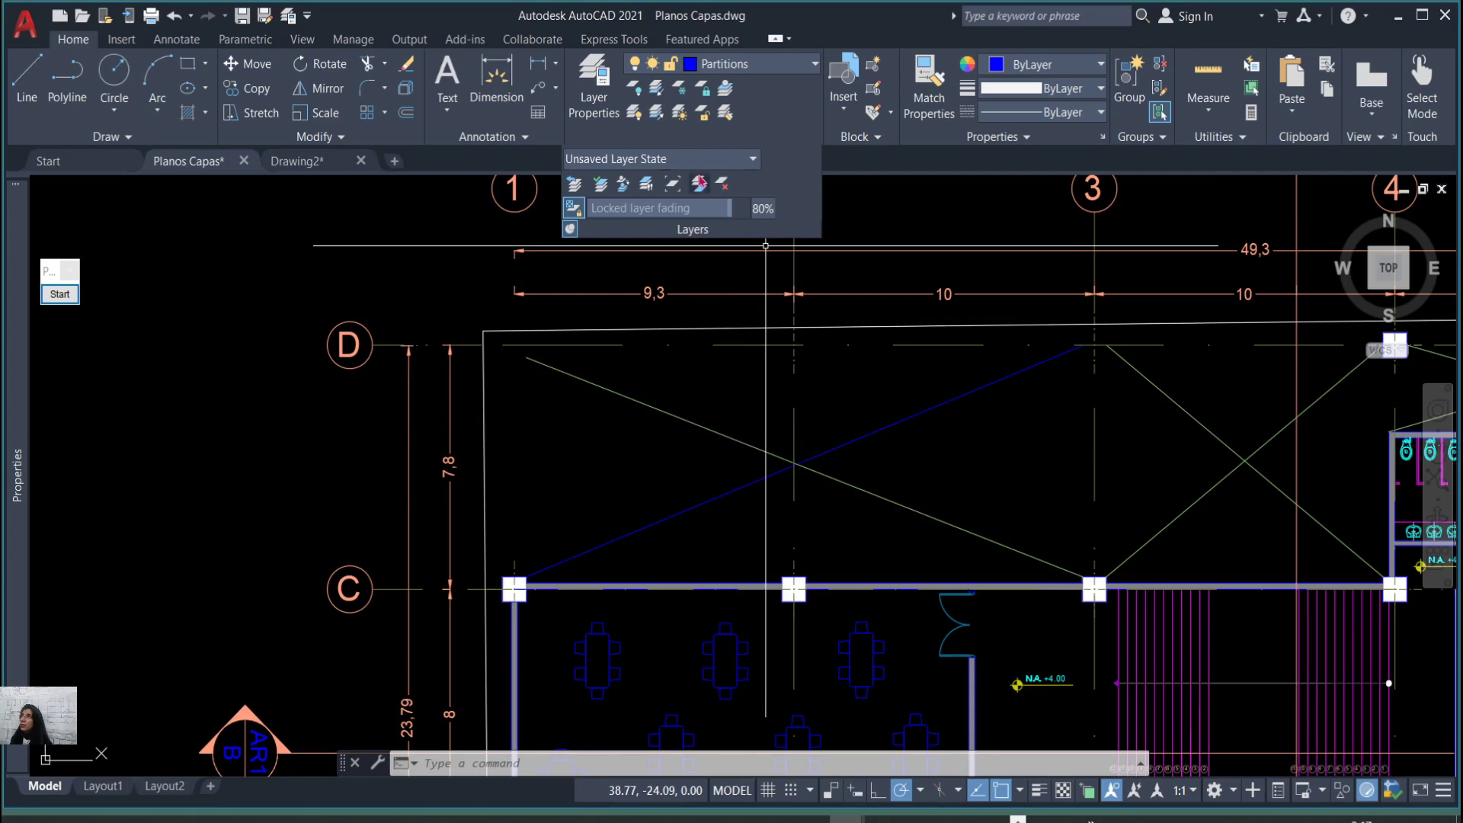
left_click(601, 183)
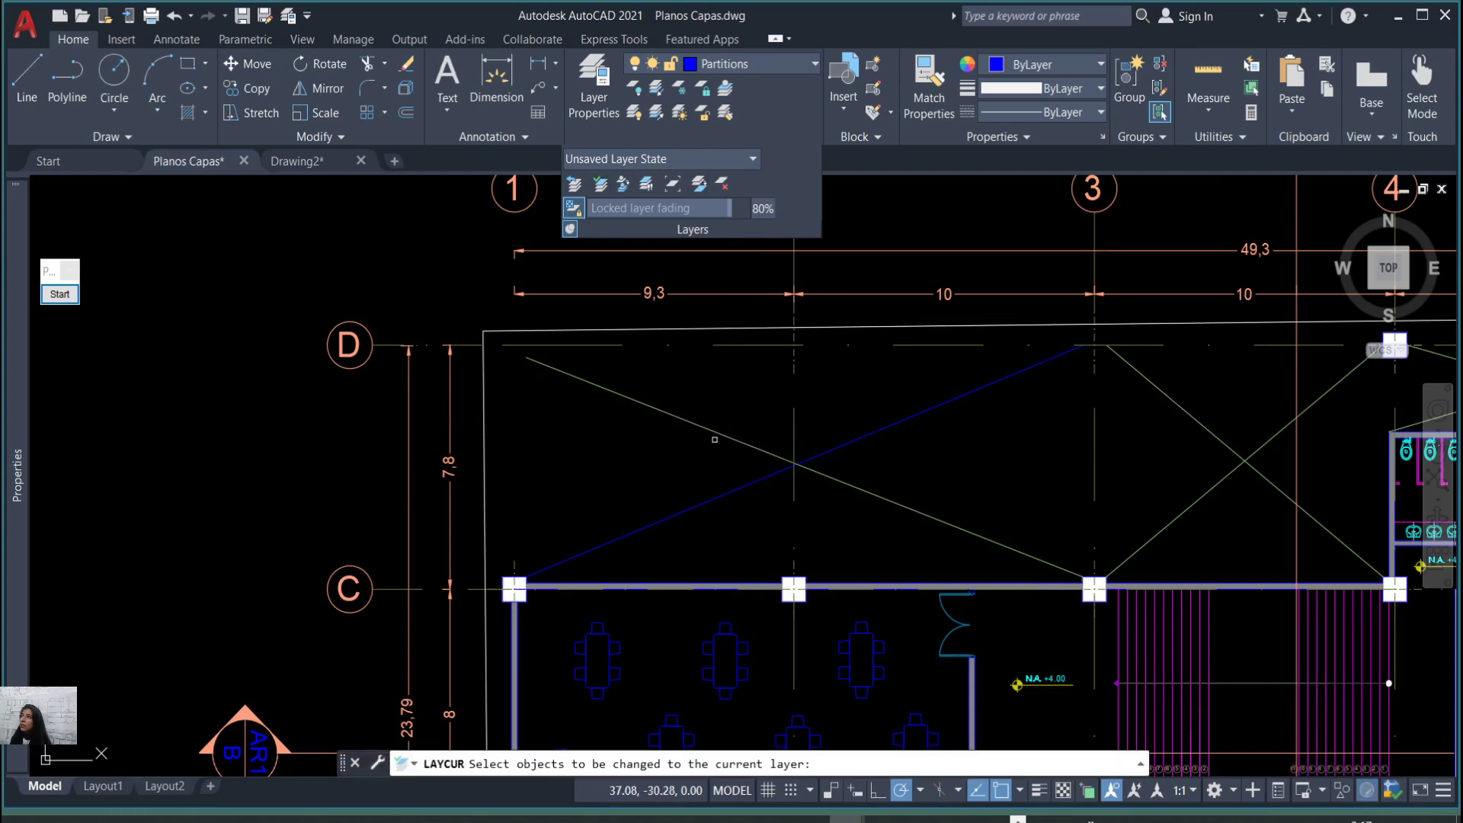
Change the remaining green diagonal of the void between axes 1 and 3 to the current Partitions layer.
left_click(724, 434)
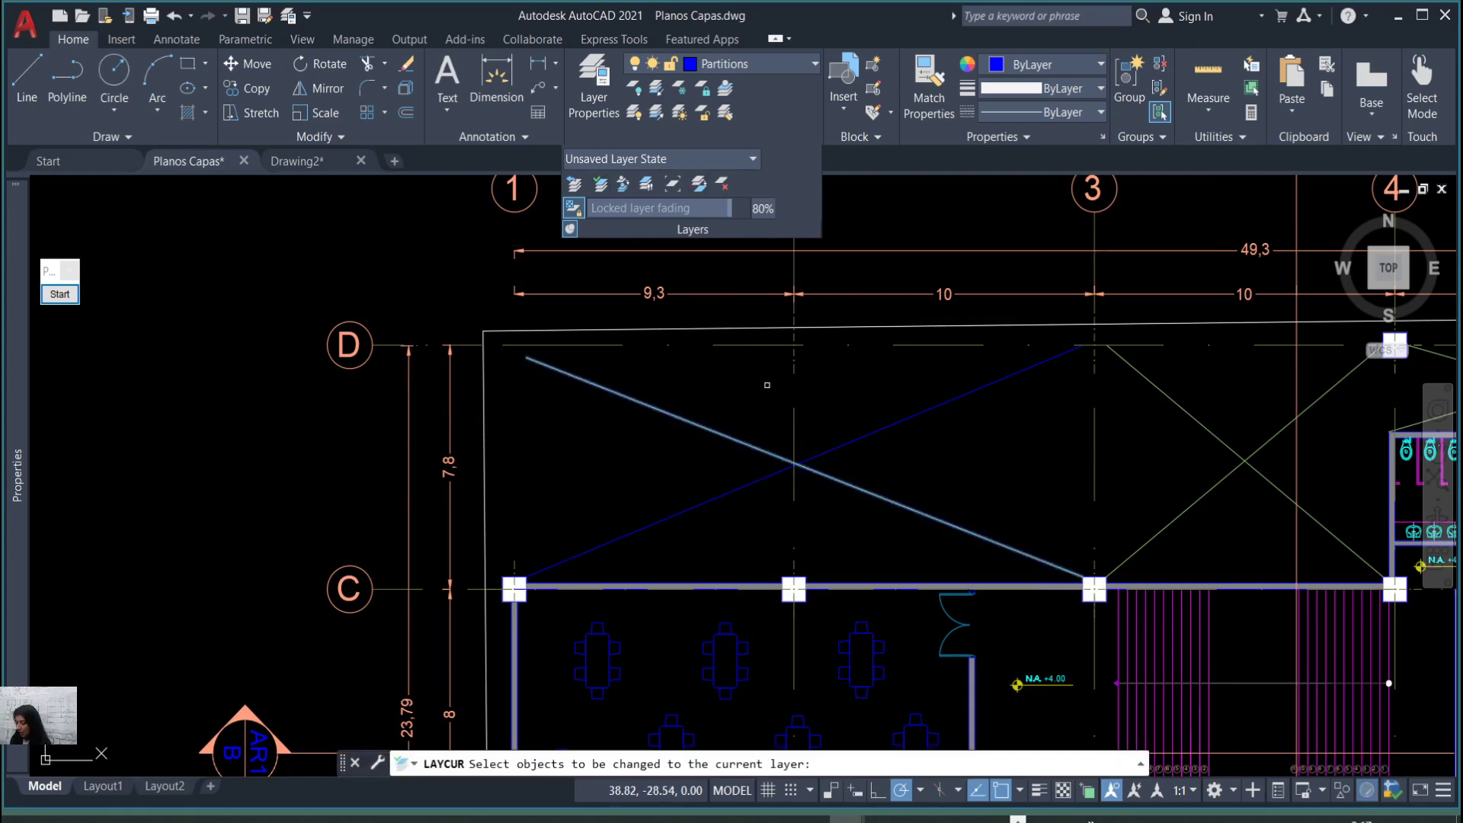
key("Return")
scroll(767, 385, "down", 5)
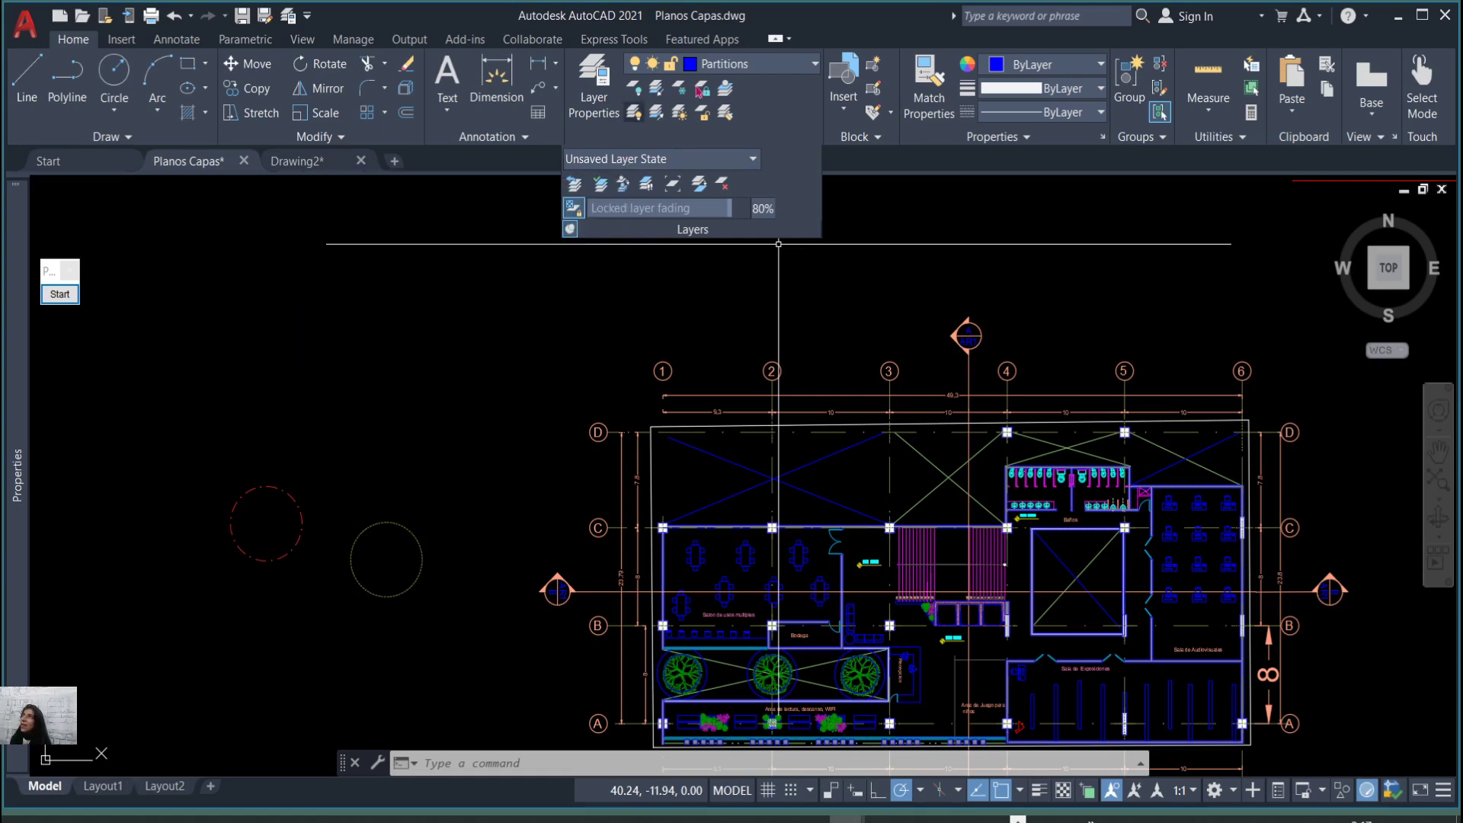
Make vacios the current layer by picking a green diagonal in the void between axes 3 and 4.
left_click(725, 89)
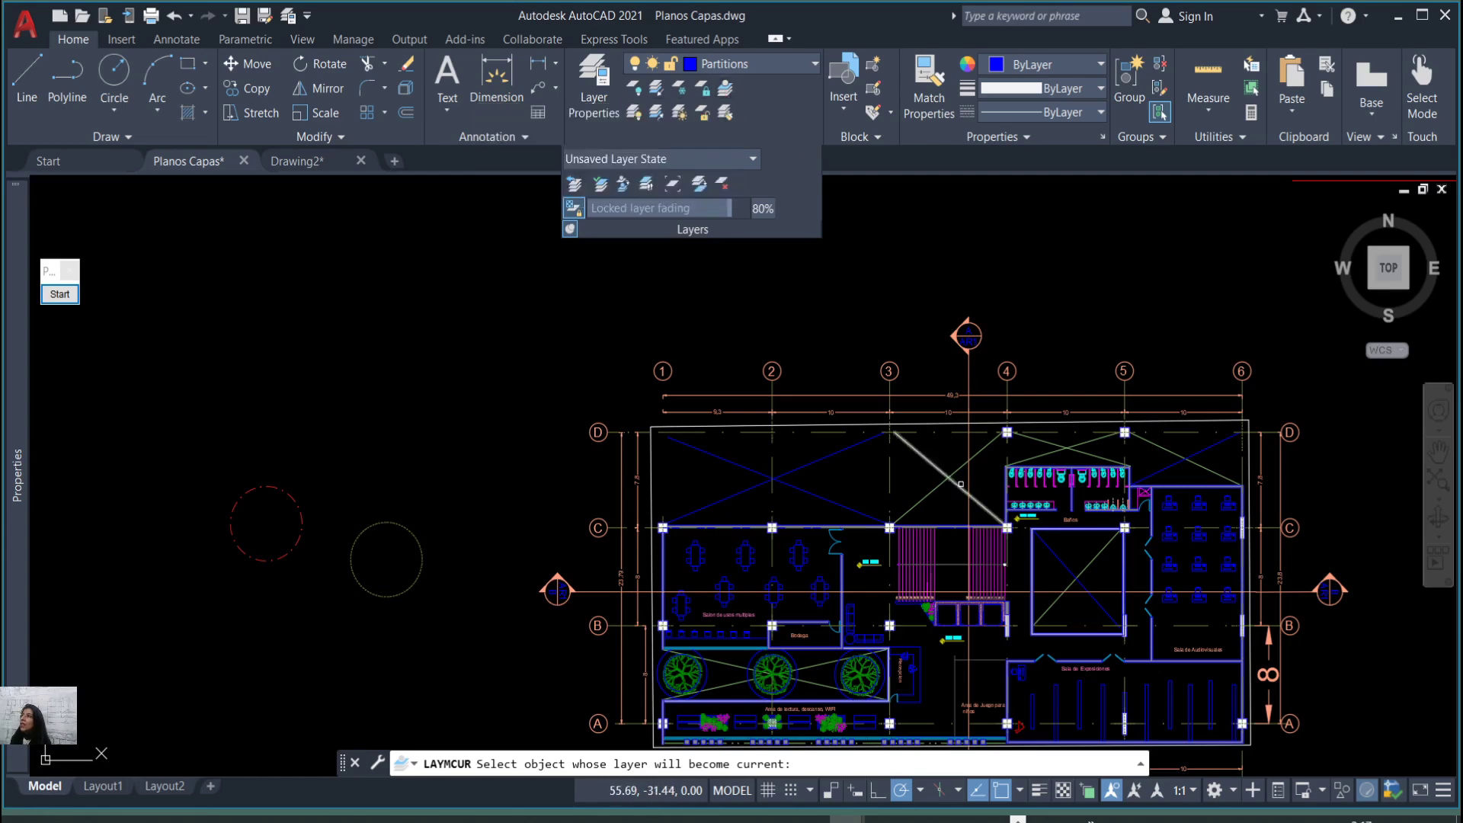
left_click(932, 459)
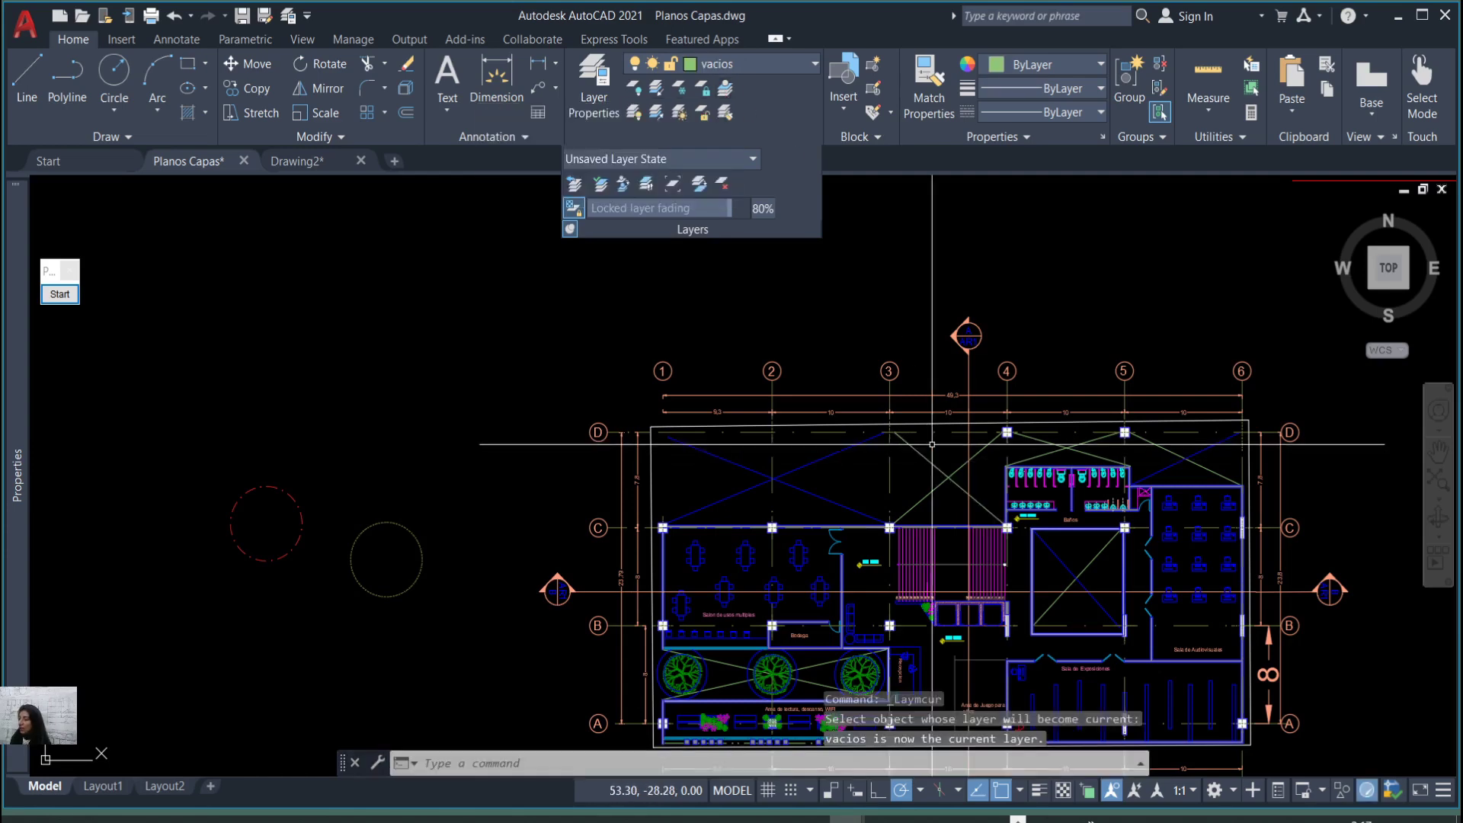
key("Return")
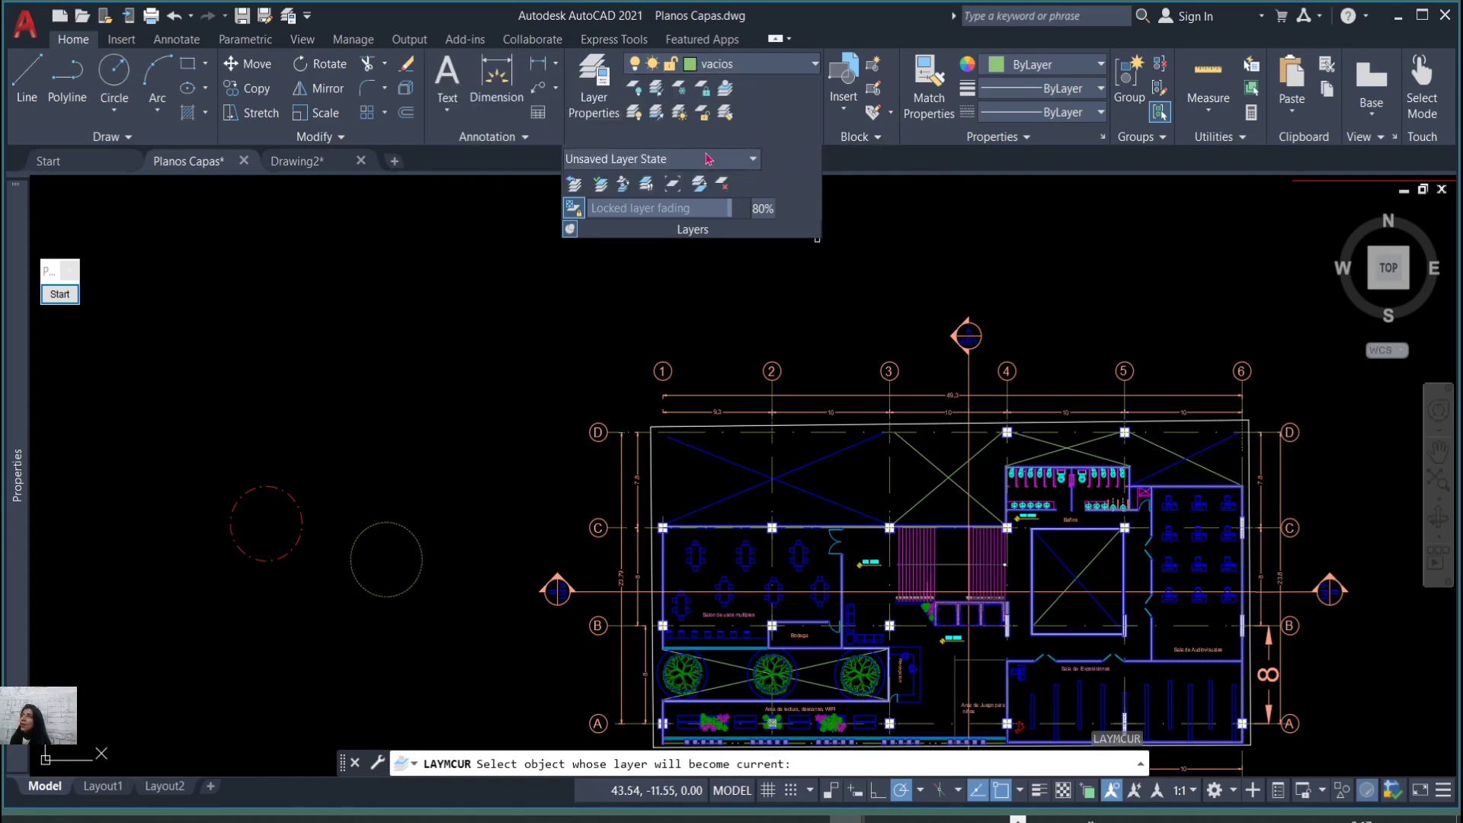
Change both blue diagonals of the void between axes 1 and 3 to the current vacios layer.
left_click(599, 188)
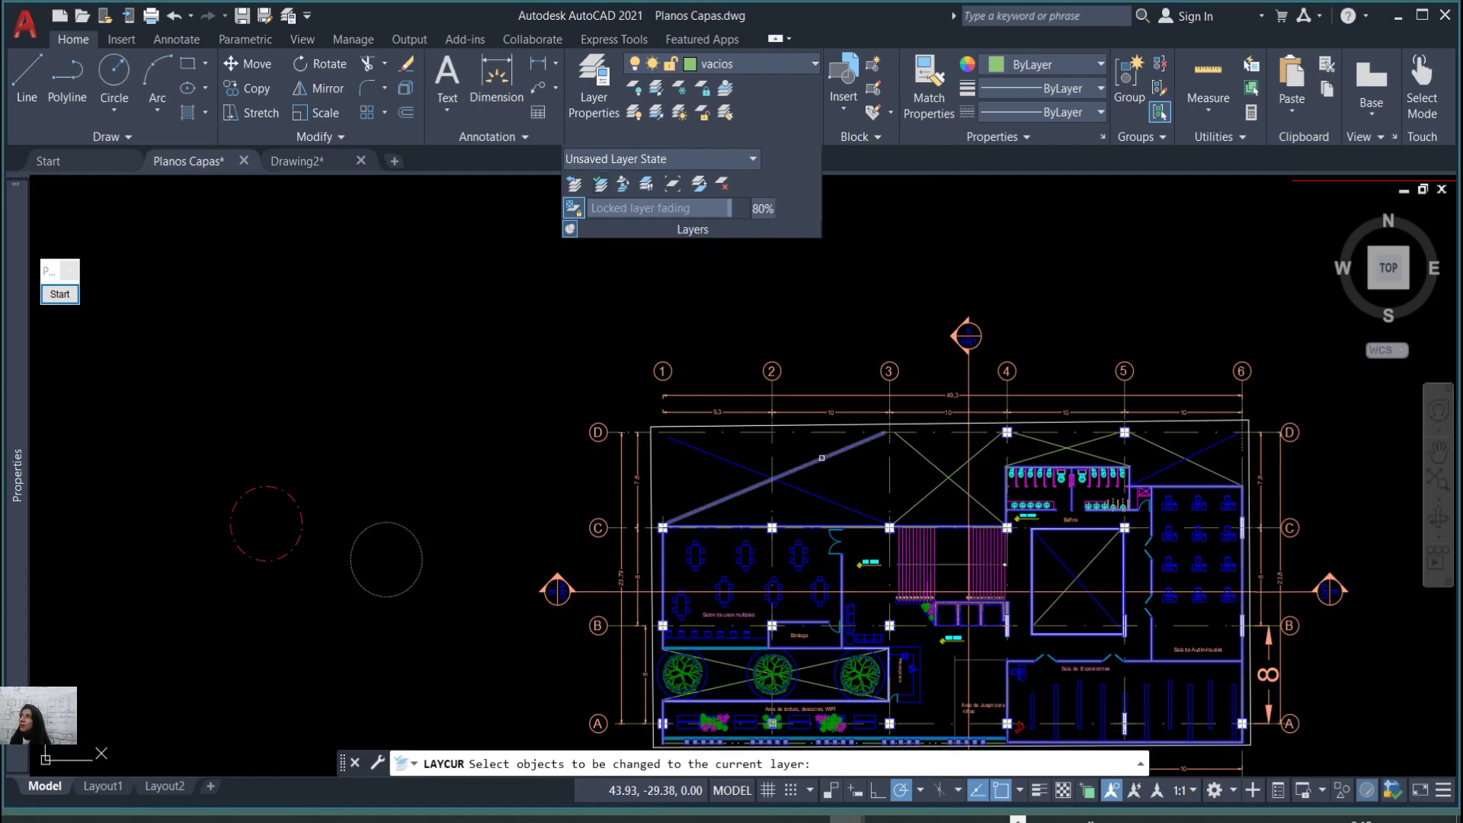
scroll(818, 459, "up", 4)
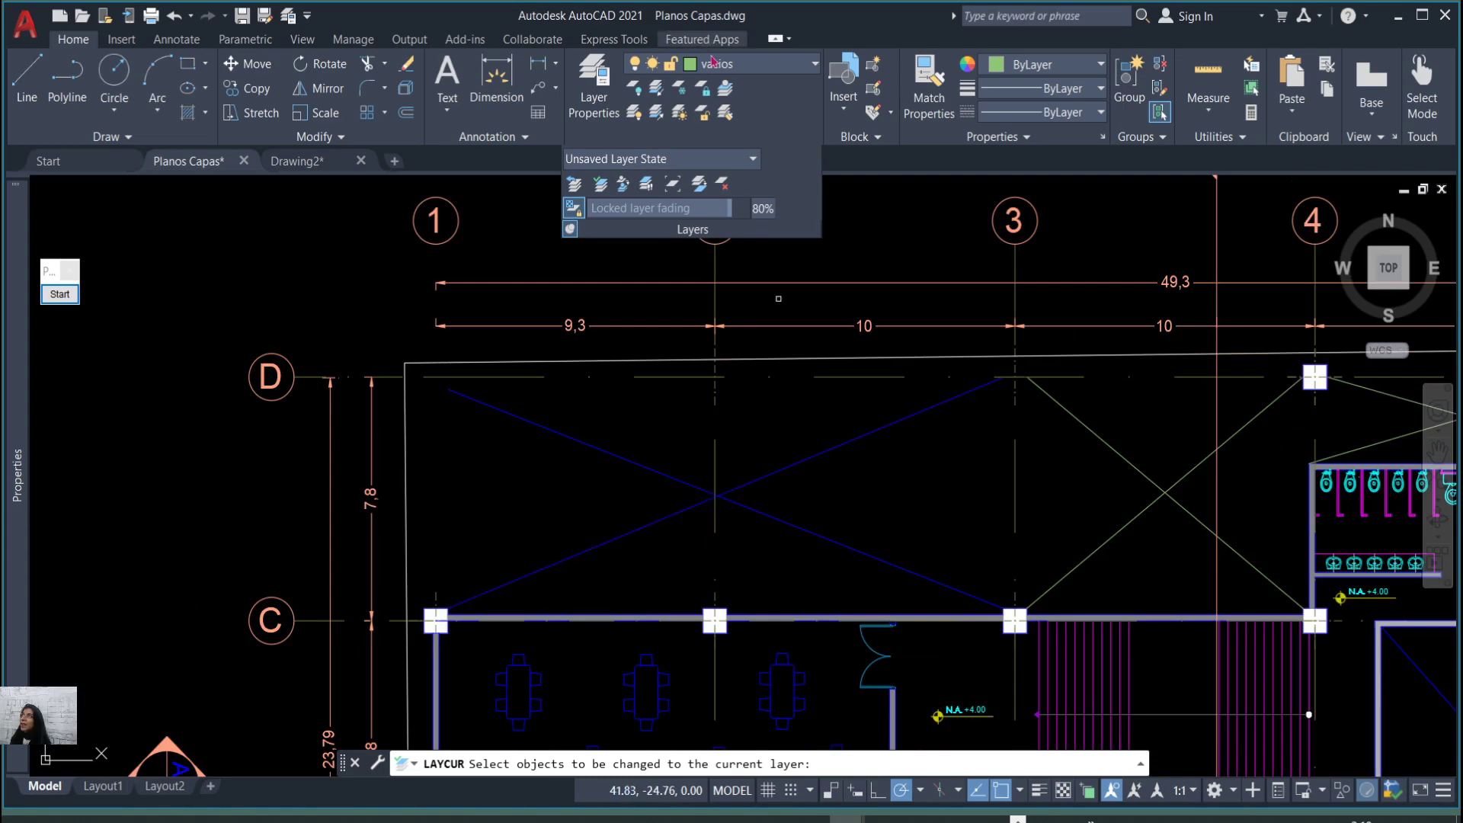
left_click(841, 445)
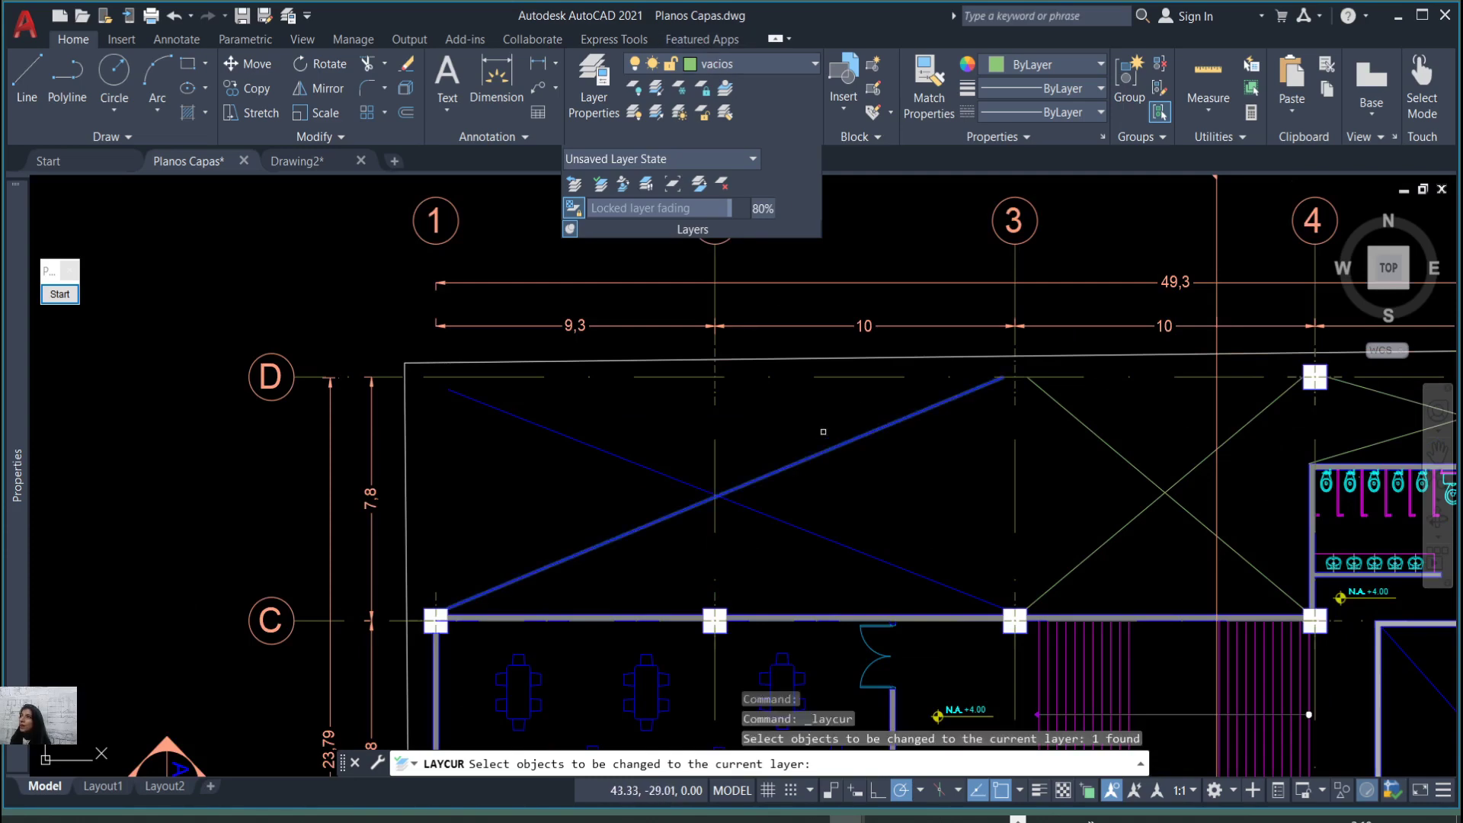
key("Return")
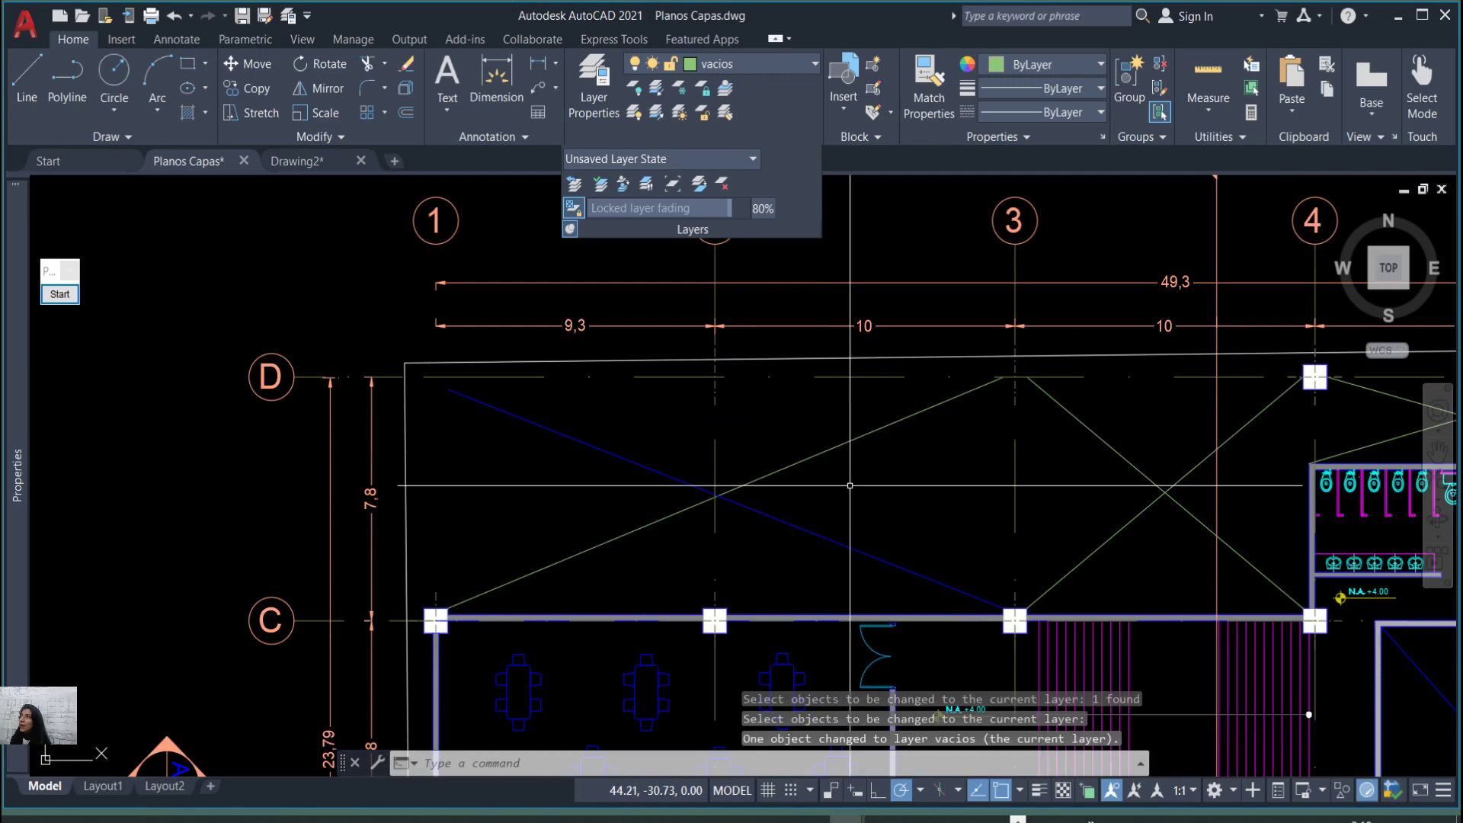
key("Return")
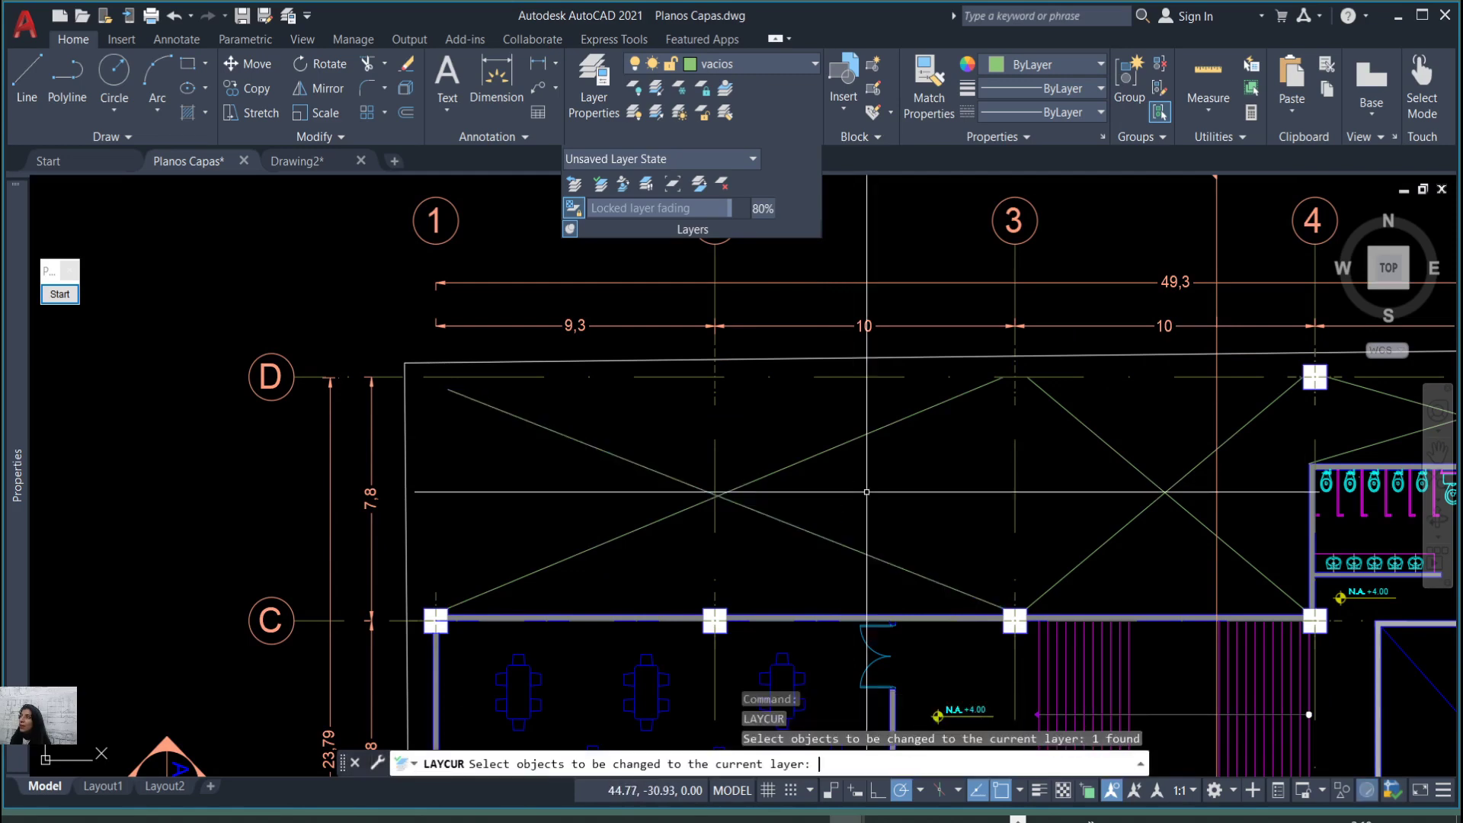
key("Return")
scroll(768, 452, "down", 2)
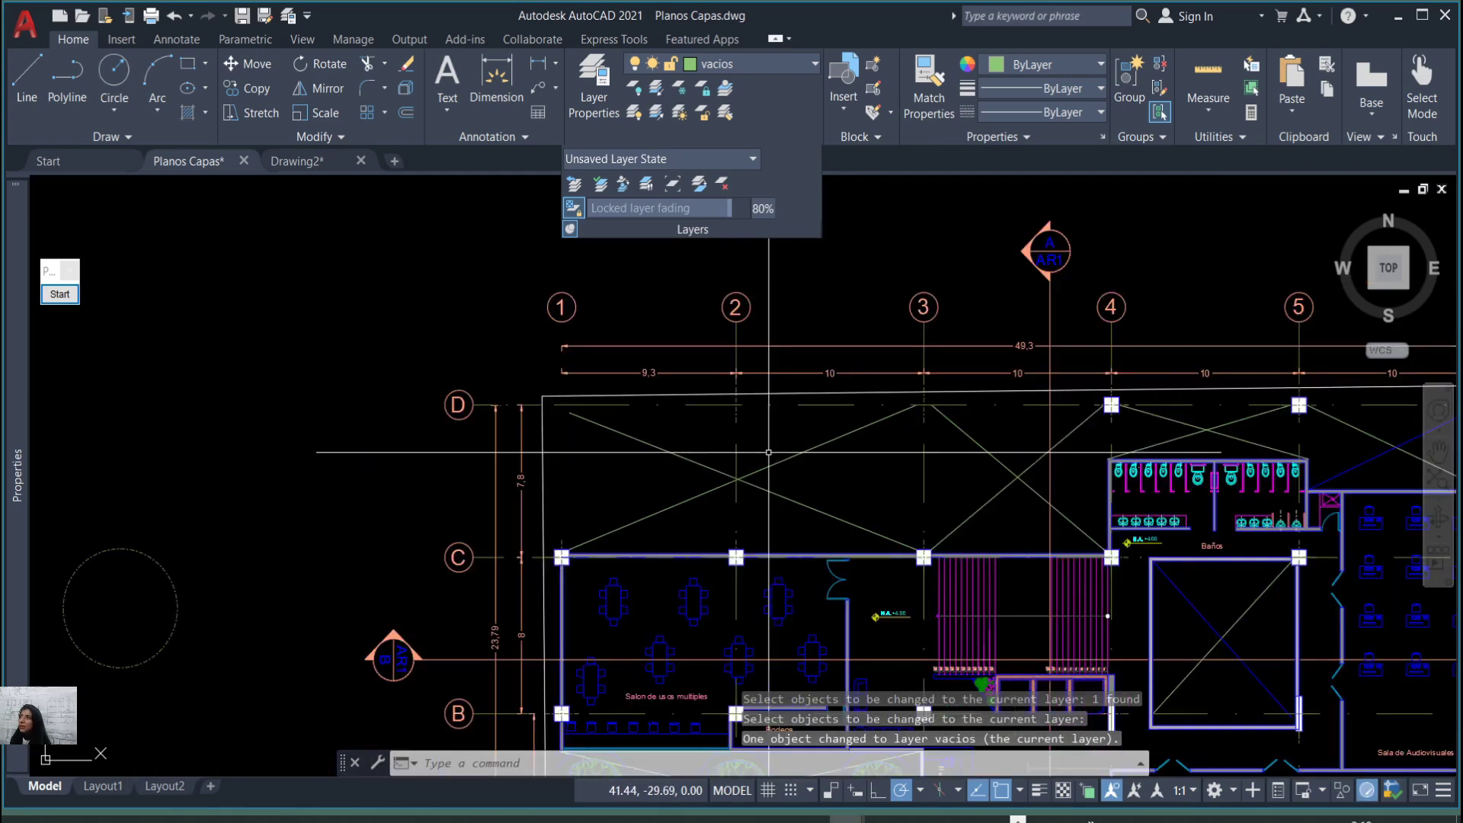
Change the table nearest the double door in the Salon de usos multiples to the current vacios layer and inspect it.
scroll(768, 452, "up", 2)
key("Return")
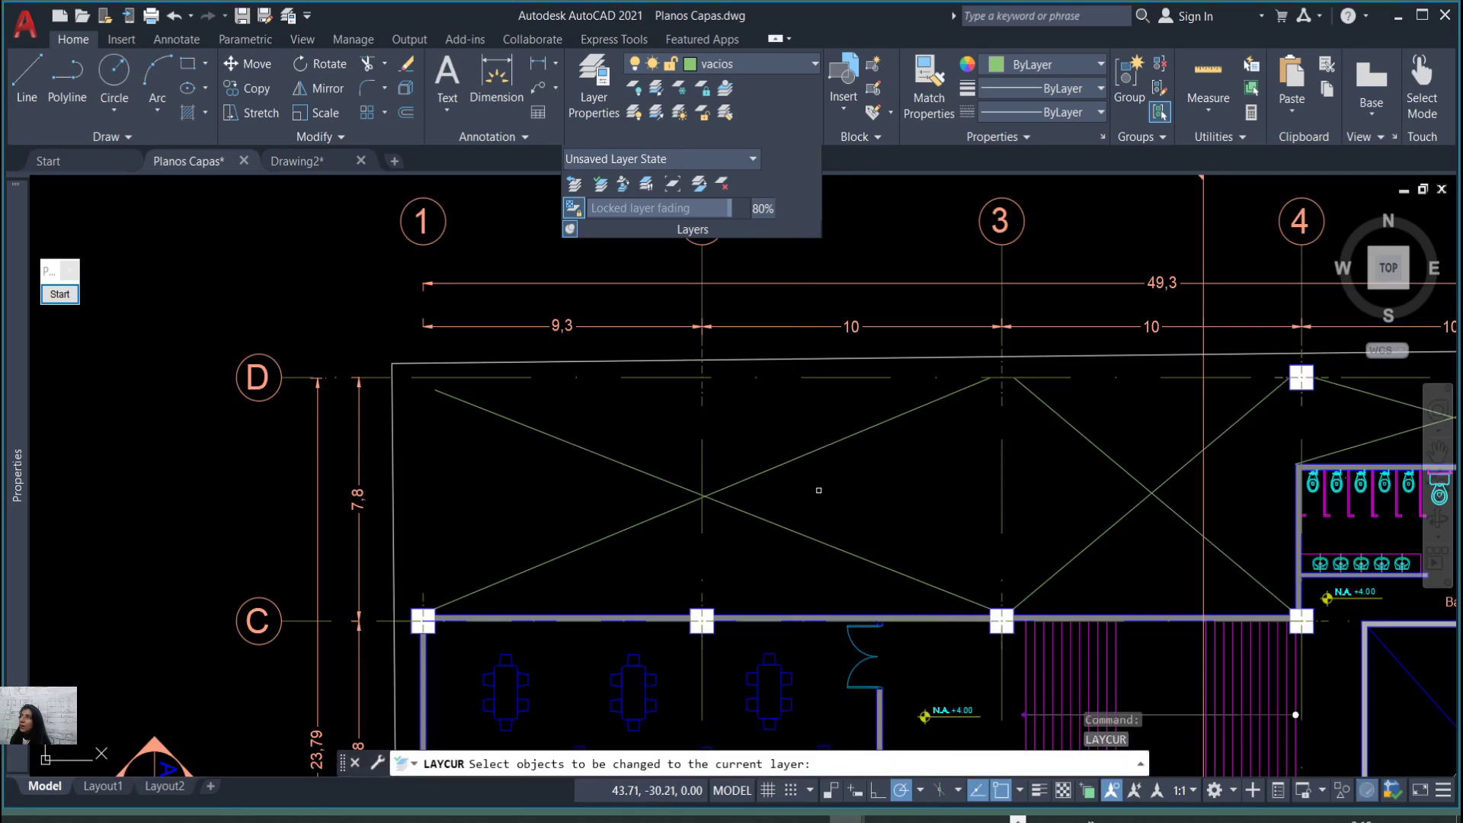
scroll(819, 490, "down", 2)
scroll(792, 651, "up", 2)
left_click(796, 618)
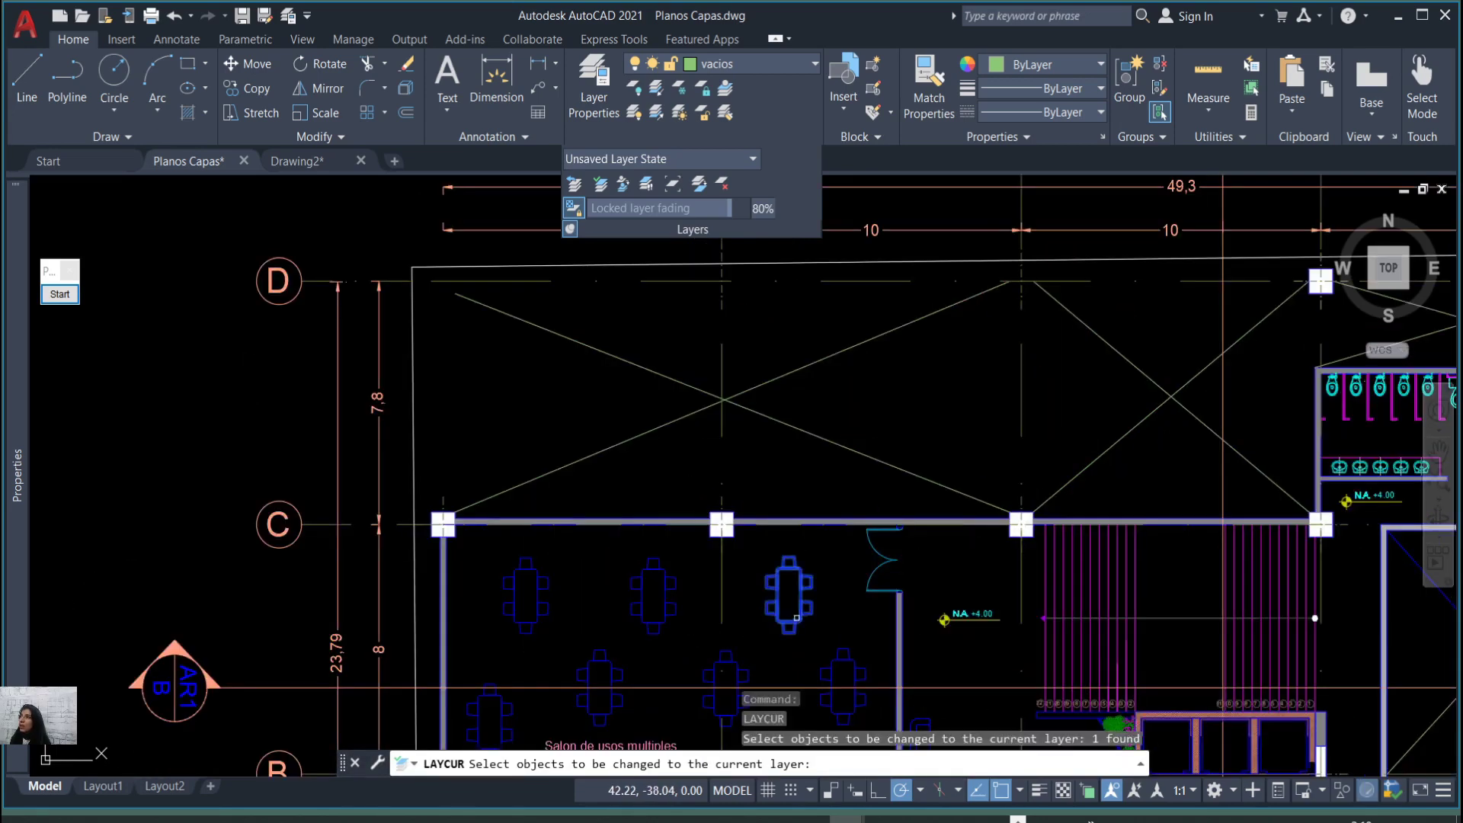
key("Return")
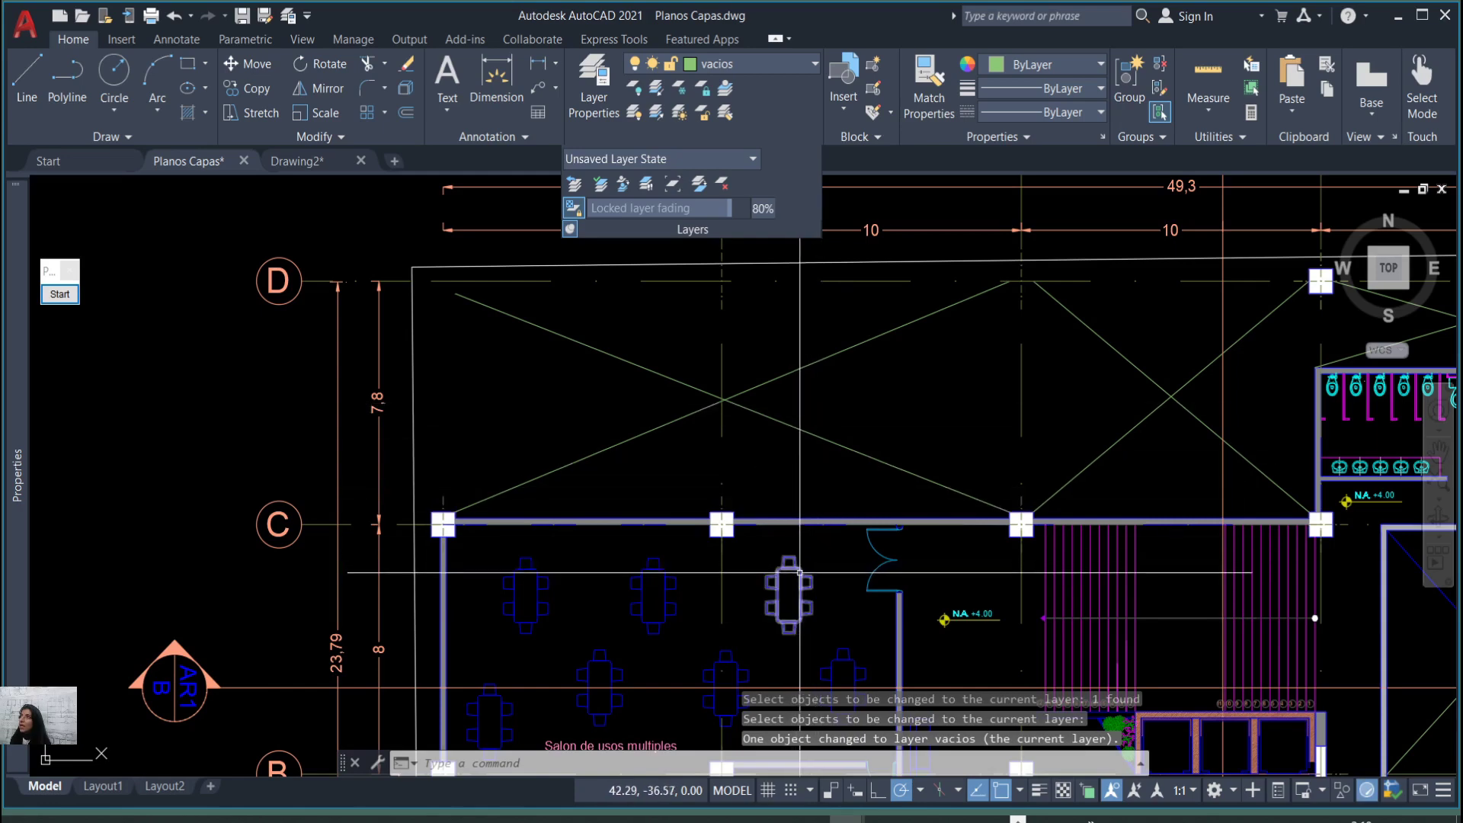
left_click(796, 579)
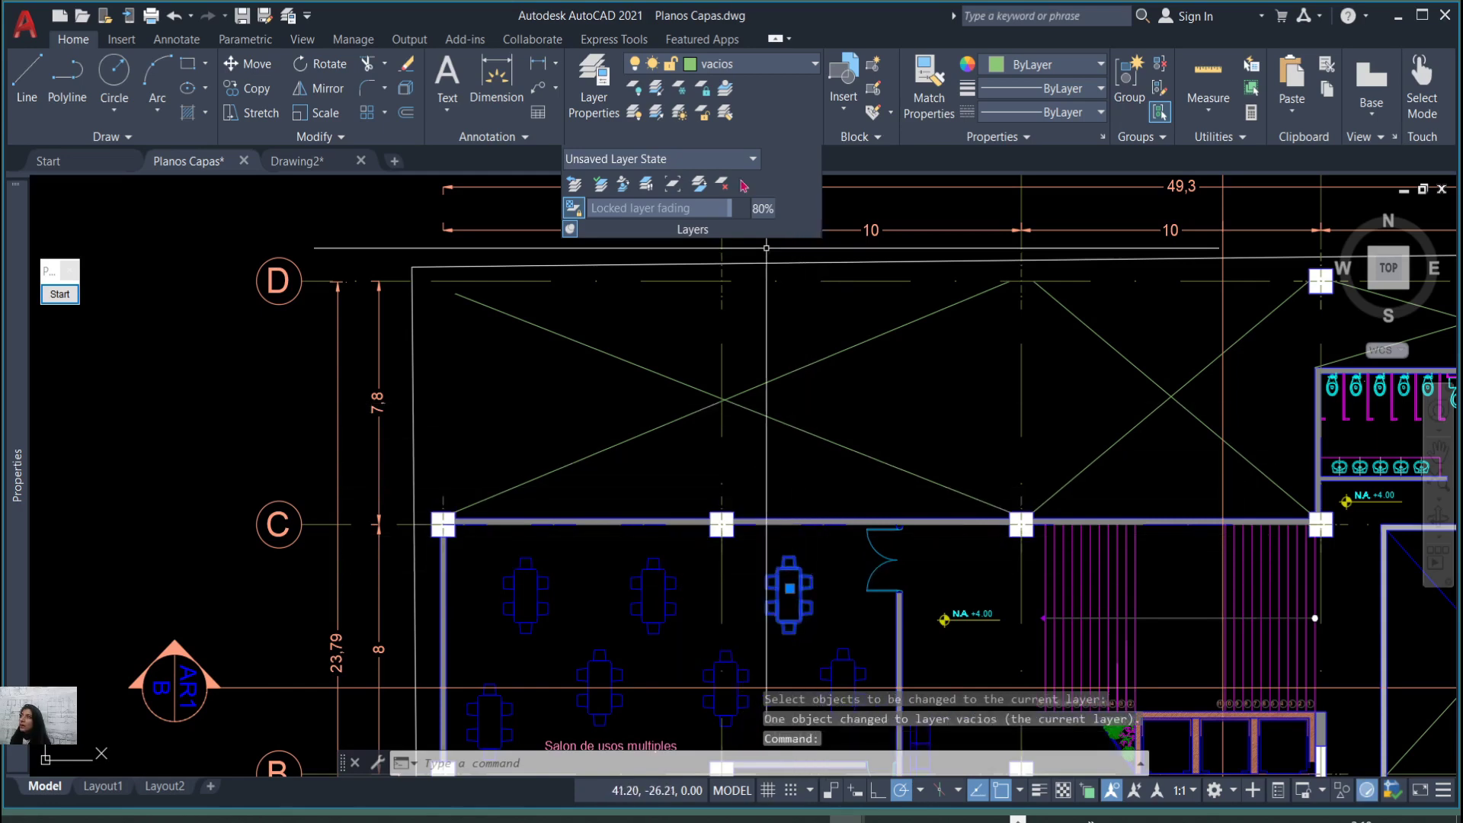
mouse_move(774, 611)
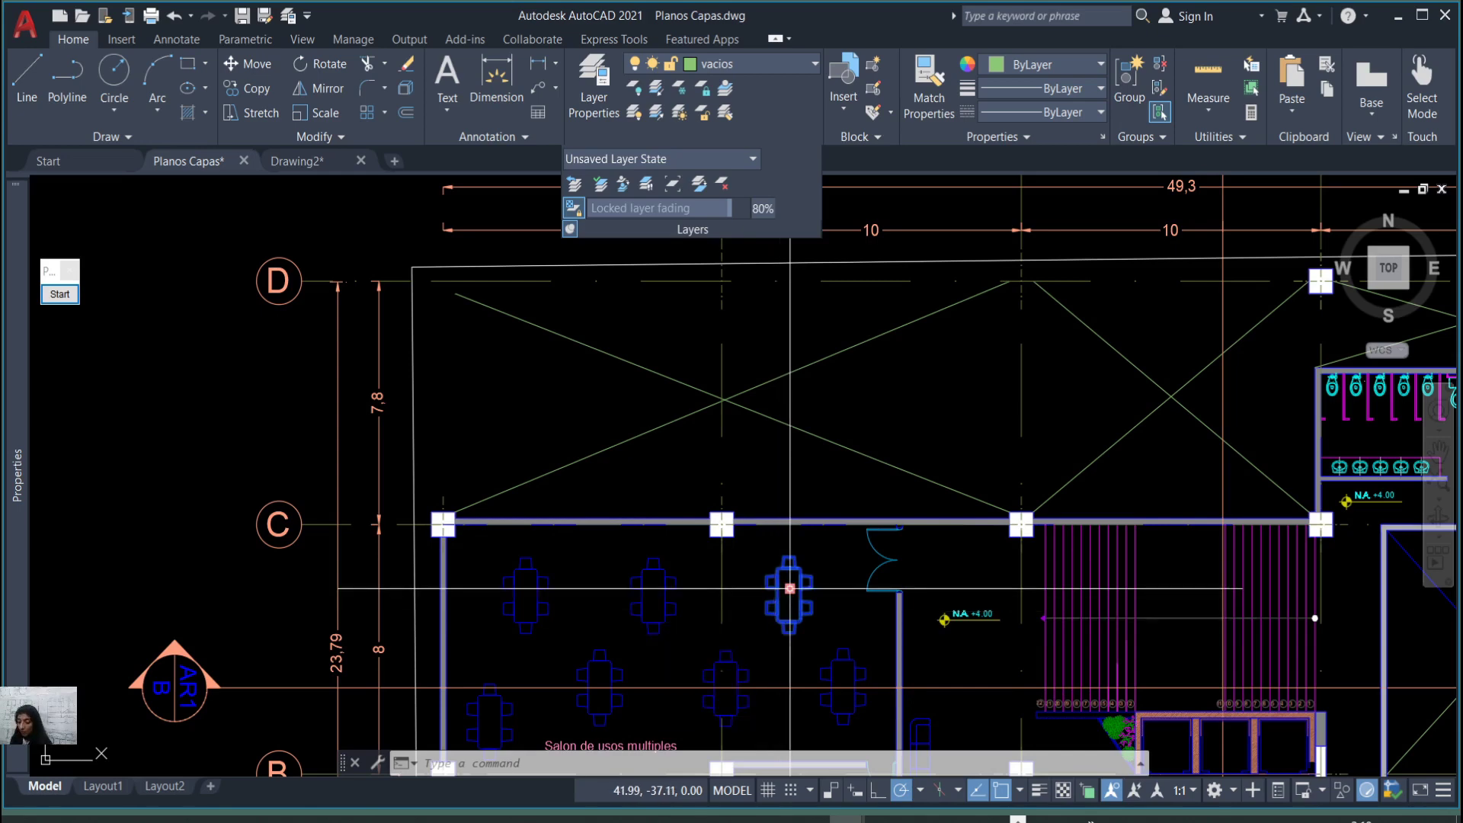
key("Escape")
scroll(785, 442, "down", 2)
scroll(765, 336, "up", 2)
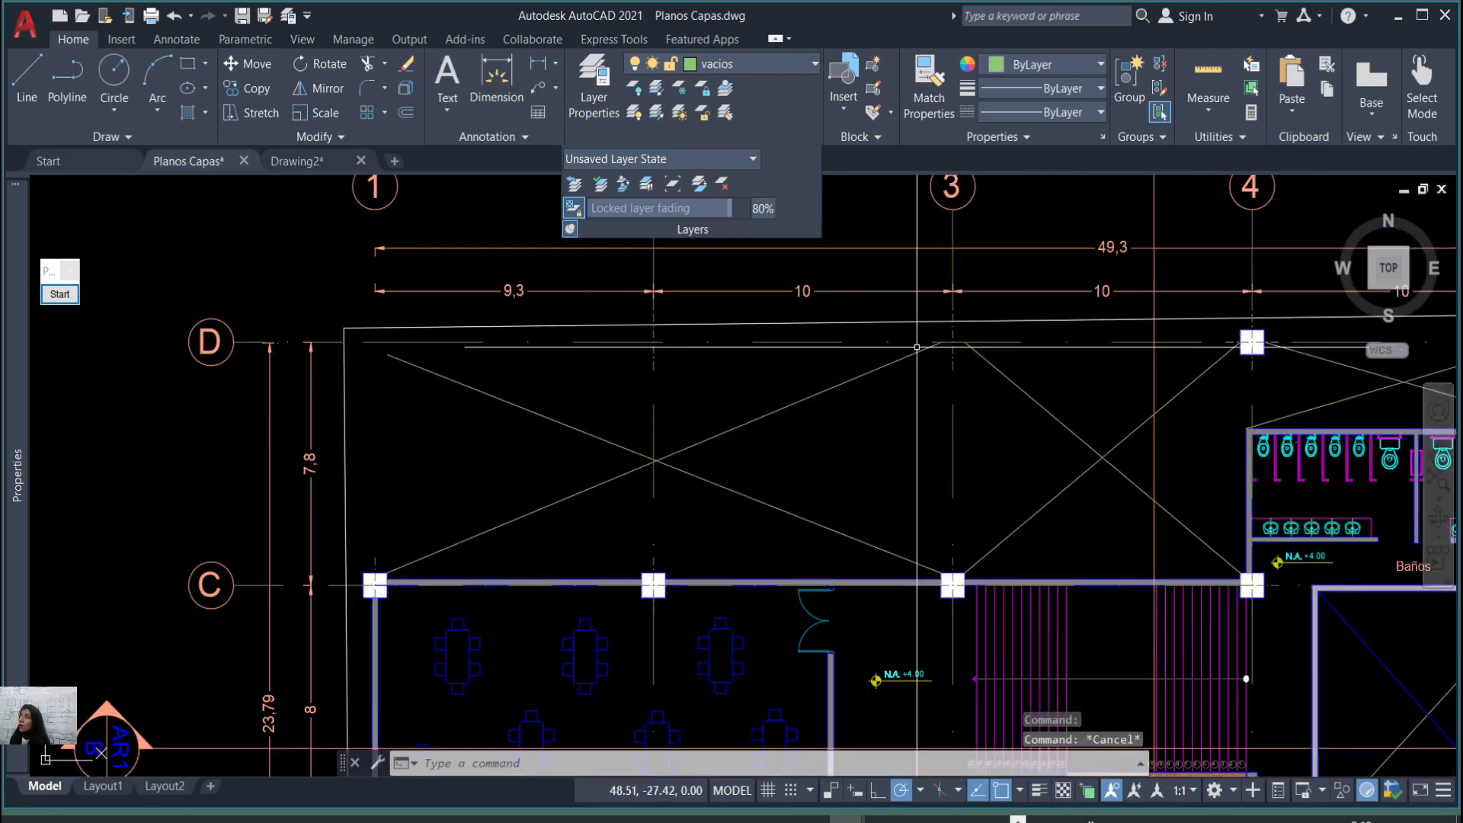
Make Puertas y Ventanas the current layer by picking a door of the Sala de Audiovisuales.
scroll(765, 336, "down", 2)
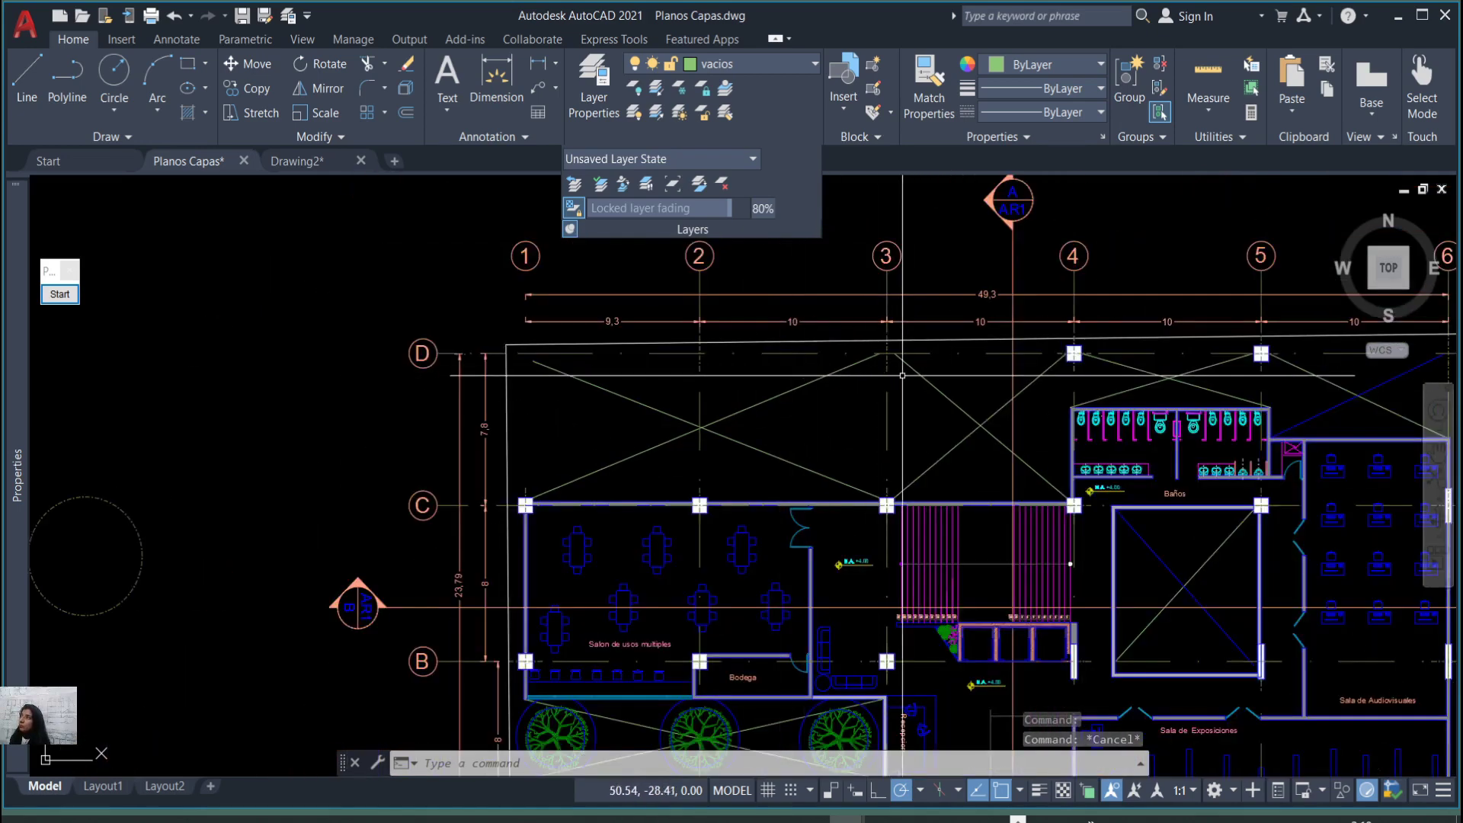
left_click(721, 91)
scroll(754, 363, "down", 3)
scroll(755, 364, "up", 3)
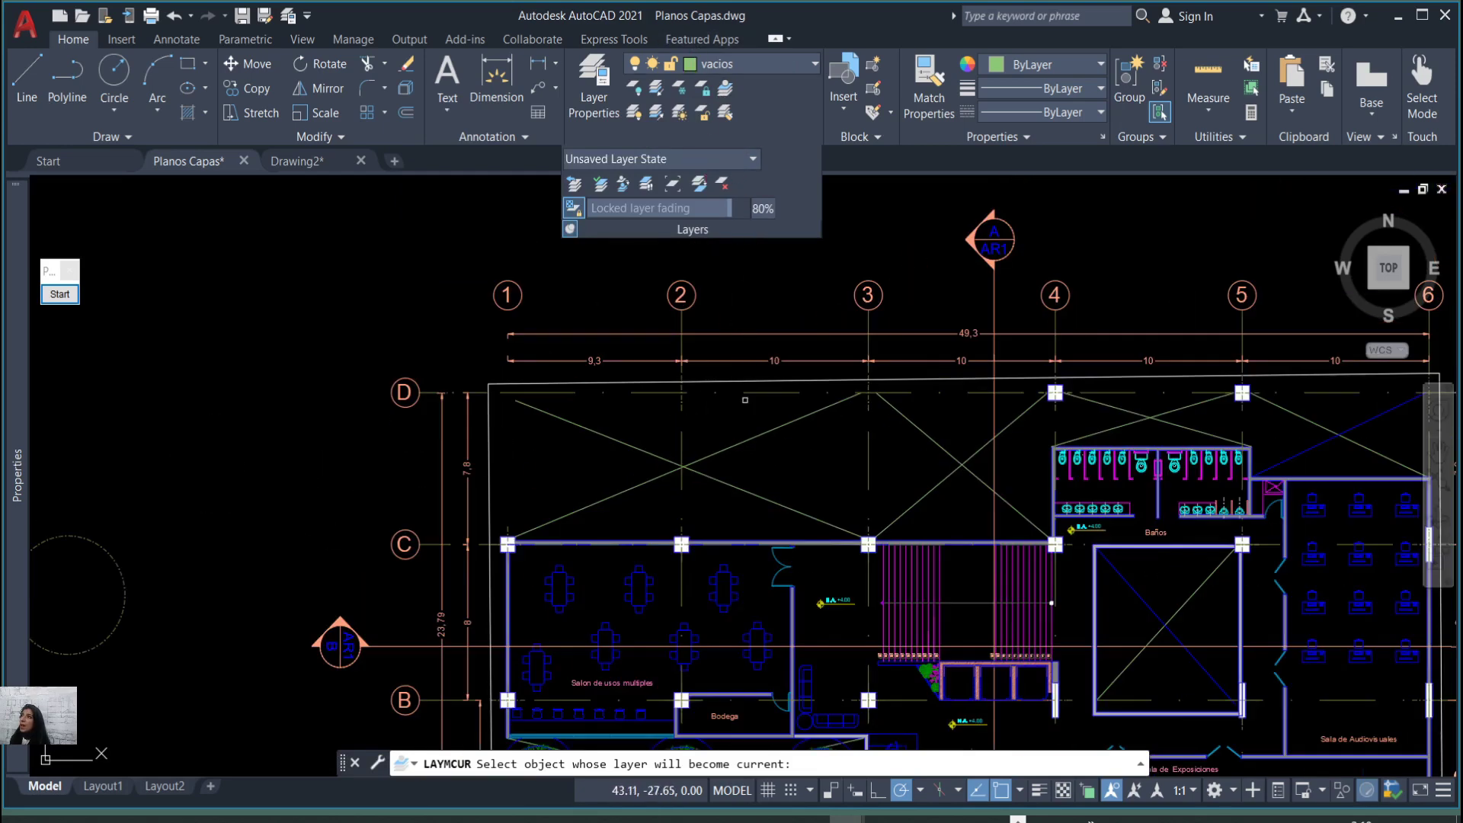
scroll(840, 450, "down", 2)
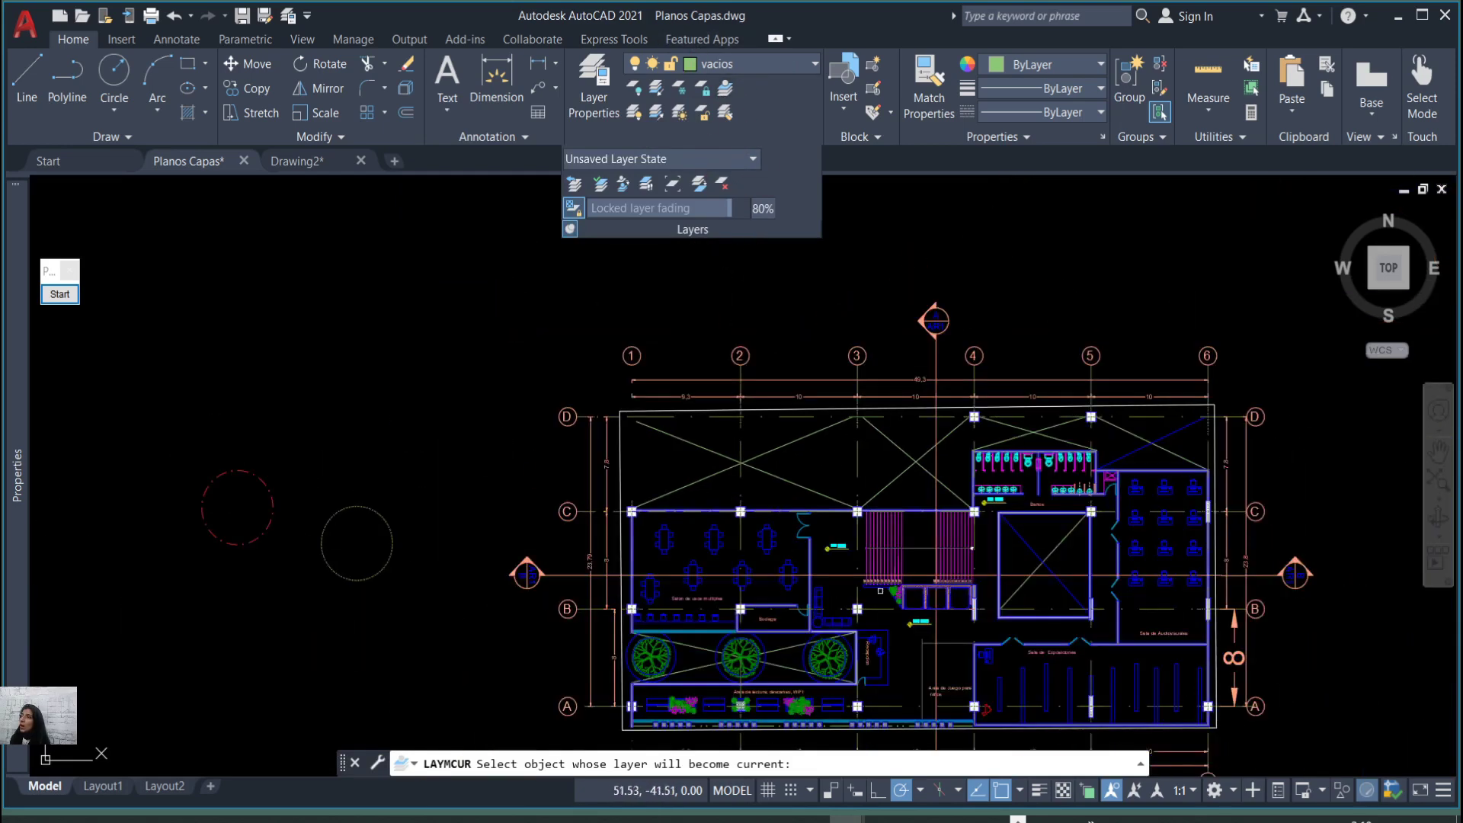
scroll(966, 617, "up", 3)
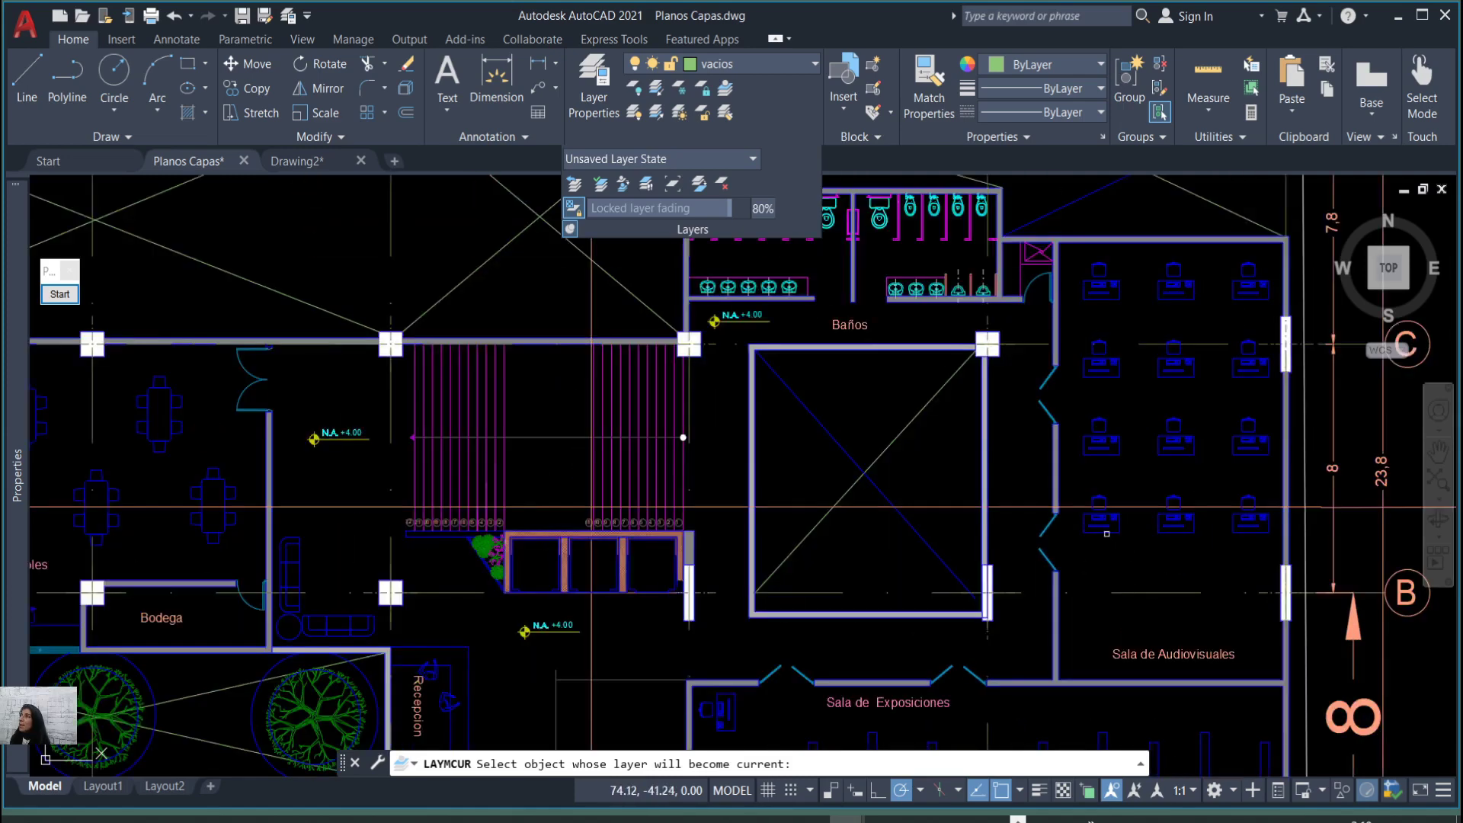
scroll(1107, 534, "down", 3)
scroll(1107, 533, "up", 3)
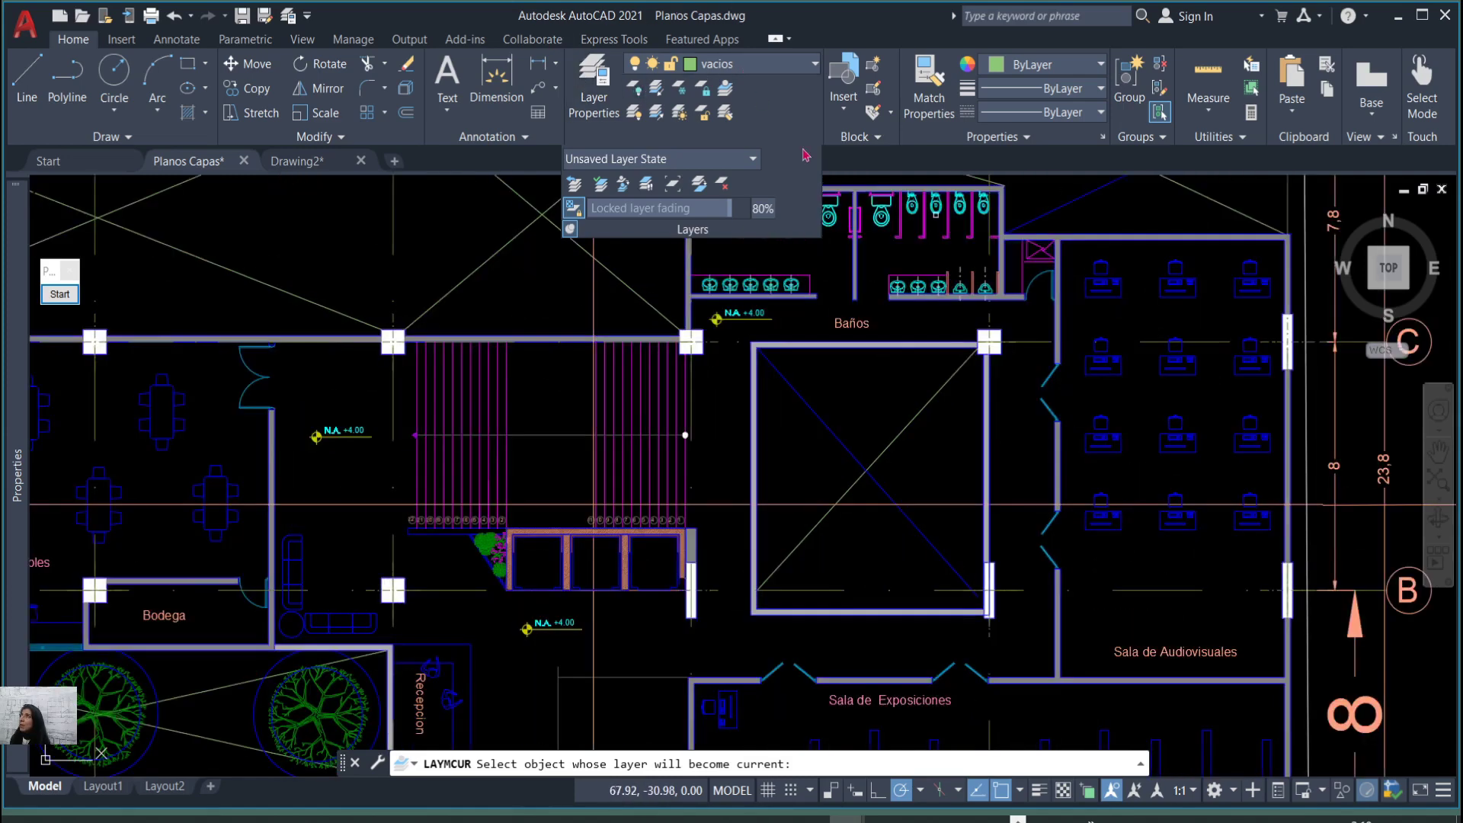
left_click(1050, 404)
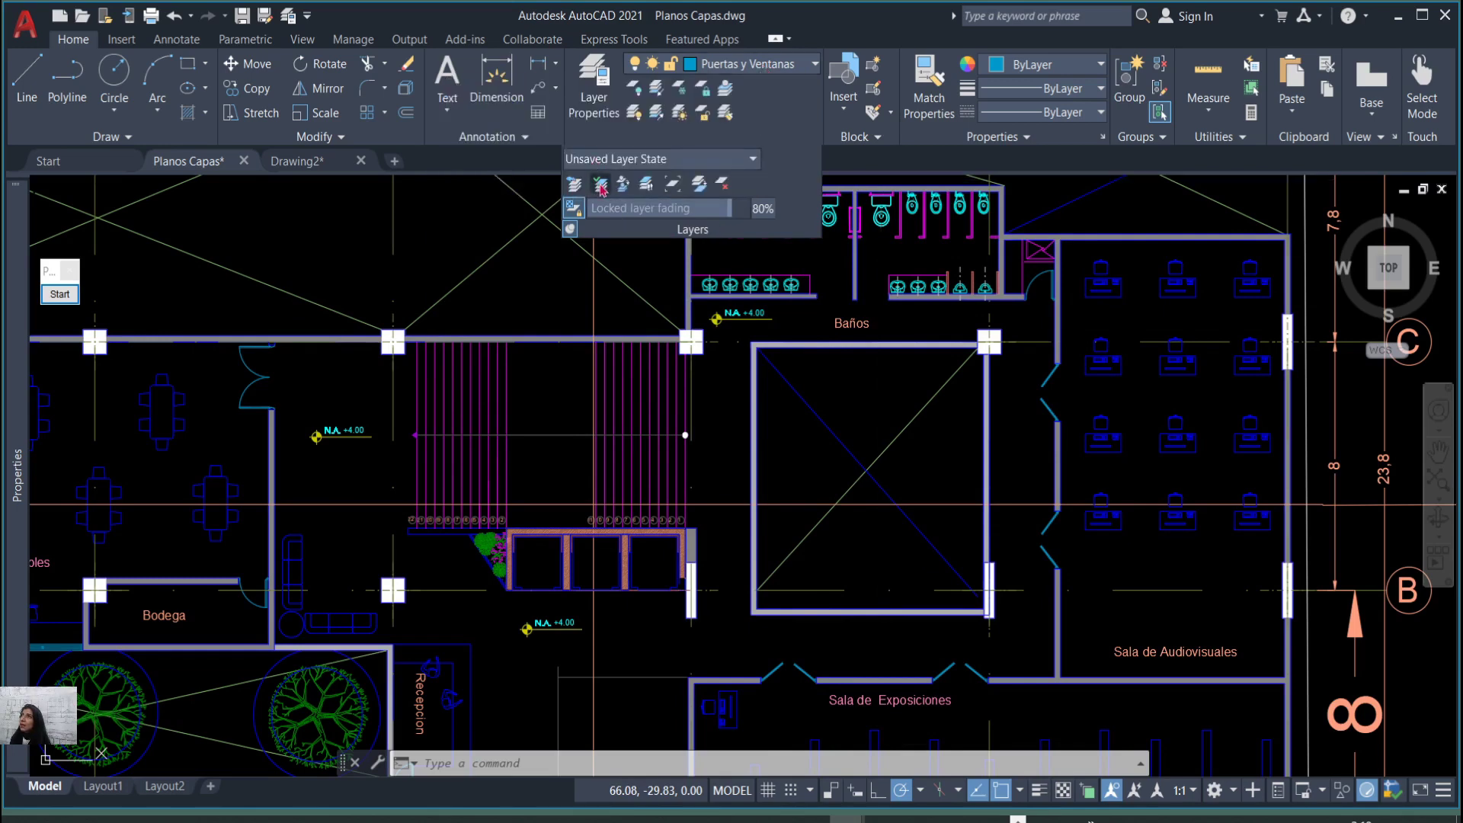
Change the green diagonal inside the central square void to the current Puertas y Ventanas layer.
left_click(600, 184)
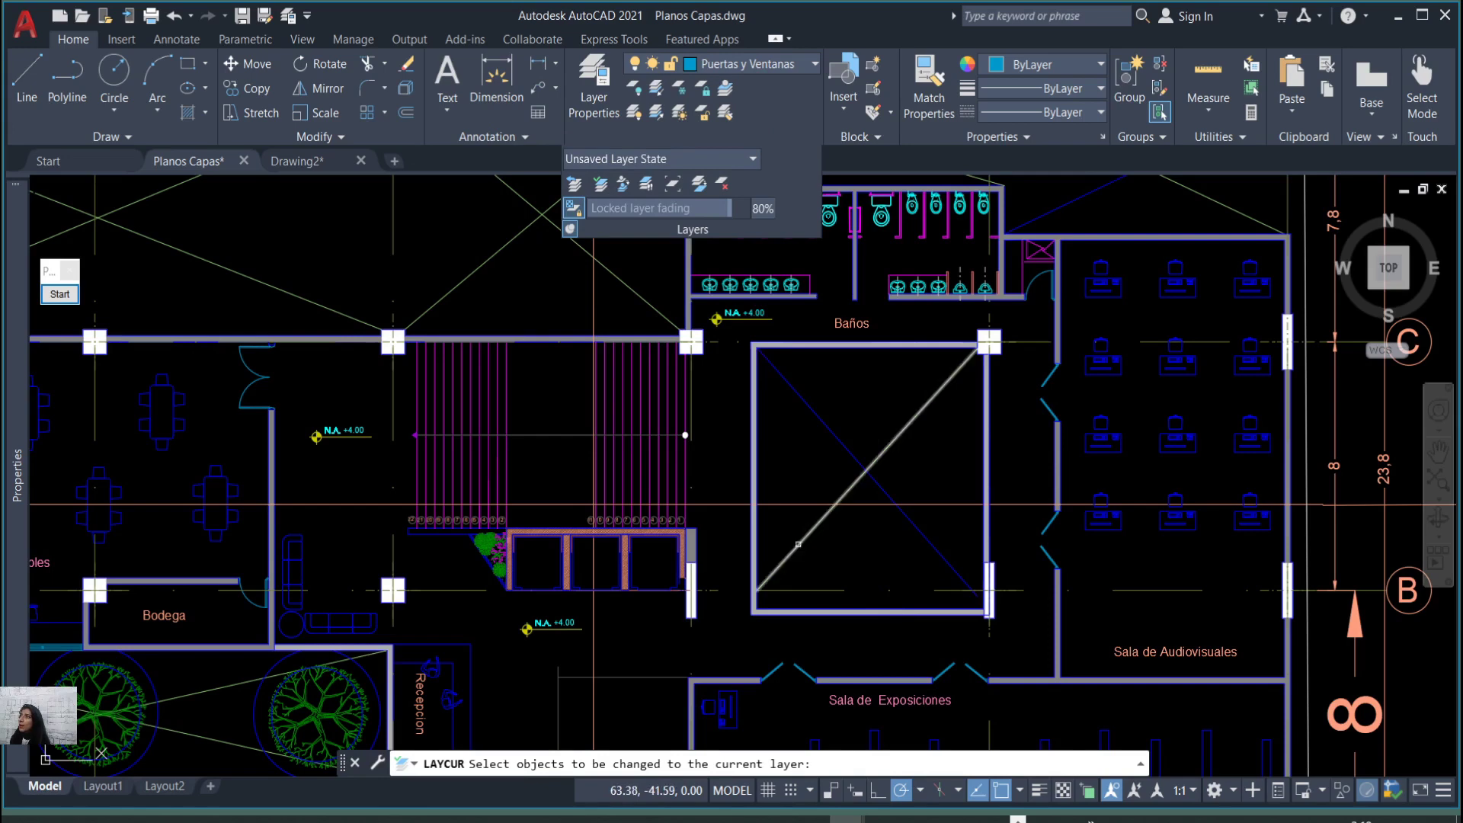
left_click(799, 544)
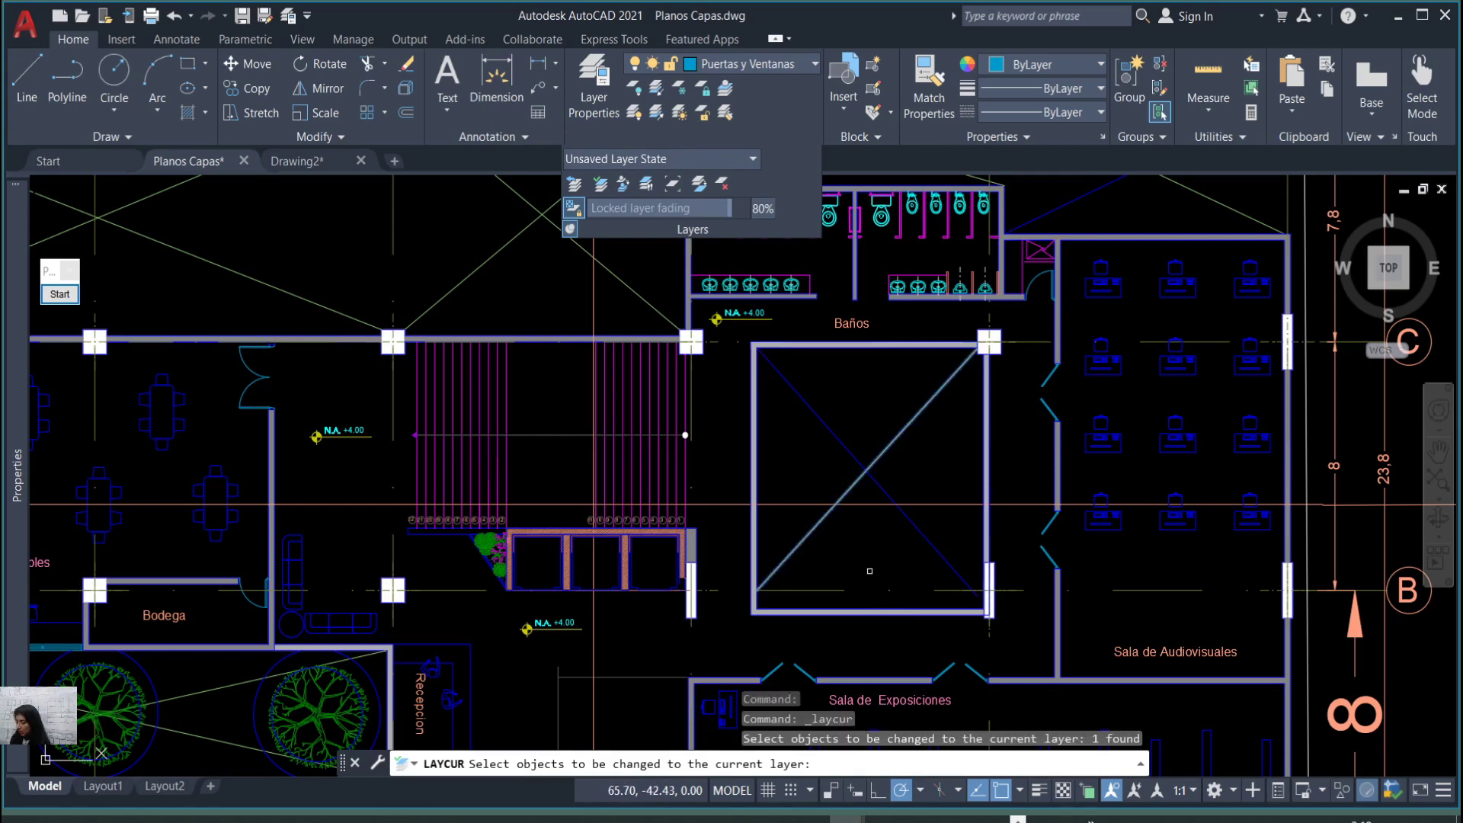
key("Return")
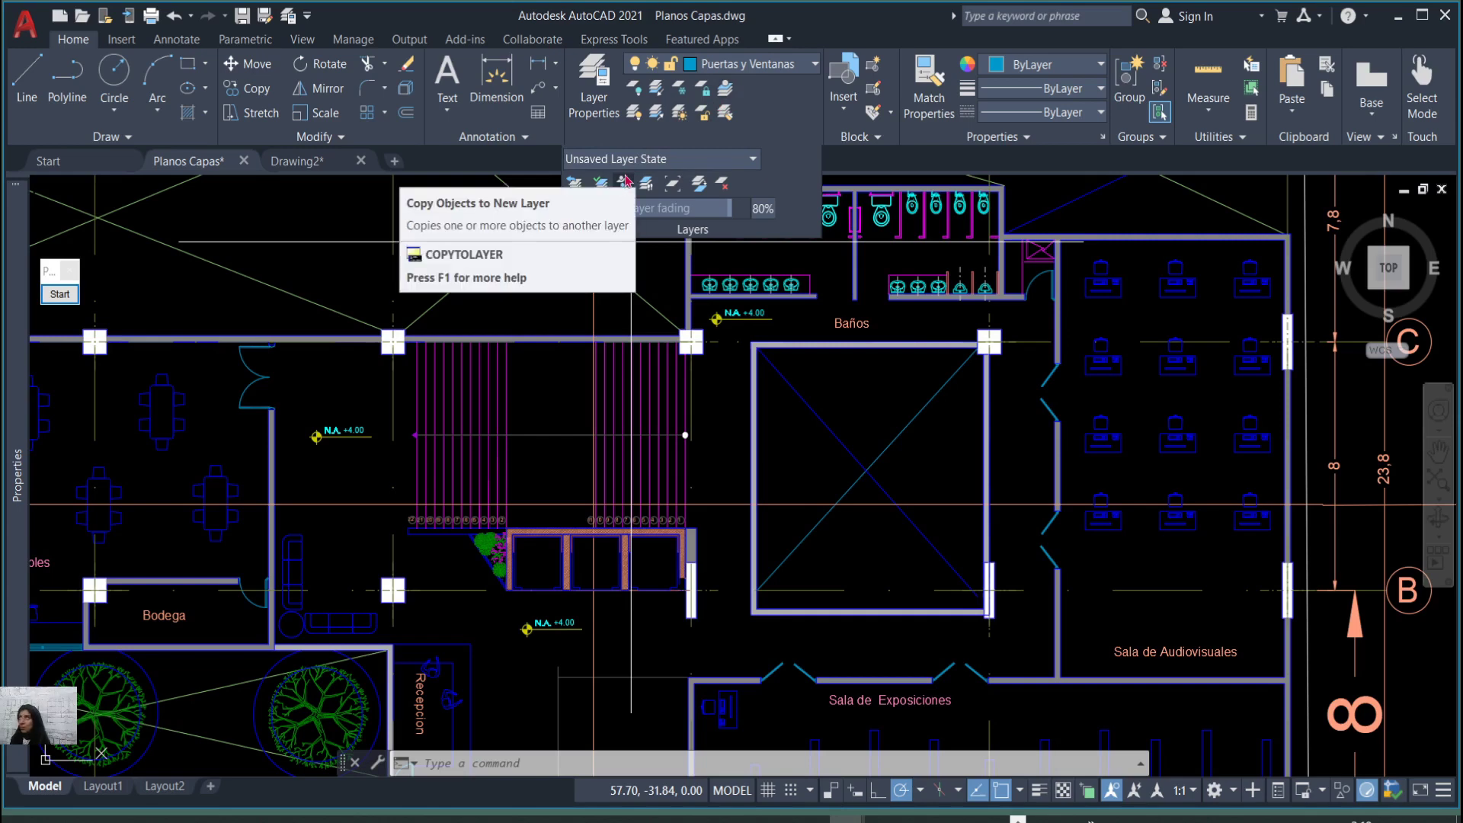
Make Muros the current layer by picking the blue diagonal inside the central square void, and look through the layer list.
left_click(727, 90)
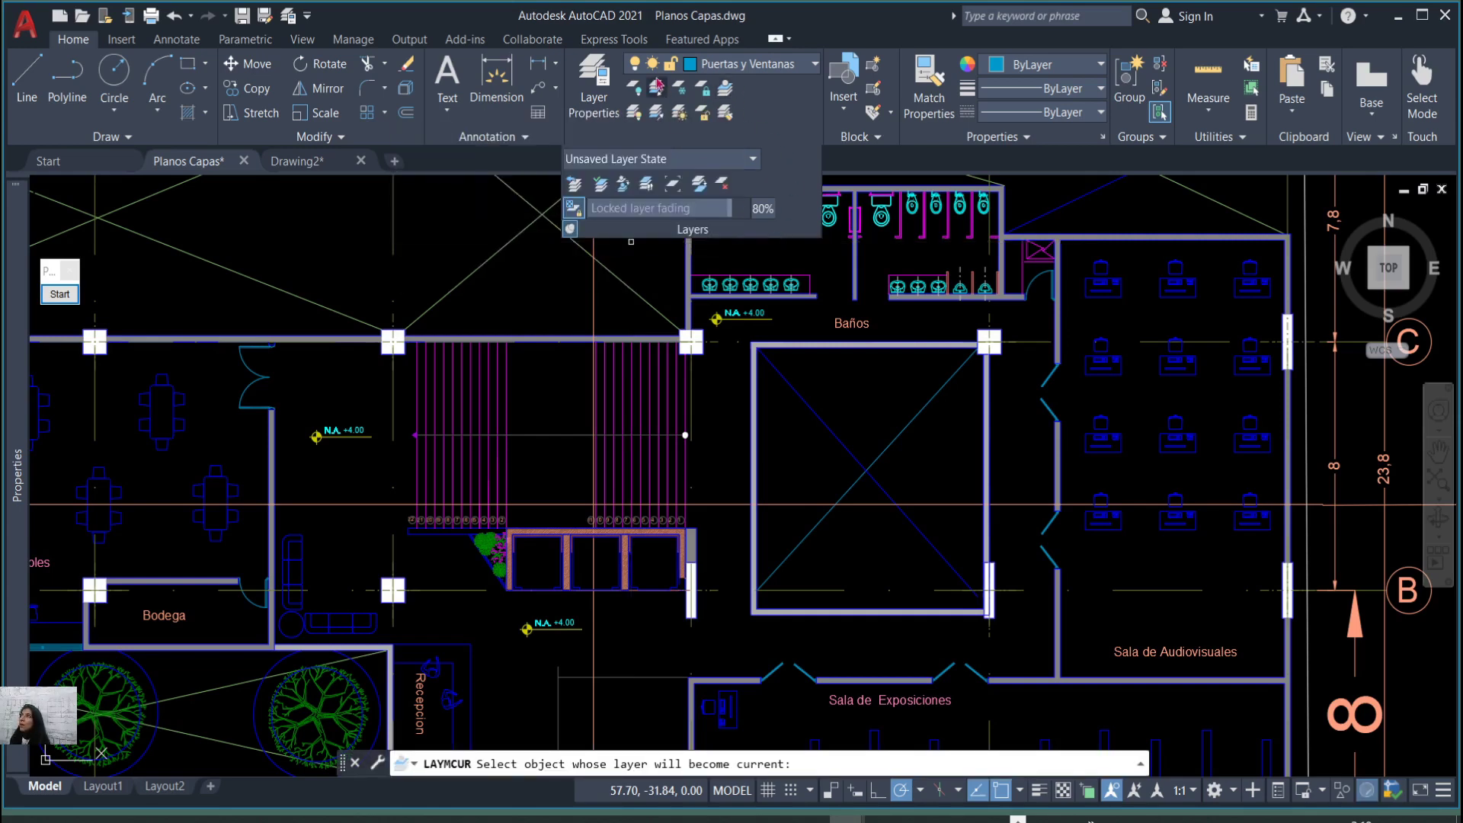
left_click(806, 404)
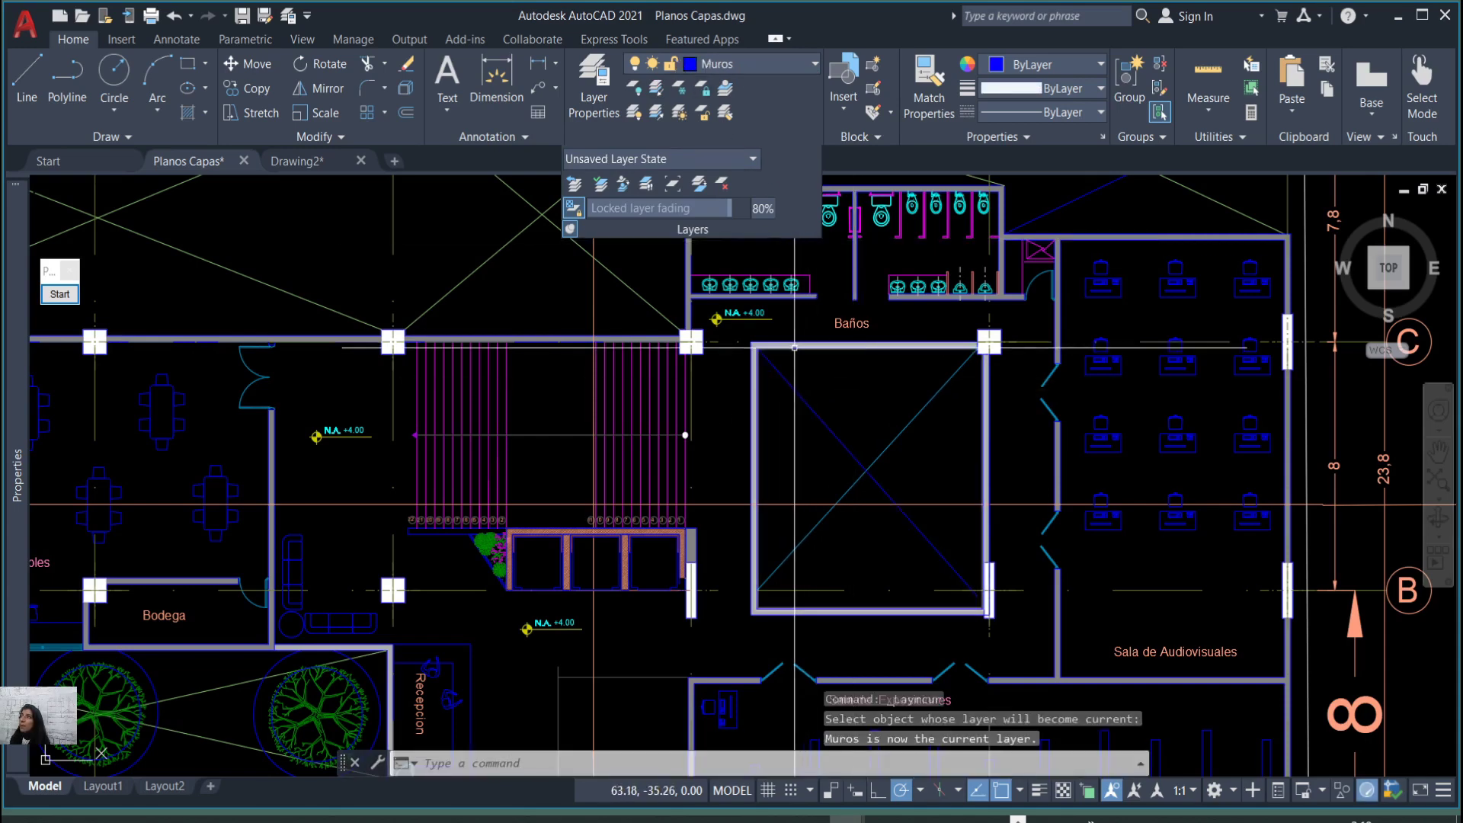
mouse_move(794, 348)
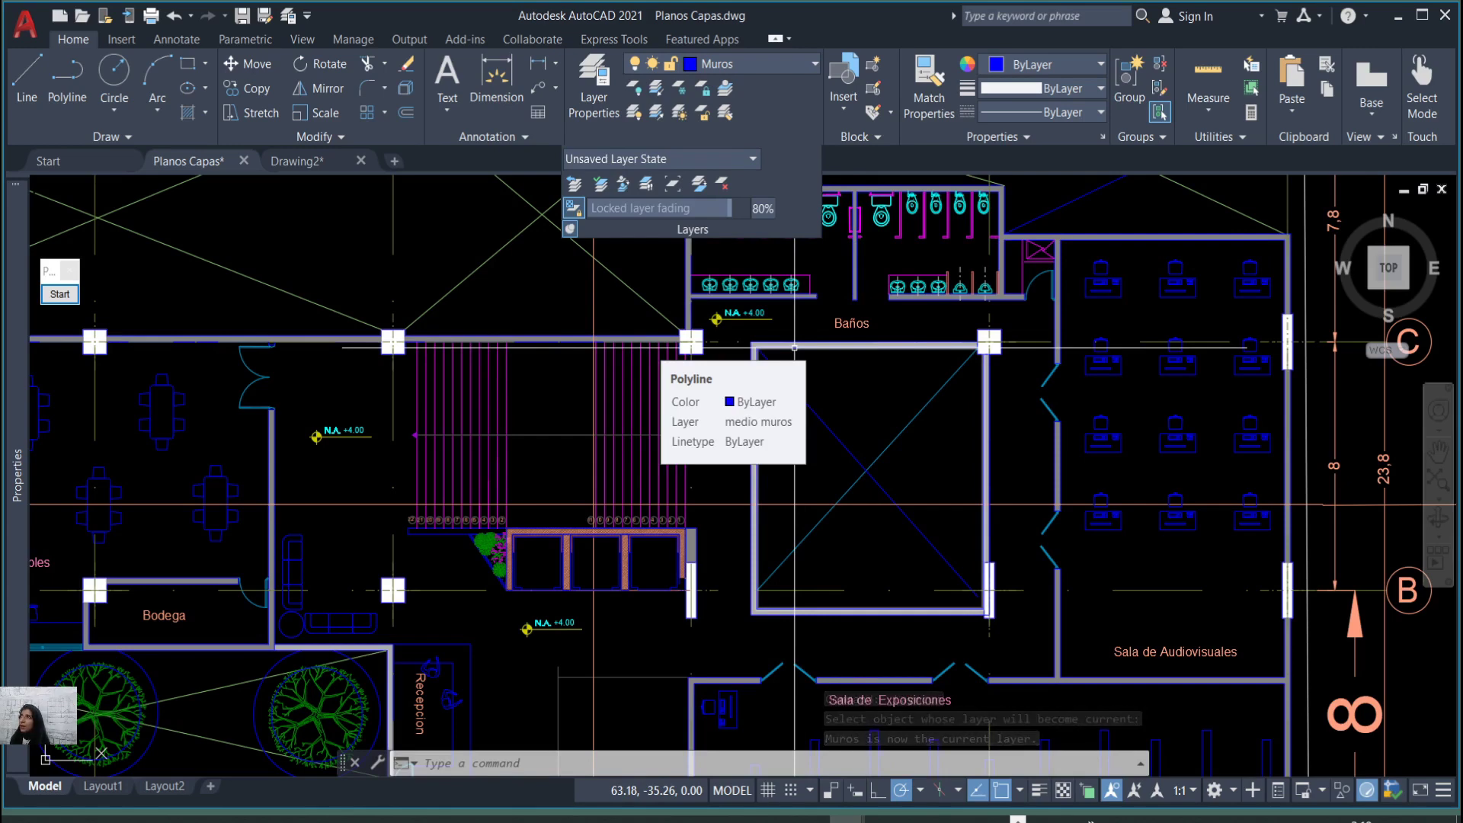
left_click(813, 65)
scroll(762, 343, "down", 4)
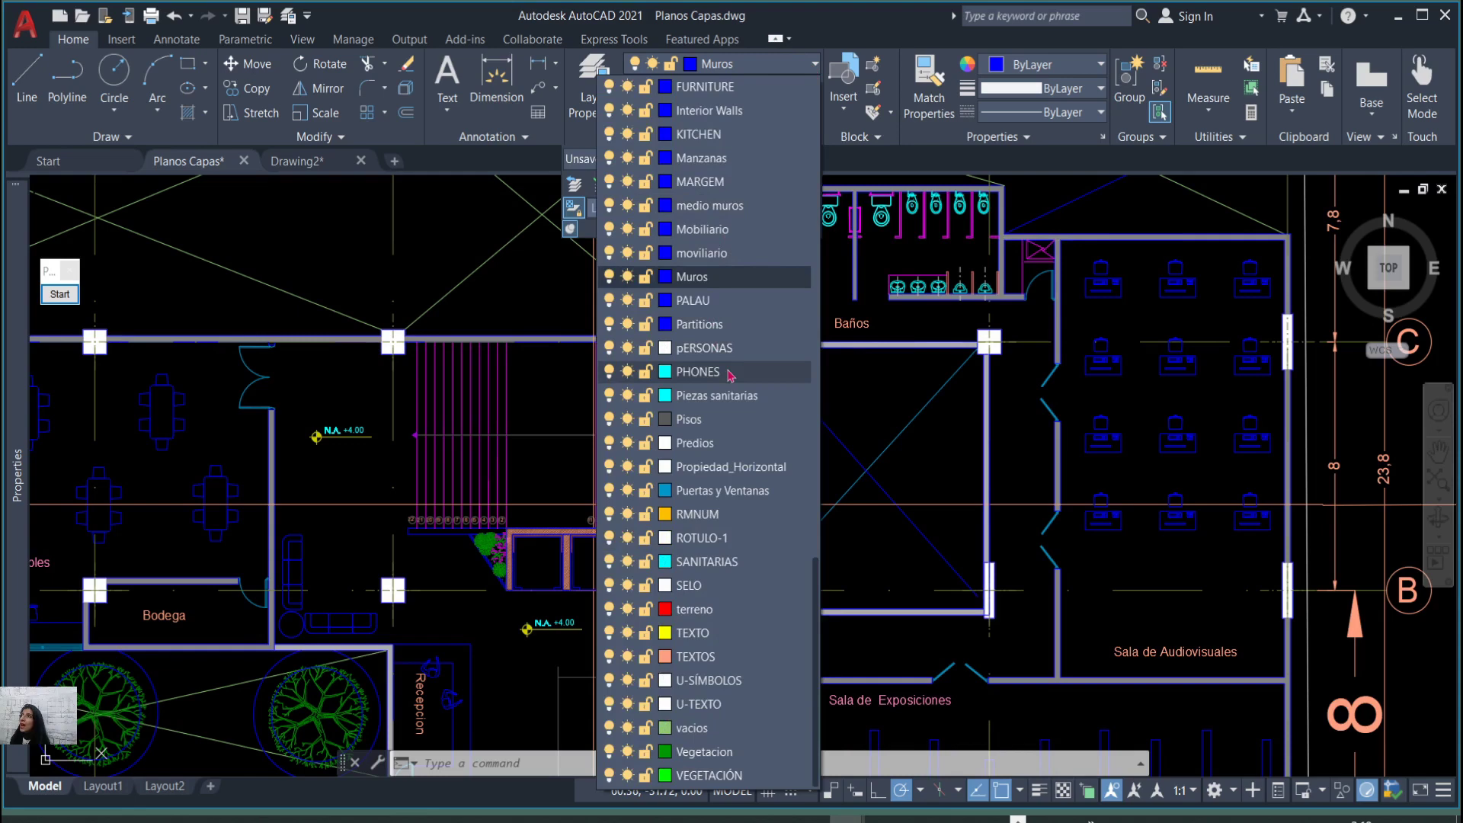
left_click(876, 356)
left_click(855, 369)
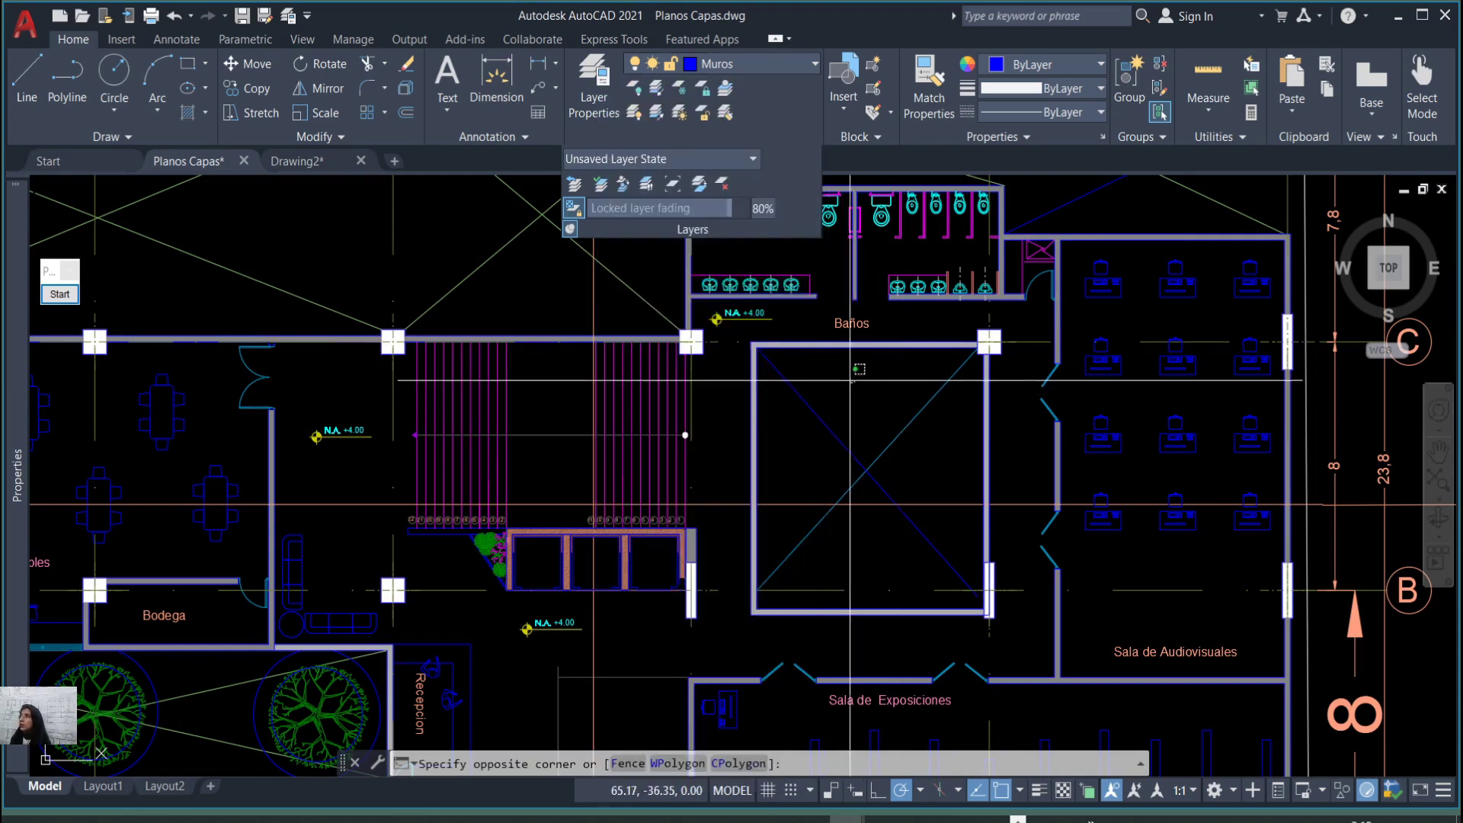
left_click(849, 370)
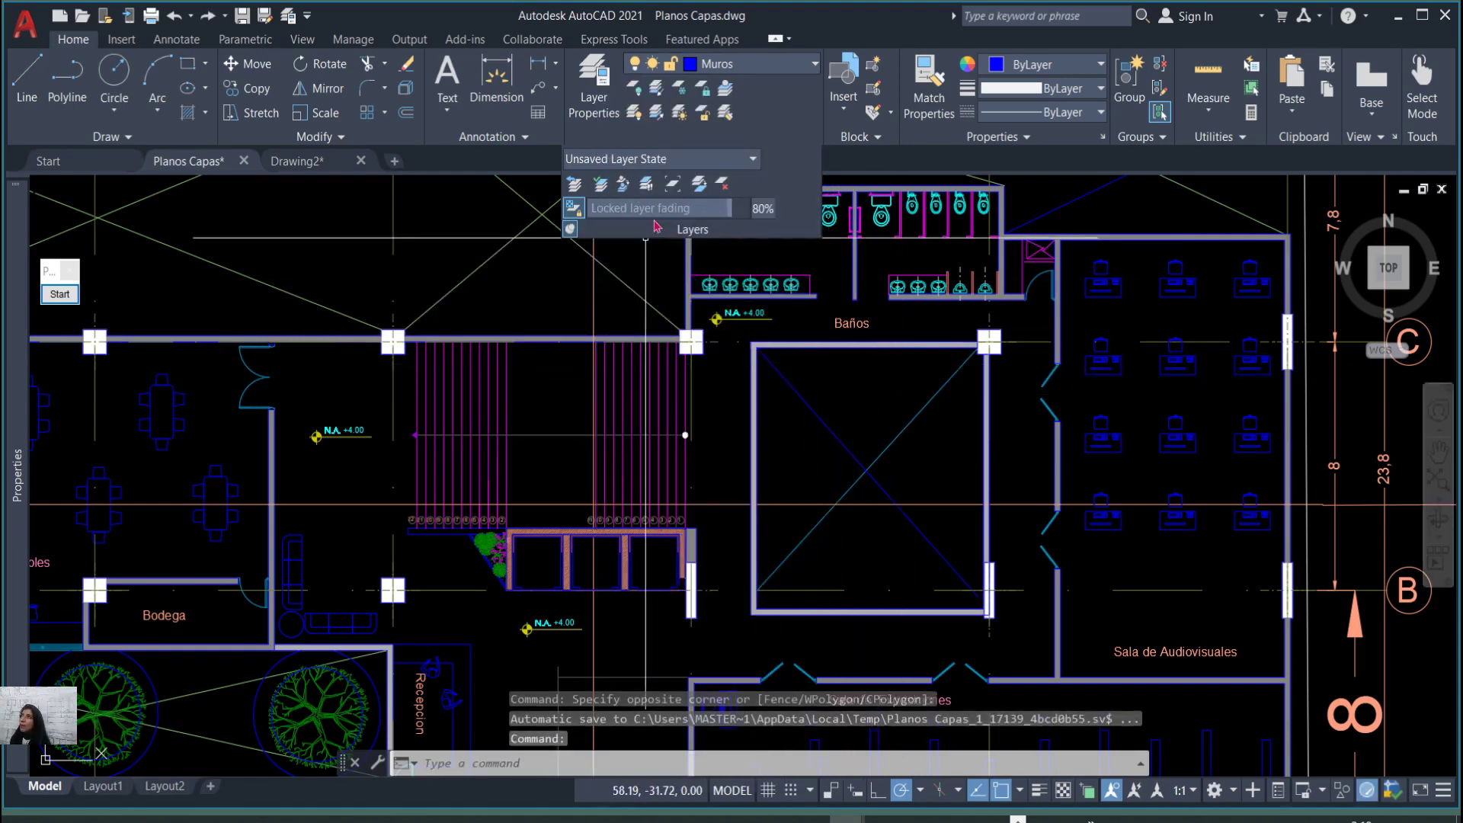
Apply the current Muros layer to the blue diagonal inside the central square void.
left_click(601, 184)
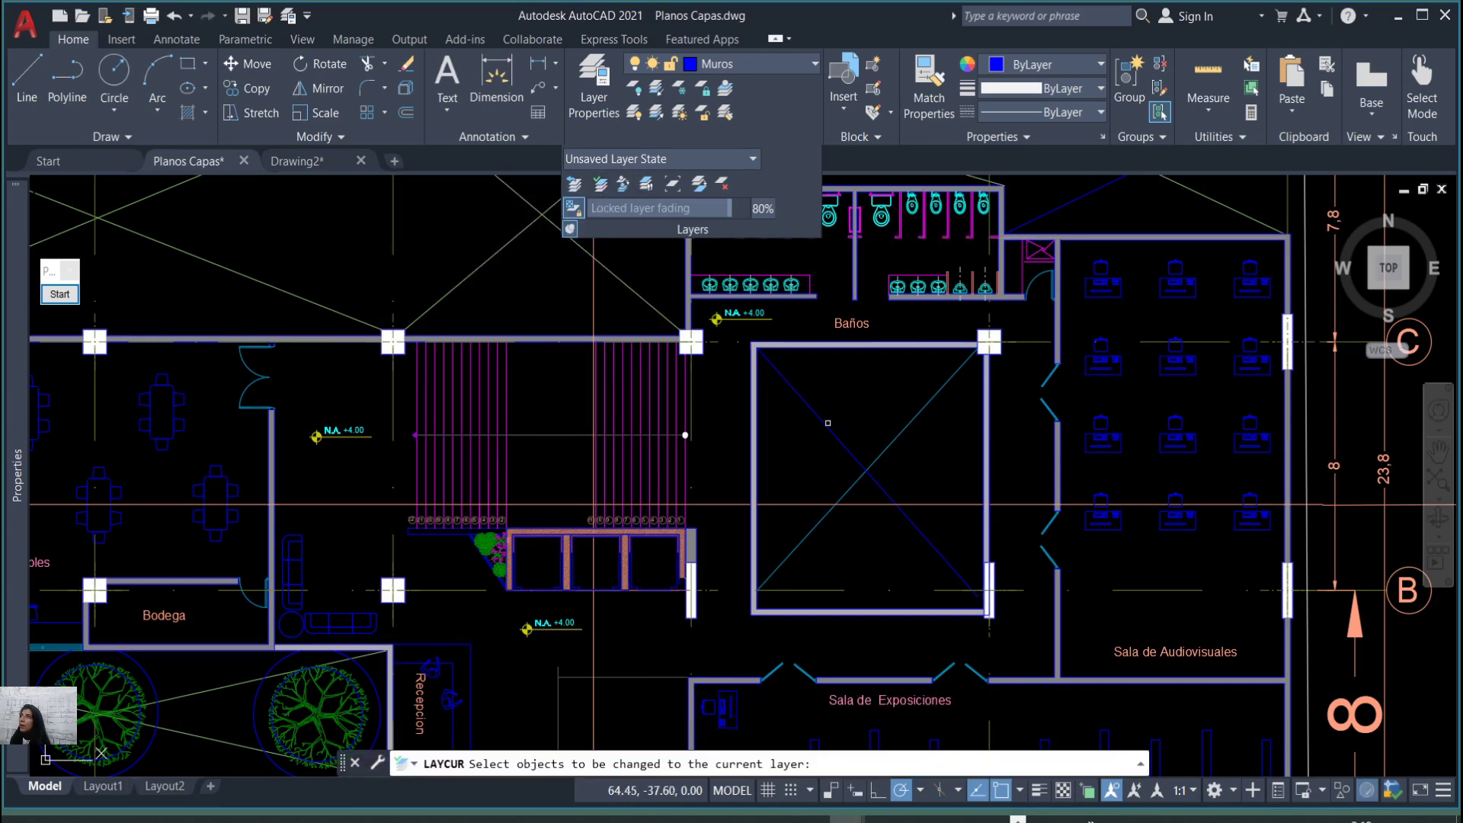
left_click(828, 424)
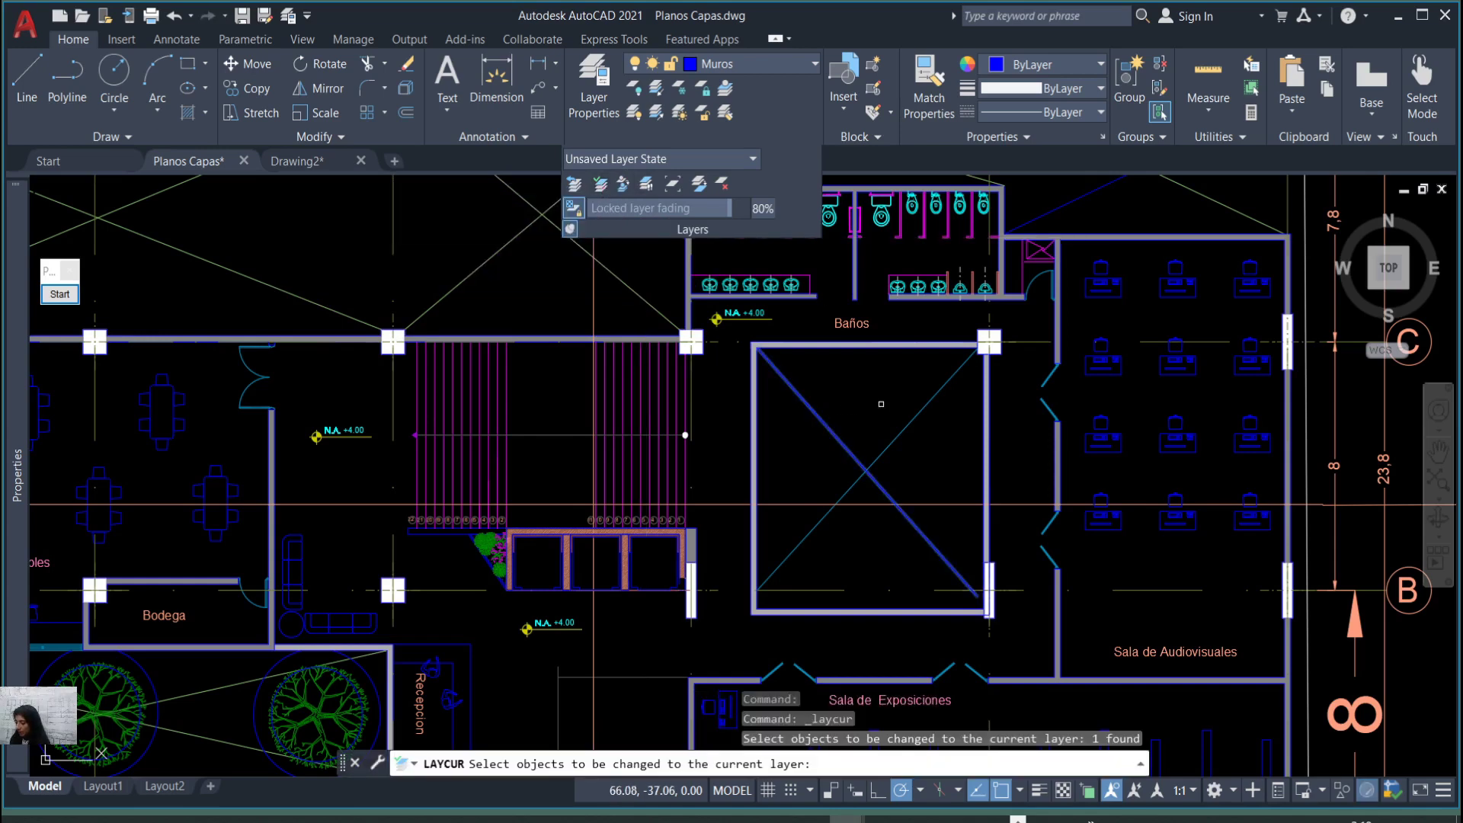
key("Return")
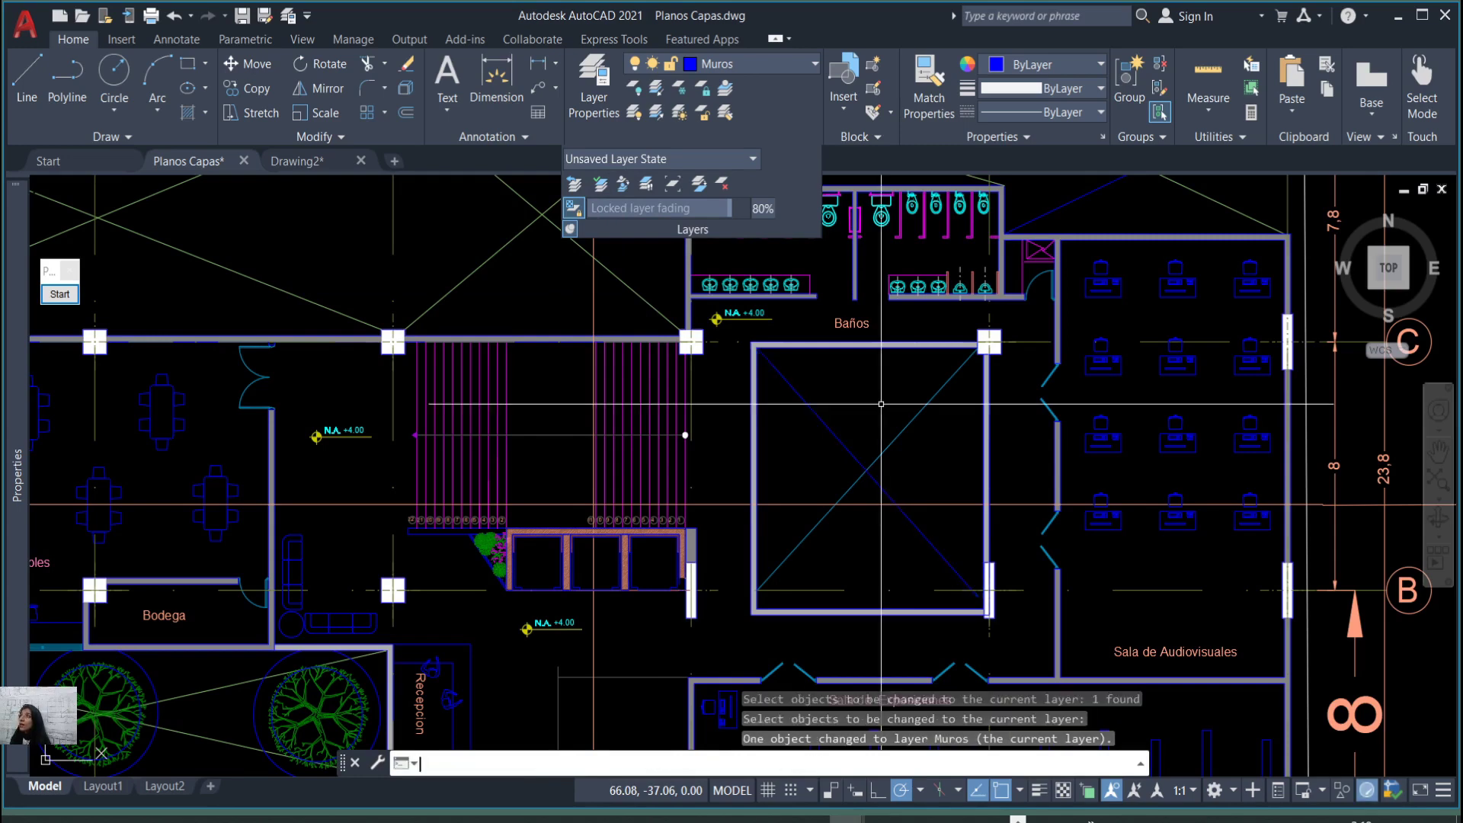
Change the light-blue diagonal inside the central square void to the current Muros layer, and check its layer assignment.
left_click(601, 186)
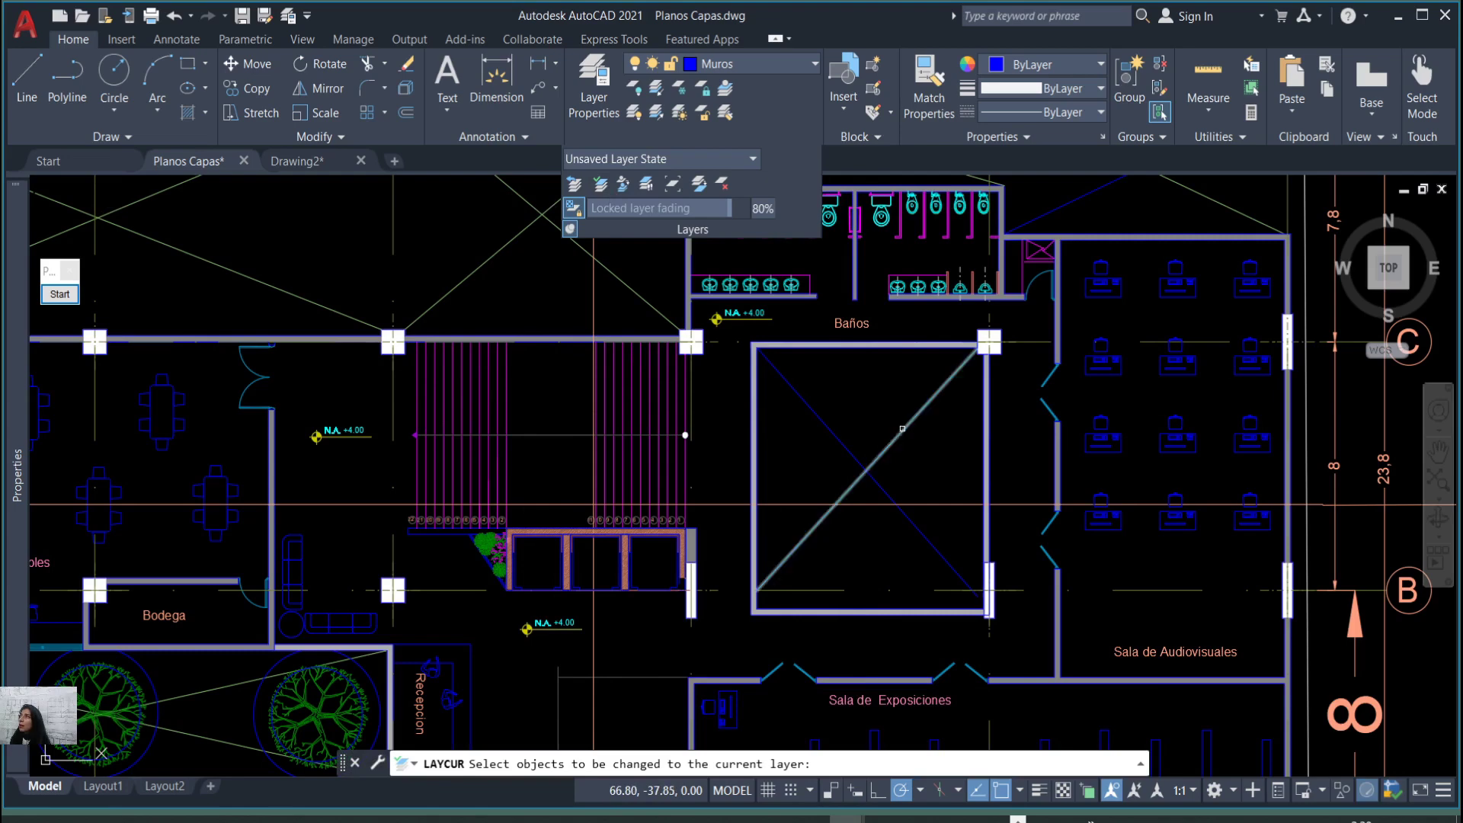
left_click(903, 430)
key("Return")
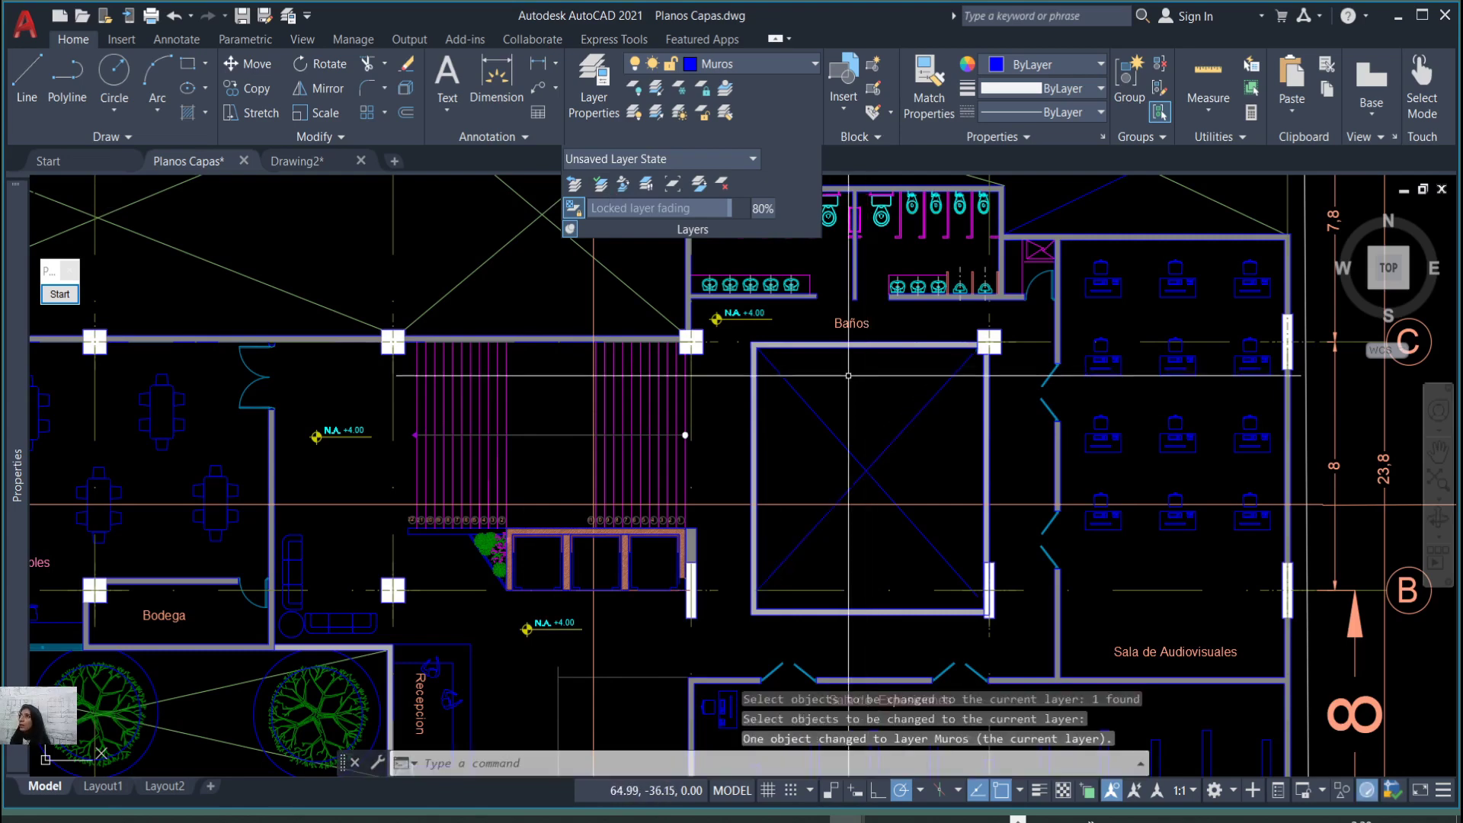
left_click(926, 456)
left_click(882, 409)
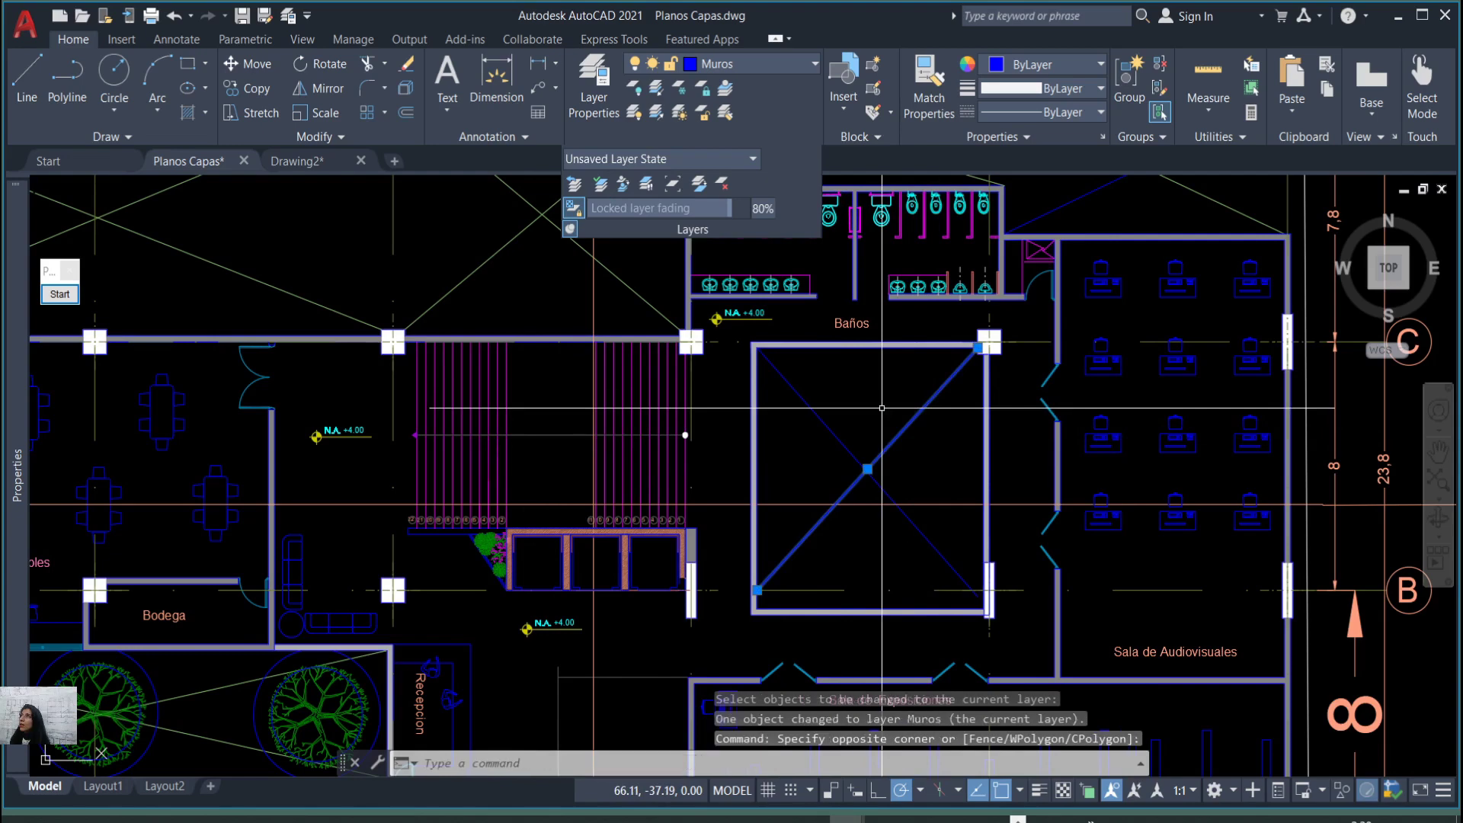
left_click(801, 64)
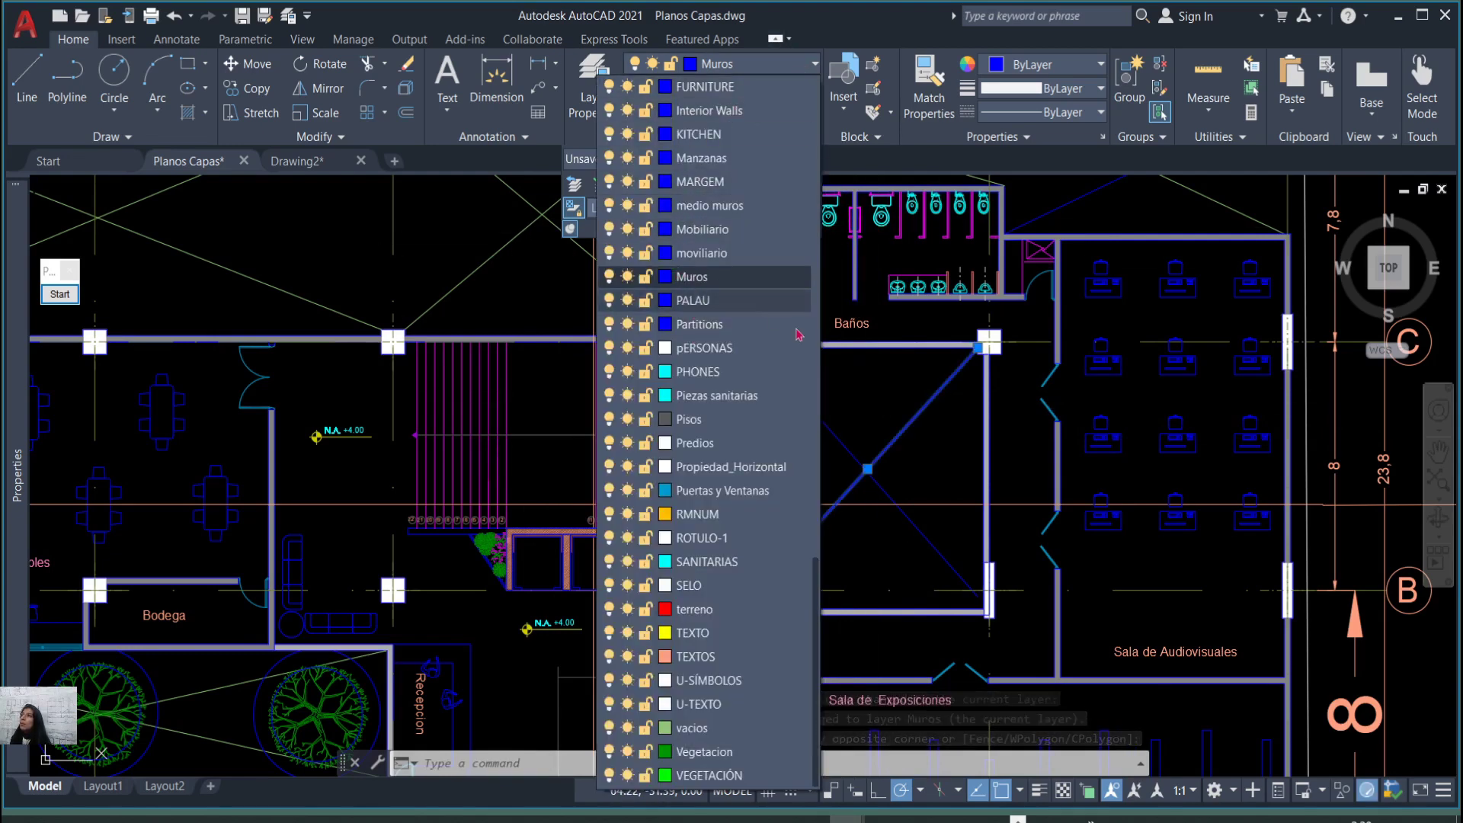
left_click(774, 276)
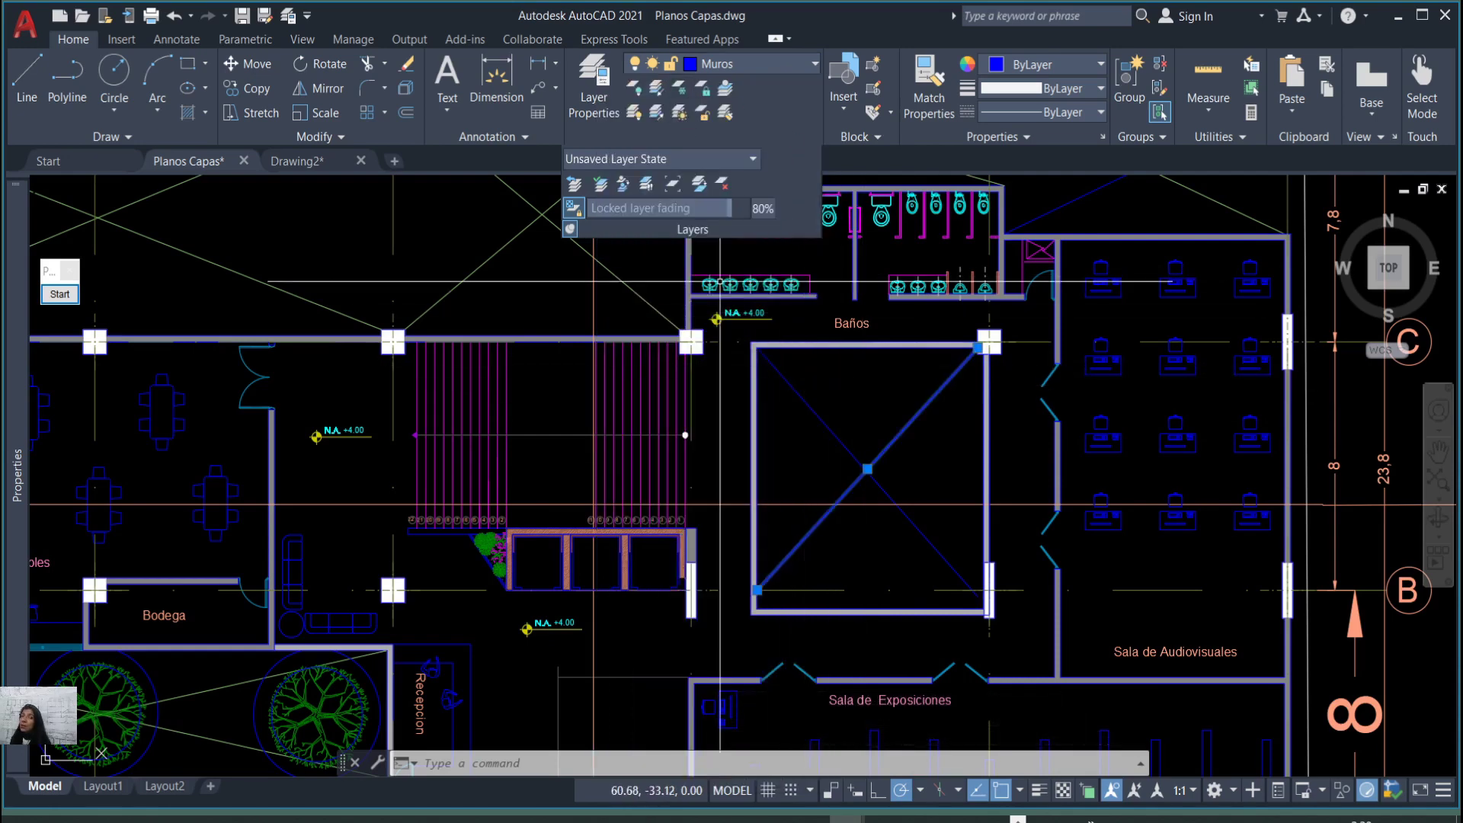
left_click(922, 481)
key("Escape")
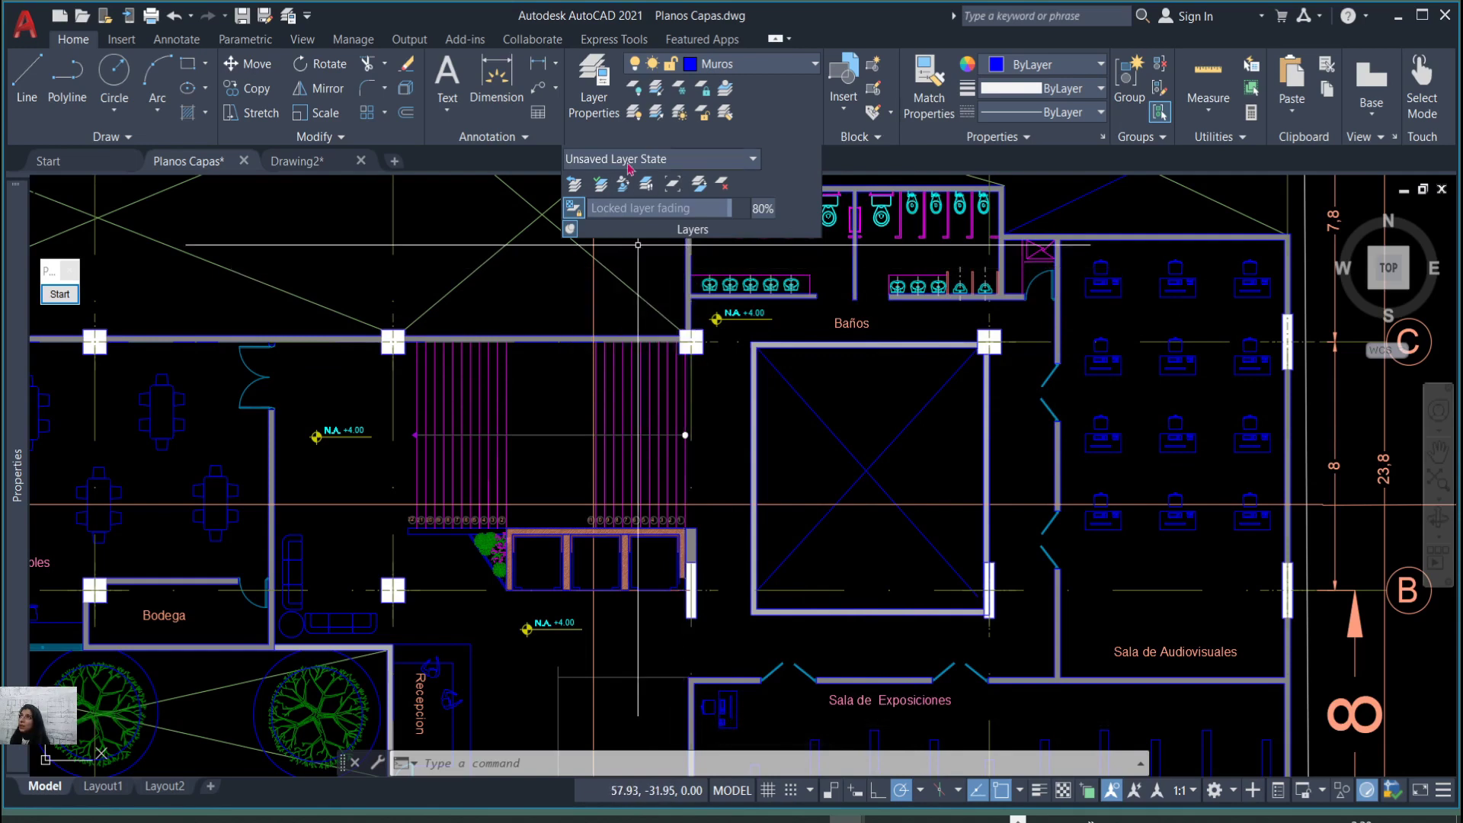
Make vacios the current layer by picking a green diagonal above the staircase, and move both central void diagonals to it.
left_click(728, 91)
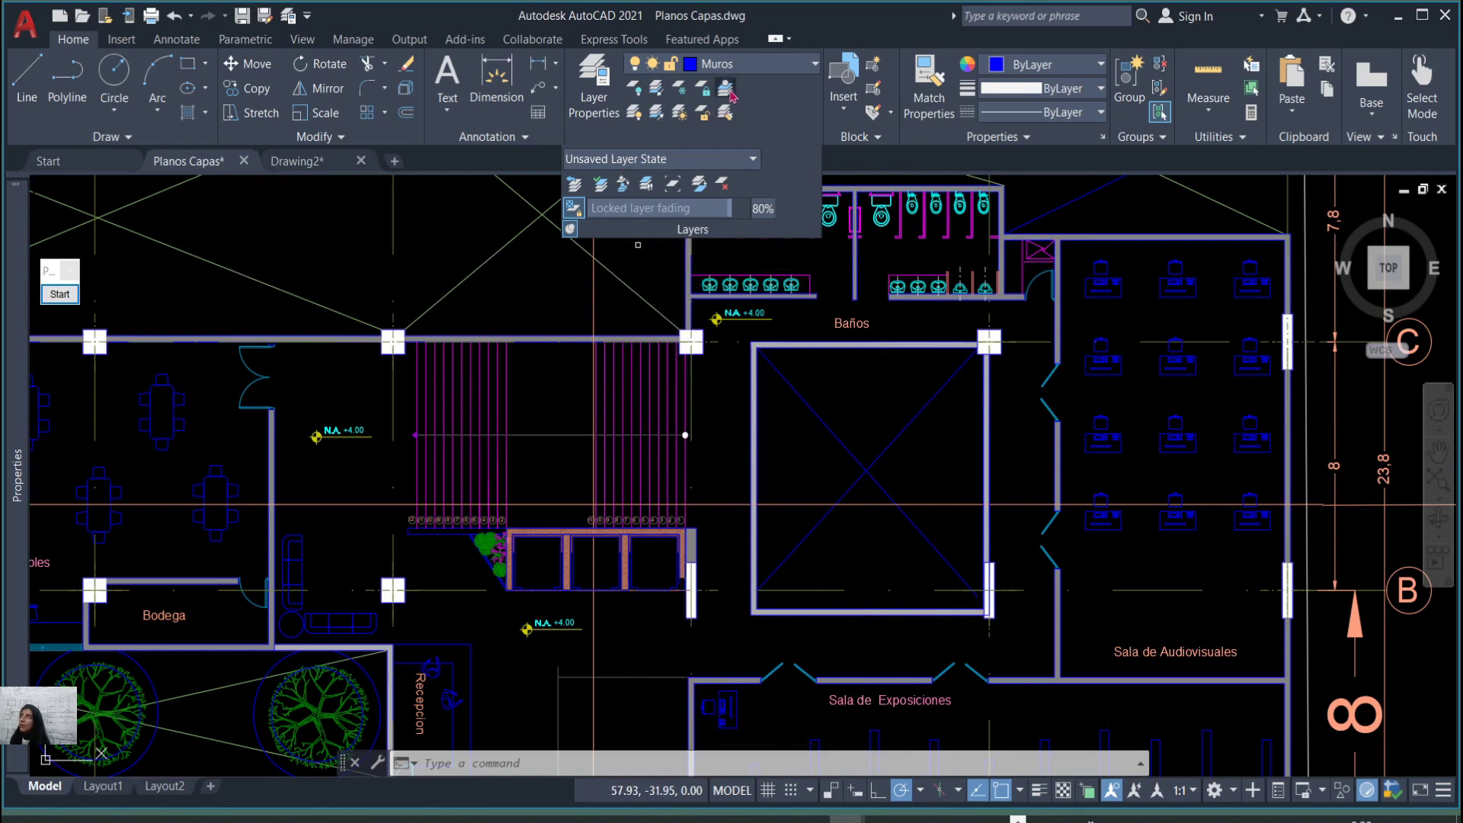
left_click(642, 301)
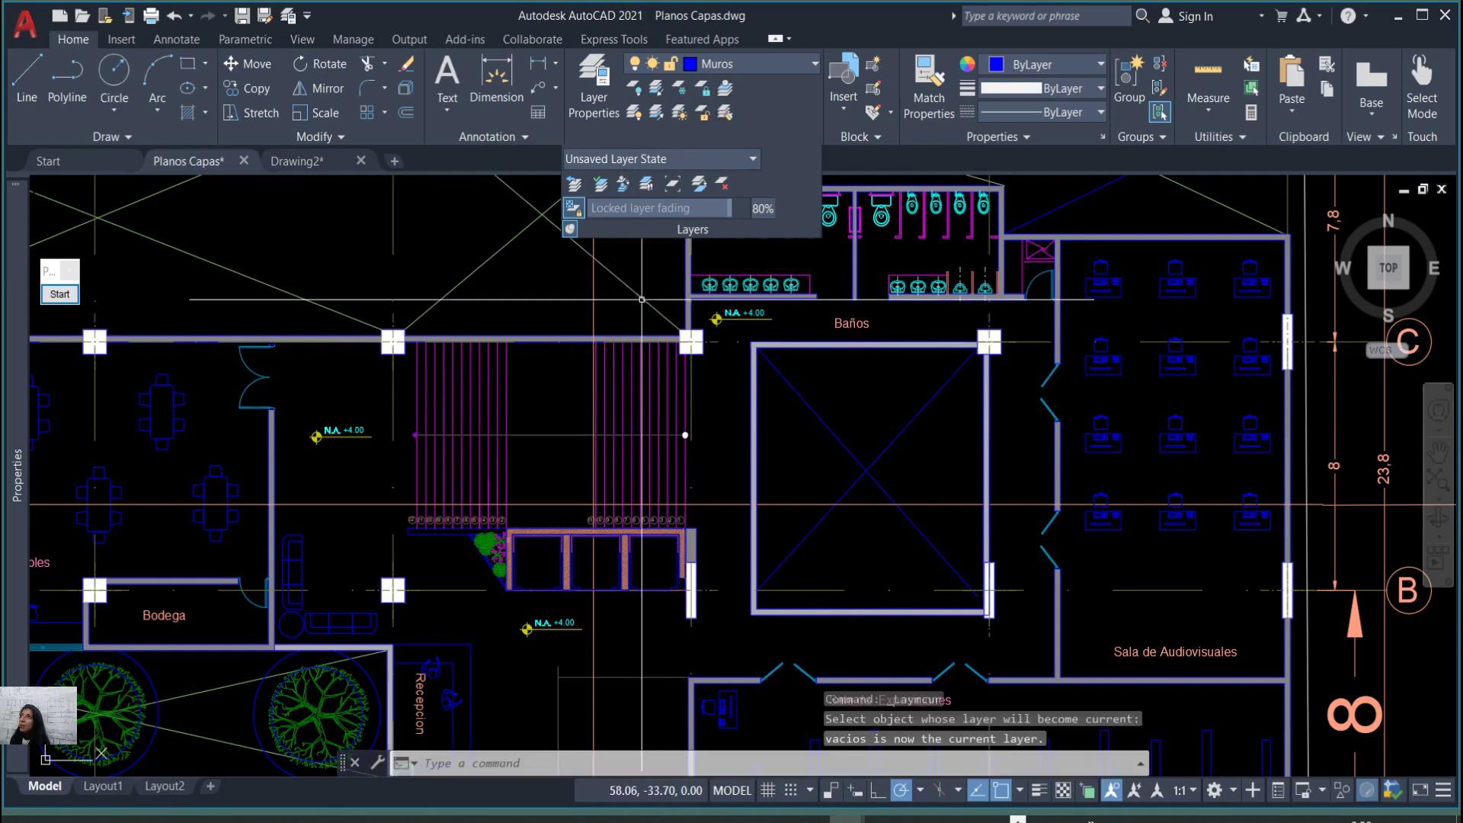
left_click(602, 185)
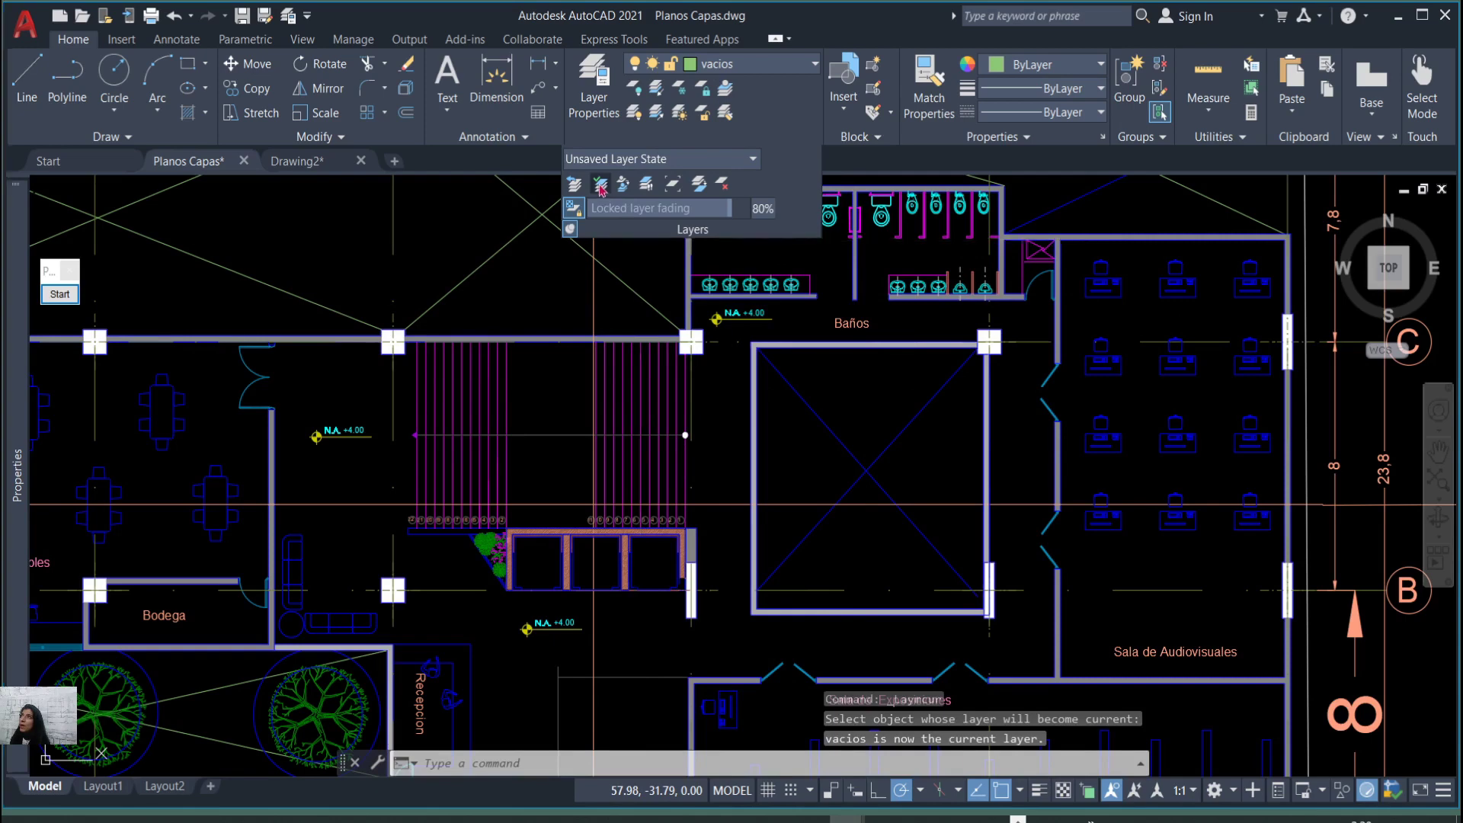
left_click(799, 392)
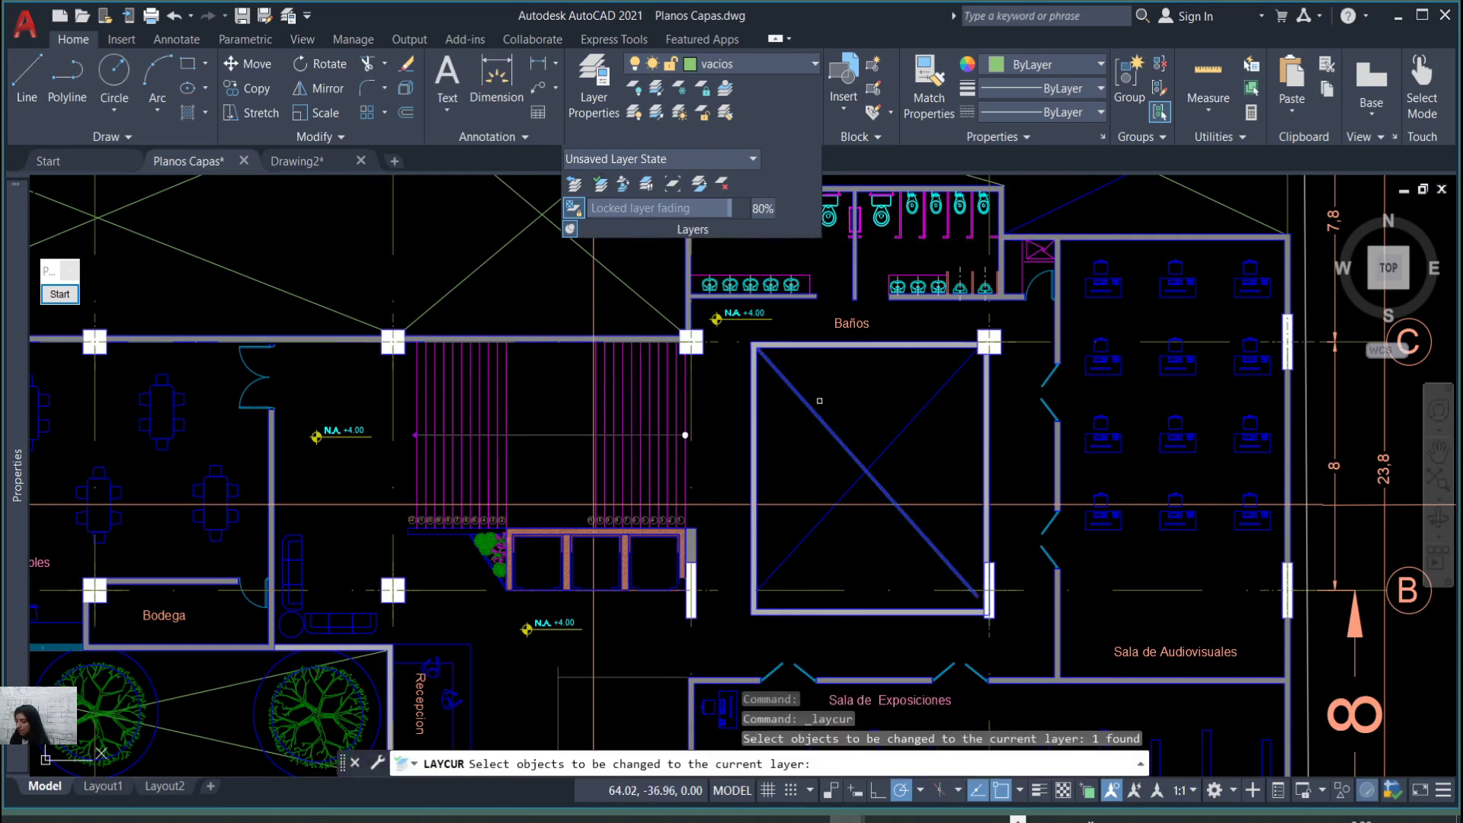
key("Return")
key("Return")
left_click(904, 429)
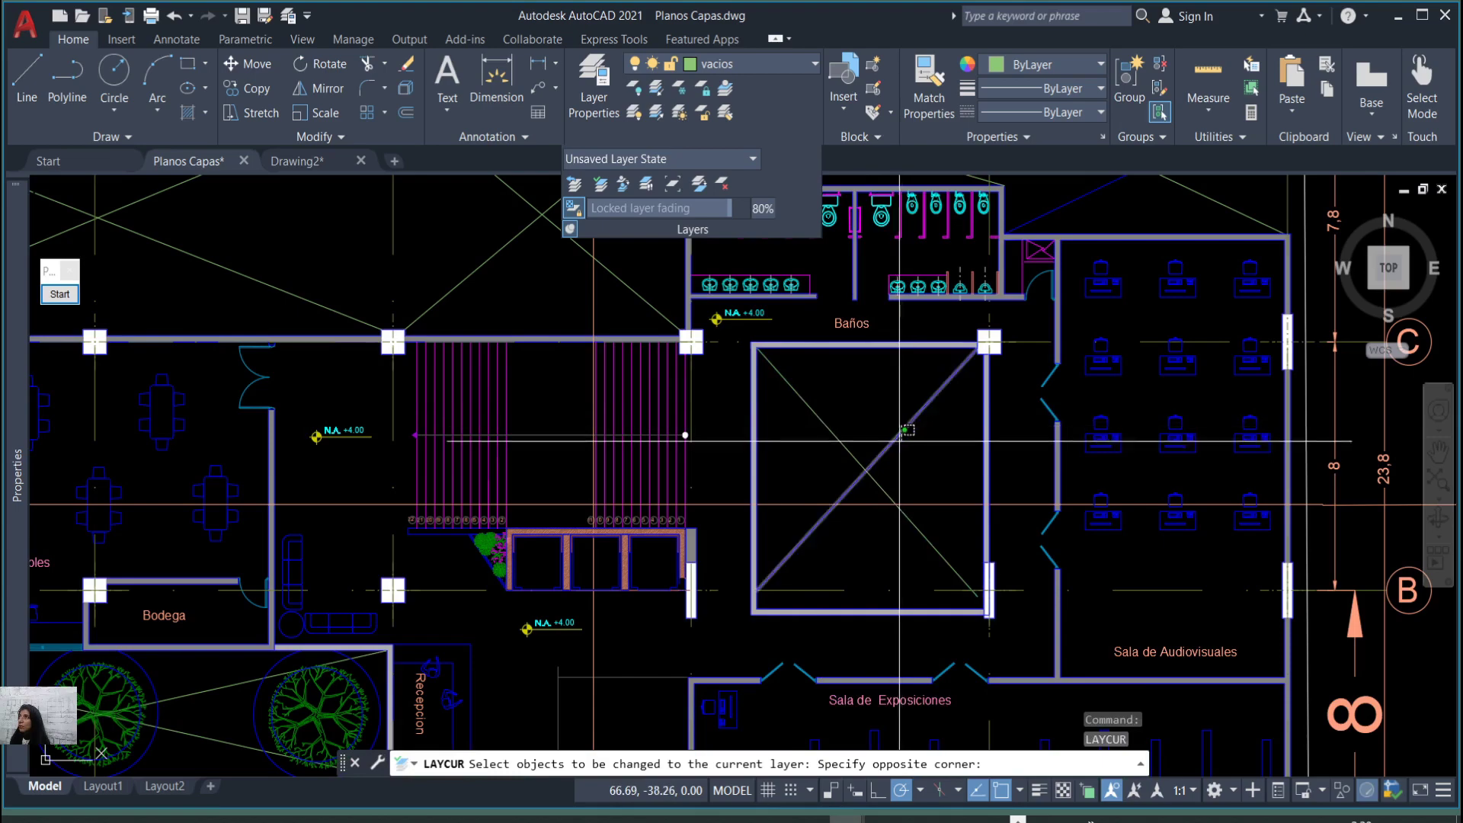
left_click(904, 429)
key("Return")
Undo the layer changes of both diagonals in the central square void, and check which layer they are on.
scroll(808, 427, "down", 2)
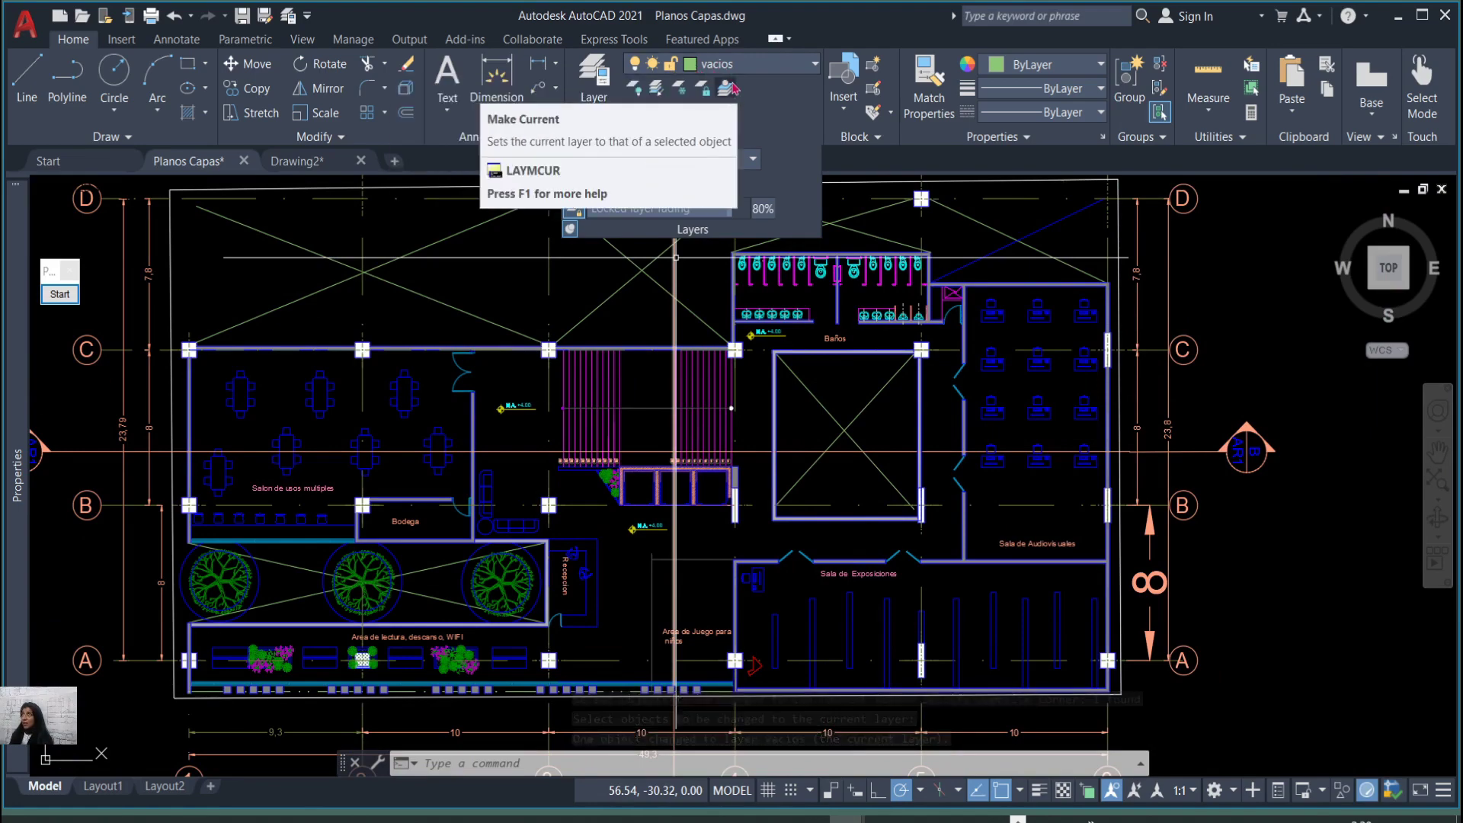
scroll(666, 395, "down", 2)
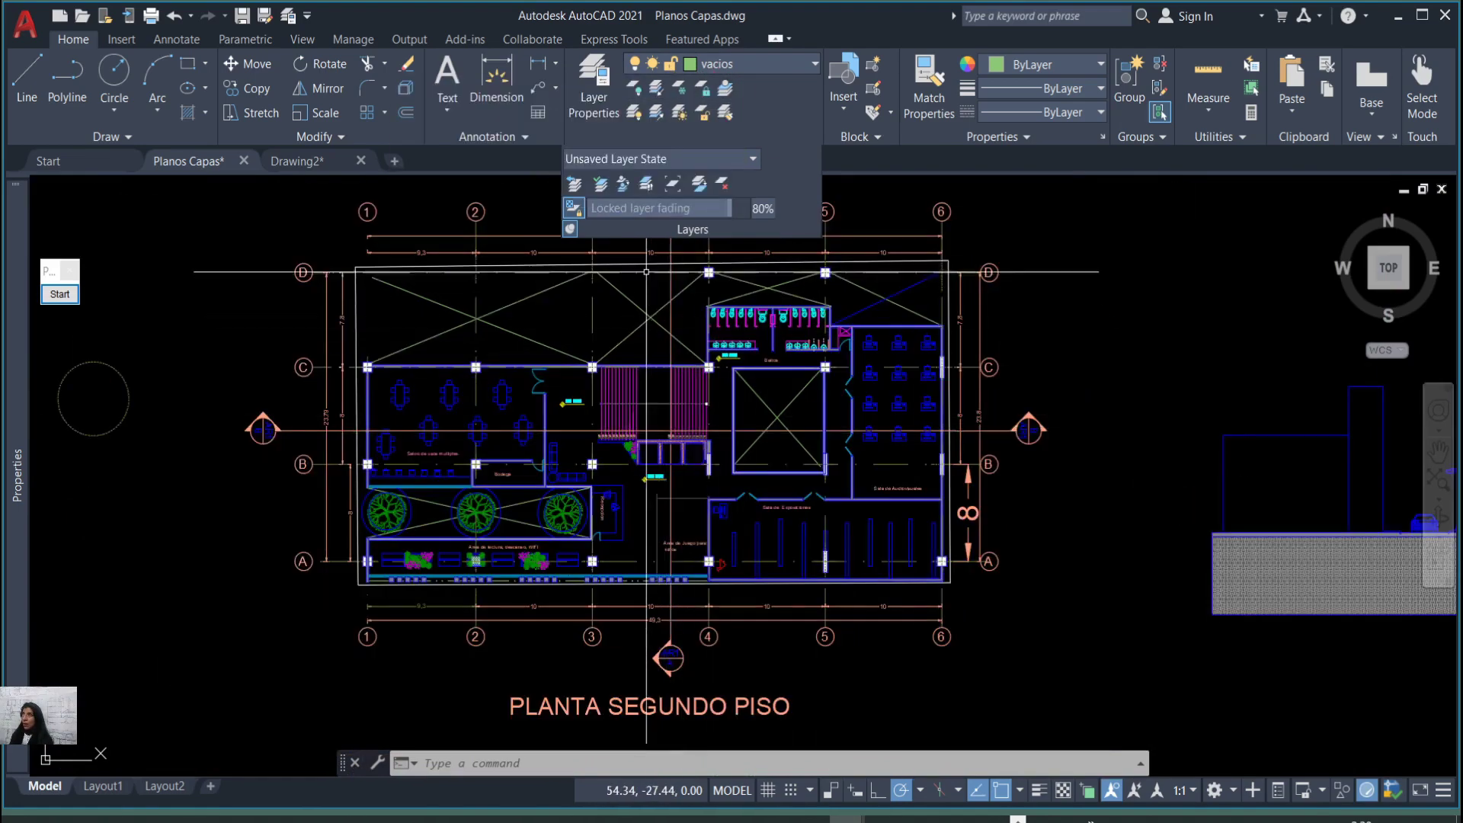
scroll(646, 271, "up", 4)
scroll(646, 271, "down", 3)
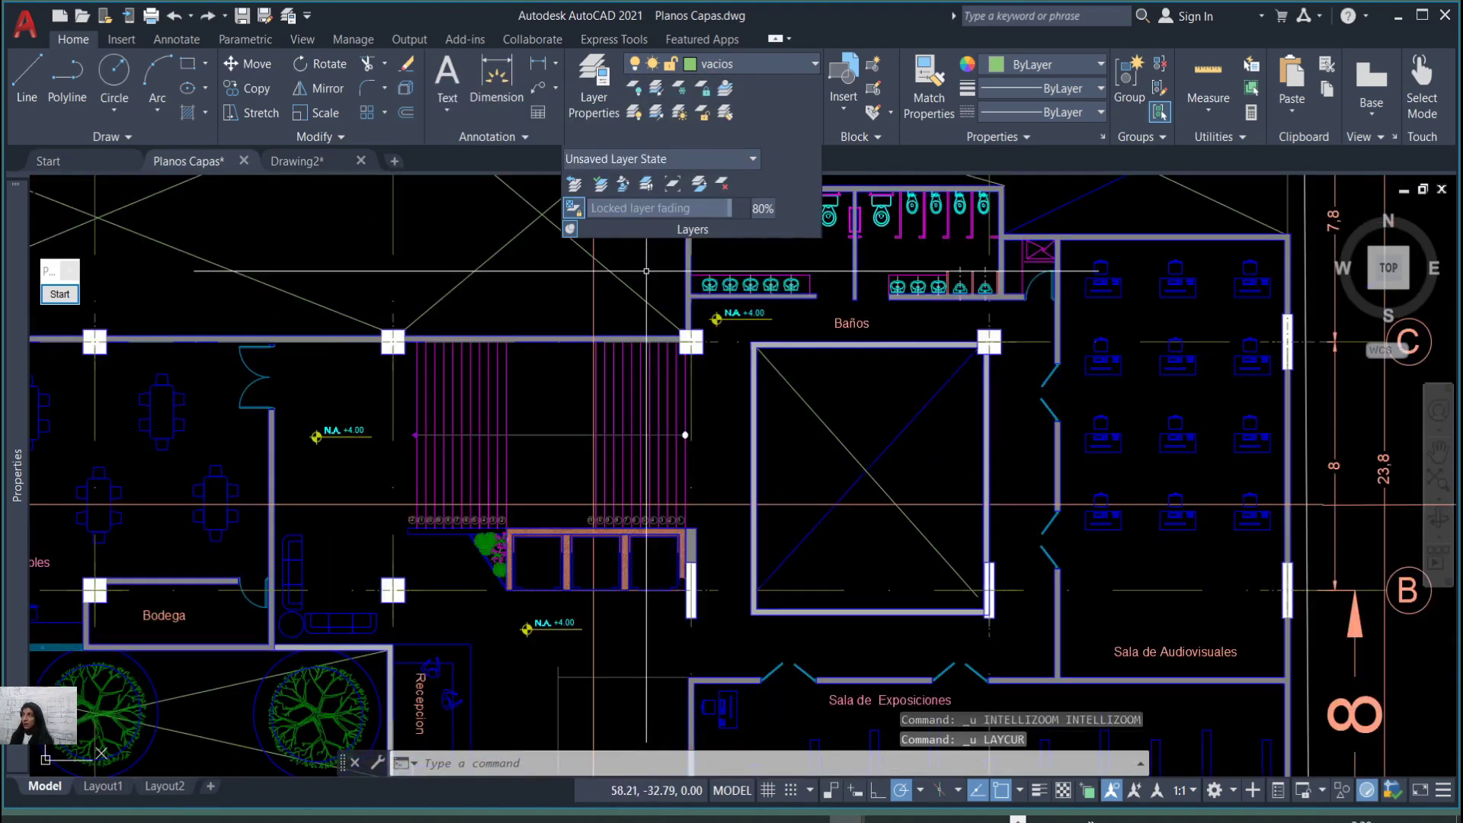
scroll(869, 527, "down", 1)
scroll(870, 527, "up", 4)
left_click(865, 468)
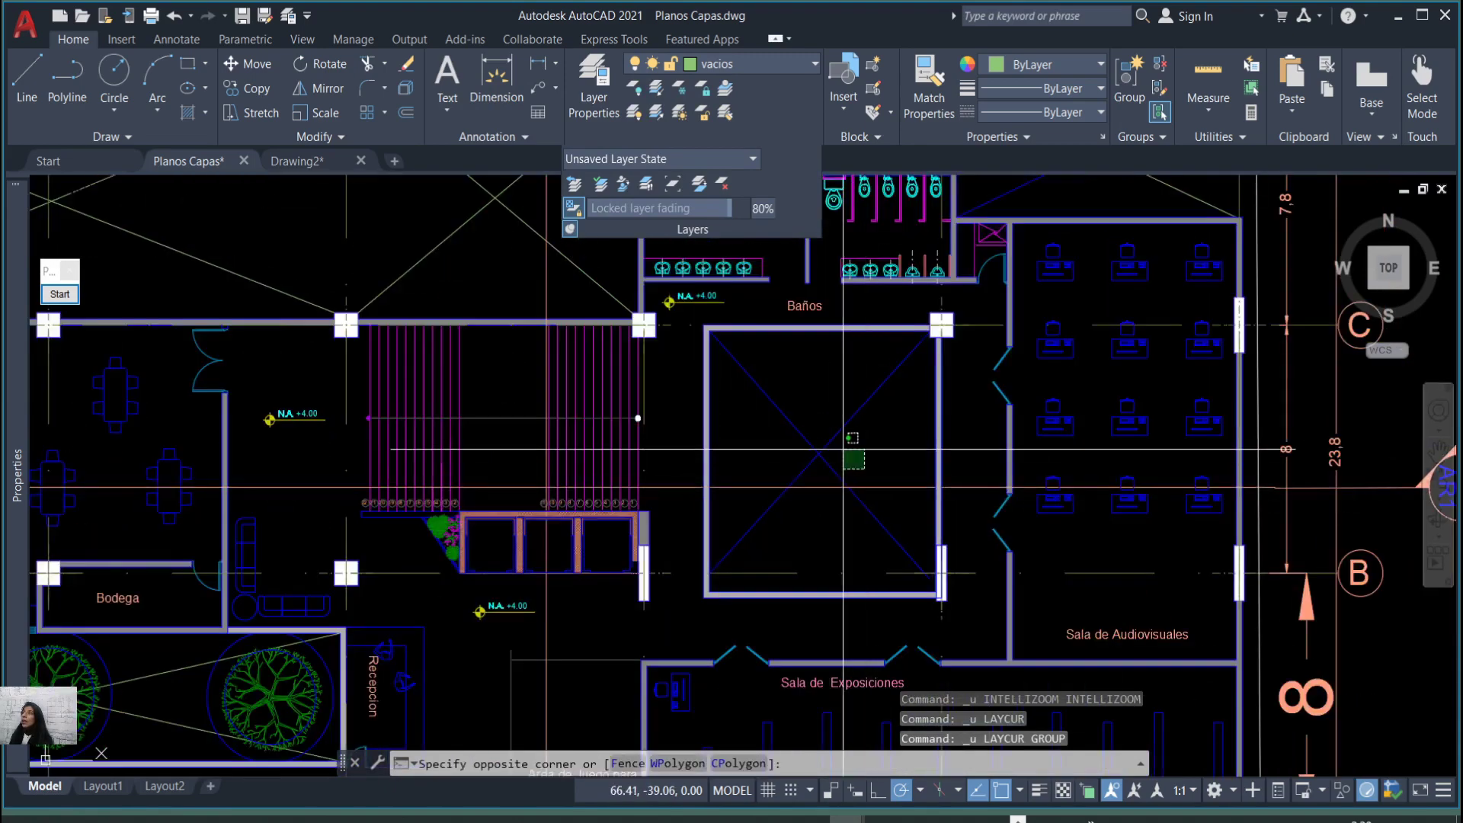
left_click(796, 419)
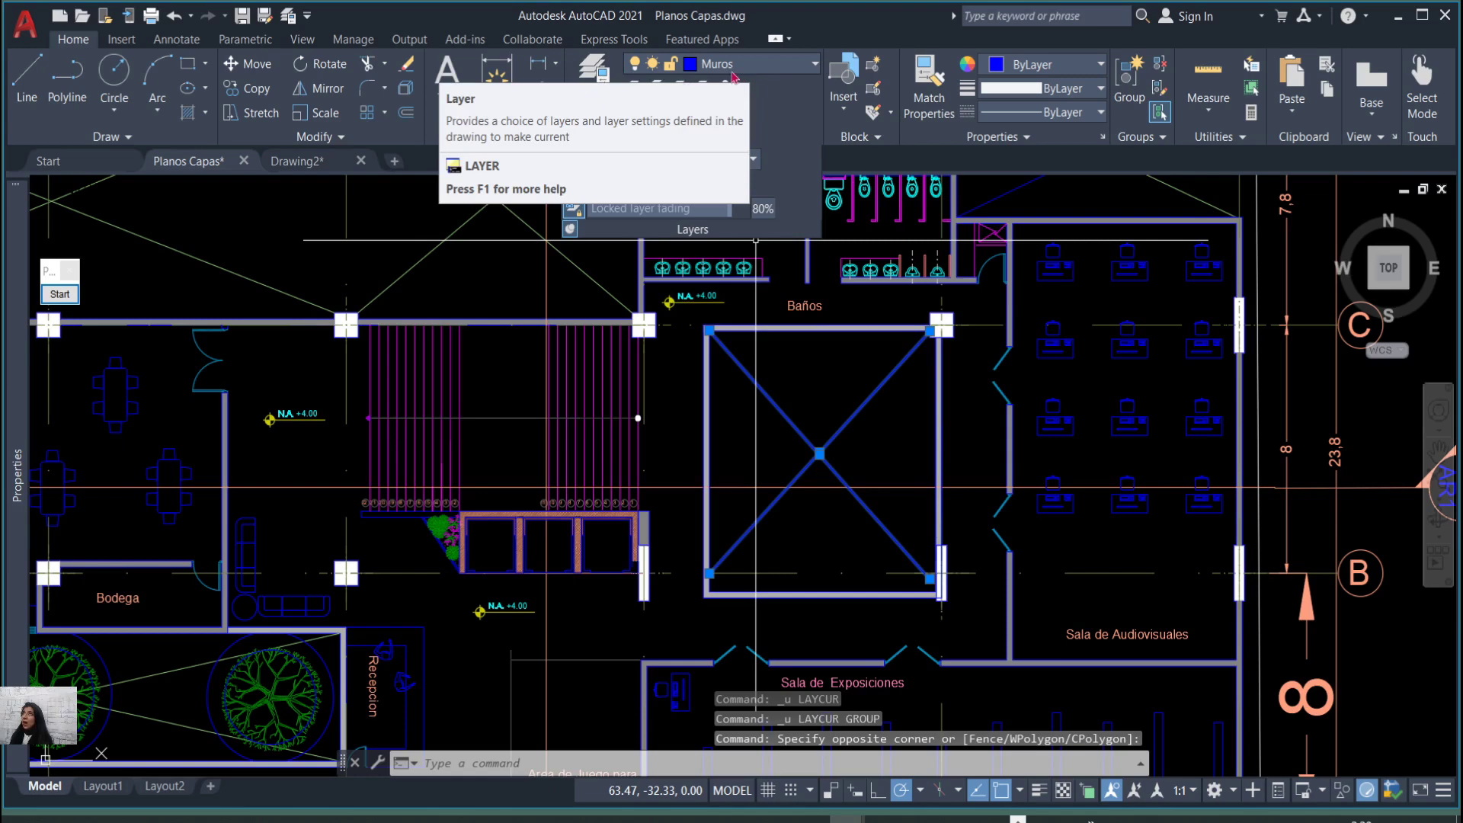
key("Escape")
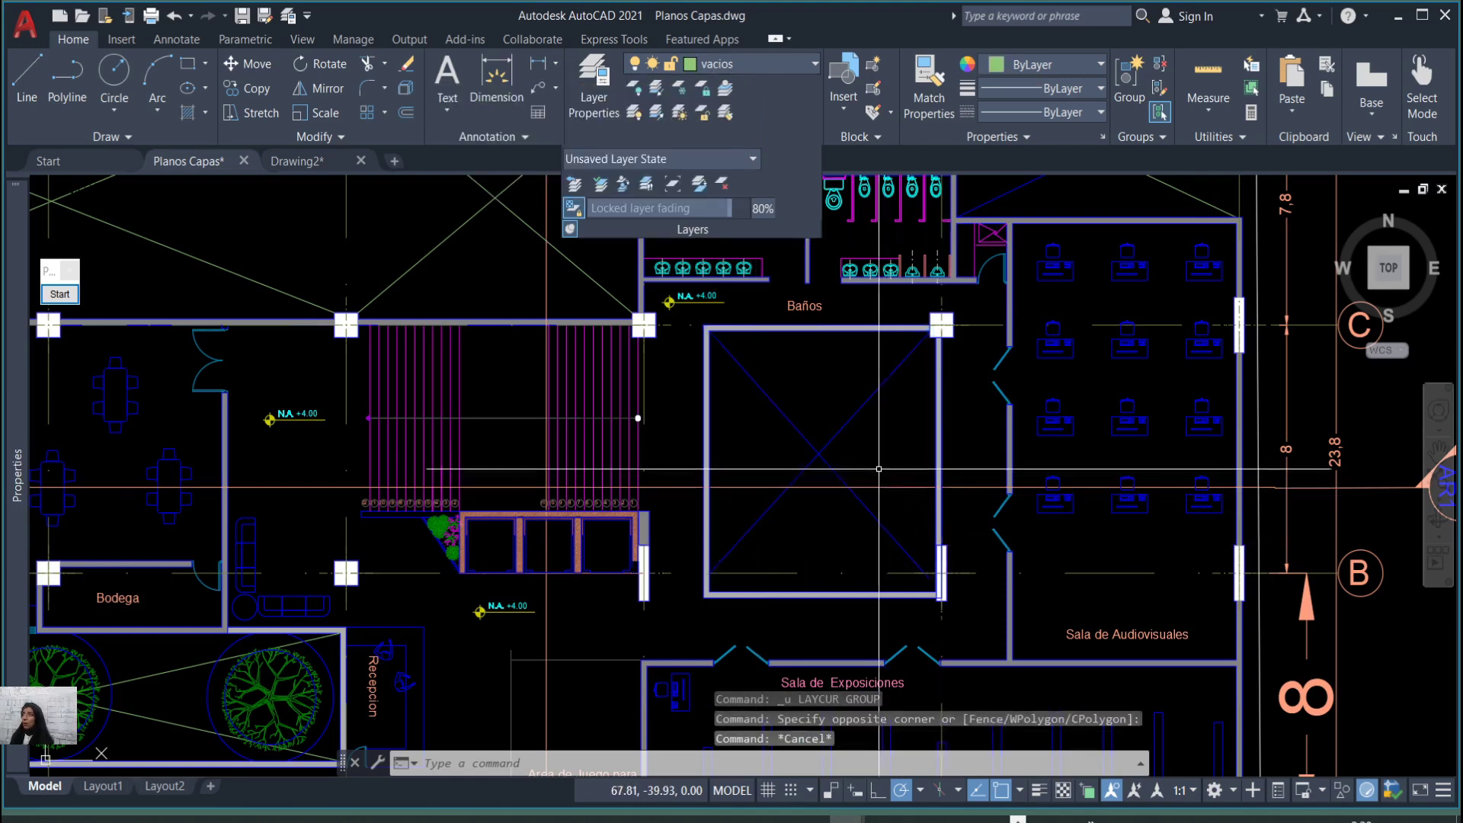
Make Muros the current layer by picking a blue diagonal inside the central square void.
scroll(879, 469, "down", 2)
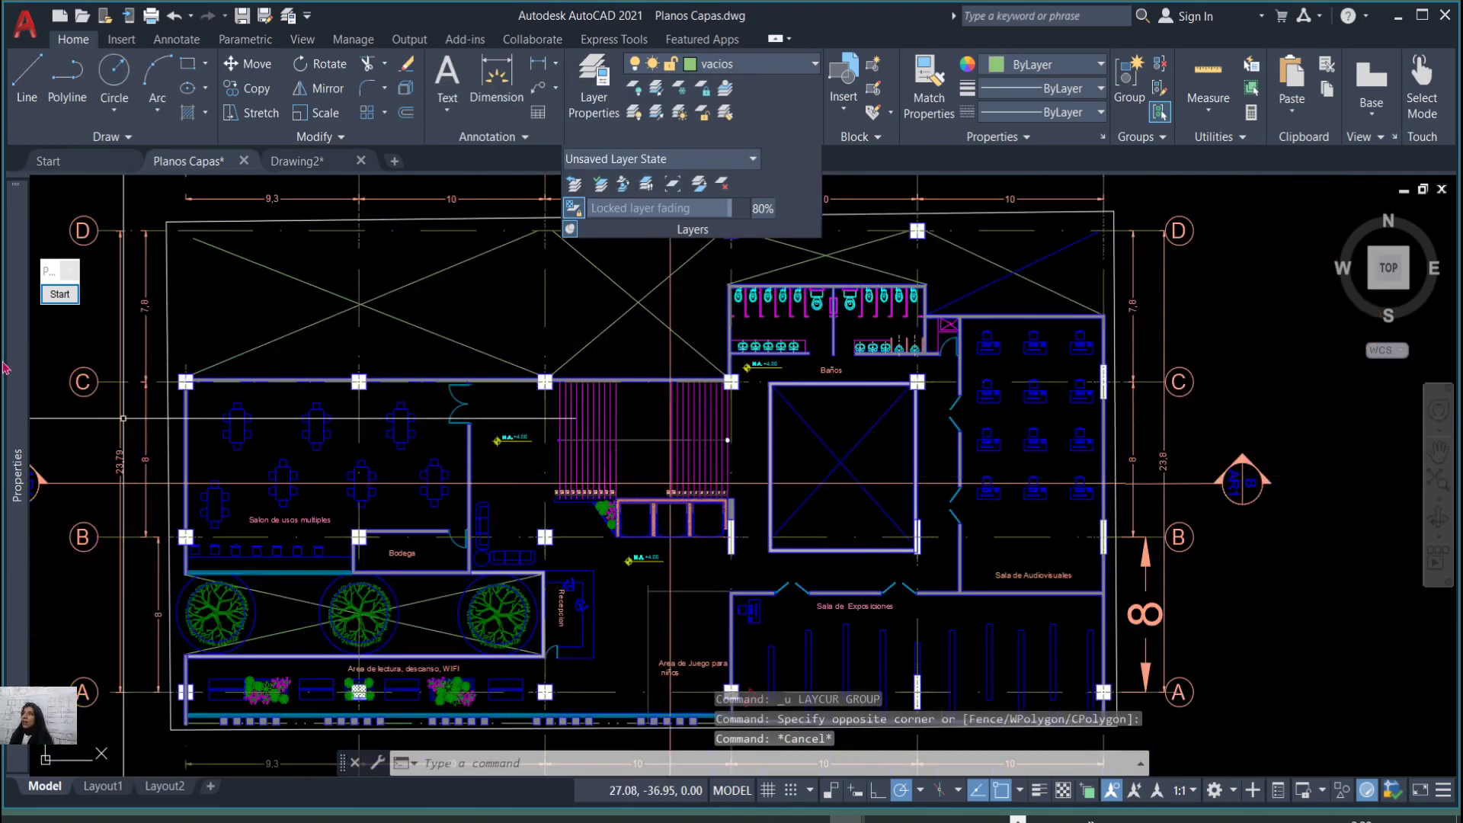
mouse_move(611, 325)
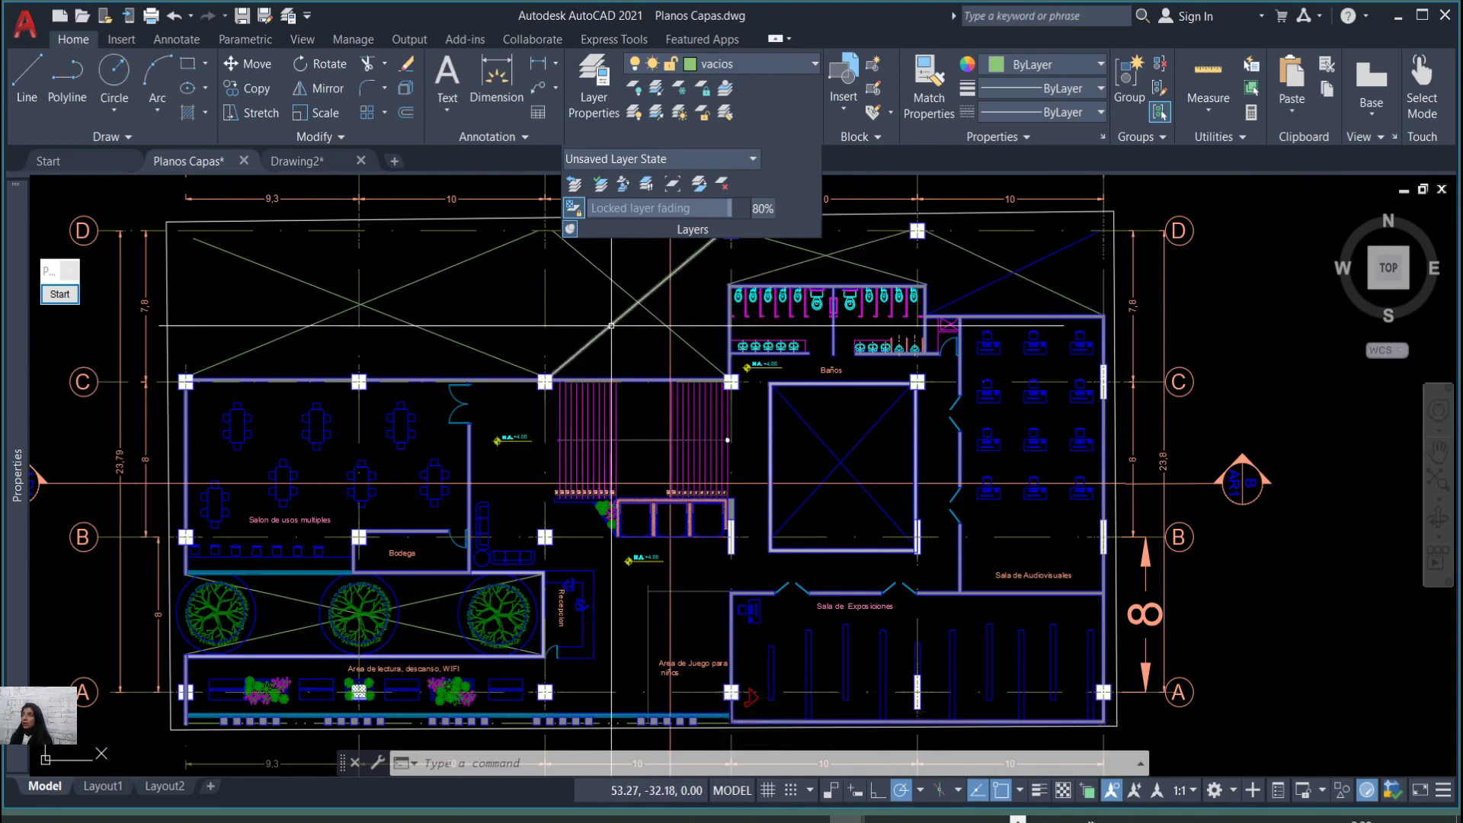
mouse_move(23, 231)
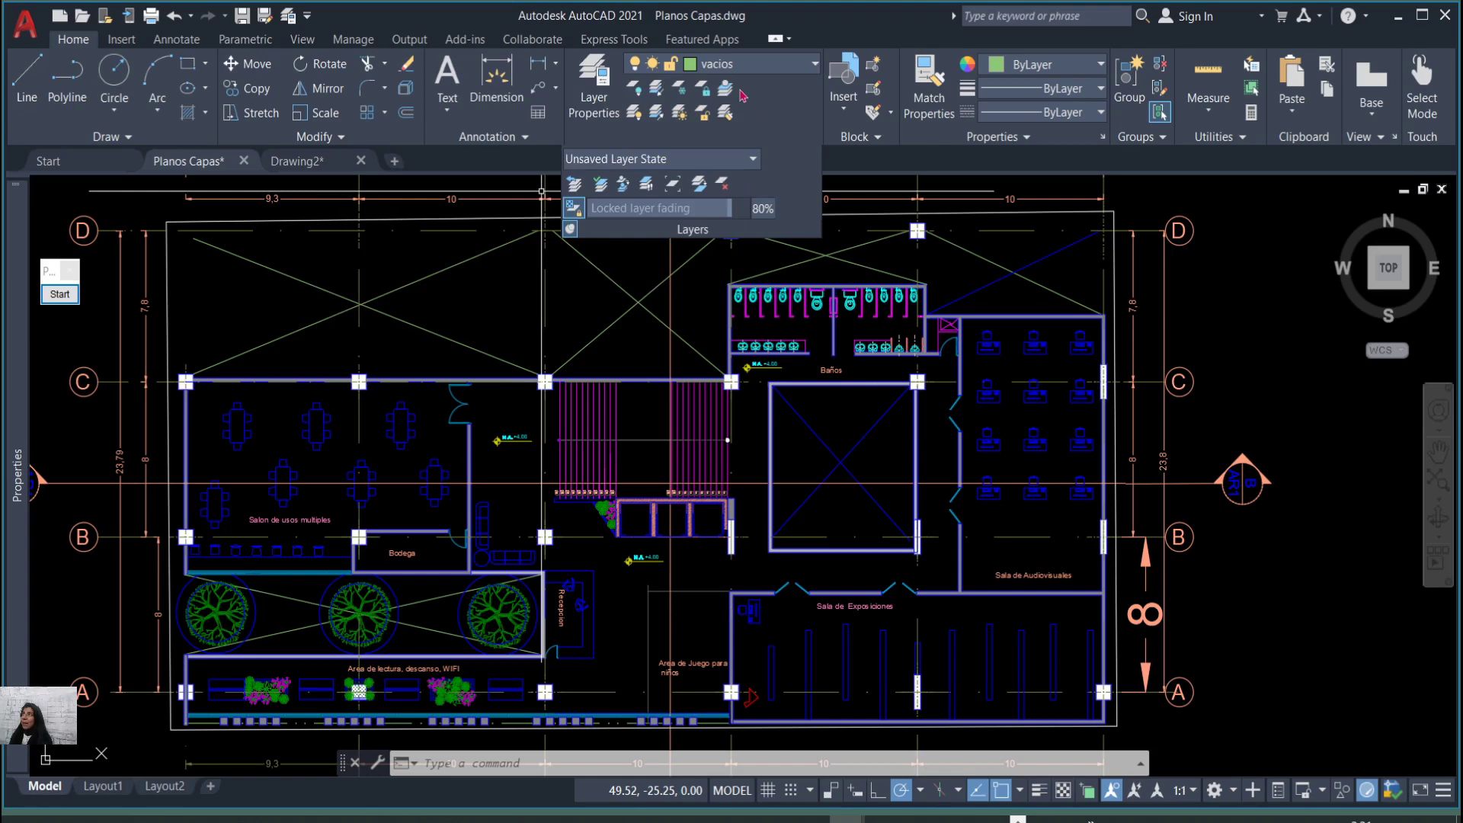
left_click(728, 89)
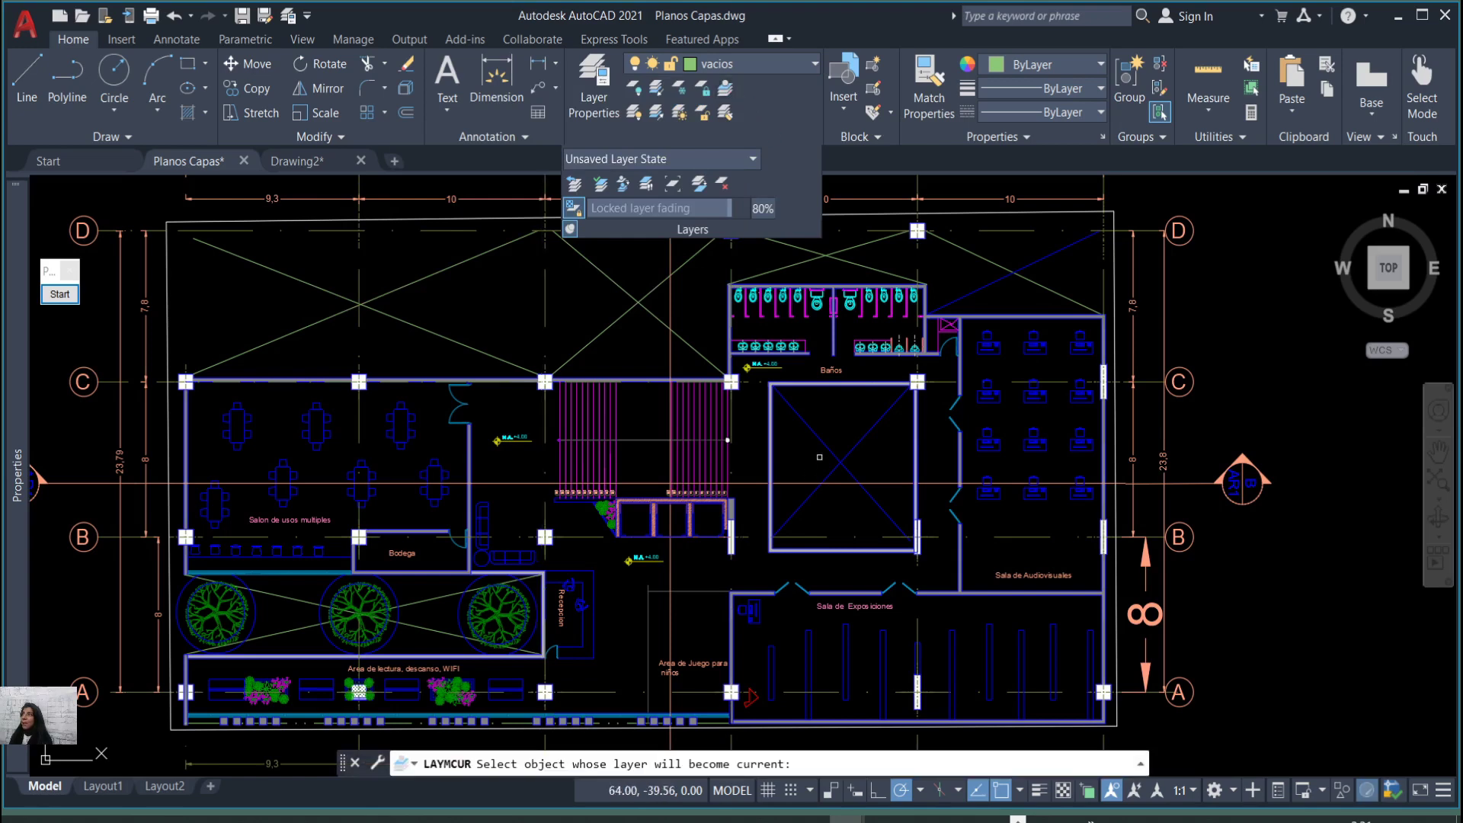
key("Escape")
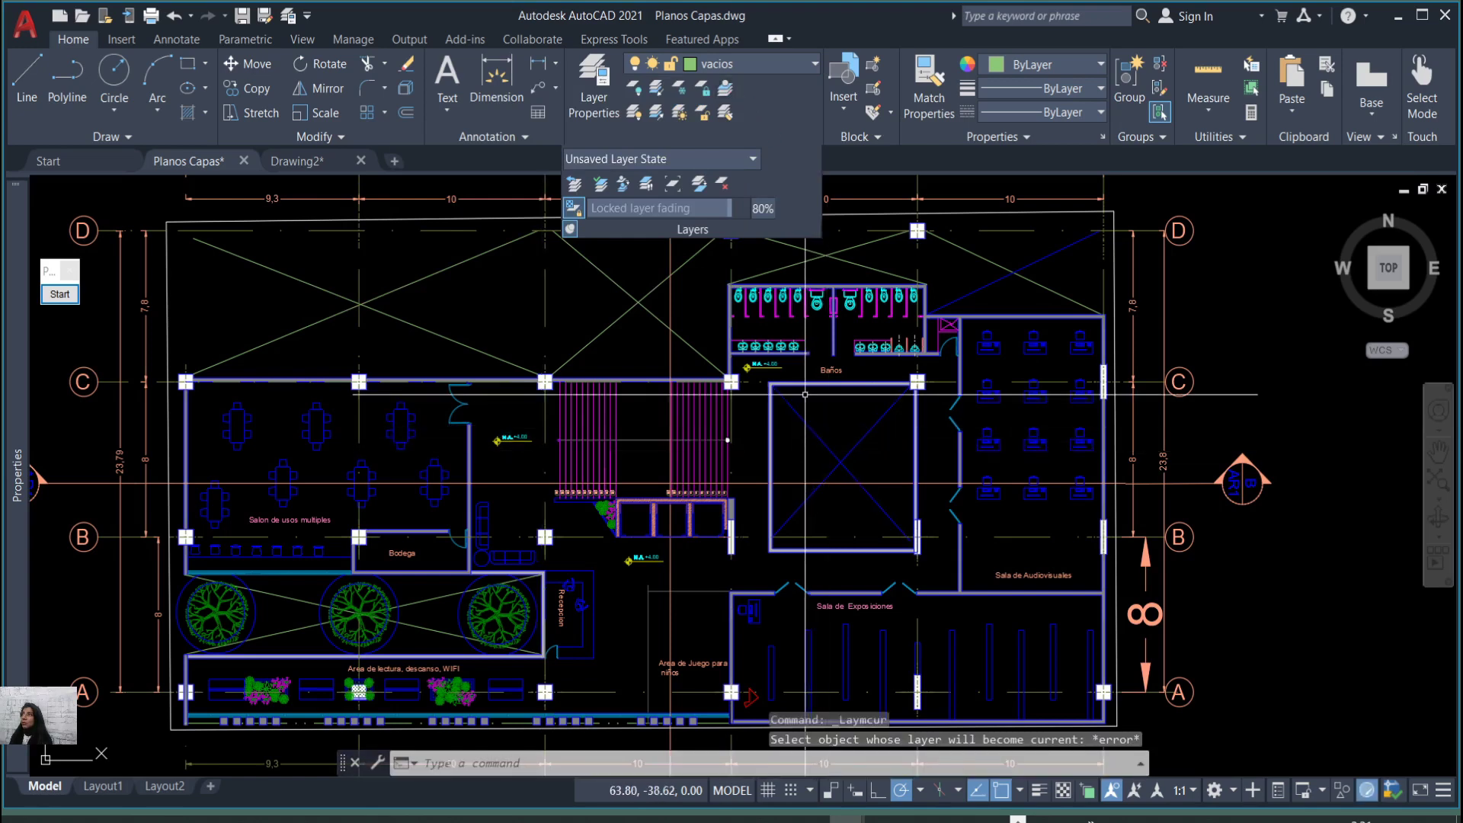
left_click(729, 89)
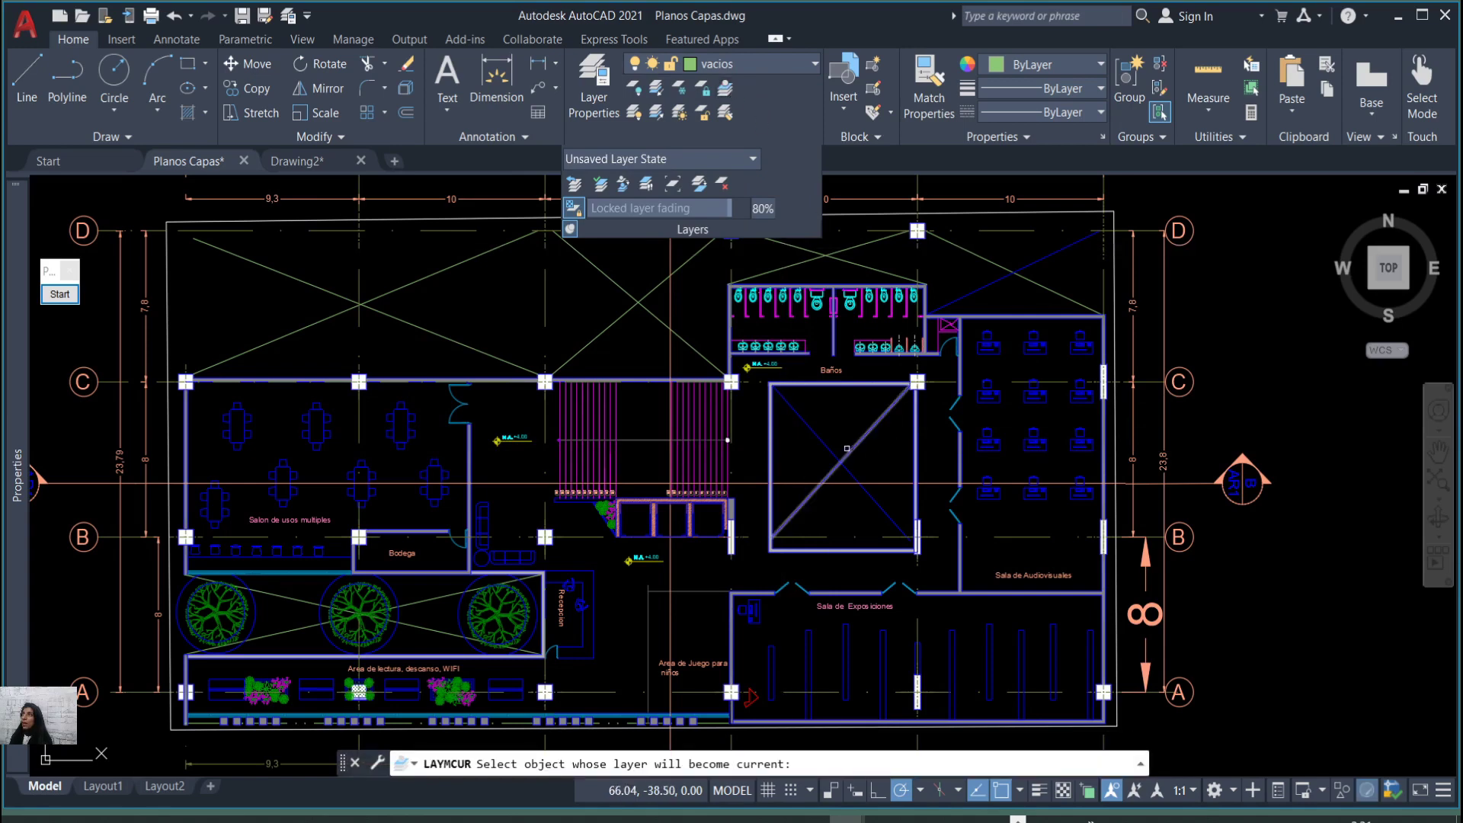
left_click(822, 443)
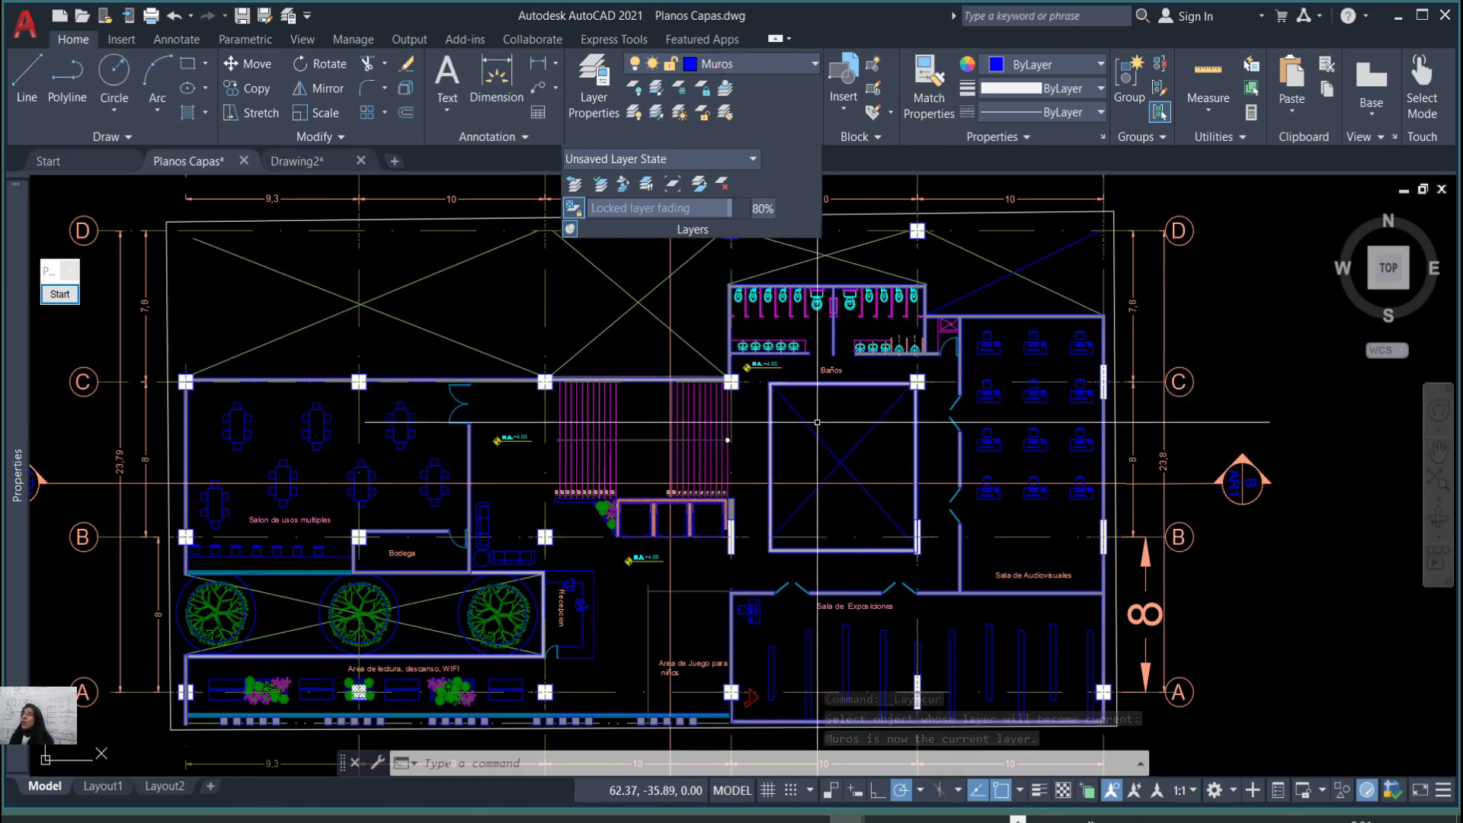
left_click(875, 450)
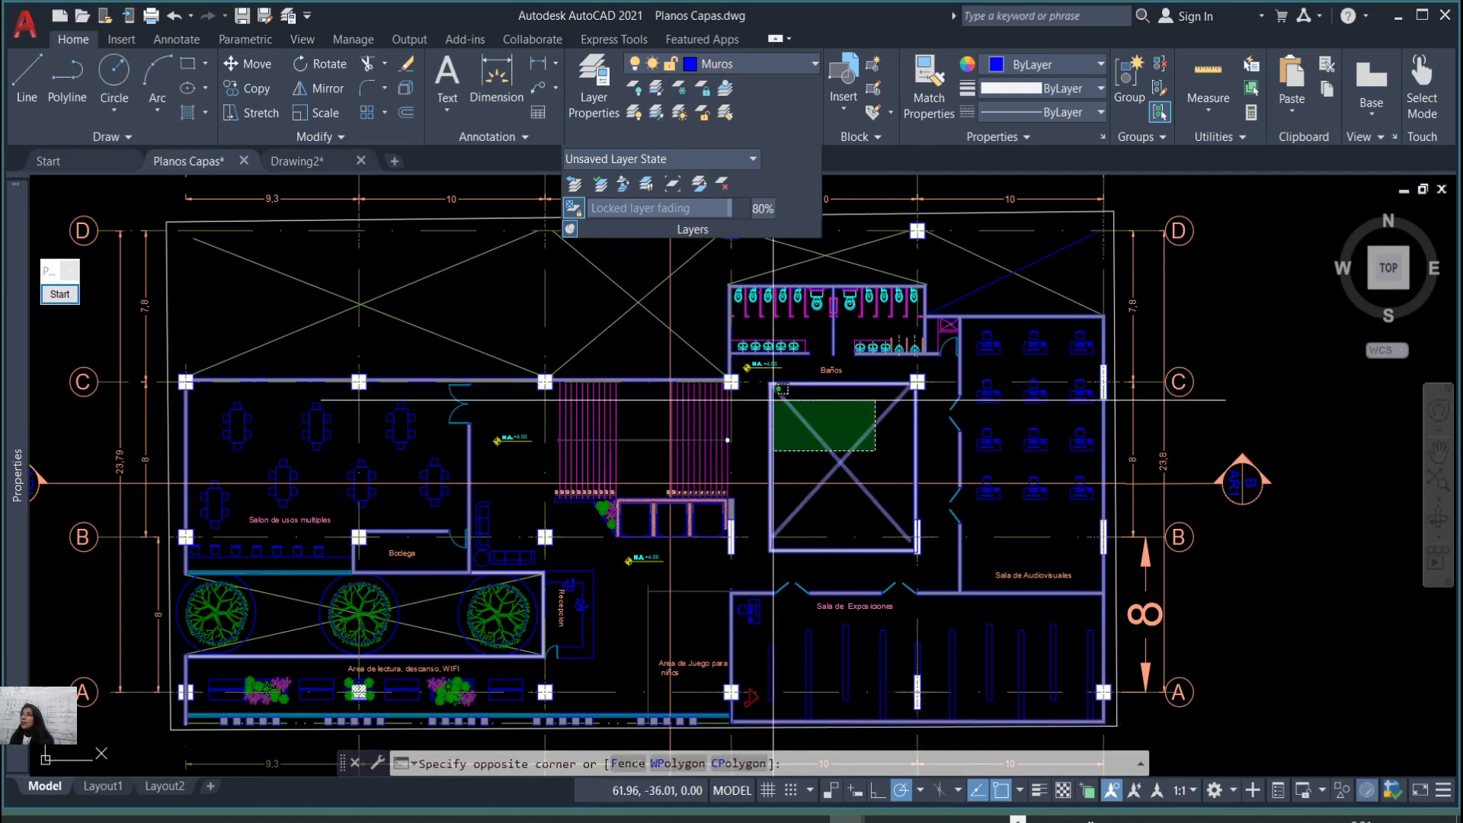
key("Escape")
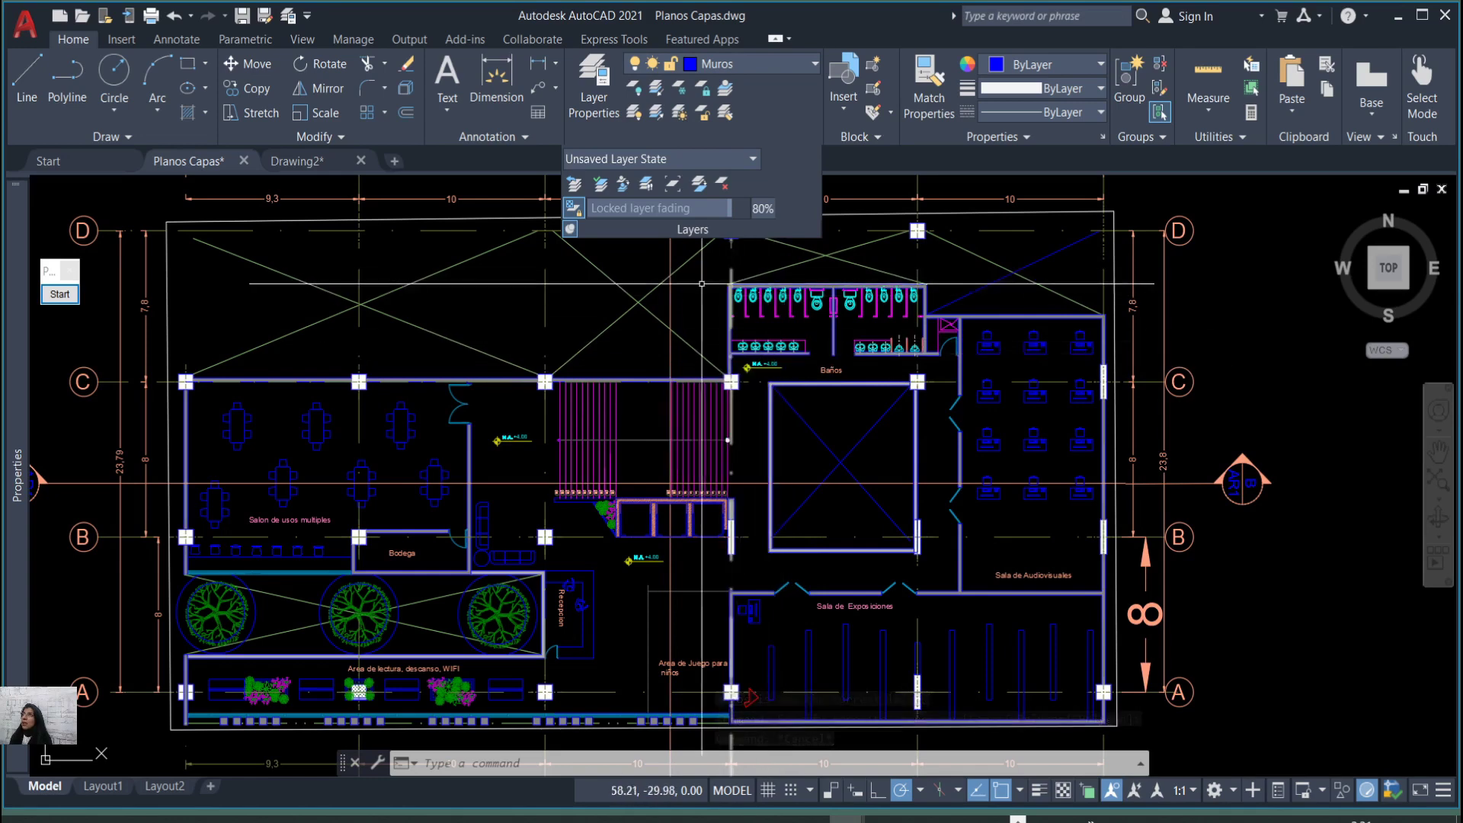
Change one green diagonal above the staircase to the current Muros layer, and undo that change.
left_click(600, 190)
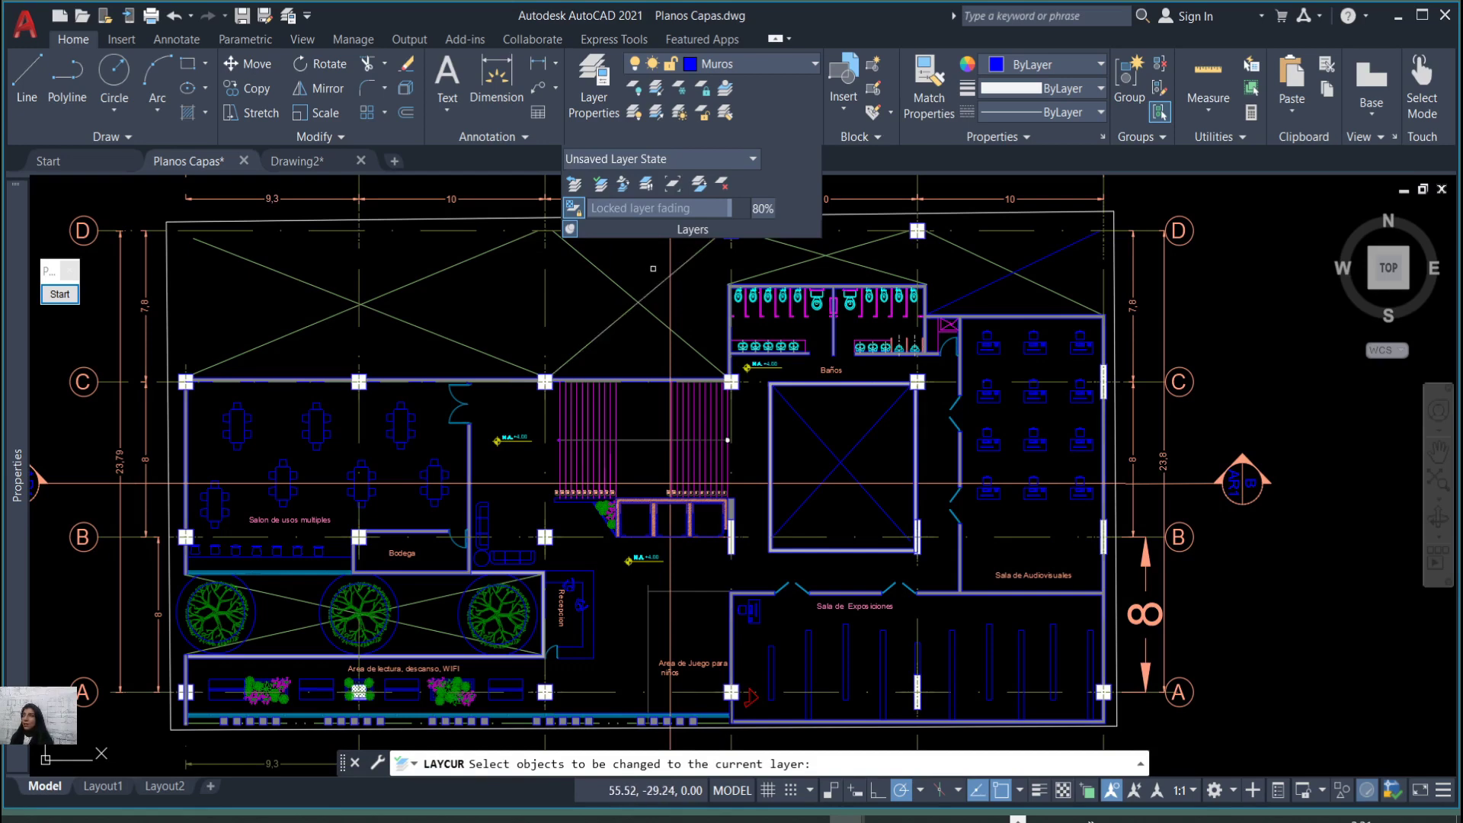
key("Escape")
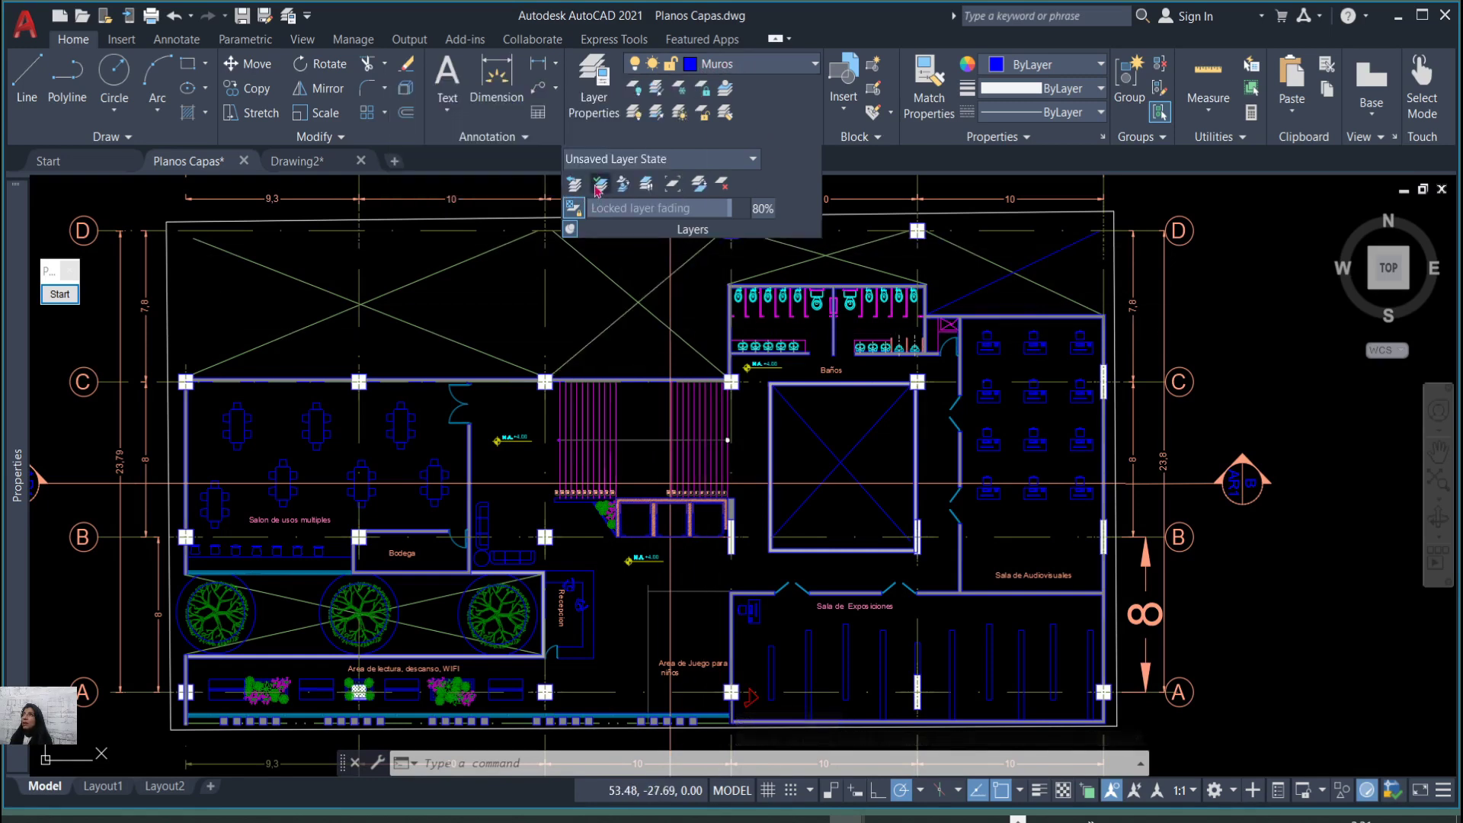
key("Return")
left_click(623, 288)
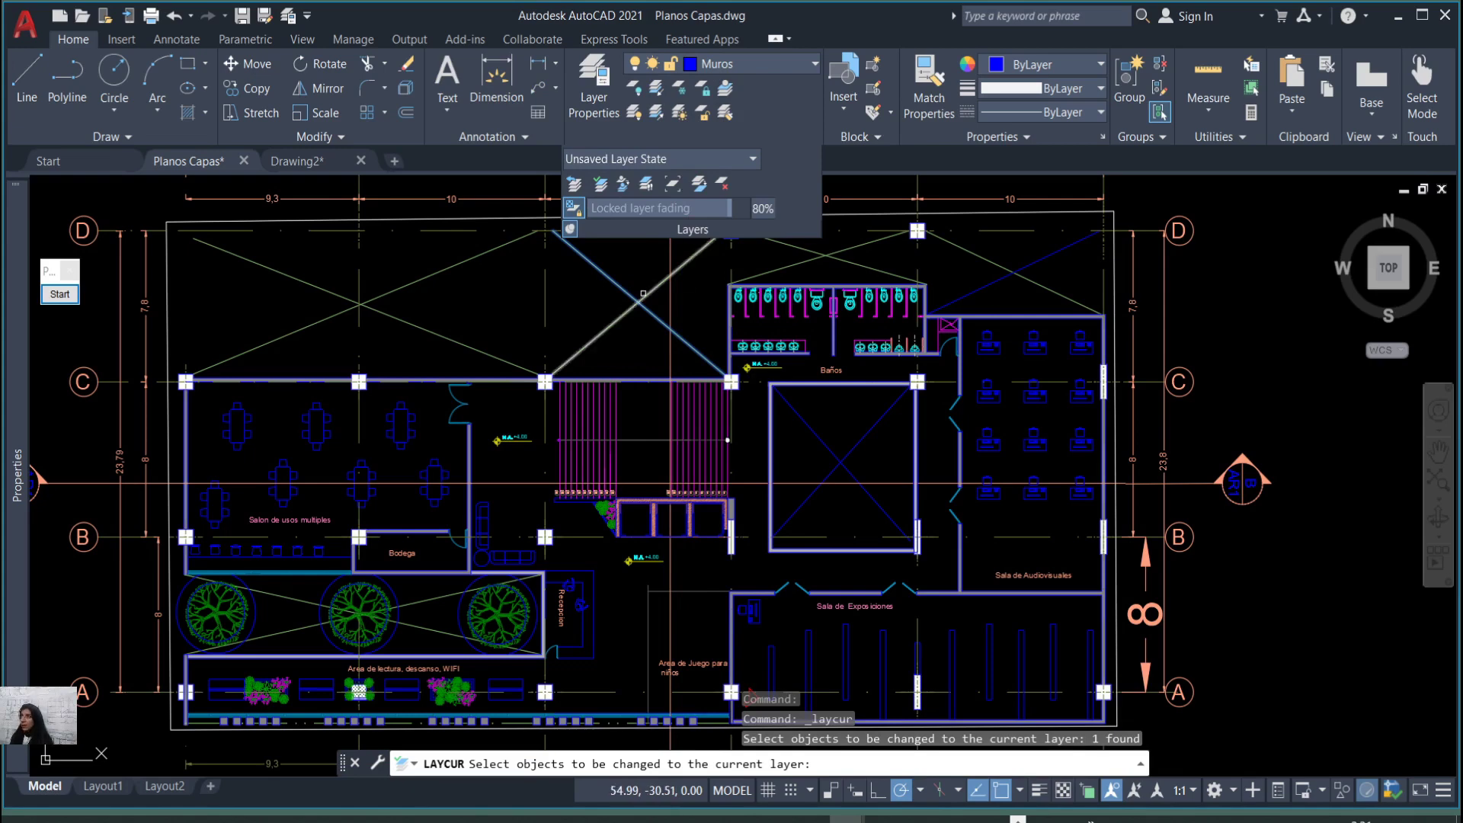
key("Return")
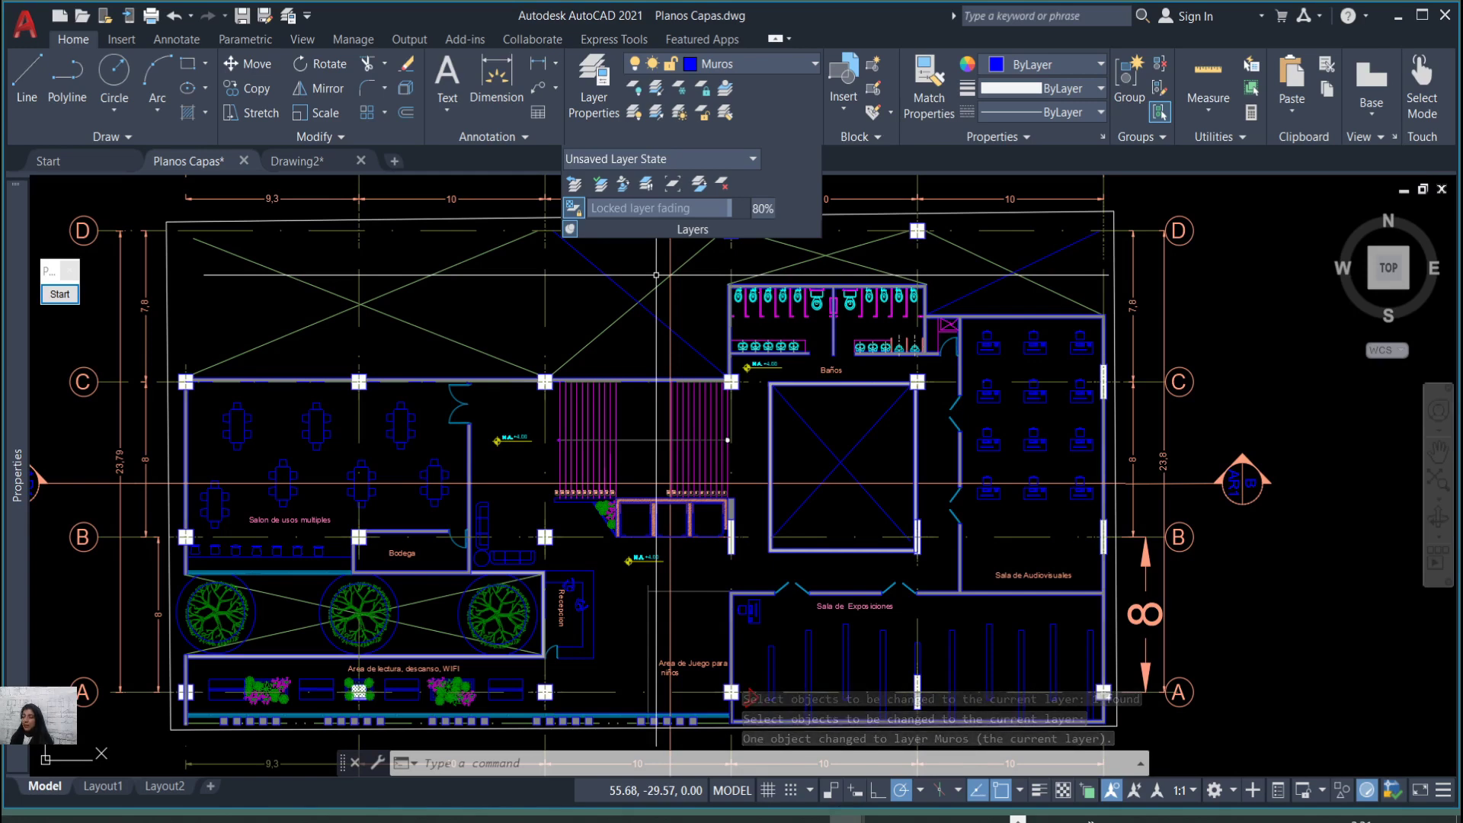
key("ctrl+z")
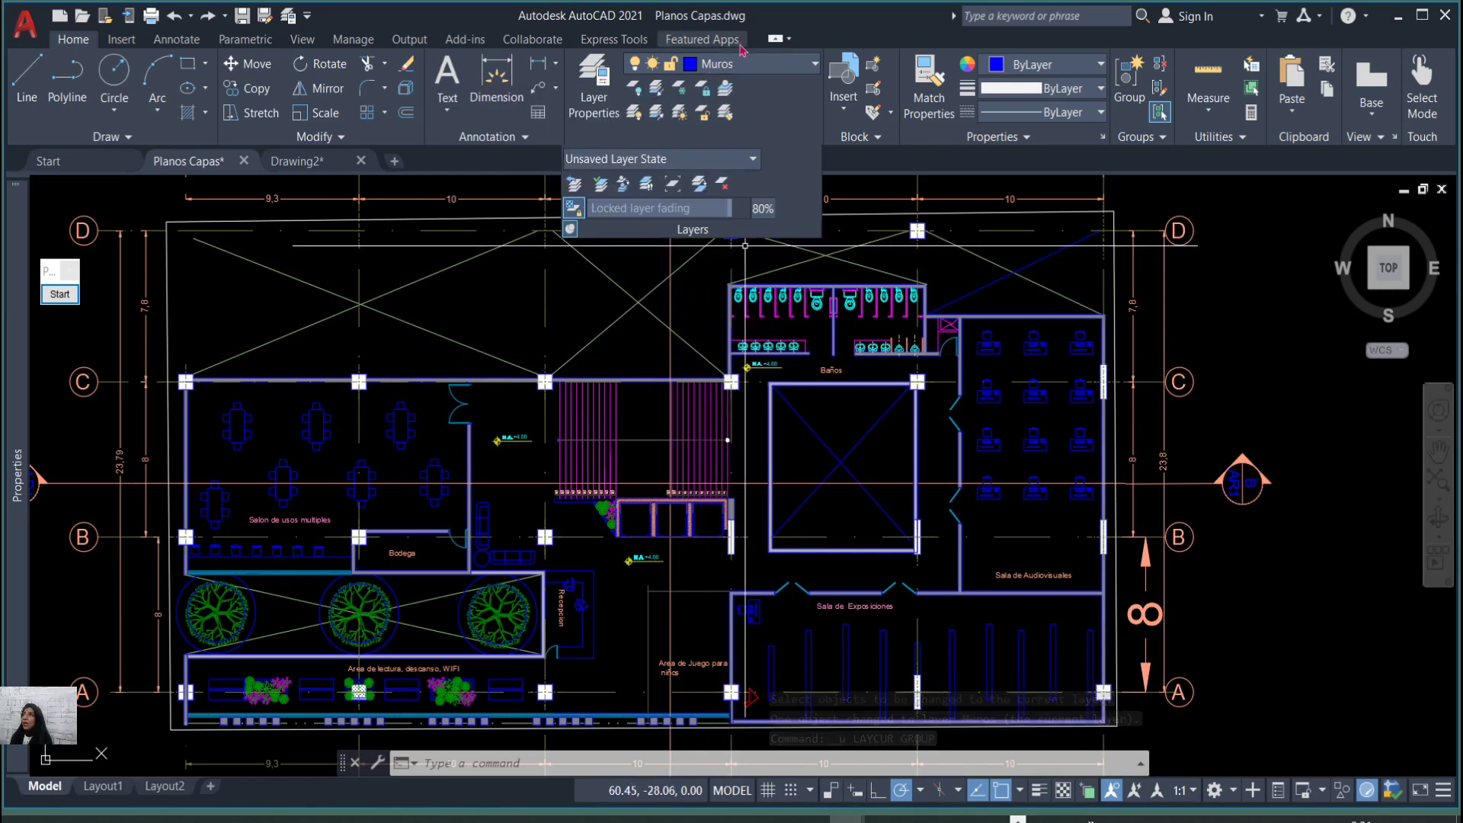
Make vacios current by picking a green diagonal above the staircase, and change both blue diagonals of the central void to that layer.
left_click(726, 90)
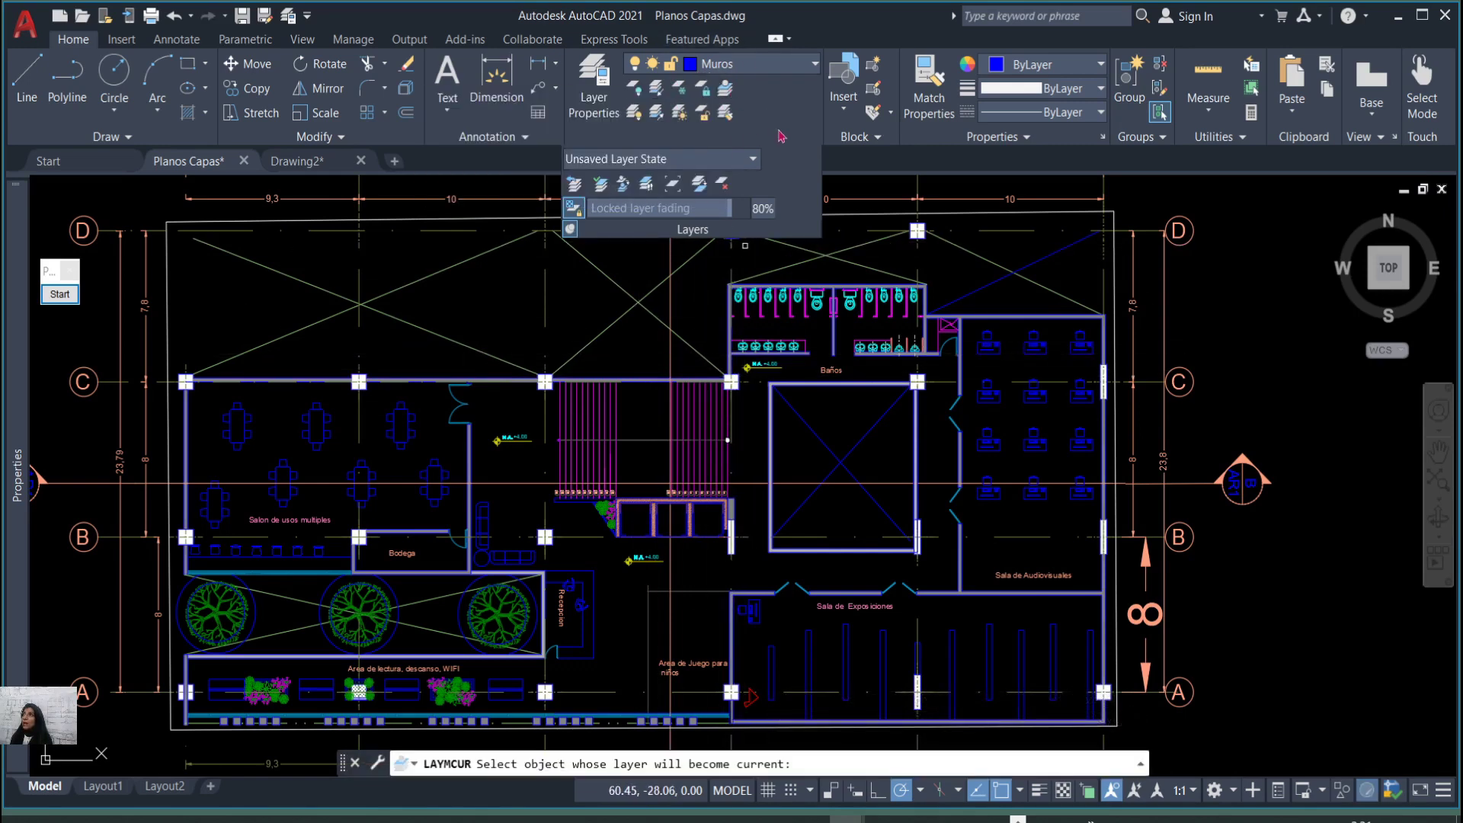
left_click(627, 293)
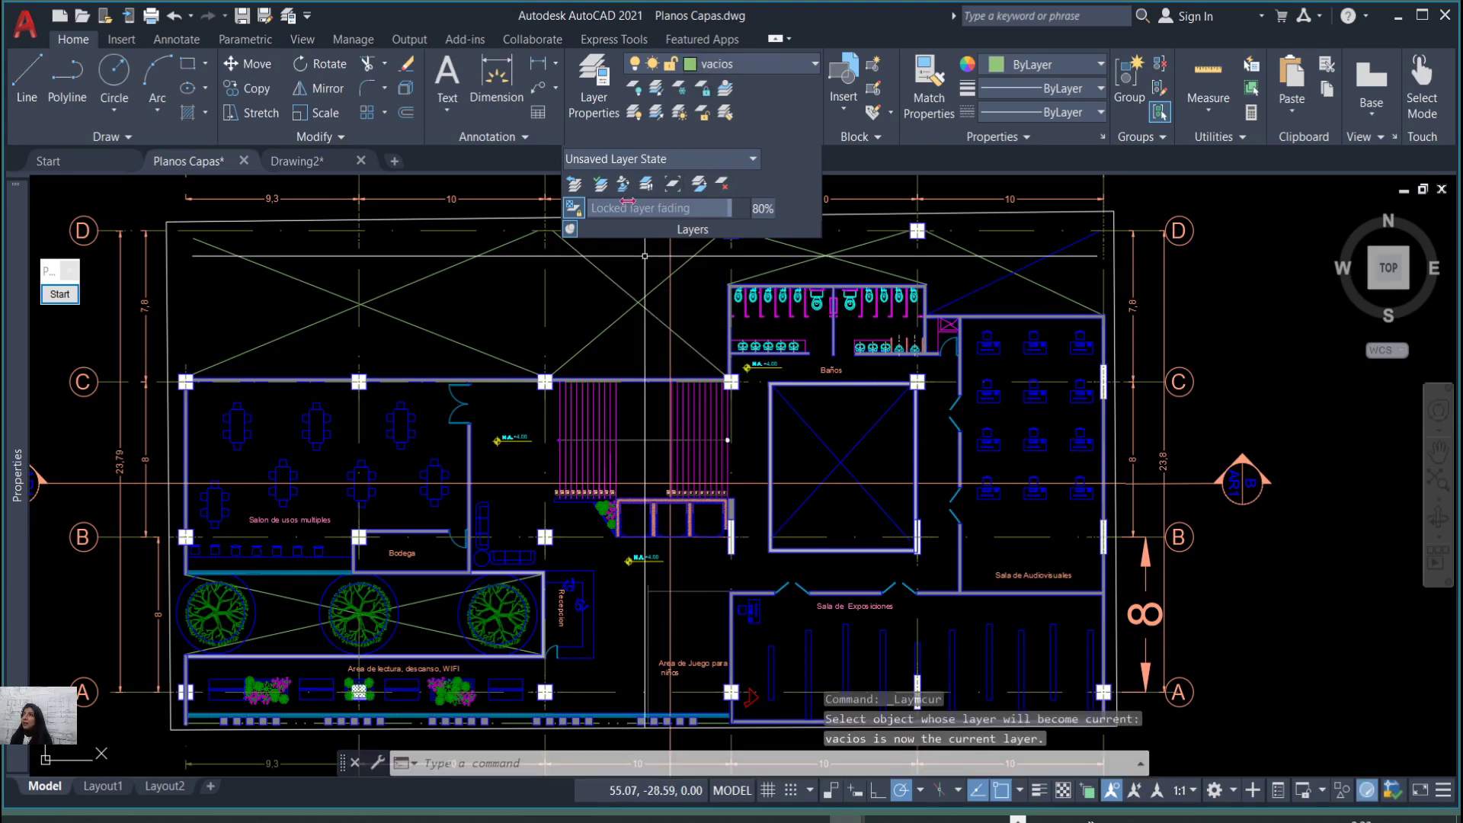
left_click(602, 186)
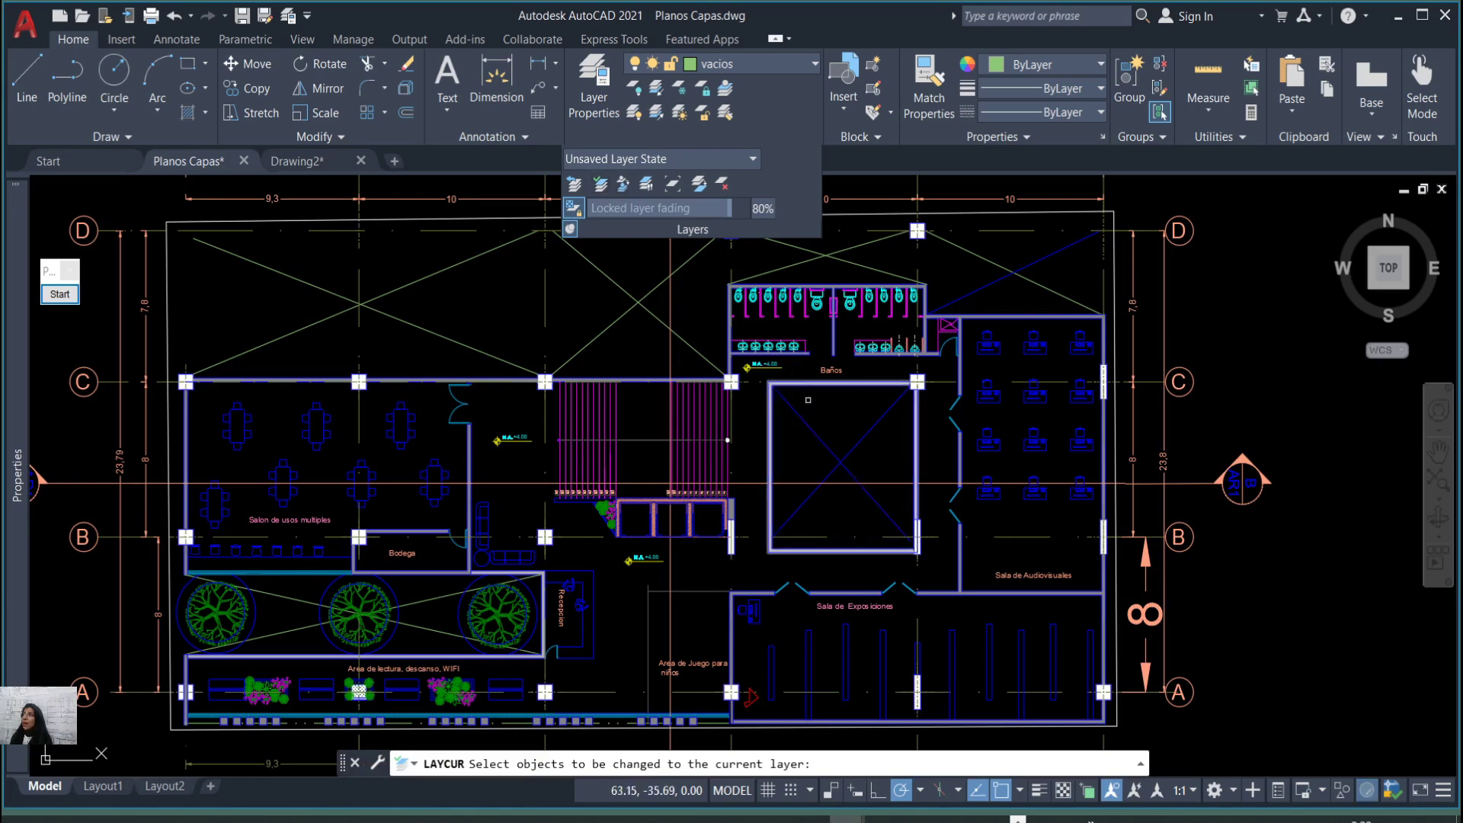
left_click(807, 426)
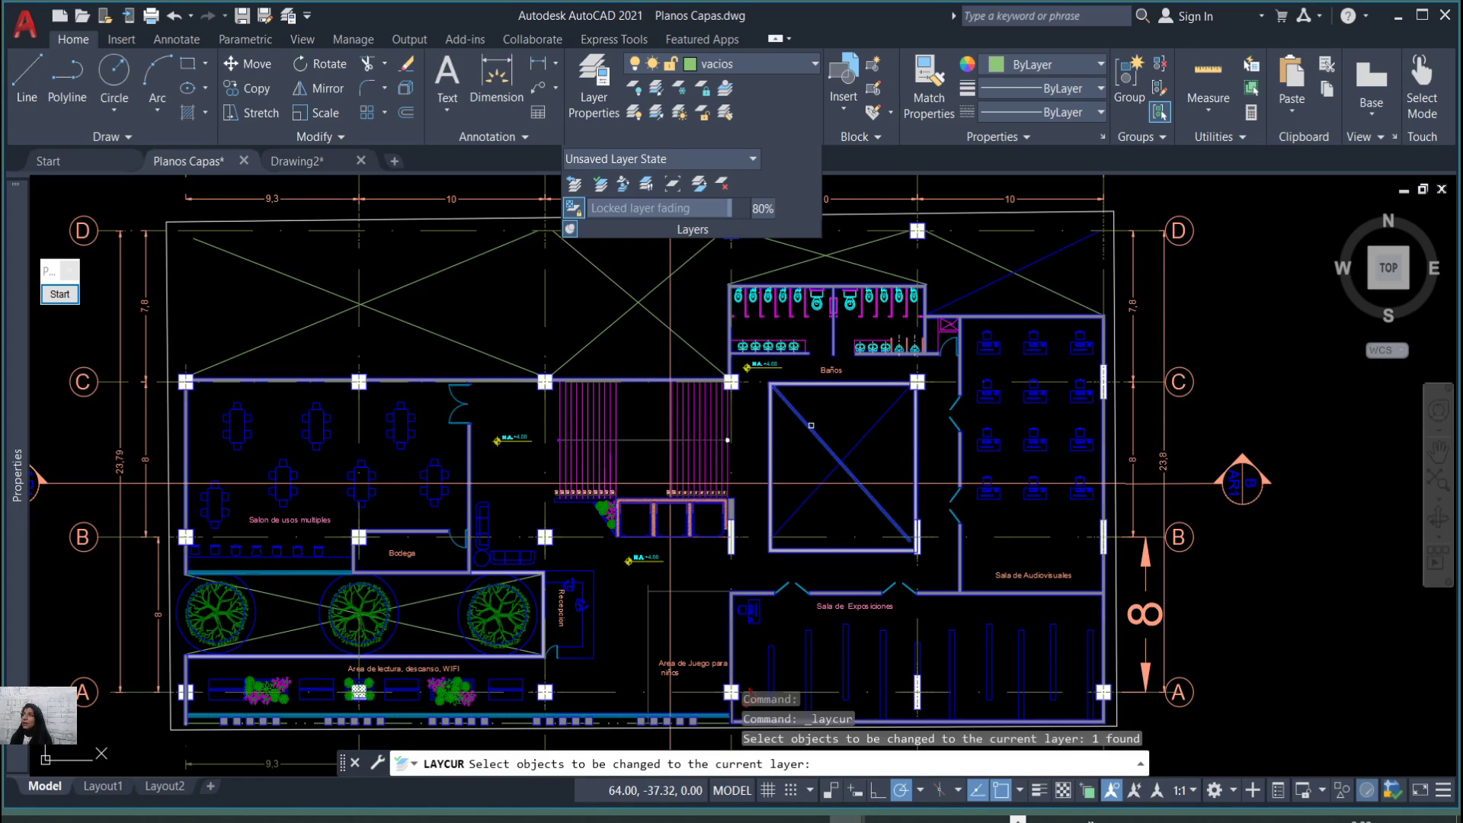
left_click(859, 445)
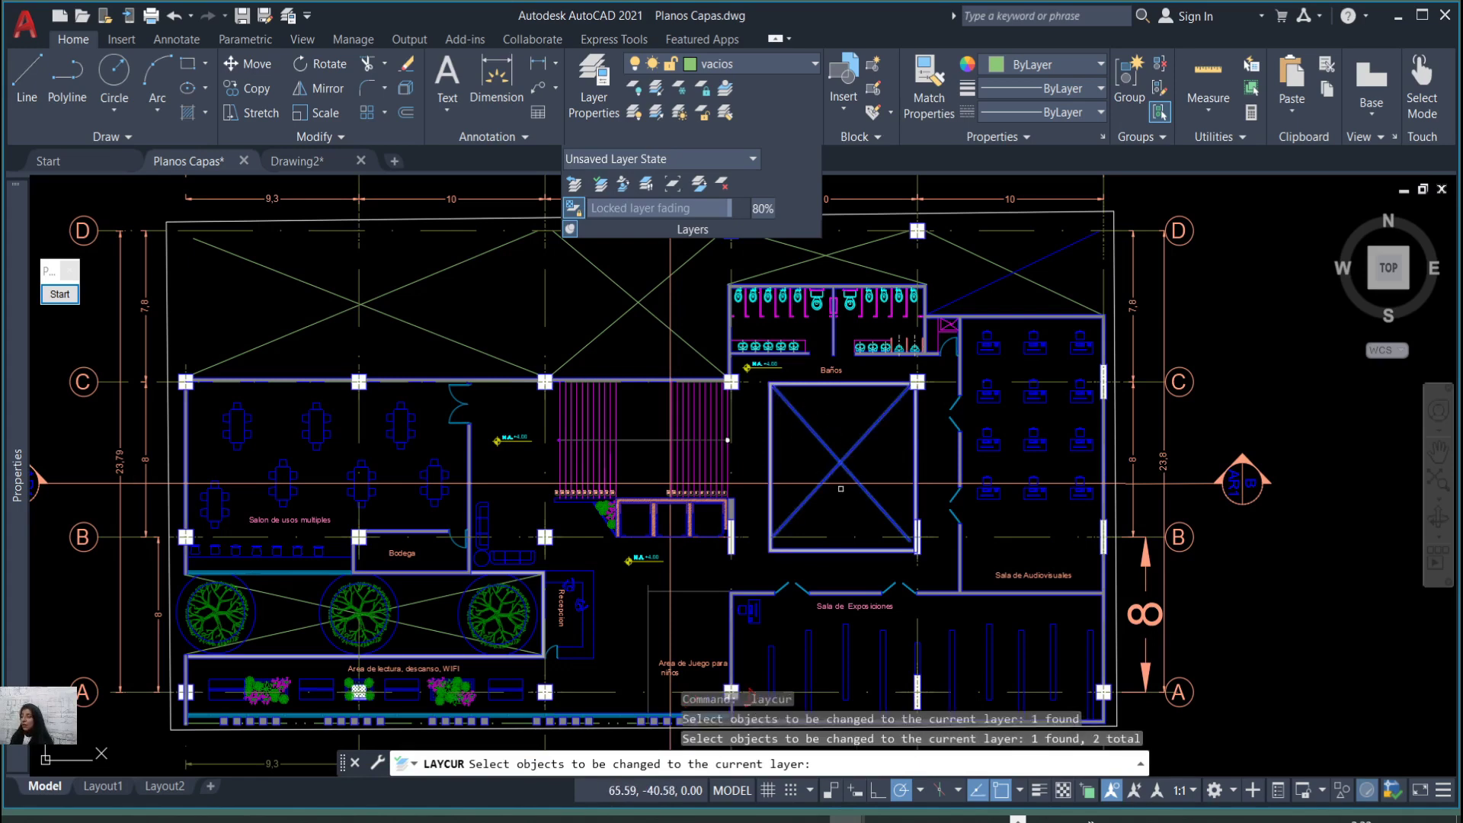
key("Return")
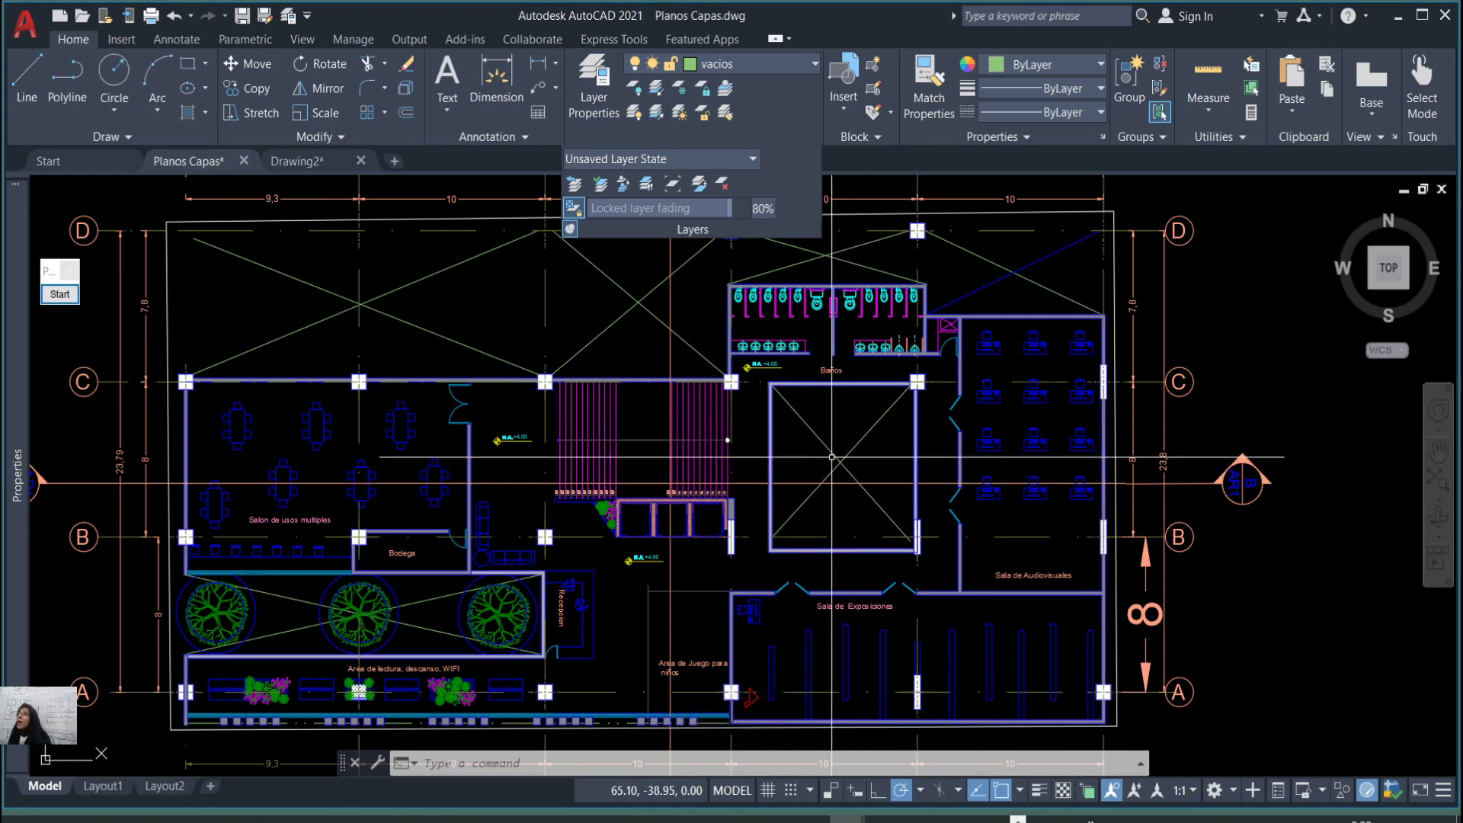
Make medio muros the current layer by picking the wall around the central square void.
left_click(727, 90)
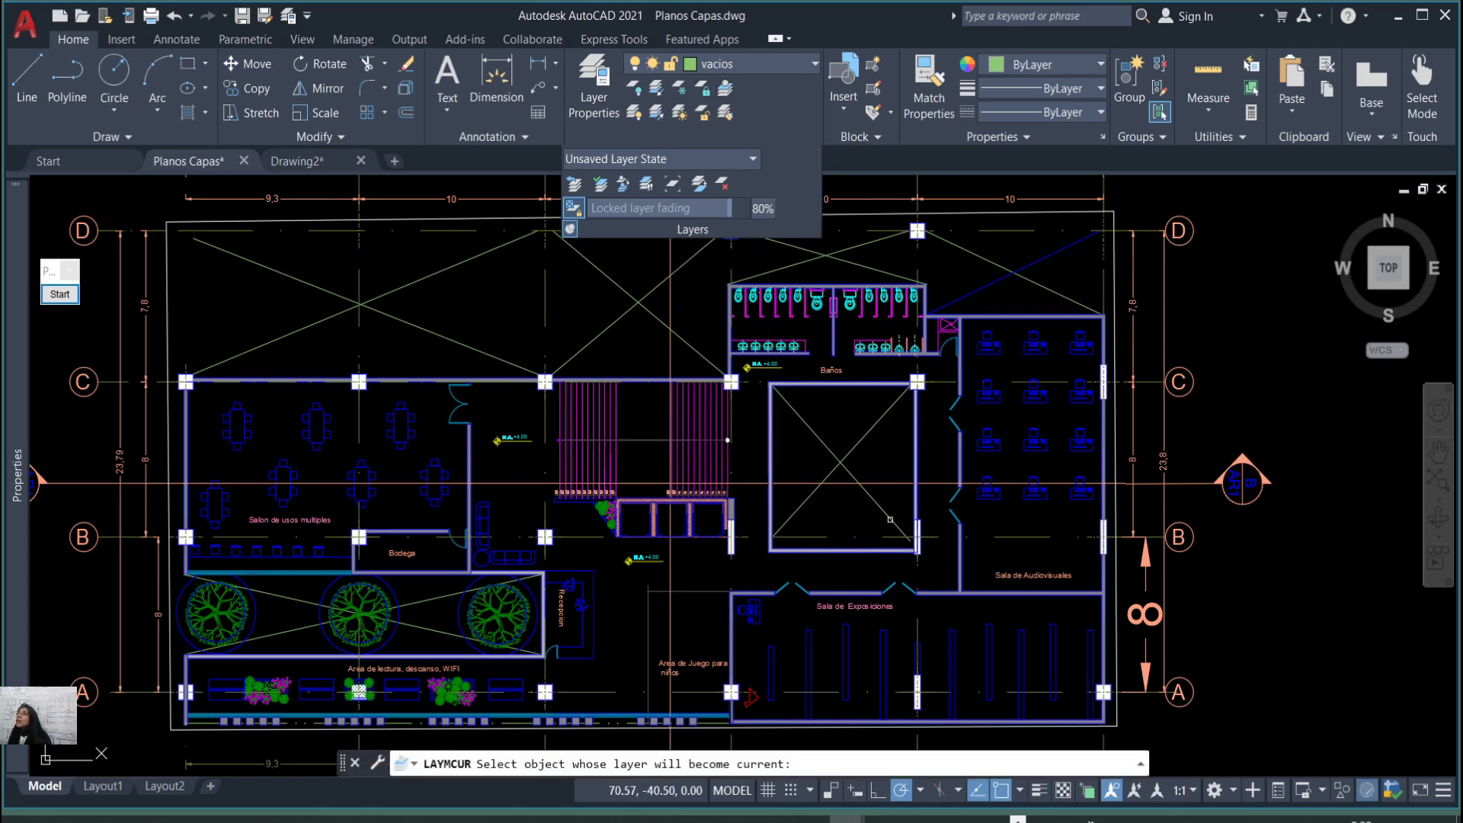
scroll(707, 580, "up", 4)
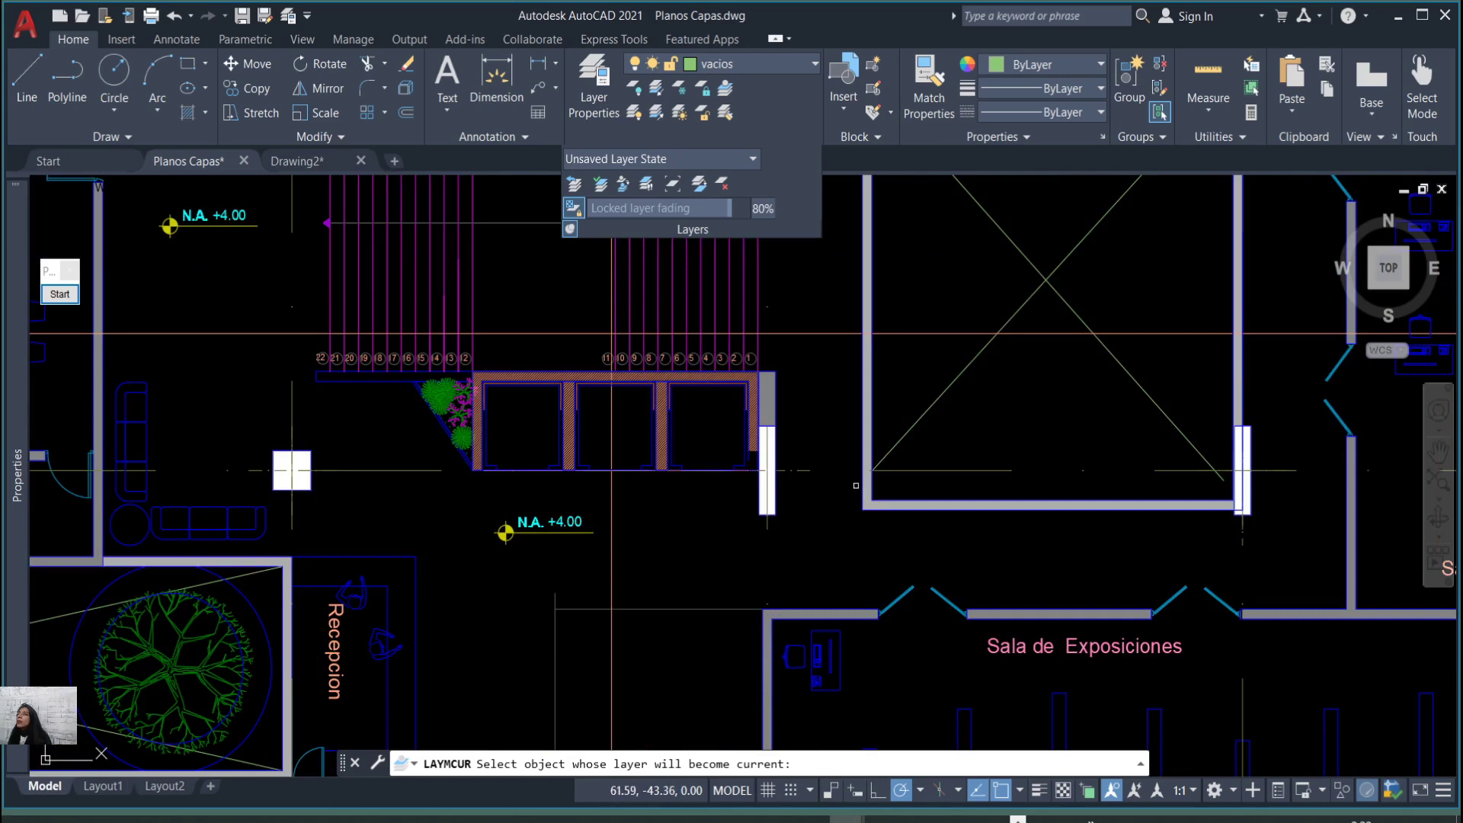
left_click(866, 485)
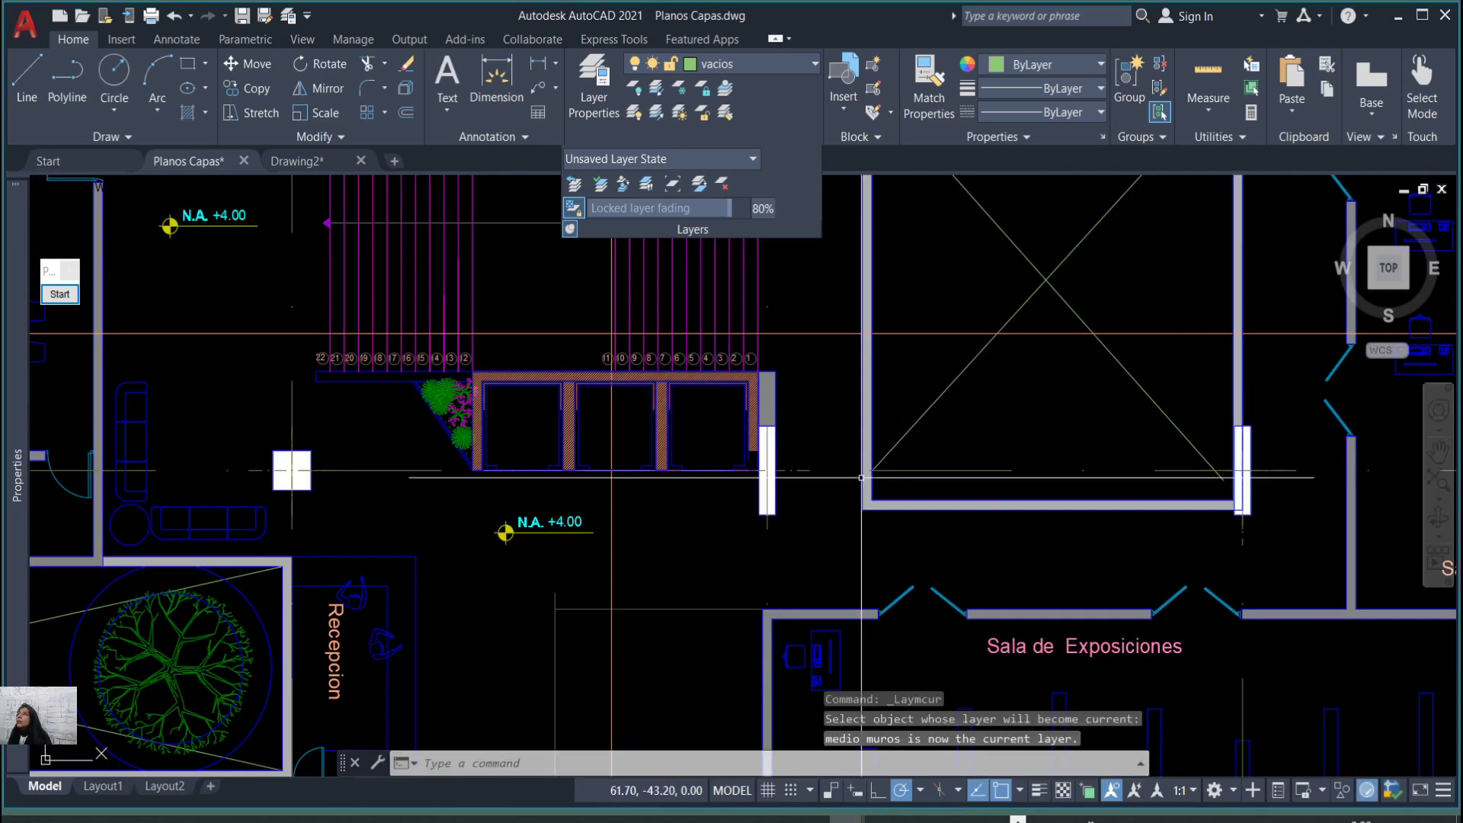
key("Return")
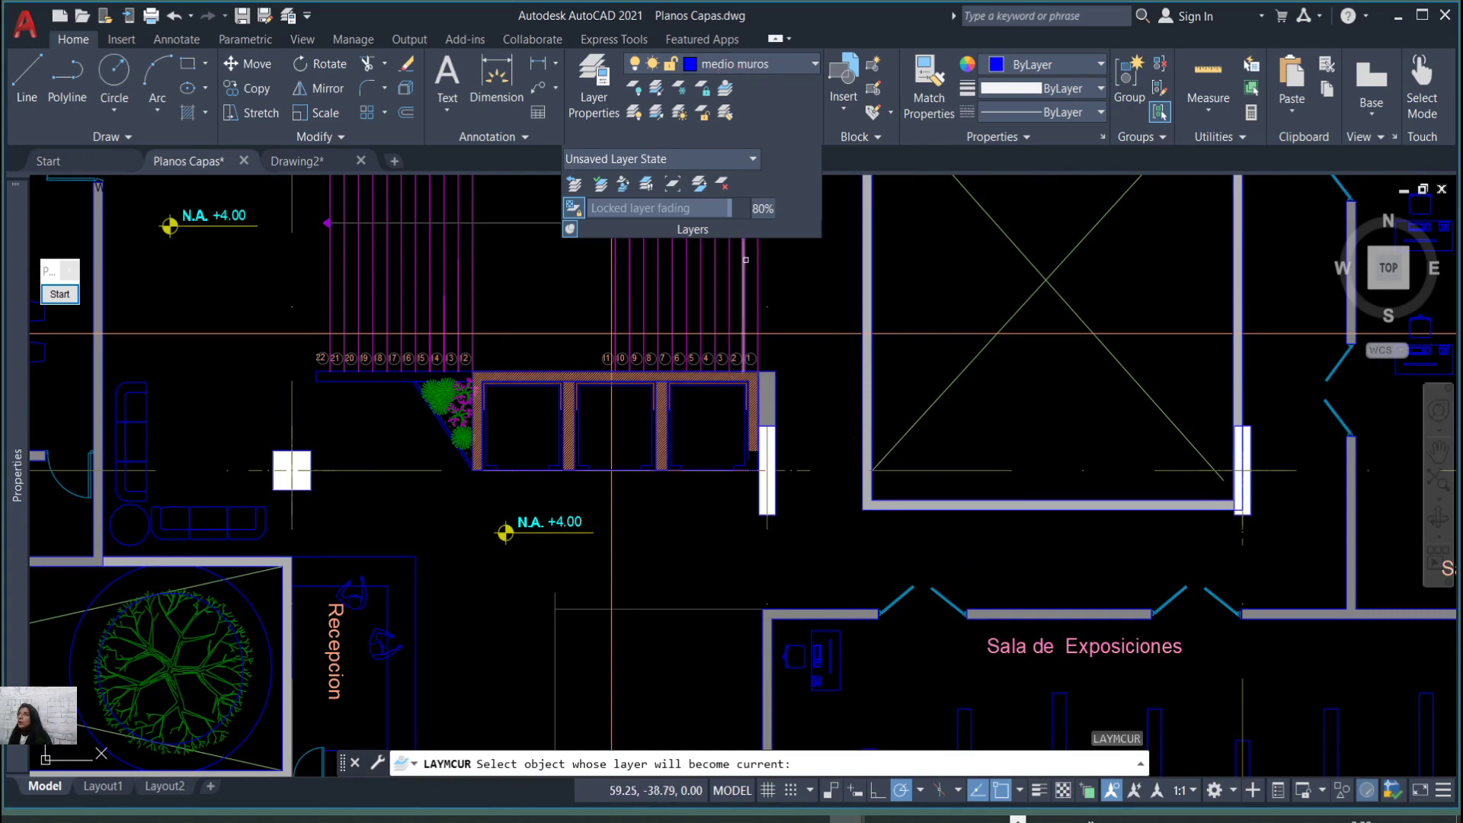
key("Escape")
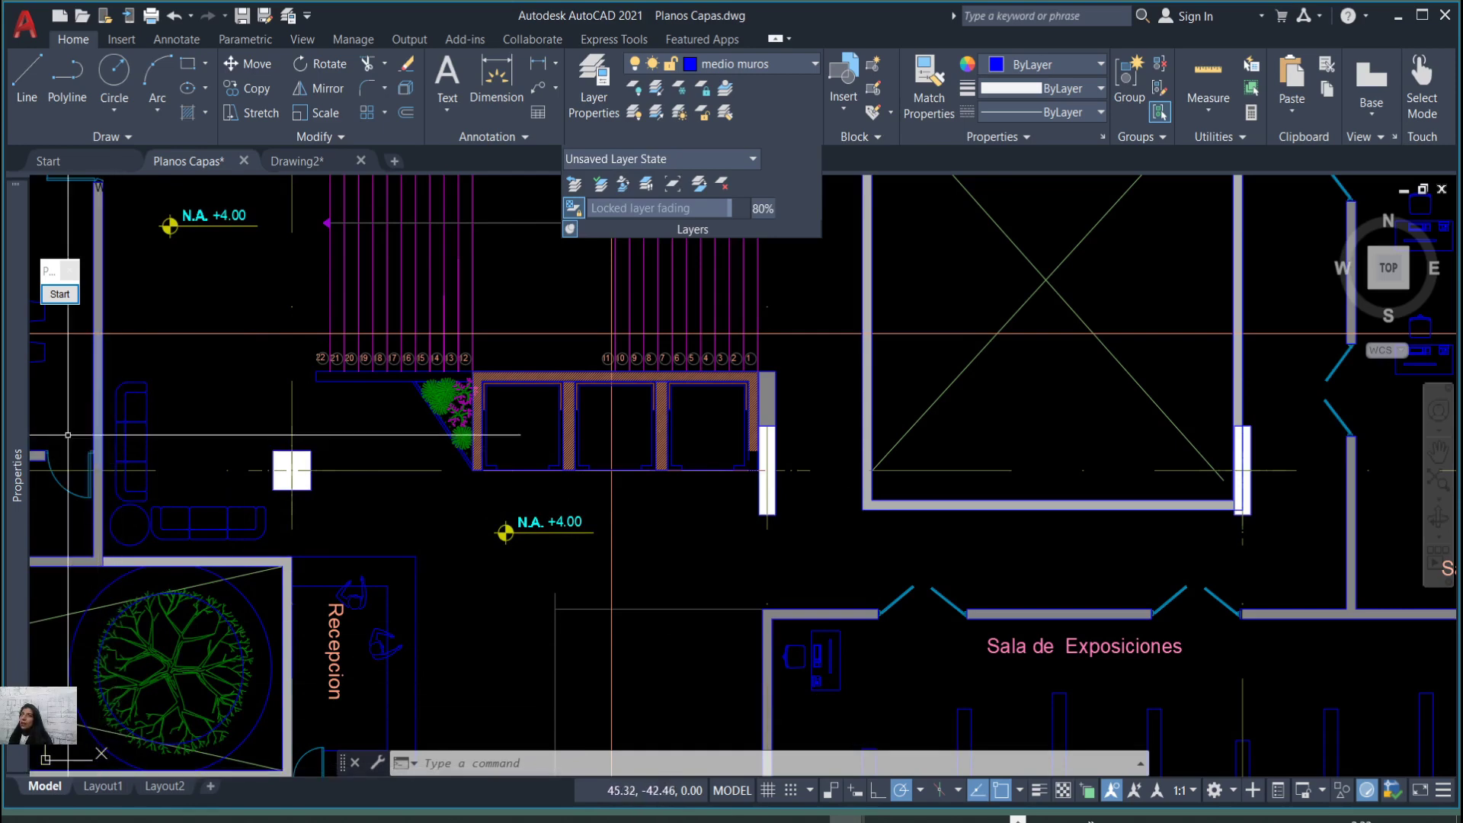
left_click(59, 294)
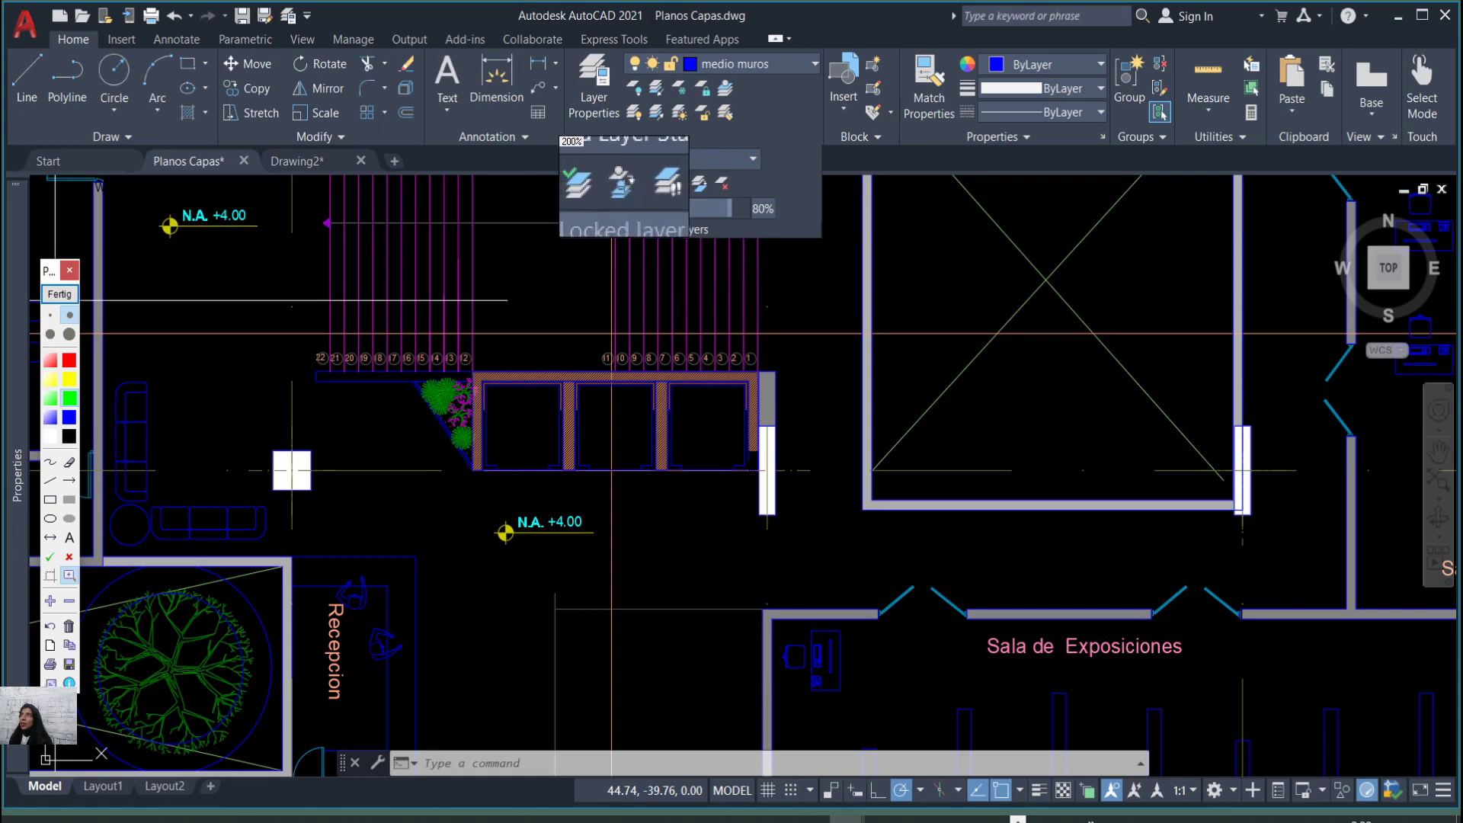
key("Escape")
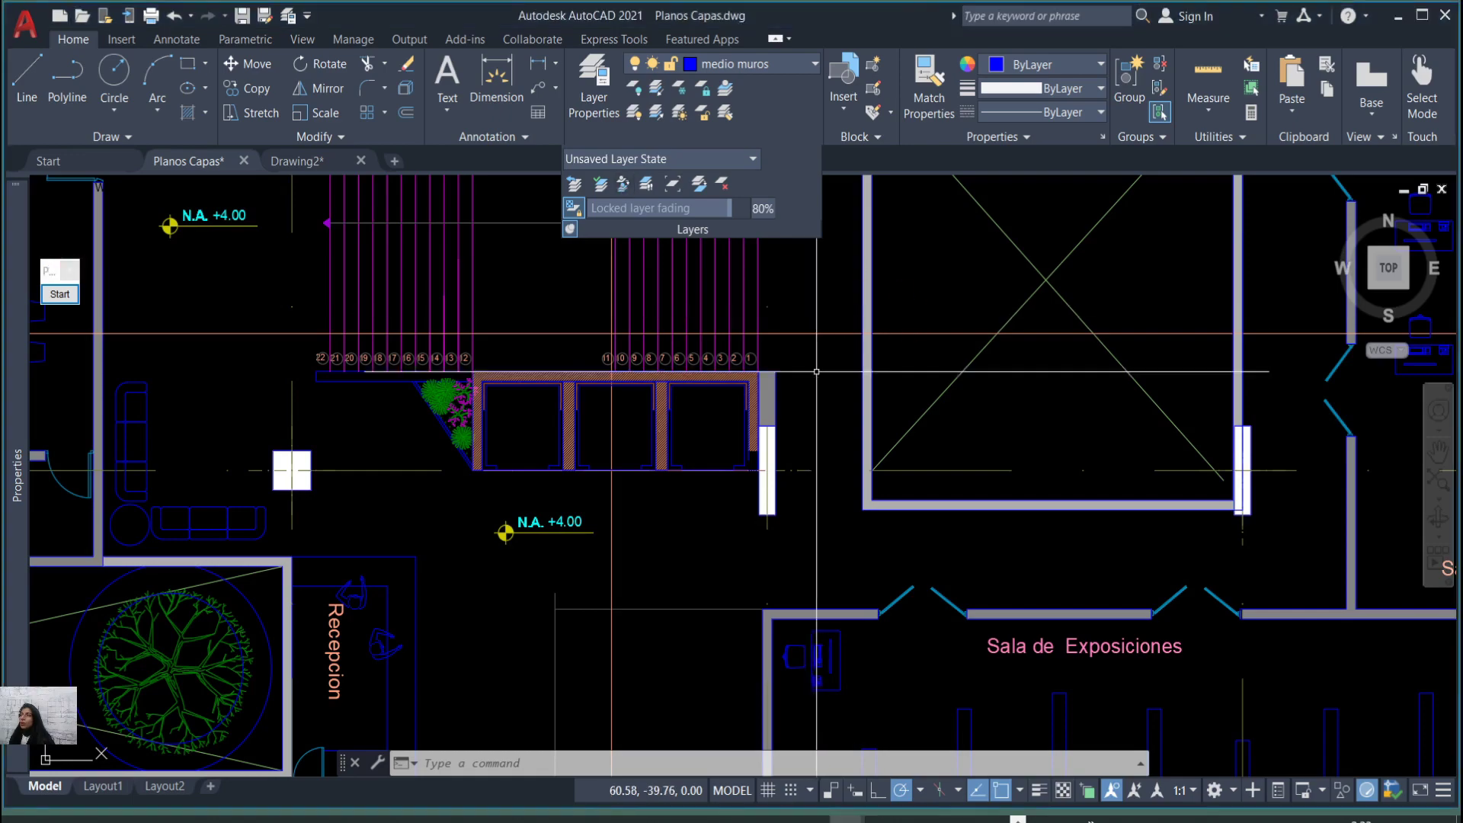
scroll(800, 427, "down", 8)
scroll(647, 313, "up", 2)
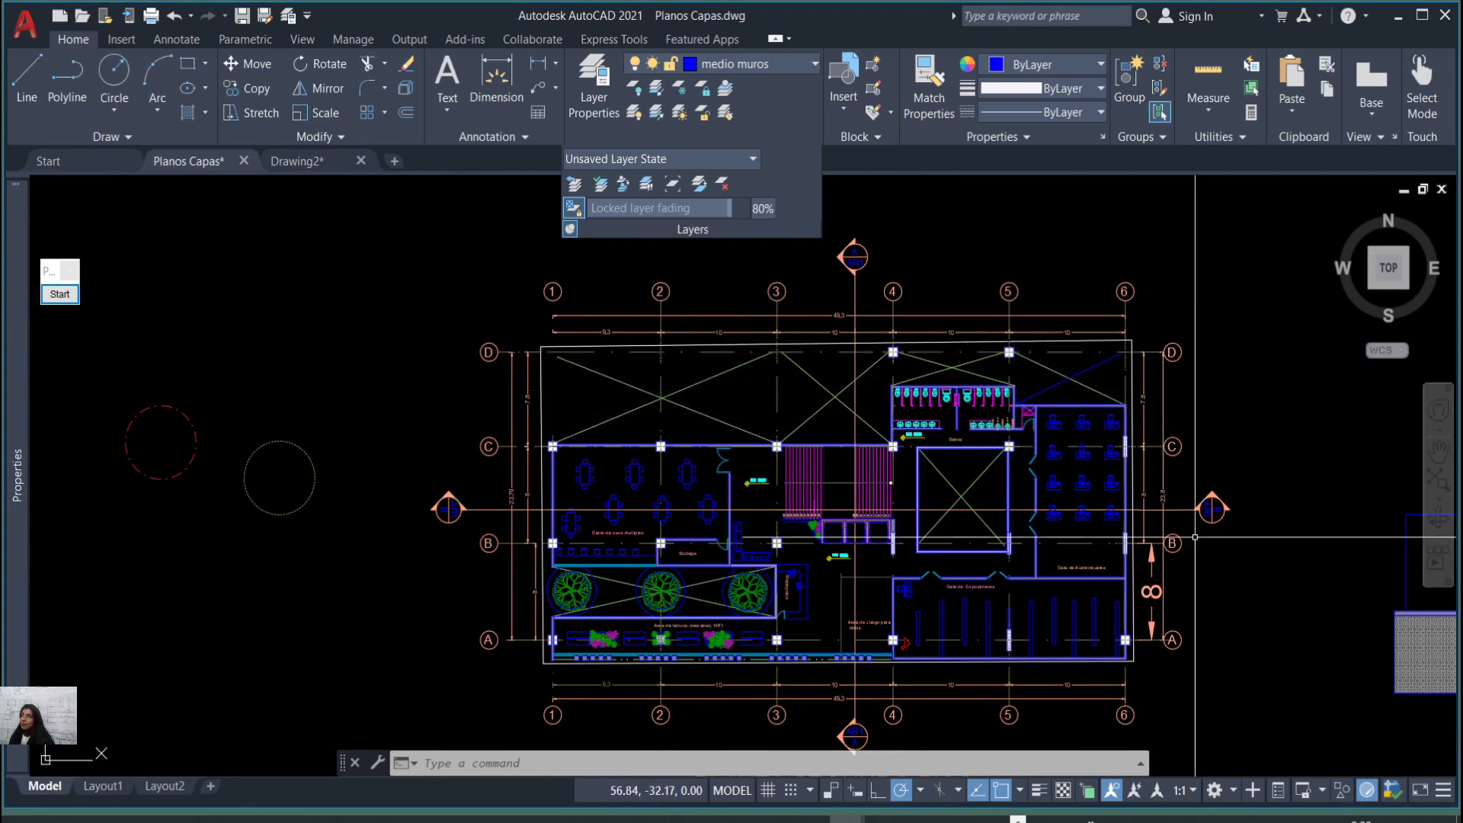
Check the layer of a shelf in Sala de Exposiciones, and review the drawing's layer list.
scroll(1118, 421, "down", 3)
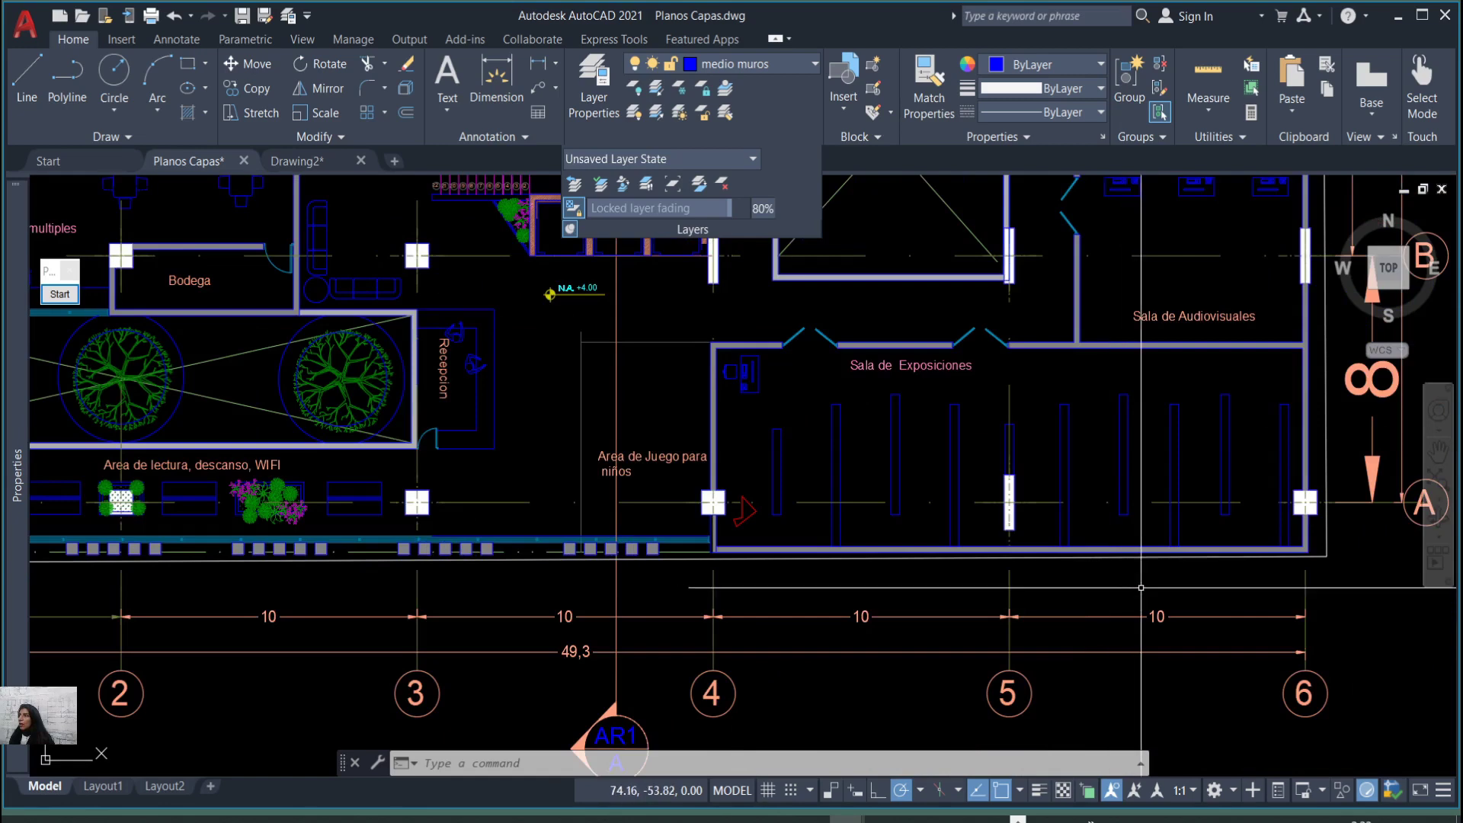
left_click(1071, 517)
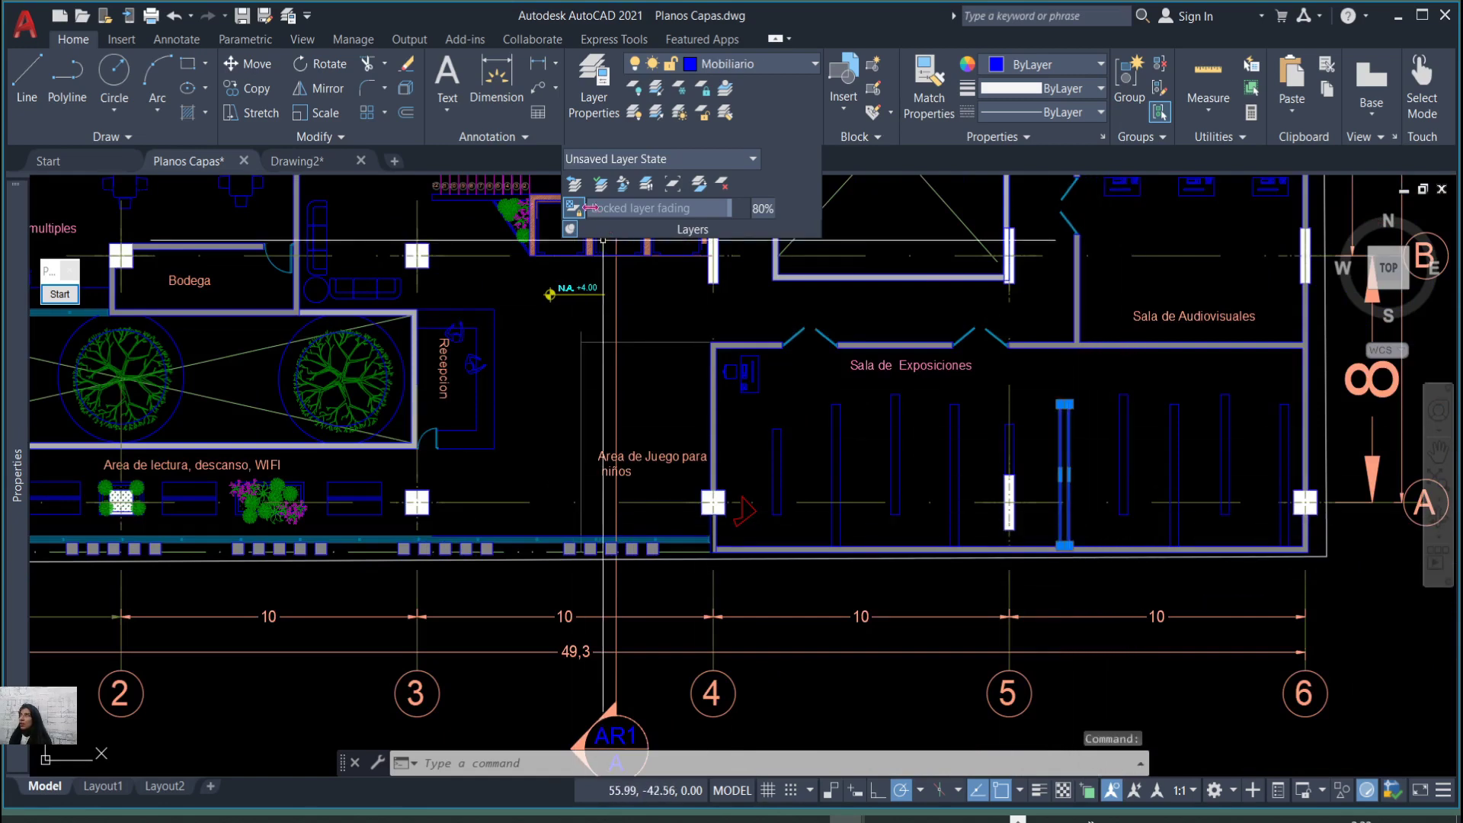
key("Escape")
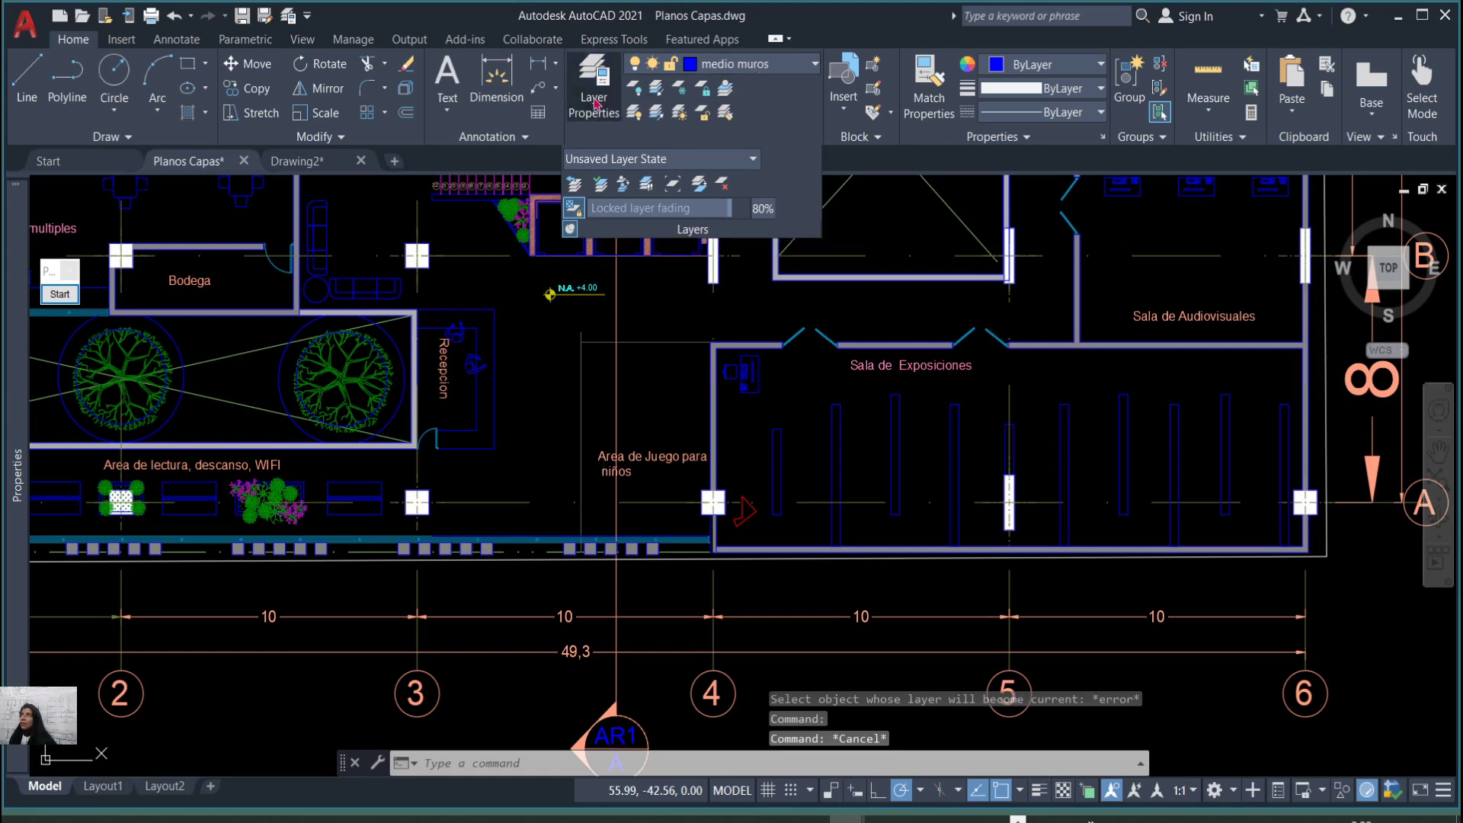
left_click(594, 88)
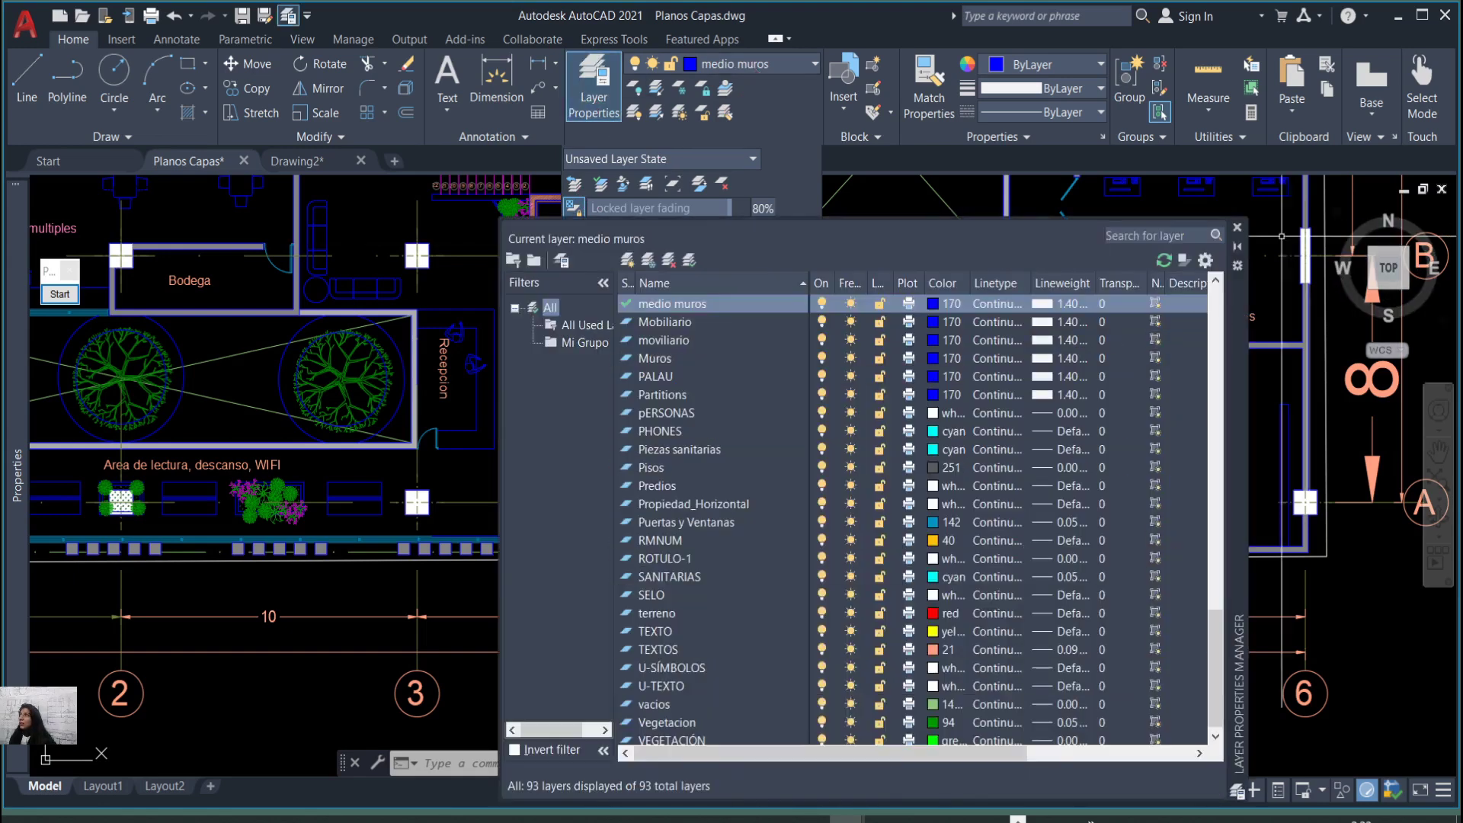
left_click(1237, 228)
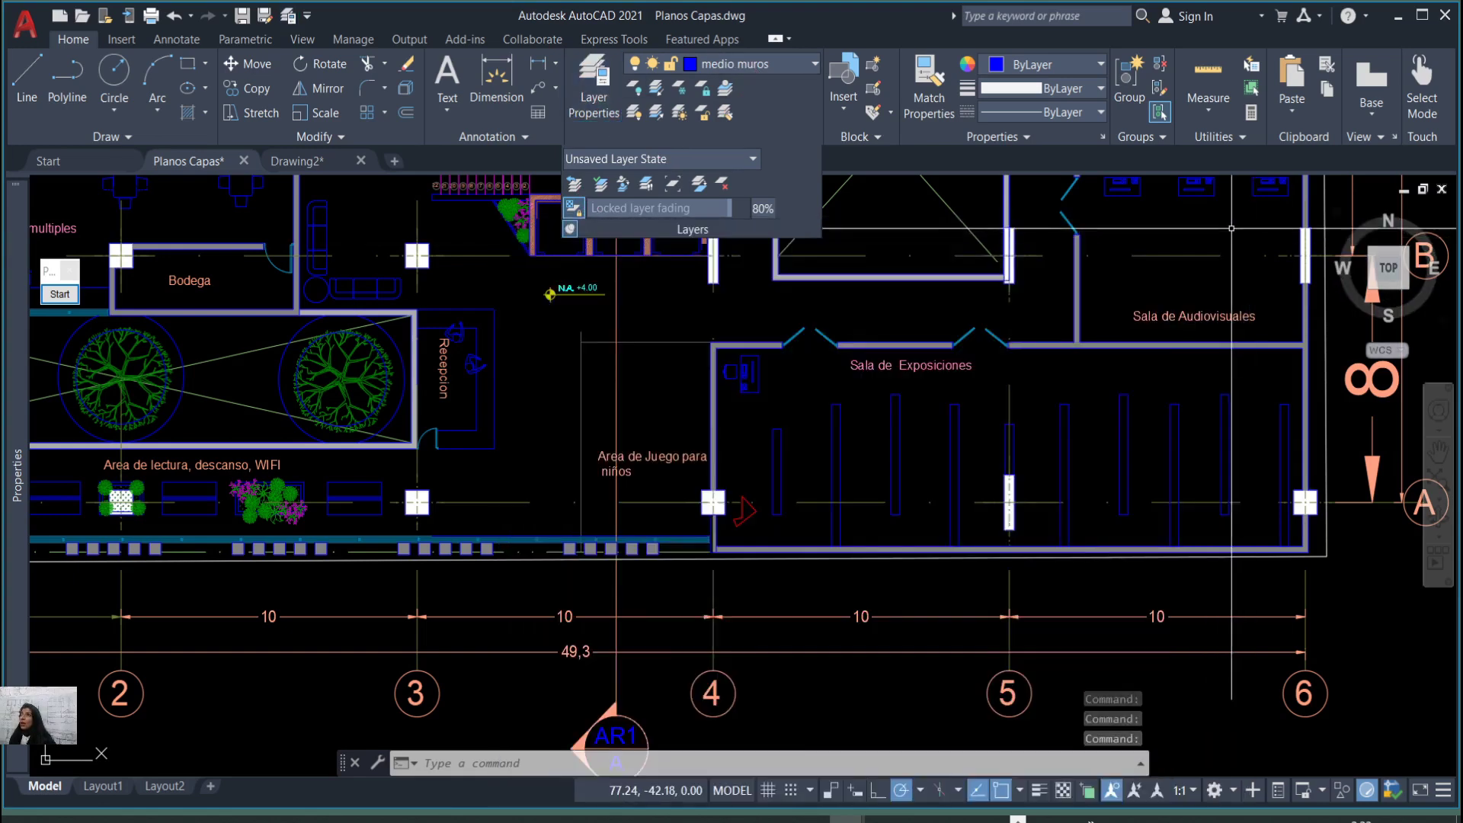
Restore the previous layer settings with Layer Previous, and undo earlier changes back to layer 0 as current.
left_click(575, 185)
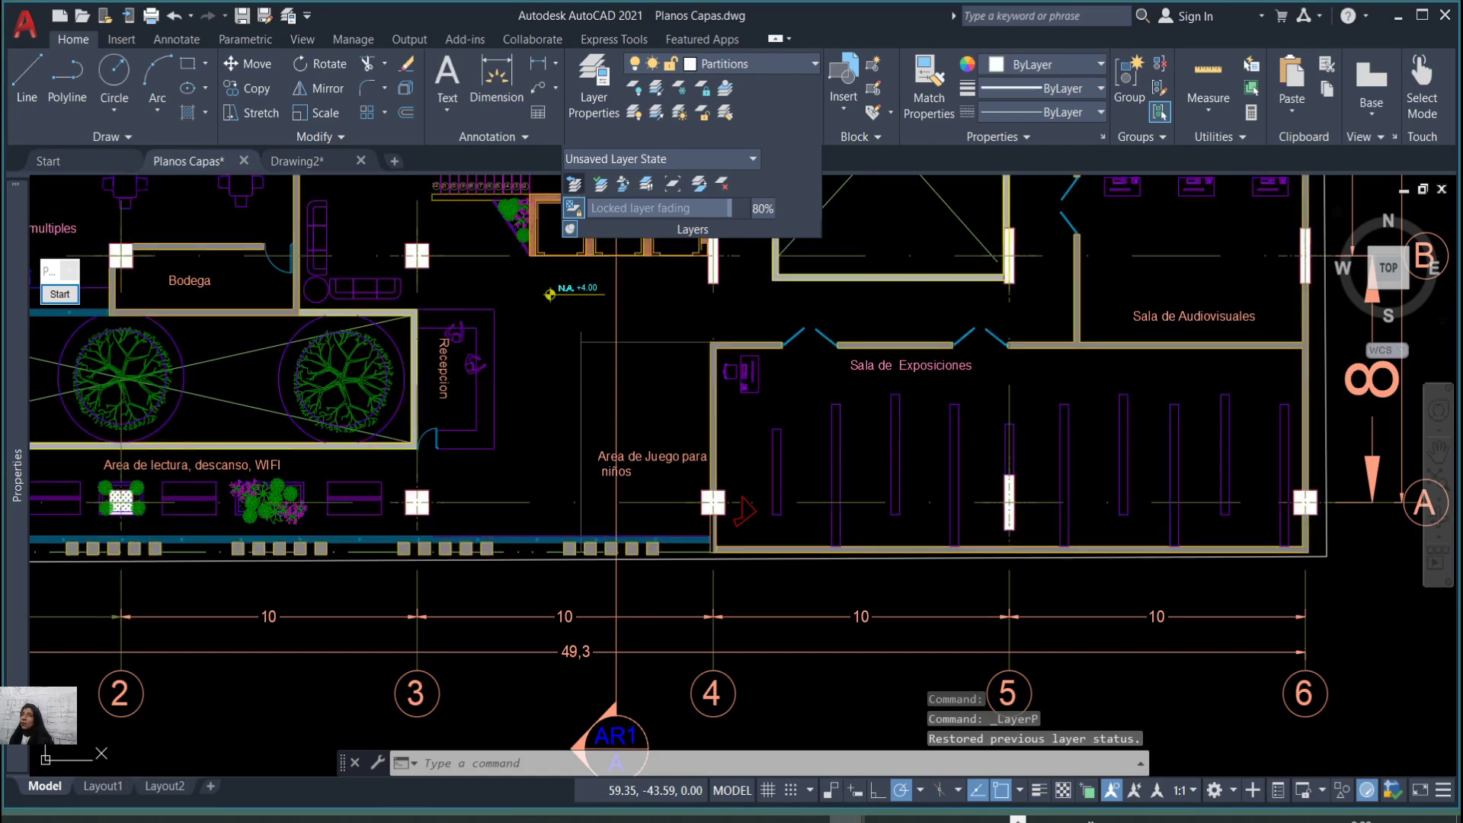
scroll(616, 488, "down", 5)
scroll(770, 379, "up", 4)
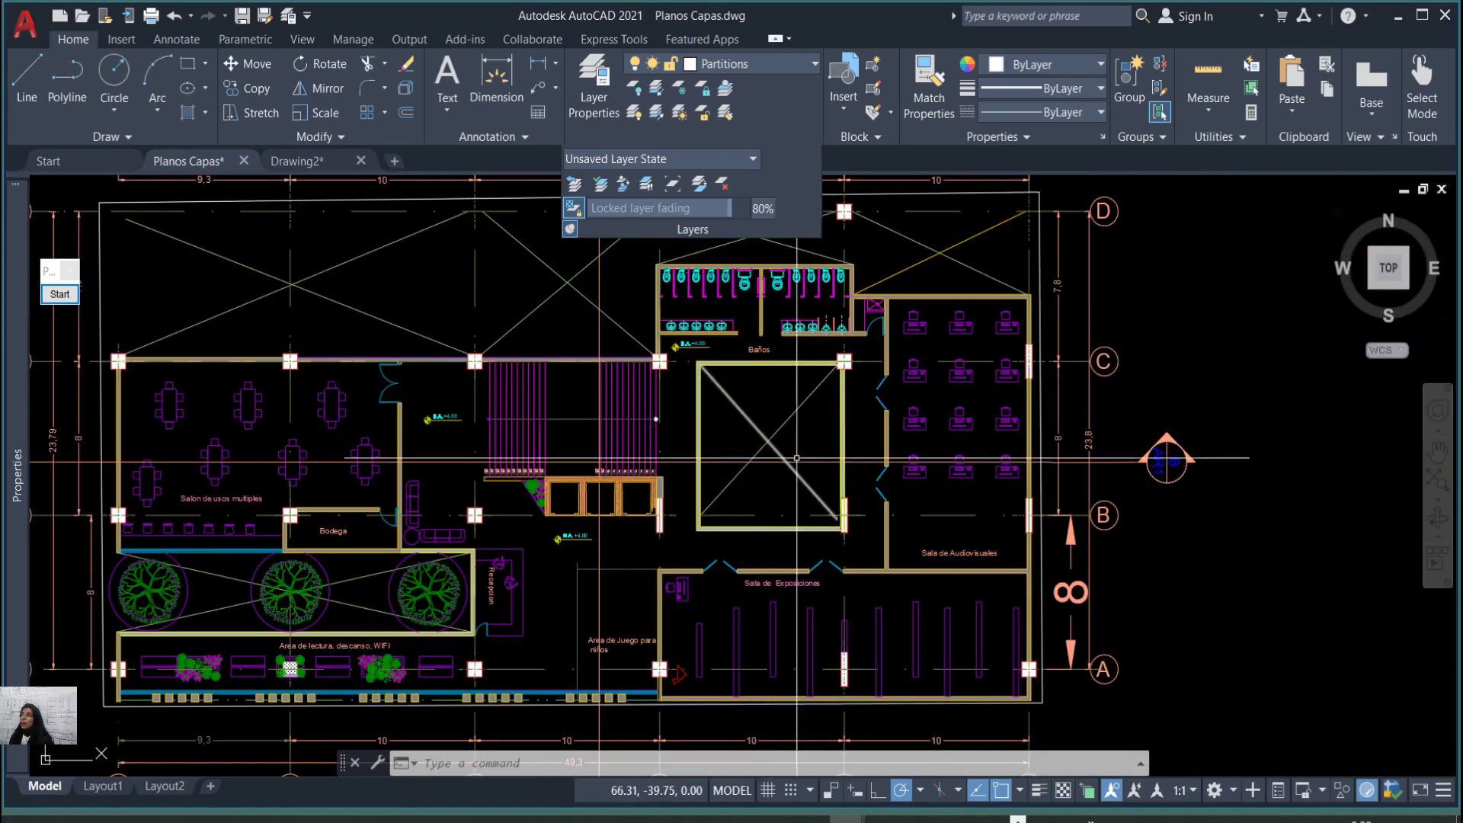
scroll(797, 458, "down", 2)
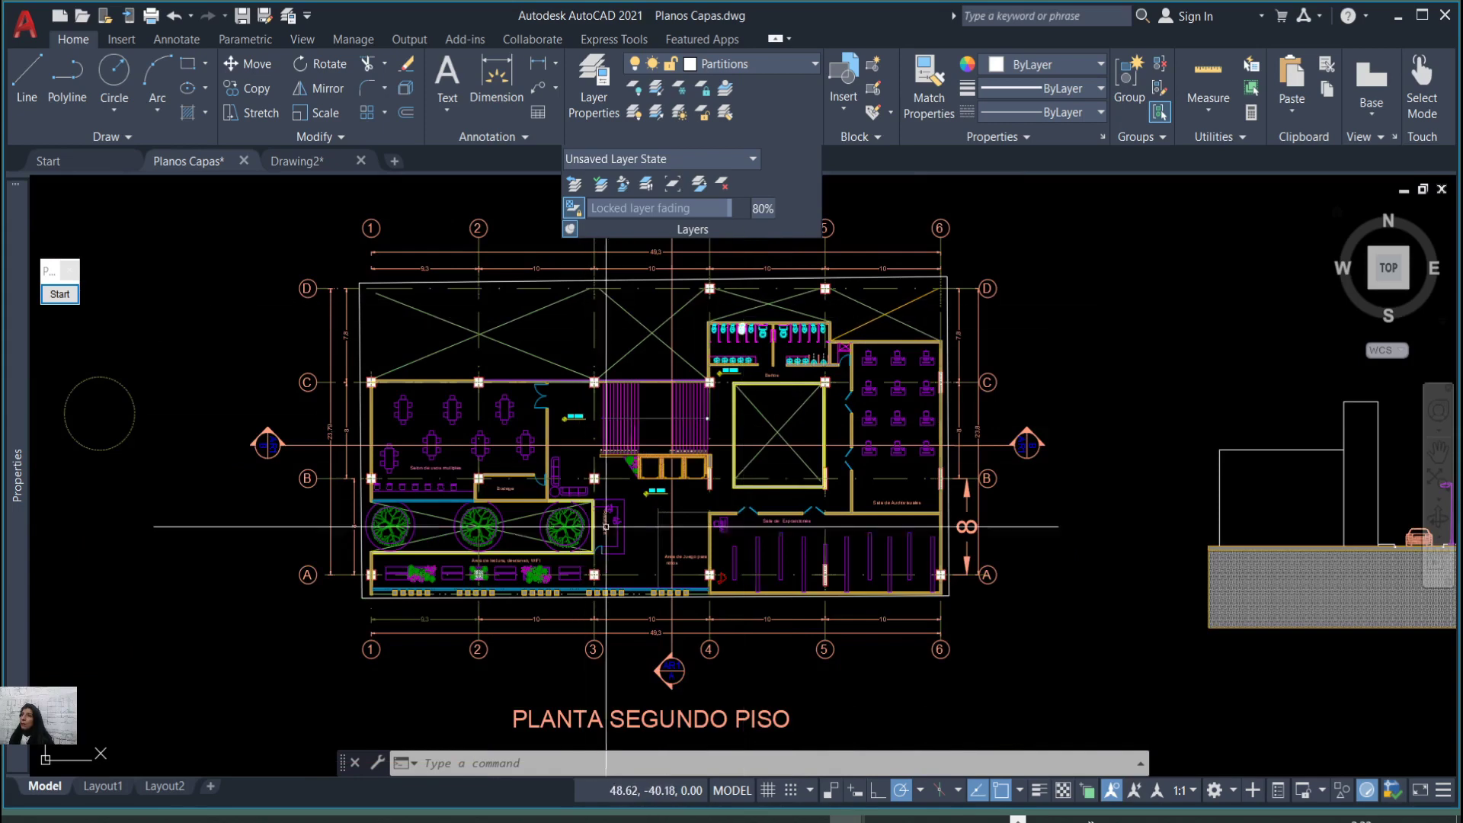
key("ctrl+z")
key("ctrl+z")
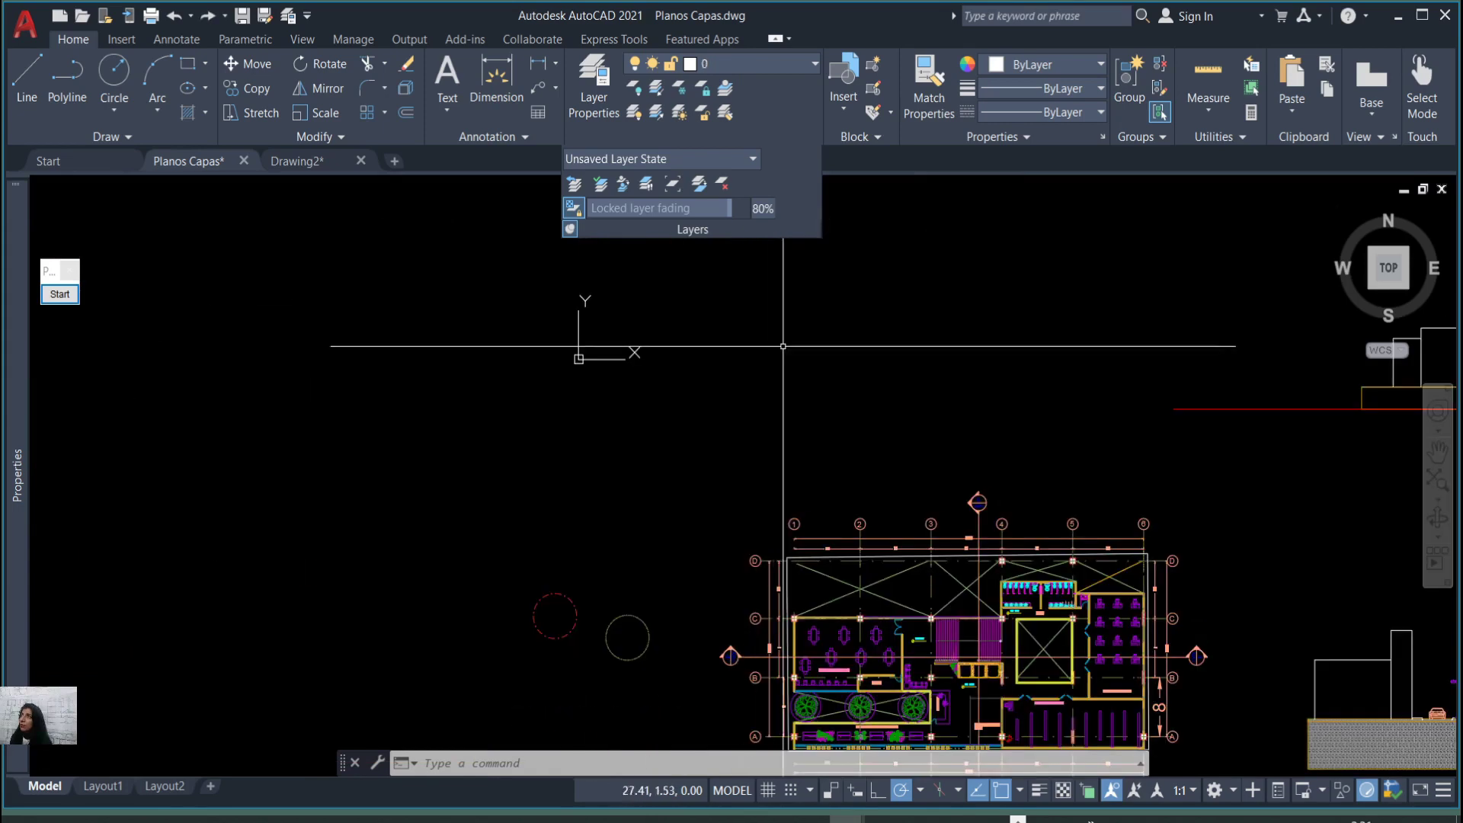
Start a layer merge and choose the Mobiliario layer by picking the furniture at Recepcion on the second-floor plan.
left_click(702, 189)
scroll(770, 379, "down", 4)
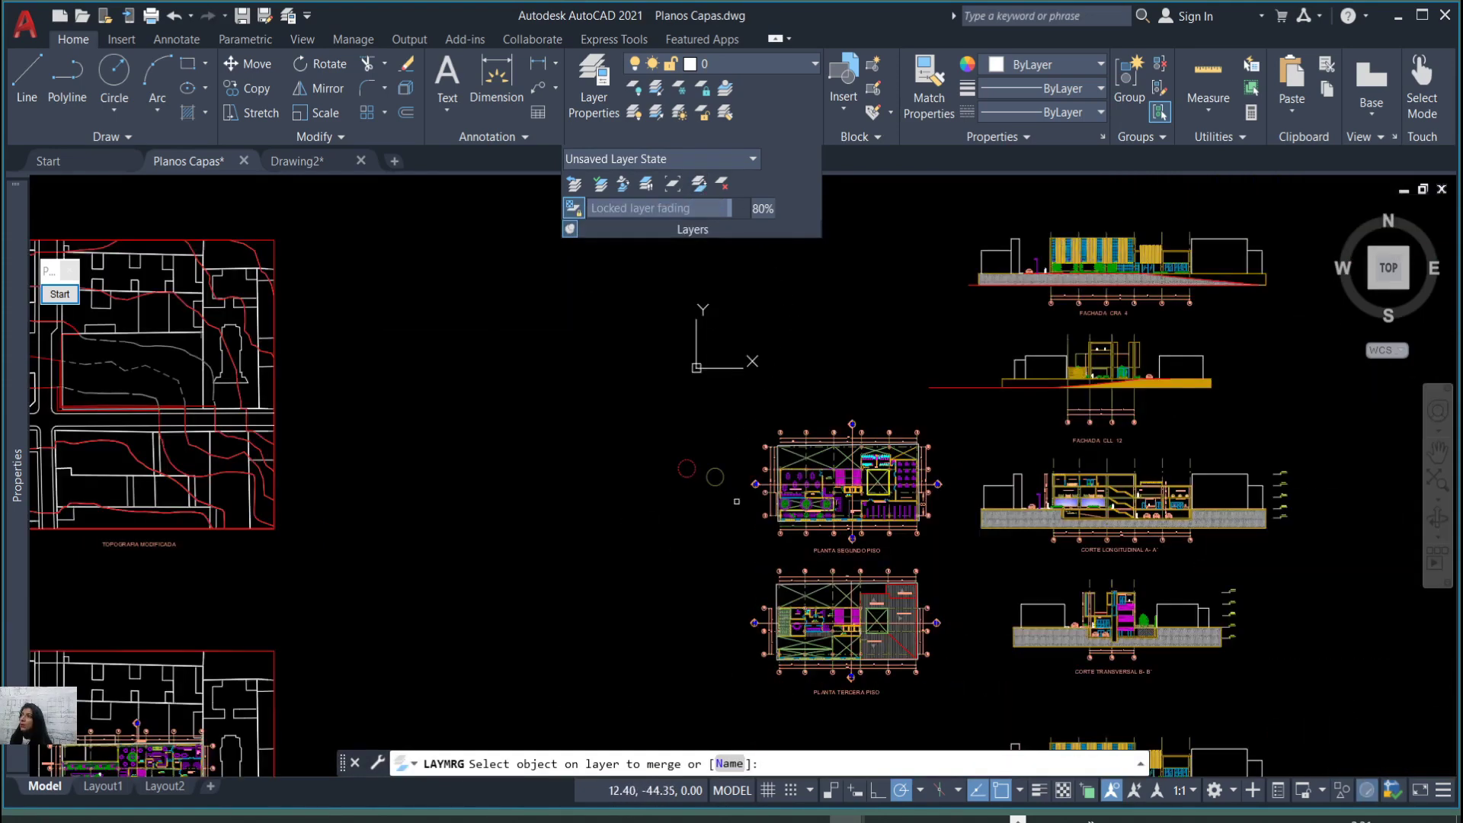
scroll(739, 499, "up", 2)
scroll(1059, 442, "down", 2)
scroll(876, 526, "up", 2)
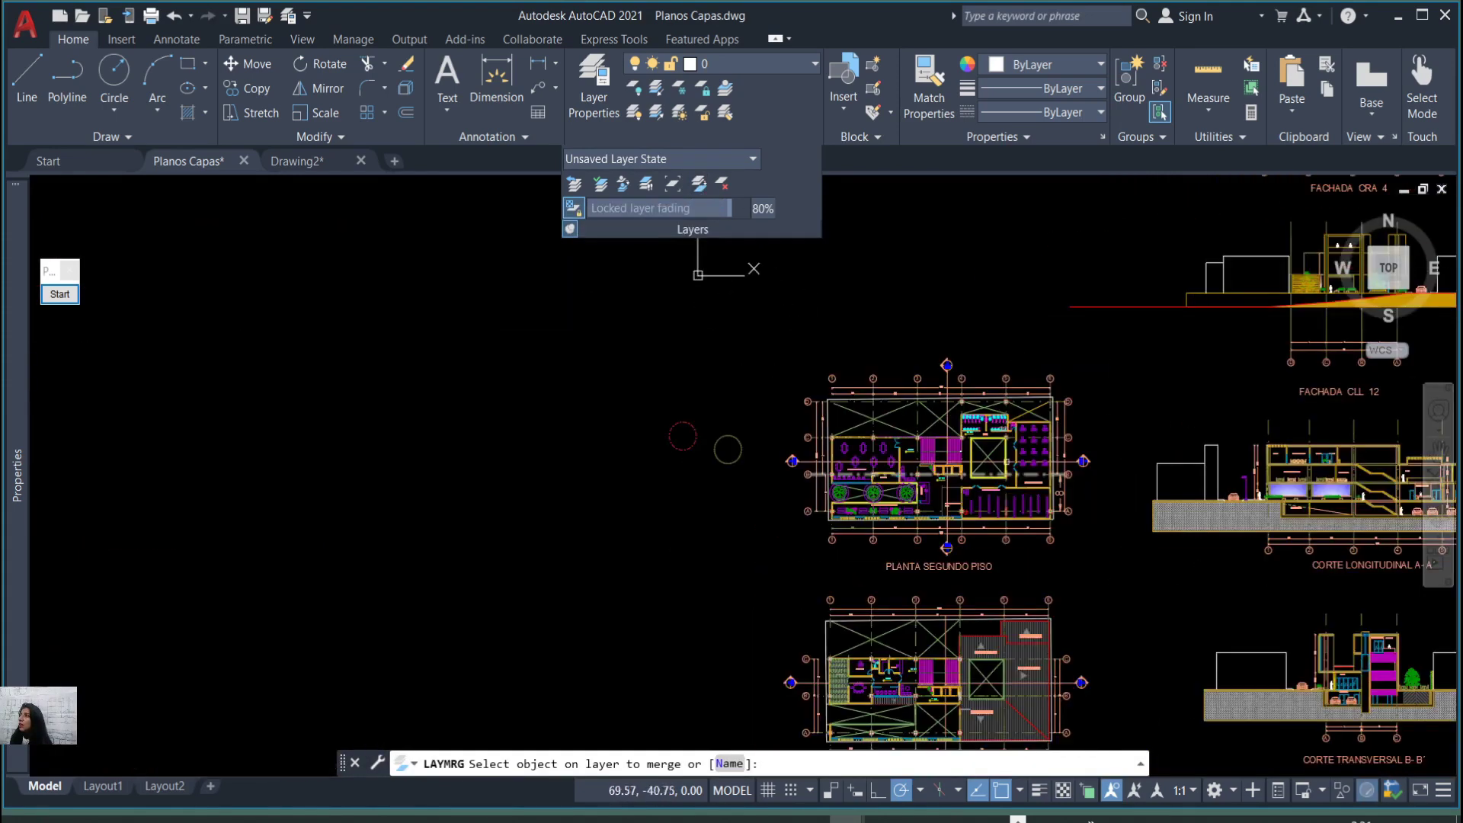
scroll(968, 443, "up", 8)
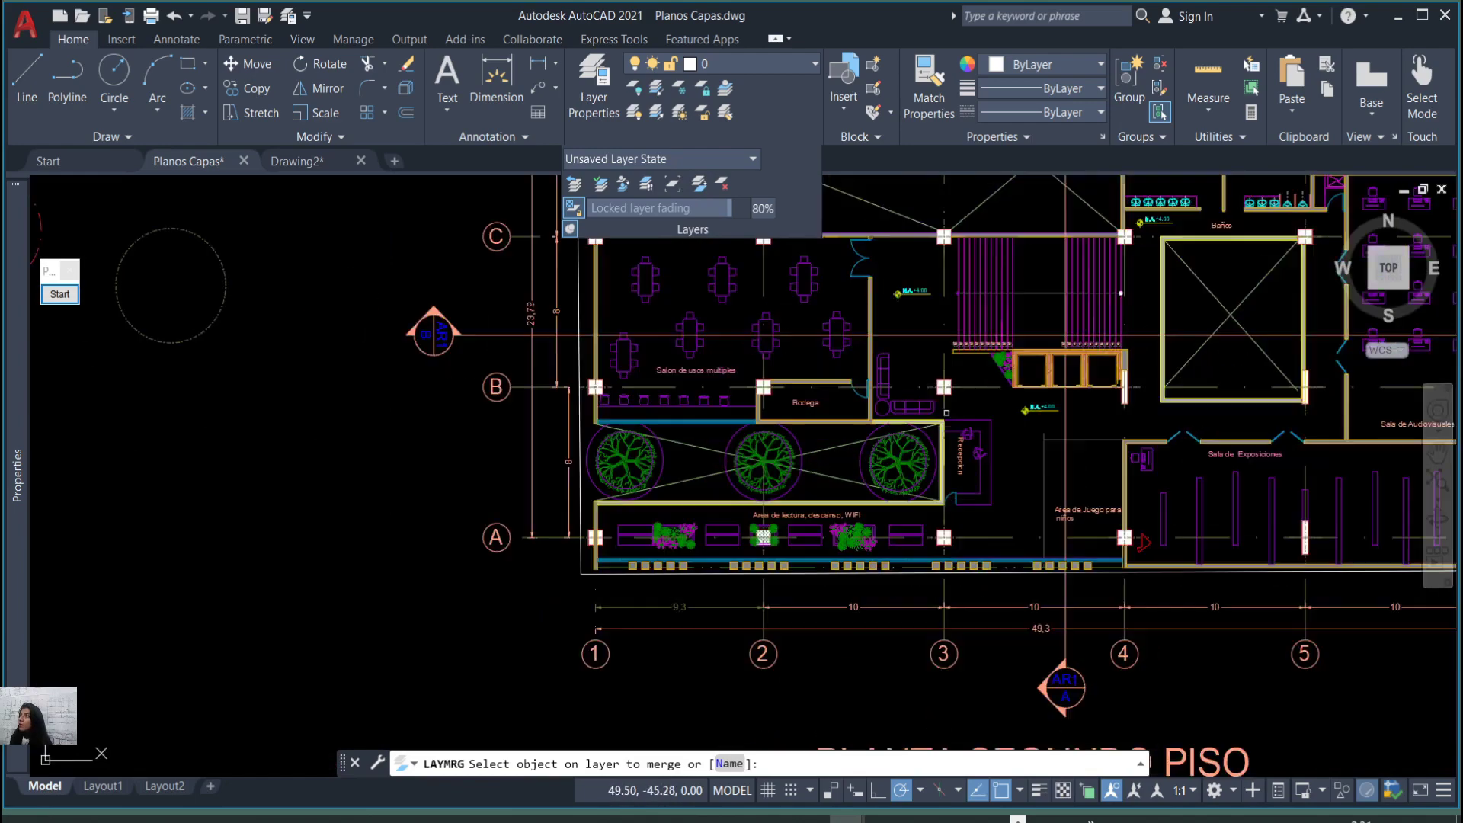
scroll(1027, 567, "down", 6)
scroll(1029, 583, "up", 6)
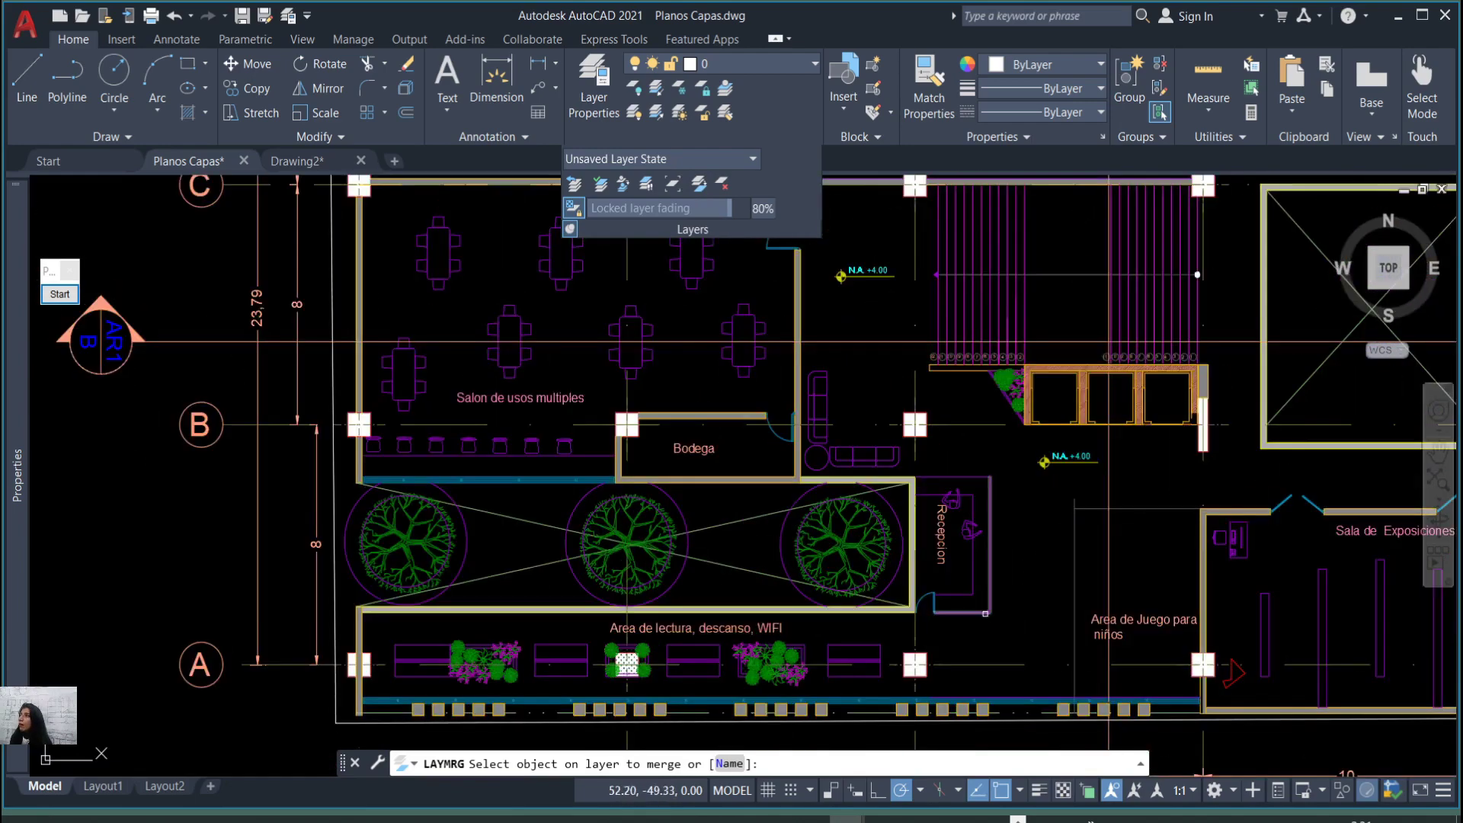
left_click(1011, 619)
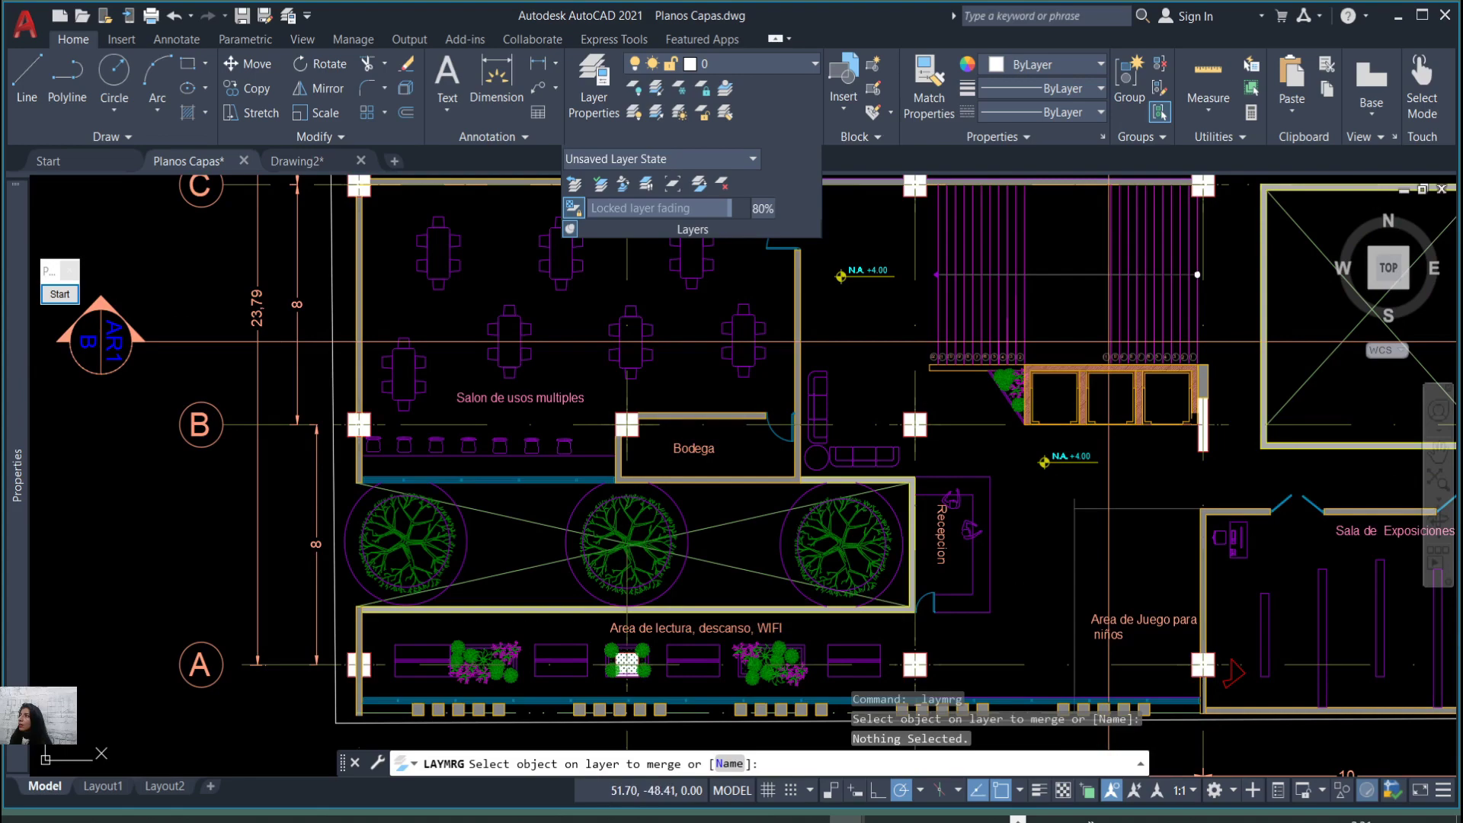
left_click(971, 583)
Add the vacios and escaleras layers to the merge by picking a central void diagonal and the staircase, and finish the source selection.
scroll(1022, 568, "down", 2)
scroll(1016, 568, "down", 2)
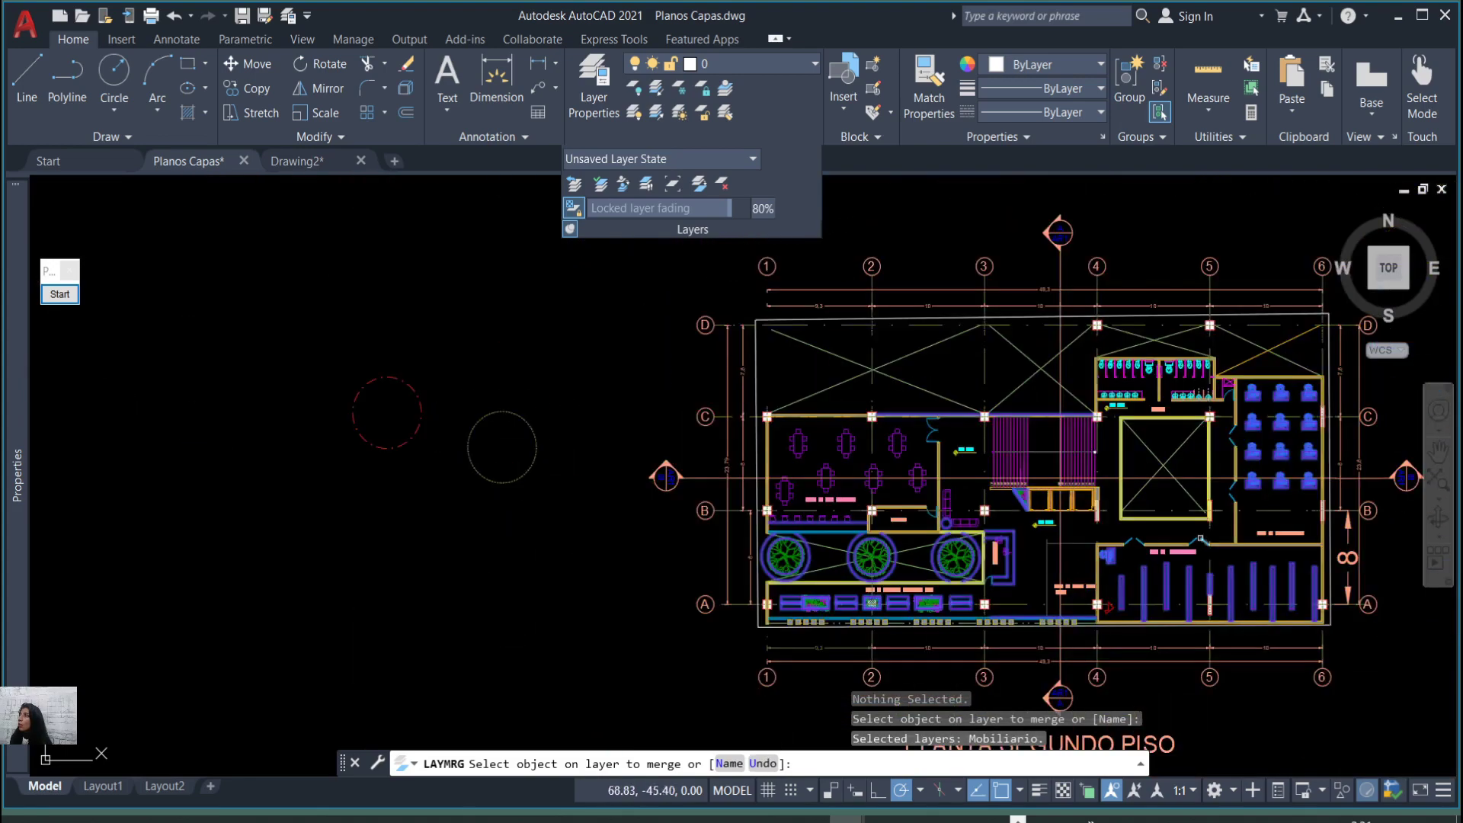
scroll(1201, 539, "up", 2)
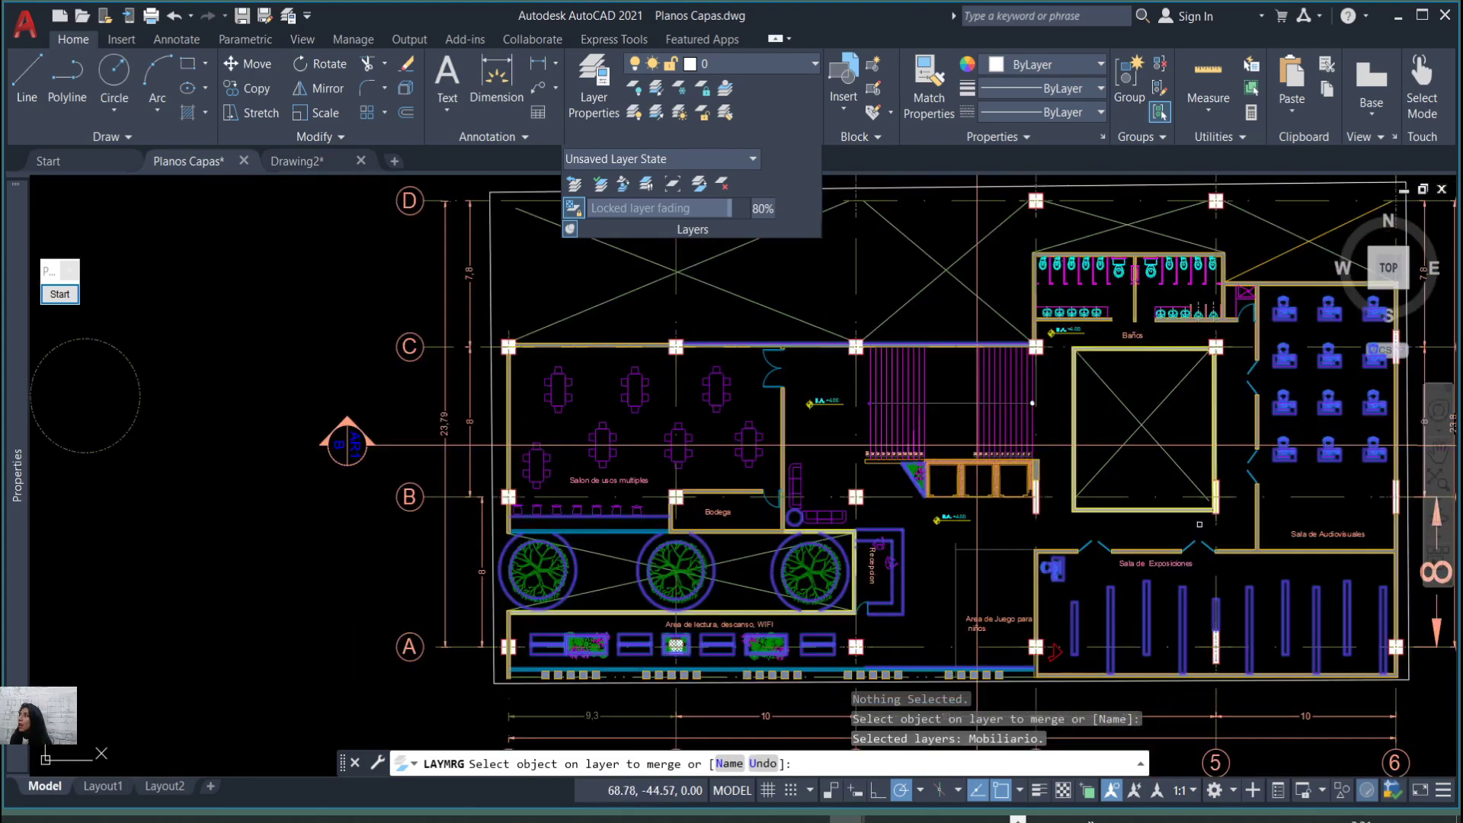
left_click(1120, 459)
scroll(1060, 488, "up", 2)
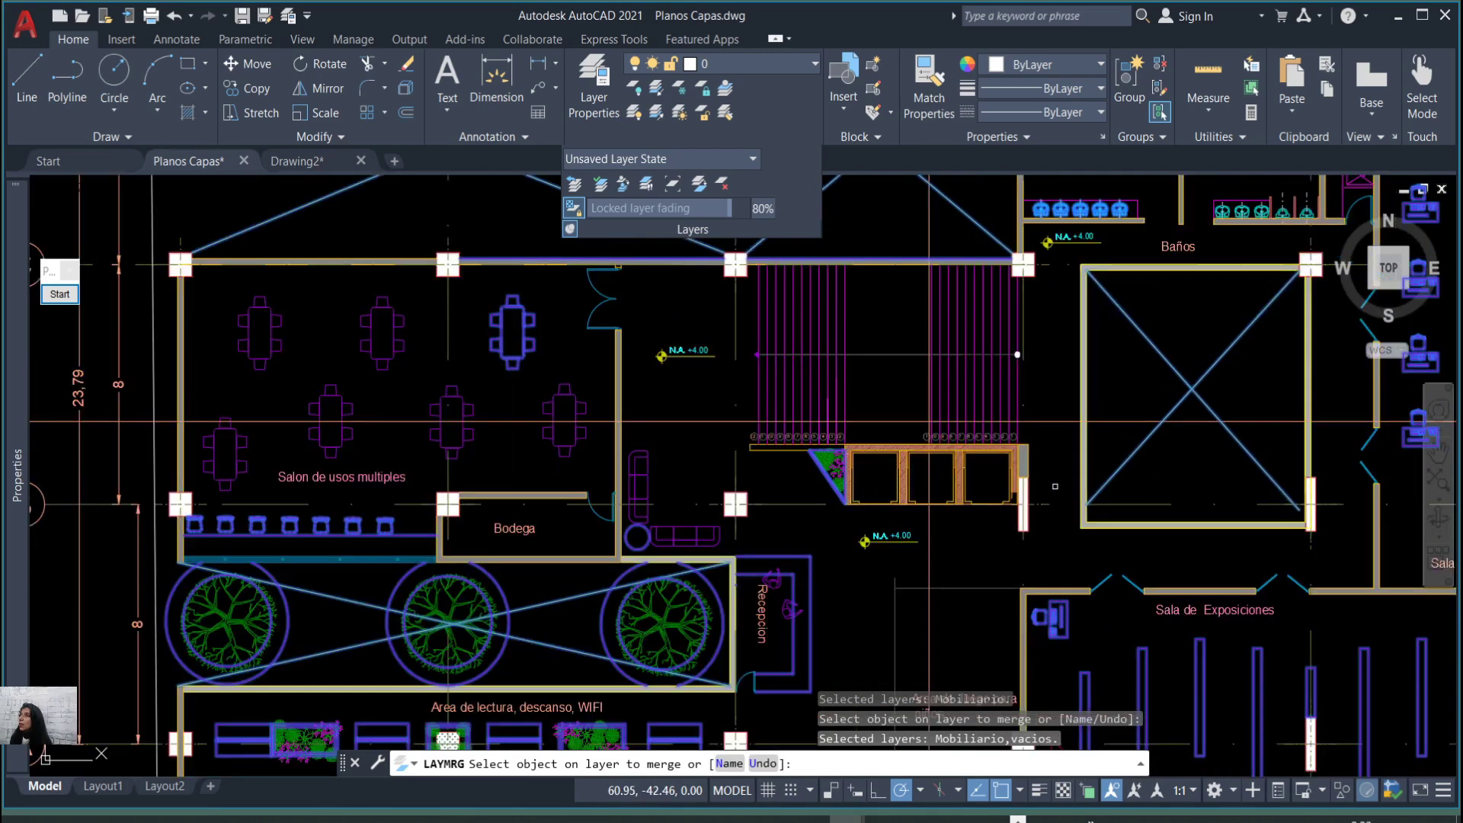
left_click(856, 378)
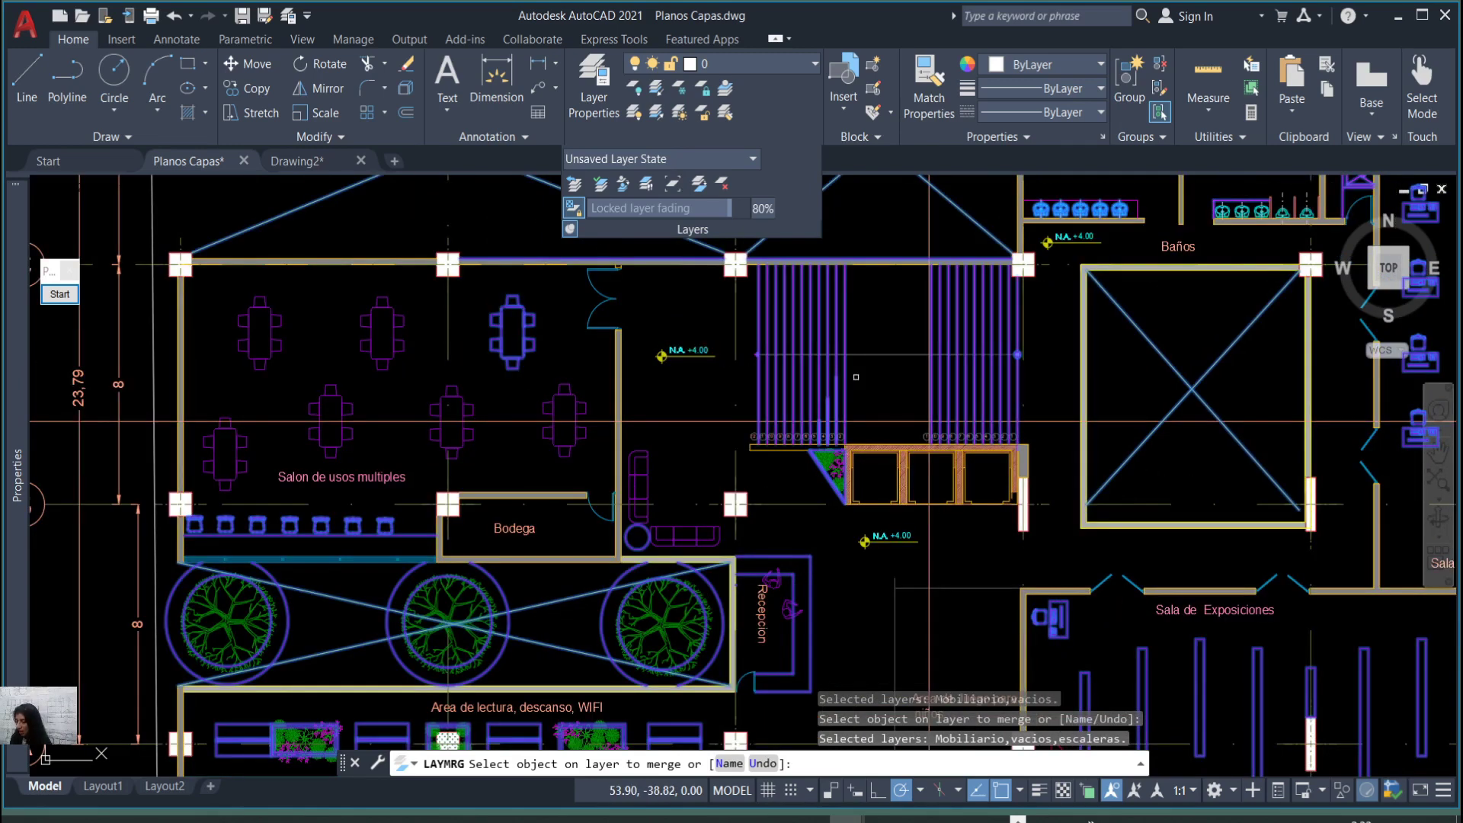
key("Return")
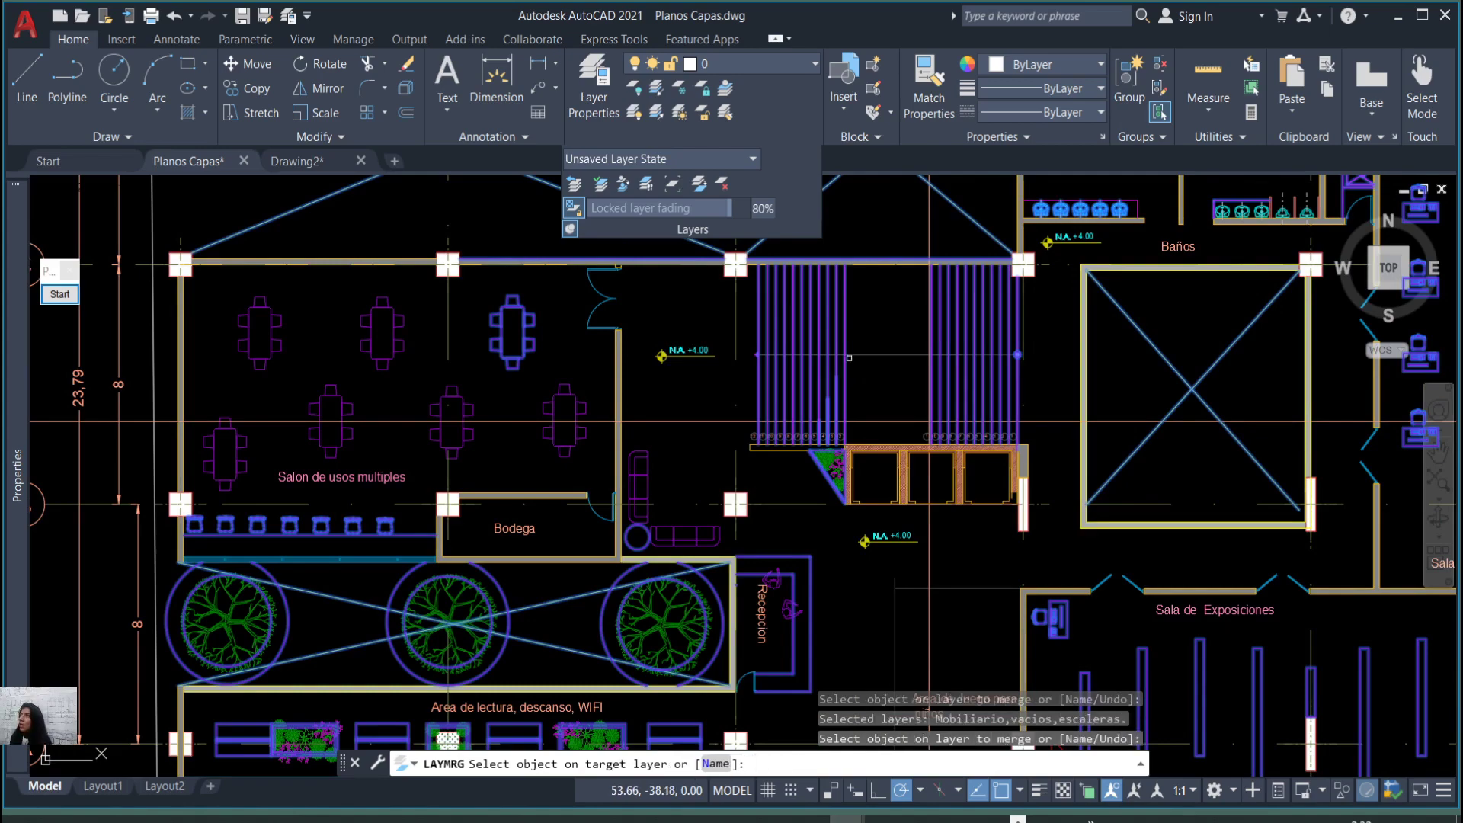
Try to merge the selected layers into medio muros by picking the low wall beside Recepcion as the target.
scroll(852, 362, "down", 3)
scroll(937, 453, "up", 5)
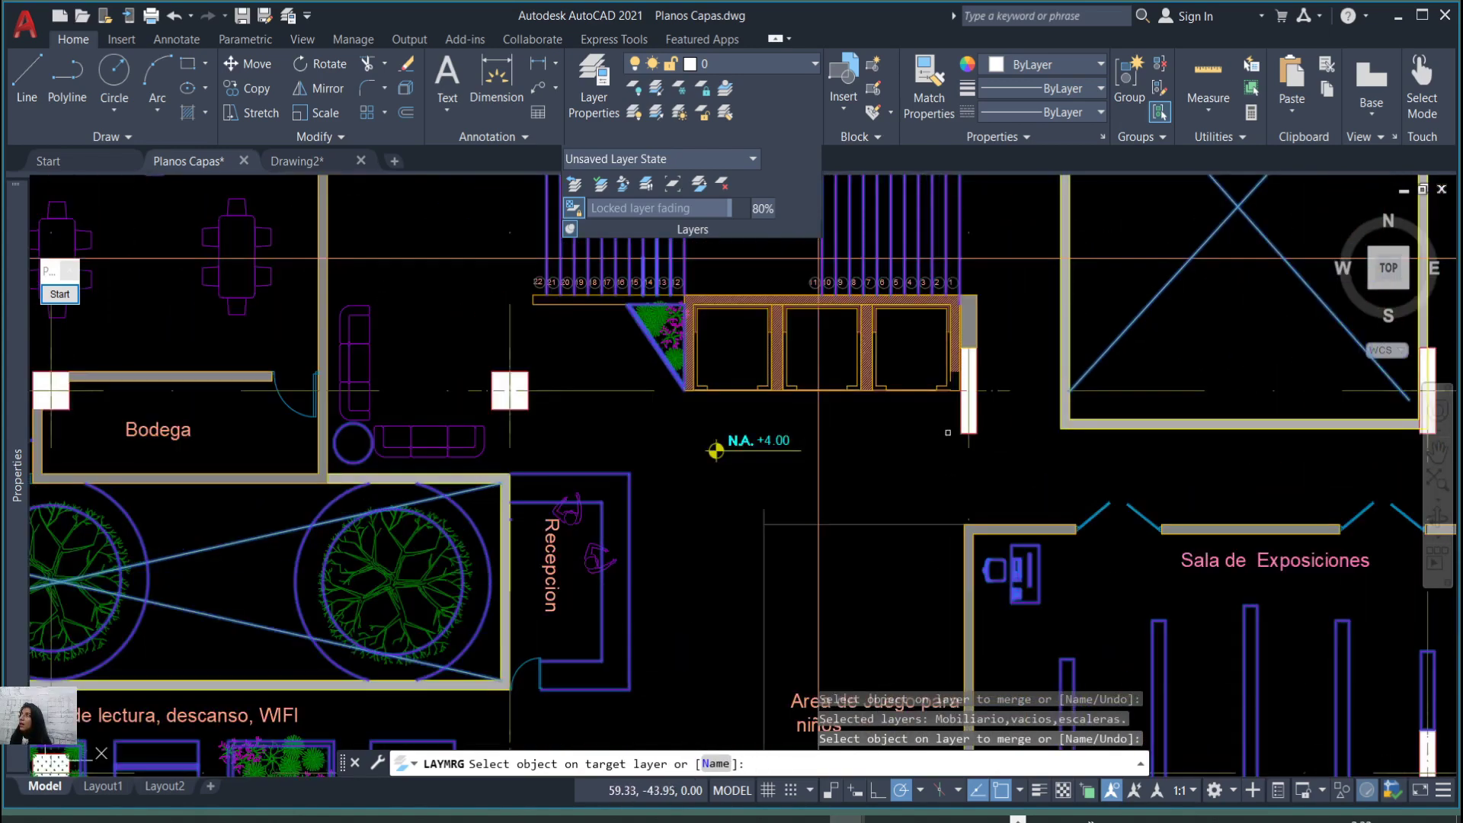
scroll(937, 453, "down", 3)
scroll(665, 375, "up", 5)
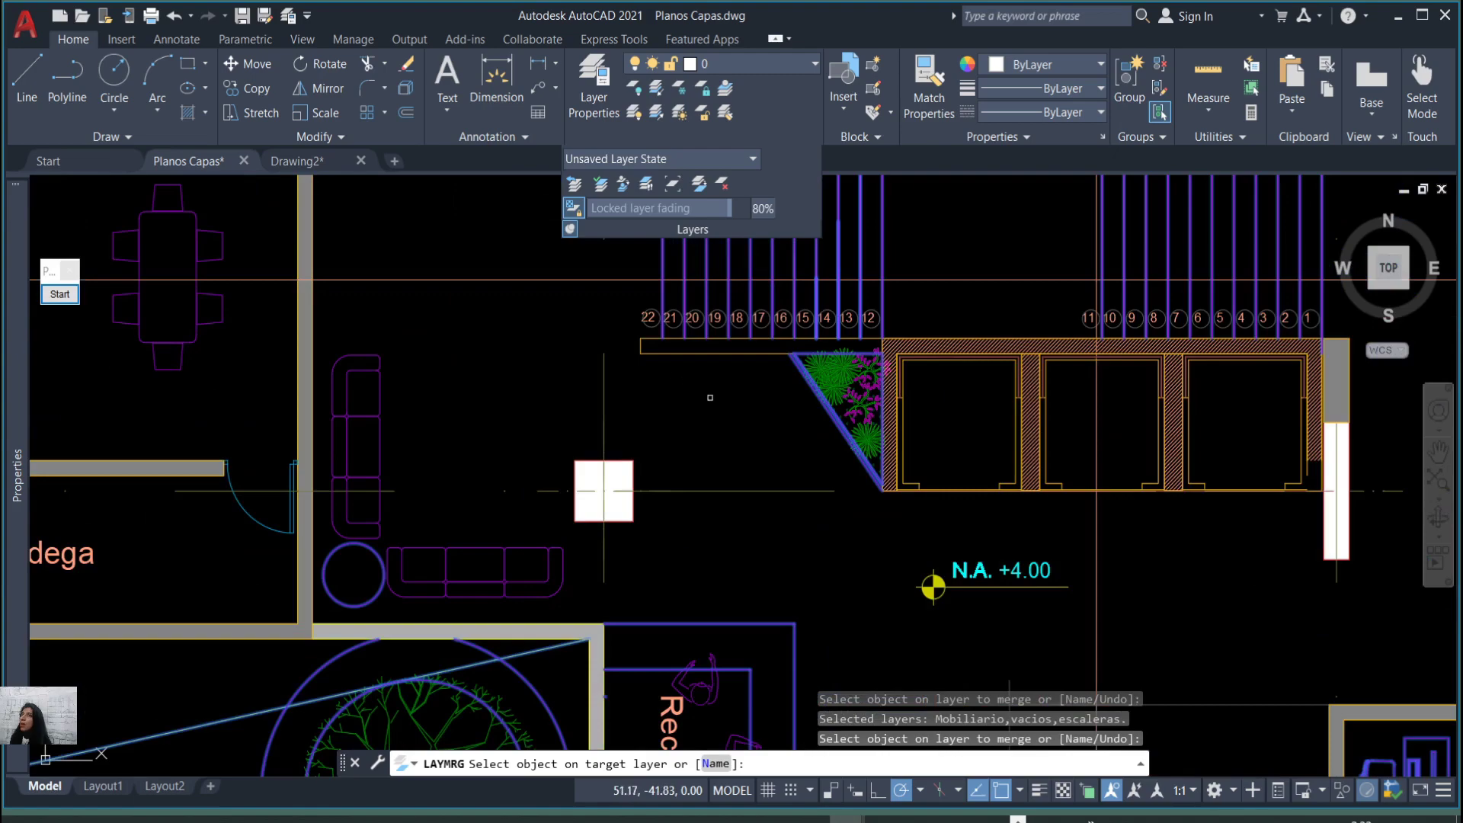
scroll(665, 375, "down", 3)
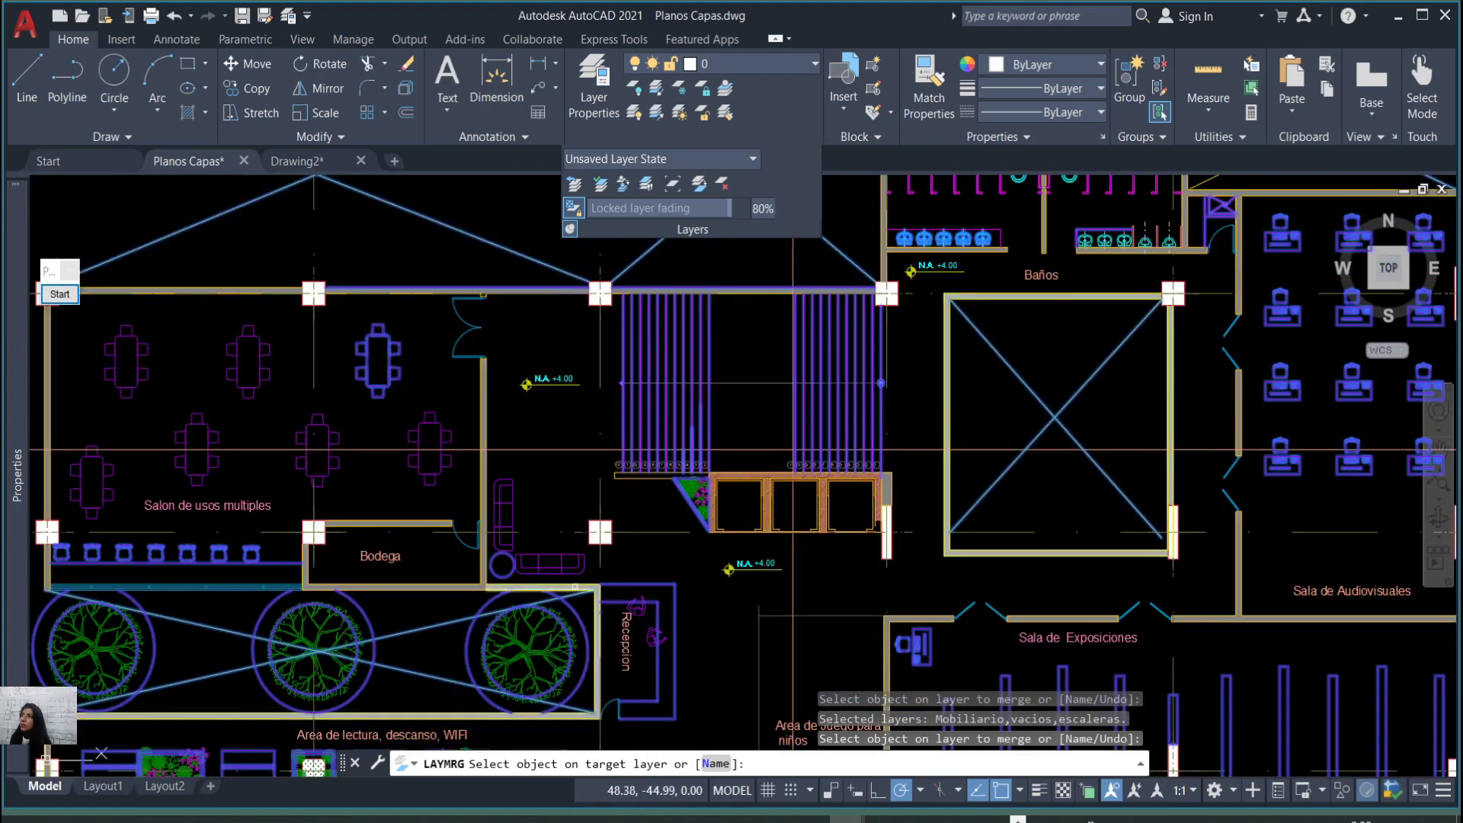
left_click(605, 571)
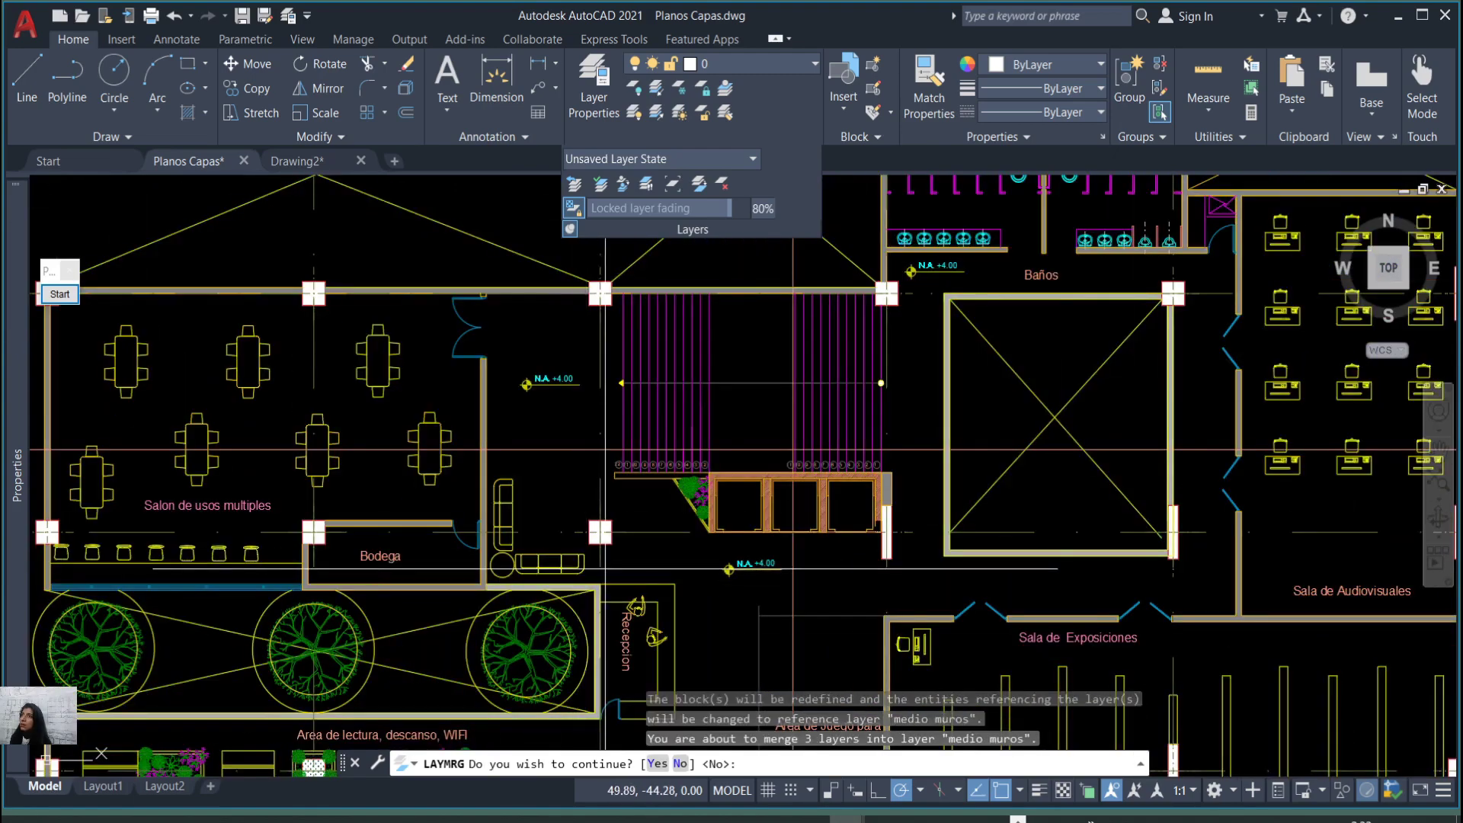
scroll(605, 449, "down", 3)
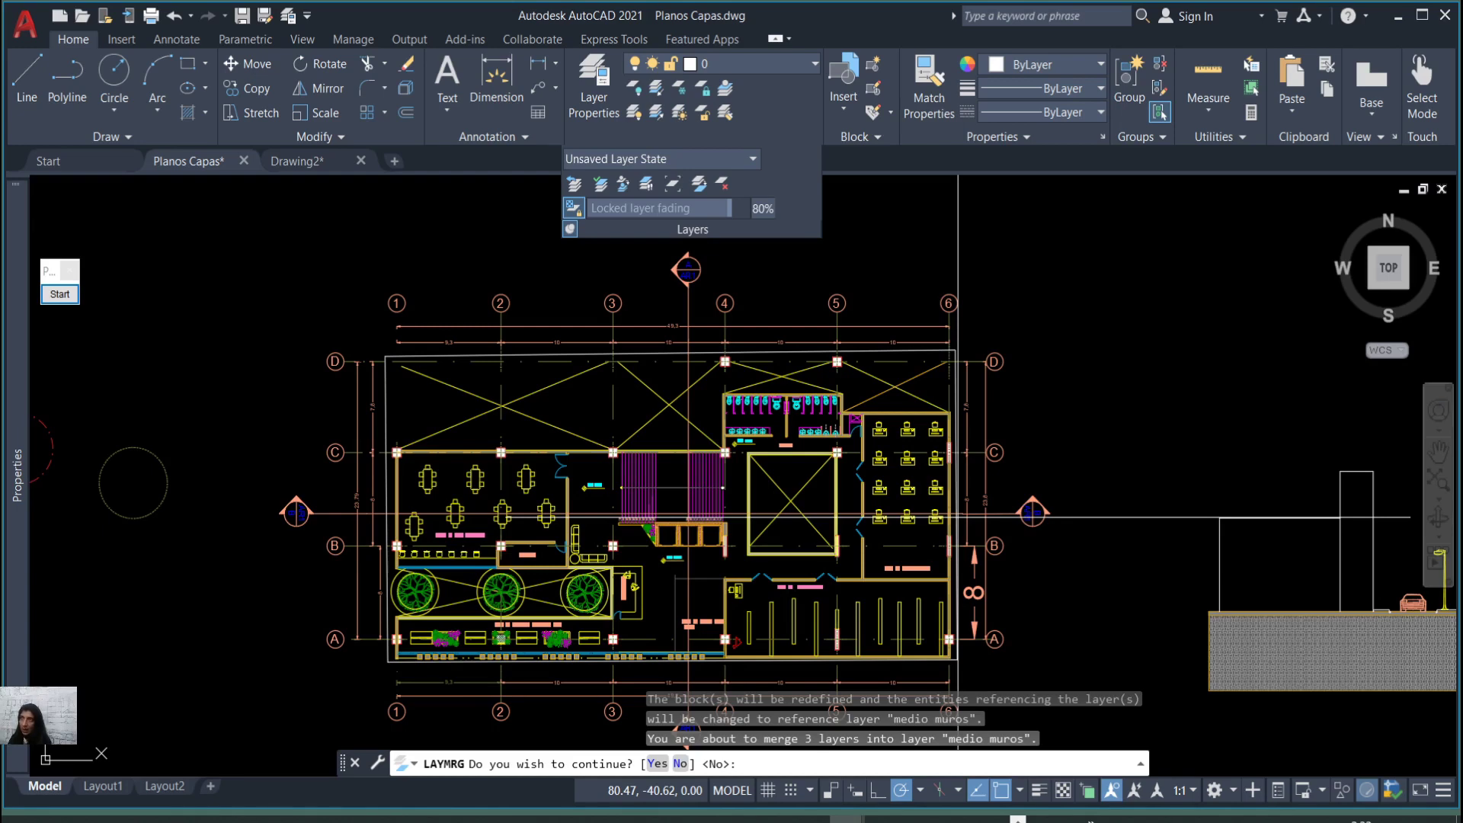
Cancel the pending layer merge without accepting it.
key("ctrl+z")
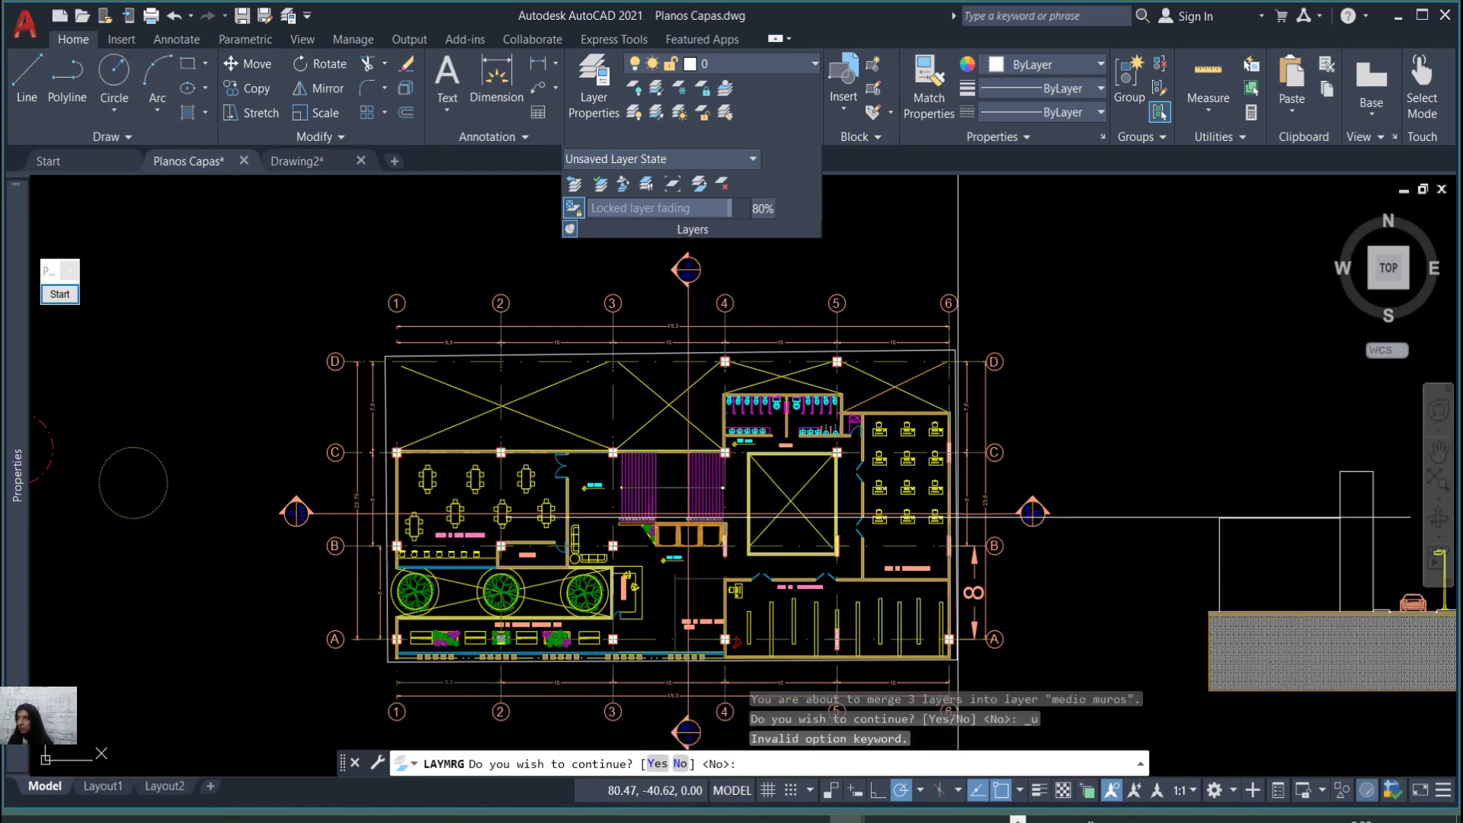
scroll(958, 517, "up", 4)
key("Escape")
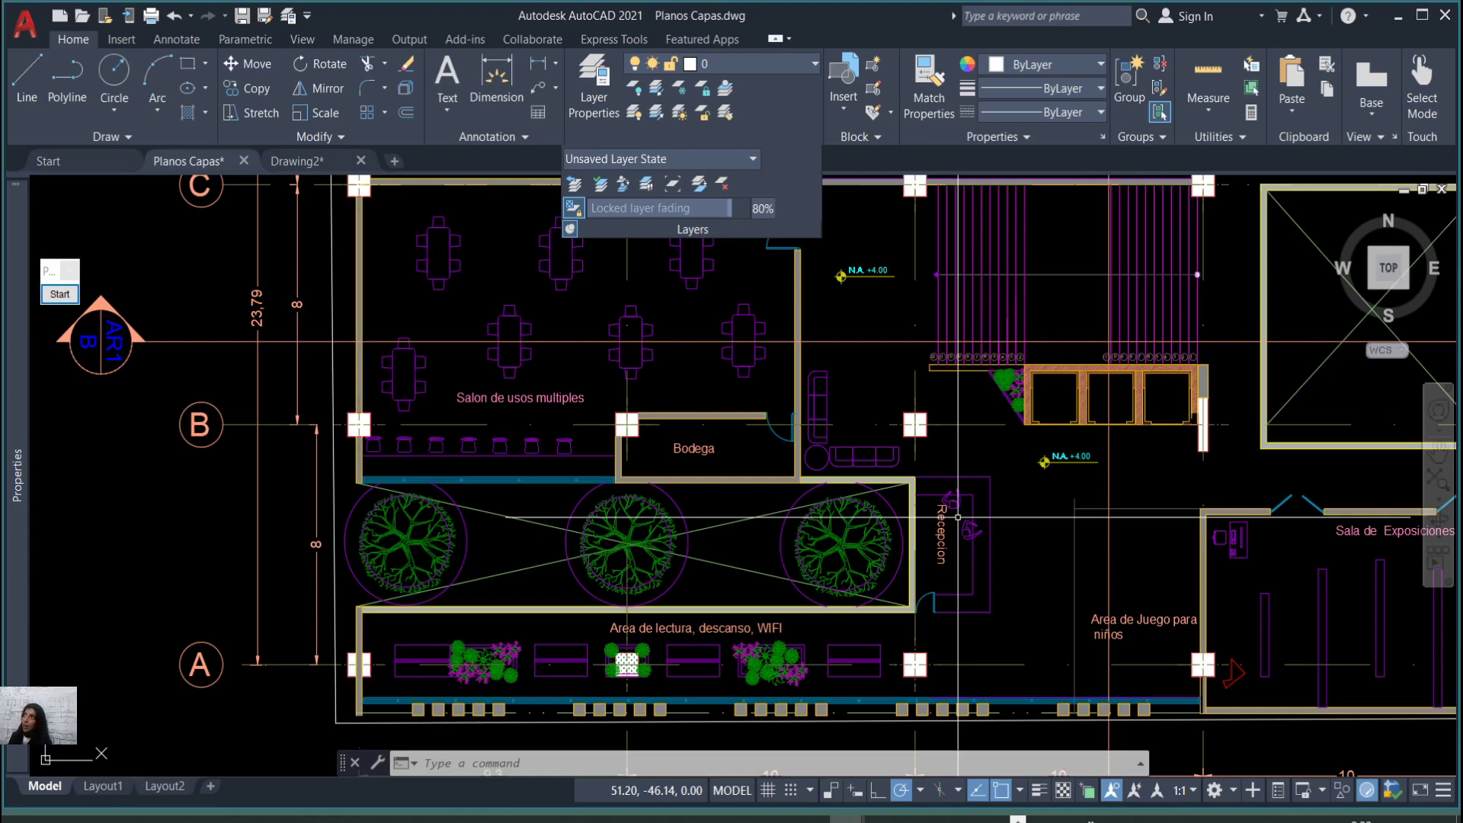
scroll(808, 533, "down", 3)
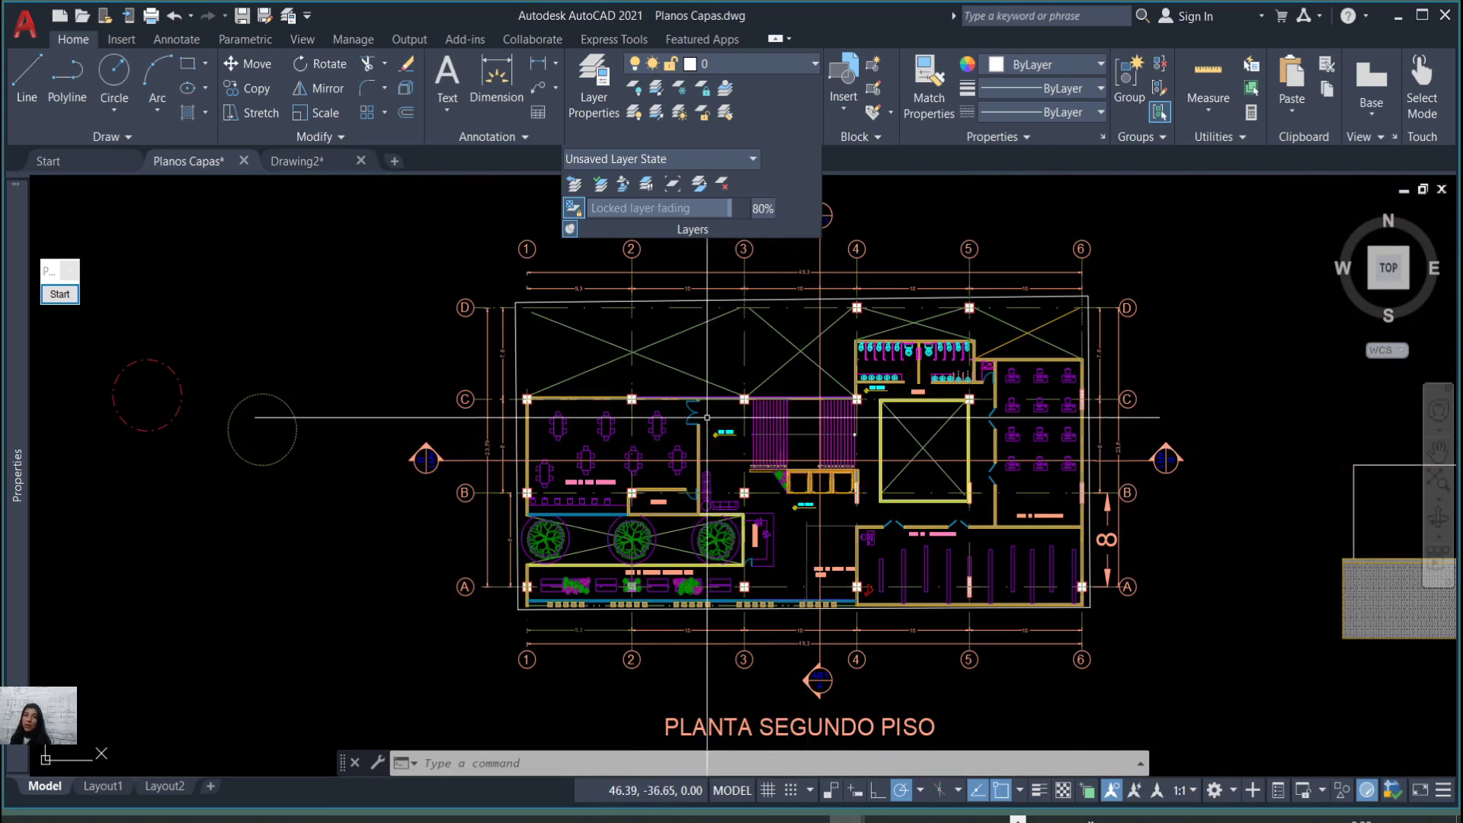
Look through the available drawing templates on the Start page, and return to the Planos Capas drawing.
left_click(48, 161)
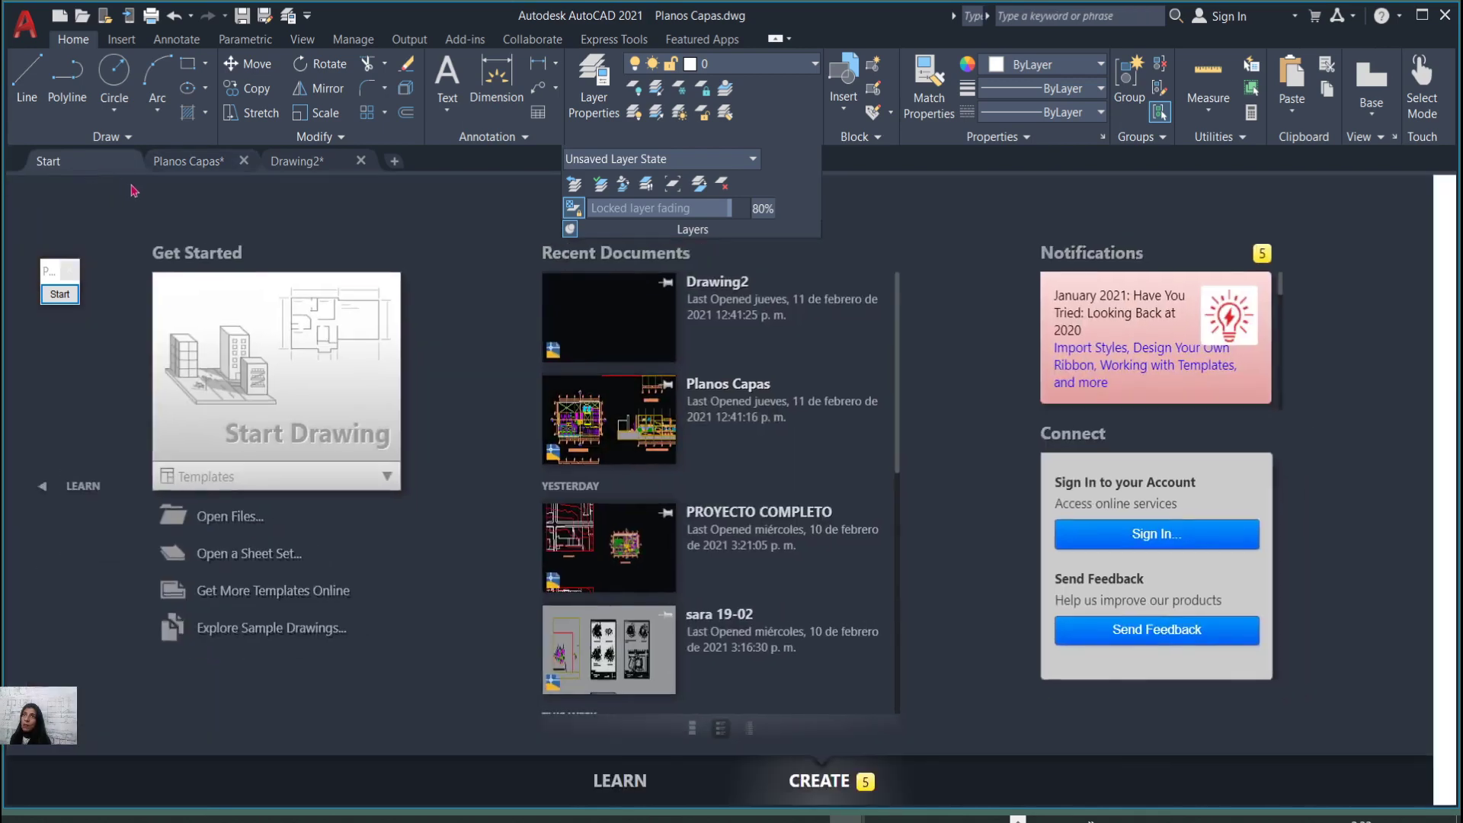
left_click(281, 491)
scroll(282, 503, "down", 3)
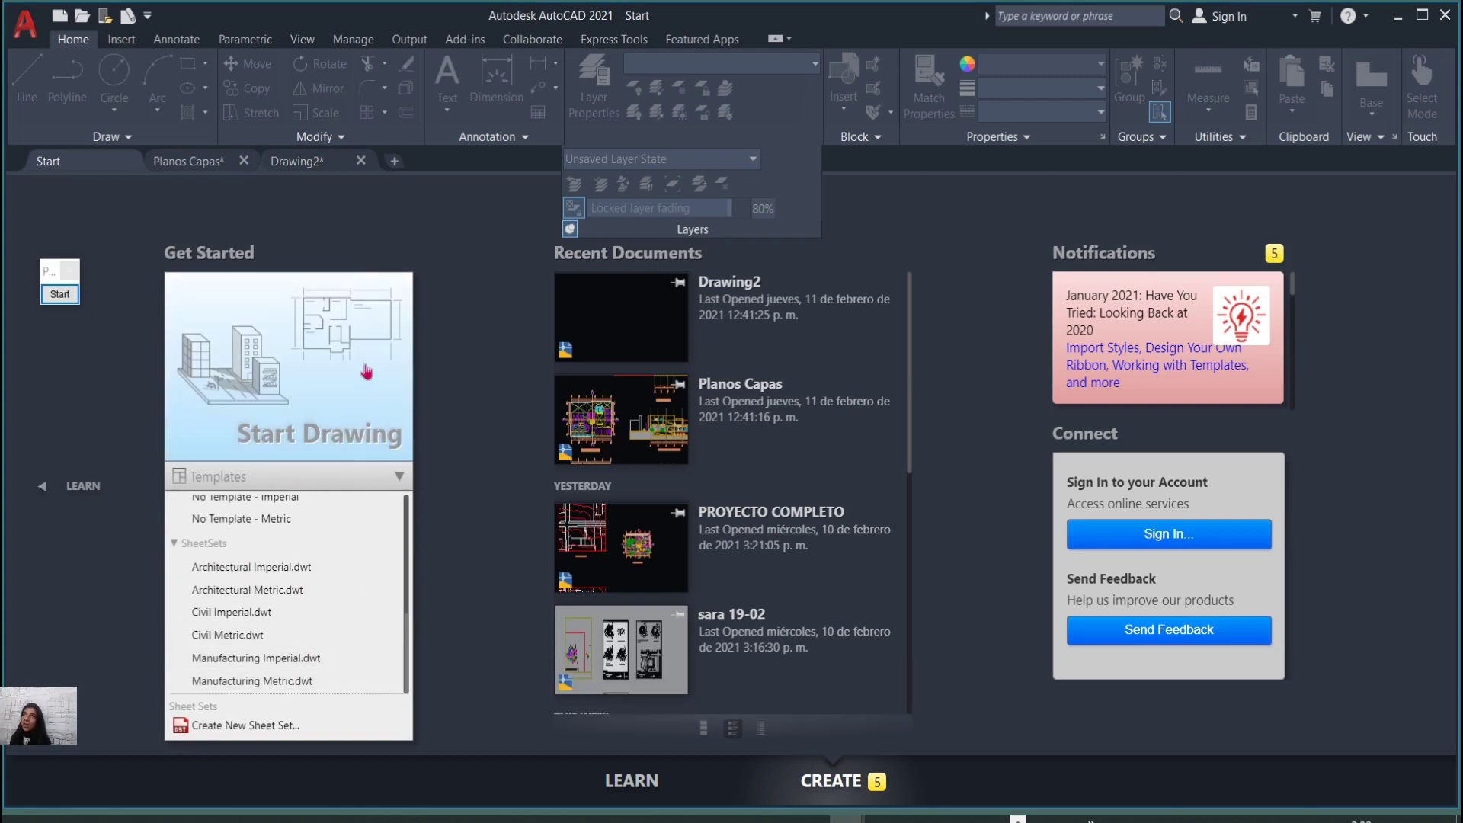
left_click(187, 161)
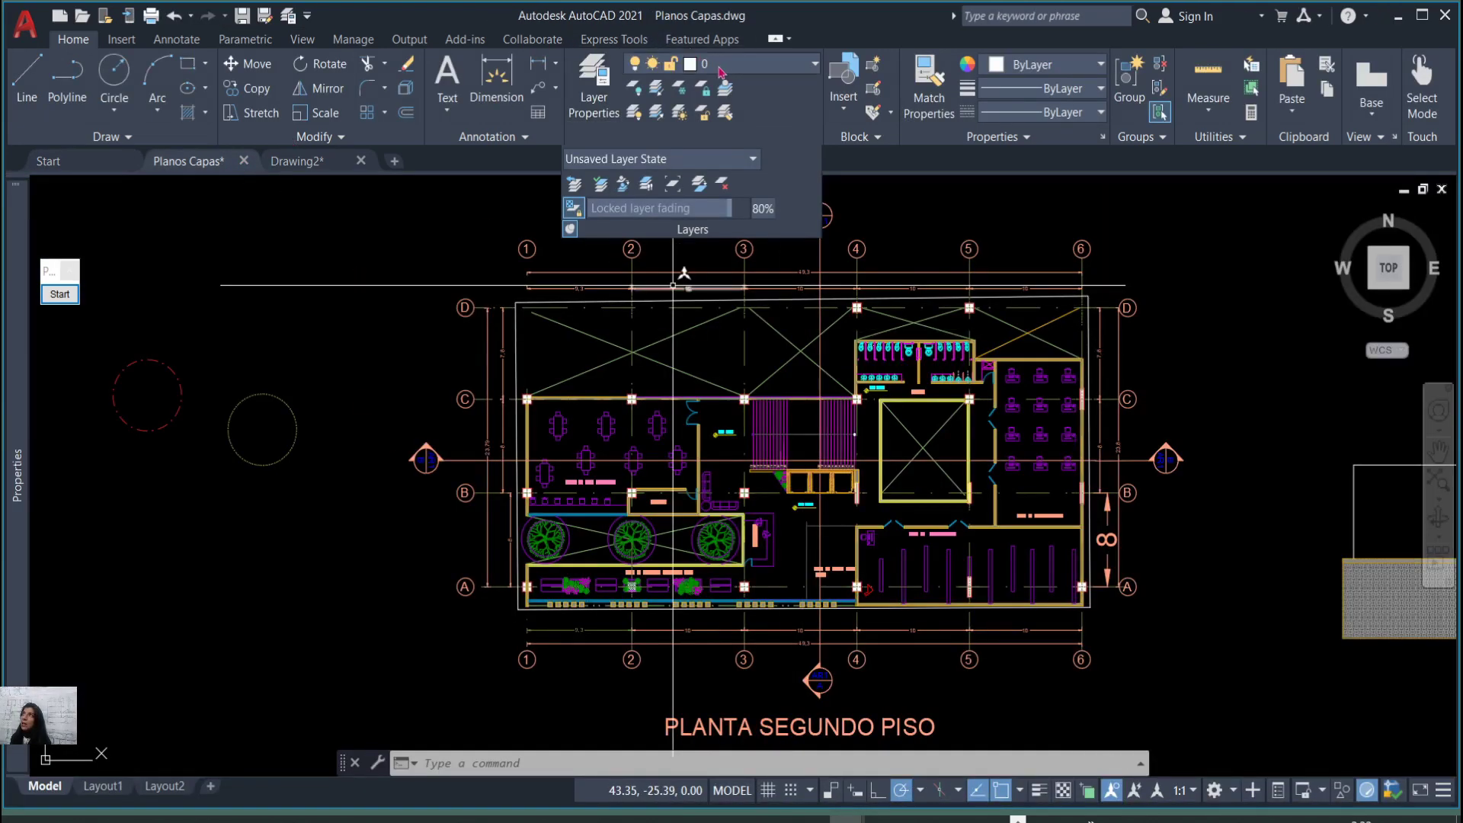
Review the drawing's current layer and the Layer Properties Manager with its layer tools, and close the manager.
left_click(713, 67)
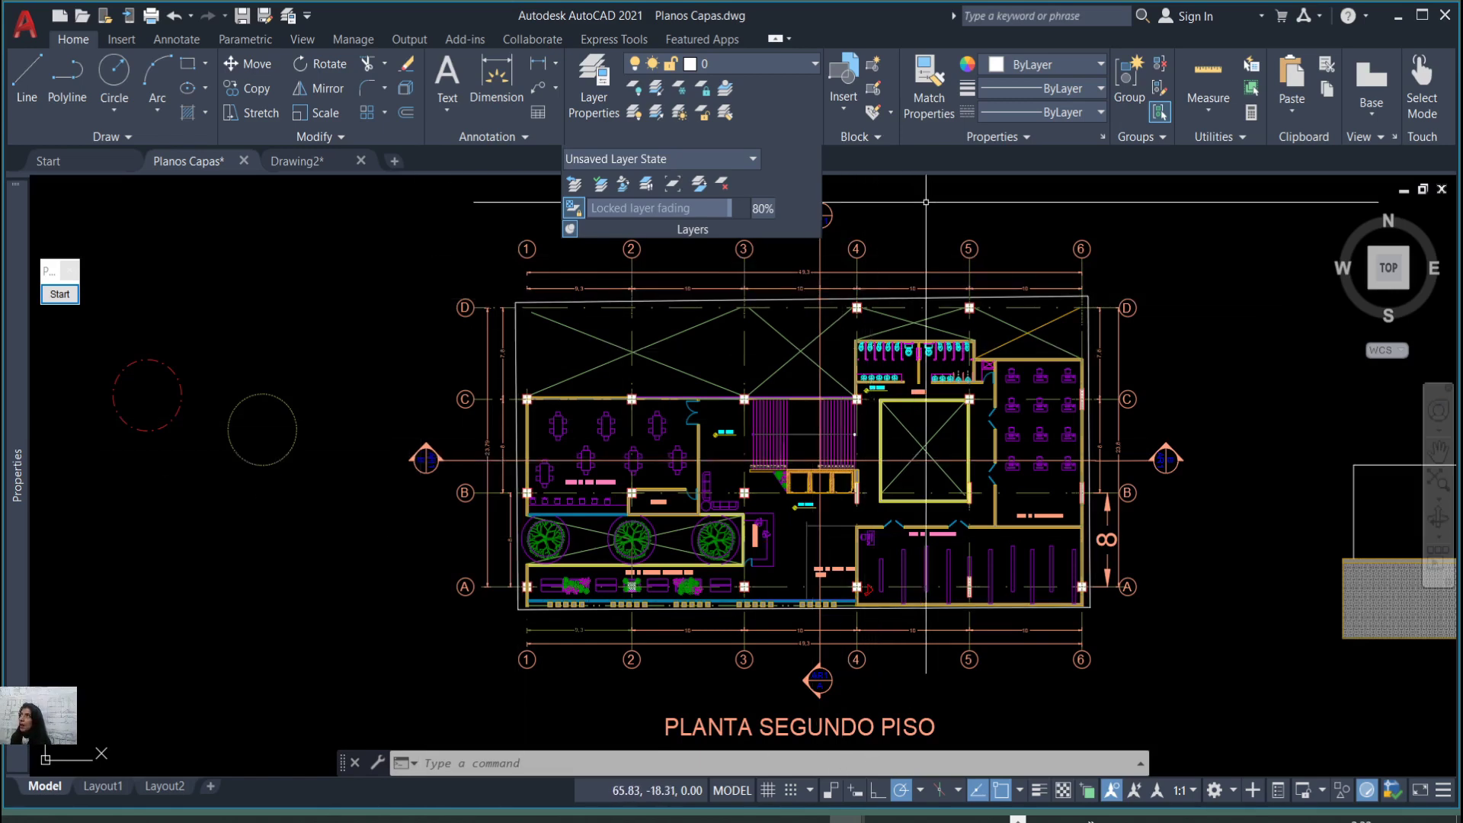
key("Escape")
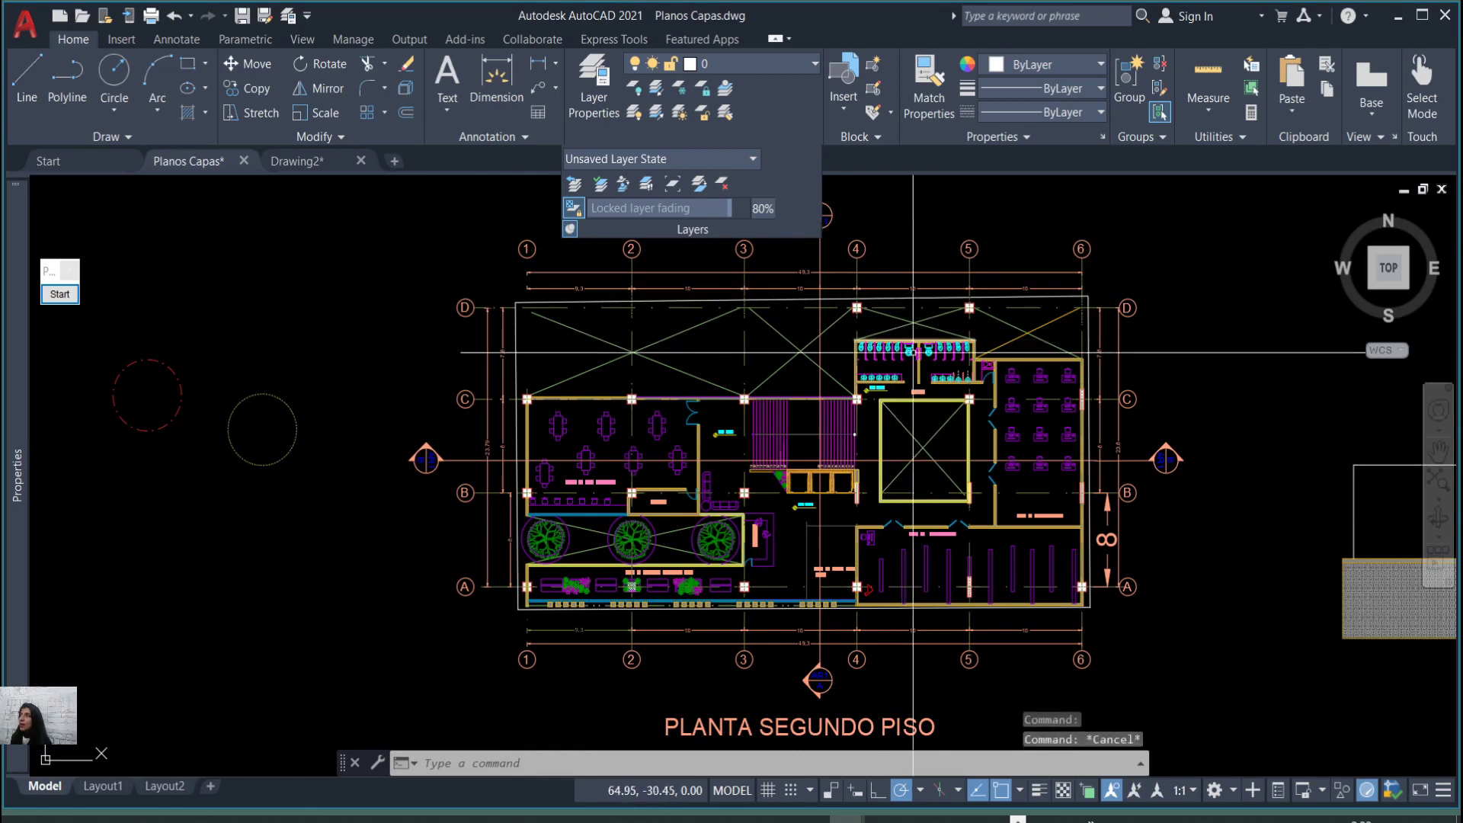
scroll(913, 353, "down", 4)
scroll(984, 519, "up", 4)
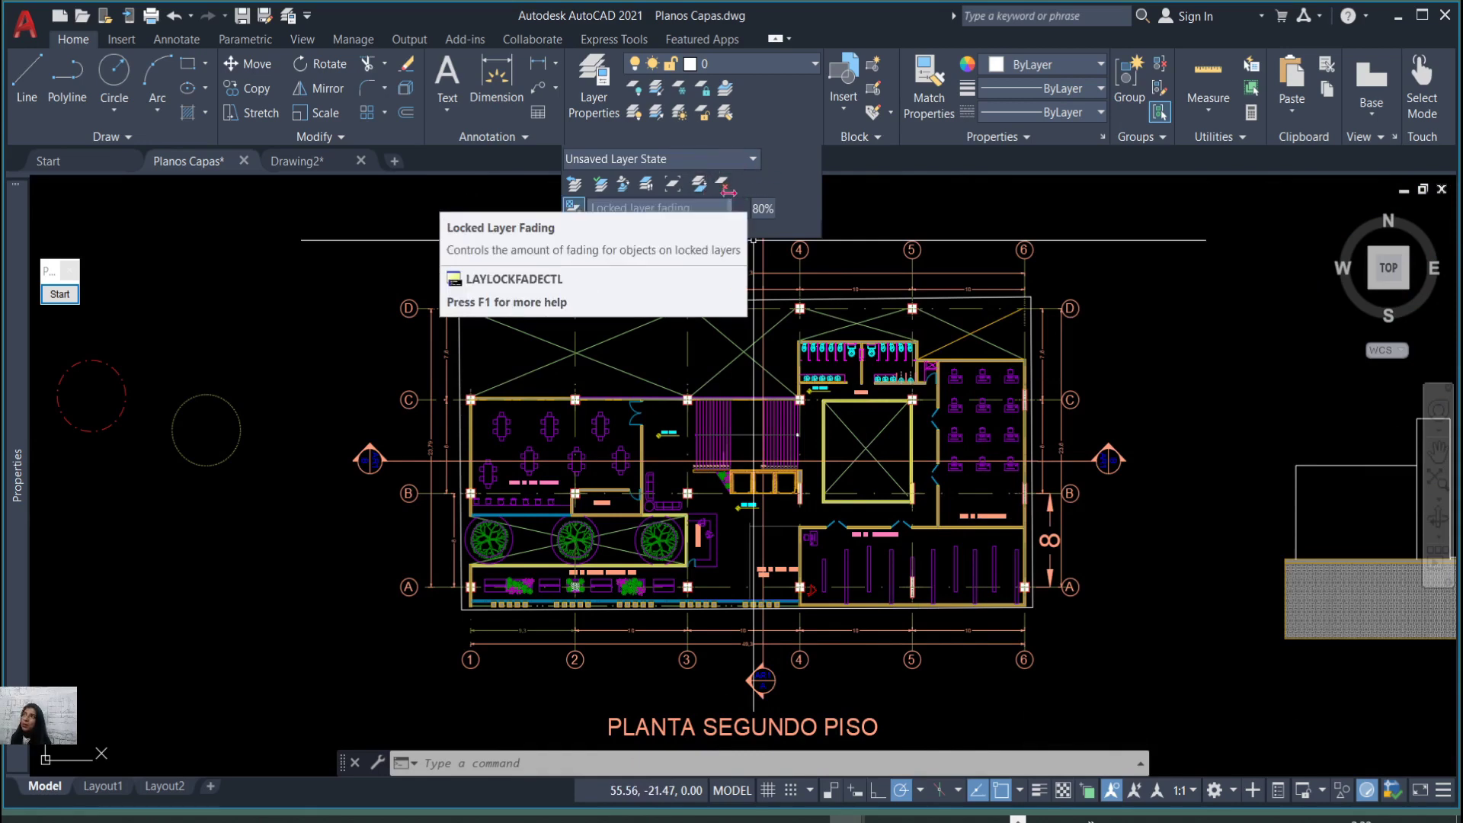
left_click(576, 100)
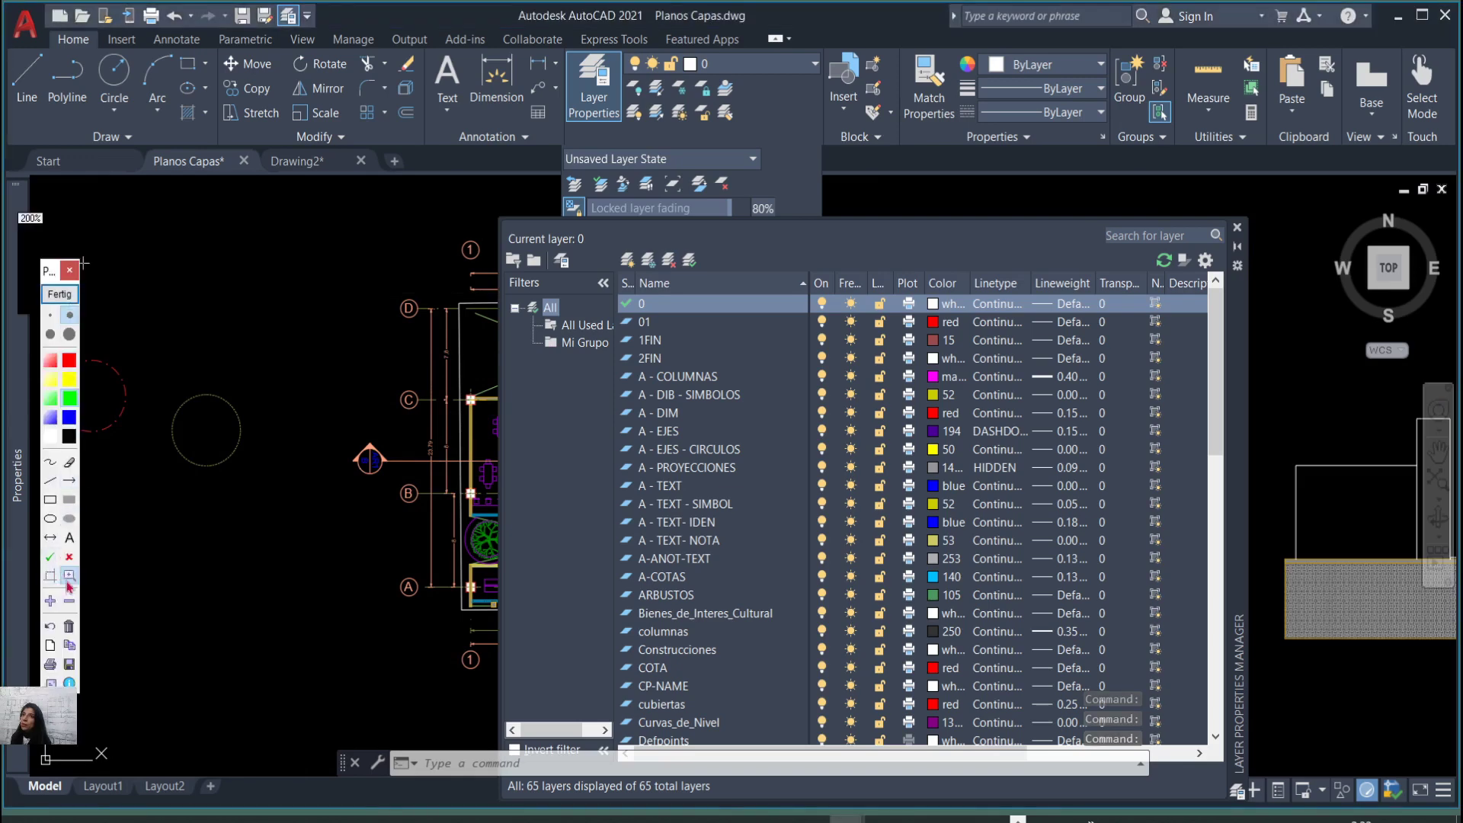
left_click(69, 576)
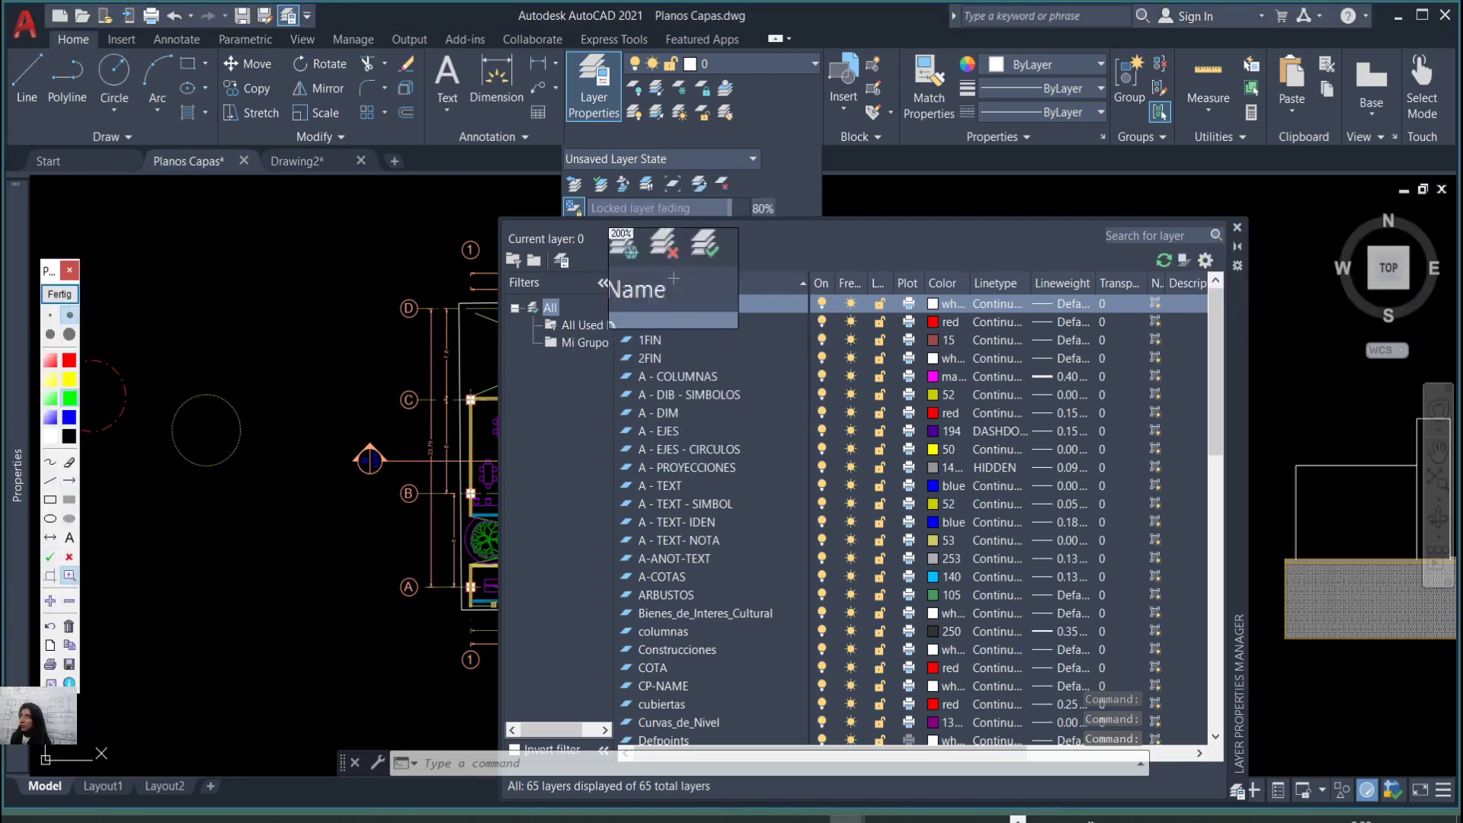
left_click(74, 299)
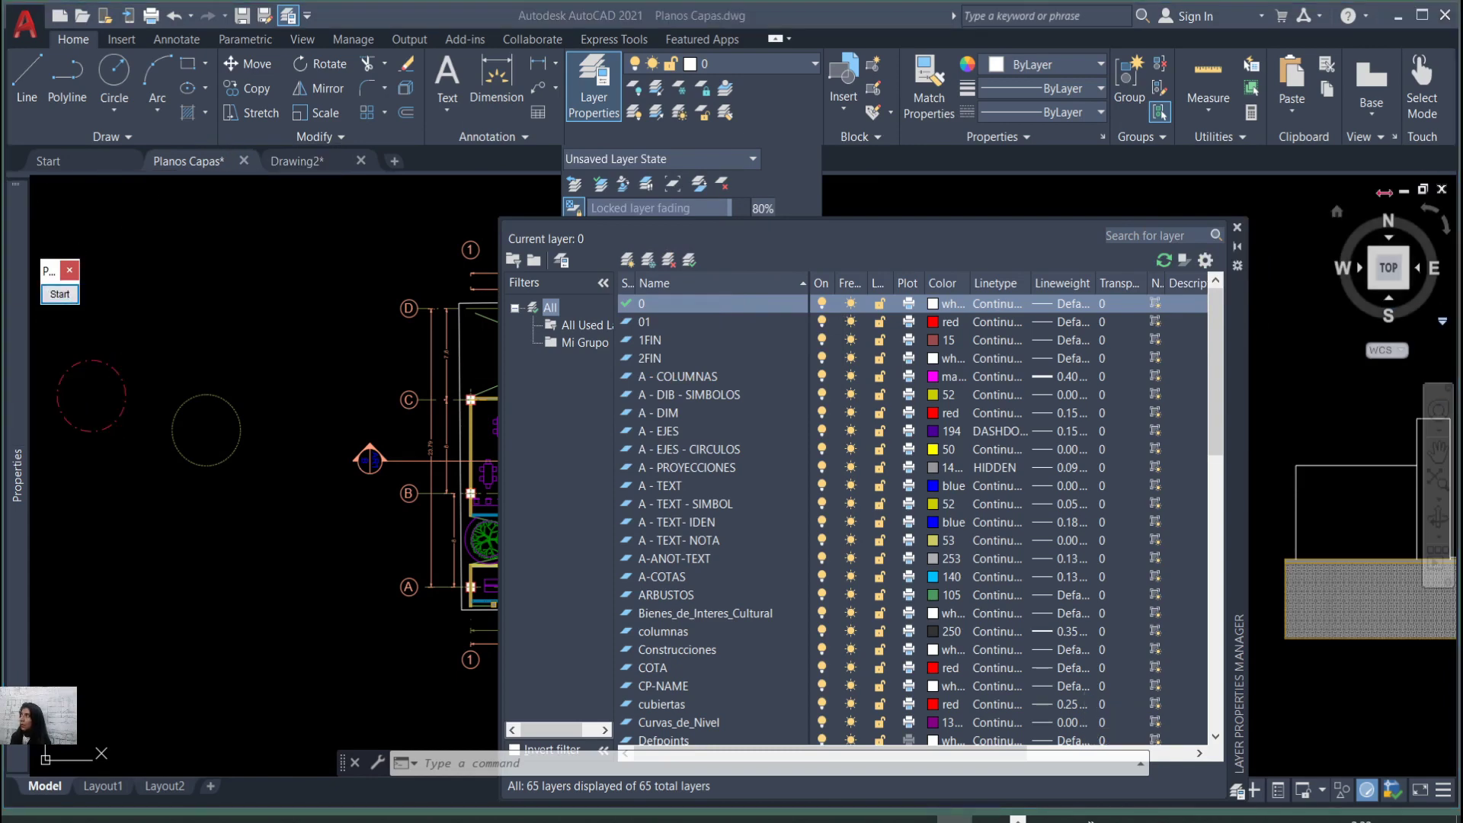
left_click(1238, 230)
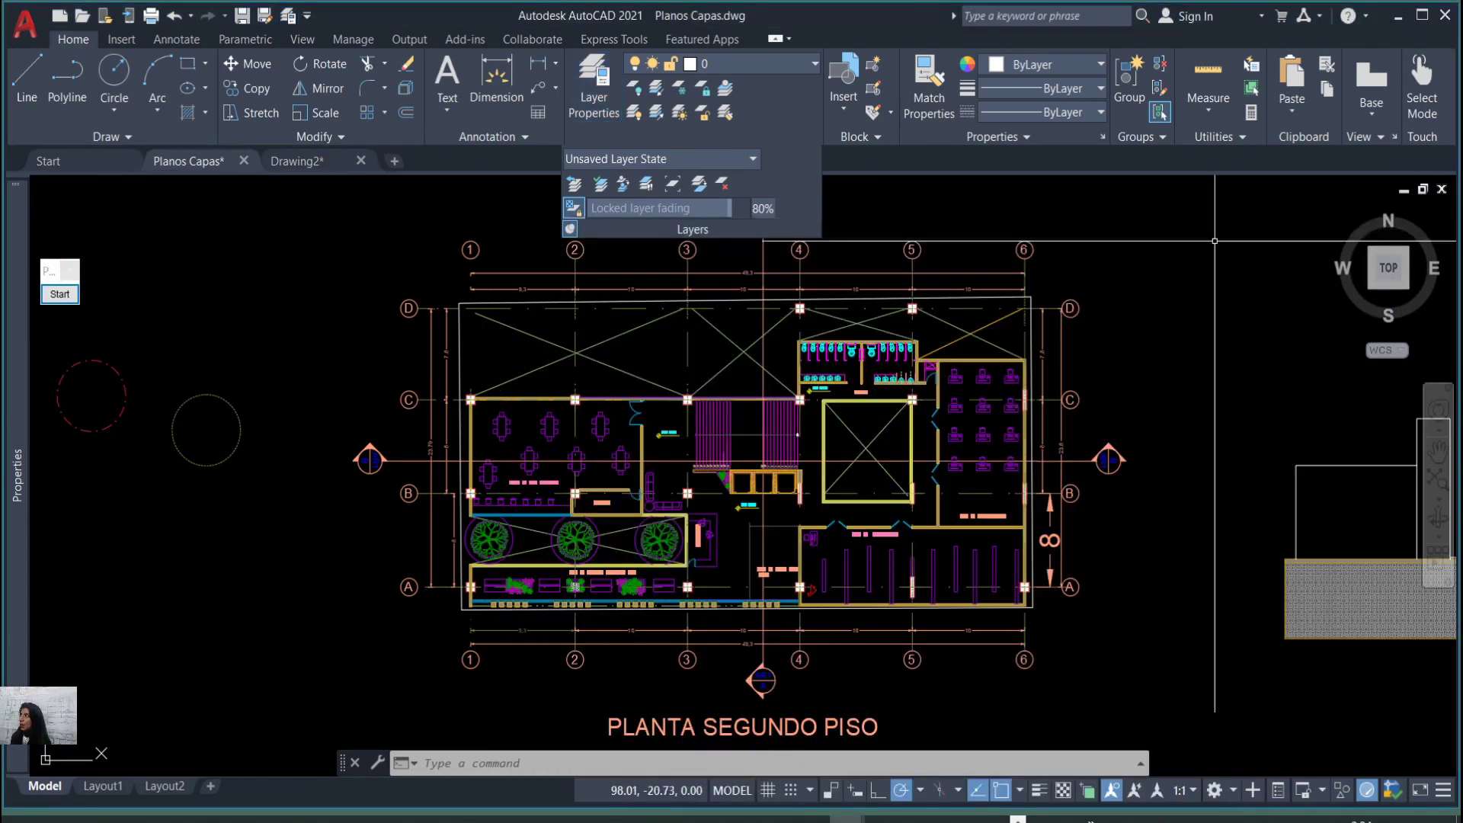
Try to delete the vacios and Mobiliario layers with Layer Delete by picking a void diagonal and furniture on the second-floor plan.
left_click(725, 187)
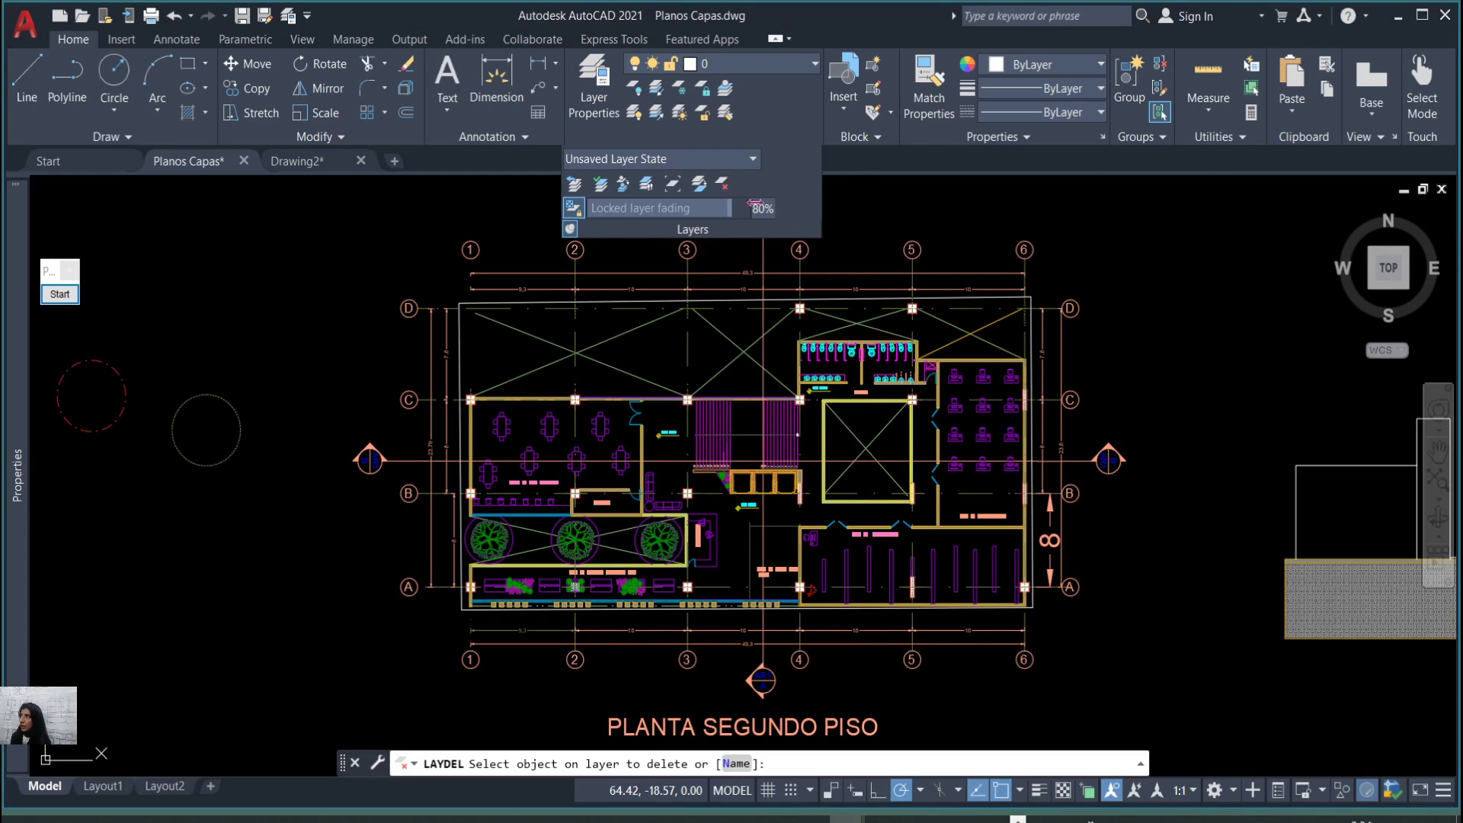
scroll(821, 378, "up", 2)
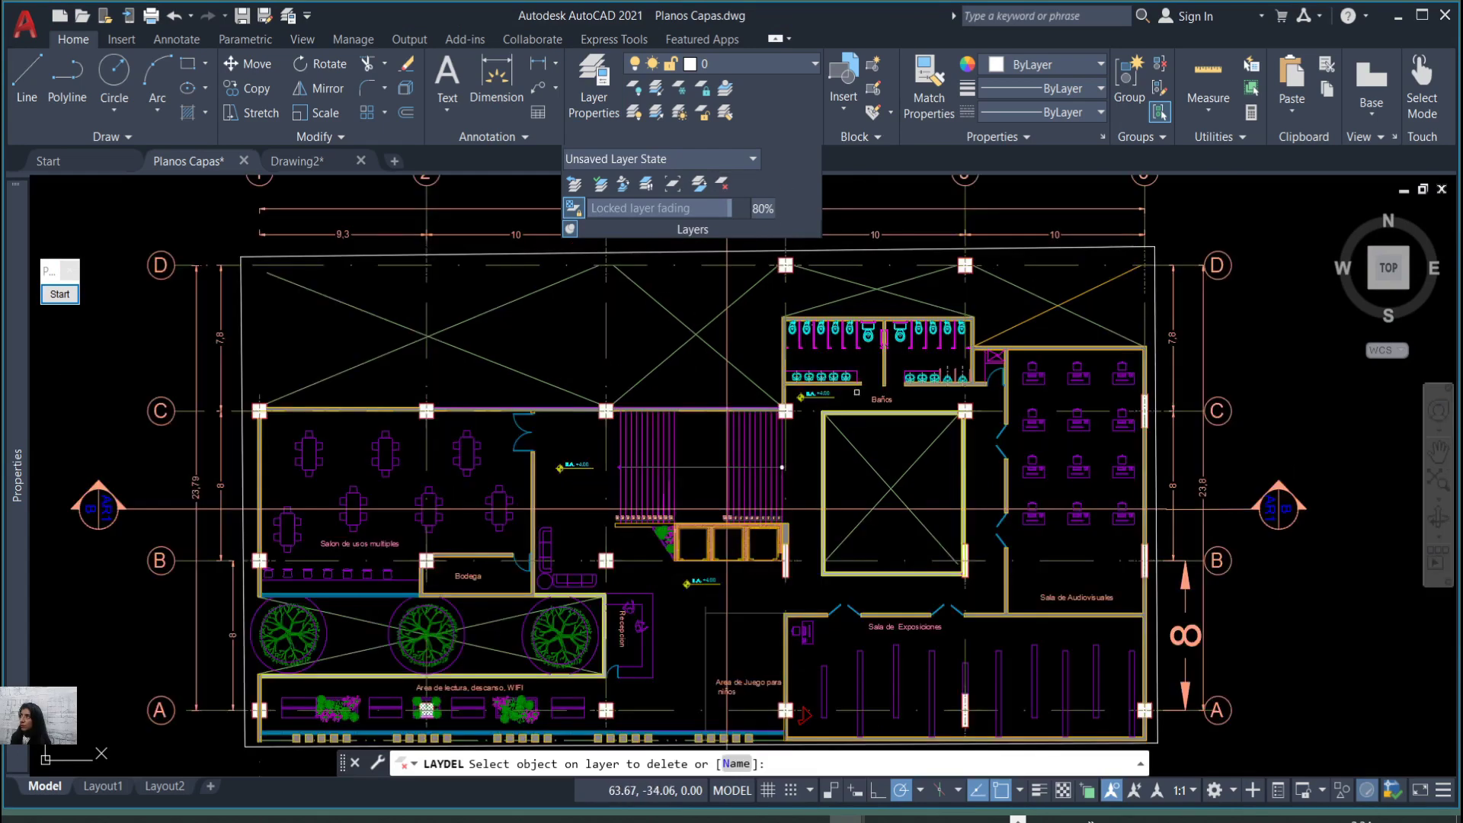
left_click(881, 475)
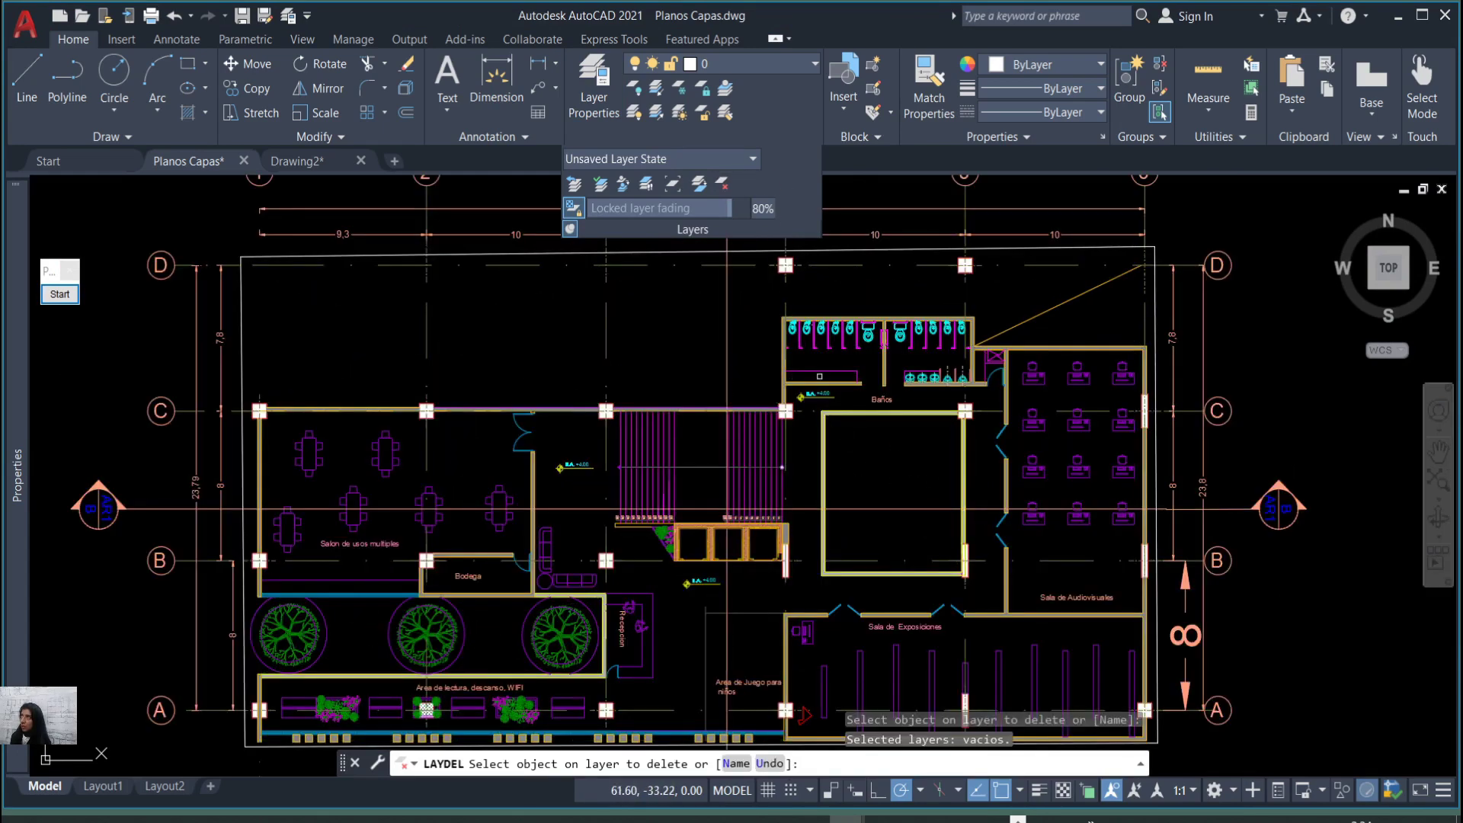
scroll(932, 537, "down", 2)
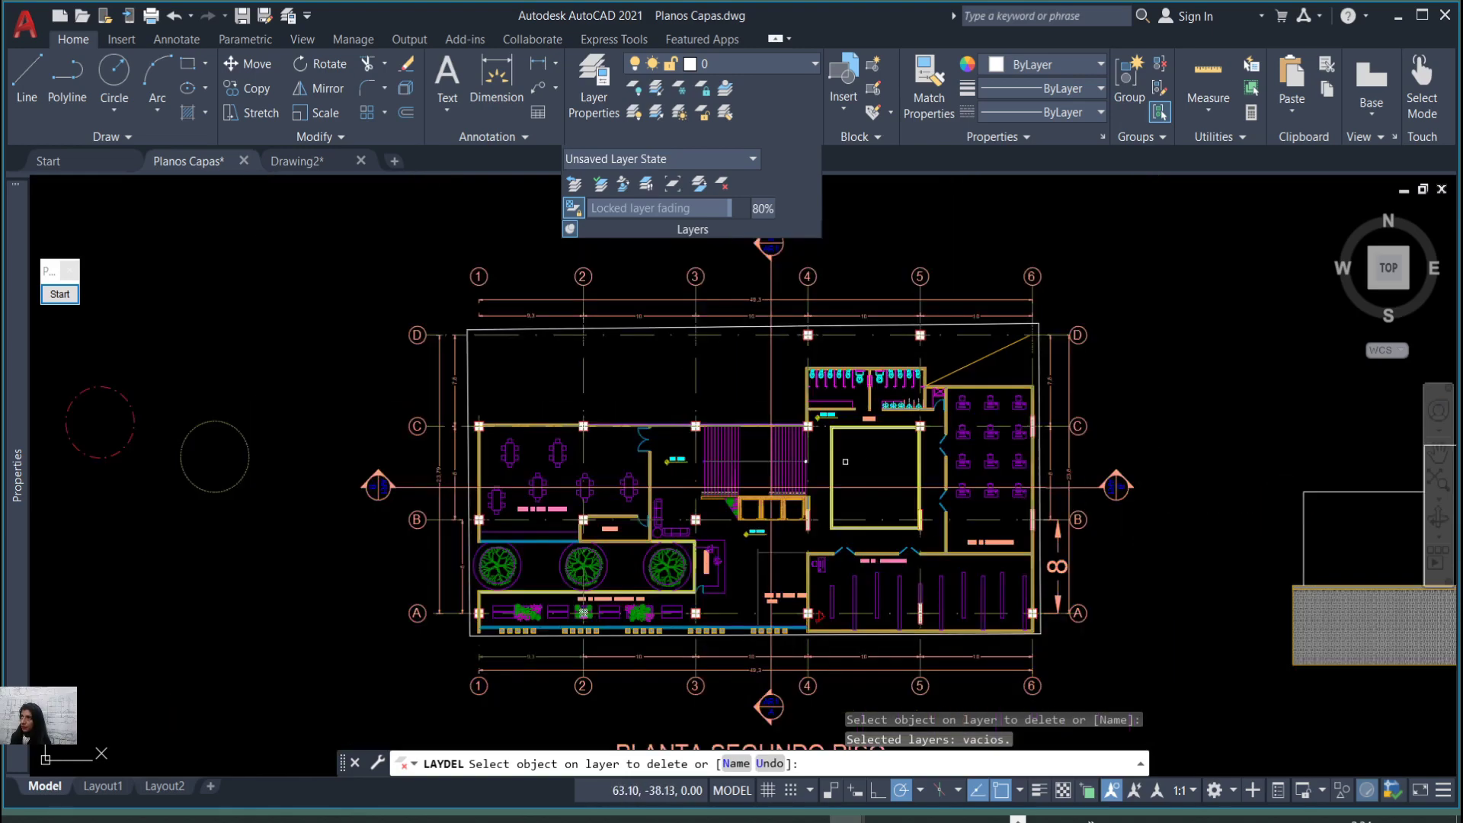
scroll(717, 523, "up", 2)
left_click(718, 523)
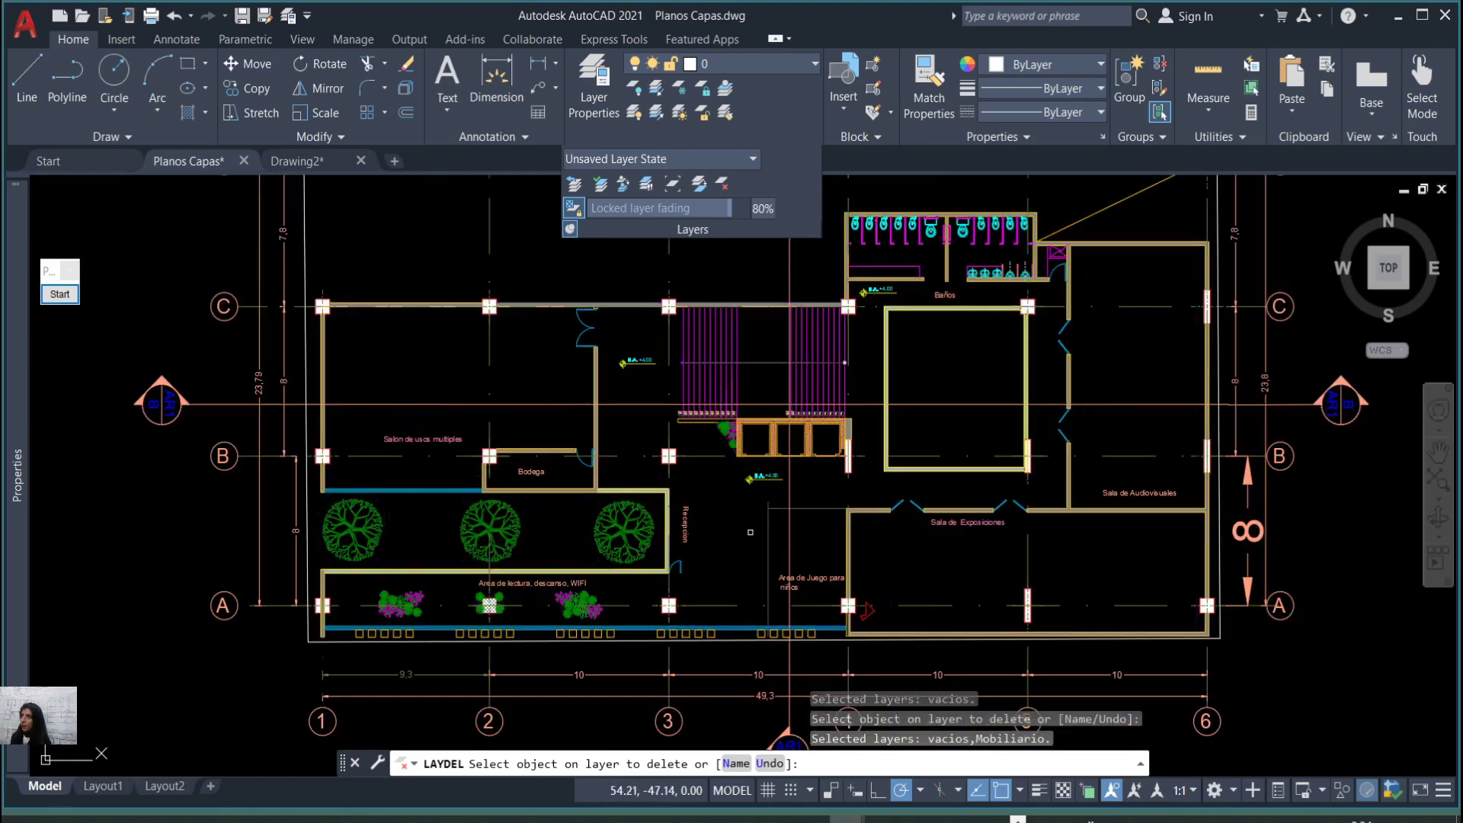
scroll(744, 522, "down", 3)
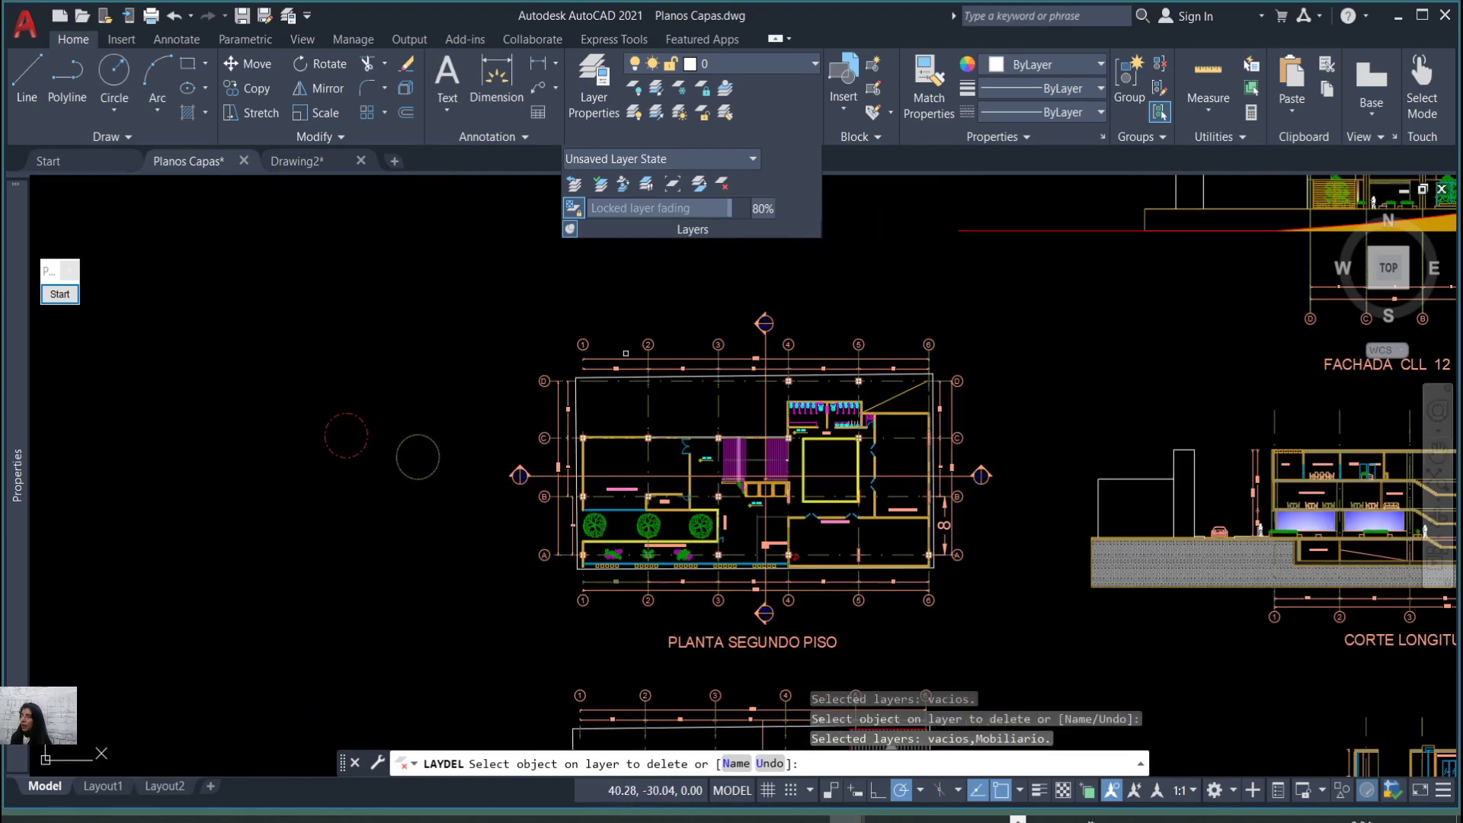
key("Return")
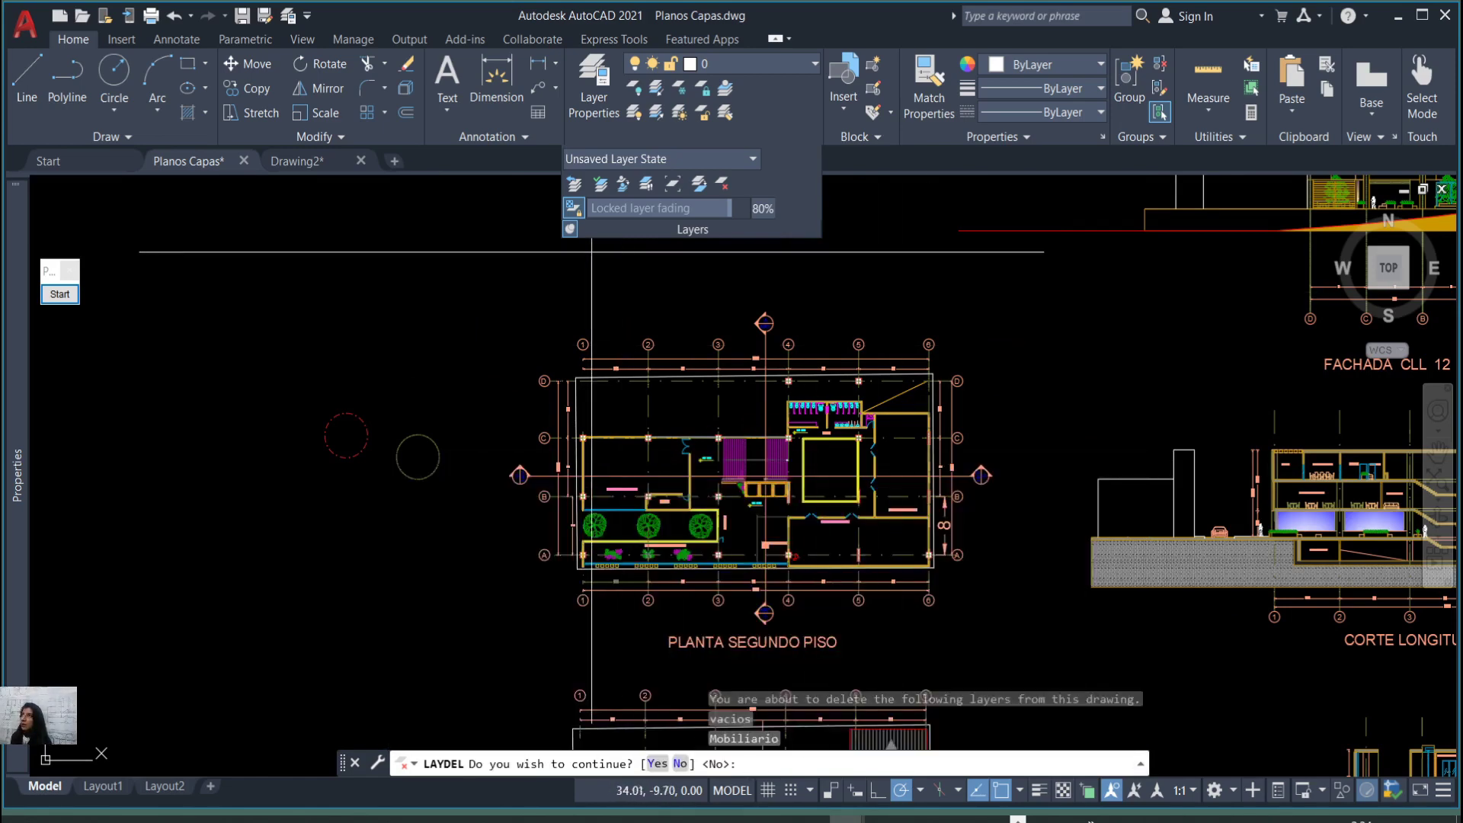
Cancel the layer deletion and restore the previous layer settings with Layer Previous.
left_click(575, 185)
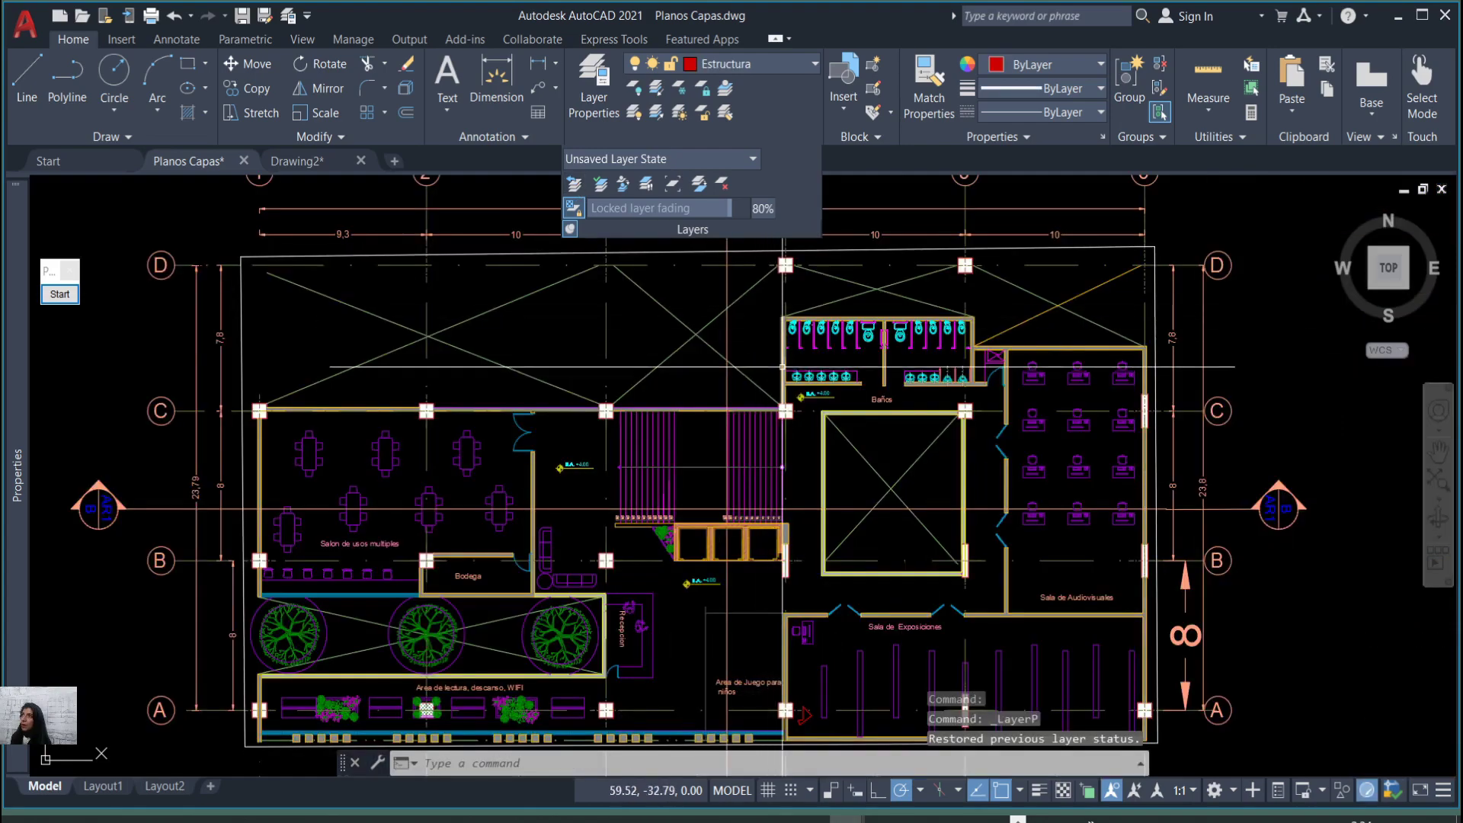
scroll(635, 290, "down", 6)
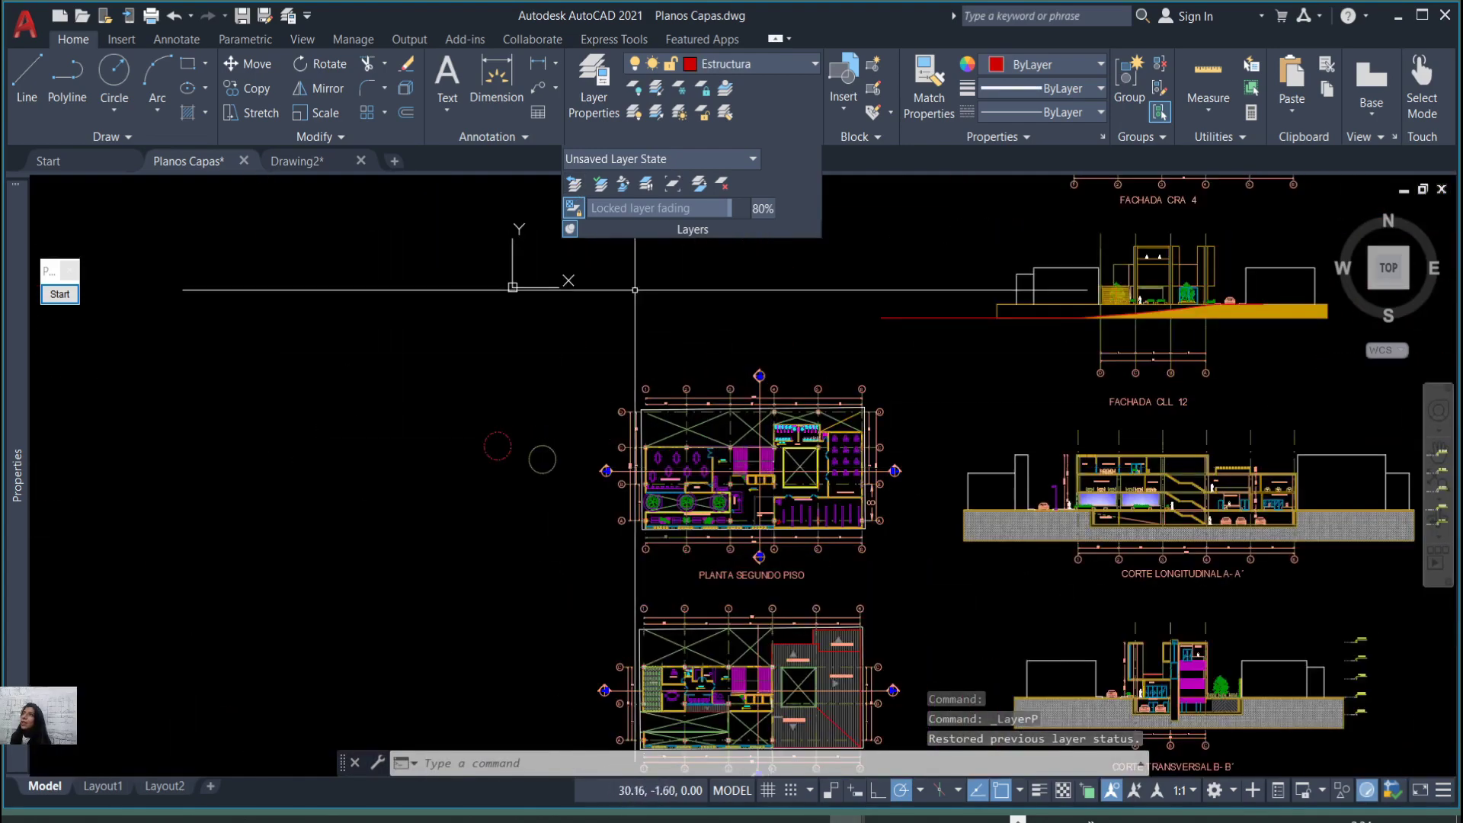
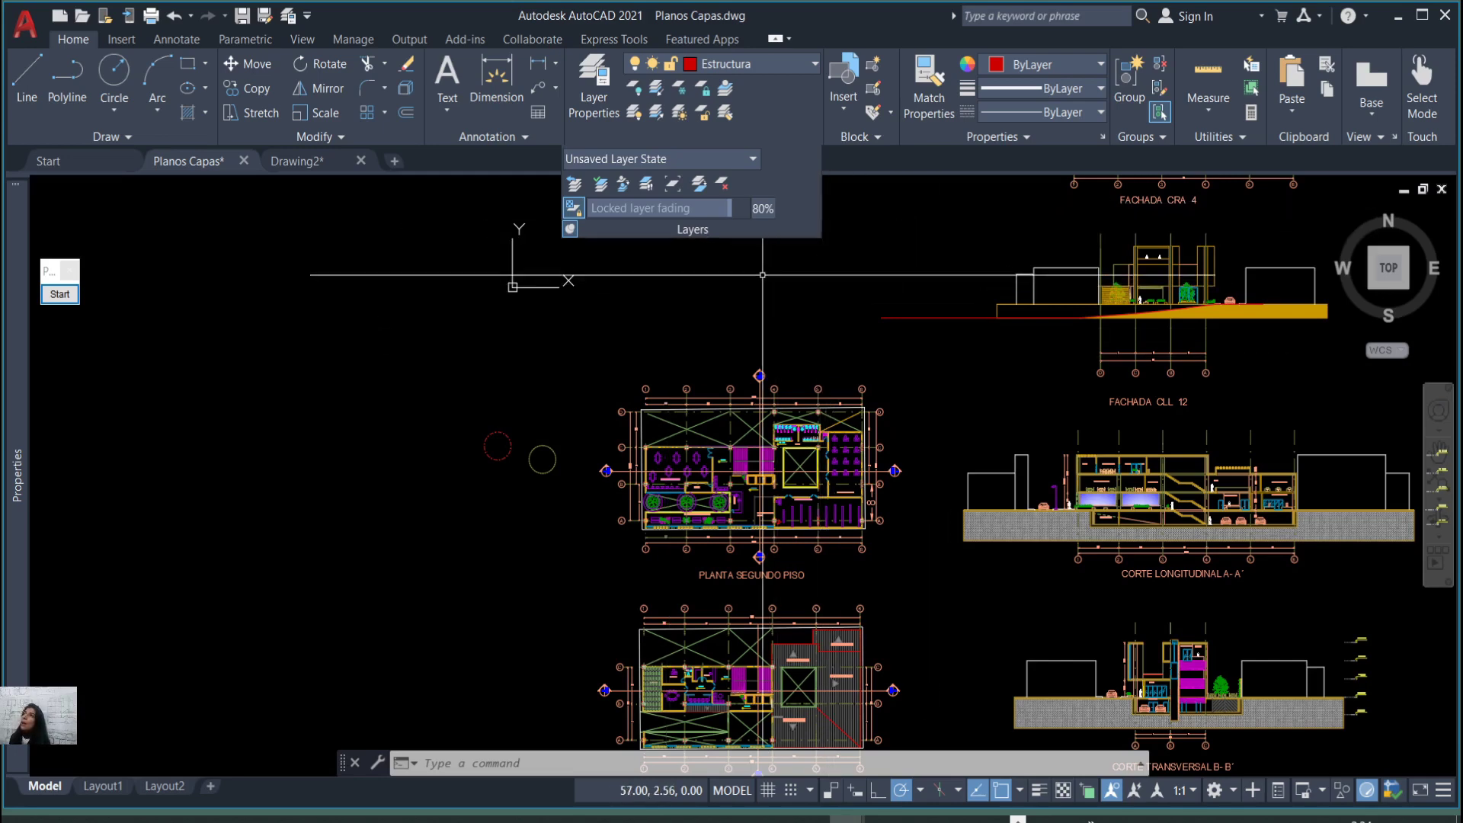
scroll(808, 343, "up", 2)
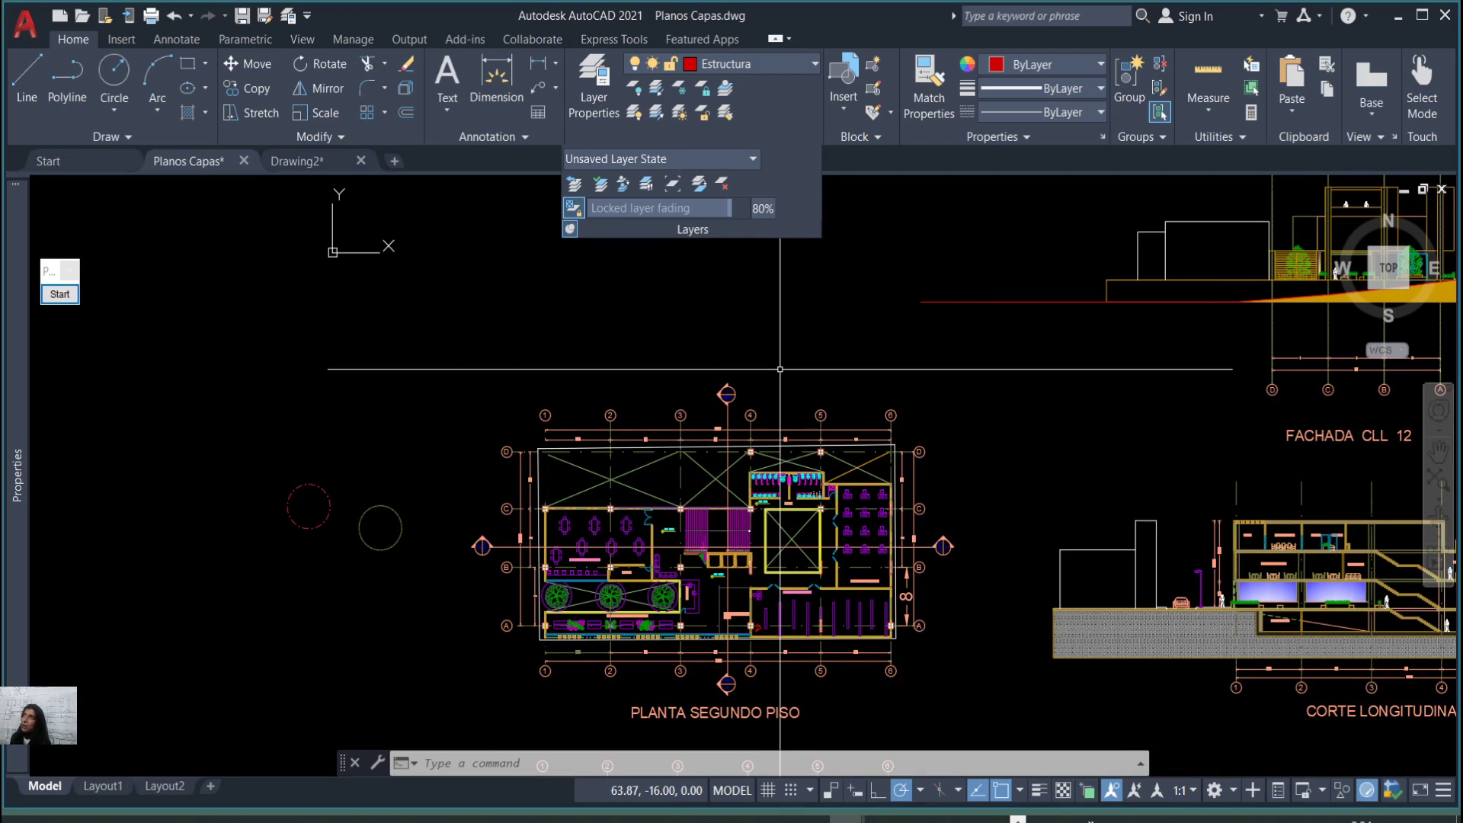
middle_click_drag(836, 657, 820, 621)
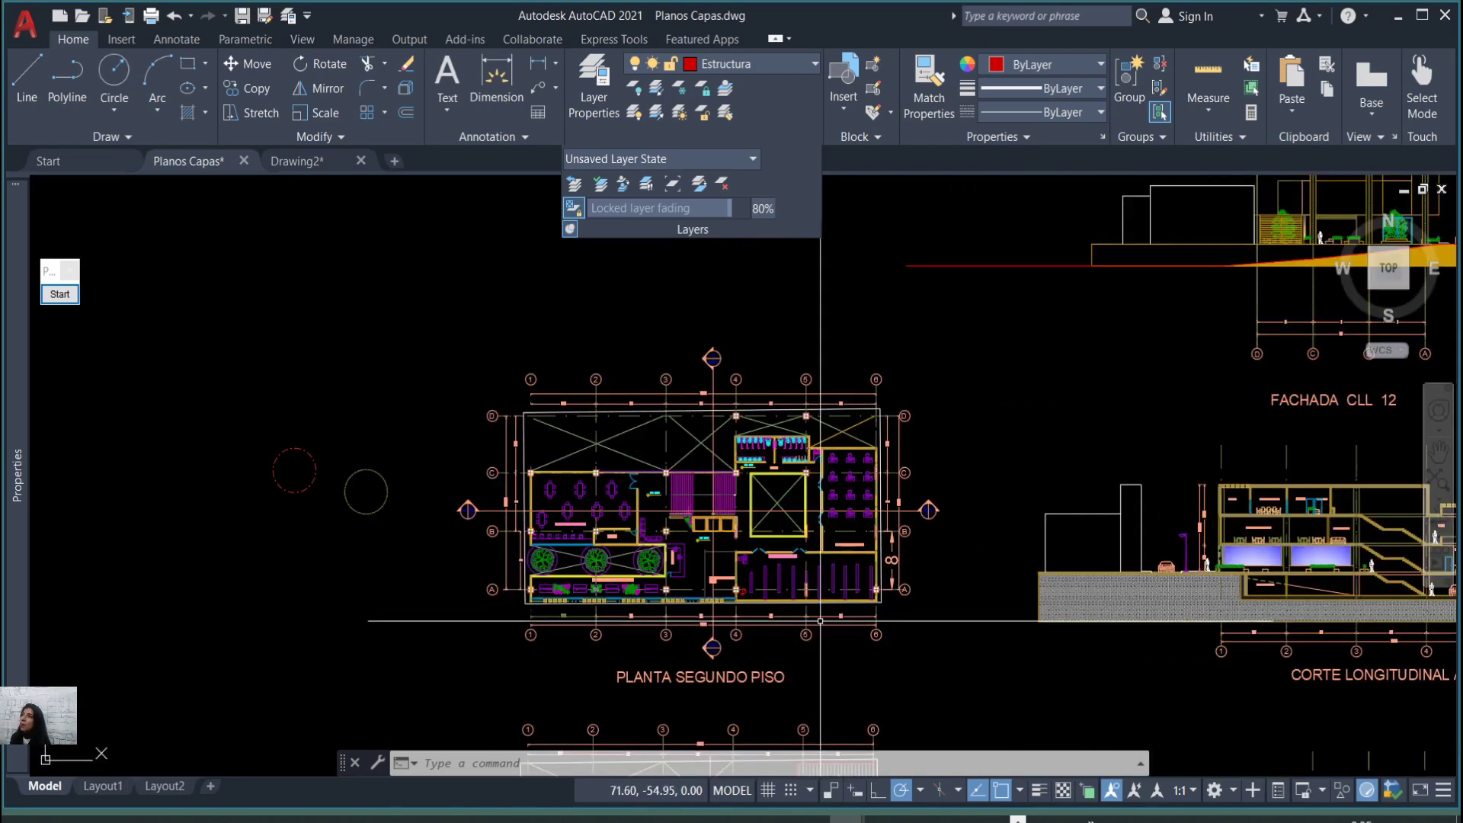
scroll(775, 513, "up", 2)
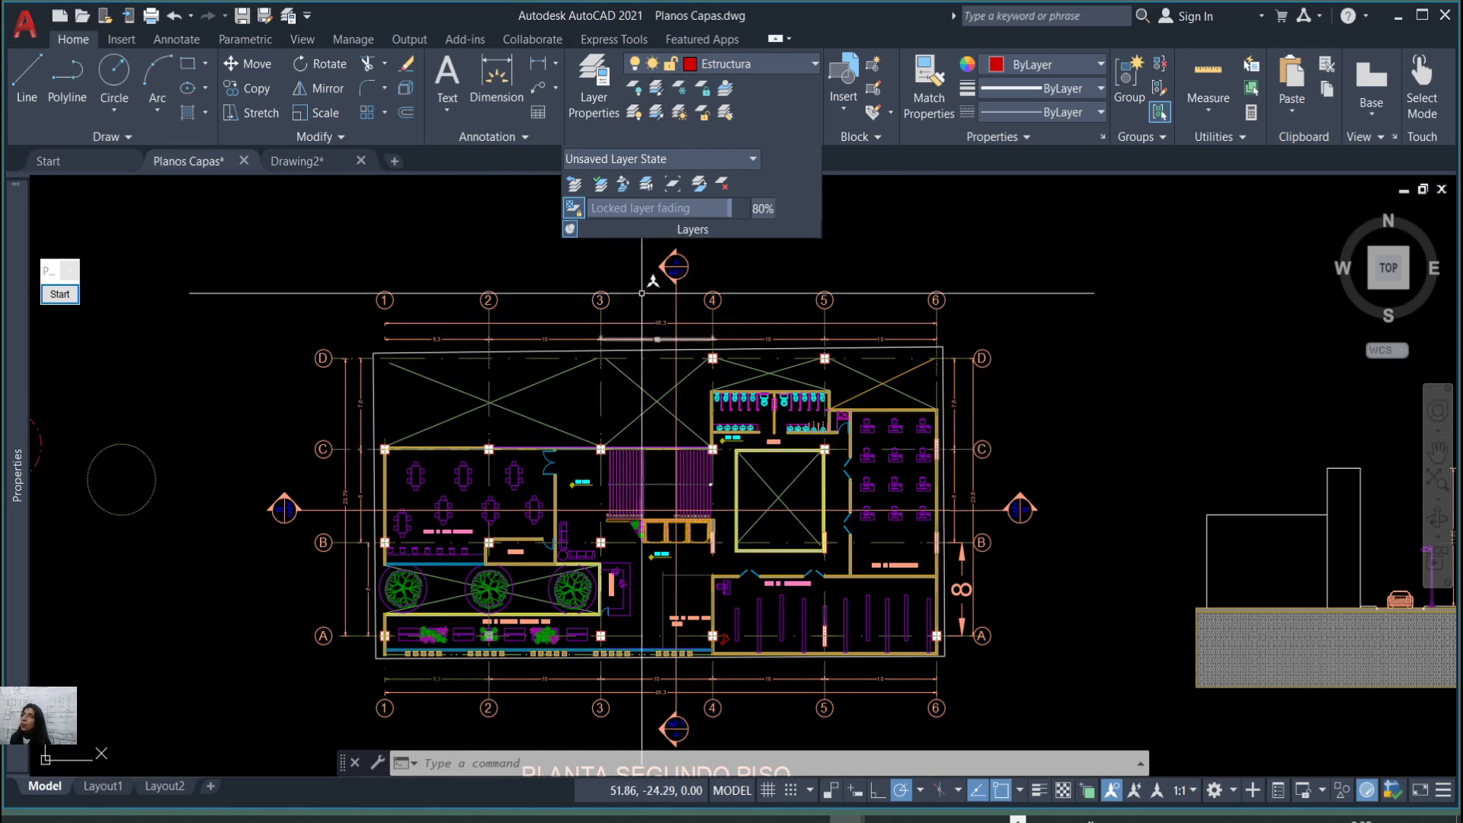
left_click(661, 95)
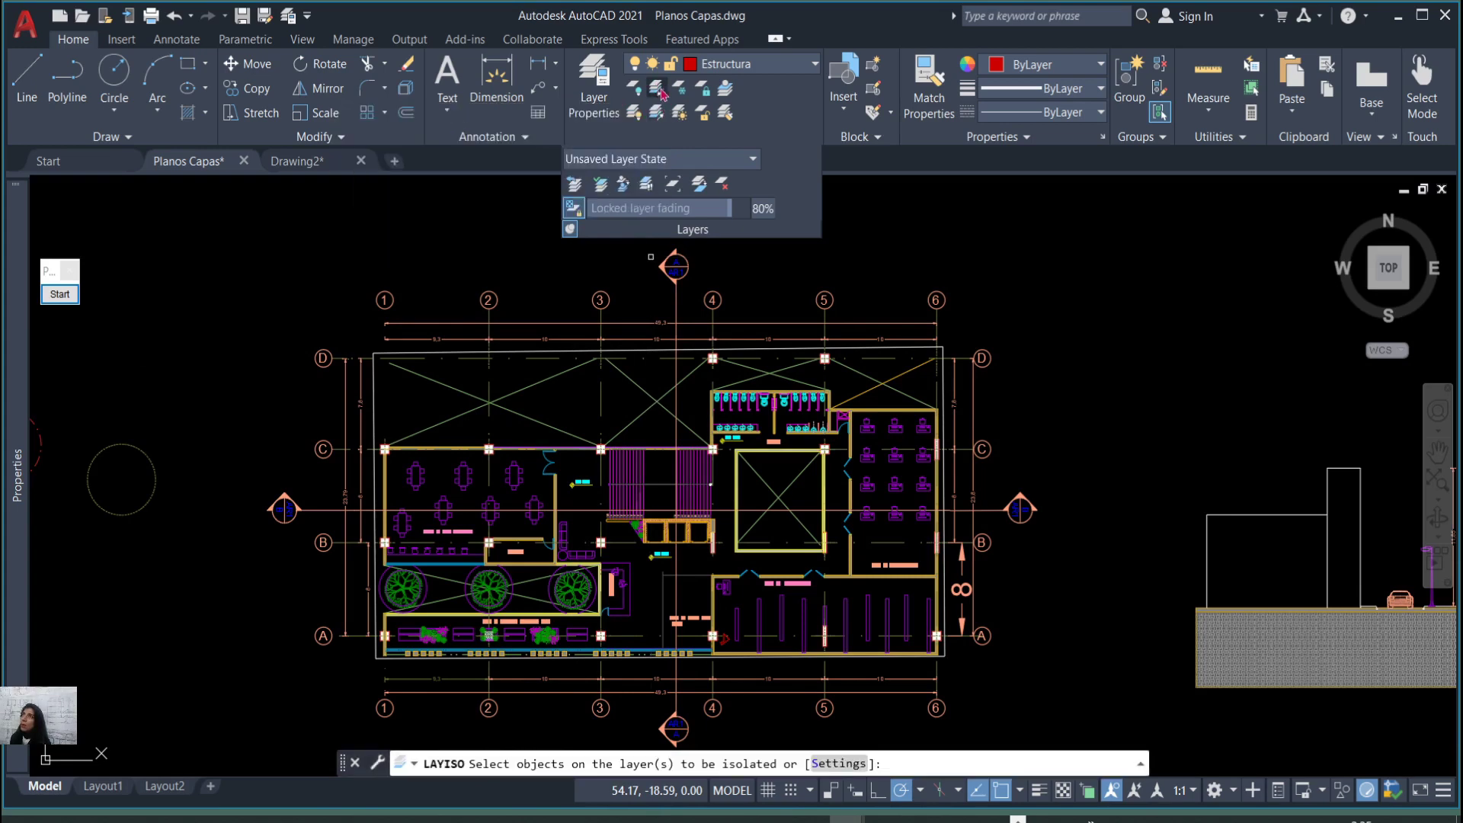
left_click(661, 397)
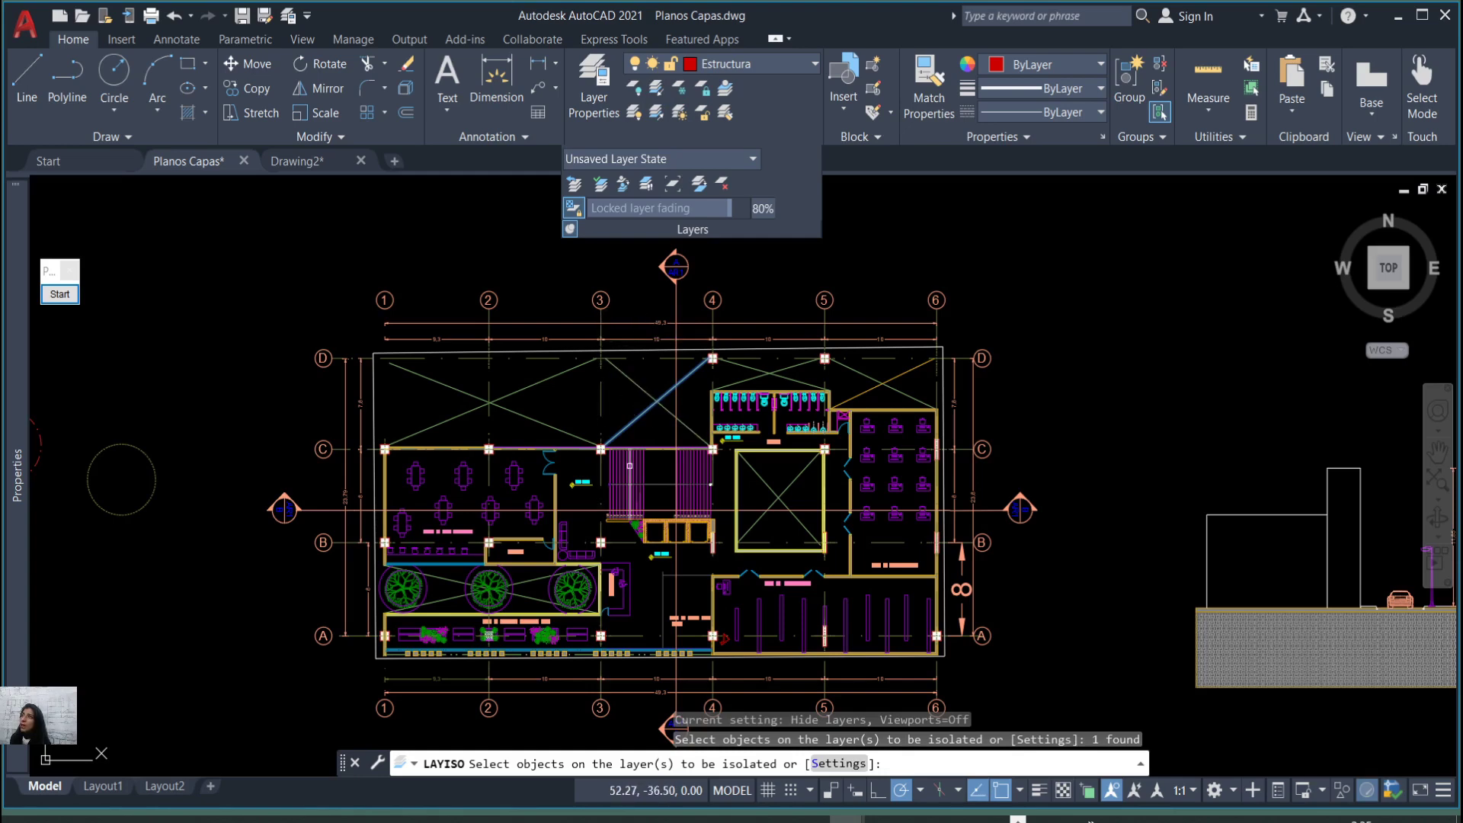
left_click(630, 485)
left_click(567, 536)
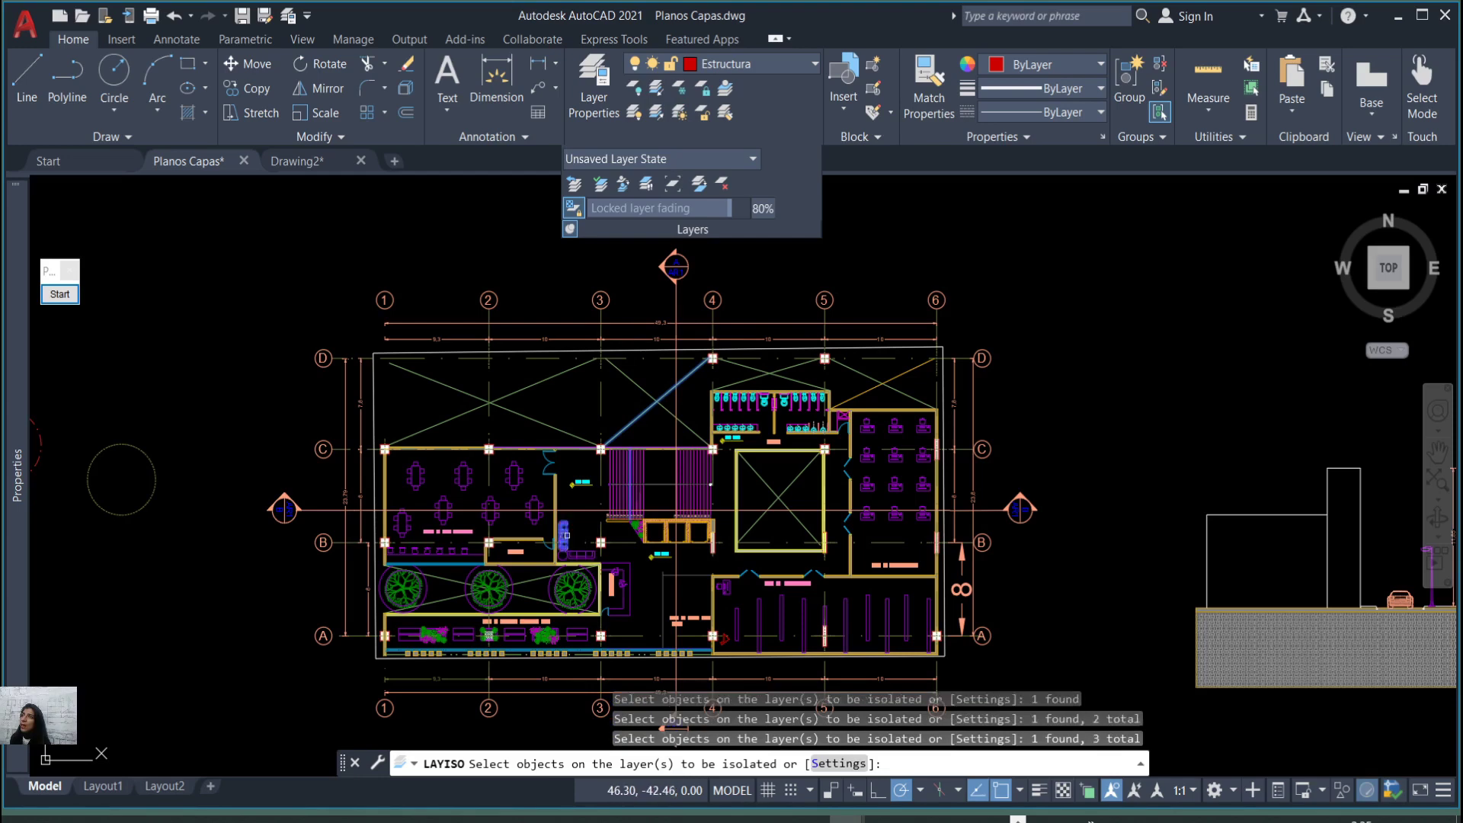
left_click(780, 609)
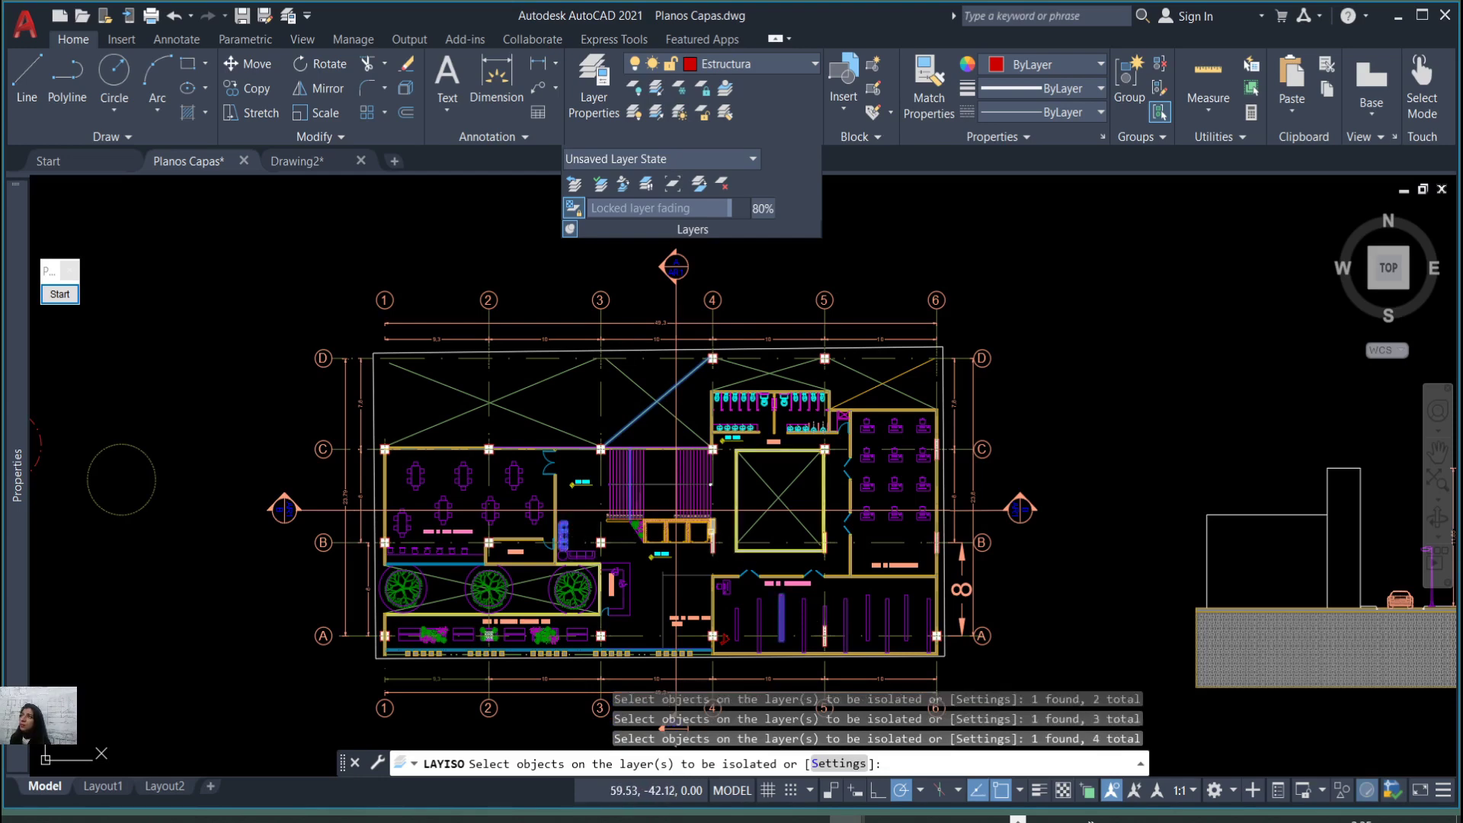
left_click(602, 398)
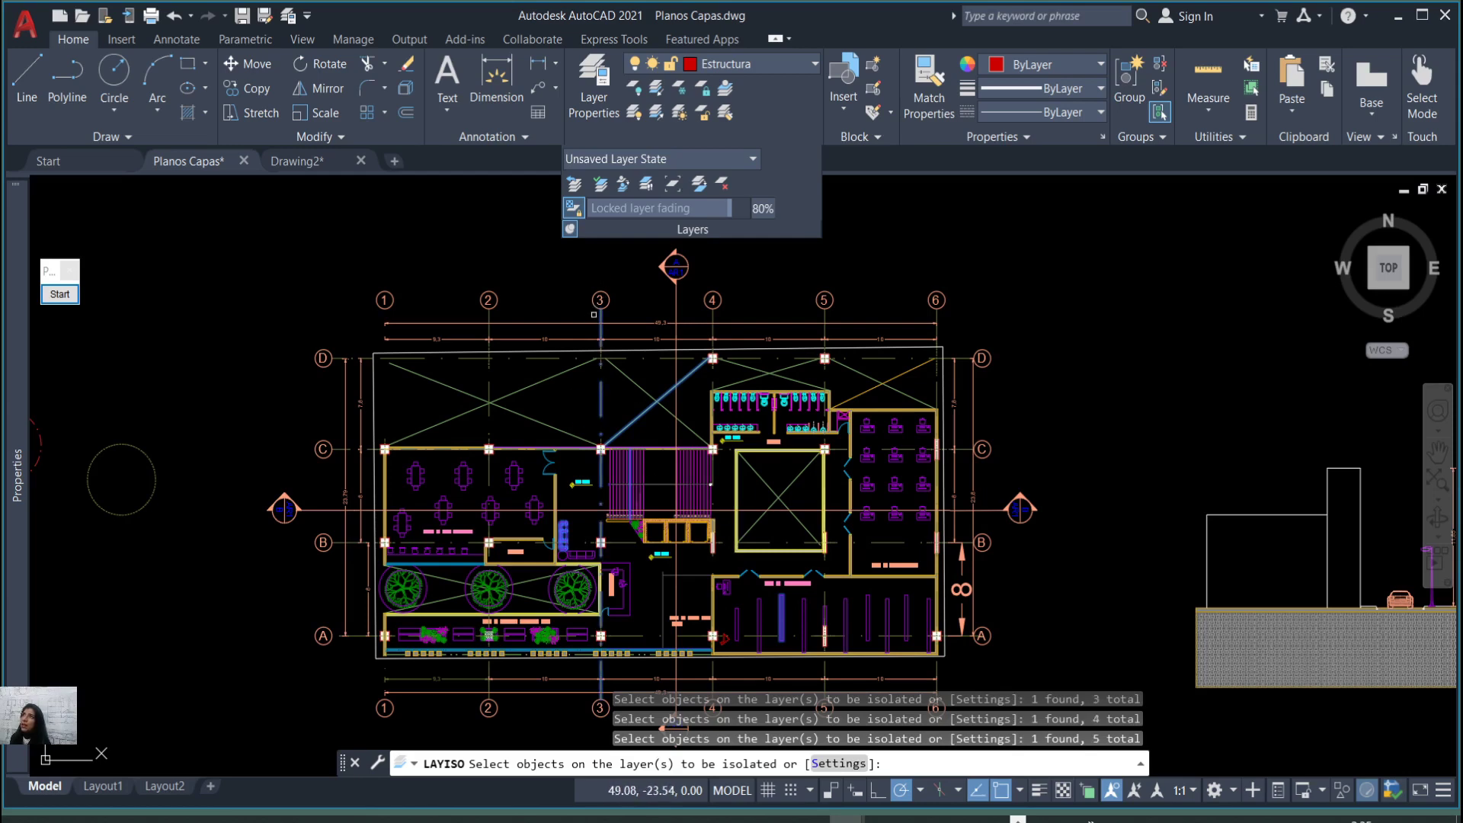
left_click(594, 309)
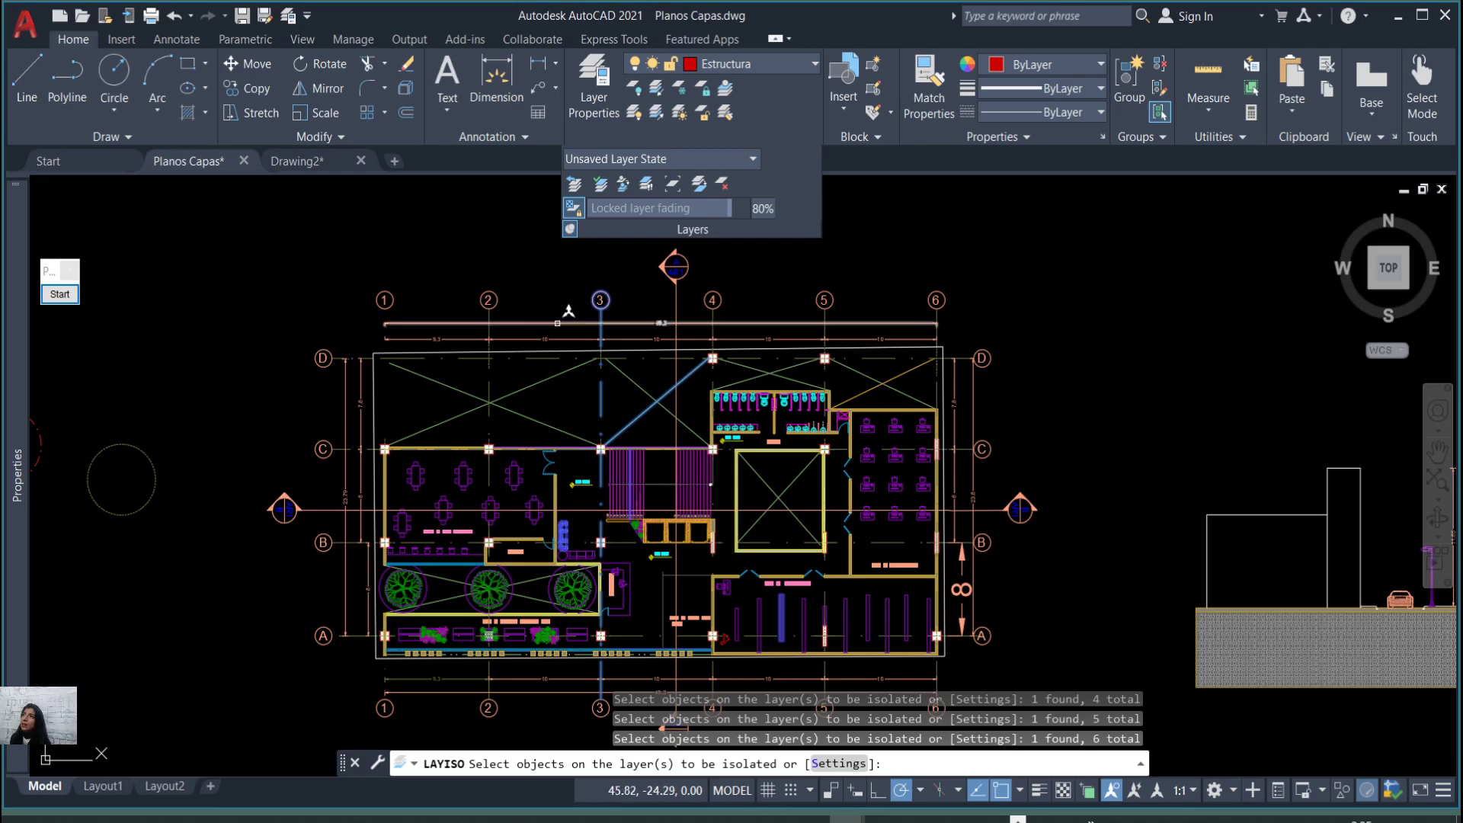
left_click(568, 323)
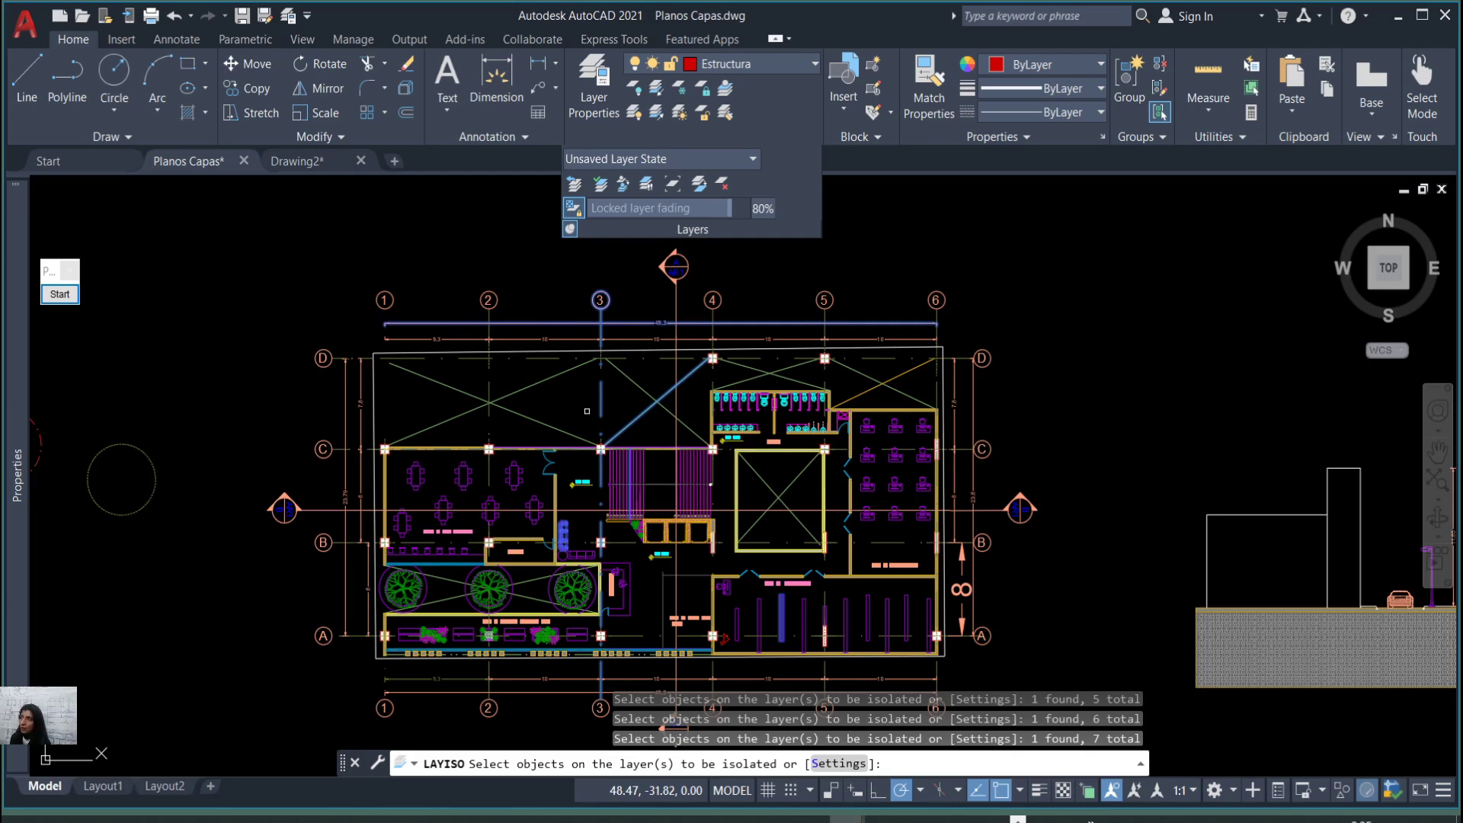
key("Escape")
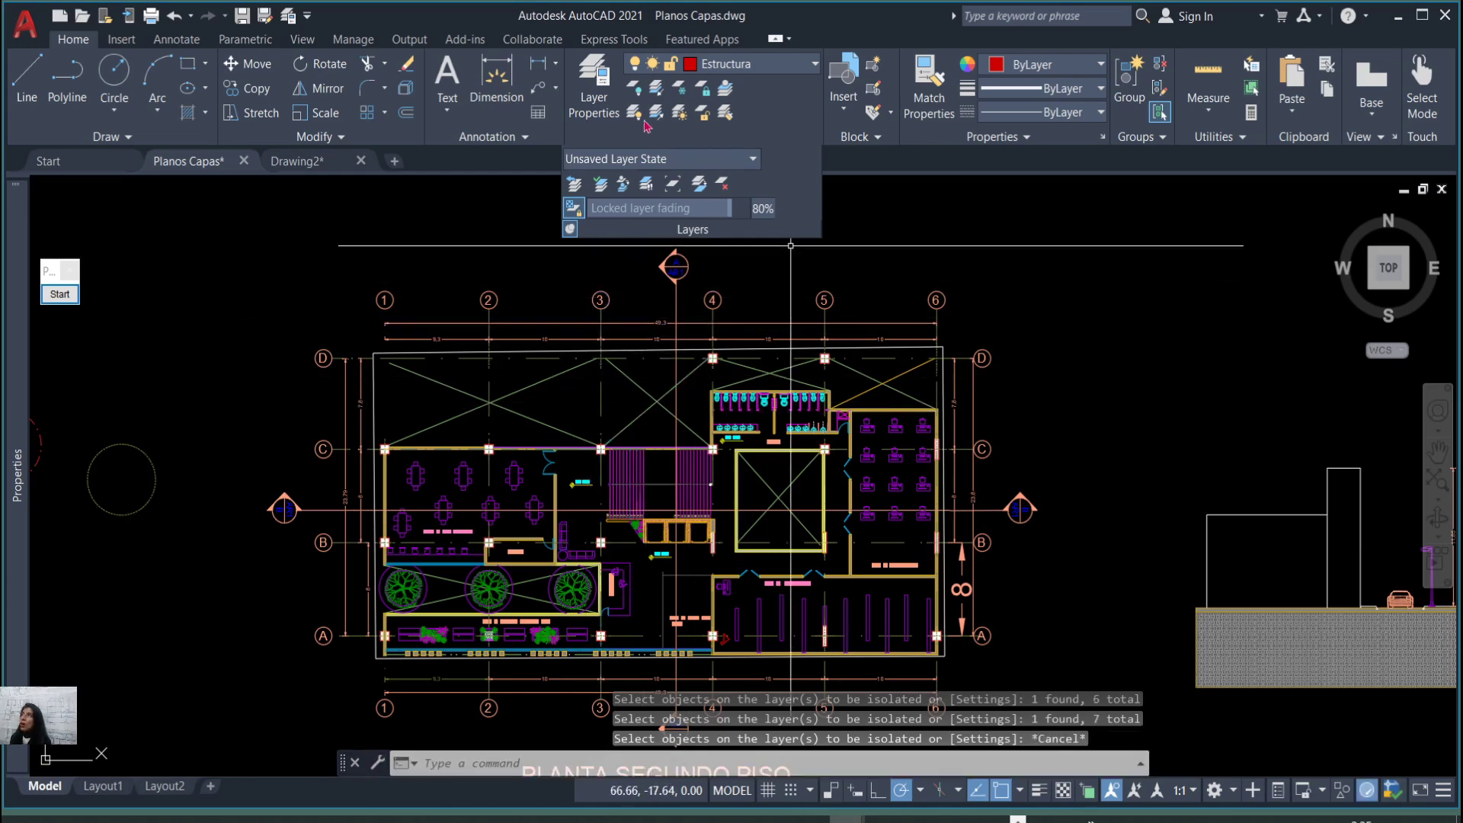
Isolate the column, wall and stair layers by picking the column at C-3, the wall beside the door and a stair line on the second-floor plan.
left_click(656, 90)
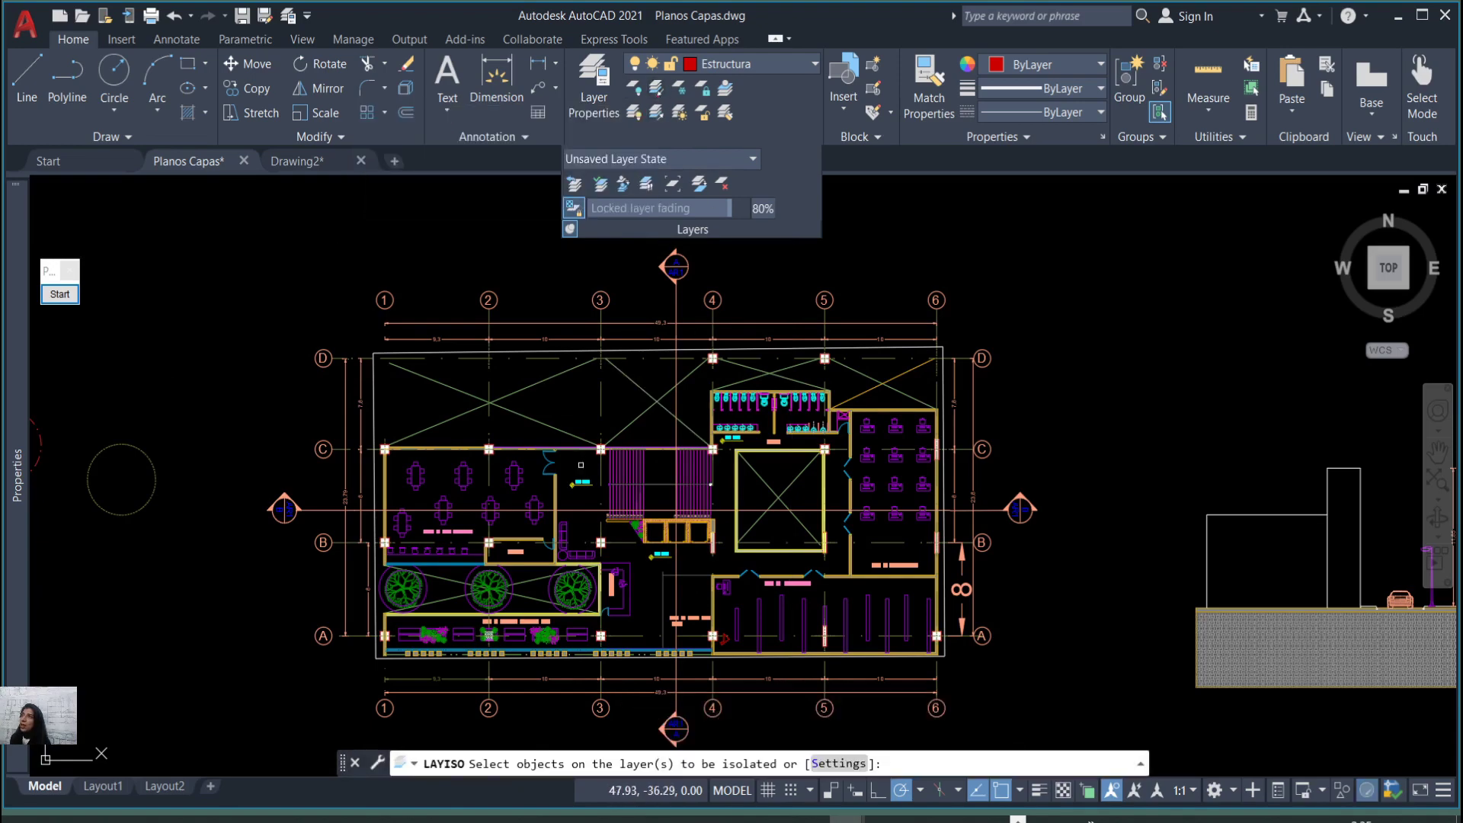
scroll(602, 442, "up", 5)
left_click(610, 425)
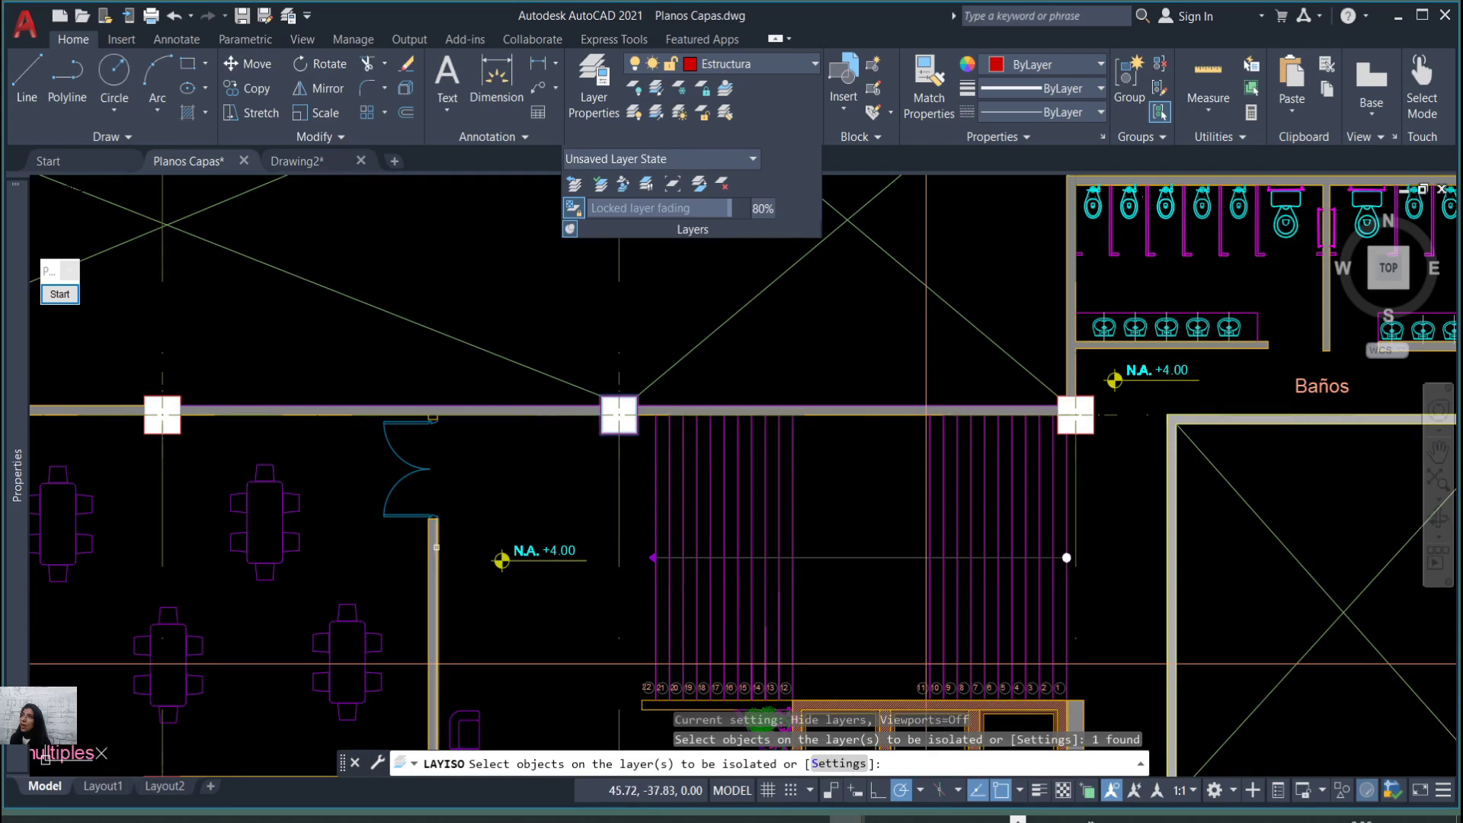
left_click(435, 546)
left_click(437, 546)
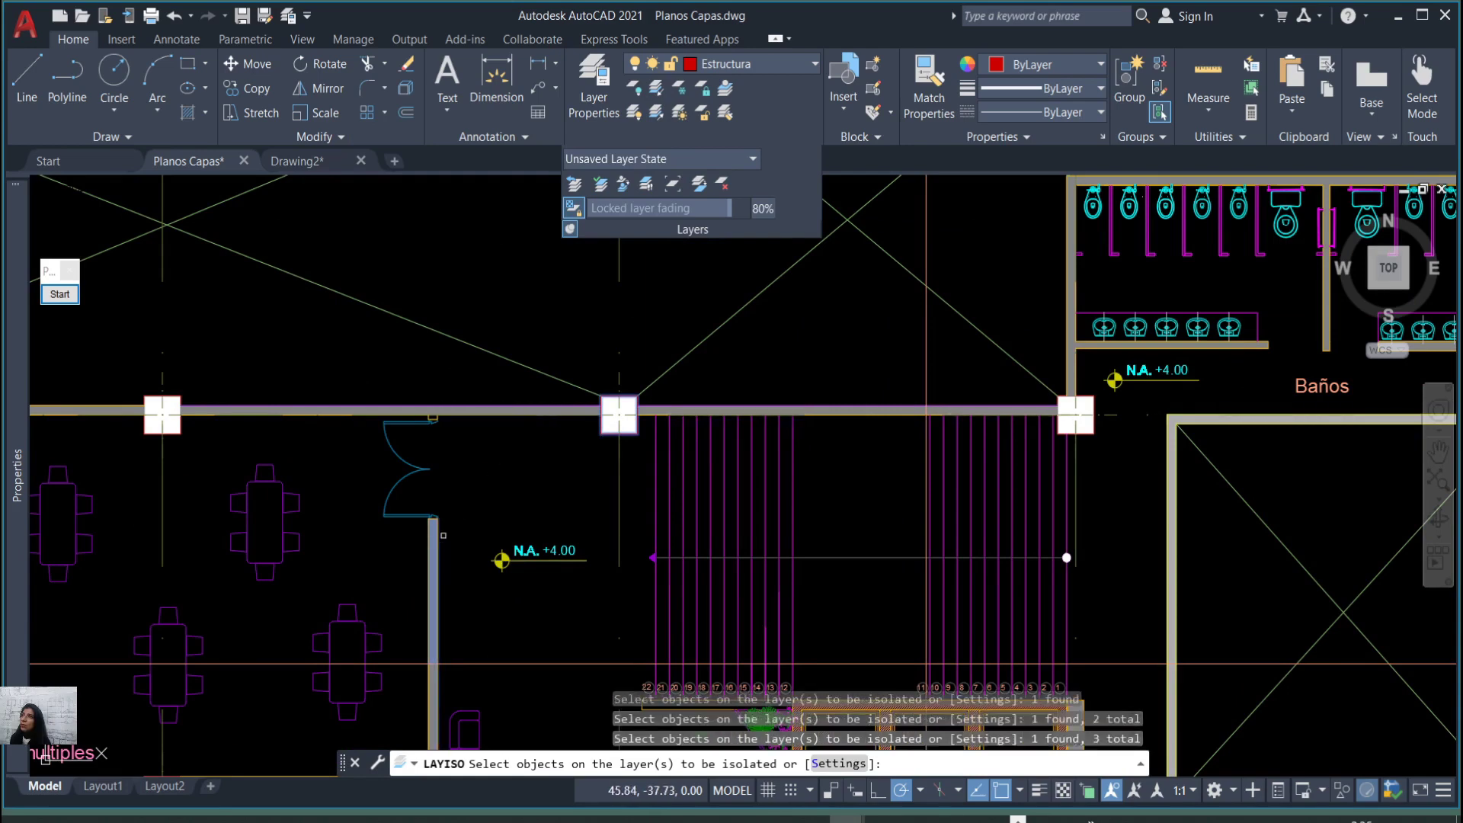
scroll(520, 493, "down", 3)
scroll(584, 525, "up", 2)
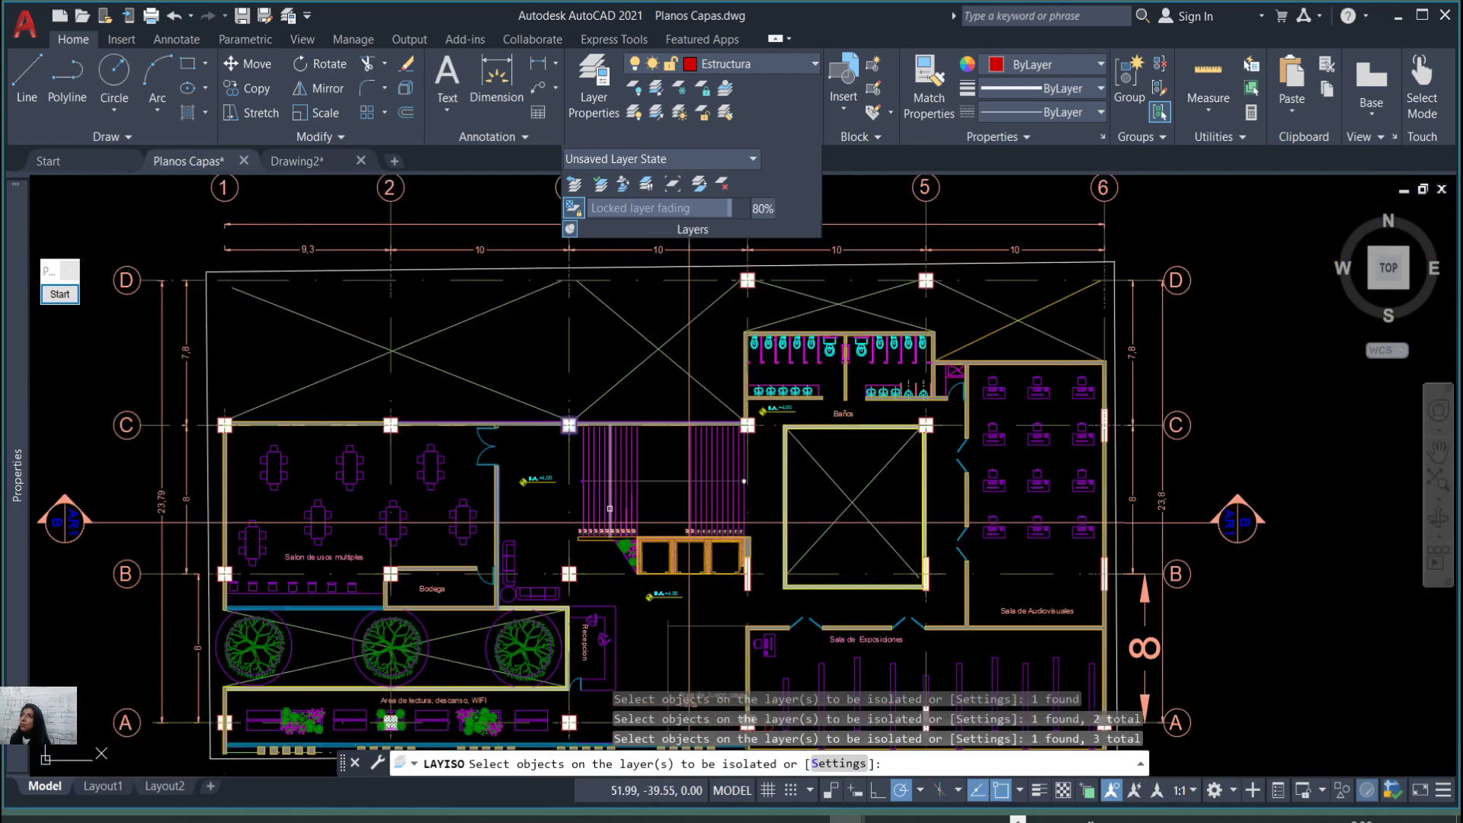
left_click(595, 526)
scroll(585, 503, "down", 4)
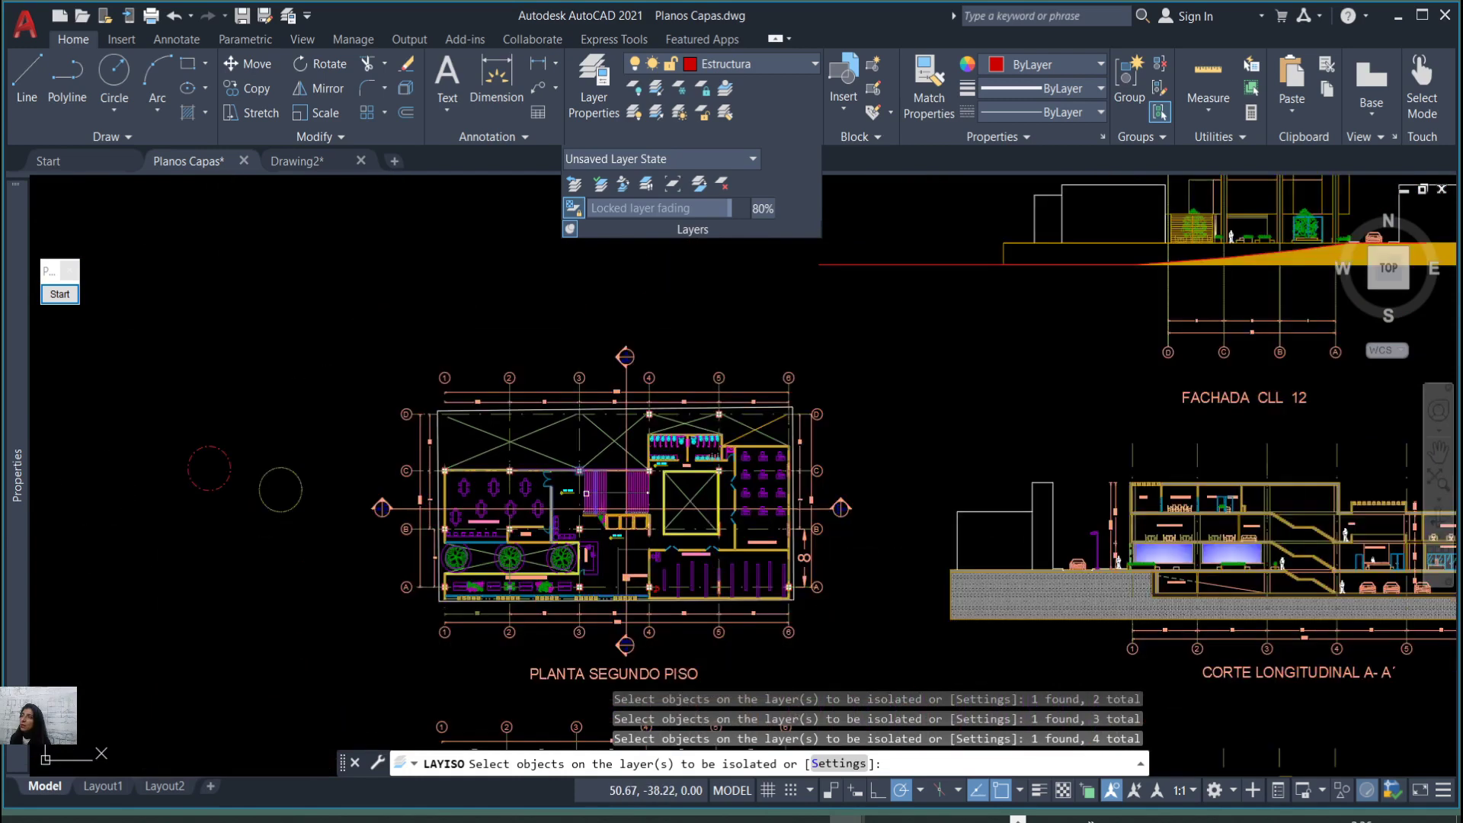
key("Return")
scroll(610, 537, "down", 2)
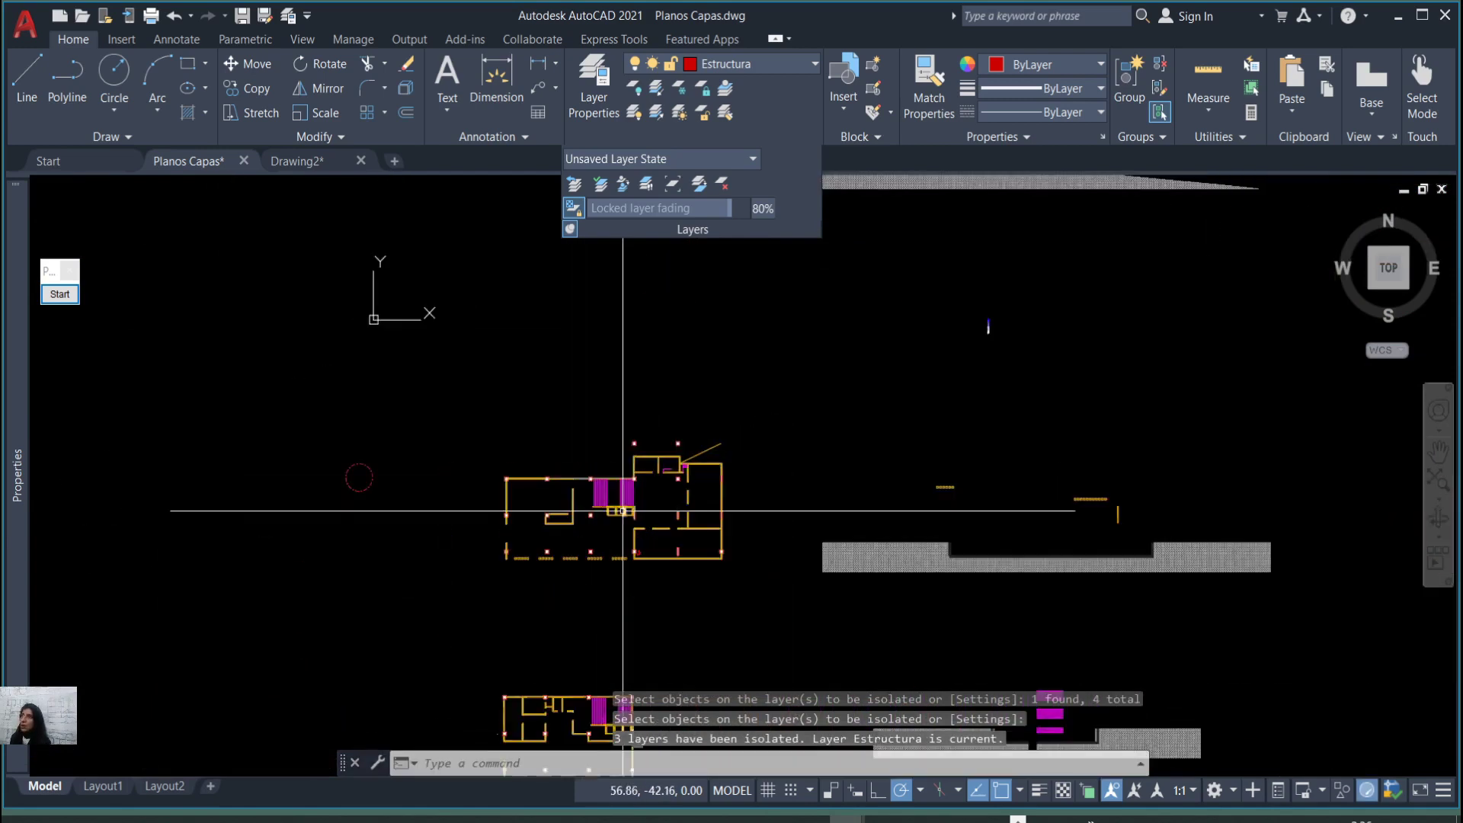
scroll(589, 490, "up", 2)
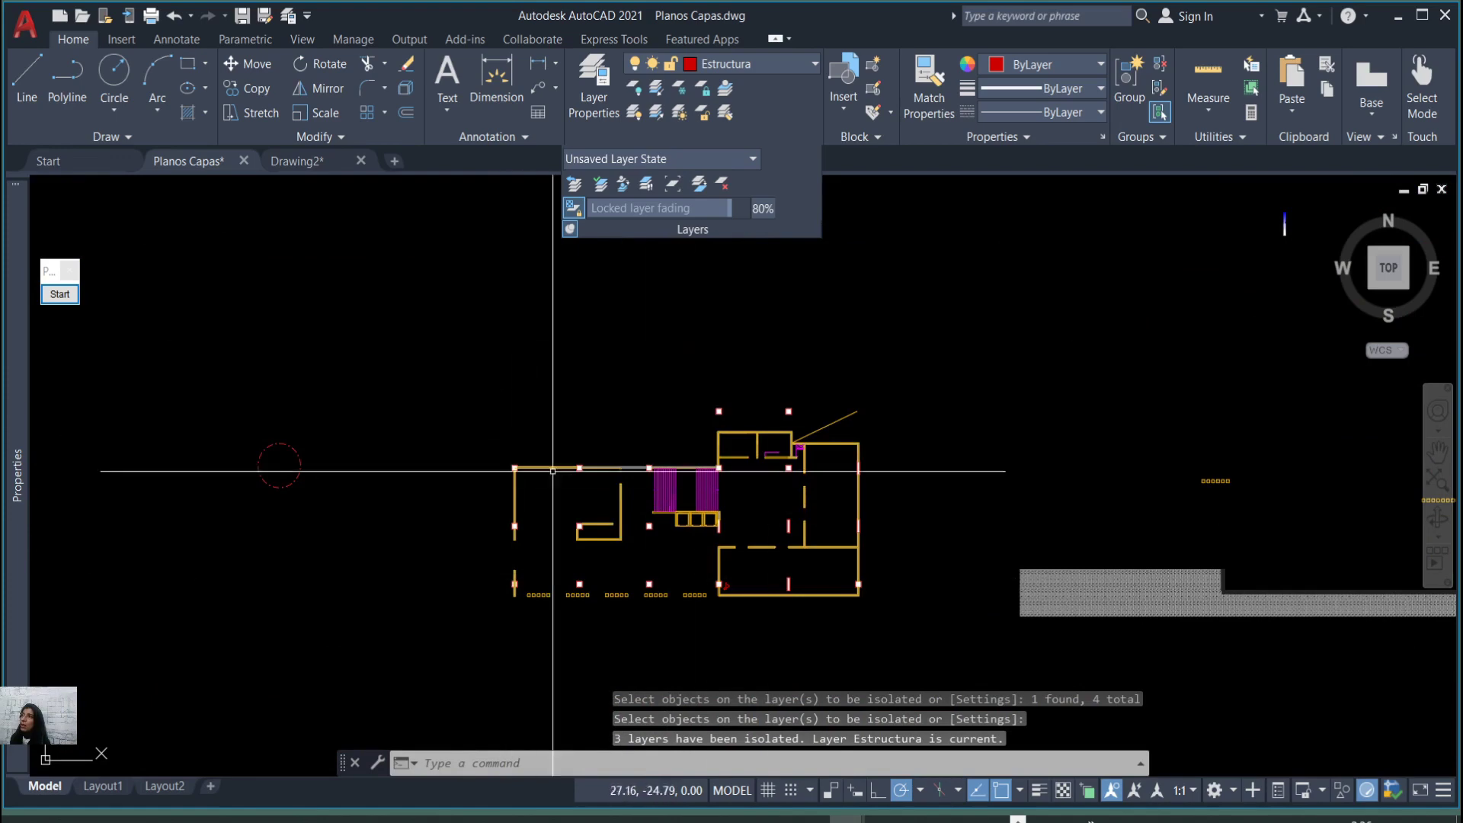
scroll(669, 643, "up", 2)
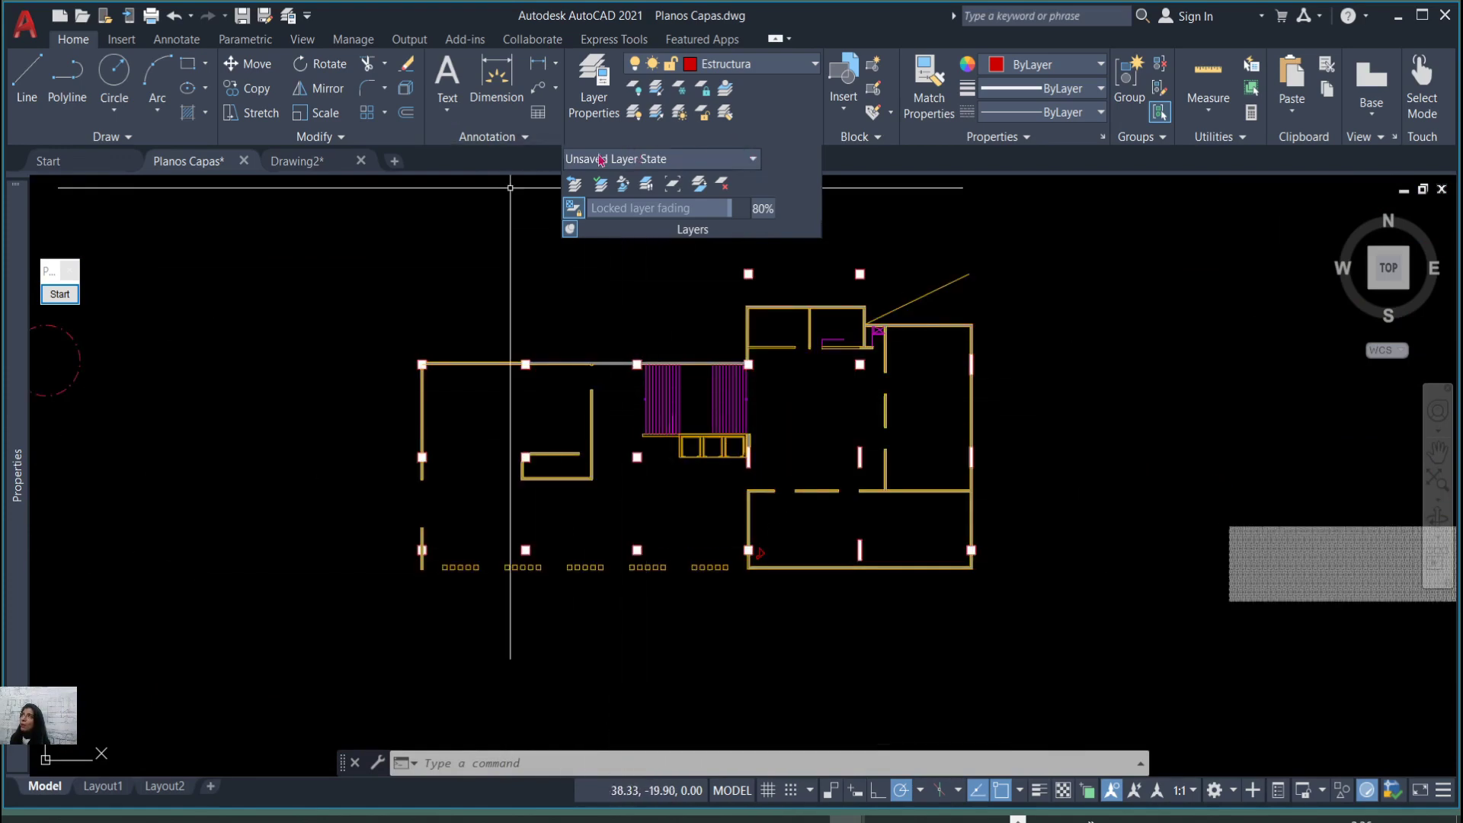
Save the isolated layer settings as a new layer state named Diose 1.
left_click(750, 162)
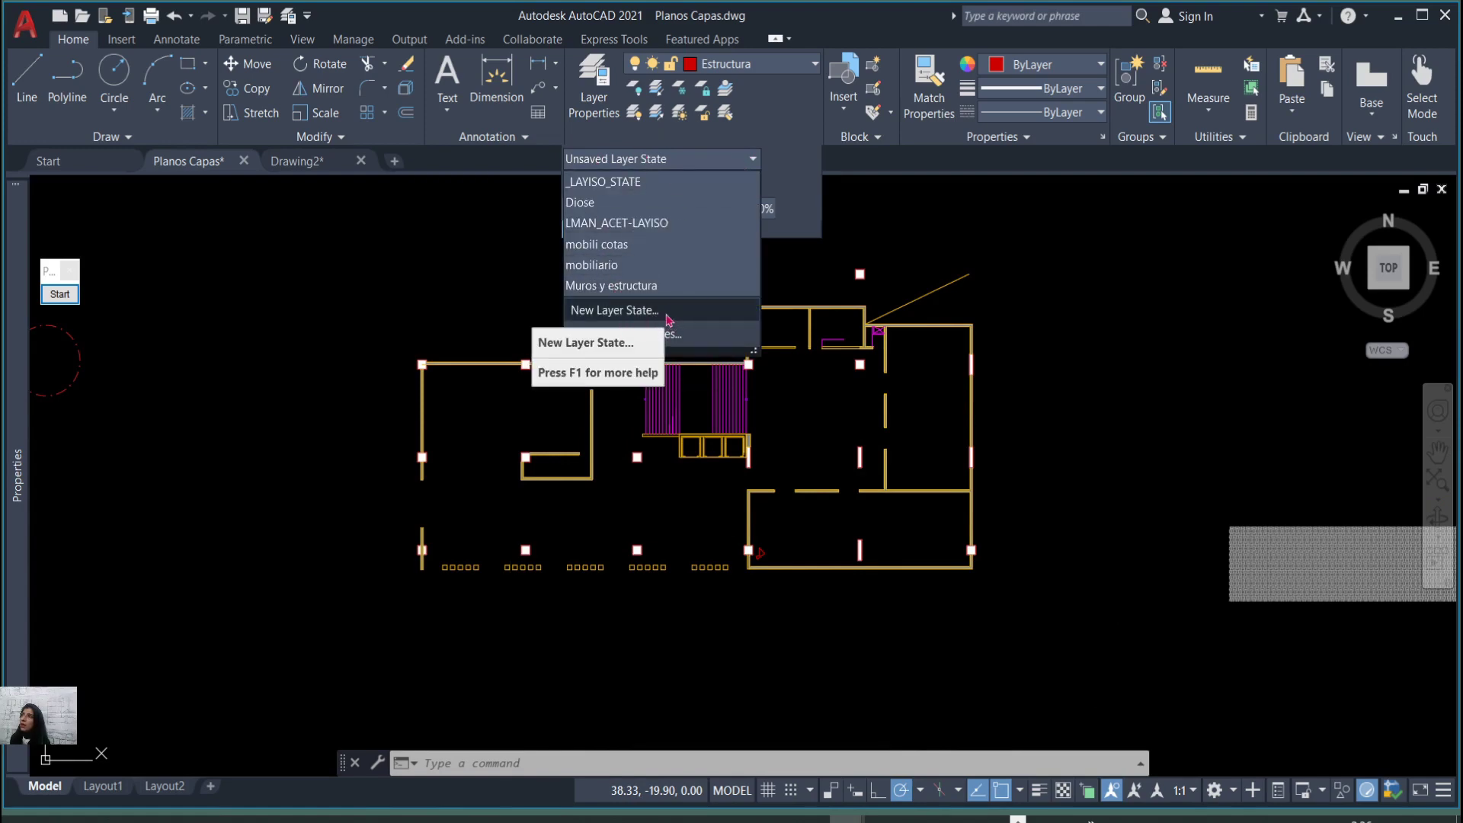
left_click(663, 317)
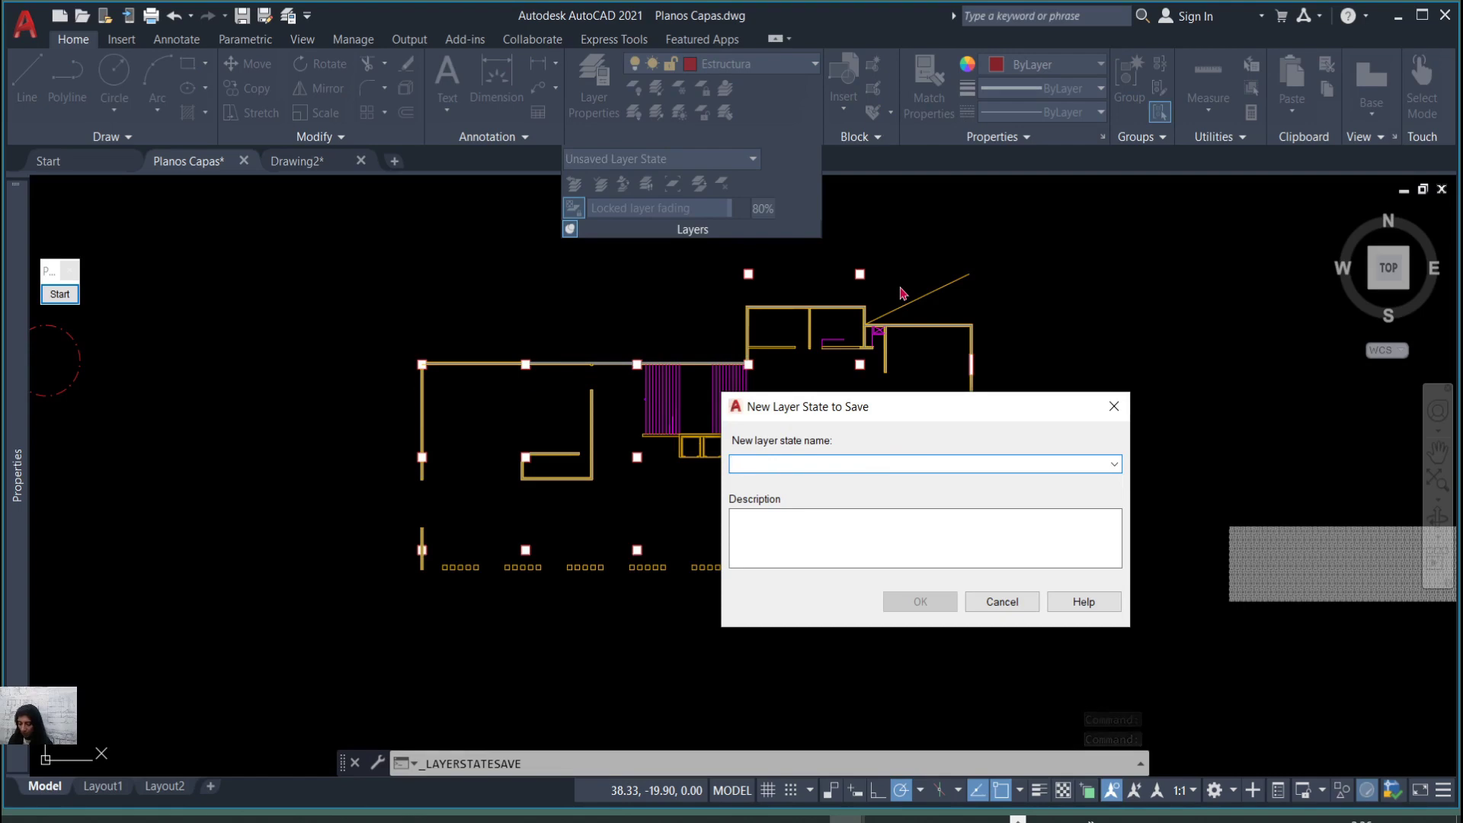
type("H")
key("BackSpace")
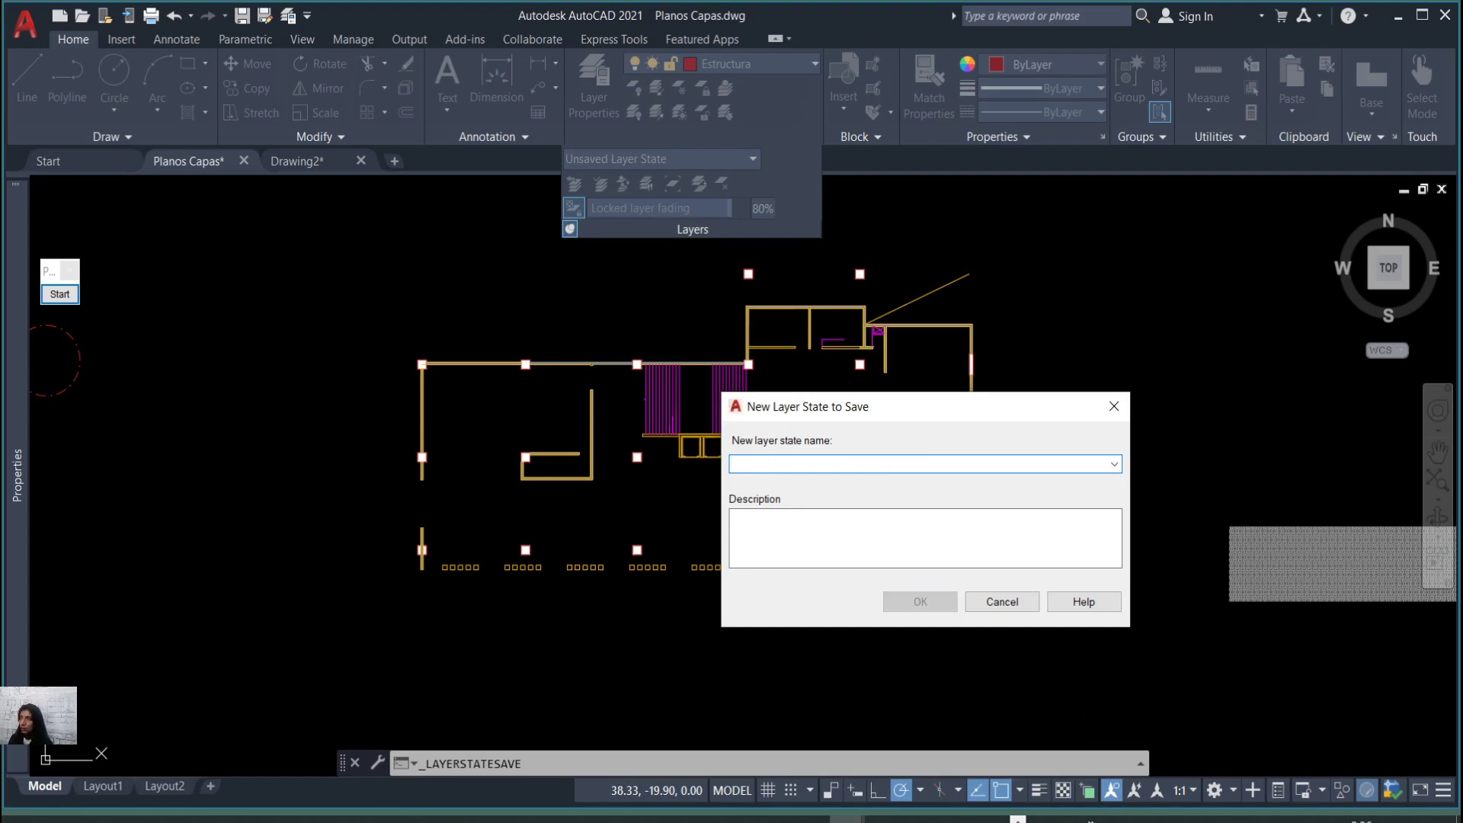
type("D")
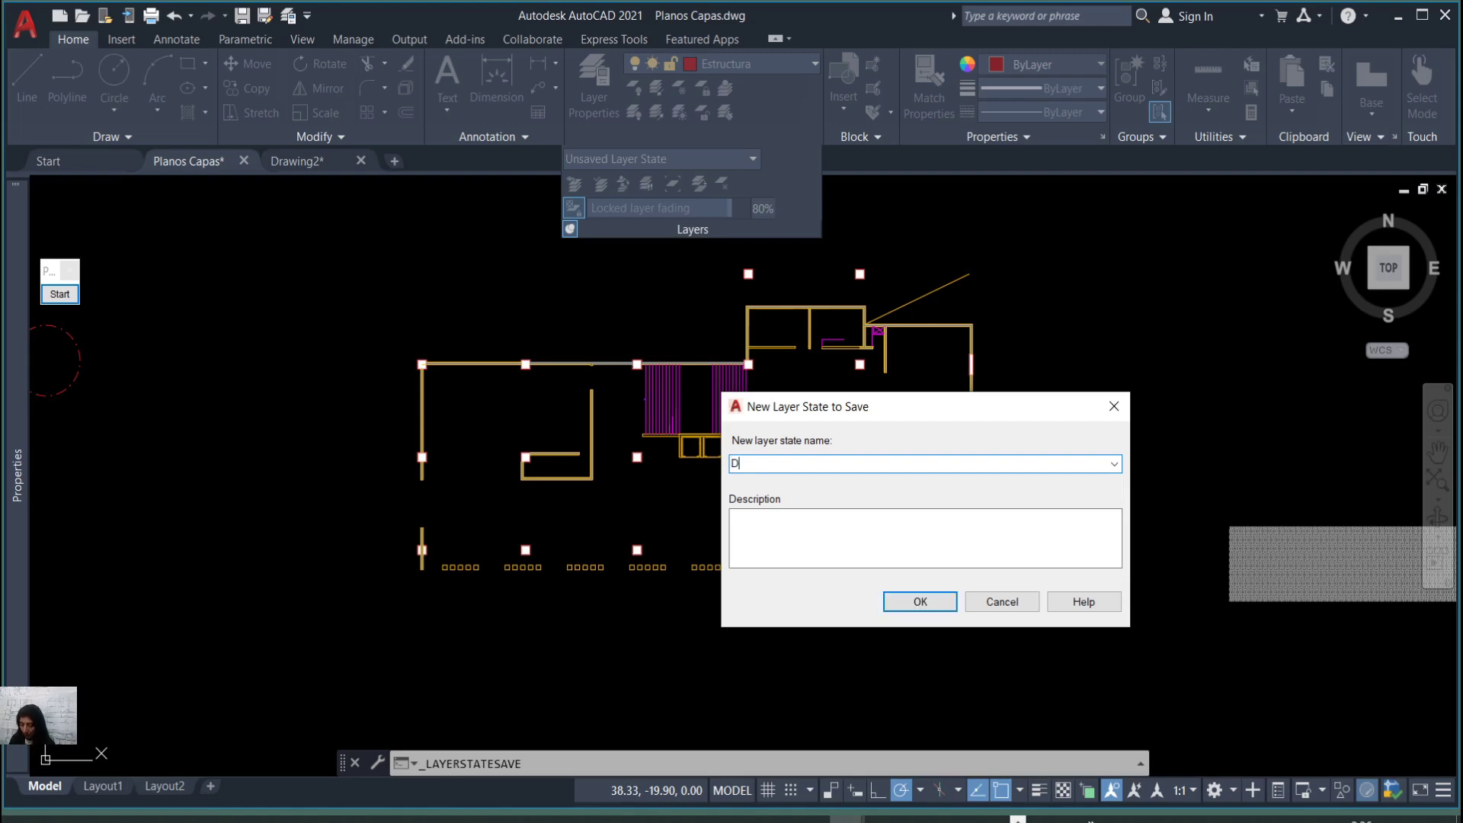
type("iose 1")
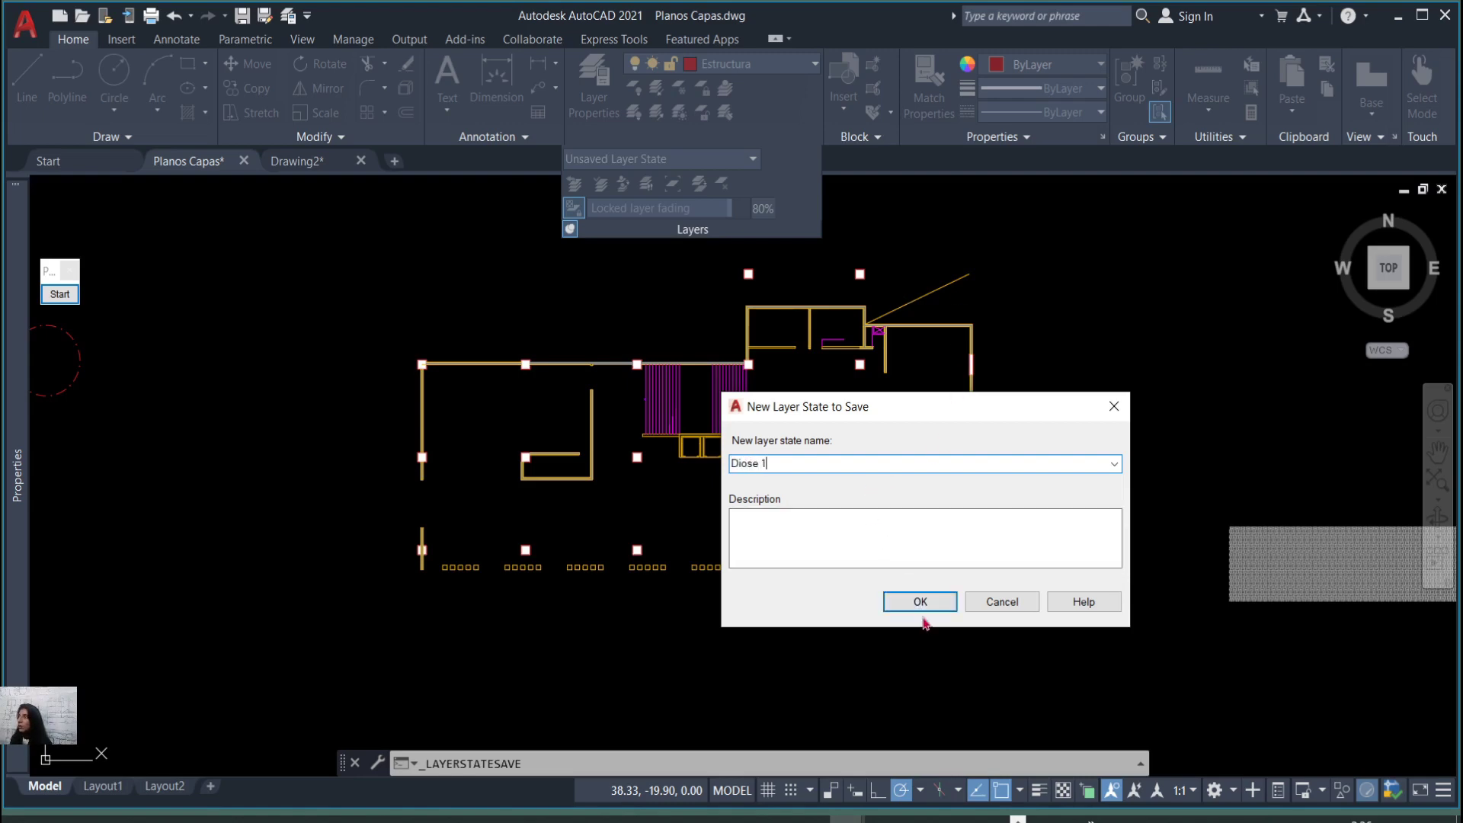
left_click(922, 604)
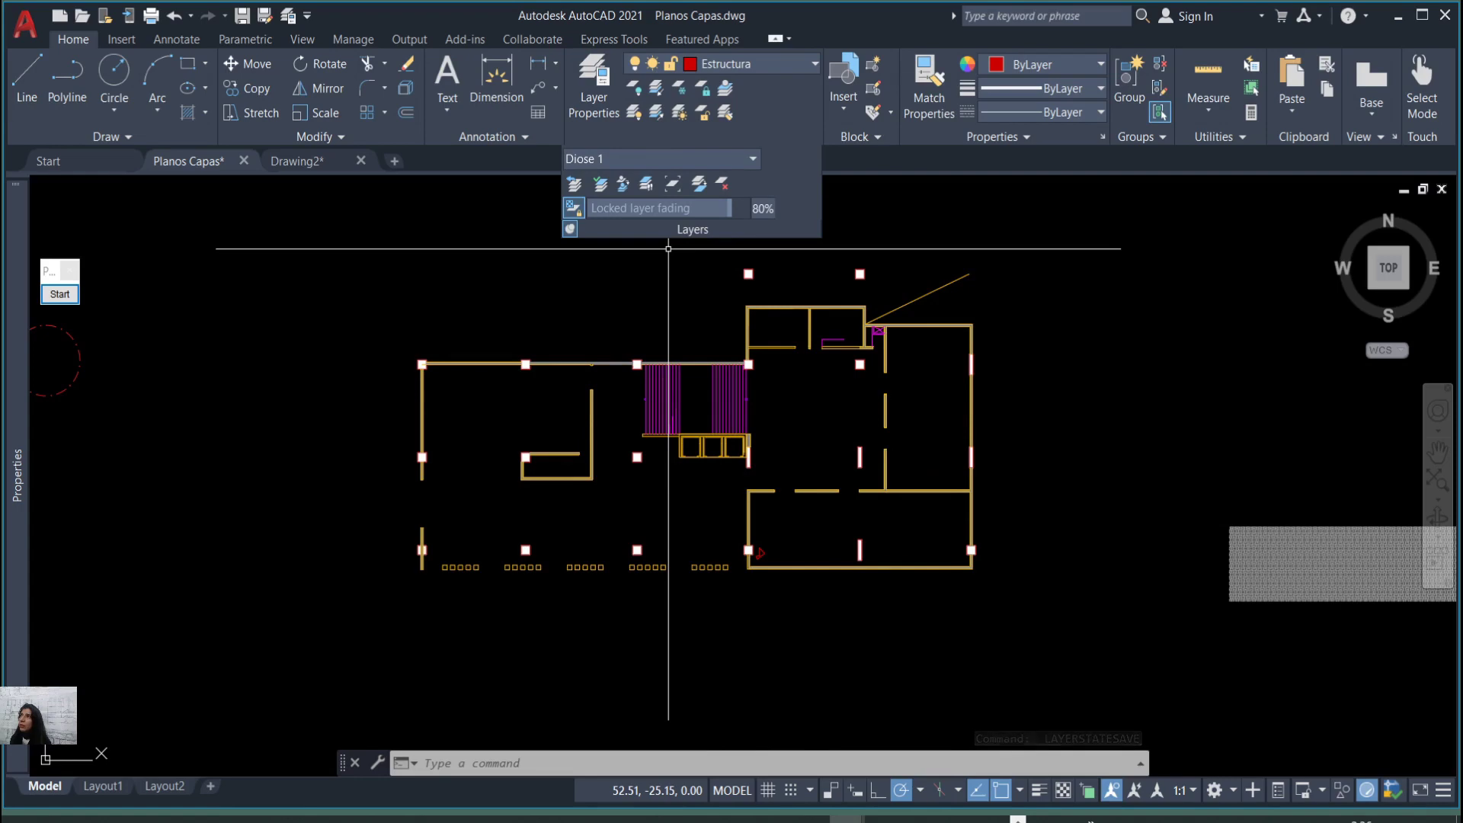
Unisolate the layers, and isolate the axis and dimension layers by picking axis line 3, its bubble and the upper overall dimension.
left_click(657, 113)
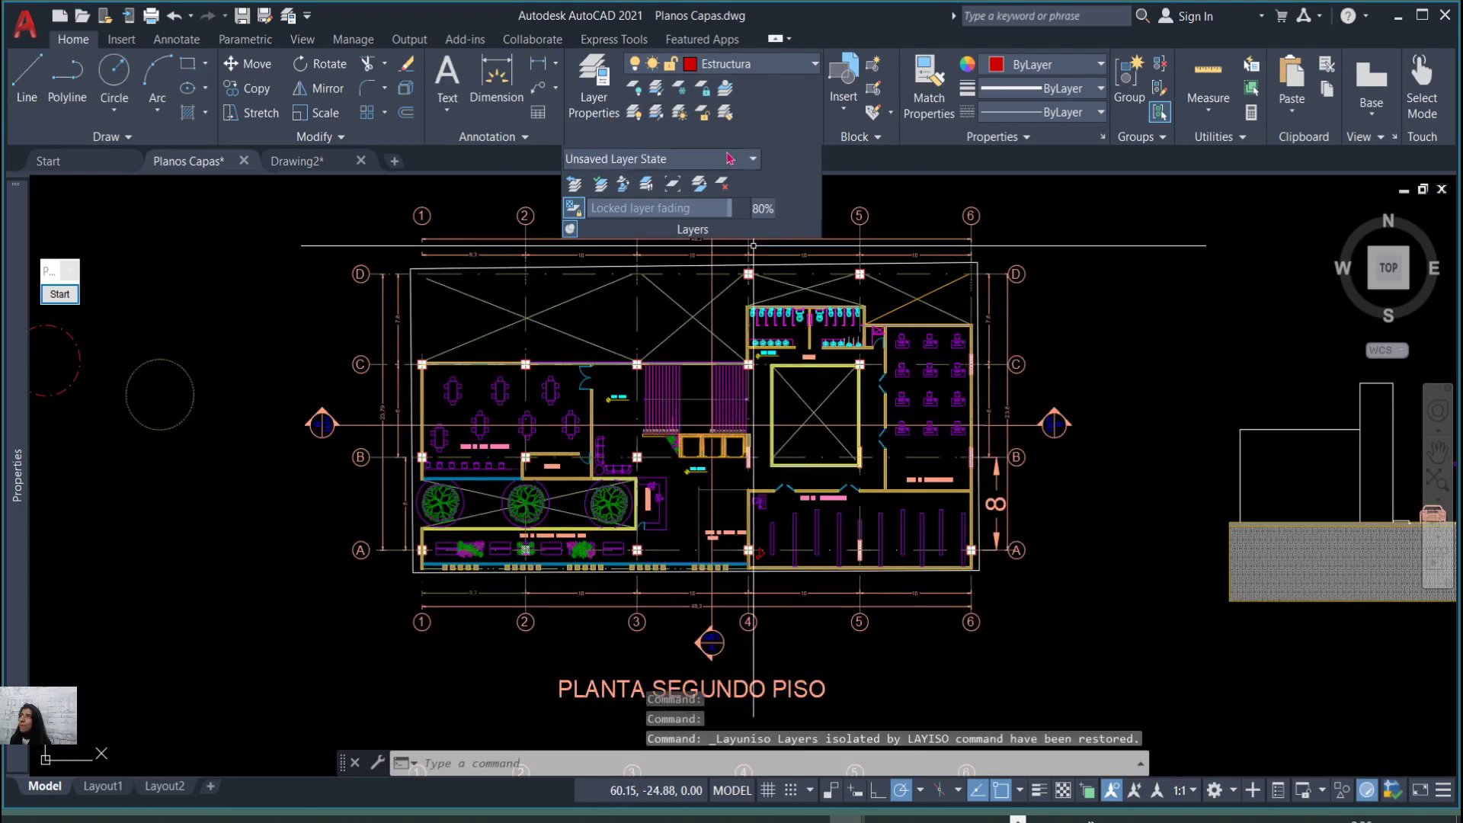
left_click(656, 88)
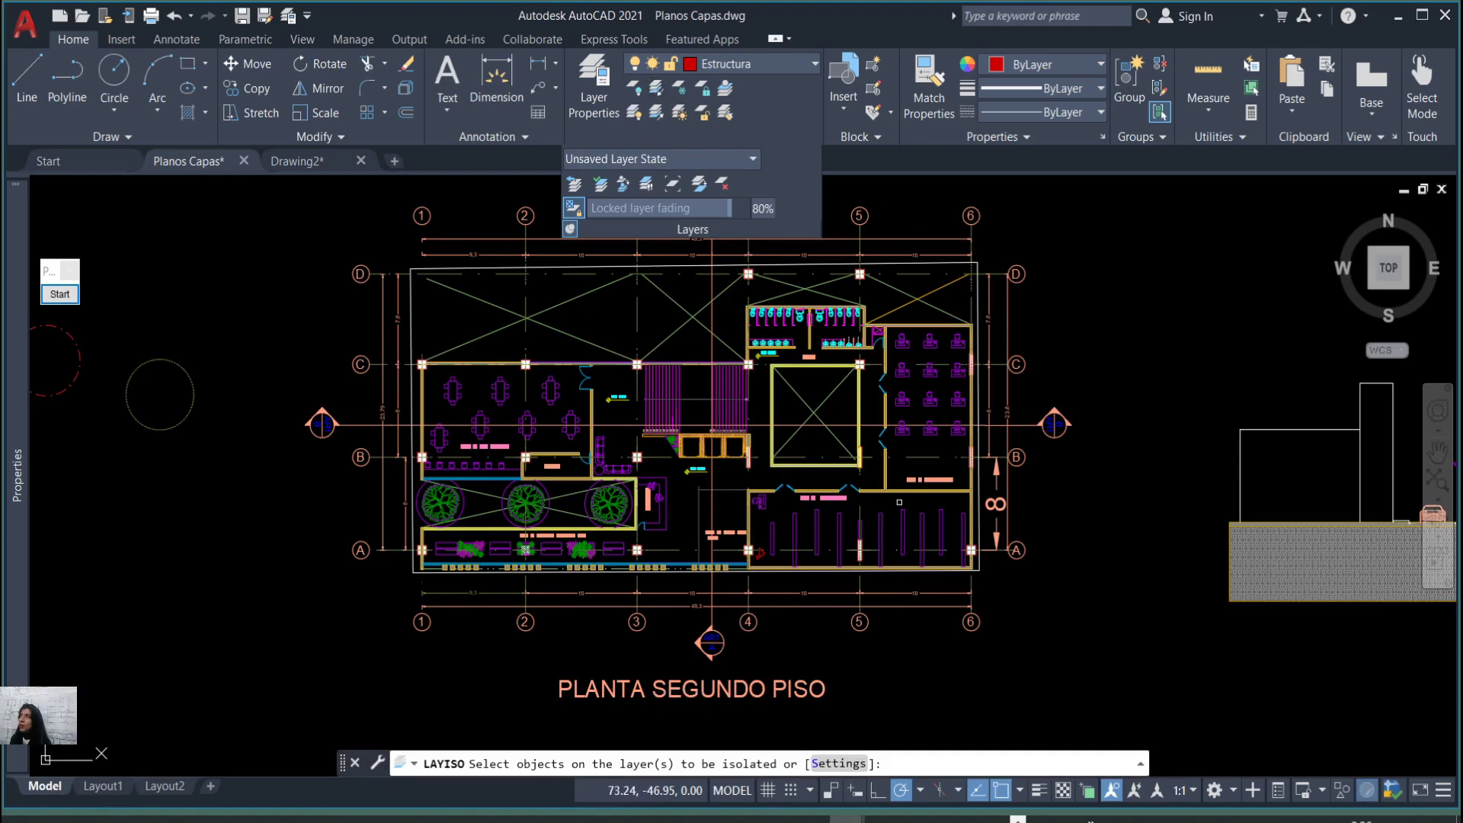
scroll(866, 489, "down", 3)
scroll(858, 400, "up", 3)
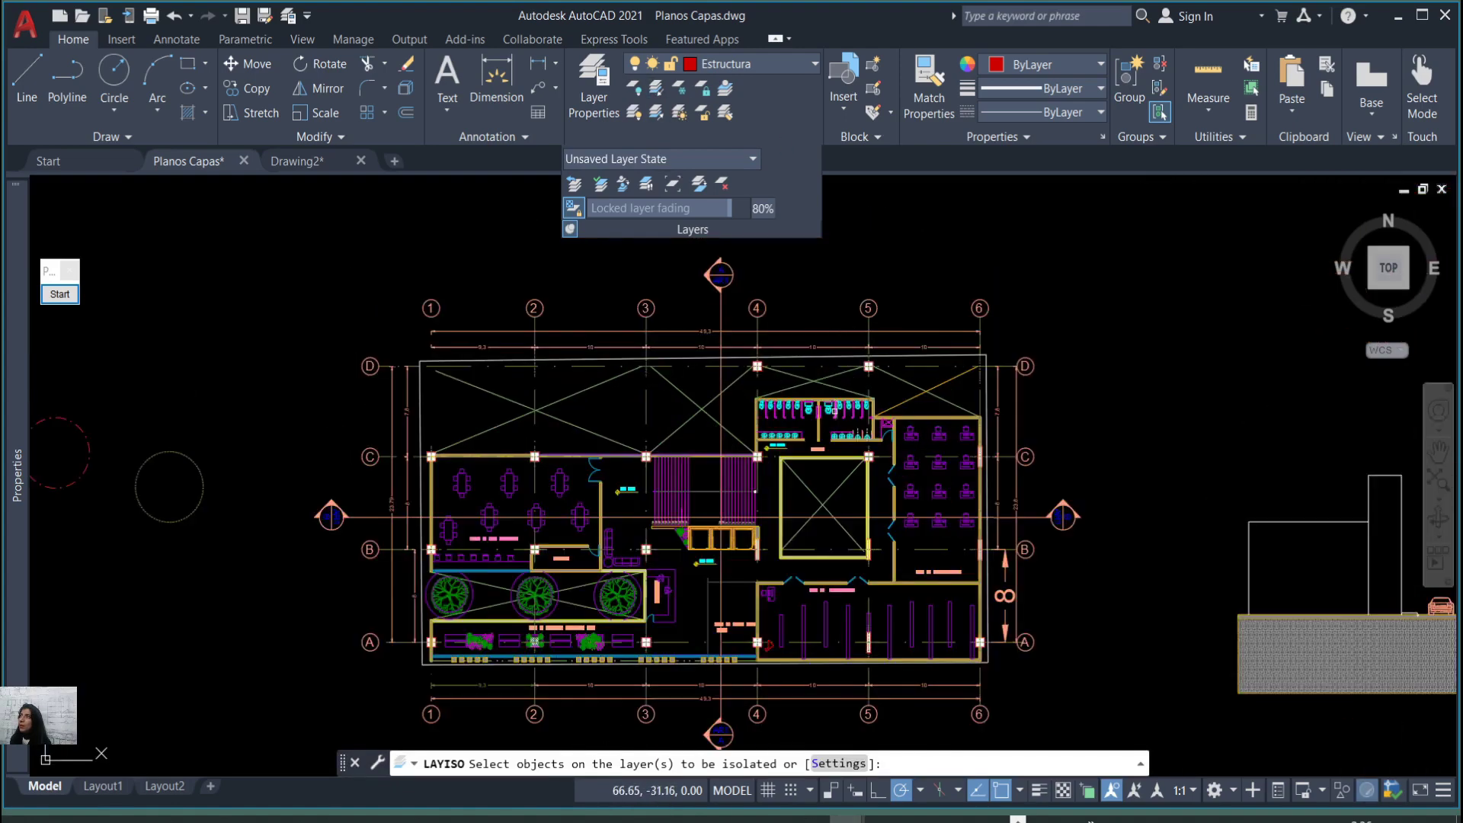
scroll(875, 551, "up", 2)
scroll(863, 529, "down", 2)
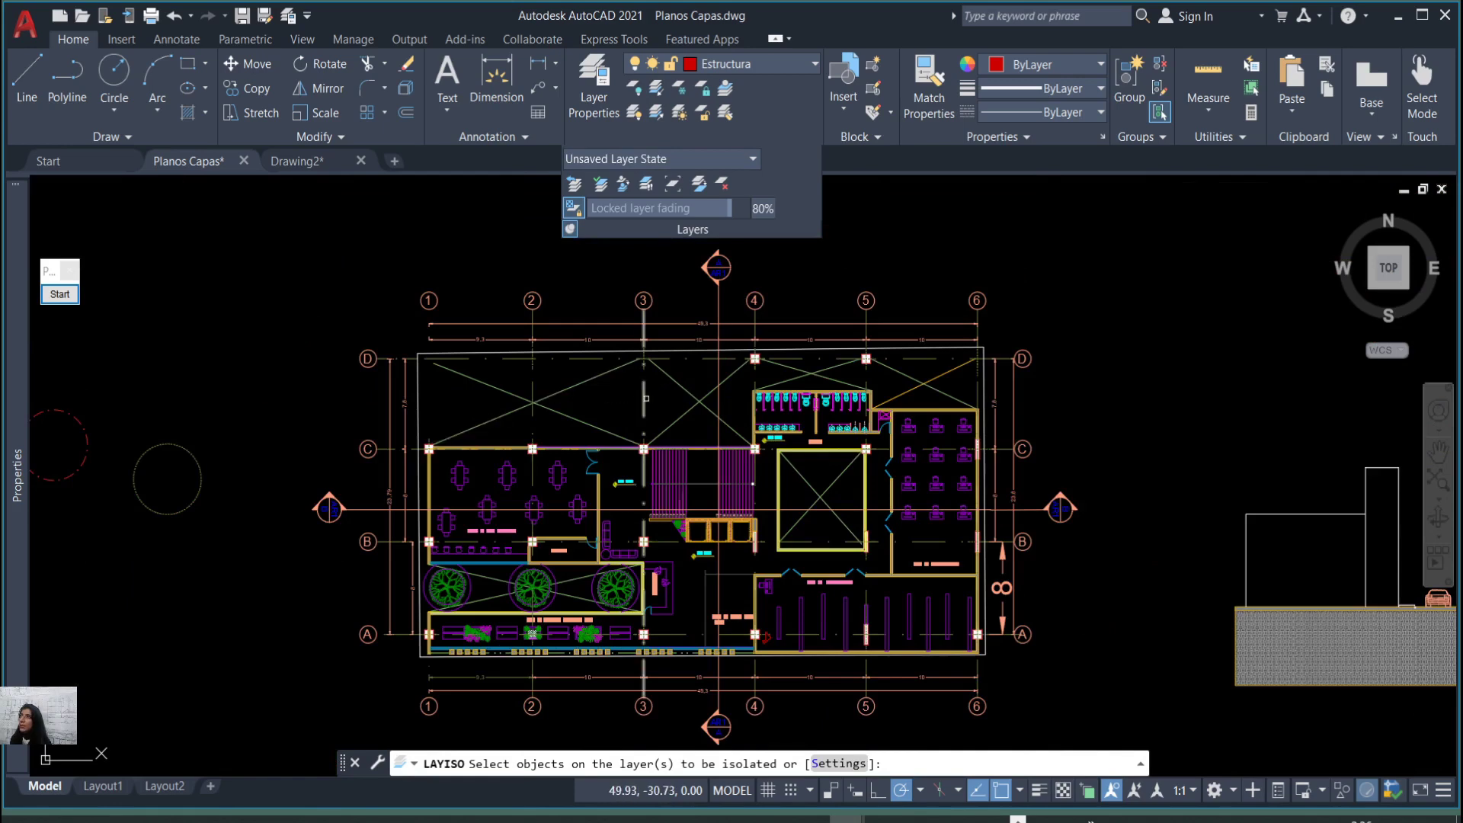
left_click(644, 347)
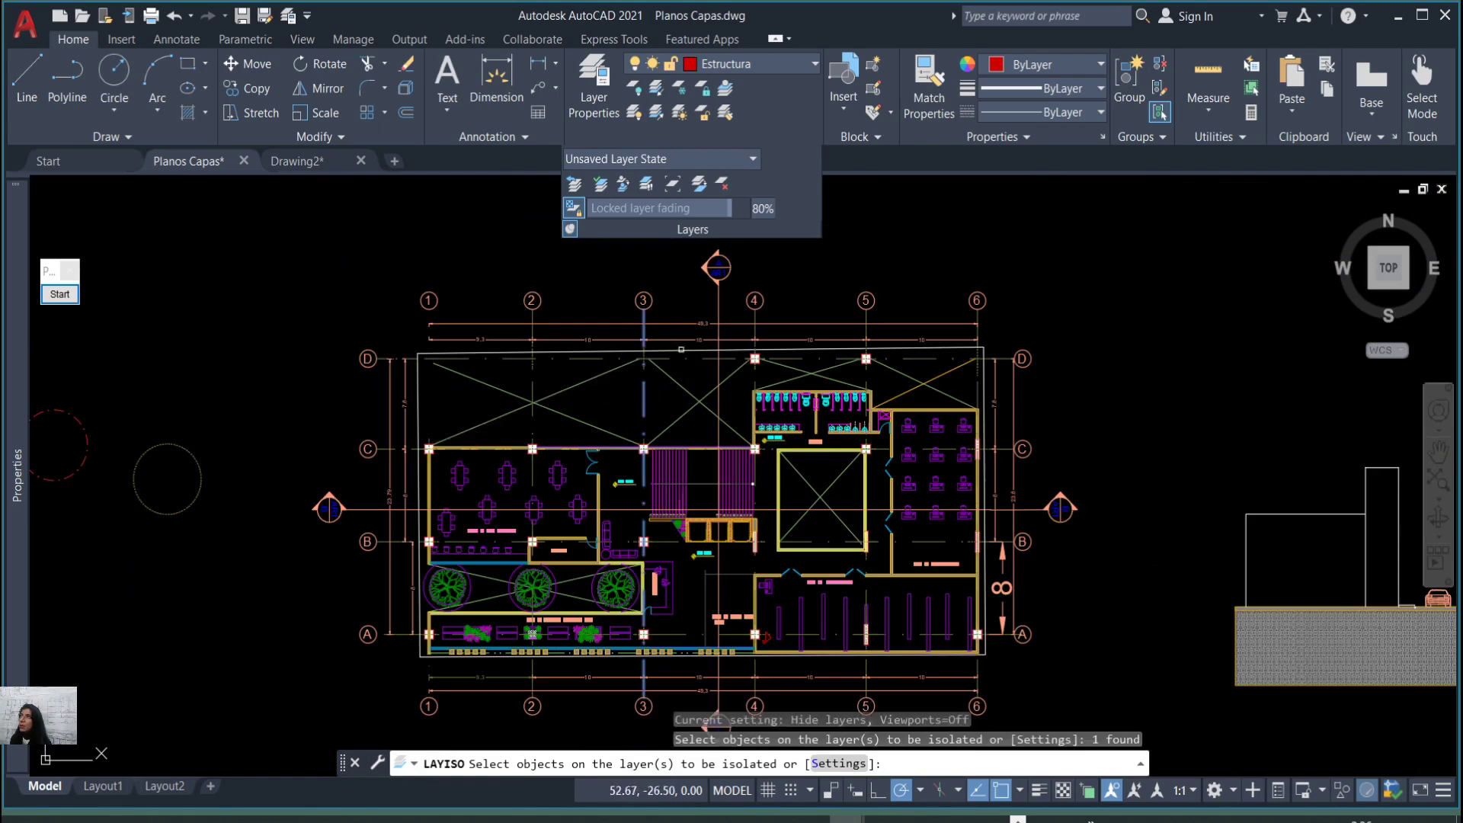
left_click(662, 315)
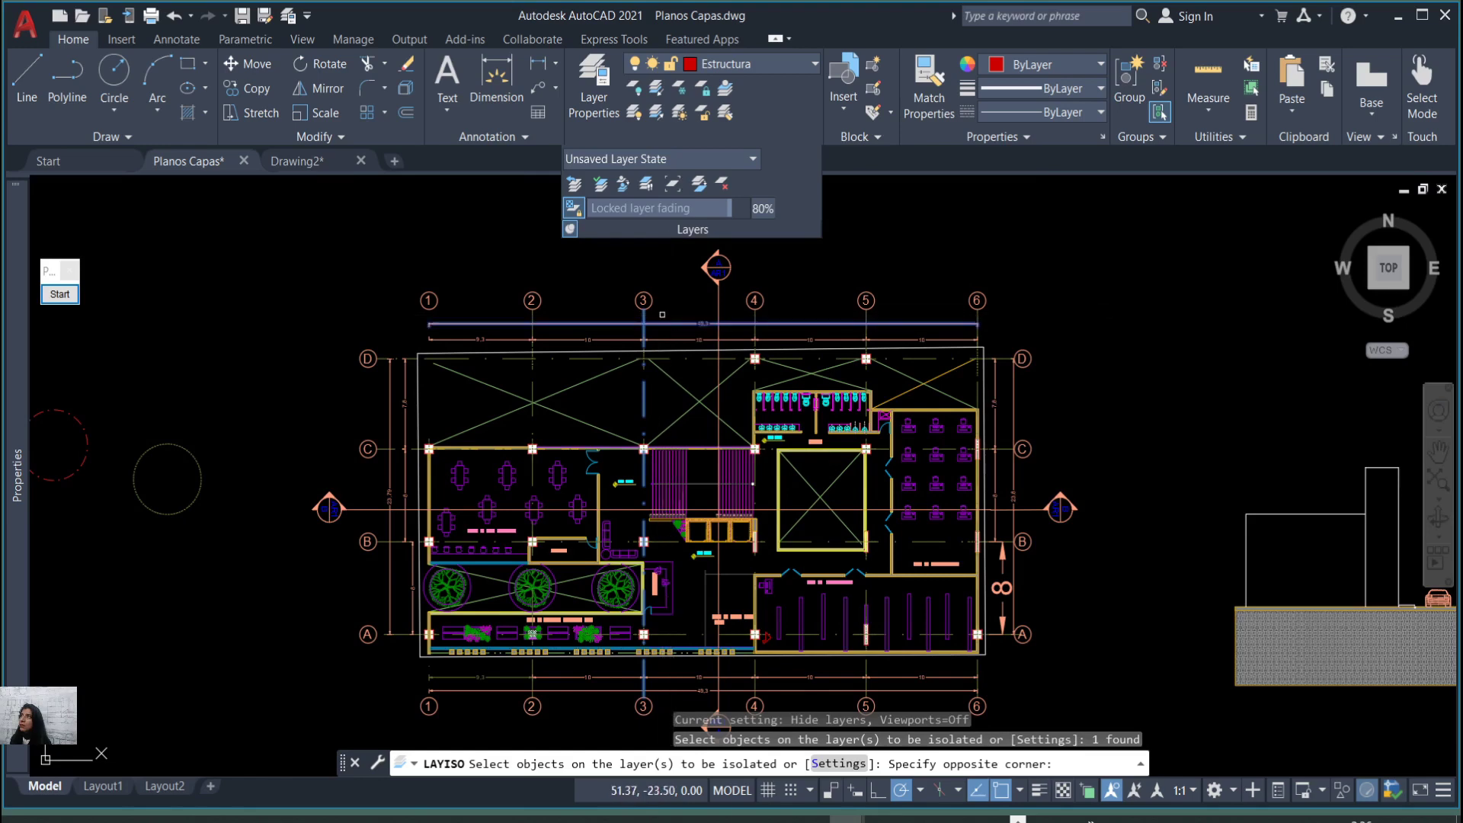
left_click(650, 305)
left_click(645, 301)
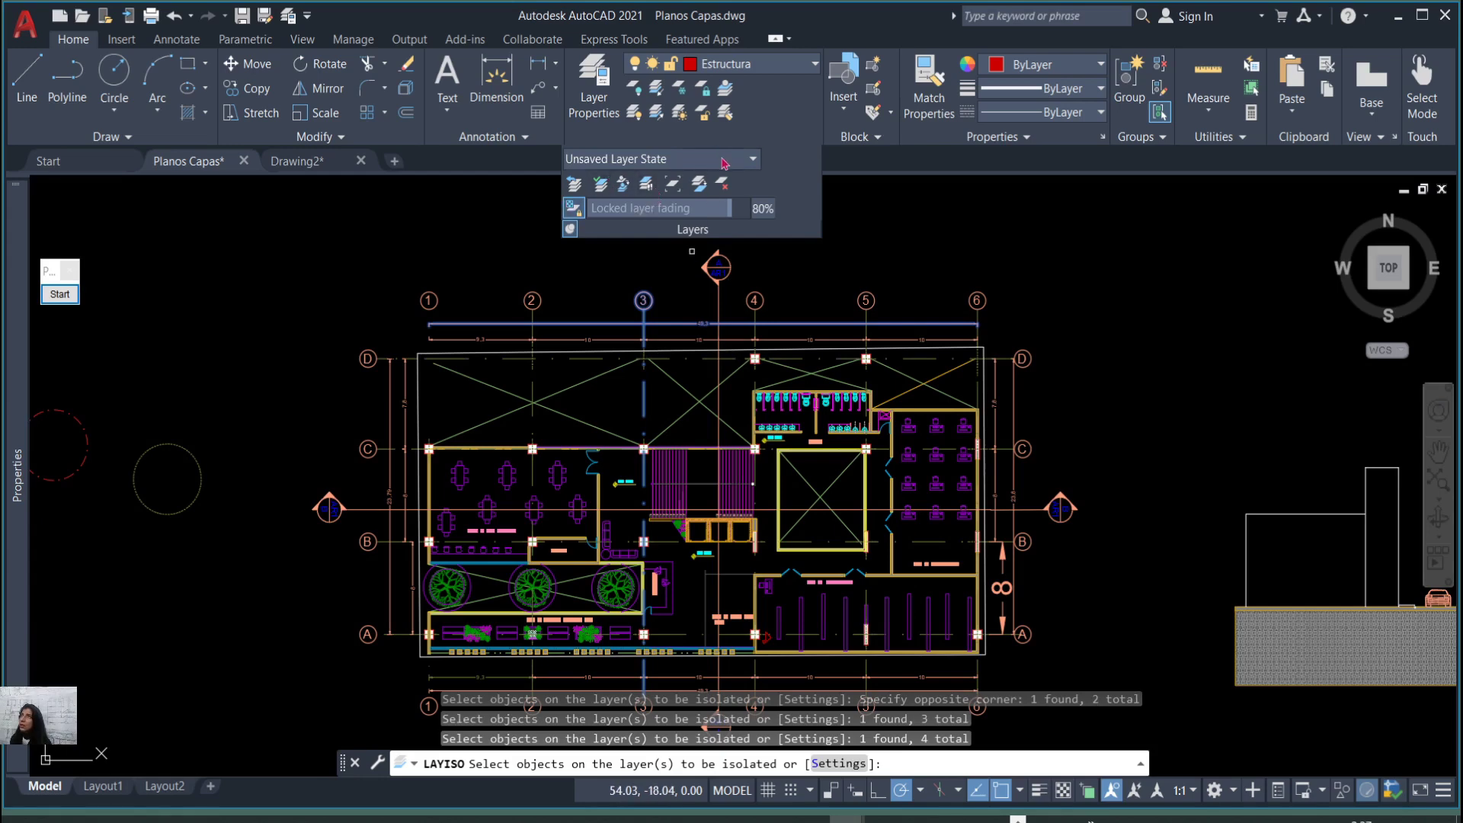
key("Return")
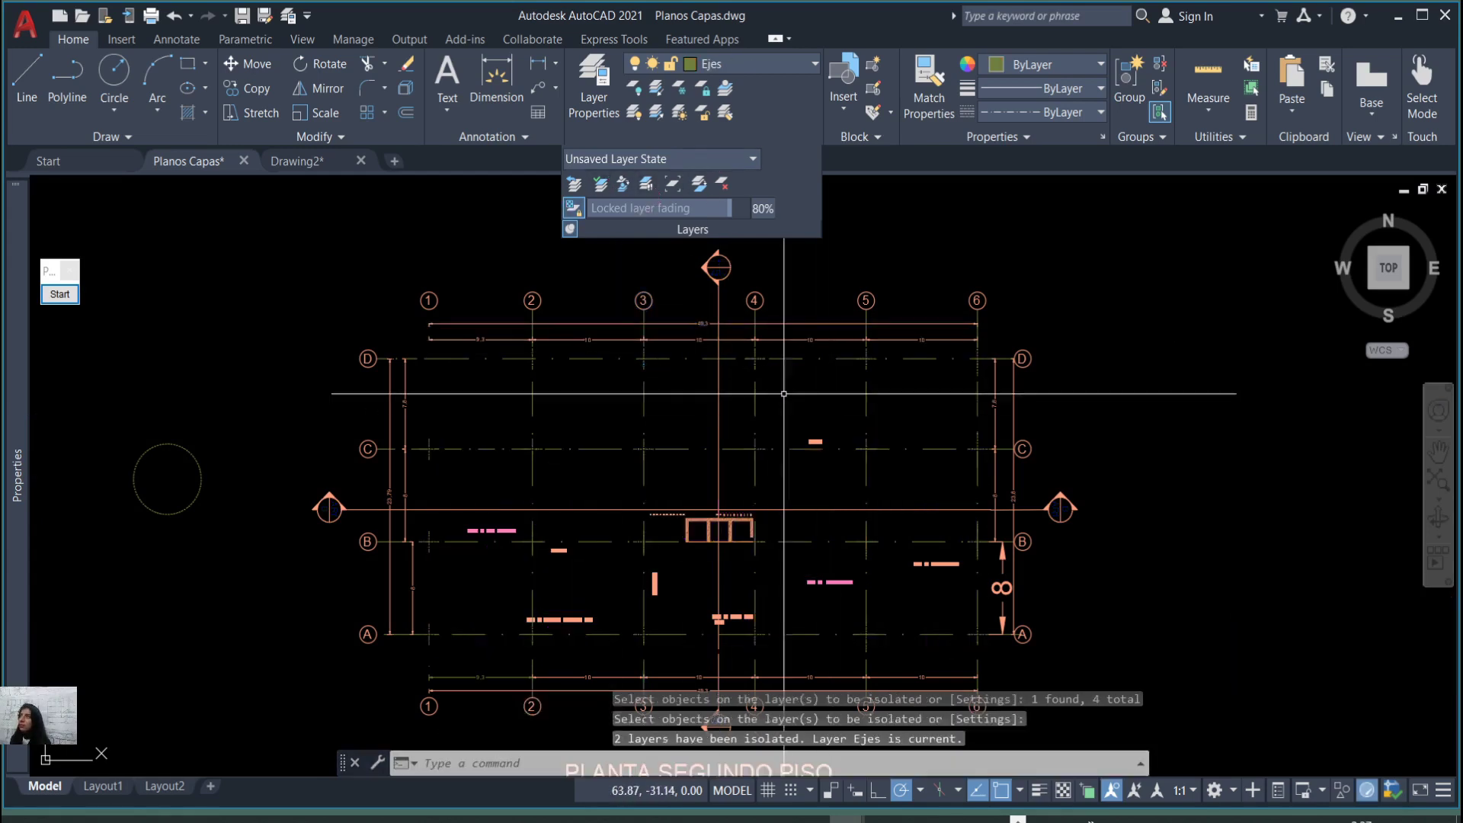
middle_click_drag(712, 474, 691, 391)
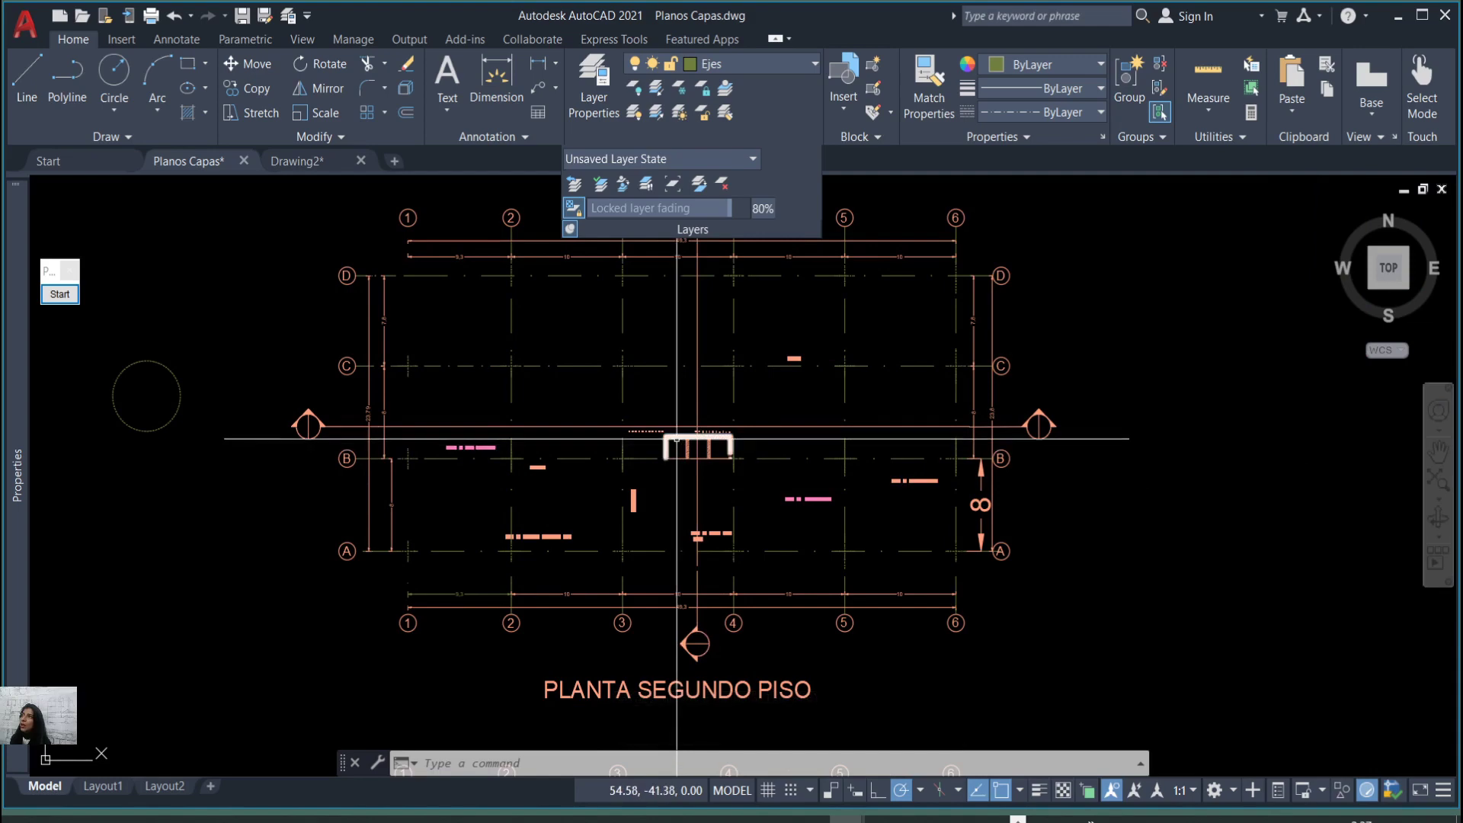
scroll(677, 439, "up", 2)
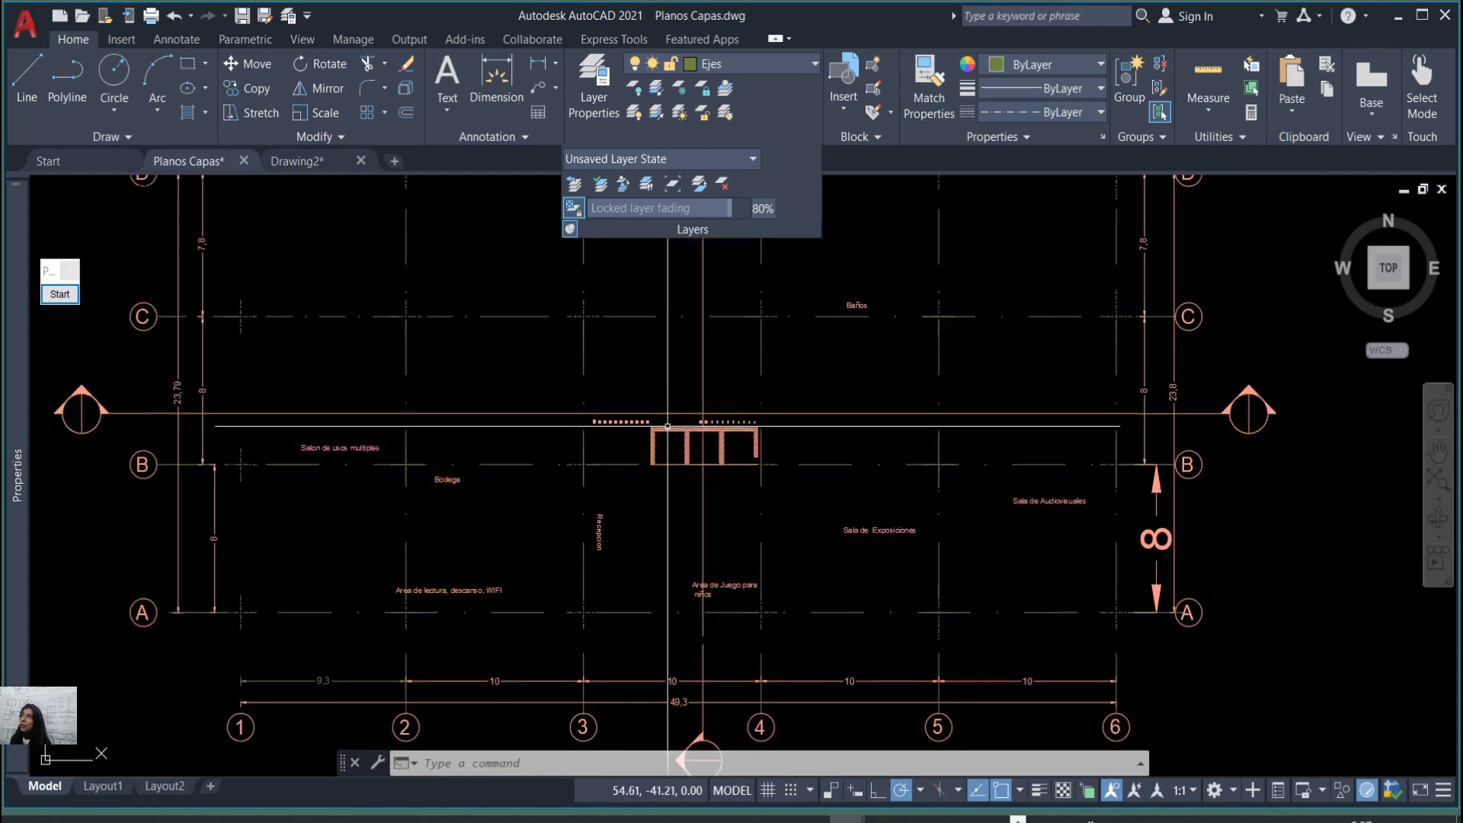
Try to change the three wall hatches of the compartment block between axes 3 and 4 to the current Ejes layer.
scroll(668, 425, "up", 4)
scroll(666, 425, "down", 2)
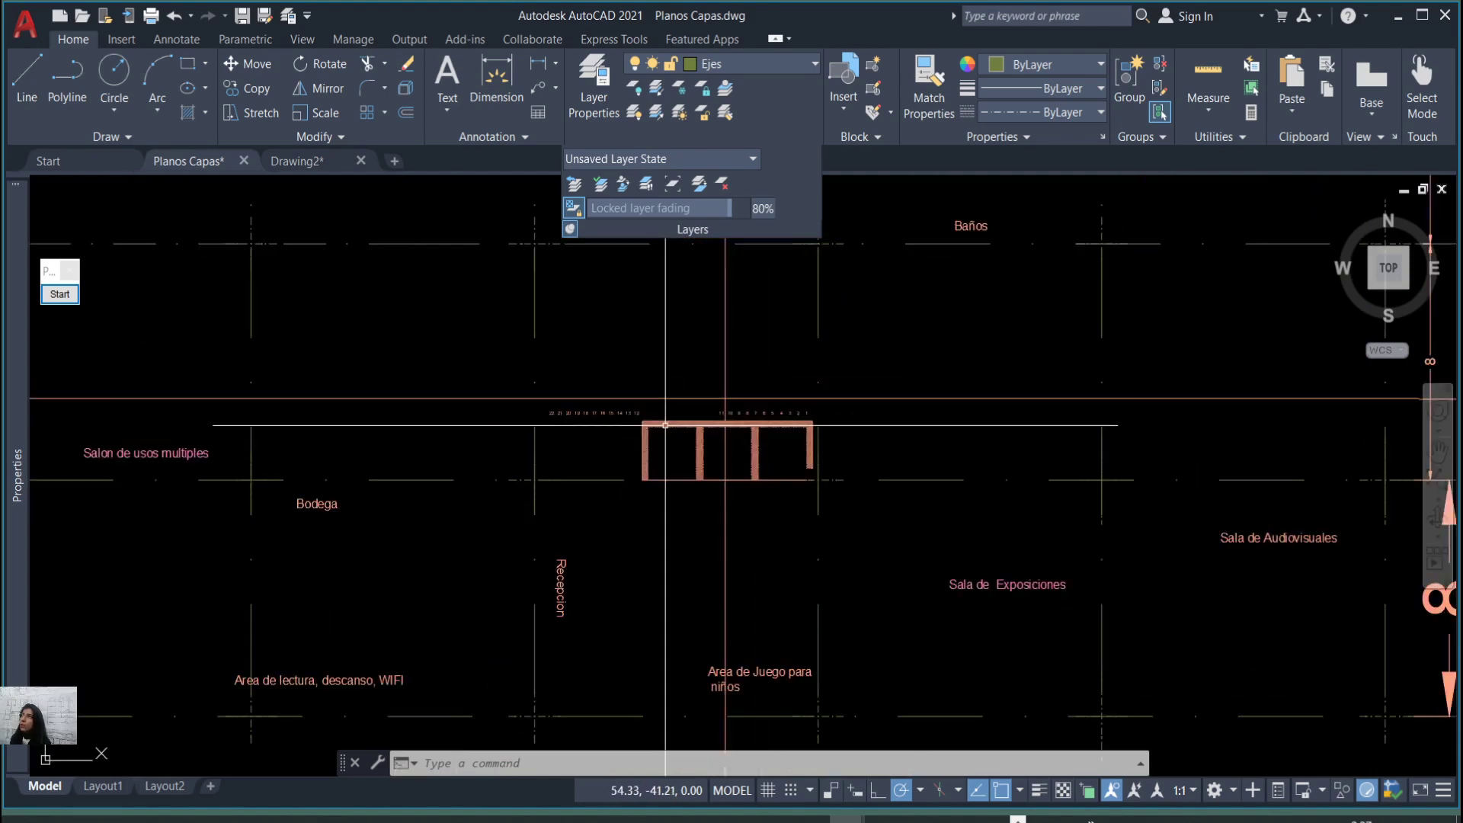
scroll(666, 425, "down", 2)
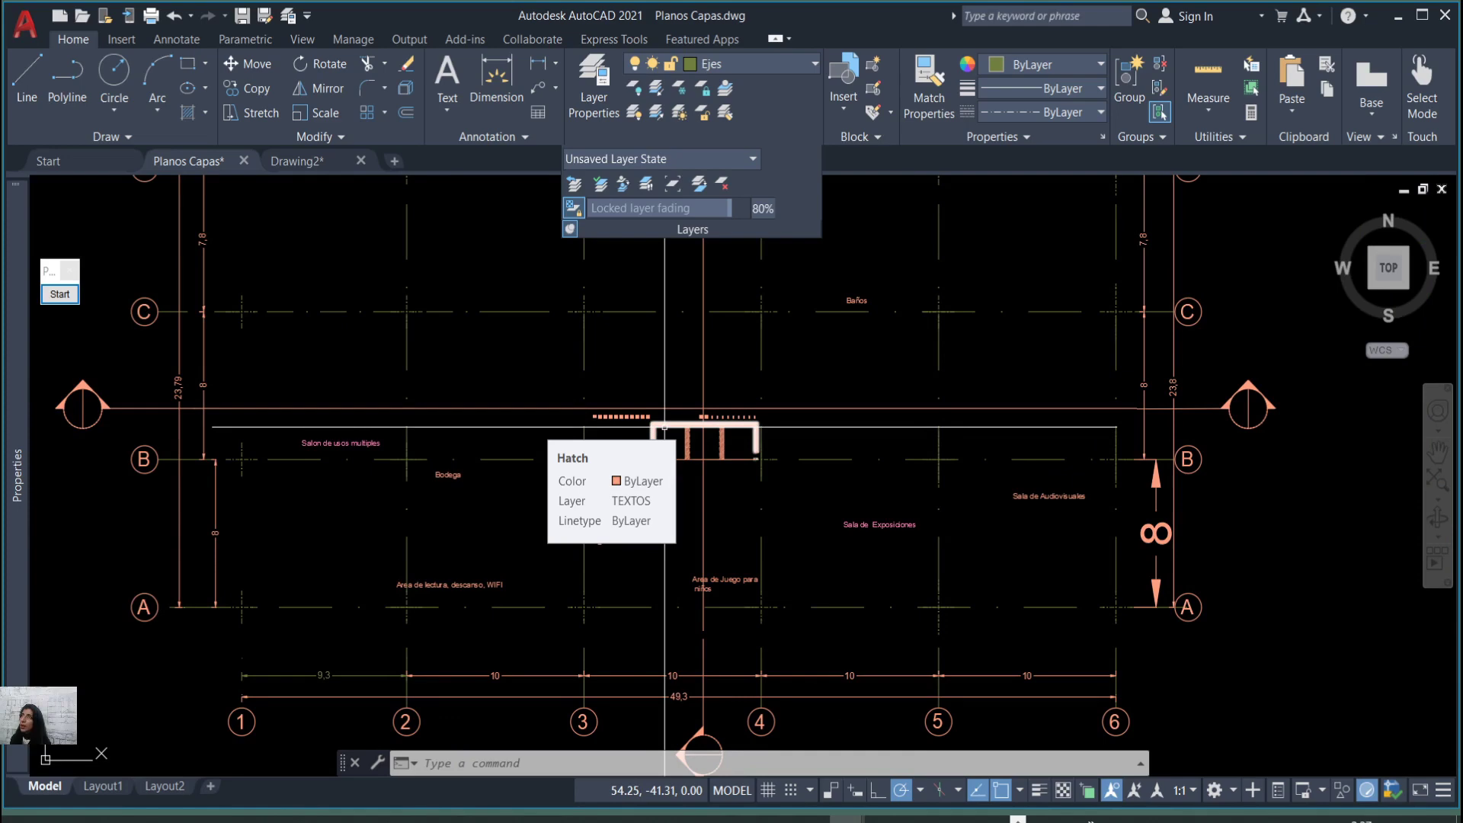
left_click(602, 186)
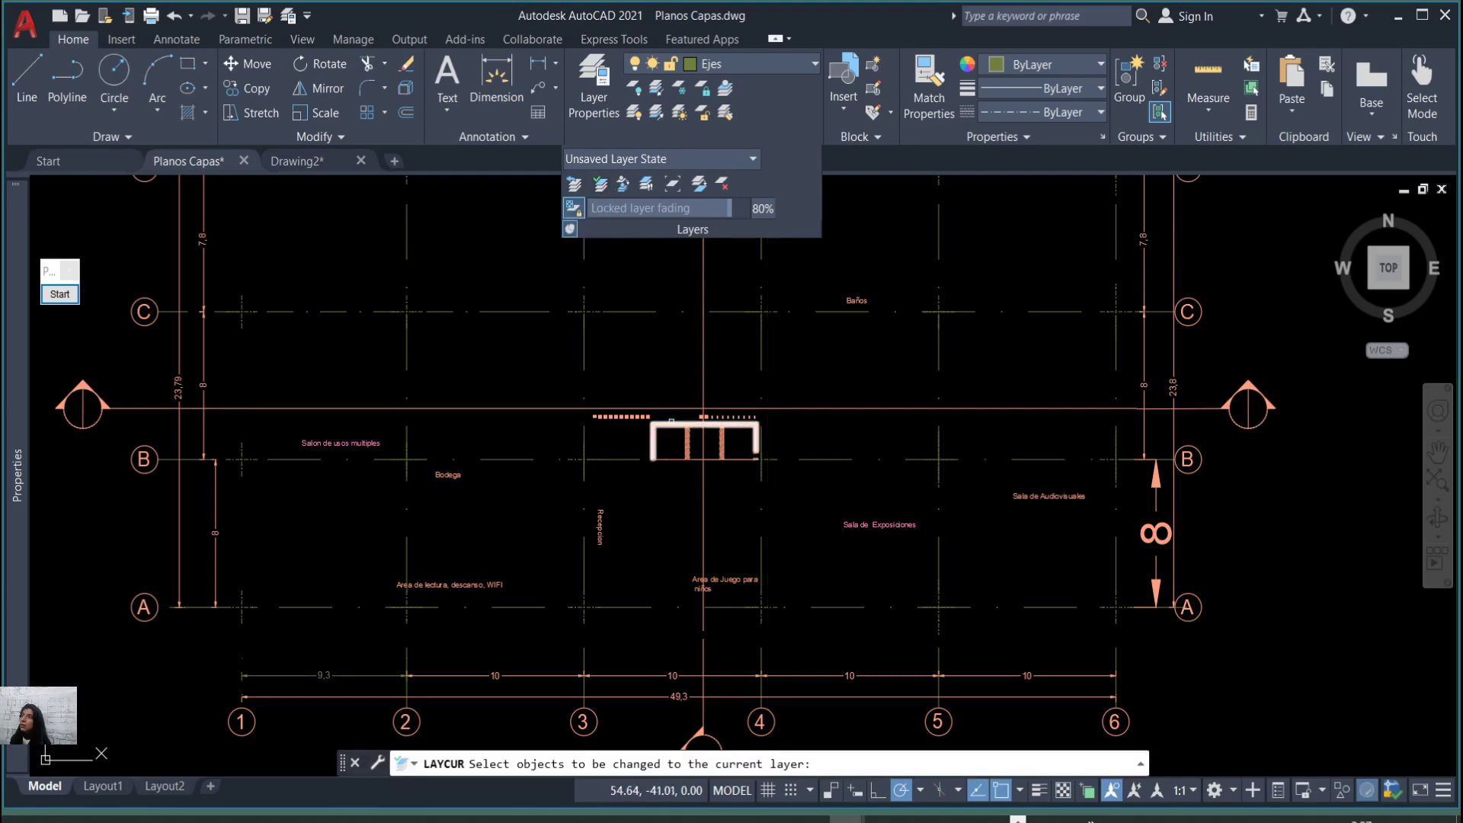
left_click(671, 422)
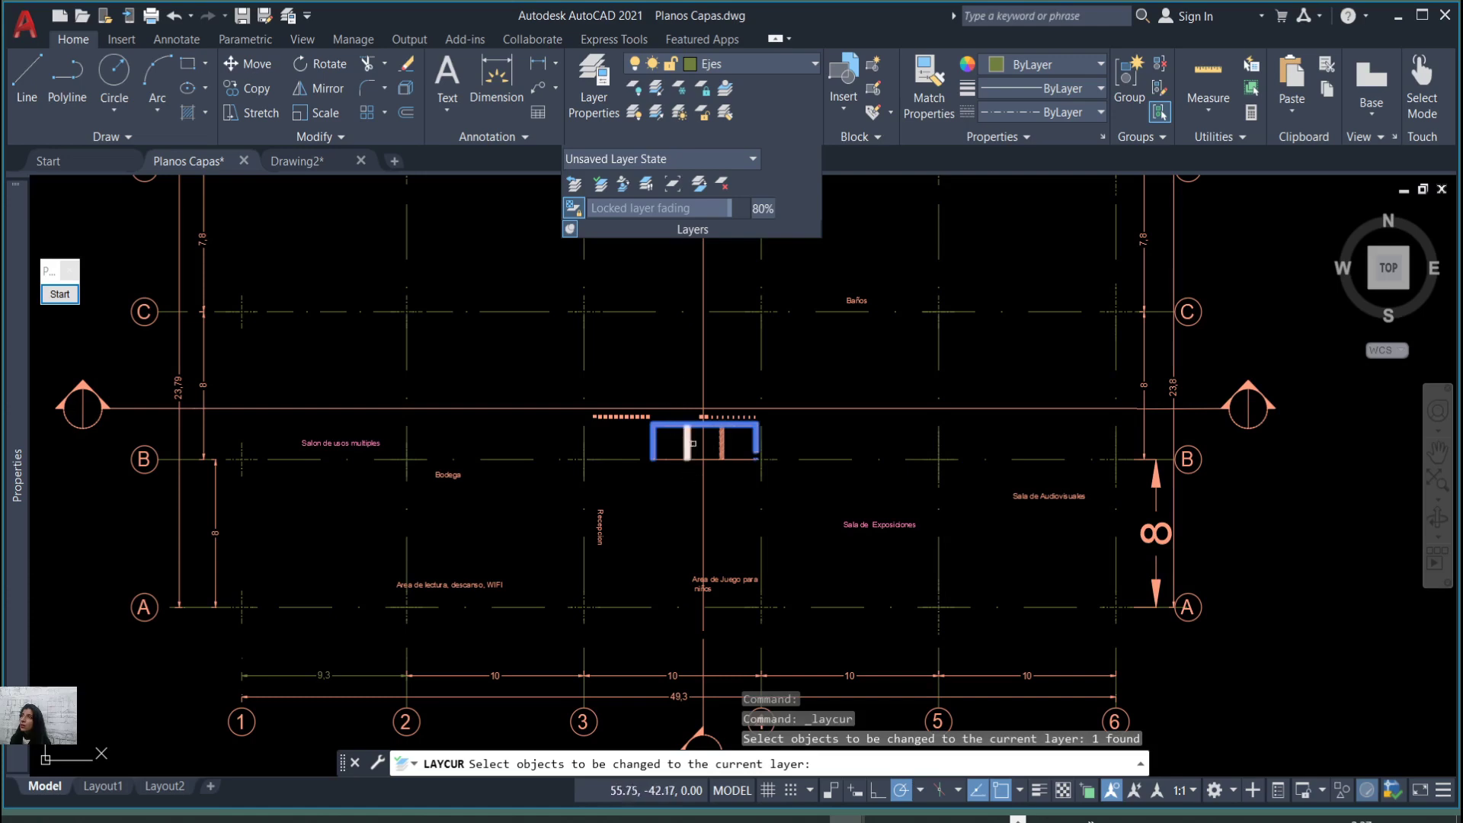
left_click(689, 444)
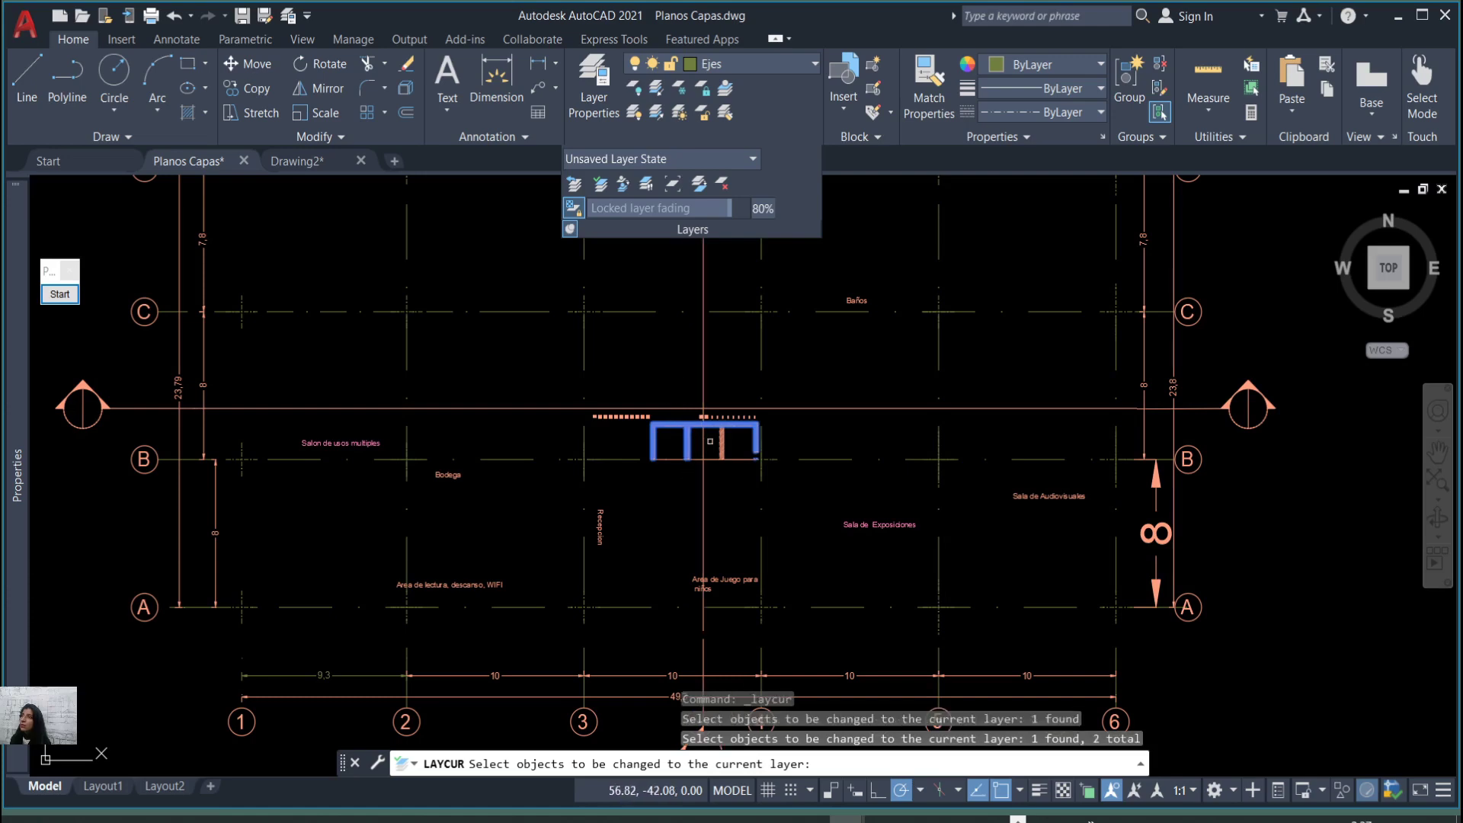
left_click(723, 441)
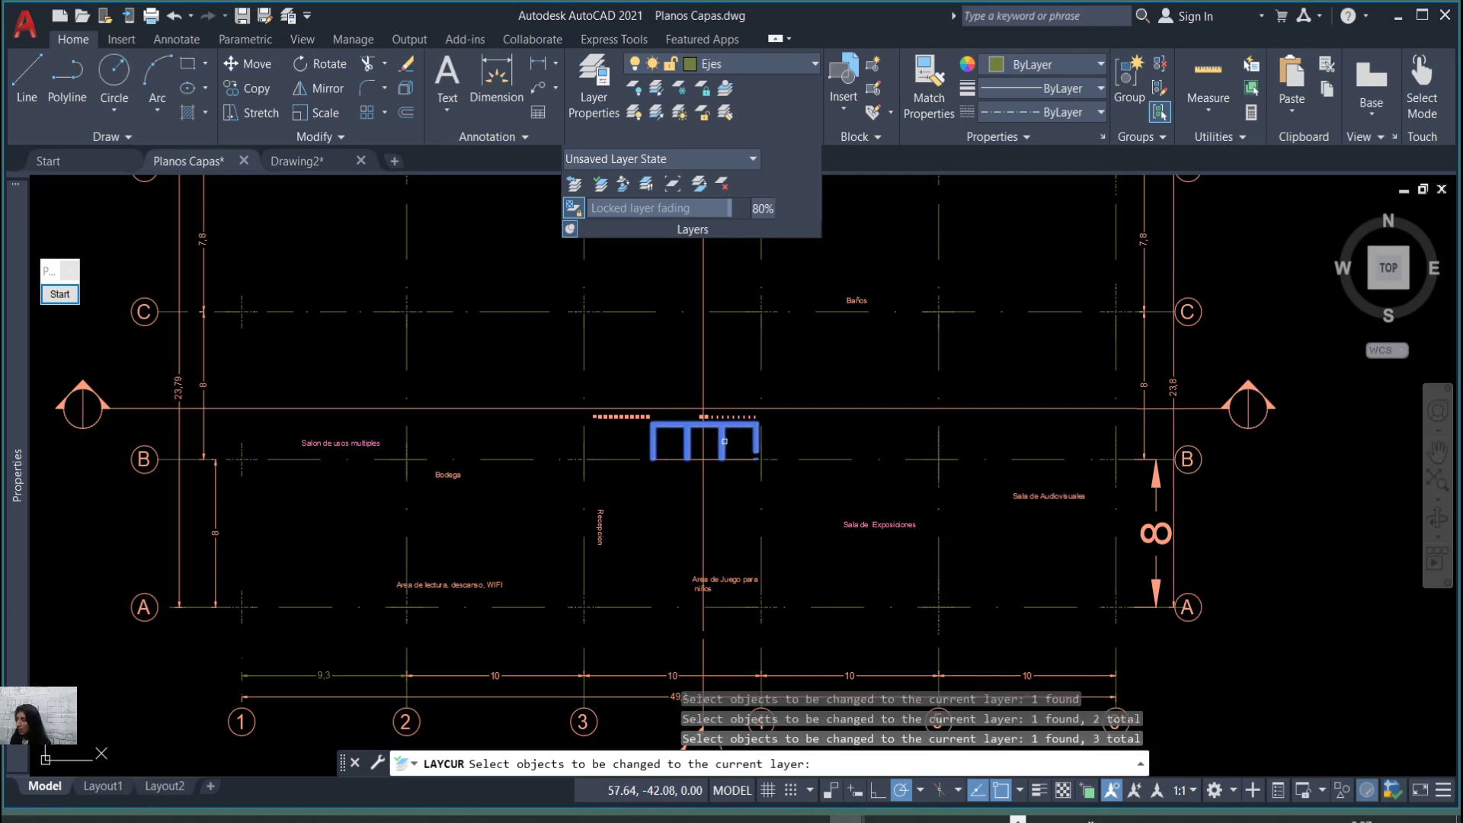
key("Return")
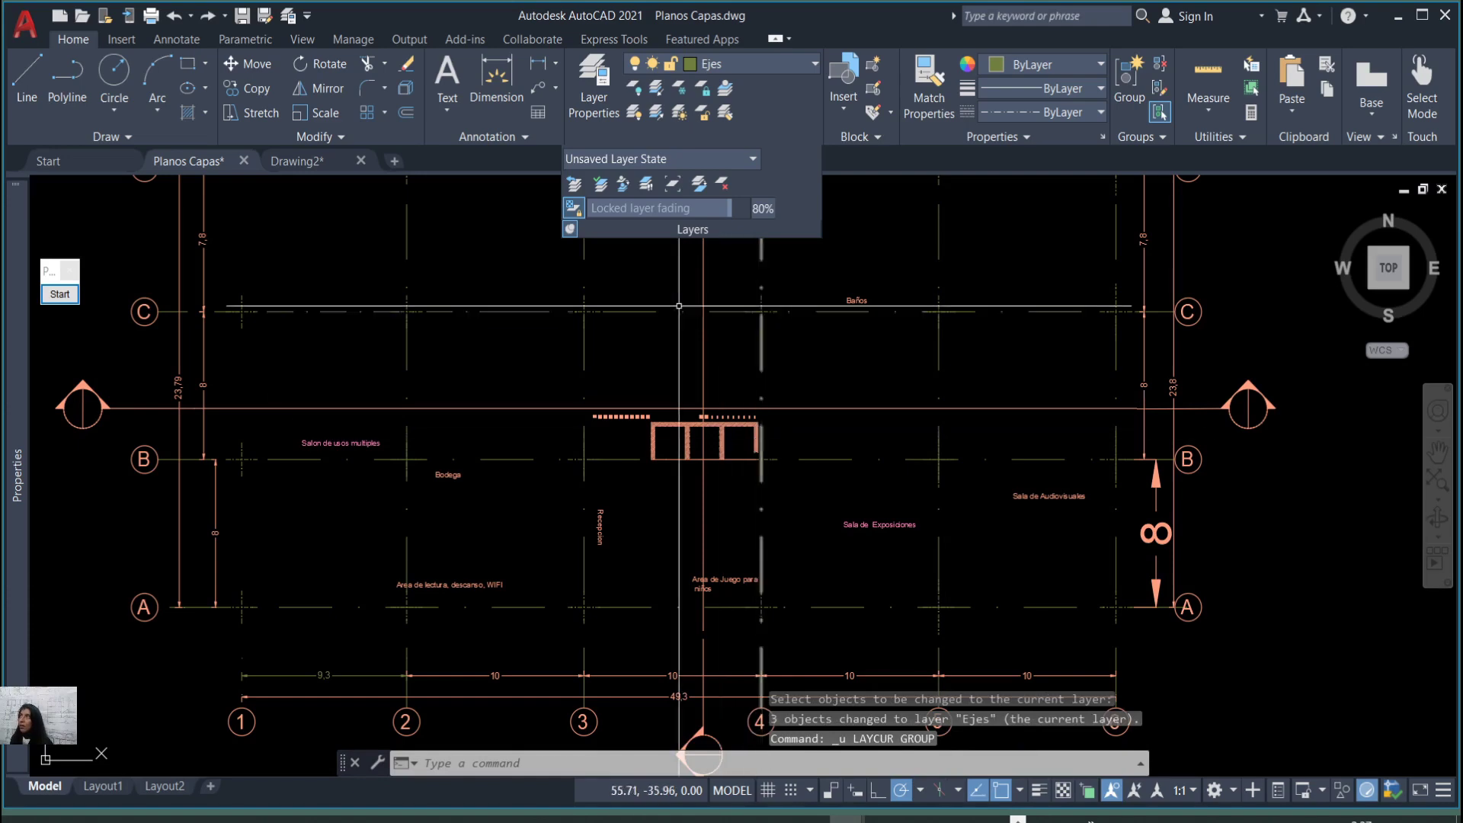
Make the TEXTOS layer current by picking a wall hatch of the compartment block between axes 3 and 4.
left_click(723, 93)
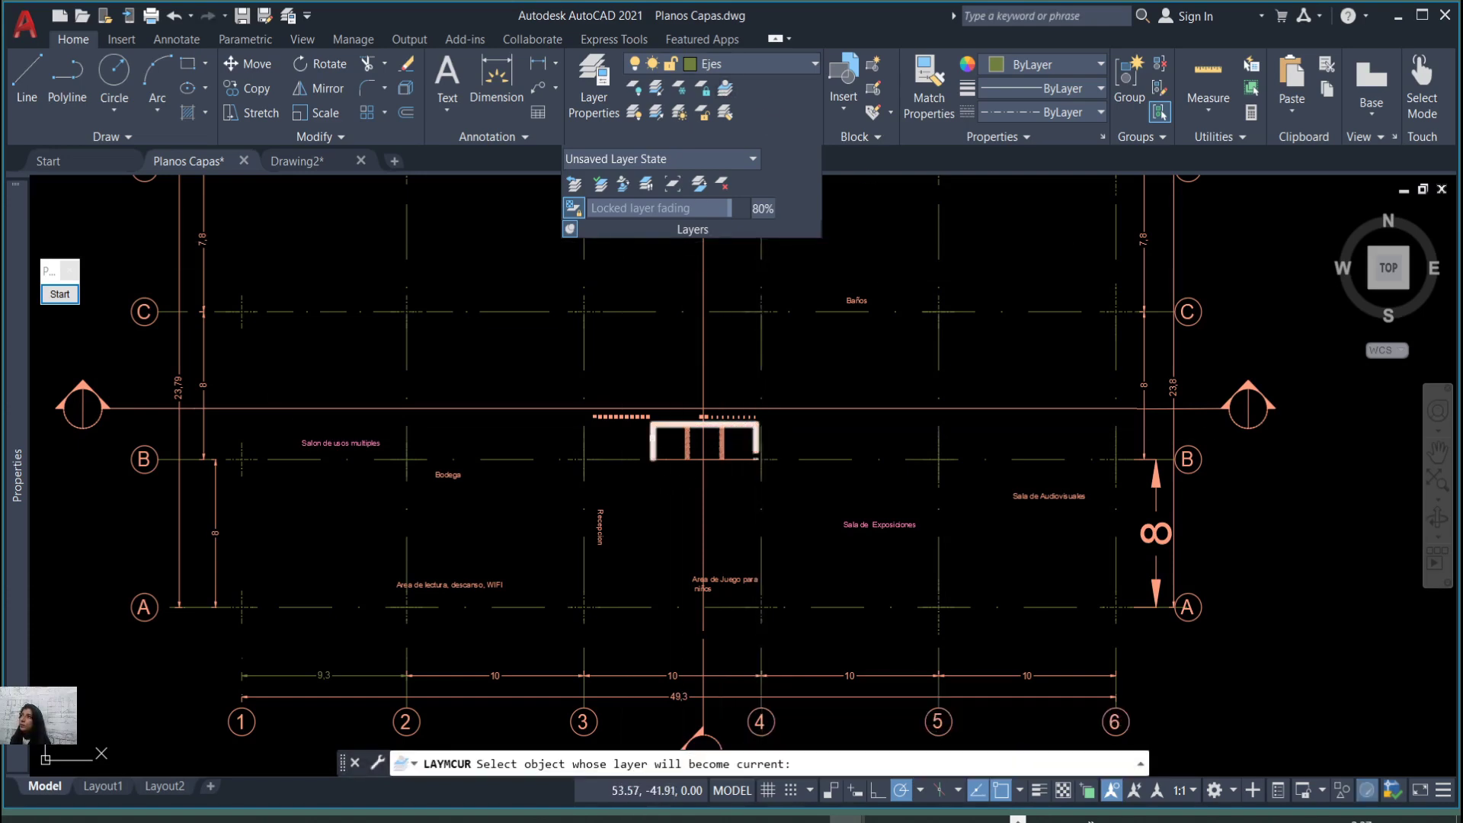
left_click(686, 439)
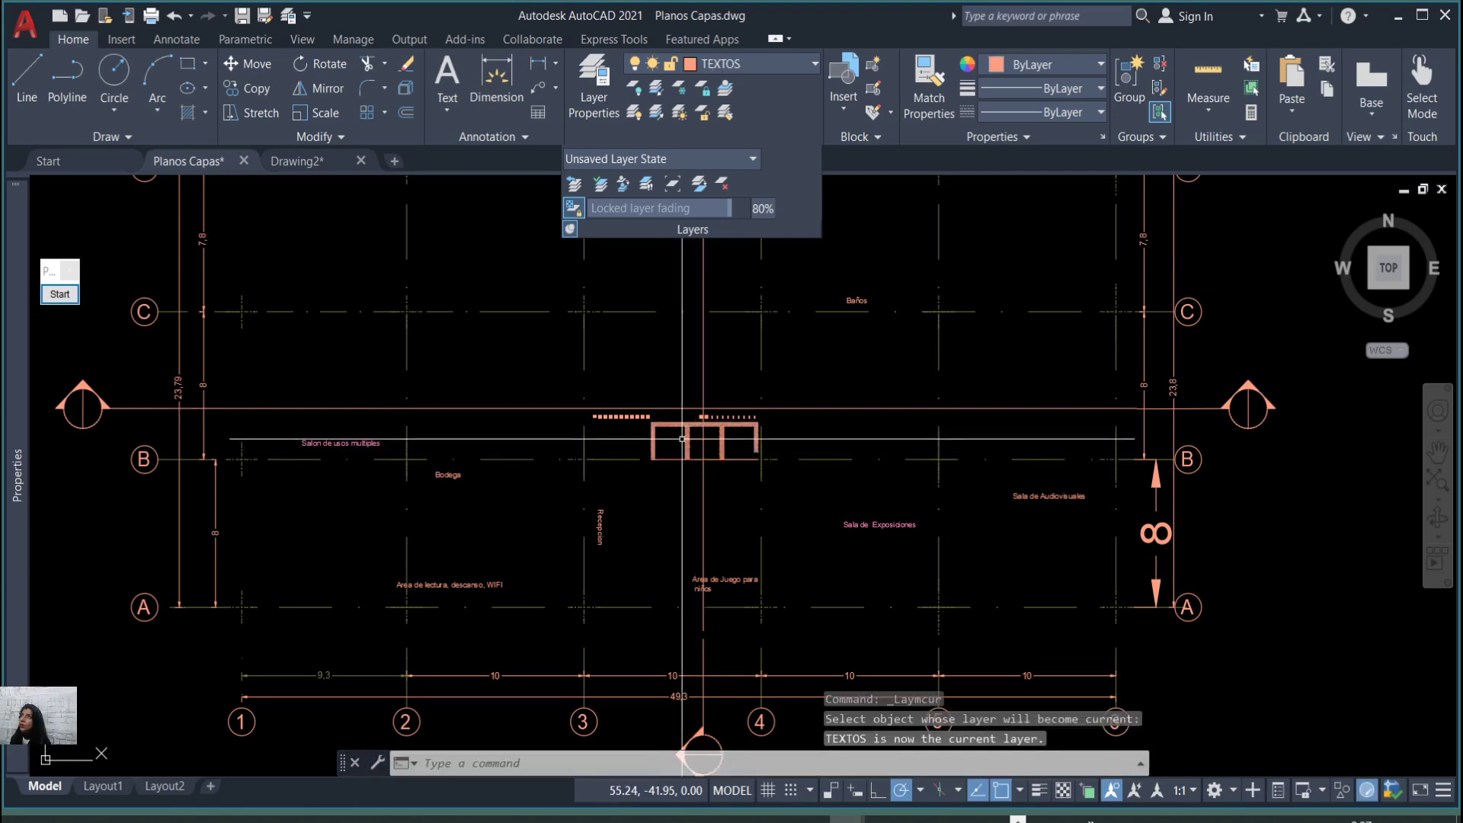
scroll(686, 440, "up", 2)
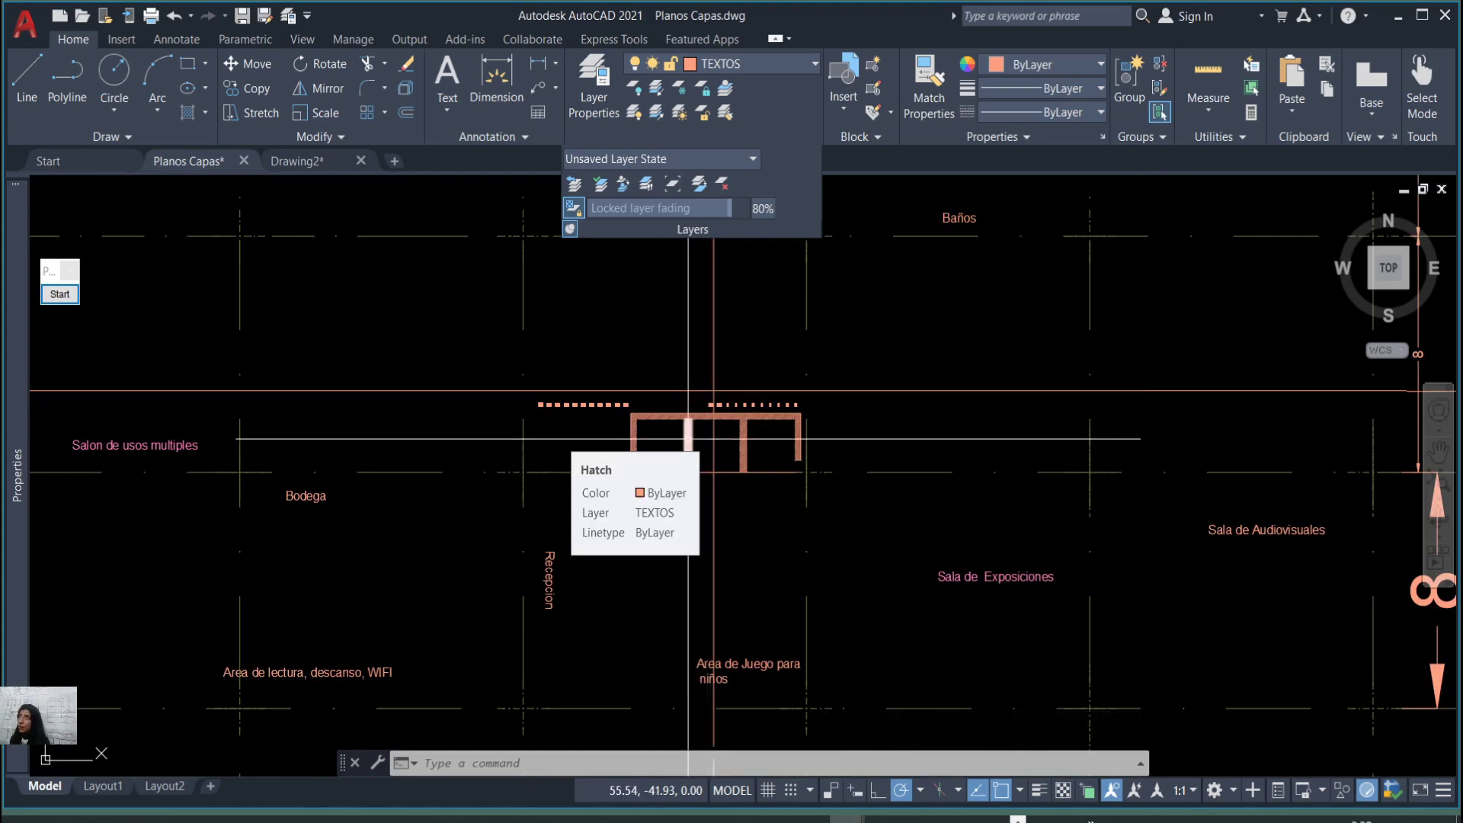
left_click(688, 439)
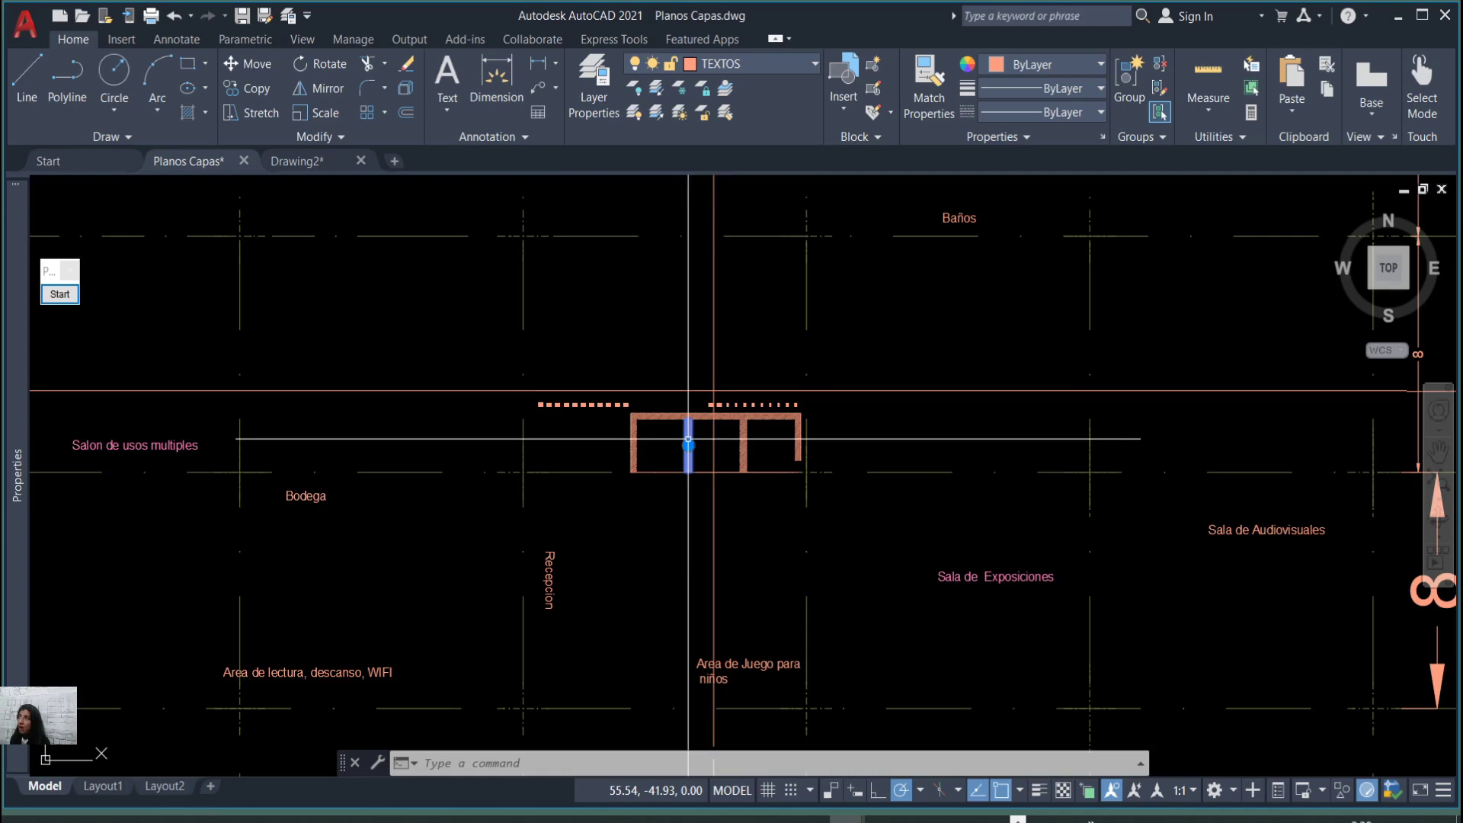
key("Escape")
Save the isolated axis, dimension and text layer settings as a new layer state named Diose2.
scroll(865, 461, "down", 6)
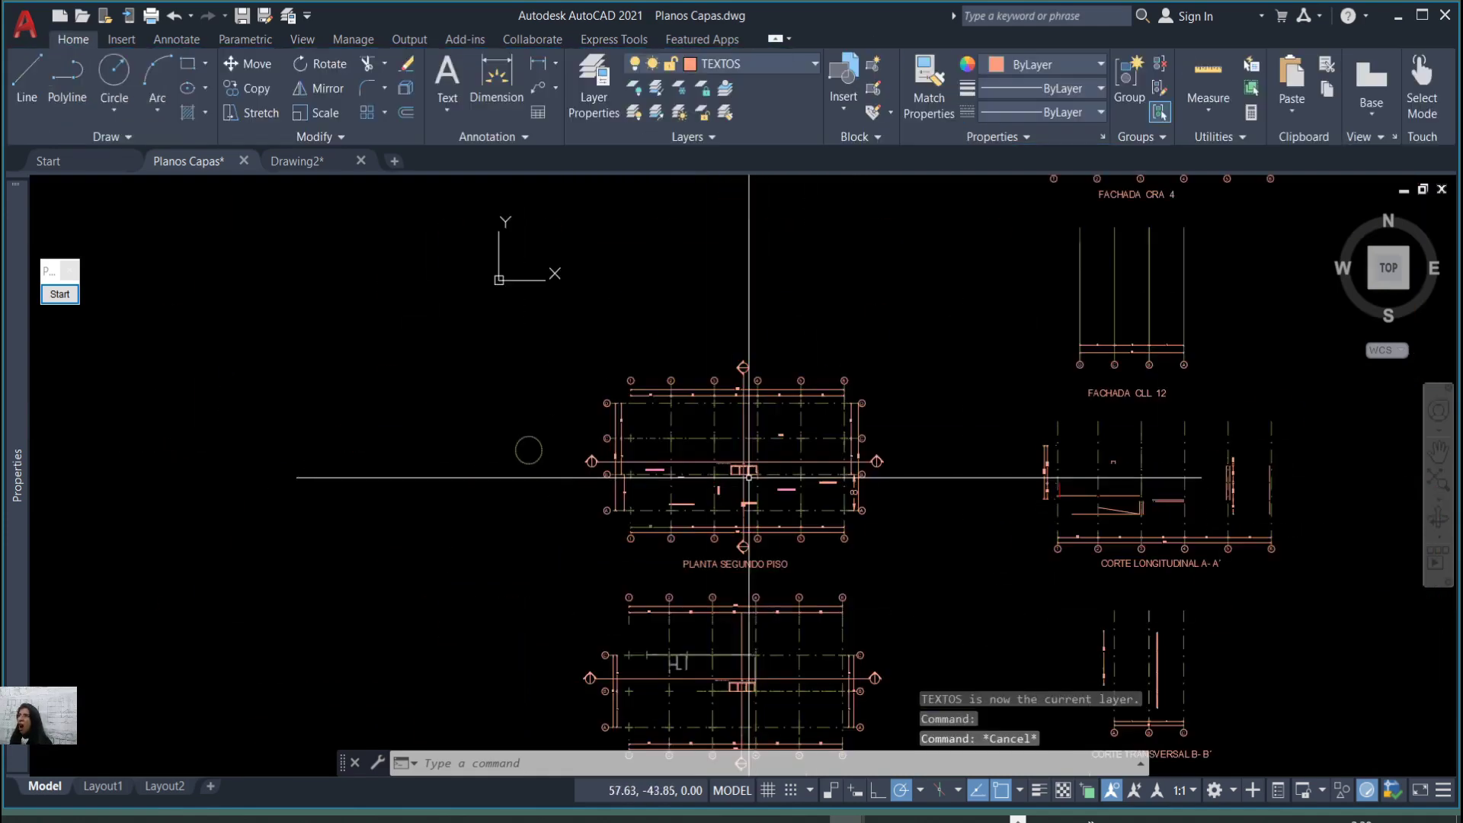
scroll(736, 374, "up", 1)
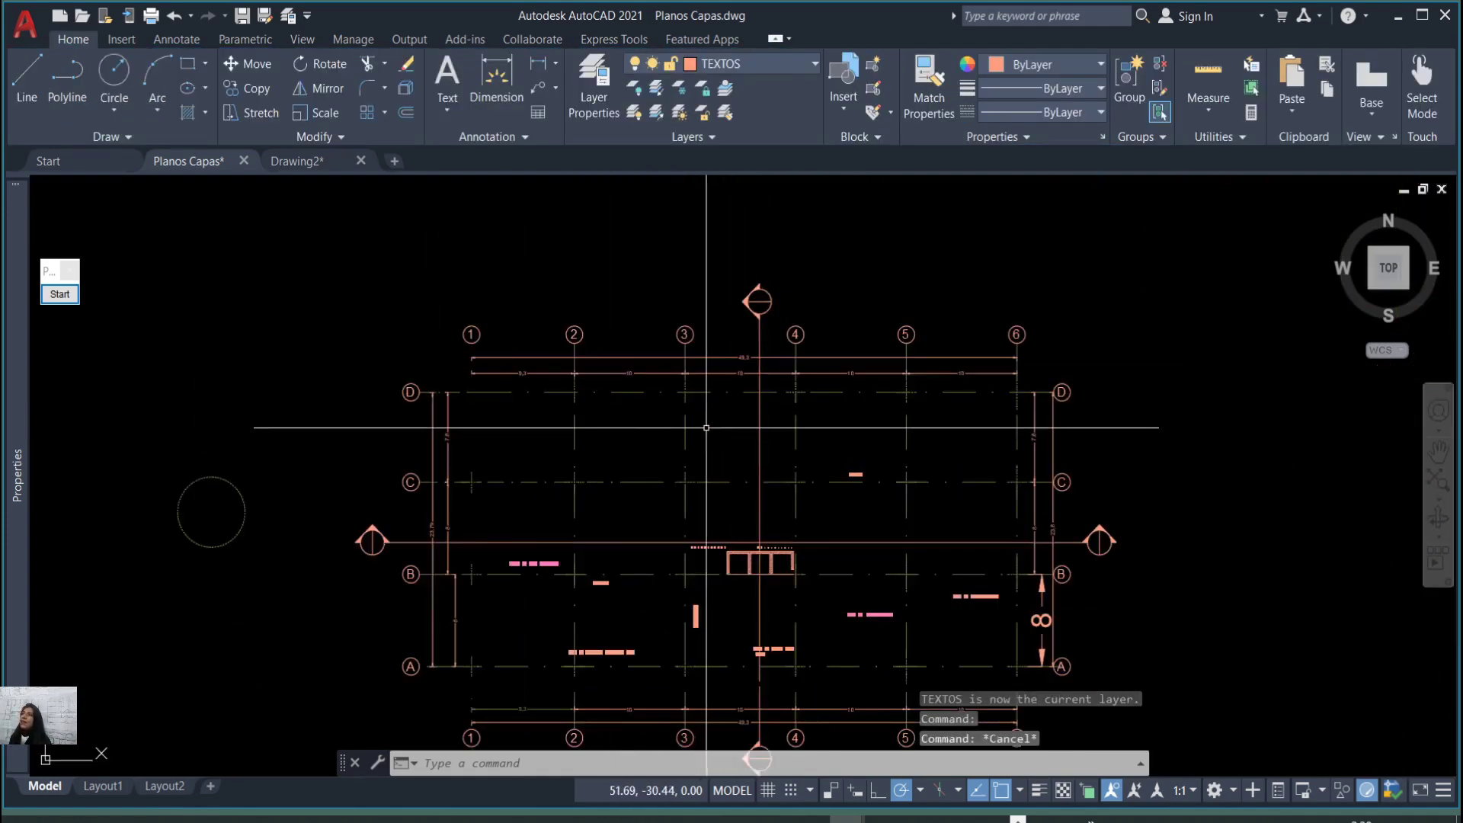
scroll(705, 427, "down", 1)
left_click(749, 137)
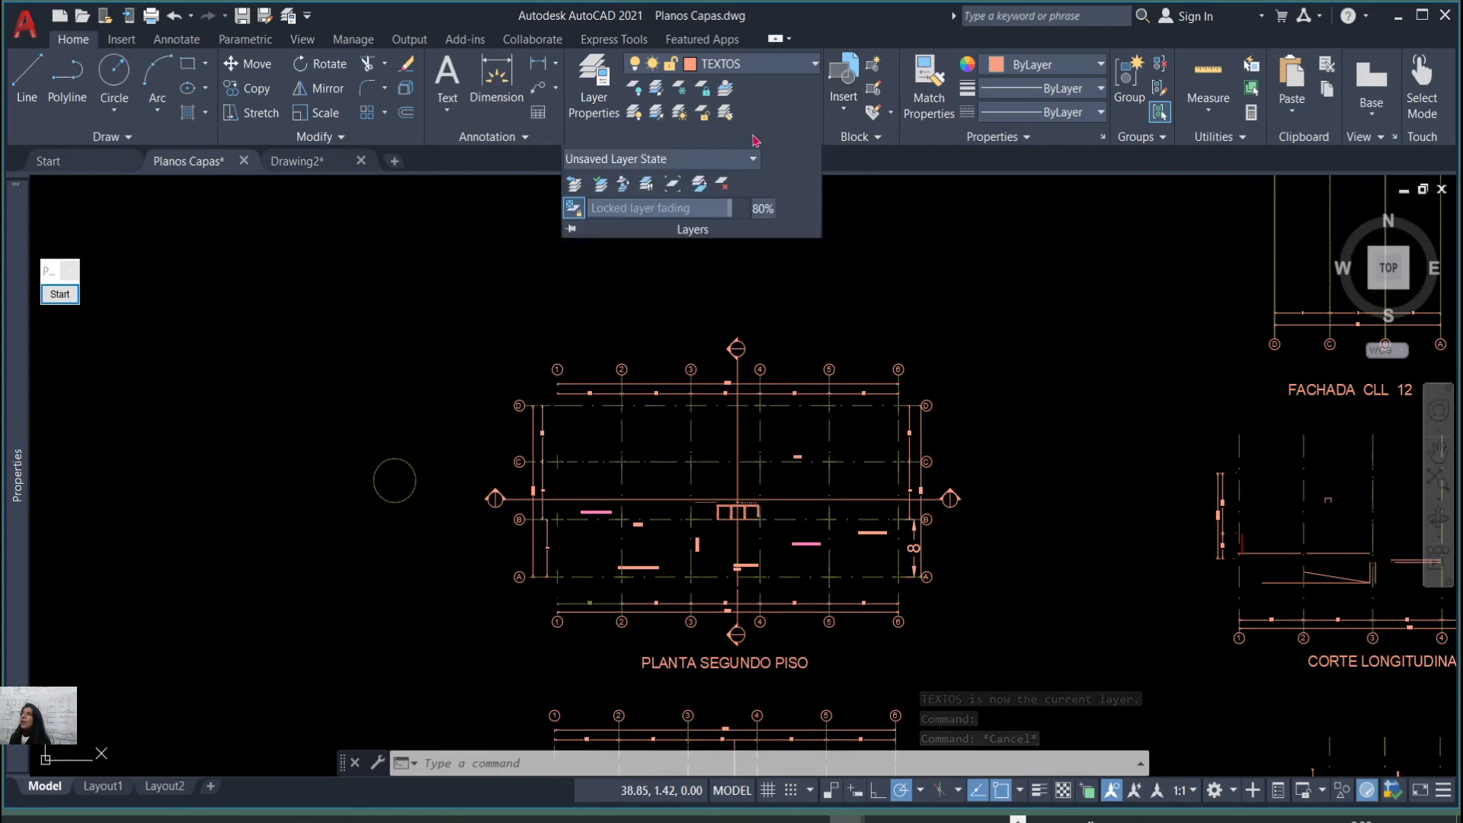
left_click(747, 159)
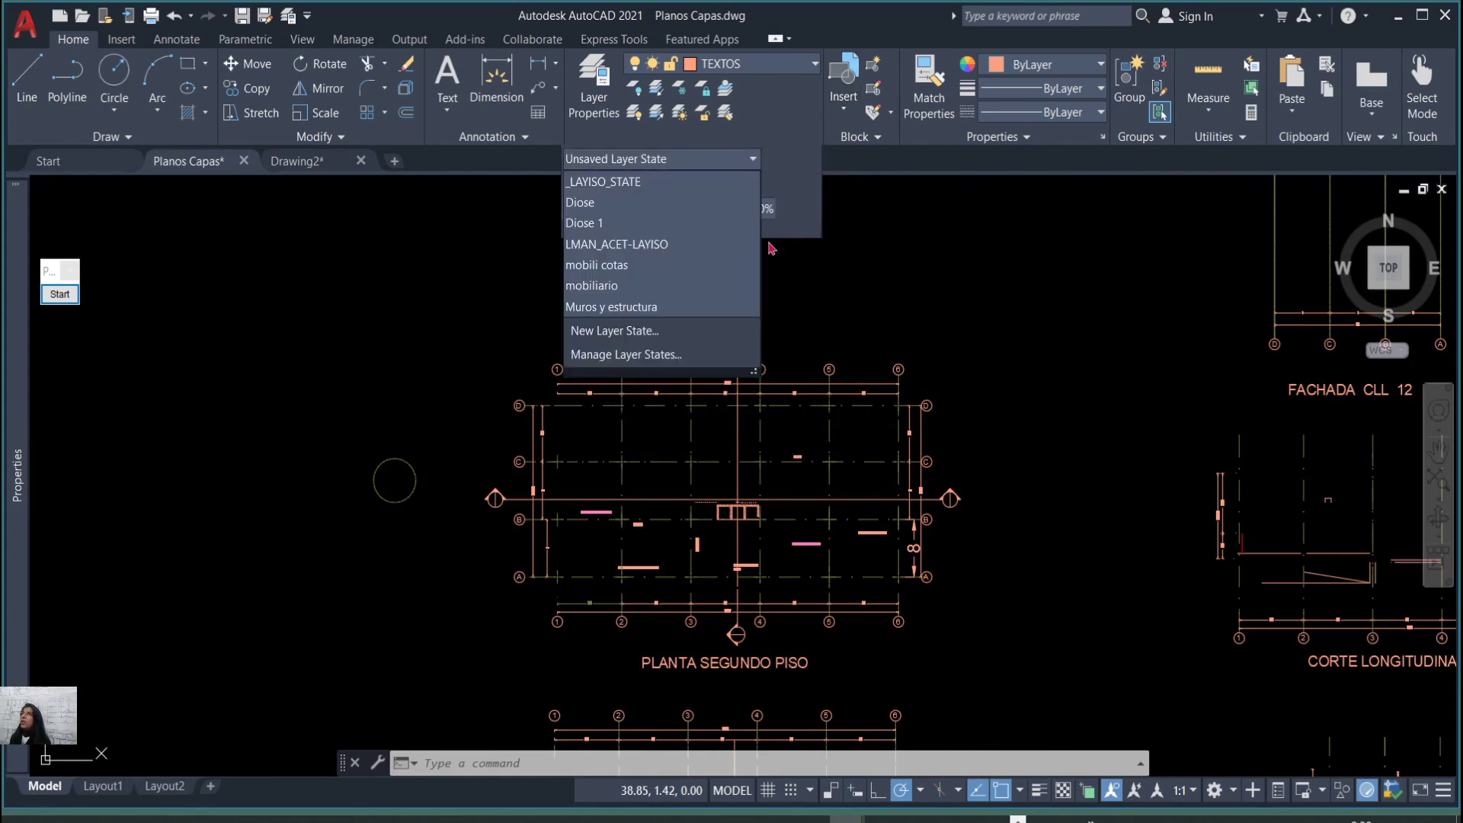
left_click(733, 330)
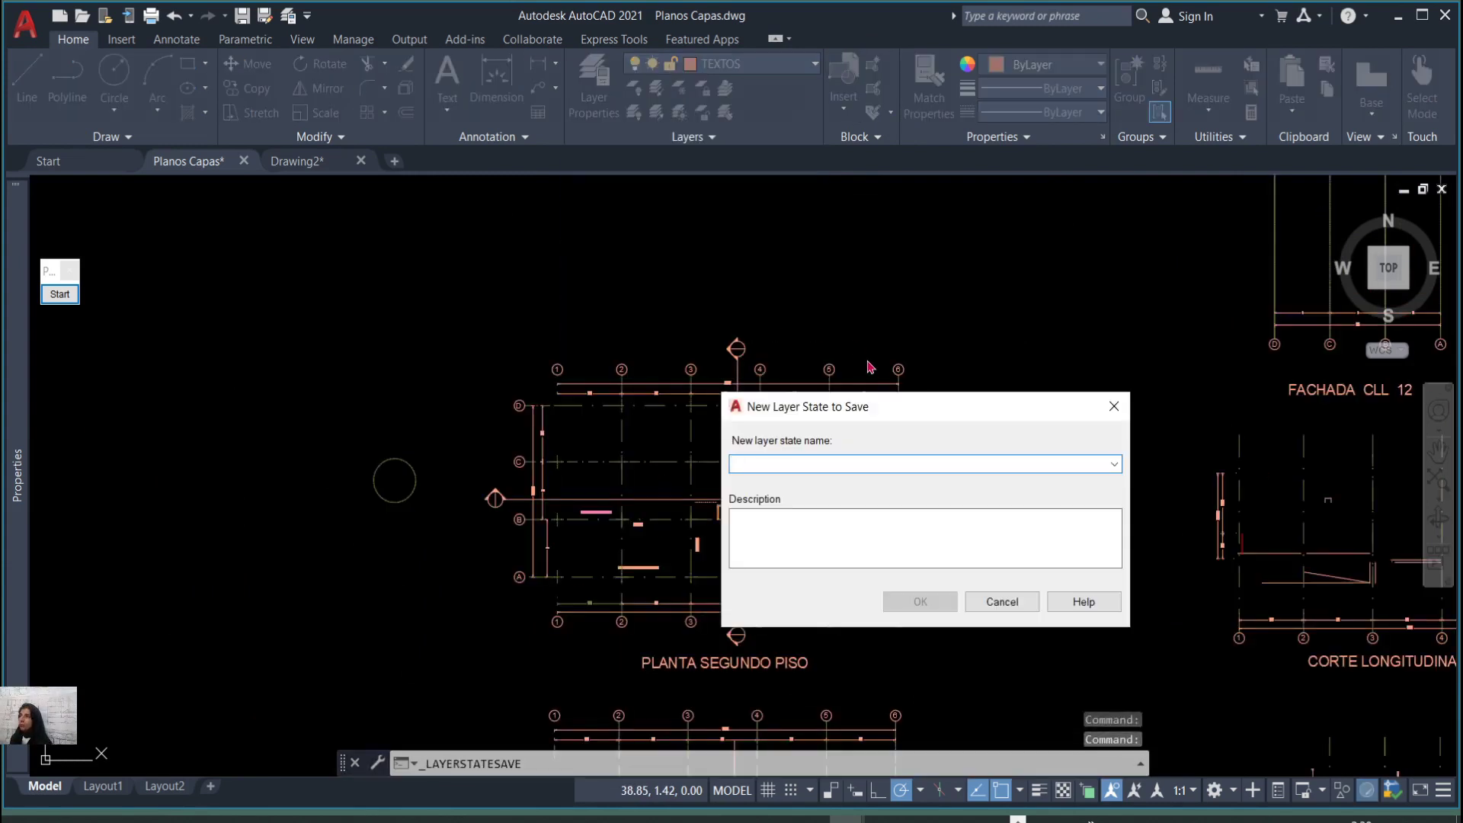
type("Diose2")
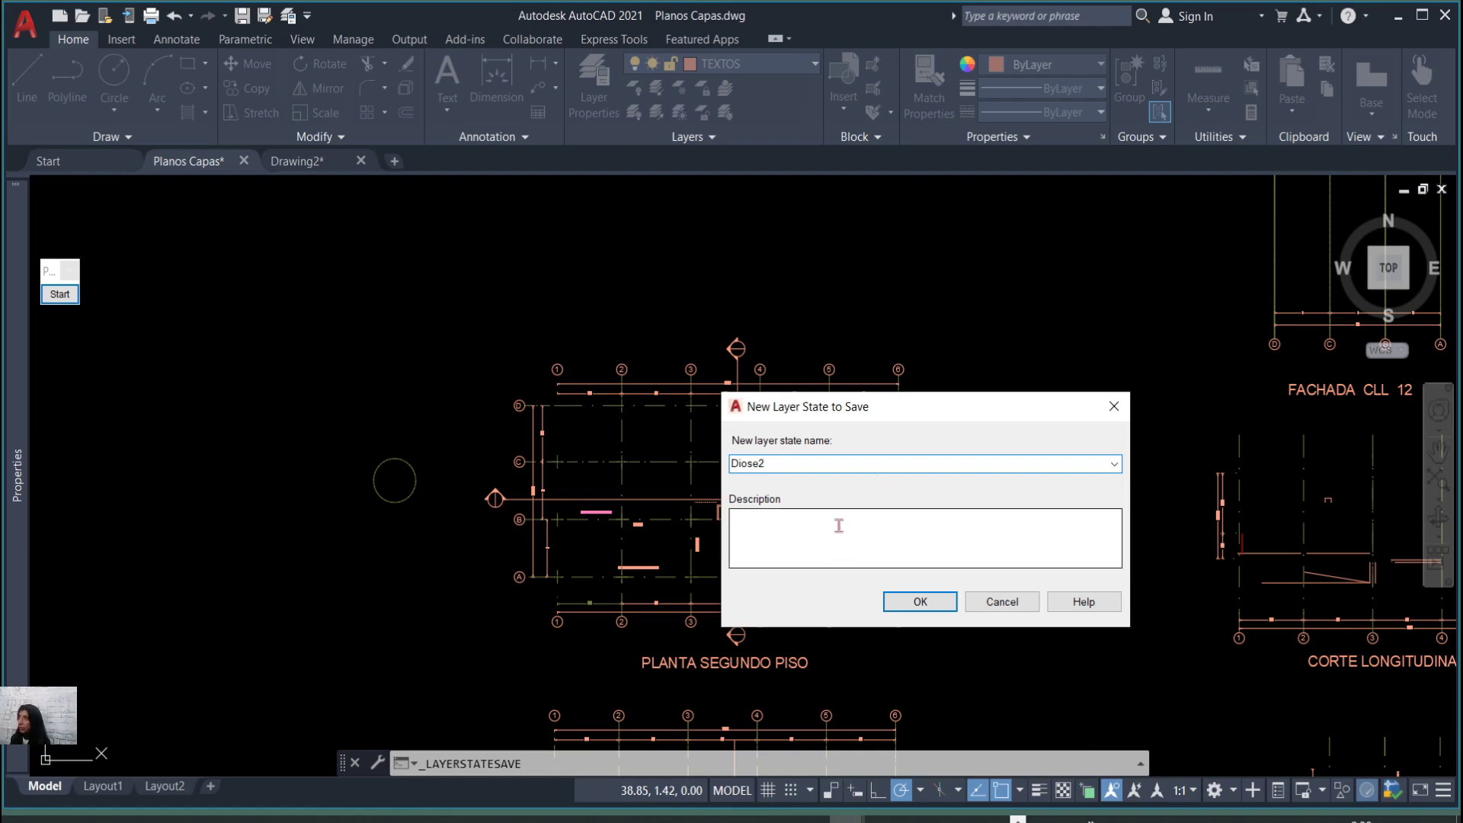
left_click(922, 602)
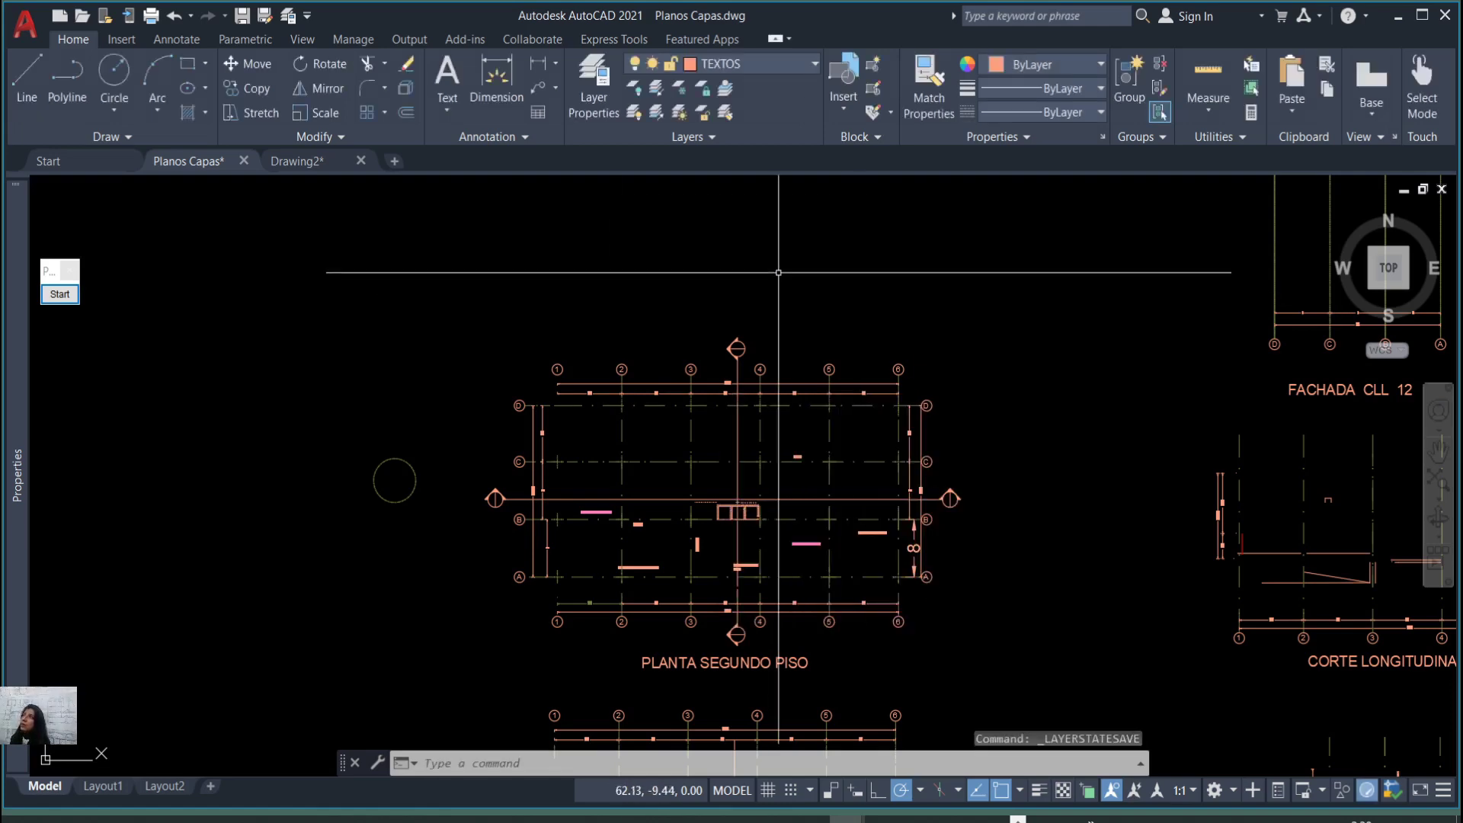
Unisolate the layers to bring back the complete floor plans, sections and facades.
left_click(657, 115)
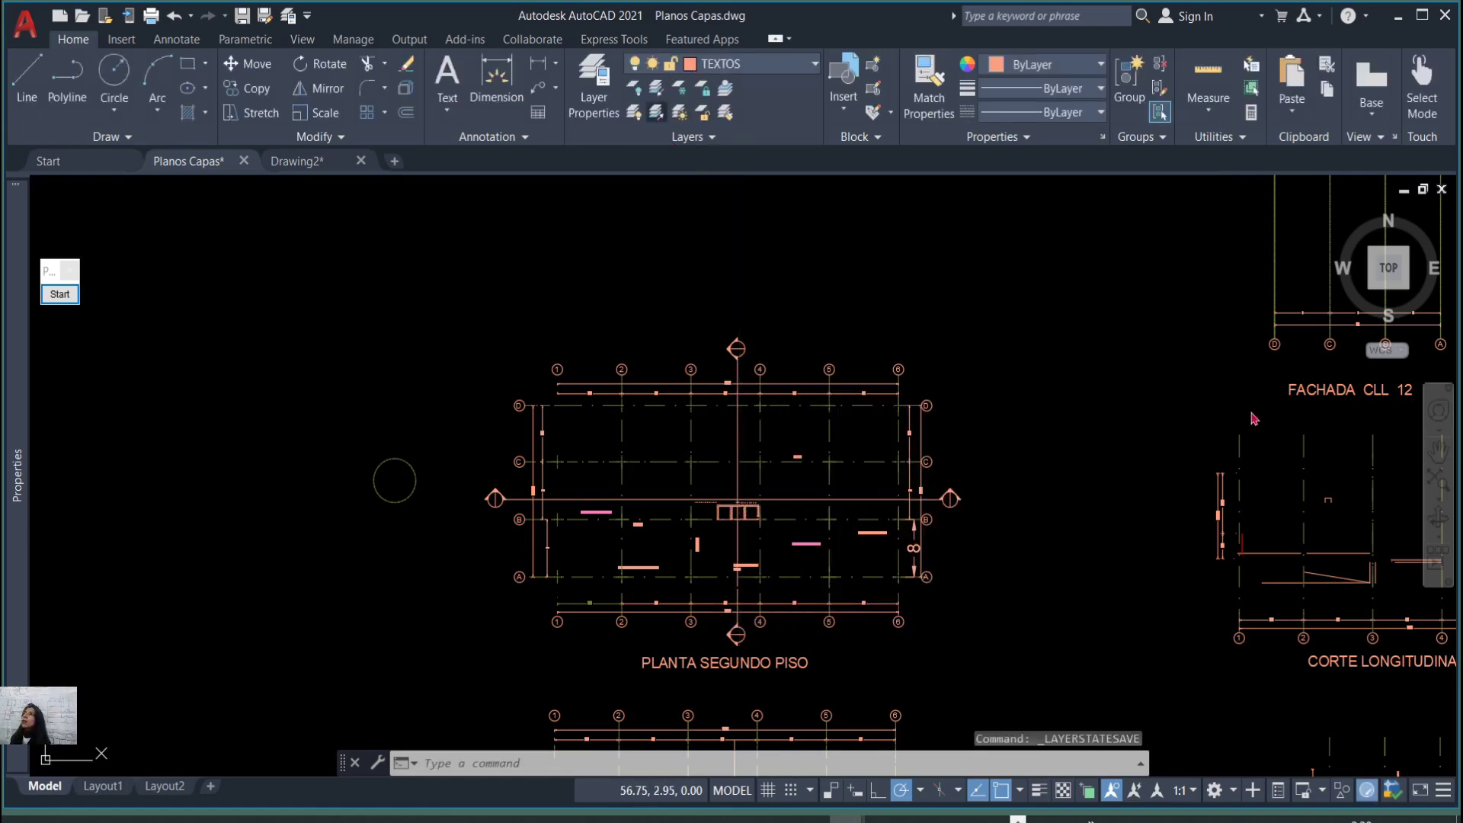
left_click(713, 137)
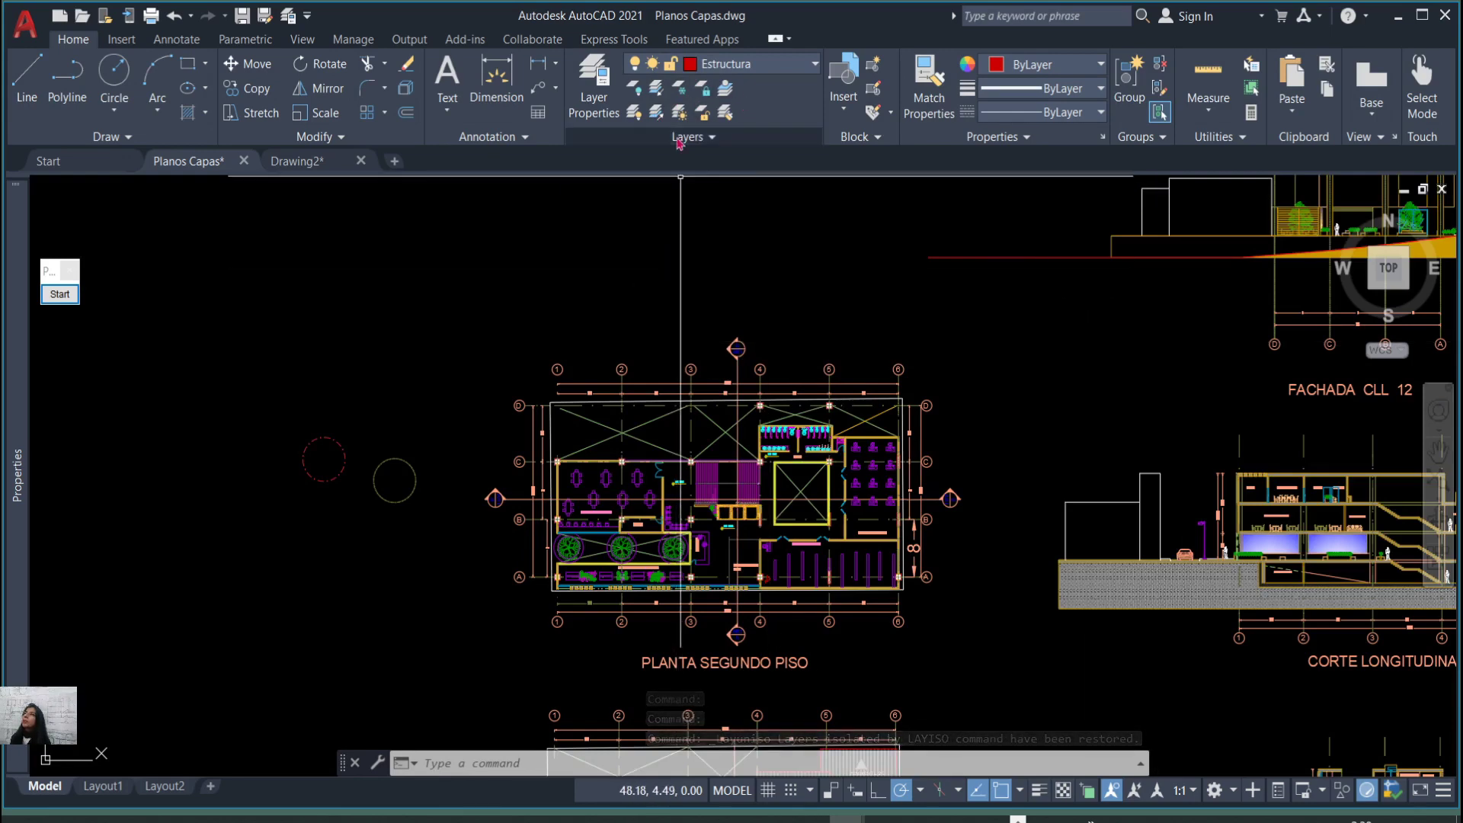
left_click(723, 138)
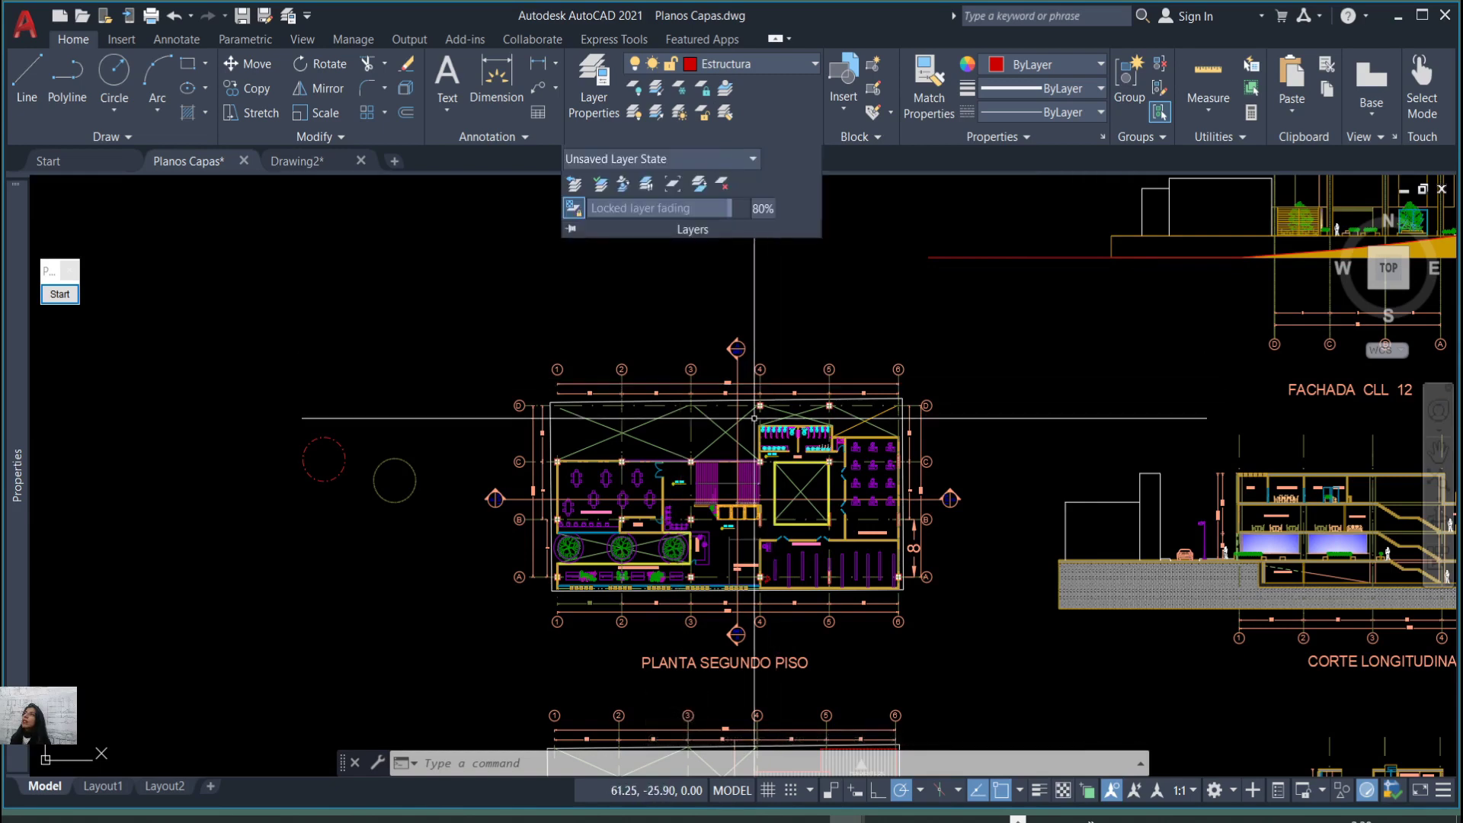
scroll(629, 405, "up", 6)
scroll(629, 405, "down", 2)
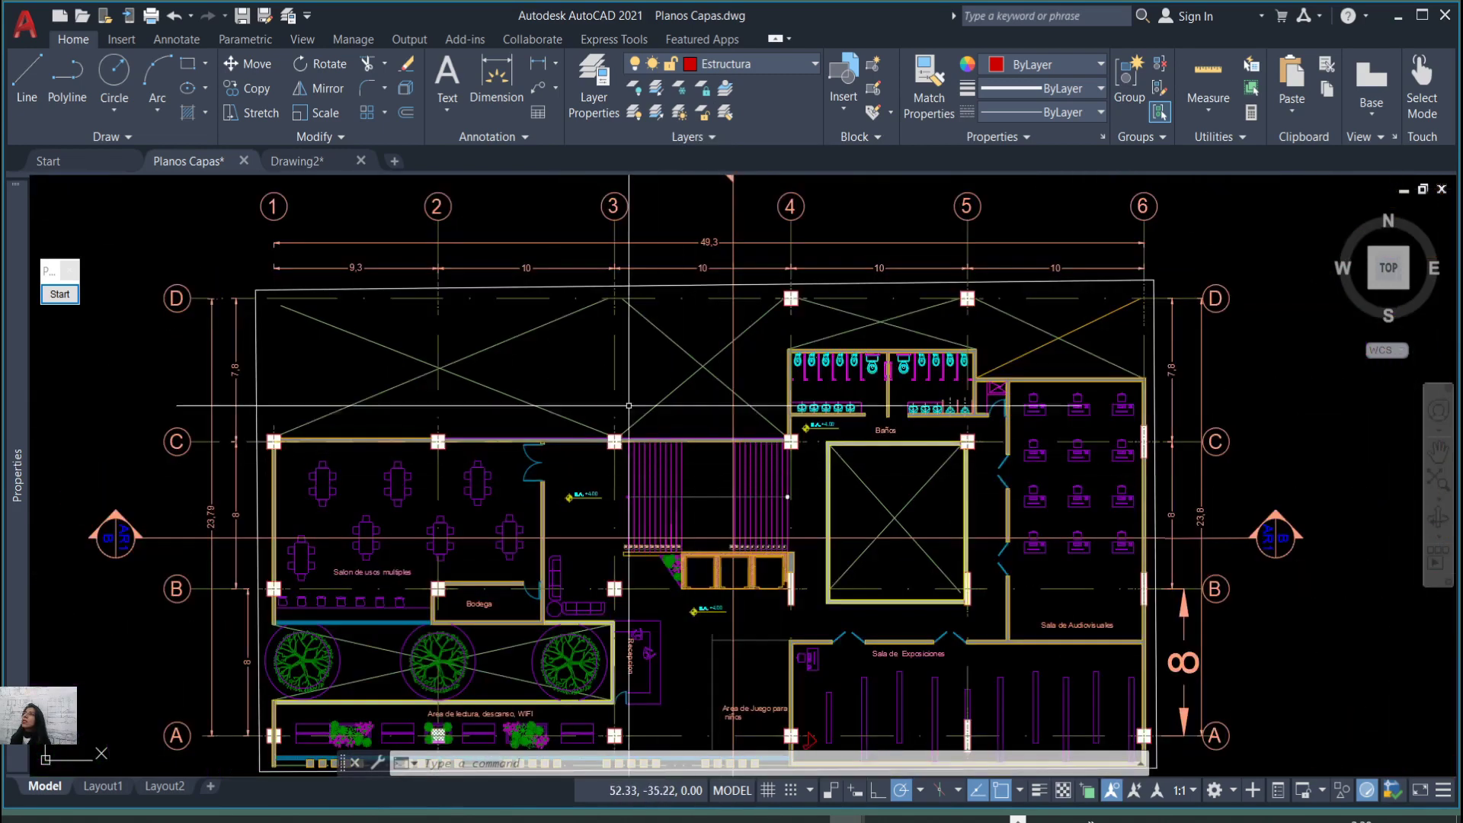
Restore the saved layer state Diose2 on the floor plans.
left_click(720, 138)
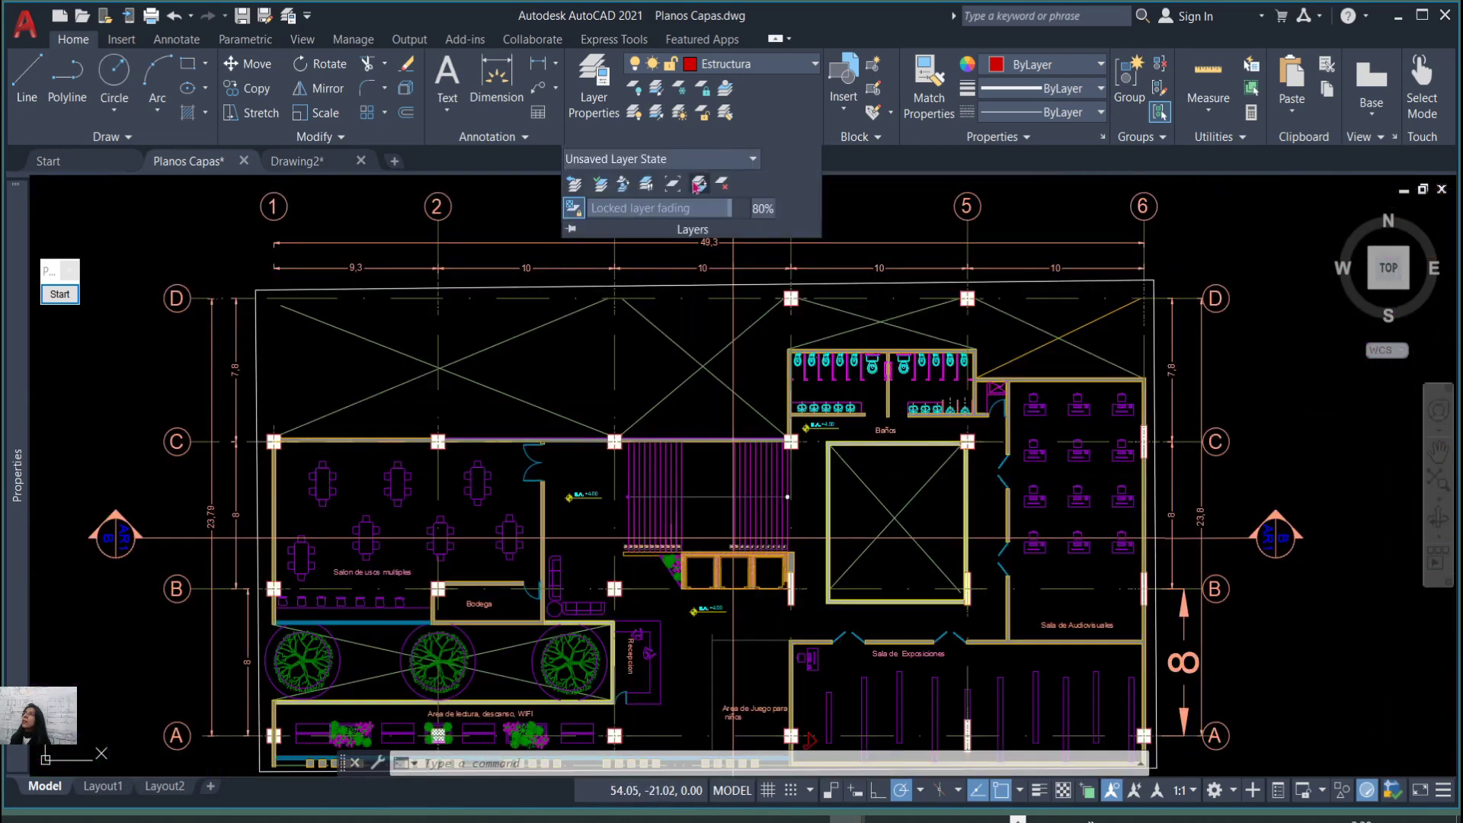
left_click(751, 160)
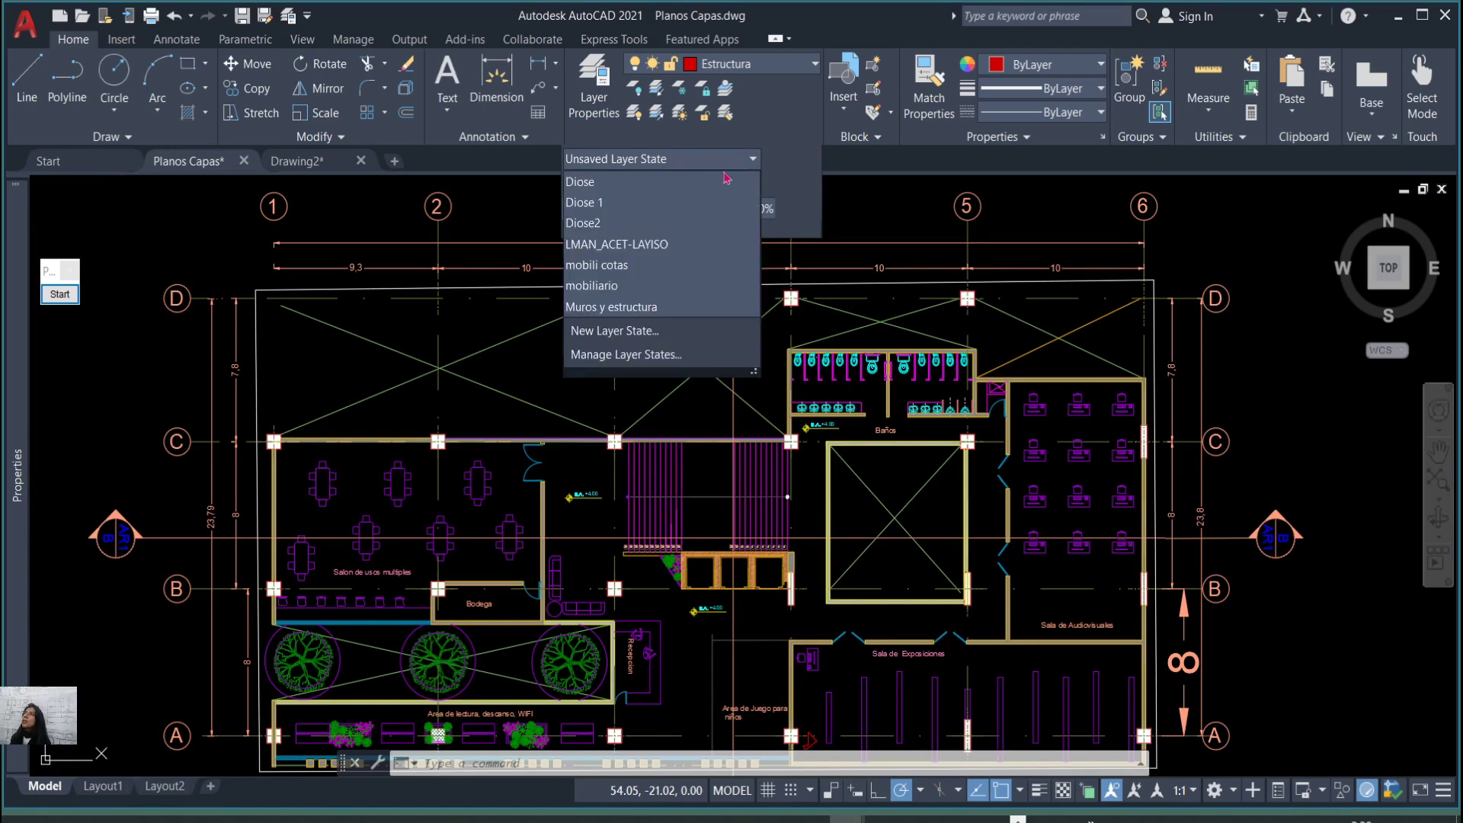
left_click(675, 227)
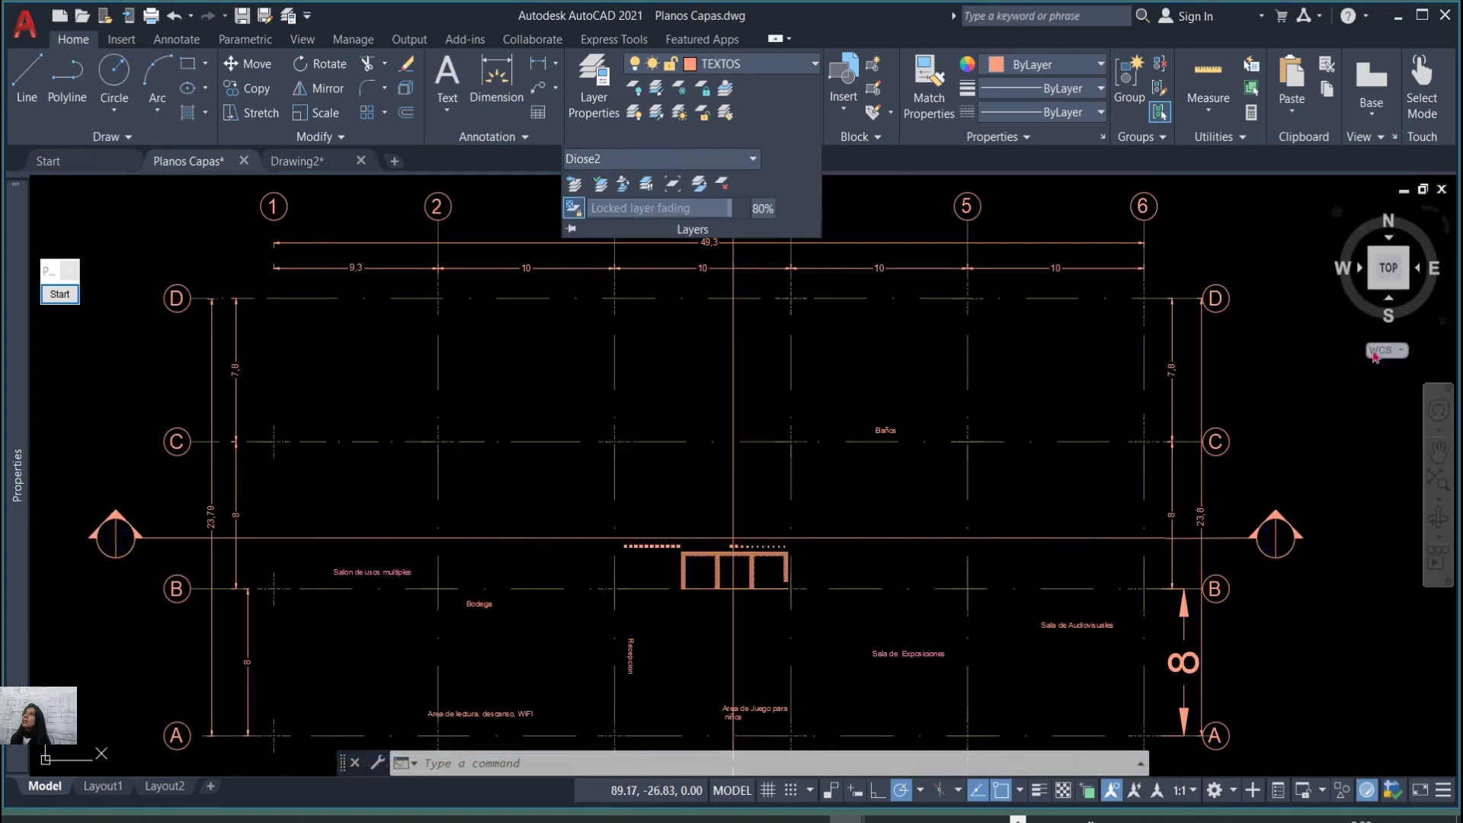
left_click(916, 393)
scroll(823, 488, "down", 6)
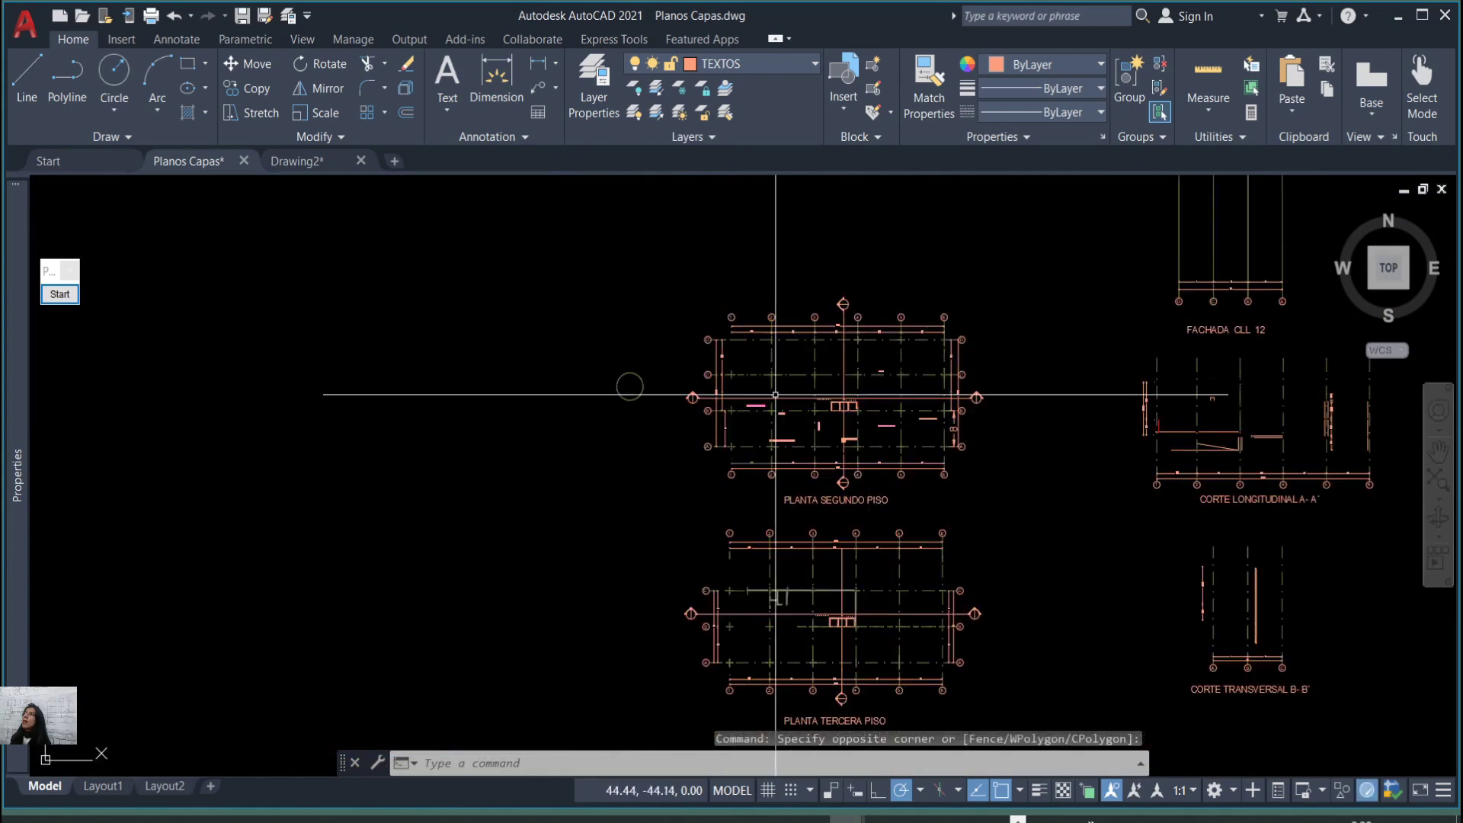
Restore the saved layer state Diose 1 for the columns, walls and stairs.
left_click(743, 138)
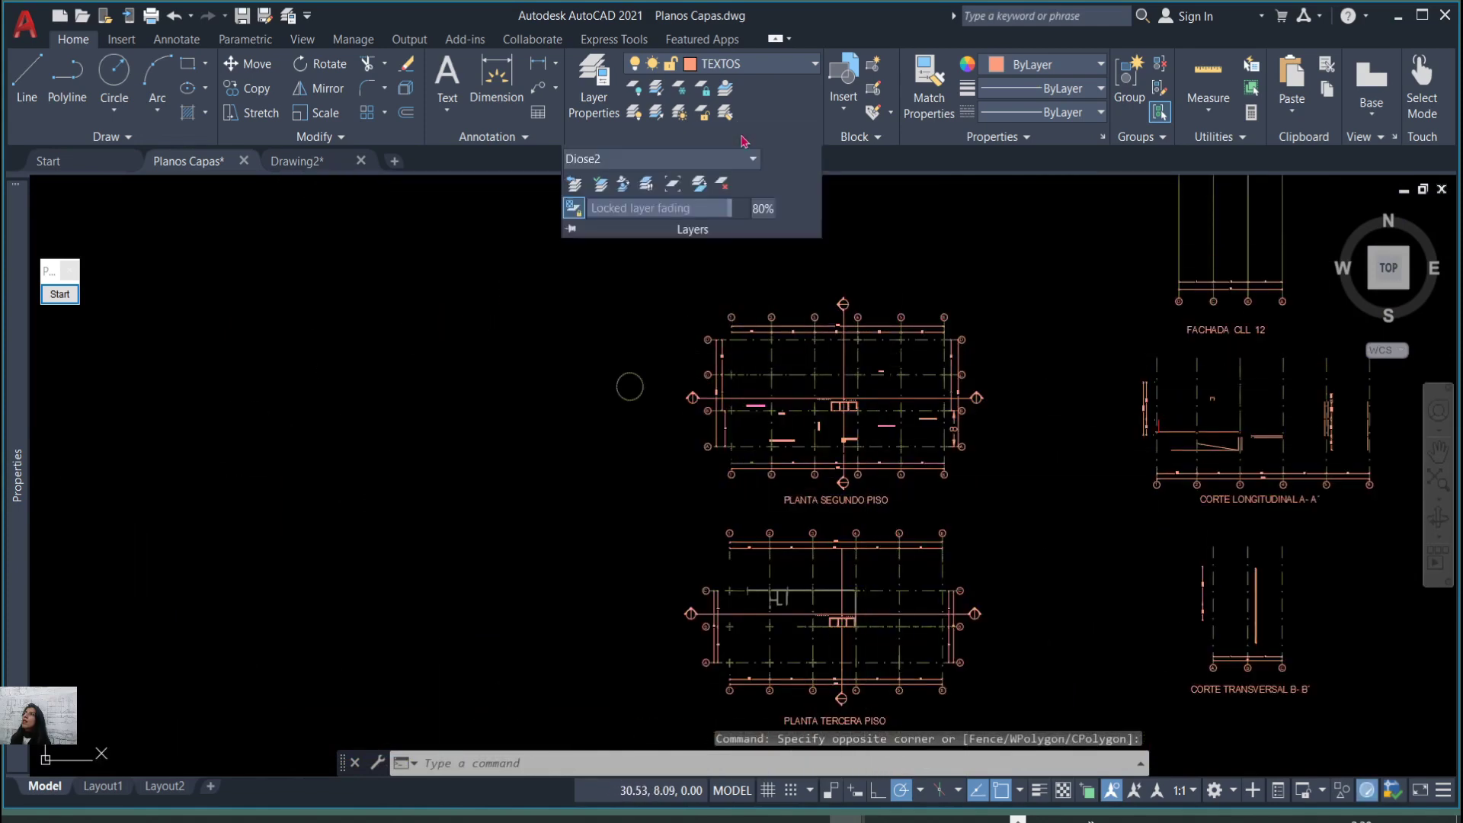
left_click(751, 158)
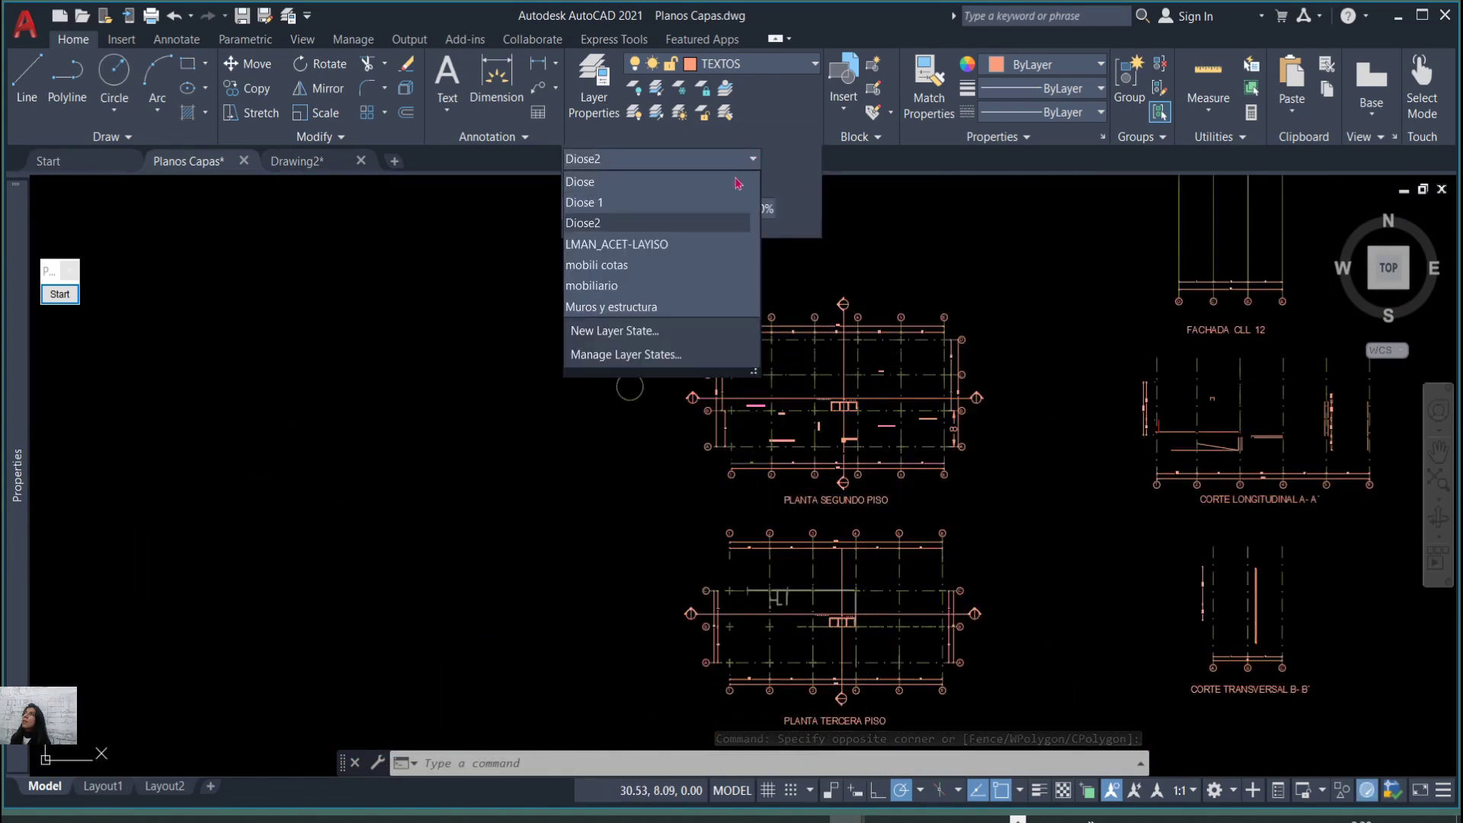
left_click(703, 204)
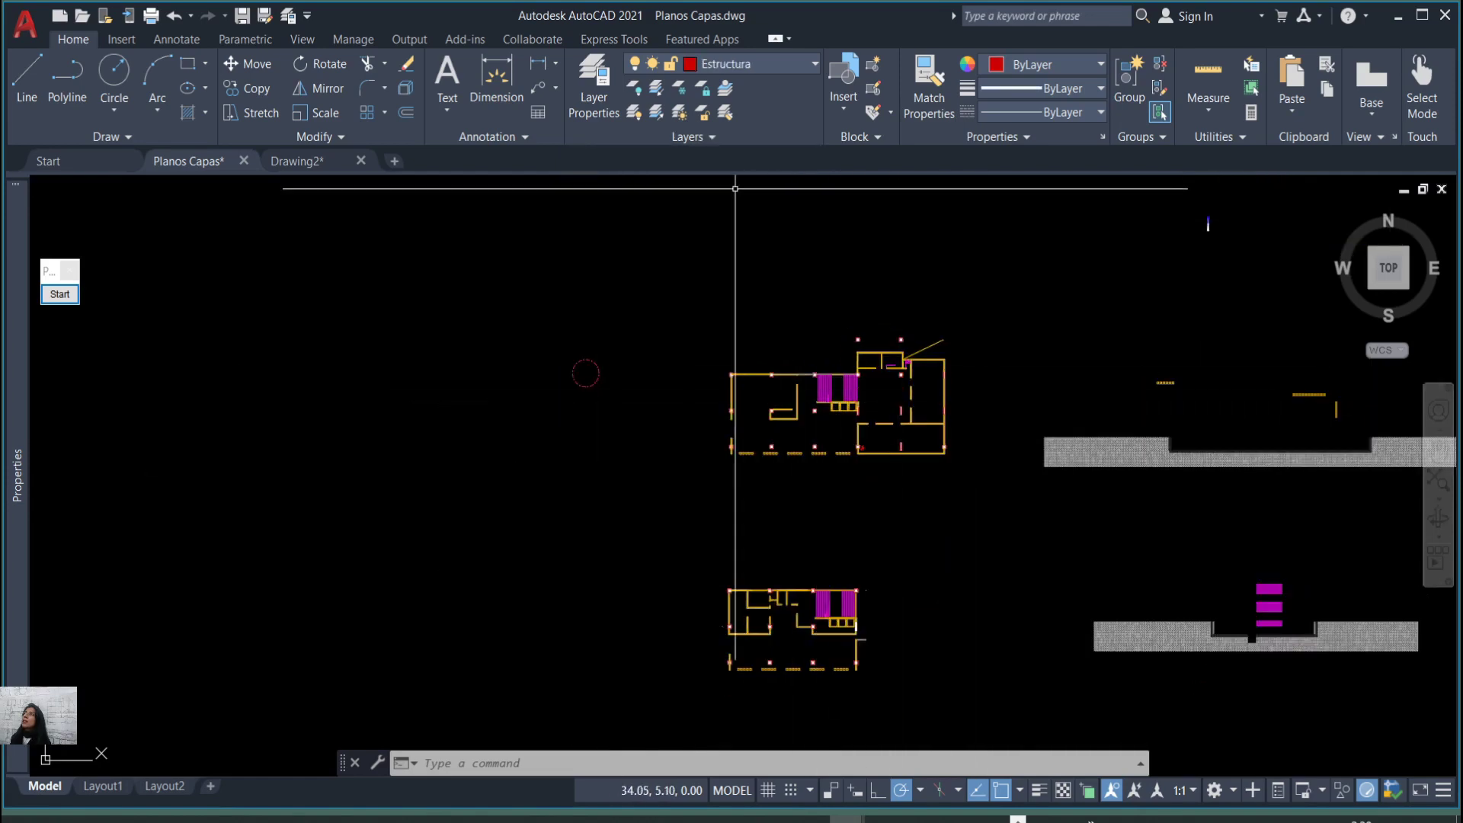
left_click(756, 140)
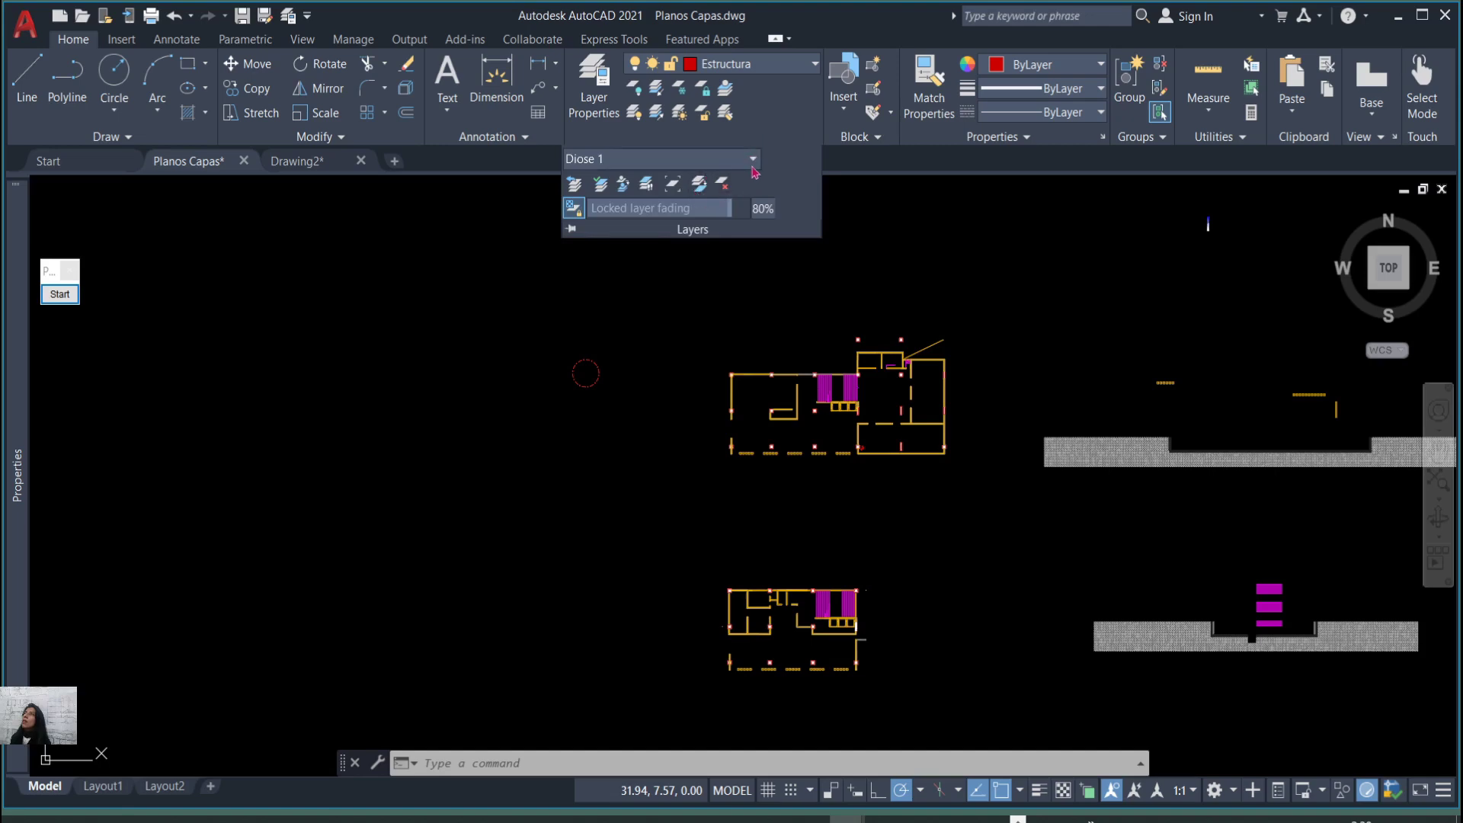
left_click(753, 163)
left_click(858, 227)
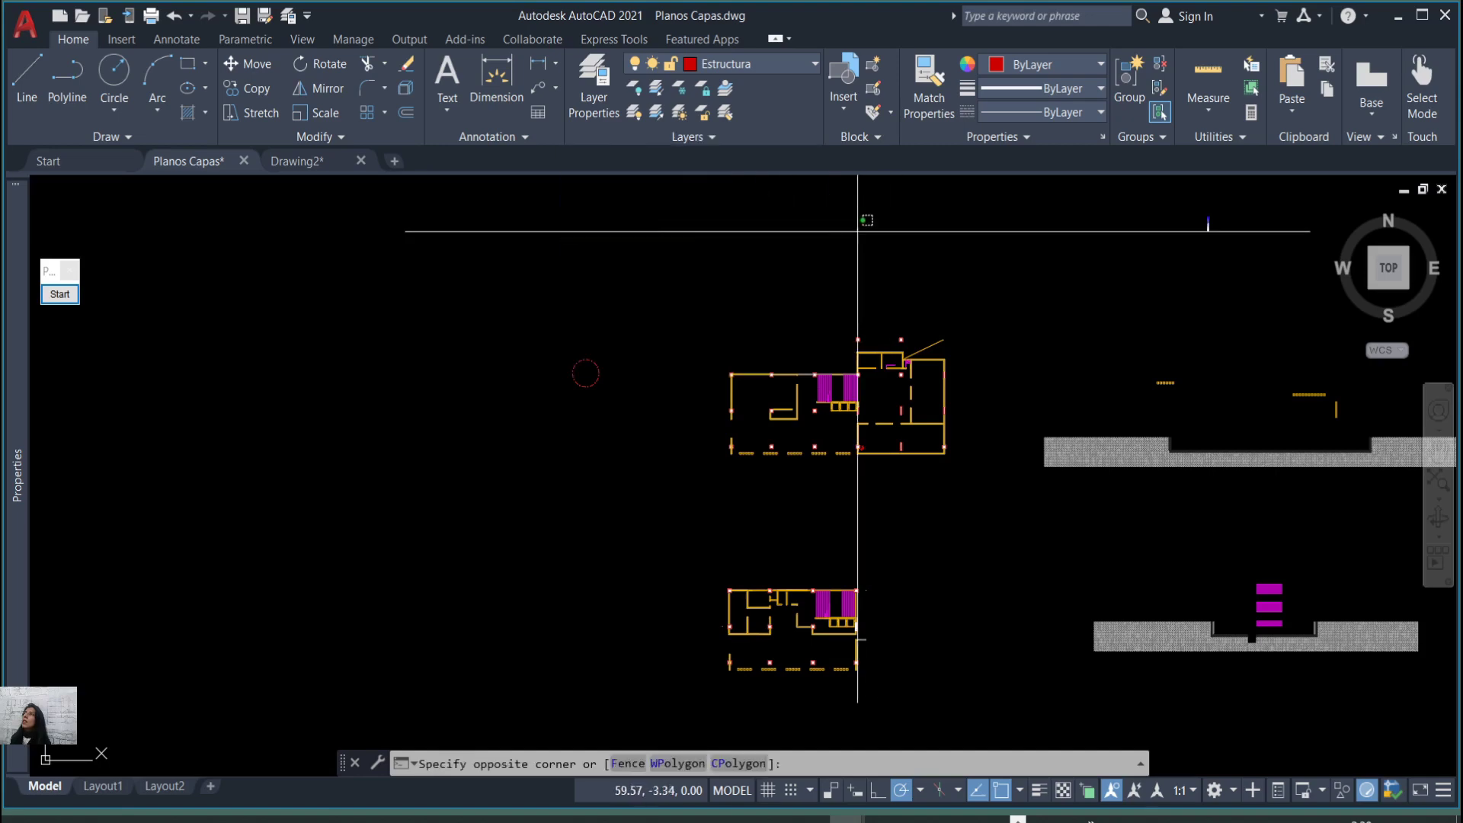
left_click(816, 294)
Draw a rectangle on the Estructura layer from above the staircase down across the wall and upper half of the stair flights.
scroll(849, 385, "up", 8)
scroll(816, 340, "down", 3)
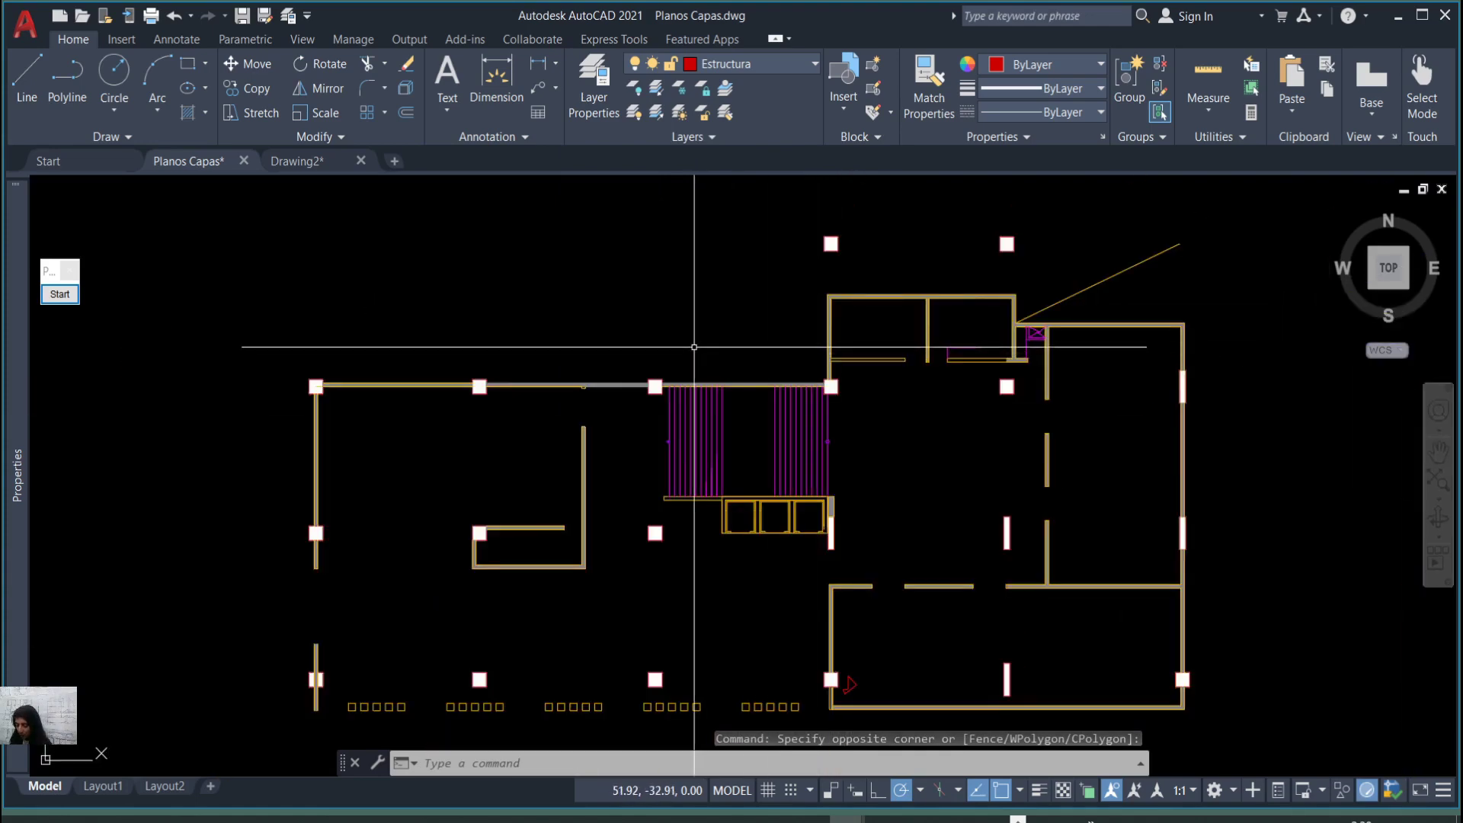
type("rec")
key("Return")
scroll(785, 320, "up", 4)
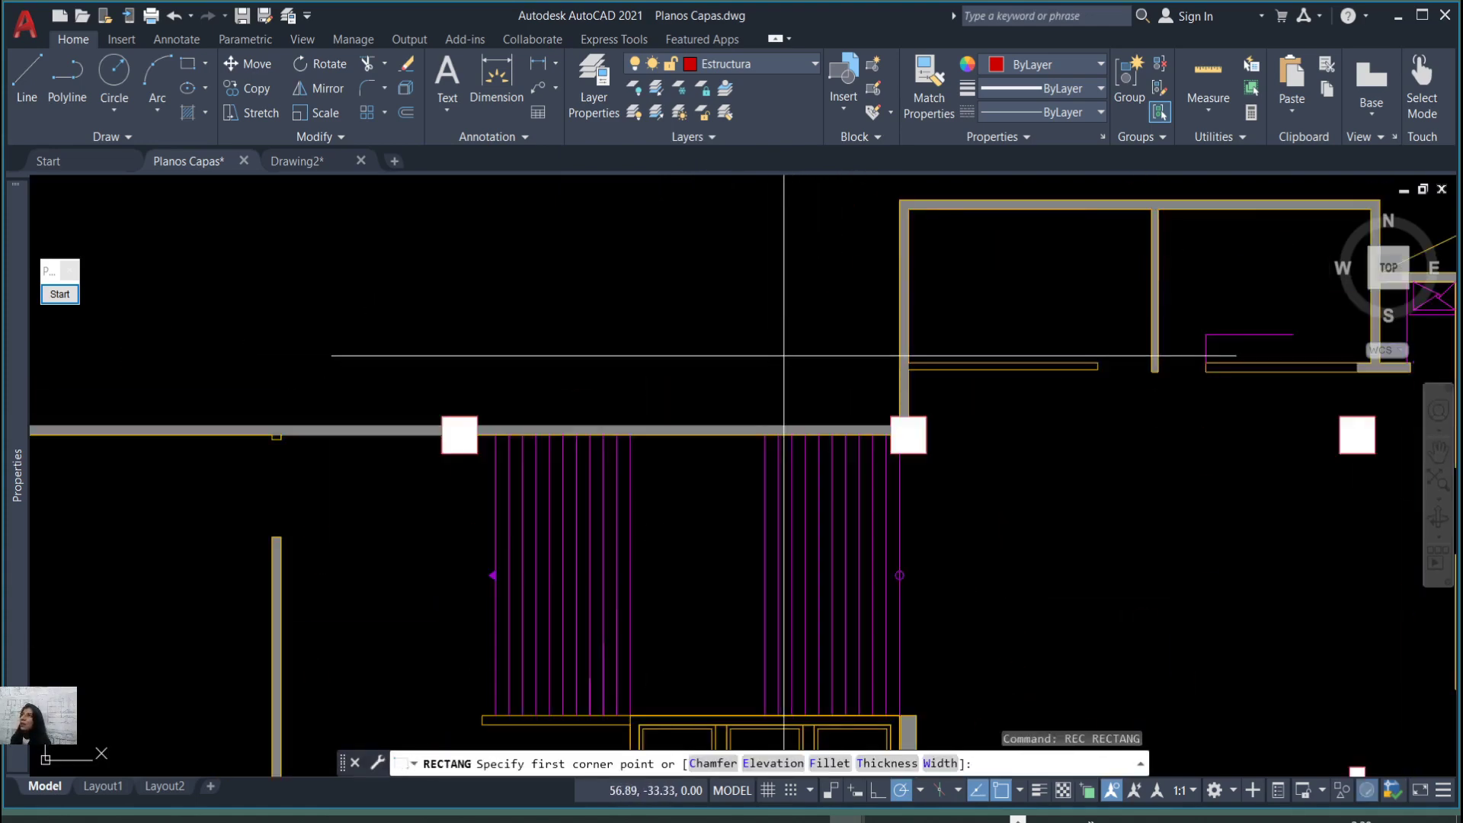
scroll(705, 273, "down", 4)
left_click(656, 236)
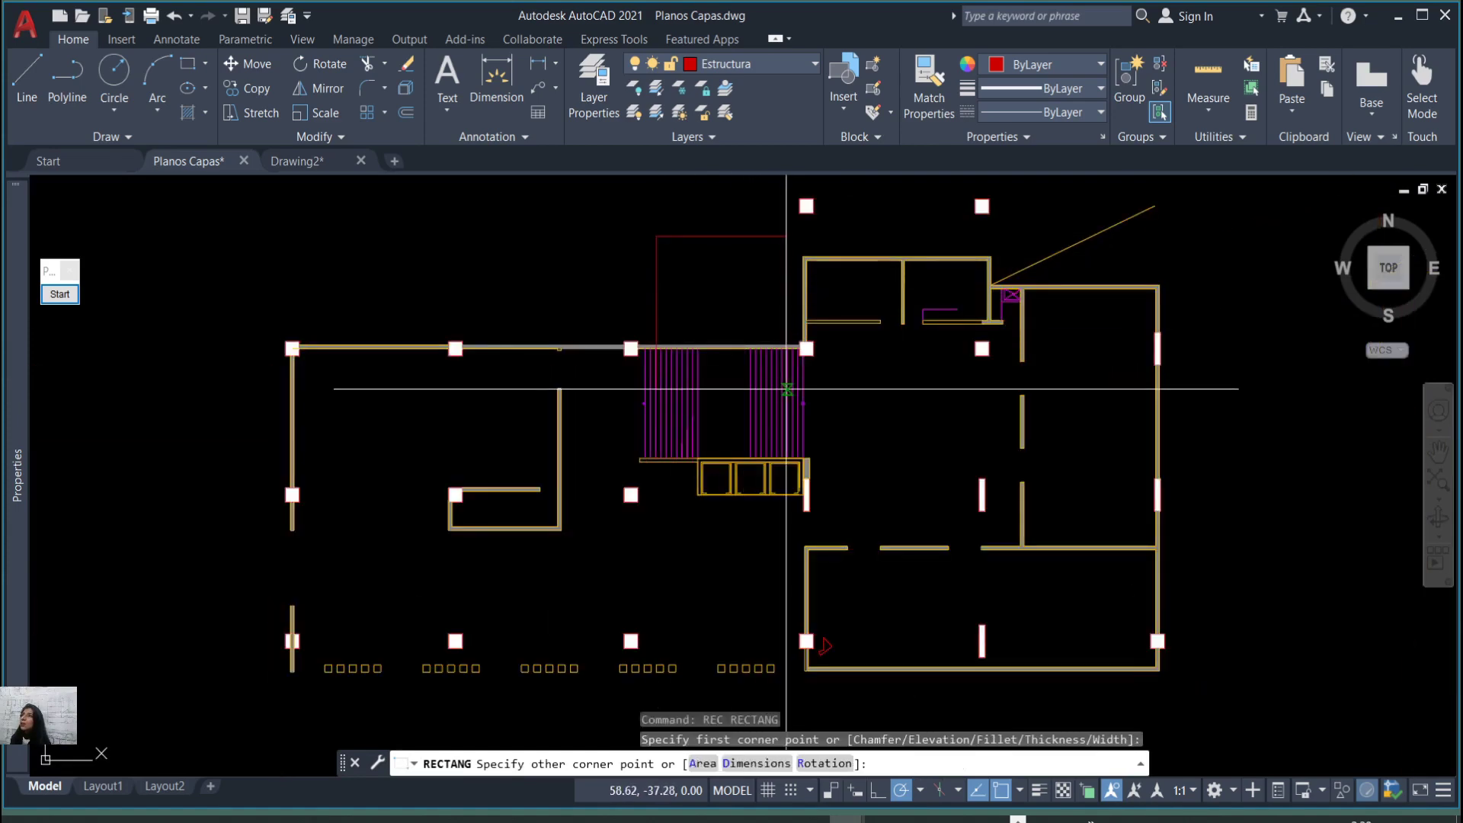
left_click(783, 391)
scroll(713, 260, "up", 2)
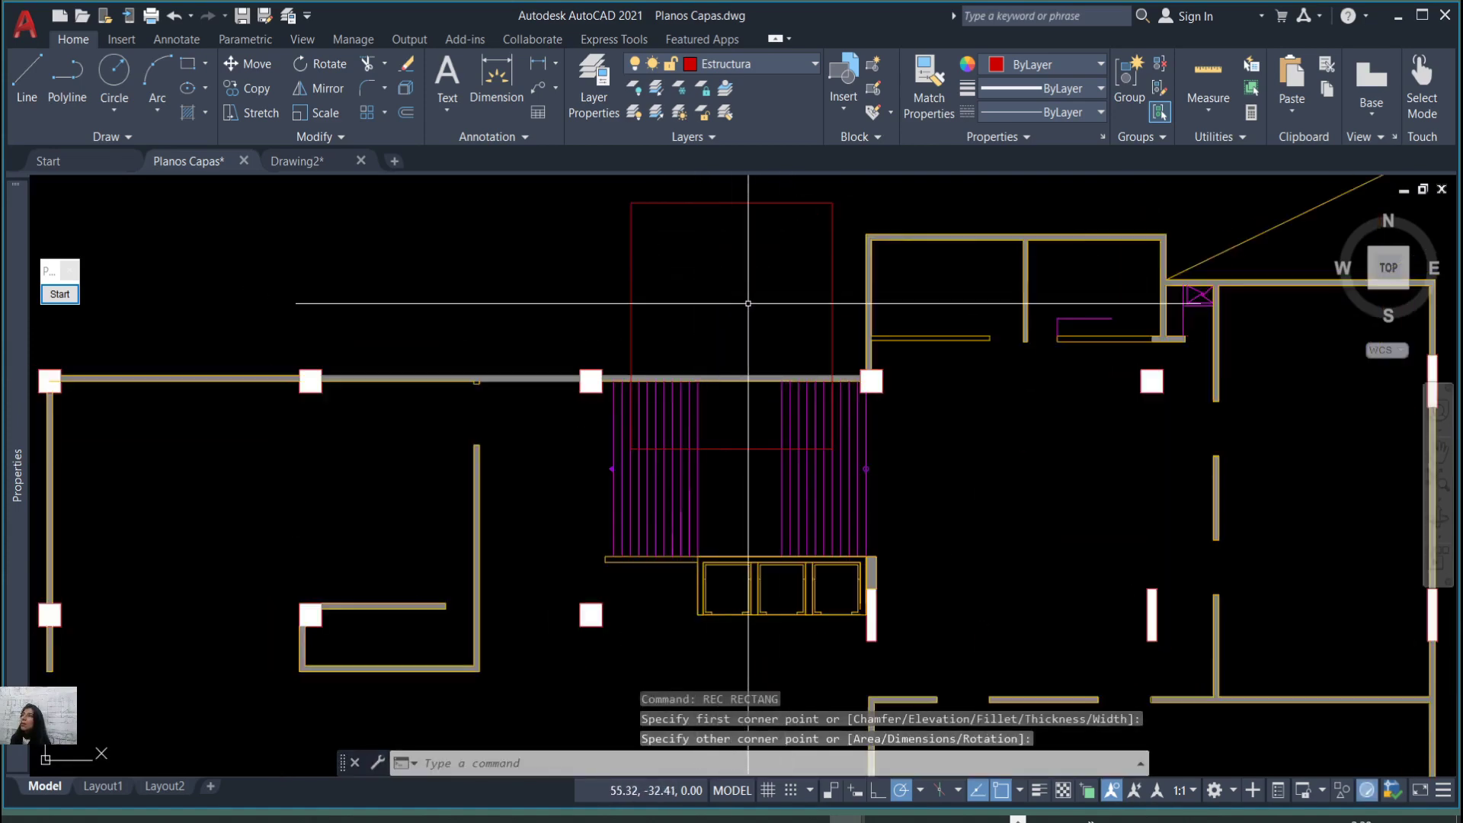
Draw a long, narrow horizontal rectangle on the Estructura layer above the upper wall, running left from inside the first rectangle.
key("Return")
left_click(771, 298)
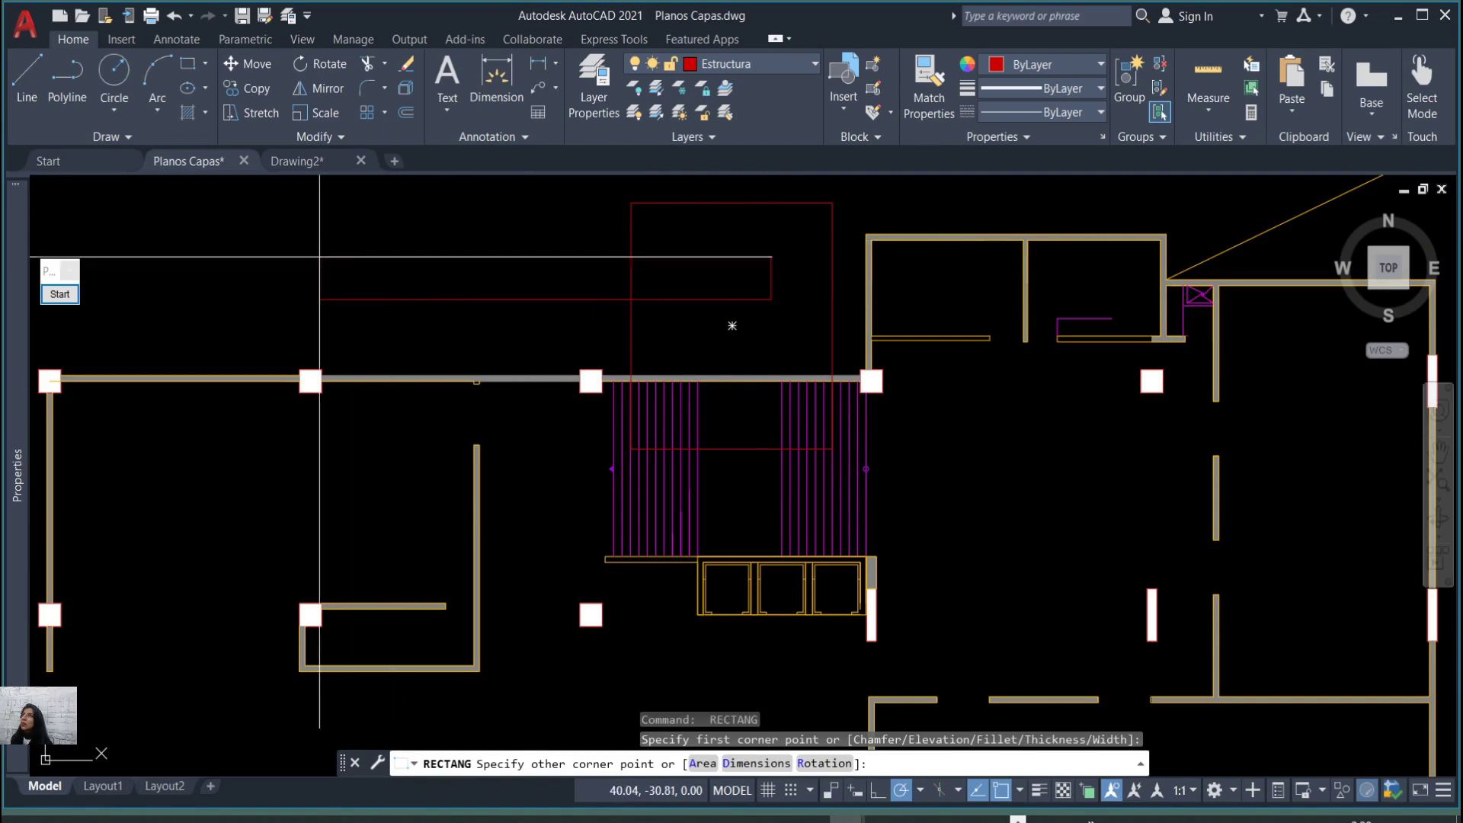
scroll(350, 278, "down", 2)
left_click(201, 263)
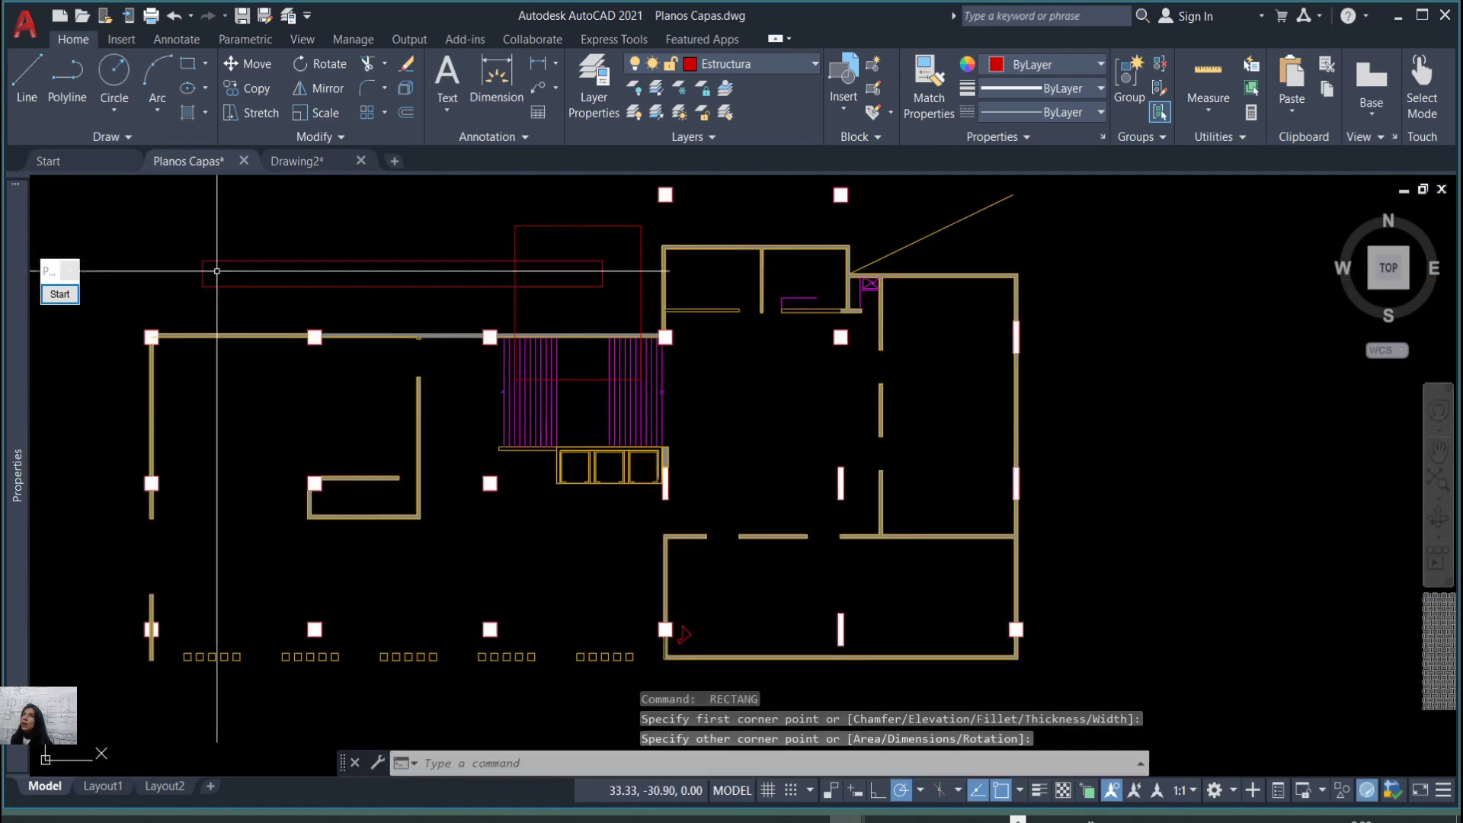
scroll(402, 425, "down", 4)
scroll(374, 452, "up", 3)
key("Escape")
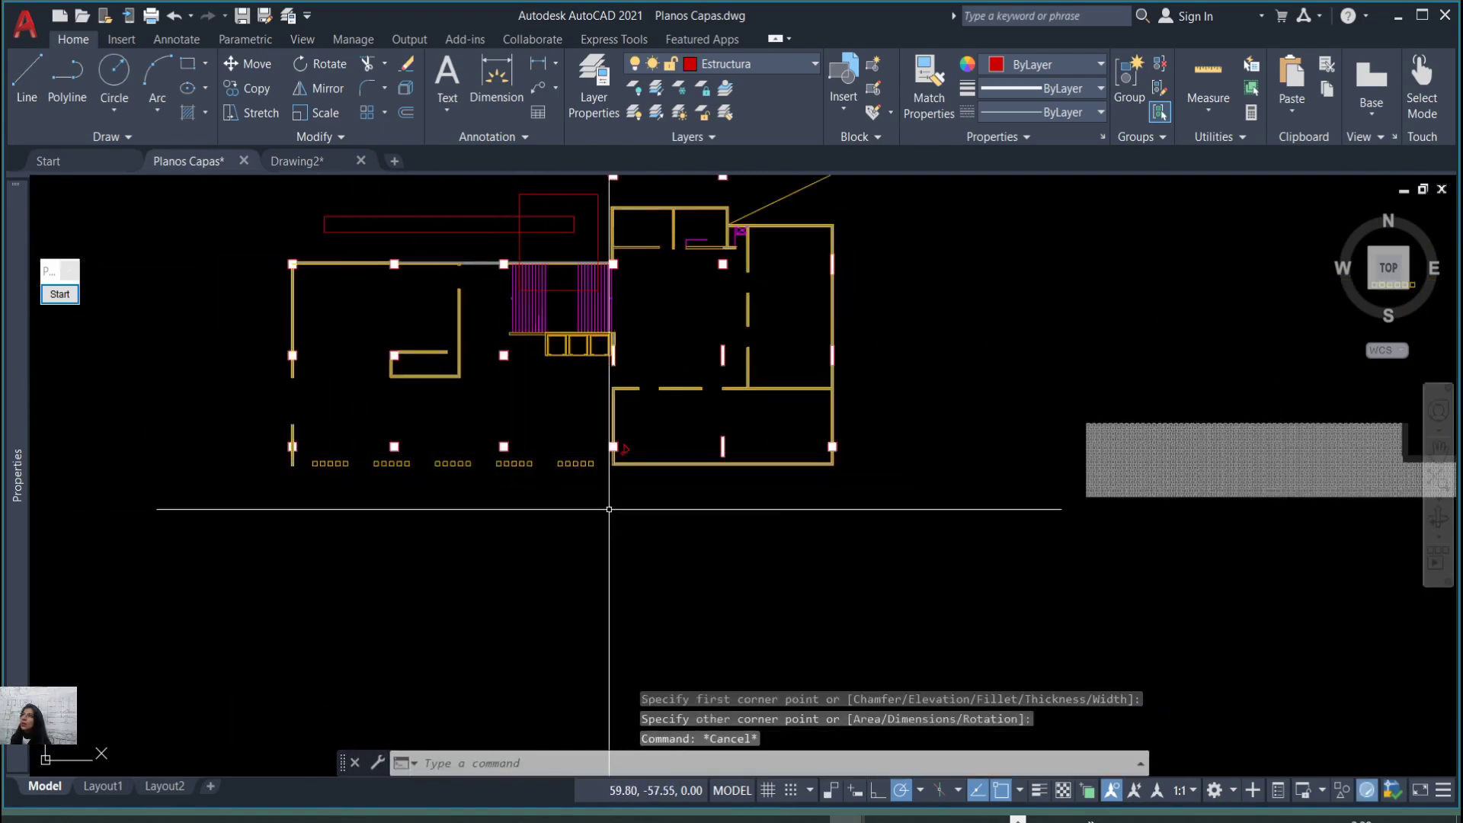
scroll(606, 504, "up", 2)
left_click(633, 510)
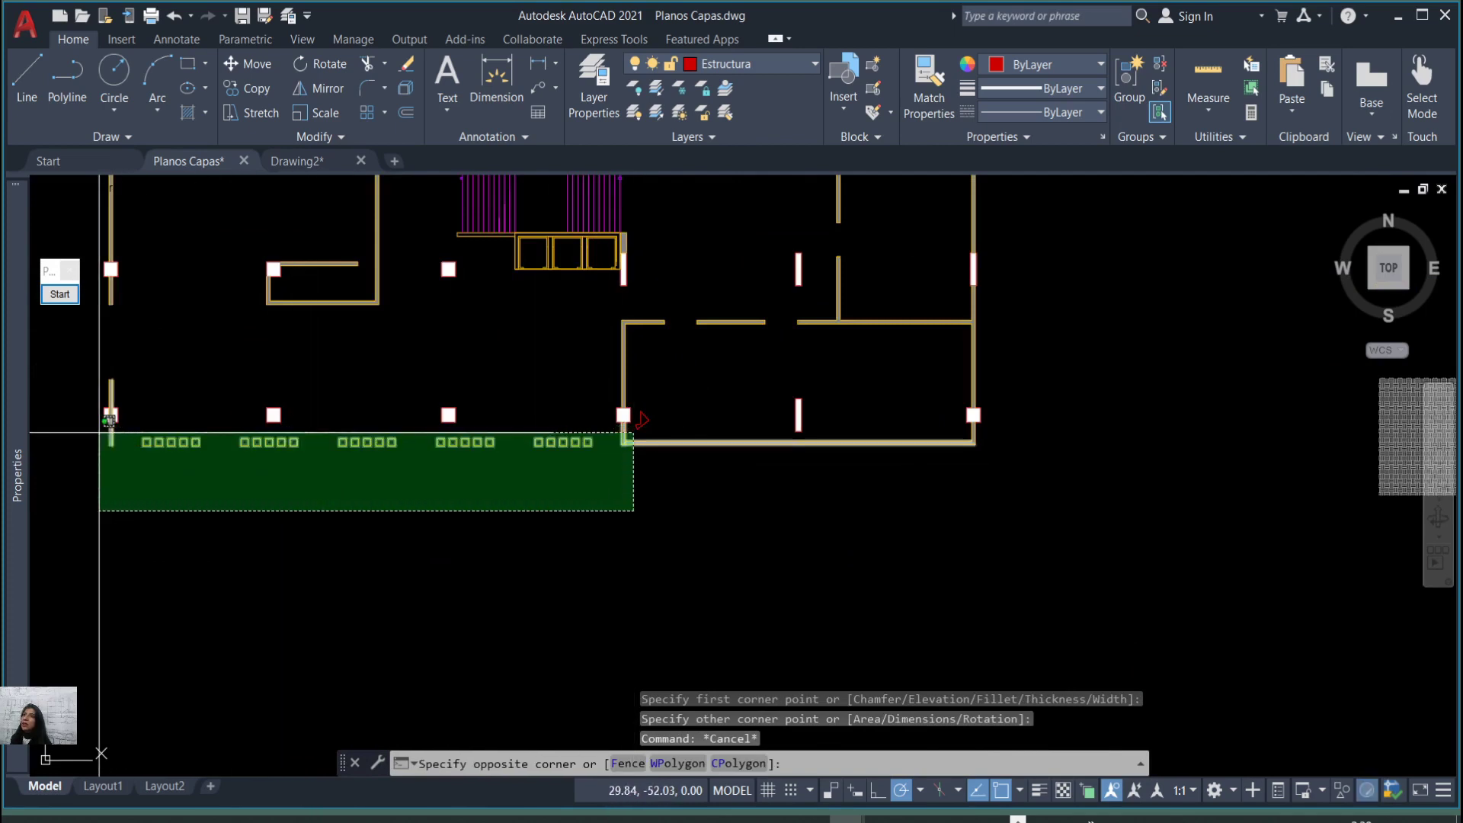
key("Escape")
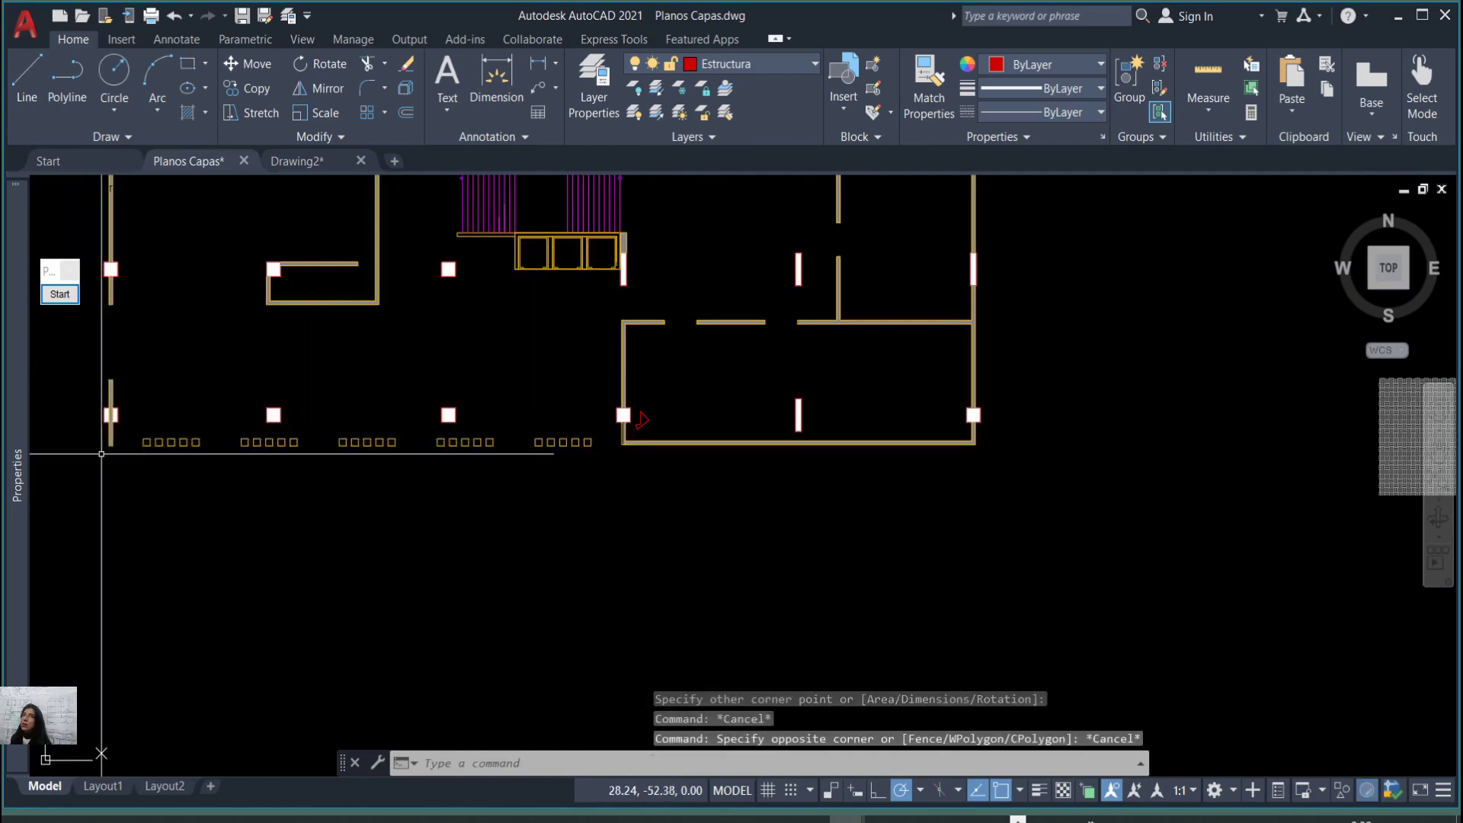
Stretch the lower wall ends and the rows of small squares downward, using the lower-left corner of the right-hand room as base point.
type("s")
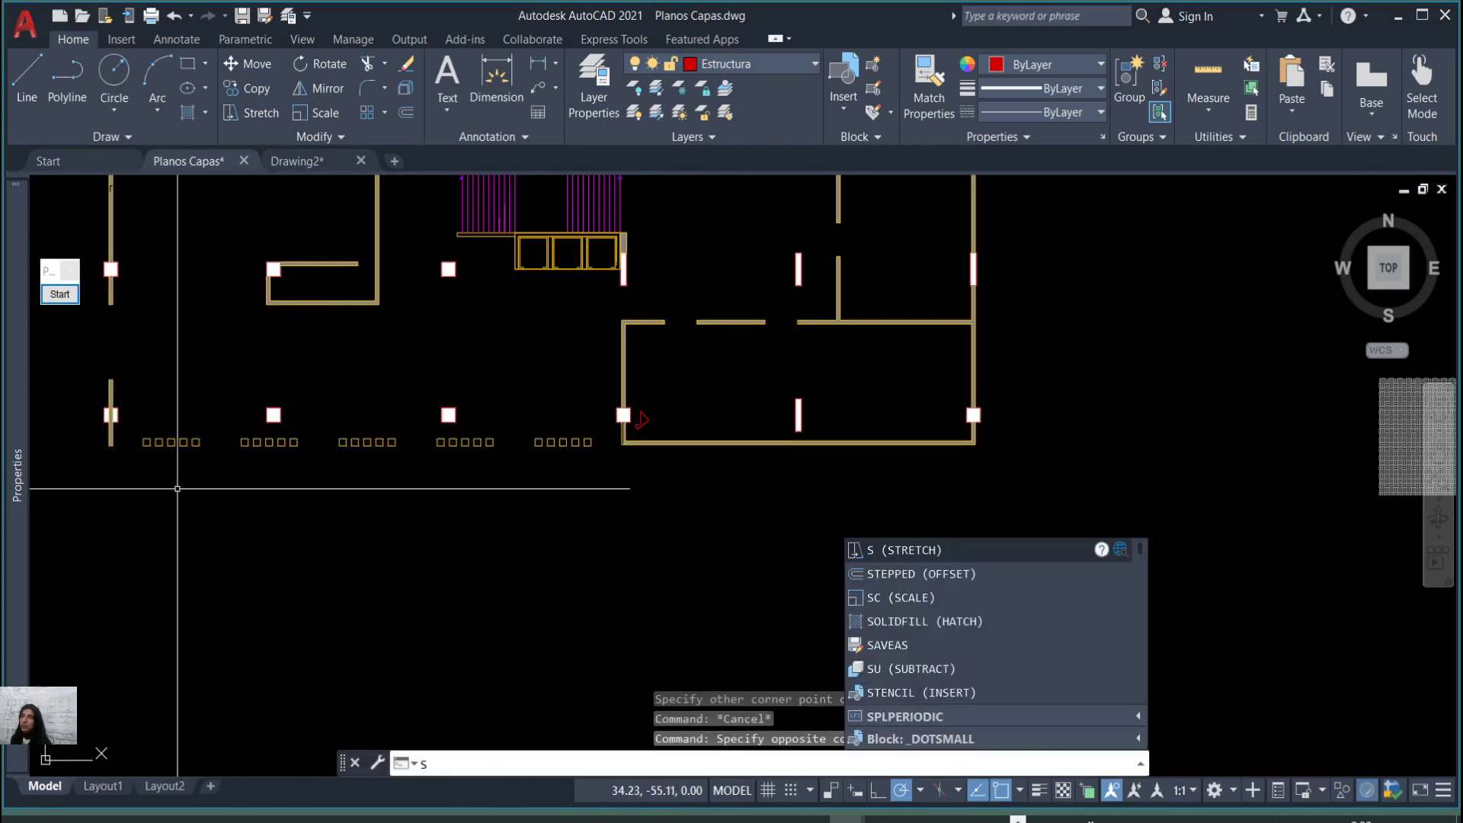
key("Return")
left_click(709, 523)
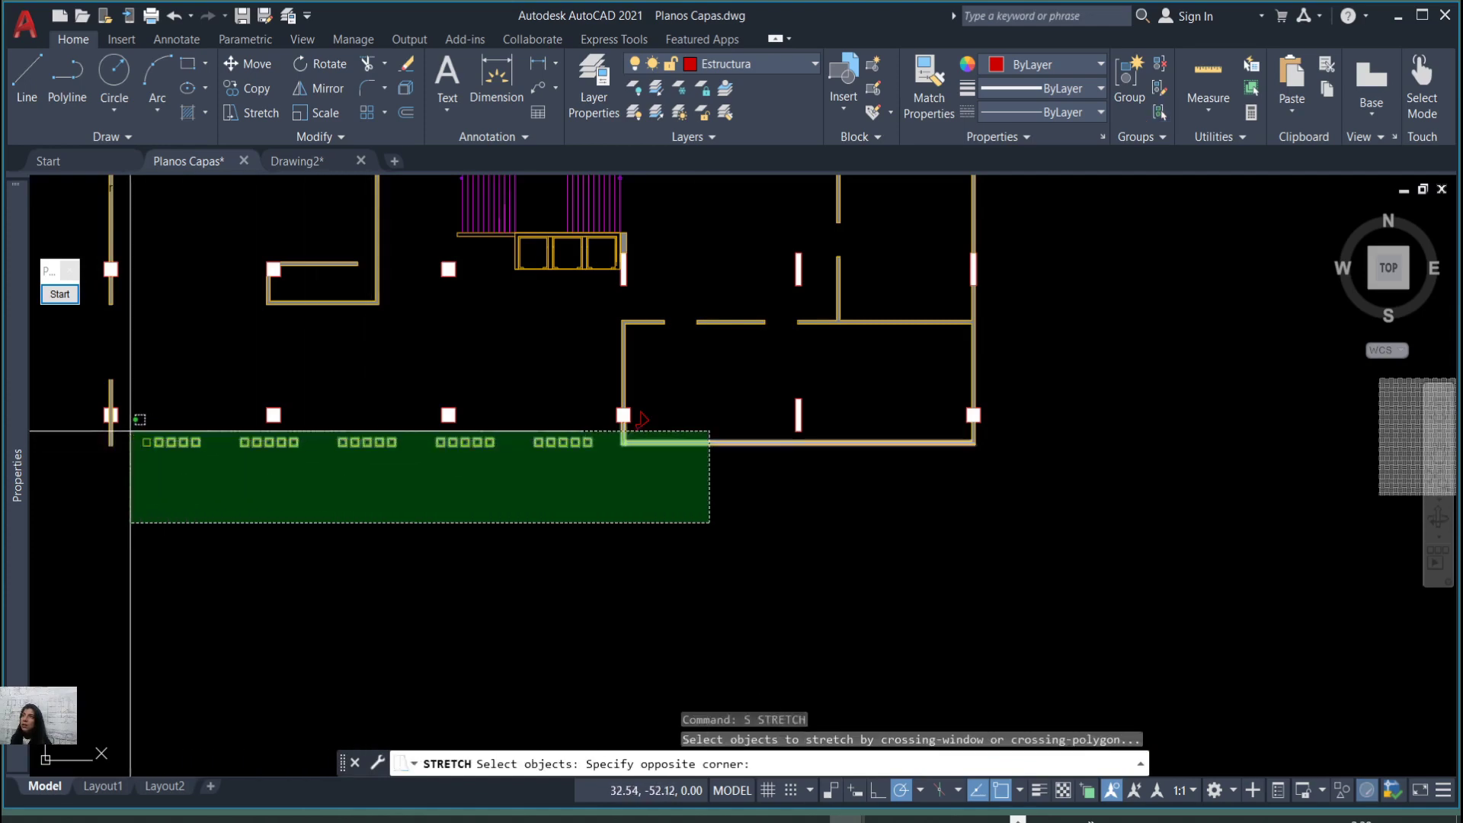
left_click(89, 432)
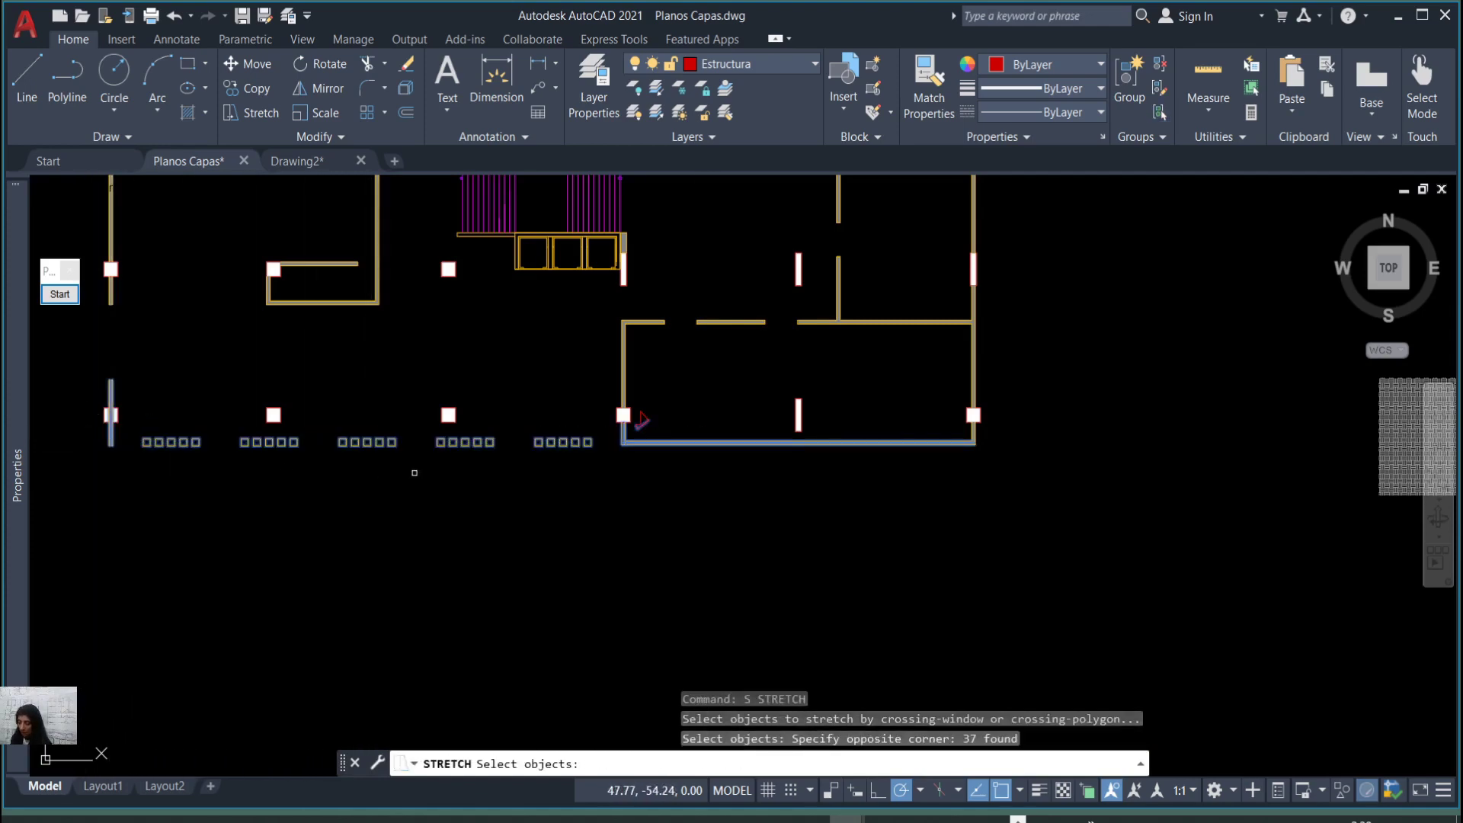
key("Return")
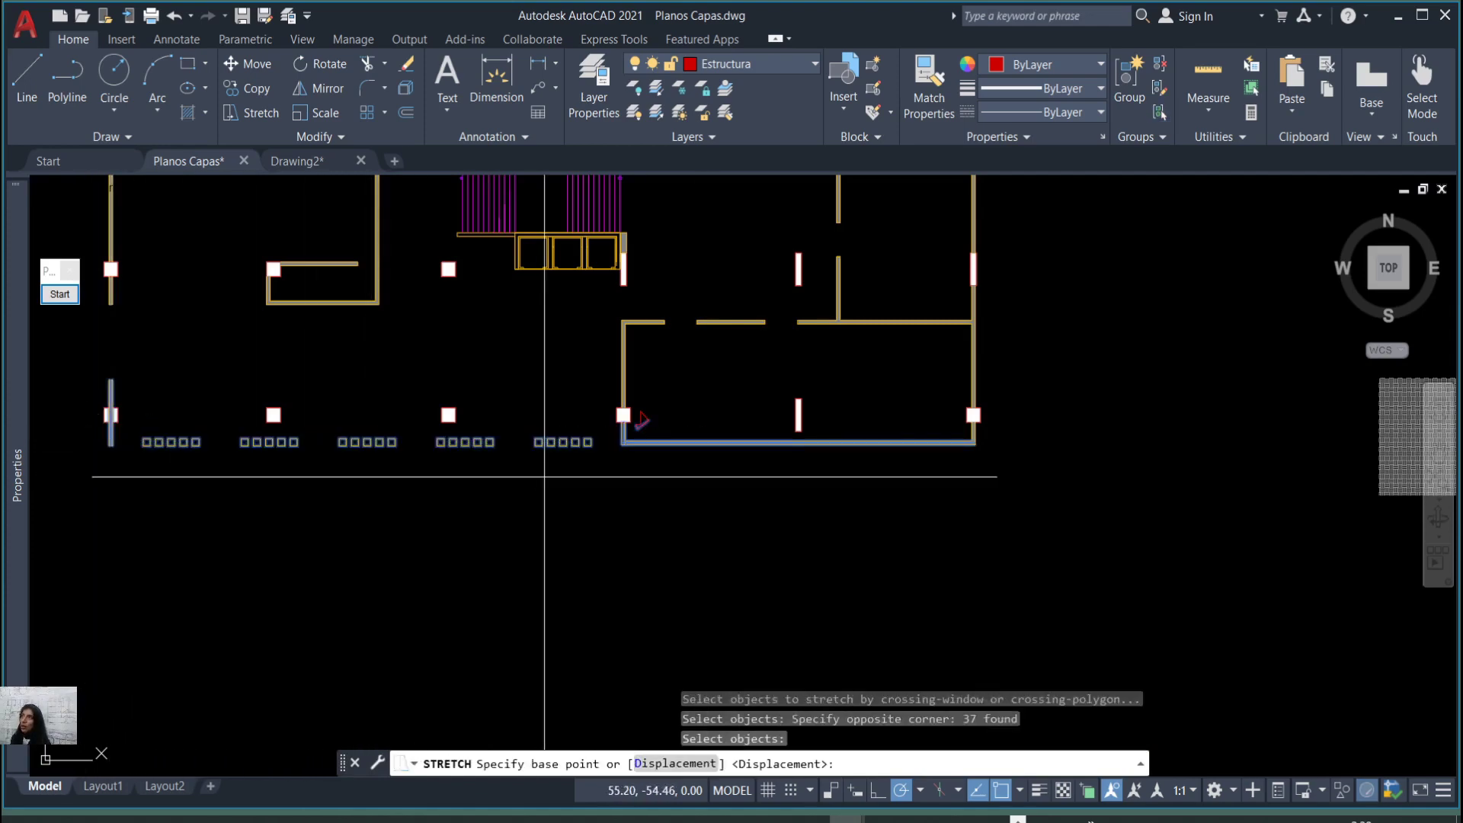
left_click(622, 444)
scroll(643, 506, "up", 2)
scroll(574, 612, "down", 2)
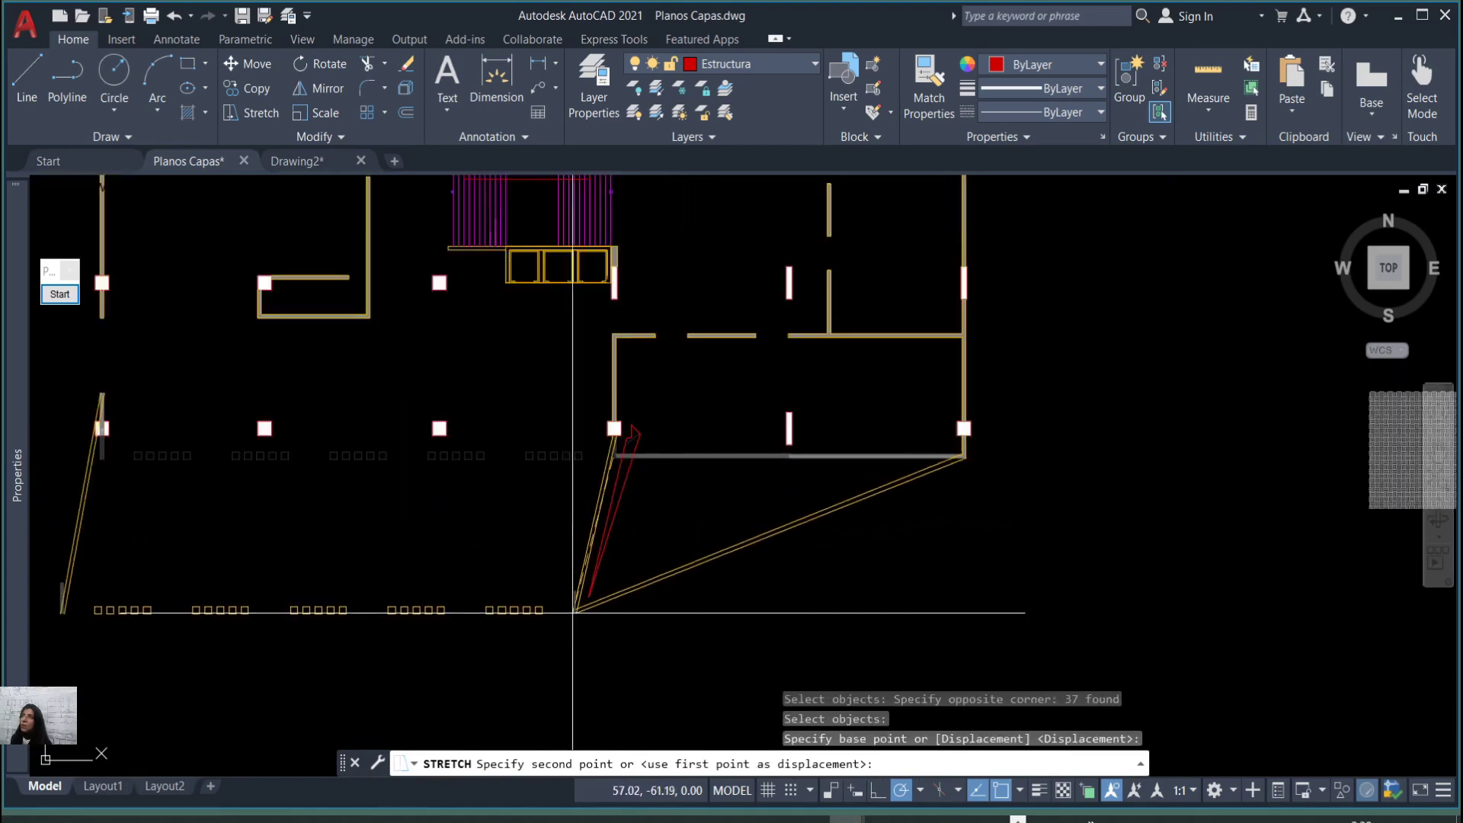
left_click(618, 599)
scroll(587, 519, "down", 4)
scroll(555, 418, "up", 2)
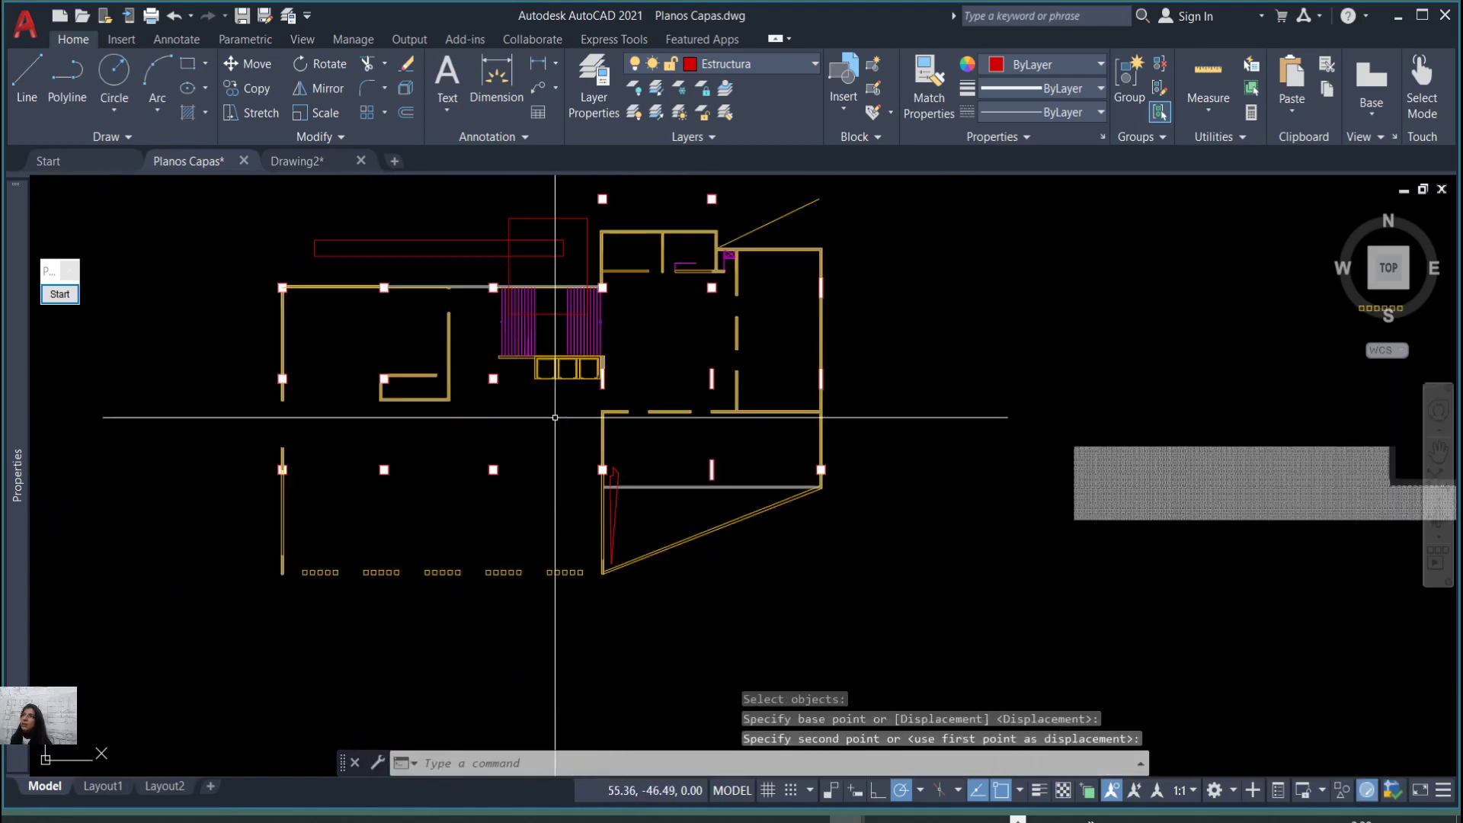
scroll(478, 324, "down", 3)
scroll(434, 187, "up", 3)
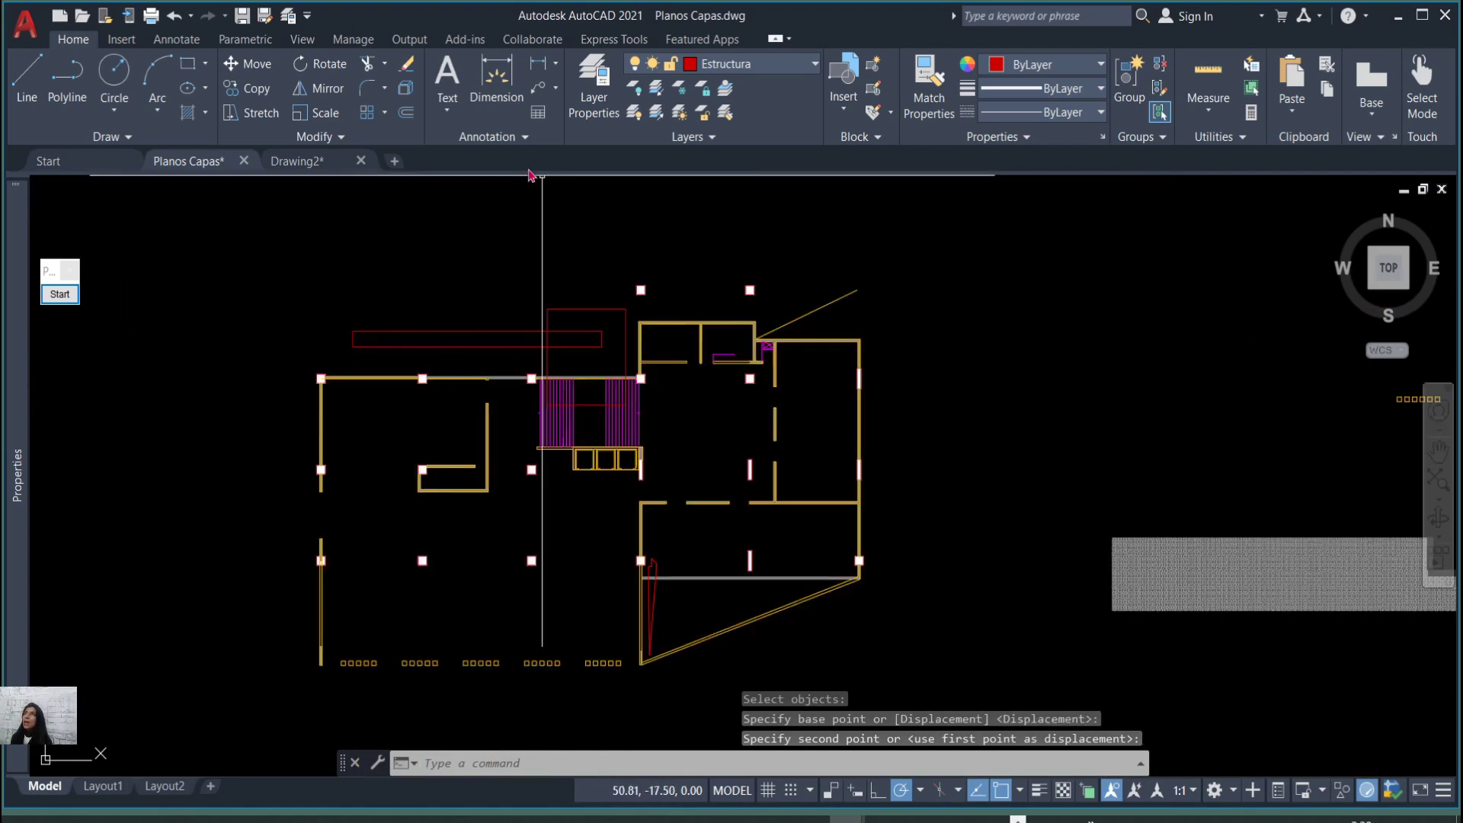
Restore the saved layer state mobiliario to show the furniture.
left_click(536, 144)
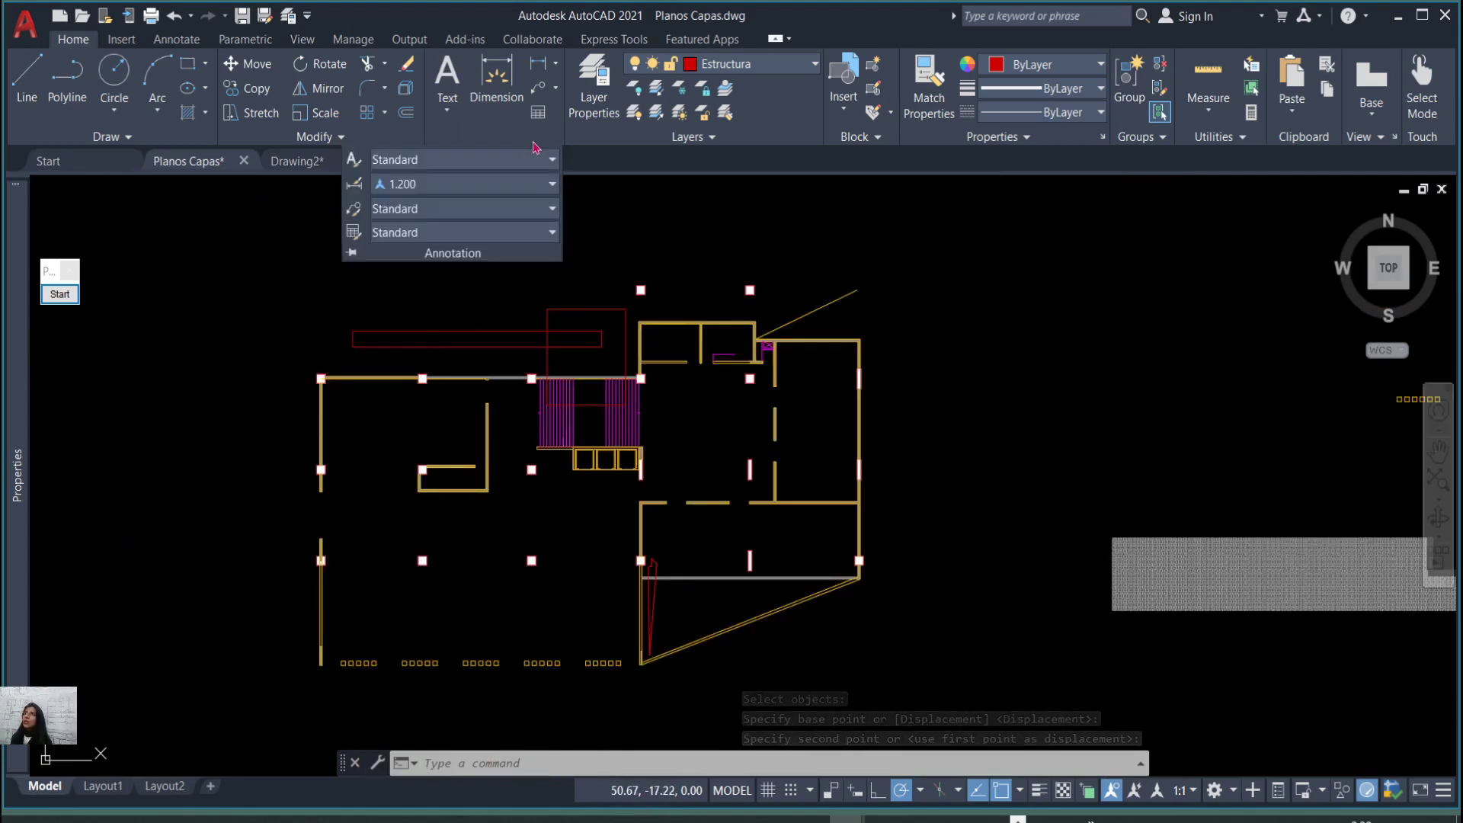
left_click(745, 137)
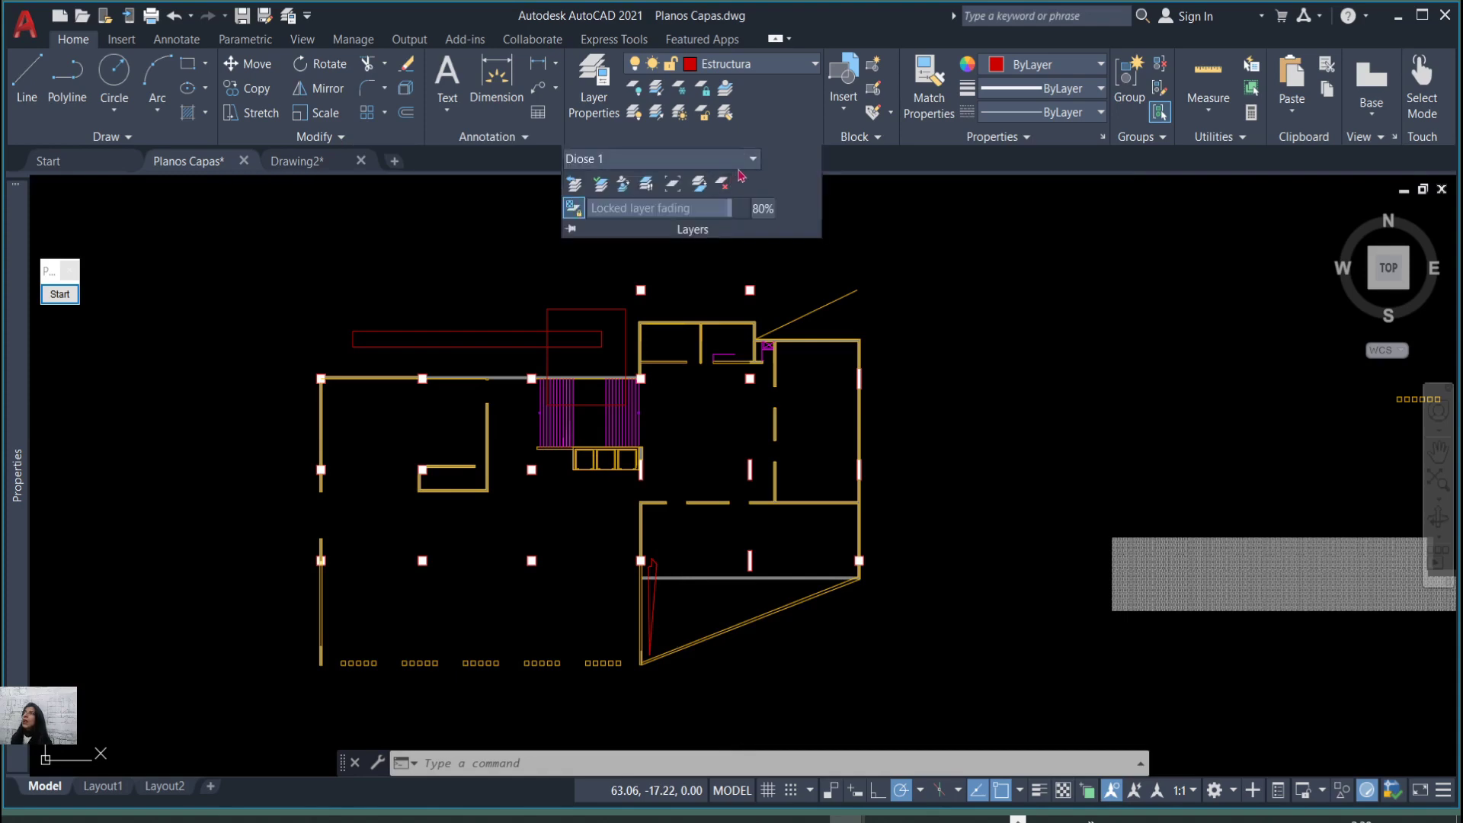
left_click(748, 159)
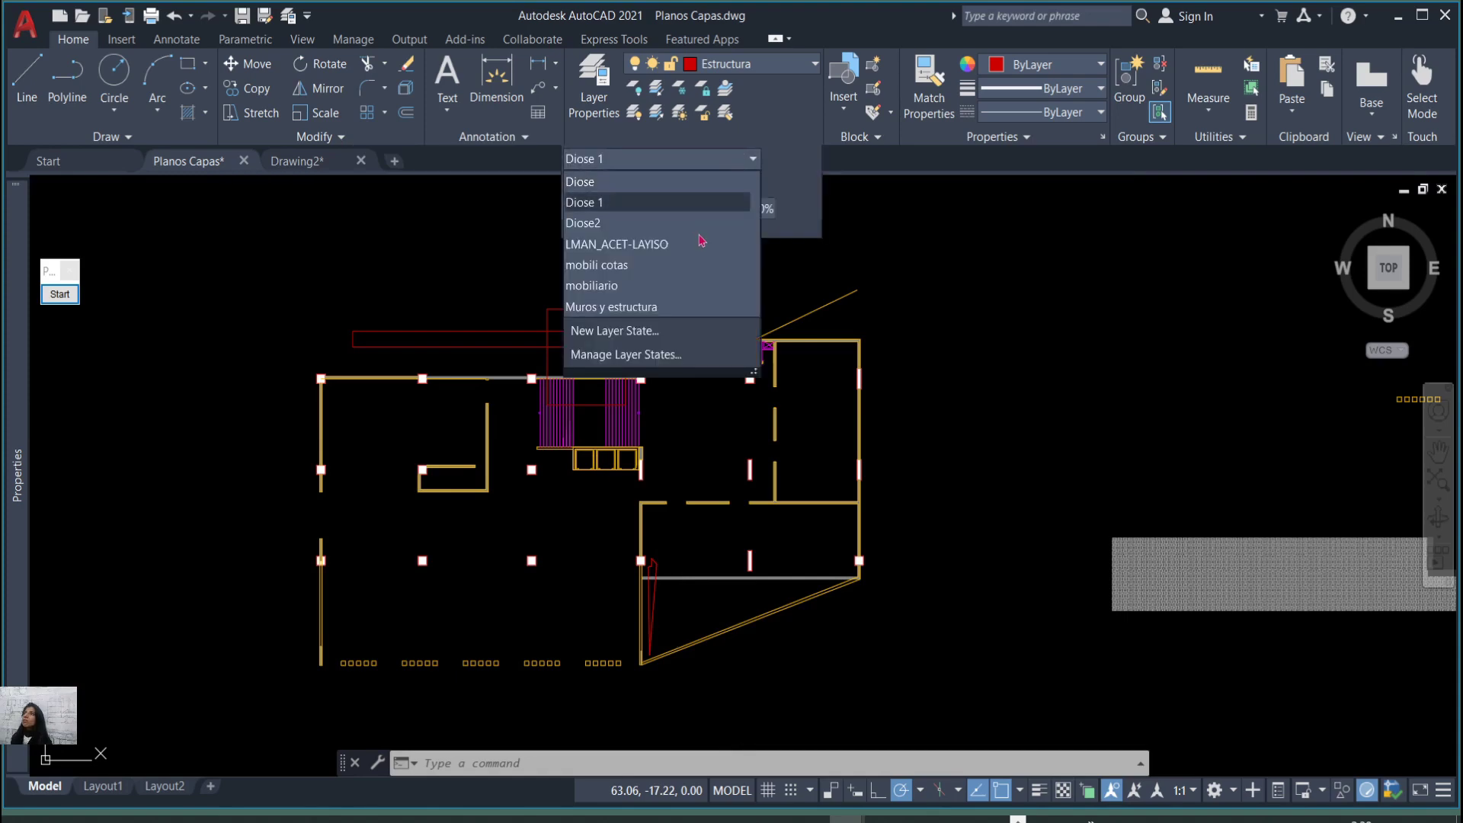
left_click(684, 288)
Delete the block of twelve seats in four rows of three from the furniture on the right.
left_click(874, 485)
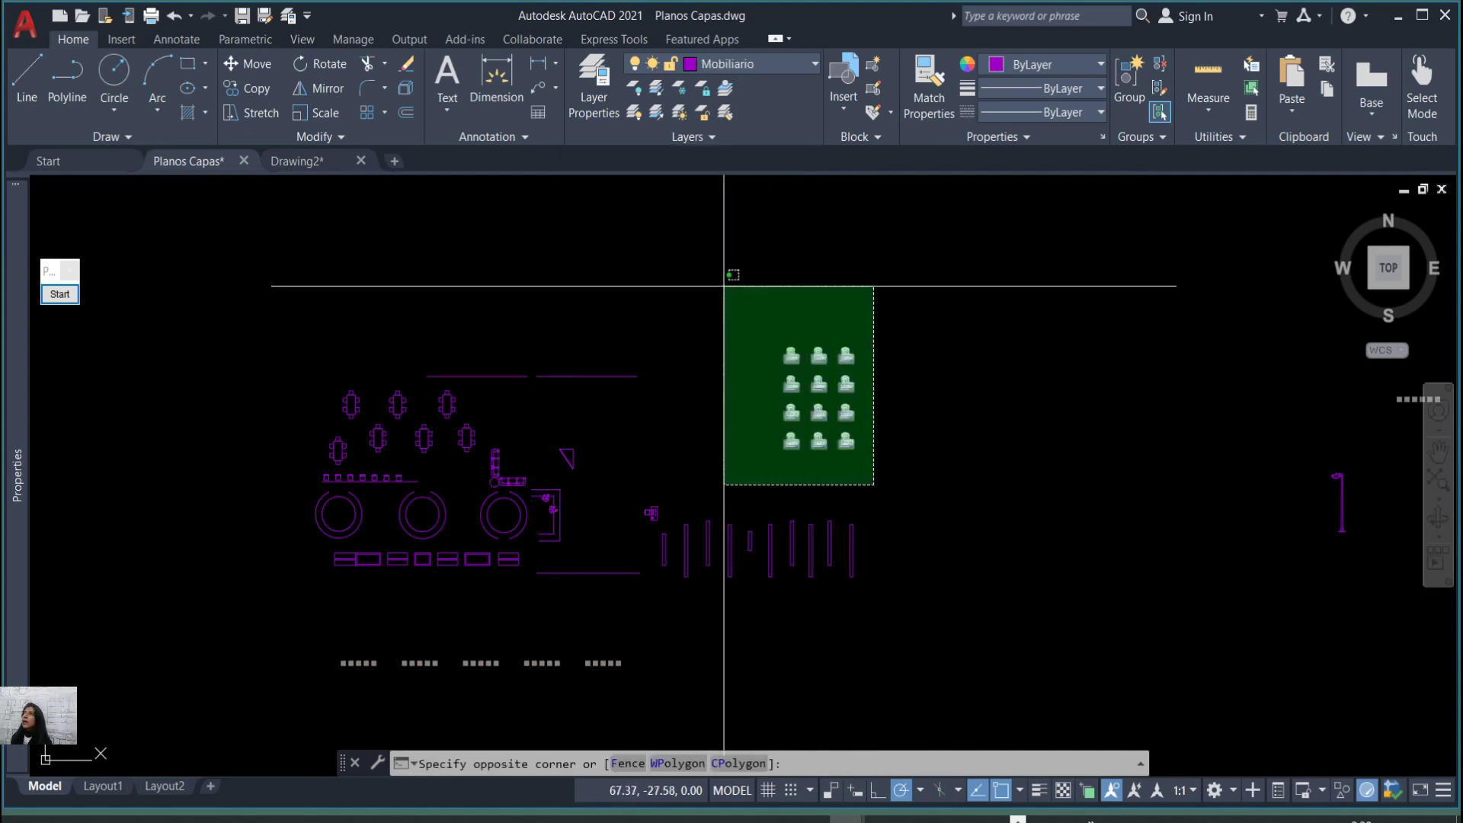
left_click(724, 286)
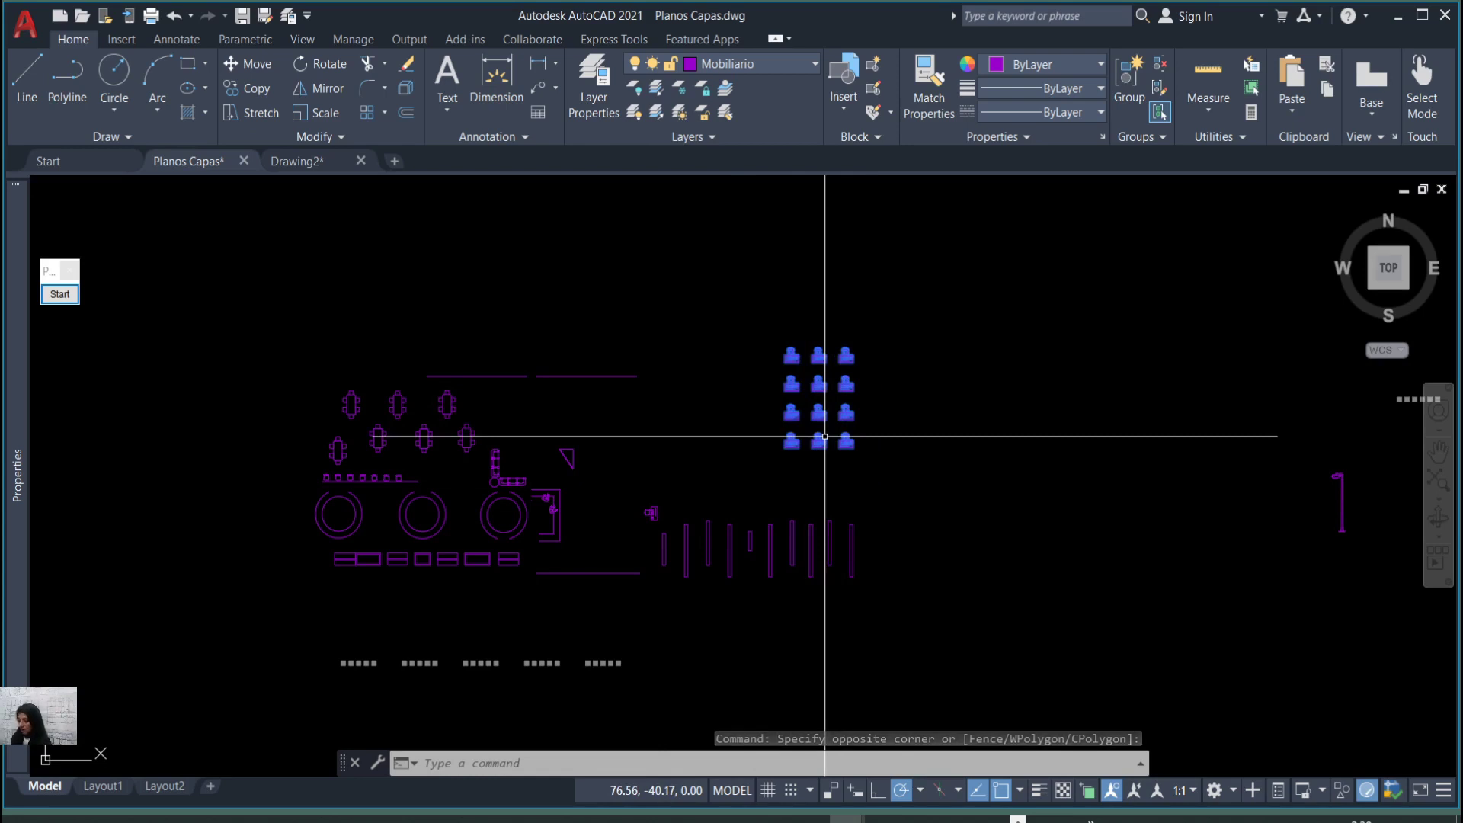
key("Delete")
middle_click_drag(635, 532, 698, 560)
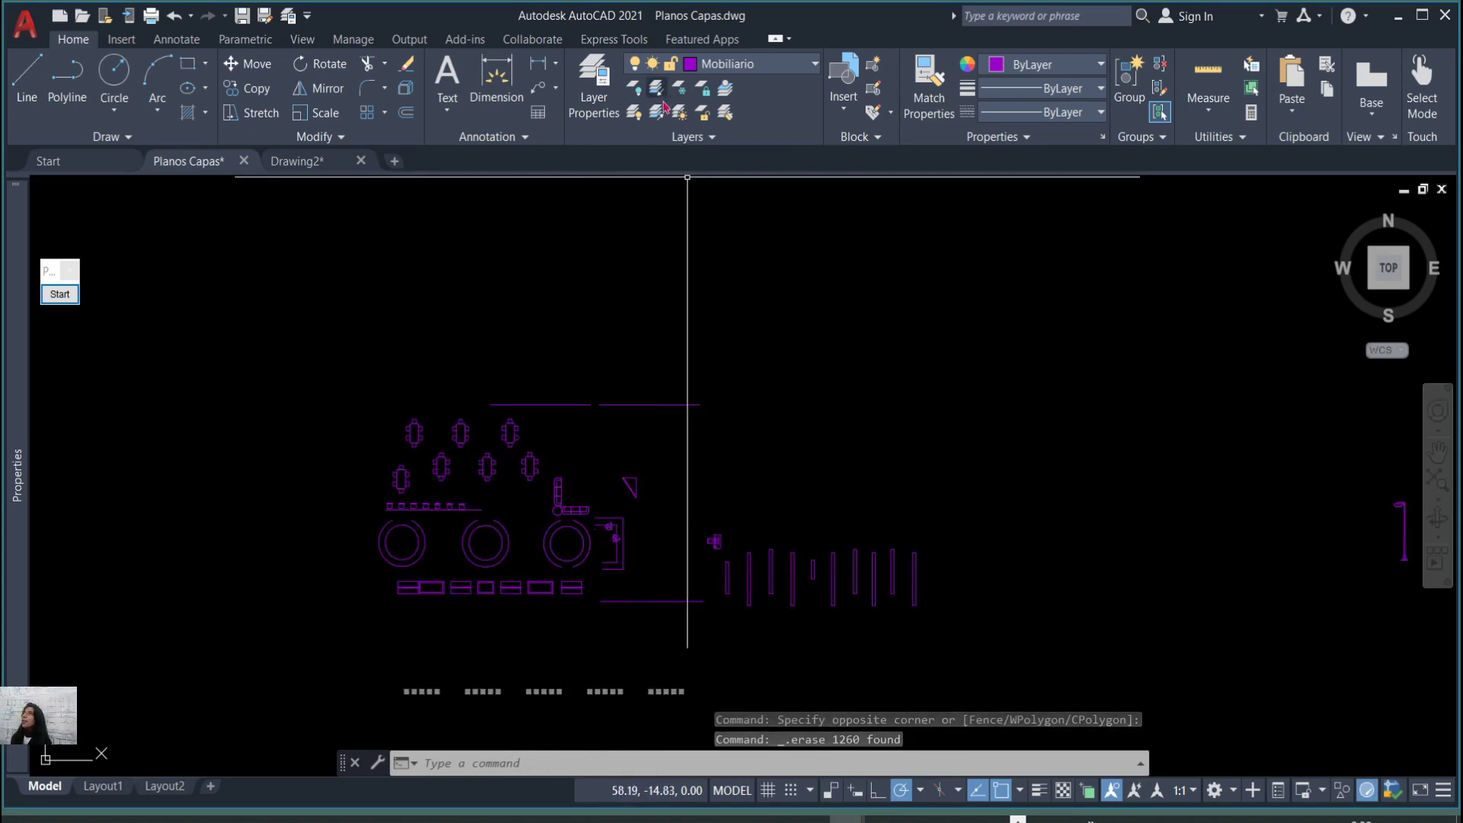
left_click(710, 137)
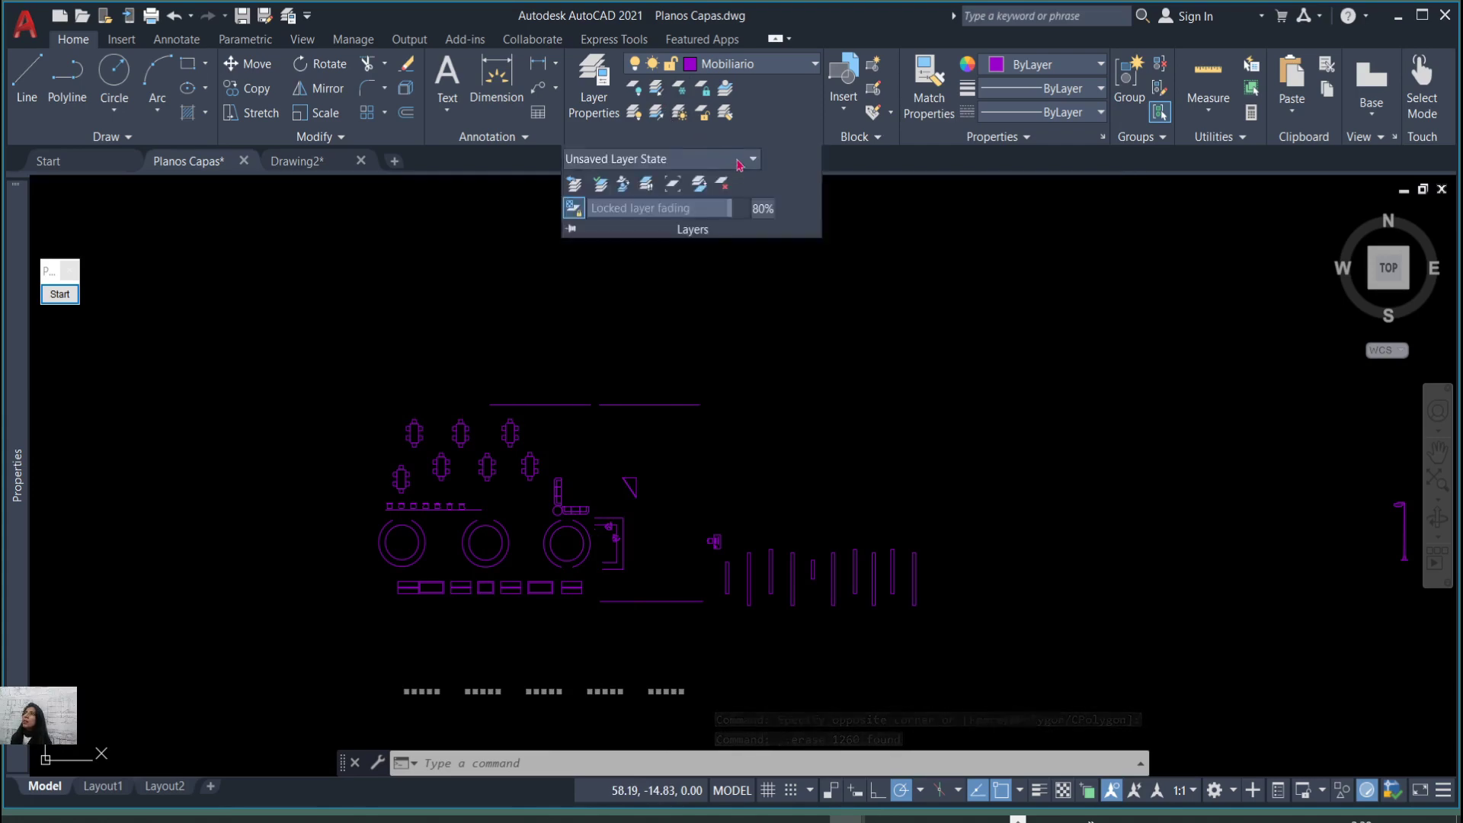
left_click(733, 159)
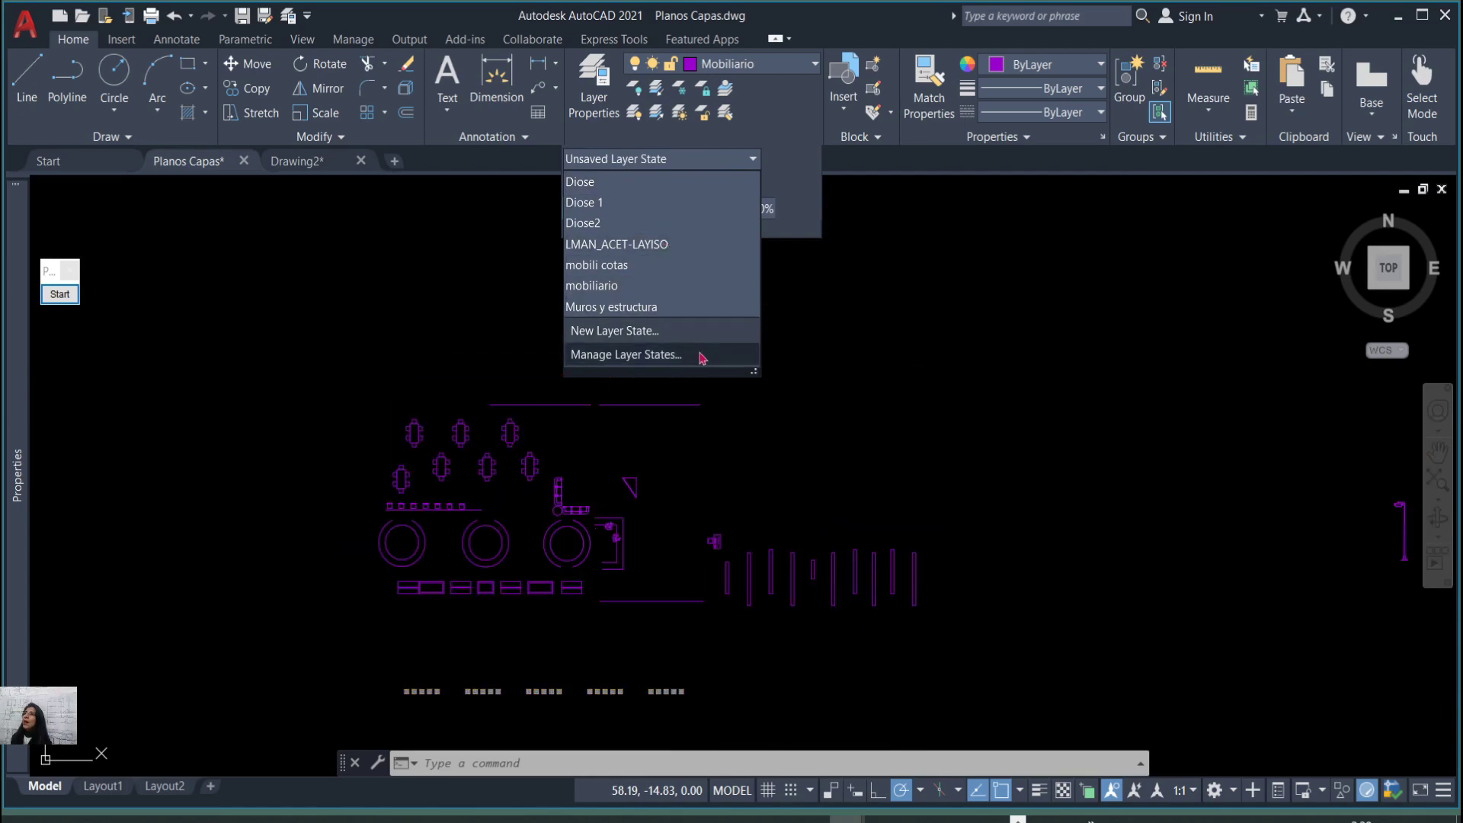
left_click(682, 166)
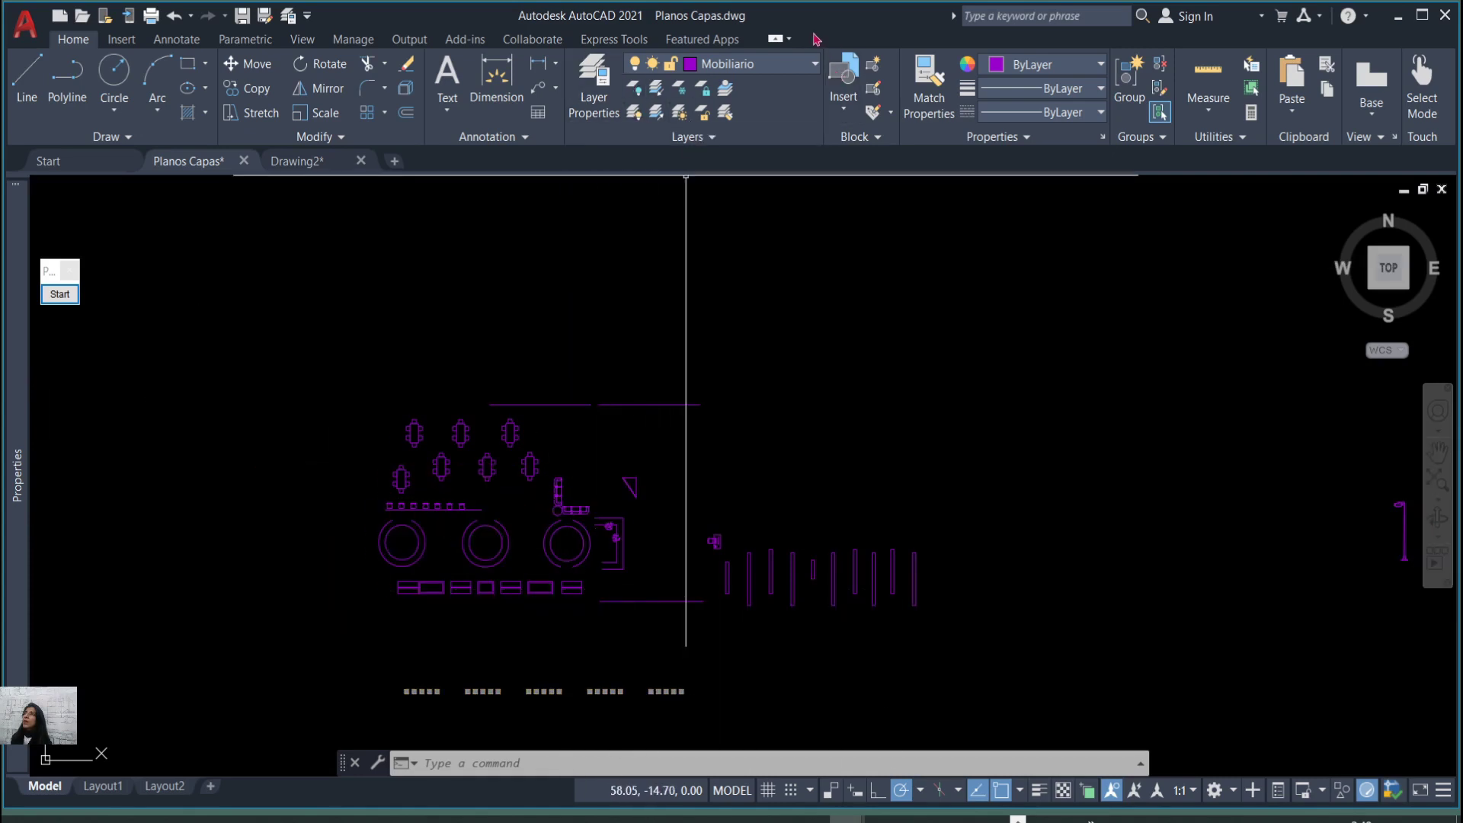
left_click(806, 67)
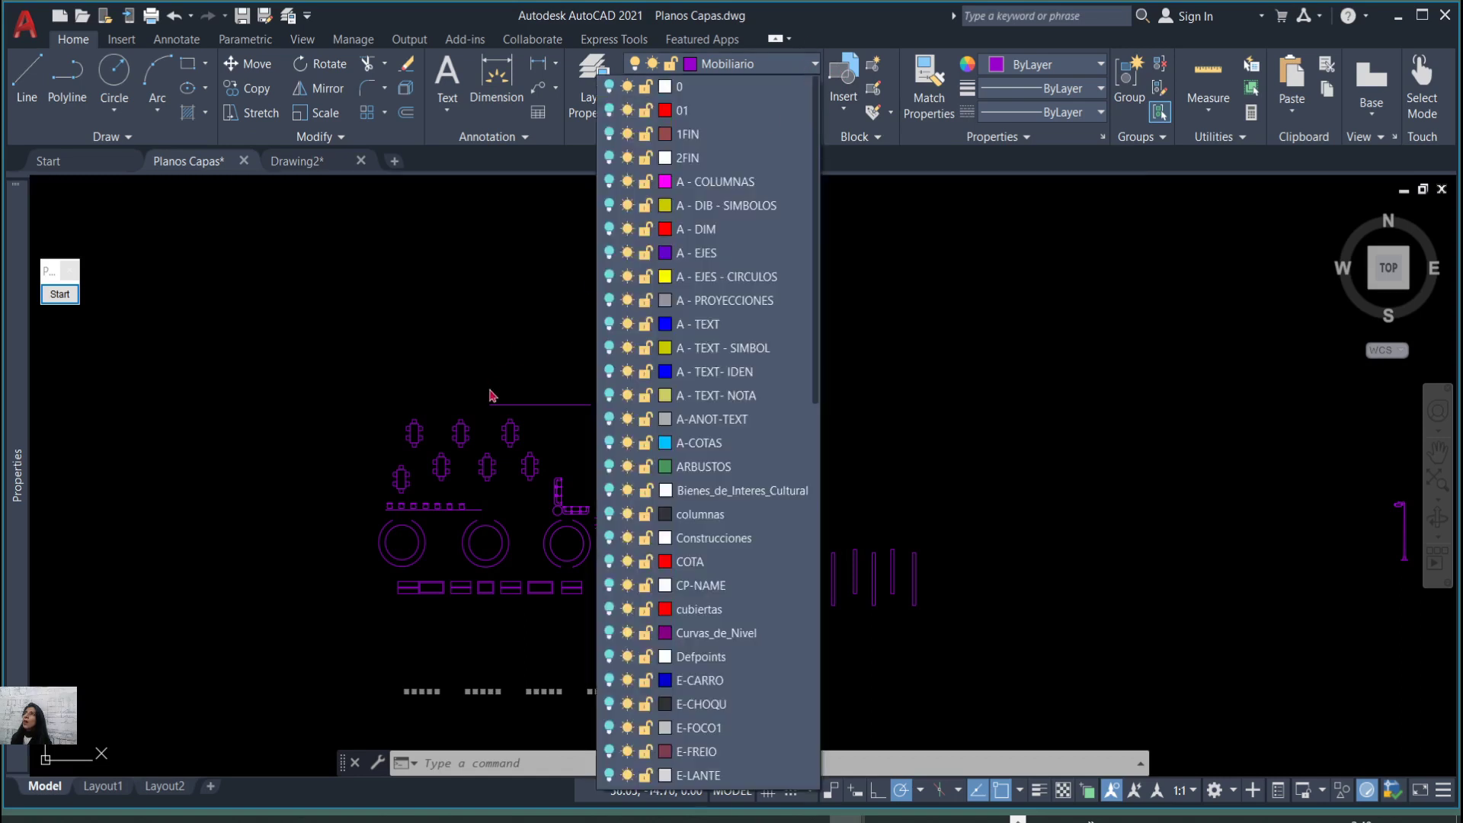
left_click(981, 370)
left_click(933, 321)
left_click(840, 281)
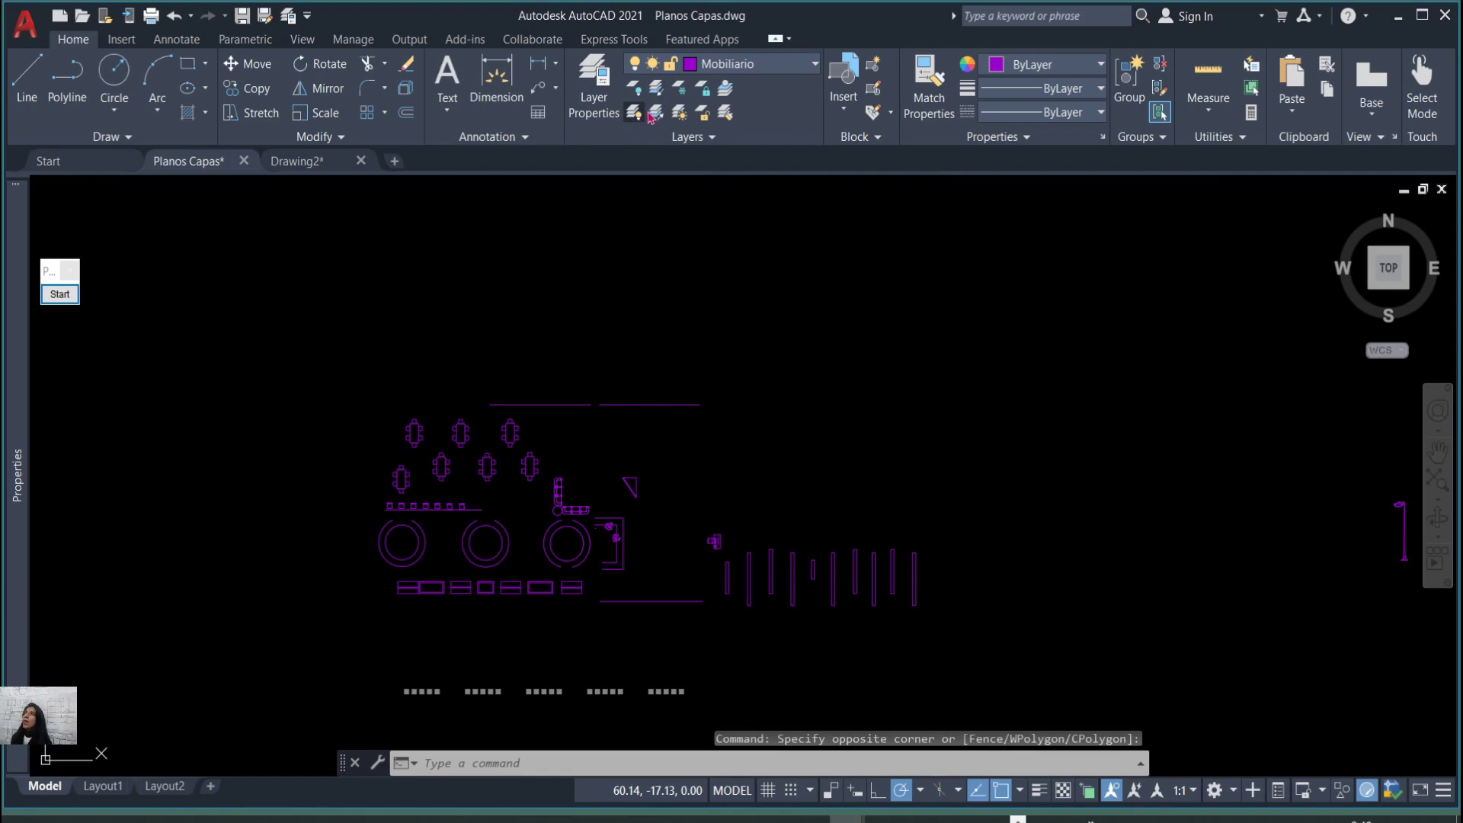
Turn all layers back on and inspect the stretched walls above the PLANTA SEGUNDO PISO title.
left_click(656, 114)
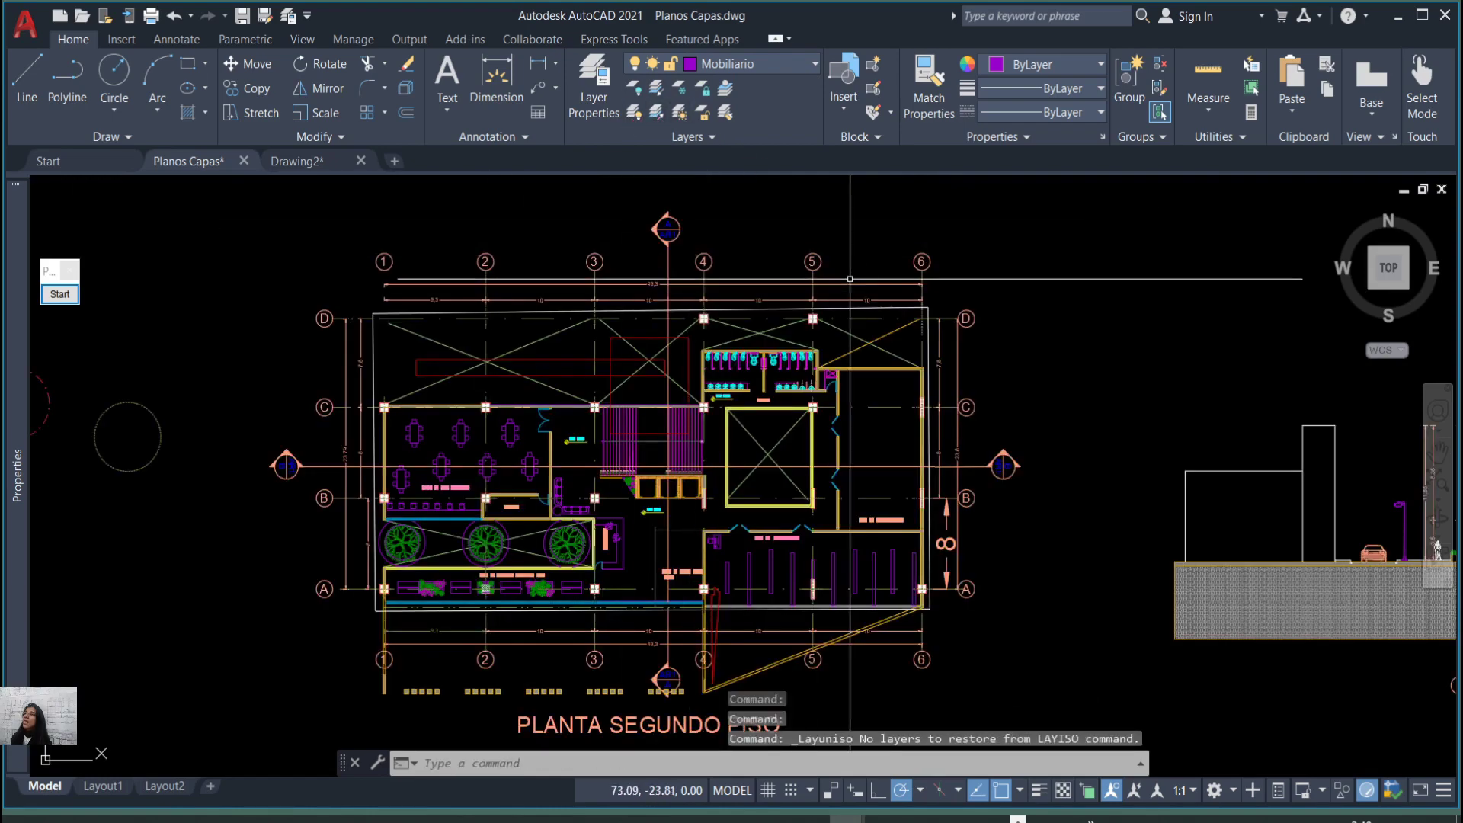
scroll(701, 427, "down", 3)
scroll(696, 572, "up", 3)
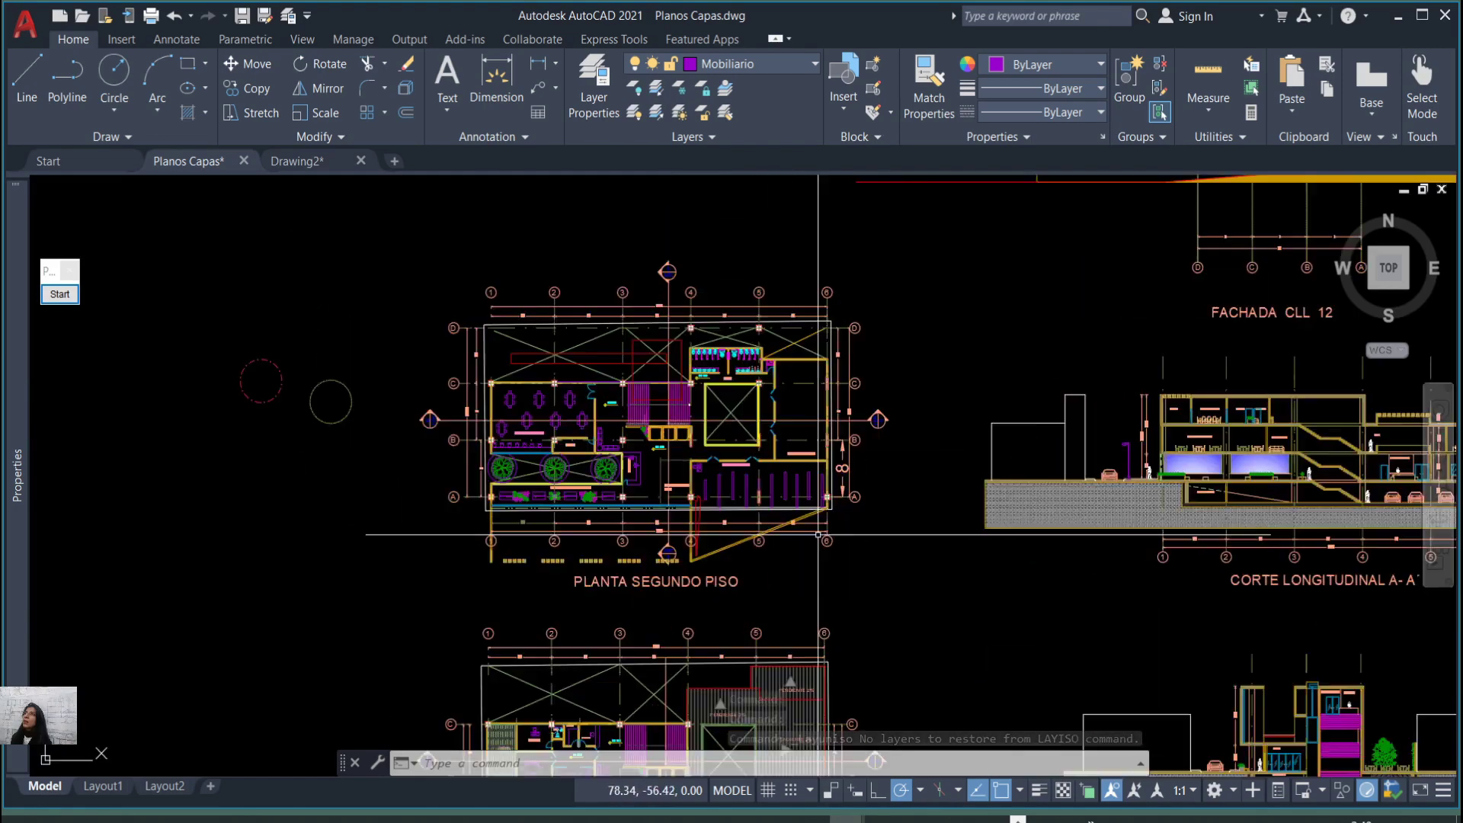
scroll(695, 571, "up", 4)
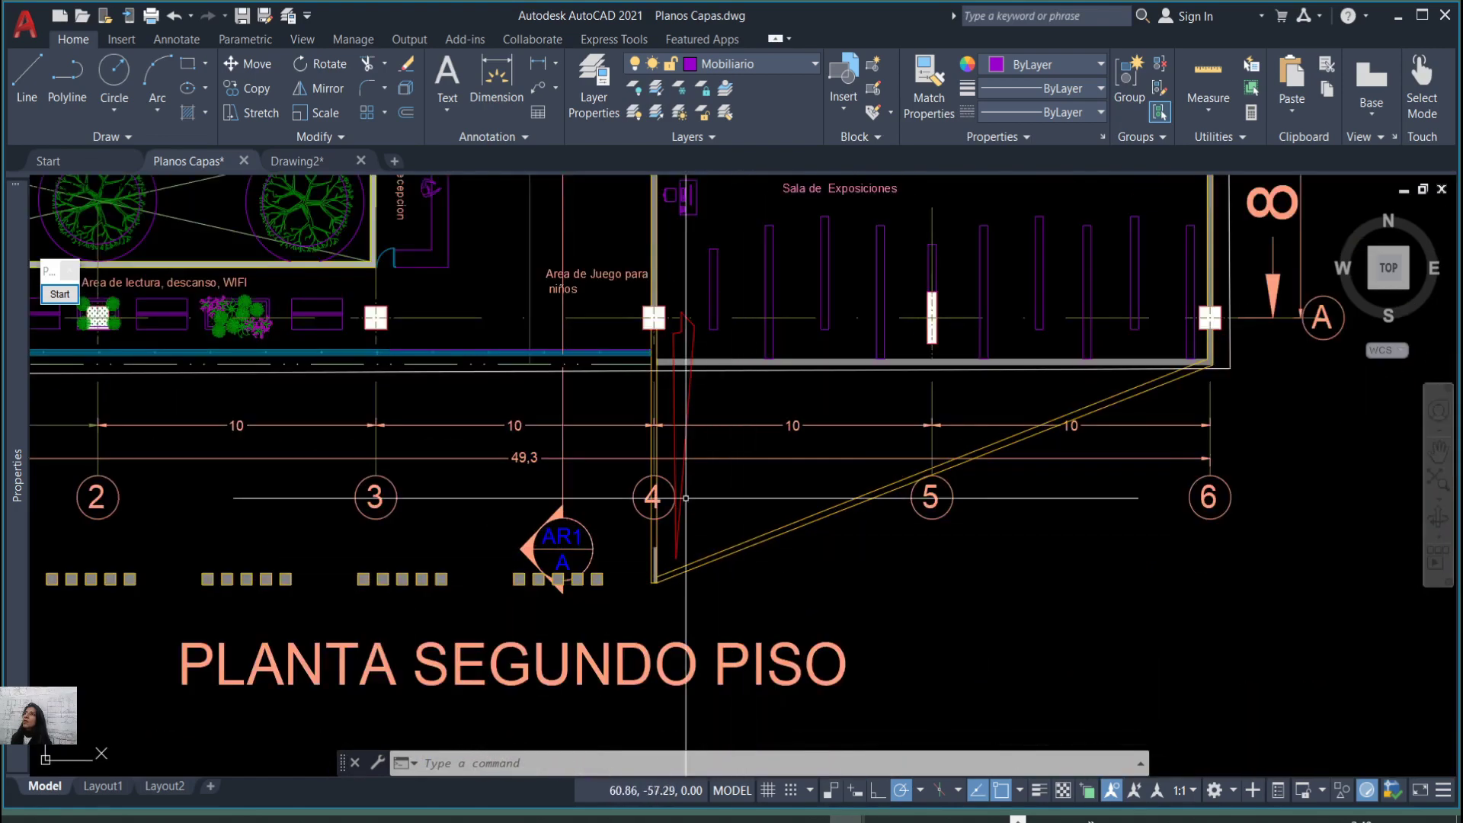
scroll(671, 496, "down", 7)
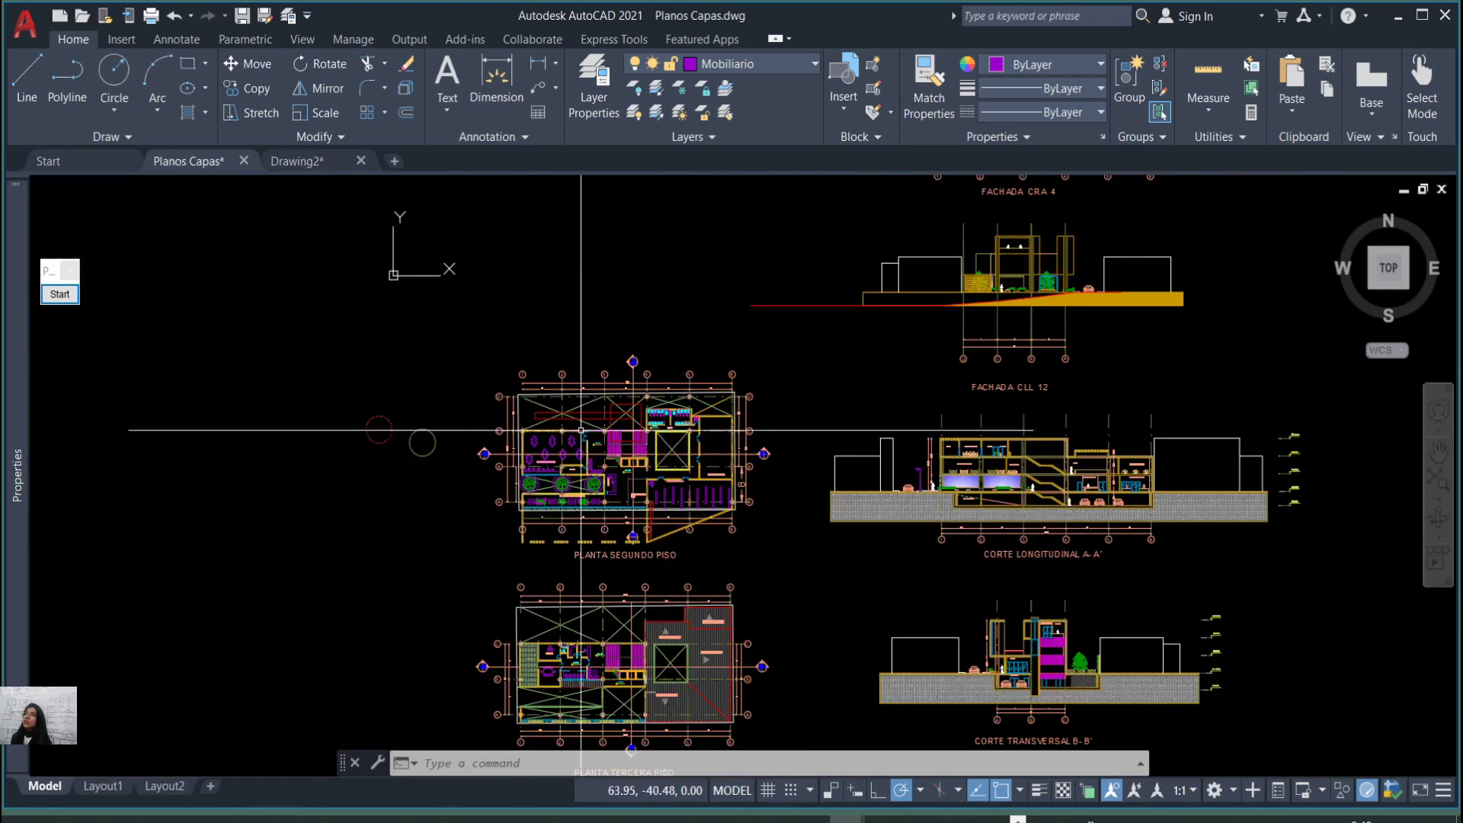
mouse_move(923, 525)
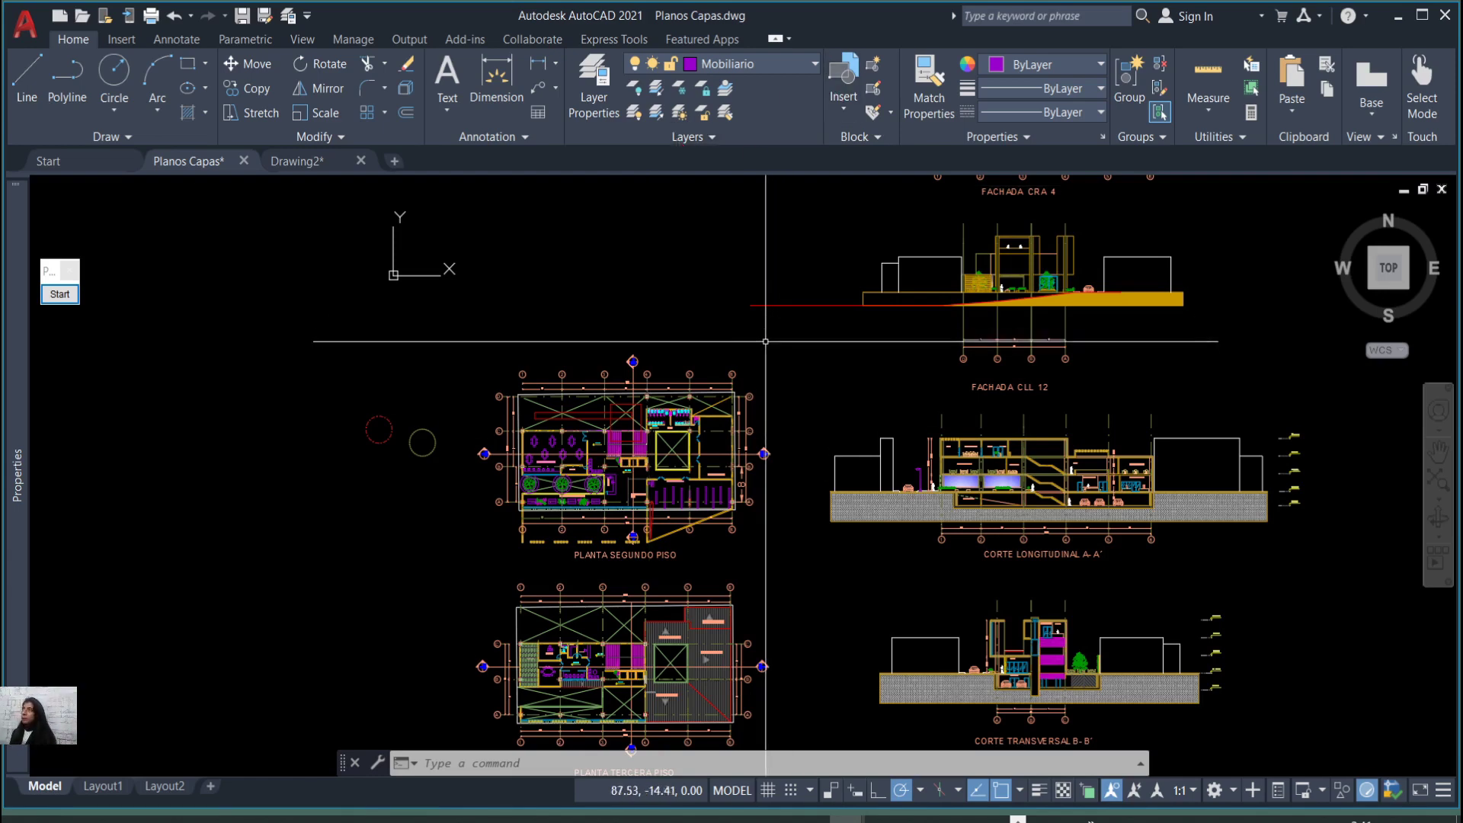
scroll(762, 328, "down", 2)
scroll(679, 275, "up", 2)
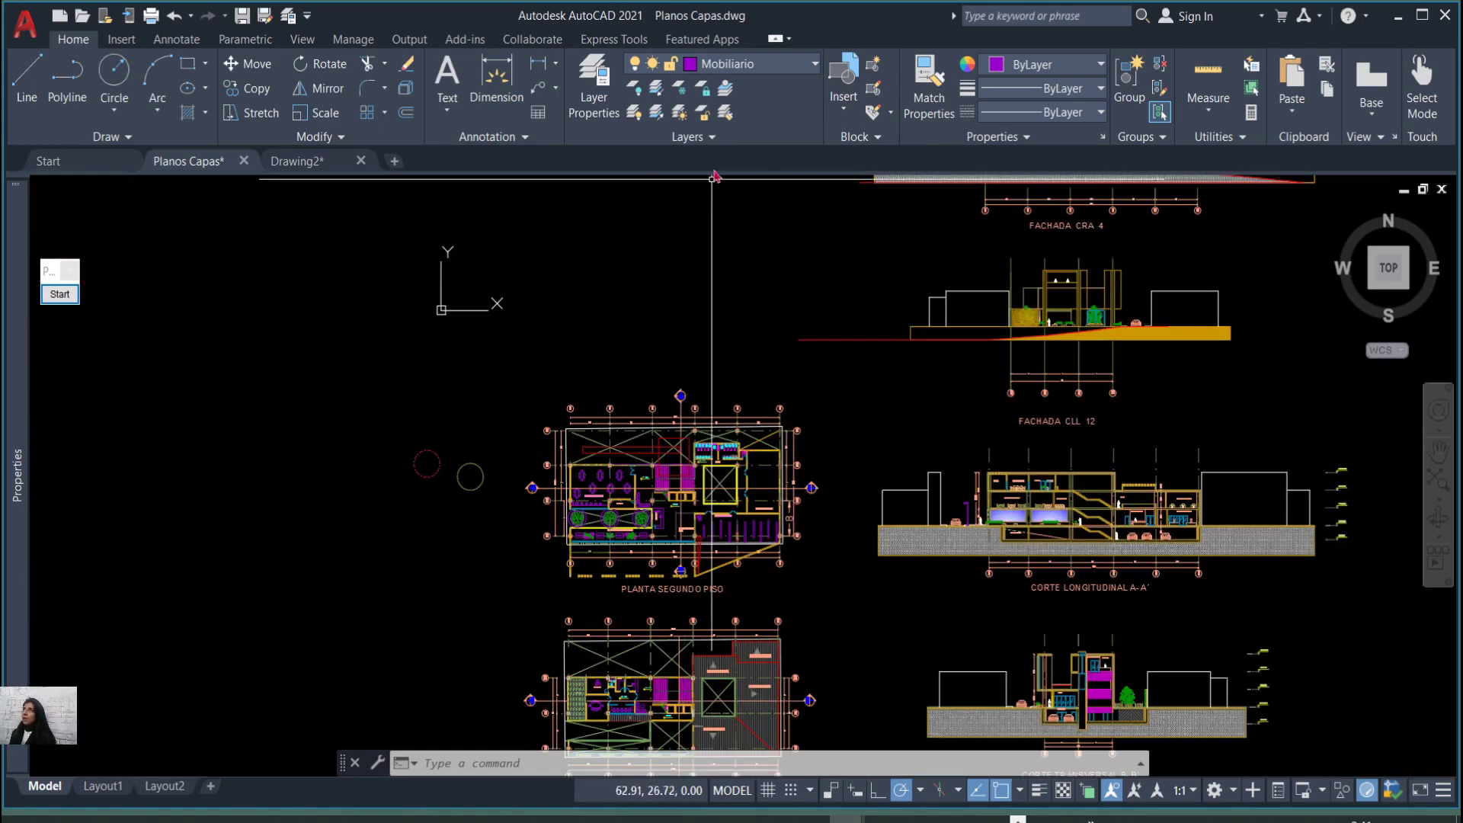
left_click(734, 142)
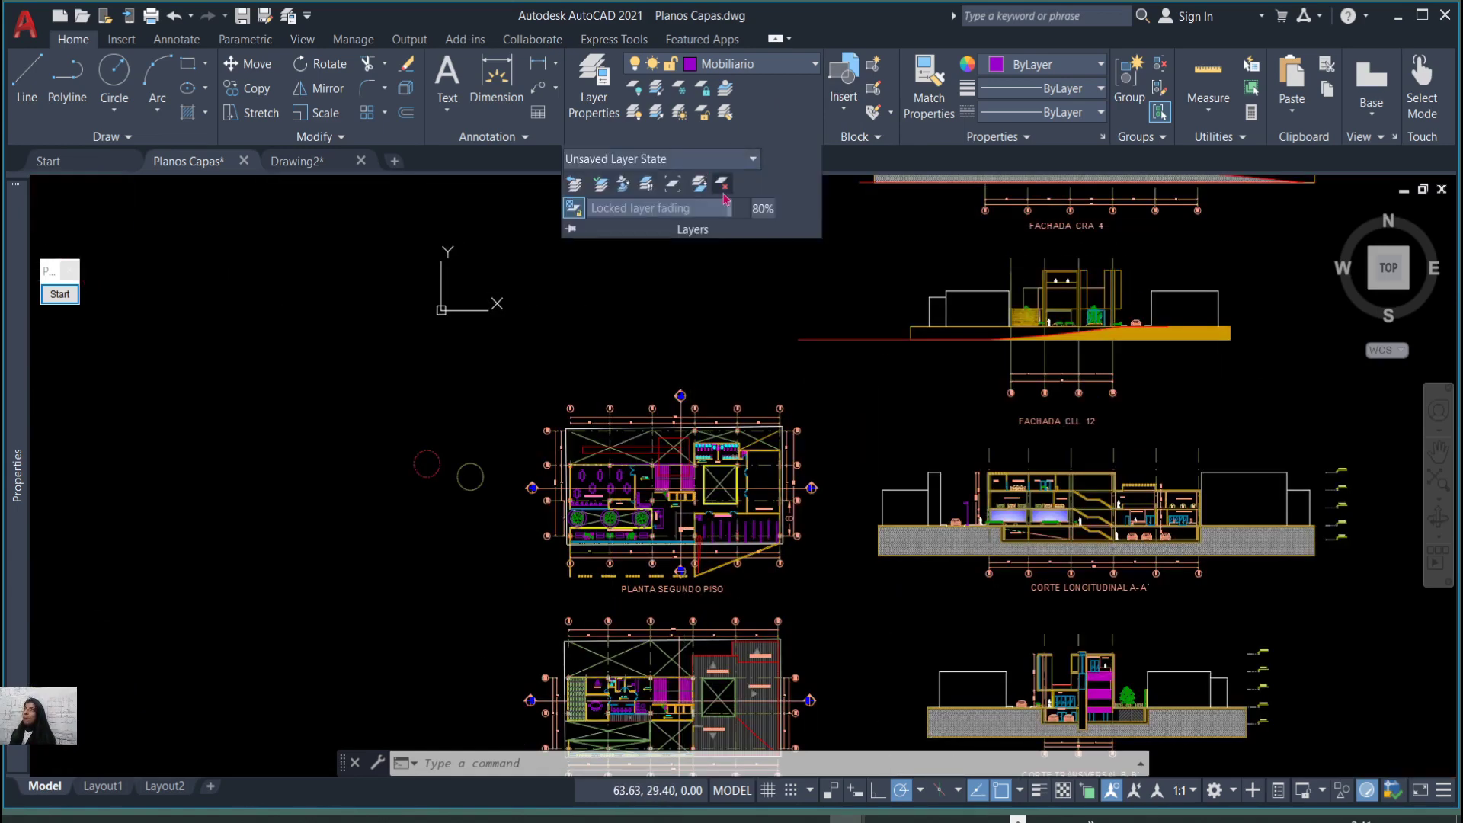
left_click(685, 296)
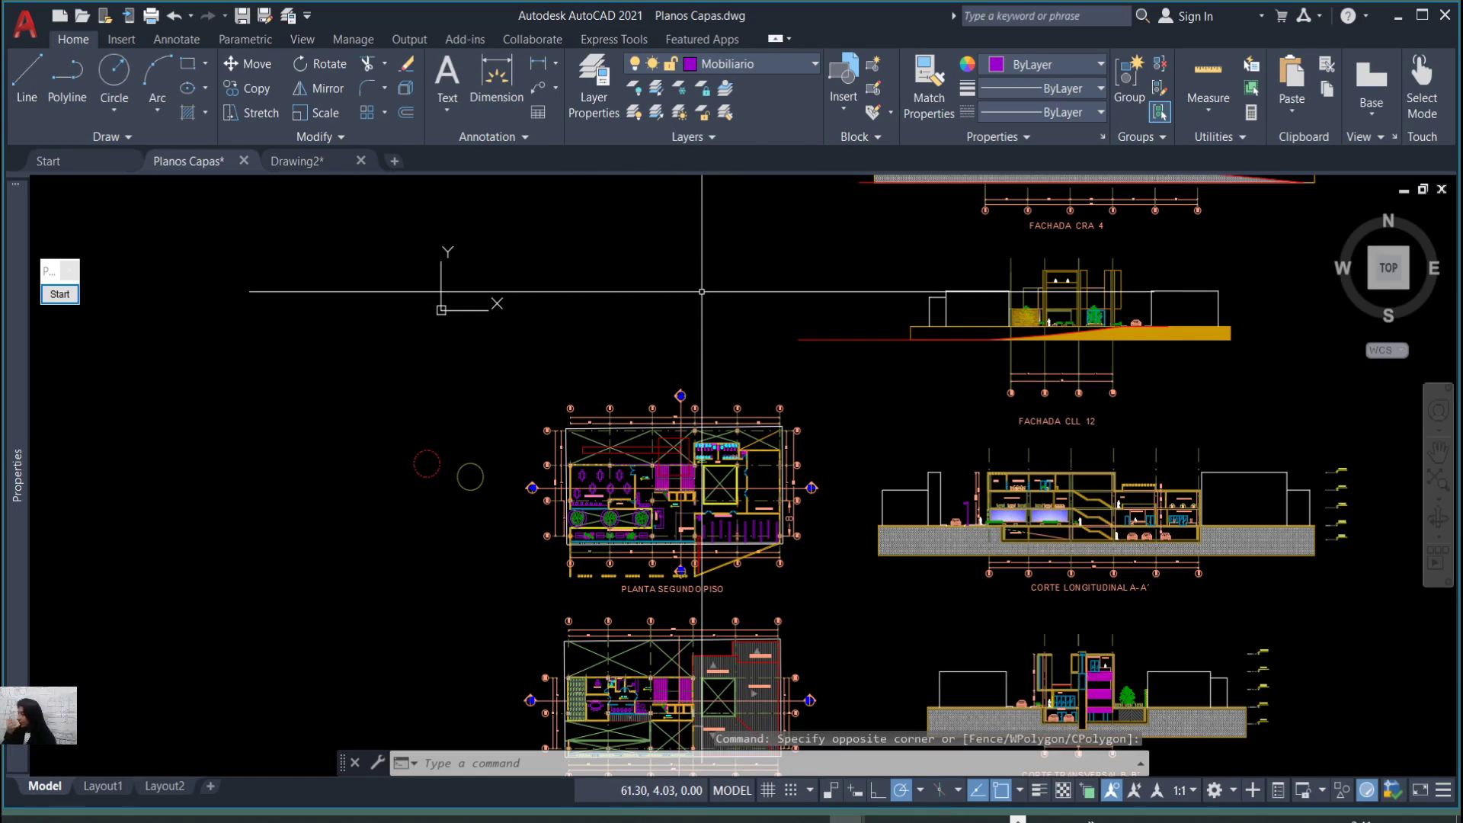
Open the Layer Properties Manager and frame its group filter and layer states tools with a green annotation box.
left_click(594, 88)
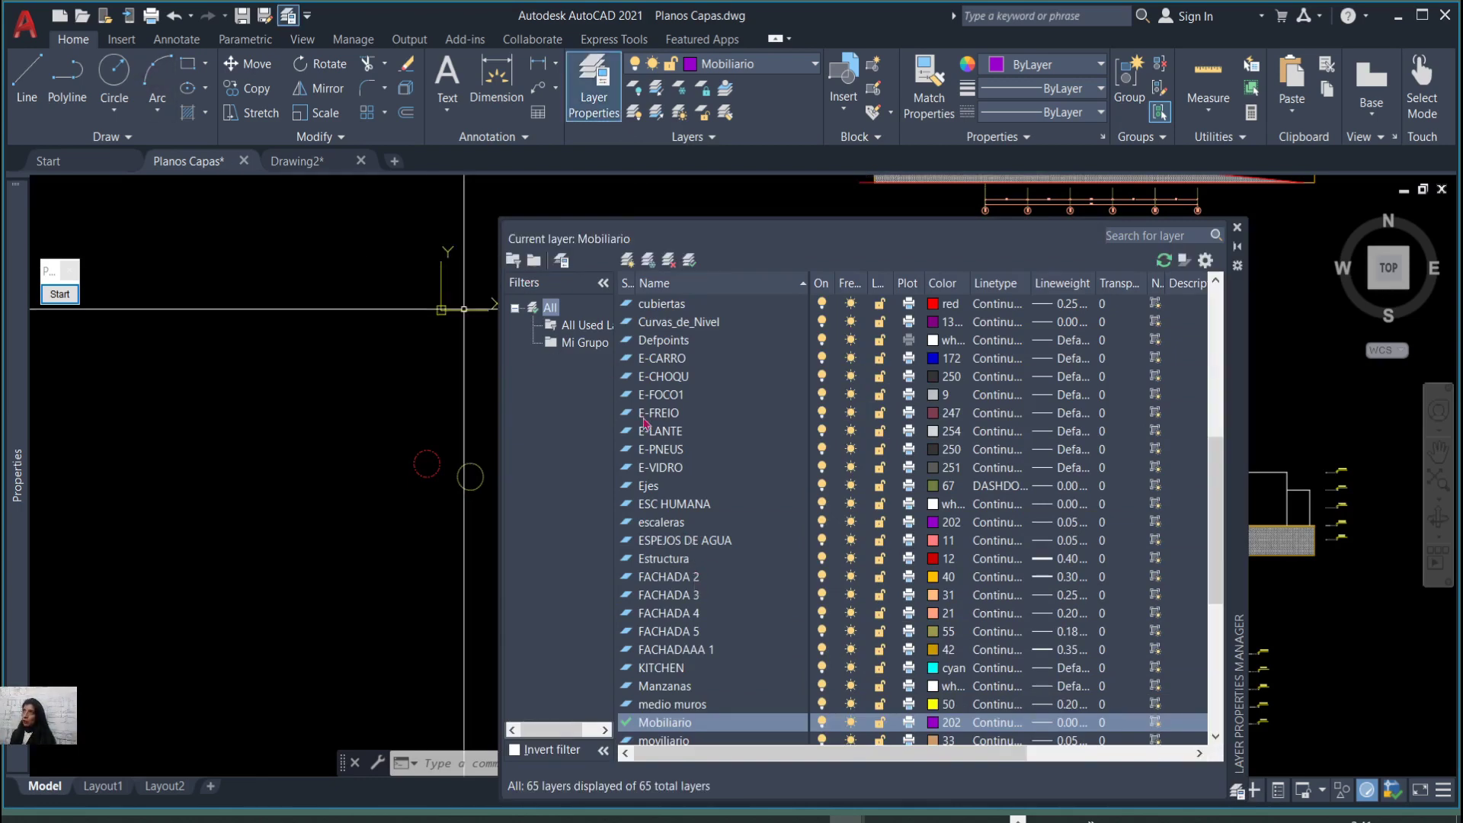
left_click(59, 294)
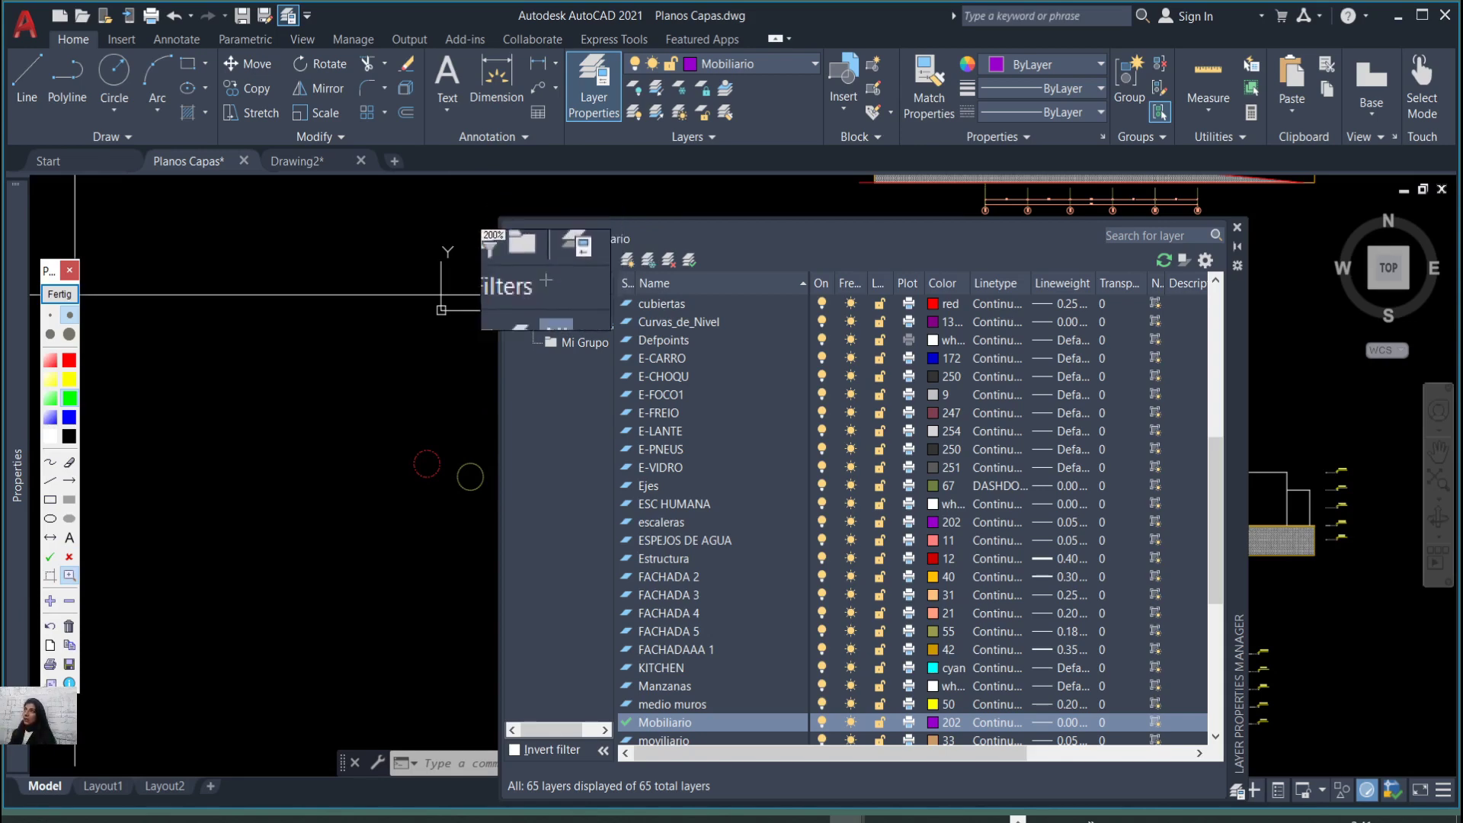
left_click(50, 500)
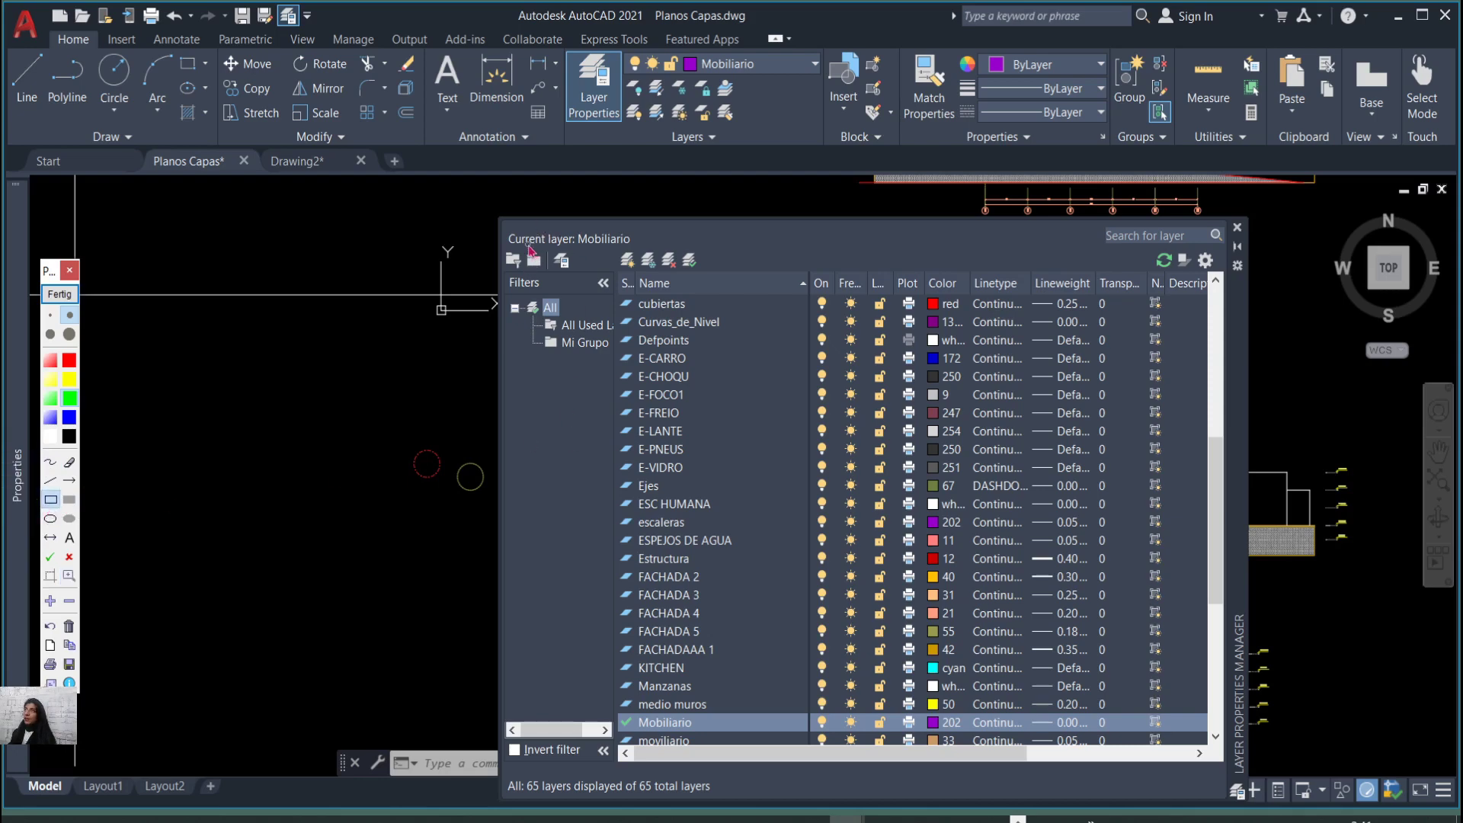
left_click_drag(525, 234, 573, 278)
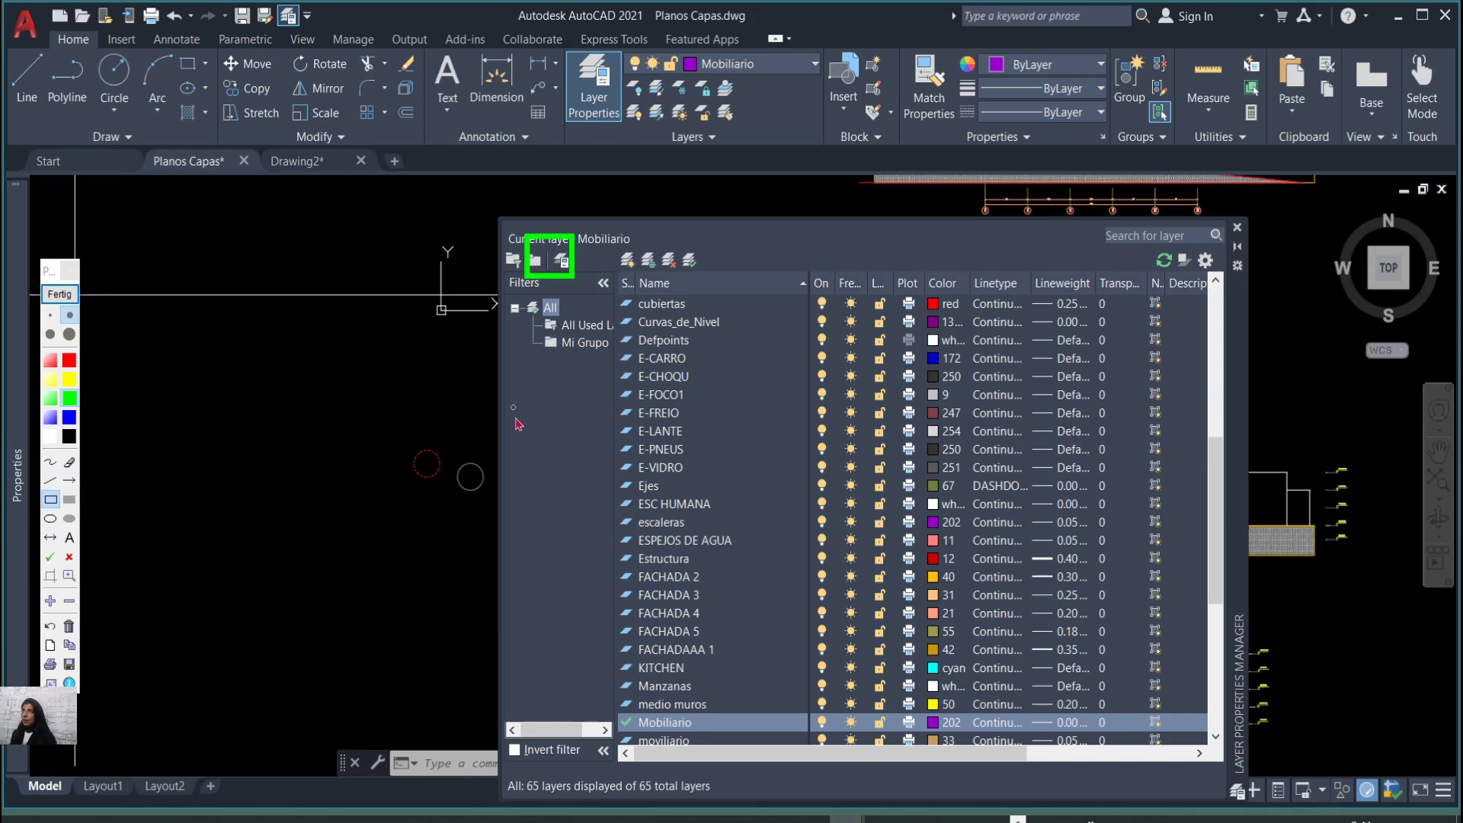
Close the screen annotation and delete the Mi Grupo group filter from the layer filters.
left_click(376, 391)
left_click(59, 293)
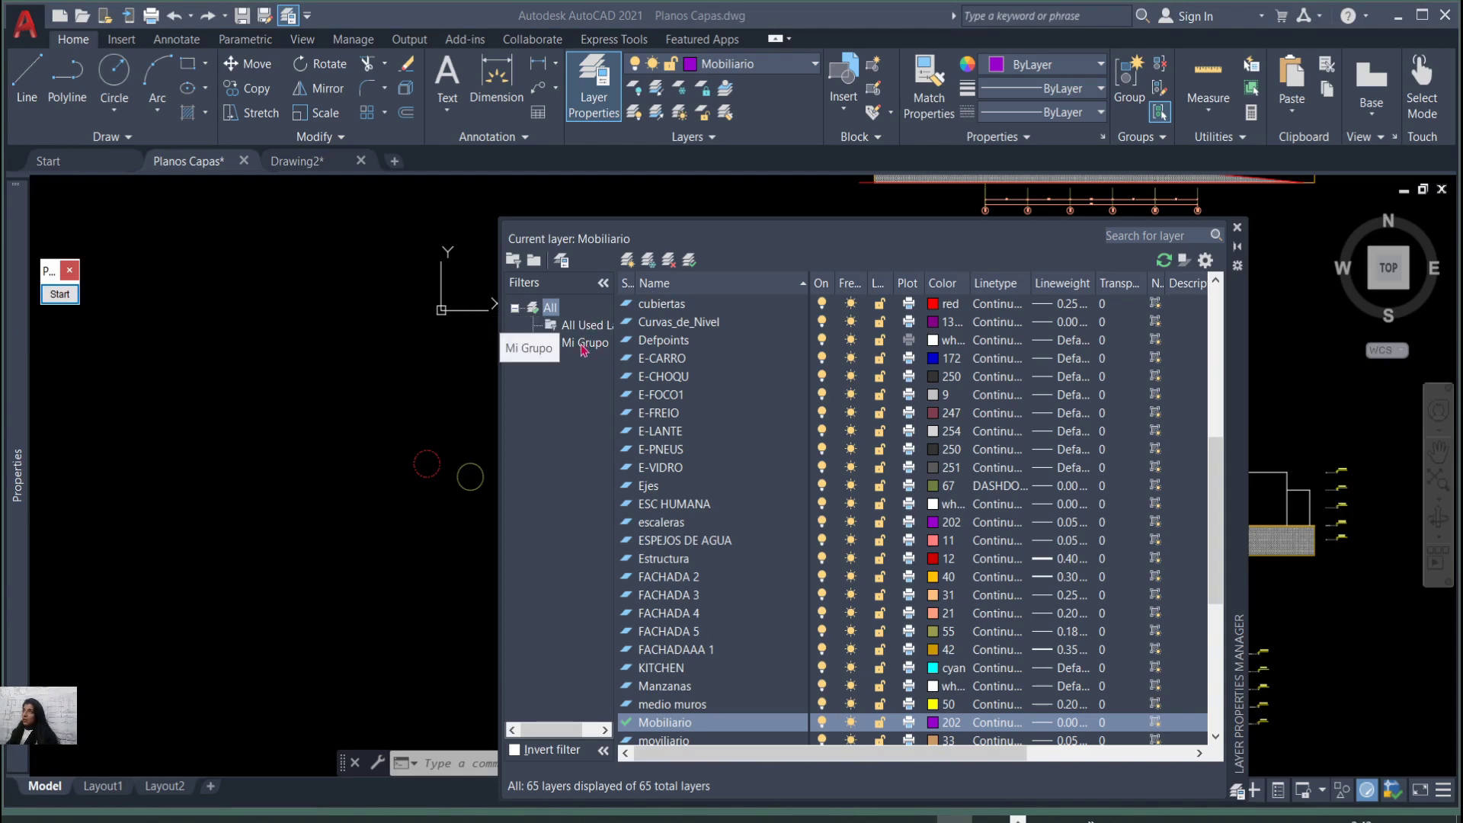
left_click(584, 344)
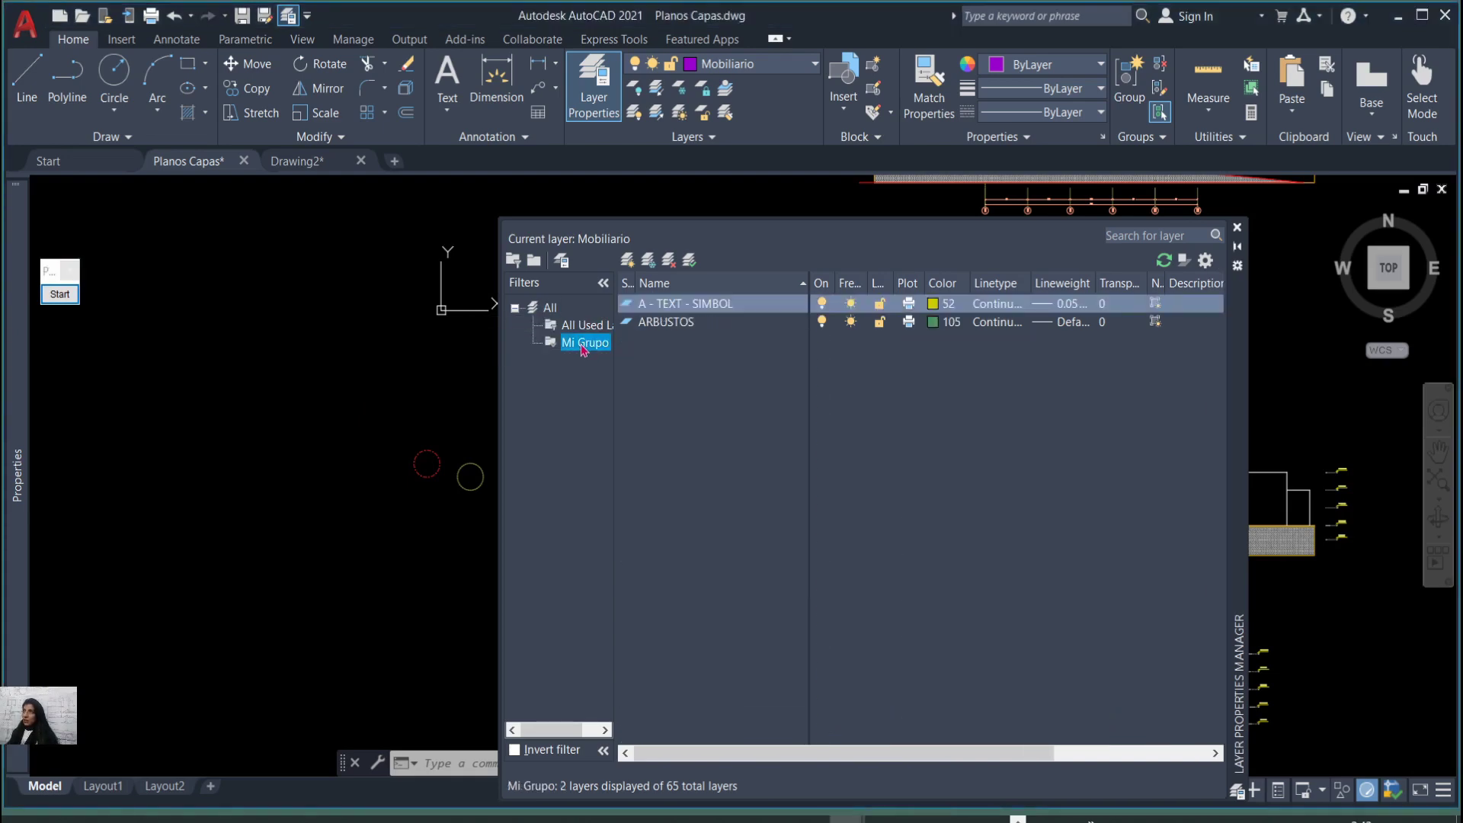
key("Delete")
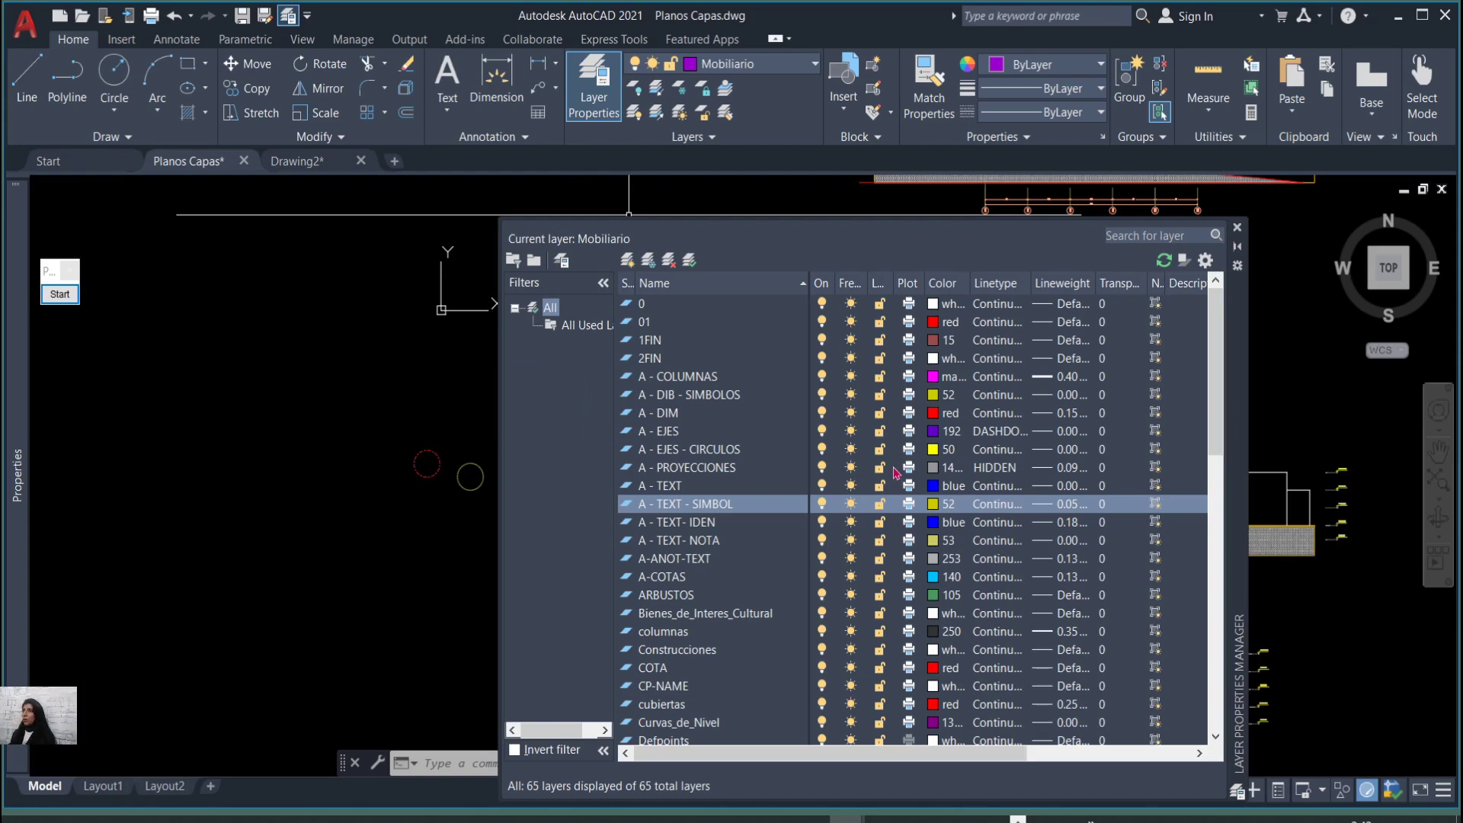
Look through the complete layer list of the drawing from layer 0 to Vegetacion.
scroll(839, 423, "down", 10)
scroll(764, 533, "up", 10)
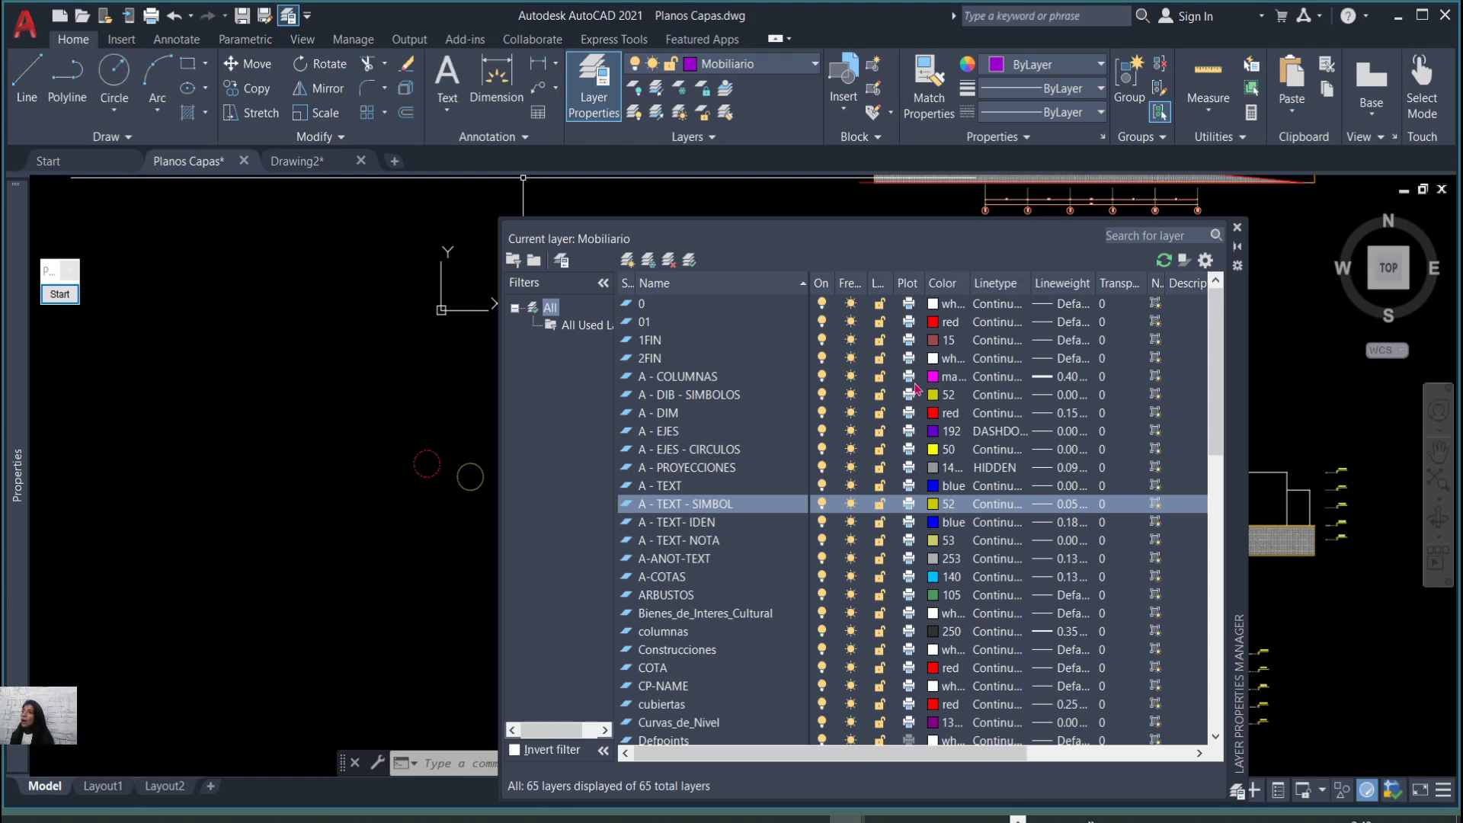
scroll(876, 377, "down", 10)
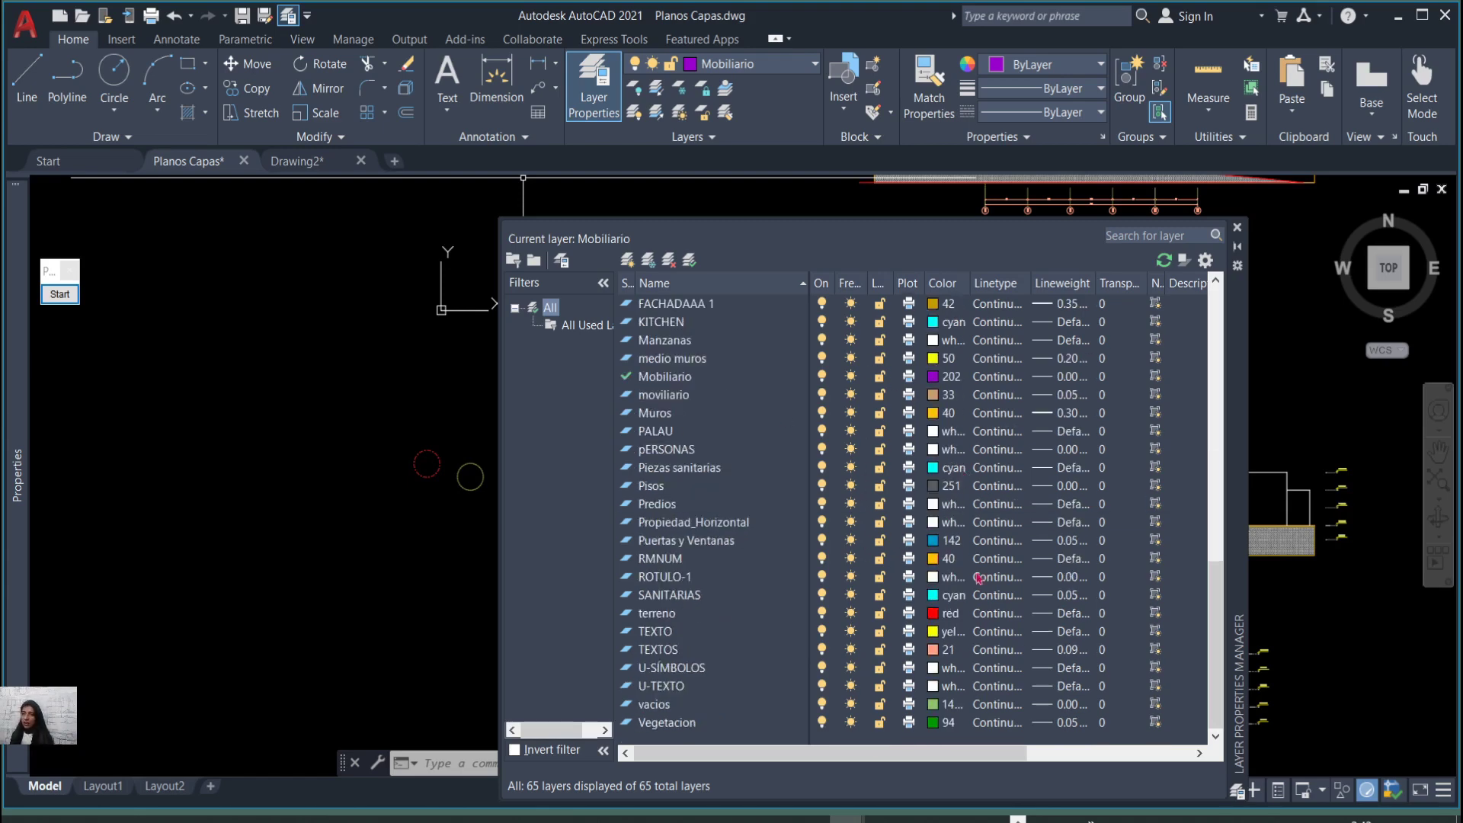
scroll(823, 454, "up", 10)
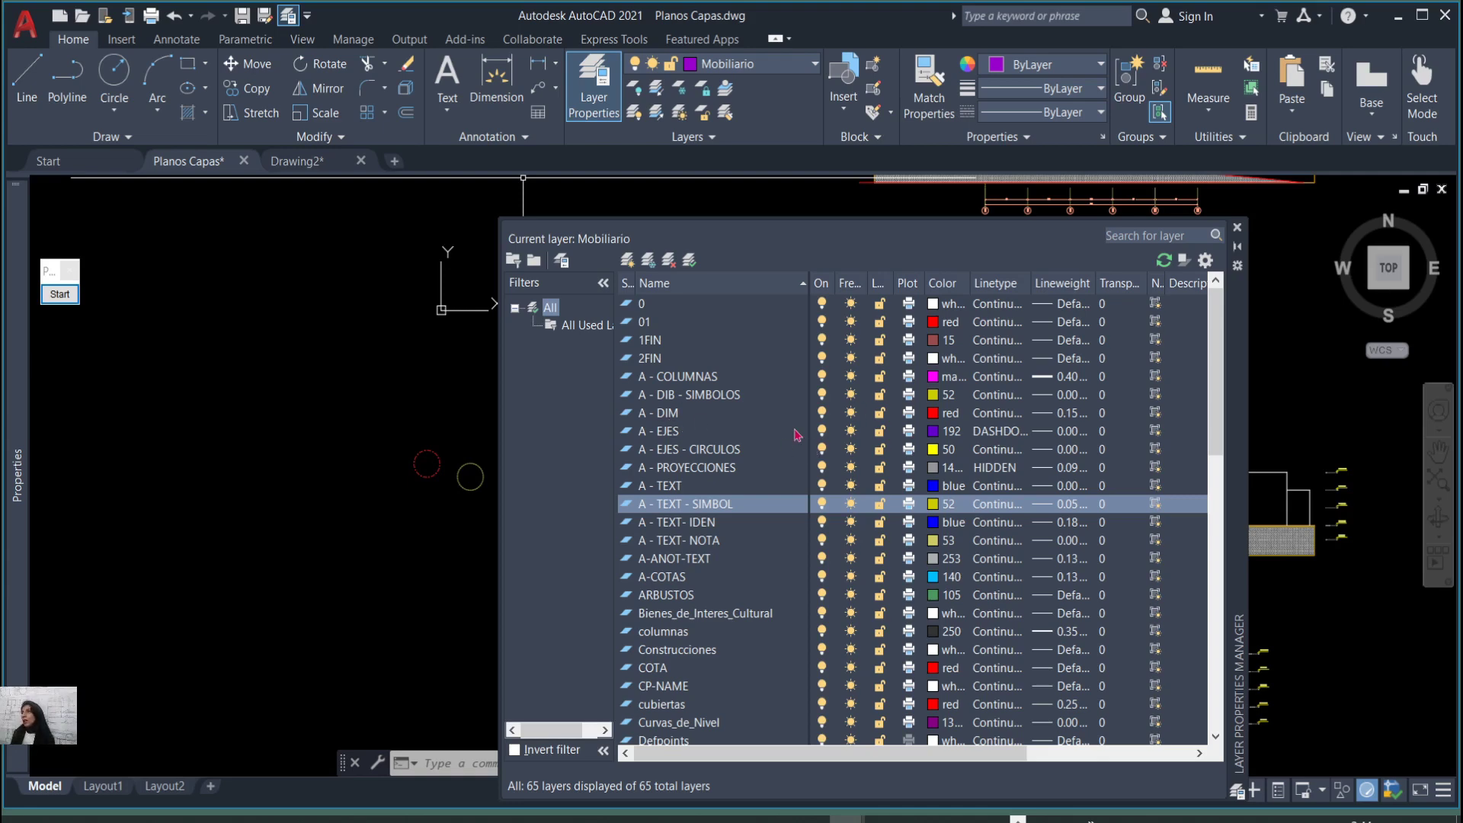
scroll(655, 457, "down", 14)
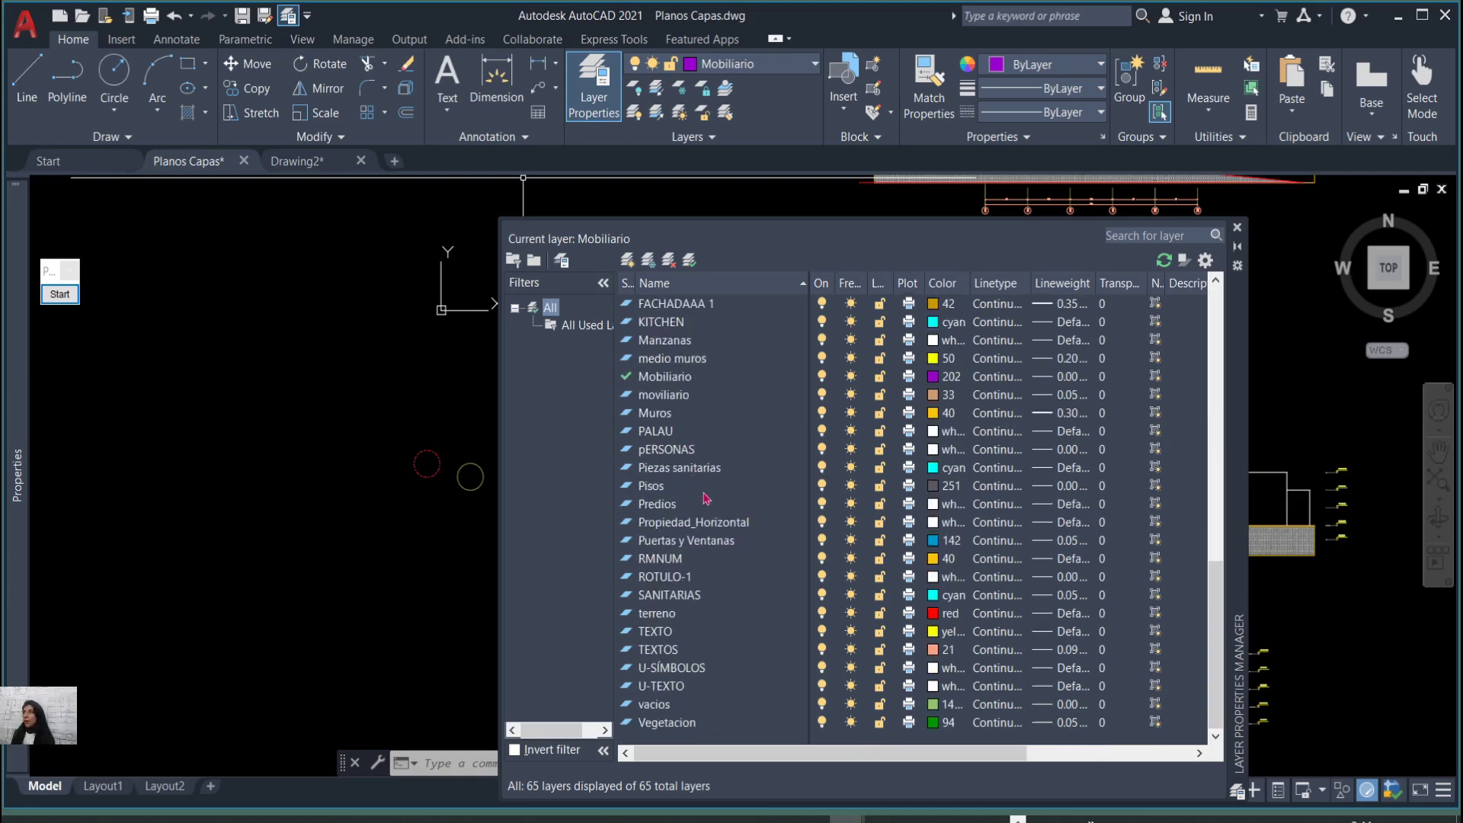
scroll(726, 681, "up", 14)
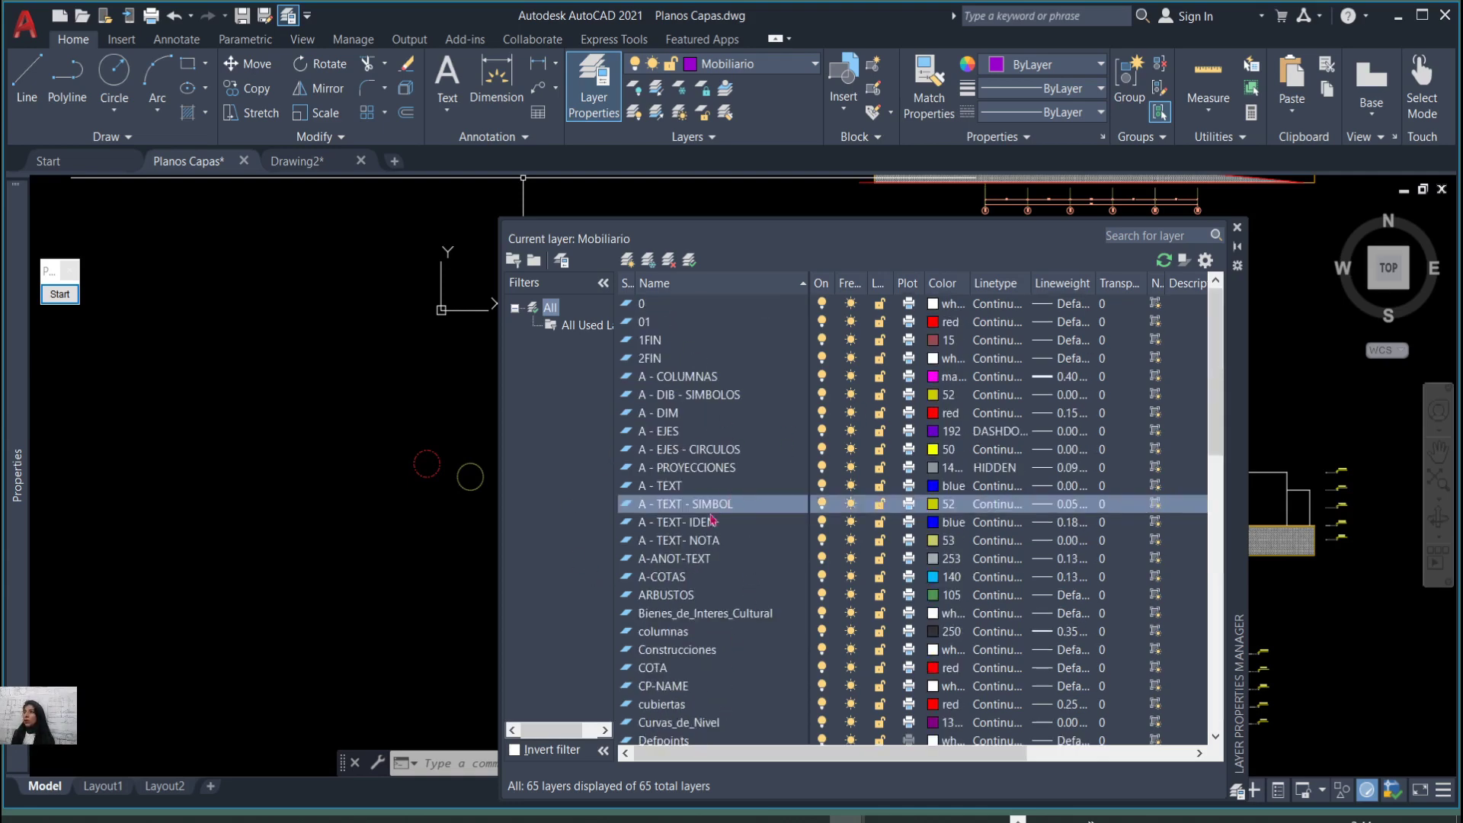
scroll(740, 652, "down", 14)
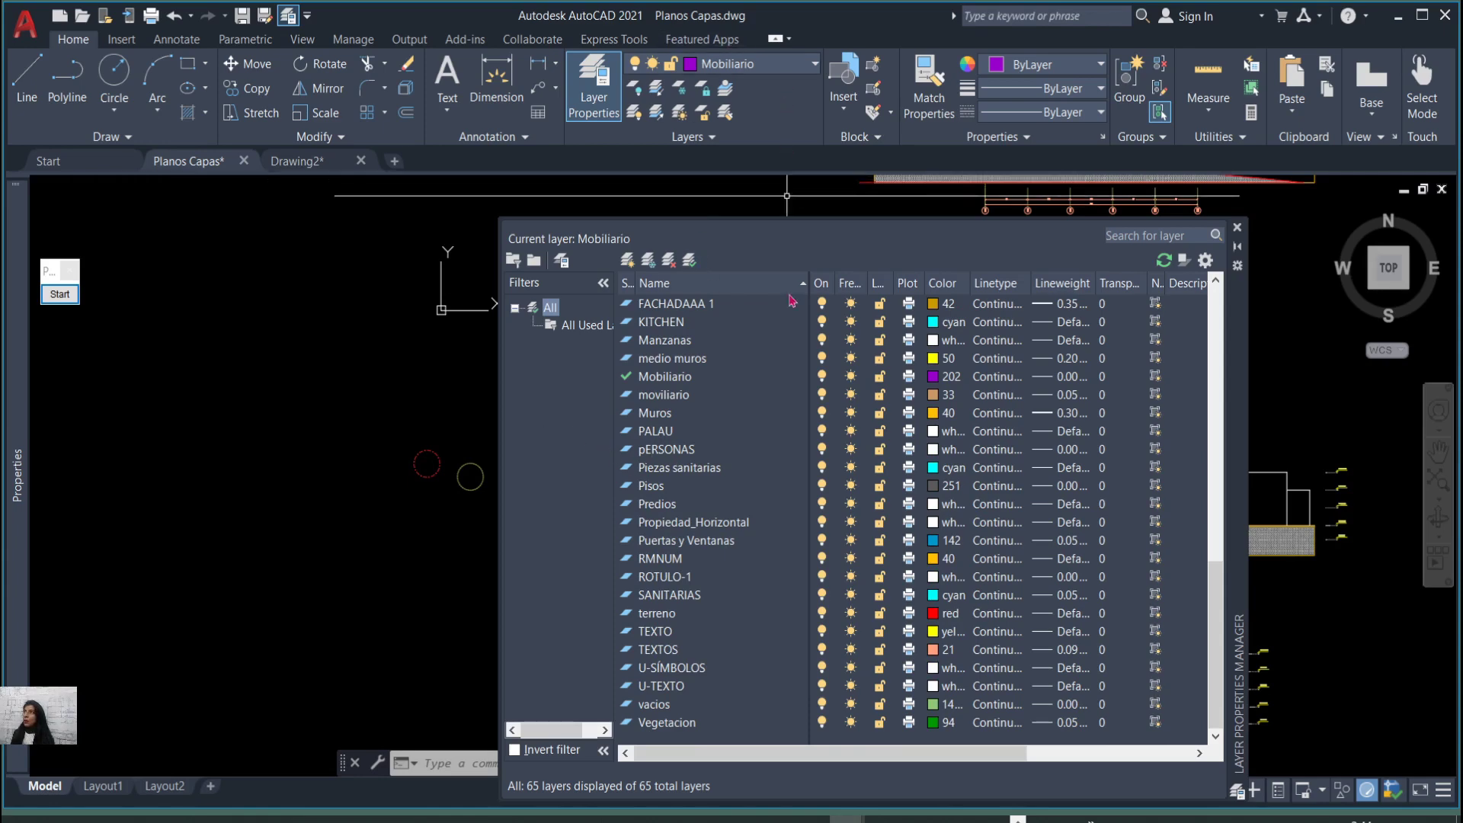
Create a new layer group filter named Grupo 1.
left_click(535, 263)
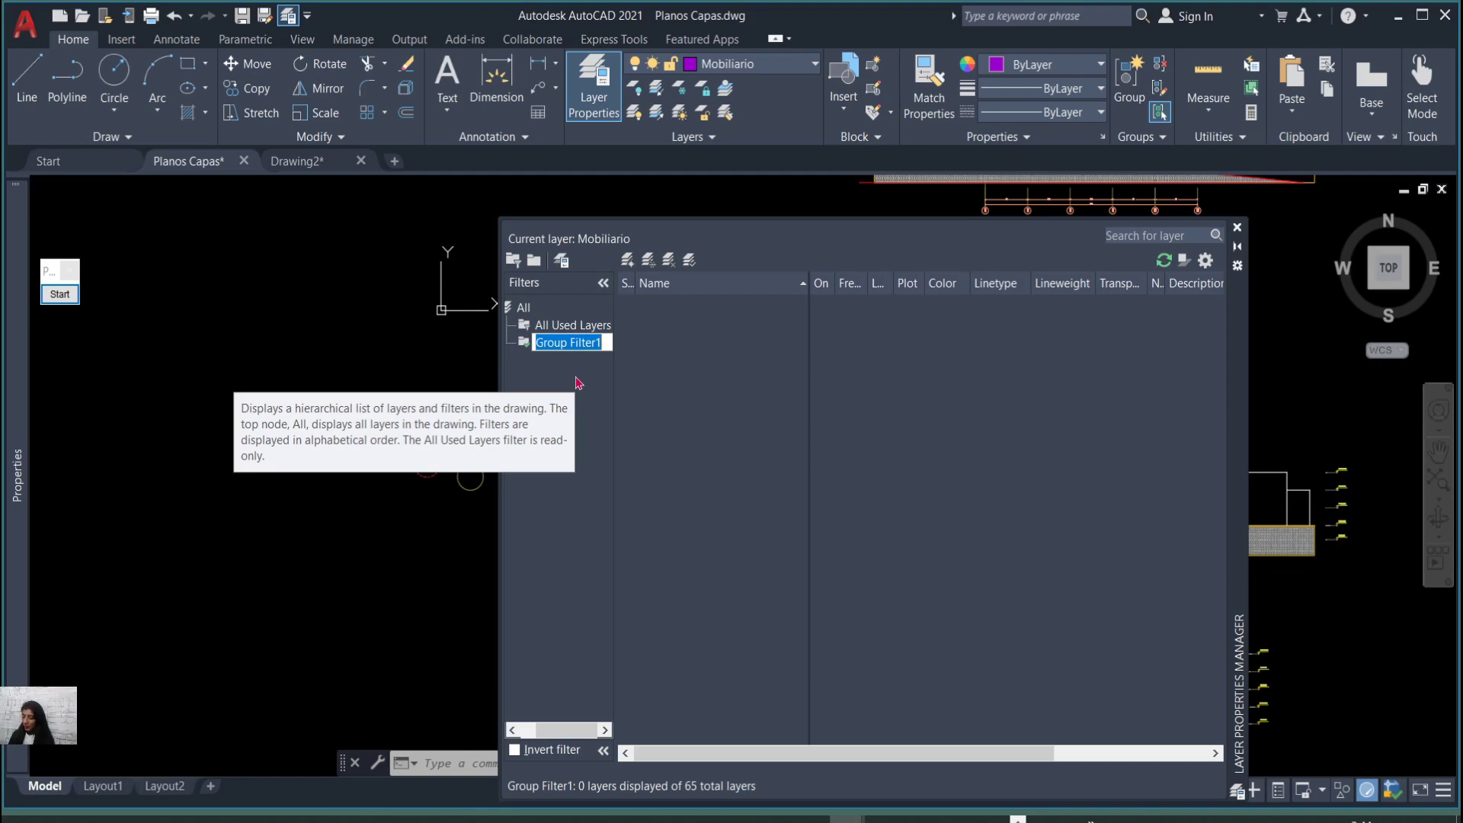
key("BackSpace")
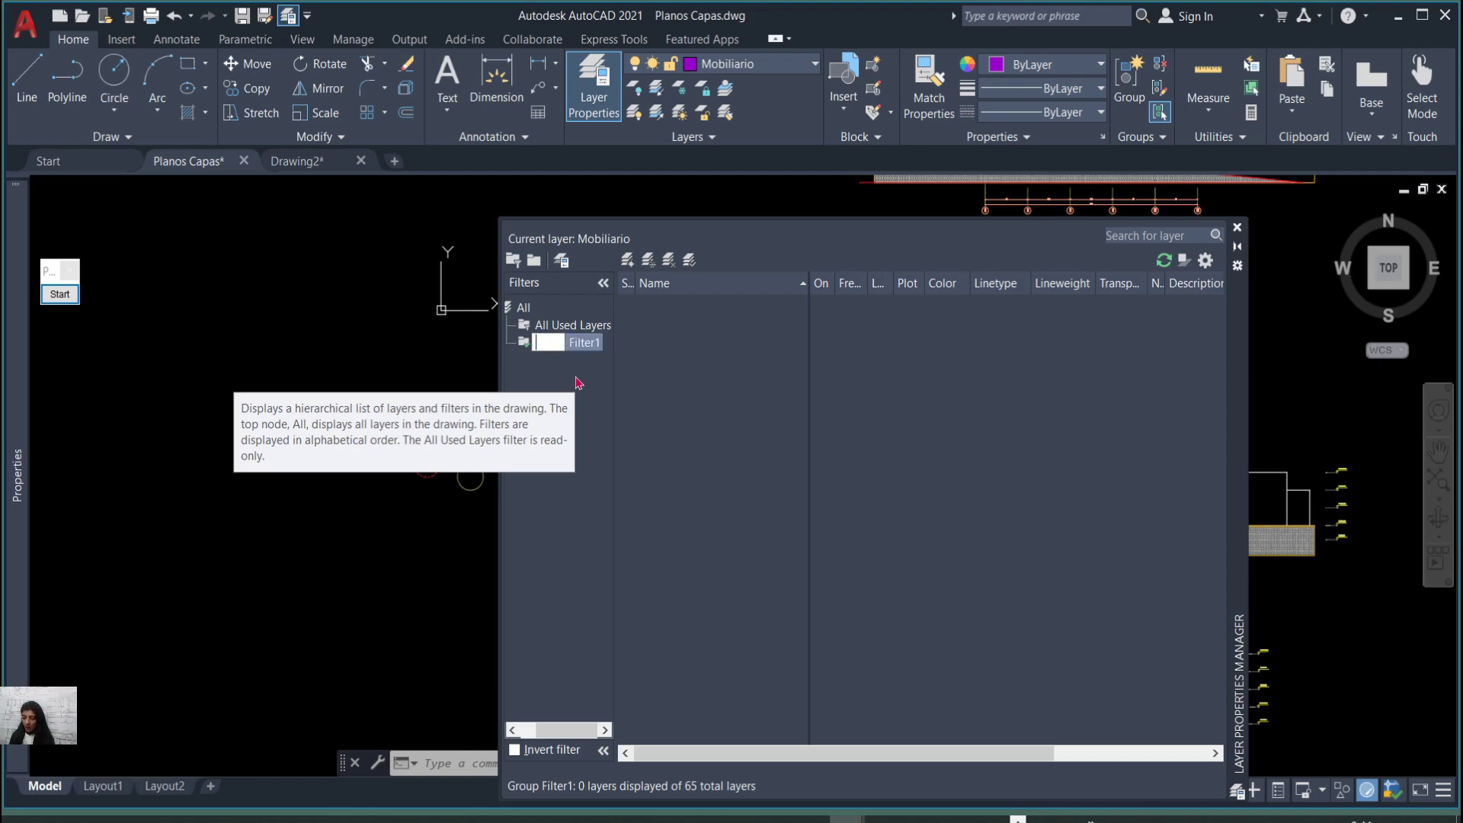
type("Grupo")
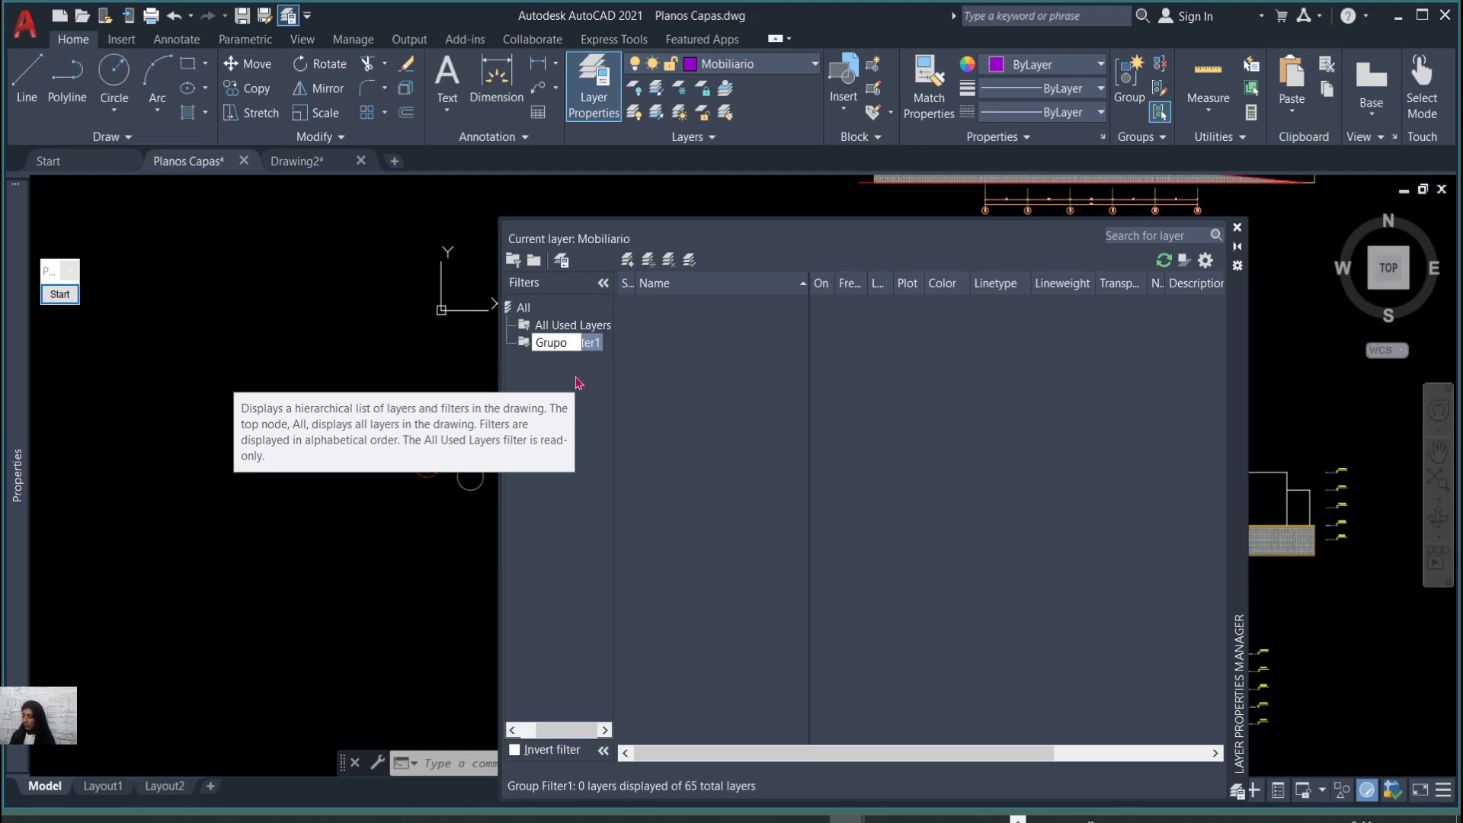
type(" 1")
key("Return")
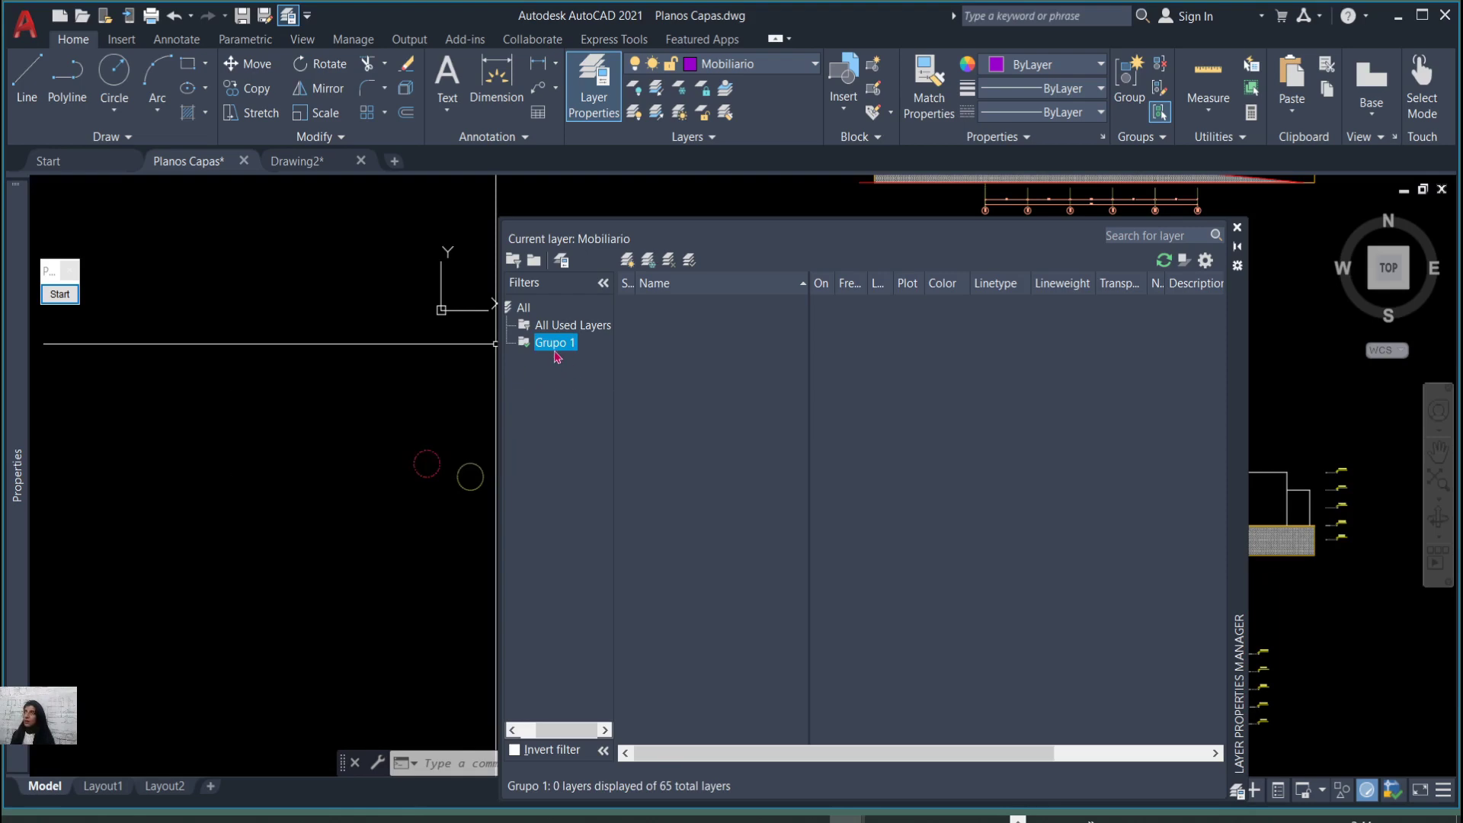
Add the layers ARBUSTOS, E-FOCO1, ESC HUMANA, FACHADA 3, FACHADAAA 1 and TEXTO from All Used Layers to the Grupo 1 filter.
left_click(571, 326)
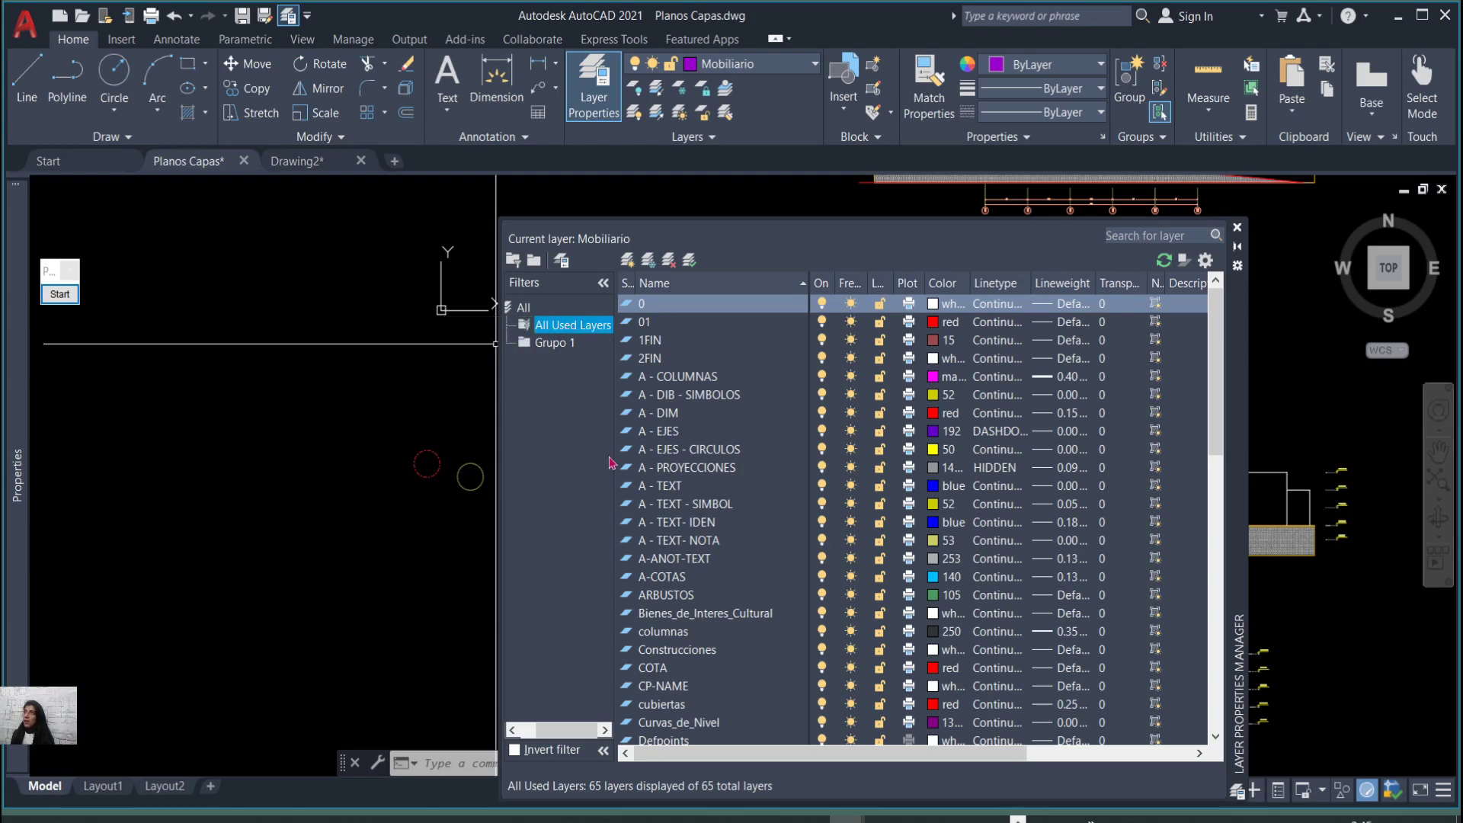
scroll(727, 515, "down", 8)
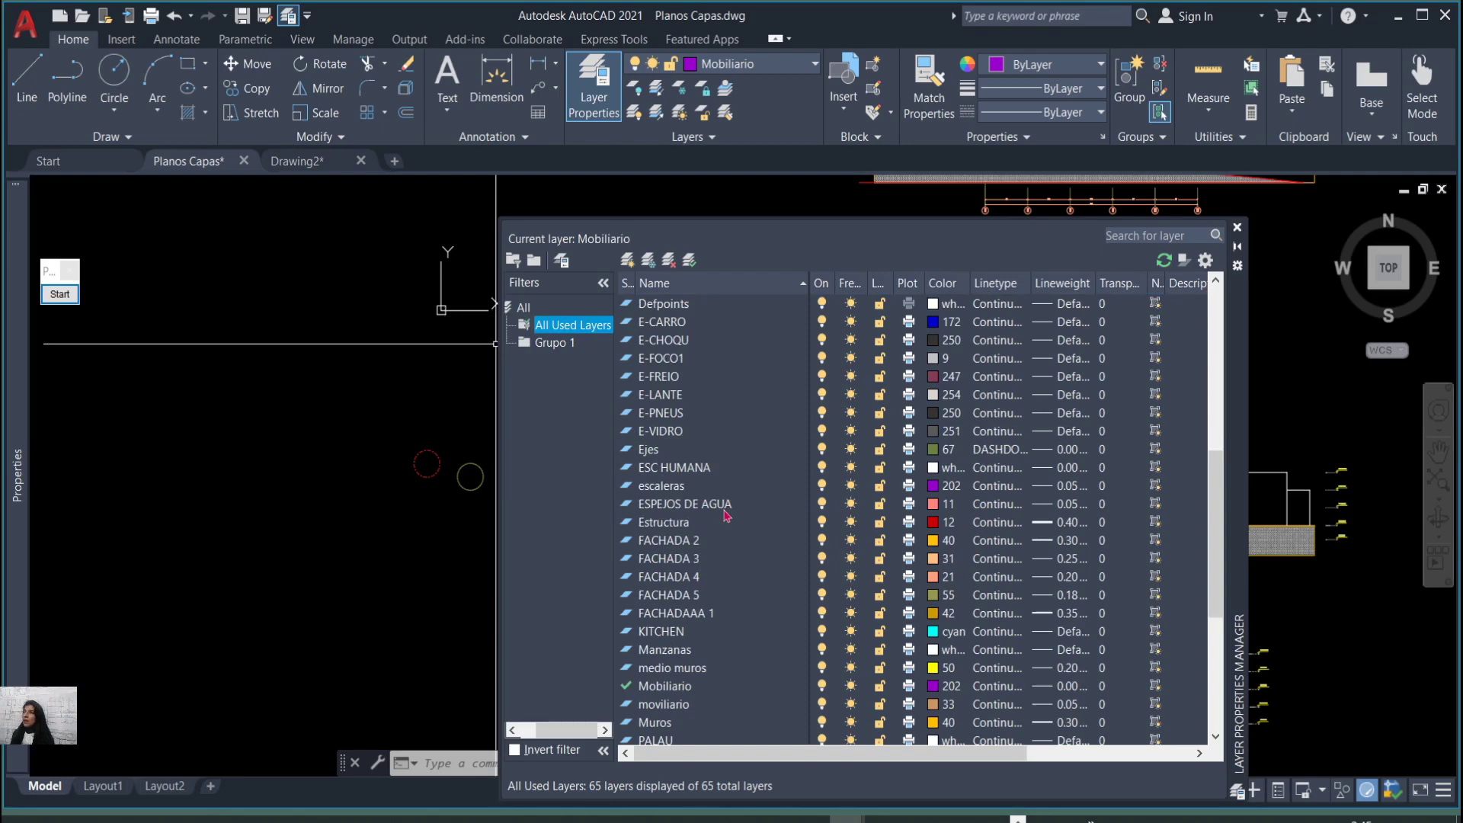
left_click(685, 561)
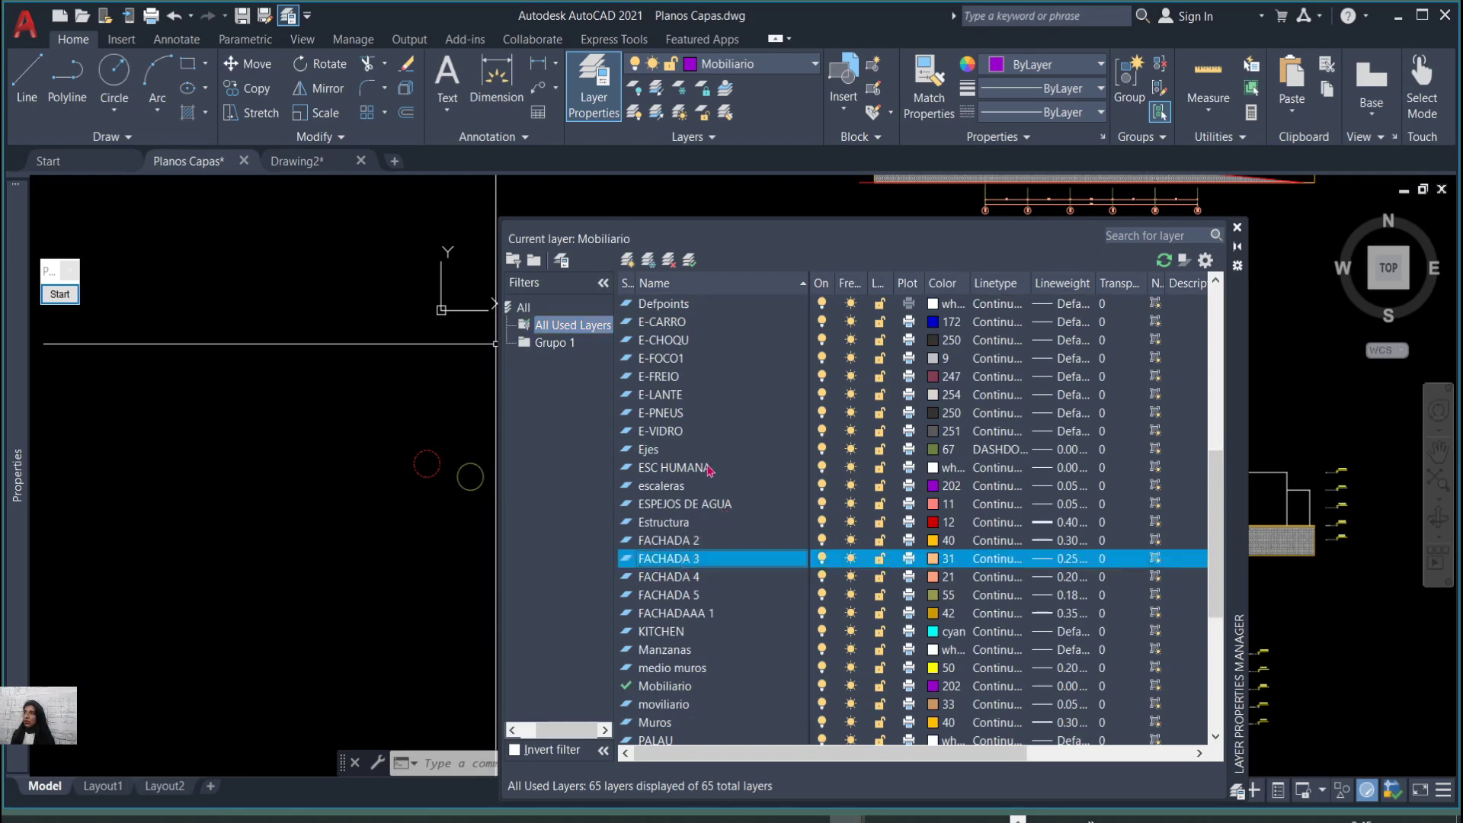
left_click(674, 466, "ctrl")
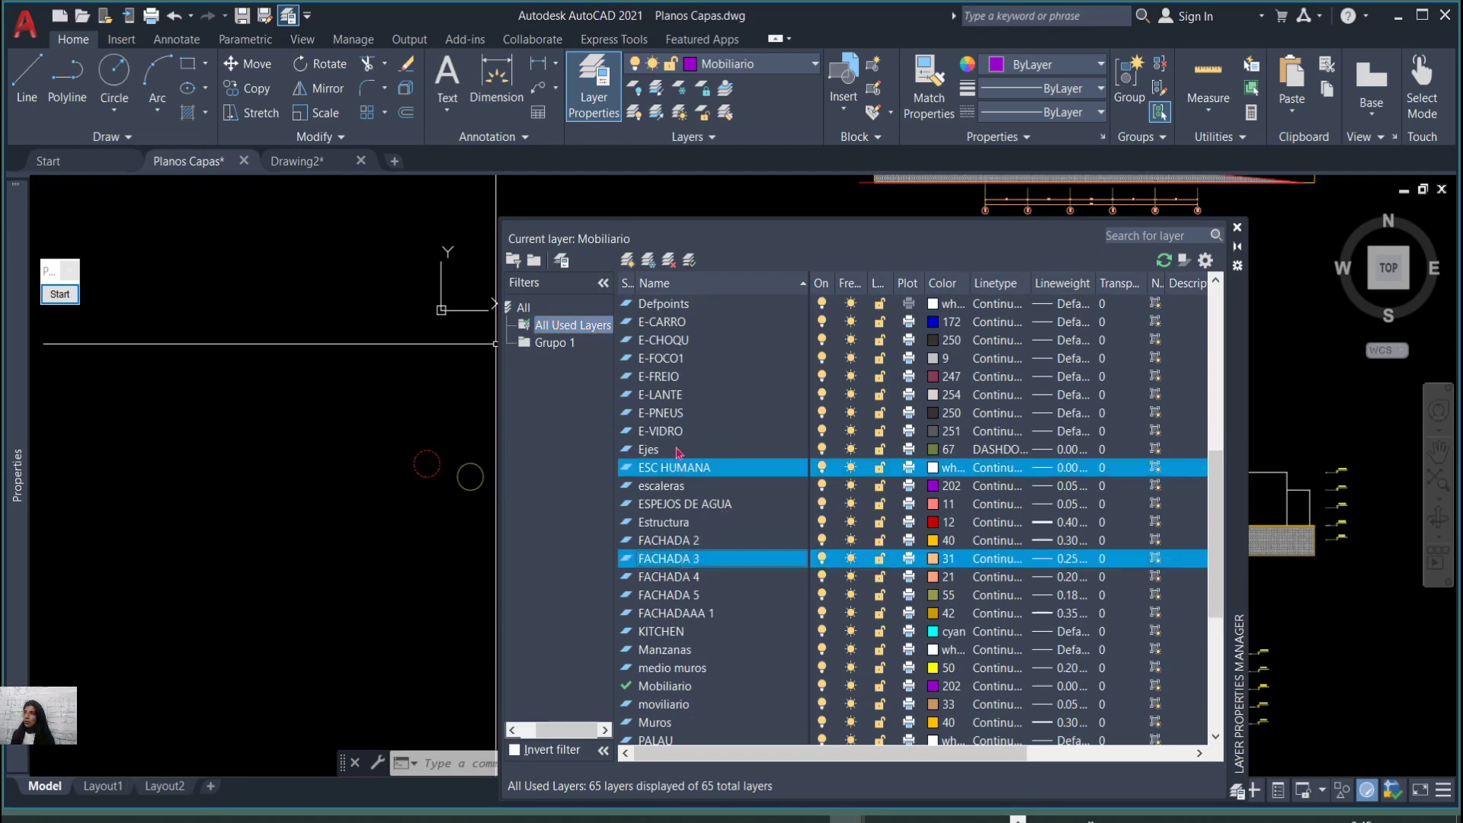
left_click(660, 360, "ctrl")
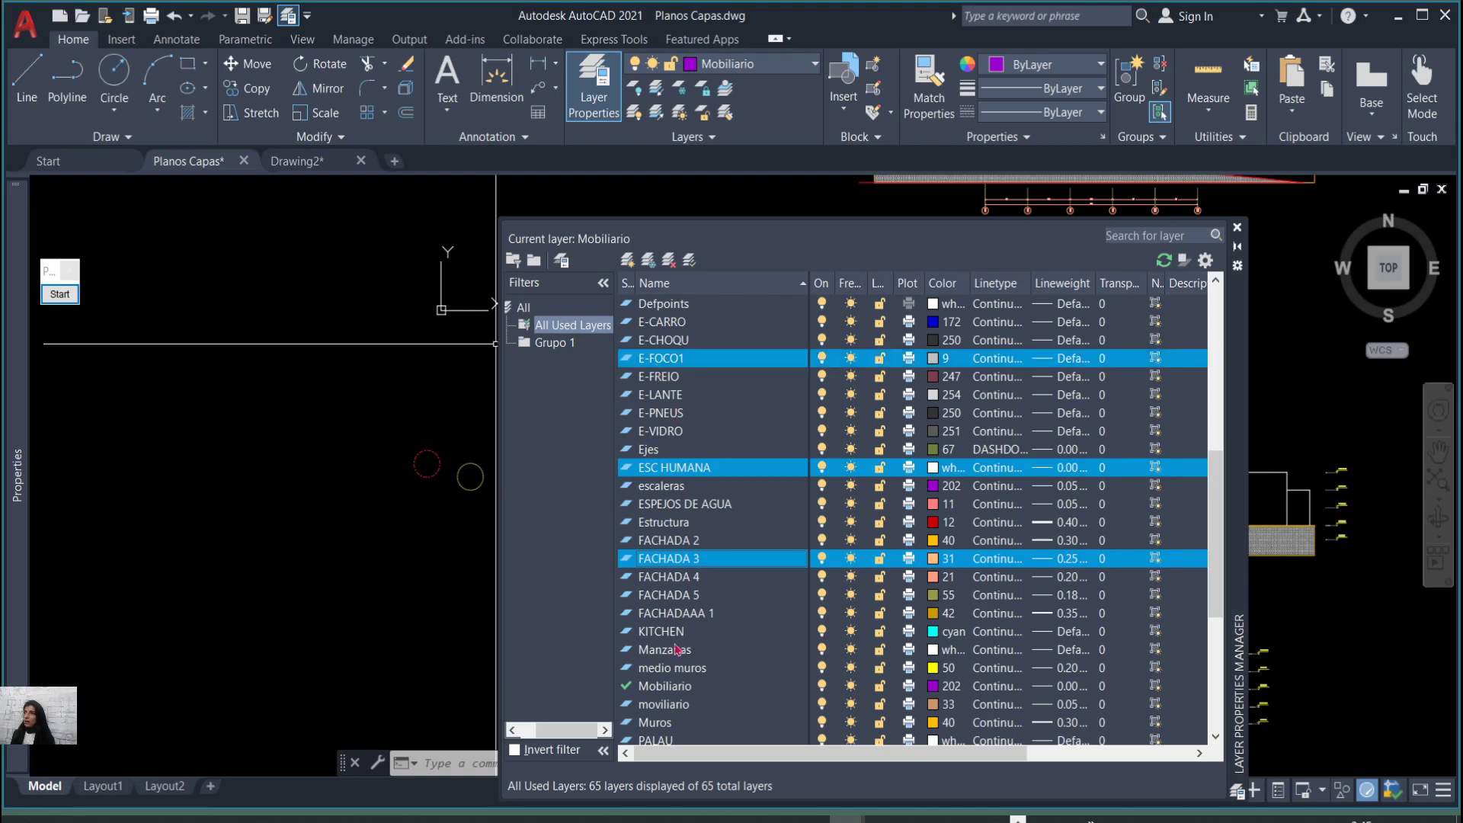
left_click(667, 614, "ctrl")
scroll(674, 632, "down", 6)
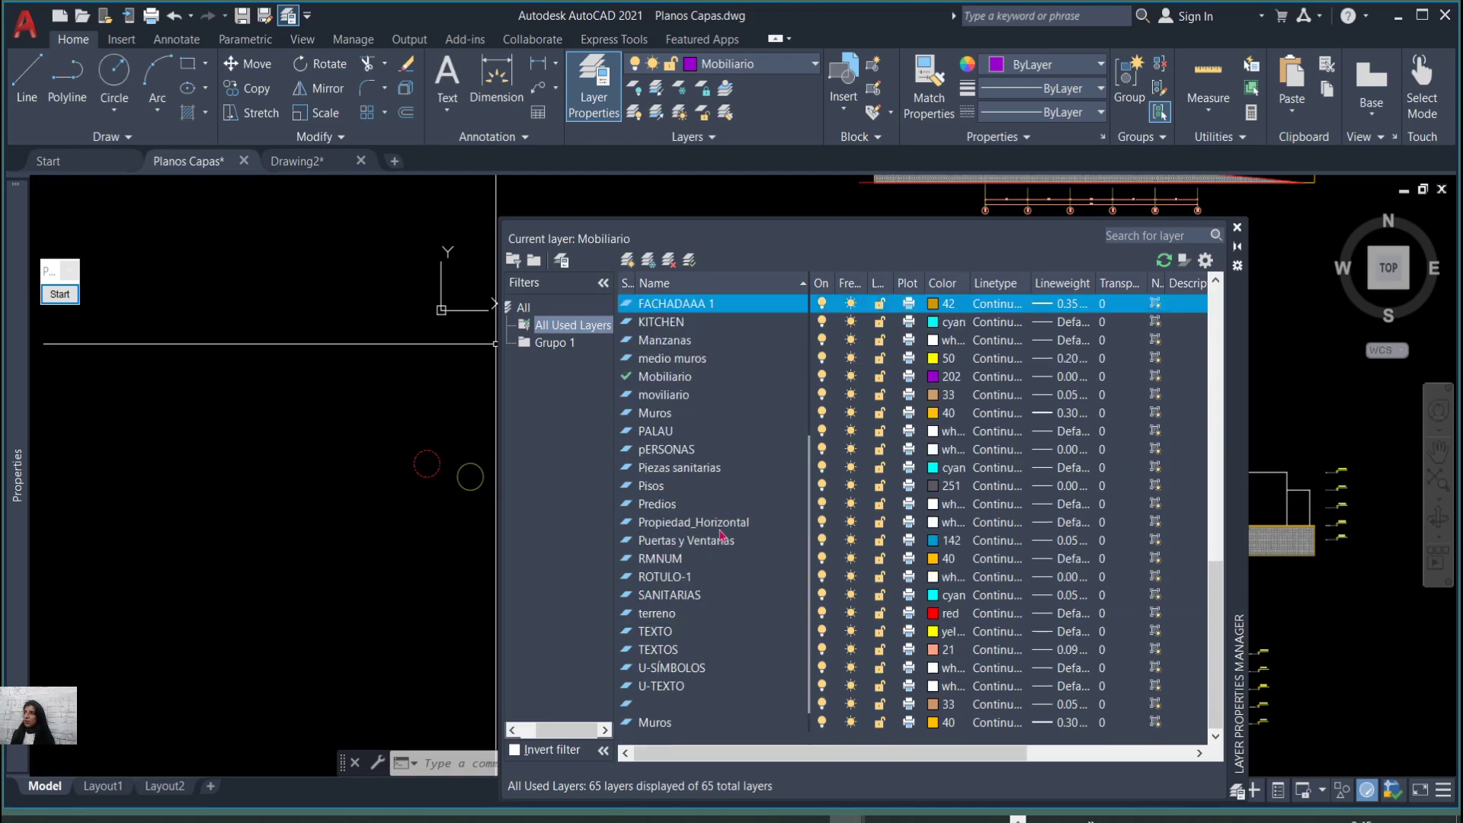
left_click(670, 633, "ctrl")
scroll(655, 542, "up", 10)
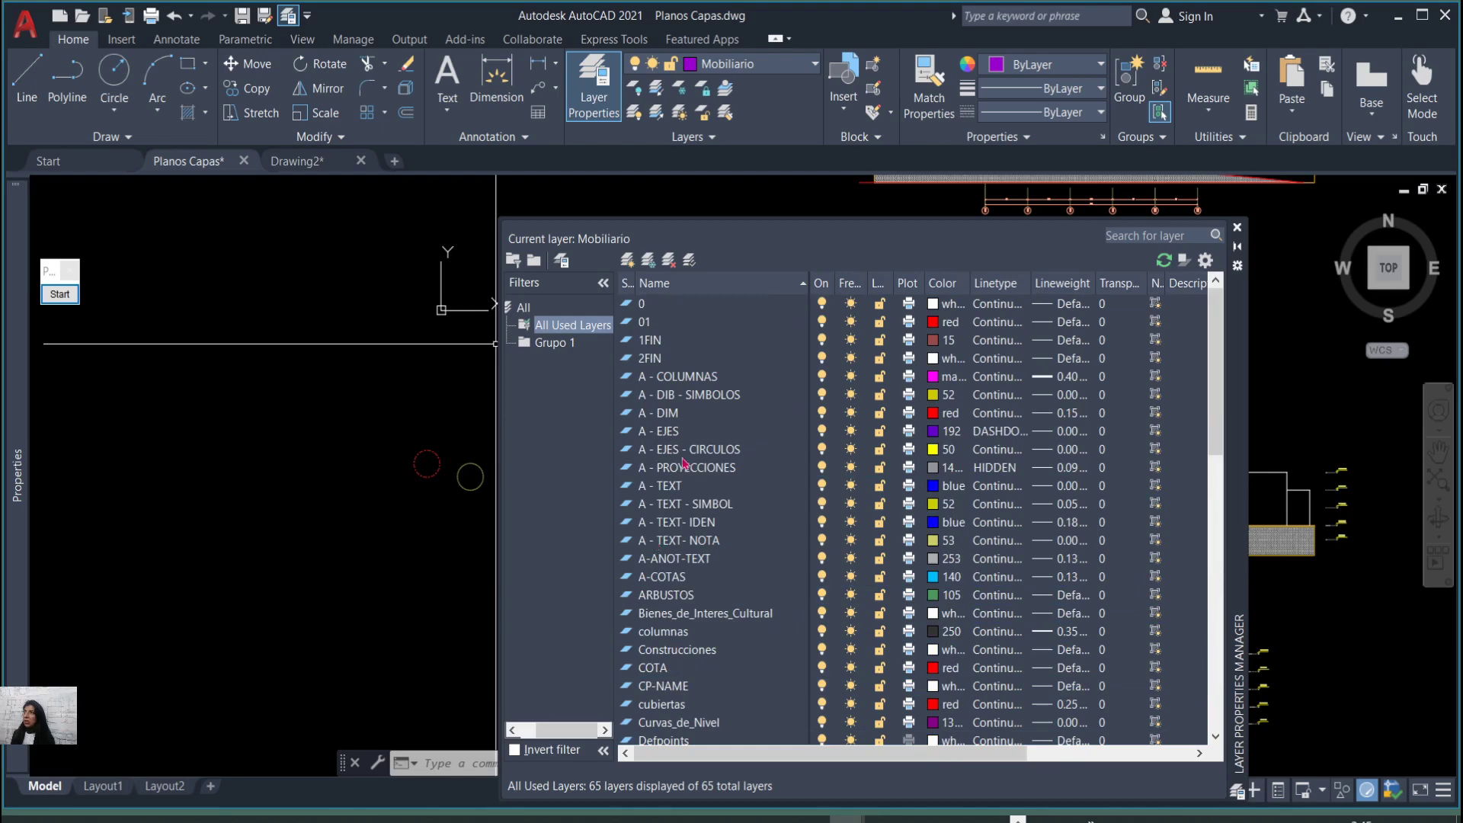
left_click(678, 599)
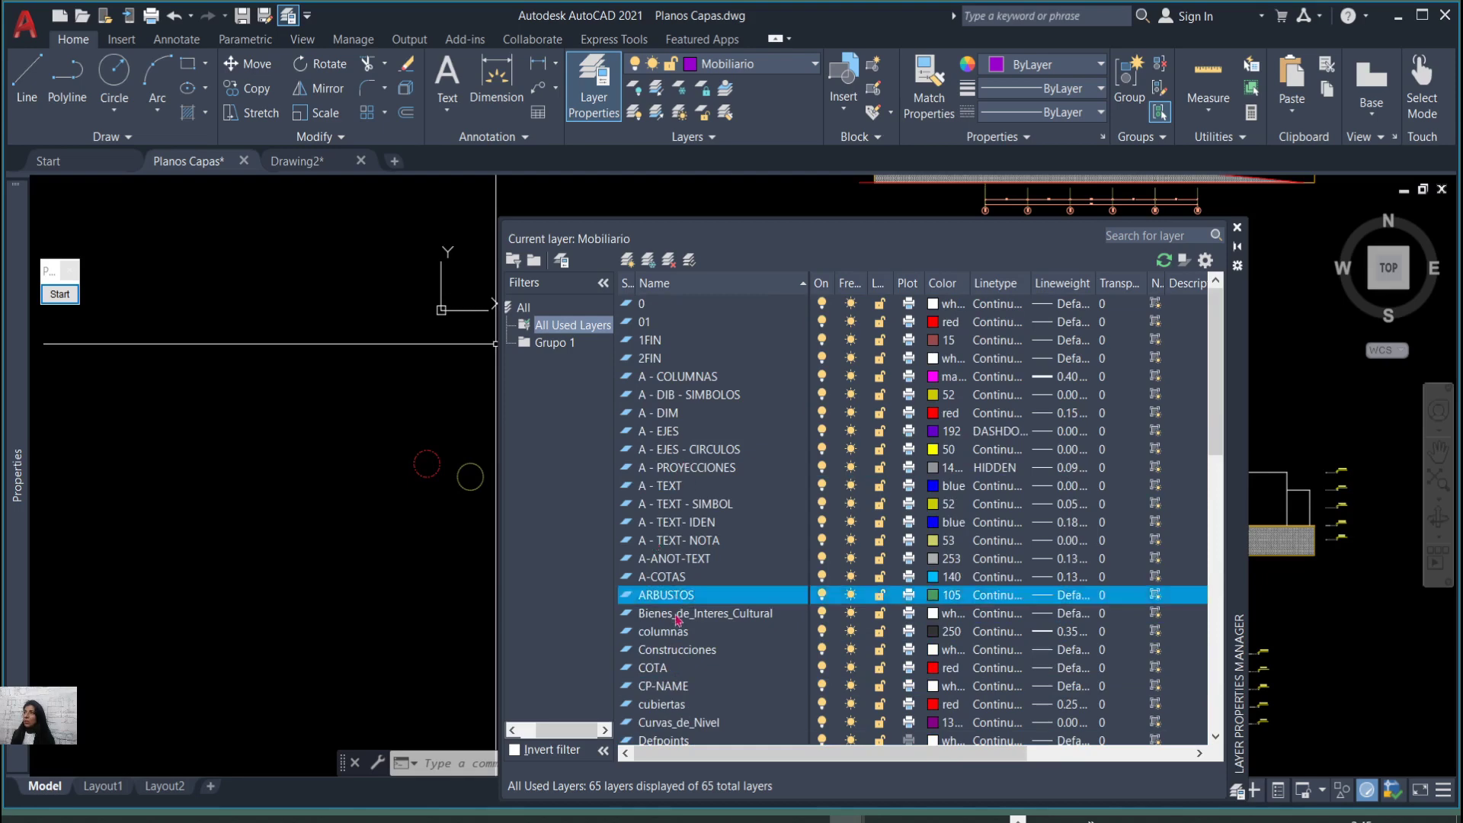
left_click_drag(711, 602, 561, 343)
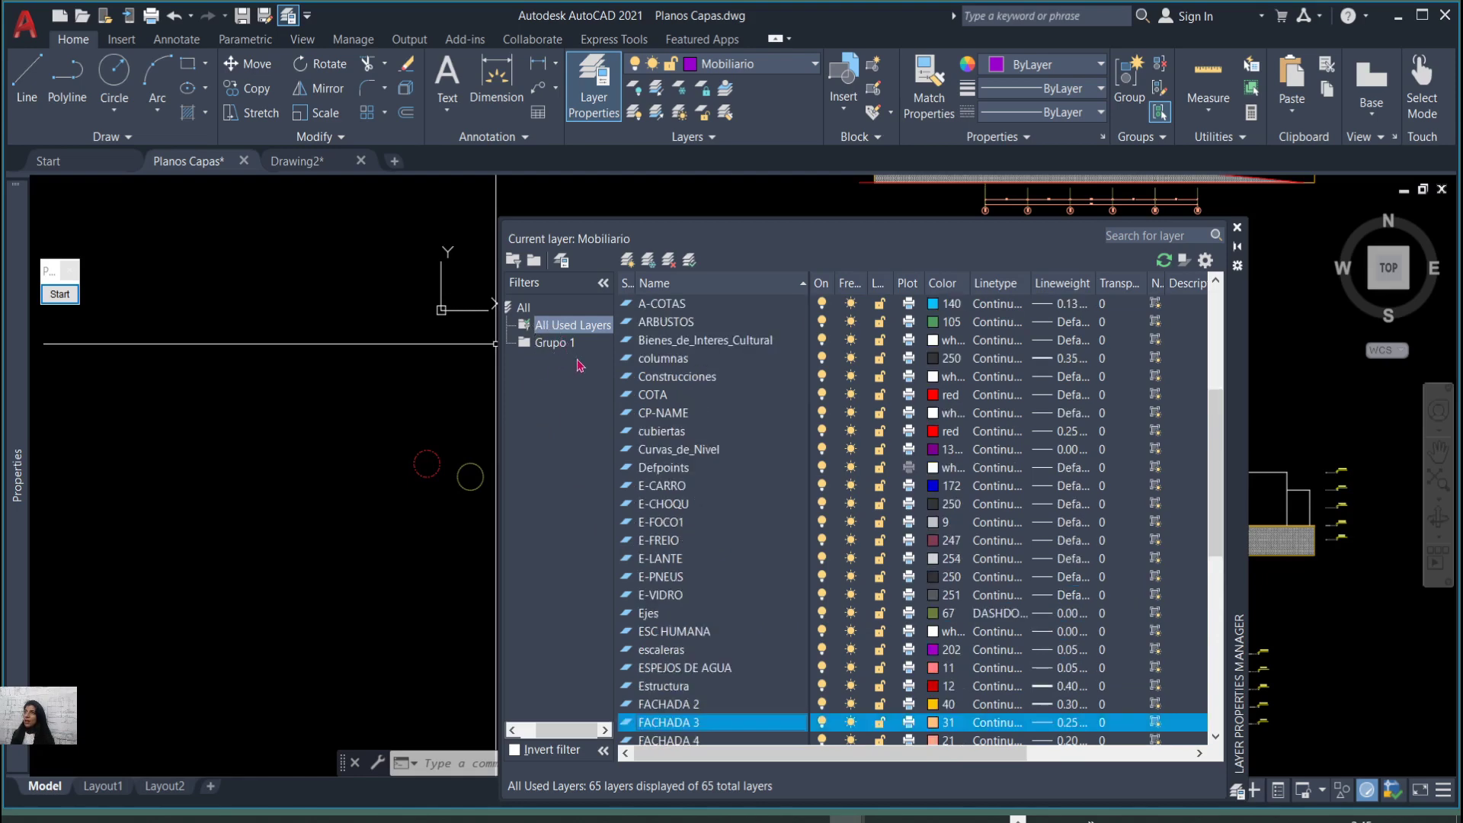
Restrict the layer lists to the Grupo 1 filter and make ARBUSTOS the current layer.
left_click(556, 343)
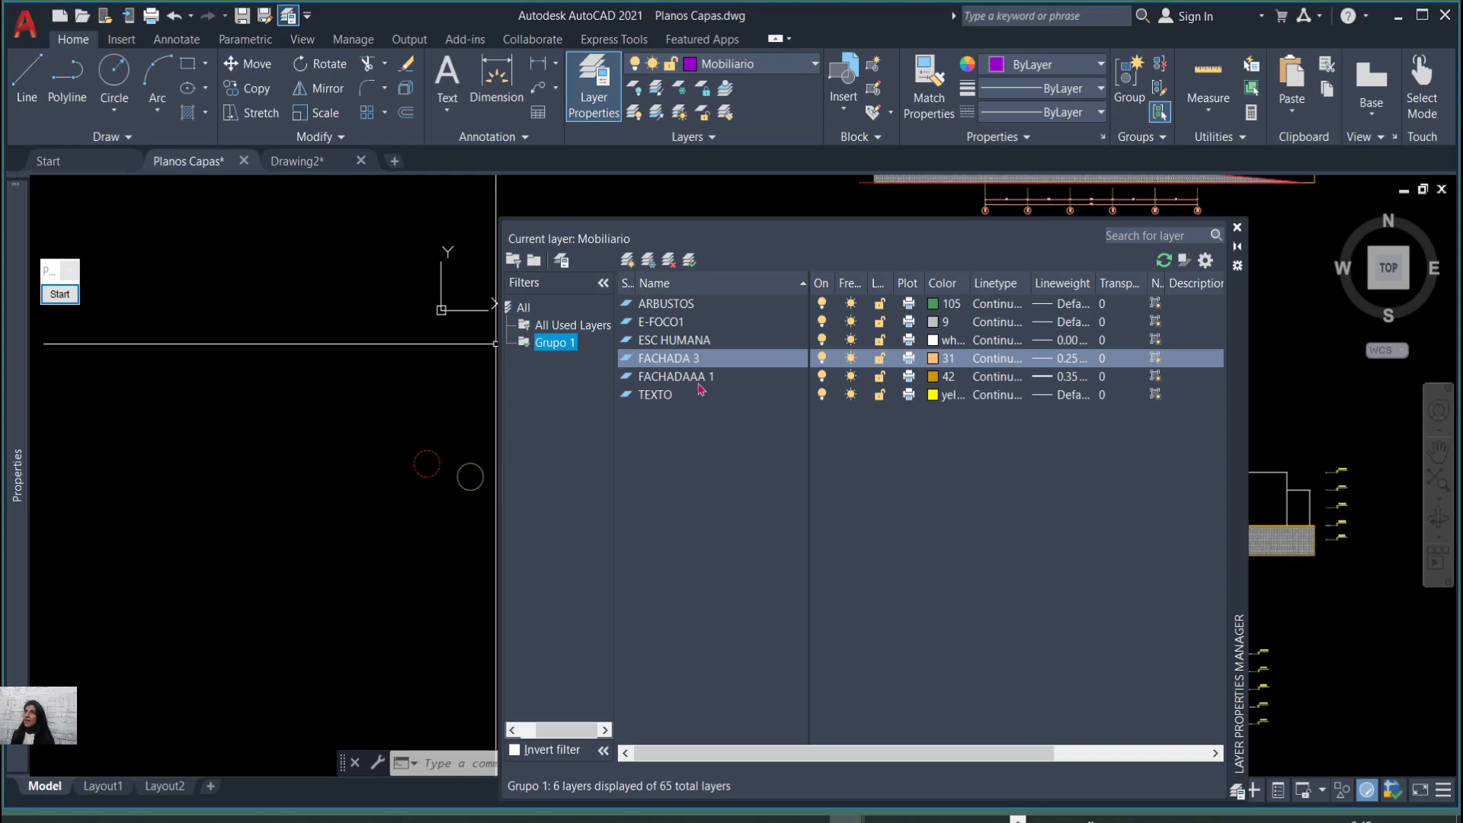
left_click(790, 69)
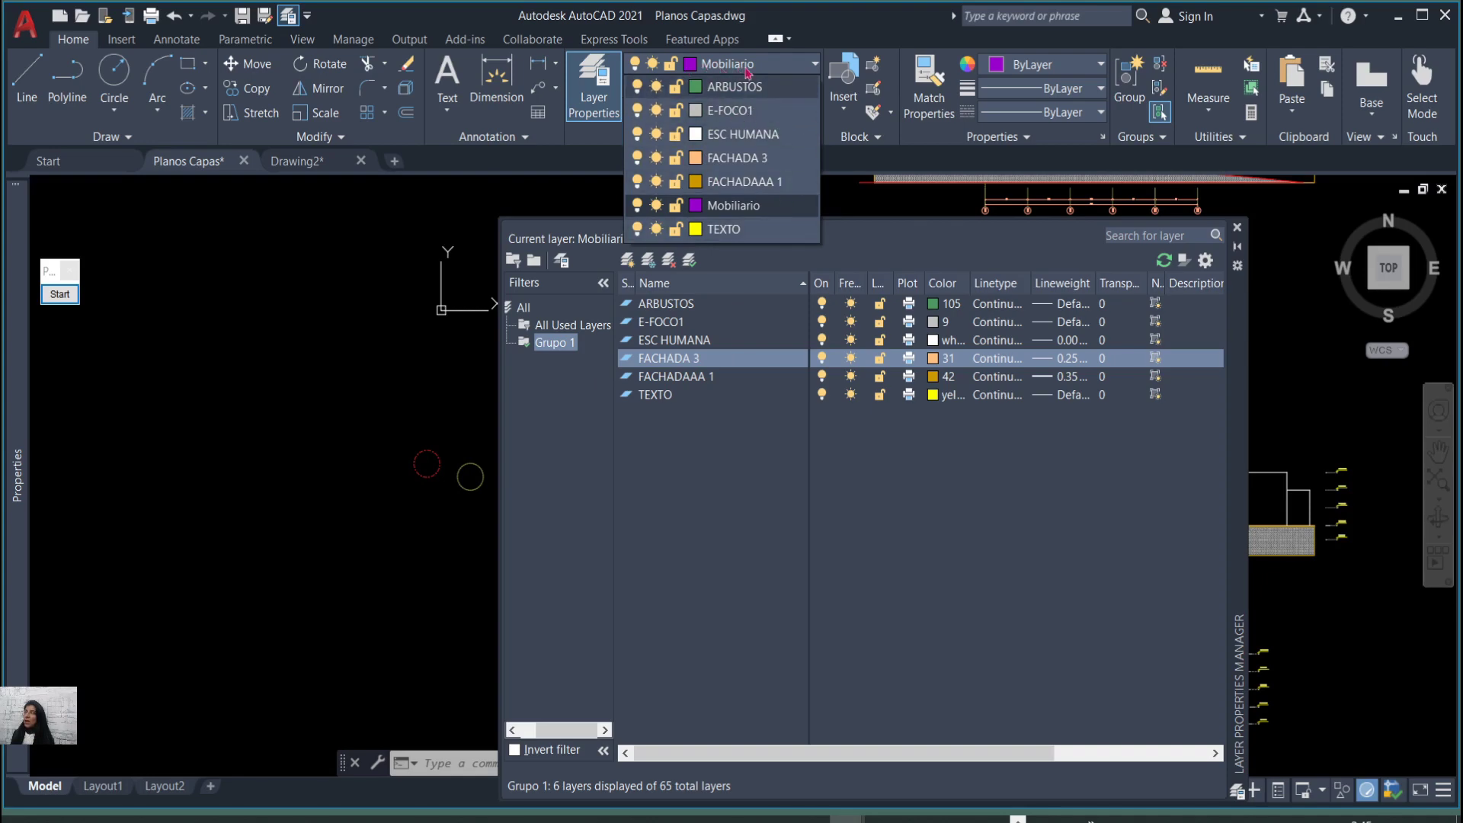
left_click(853, 203)
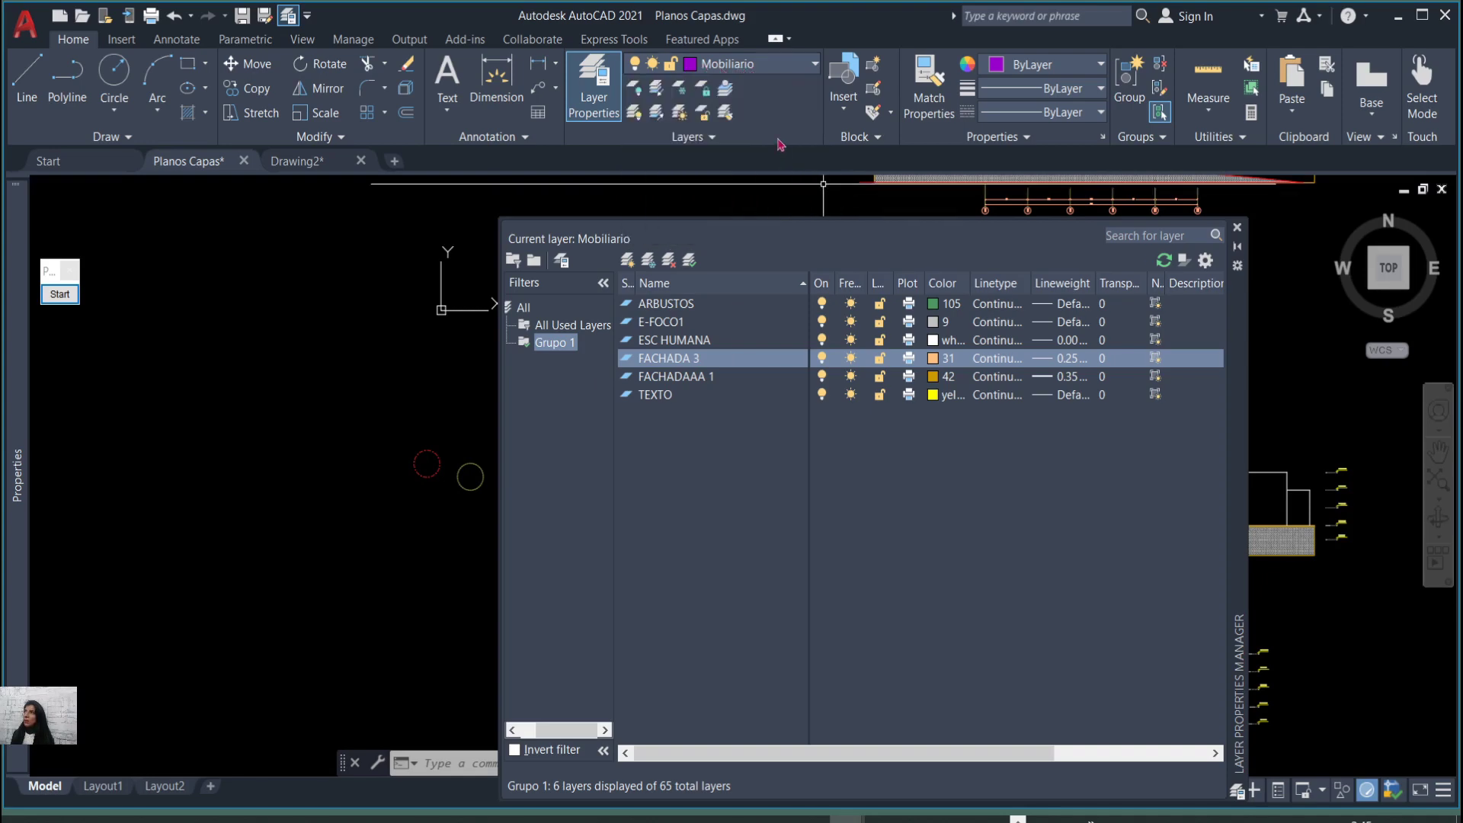
left_click(797, 67)
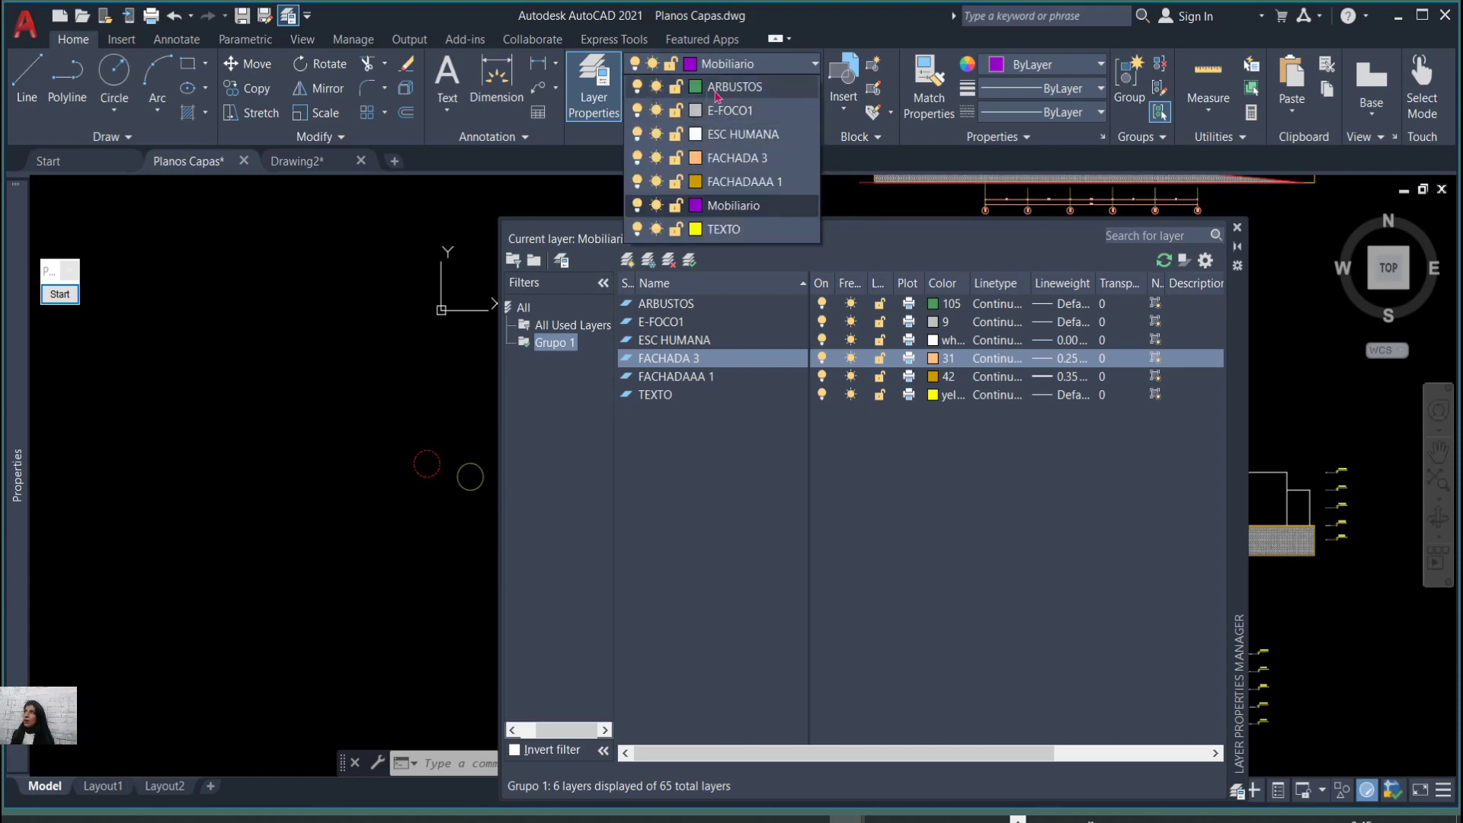
left_click(721, 88)
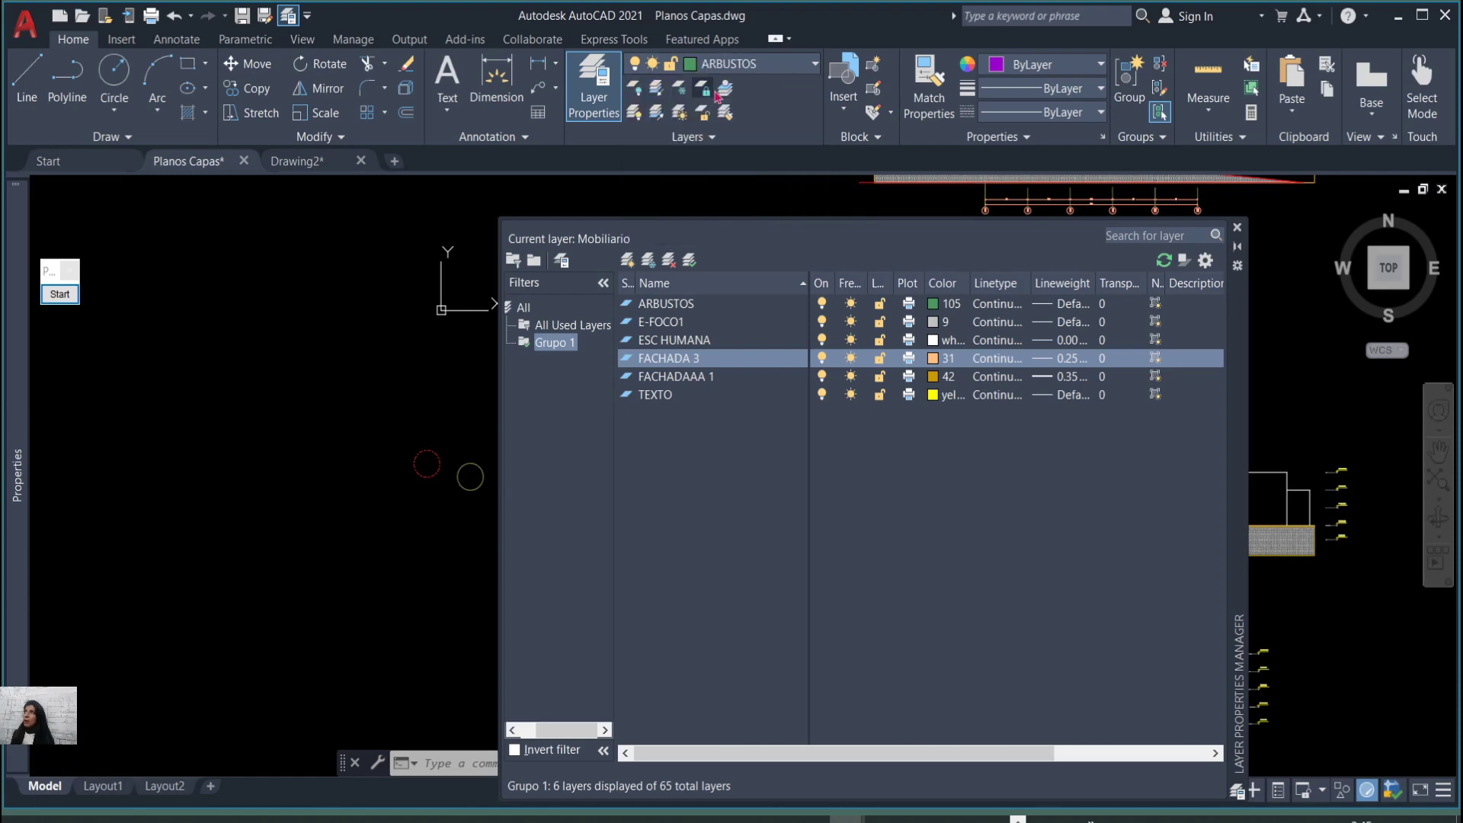
Review the layers offered for selection under Grupo 1 and compare the All Used Layers filter with the Grupo 1 filter.
left_click(810, 66)
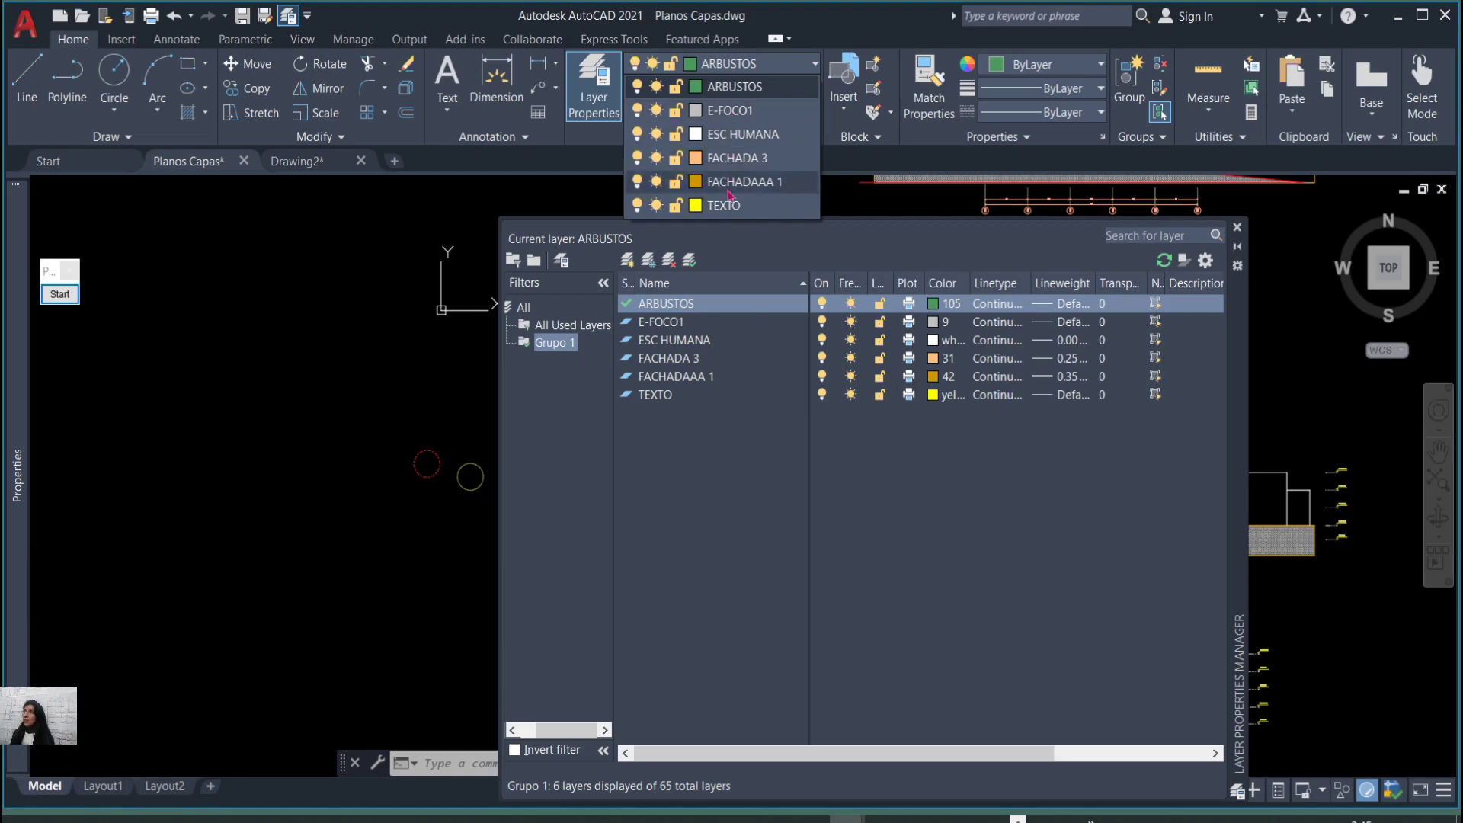
left_click(544, 491)
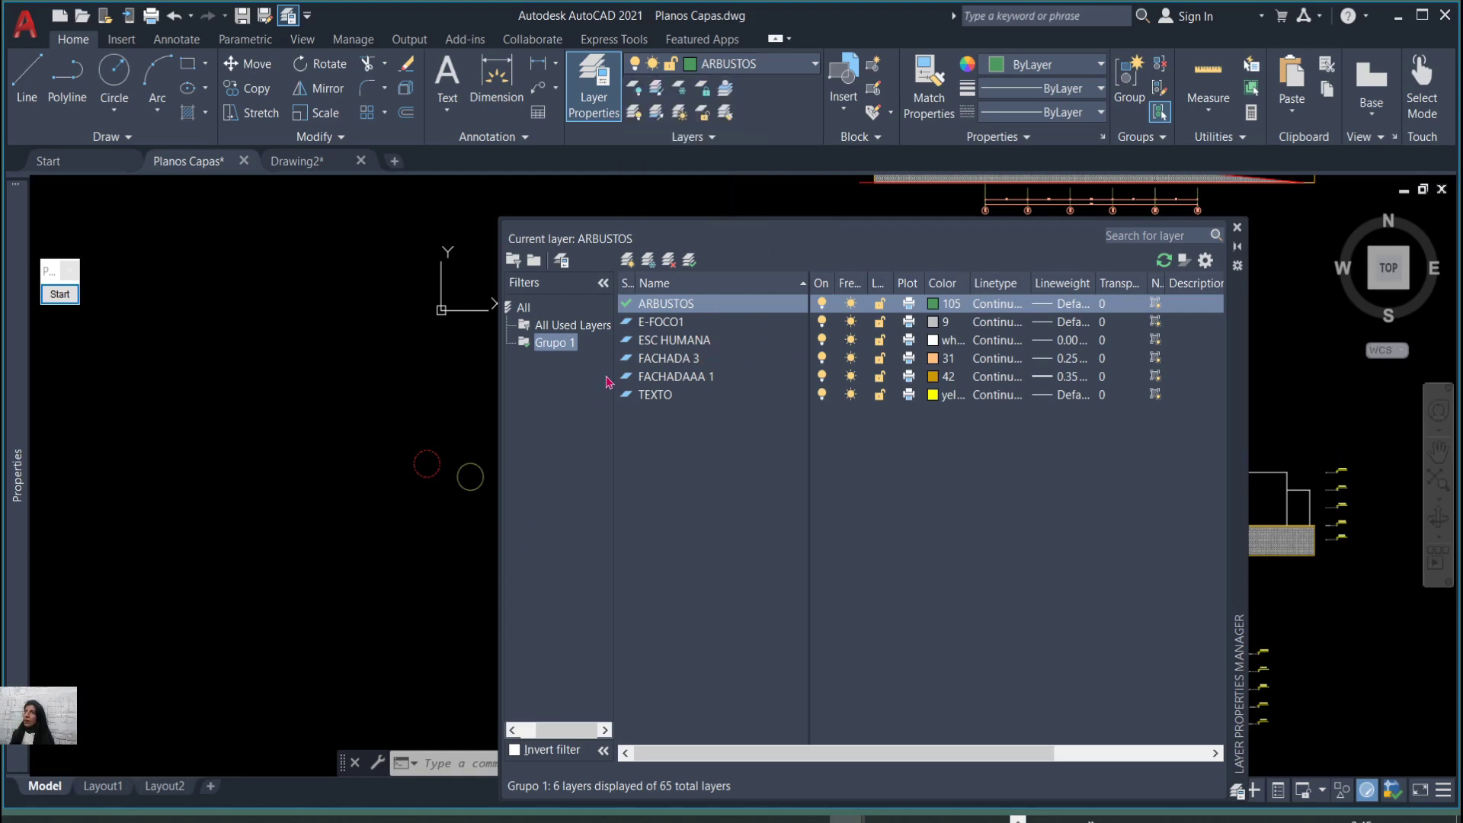
left_click(592, 329)
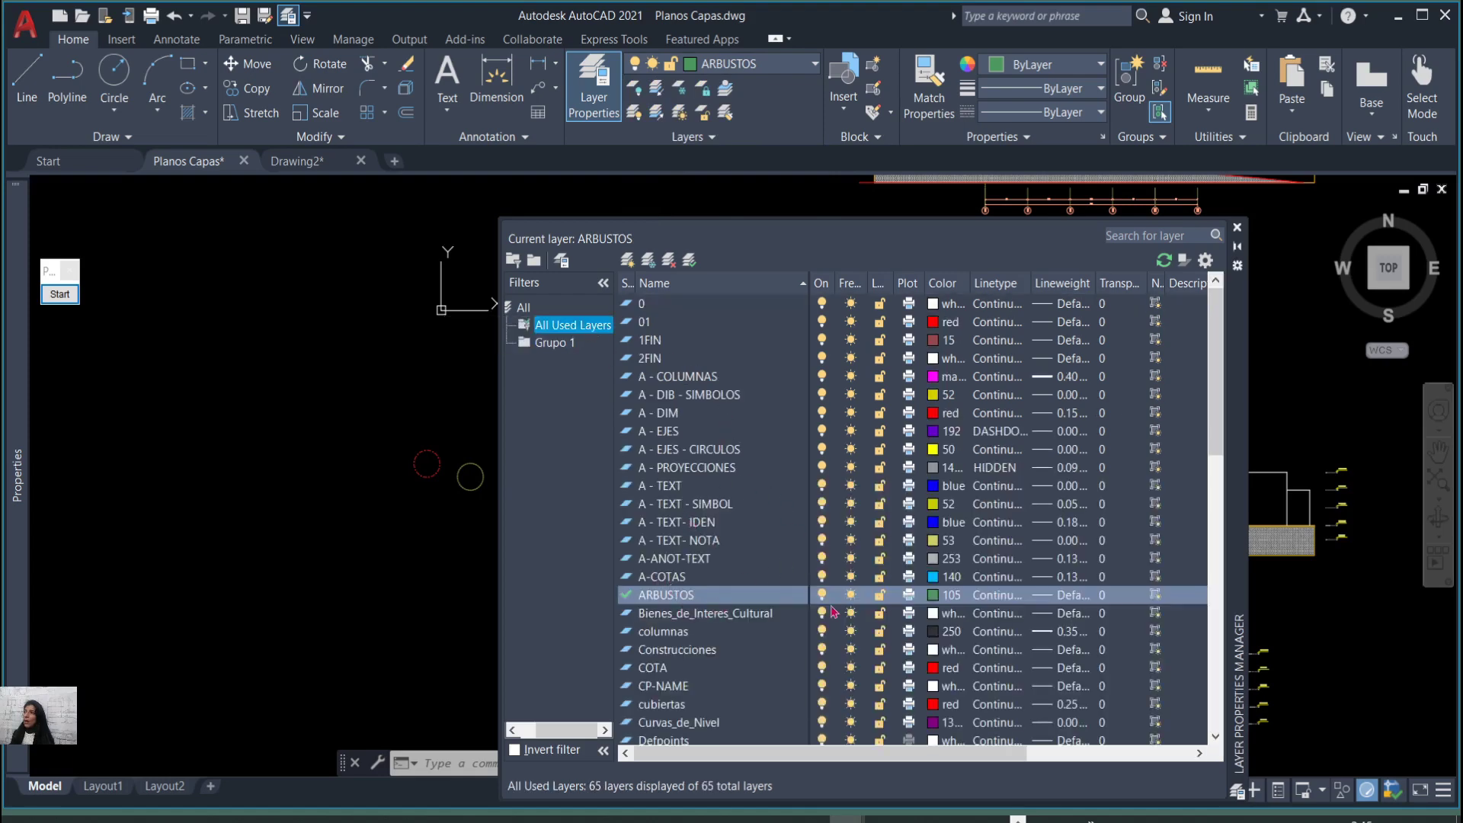
scroll(765, 557, "down", 14)
scroll(757, 561, "up", 14)
left_click(548, 347)
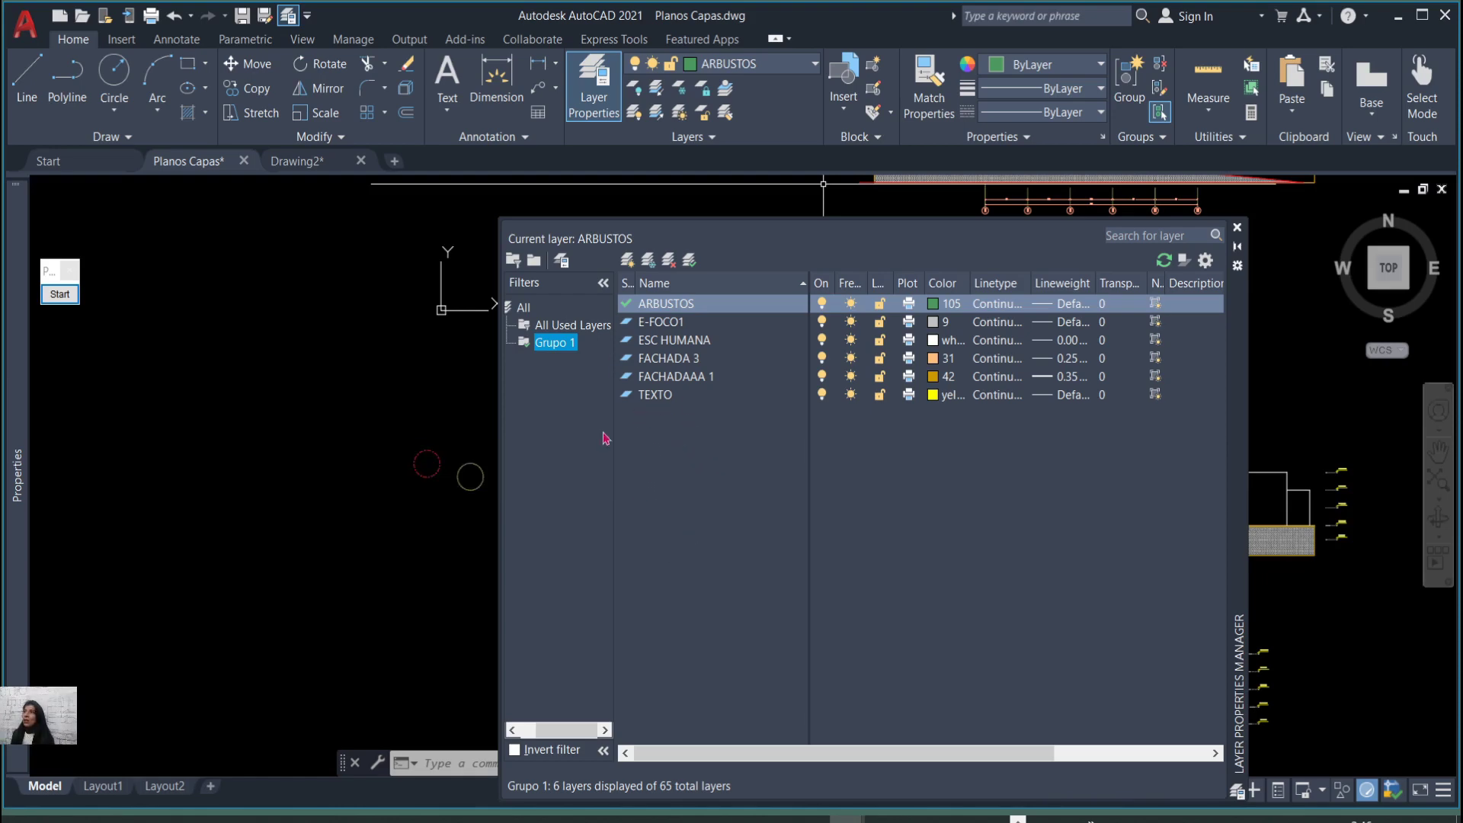
left_click(585, 324)
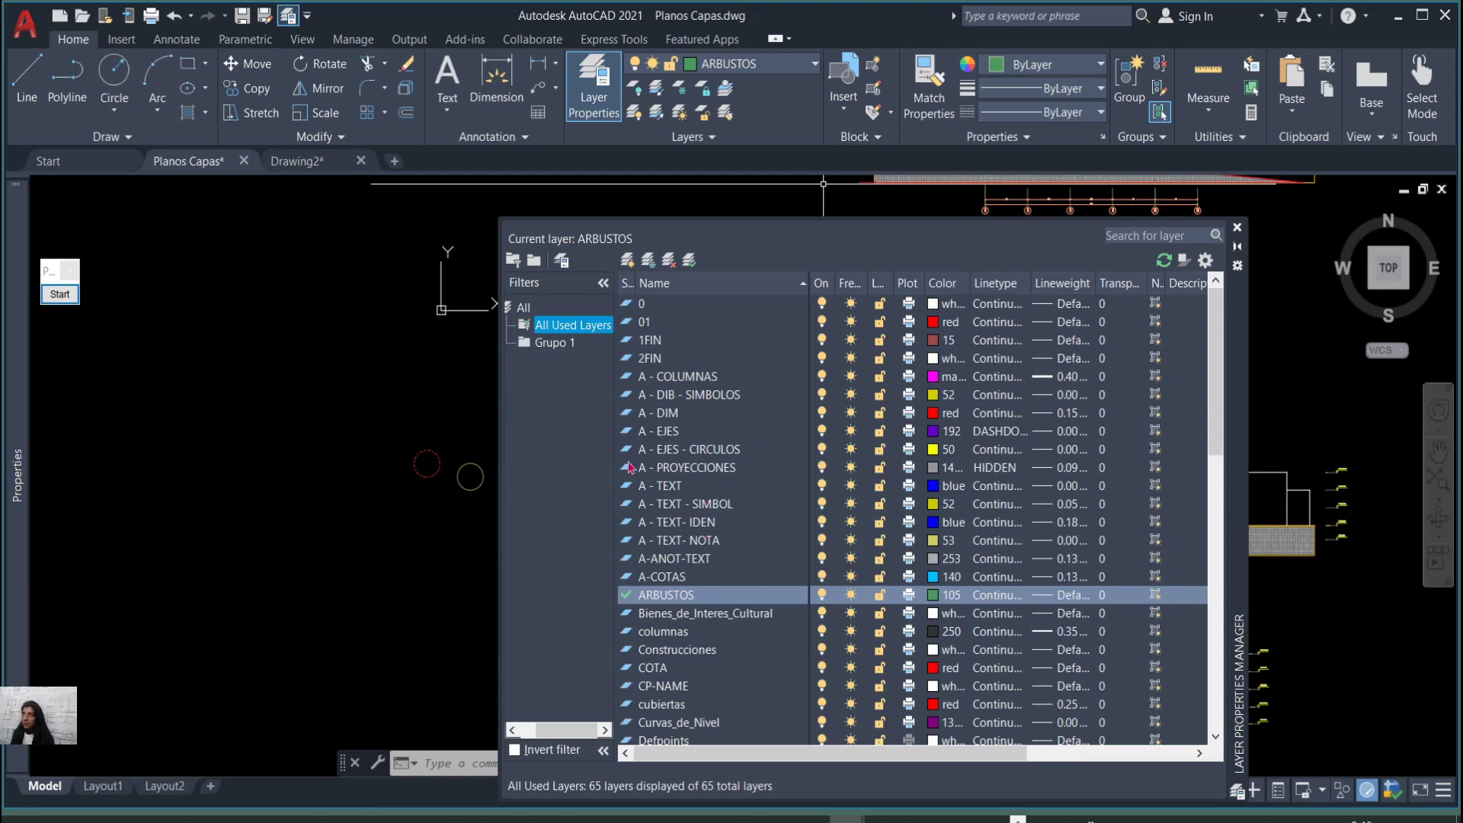
left_click(567, 343)
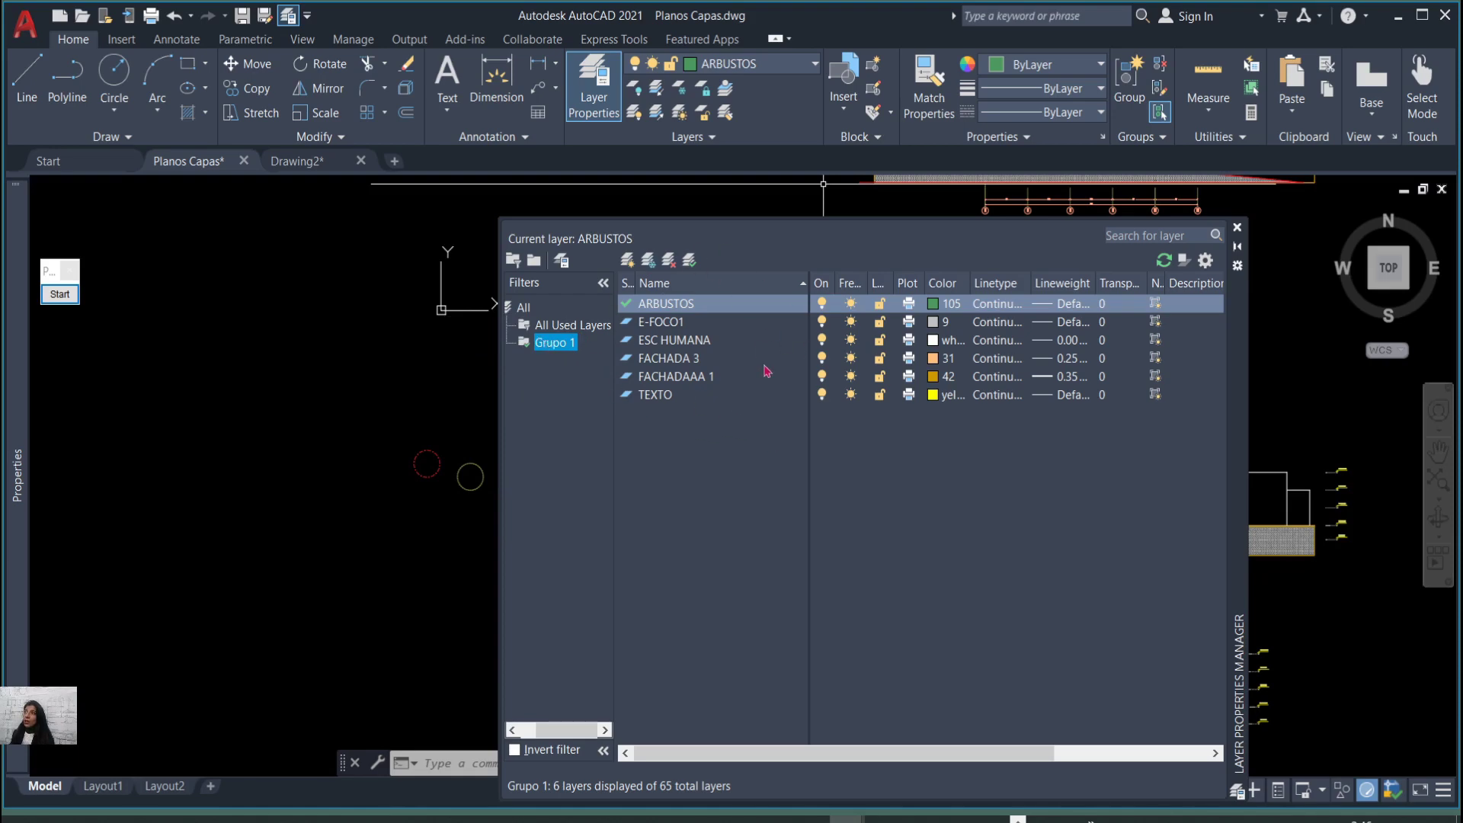
left_click(551, 349)
left_click(585, 374)
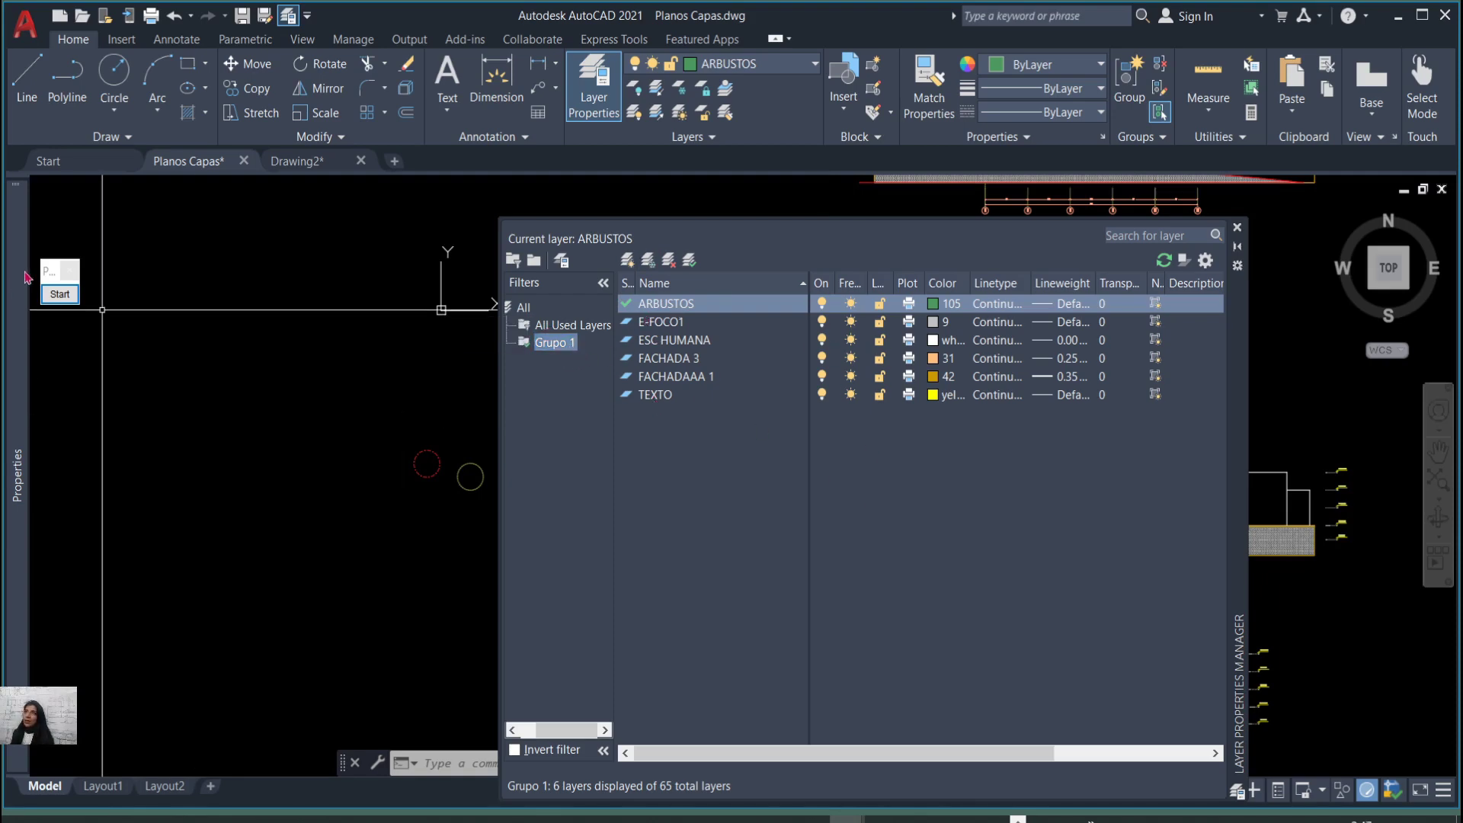
Examine the layers contained in the Grupo 1 filter and compare them with those under All Used Layers.
mouse_move(27, 277)
left_click(60, 294)
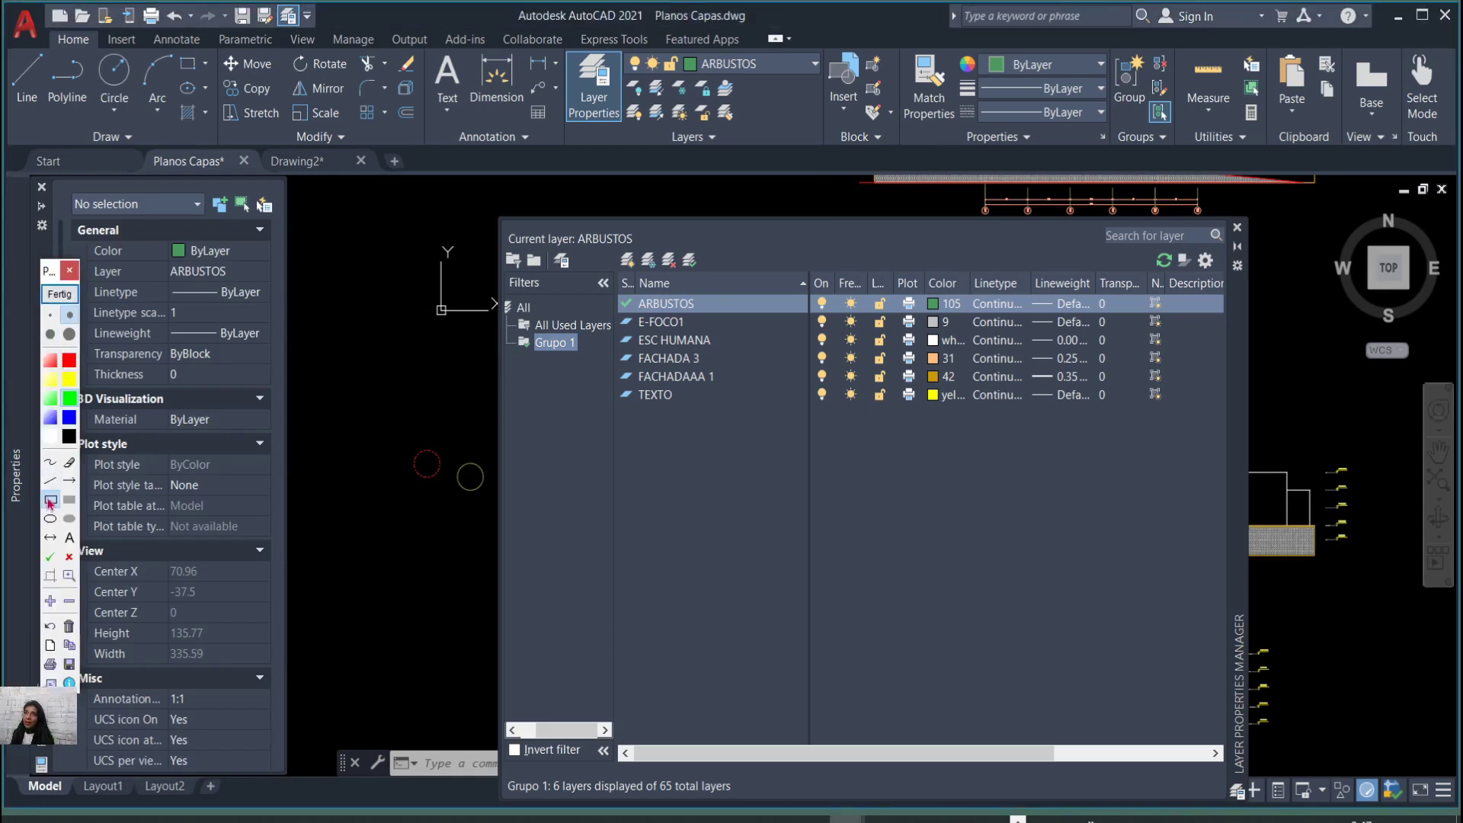
left_click(50, 501)
mouse_move(610, 279)
left_mouse_down()
mouse_move(962, 432)
mouse_move(1213, 442)
left_mouse_up()
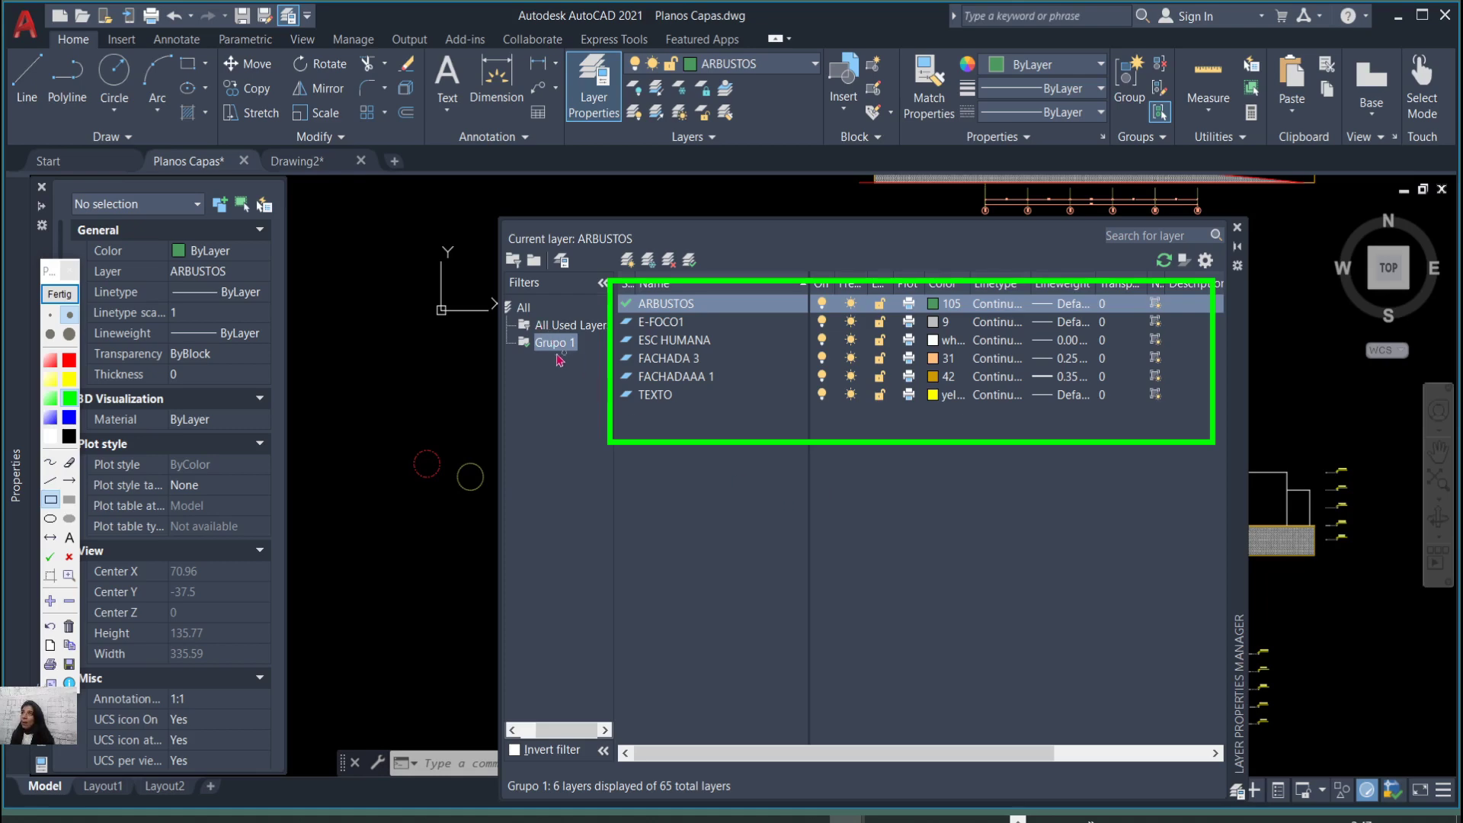
left_click(75, 297)
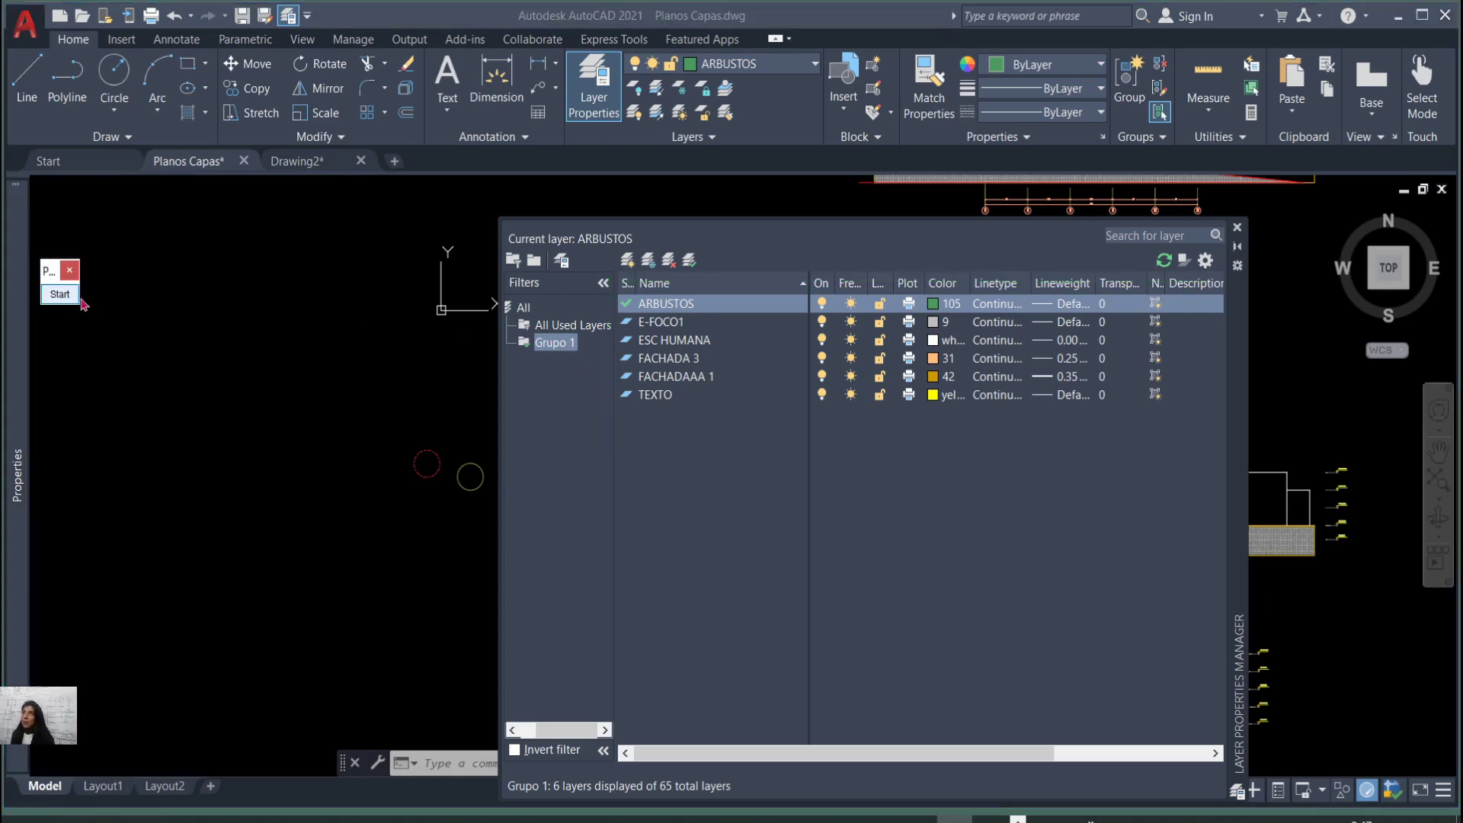
left_click(546, 327)
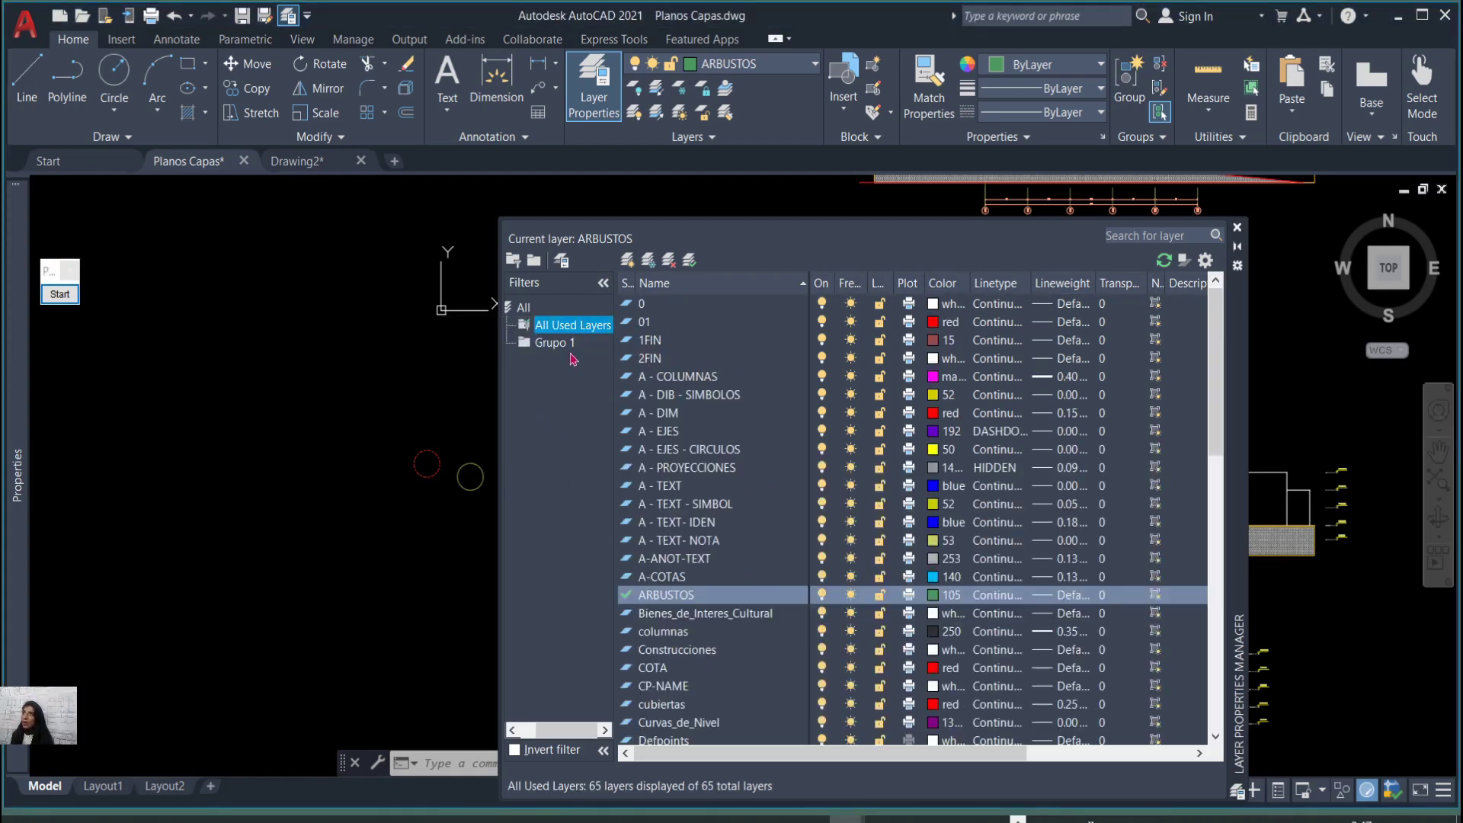
left_click(553, 343)
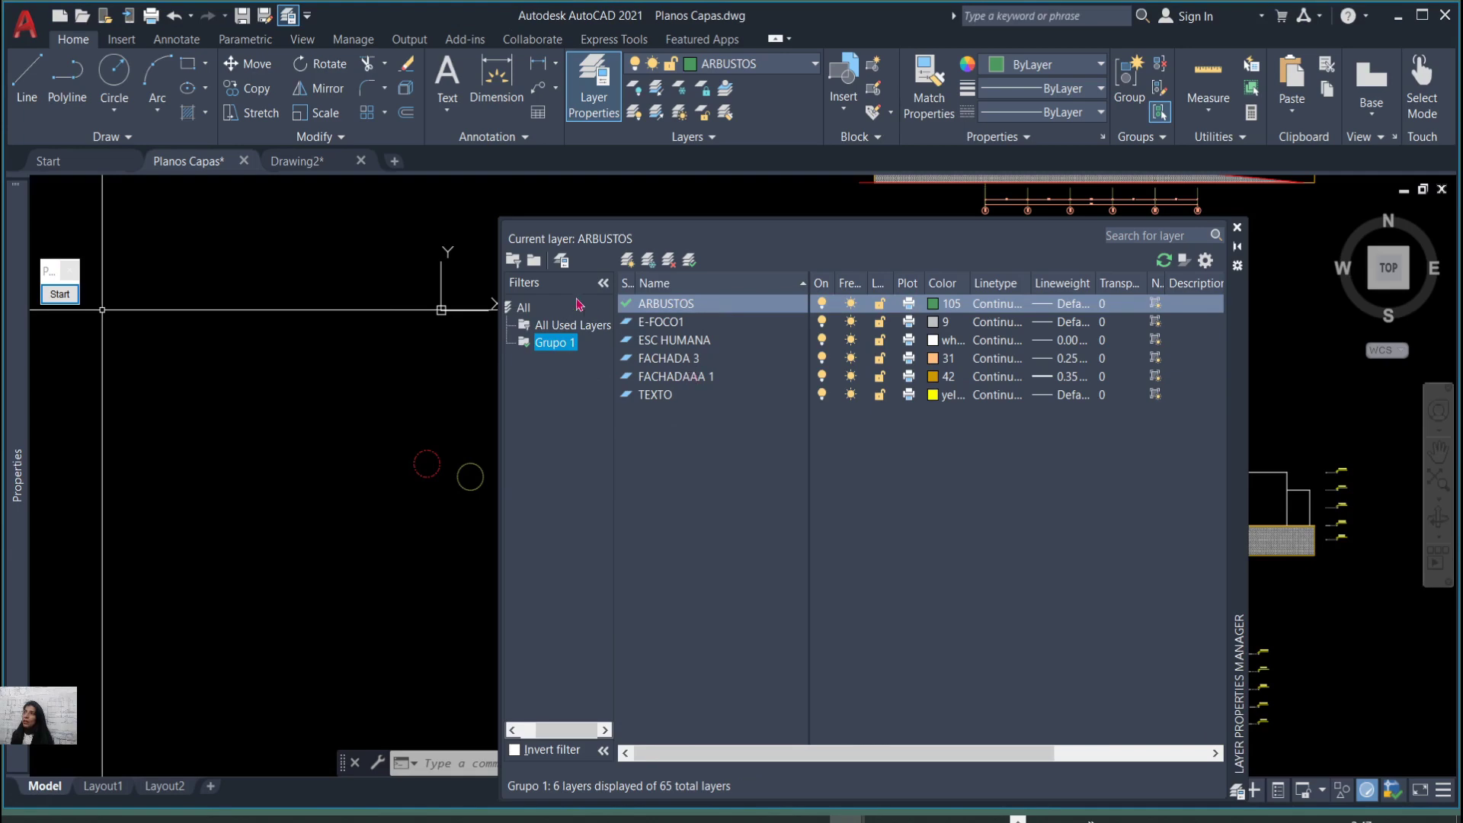
left_click(585, 327)
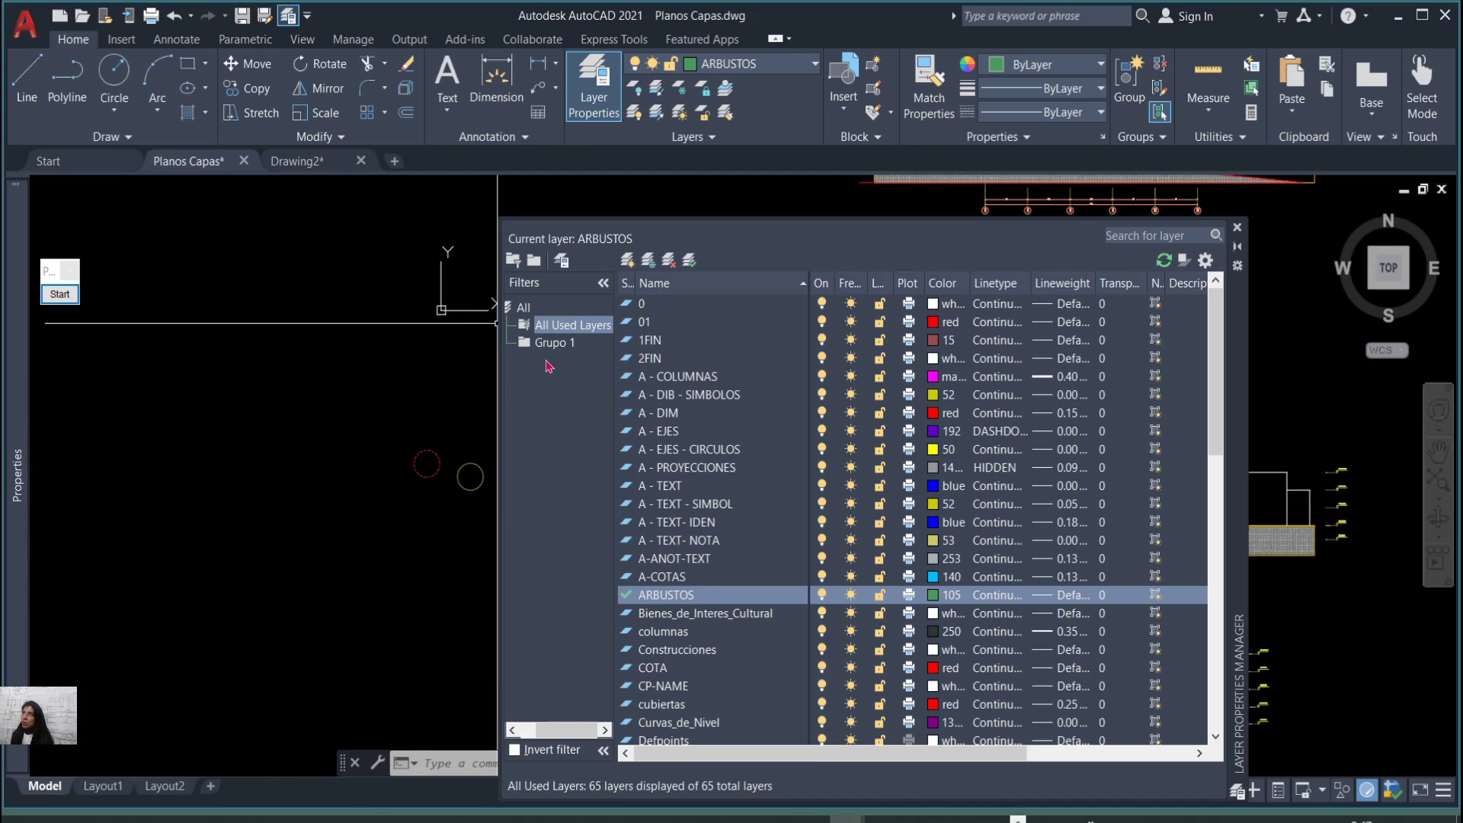
Open the Layer States Manager and look through the saved layer states of the Planos Capas drawing.
left_click(561, 264)
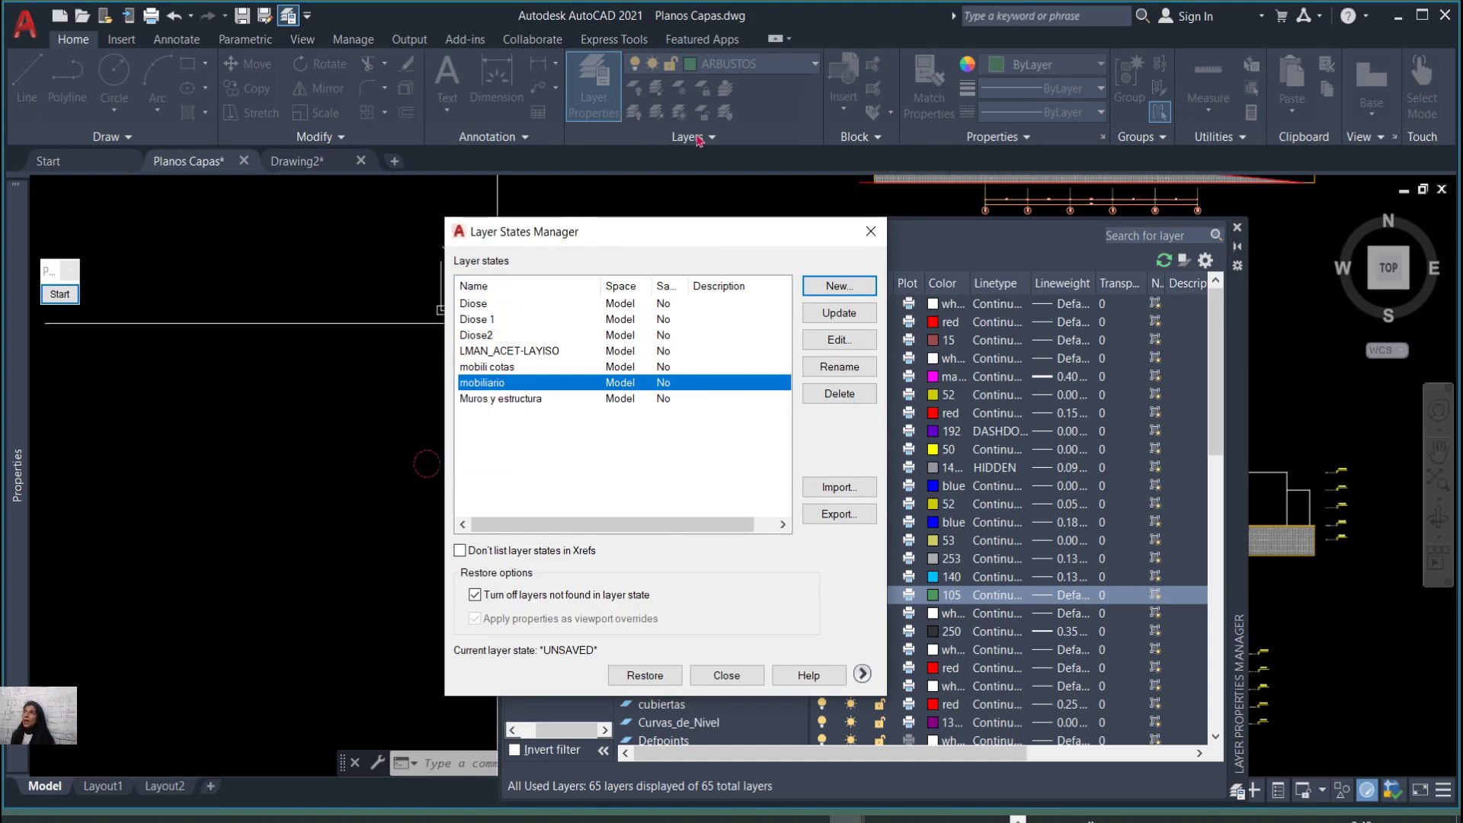
left_click_drag(663, 243, 654, 259)
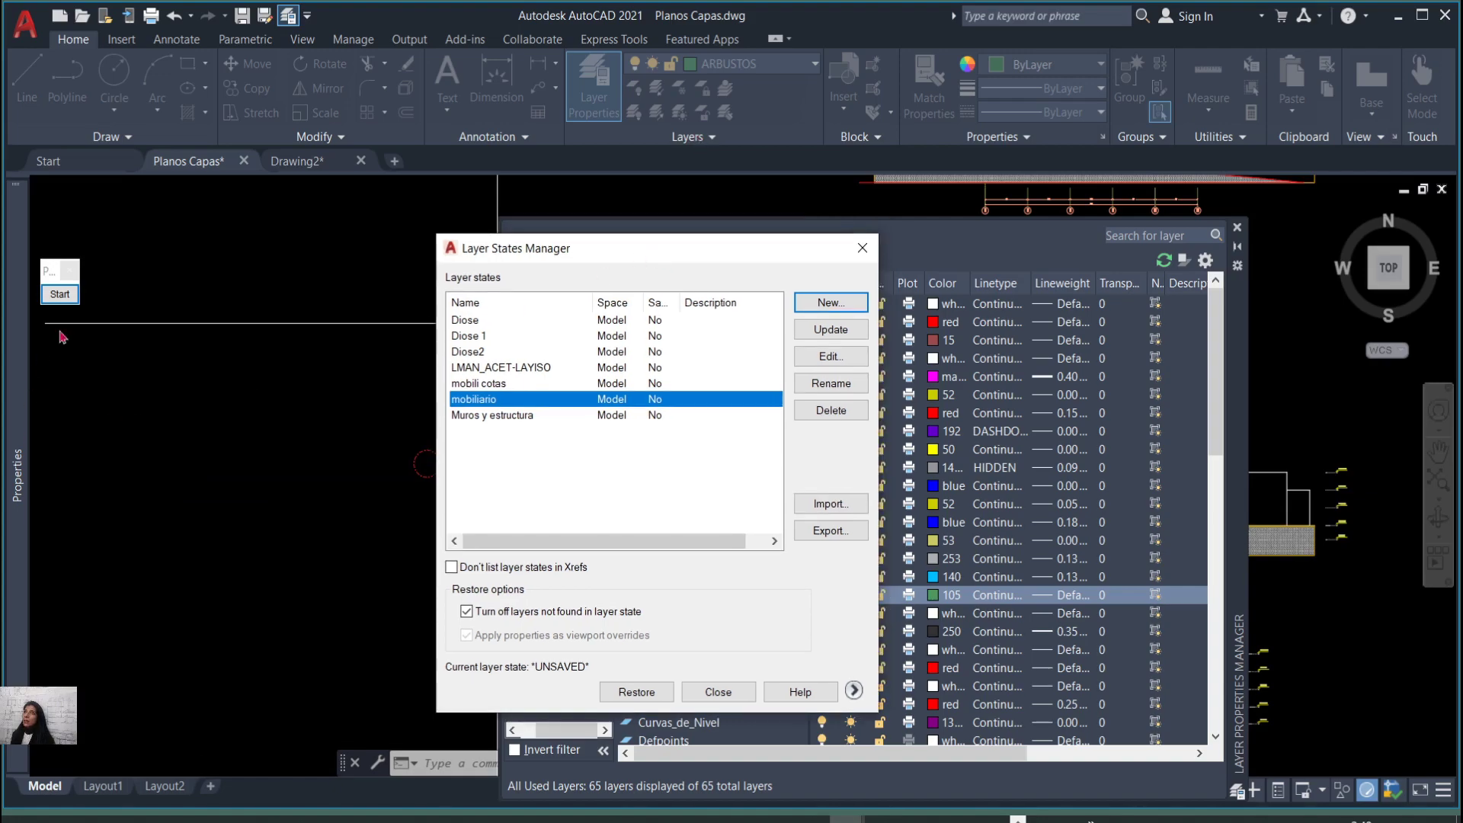
left_click(60, 294)
left_click(70, 575)
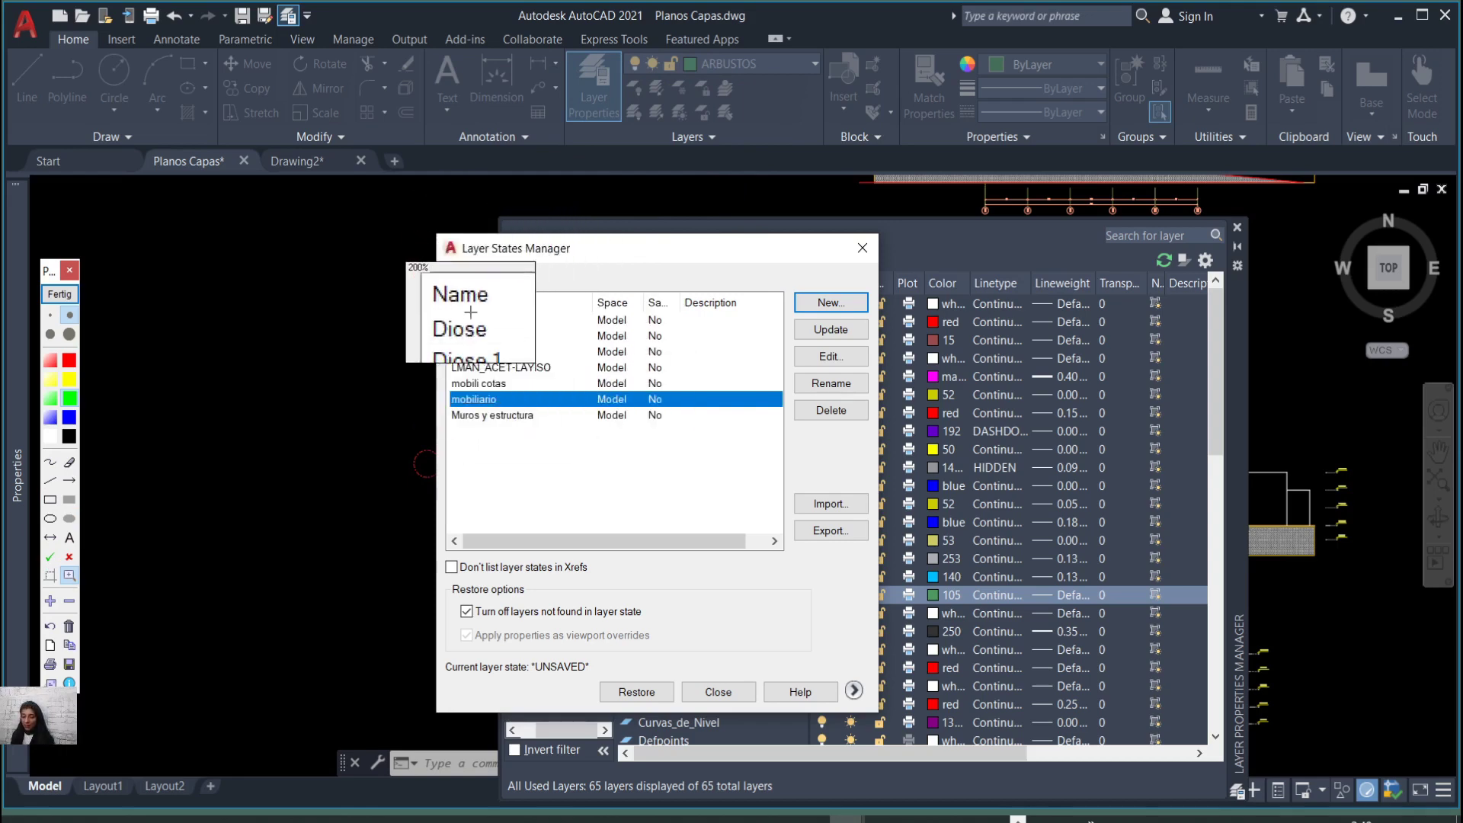
key("Escape")
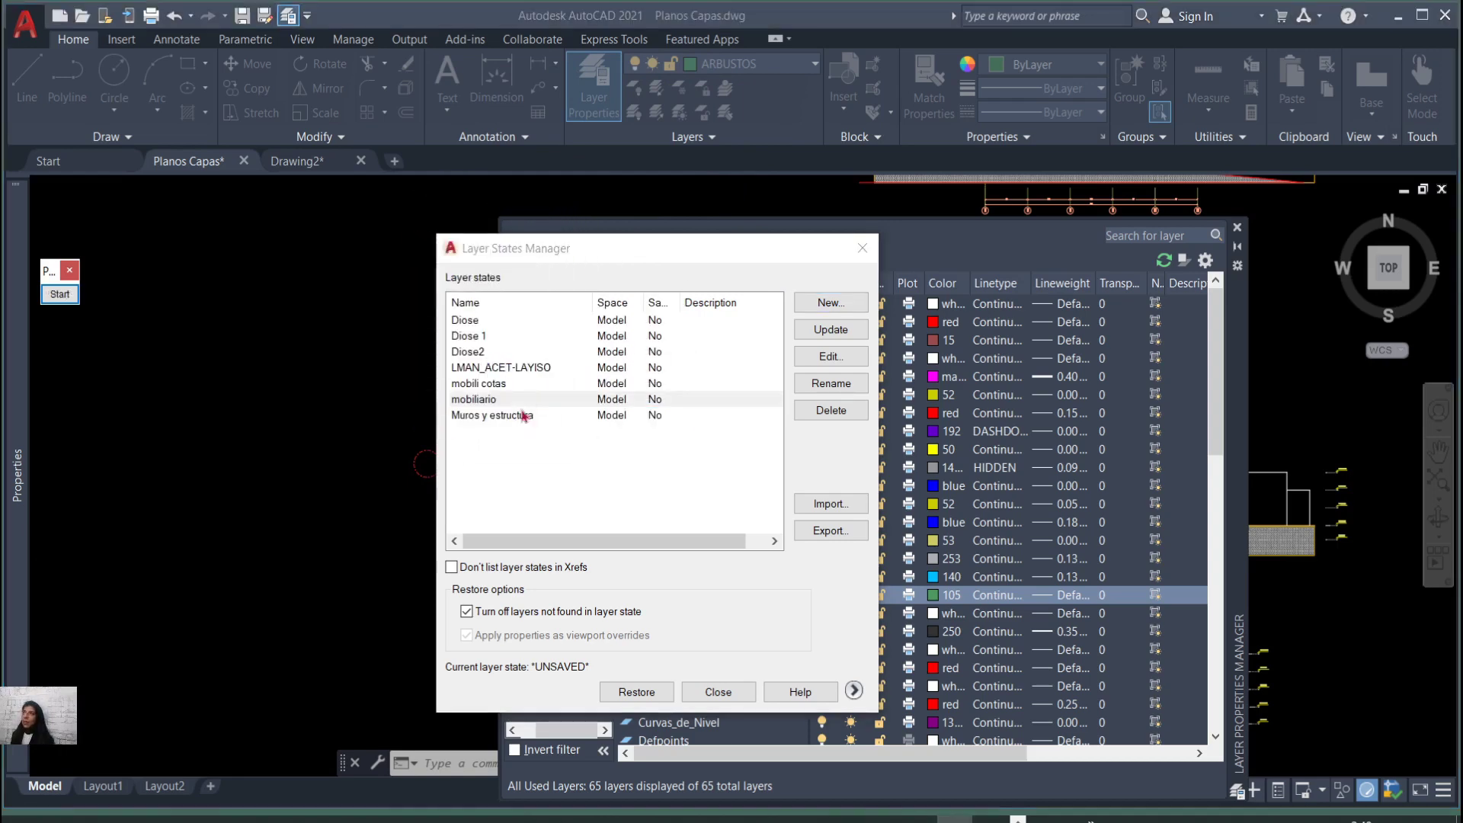
left_click(489, 338)
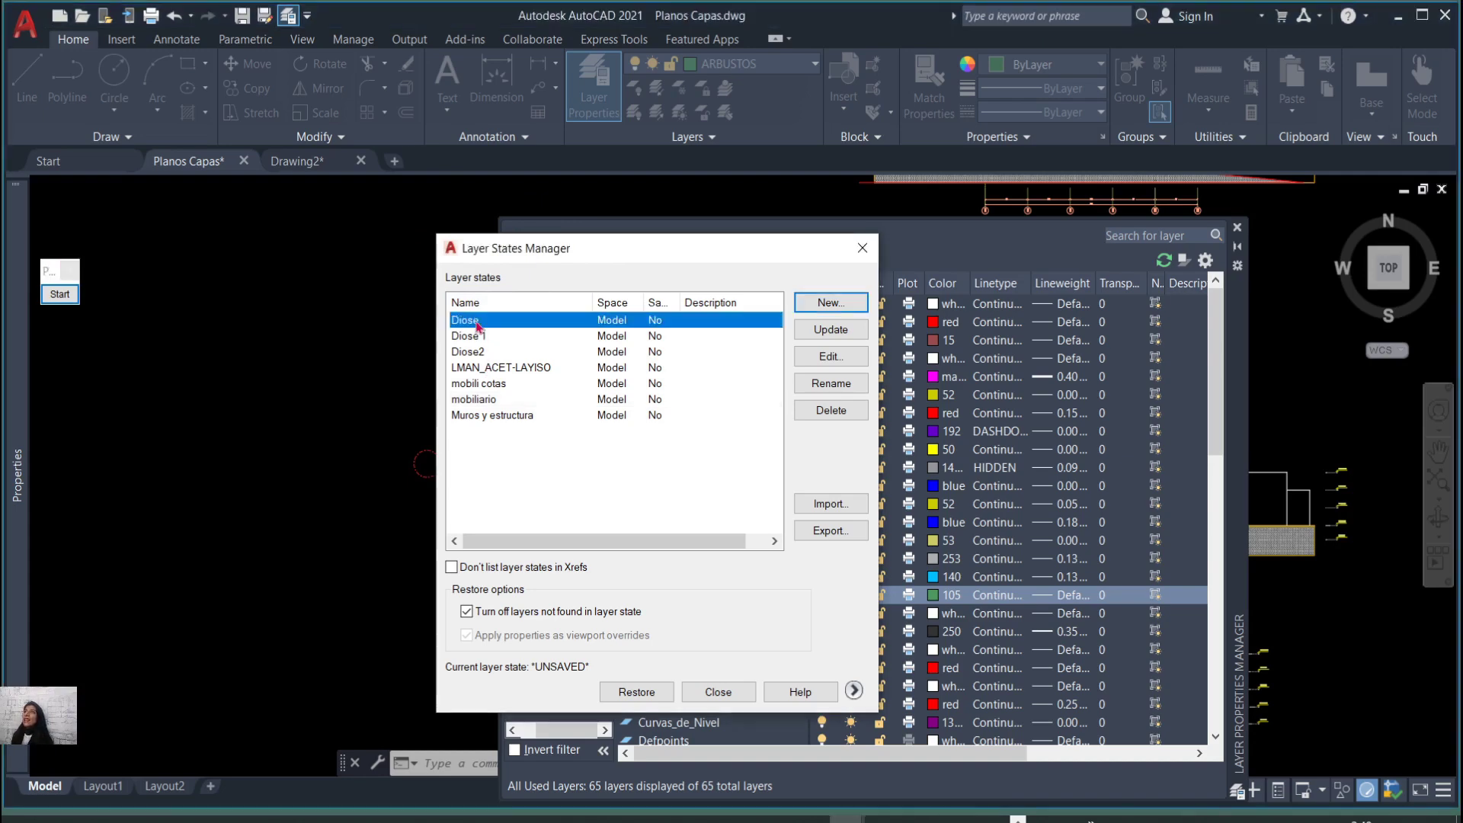
left_click(500, 353)
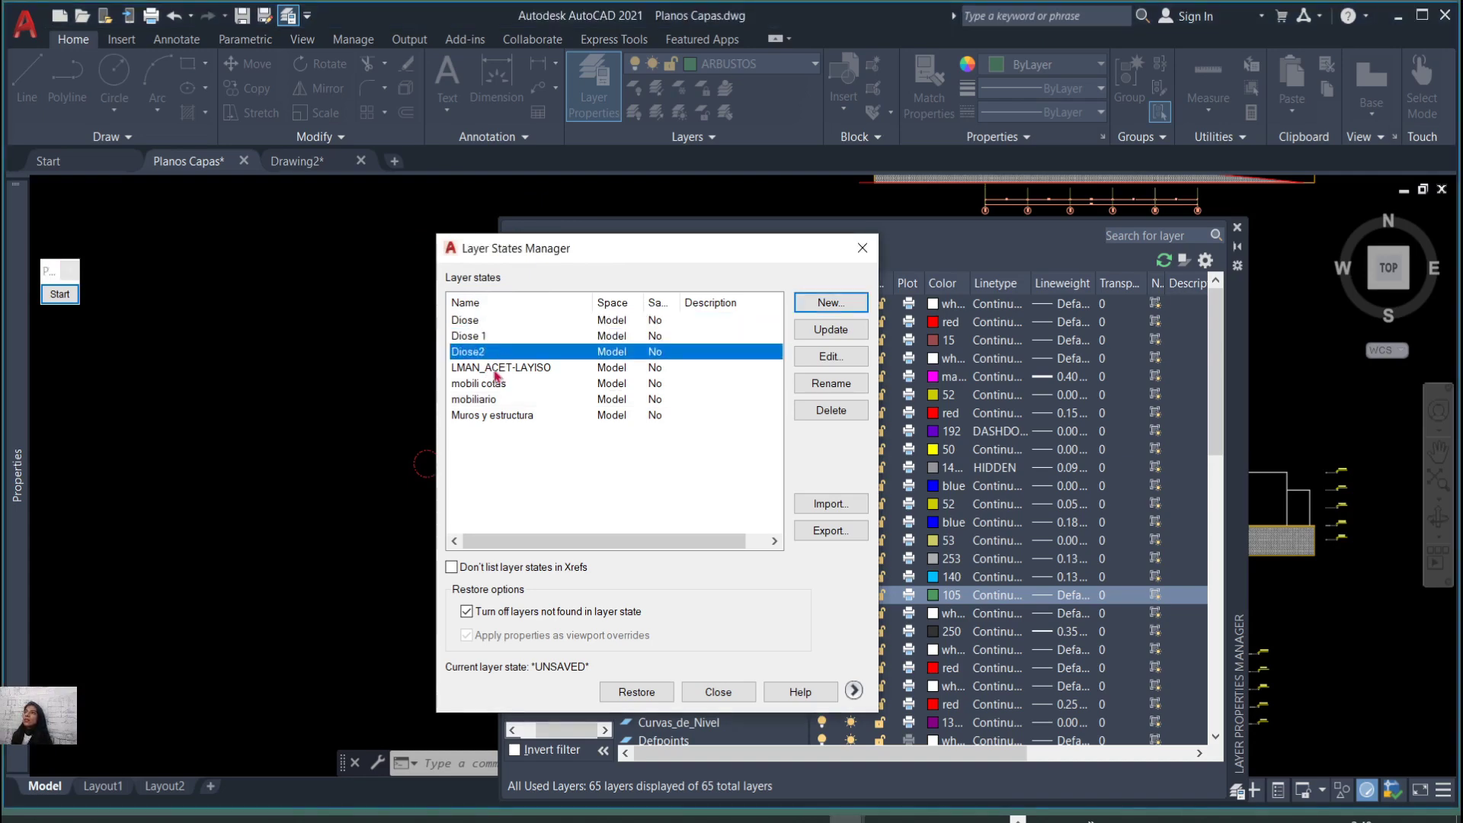
left_click(495, 369)
left_click(486, 384)
left_click(490, 399)
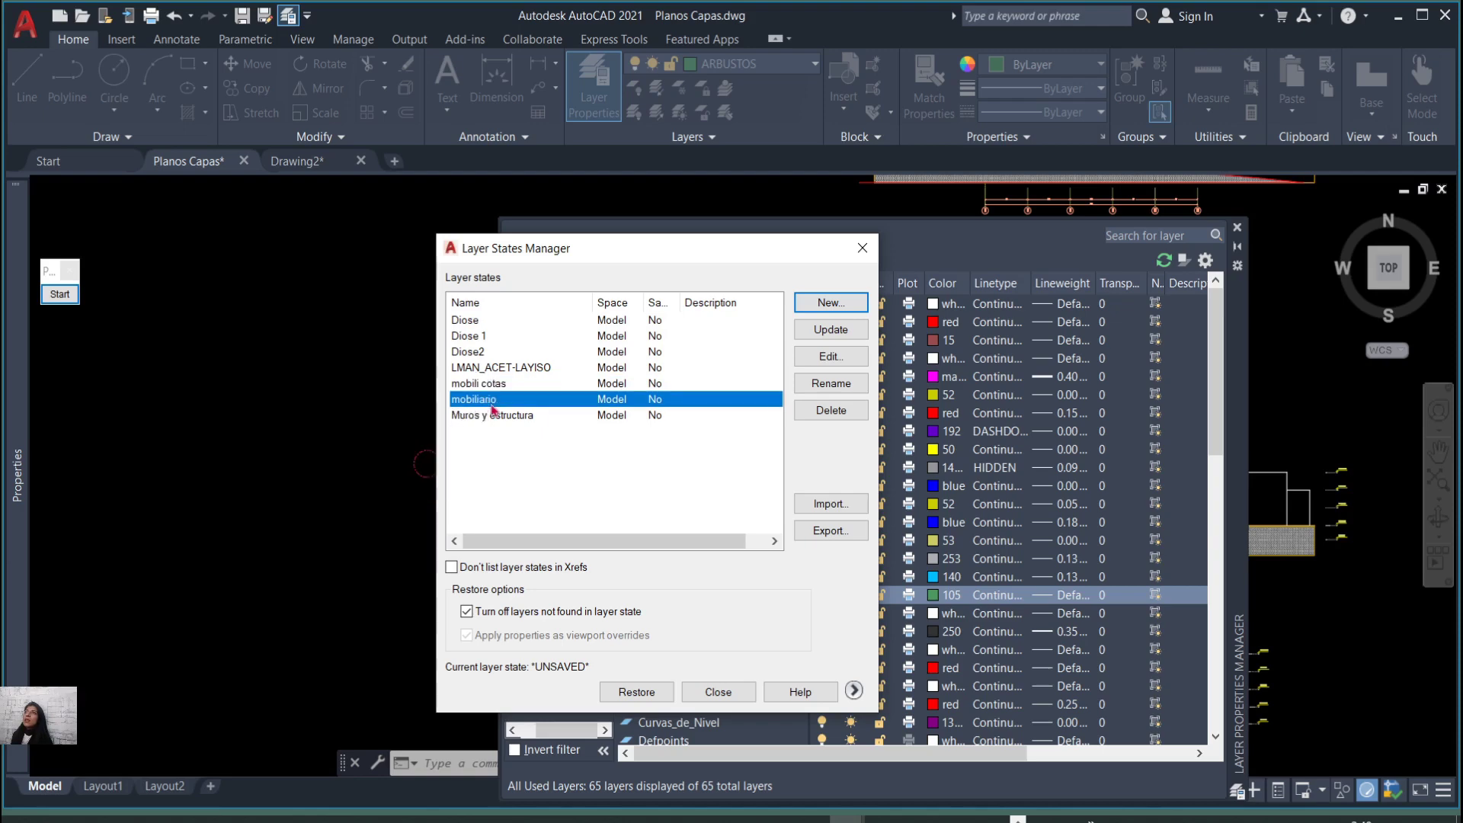
left_click(494, 416)
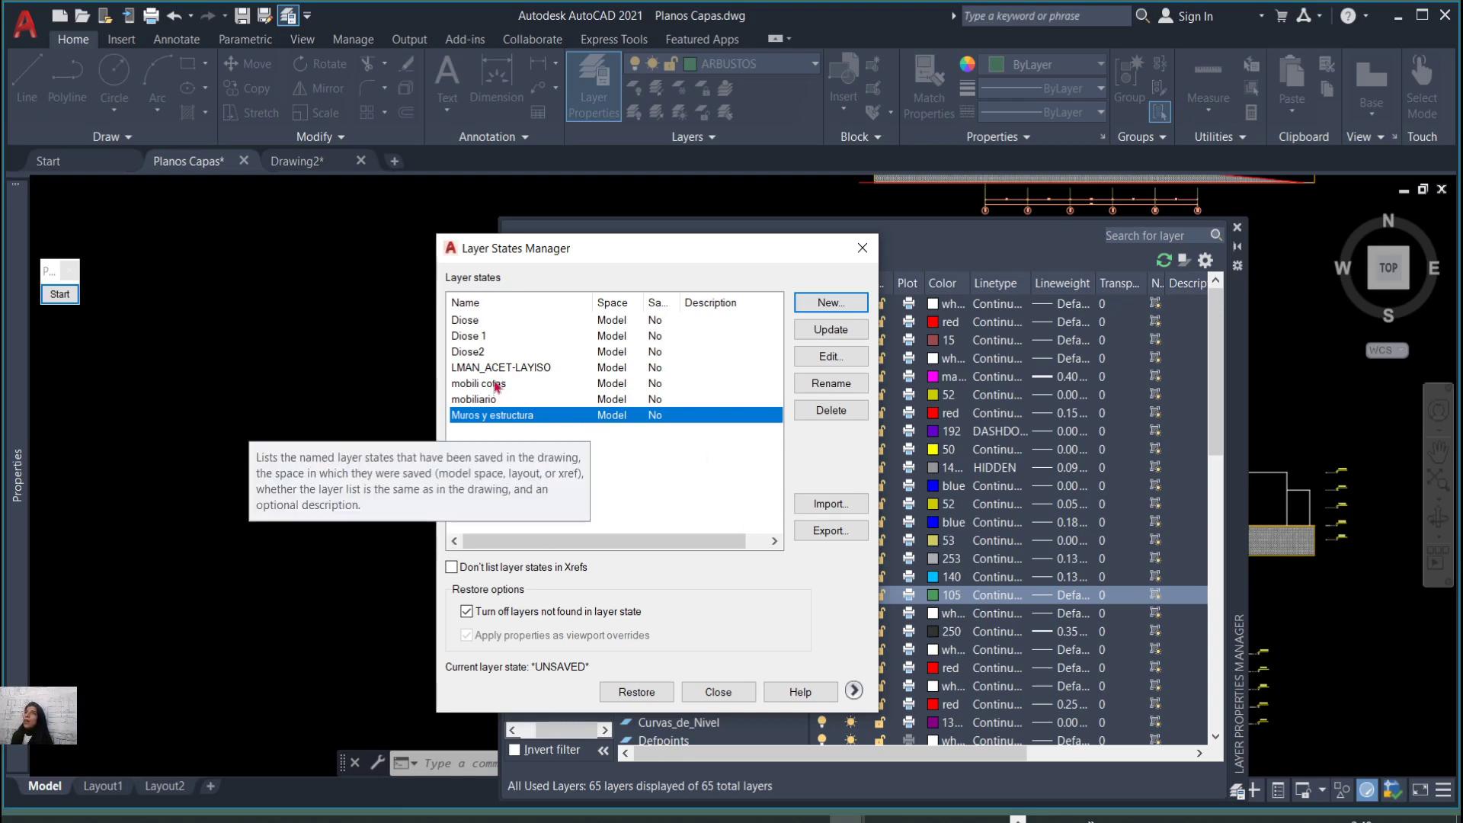
left_click(537, 367)
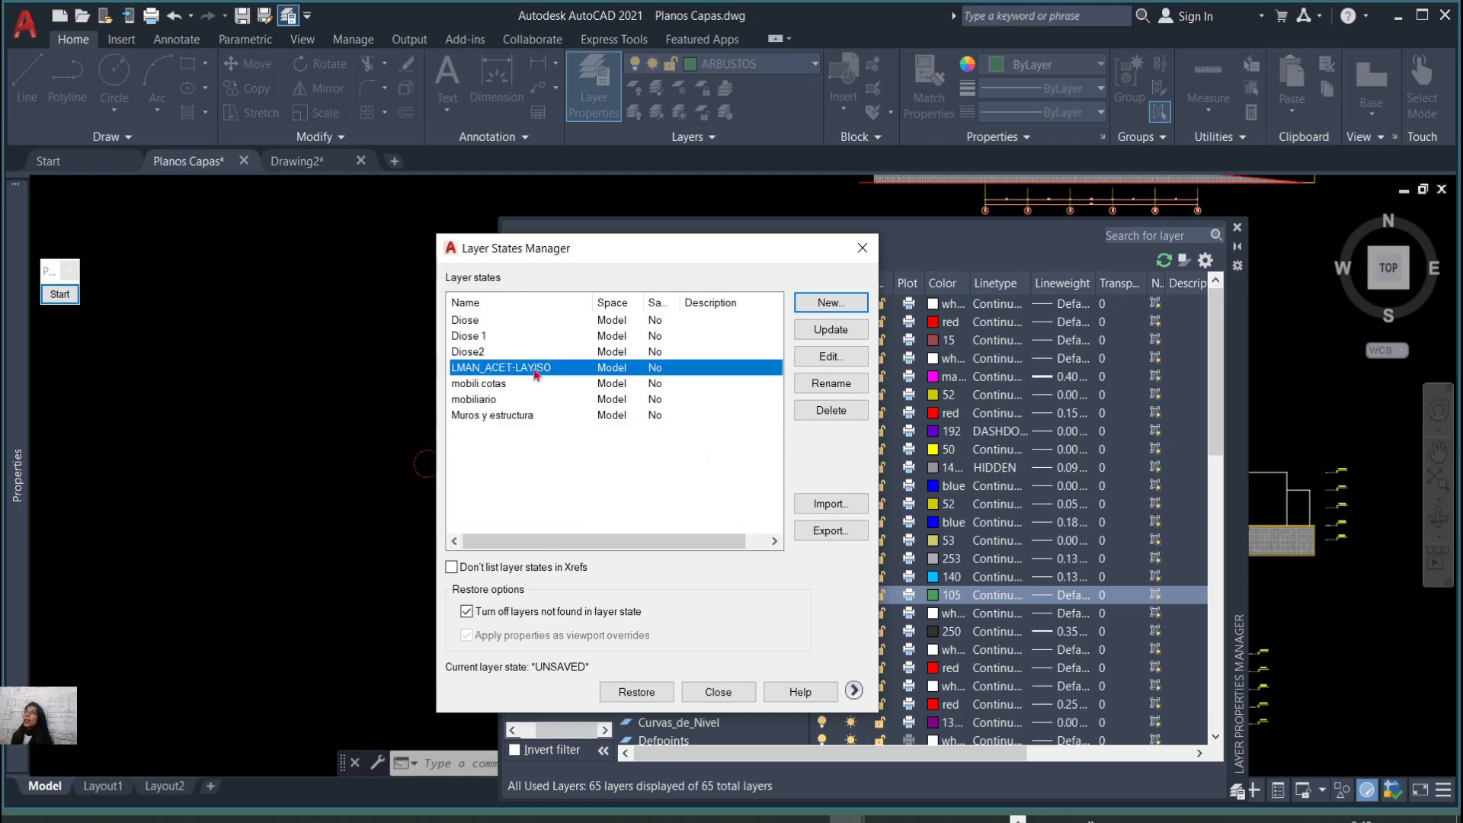
Export the Diose2 layer state to the Documentos folder as the layer states file Diose2.las.
left_click(522, 352)
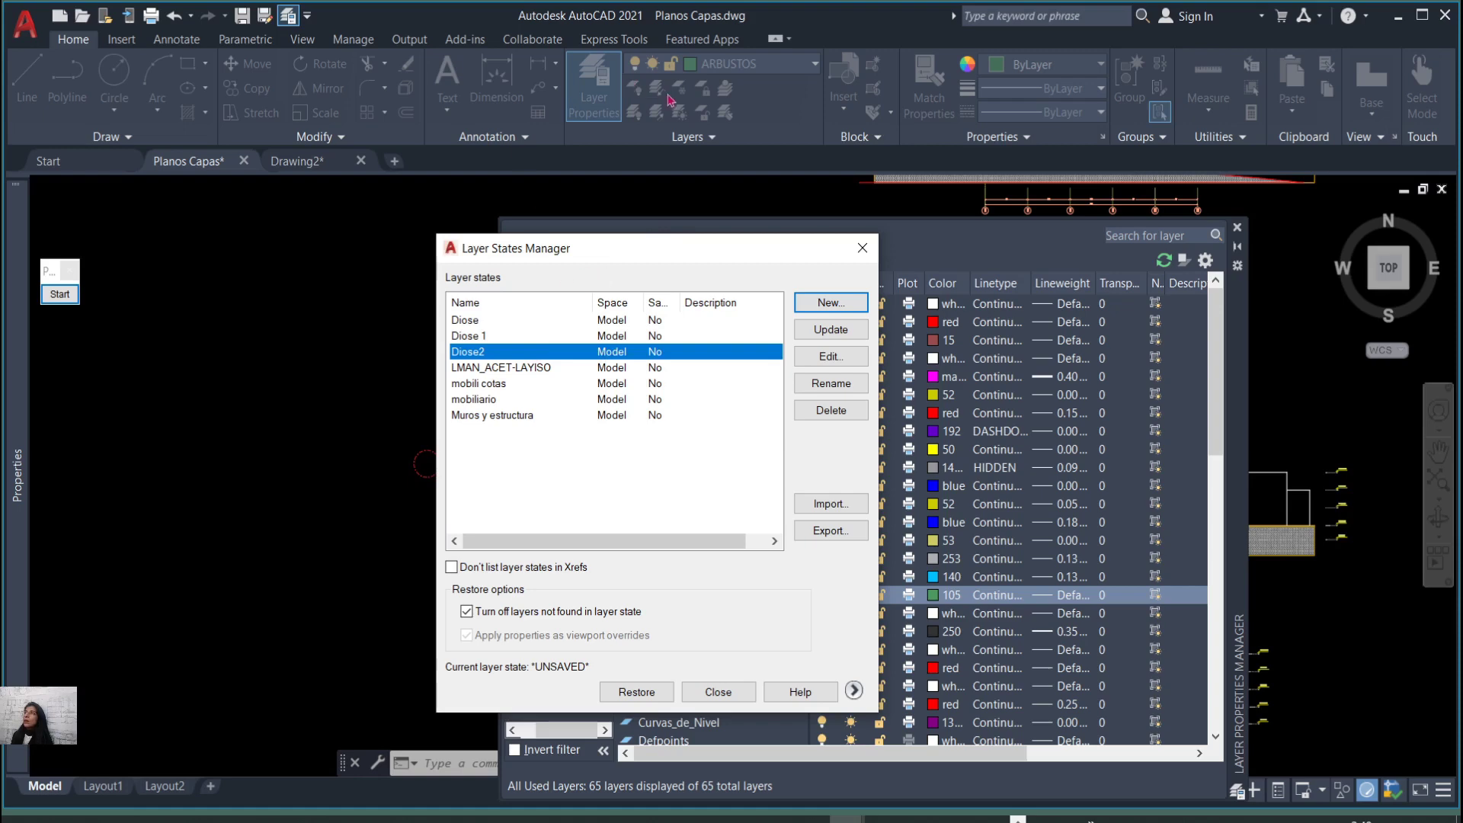
left_click(830, 531)
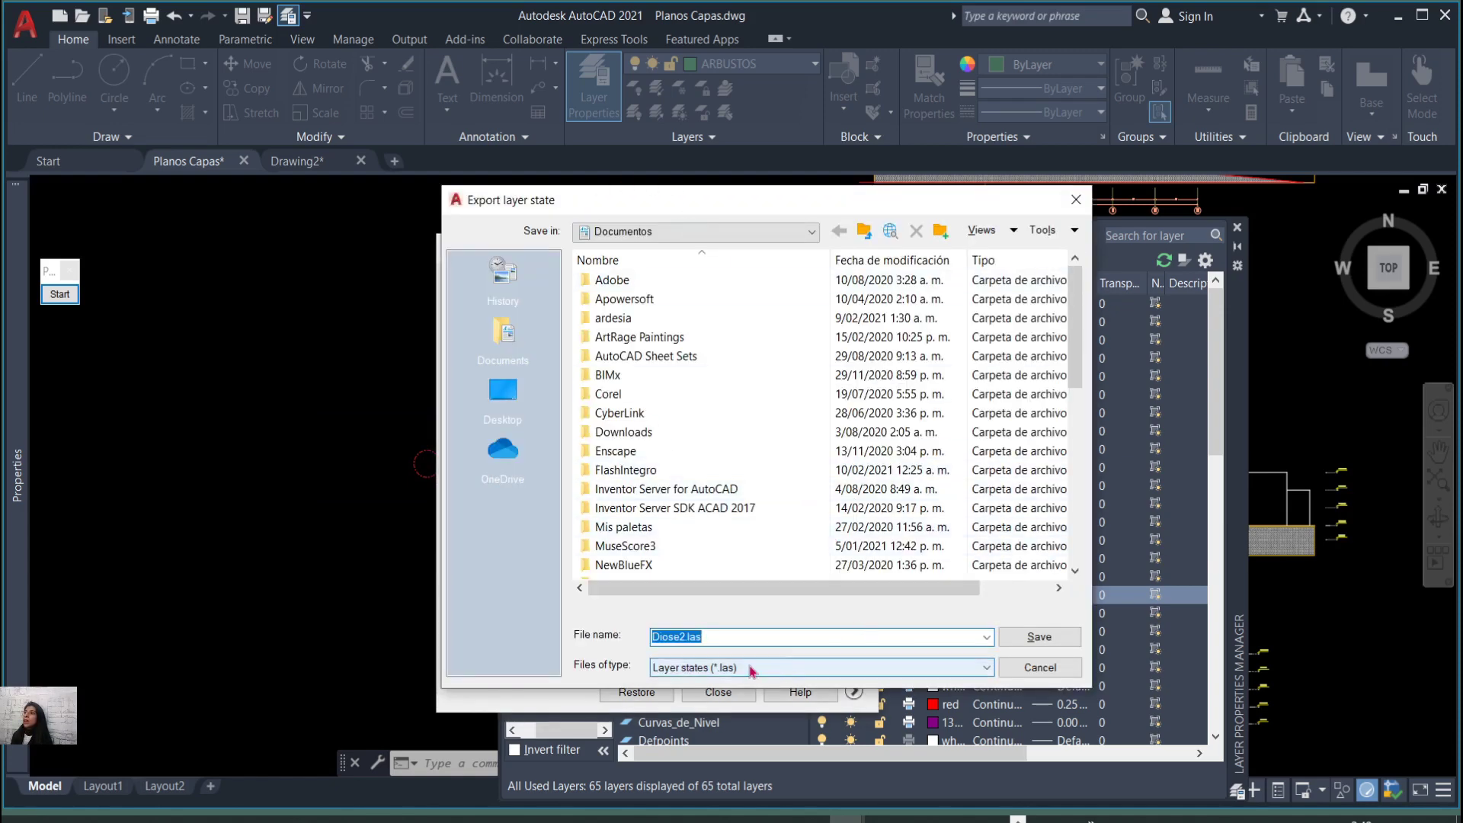
left_click(60, 294)
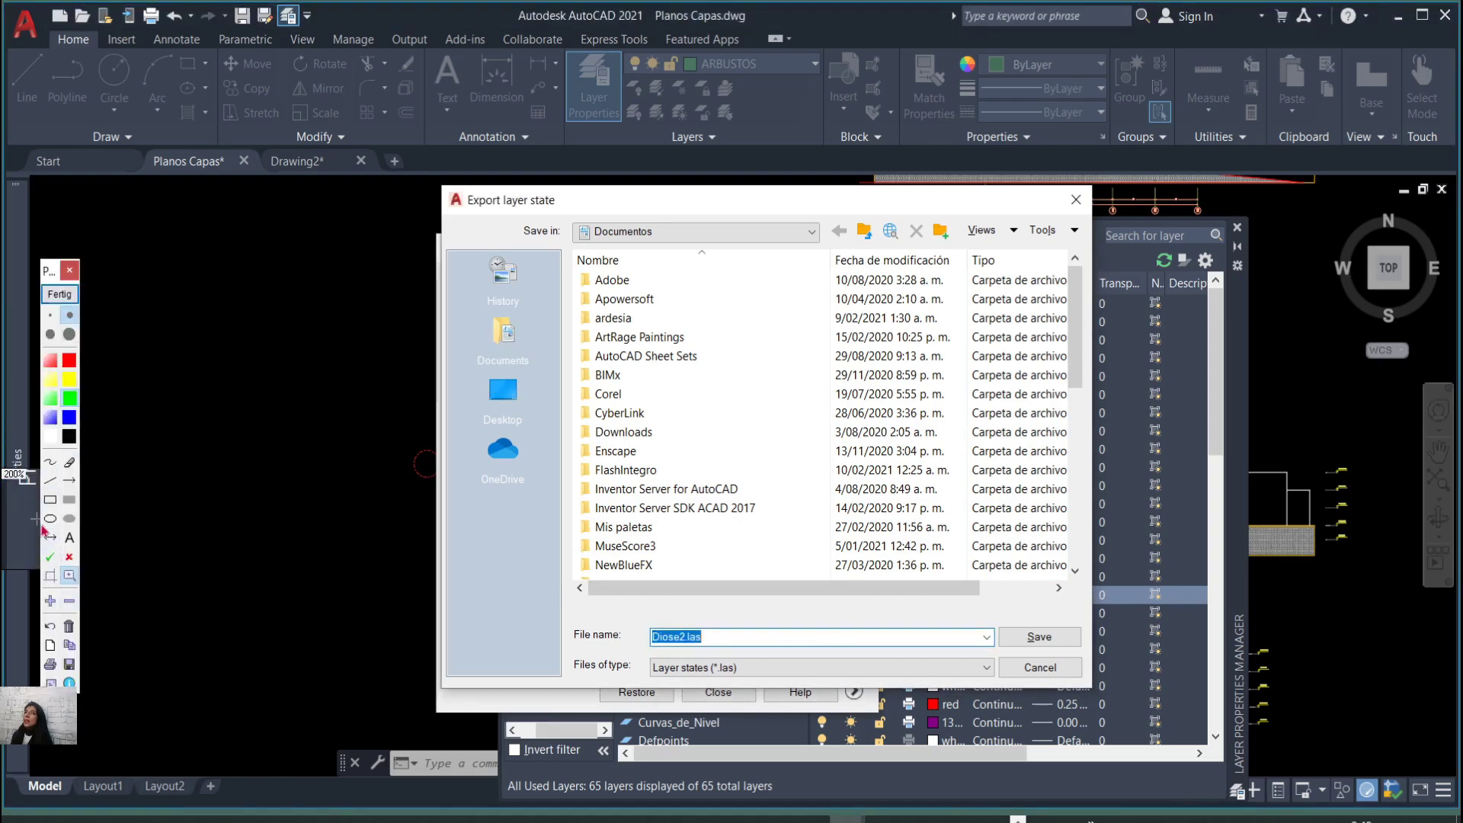
left_click(50, 499)
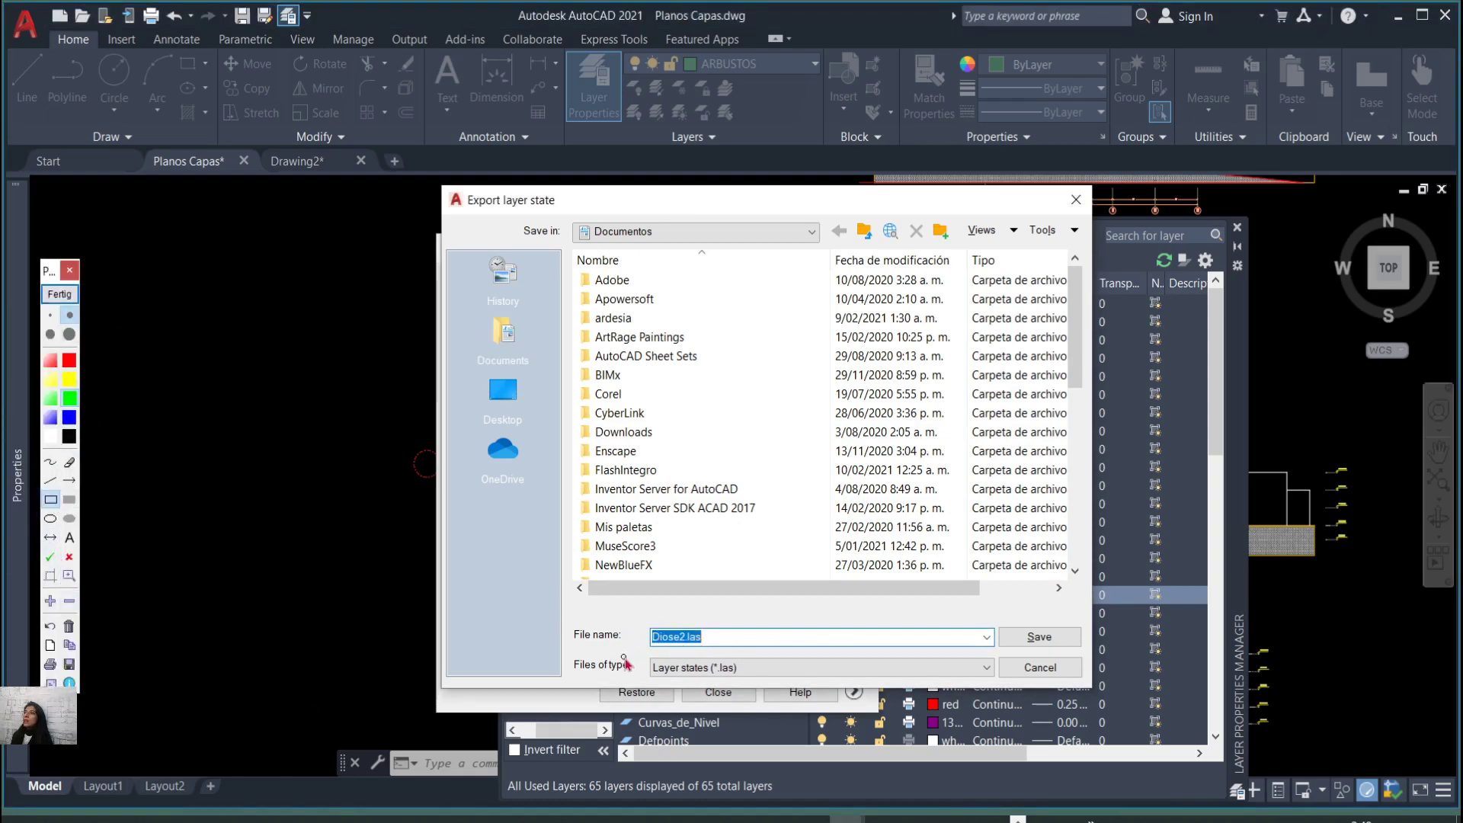
mouse_move(622, 648)
left_mouse_down()
mouse_move(817, 713)
mouse_move(981, 707)
mouse_move(1004, 689)
left_mouse_up()
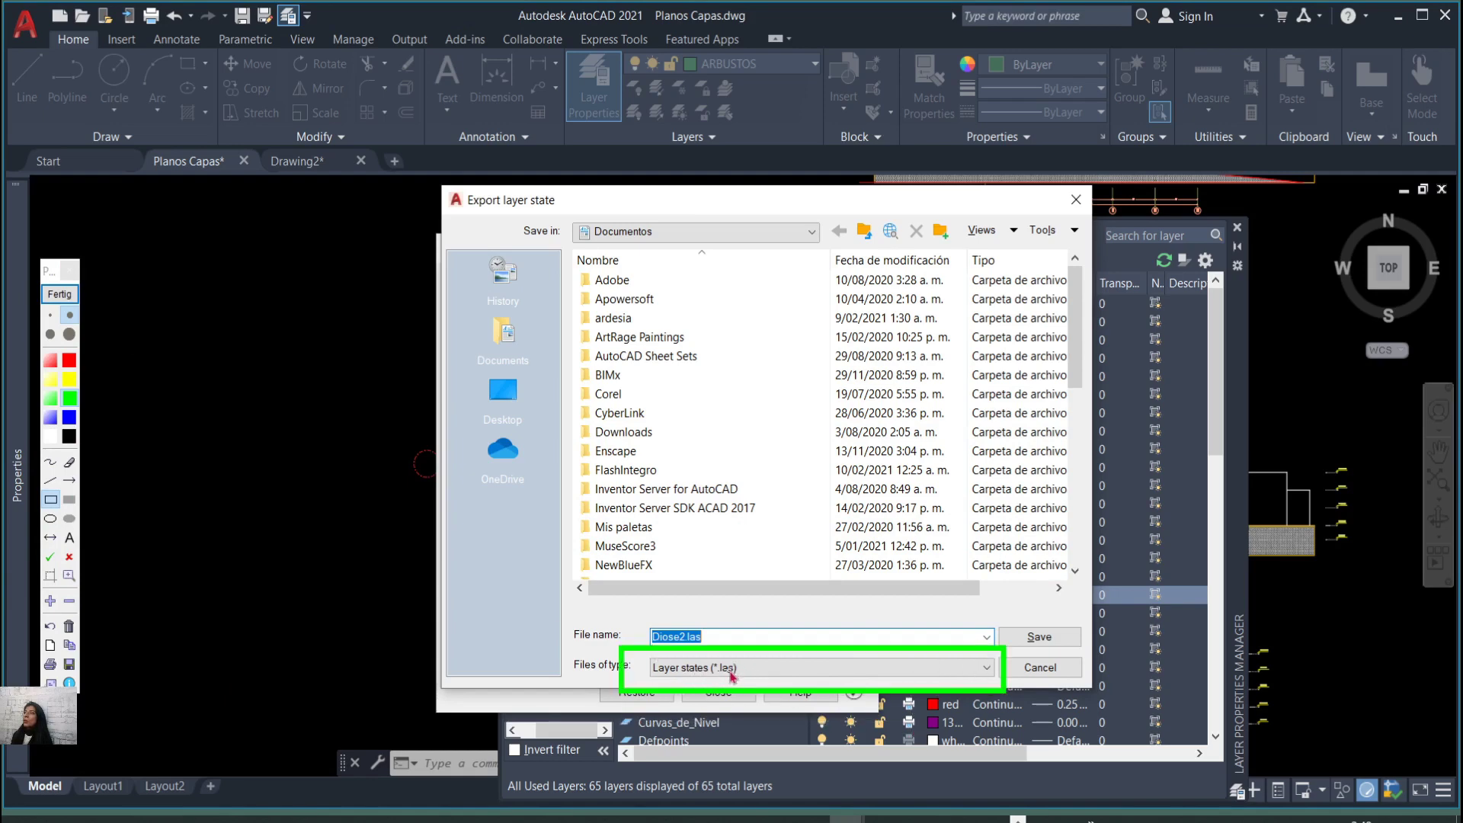
left_click_drag(707, 677, 742, 652)
left_click(60, 294)
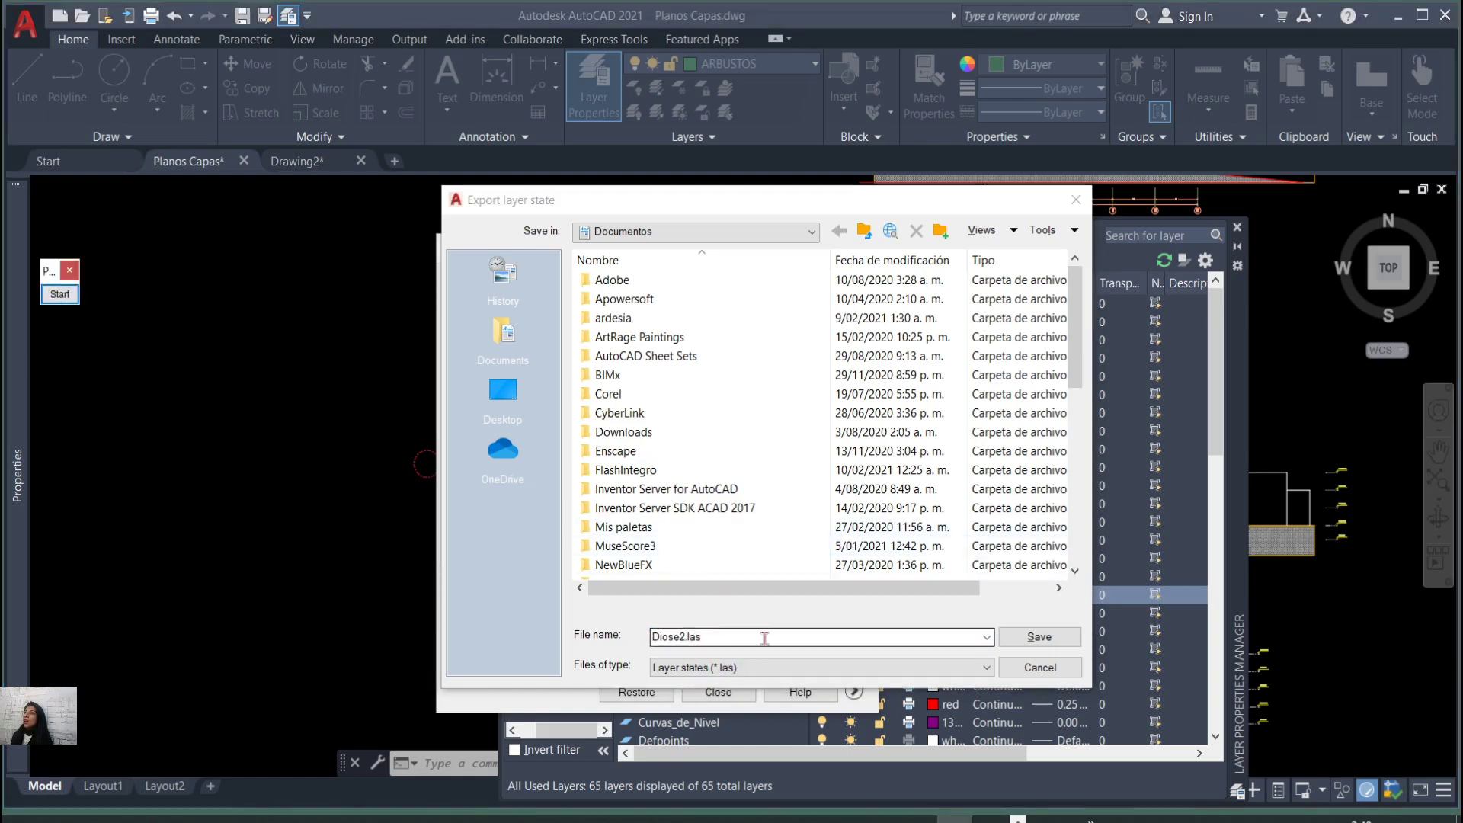
left_click(1071, 641)
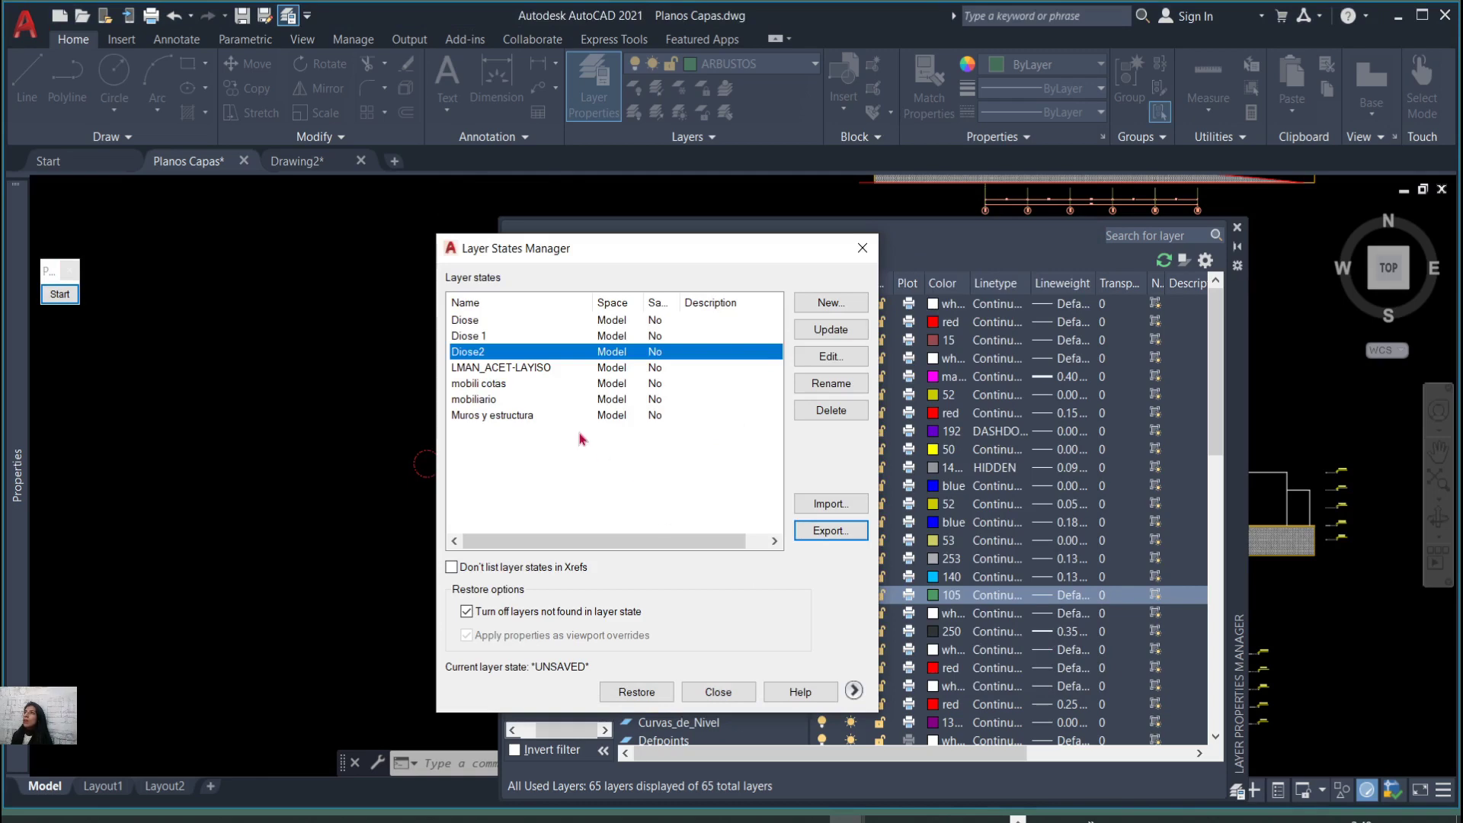
Close the Layer States Manager and the Layer Properties Manager and start a new blank drawing.
left_click(868, 251)
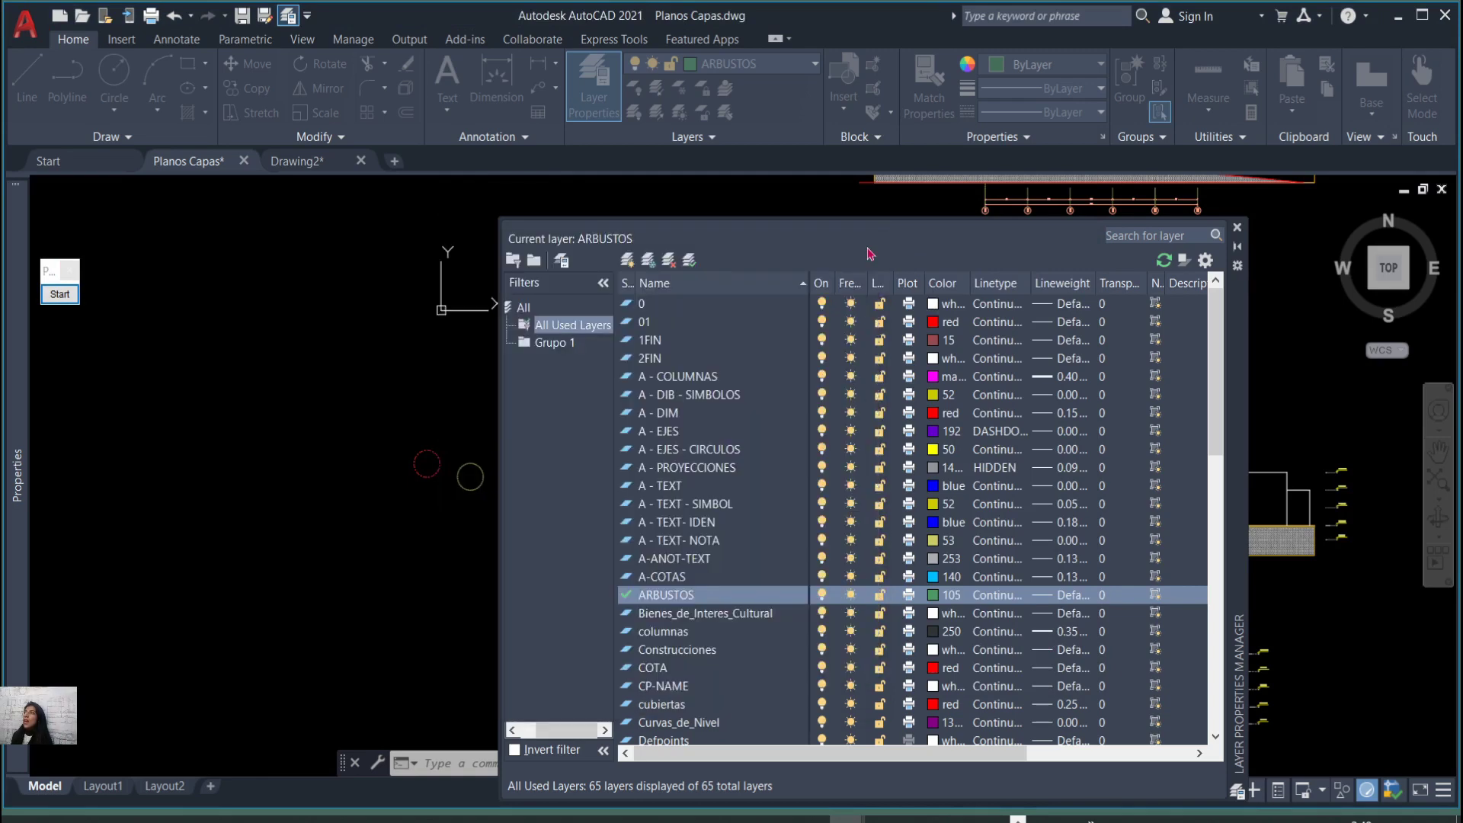
left_click(1237, 229)
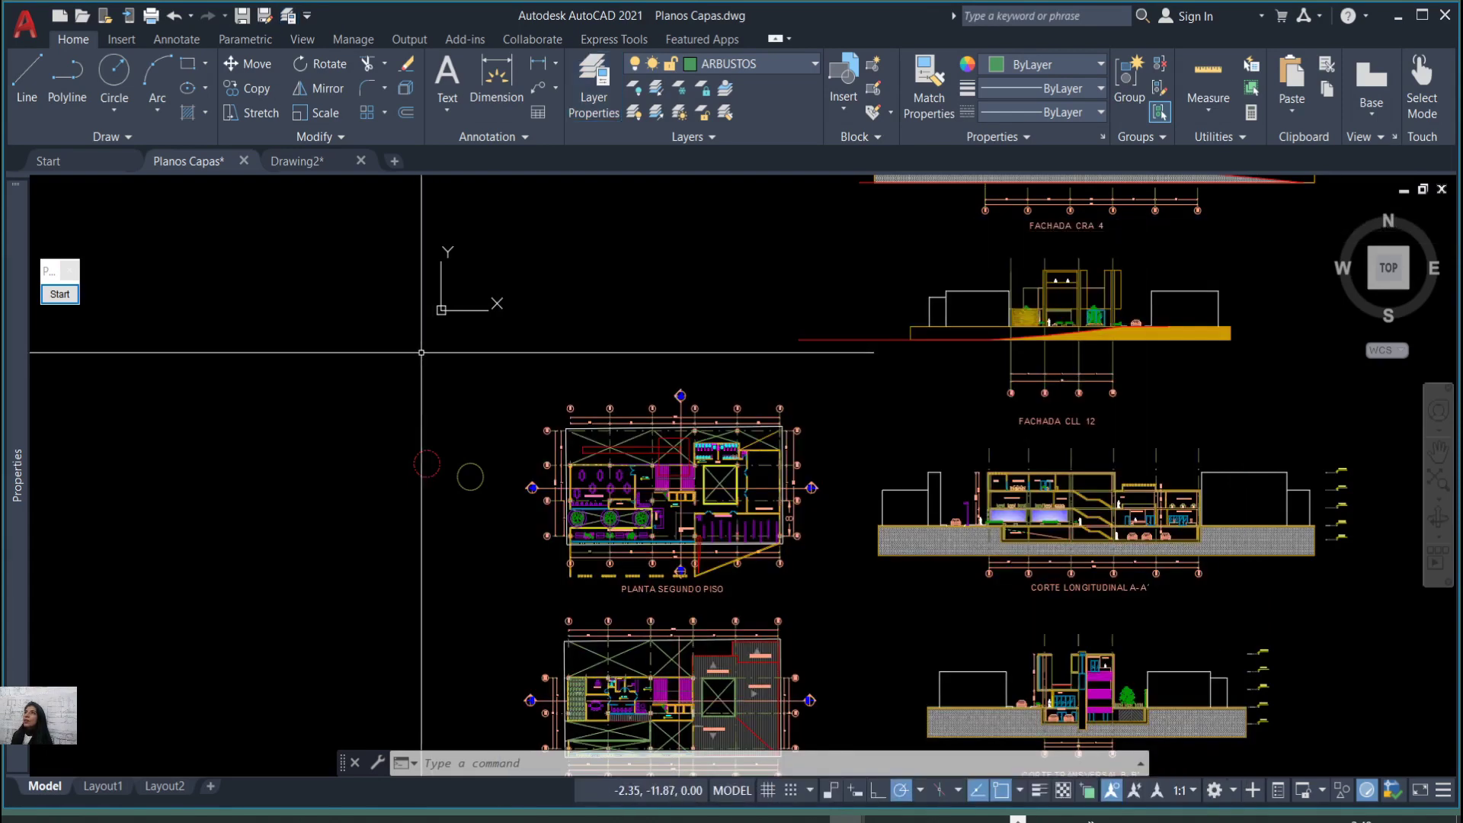
left_click(395, 162)
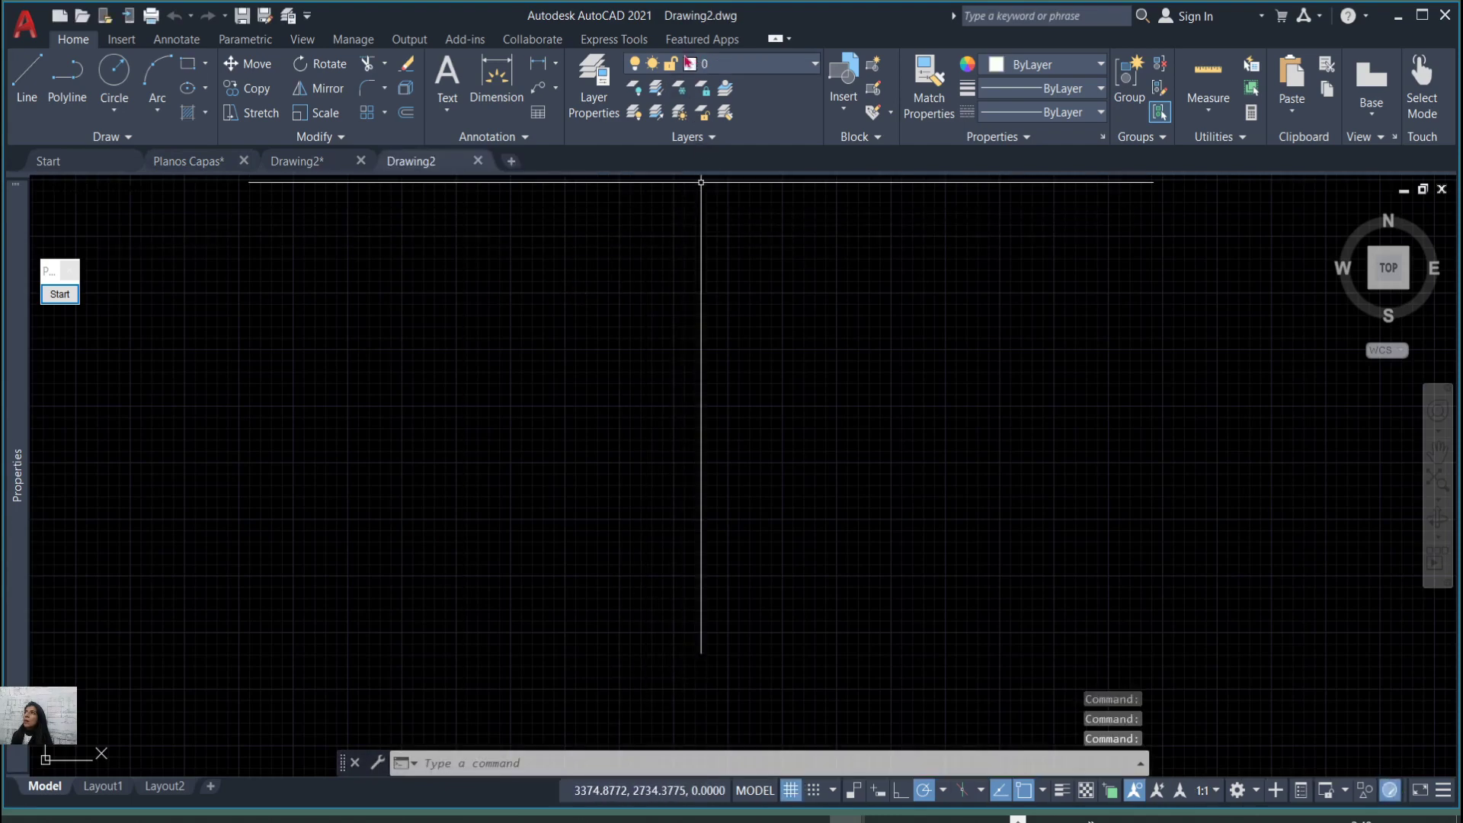
Check which layers are available in the new blank drawing.
left_click(739, 68)
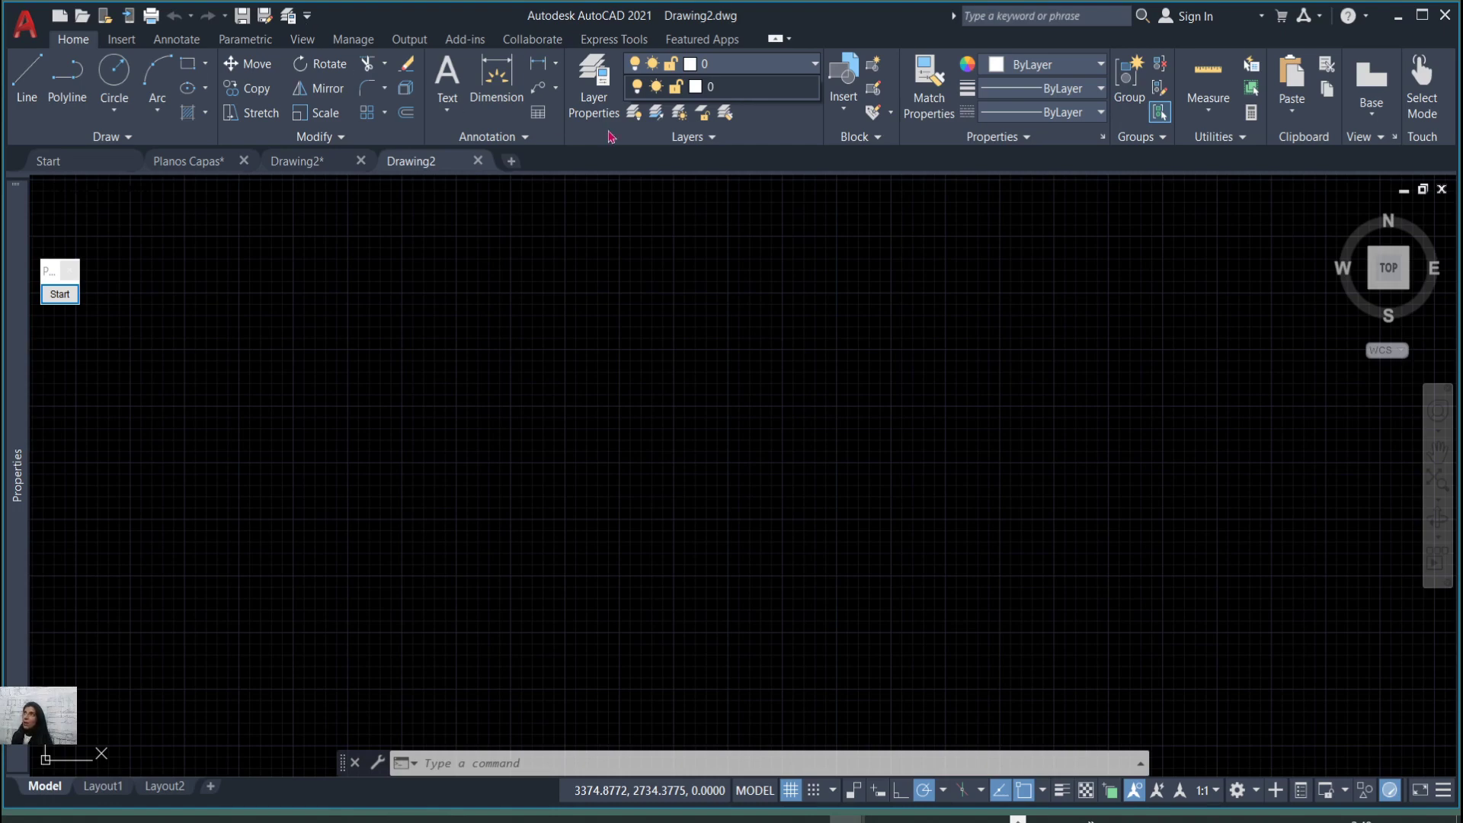
left_click(592, 111)
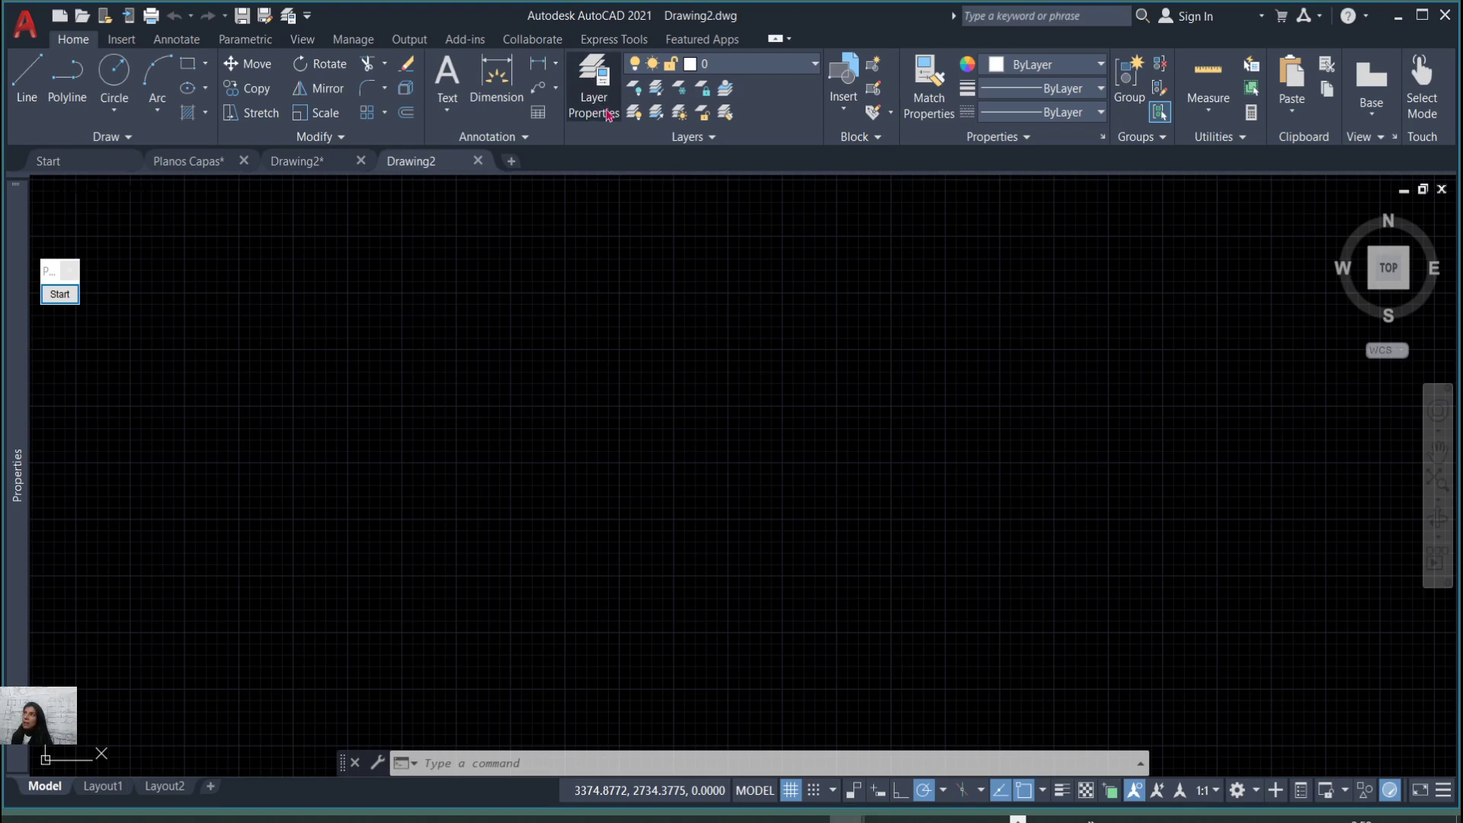
left_click(308, 17)
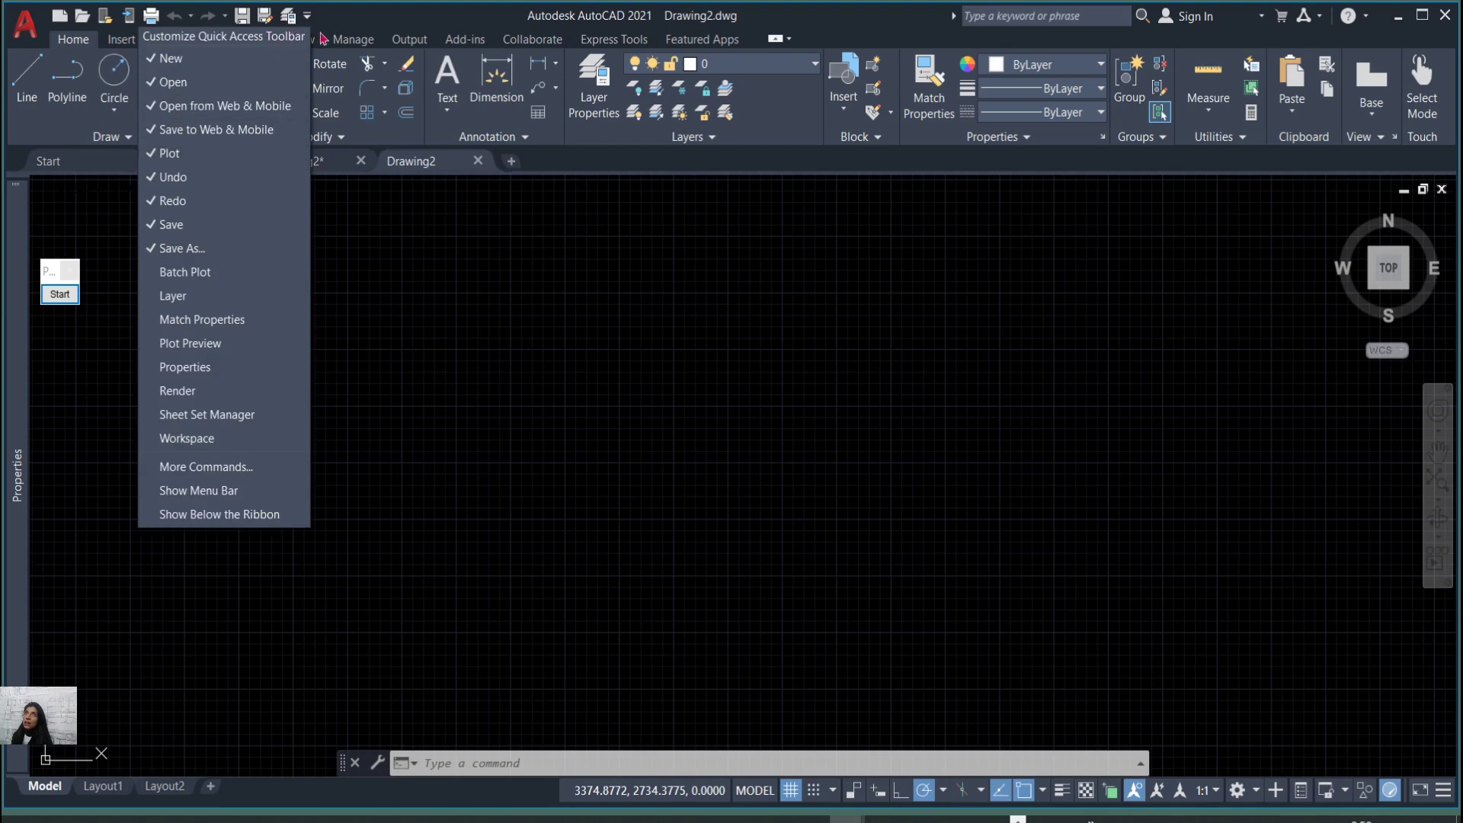
left_click(315, 6)
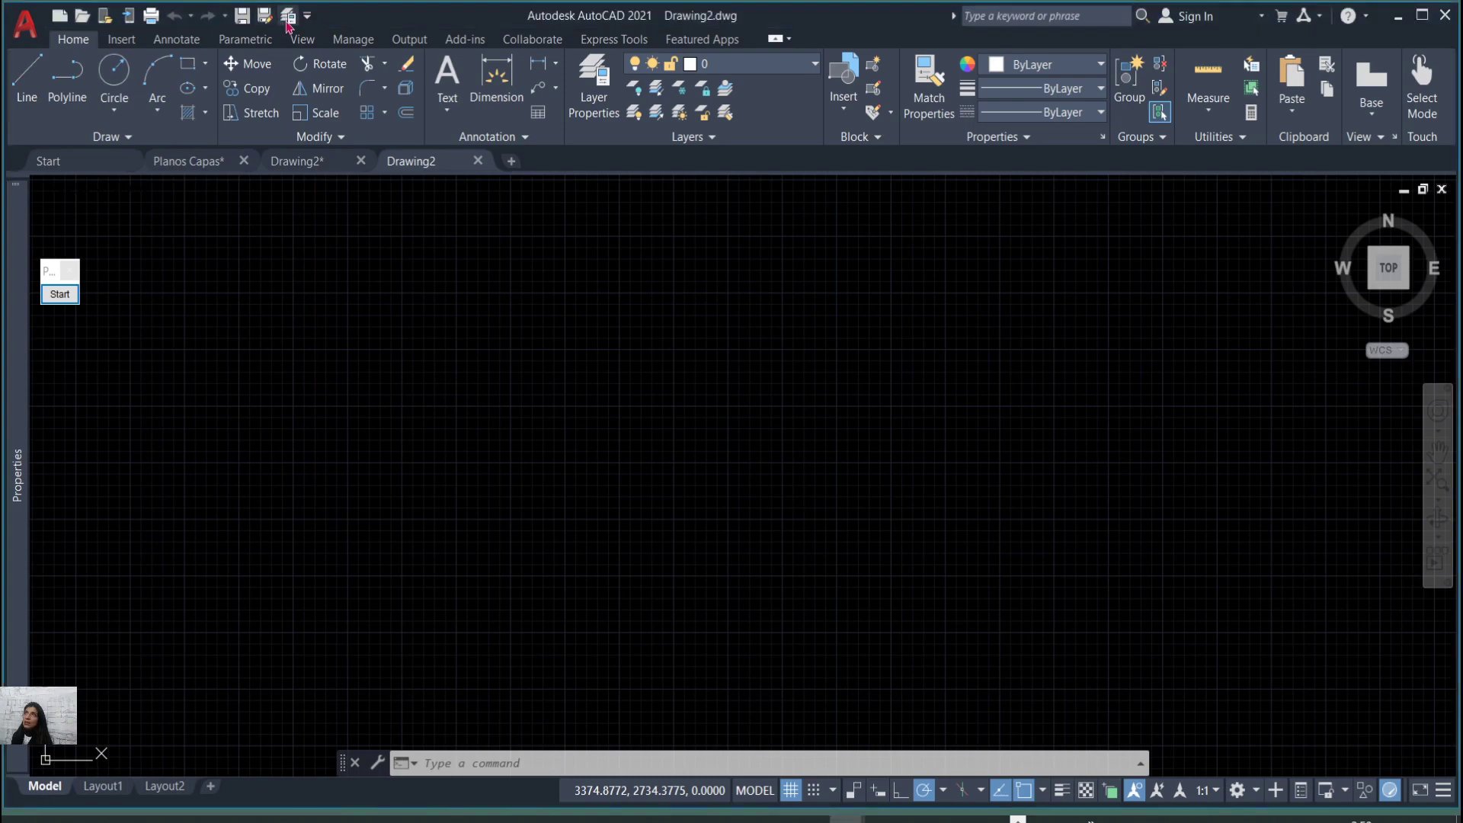
Open the Layer States Manager for the new blank drawing.
left_click(287, 18)
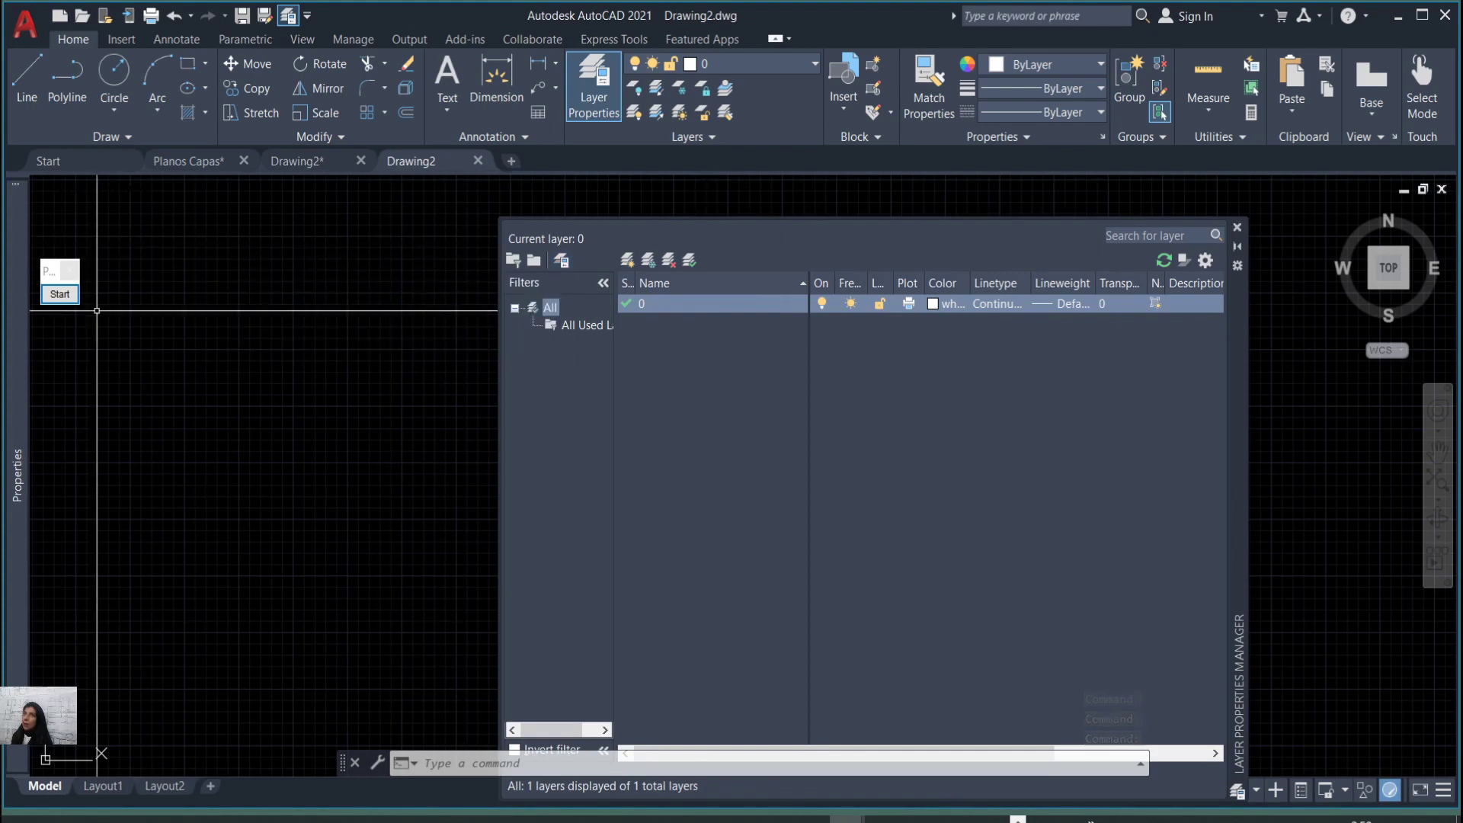
left_click(60, 294)
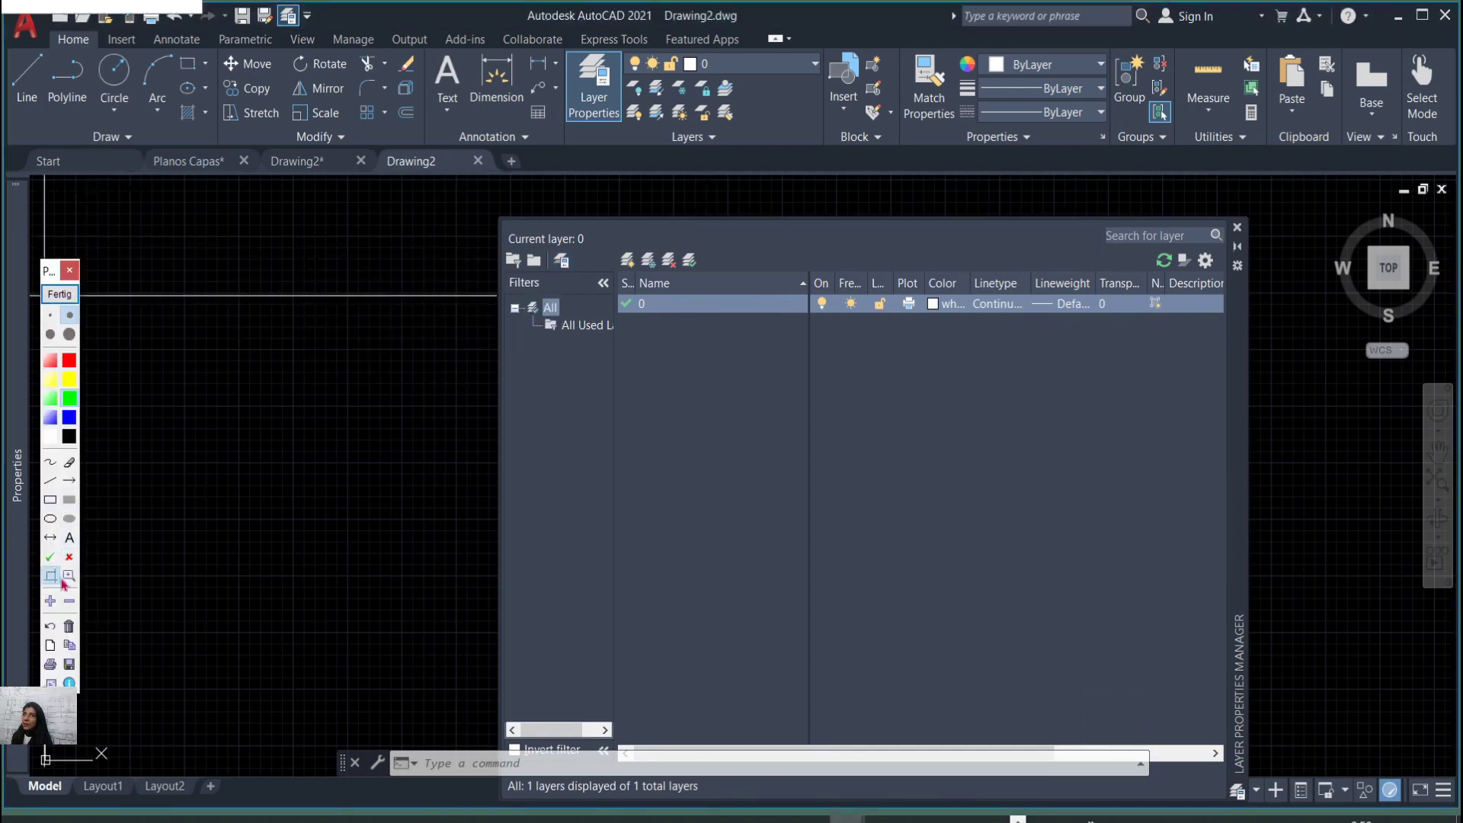
left_click(69, 576)
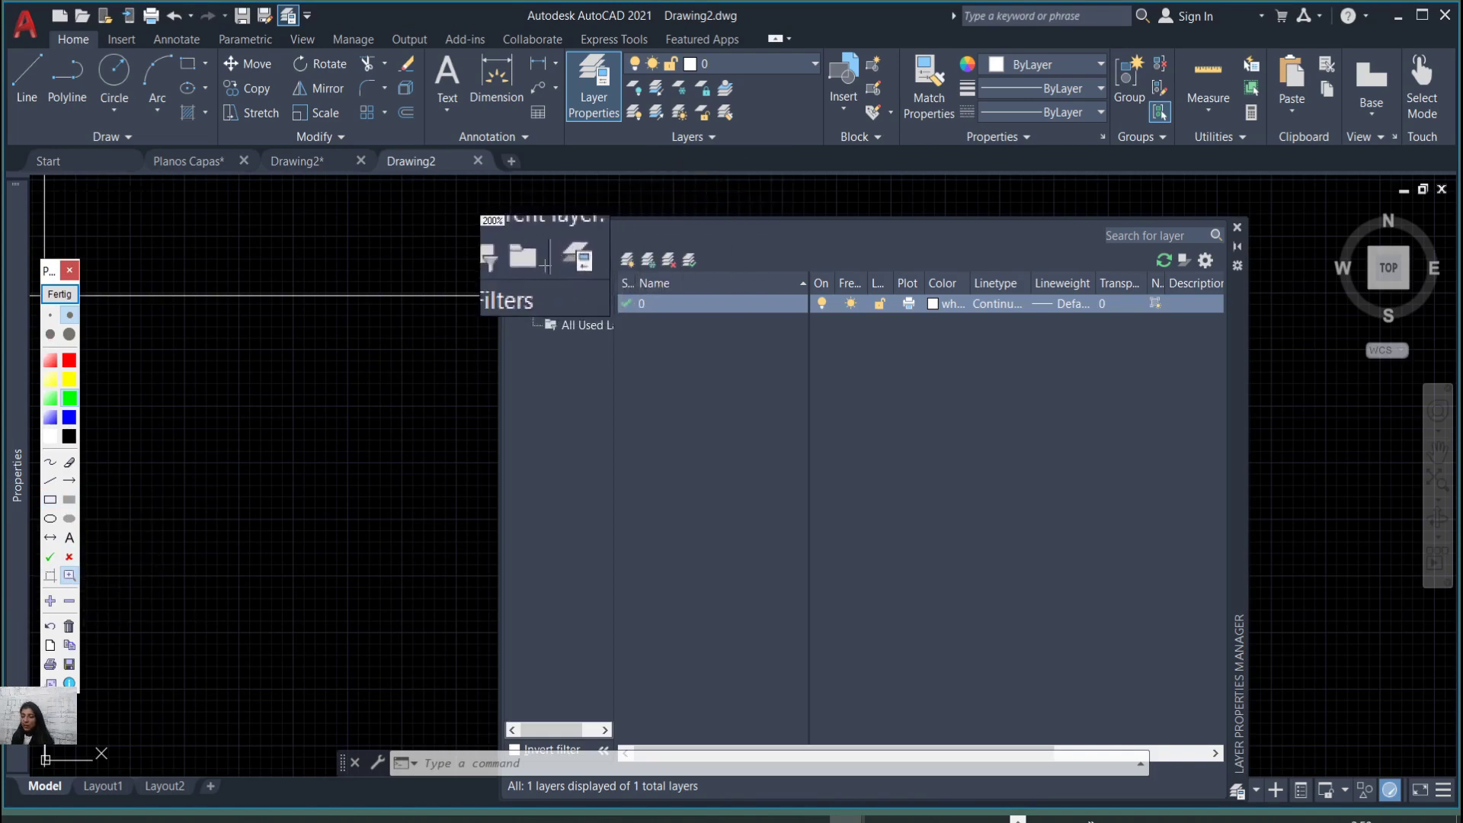
key("Escape")
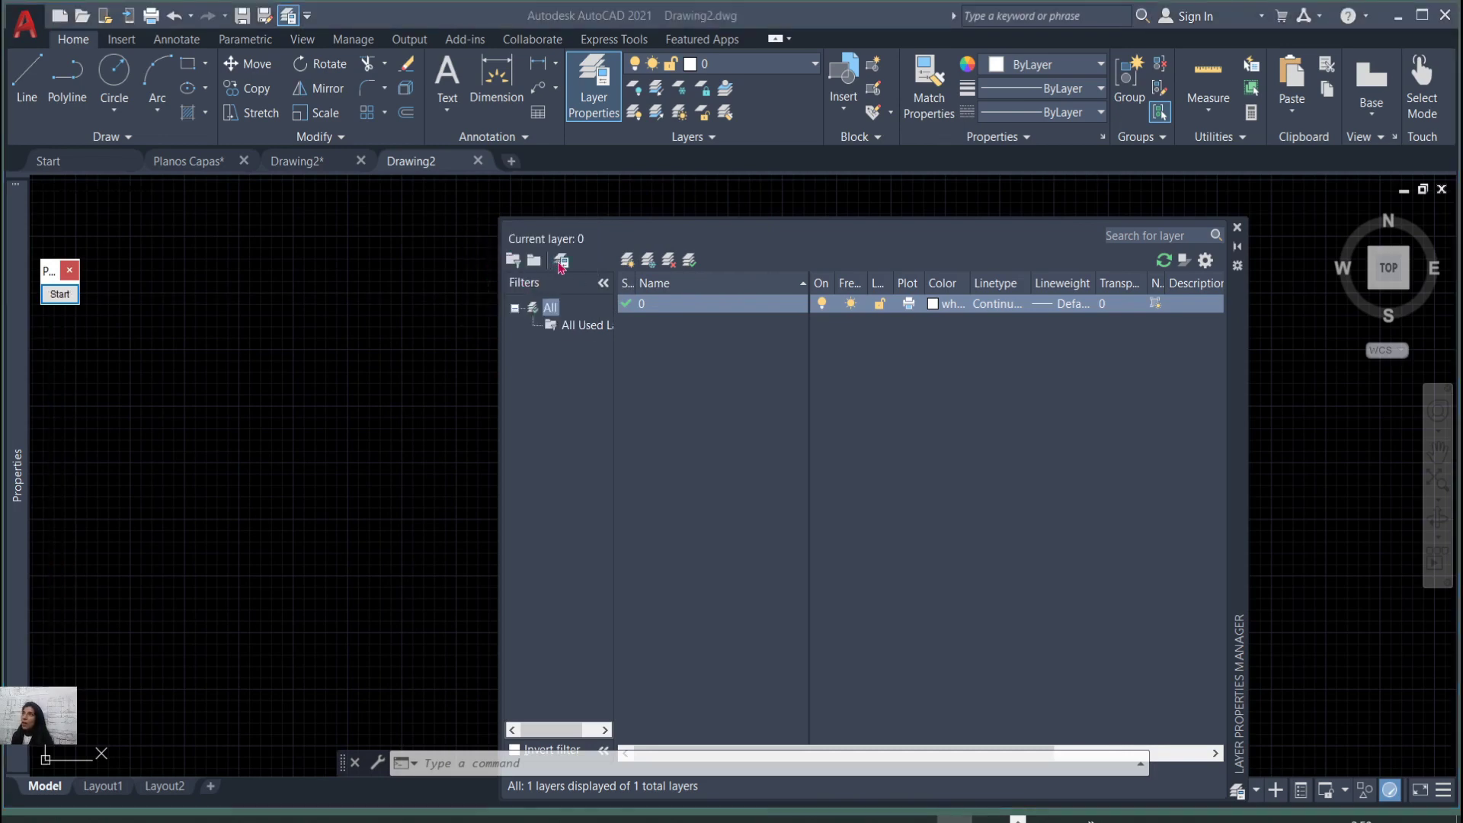
left_click(561, 262)
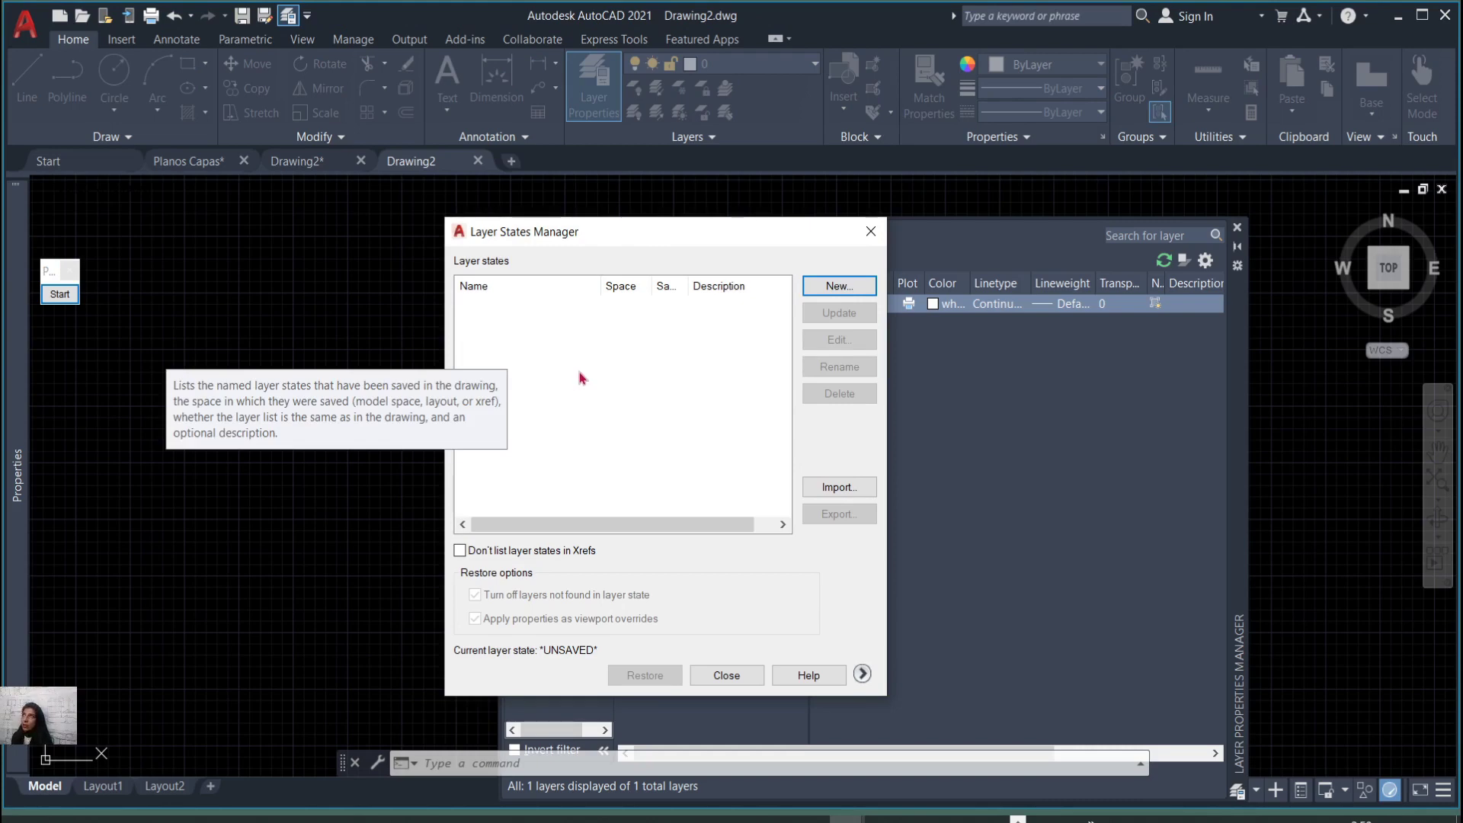
Start importing a layer state from the Documentos folder and set the file type to Layer states (*.las).
left_click(852, 489)
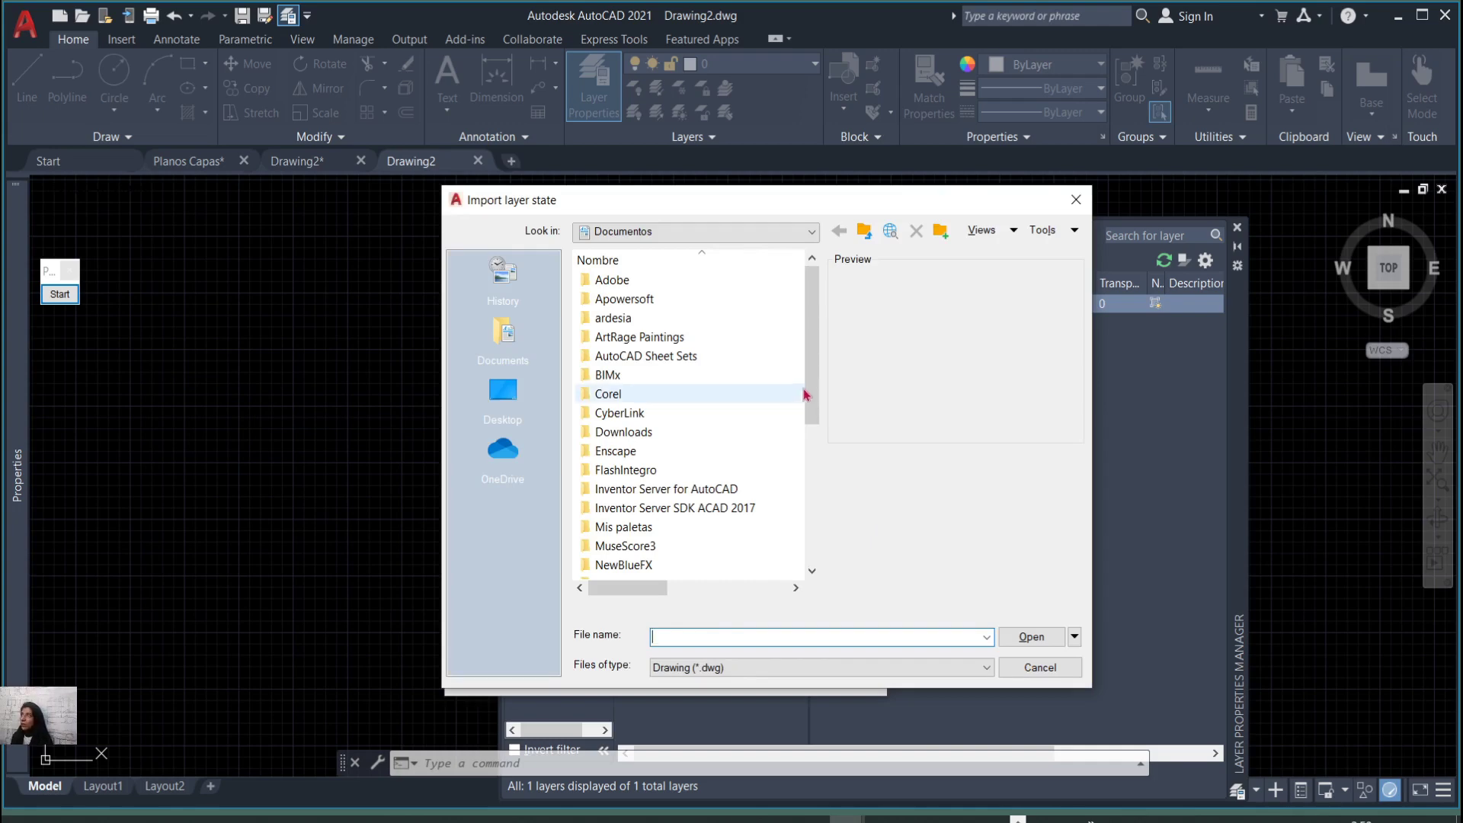
left_click_drag(815, 392, 782, 456)
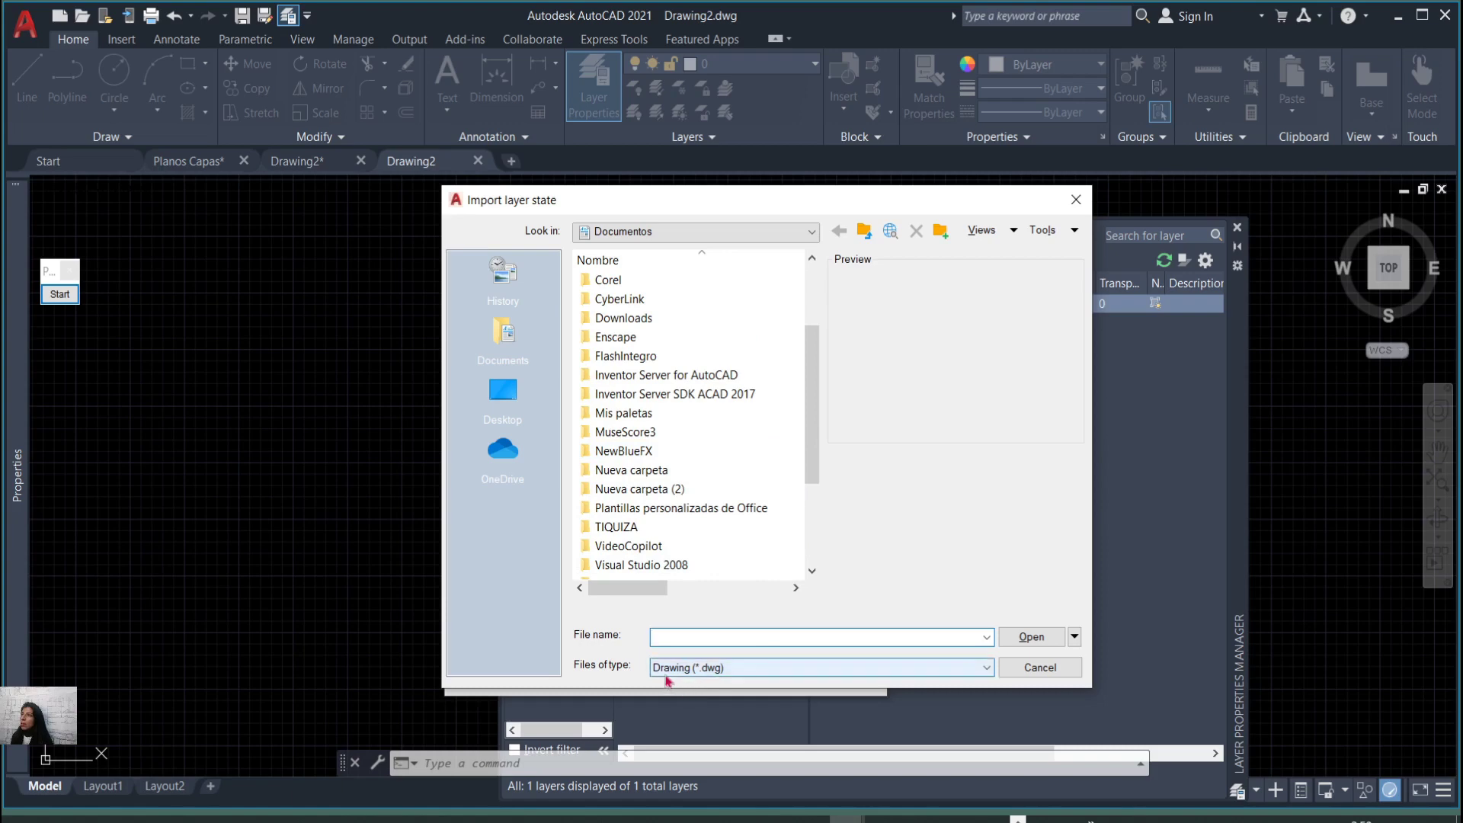
left_click(44, 300)
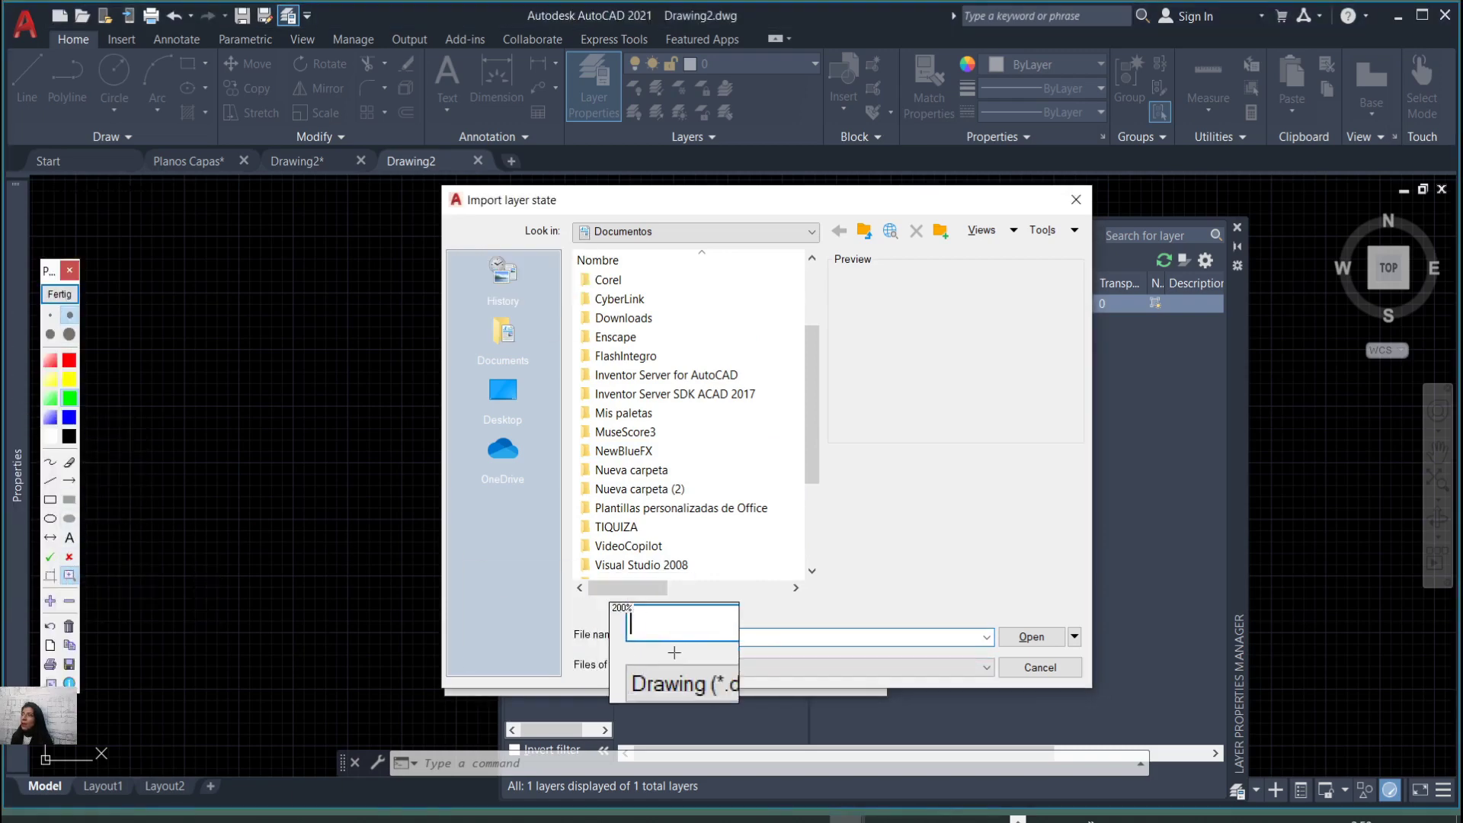
left_click(637, 648)
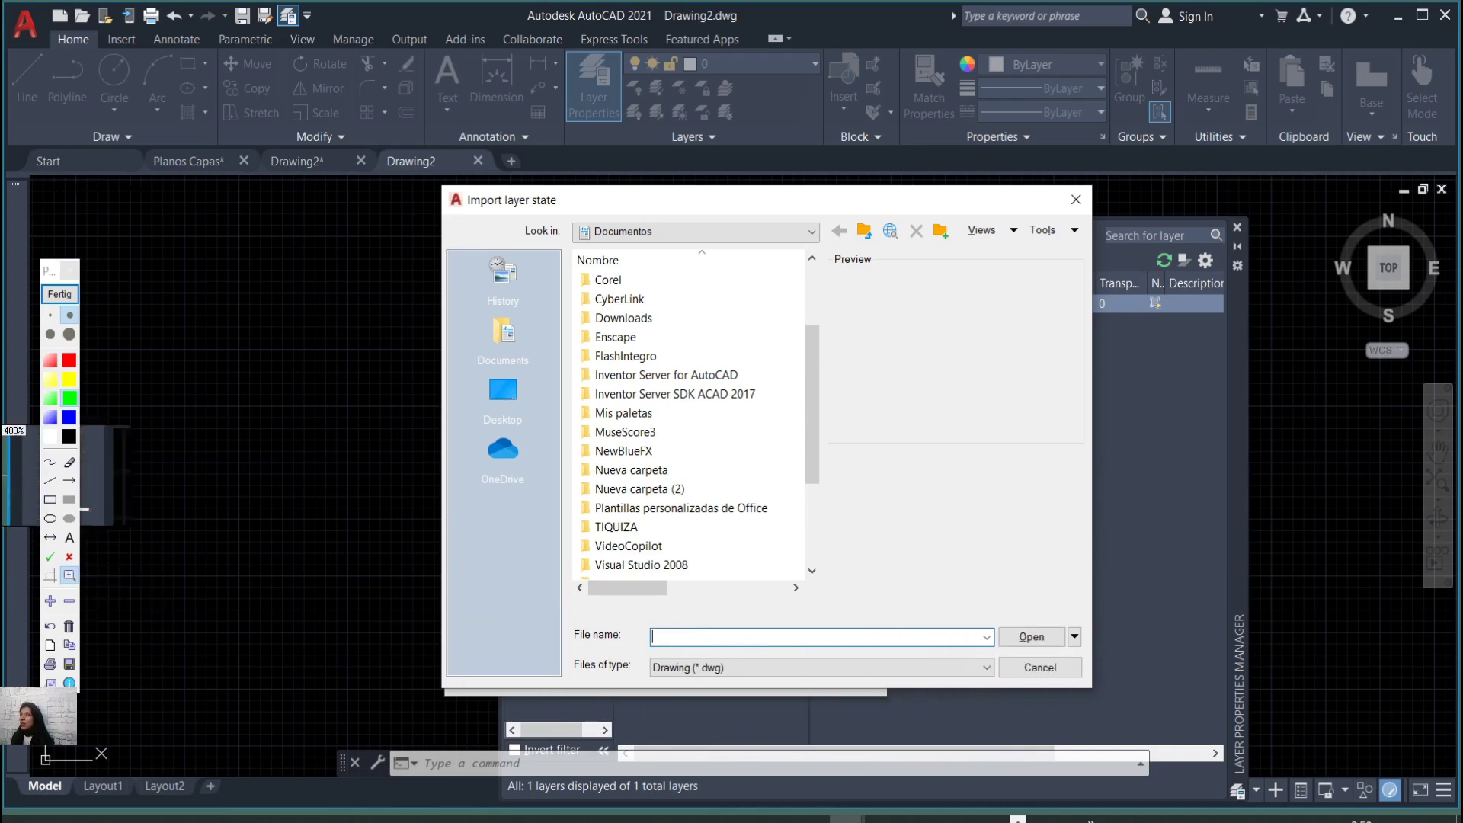
left_click(60, 295)
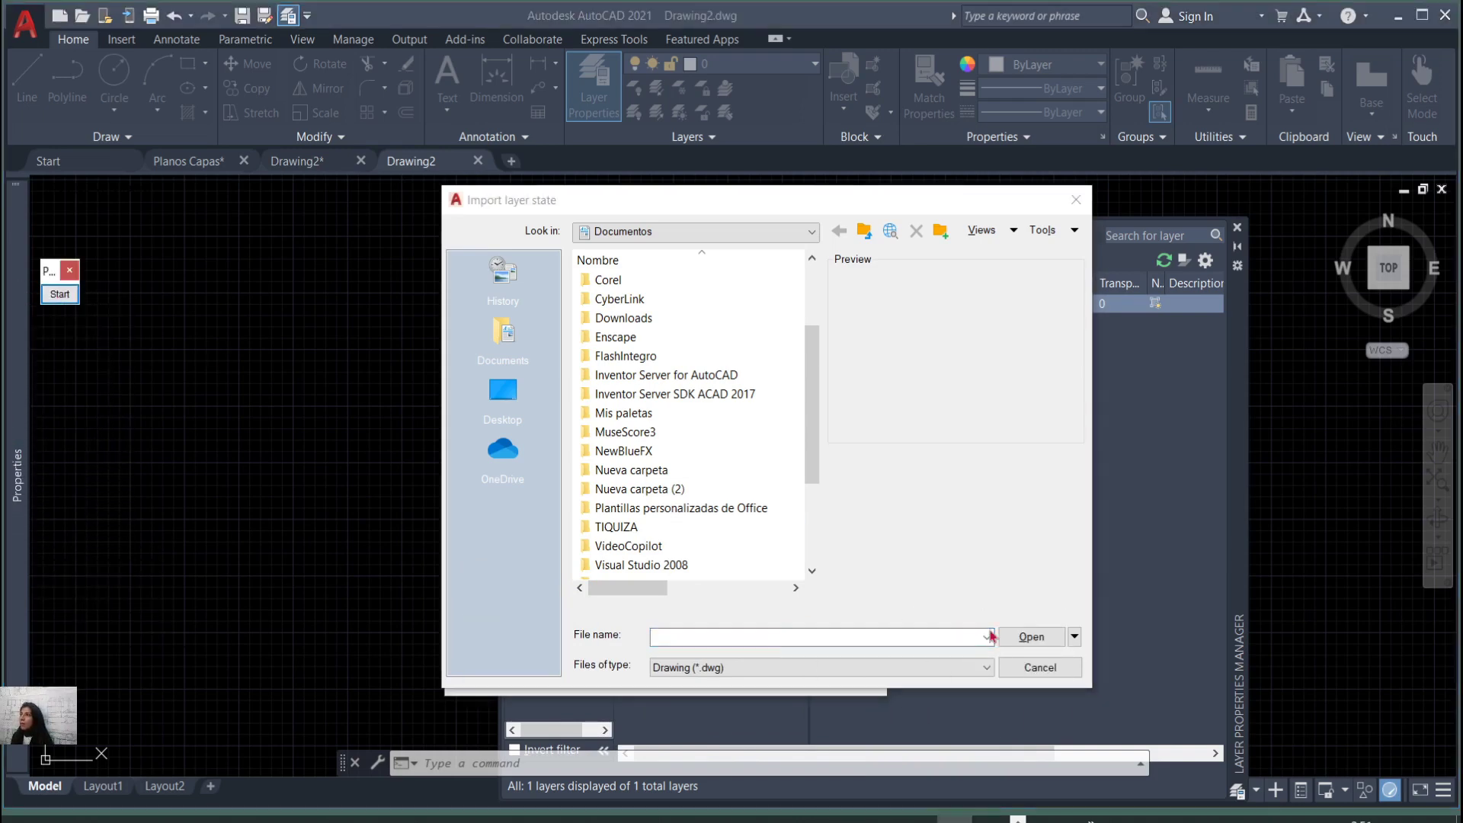
left_click(987, 667)
left_click(896, 723)
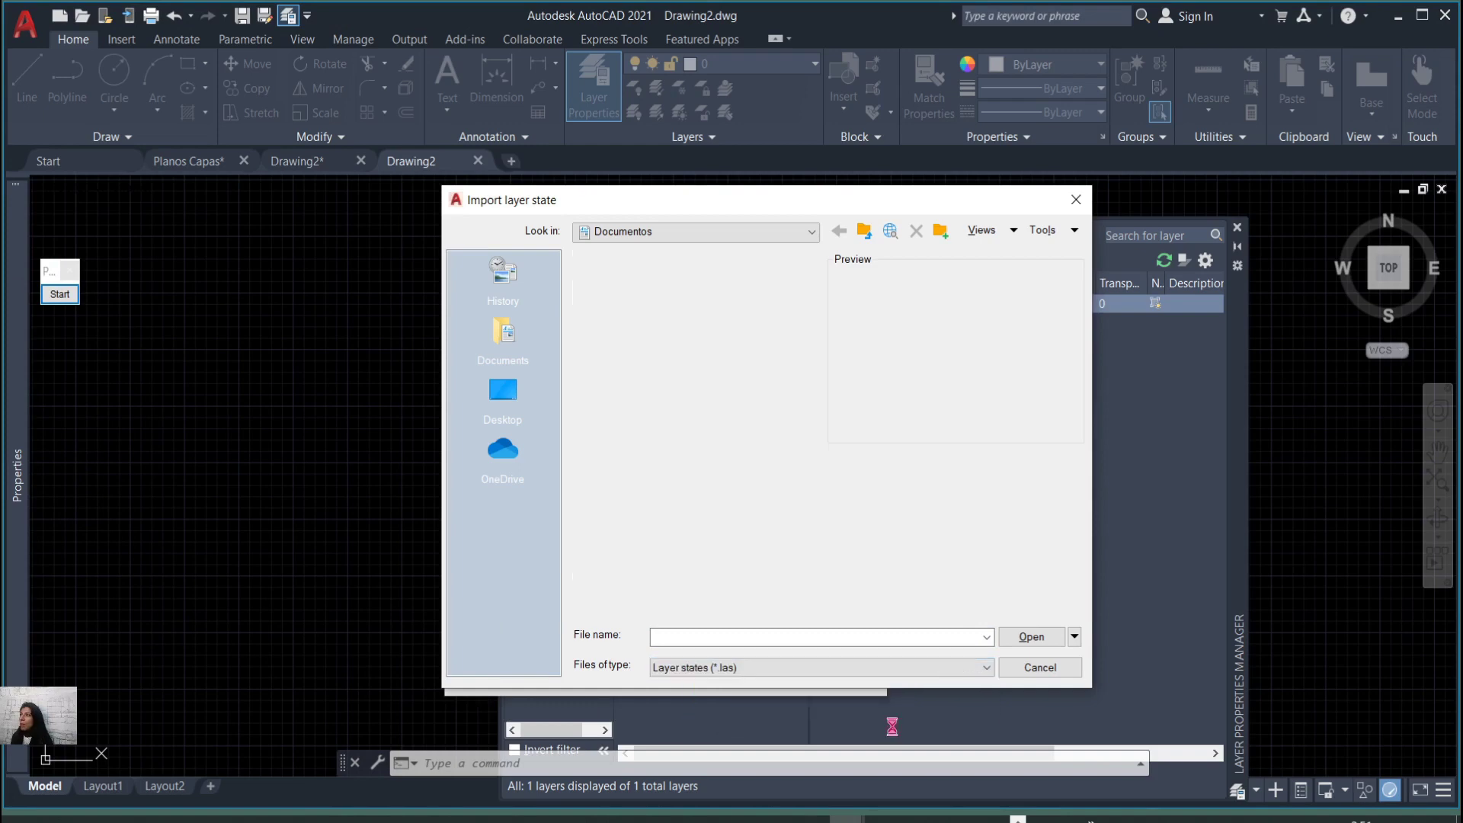
Import the Diose2 layer states file and restore its layer state in the new drawing.
scroll(709, 446, "down", 8)
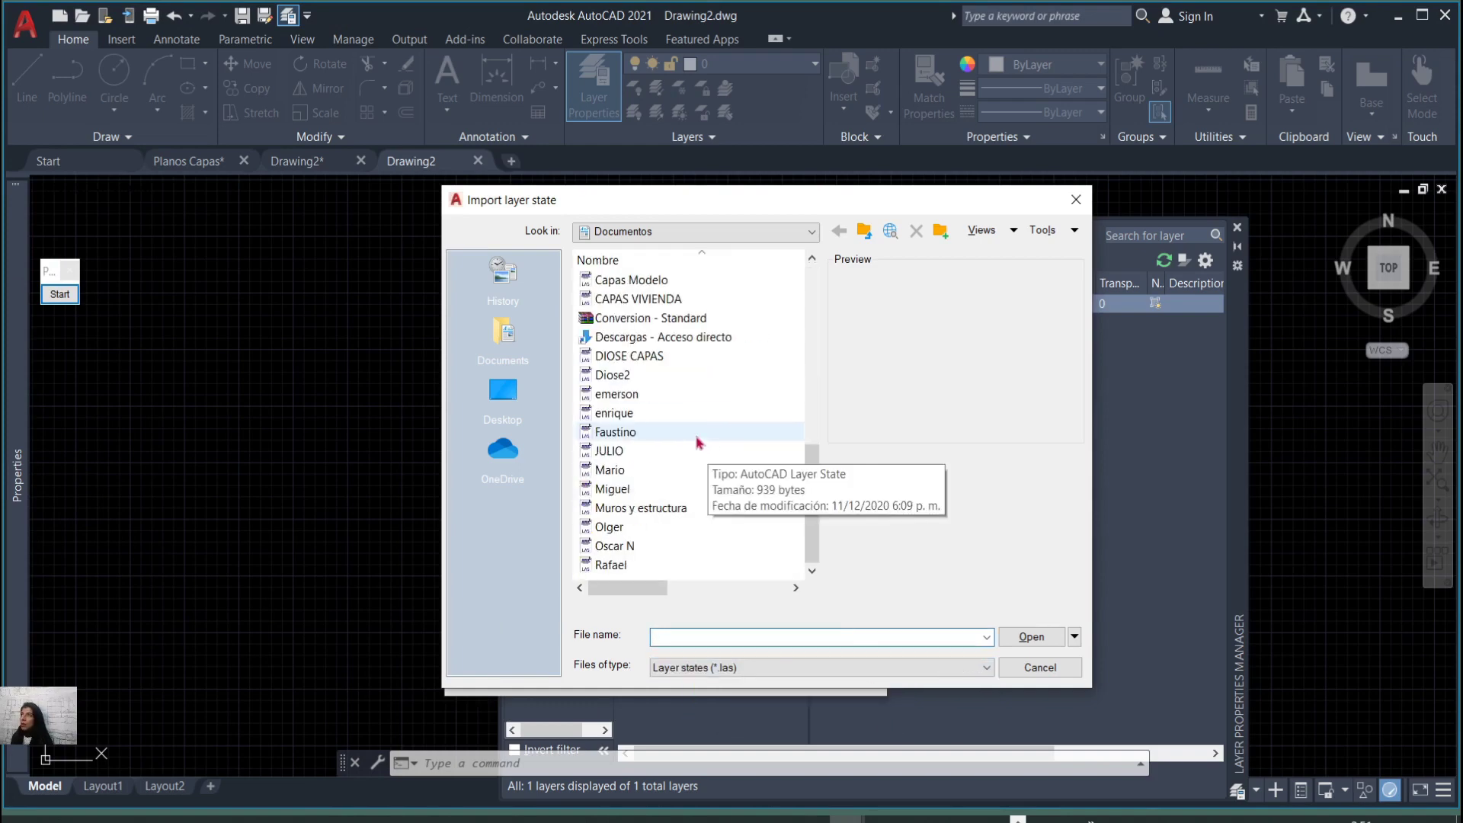
left_click(651, 376)
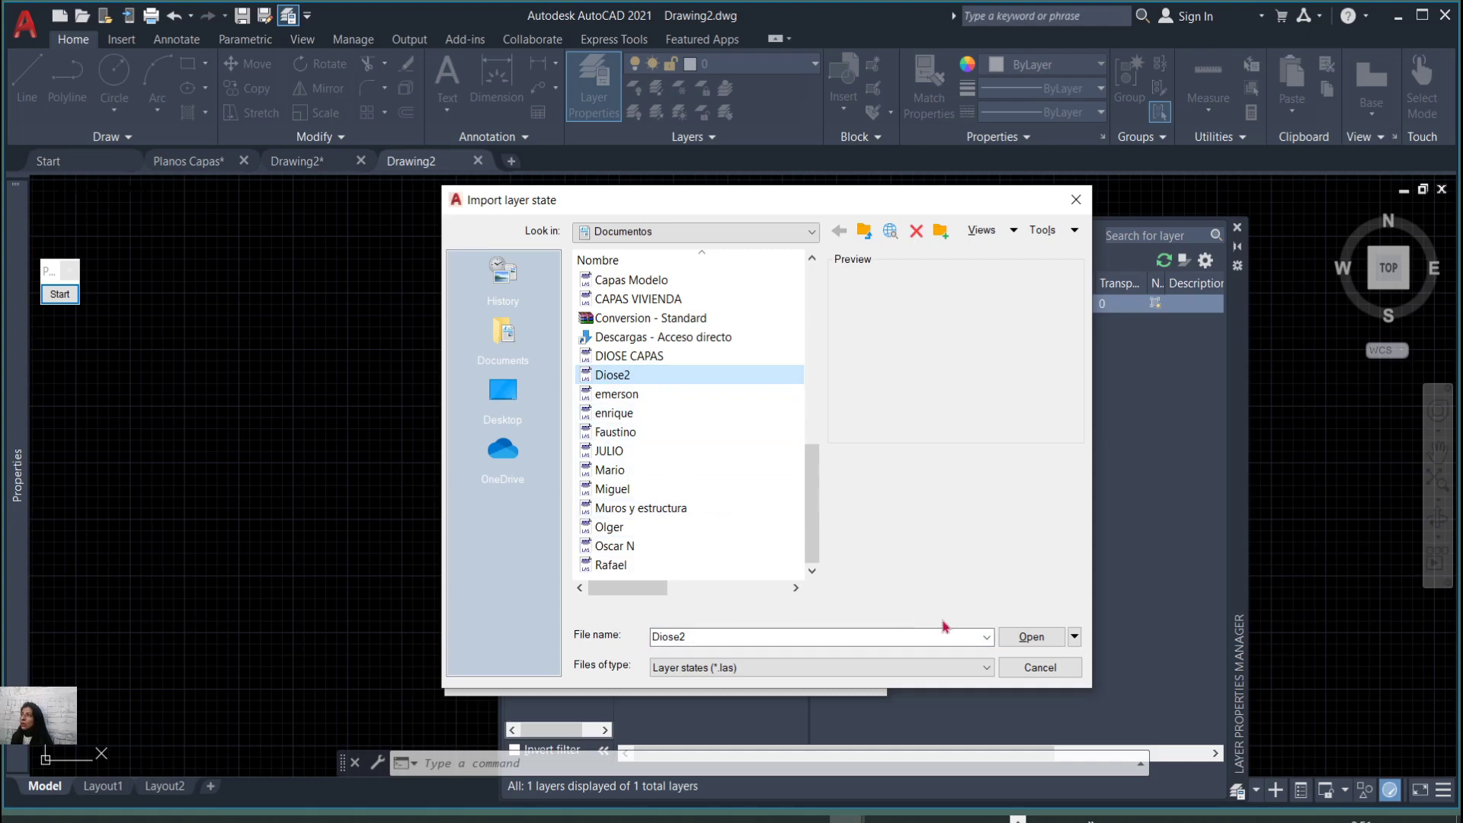
left_click(1033, 638)
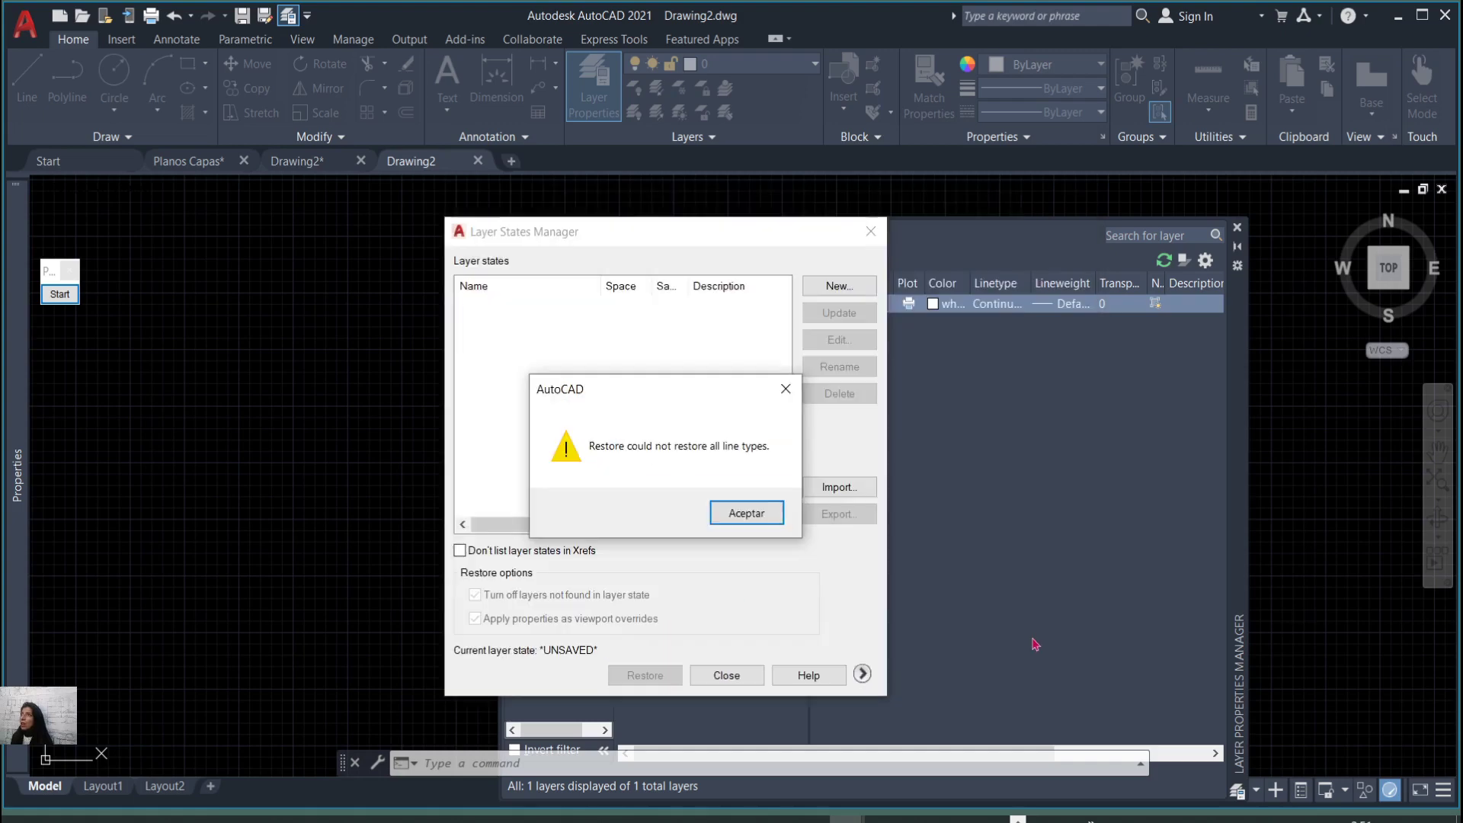
left_click(739, 516)
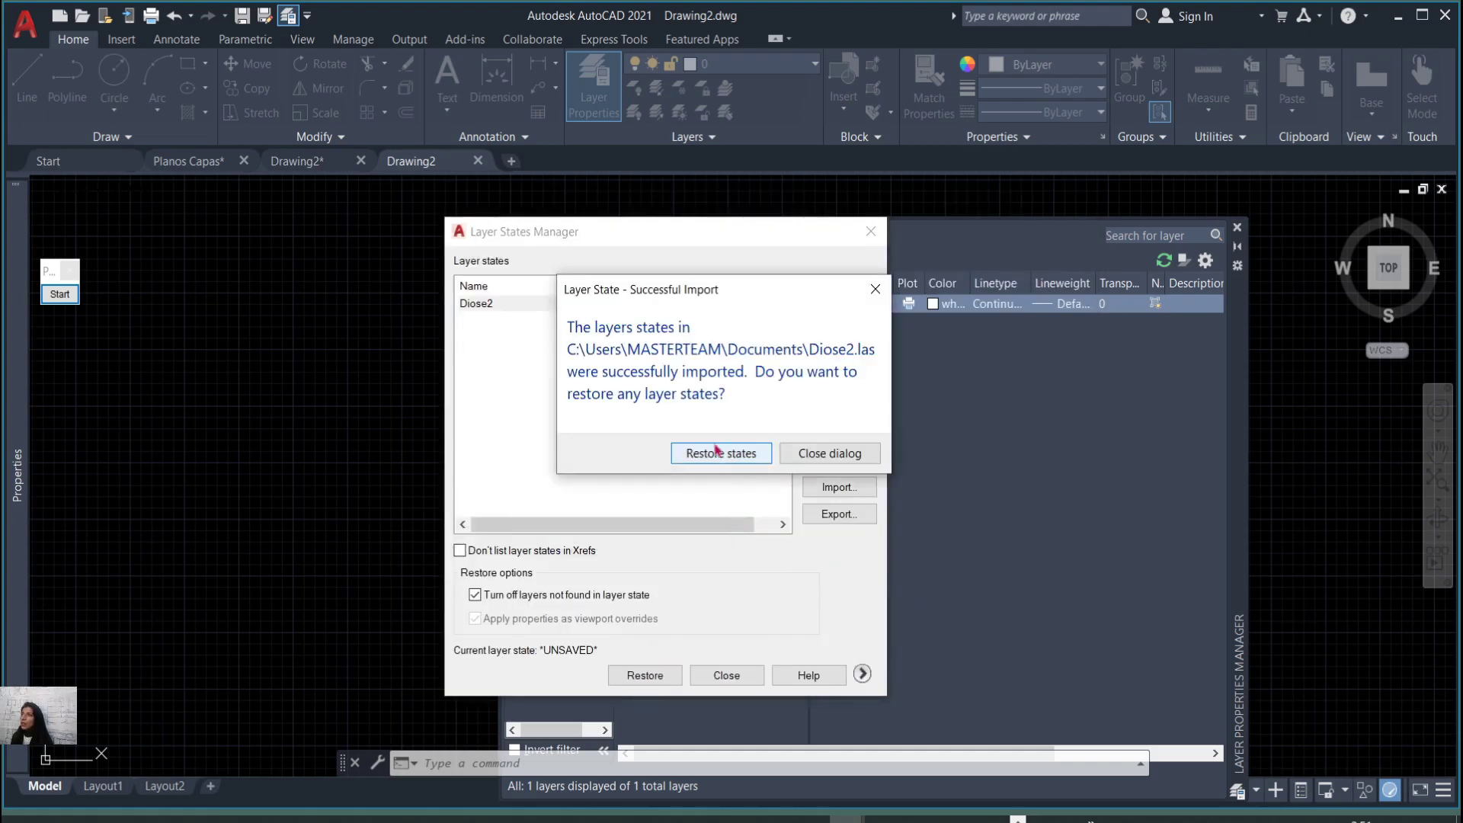
left_click(739, 452)
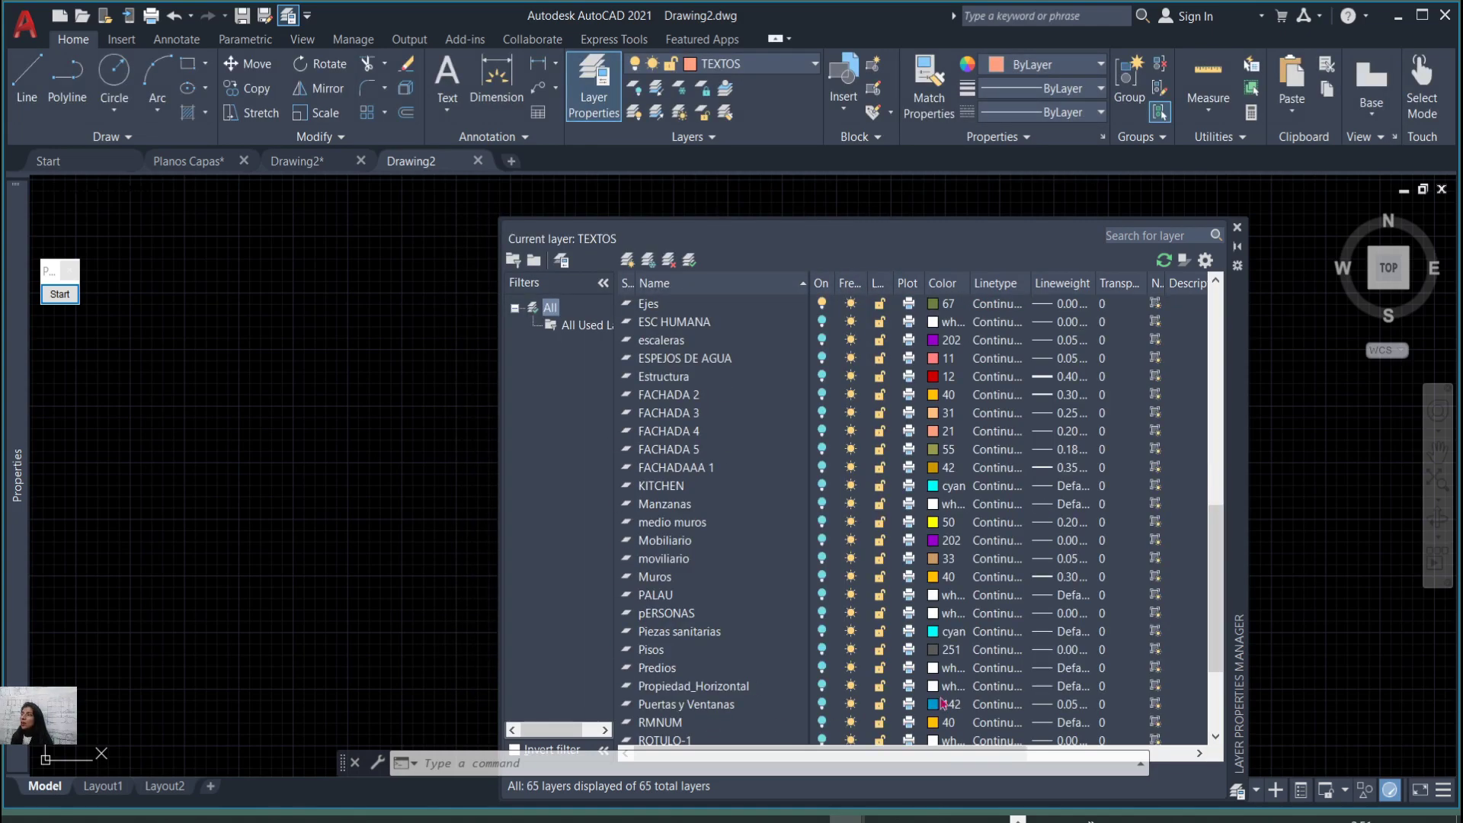
Look through the imported layers with their on/off states, colours and lineweights, and close the Layer Properties Manager.
scroll(812, 564, "down", 3)
scroll(808, 560, "up", 12)
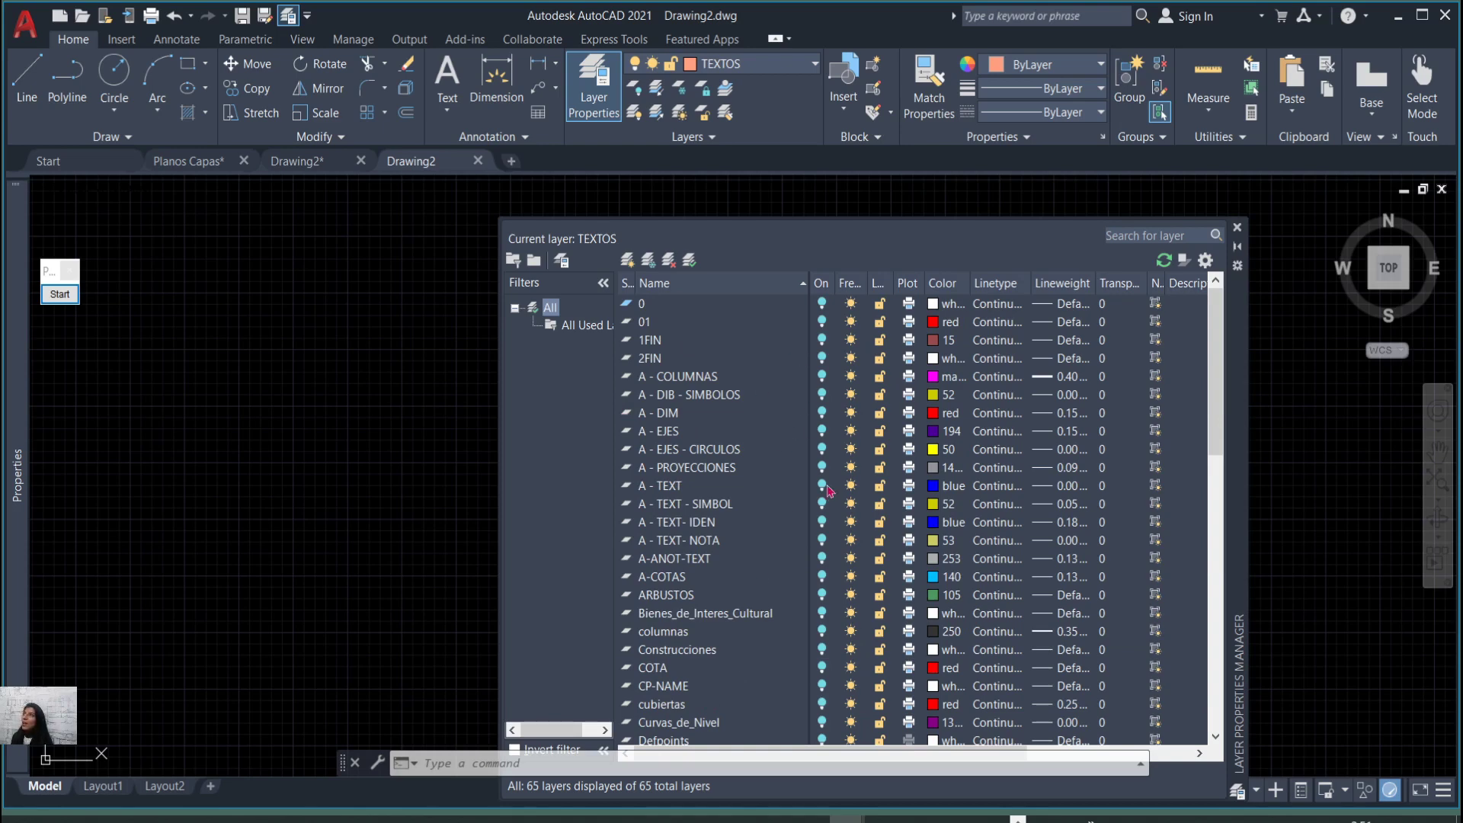
scroll(820, 500, "down", 8)
scroll(817, 501, "down", 6)
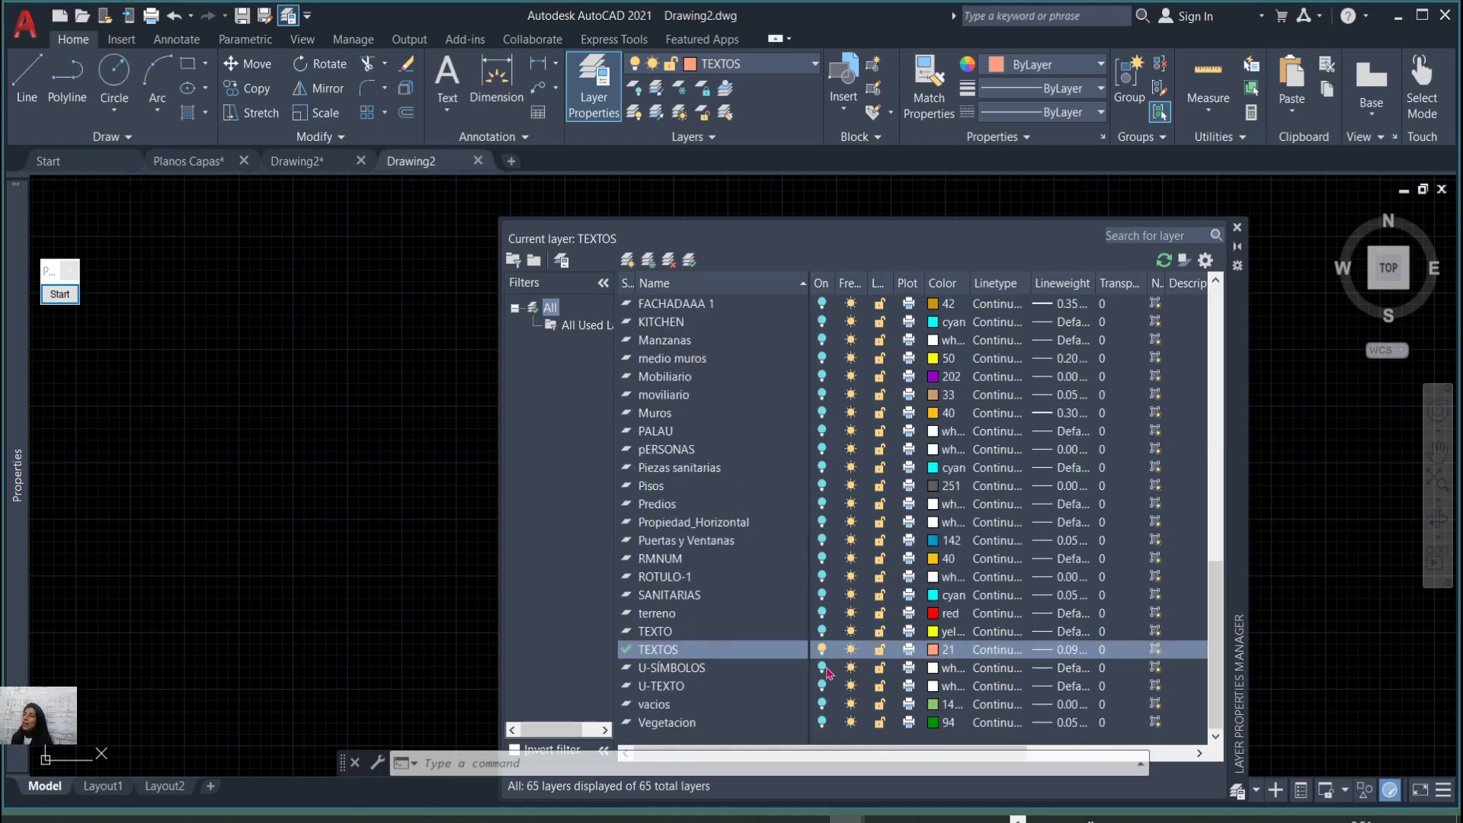
scroll(817, 667, "up", 8)
scroll(817, 667, "up", 6)
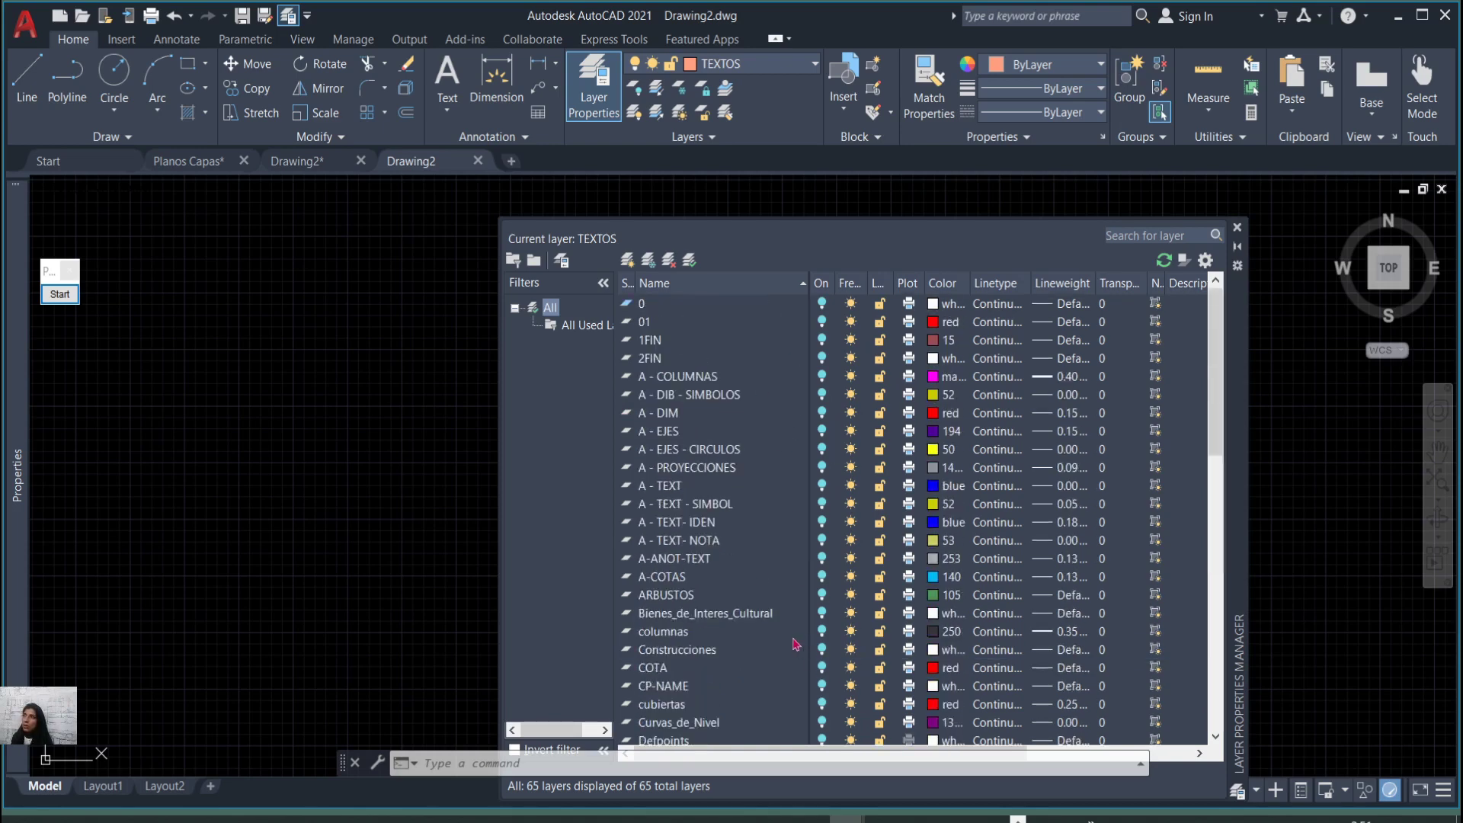
scroll(795, 644, "down", 12)
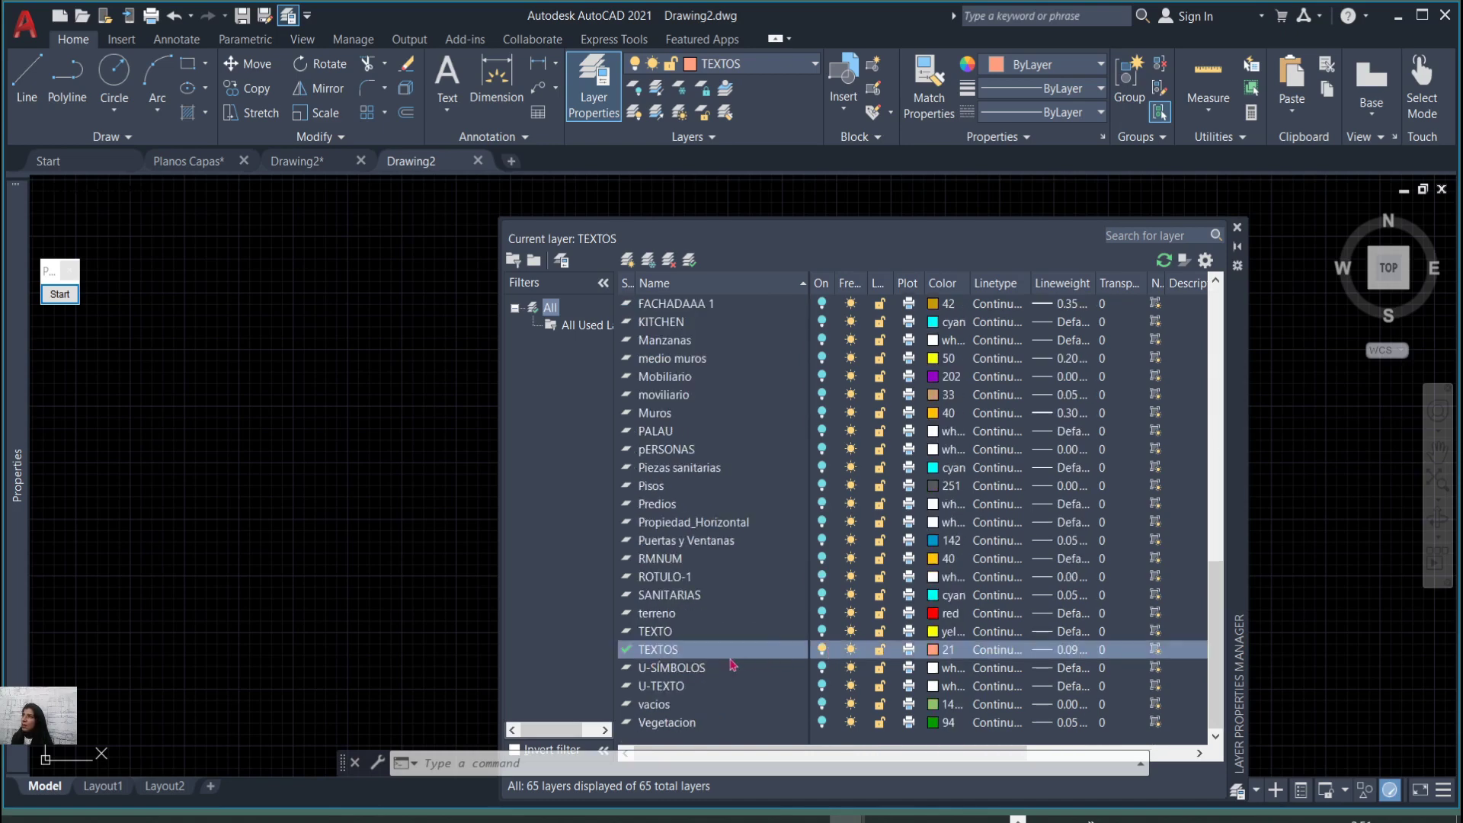
scroll(745, 629, "up", 12)
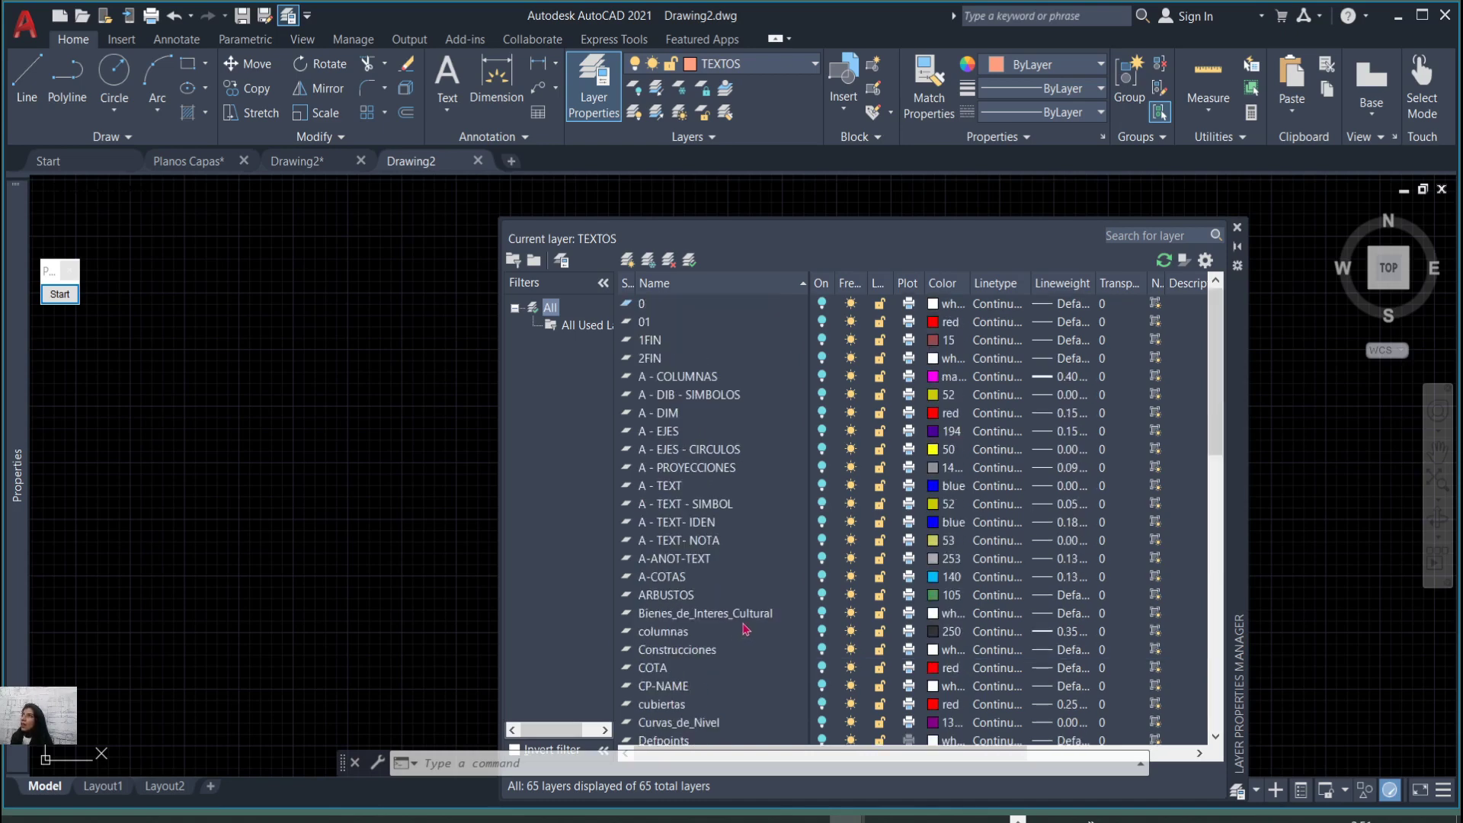
left_click(1241, 228)
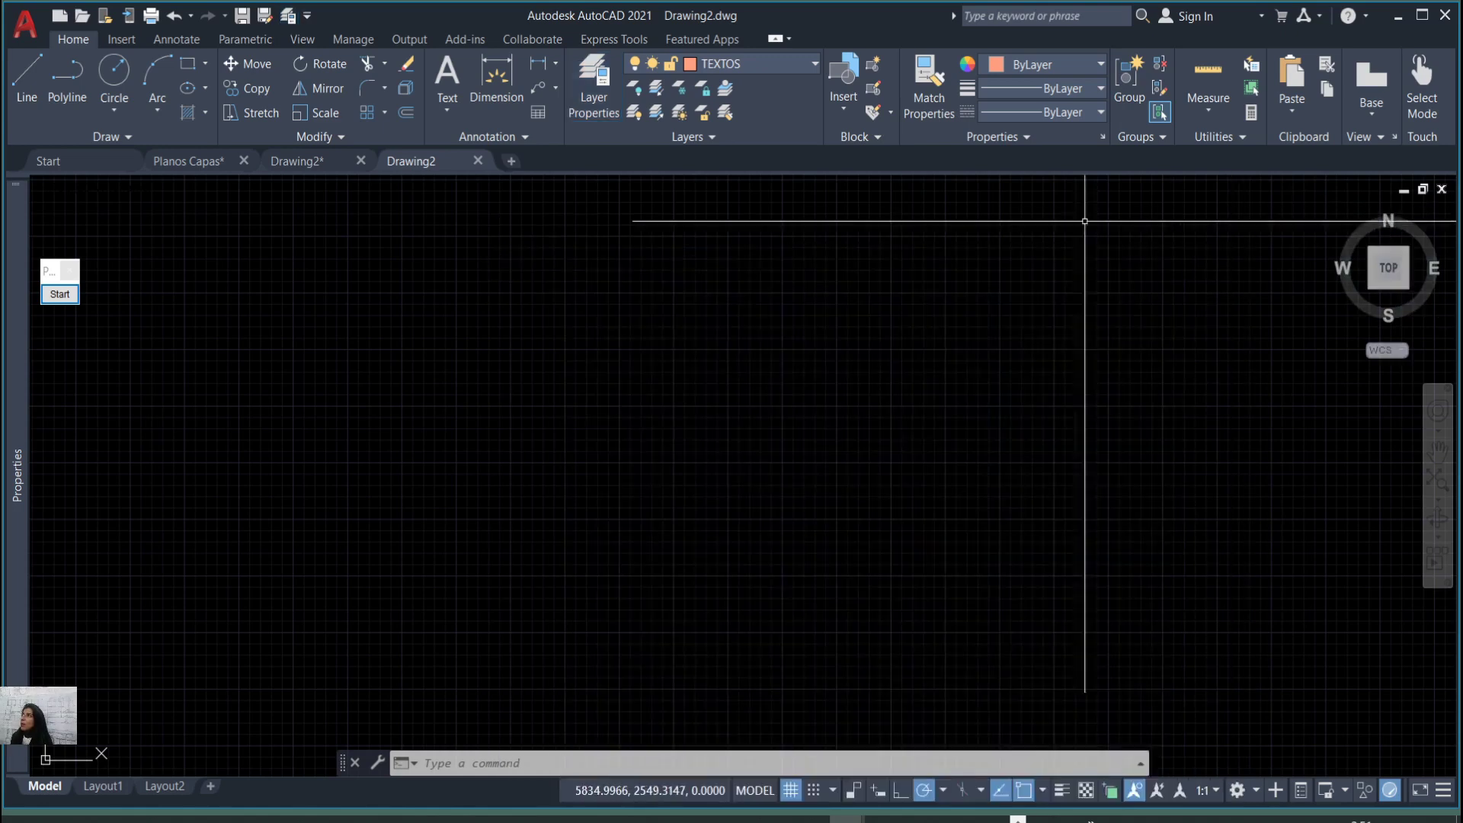
Turn on all layers, try to unisolate layers, and check the layer list of the drawing.
left_click(633, 114)
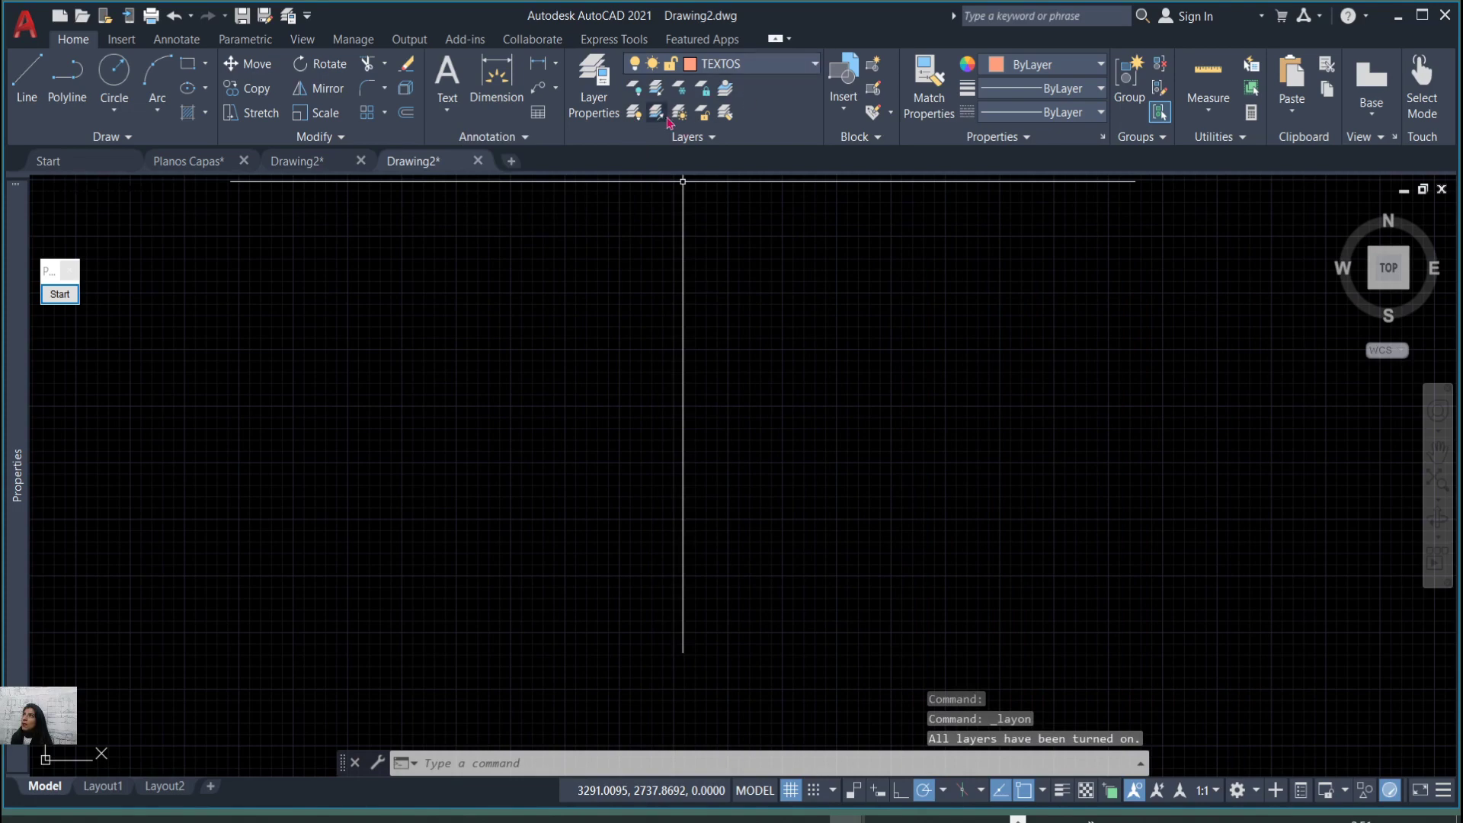
left_click(658, 112)
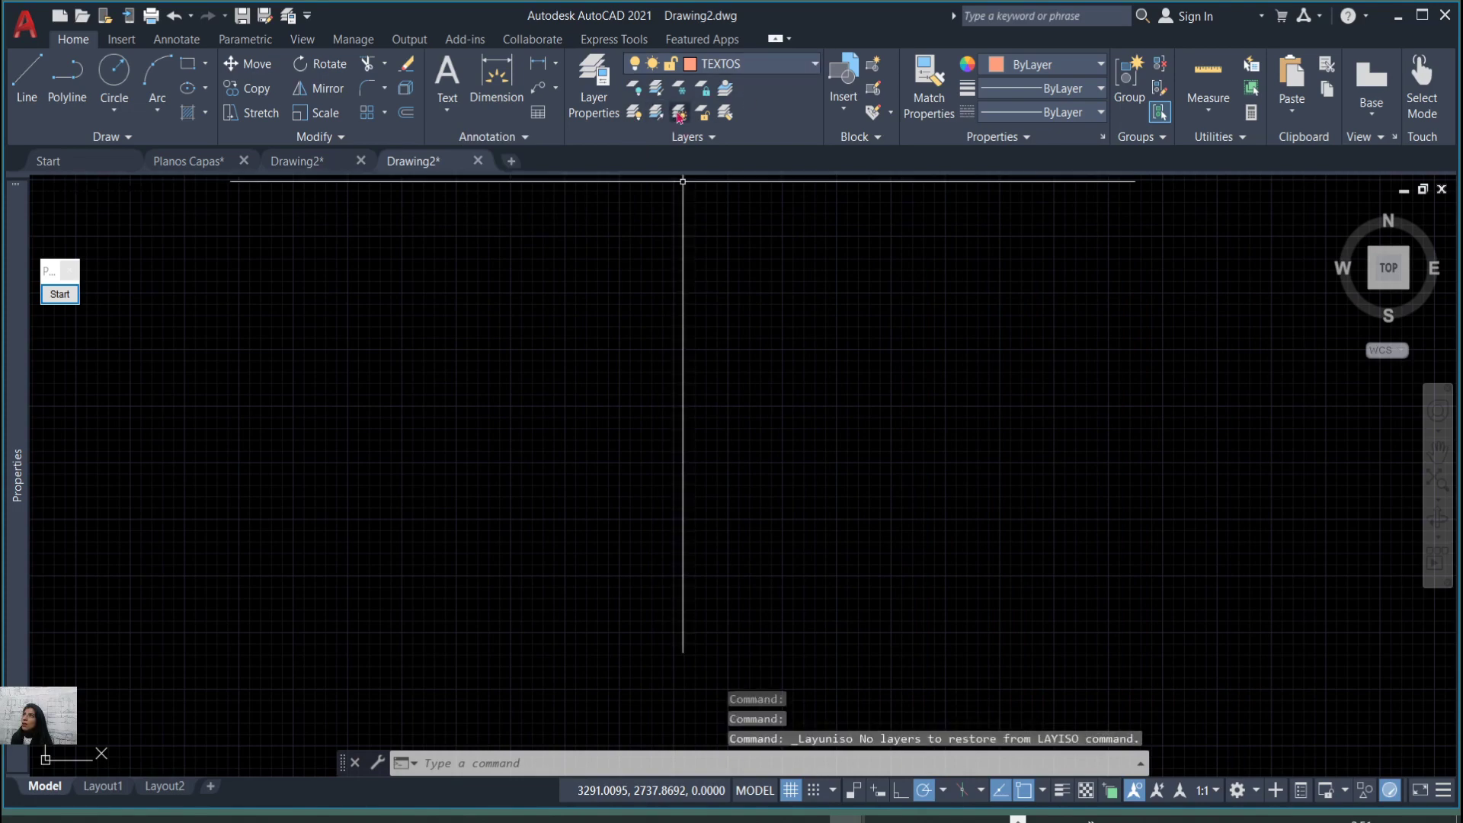
left_click(809, 69)
scroll(816, 228, "down", 8)
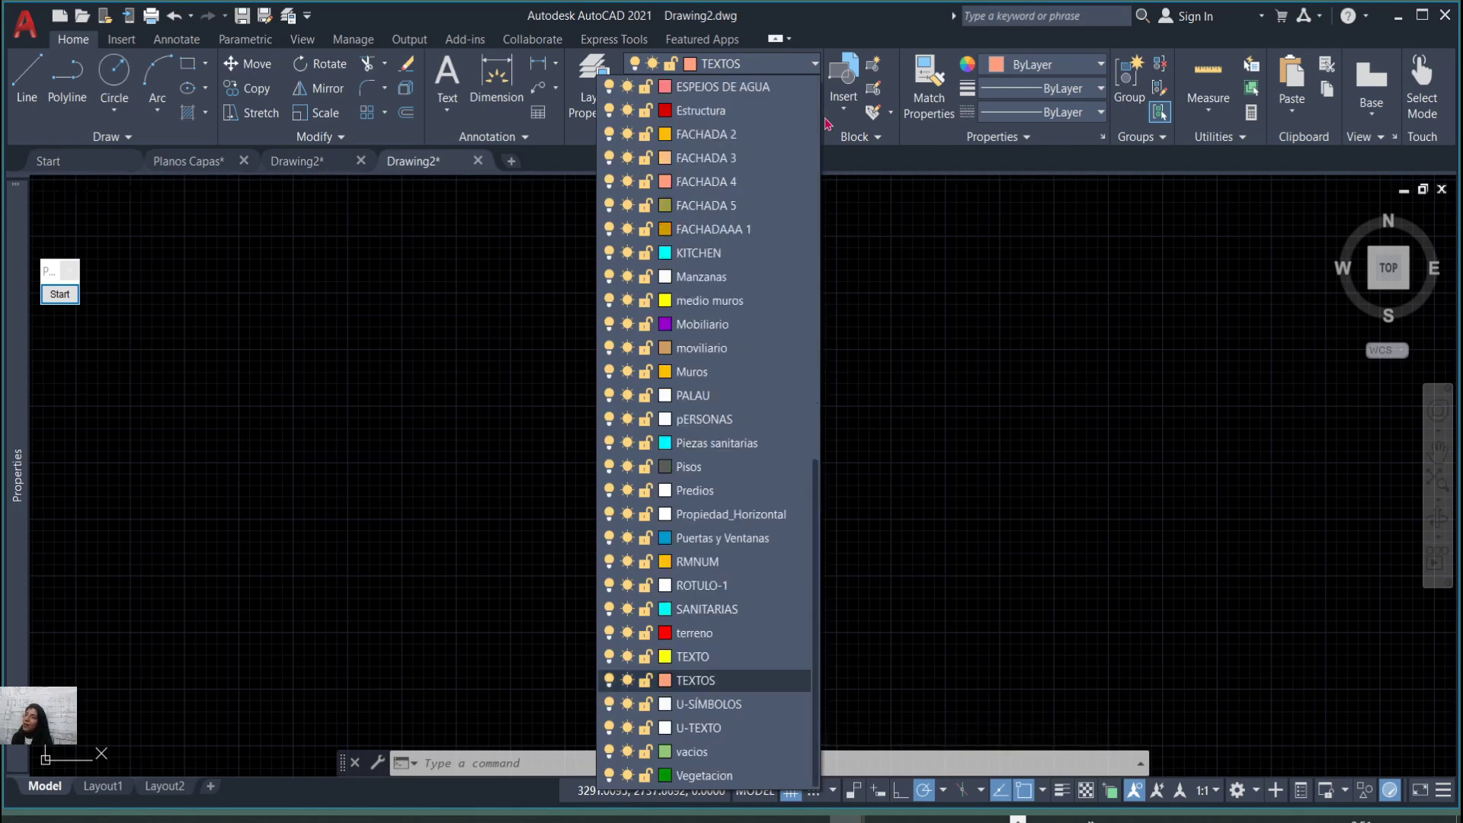
left_click(1118, 420)
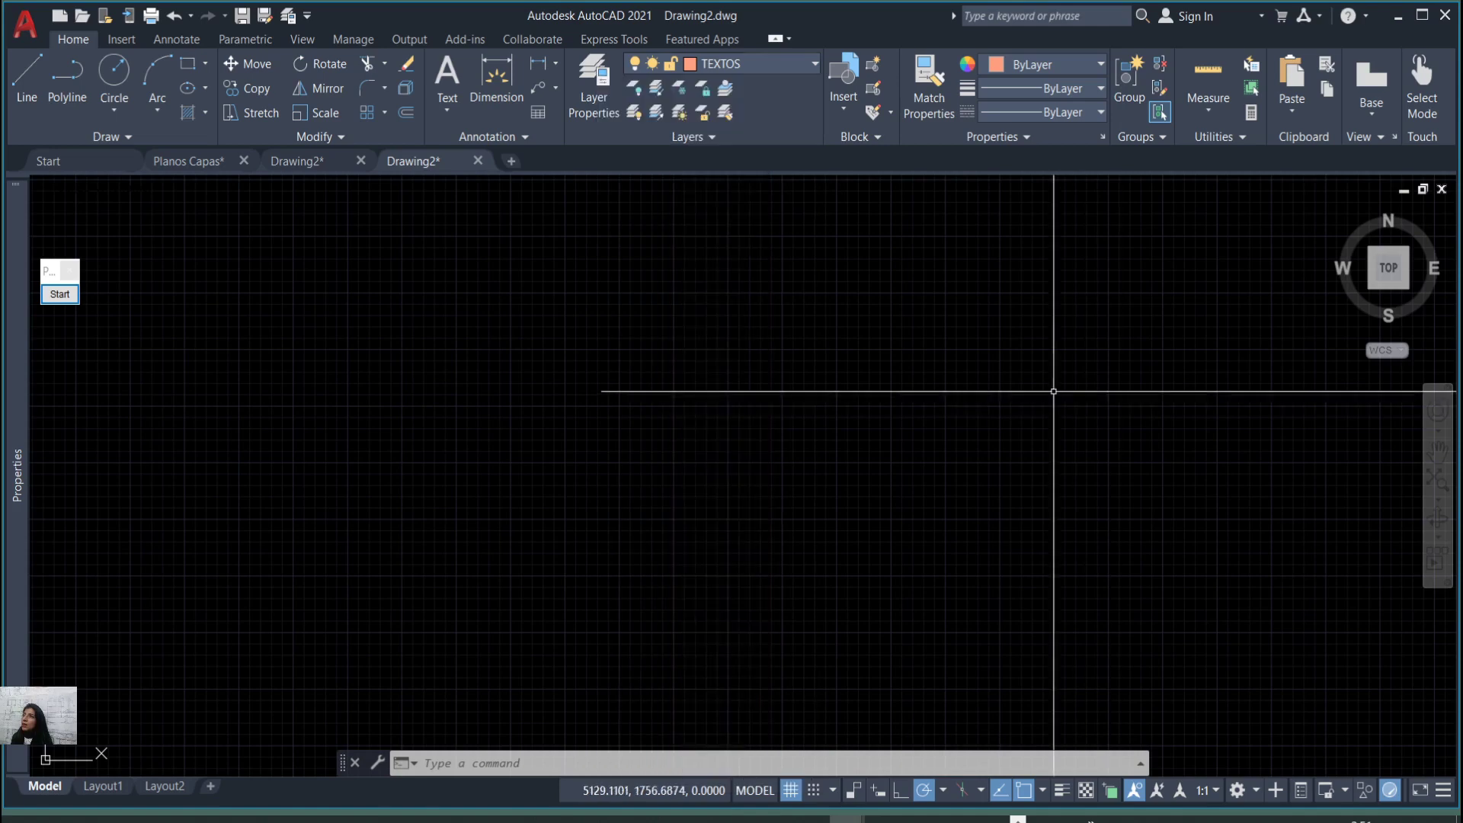
Review the on/off status of the layers in the Layer Properties Manager and close it.
left_click(593, 99)
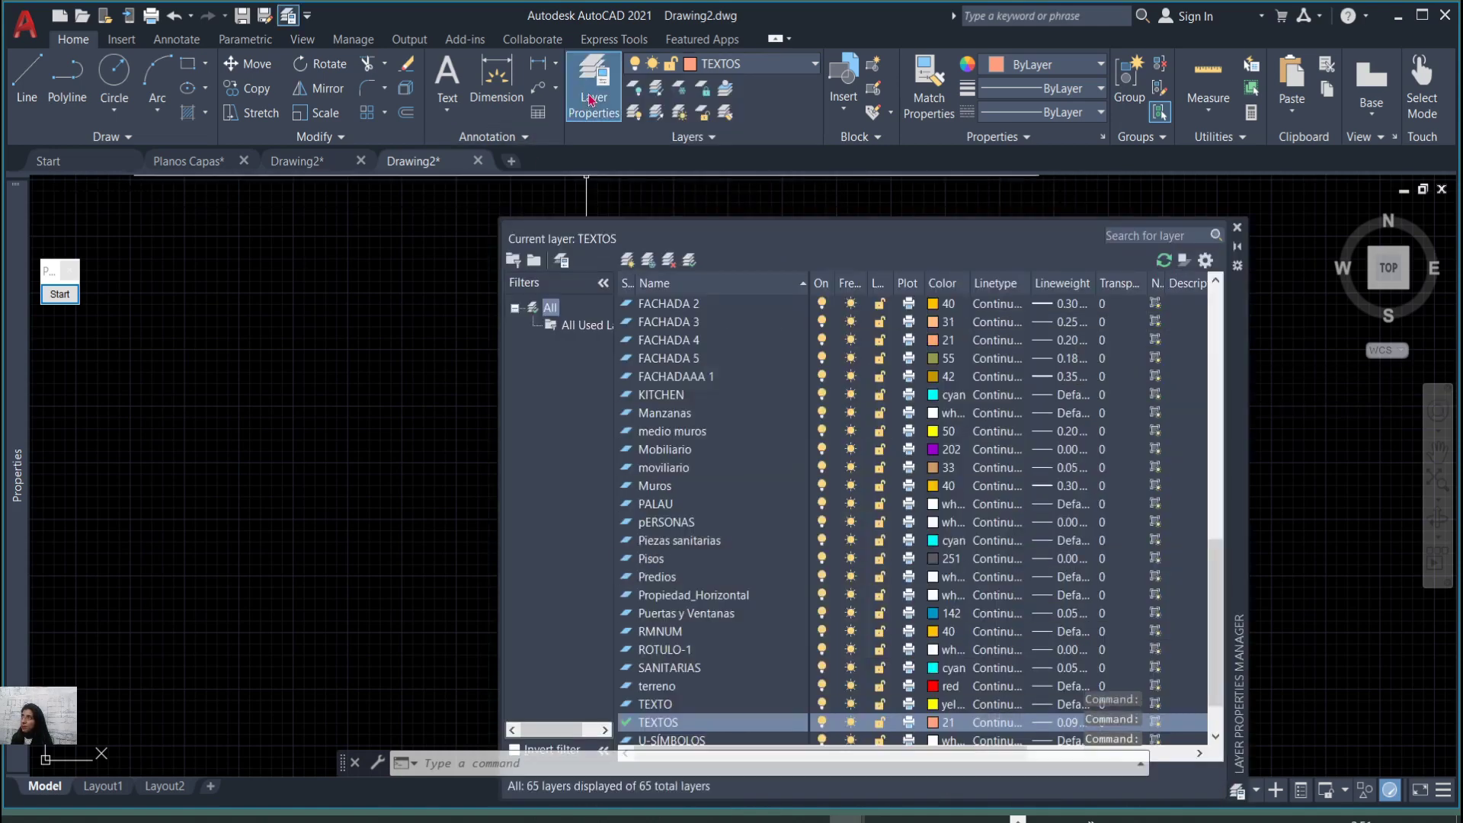
scroll(1069, 334, "down", 3)
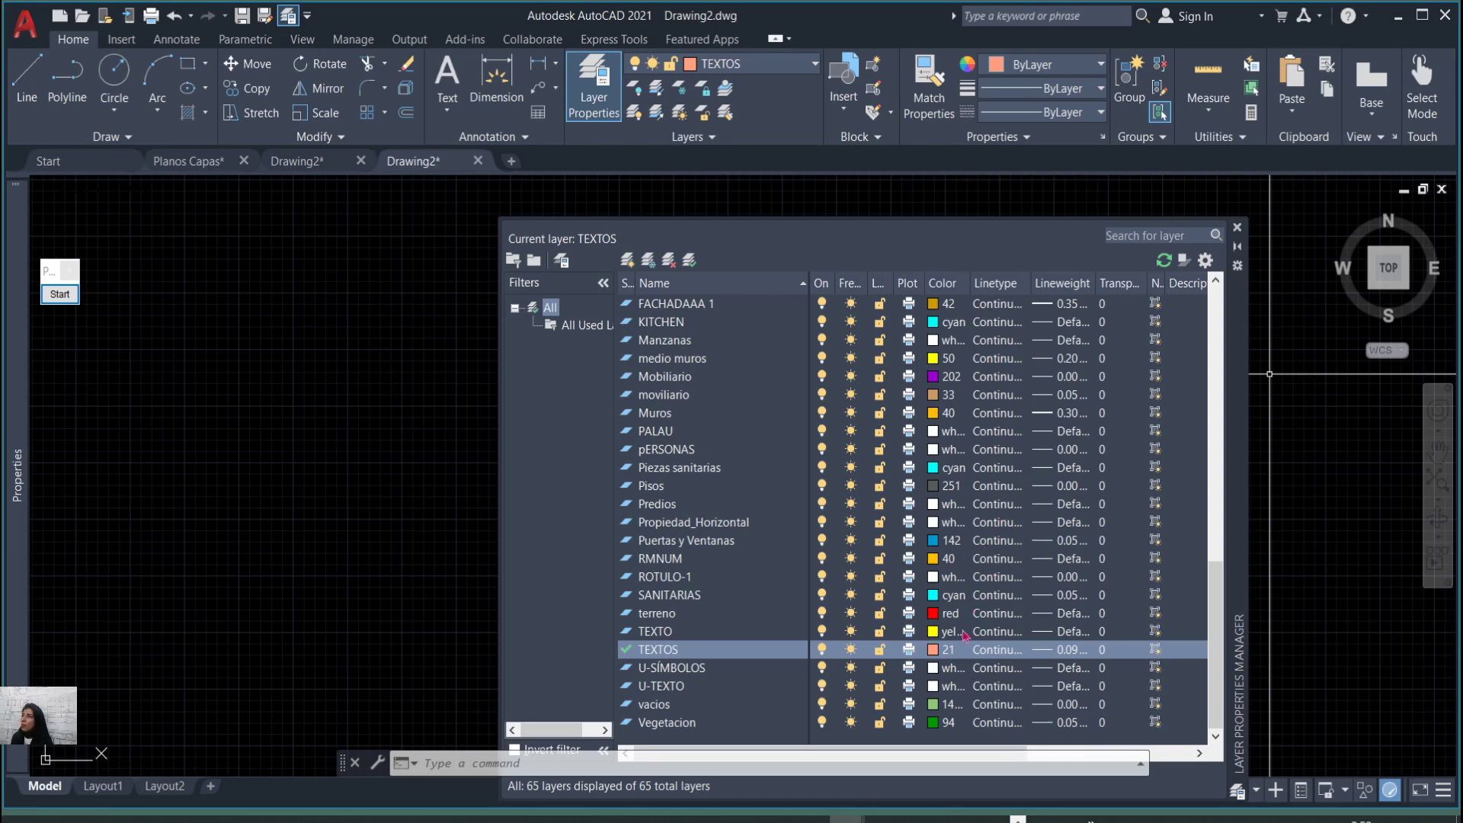
left_click(1237, 227)
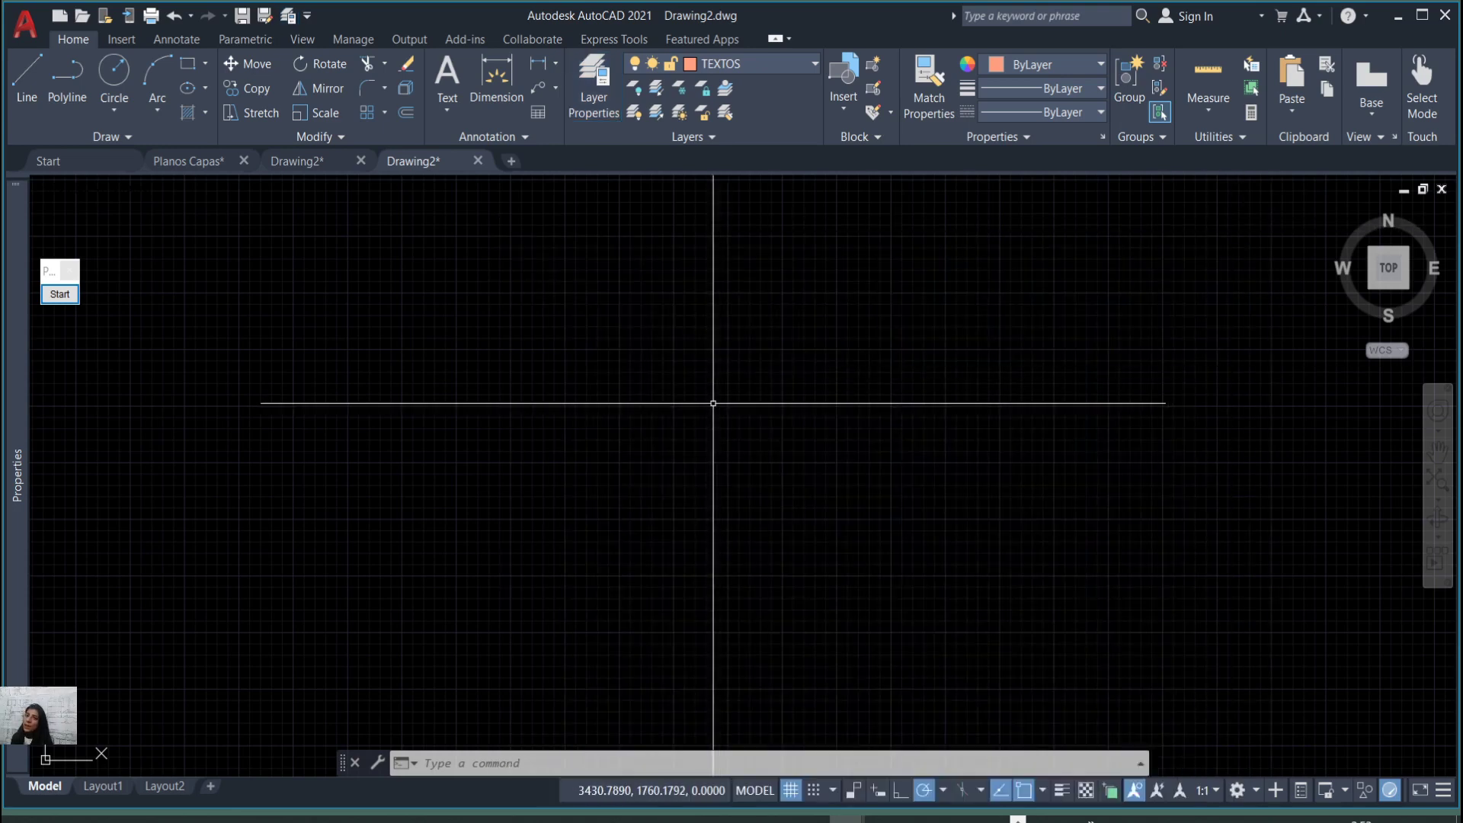